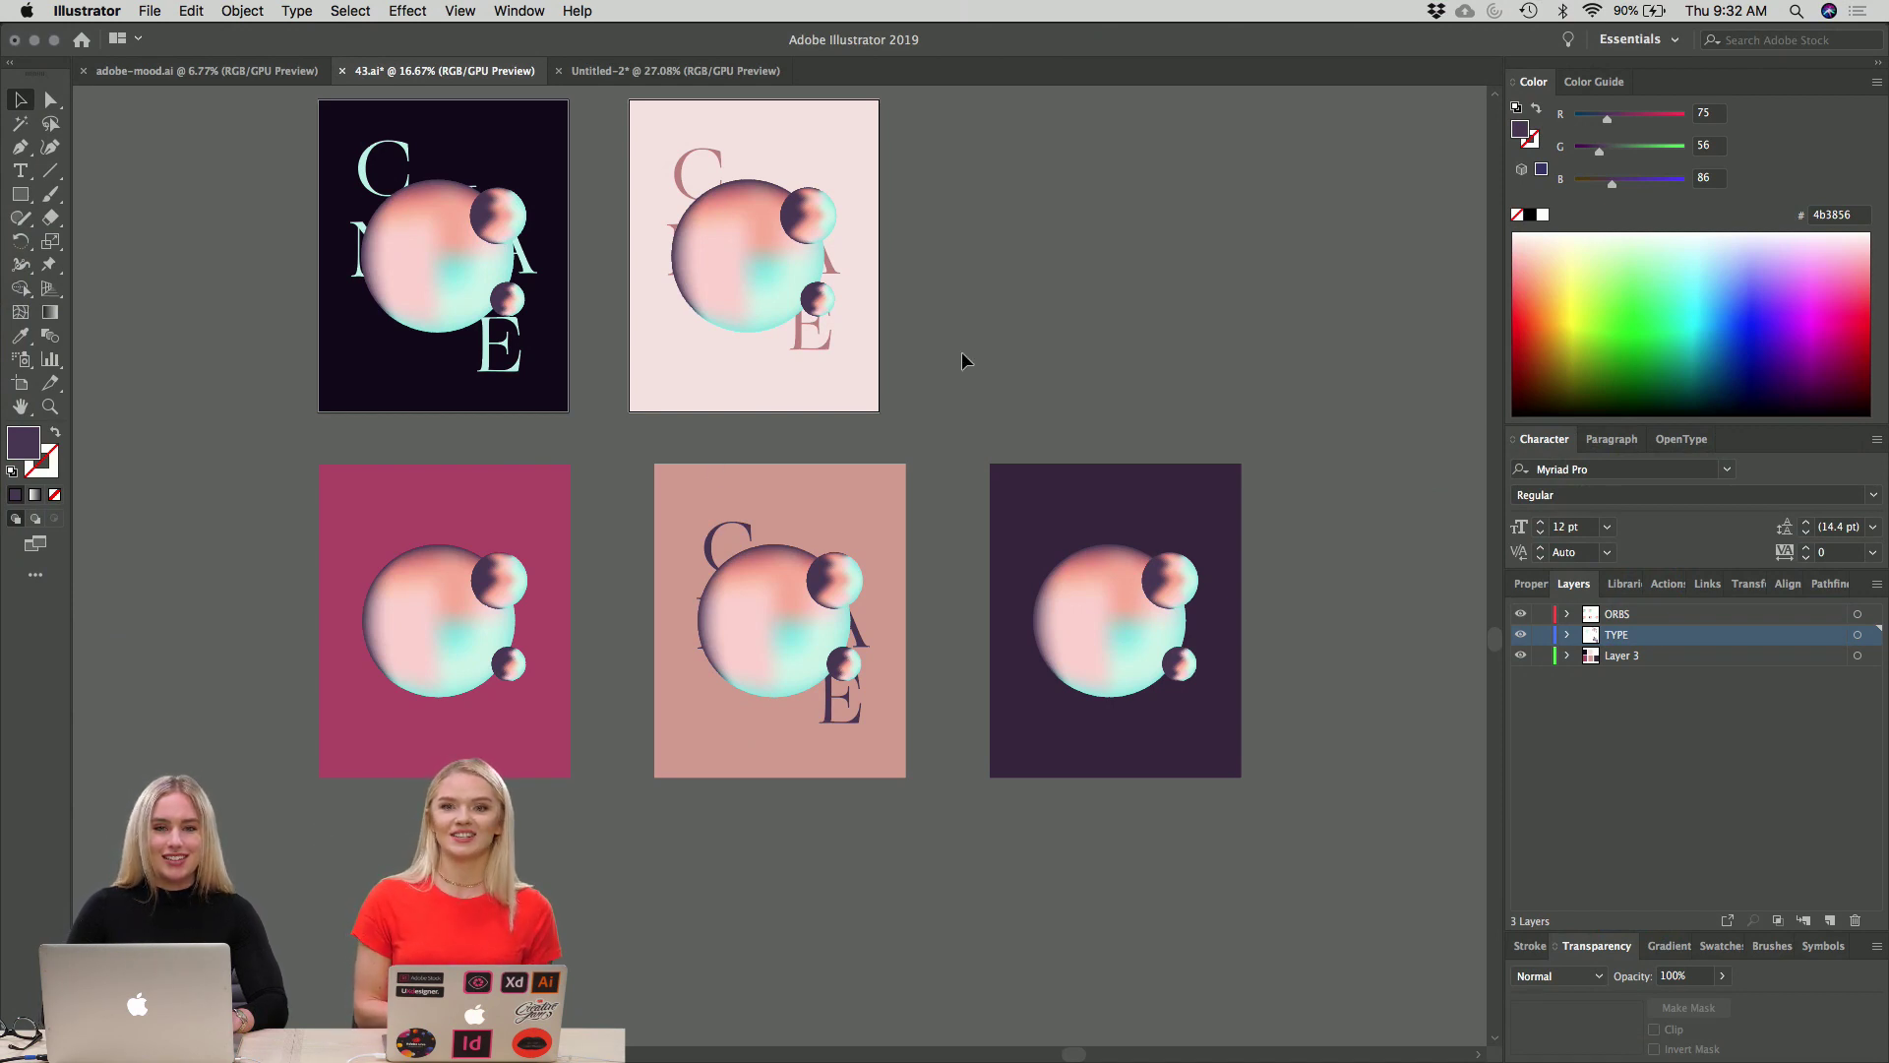
Switch from the 43.ai variations to the Untitled-2 document containing the pink poster.
scroll(1087, 337, "up", 2)
scroll(1088, 338, "right", 2)
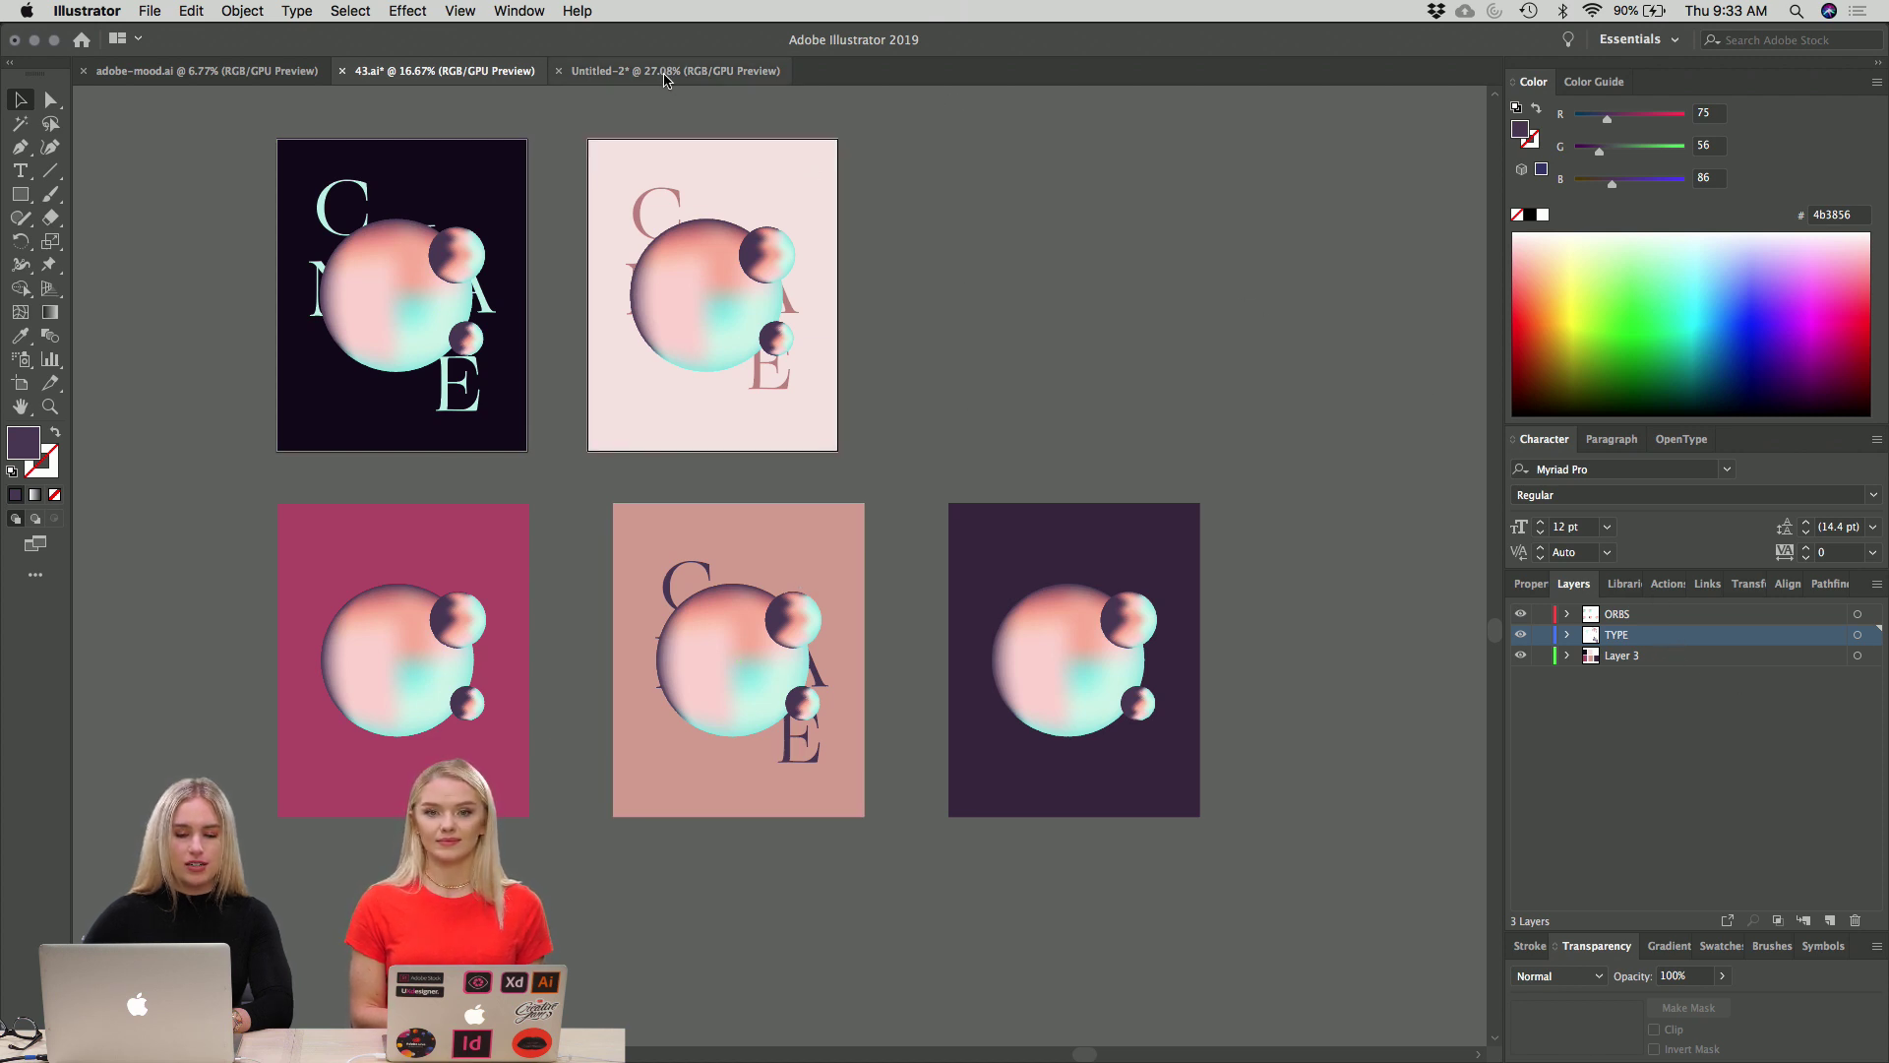
left_click(675, 71)
scroll(1058, 368, "up", 2)
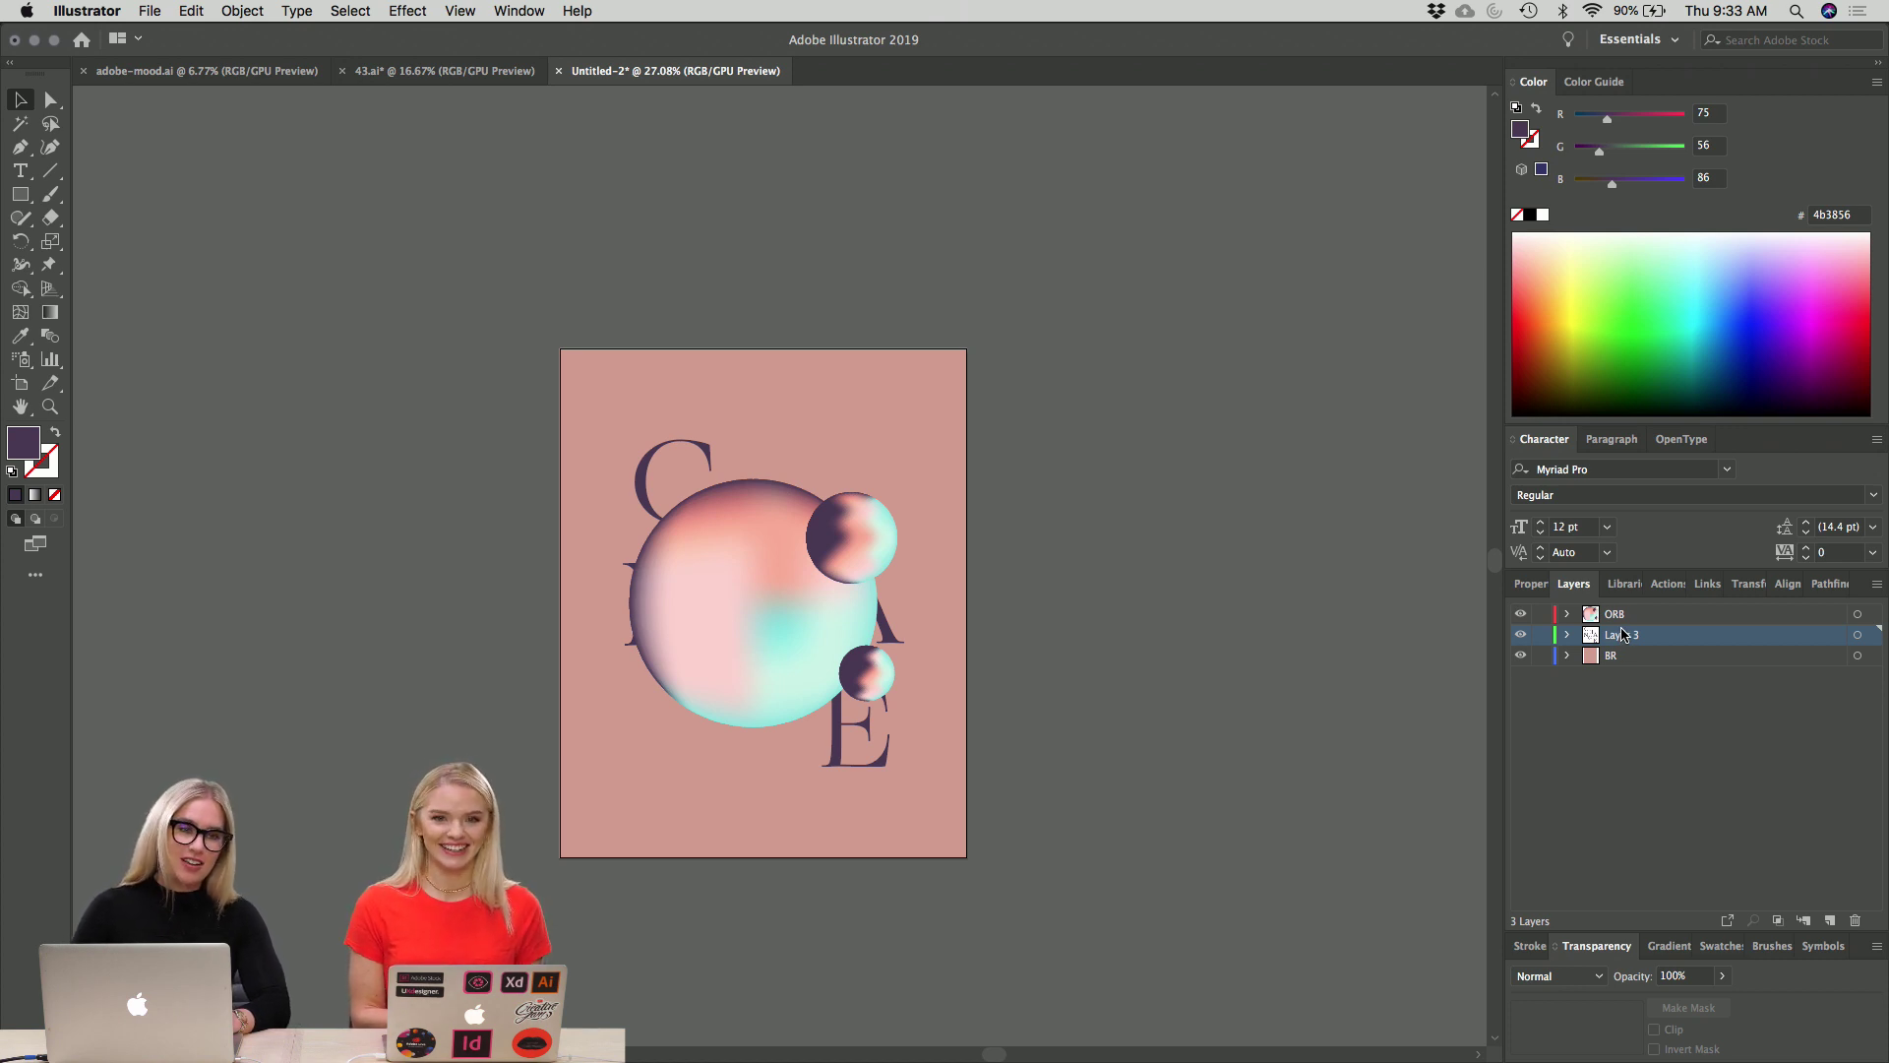
Toggle the visibility of the ORB, Layer 3 and BR layers one by one to check what each contains.
left_click(1519, 615)
left_click(1519, 615)
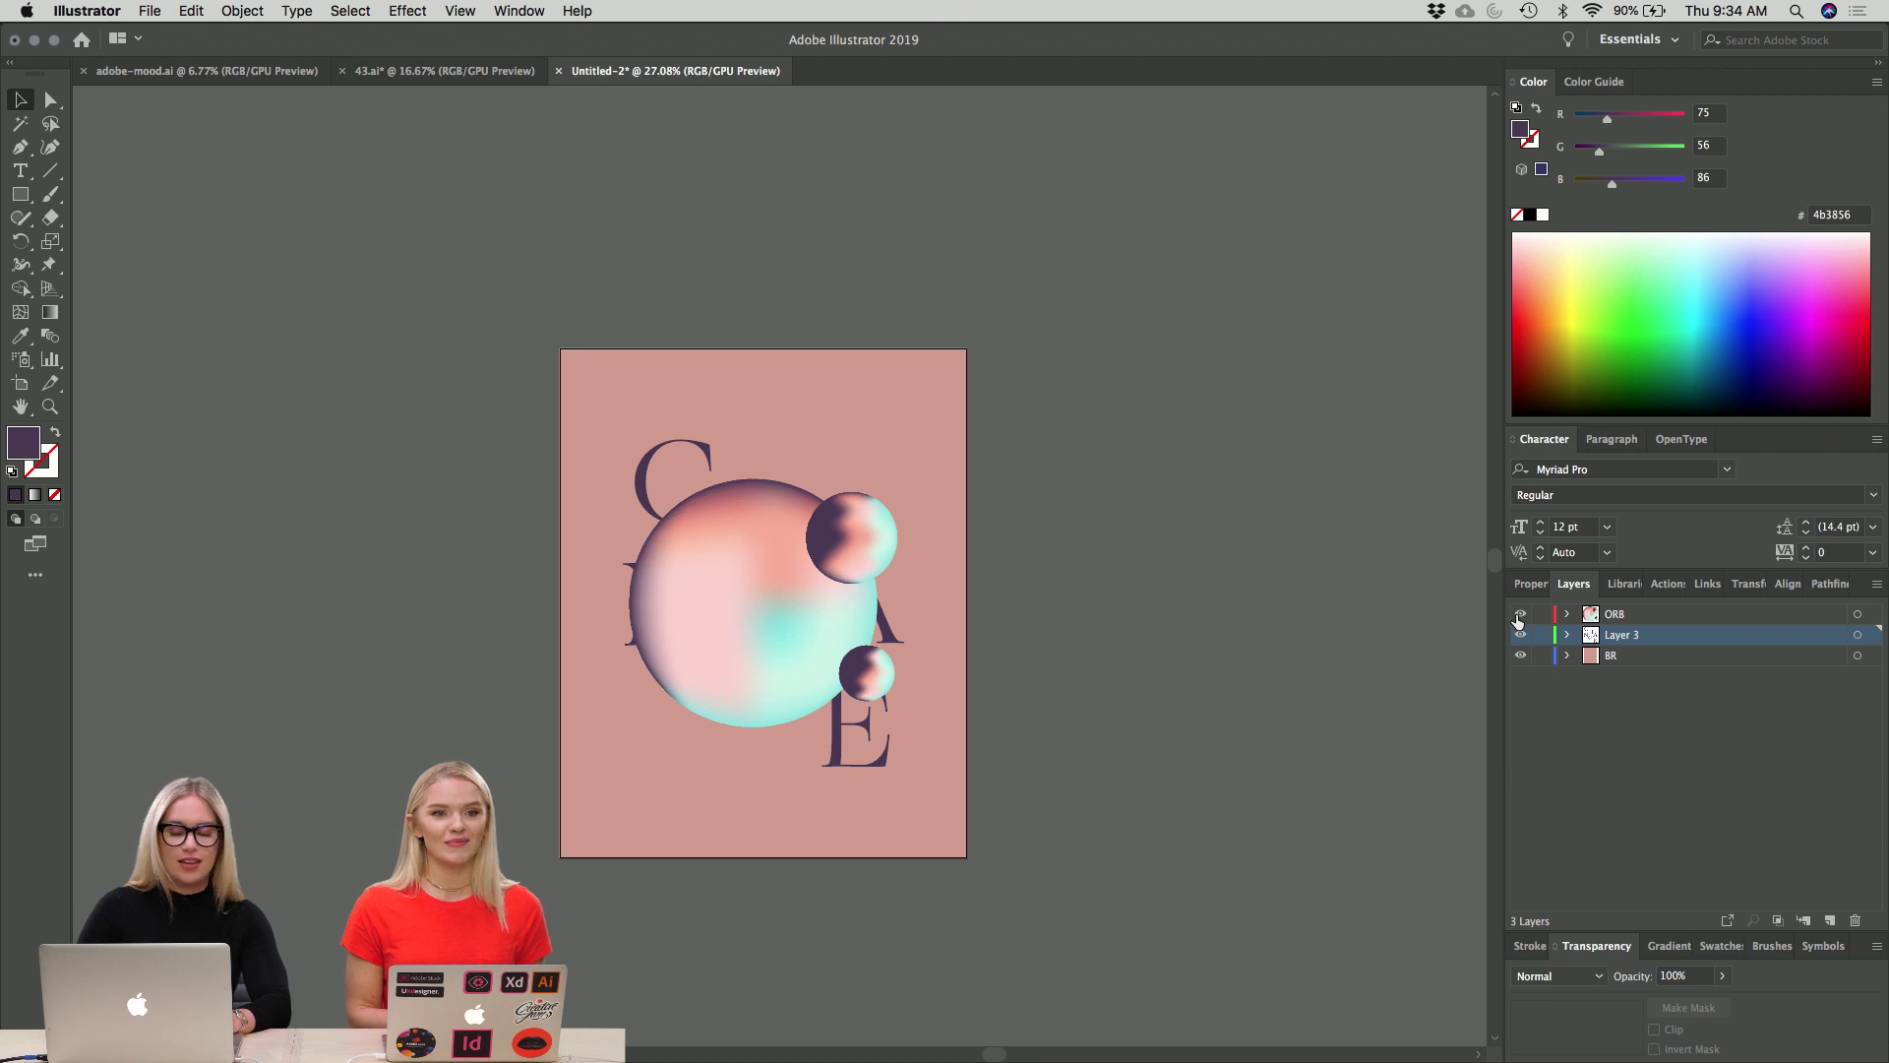
left_click(1521, 614)
left_click(1521, 614)
left_click(1520, 635)
left_click(1520, 635)
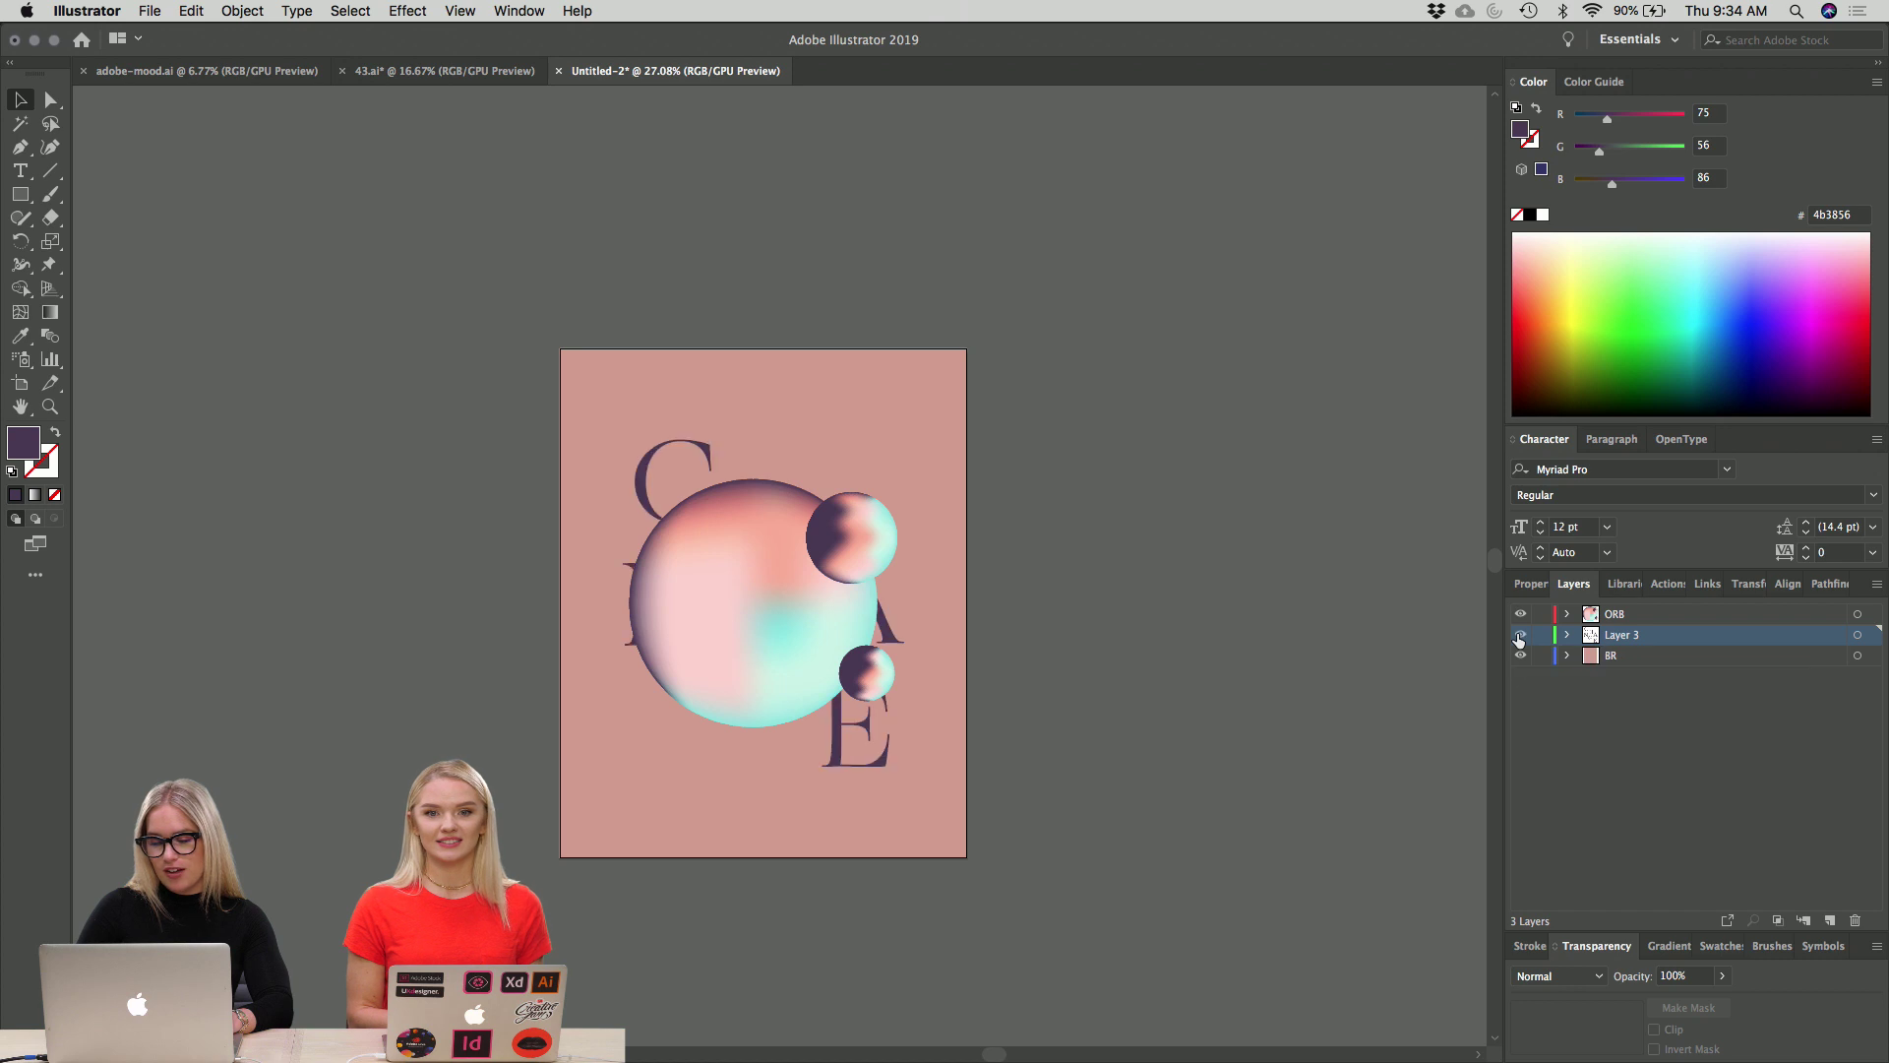
left_click(1522, 657)
left_click(1523, 657)
left_click(1623, 661)
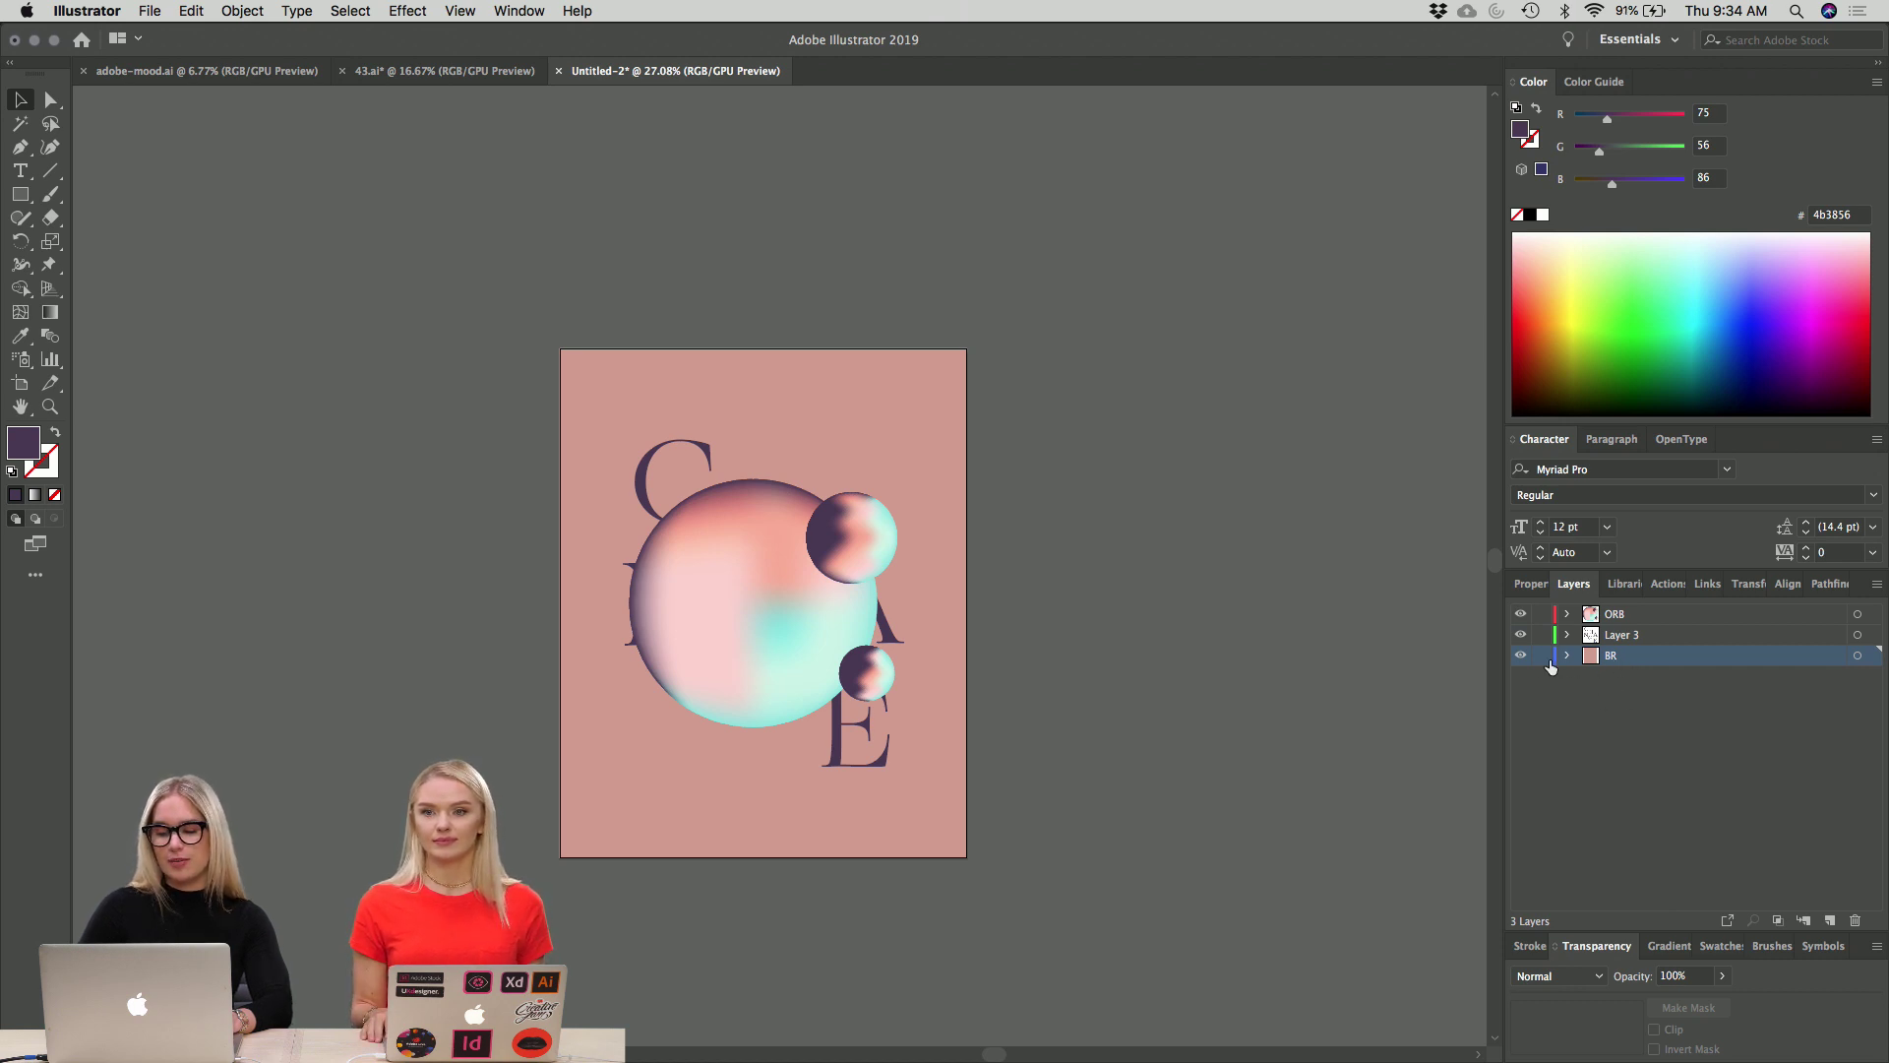
left_click(1519, 658)
left_click(1519, 654)
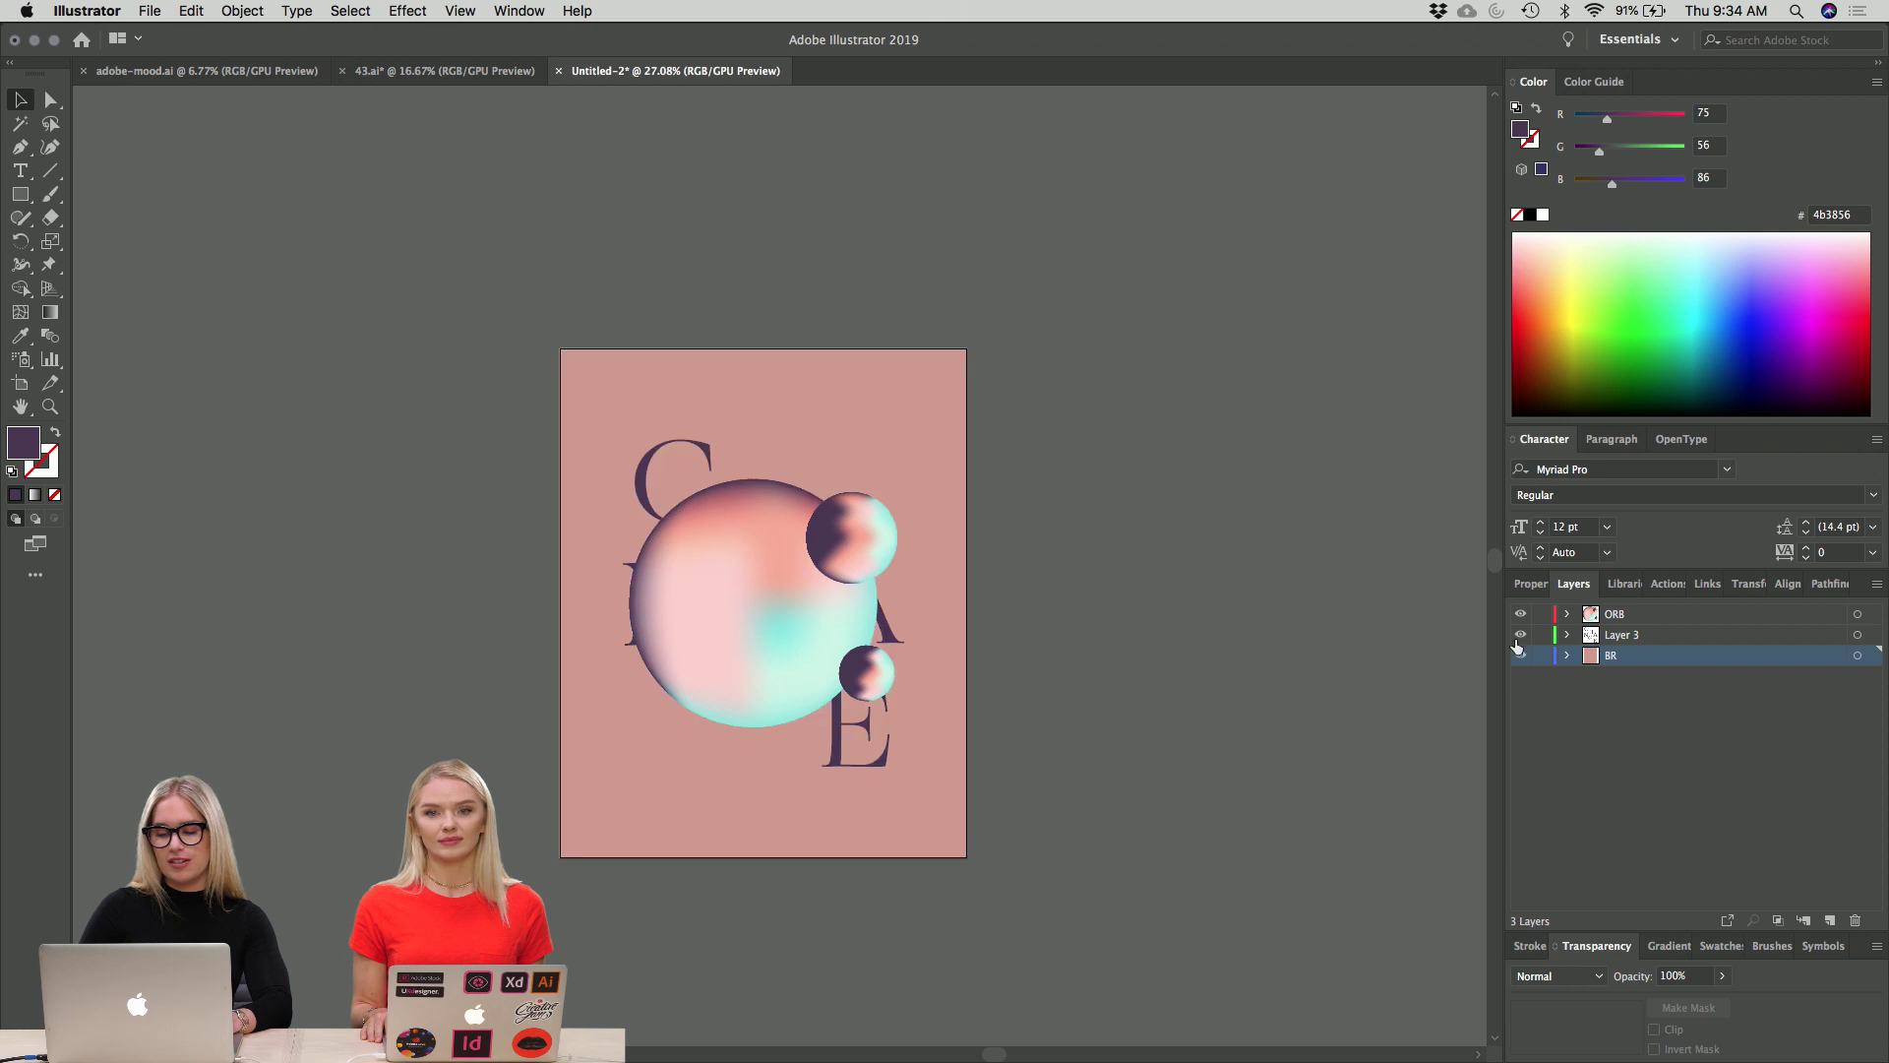
left_click(1520, 637)
left_click(1520, 636)
left_click(1520, 637)
left_click(1520, 637)
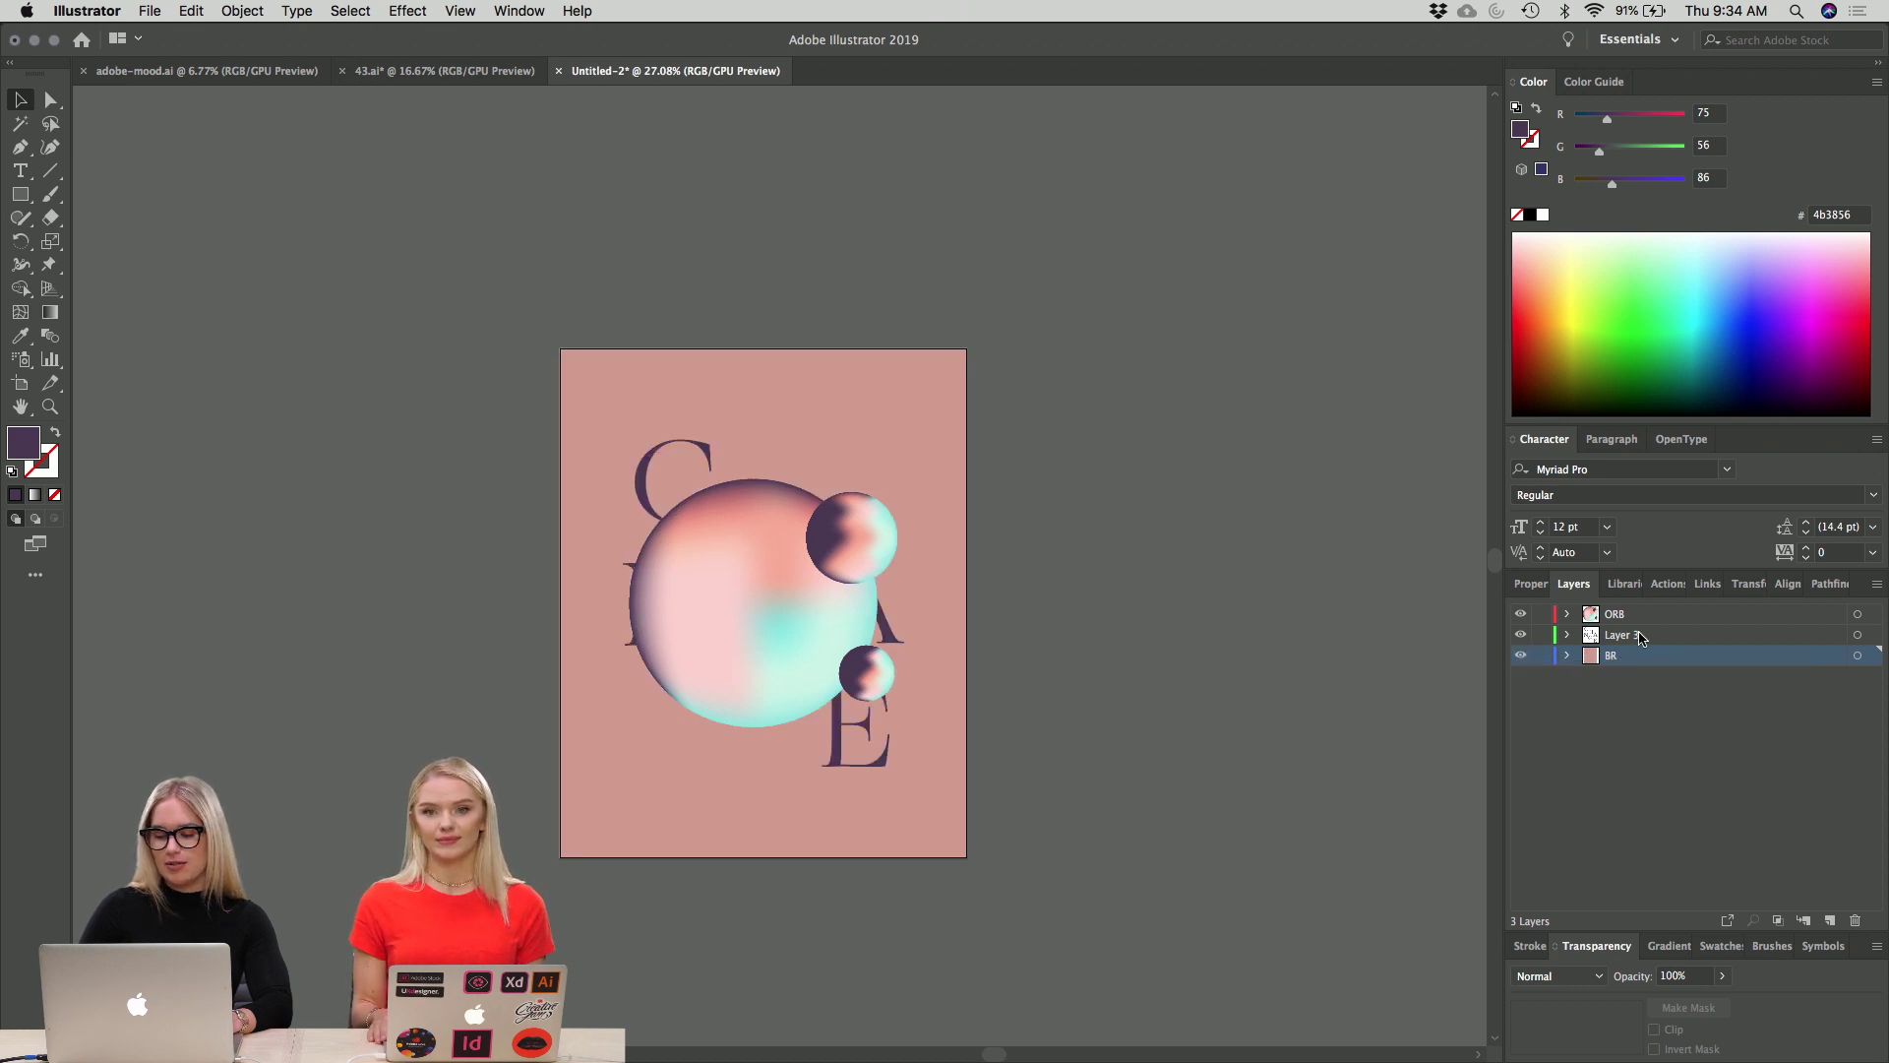
Rename Layer 3, which holds the lettering, as type.
double_click(1618, 635)
type("type")
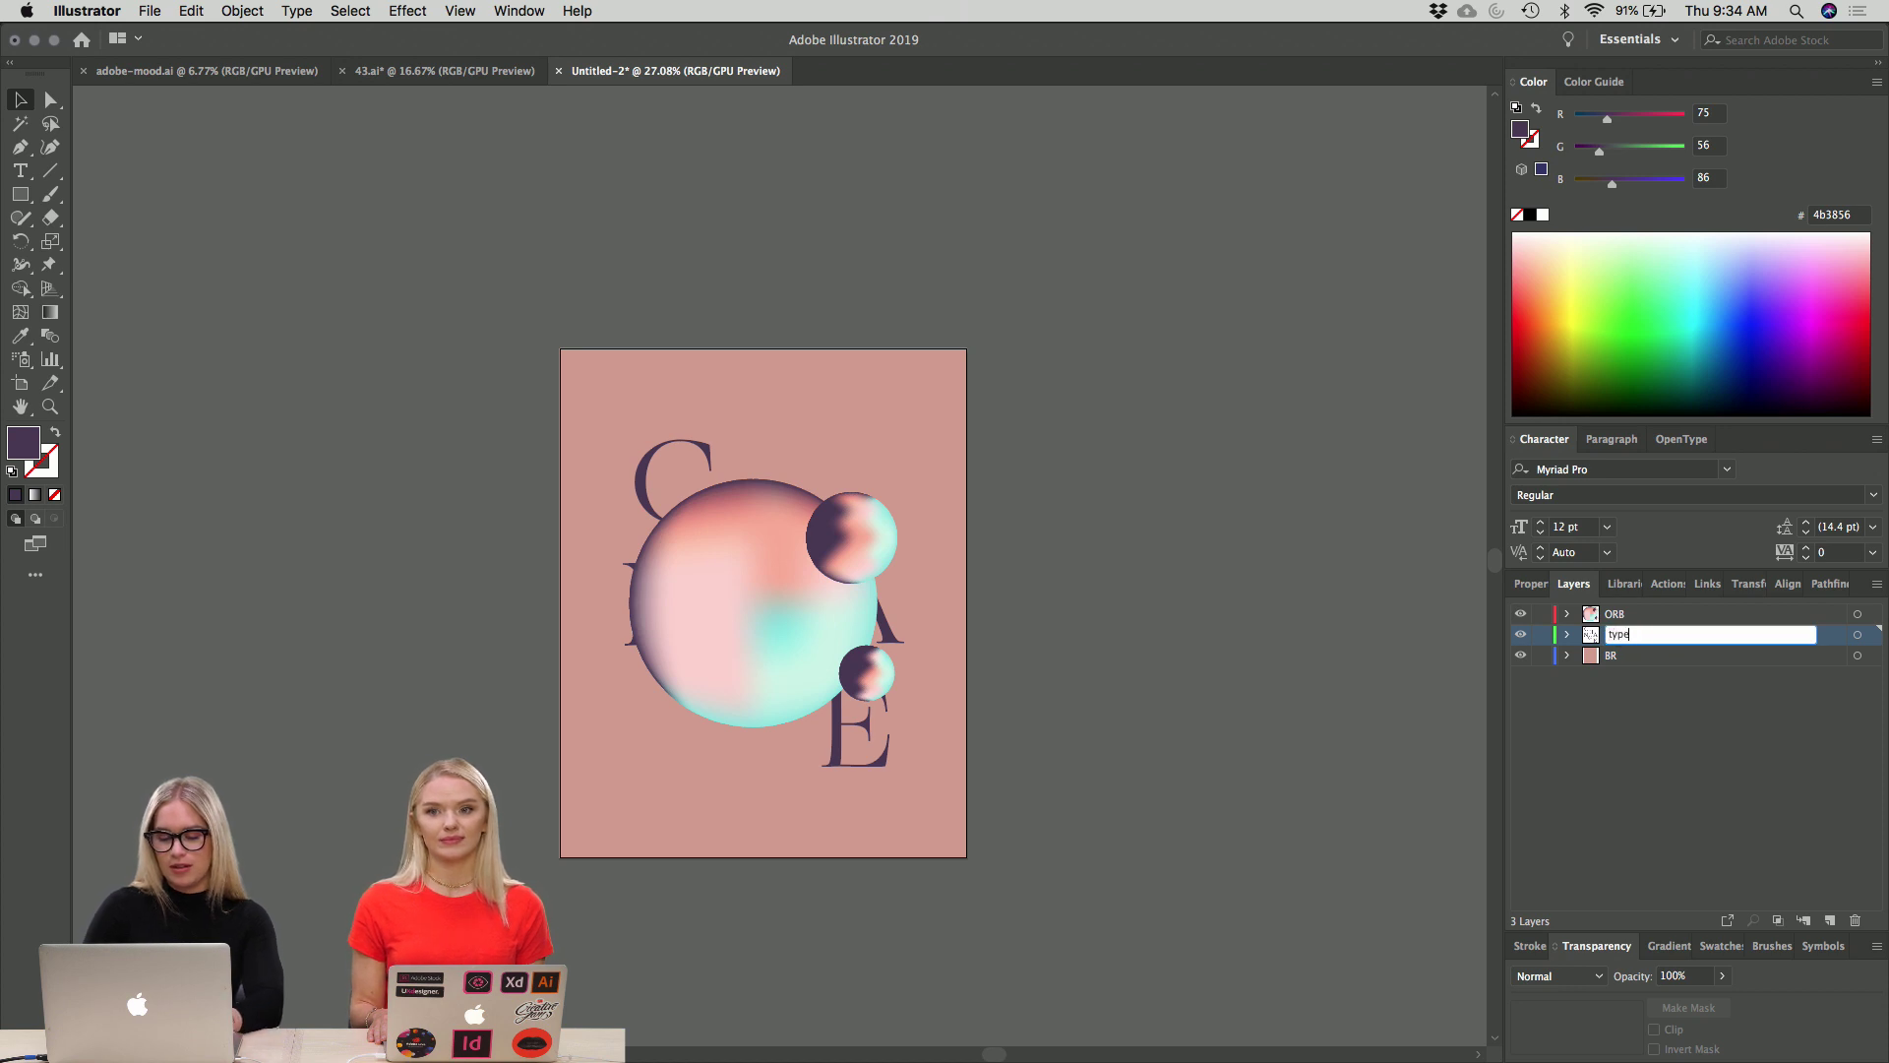
key("Return")
Hide and show the ORB layer repeatedly to check which artwork sits on it.
left_click(1619, 614)
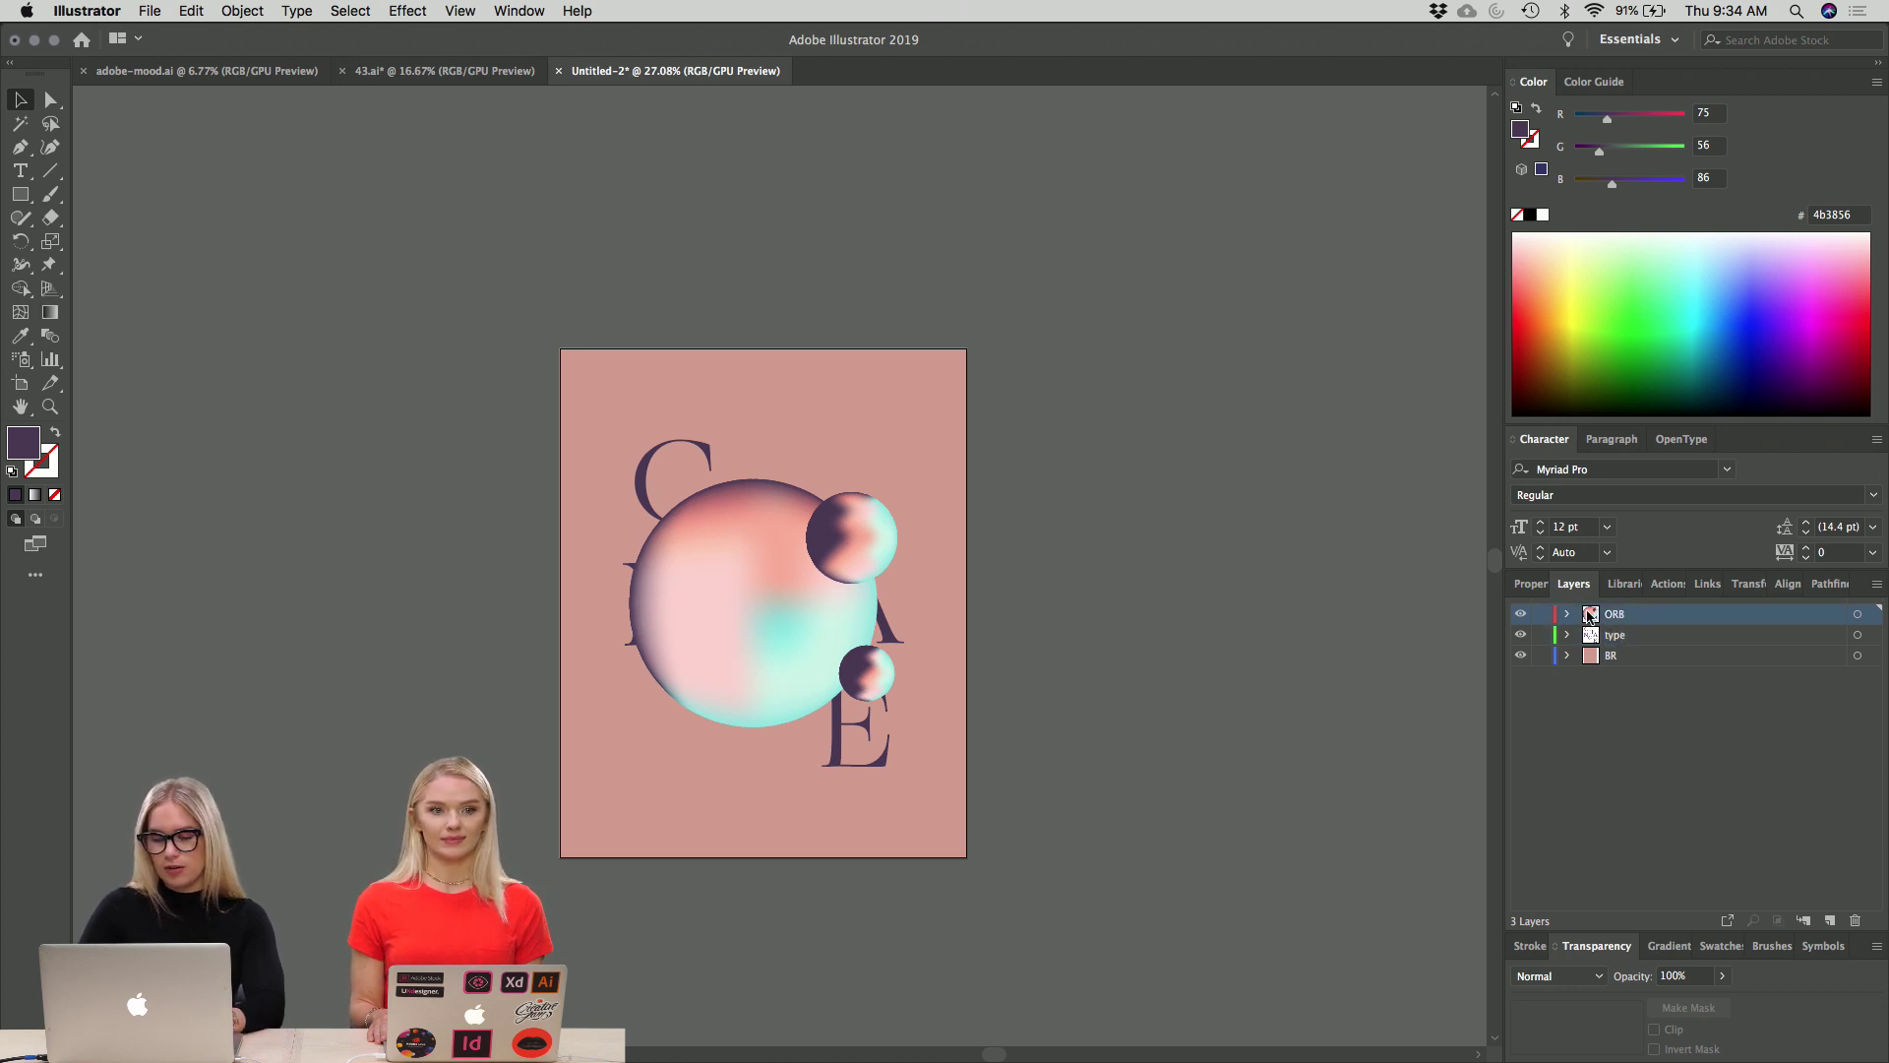
left_click(1520, 614)
left_click(1520, 614)
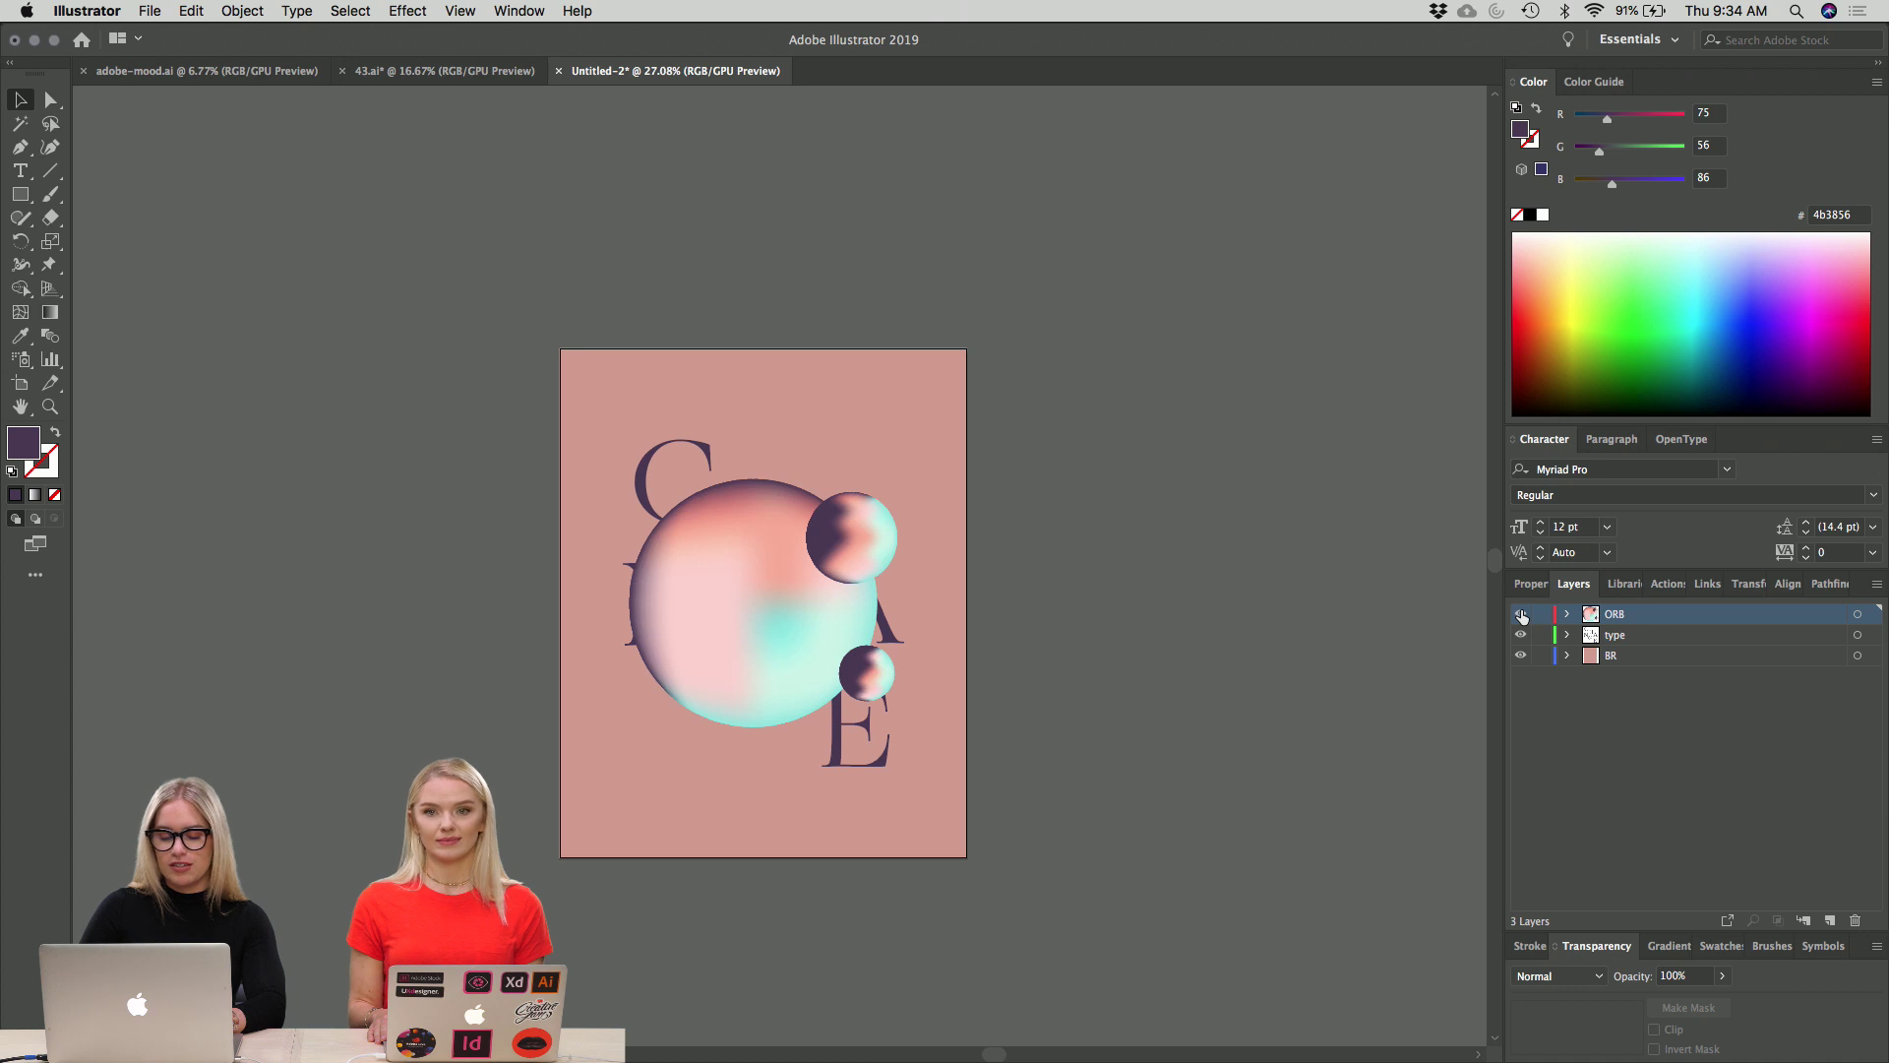
left_click(1520, 613)
left_click(1520, 614)
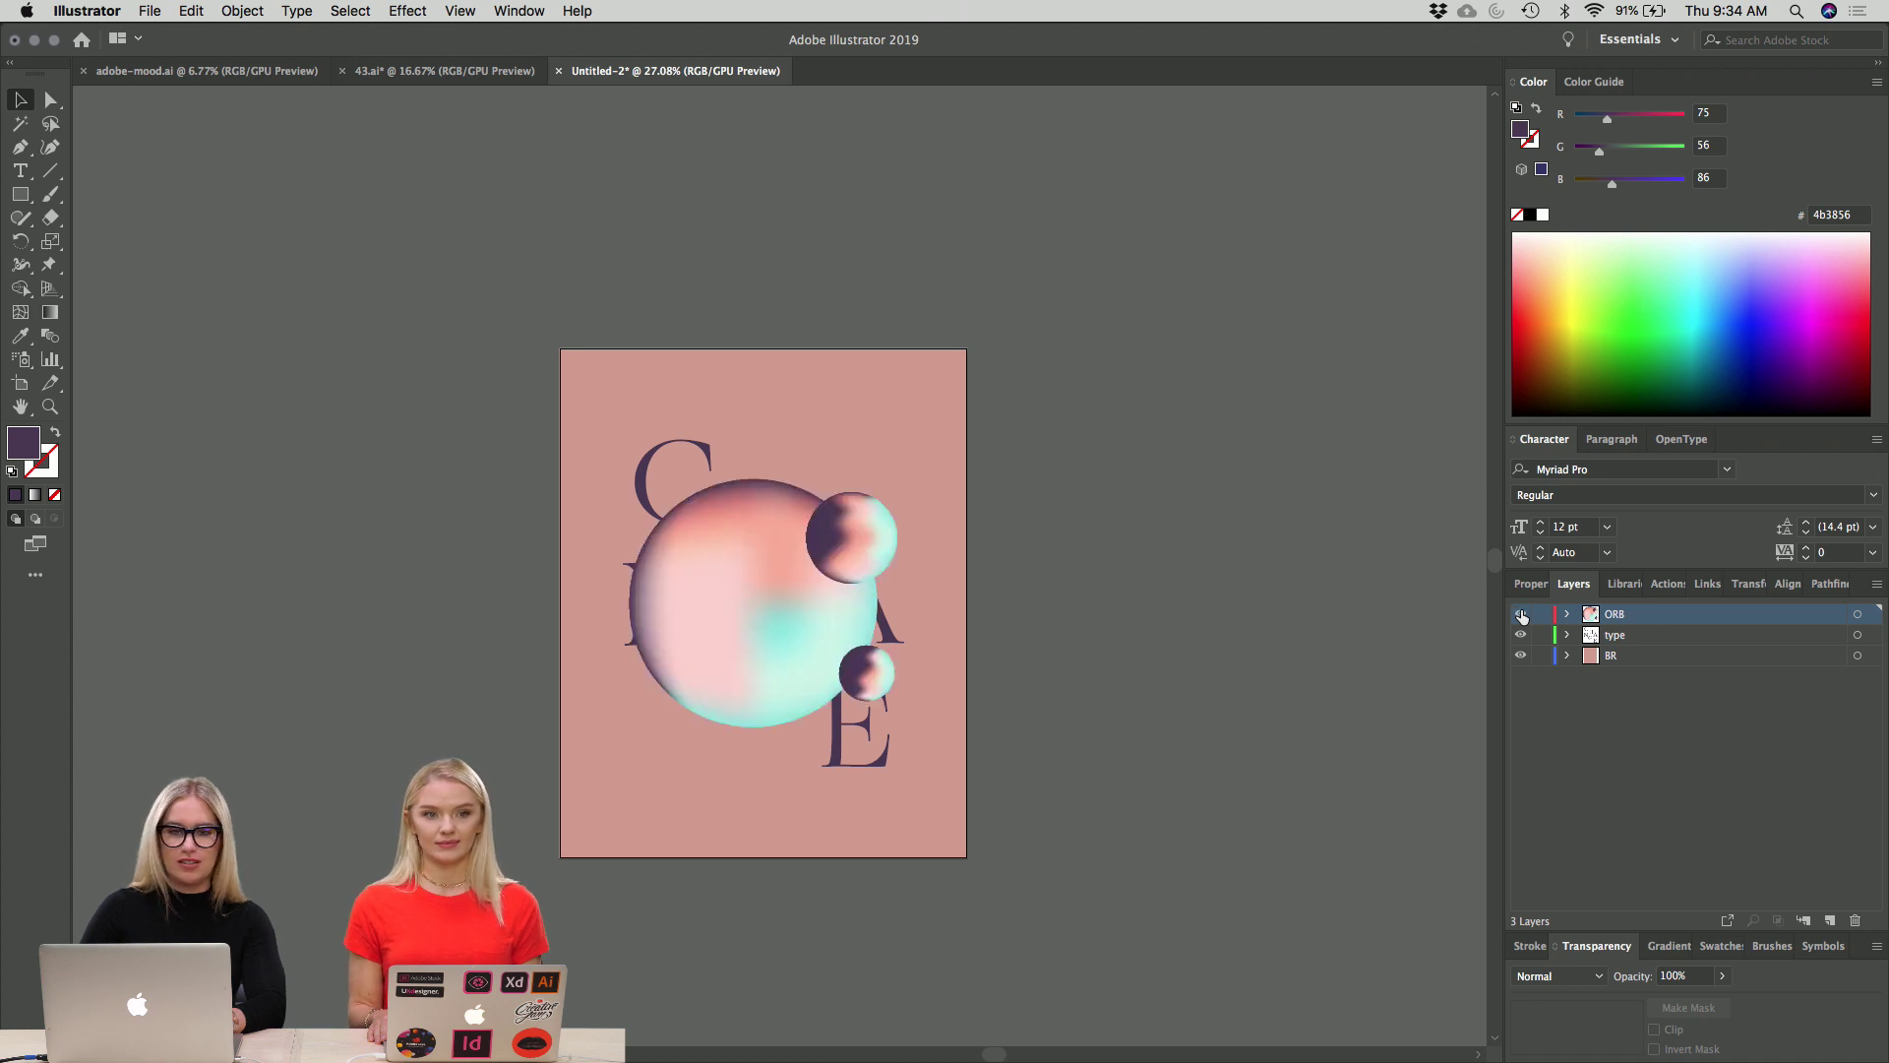
left_click(1522, 614)
left_click(1521, 614)
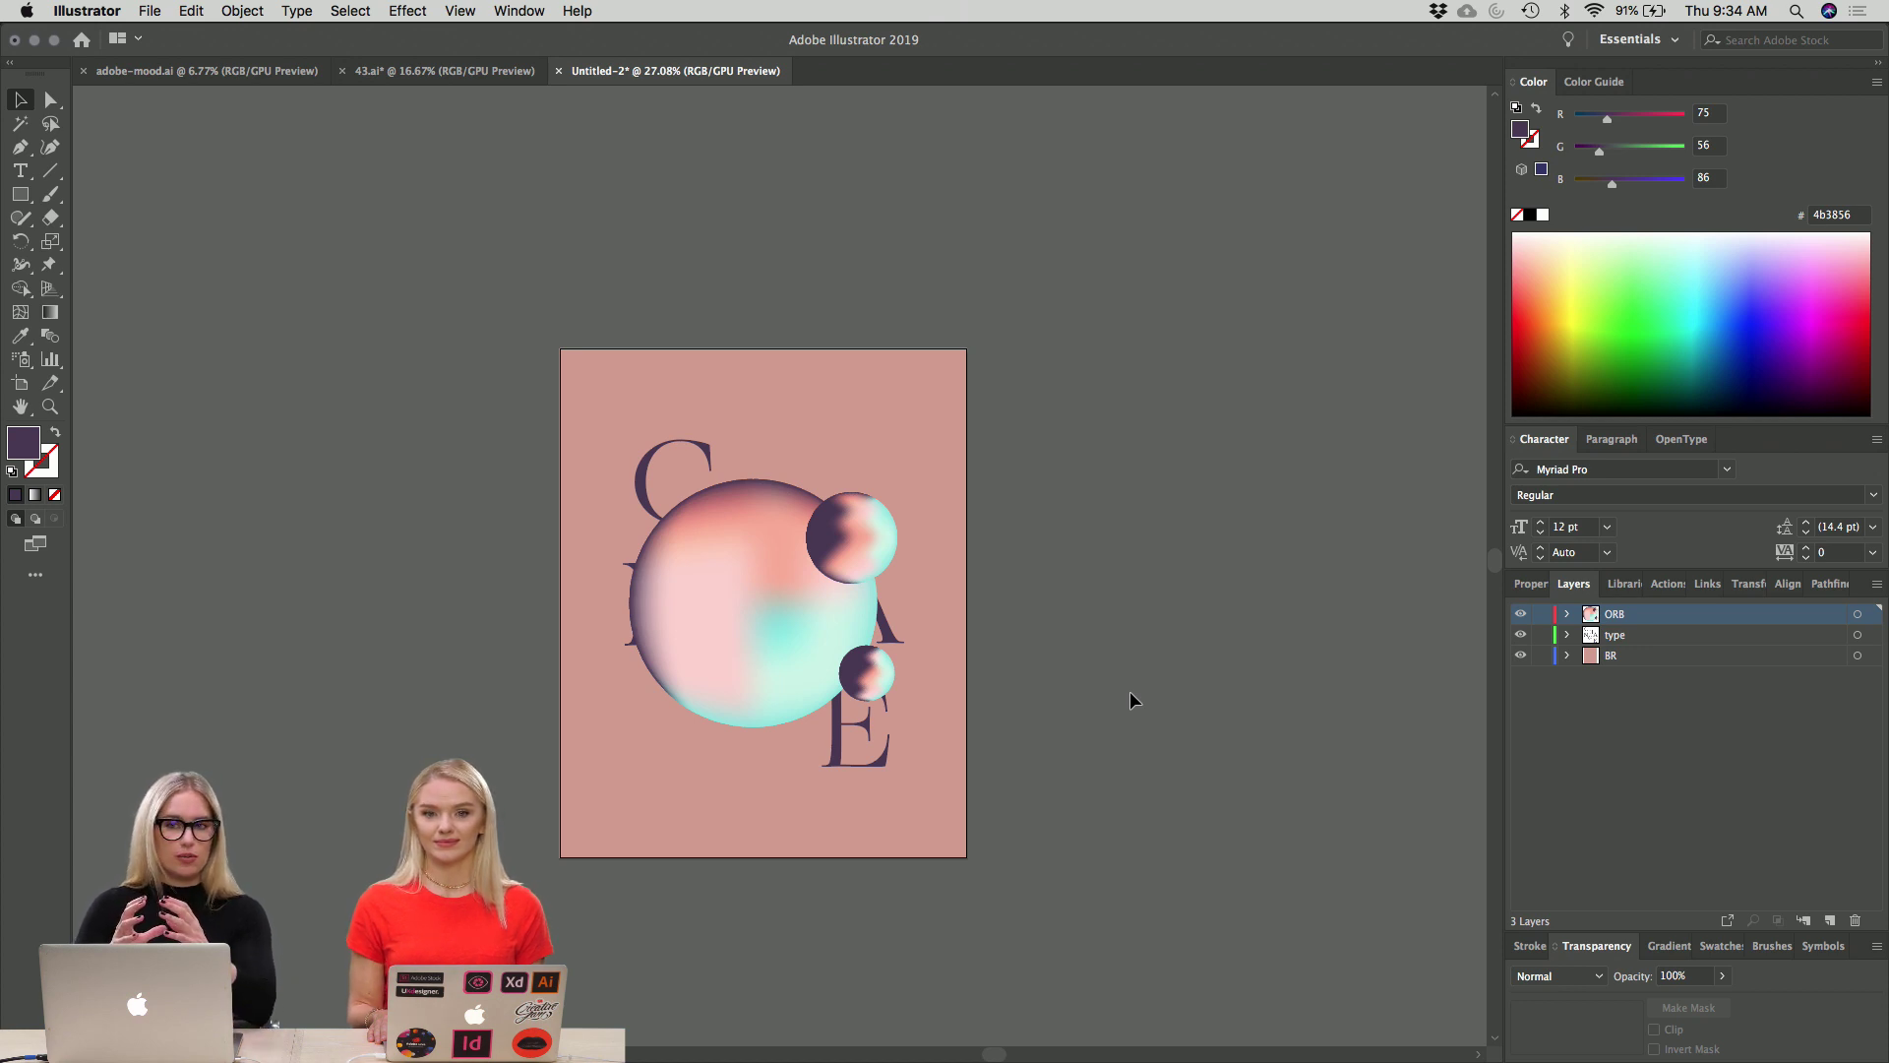
Ungroup the three orbs on the poster so each can be selected separately.
left_click(864, 620)
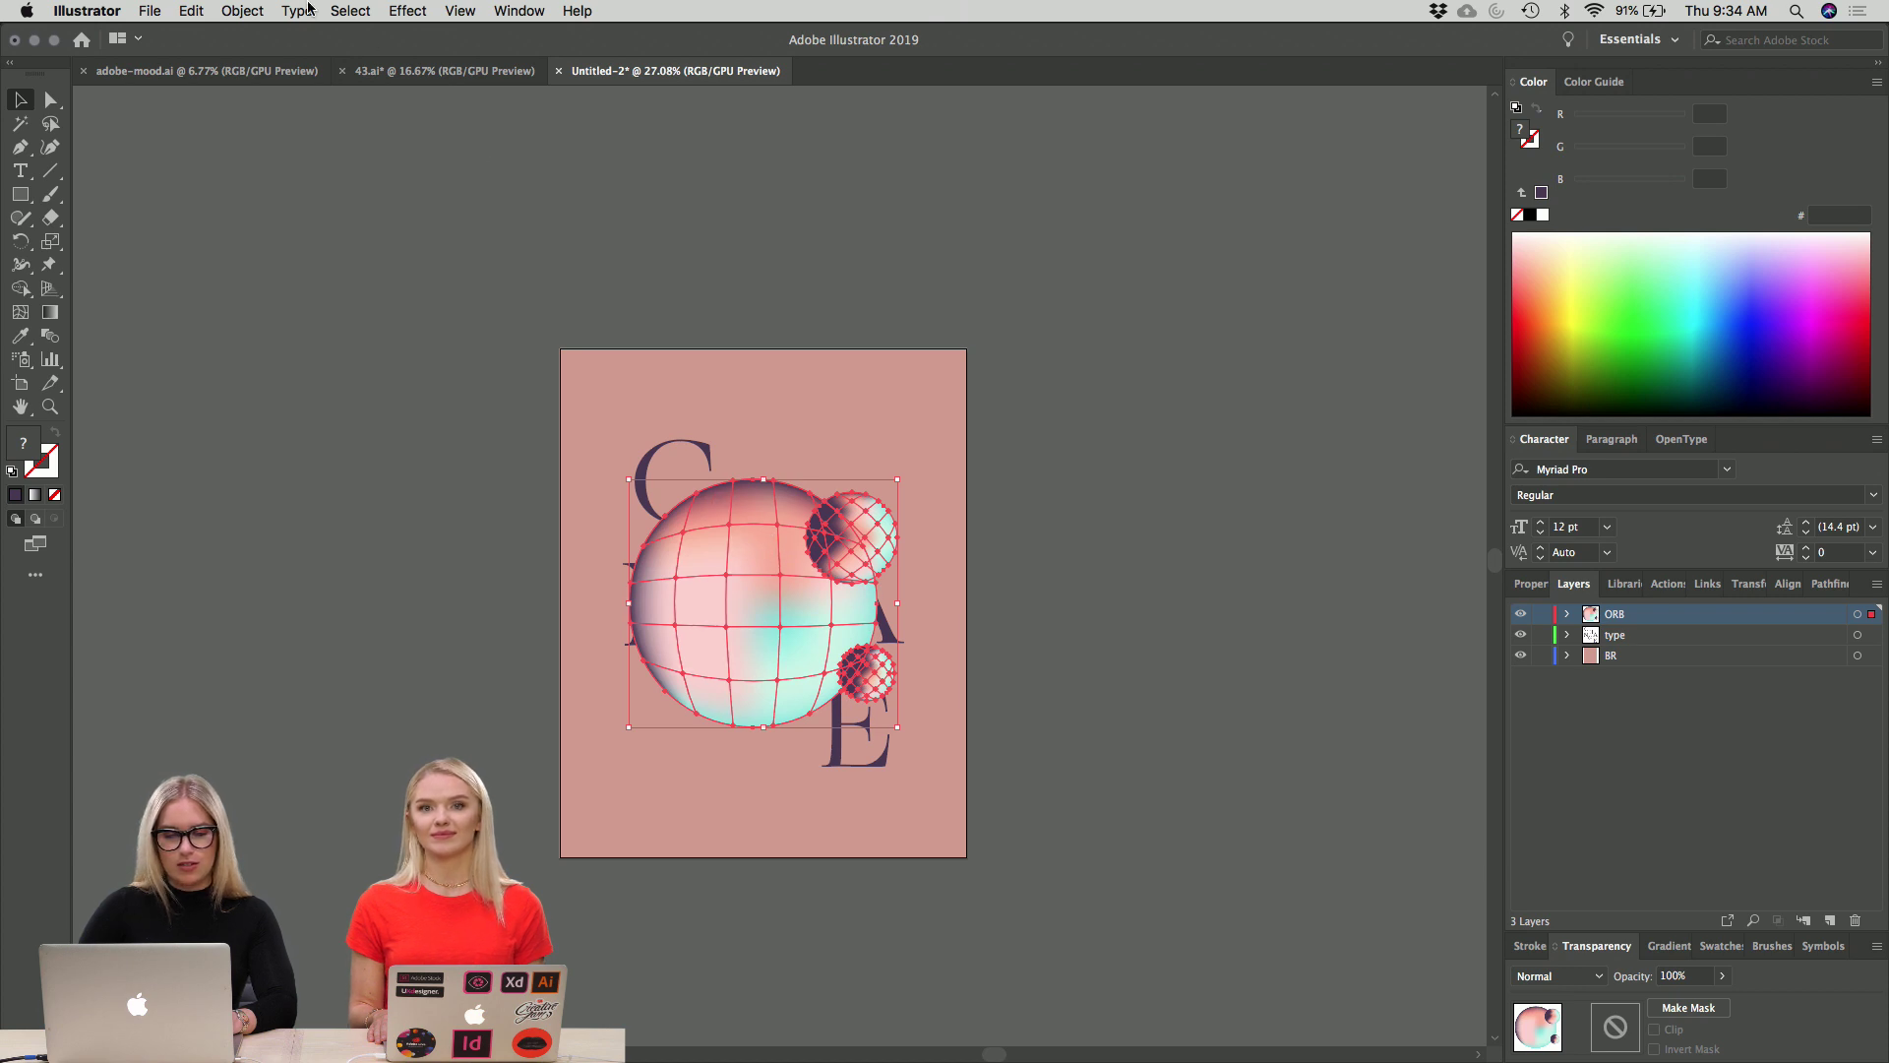
left_click(242, 11)
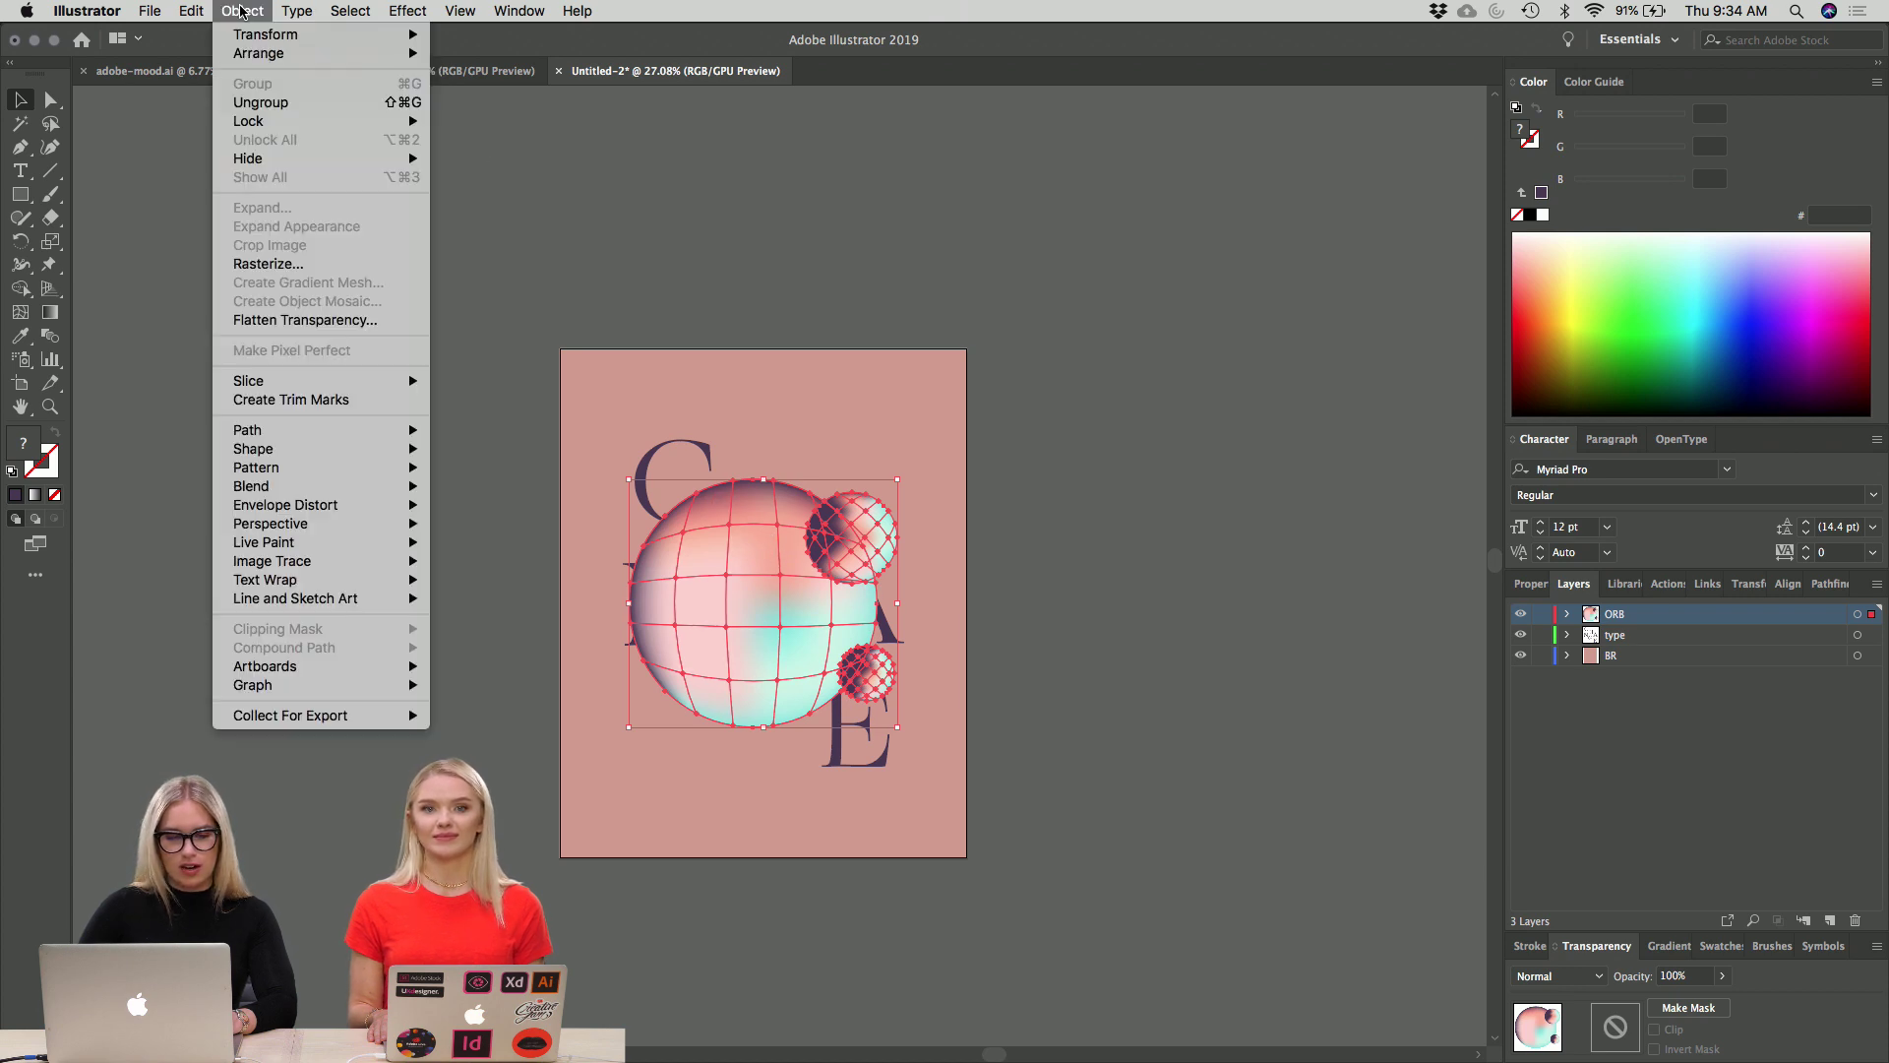
left_click(254, 100)
left_click(486, 455)
left_click_drag(700, 603, 499, 564)
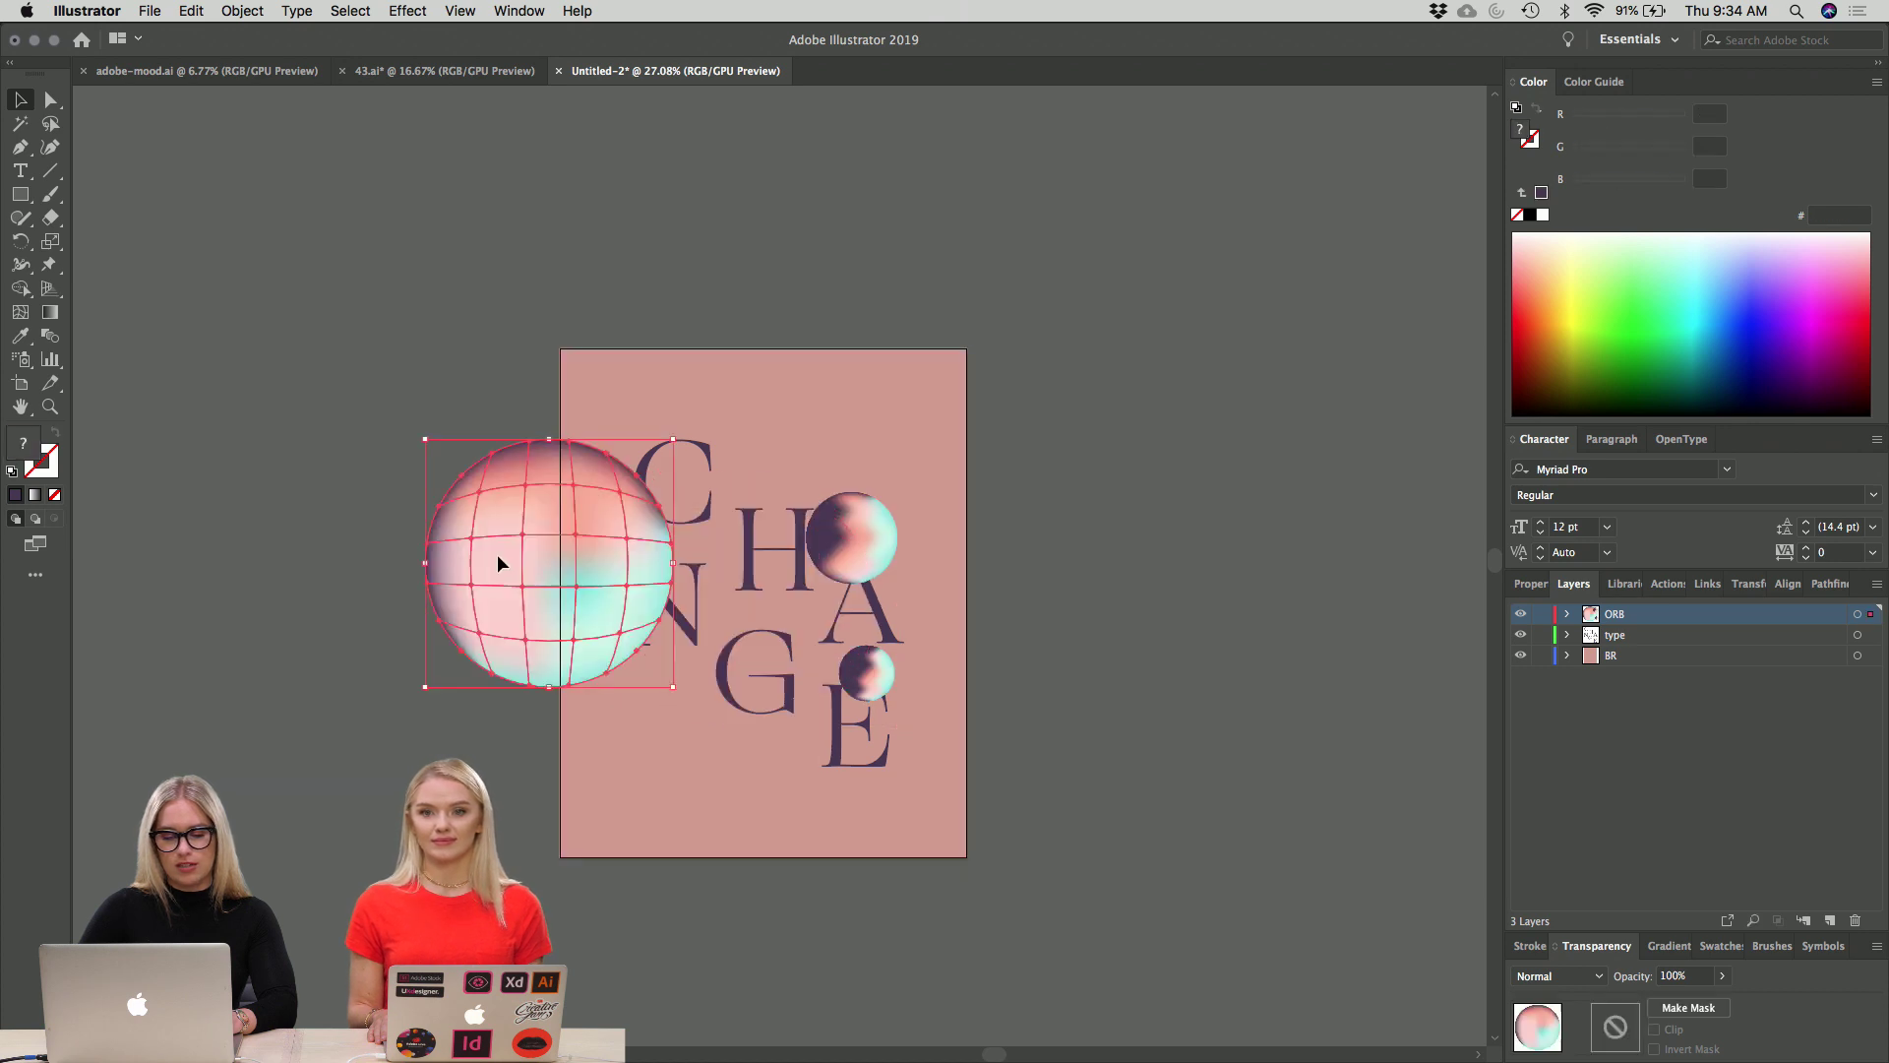
key("cmd+z")
left_click(289, 372)
Paste a copy of the large orb into a new layer above ORB and move it over the poster's right edge.
left_click(689, 556)
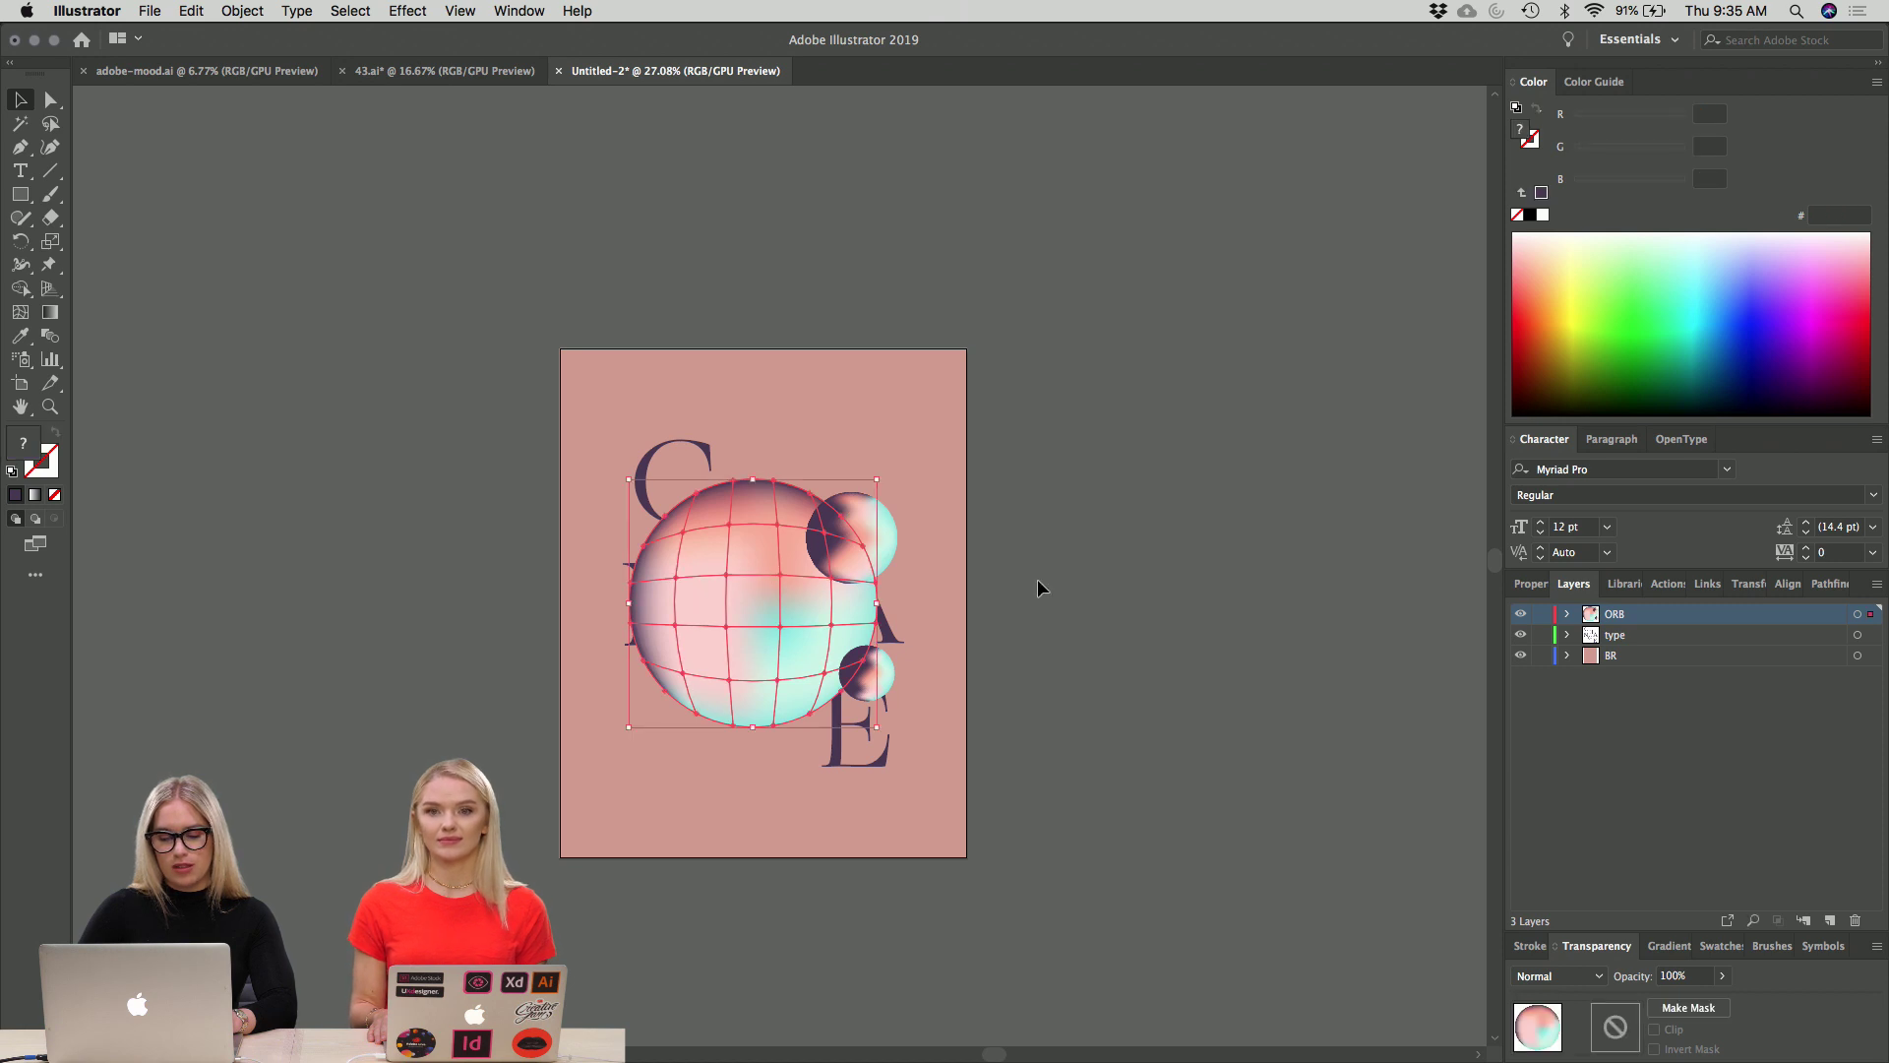
key("cmd+shift+b")
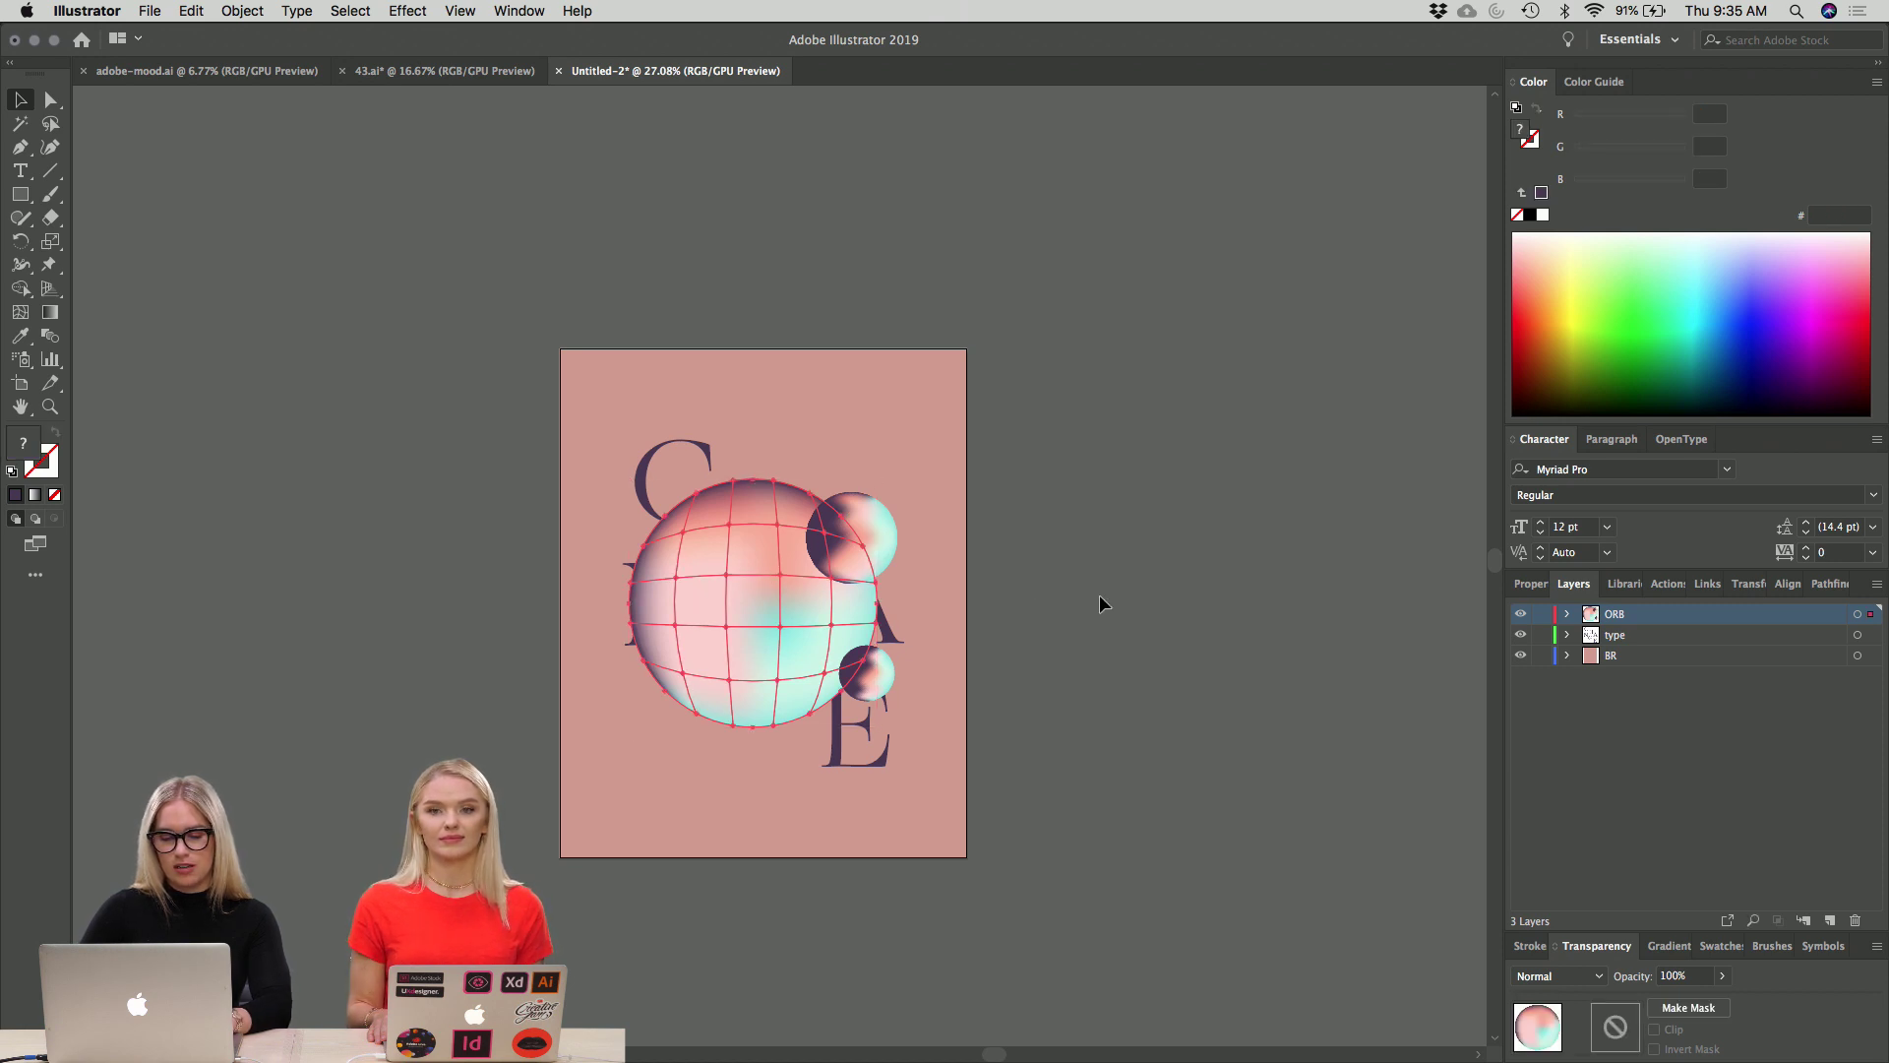
left_click(1102, 602)
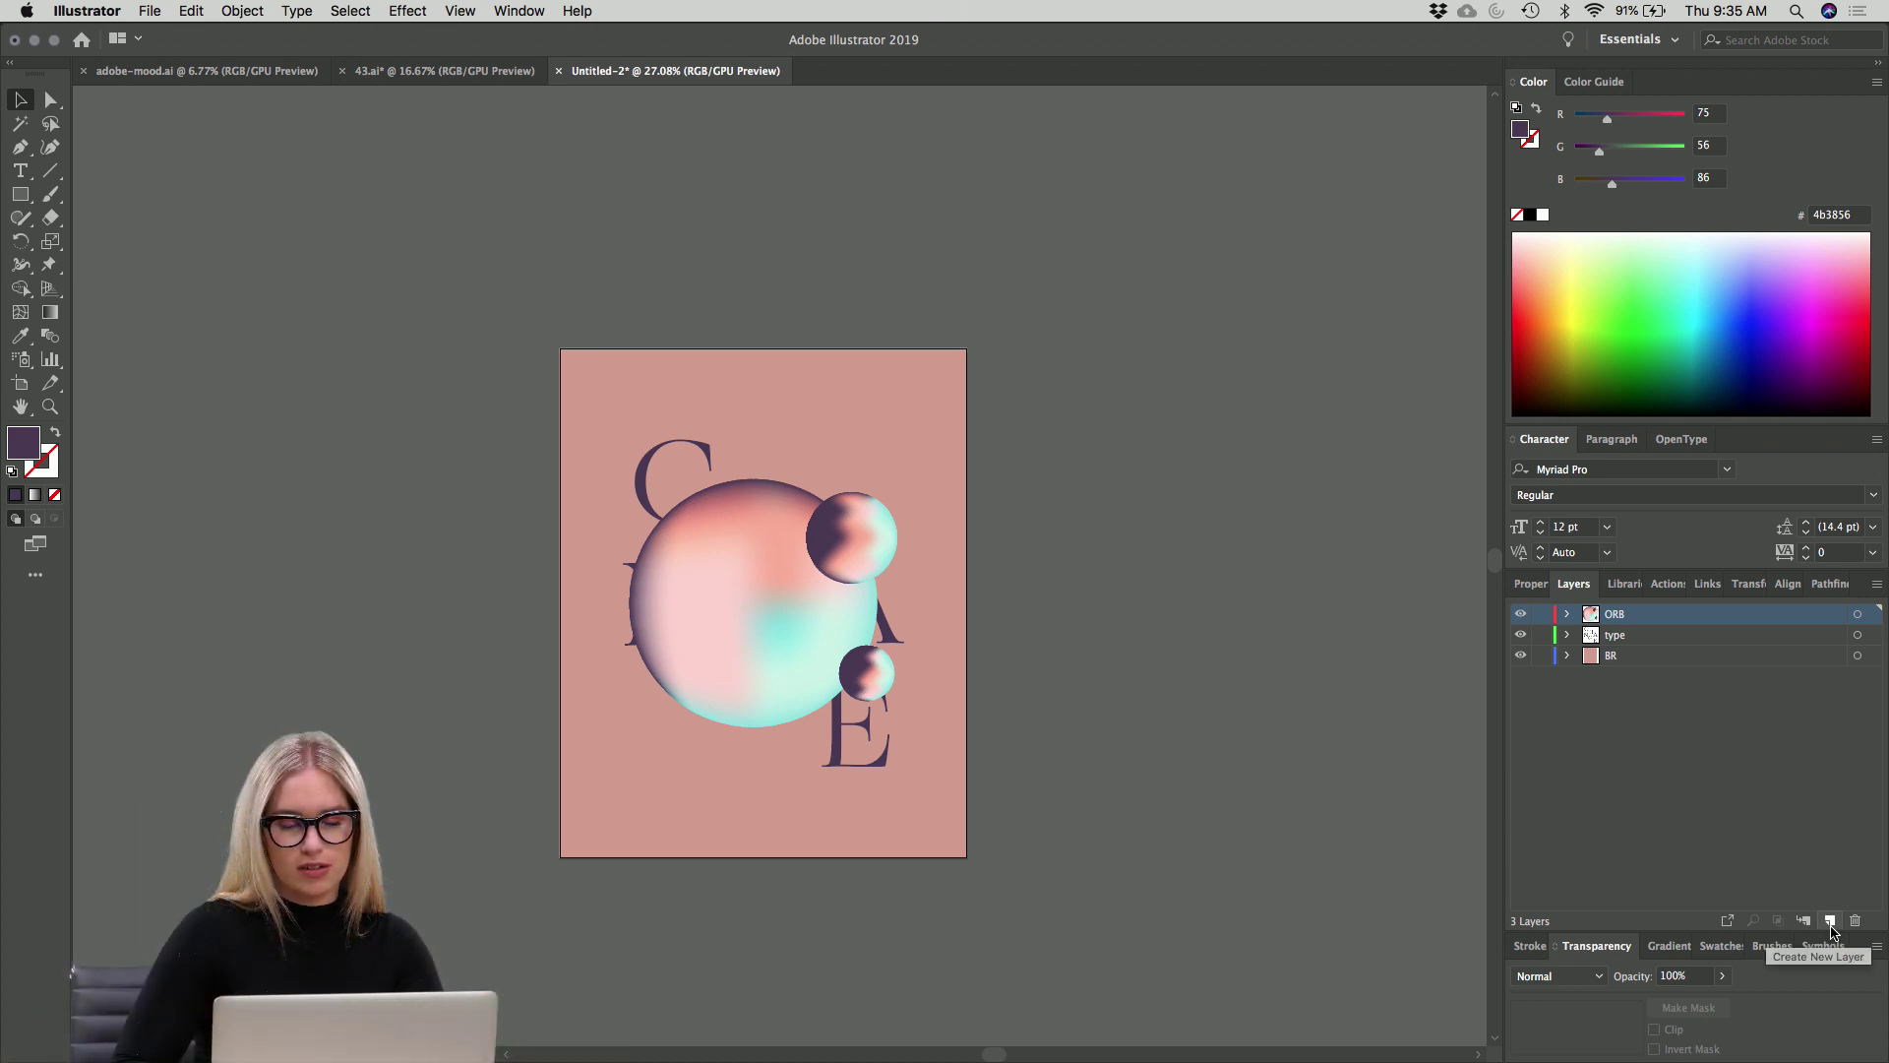
left_click(1831, 923)
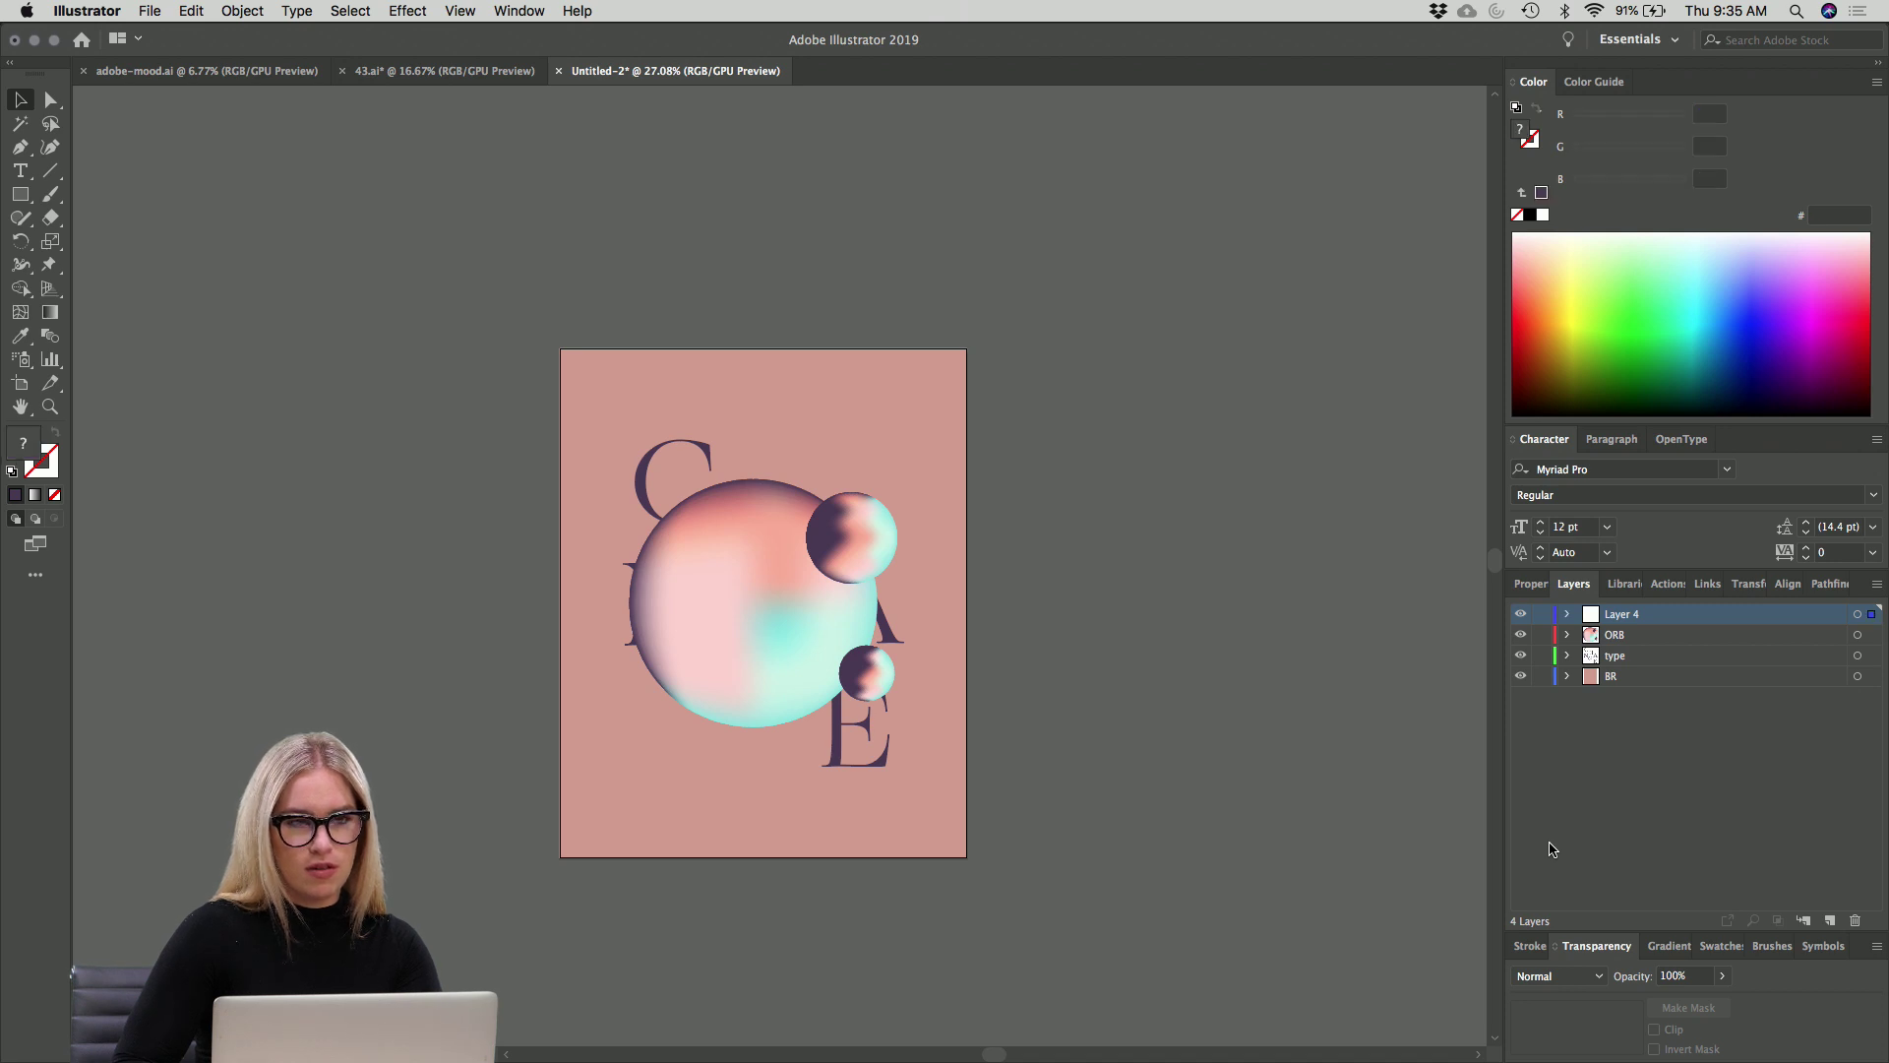
key("super+v")
left_click(987, 600)
left_click_drag(902, 540, 983, 472)
left_click_drag(917, 480, 1075, 583)
left_click(1074, 441)
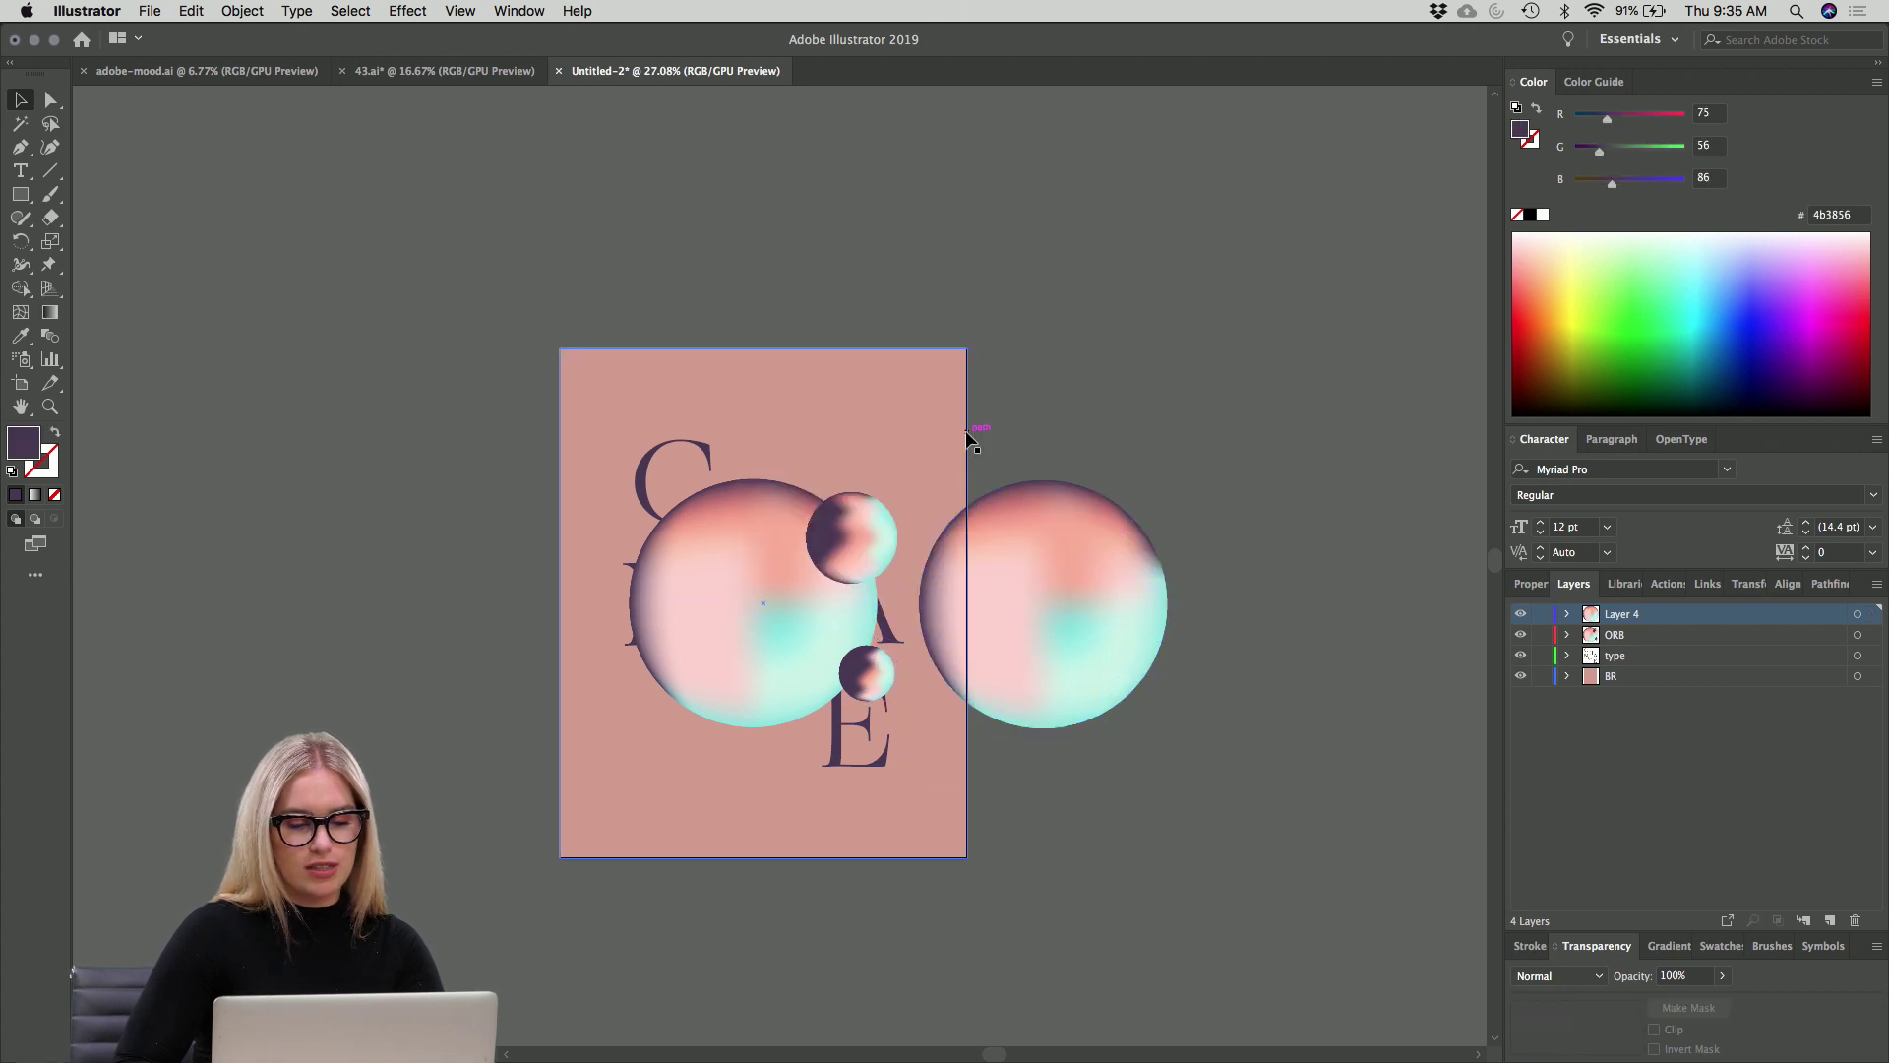
Delete the original large orb from the ORB layer.
left_click(709, 578)
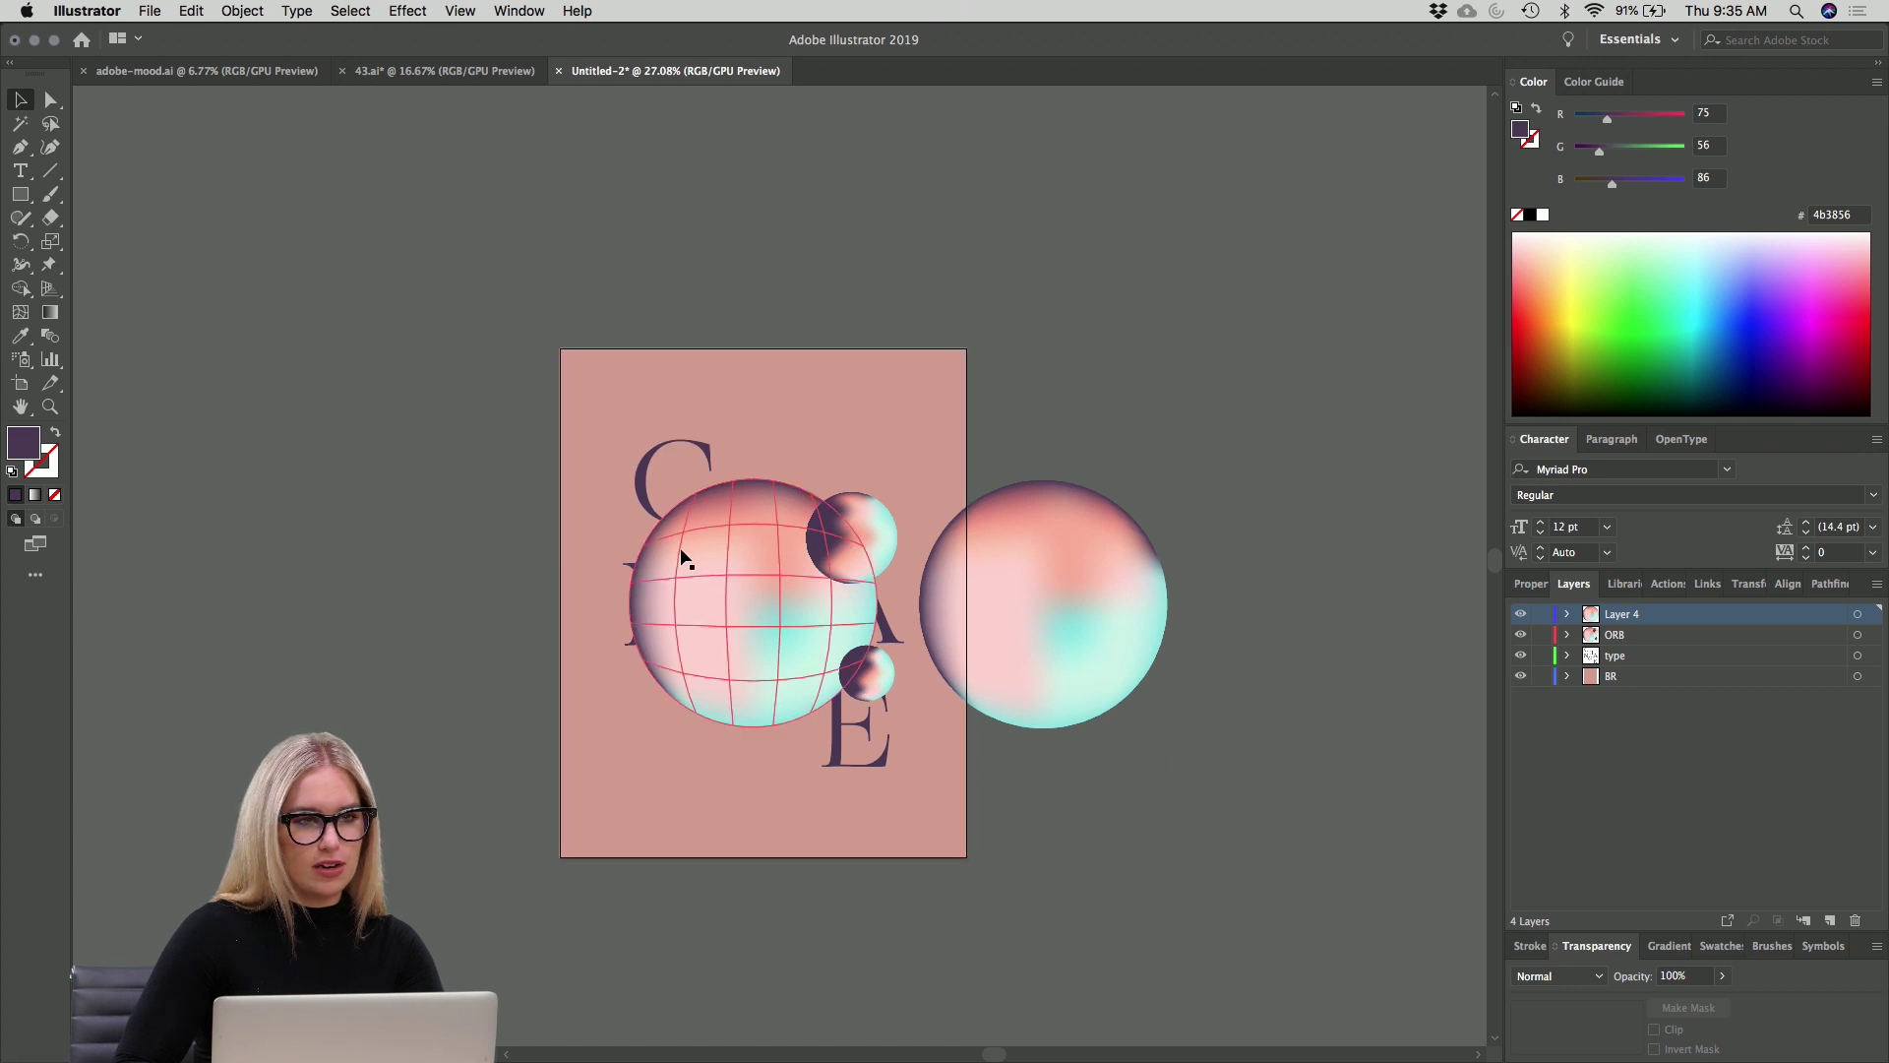
key("super+shift+a")
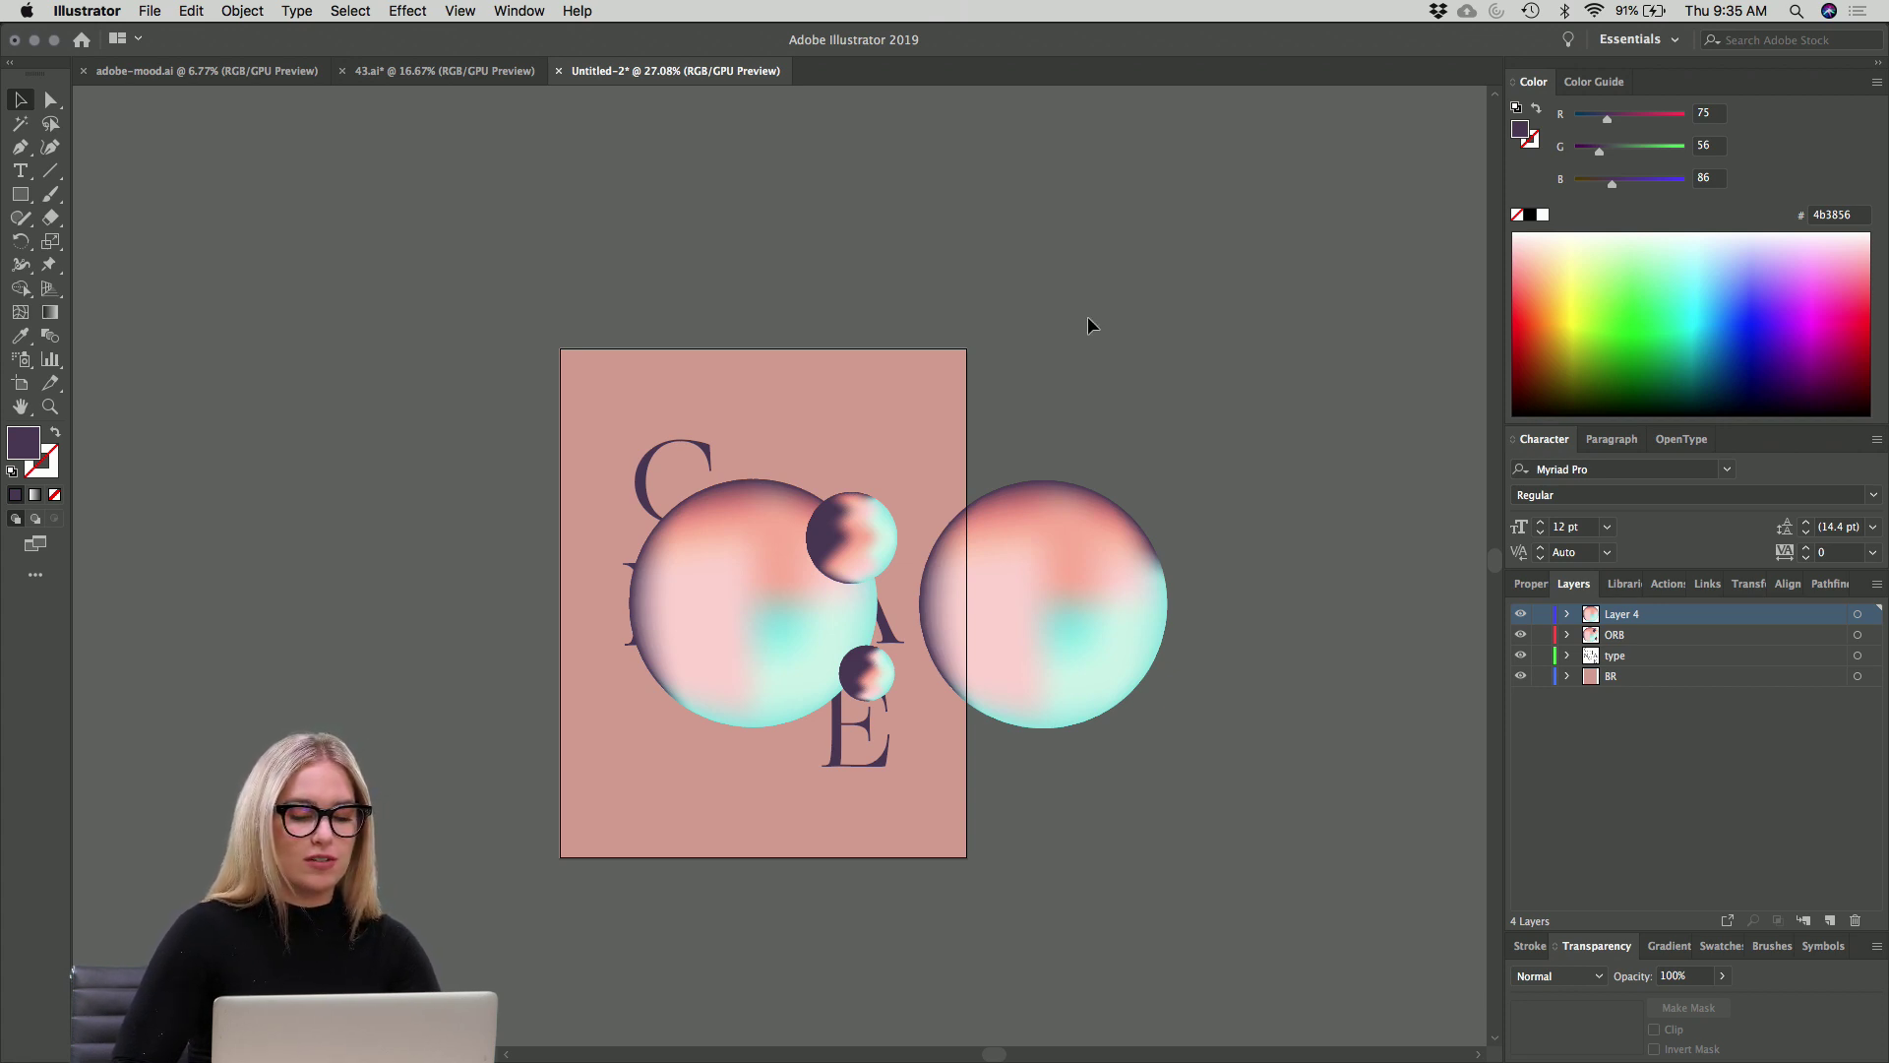
left_click(754, 594)
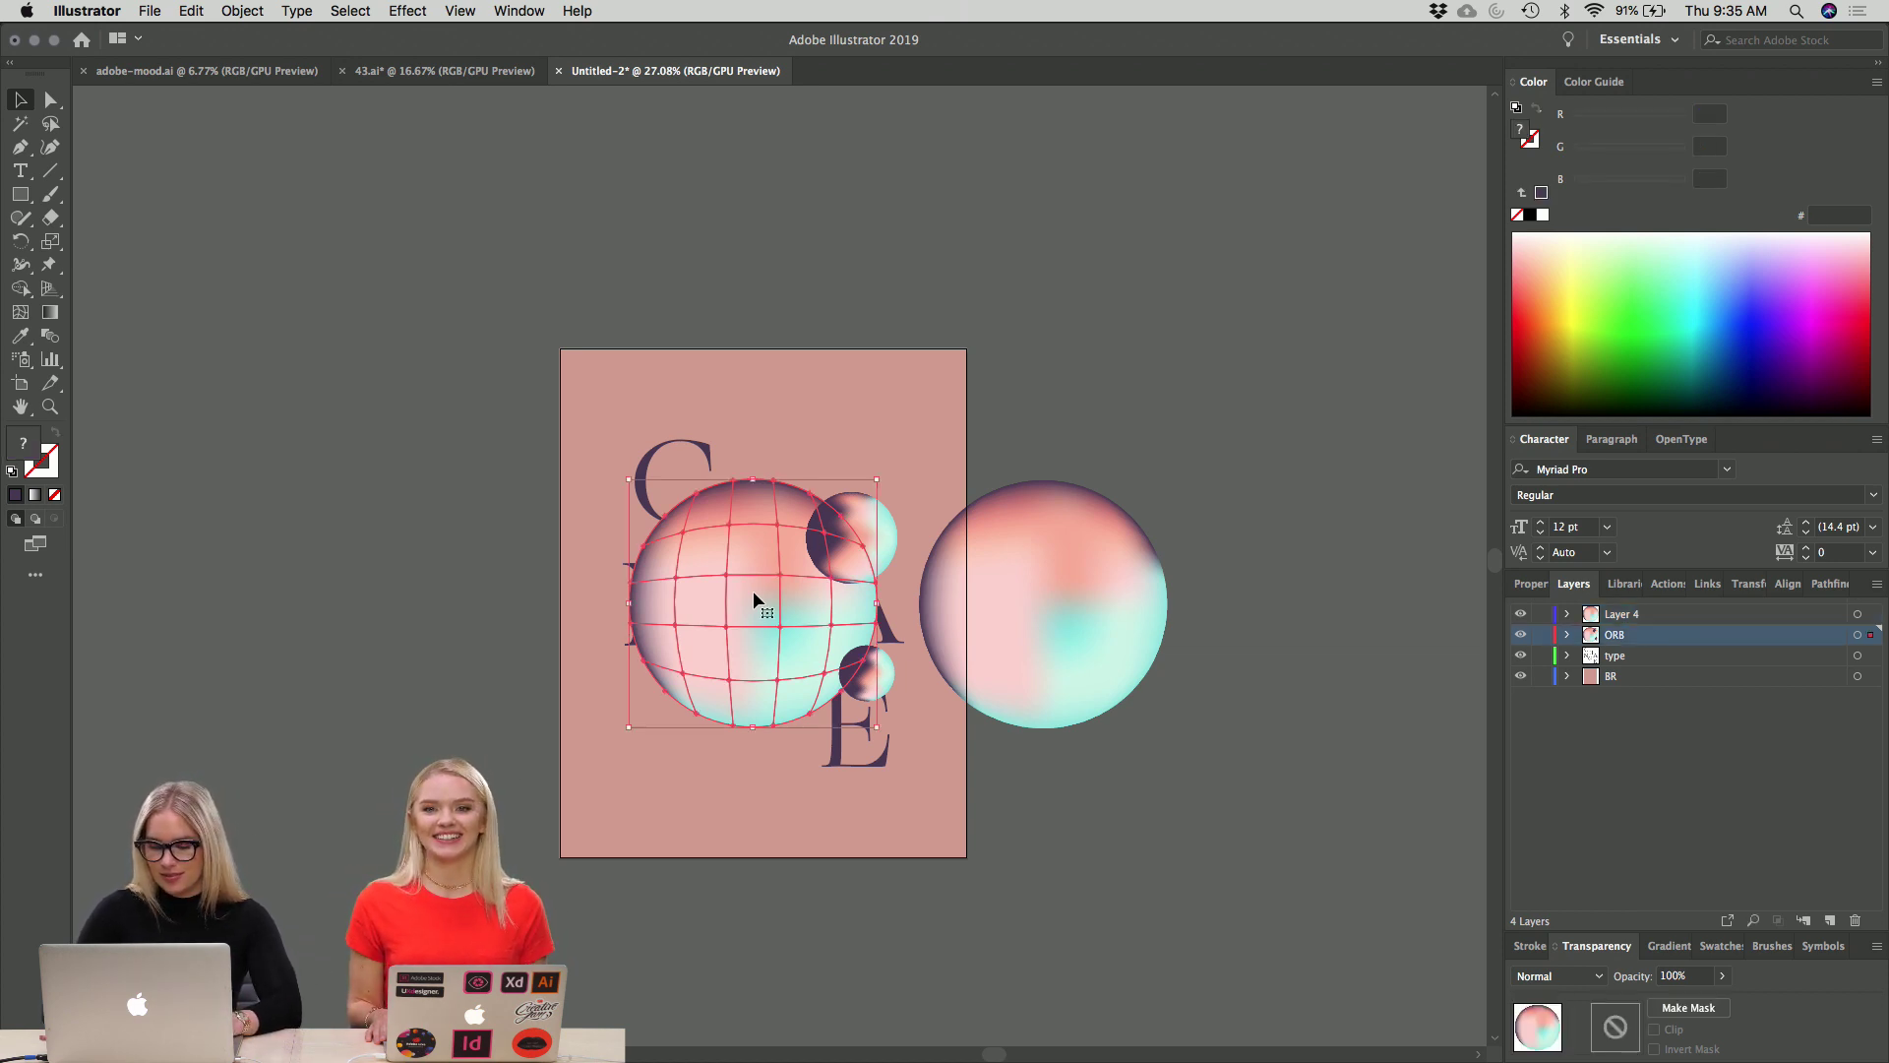
key("Delete")
Move the copied large orb back onto the poster, over the spot where the original was.
left_click_drag(999, 611, 729, 599)
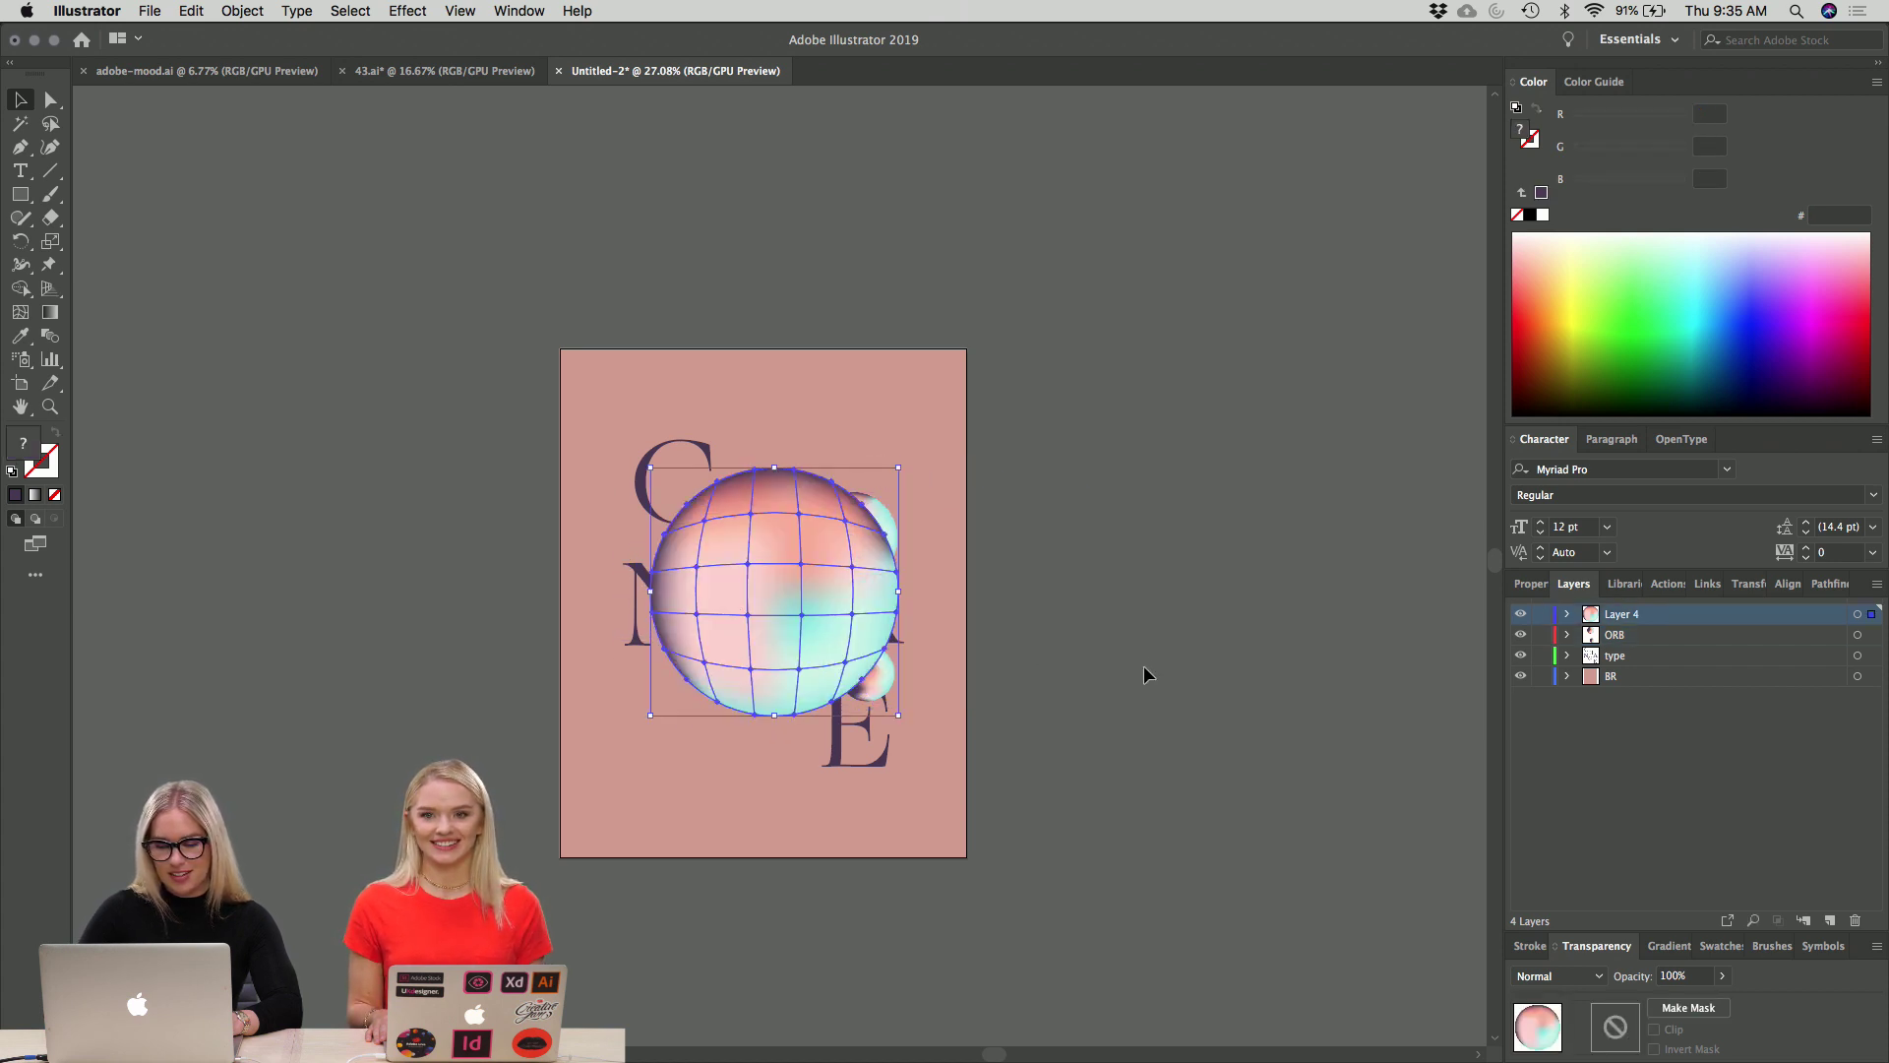
left_click(1409, 705)
left_click(873, 600)
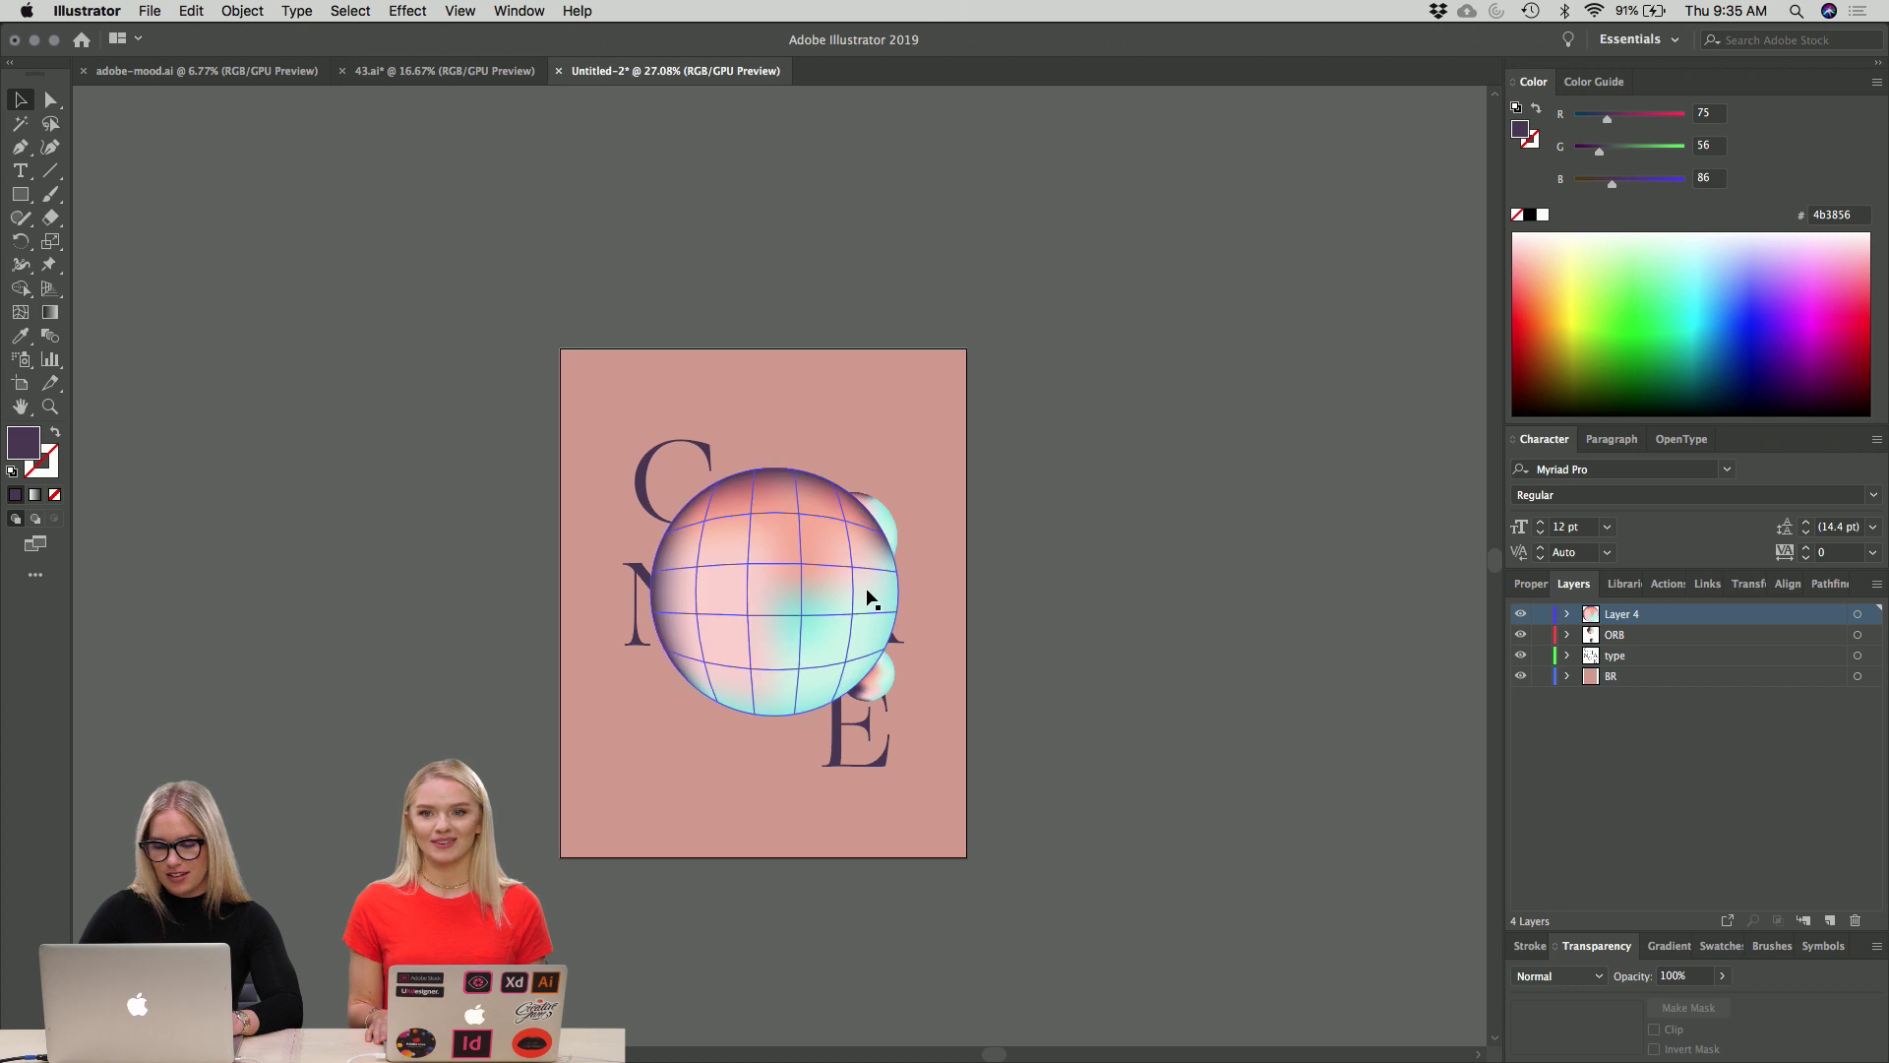
left_click(1104, 598)
left_click(864, 573)
left_click(1061, 576)
Cut the medium orb from the ORB layer and paste it into a new layer directly above ORB.
left_click(890, 536)
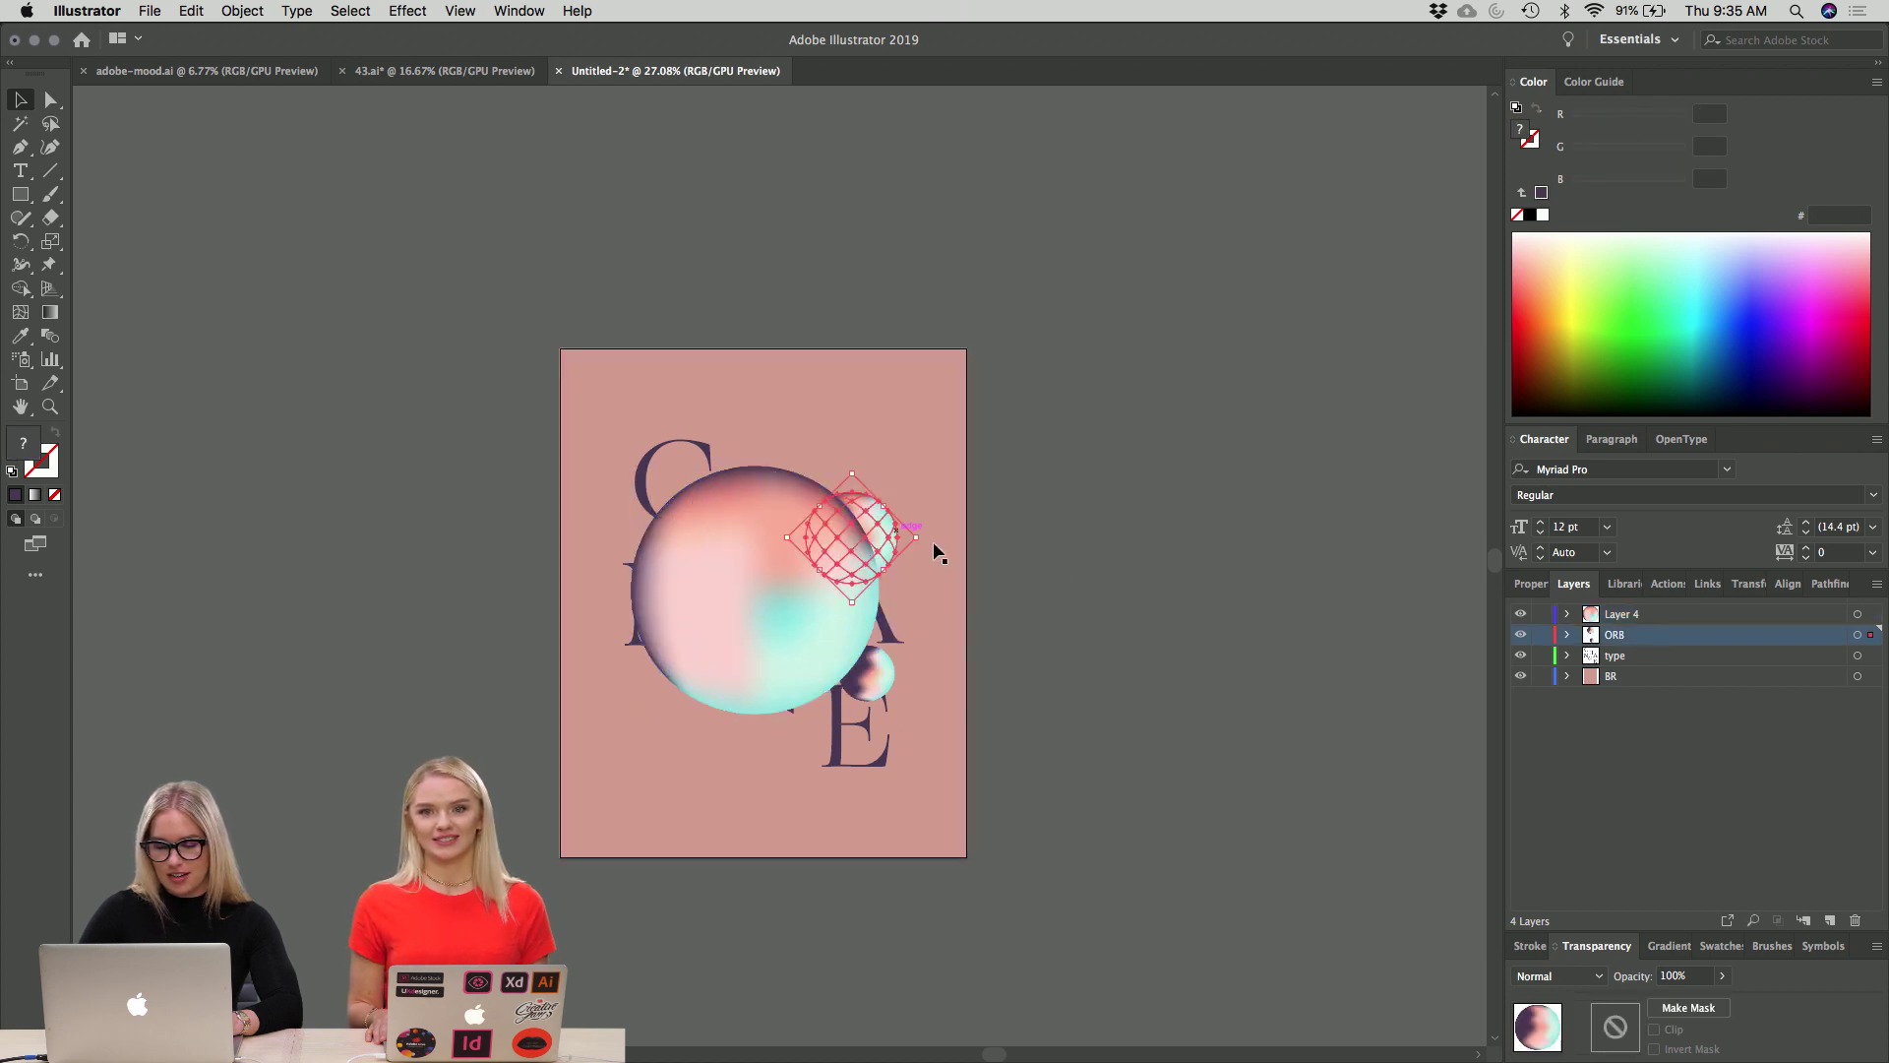
left_click(988, 574)
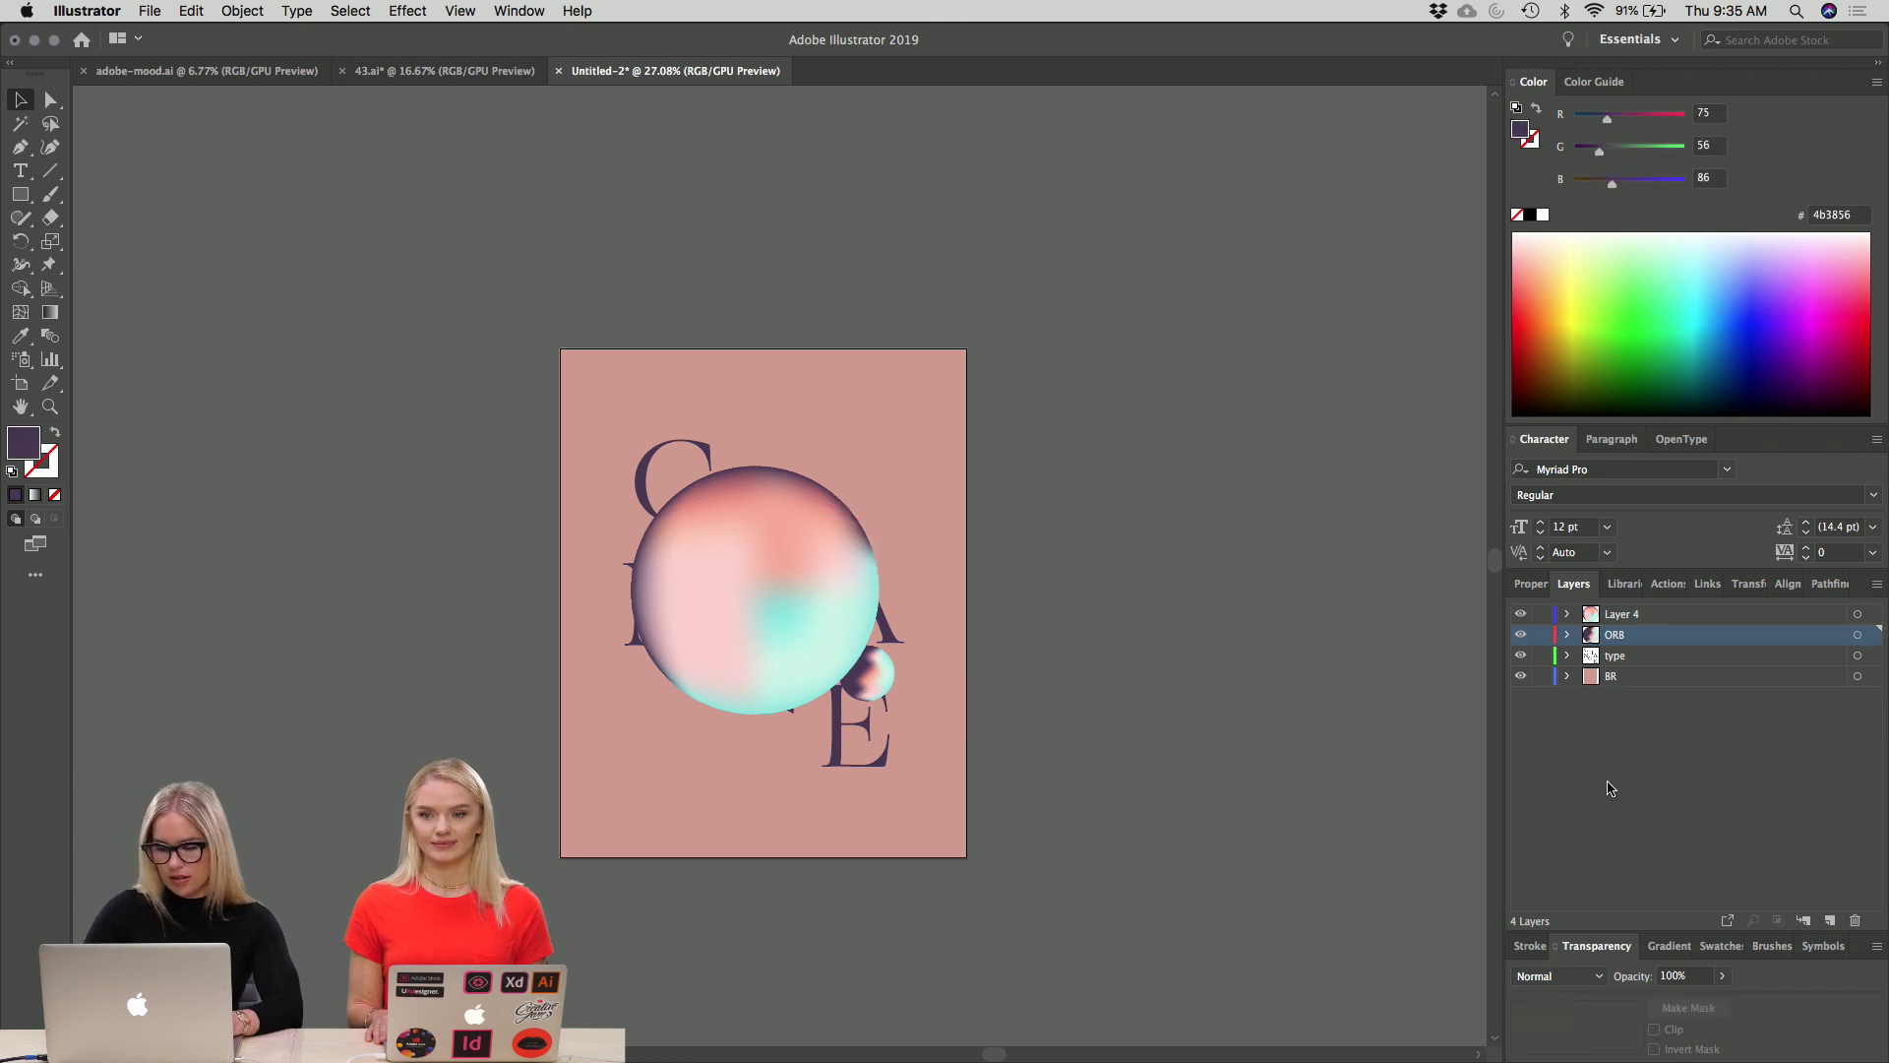
left_click(1828, 921)
key("cmd+v")
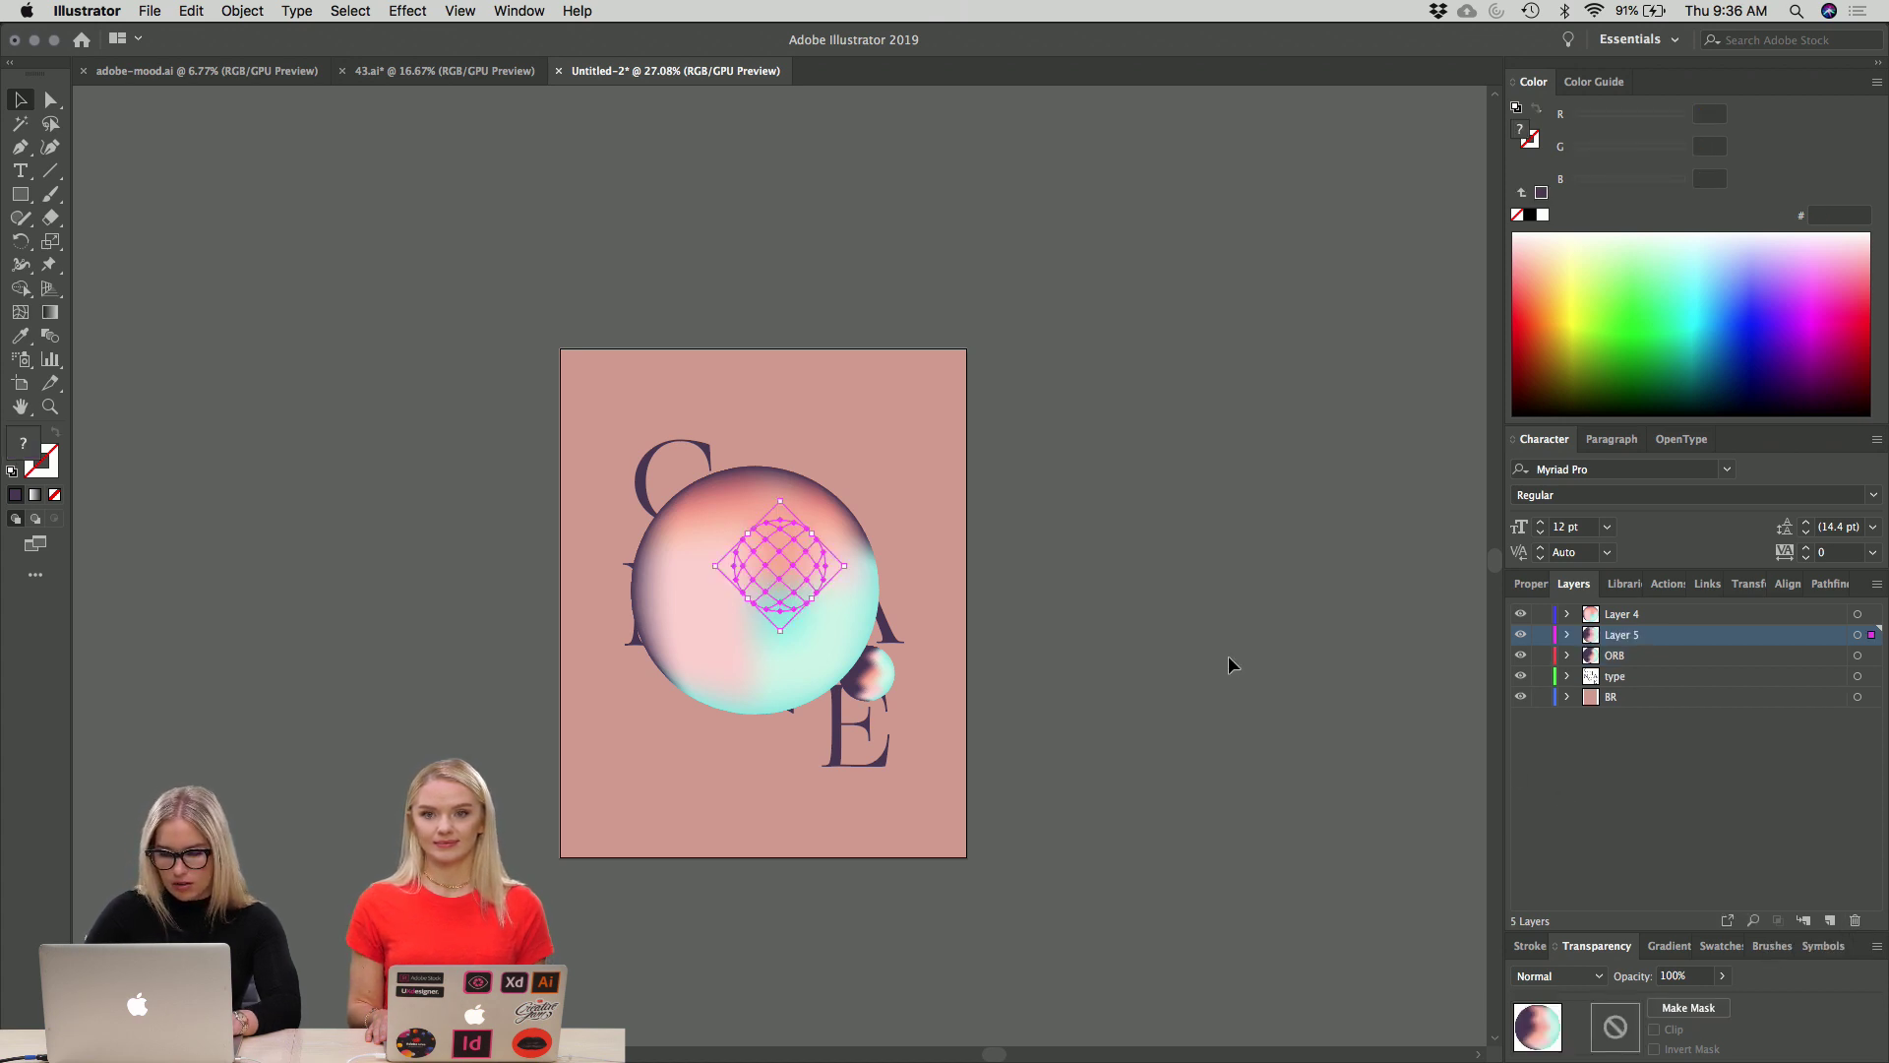
left_click(1135, 632)
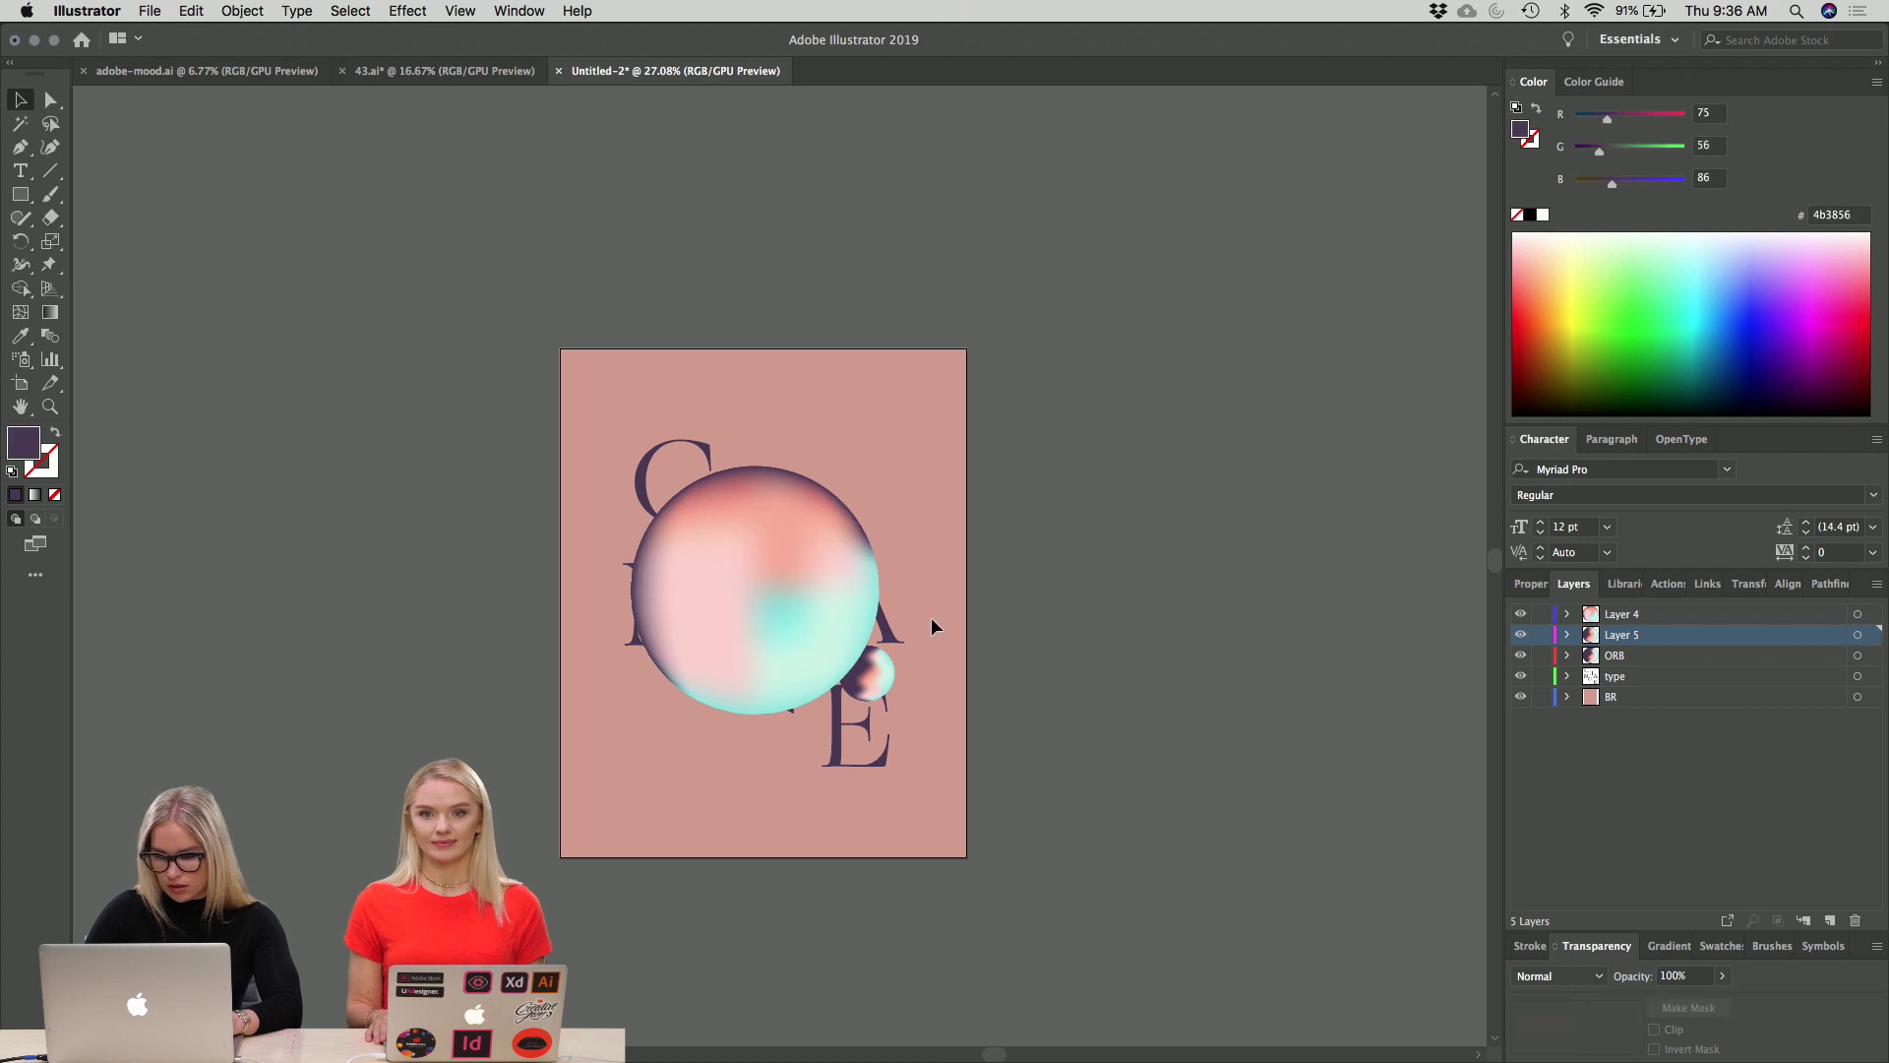
Spread the orbs apart: the large one over the poster's left edge, the medium one above the H, the small one beside the E.
left_click_drag(842, 612, 674, 678)
left_click_drag(777, 587, 818, 530)
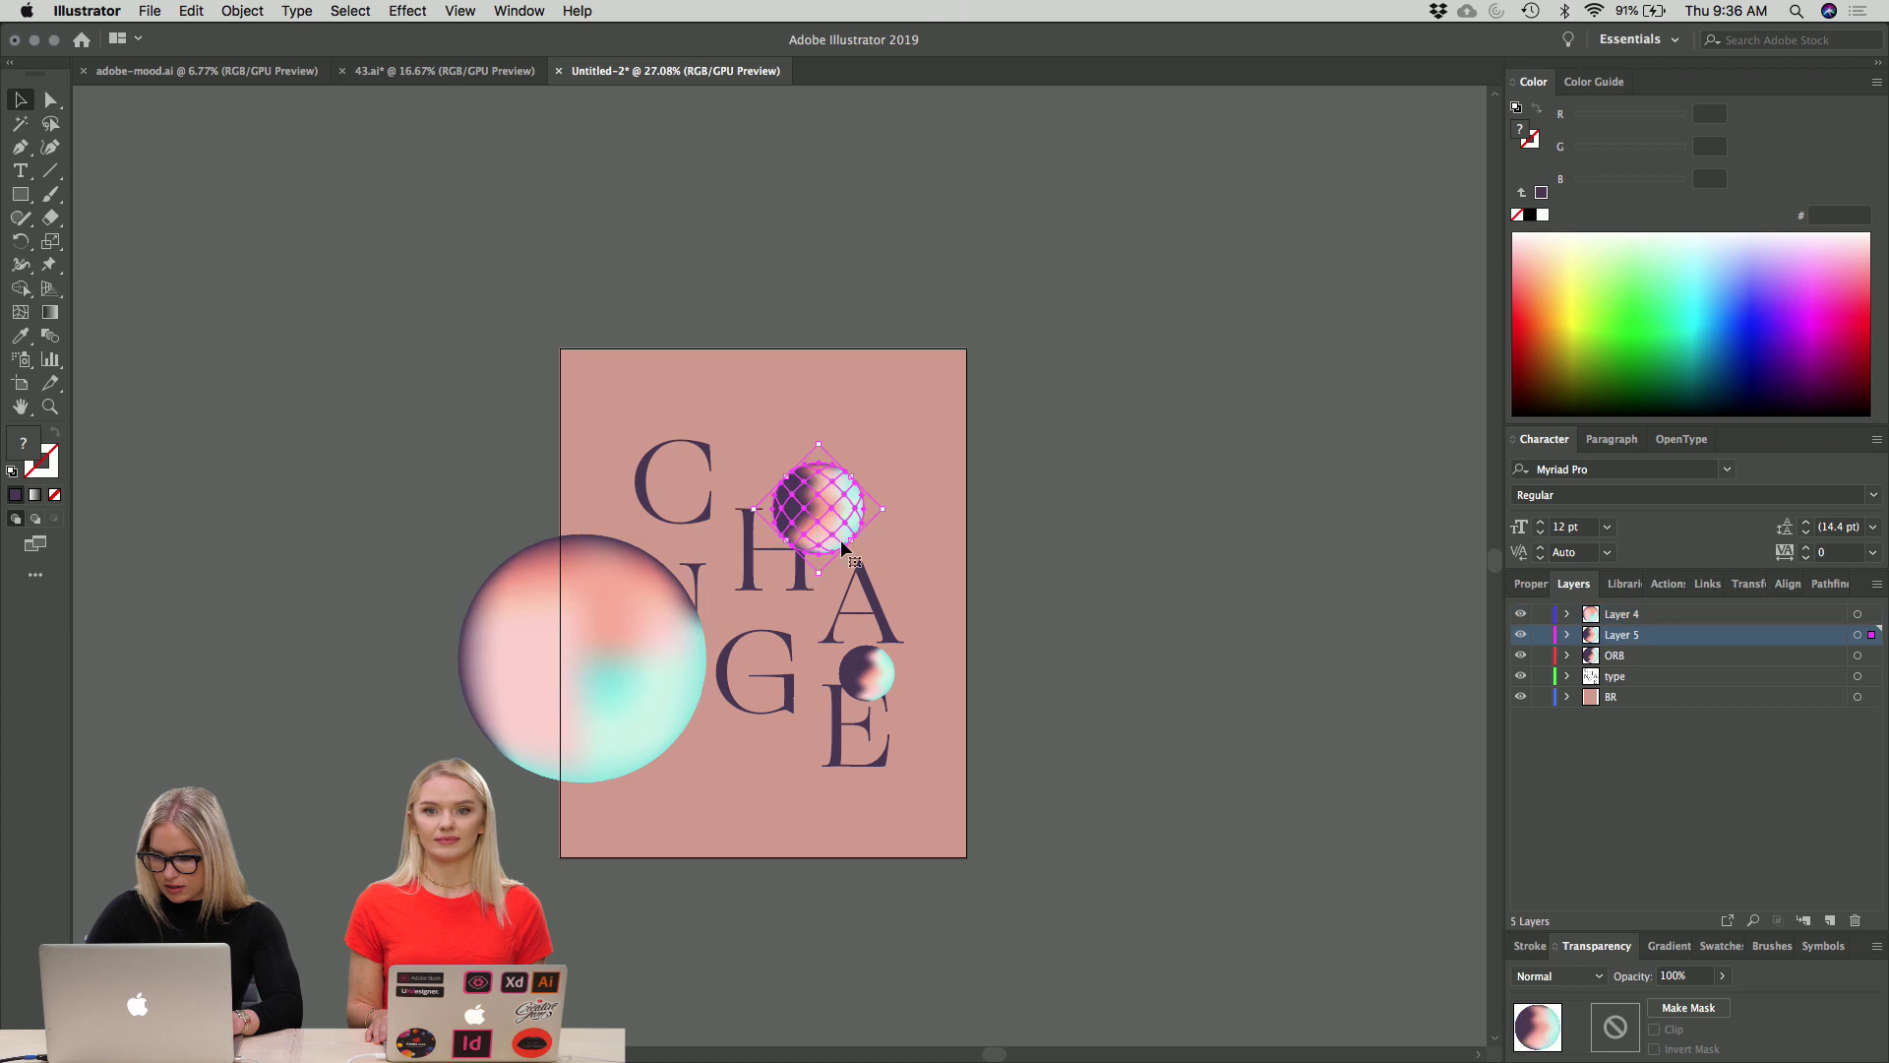
left_click_drag(870, 679, 950, 684)
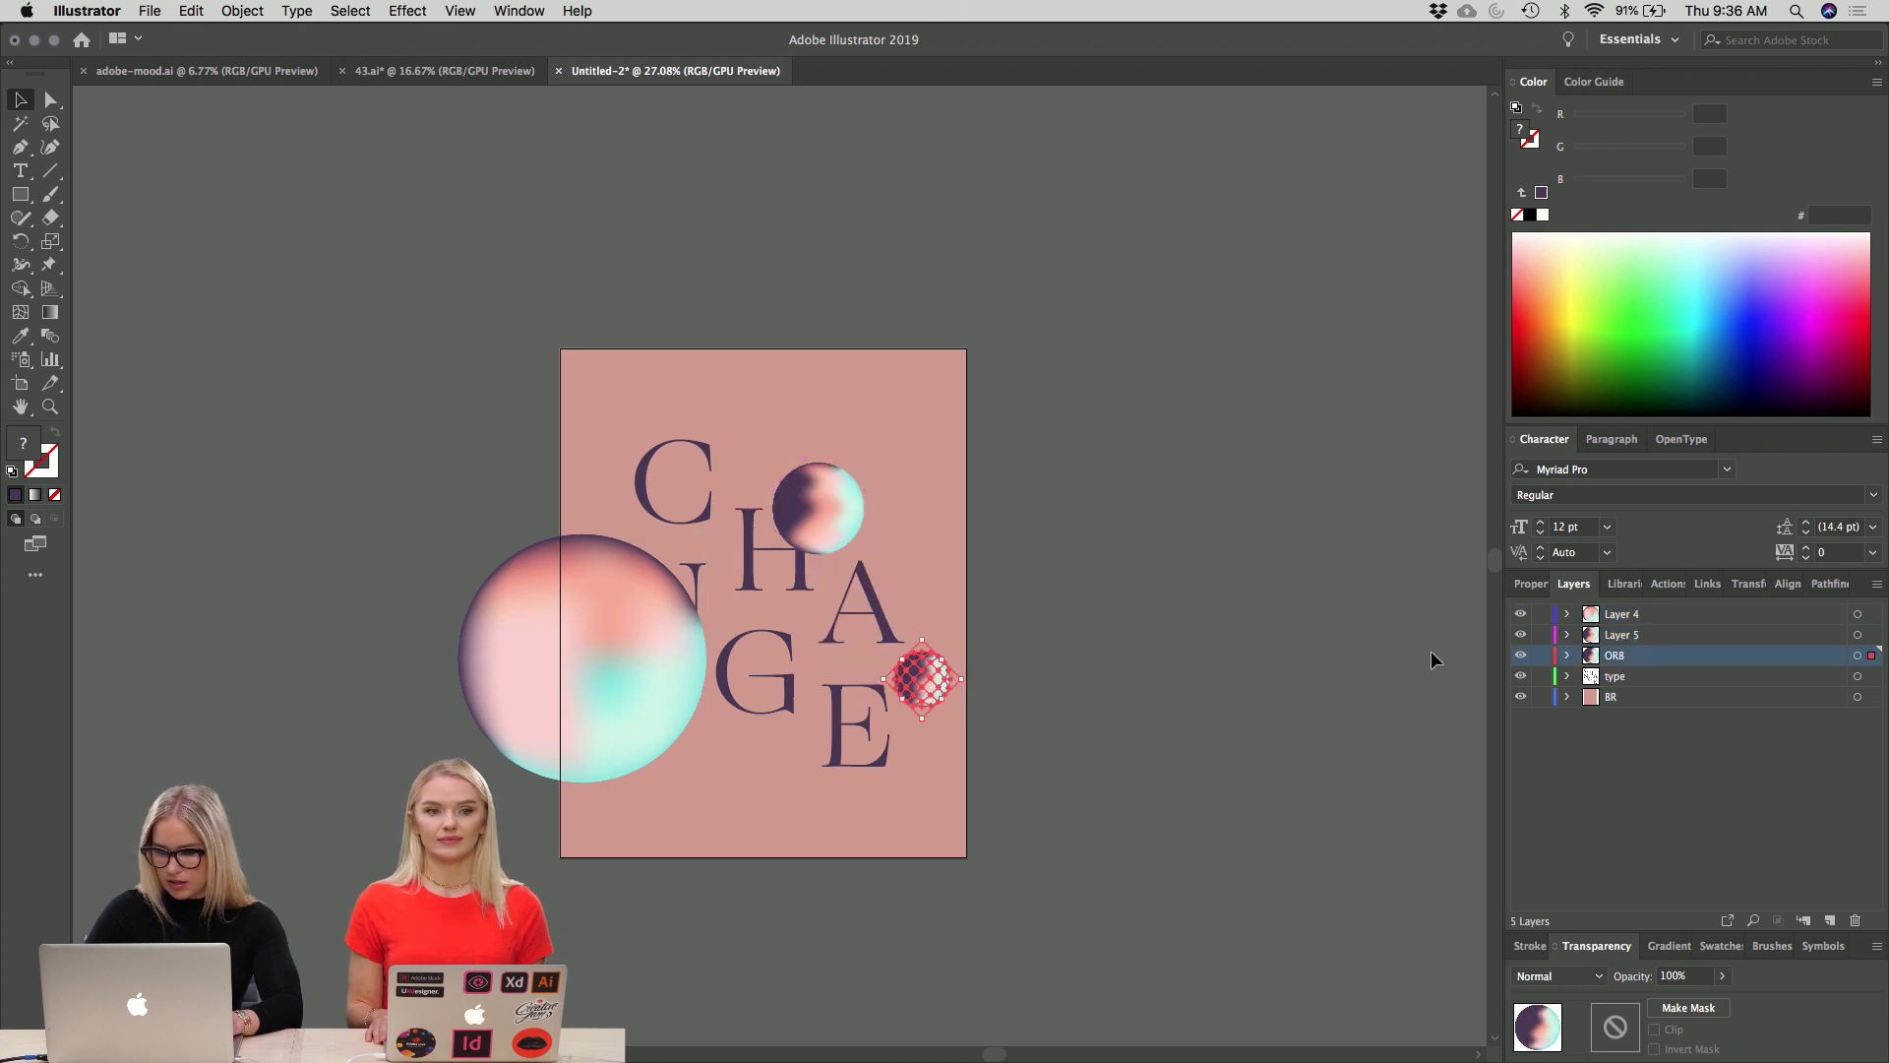
Rename the ORB layer as small and the medium orb's layer as medium.
double_click(1611, 657)
type("small")
key("Return")
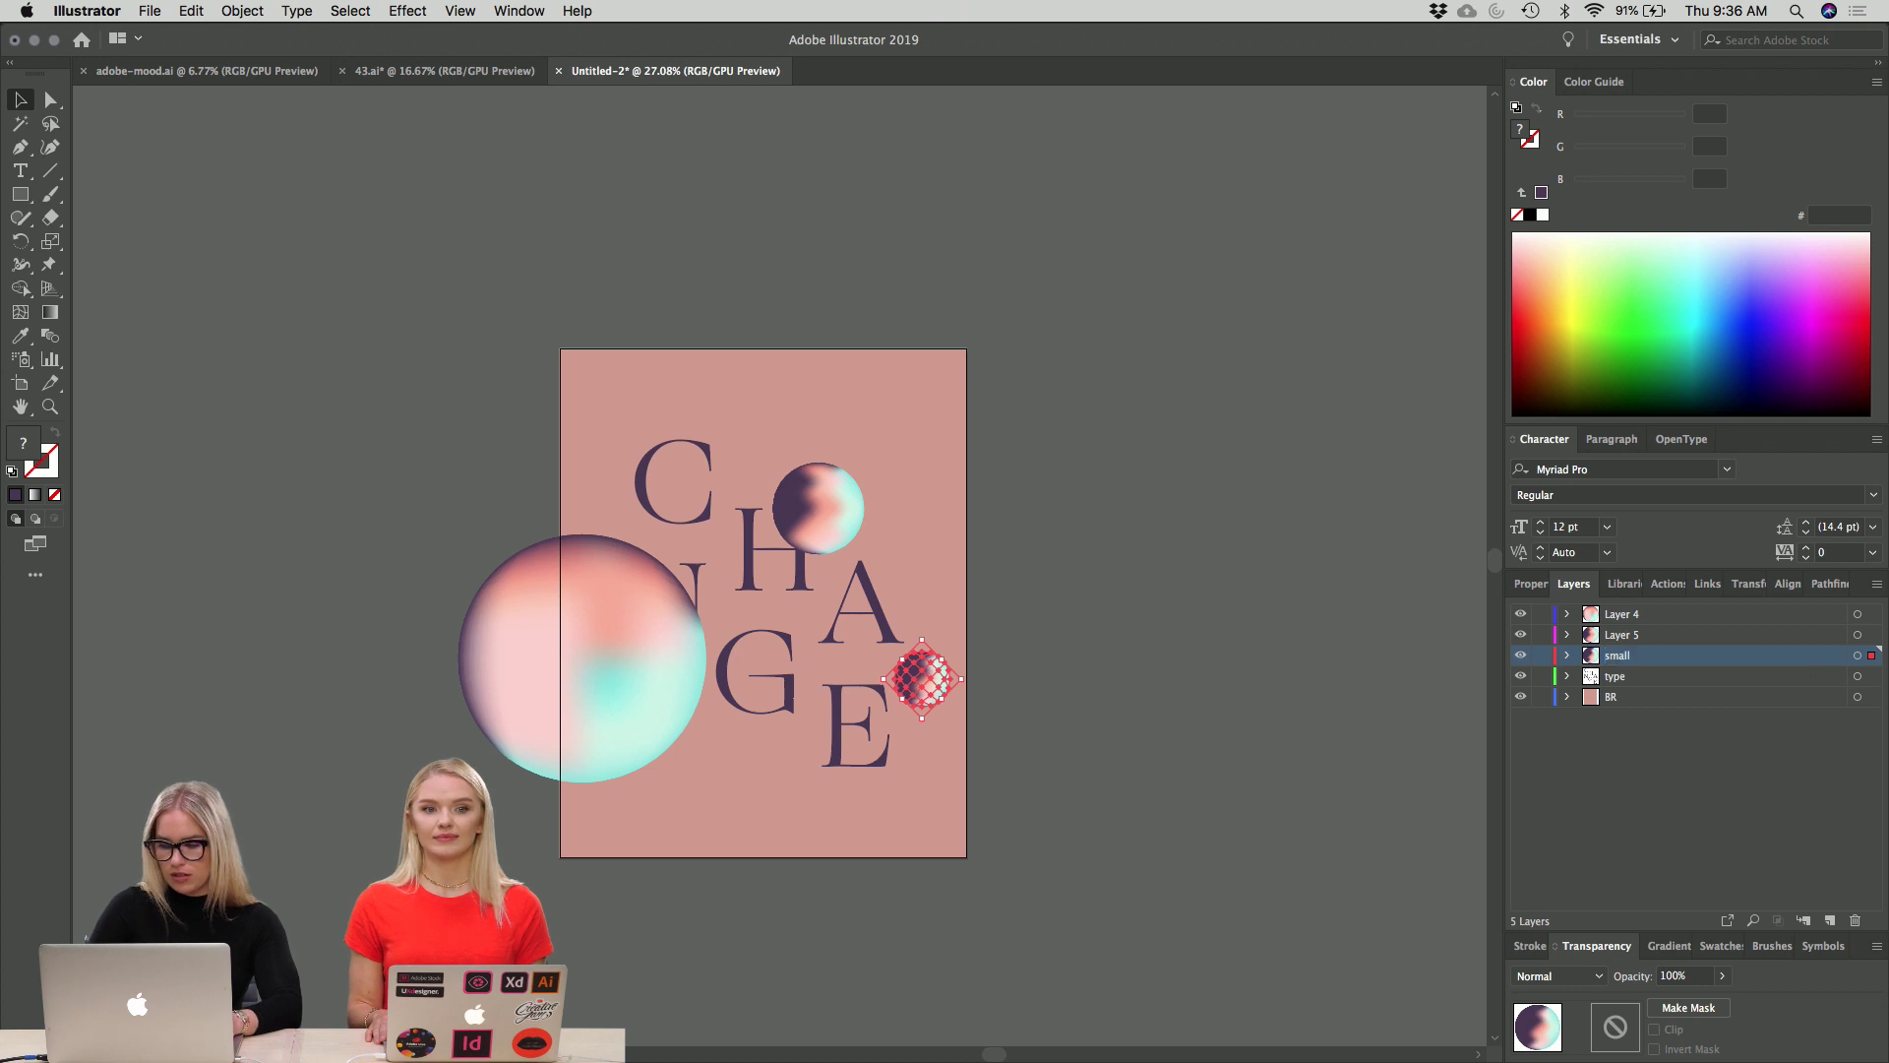
left_click(1615, 636)
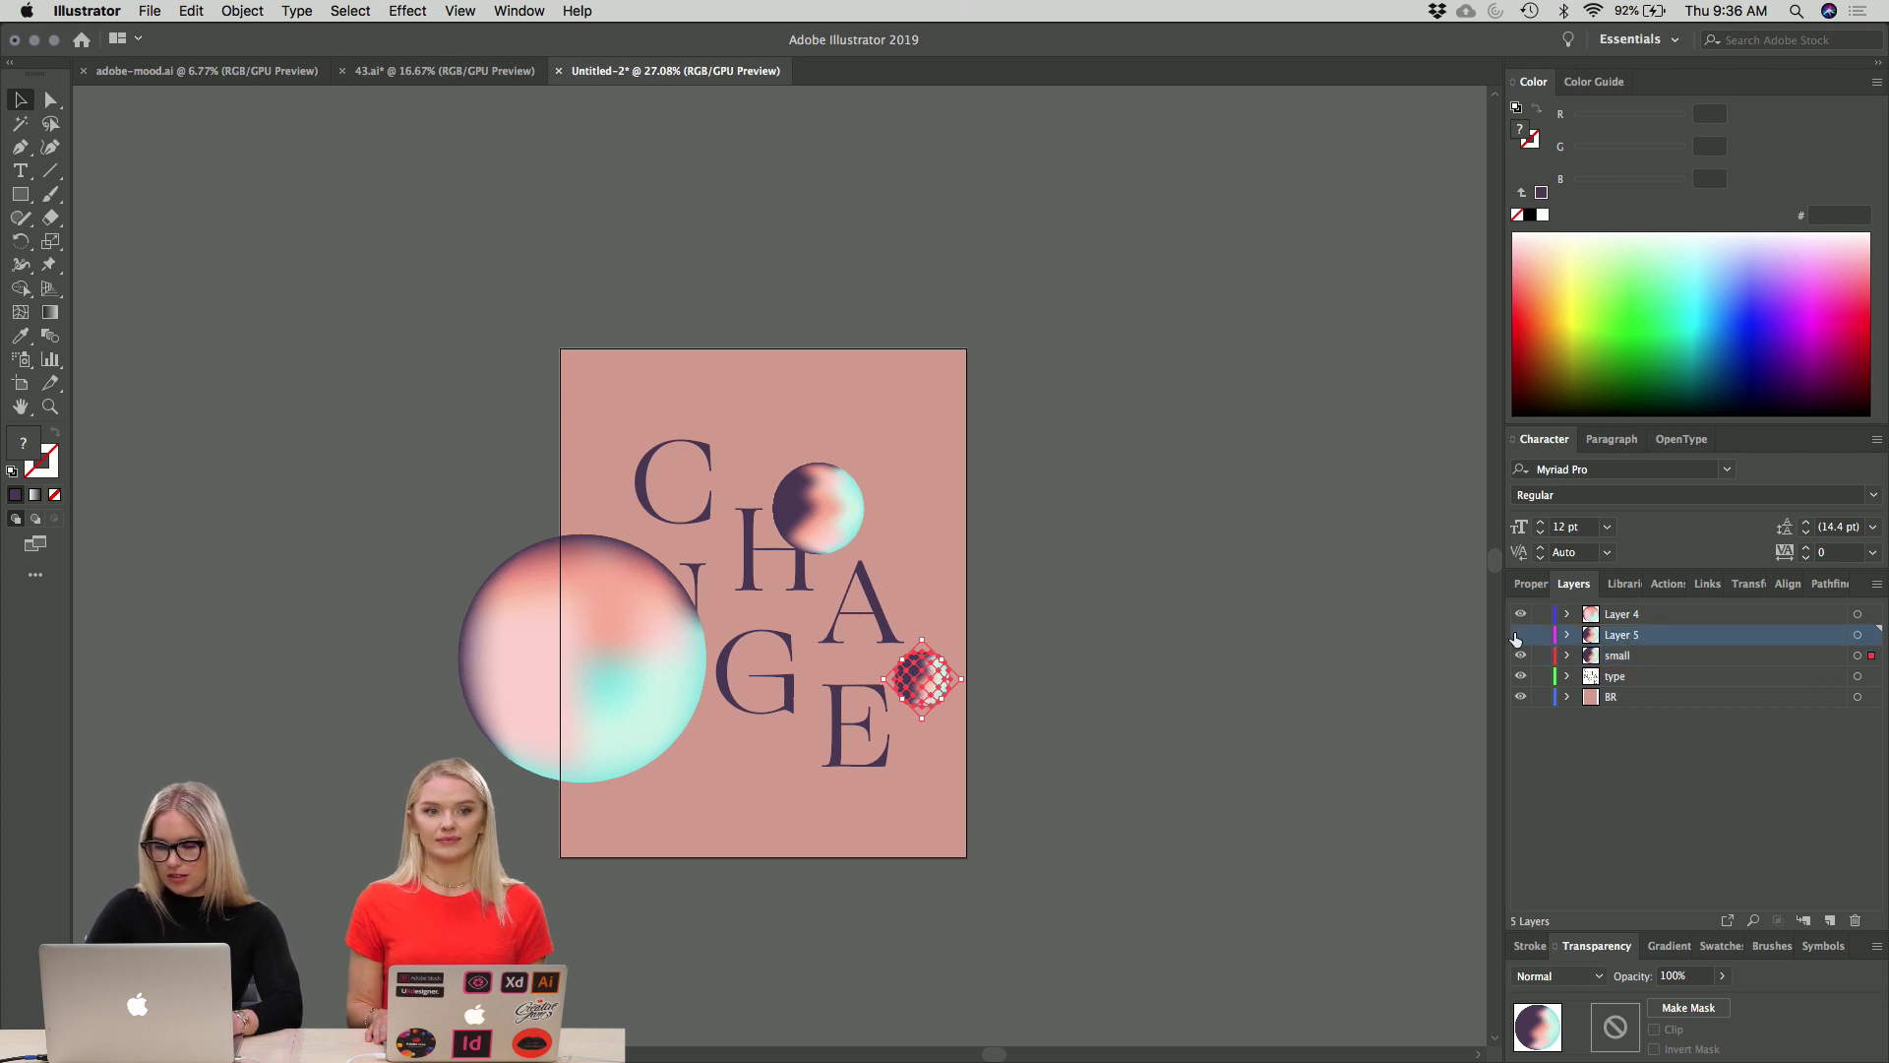
double_click(1616, 638)
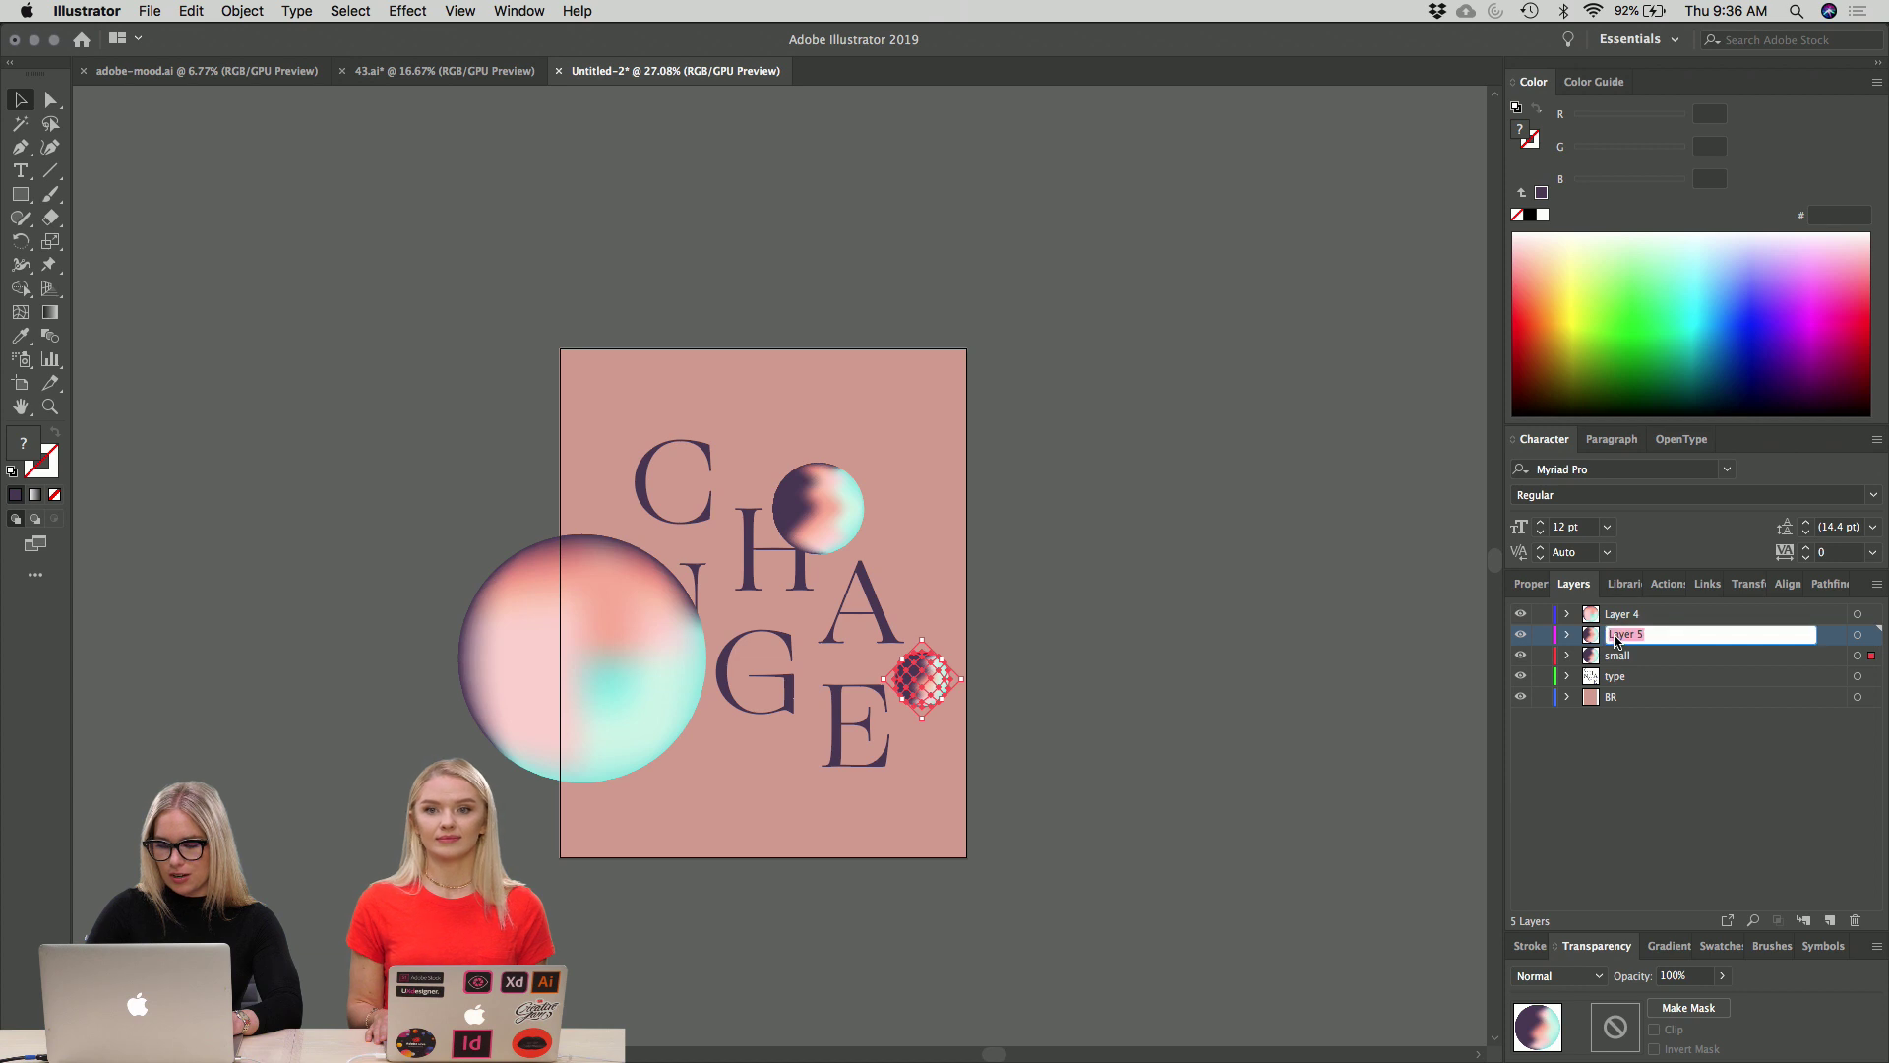
type("medium")
key("Return")
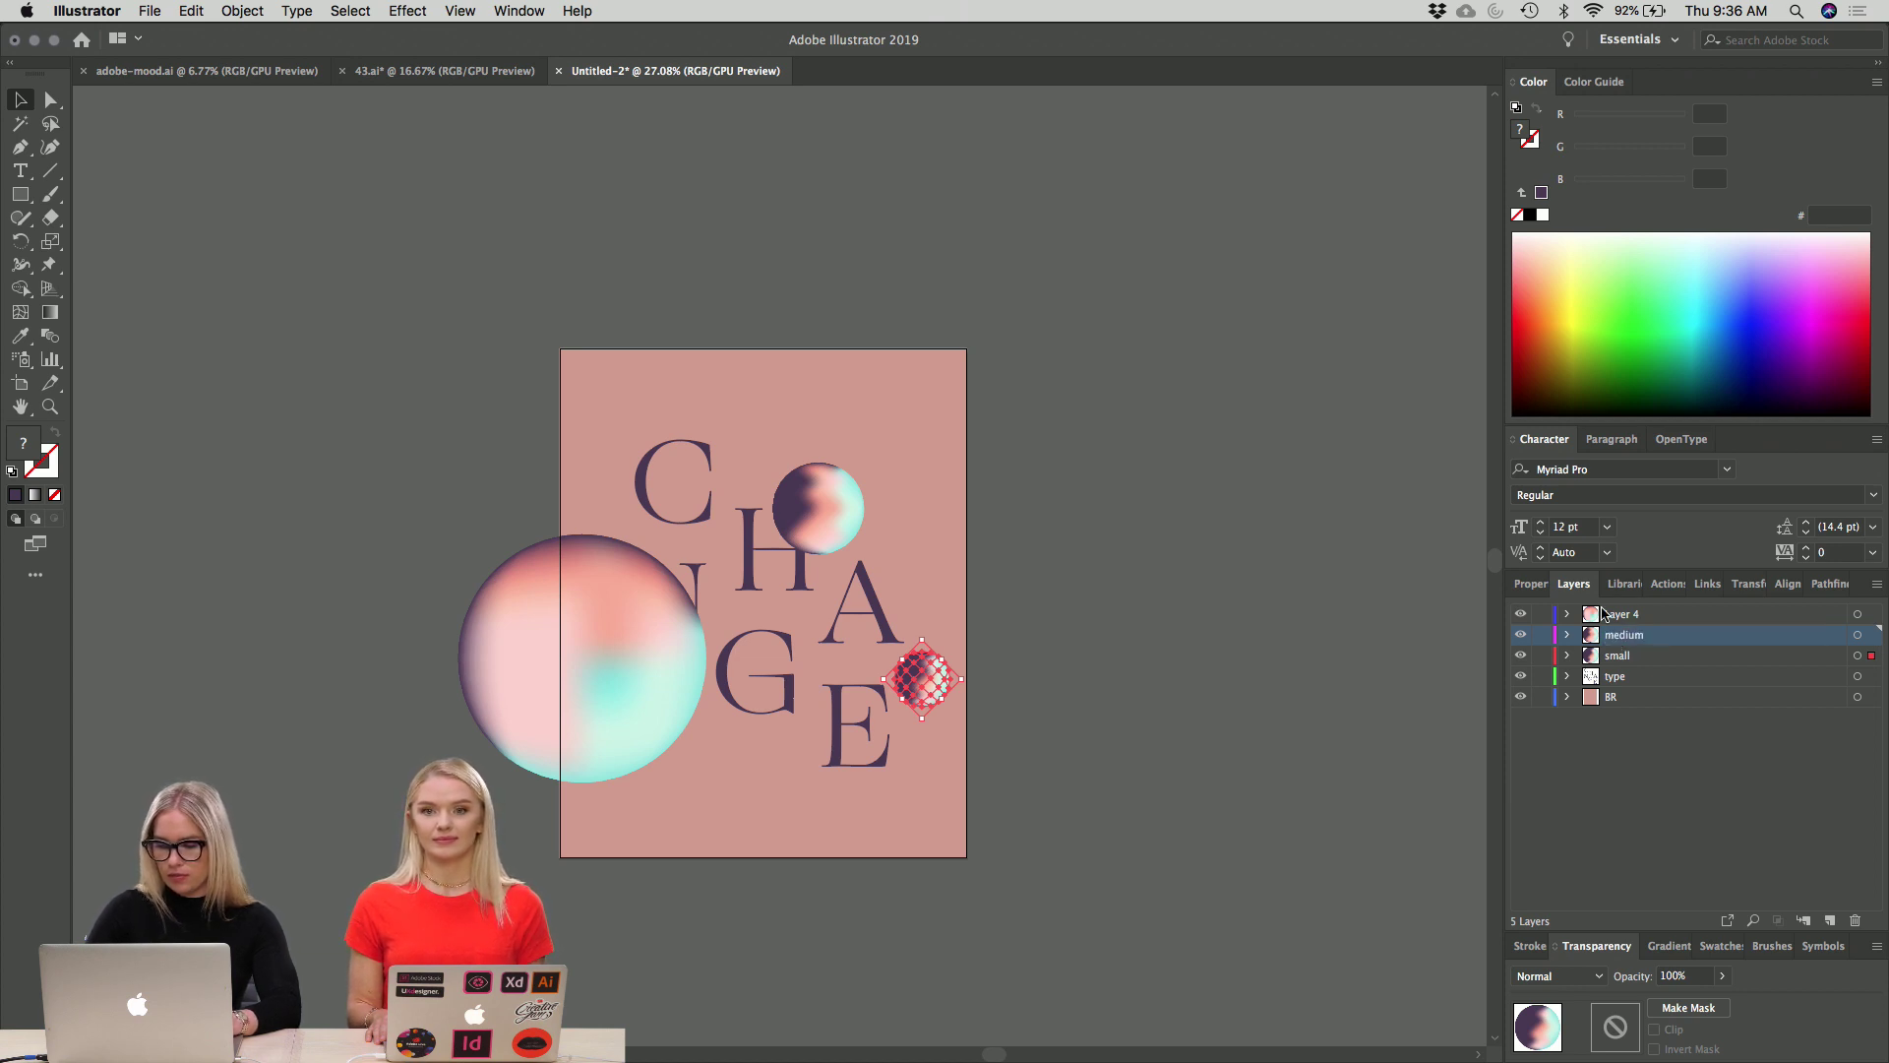
Rename the large orb's layer, Layer 4, as large.
left_click(1520, 613)
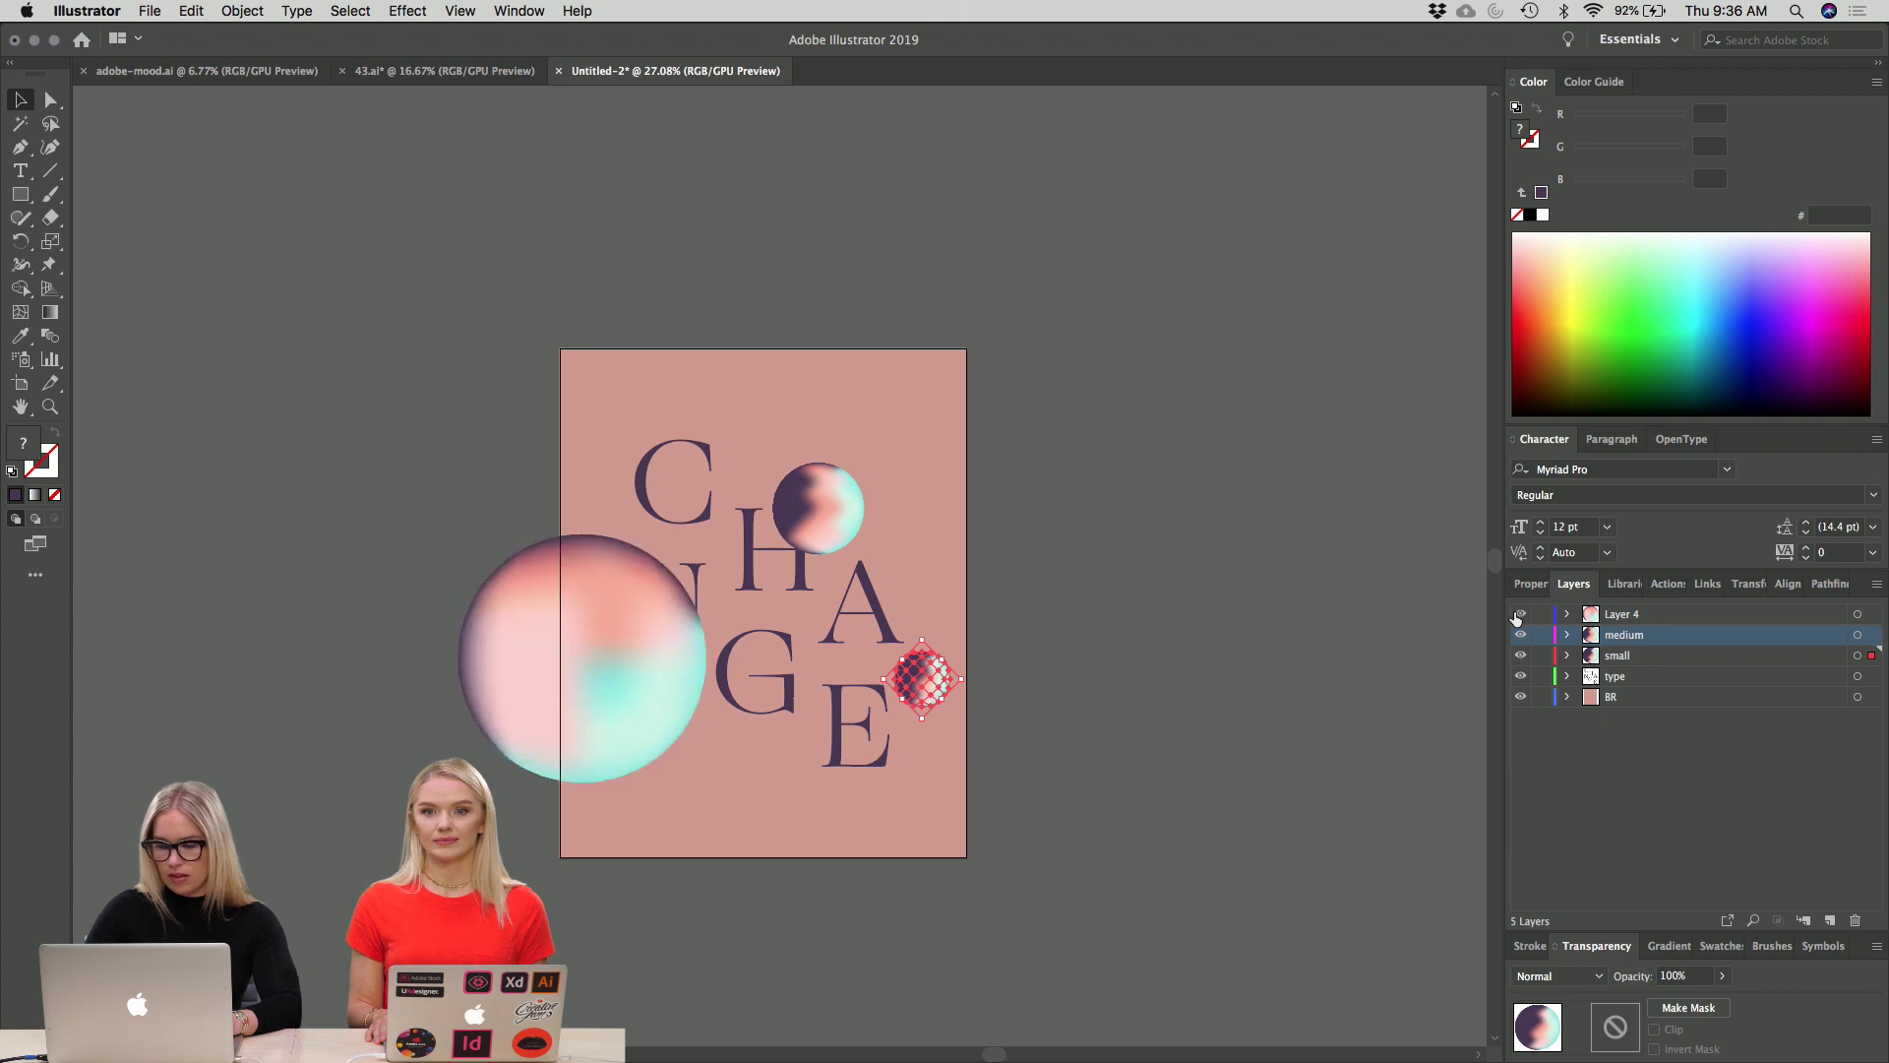
double_click(1621, 614)
type("large")
key("Return")
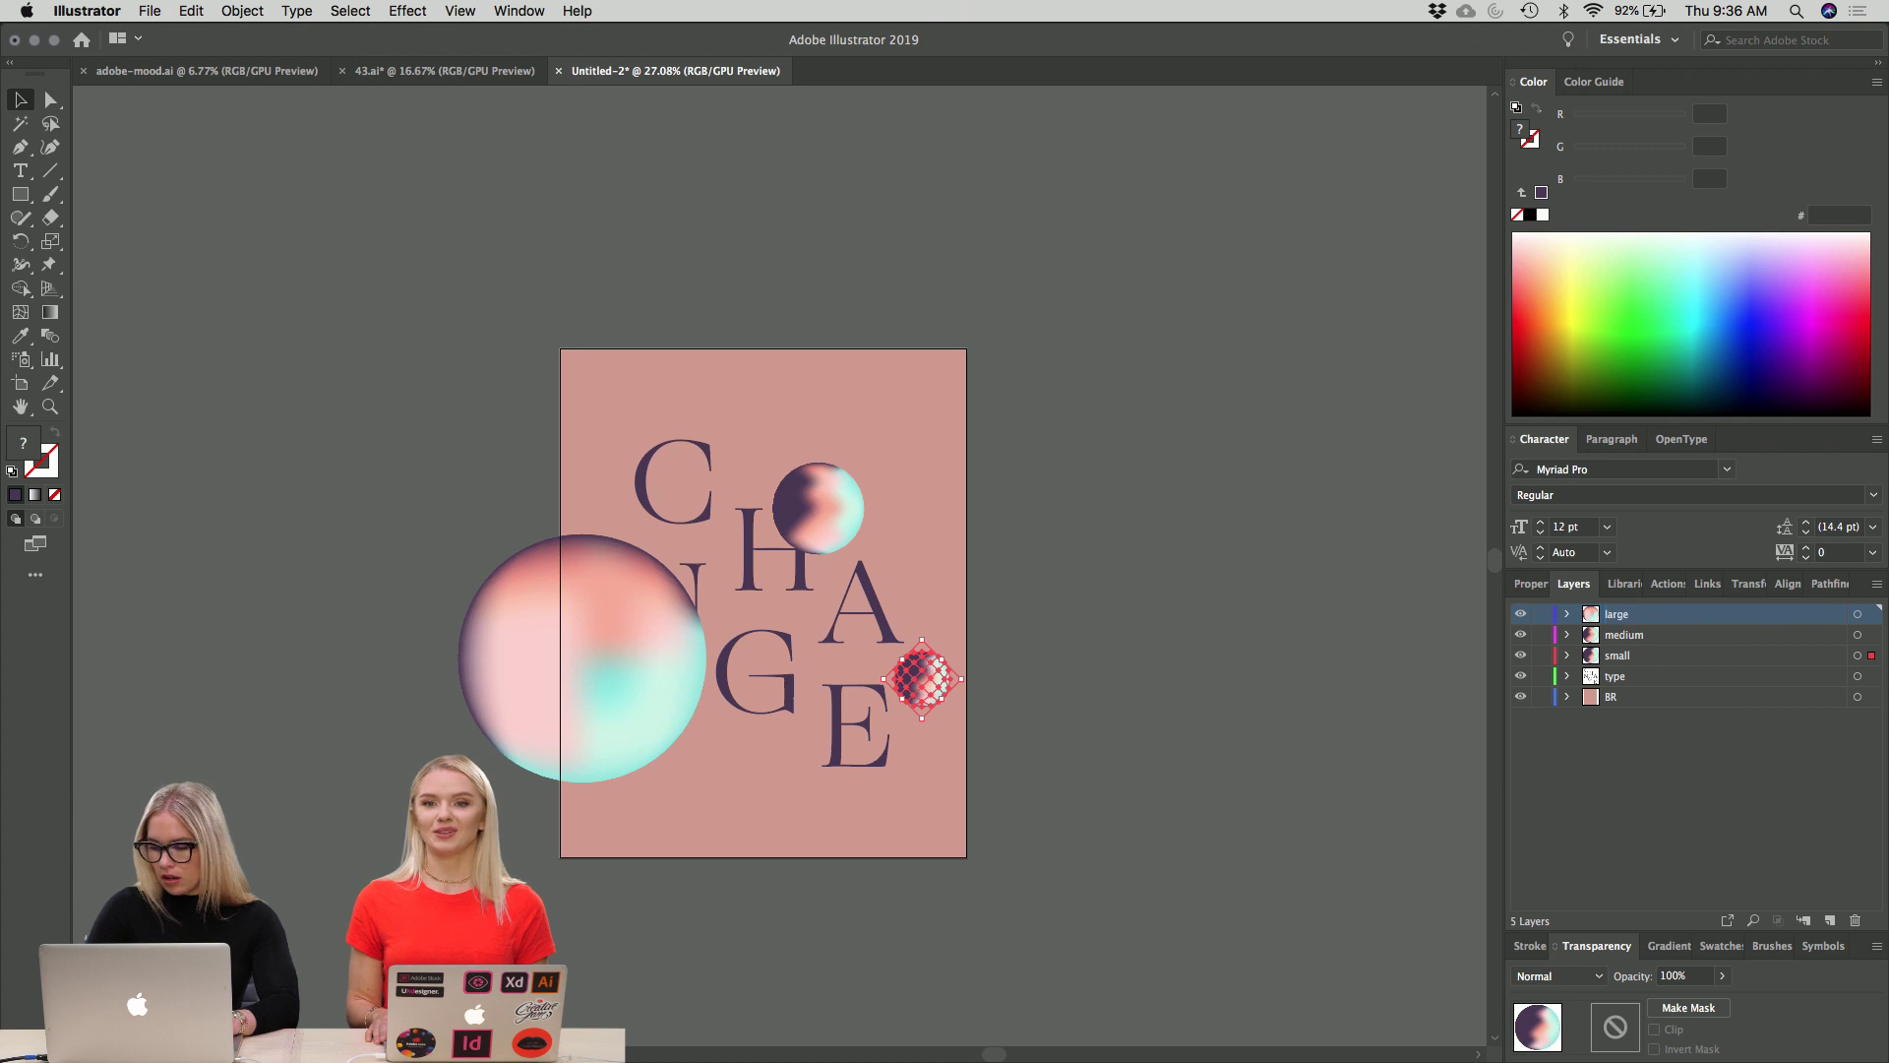
left_click(1307, 604)
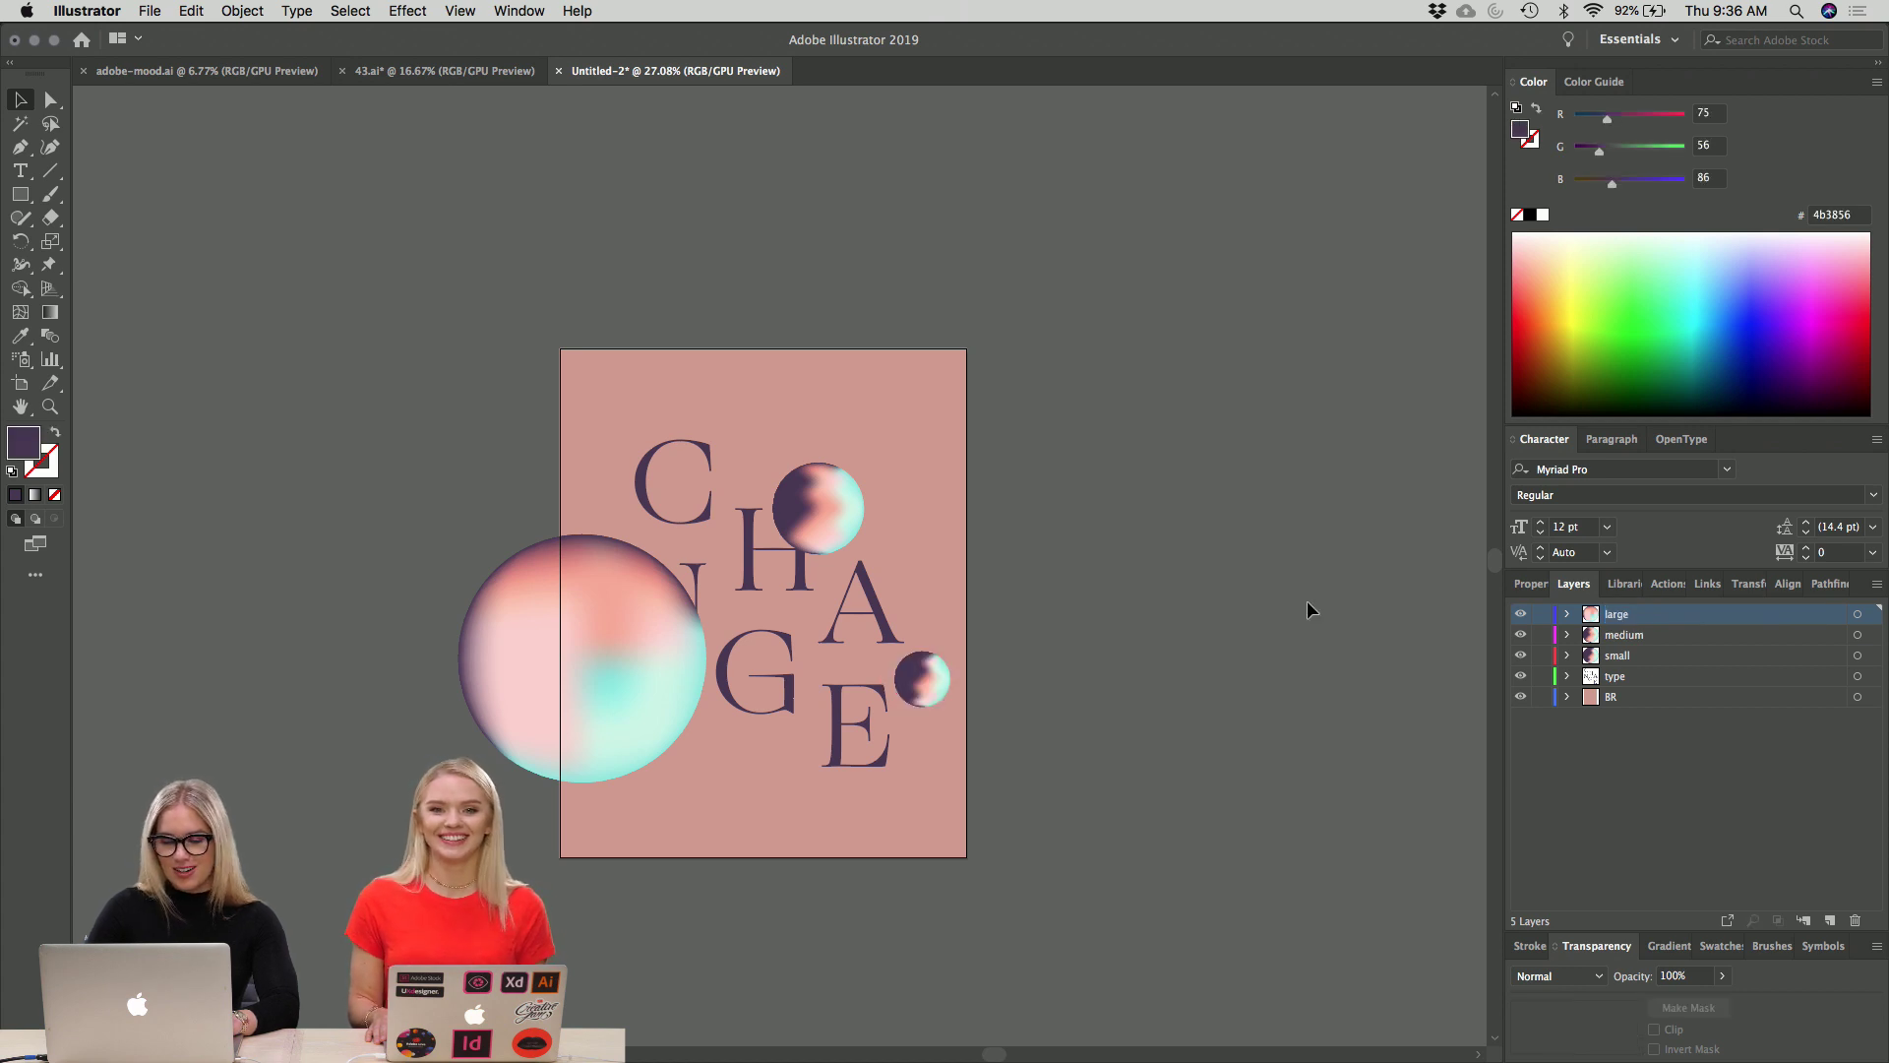
Select the CHANGE lettering and hide and reshow its layer to check what the type layer holds.
left_click(787, 679)
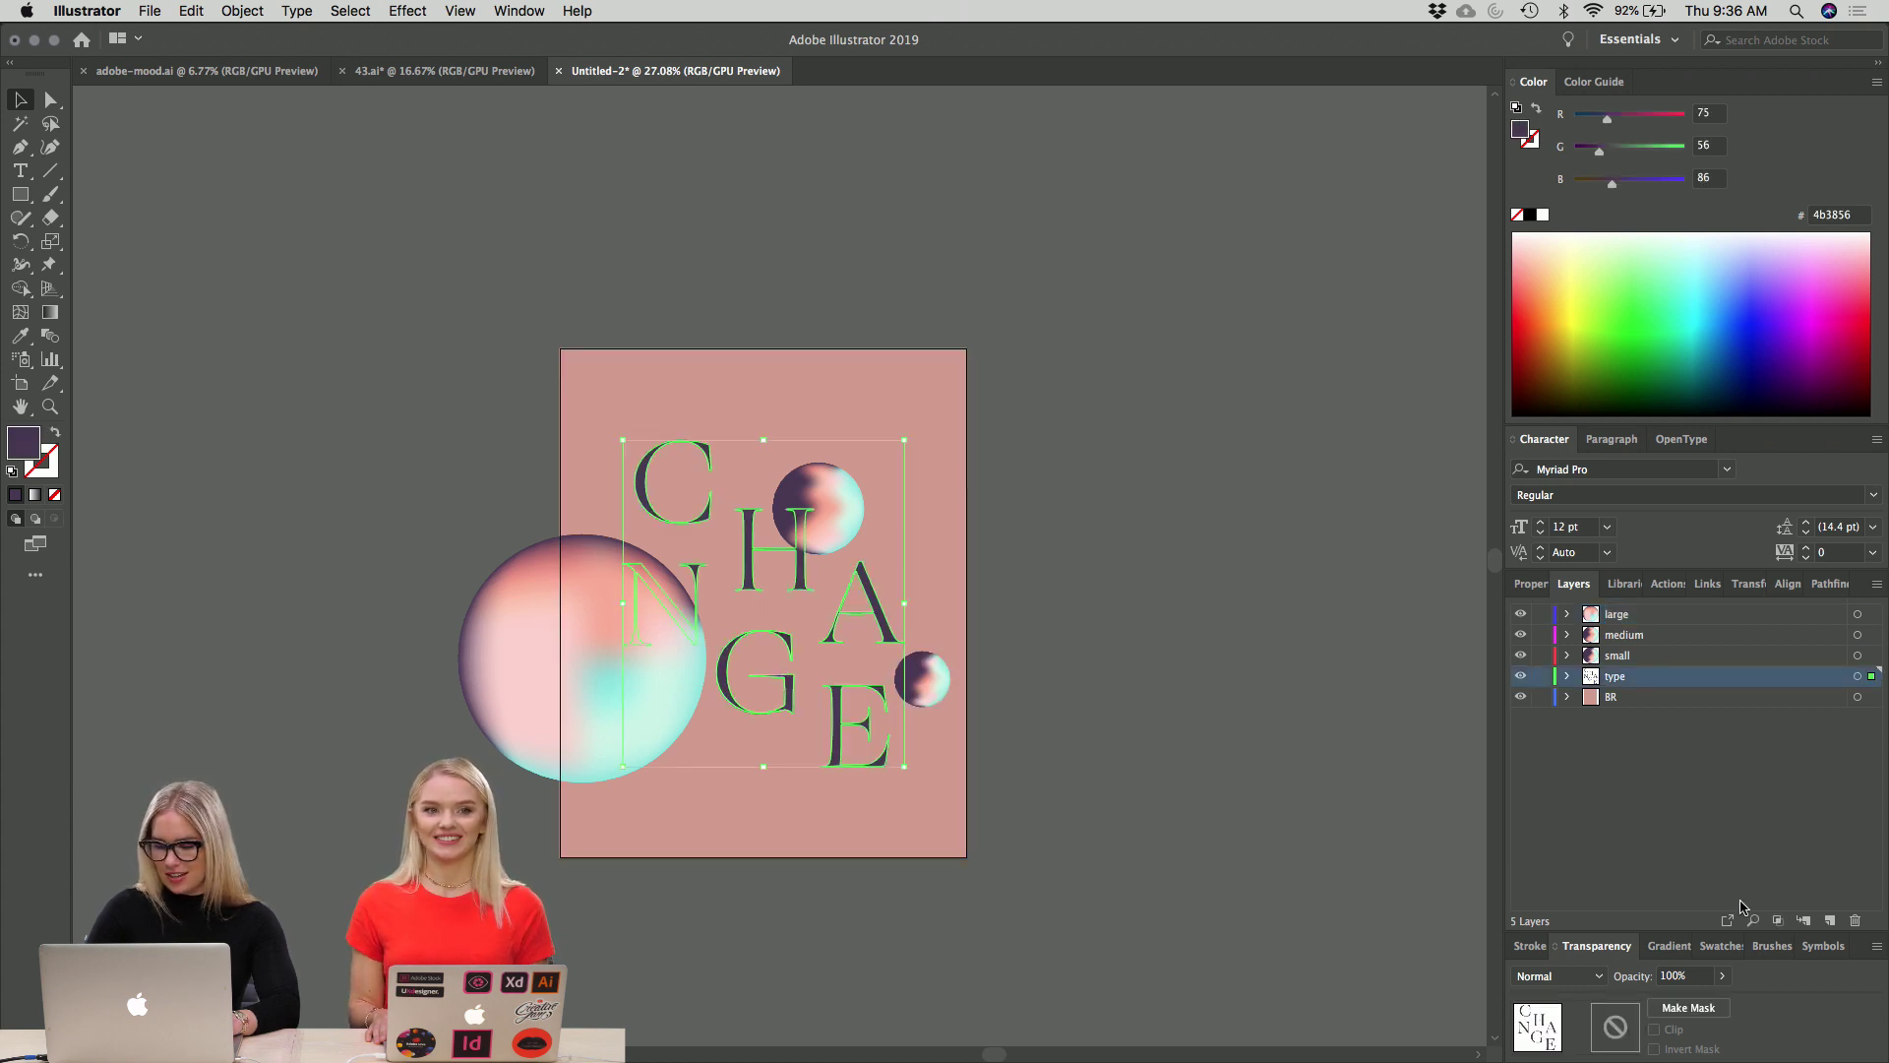
left_click(1786, 585)
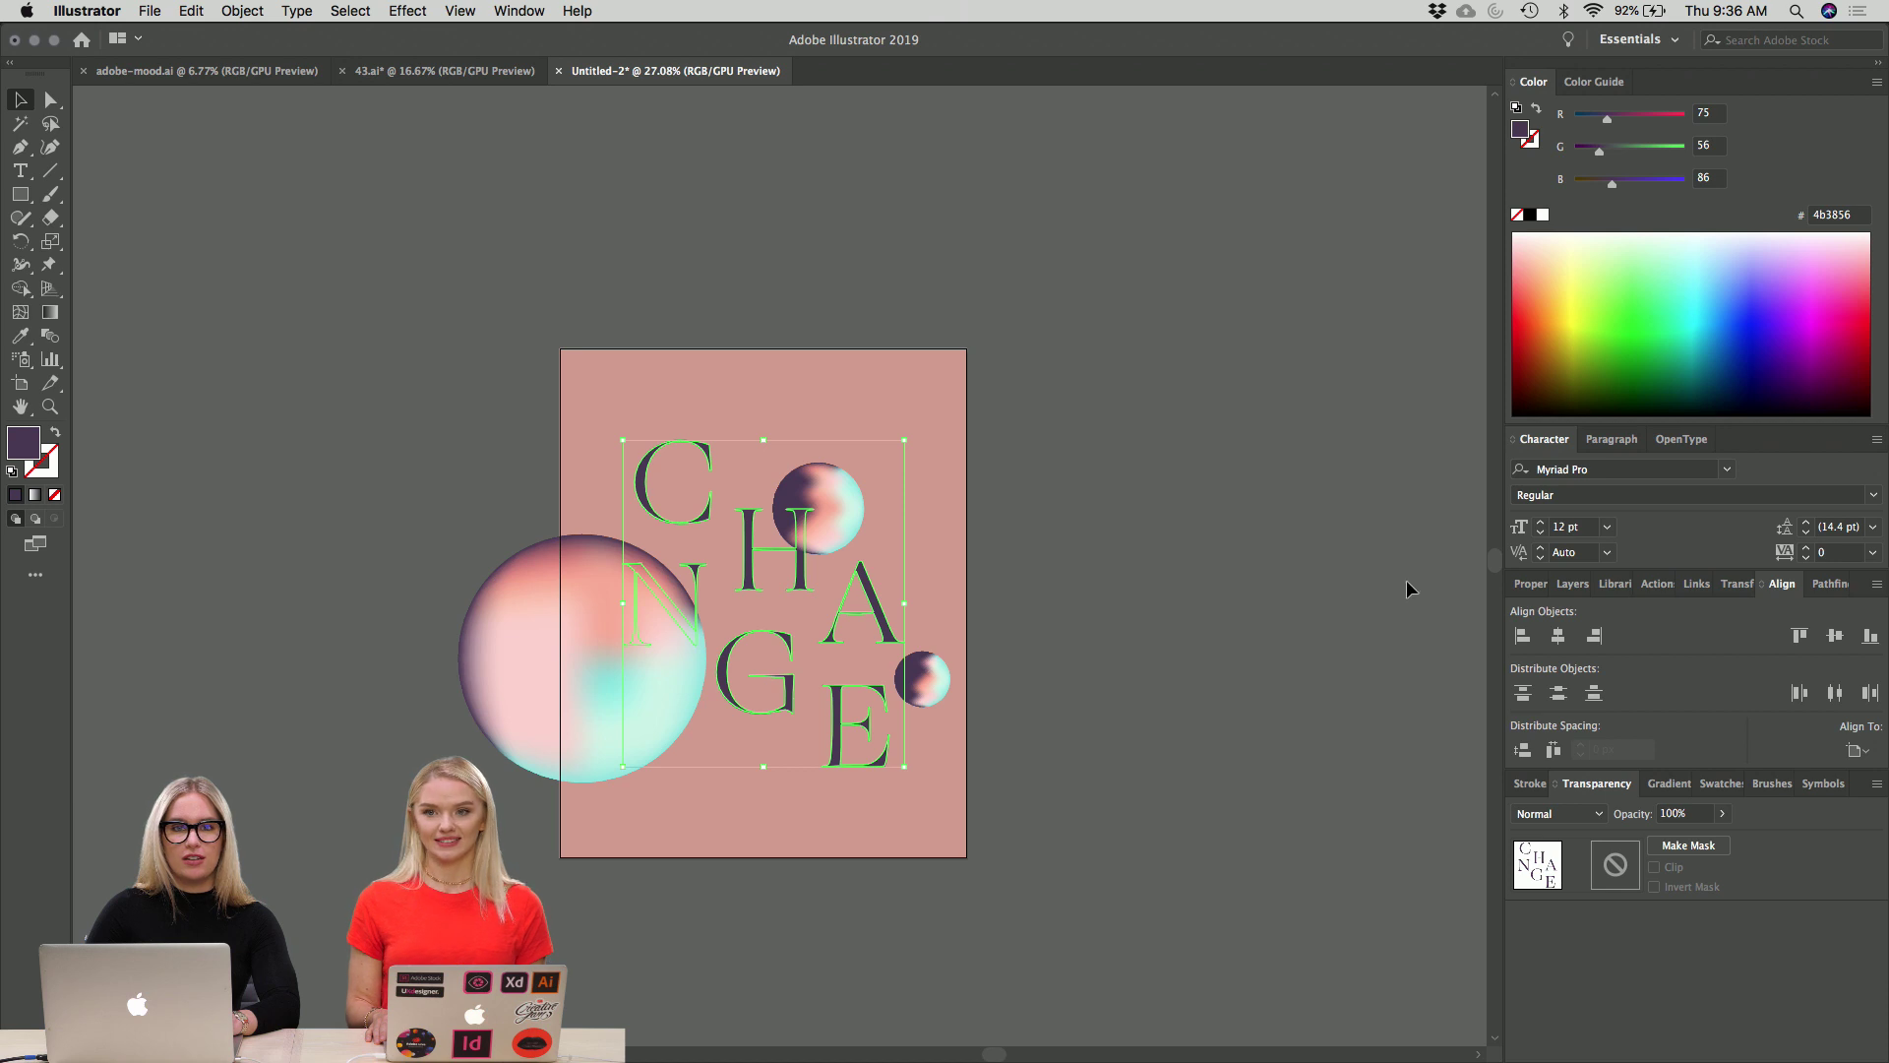
left_click(943, 582)
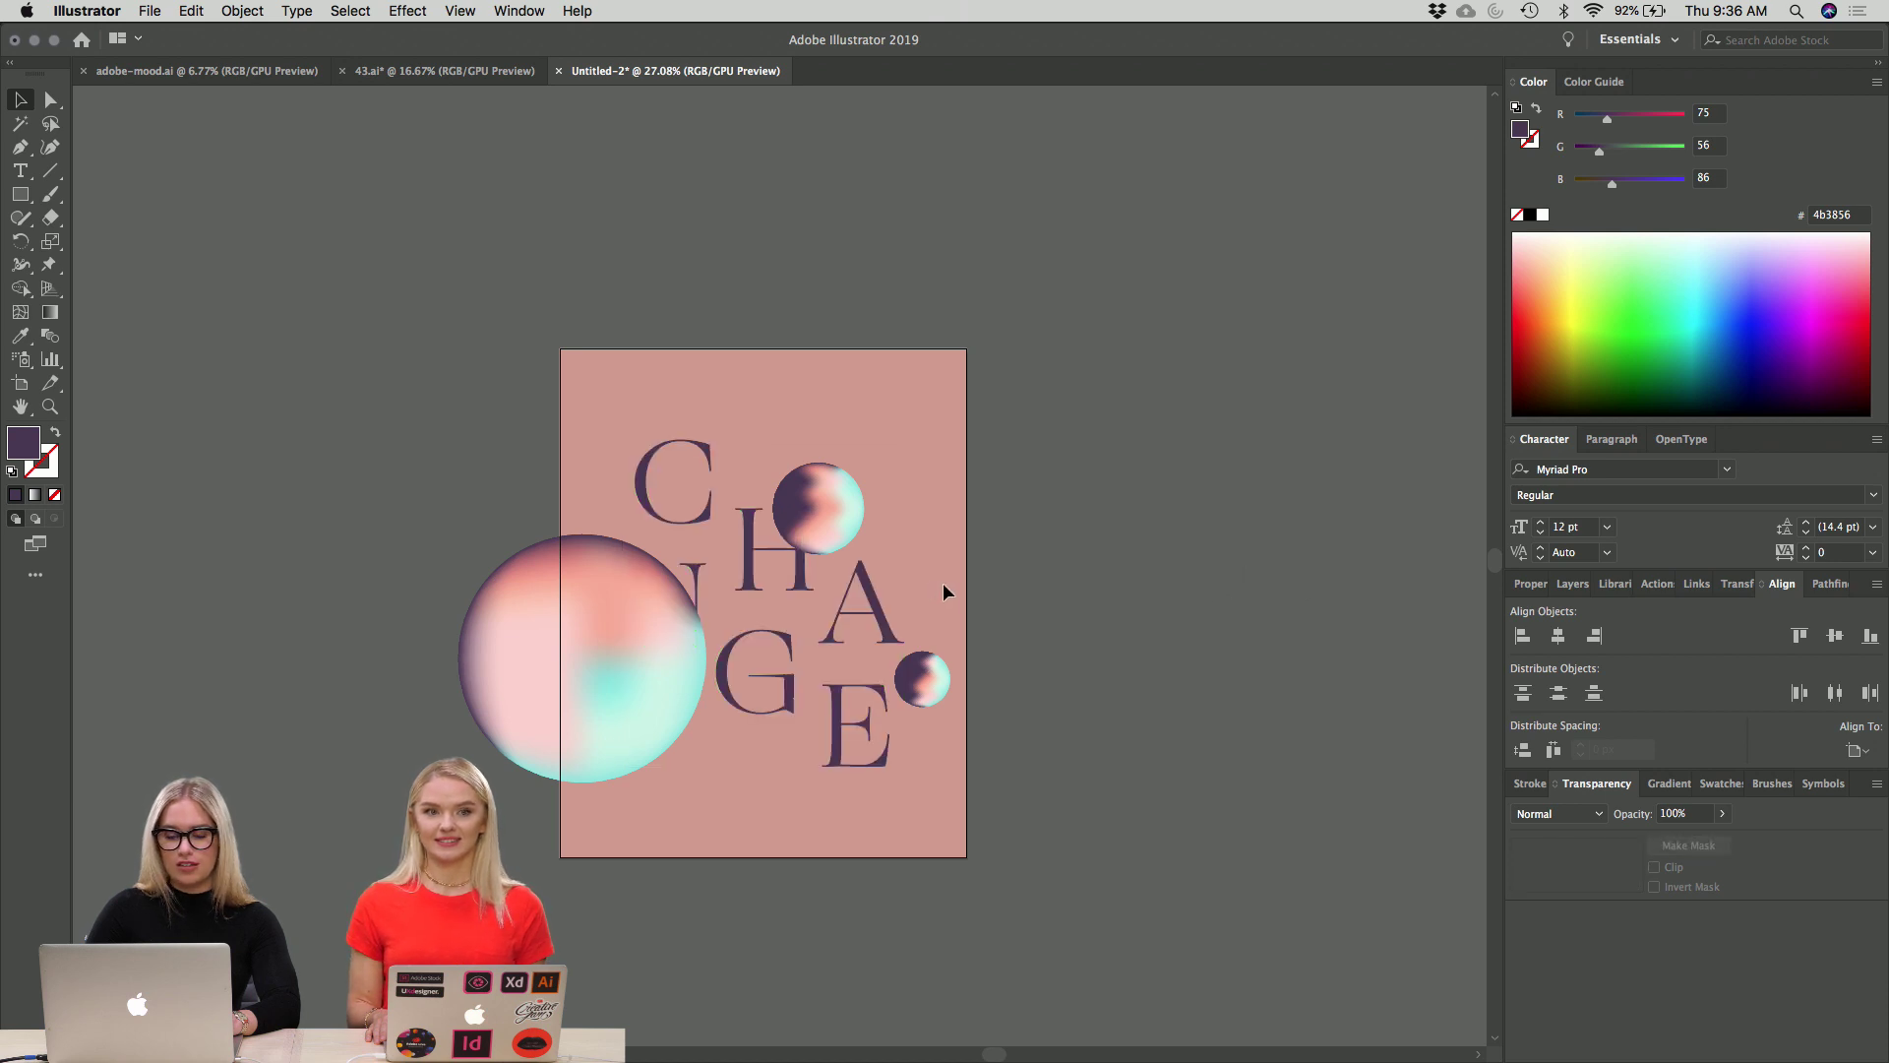
left_click(861, 610)
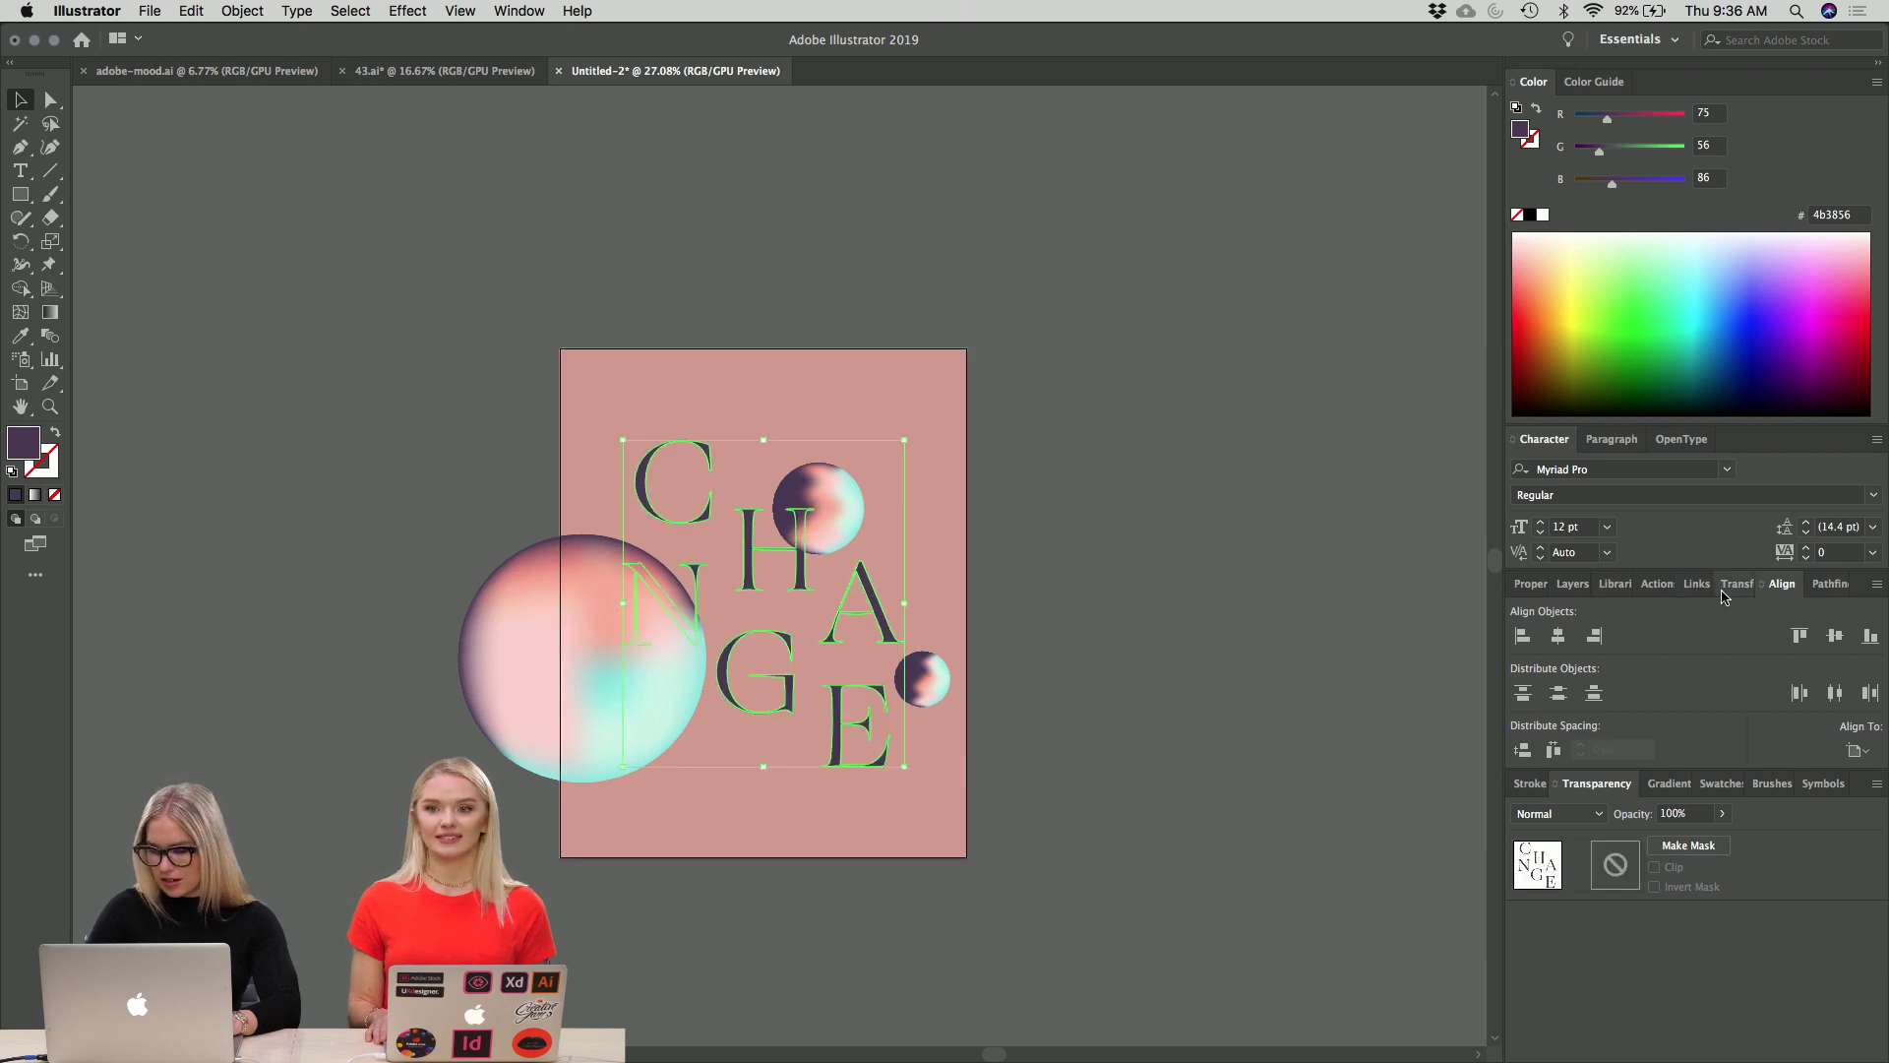
left_click(1573, 584)
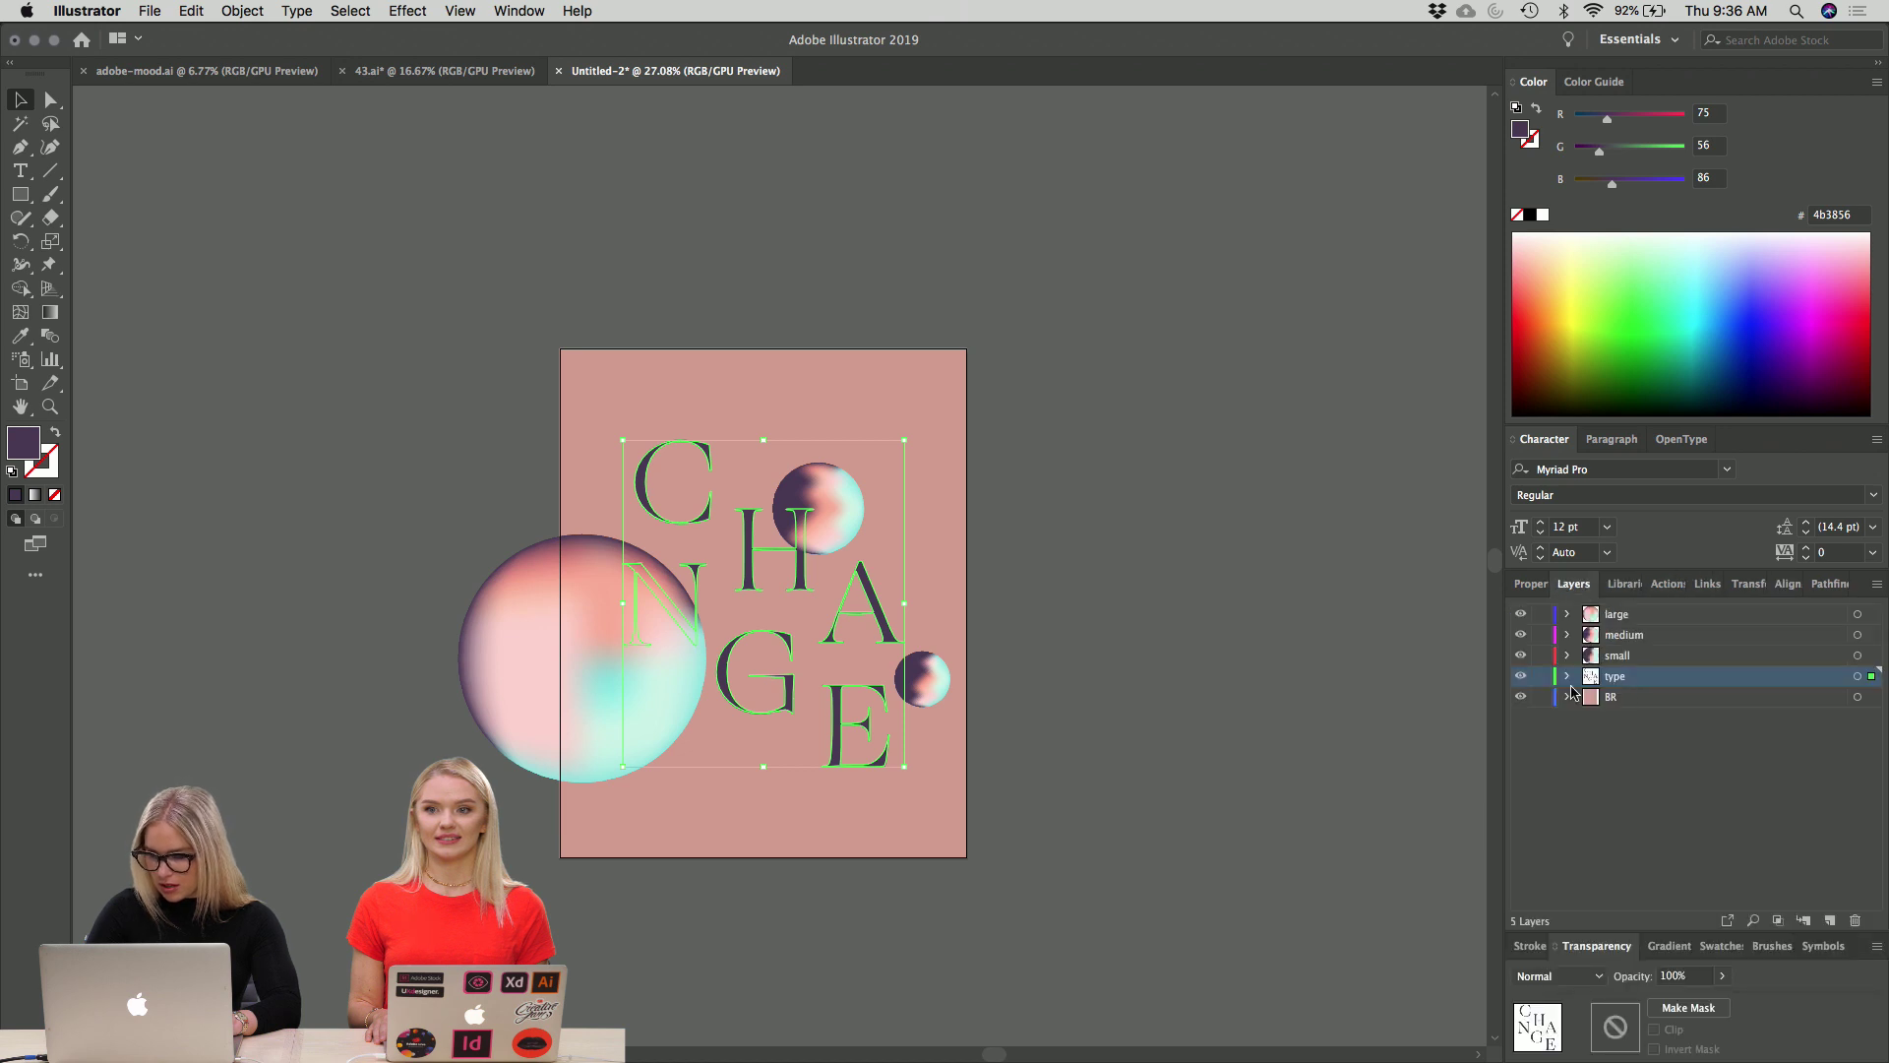
left_click(1521, 697)
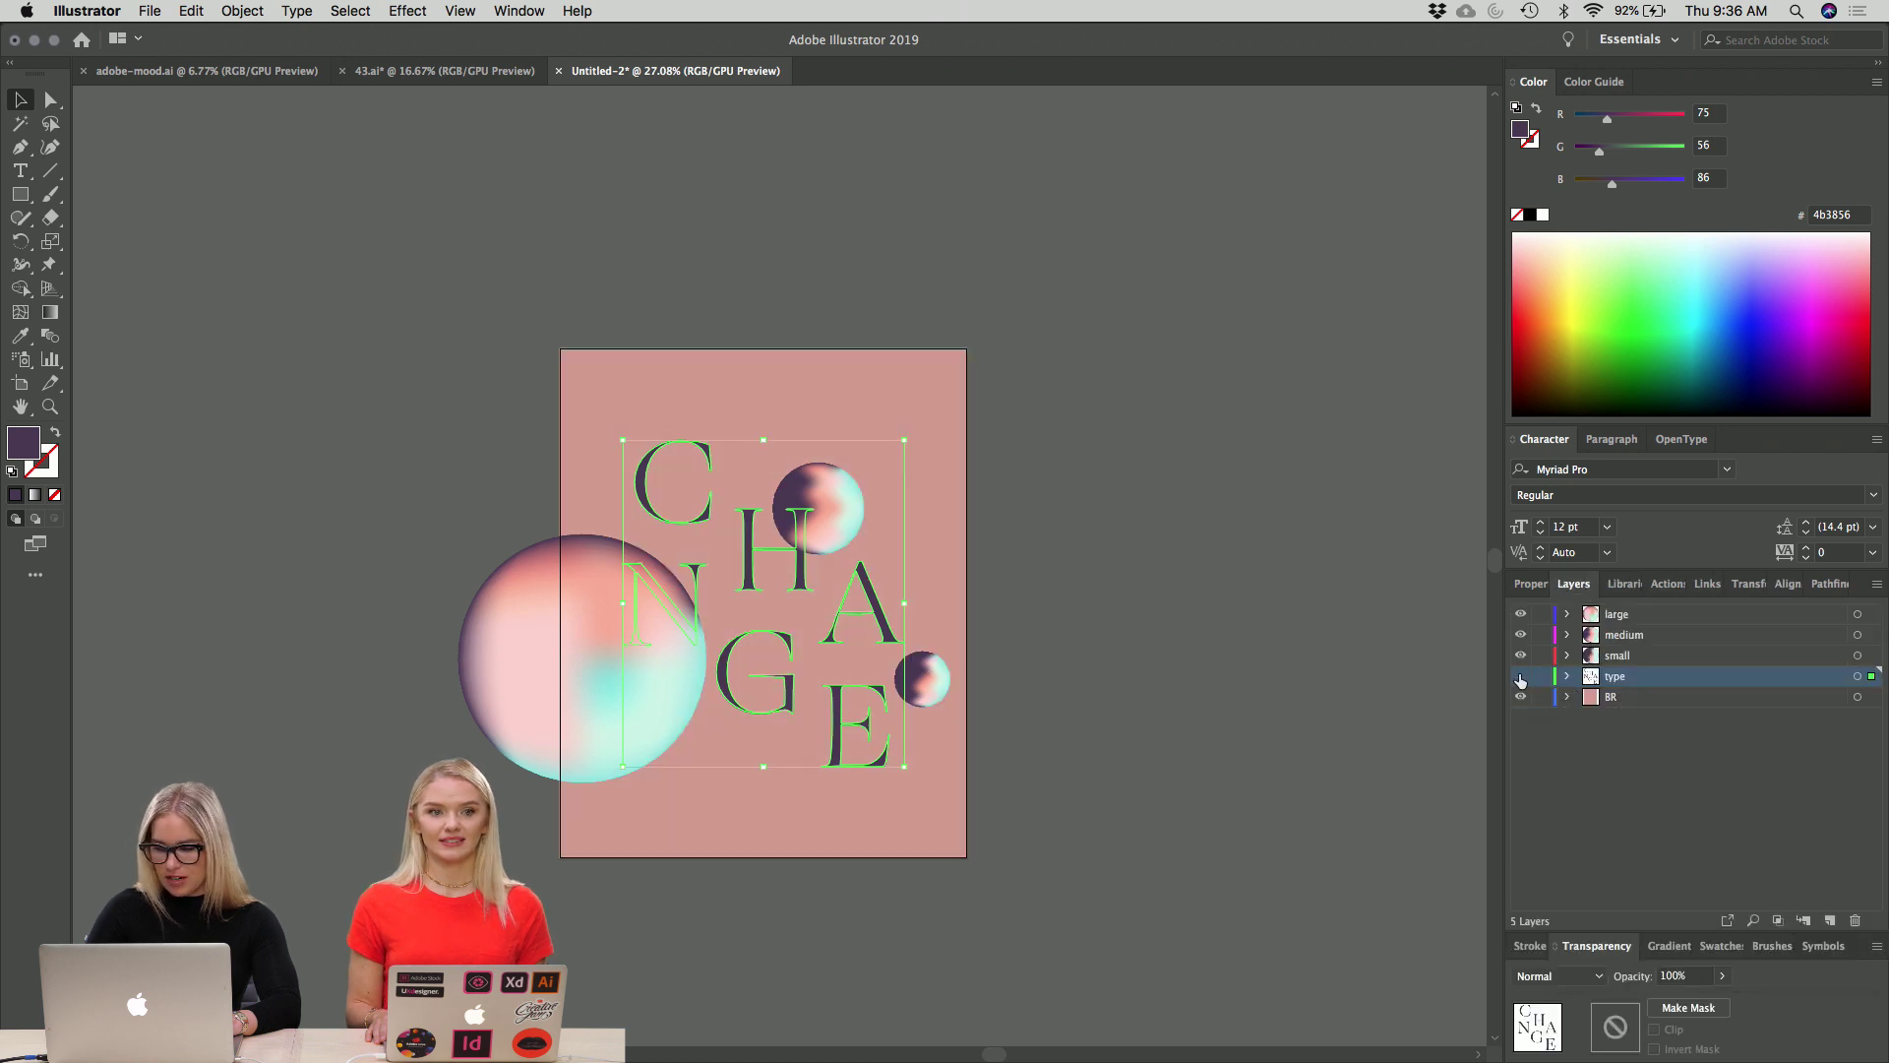
left_click(1519, 675)
left_click(1519, 675)
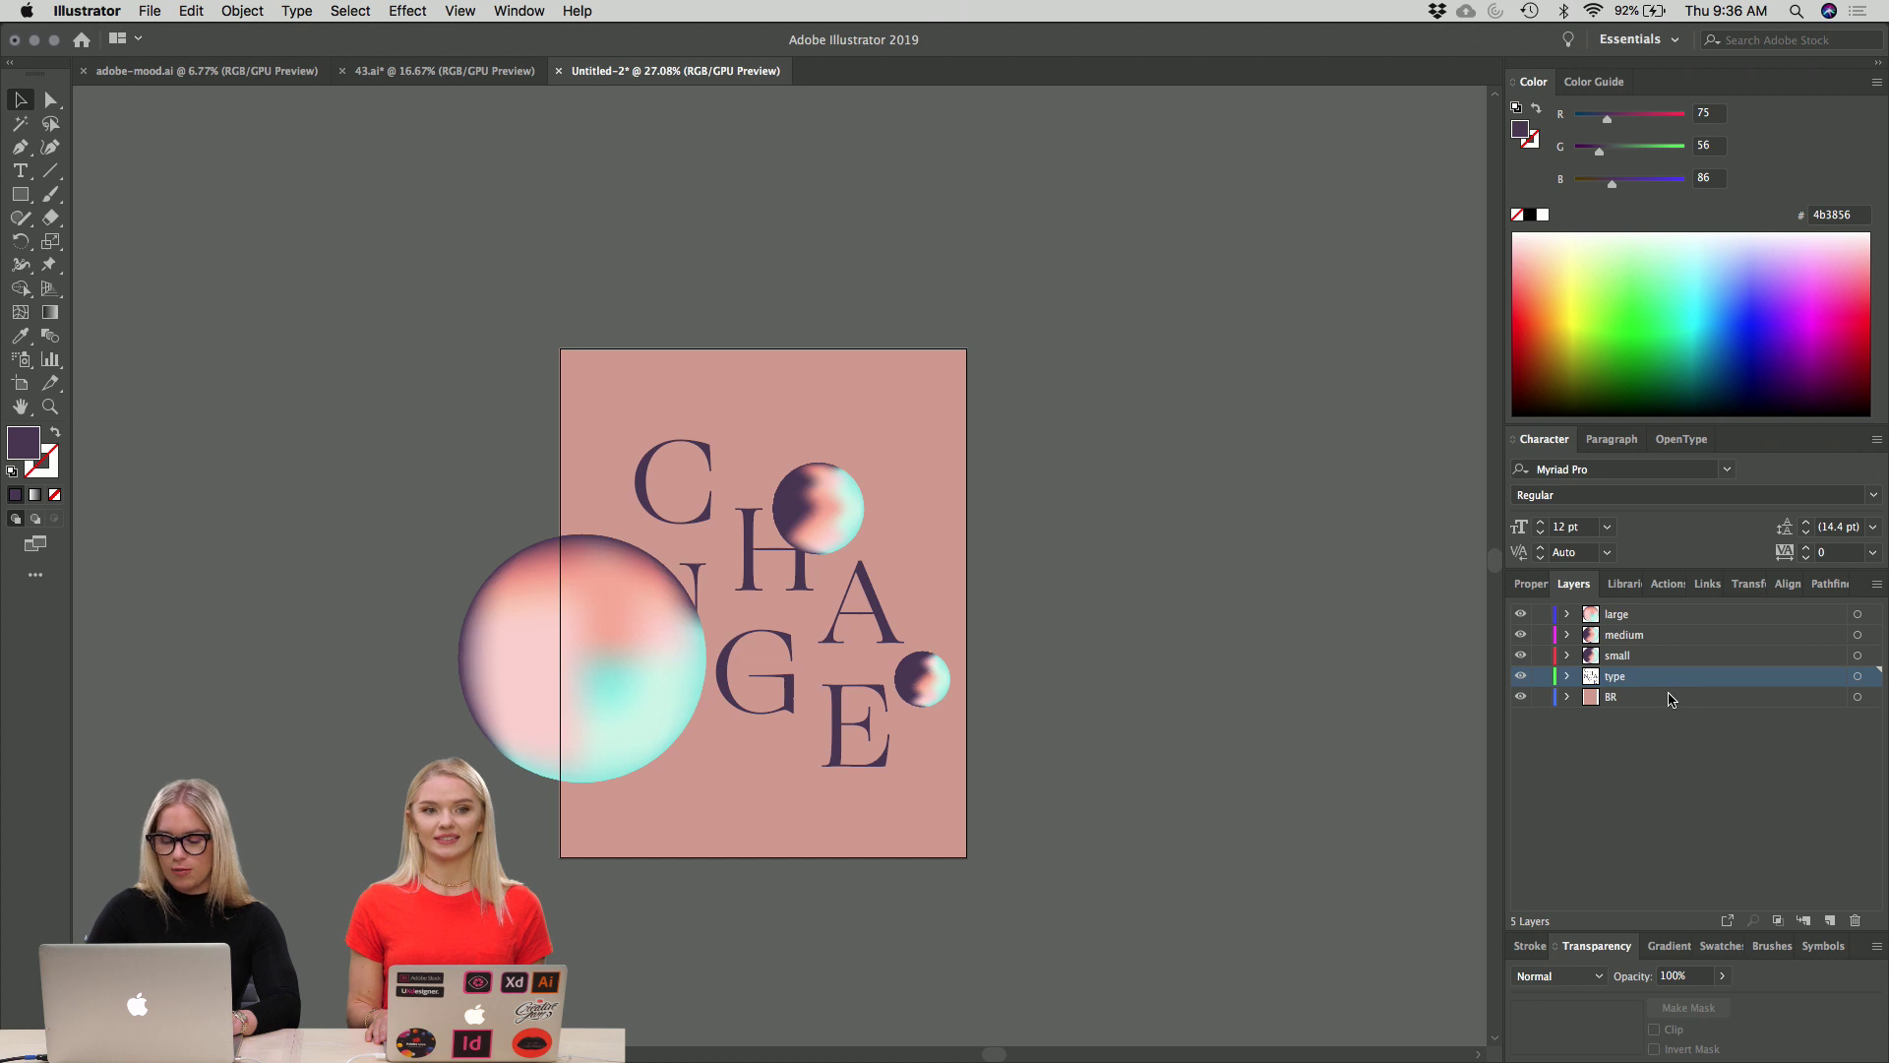
left_click(1669, 699)
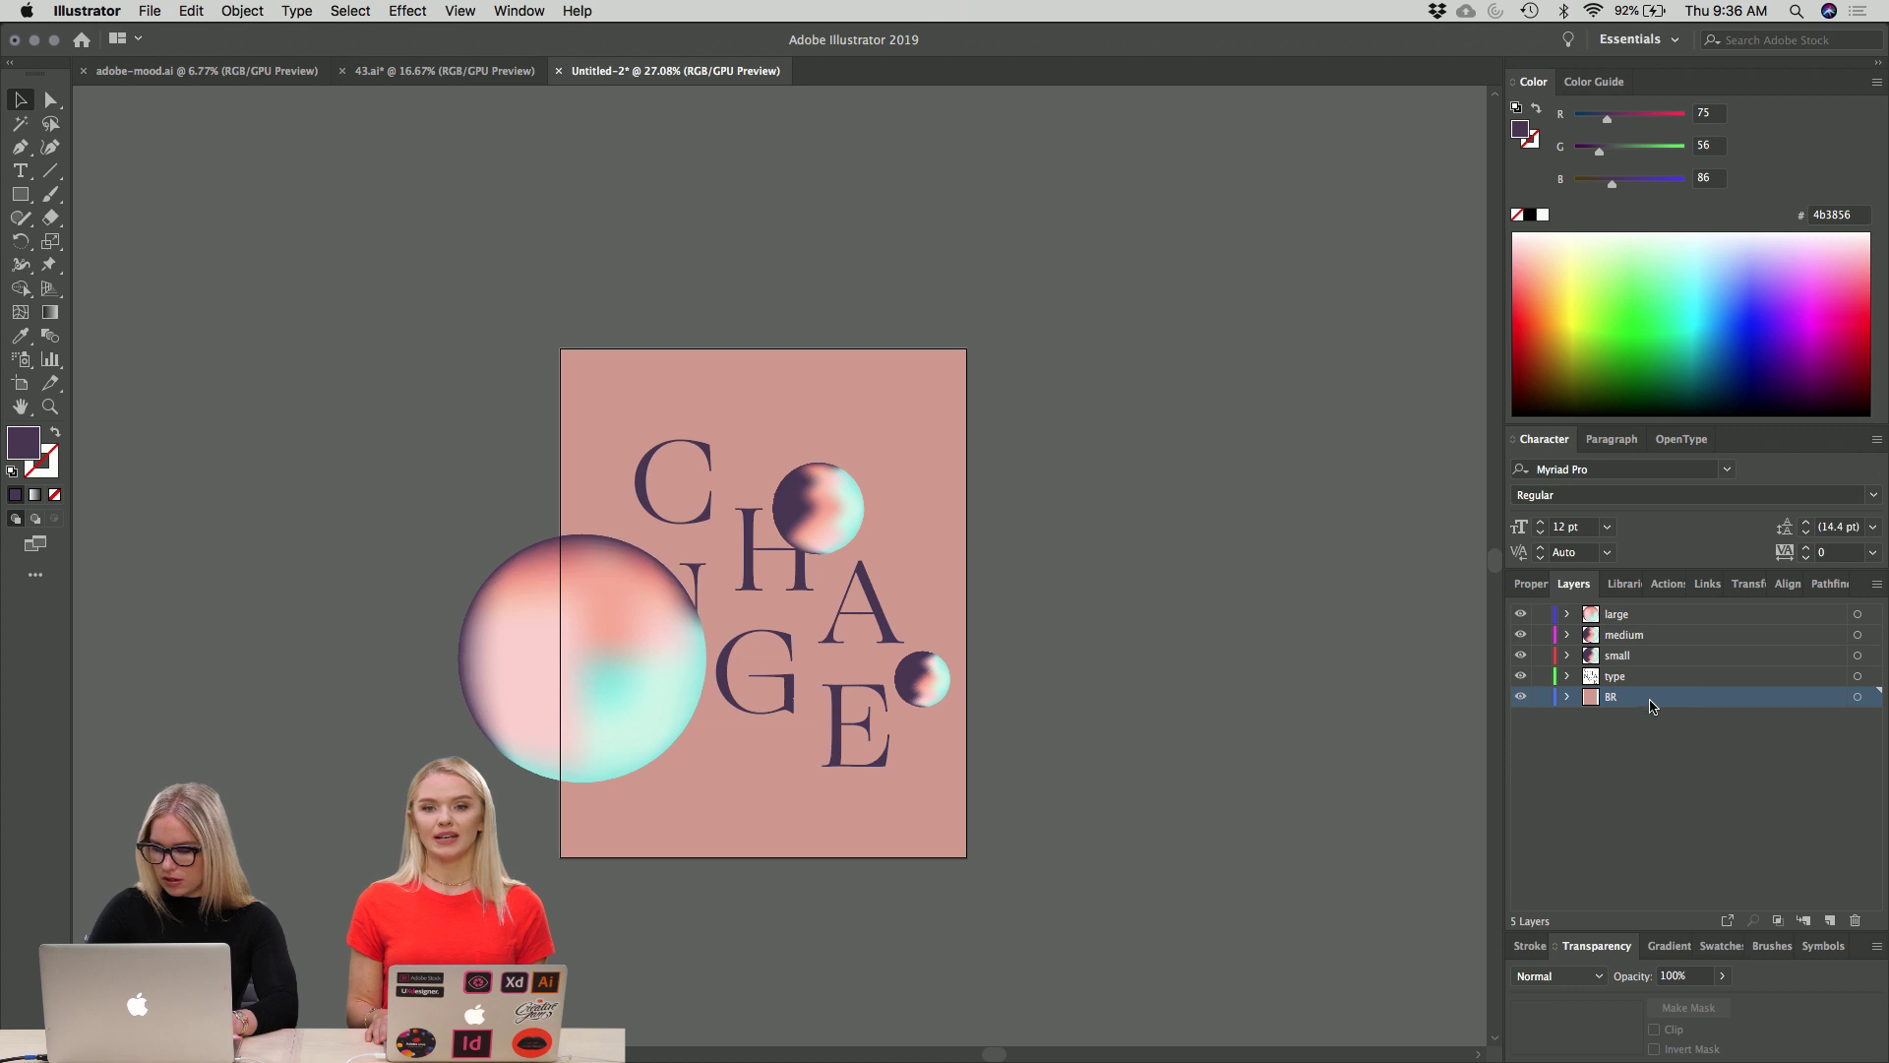
left_click(944, 684)
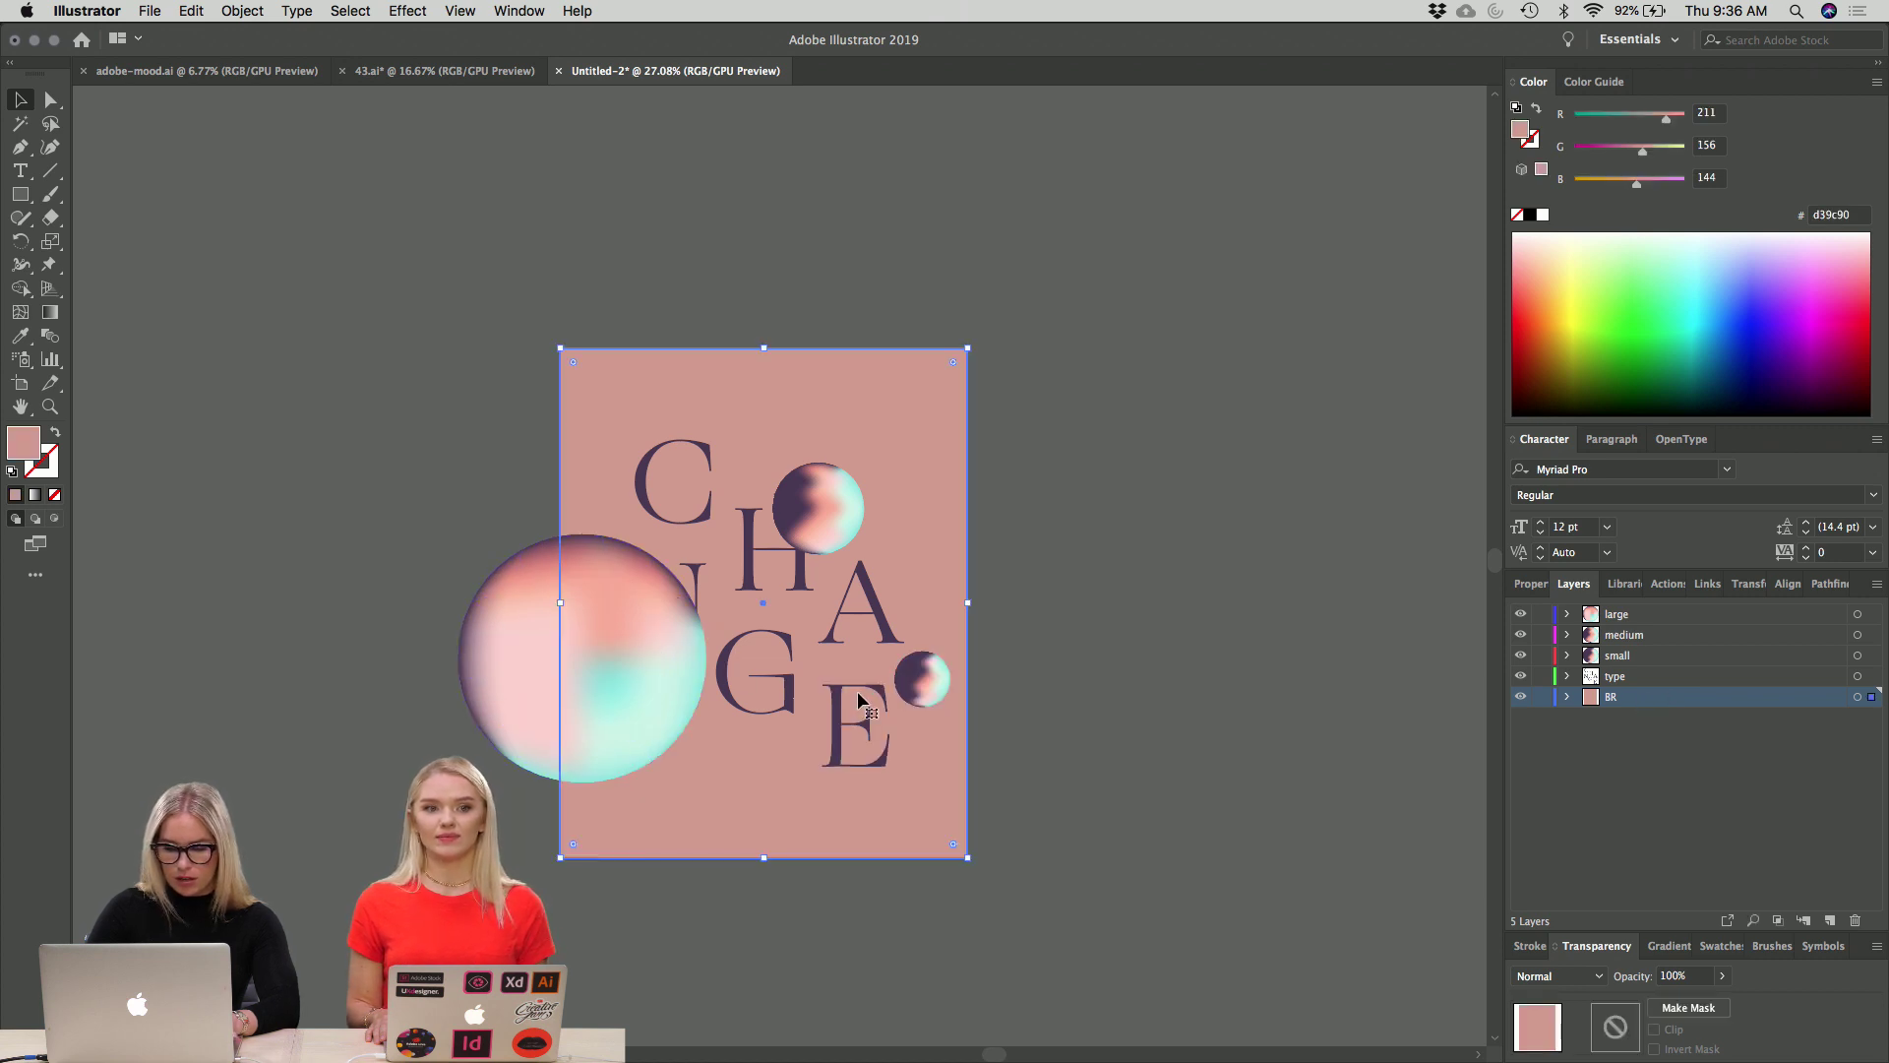
left_click(986, 711)
left_click(885, 700)
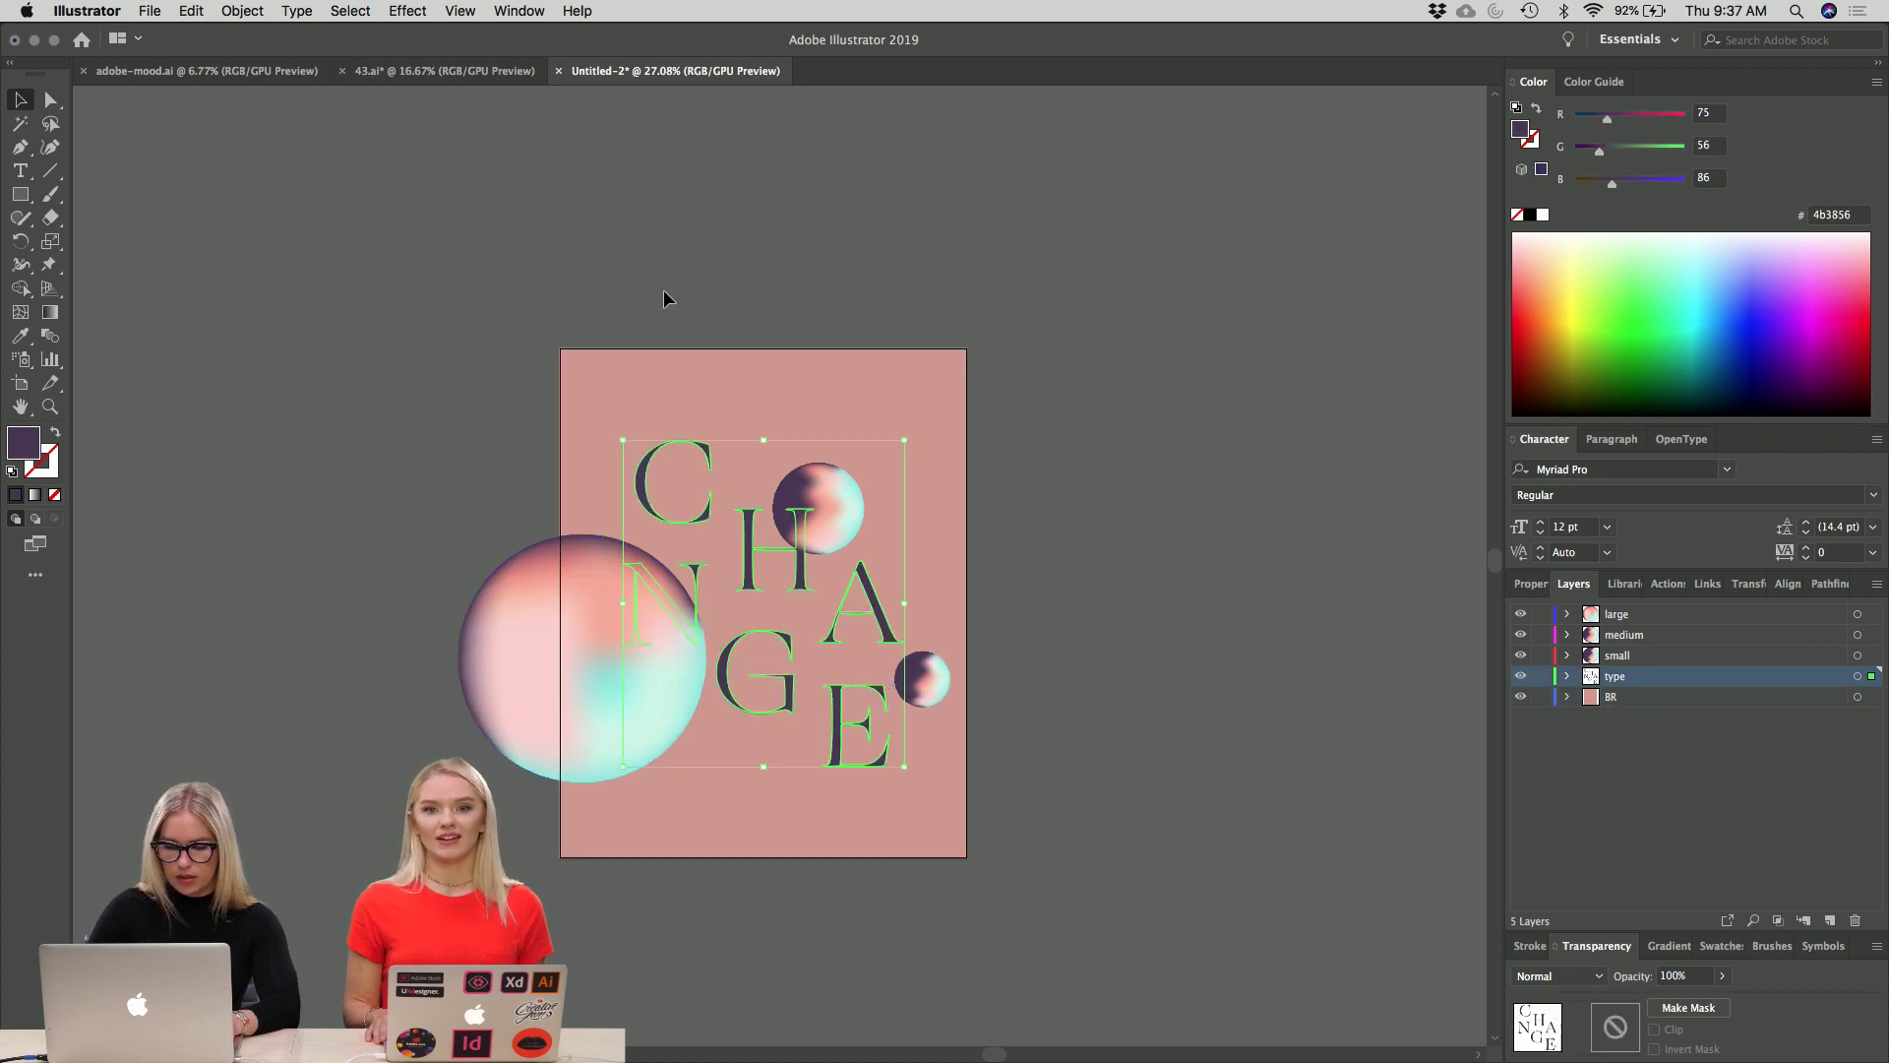
left_click(191, 10)
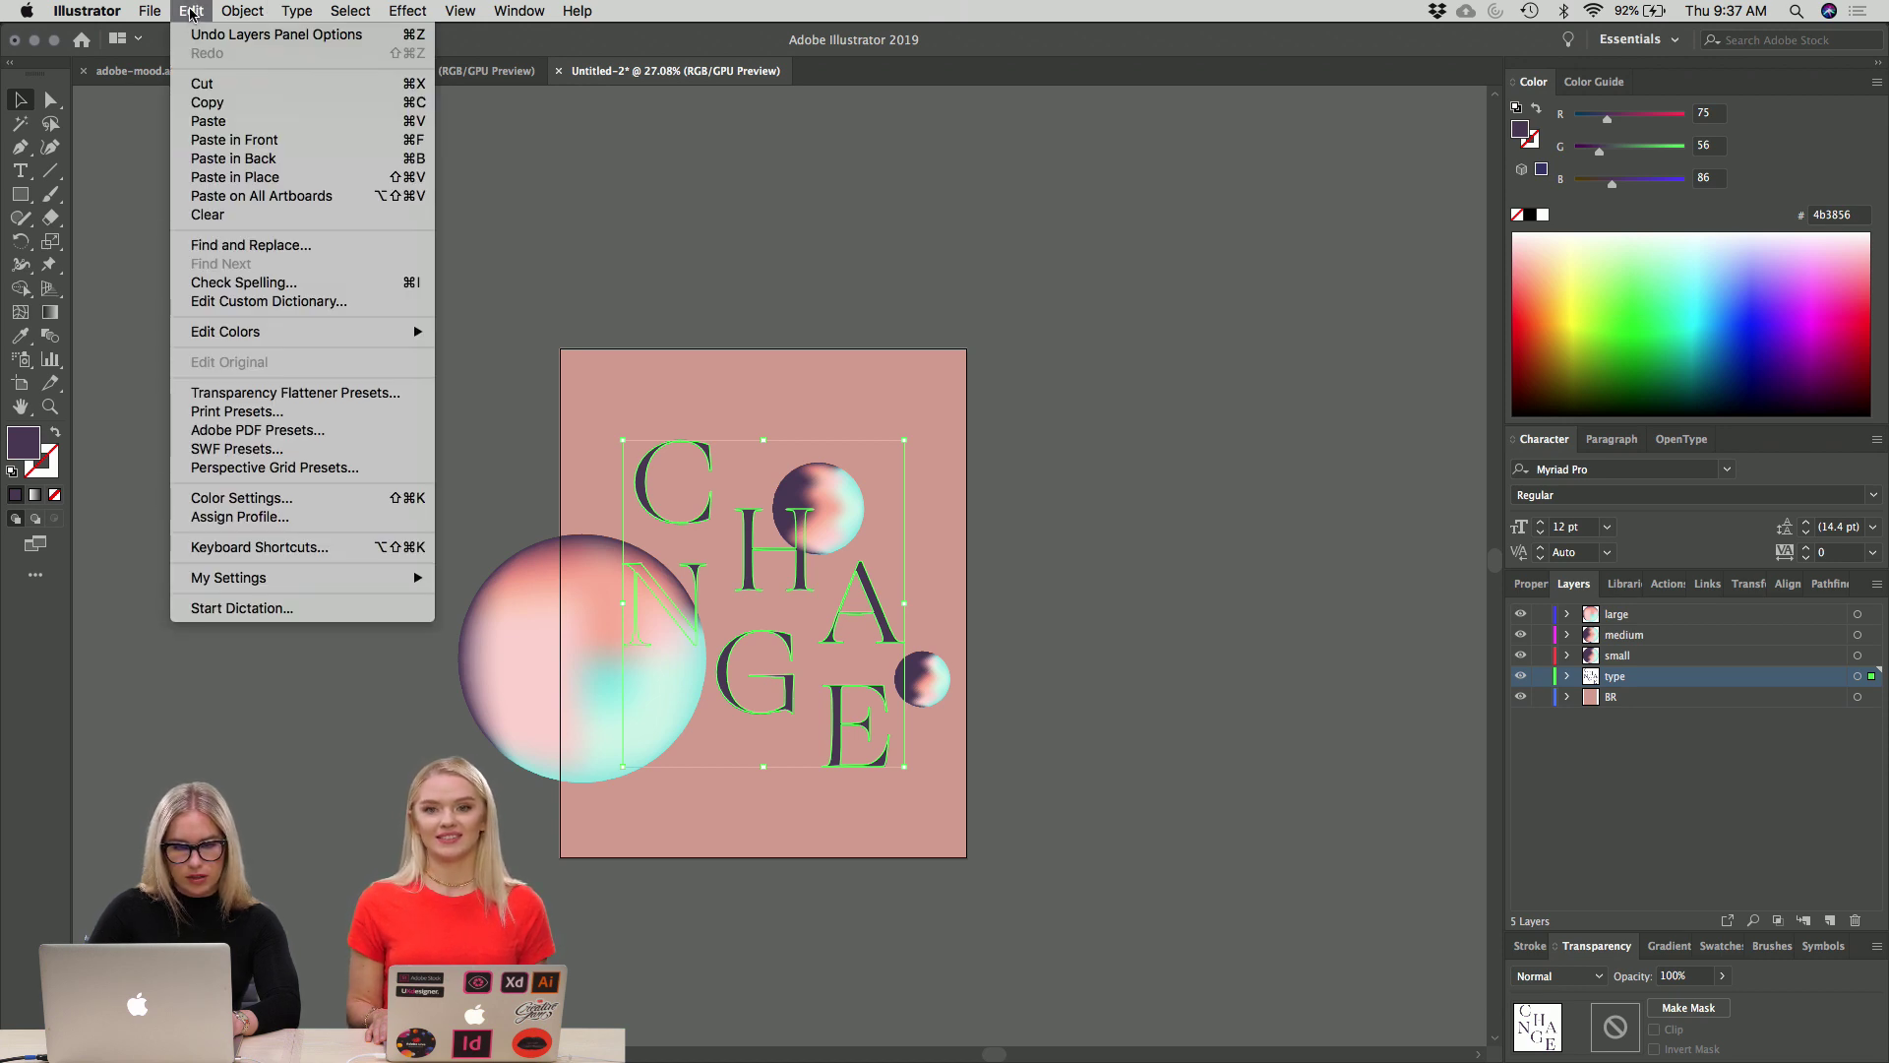
left_click(191, 10)
left_click(1125, 399)
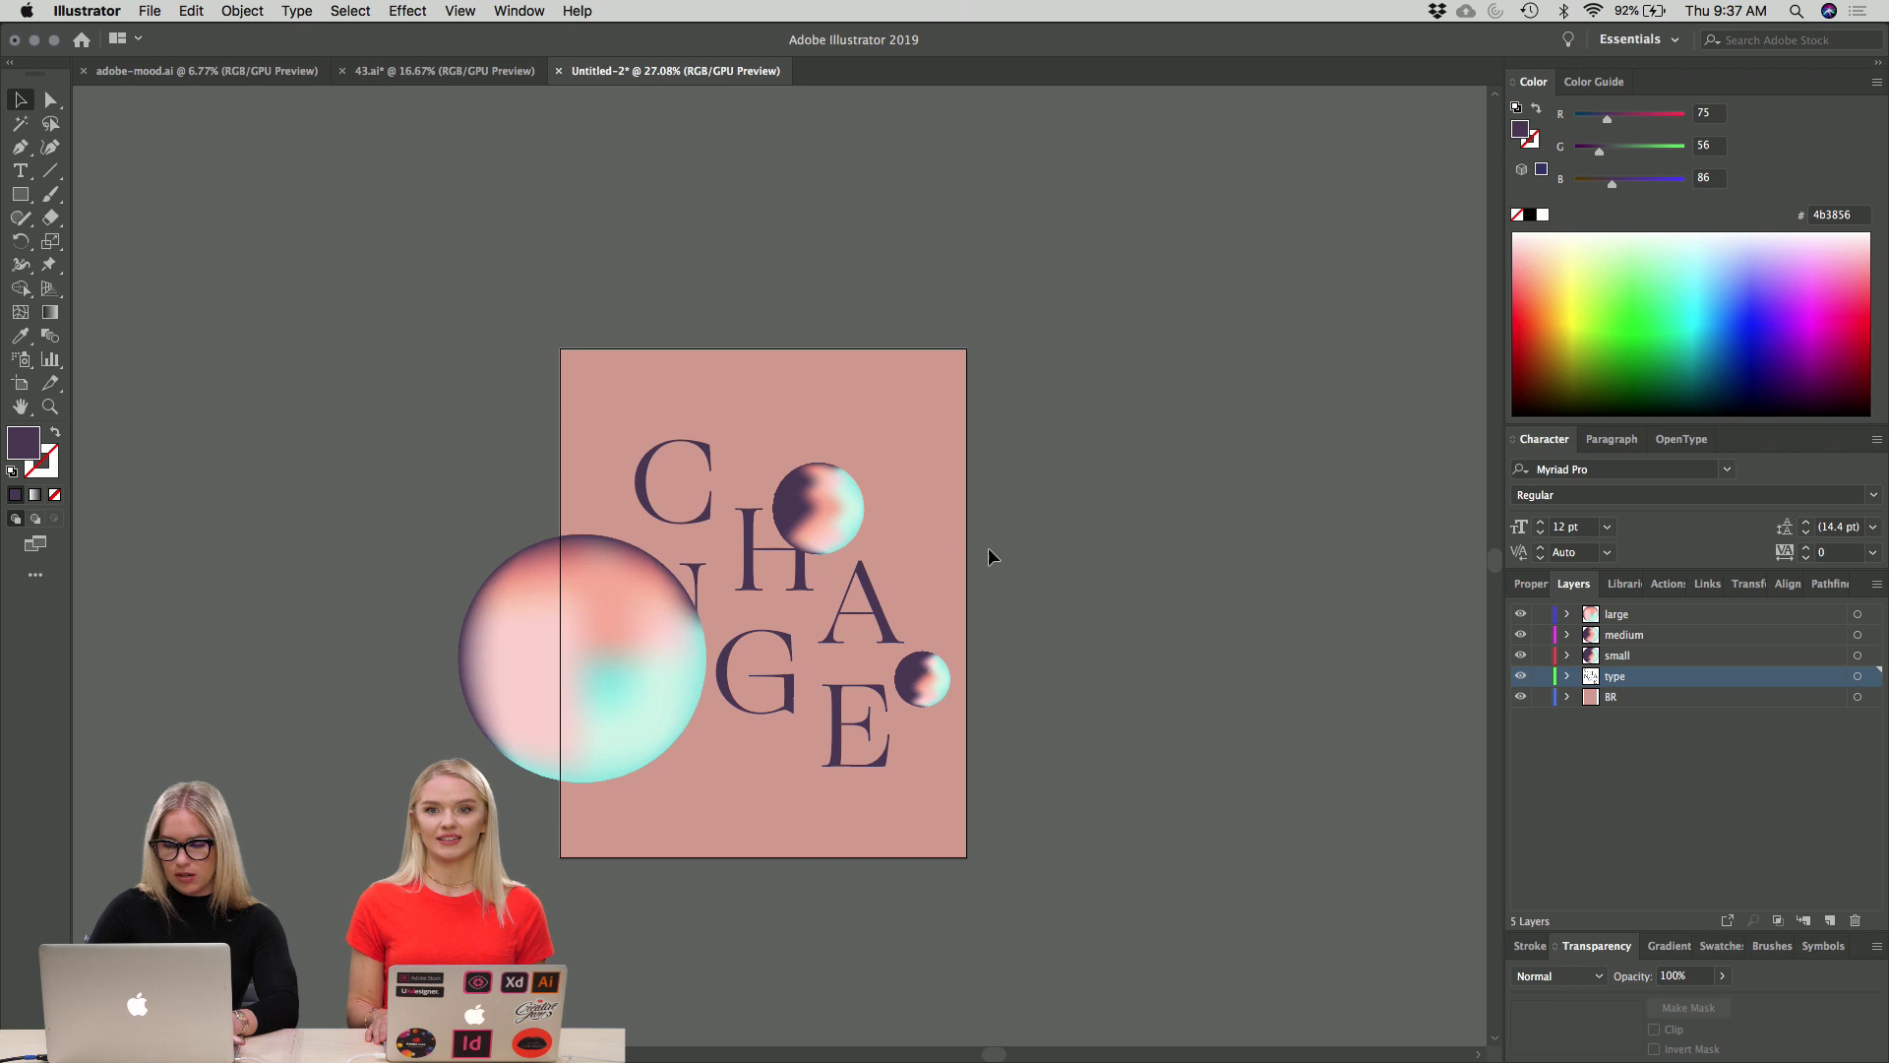
left_click(889, 559)
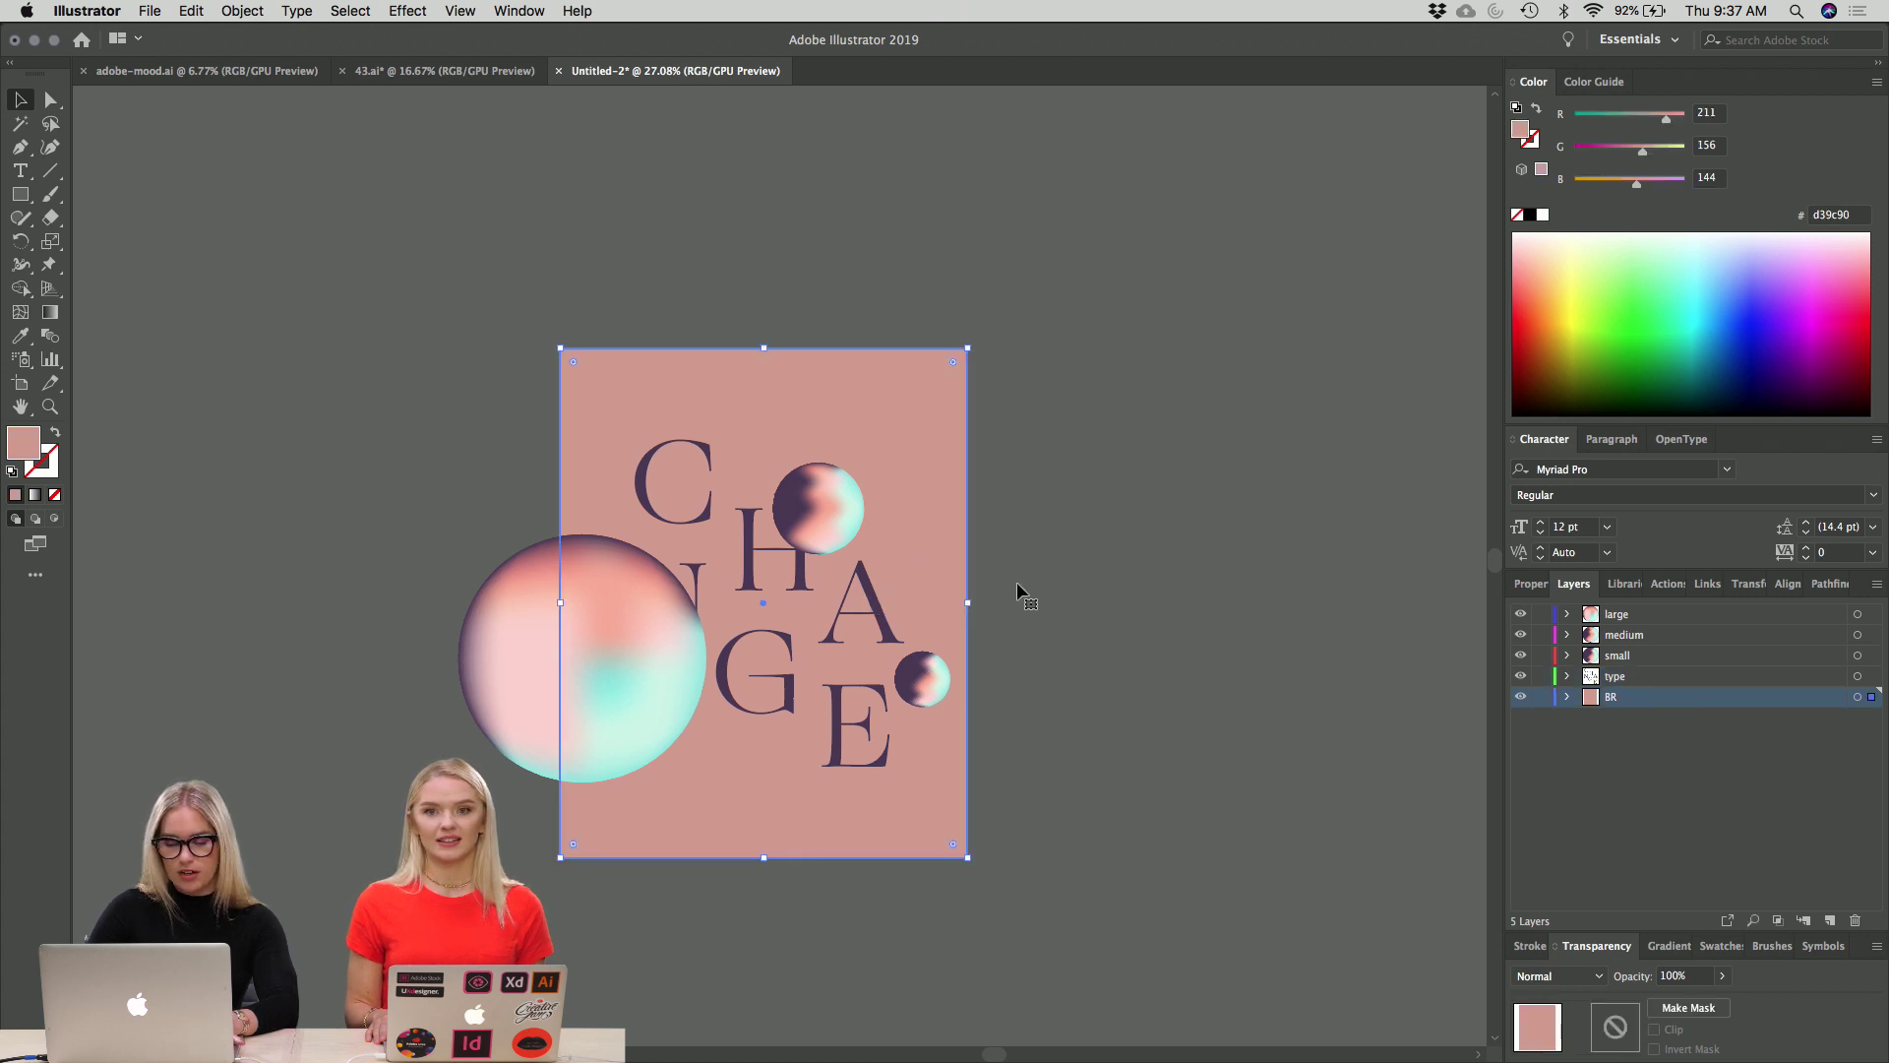
left_click(1126, 595)
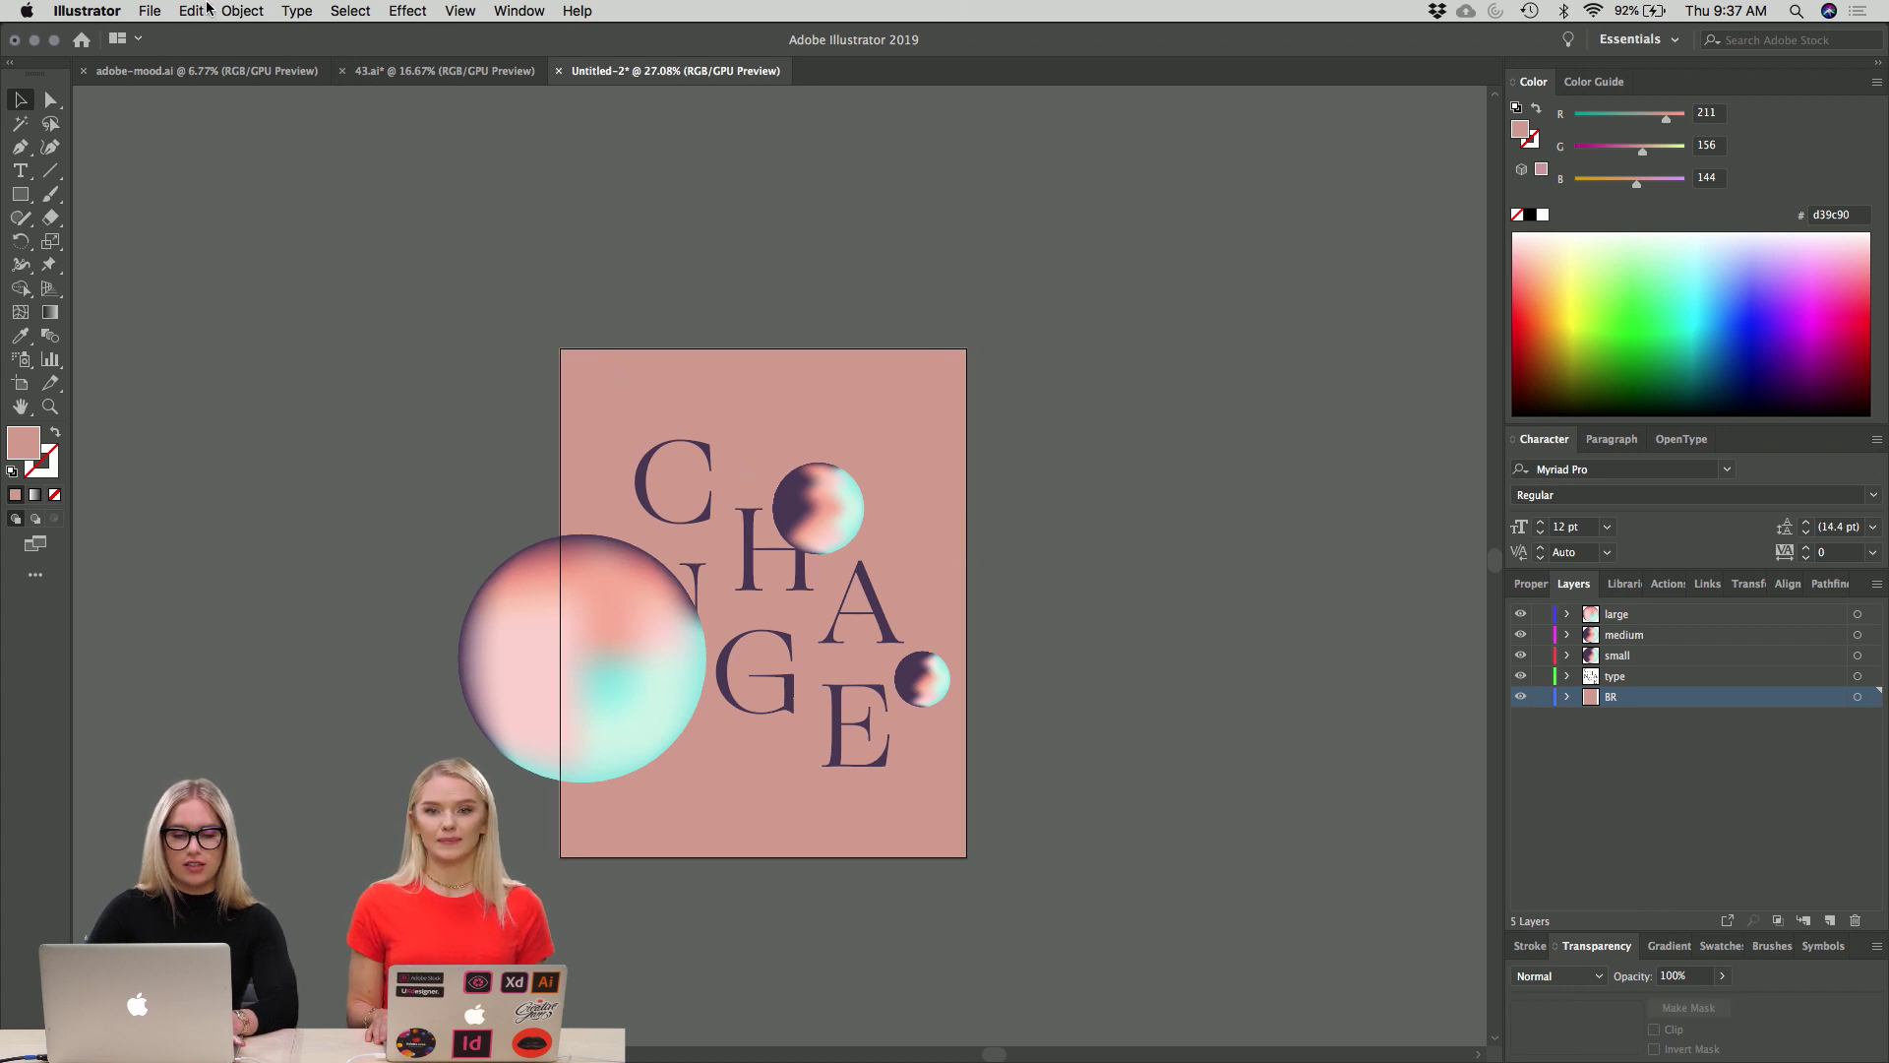
left_click(242, 11)
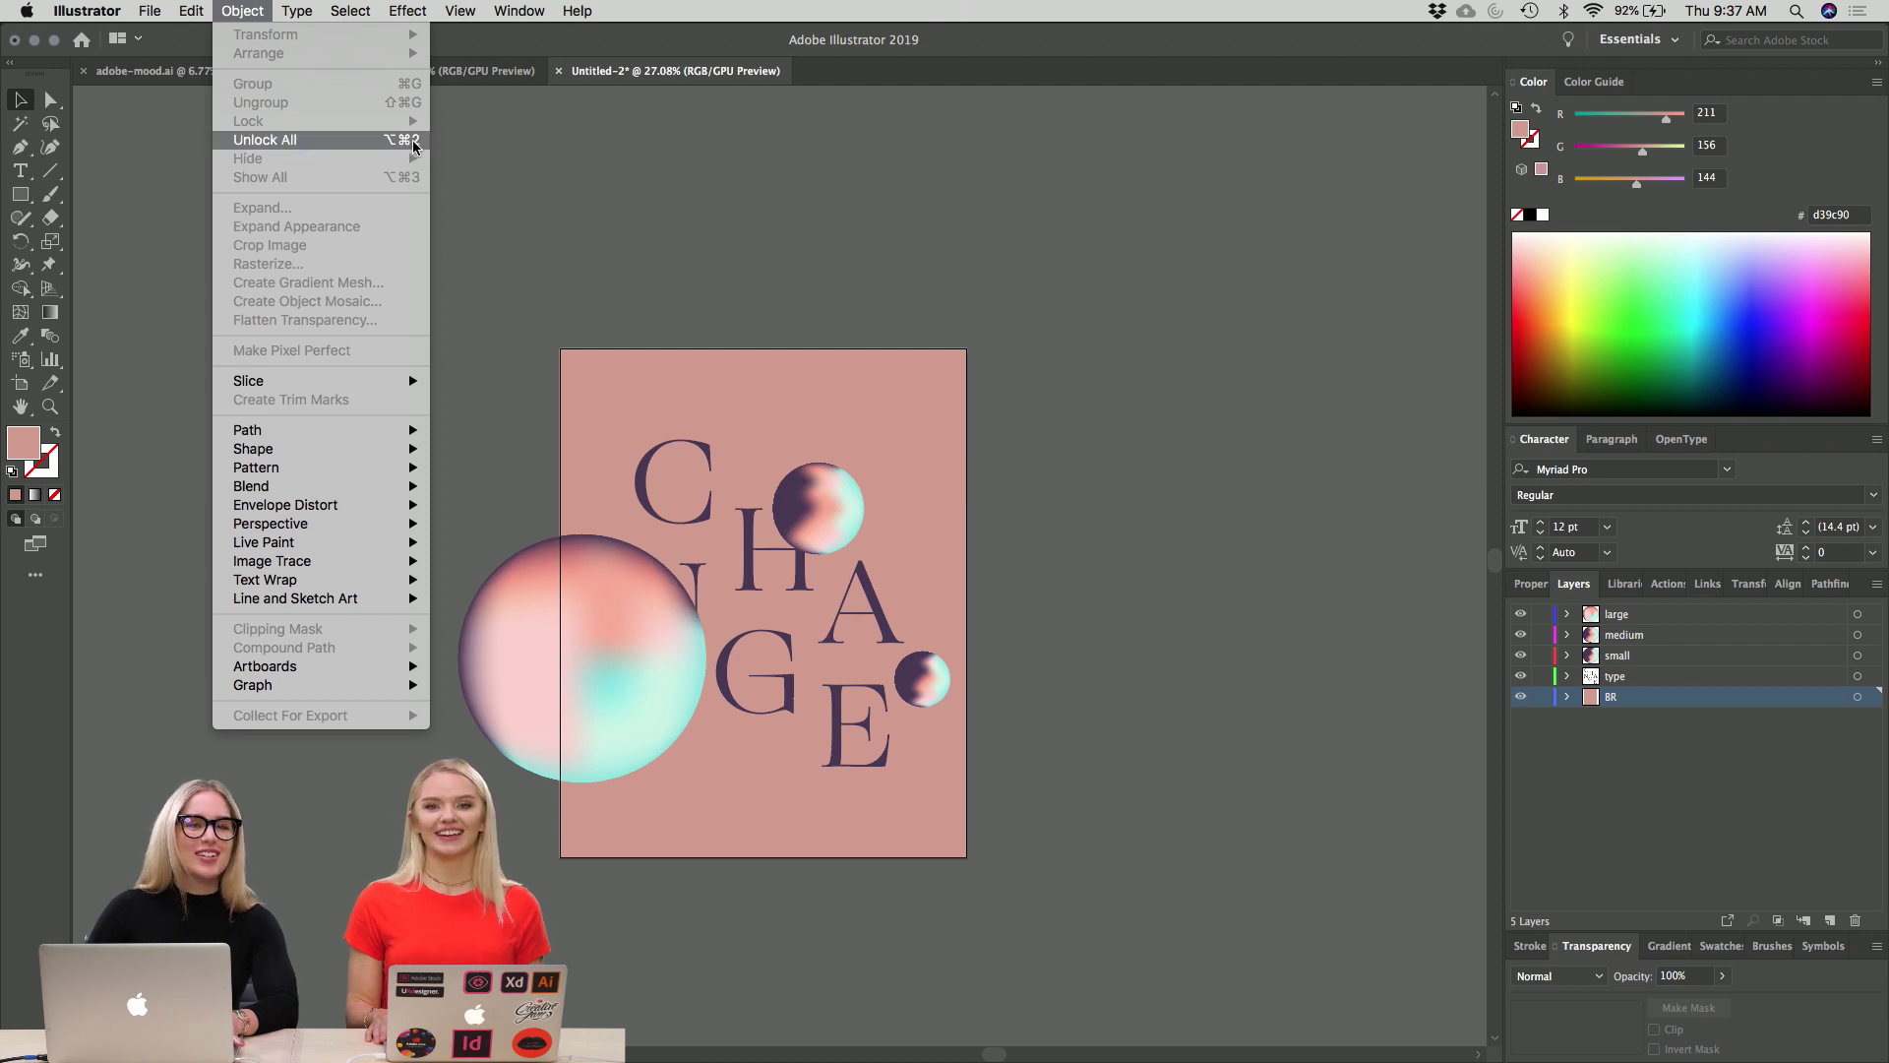
left_click(527, 161)
Centre the large orb on the poster both horizontally and vertically.
left_click(640, 624)
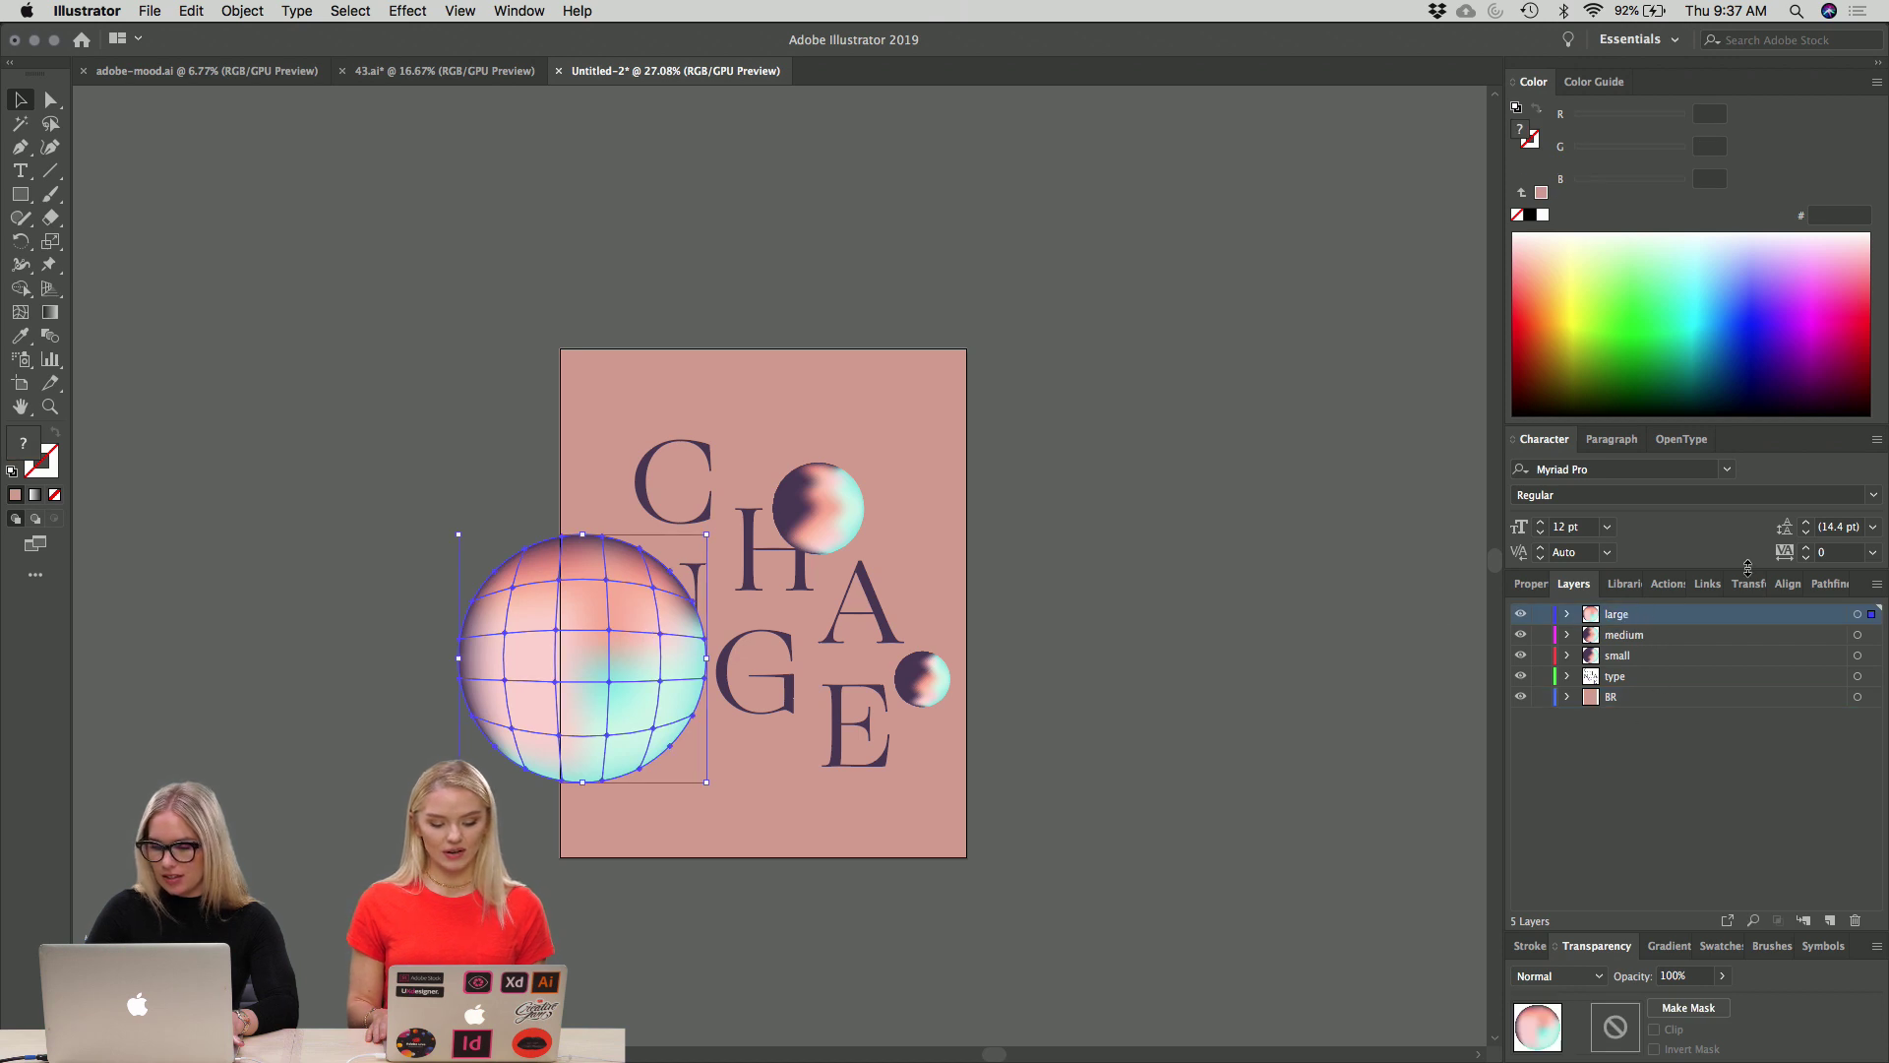
left_click(1786, 584)
left_click(1561, 637)
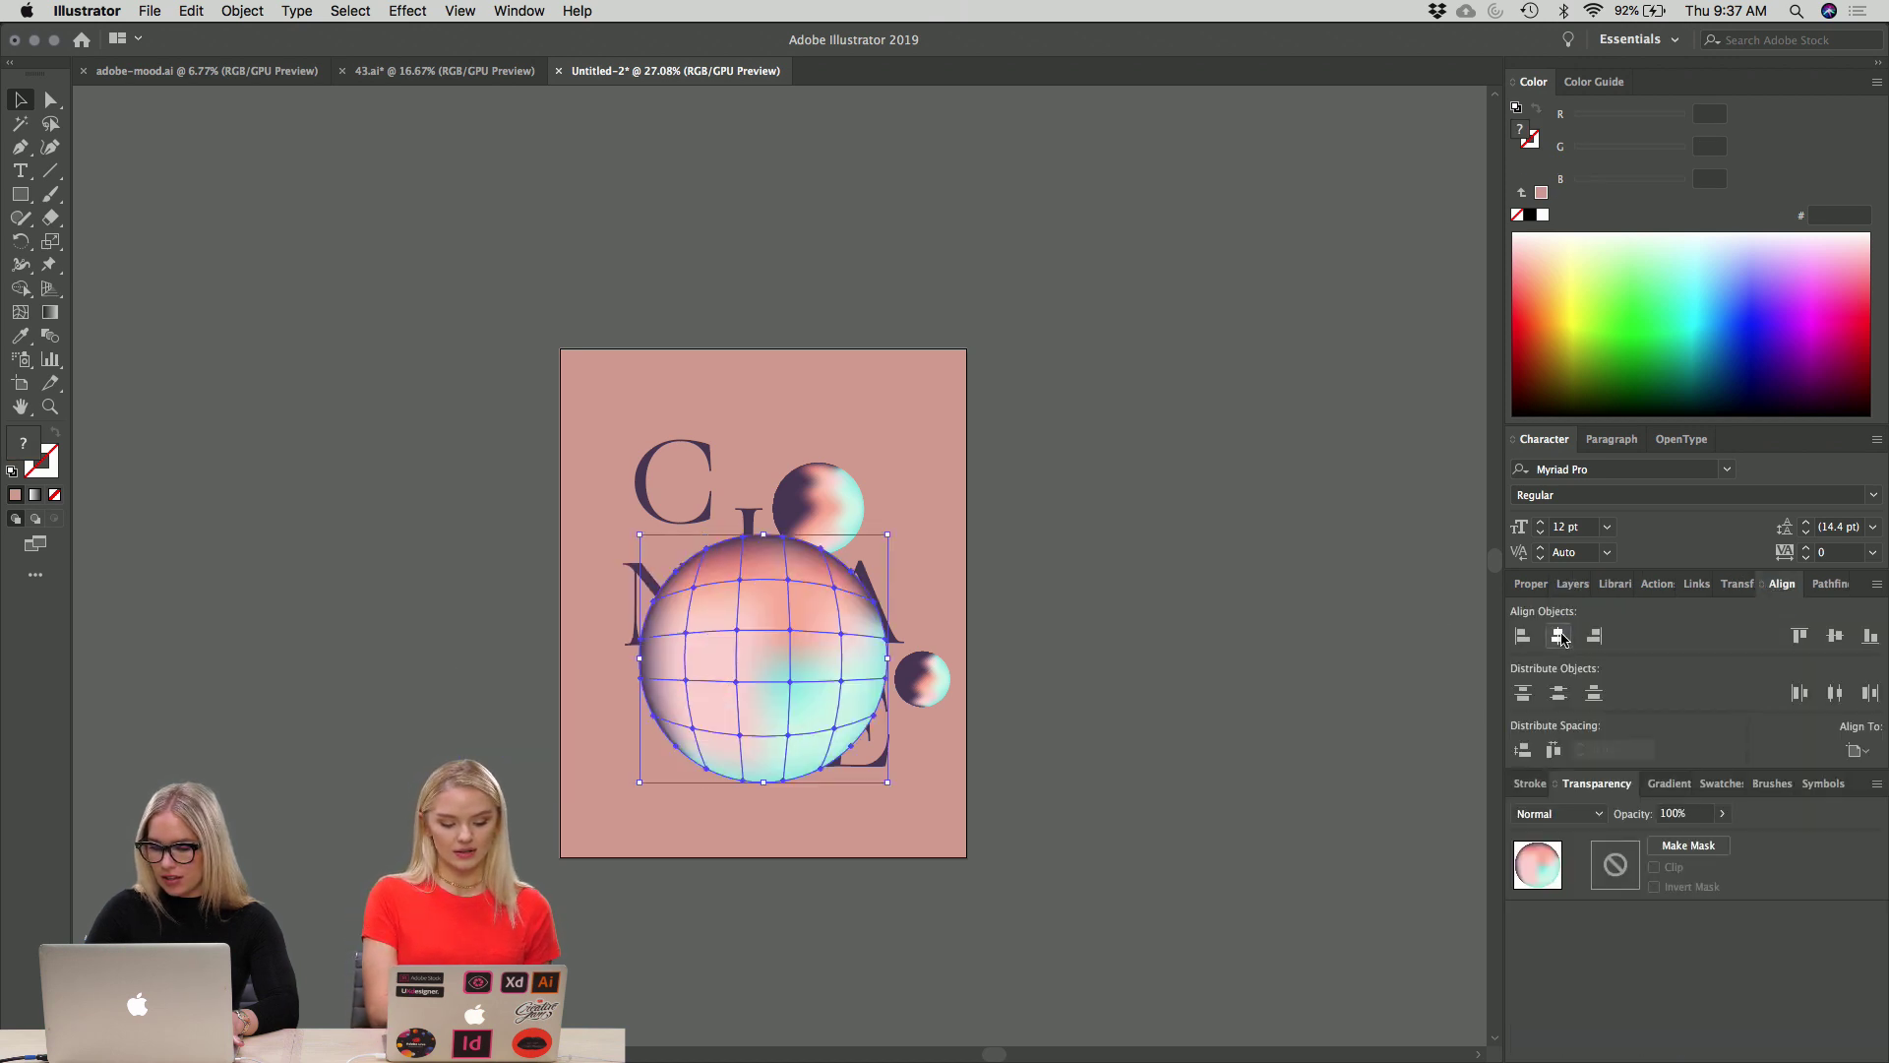
left_click(1835, 636)
left_click(1165, 618)
Move the medium orb right so it overlaps the large orb's upper-right edge.
left_click(839, 500)
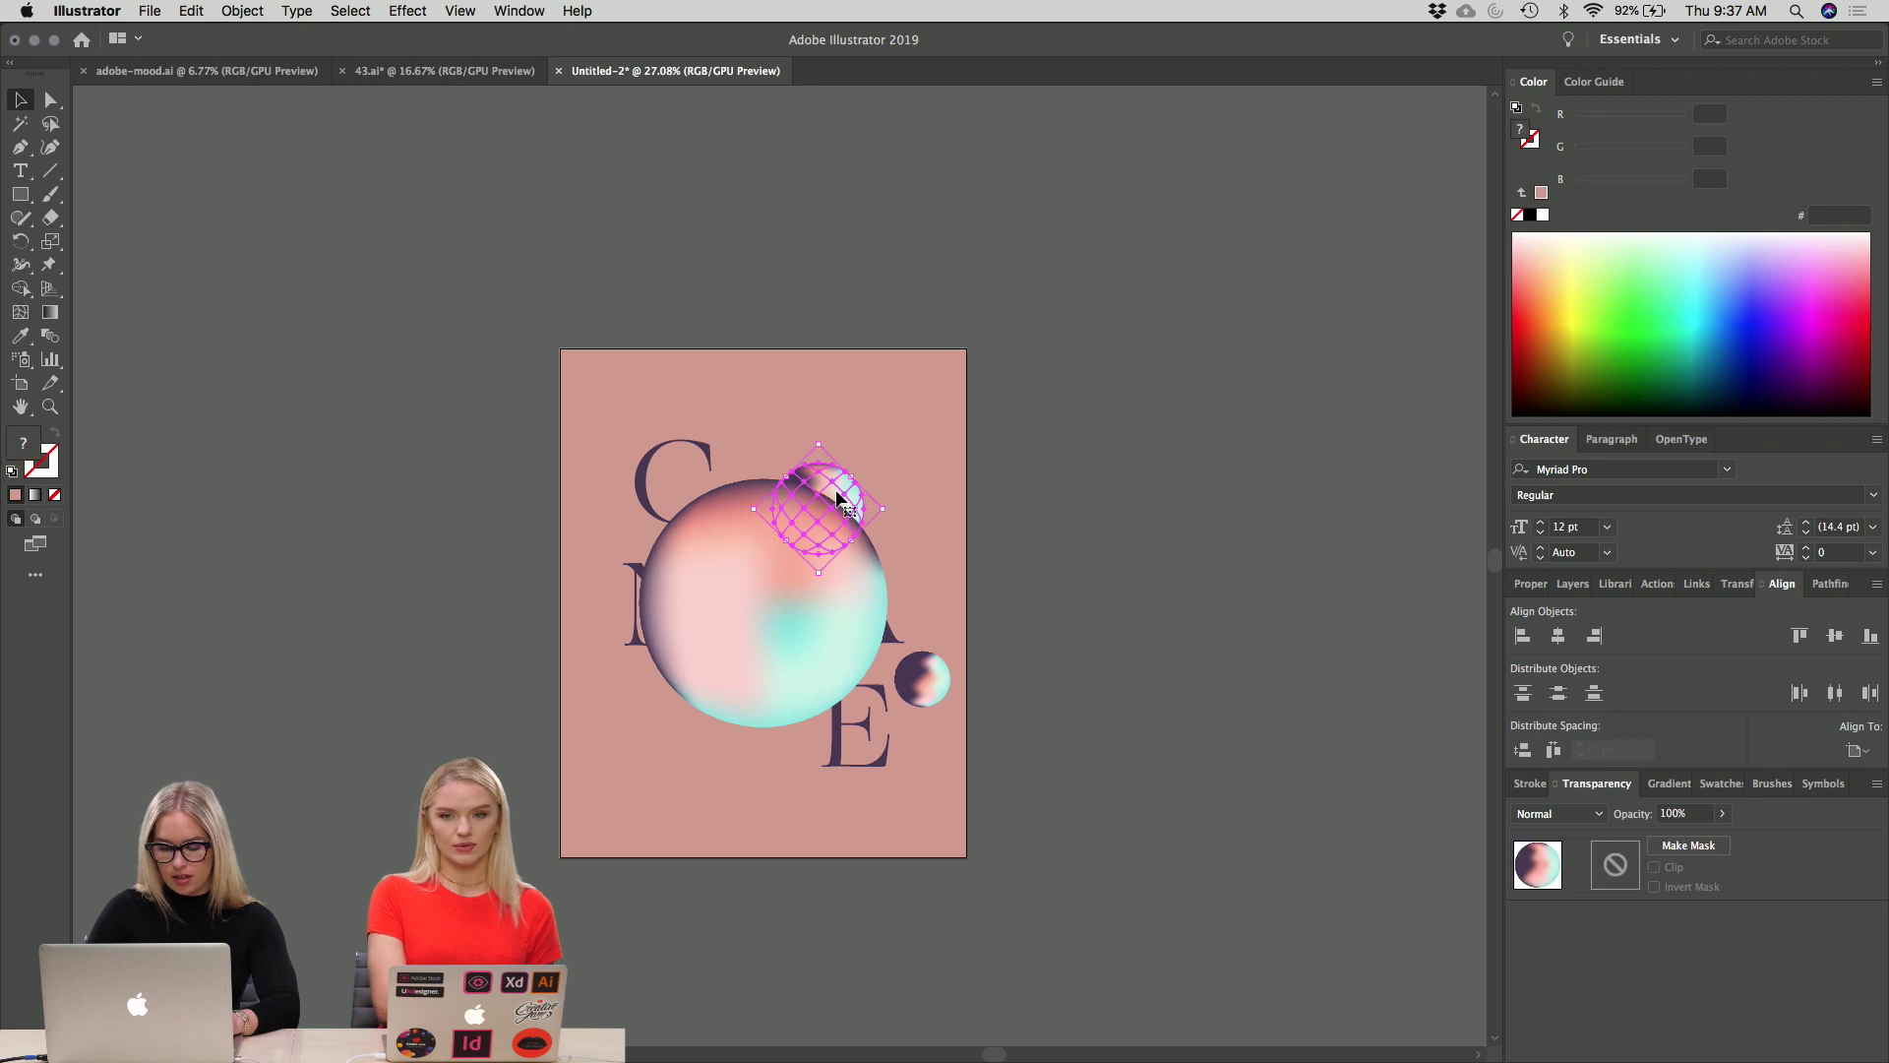
left_click_drag(839, 500, 895, 500)
left_click(1184, 511)
left_click(904, 522)
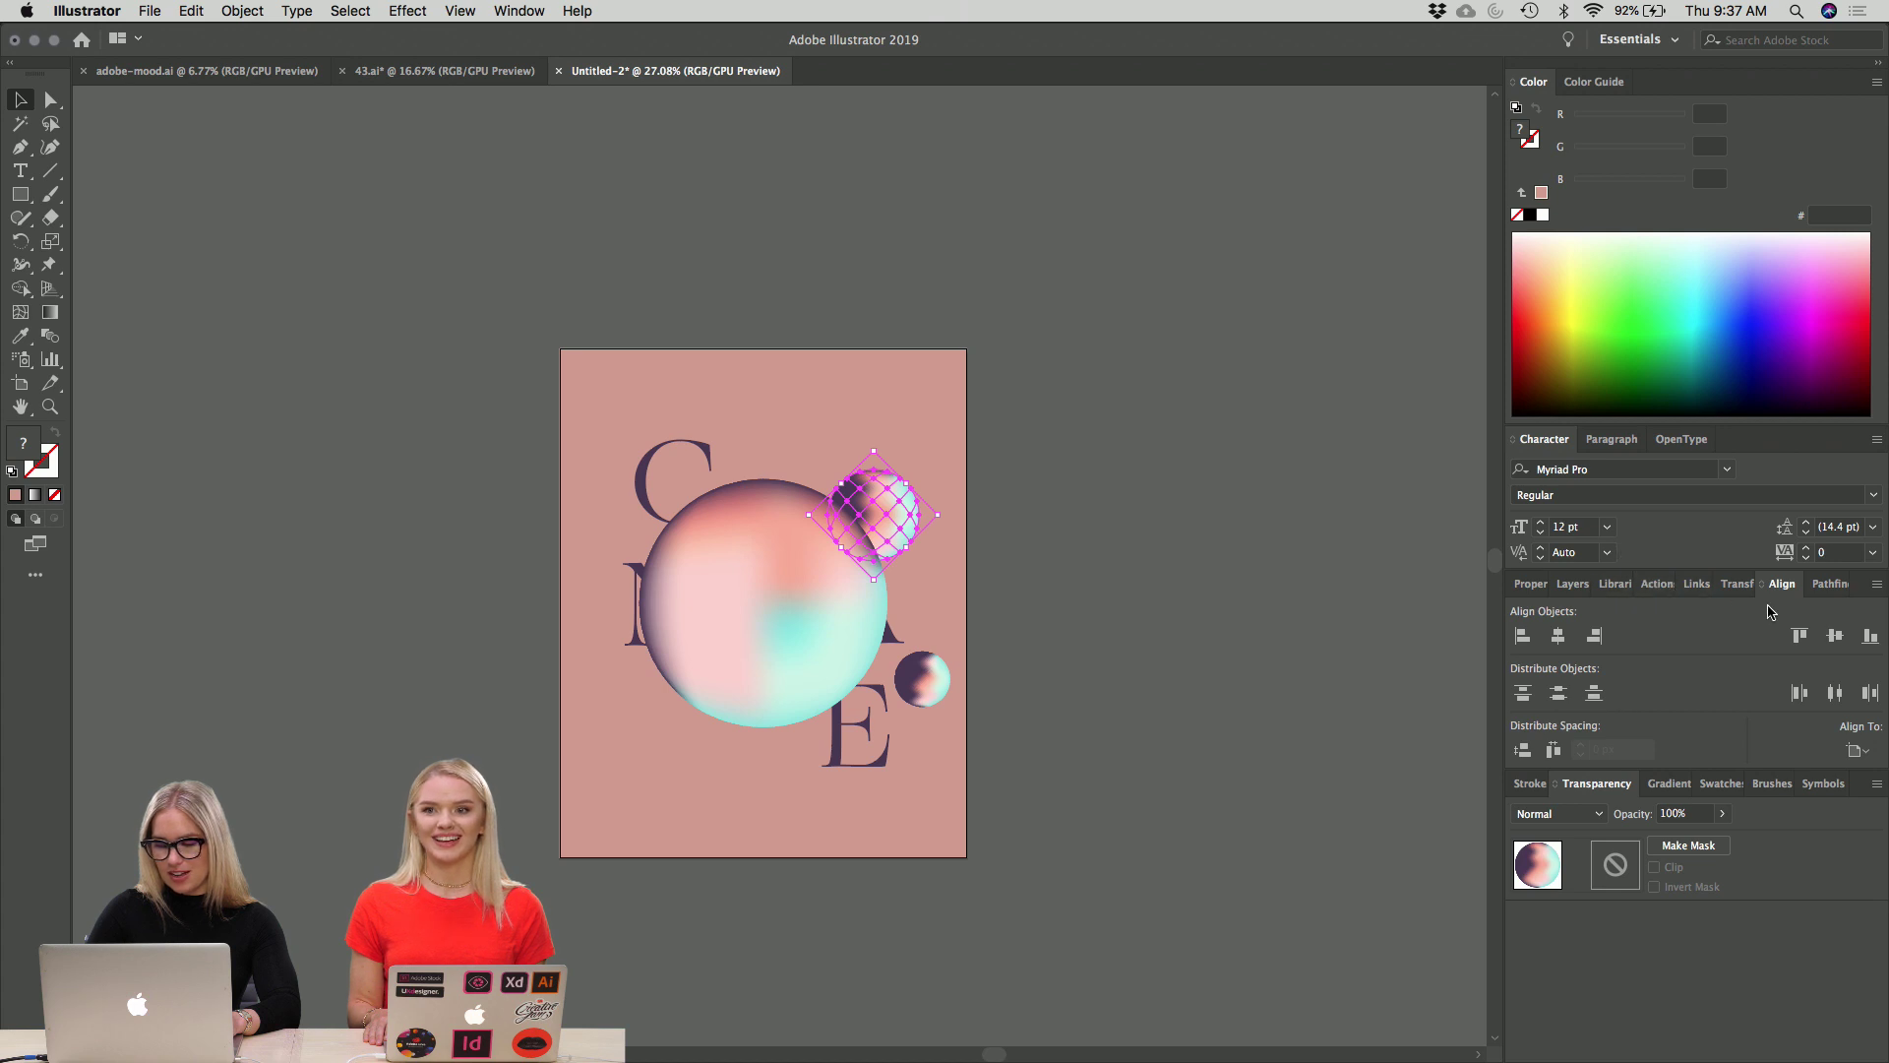
left_click(1572, 584)
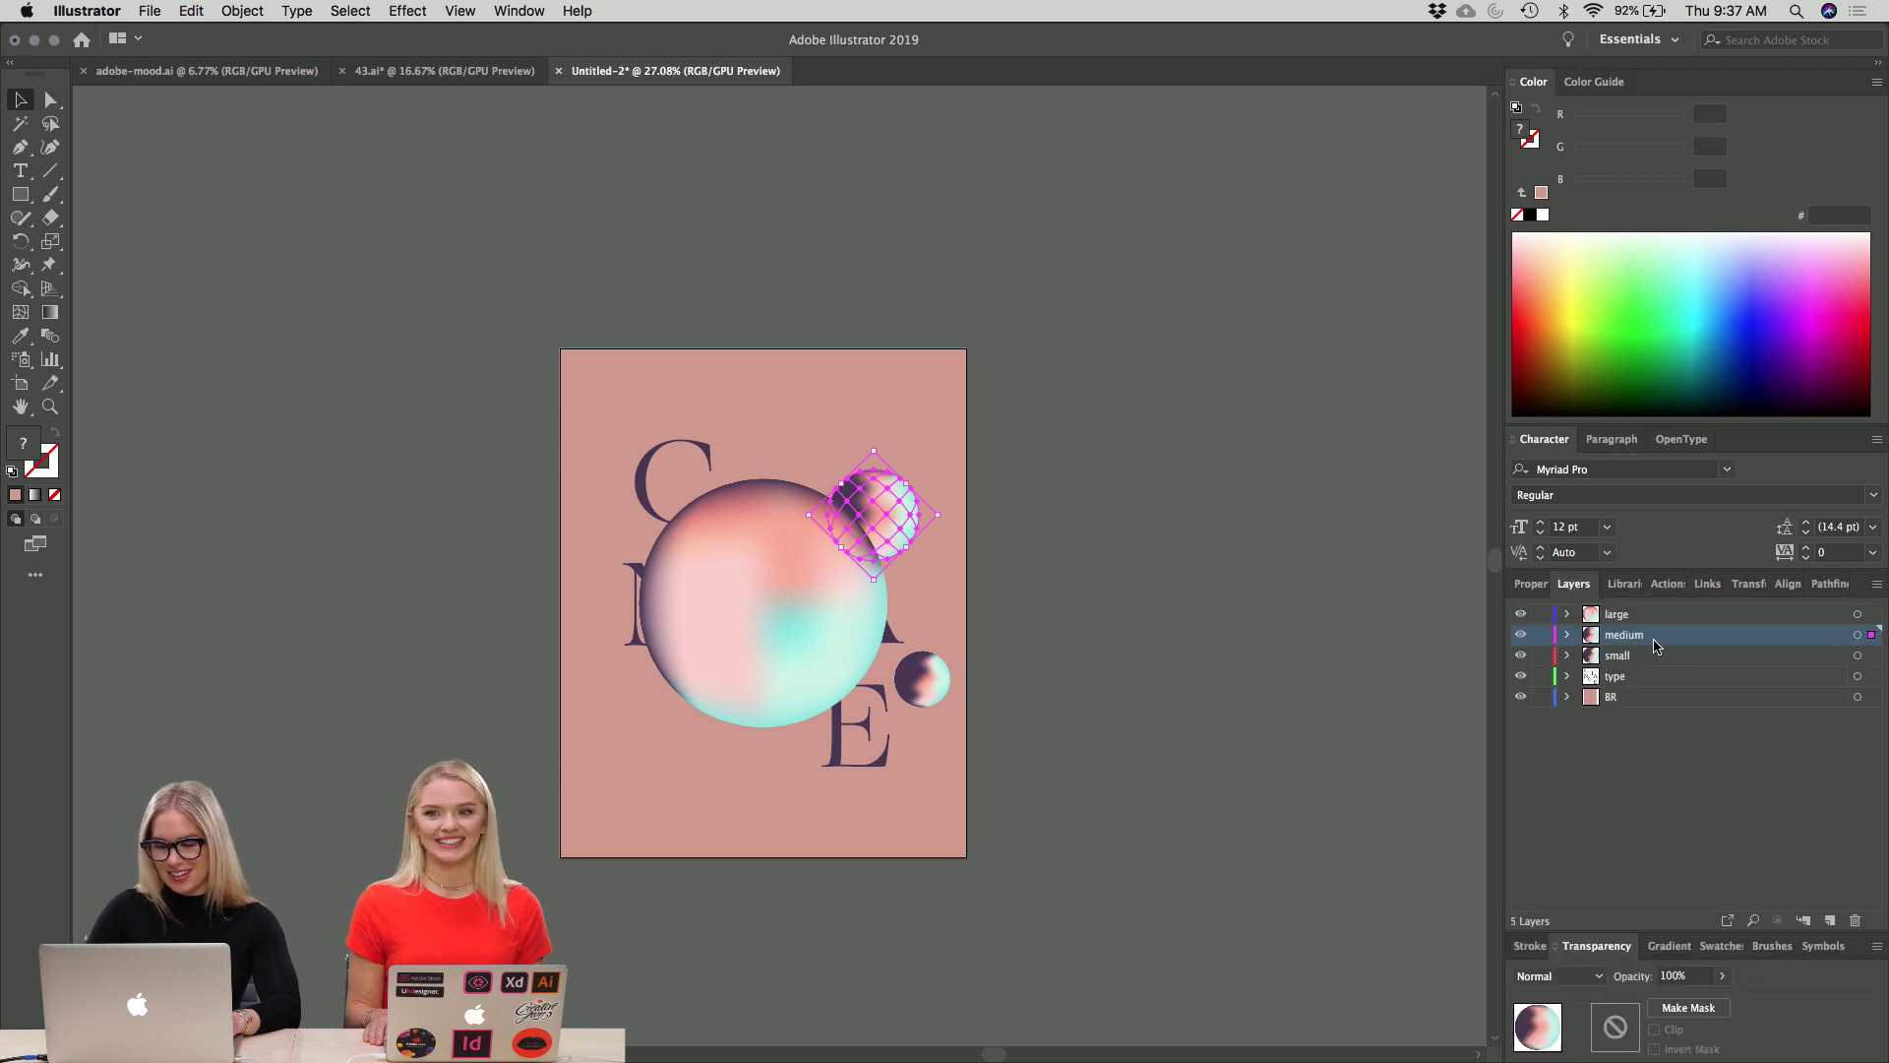
left_click(1064, 563)
Move the small orb left onto the large orb's lower-right edge, just above the E.
left_click_drag(921, 679, 875, 673)
right_click(1077, 744)
right_click(1030, 667)
left_click(1029, 662)
left_click(1030, 660)
left_click(901, 675)
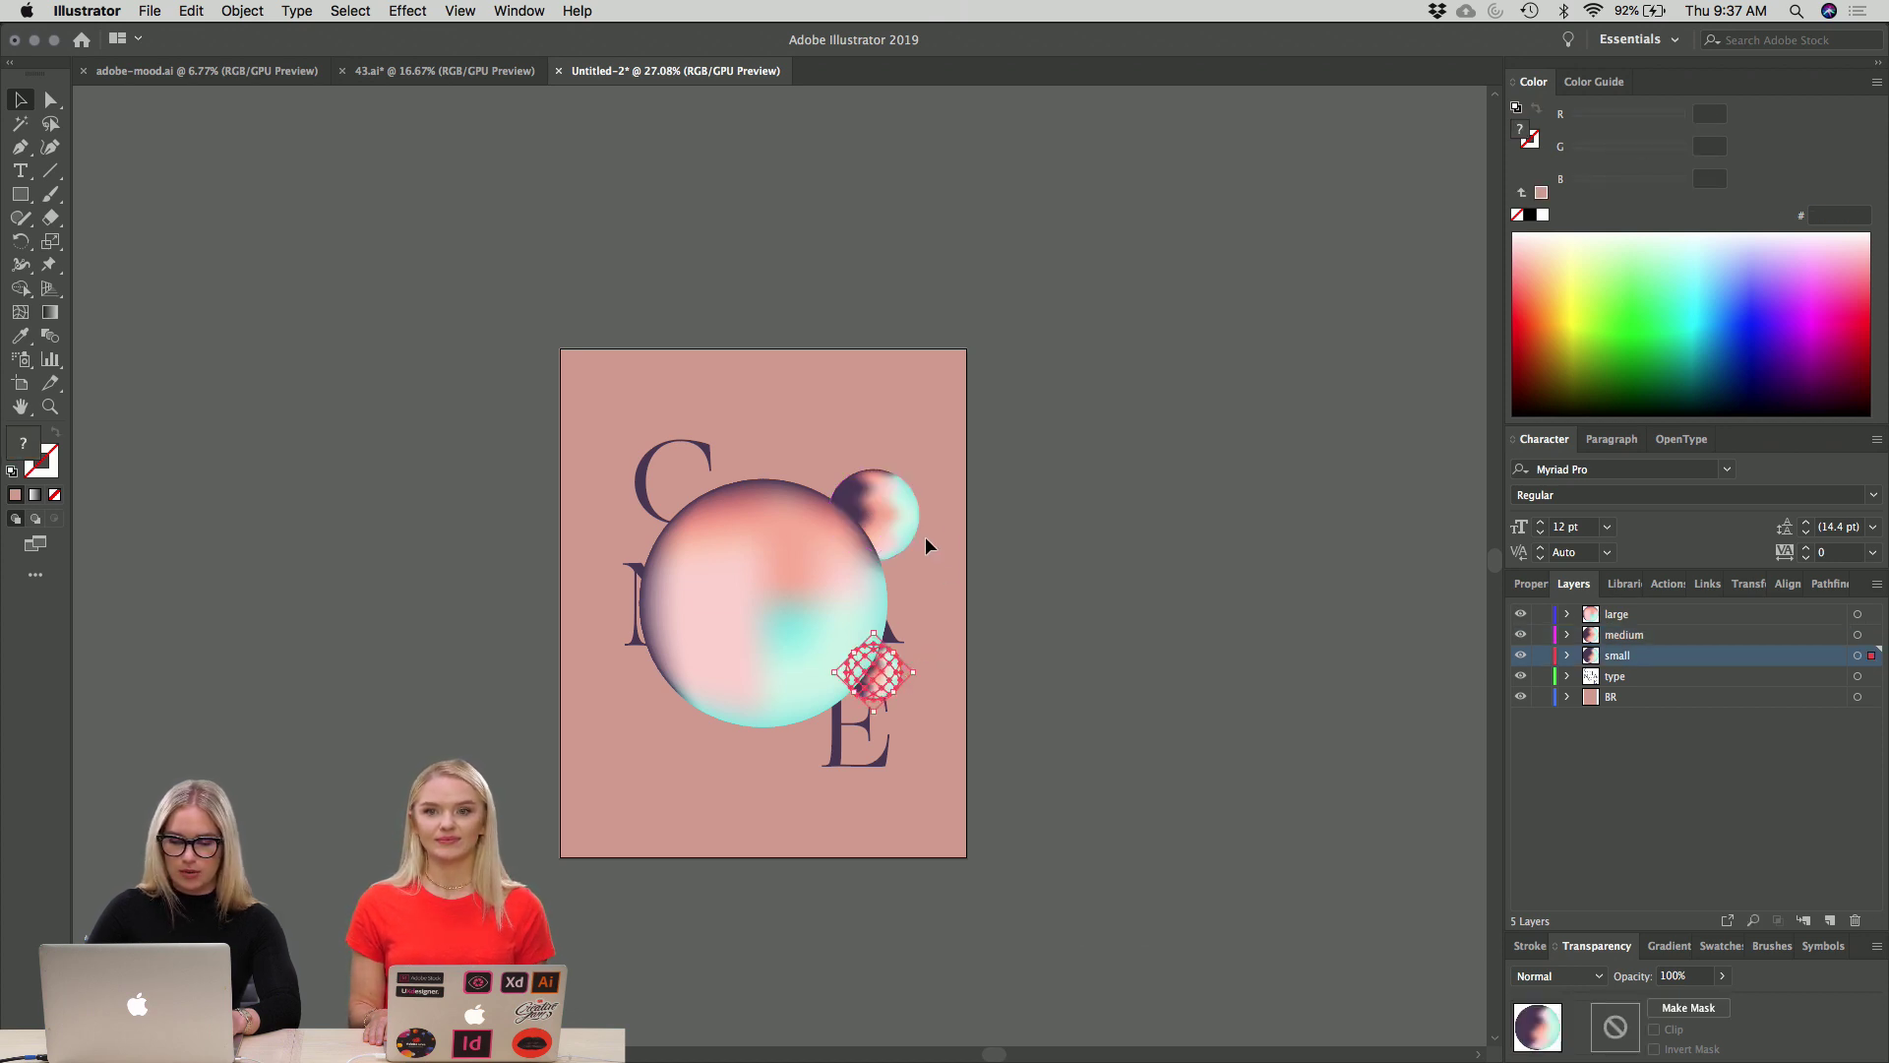
left_click(1067, 548)
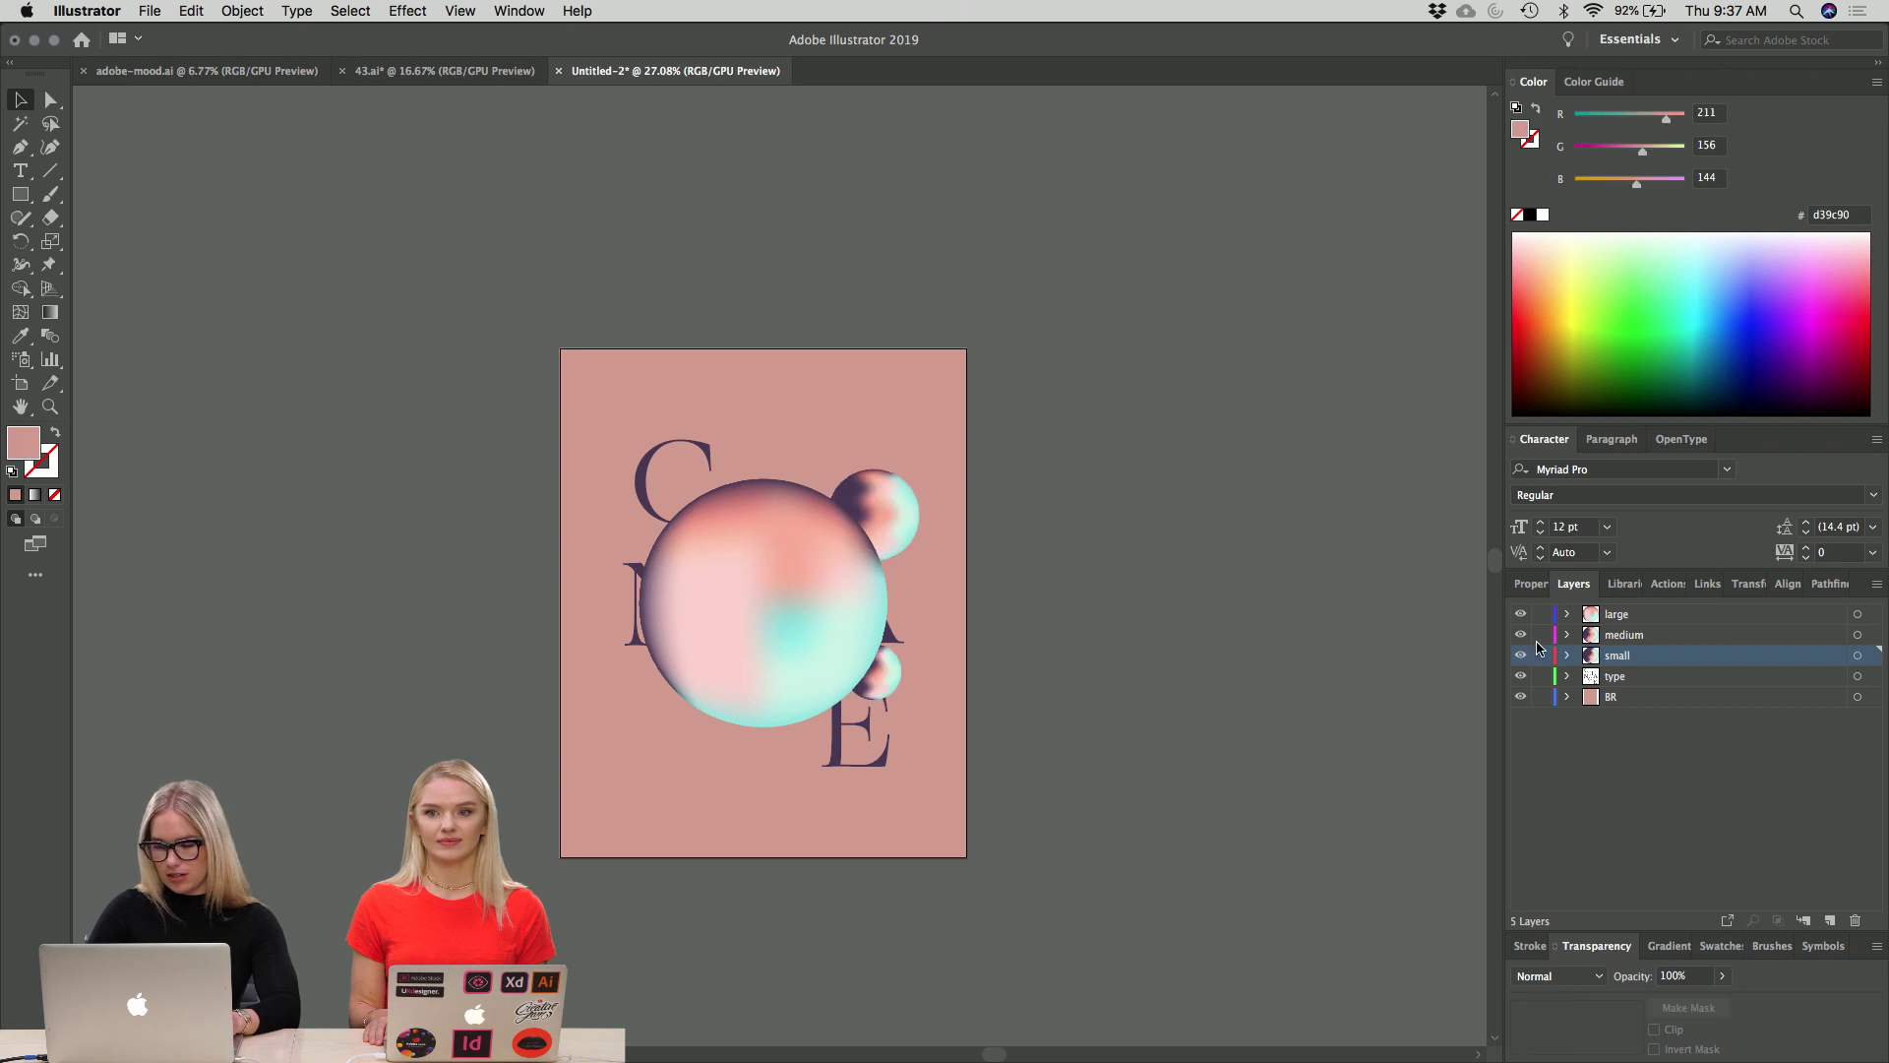
Reorder the layers so that large sits below medium and small, directly above type.
left_click(1653, 637)
left_click(1645, 616)
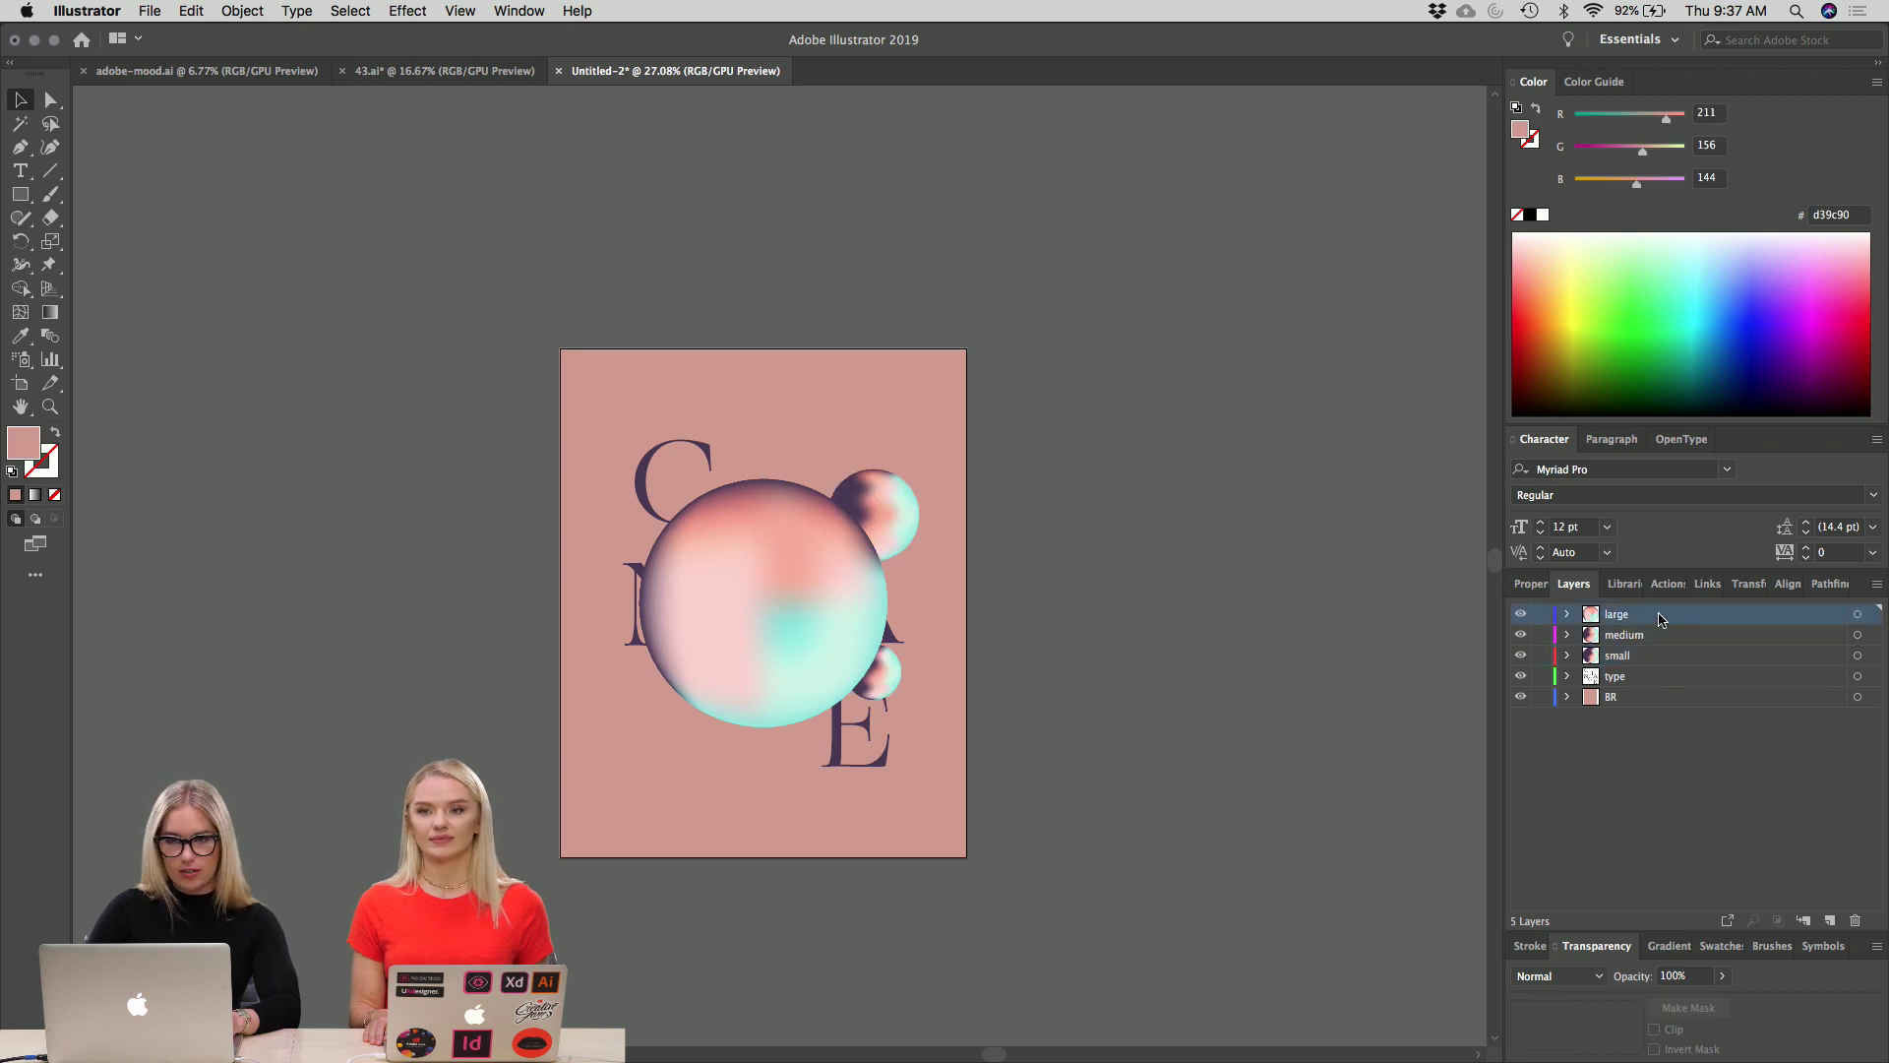
left_click_drag(1660, 618, 1658, 666)
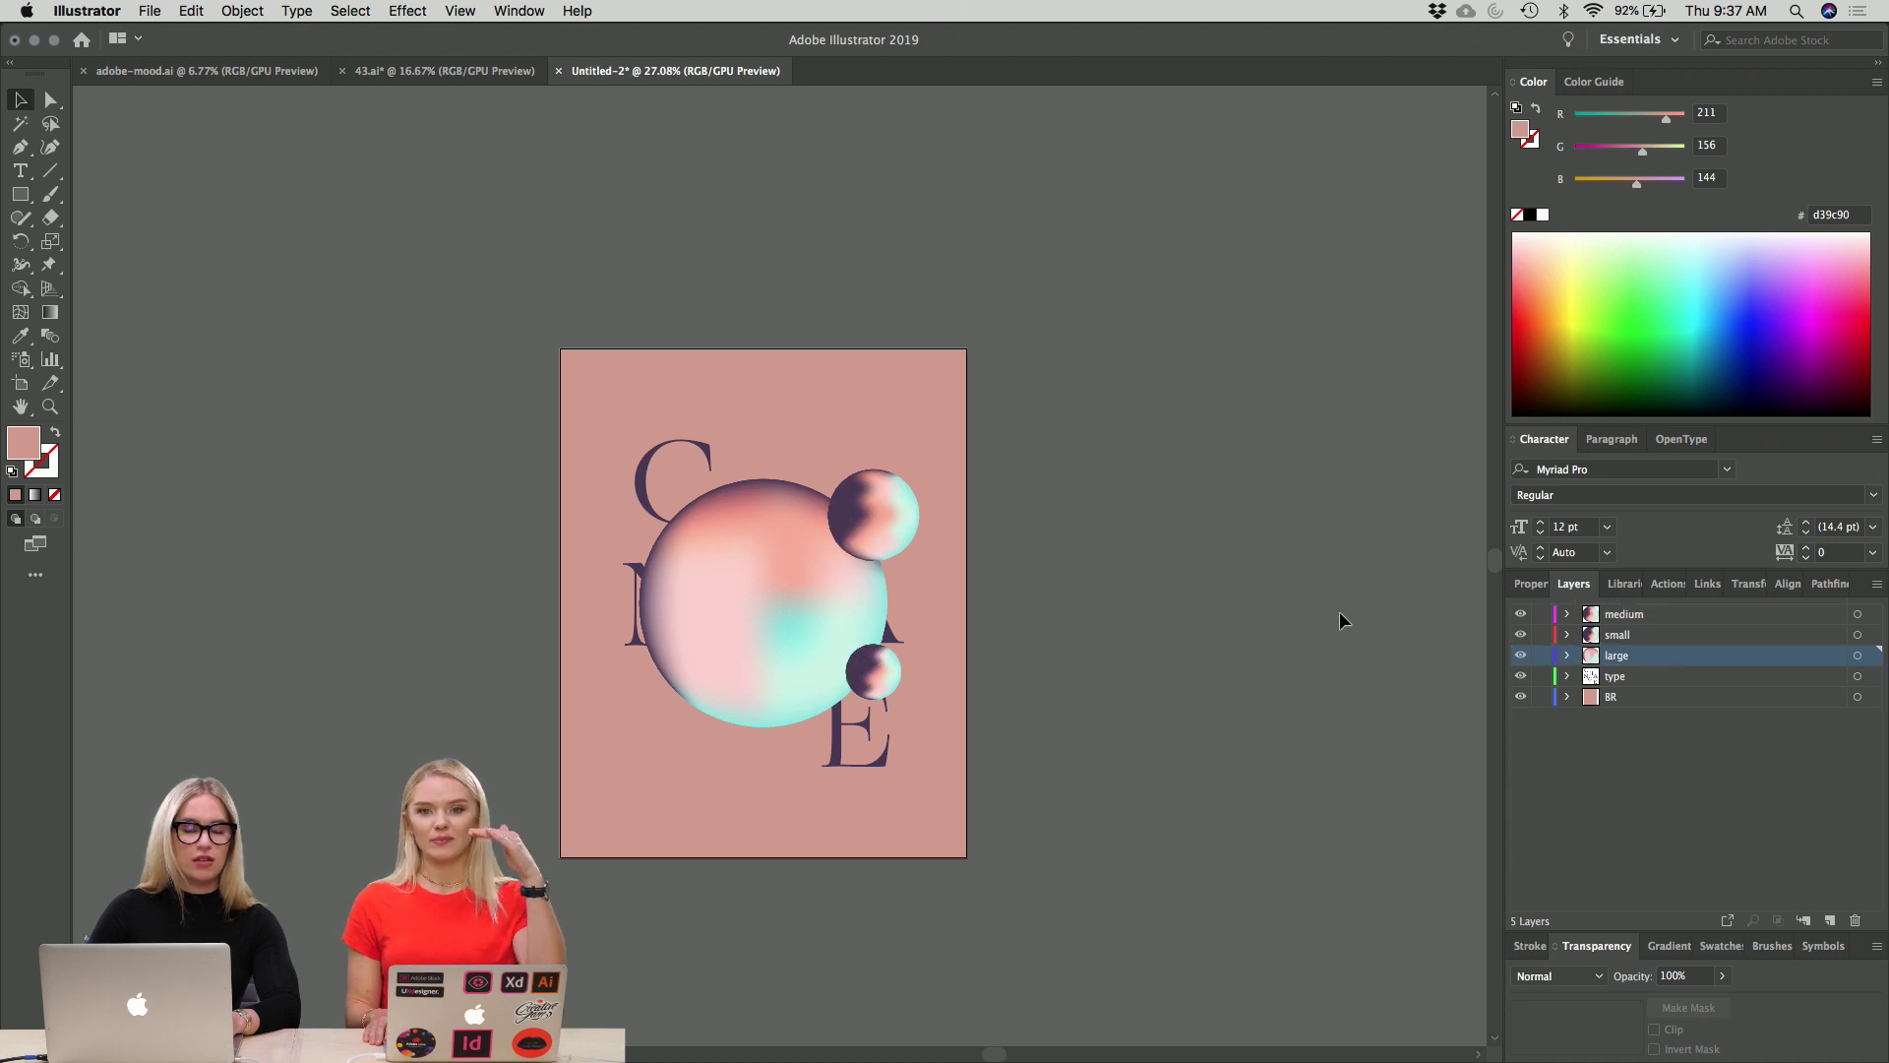
Nudge the medium orb slightly down and left, further over the large orb.
left_click(843, 630)
left_click(1027, 551)
left_click_drag(884, 537, 877, 546)
left_click(994, 581)
Fine-tune the small orb's position slightly down and left, further over the large orb's lower-right edge.
left_click_drag(872, 673, 862, 683)
right_click(1019, 695)
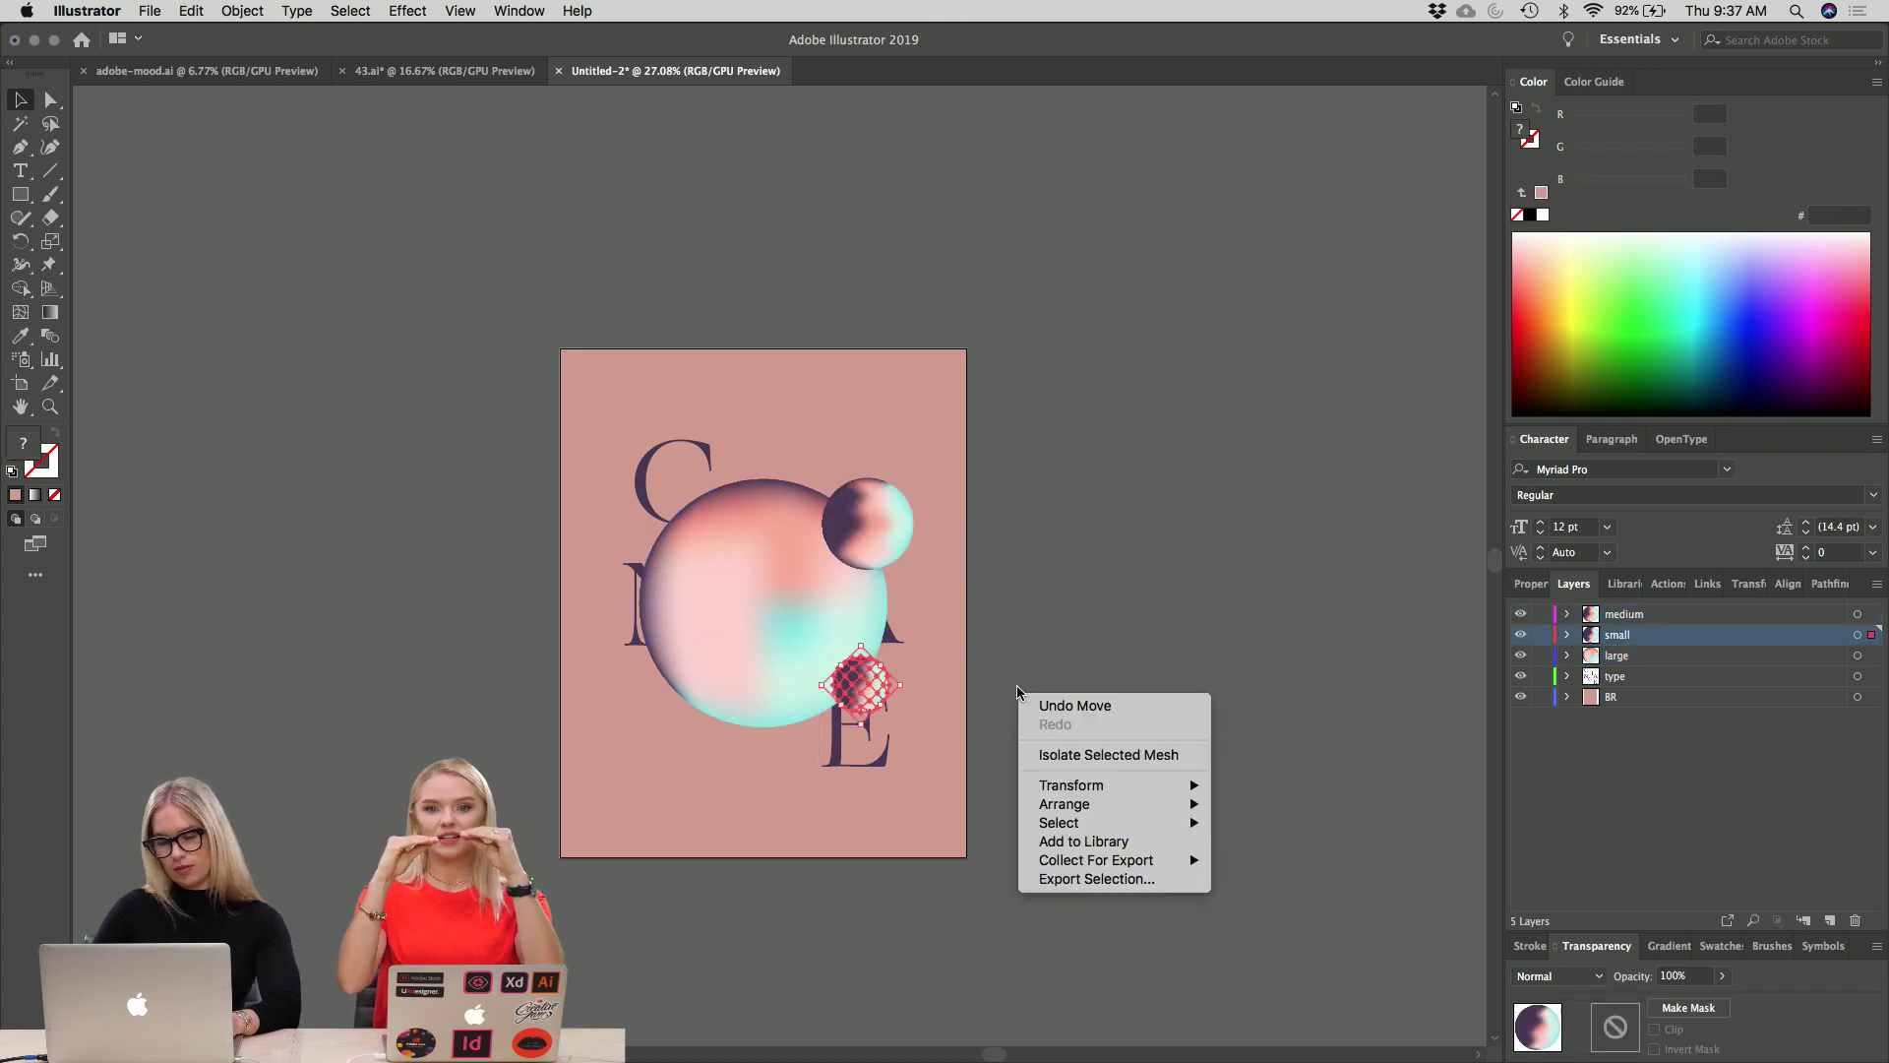
left_click(997, 636)
left_click_drag(870, 689, 888, 667)
left_click(1031, 671)
left_click(1001, 654)
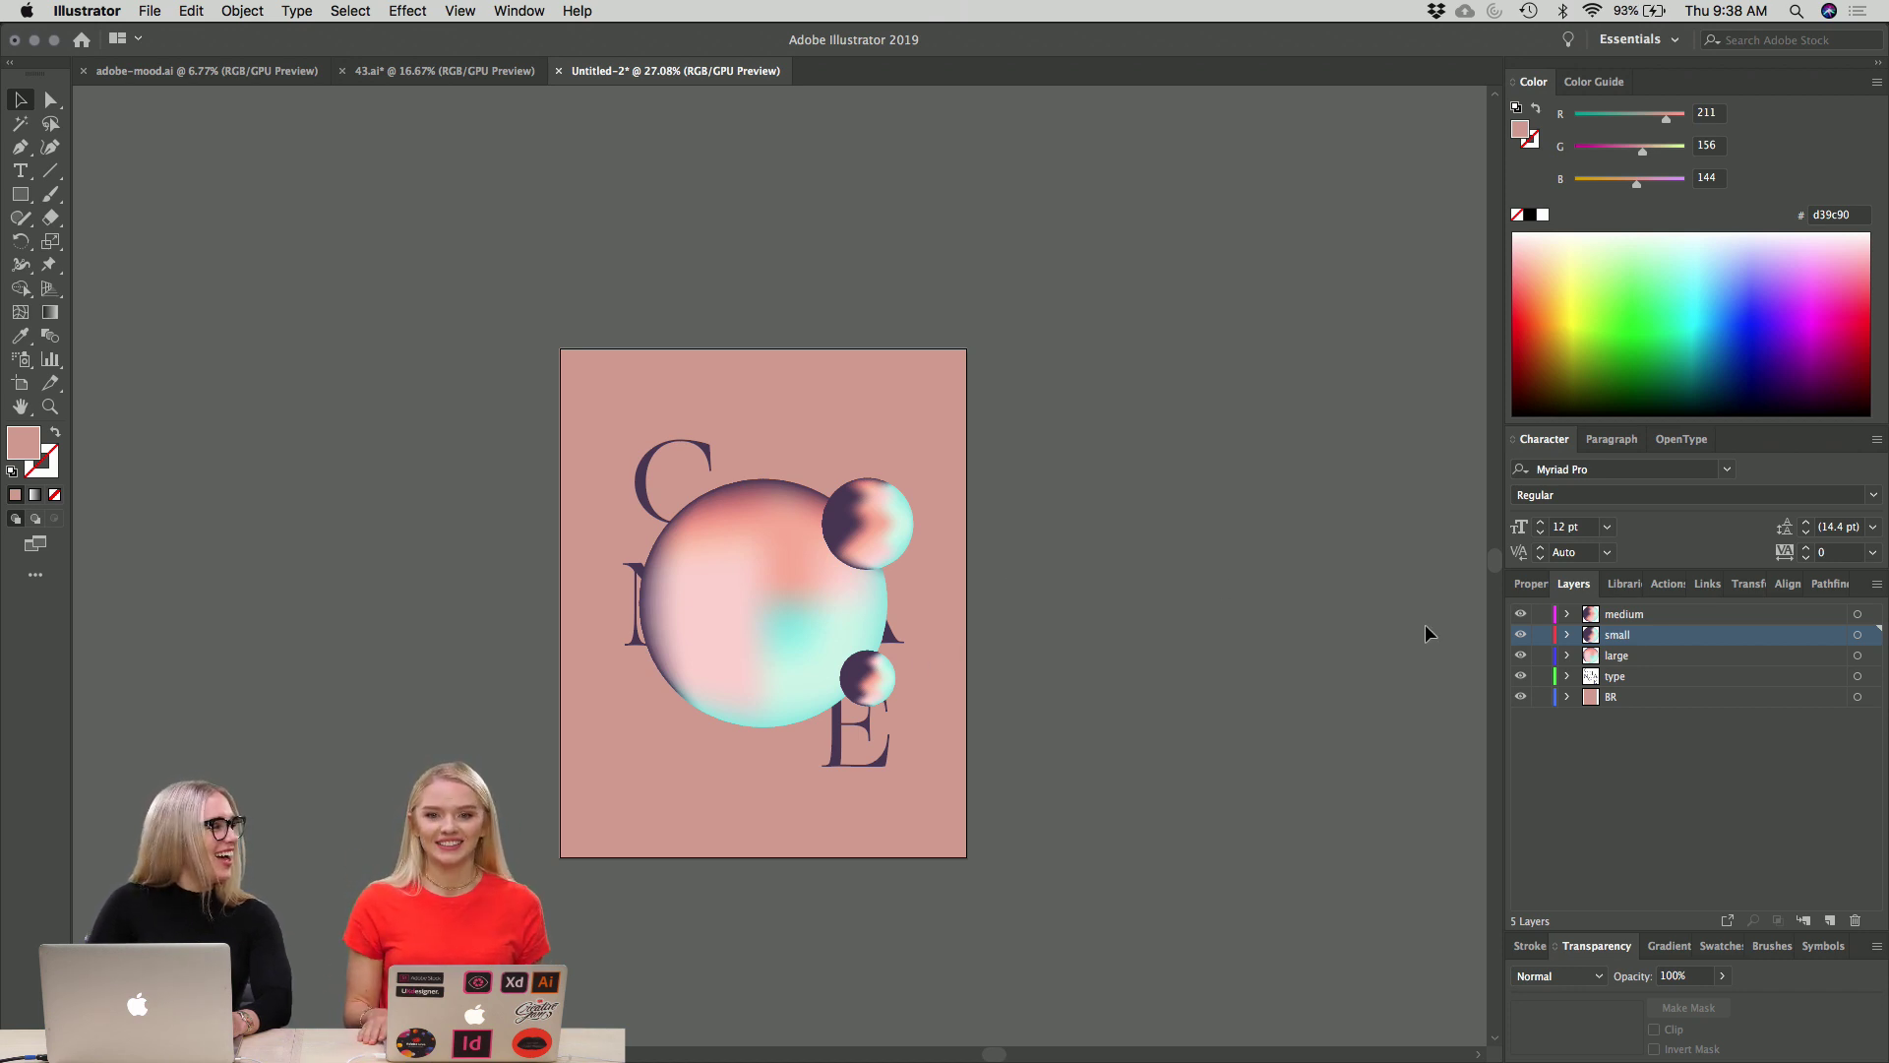
Hide and reshow the medium, small, large, type and BR layers one at a time to check what each holds.
left_click(1521, 614)
left_click(1521, 611)
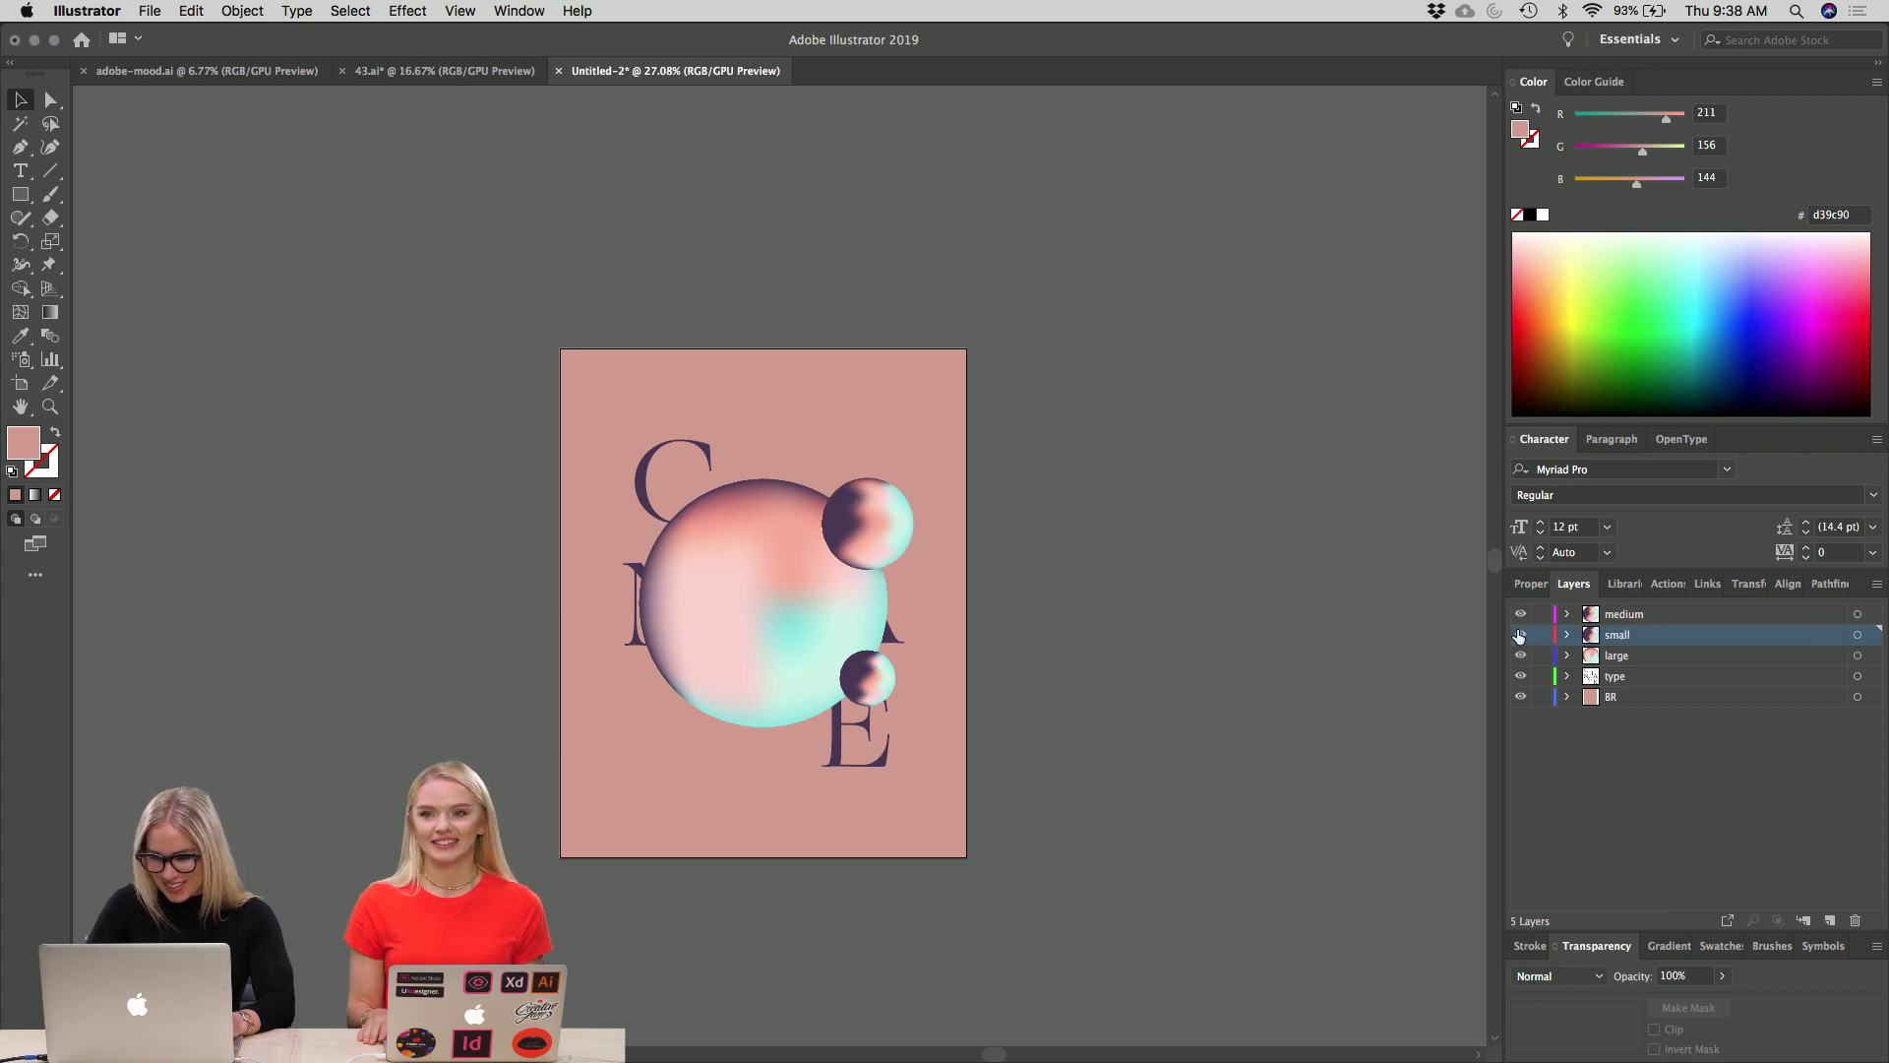
left_click(1520, 634)
left_click(1520, 634)
left_click(1520, 656)
left_click(1520, 656)
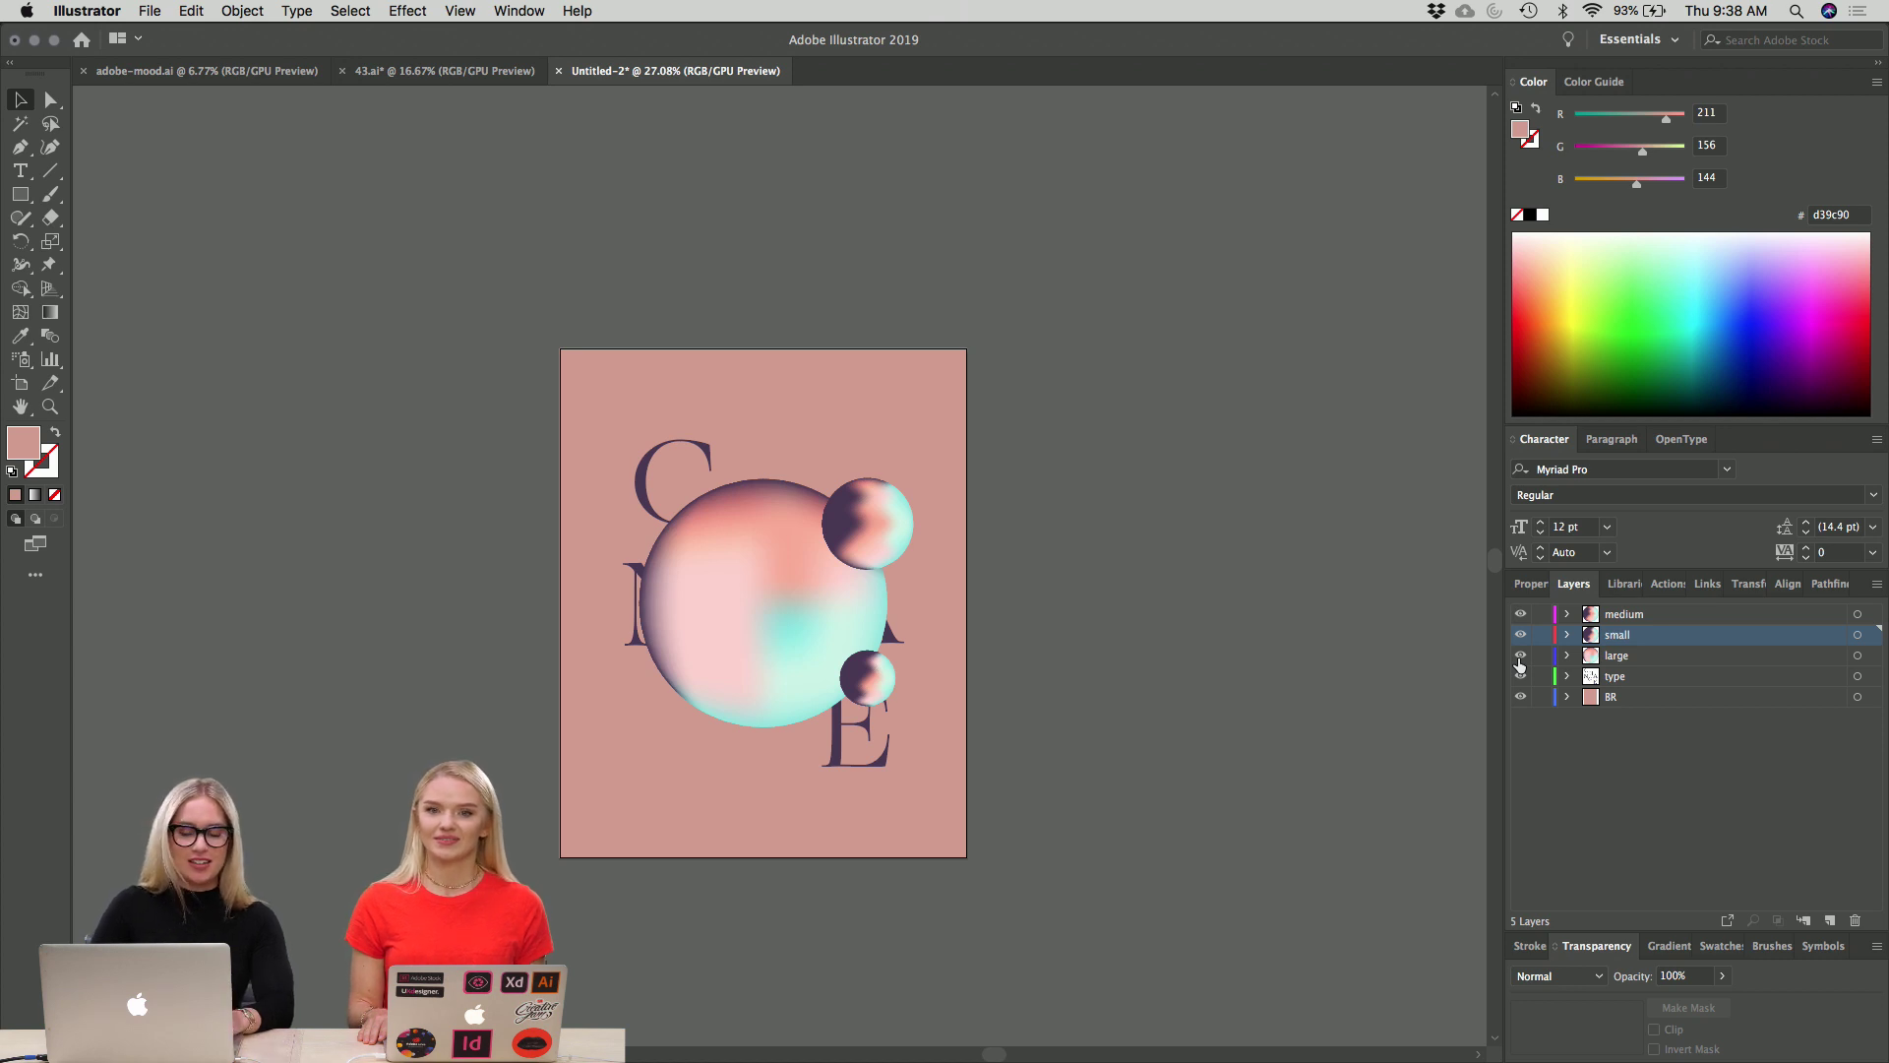
left_click(1516, 697)
left_click(1516, 697)
left_click(1520, 677)
left_click(1520, 677)
left_click(1520, 655)
left_click(1520, 655)
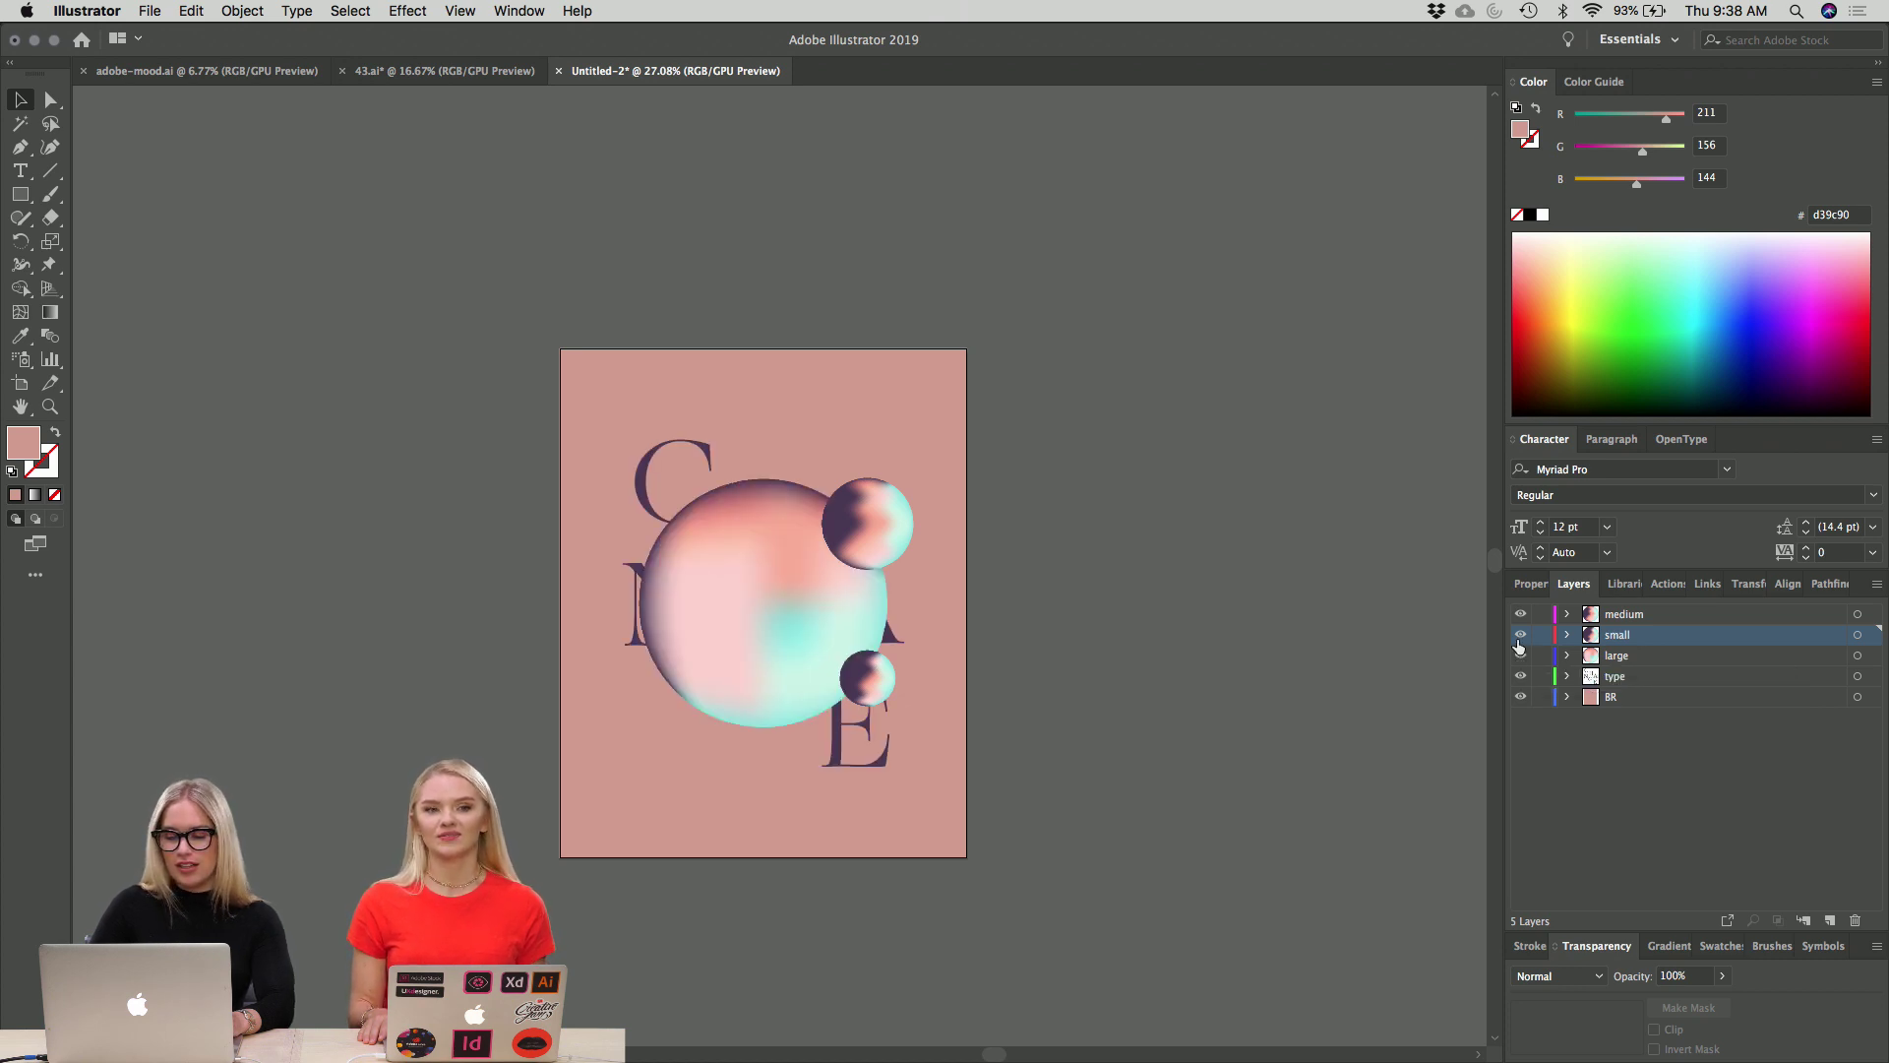
left_click(1520, 635)
left_click(1520, 635)
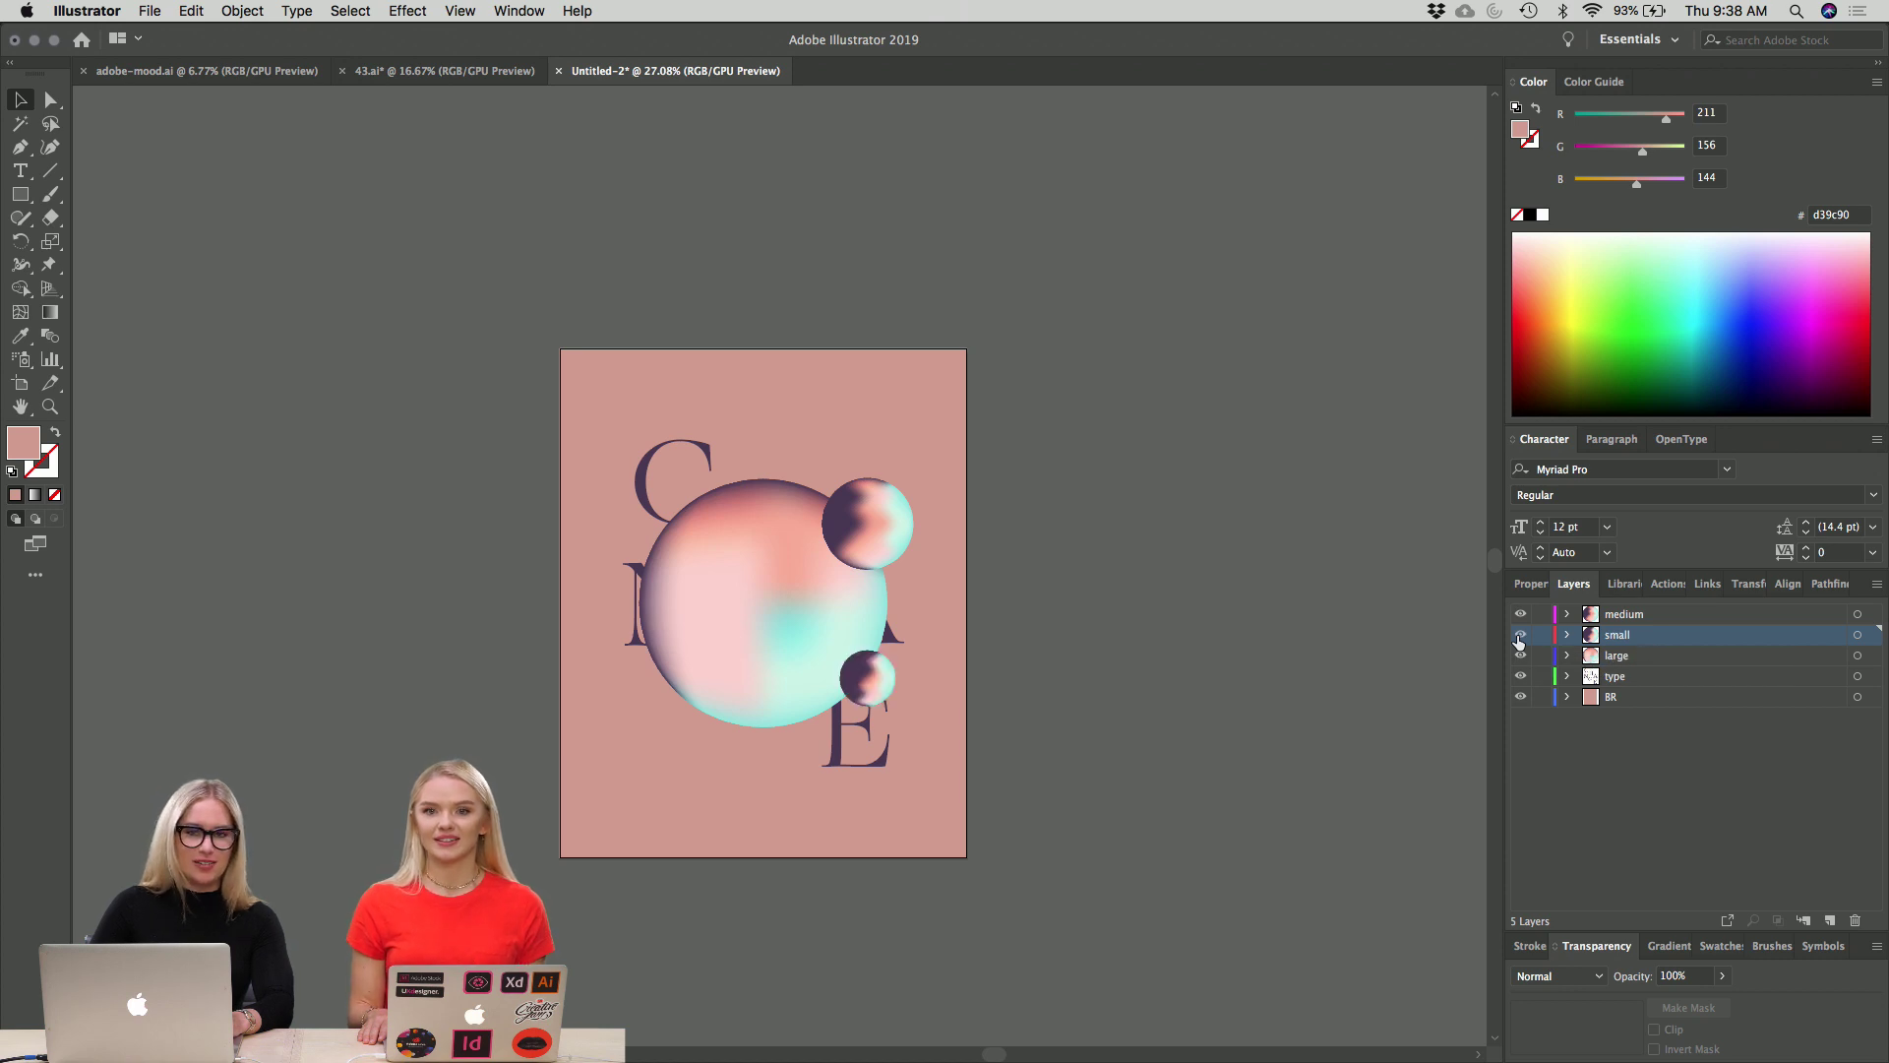
left_click(1520, 614)
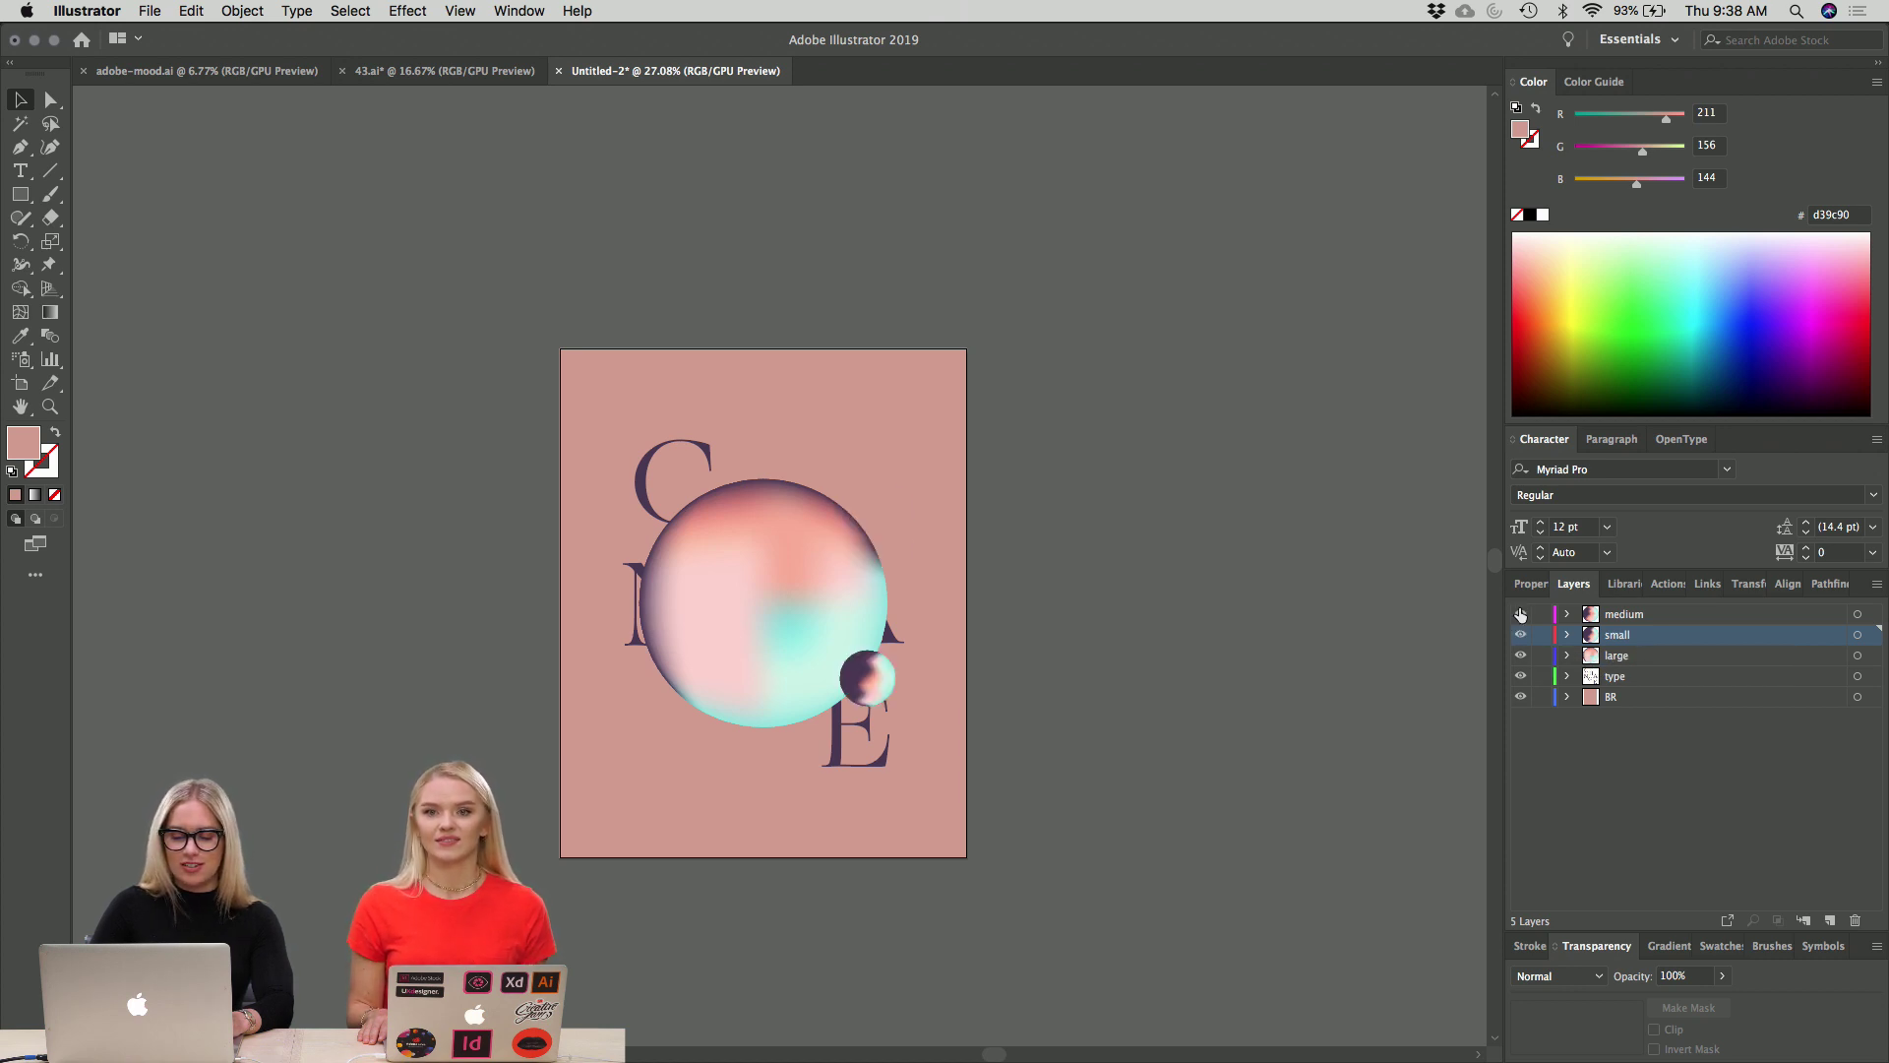
left_click(1520, 614)
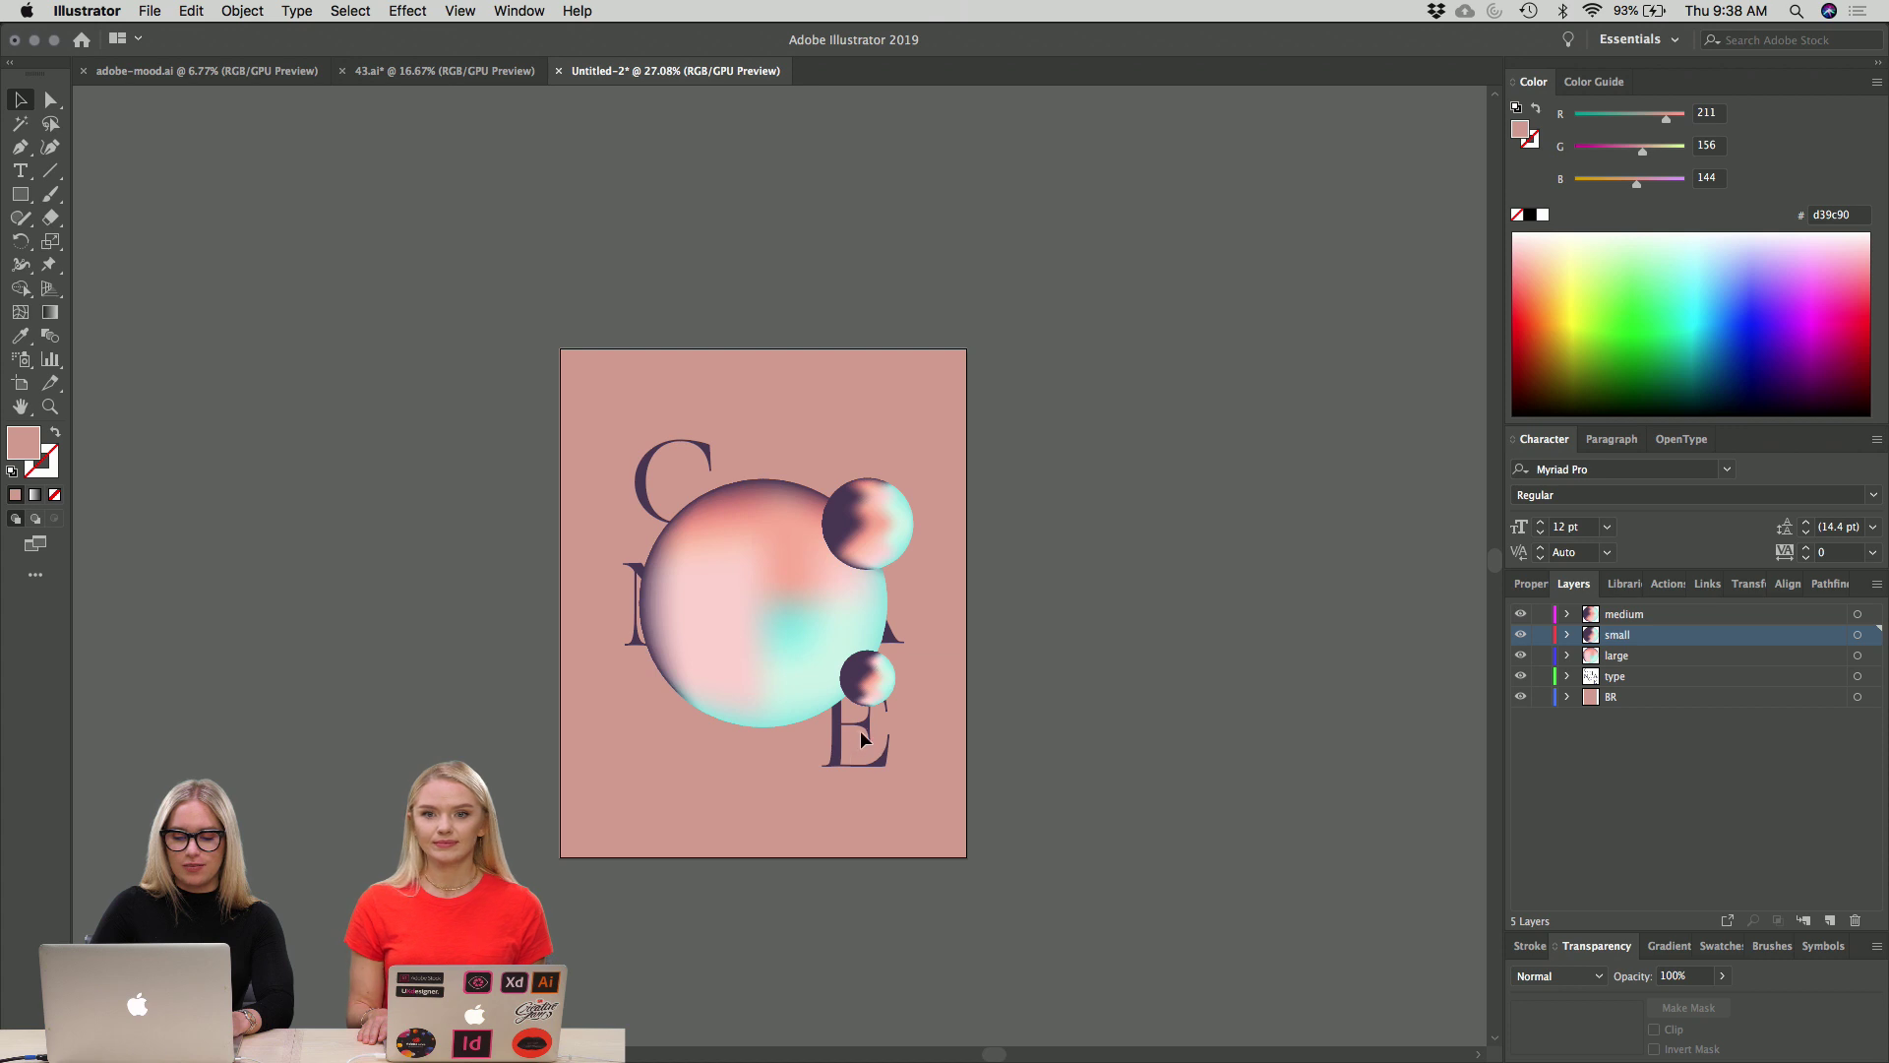
right_click(1017, 710)
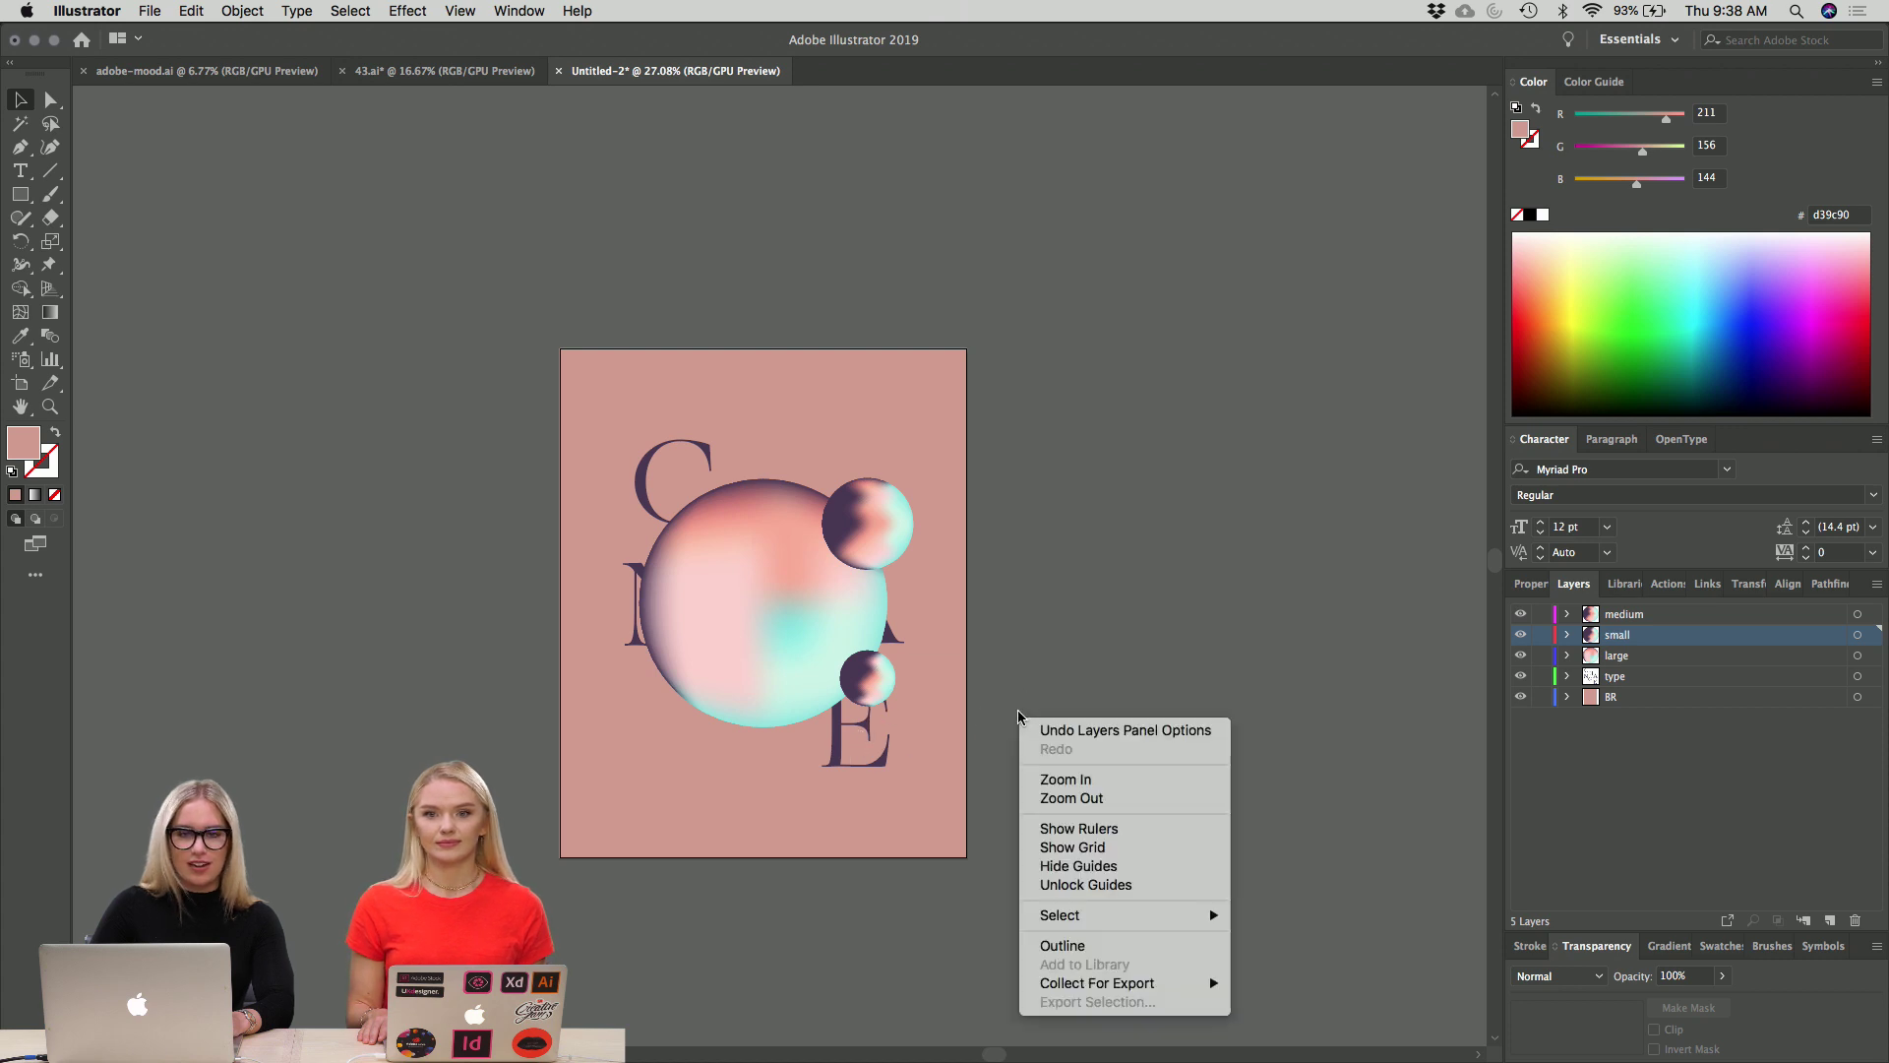
left_click(1009, 640)
scroll(1010, 641, "right", 5)
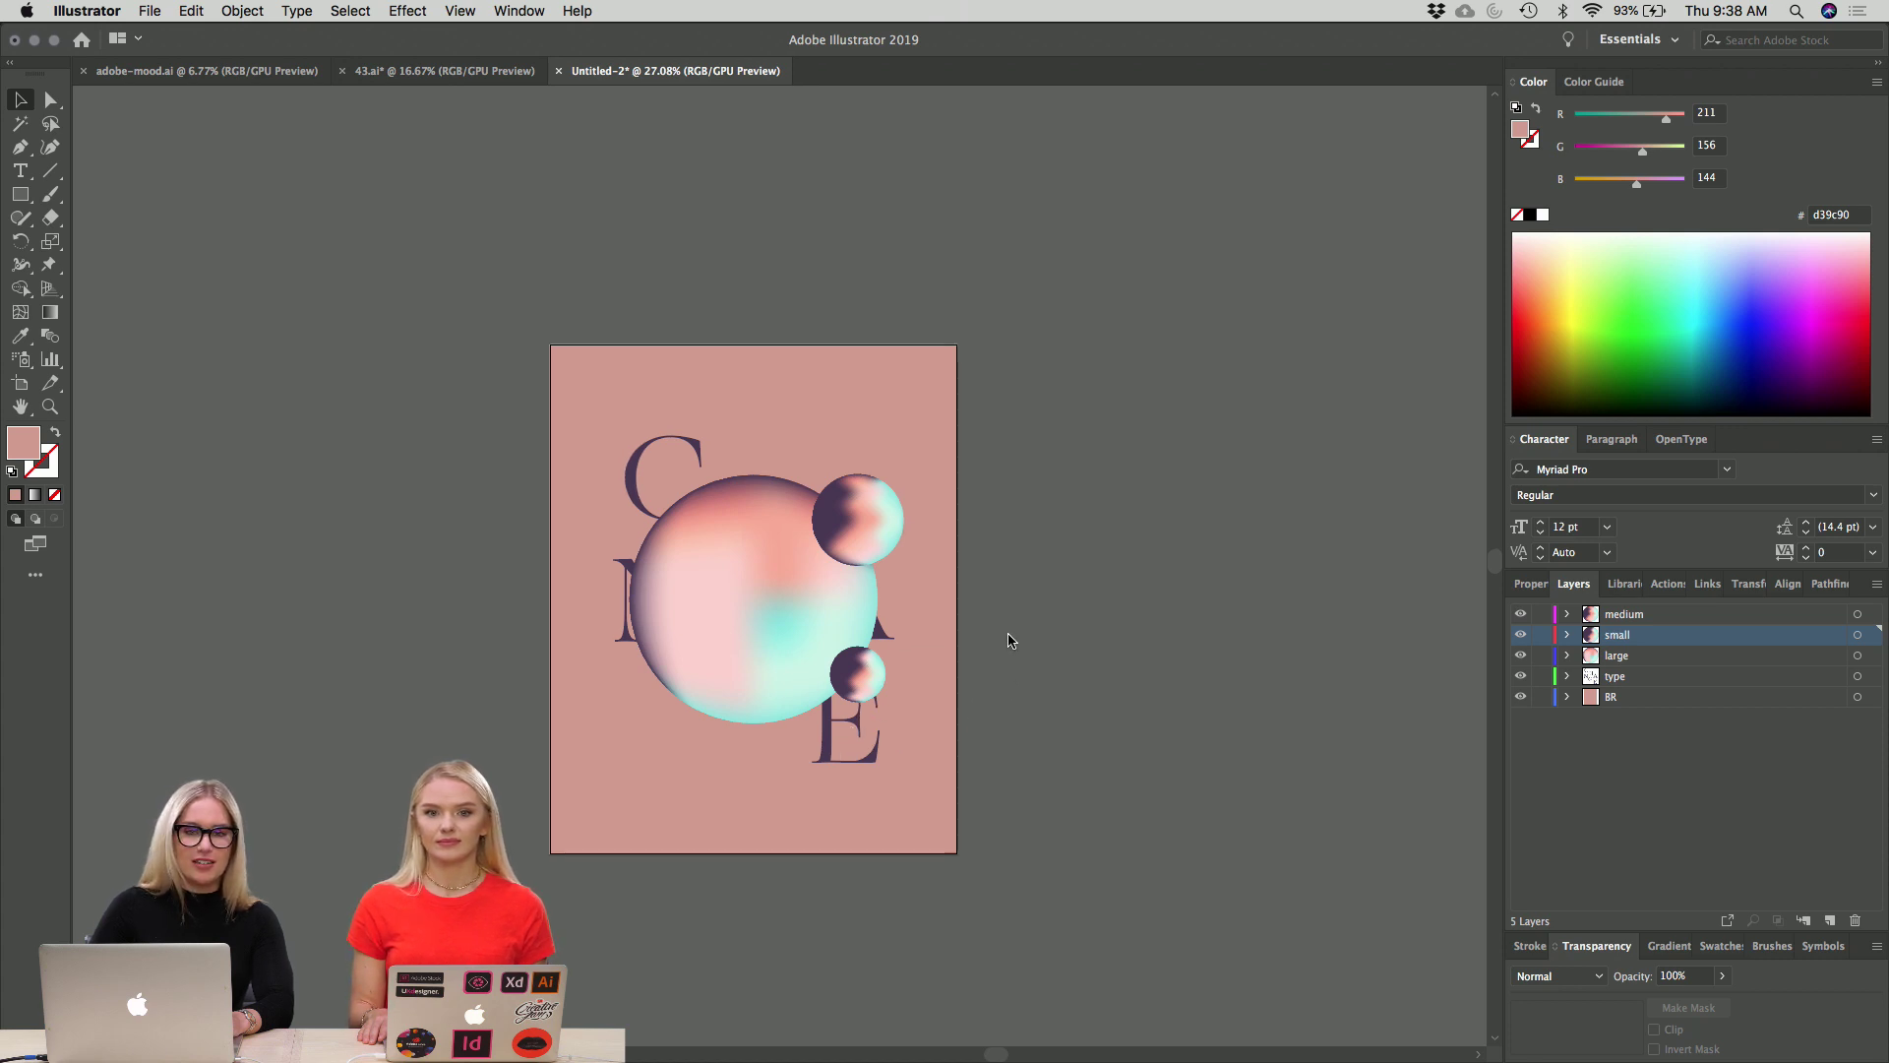
scroll(1010, 641, "right", 1)
scroll(1010, 640, "down", 1)
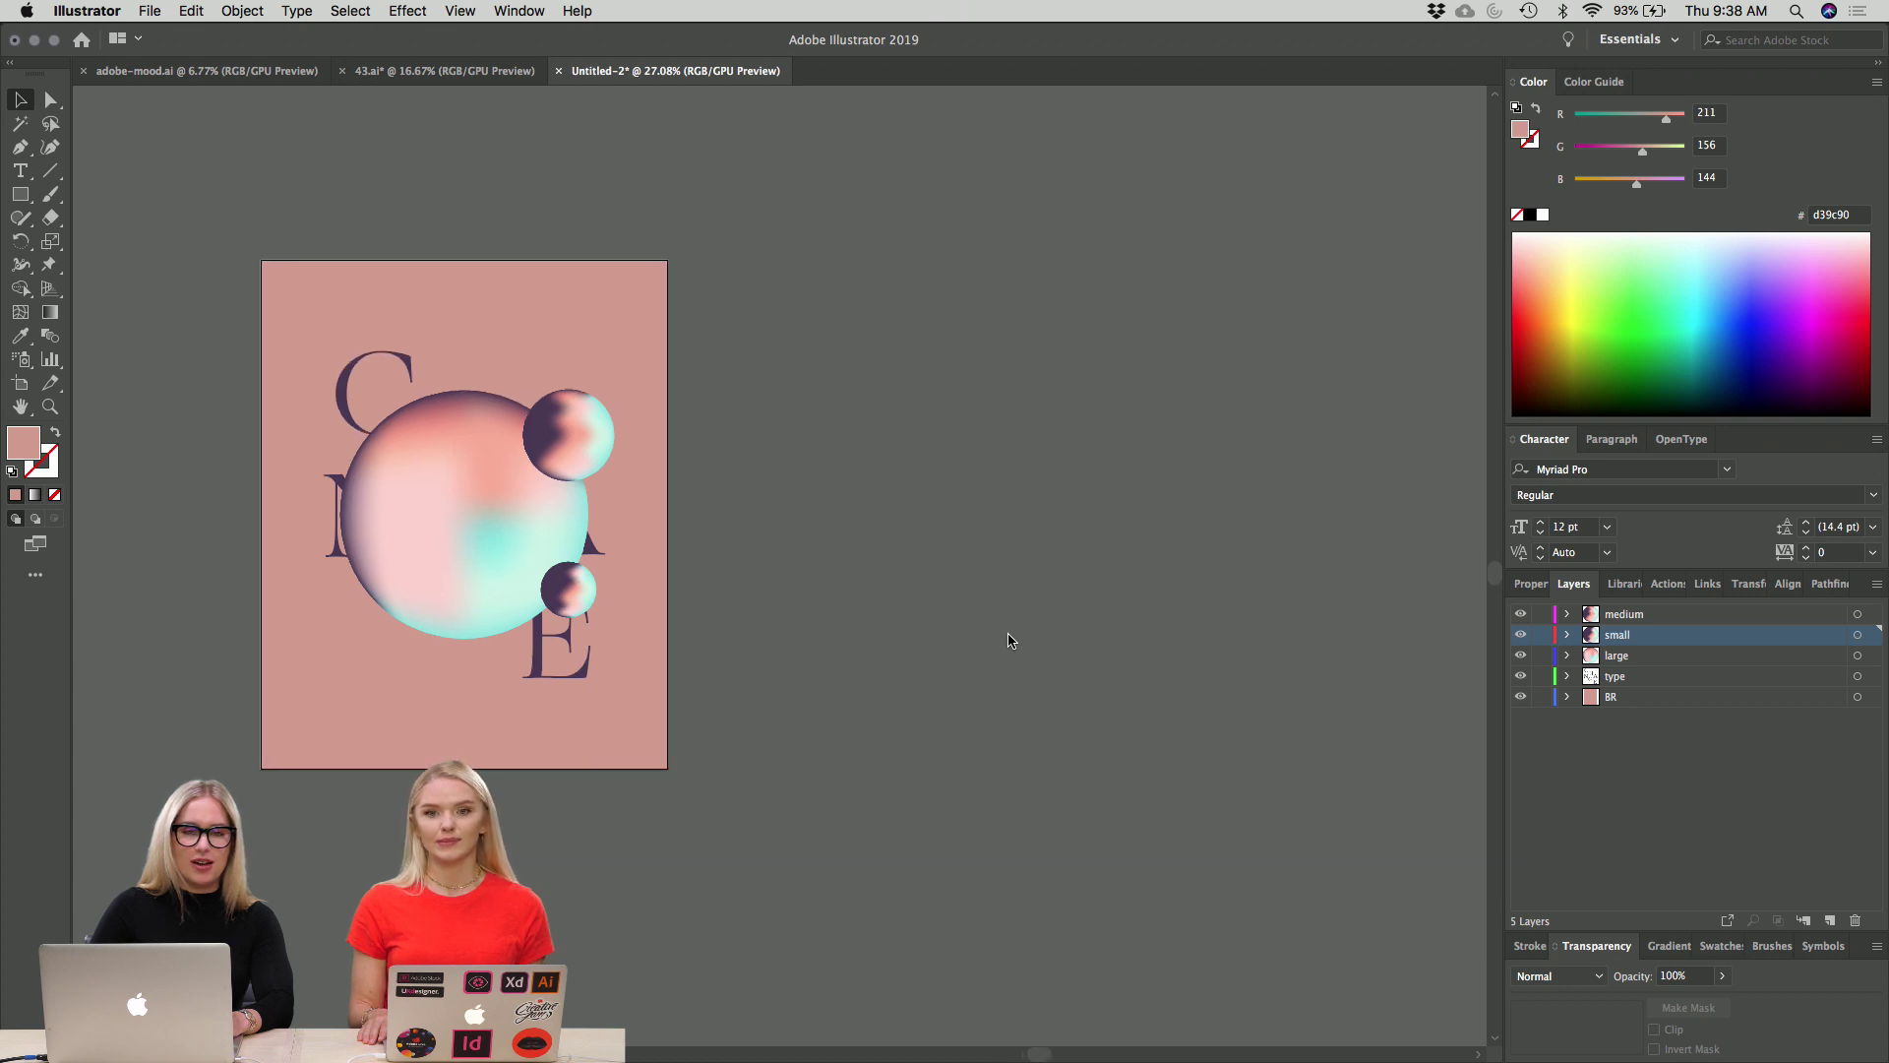
scroll(1009, 634, "down", 2)
scroll(1009, 635, "right", 2)
scroll(1008, 632, "down", 1)
scroll(1008, 632, "up", 1)
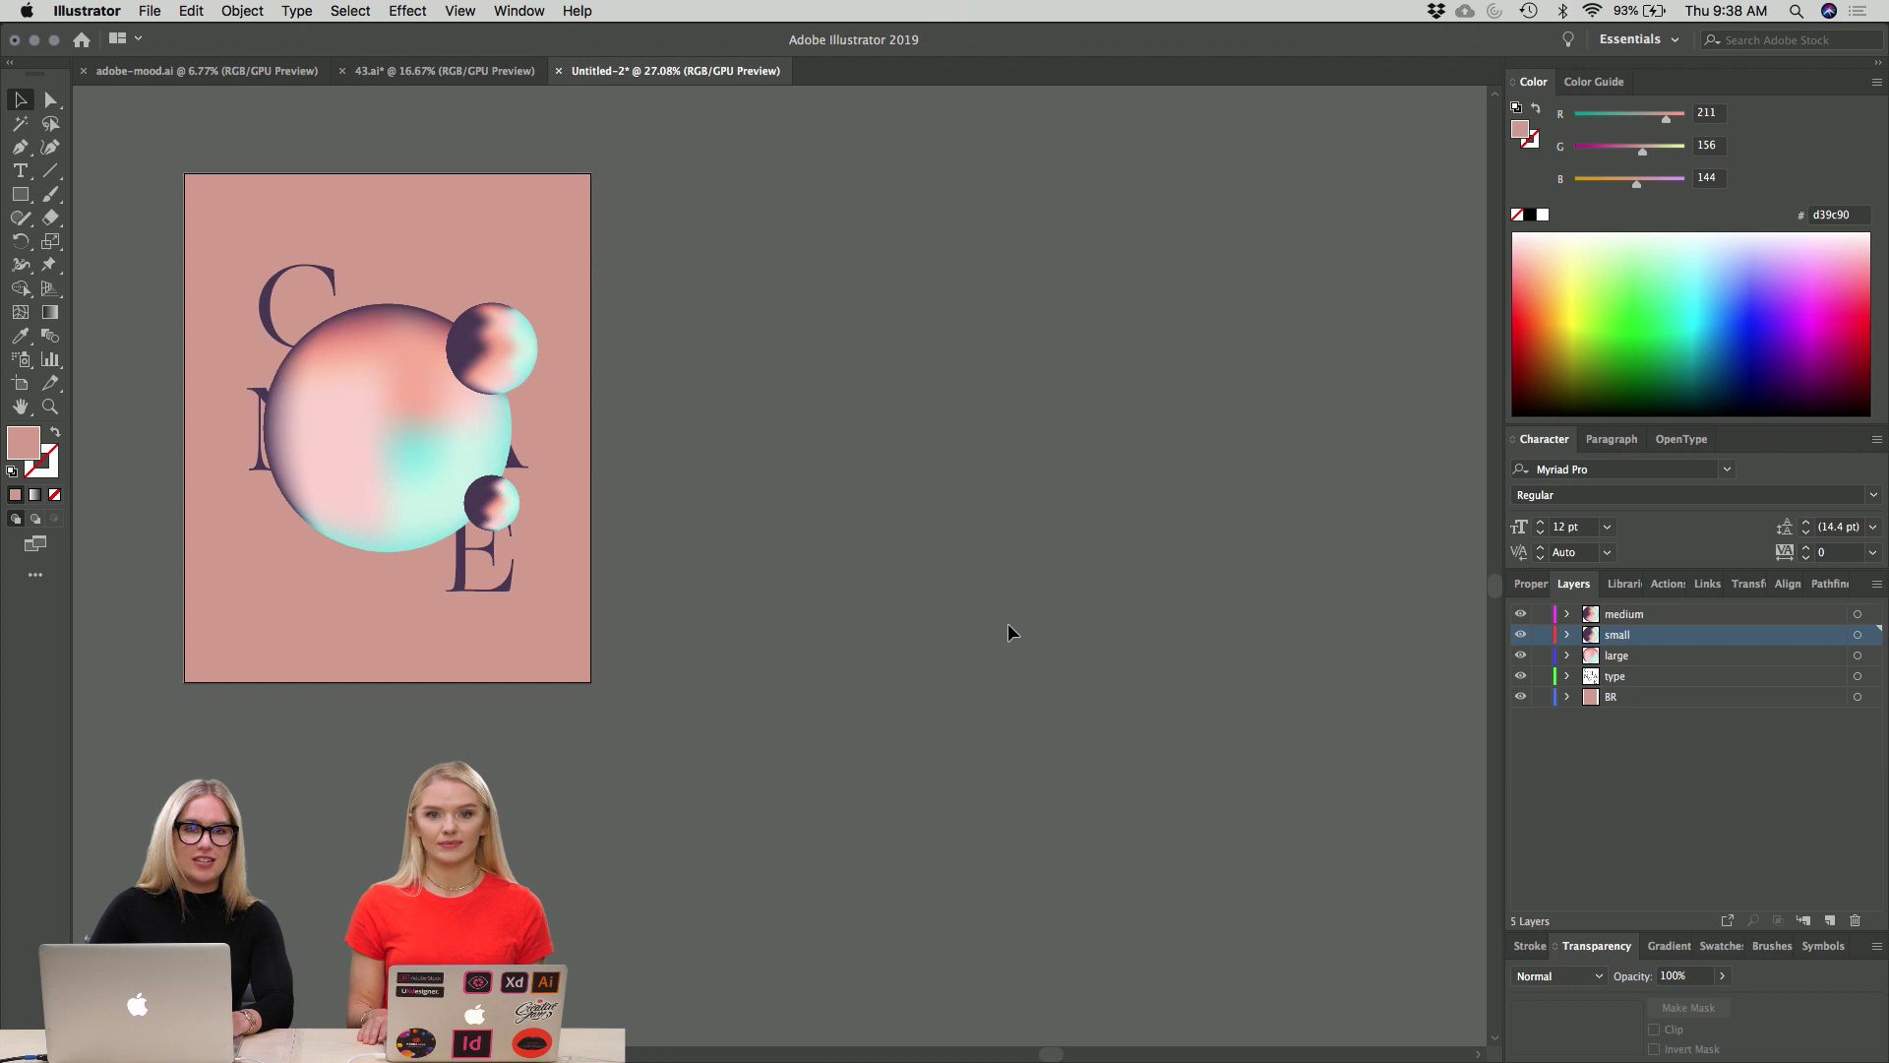
scroll(1008, 625, "right", 1)
scroll(1007, 625, "up", 1)
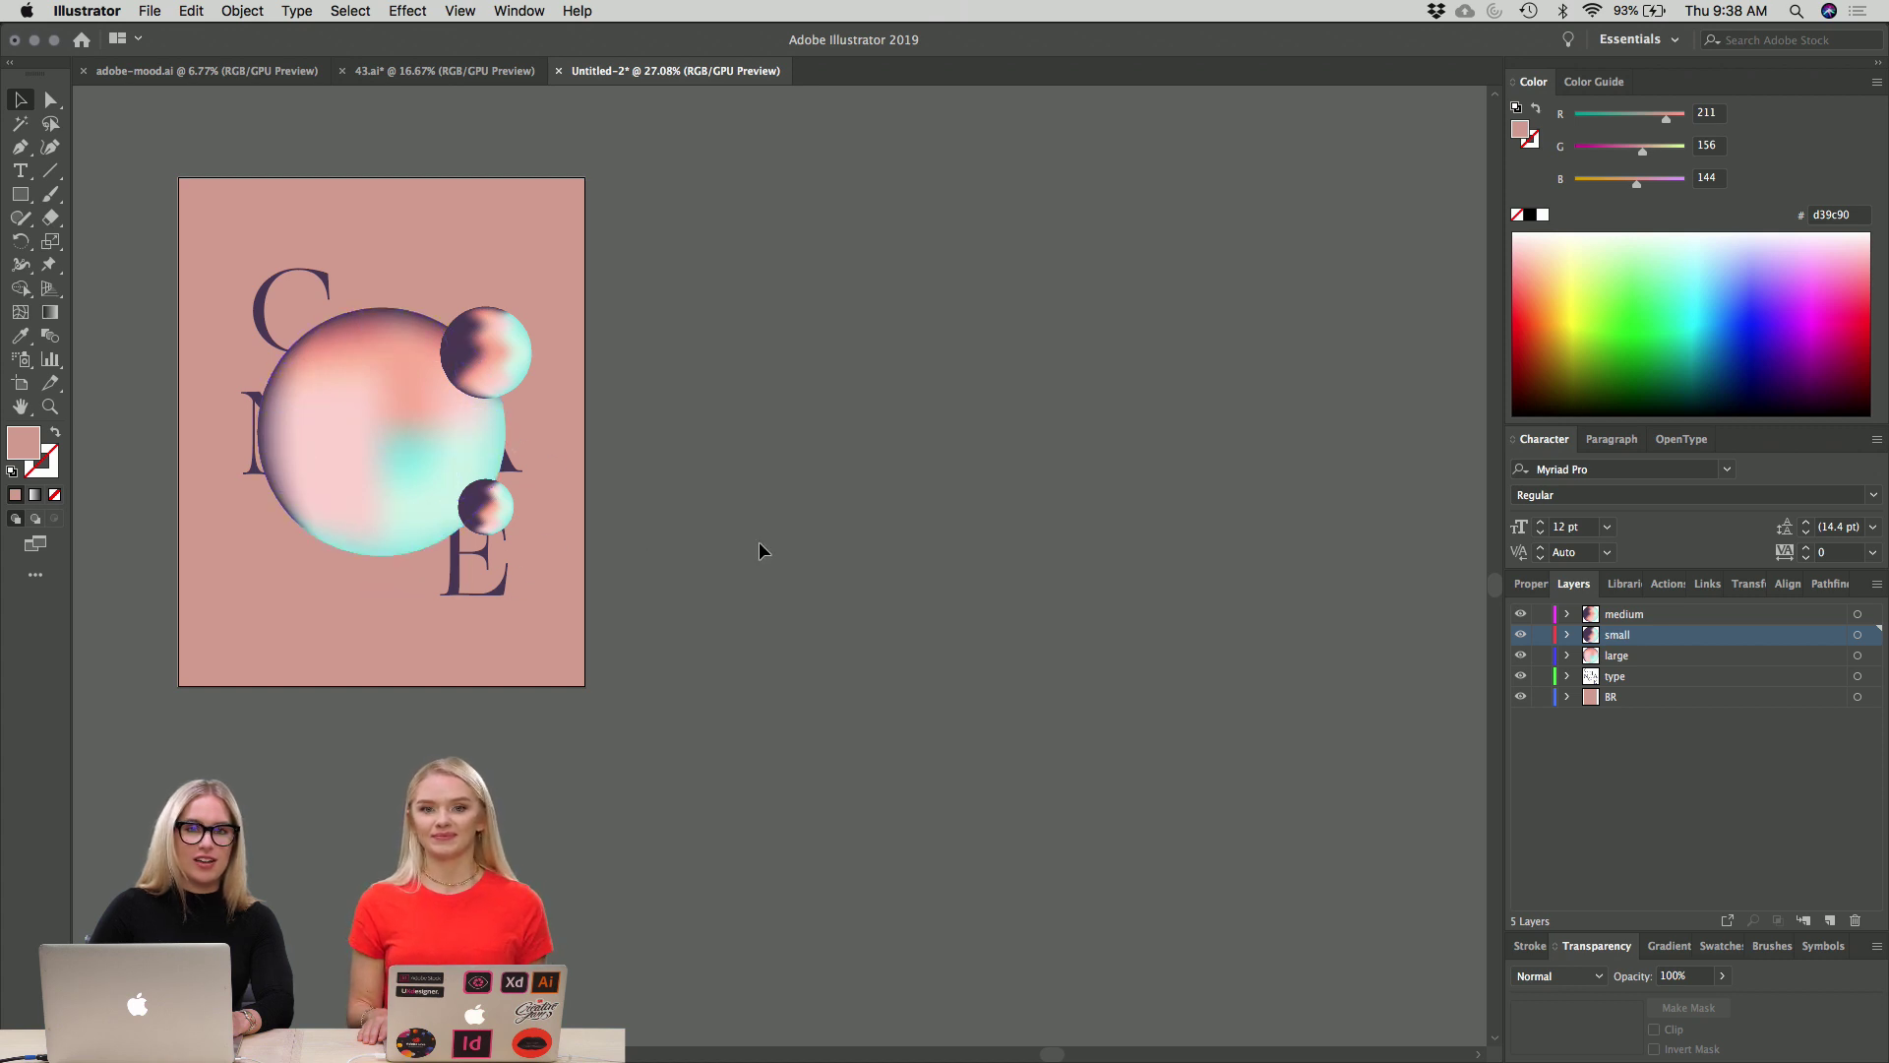
Switch to the 43.ai document and move the dusty-pink CHANGE lettering off the pale pink poster onto the empty canvas beside it.
left_click(399, 71)
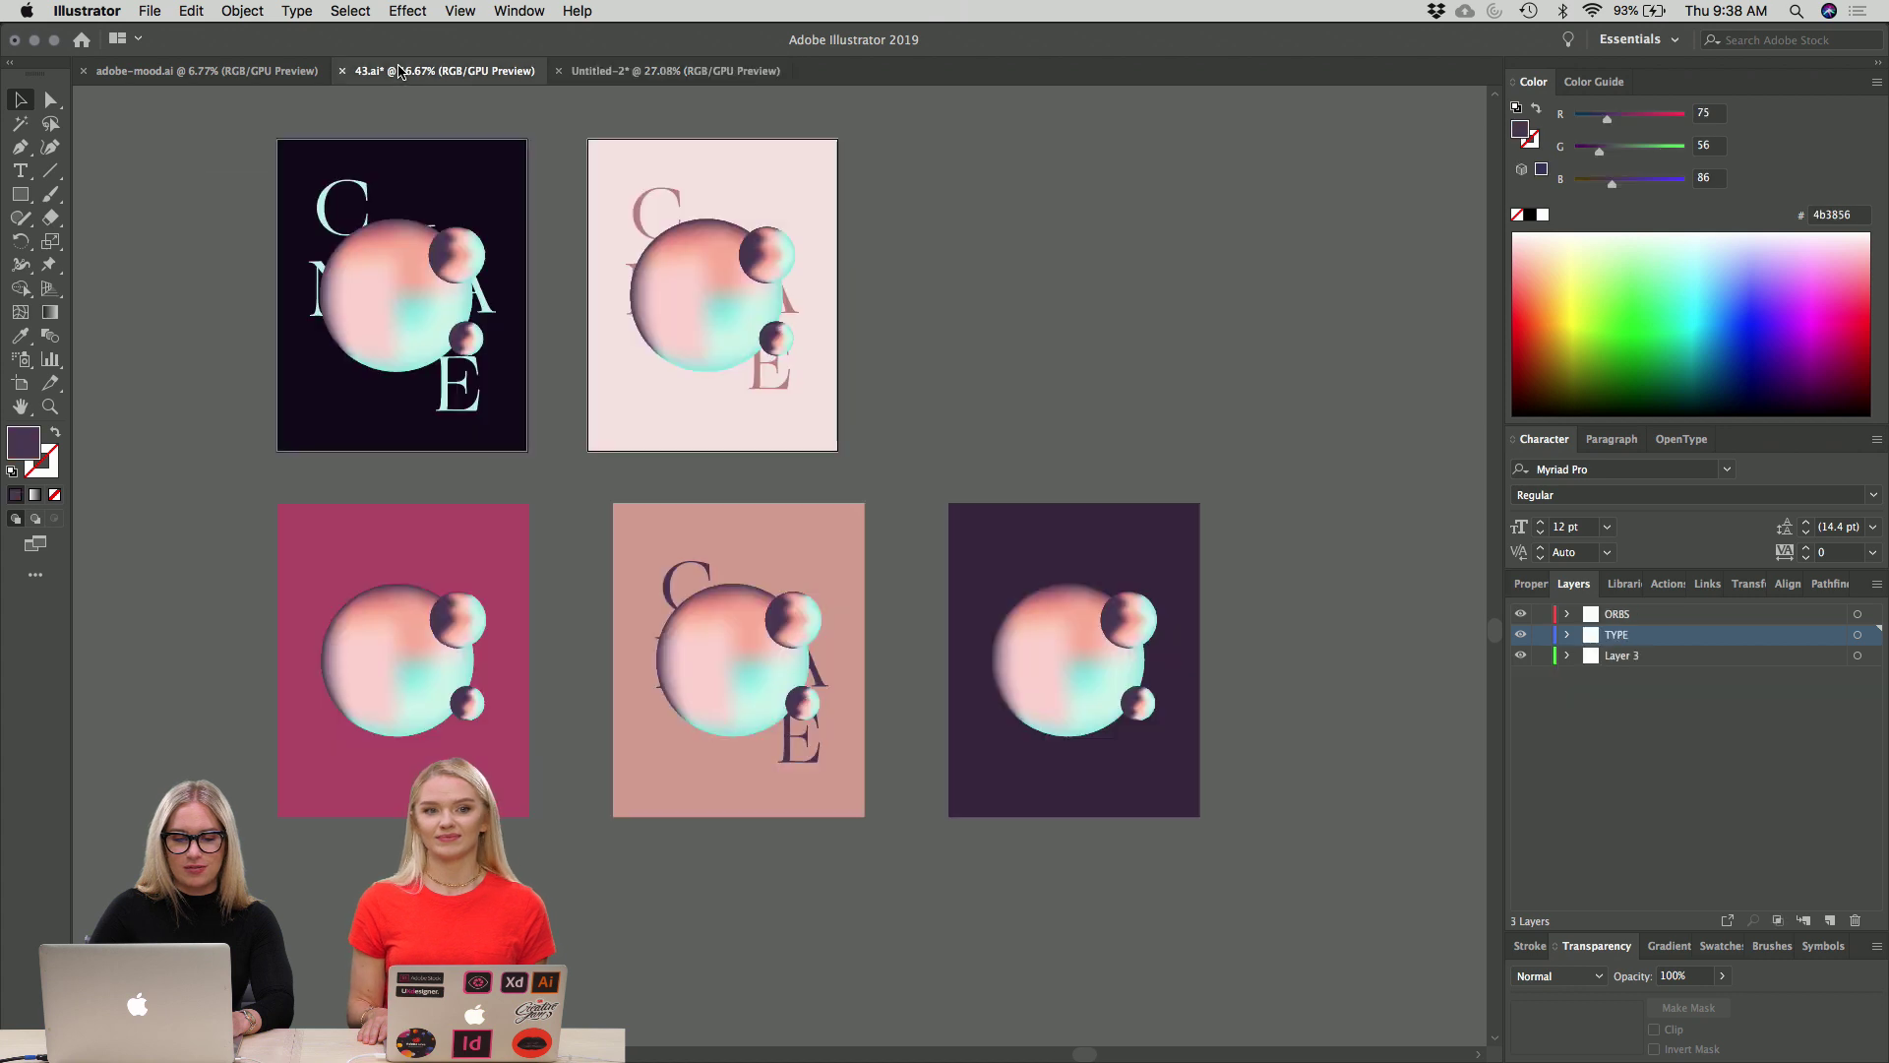
left_click(669, 71)
left_click(443, 71)
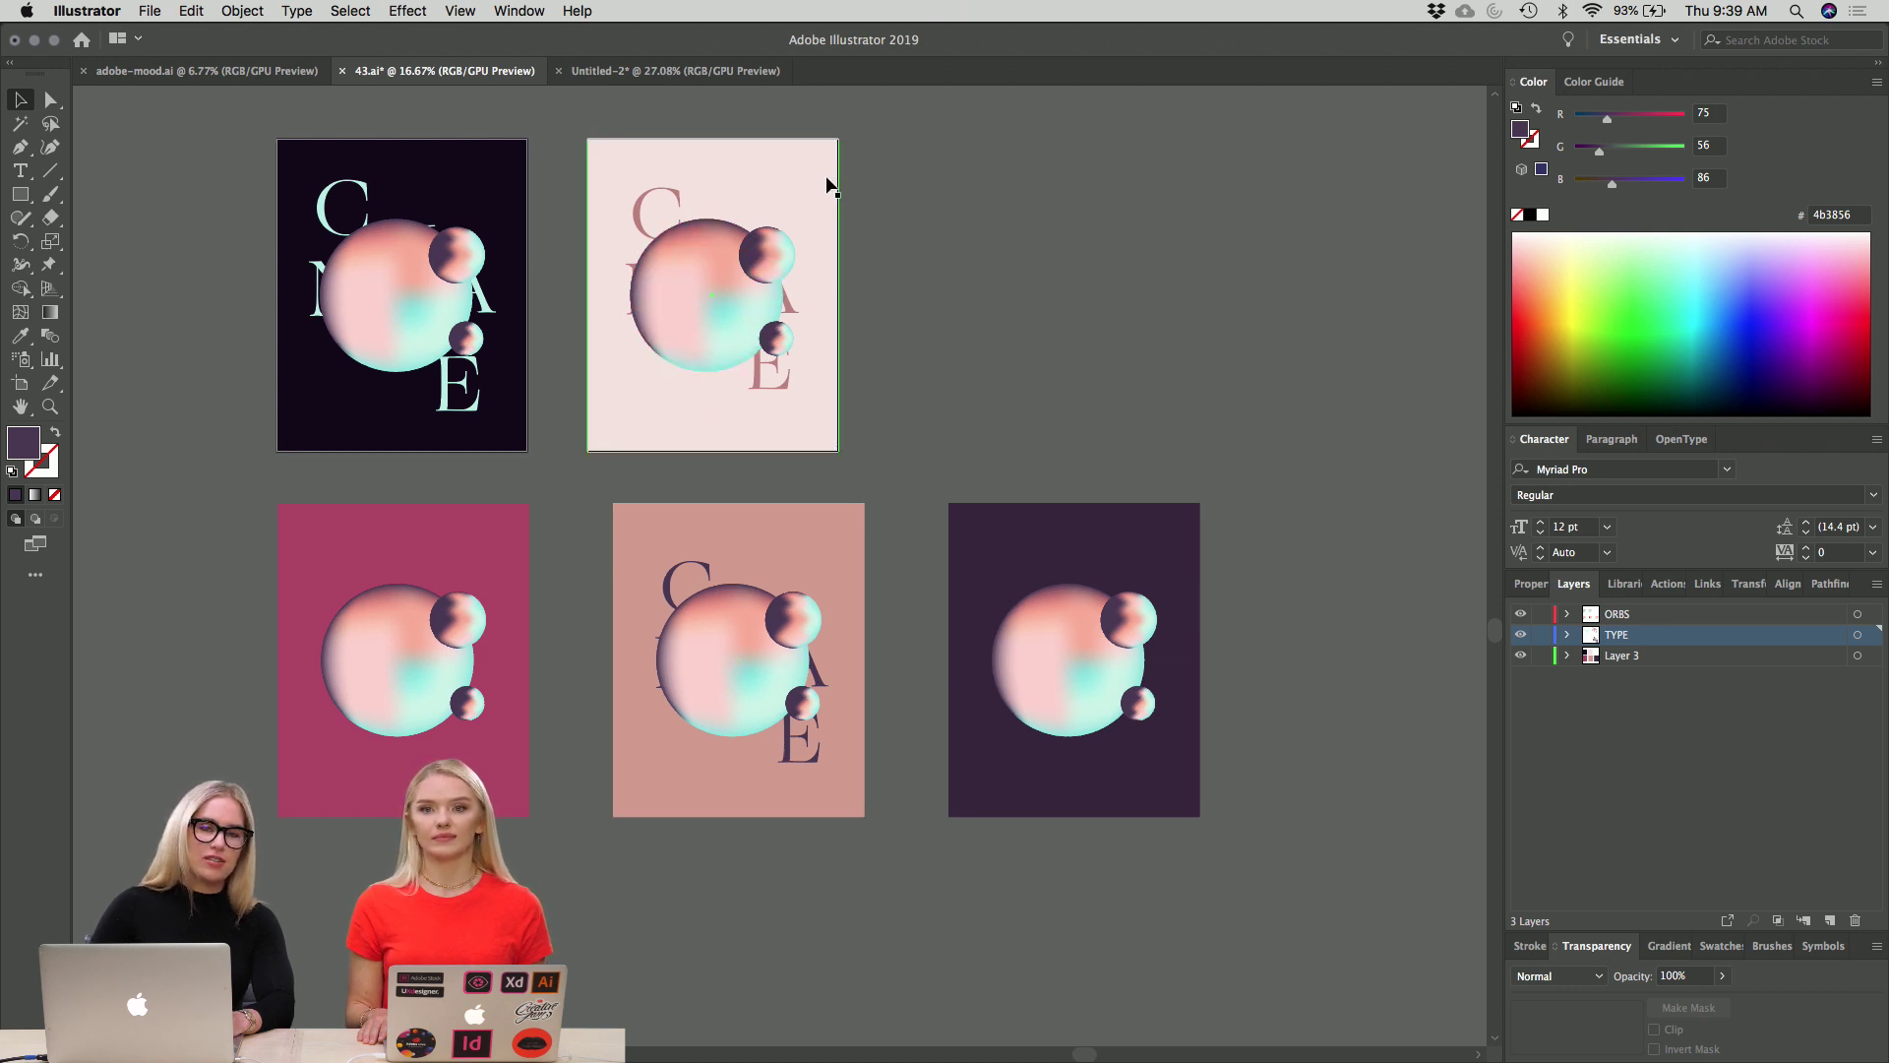
left_click_drag(780, 414, 1194, 350)
left_click(988, 405)
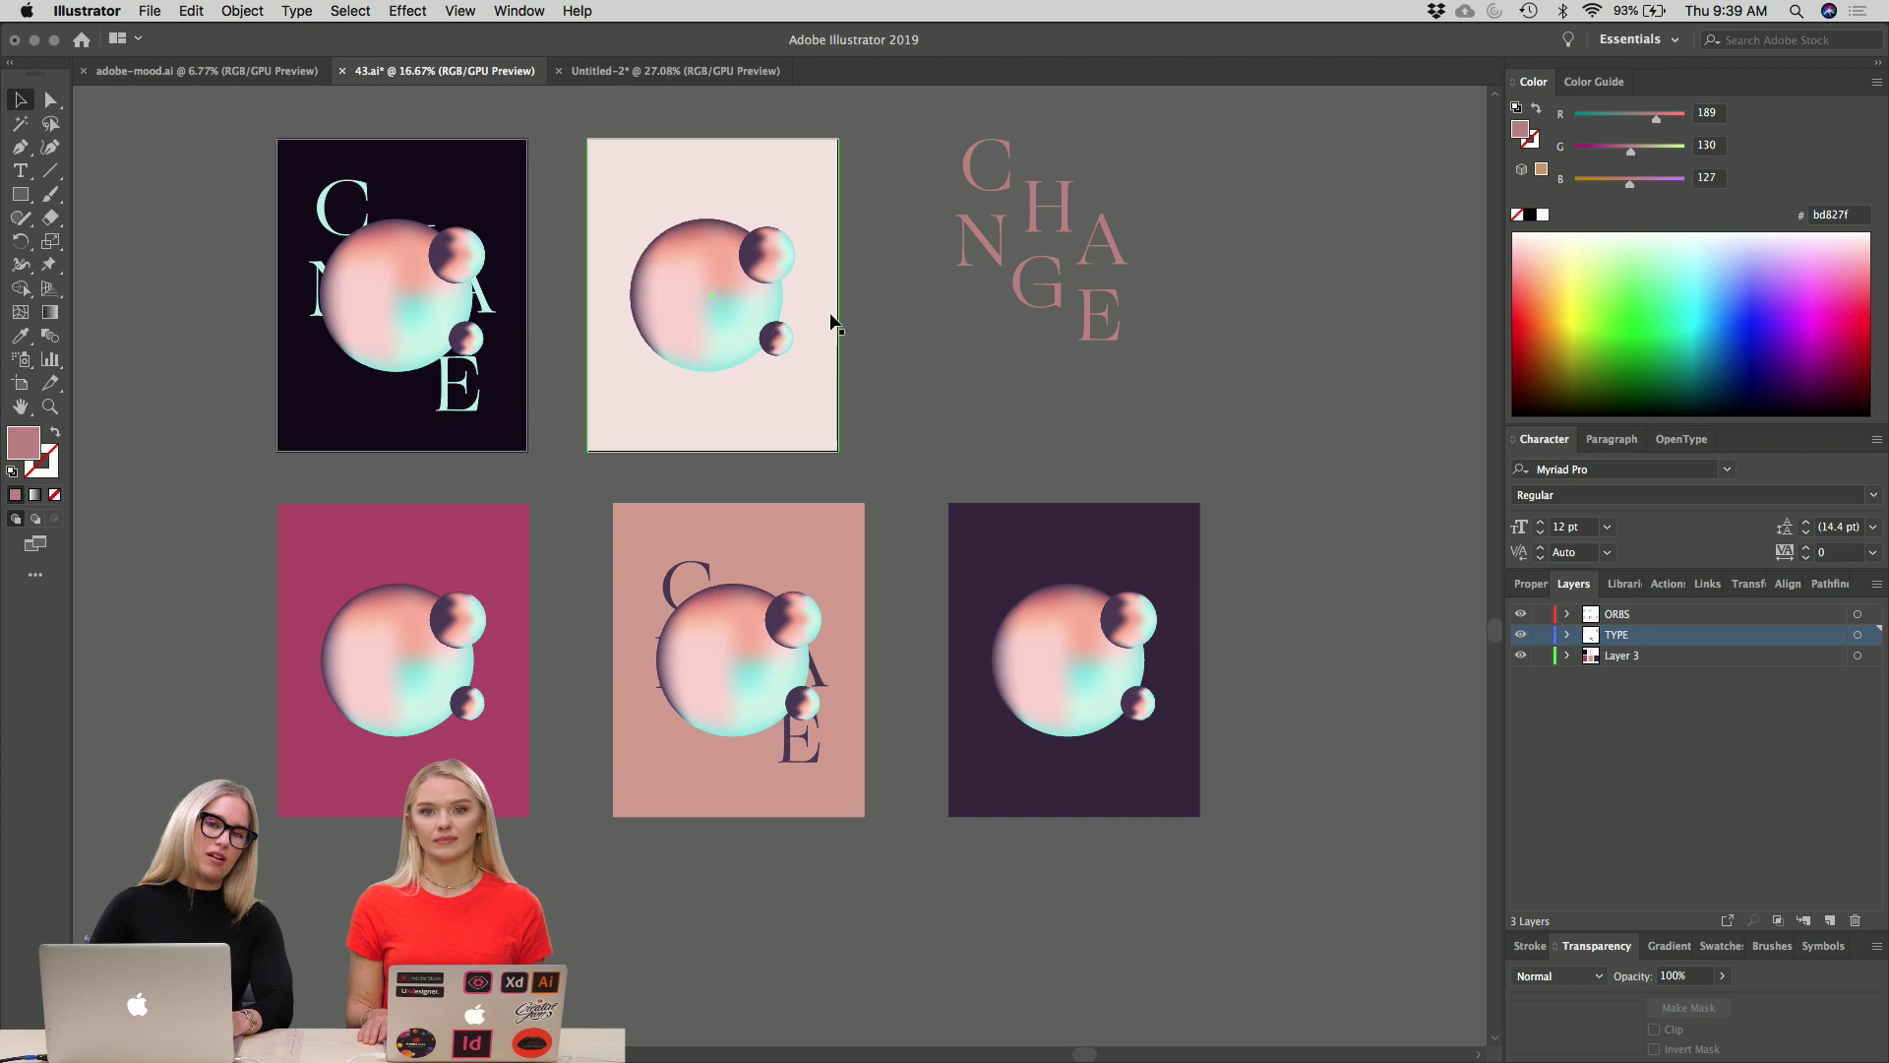
Move the mint CHANGE lettering off the near-black poster to the canvas beside it, and the purple lettering off the salmon poster to below it.
scroll(936, 339, "left", 3)
scroll(937, 338, "down", 2)
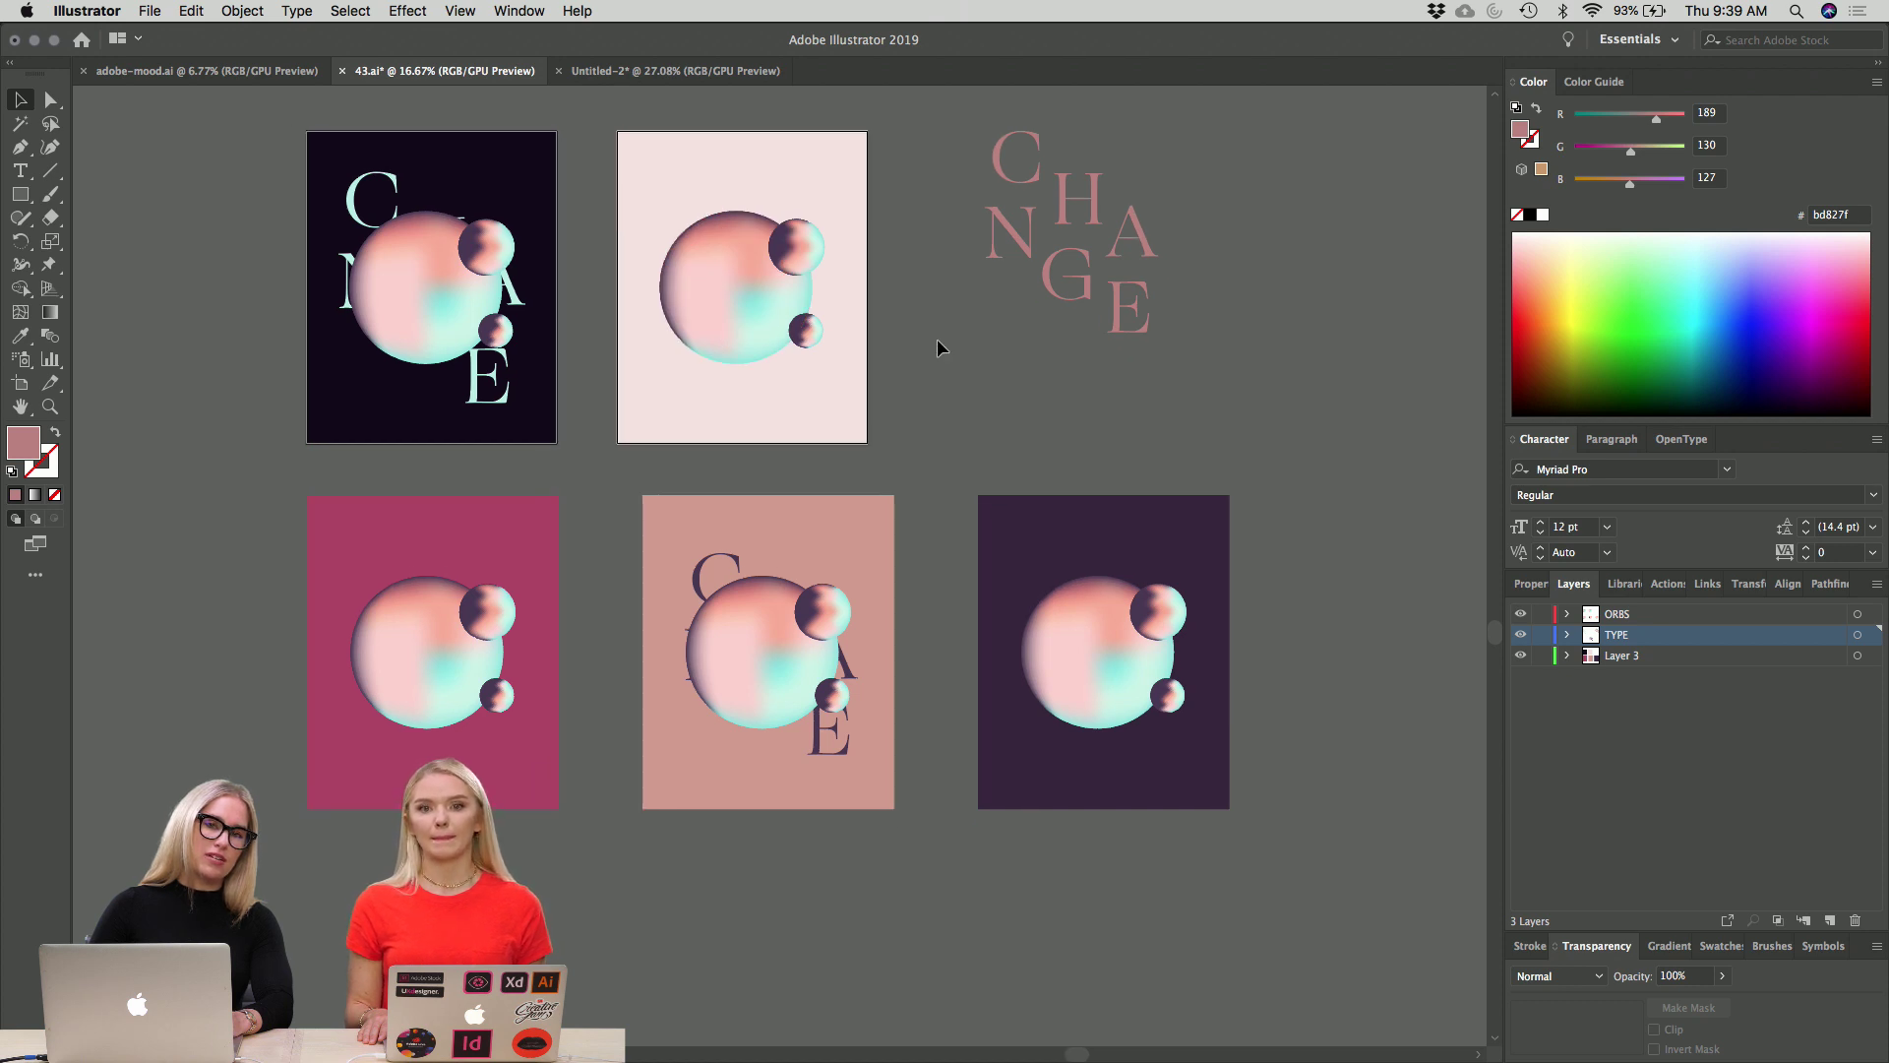
scroll(936, 338, "up", 2)
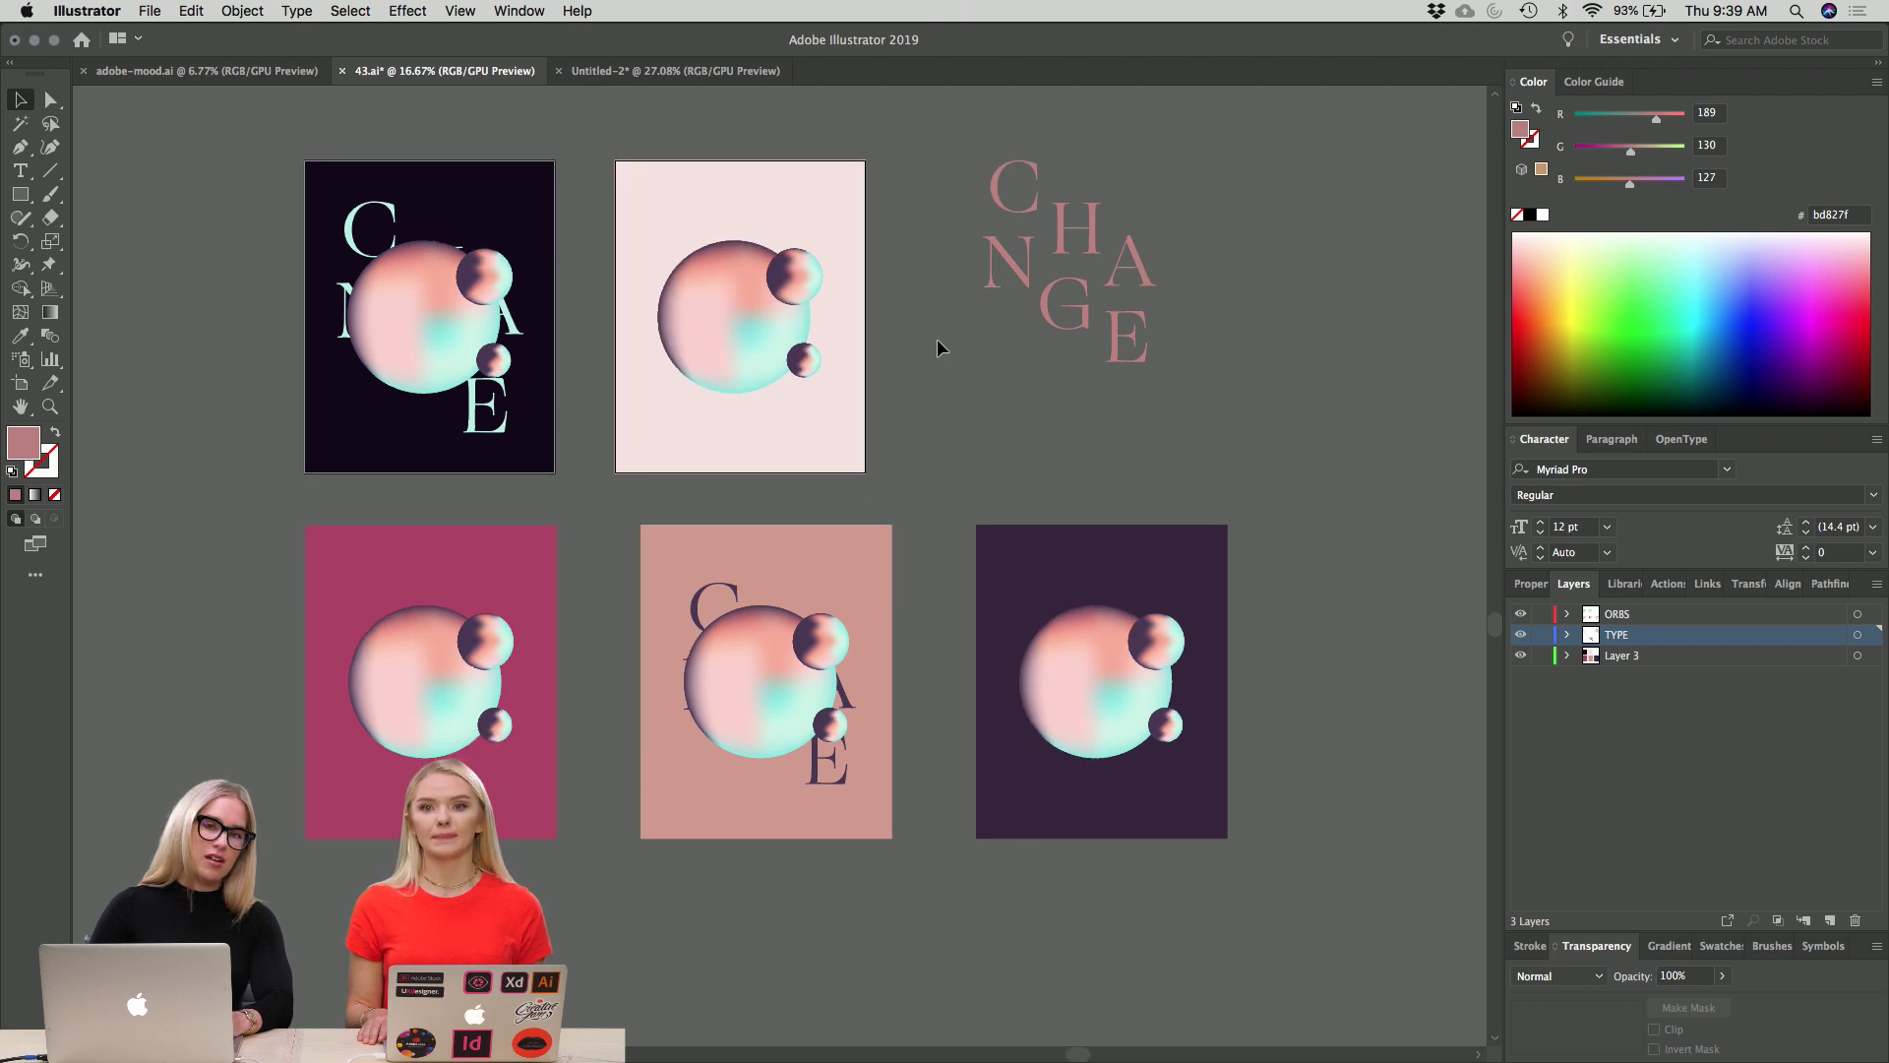
scroll(907, 315, "down", 1)
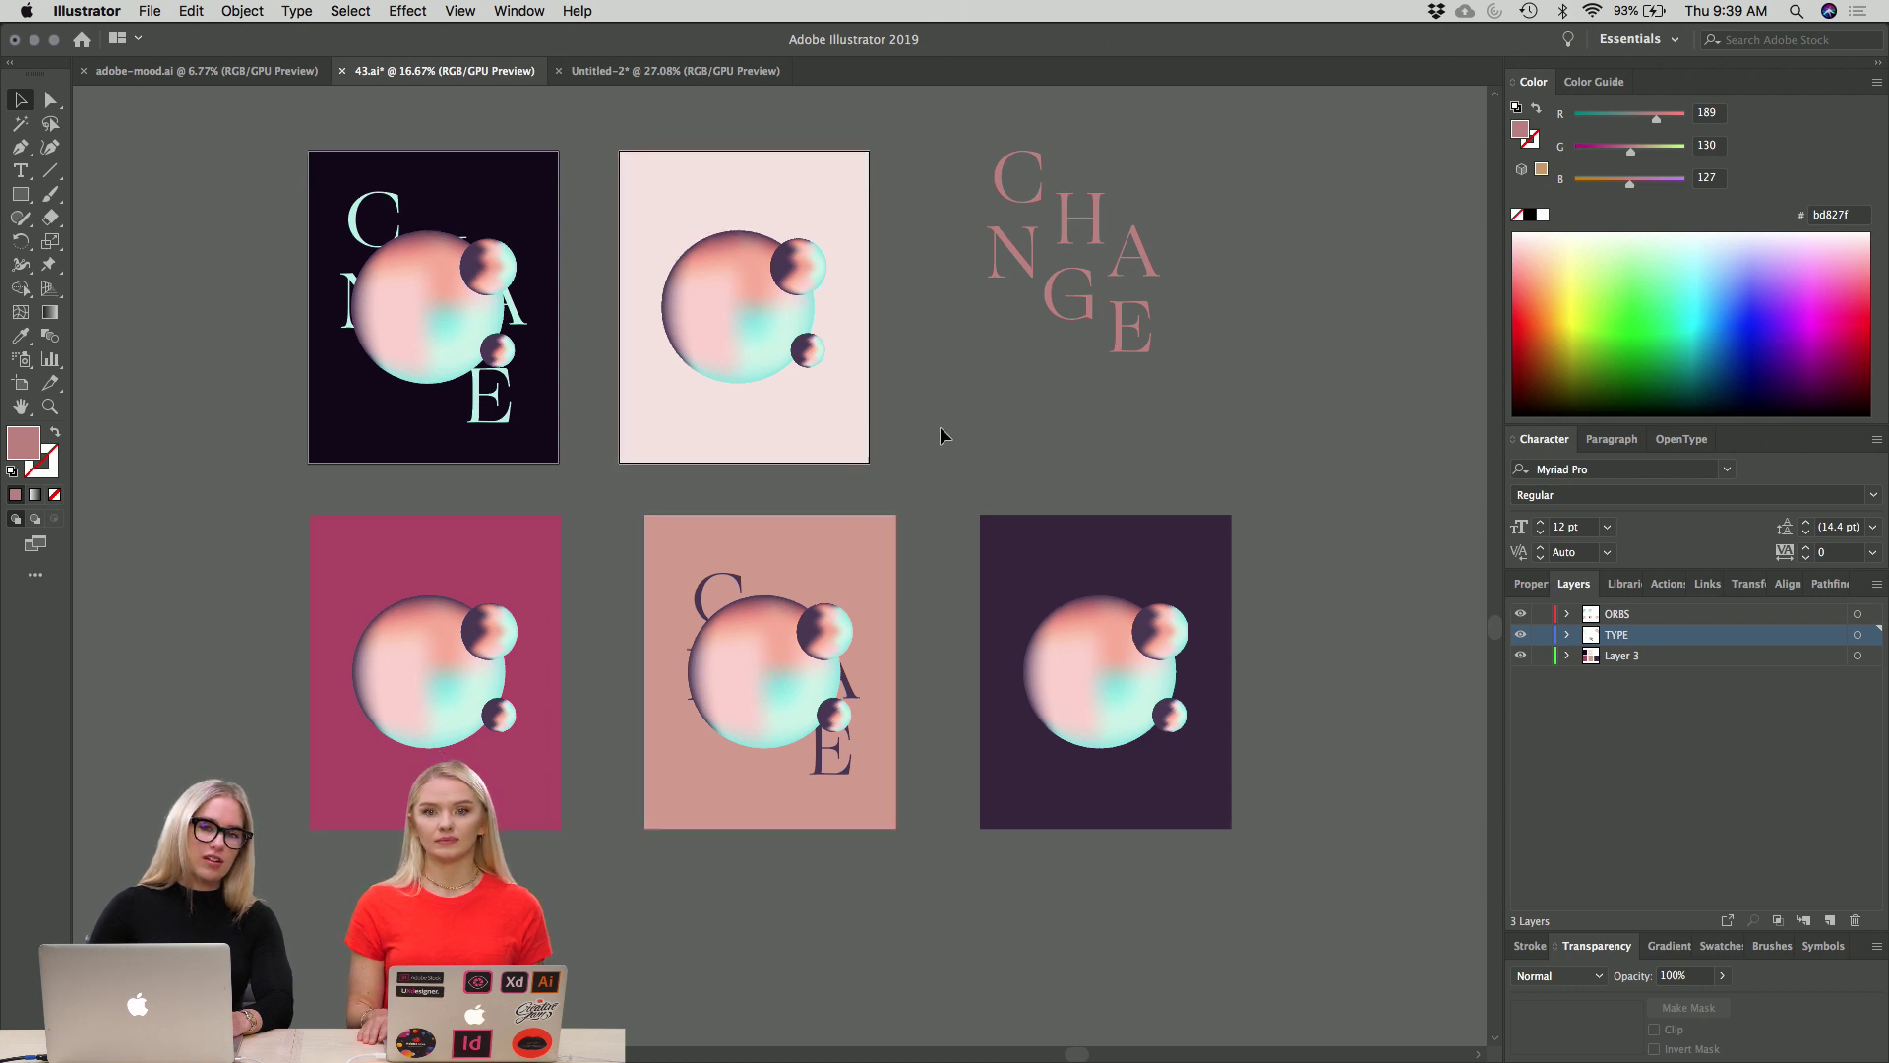
scroll(934, 443, "down", 3)
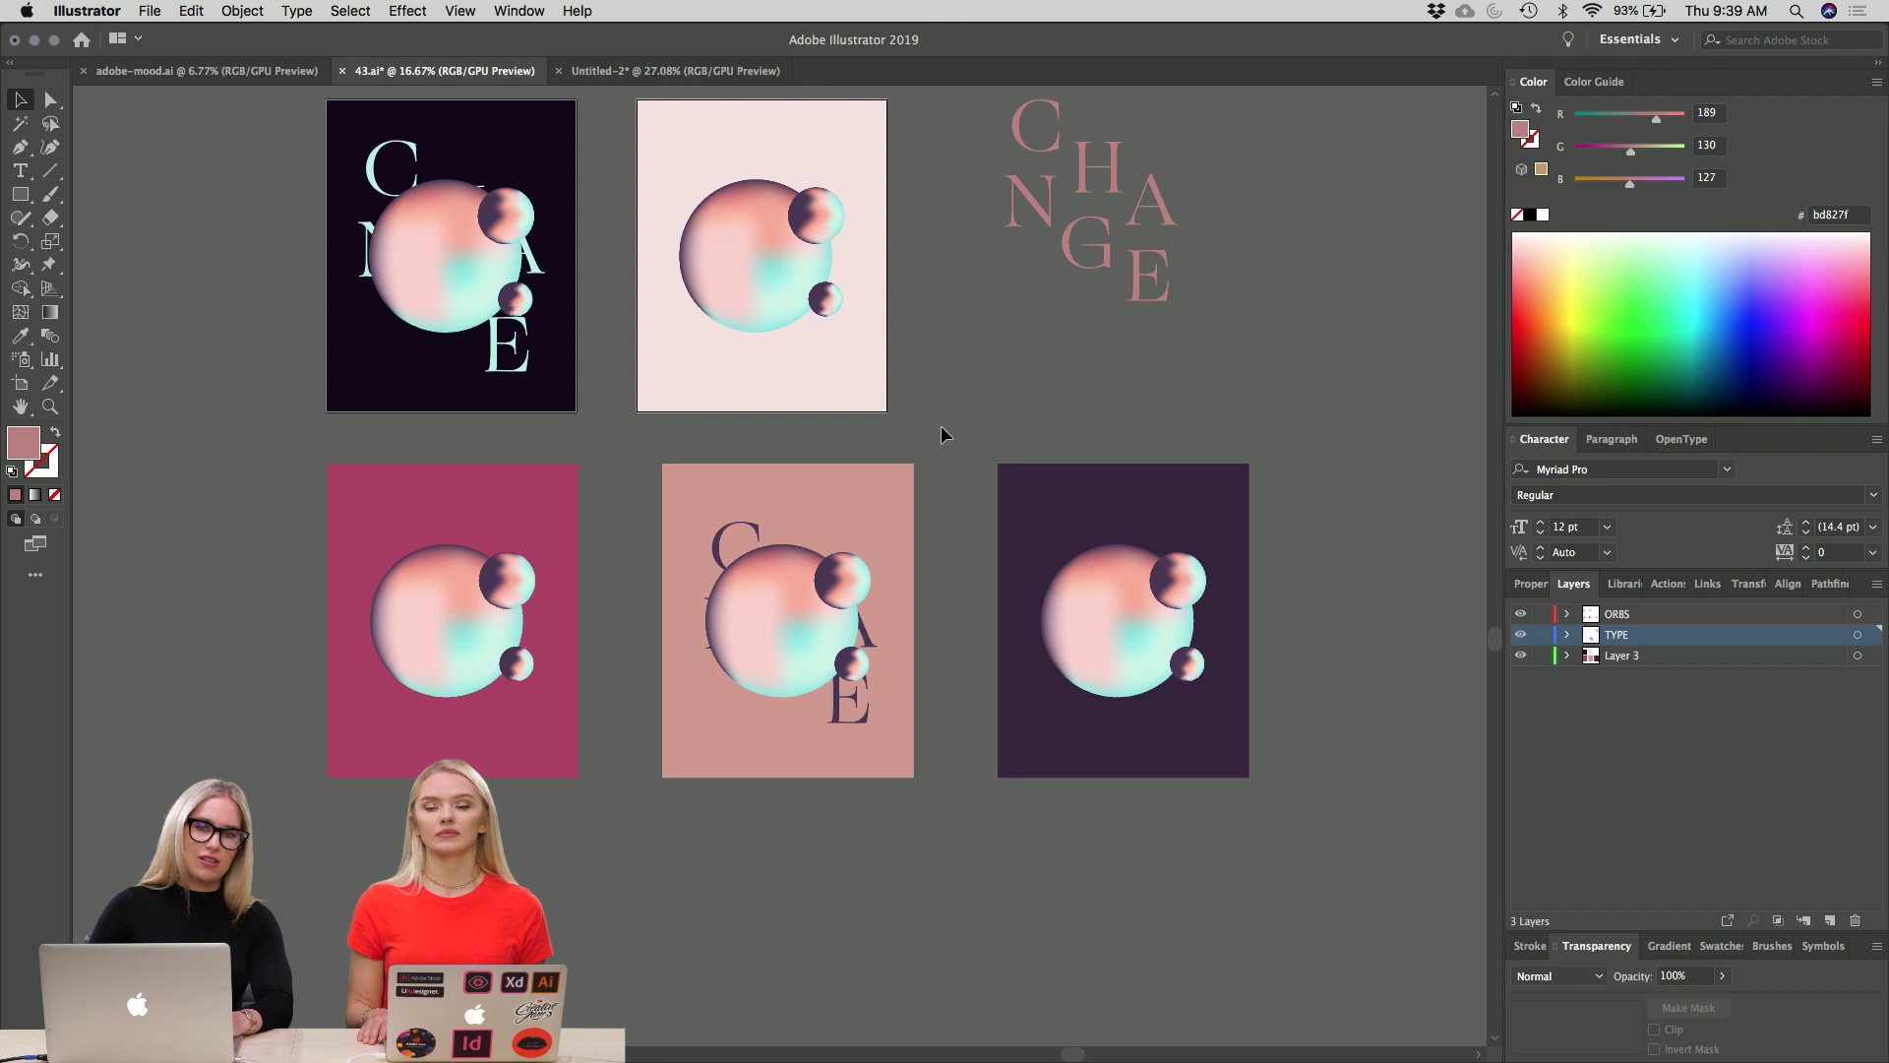
scroll(941, 425, "down", 3)
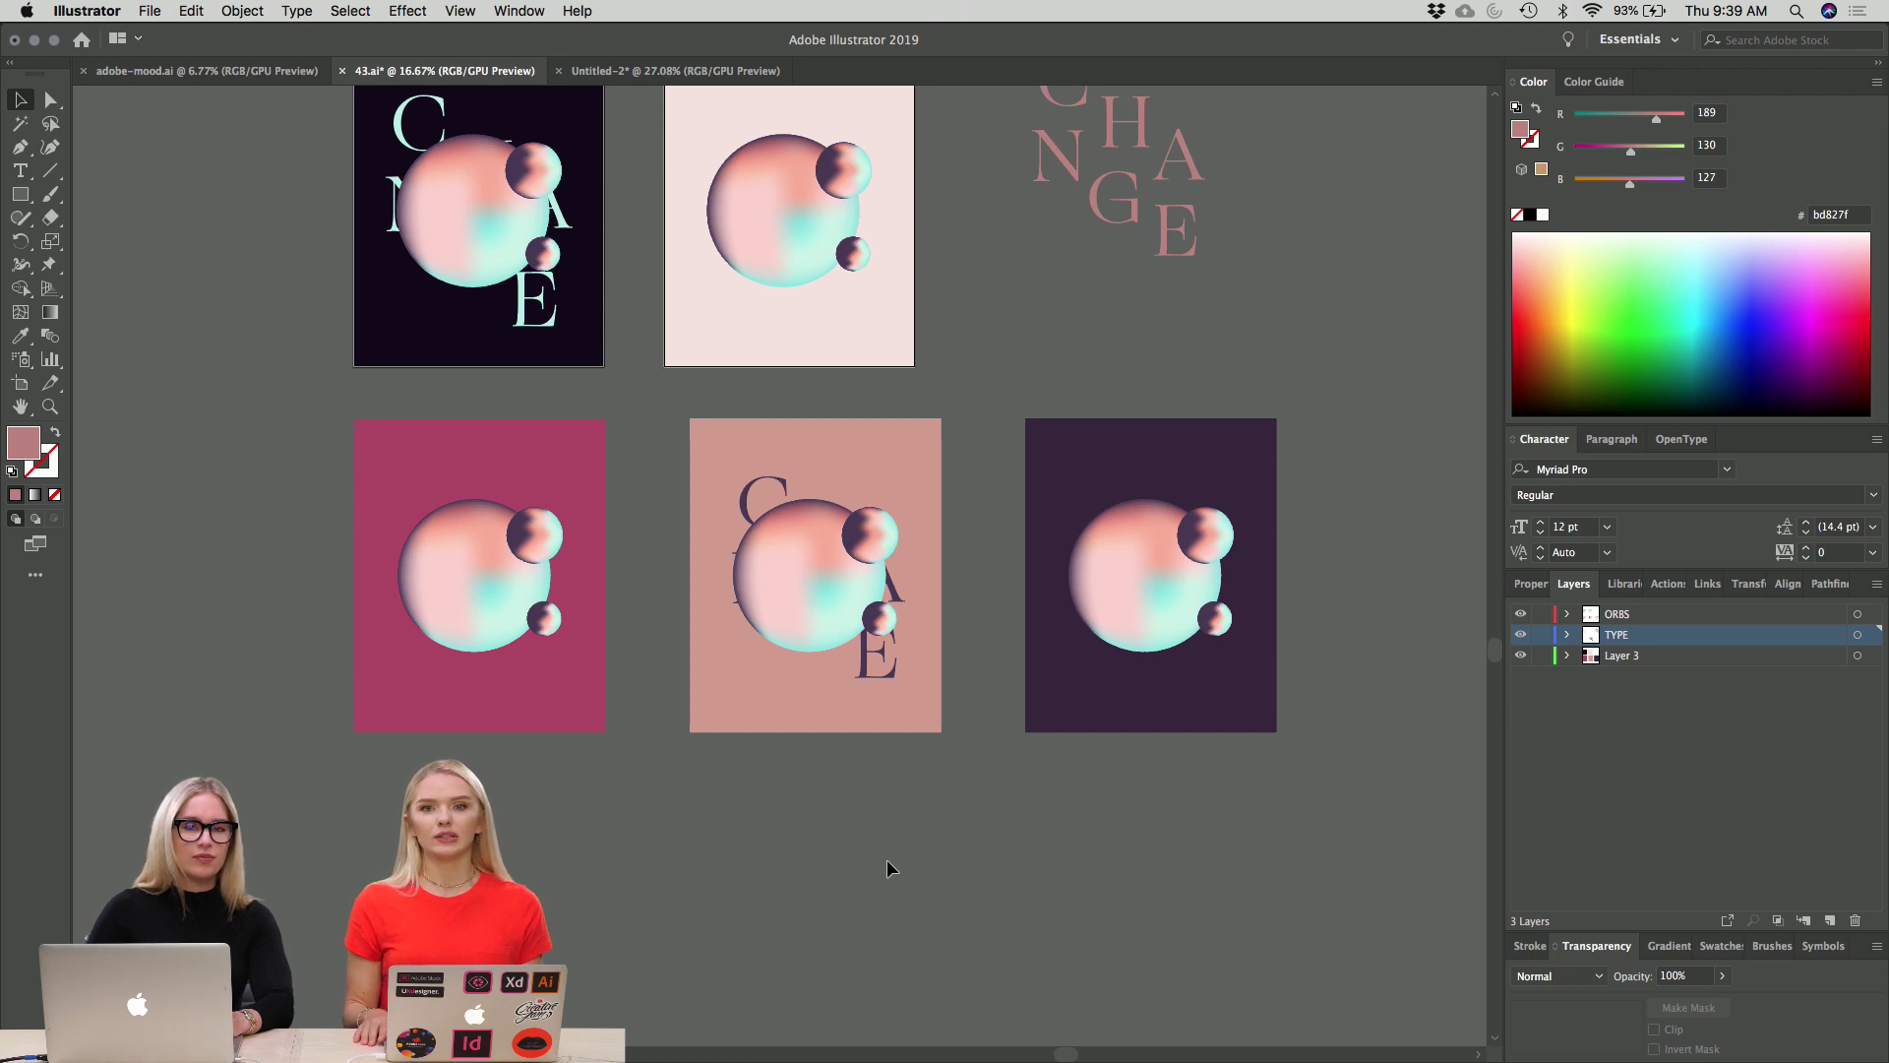
scroll(995, 892, "up", 5)
scroll(995, 892, "right", 2)
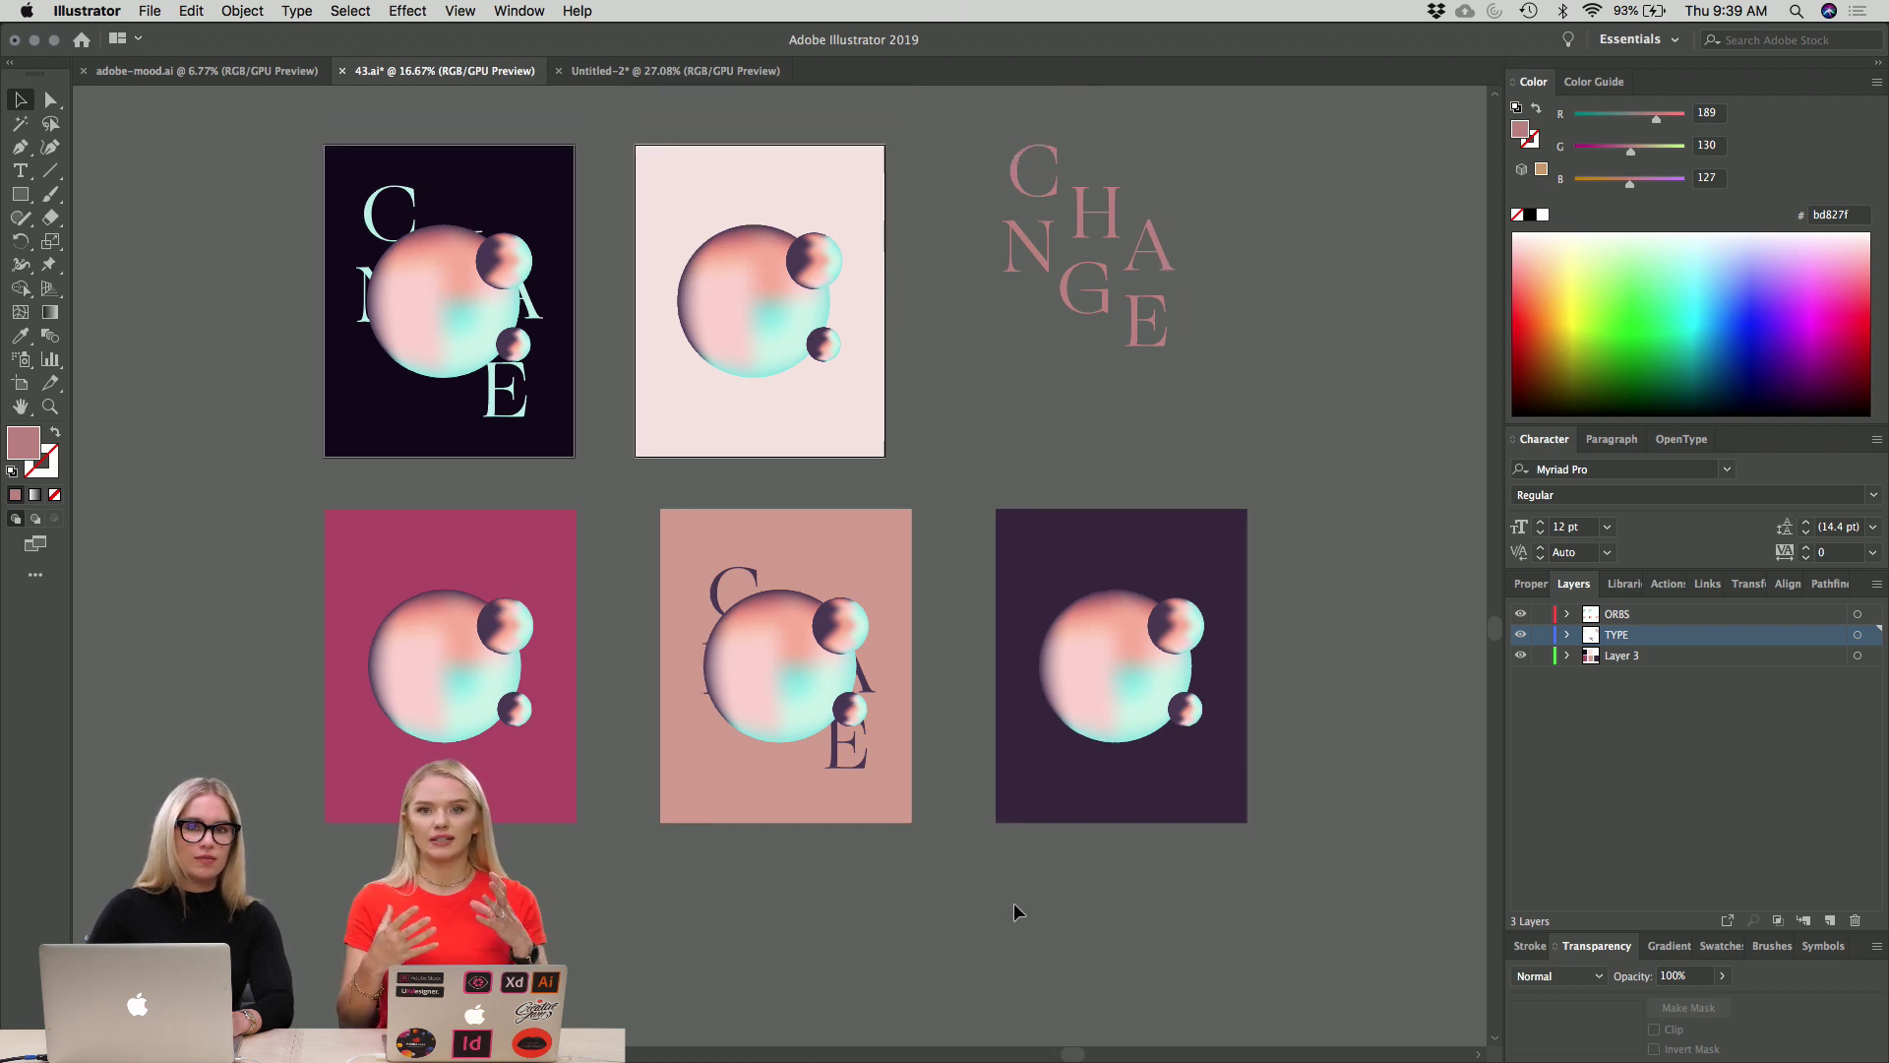
left_click_drag(495, 412, 234, 413)
left_click(169, 503)
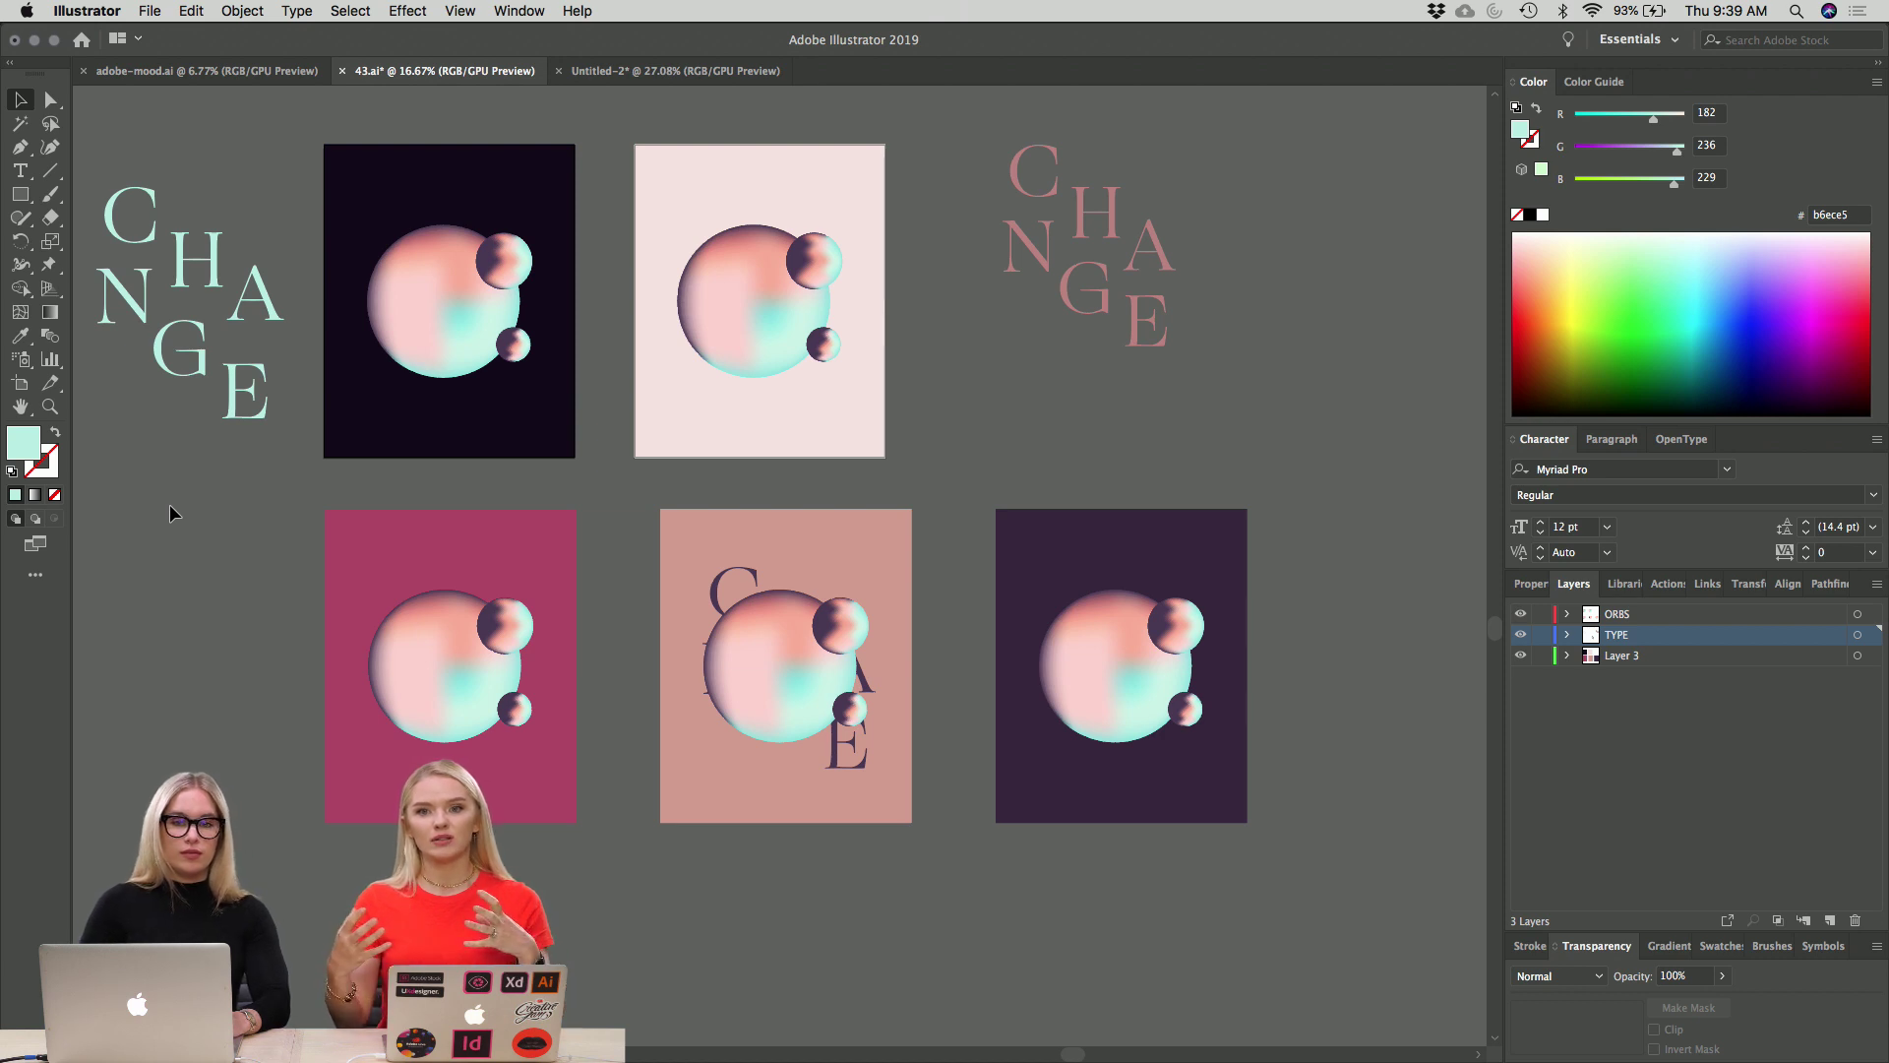
left_click_drag(856, 769, 883, 1035)
left_click(1017, 962)
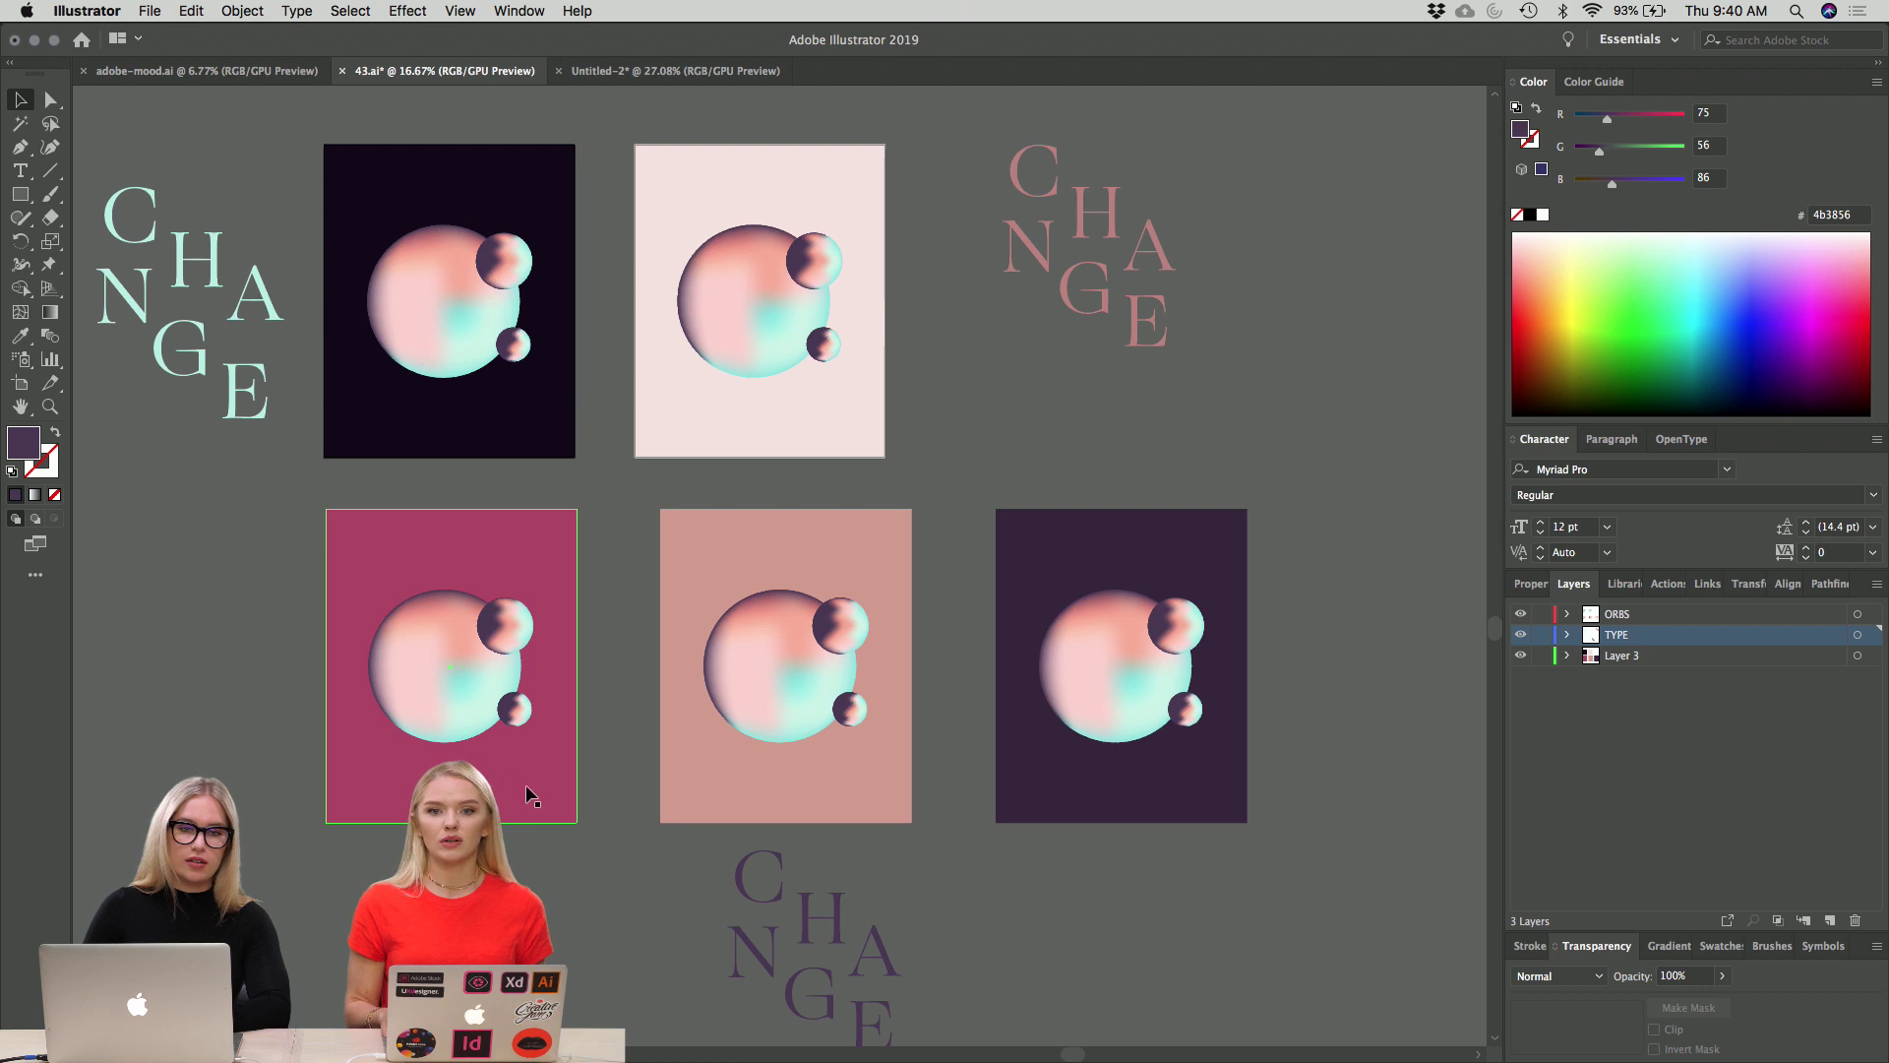
Copy the magenta background rectangle from 43.ai and return to the Untitled-2 poster document.
scroll(693, 876, "left", 2)
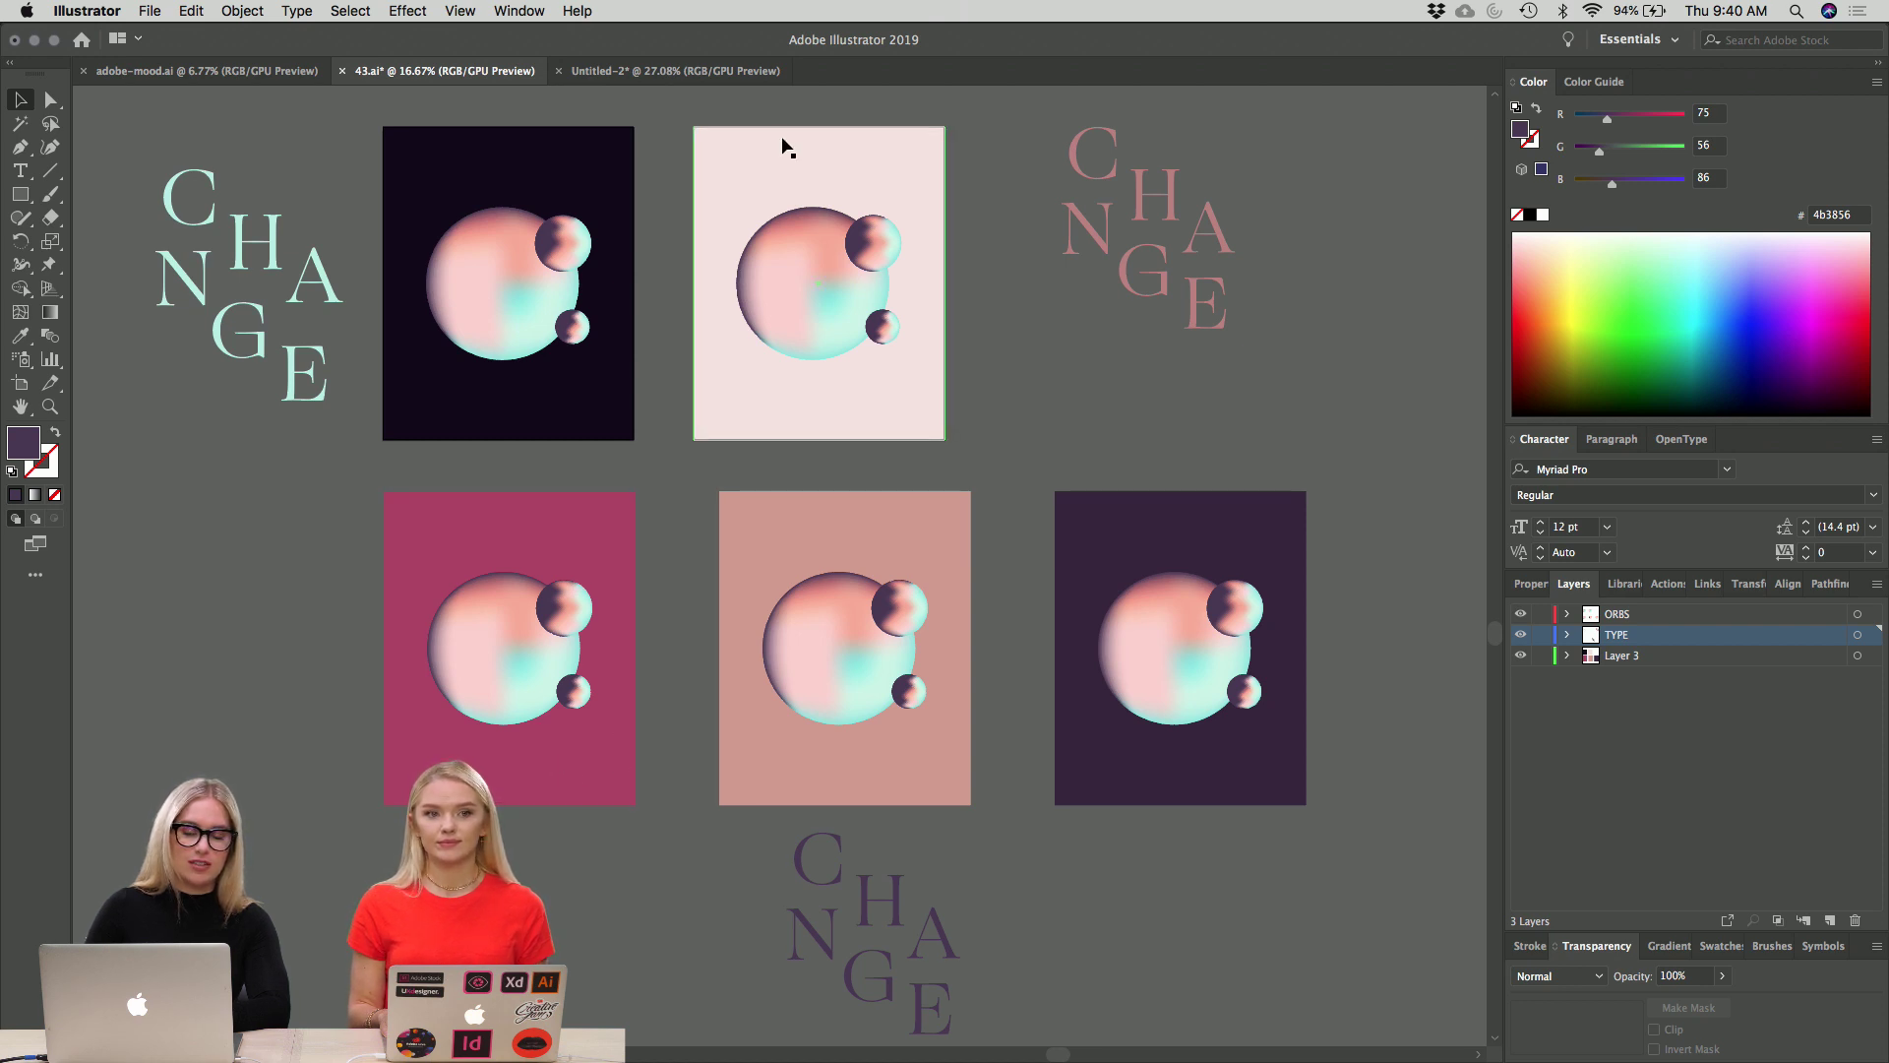
left_click(459, 504)
key("ctrl+shift+Tab")
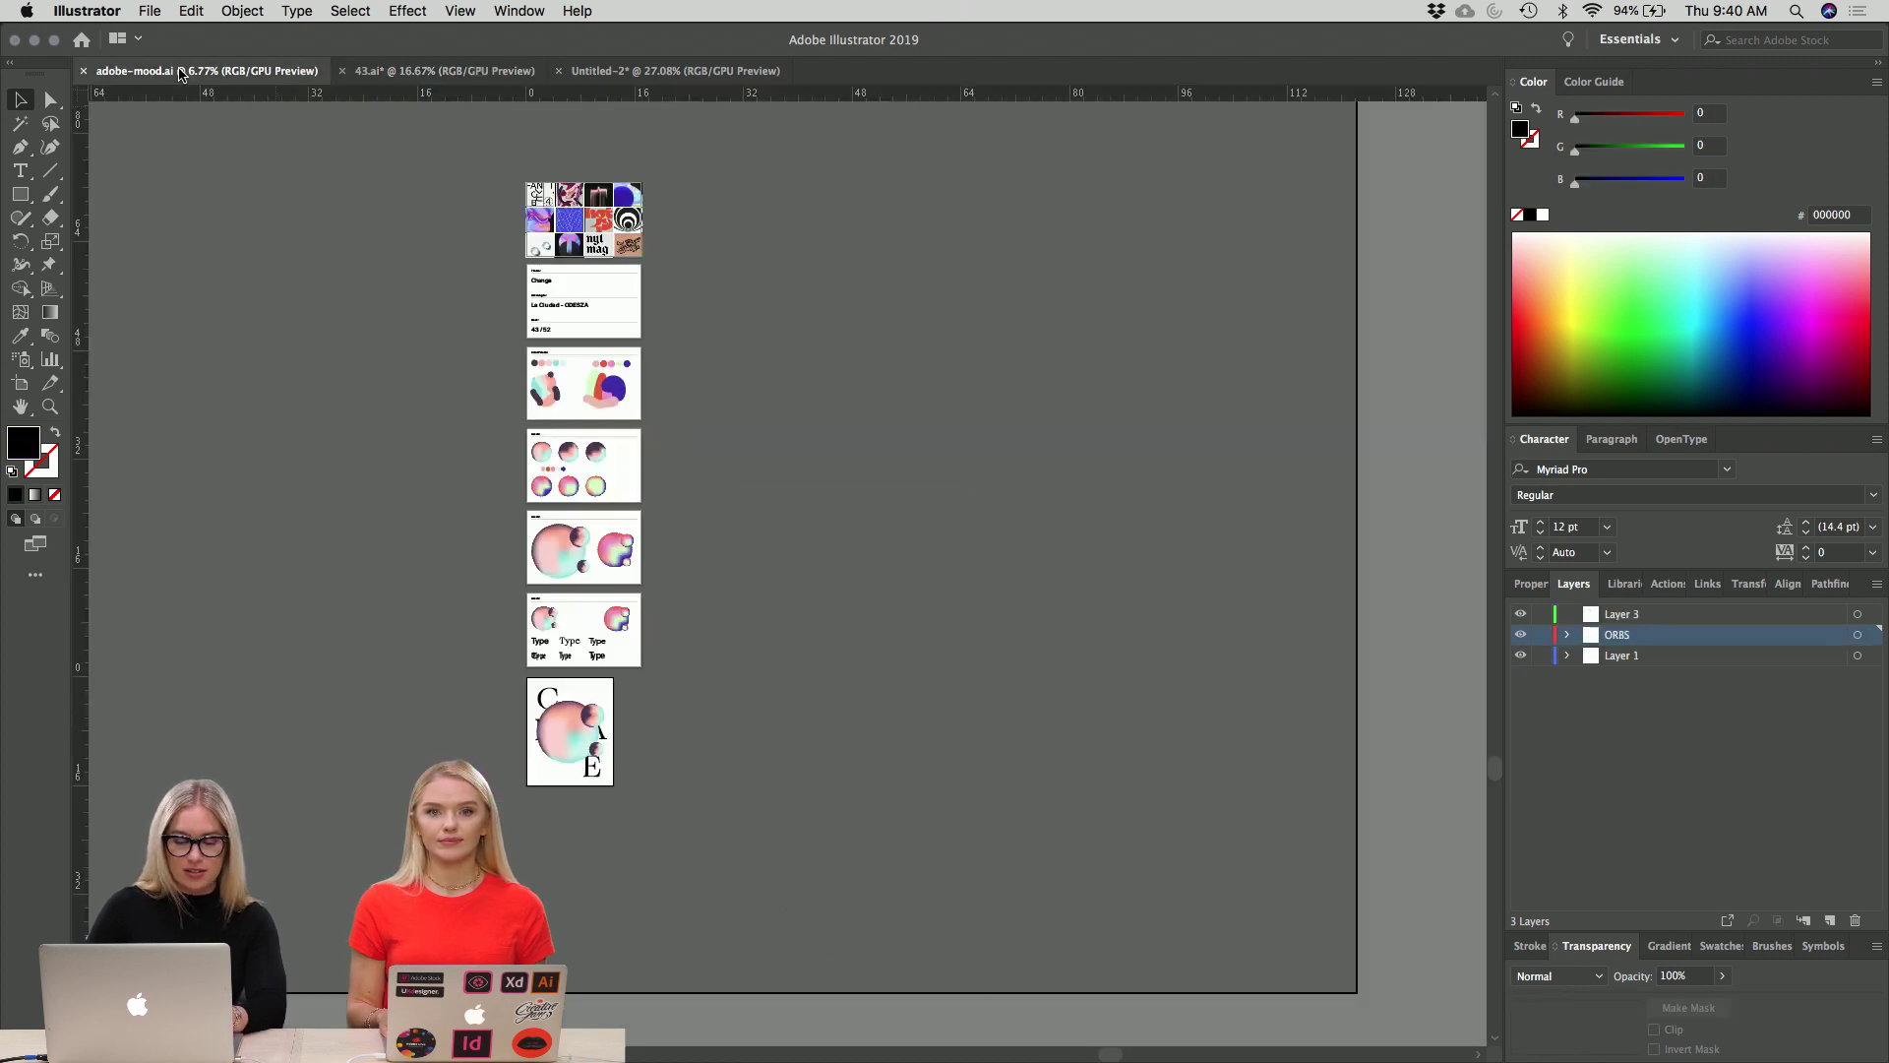
left_click(696, 75)
scroll(893, 429, "left", 5)
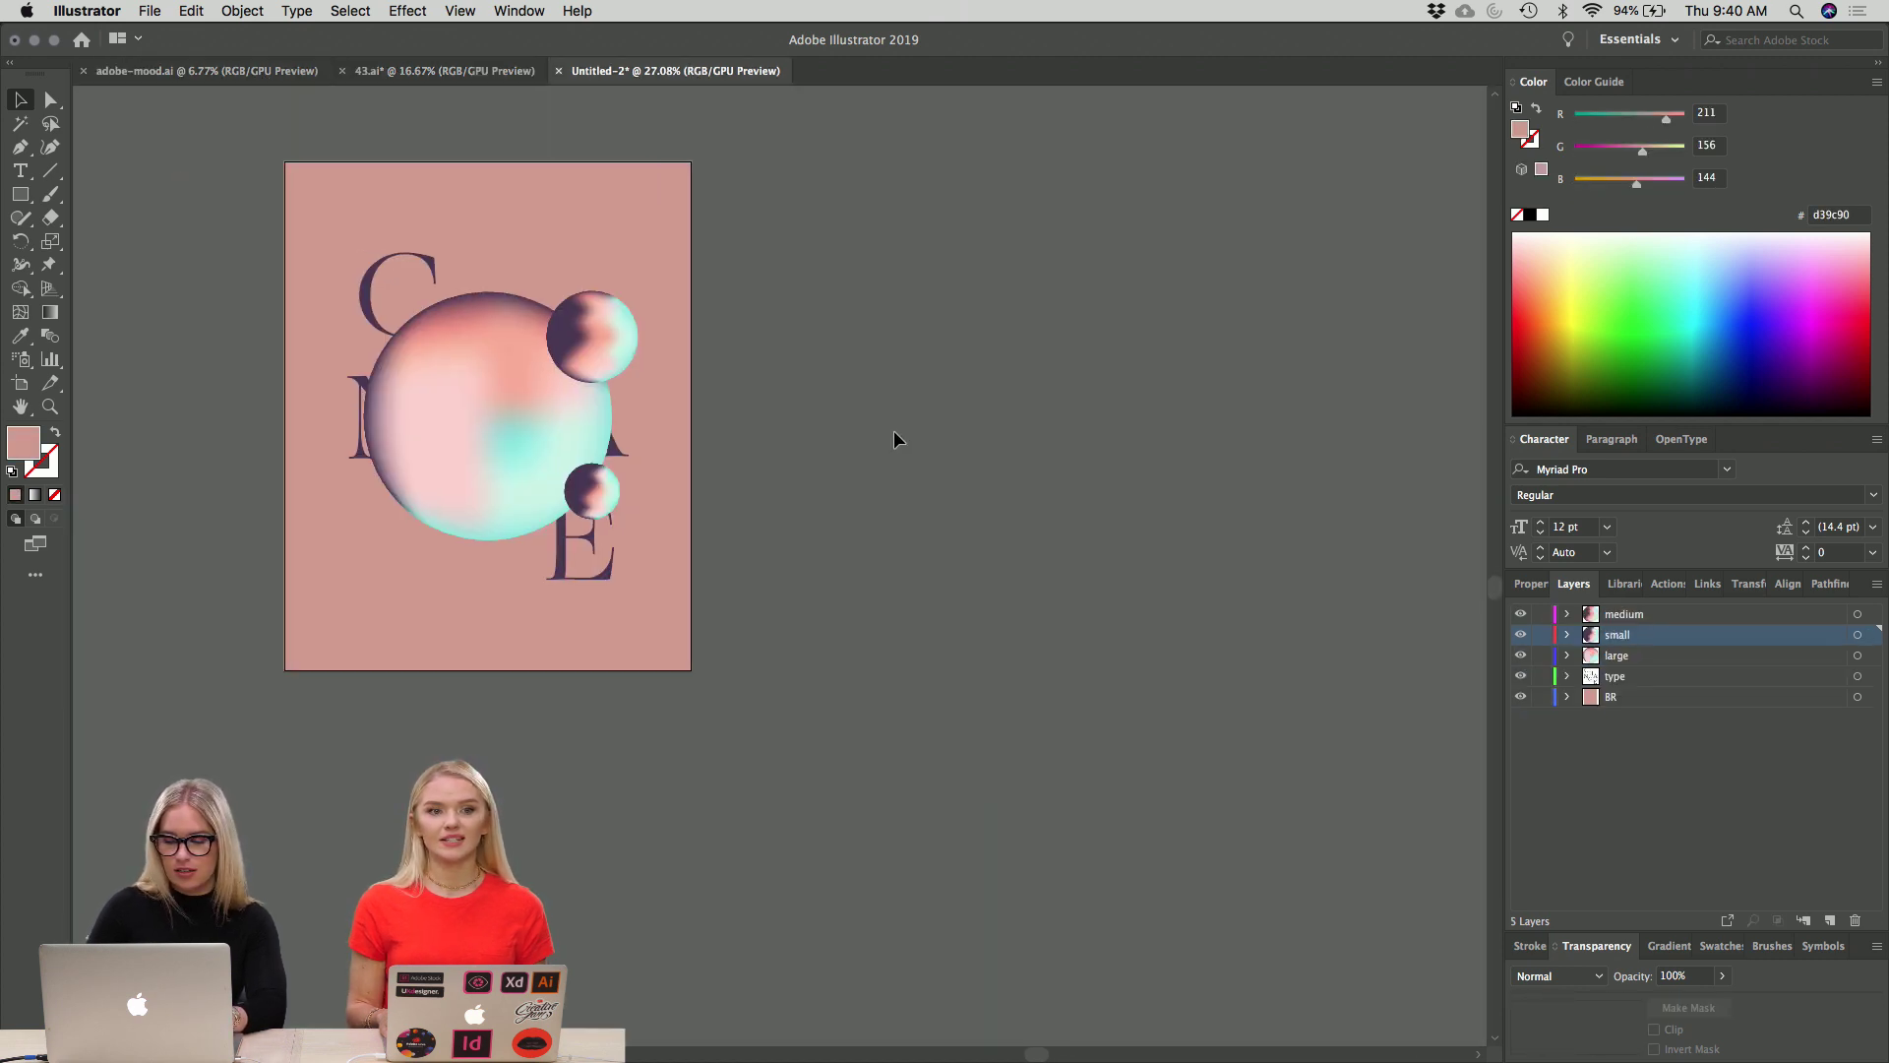
Add a new layer directly above BR, paste the magenta rectangle into it and align it to cover the artboard.
left_click(1708, 700)
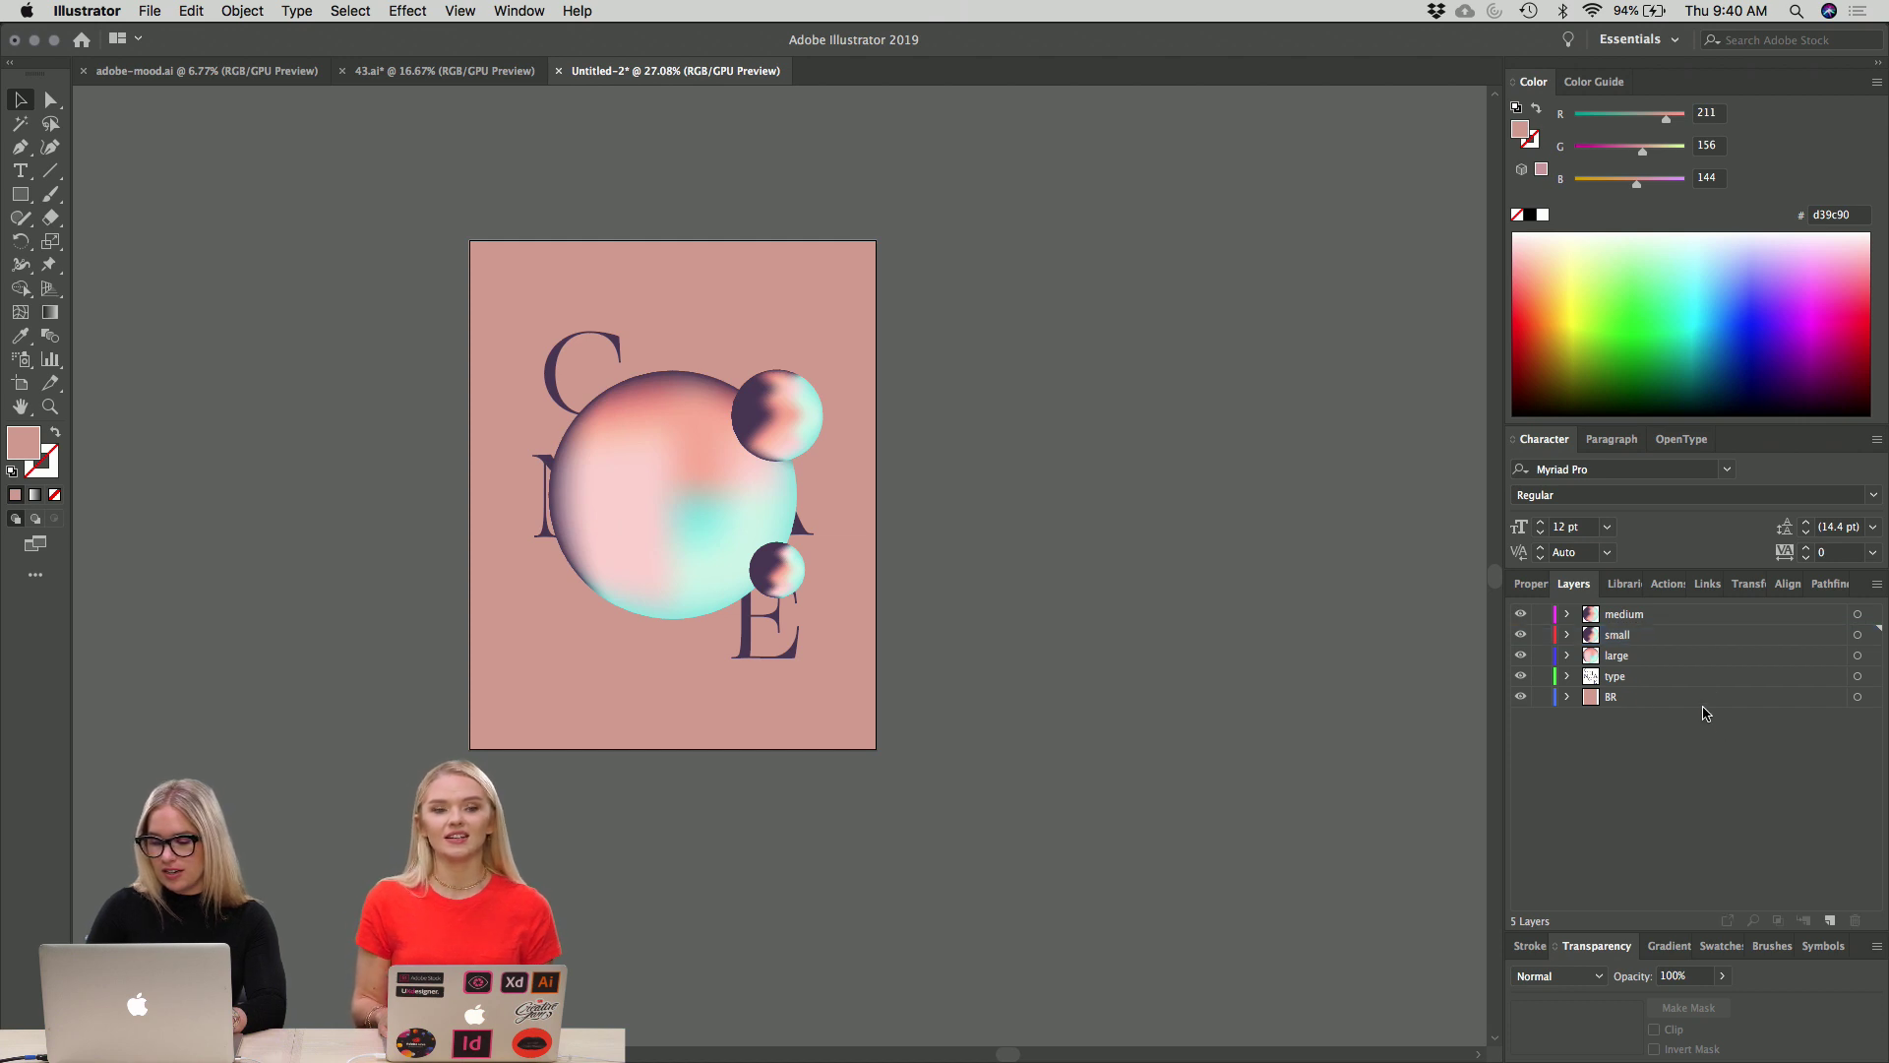
left_click(1829, 920)
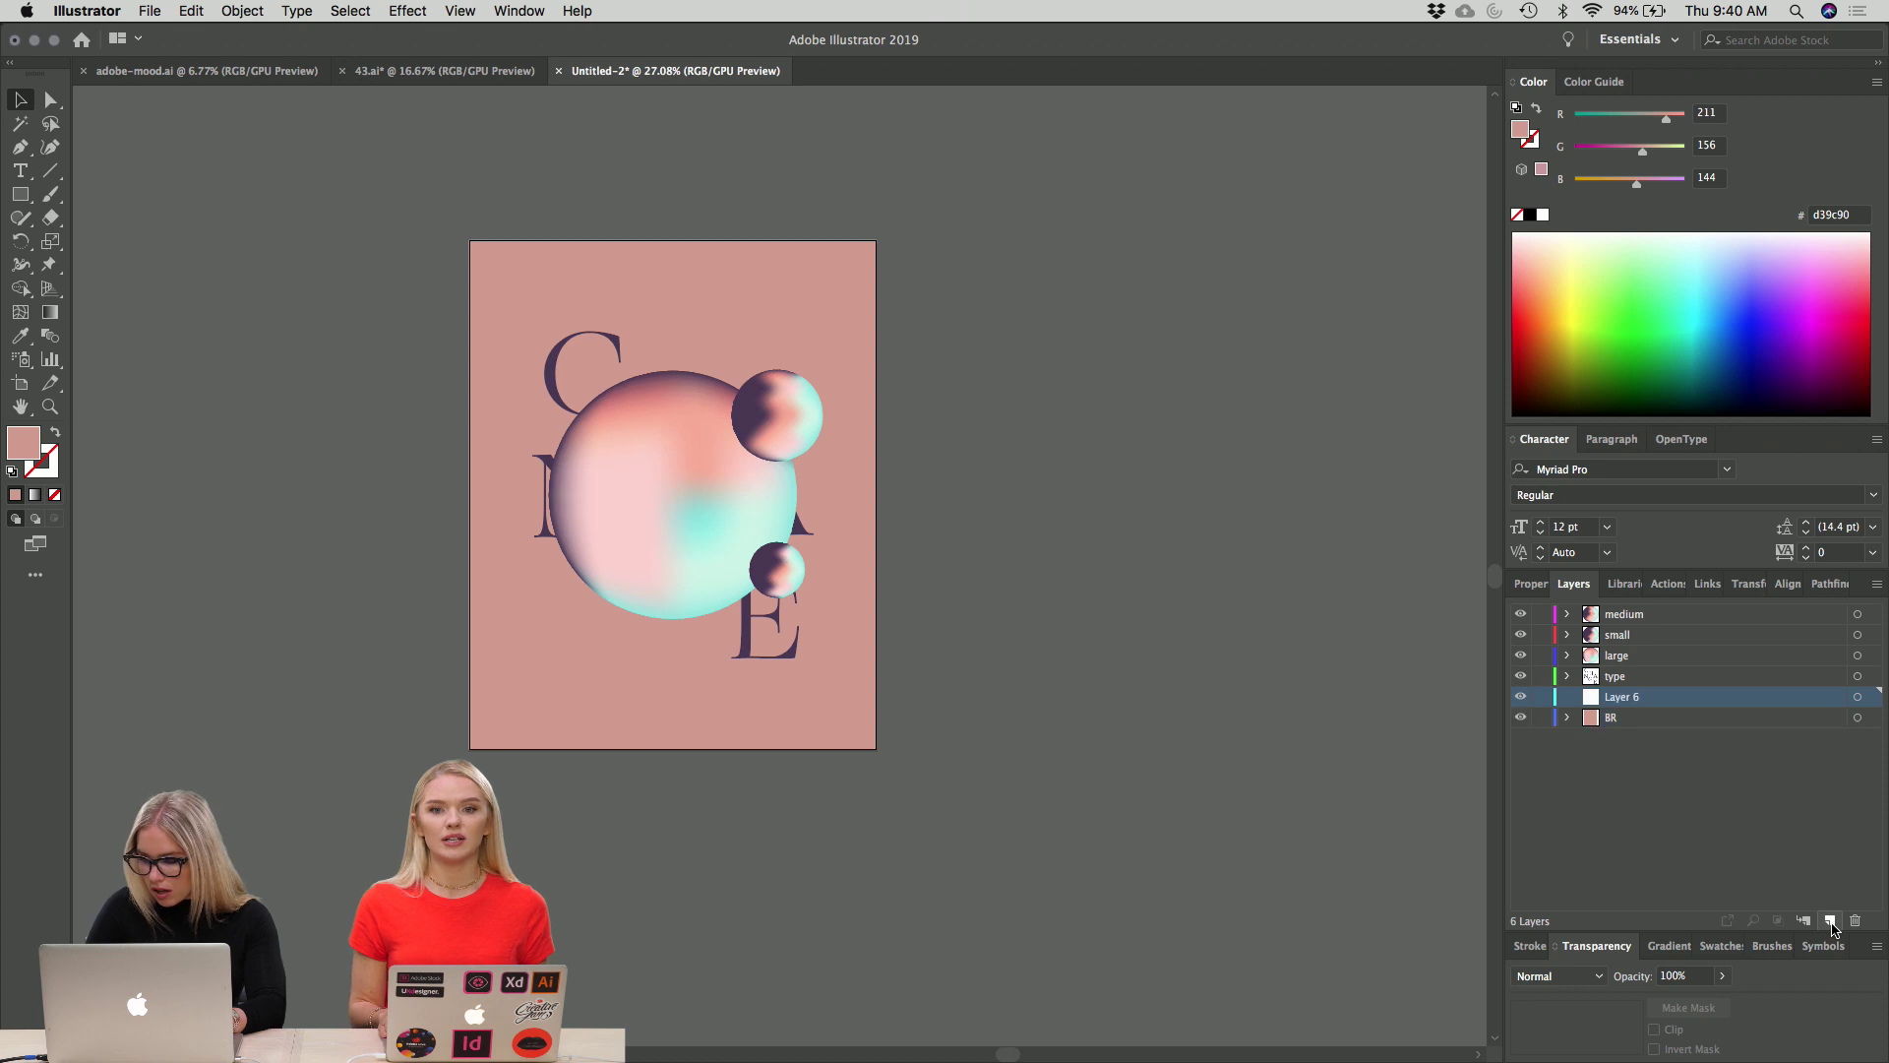
key("cmd+v")
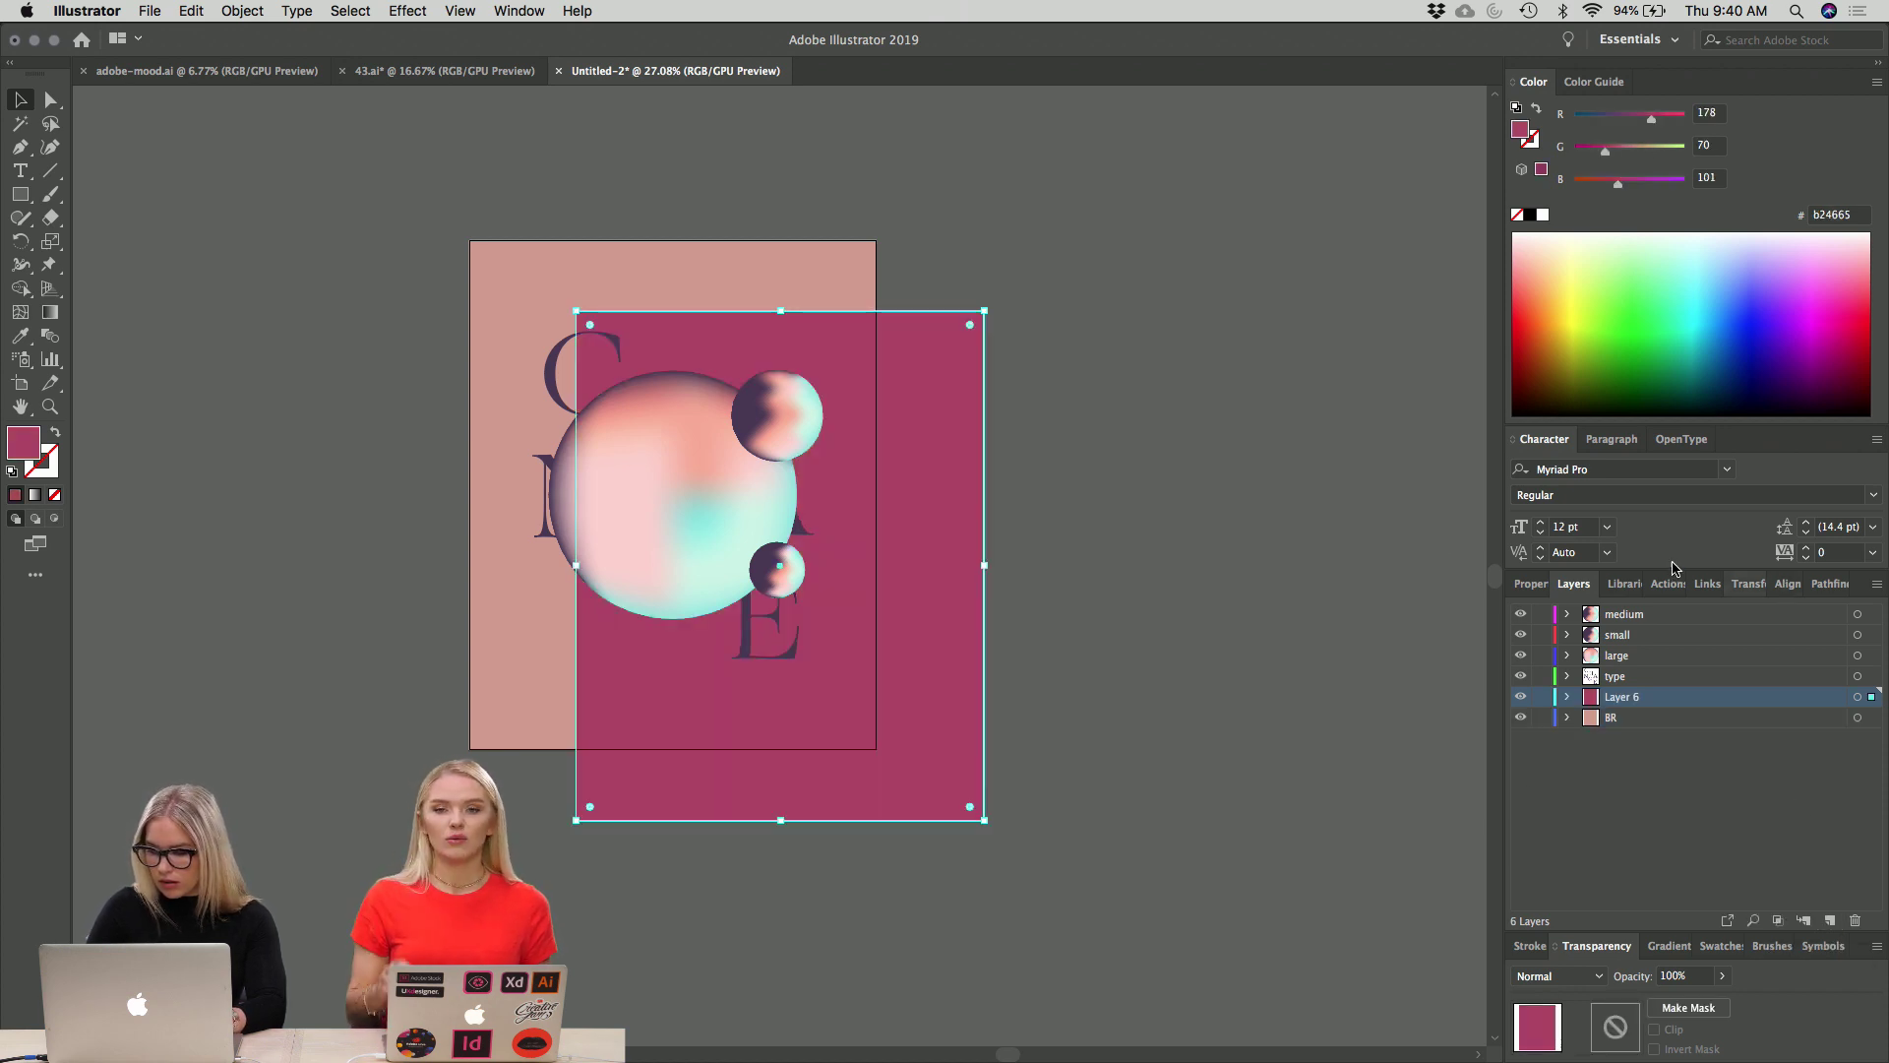
left_click_drag(887, 480, 785, 410)
left_click(991, 459)
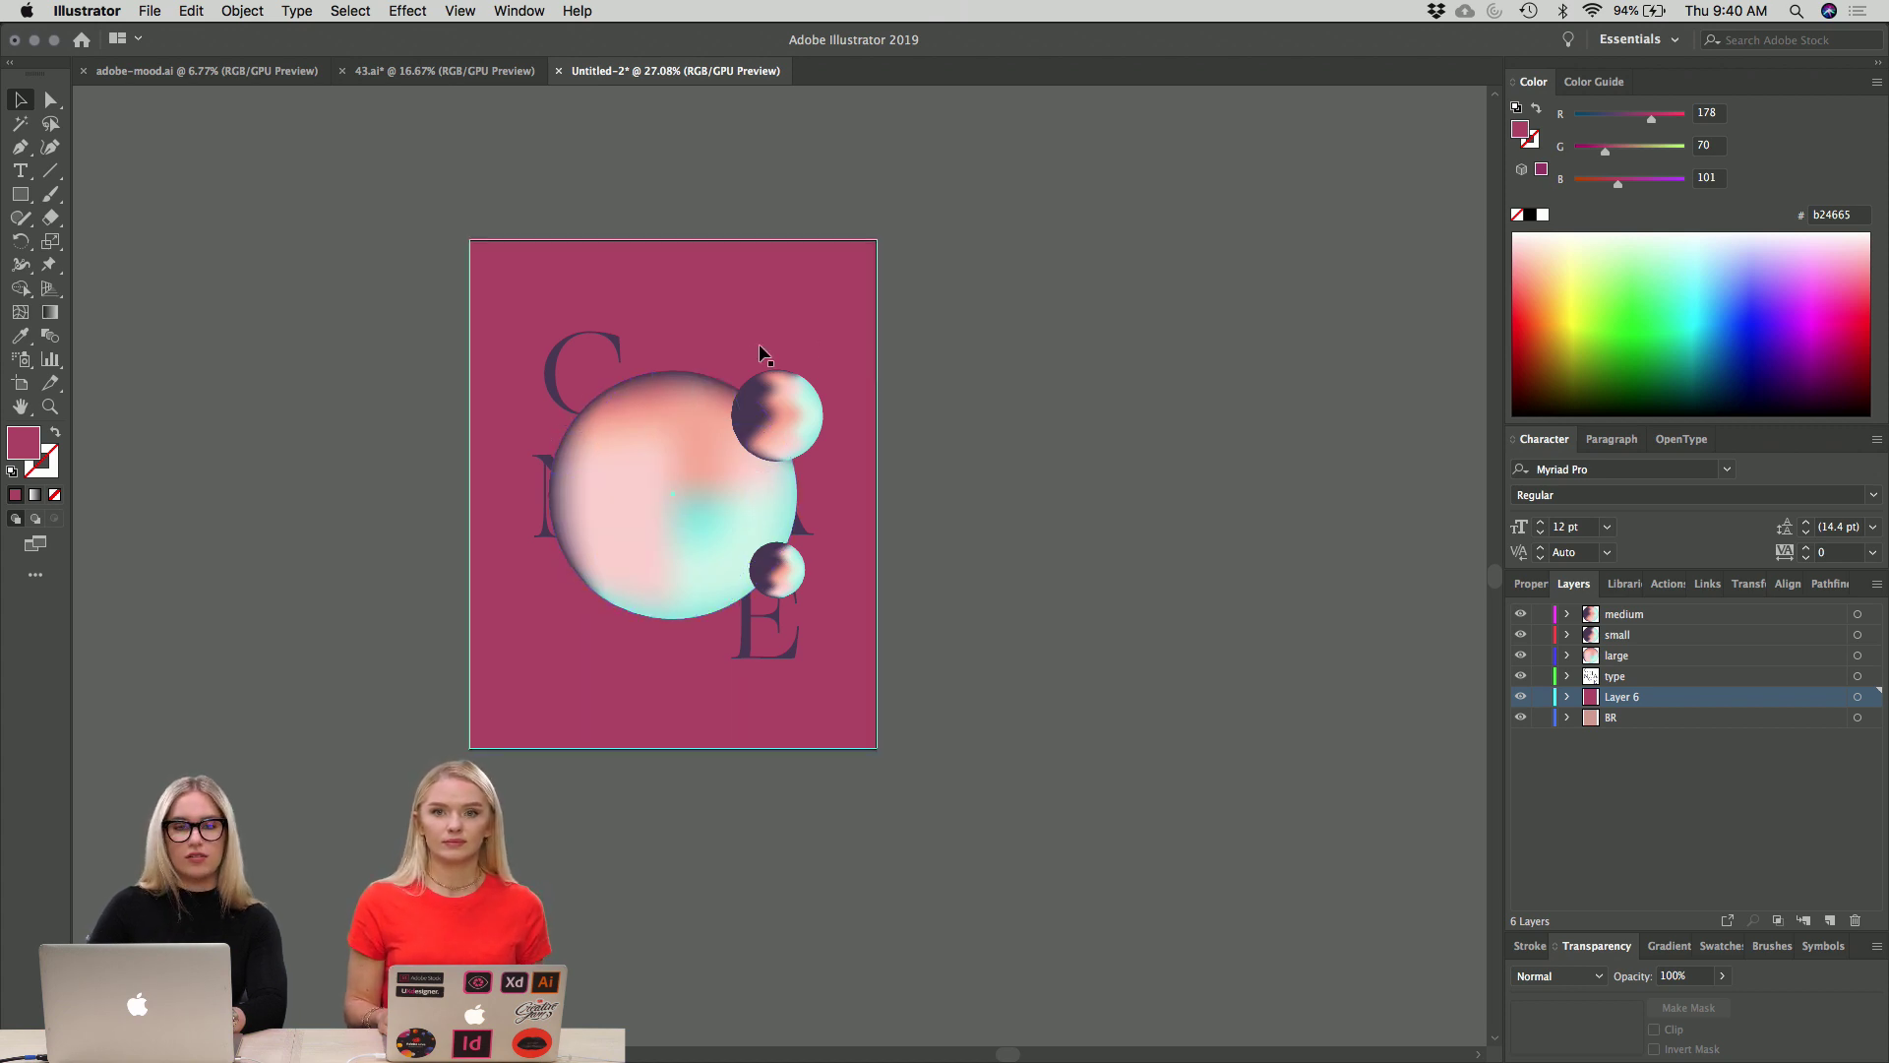
Rename the magenta background's layer to BR2.
double_click(1621, 696)
type("BR2")
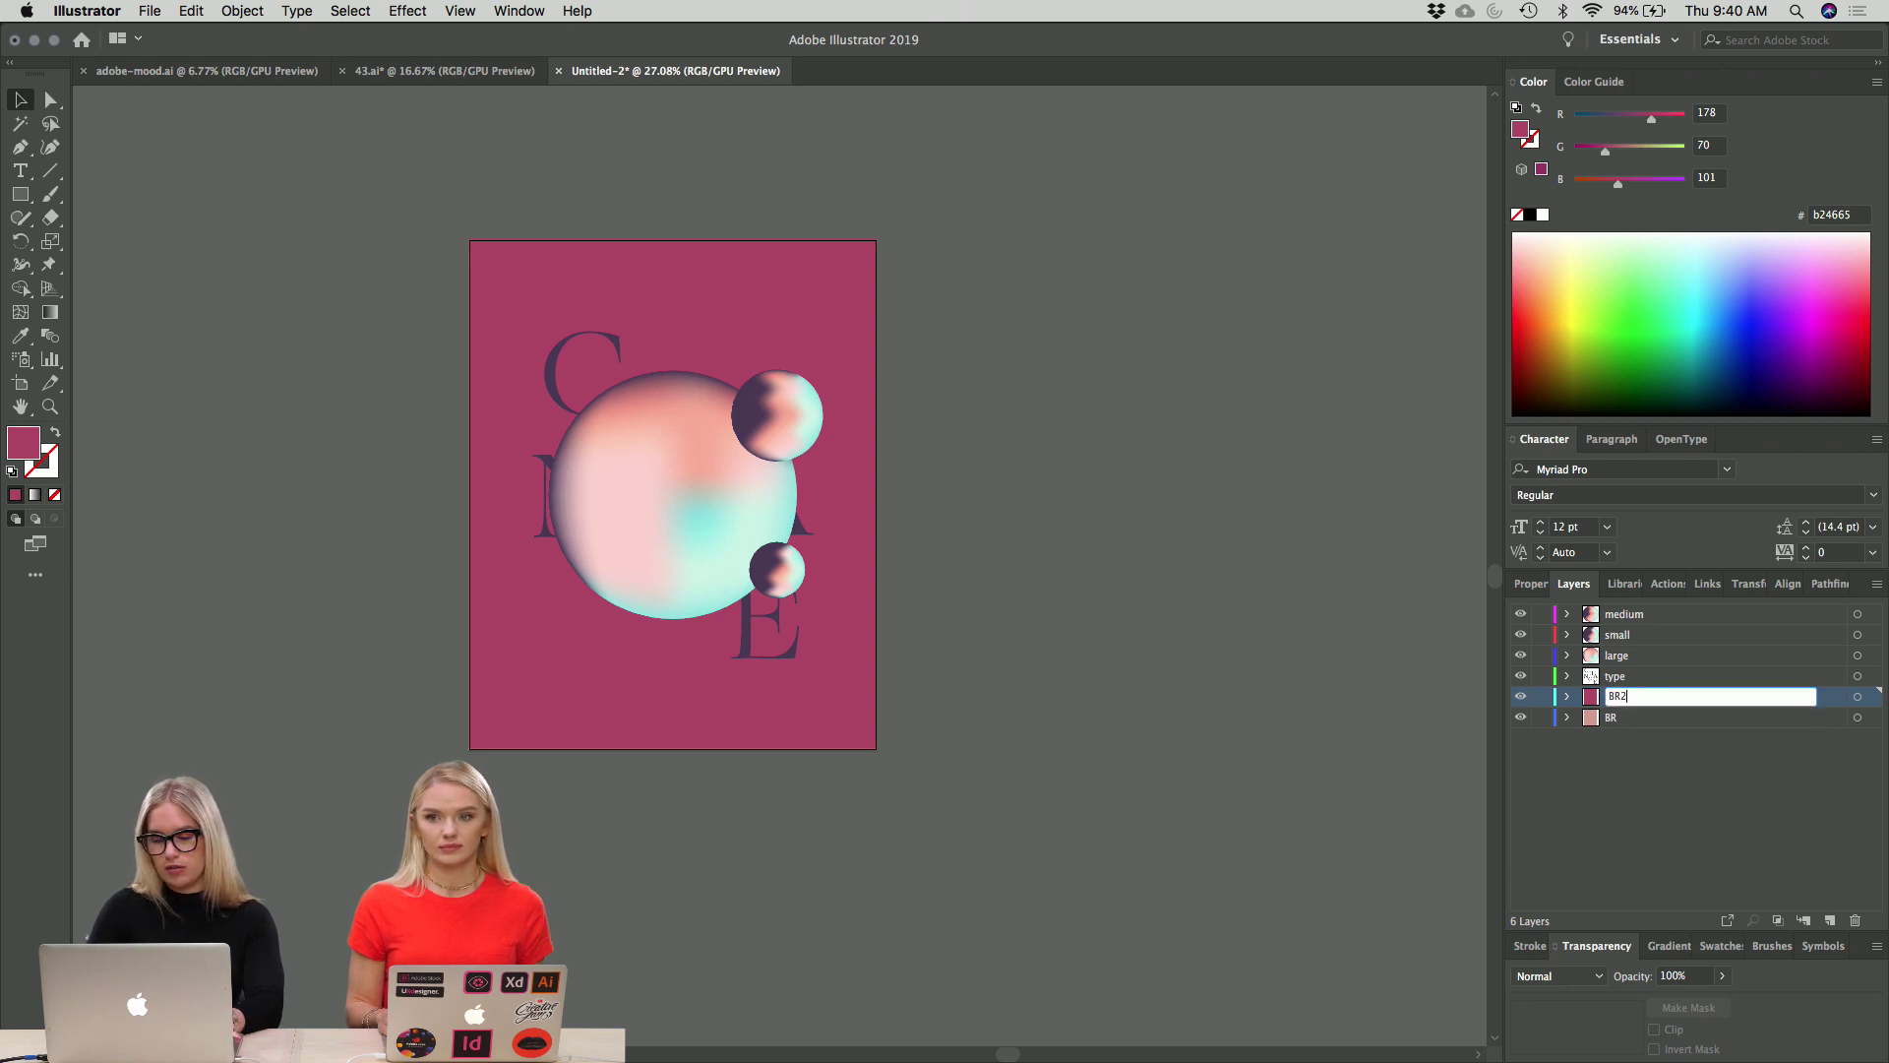
key("Return")
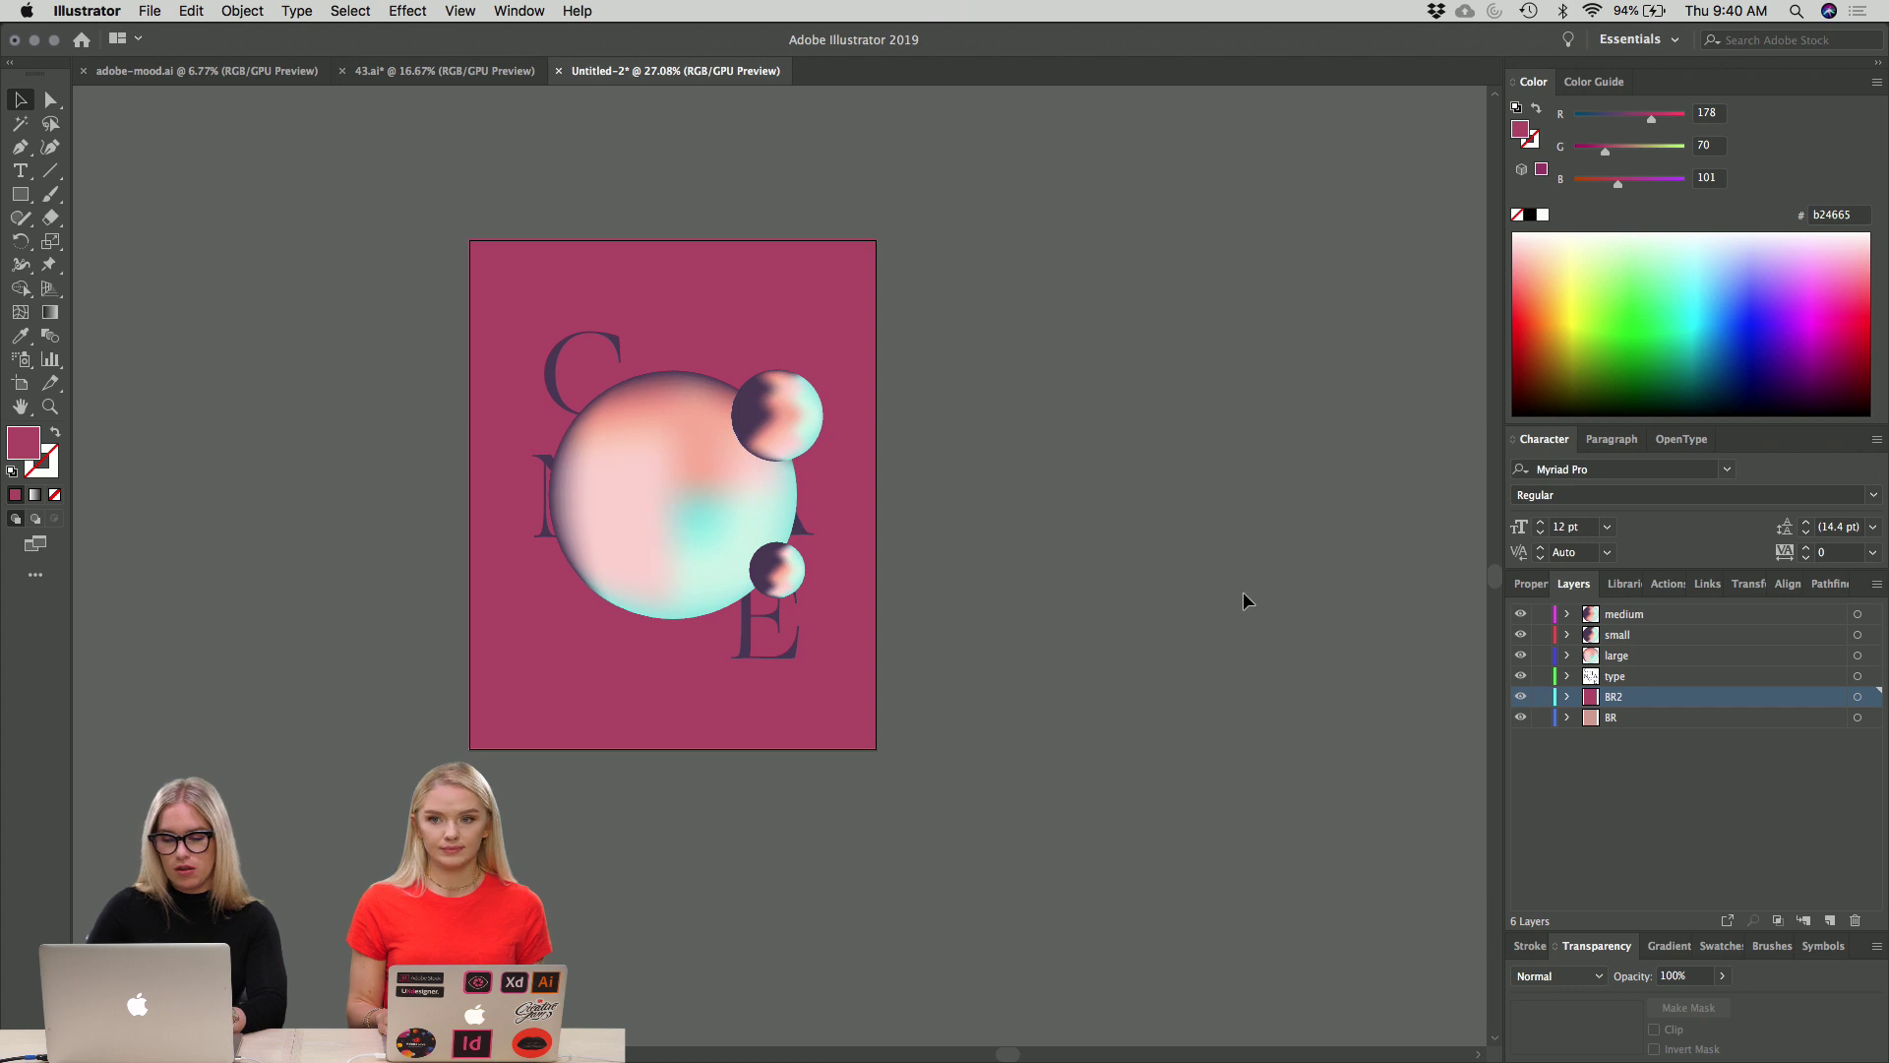
Select all layers from BR up to medium, and save the document to the Desktop as 43-1.ai in Adobe Illustrator format.
left_click(1630, 719)
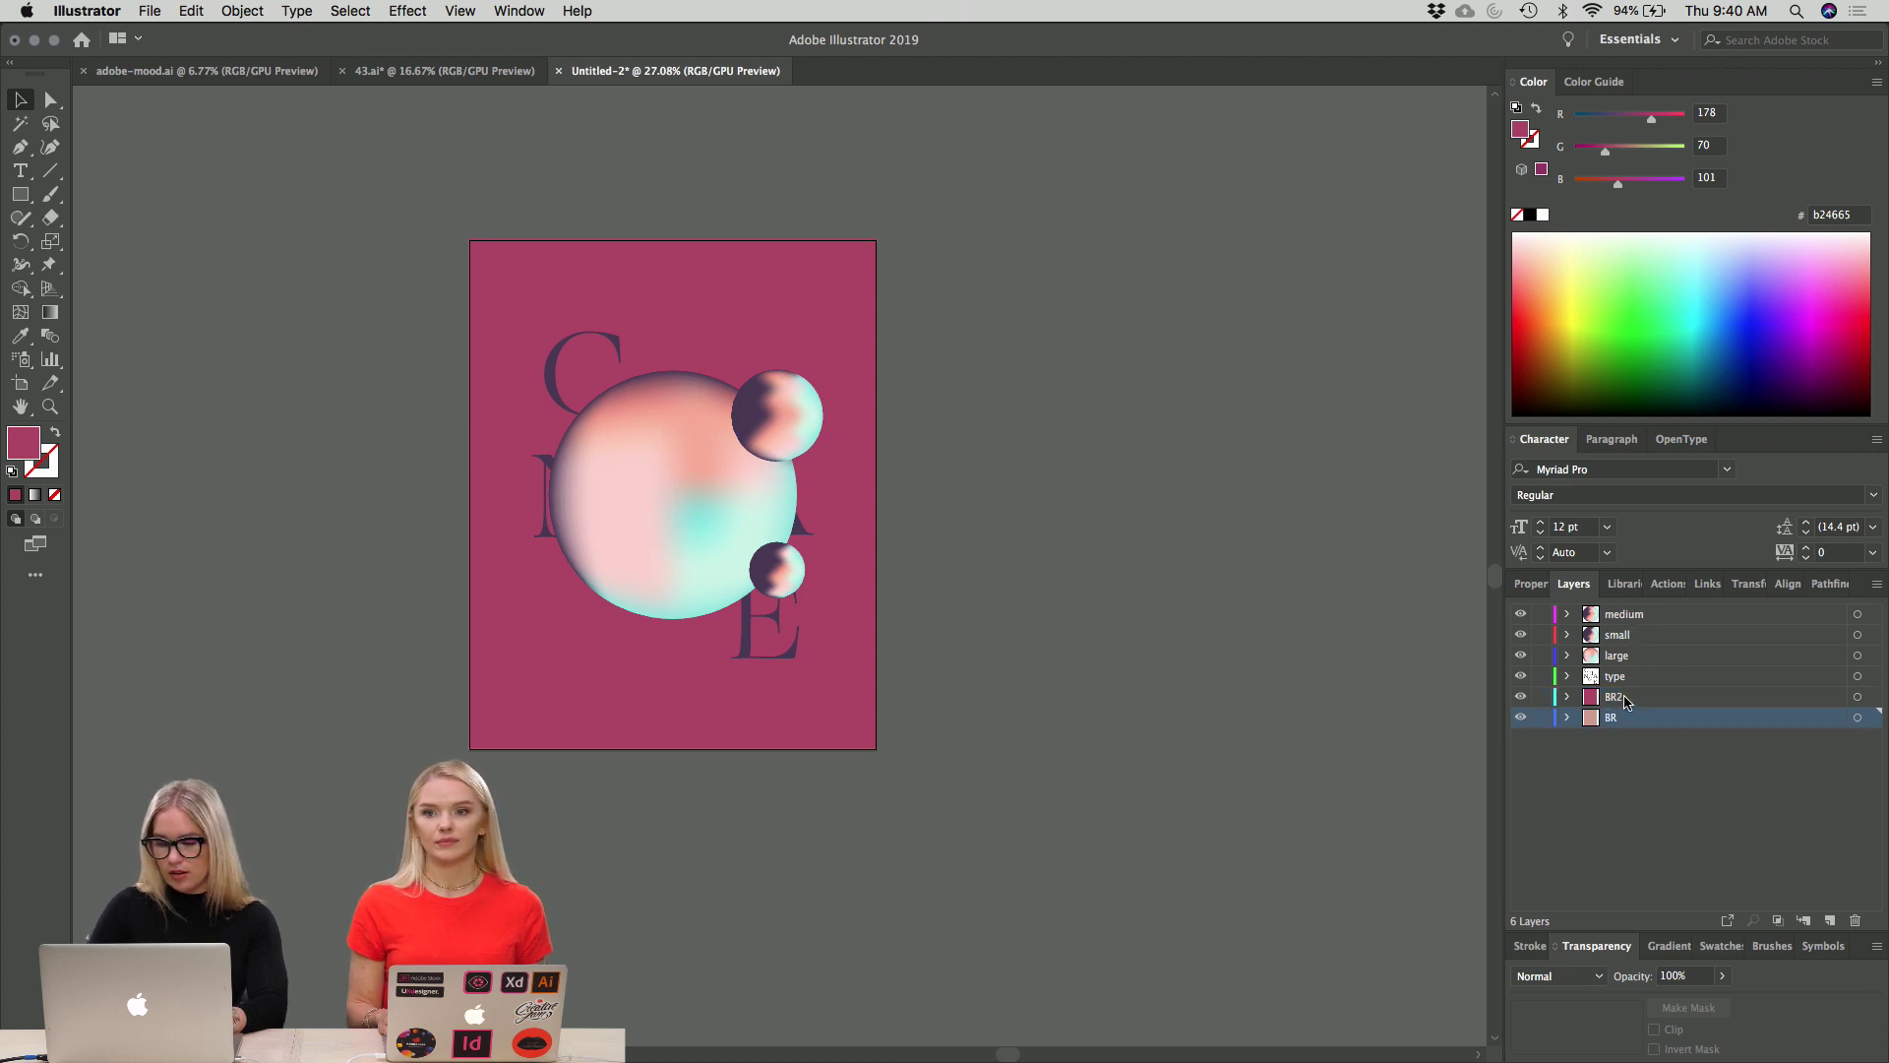
left_click(1668, 615, "shift")
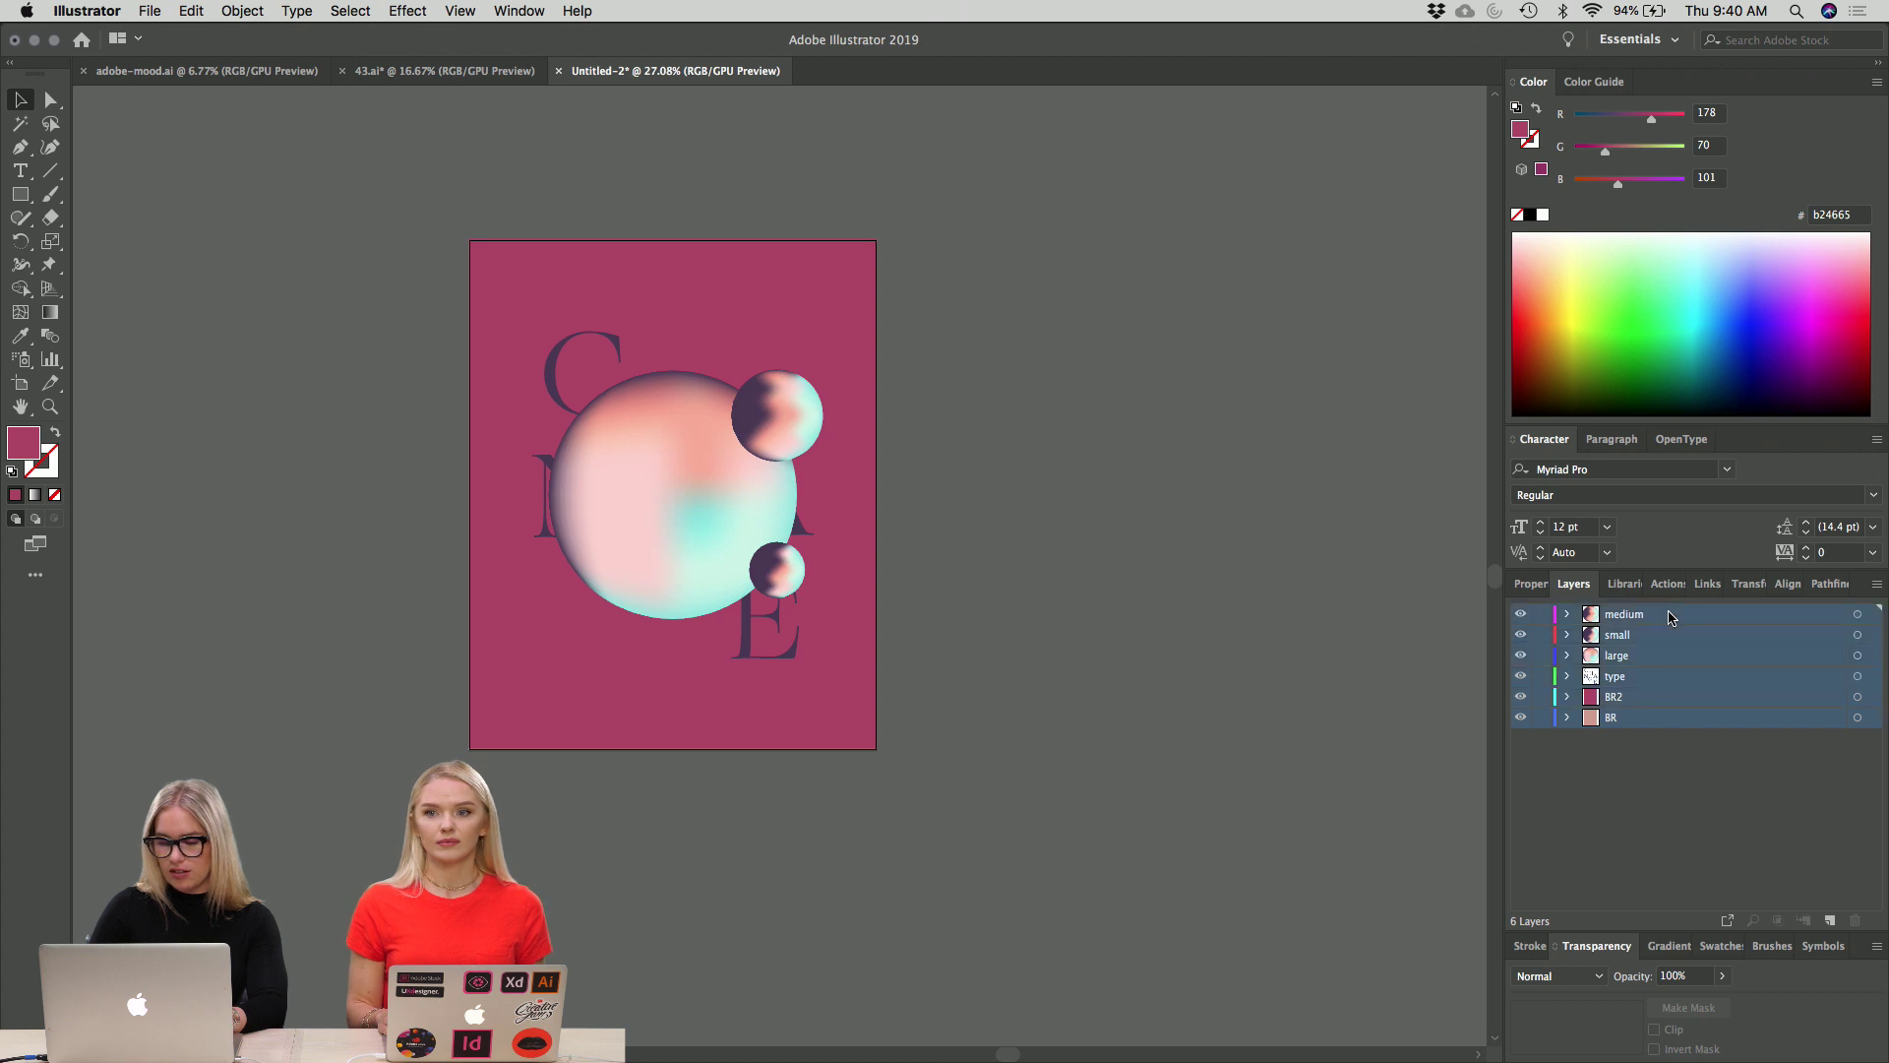
key("super+s")
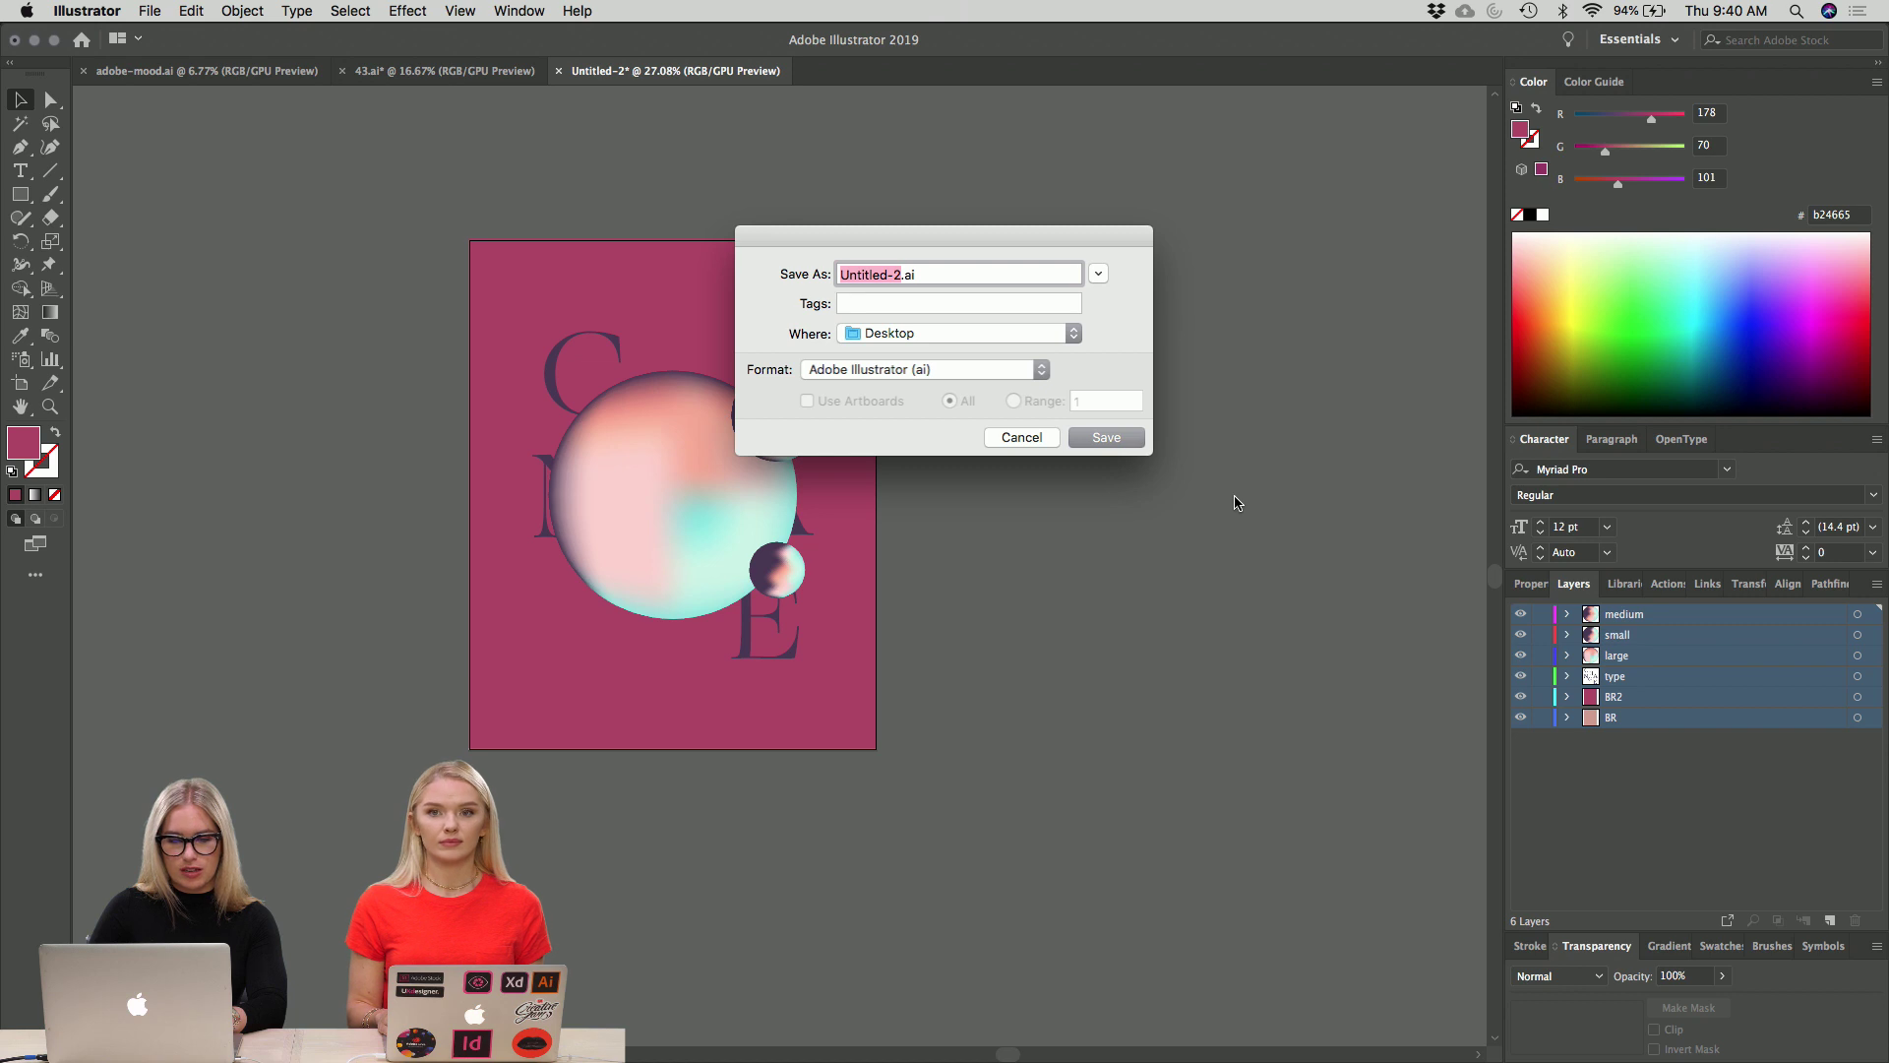
type("43-1")
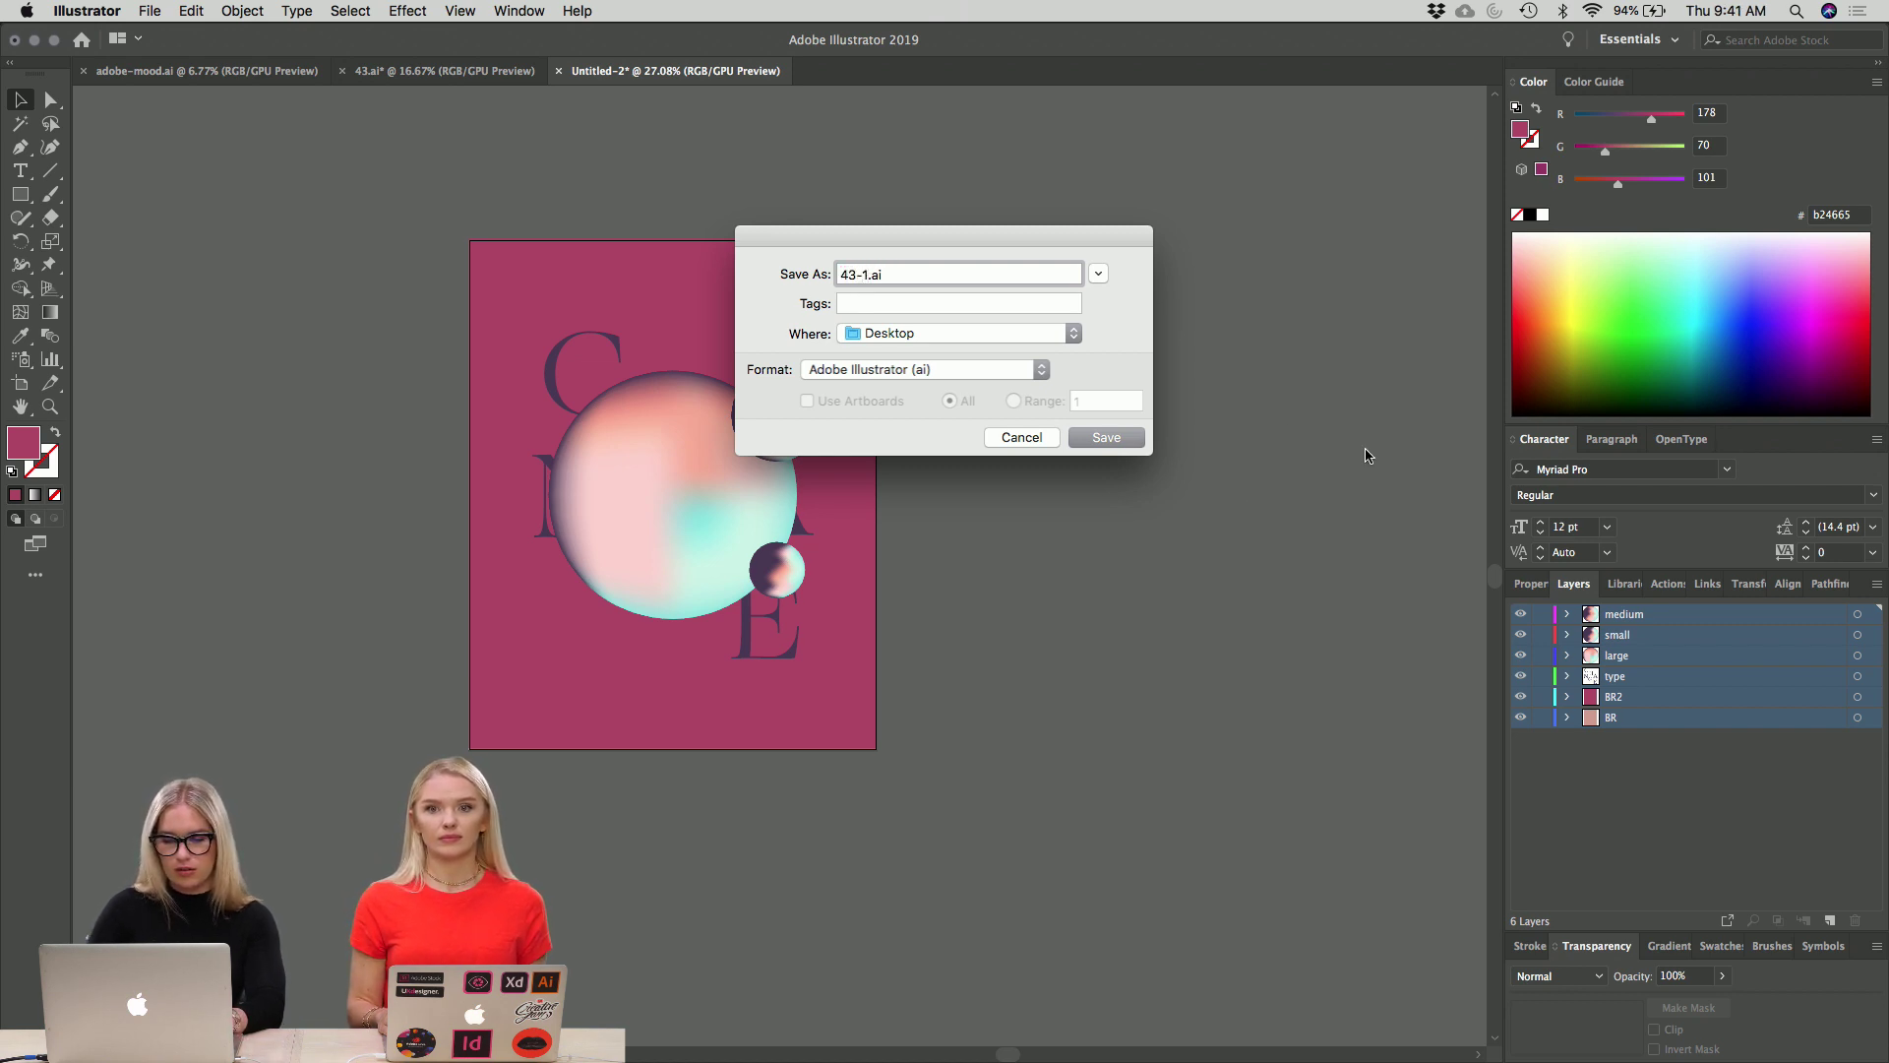
left_click(1118, 445)
left_click(805, 739)
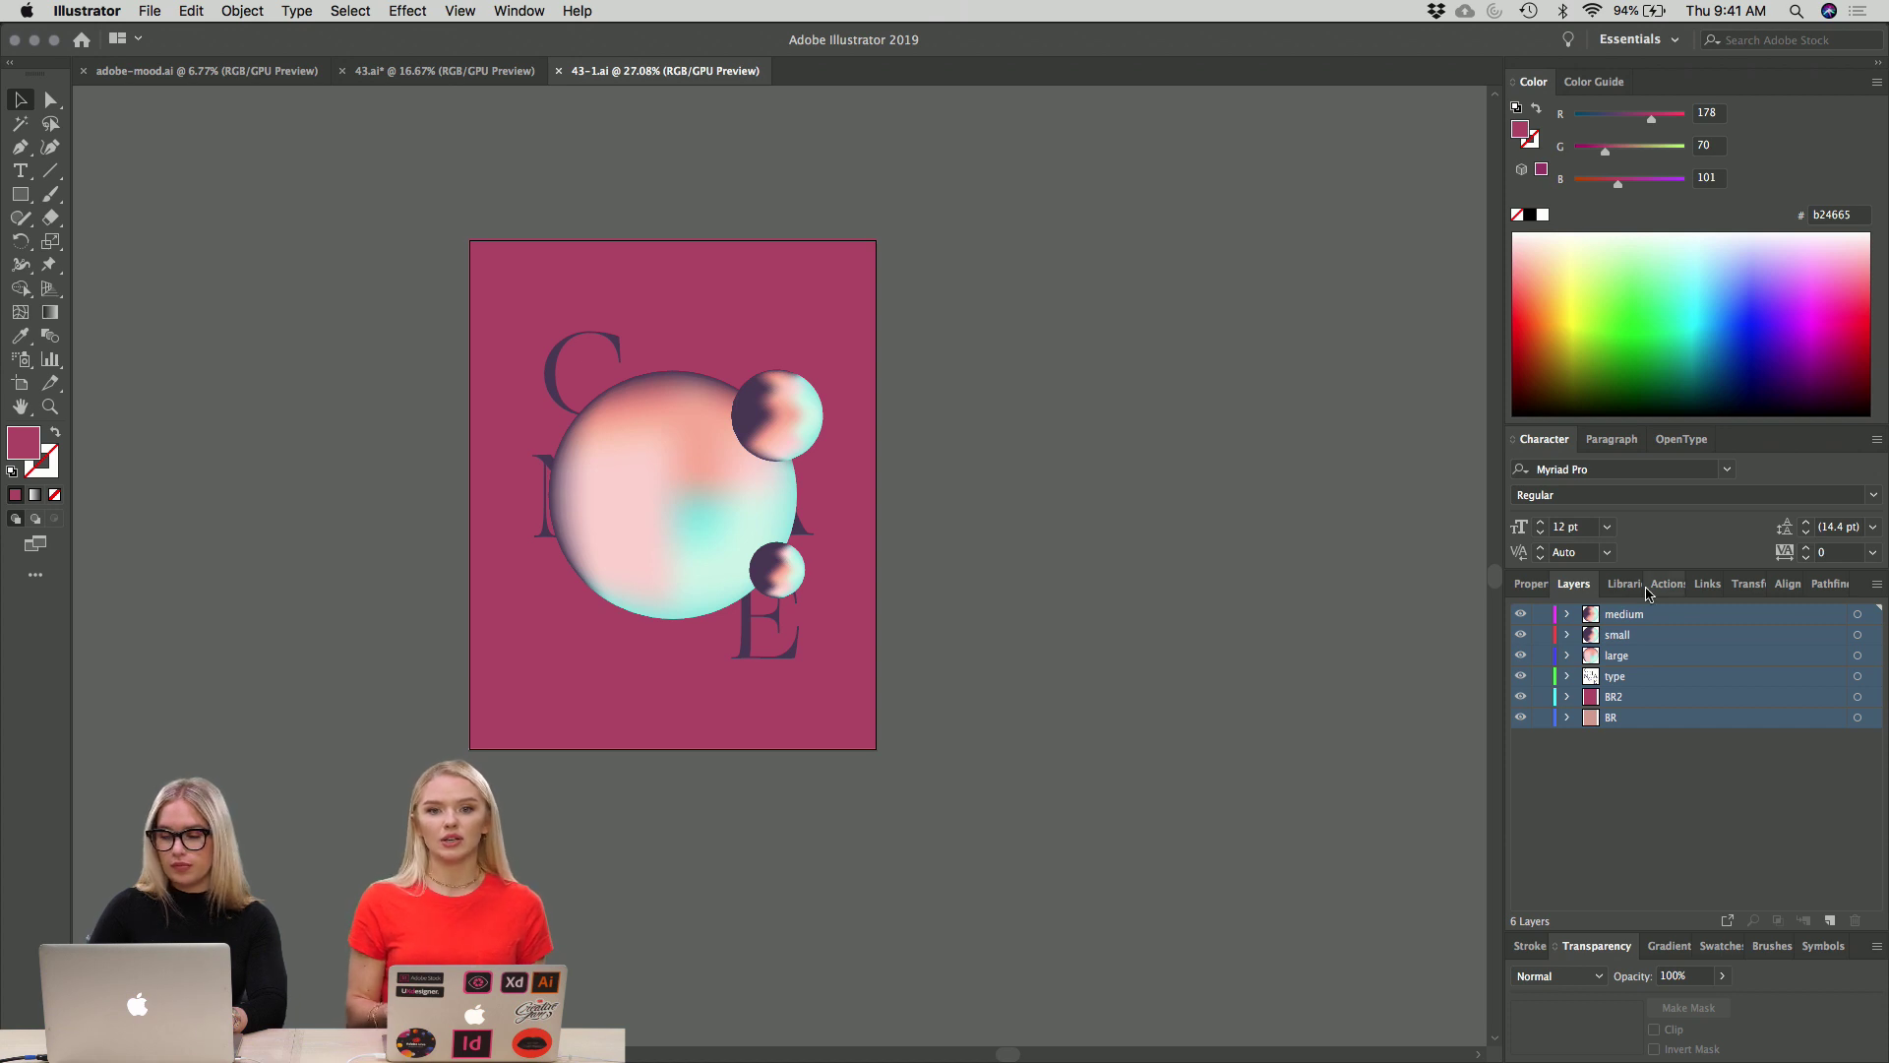
left_click(1876, 584)
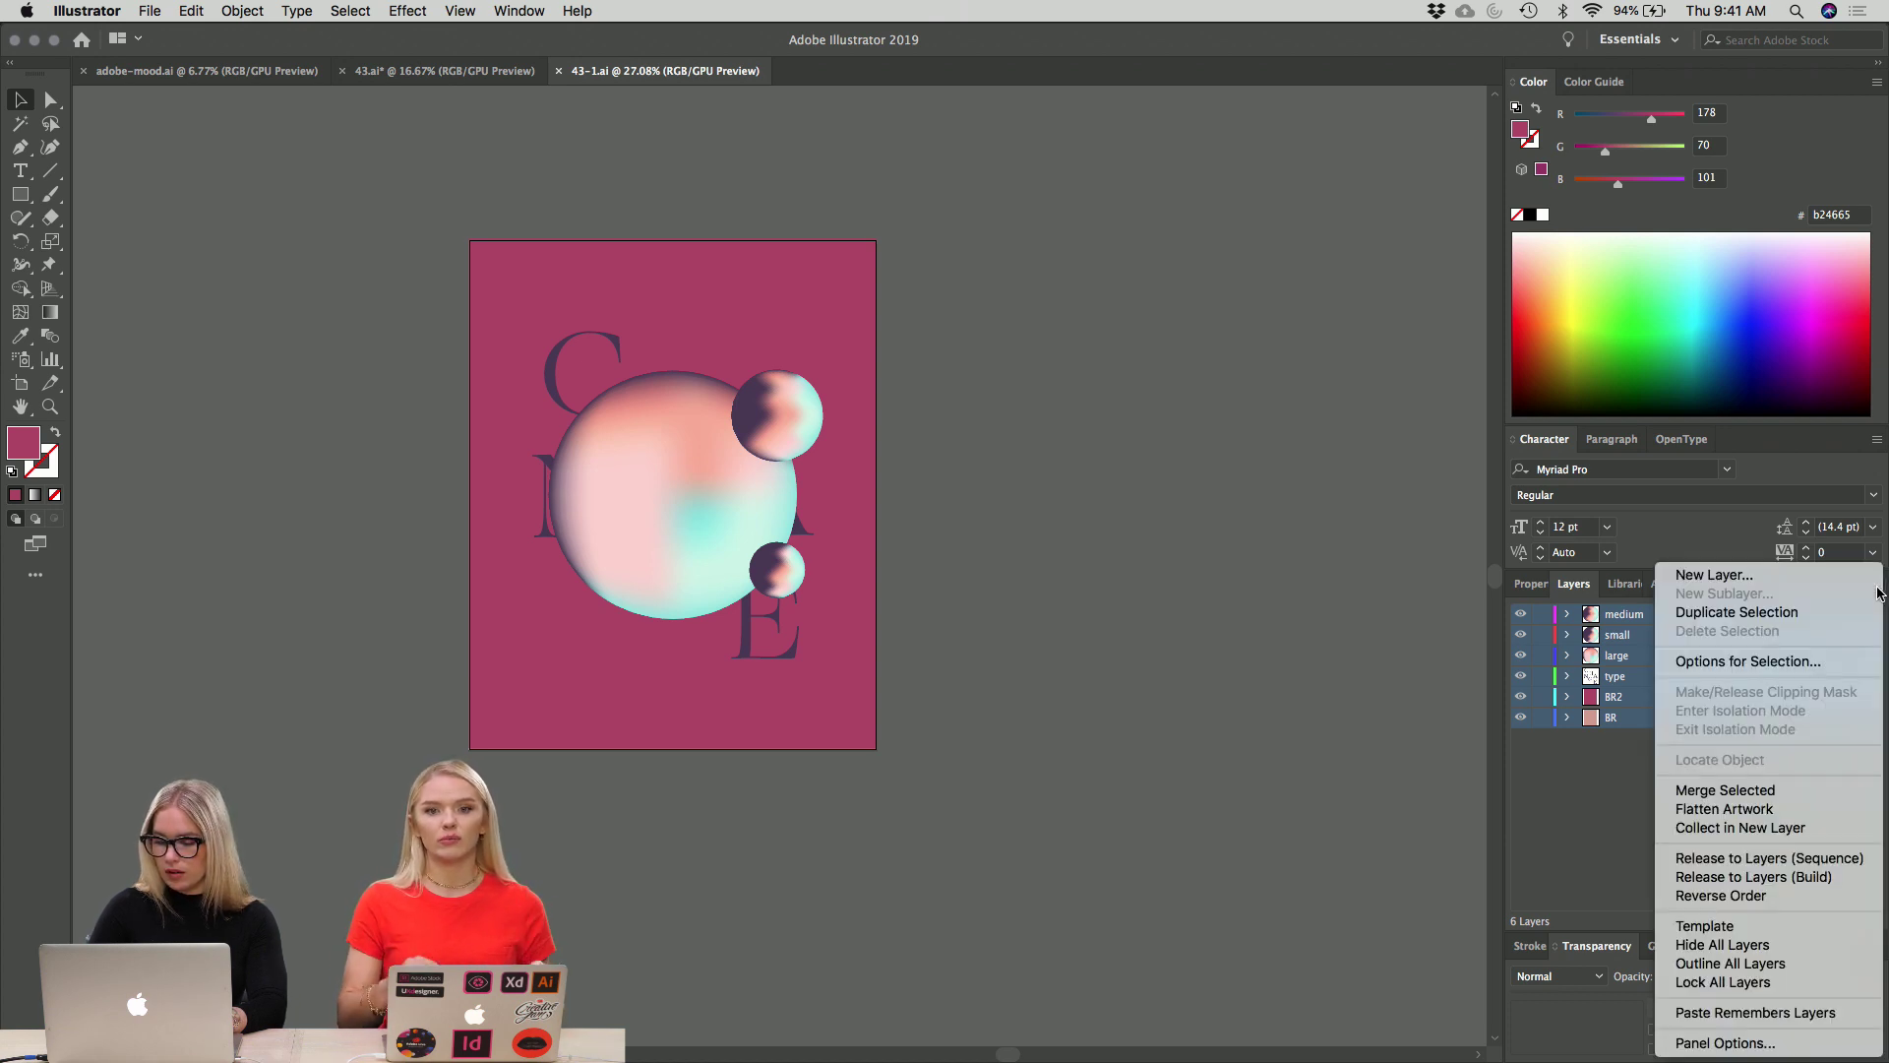
left_click(1885, 573)
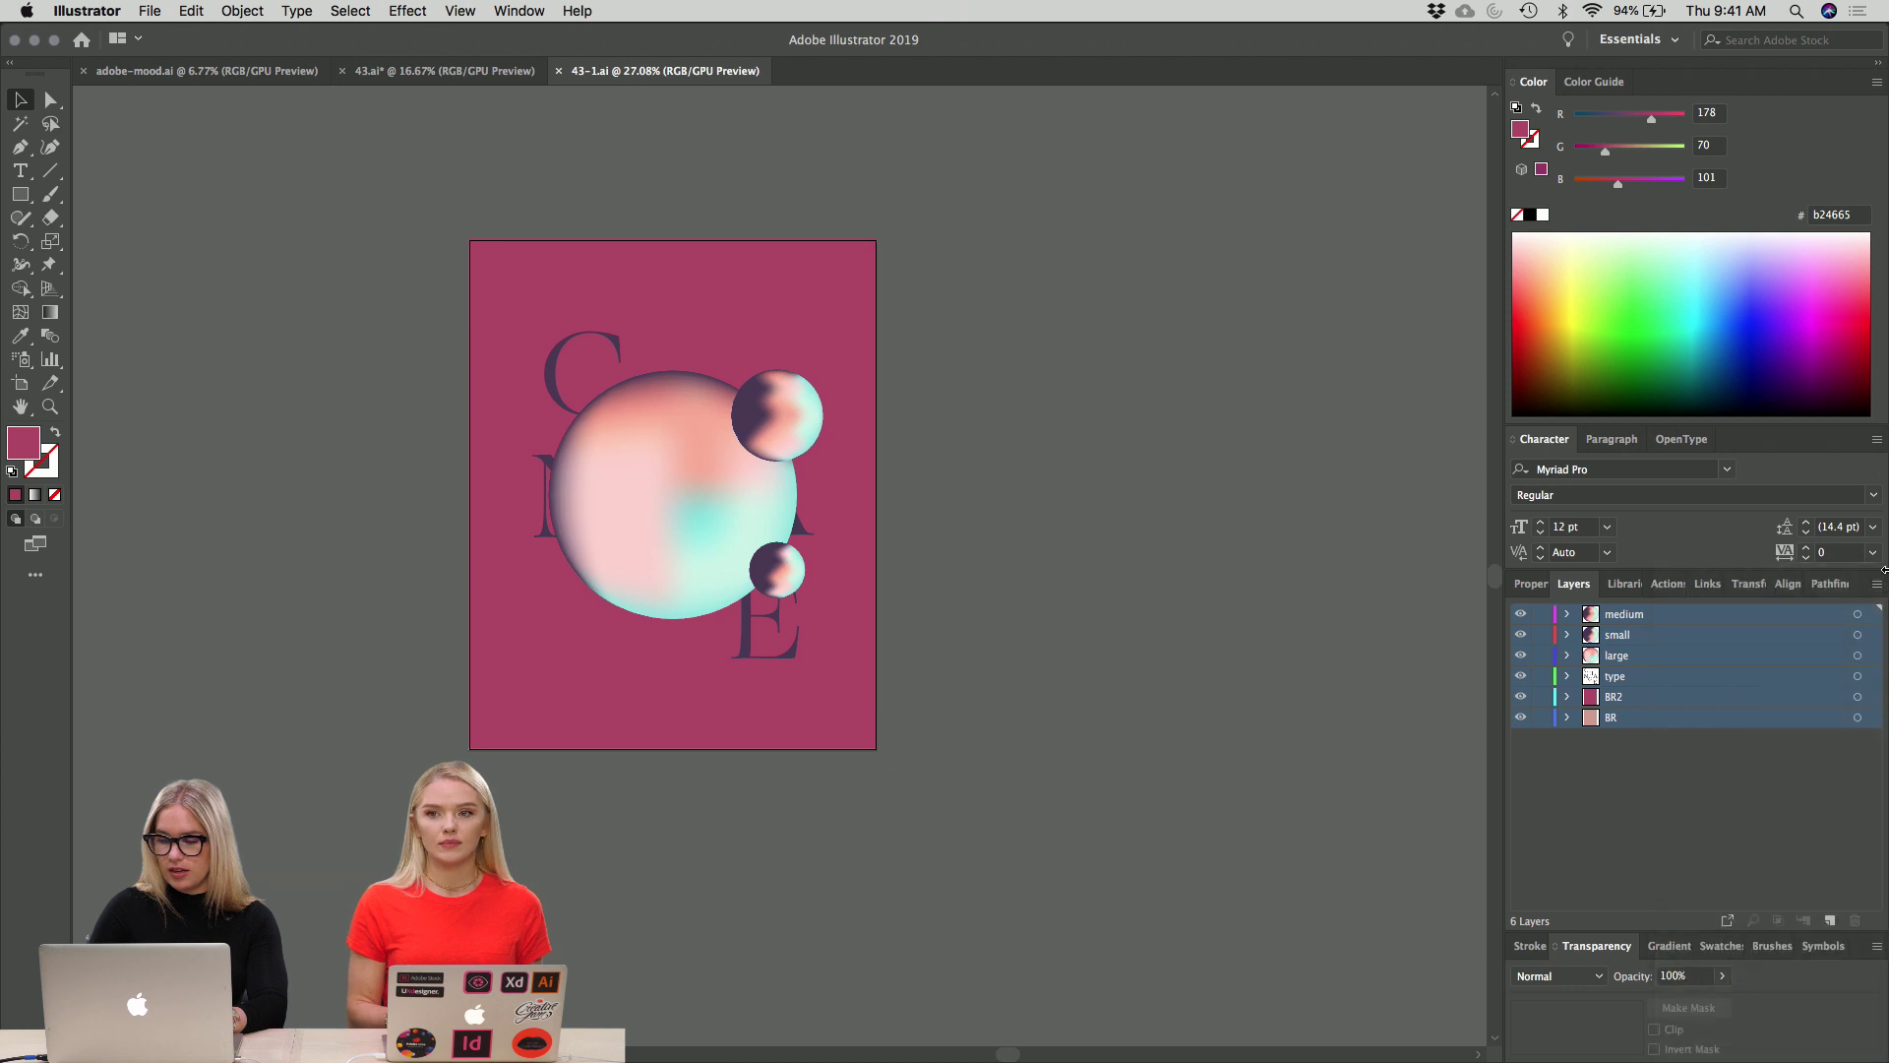
left_click(1876, 584)
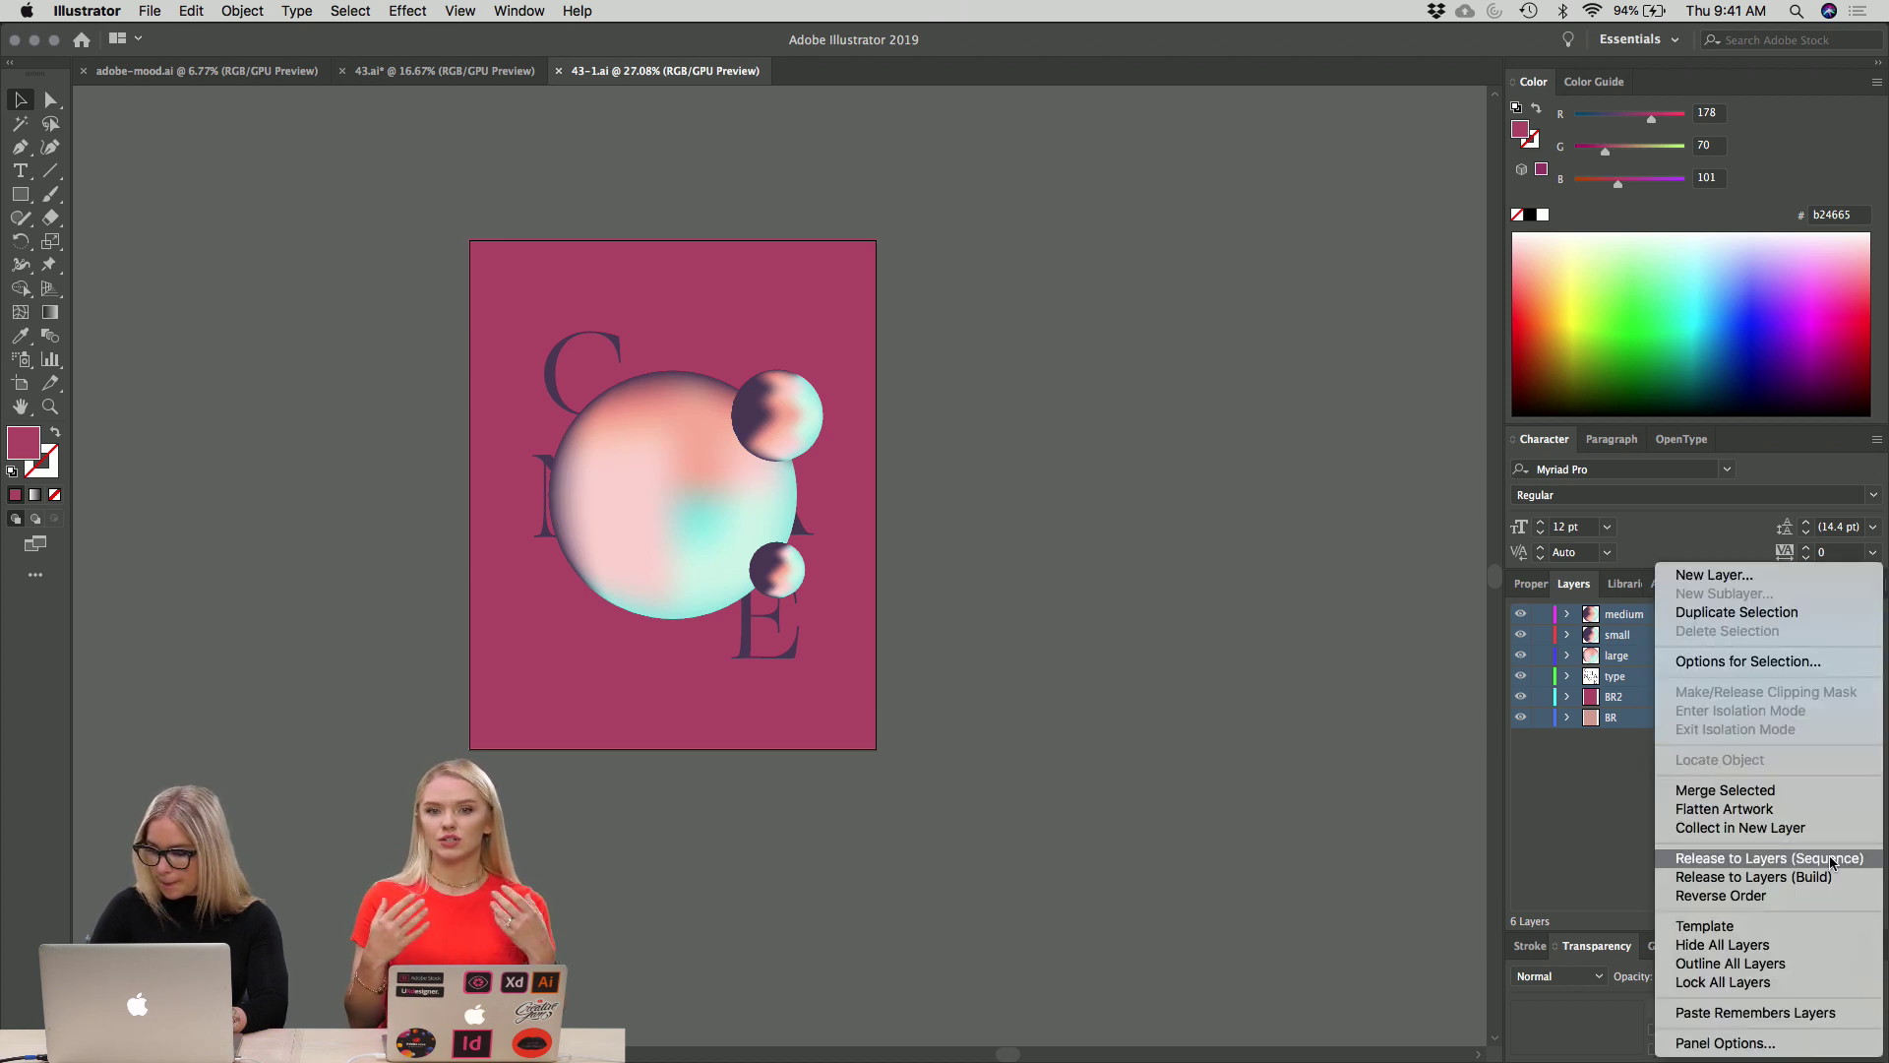
left_click(1269, 772)
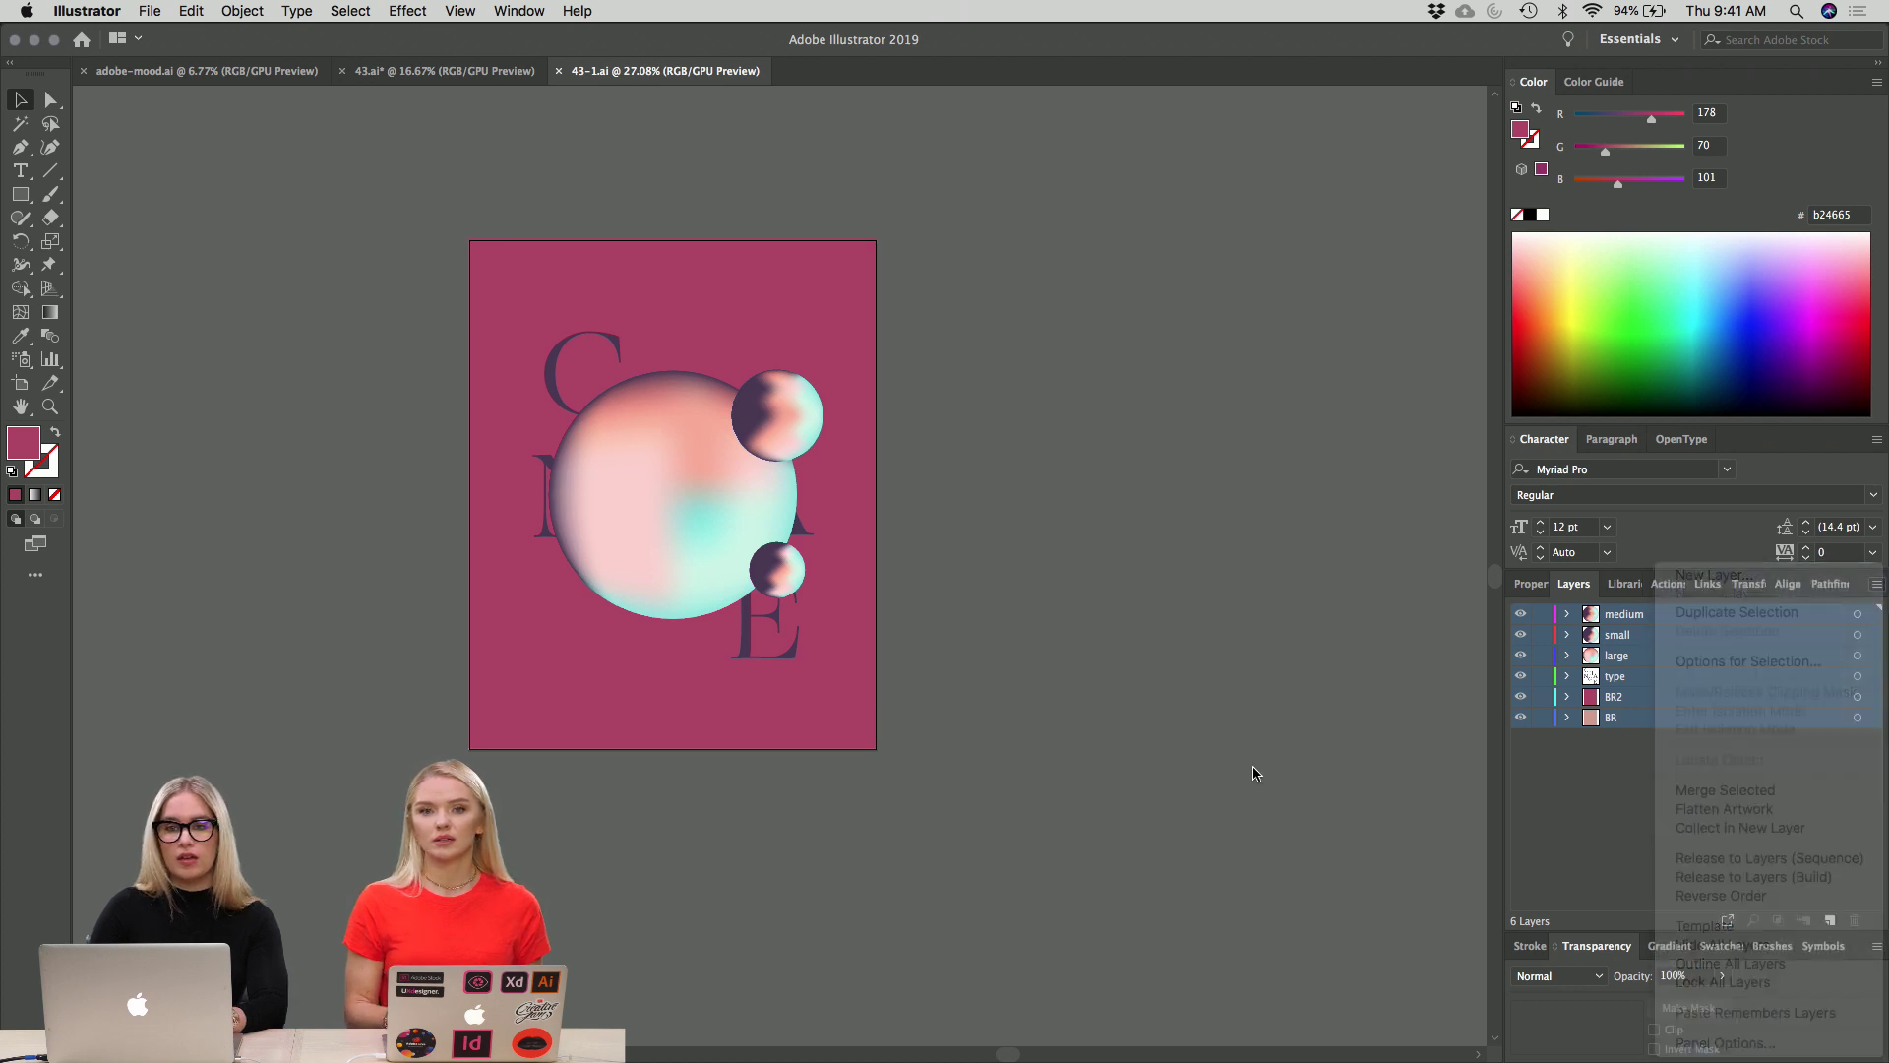
left_click(1876, 586)
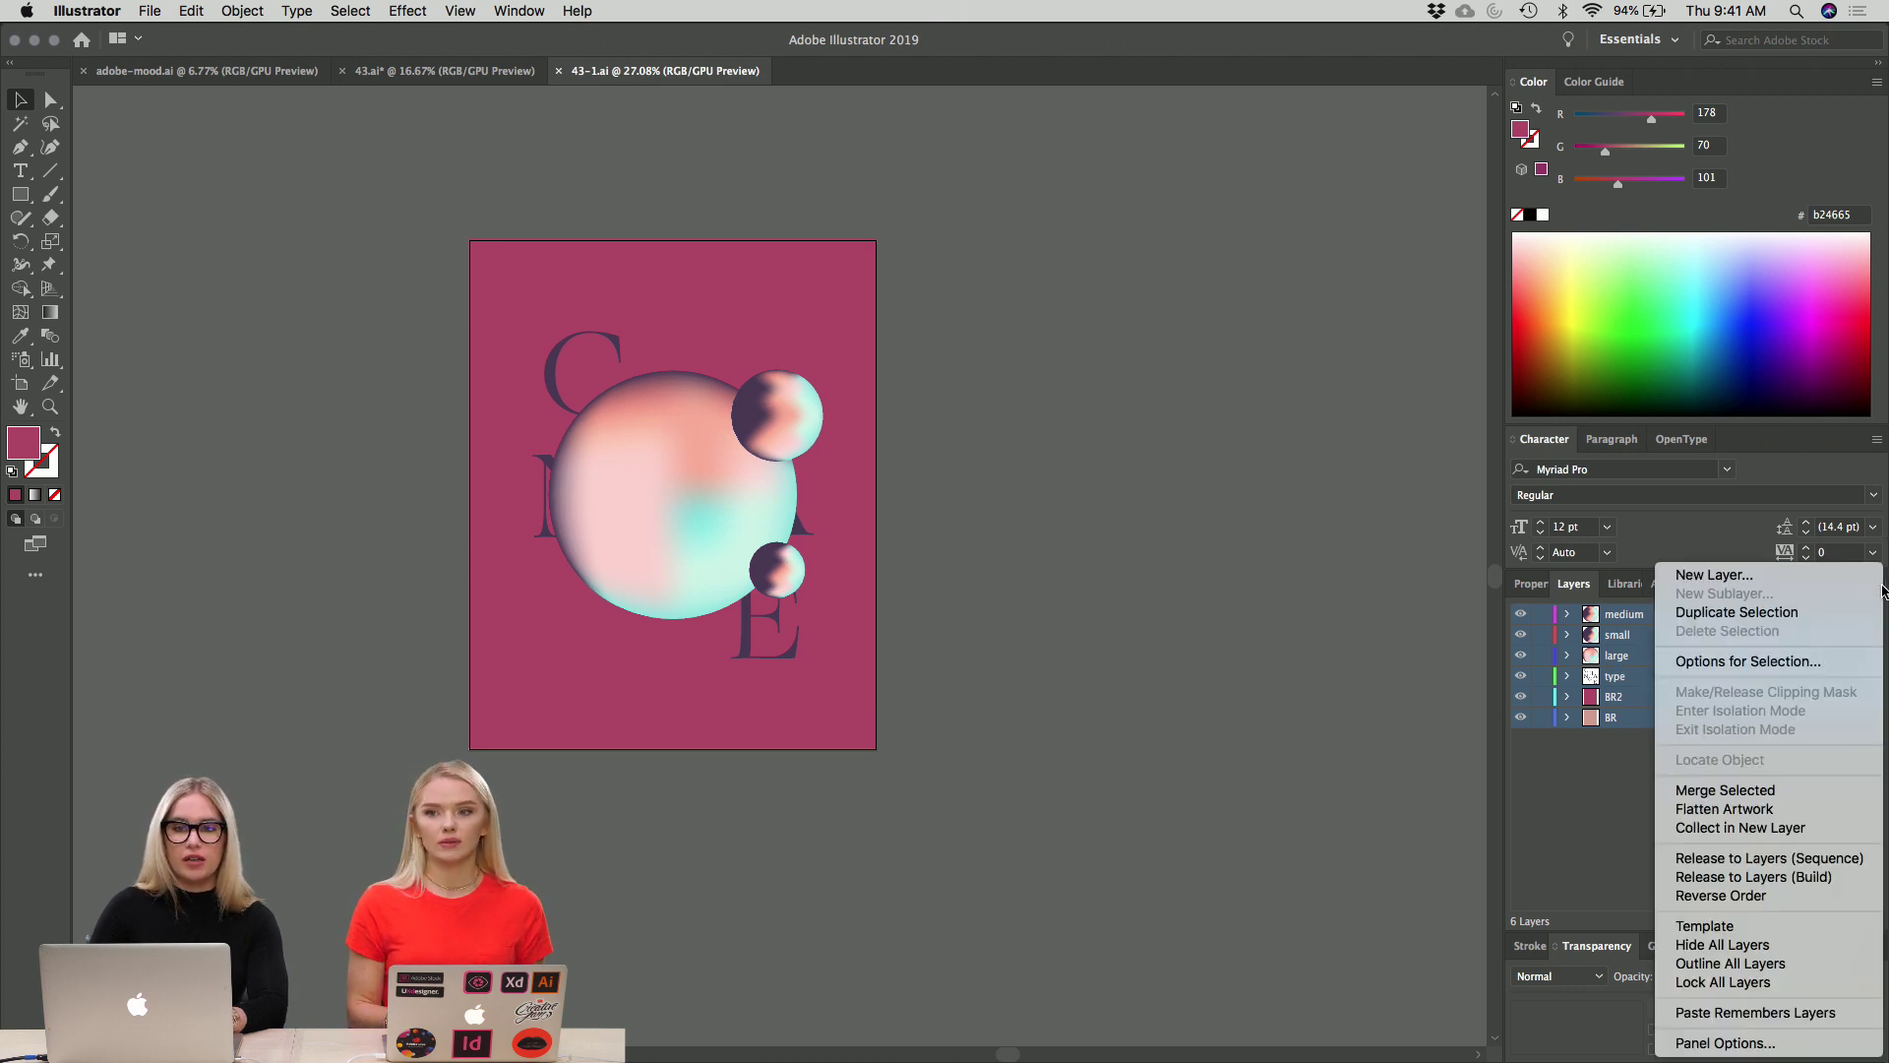
left_click(1393, 602)
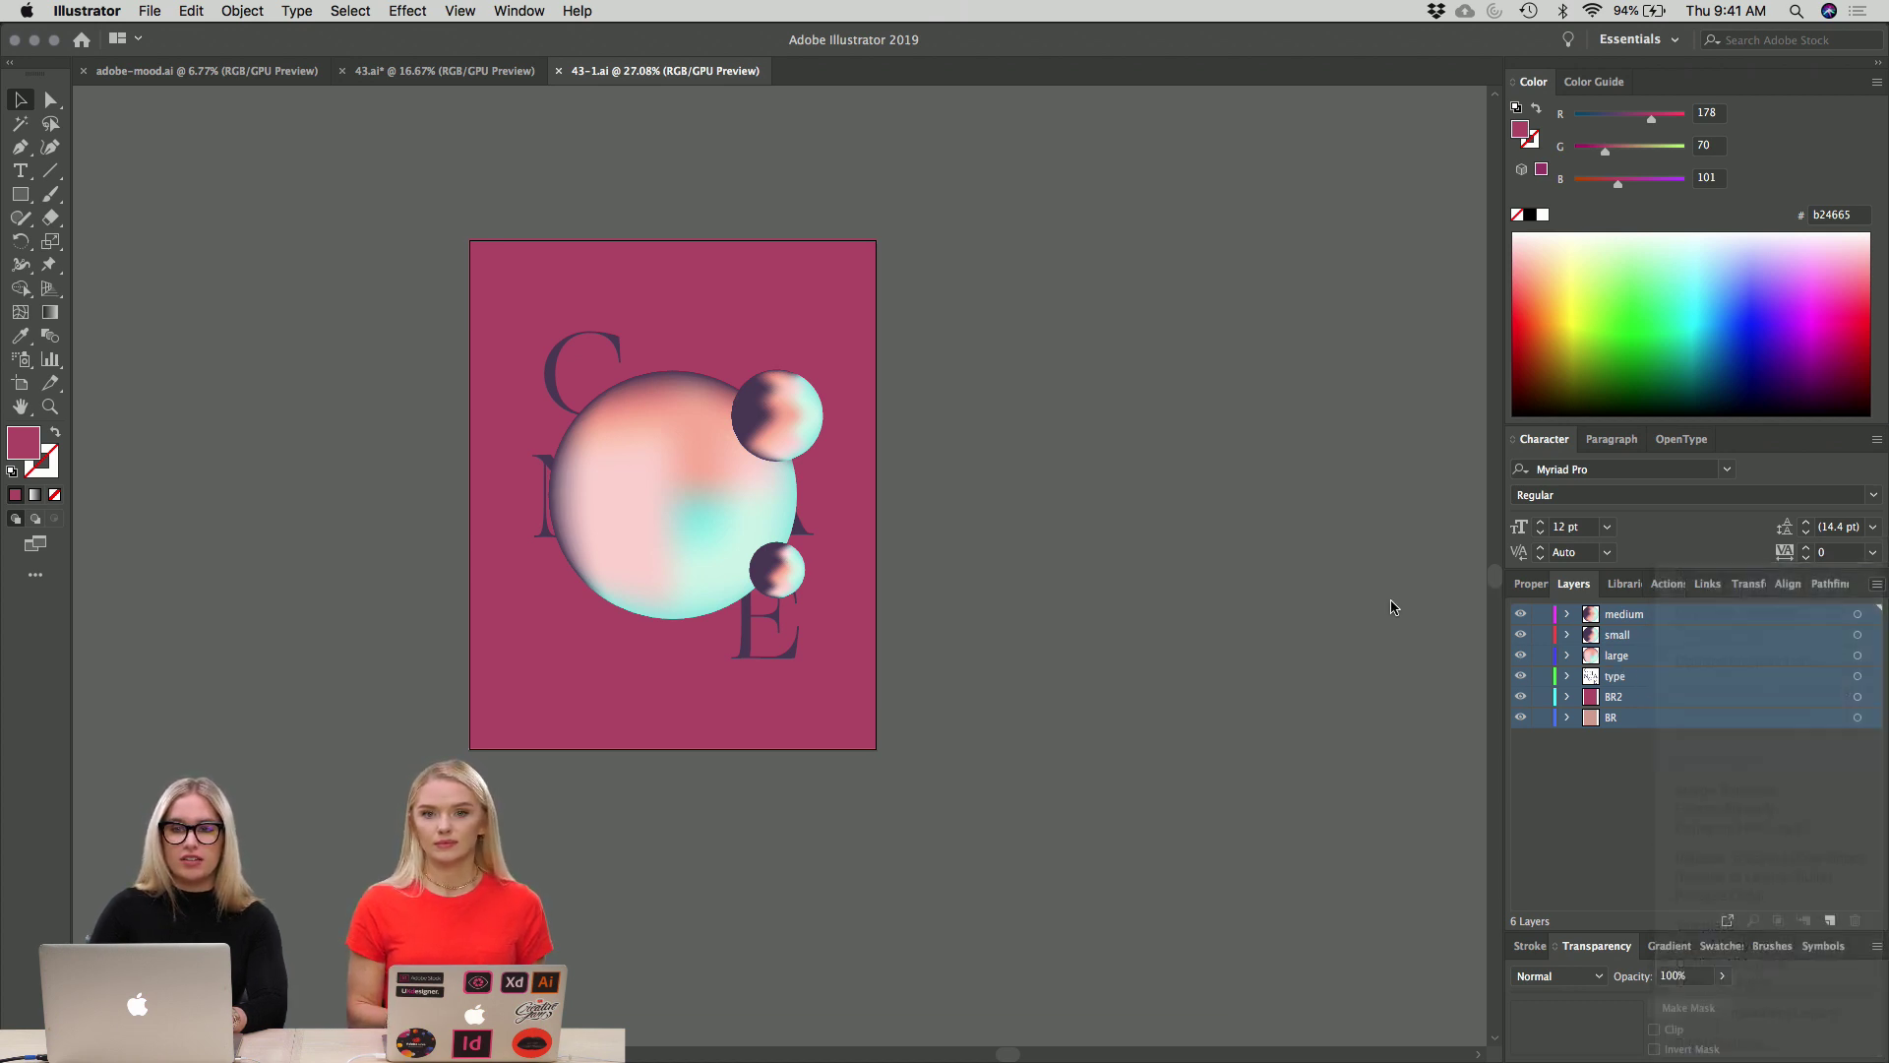
left_click(1874, 587)
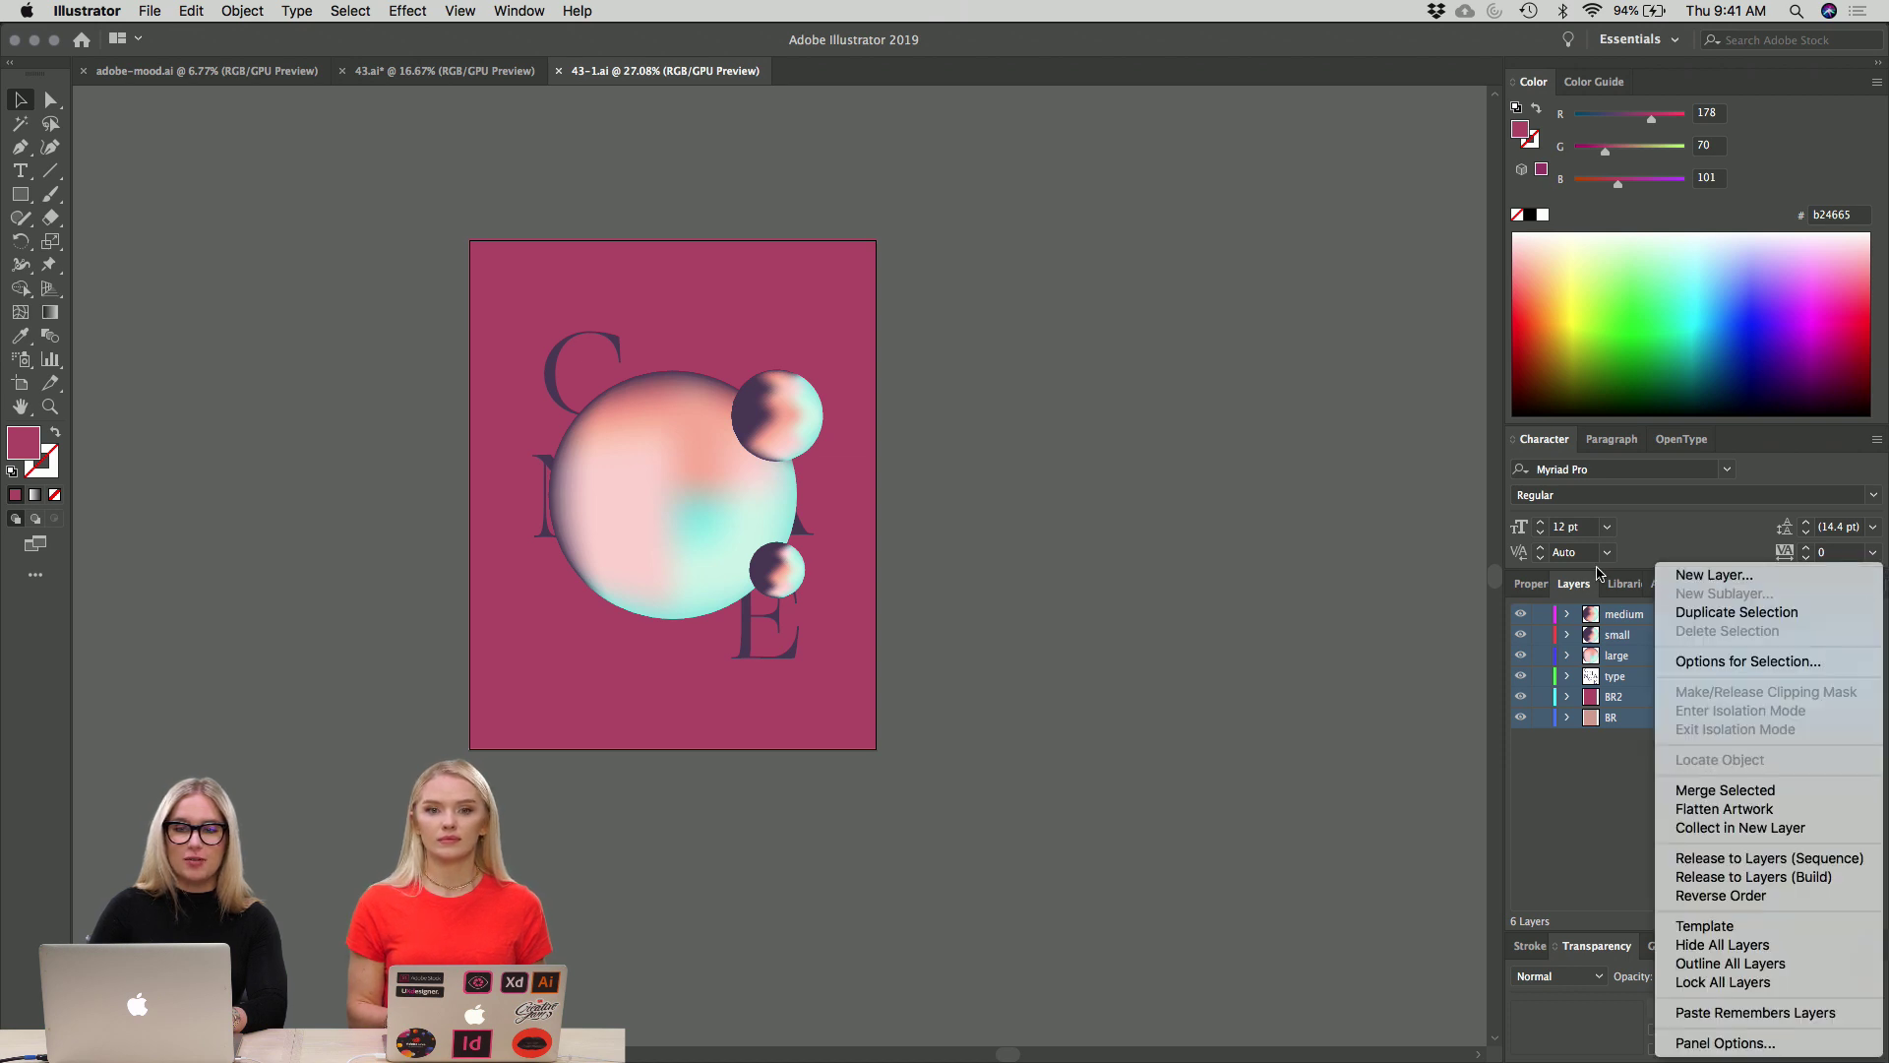
left_click(1379, 604)
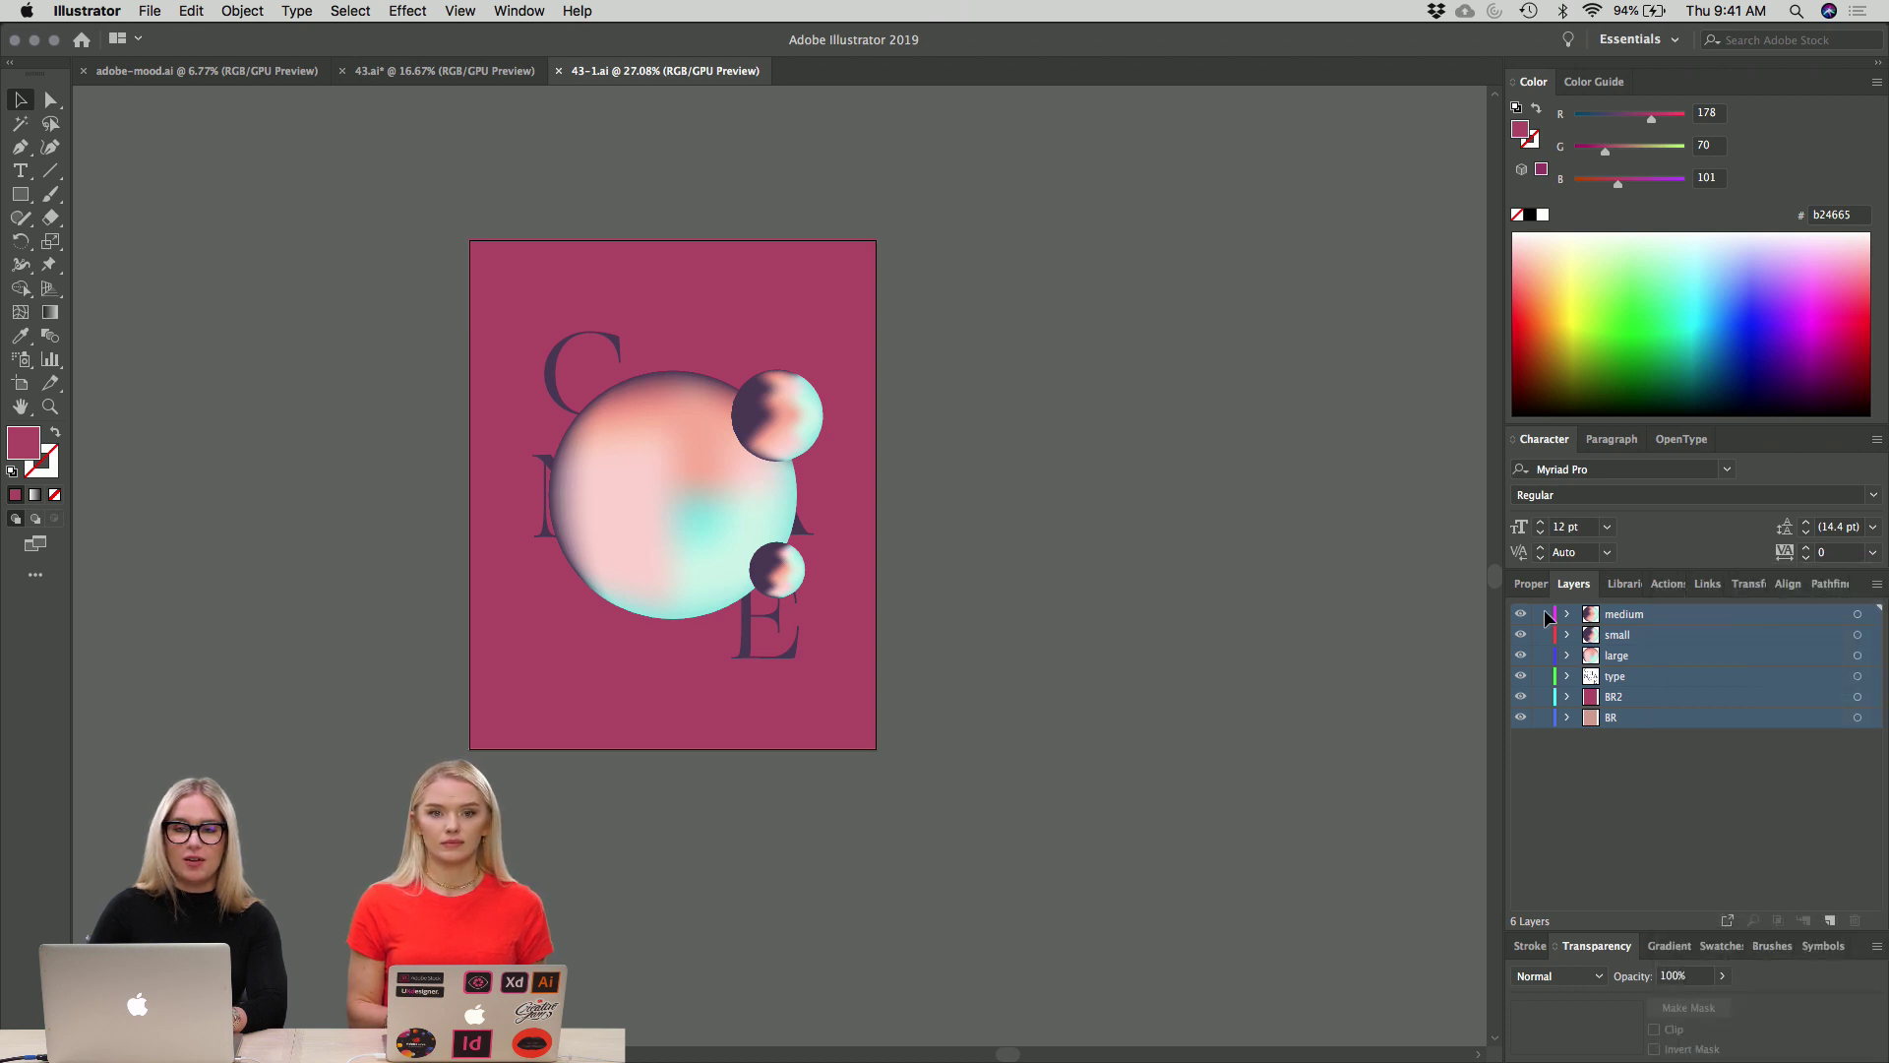
left_click(1876, 585)
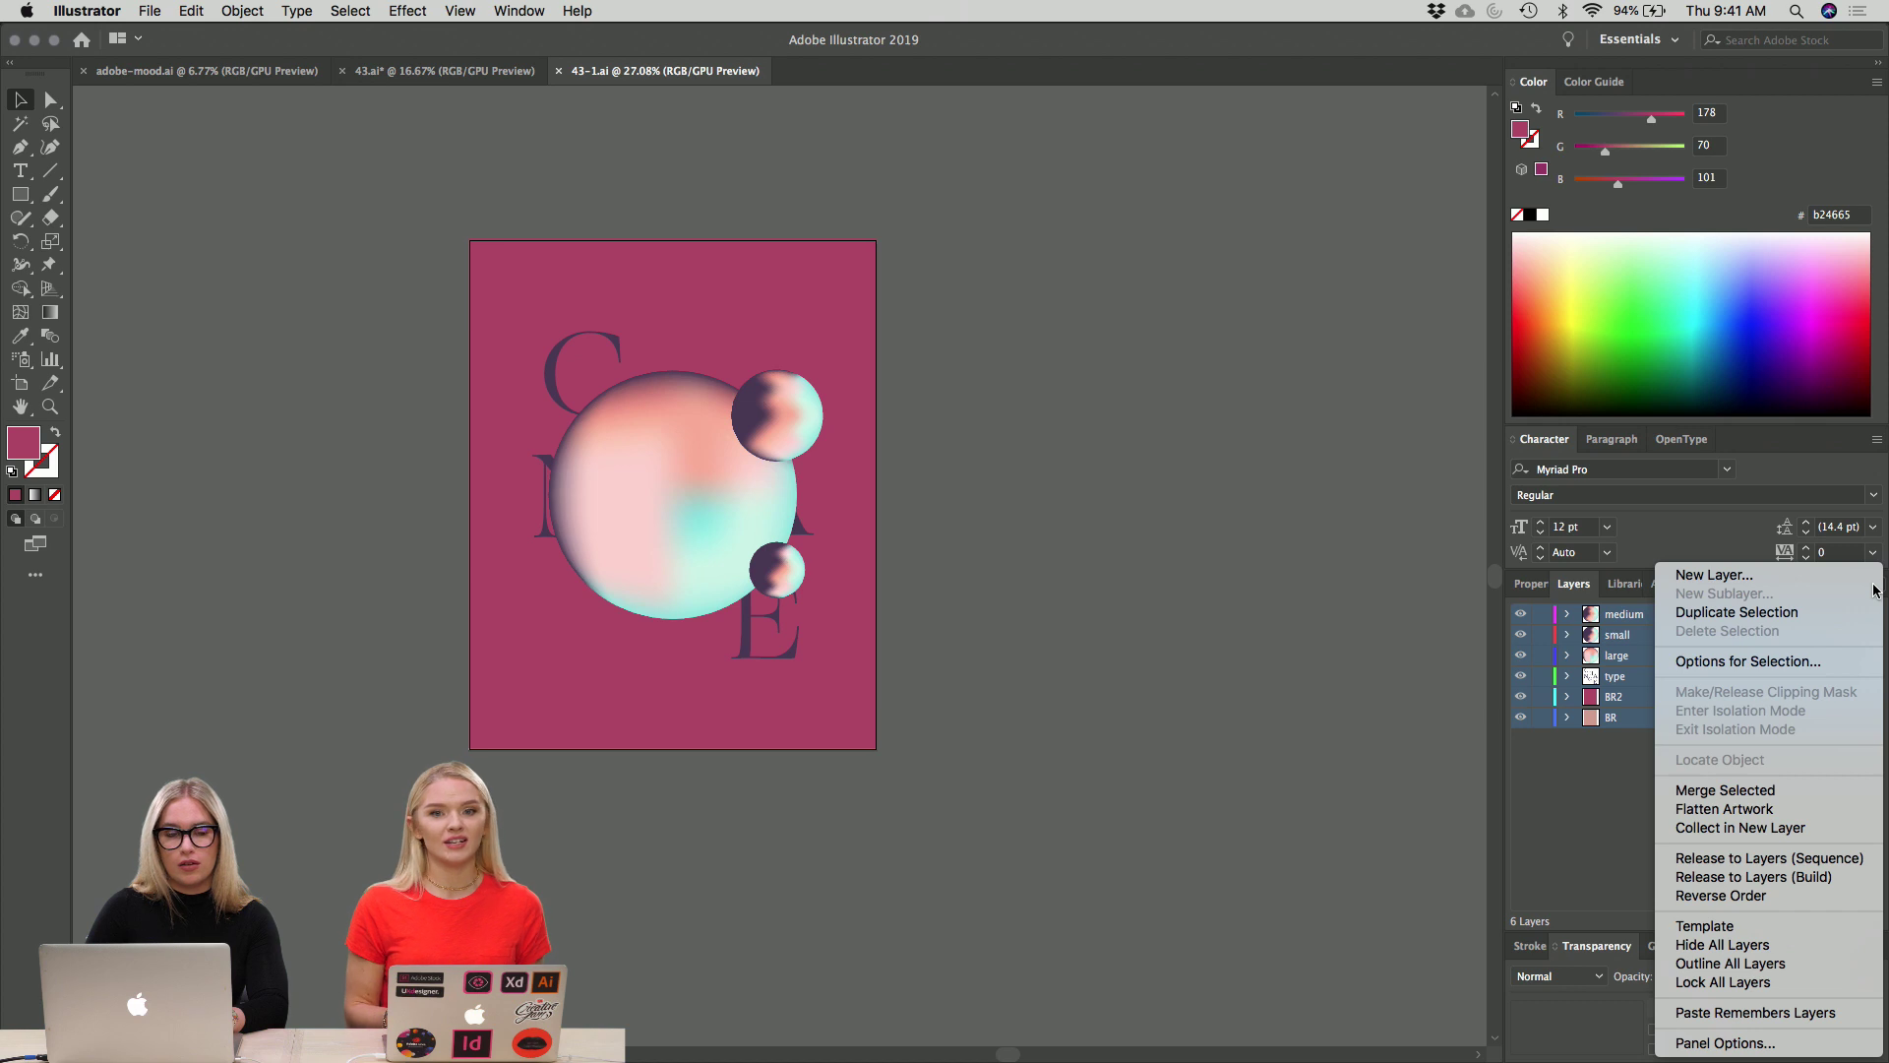
left_click(1425, 514)
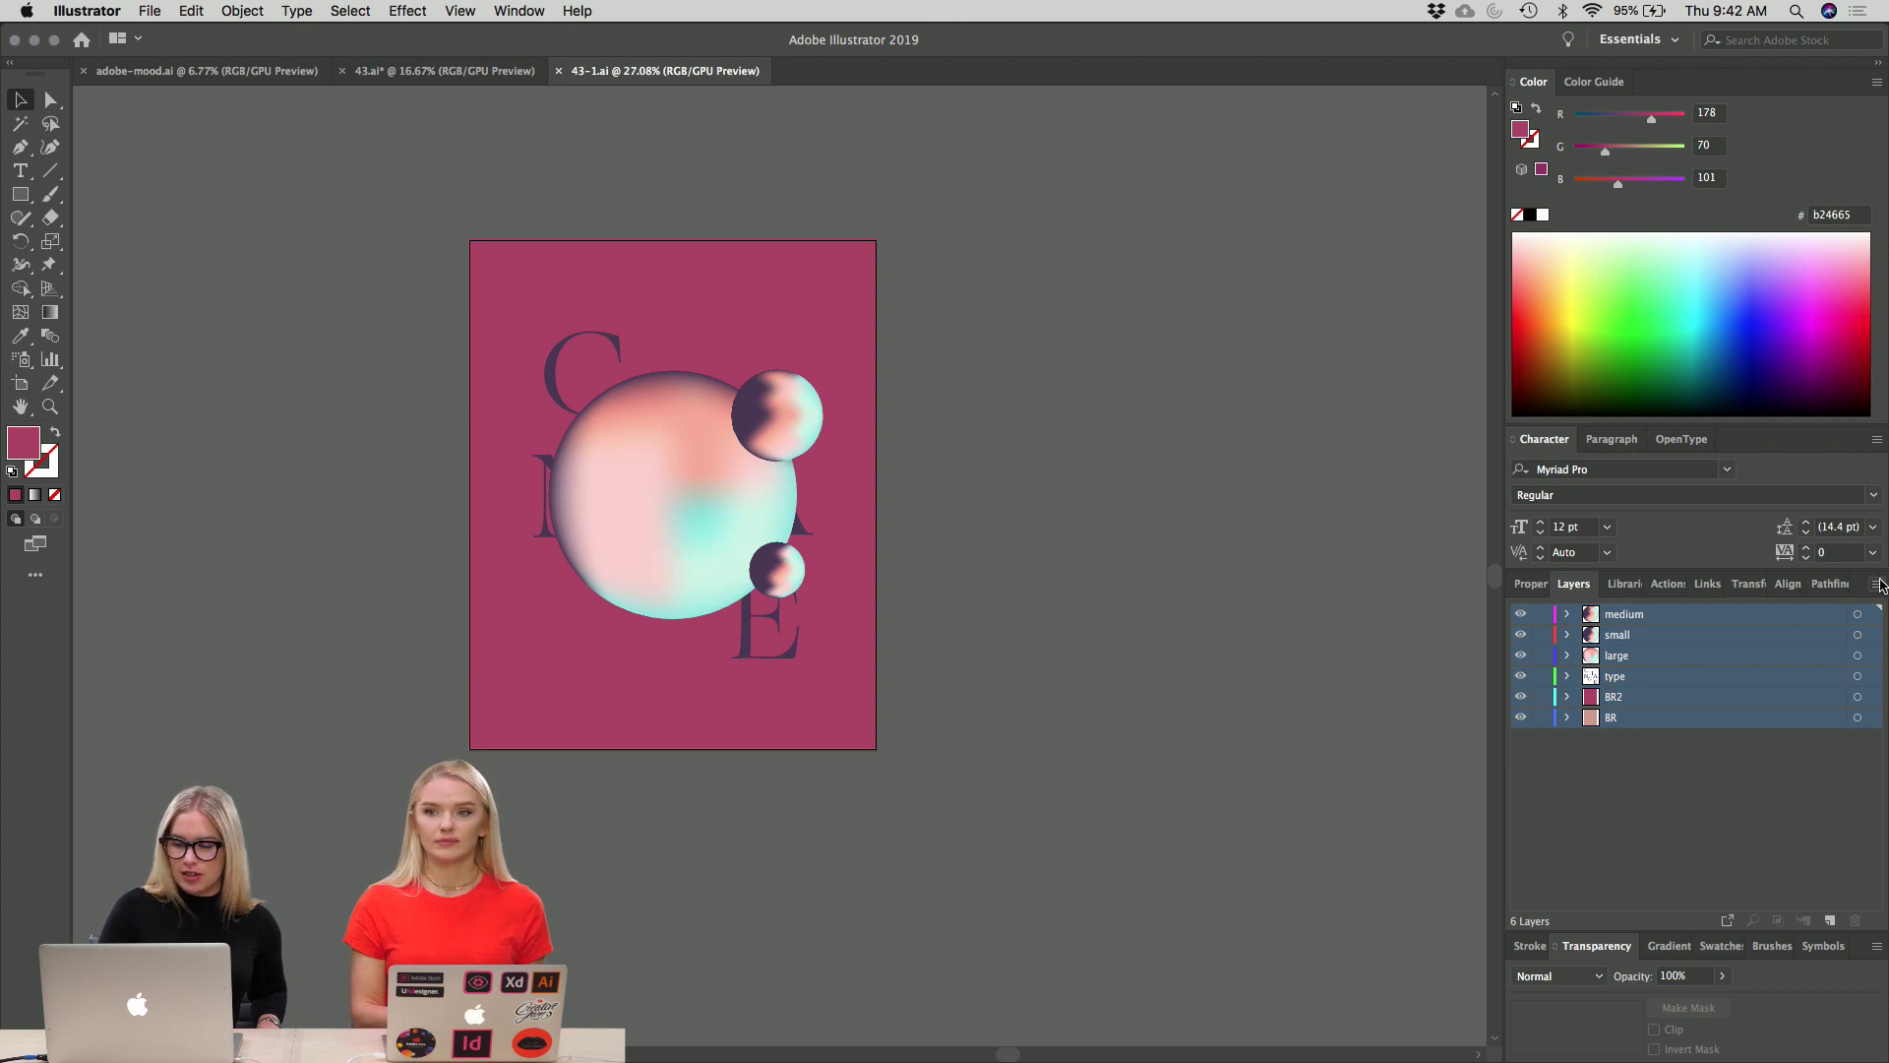
left_click(1876, 585)
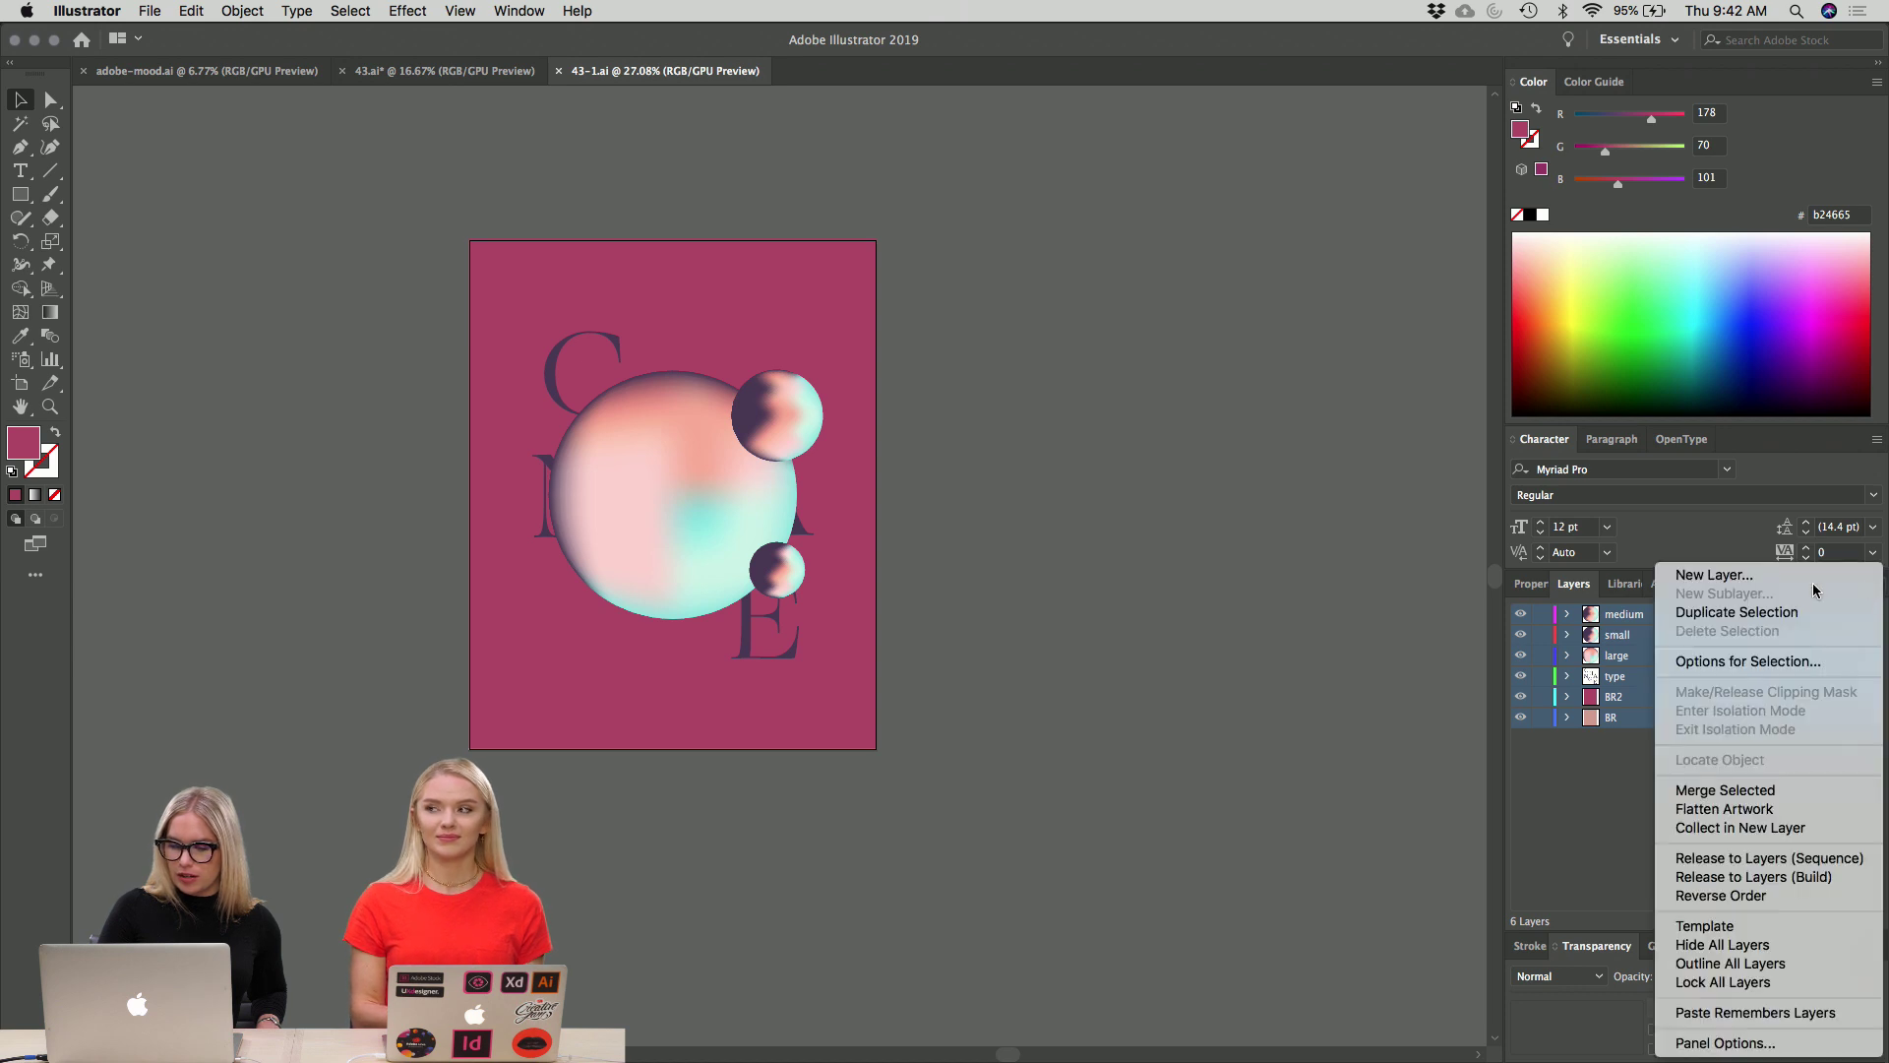
left_click(1641, 775)
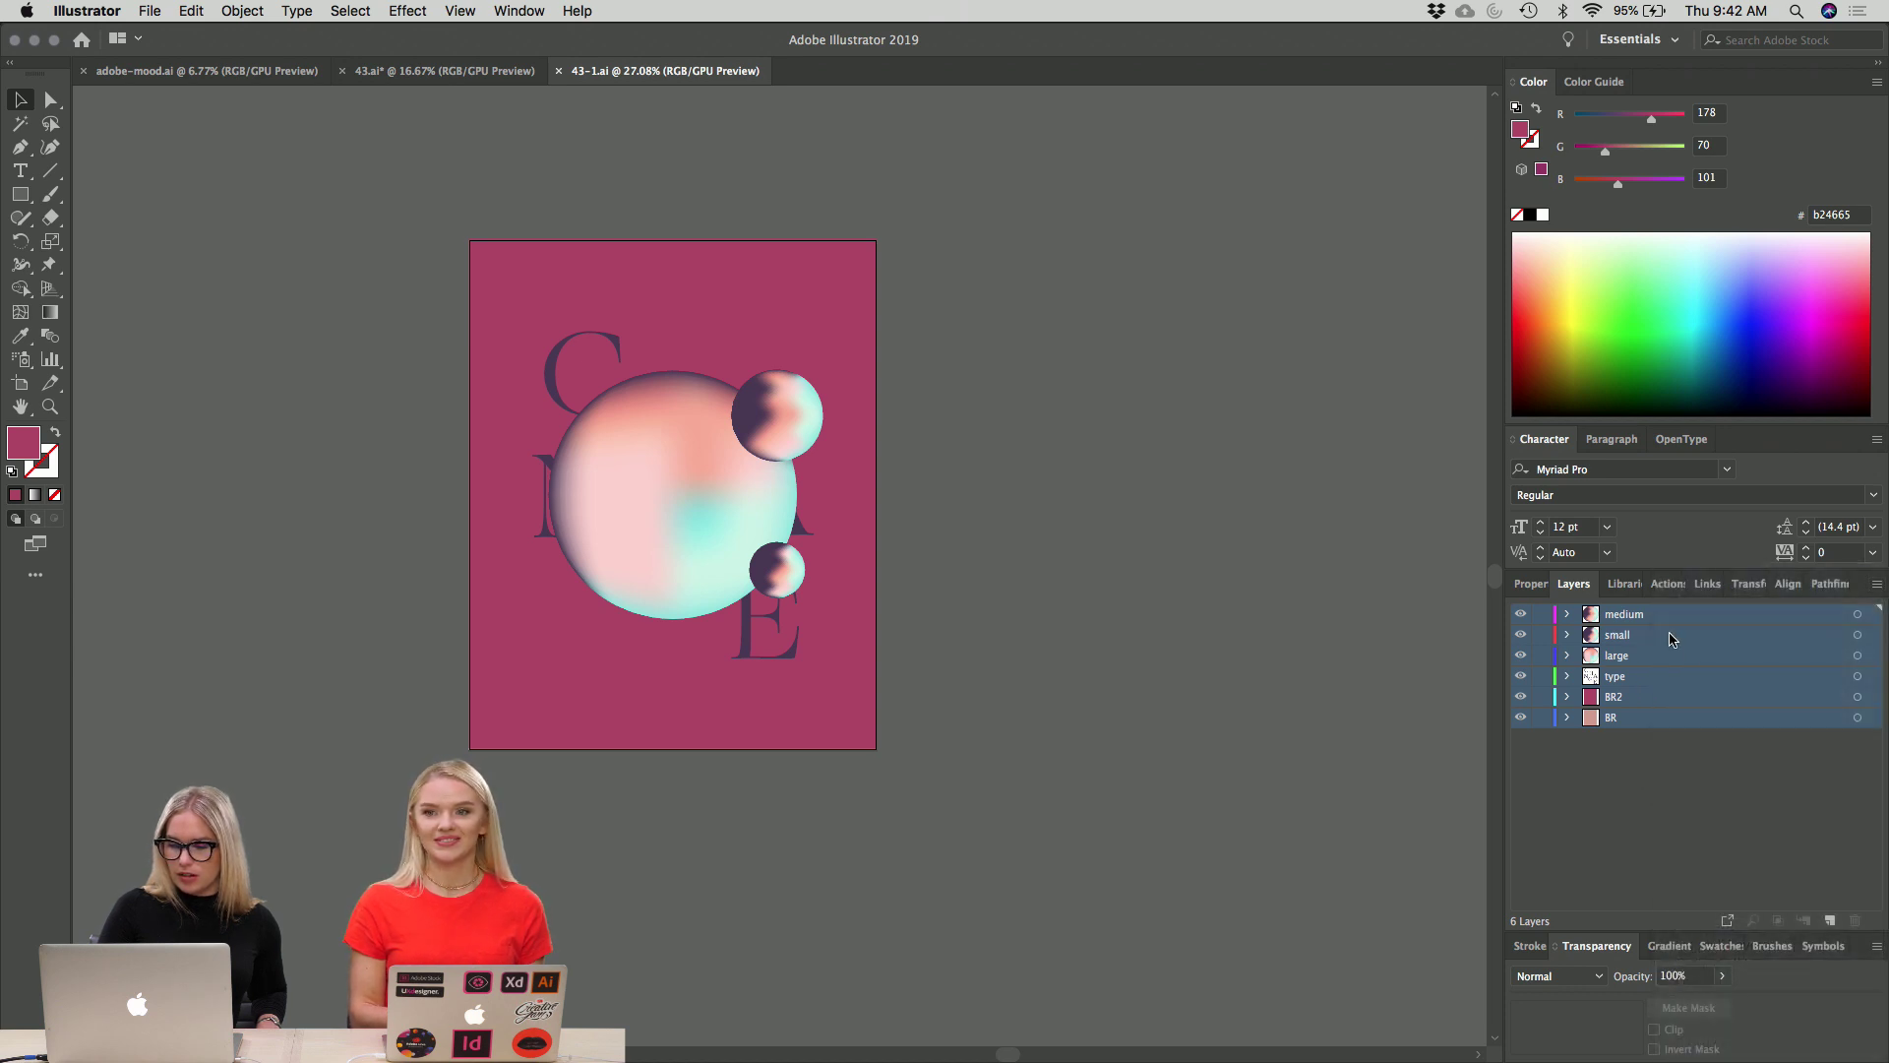
Try Release to Layers (Sequence) on the selected layers, and undo it together with the magenta background's layer rename and move.
left_click(1877, 585)
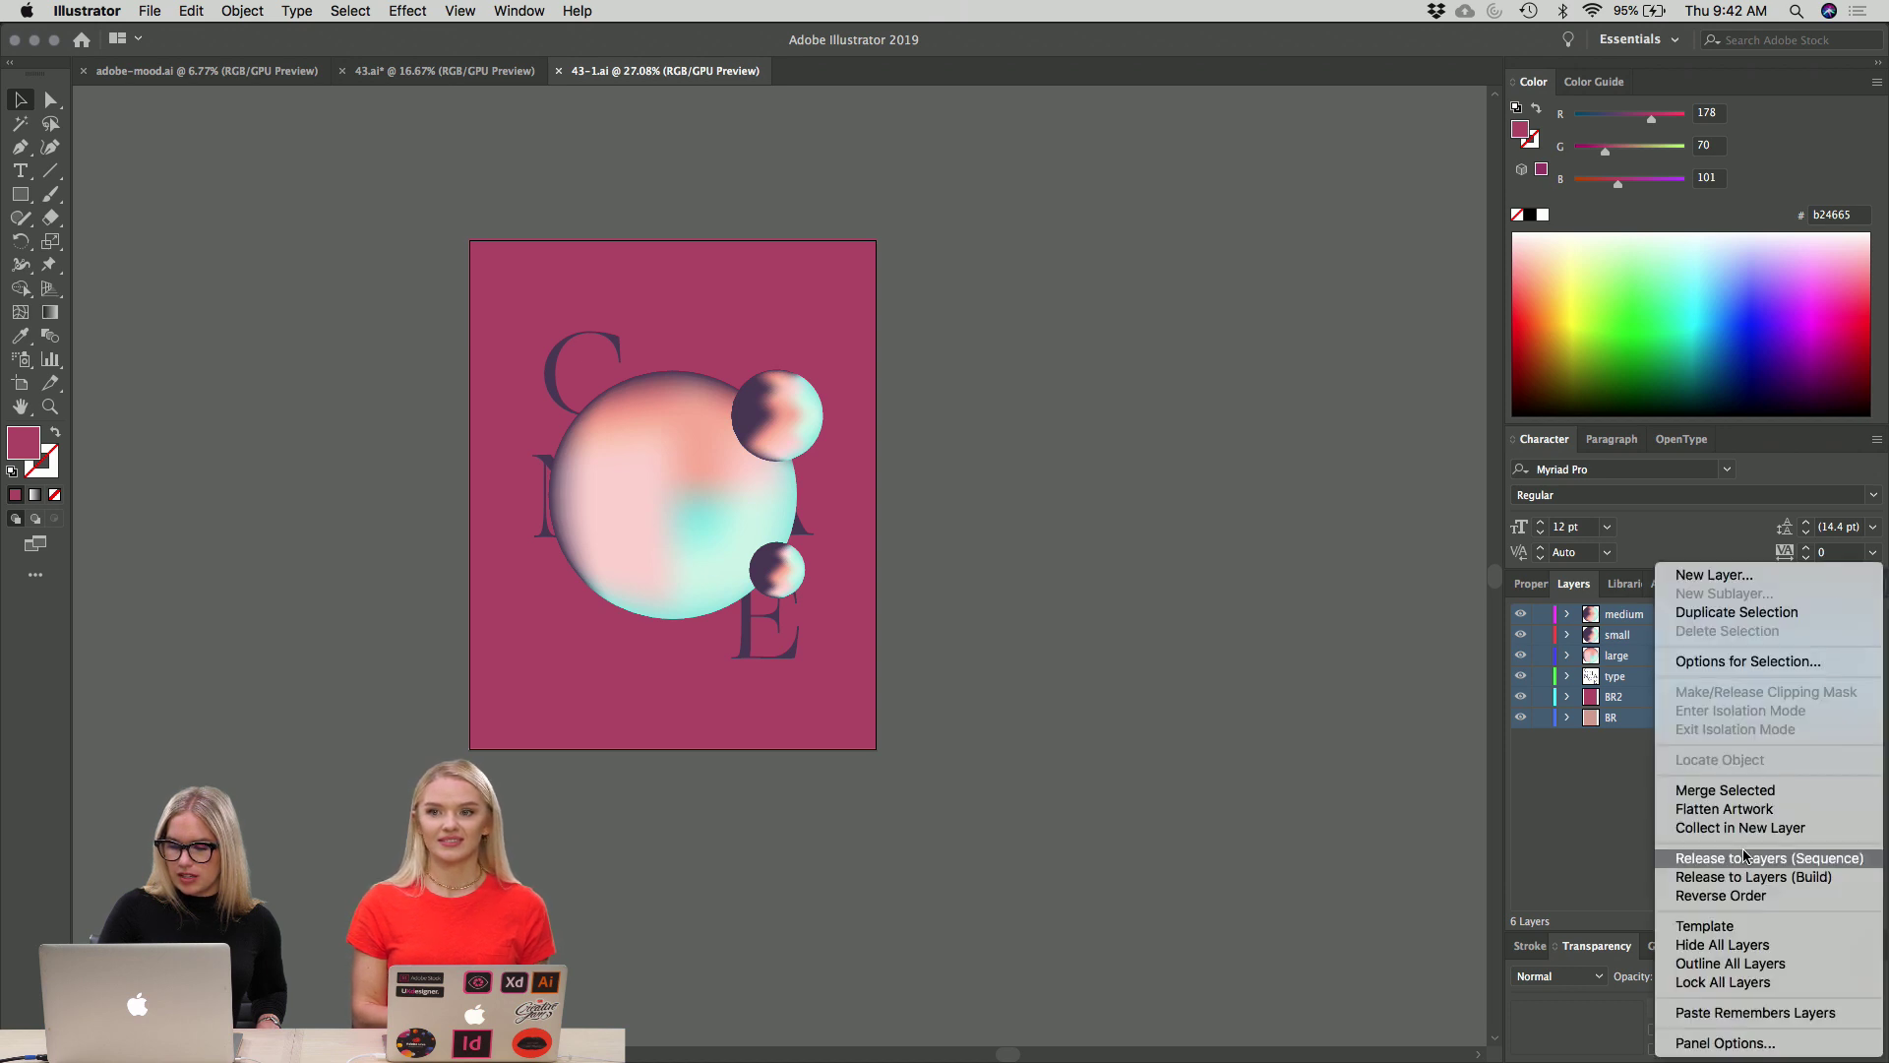
left_click(1832, 862)
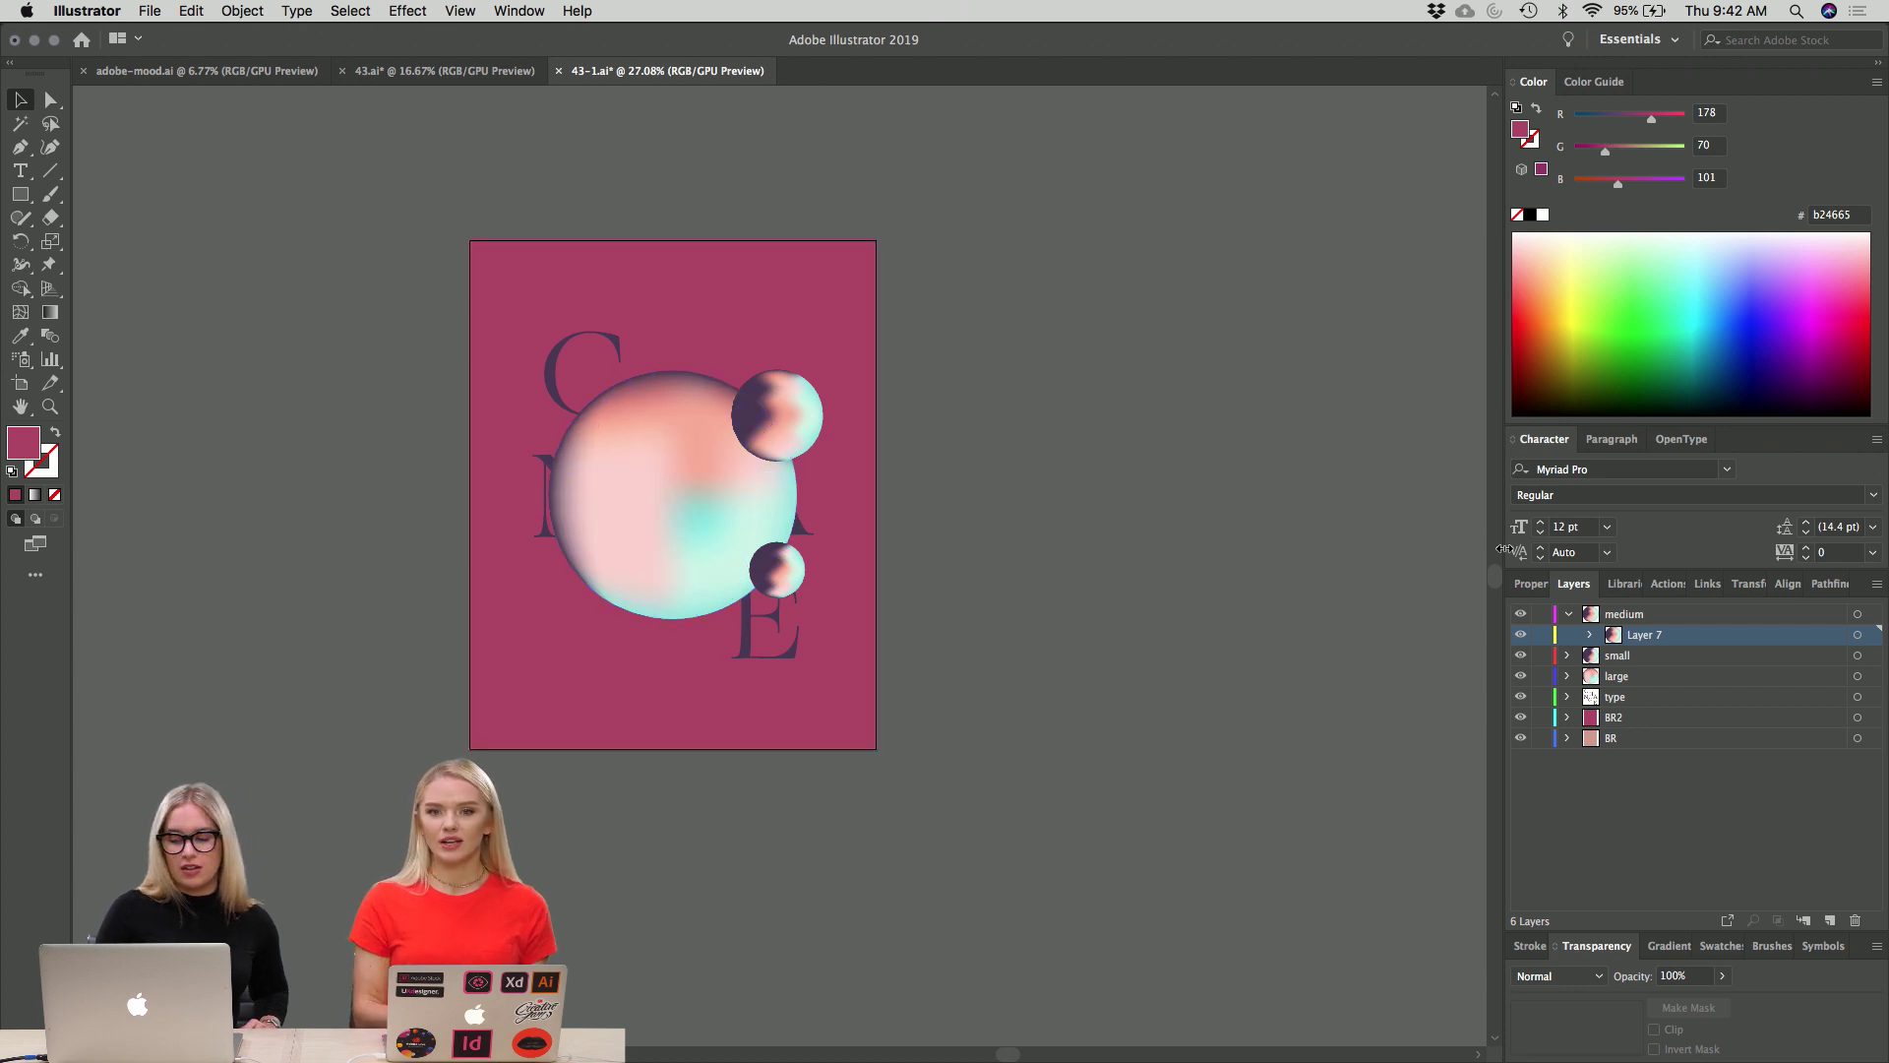
key("super+z")
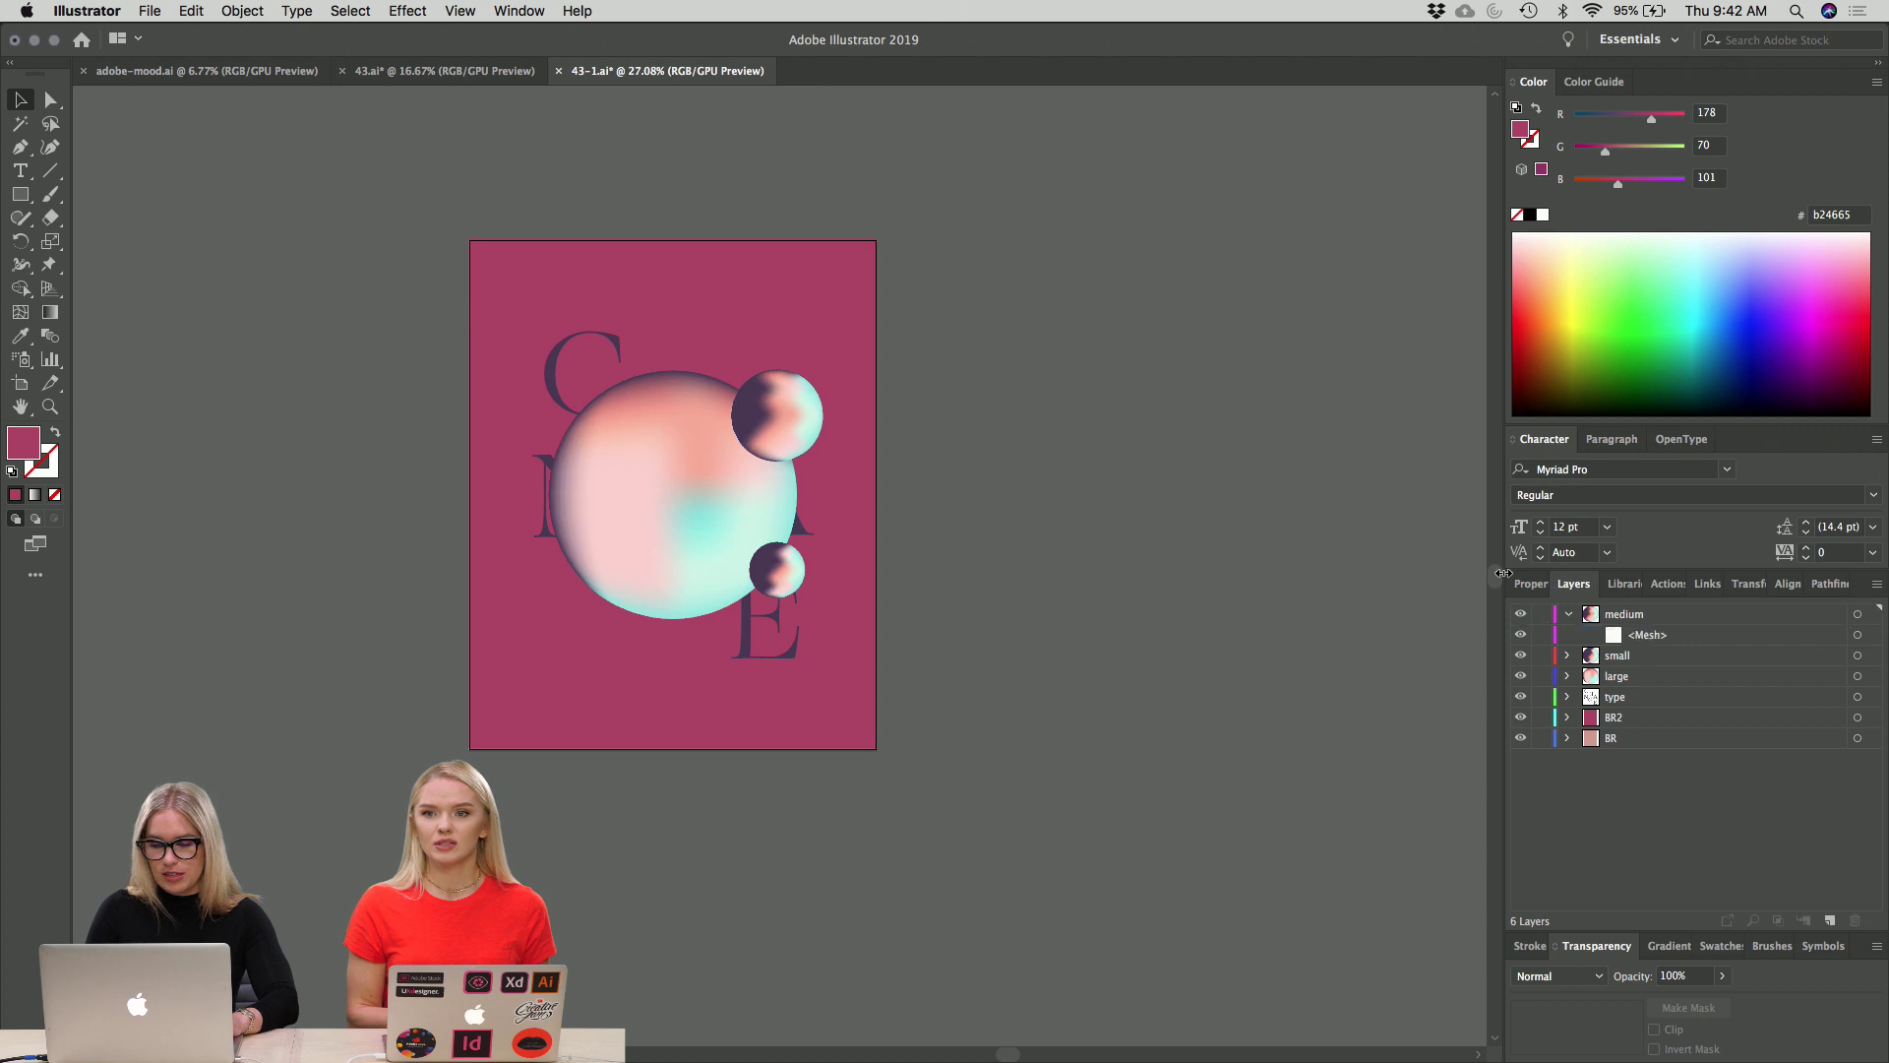
key("super+z")
key("super+z")
left_click(1425, 580)
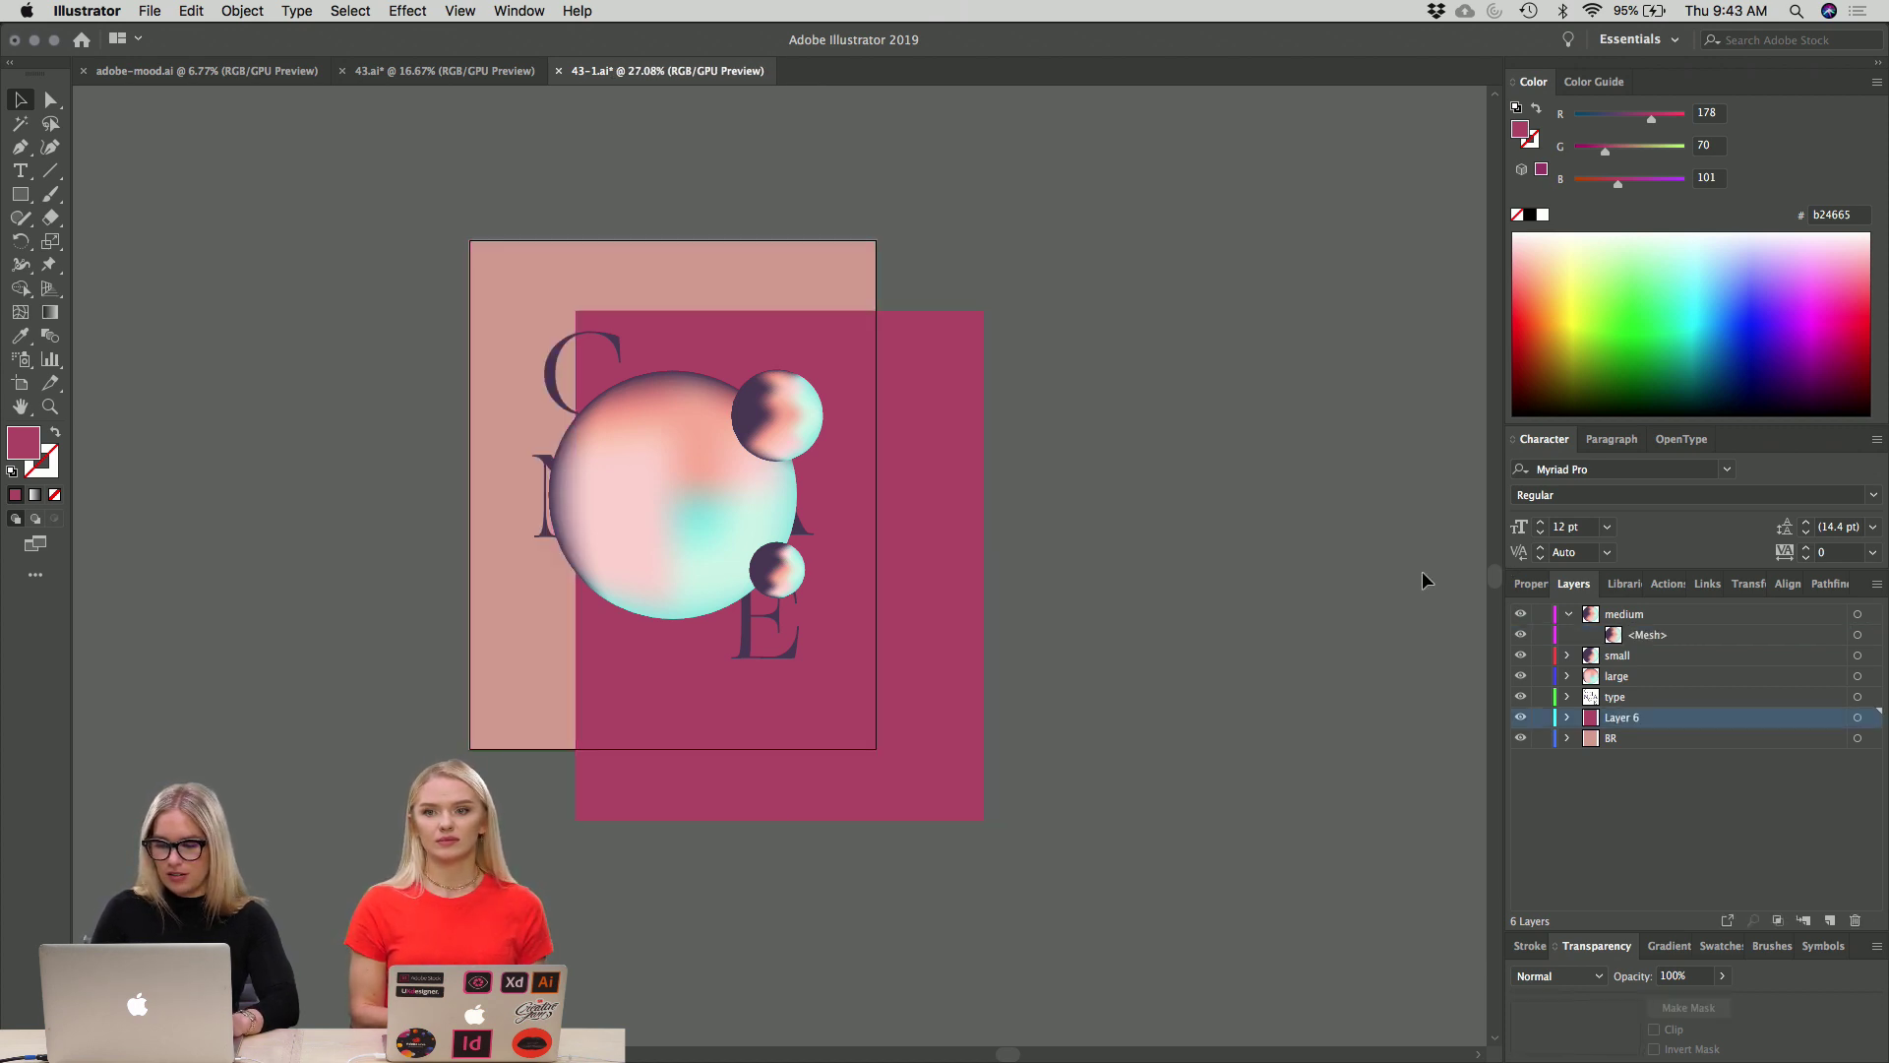
Move the magenta rectangle back so that it covers the whole artboard.
right_click(882, 391)
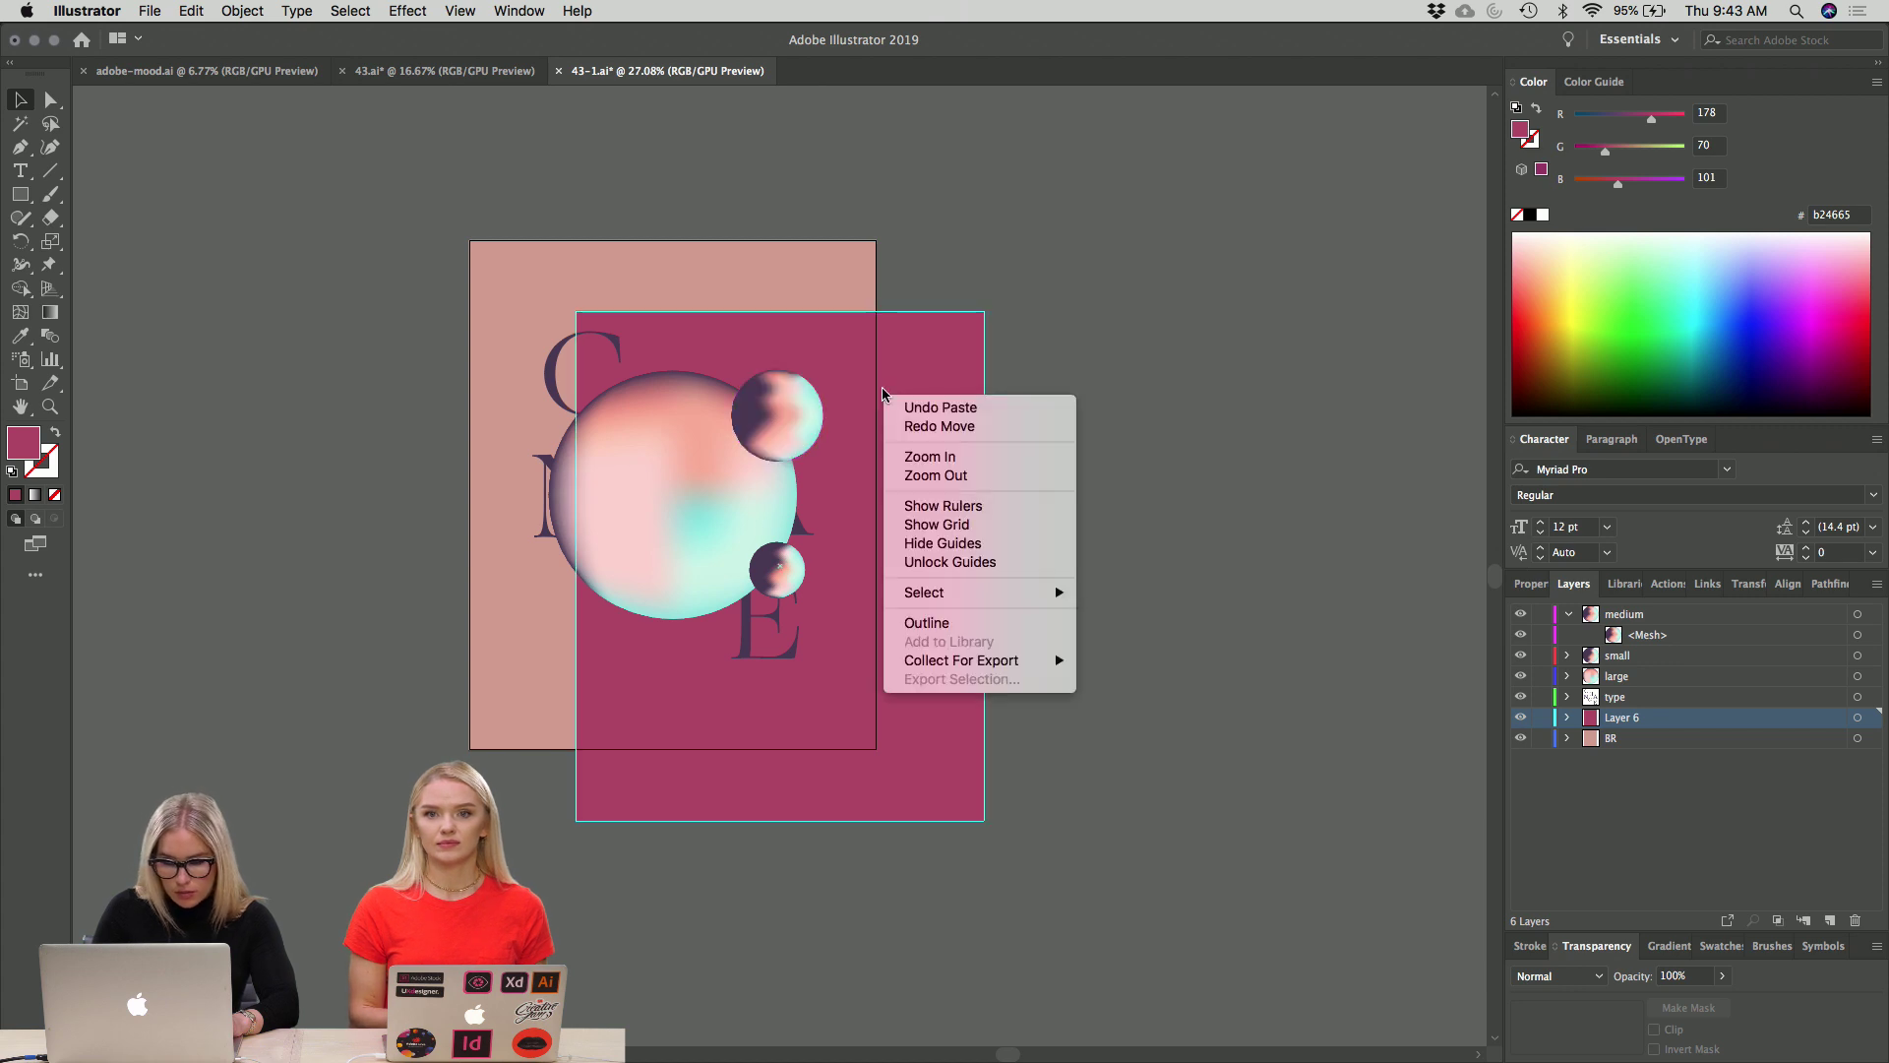
left_click(753, 302)
left_click_drag(935, 344, 826, 276)
left_click(1367, 489)
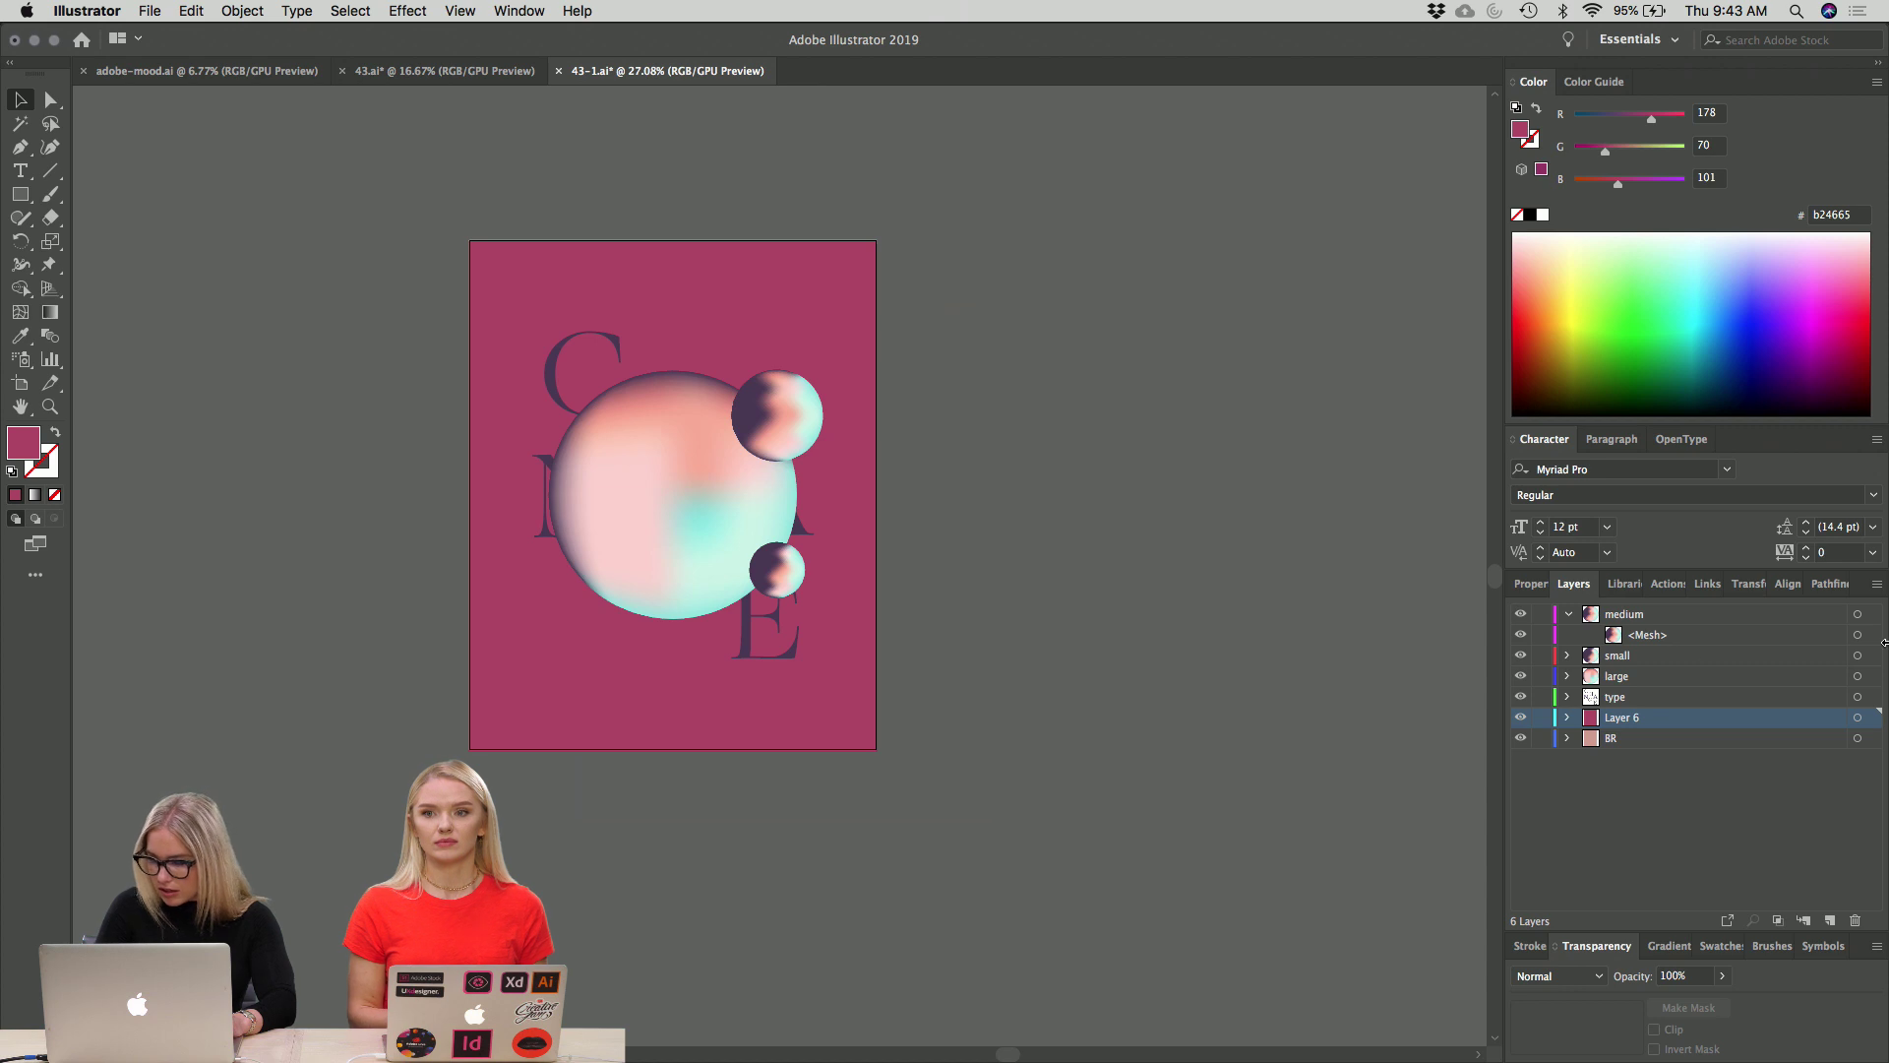
left_click(1878, 586)
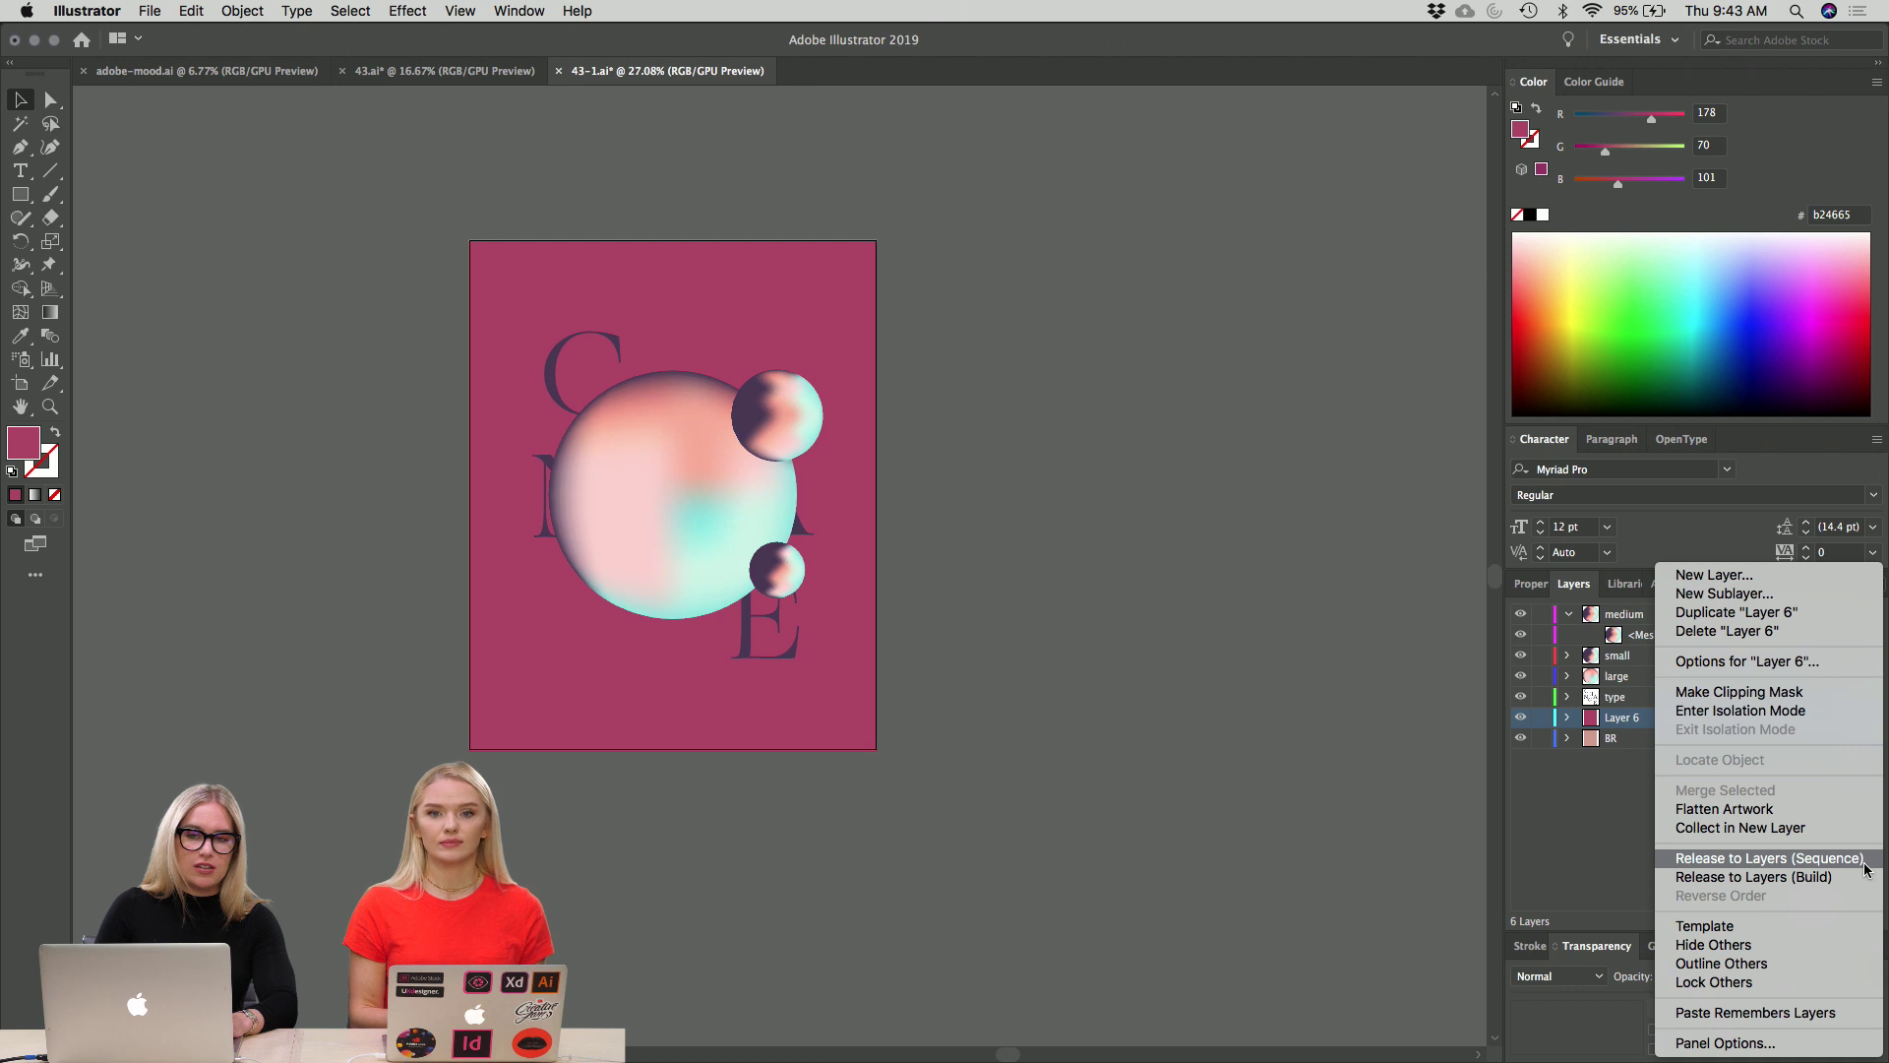
left_click(1390, 792)
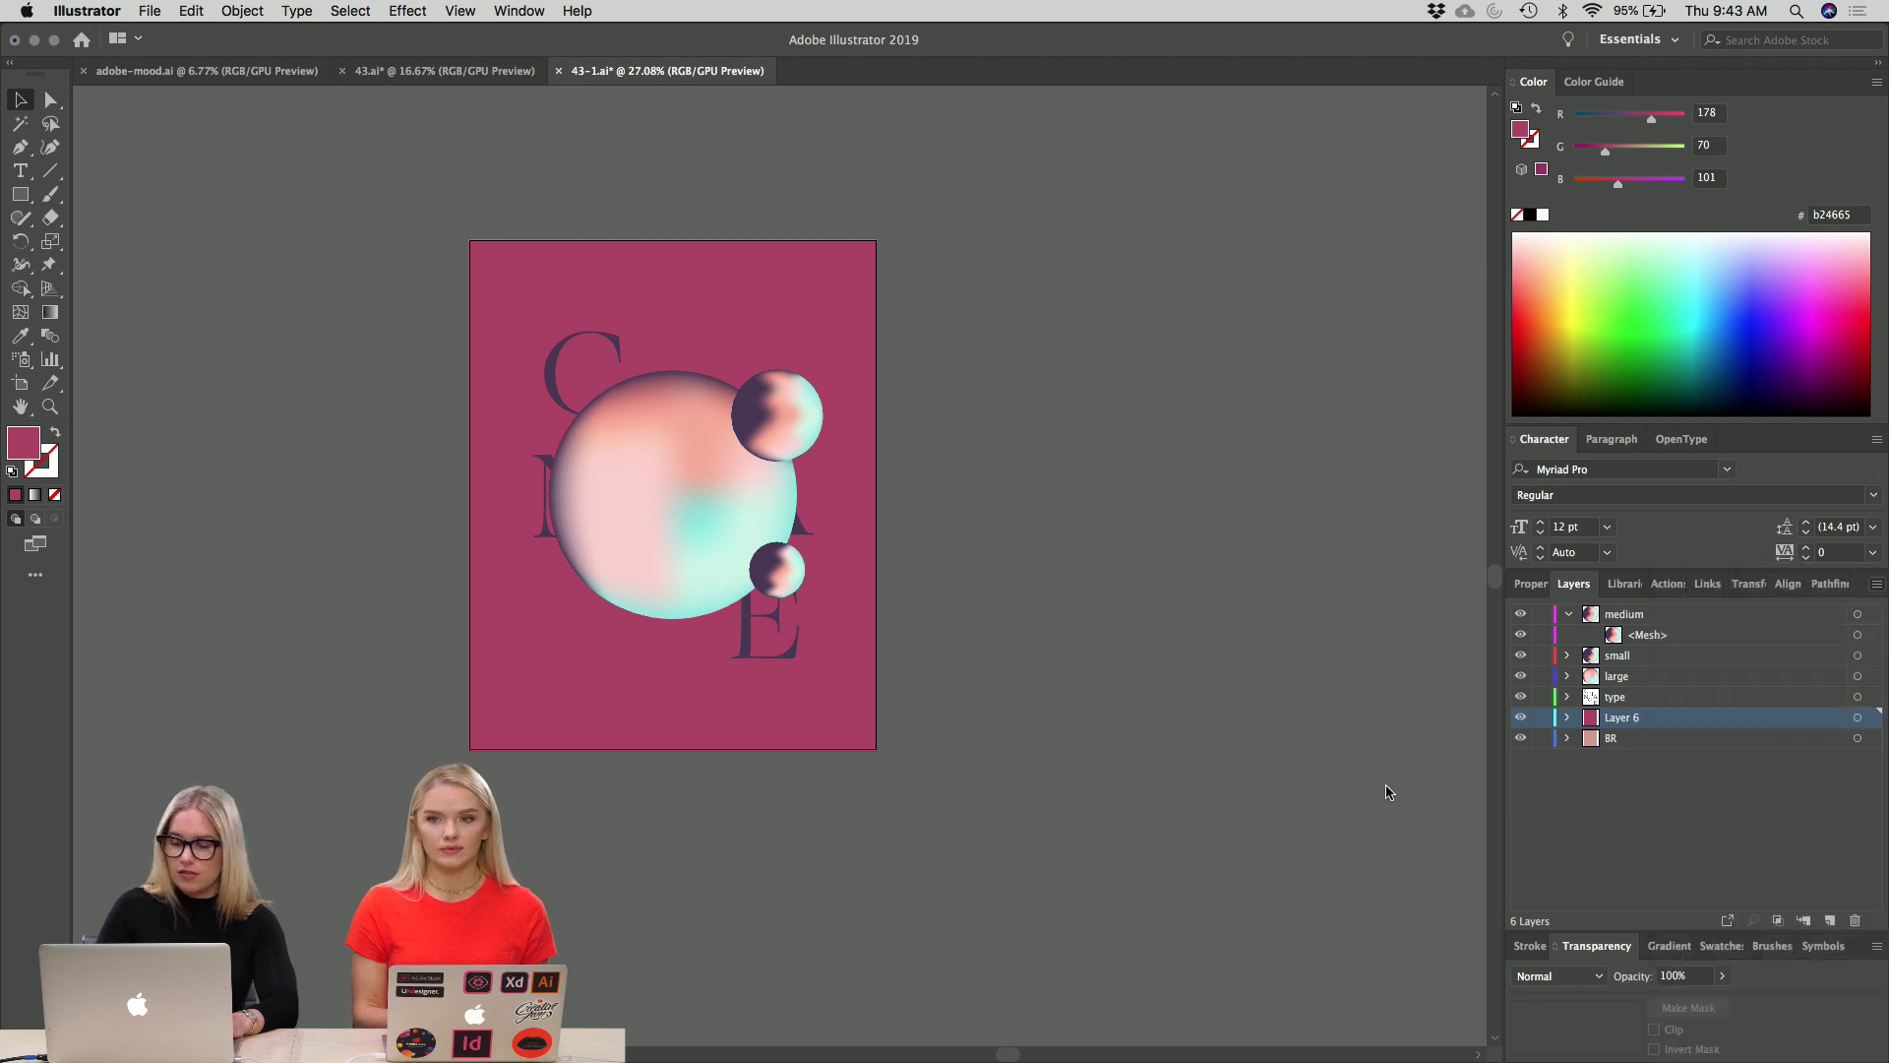
Check the medium layer's mesh and the small and large layers by switching each one's visibility off and on, and select the medium layer.
left_click(1678, 638)
left_click(1520, 636)
left_click(1520, 635)
left_click(1521, 656)
left_click(1523, 657)
left_click(1521, 679)
left_click(1522, 678)
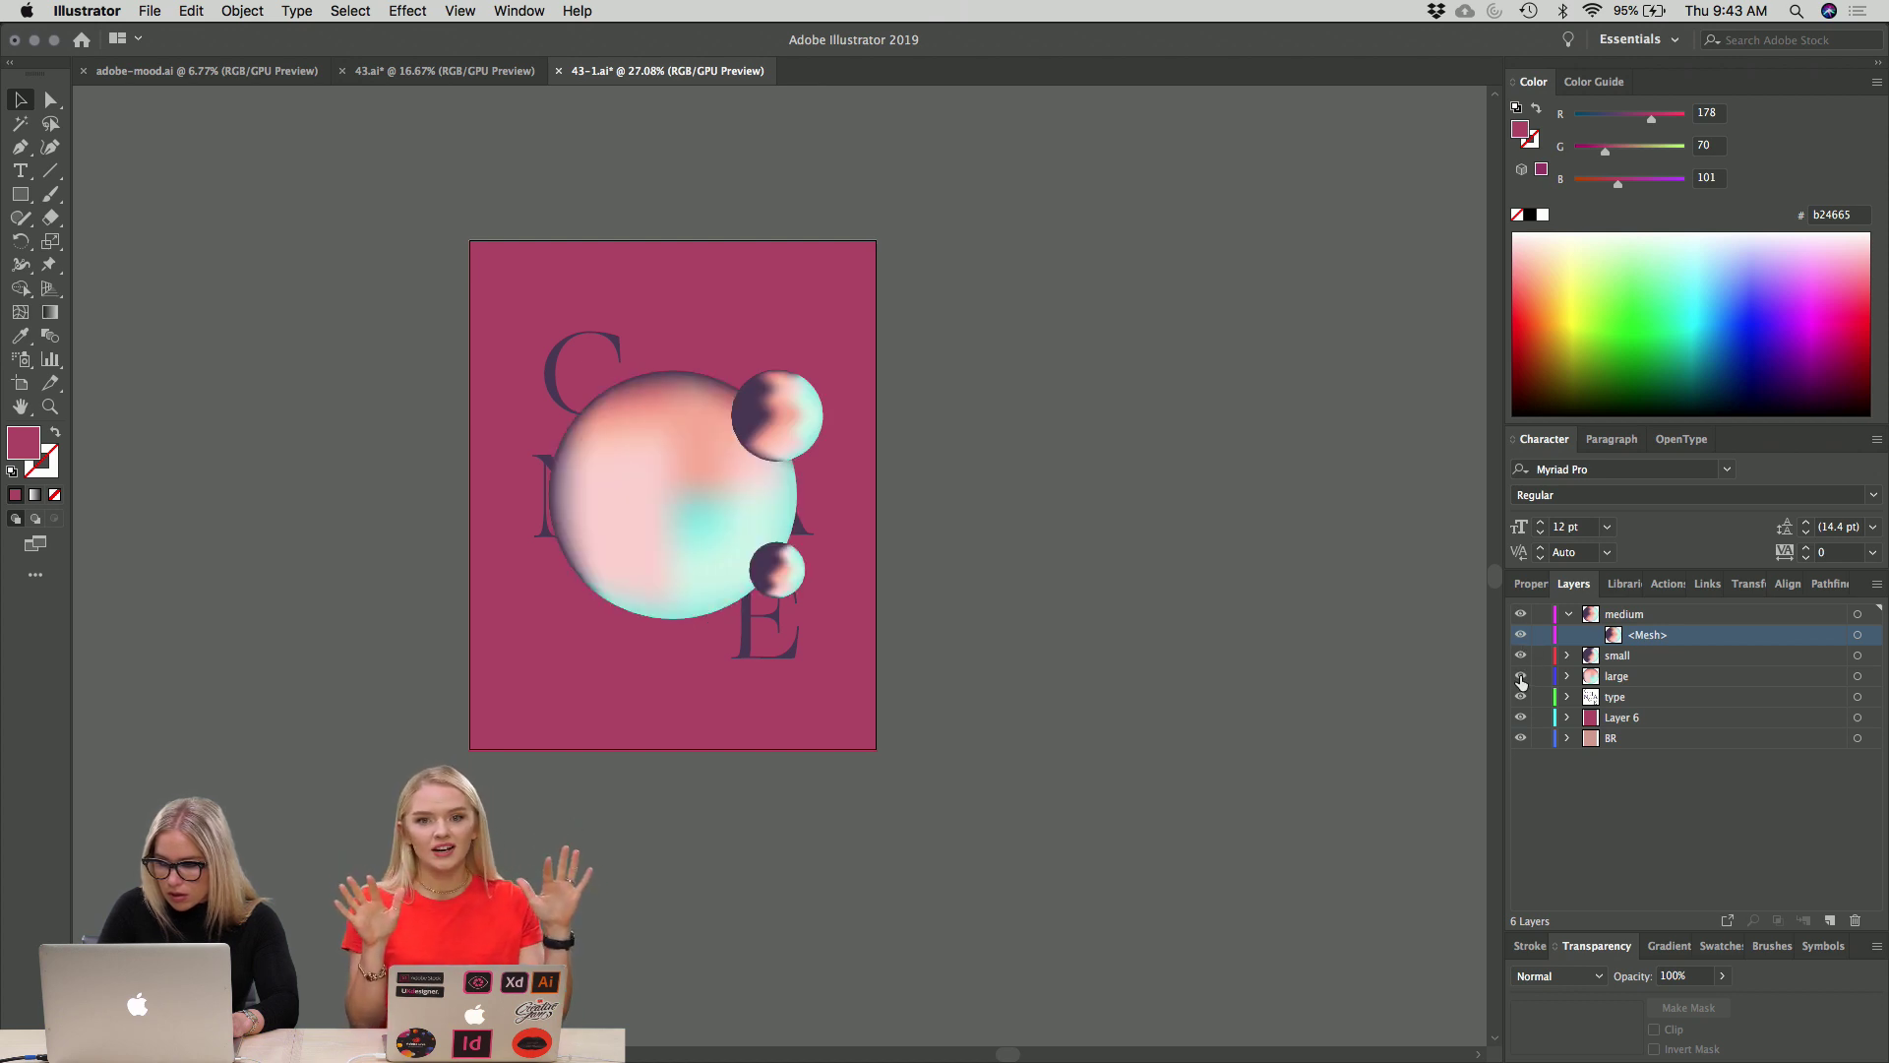
left_click(1623, 615)
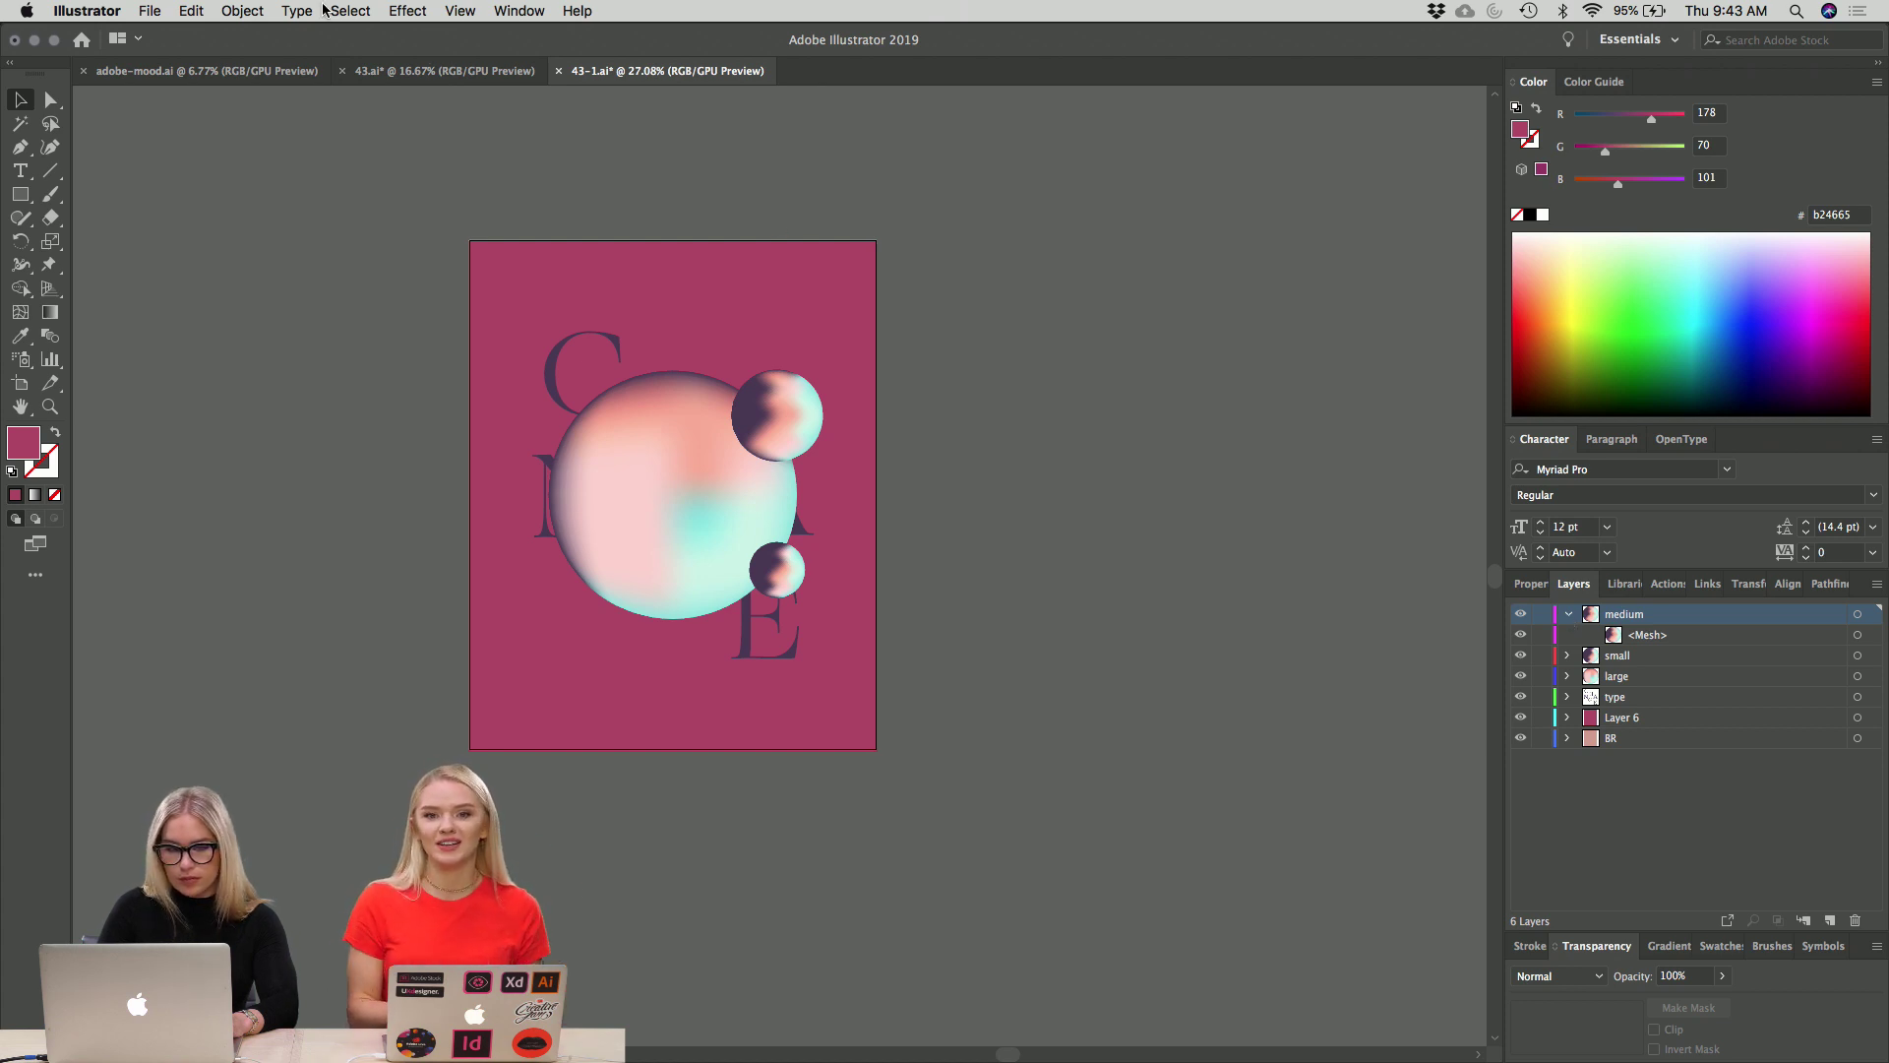
Undo the orb visibility changes step by step, continuing back through the magenta rectangle's move, its paste and the creation of its layer.
left_click(192, 10)
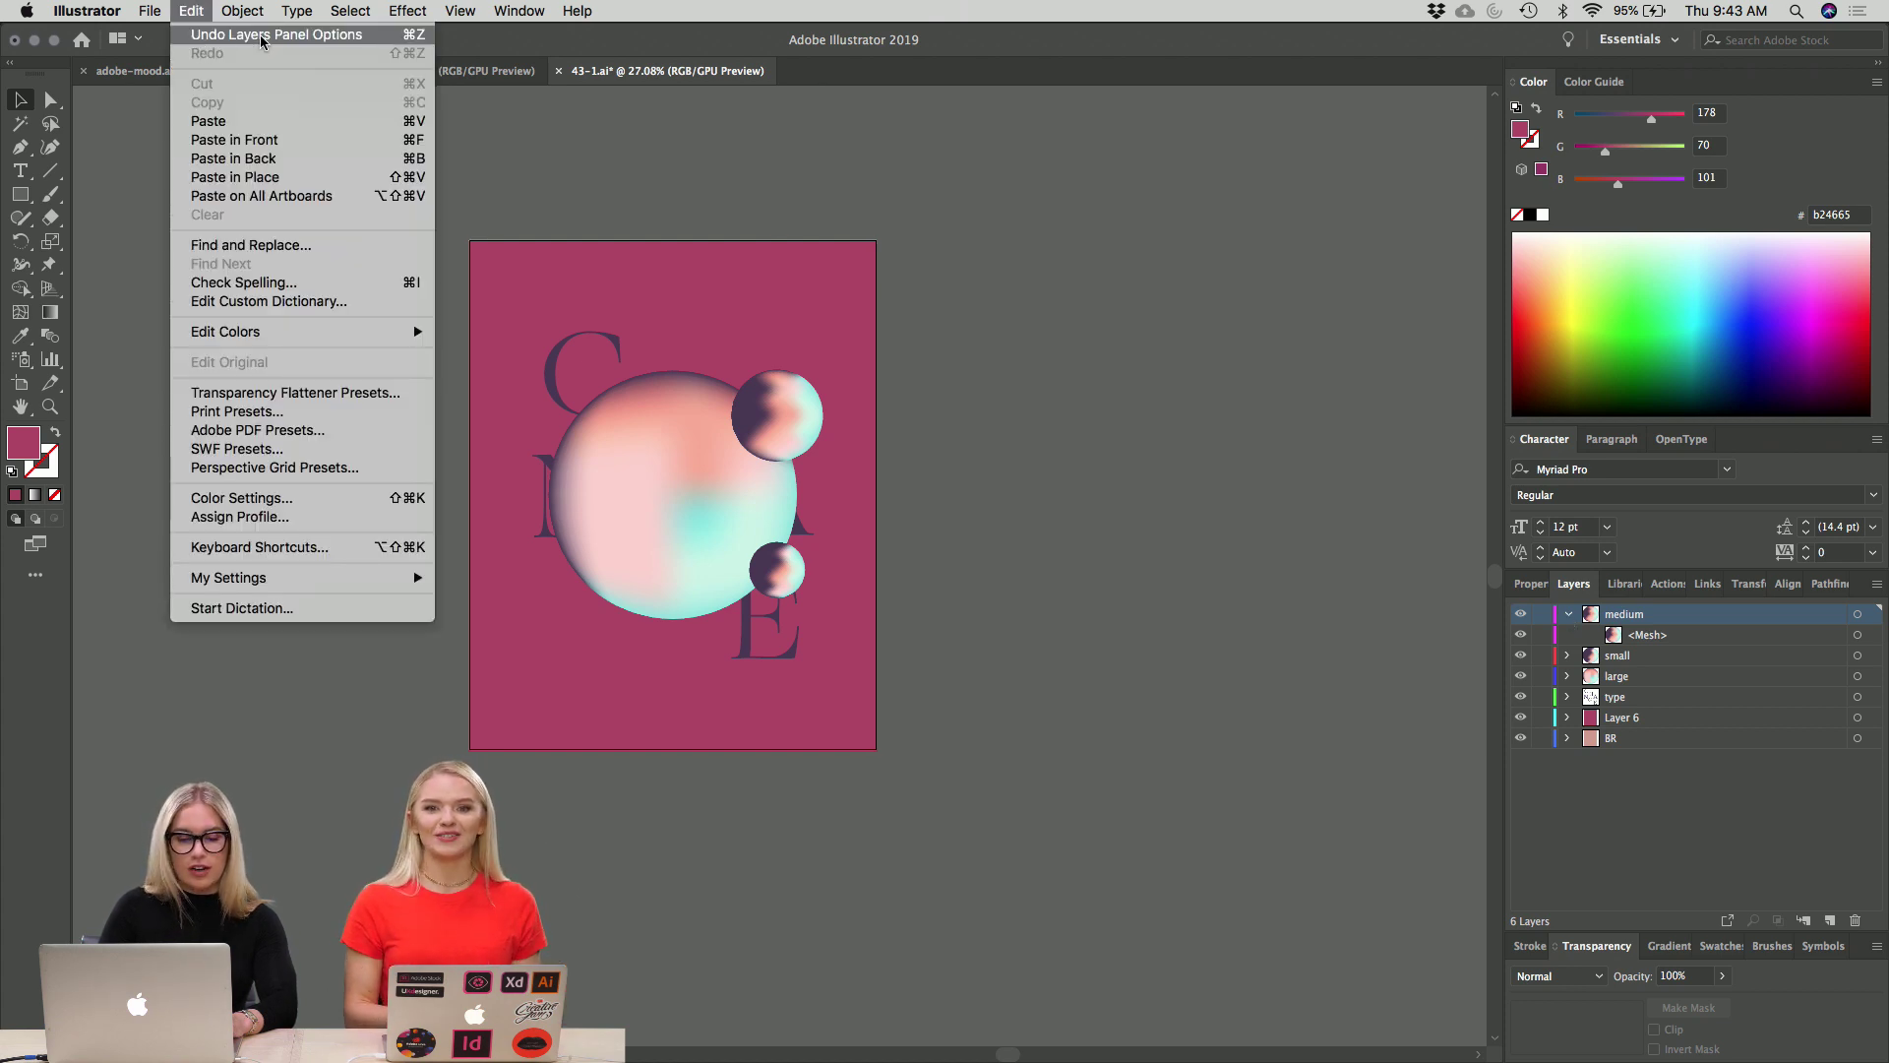
left_click(335, 36)
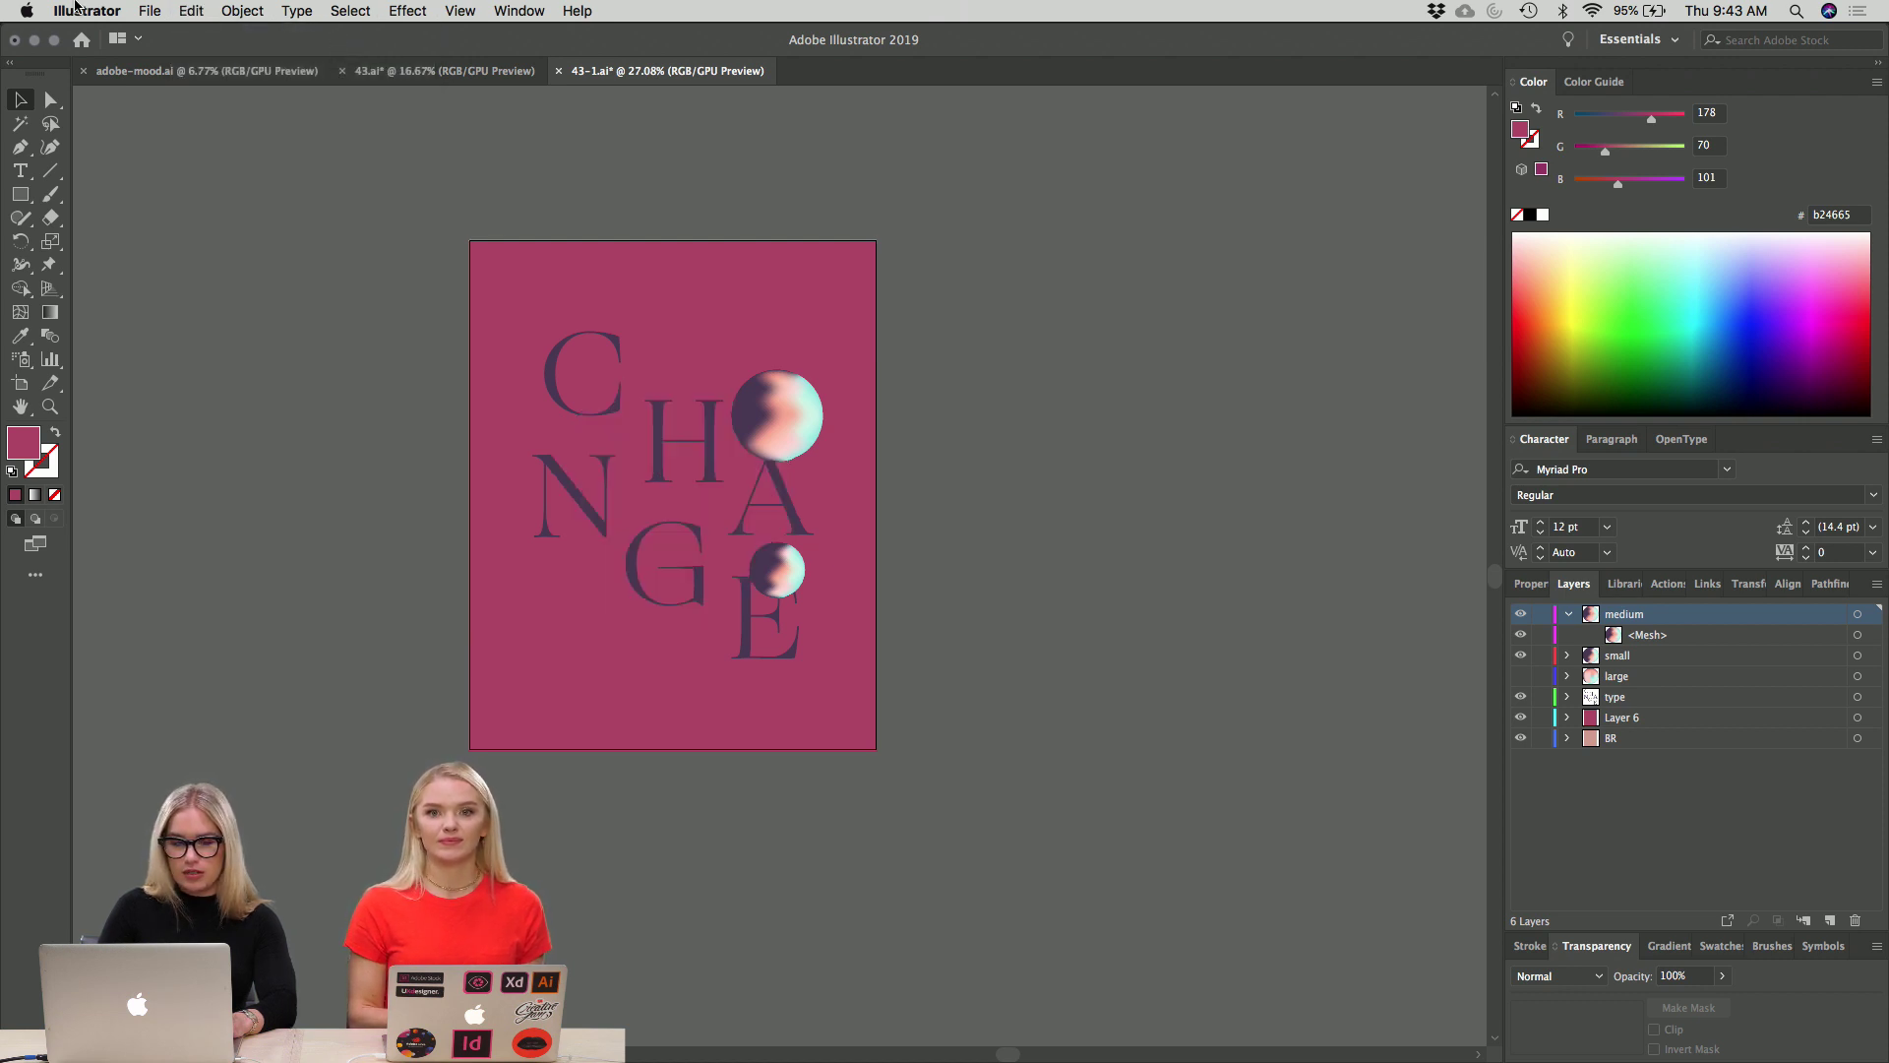
left_click(185, 10)
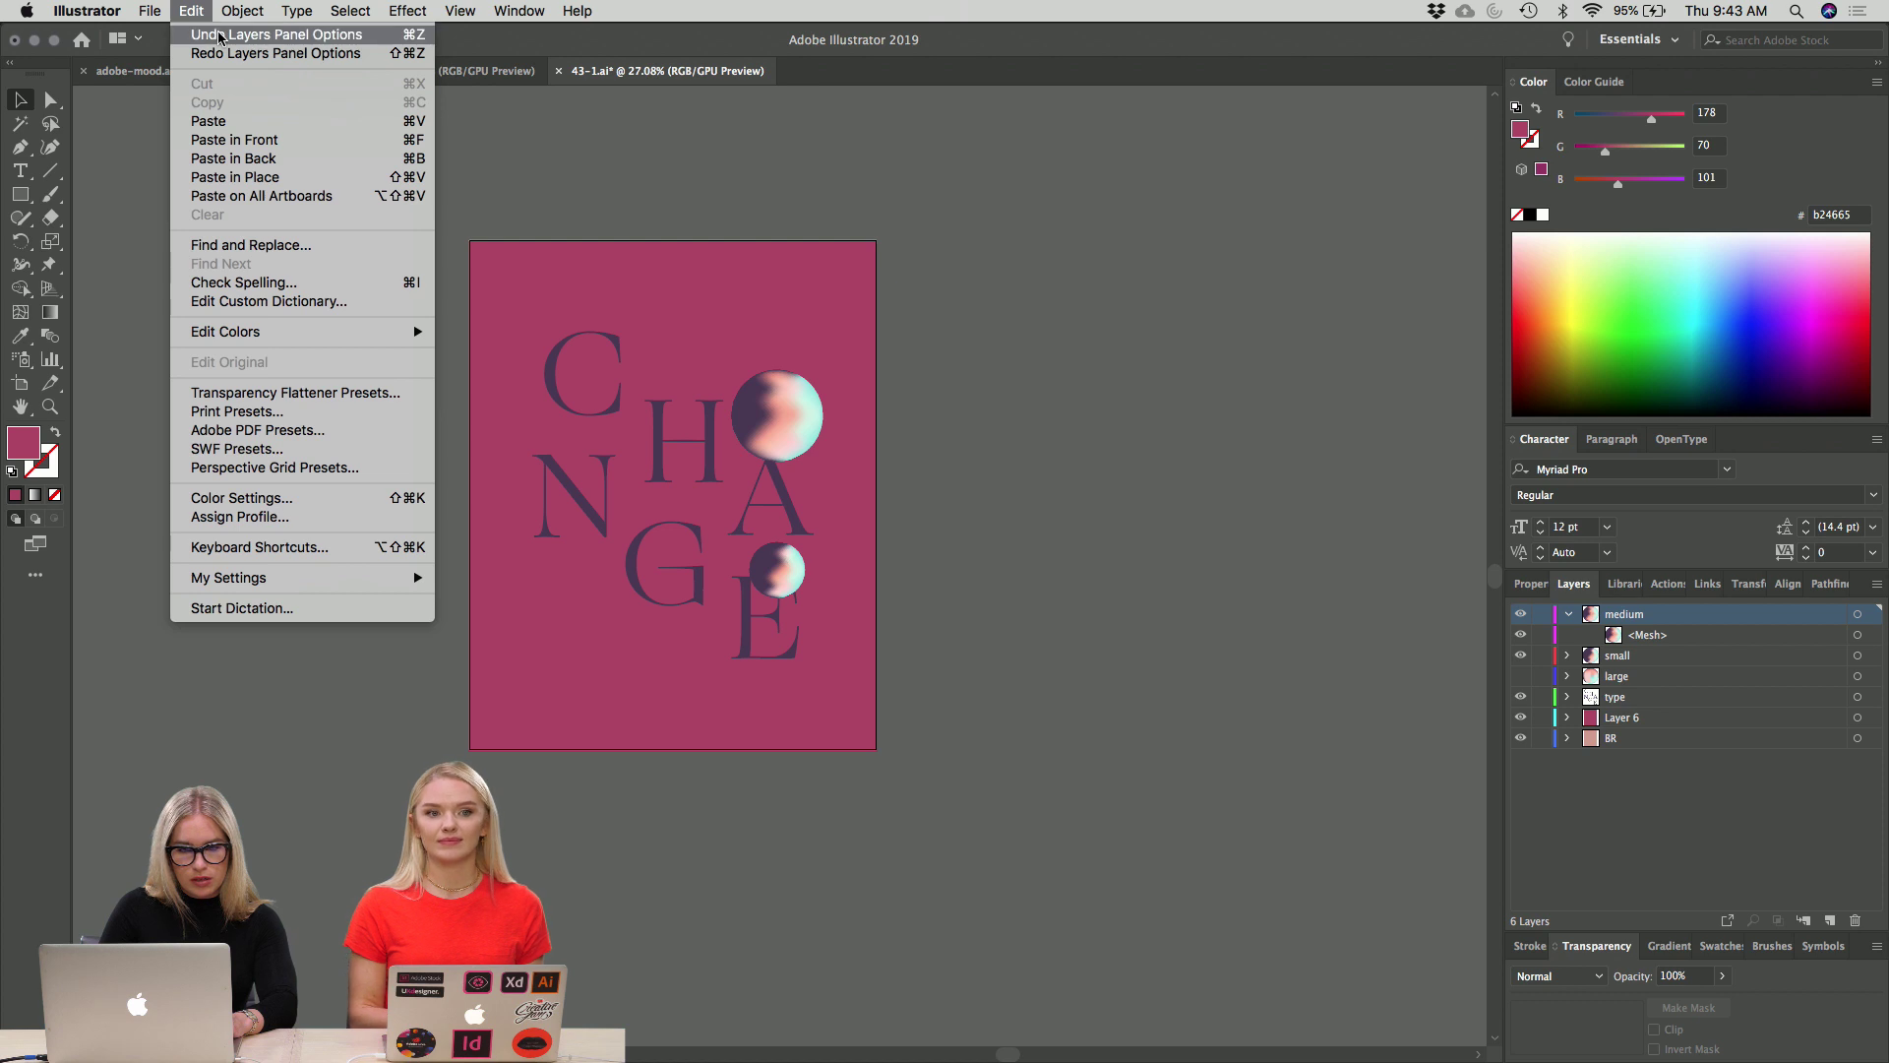
left_click(218, 37)
left_click(182, 12)
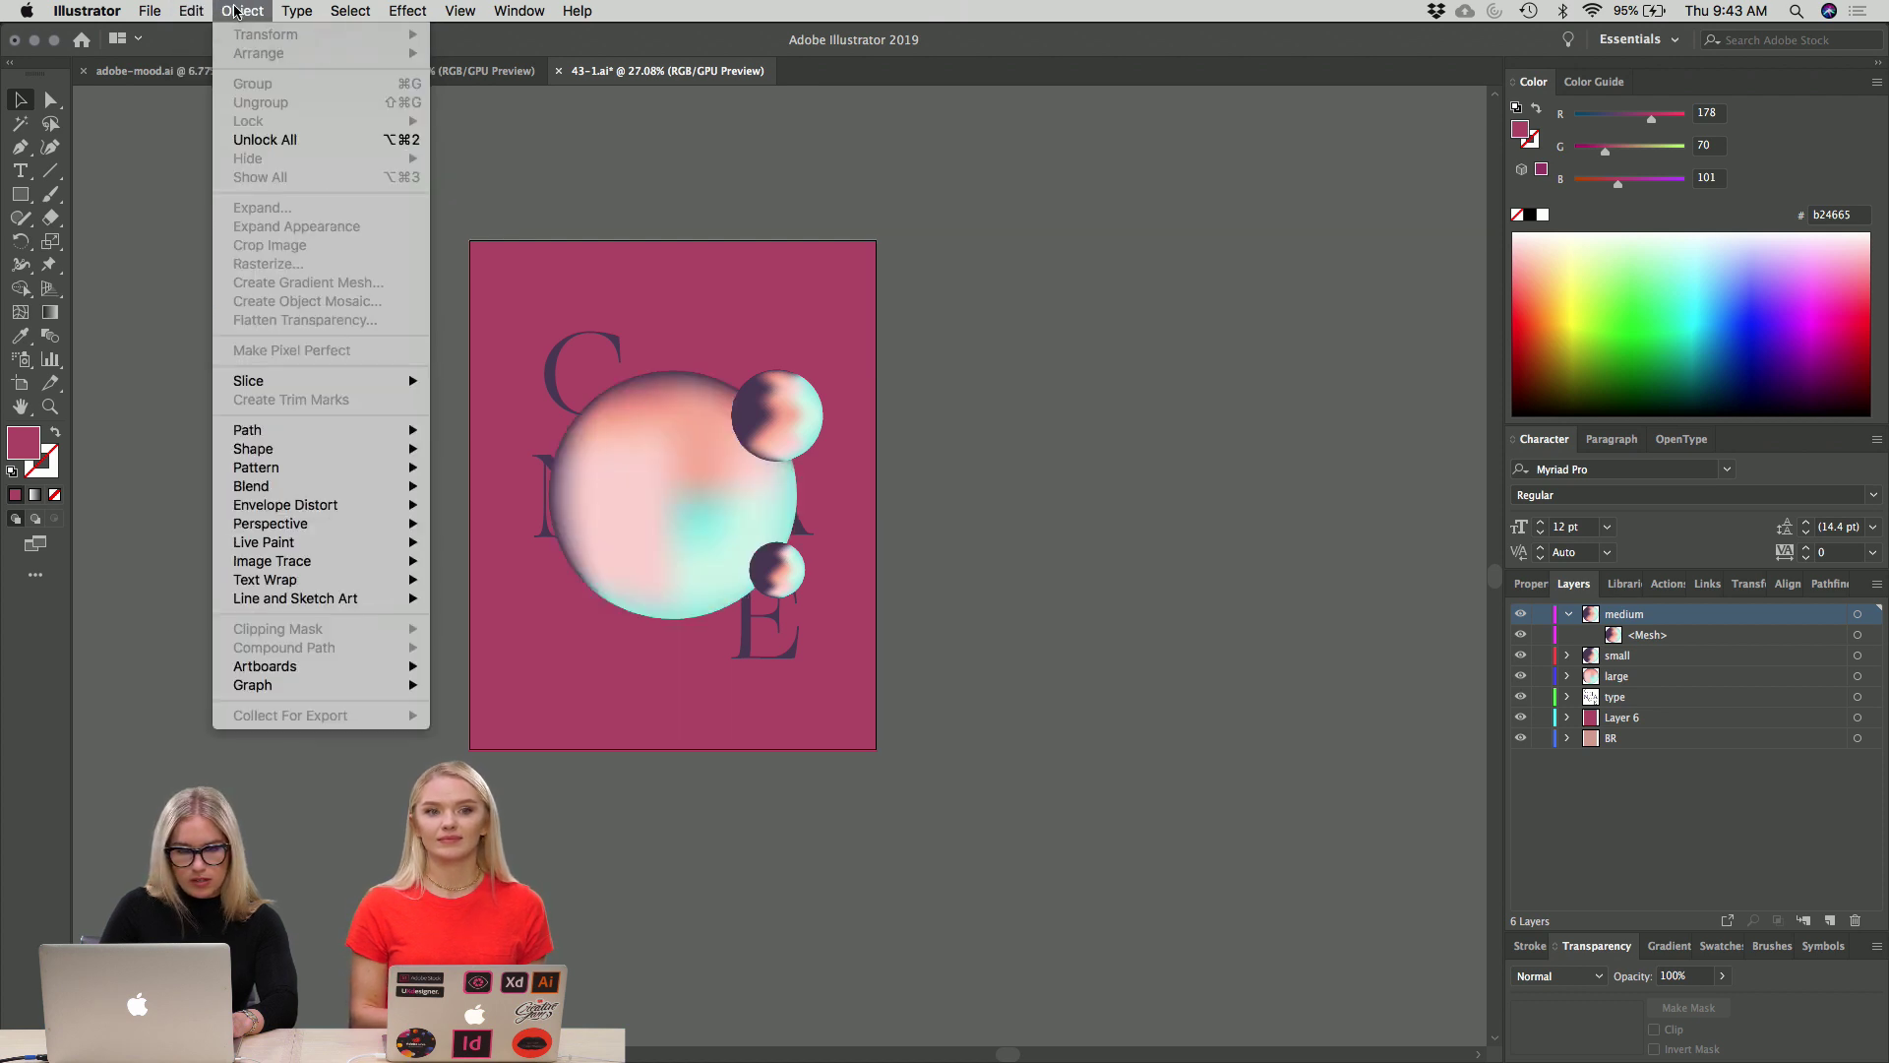
left_click(218, 38)
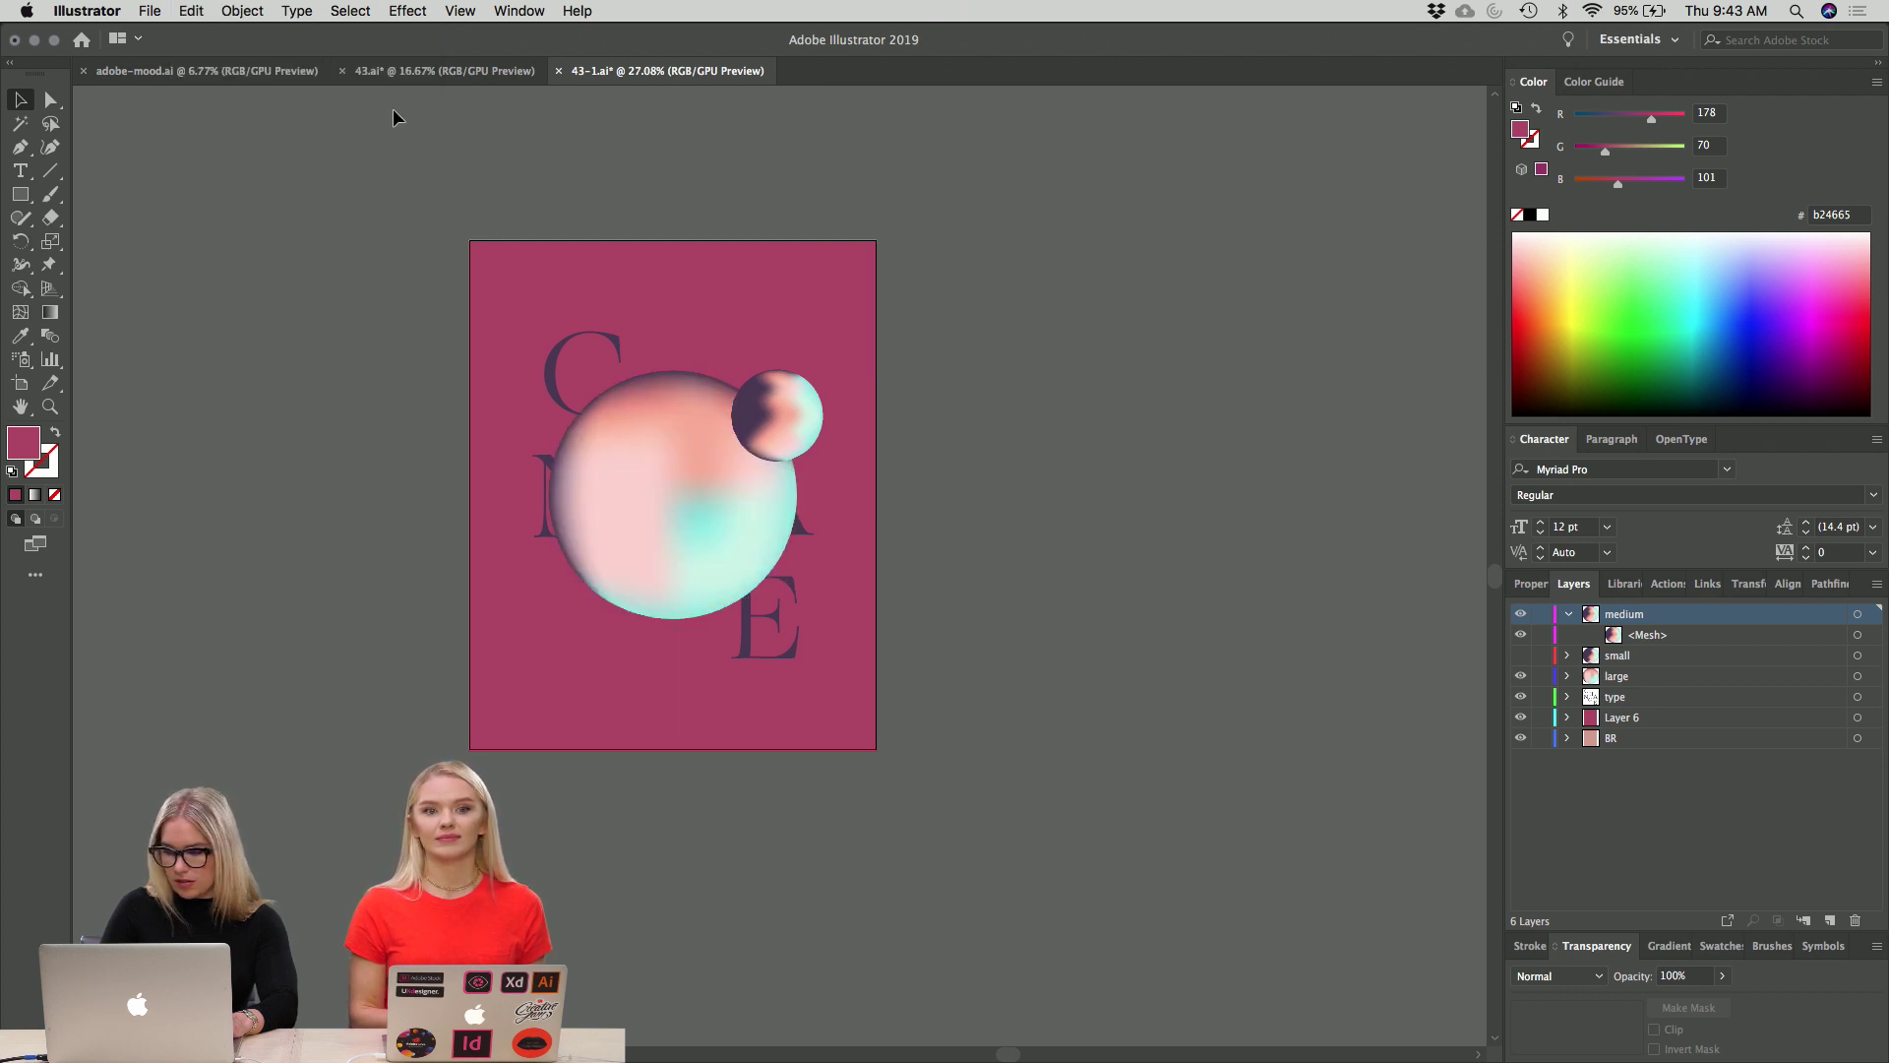
right_click(940, 430)
left_click(744, 329)
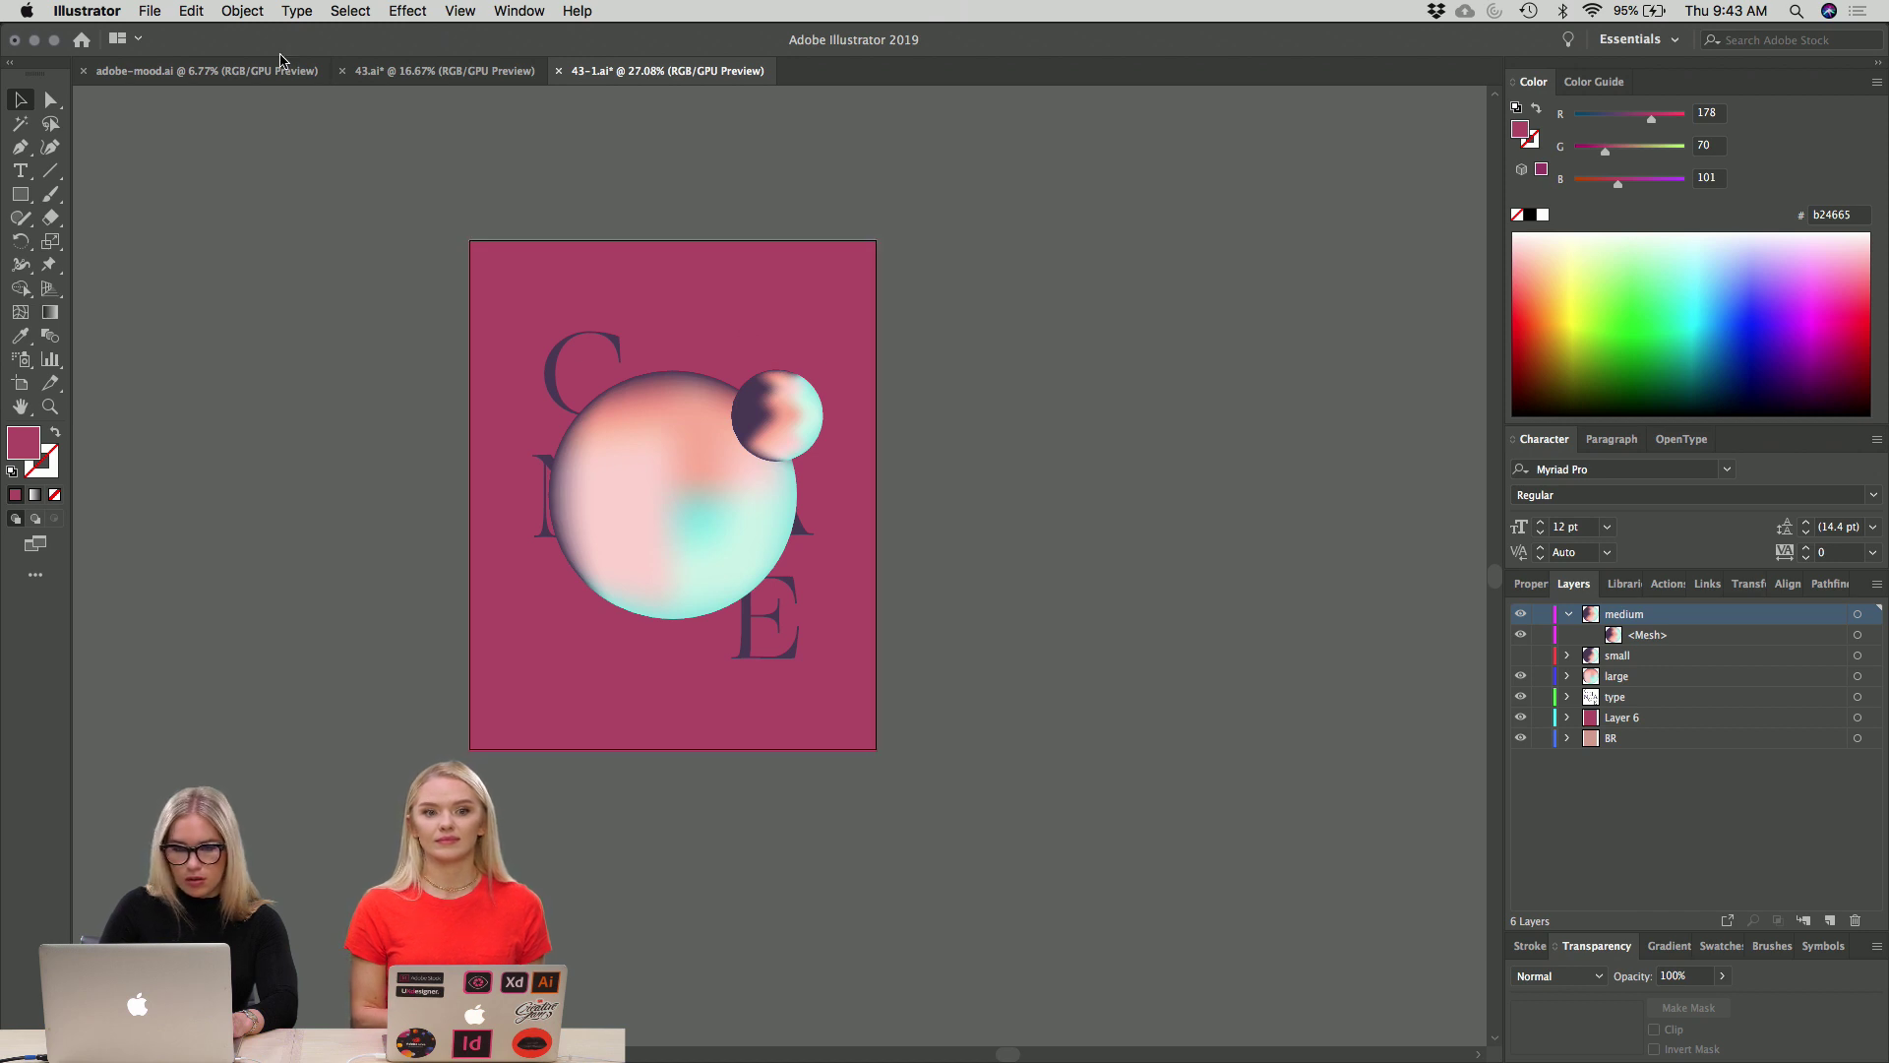
left_click(242, 11)
left_click(213, 54)
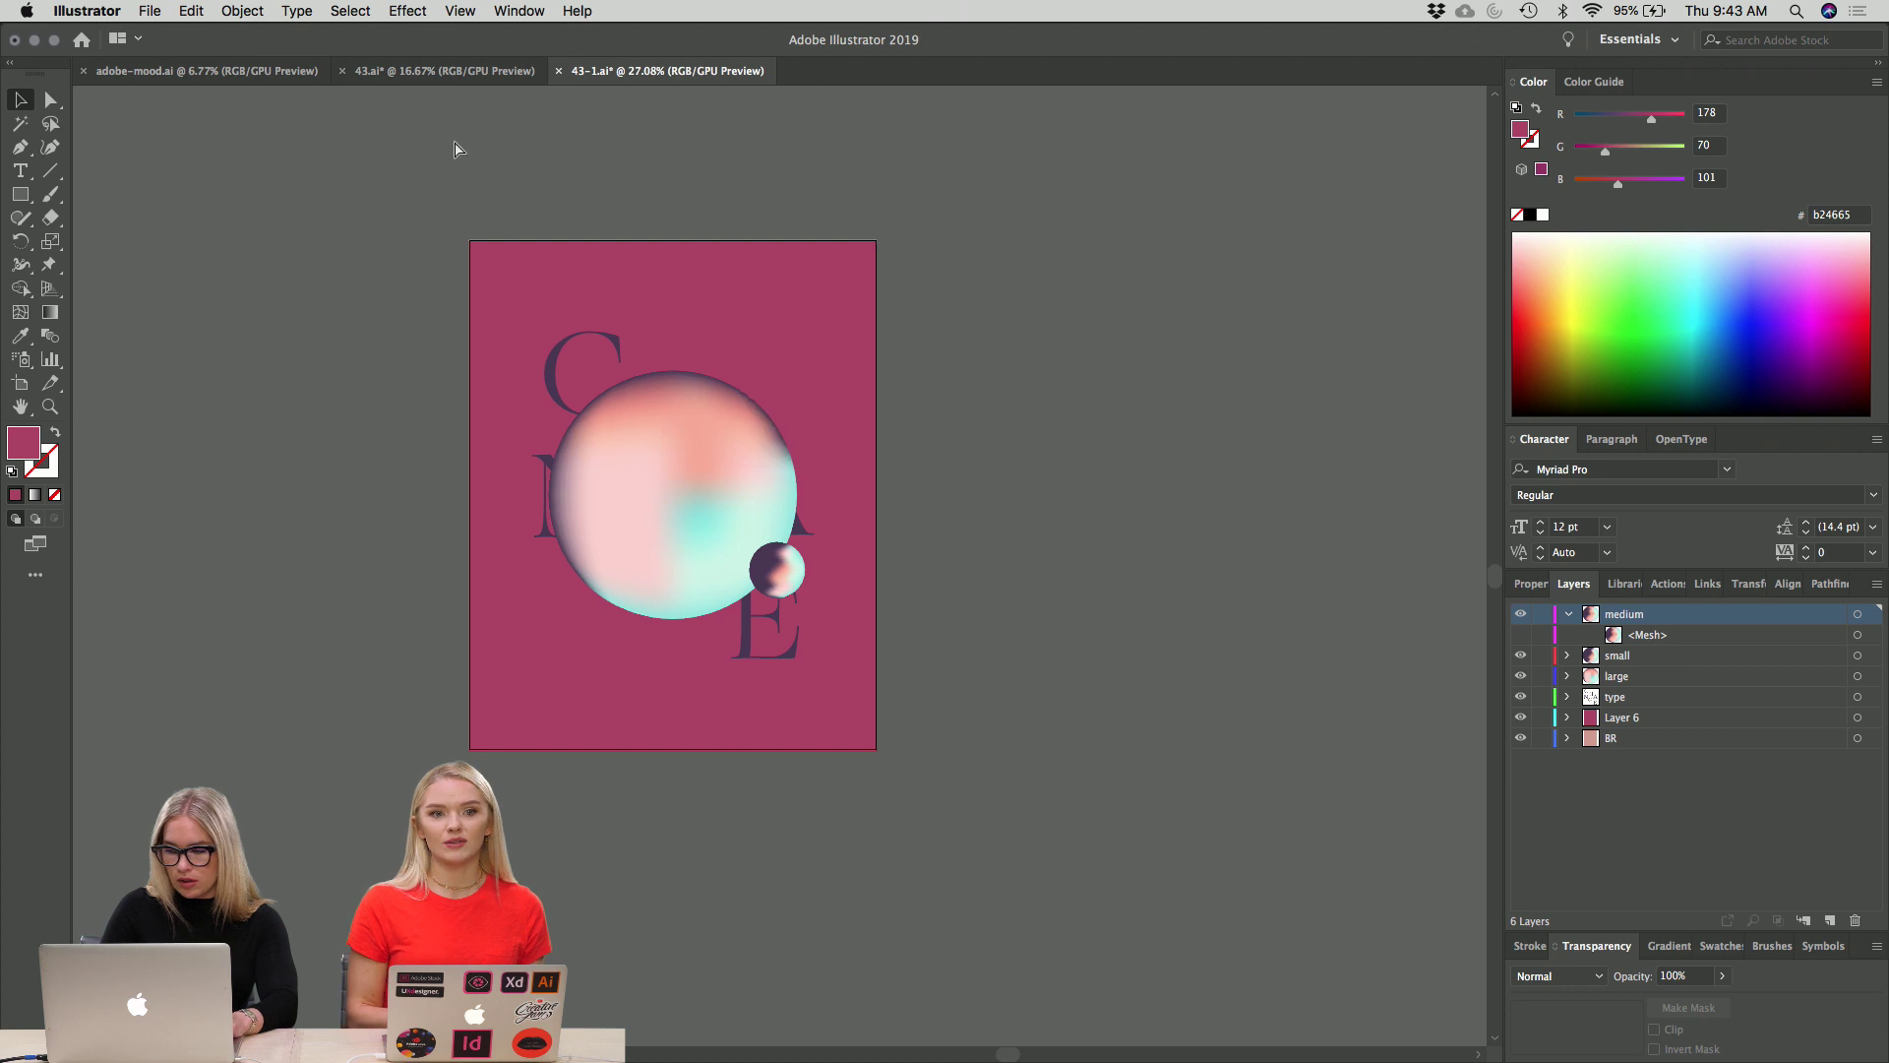
left_click_drag(852, 331, 953, 404)
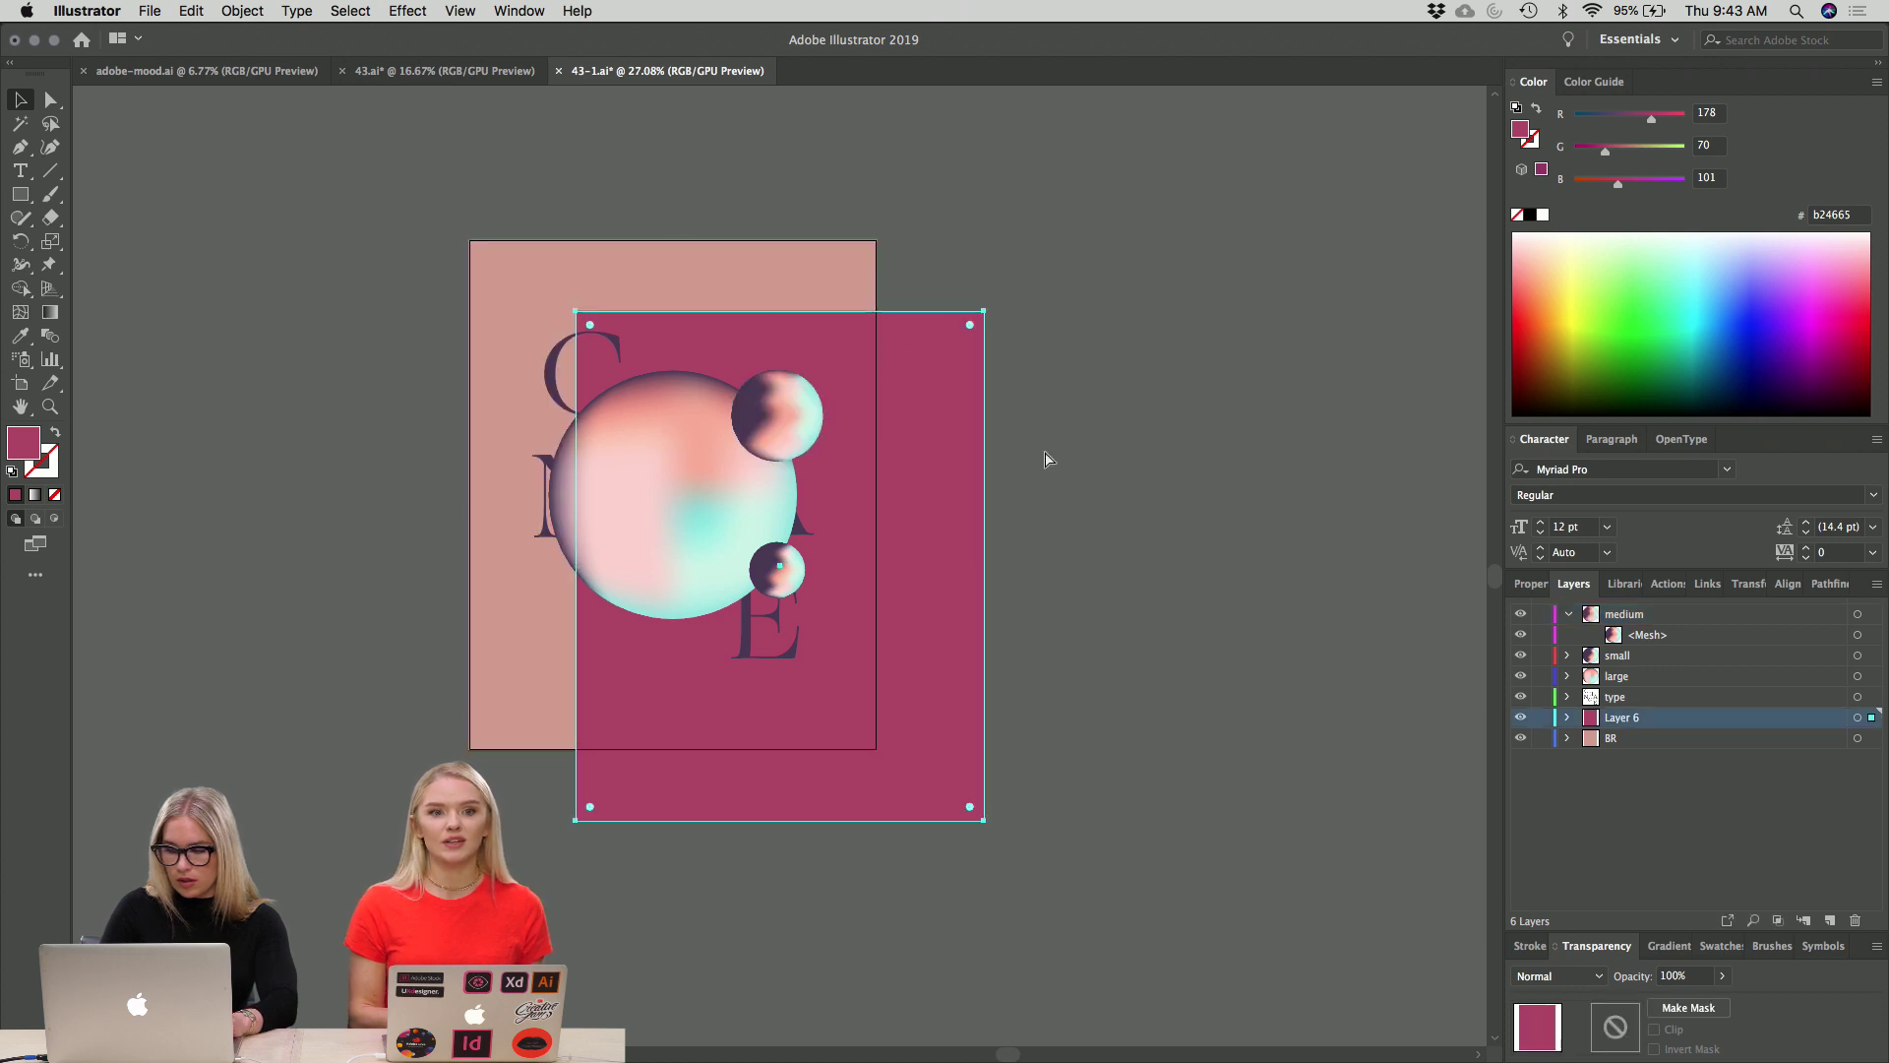
key("Delete")
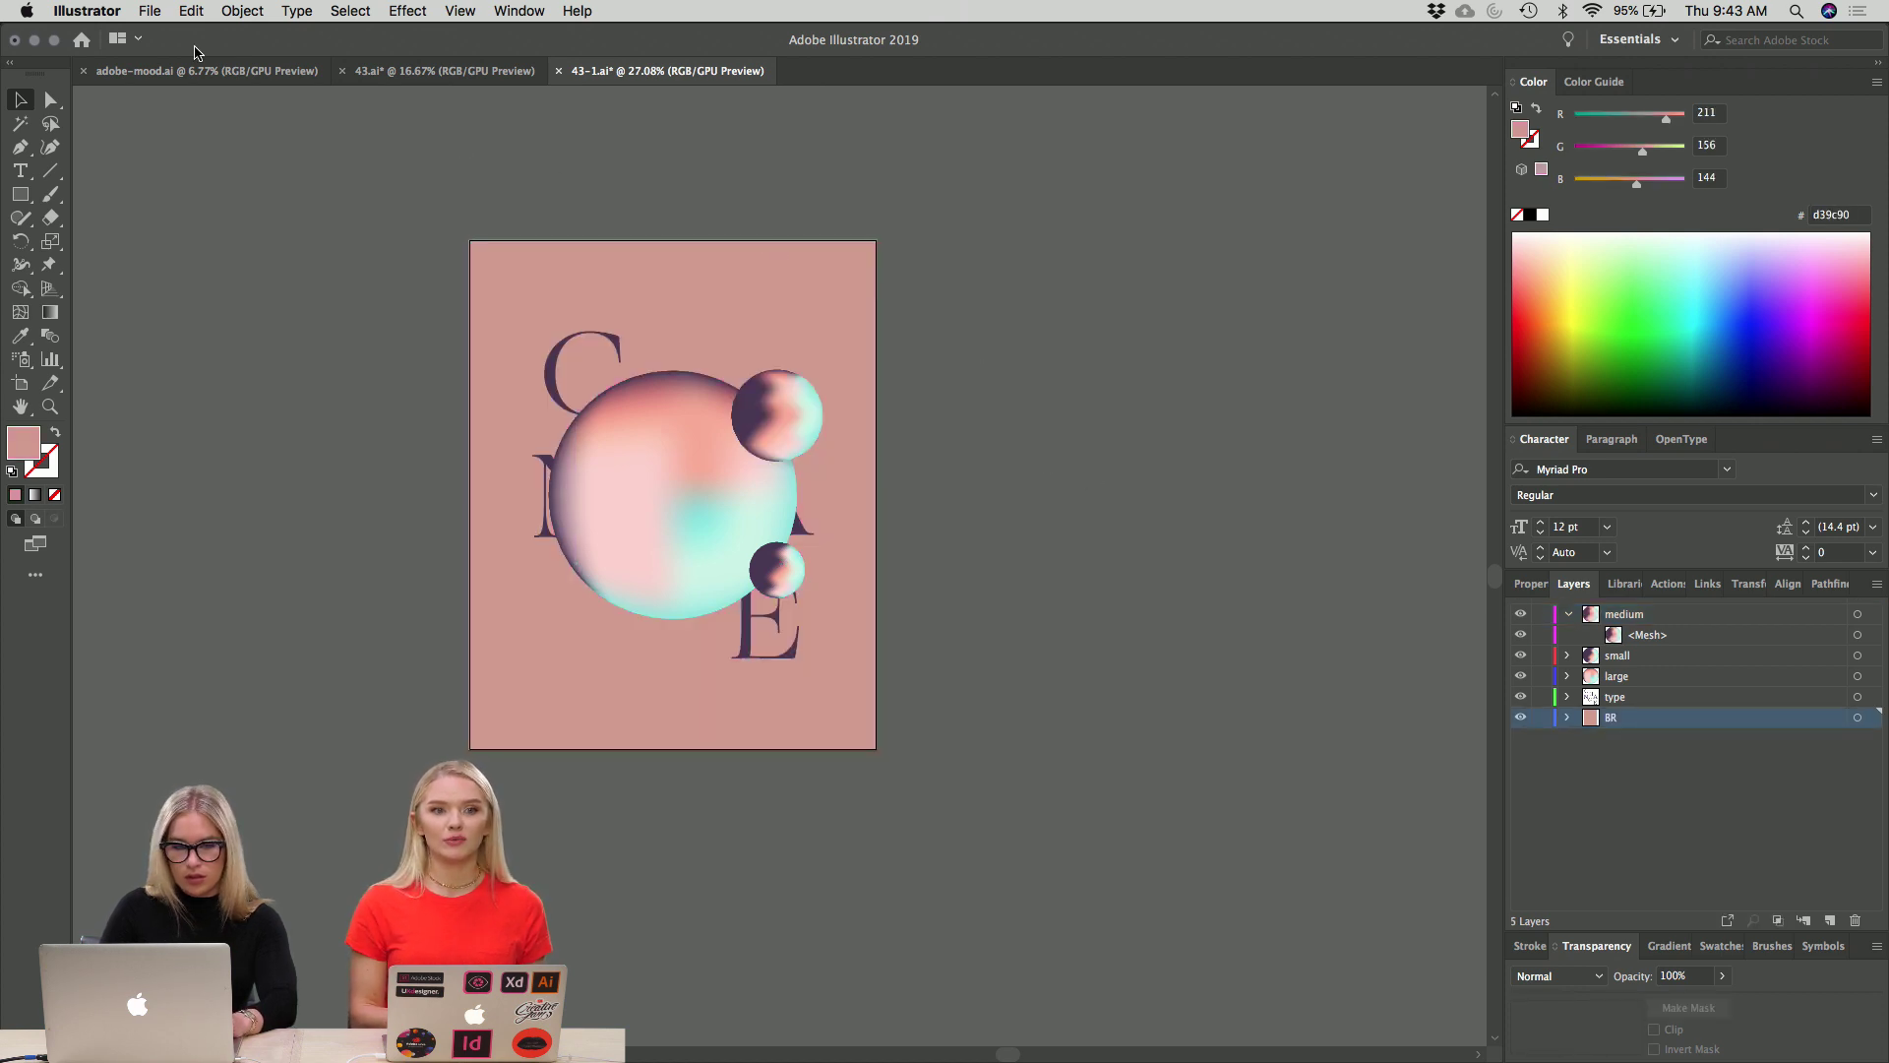
Redo the new layer and the magenta rectangle's paste, and align the rectangle to cover the artboard.
left_click(191, 10)
left_click(632, 212)
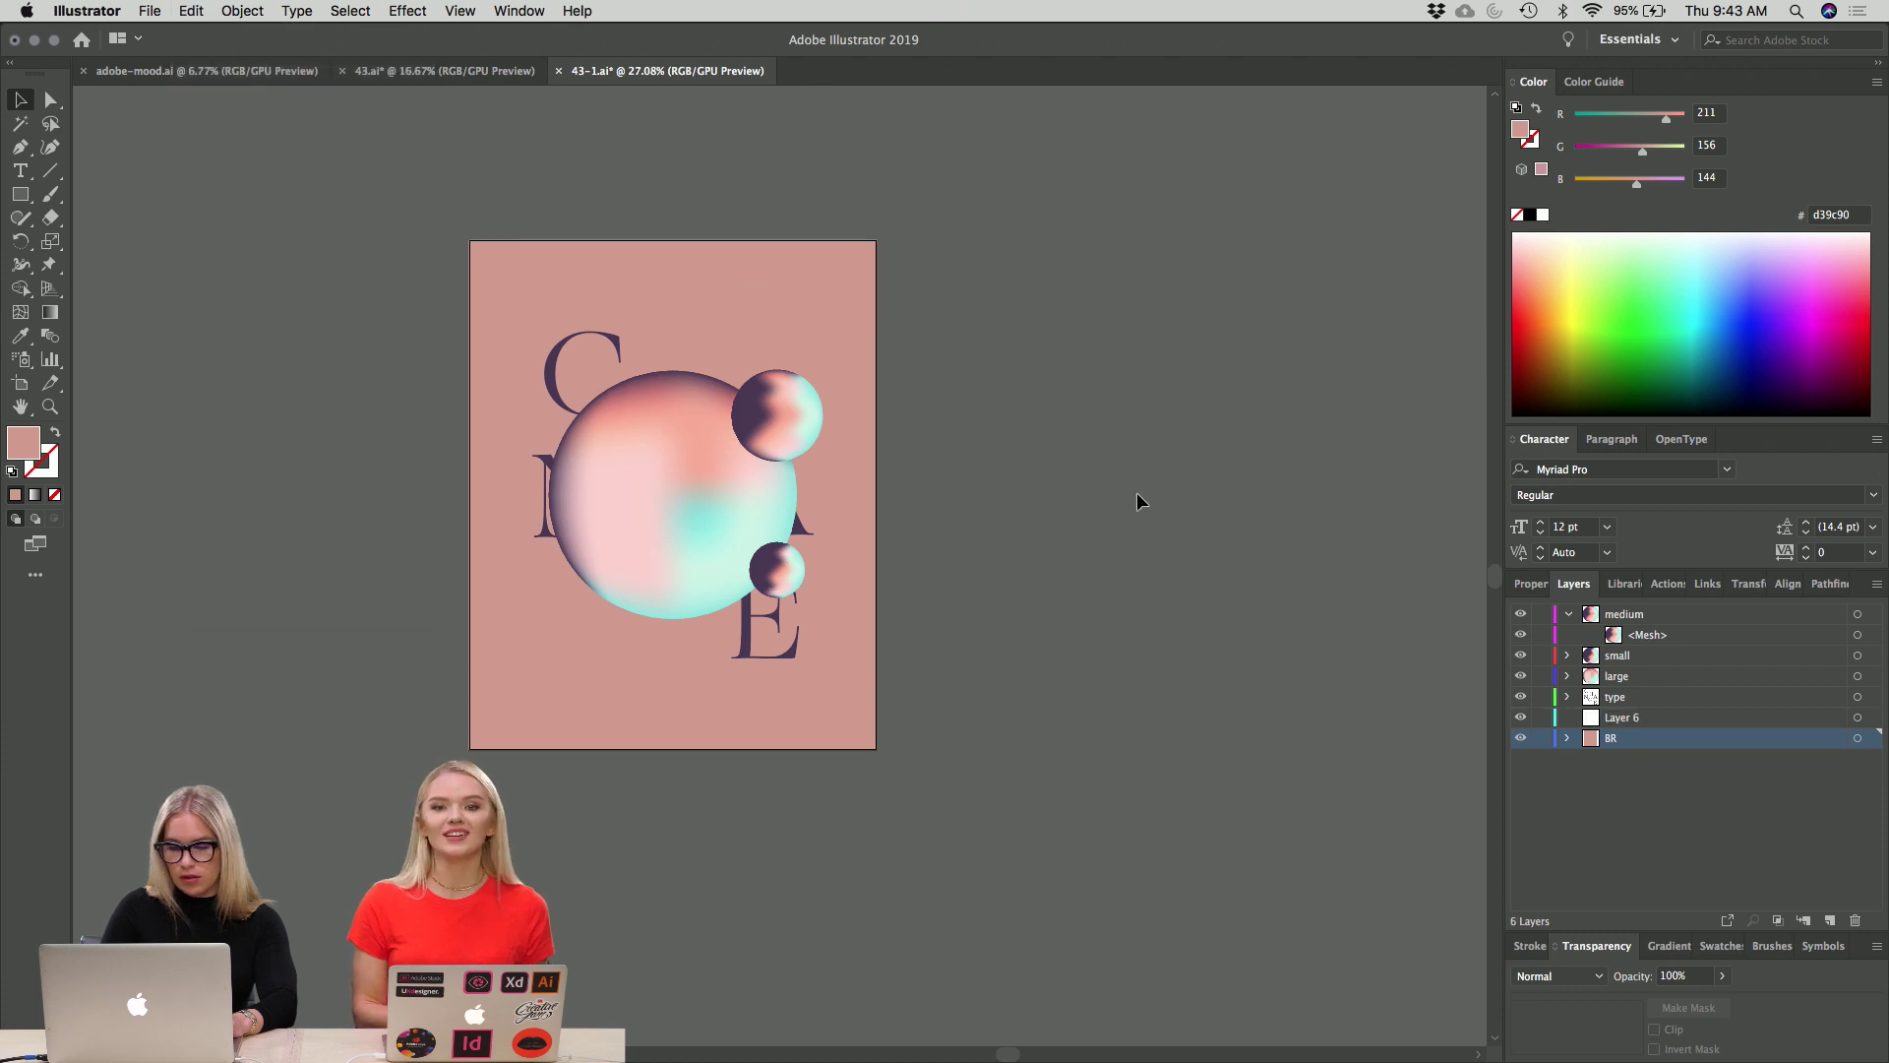
left_click(195, 12)
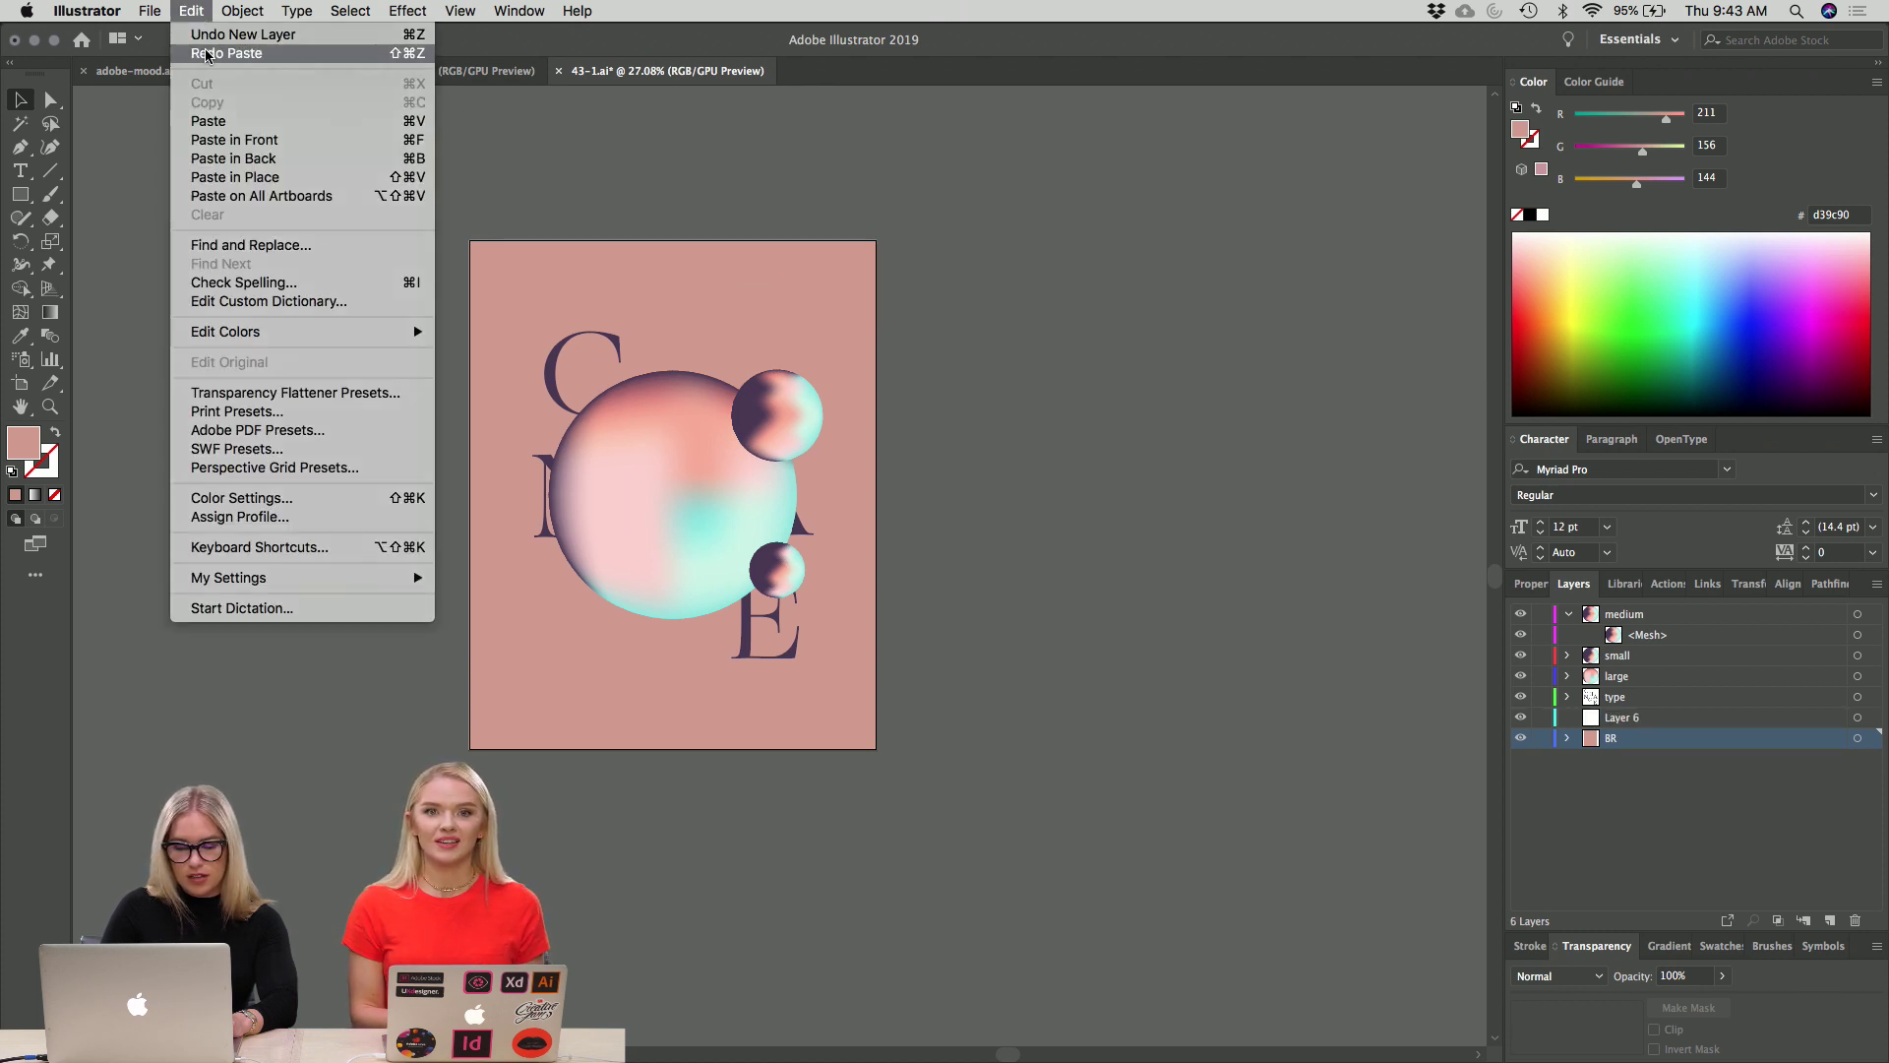
left_click(226, 53)
left_click_drag(918, 418, 825, 362)
left_click(1053, 394)
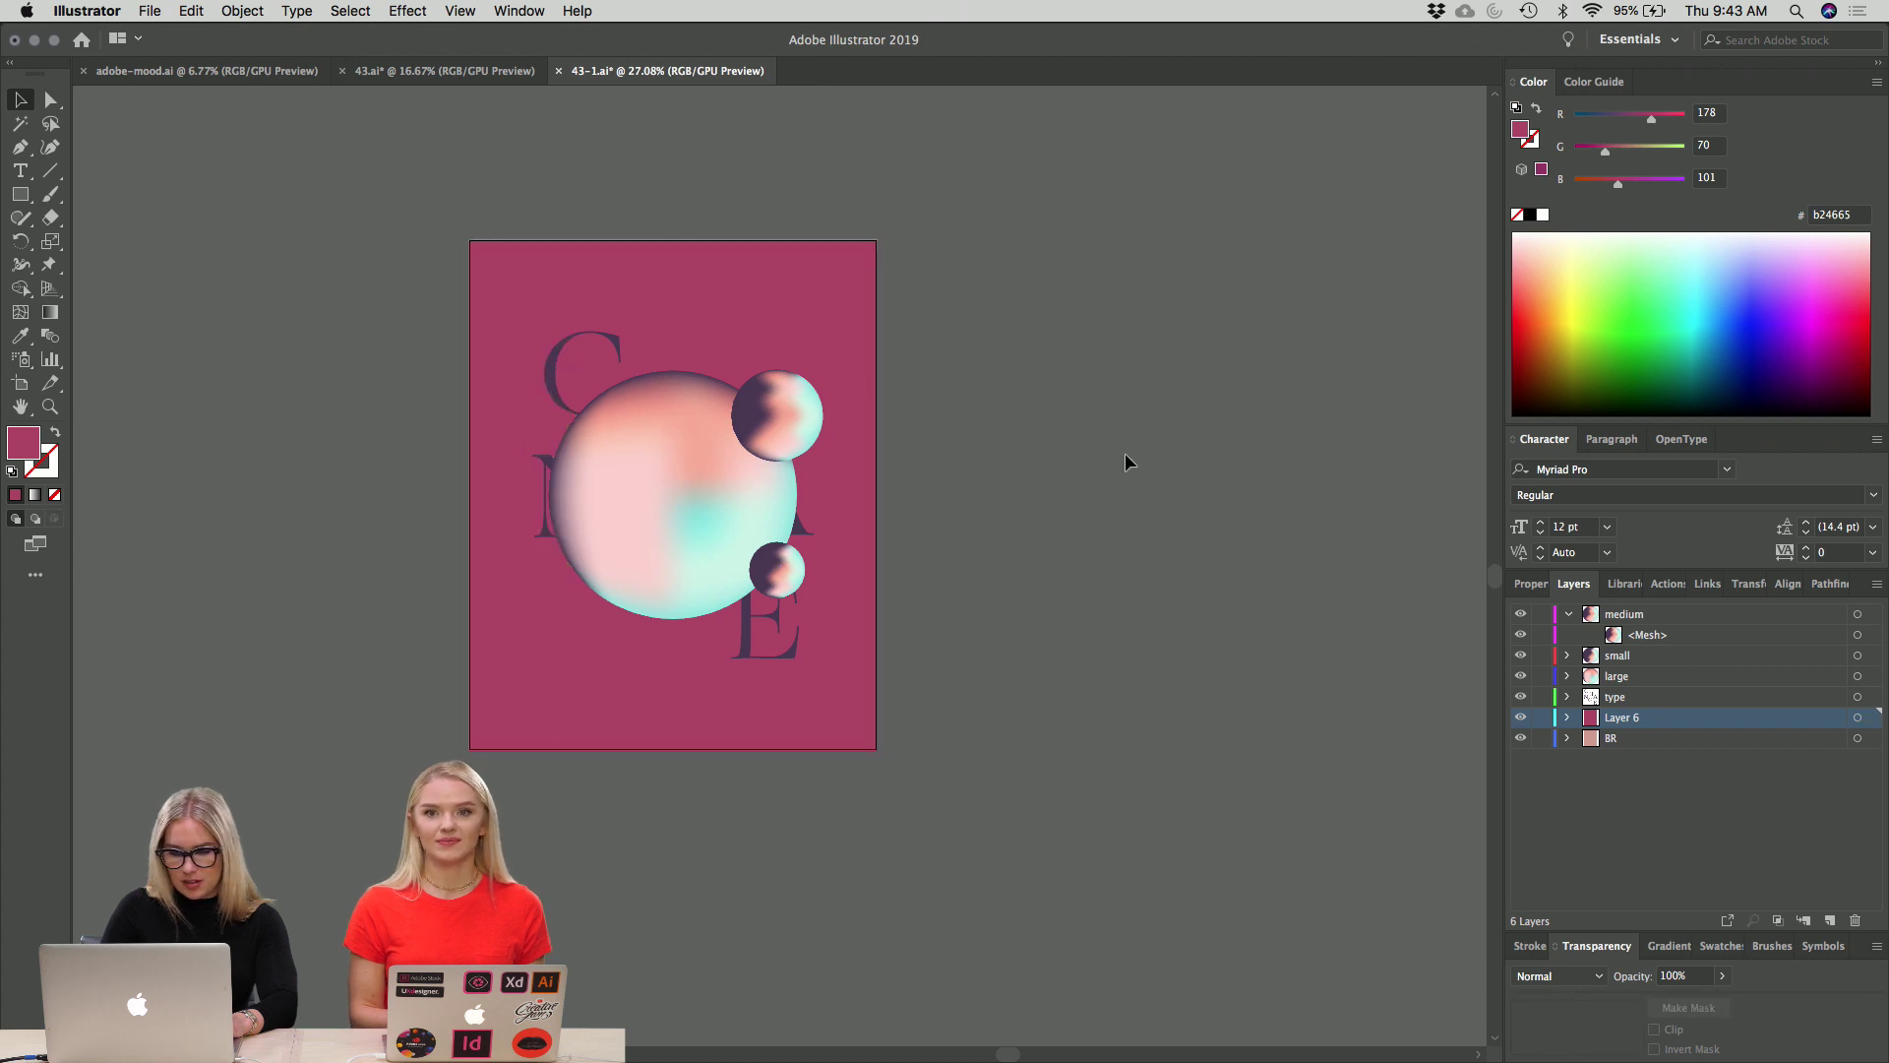
Try deleting the mesh inside the medium layer, and undo the deletion.
left_click(1685, 634)
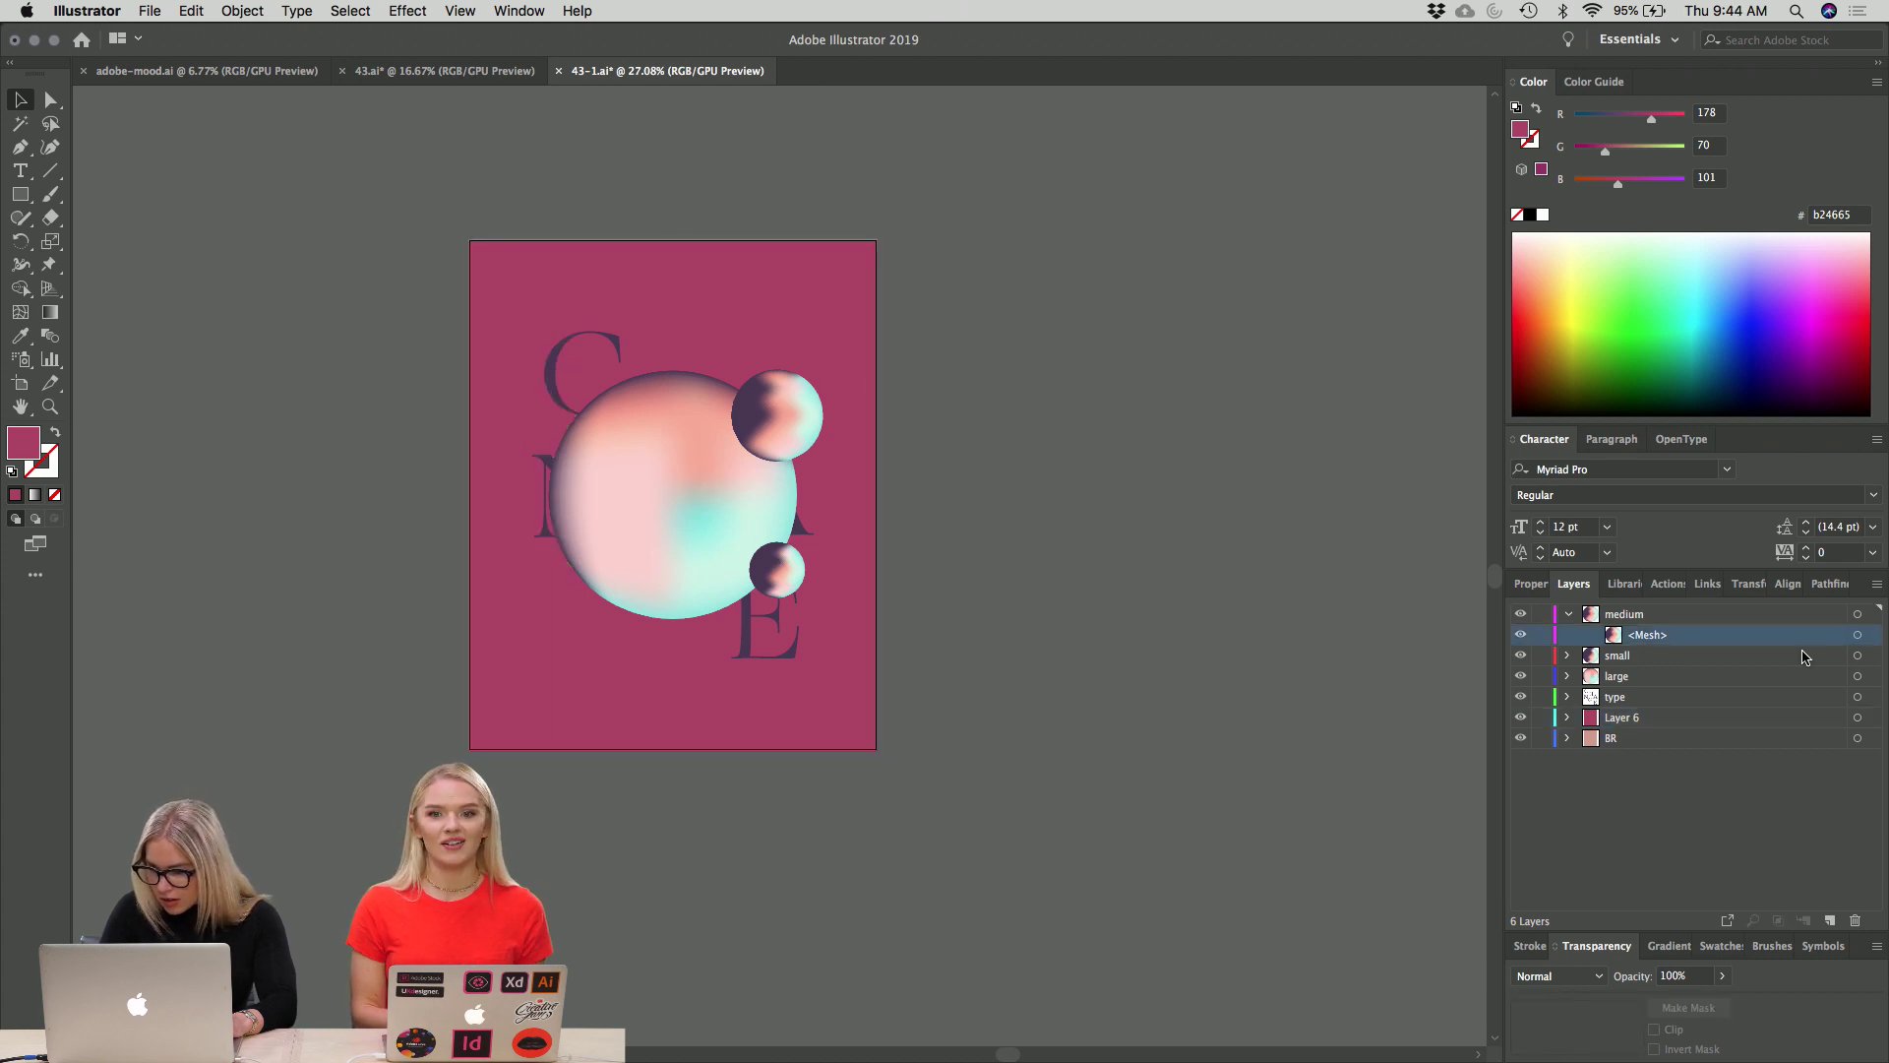
left_click(1855, 920)
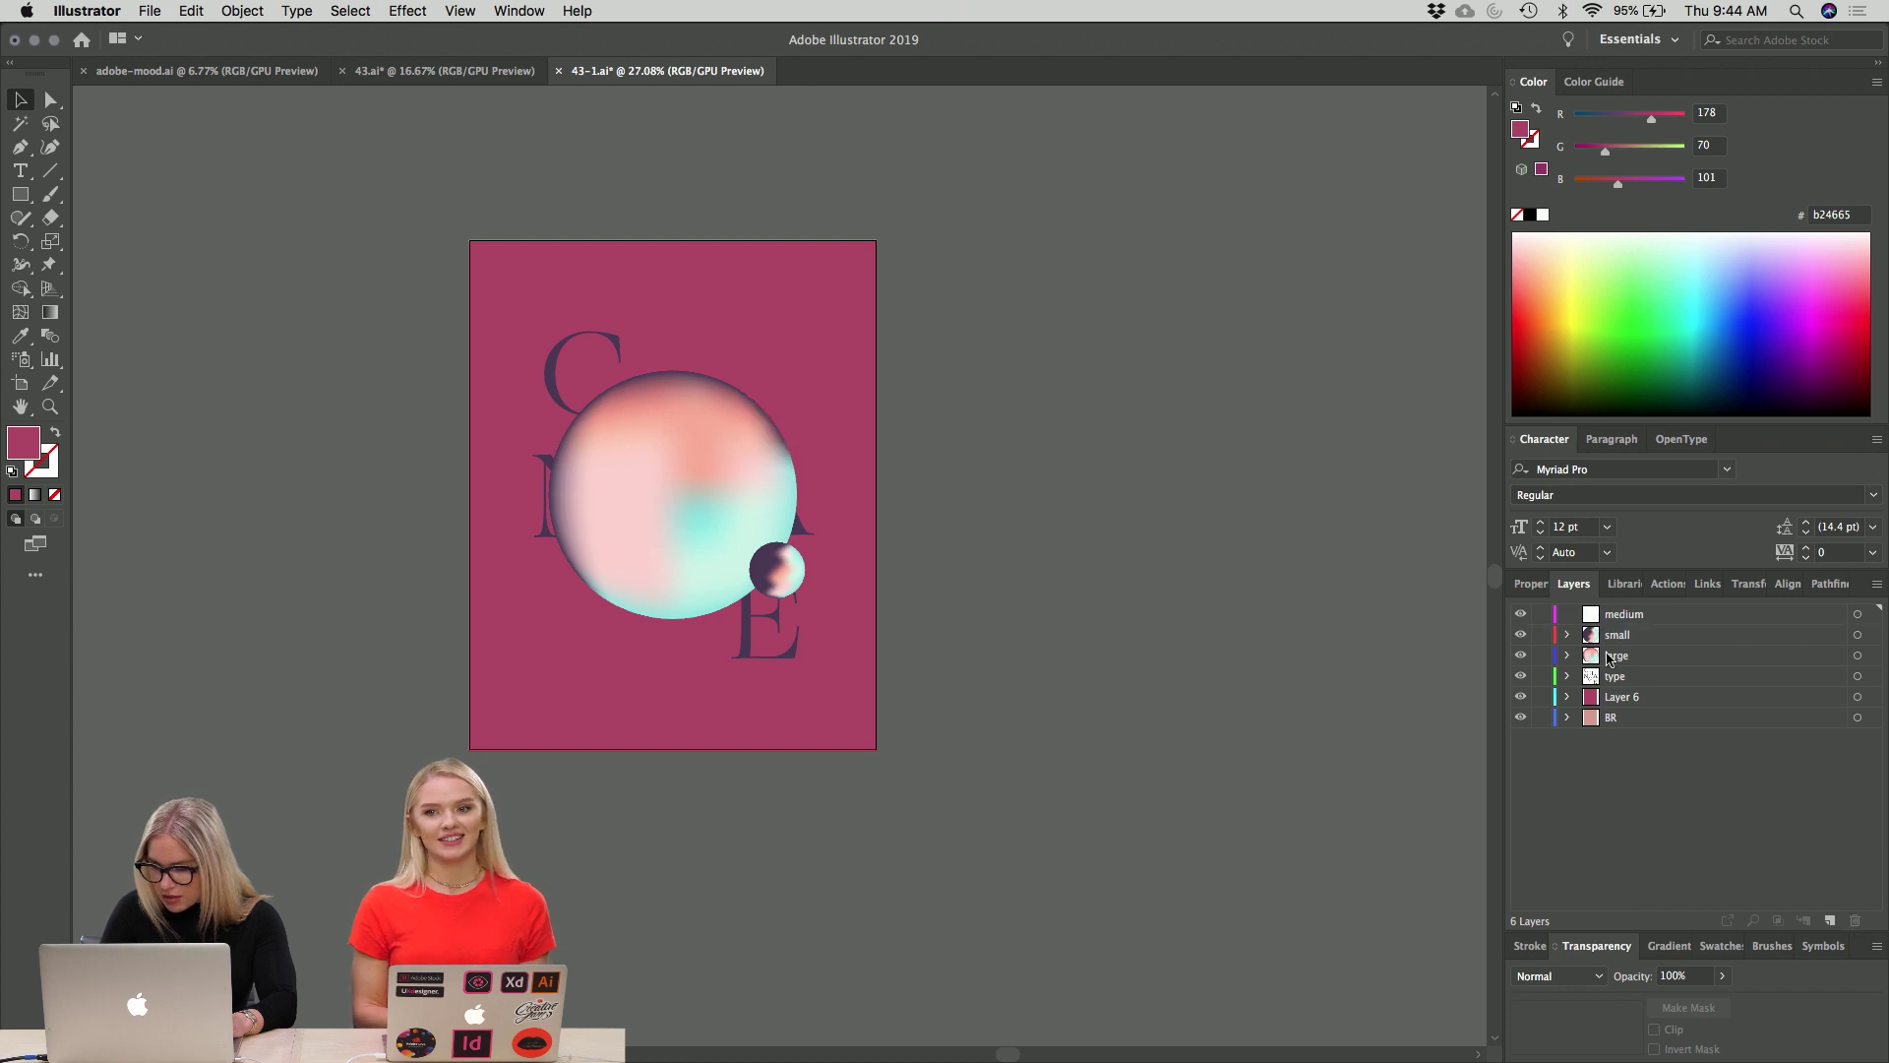
key("super+z")
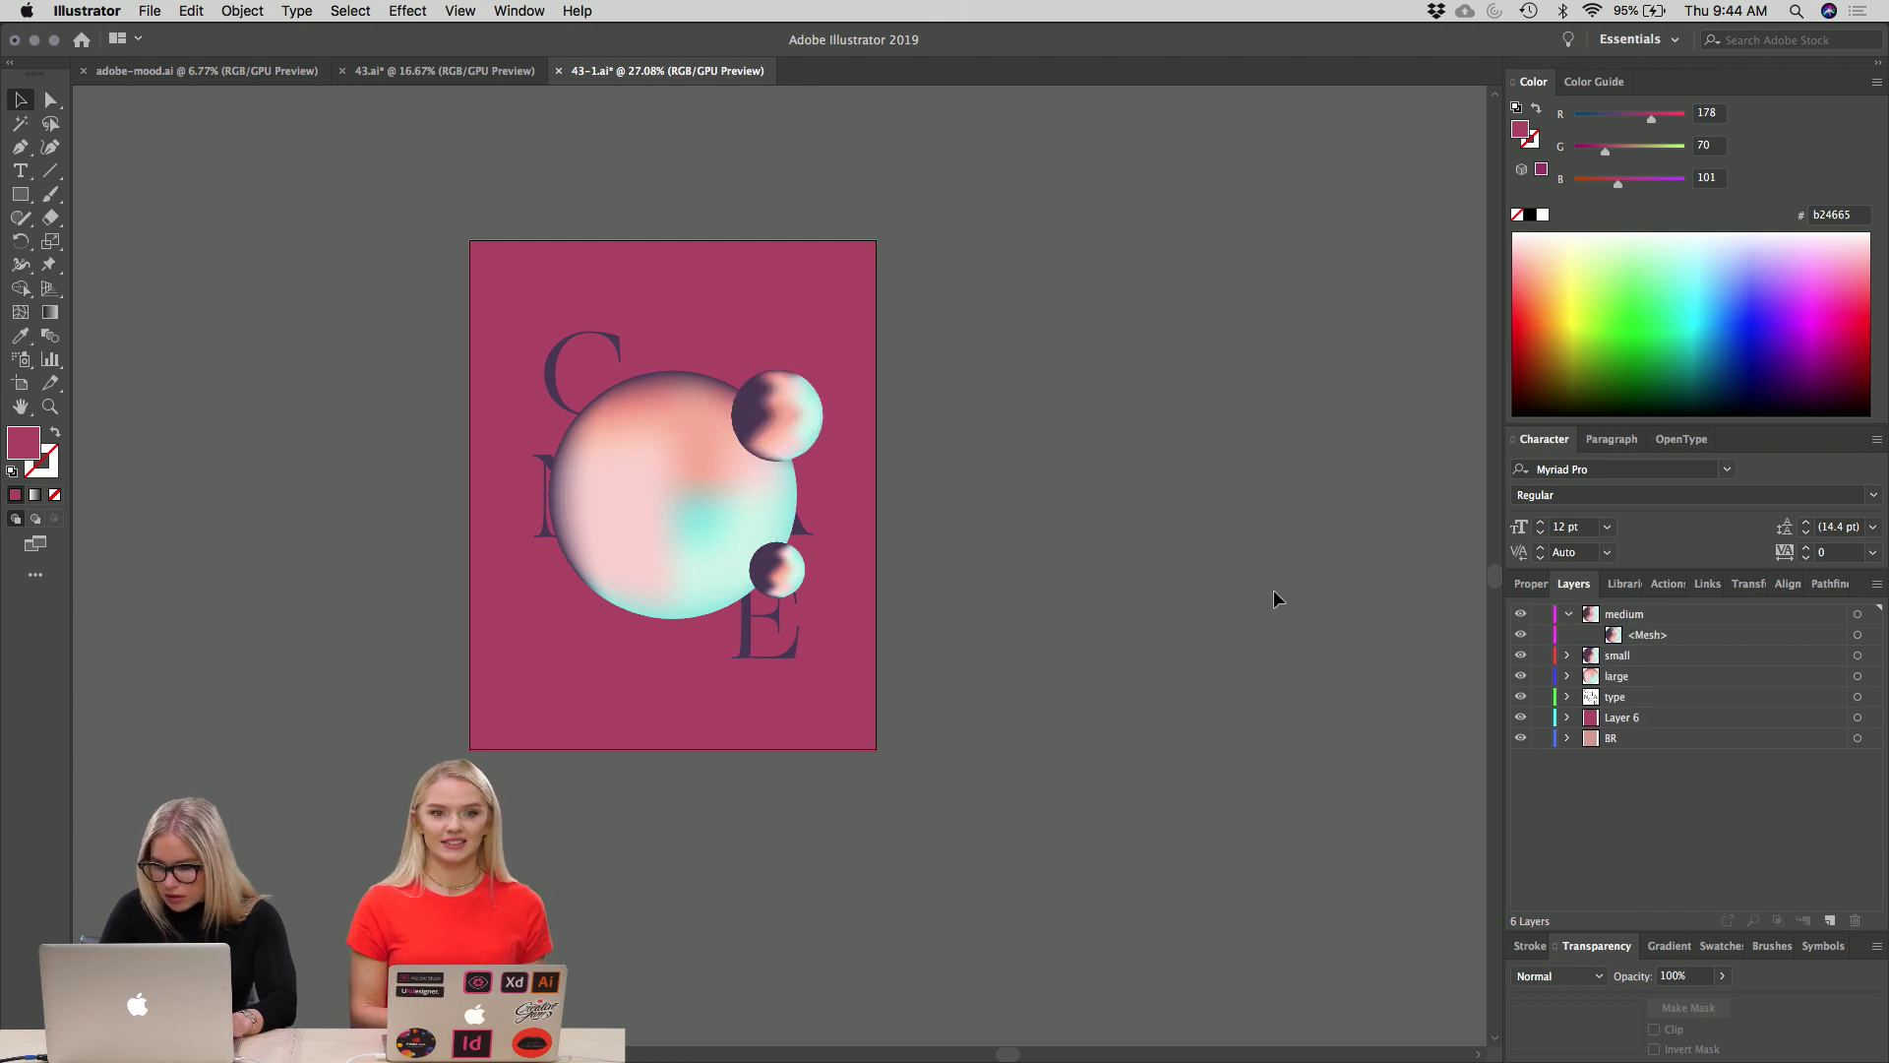
Collapse the medium layer and check medium, small, large, type and Layer 6 by switching each one's visibility off and on.
left_click(1568, 615)
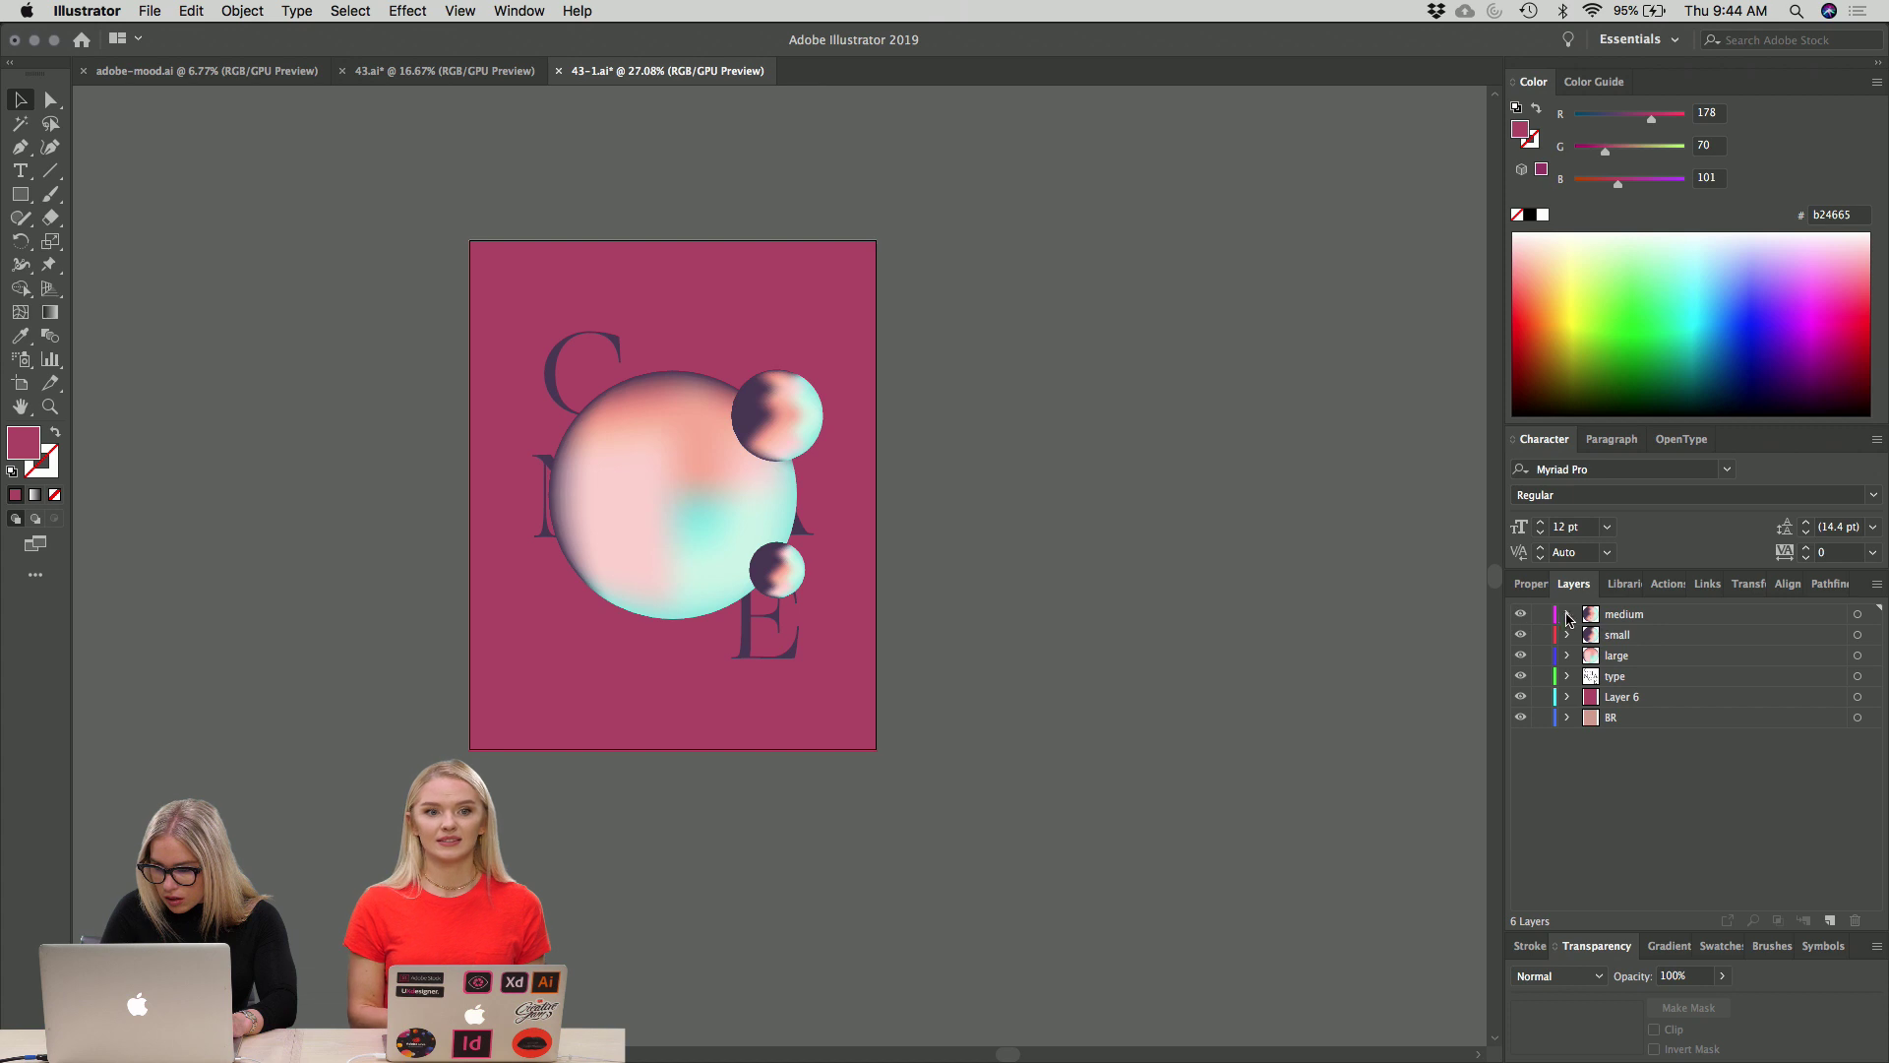
double_click(1520, 614)
left_click(1522, 636)
left_click(1521, 636)
left_click(1520, 655)
left_click(1520, 656)
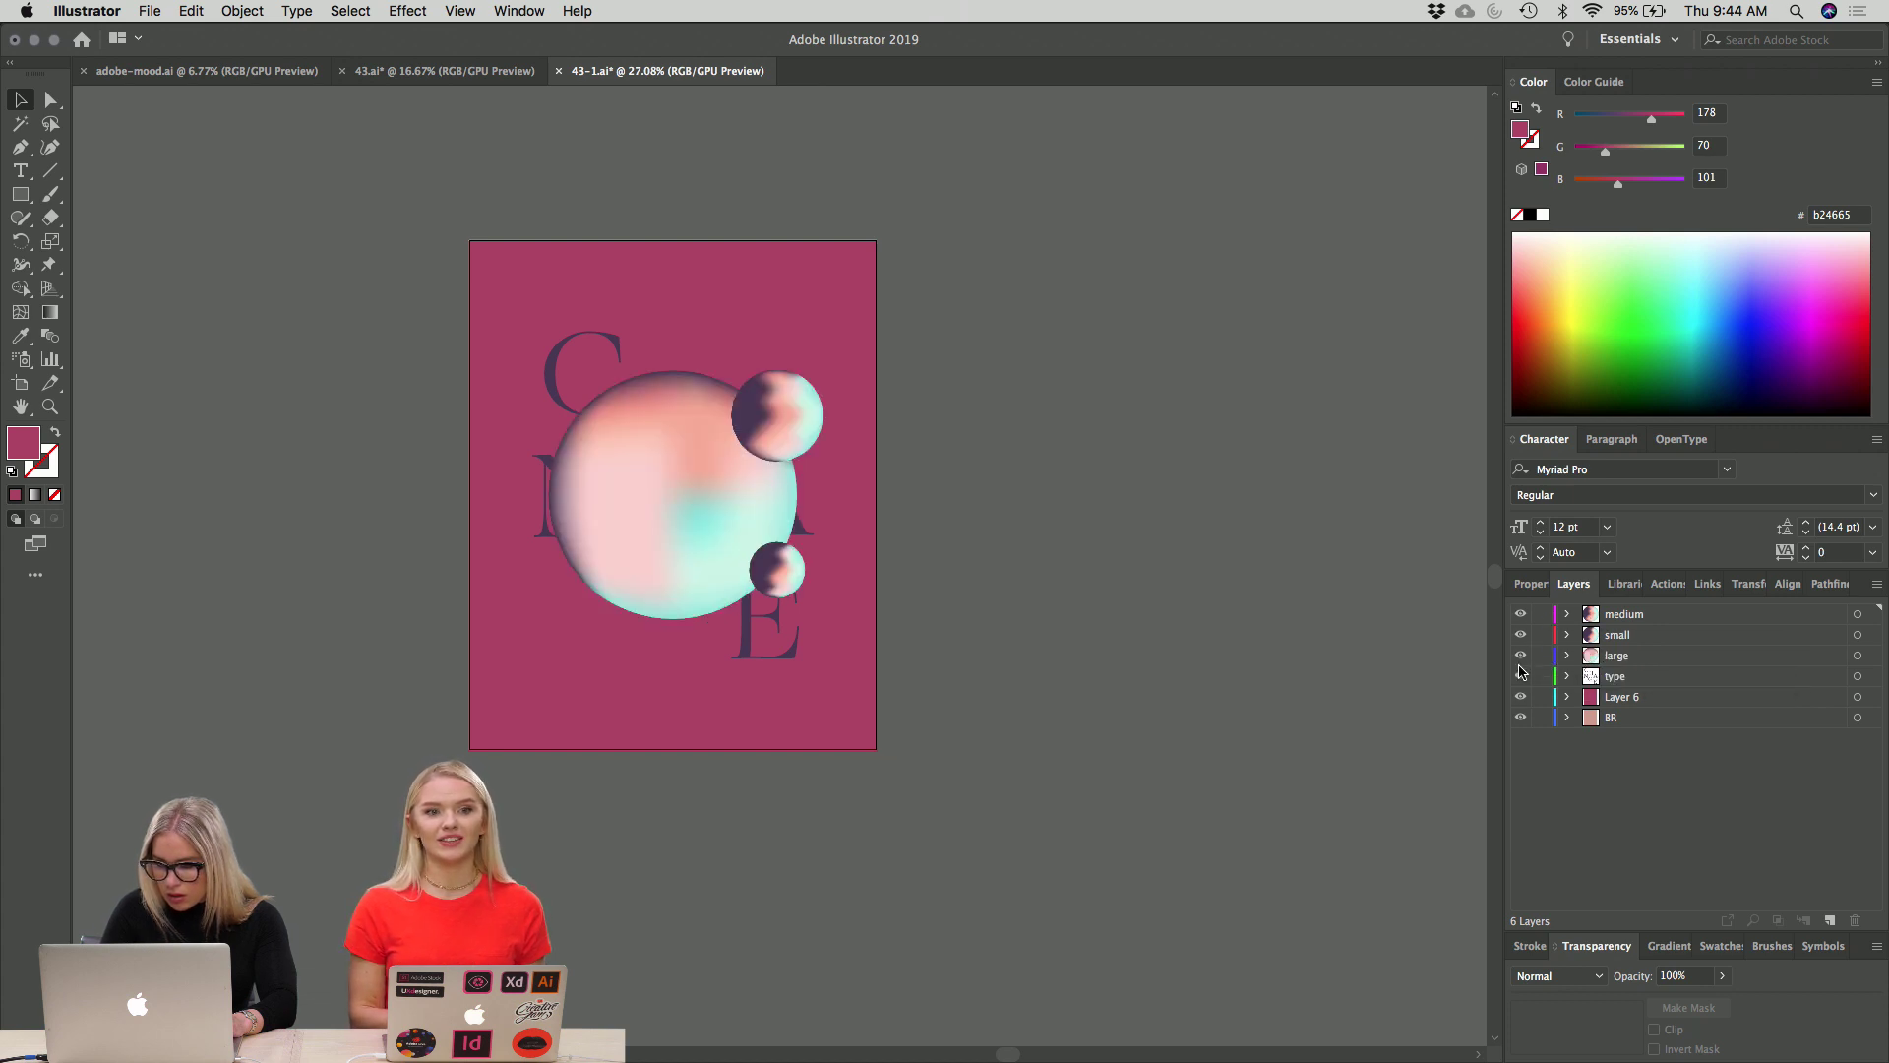
left_click(1520, 676)
left_click(1520, 676)
left_click(1520, 697)
left_click(1521, 698)
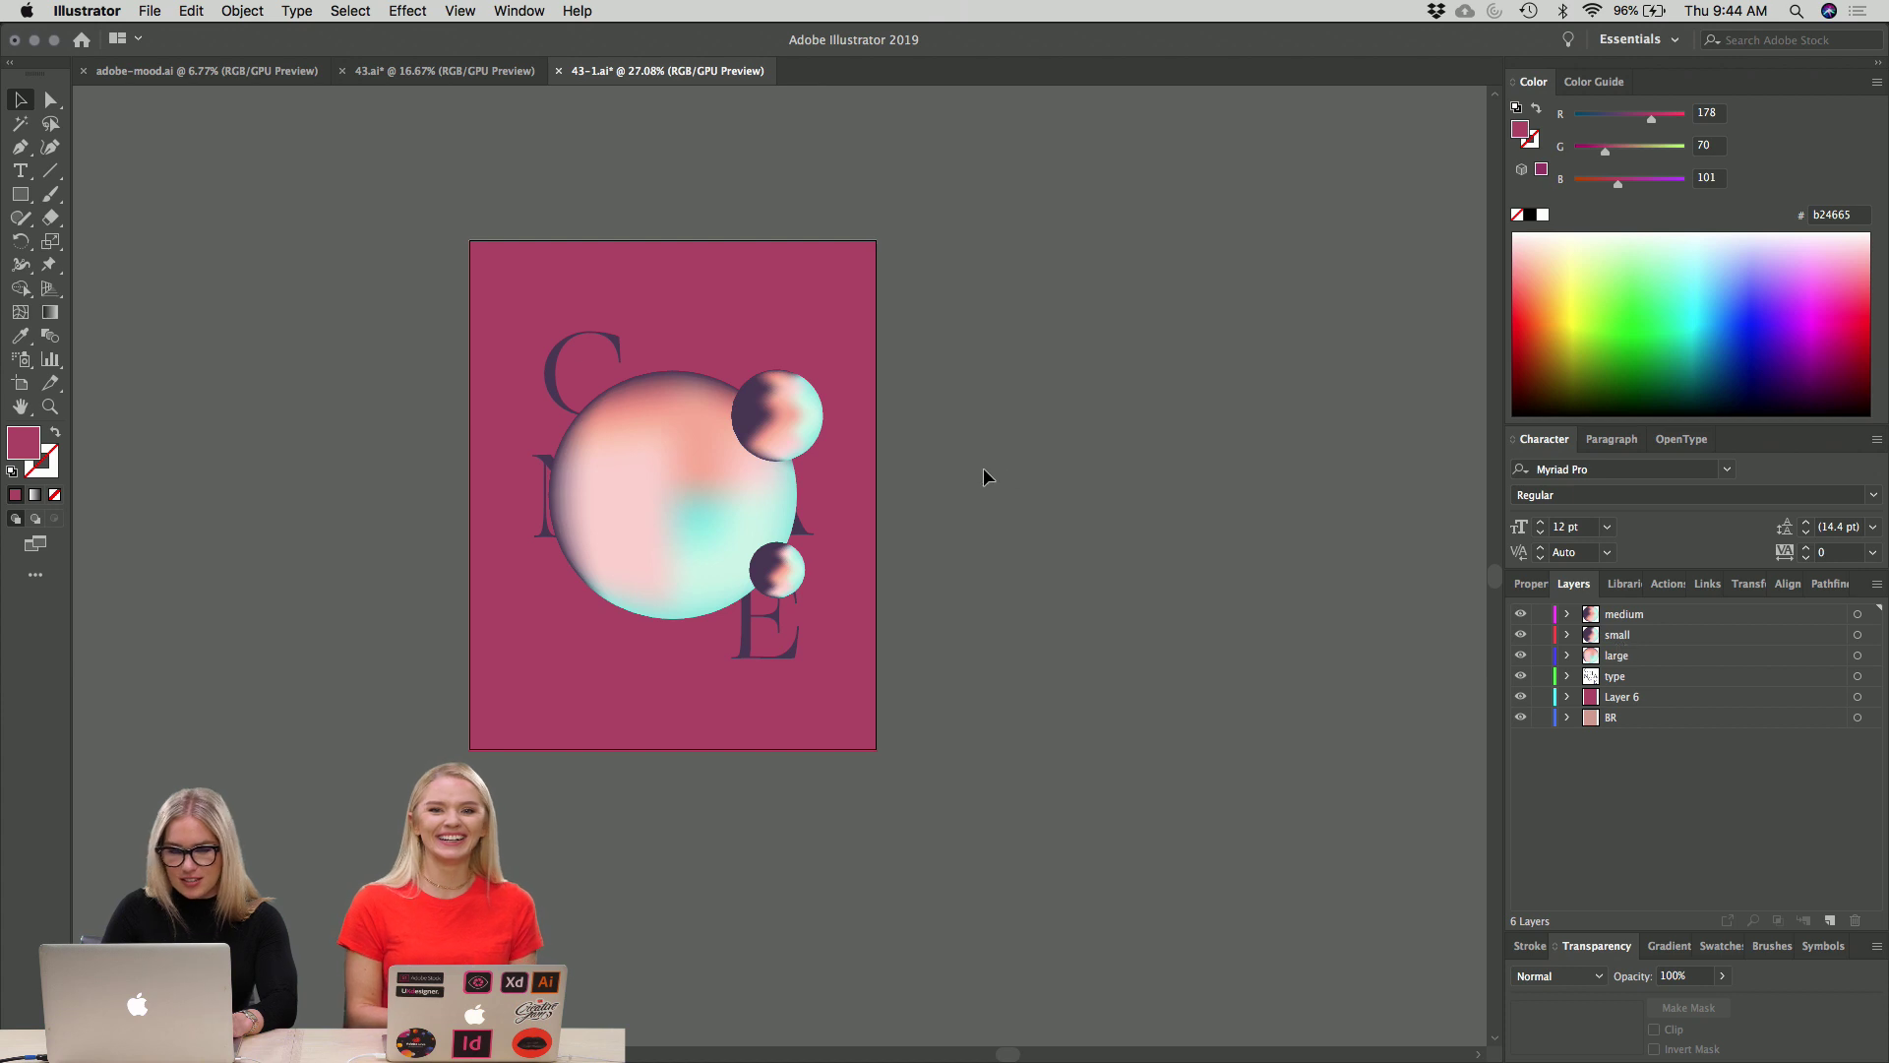
Save 43-1.ai and switch to After Effects, moving its Home and main windows up to the top of the screen.
key("super+s")
mouse_move(5, 409)
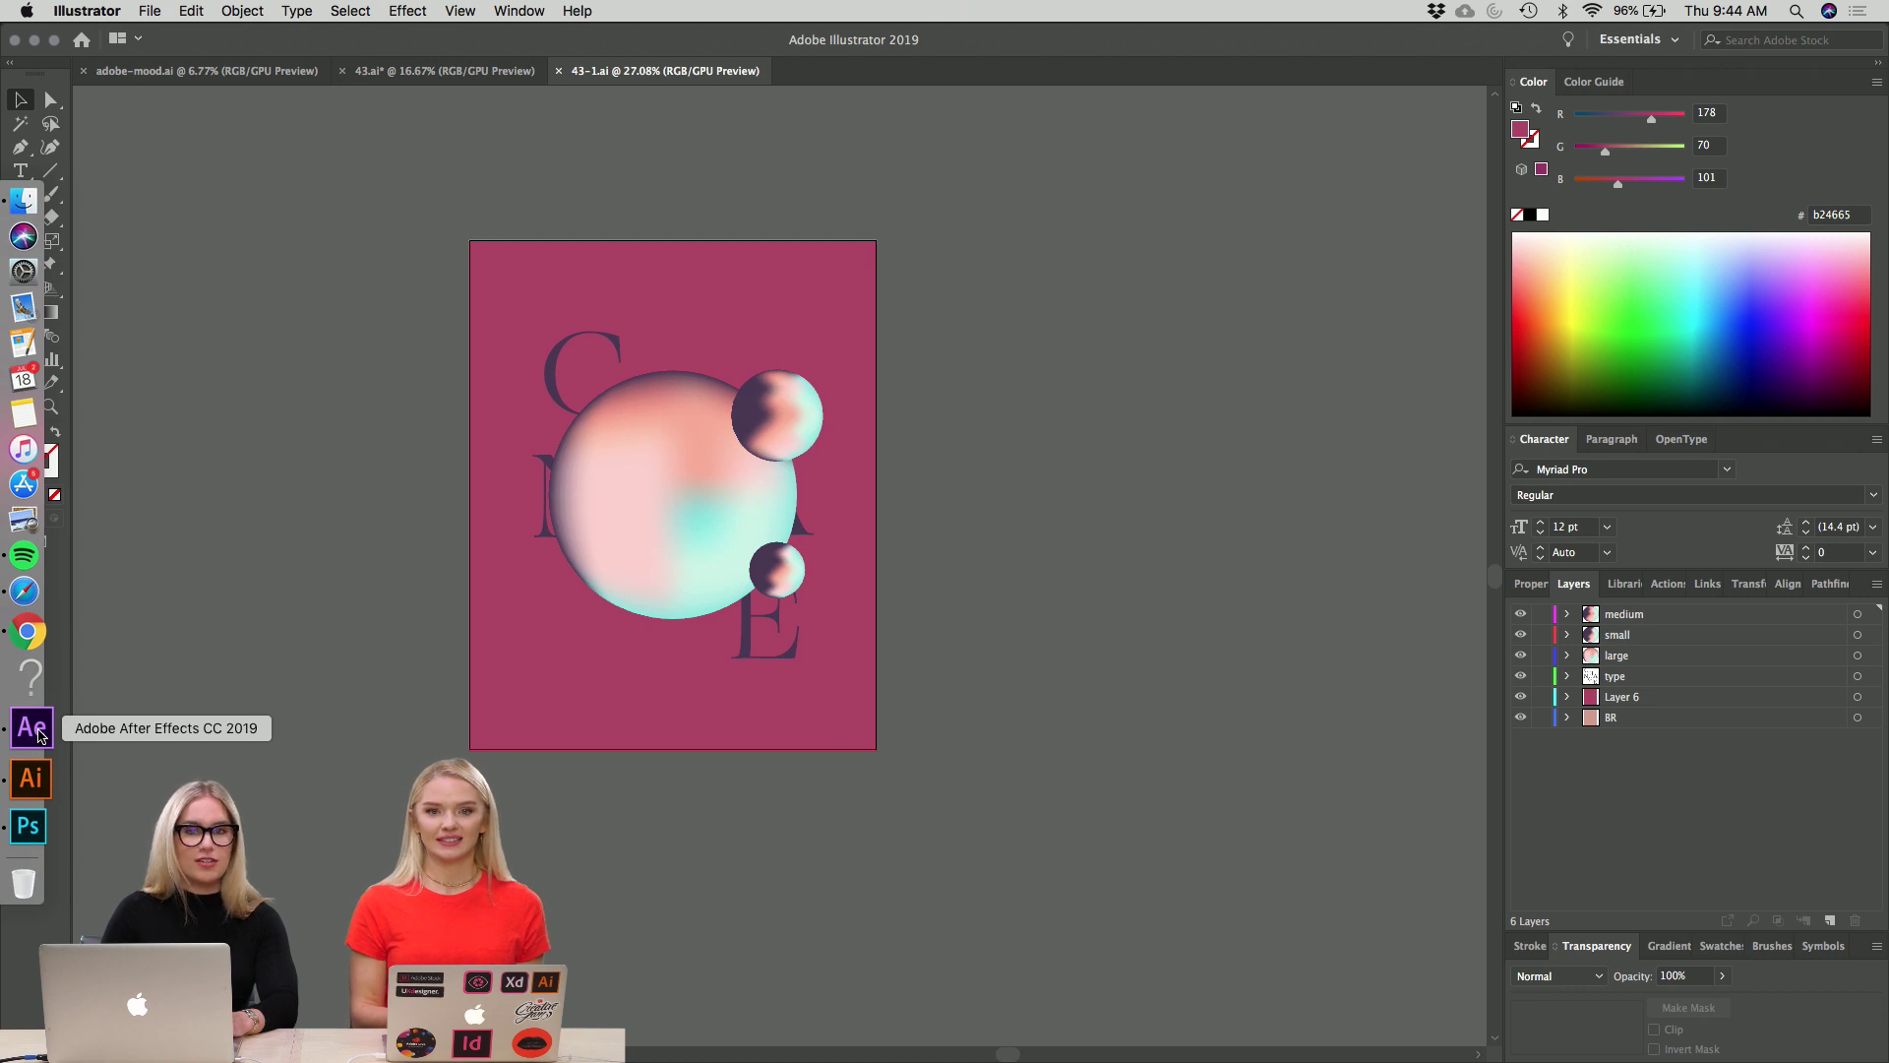
left_click(41, 736)
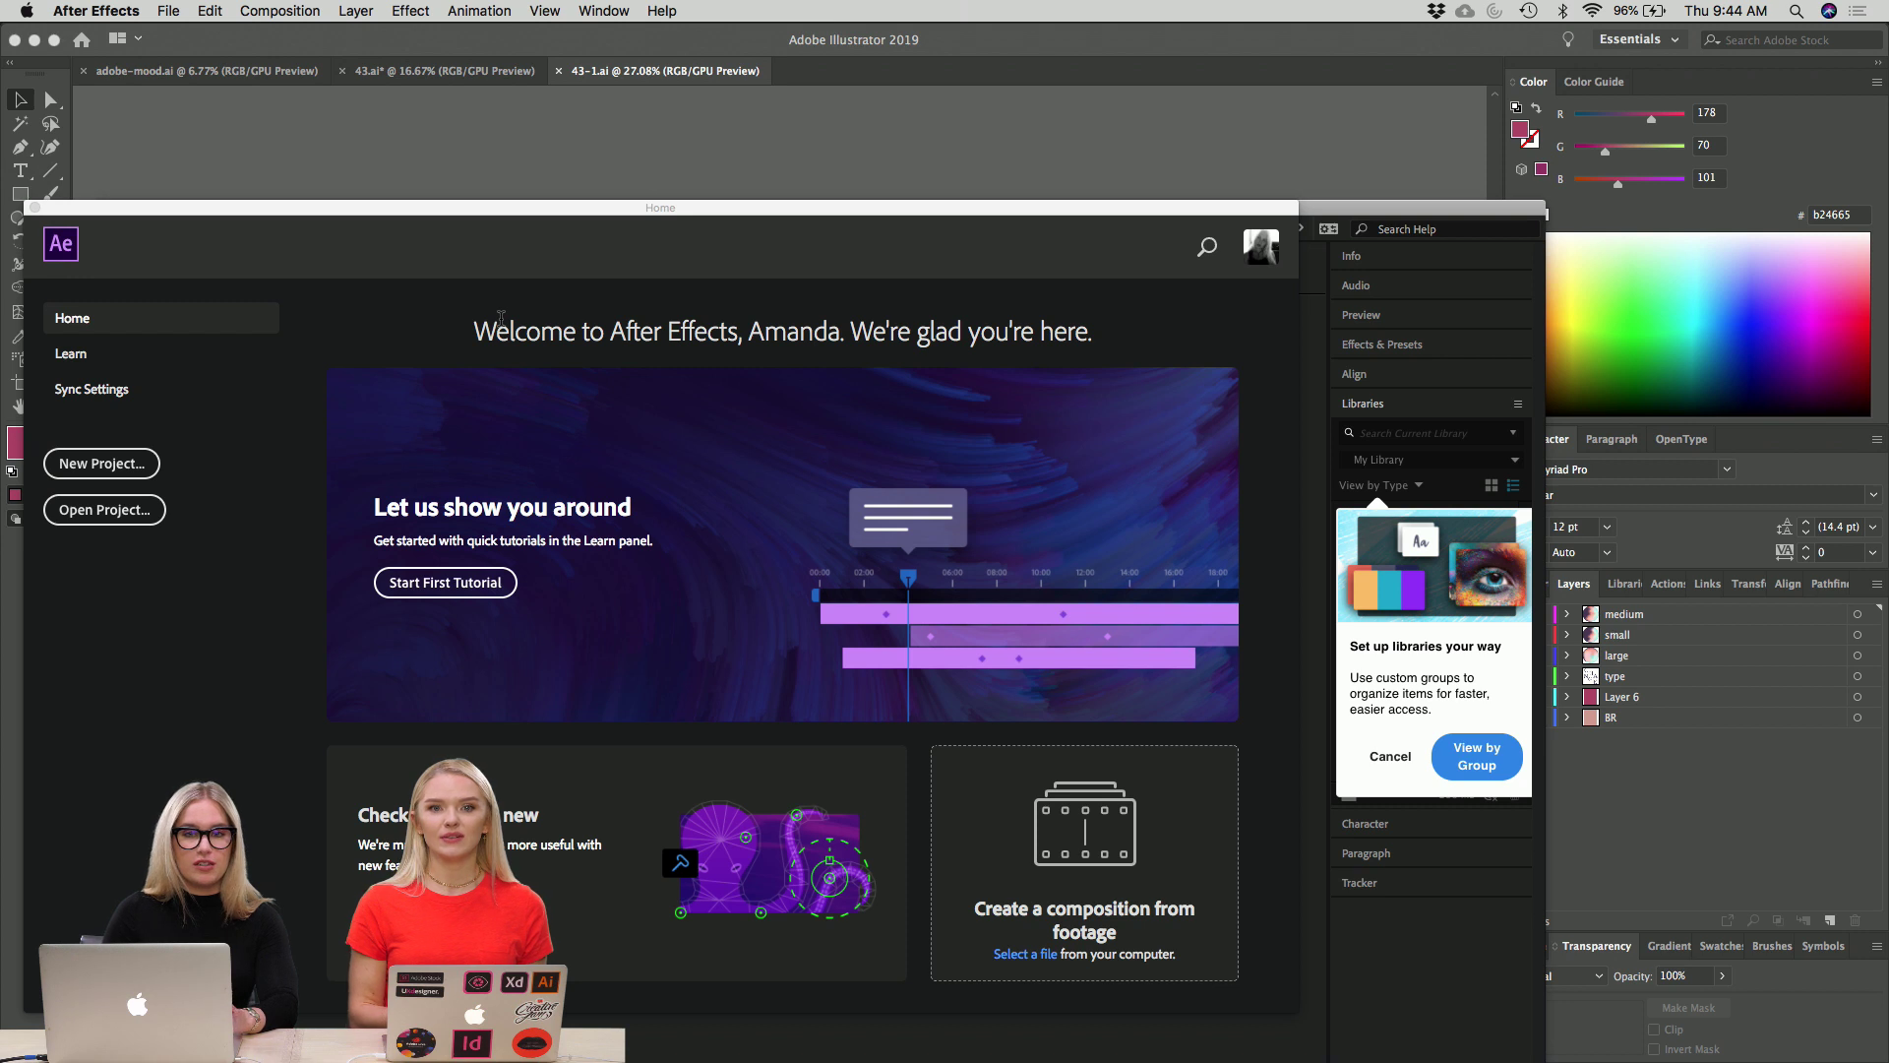
left_click_drag(549, 210, 531, 38)
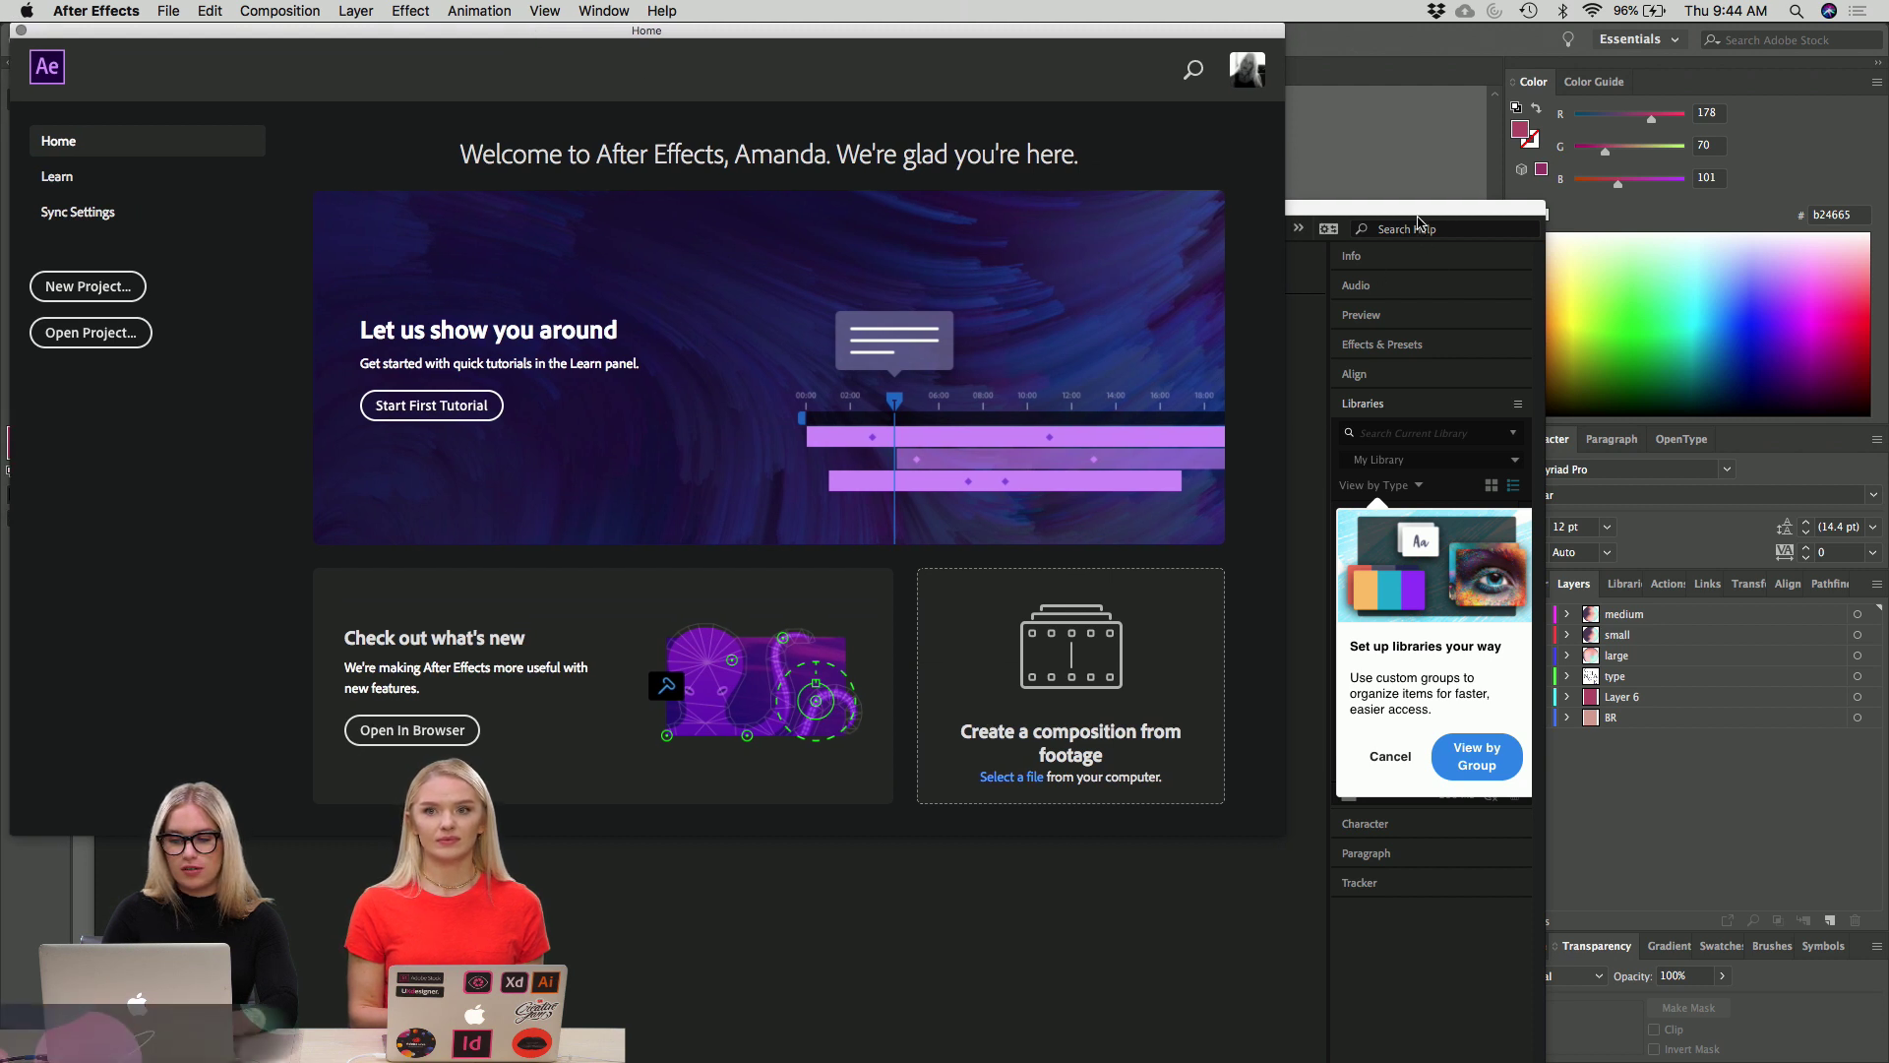
left_click_drag(1422, 219, 1761, 21)
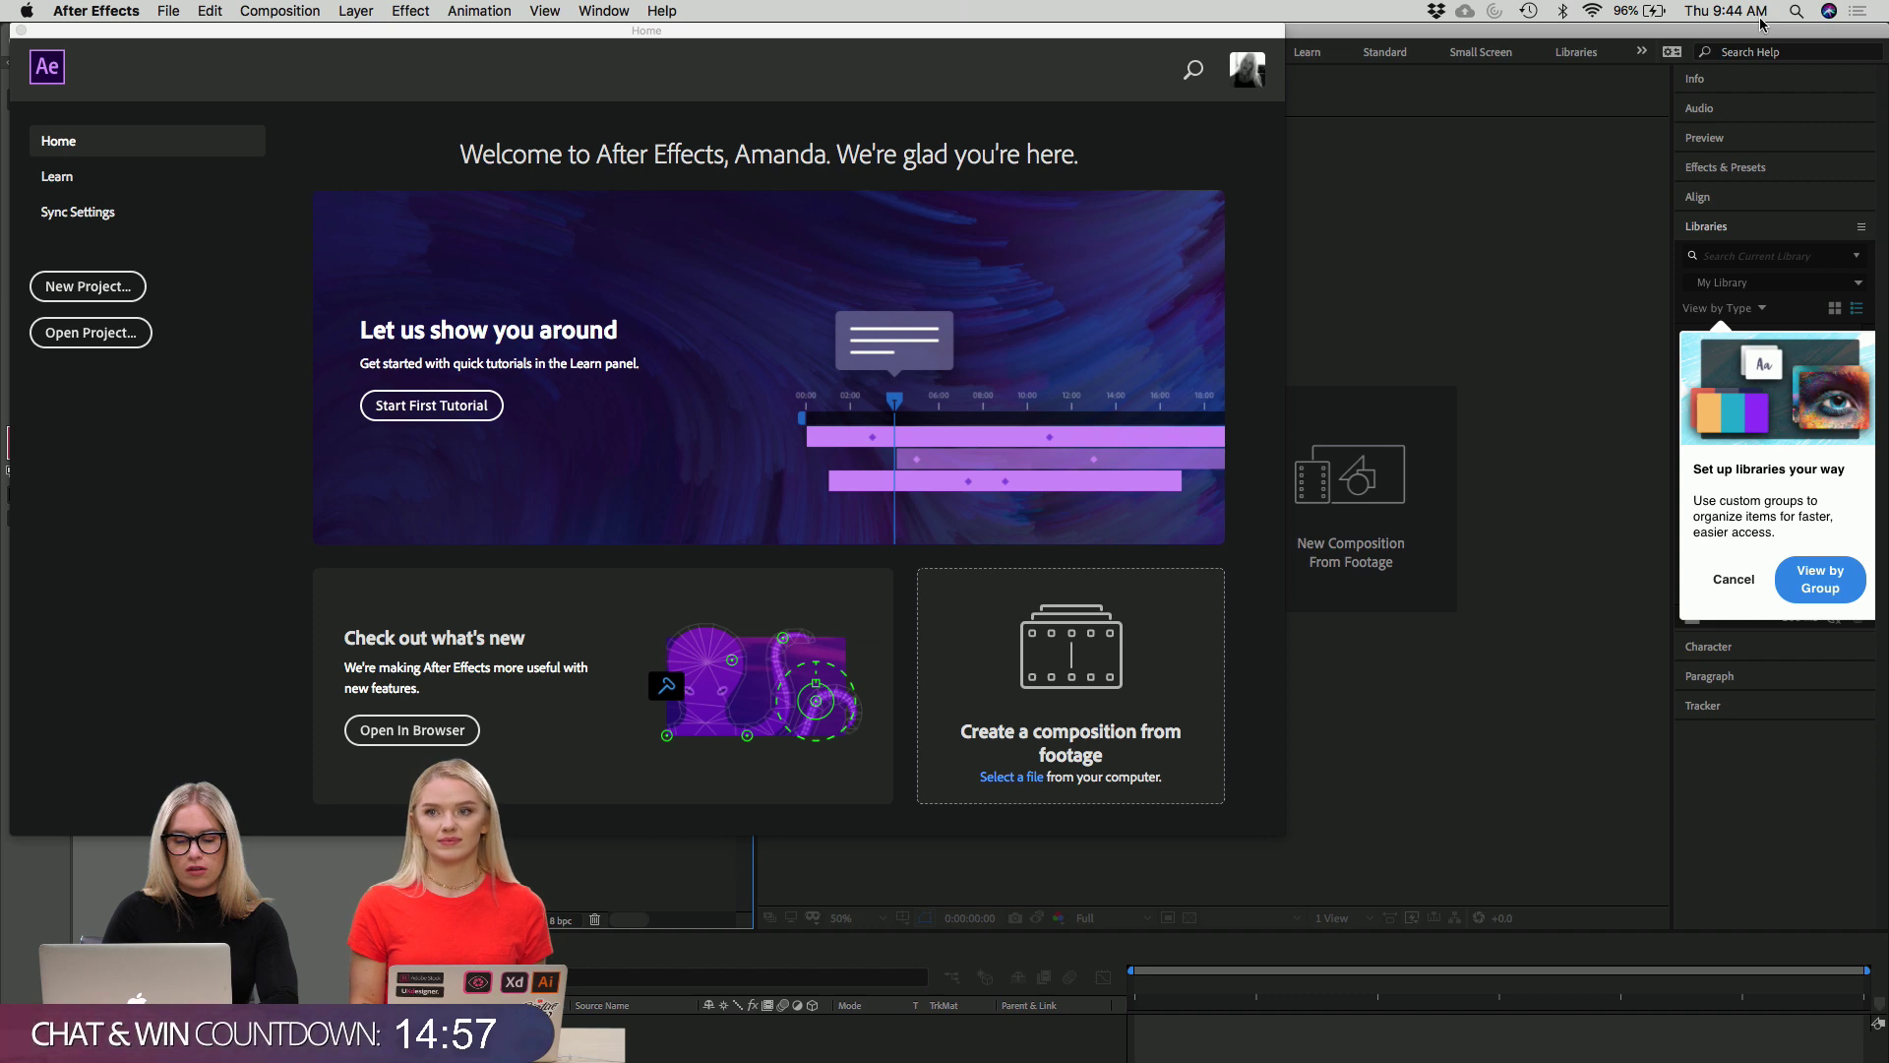
Return to the After Effects Home screen and start a new project.
key("super+Tab")
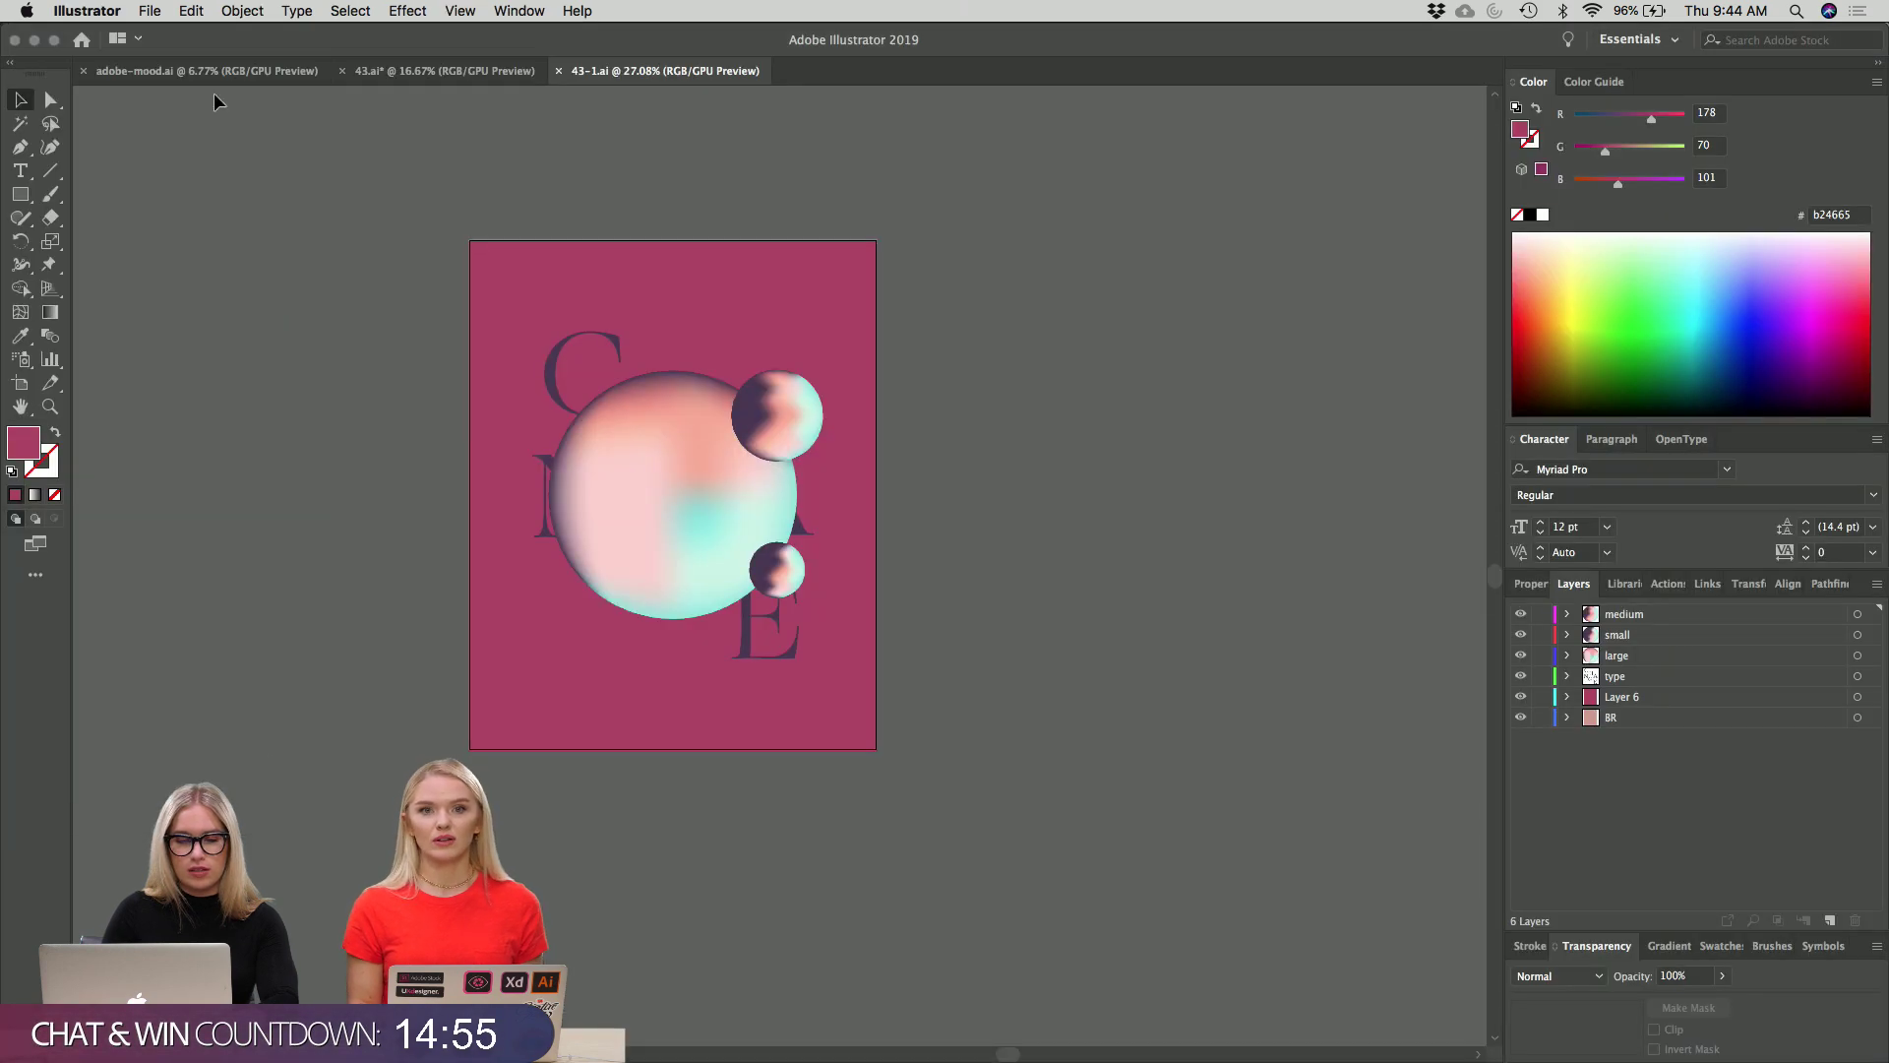
left_click(79, 12)
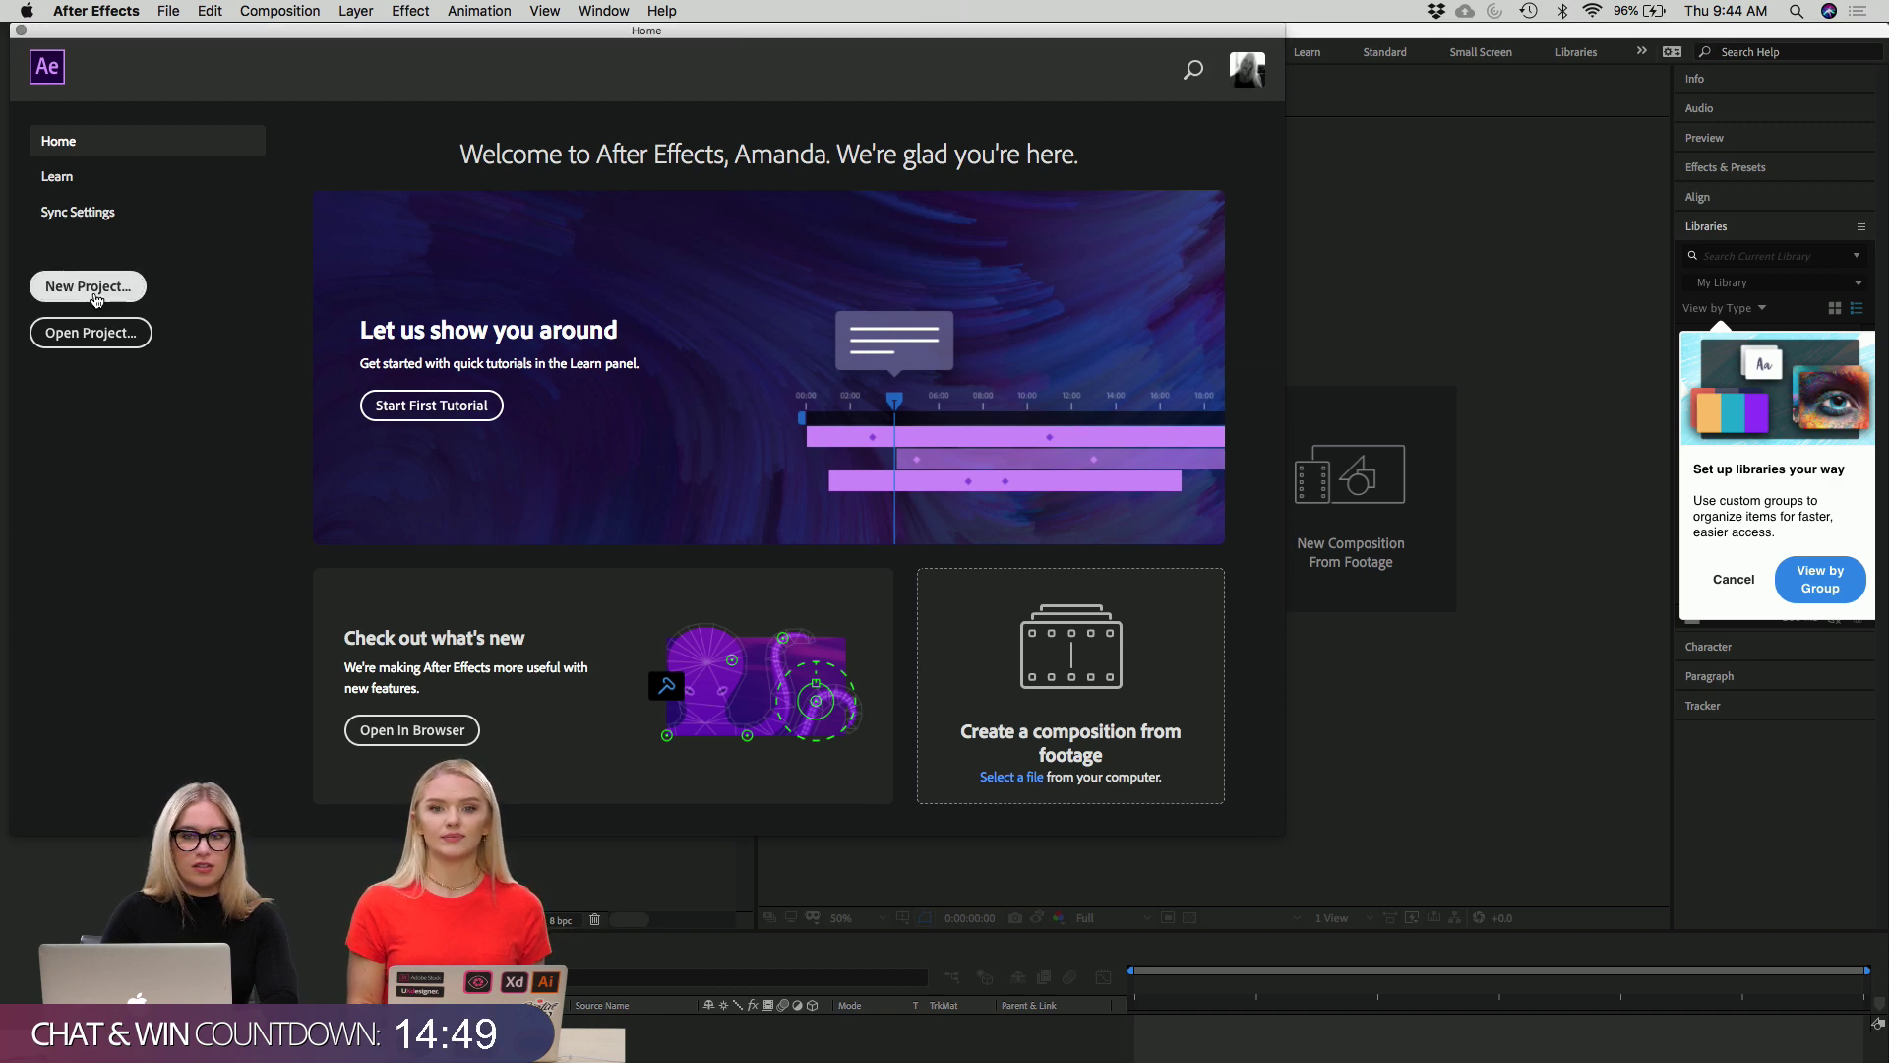
left_click(96, 296)
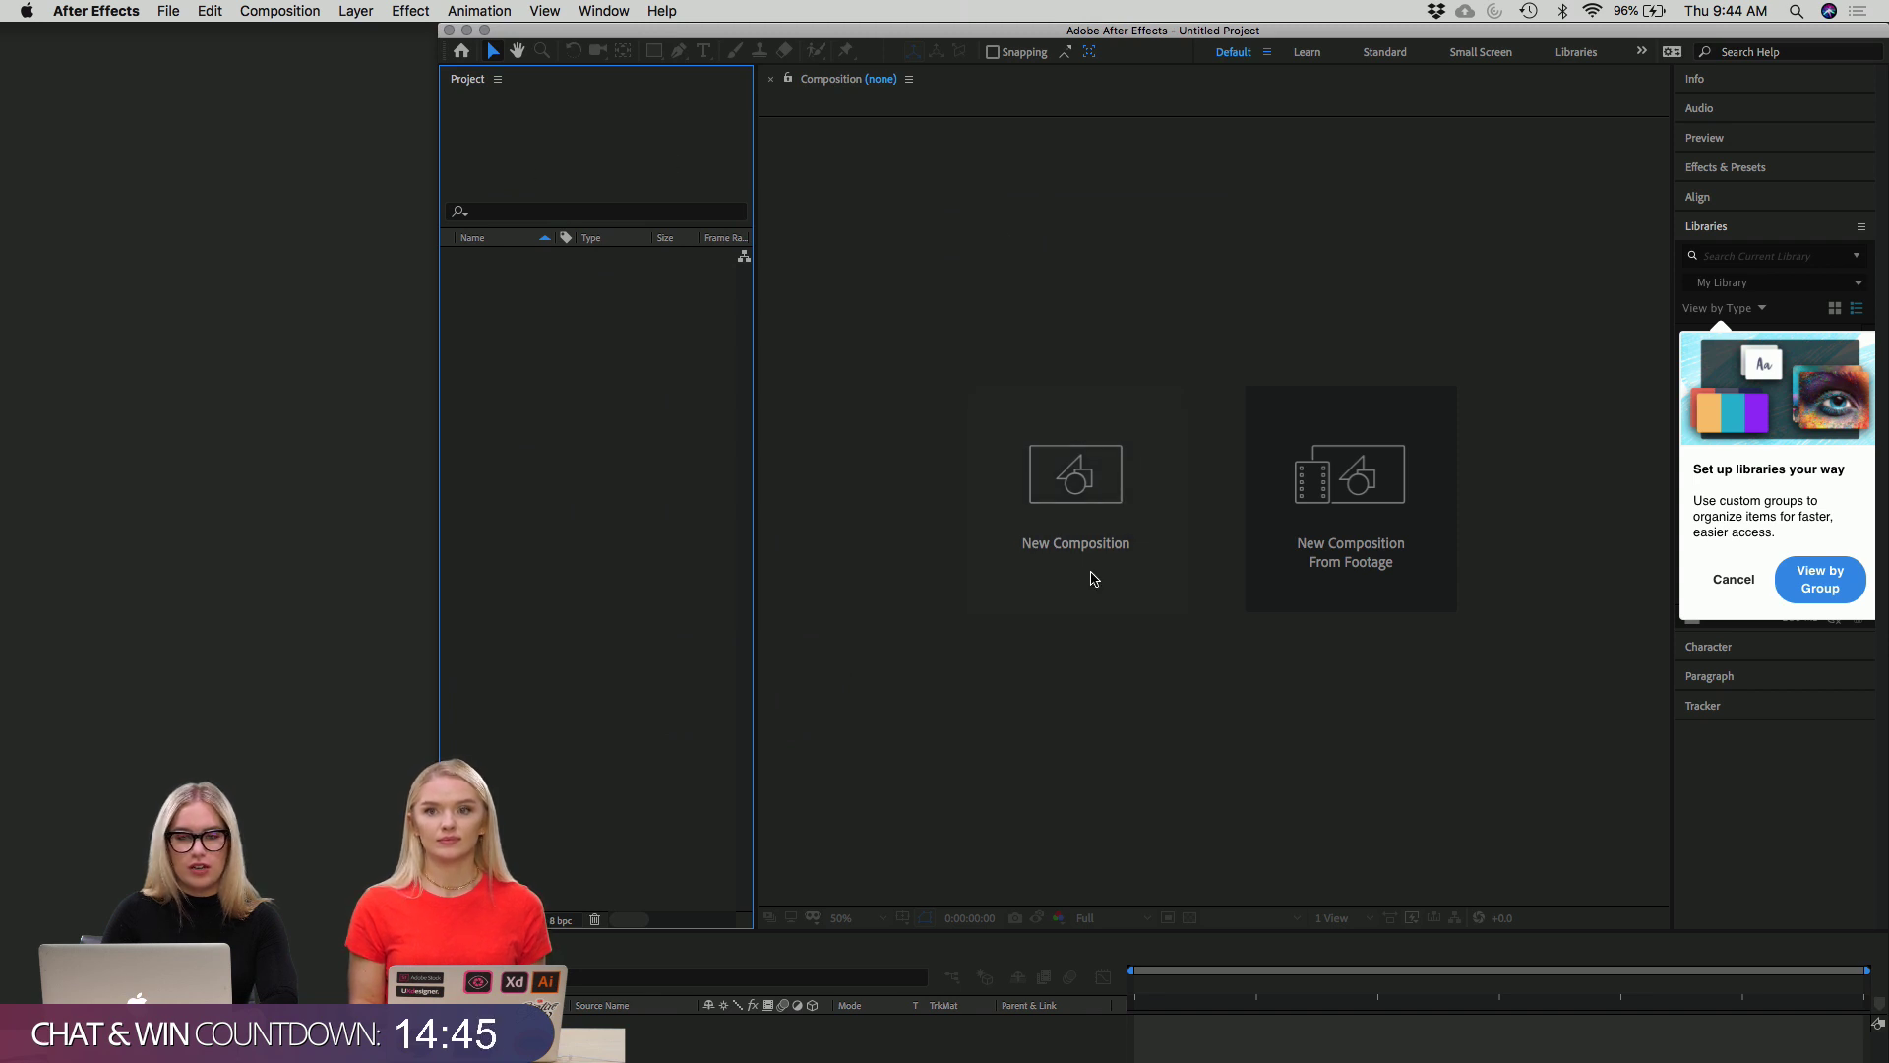
Start a new composition and set its width to 1080 px and its height to 1350 px.
left_click(1077, 513)
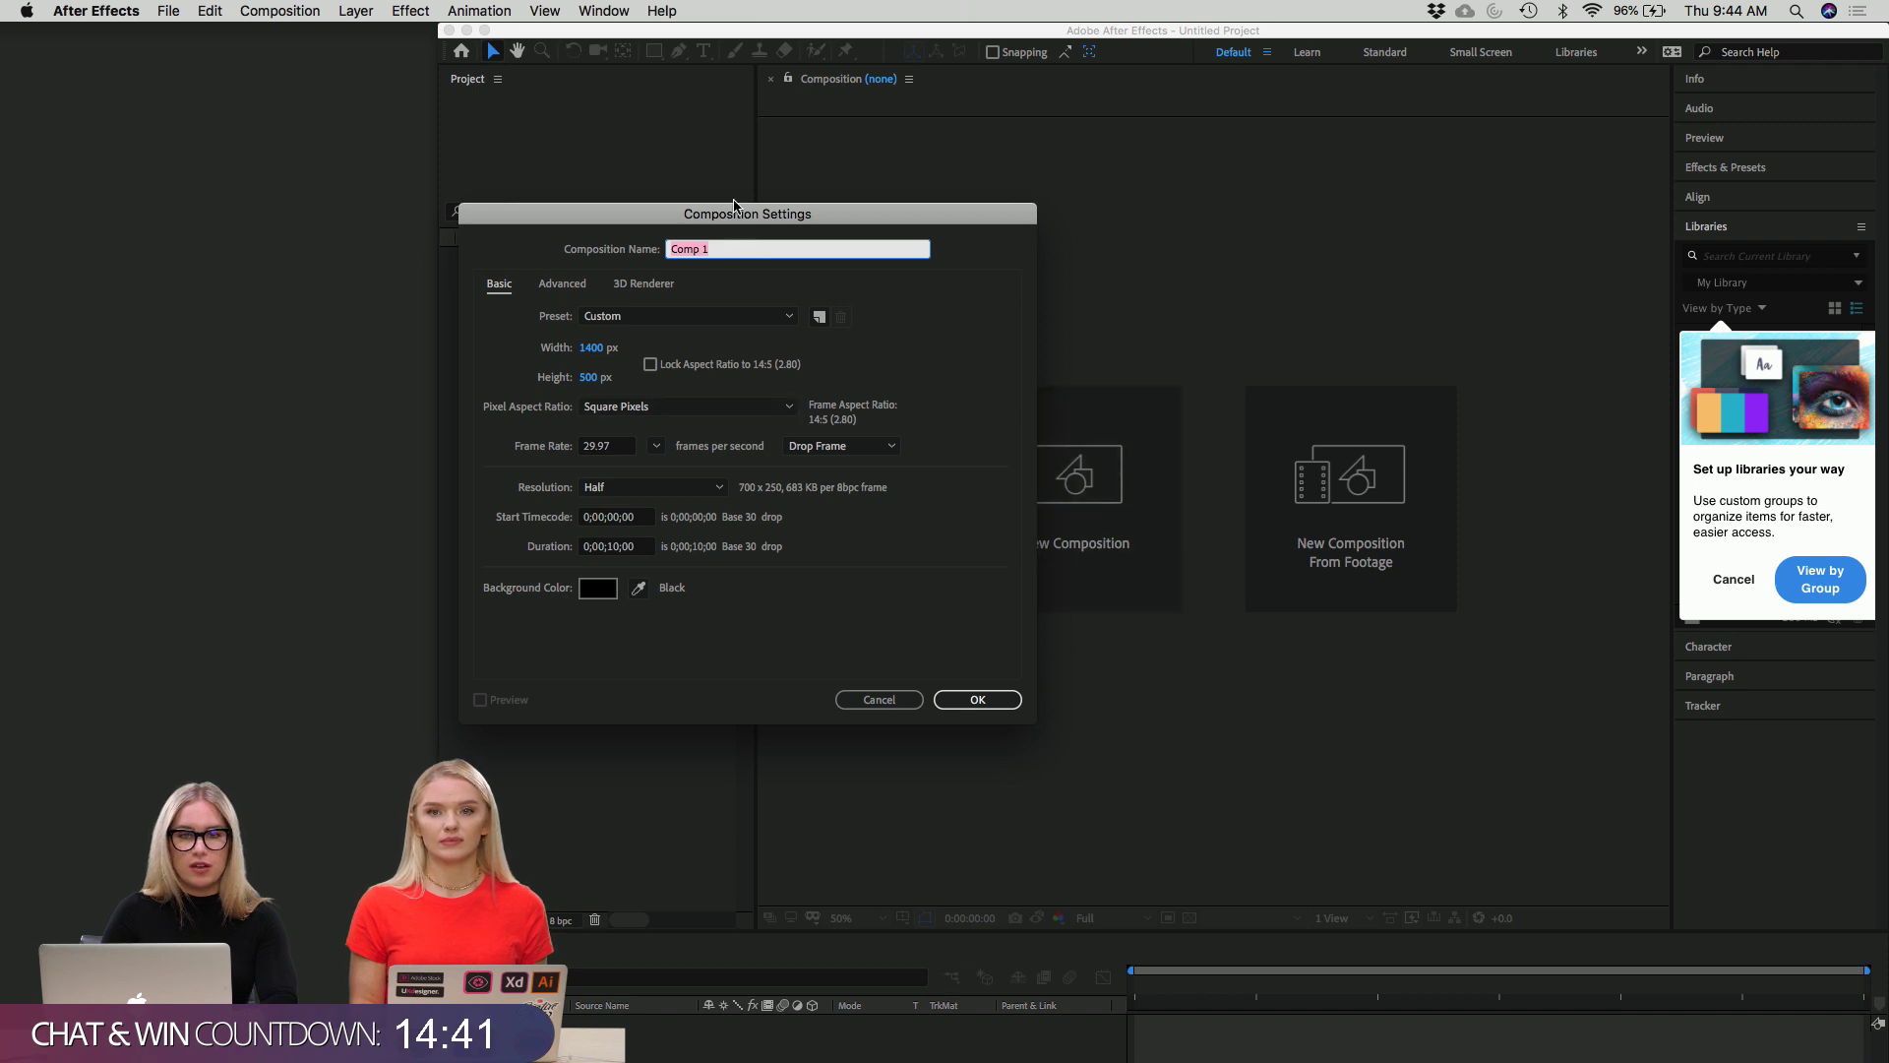
left_click_drag(690, 218, 657, 120)
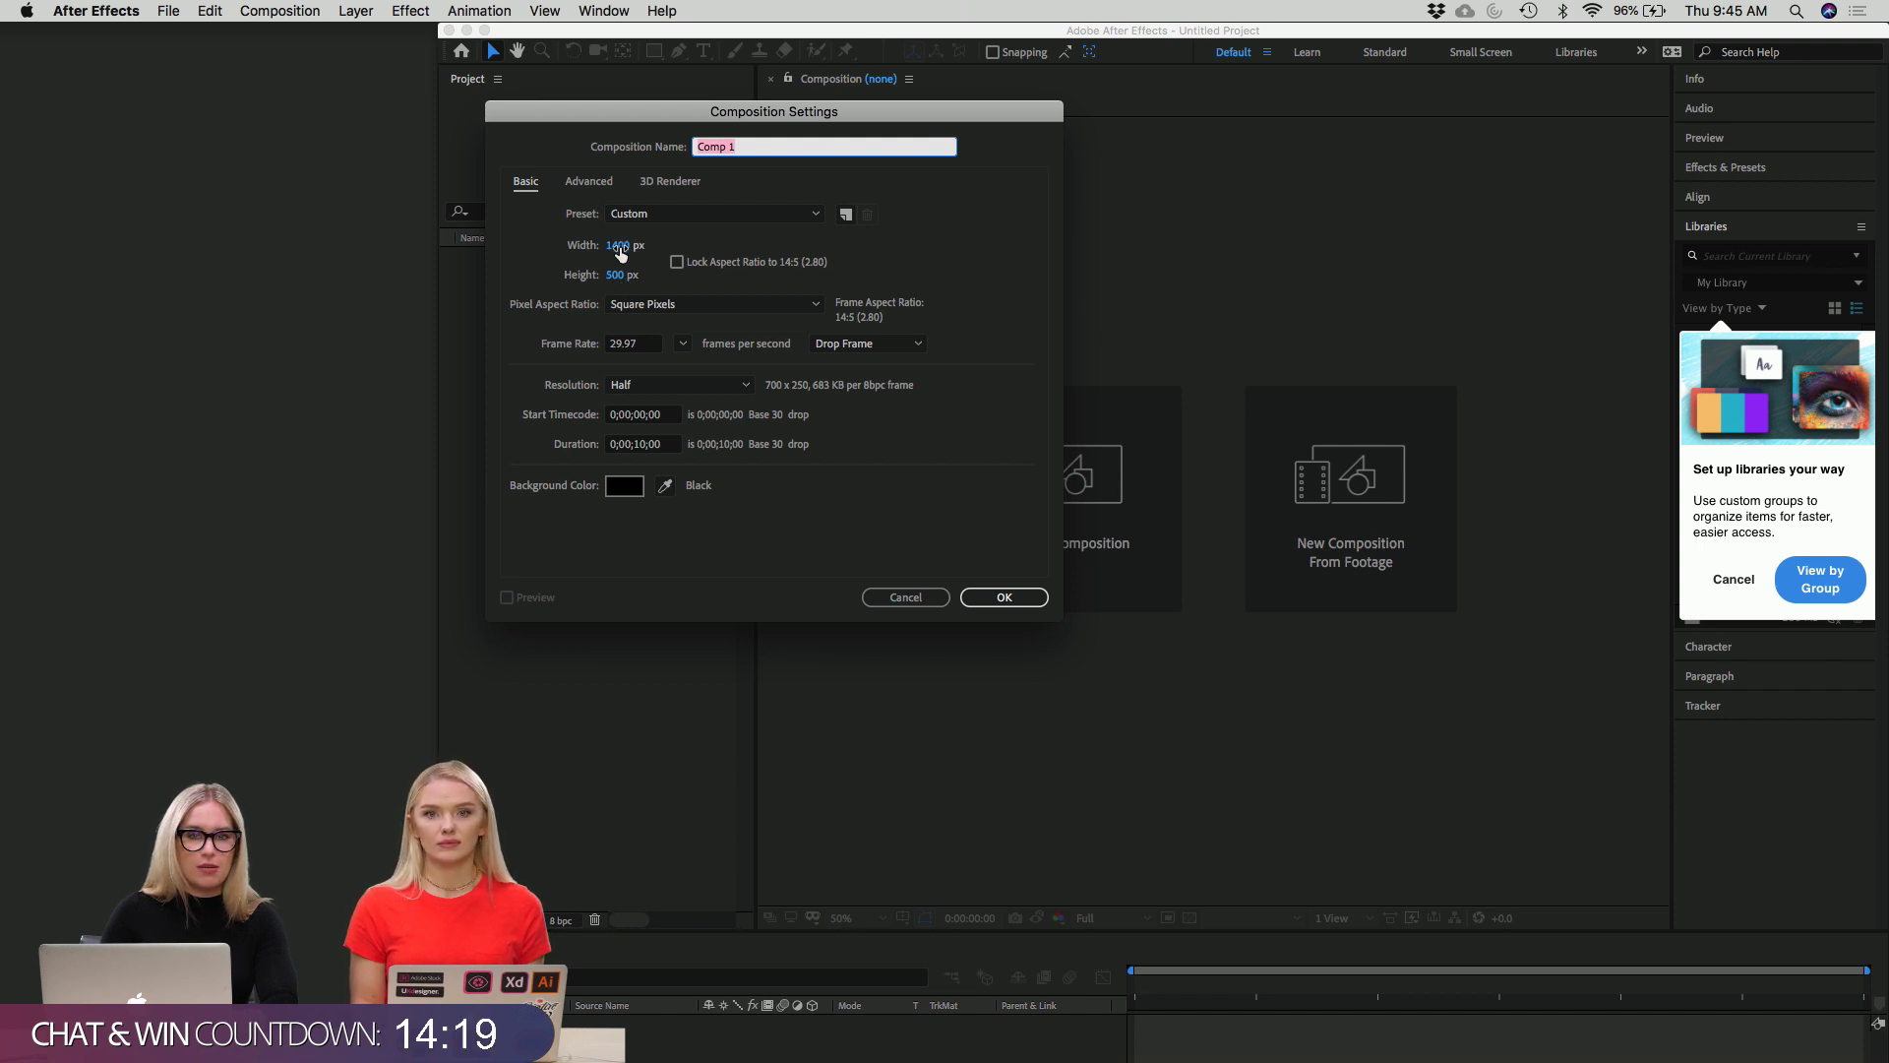
left_click(620, 246)
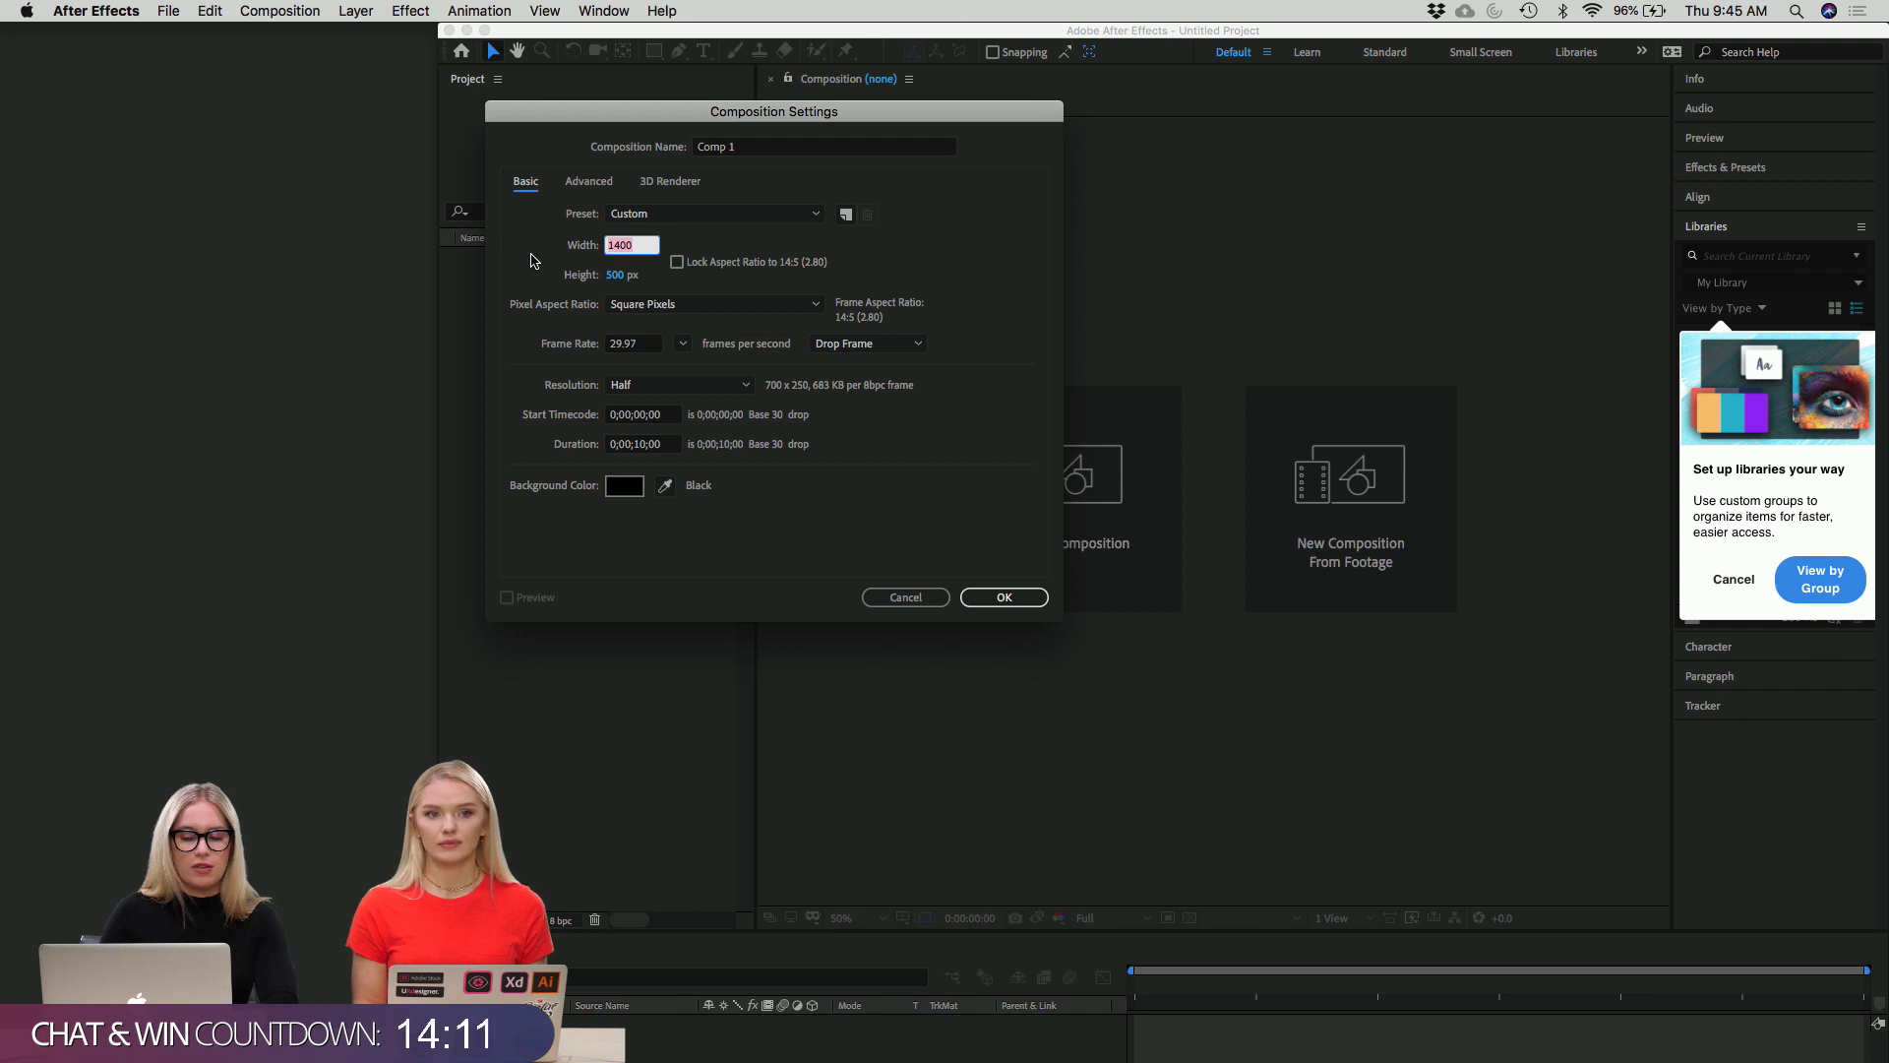
type("1080")
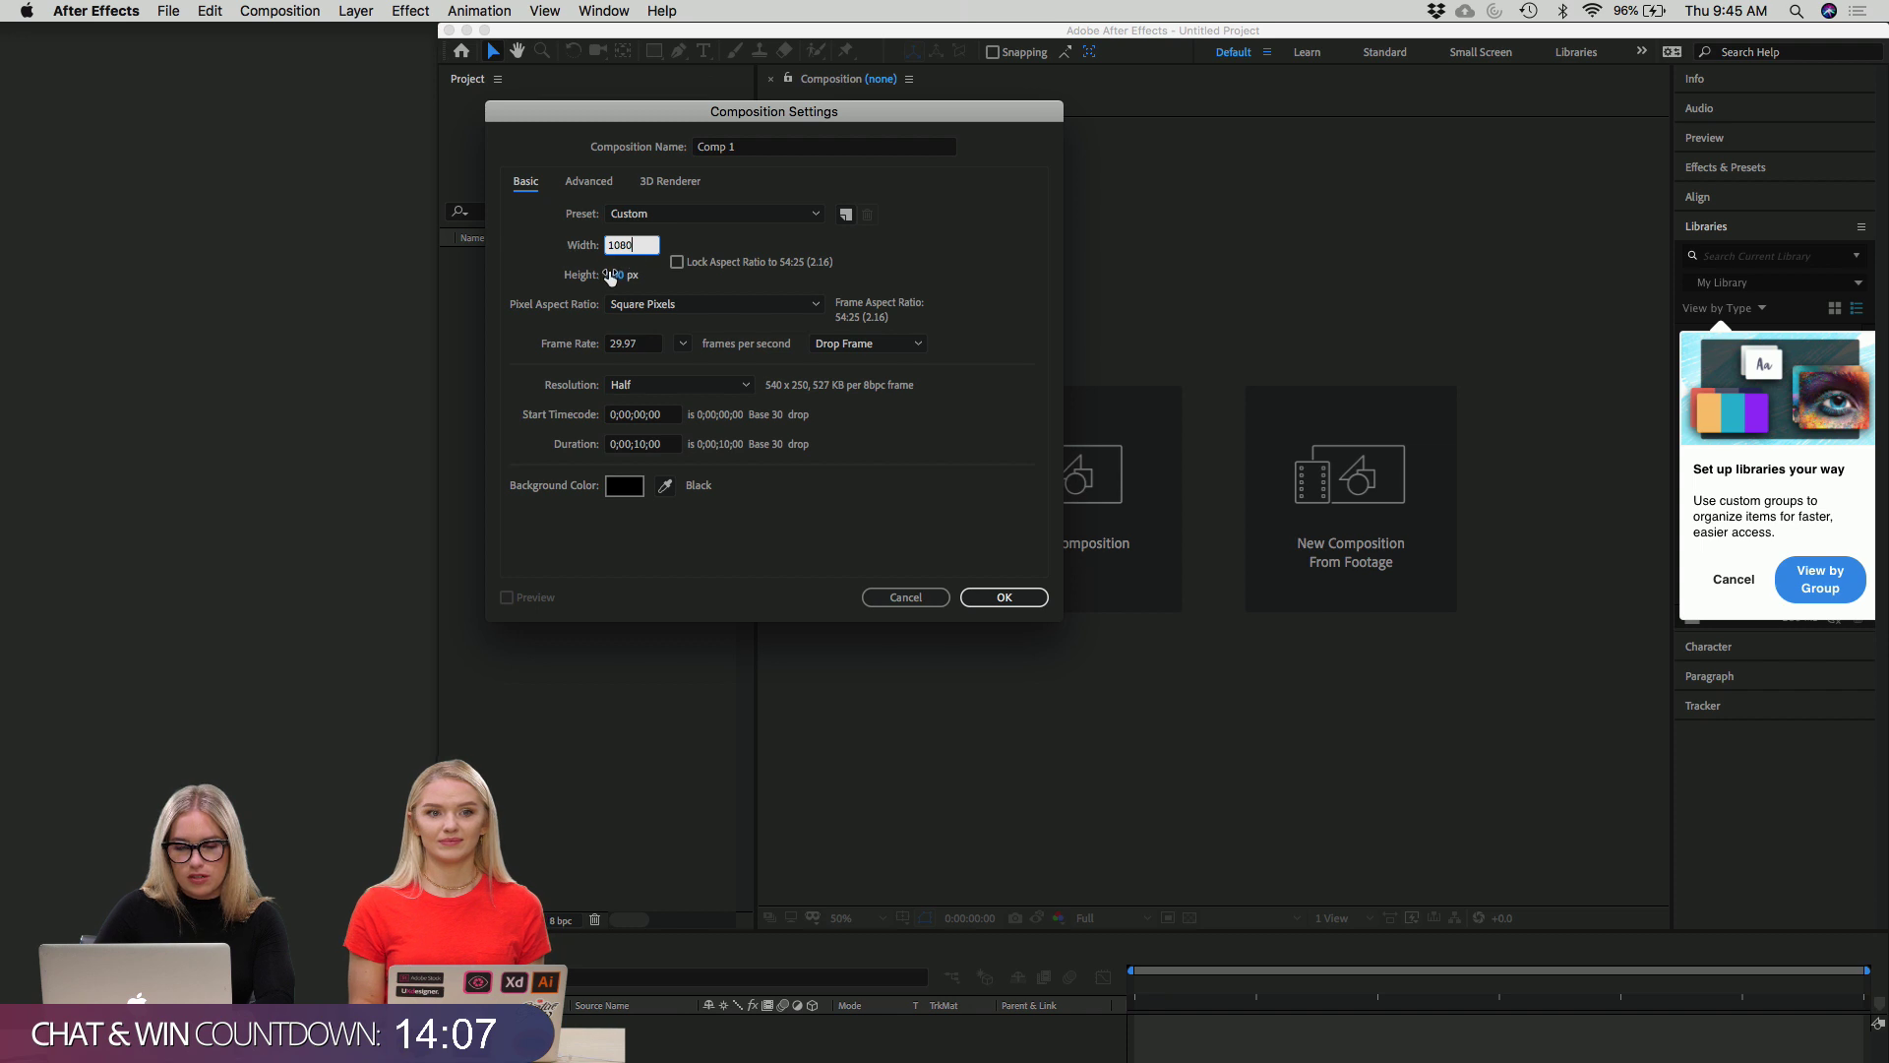
left_click(611, 275)
type("1350")
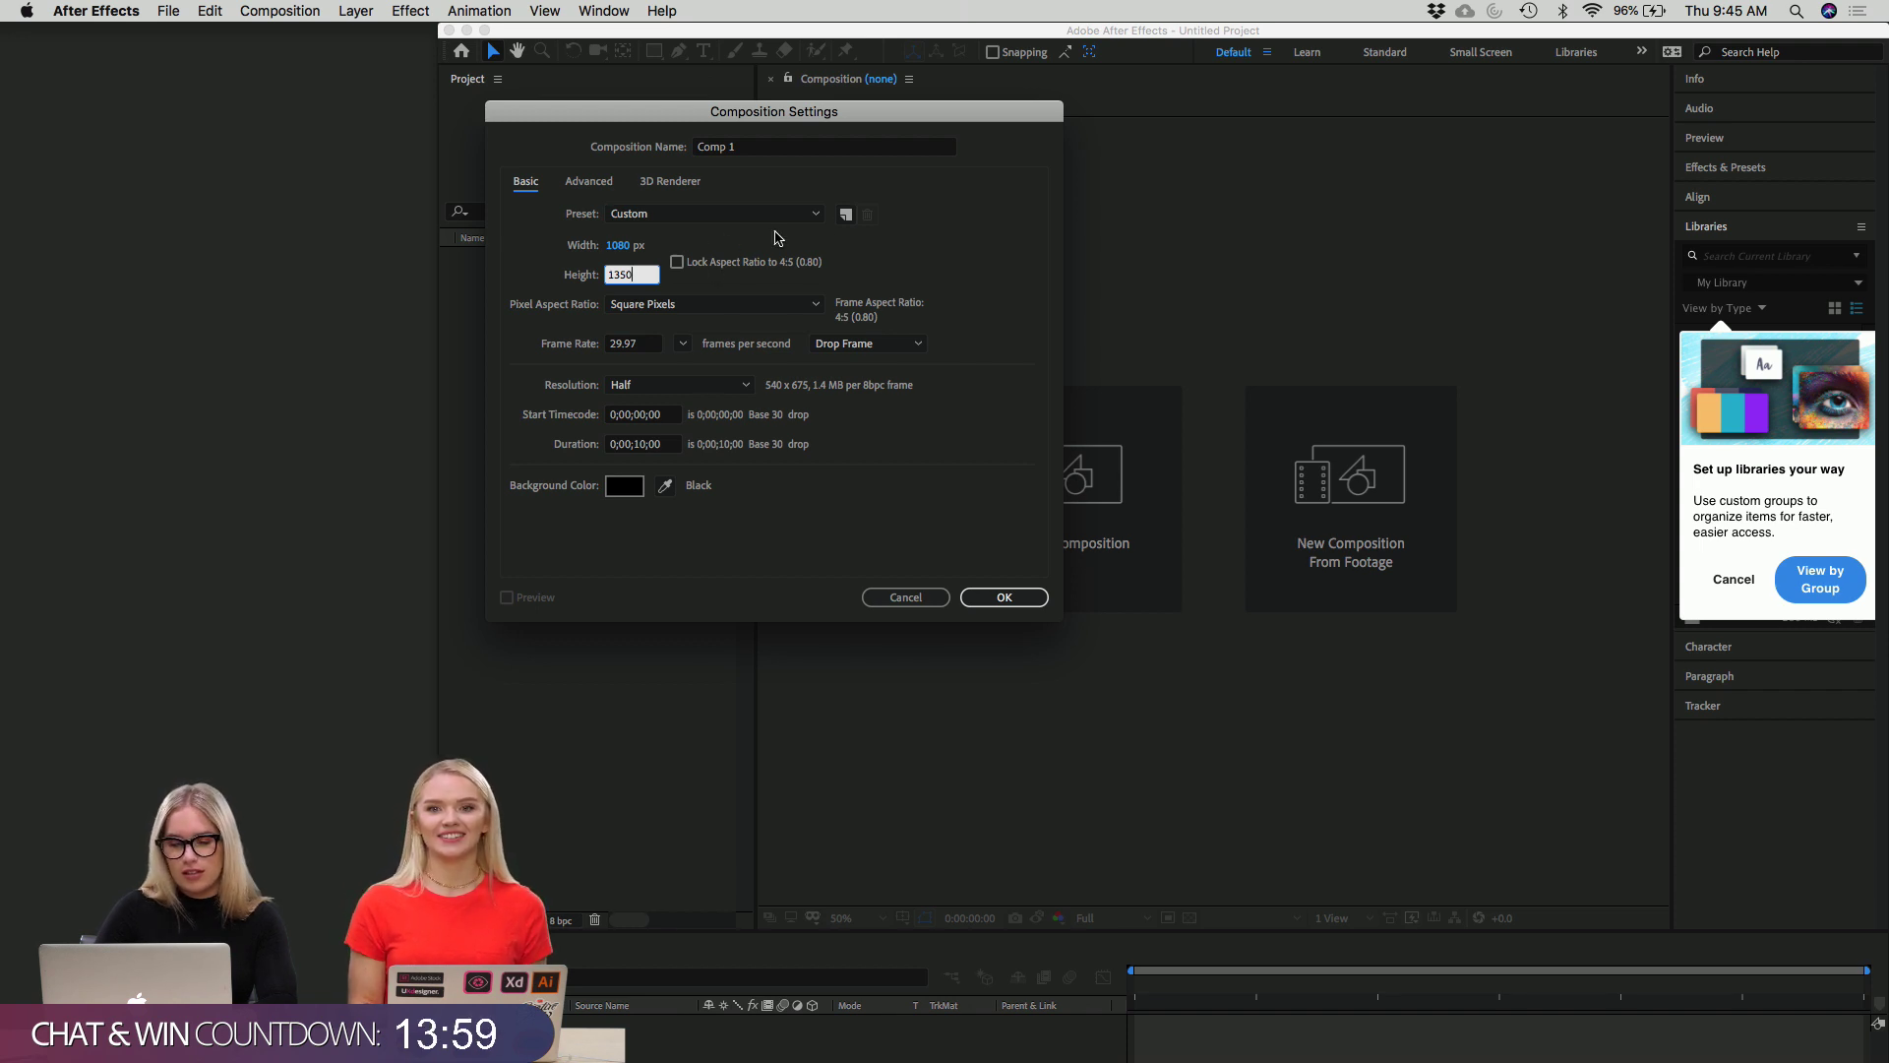
left_click(906, 262)
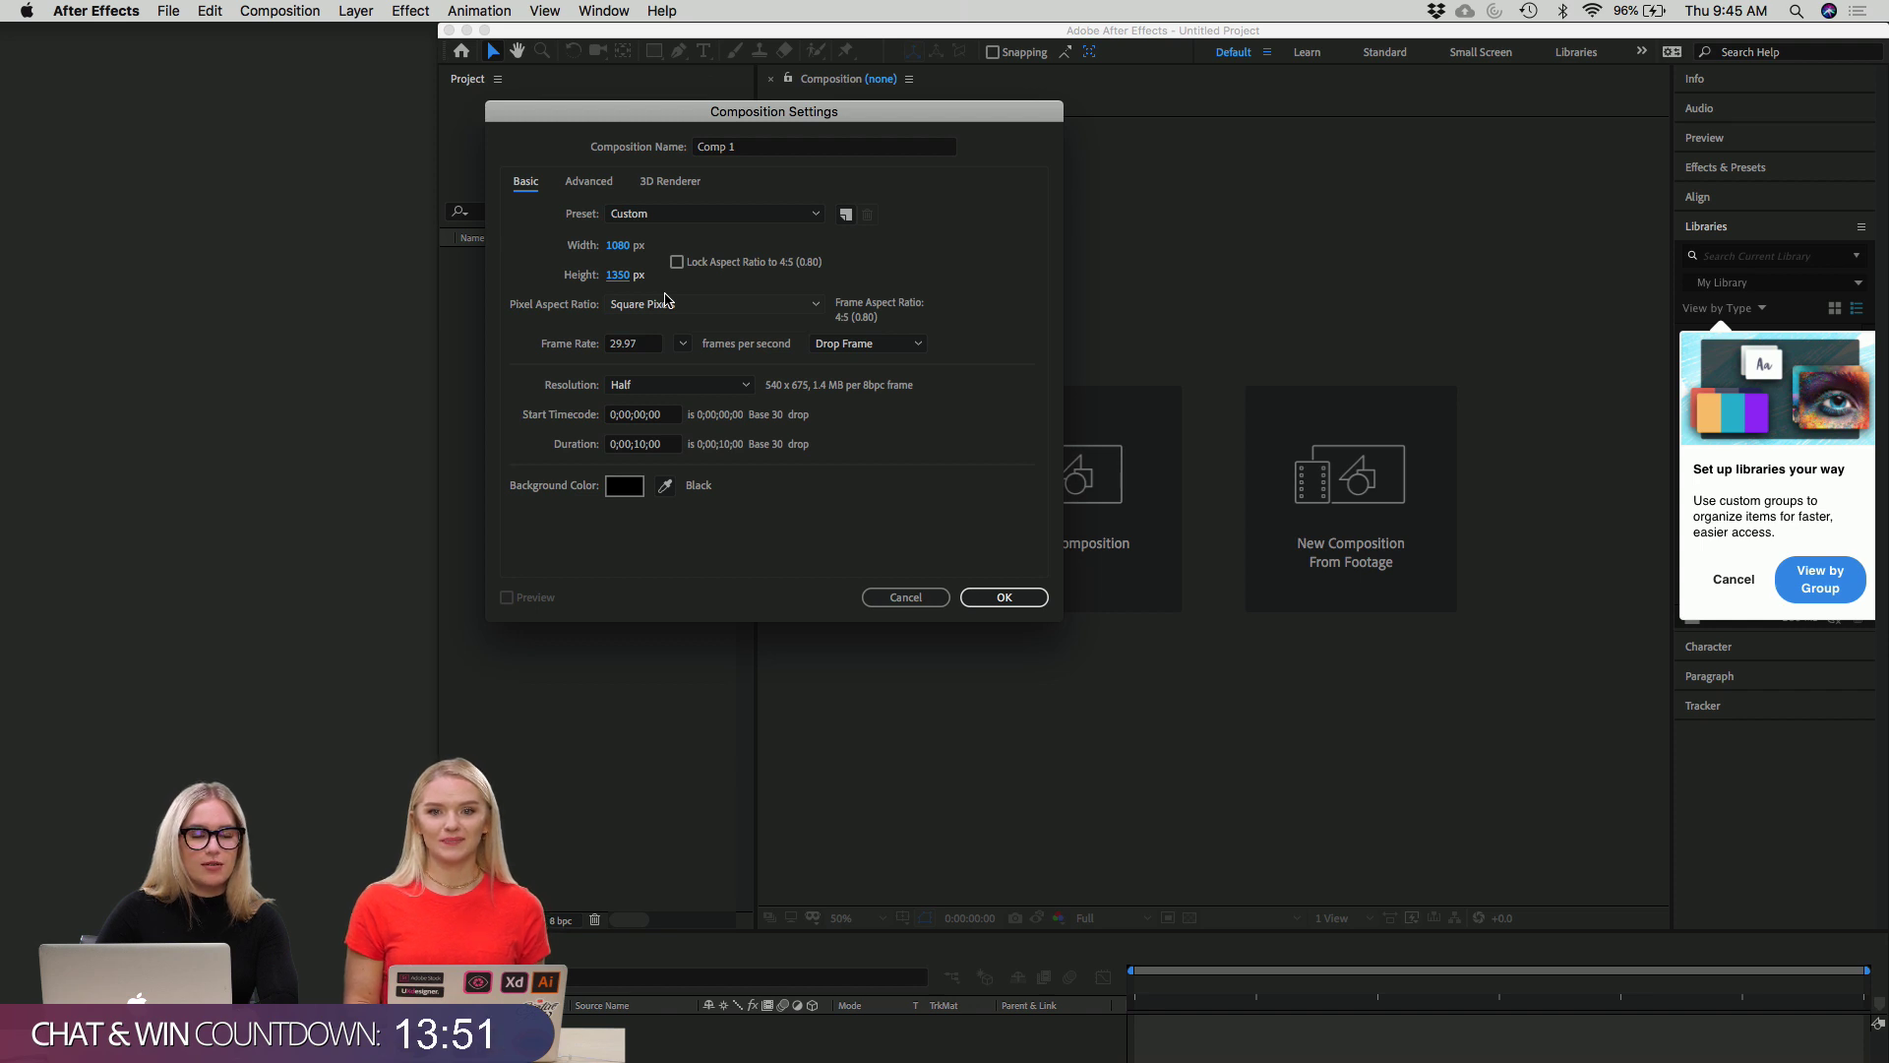
Examine the pixel aspect ratio options for the composition and keep Square Pixels.
left_click(666, 303)
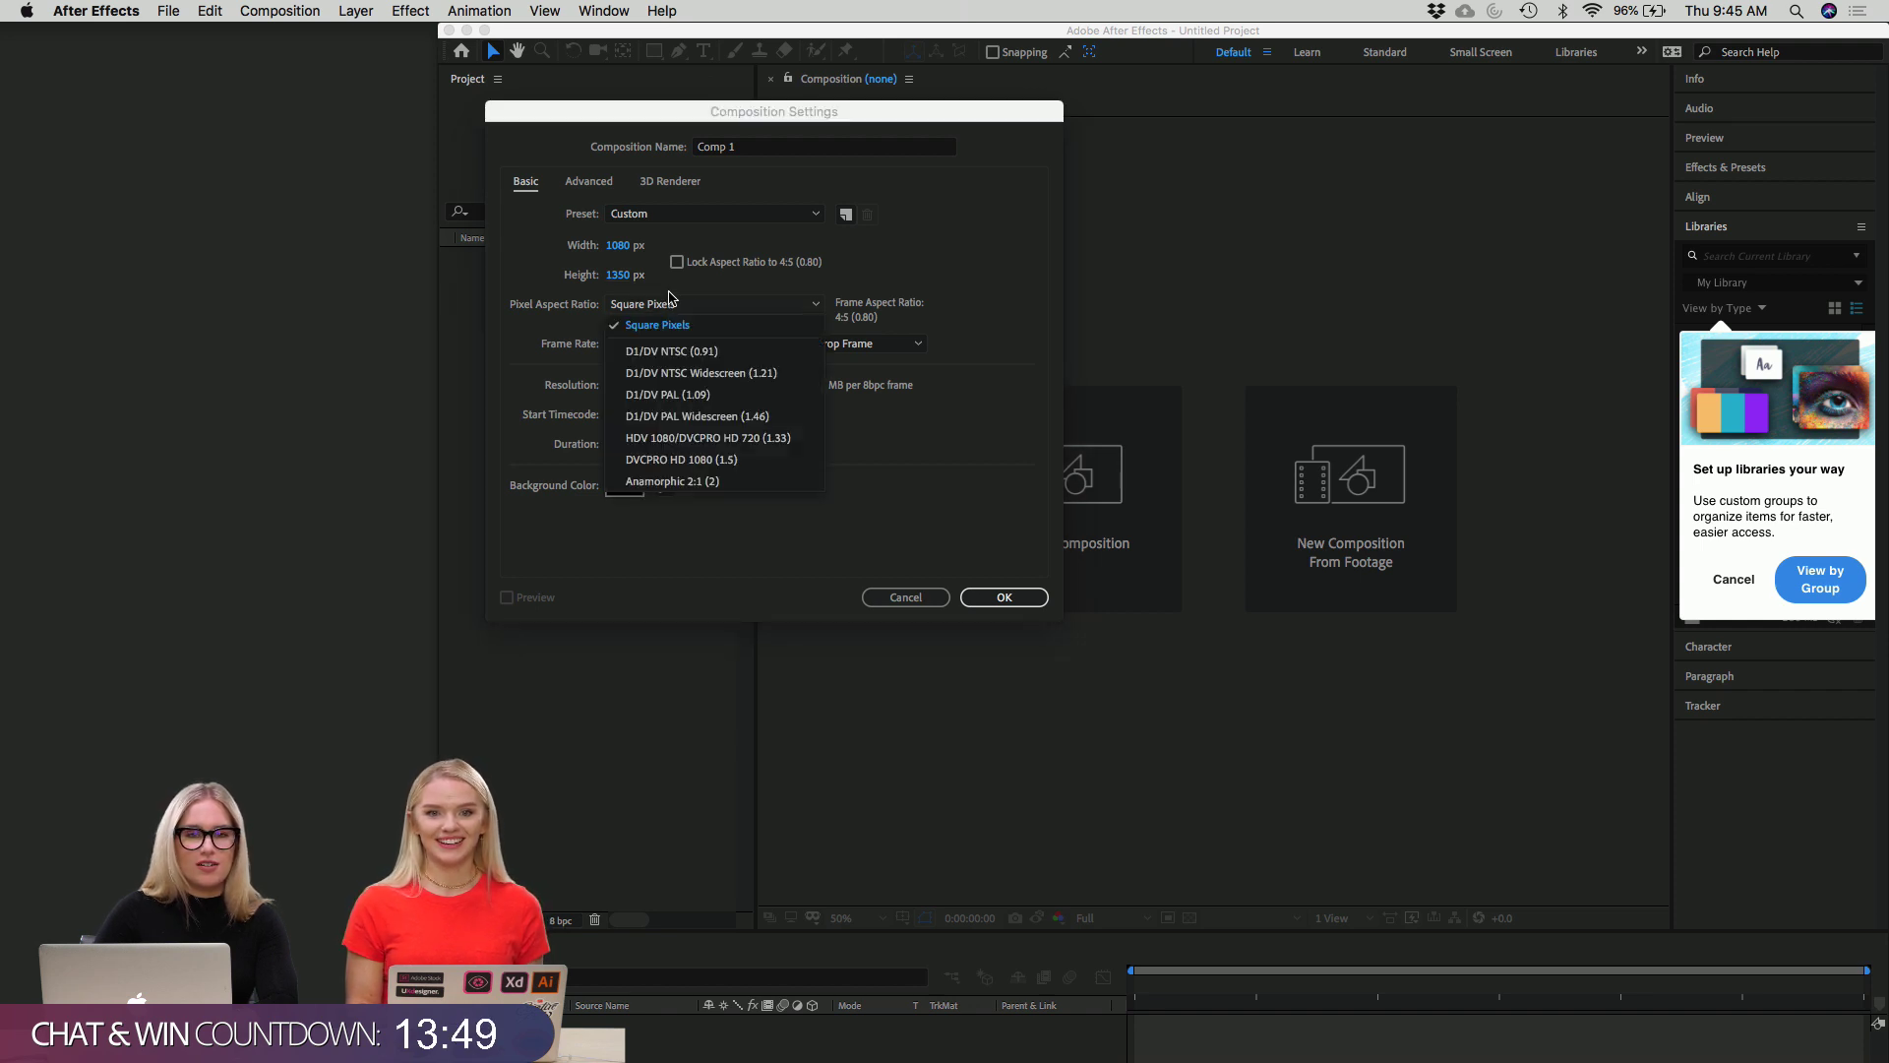
left_click(917, 268)
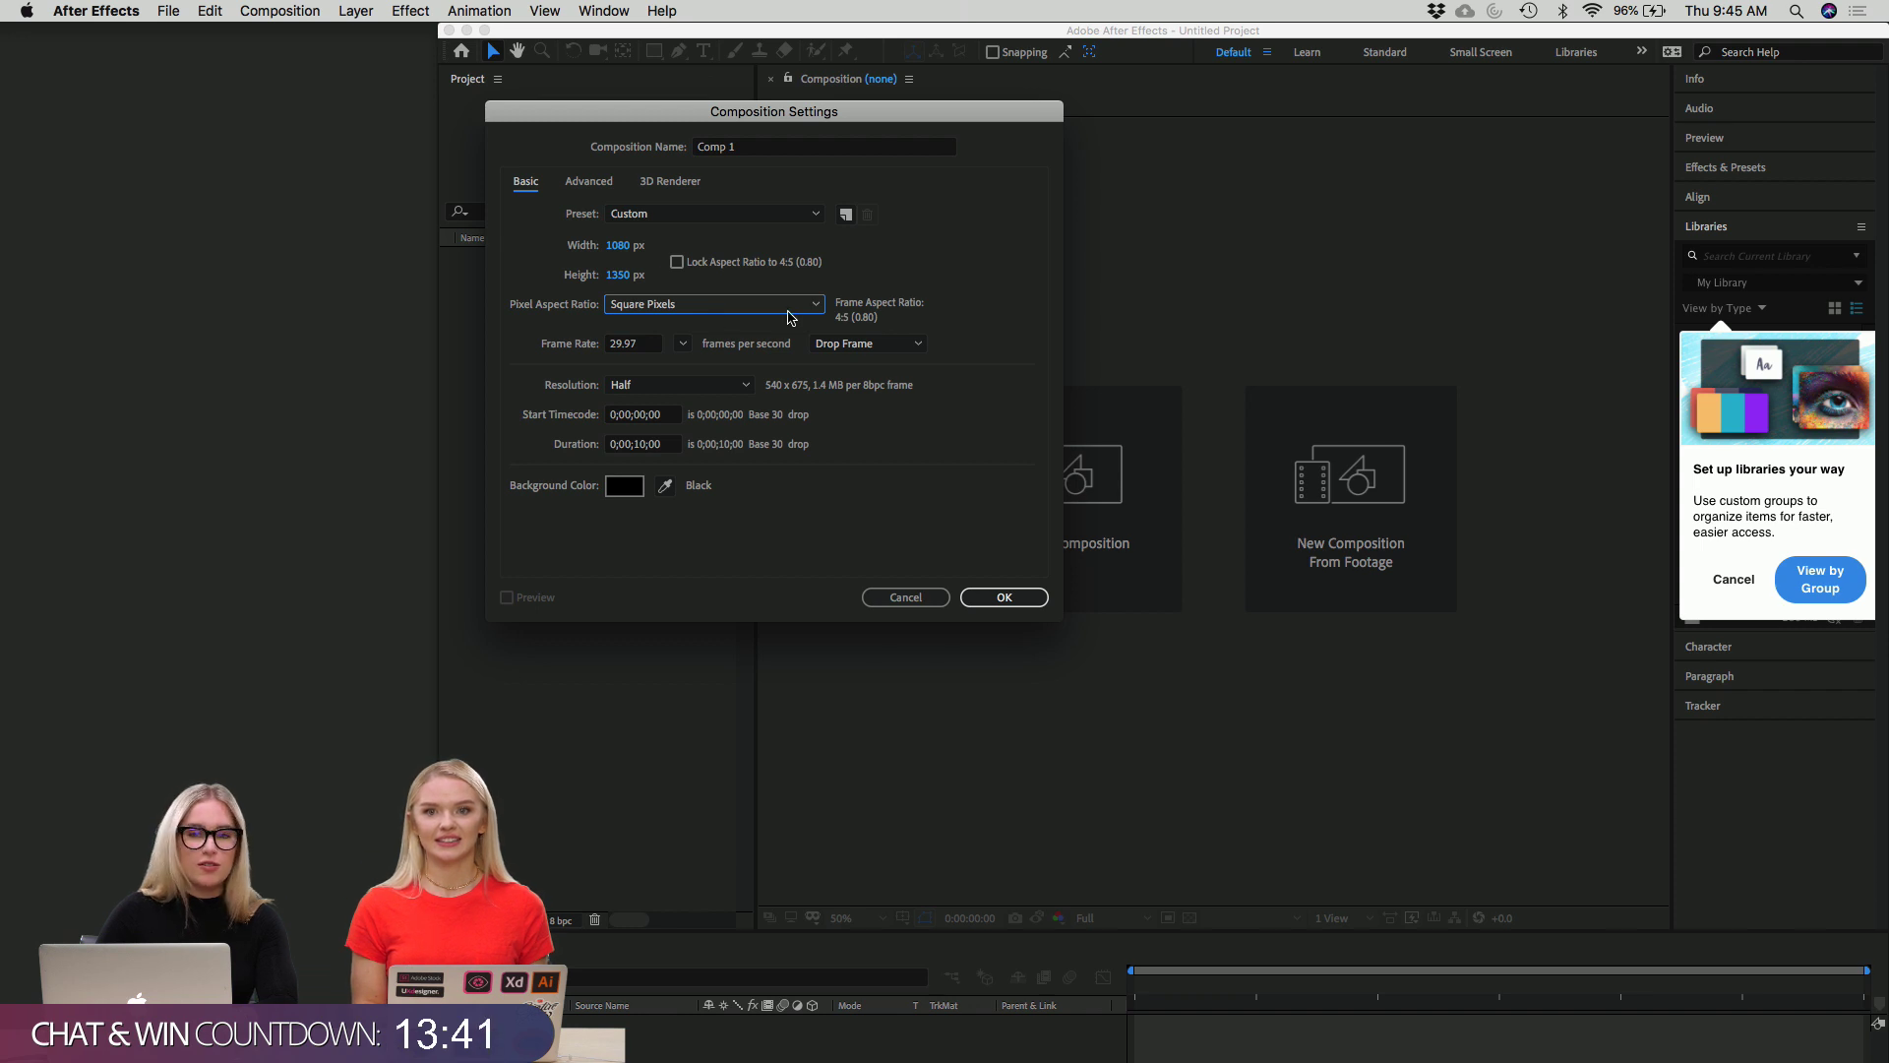
left_click(816, 304)
left_click(875, 301)
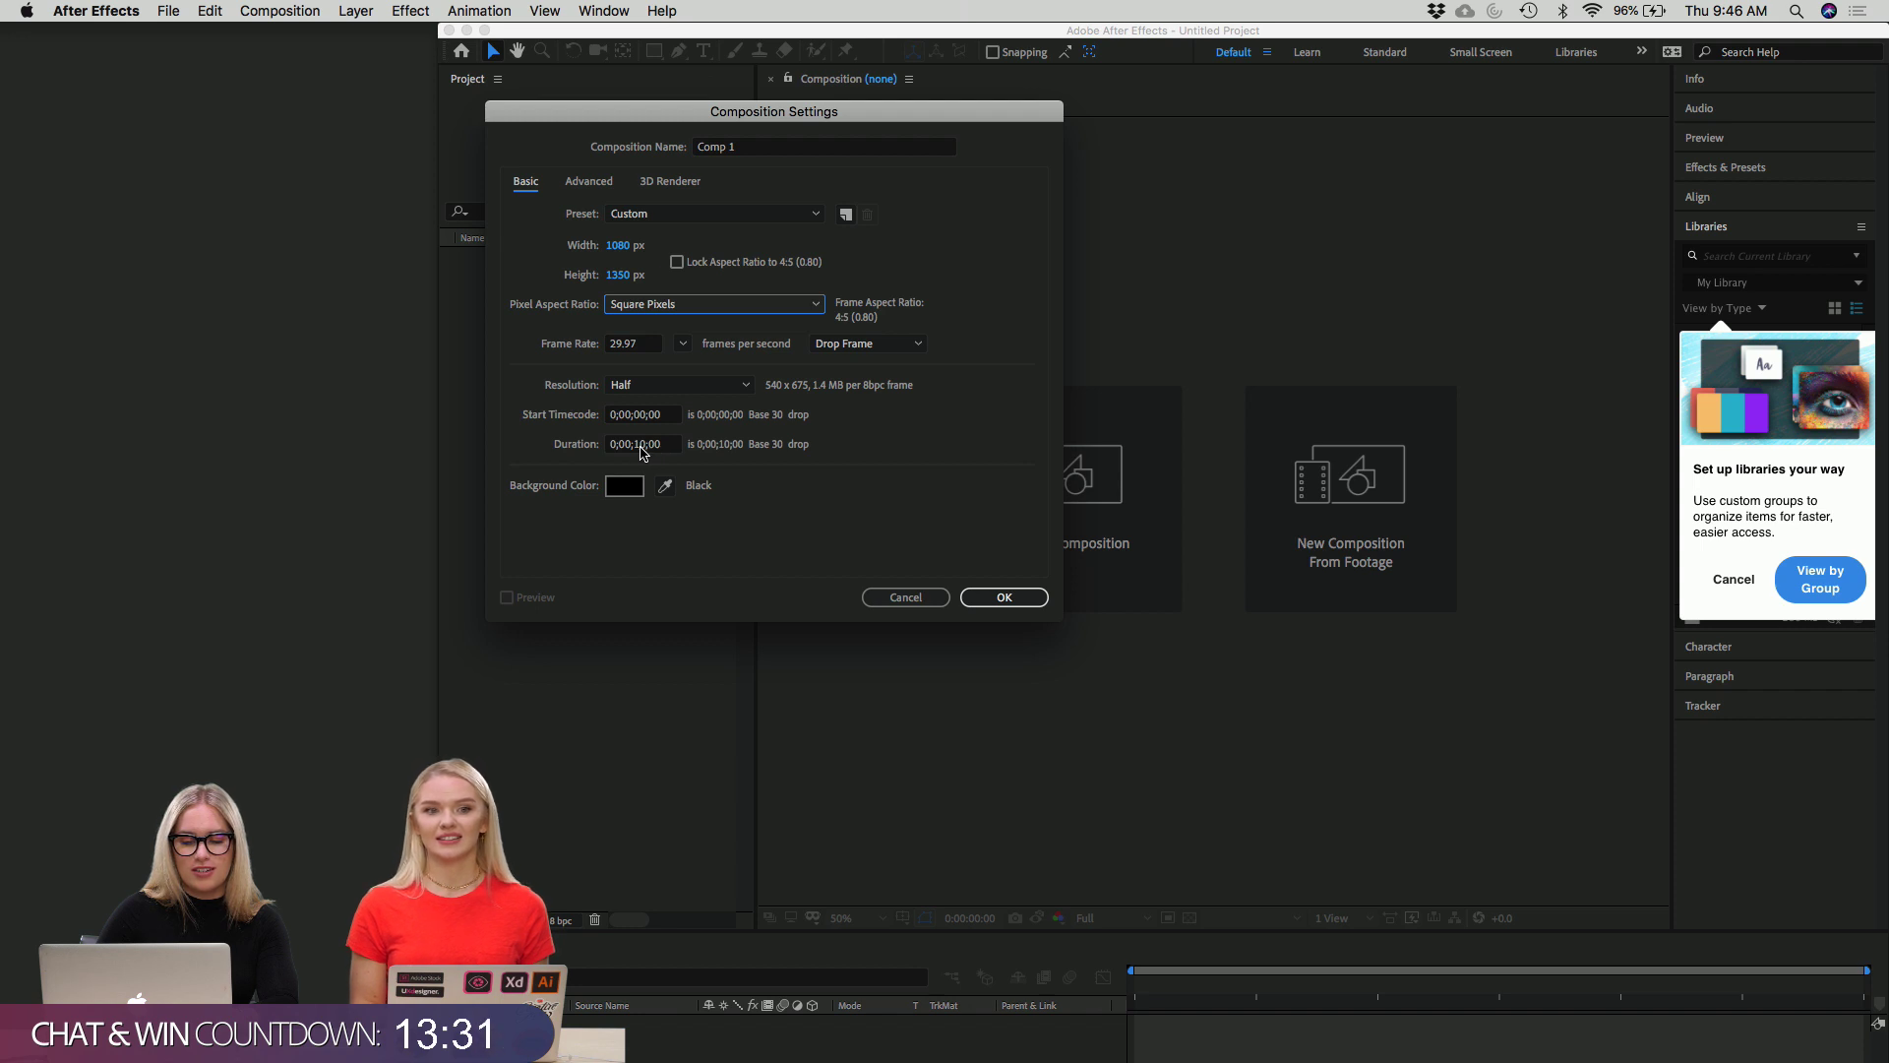
Set the composition's duration to 0;00;05;00 and create the composition.
left_click(646, 450)
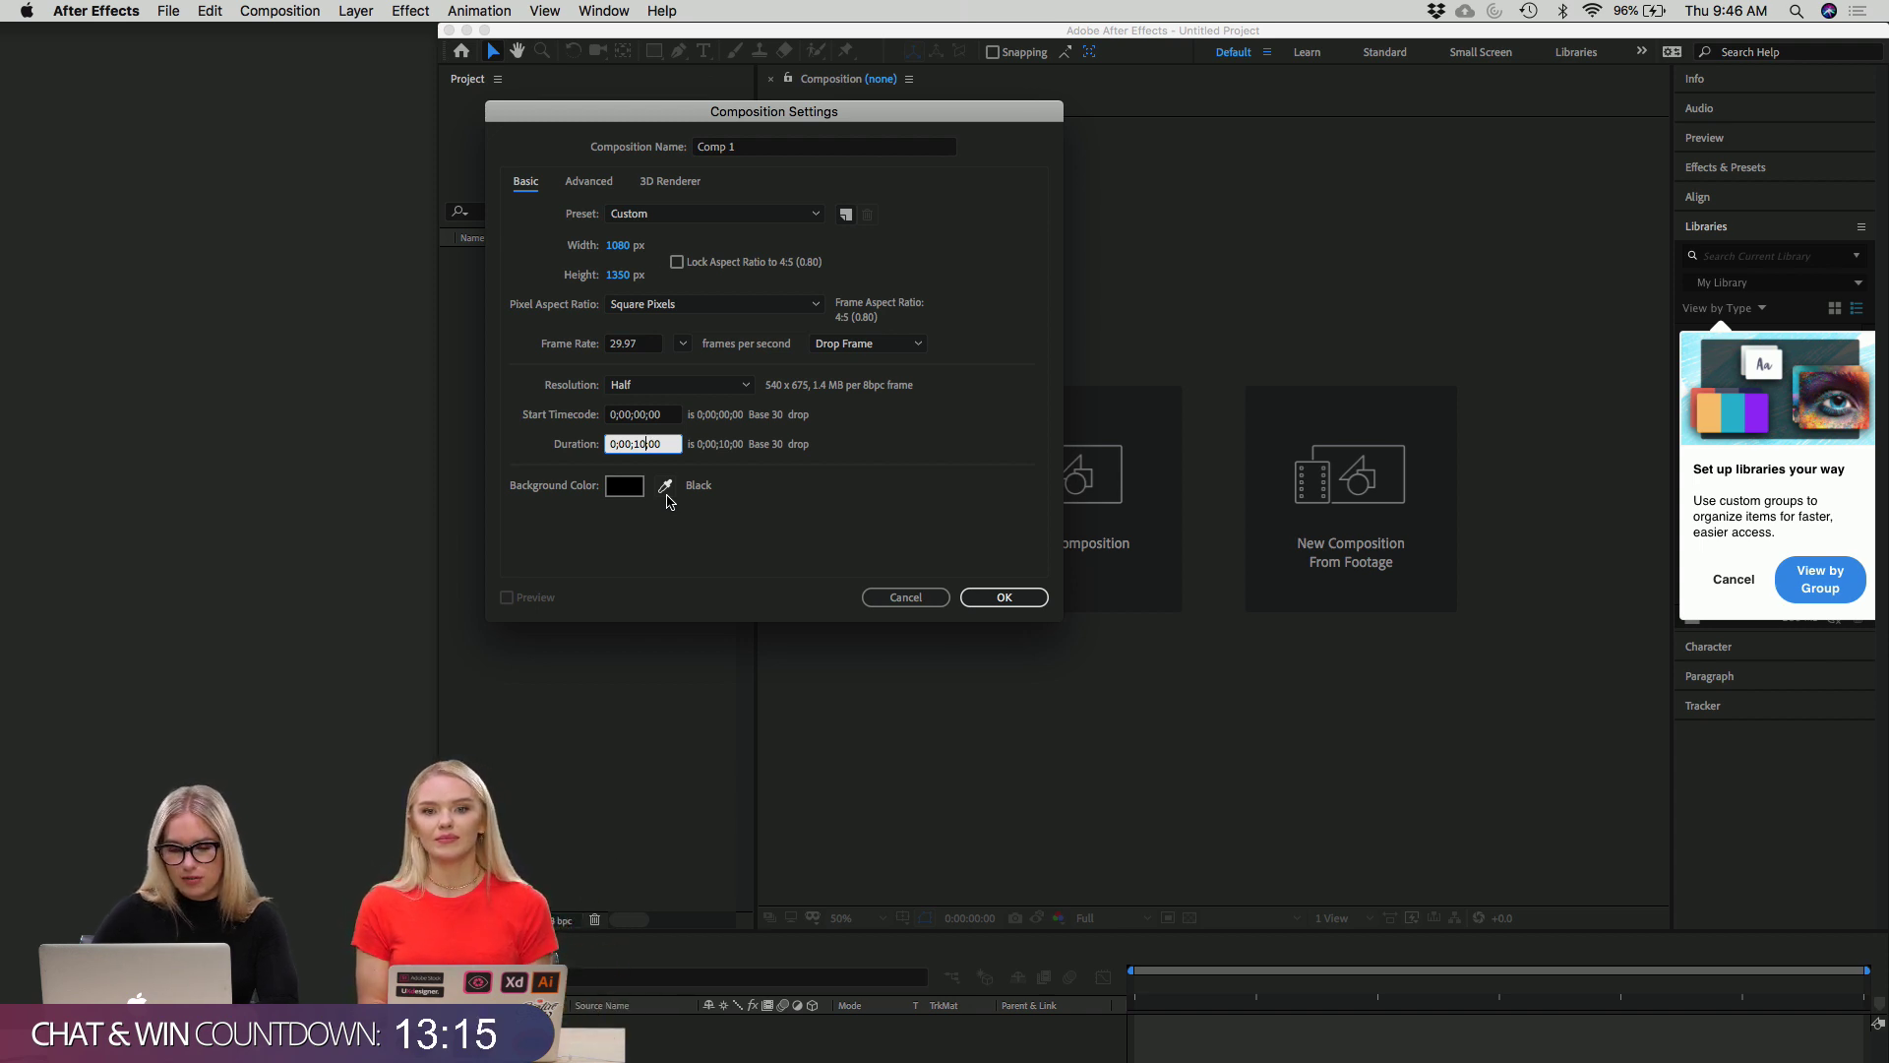
key("shift+Left")
key("shift+Left")
type("05")
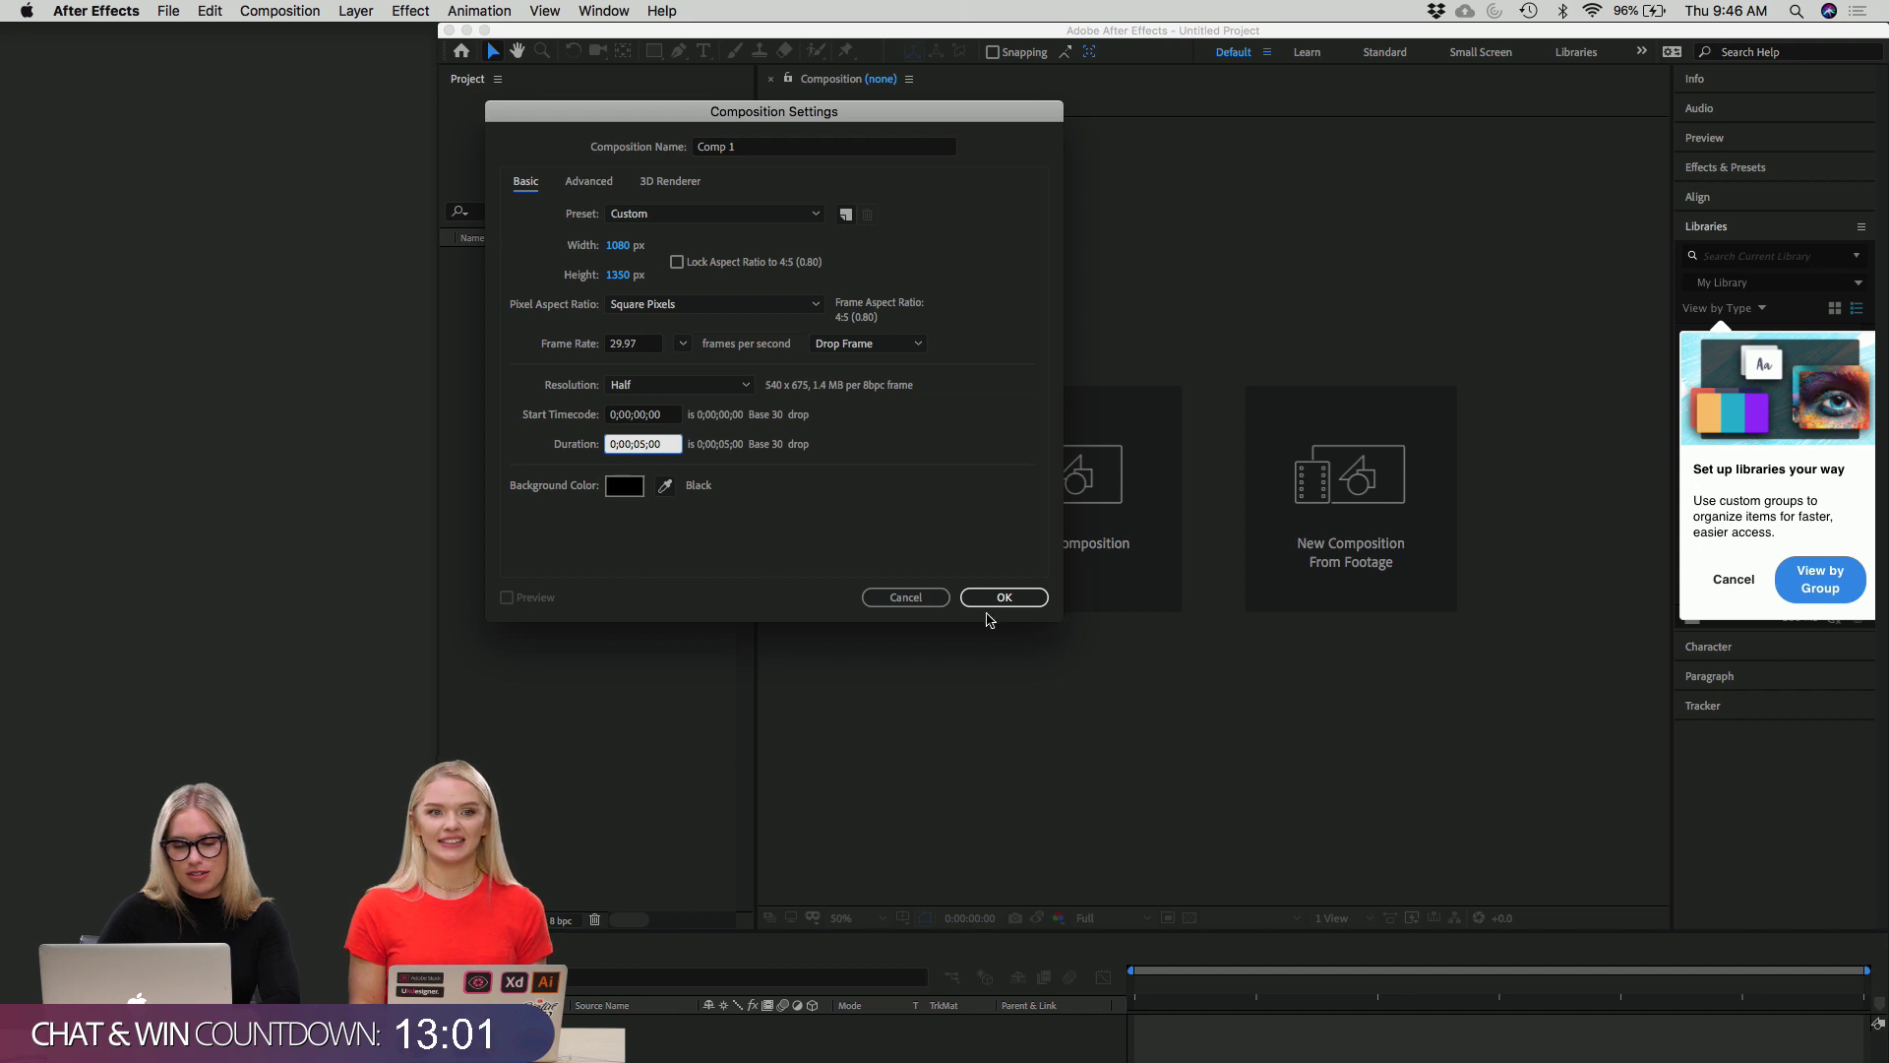
left_click(1035, 601)
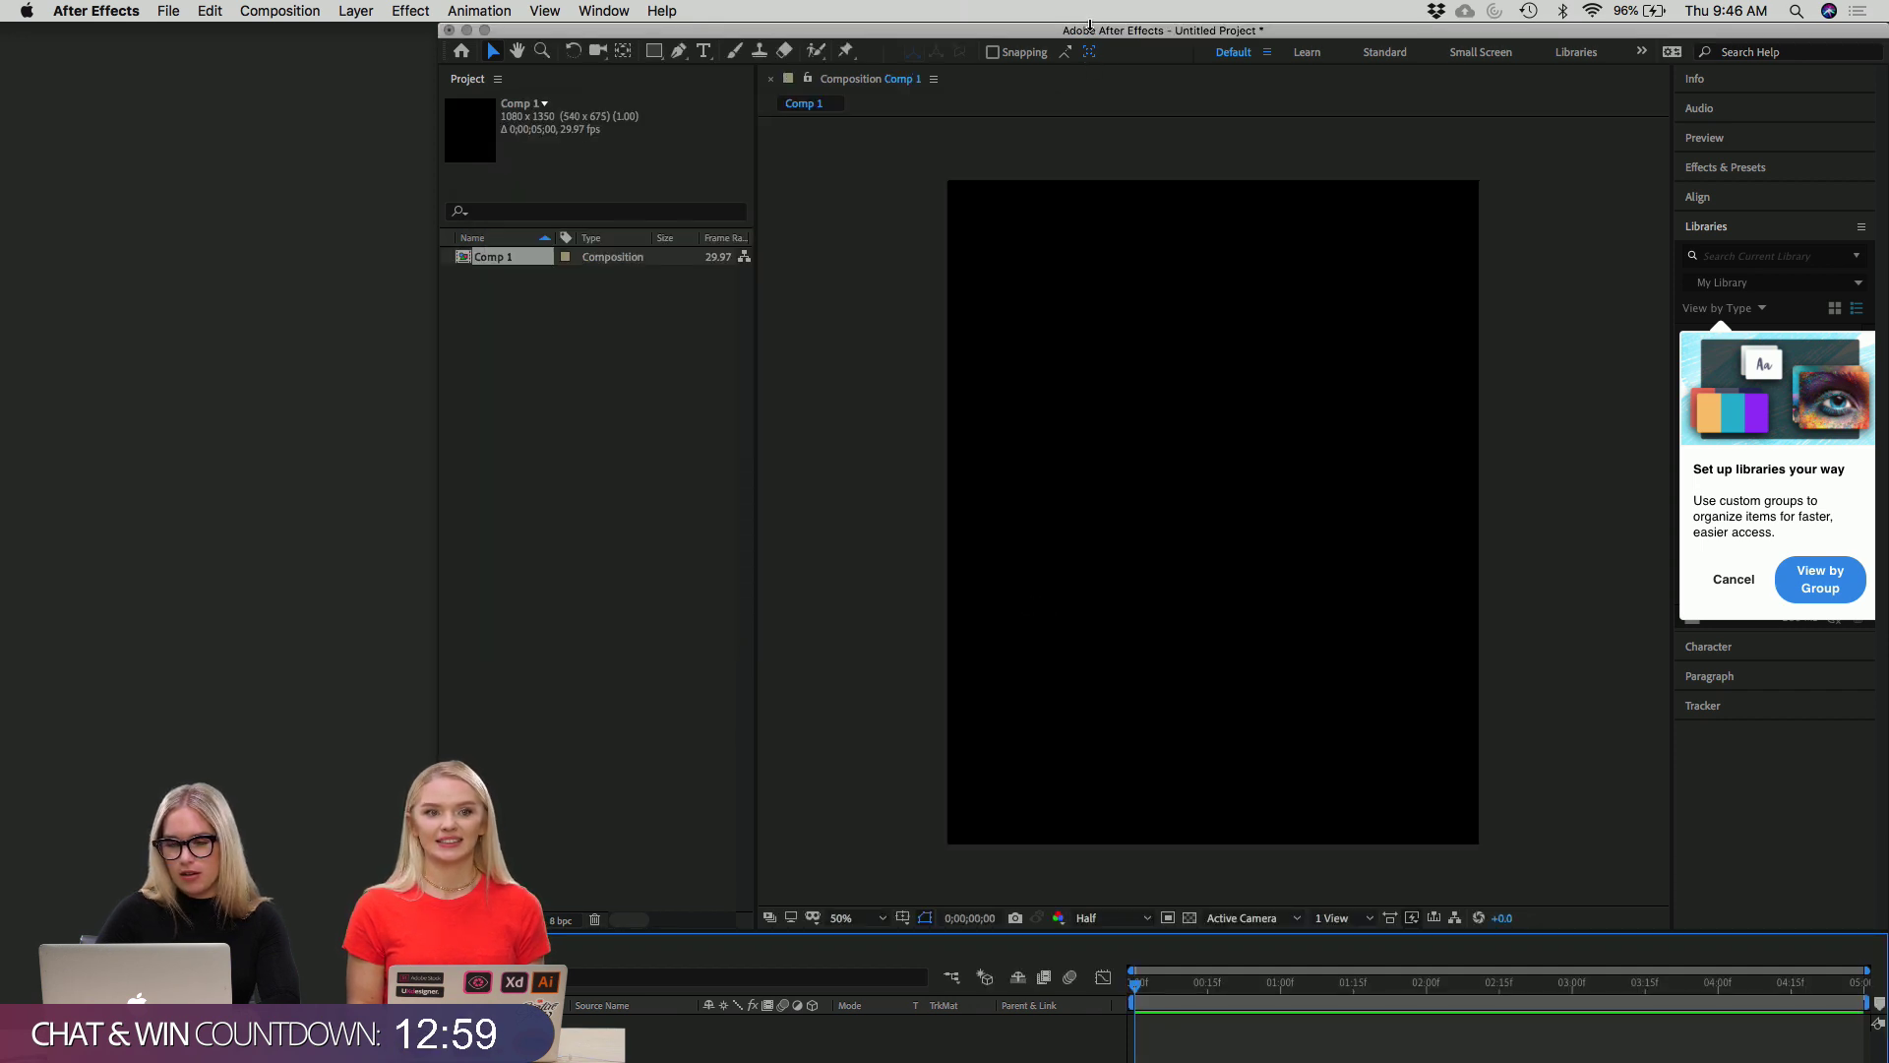
Enlarge the After Effects window to fill the screen and show the whole composition at 25% zoom.
left_click_drag(1088, 29, 898, 5)
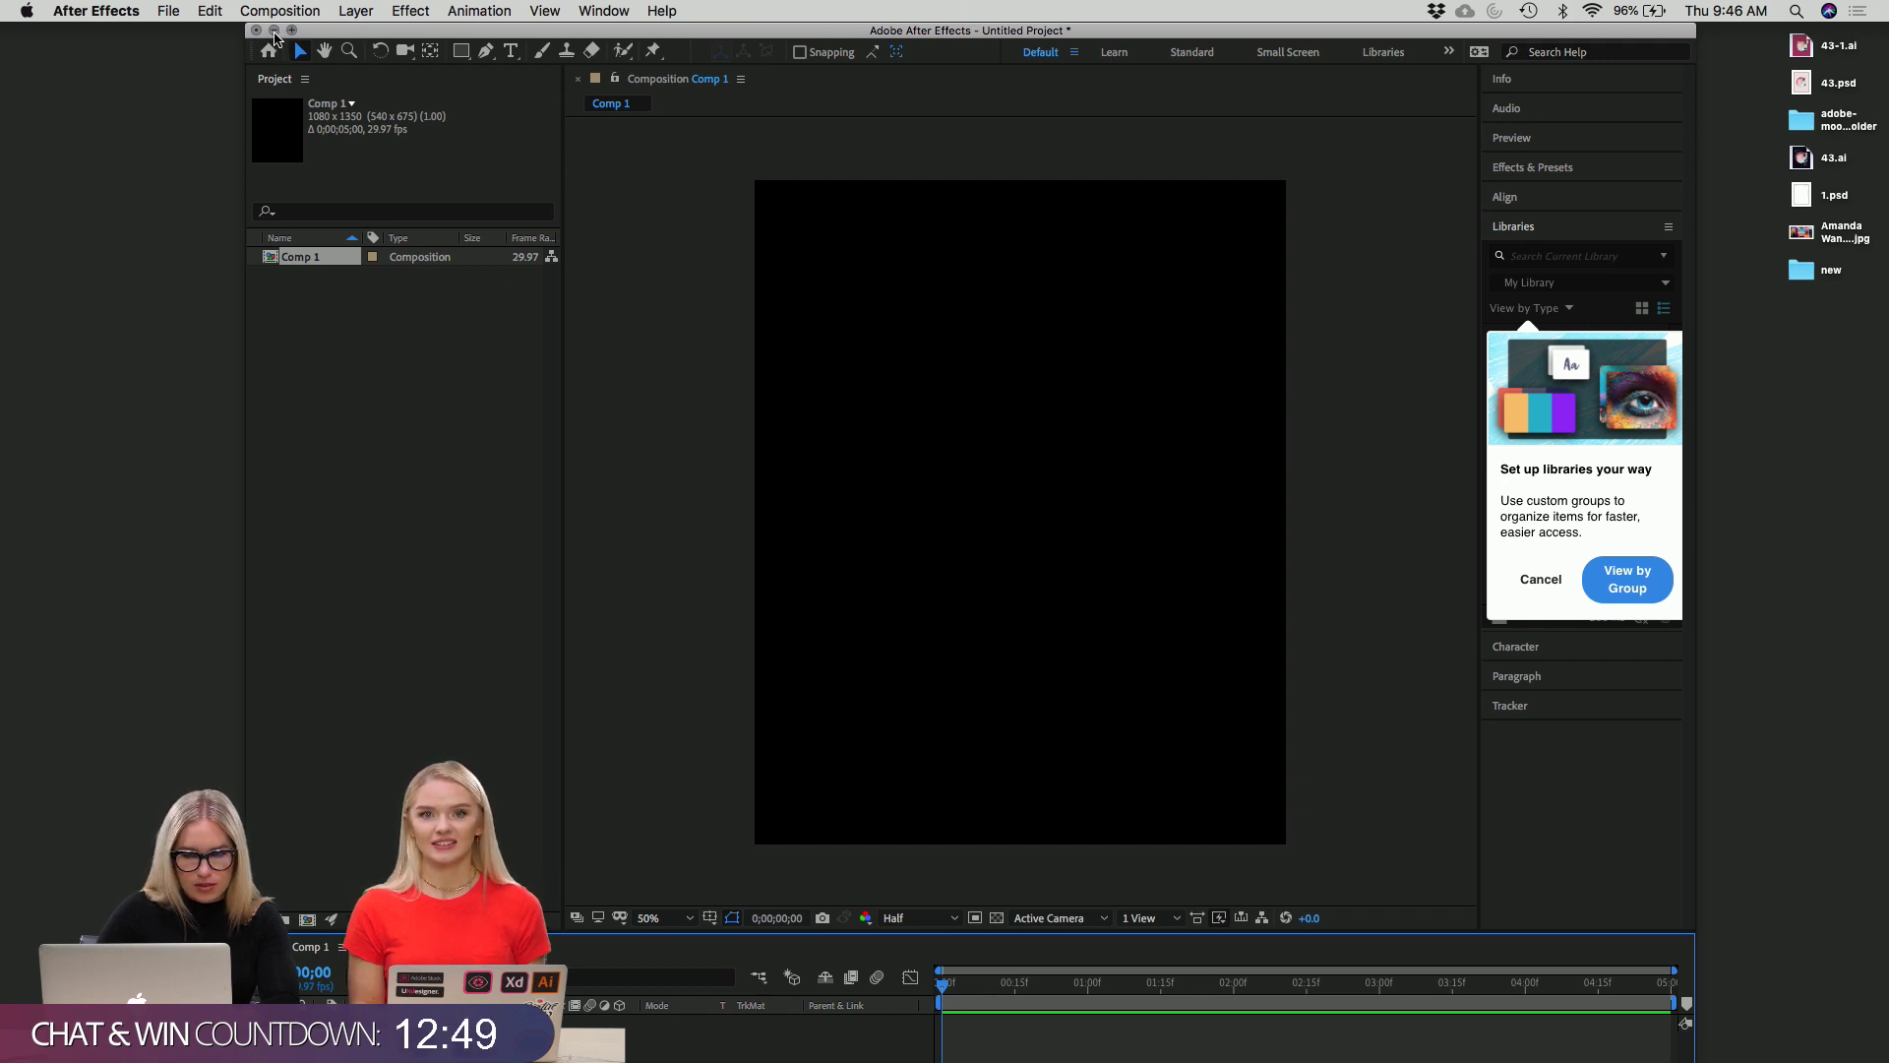
left_click(167, 10)
mouse_move(448, 10)
mouse_move(544, 10)
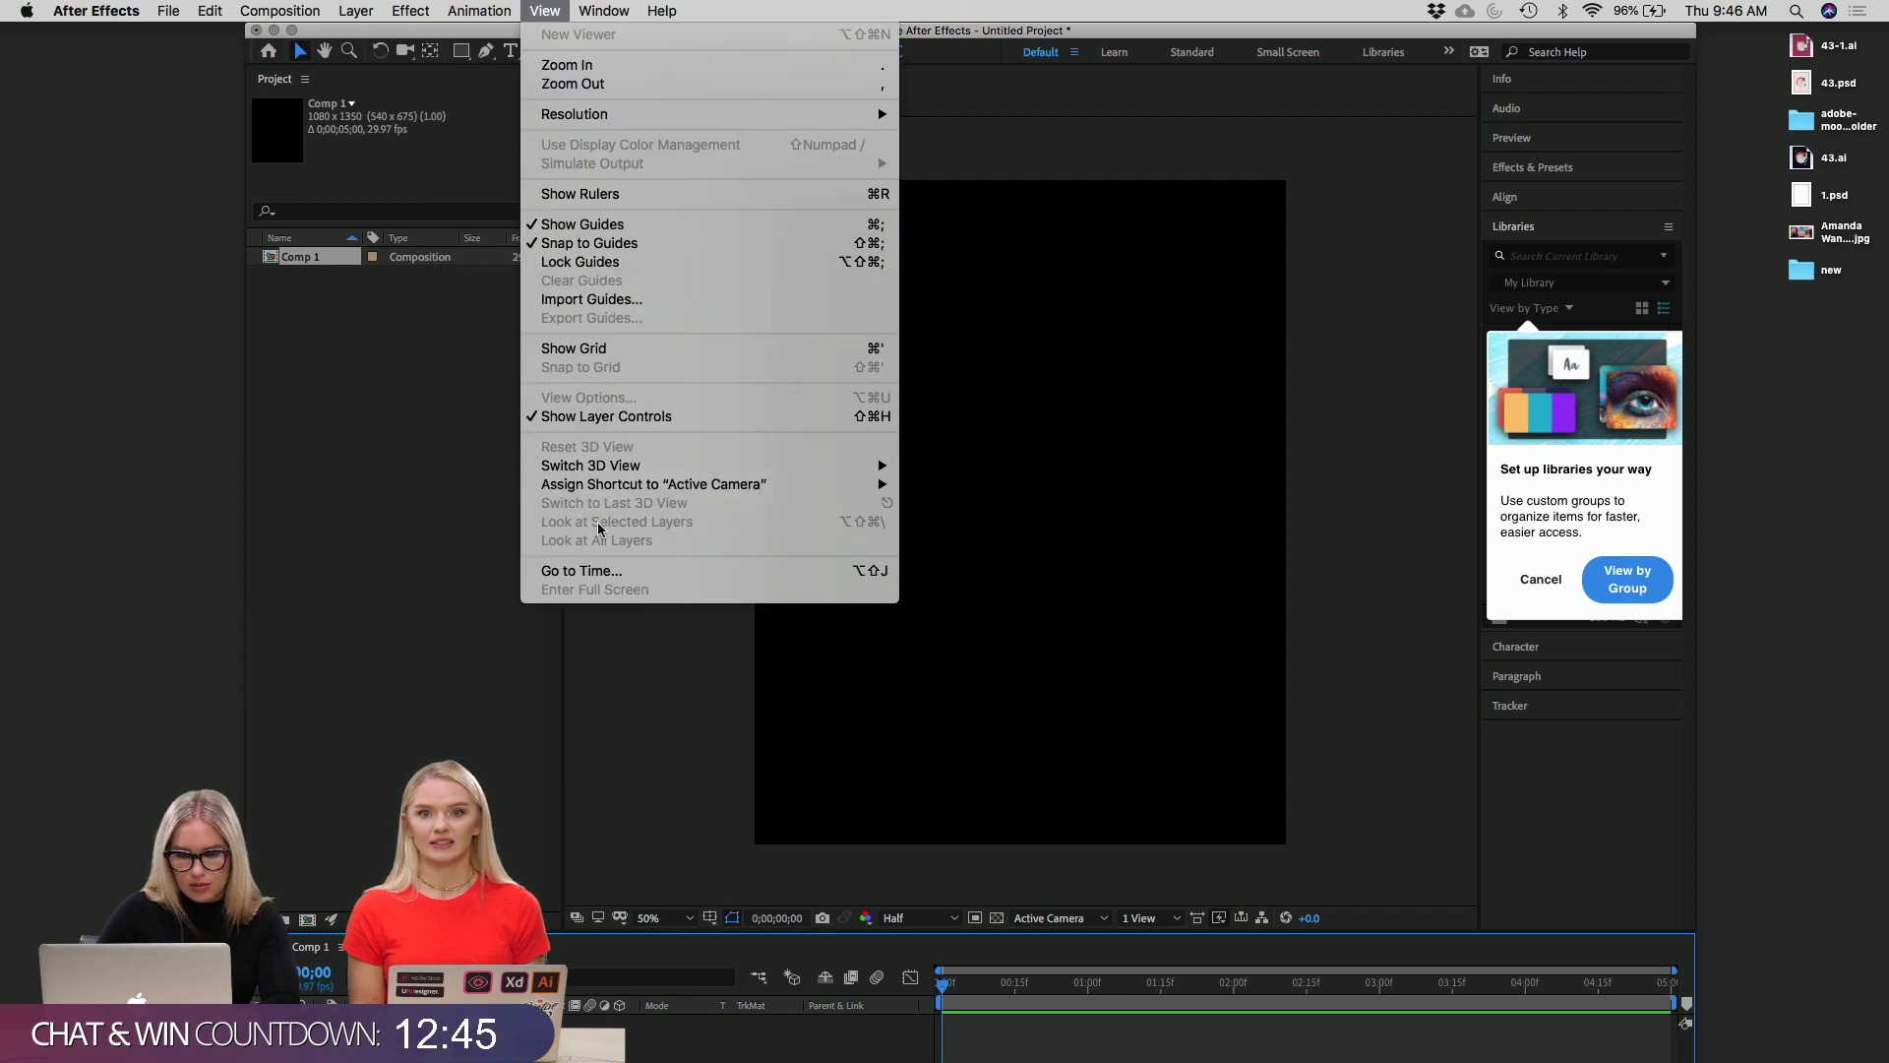
mouse_move(140, 8)
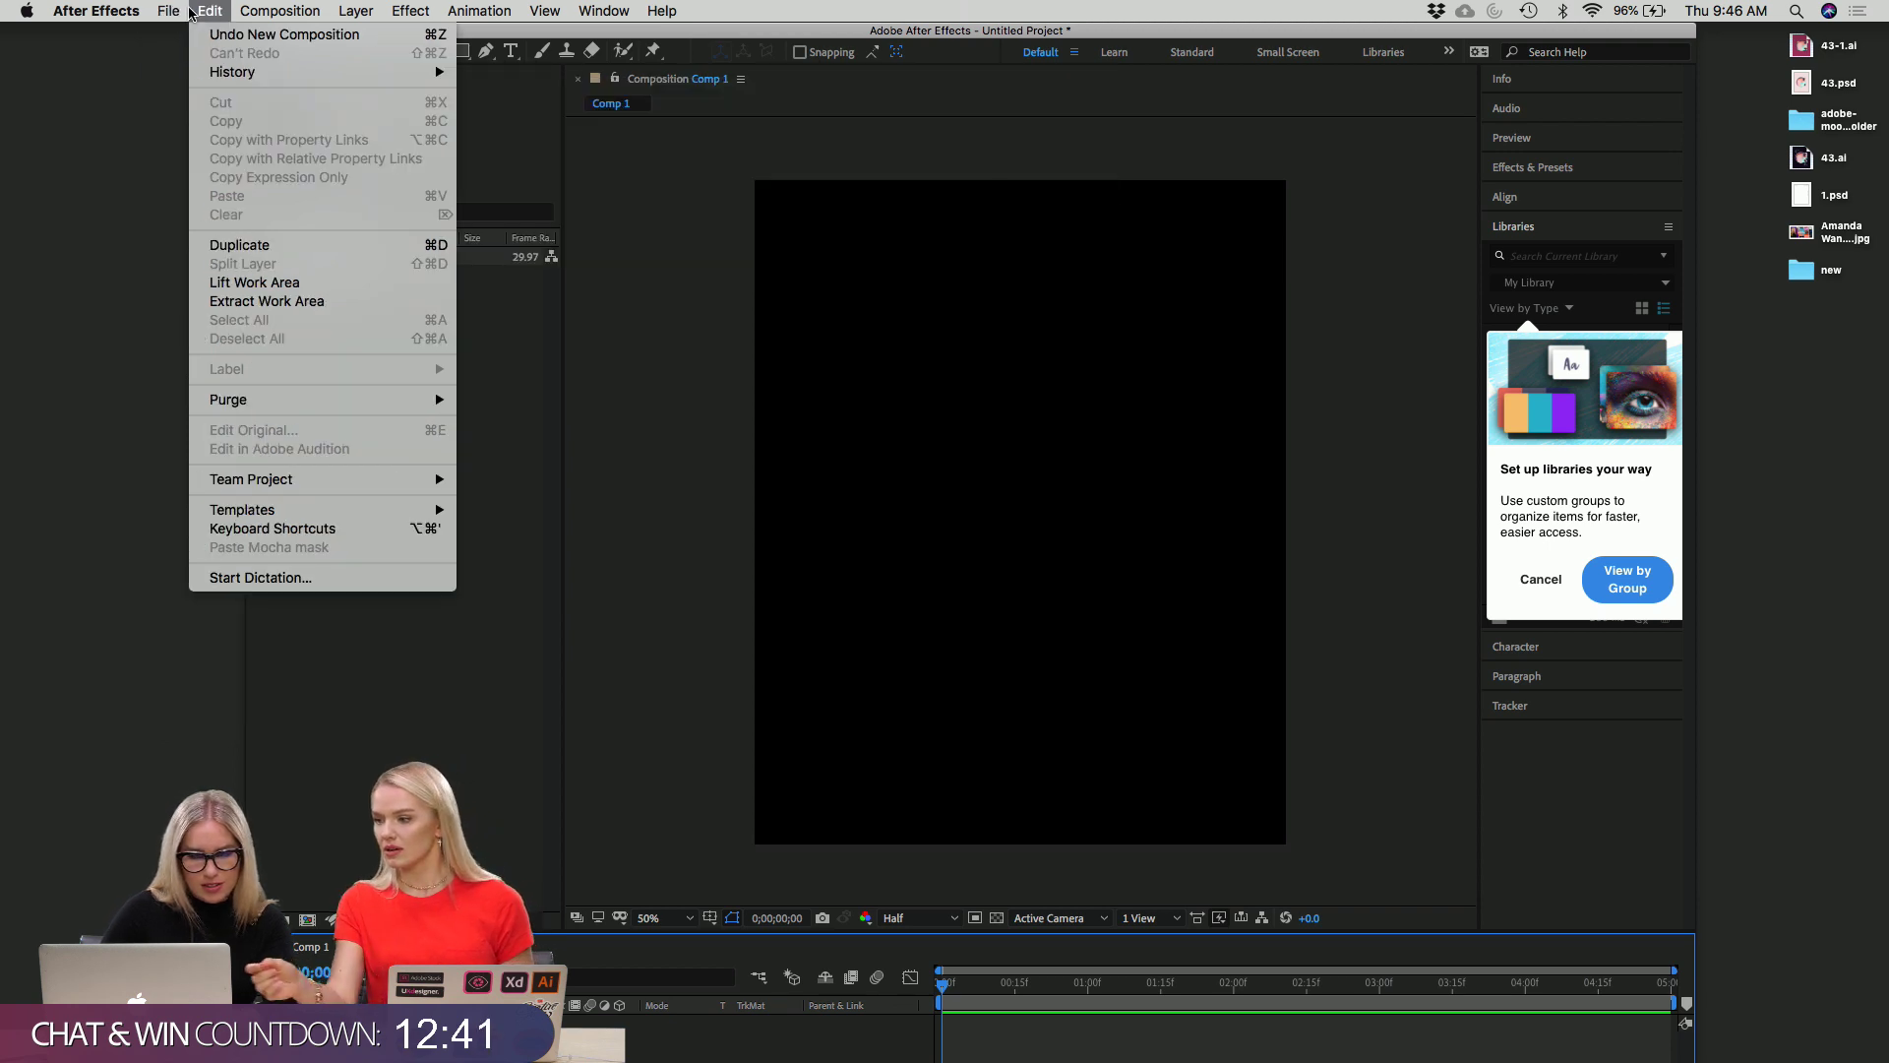
left_click(164, 12)
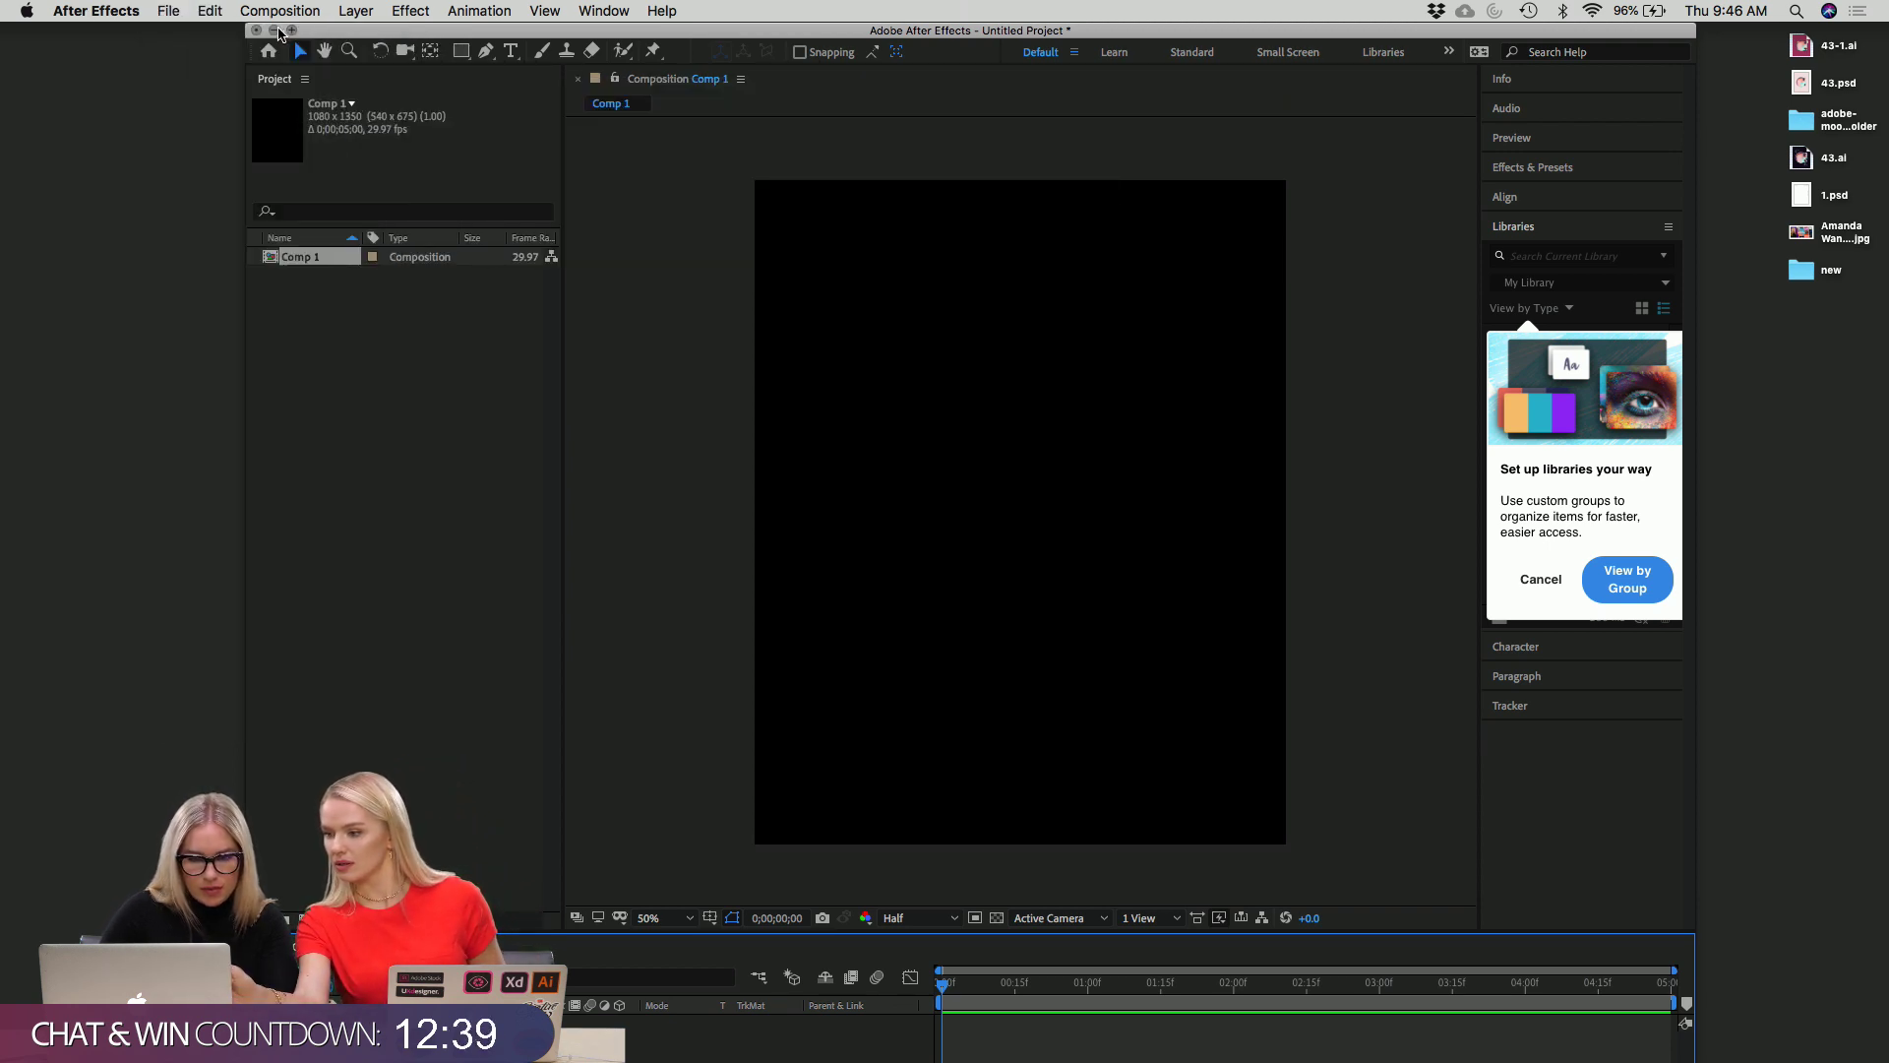
left_click(292, 31)
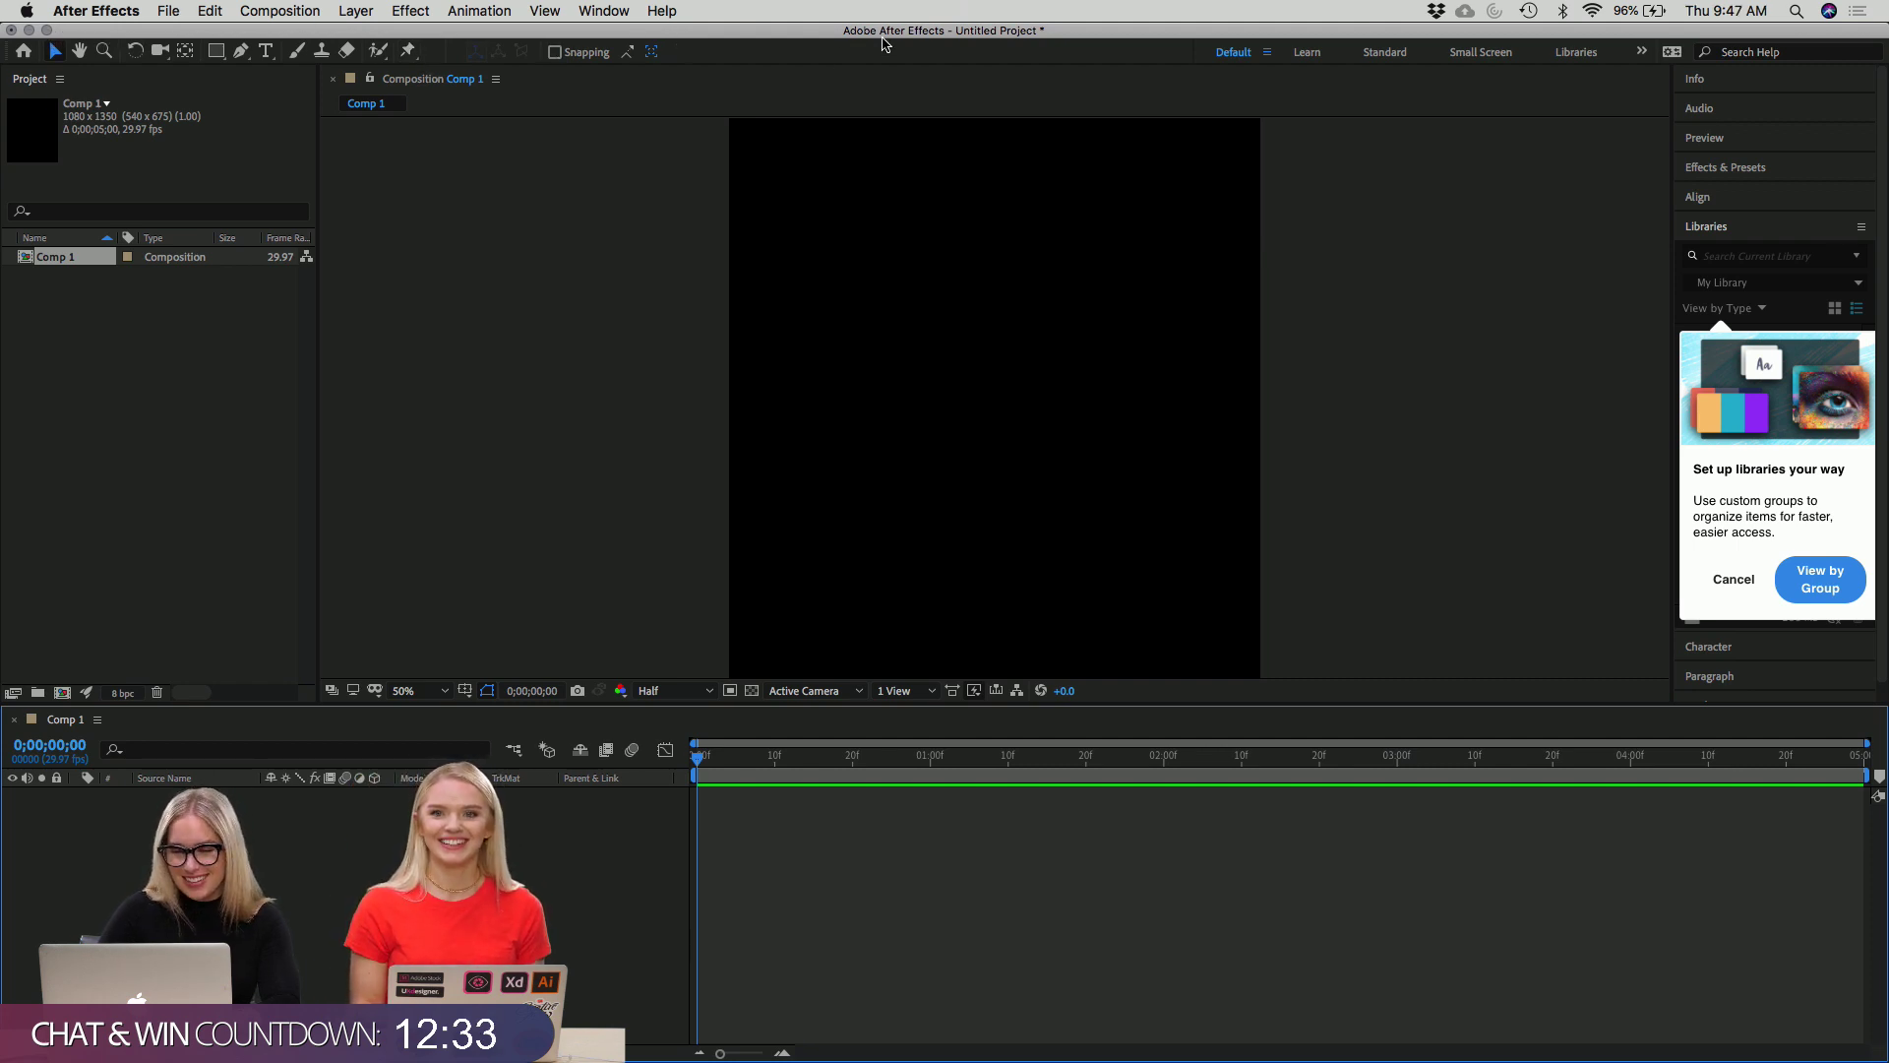
key("comma")
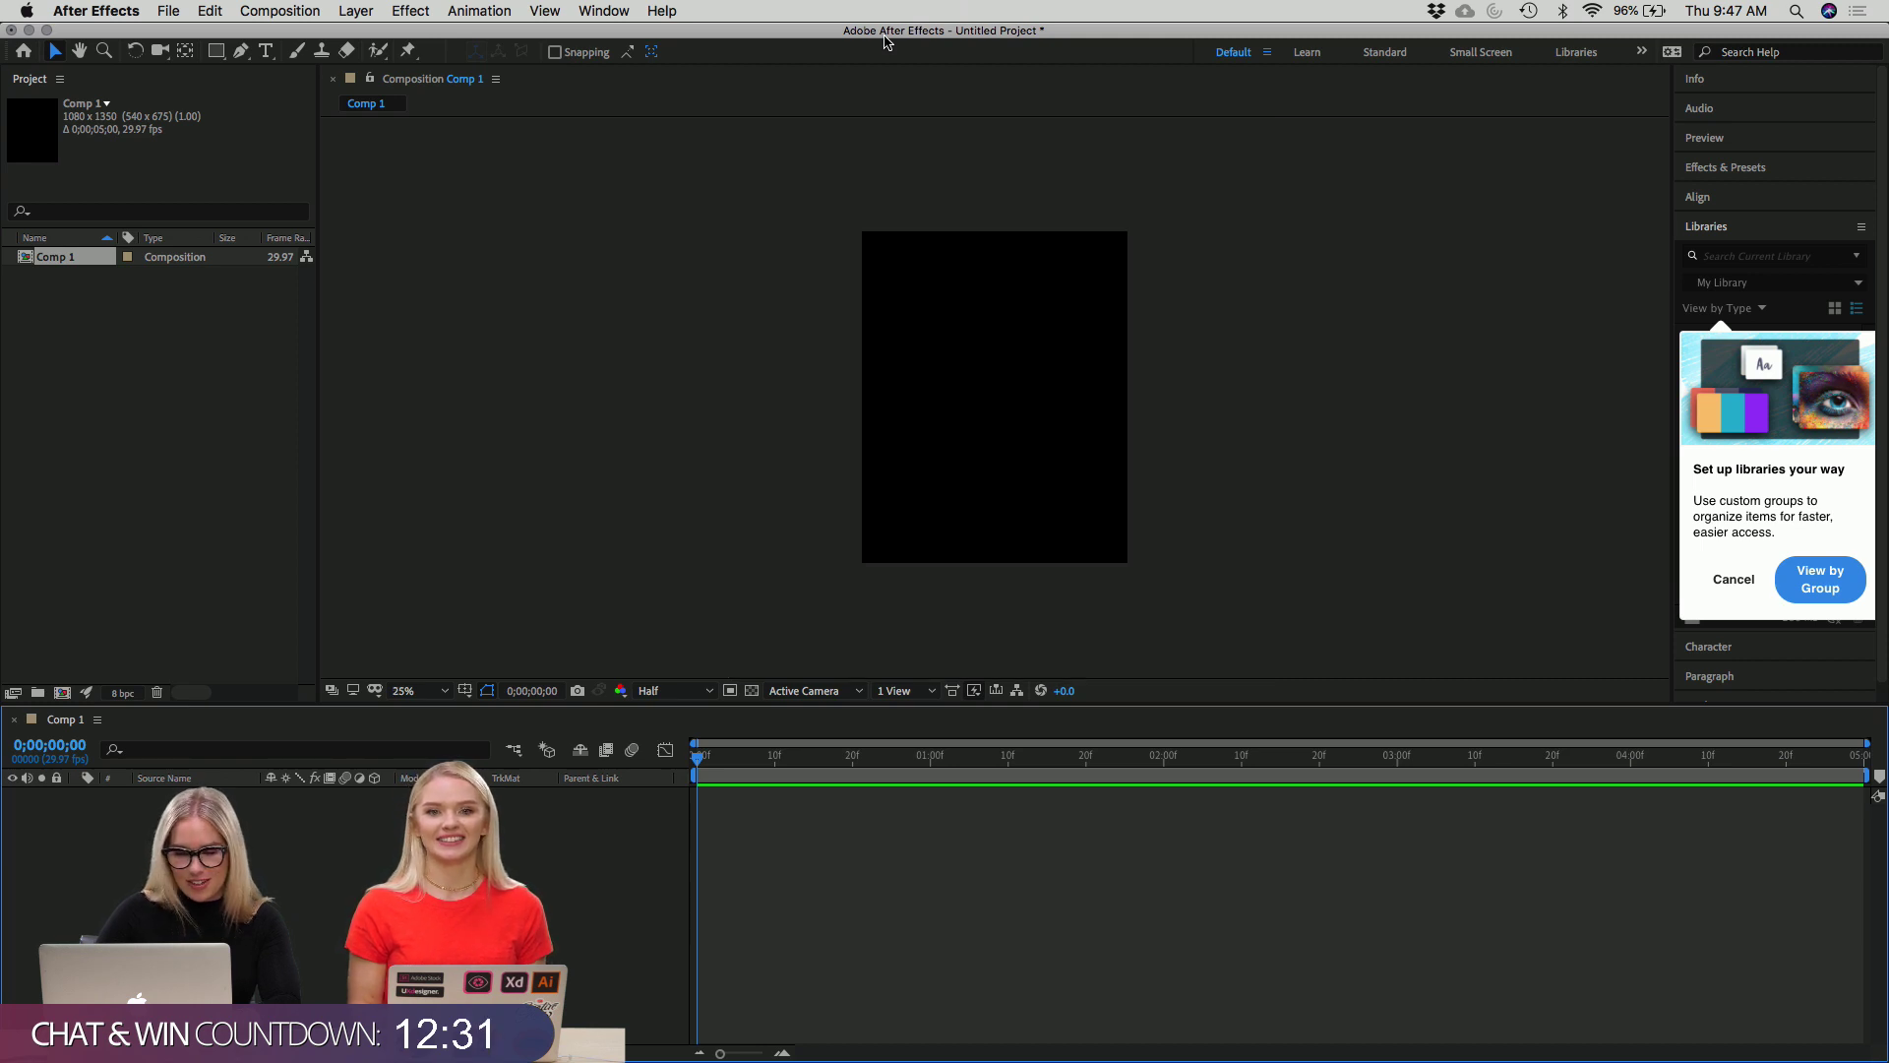
key("period")
key("comma")
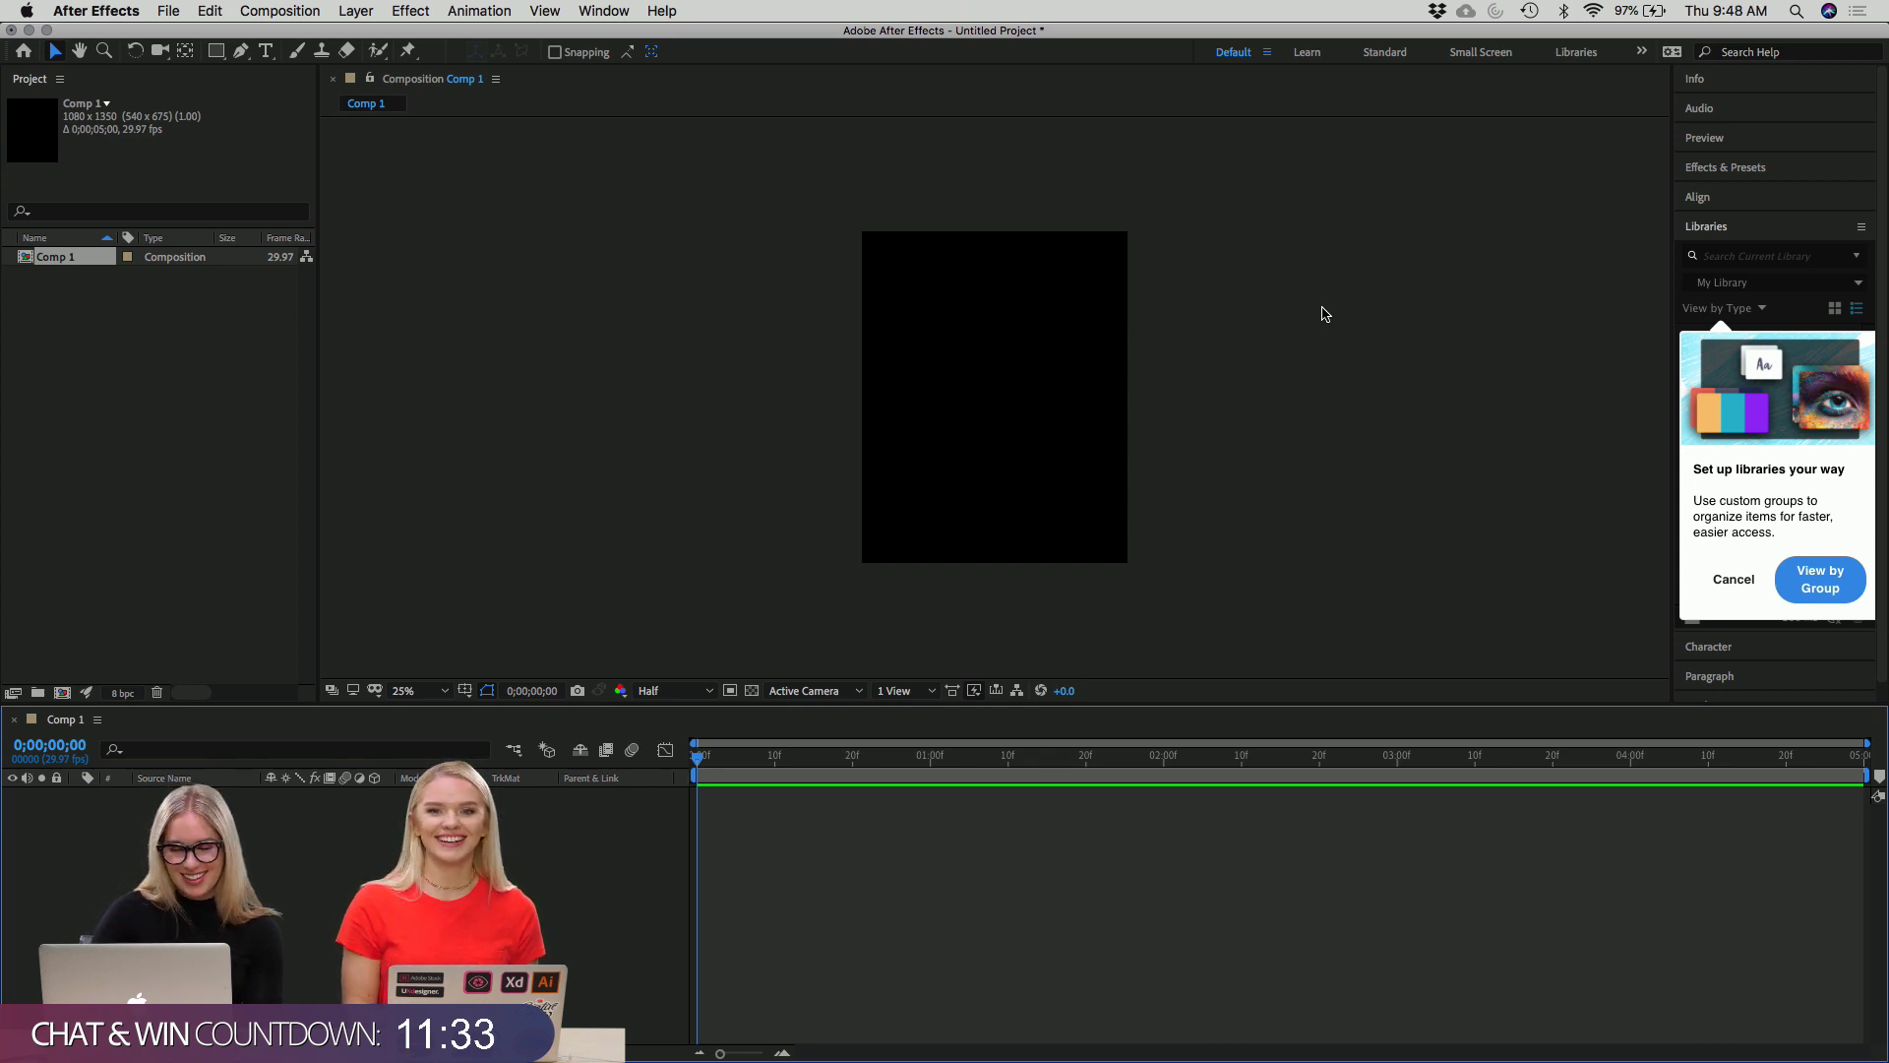
Switch to Photoshop and bring up the open 43.psd document.
mouse_move(3, 369)
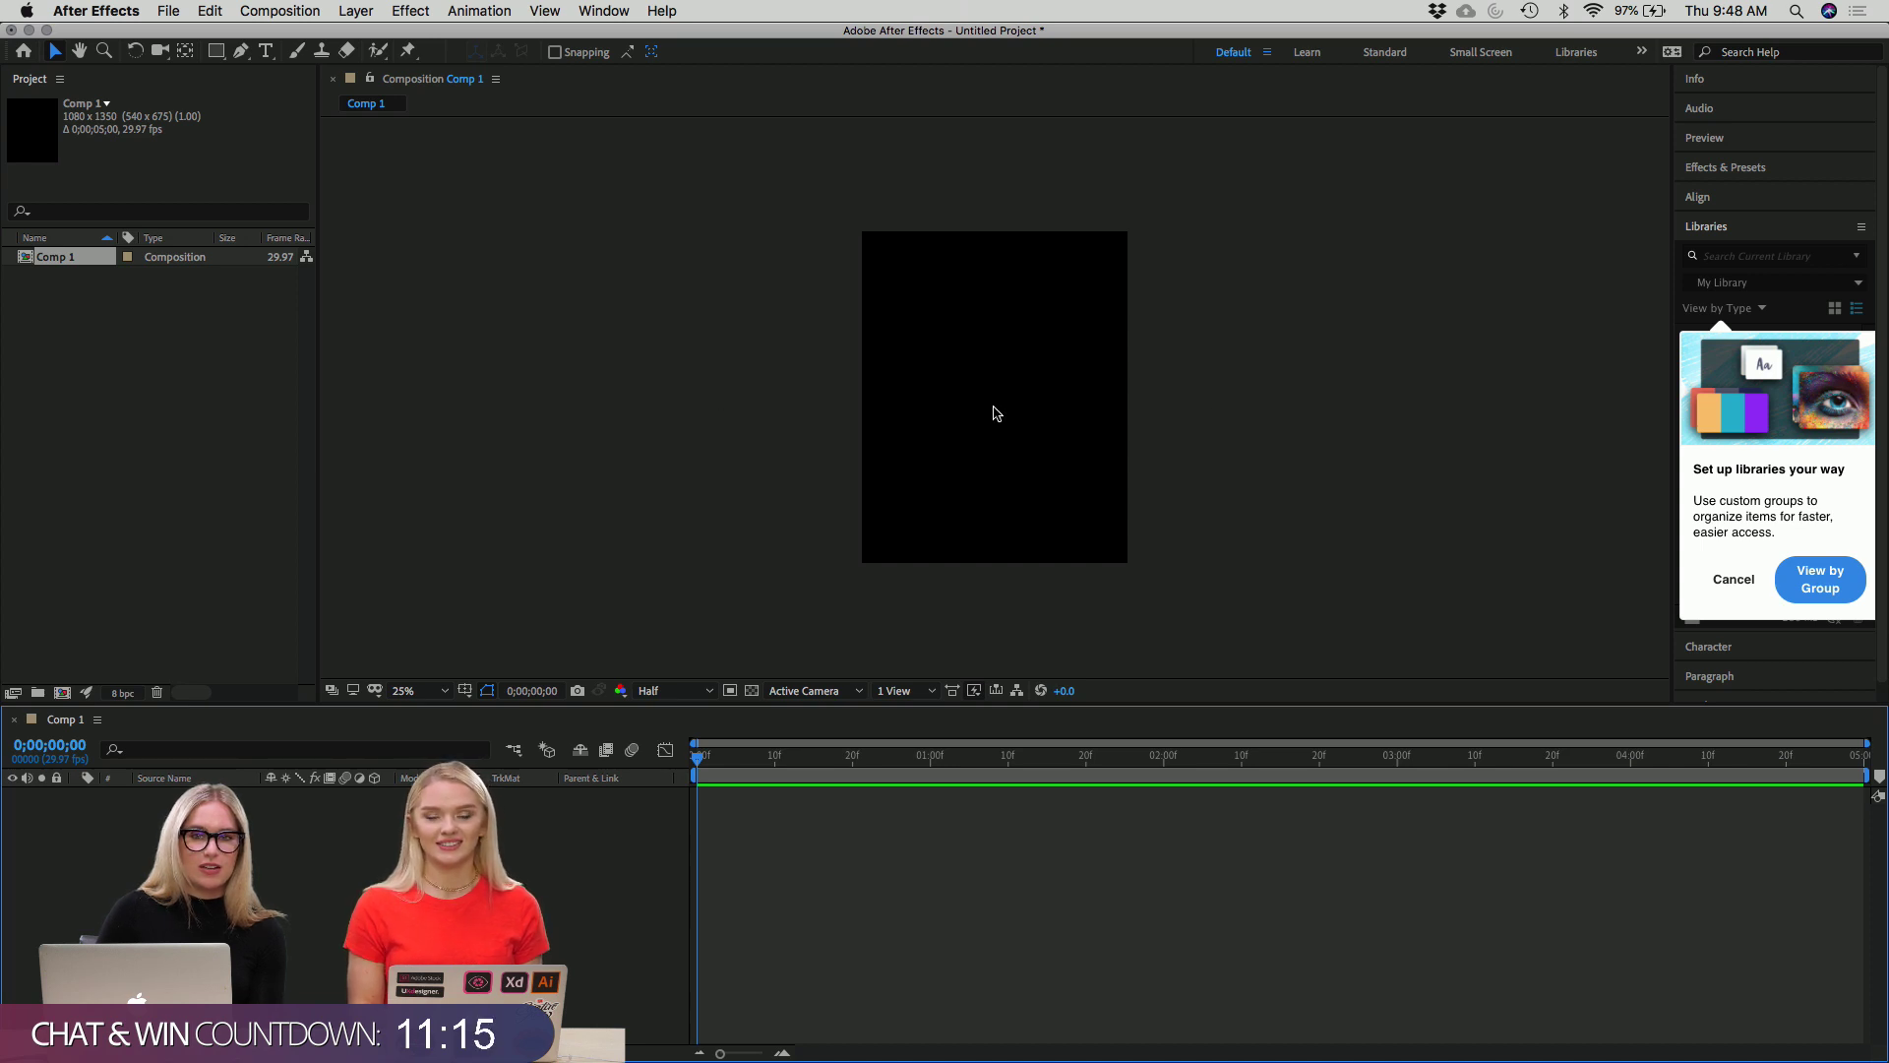
mouse_move(3, 595)
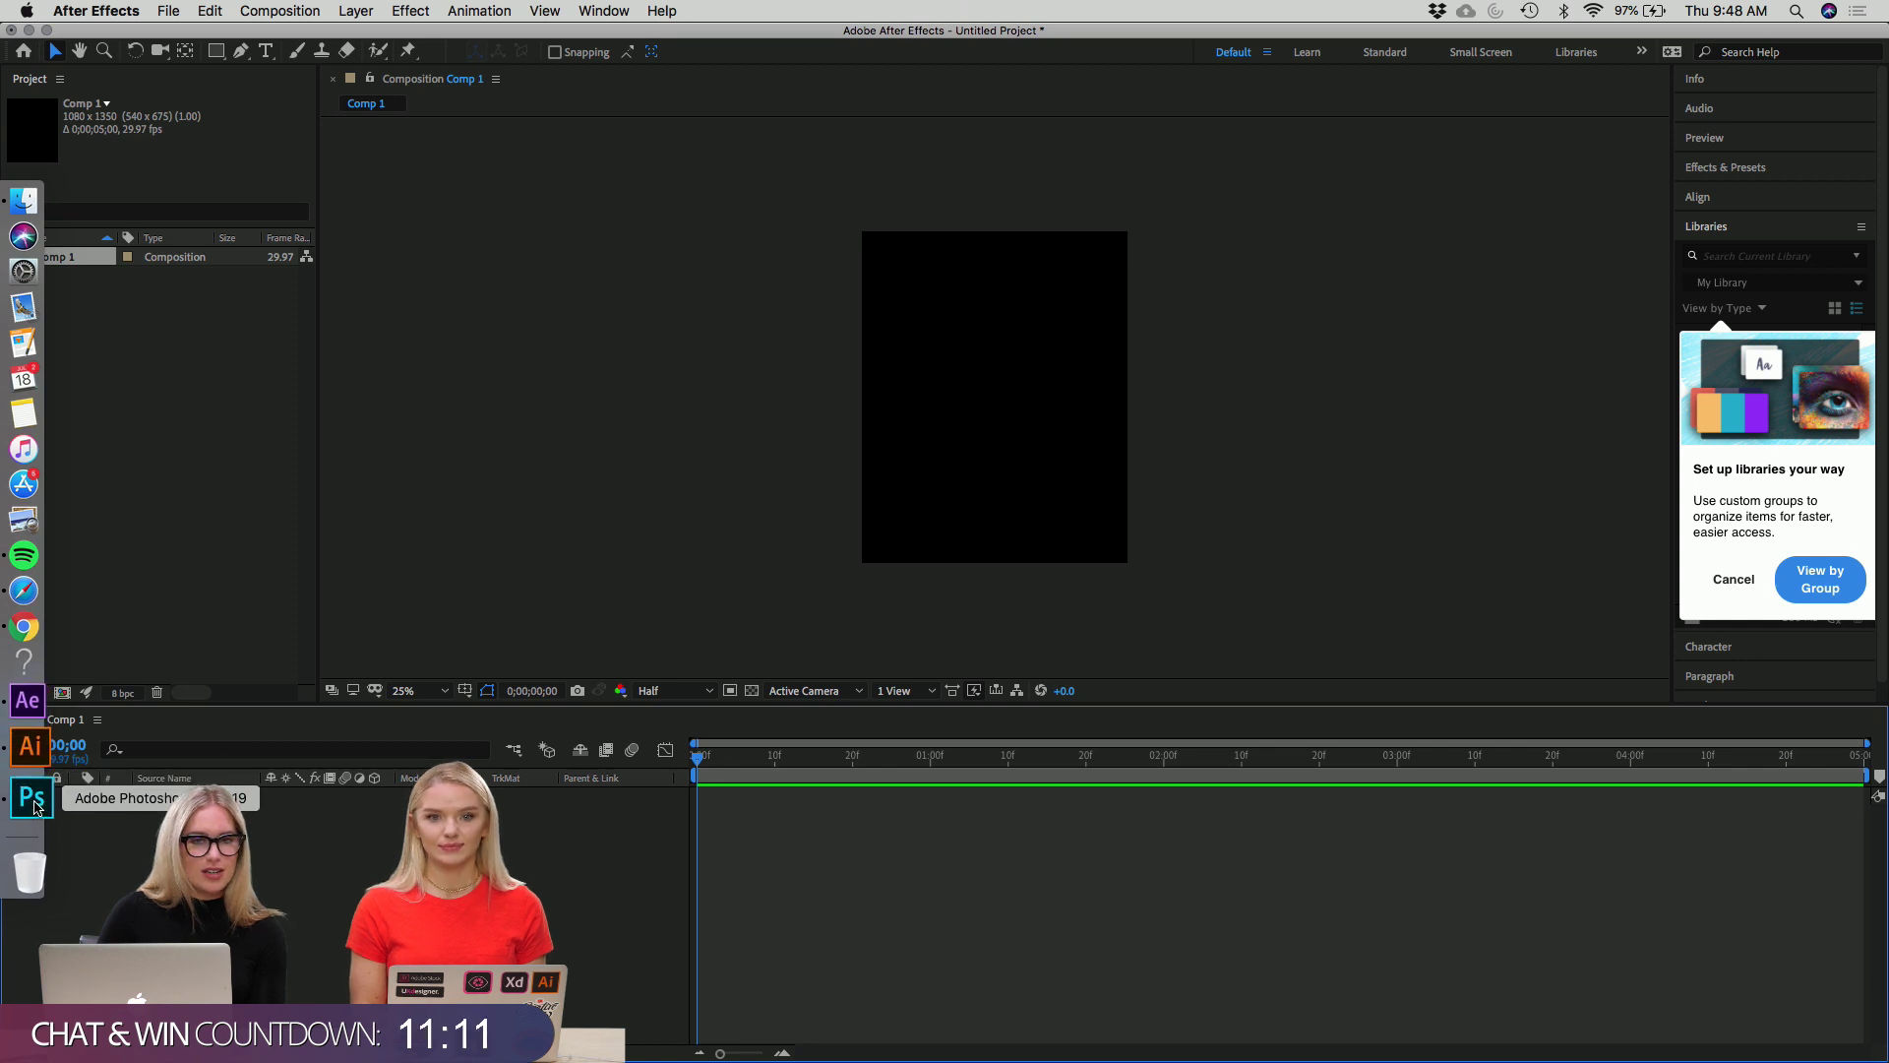
left_click(35, 809)
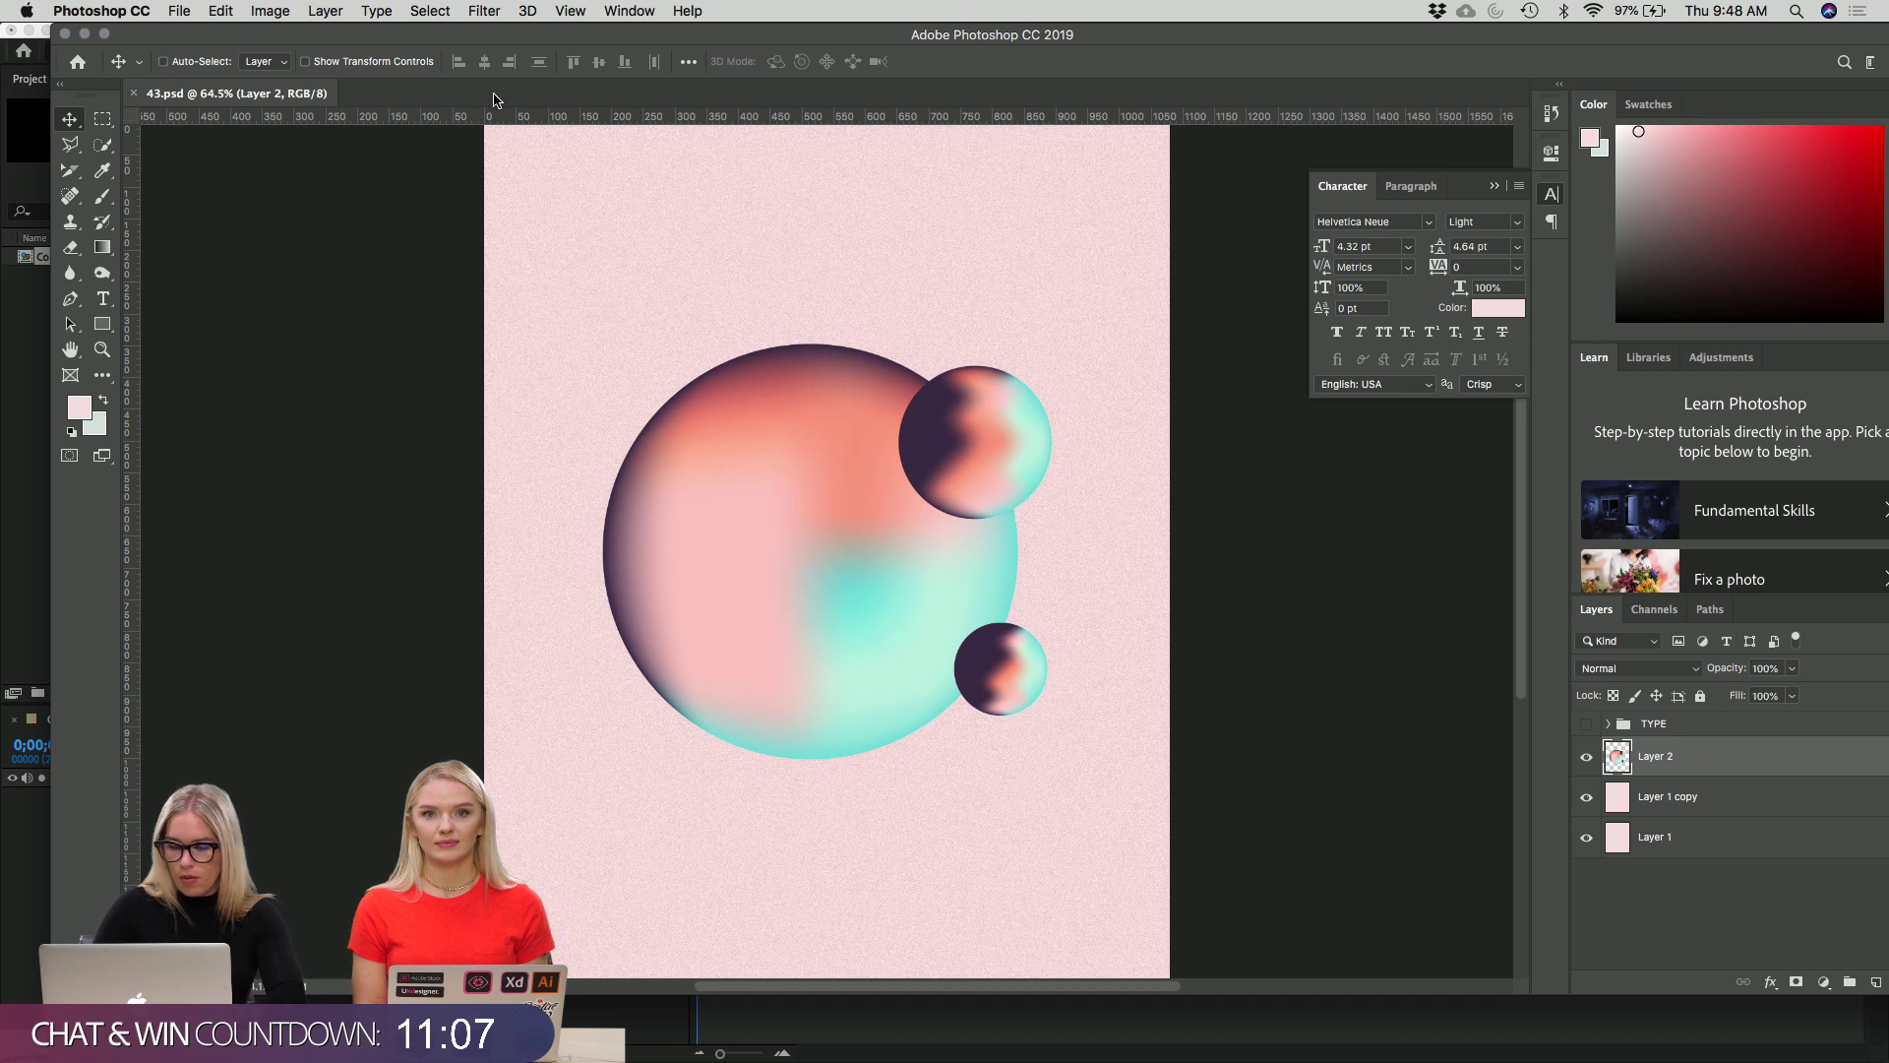
Zoom out to see the whole 43.psd poster and make the TYPE group visible.
key("super+minus")
right_click(1586, 725)
left_click(1590, 729)
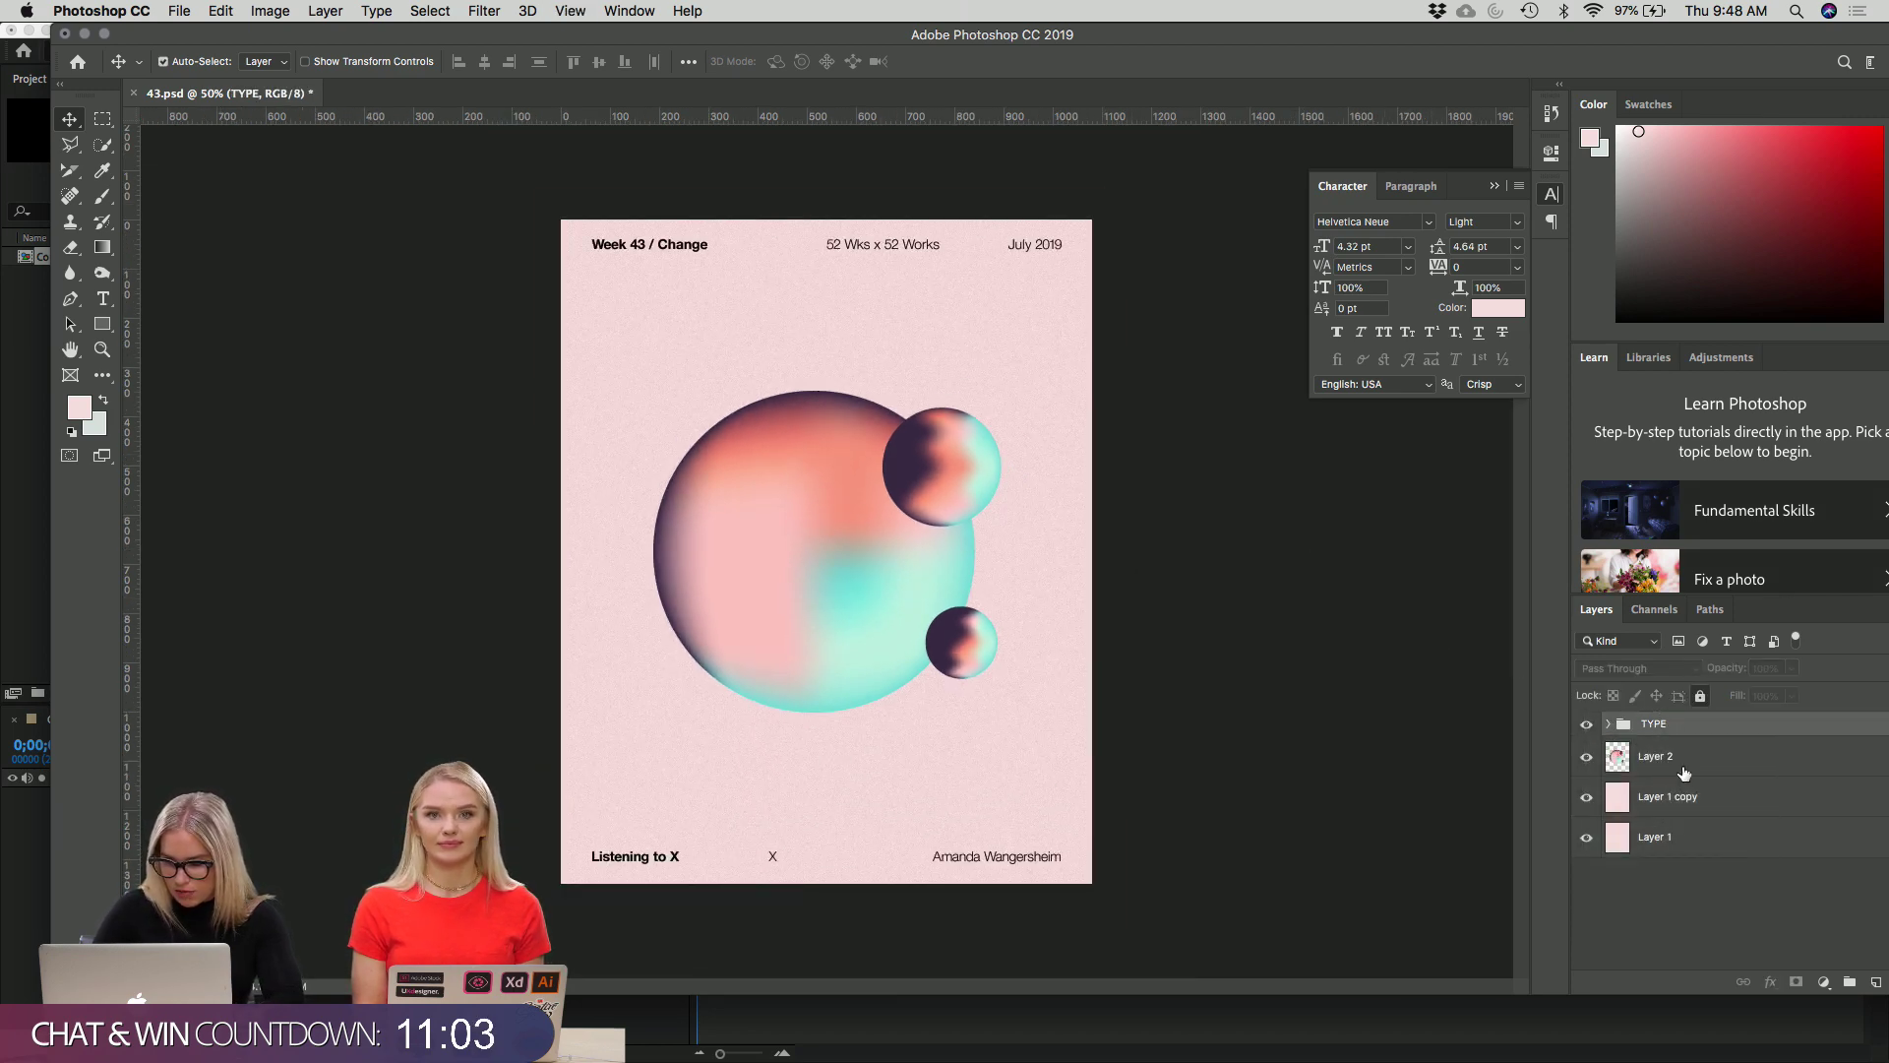
Toggle the visibility of Layer 2, Layer 1 copy and Layer 1 to check what each contains.
left_click(1686, 763)
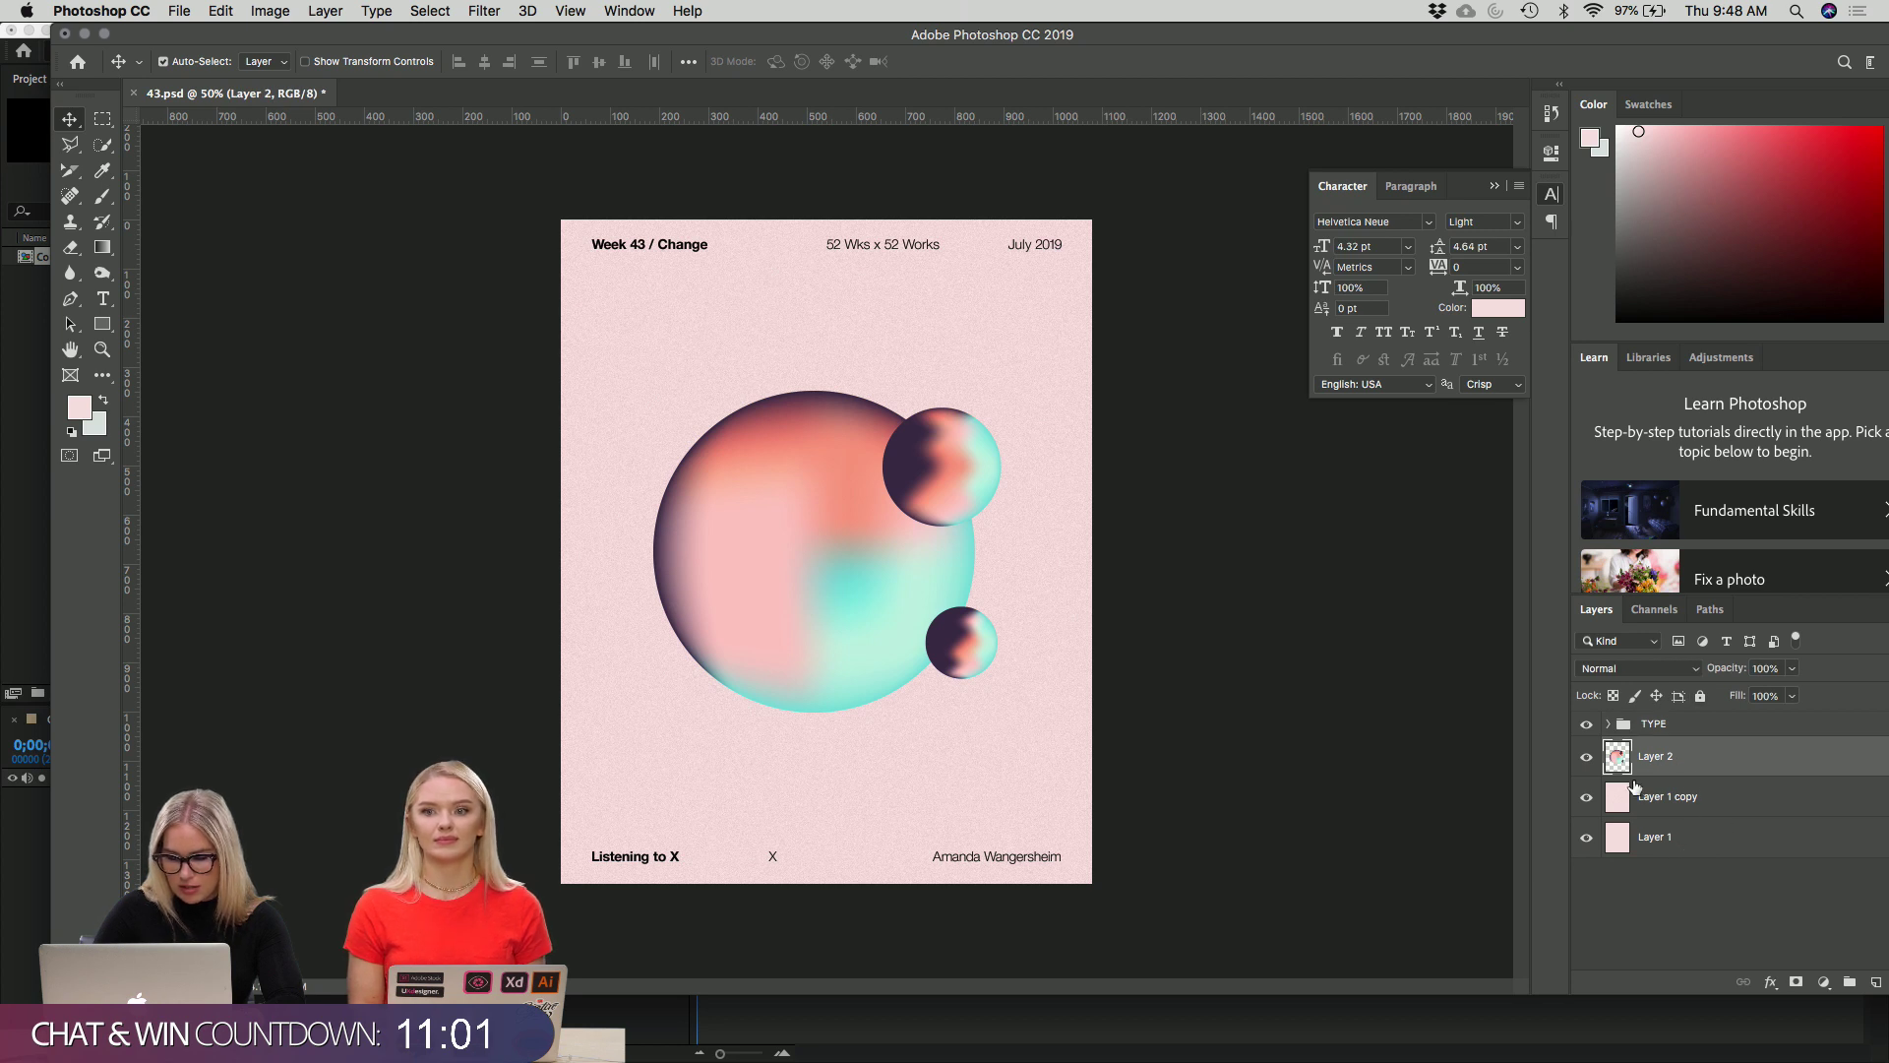
left_click(1587, 756)
left_click(1586, 756)
left_click(1584, 799)
left_click(1584, 839)
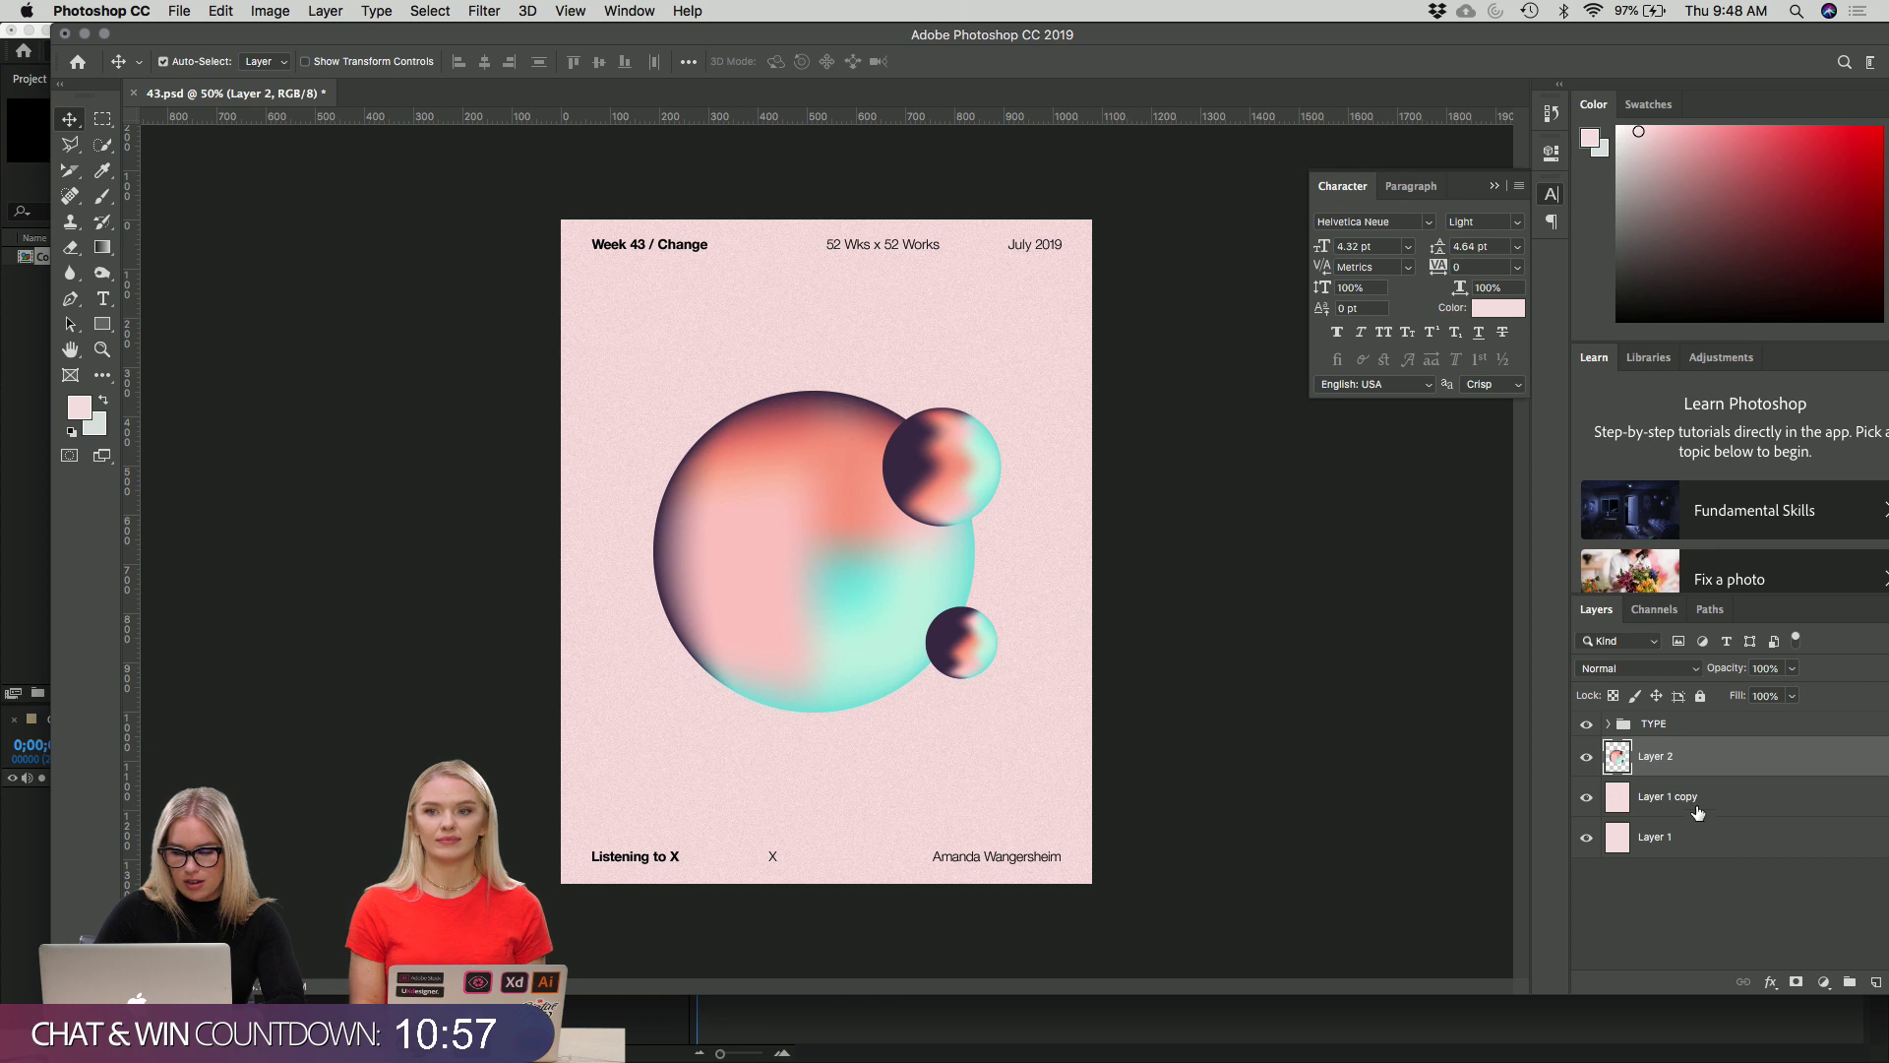
Move the Photoshop window fully into view and delete Layer 2 and Layer 1 copy from the poster.
left_click(1698, 838, "shift")
left_click(1725, 769)
left_click(1707, 837, "shift")
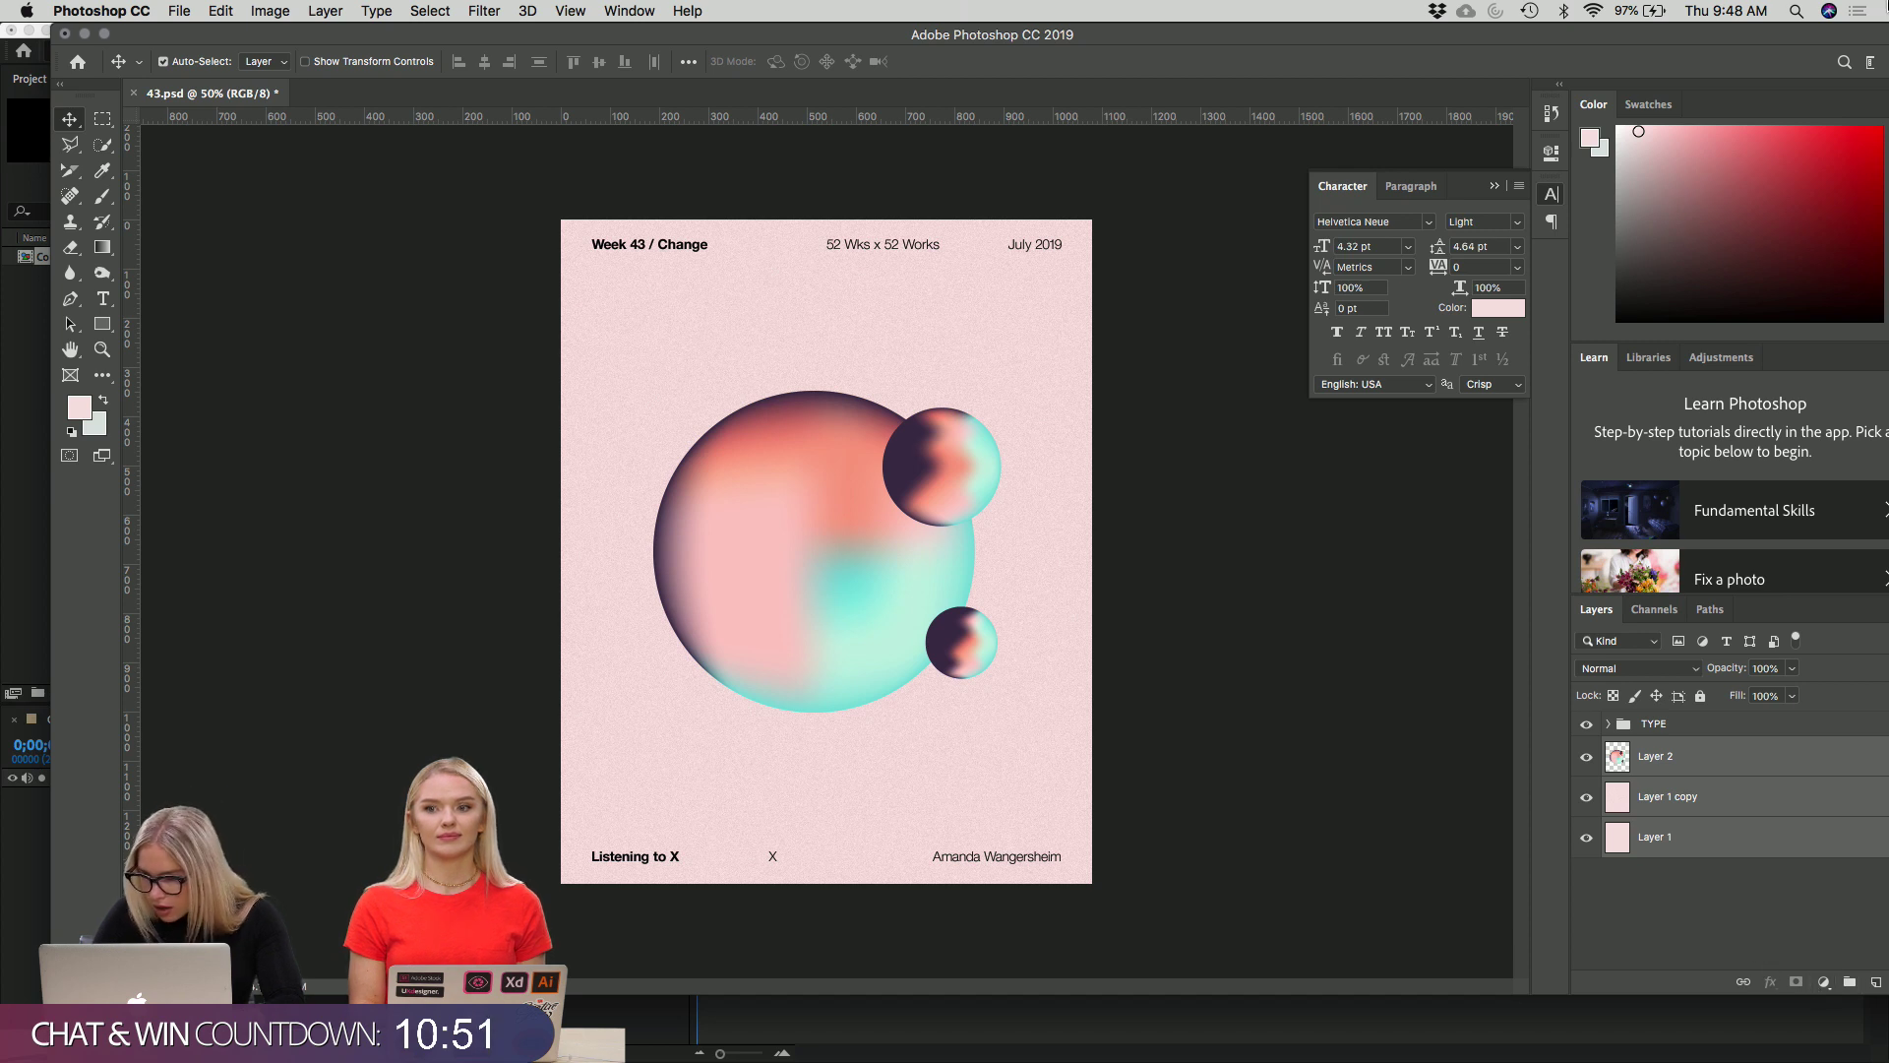
left_click_drag(1809, 39, 1758, 39)
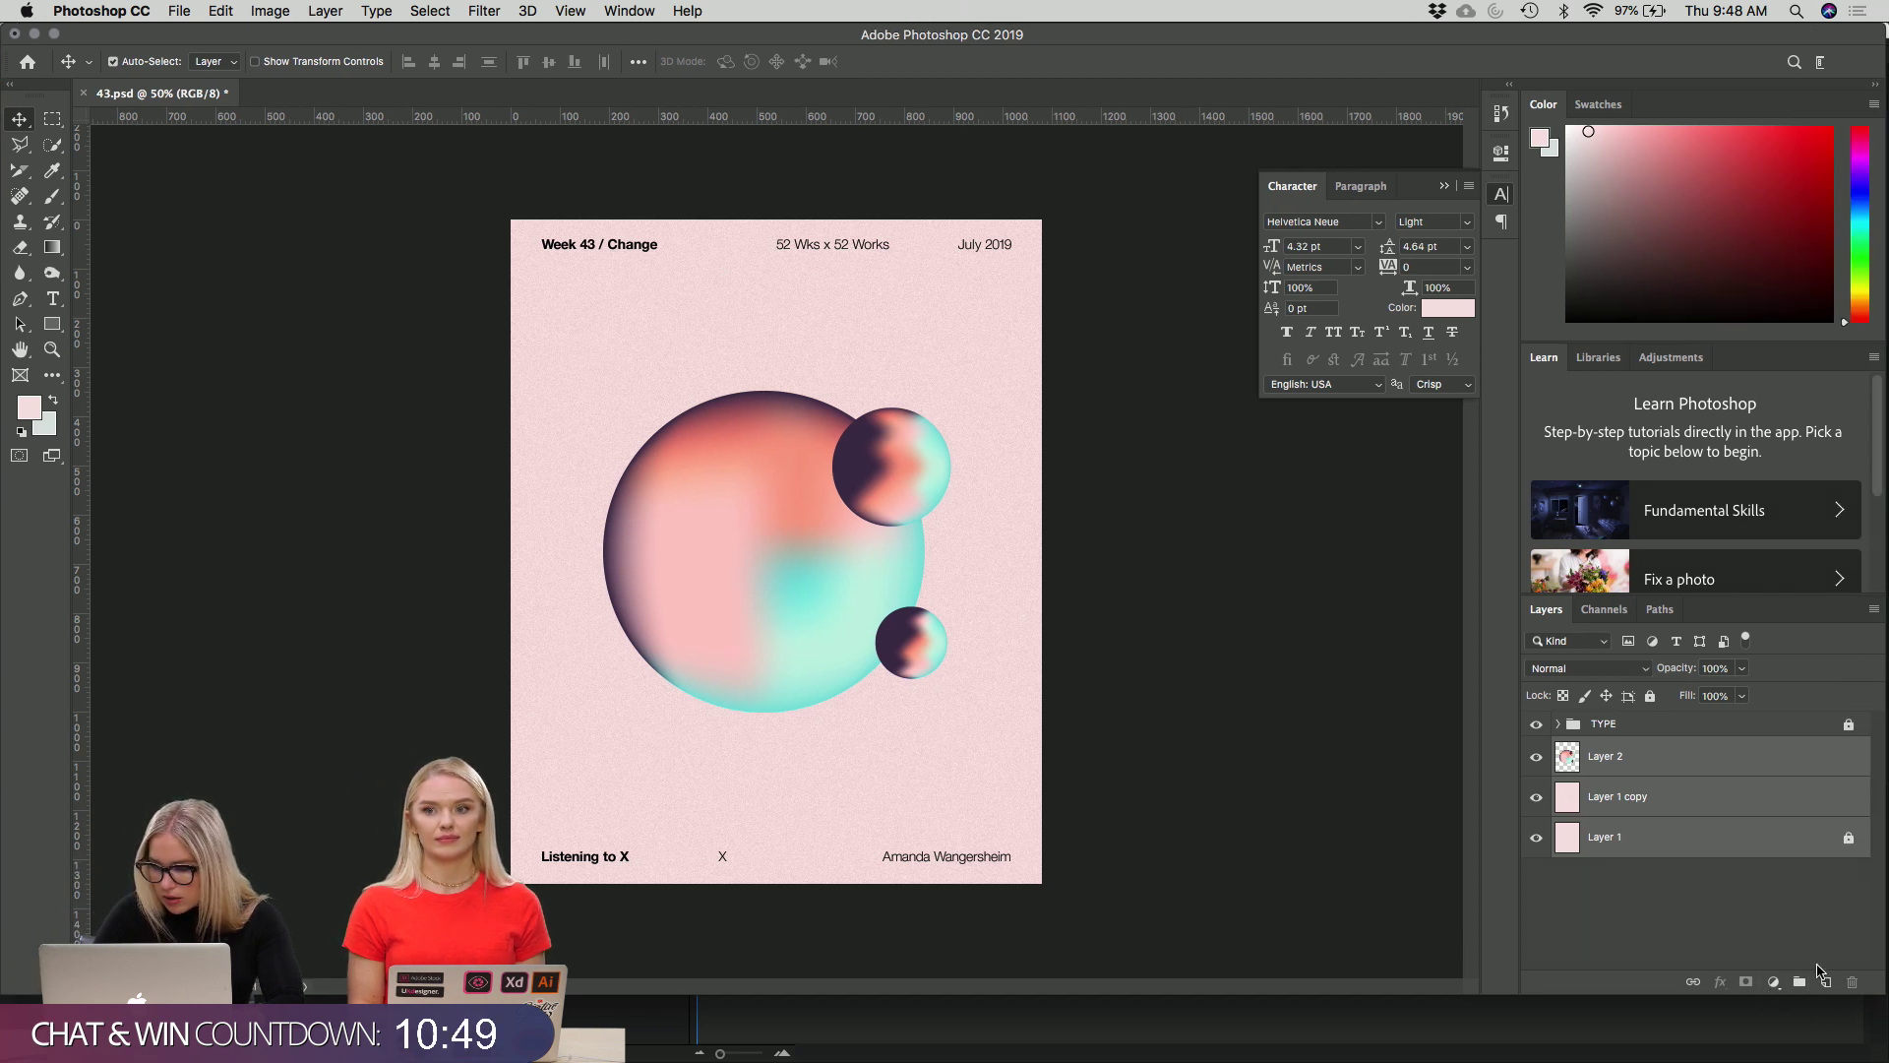
left_click(1631, 753)
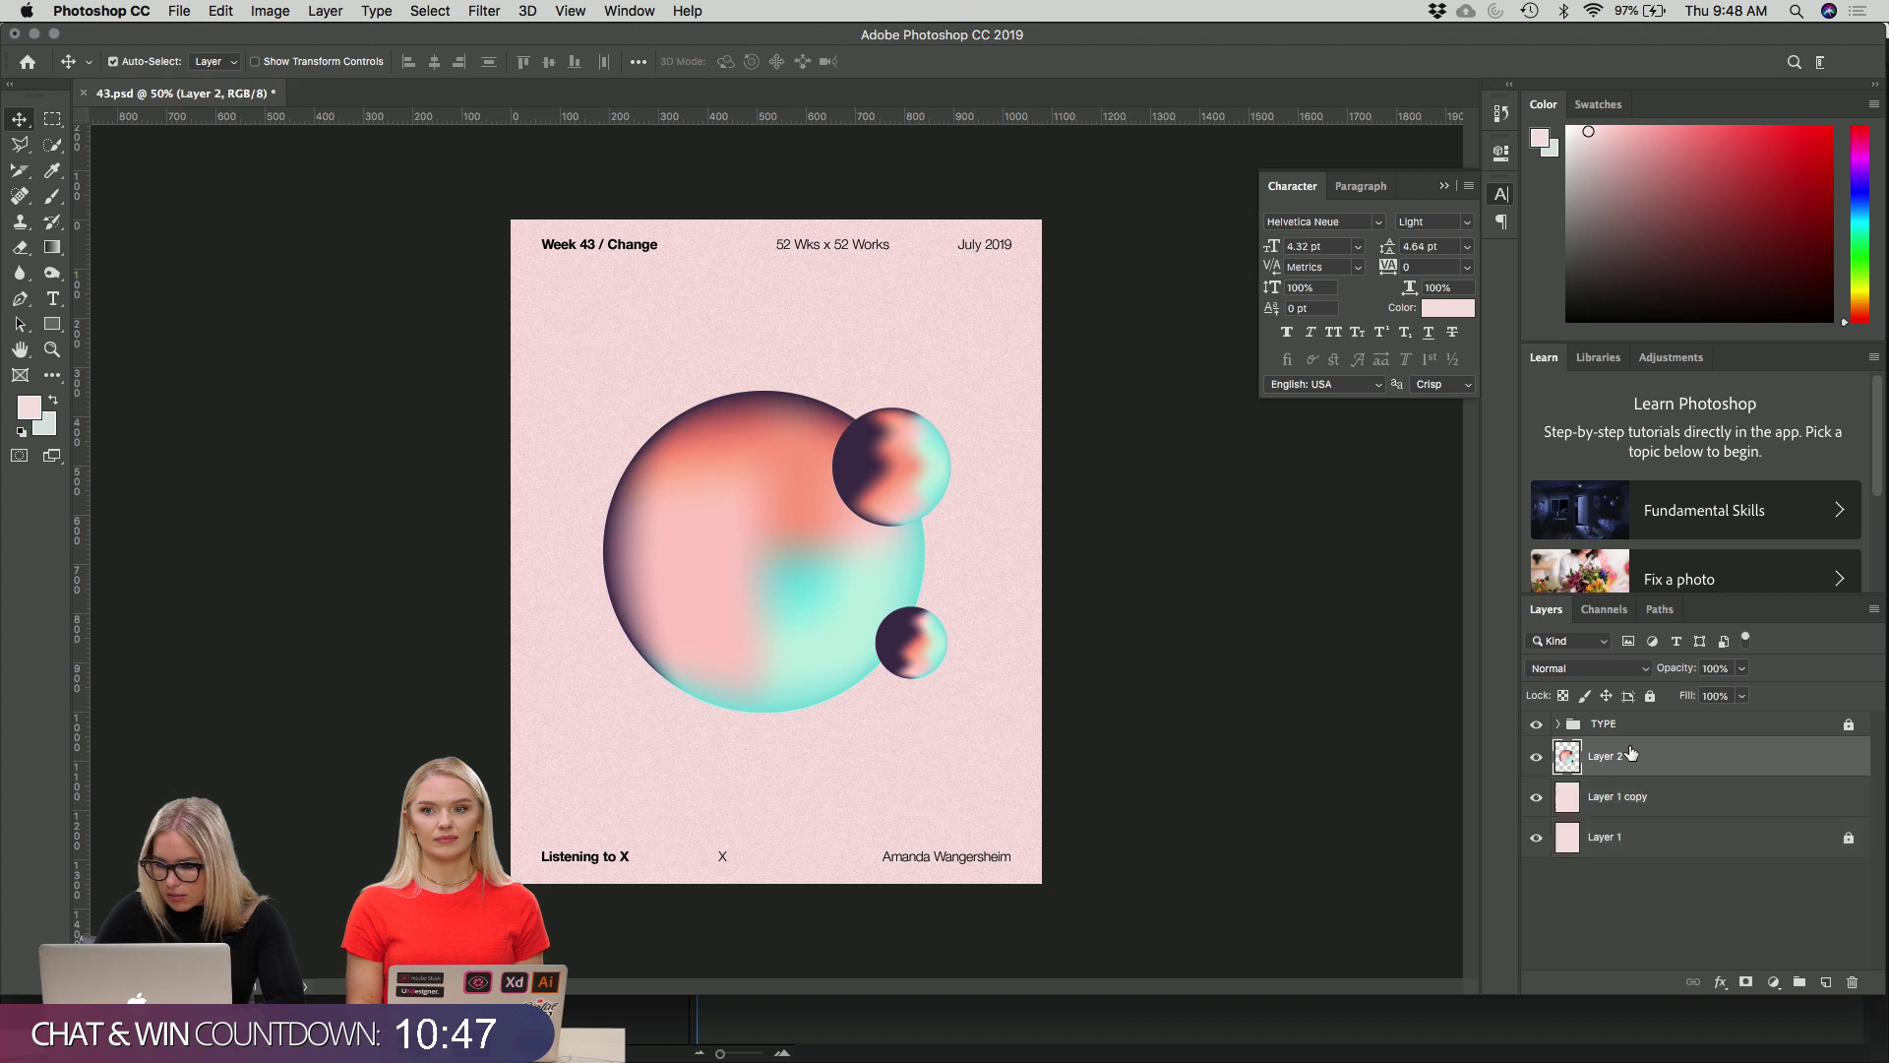
key("Delete")
key("Delete")
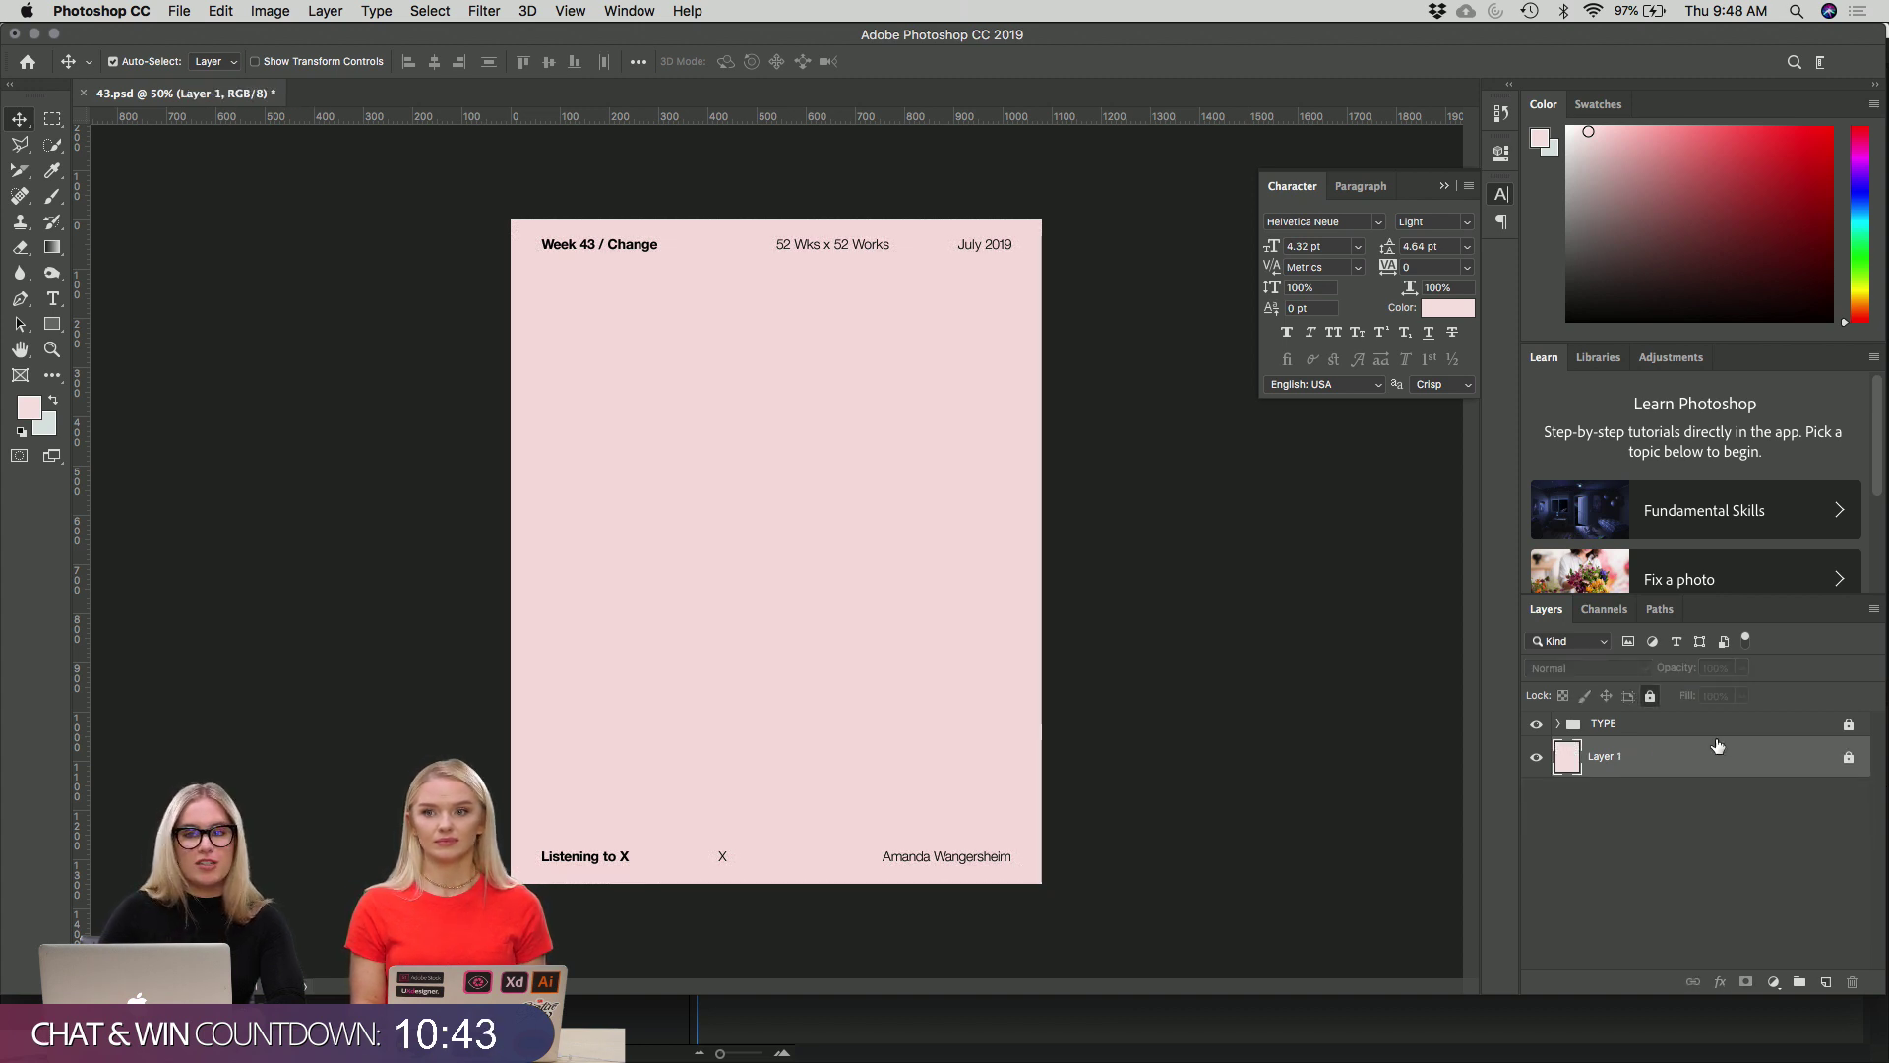
Unlock Layer 1 and delete it, keeping only the TYPE group.
key("super")
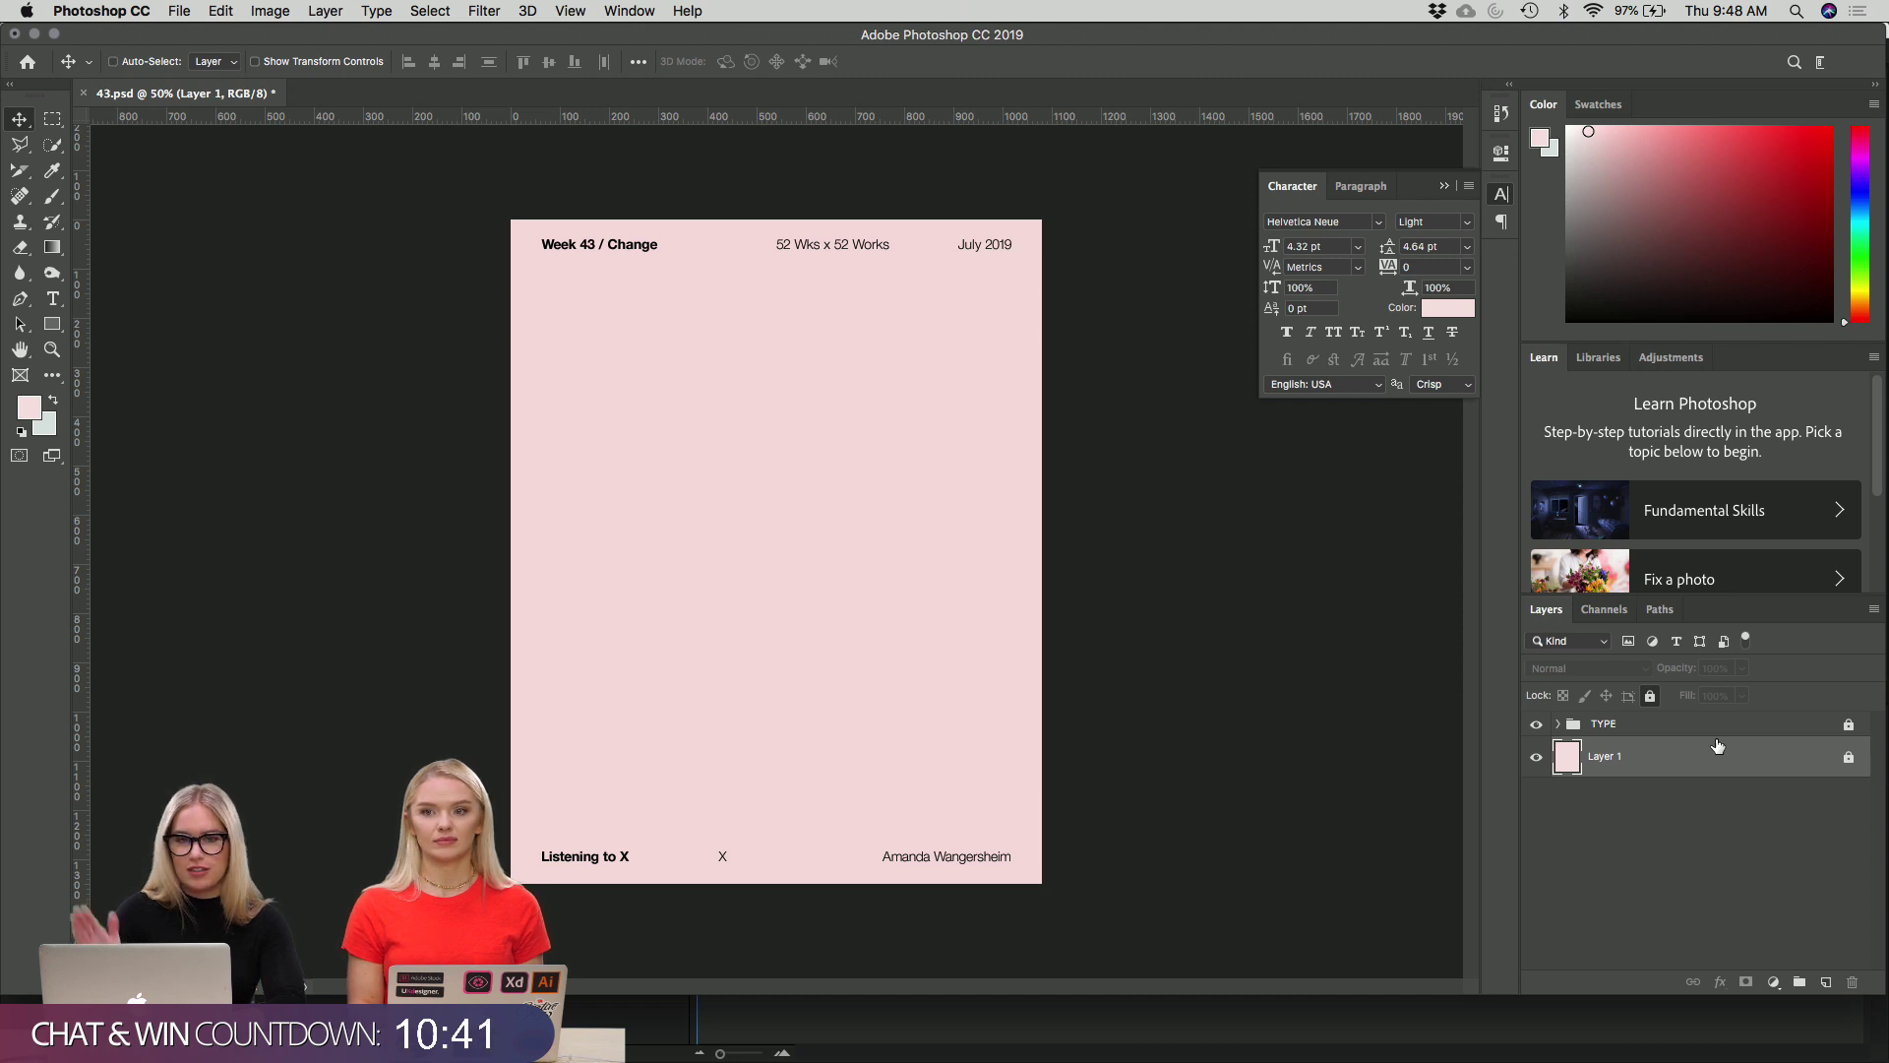
key("super+slash")
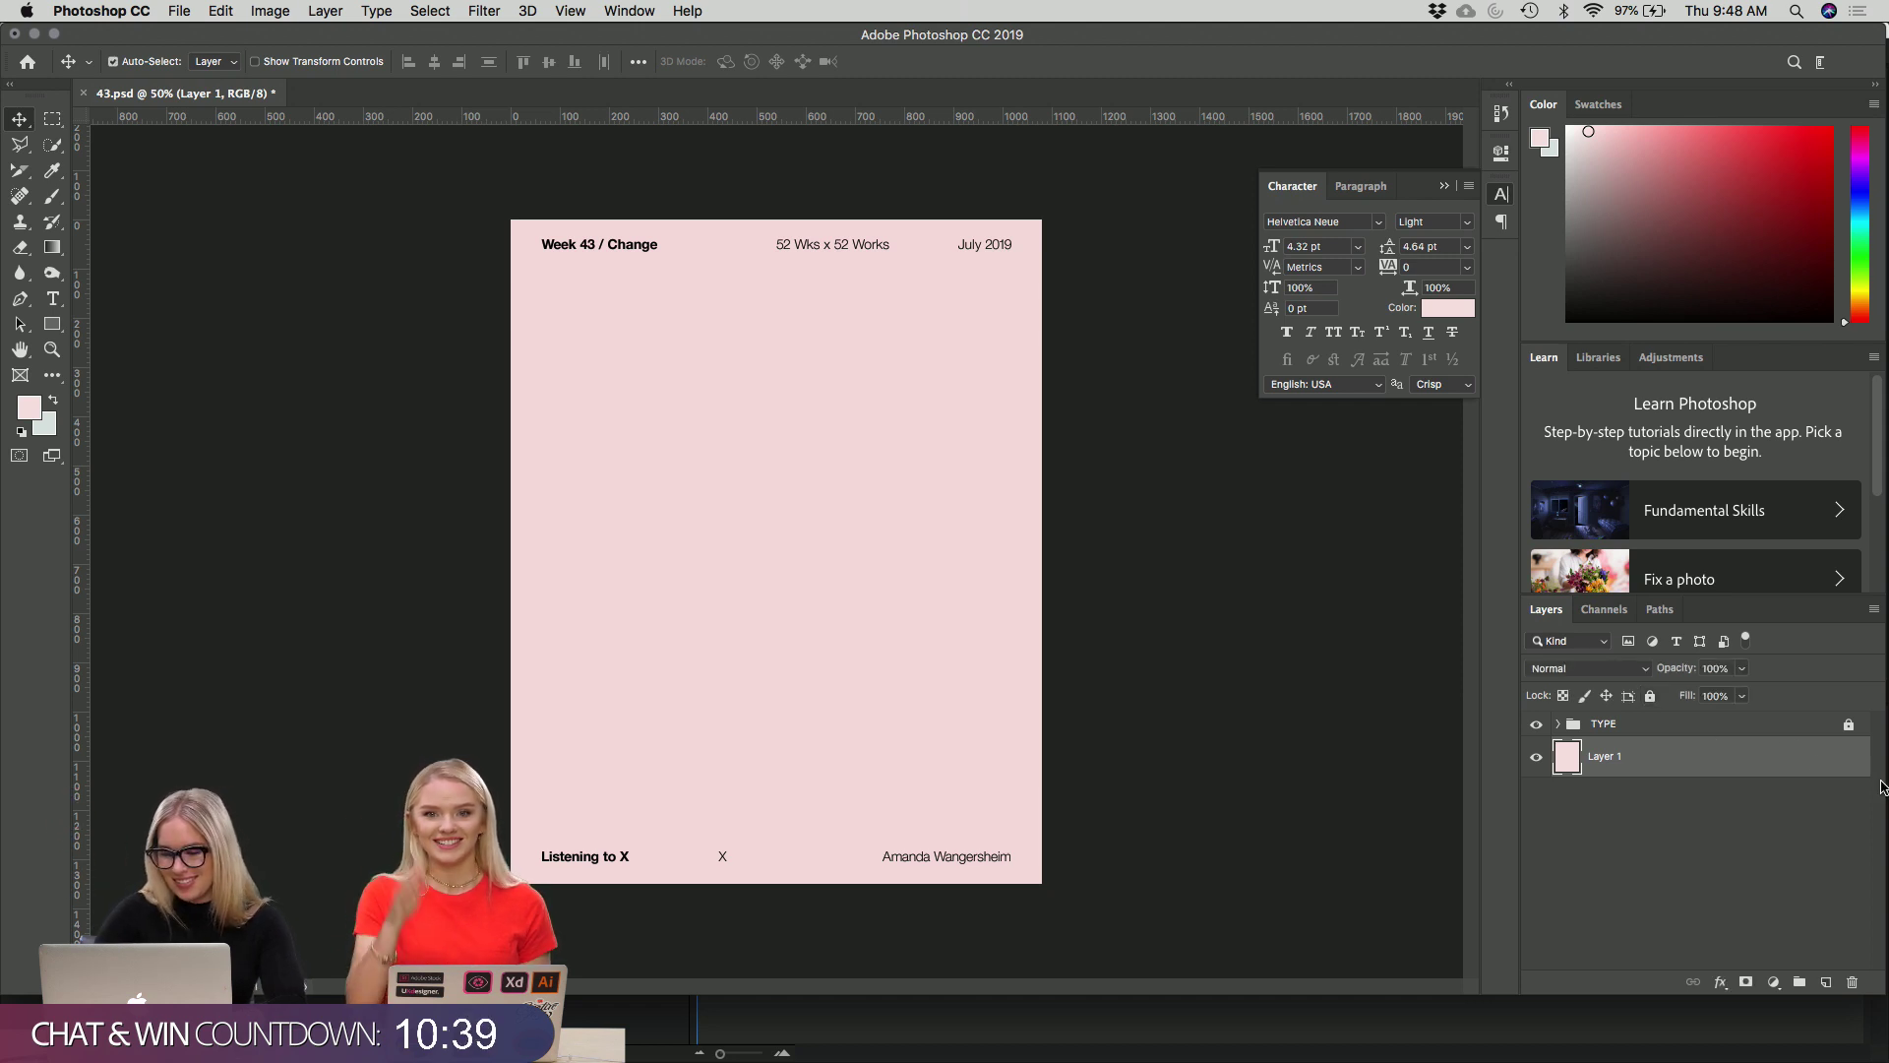
key("Delete")
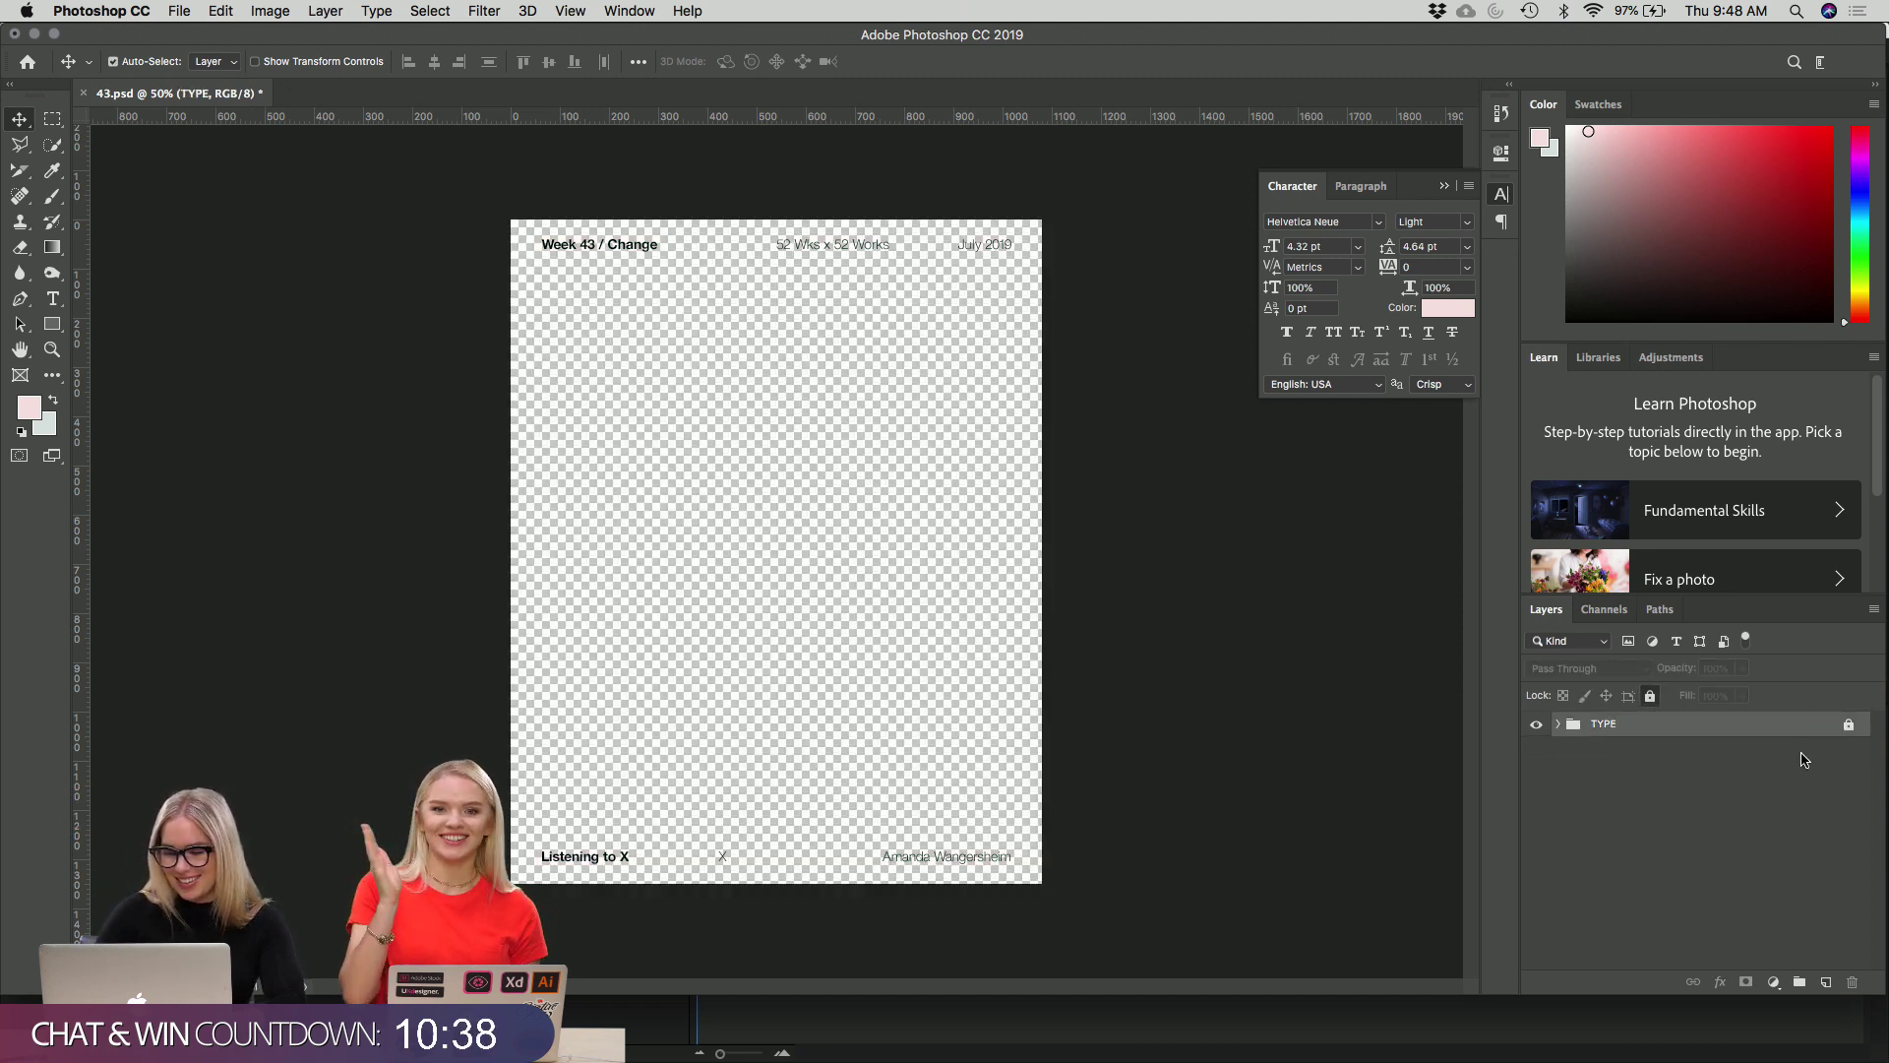
Toggle the TYPE group's visibility repeatedly to check the text it holds, and leave it visible.
left_click(1535, 726)
left_click(1536, 725)
left_click(1536, 725)
left_click(1536, 725)
left_click(1535, 725)
left_click(1536, 725)
left_click(1536, 725)
left_click(1536, 725)
right_click(1535, 726)
left_click(1536, 725)
left_click(1536, 725)
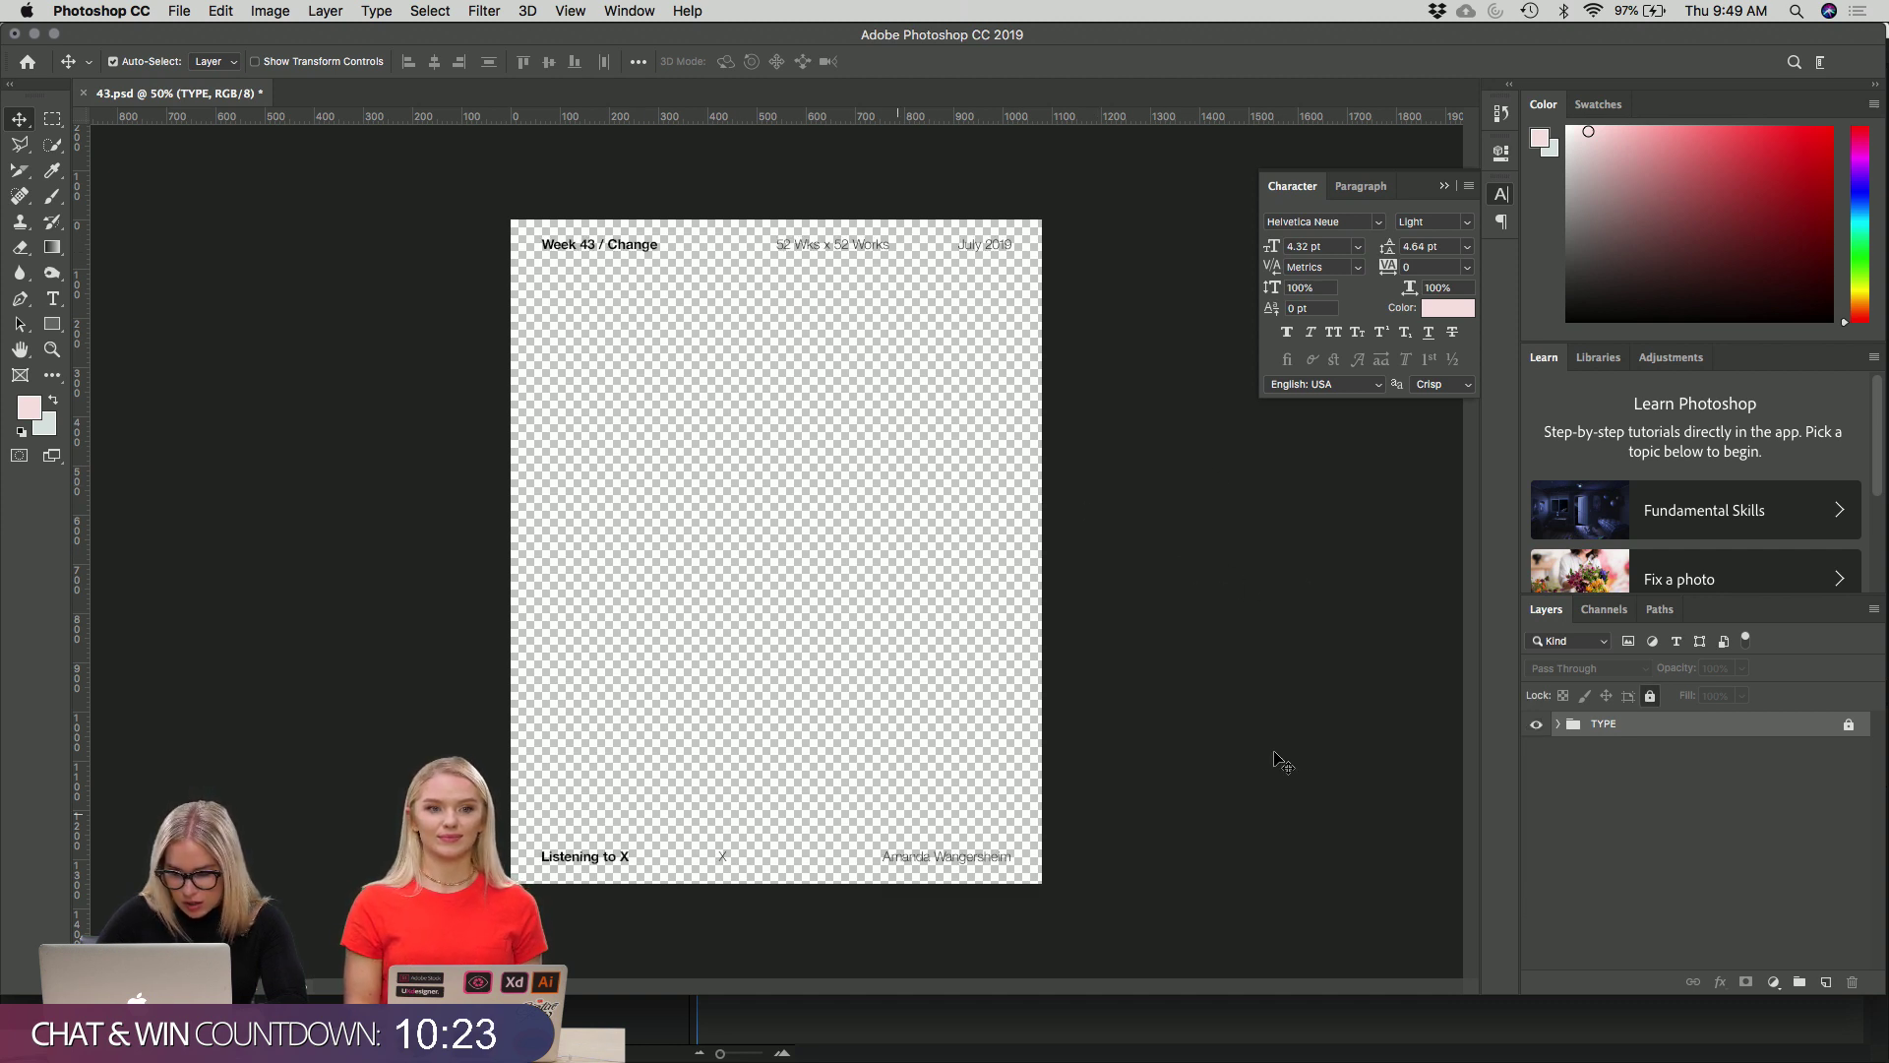
Add a new layer beneath the TYPE group and fill it with the pale pink foreground color.
left_click(1826, 982)
left_click_drag(1717, 740, 1715, 773)
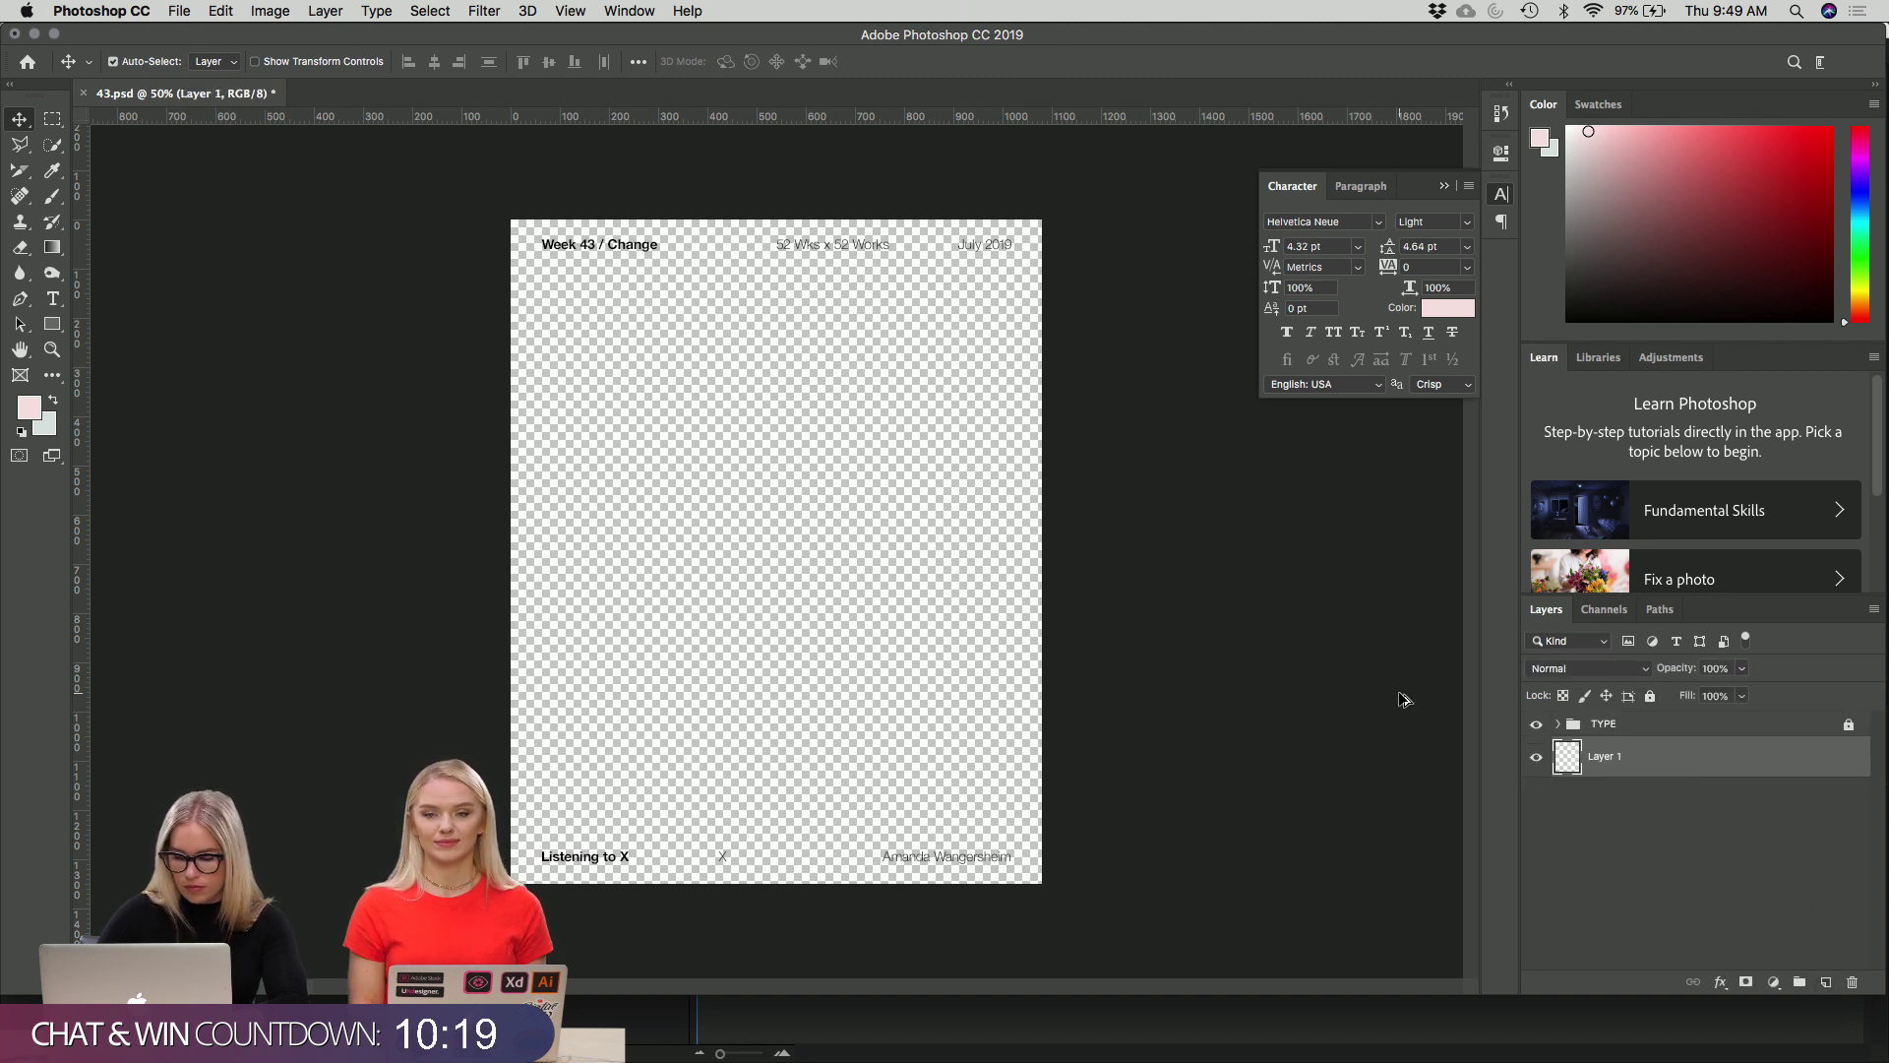
key("alt+BackSpace")
left_click(1705, 721)
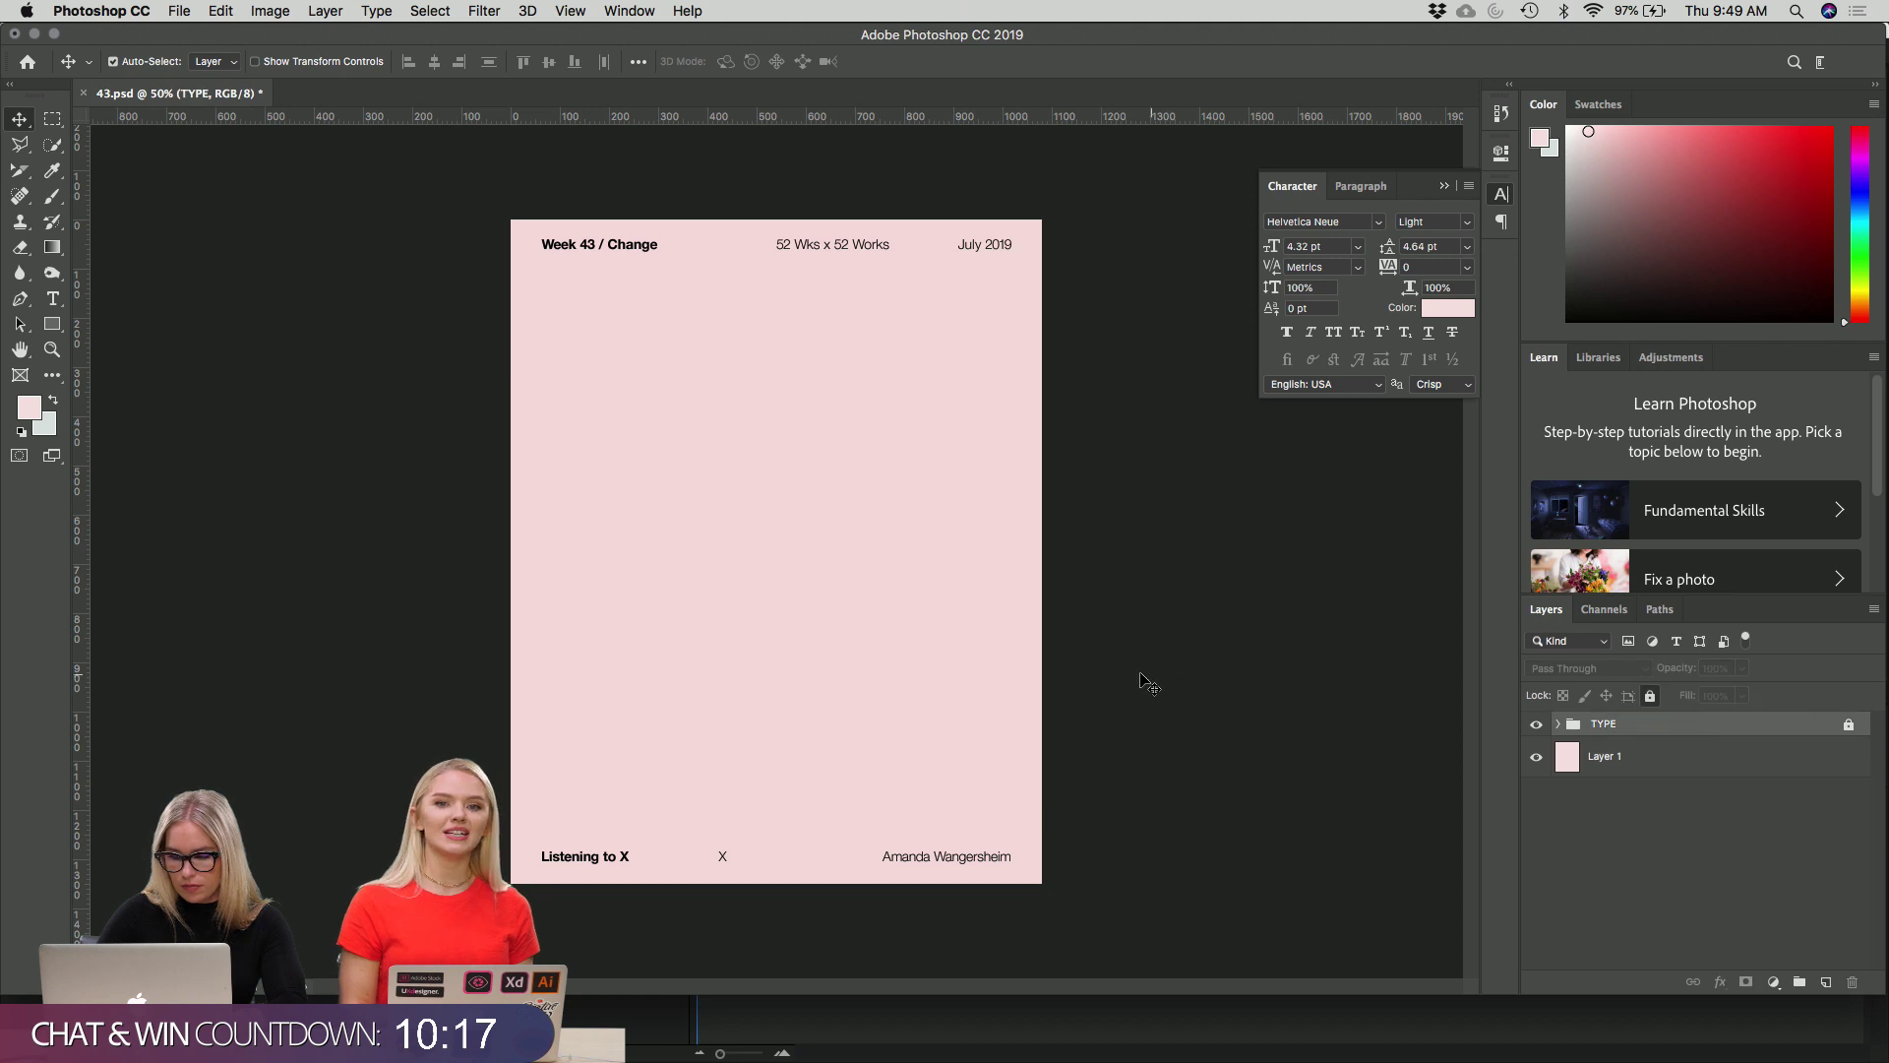
Replace the X in the "Listening to X" text with "La Ciudad" and delete its last letters back to "La C".
left_click(627, 863, "super")
key("t")
left_click_drag(616, 857, 653, 852)
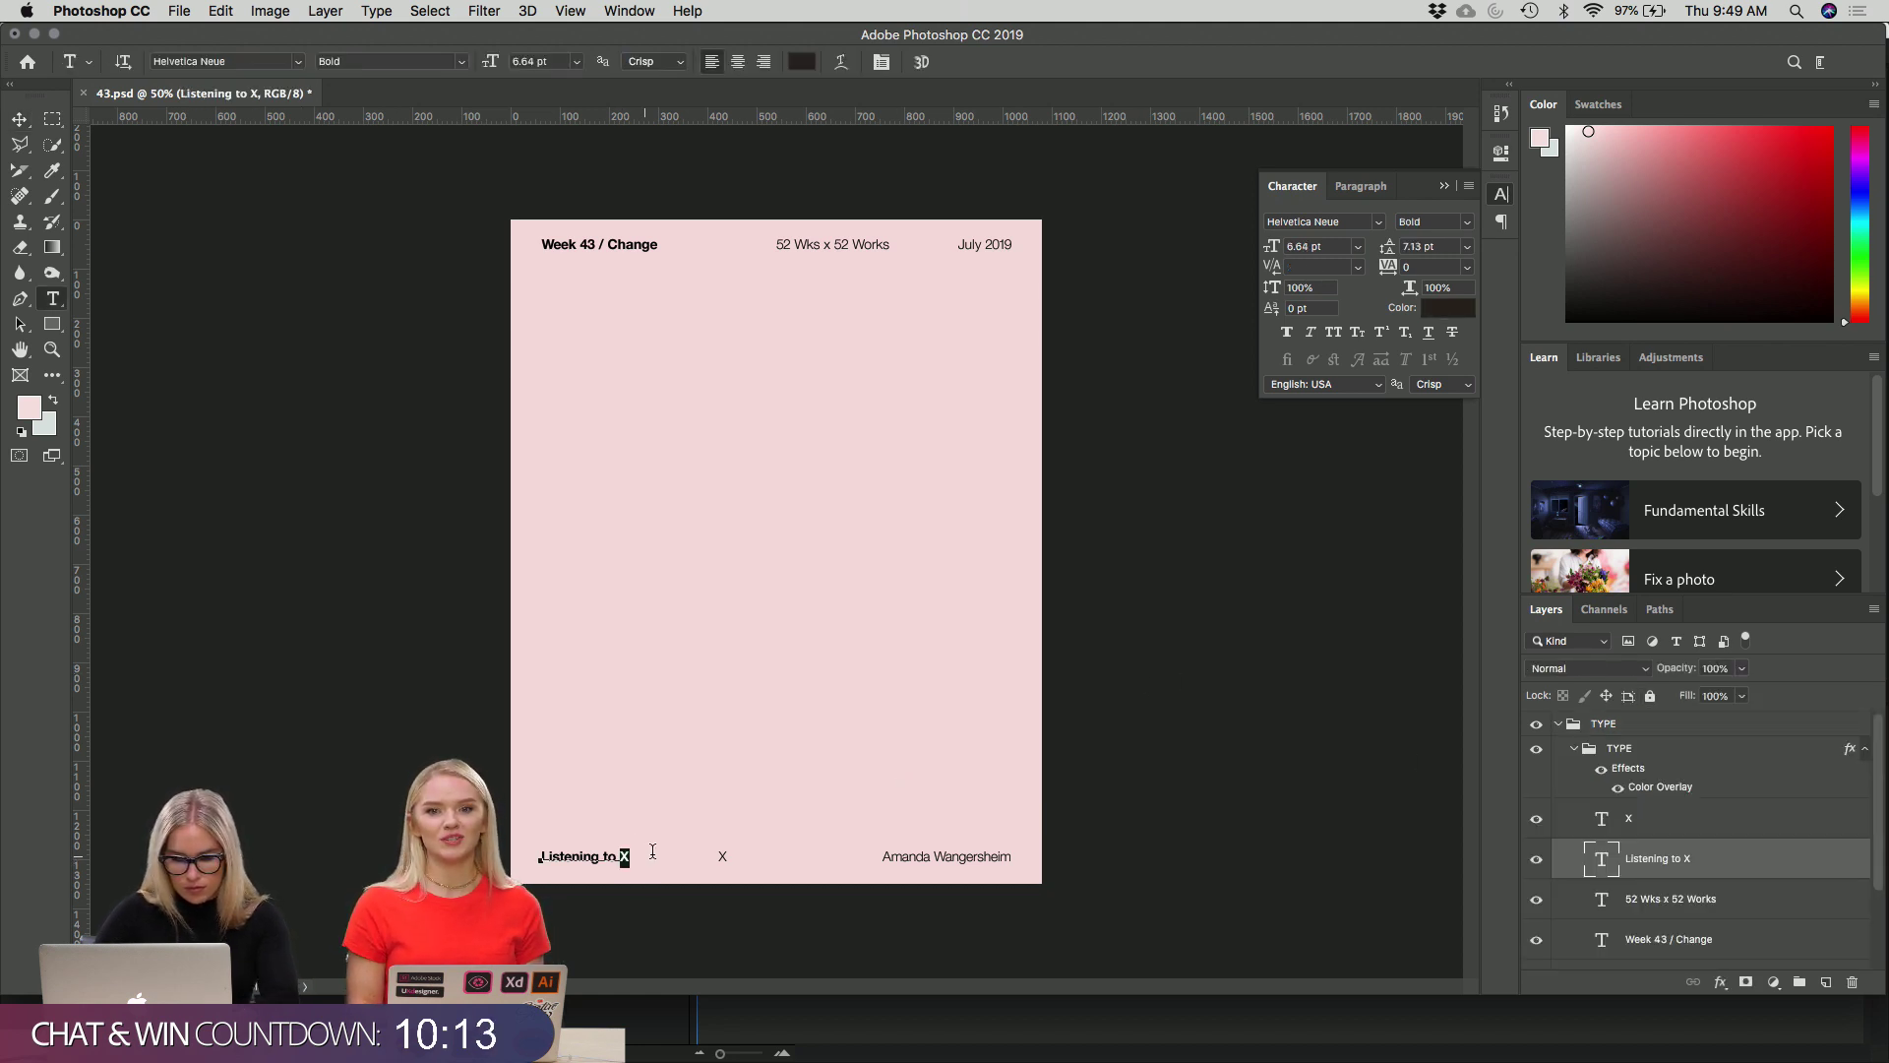
type("La")
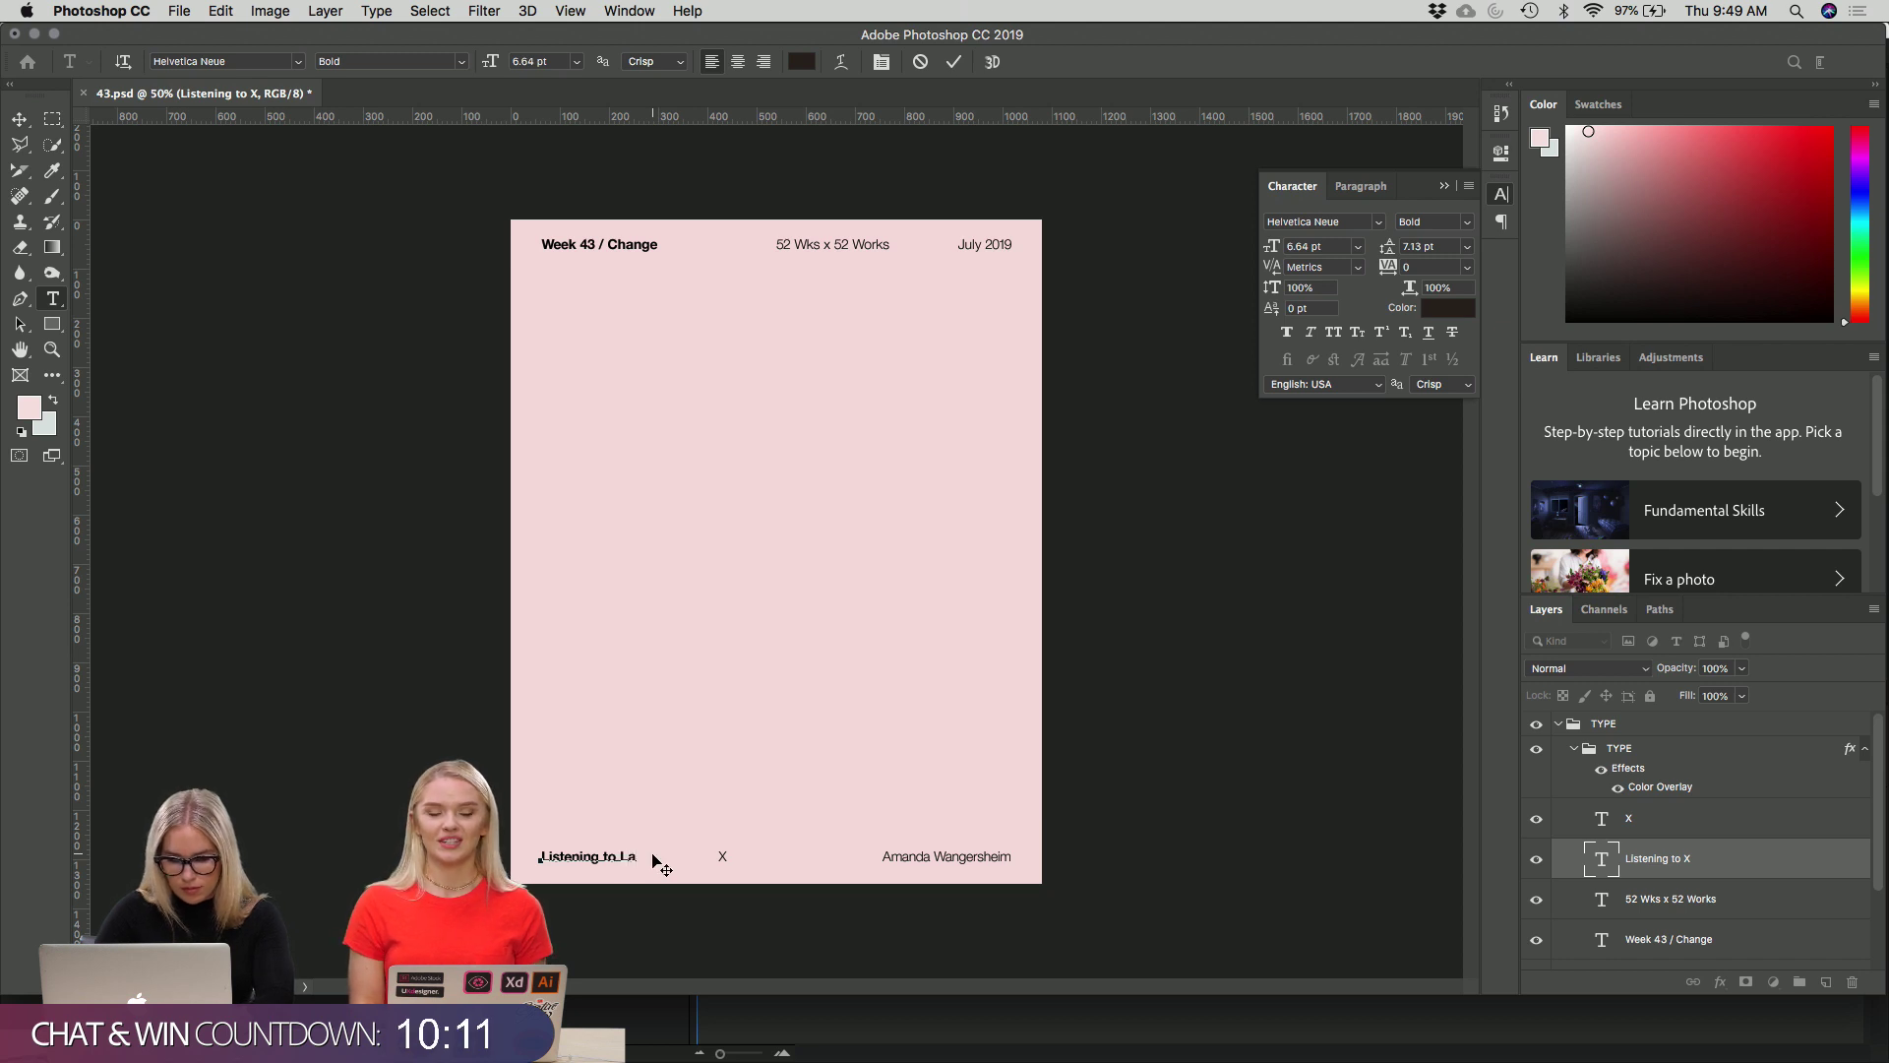
type(" Ciudad")
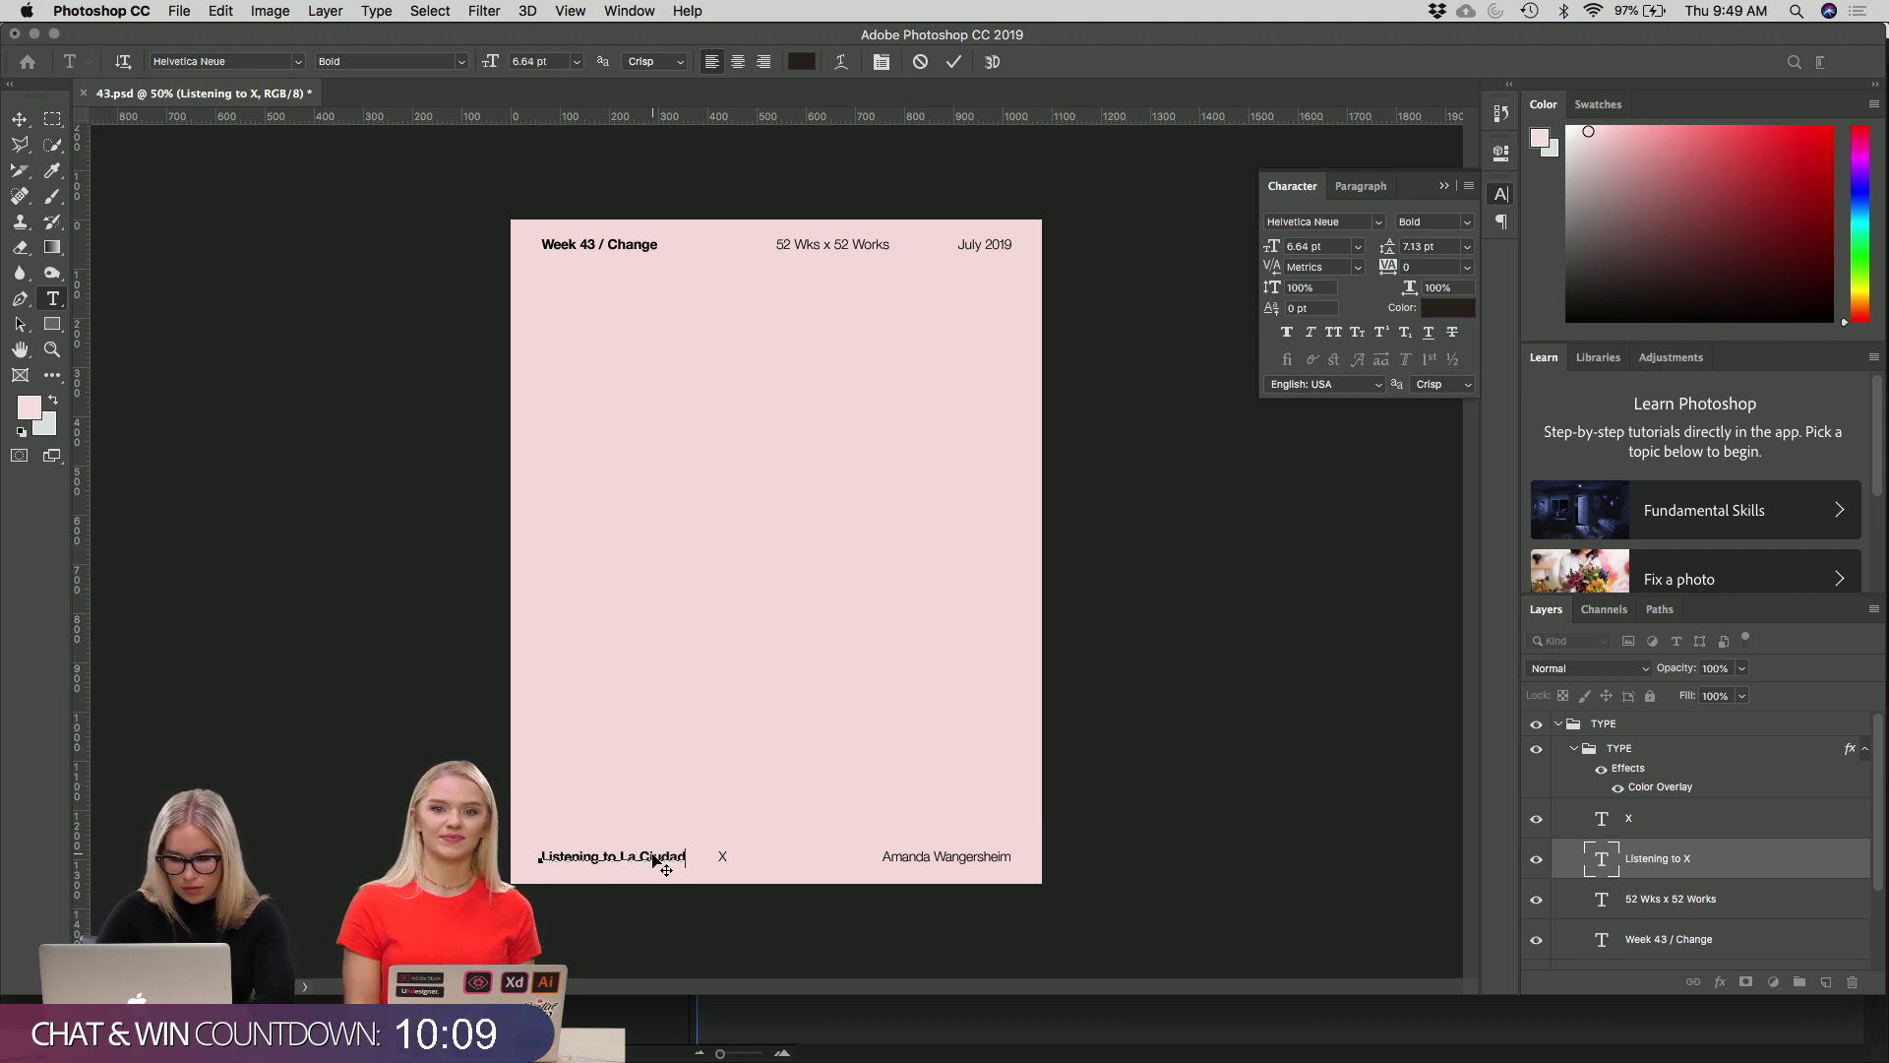
key("BackSpace")
key("BackSpace")
key("BackSpace")
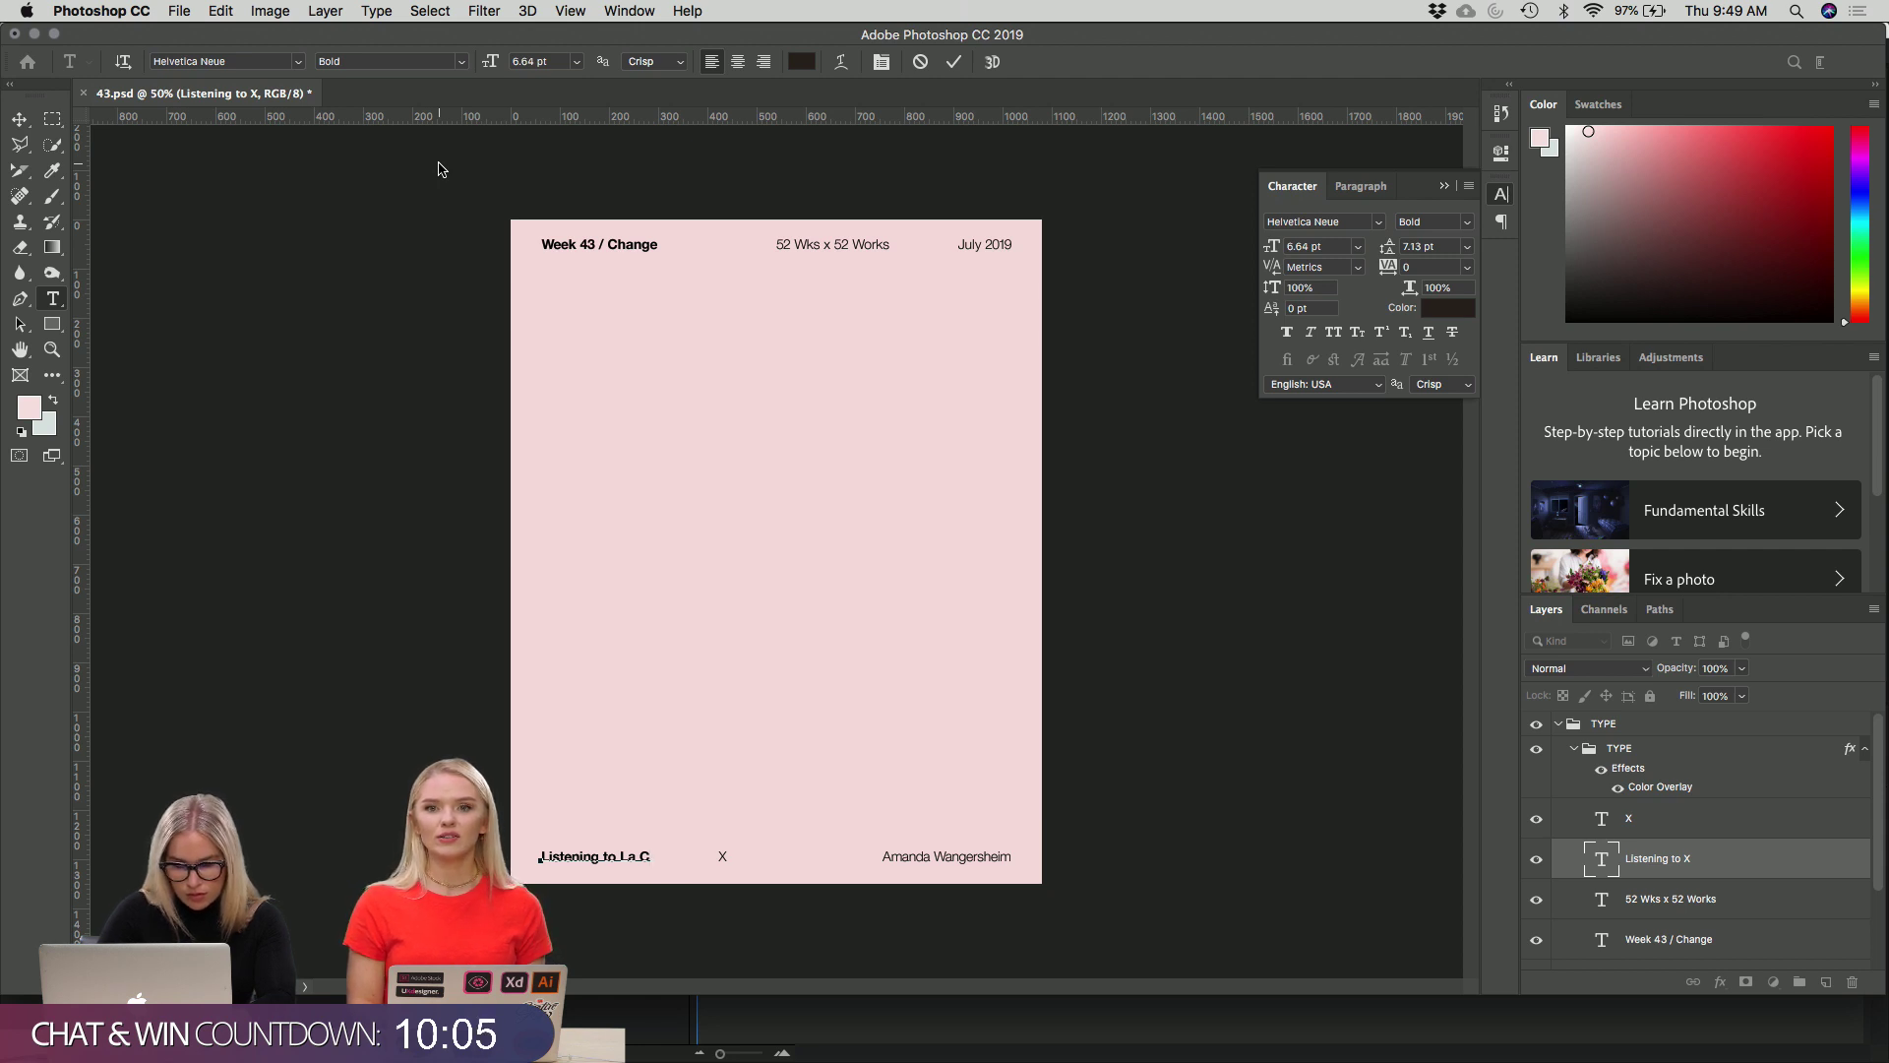
Switch to Safari and look through the designer's portfolio site and its 52 Weeks x 52 Works page.
mouse_move(5, 236)
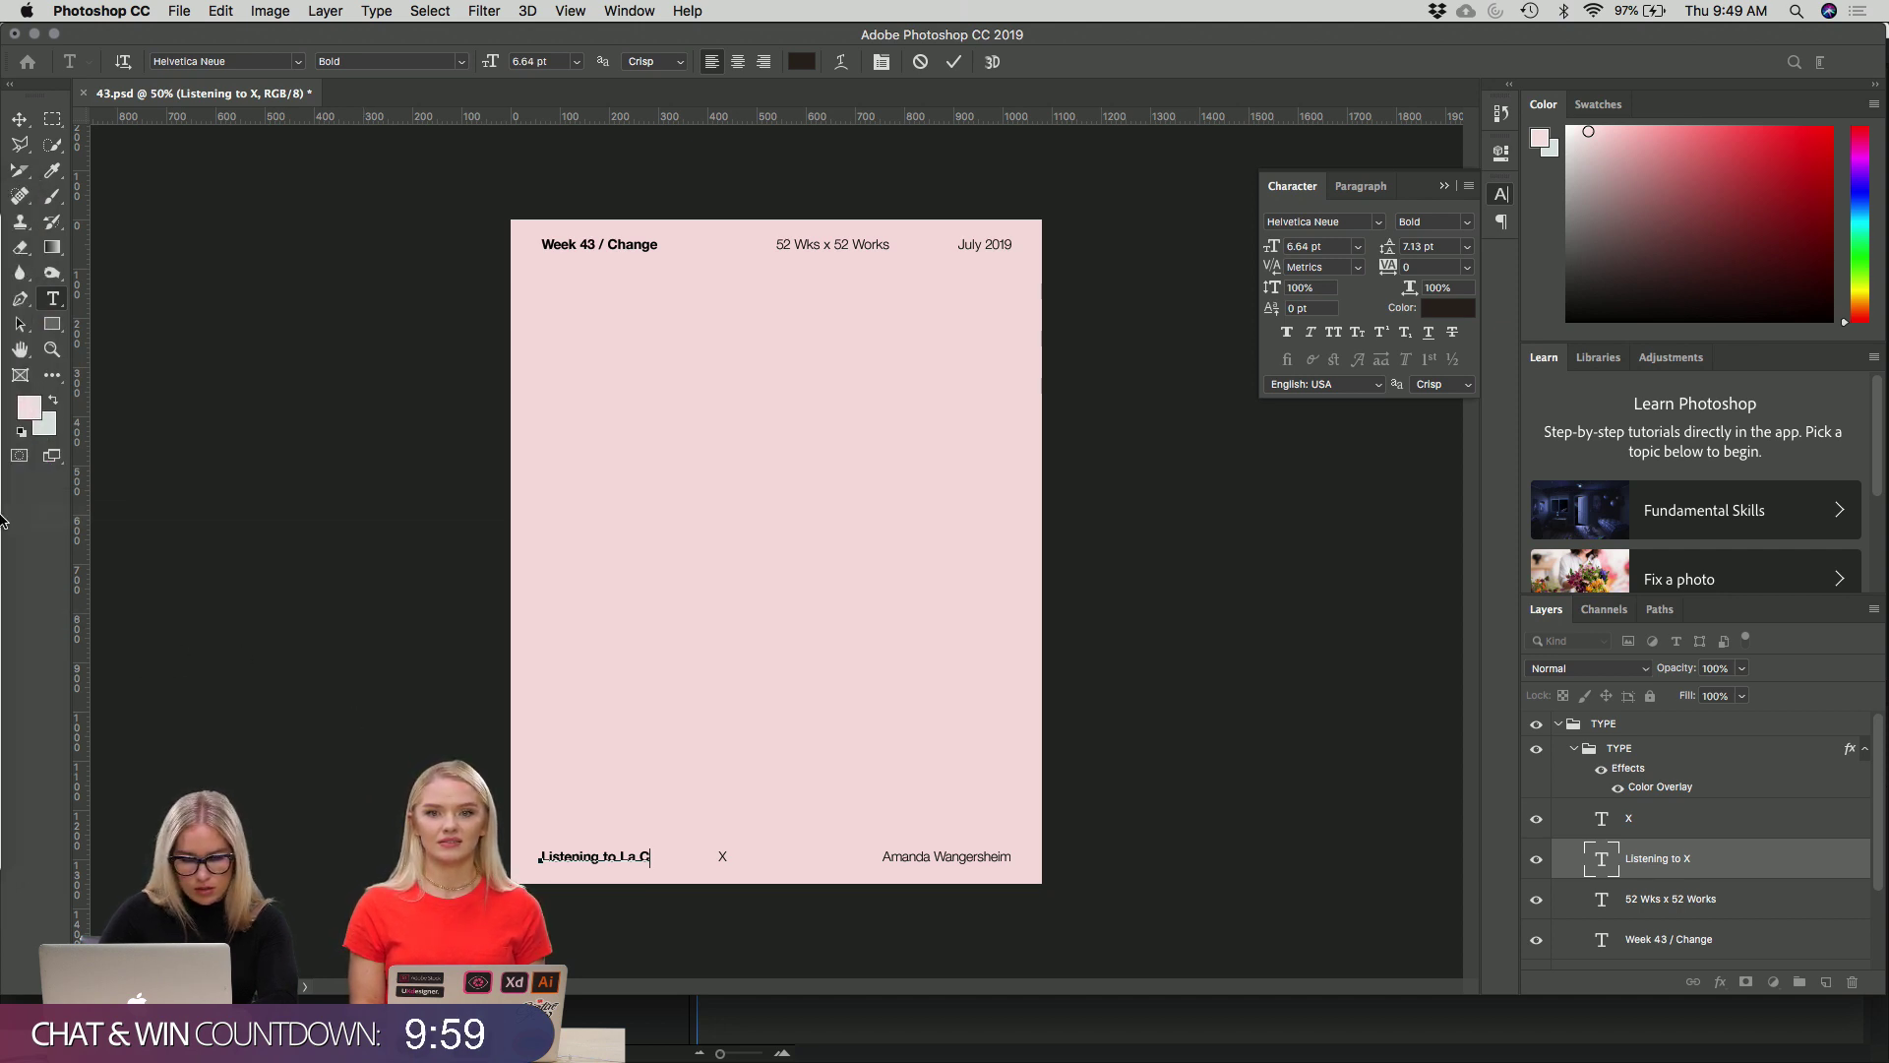
mouse_move(6, 569)
left_click(28, 651)
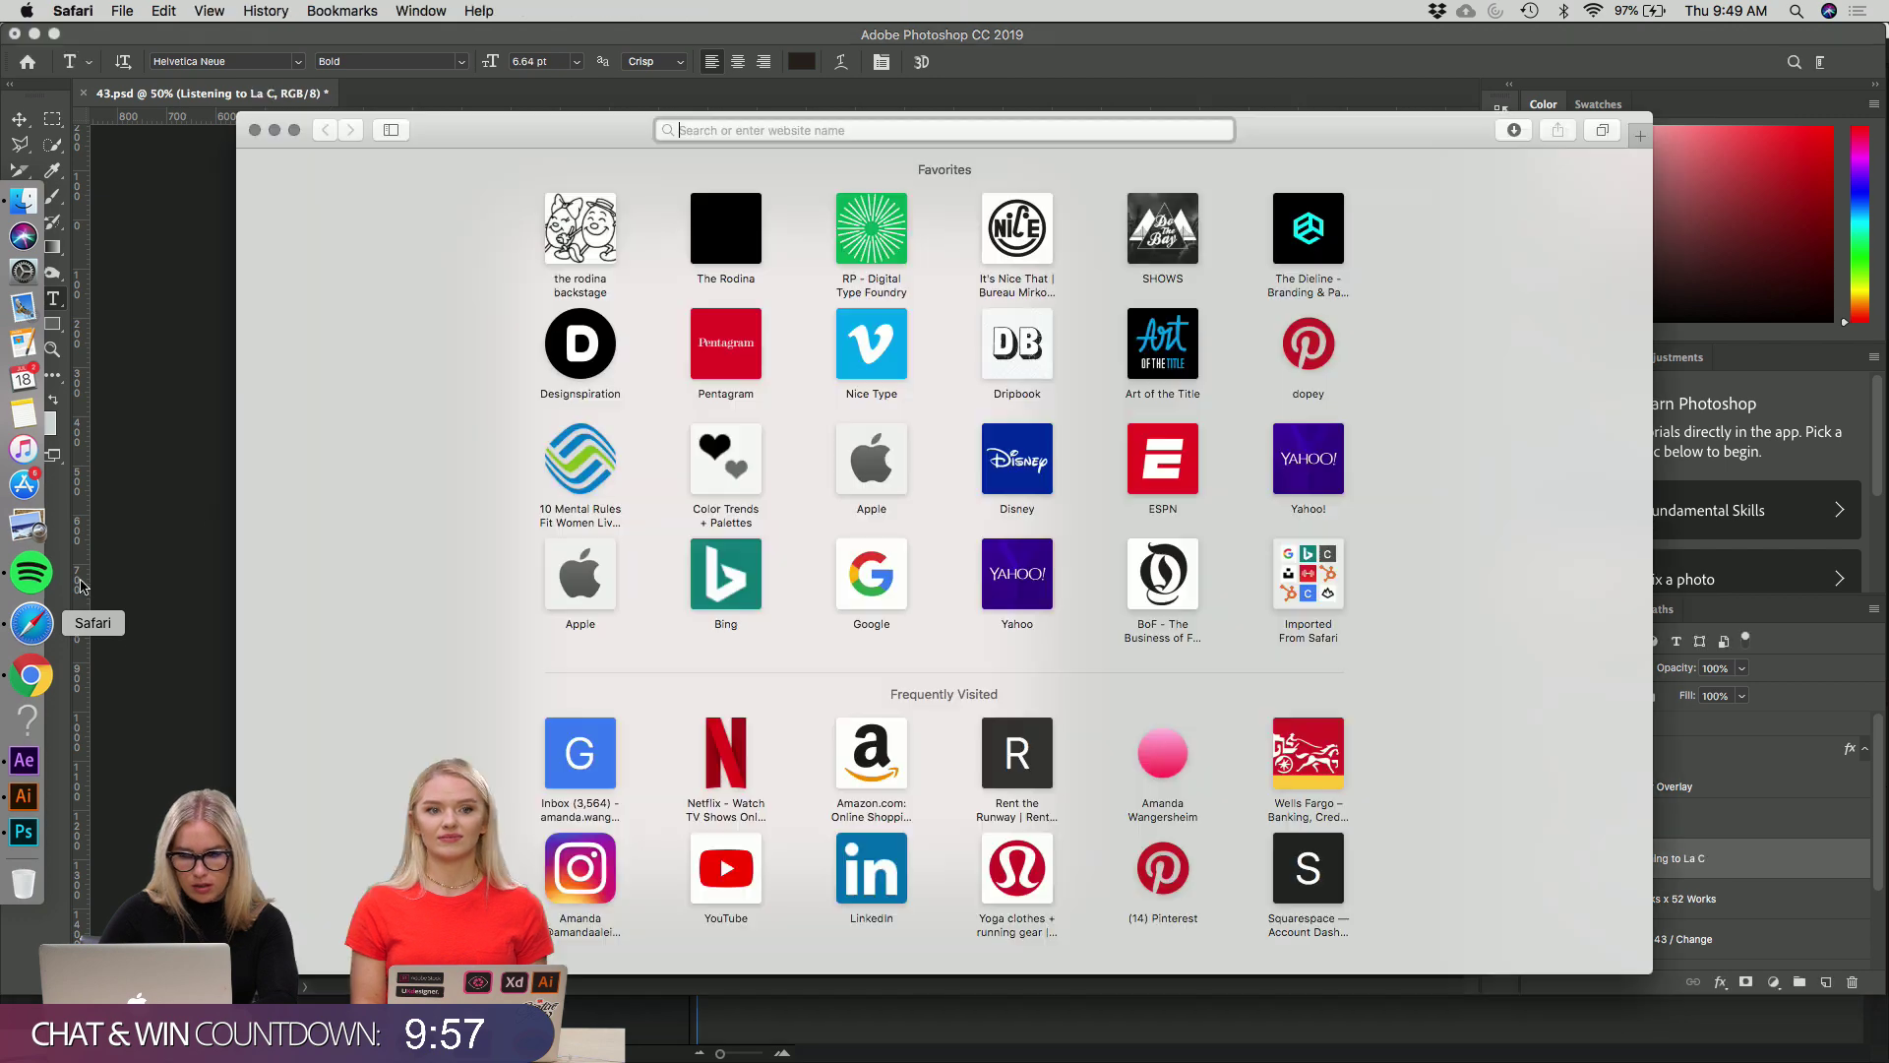
right_click(1143, 725)
left_click(1147, 738)
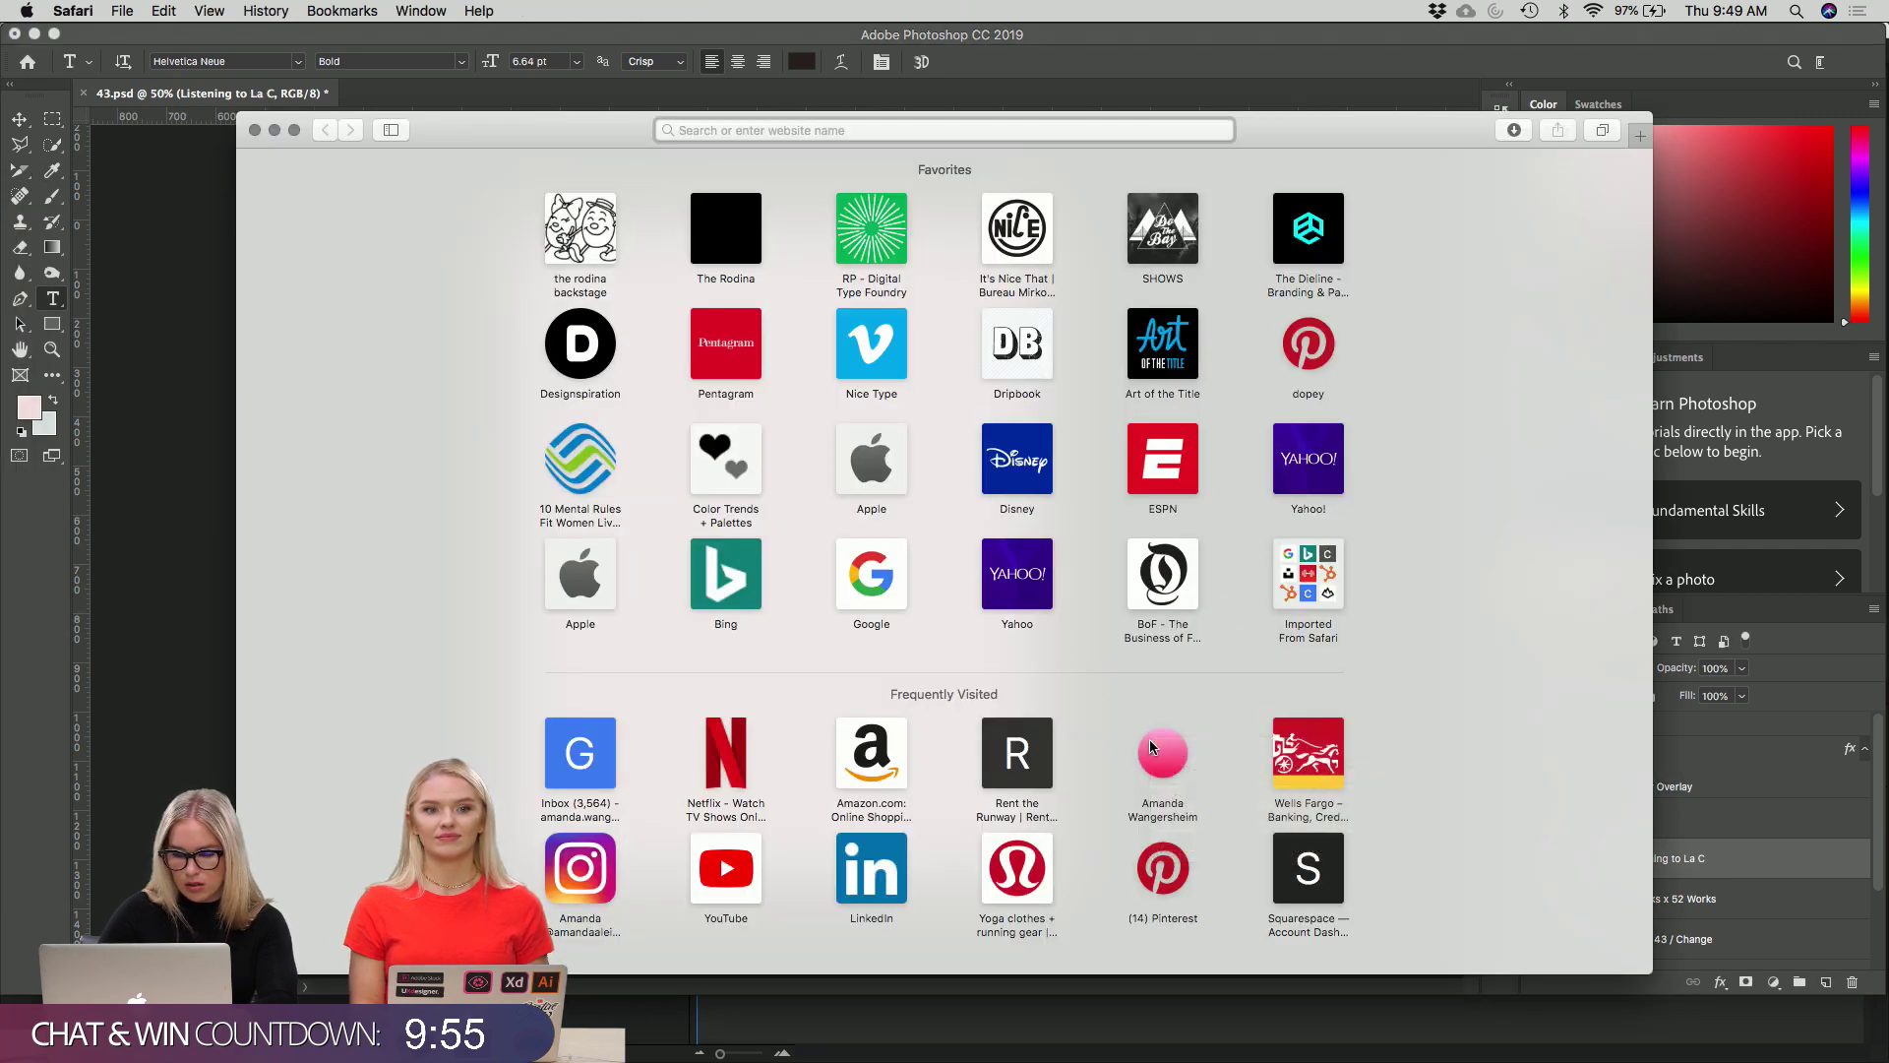
left_click(1156, 753)
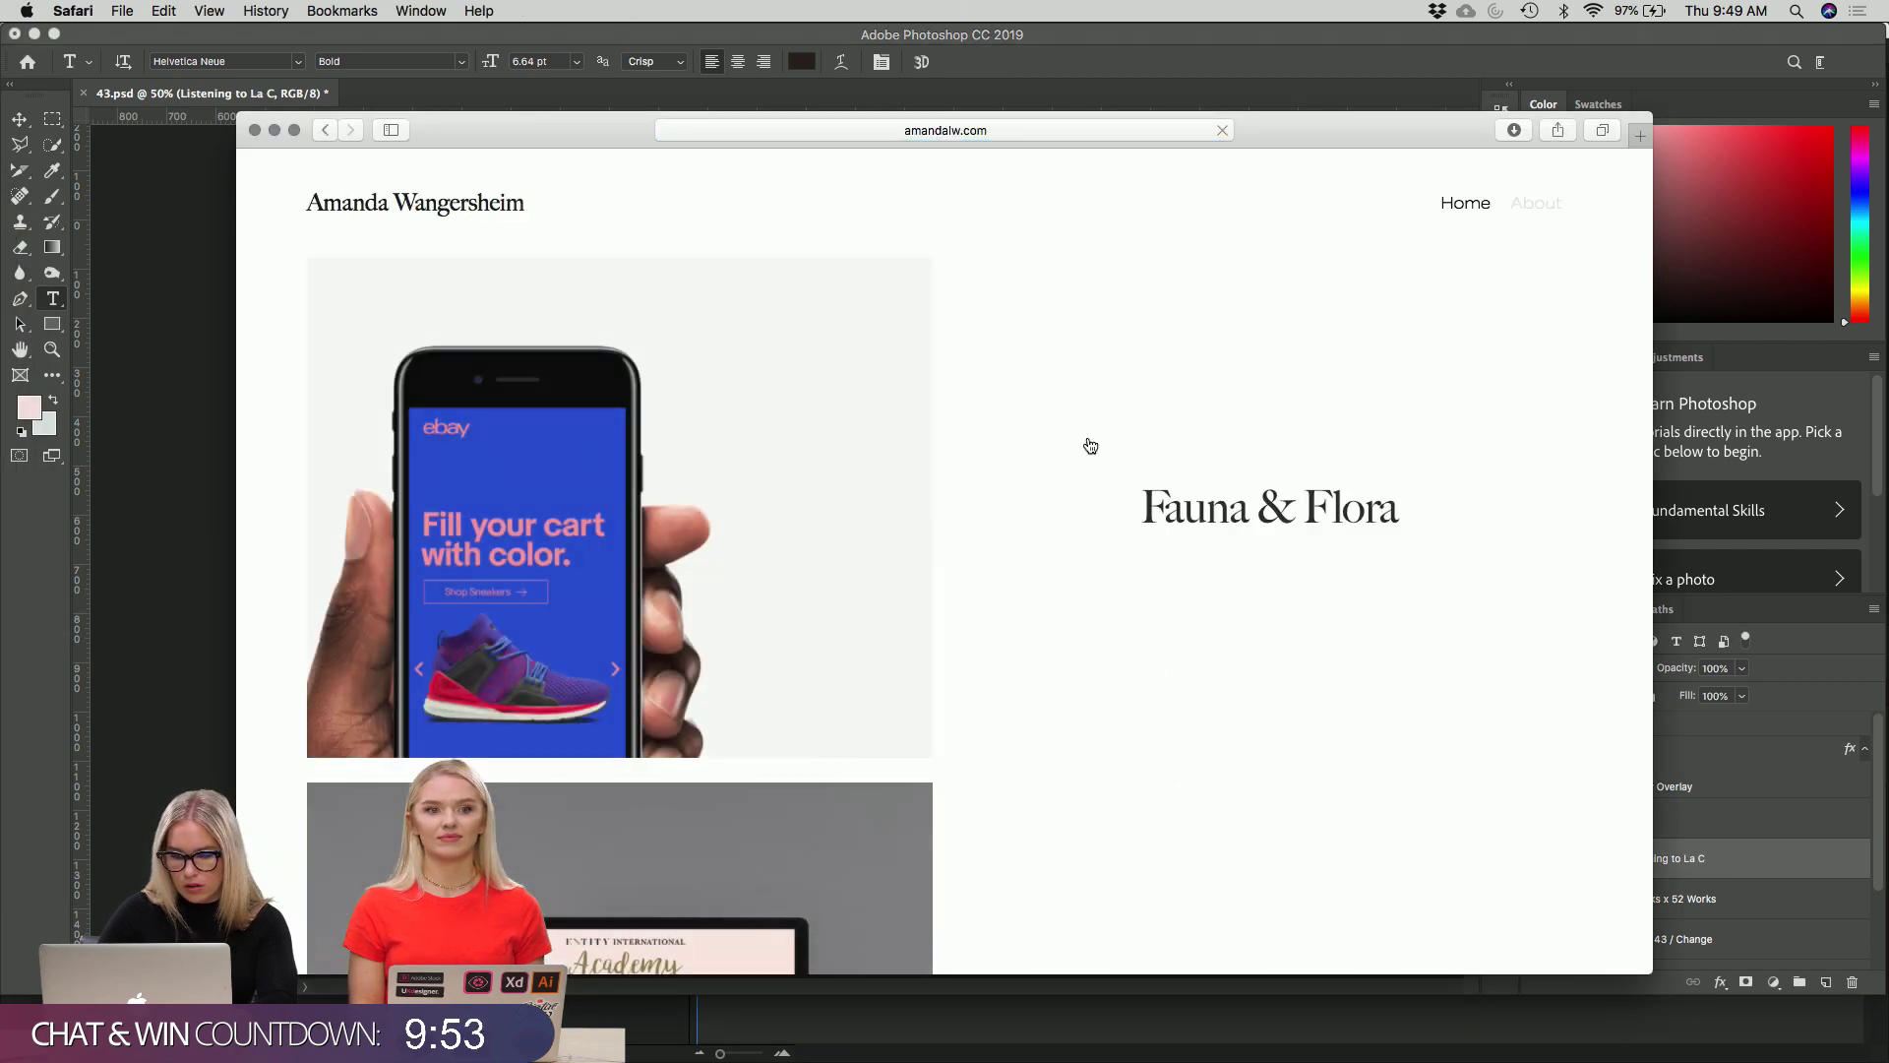
scroll(1087, 448, "down", 10)
left_click(1031, 468)
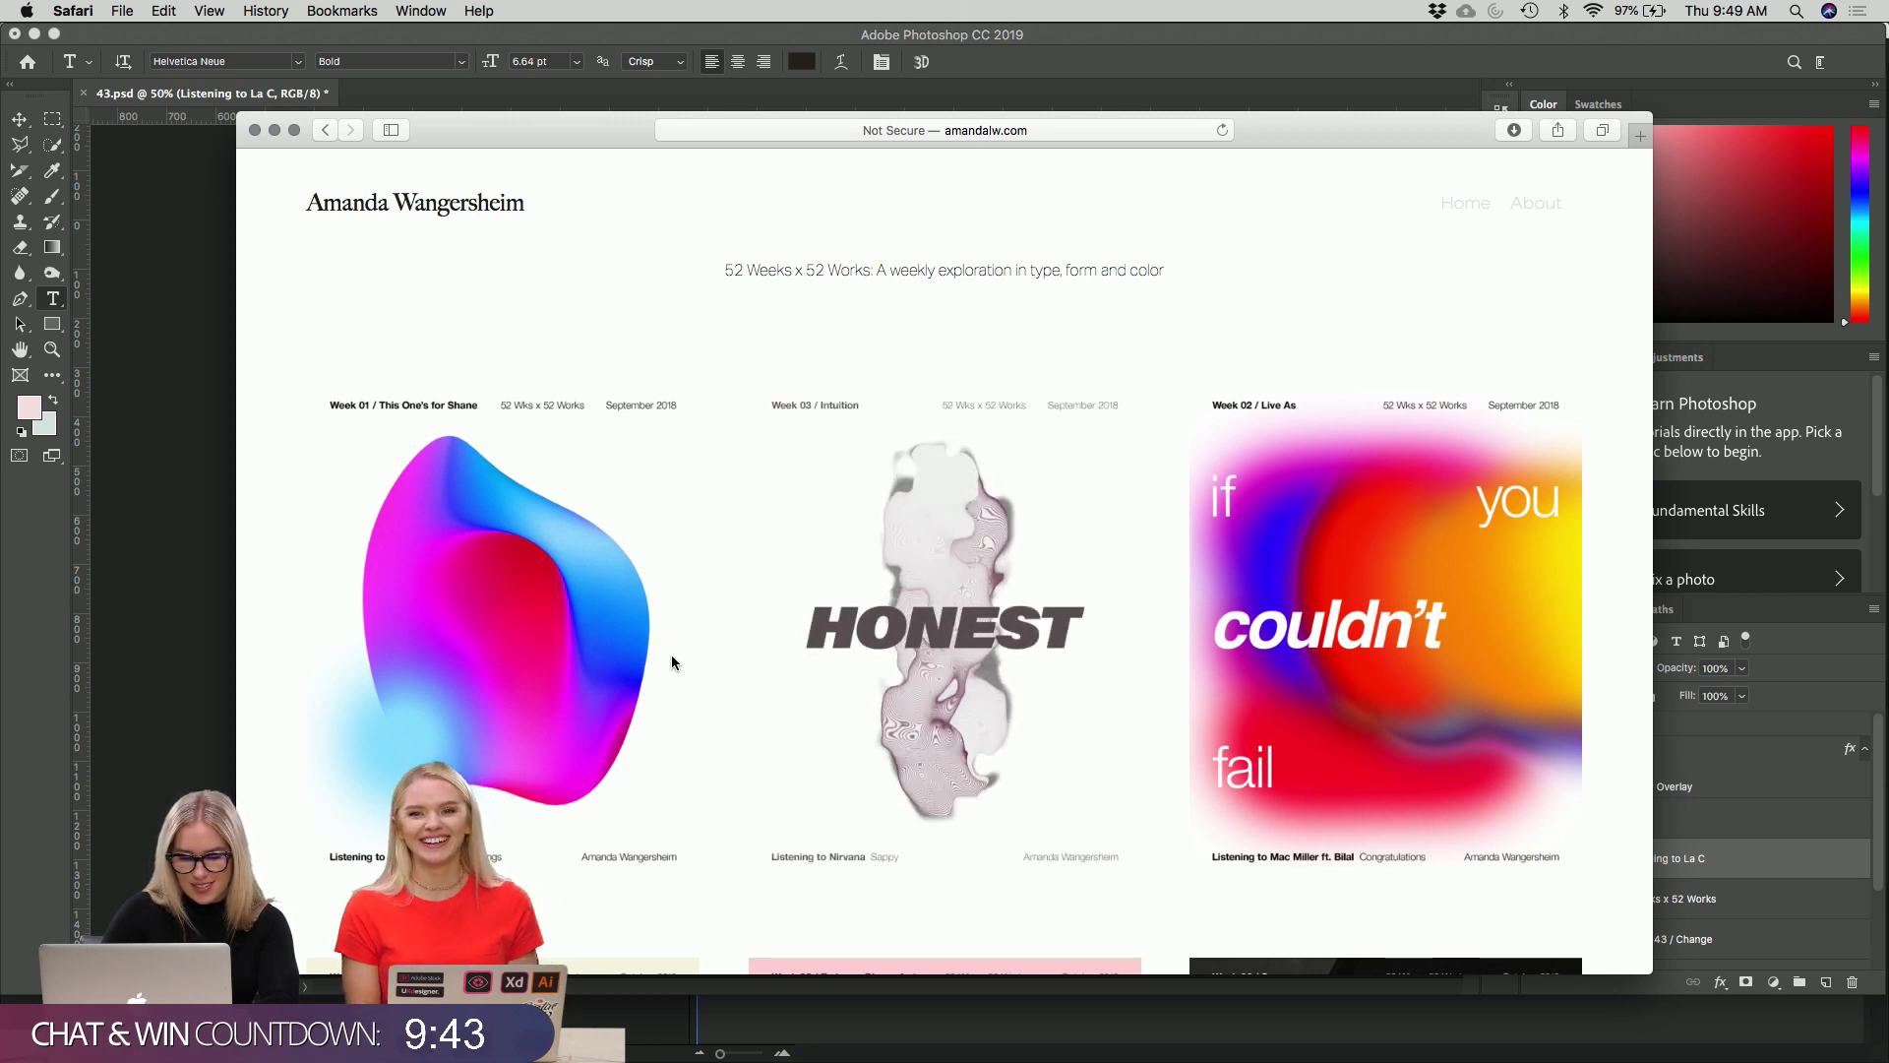
Switch back to Photoshop and change the bold footer text to "Listening to ODESZA".
key("super+Tab")
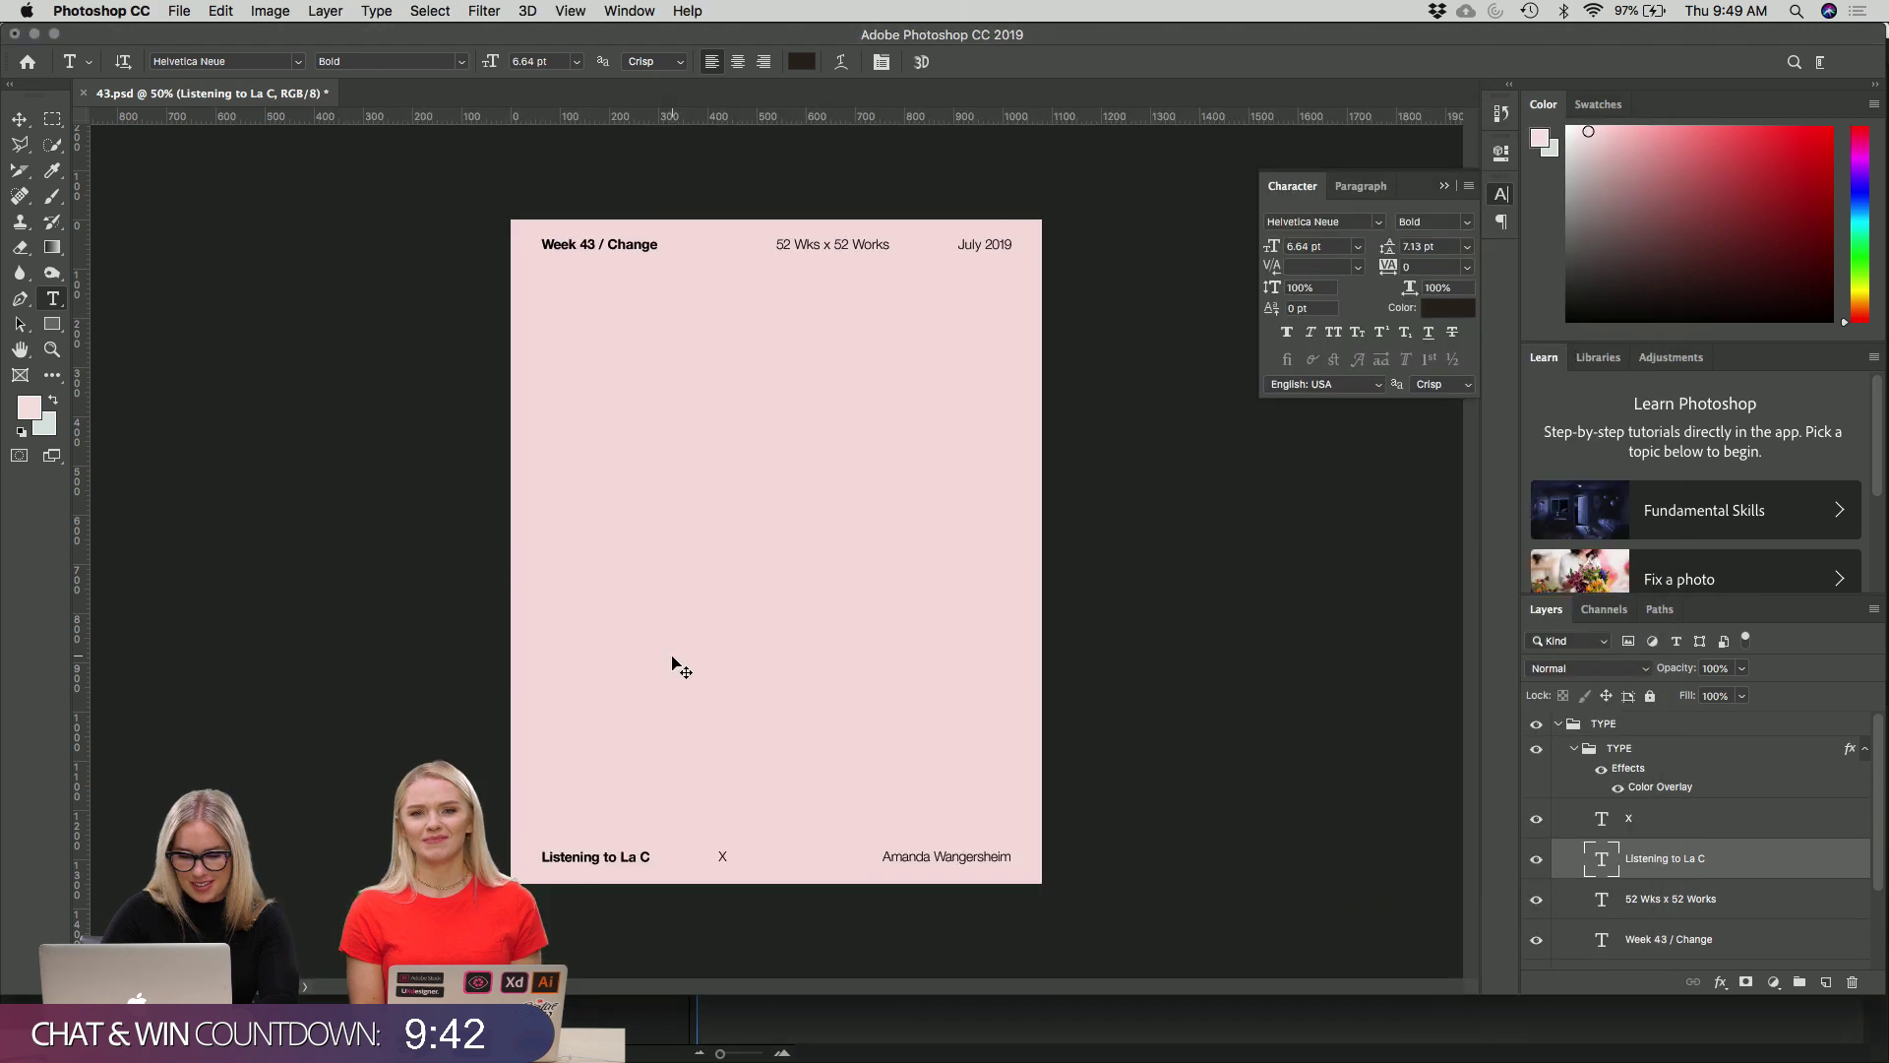
left_click(627, 858)
left_click_drag(620, 856, 672, 854)
type("OD")
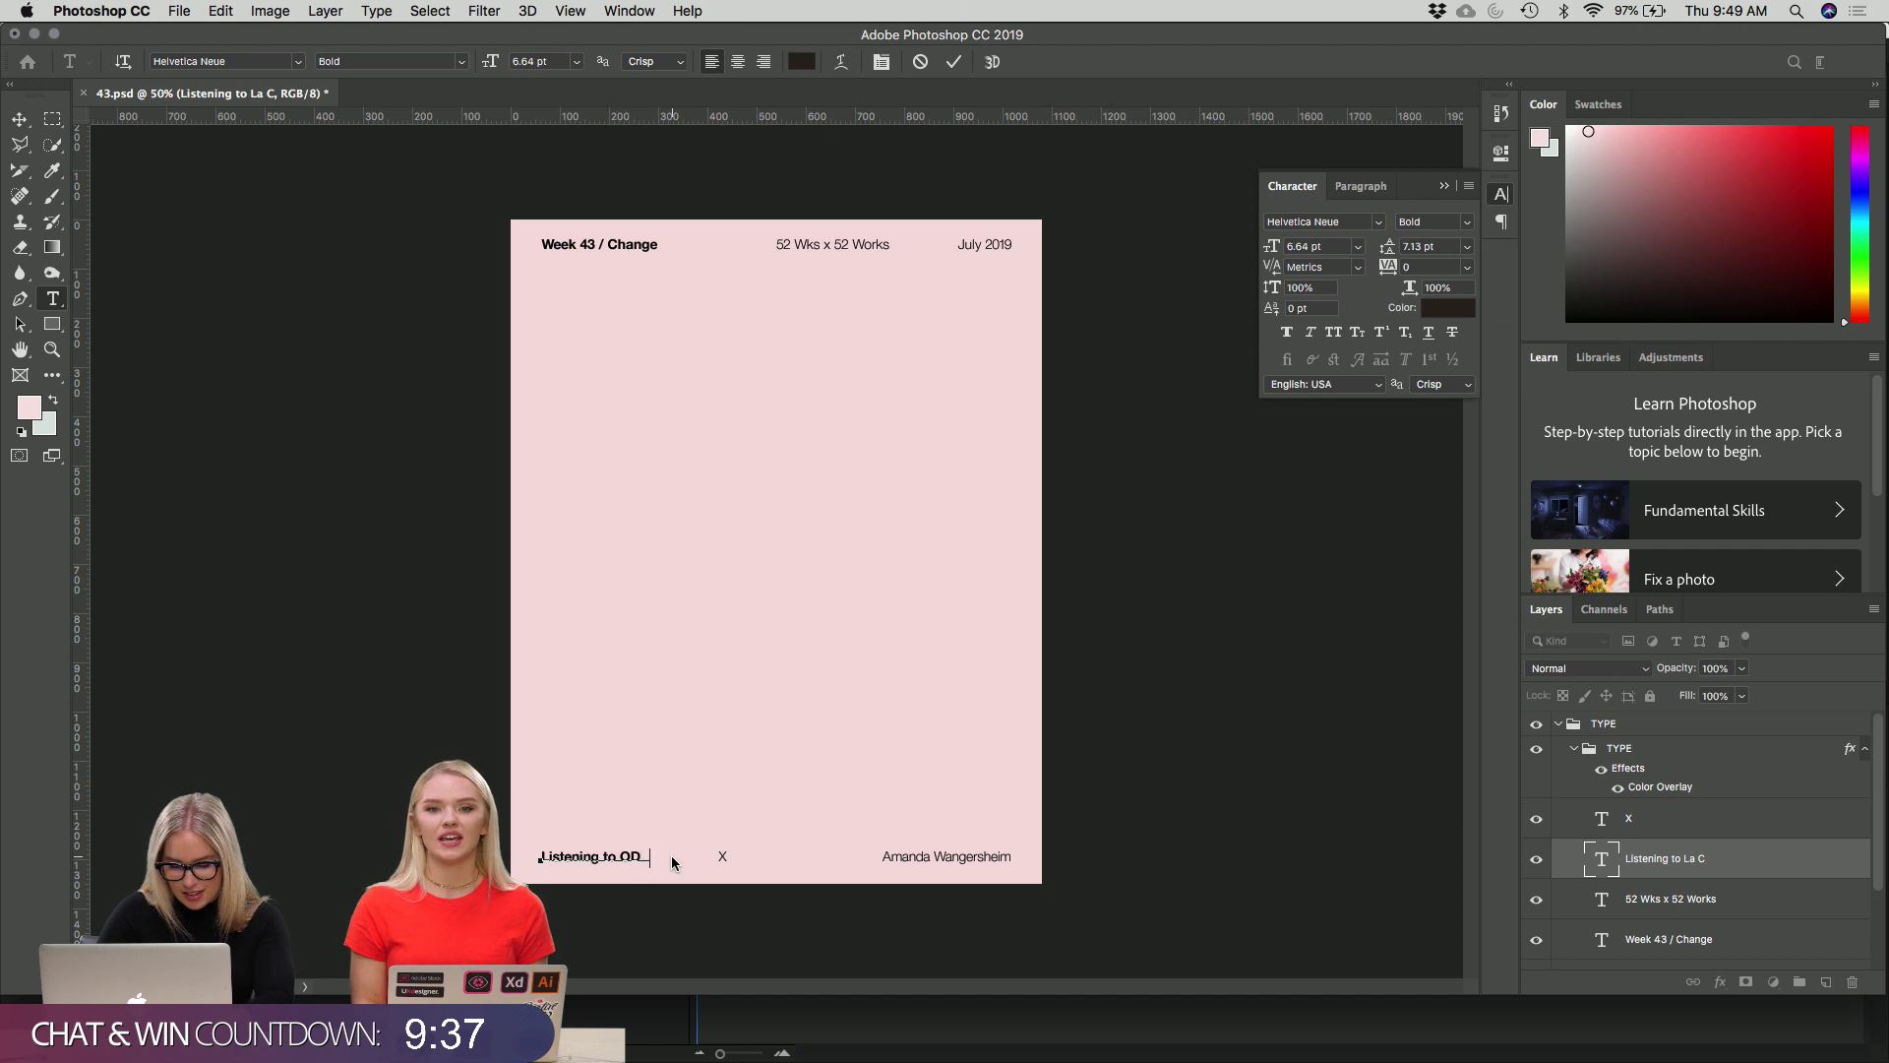
type("ESZA")
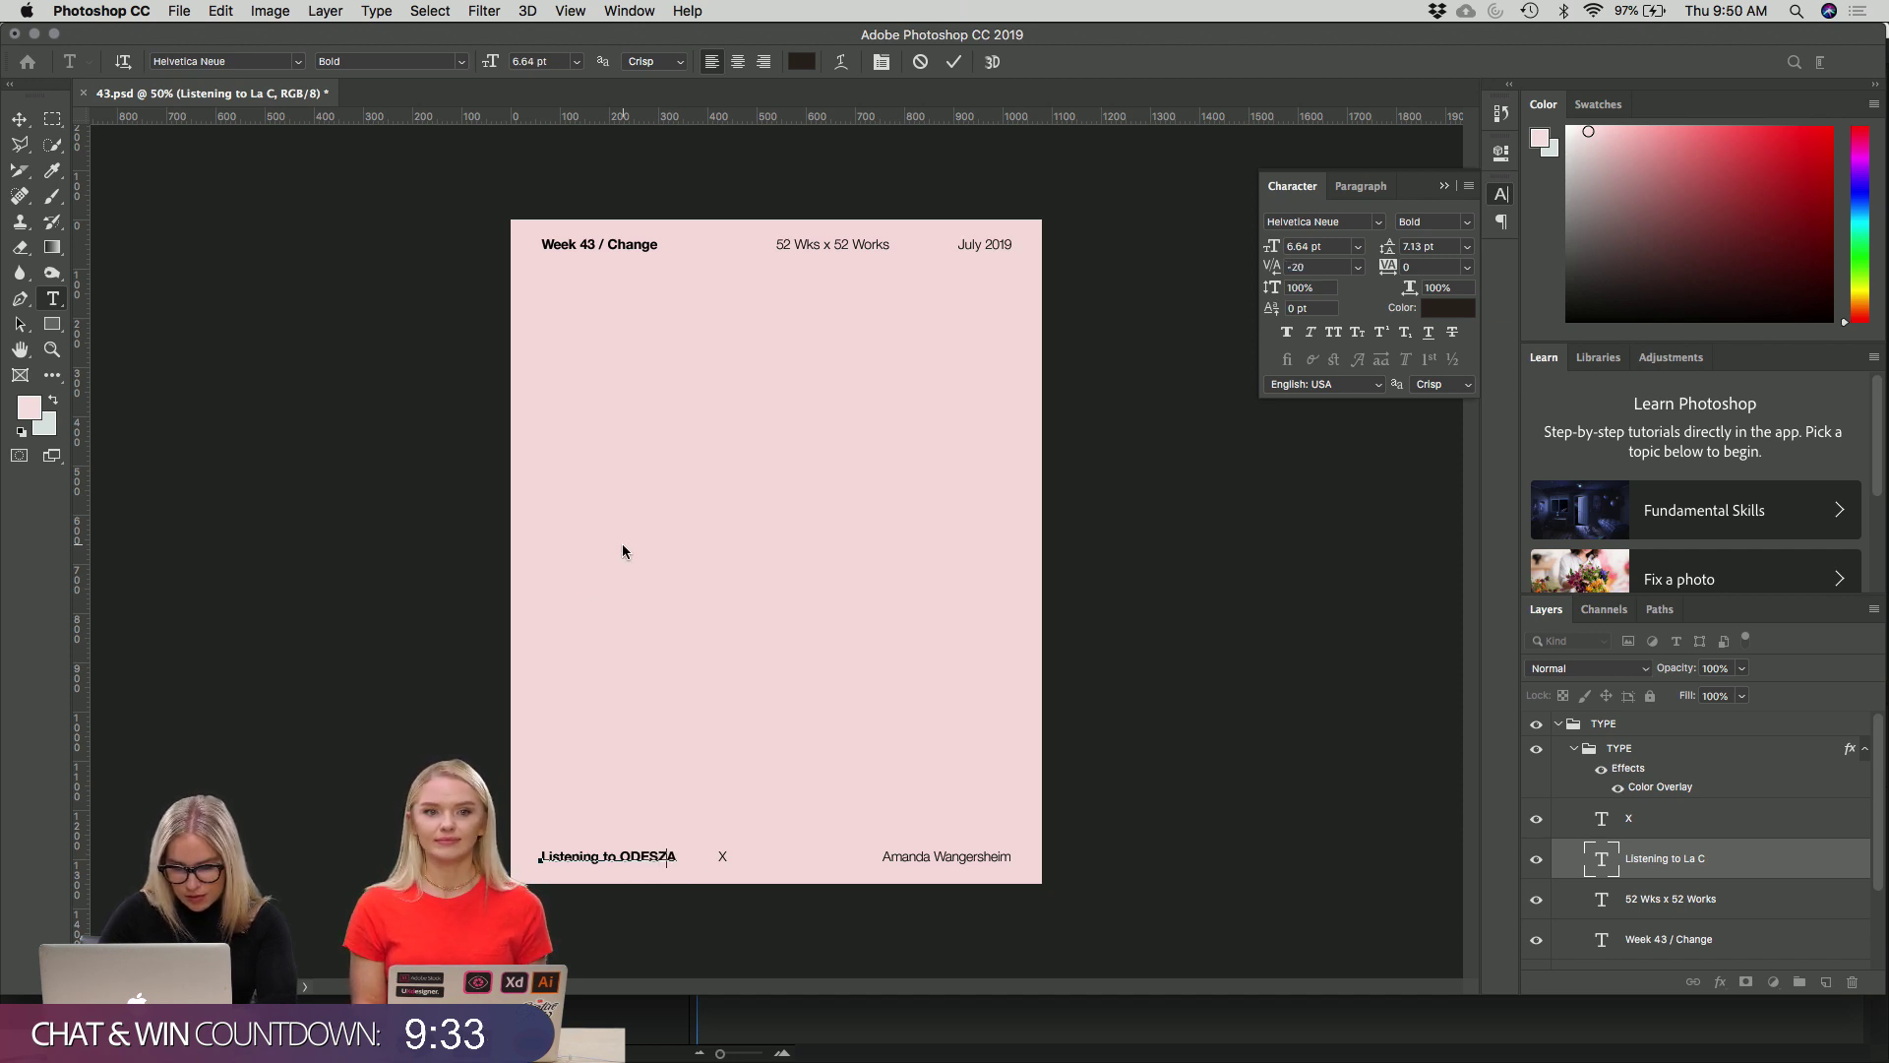
Adjust the kerning between the letters of ODESZA to -20 and commit the text edit.
key("alt+Left")
key("Right")
key("Left")
key("Left")
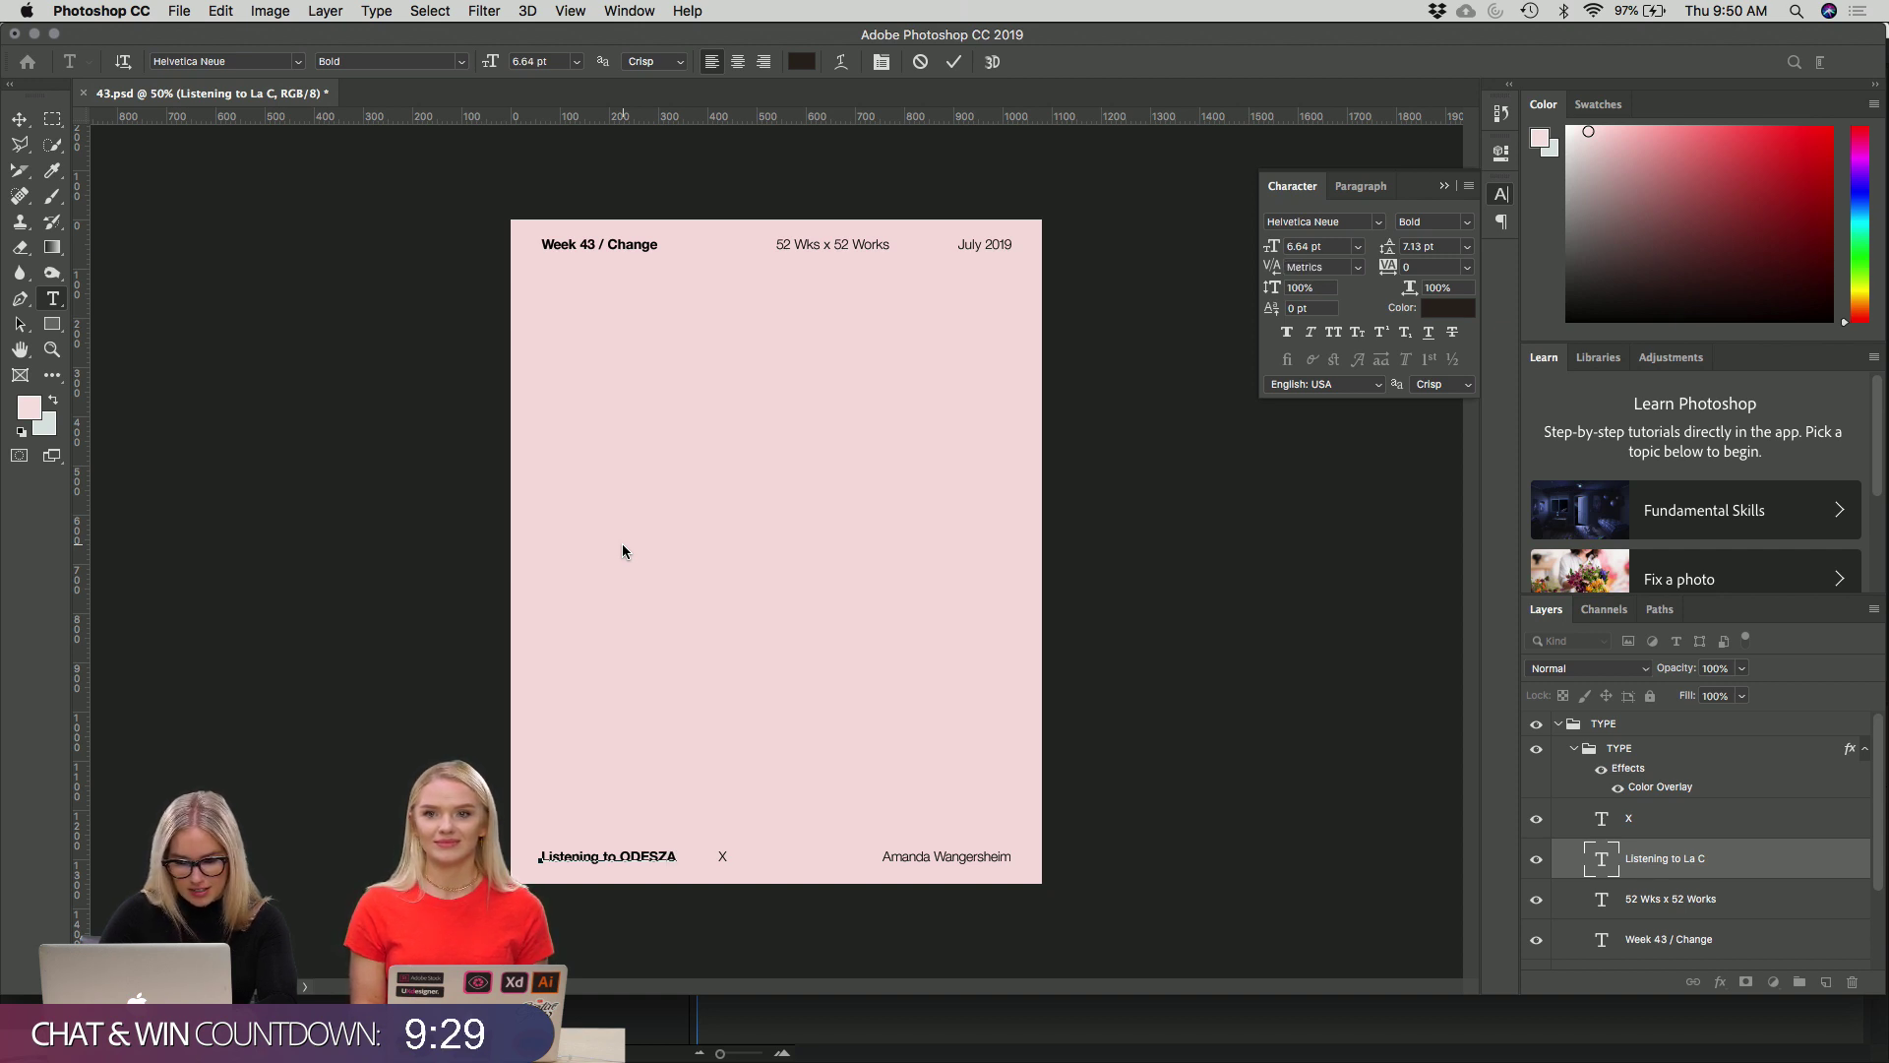
key("Right")
key("Right")
key("Right")
key("Right")
key("Right")
key("Right")
key("Left")
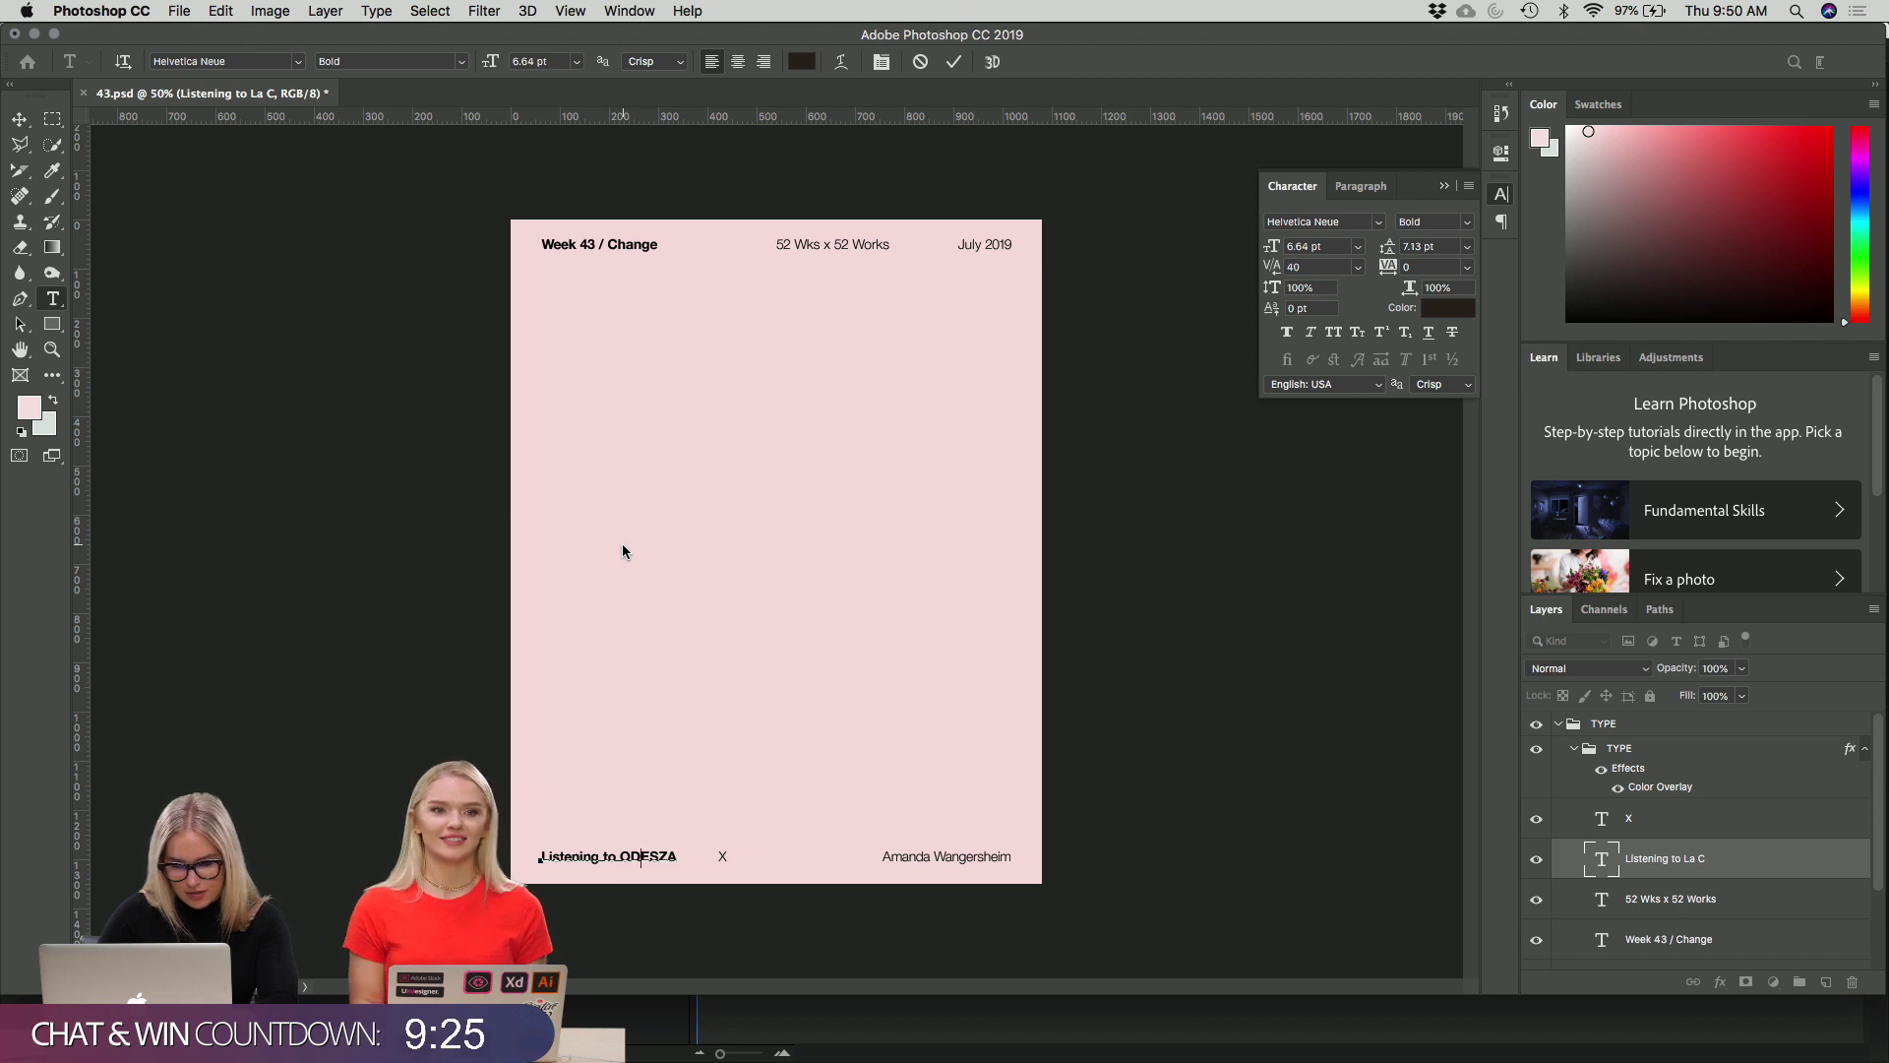
key("alt+Left")
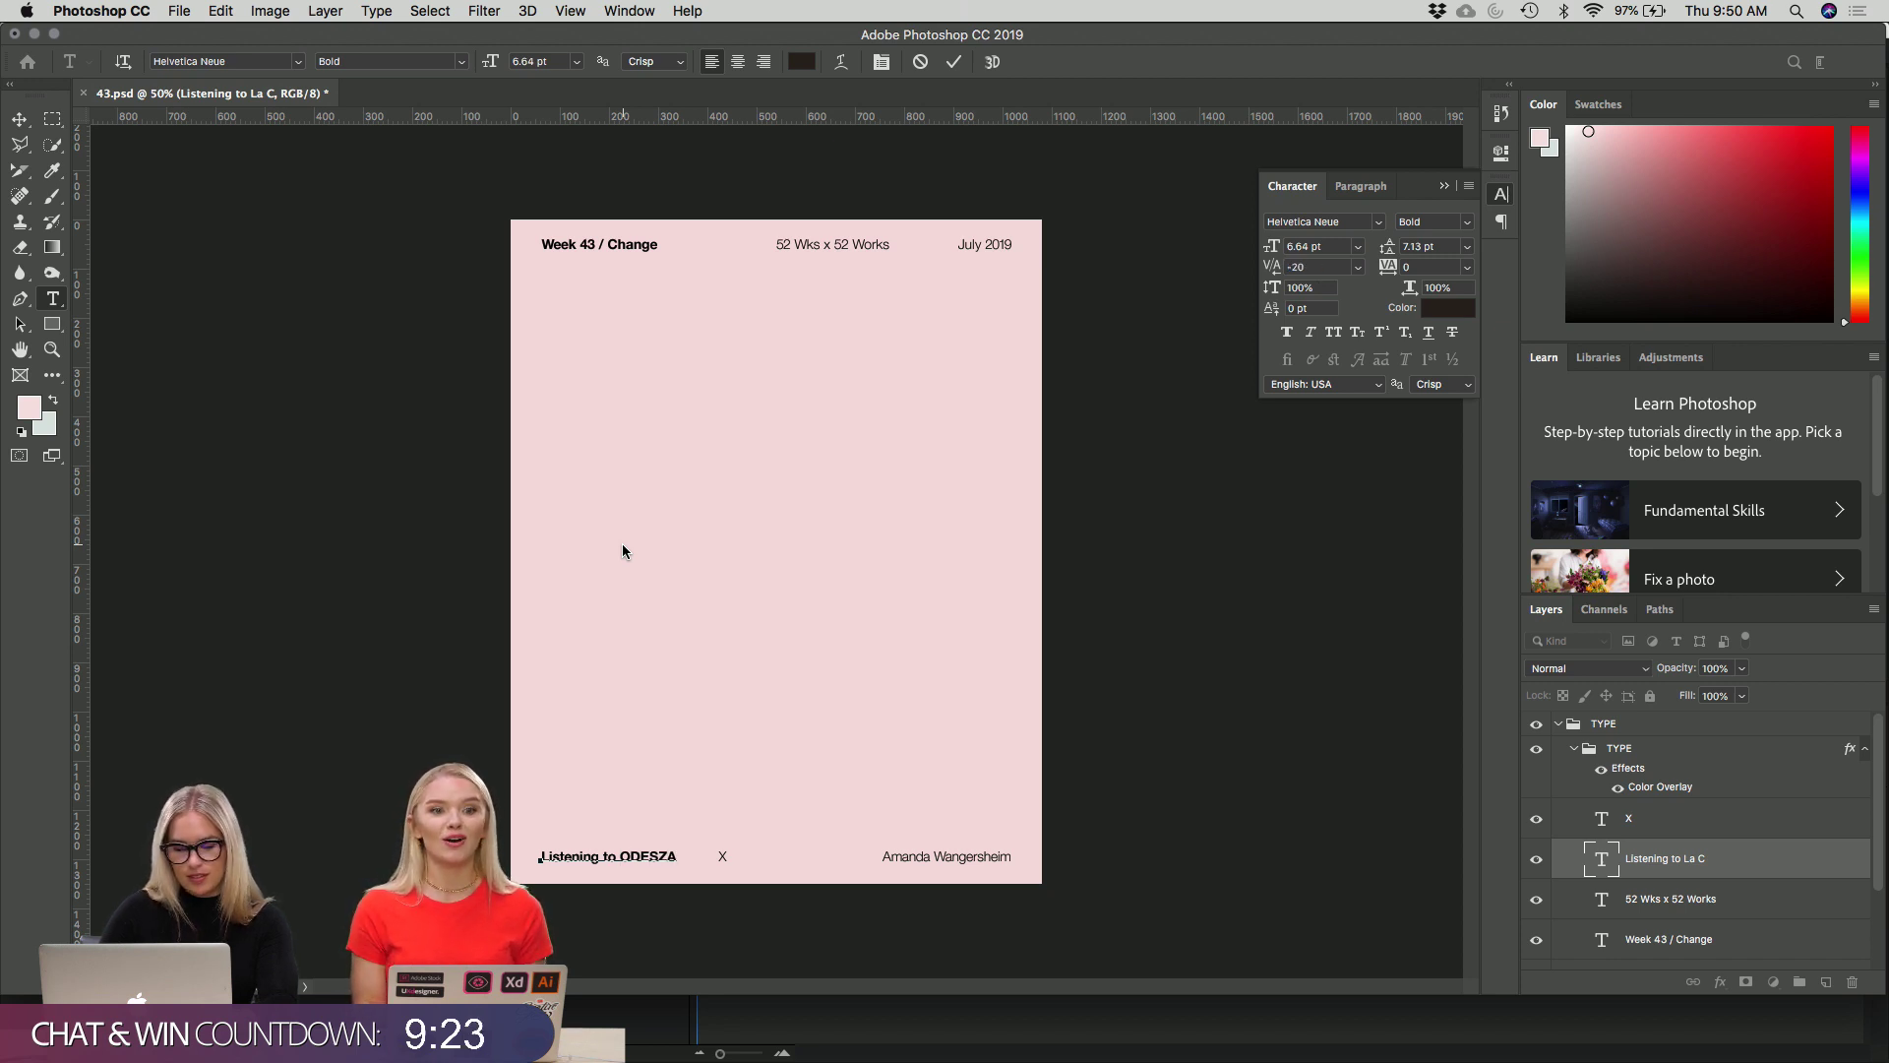
left_click(19, 119)
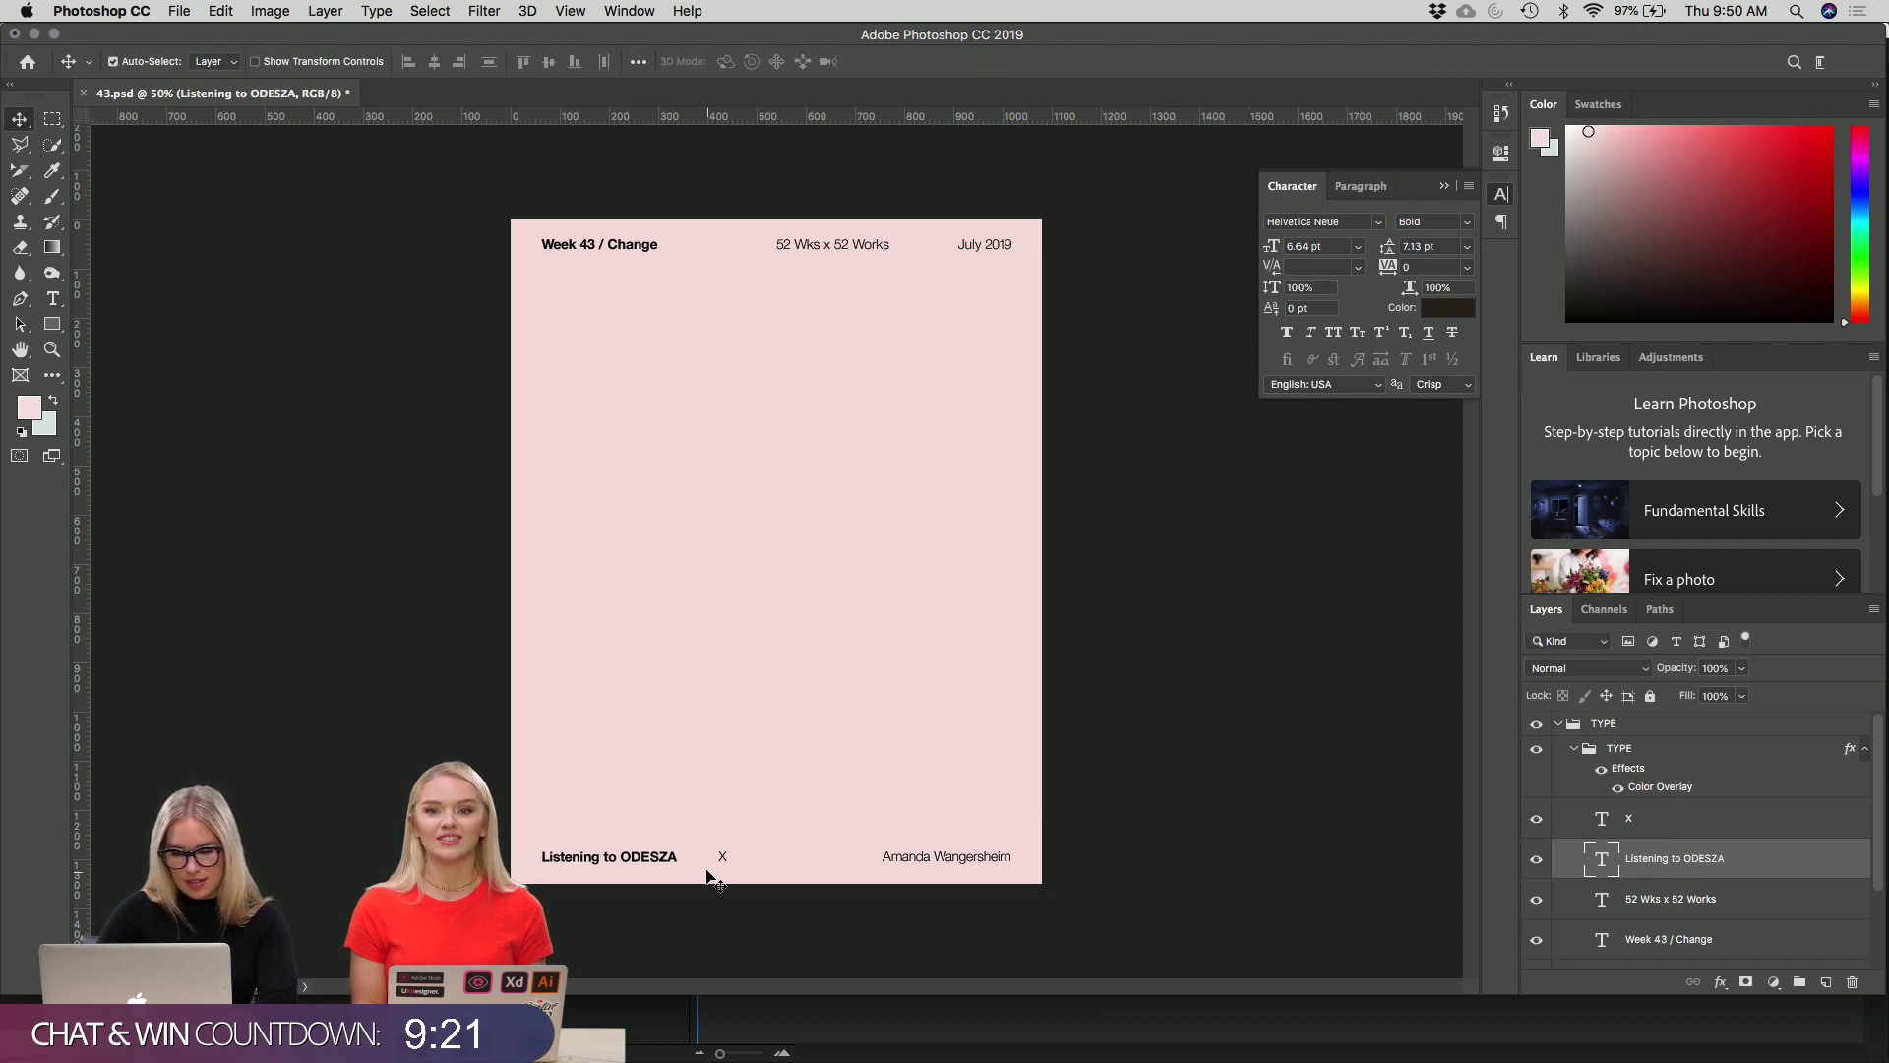
Replace the separate X text in the poster's footer with "La Ciudad".
double_click(723, 857)
double_click(722, 856)
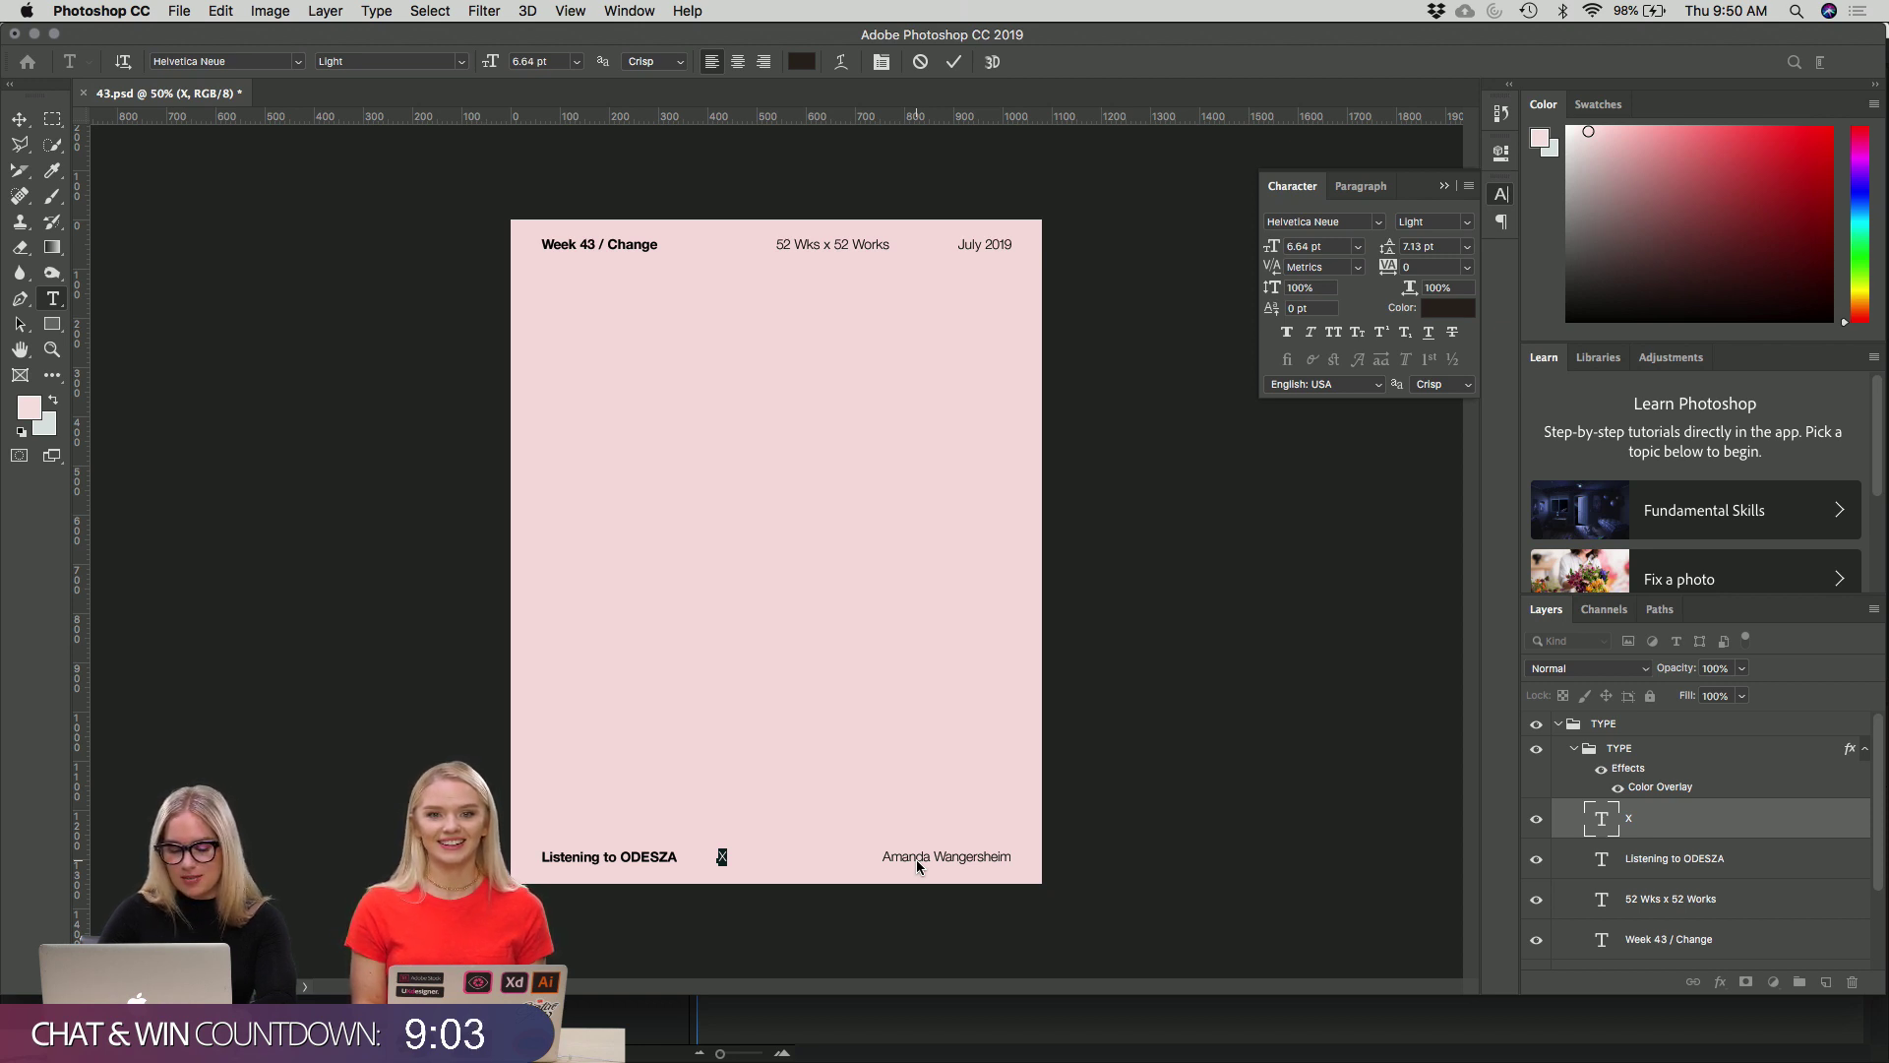
type("La Ciudad")
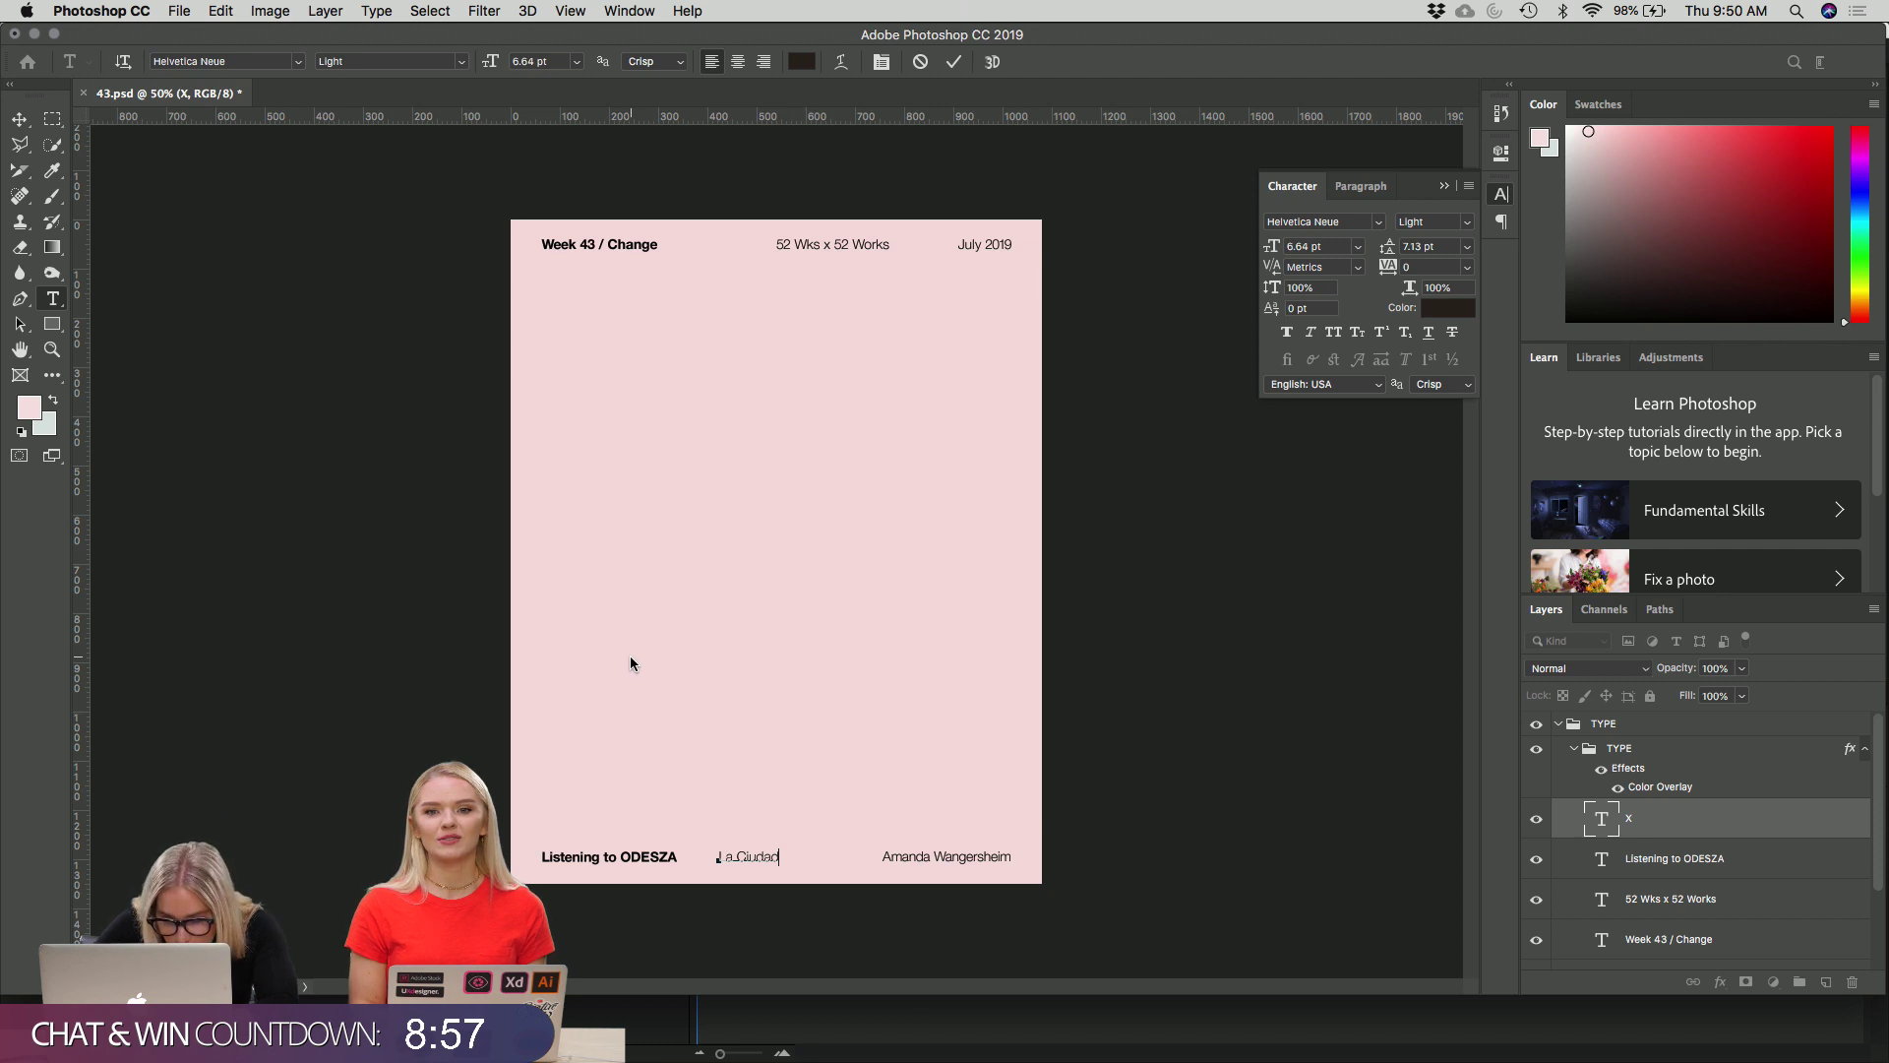
left_click(19, 119)
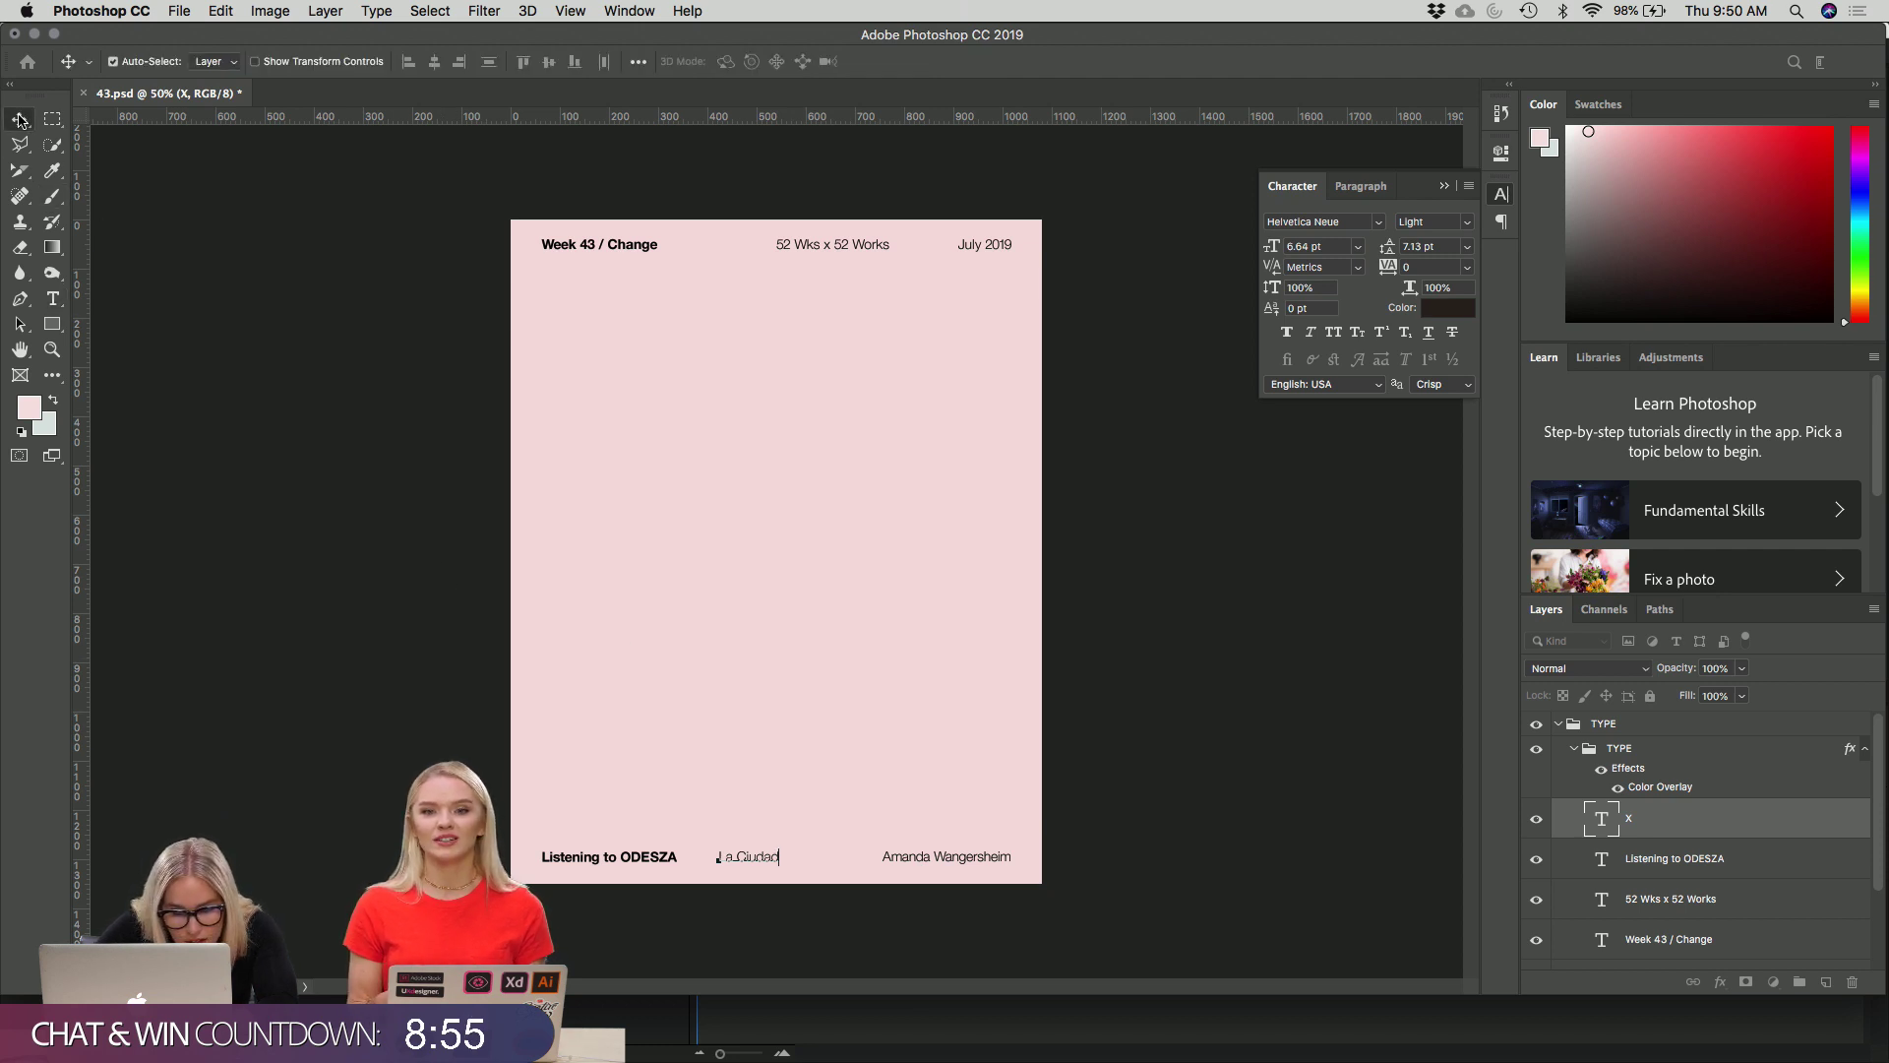
Nudge the La Ciudad text closer to "Listening to ODESZA" with a small gap, and collapse the TYPE group.
key("shift+Left")
key("shift+Left")
key("shift+Left")
key("shift+Left")
key("shift+Left")
key("shift+Left")
key("shift+Left")
key("shift+Left")
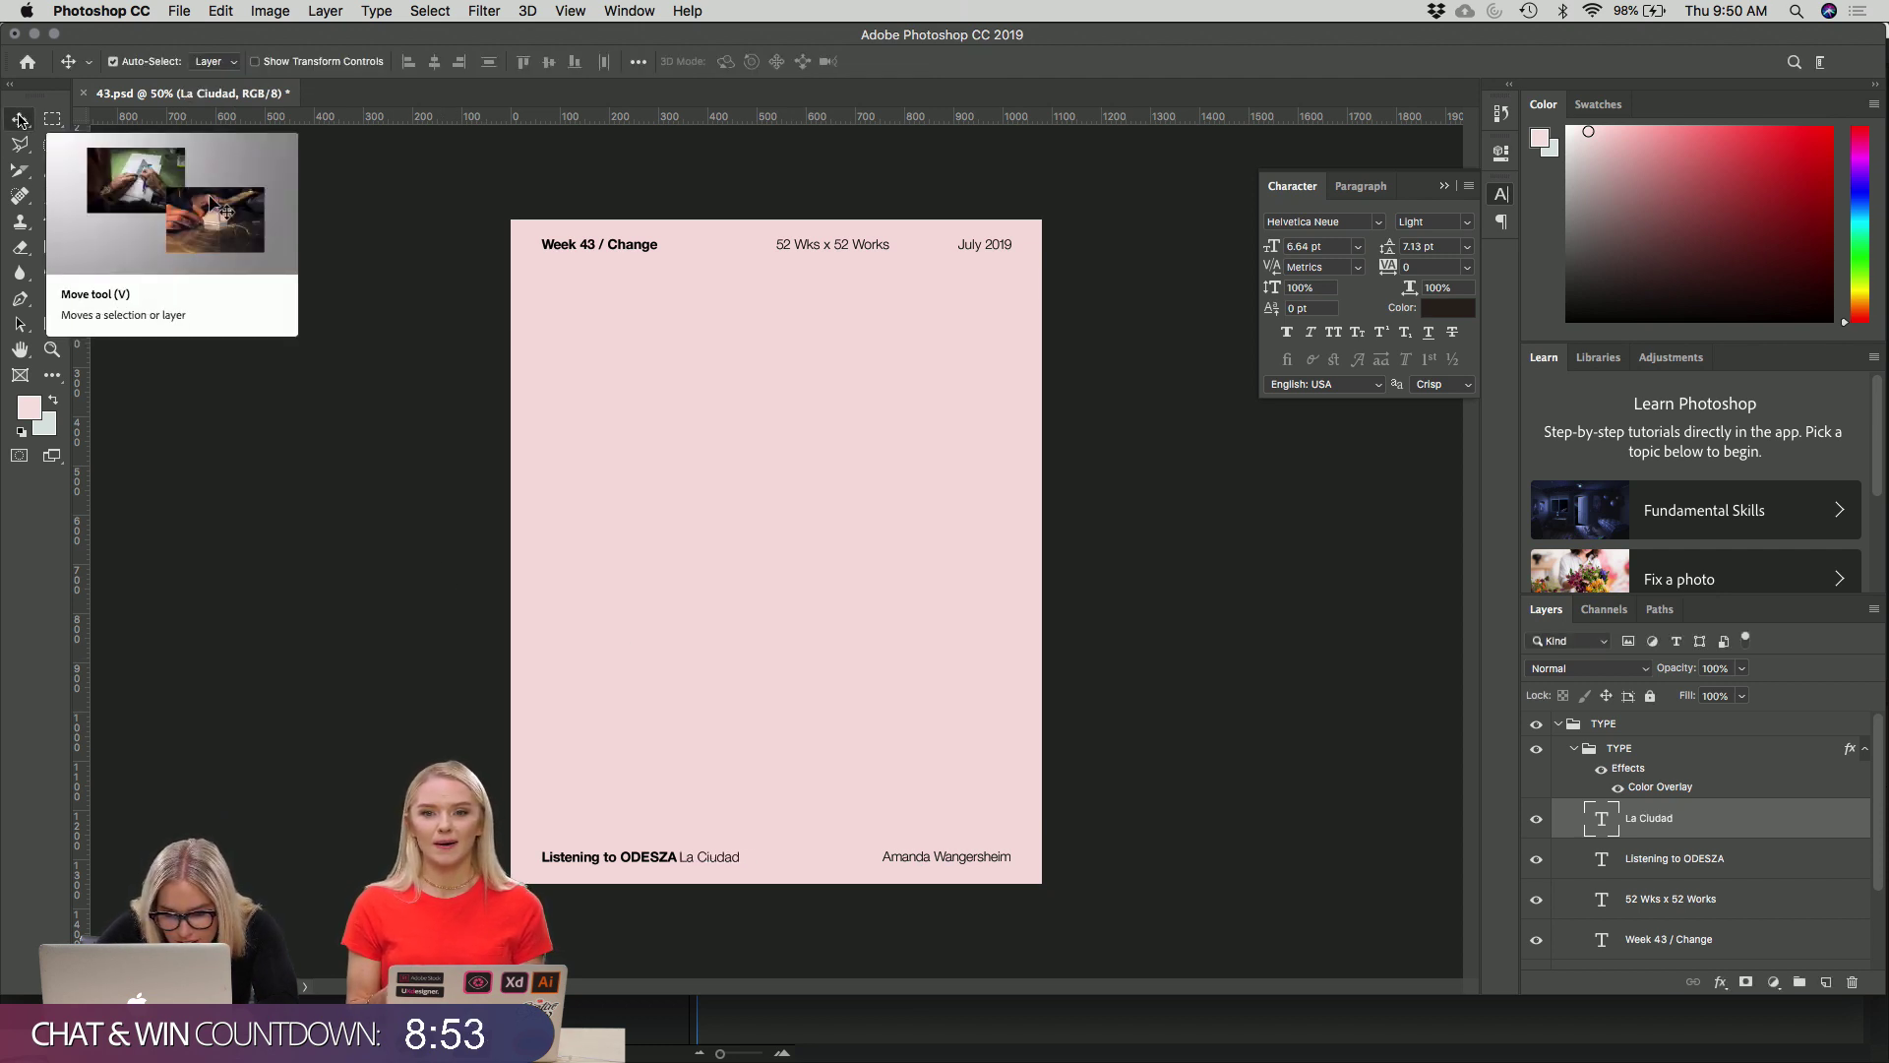
key("Right")
key("Right")
key("Right")
key("Right")
key("Right")
key("Right")
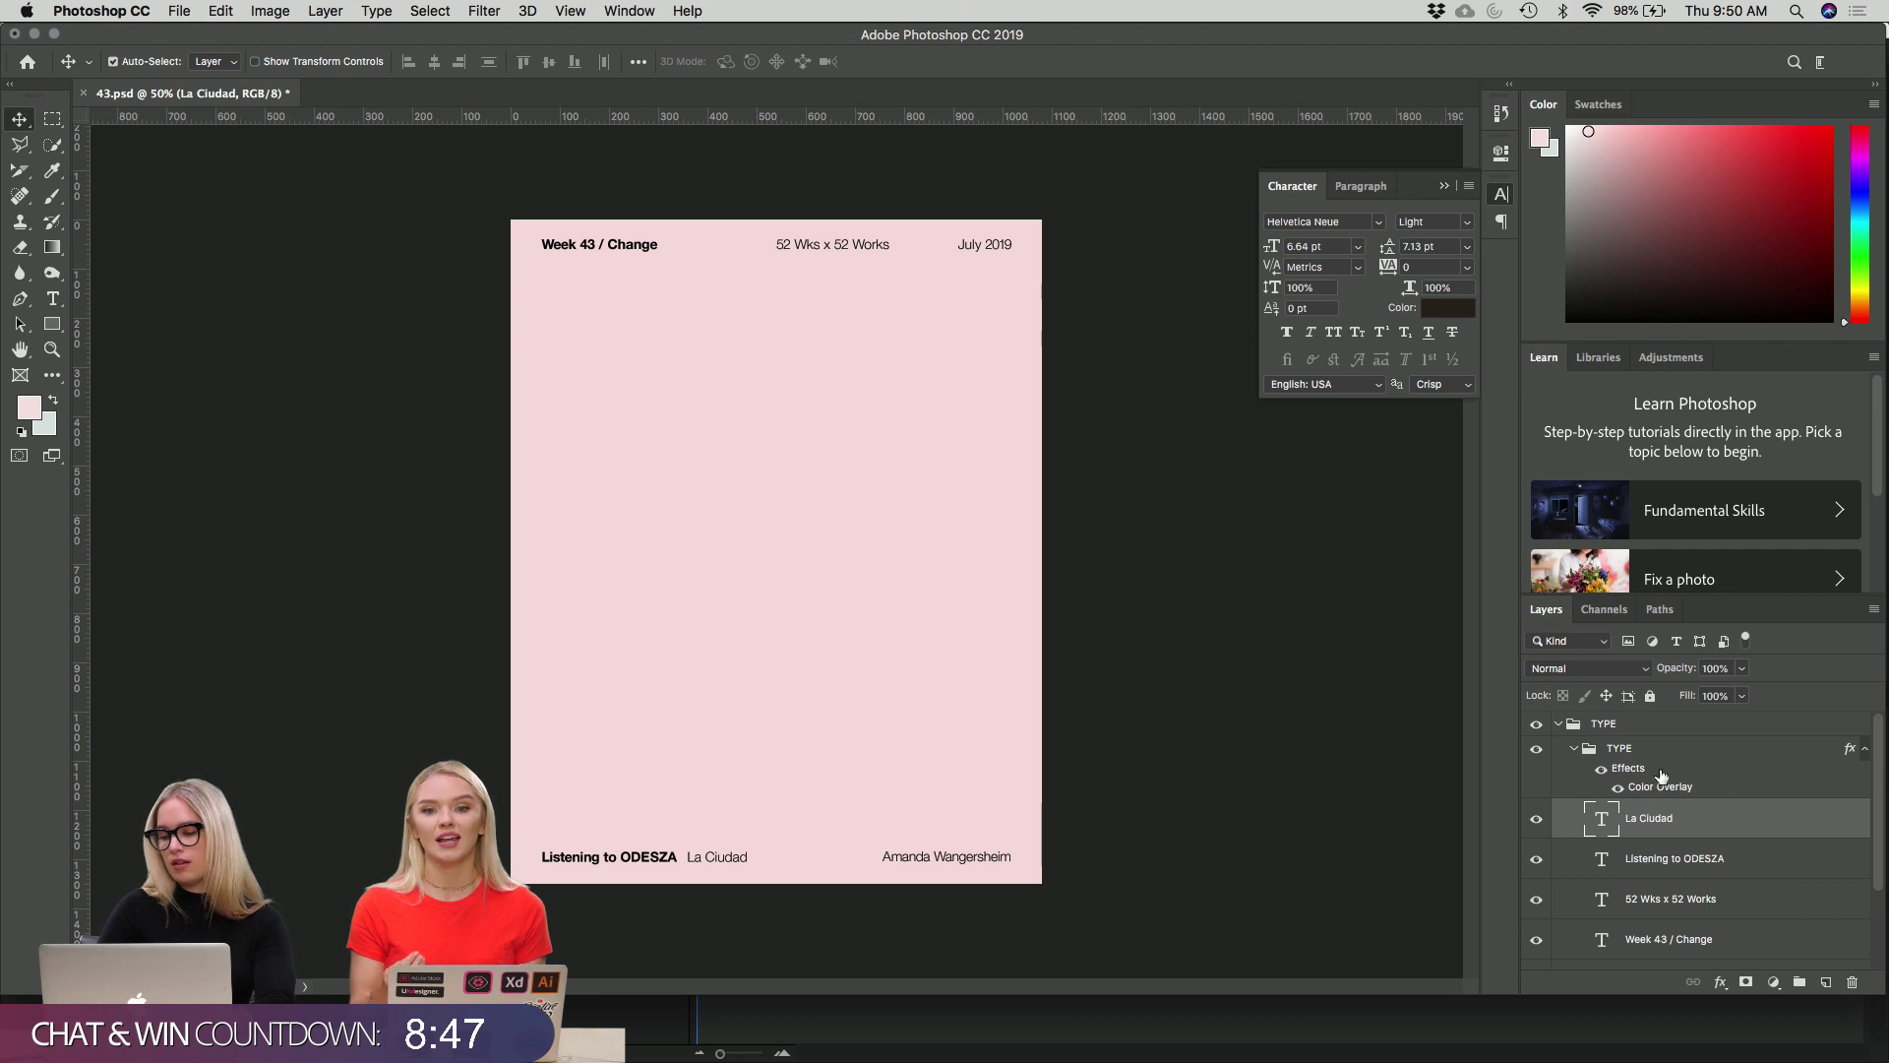
left_click(1559, 724)
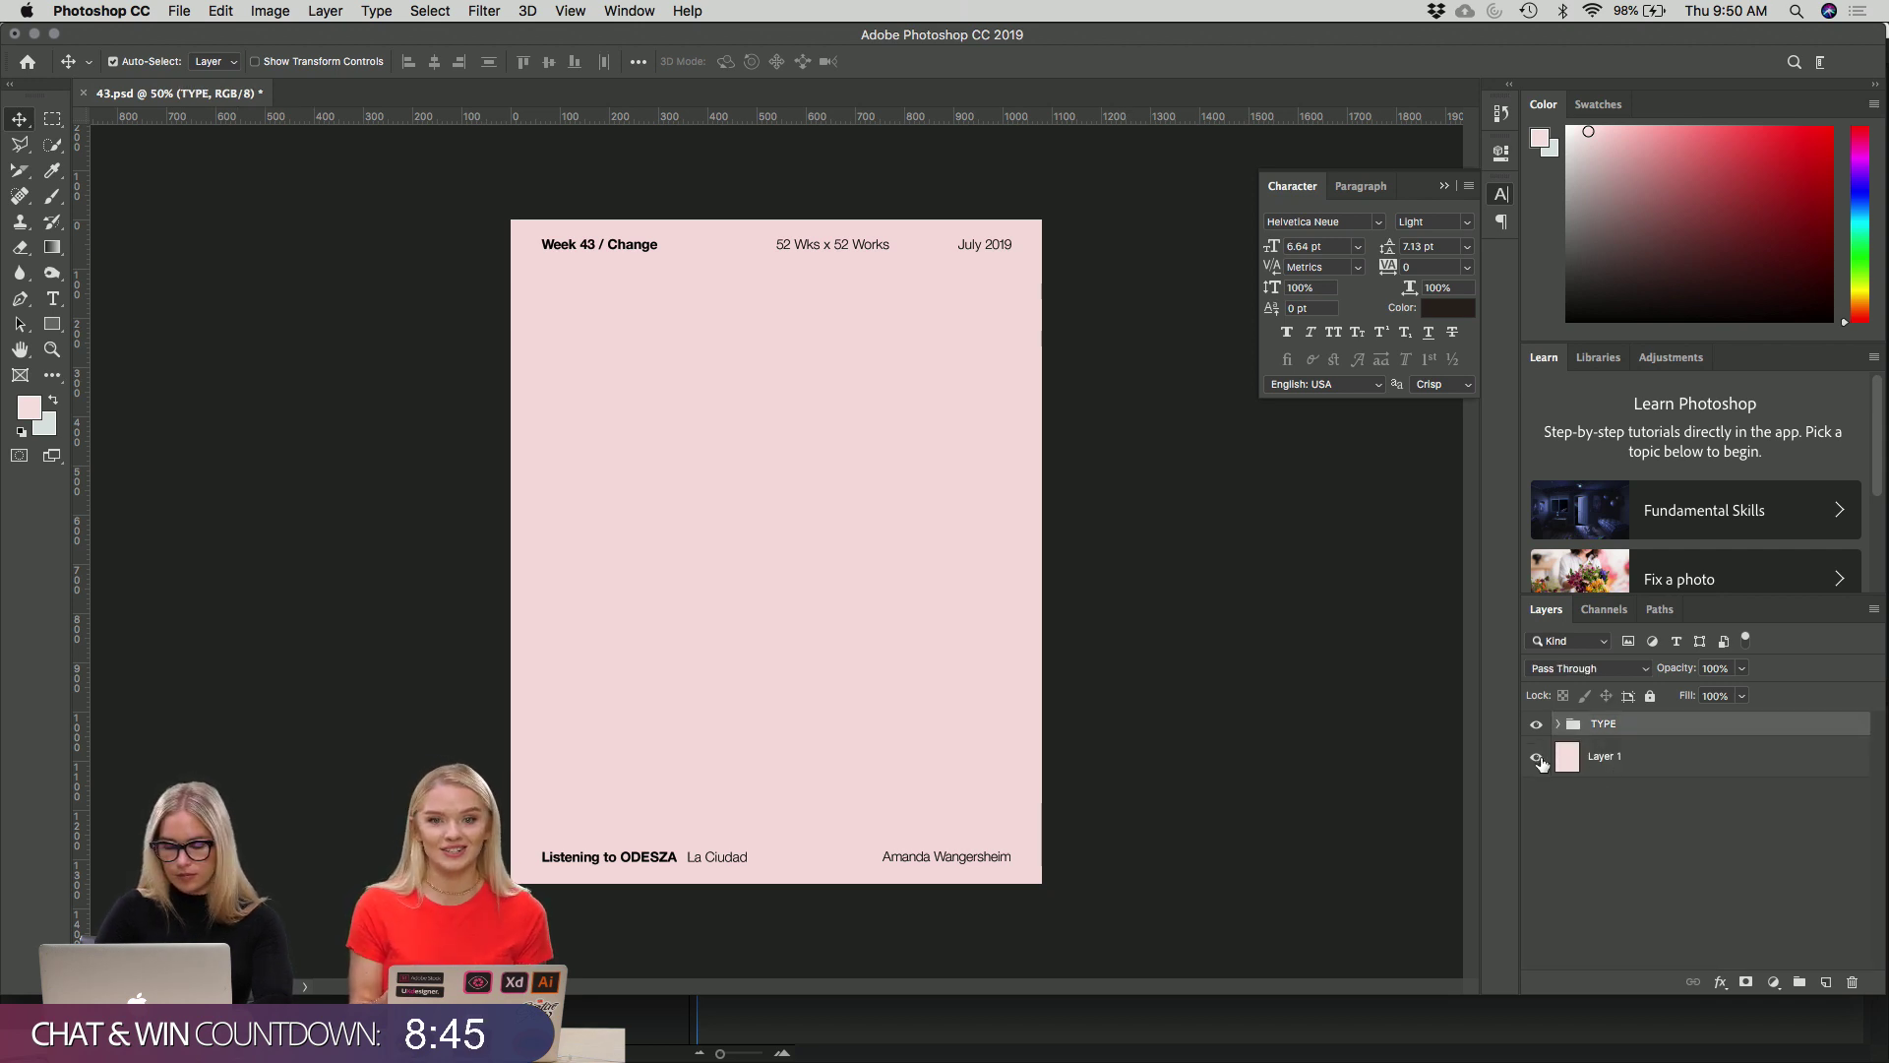
Save the updated 43.psd document.
key("super+s")
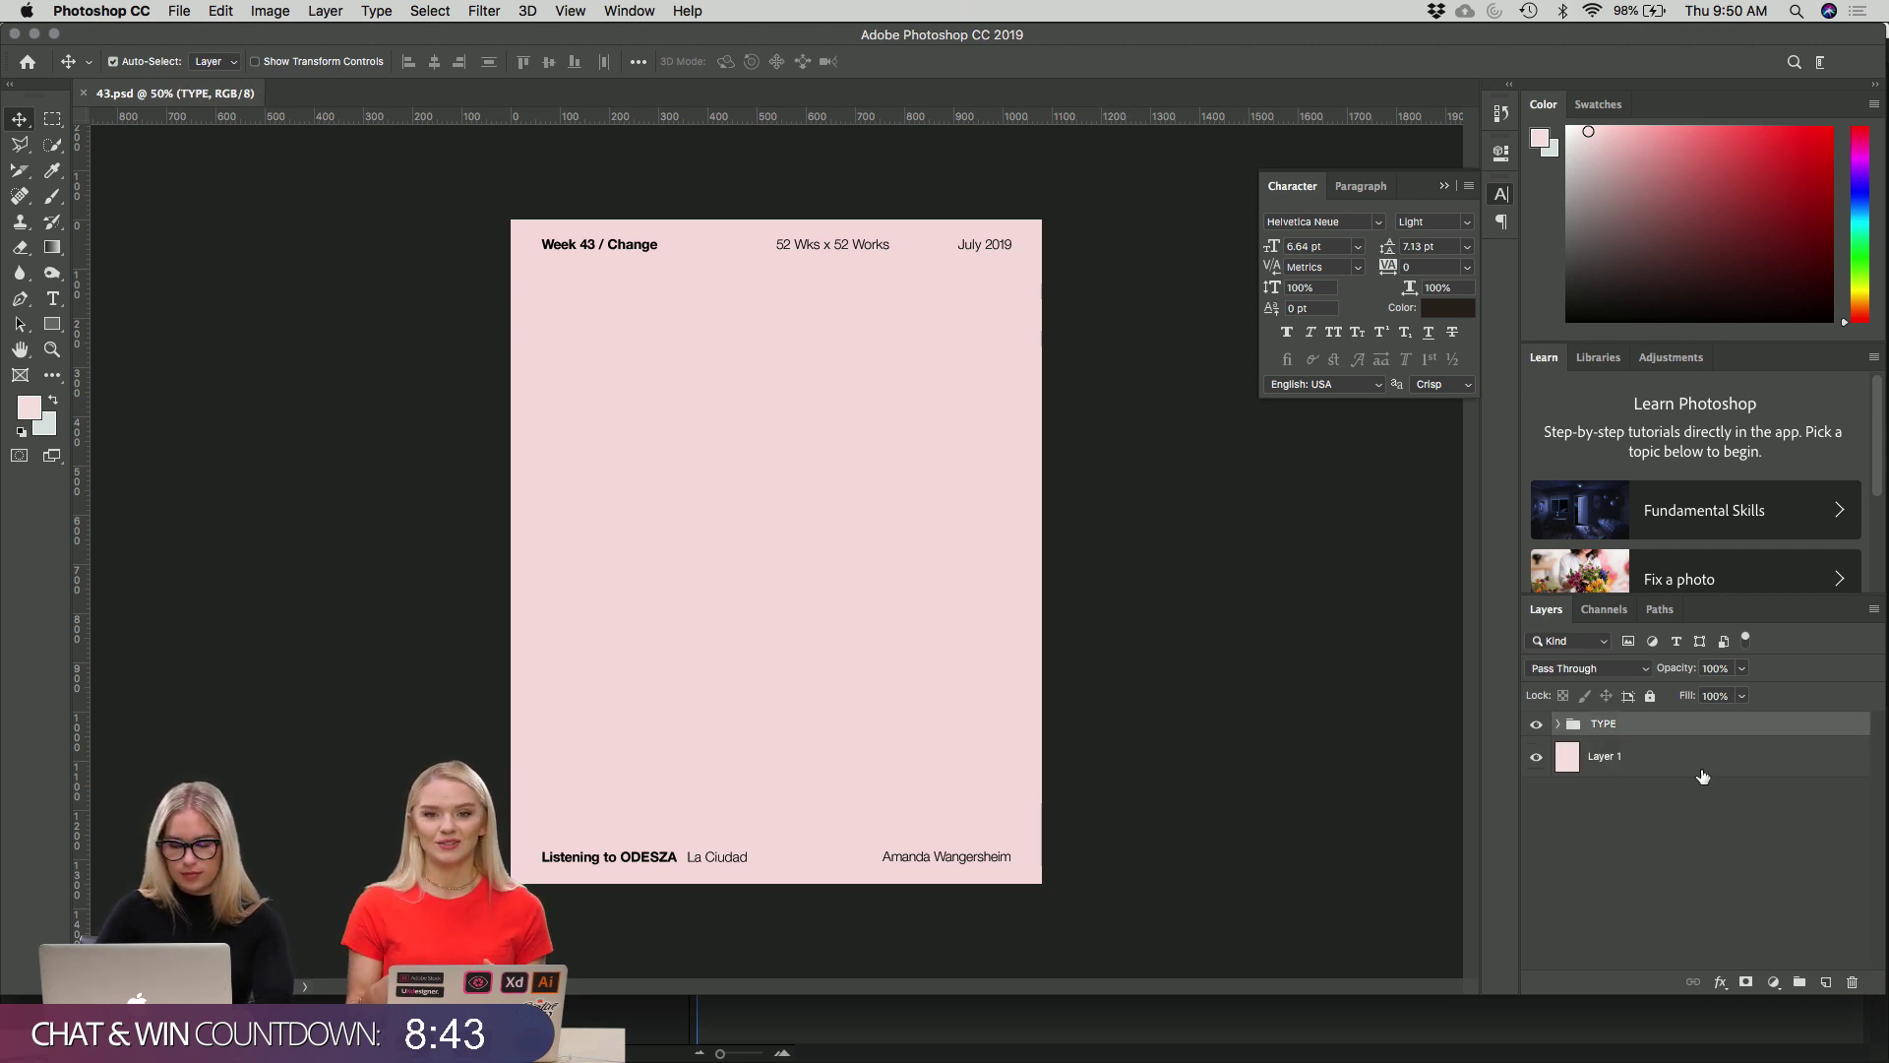
left_click(1700, 769)
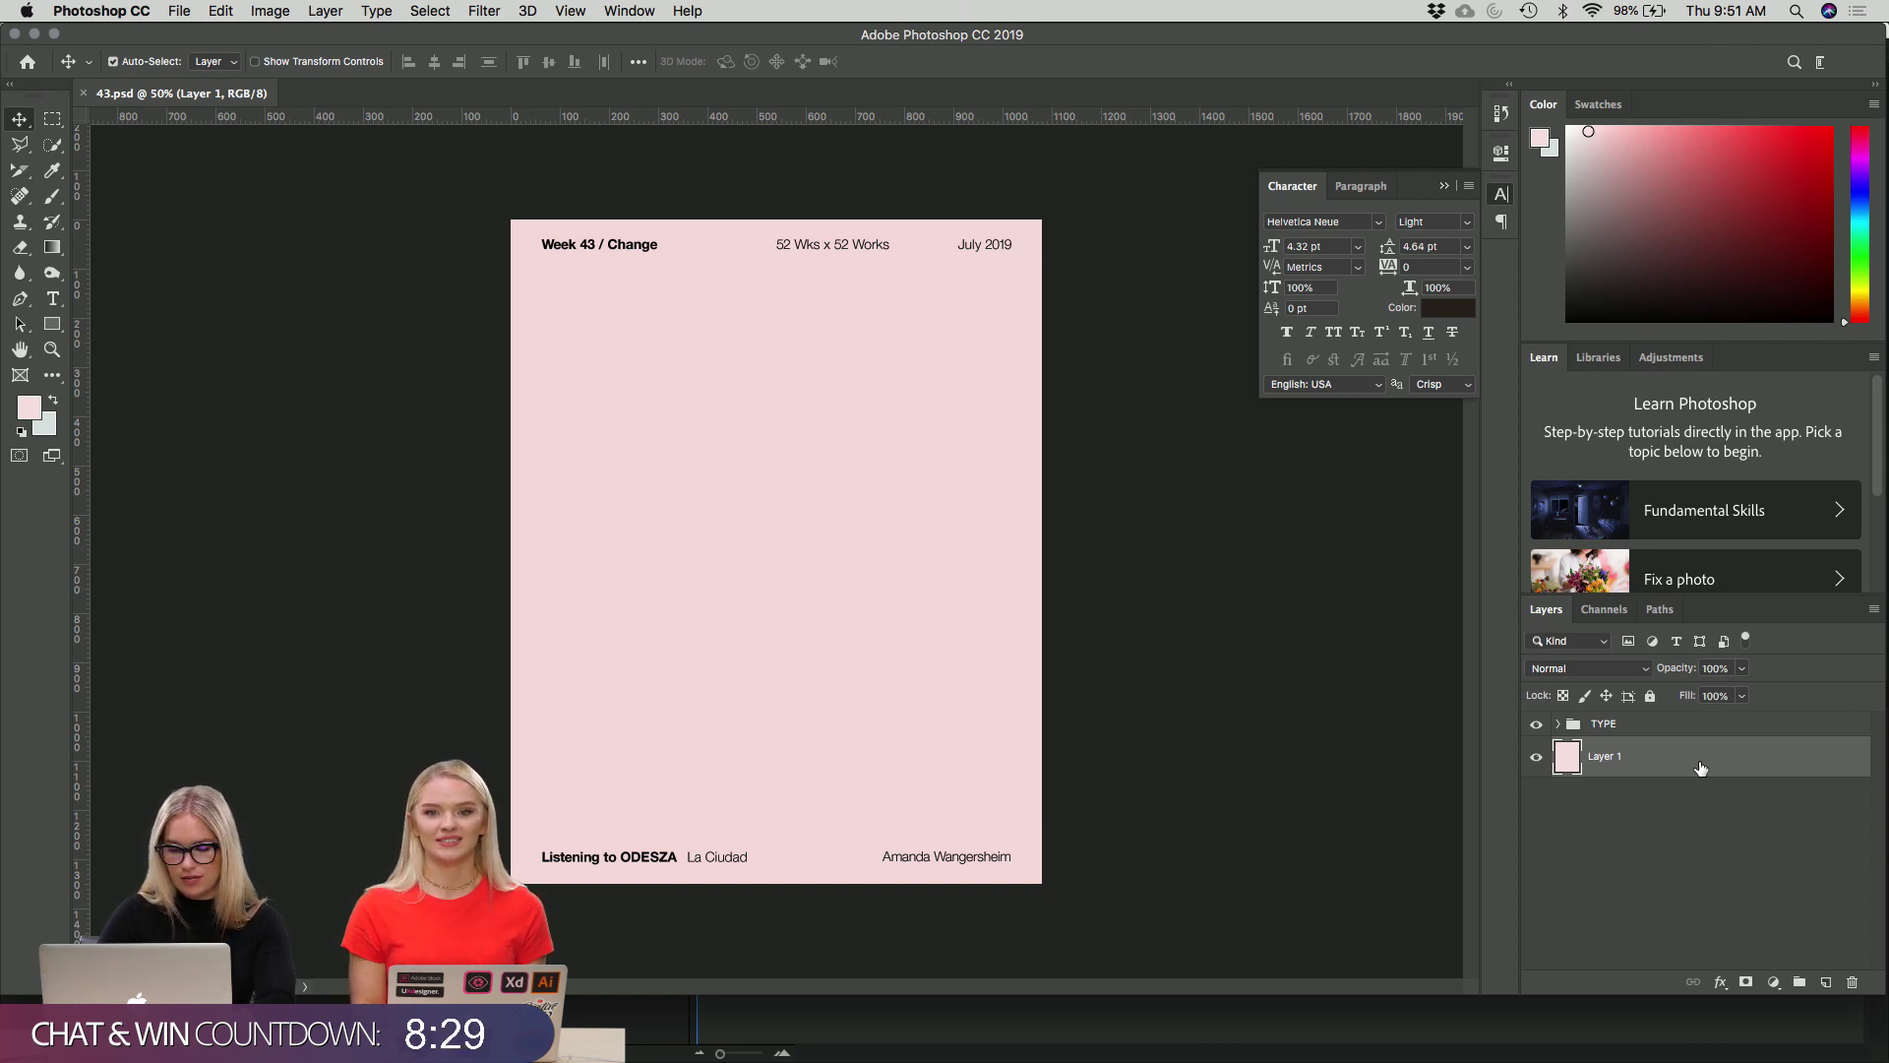
key("Delete")
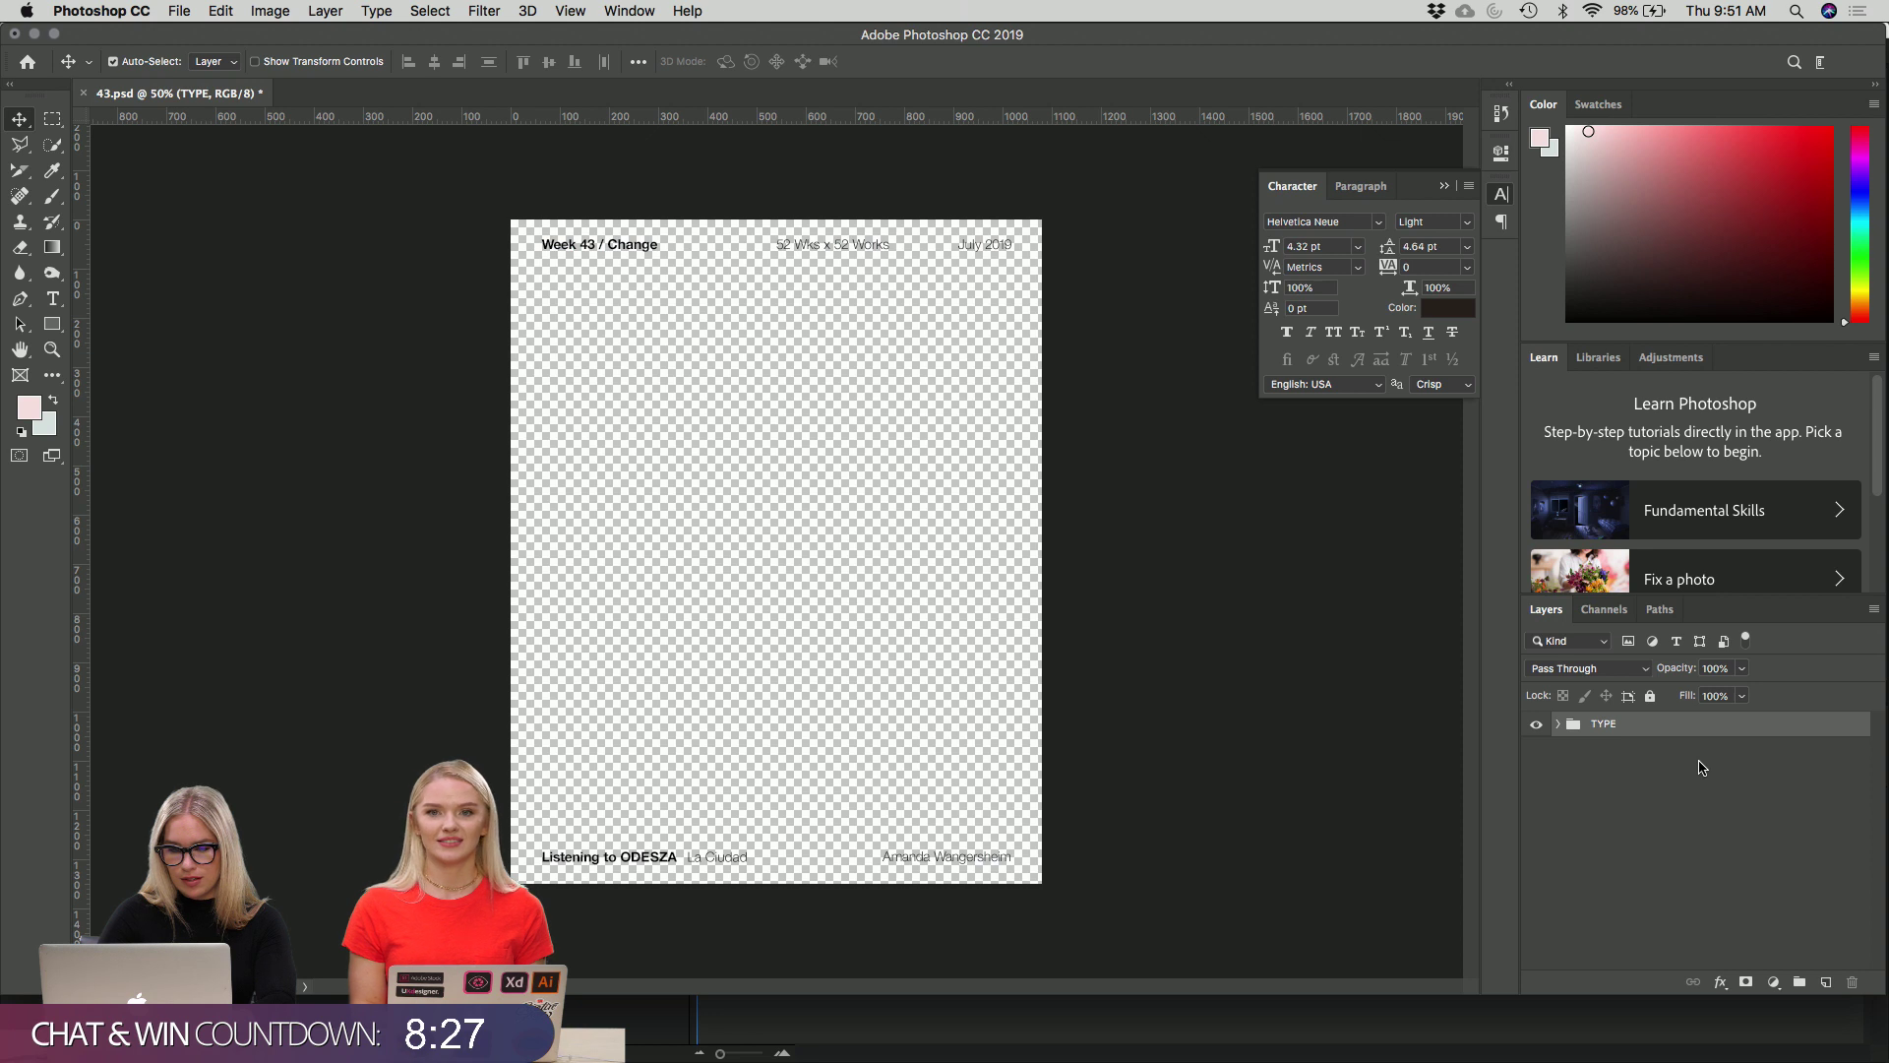
key("super+z")
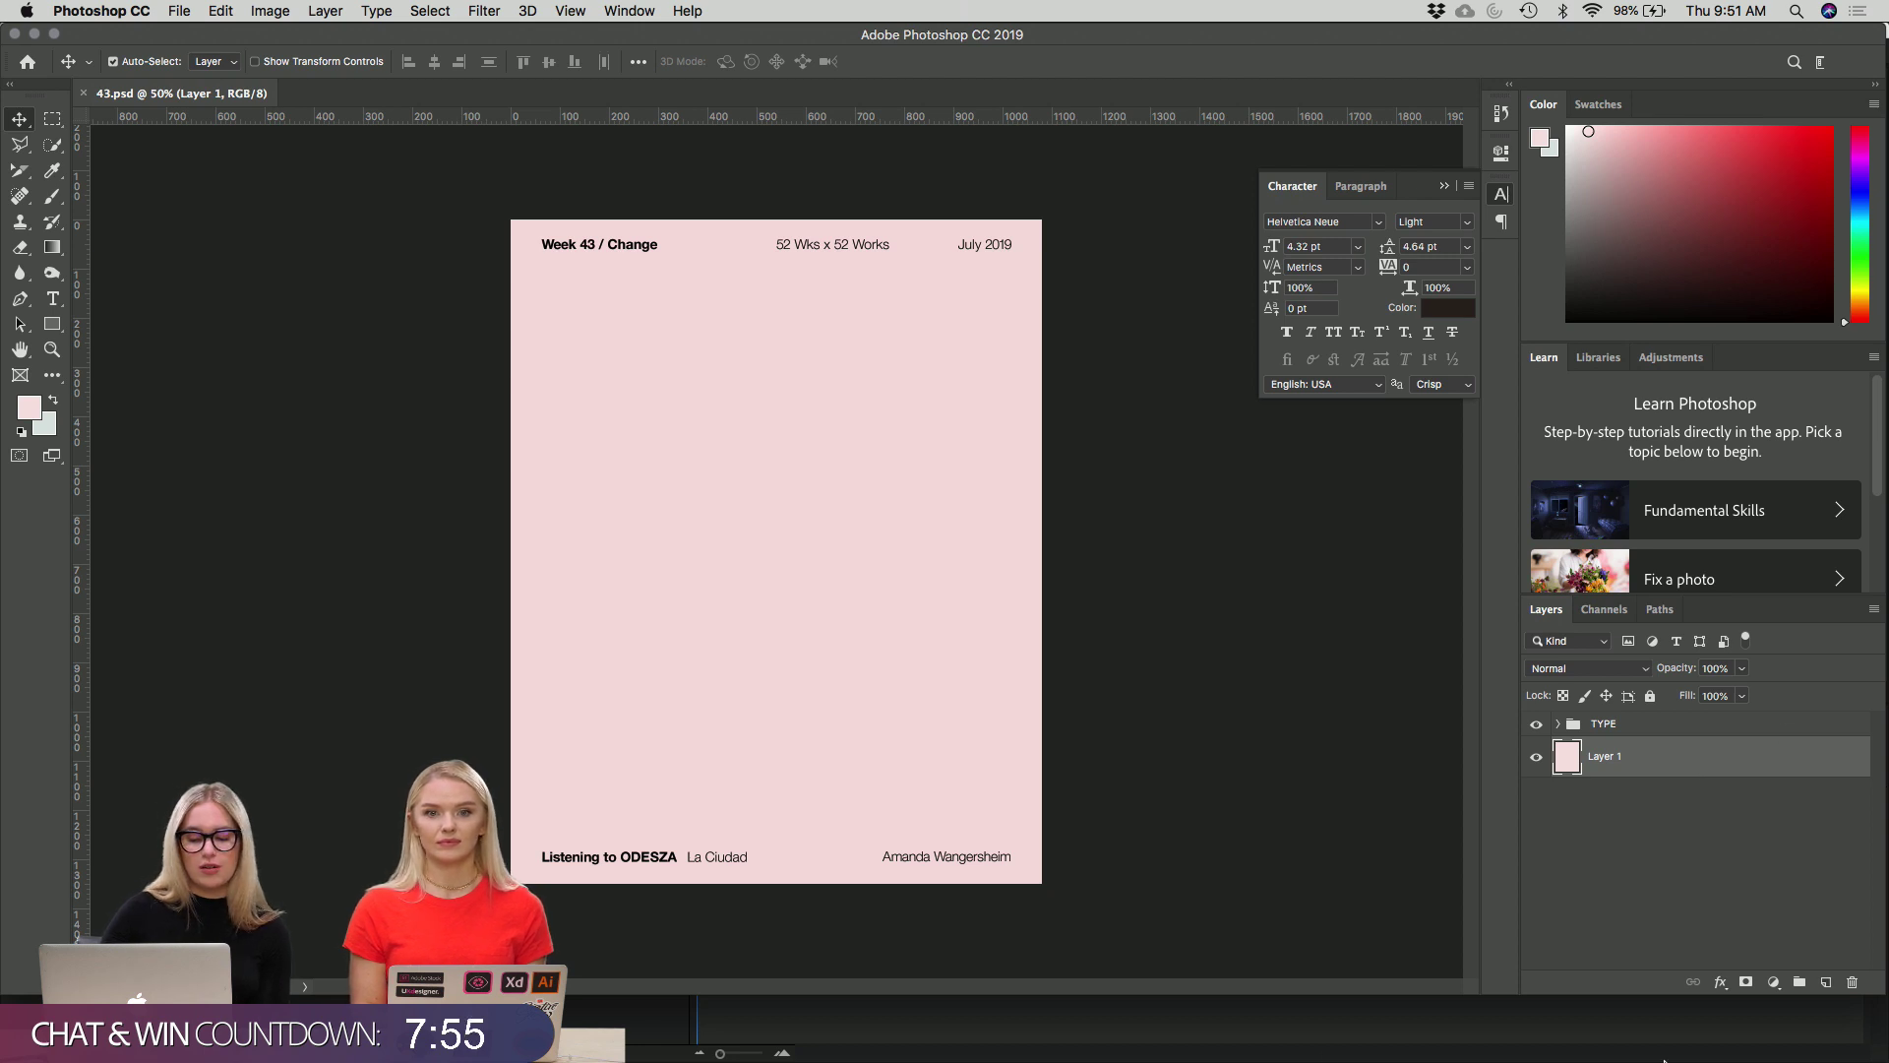
Switch to Illustrator and copy the hex colour b24665 from the magenta background rectangle in 43-1.ai.
mouse_move(3, 933)
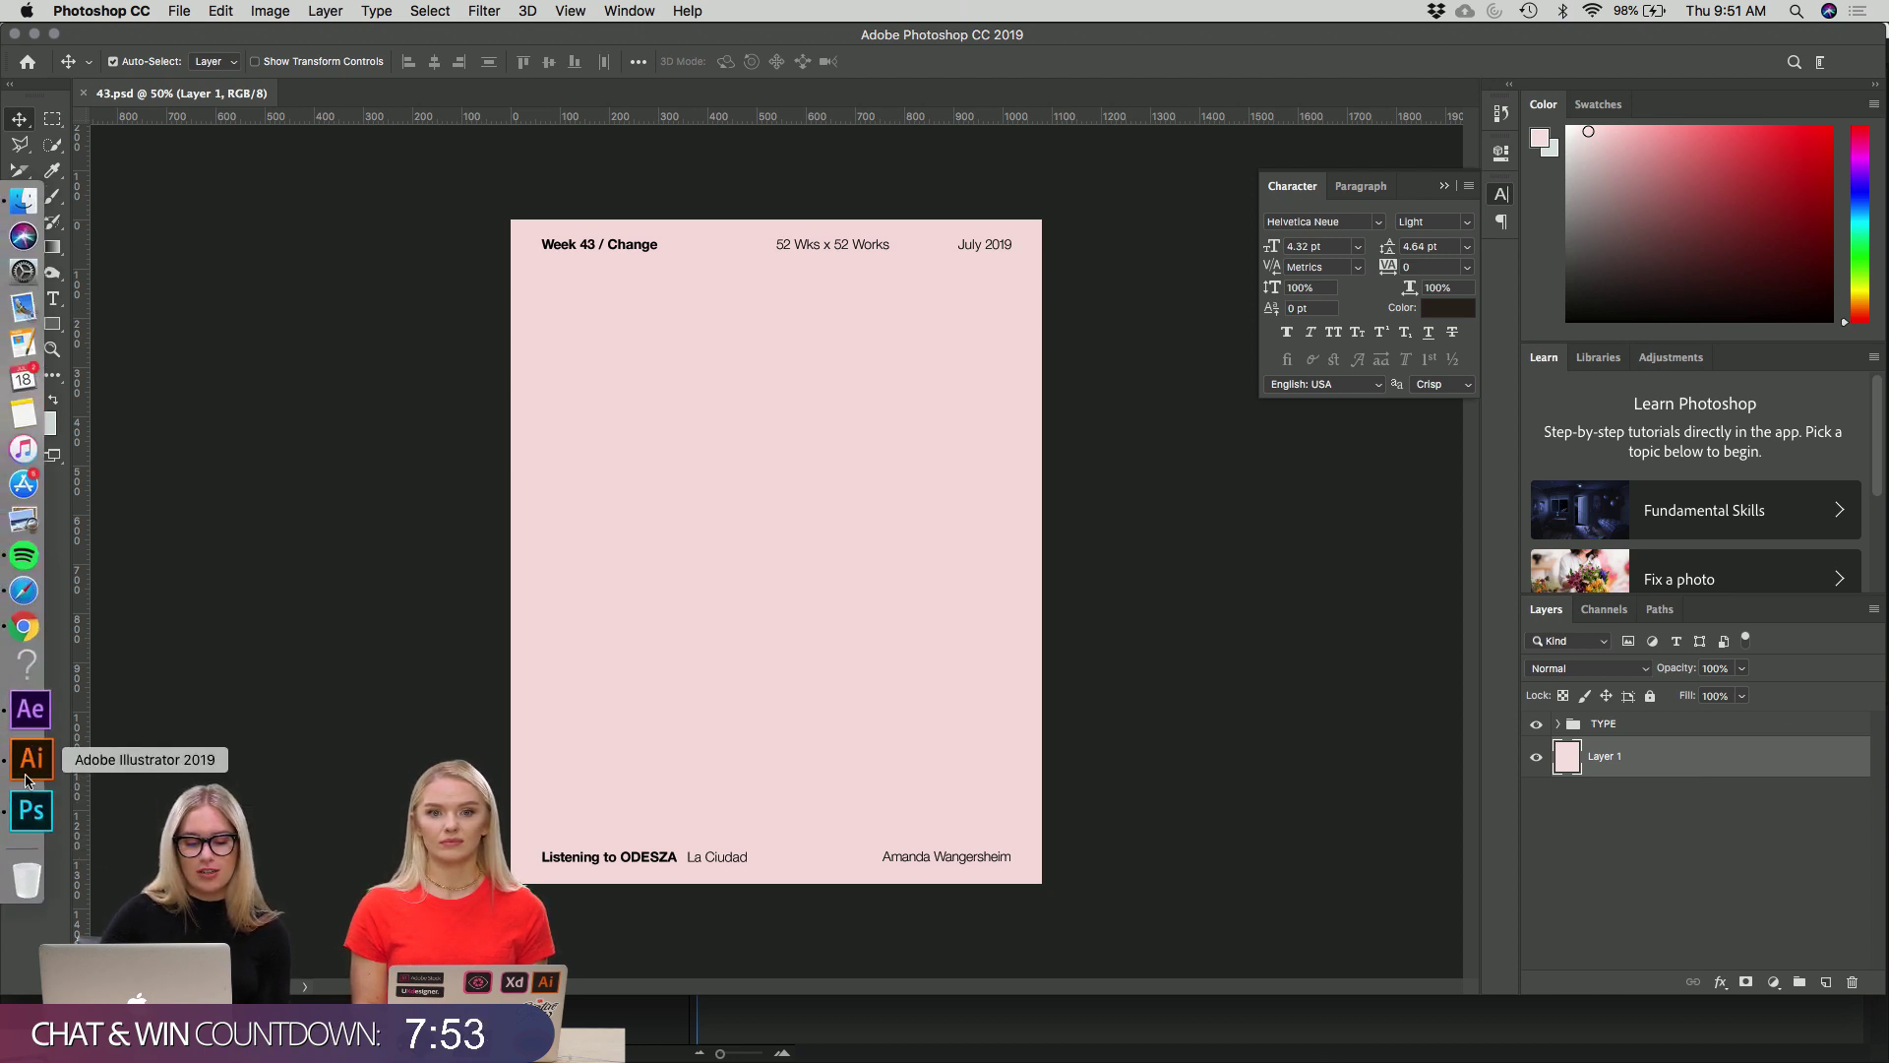
left_click(28, 772)
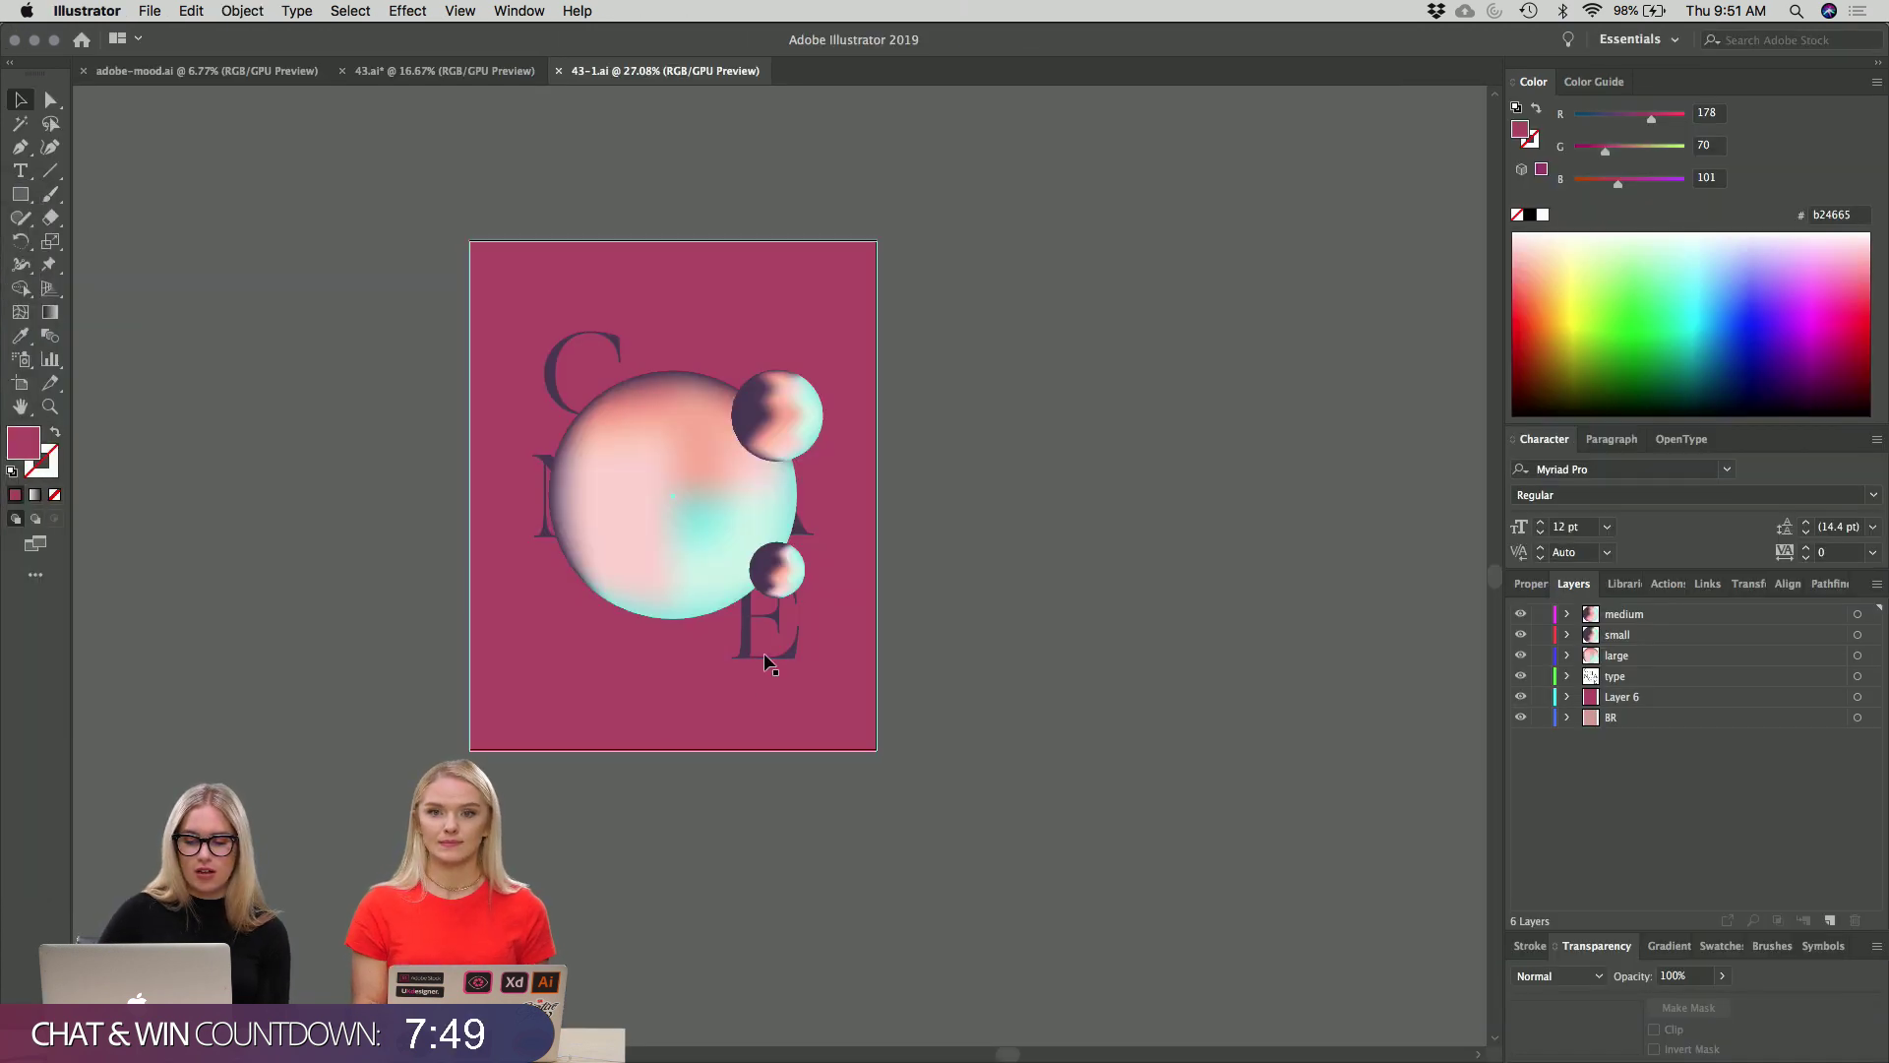
key("super+minus")
left_click(799, 661)
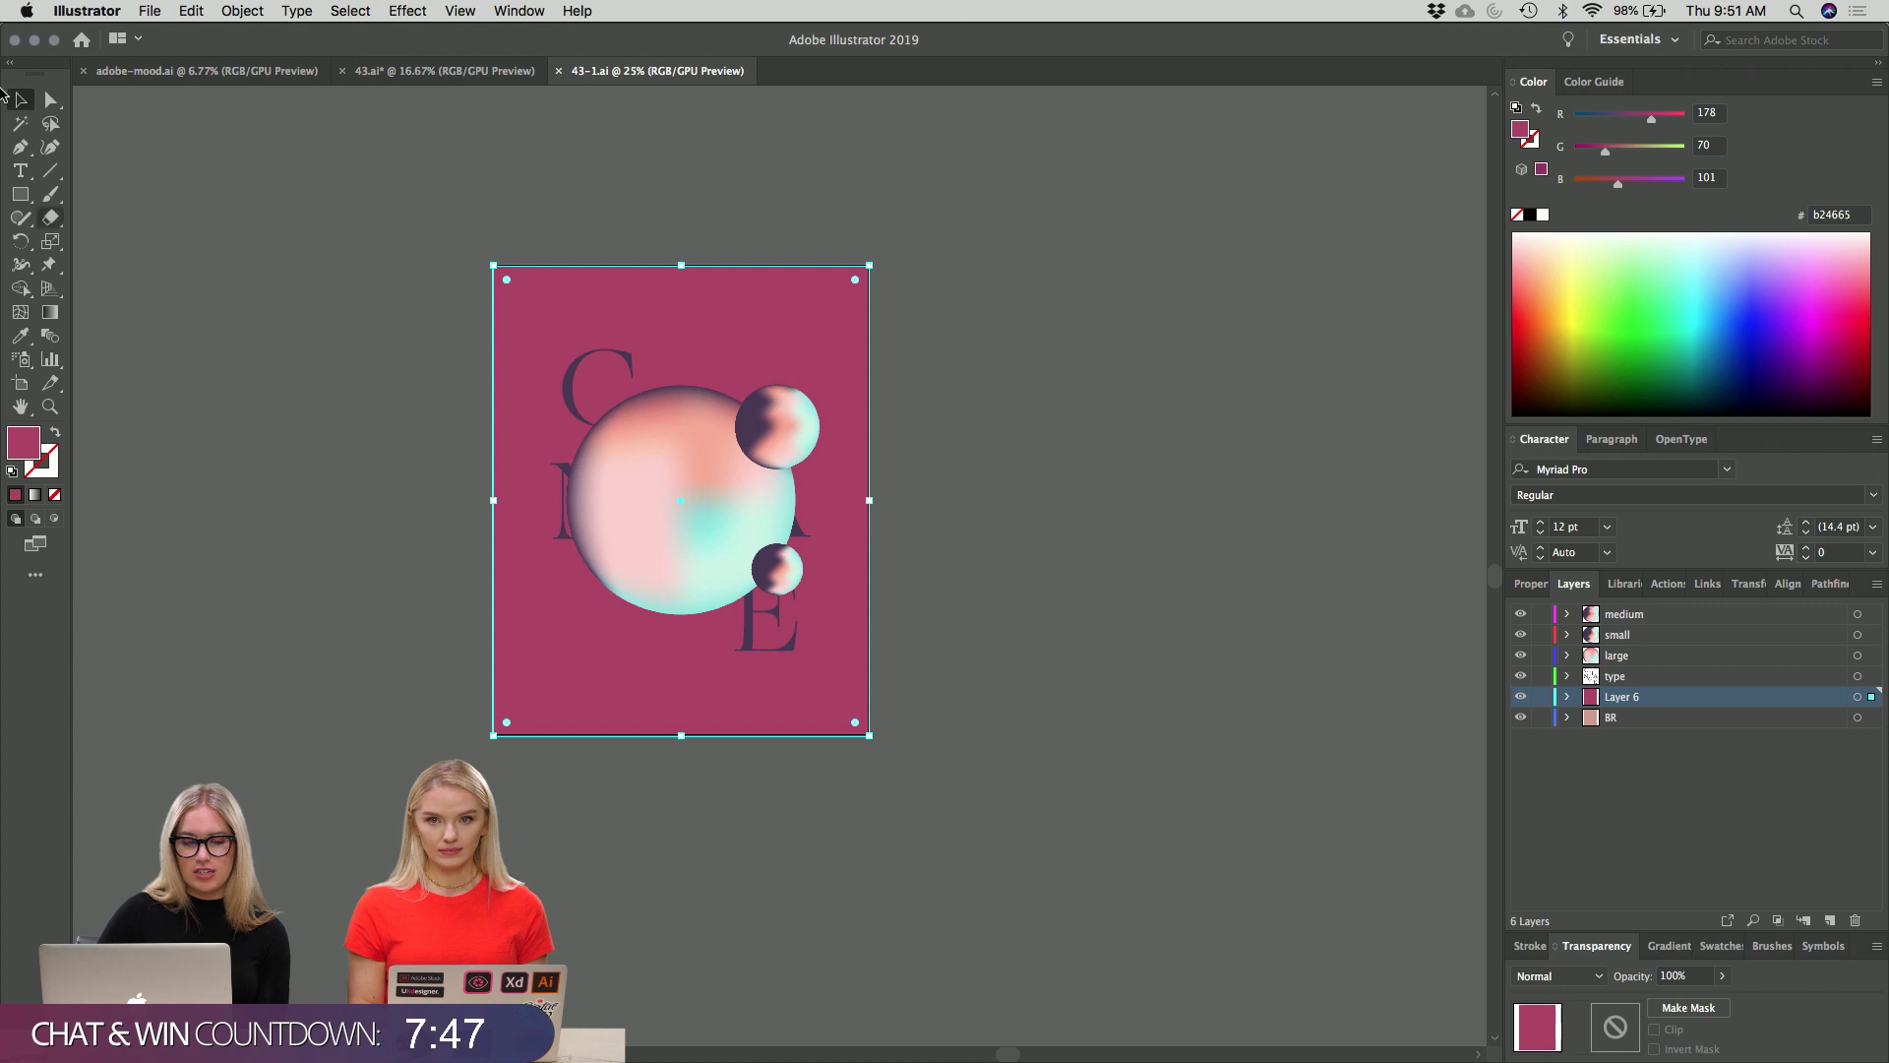
left_click(261, 274)
left_click(831, 313)
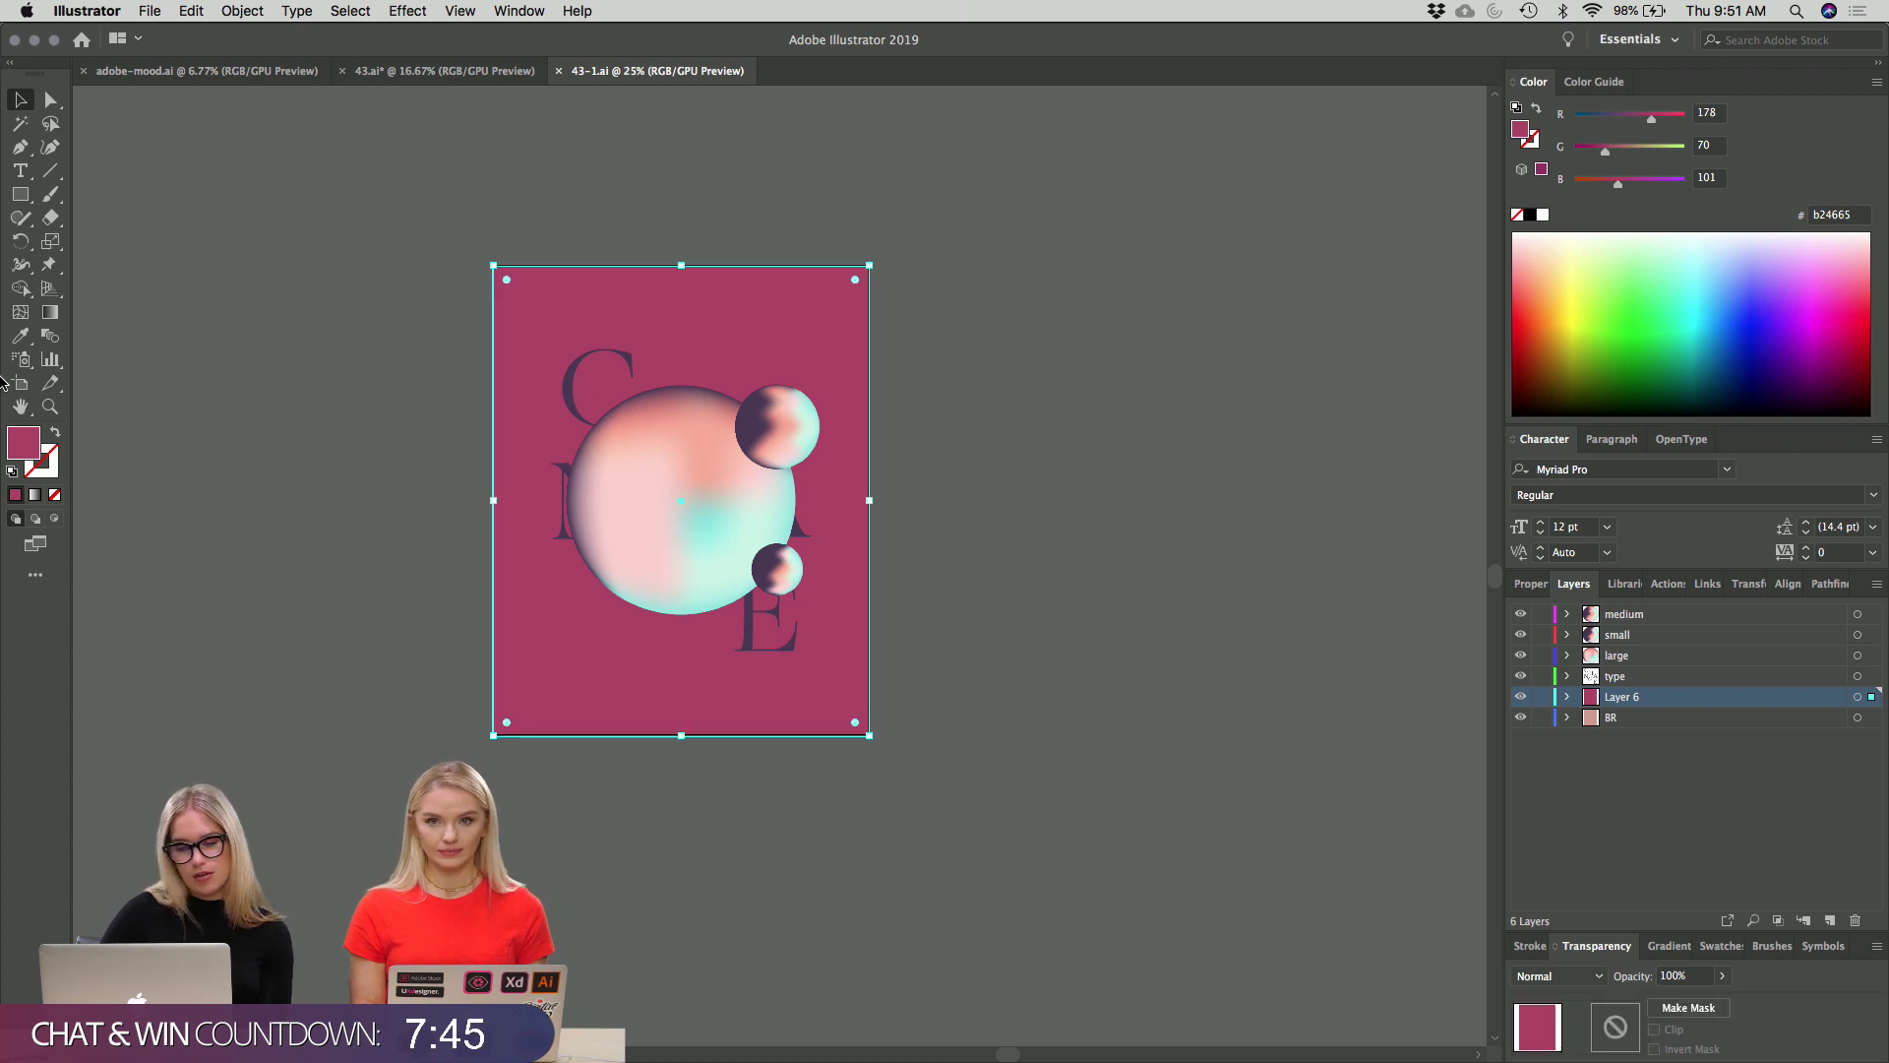
double_click(33, 454)
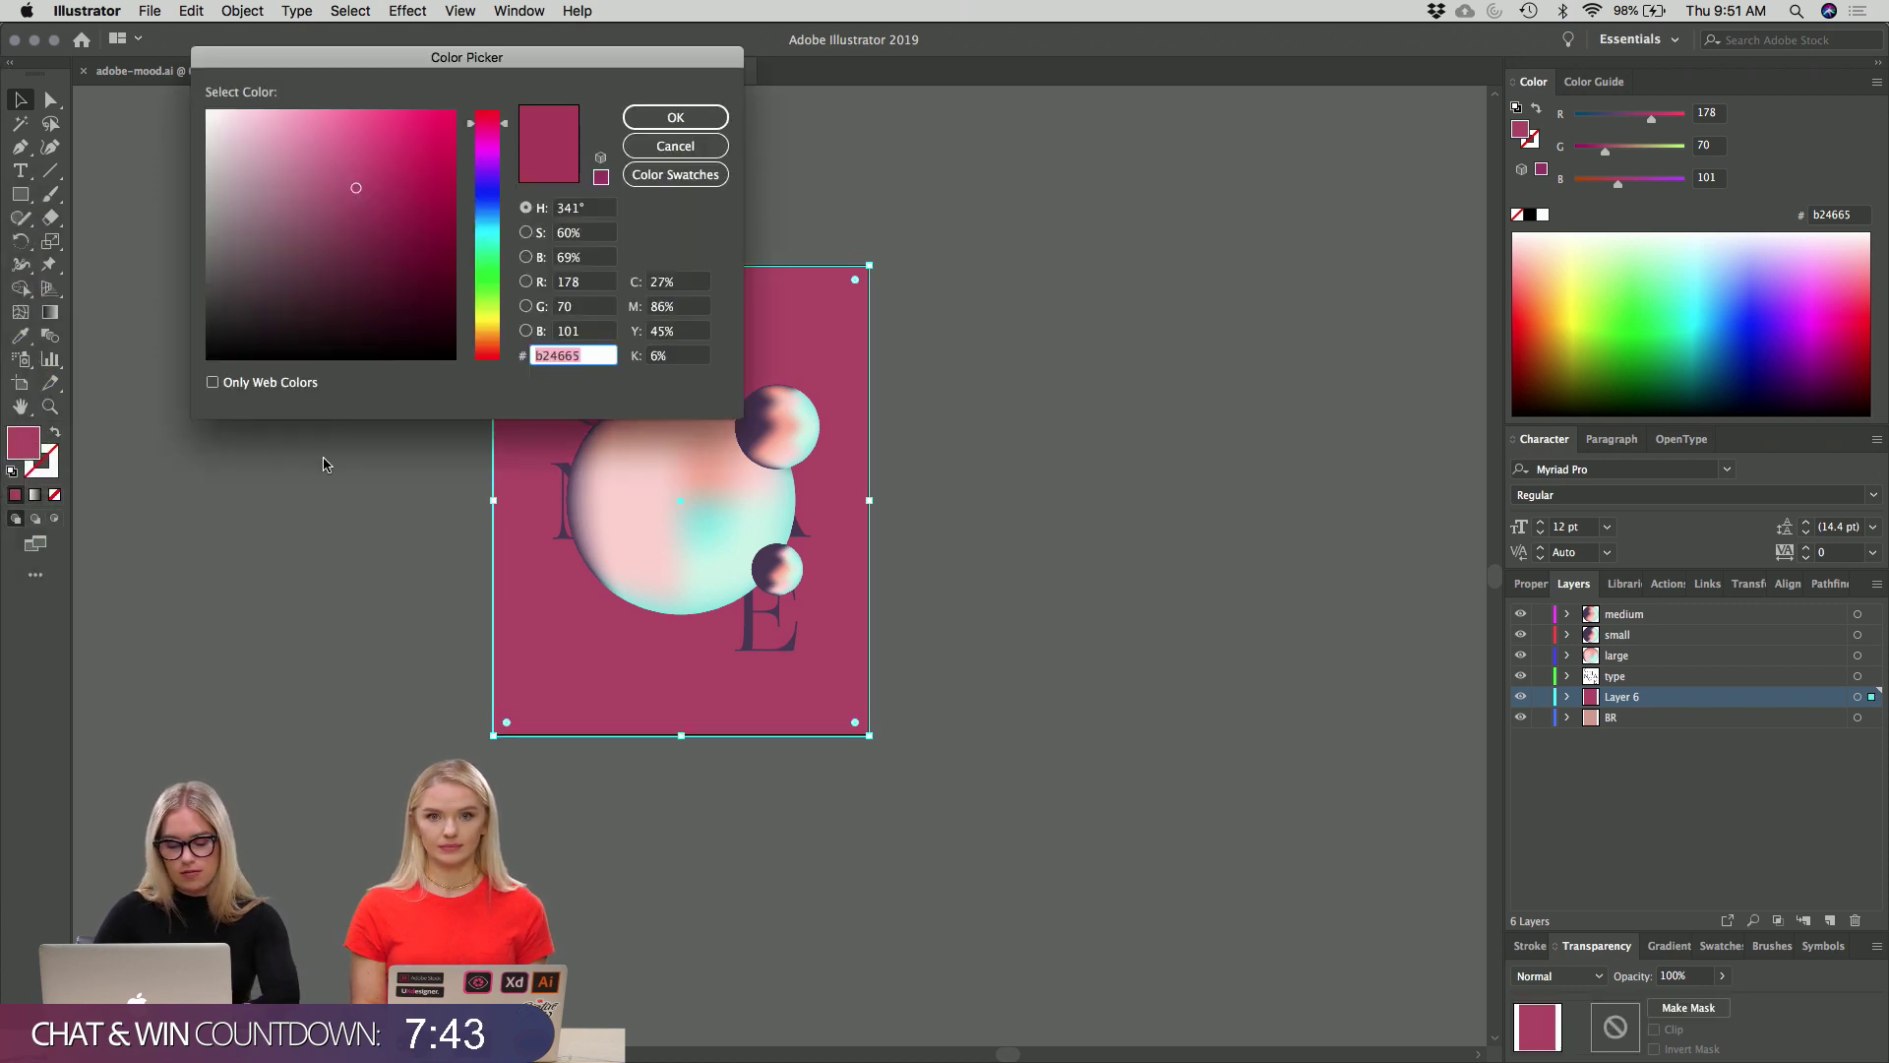
left_click(678, 117)
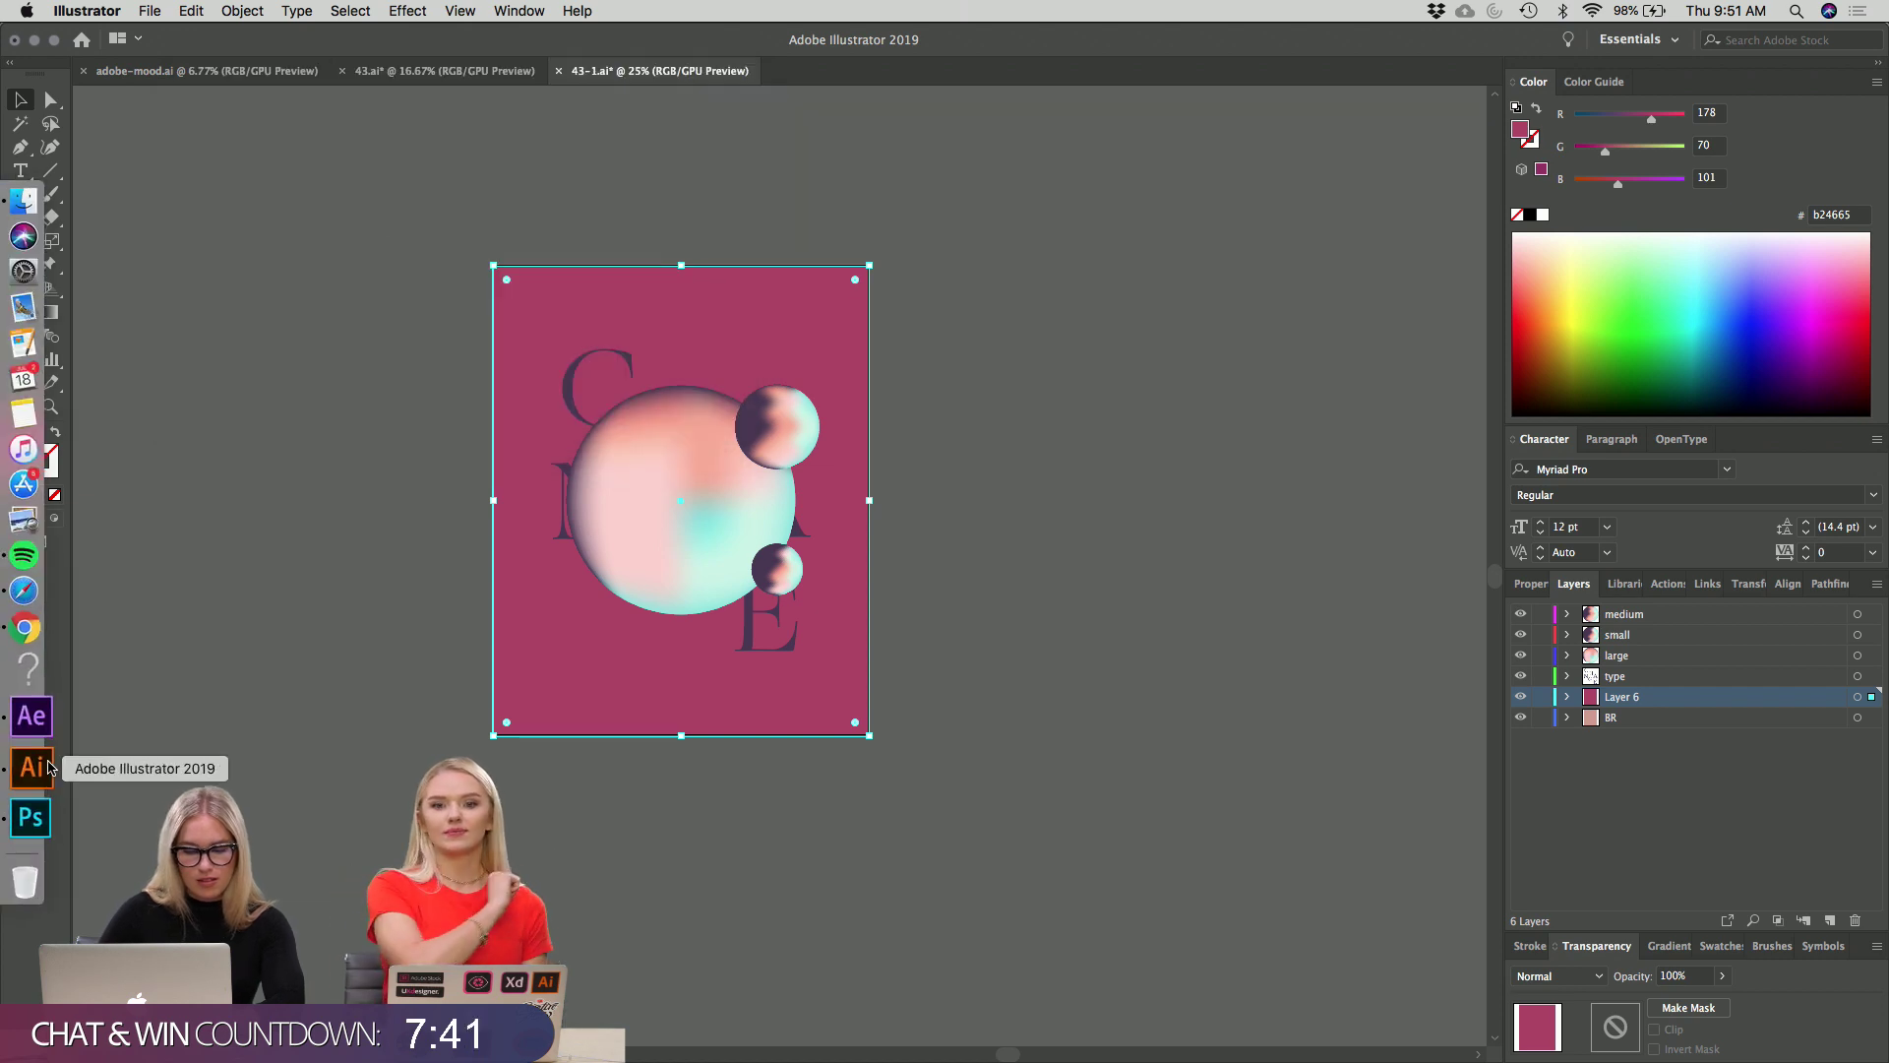
Switch back to Photoshop, set the foreground colour to b24665, and fill the background Layer 1 with it.
left_click(21, 800)
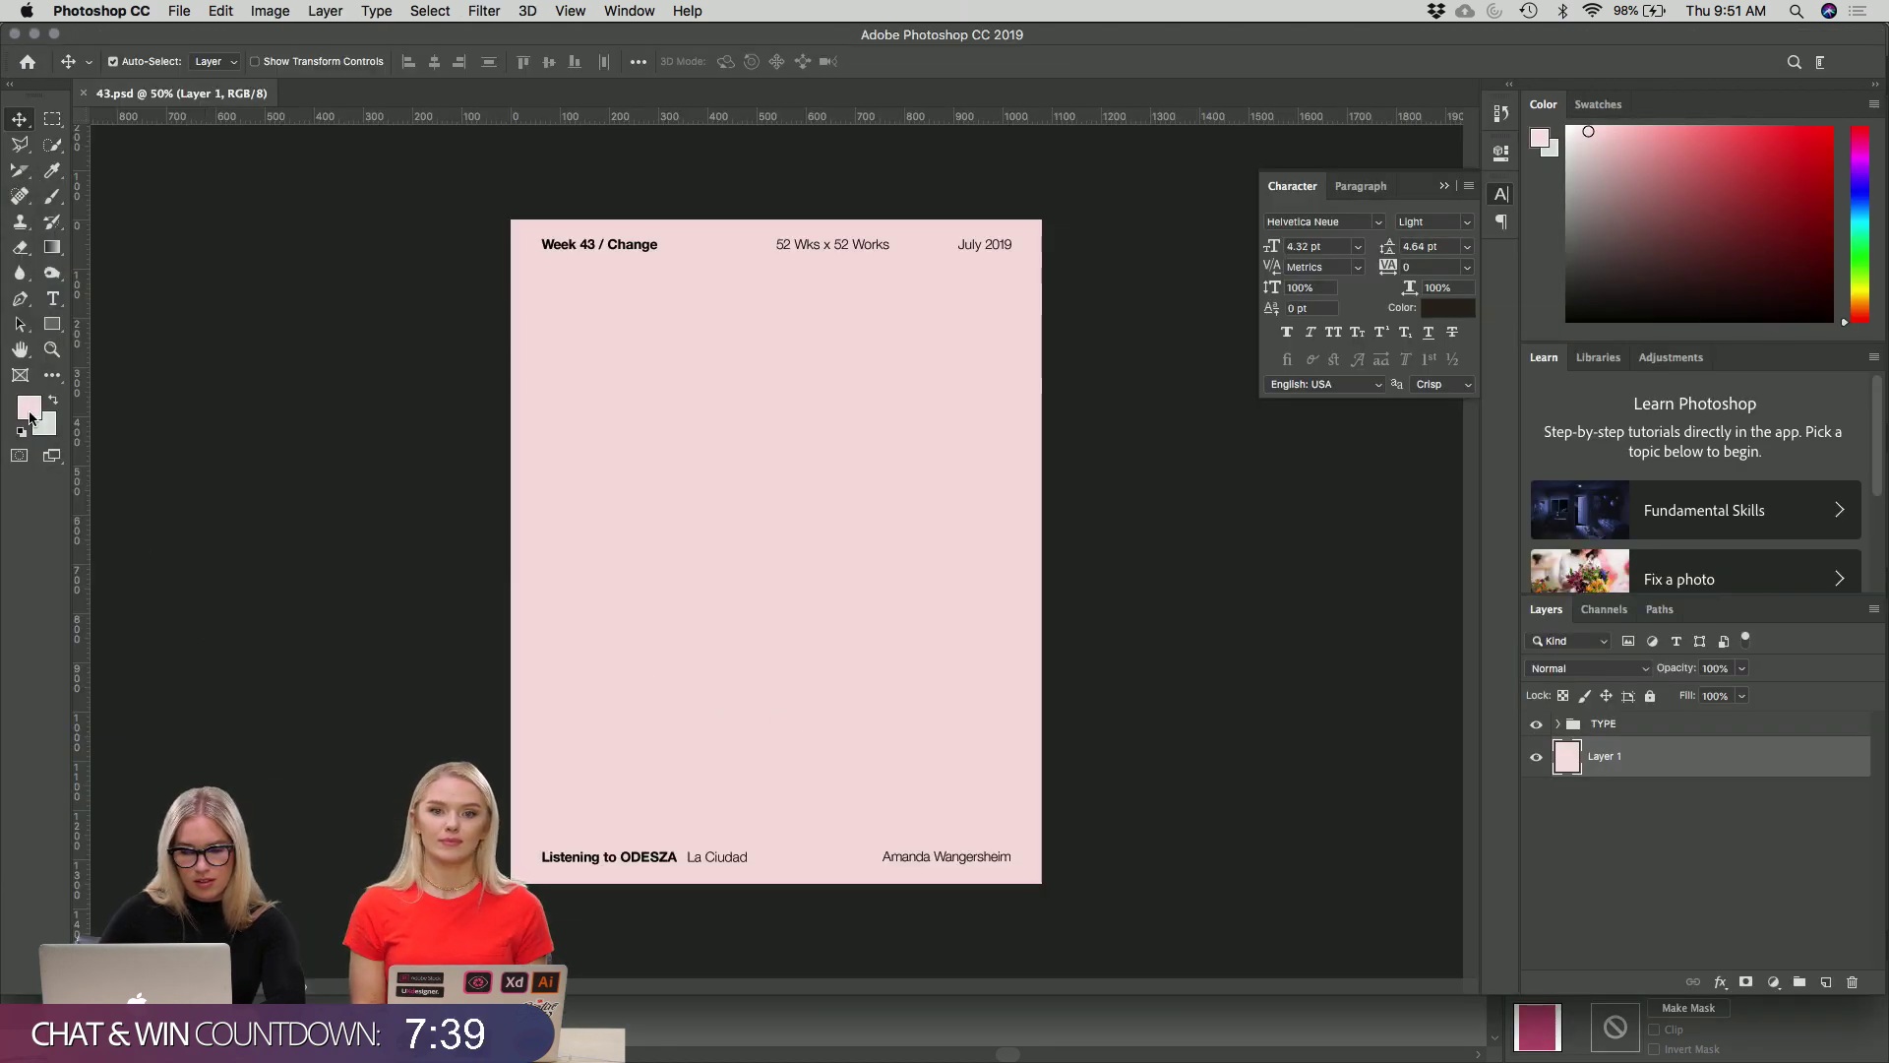
left_click(30, 406)
left_click(1217, 275)
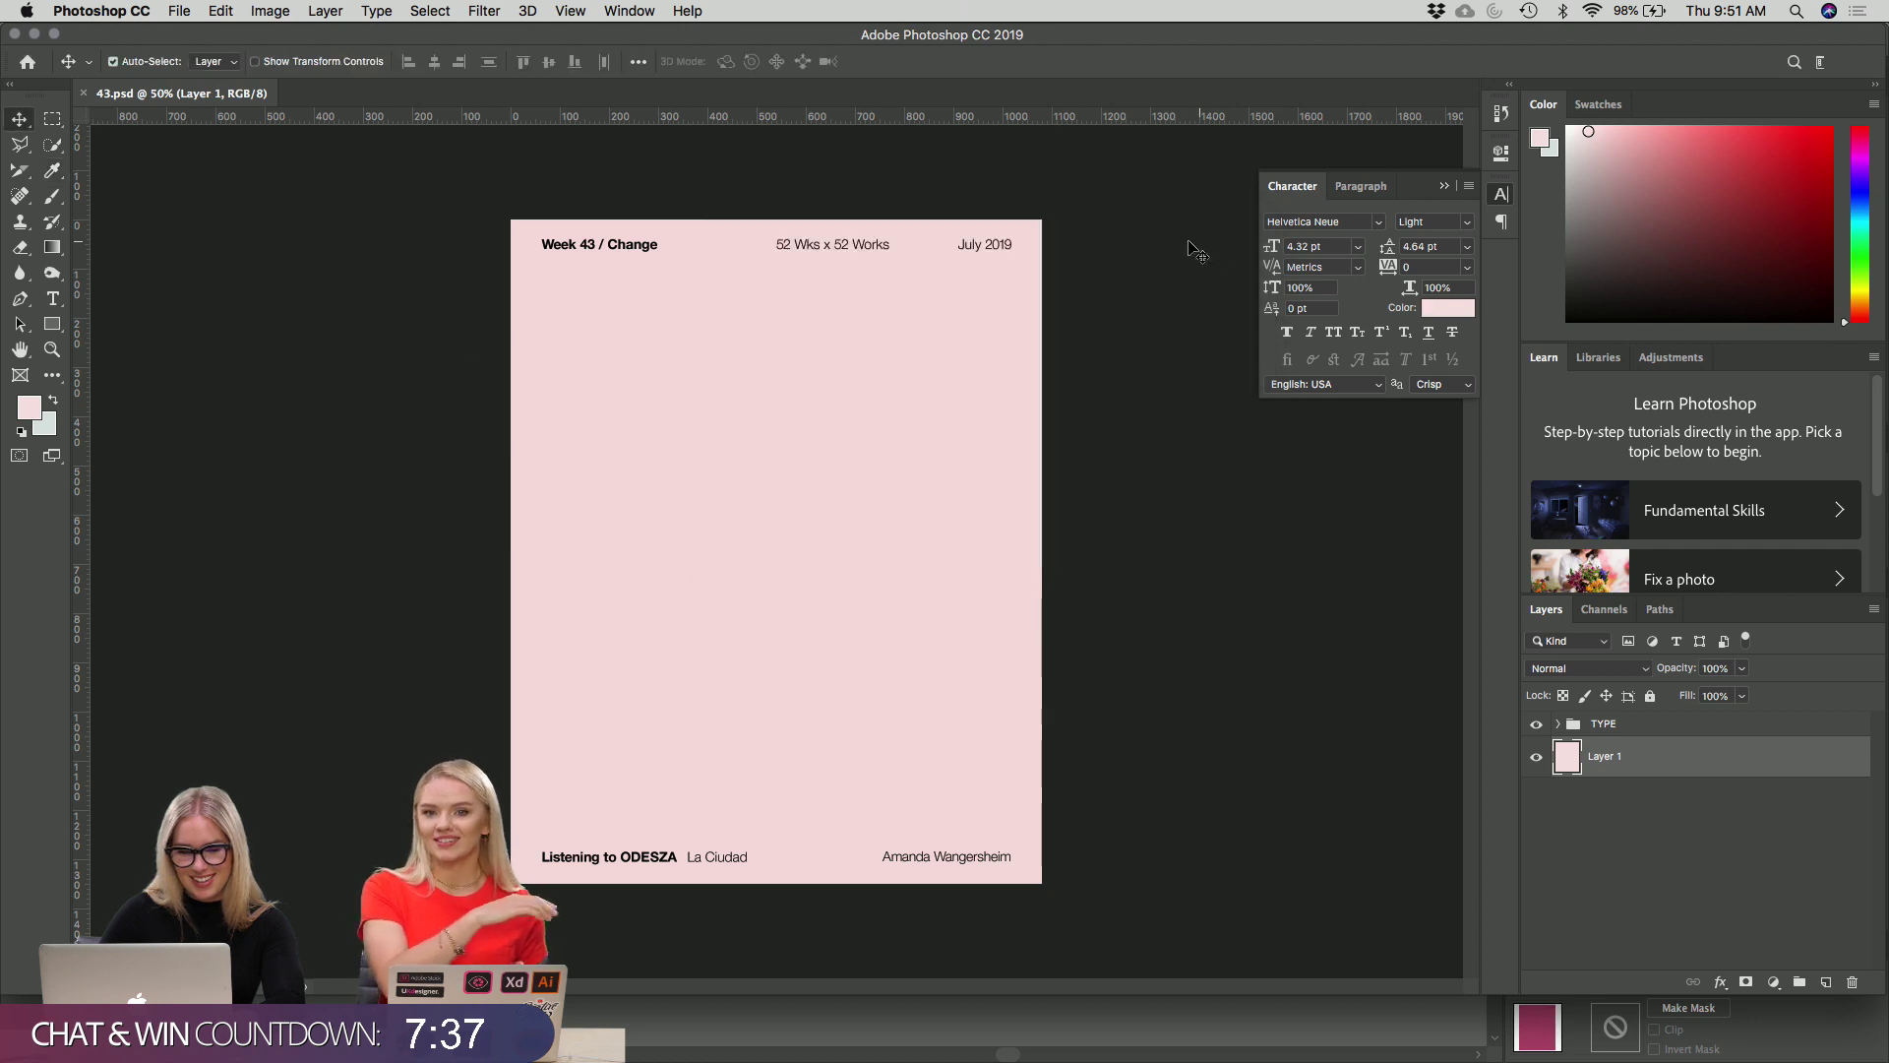
left_click(54, 400)
left_click(27, 407)
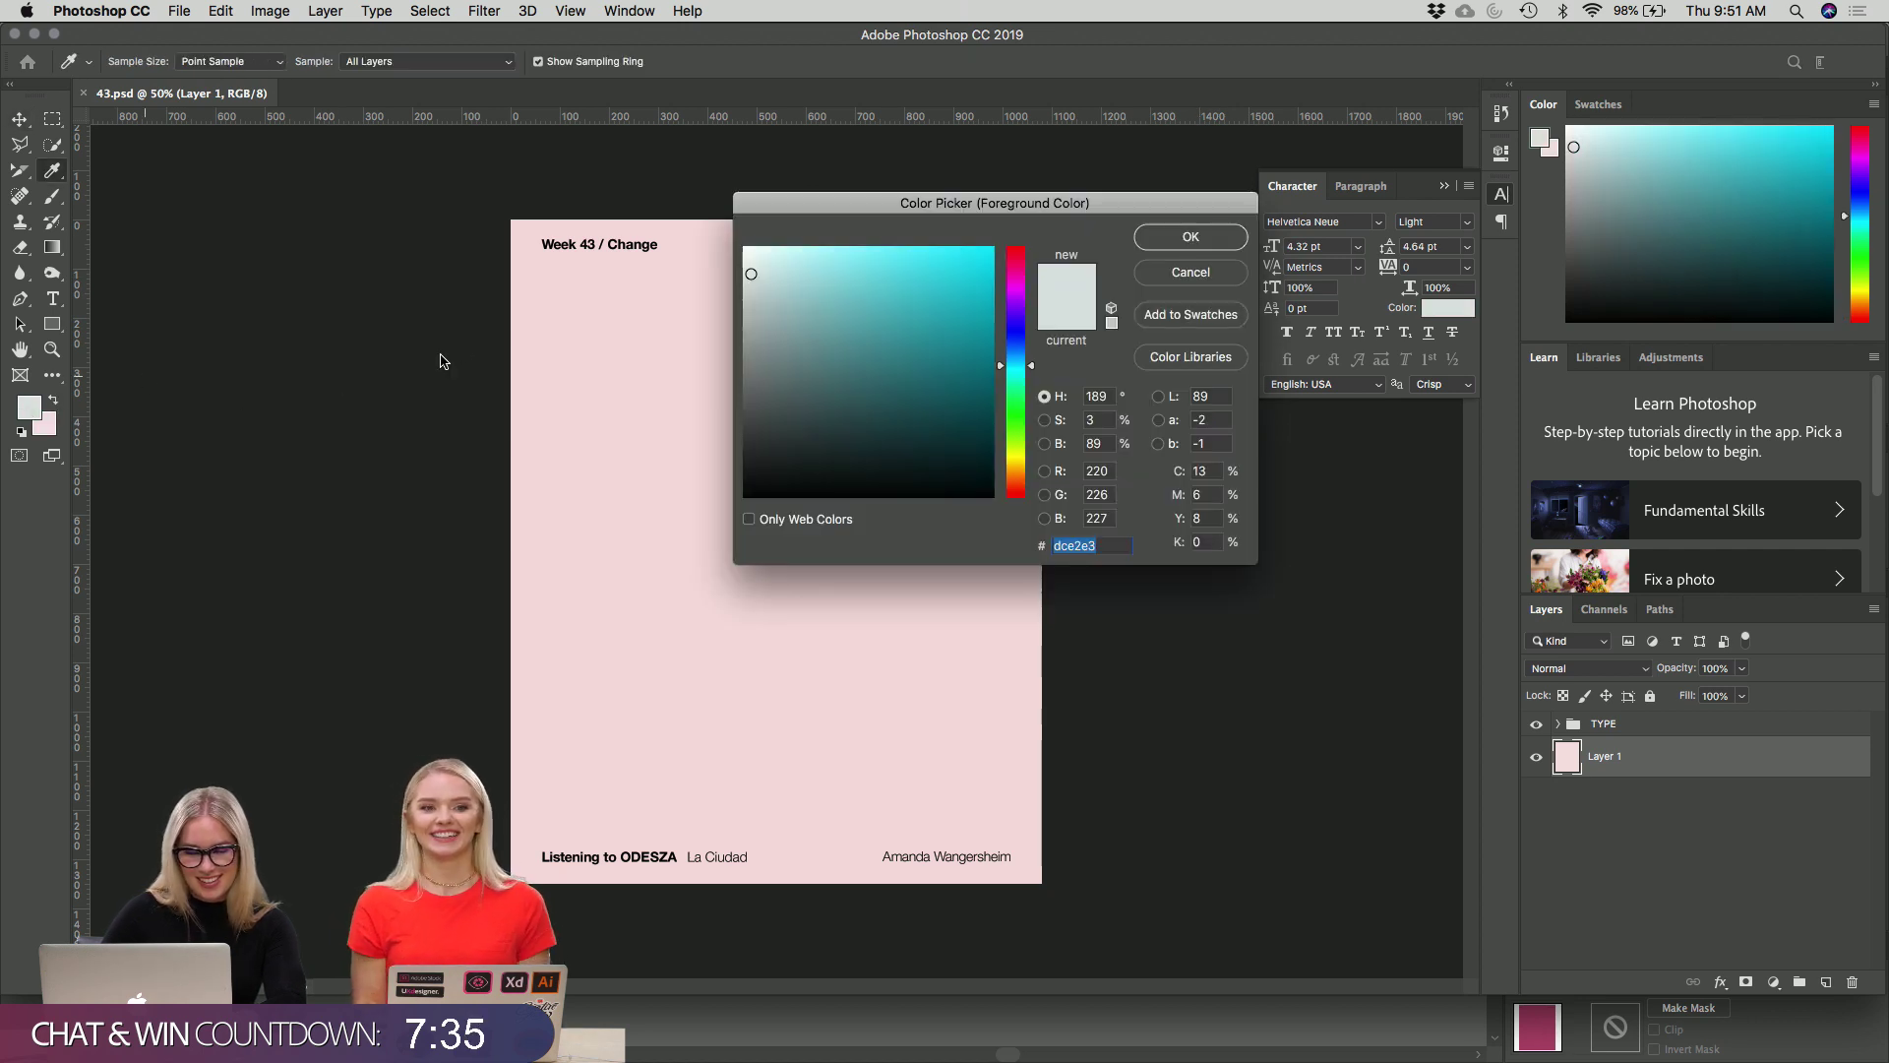
type("b24665")
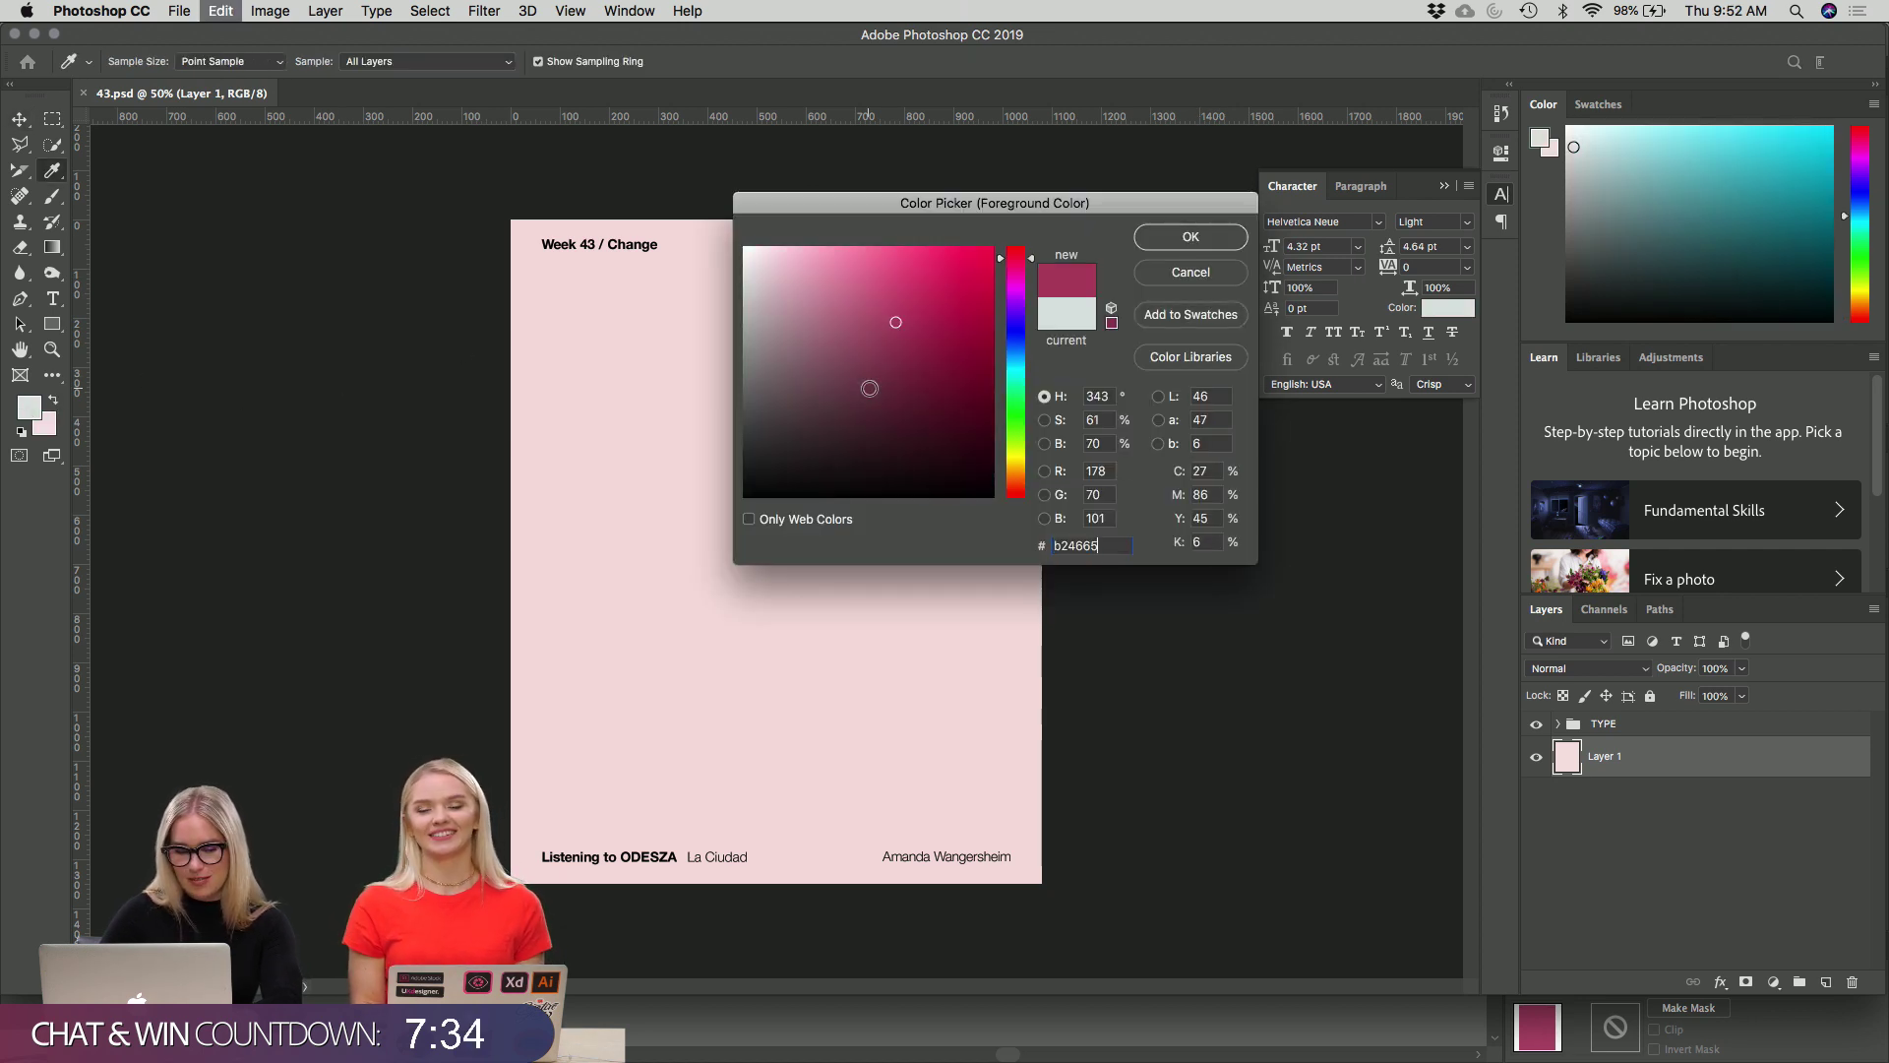
left_click(1213, 237)
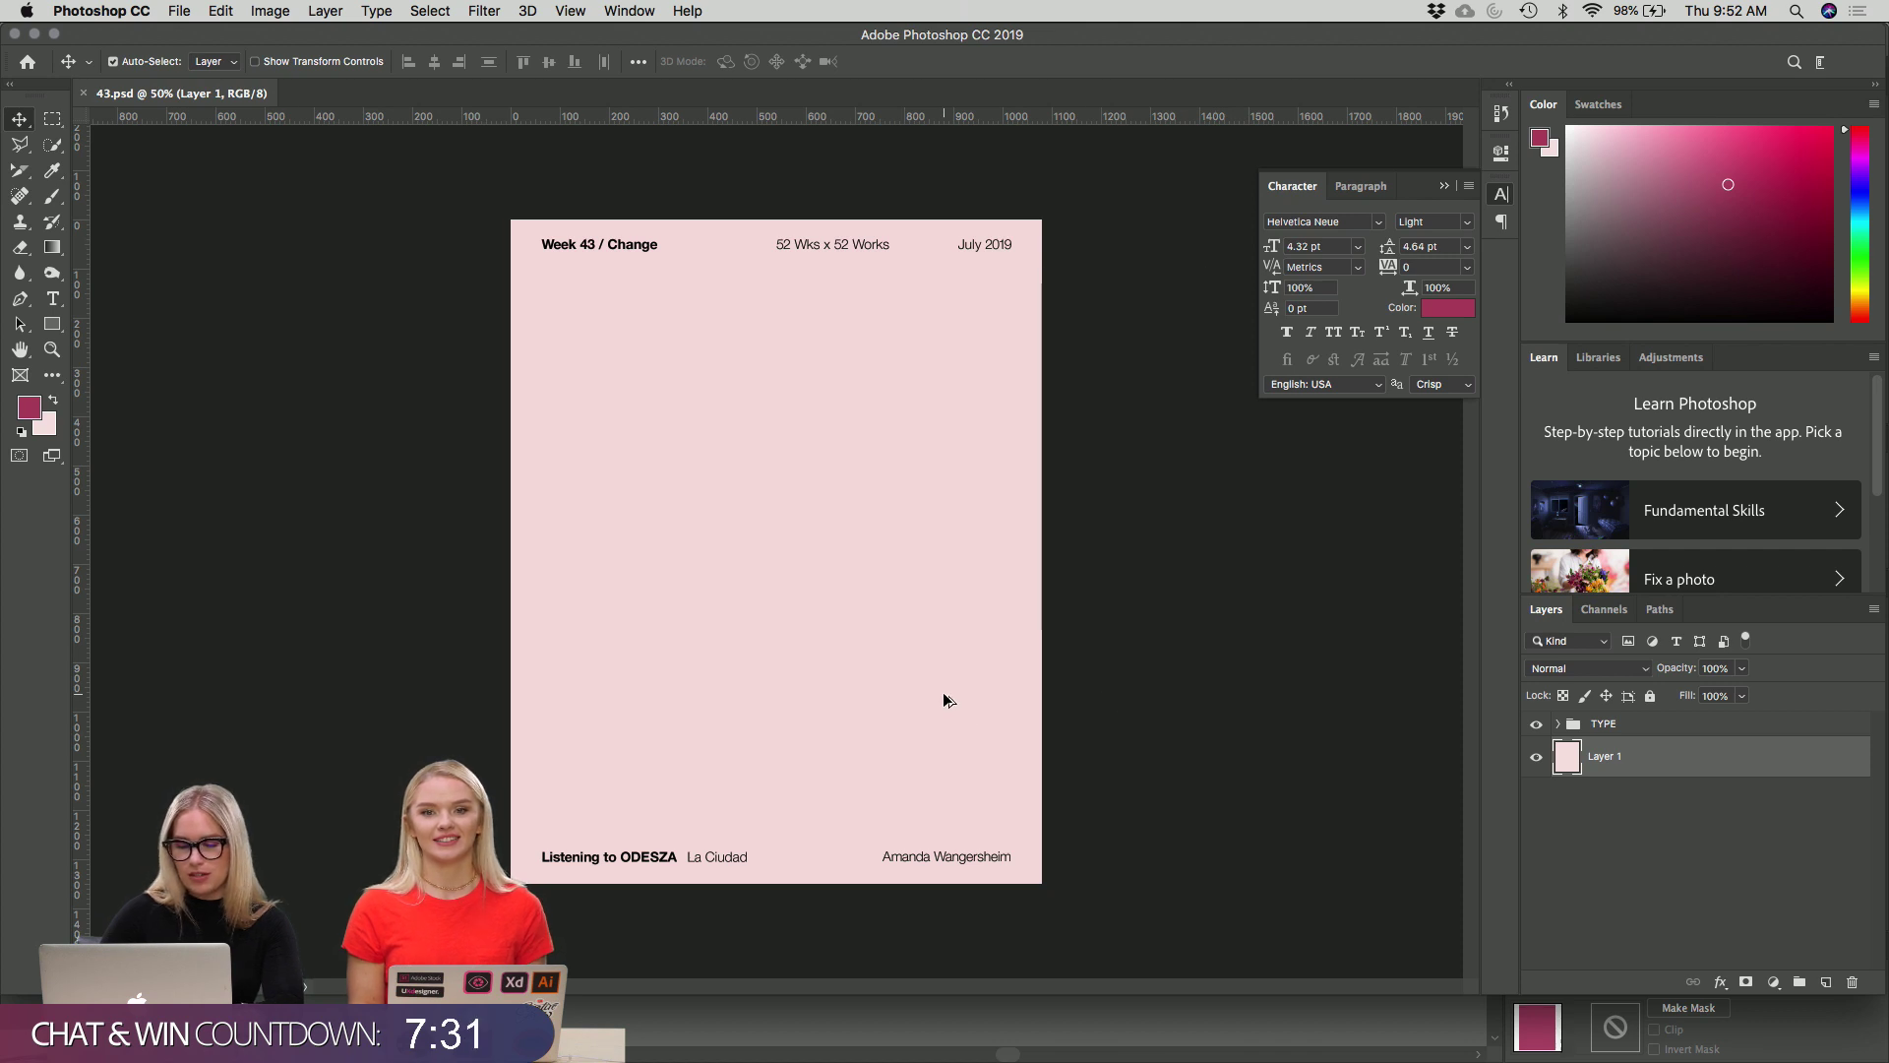
key("alt+BackSpace")
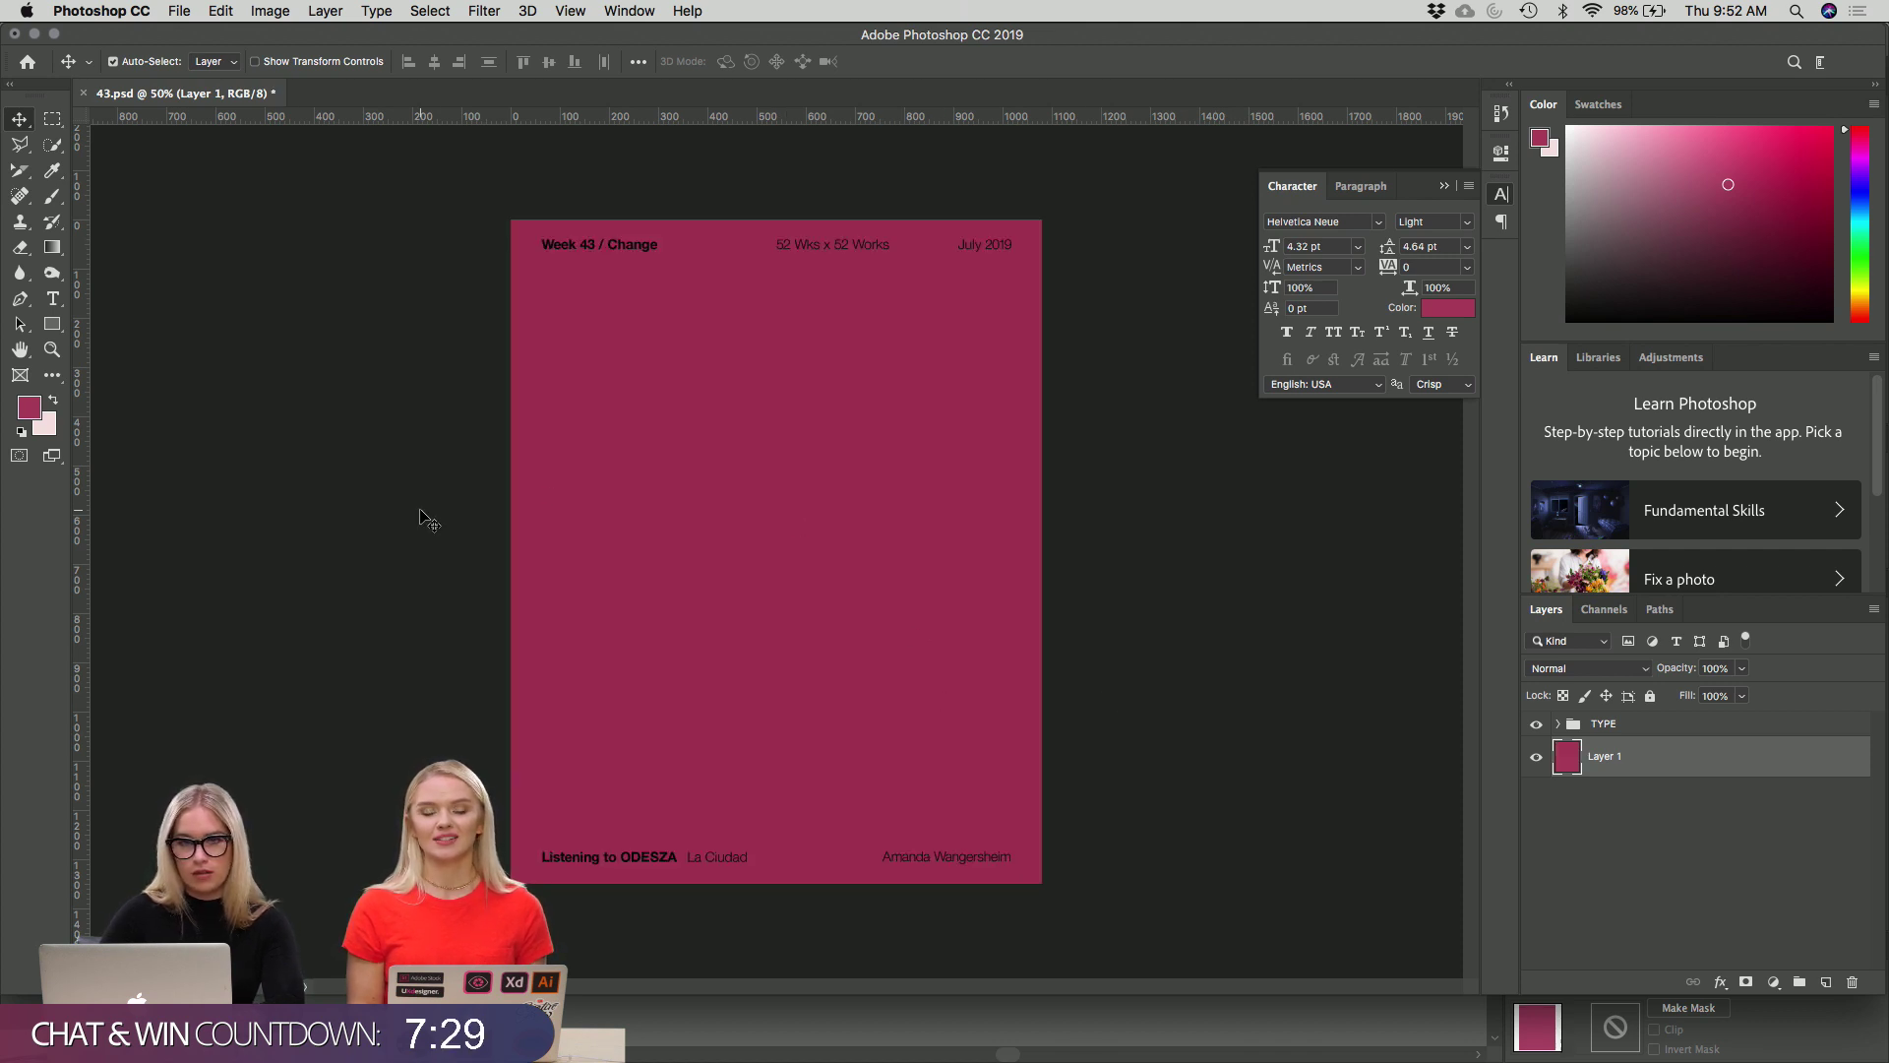
Swap the pale pink back to the foreground, expand the TYPE group, and copy the pink's hex value f7e2e2.
left_click(53, 399)
left_click(1557, 723)
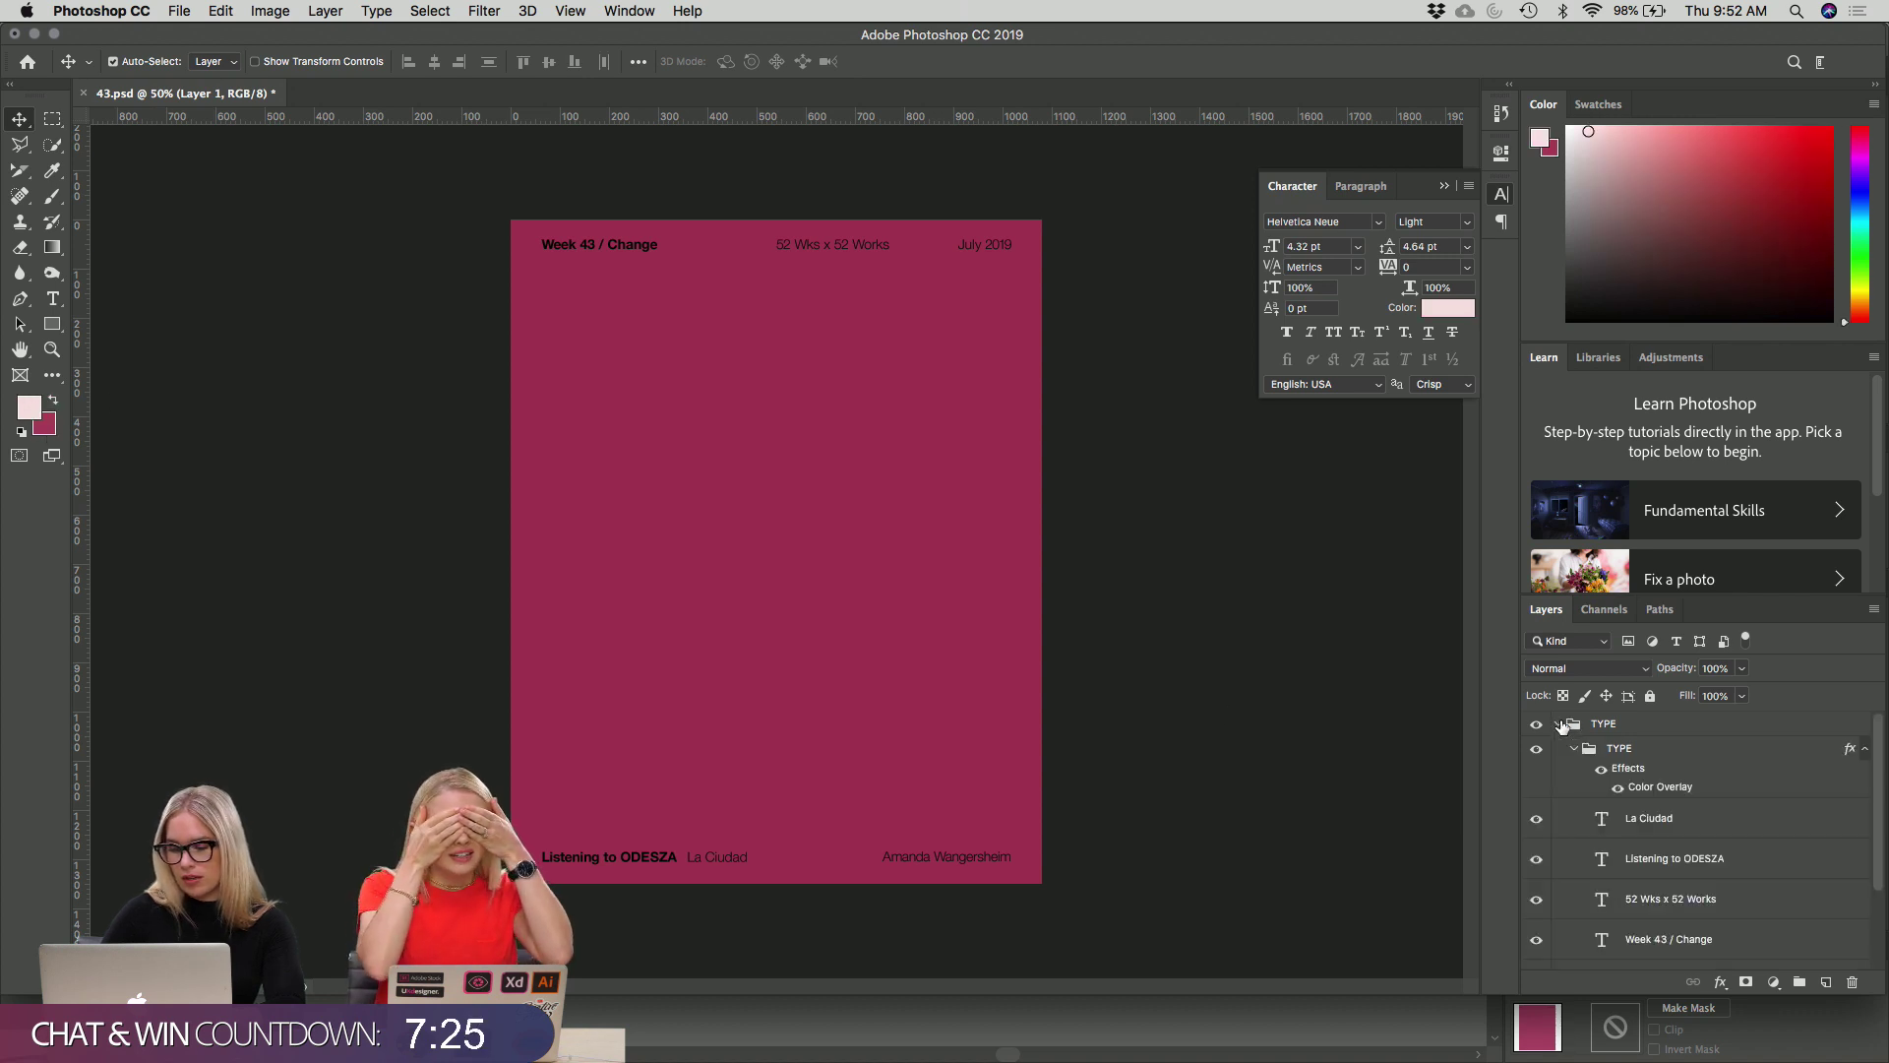
left_click(27, 415)
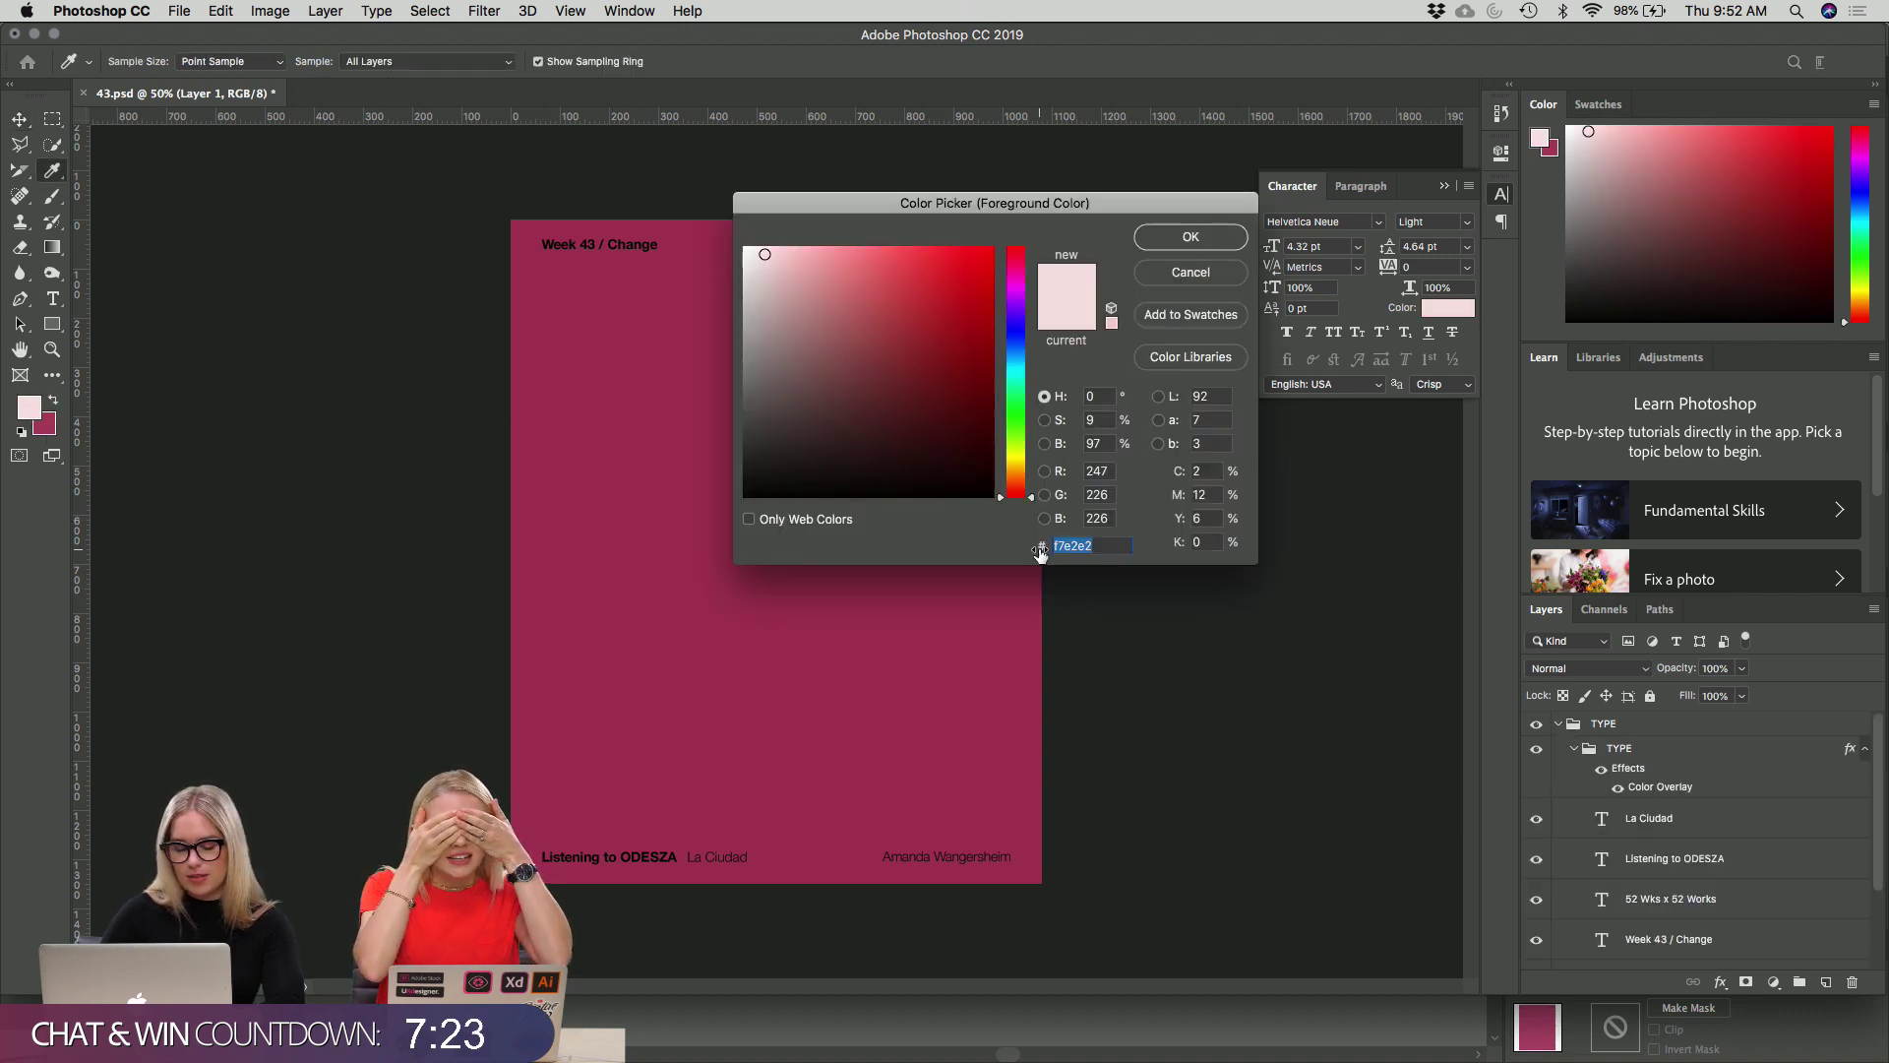
left_click(1220, 239)
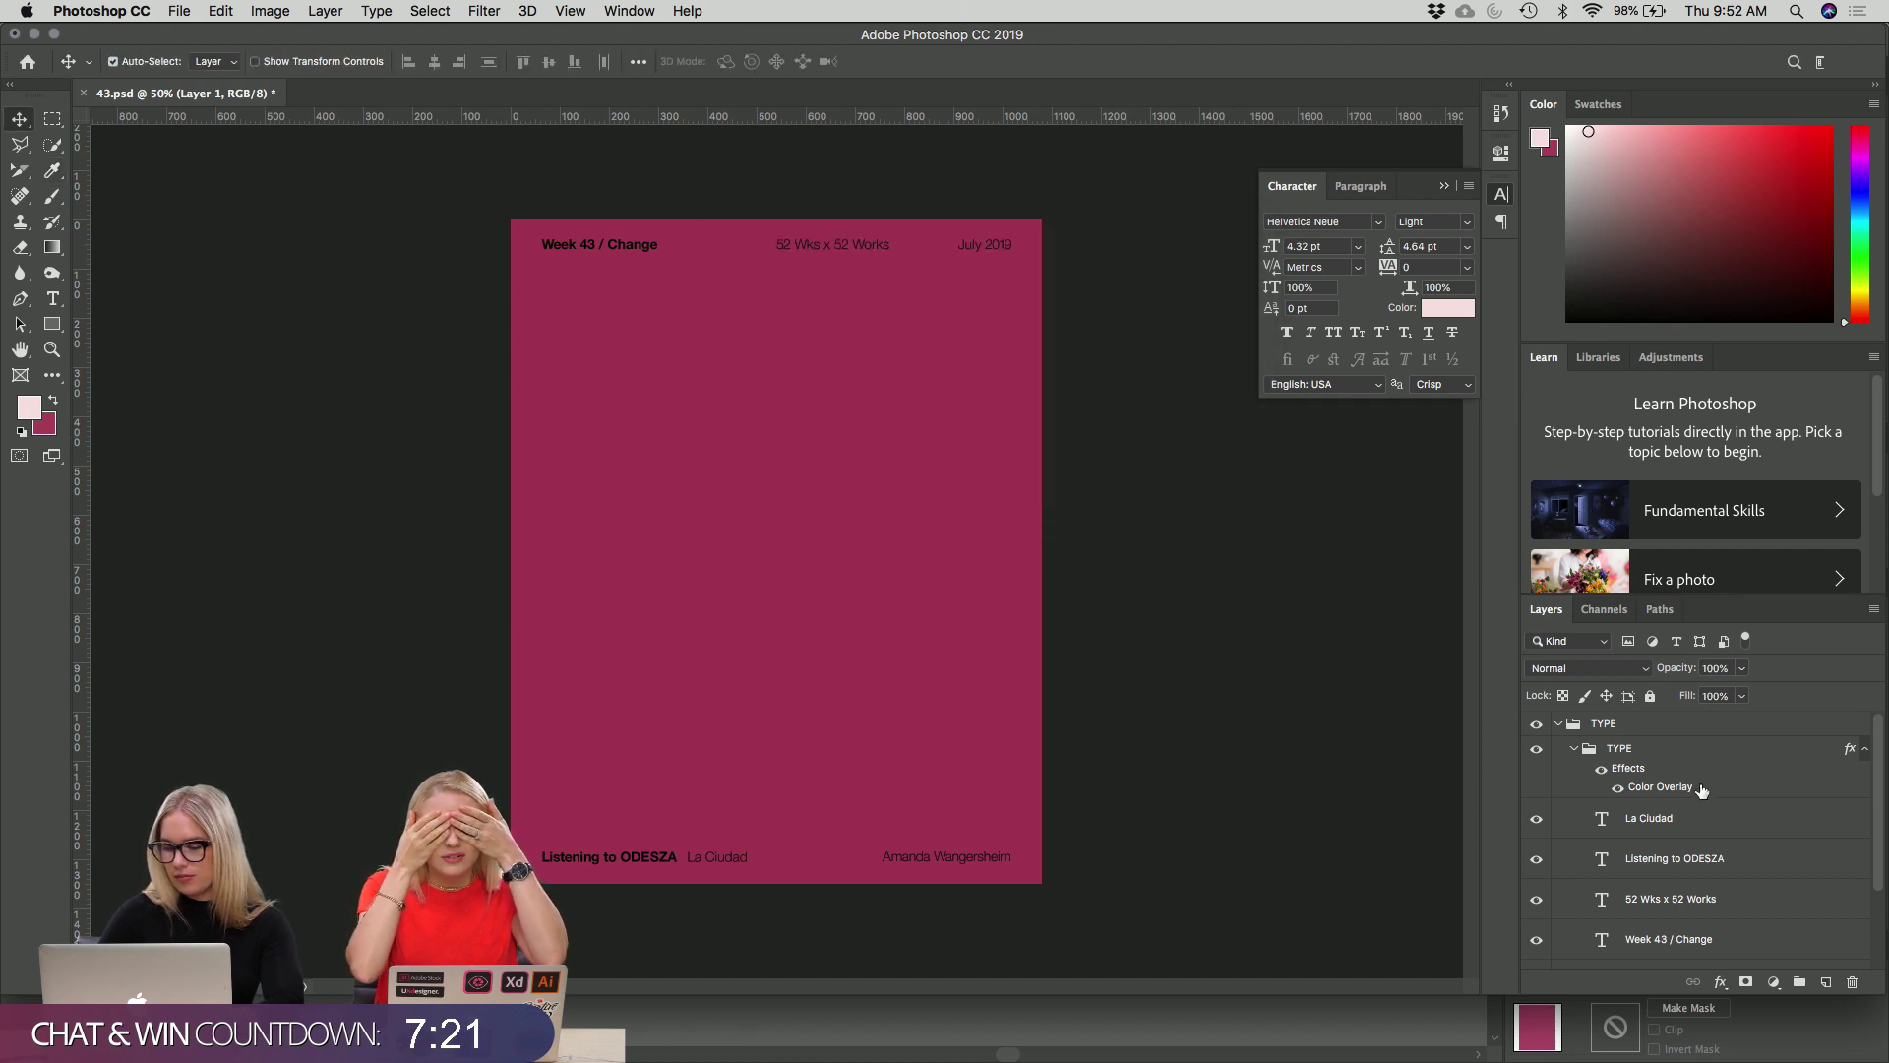
Change the nested TYPE group's Color Overlay to f7e2e2 and apply the layer style.
double_click(1663, 786)
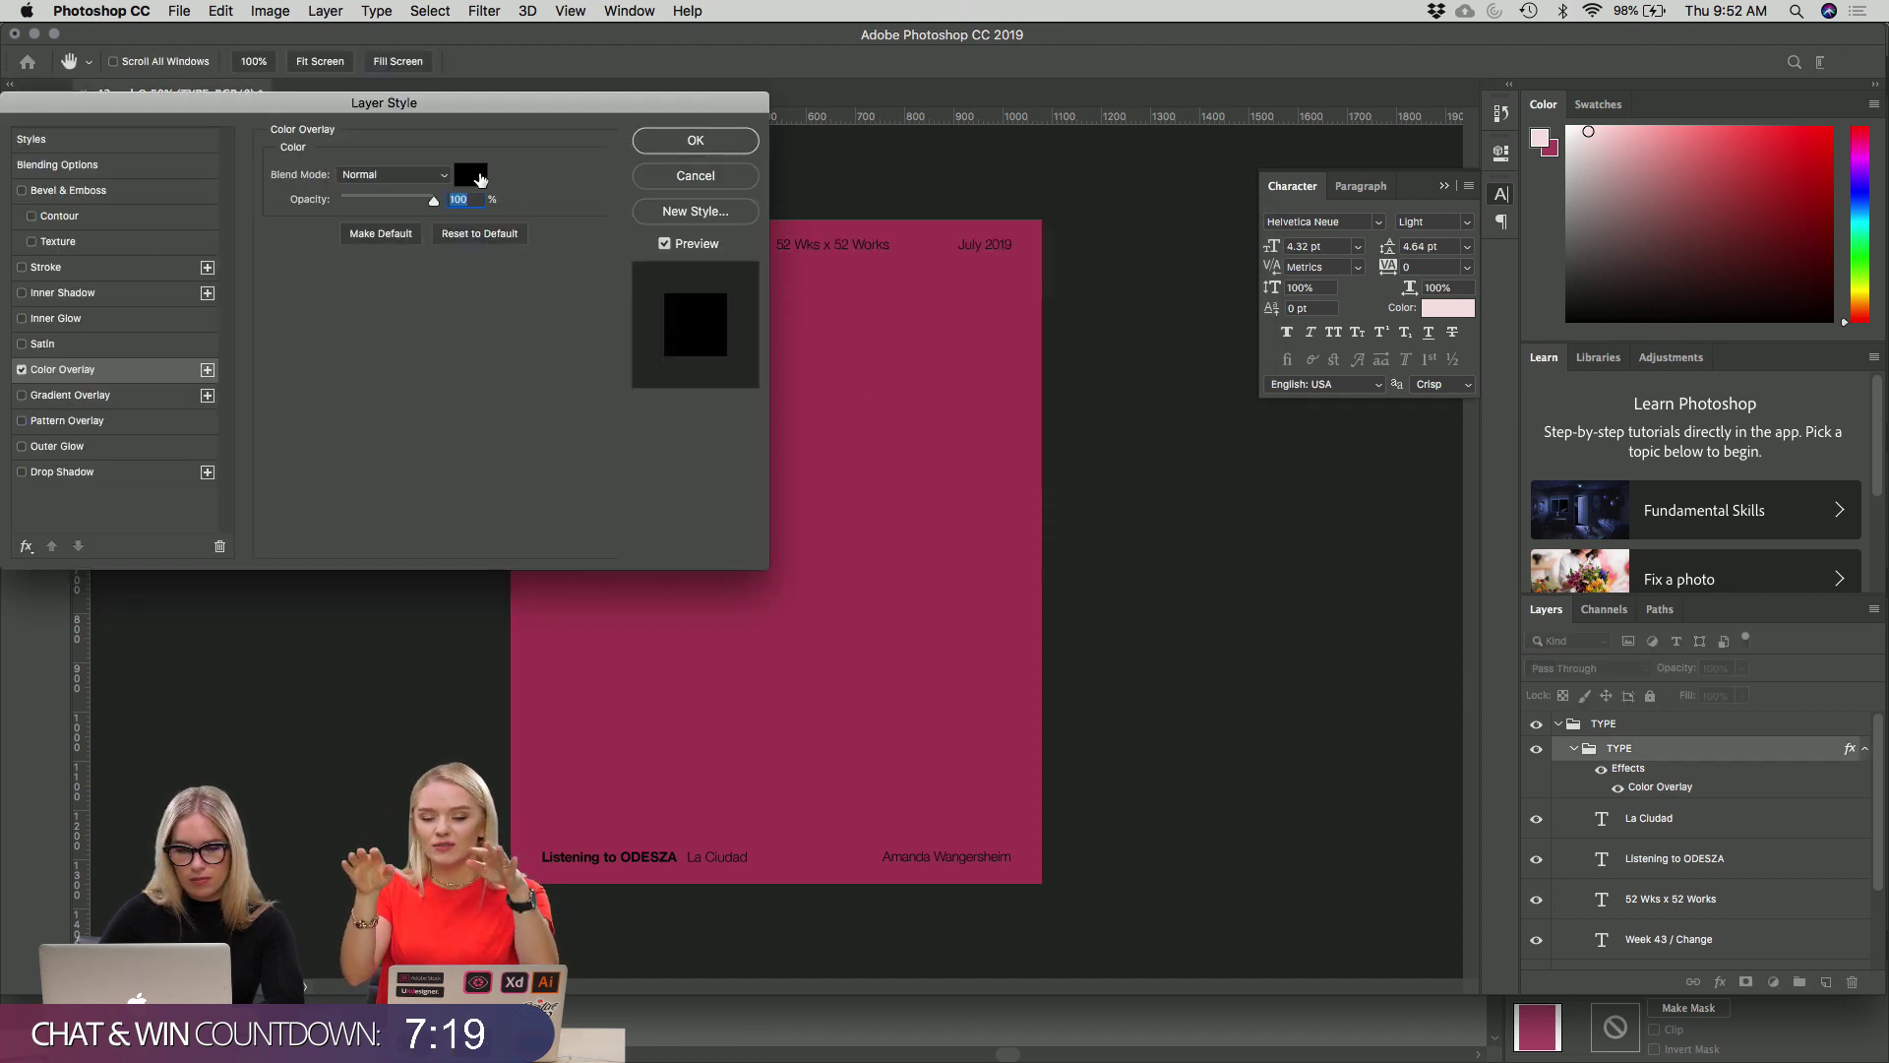
left_click(471, 174)
double_click(1102, 545)
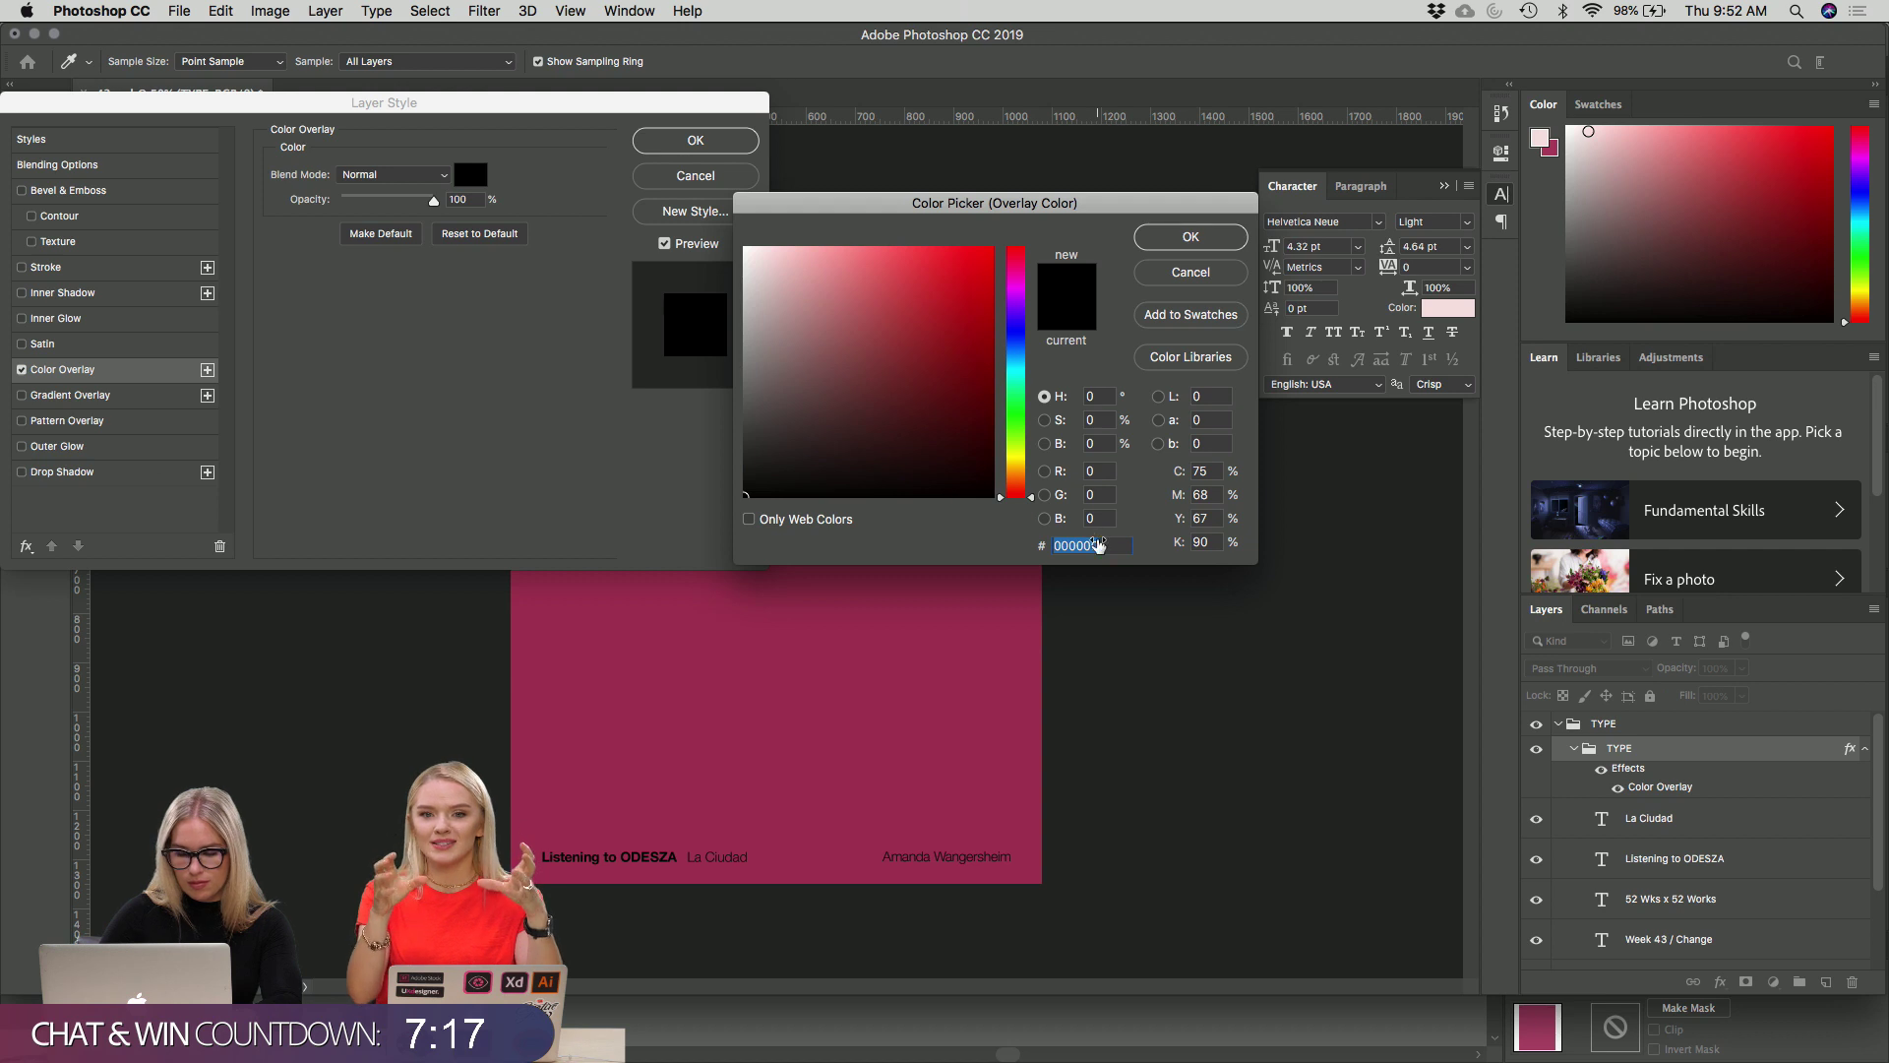
type("f7e2e2")
left_click(1220, 239)
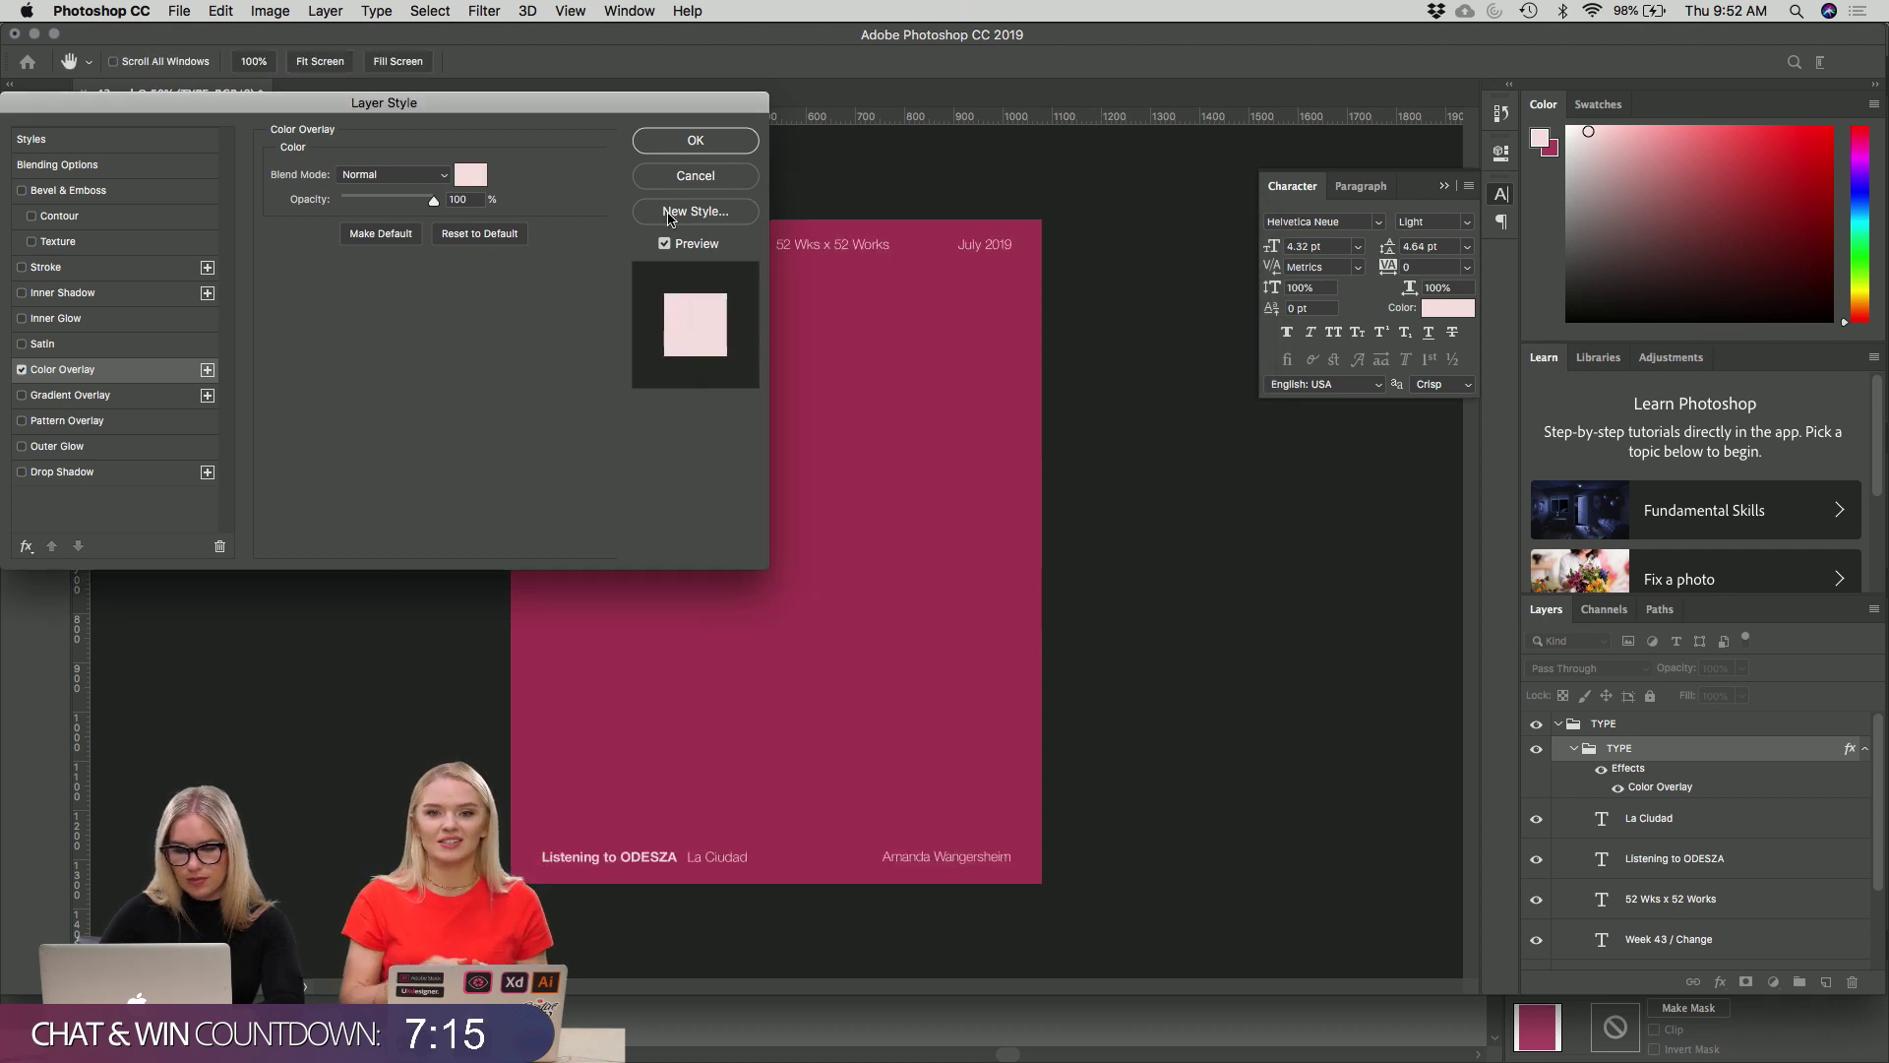
left_click(693, 144)
left_click(694, 144)
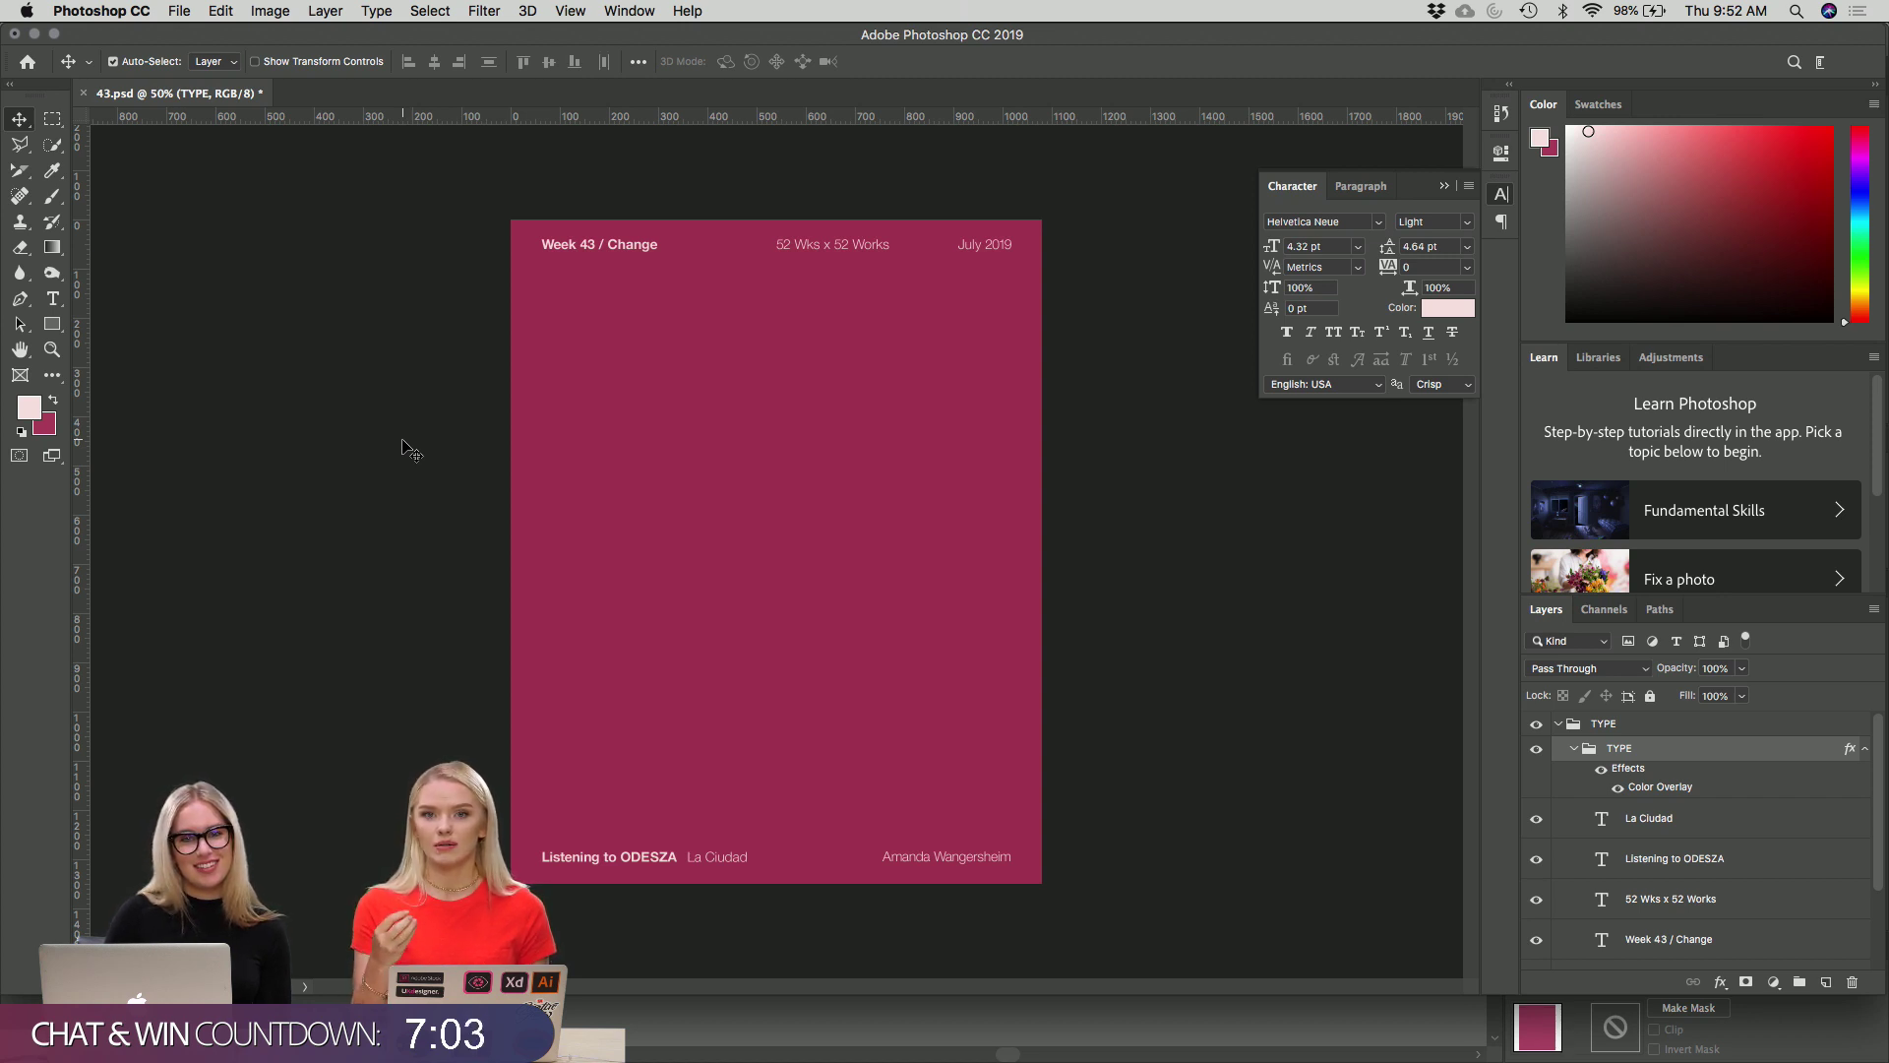
Examine the pale pink header and footer text against the magenta background at closer range.
left_click(667, 488)
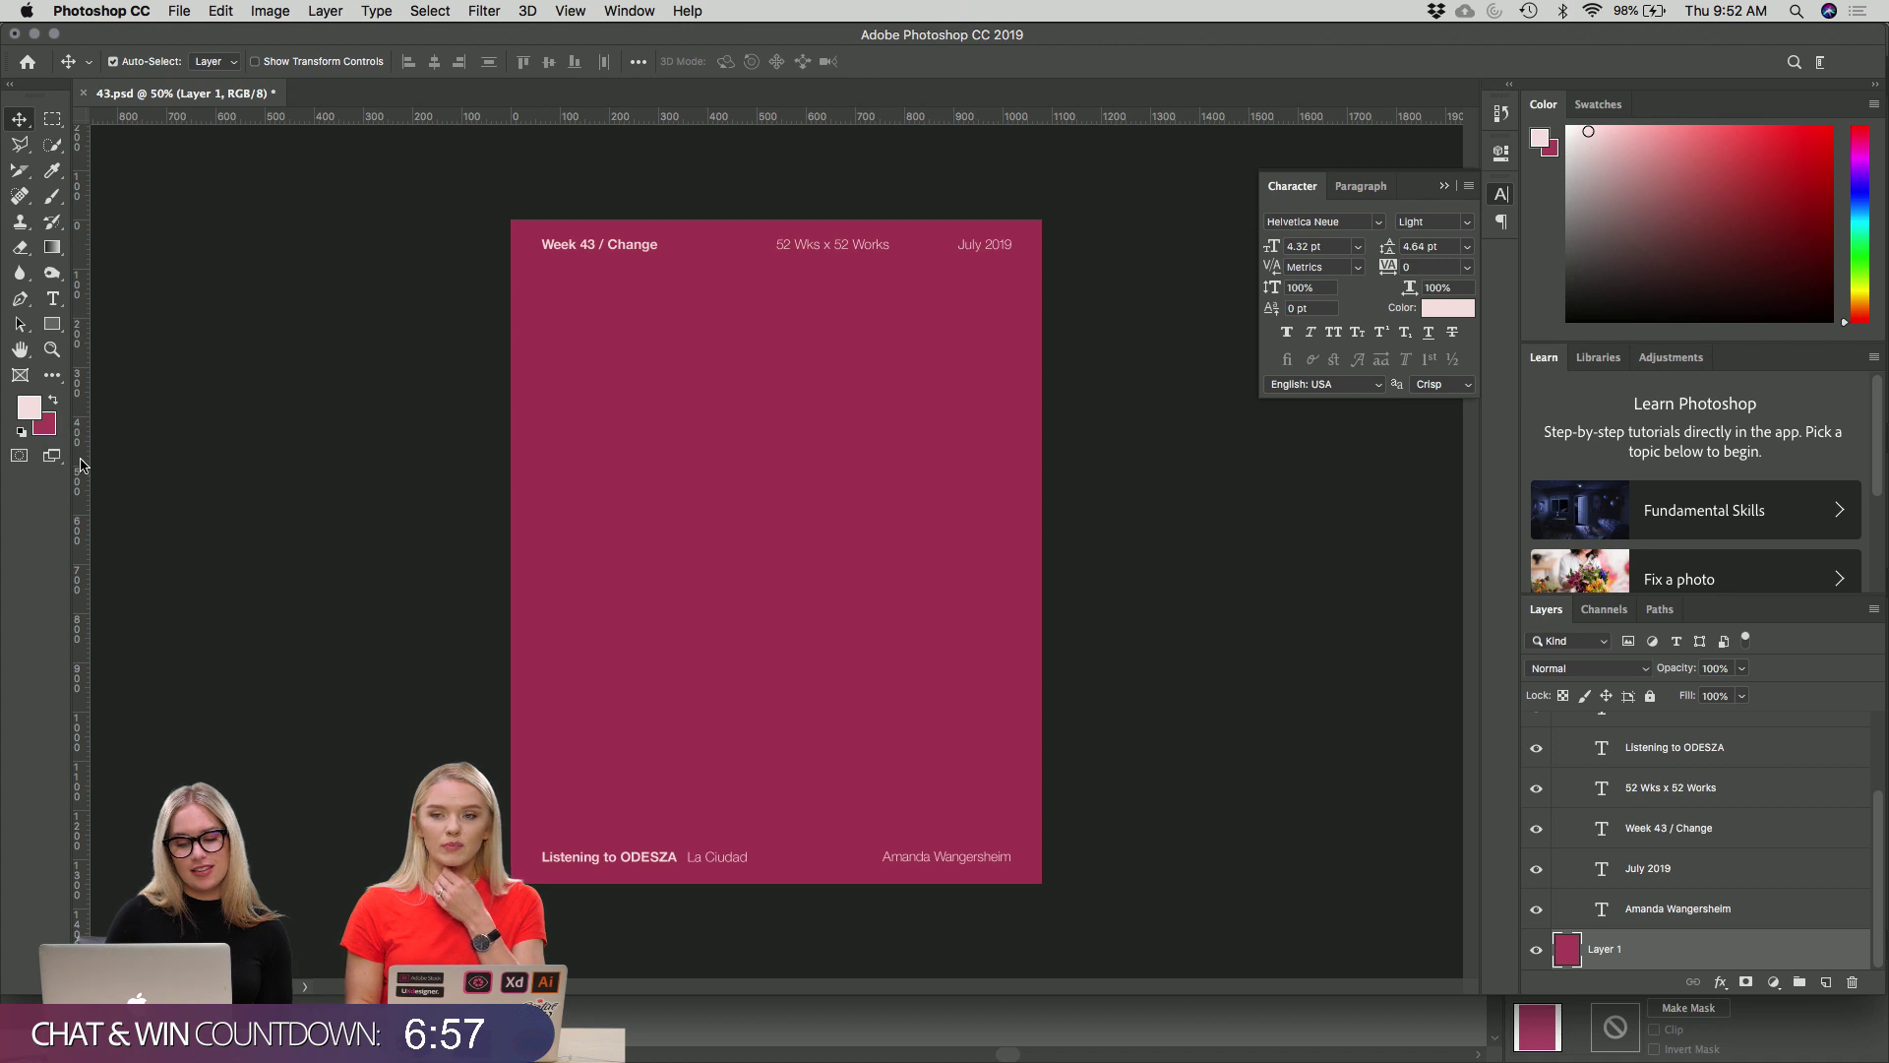
key("super+equal")
scroll(272, 672, "down", 3)
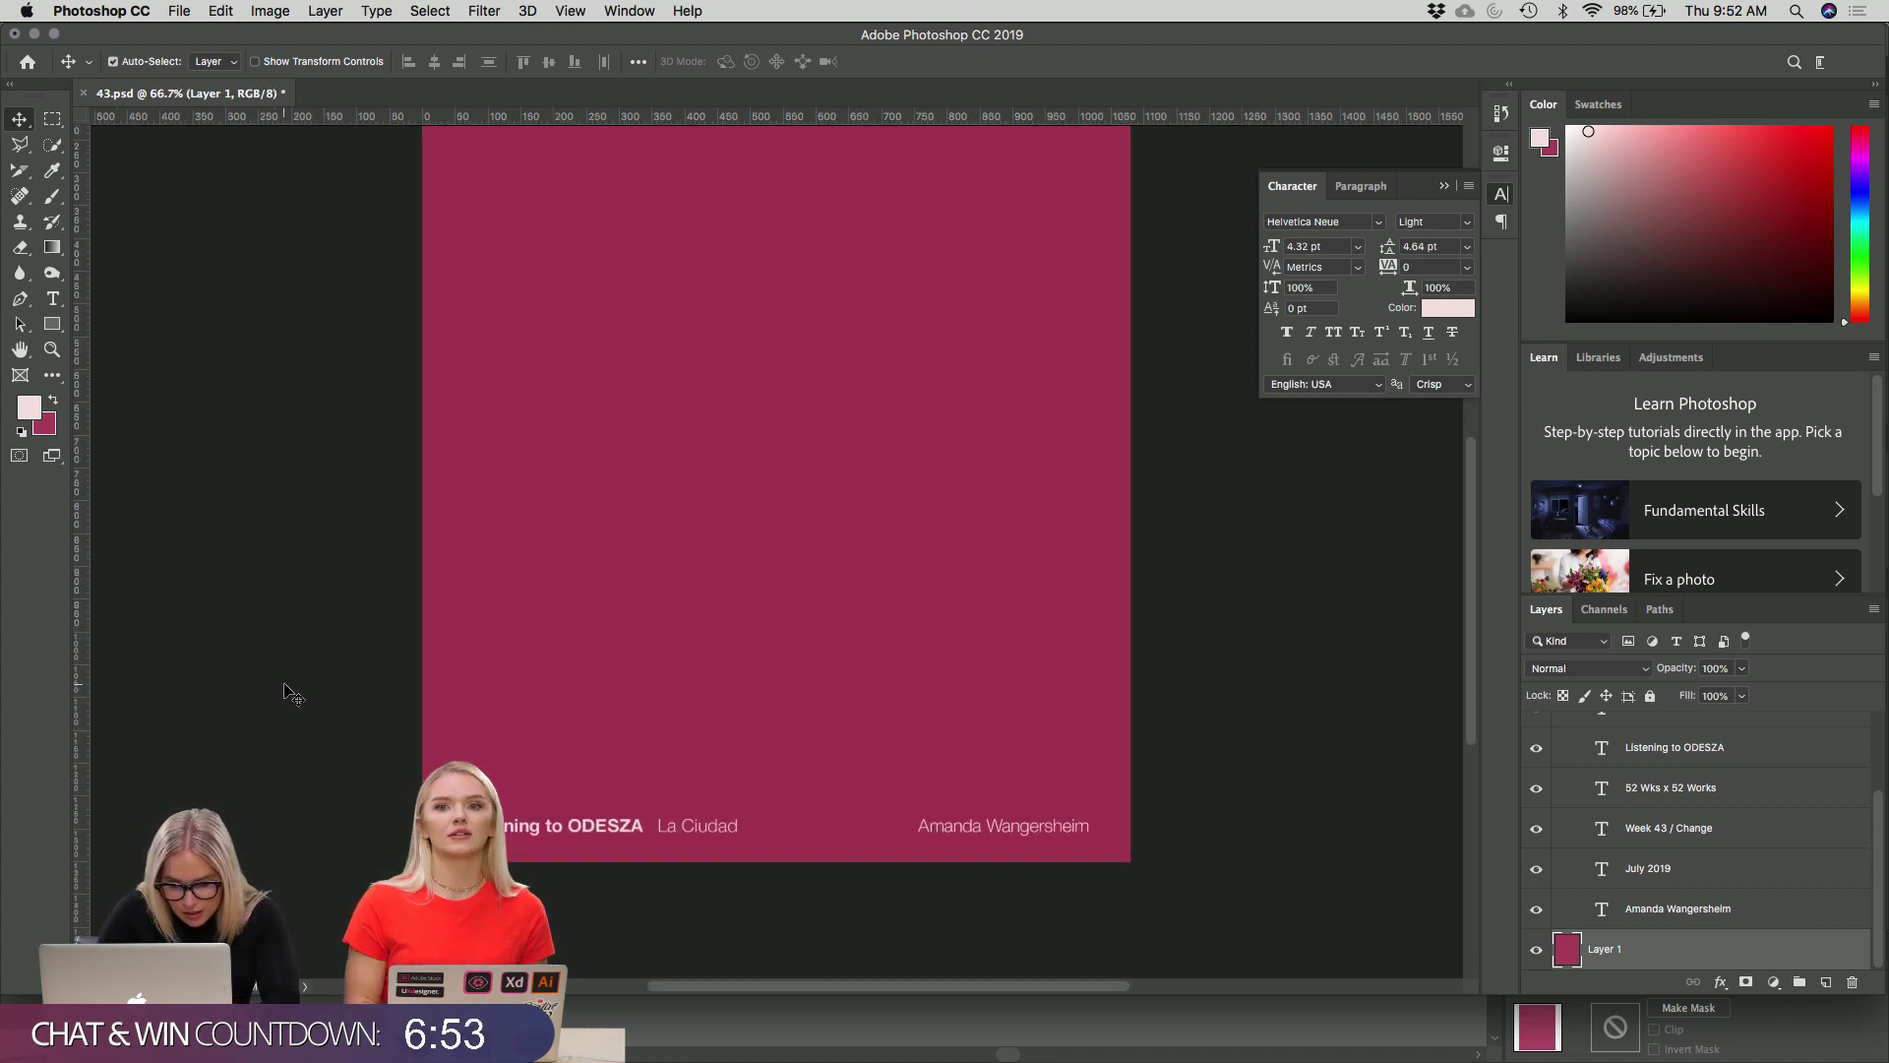
scroll(293, 694, "up", 2)
scroll(294, 695, "up", 2)
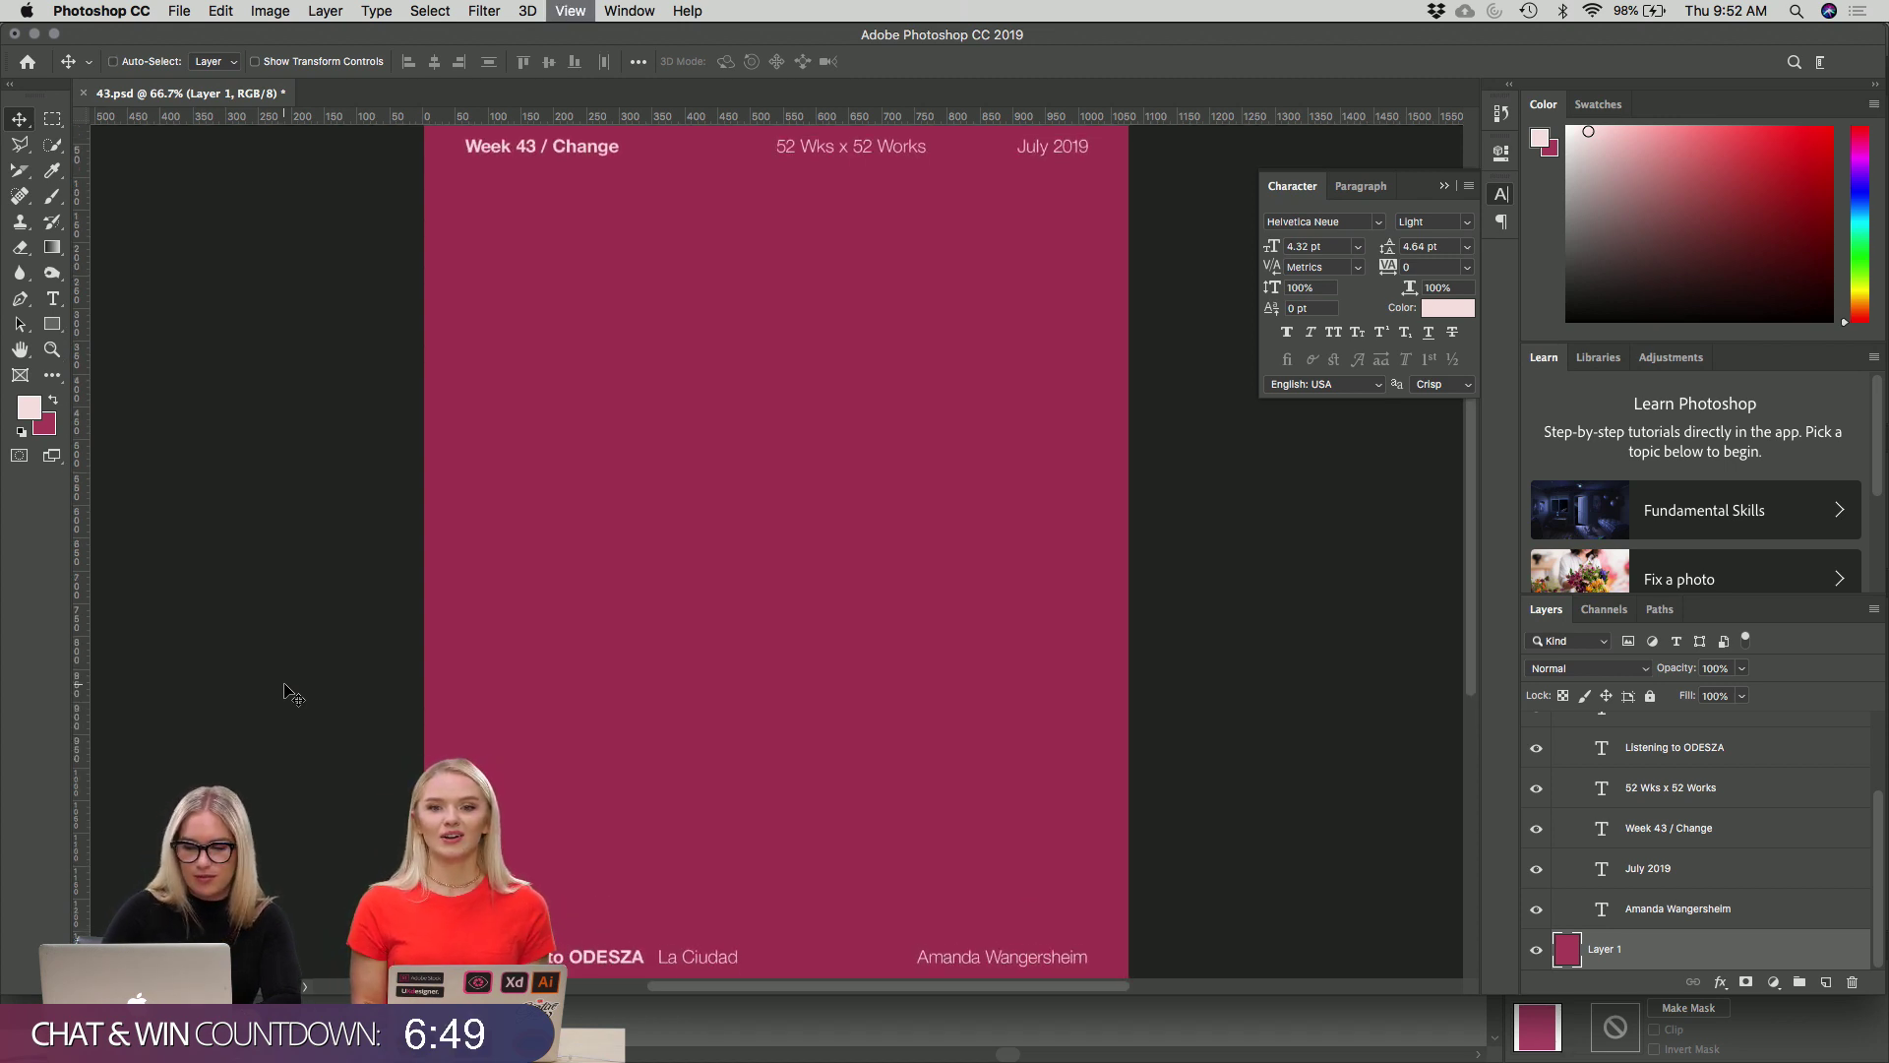
scroll(293, 694, "down", 2)
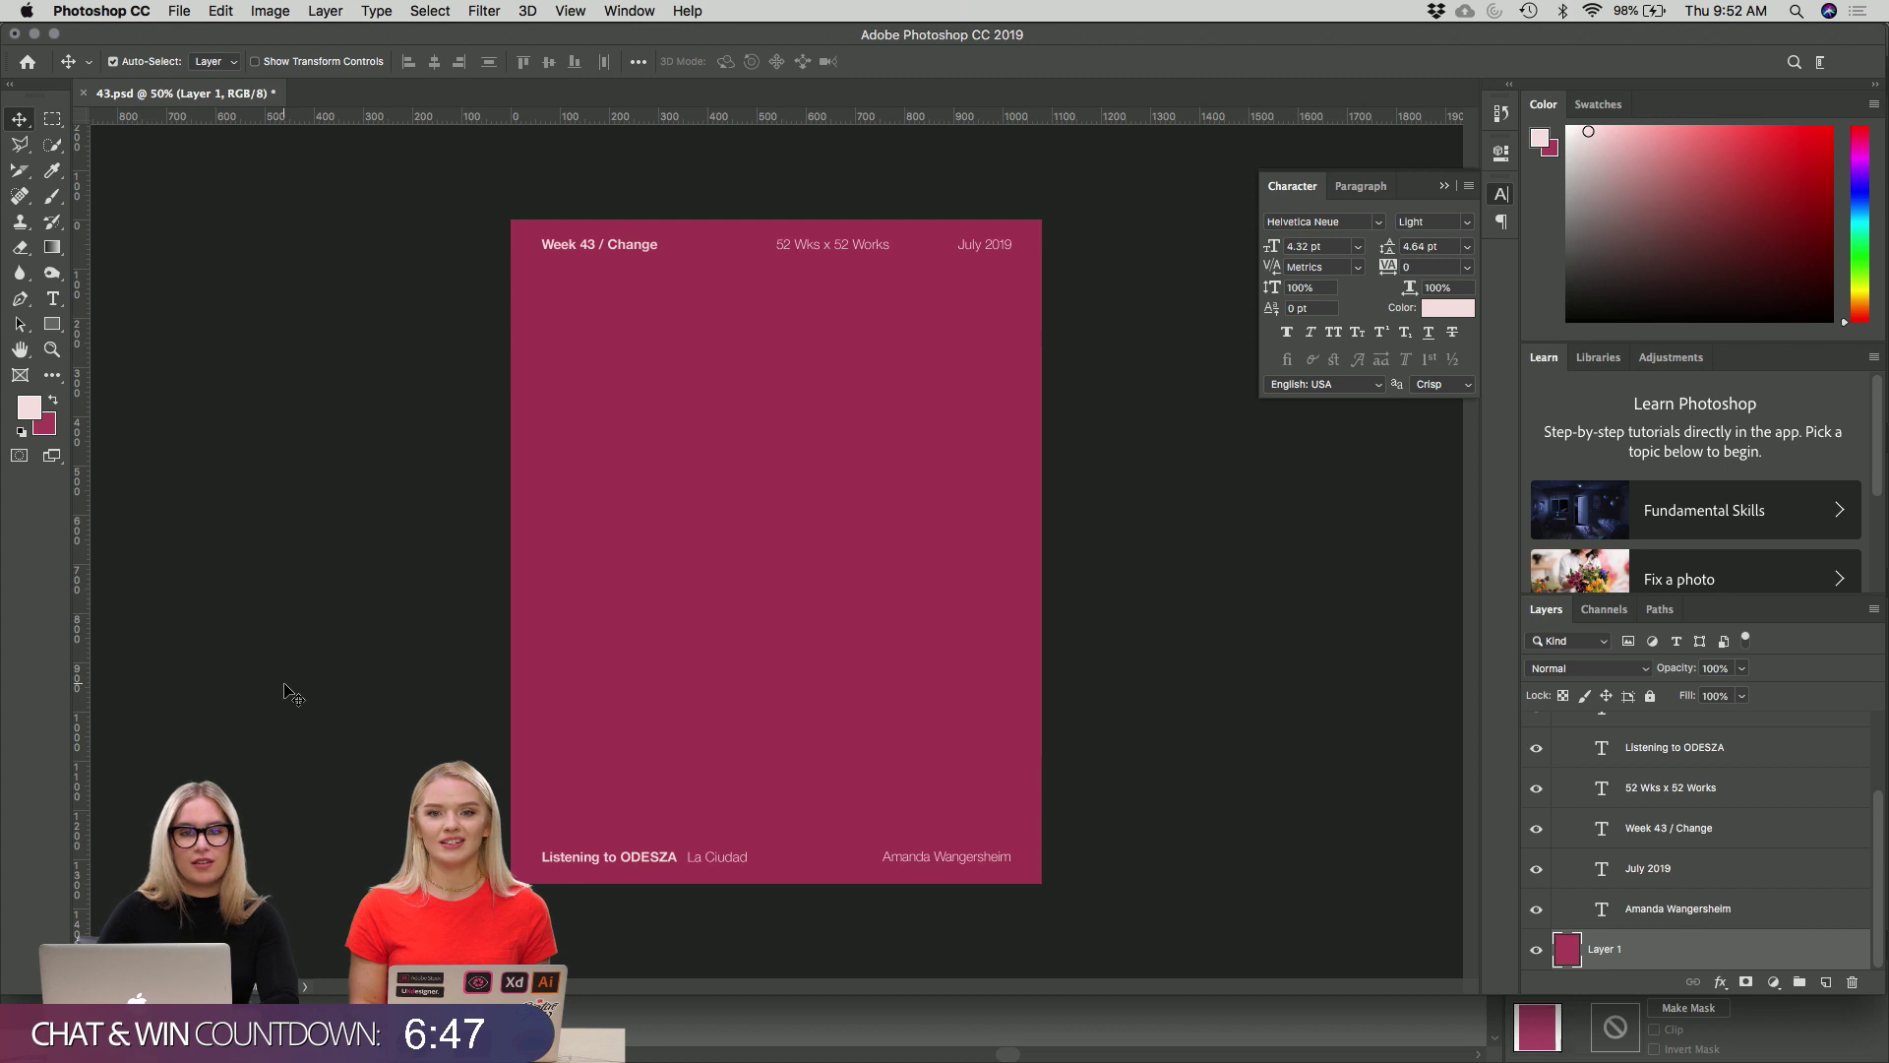
scroll(1606, 806, "up", 3)
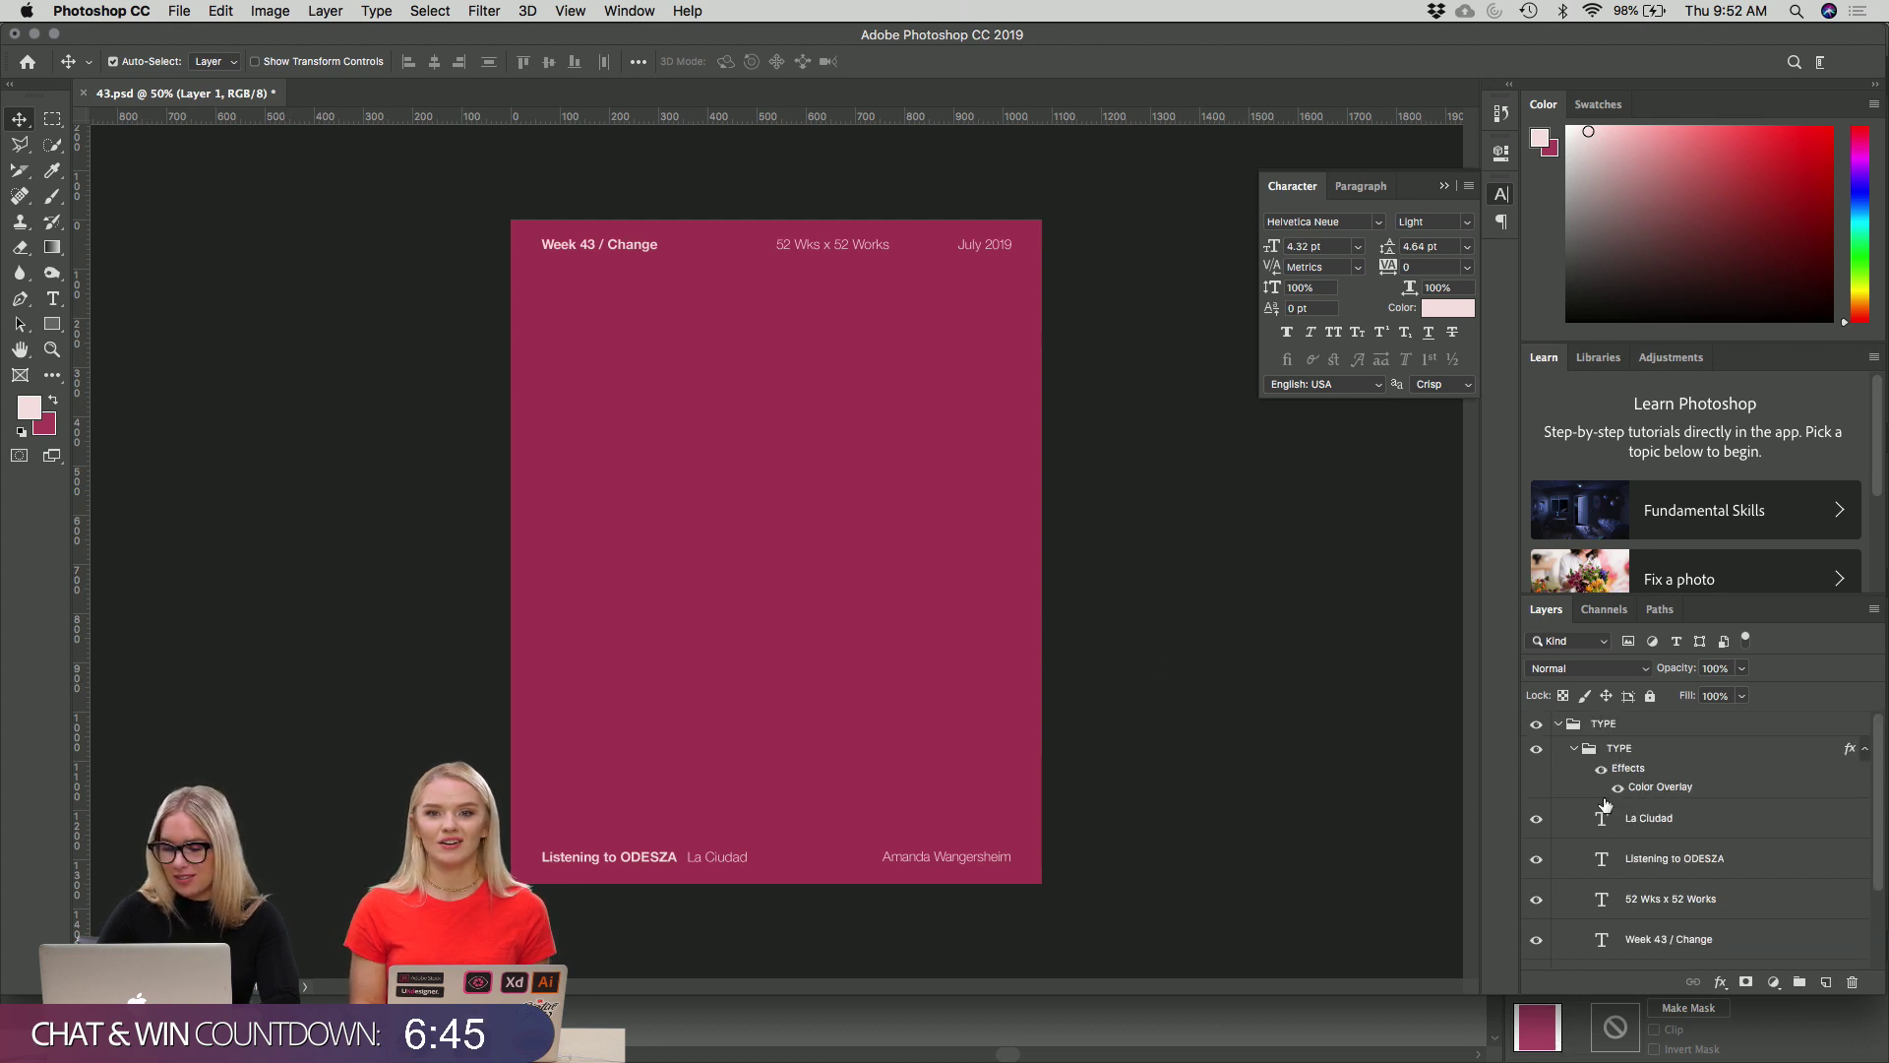
Collapse the TYPE group and save the recoloured 43.psd.
left_click(1559, 724)
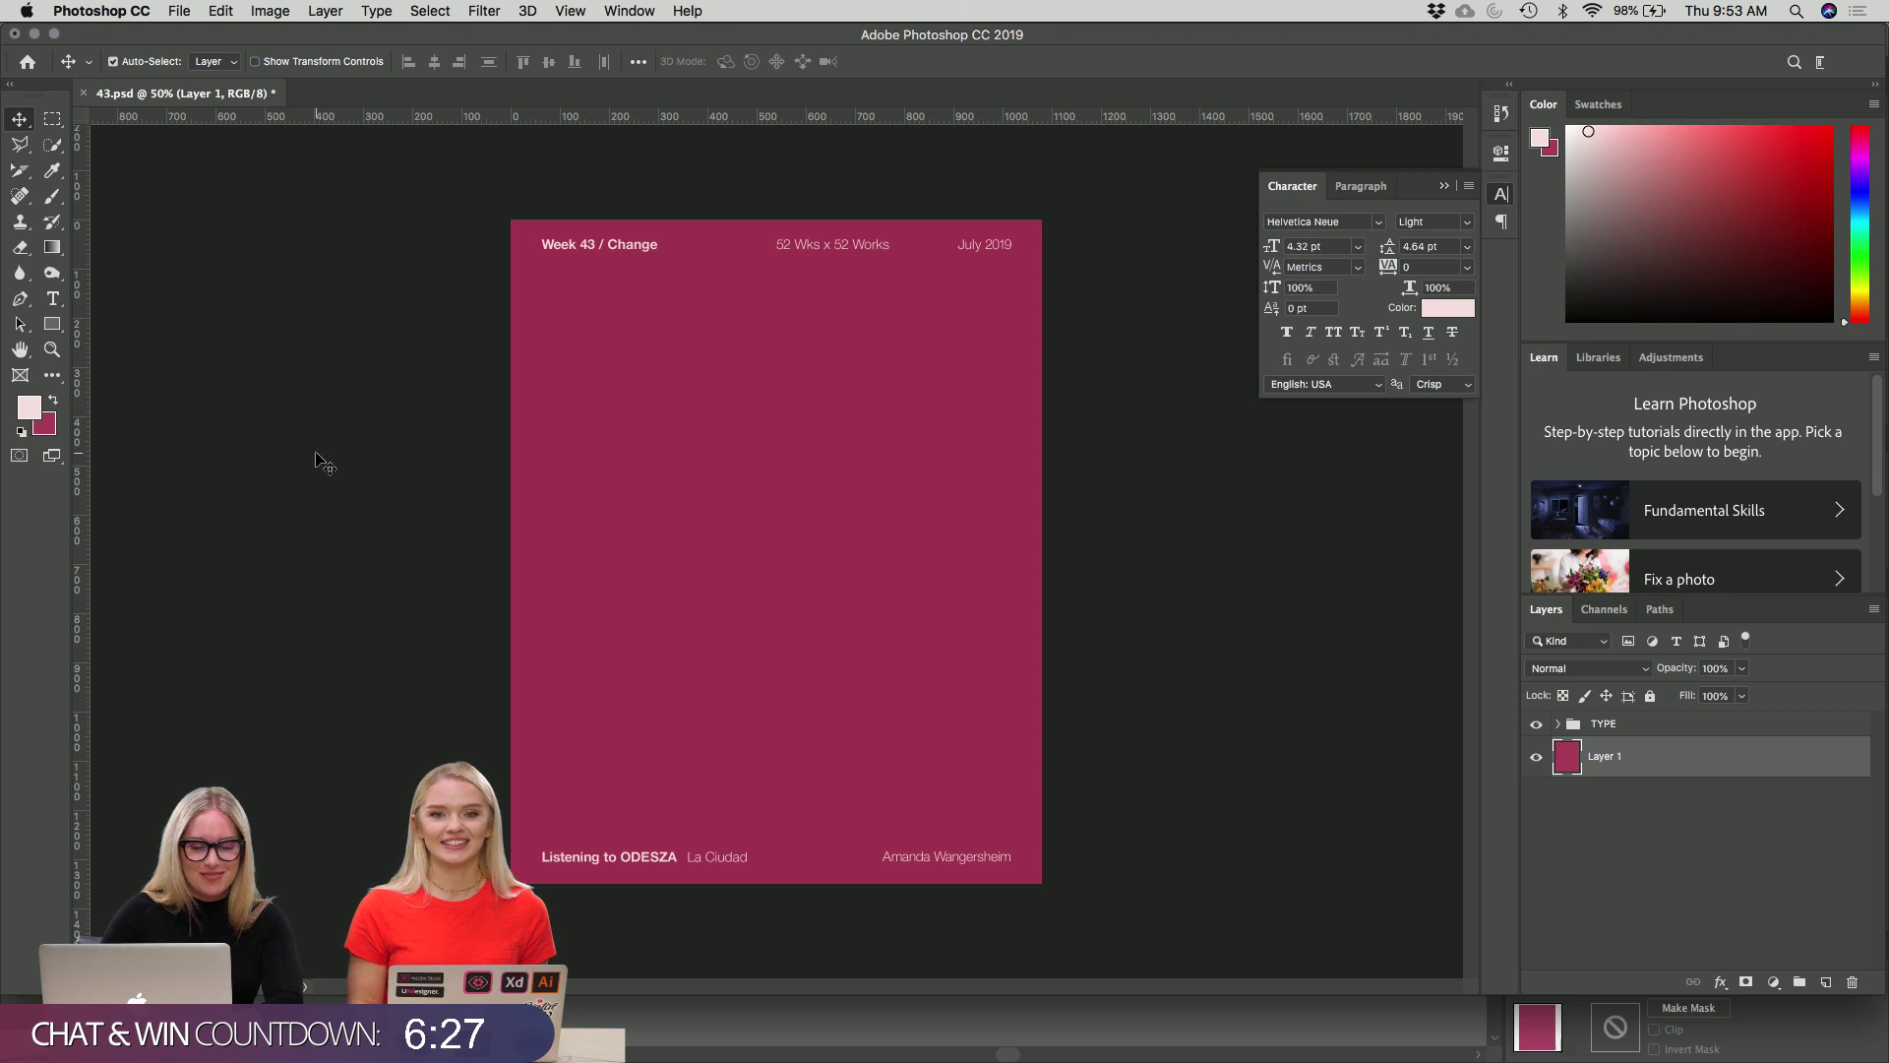
key("super+minus")
key("super+plus")
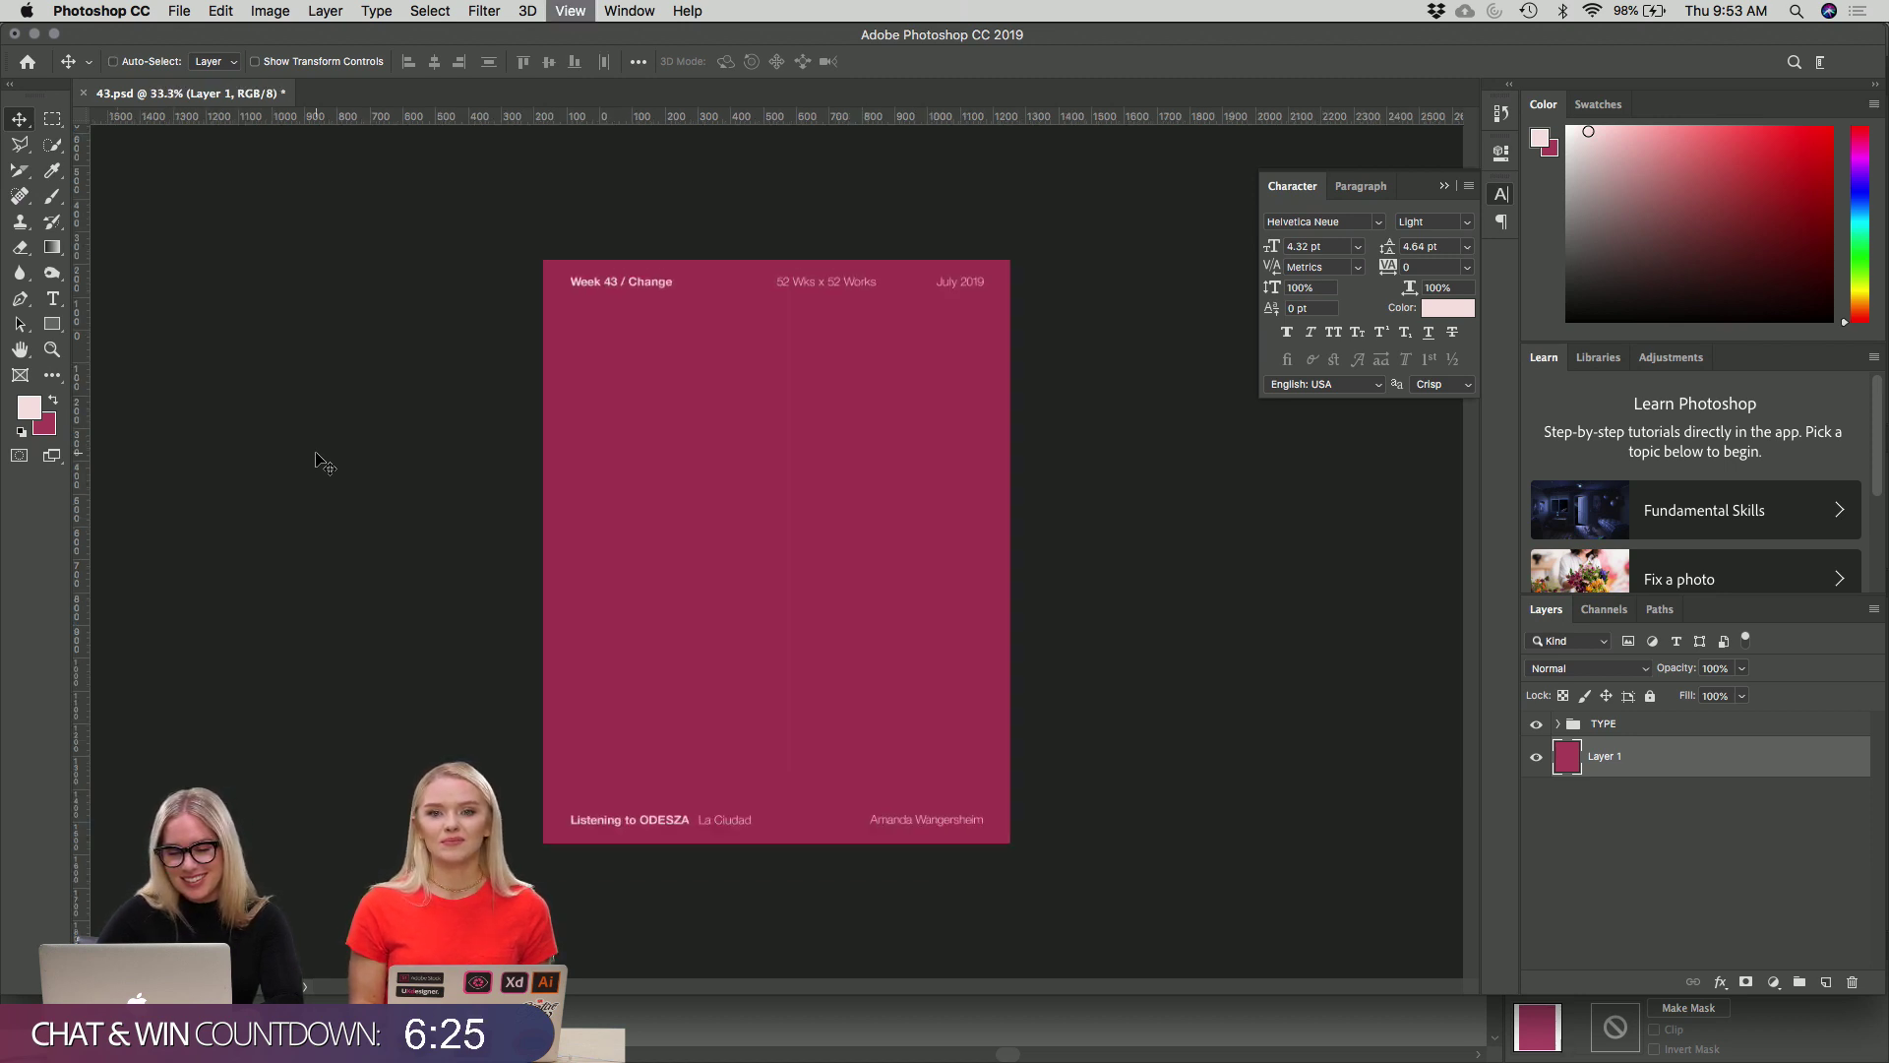
key("super+plus")
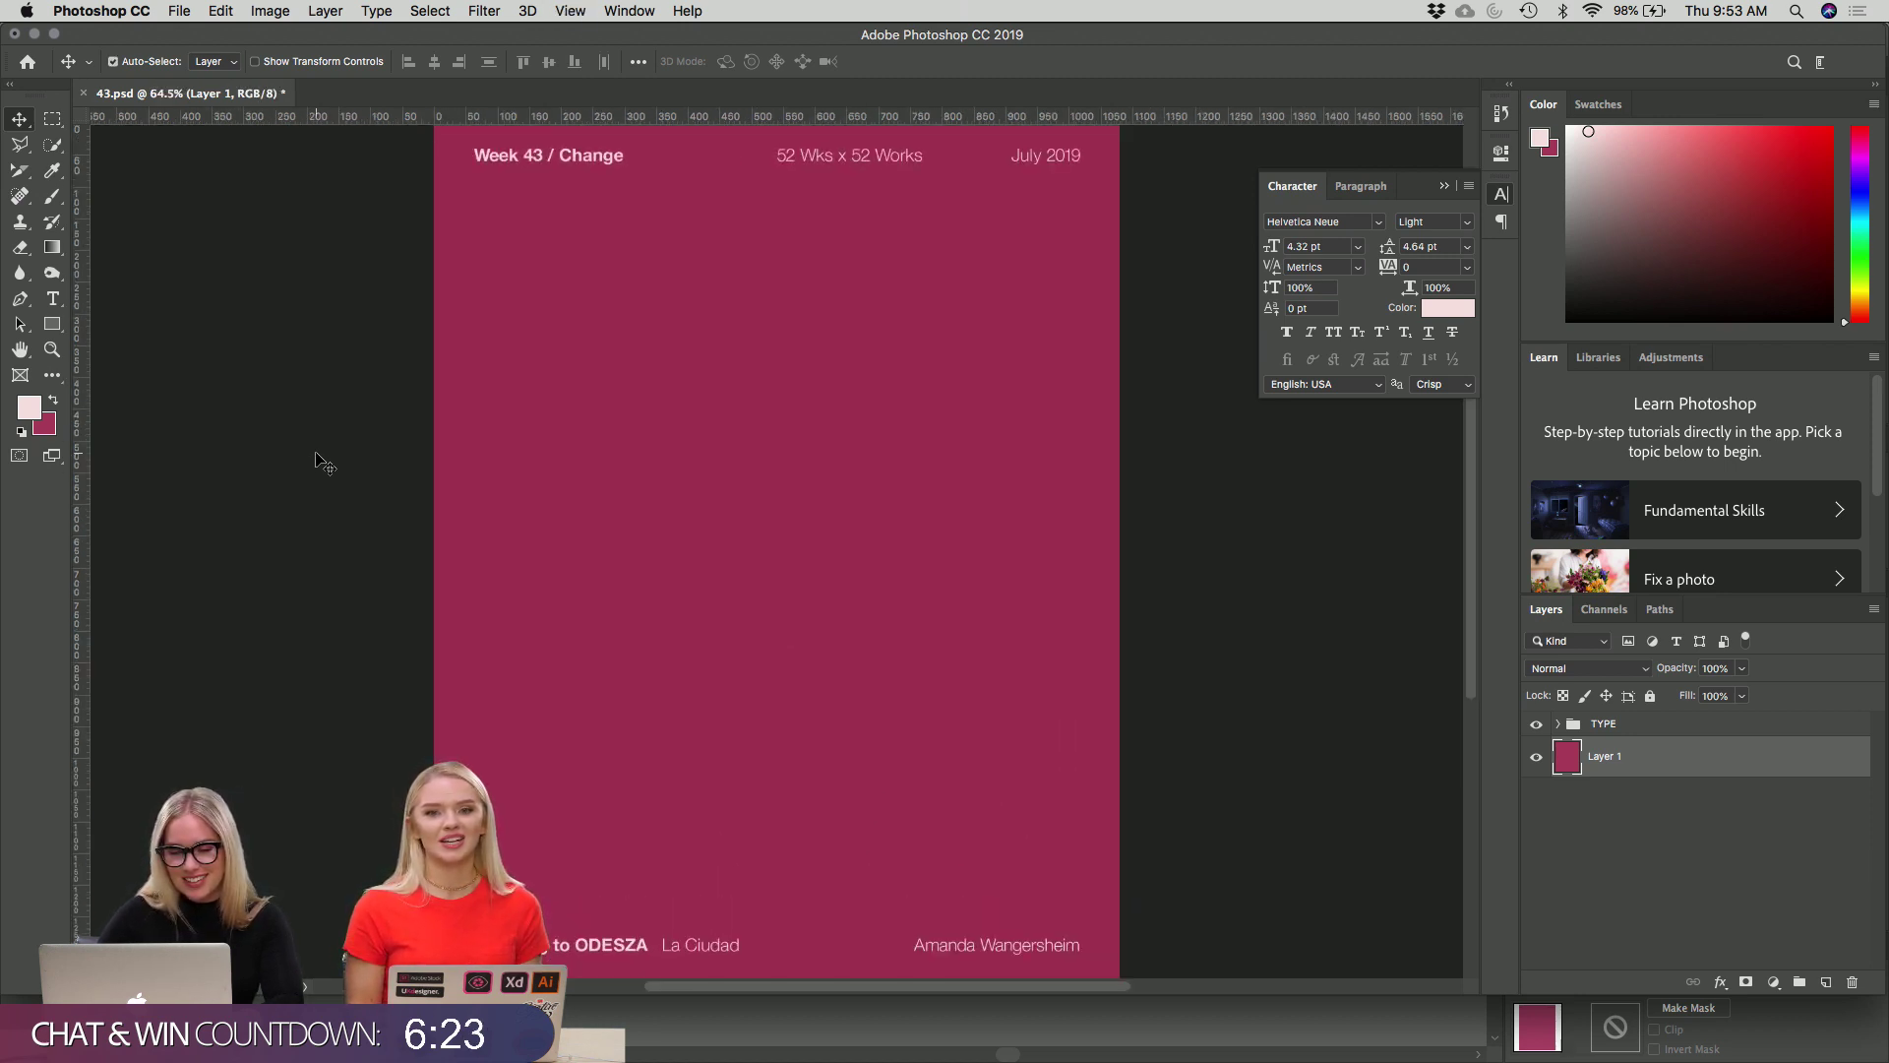
key("super+minus")
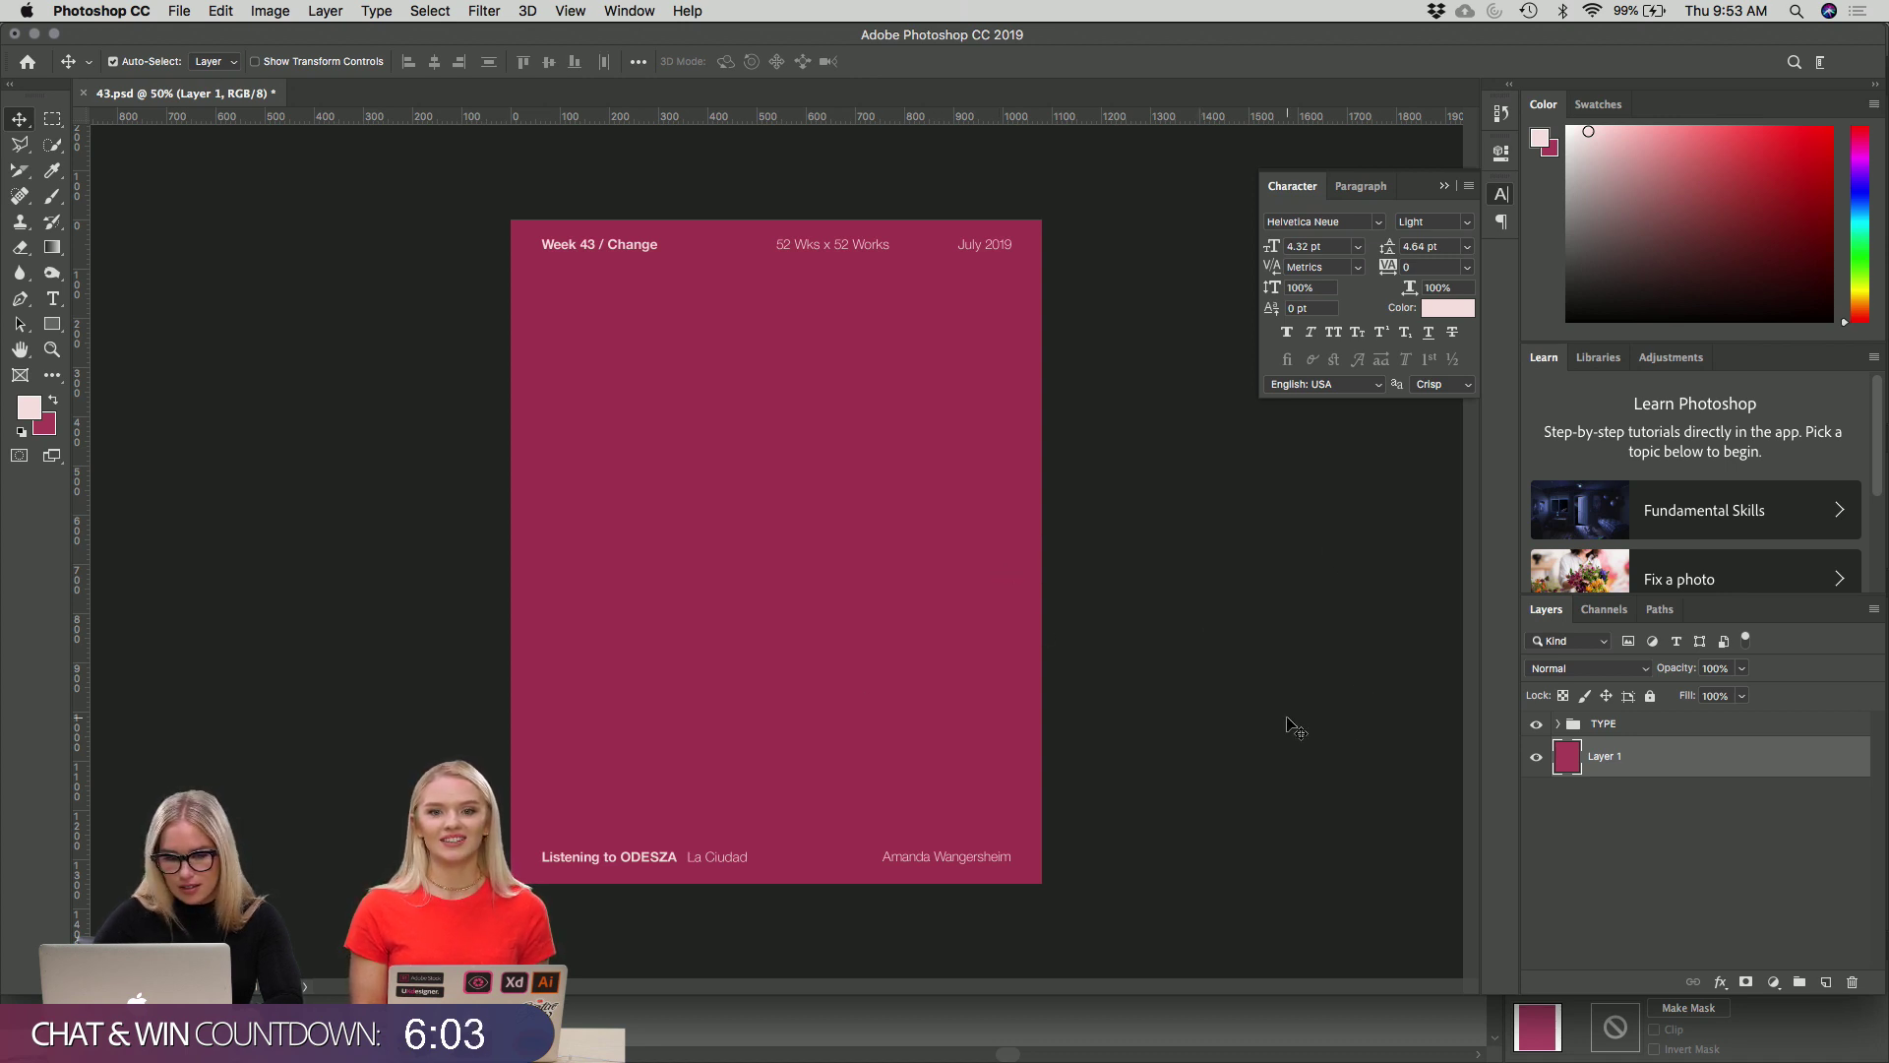
key("super+s")
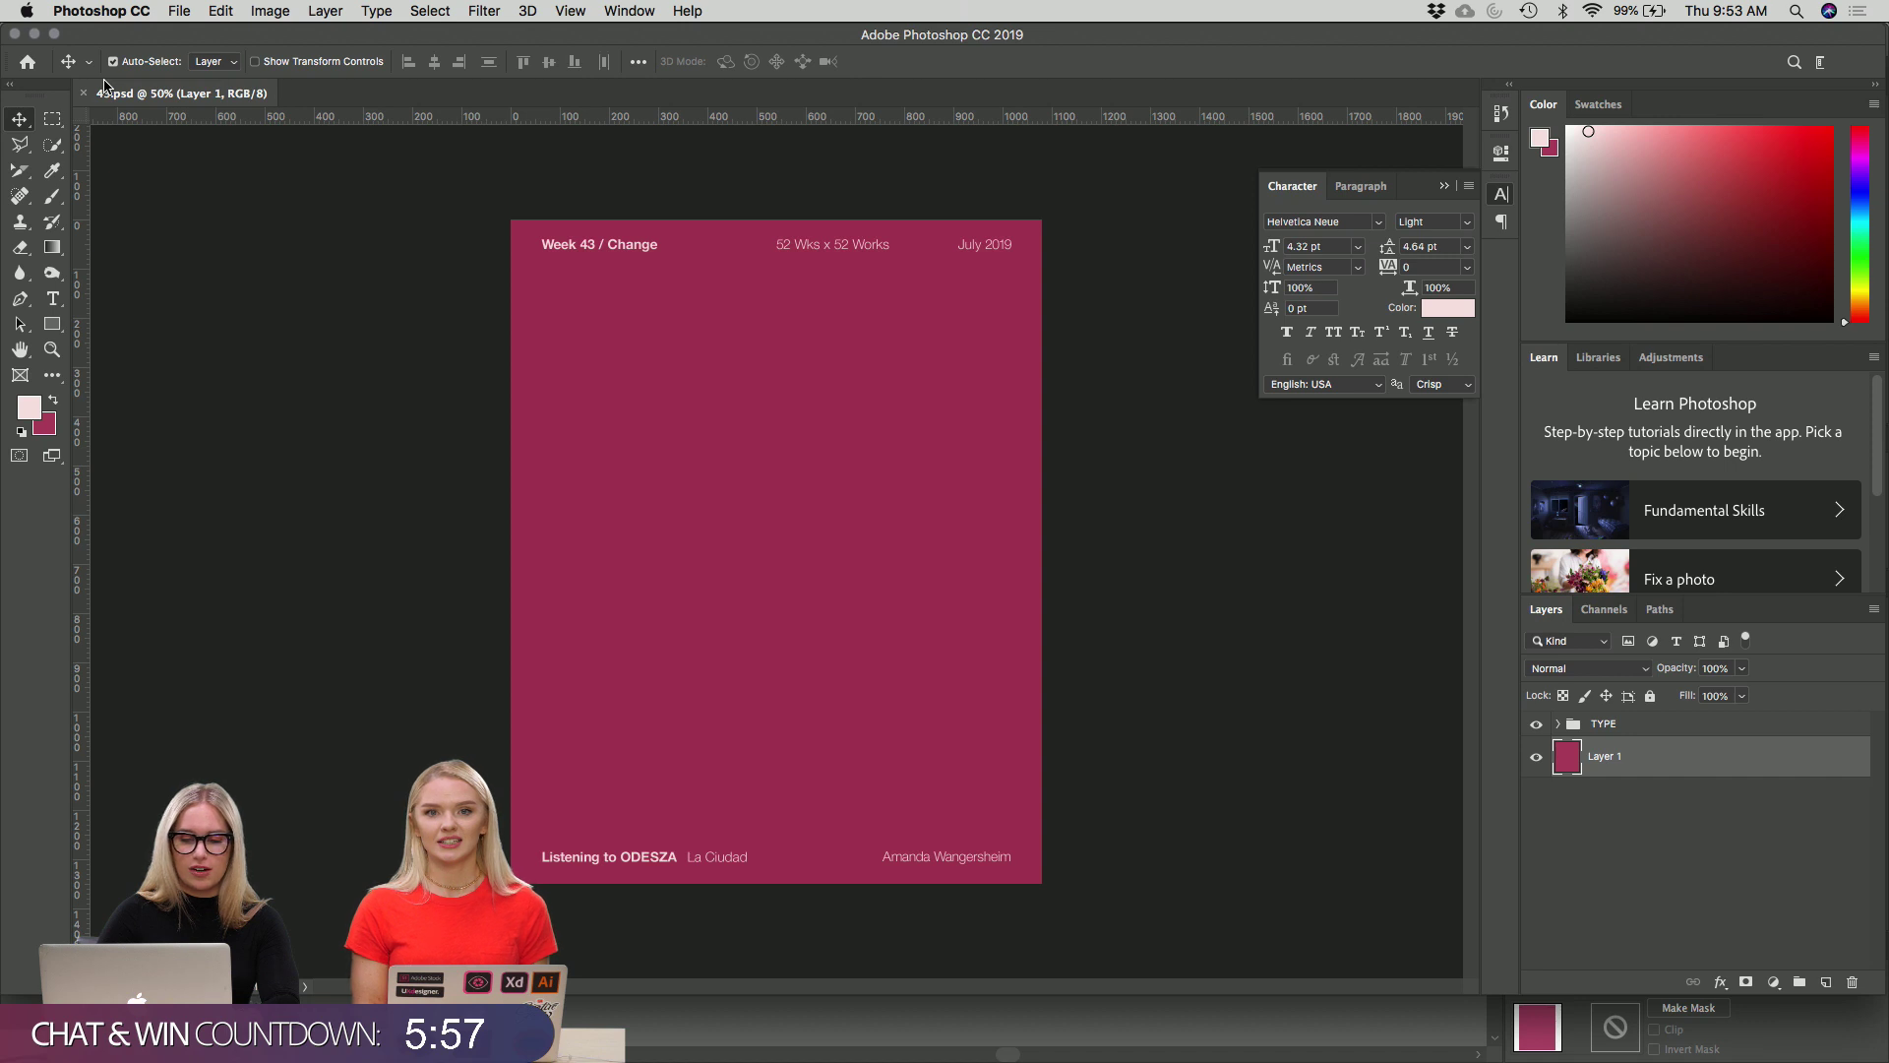
Export the magenta poster background with its header and footer type as 43.png to the Desktop.
left_click(179, 10)
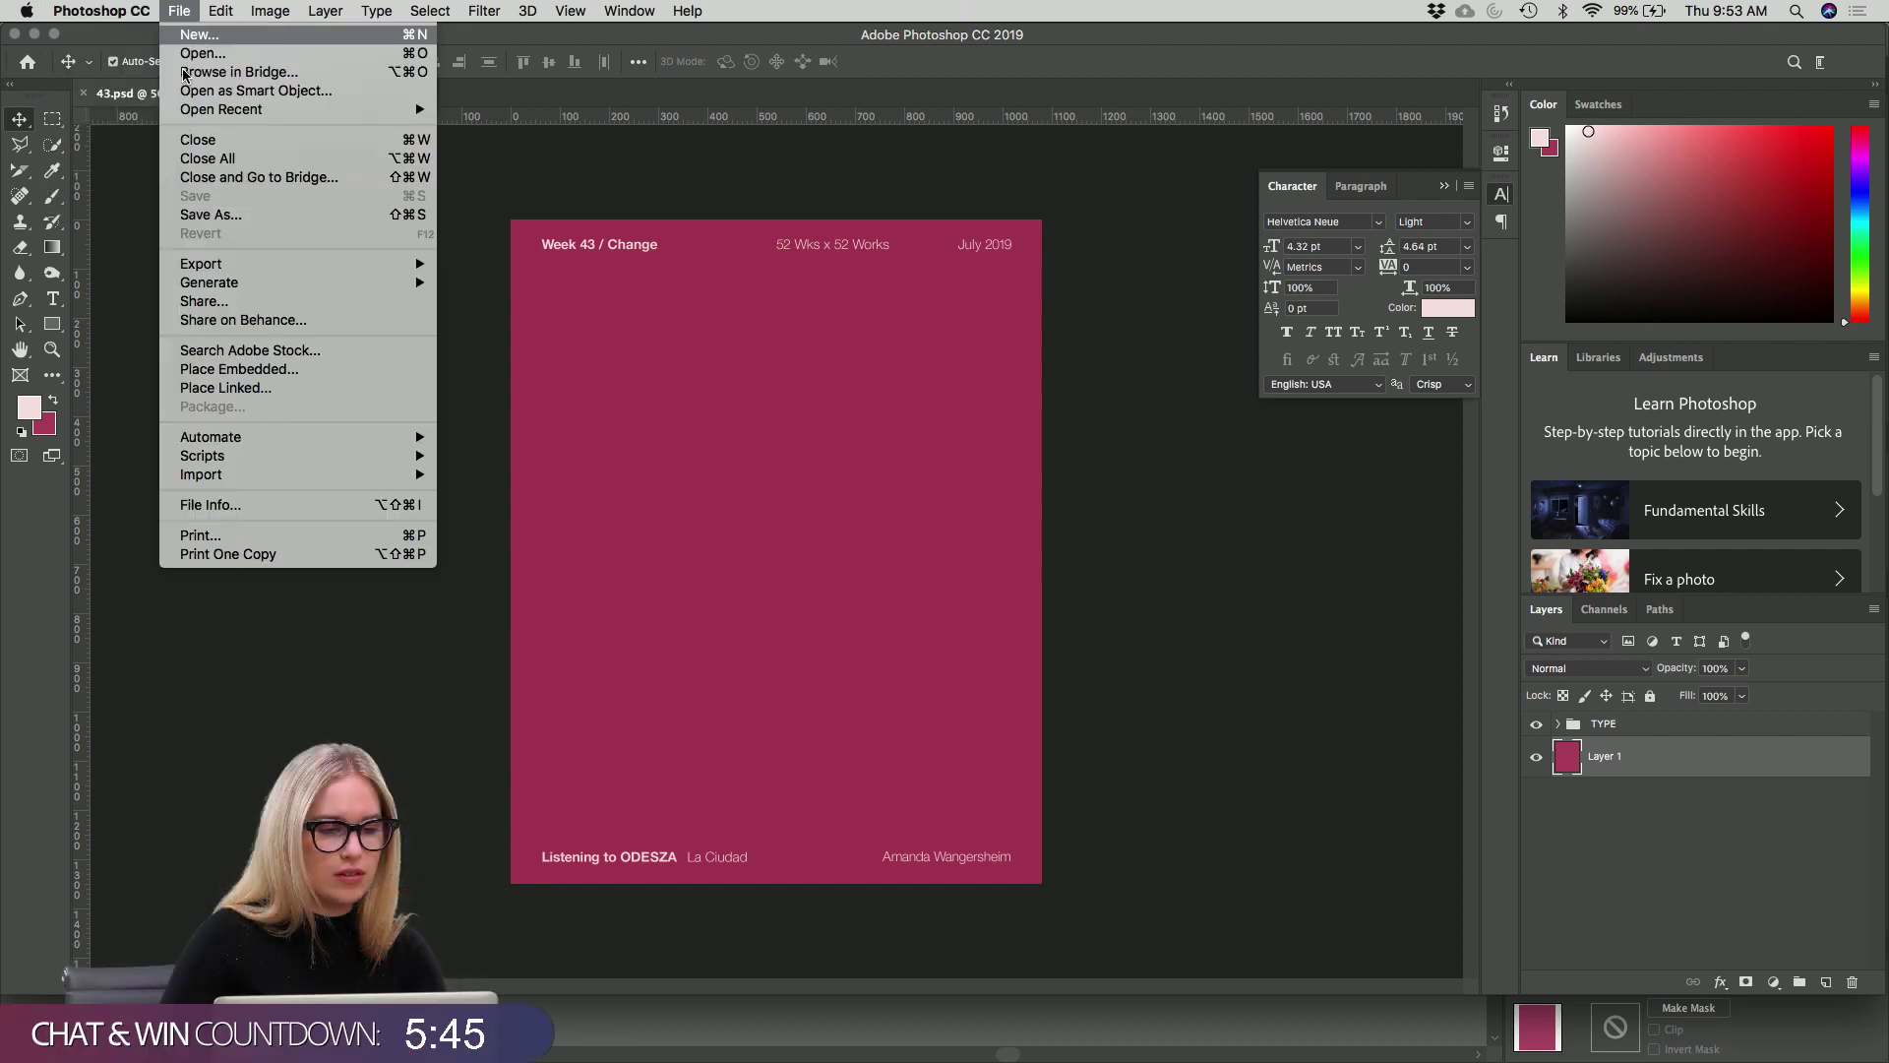
mouse_move(224, 272)
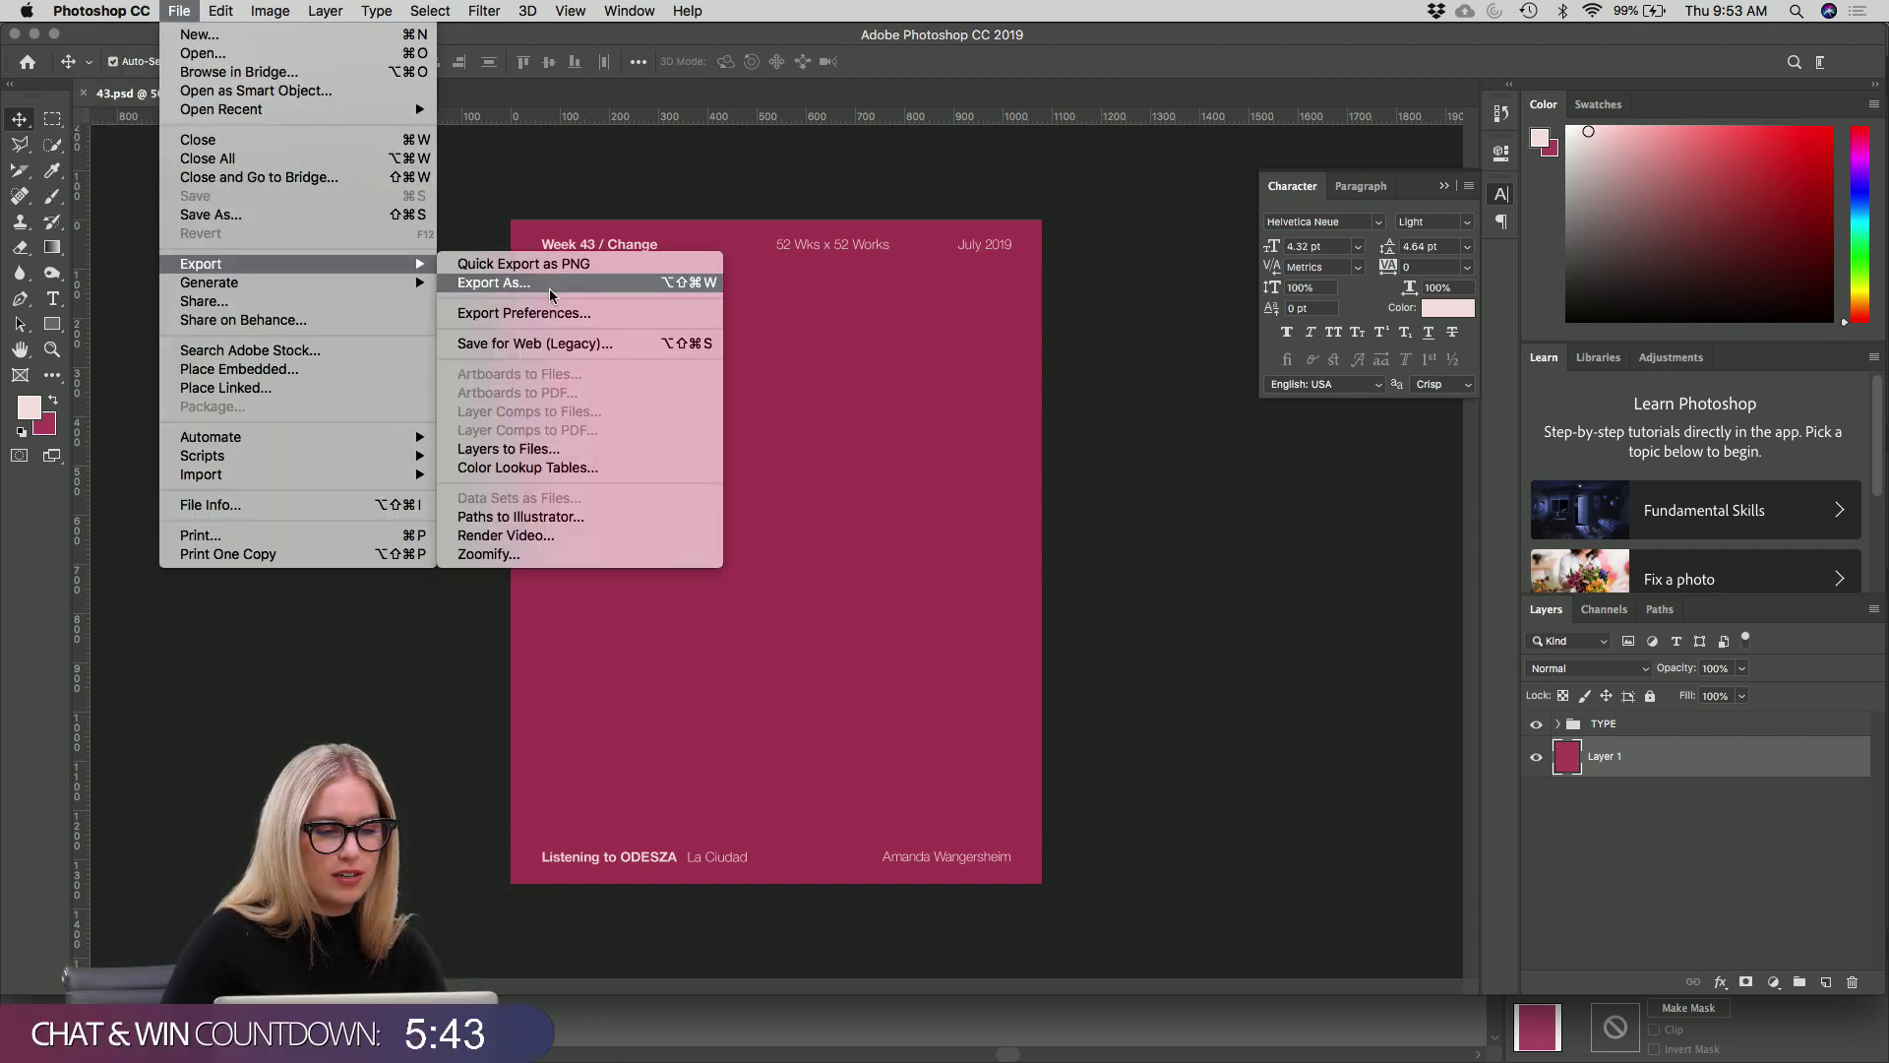
left_click(580, 263)
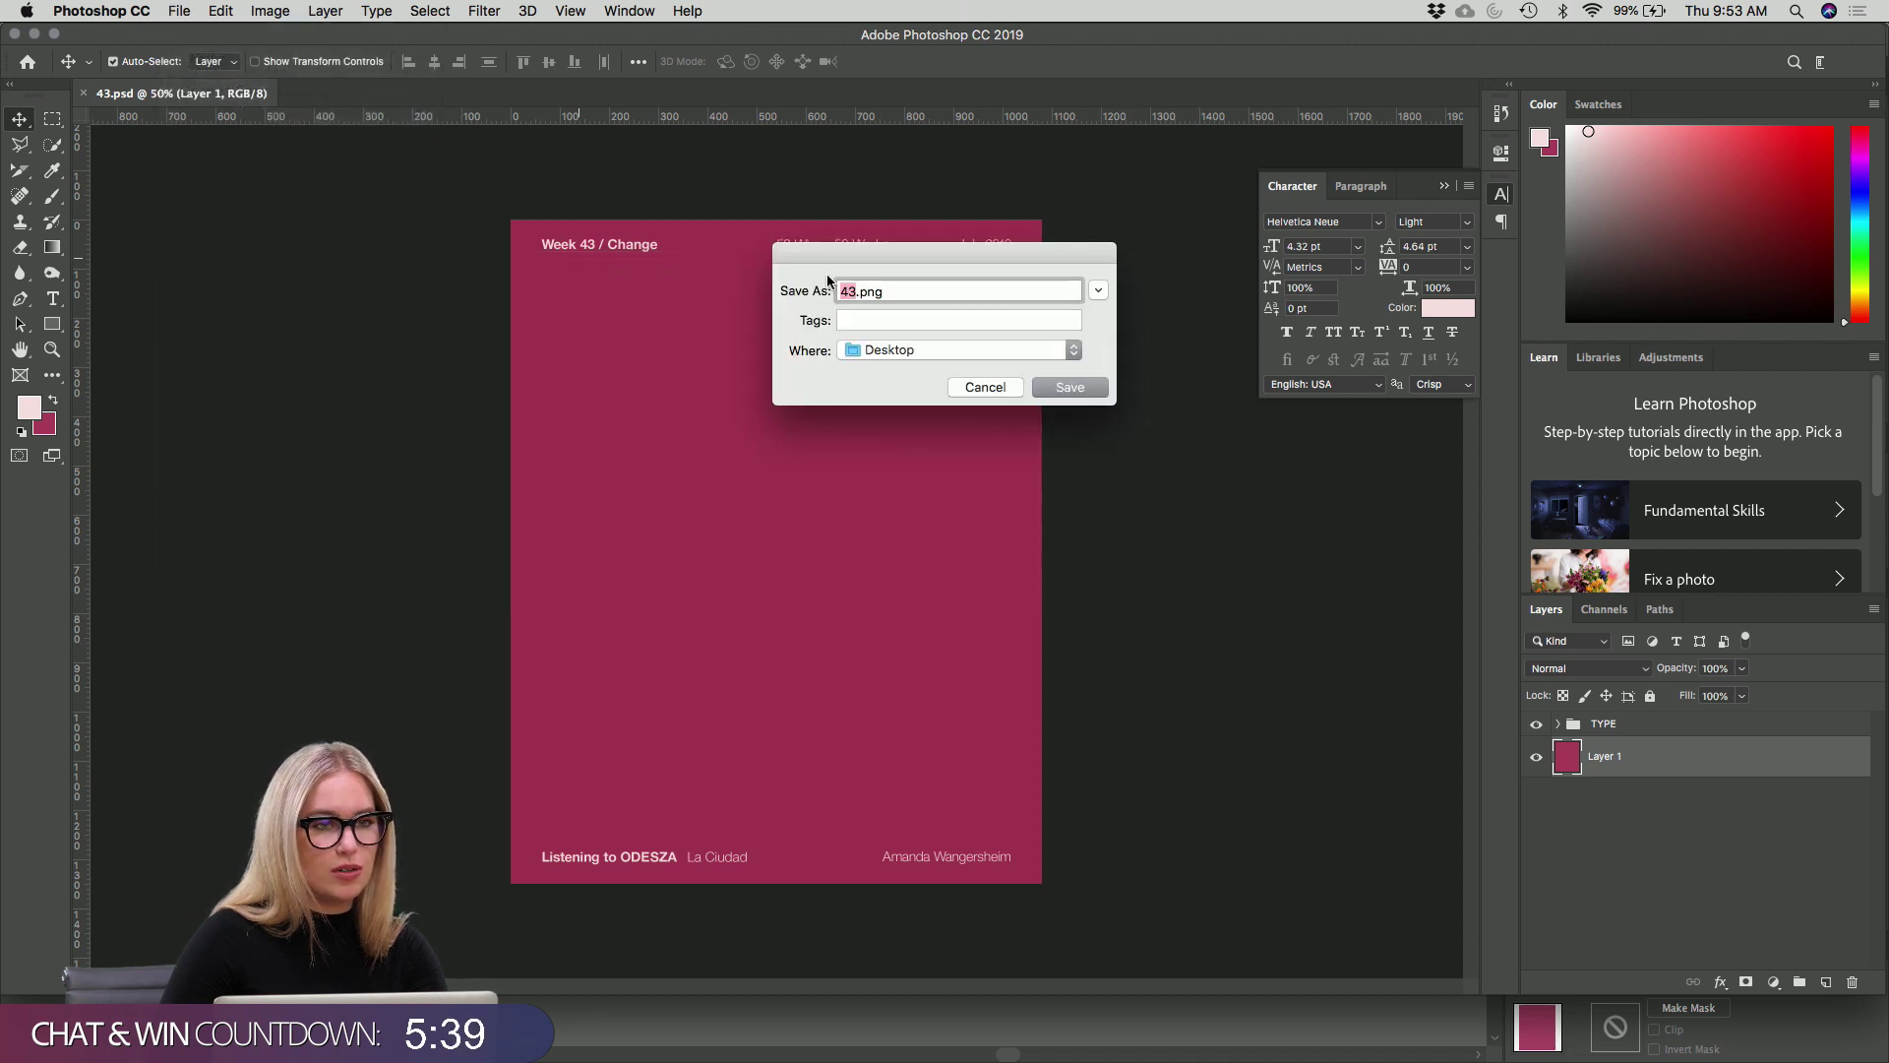
left_click(178, 14)
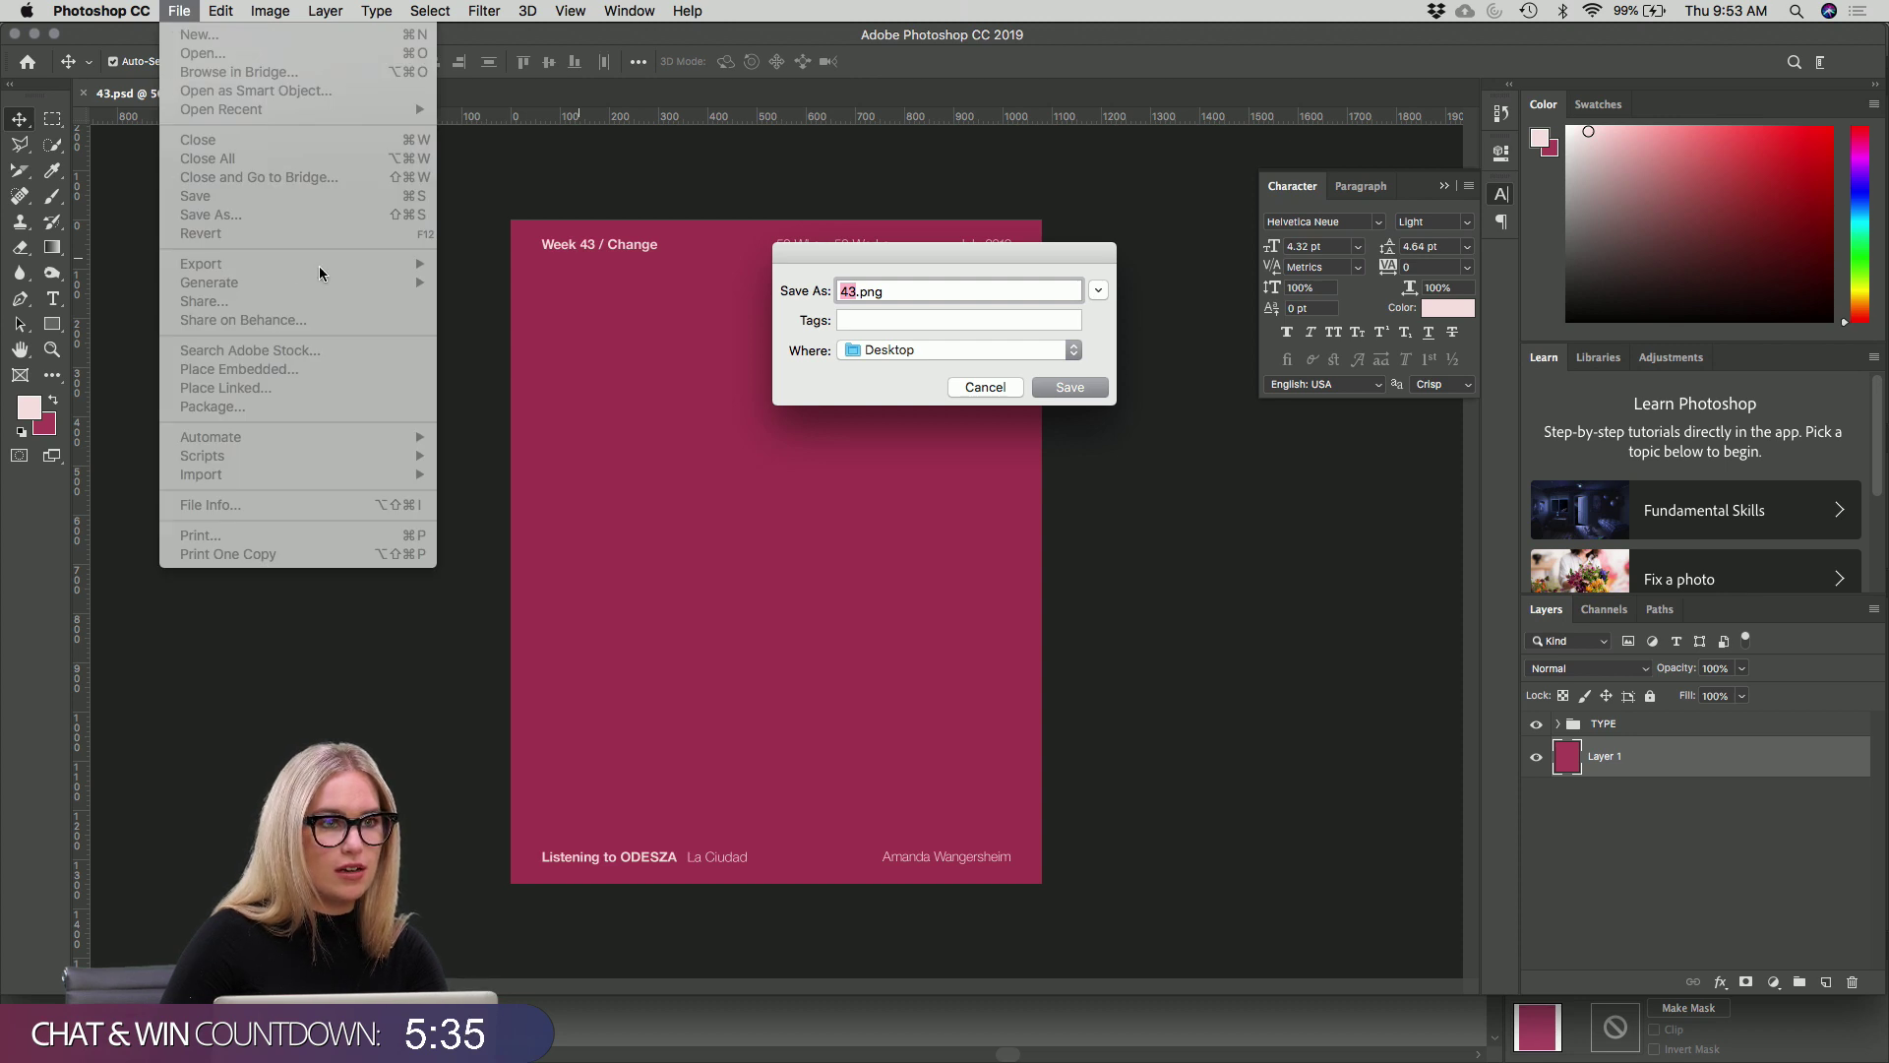
left_click(178, 10)
left_click(101, 10)
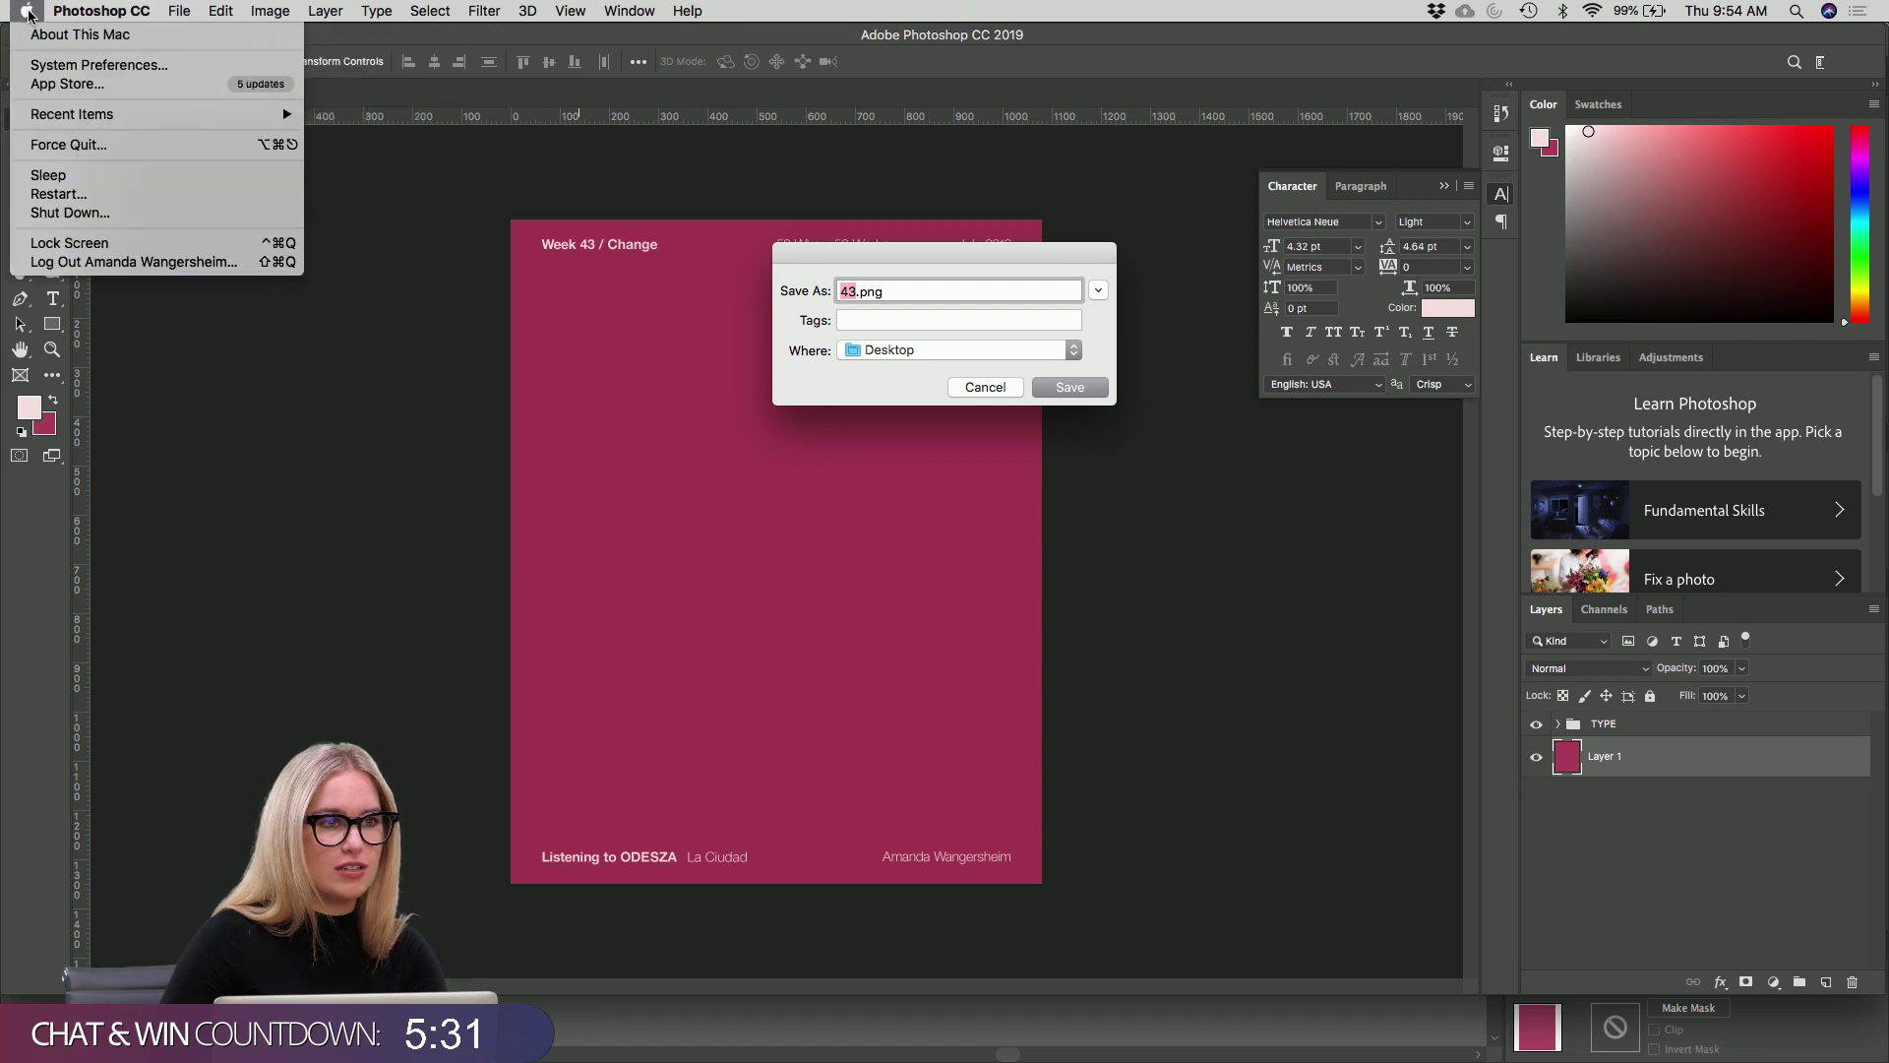
left_click(72, 10)
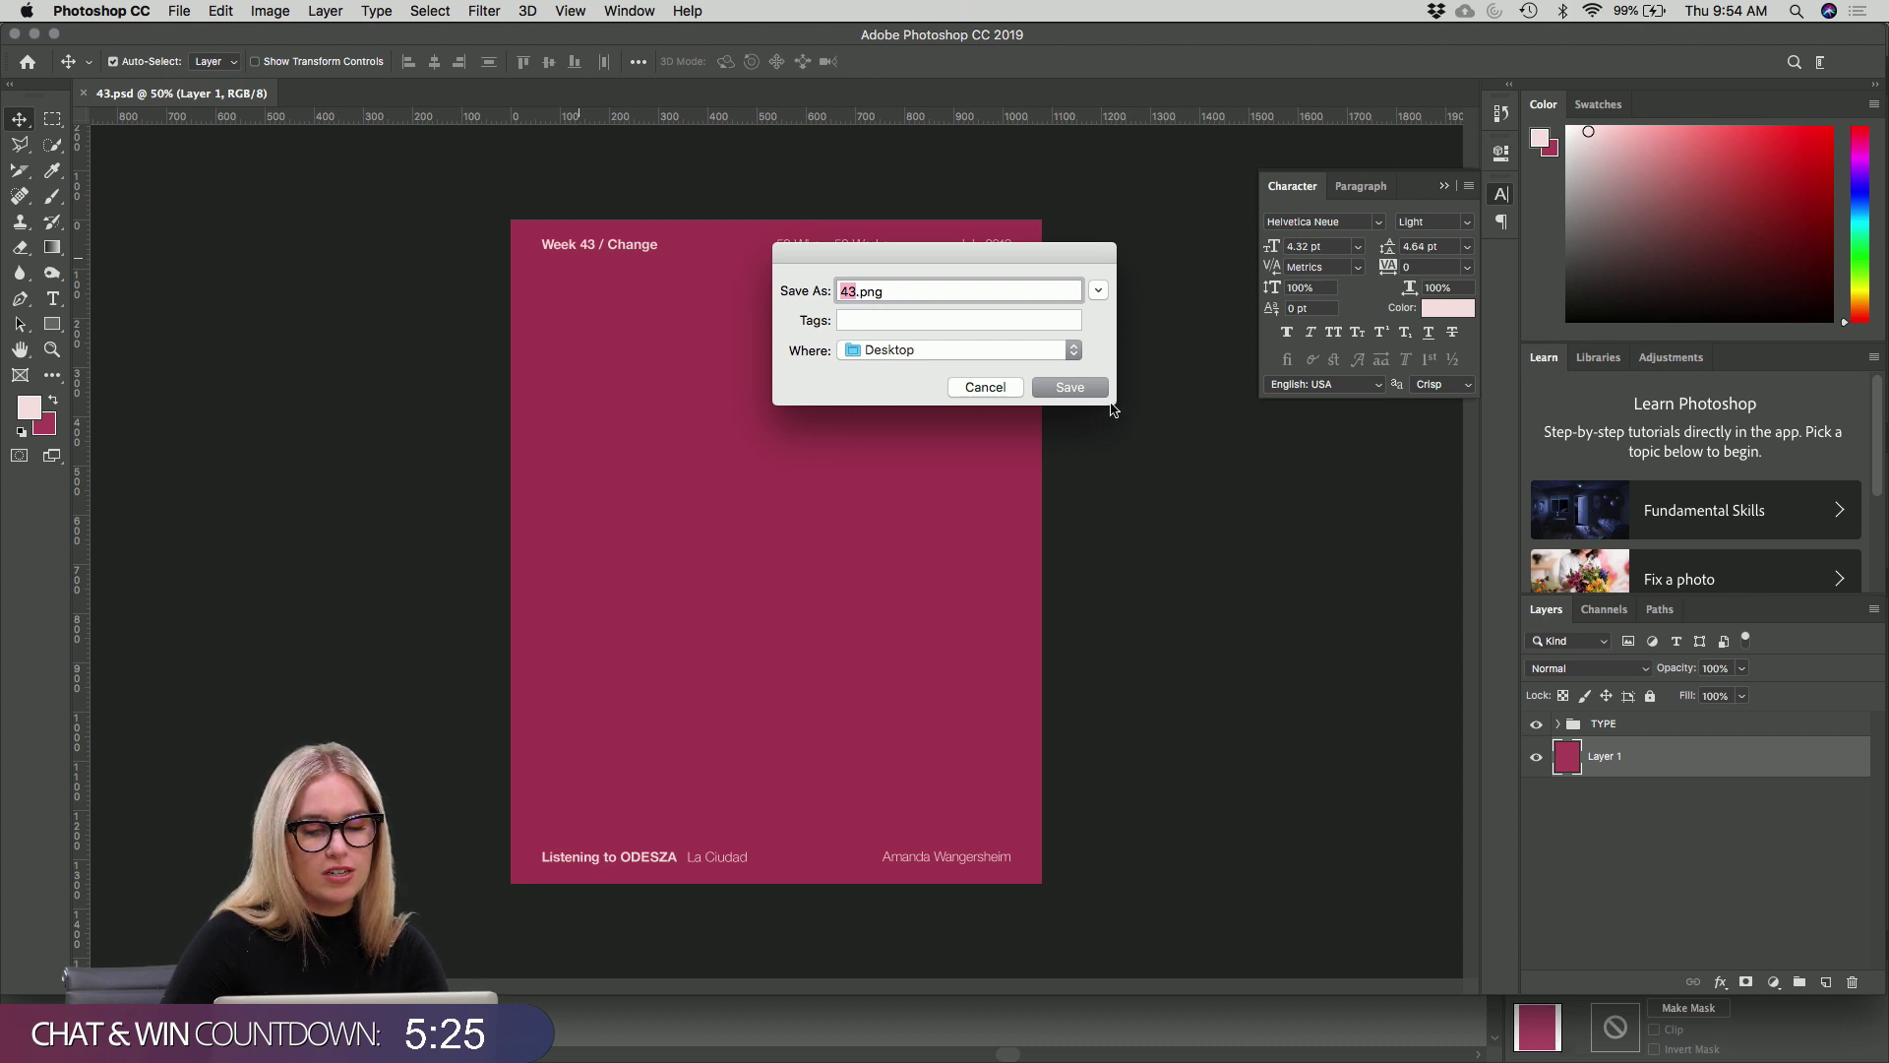
left_click(1077, 394)
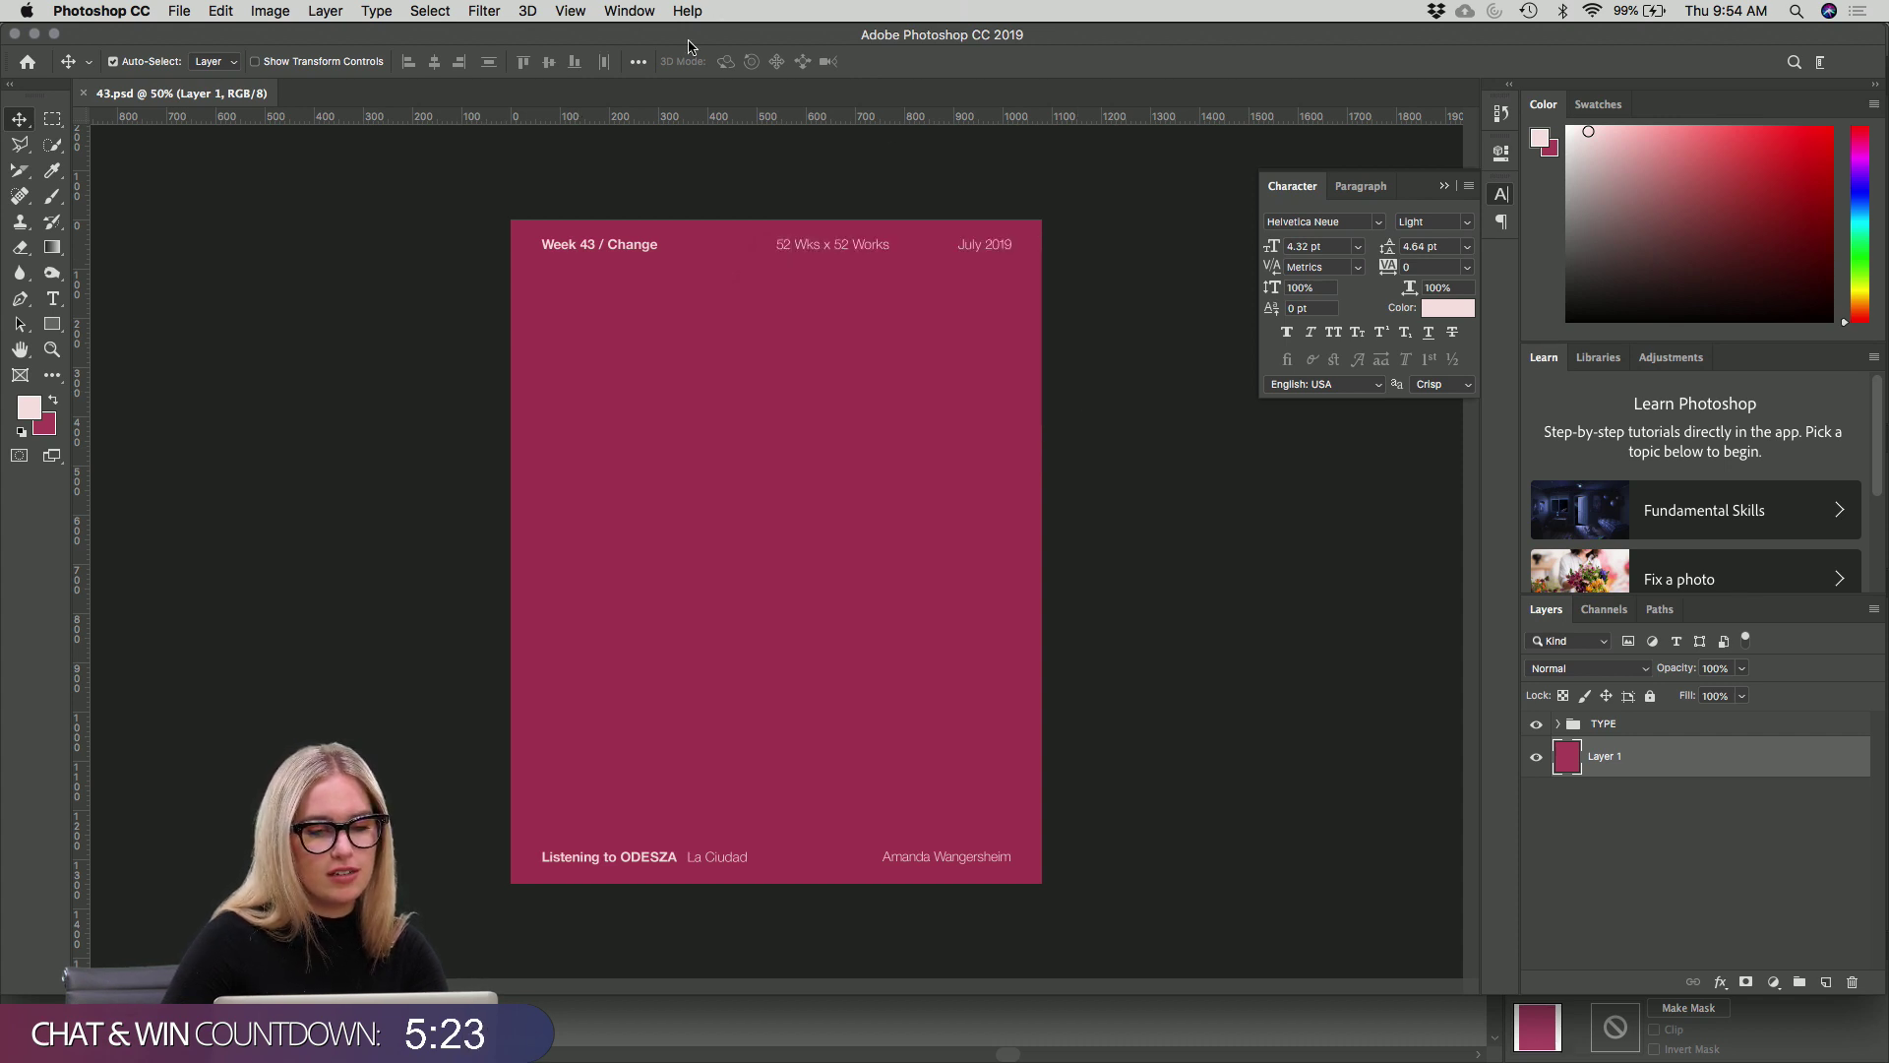
Hide Photoshop and Illustrator to switch to the untitled After Effects project with Comp 1.
key("super")
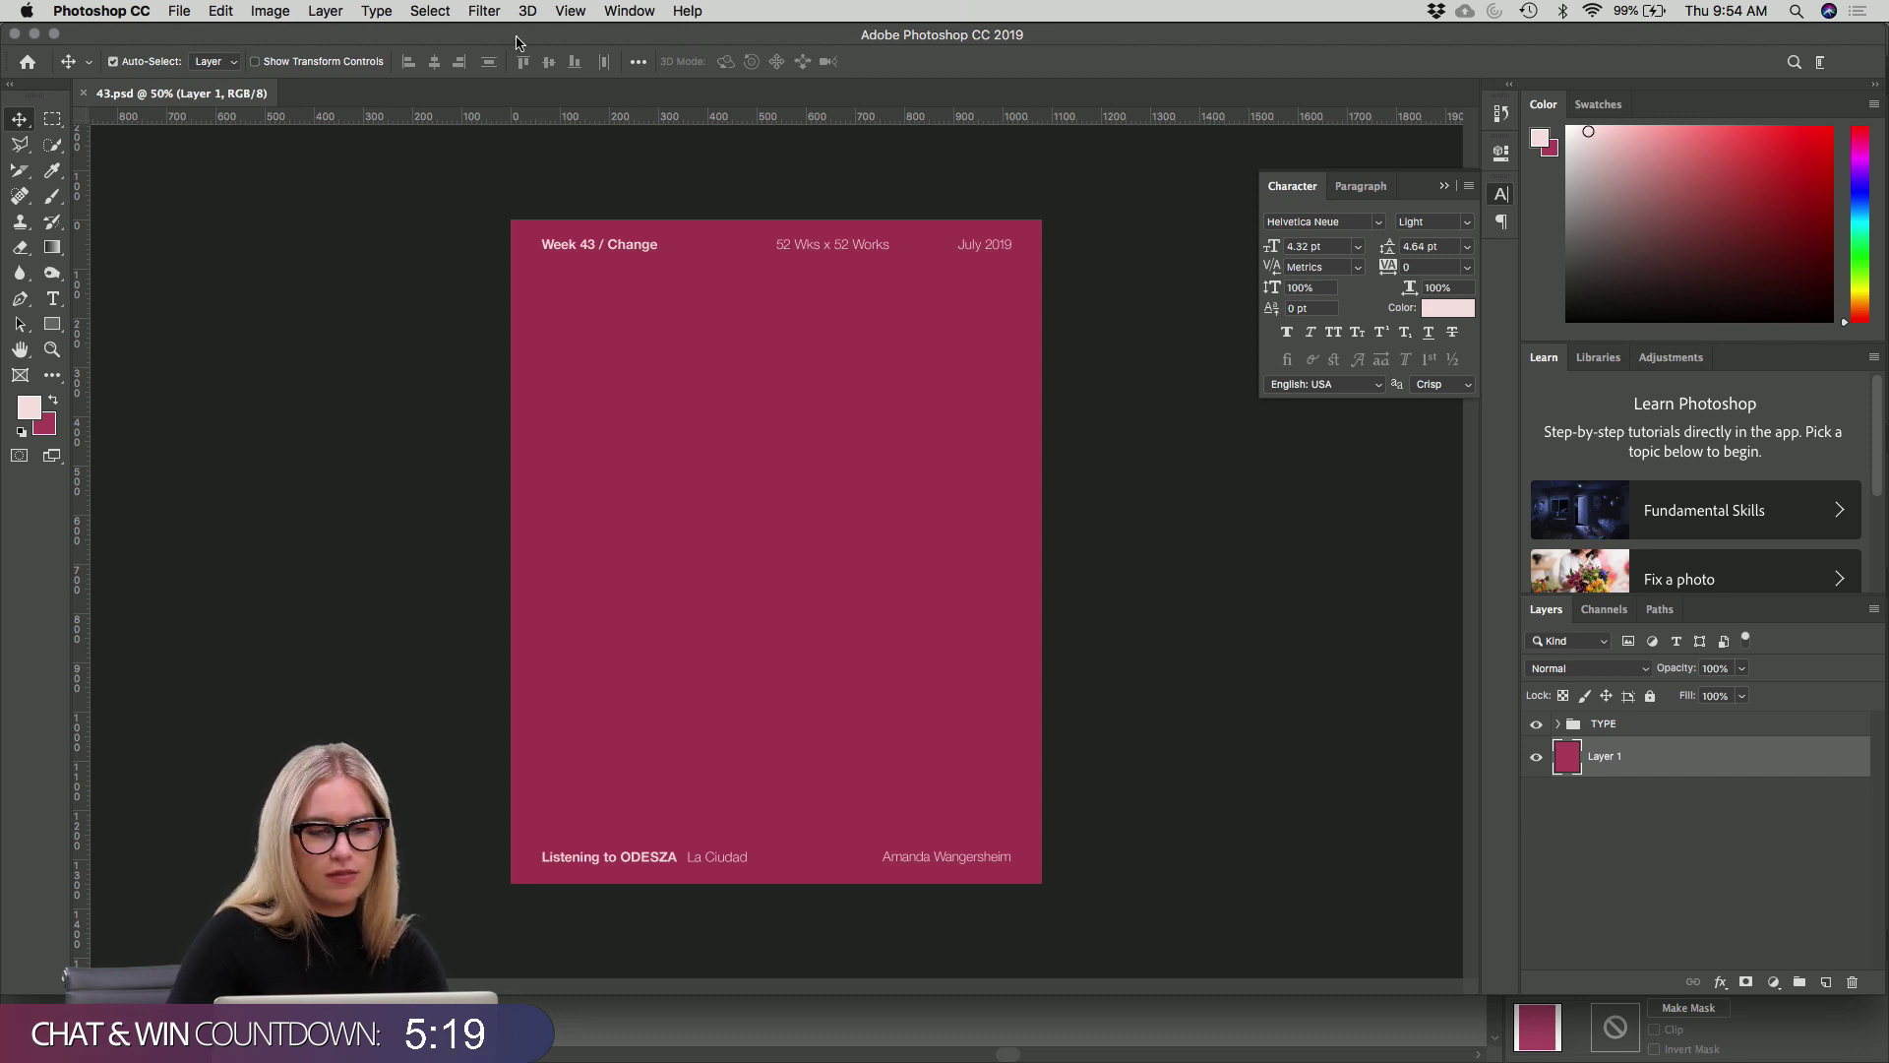
left_click(89, 10)
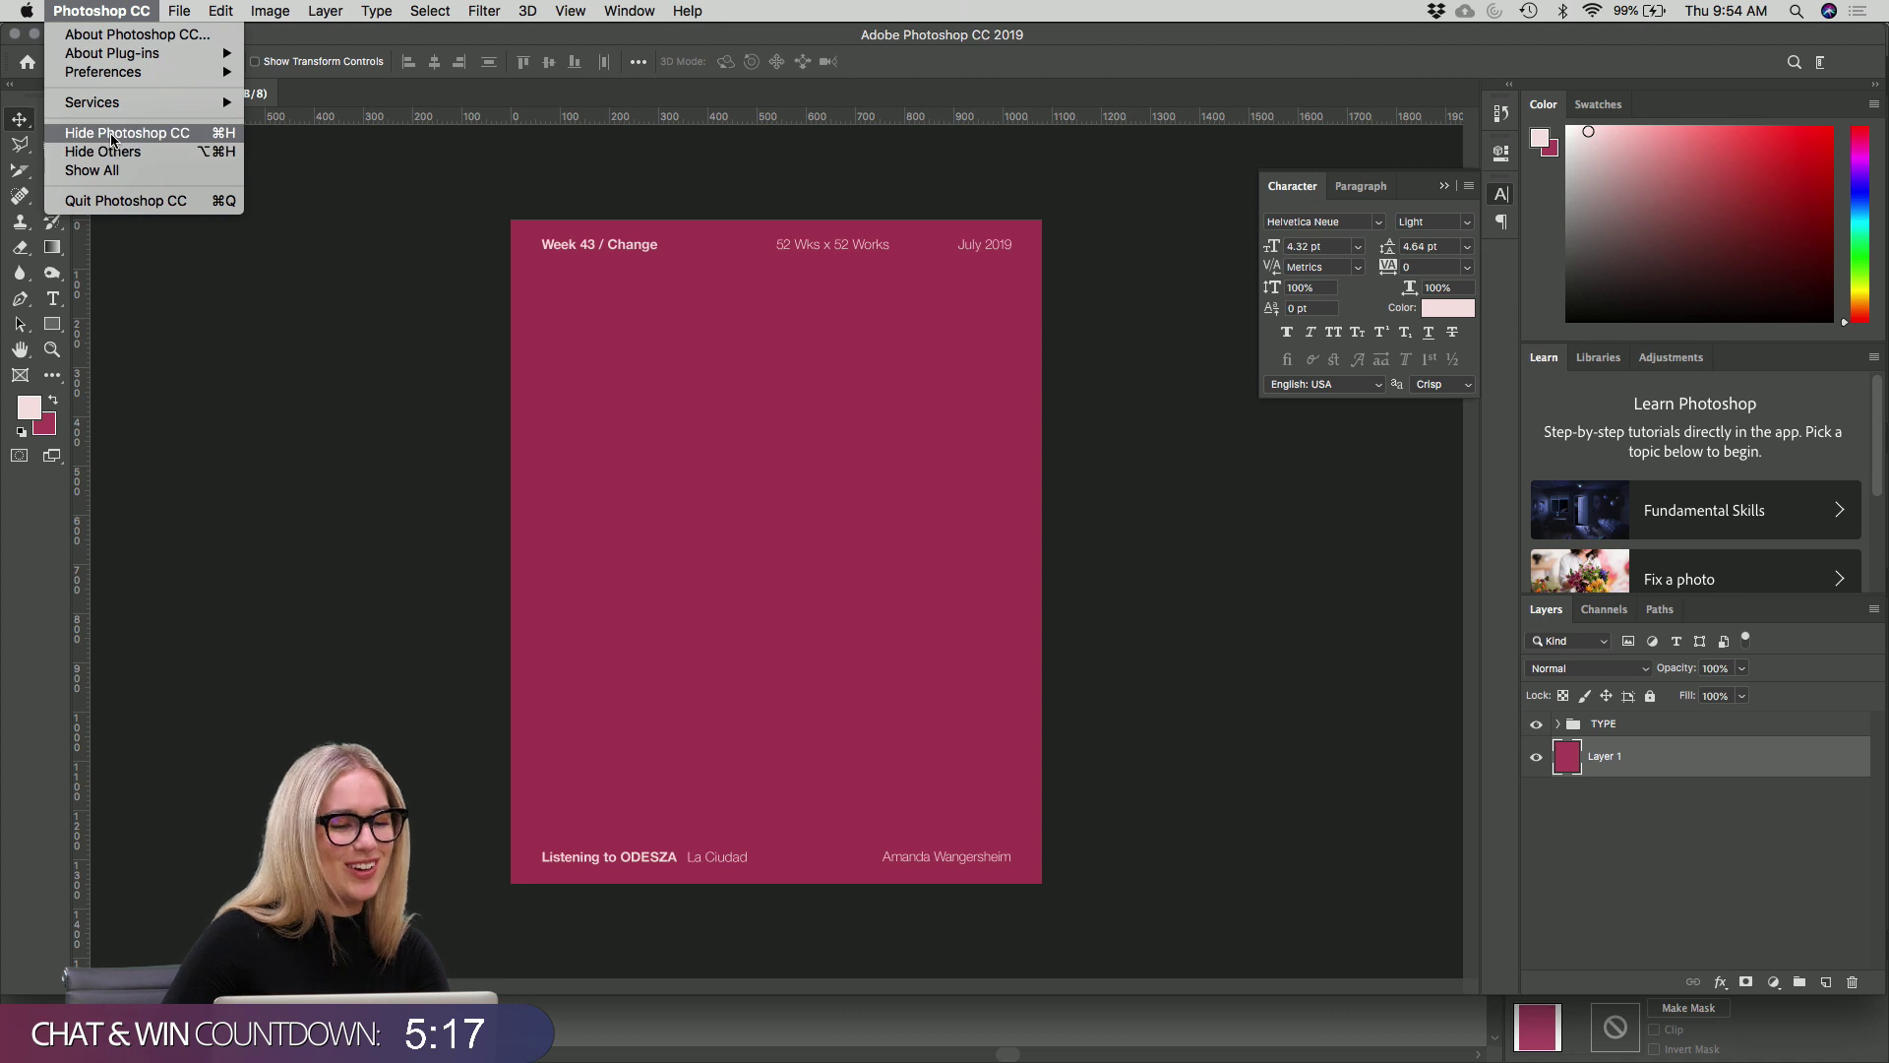
left_click(111, 139)
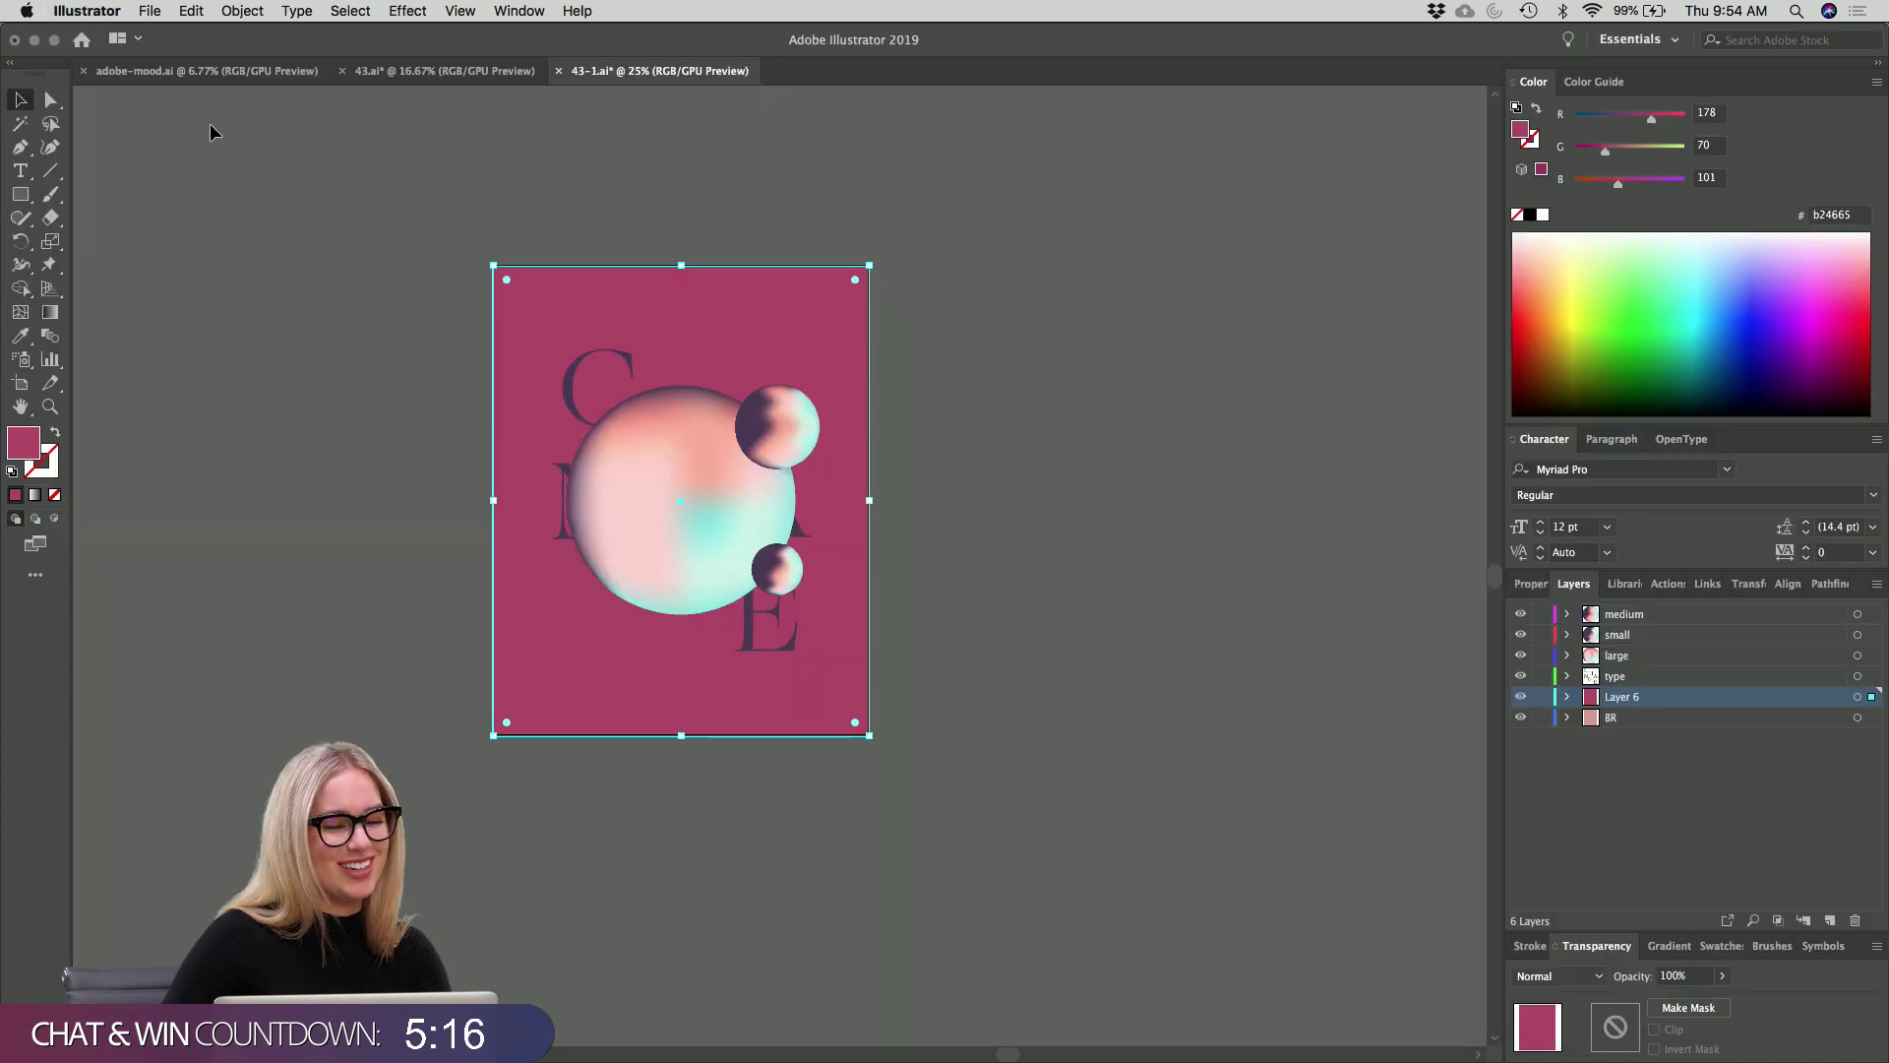
left_click(967, 220)
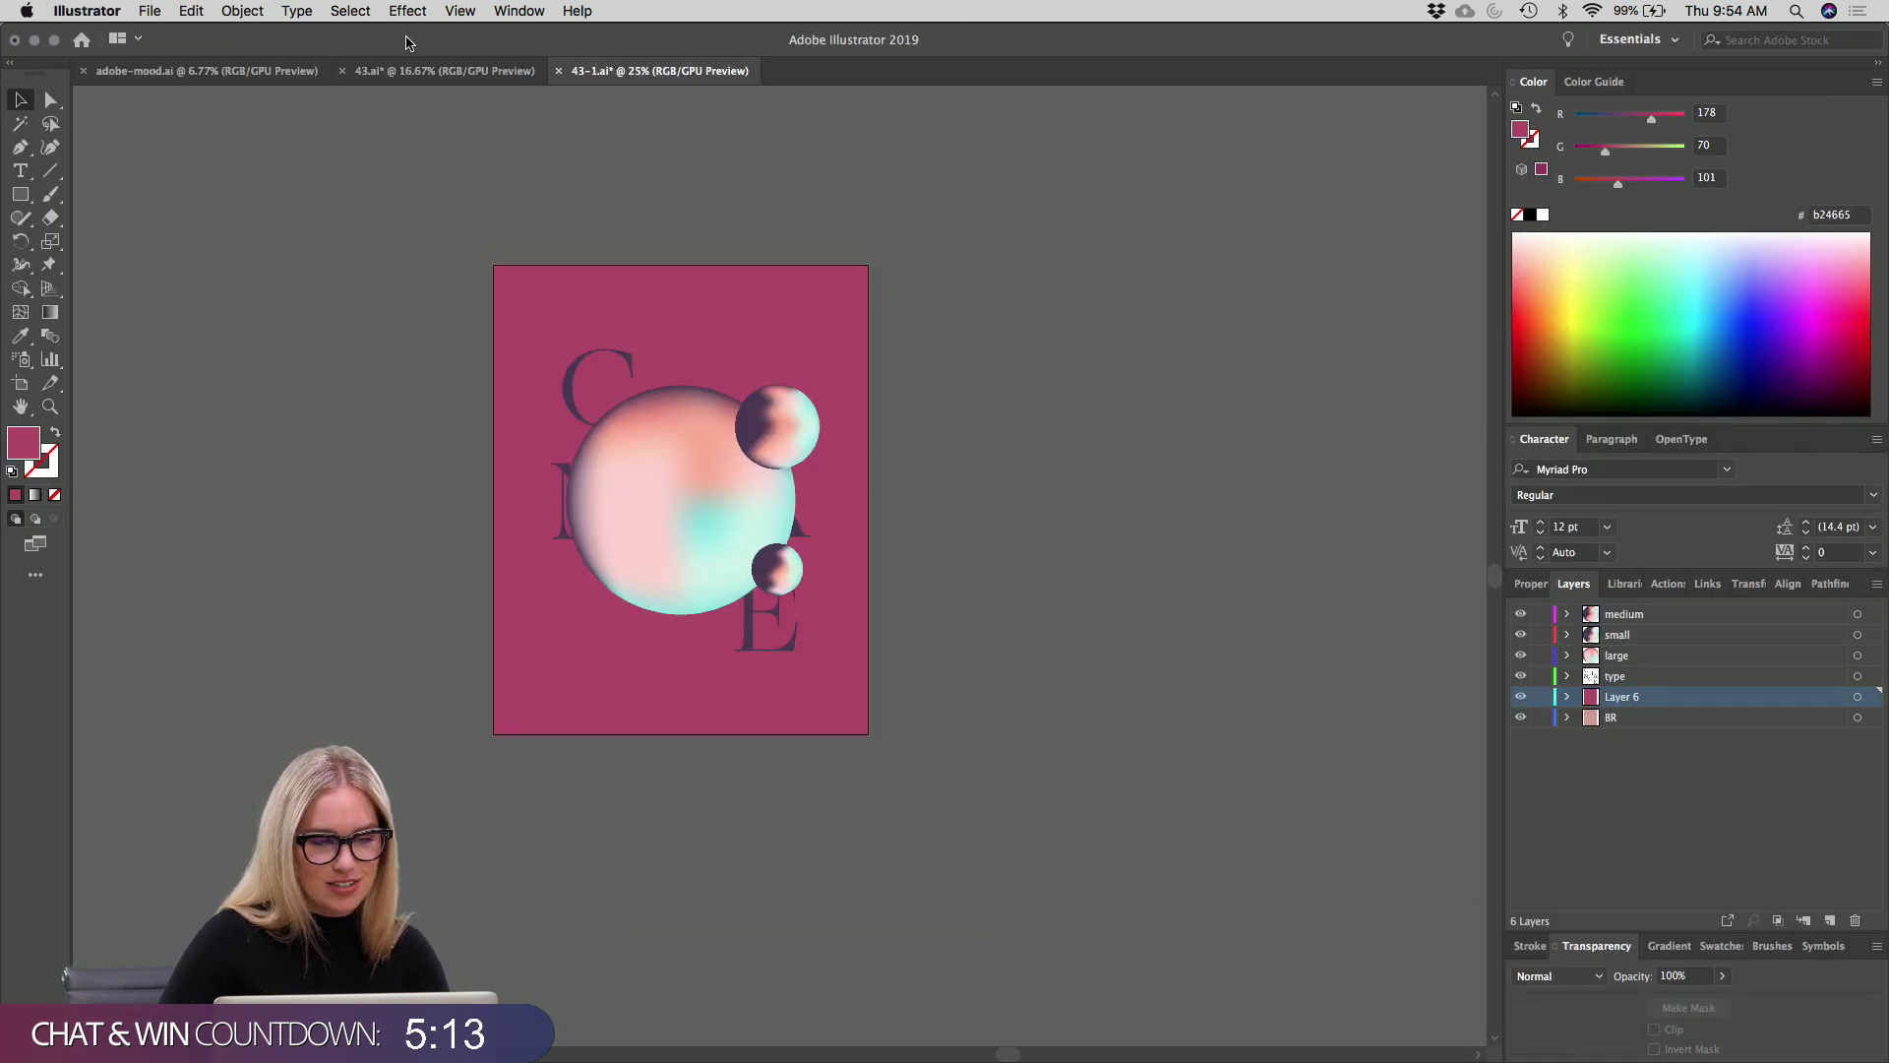
left_click(94, 10)
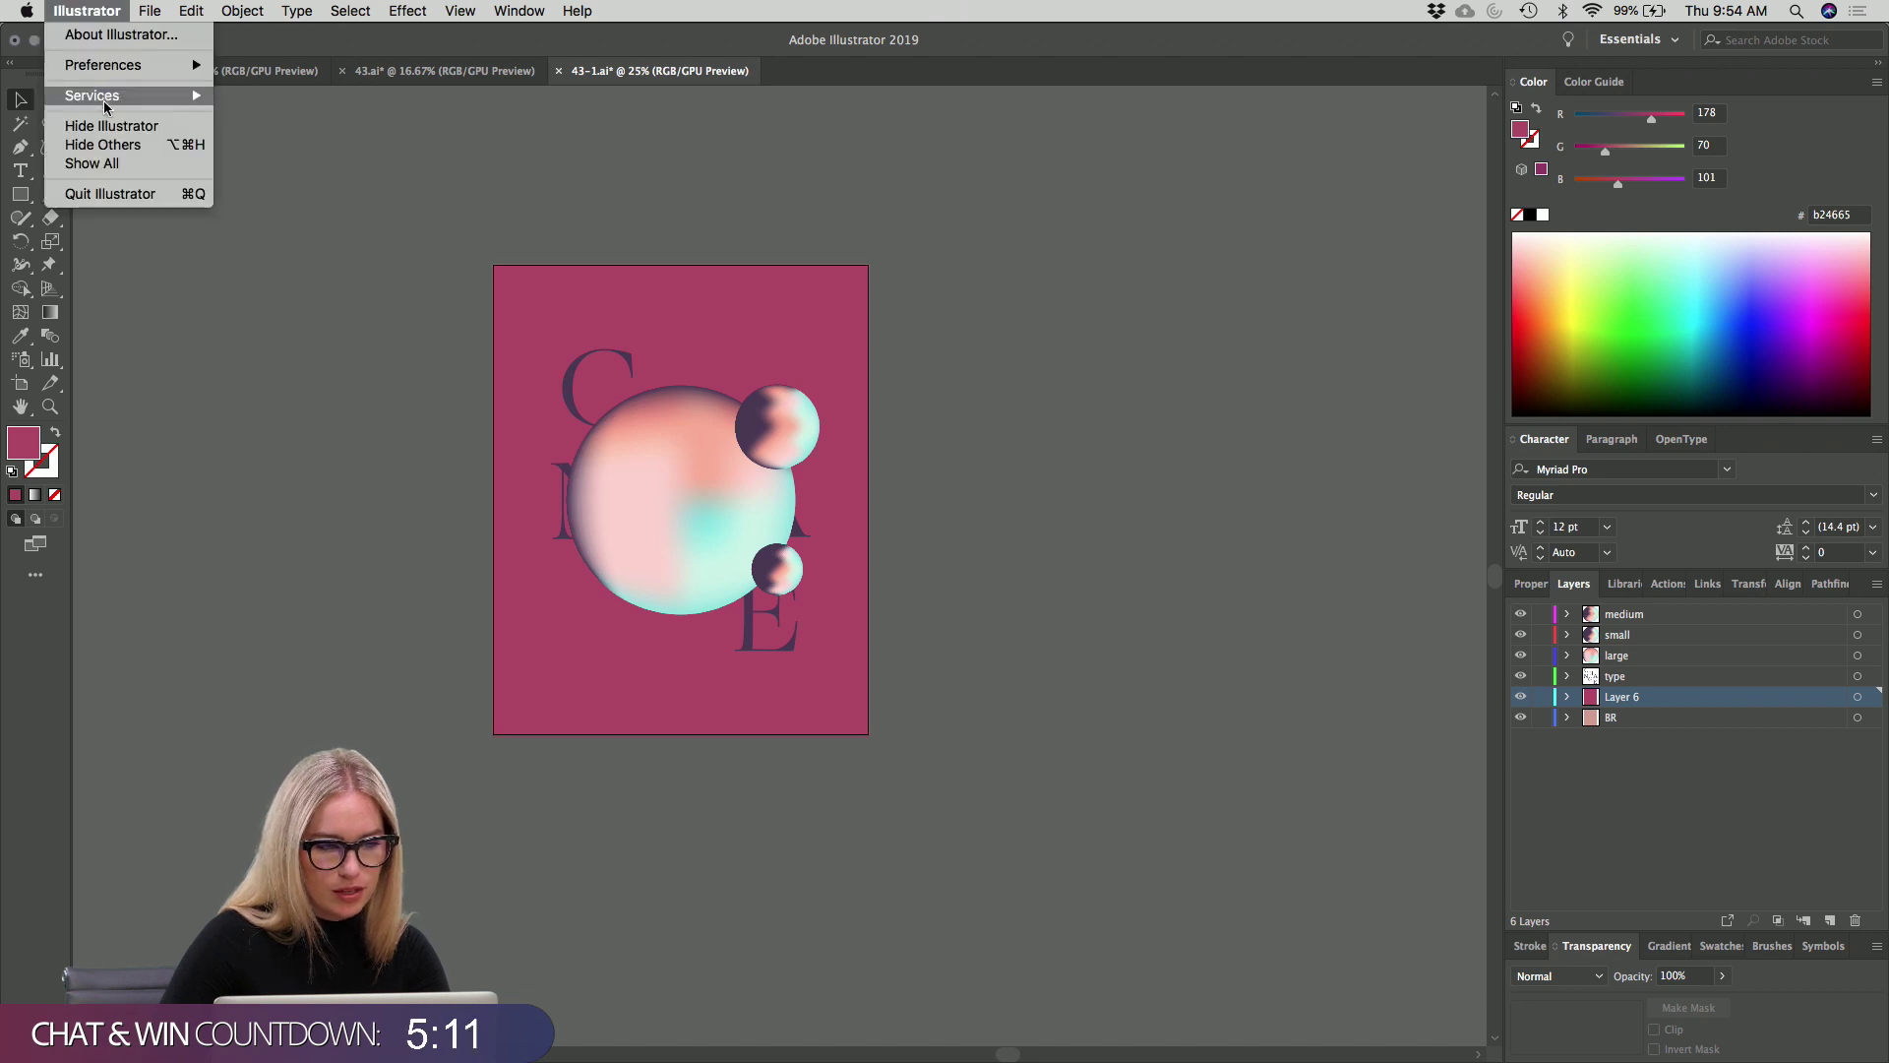
left_click(105, 127)
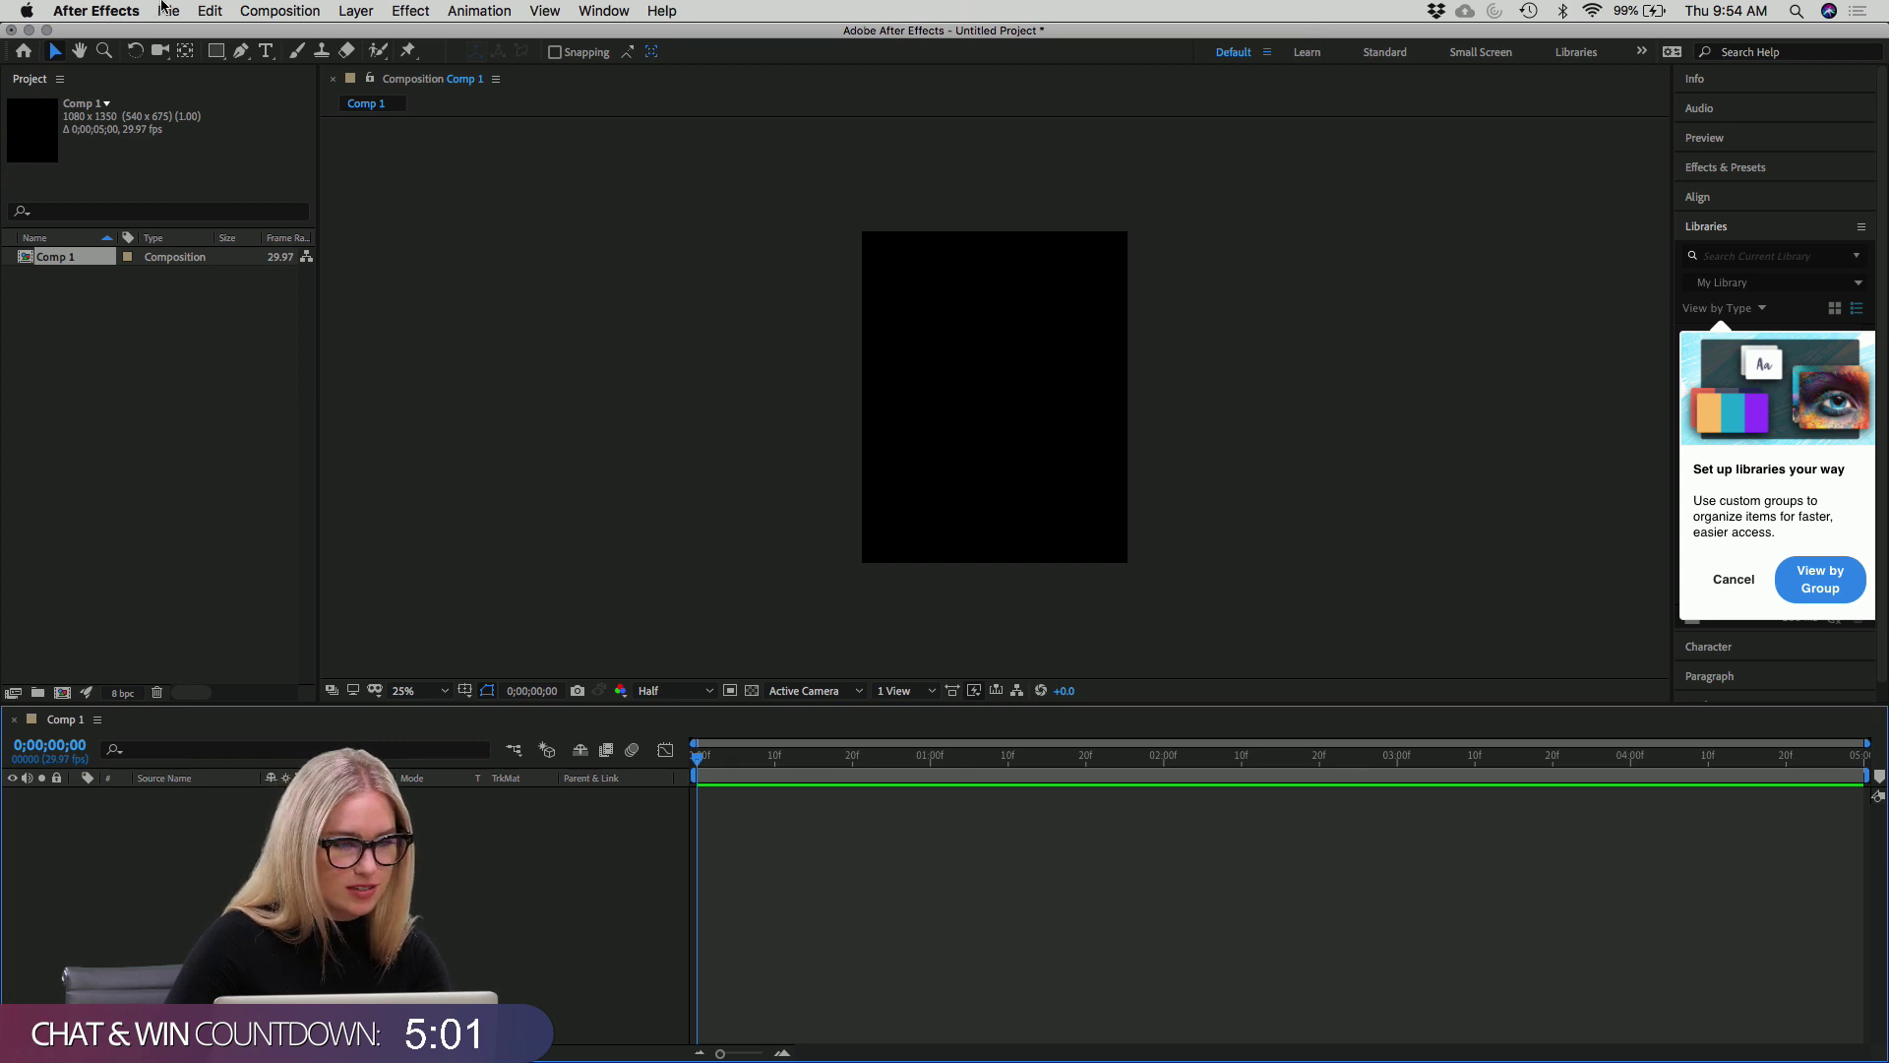
Preview 43.png from the Desktop and import it into the project as footage.
left_click(162, 10)
mouse_move(237, 272)
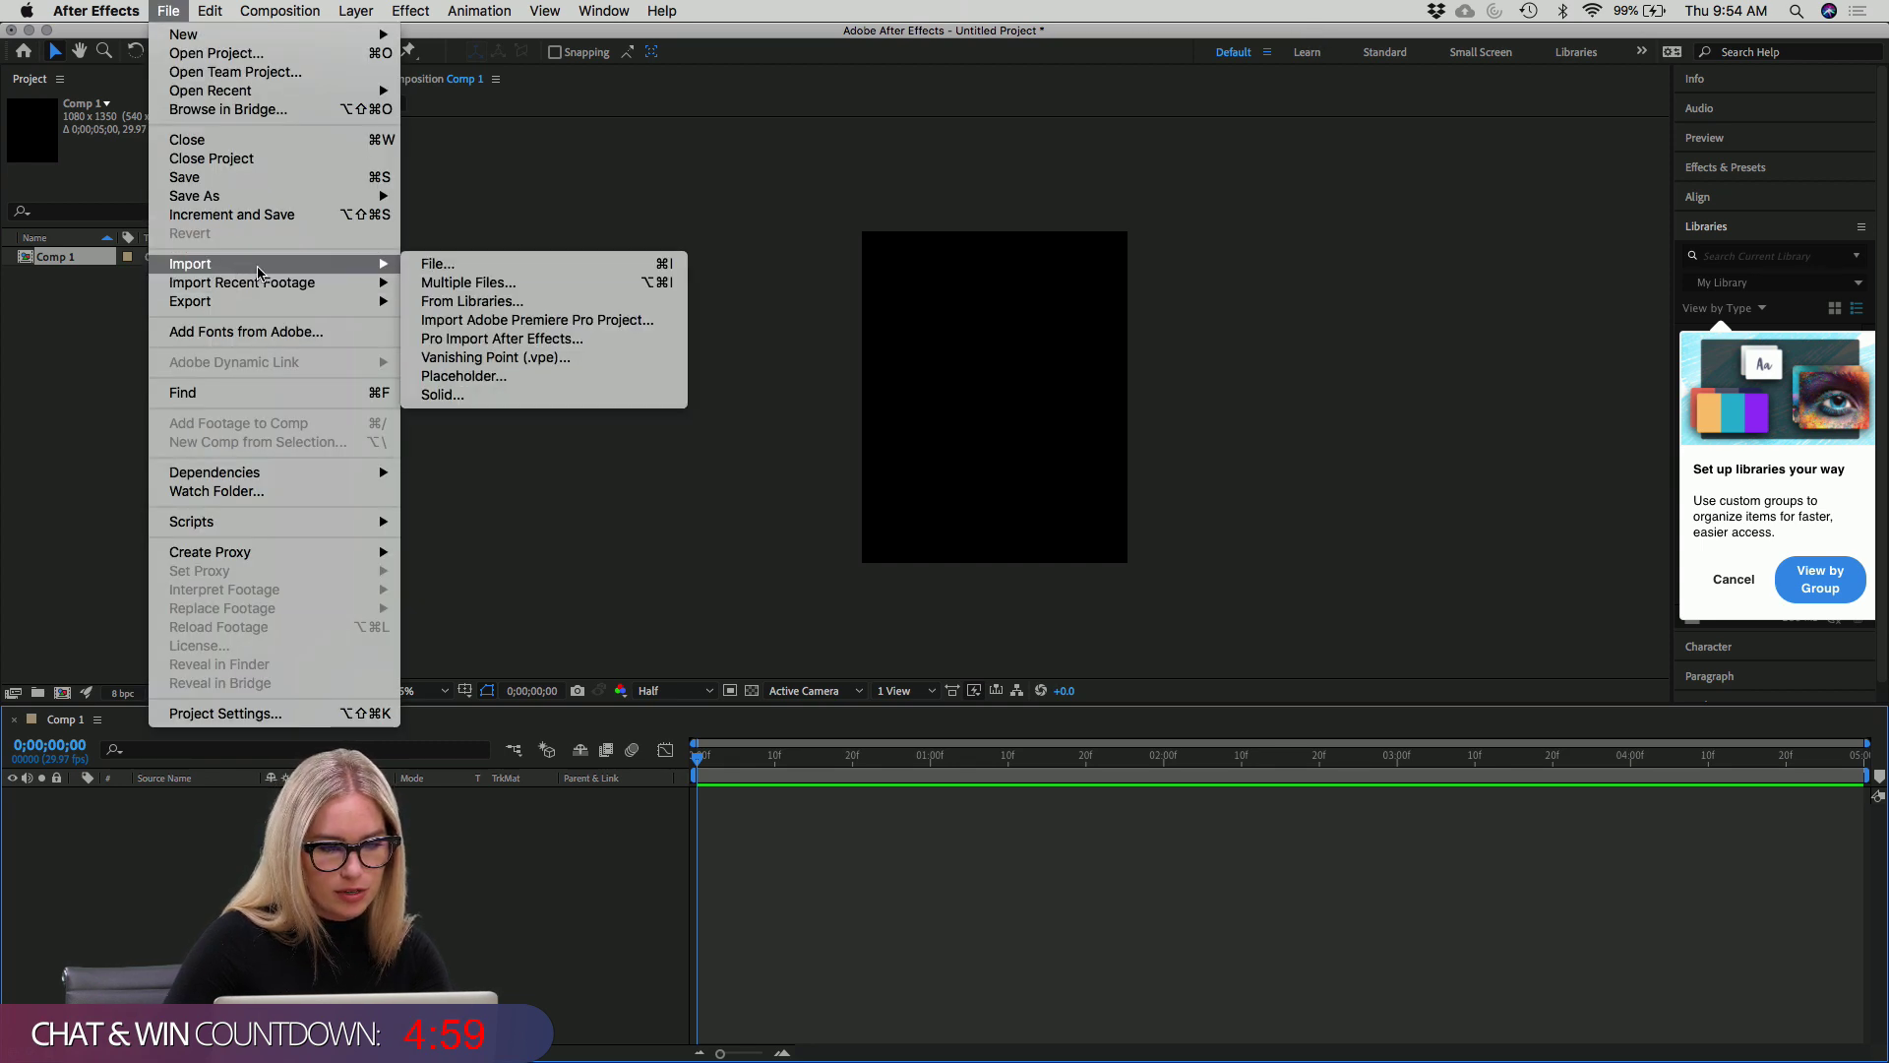
left_click(454, 263)
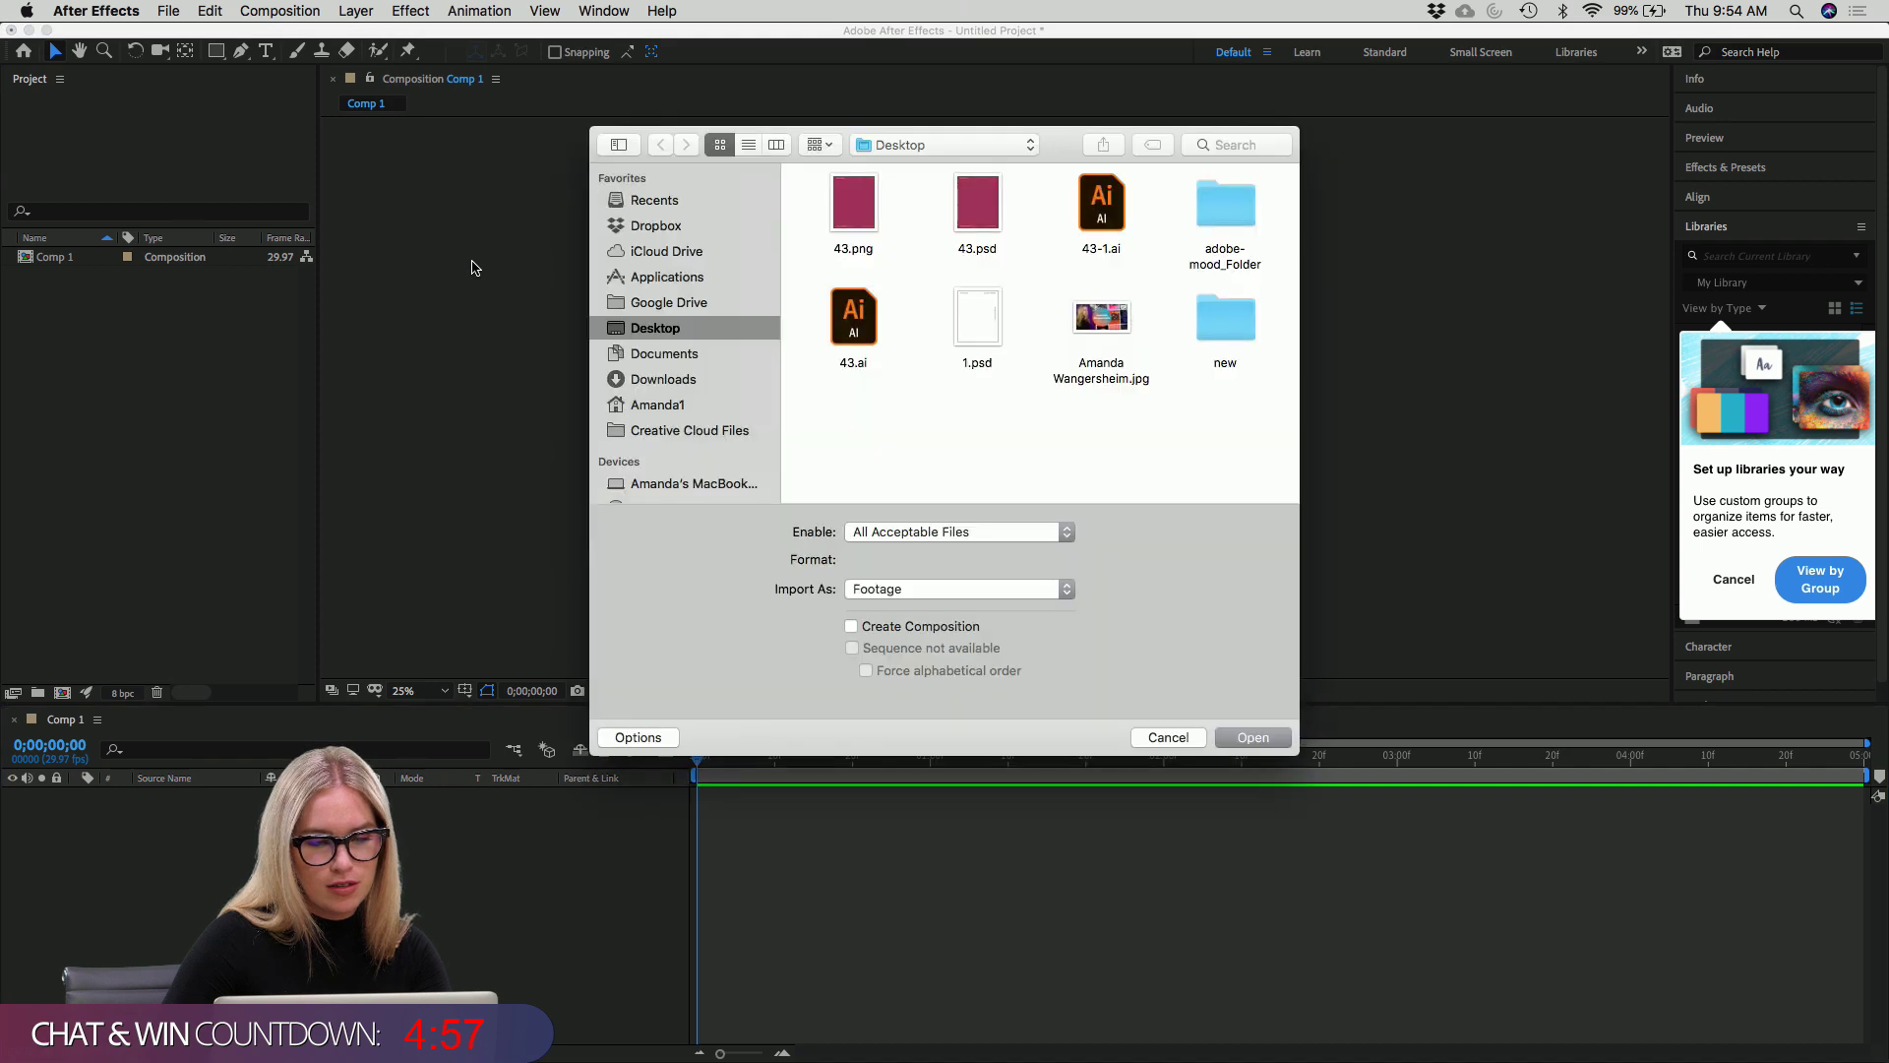
left_click(852, 203)
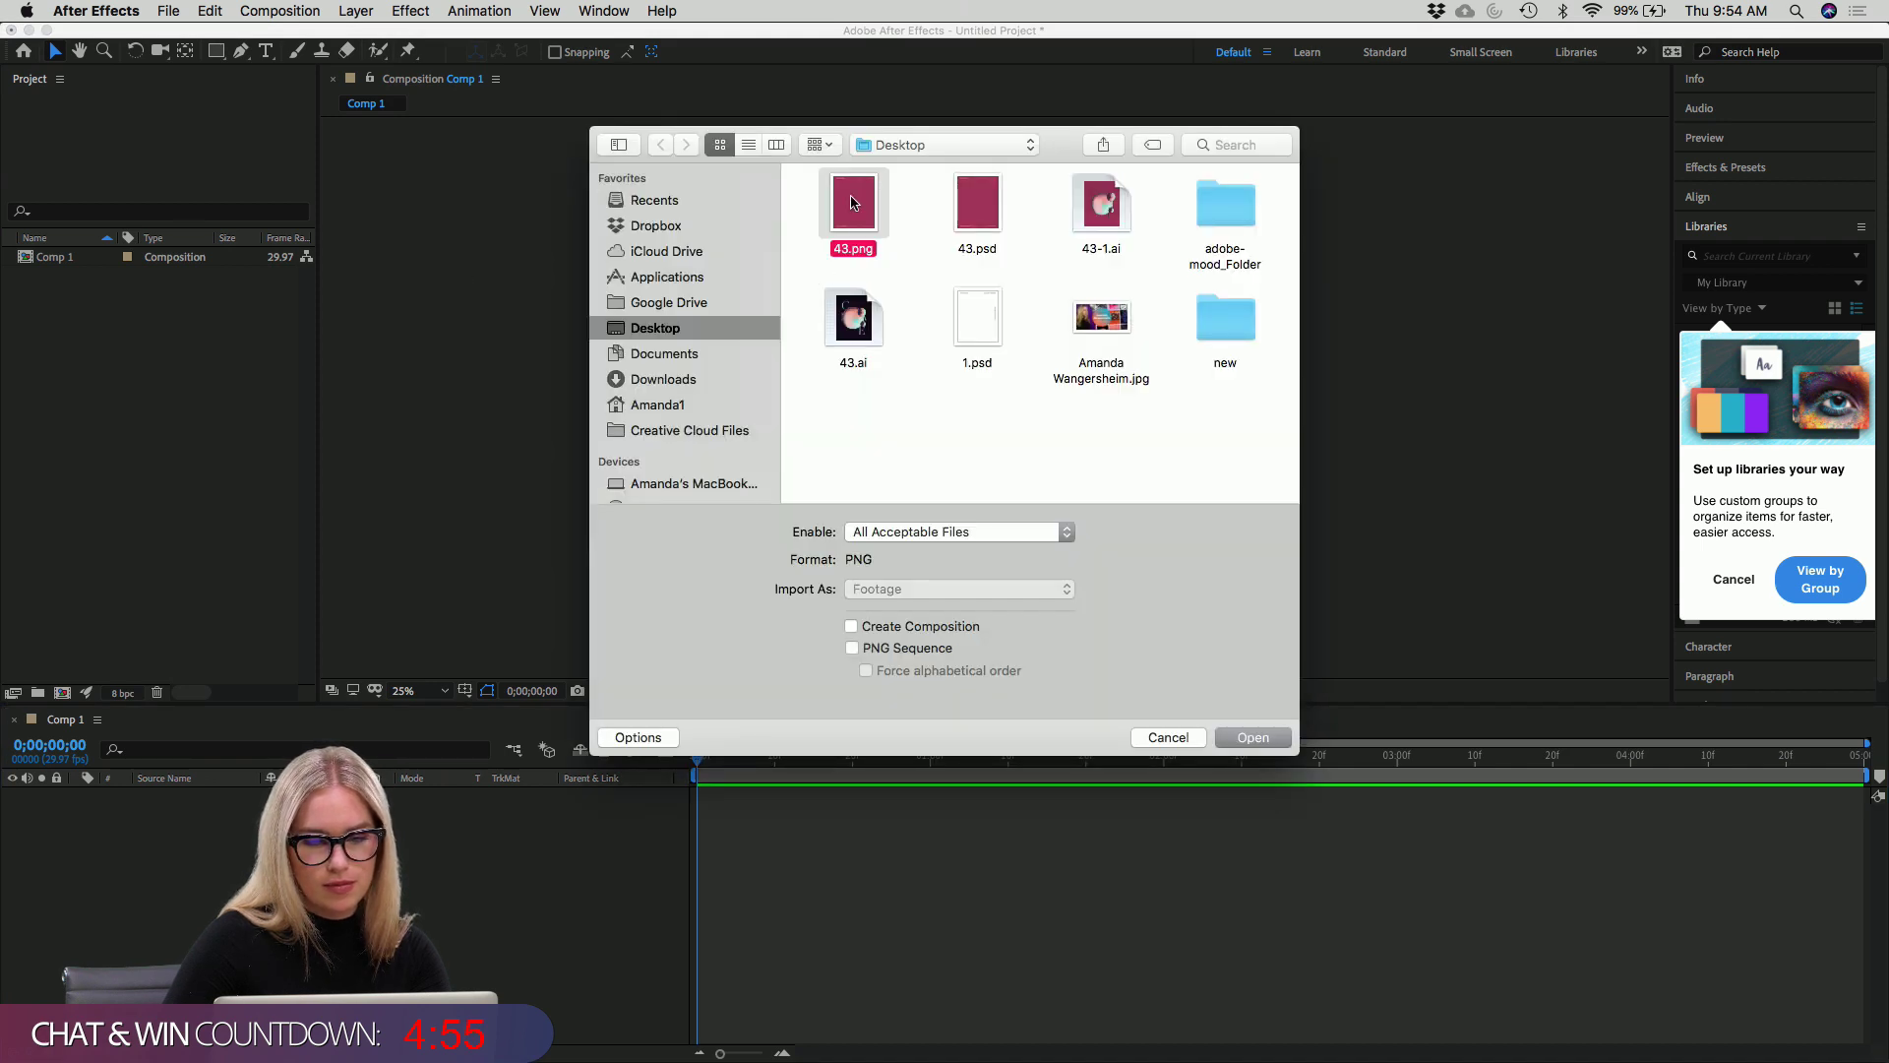
key("space")
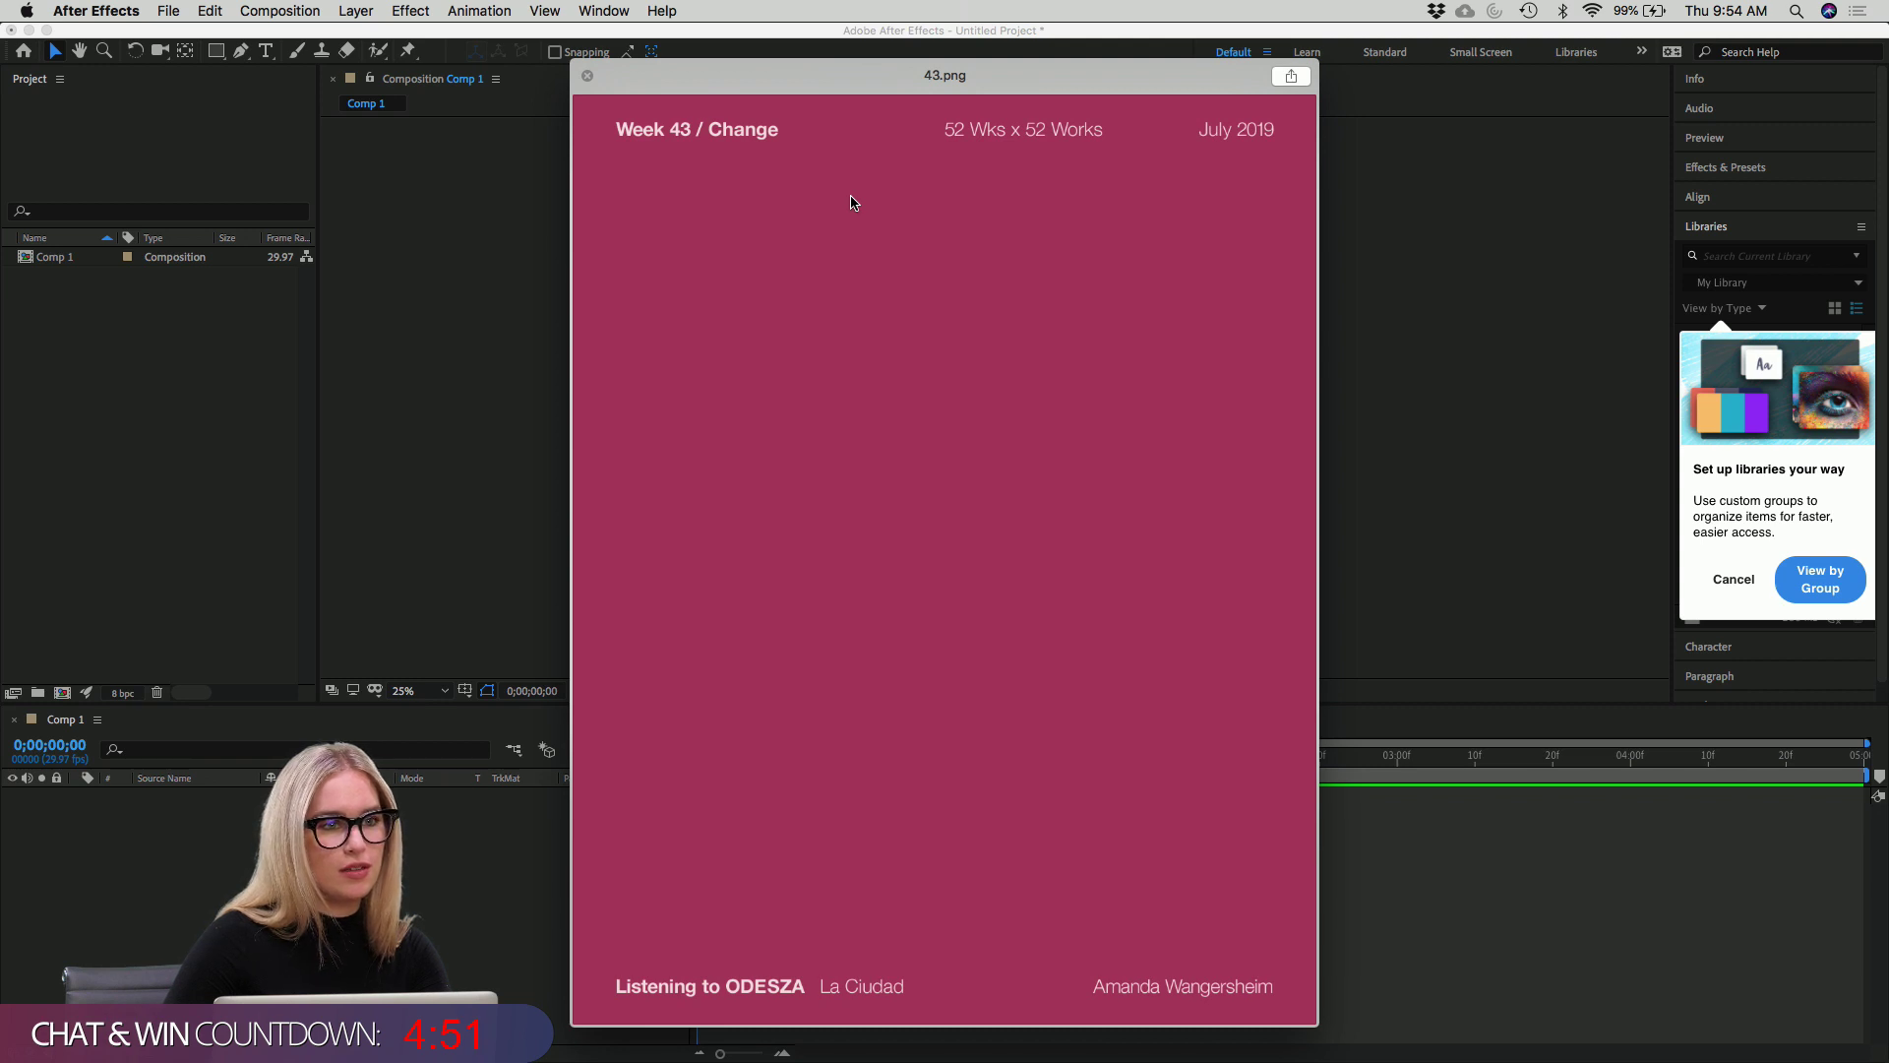
key("space")
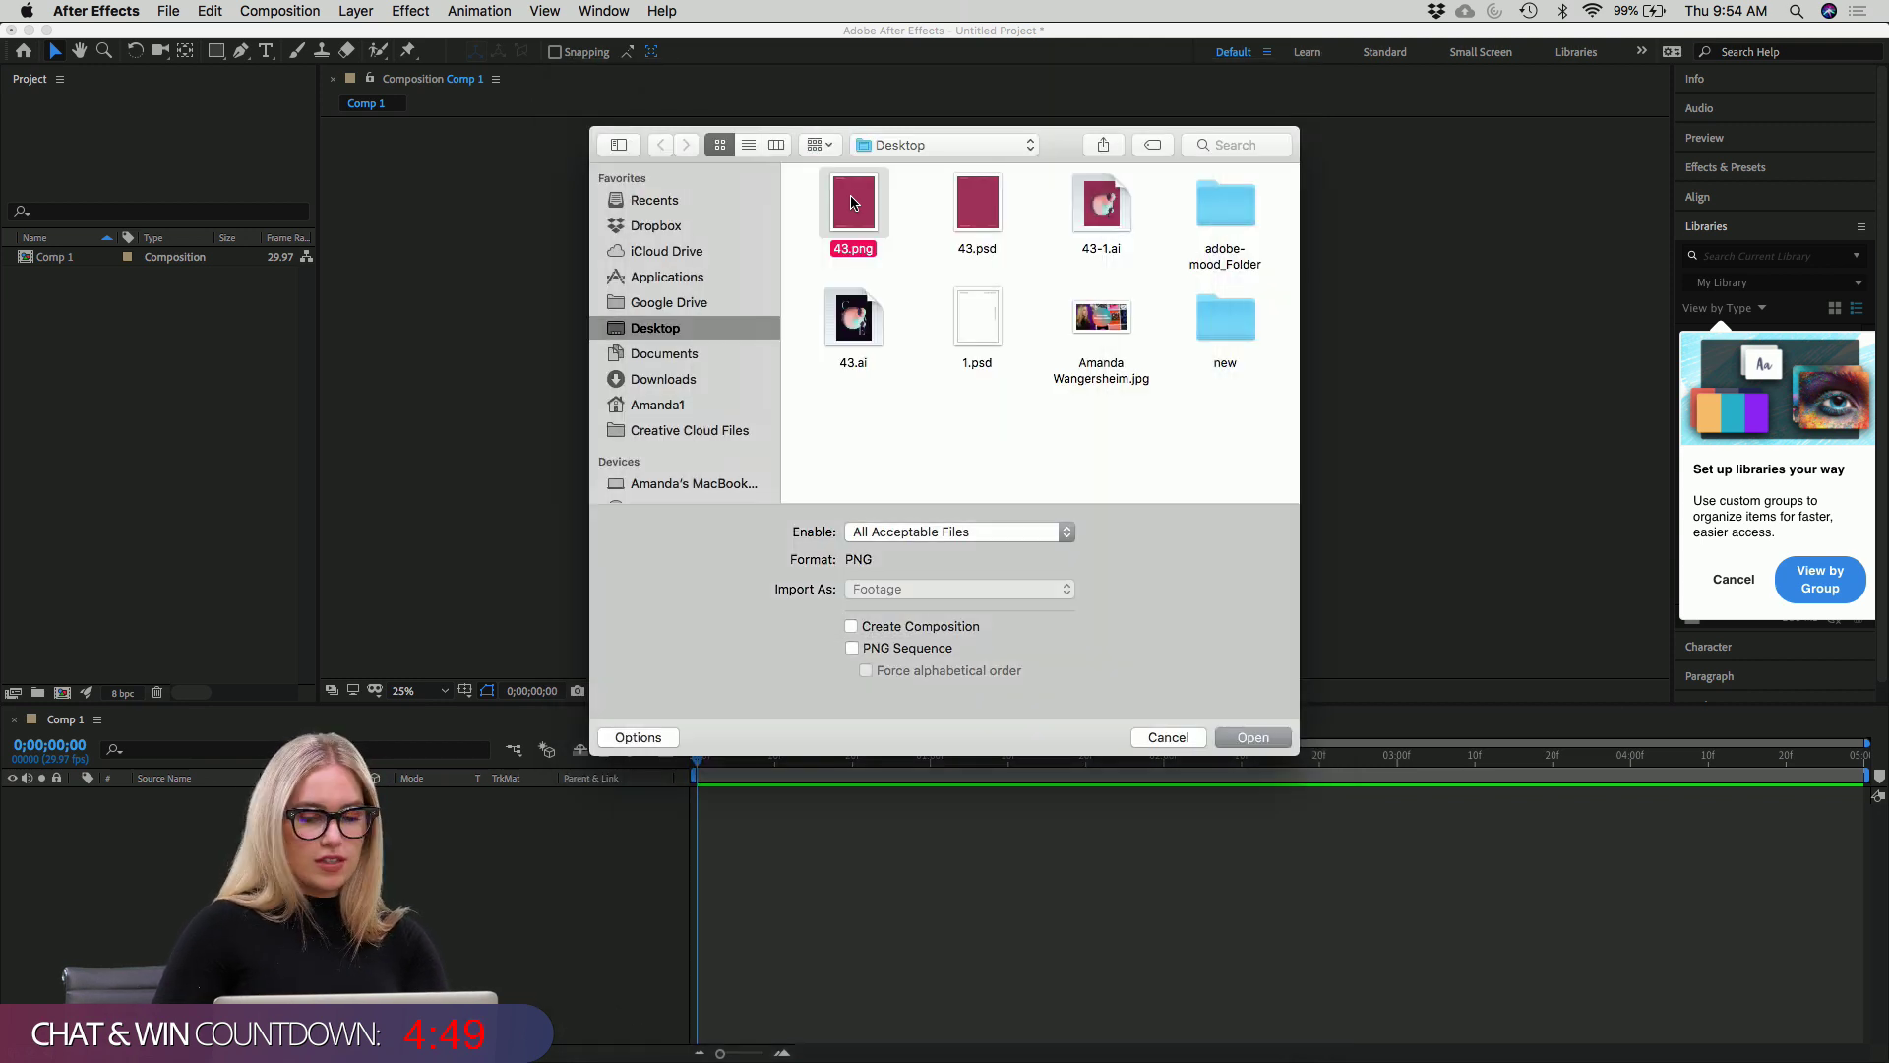
double_click(852, 203)
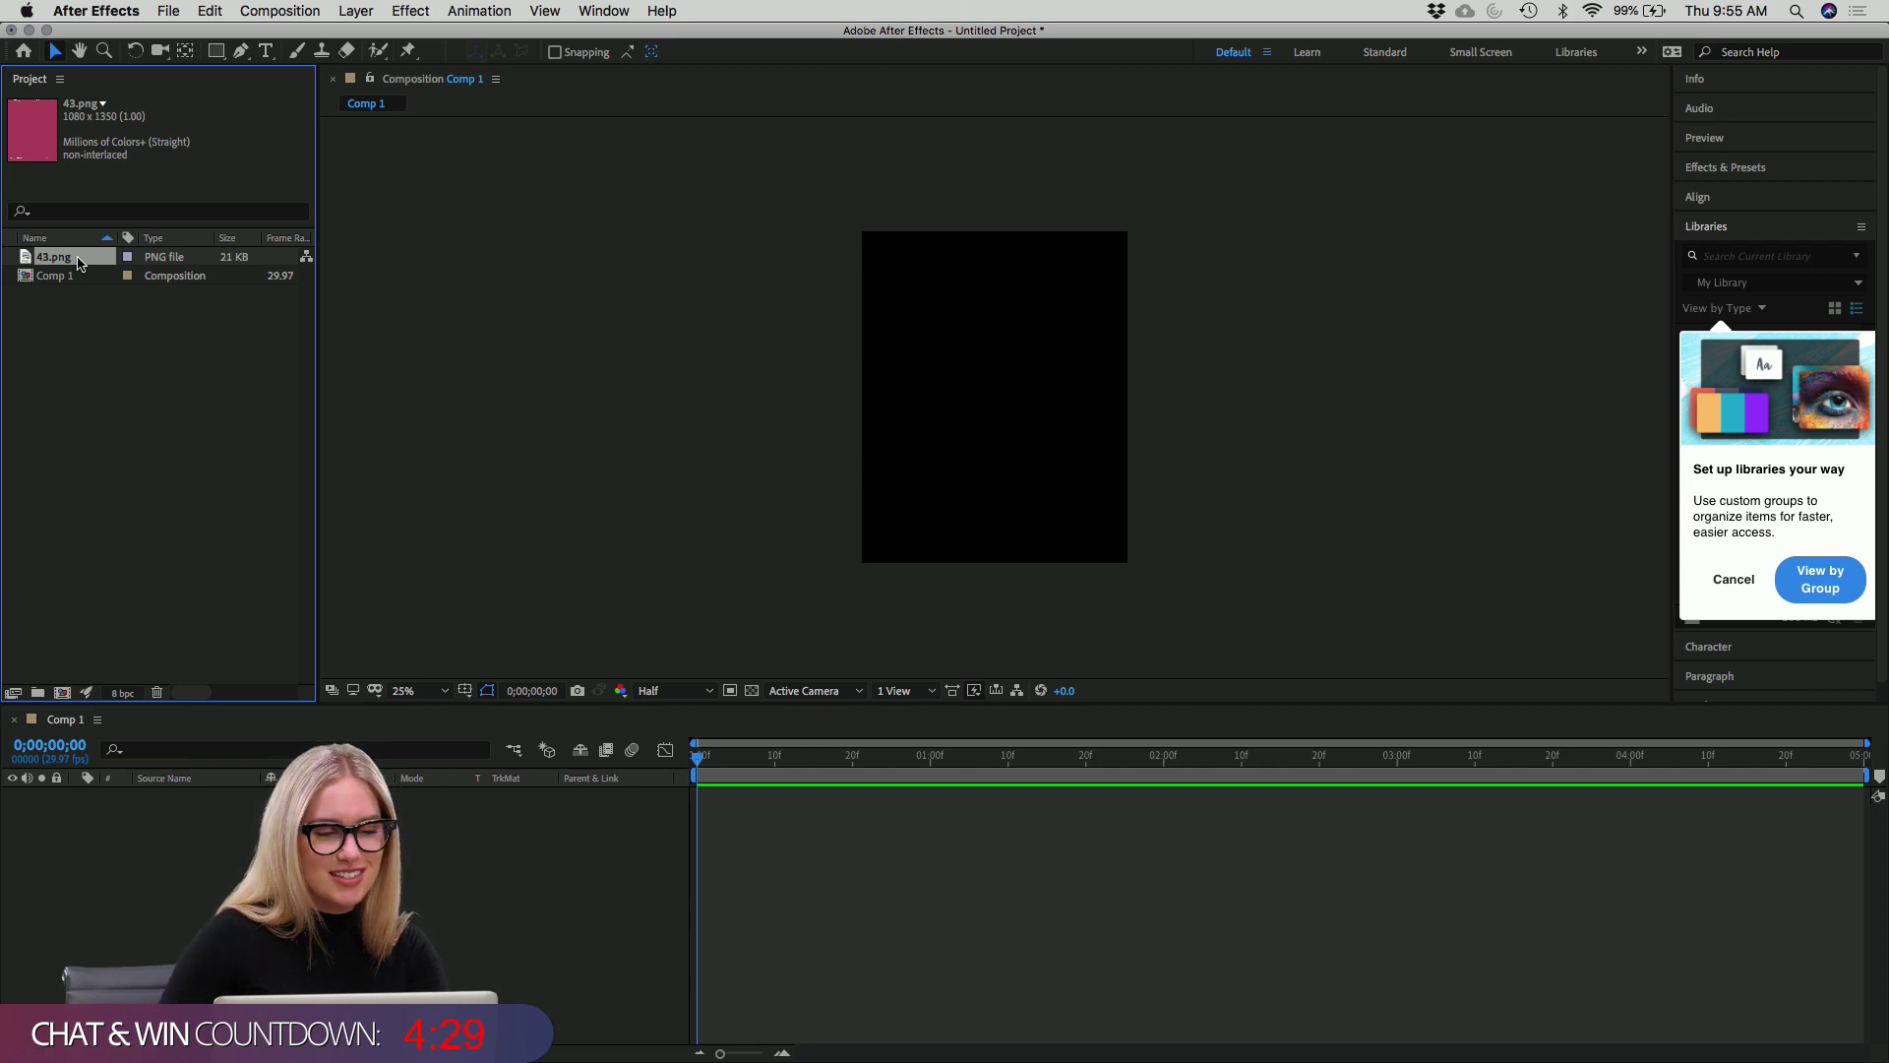
Add 43.png to the Comp 1 timeline as the background and lock its layer.
left_click_drag(77, 262, 117, 852)
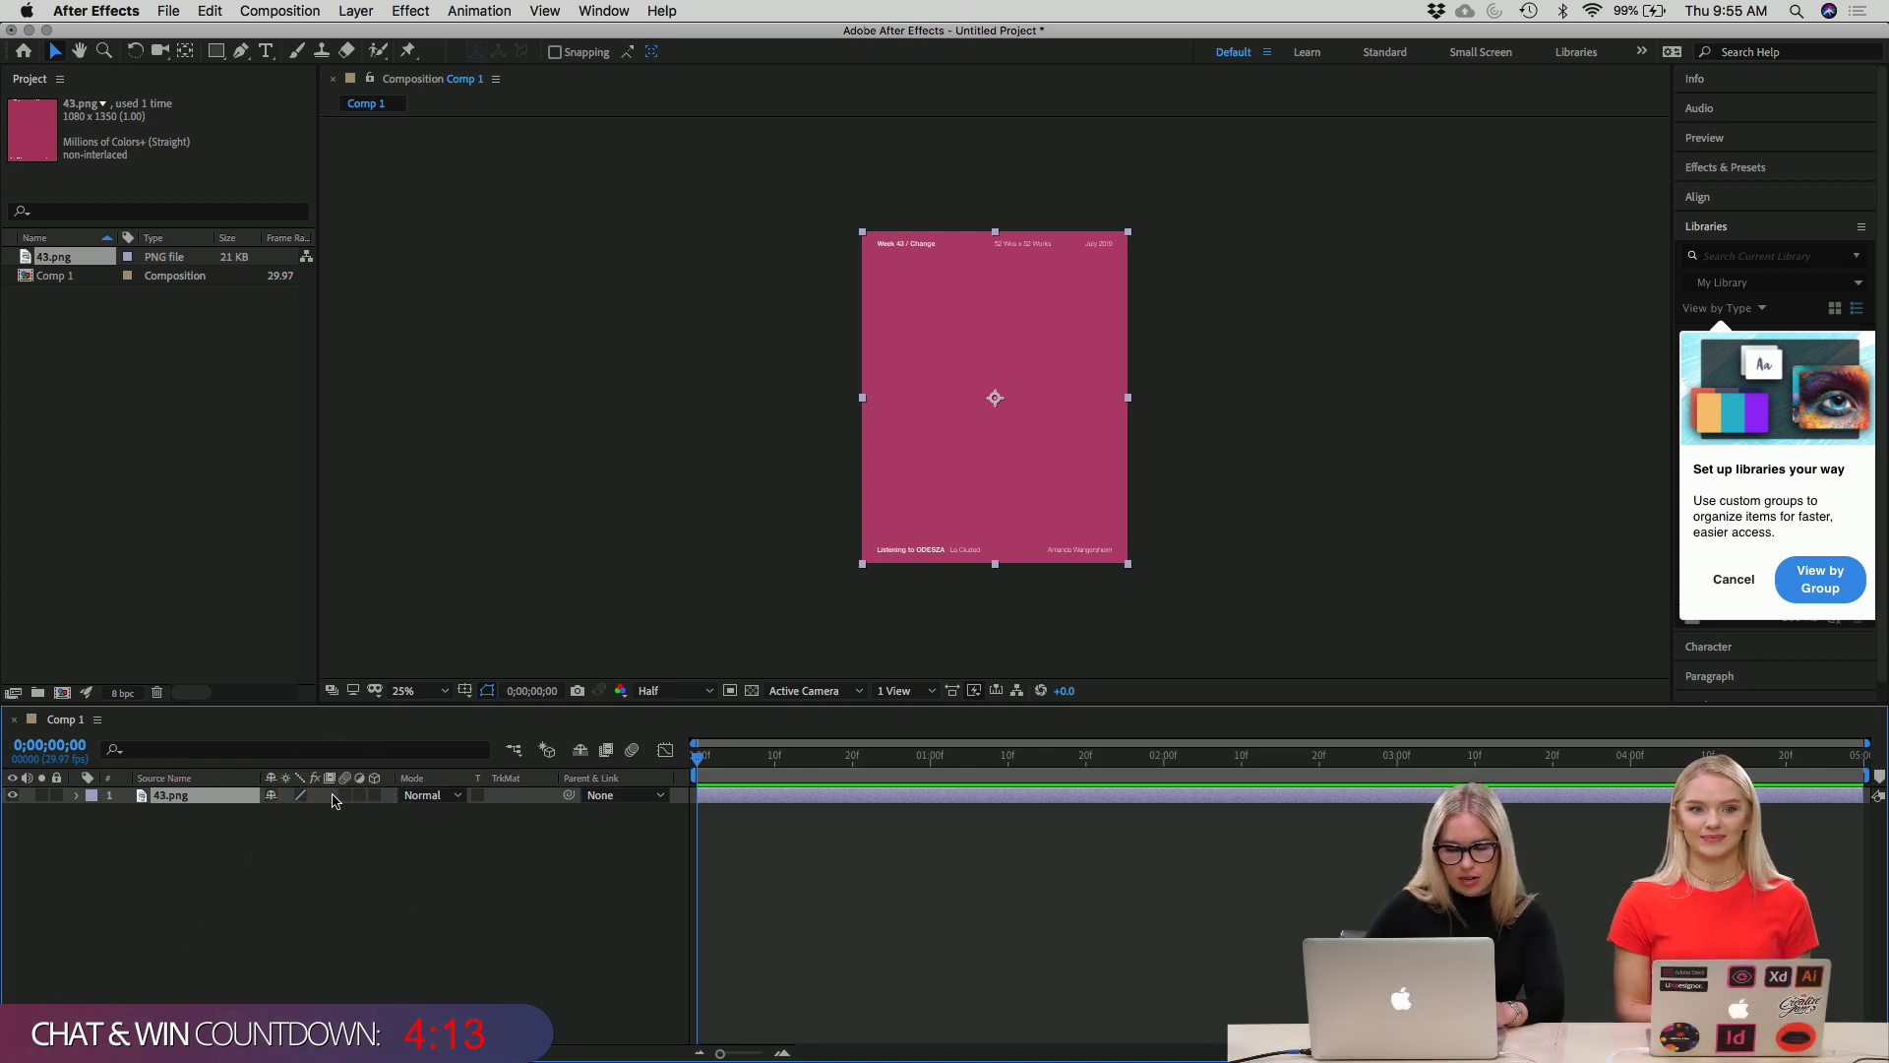
left_click(13, 796)
left_click(12, 797)
left_click(13, 797)
left_click(13, 796)
left_click(169, 910)
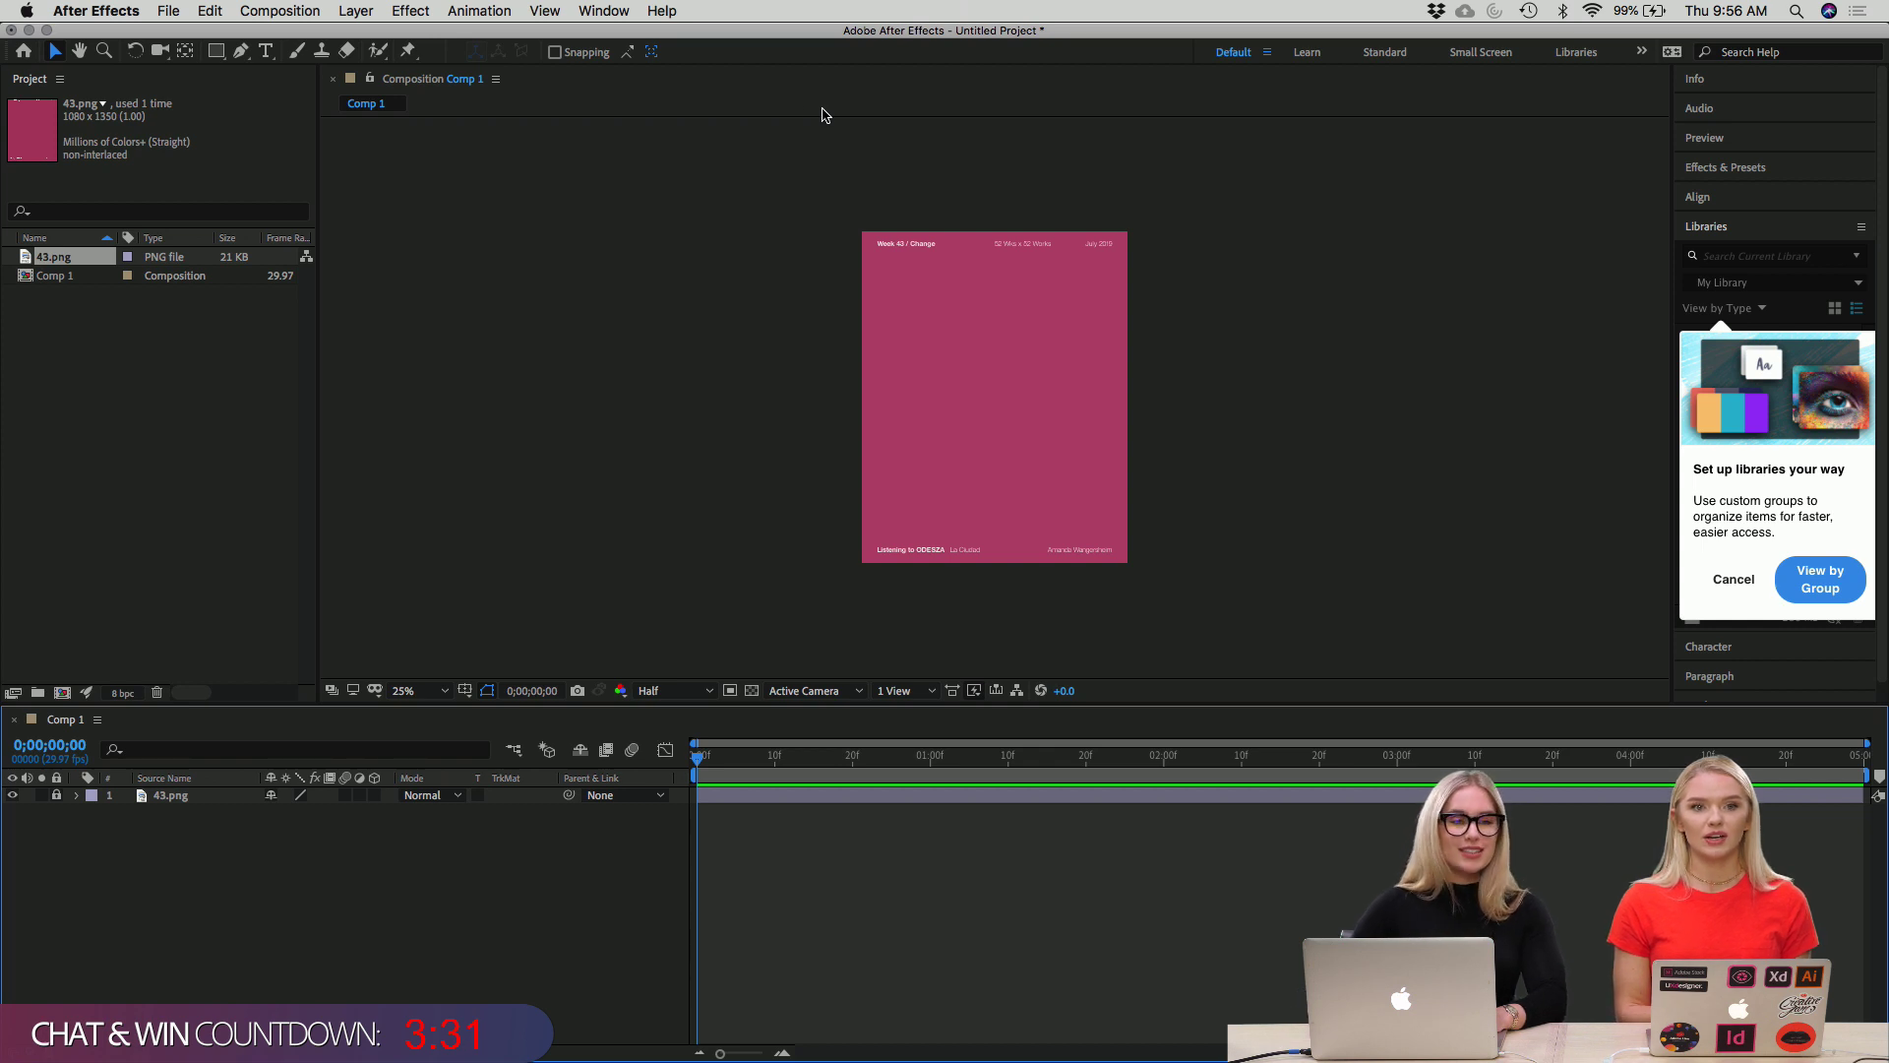
Switch to Illustrator and hide the Layer 6 and BR background layers in 43-1.ai.
mouse_move(8, 237)
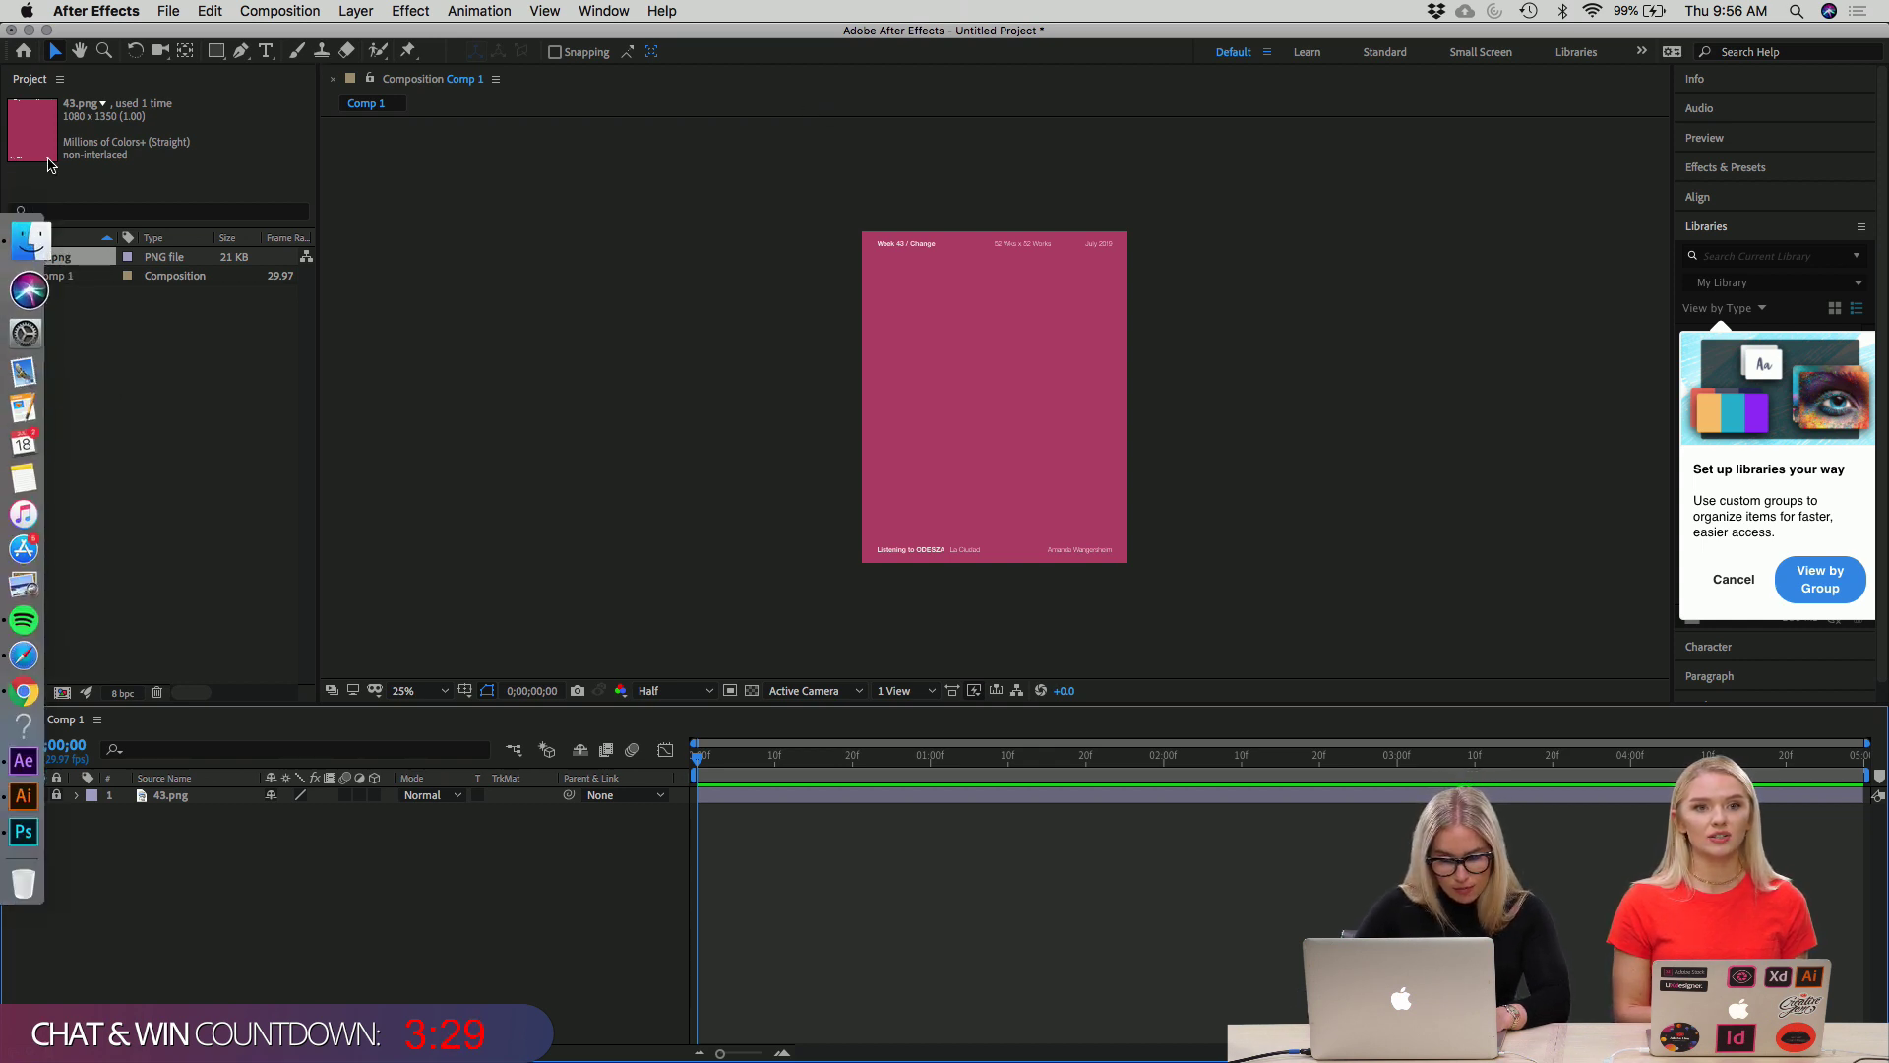
left_click(26, 774)
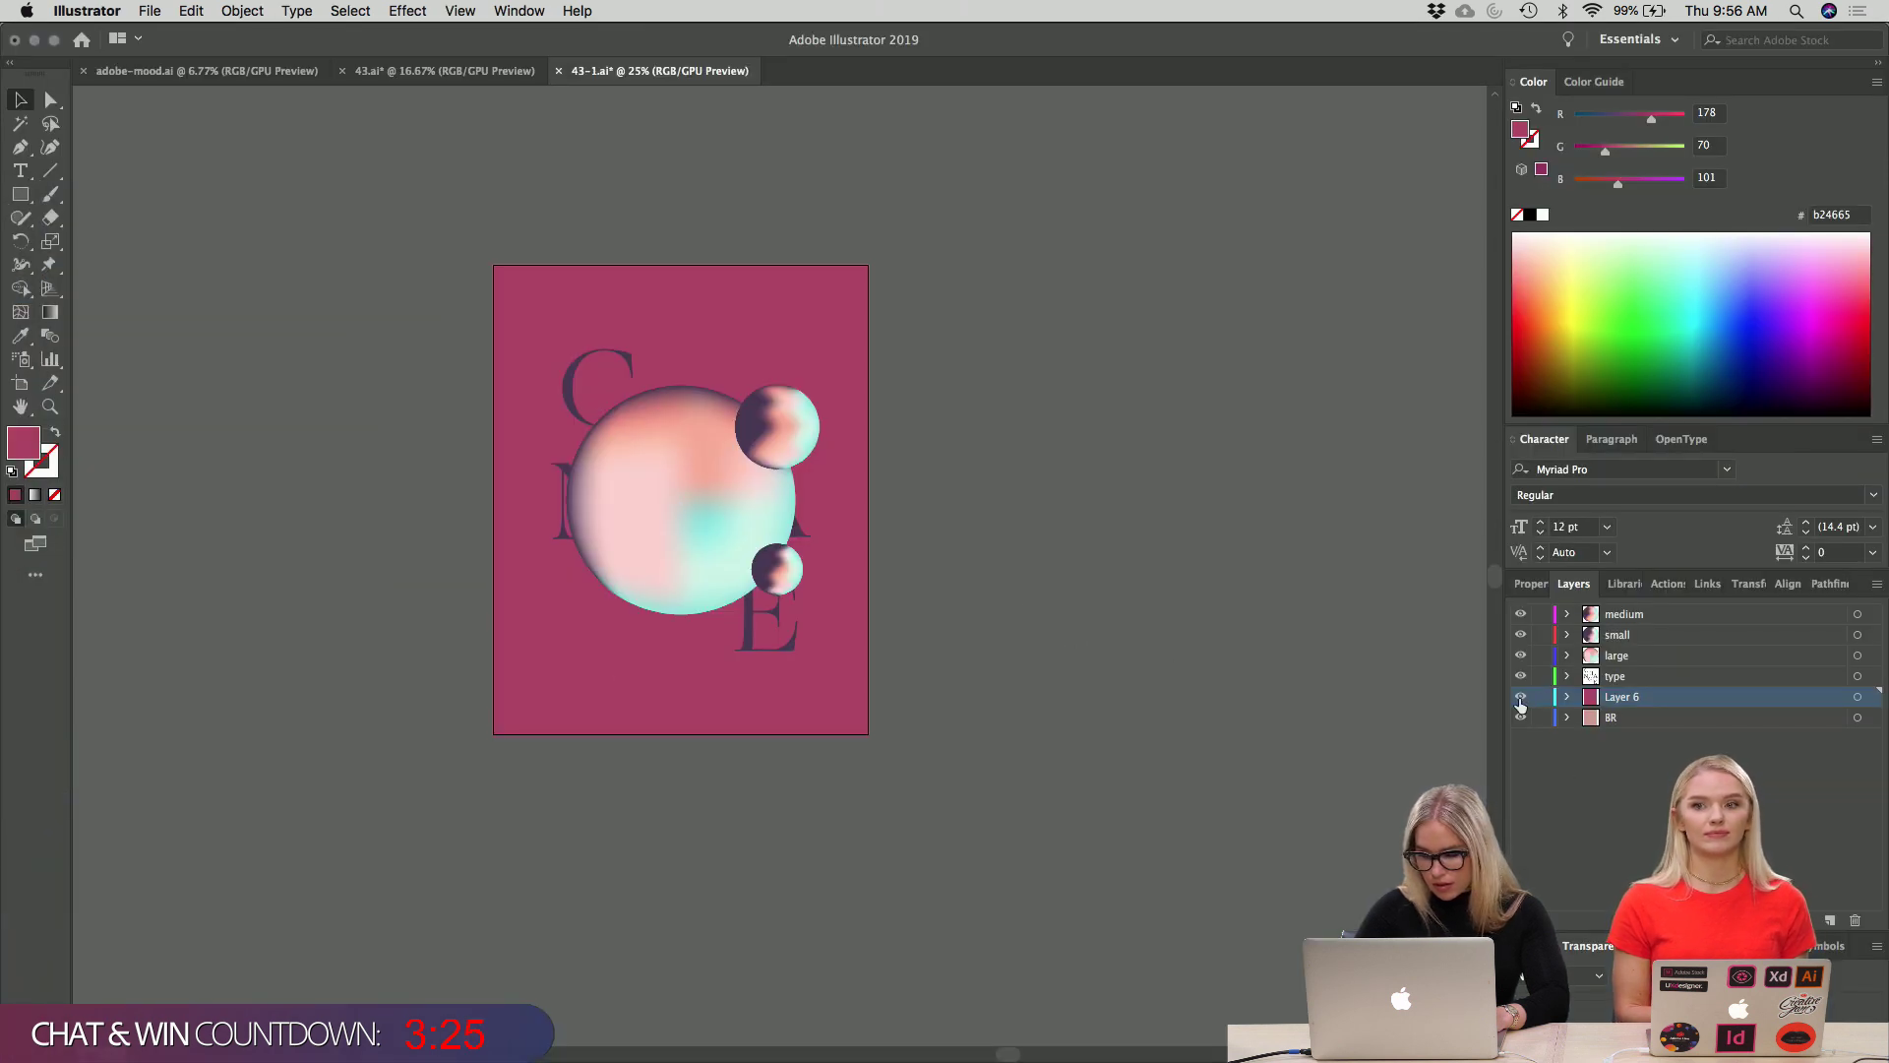
left_click(1520, 698)
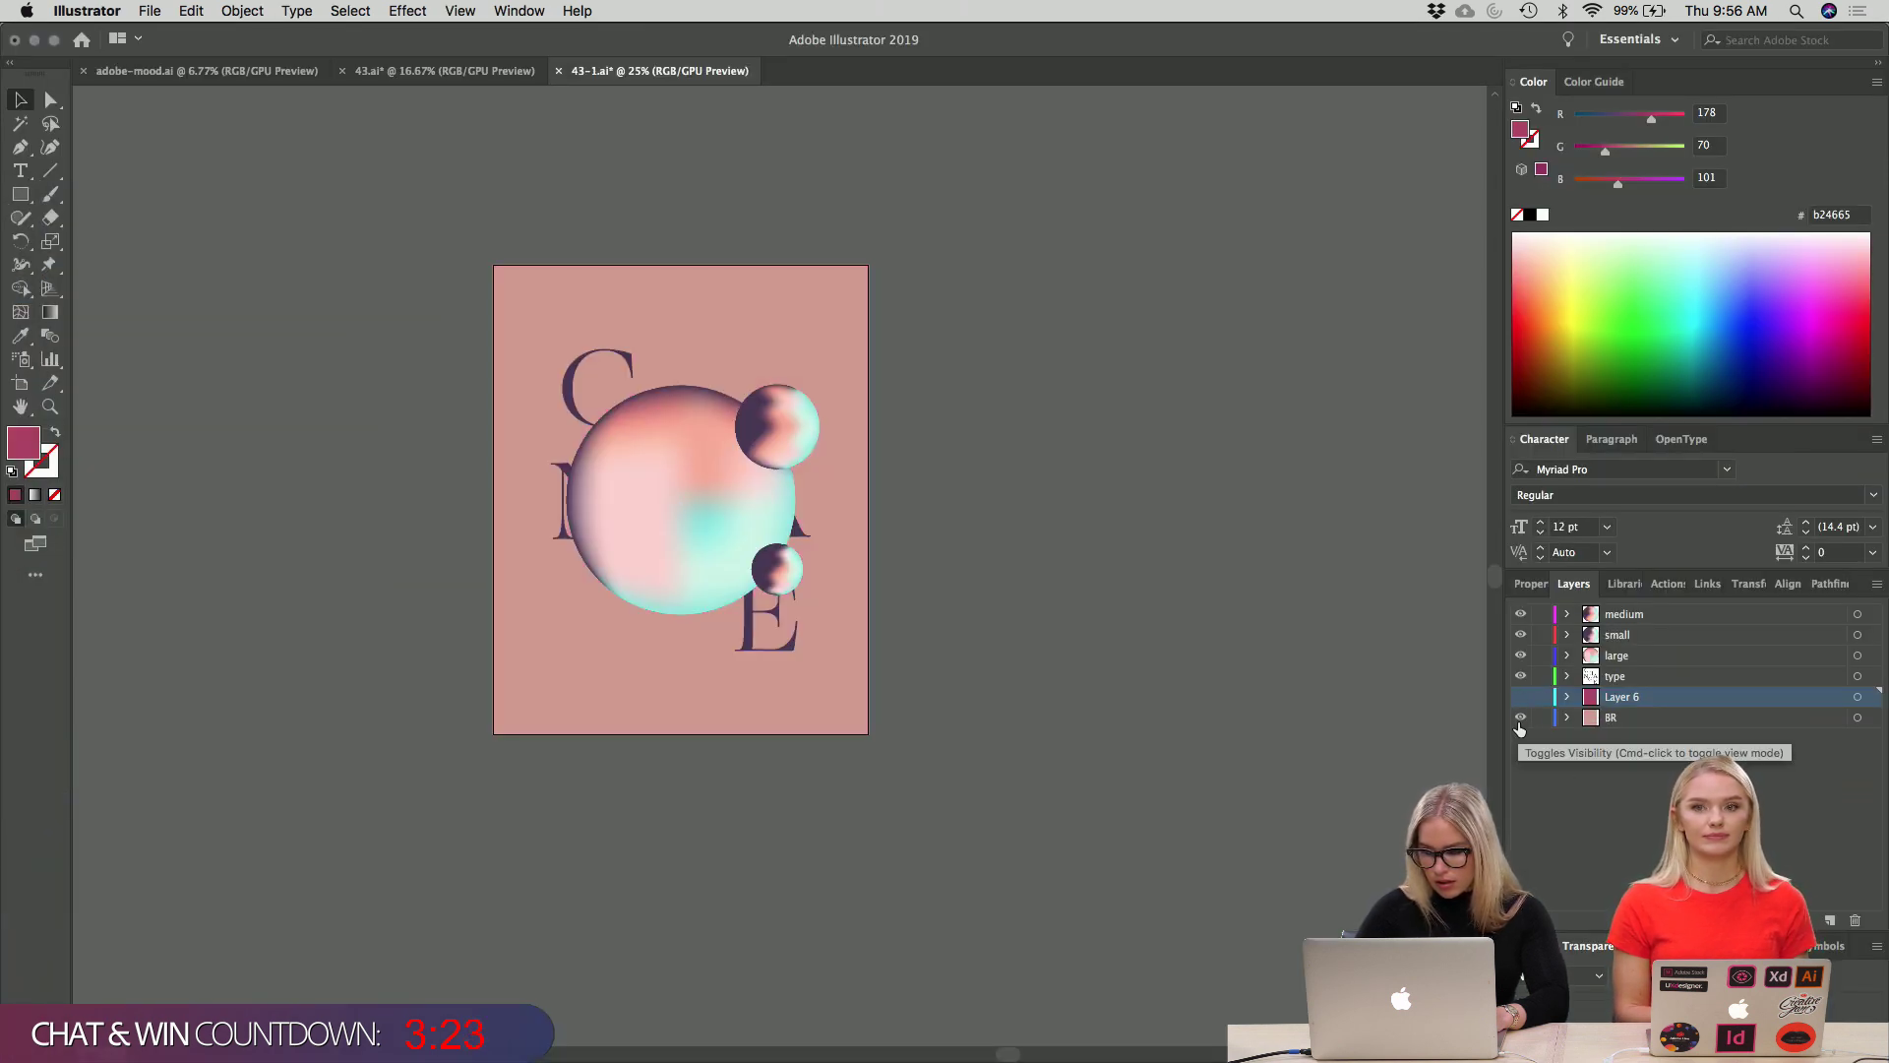
left_click(1520, 719)
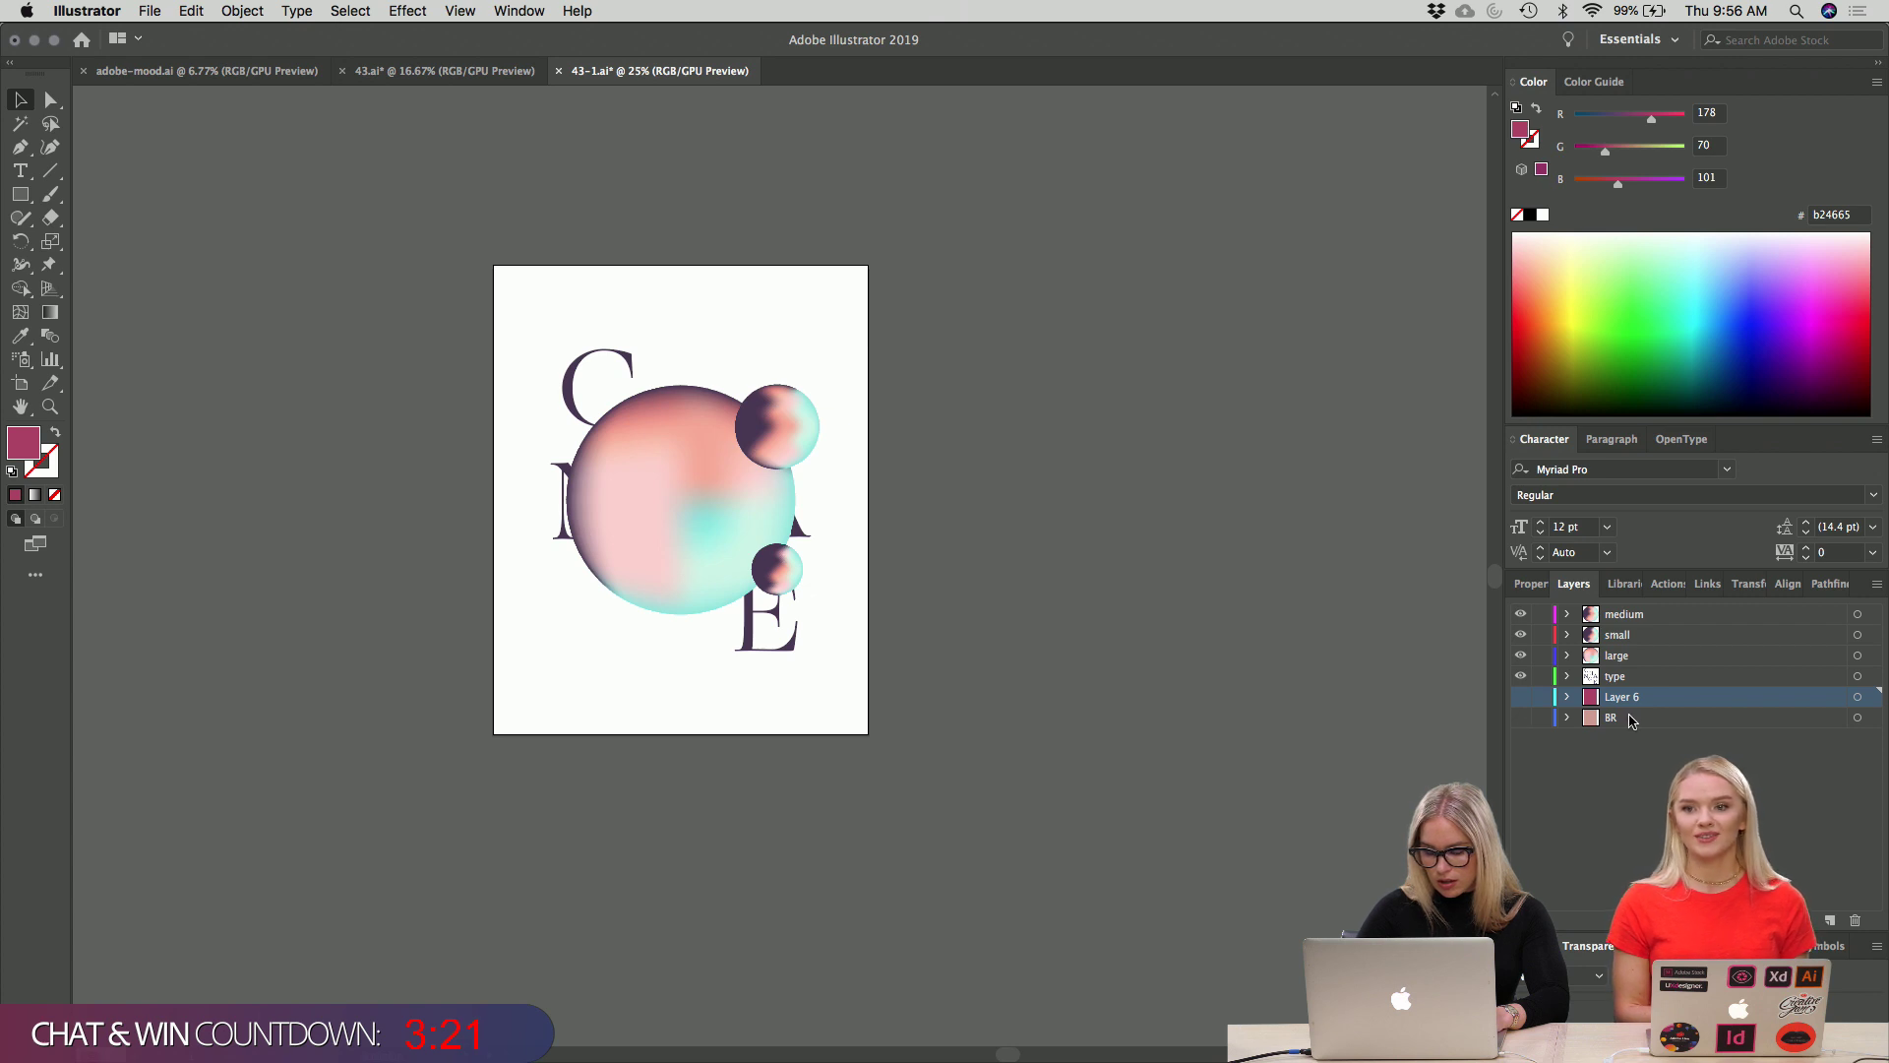
left_click(1669, 720, "shift")
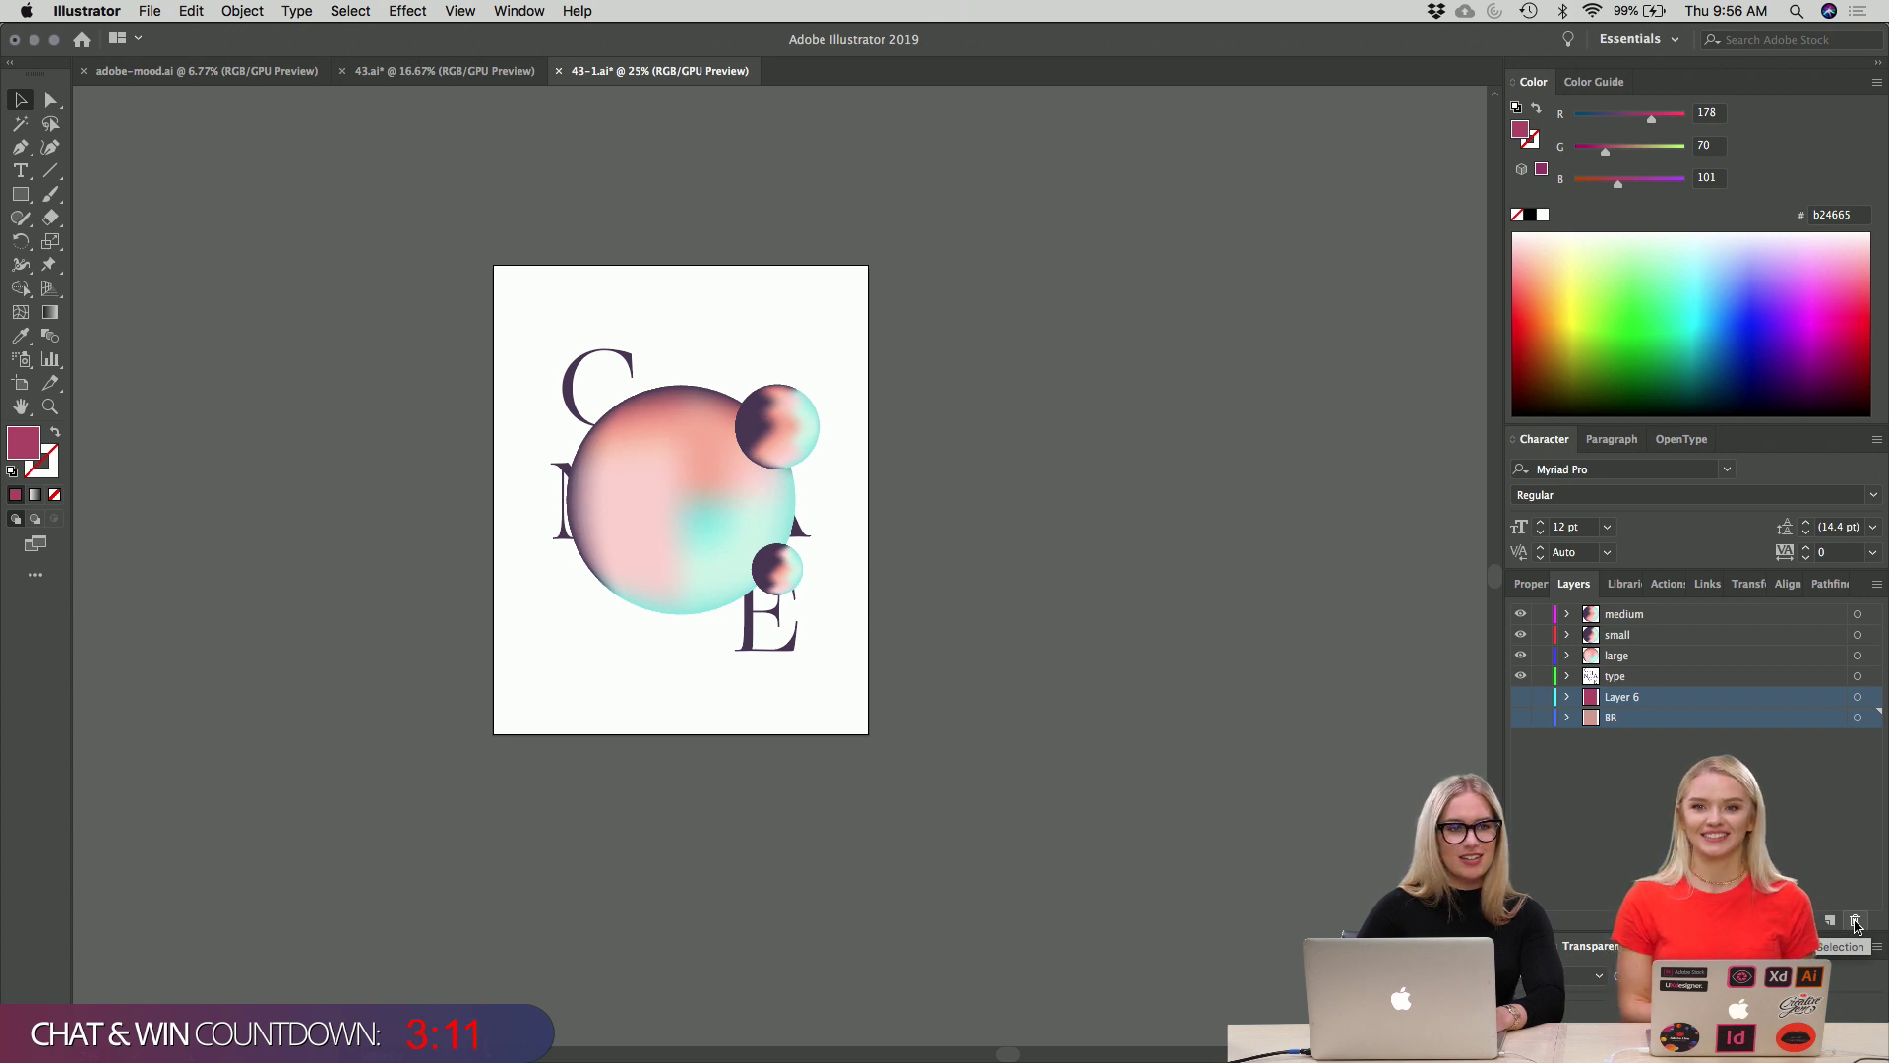
left_click(1520, 696)
left_click(1521, 736)
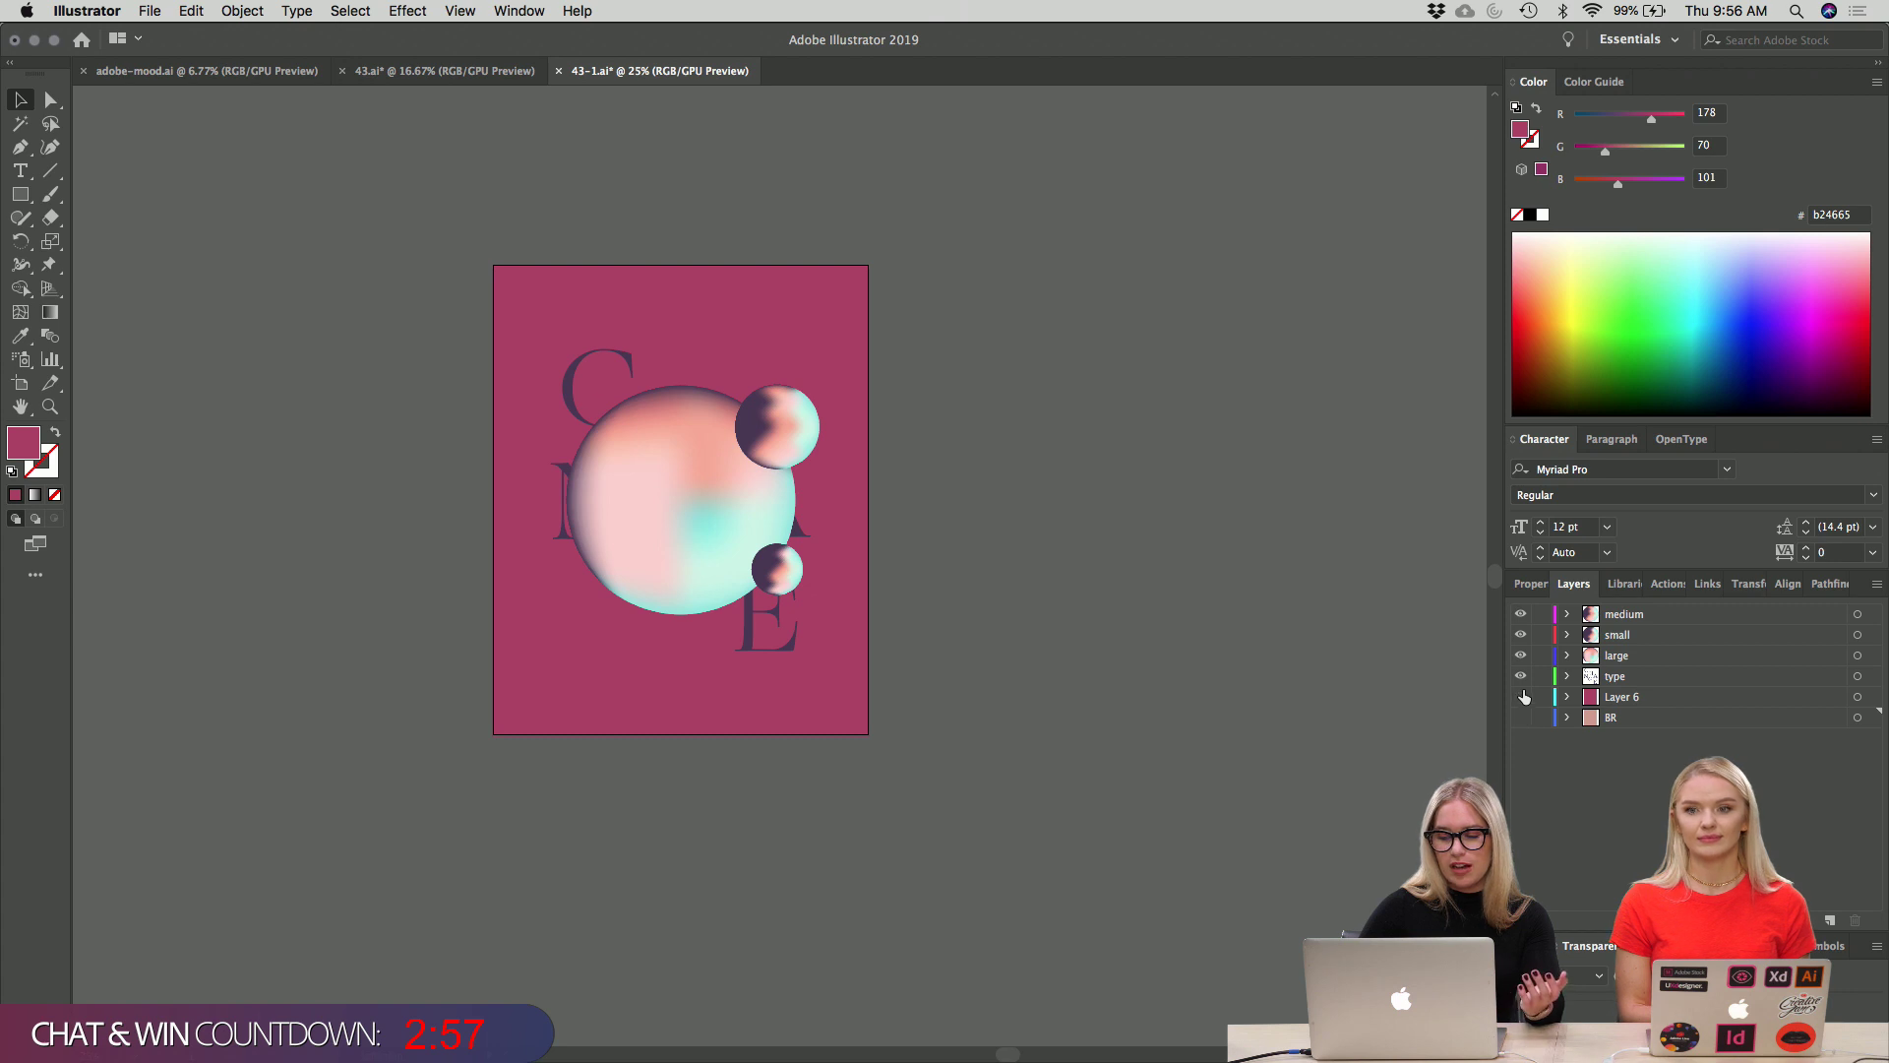
left_click(1521, 697)
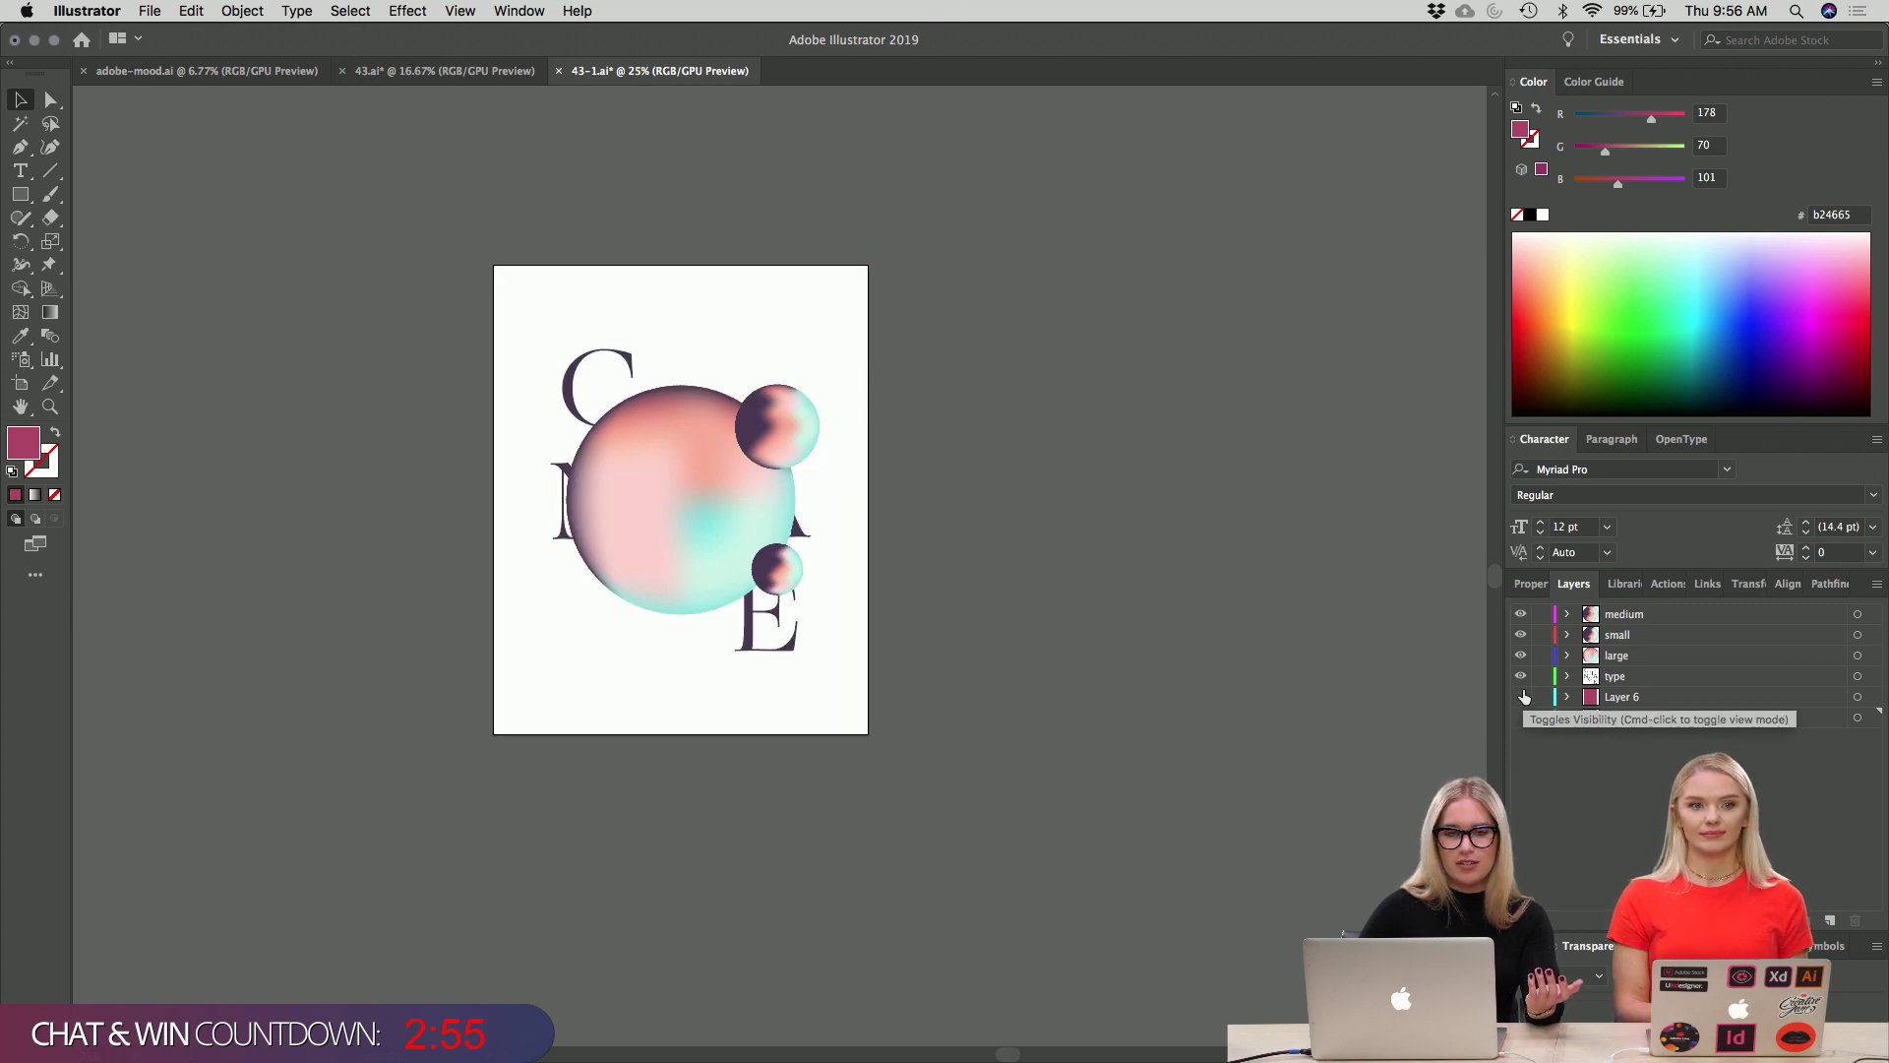
Delete the hidden Layer 6 and BR layers together, select the type layer, and save 43-1.ai.
left_click(1688, 700)
left_click(1678, 723, "shift")
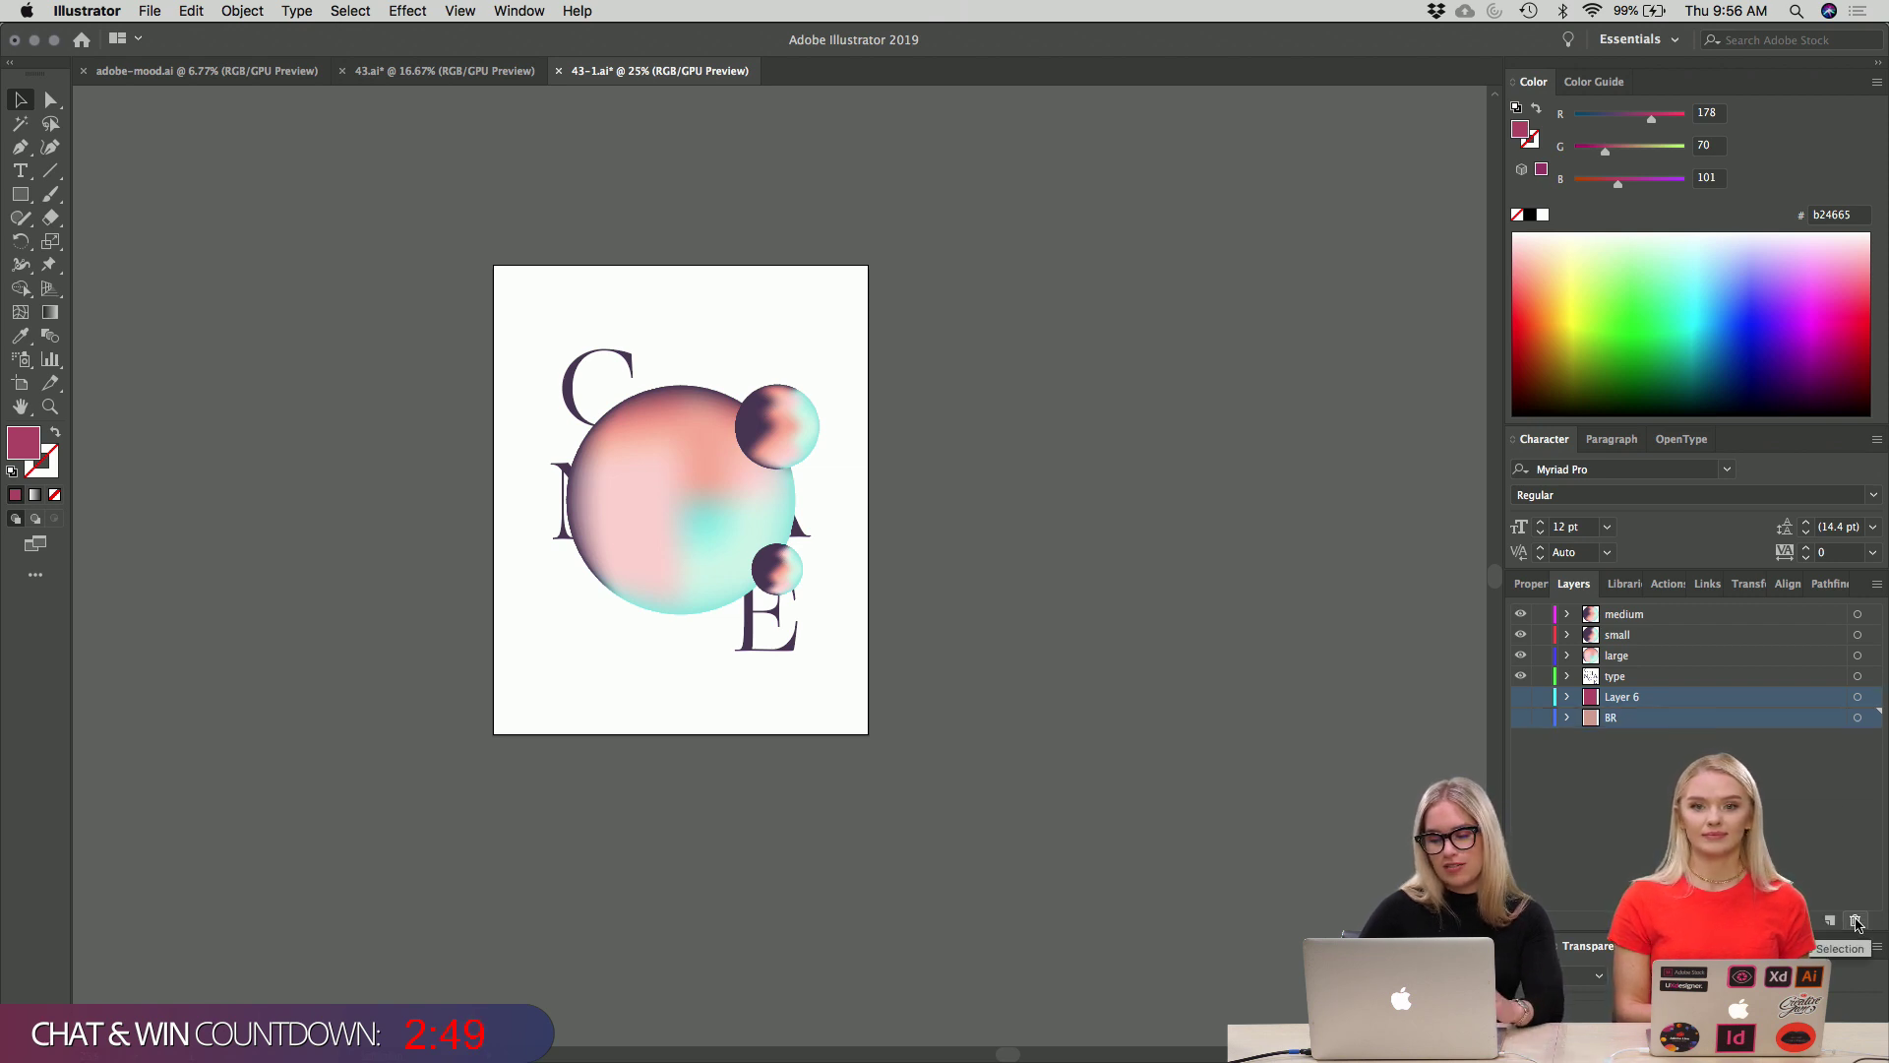
left_click(1857, 921)
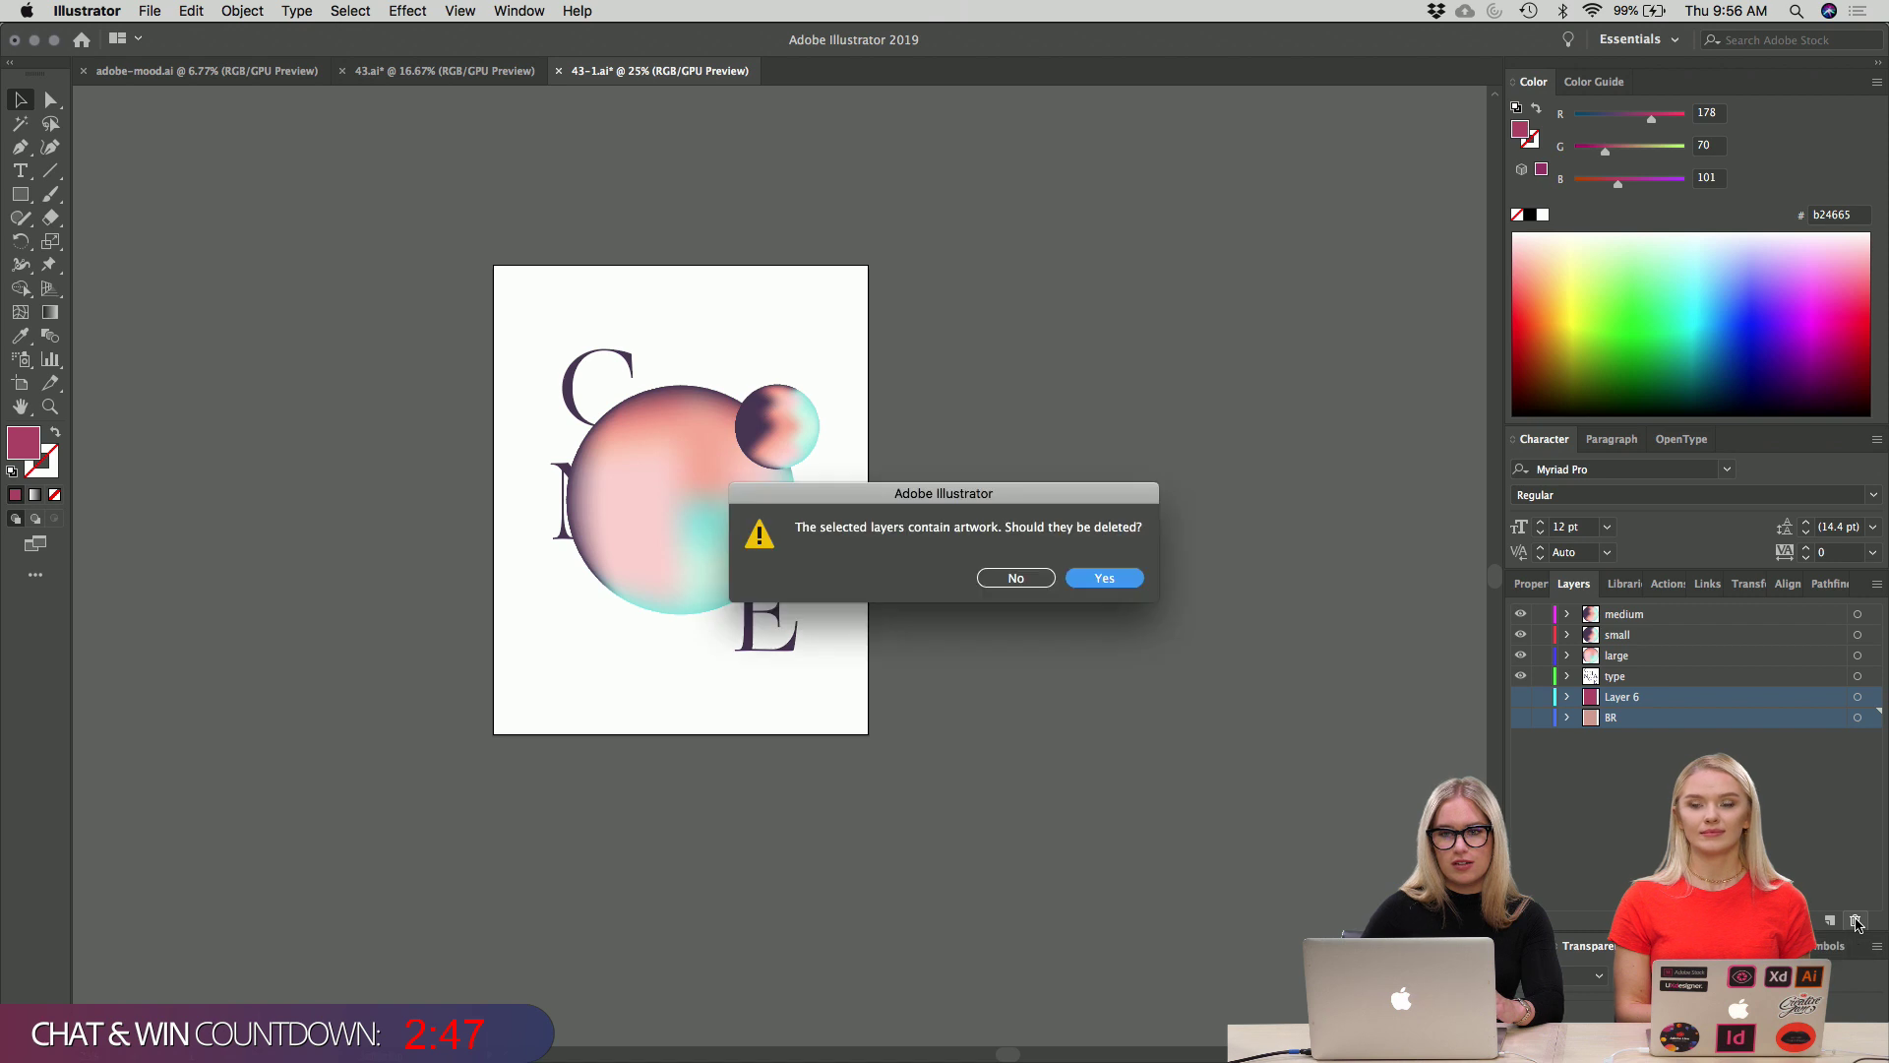
key("Return")
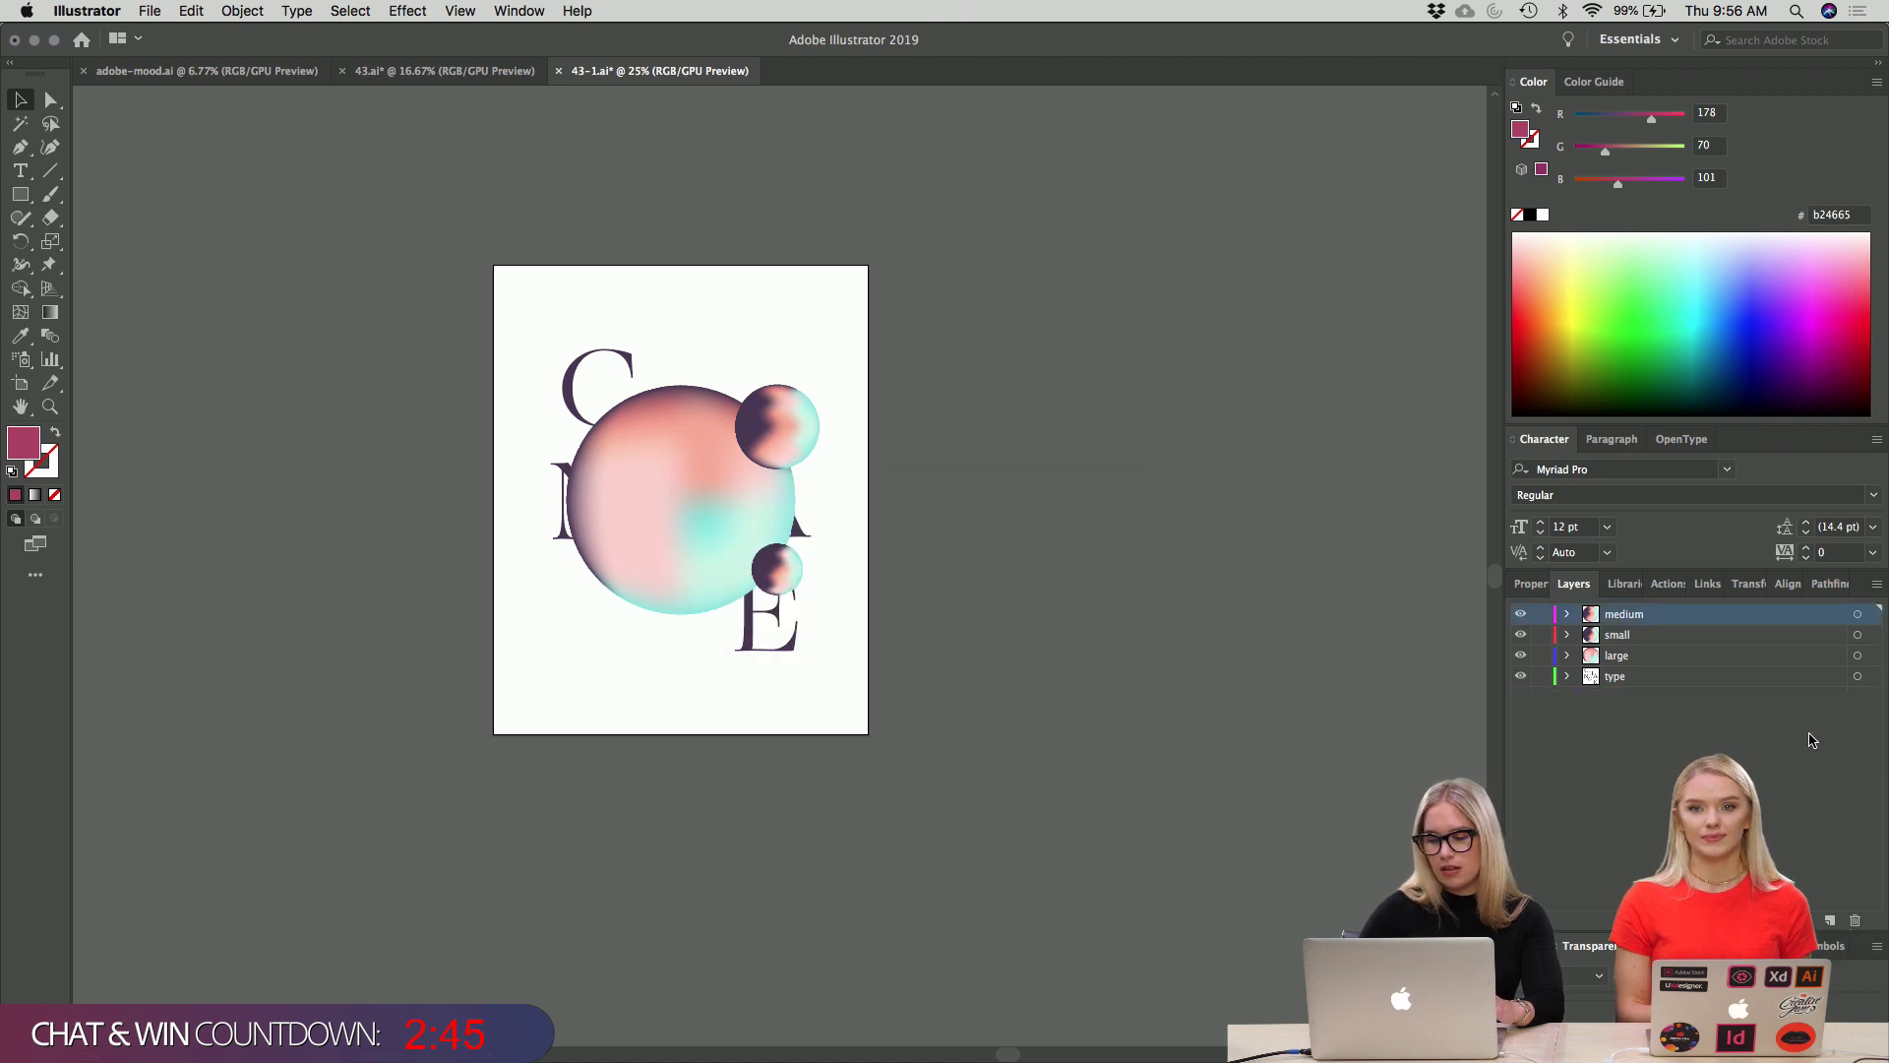
left_click(1721, 676)
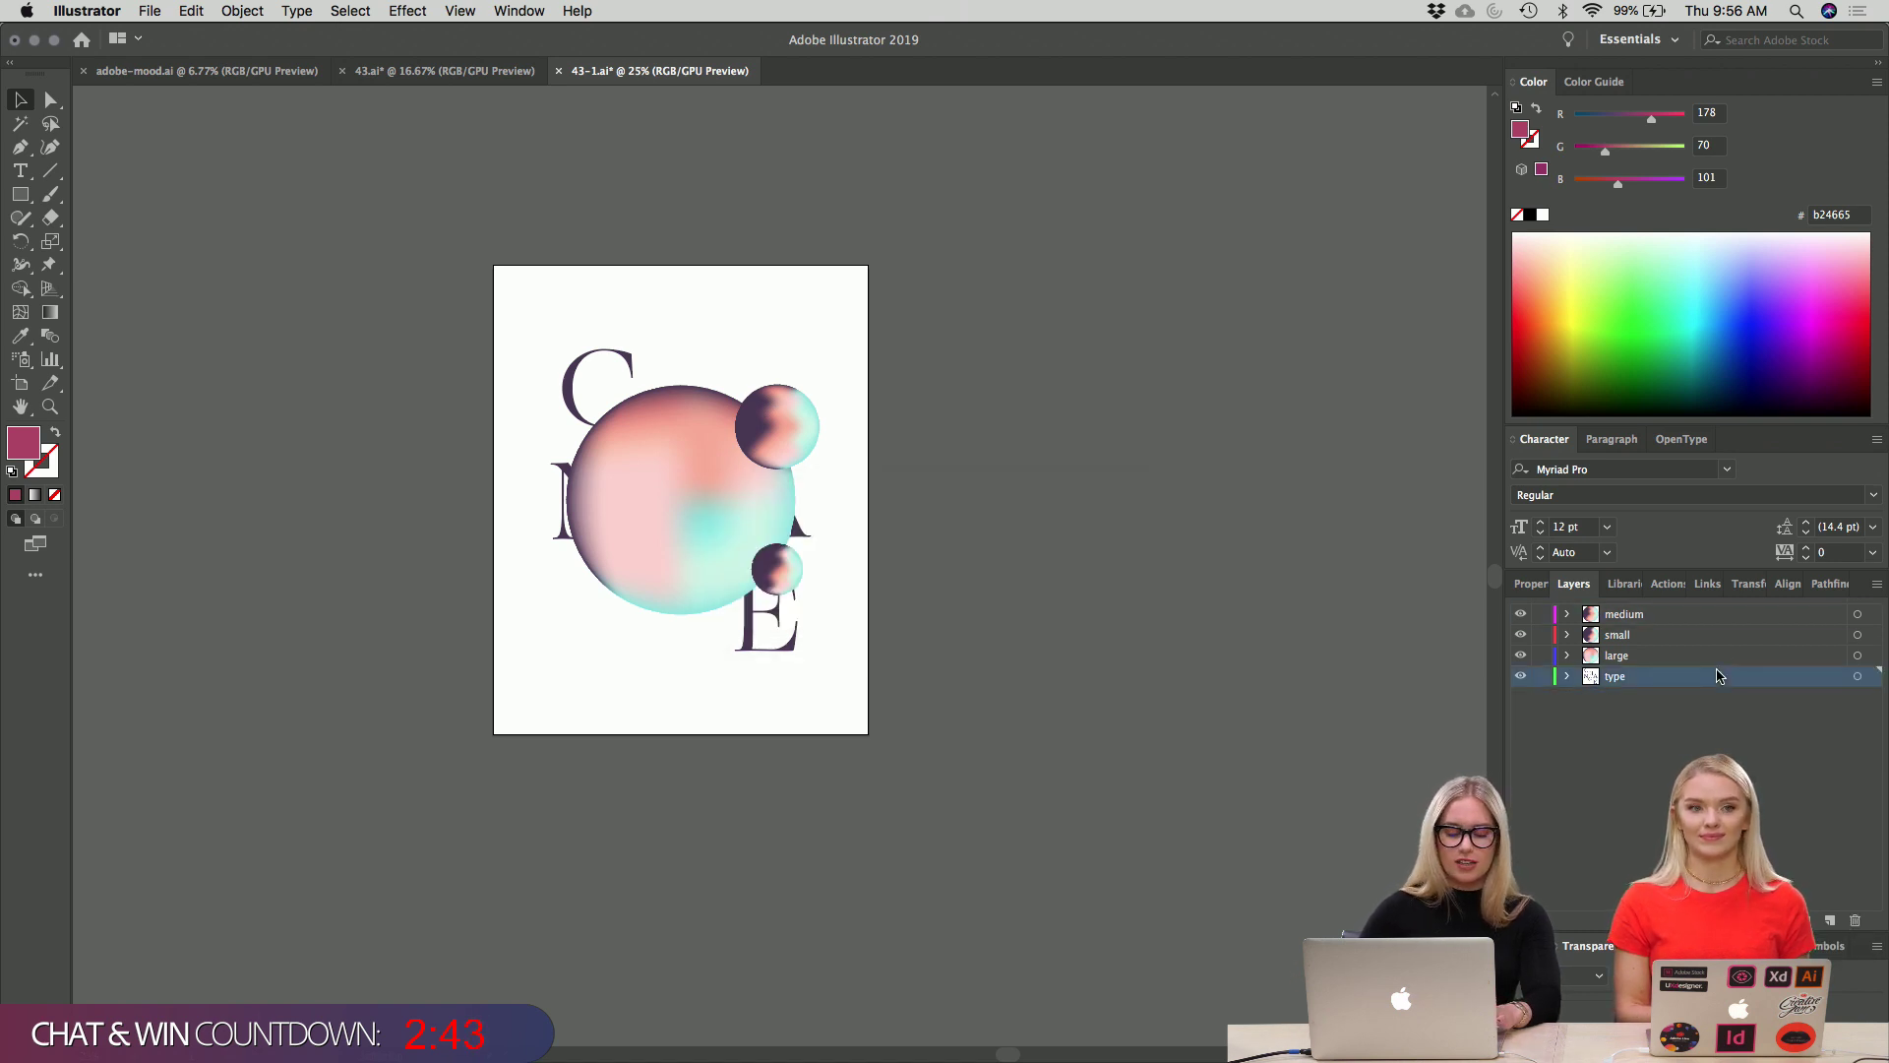
key("super+s")
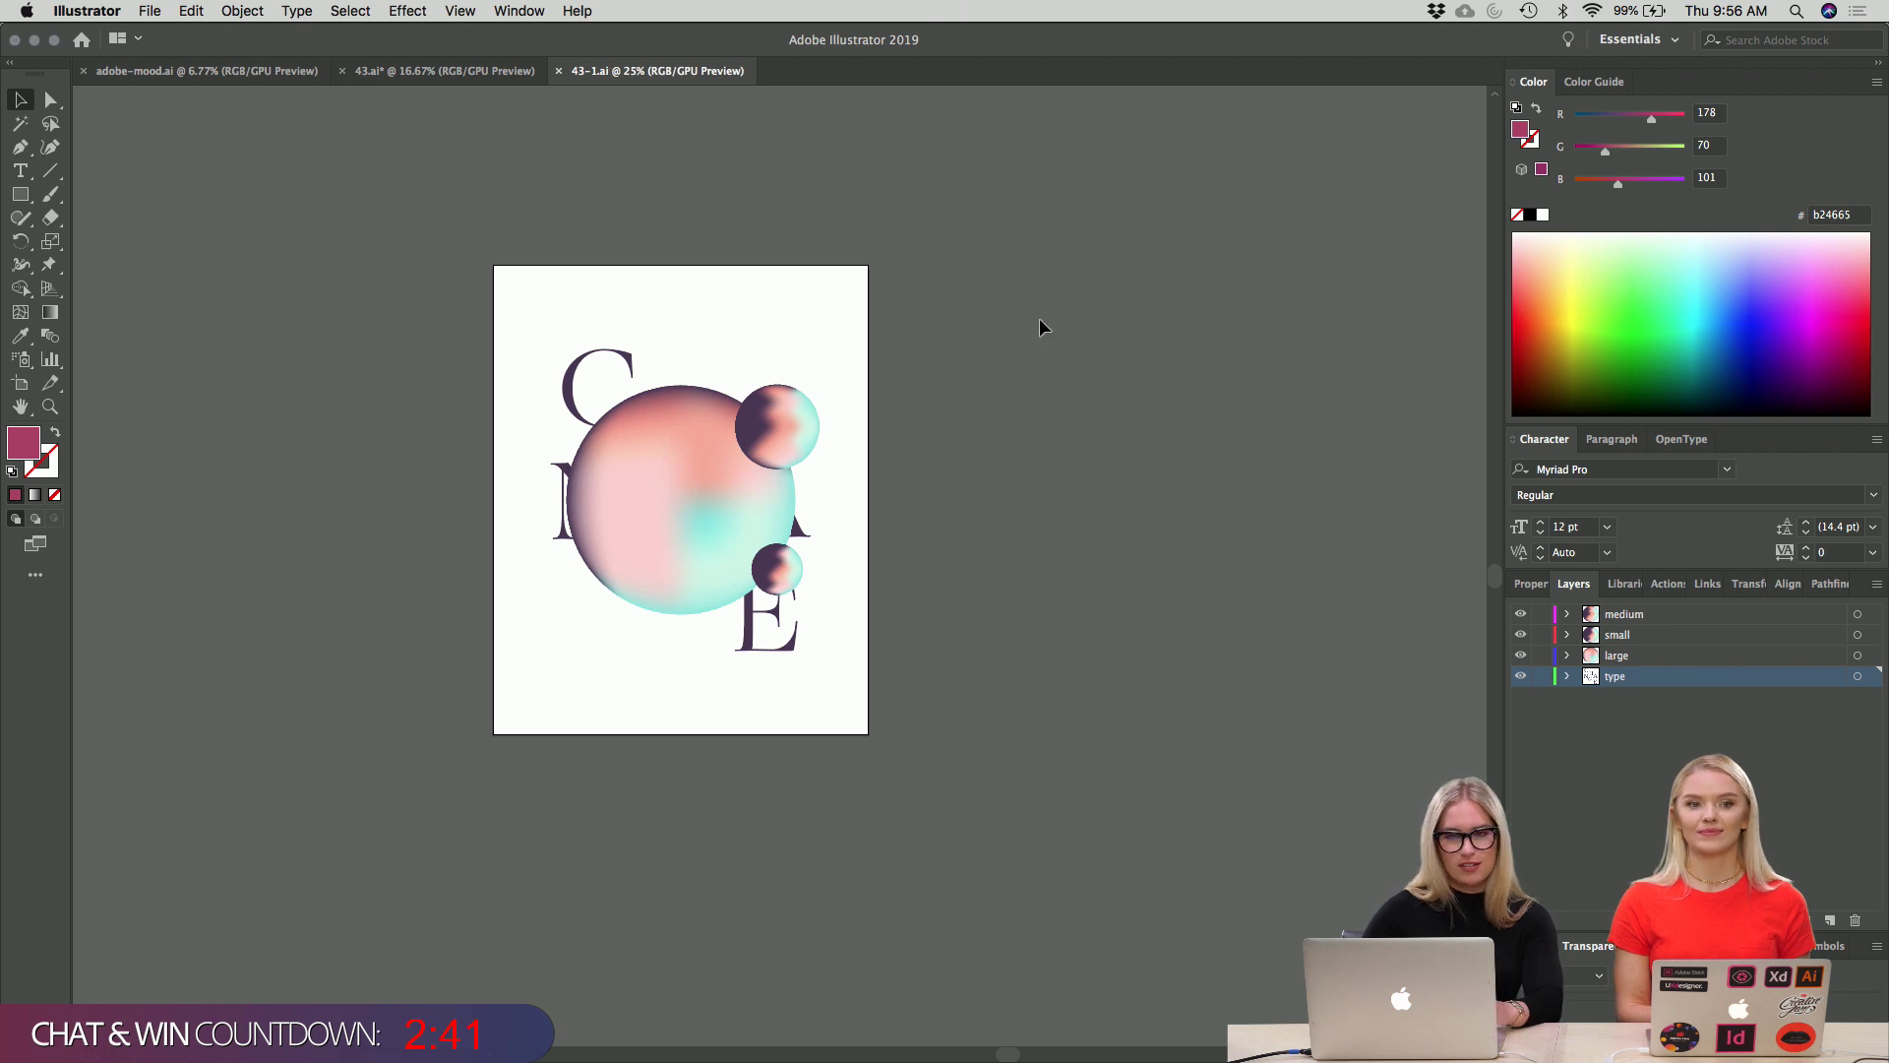
Return to After Effects, start a file import, and select and preview 43-1.ai on the Desktop.
left_click(87, 11)
left_click(95, 126)
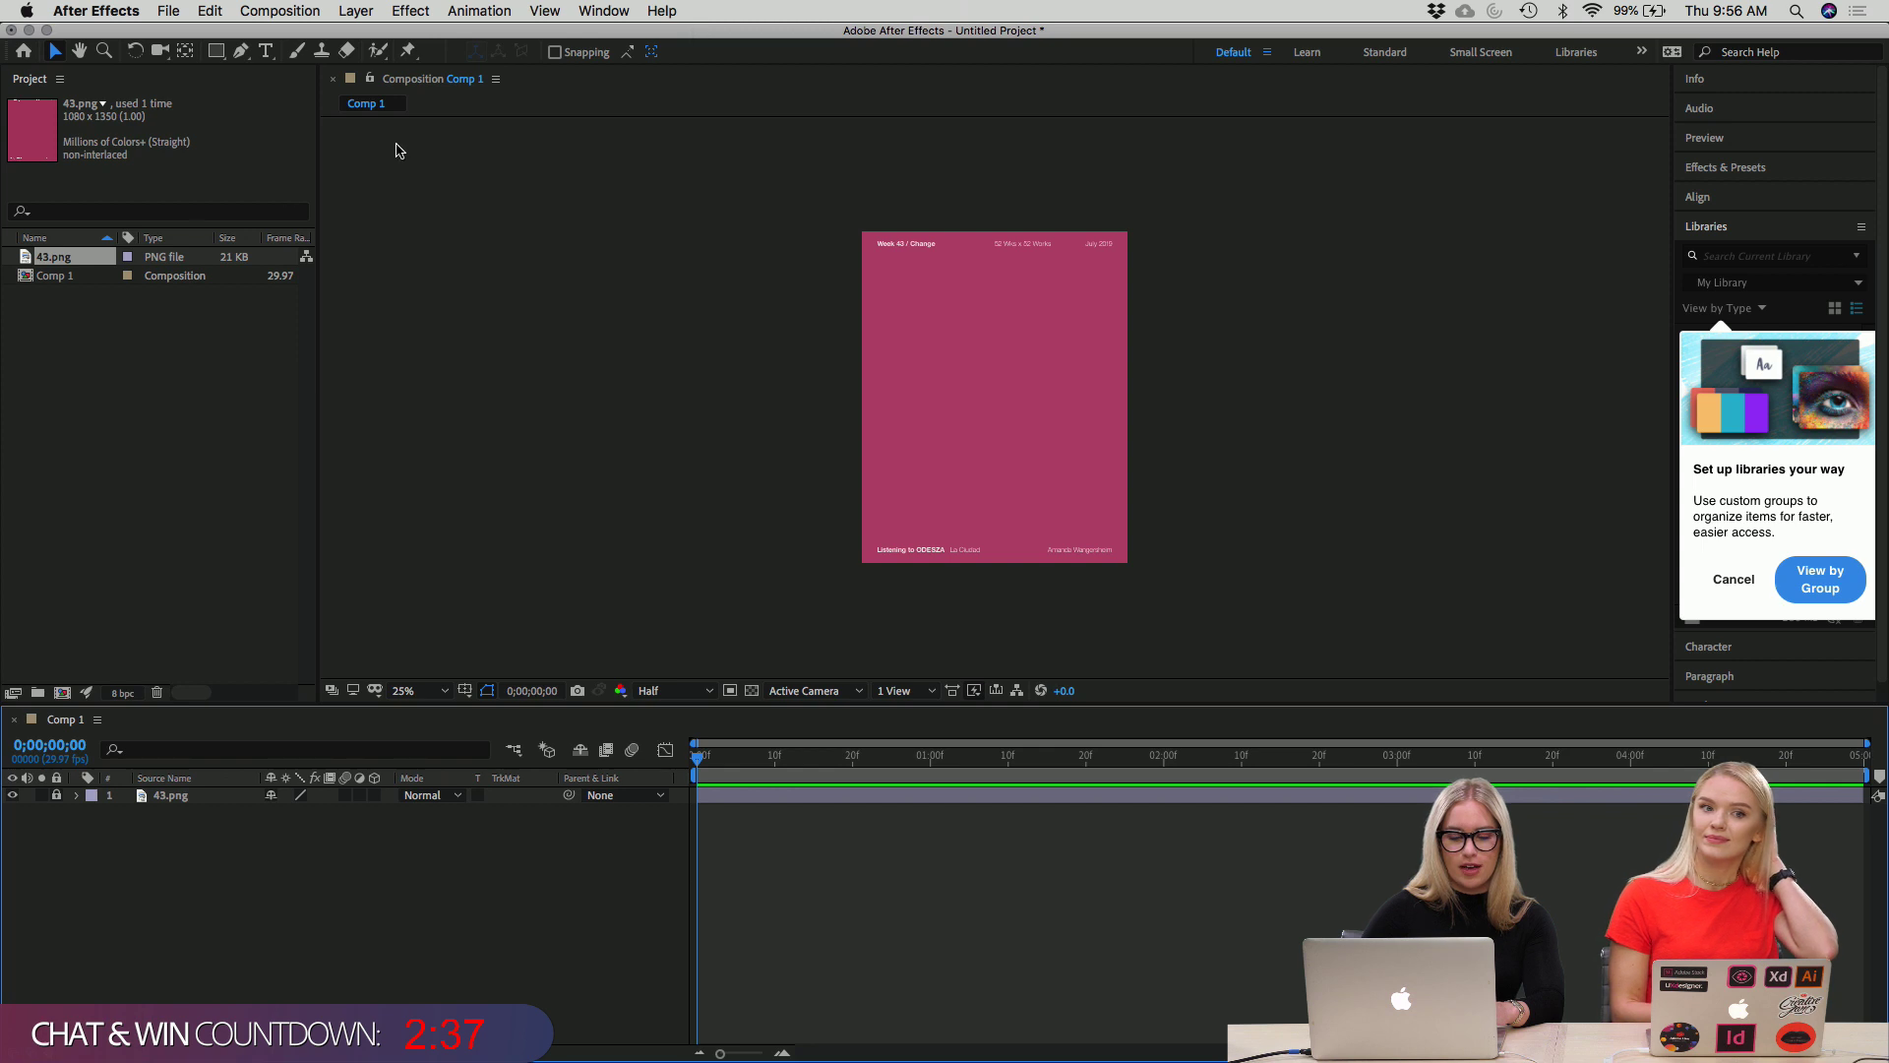
left_click(170, 10)
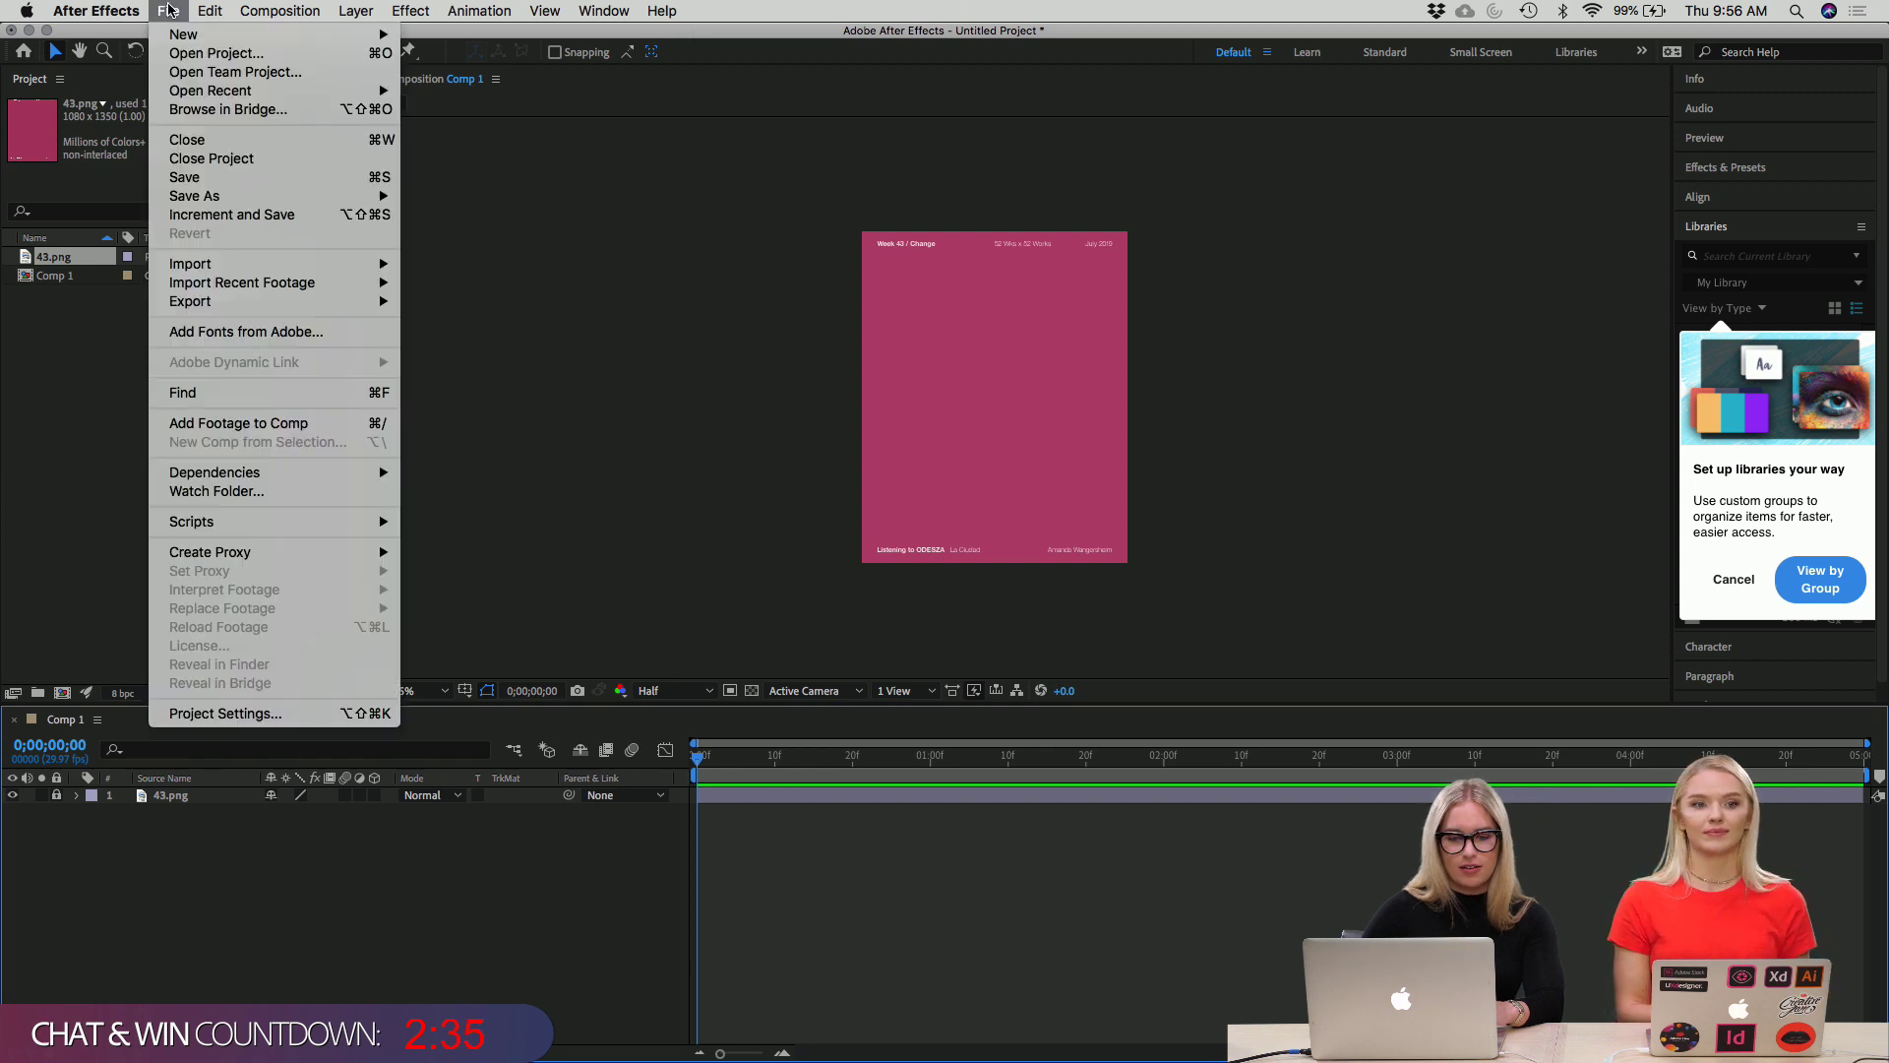
mouse_move(296, 264)
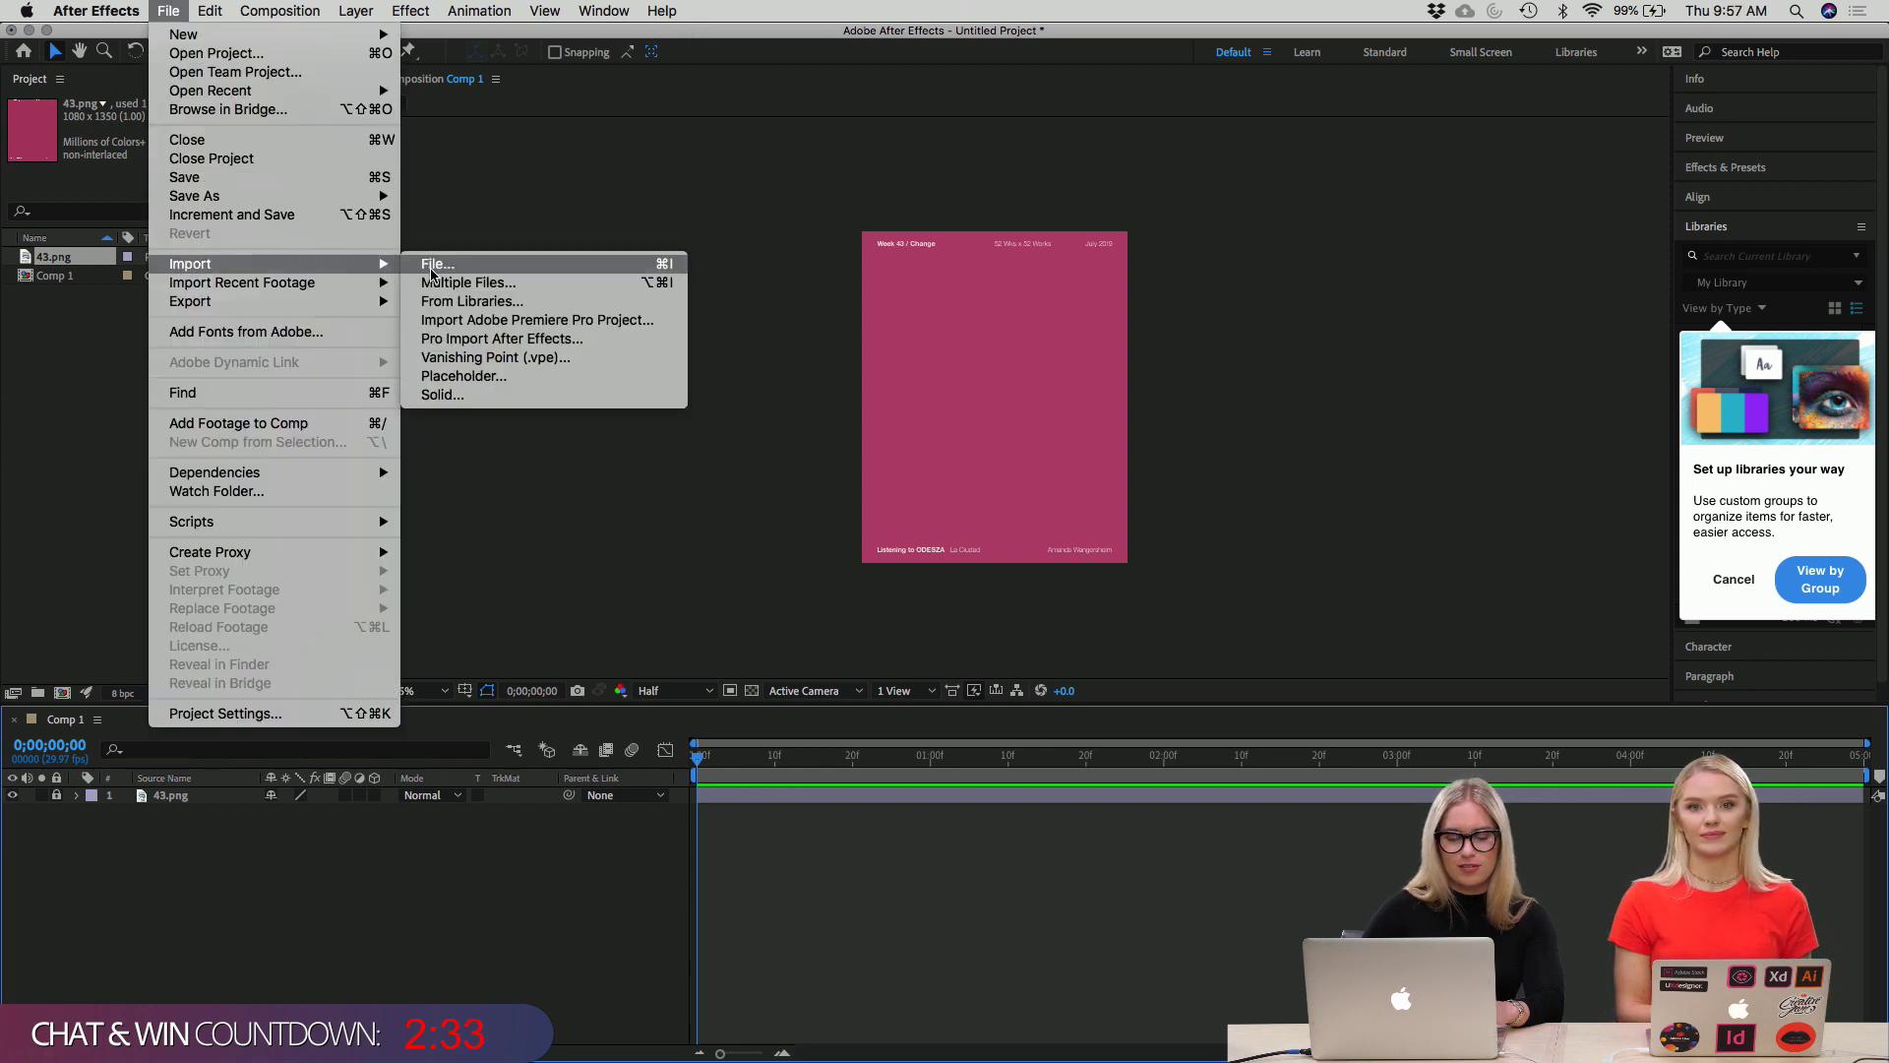
left_click(434, 265)
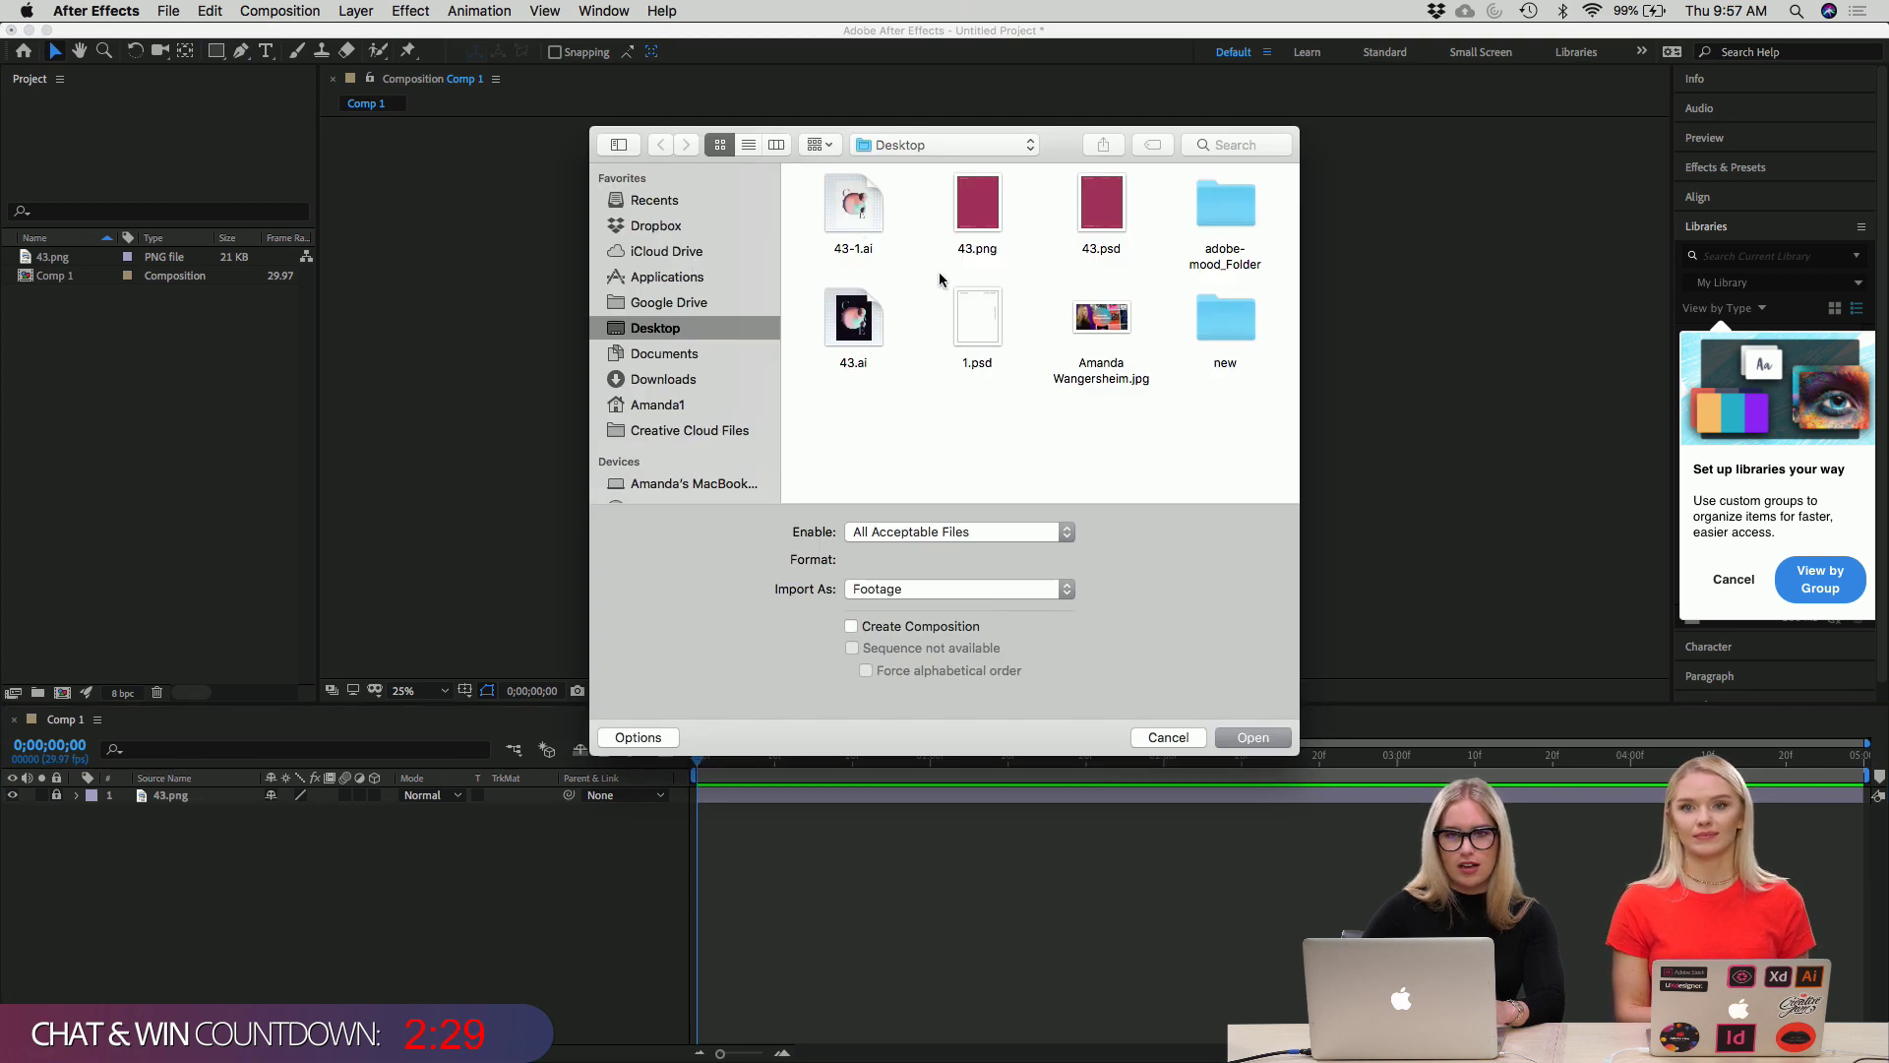
left_click(851, 227)
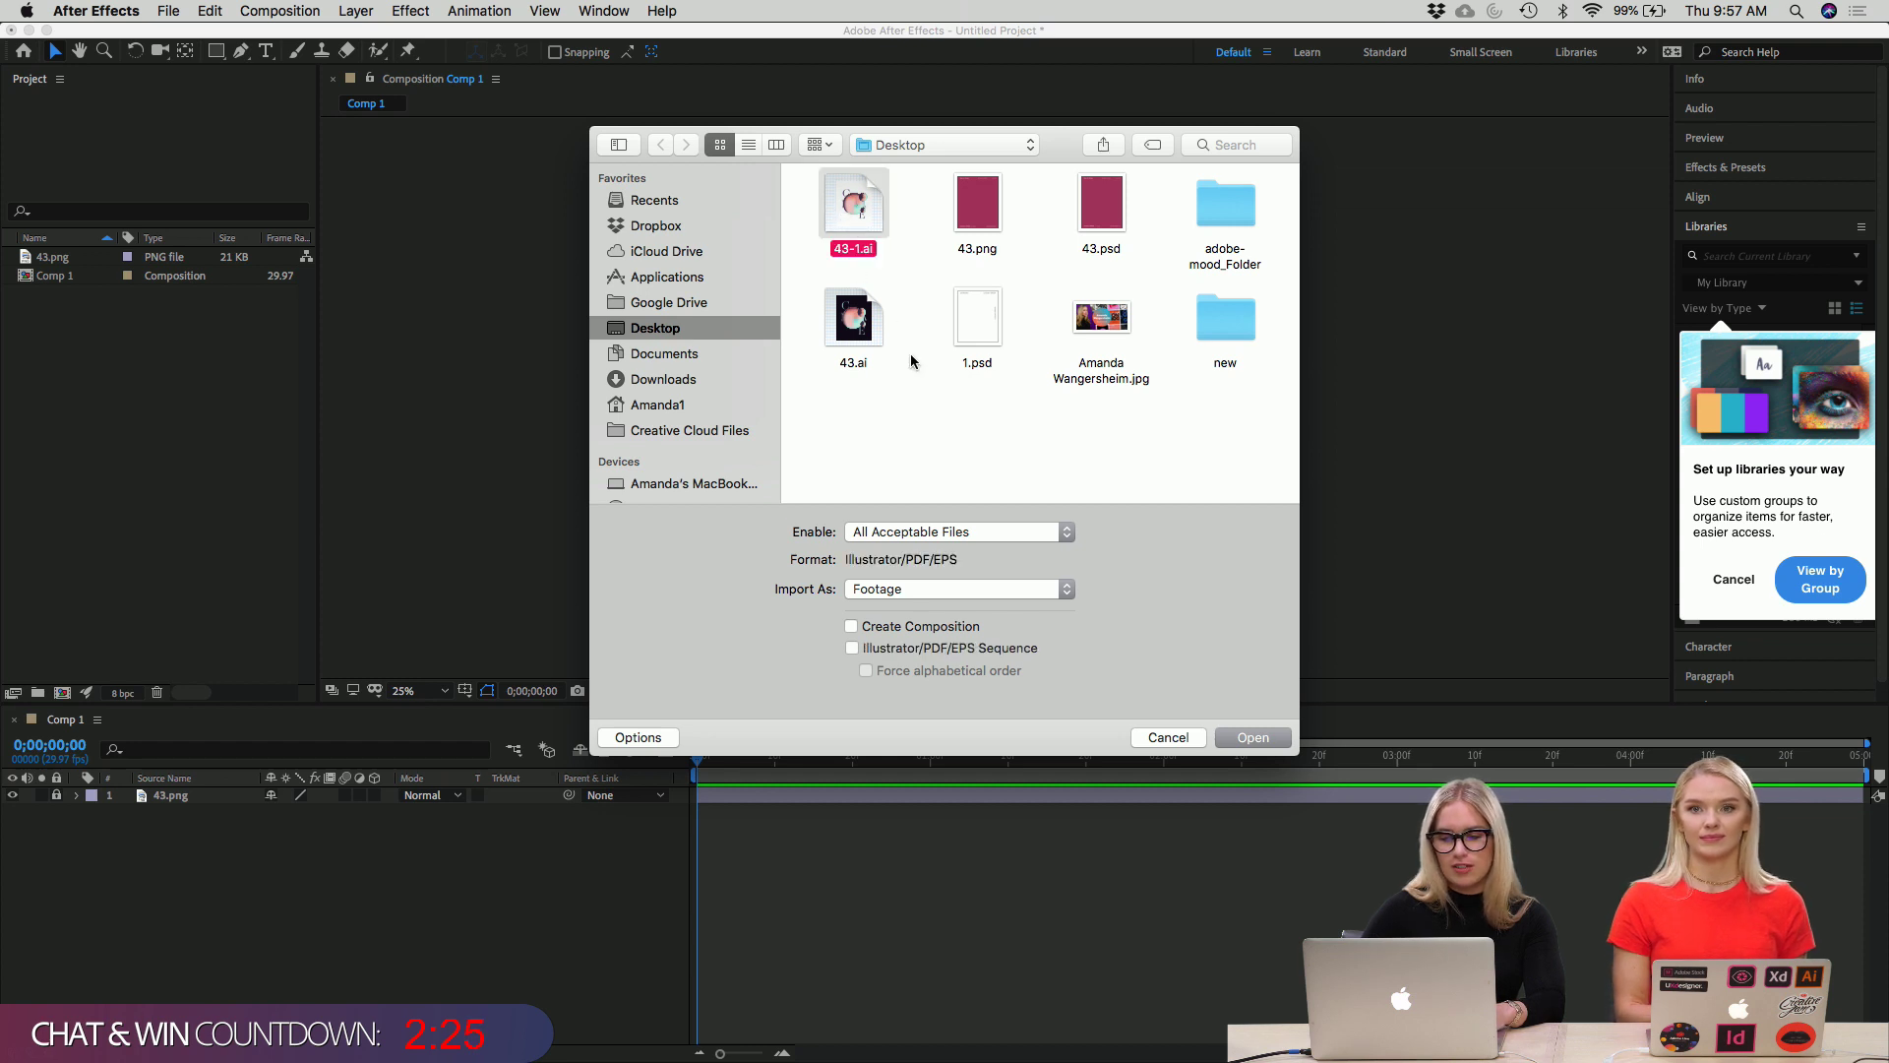
key("space")
key("space")
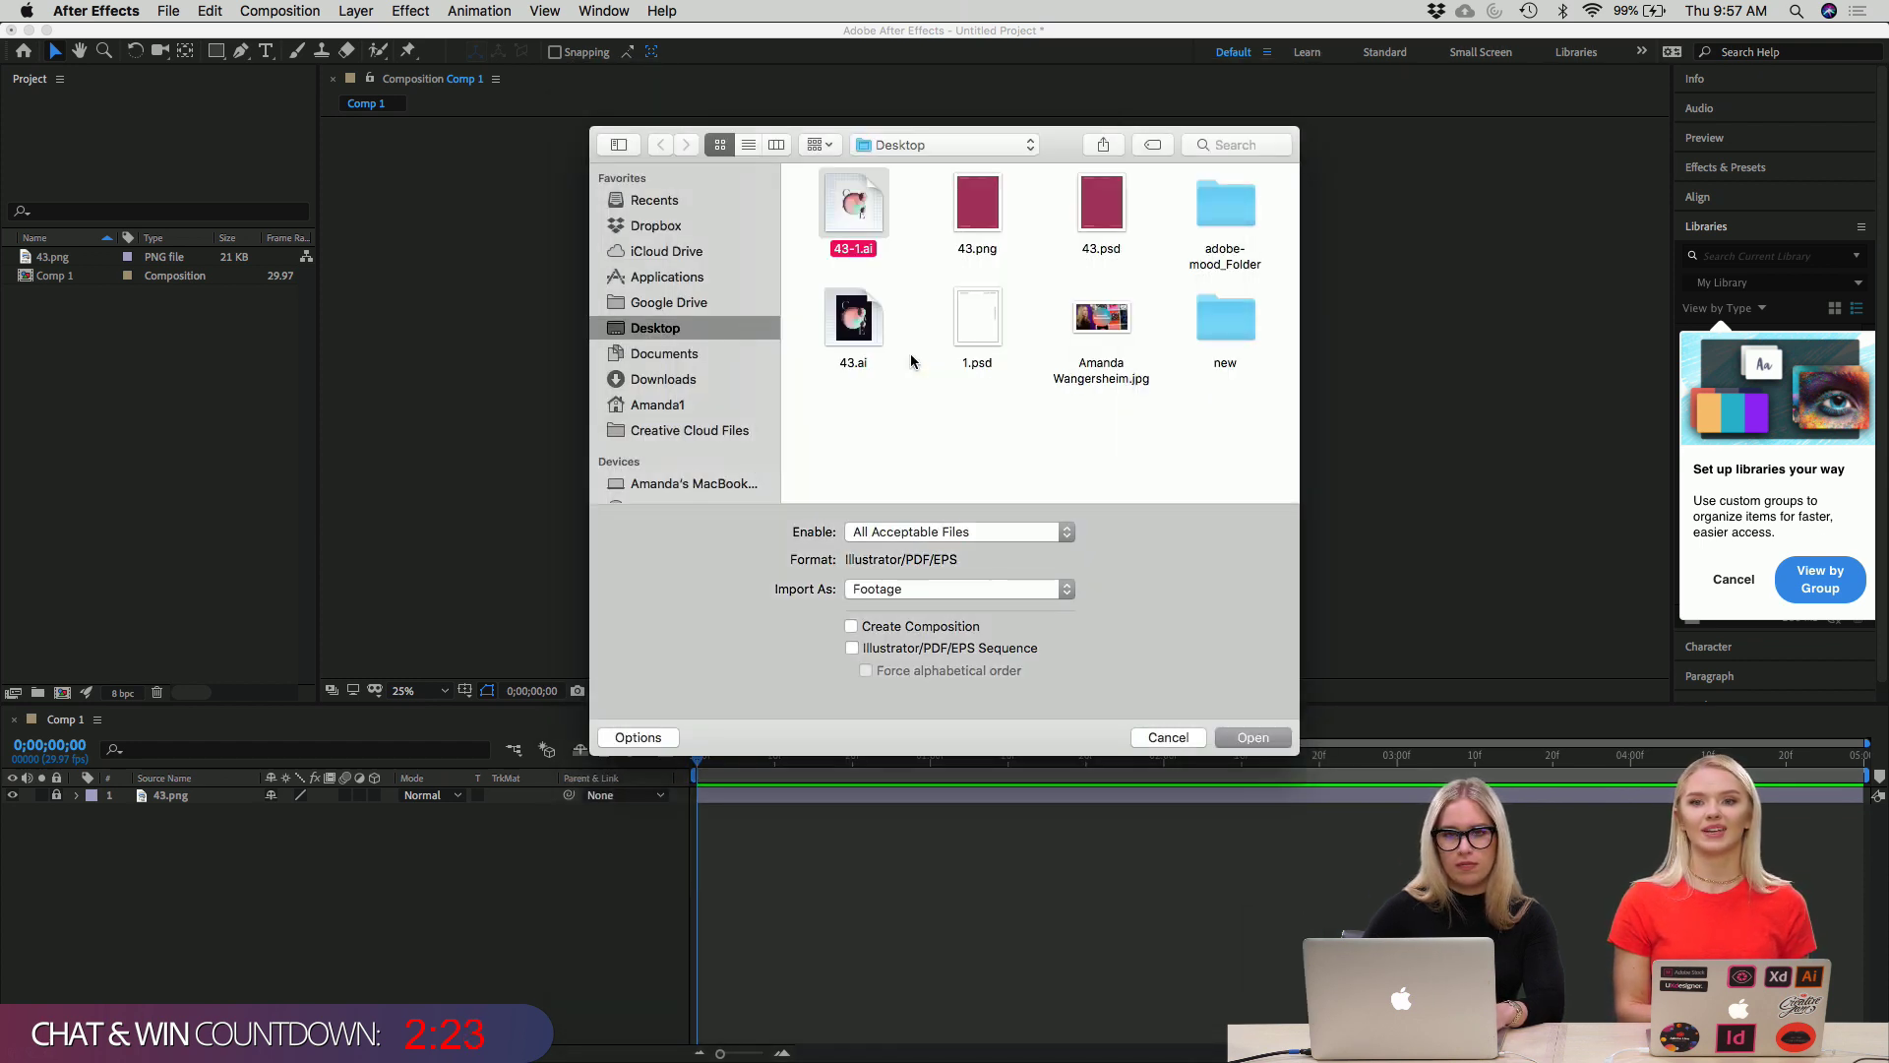
Import 43-1.ai as Composition - Retain Layer Sizes and check the contents of its 43-1 Layers folder.
left_click(917, 590)
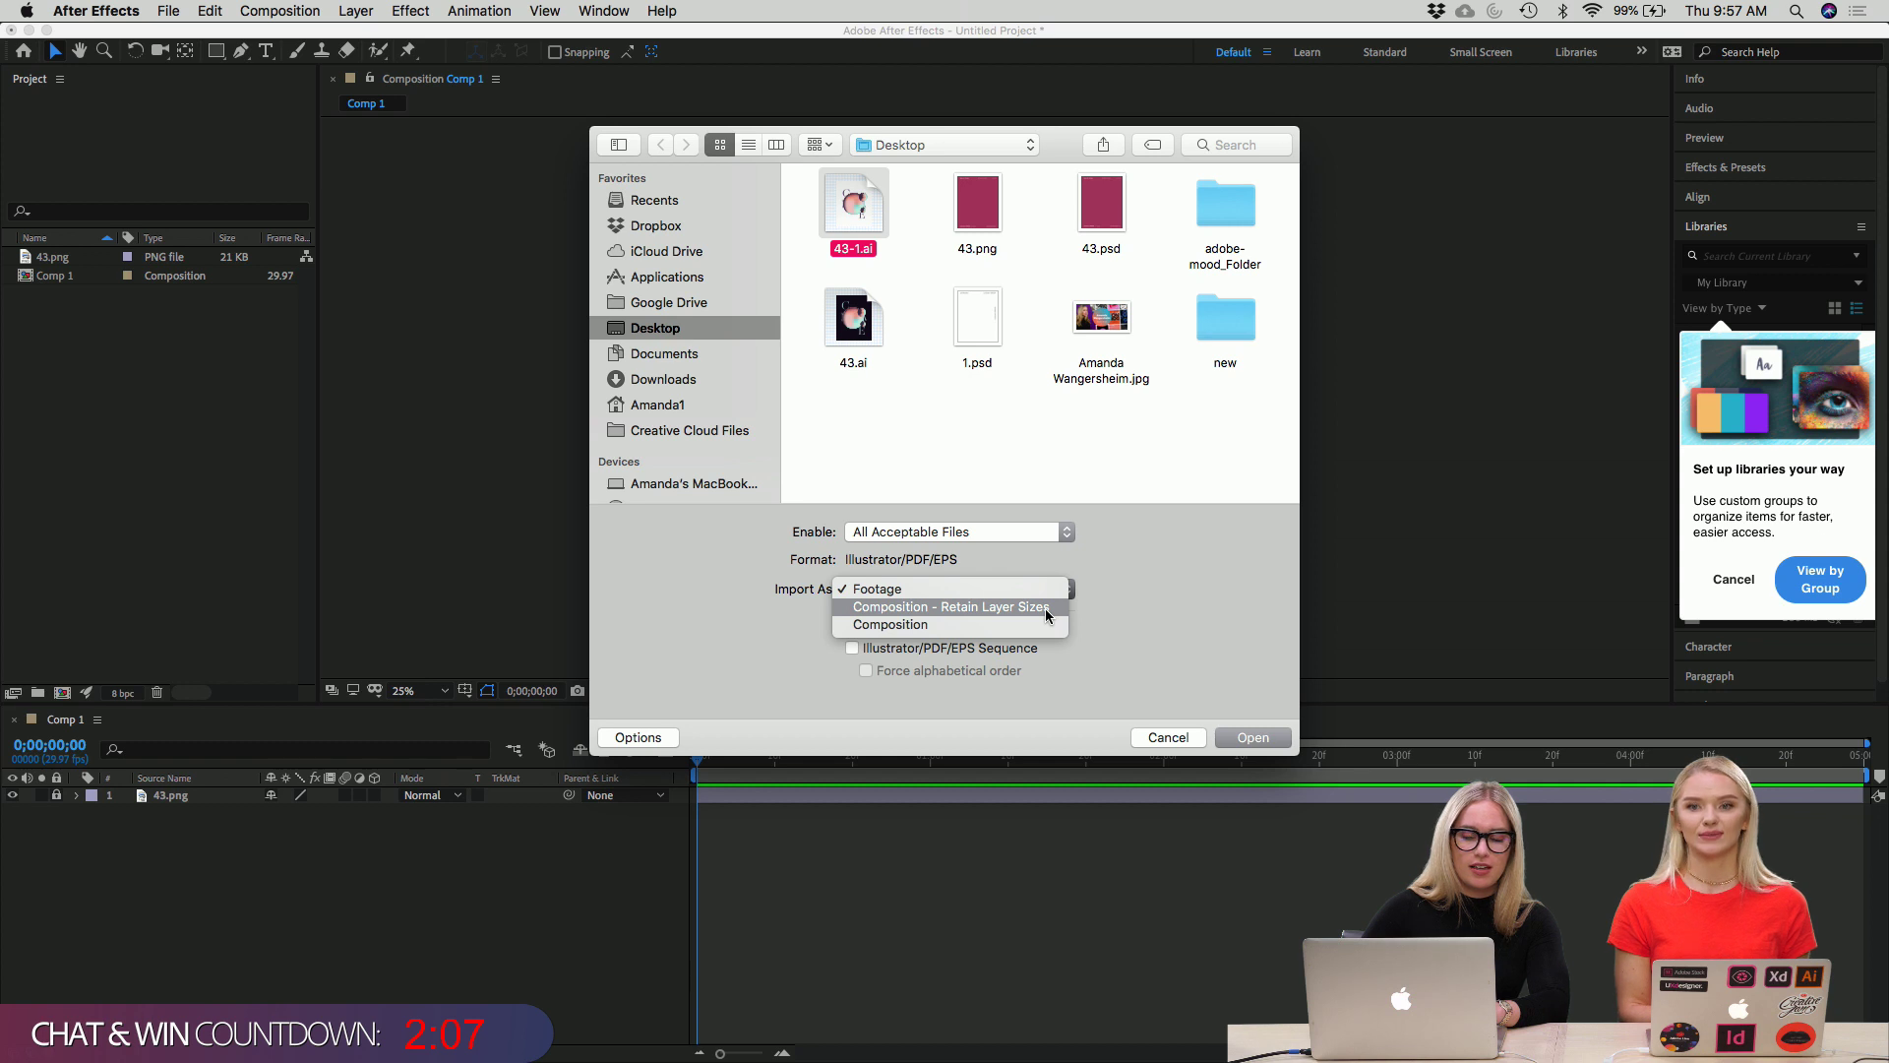
left_click(994, 607)
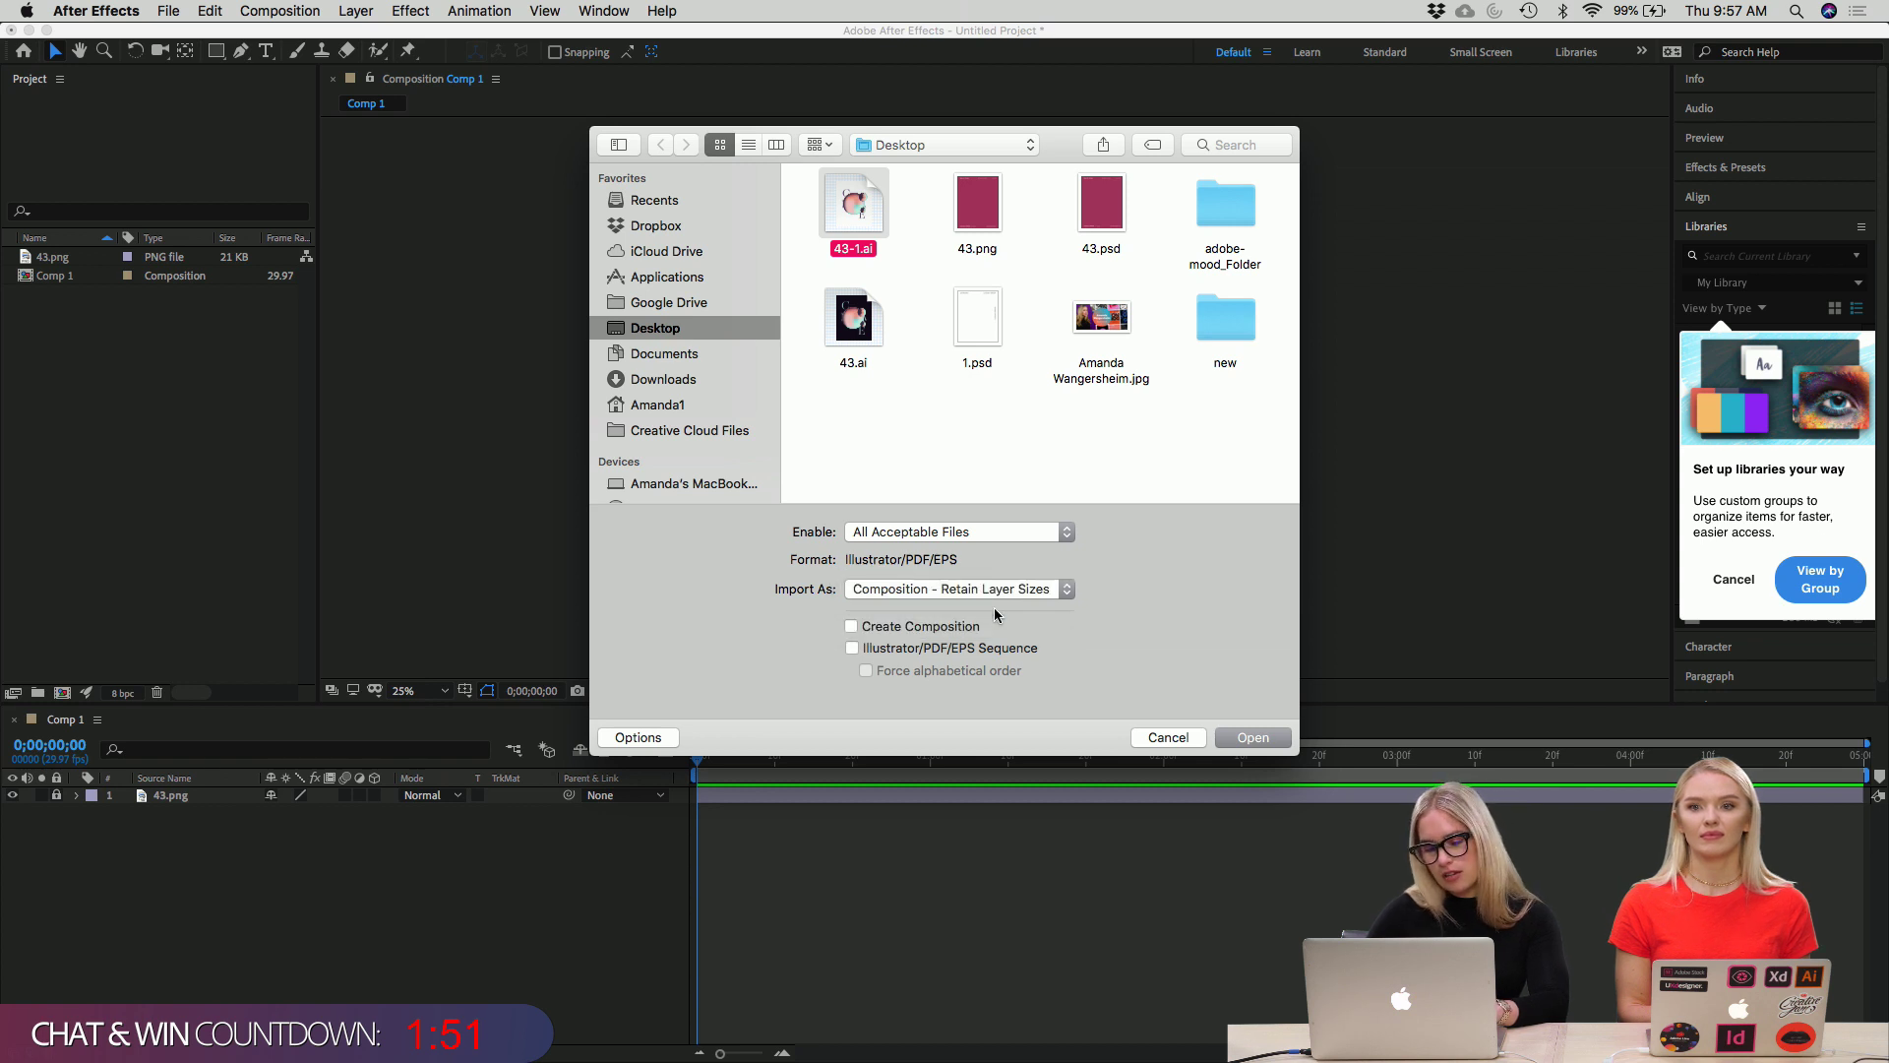
left_click(1246, 740)
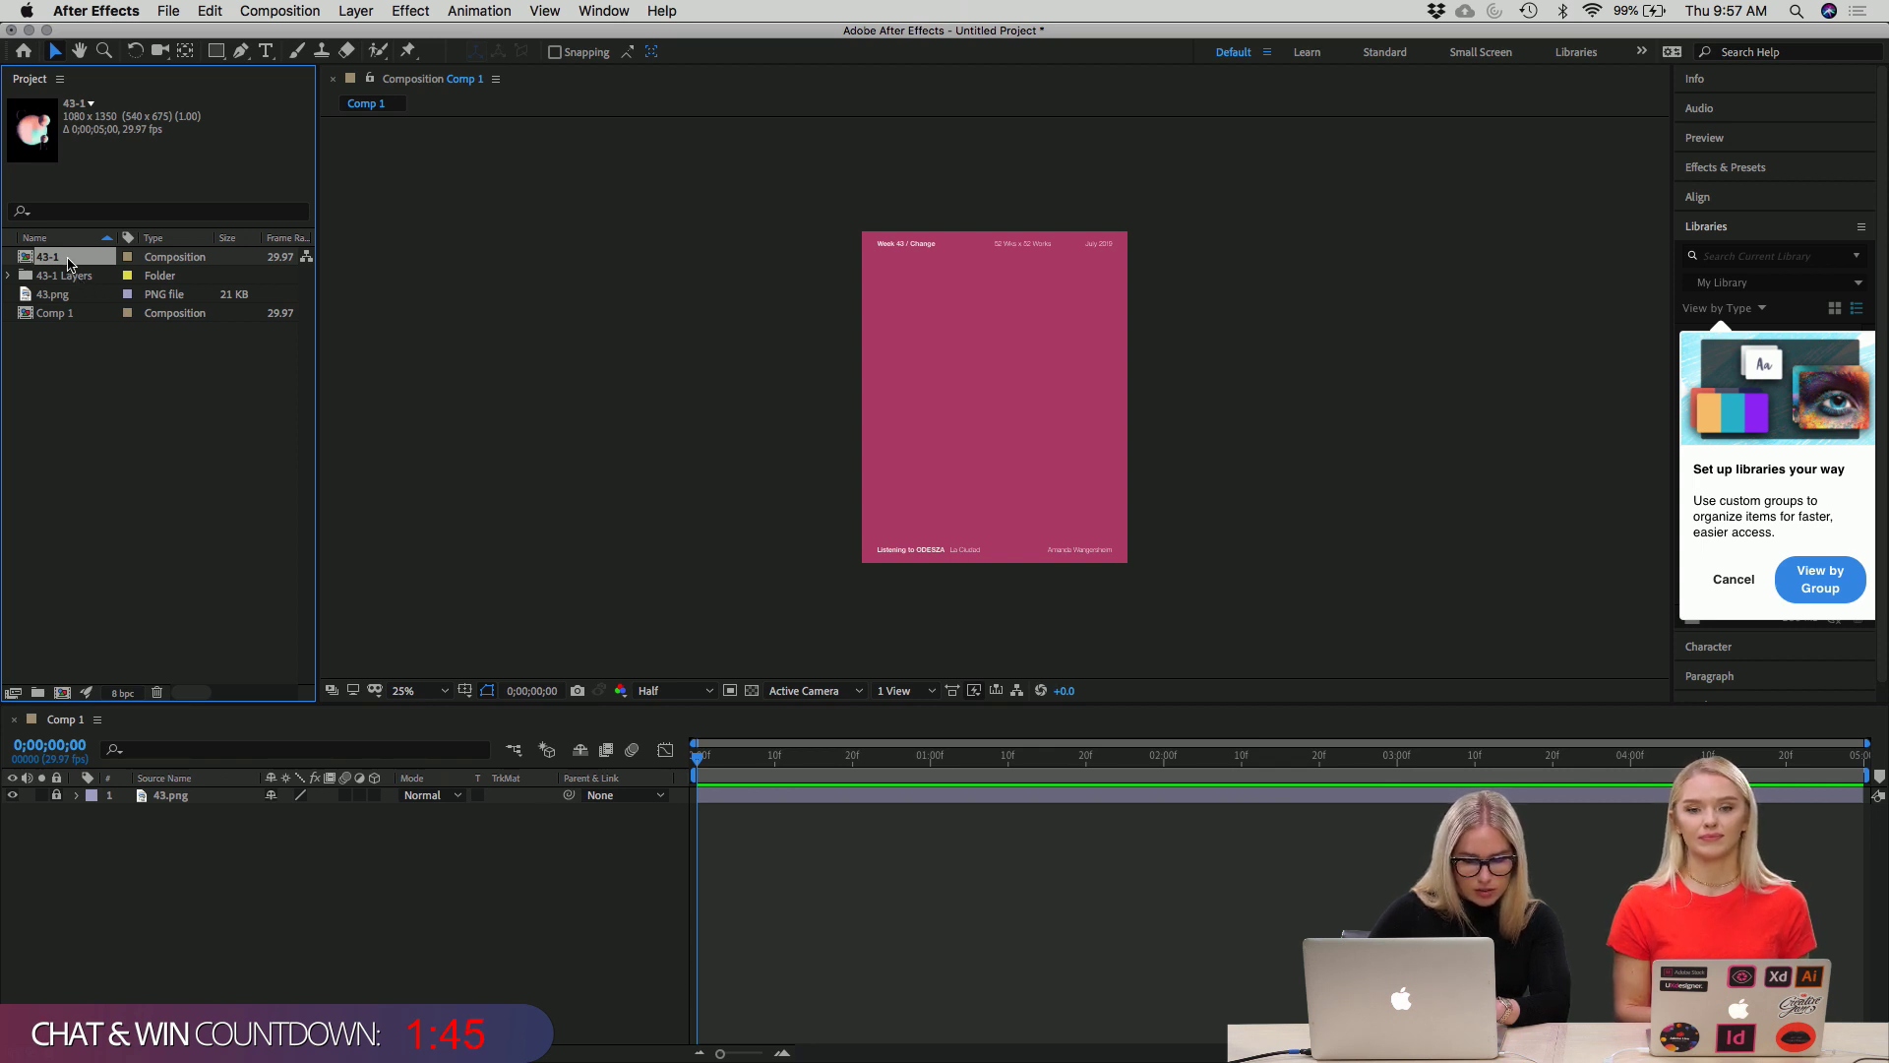
left_click(67, 278)
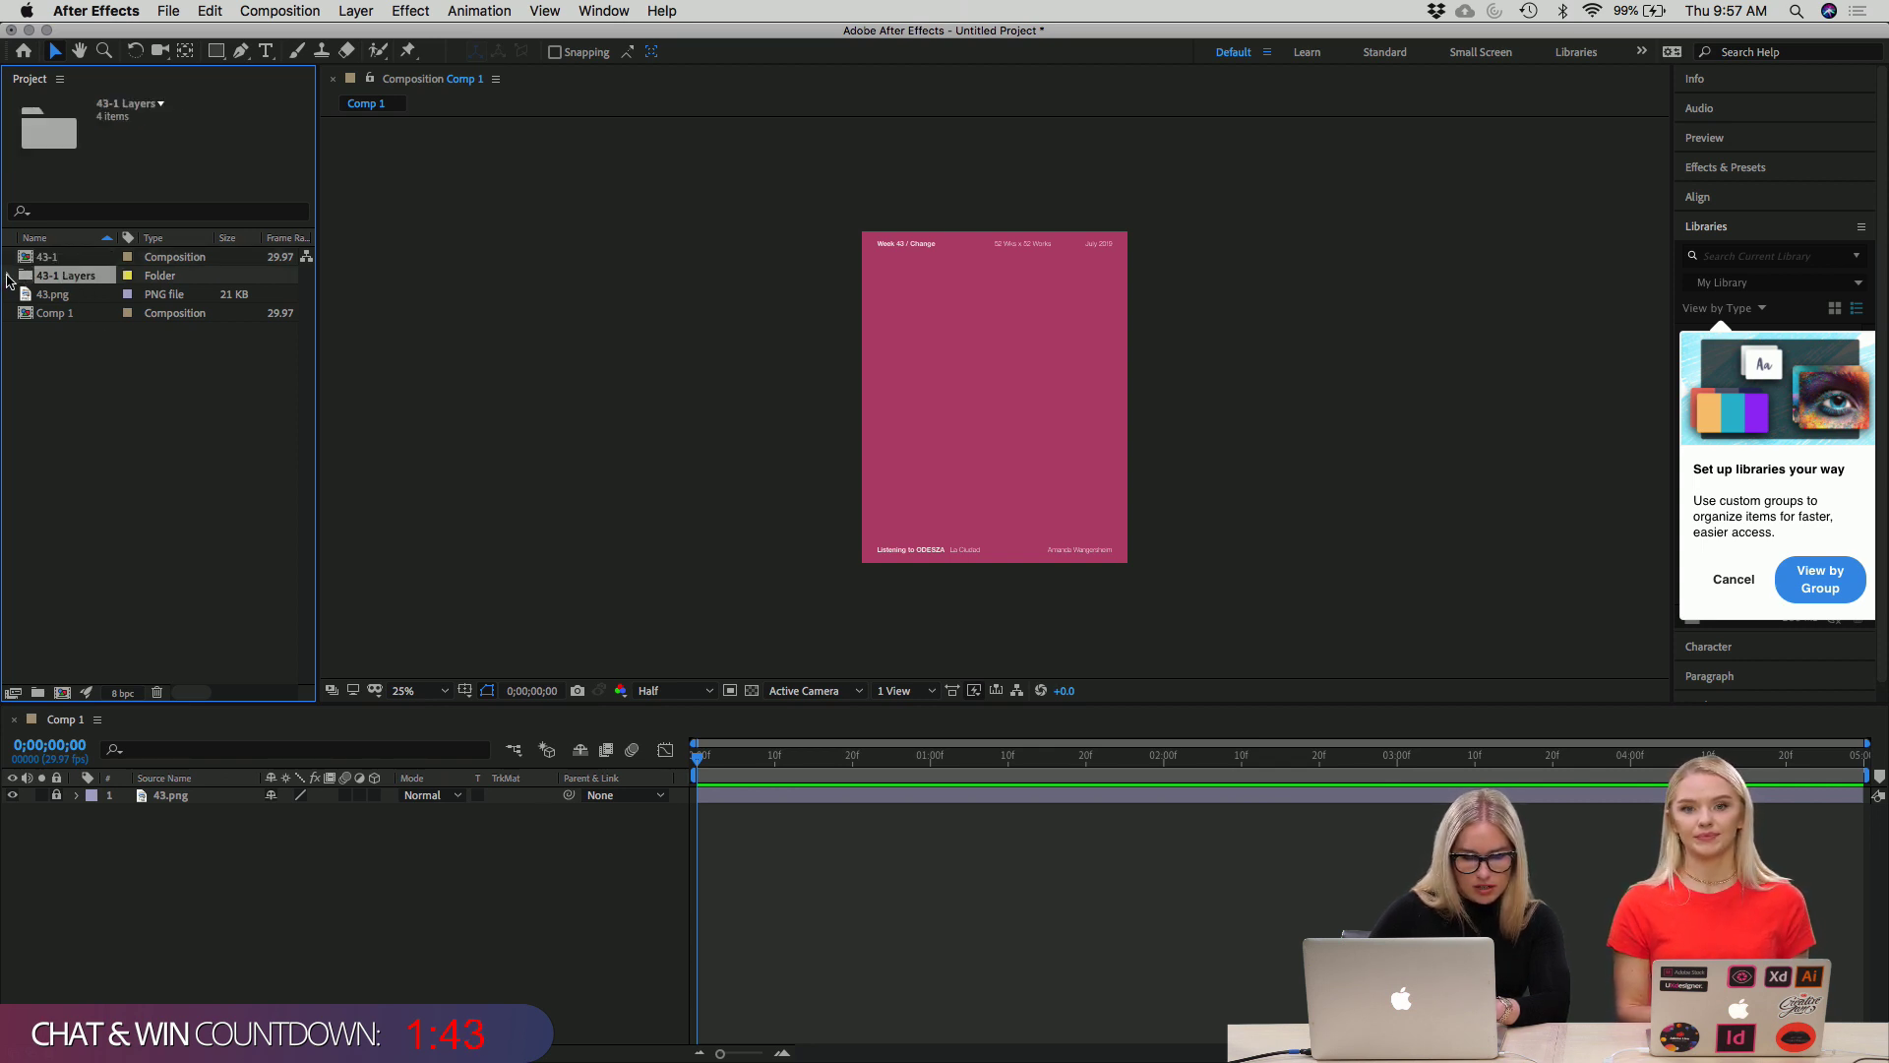
left_click(11, 276)
left_click(10, 277)
left_click(10, 277)
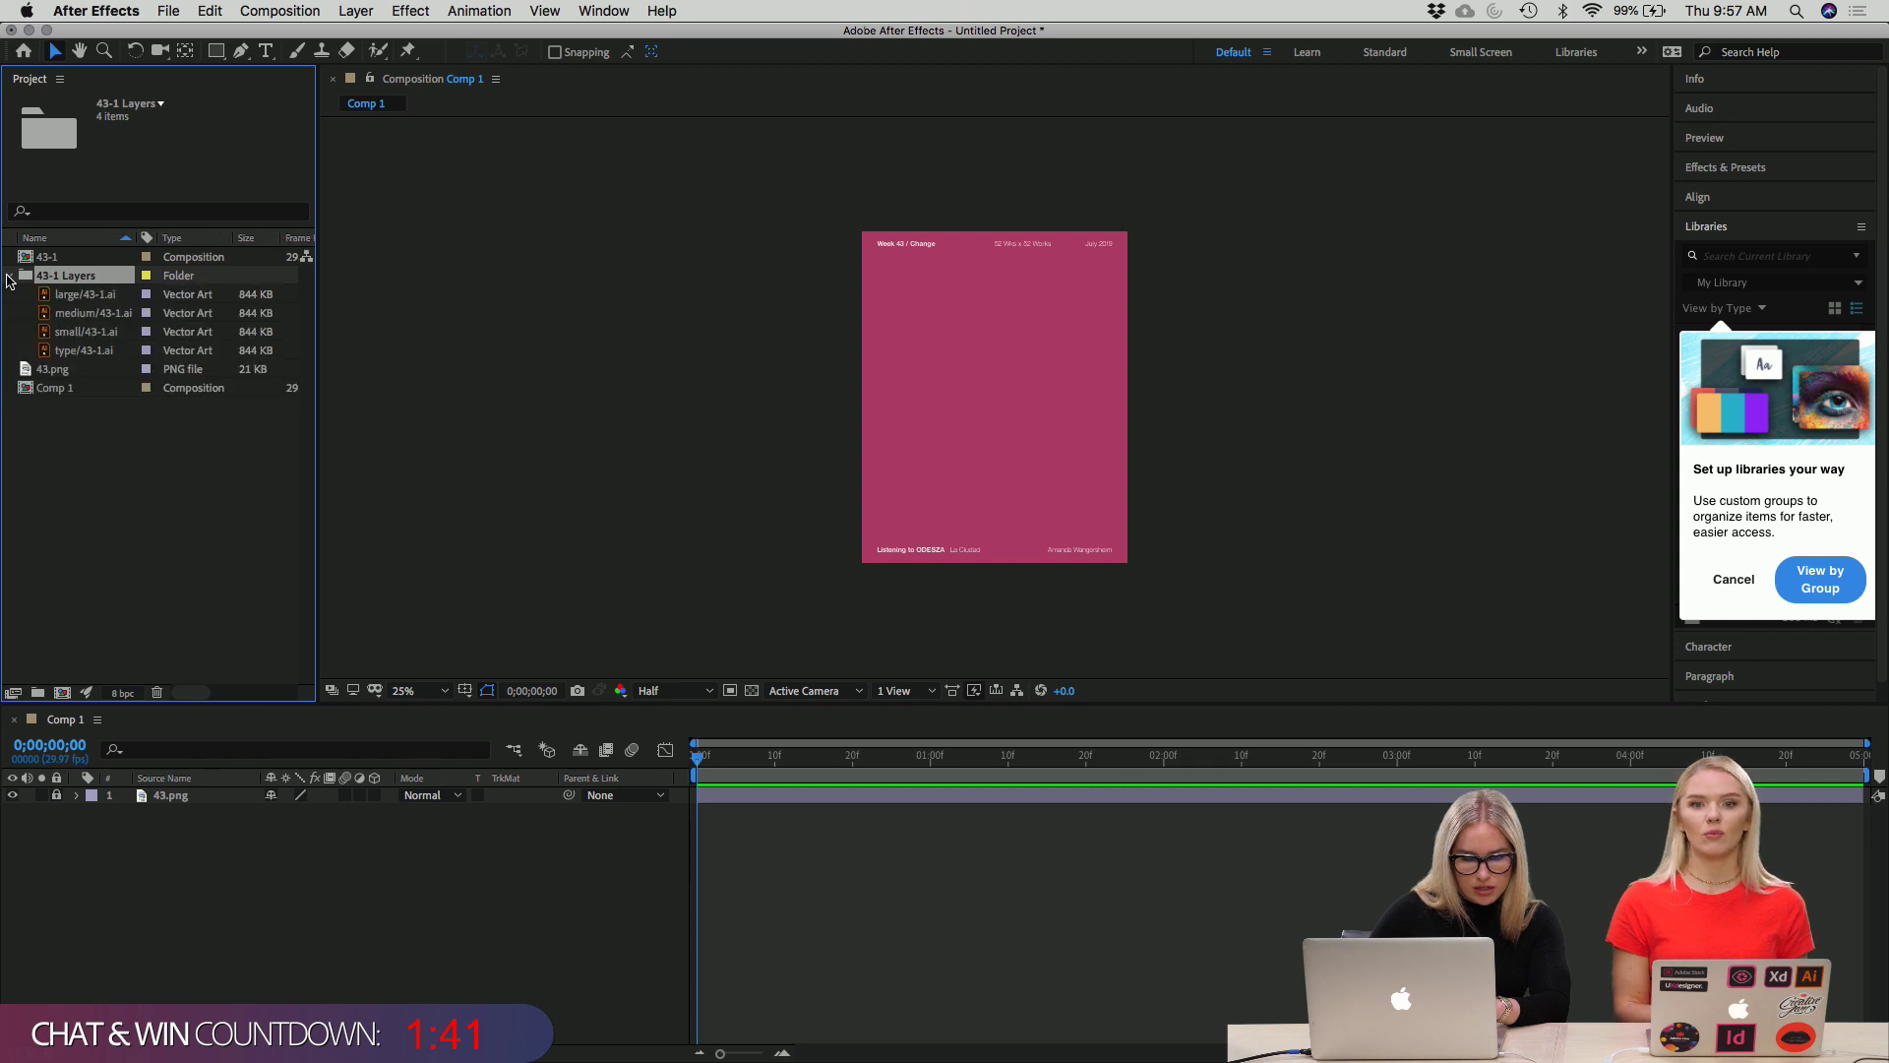
left_click(10, 276)
left_click(80, 259)
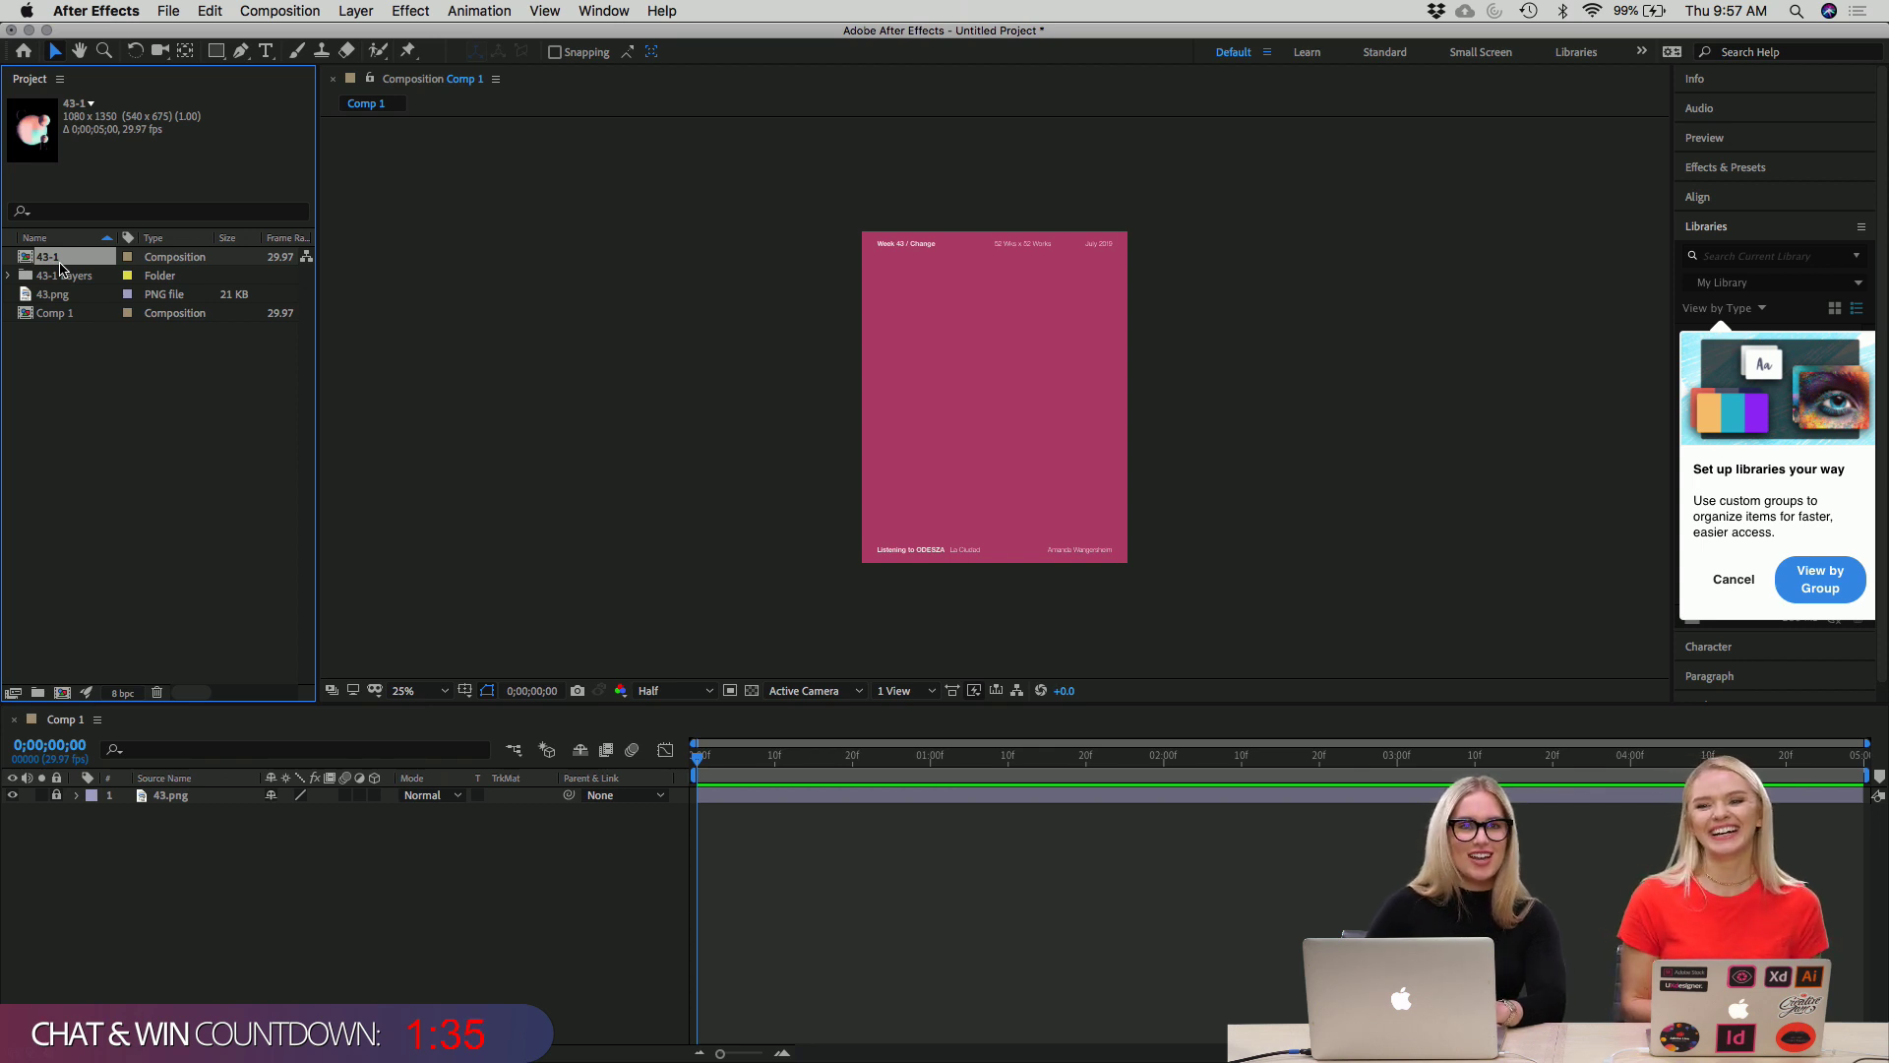
left_click_drag(59, 266, 98, 900)
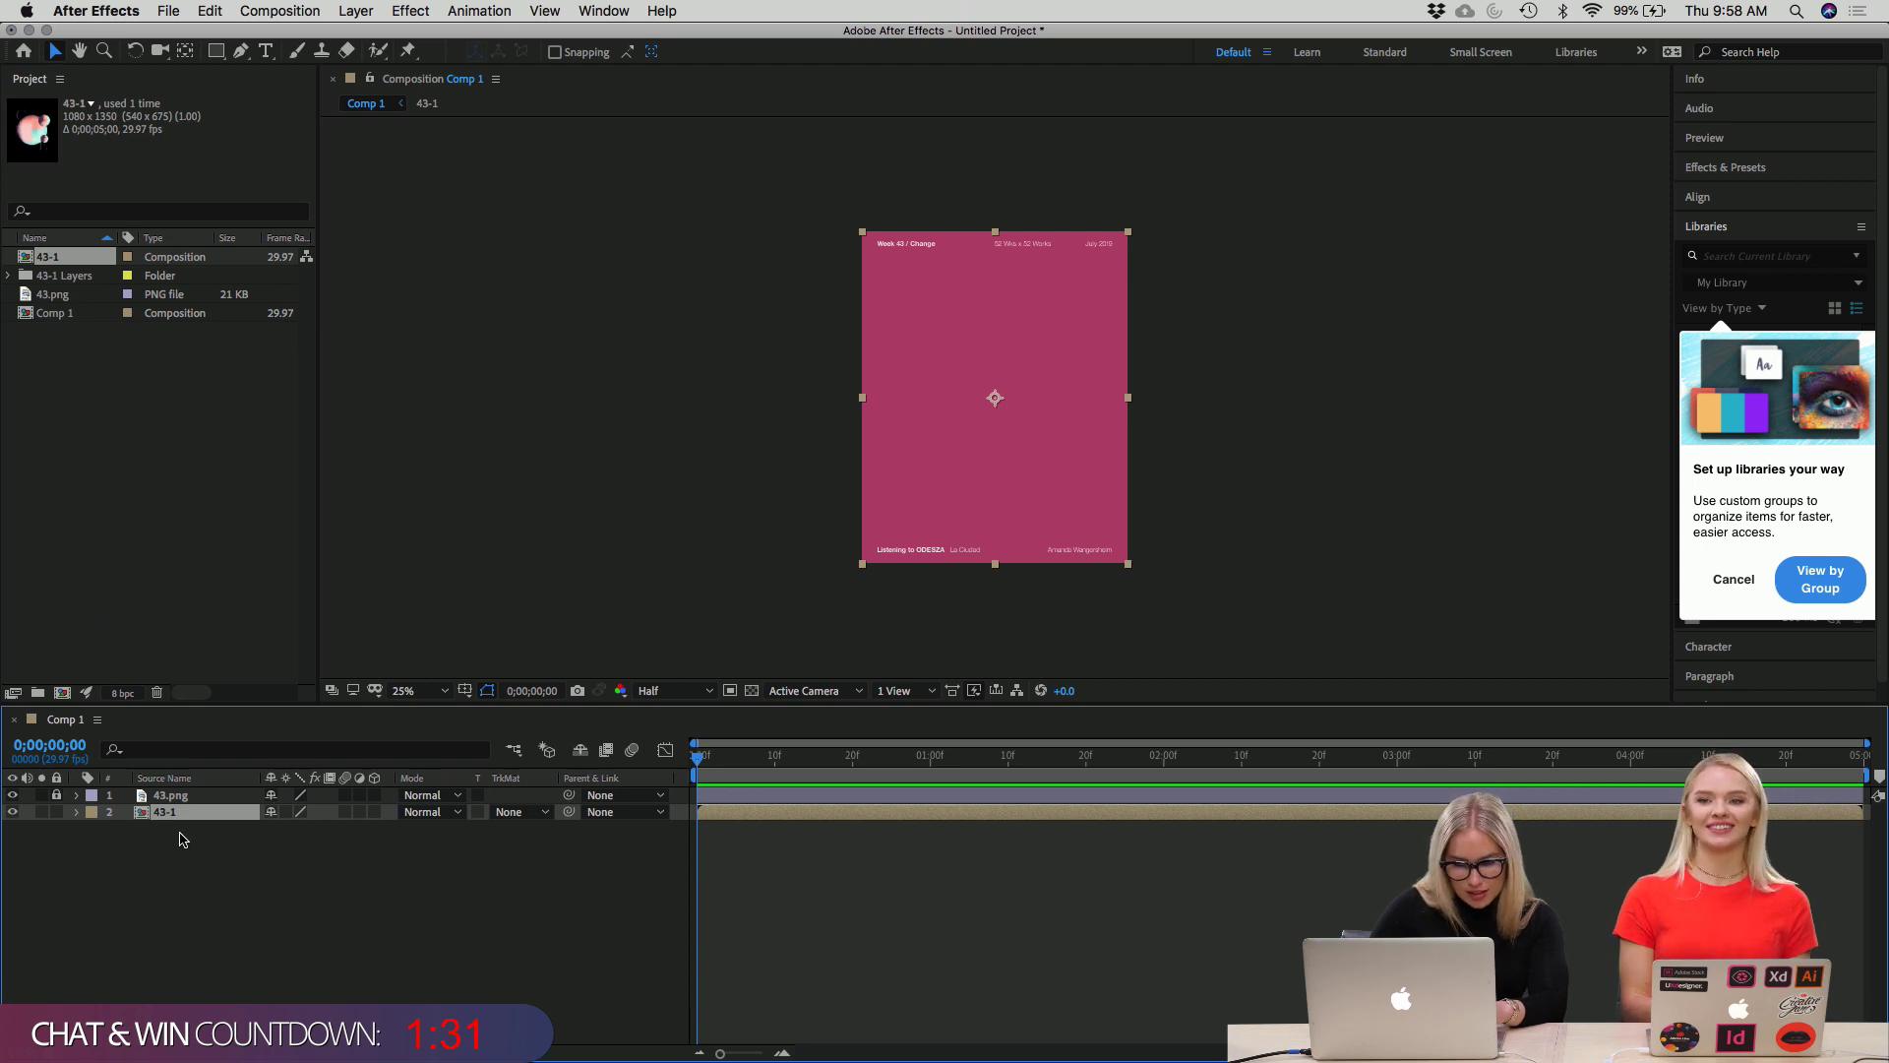
key("Delete")
Add the contents of the 43-1 Layers folder to Comp 1 and place the four layers above 43.png.
left_click_drag(73, 275, 153, 839)
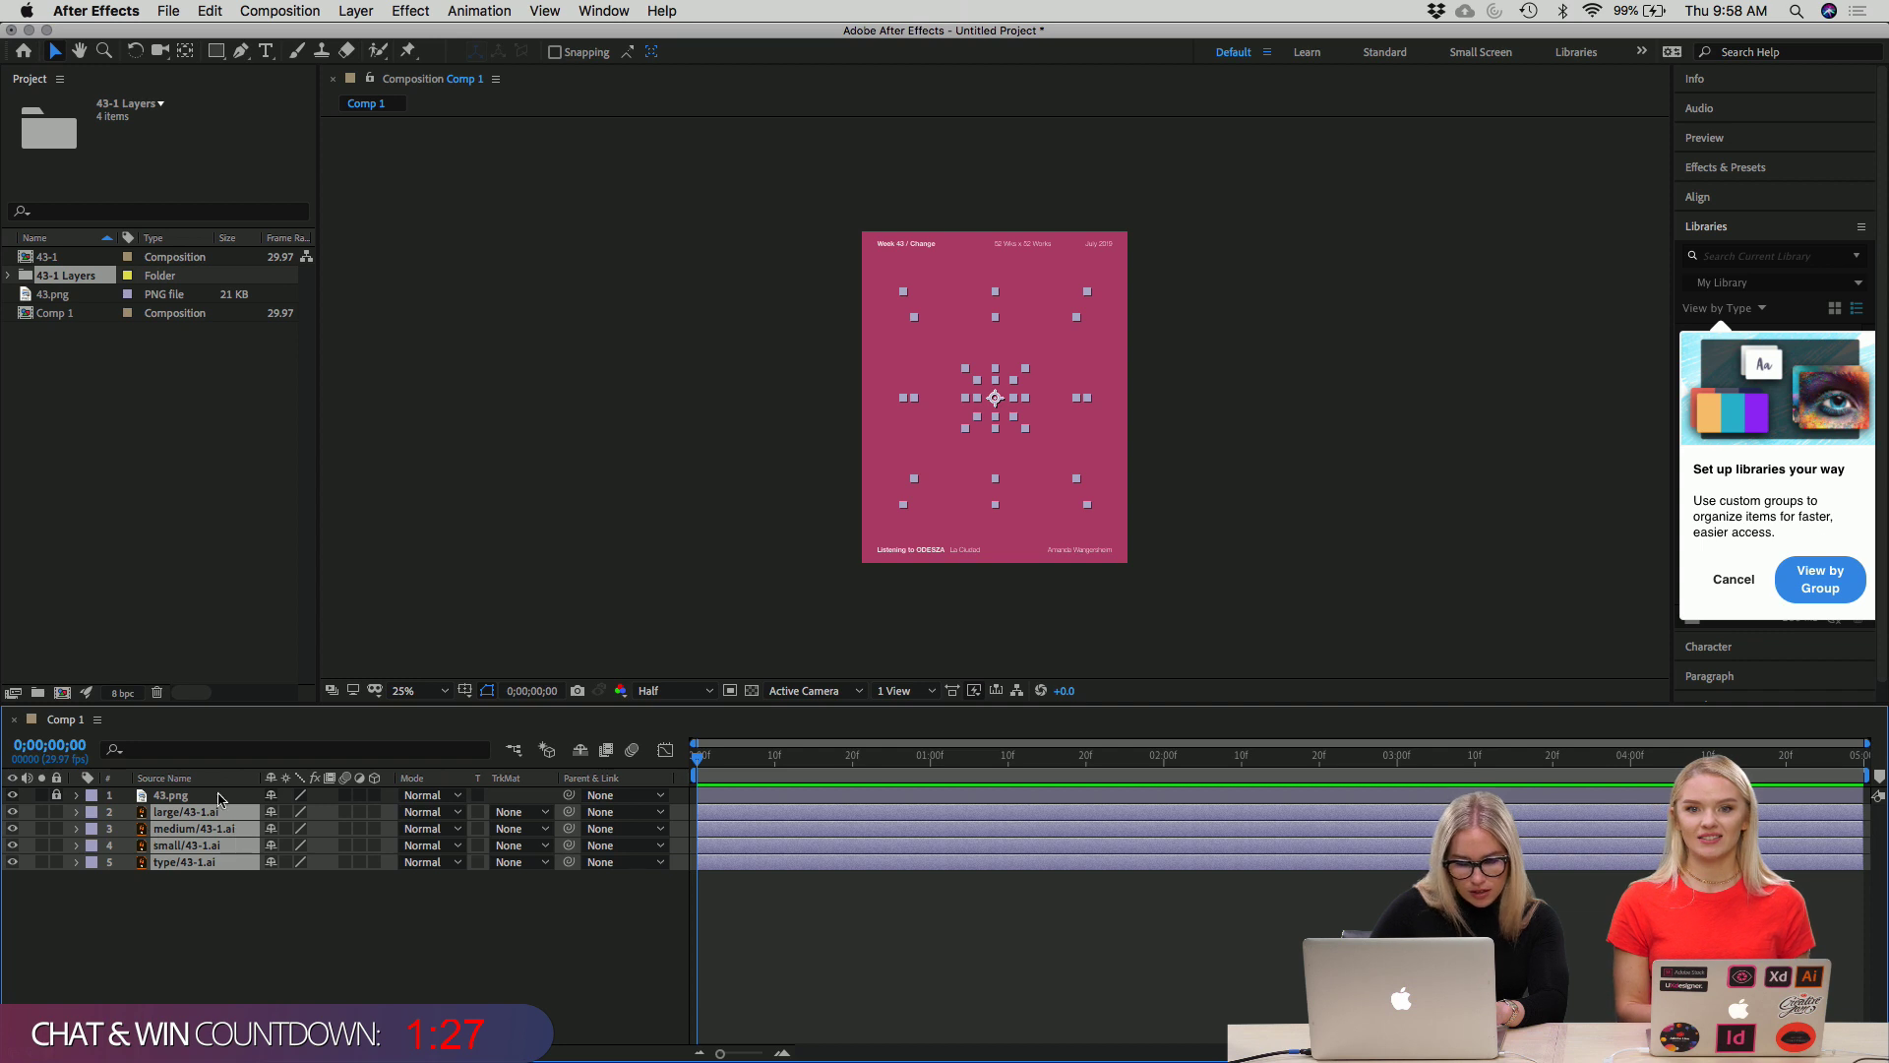
key("F2")
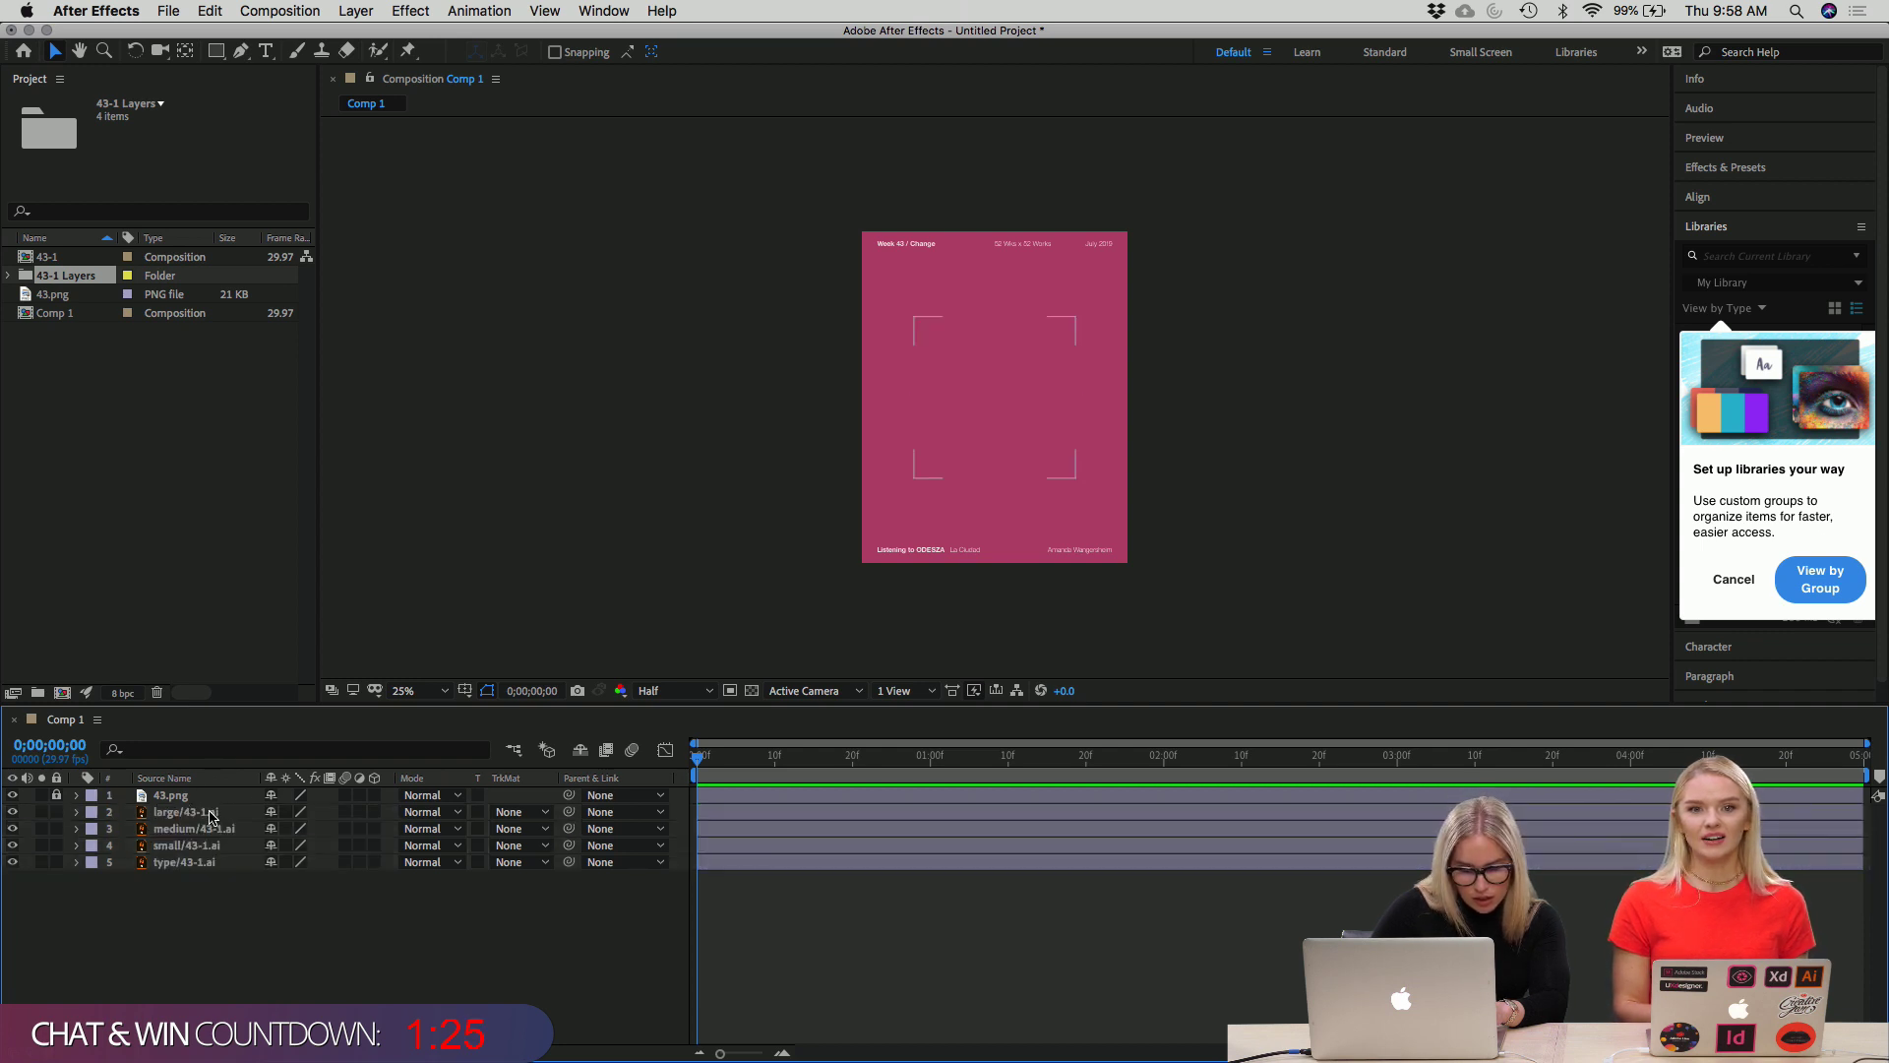
left_click(210, 816)
left_click(210, 862, "shift")
left_click_drag(211, 815, 207, 795)
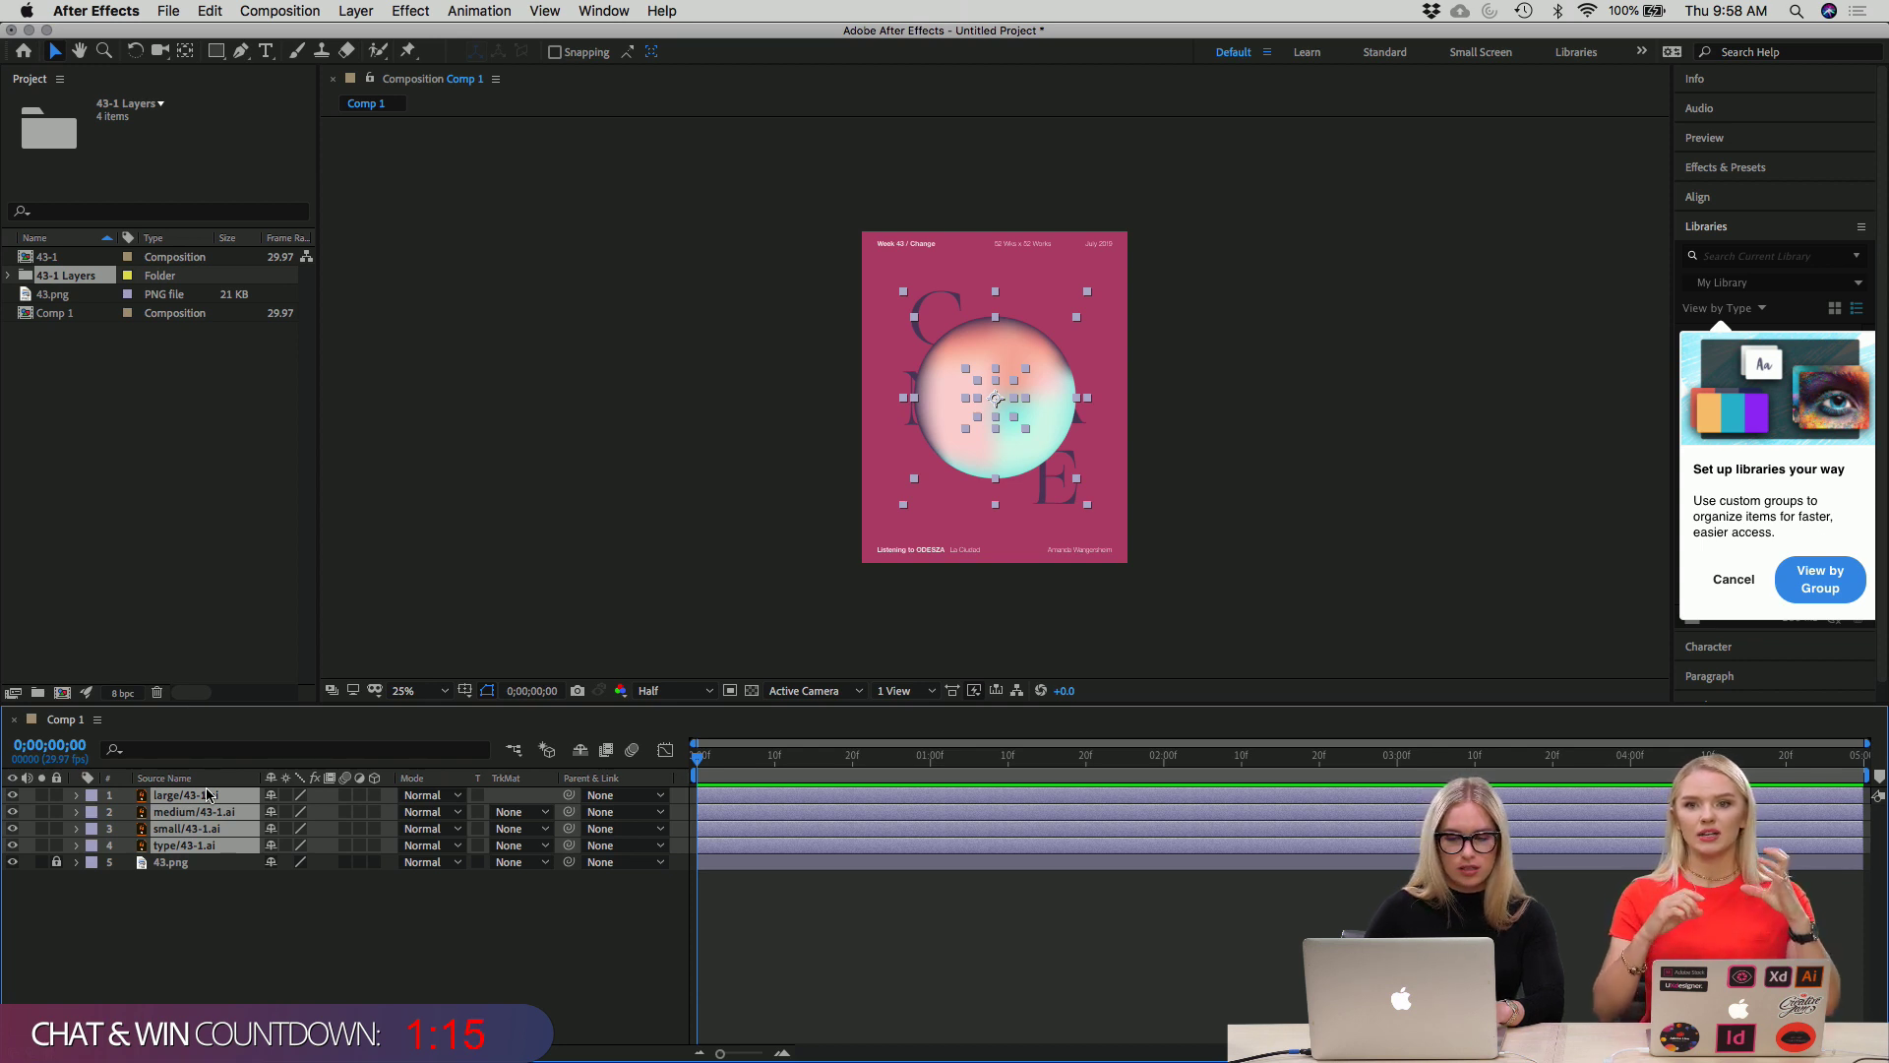
scroll(248, 697, "right", 3)
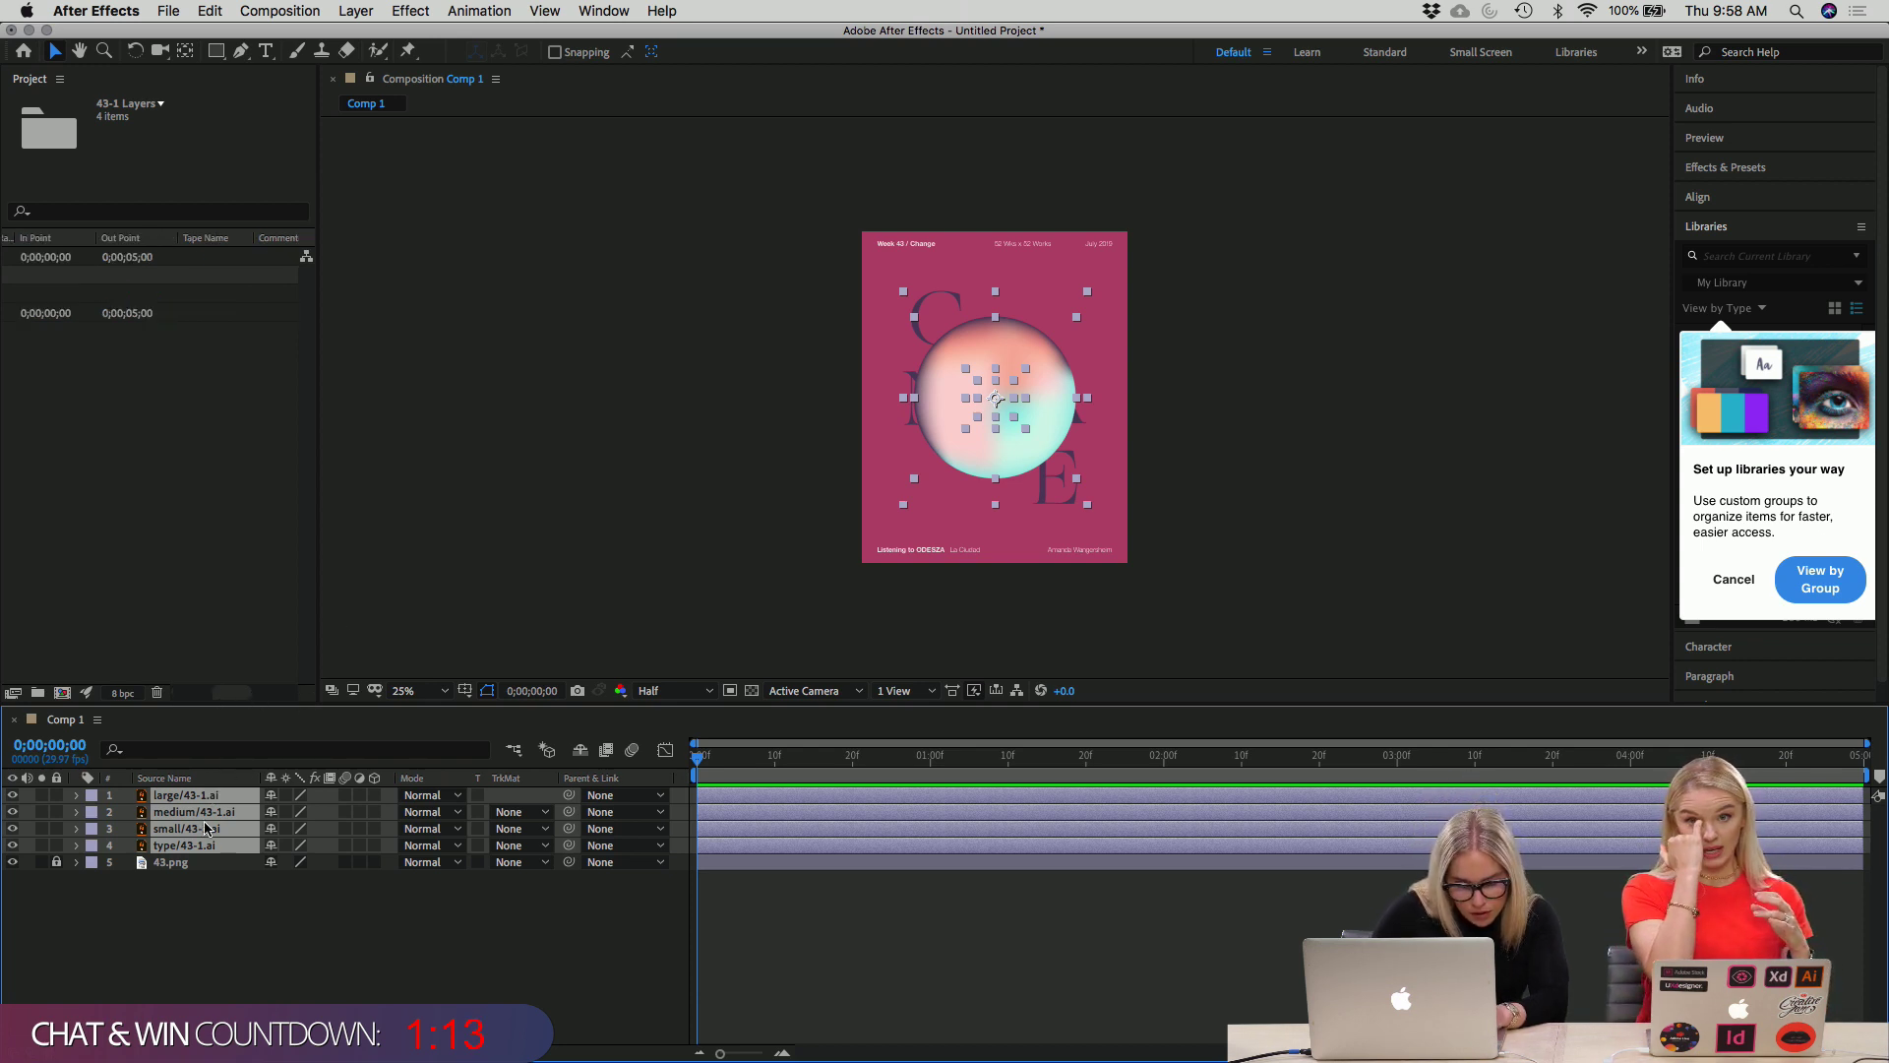
left_click(187, 886)
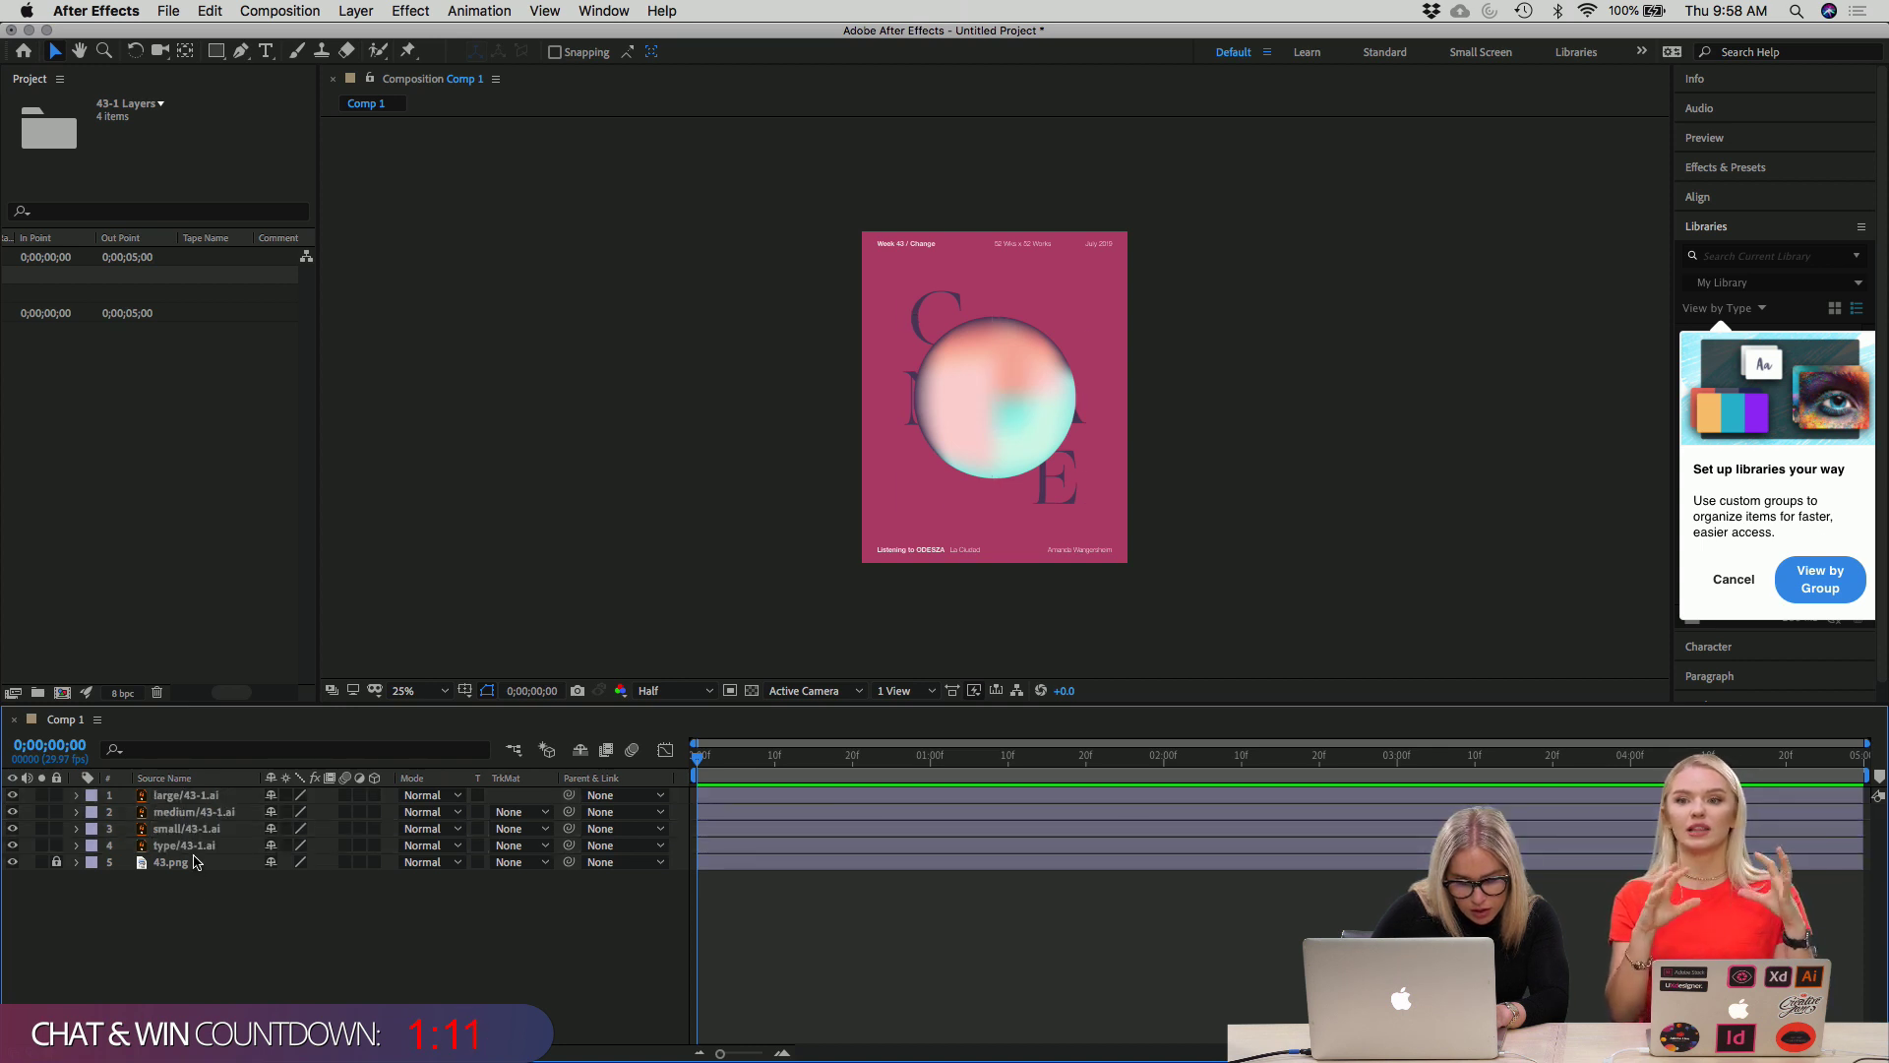
Move the large/43-1.ai layer down the stack so it sits directly above type/43-1.ai.
left_click(200, 799)
left_click_drag(200, 812, 204, 843)
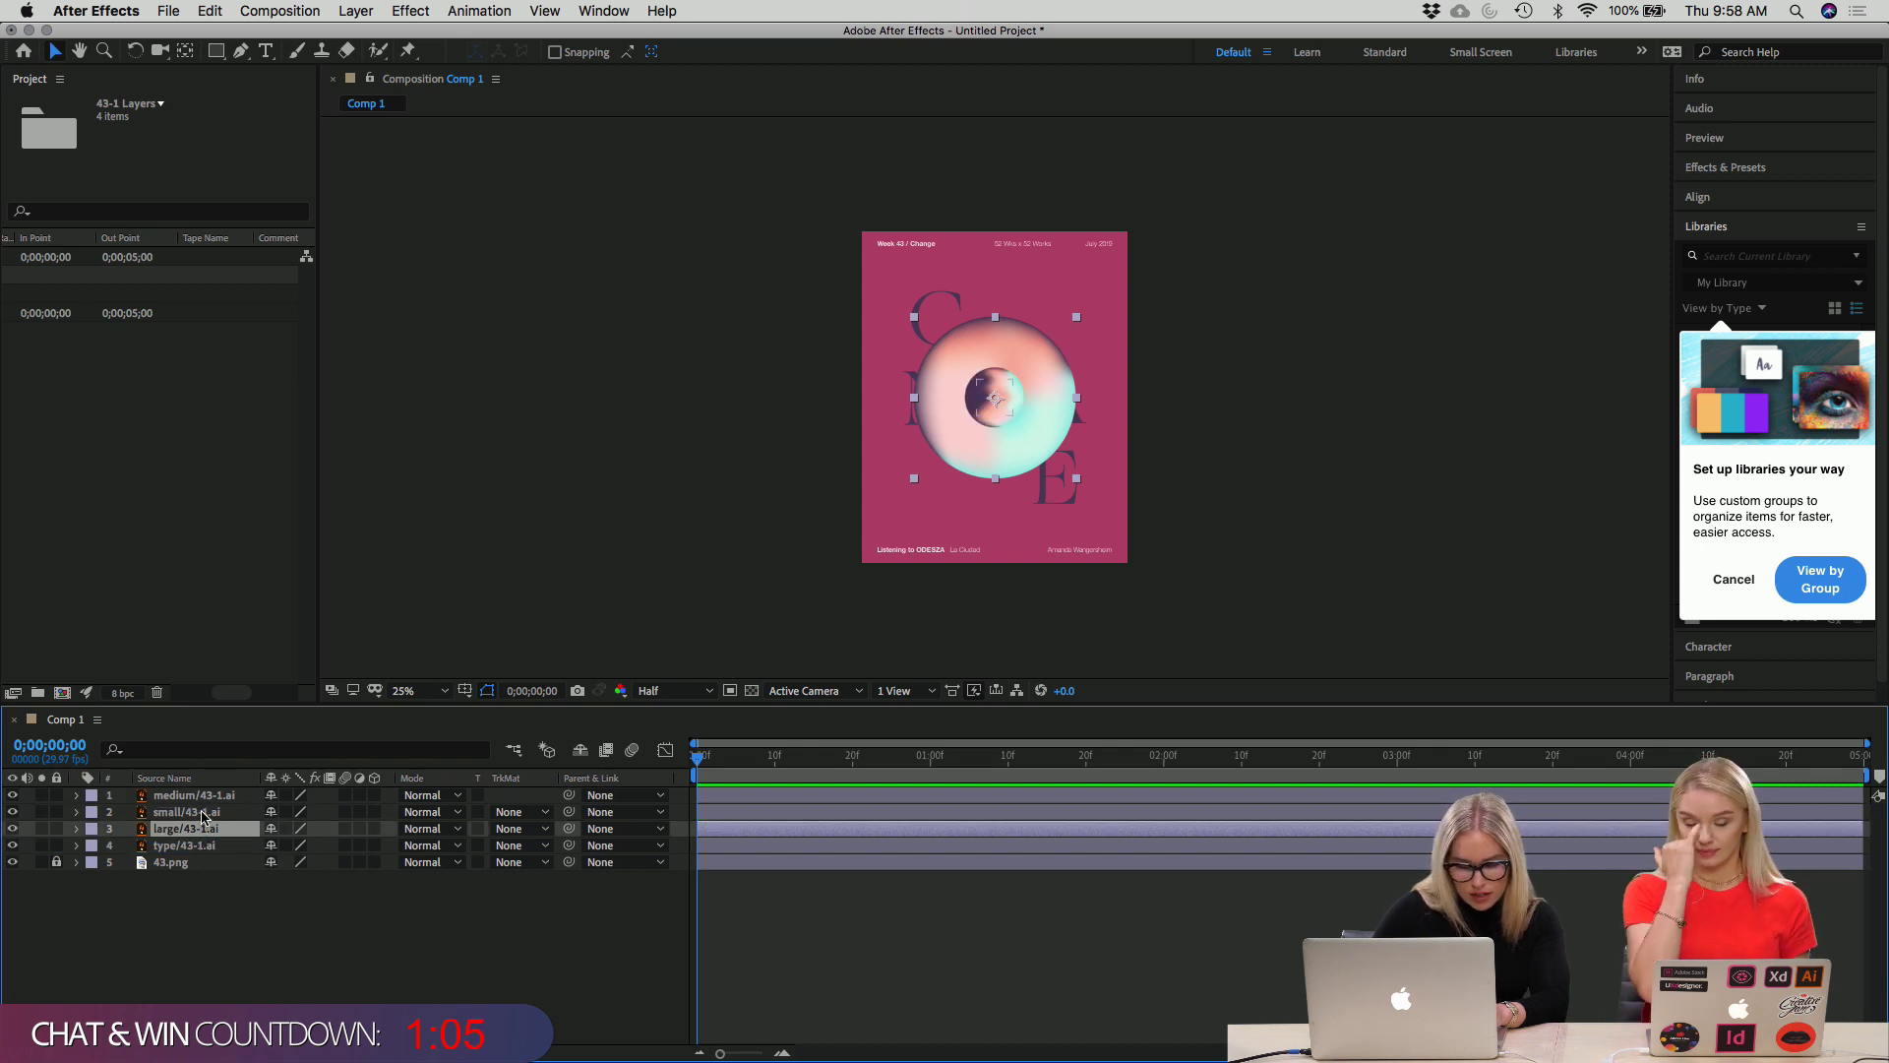
mouse_move(285, 29)
left_mouse_down()
mouse_move(335, 27)
mouse_move(285, 28)
left_mouse_up()
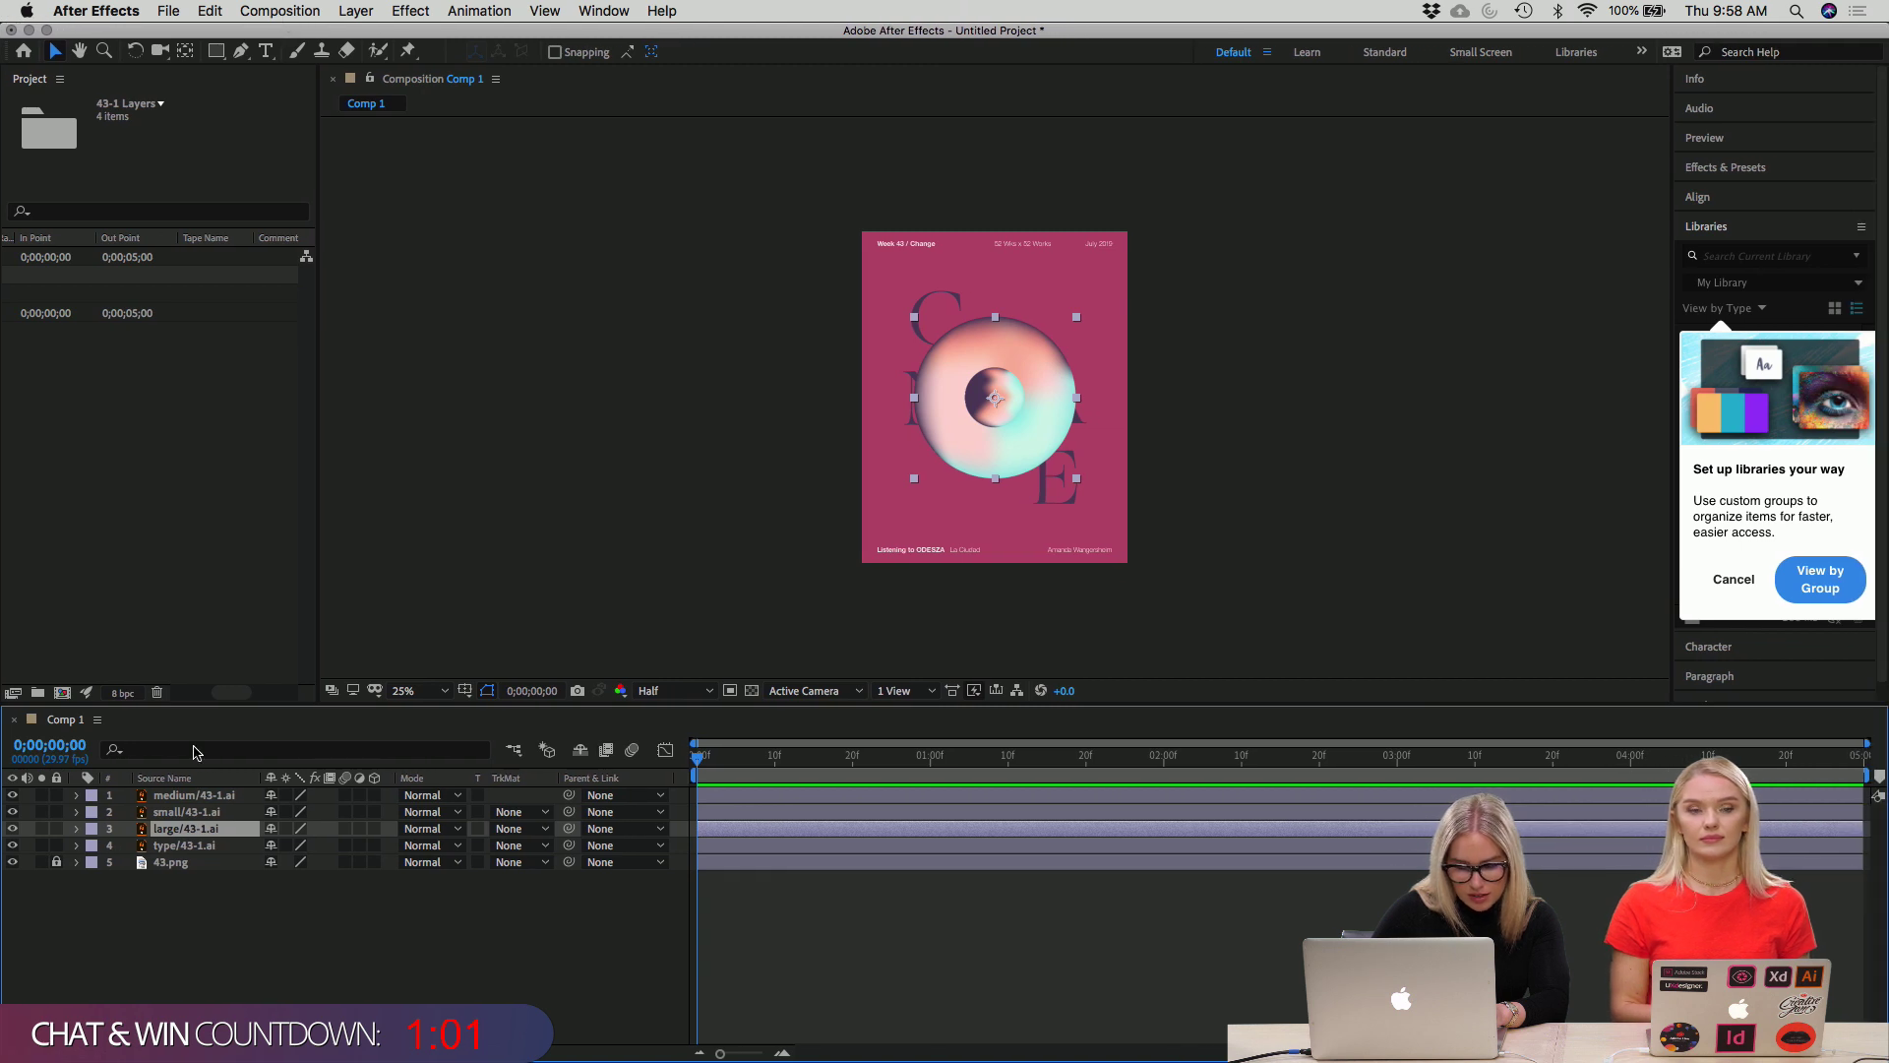
Reposition the medium circle on the large circle's upper-right edge and the small circle on its lower-right edge.
left_click(190, 808)
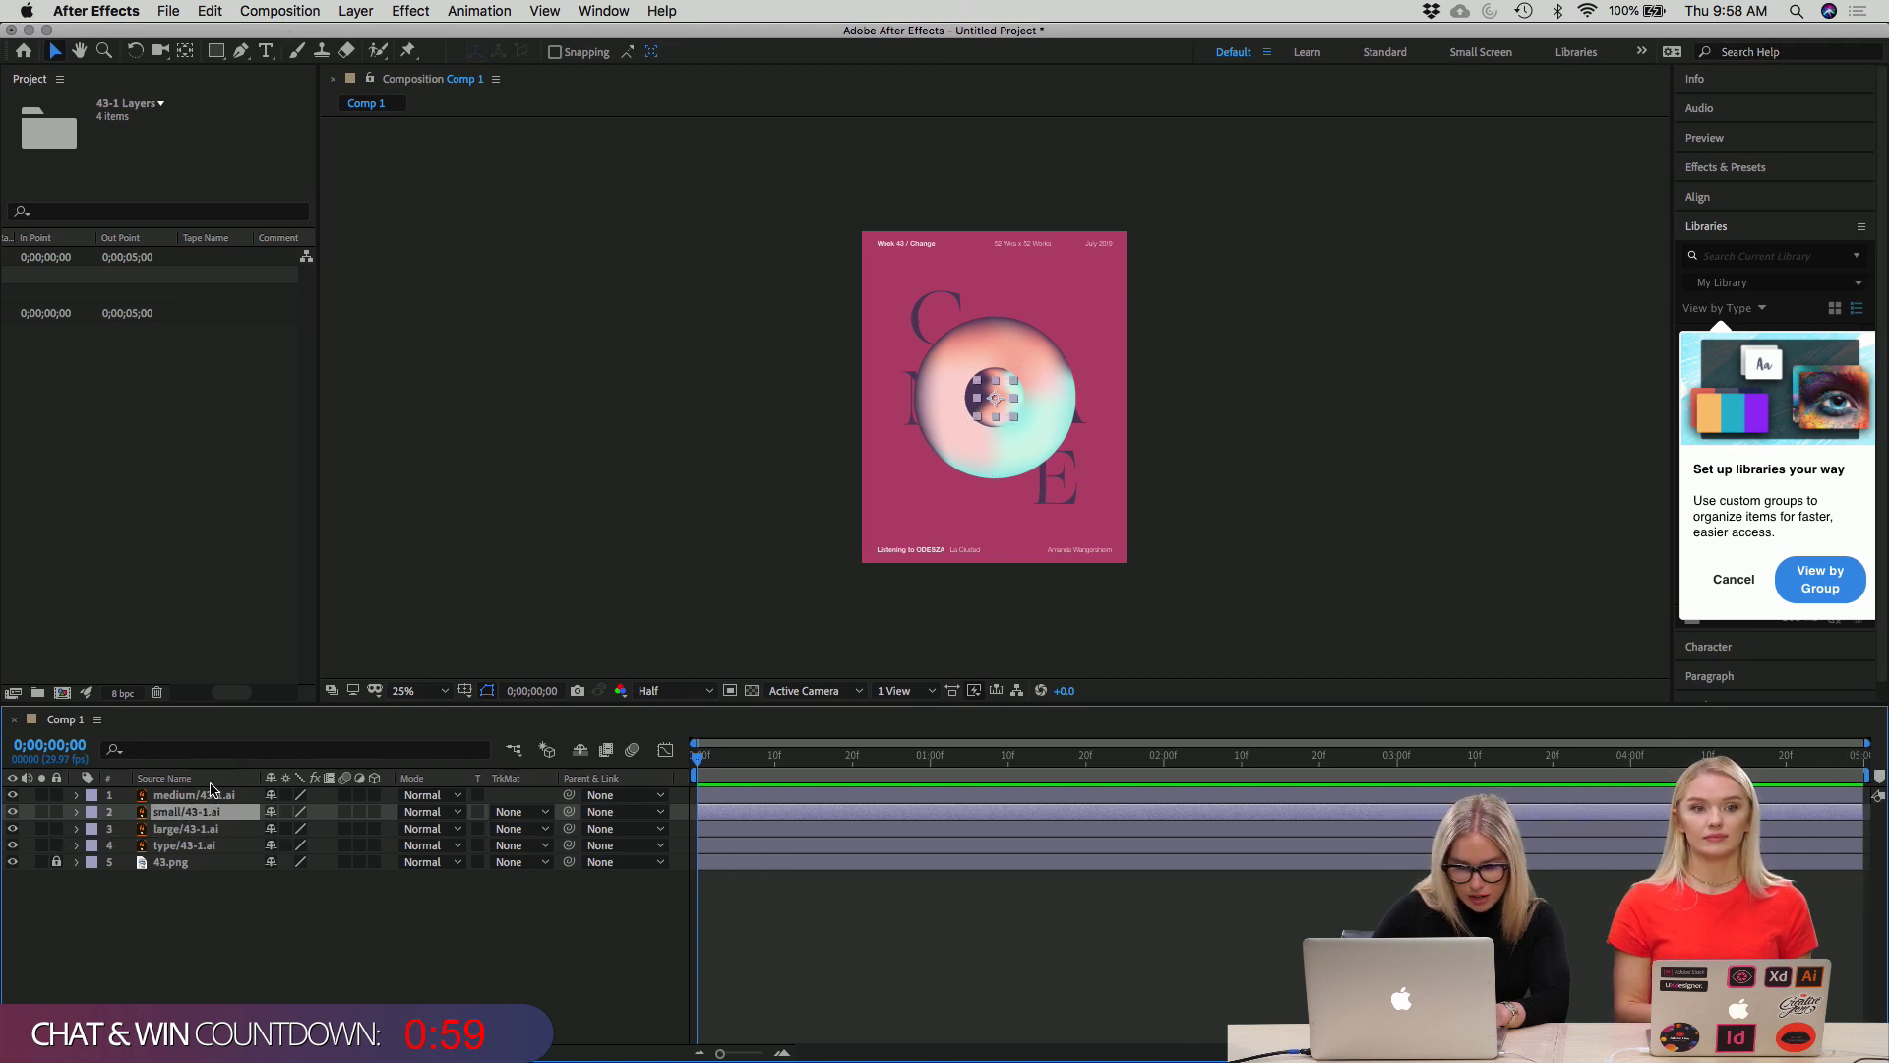
left_click(208, 795)
left_click(173, 815)
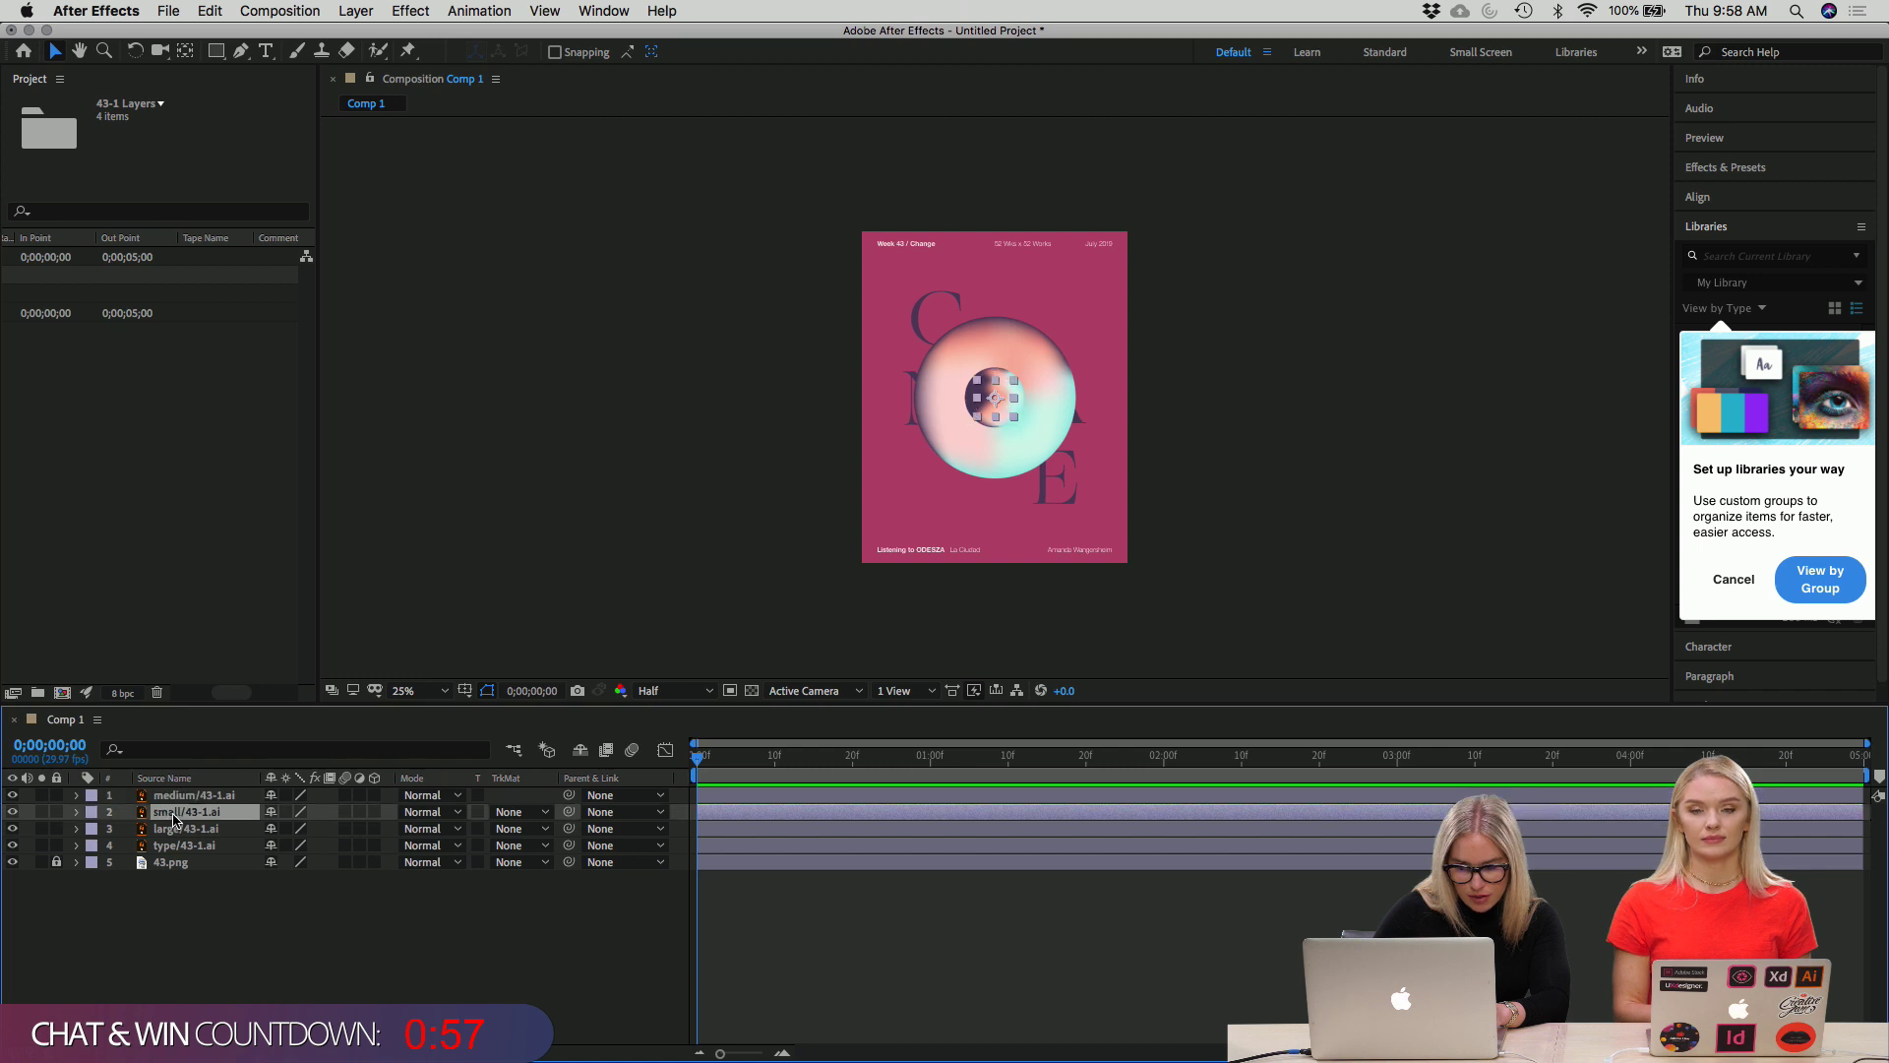
left_click(172, 832)
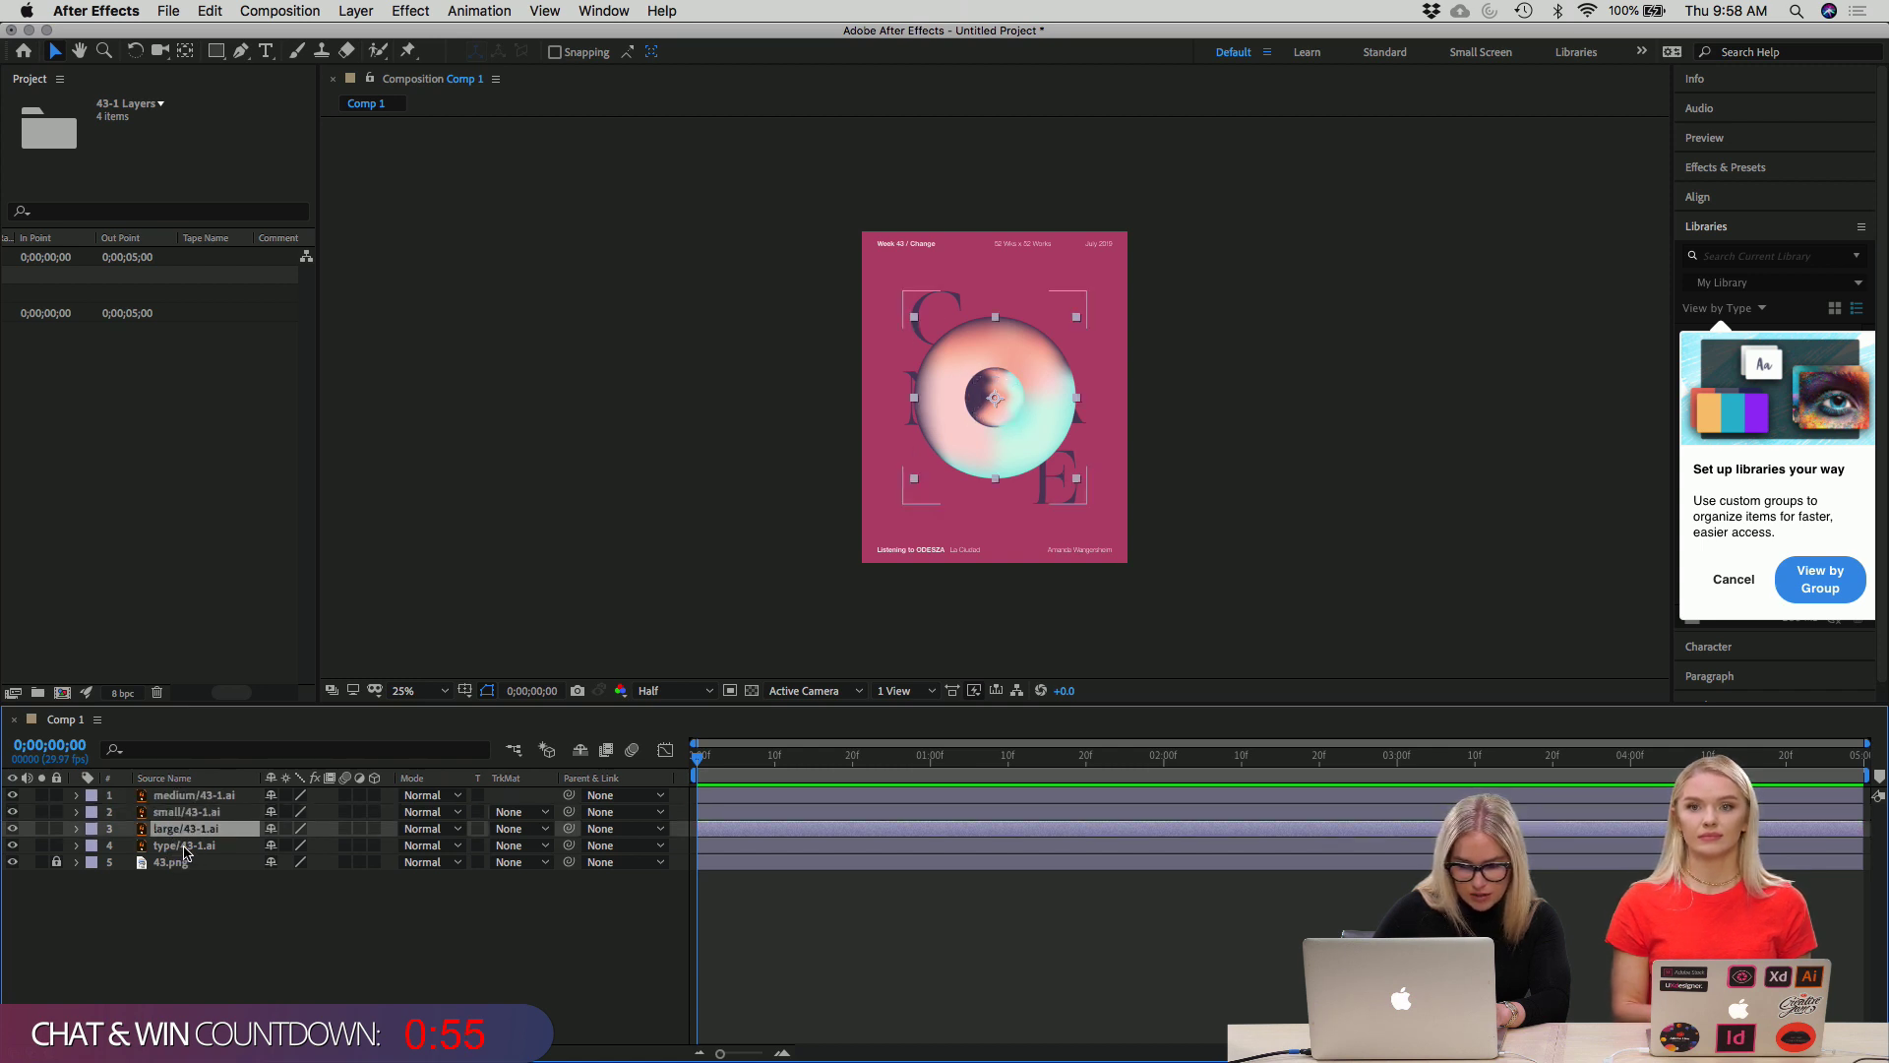
left_click(203, 815)
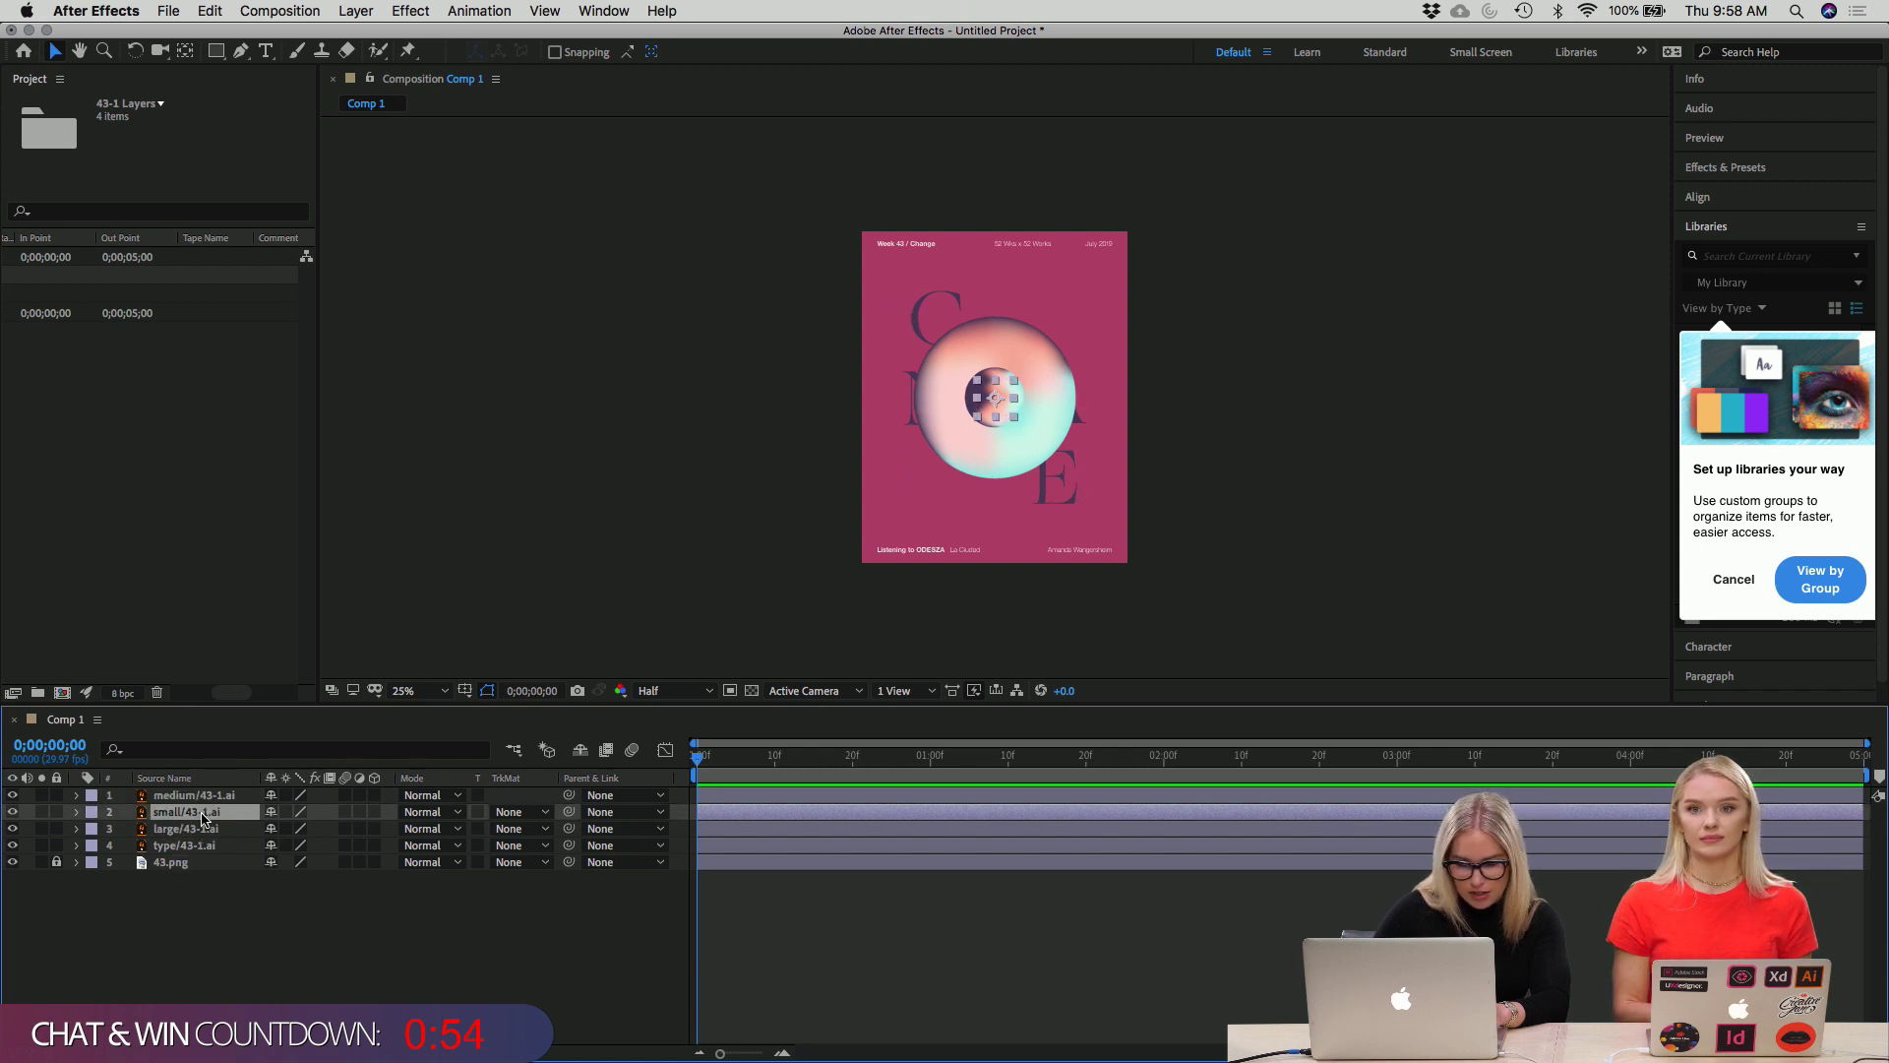
left_click_drag(999, 408, 1061, 362)
left_click(1013, 416)
left_click(1234, 397)
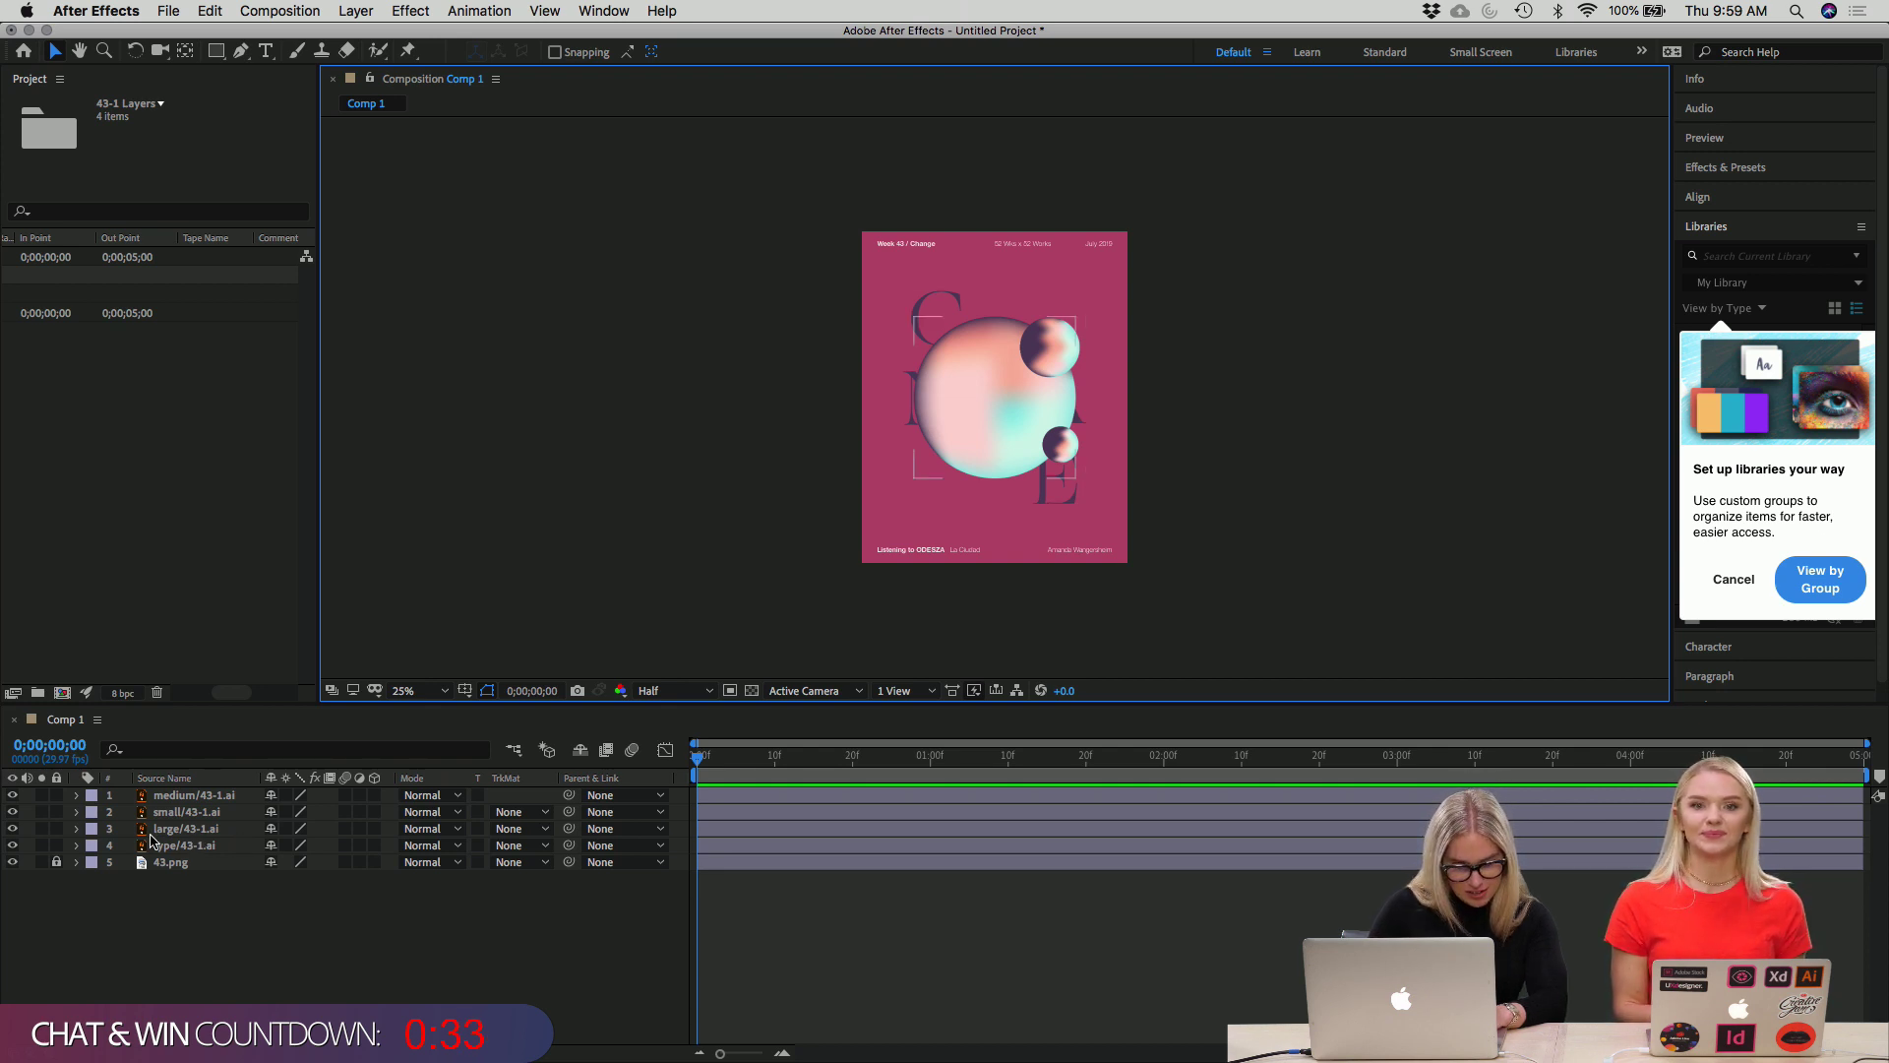
Hide the type/43-1.ai layer and turn on continuous rasterization for all four Illustrator layers.
left_click(12, 846)
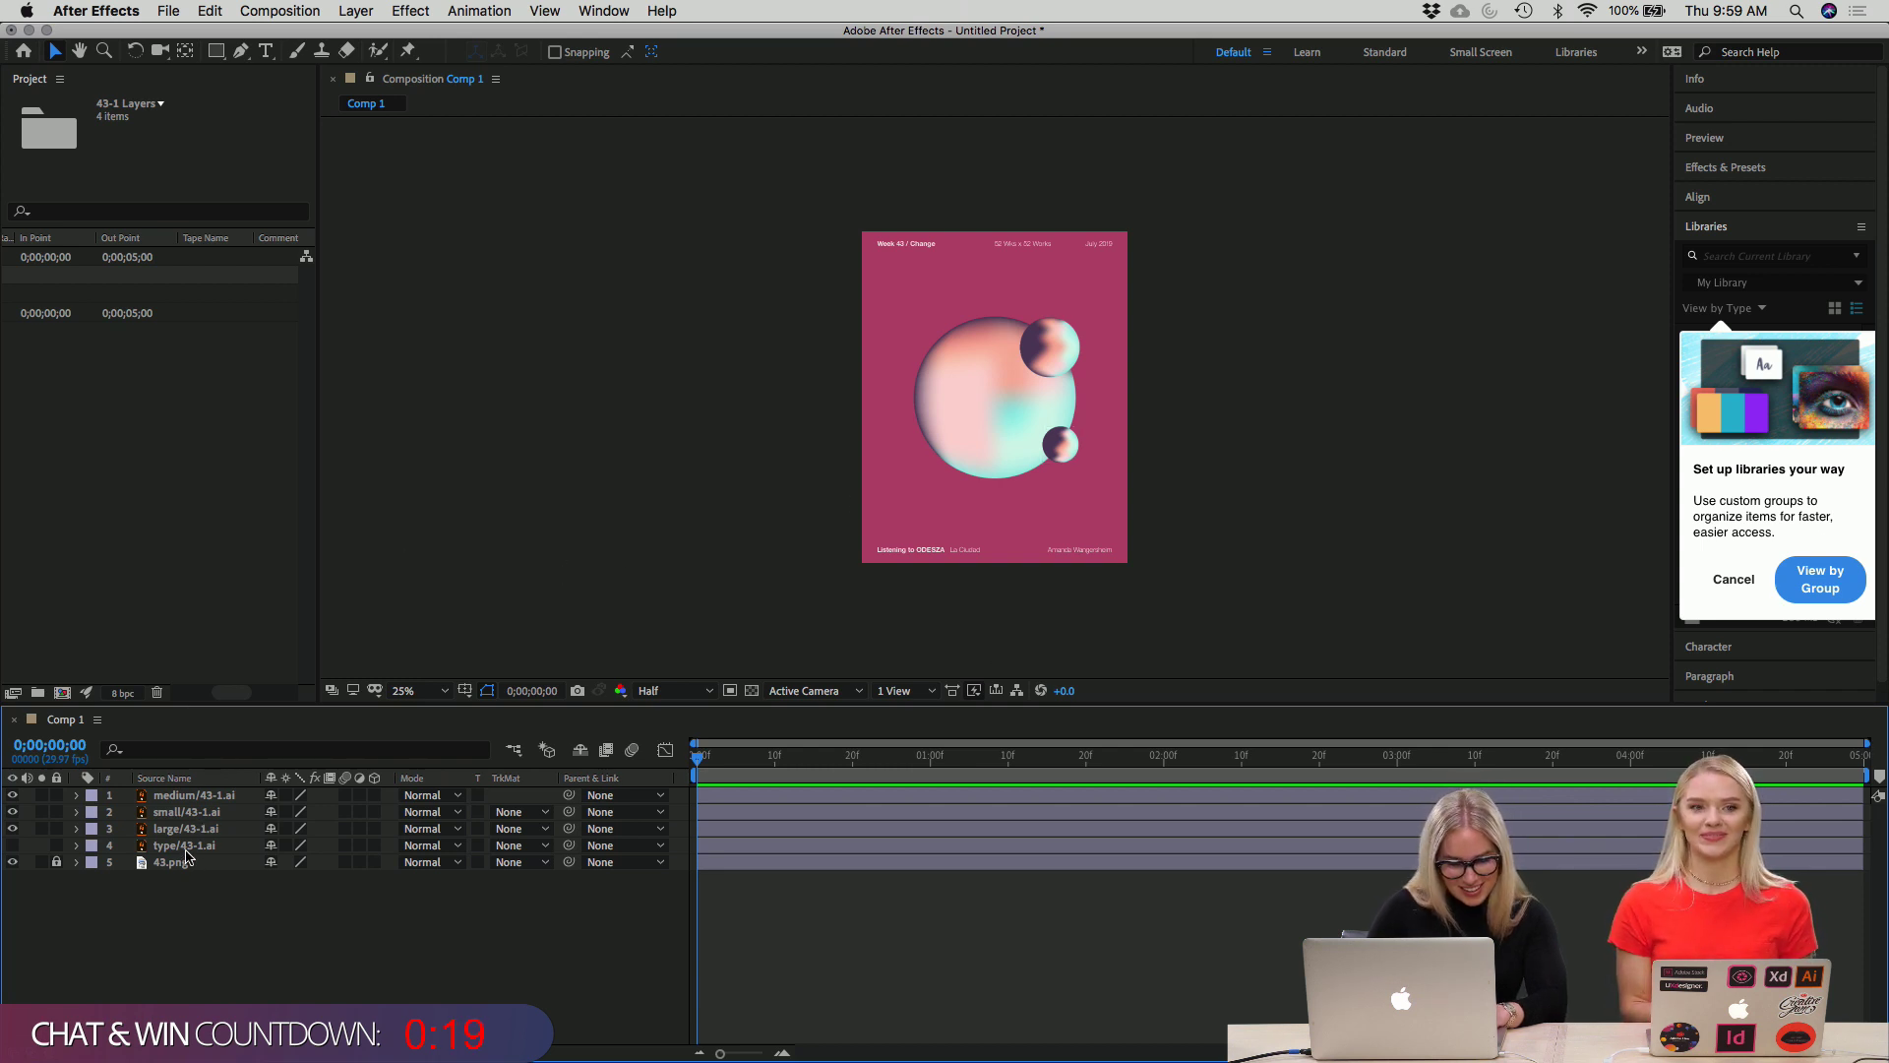
left_click(187, 846)
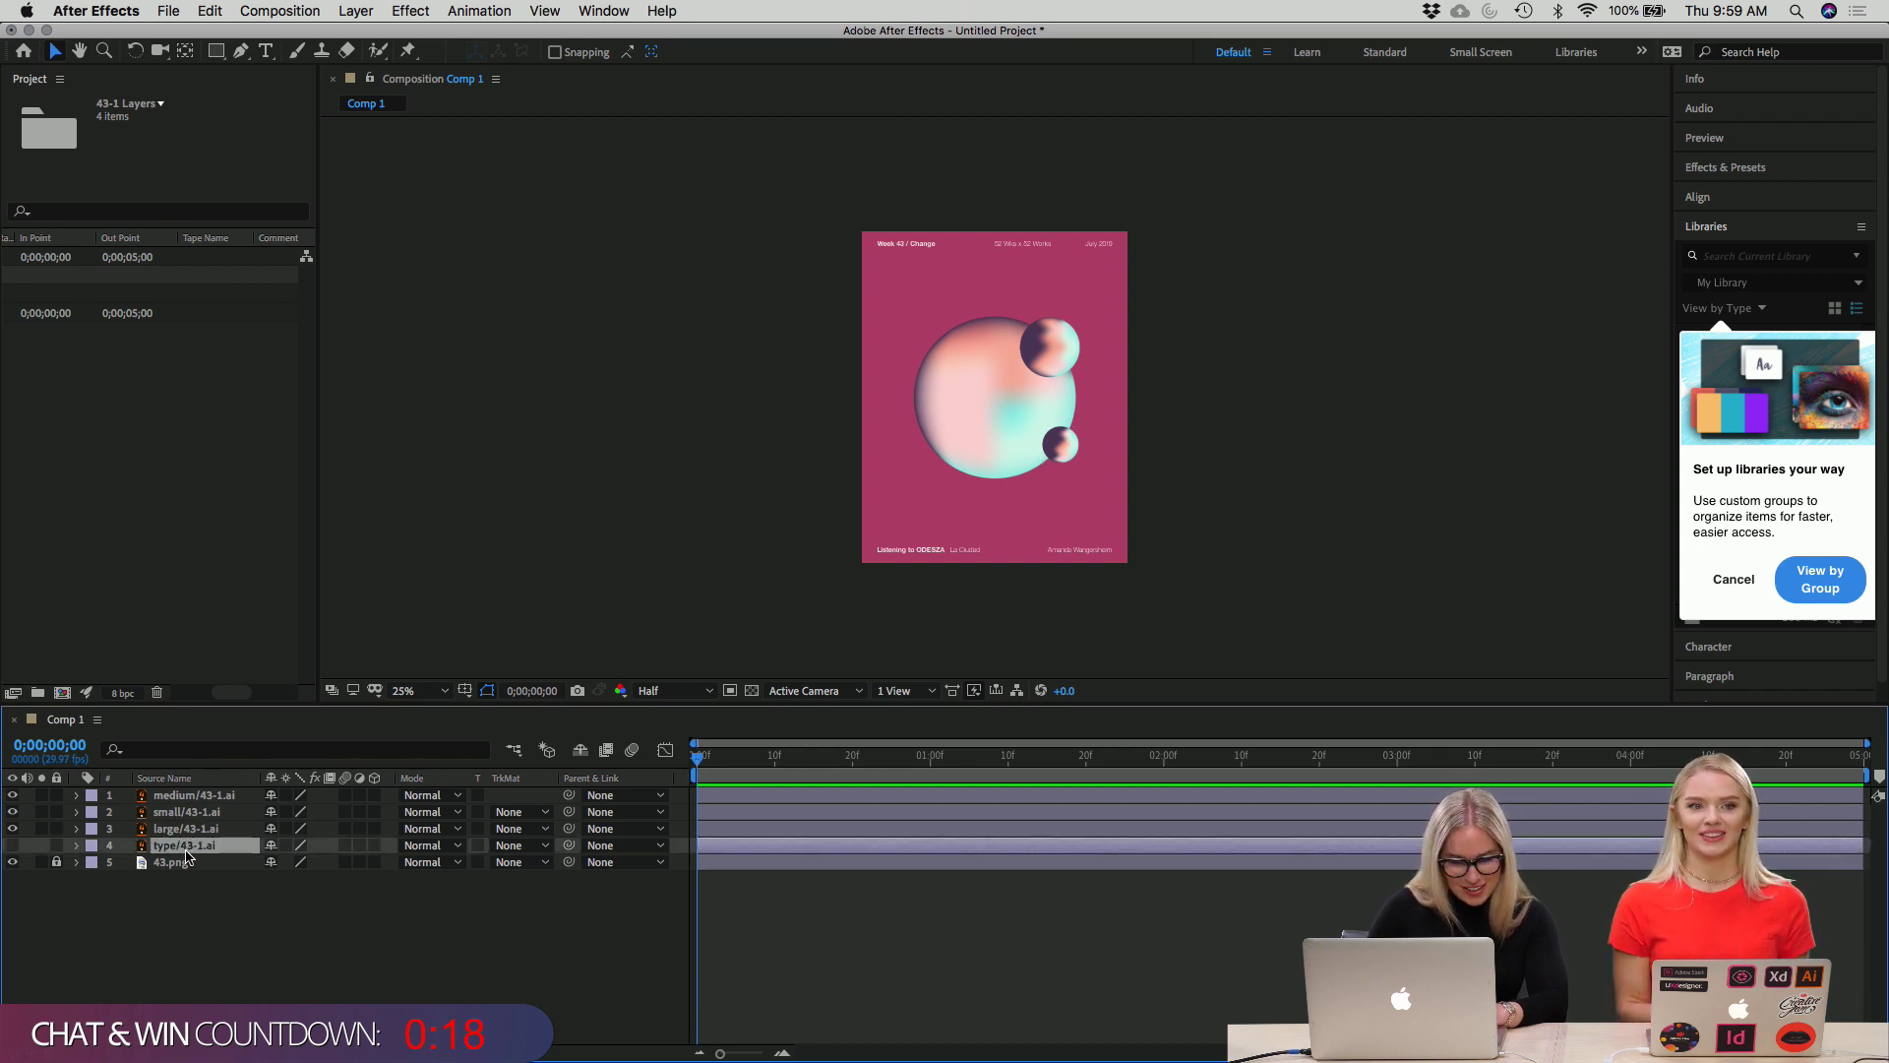
left_click(13, 845)
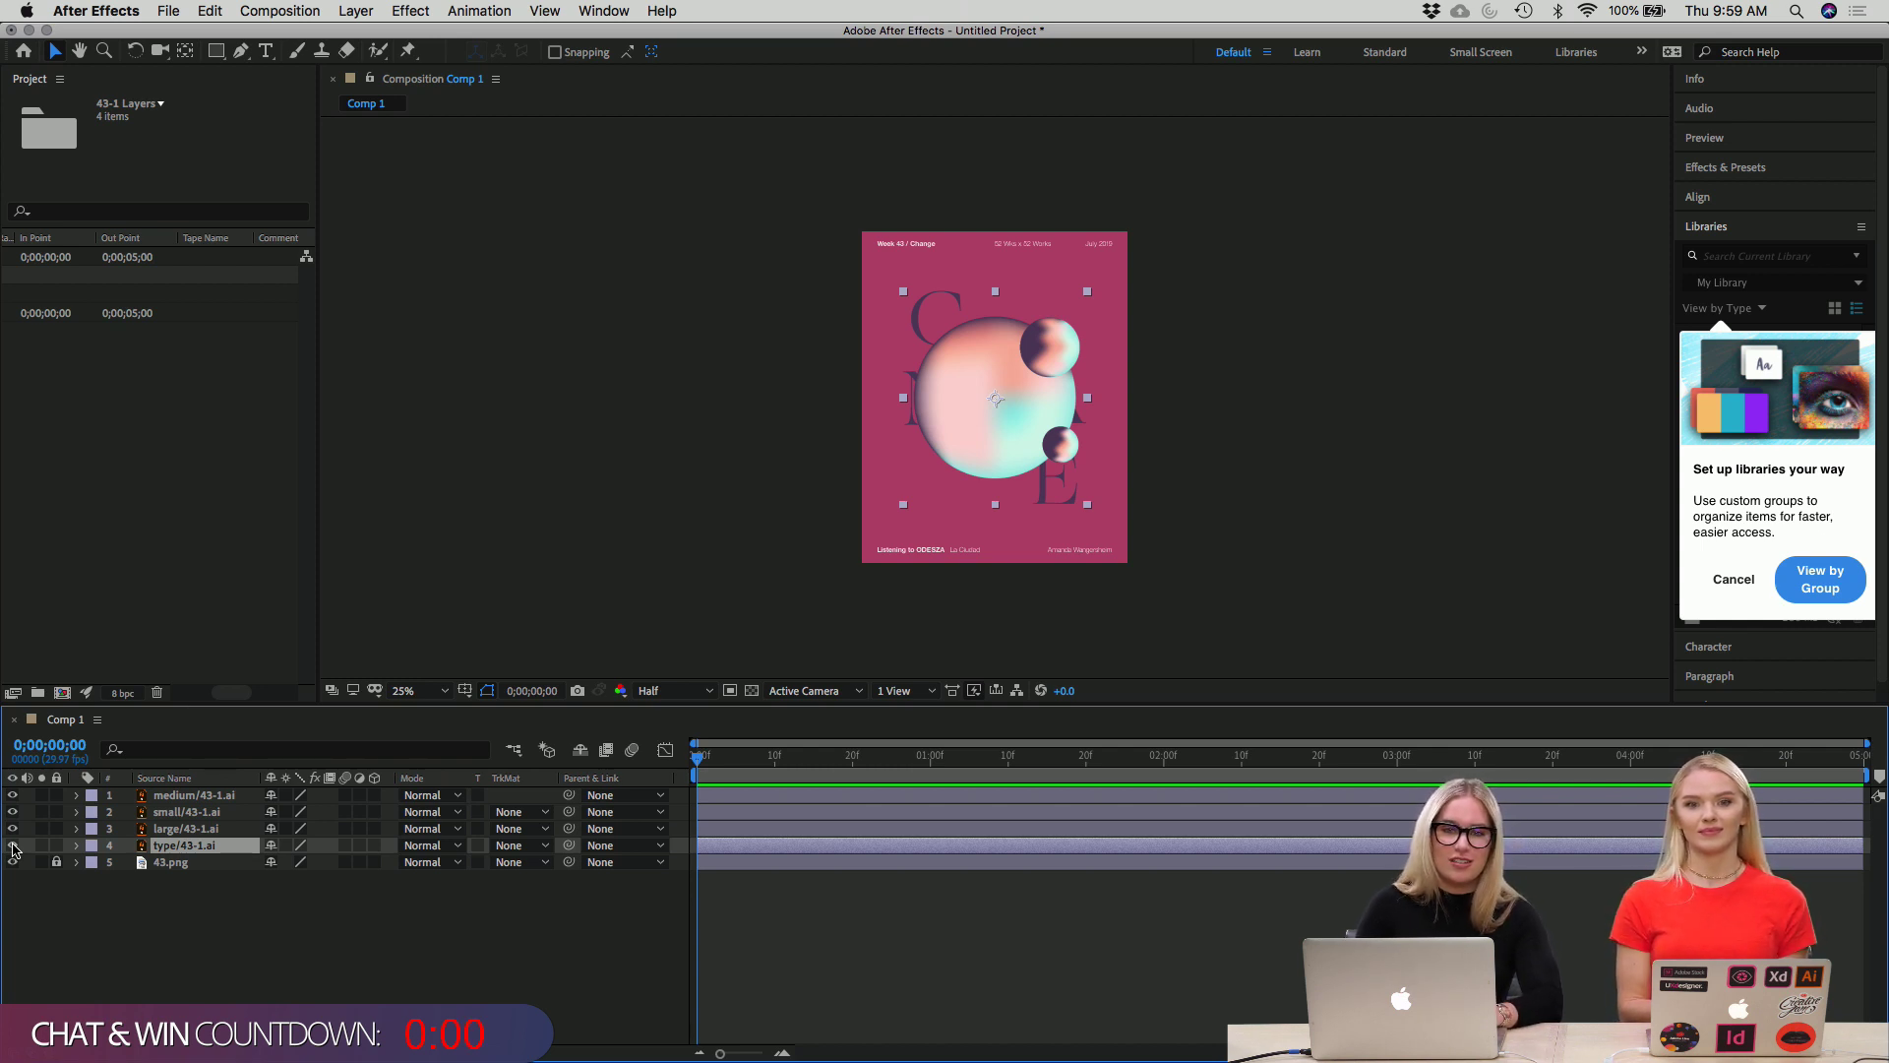
left_click(13, 845)
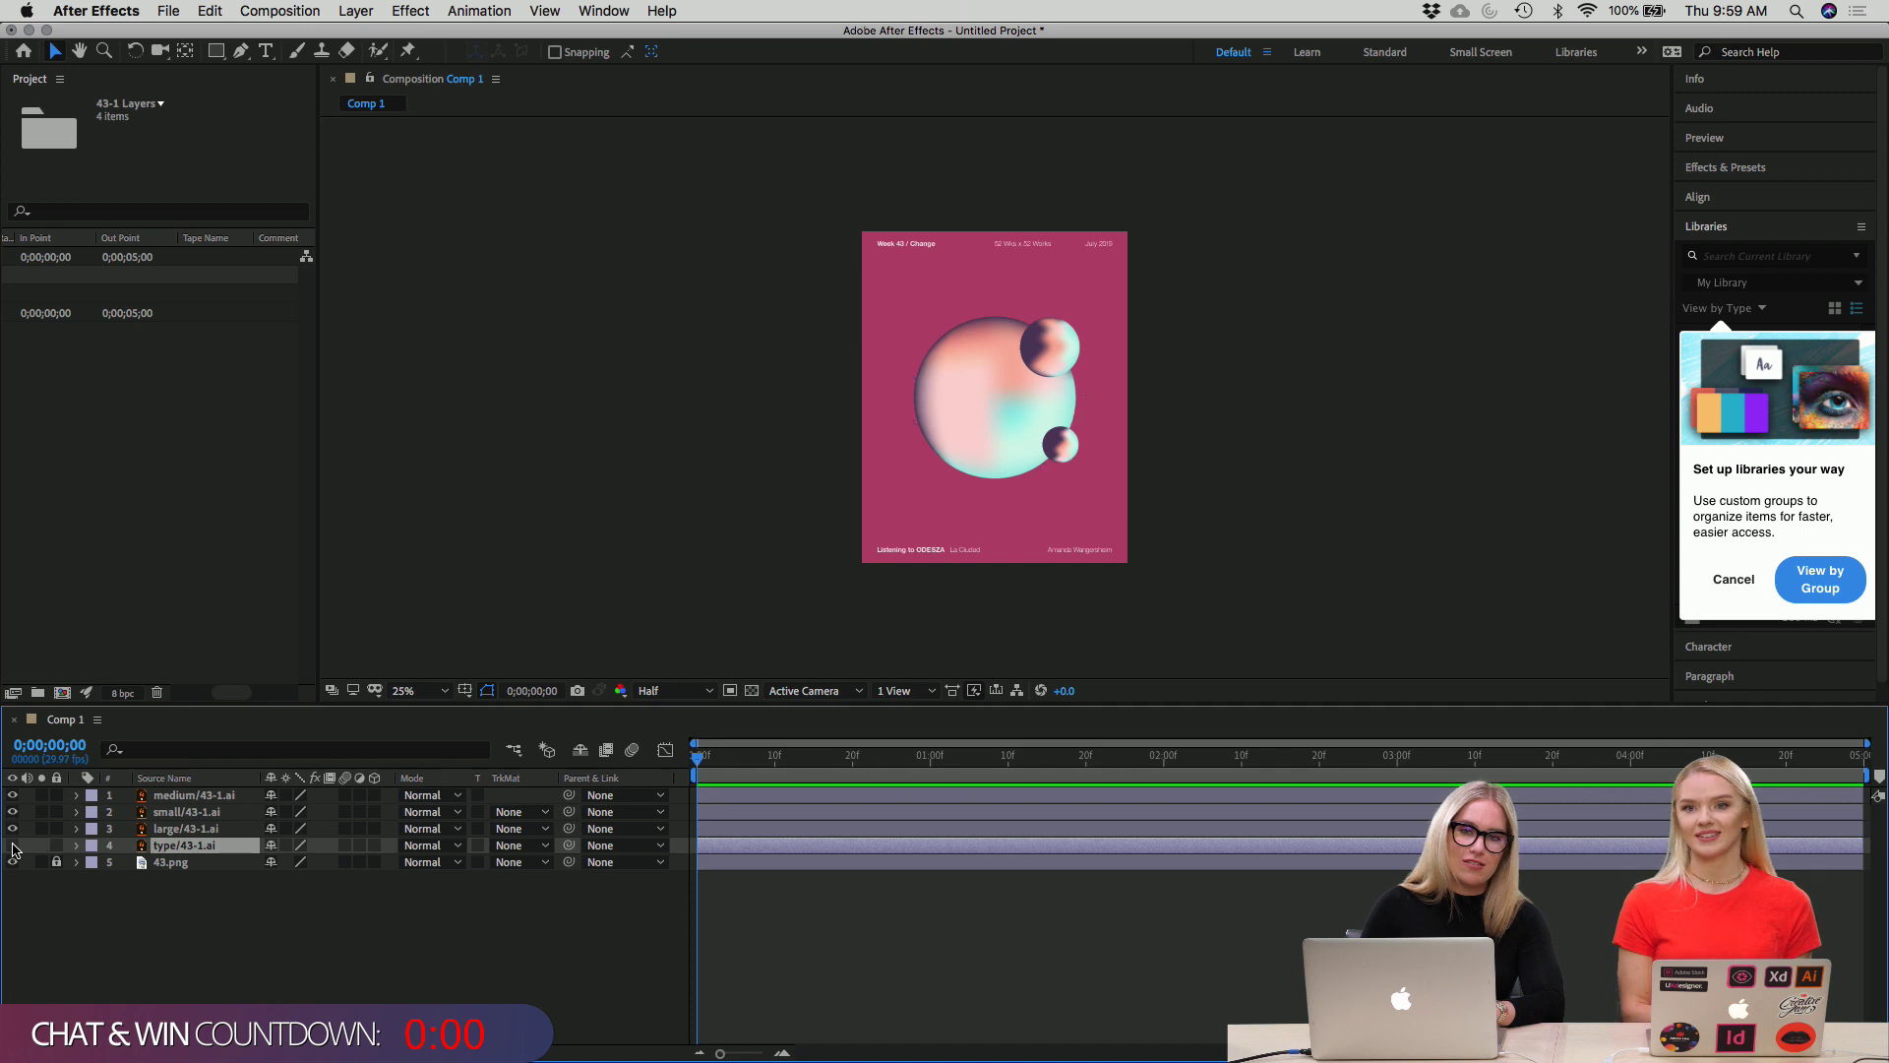
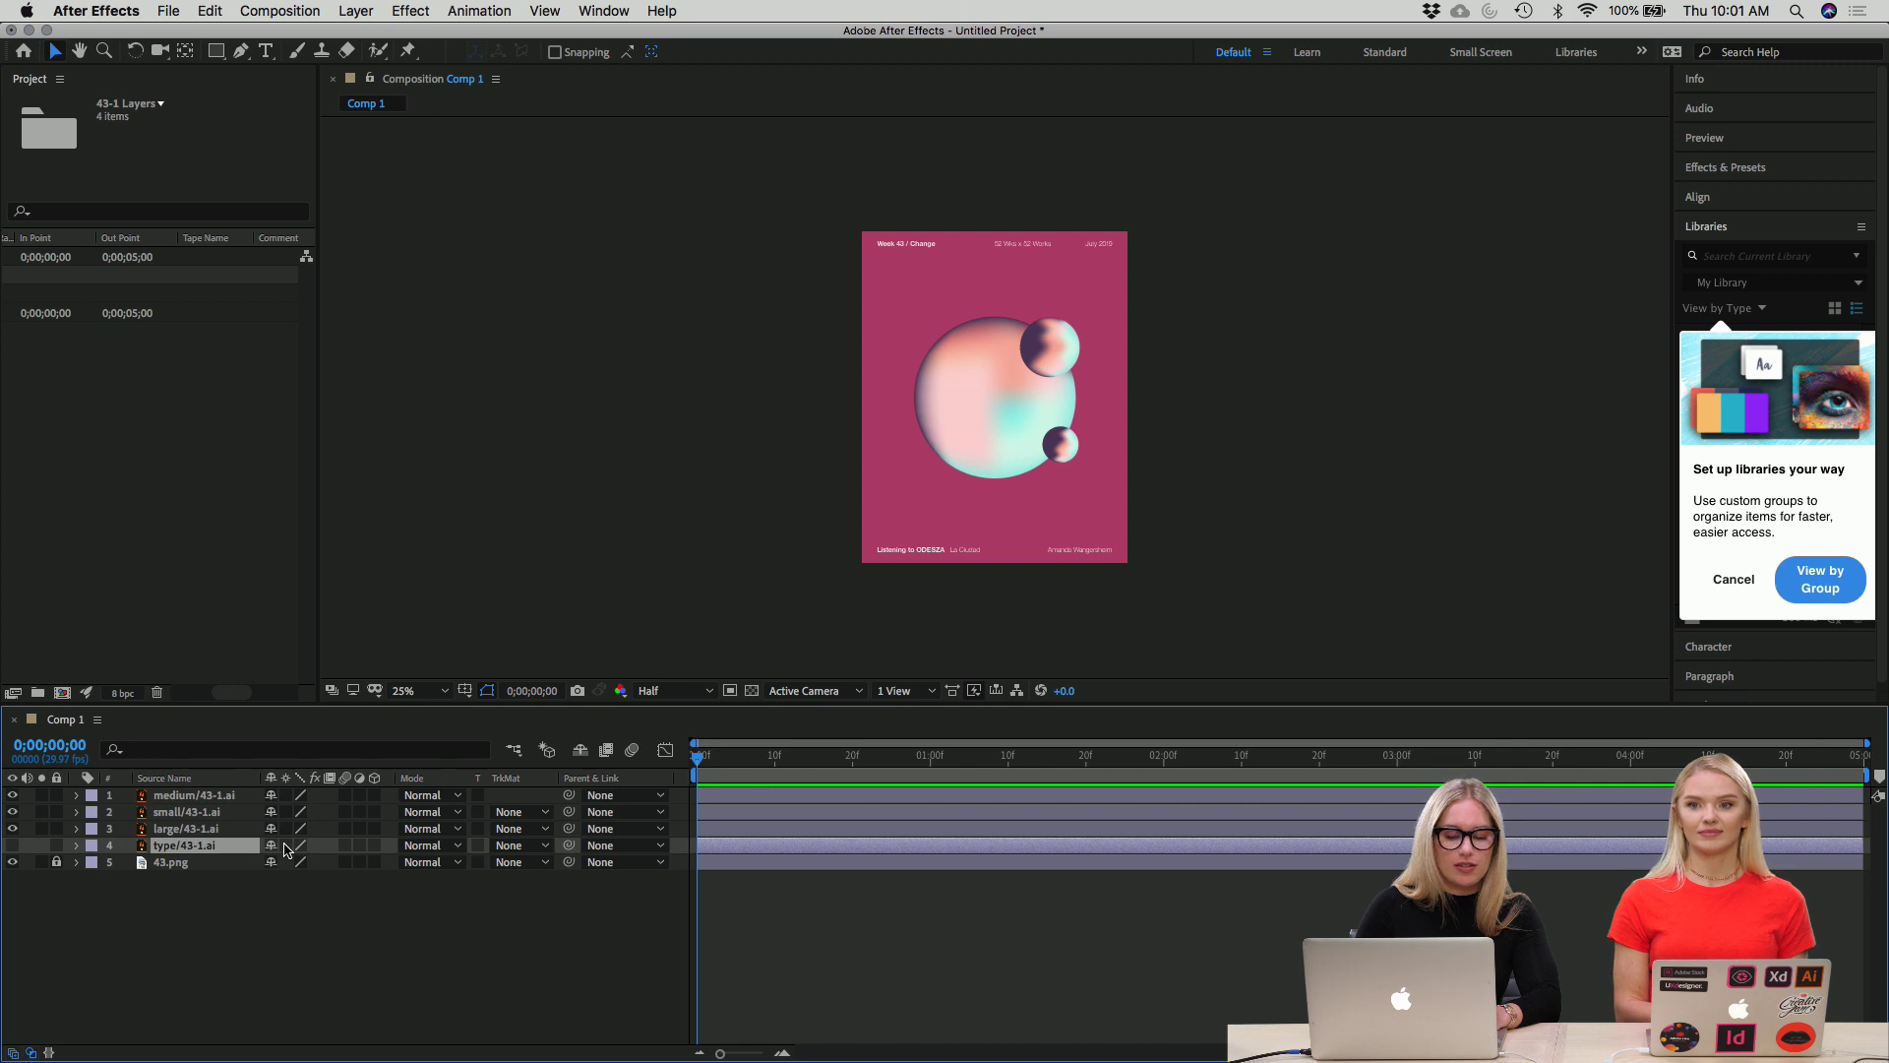
left_click_drag(288, 846, 287, 799)
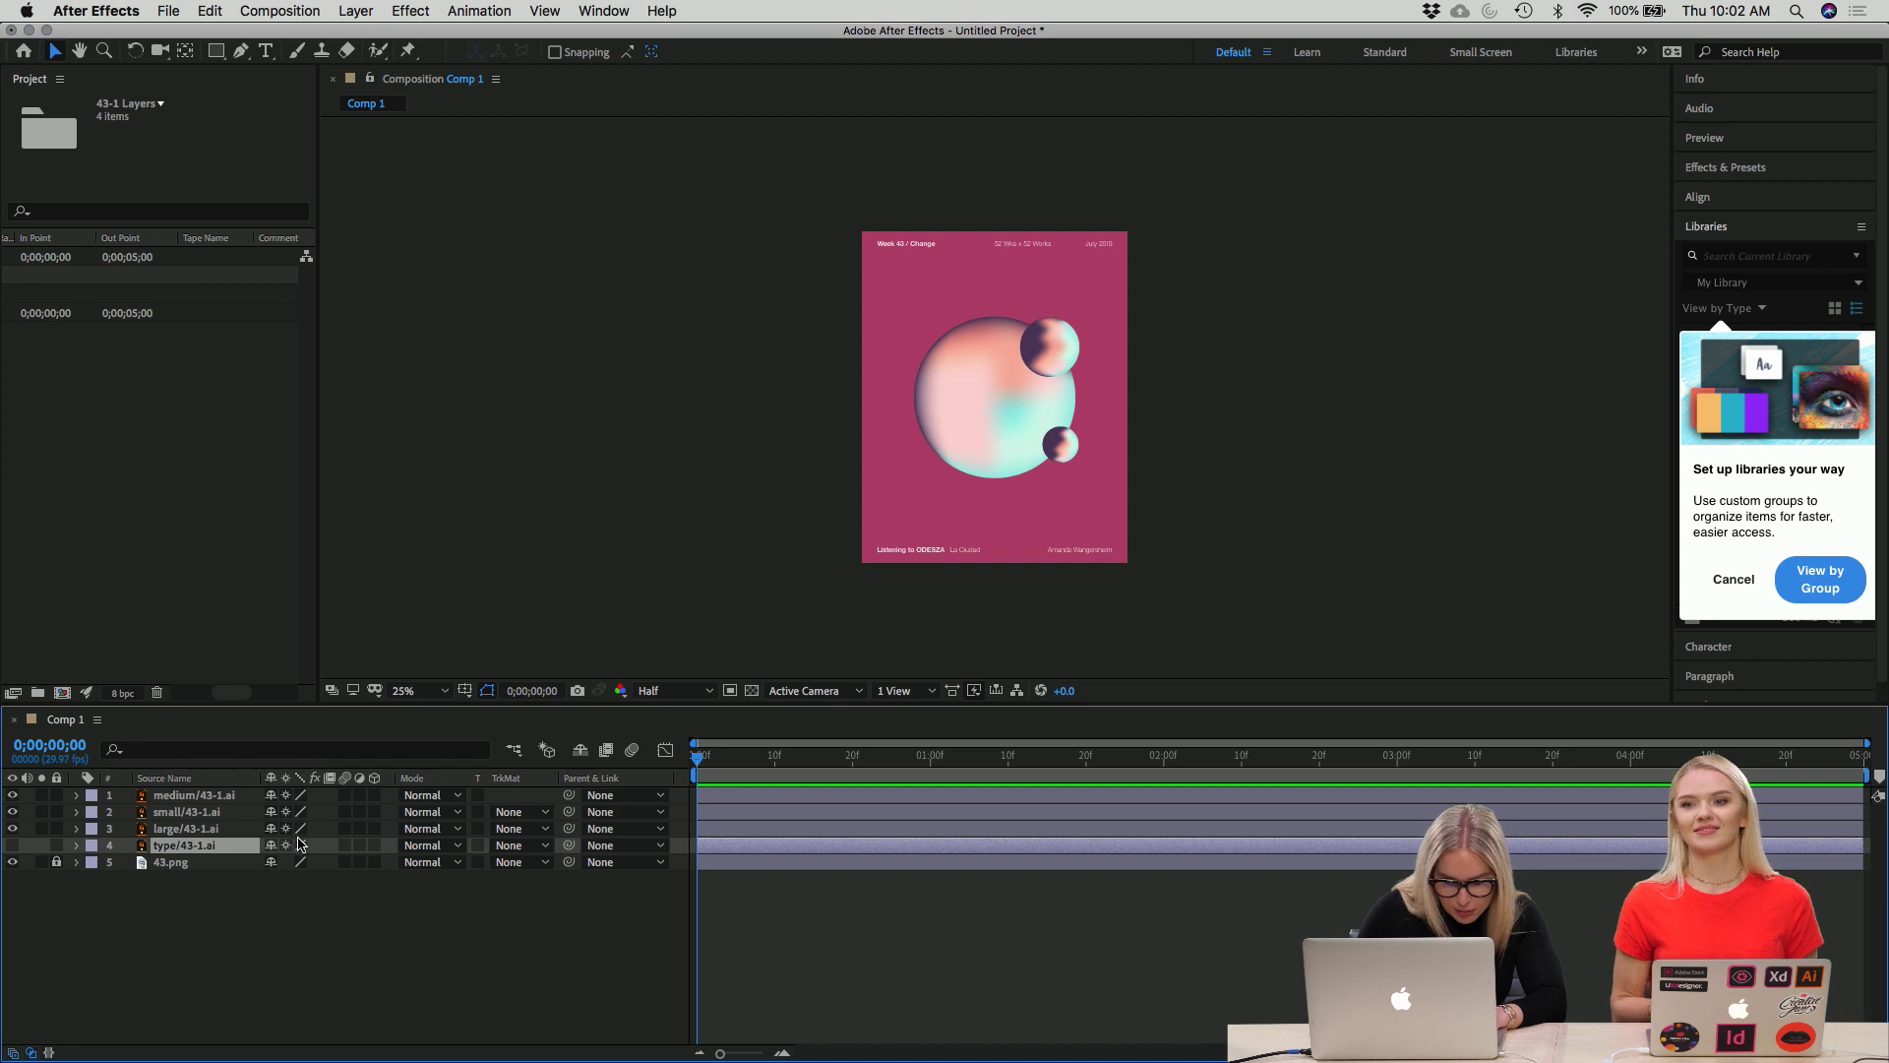
left_click(185, 828)
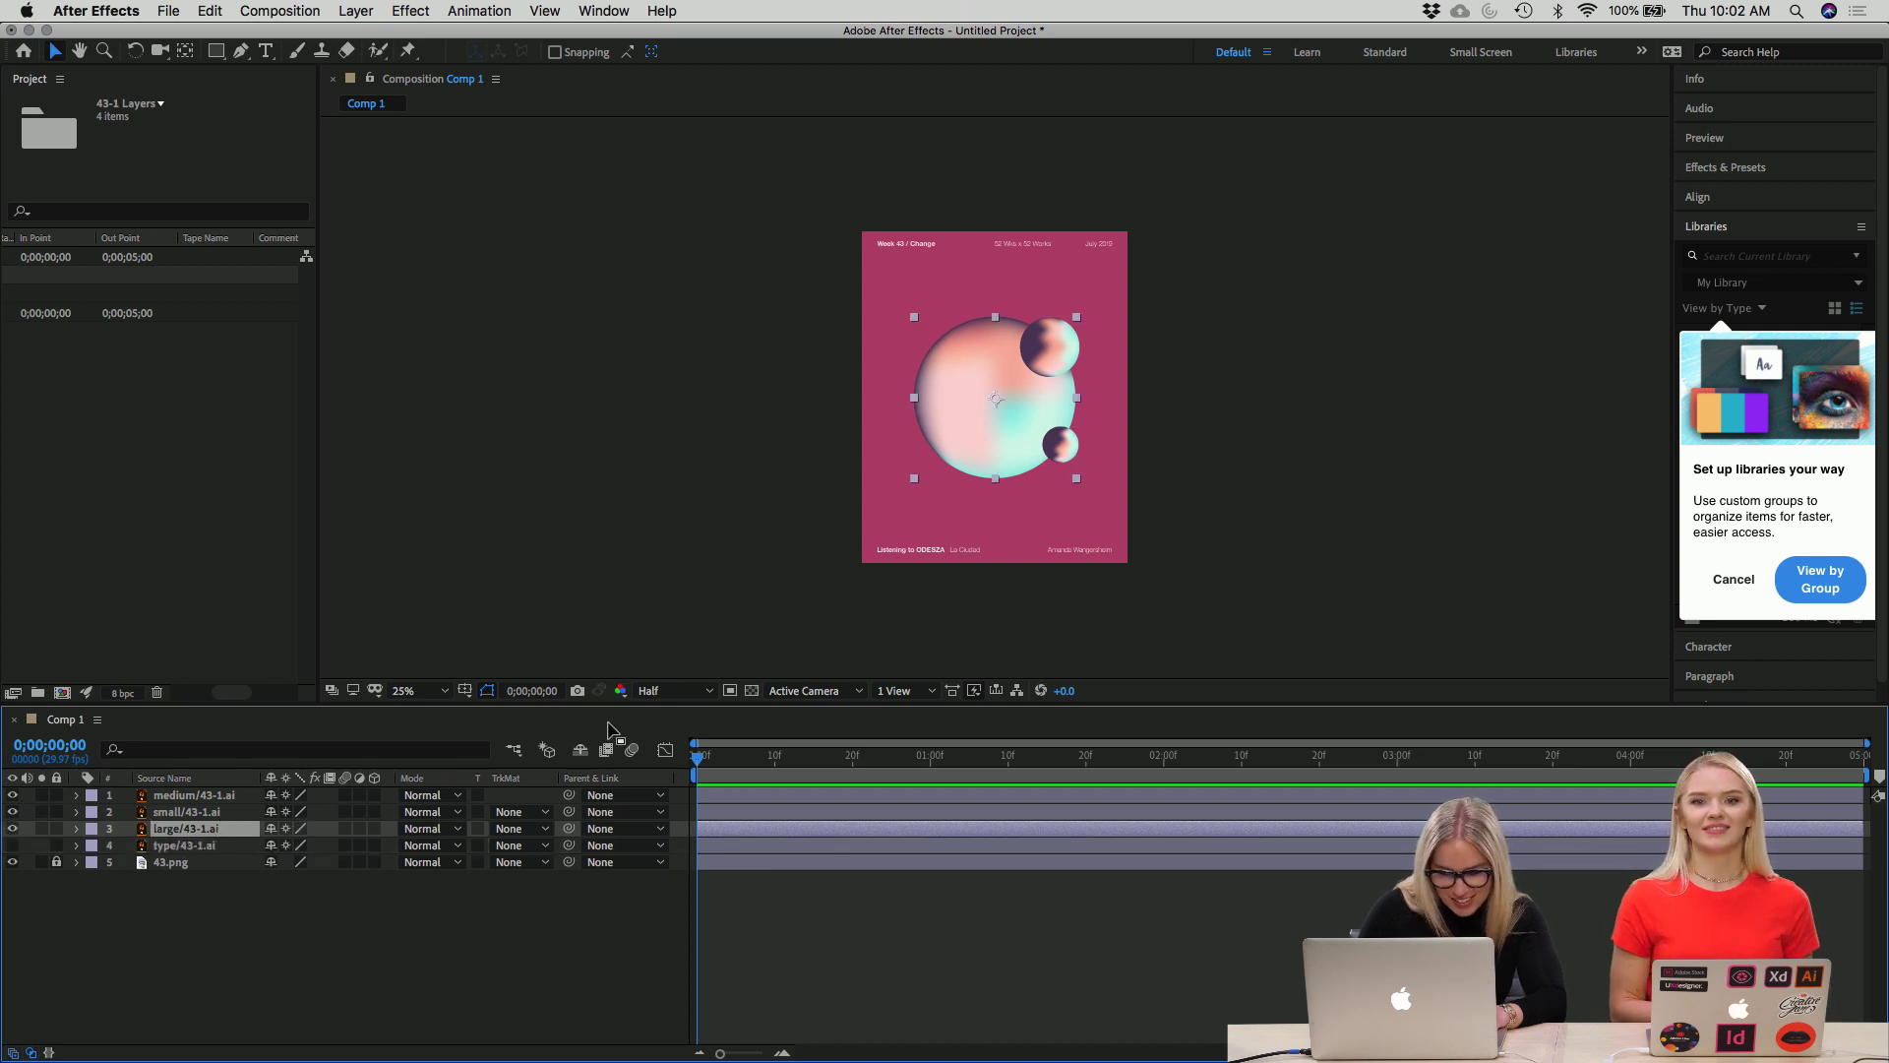
Preview Comp 1 in playback and return the playhead to 0;00;00;00.
left_click_drag(699, 768, 508, 651)
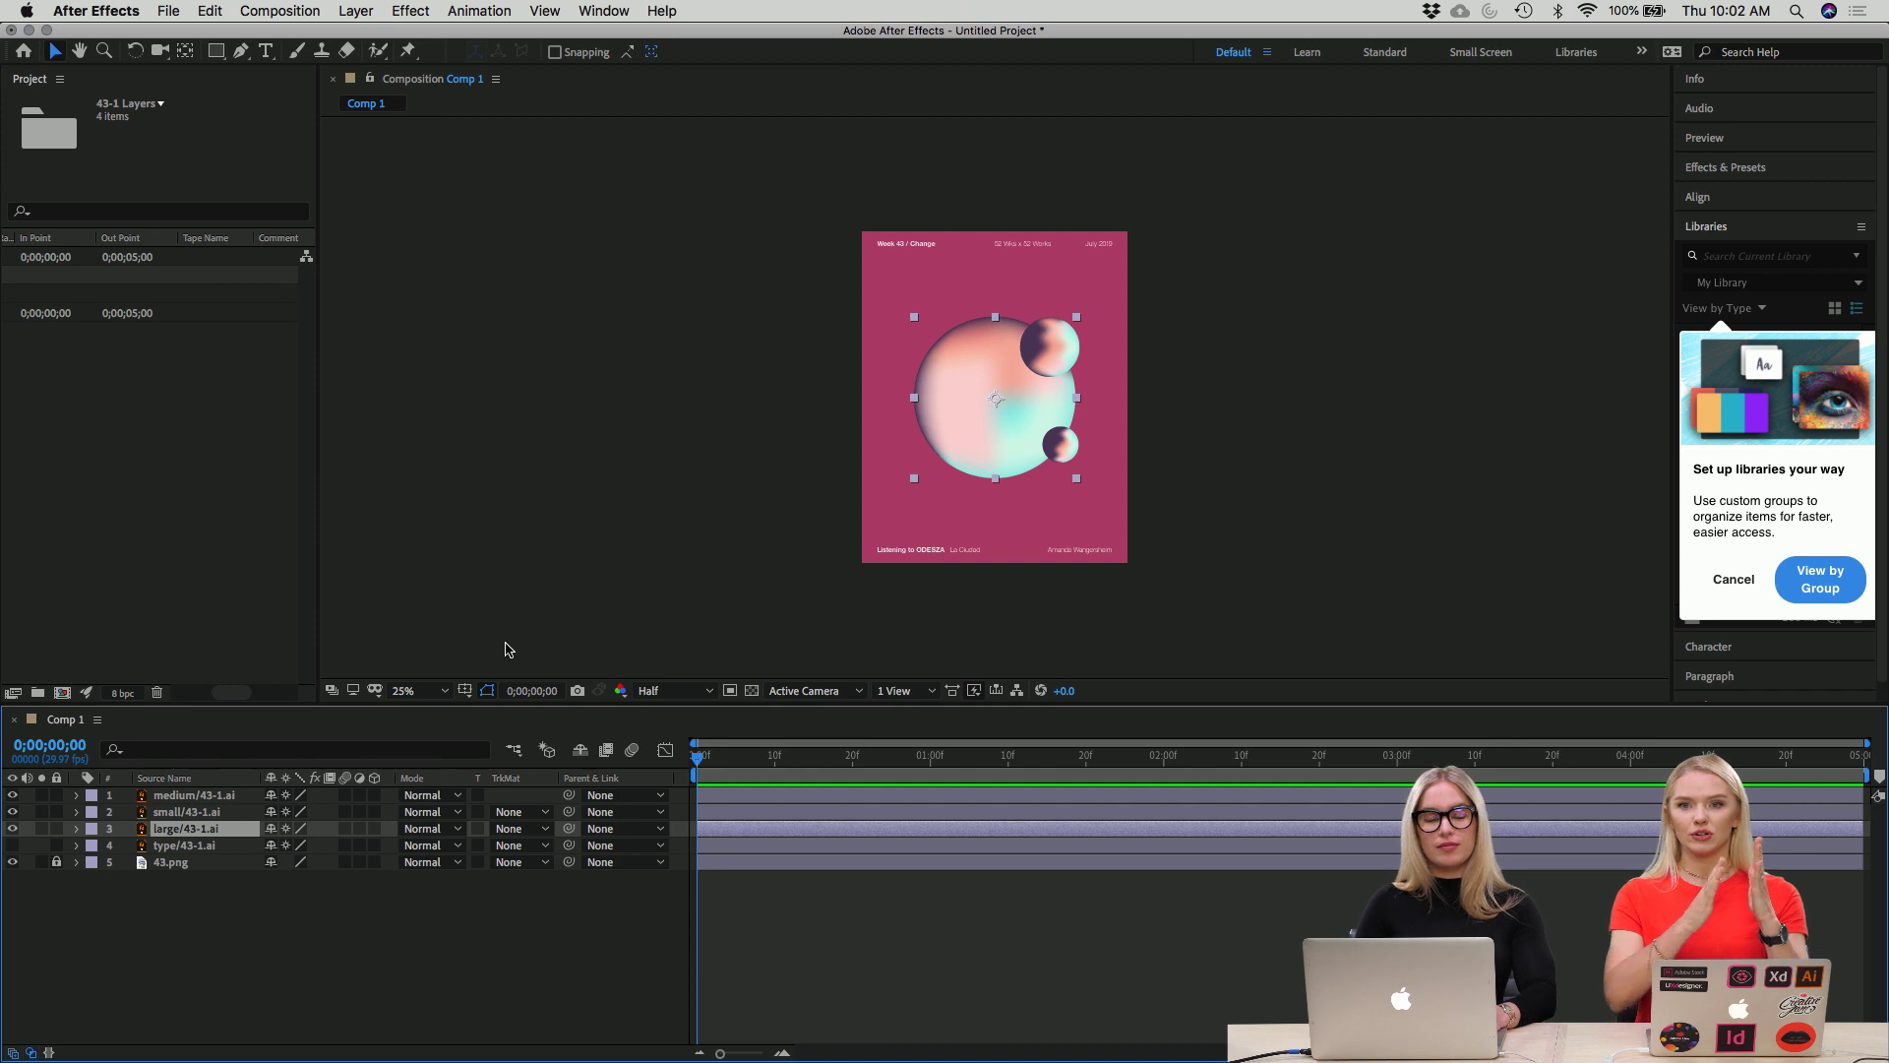
key("space")
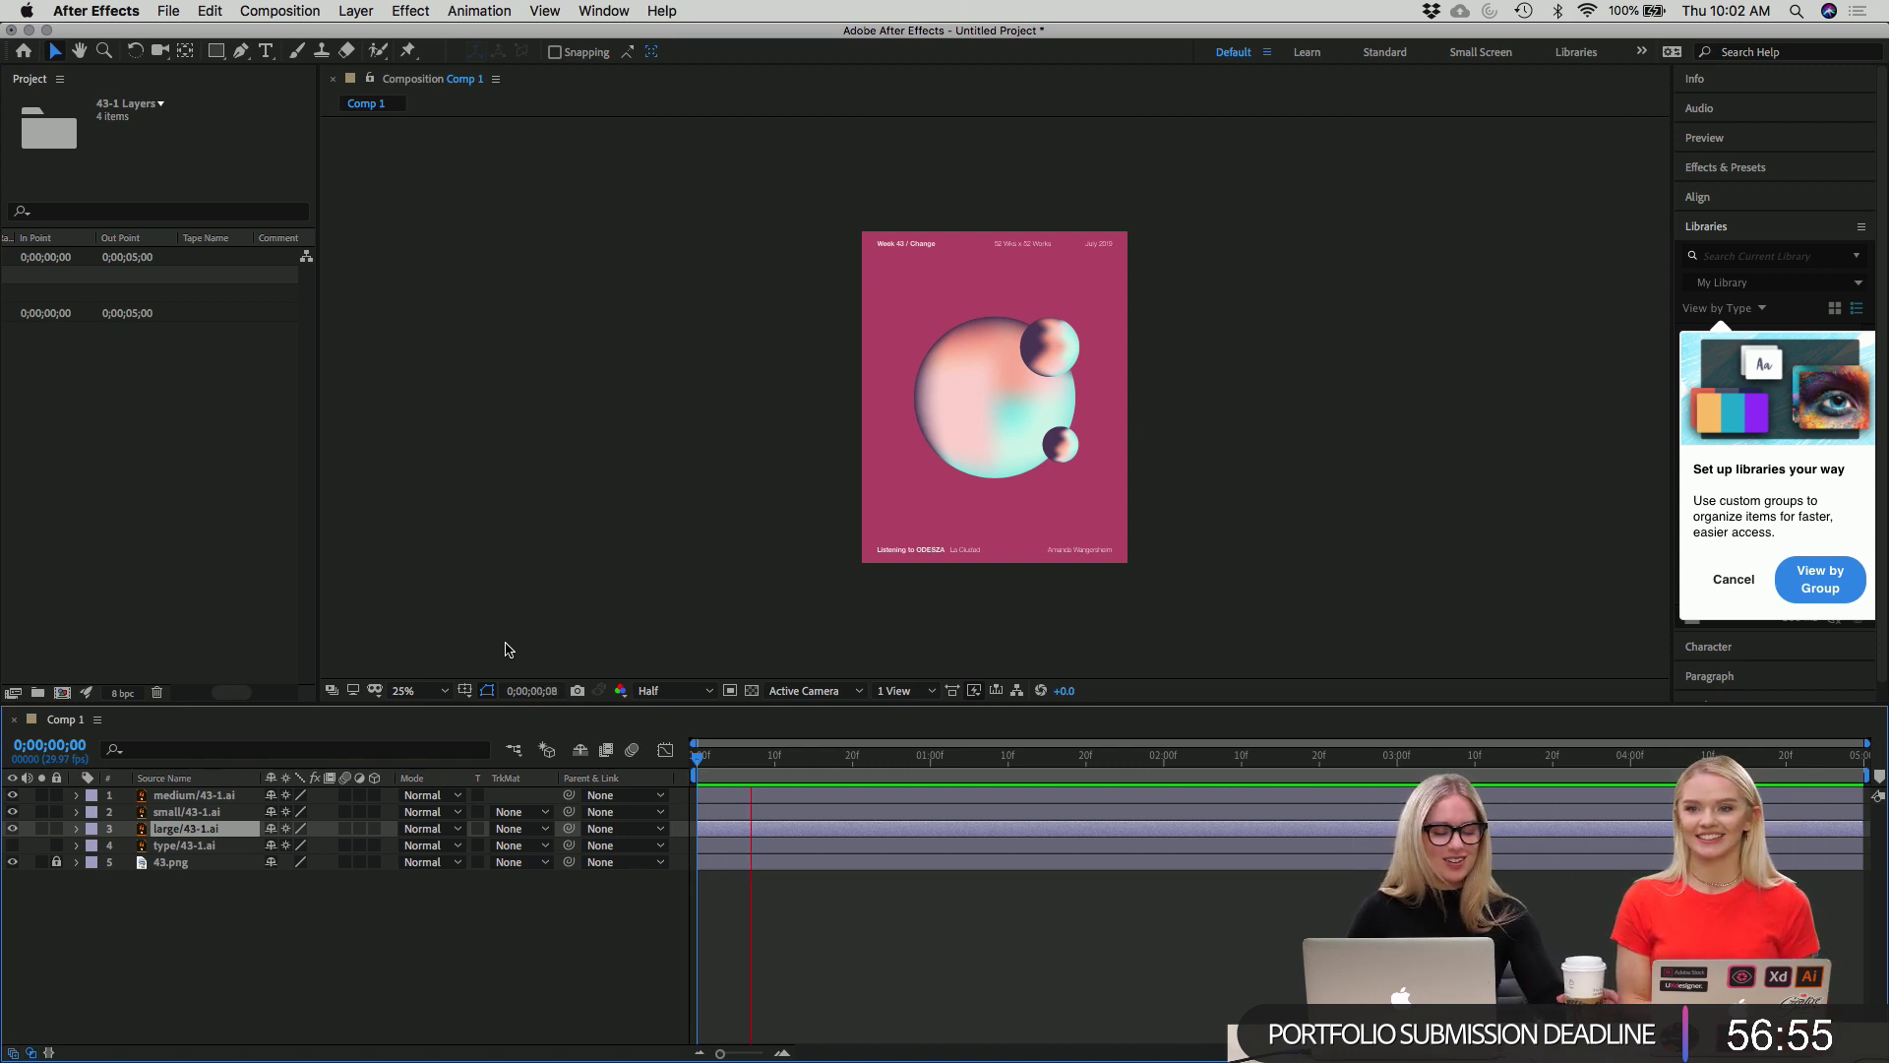
key("space")
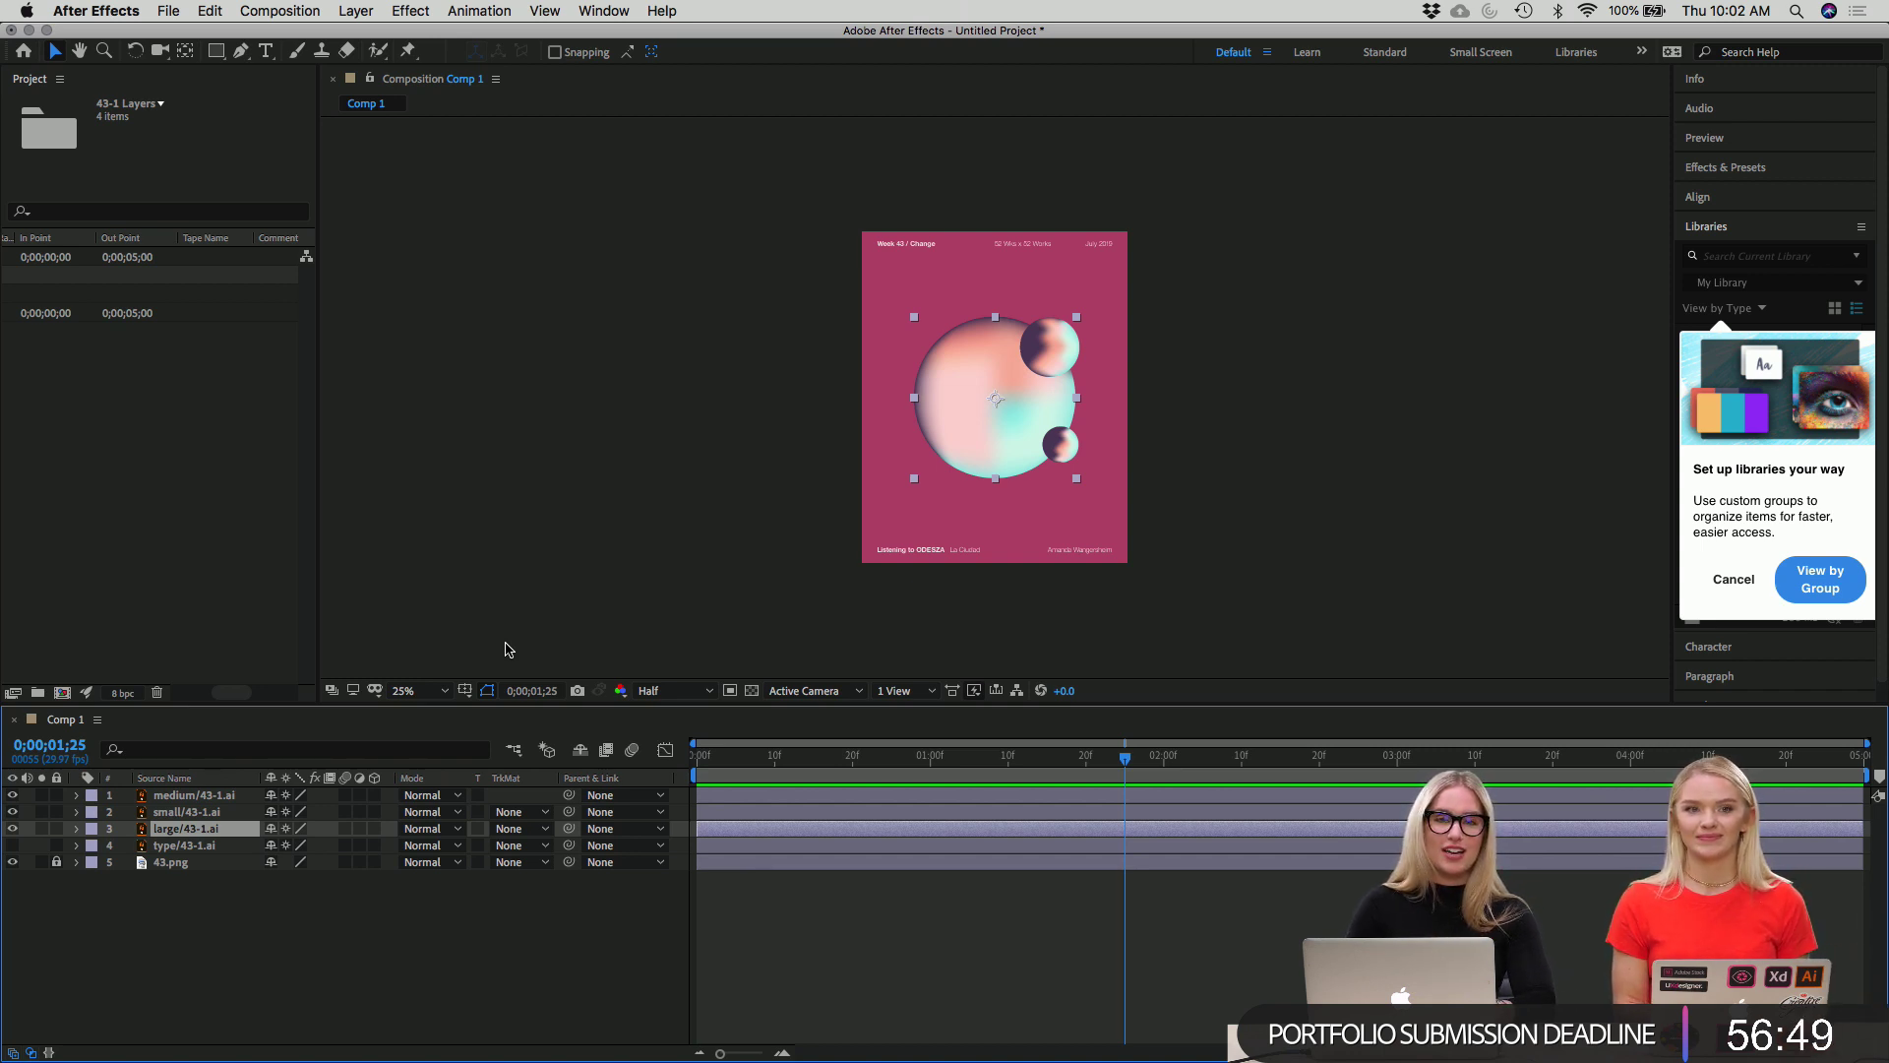
key("space")
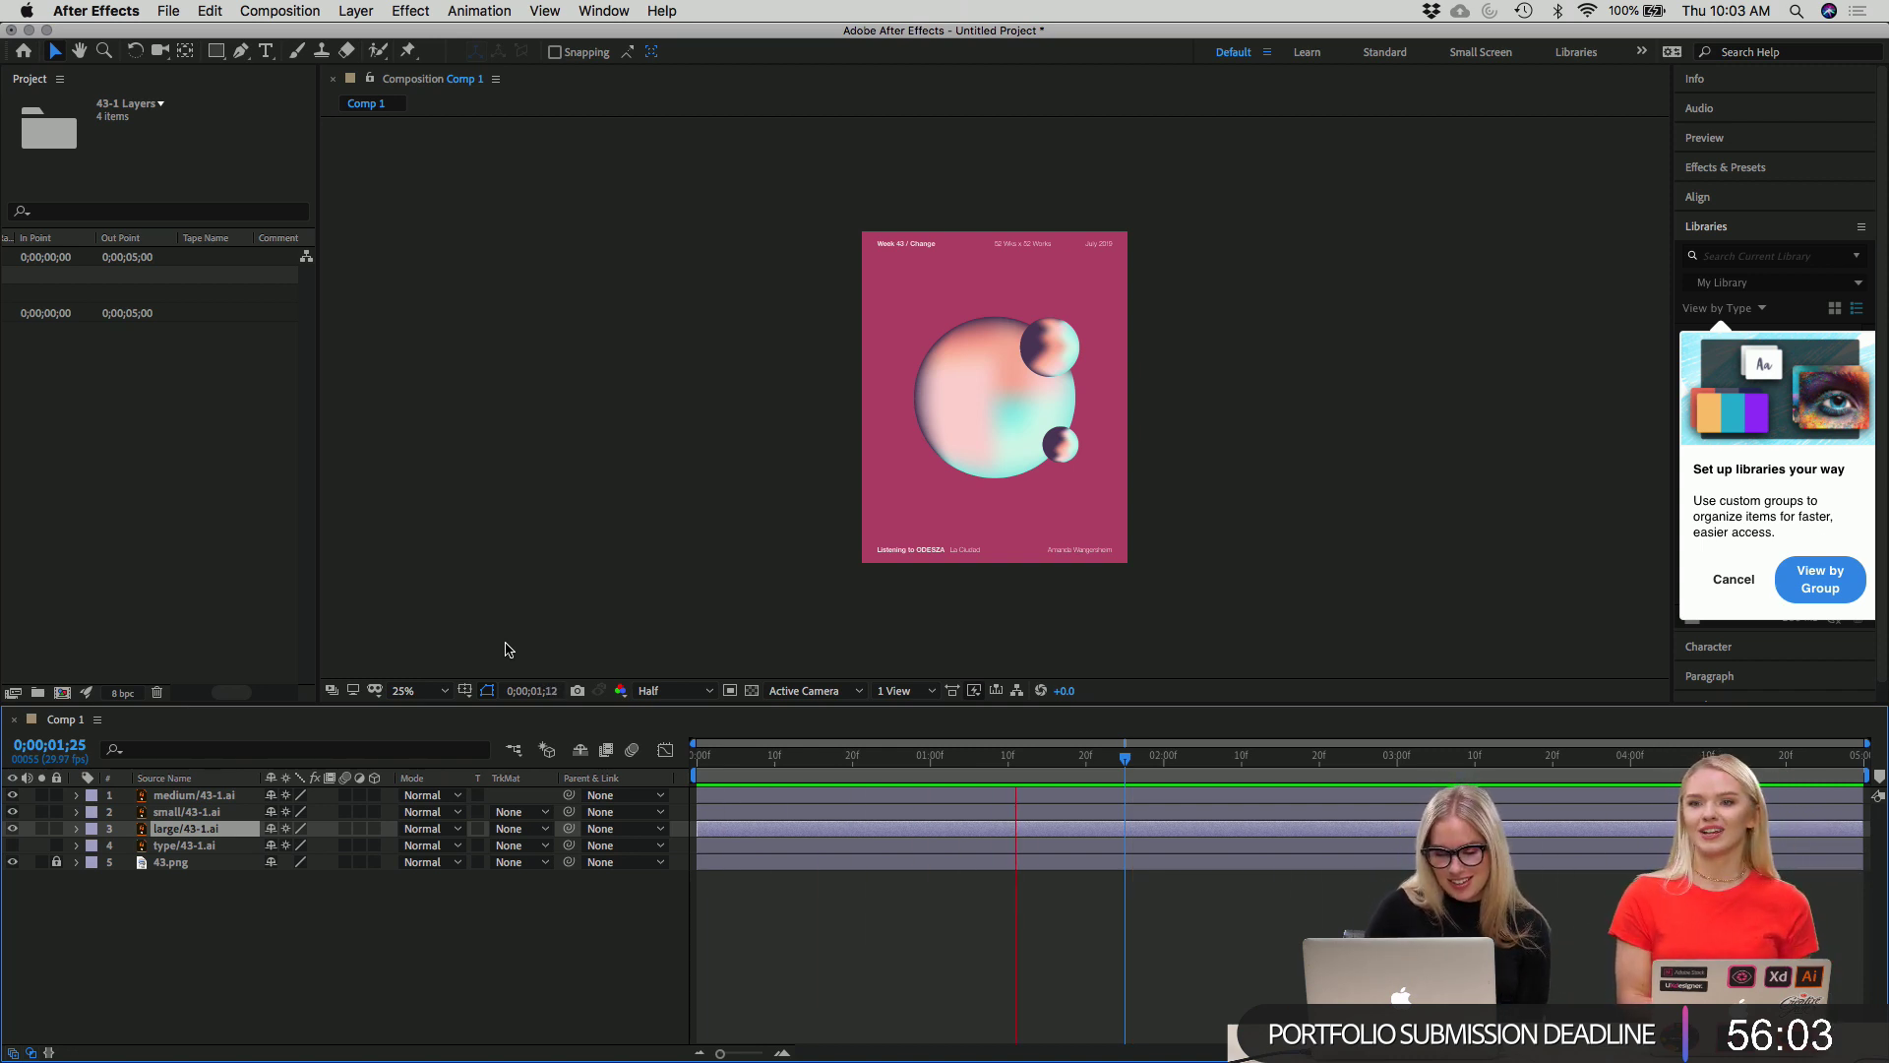
key("space")
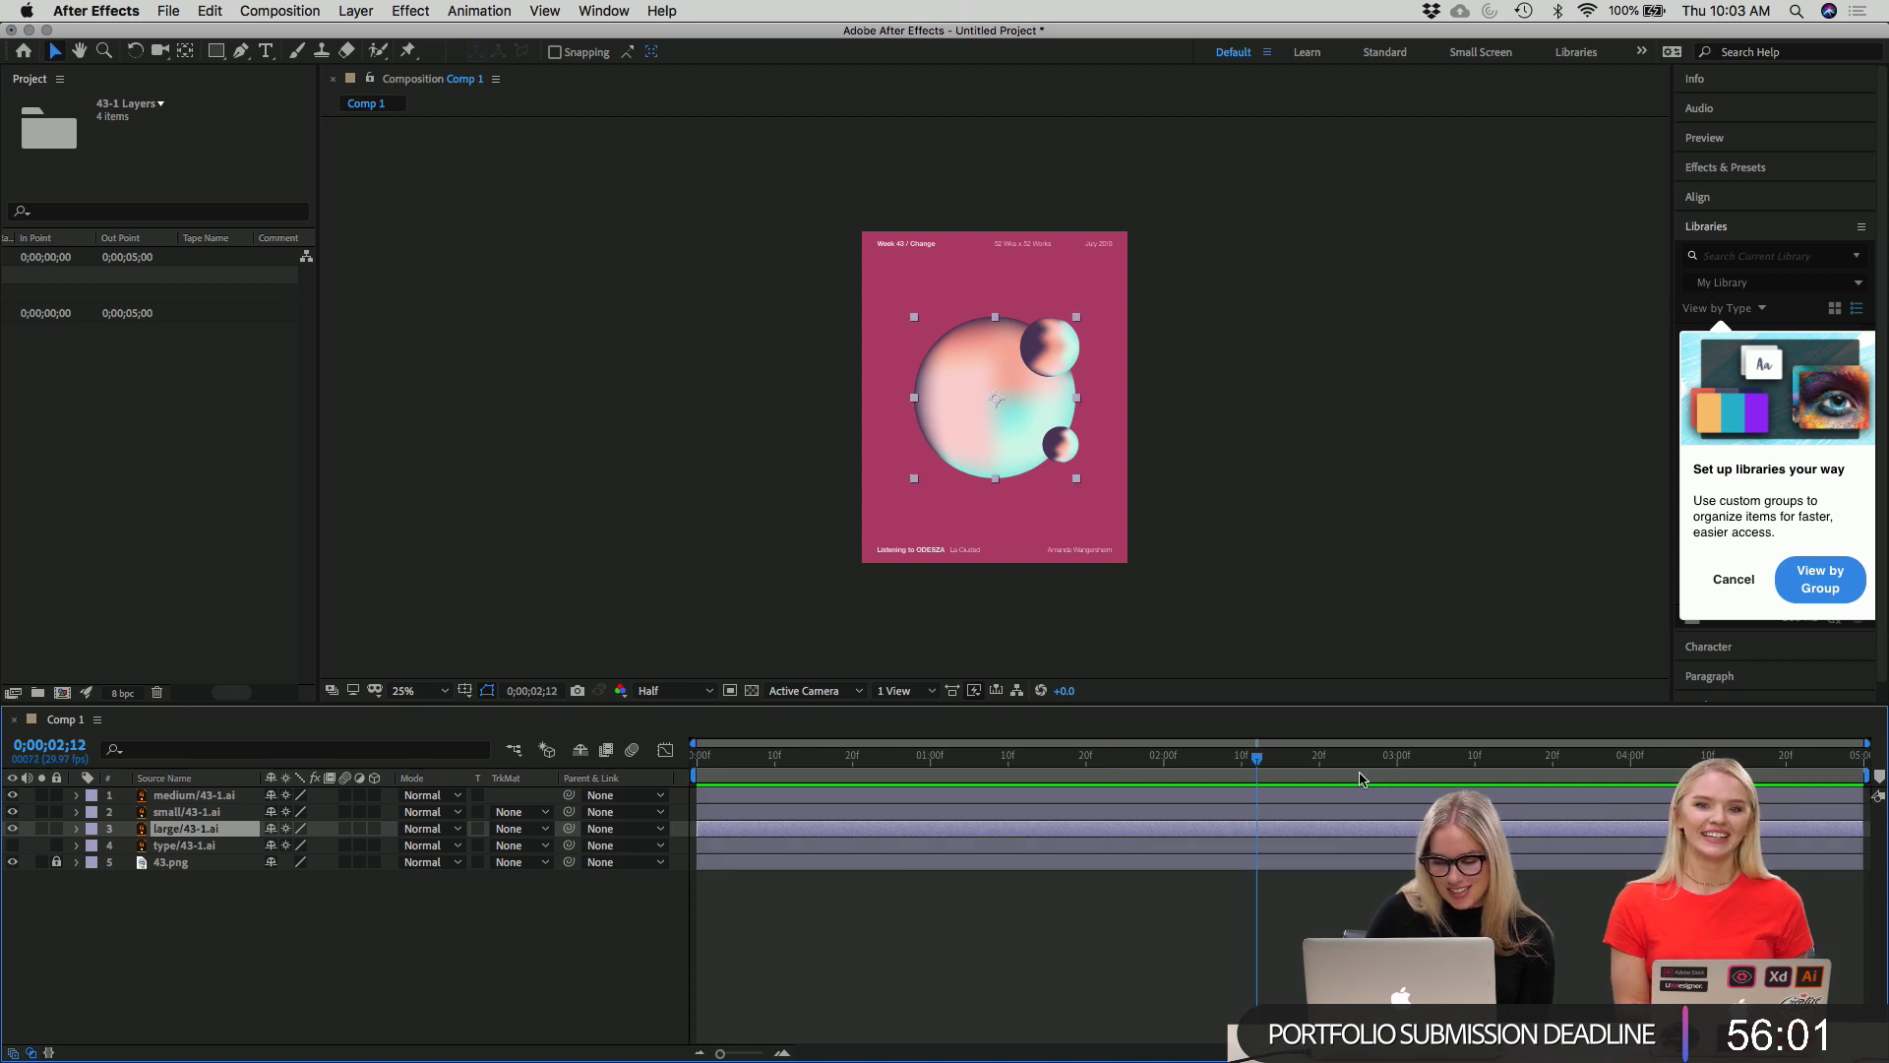
left_click_drag(1256, 751, 659, 649)
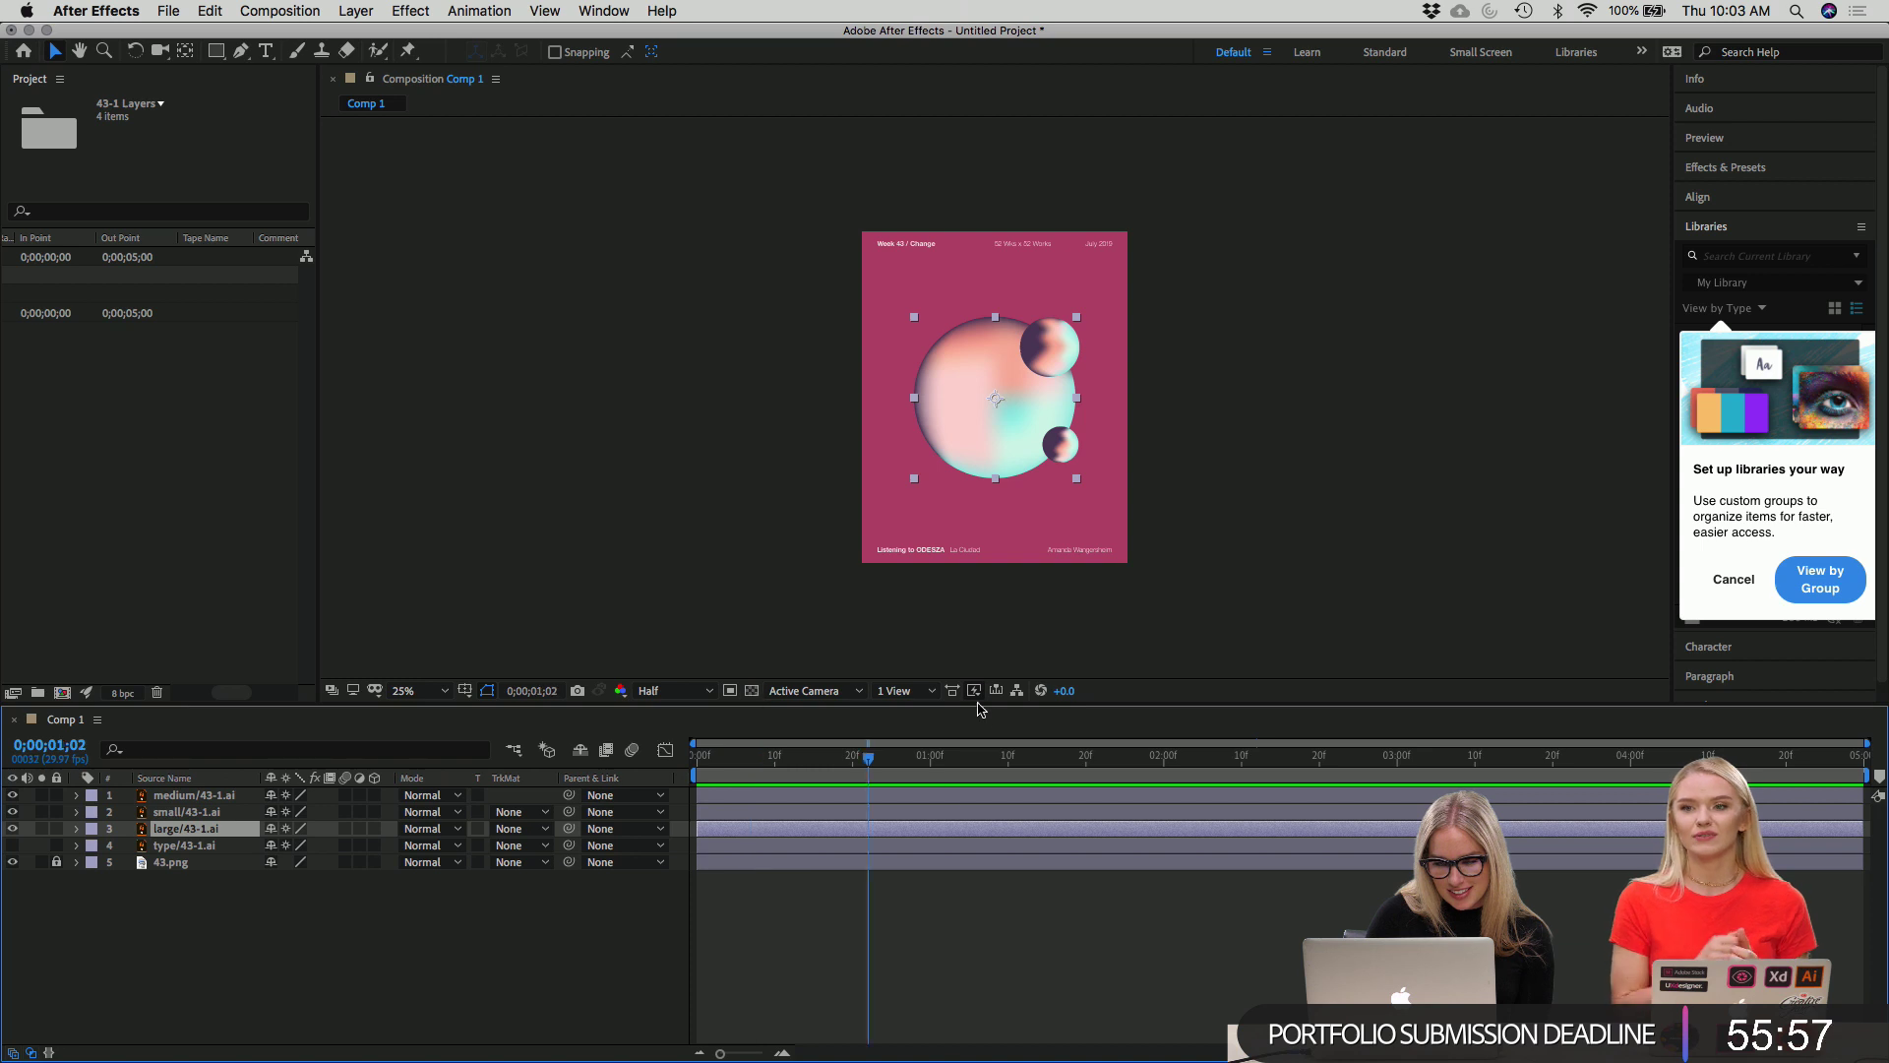
left_click(625, 487)
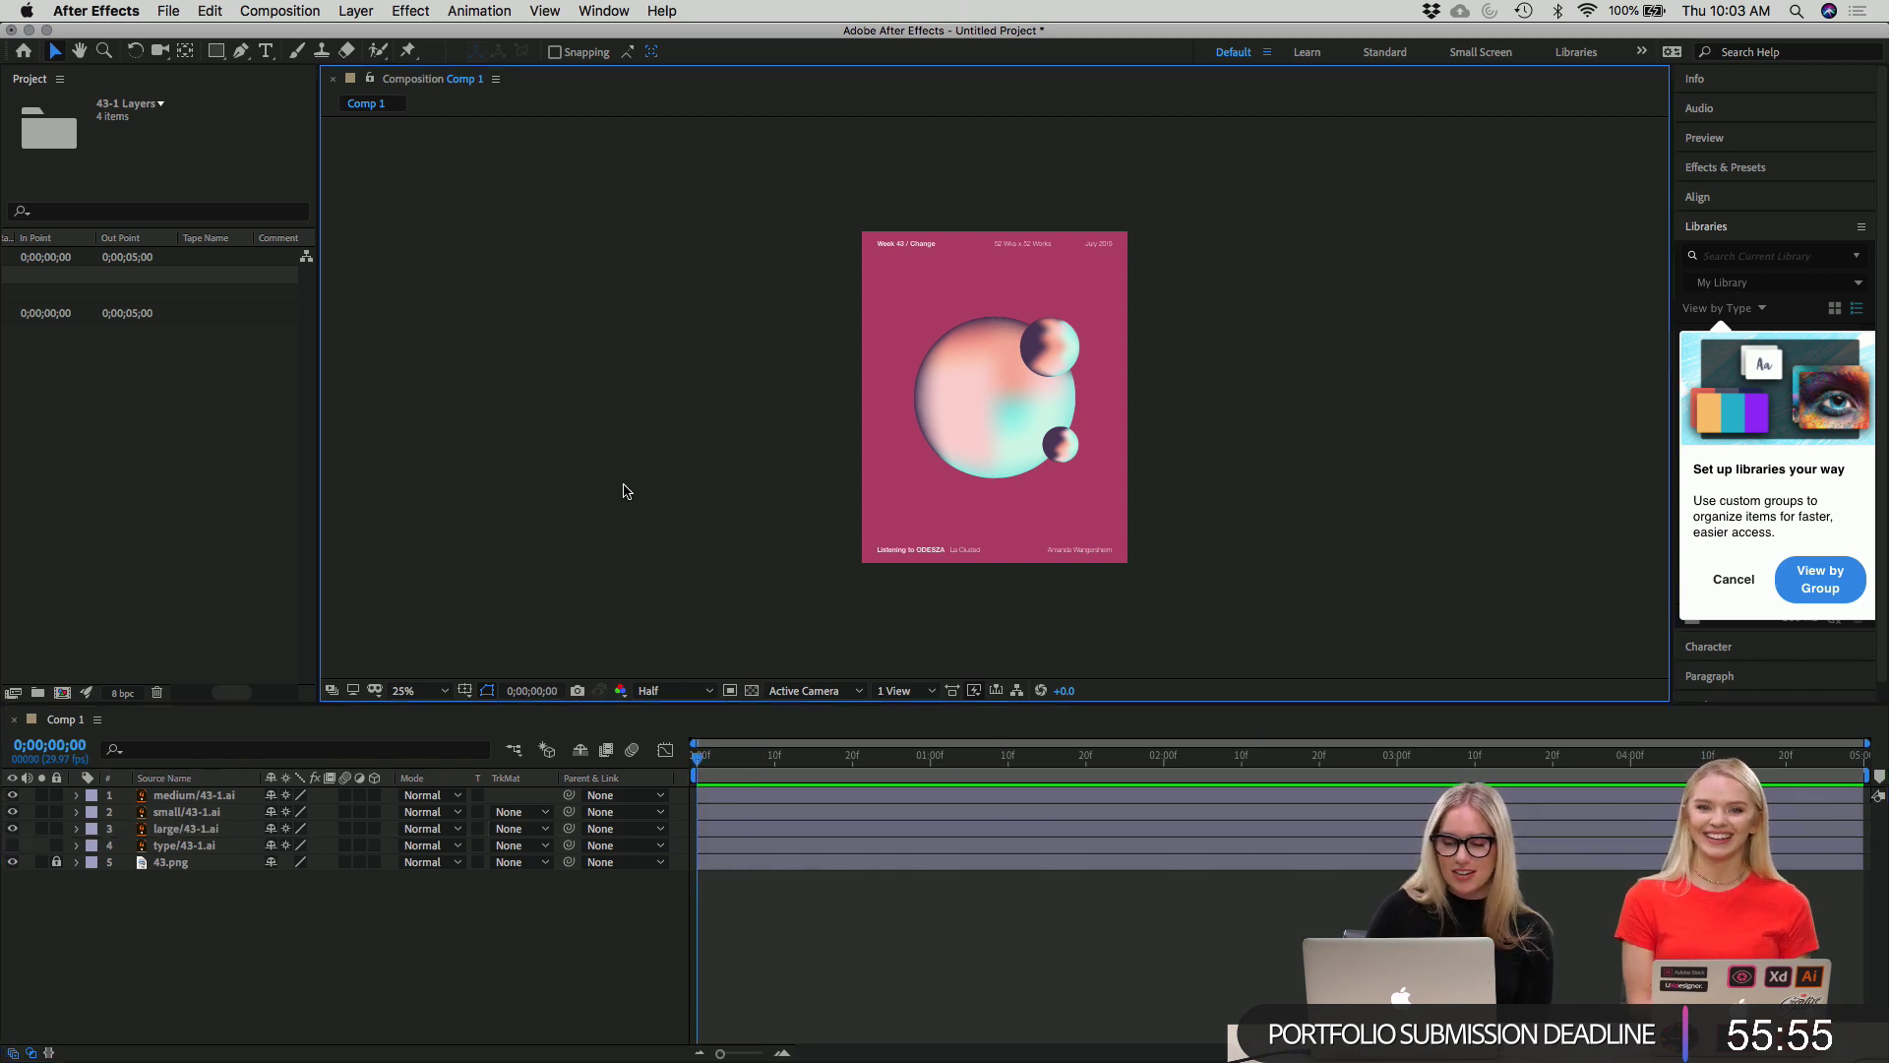
Try moving the large circle's anchor point to its upper-left area, and return it to the circle's centre.
left_click(964, 435)
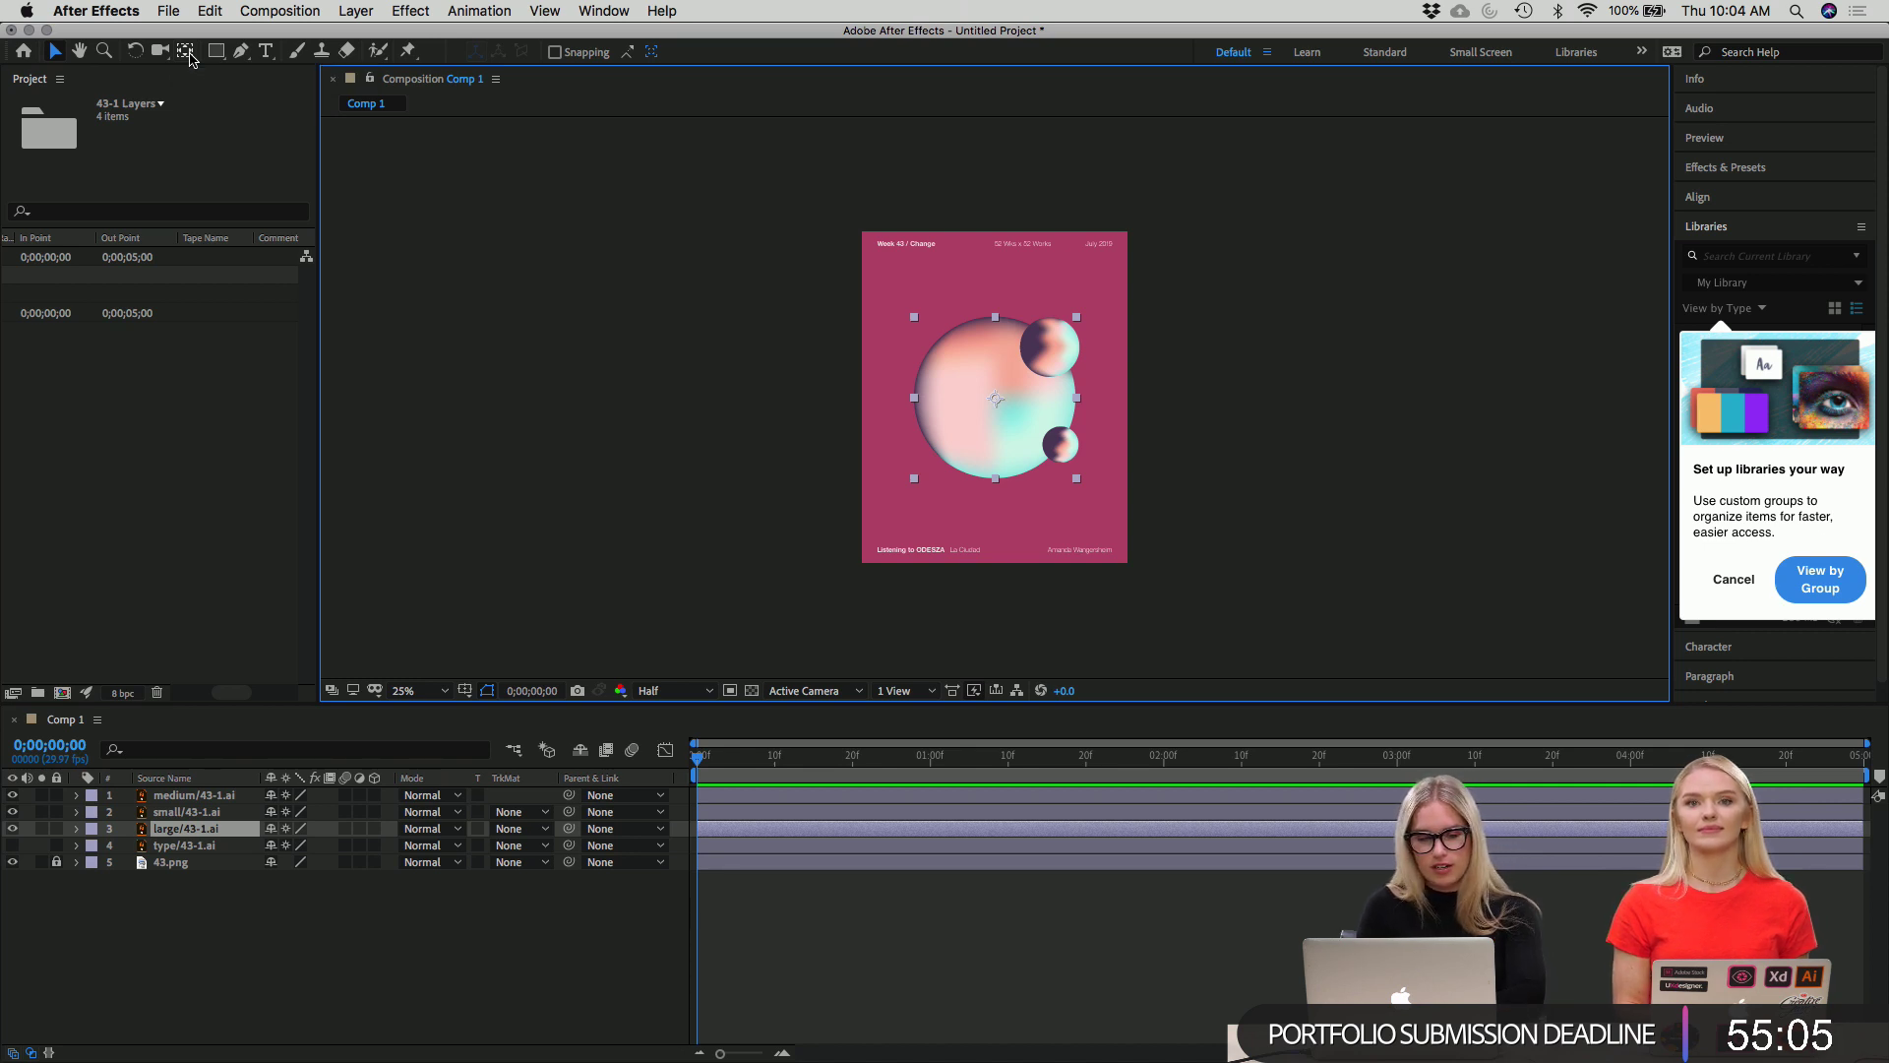
left_click(188, 54)
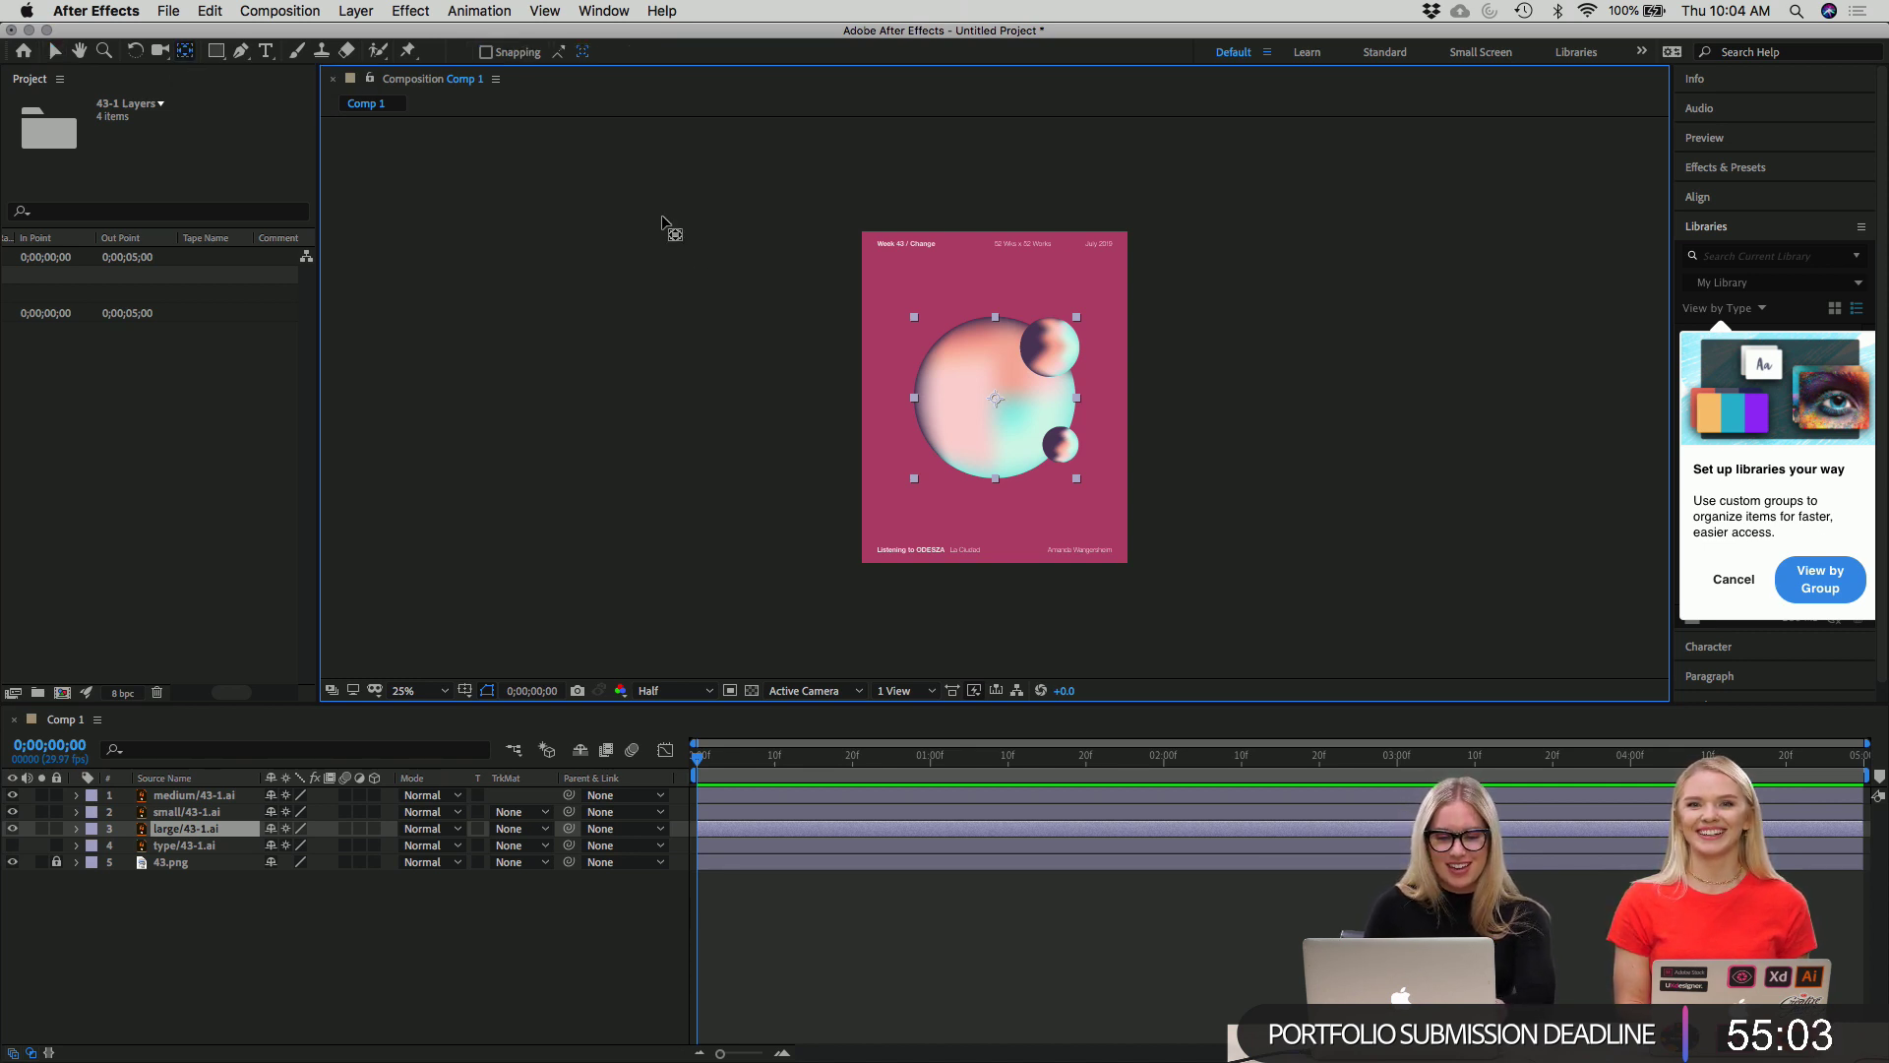
left_click_drag(994, 399, 950, 352)
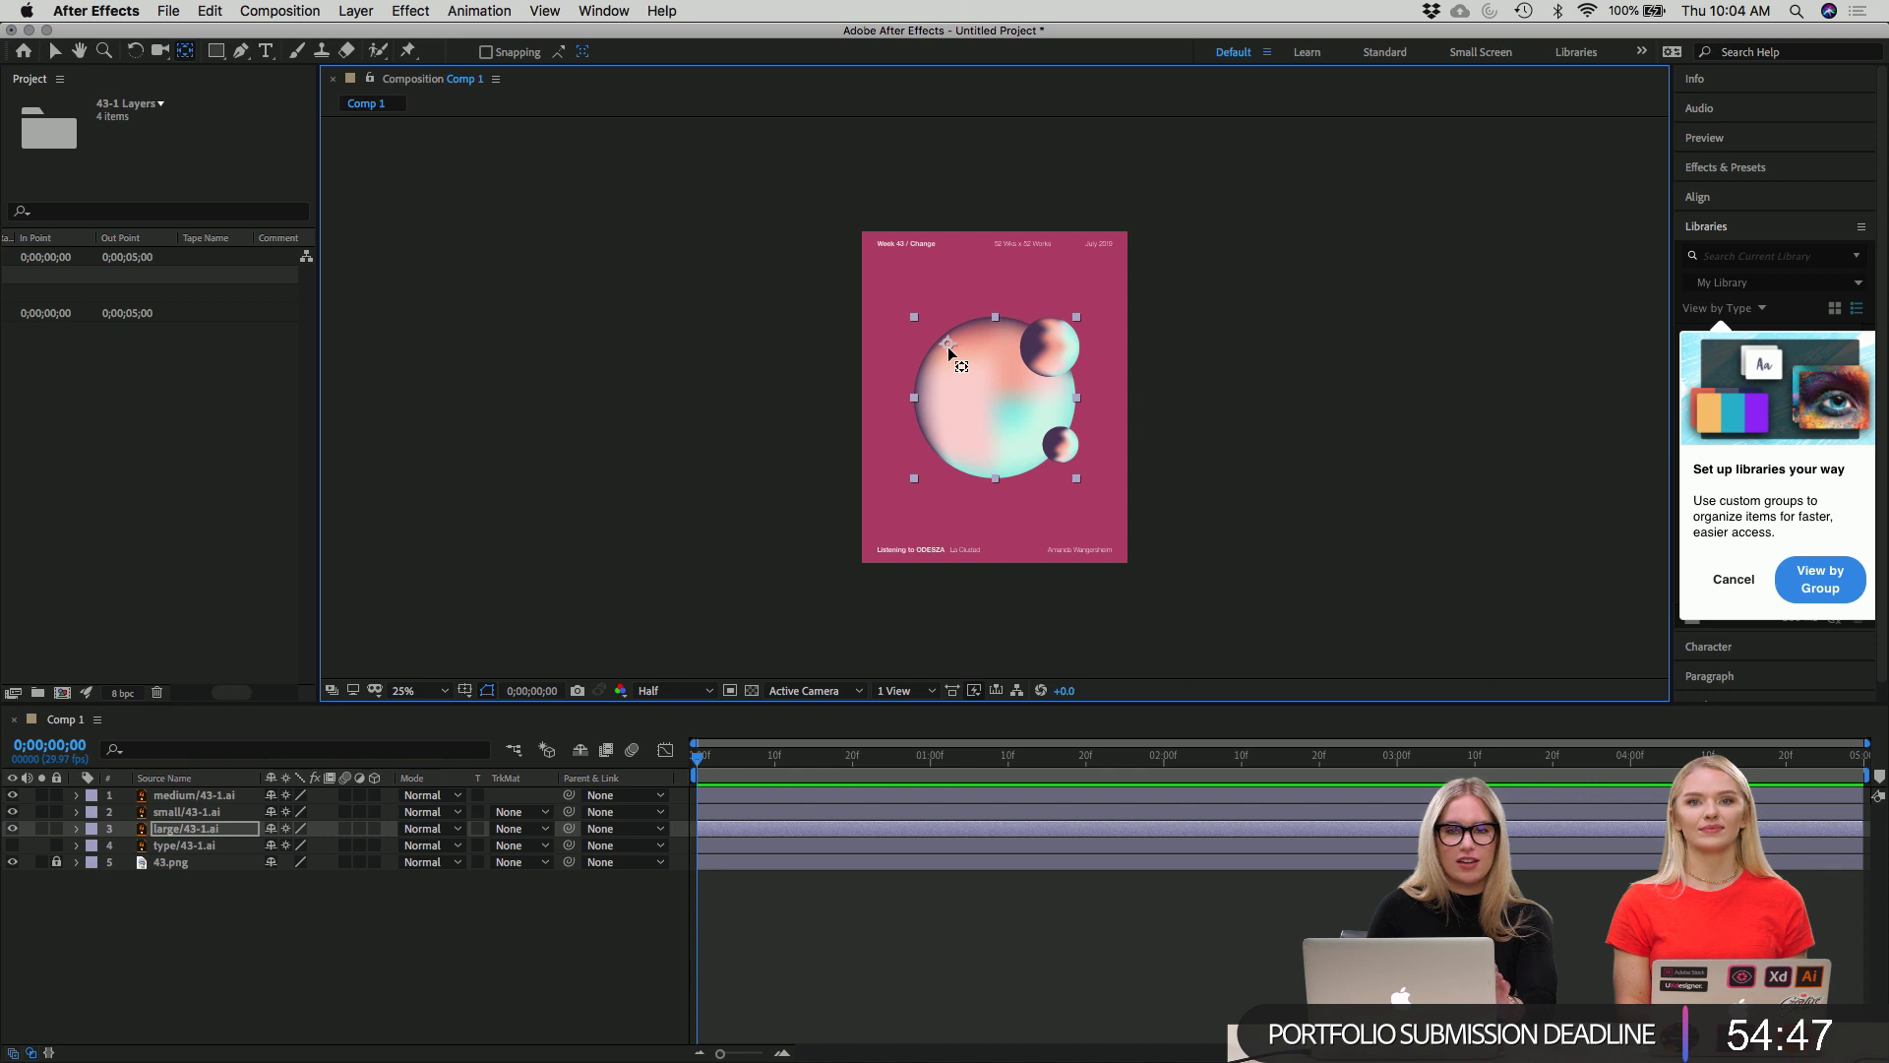
key("super+alt+Home")
left_click(54, 51)
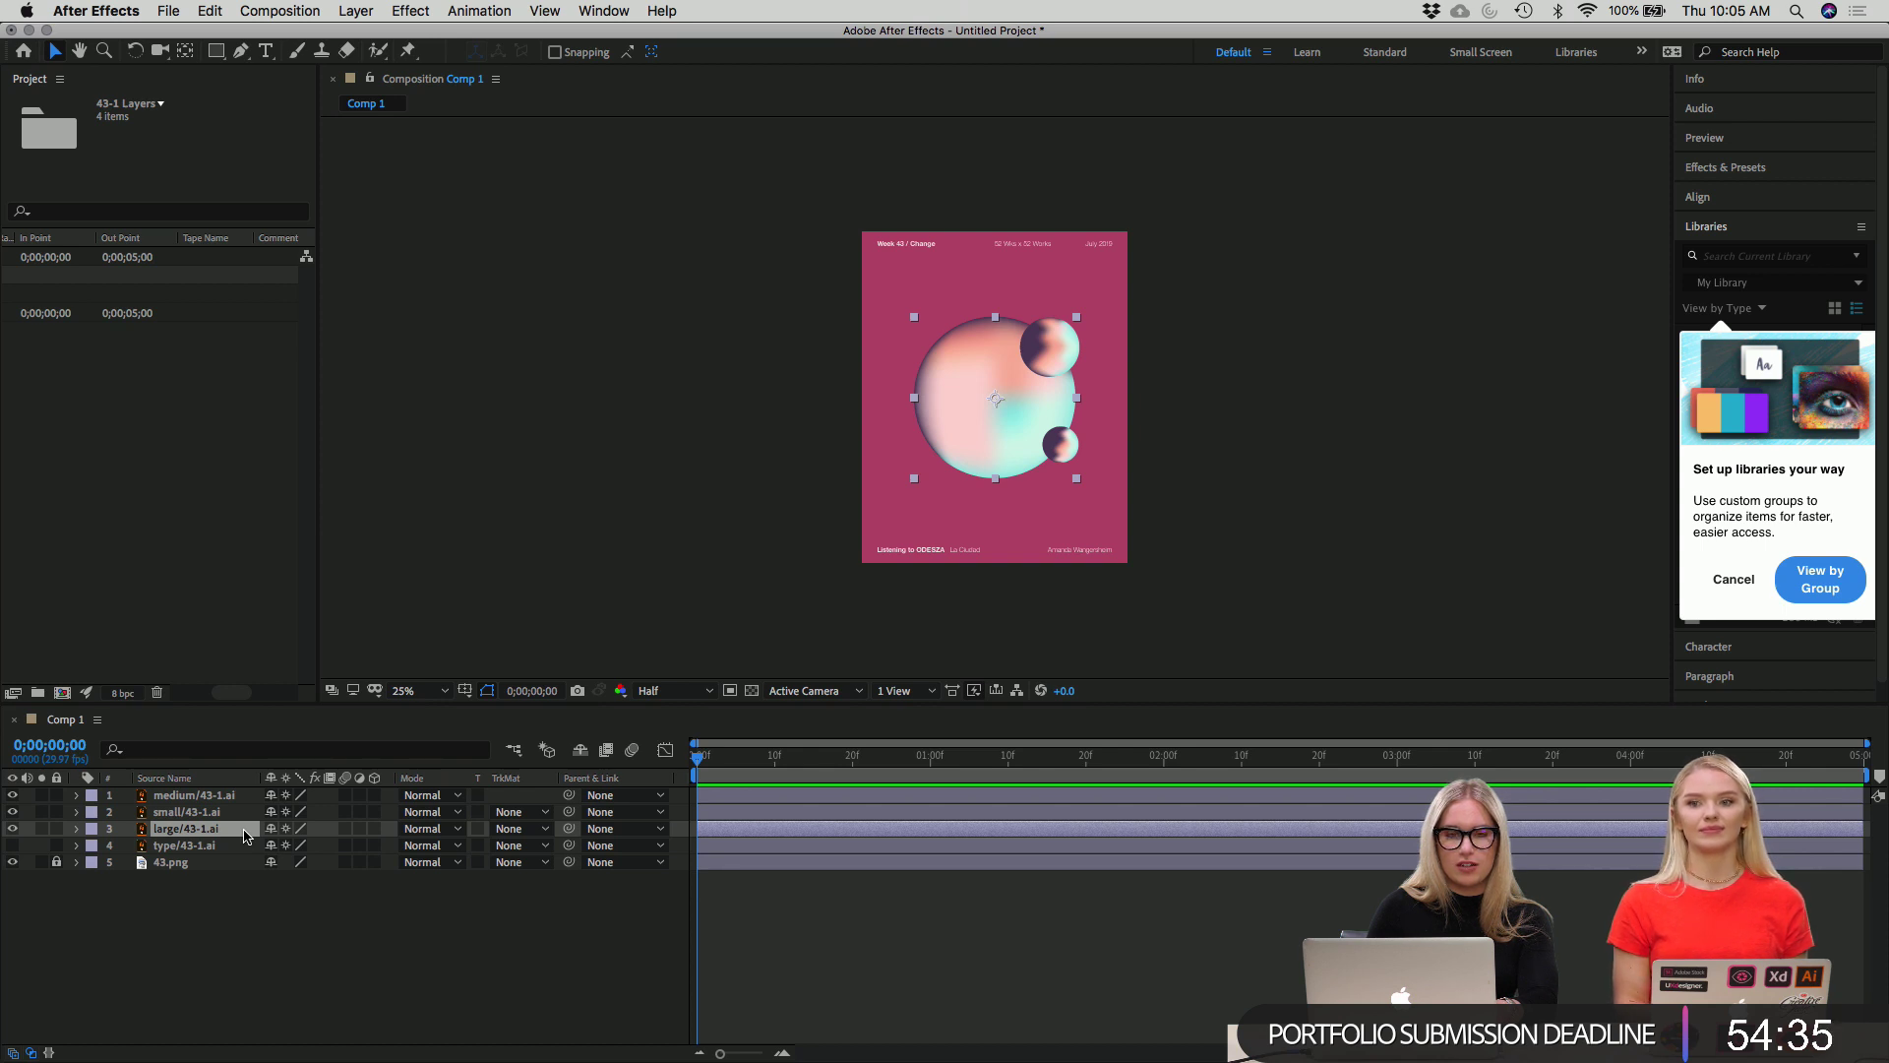
Reveal the large/43-1.ai layer's Scale property and set a 100% keyframe at 0;00;00;00.
key("s")
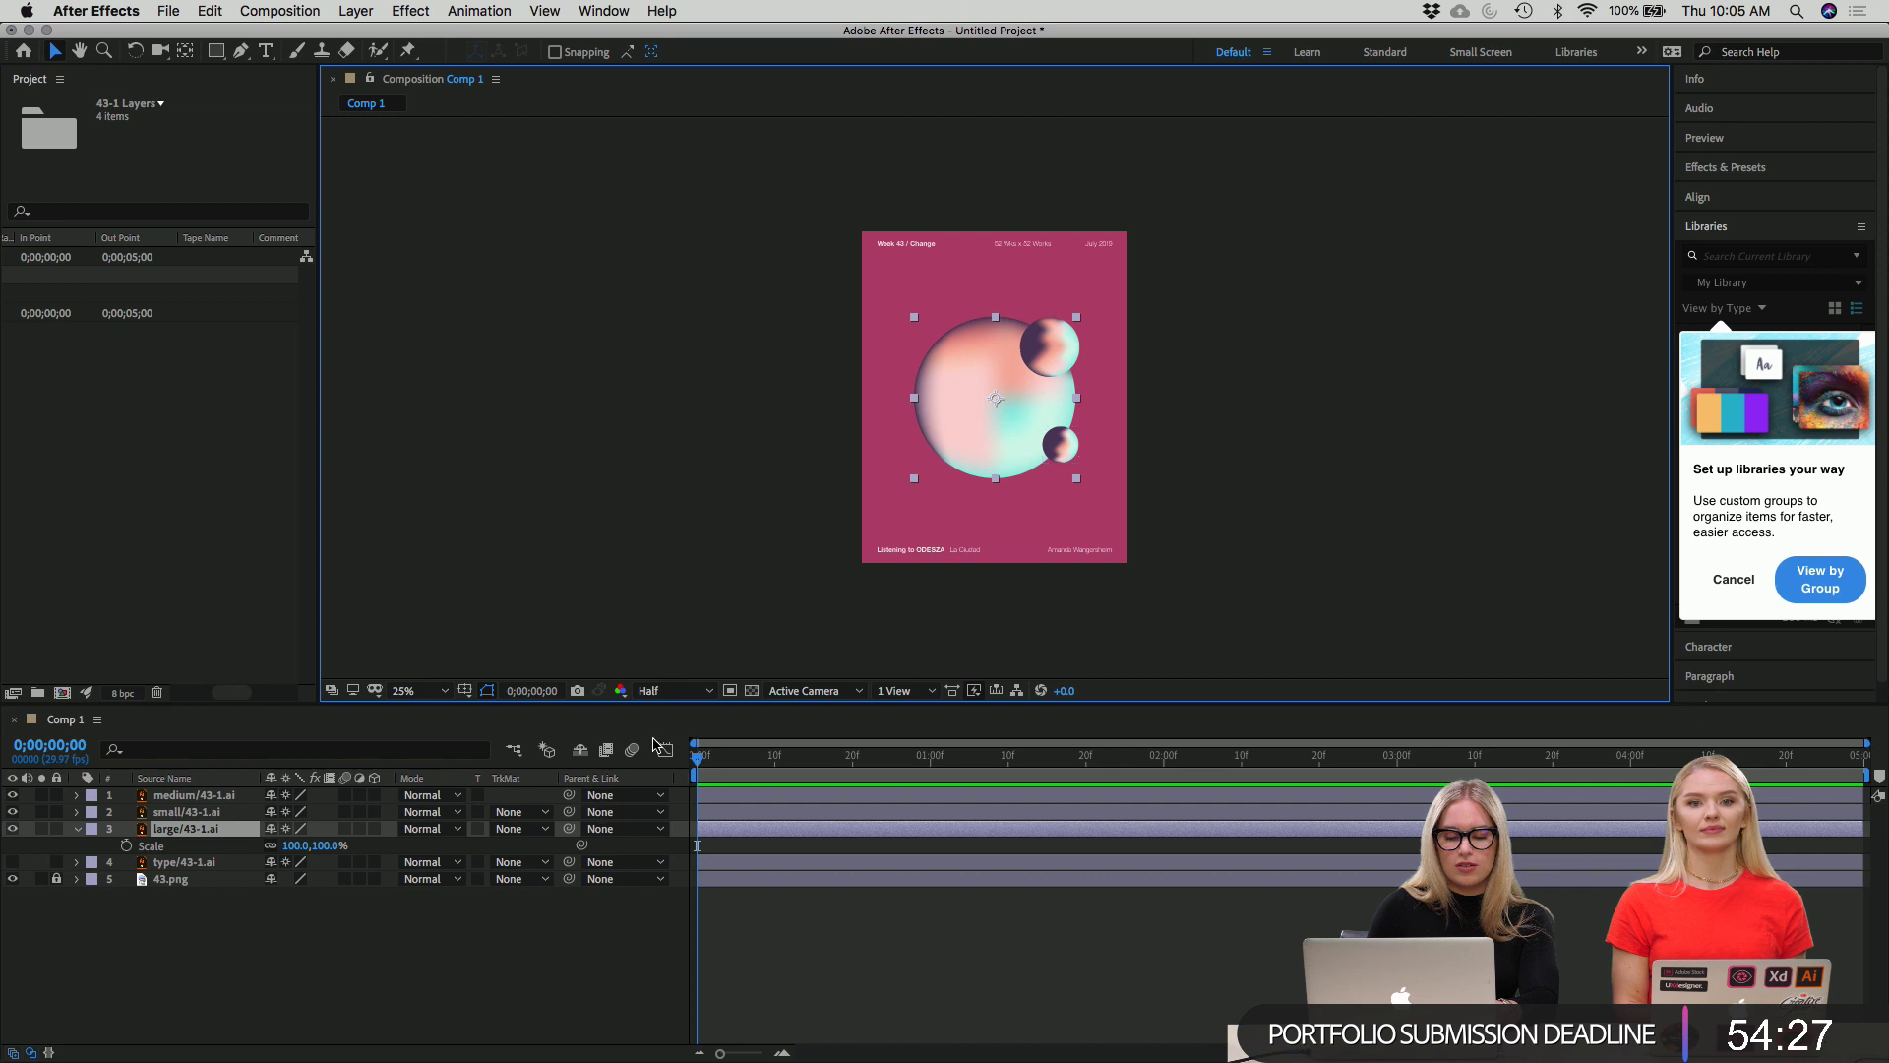
mouse_move(701, 754)
left_mouse_down()
mouse_move(930, 755)
mouse_move(698, 755)
left_mouse_up()
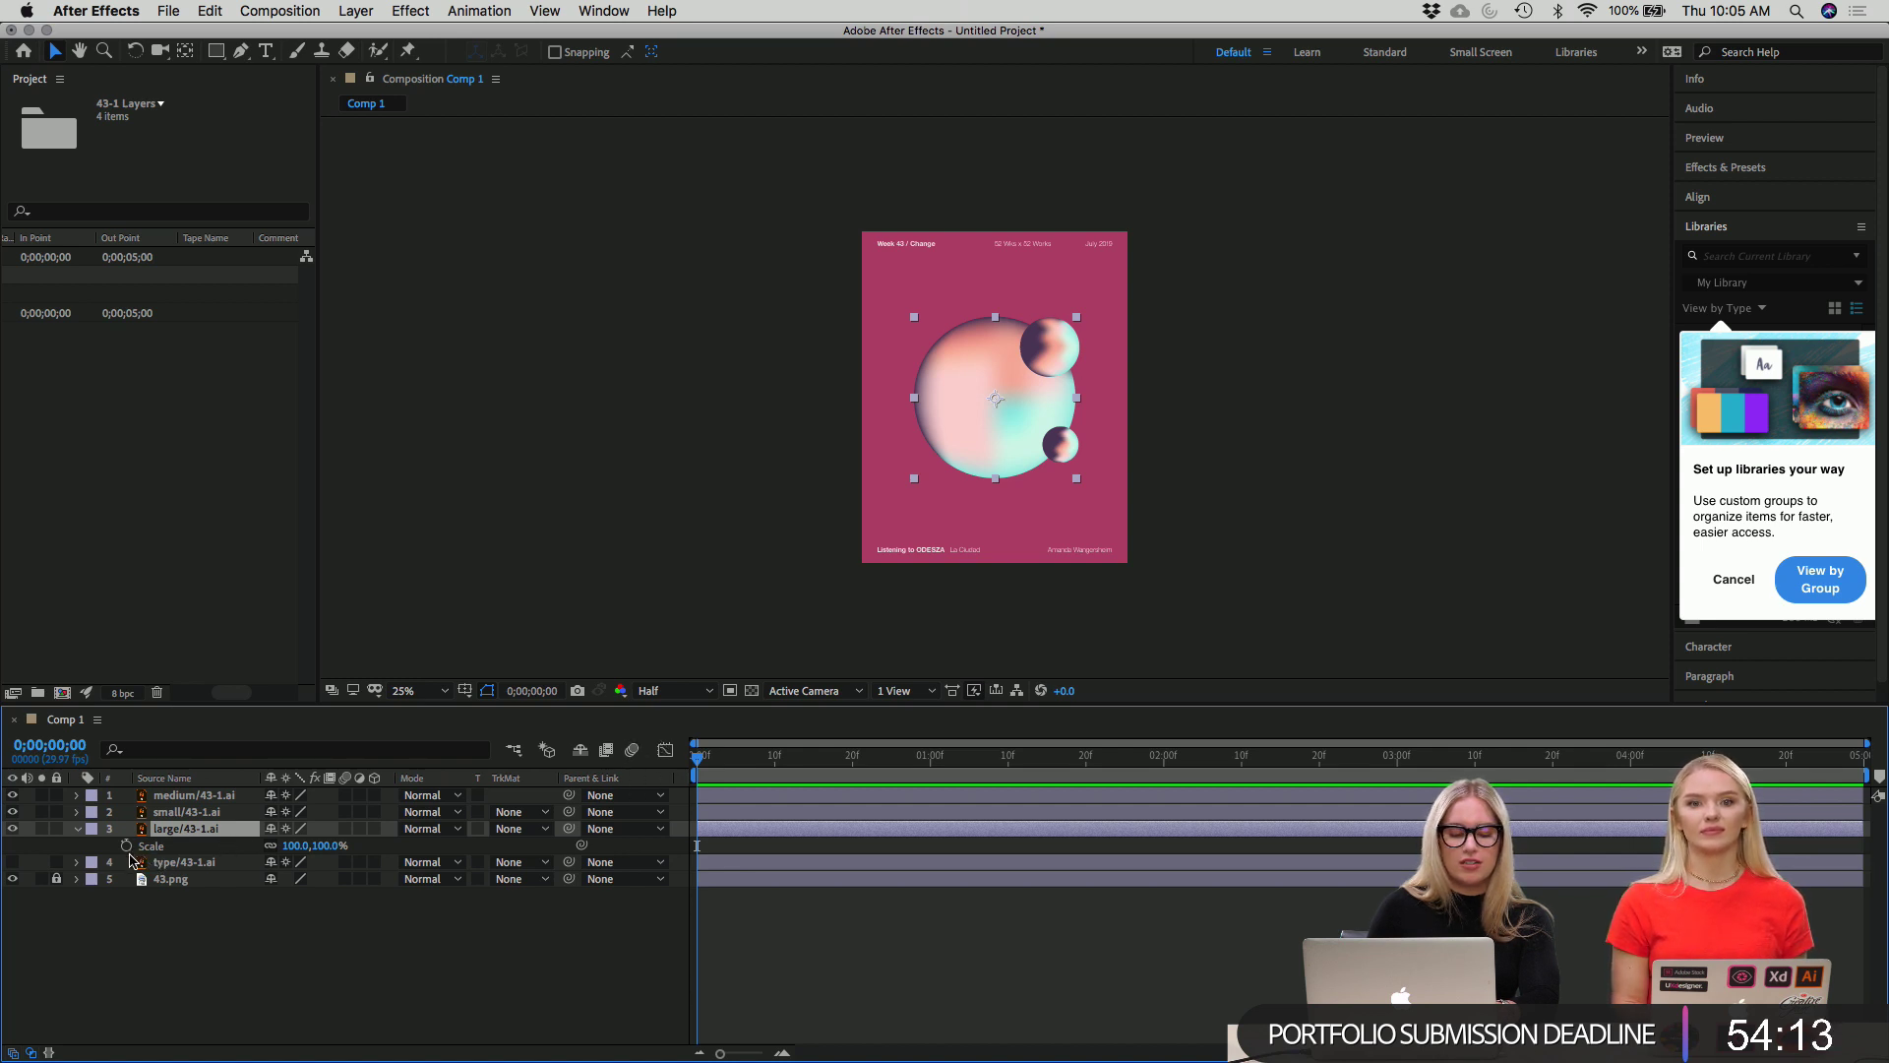
left_click(127, 847)
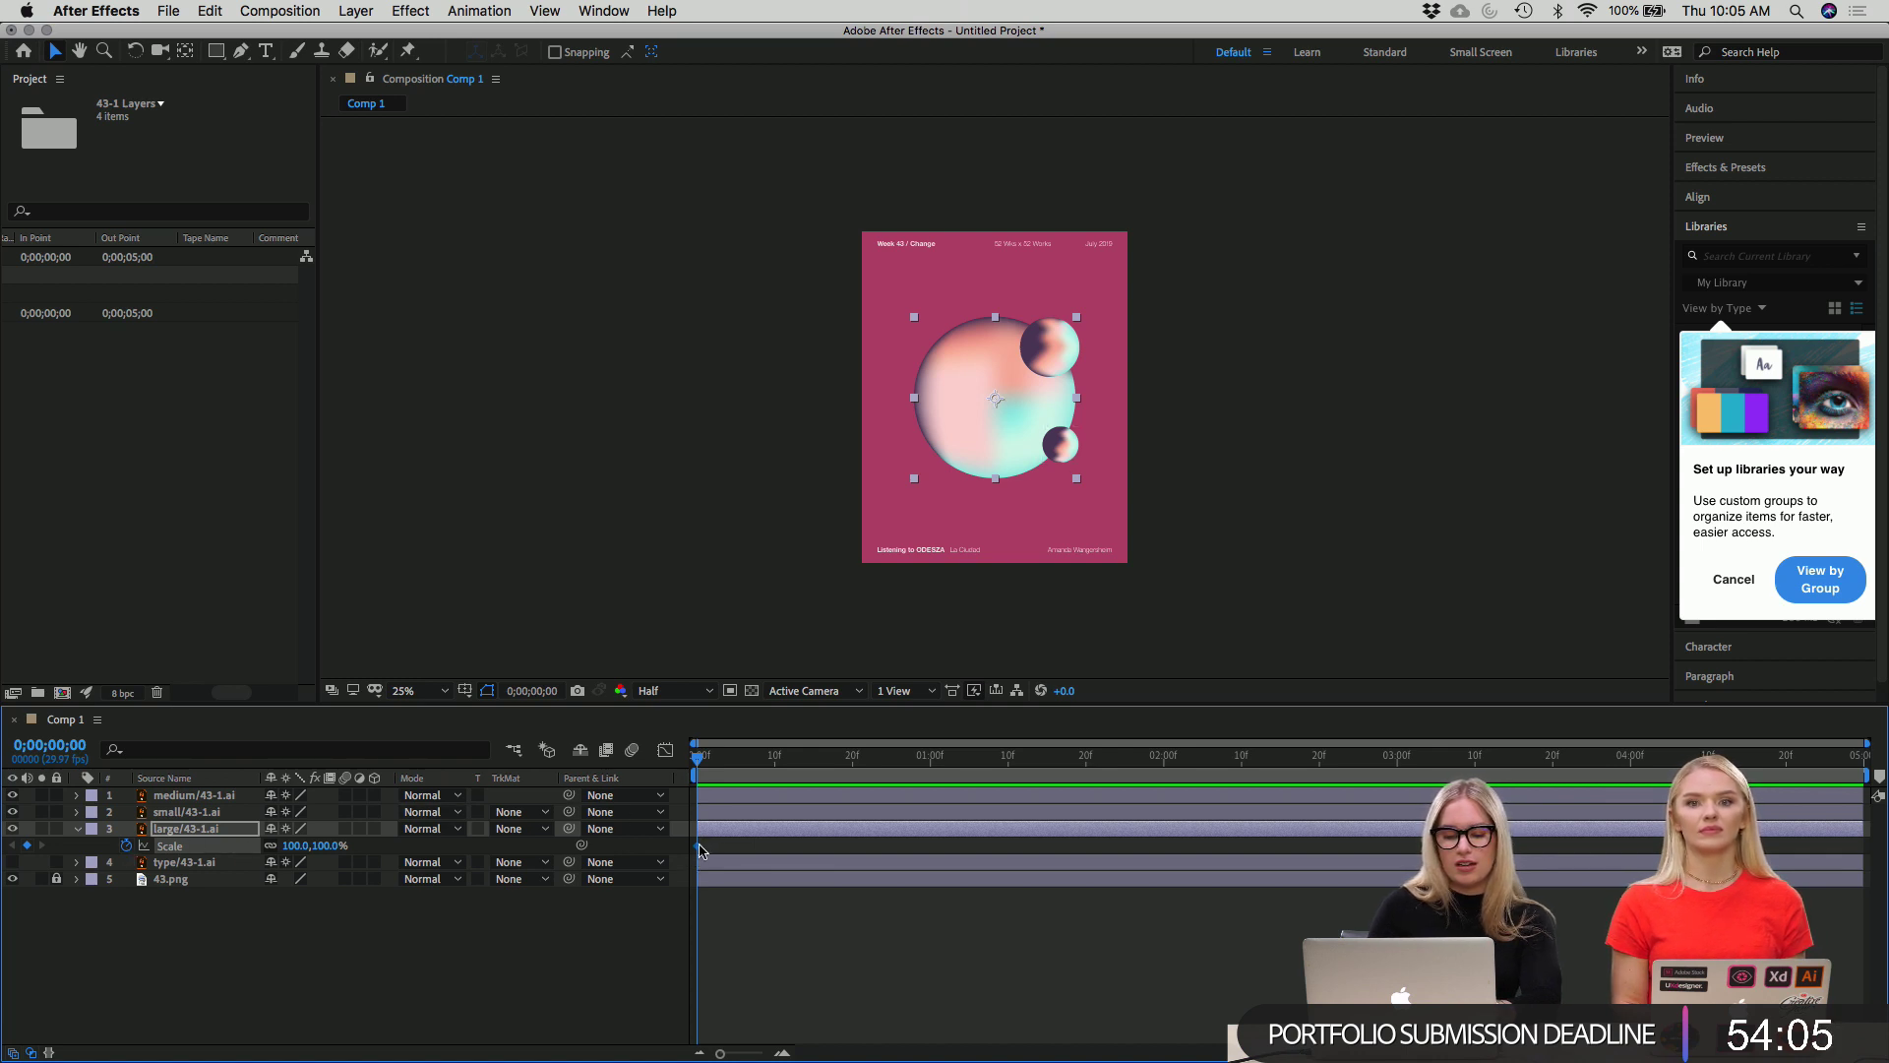
left_click_drag(713, 757, 670, 744)
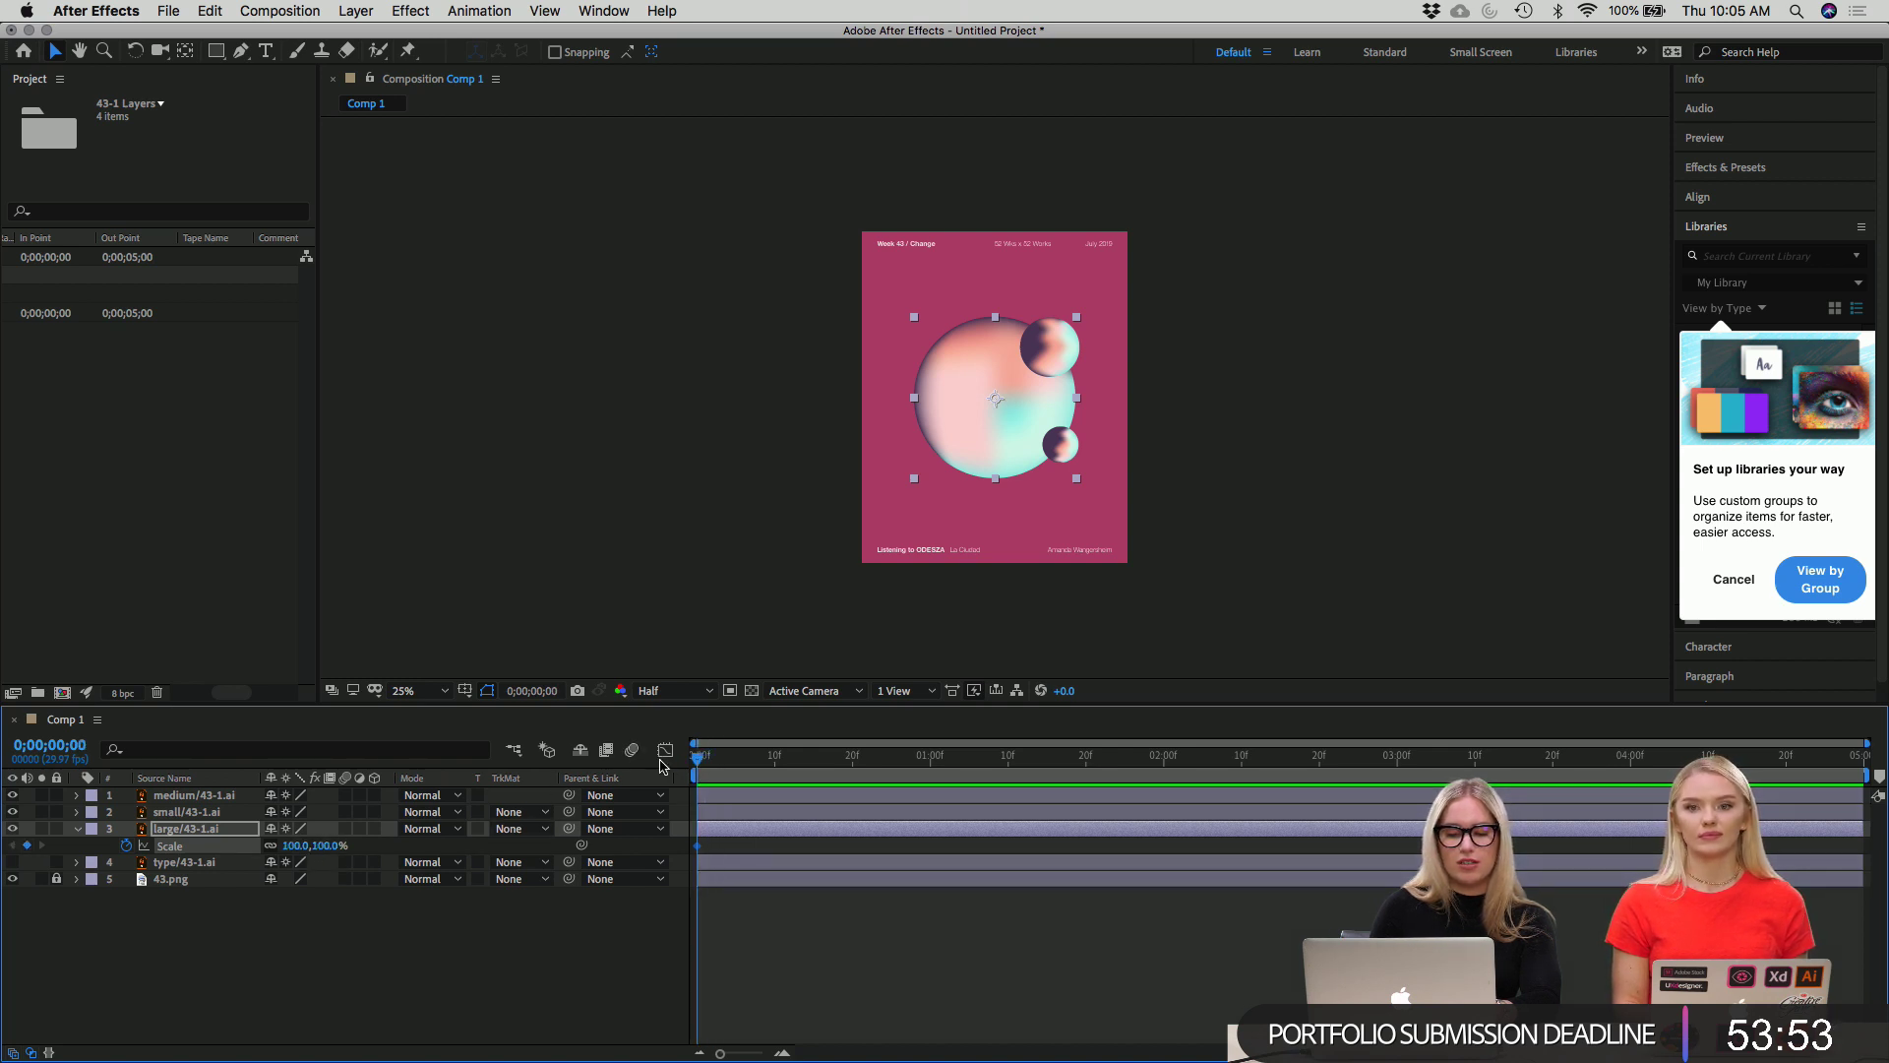
Try changing the large circle's Scale at 0;00;00;20 and undo the change.
left_click_drag(698, 756, 798, 756)
left_click_drag(924, 763, 853, 753)
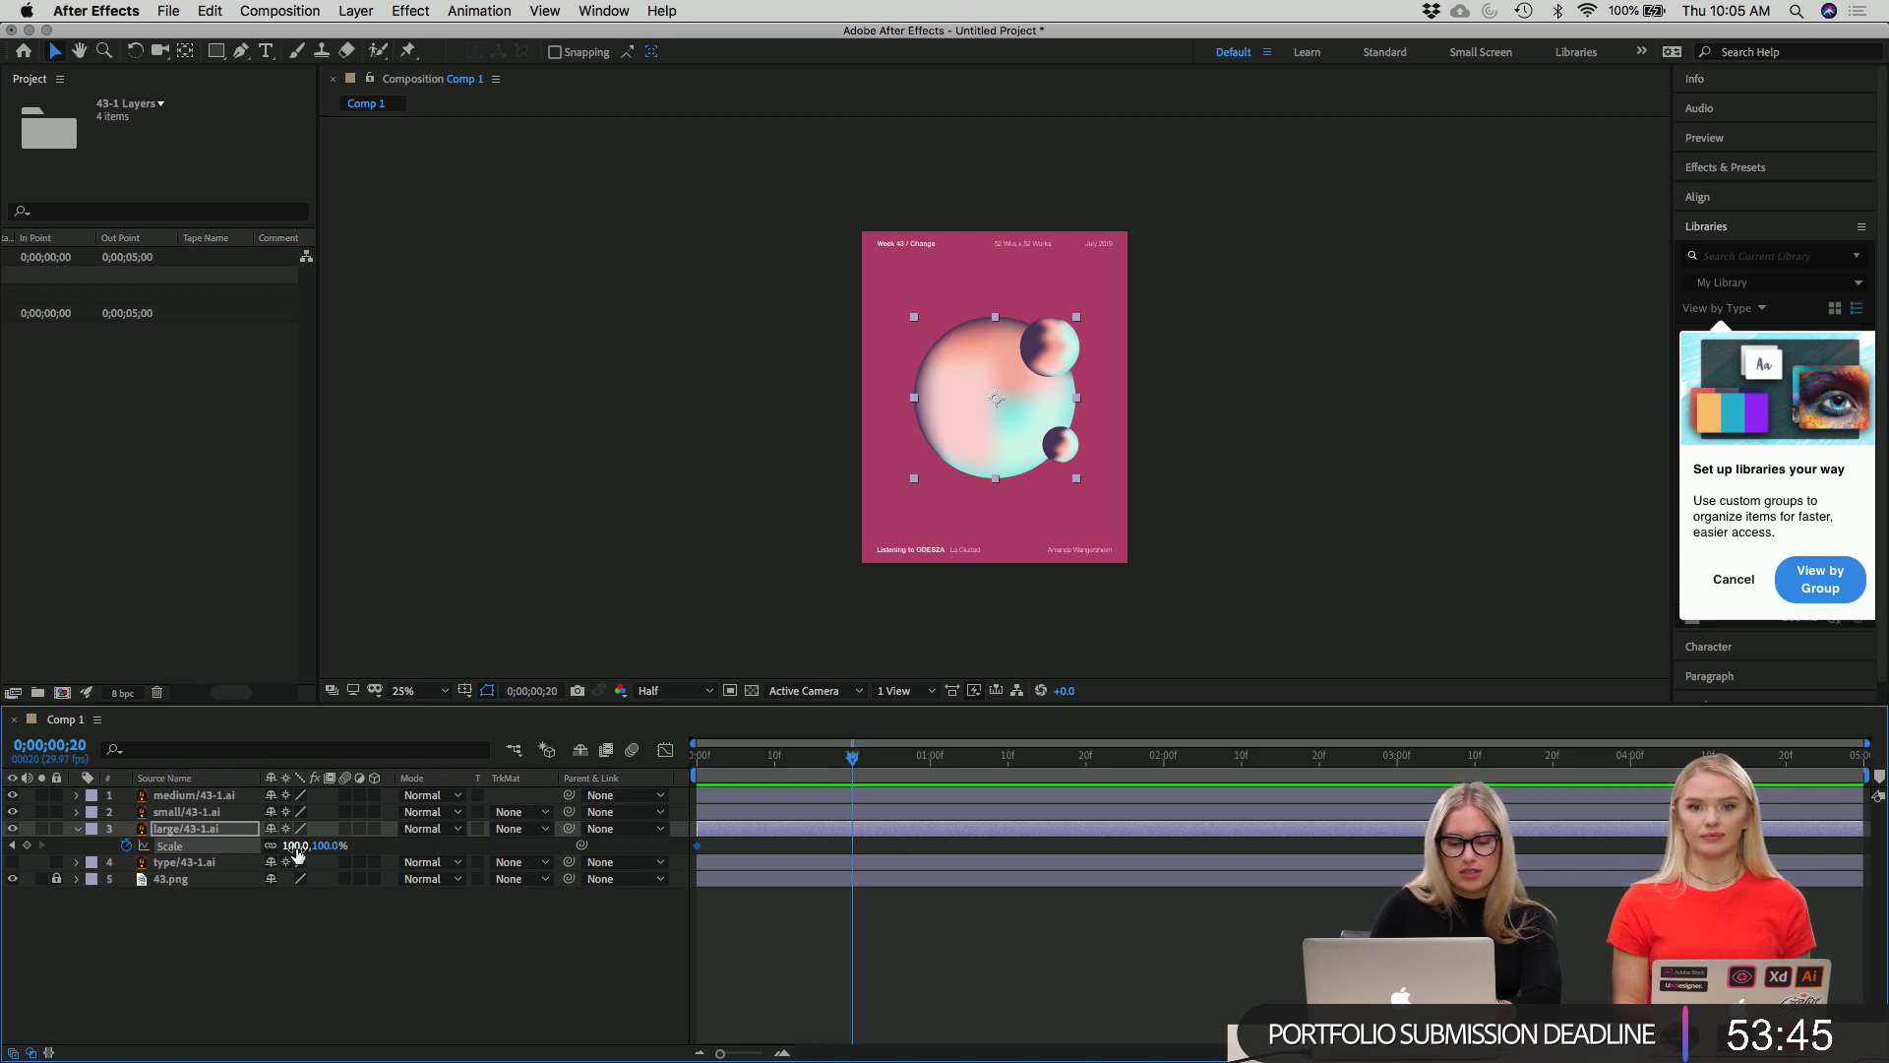
left_click_drag(342, 852, 543, 918)
key("ctrl+z")
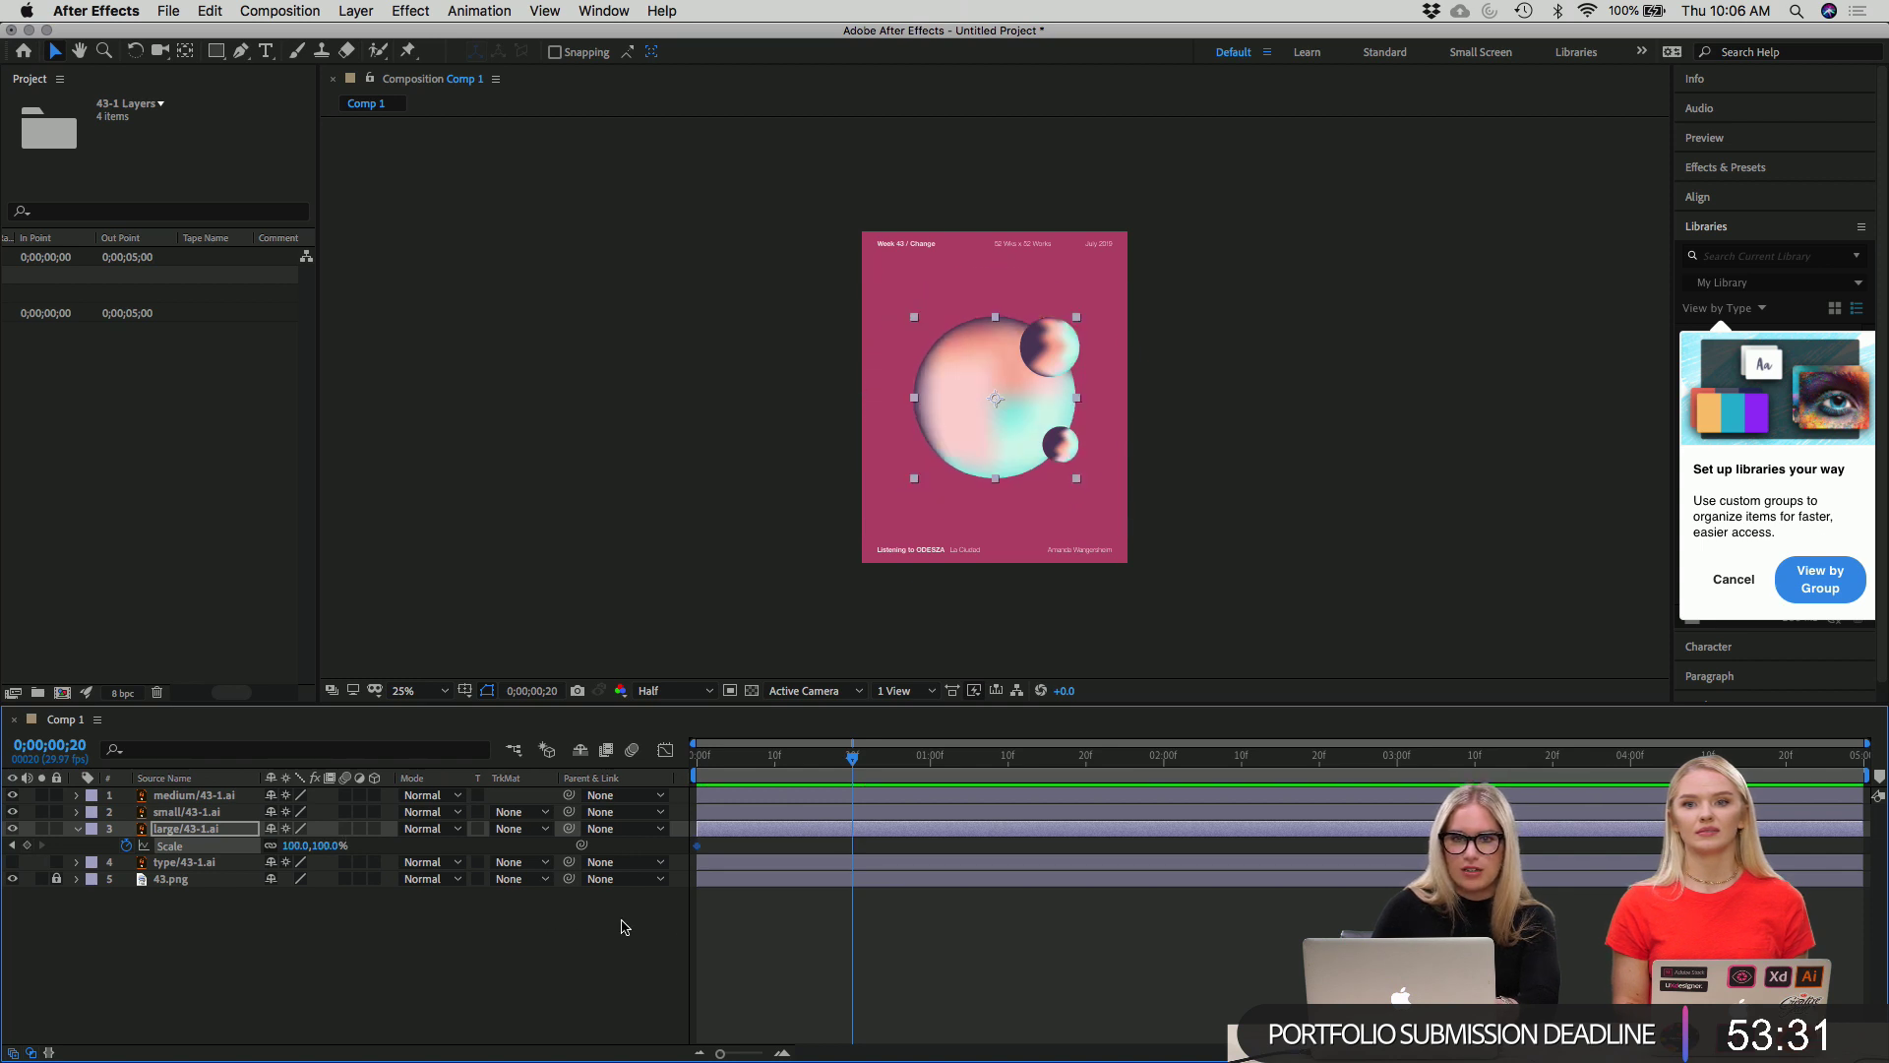
mouse_move(854, 765)
left_mouse_down()
mouse_move(721, 760)
mouse_move(907, 753)
mouse_move(700, 714)
mouse_move(938, 732)
mouse_move(677, 683)
mouse_move(936, 733)
mouse_move(740, 760)
mouse_move(937, 756)
mouse_move(734, 755)
mouse_move(914, 756)
mouse_move(855, 744)
left_mouse_up()
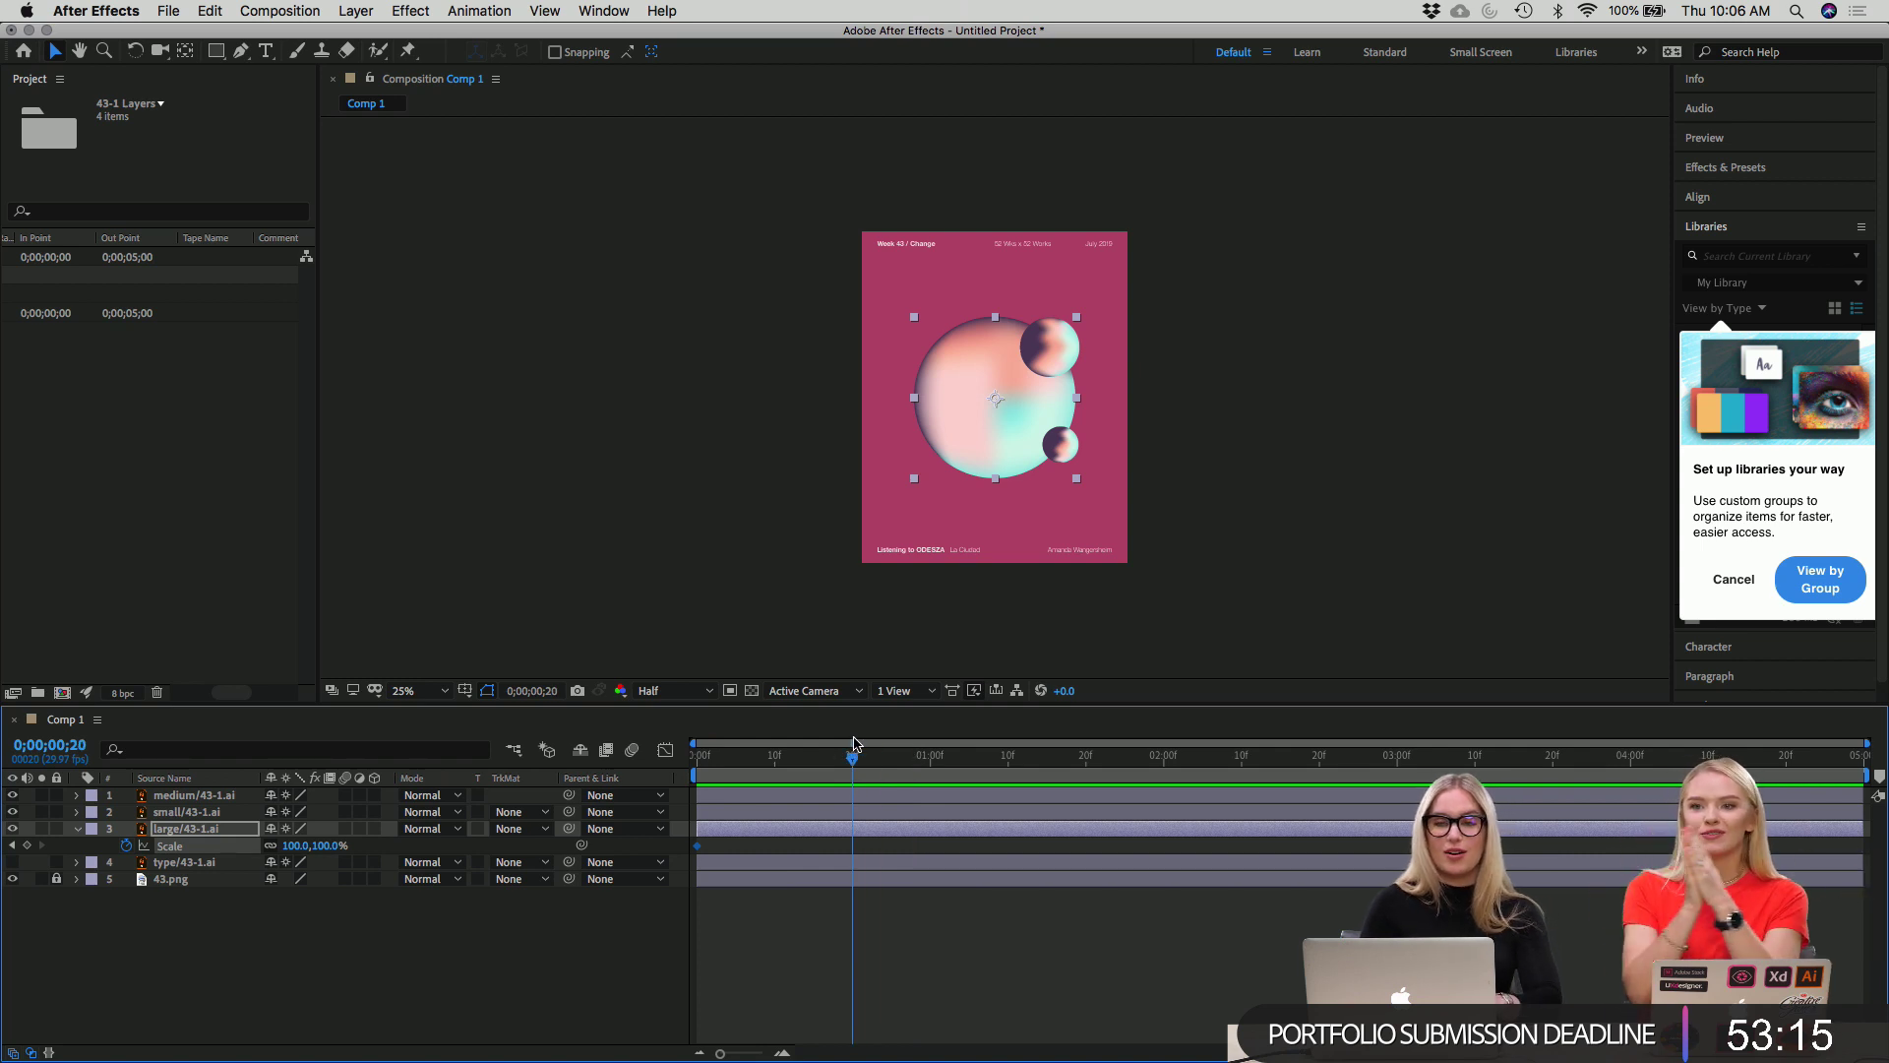
mouse_move(855, 744)
left_mouse_down()
mouse_move(650, 736)
mouse_move(823, 753)
mouse_move(863, 750)
mouse_move(677, 729)
mouse_move(856, 730)
left_mouse_up()
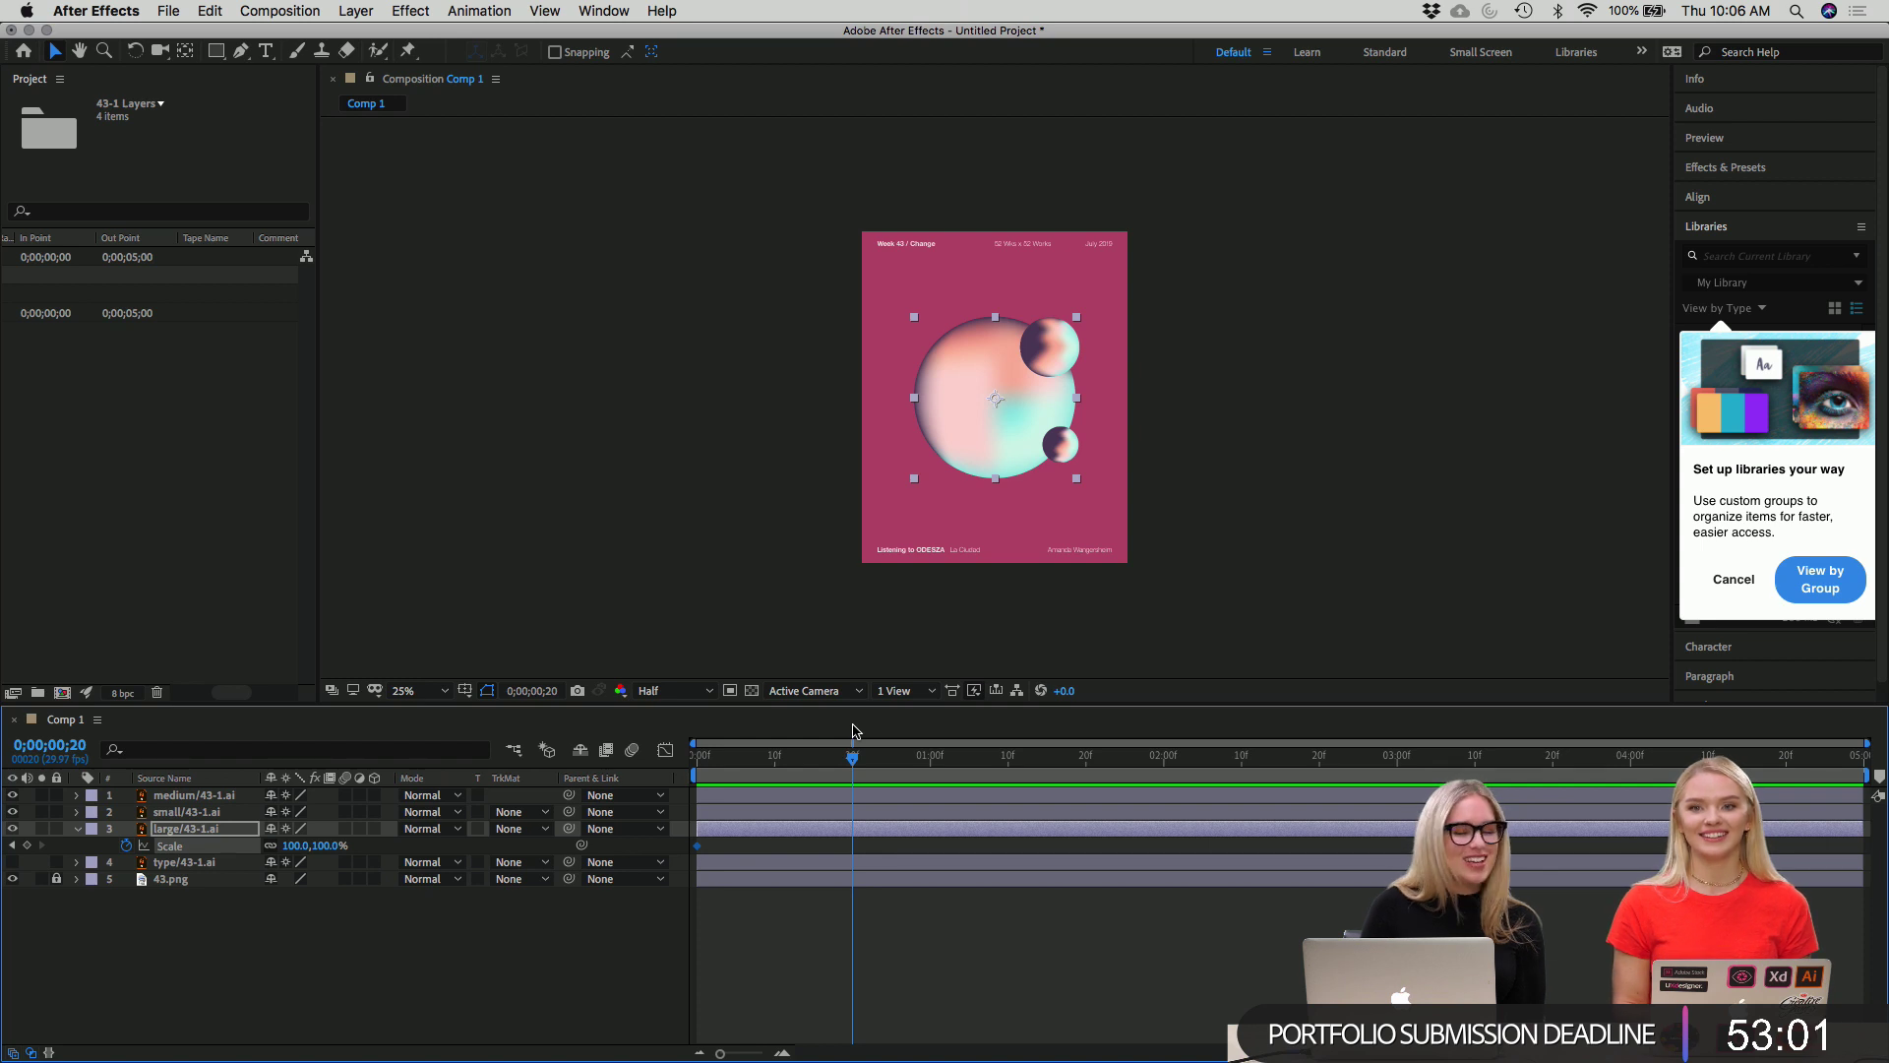
left_click_drag(854, 730, 697, 754)
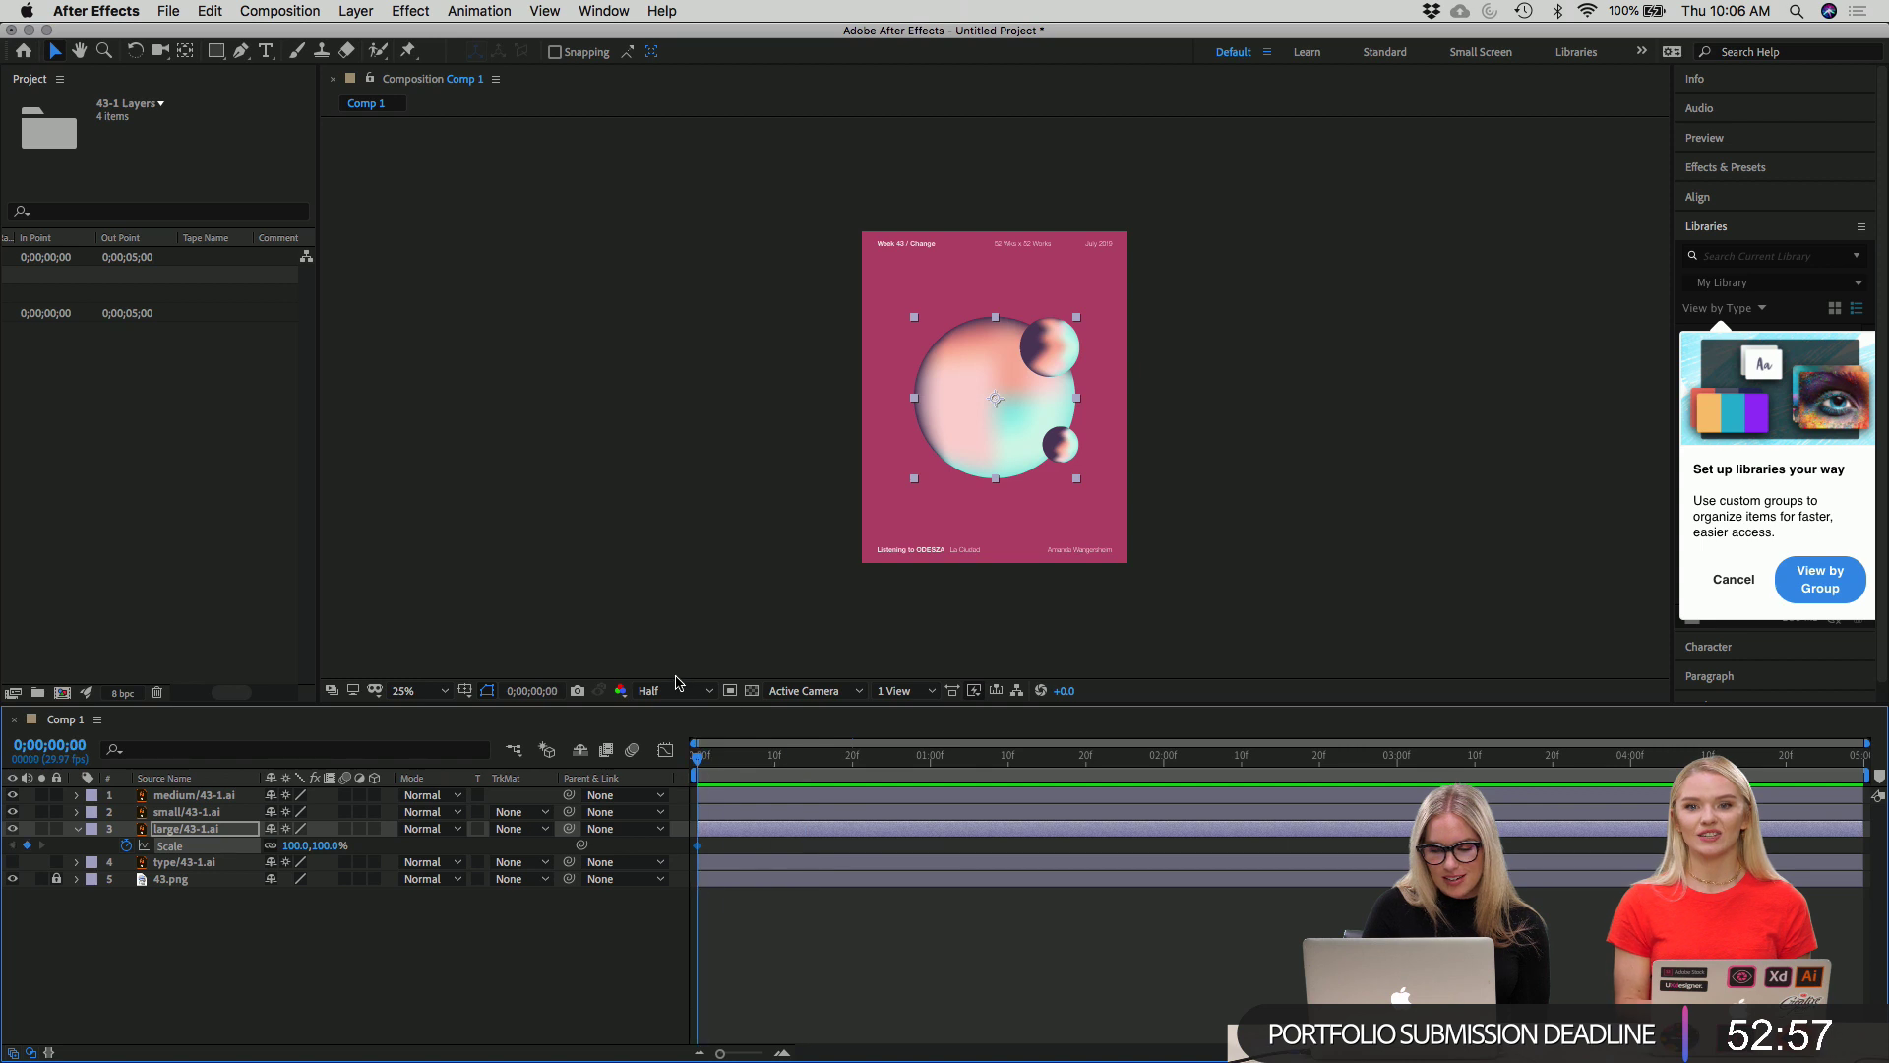
left_click_drag(678, 681, 841, 692)
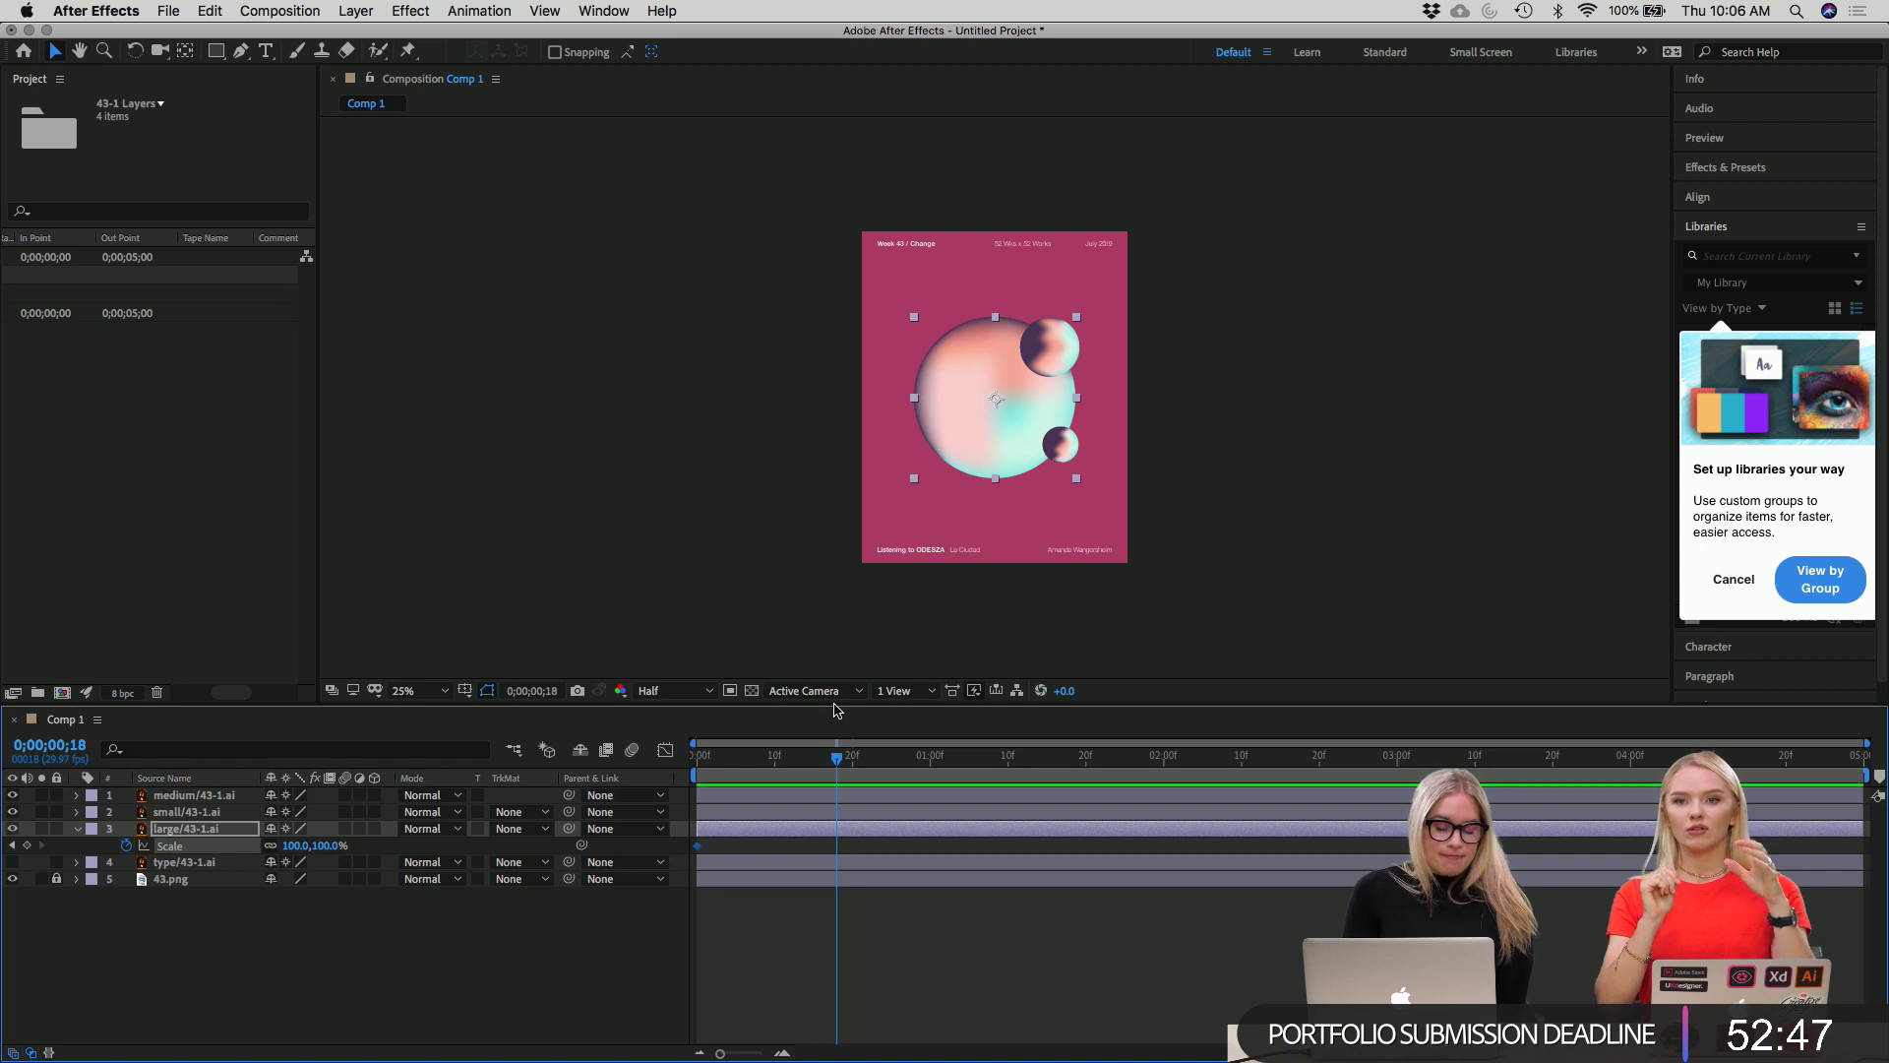
mouse_move(836, 755)
left_mouse_down()
mouse_move(961, 756)
mouse_move(855, 726)
left_mouse_up()
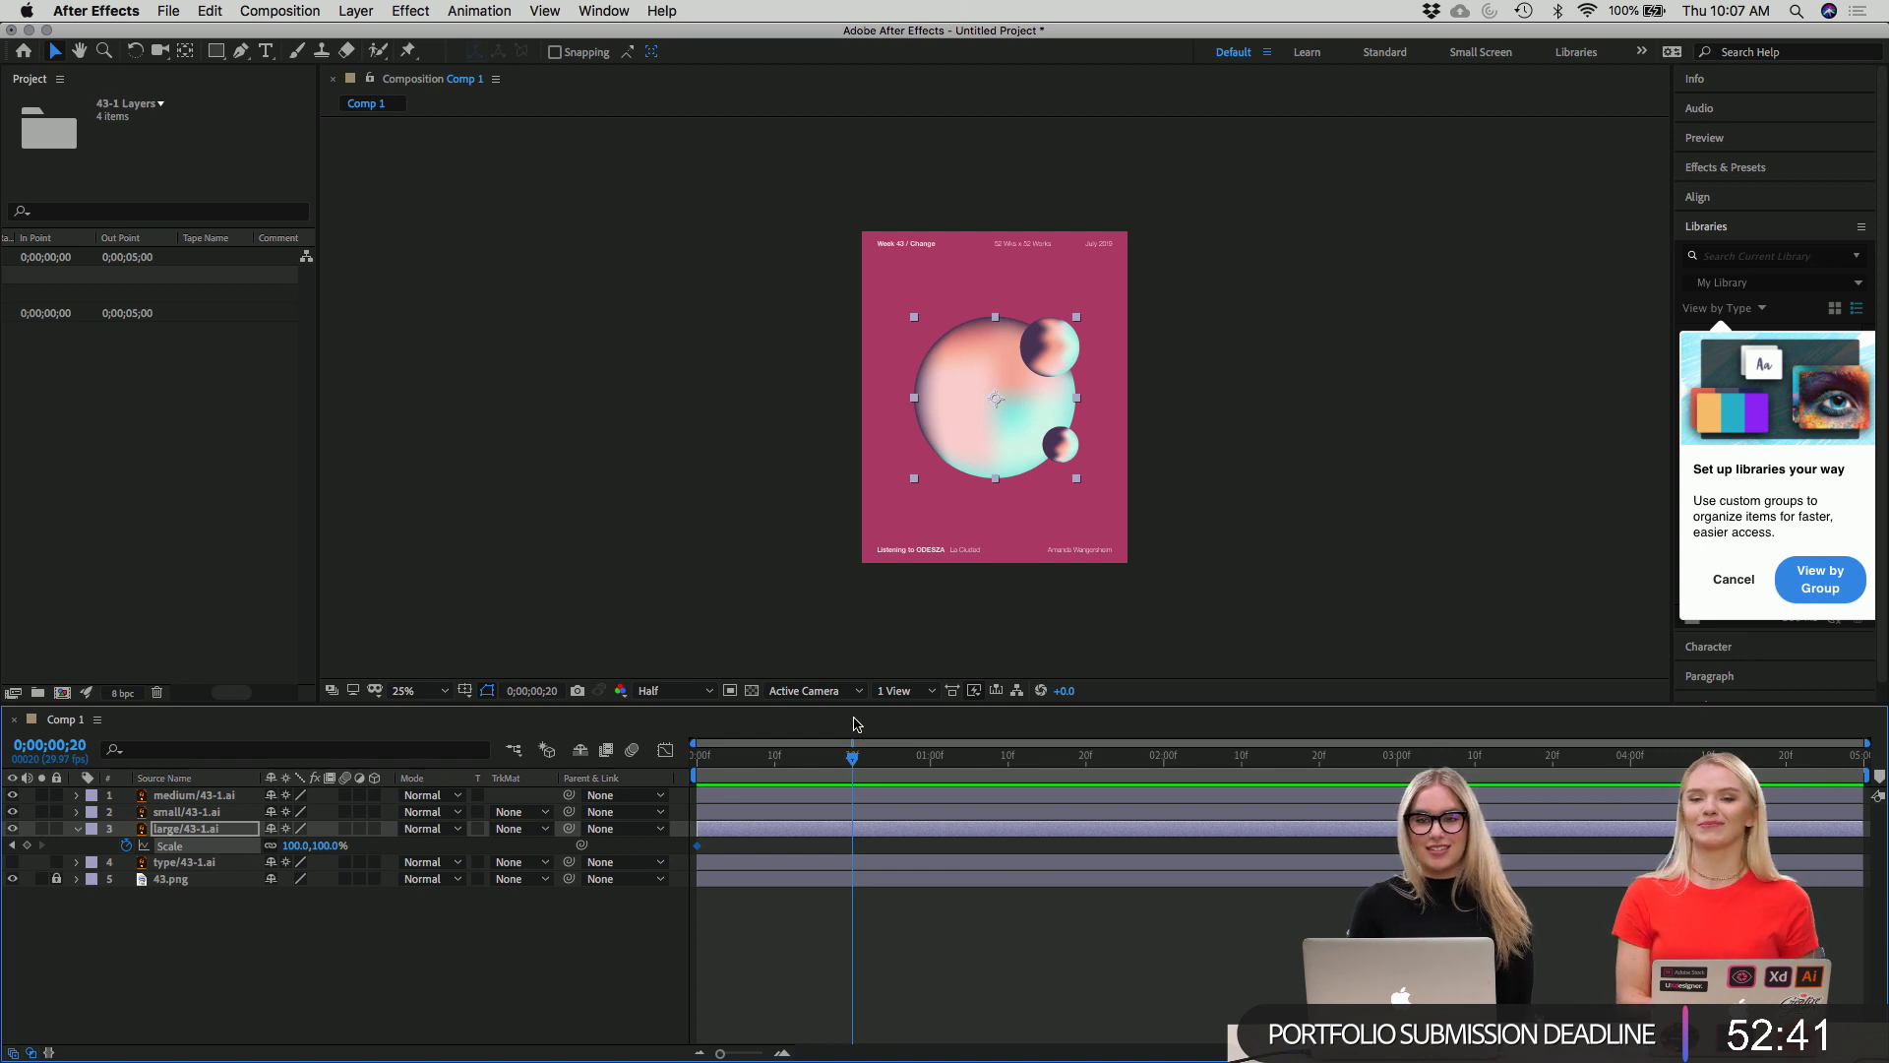
Add a 50% Scale keyframe to the large circle at 0;00;01;00.
left_click_drag(855, 725, 931, 697)
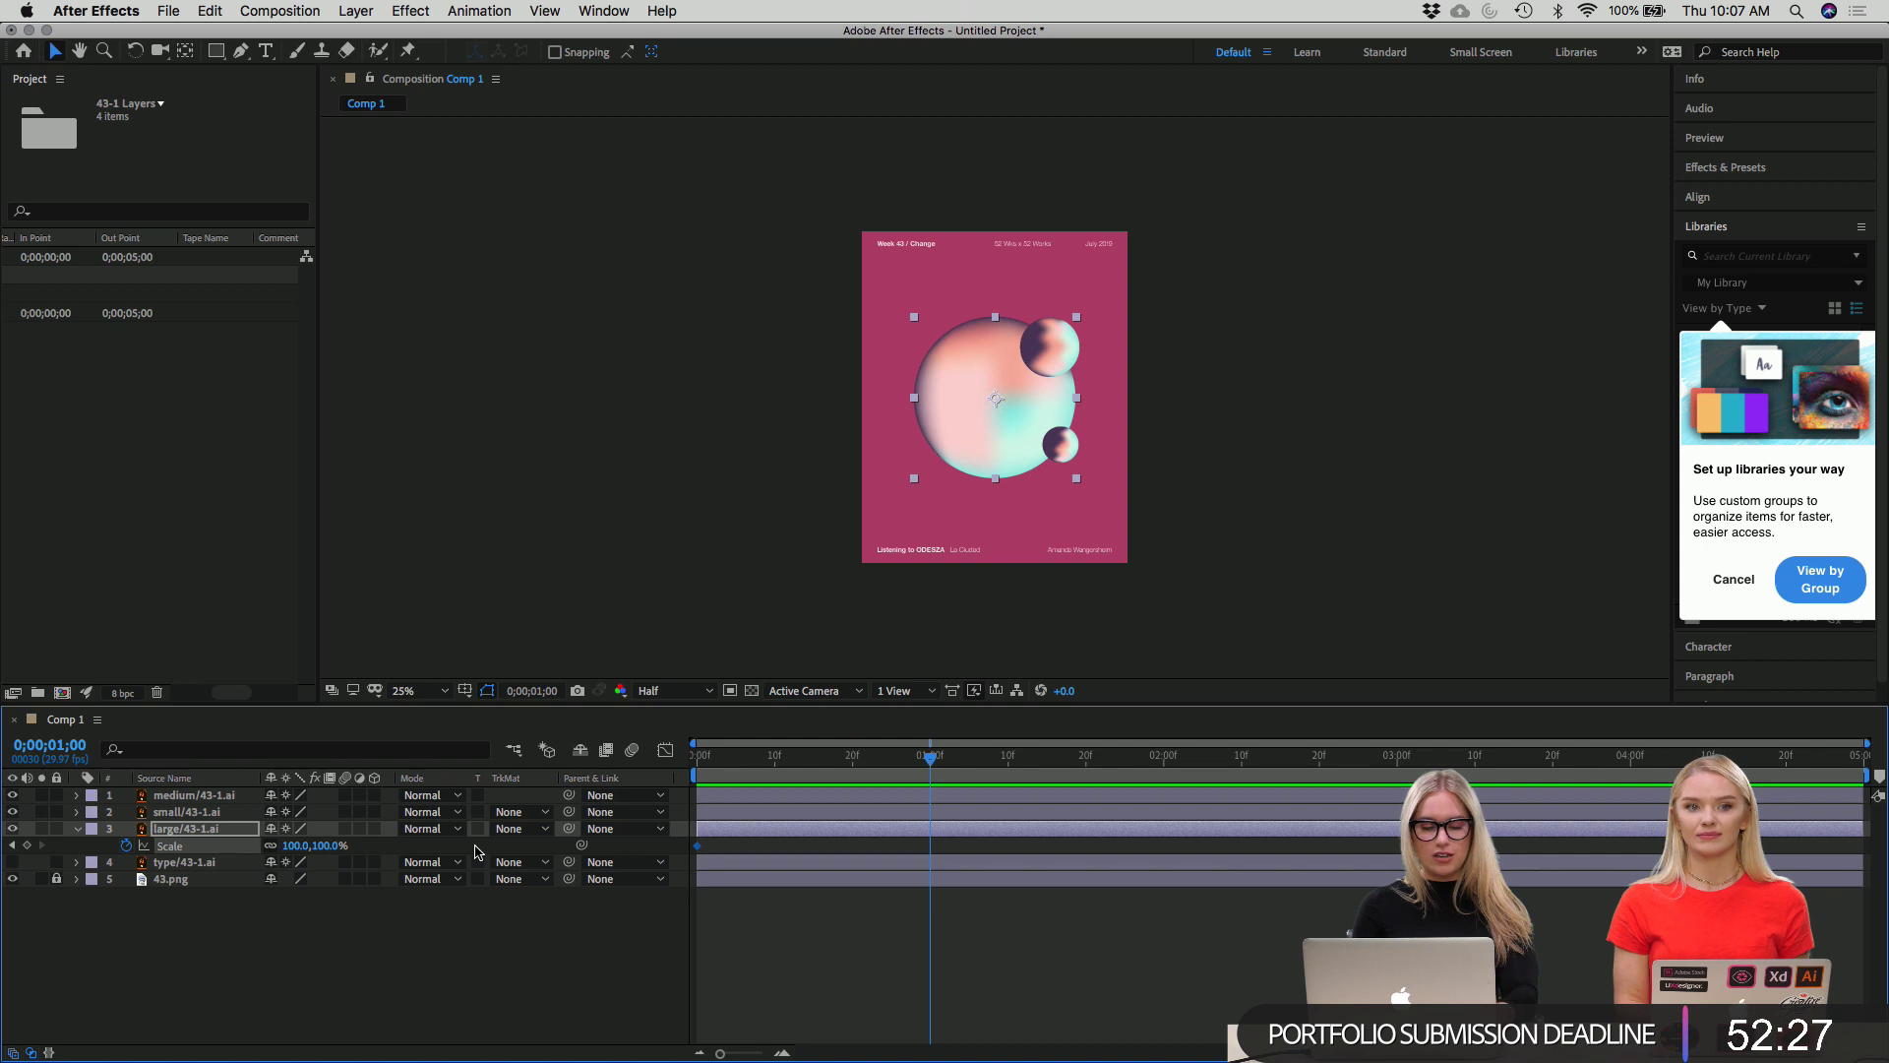
left_click(292, 846)
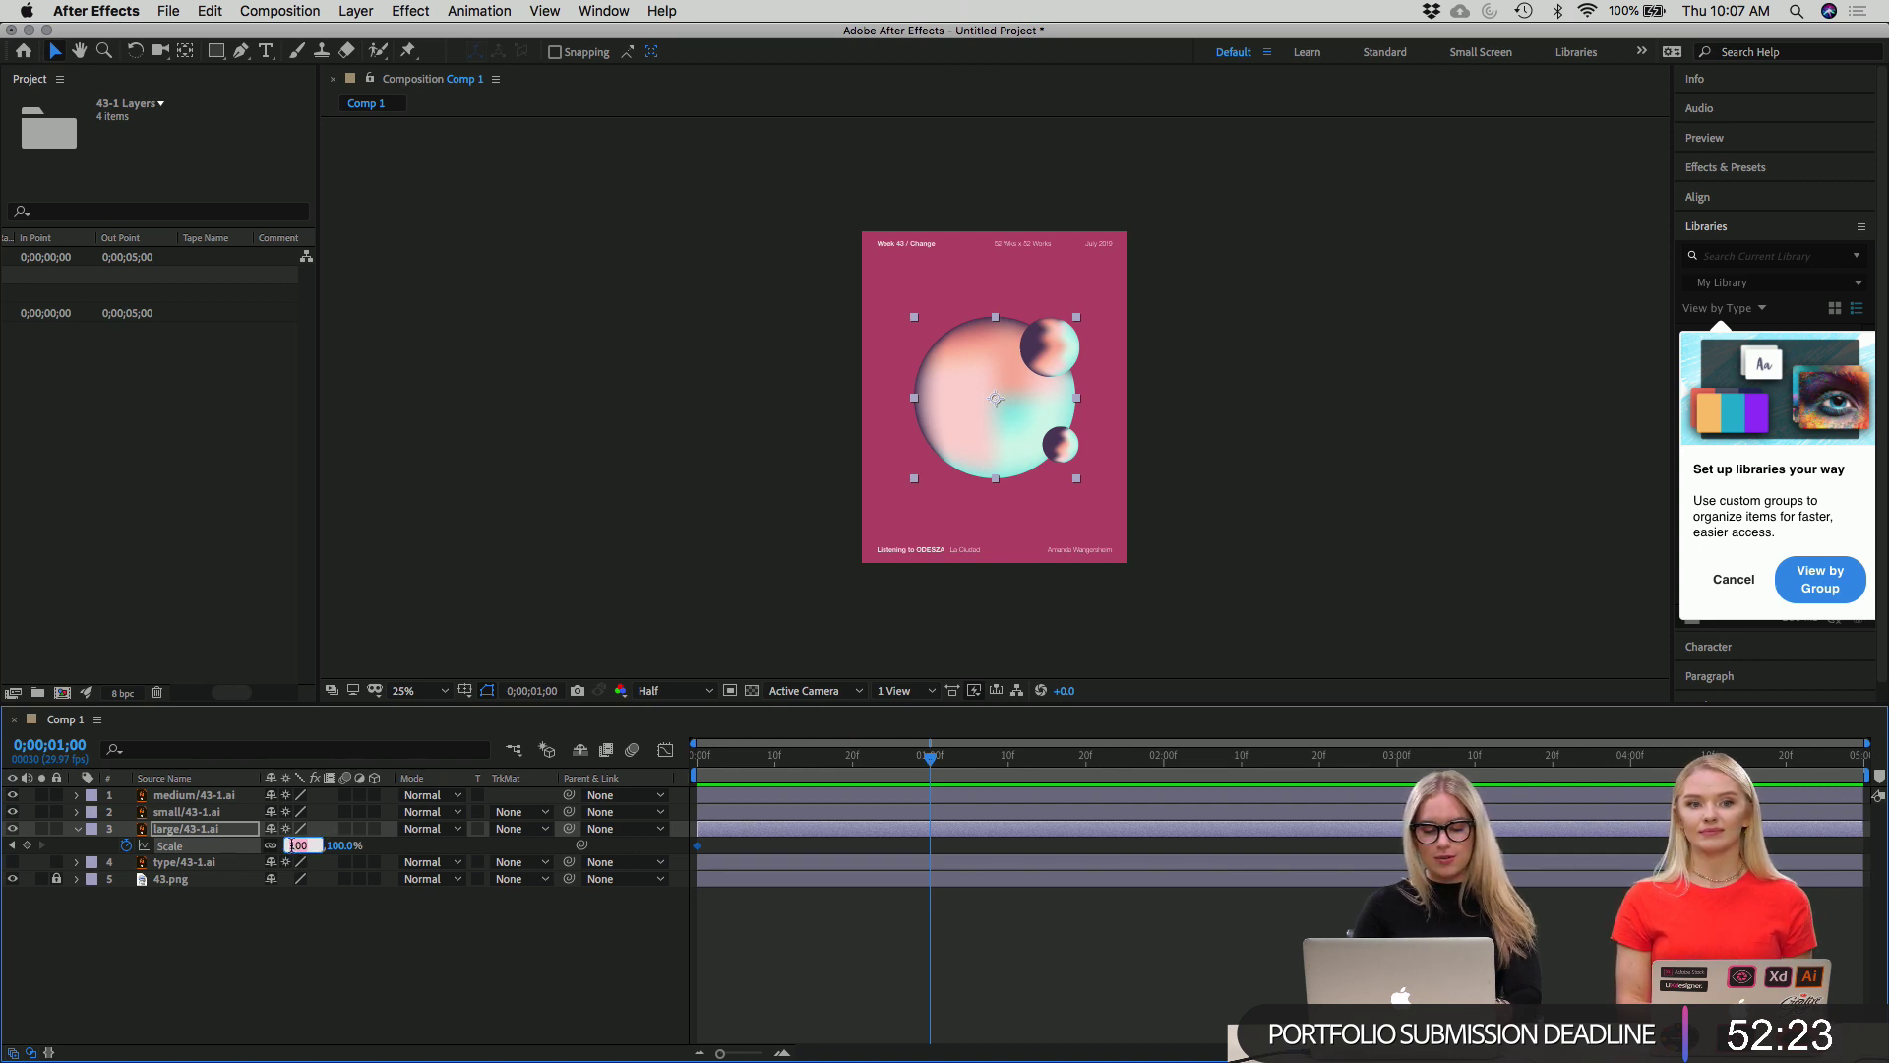
type("50")
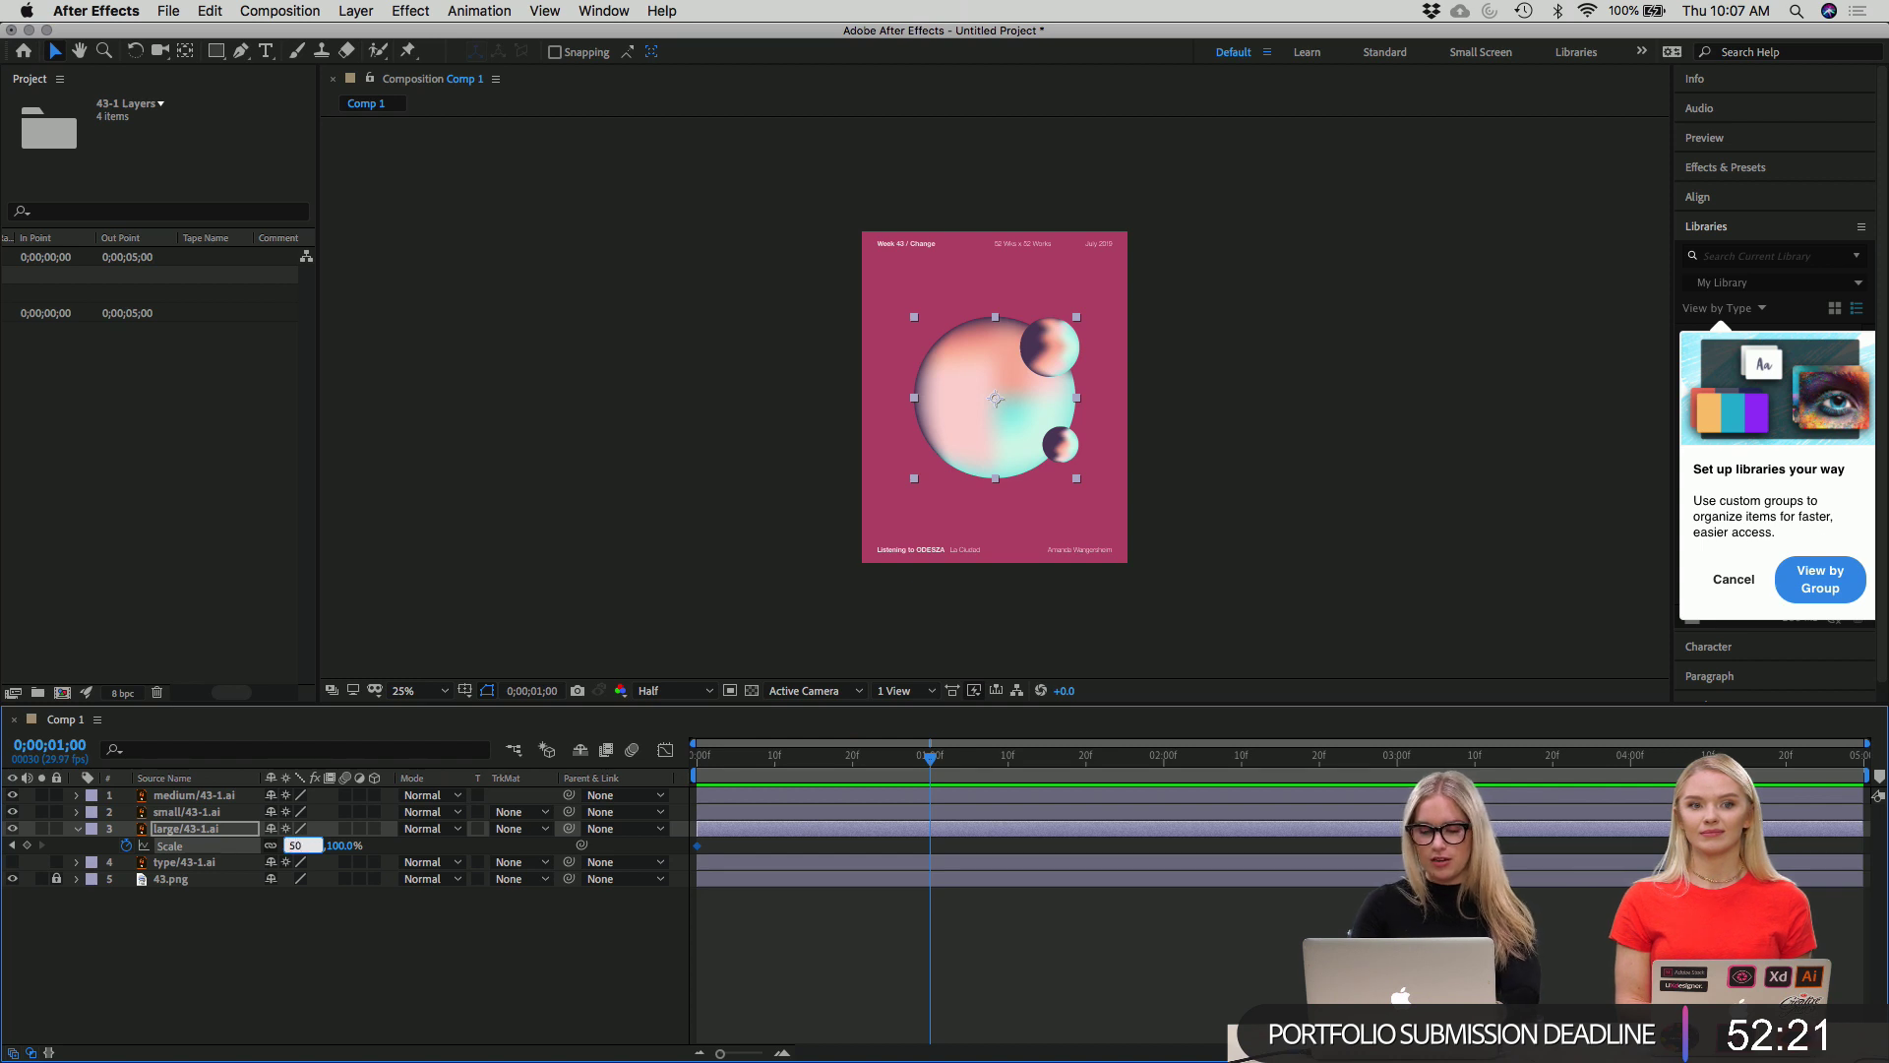
key("Return")
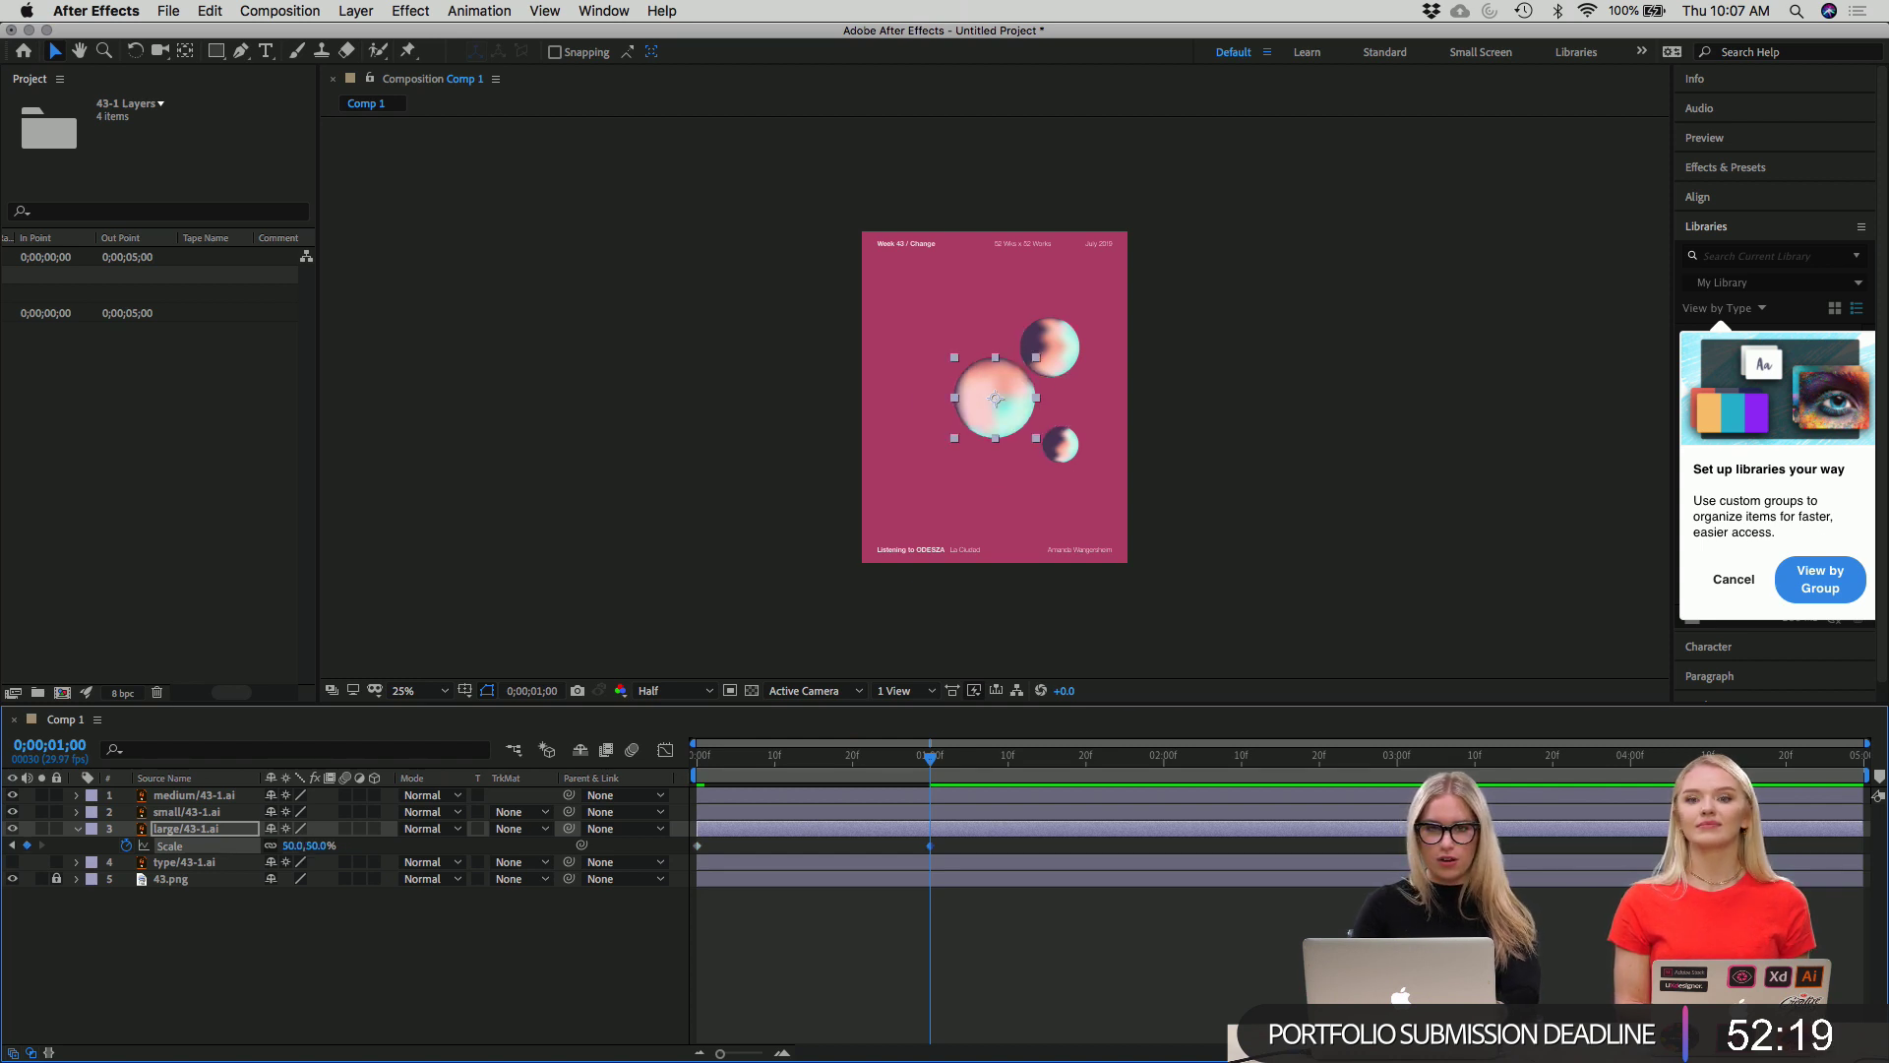
Hide the small/43-1.ai and medium/43-1.ai layers and preview the large circle's scale animation from 0;00;00;00.
left_click(13, 812)
left_click(12, 795)
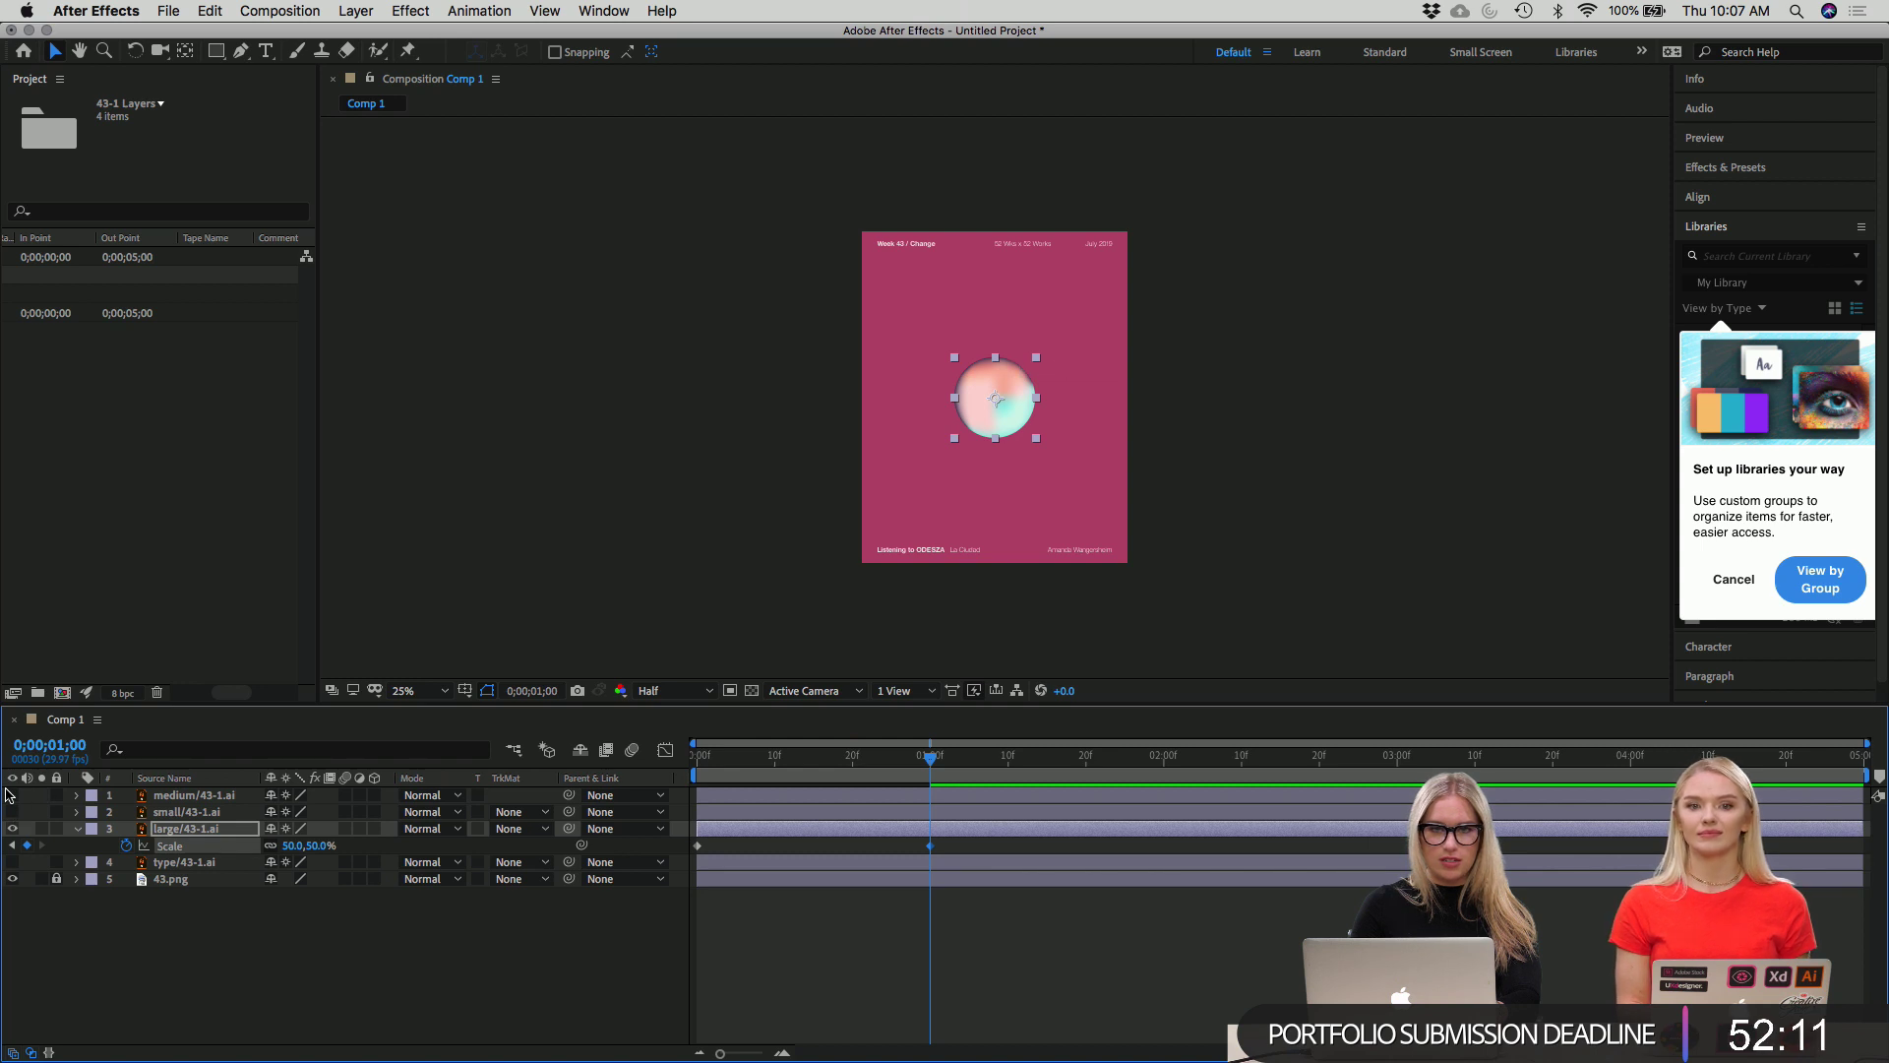
left_click_drag(931, 758, 697, 755)
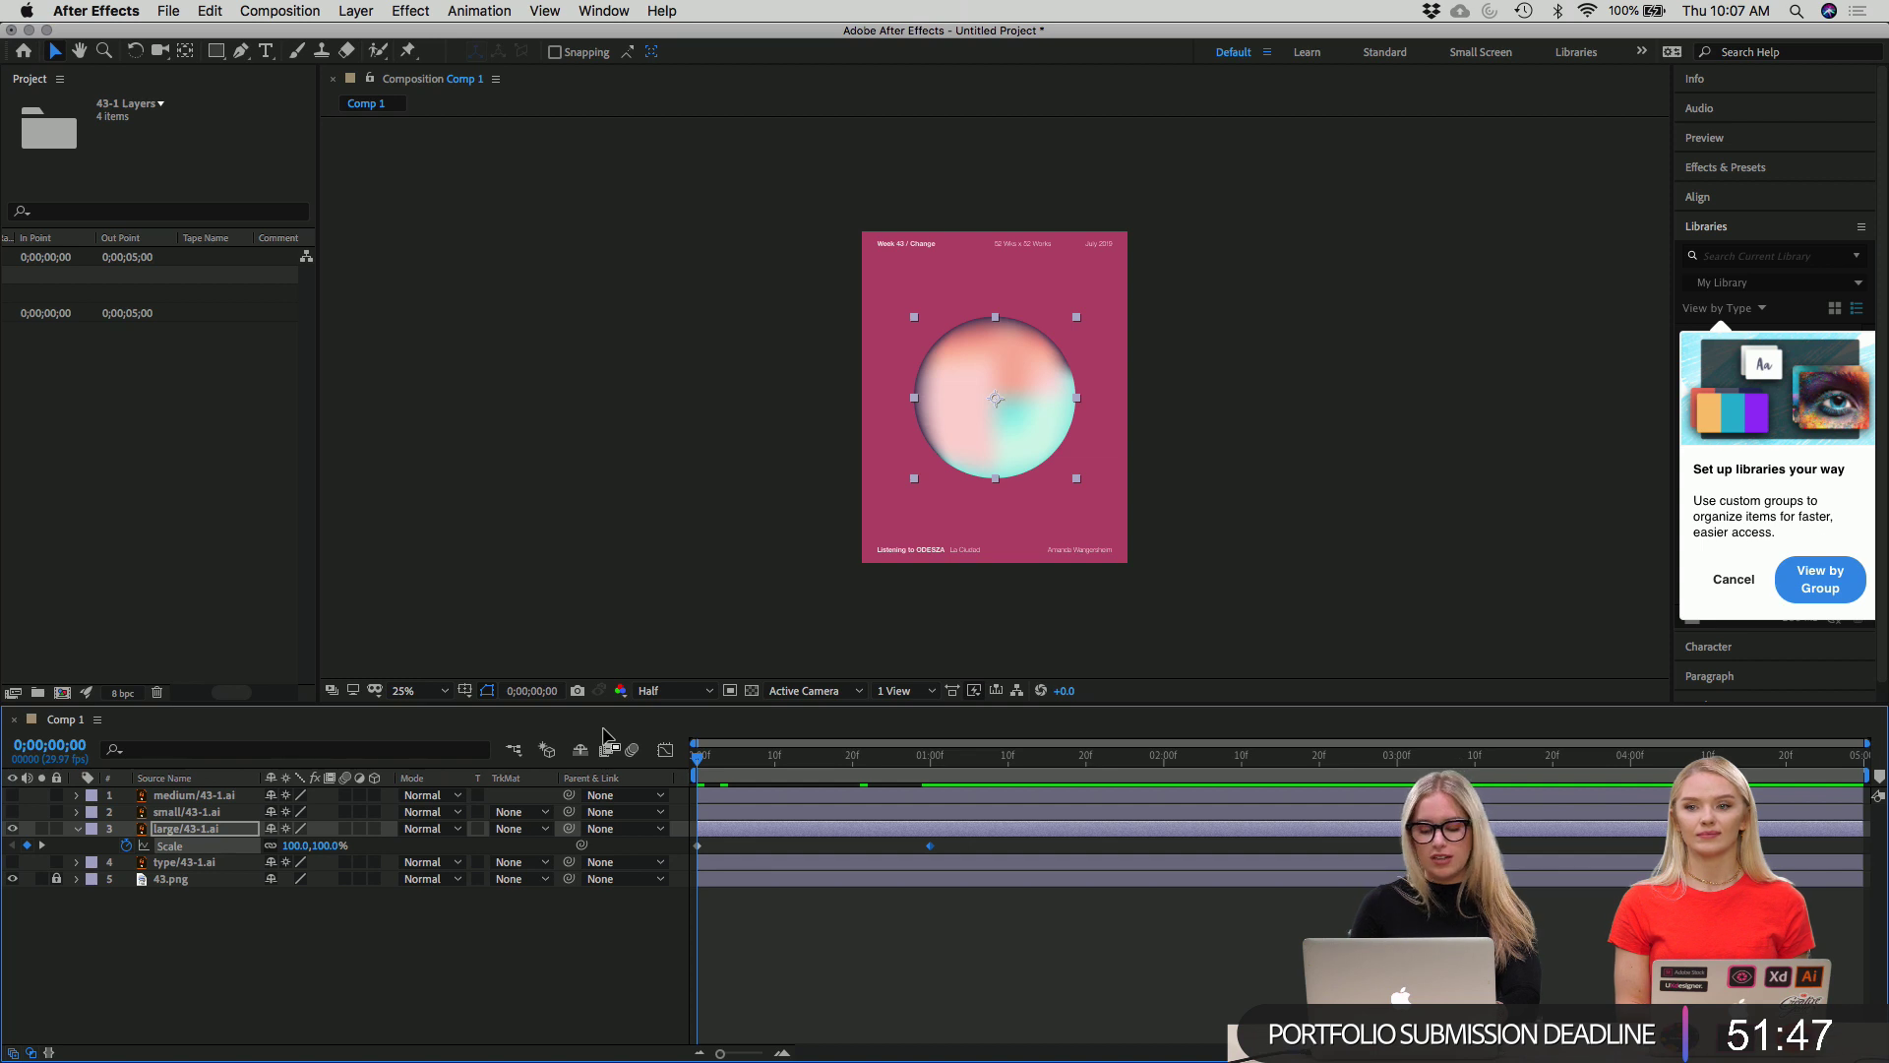
key("space")
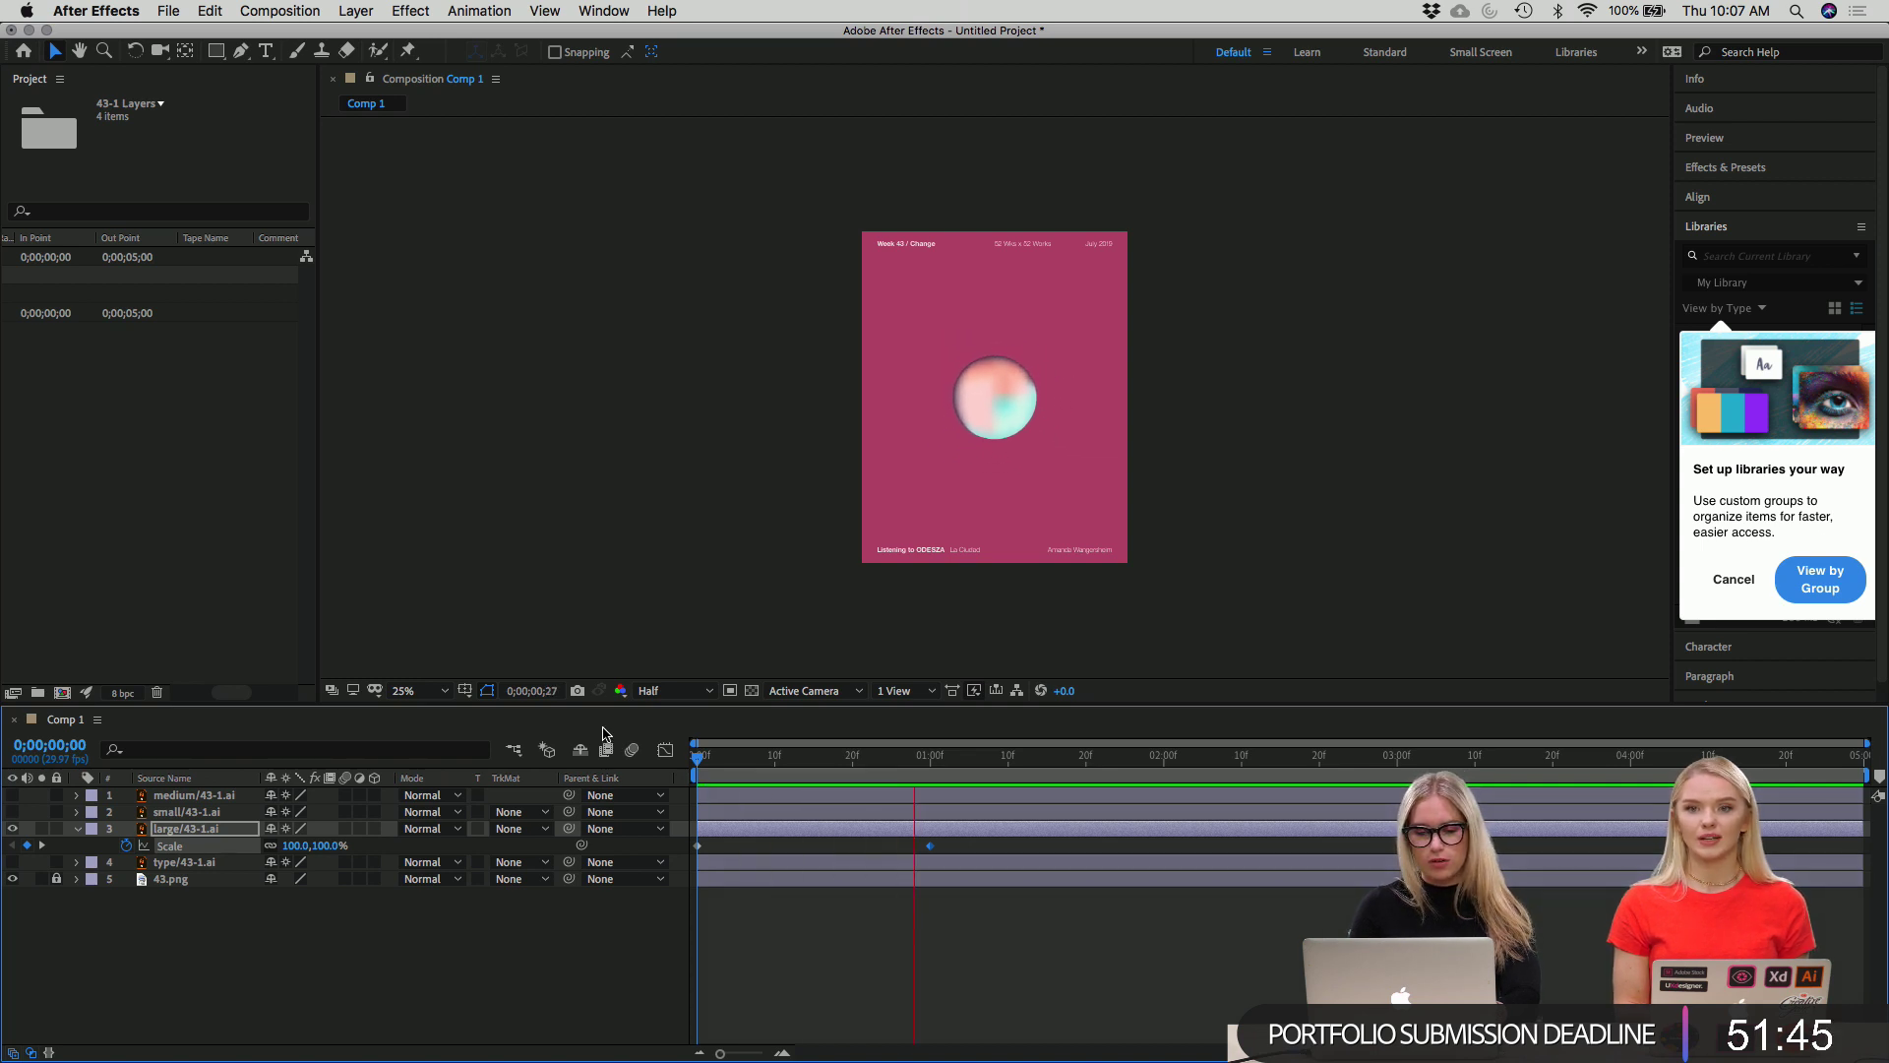
key("space")
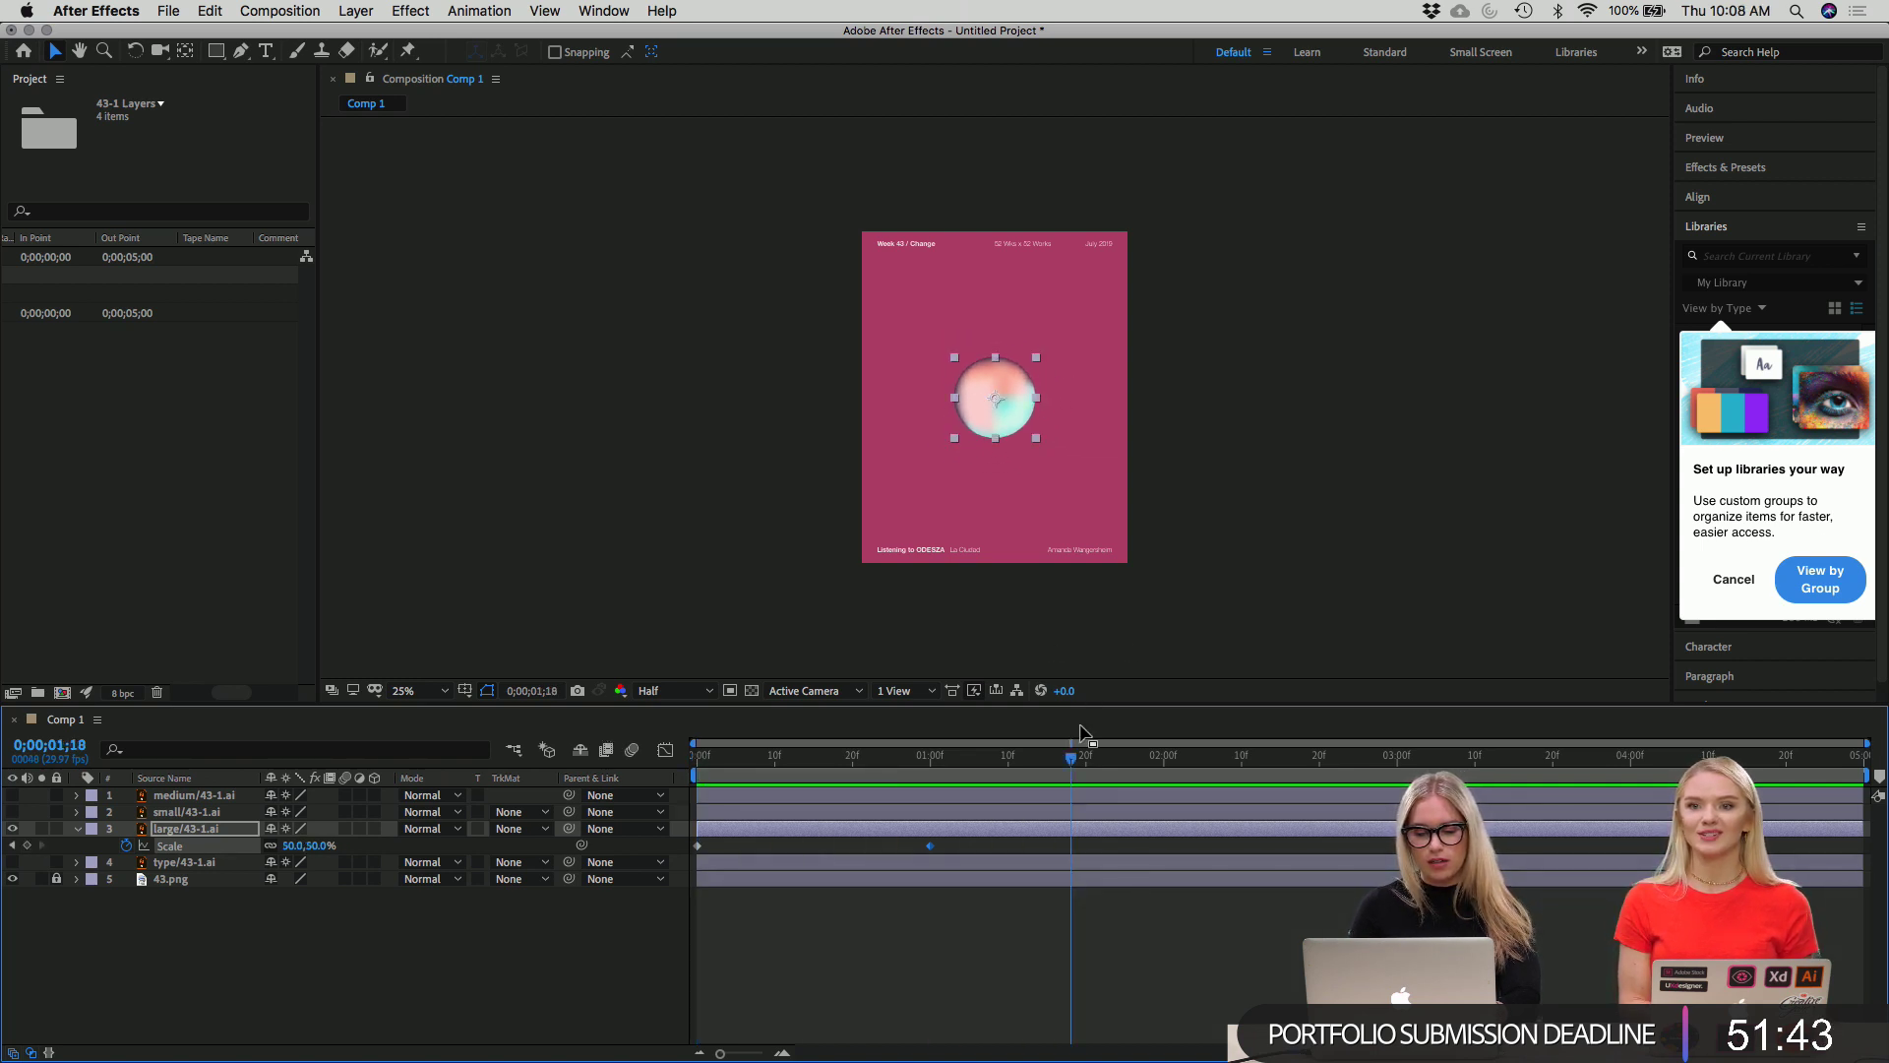
Replay the large circle's shrinking animation several times from the start to examine its motion.
left_click_drag(1070, 756, 668, 696)
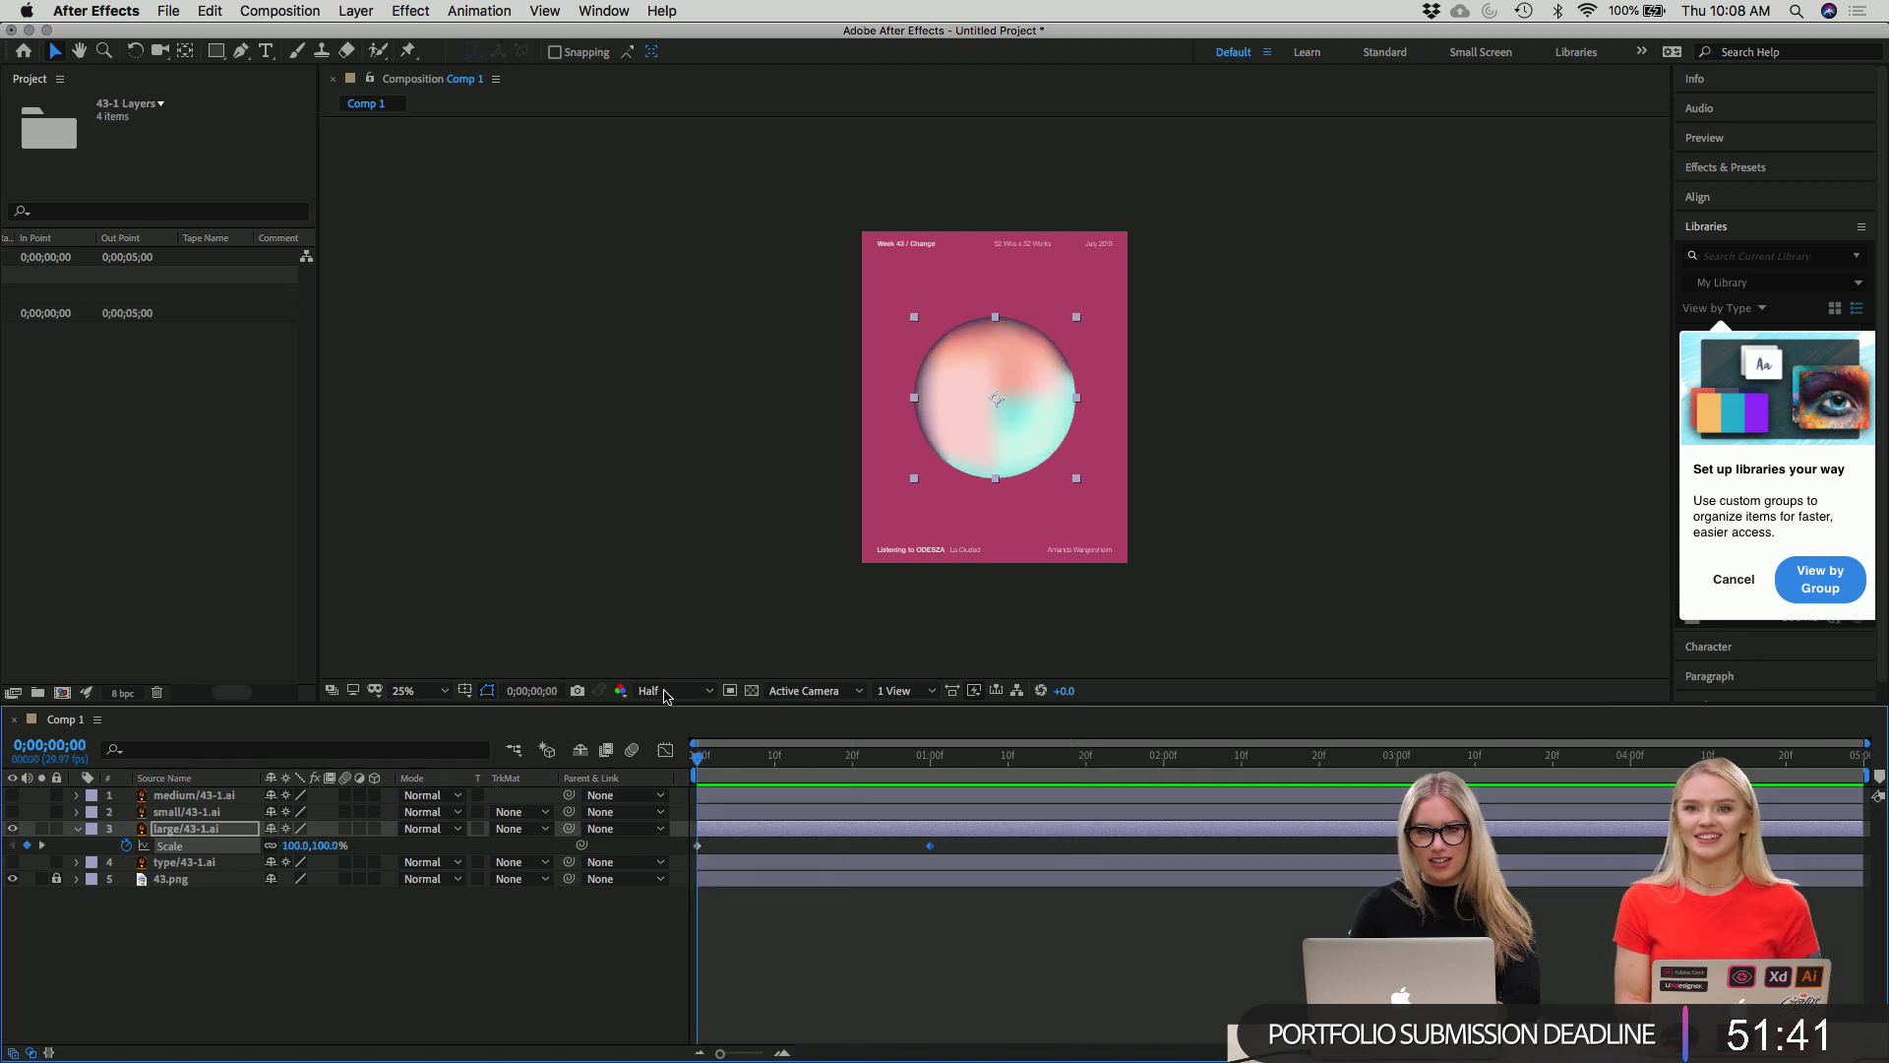
key("space")
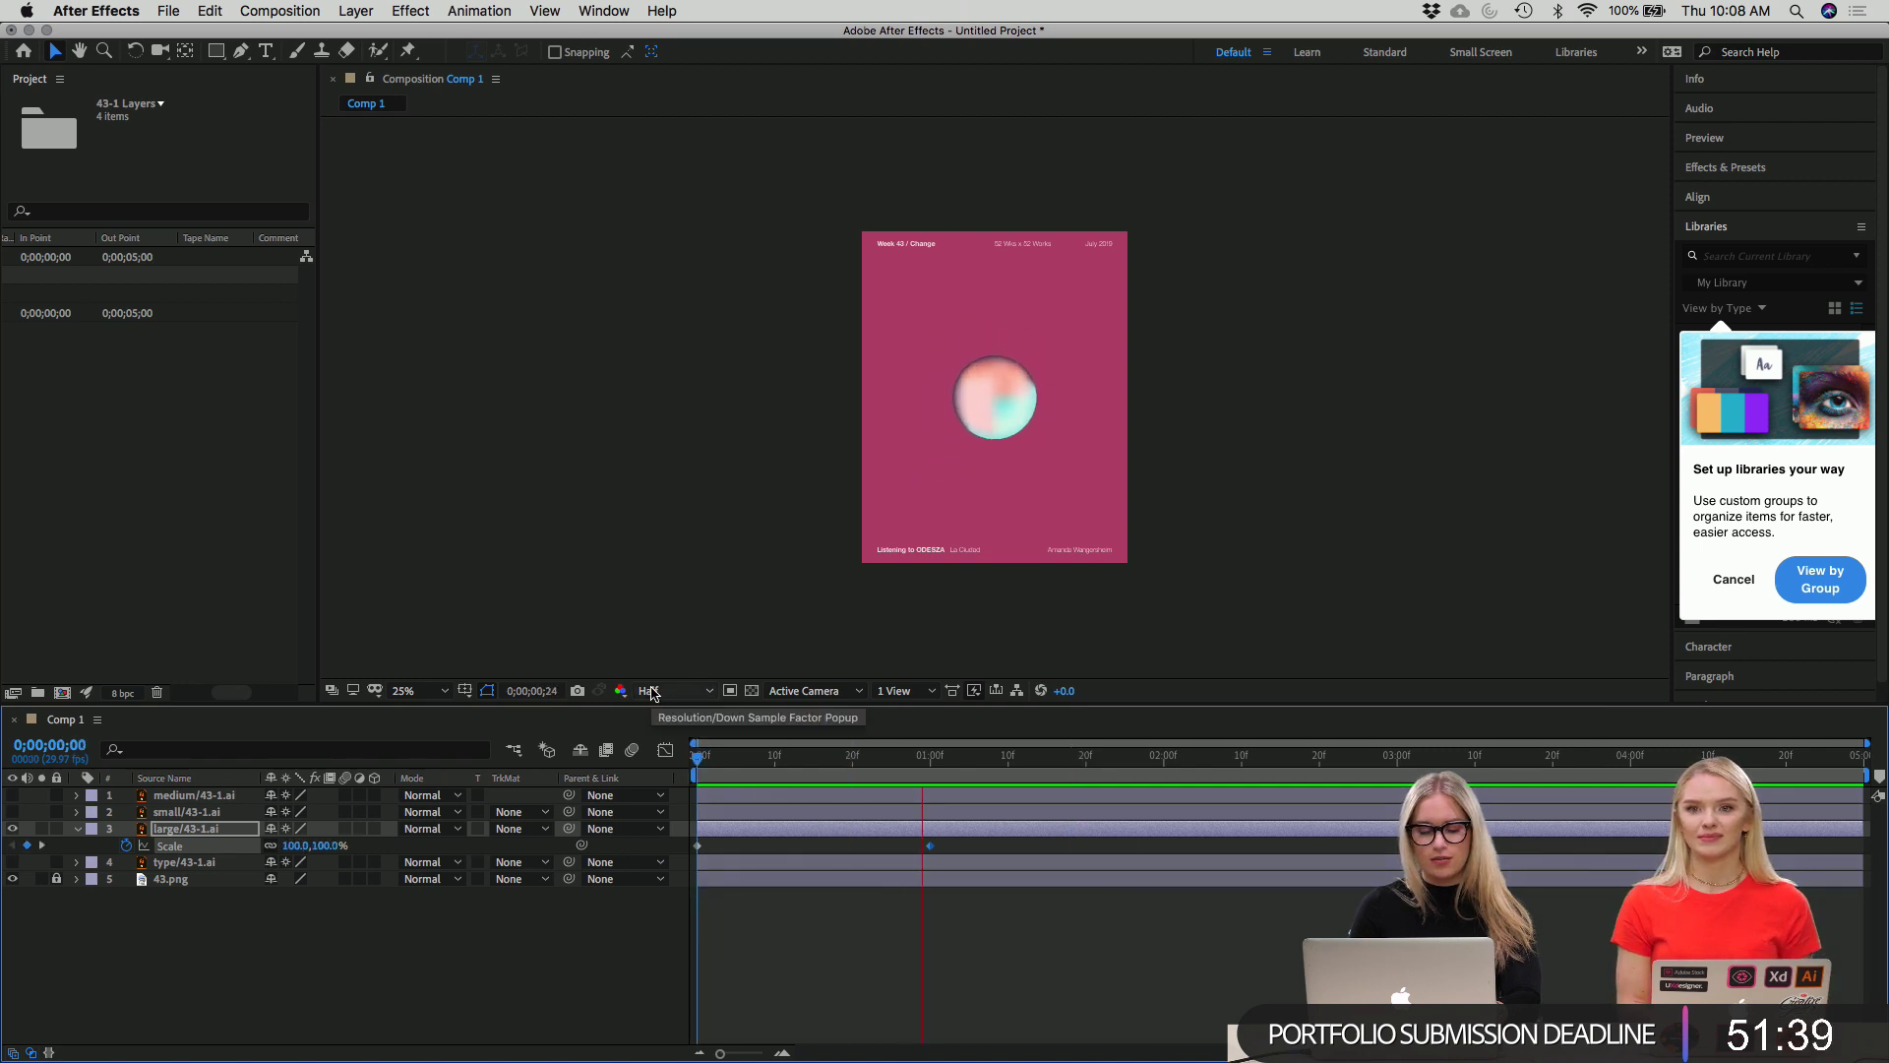
left_click(1049, 764)
left_click_drag(1049, 764, 686, 707)
key("space")
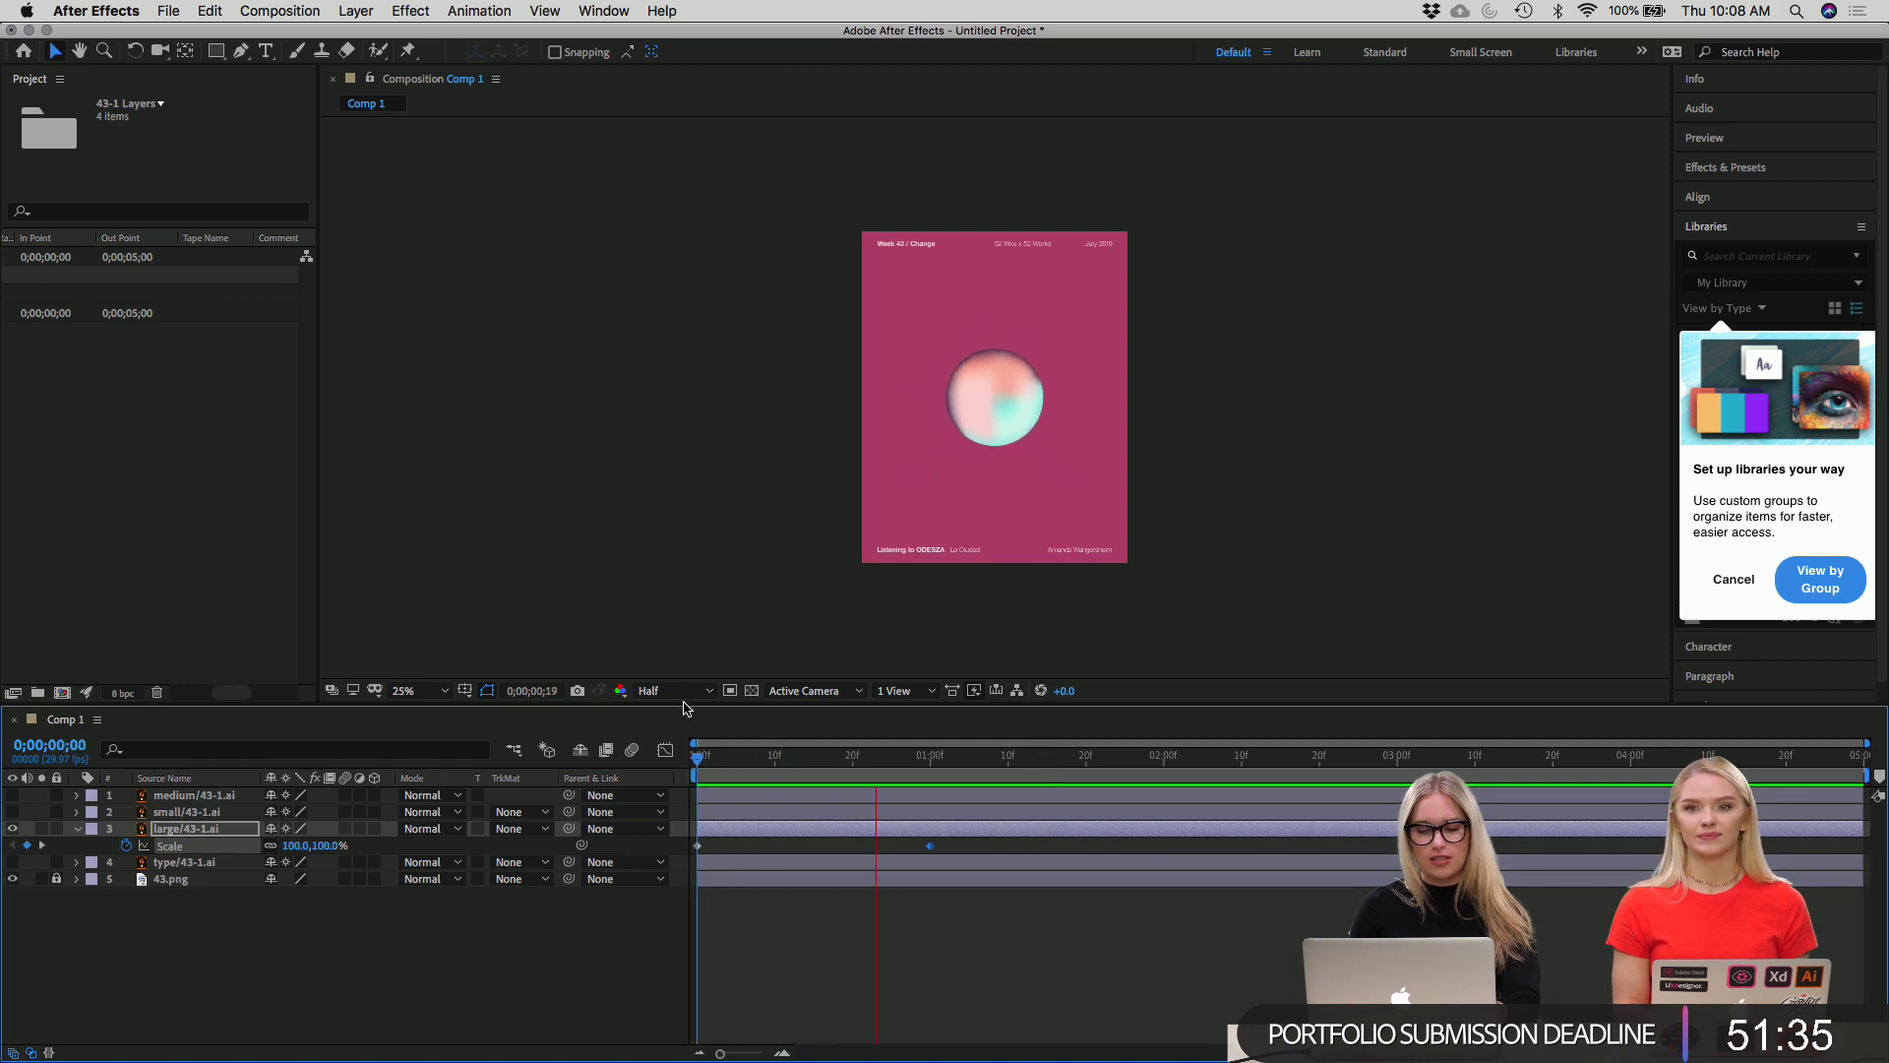
left_click(1020, 784)
left_click_drag(1001, 761, 642, 716)
key("space")
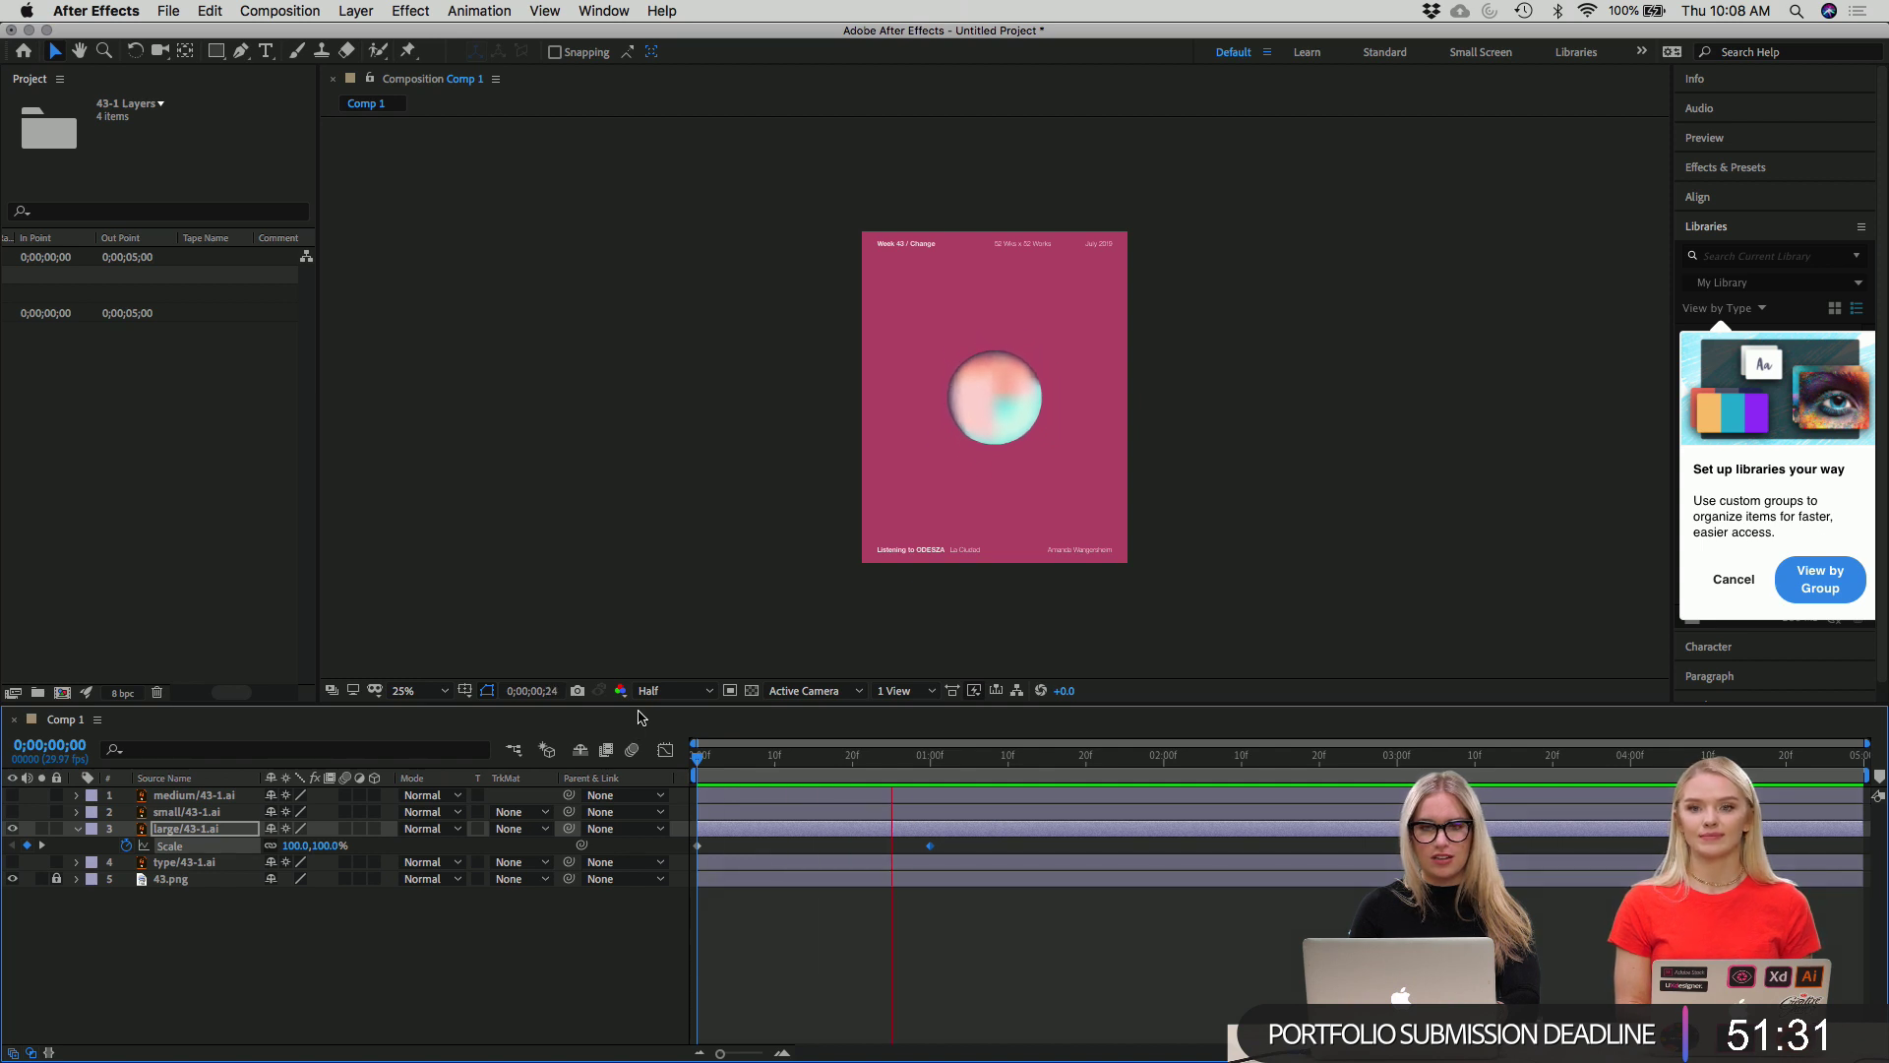
key("space")
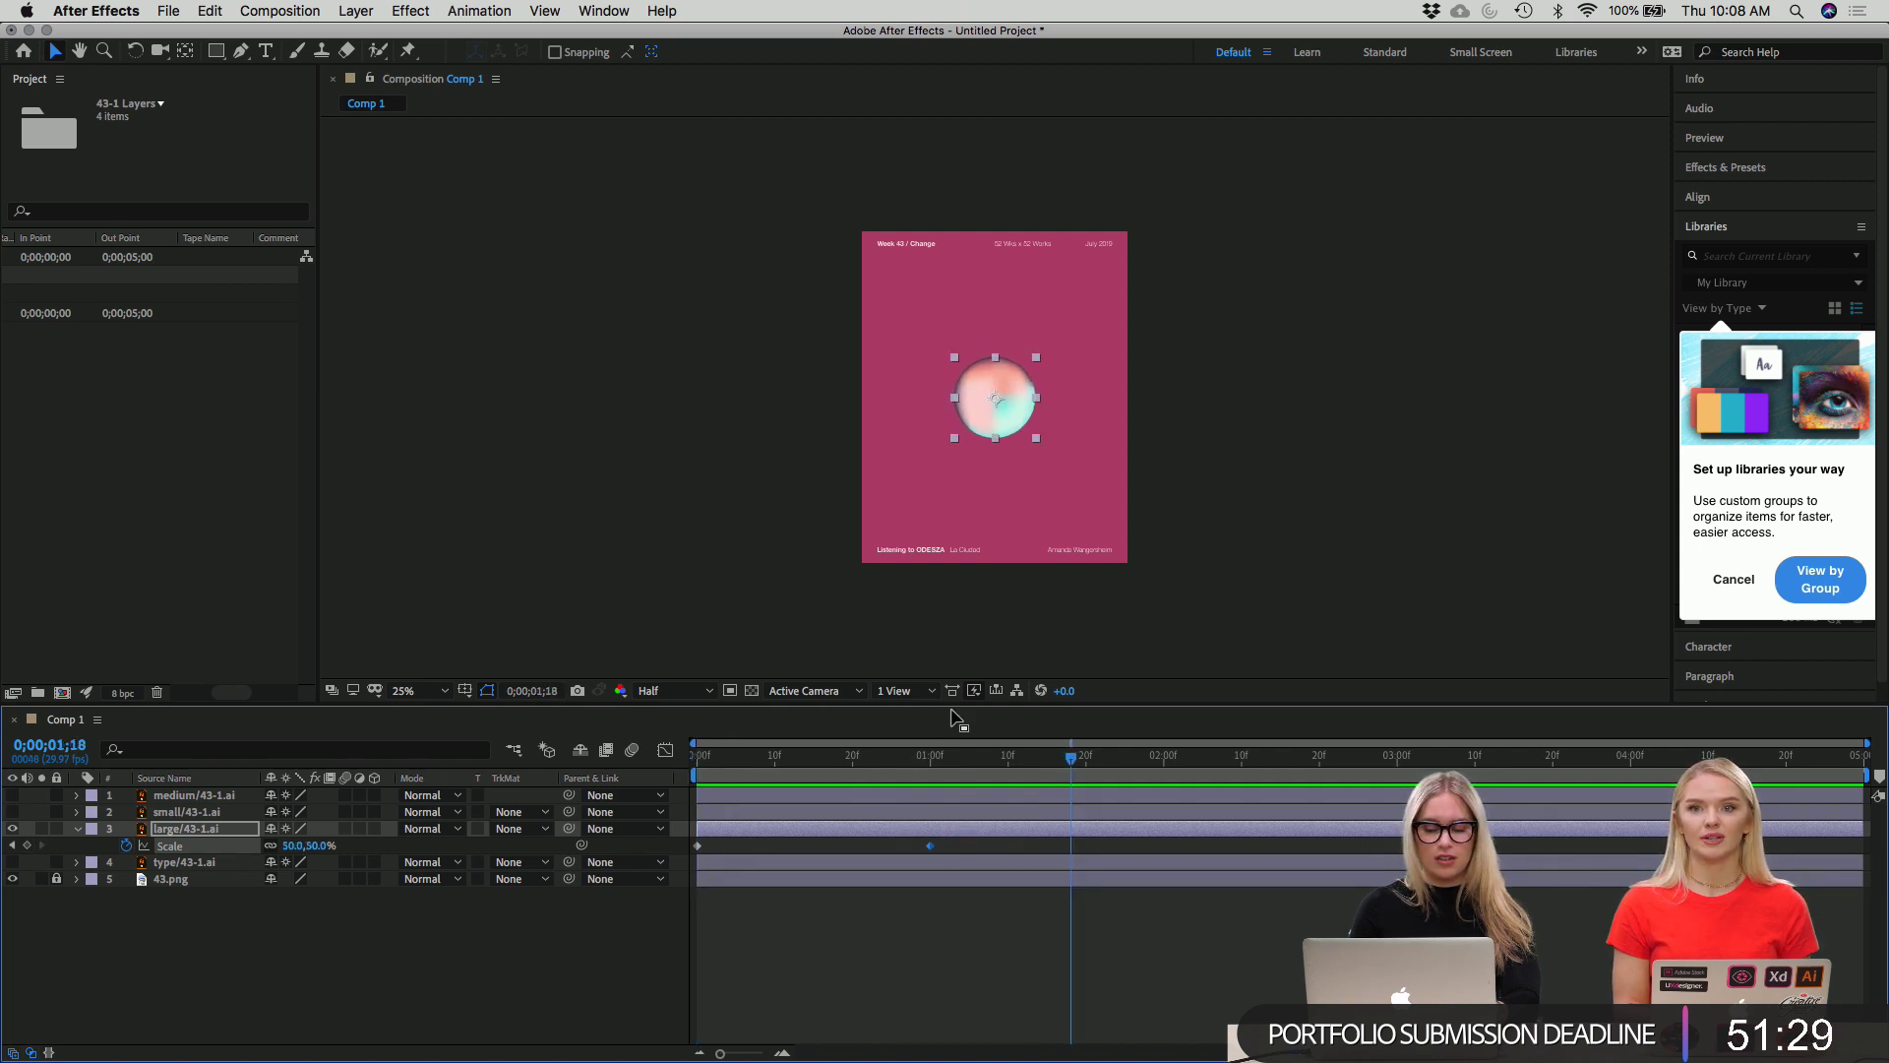
left_click_drag(1075, 762, 654, 661)
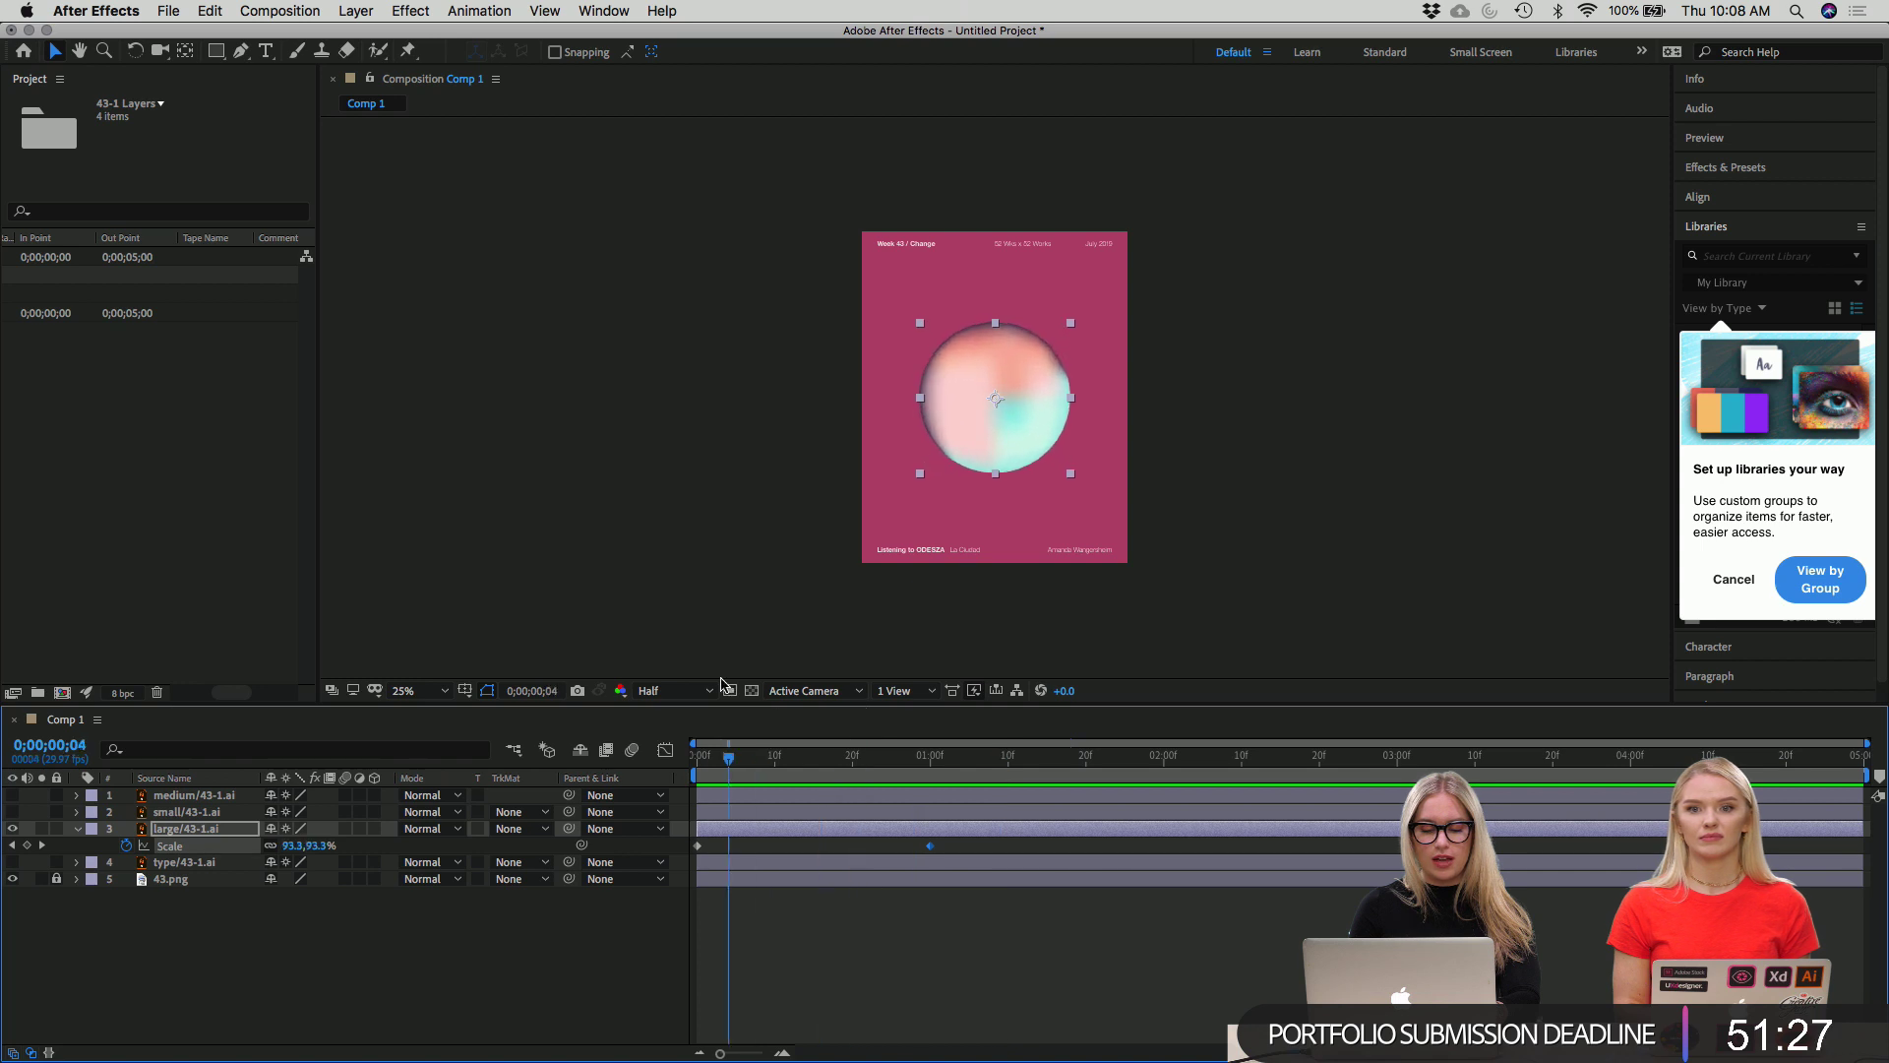
key("space")
key("space")
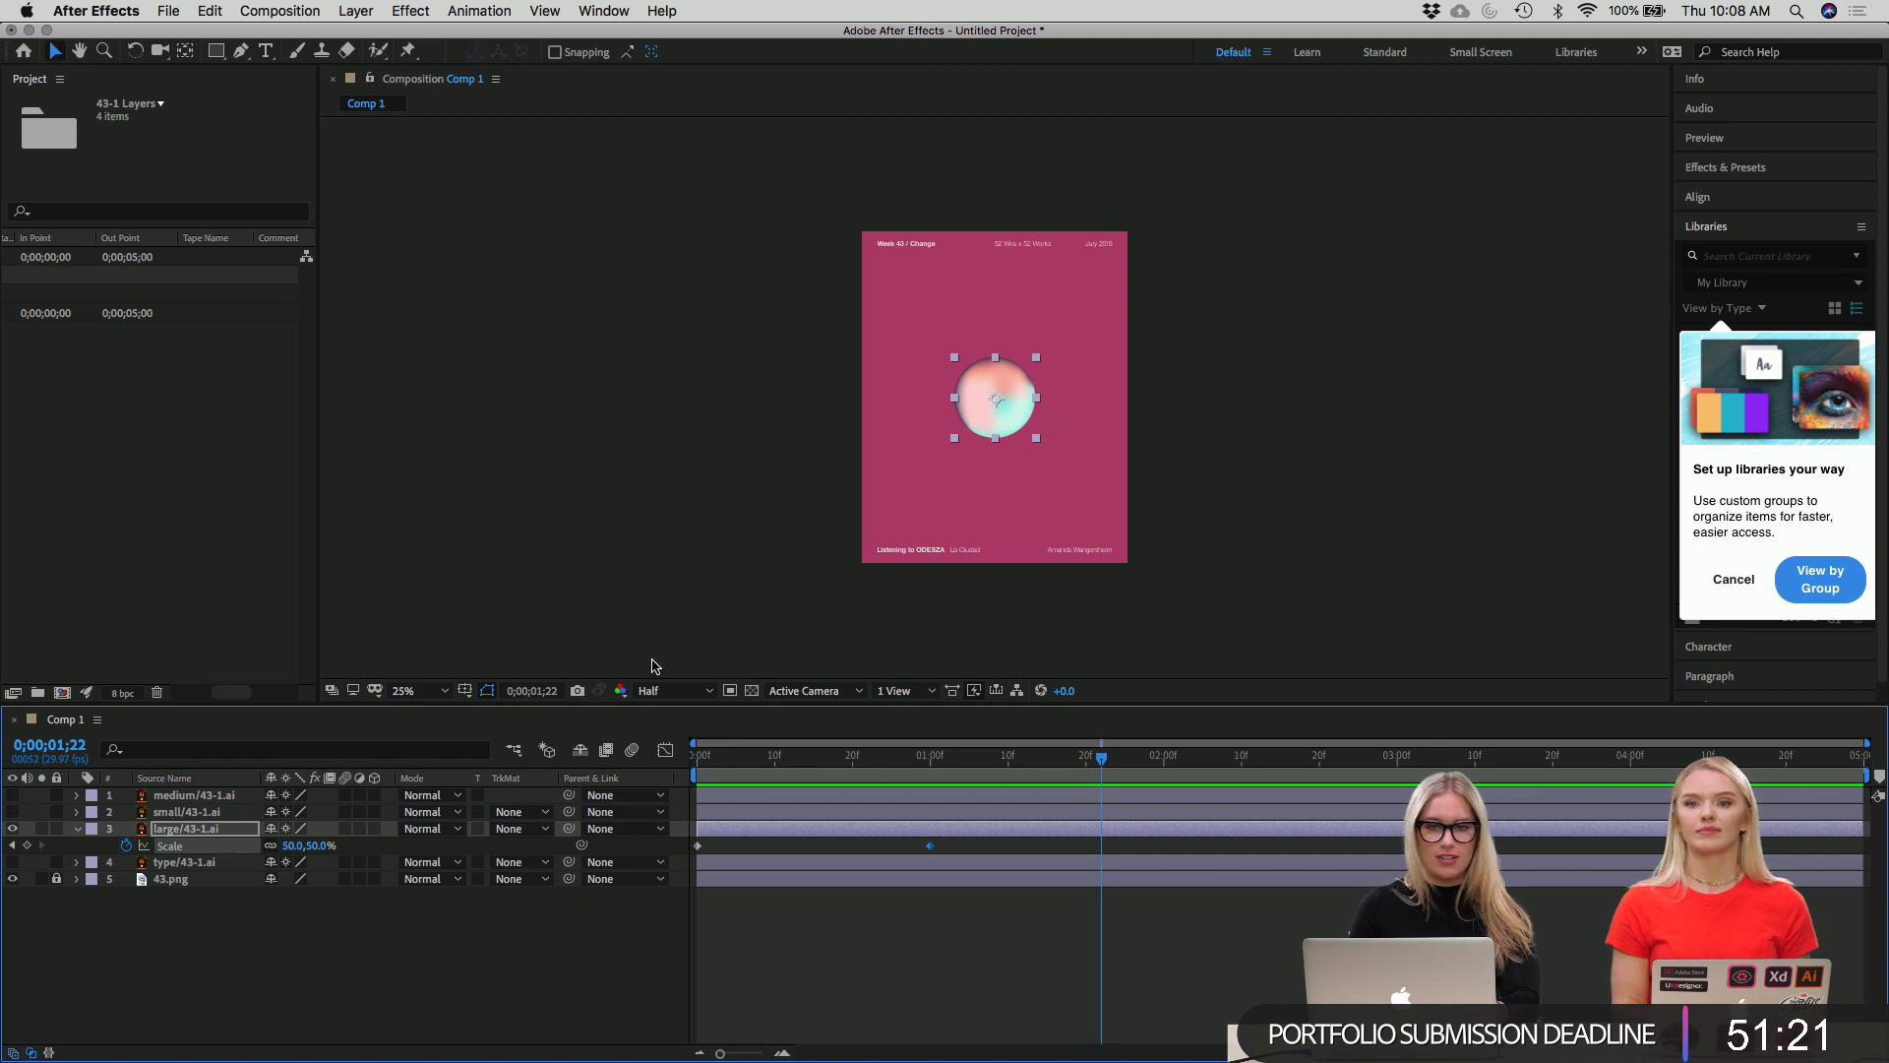
Apply Easy Ease to both of the large circle's Scale keyframes.
left_click_drag(961, 850, 682, 852)
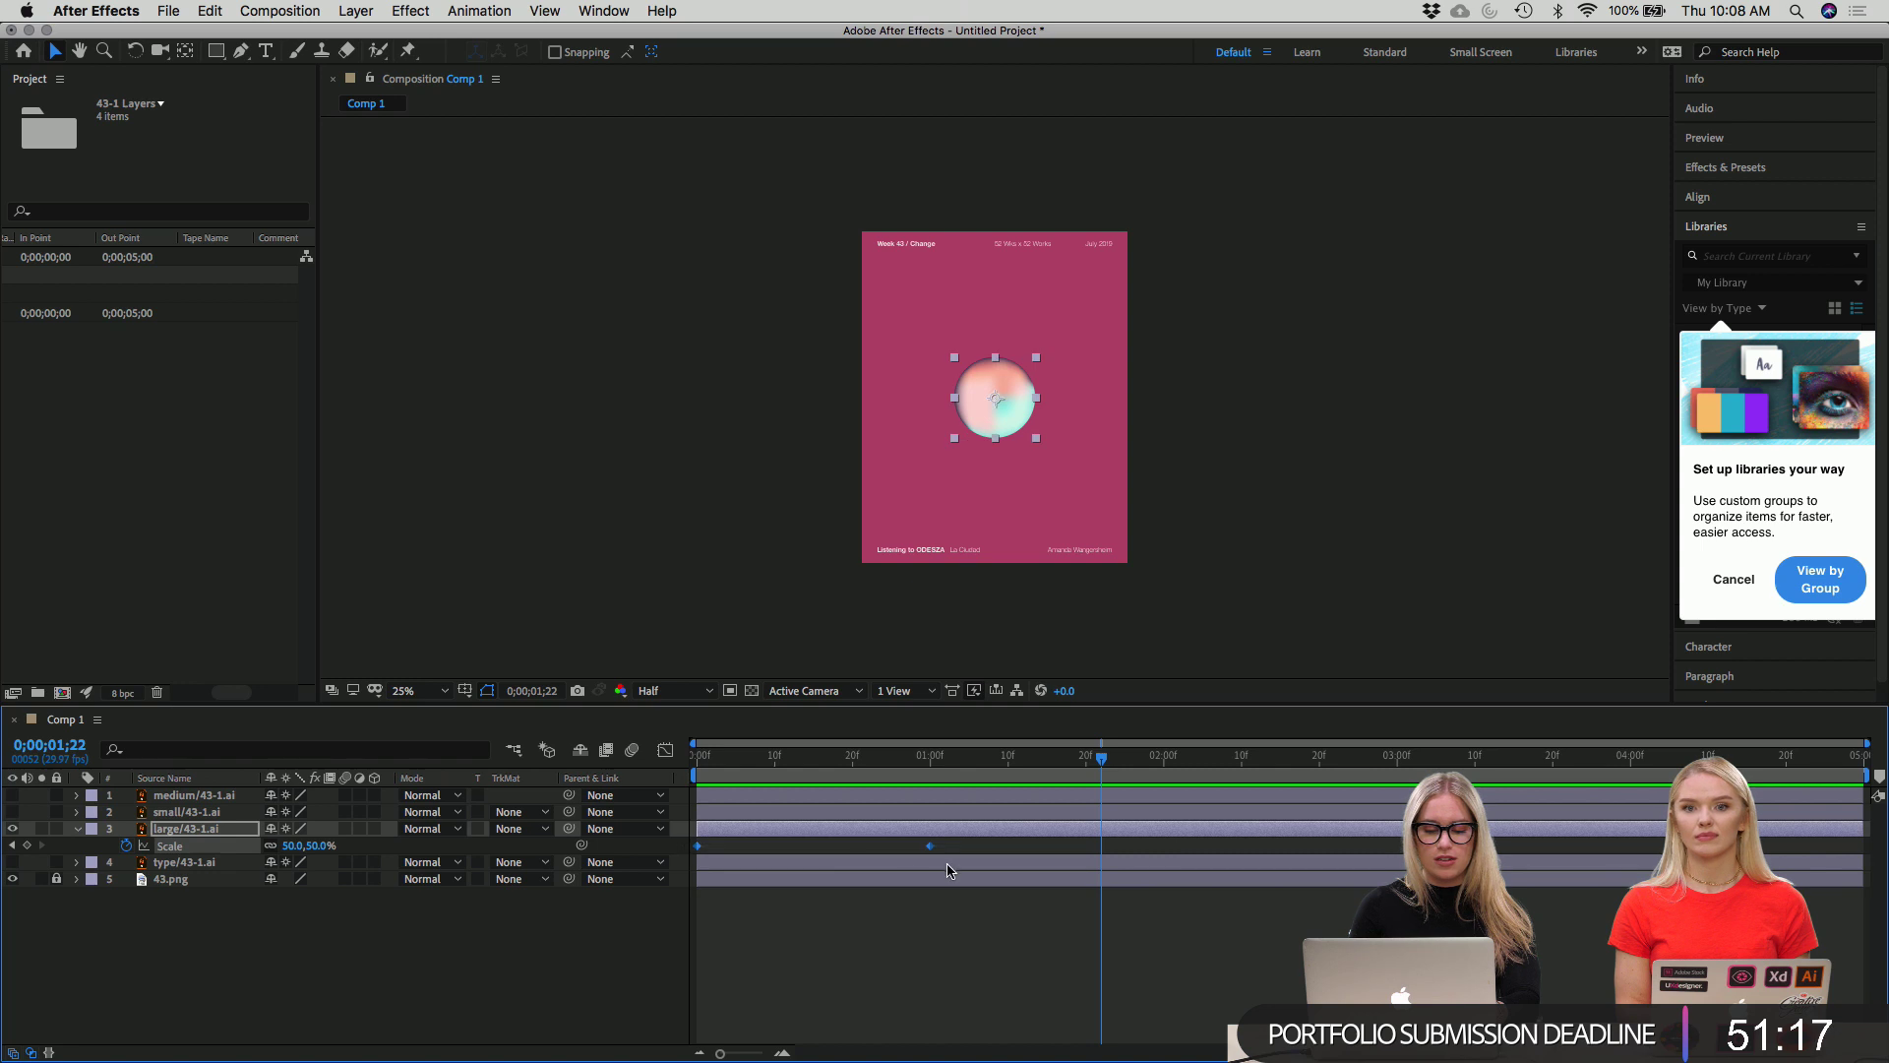
mouse_move(932, 851)
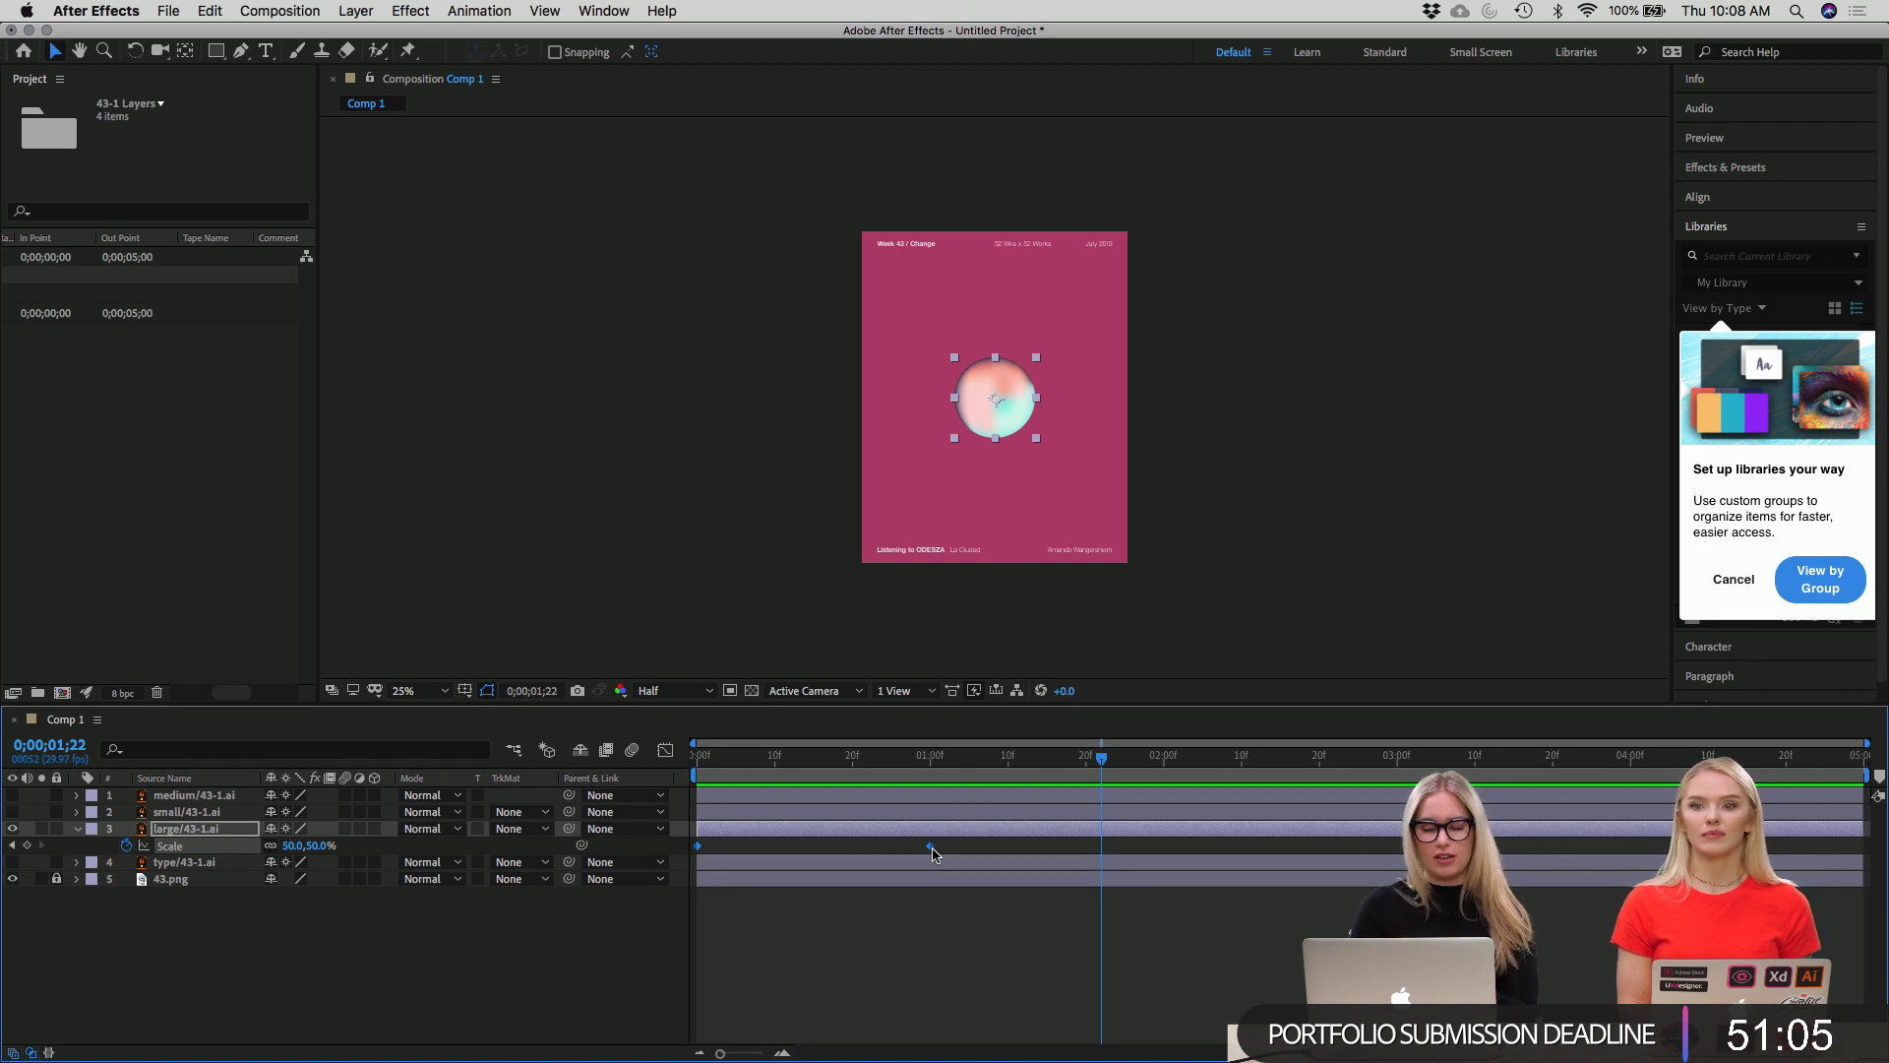
left_click_drag(1102, 757, 1063, 758)
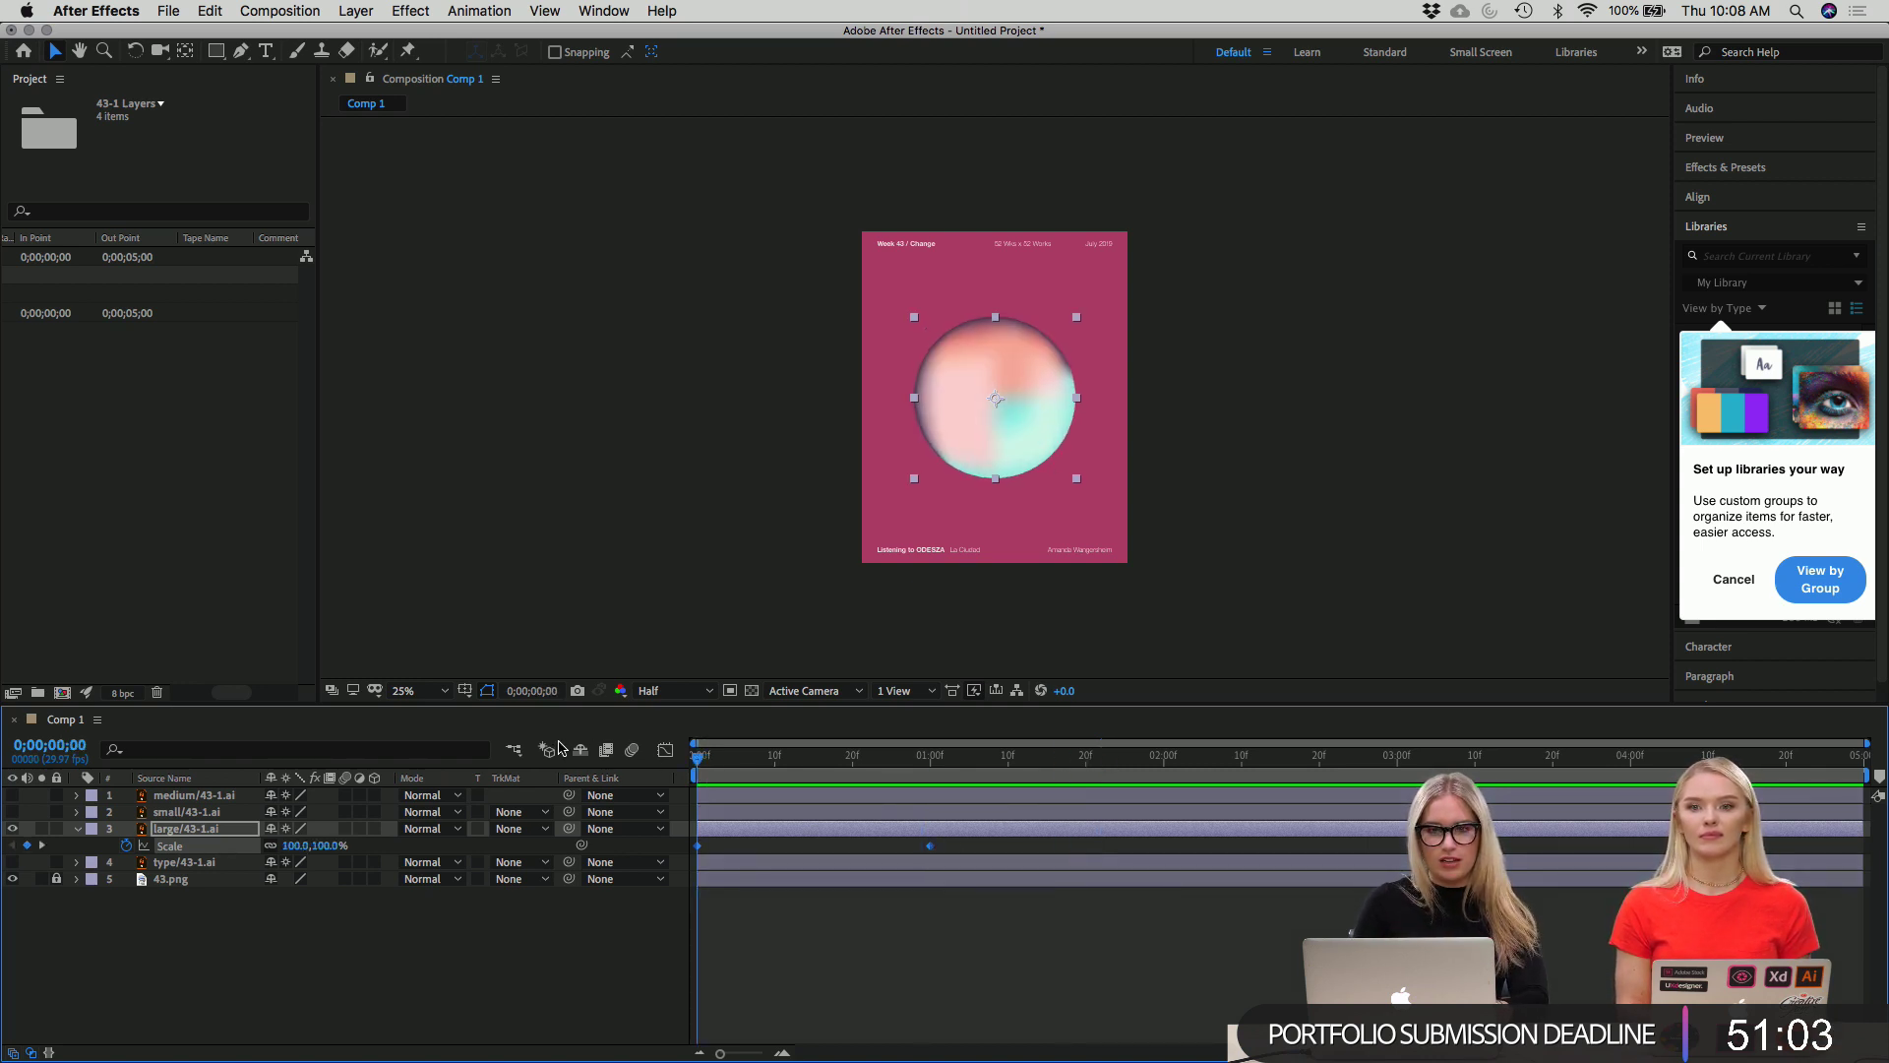
left_click_drag(708, 755, 991, 754)
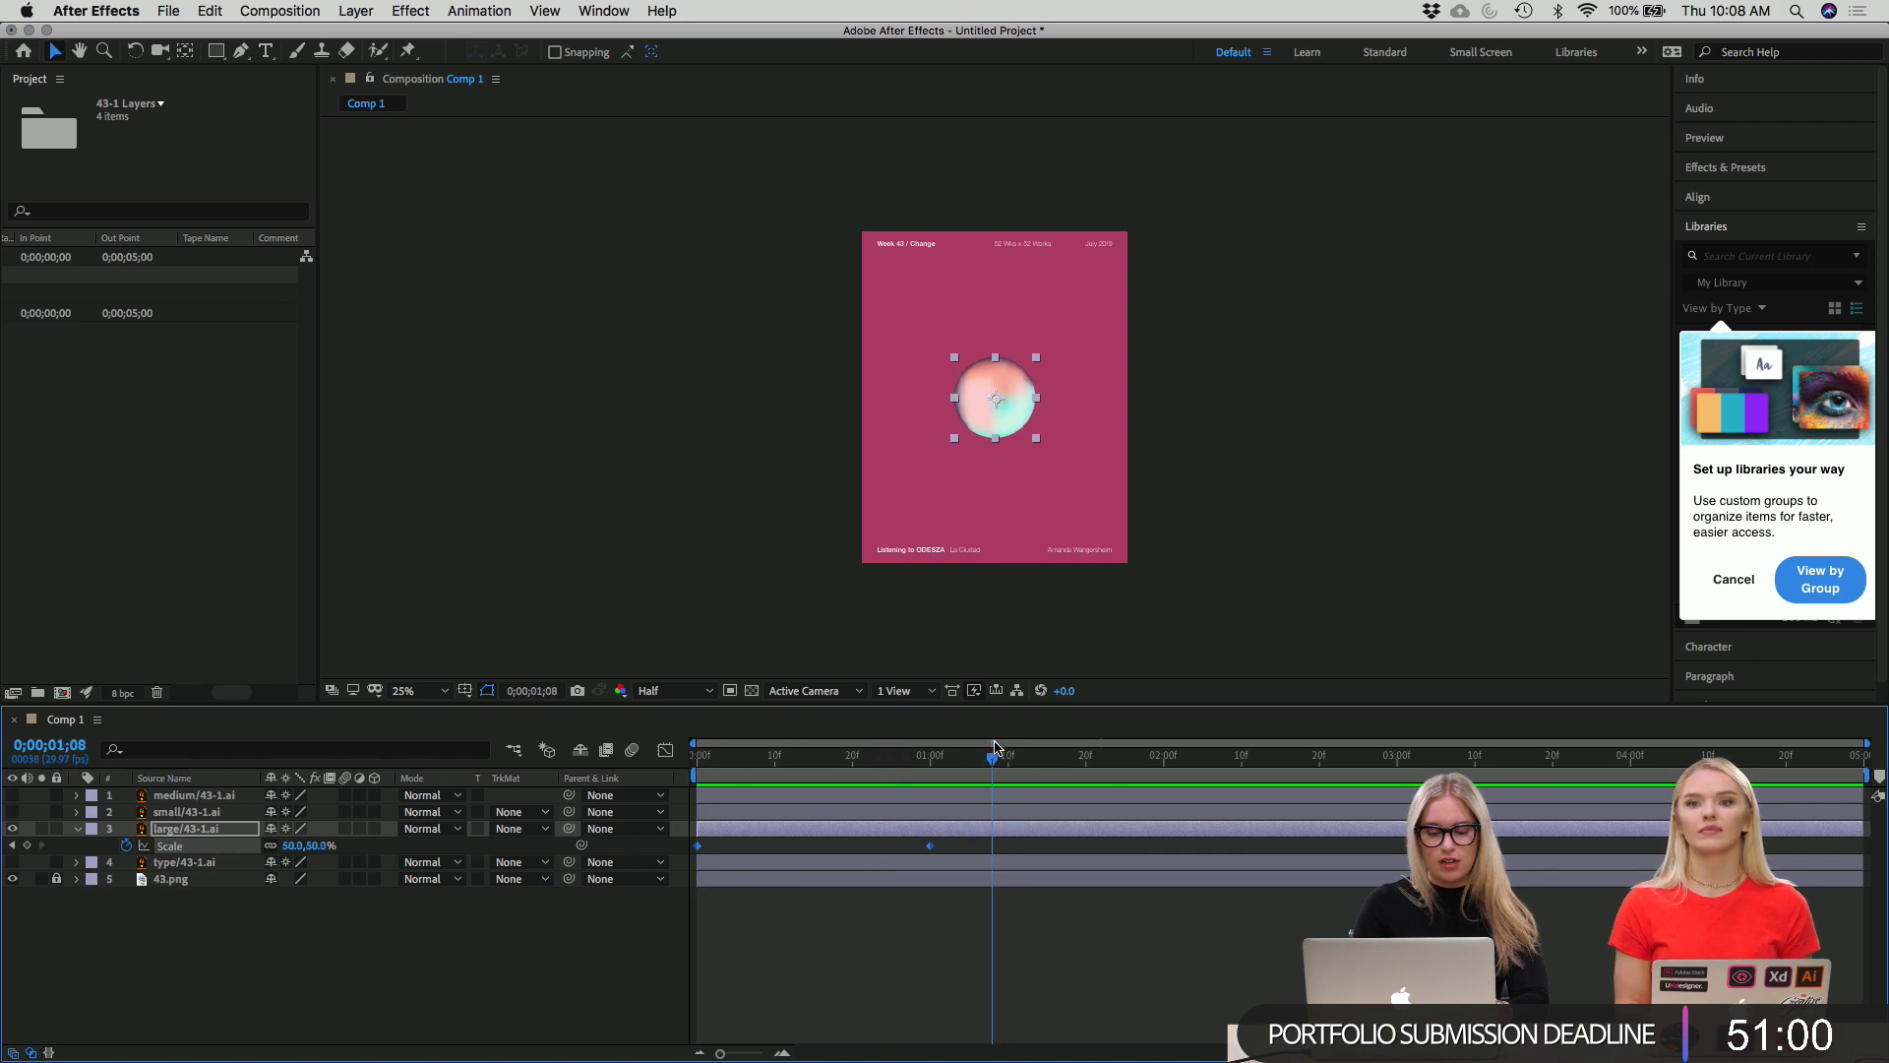
right_click(933, 846)
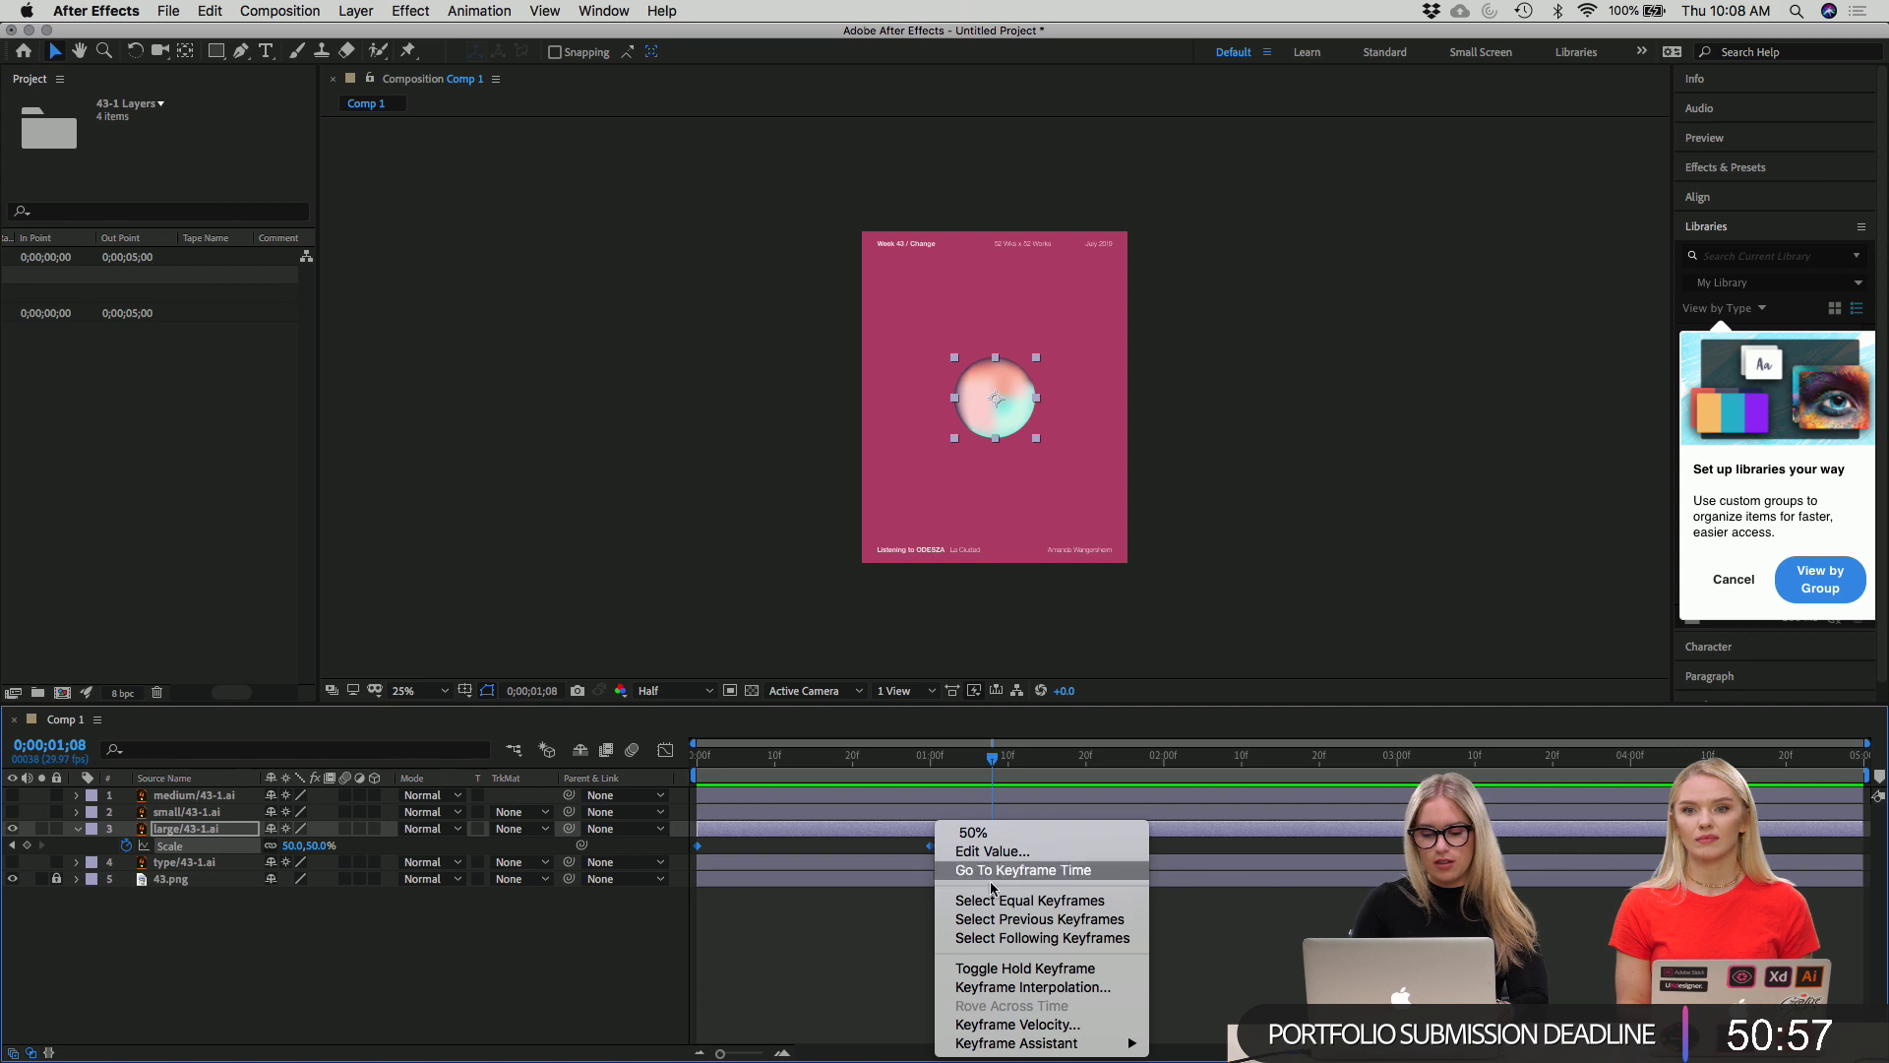
mouse_move(1015, 1047)
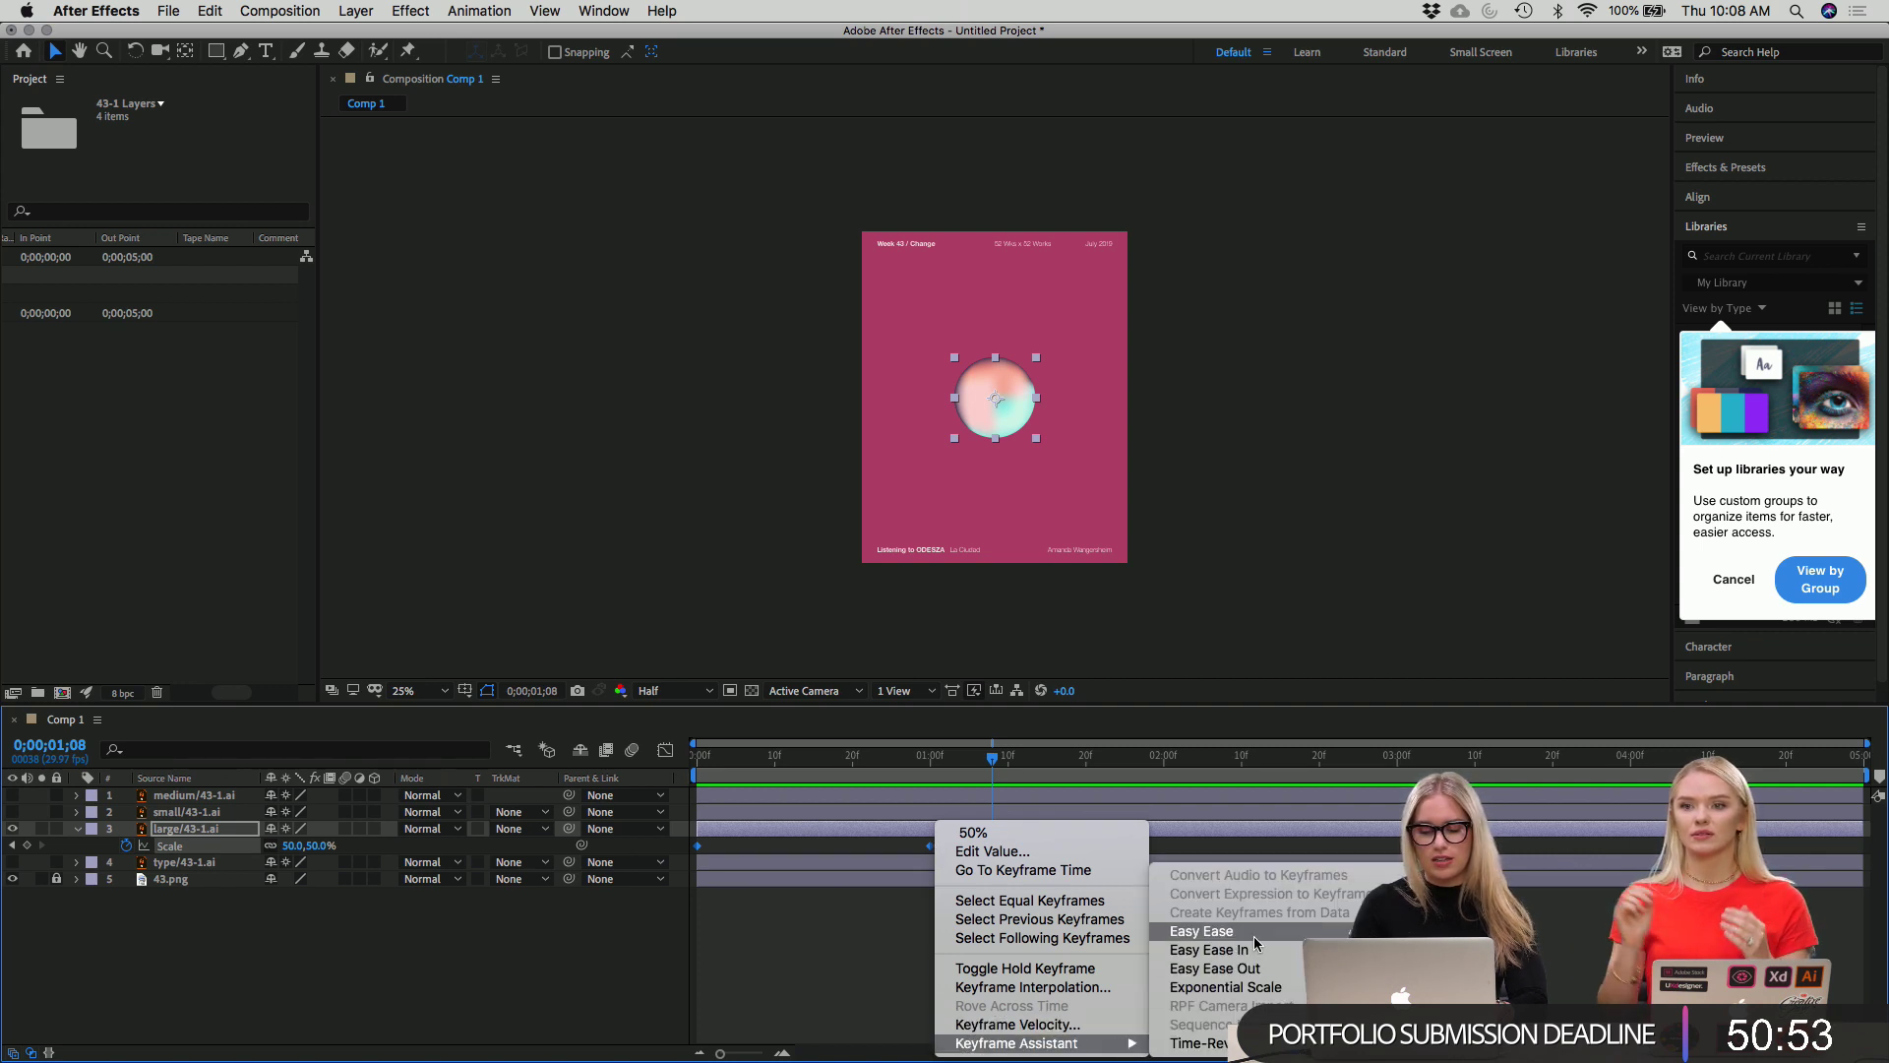
left_click(1253, 938)
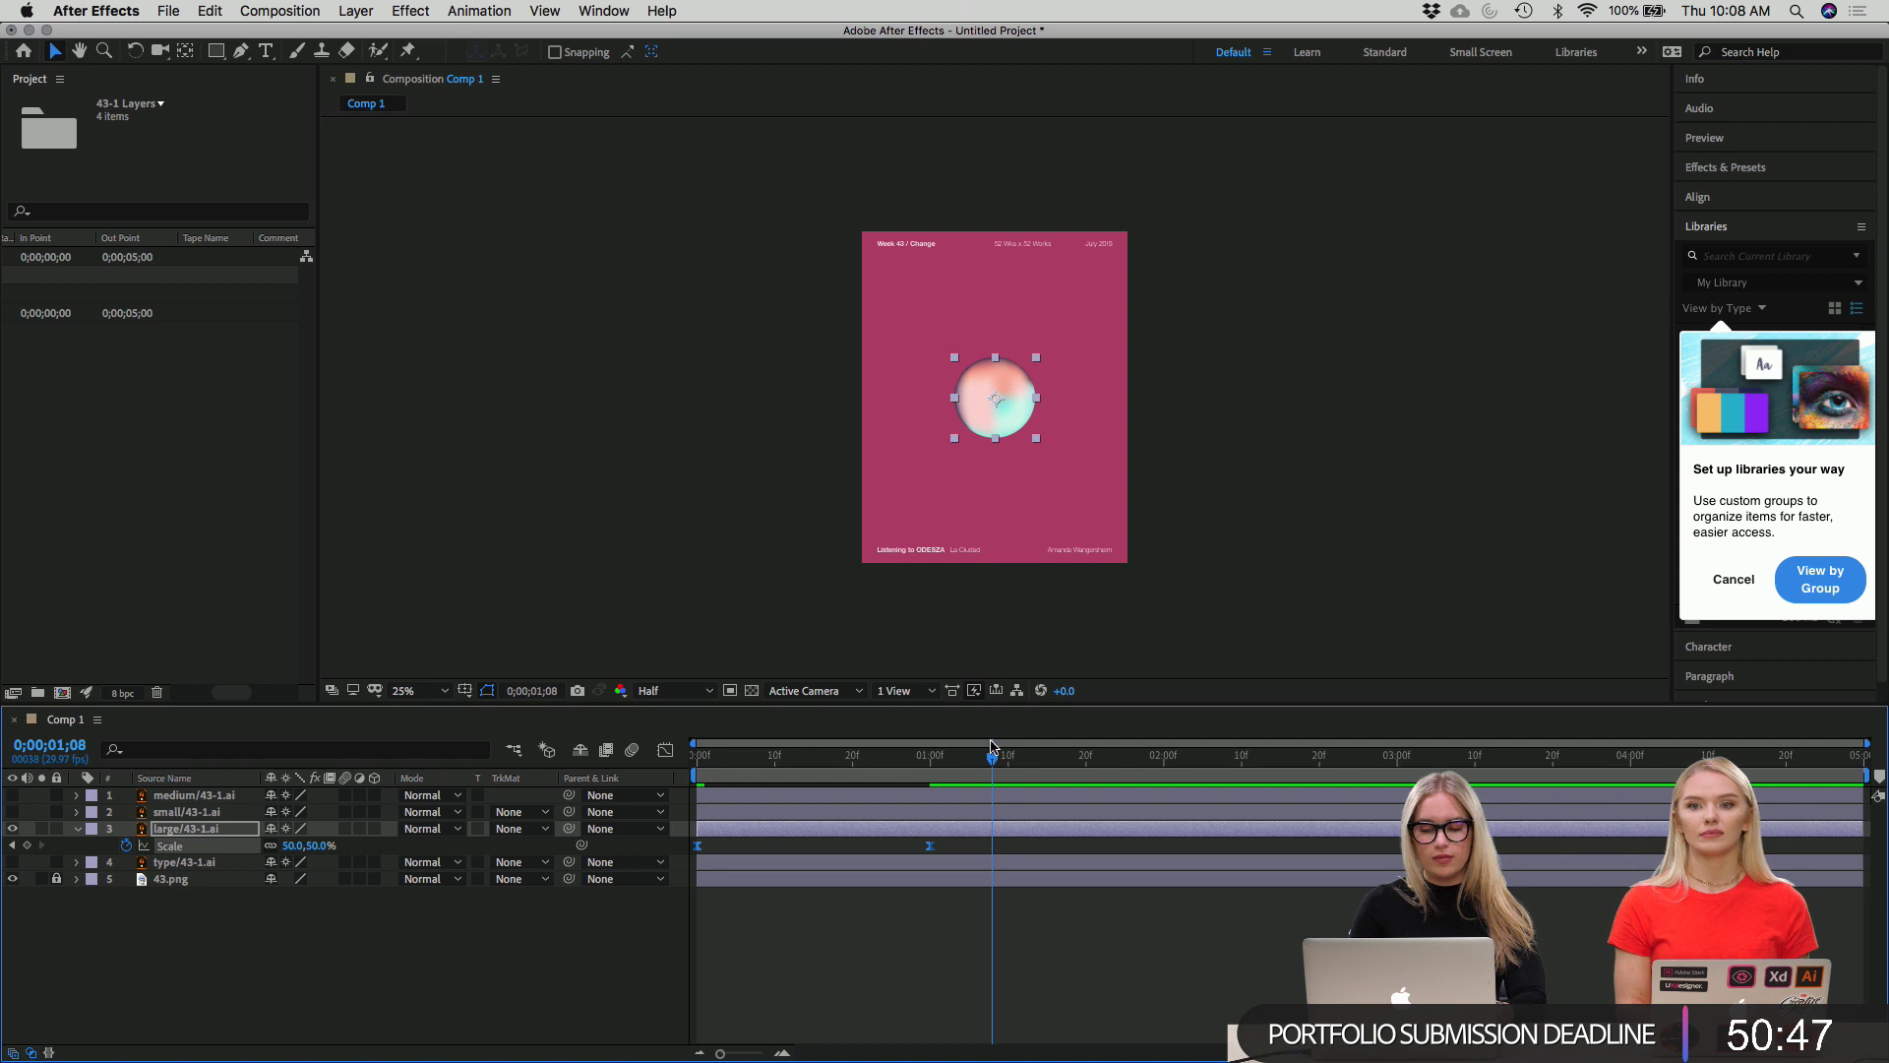
Preview the large circle's eased scale animation several times from 0;00;00;00 to examine how the motion starts and settles.
key("Home")
key("space")
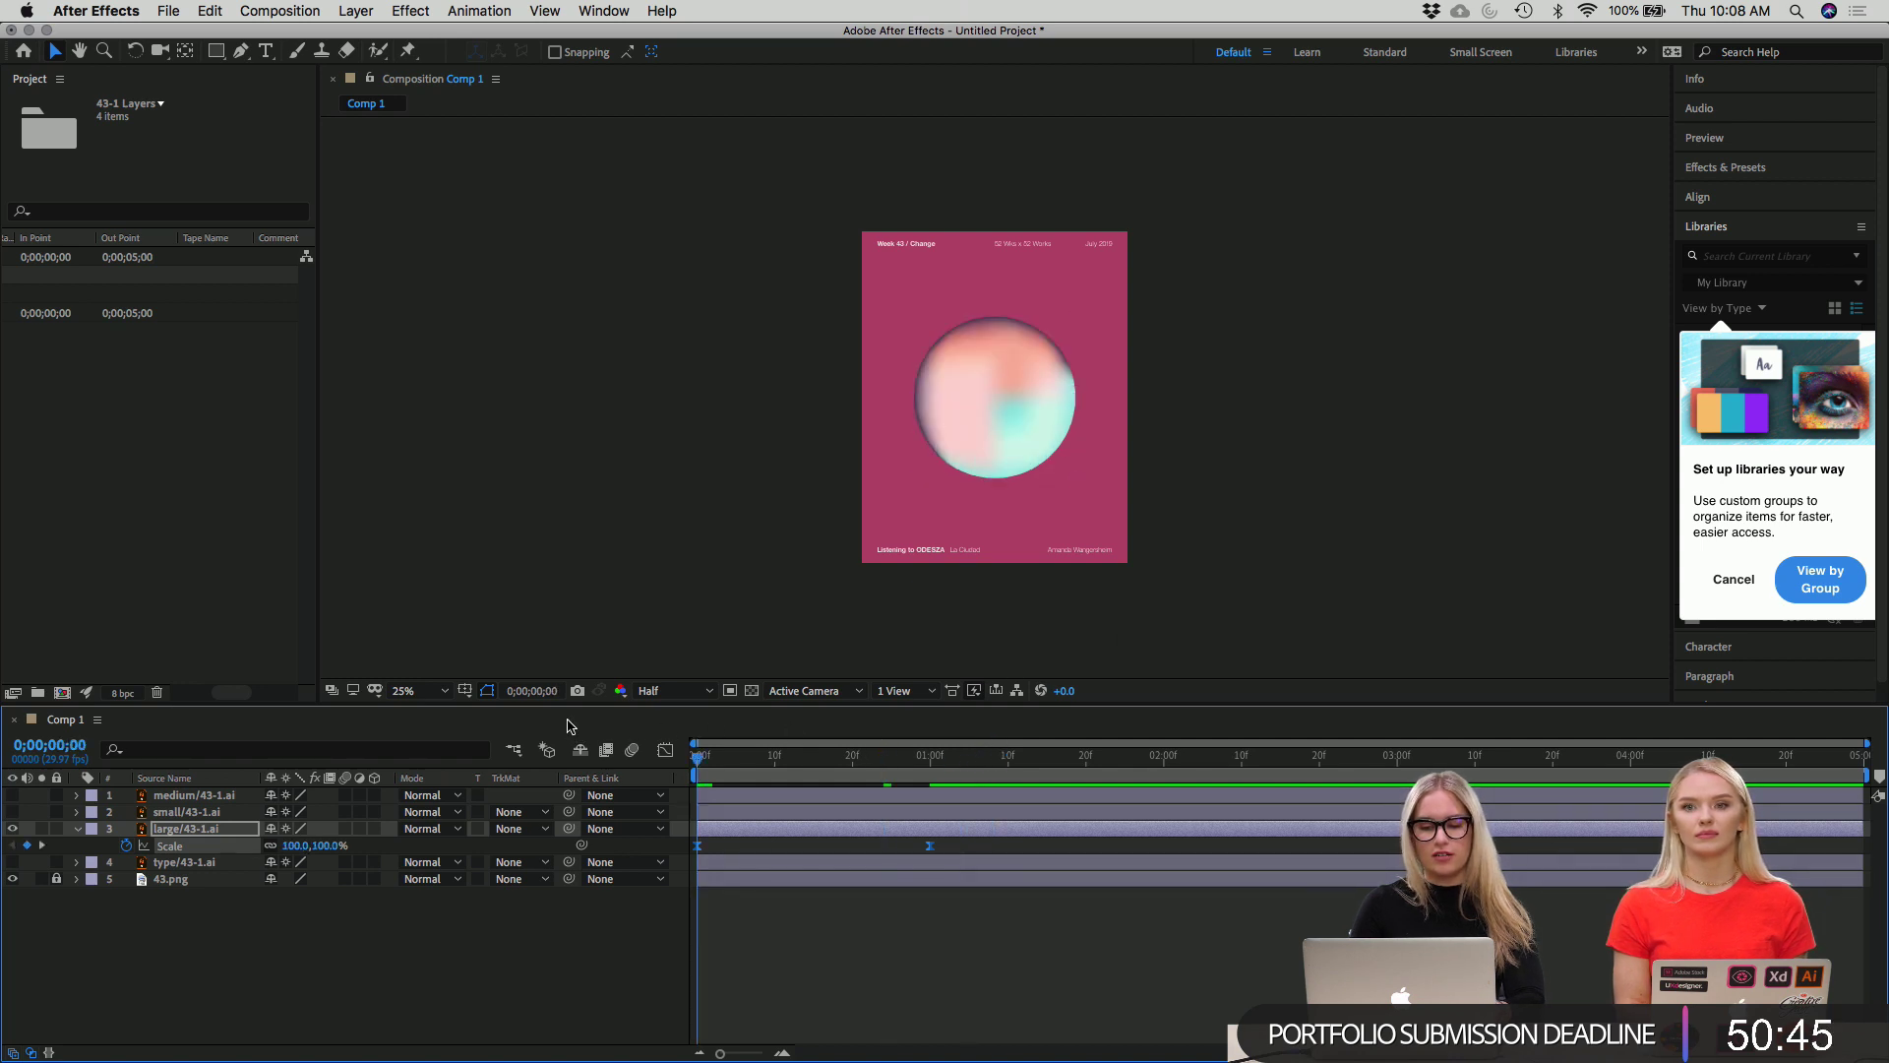
key("space")
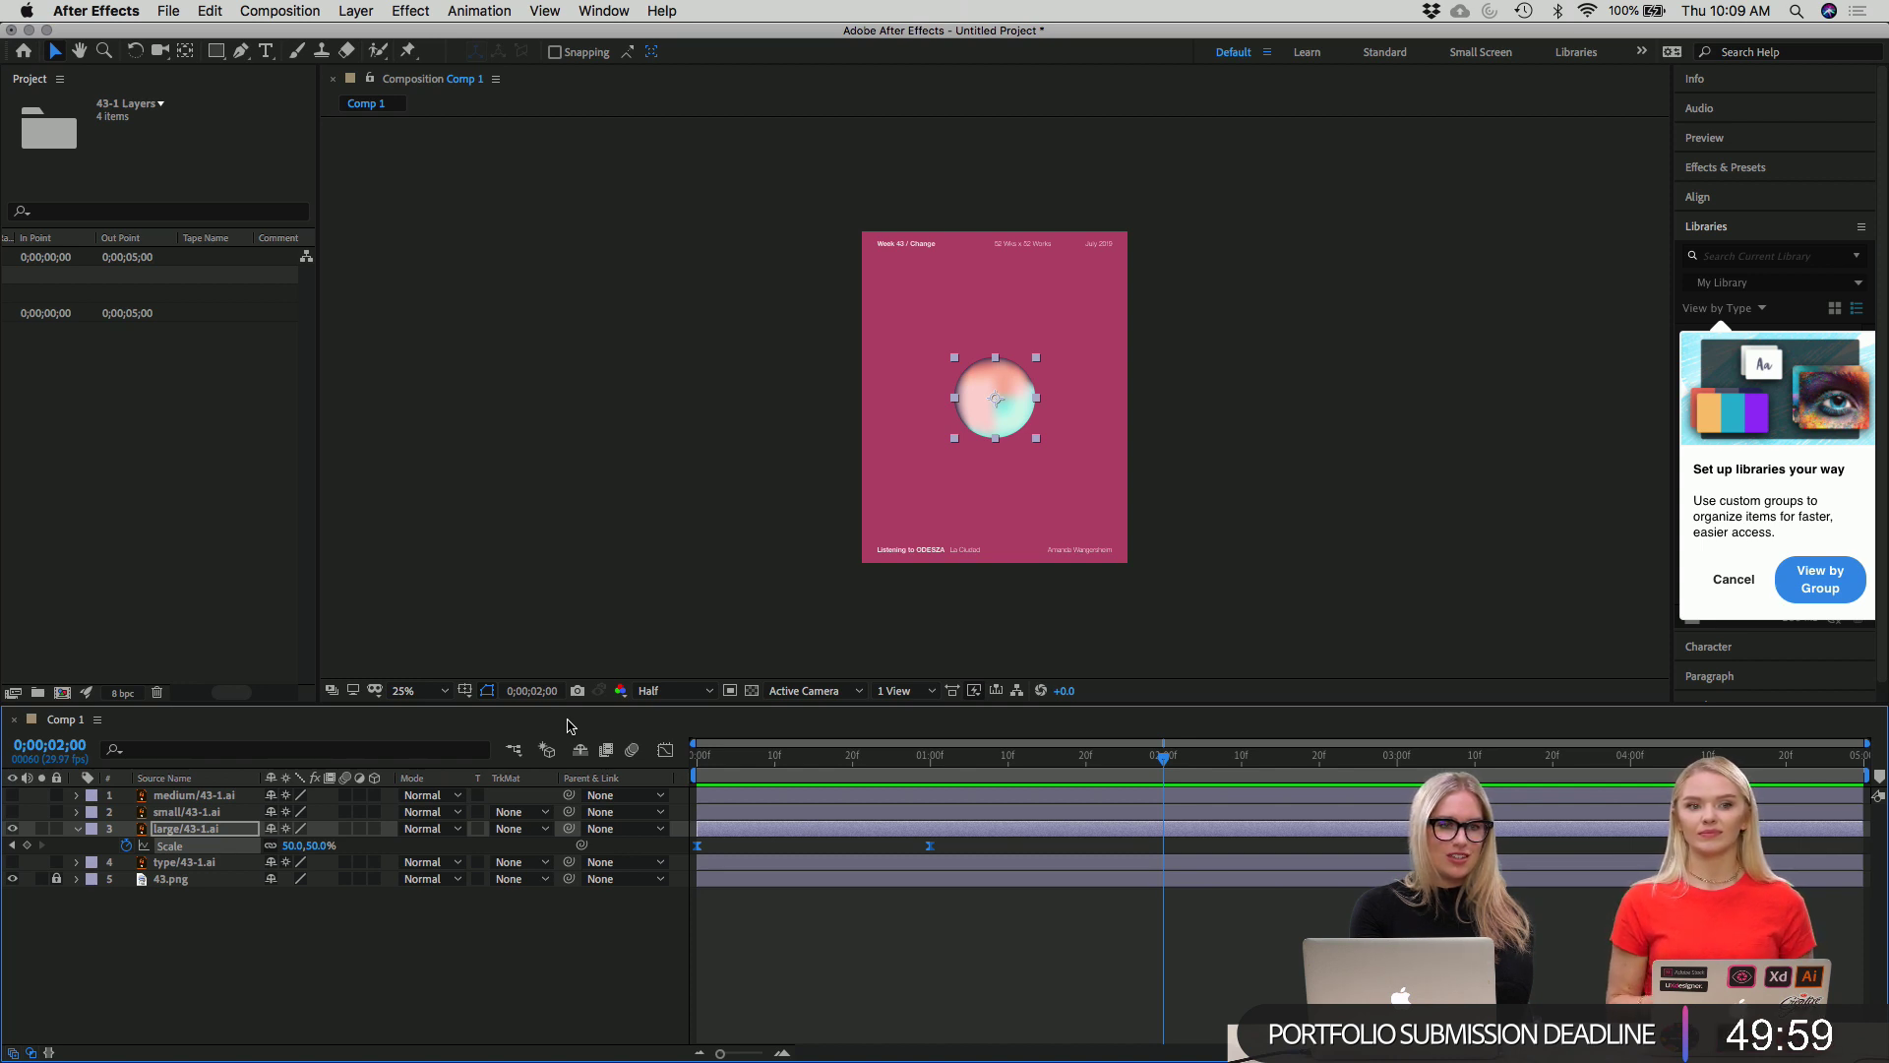
key("space")
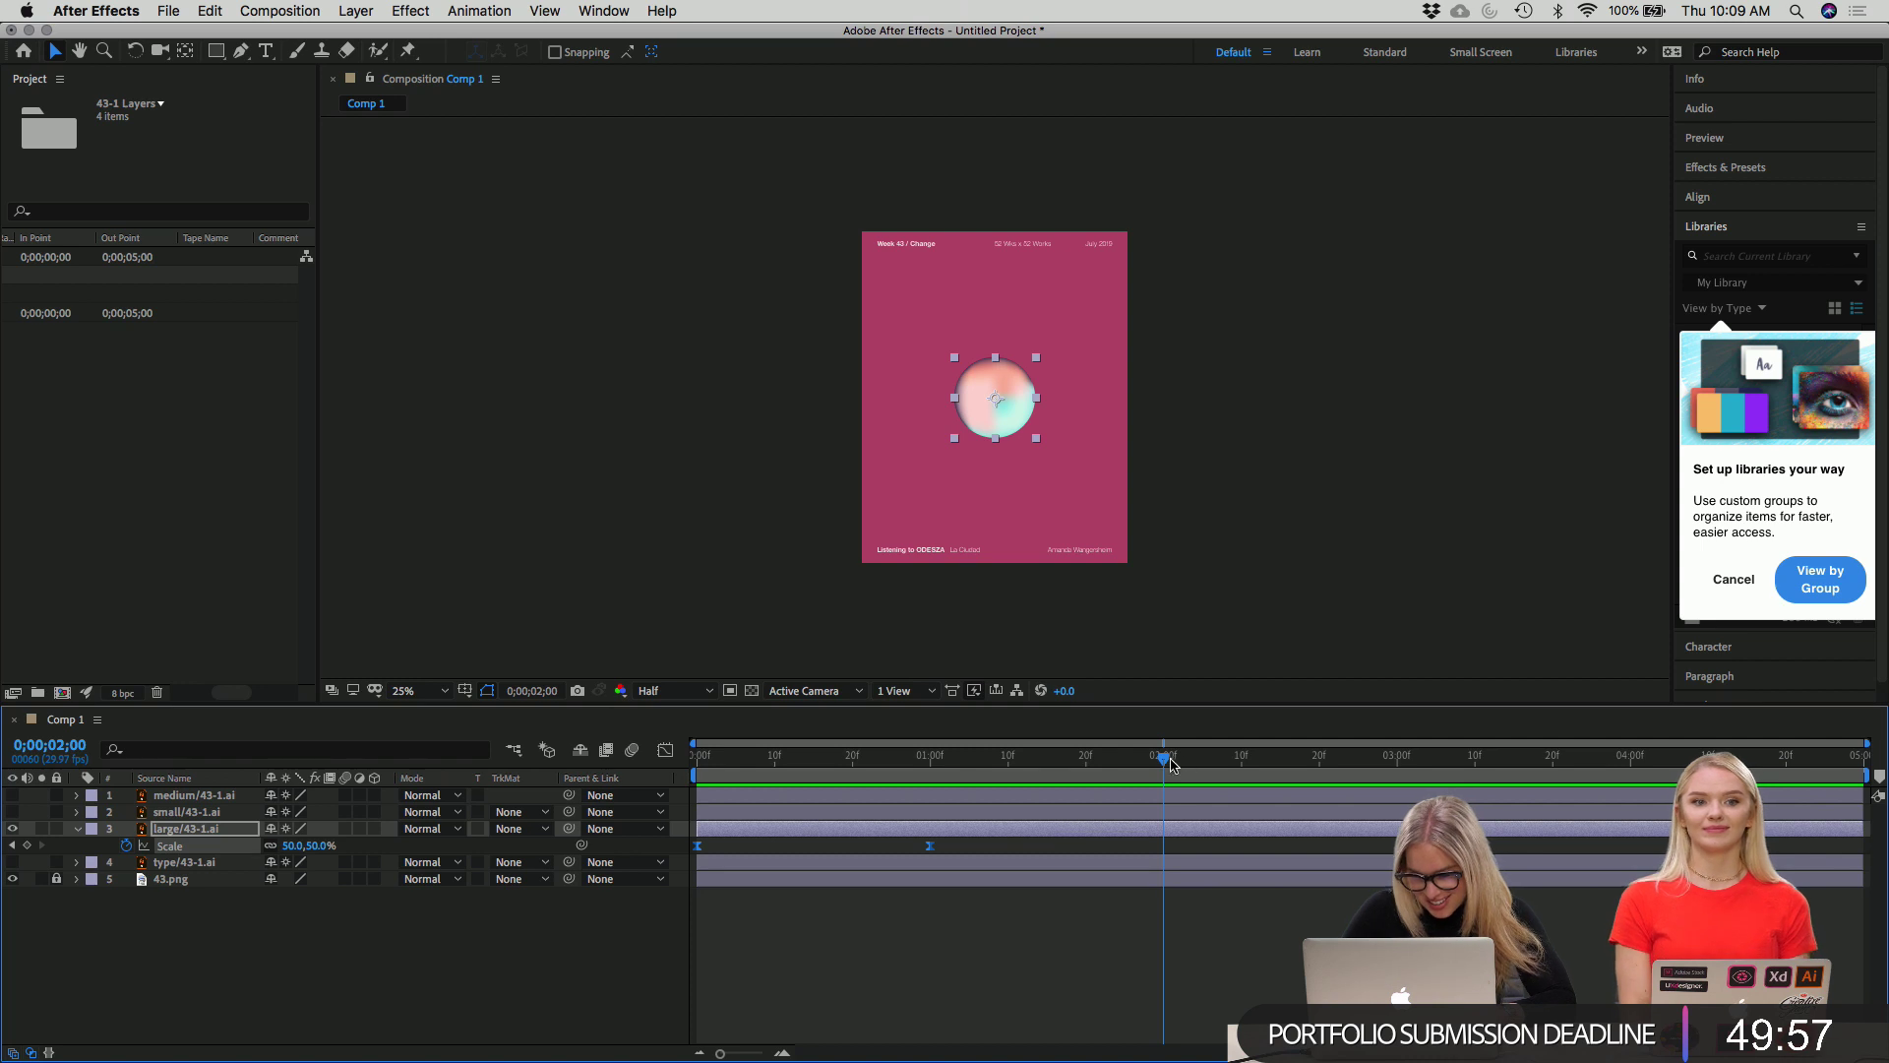
key("Home")
key("space")
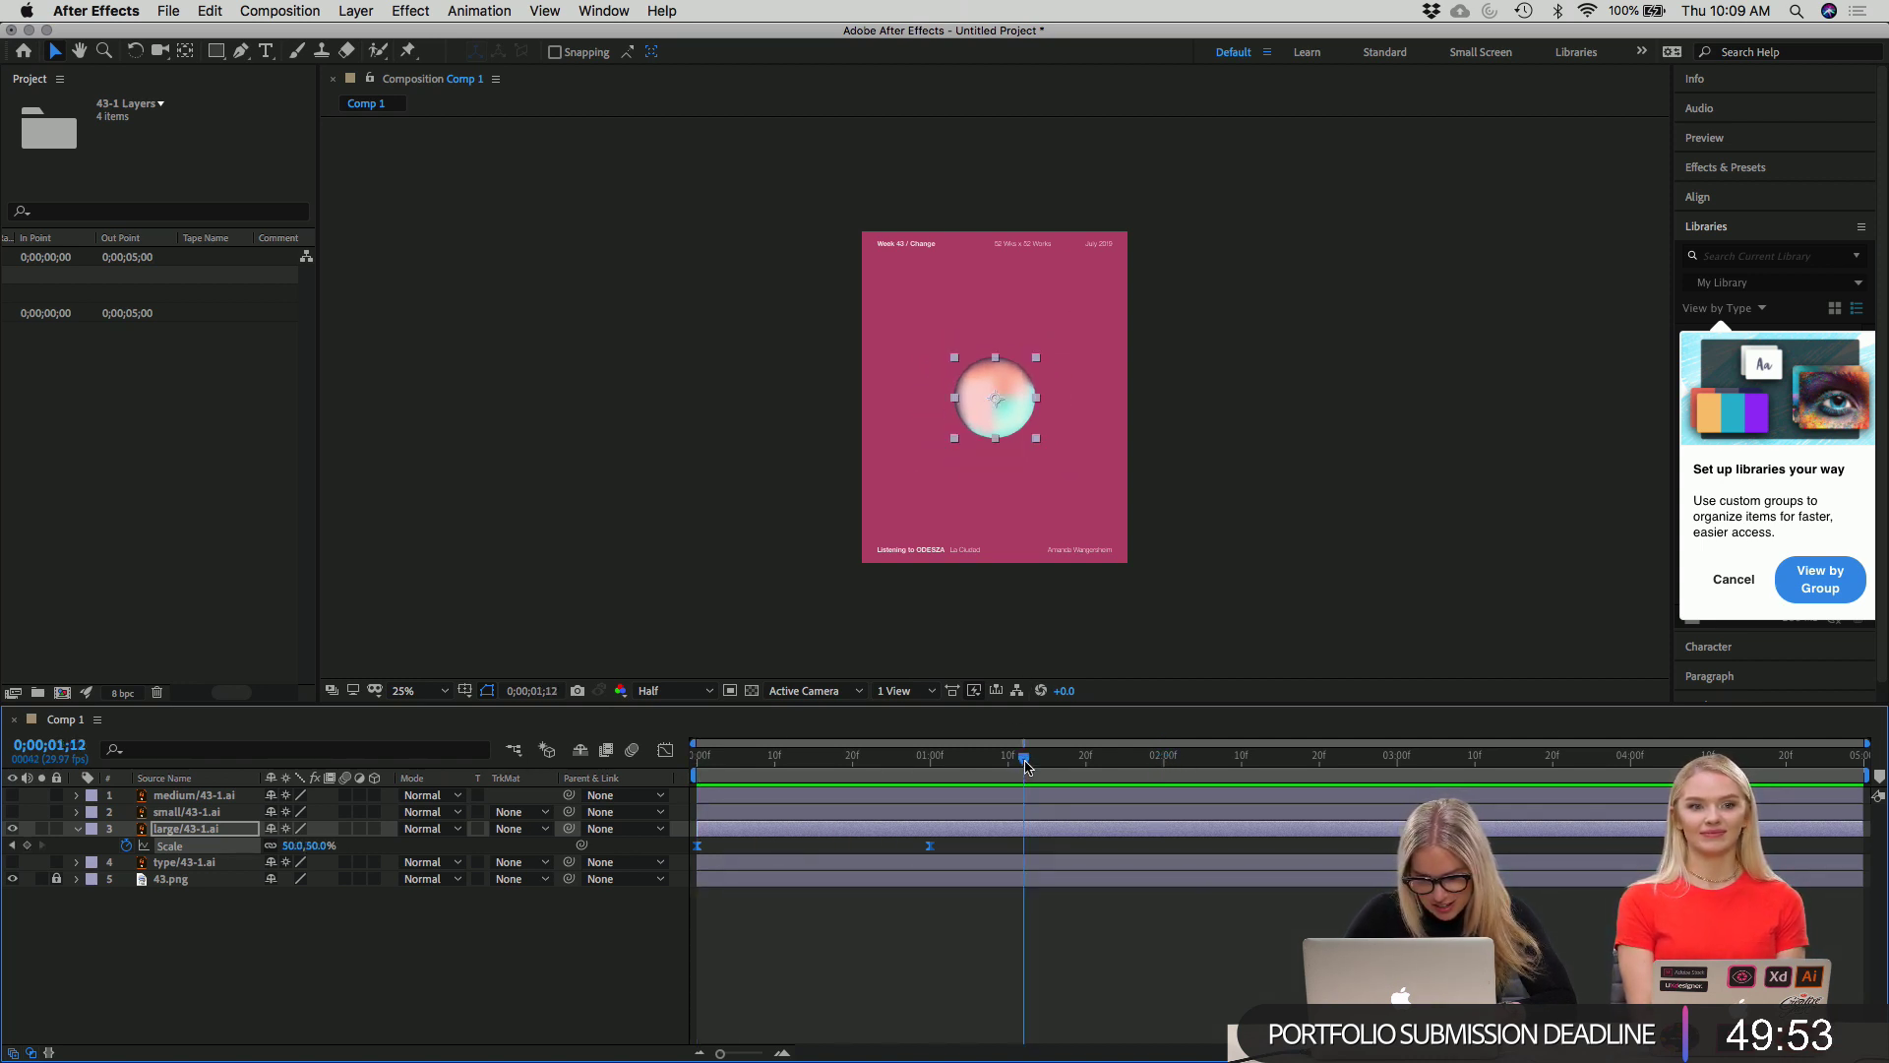
key("space")
key("Home")
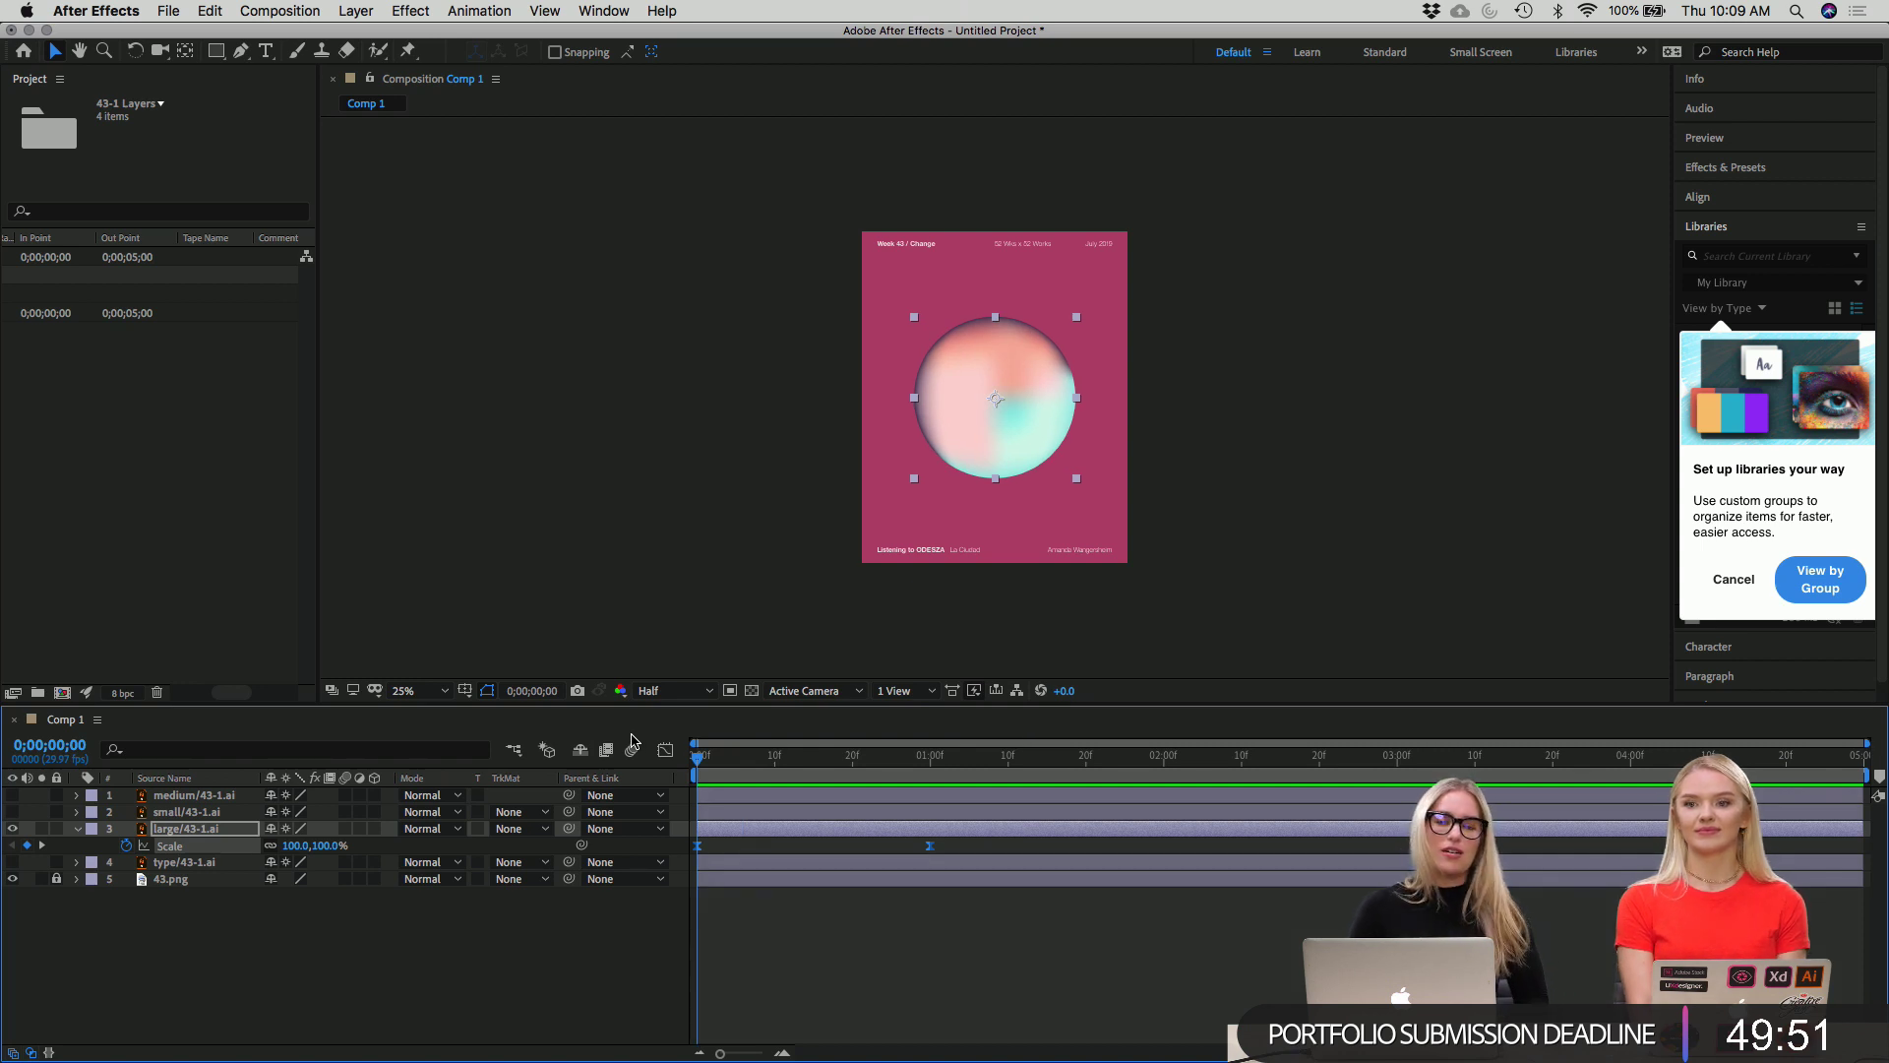
key("space")
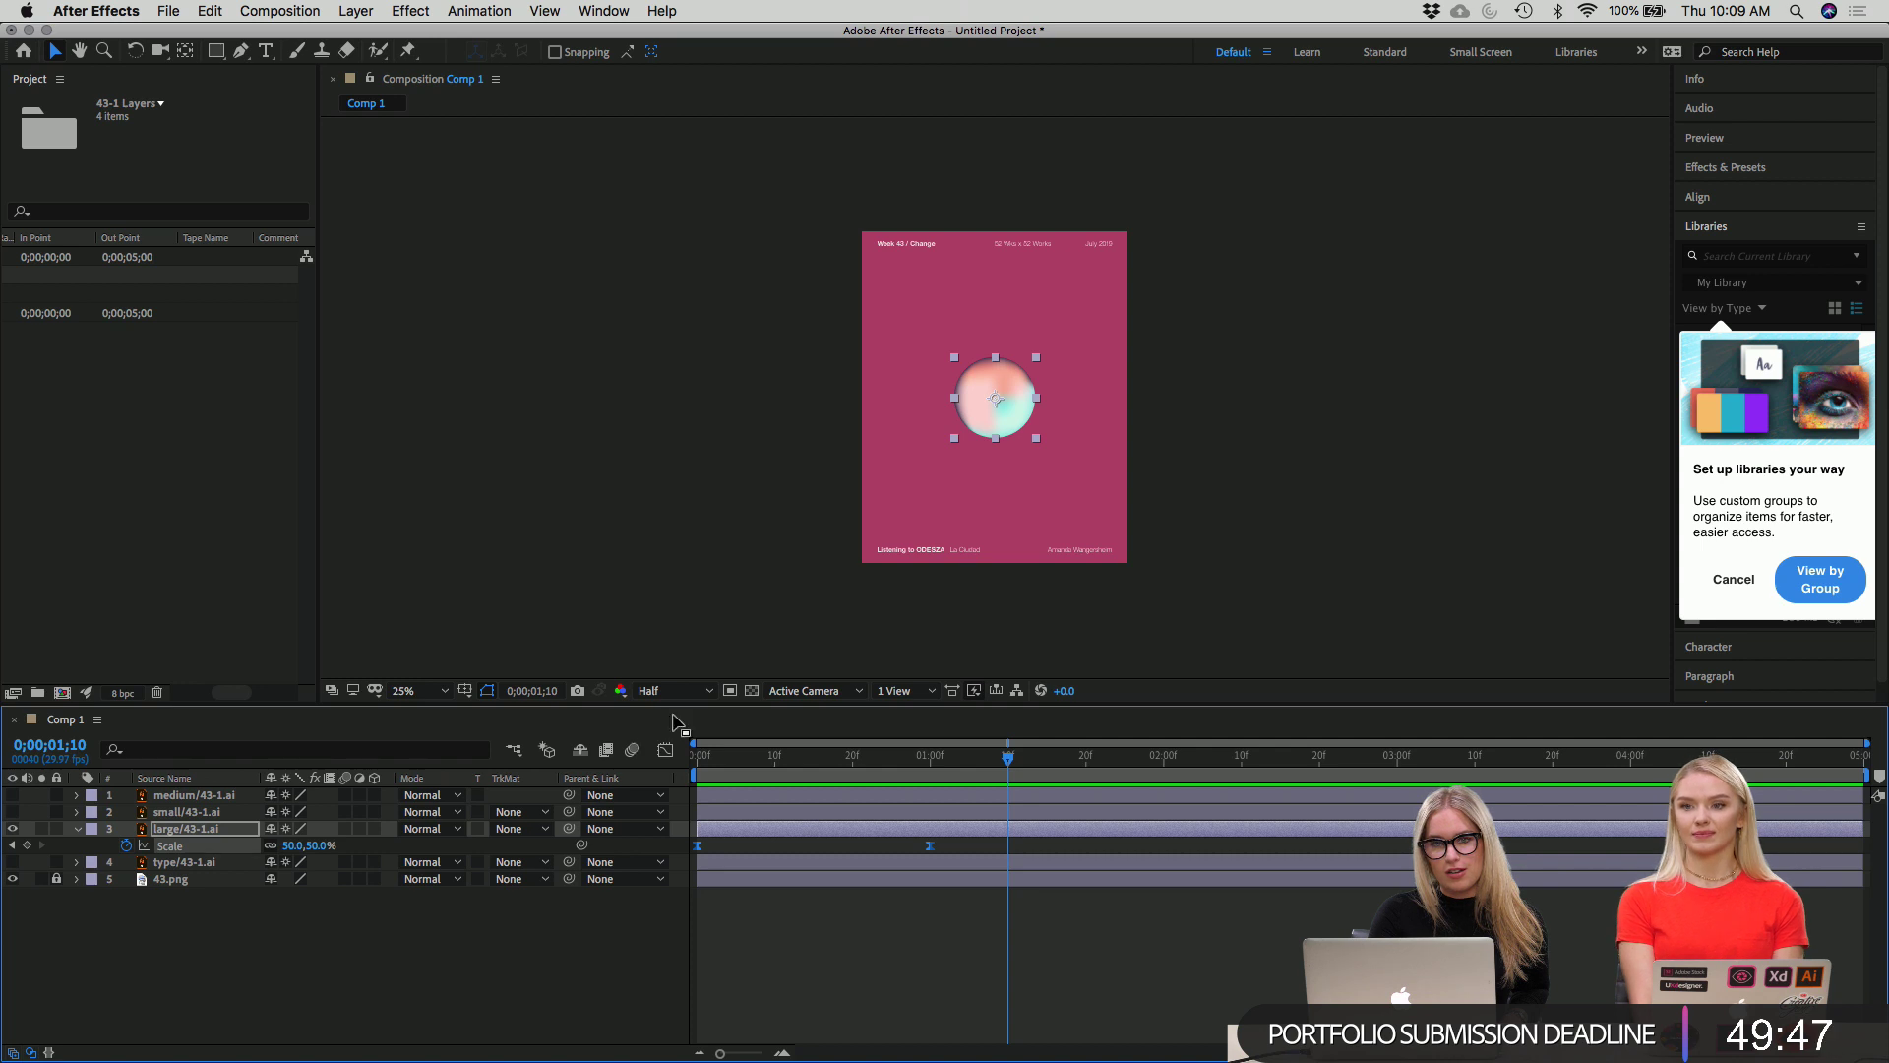
left_click_drag(1013, 766, 660, 681)
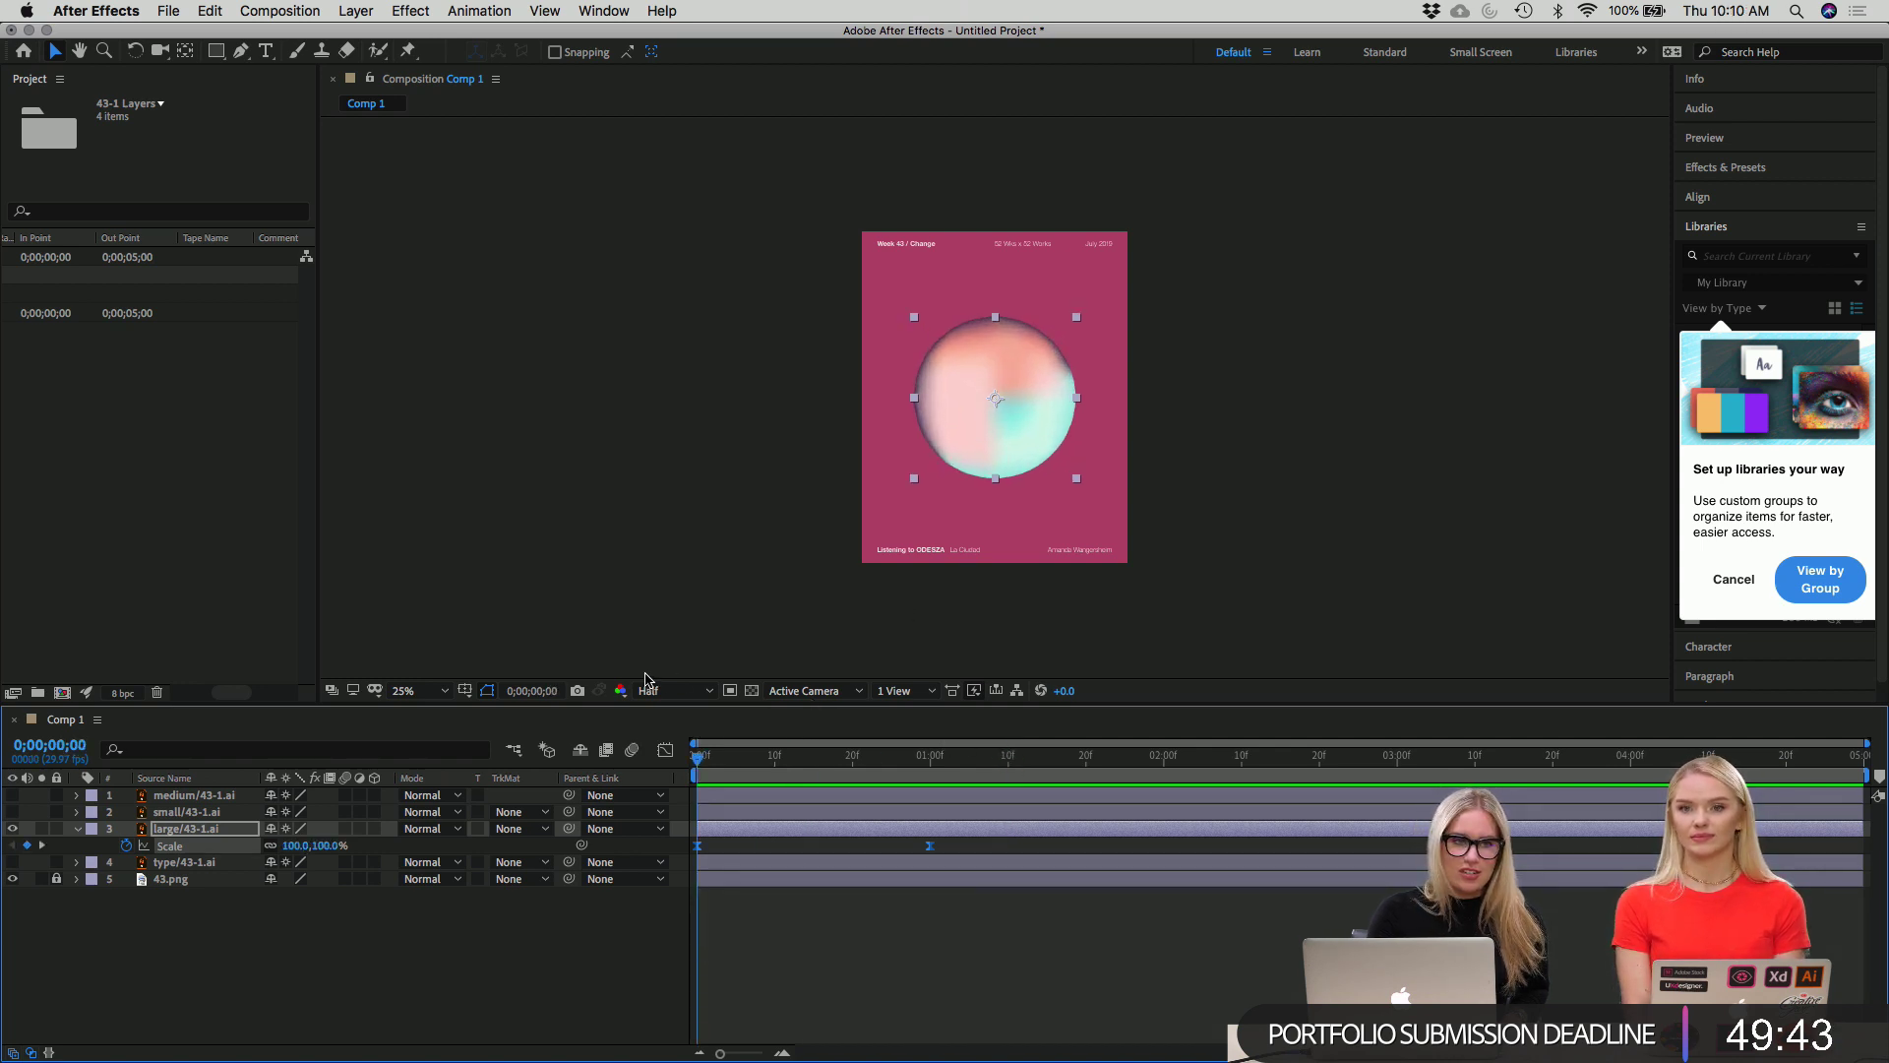
key("space")
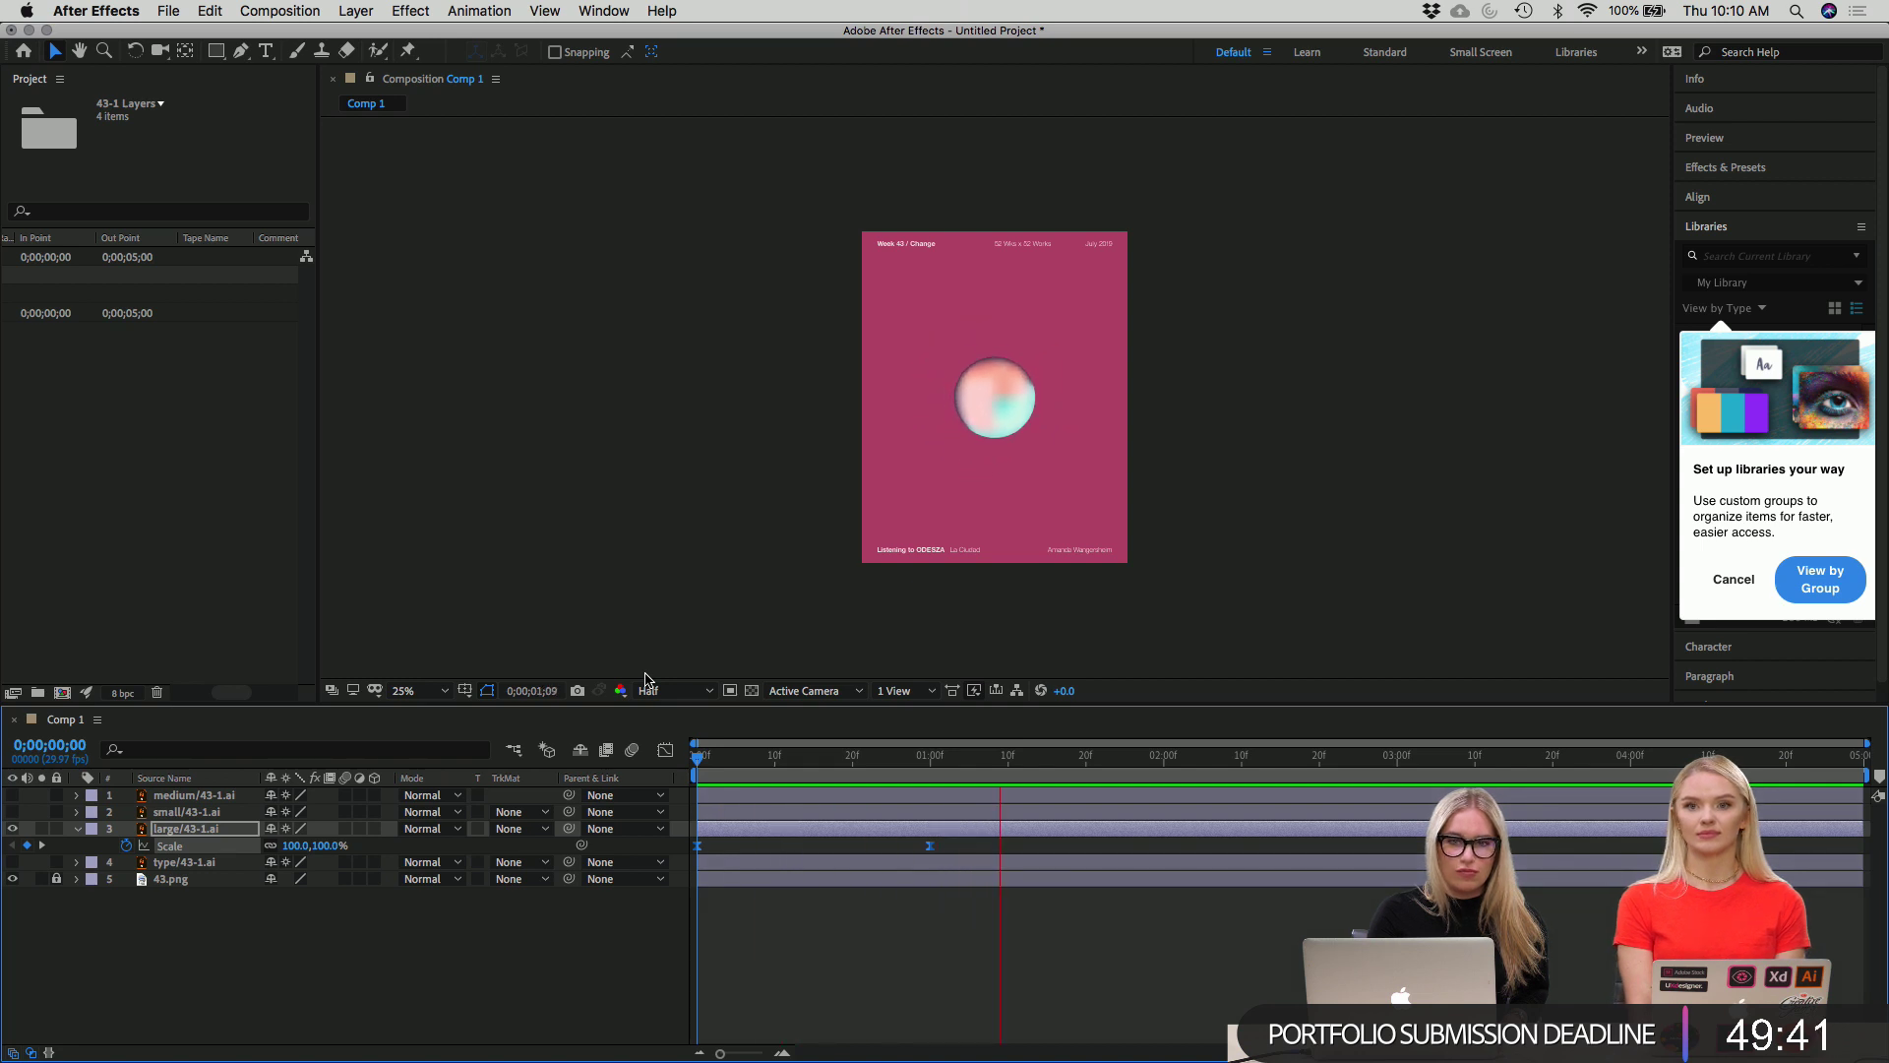
key("space")
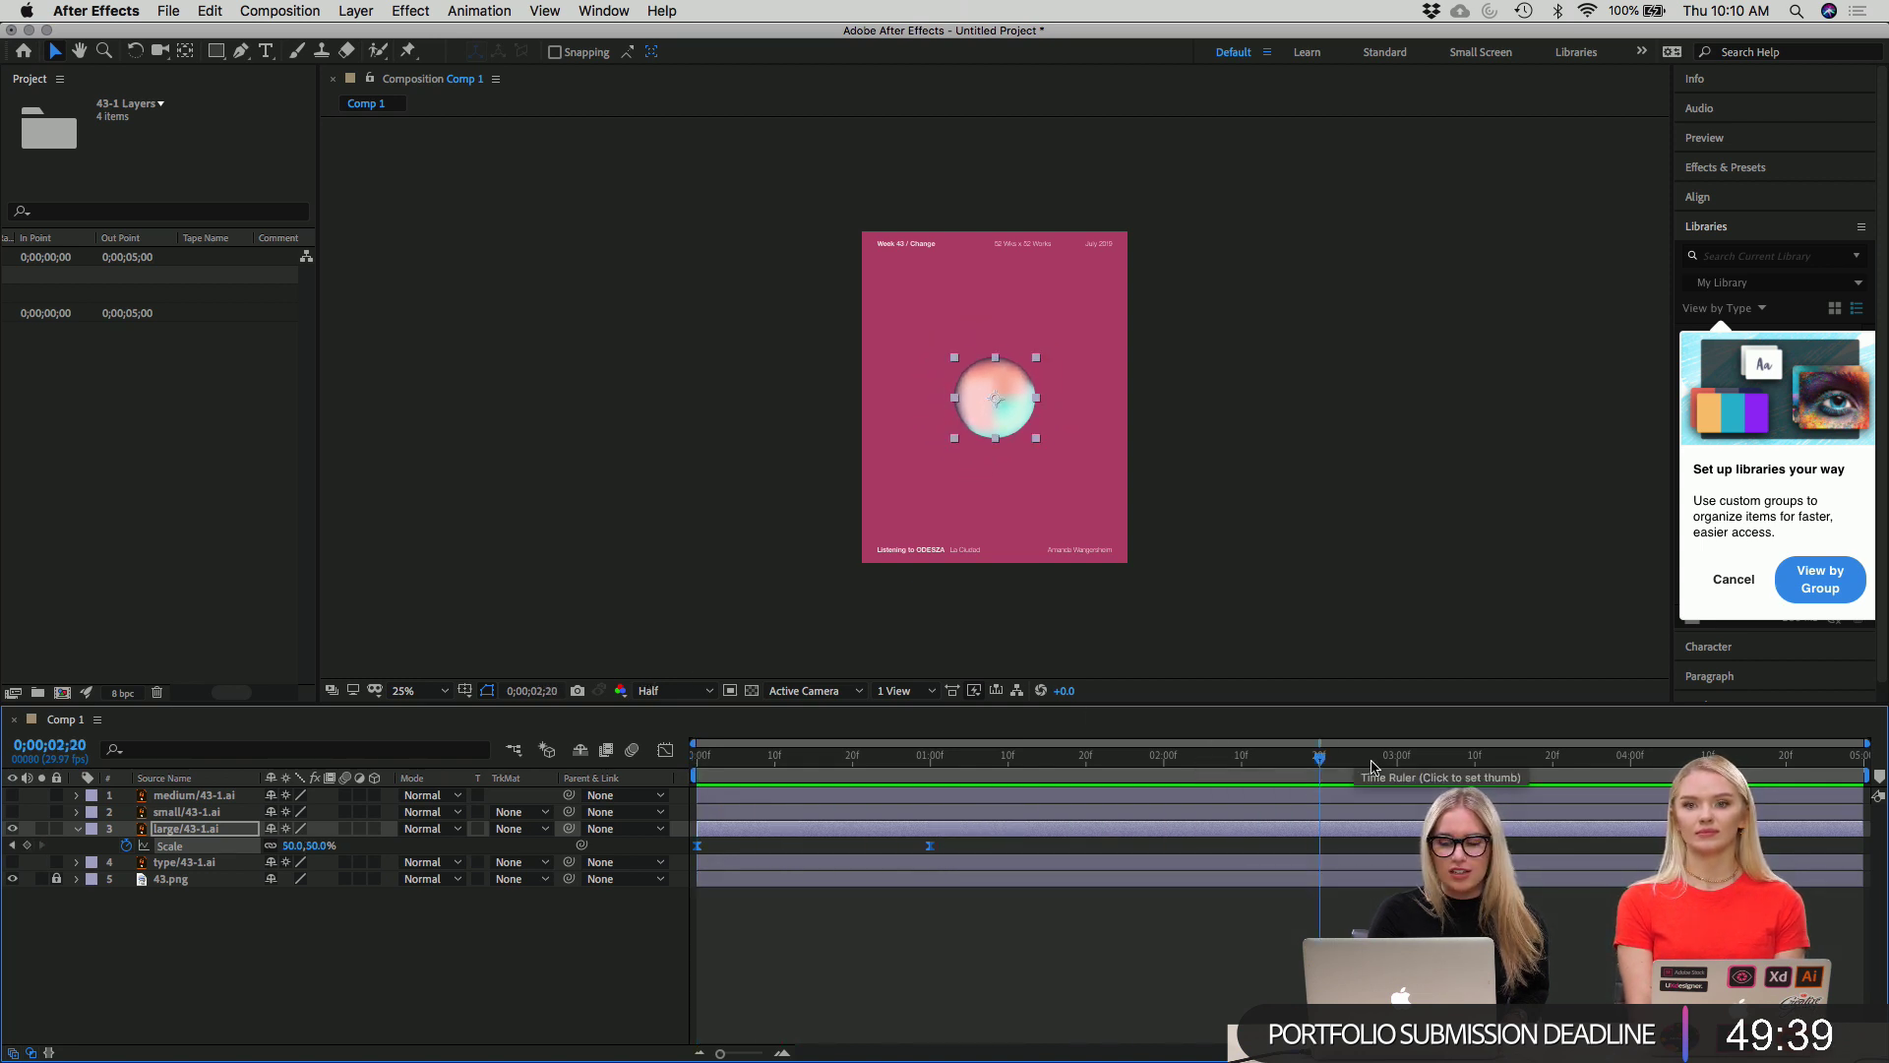
left_click_drag(1347, 763, 657, 583)
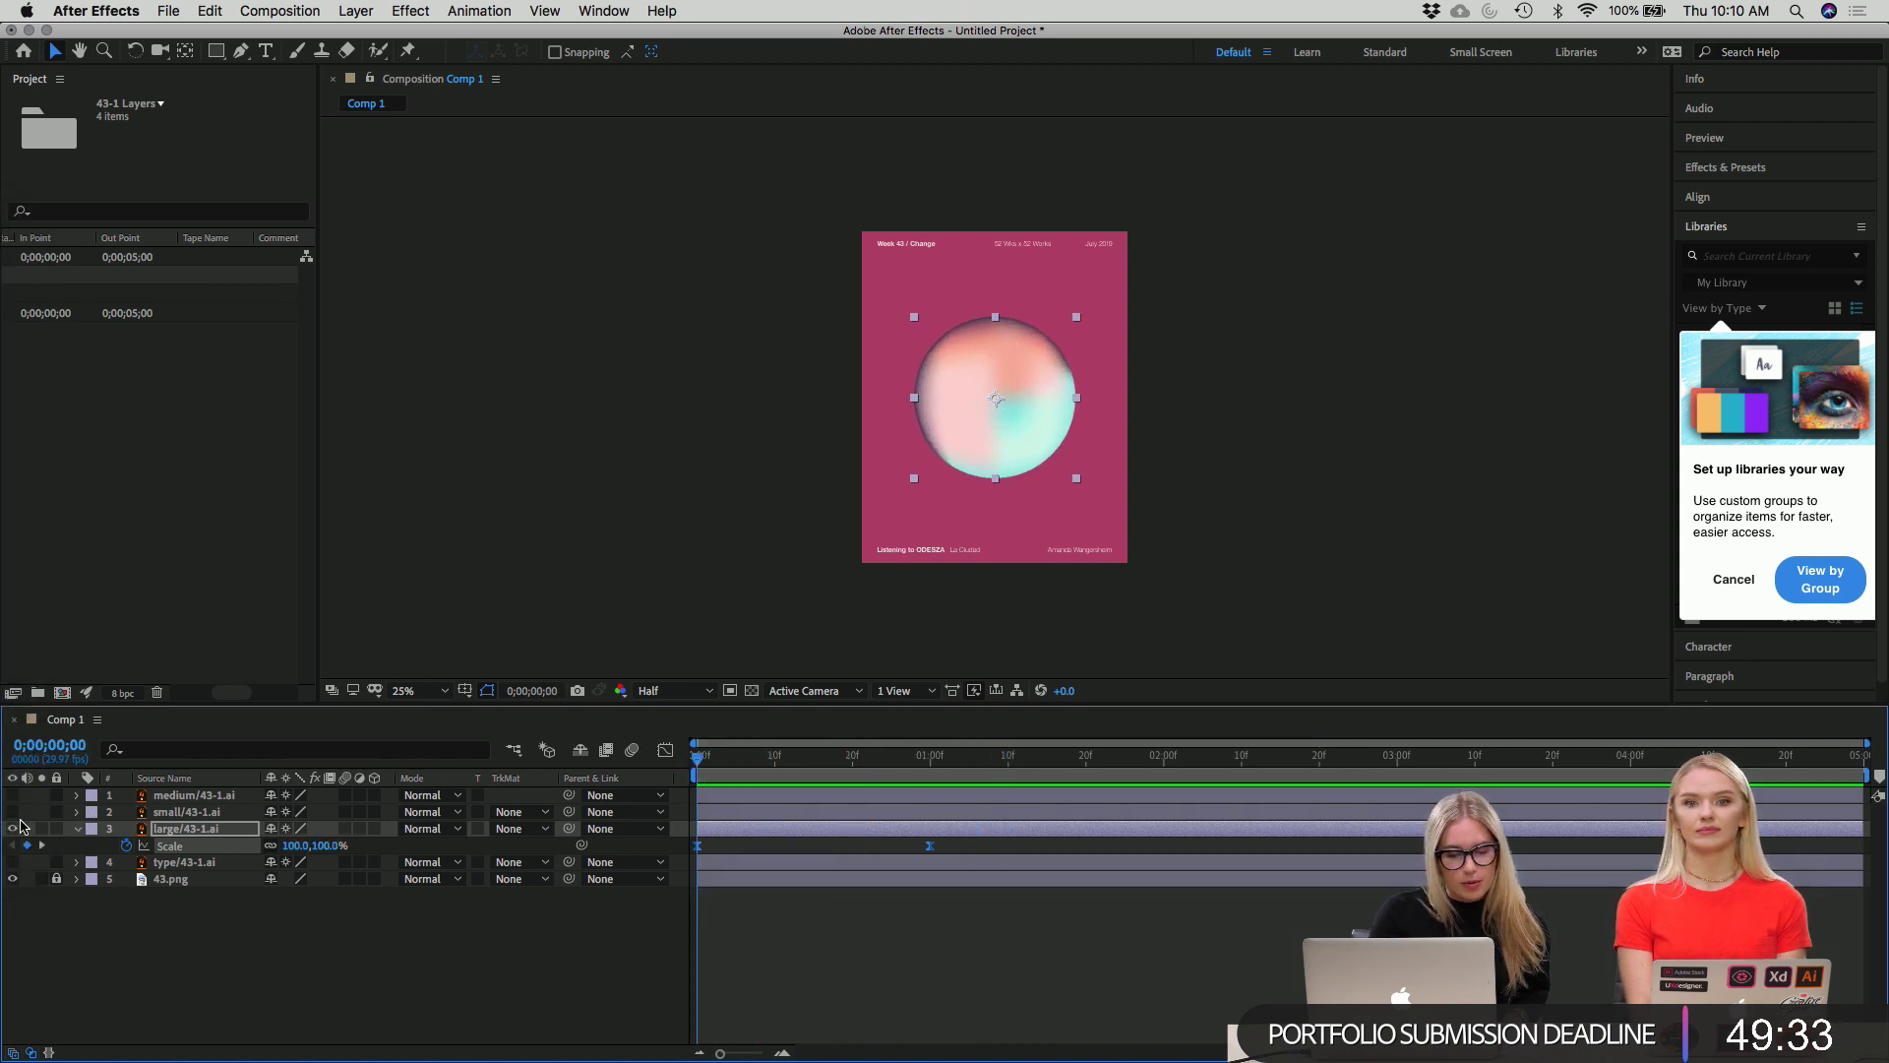
Show the small/43-1.ai layer and replay the composition from the start several times to examine both circles together.
left_click(12, 812)
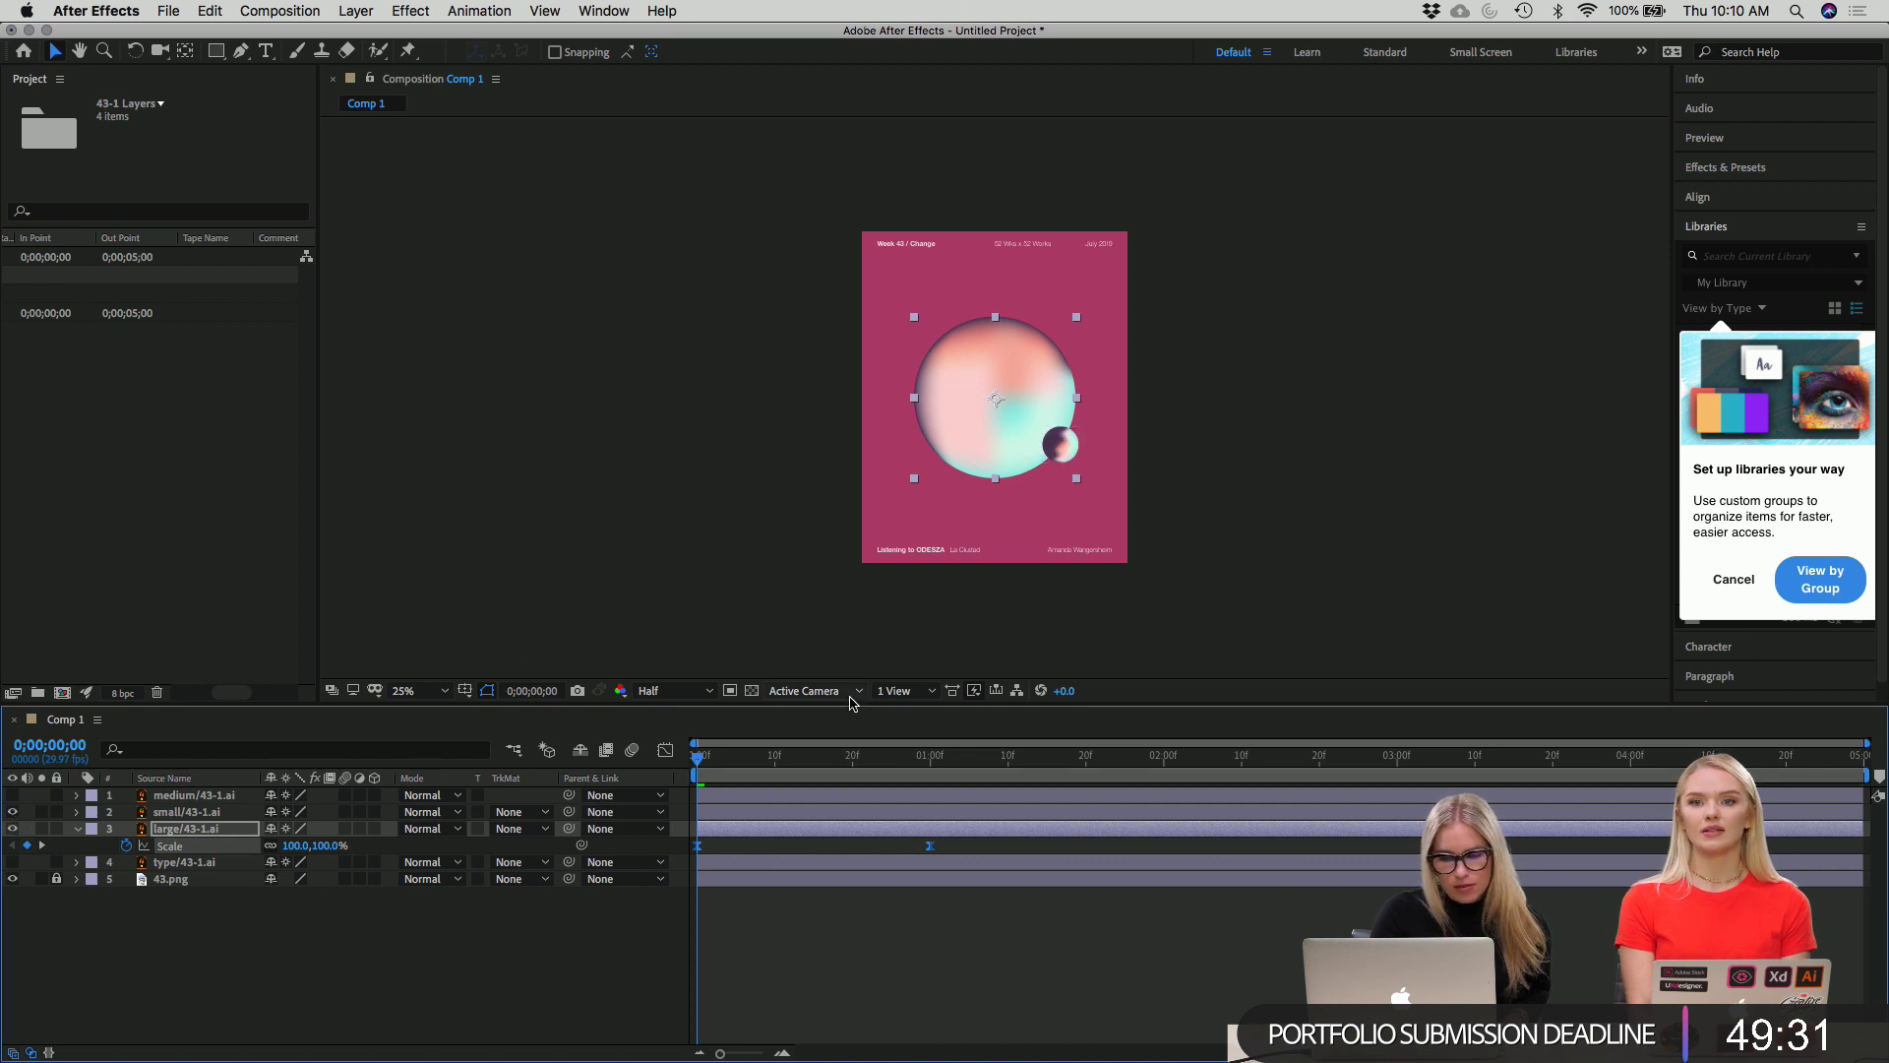
key("space")
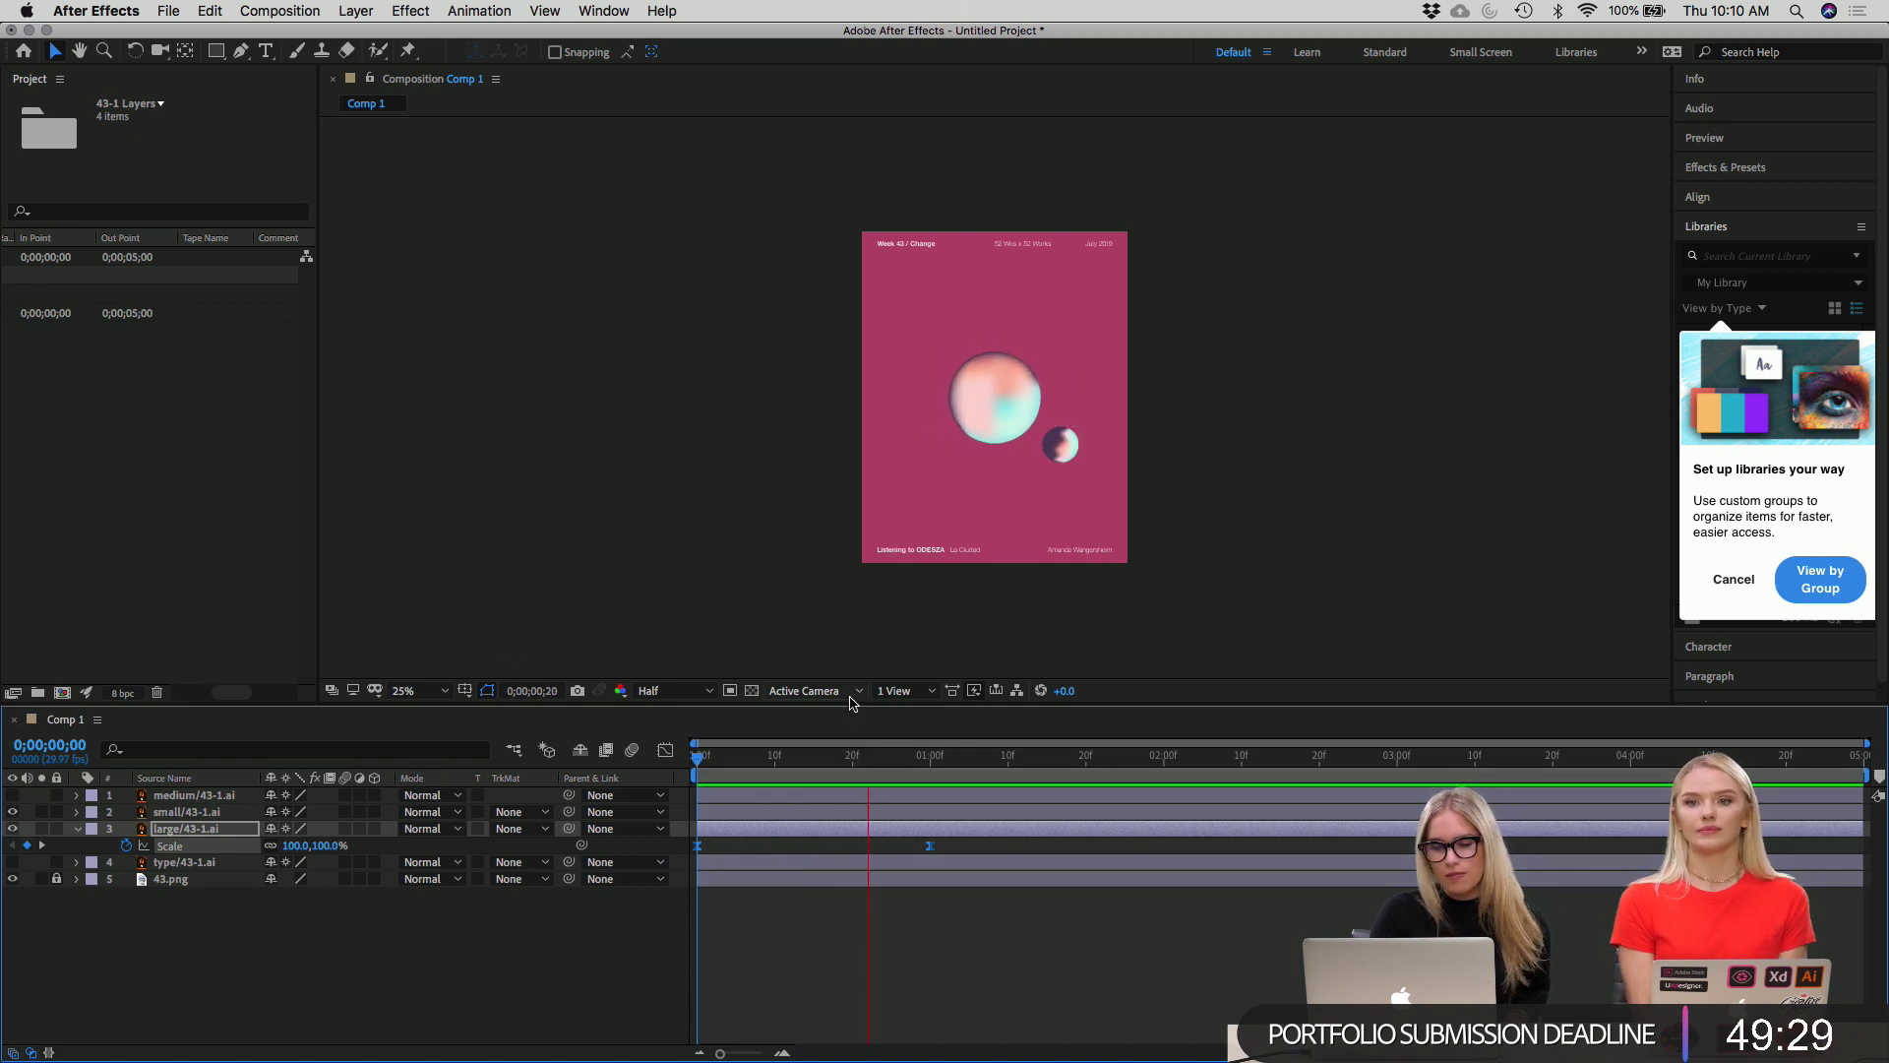
key("space")
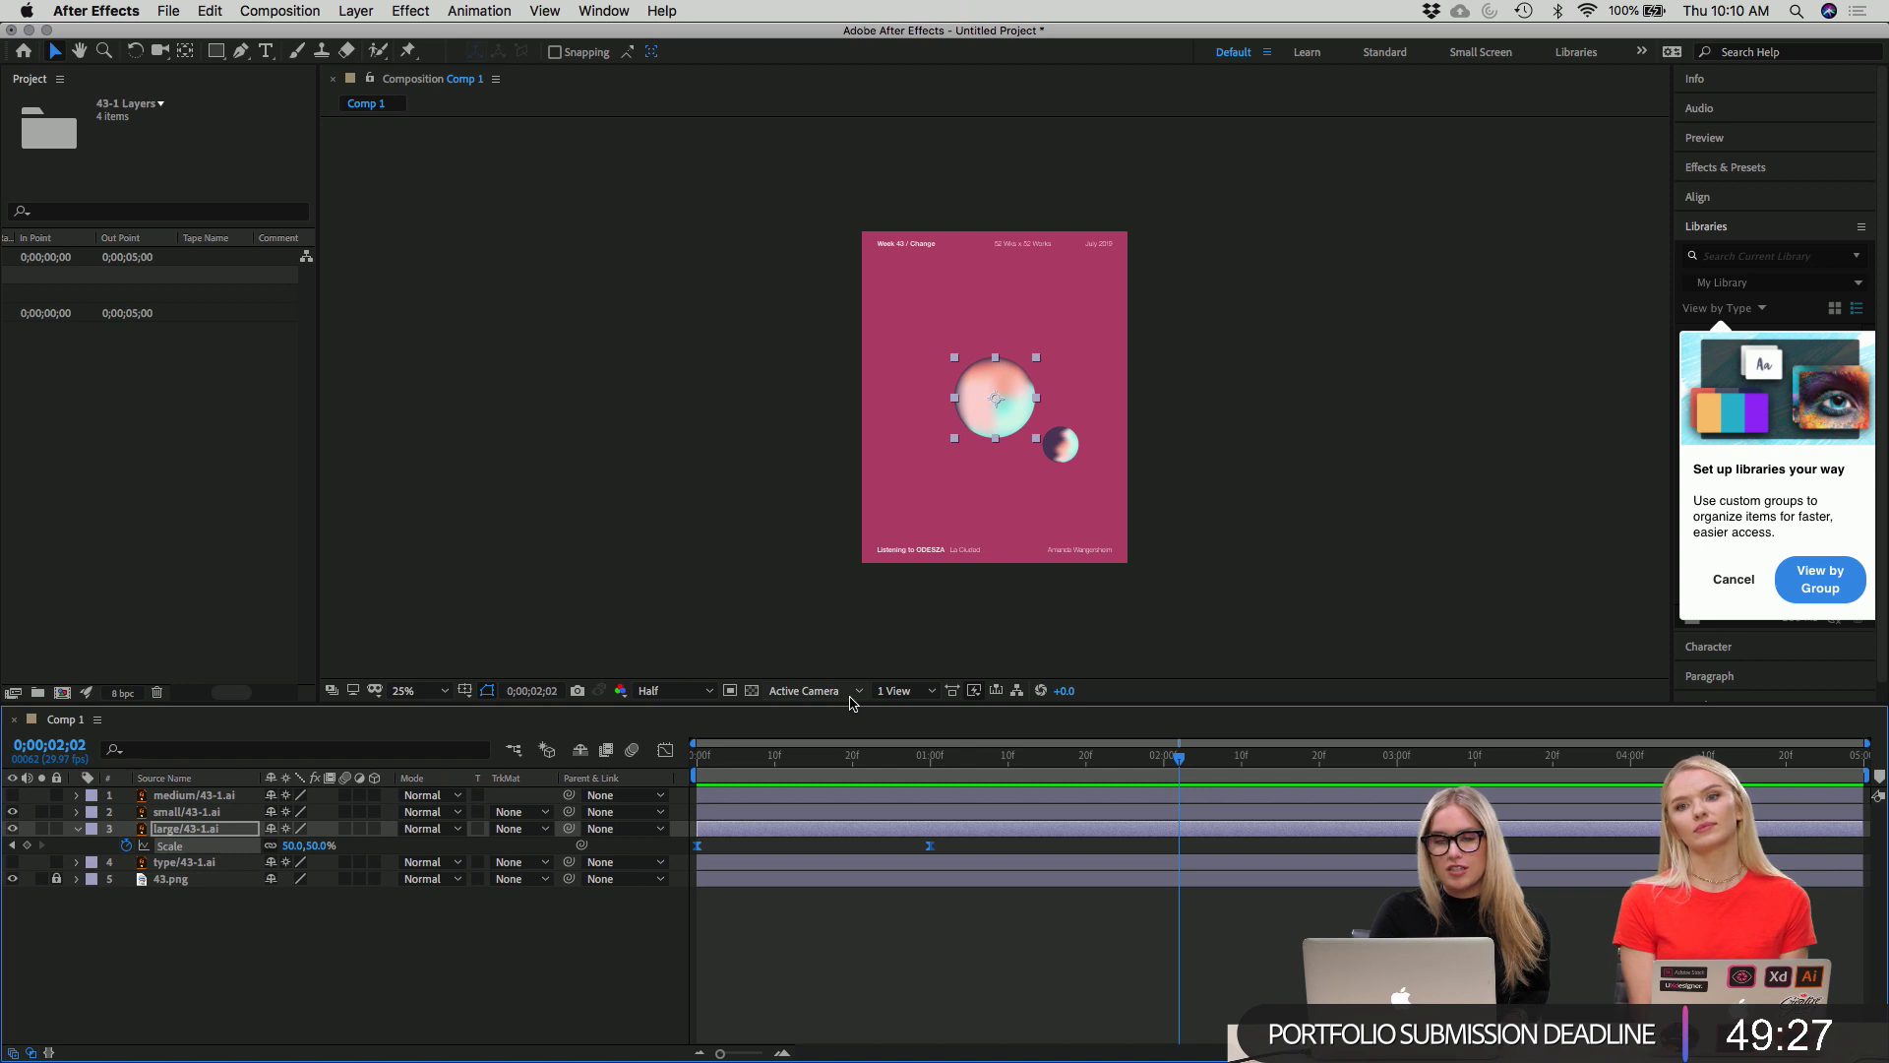
left_click_drag(1179, 761, 697, 758)
key("space")
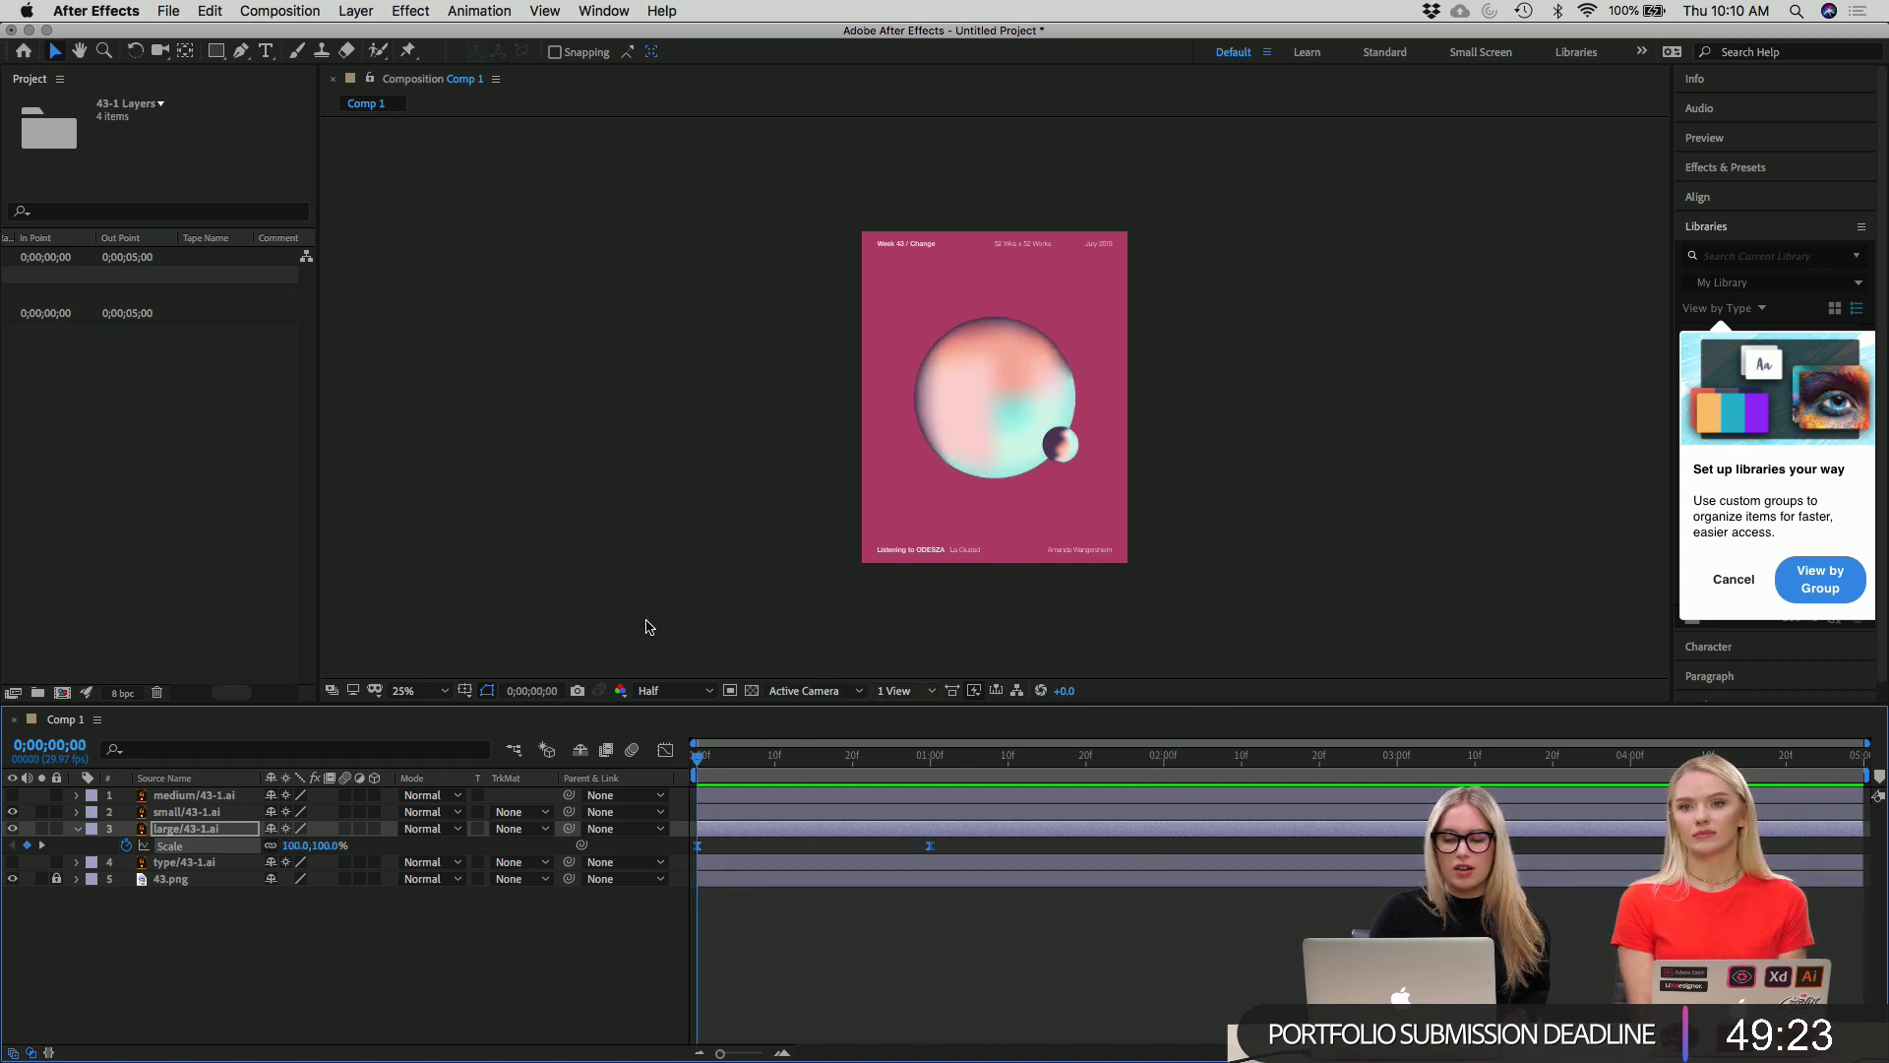
key("space")
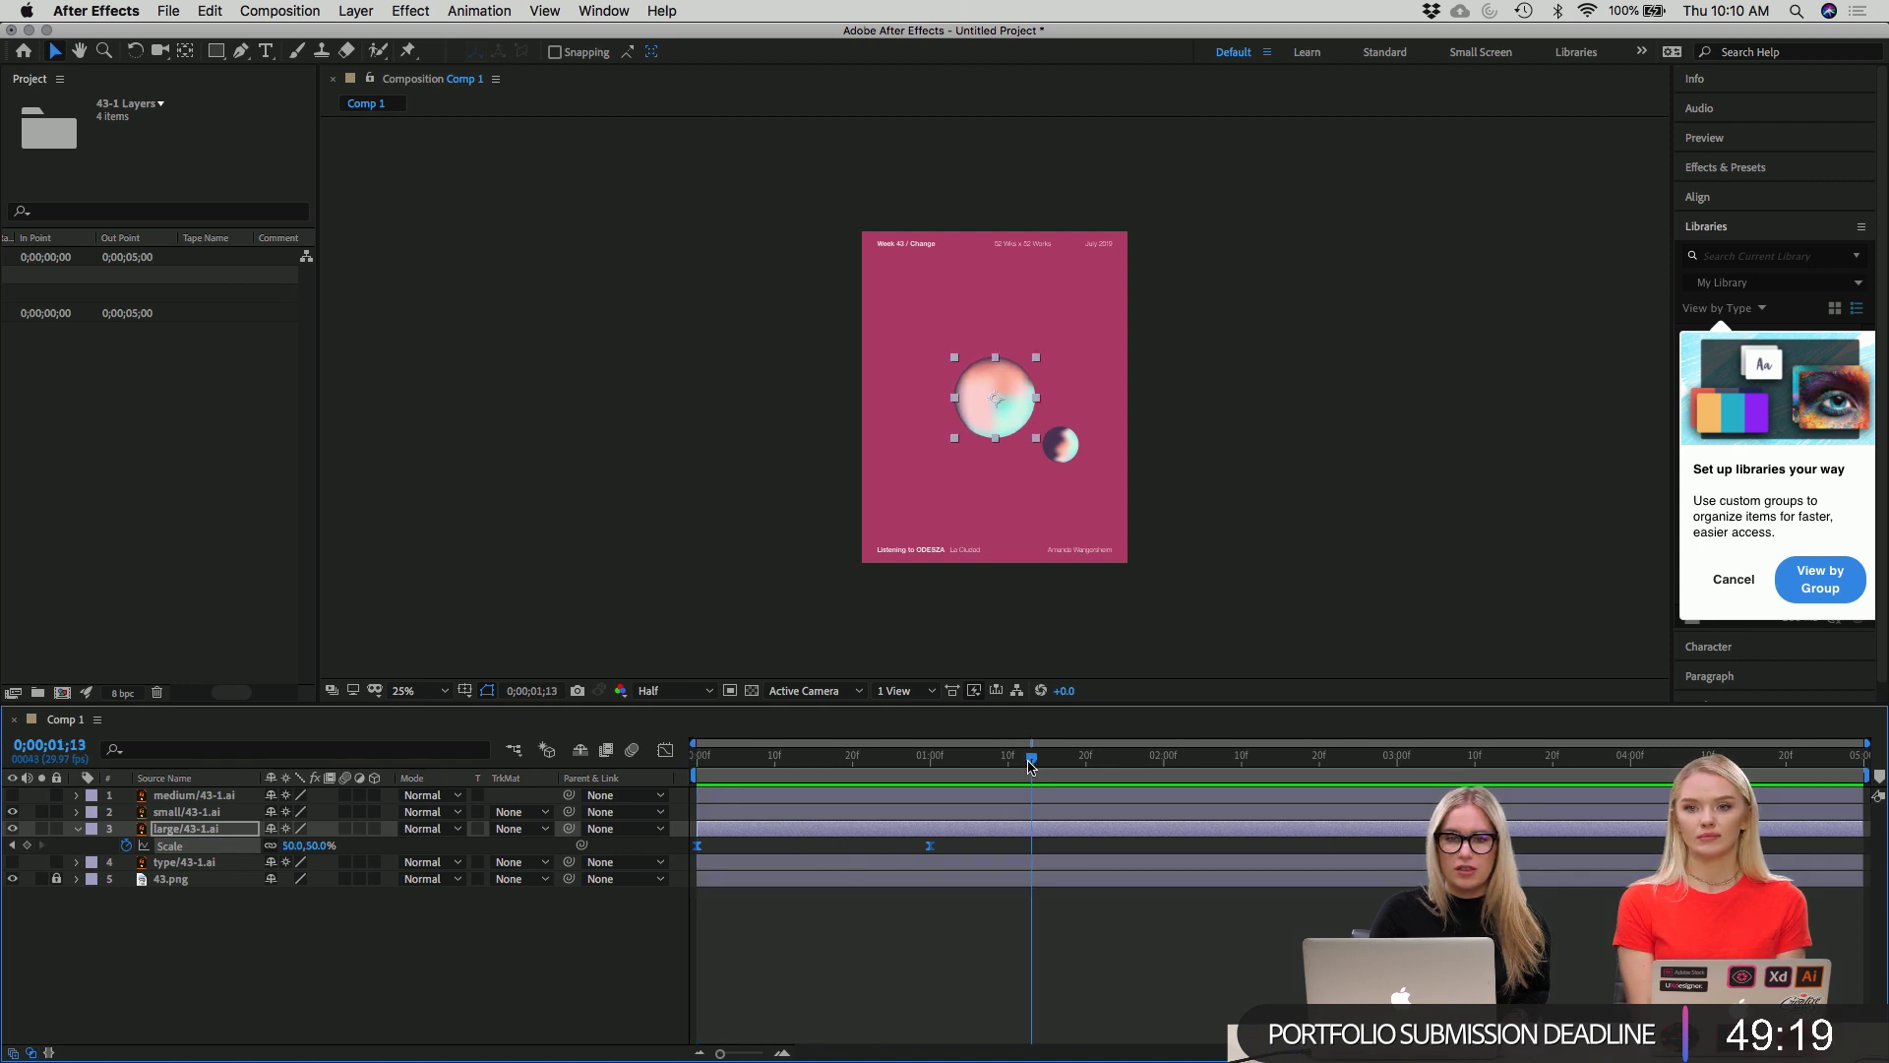
left_click_drag(1033, 776, 642, 662)
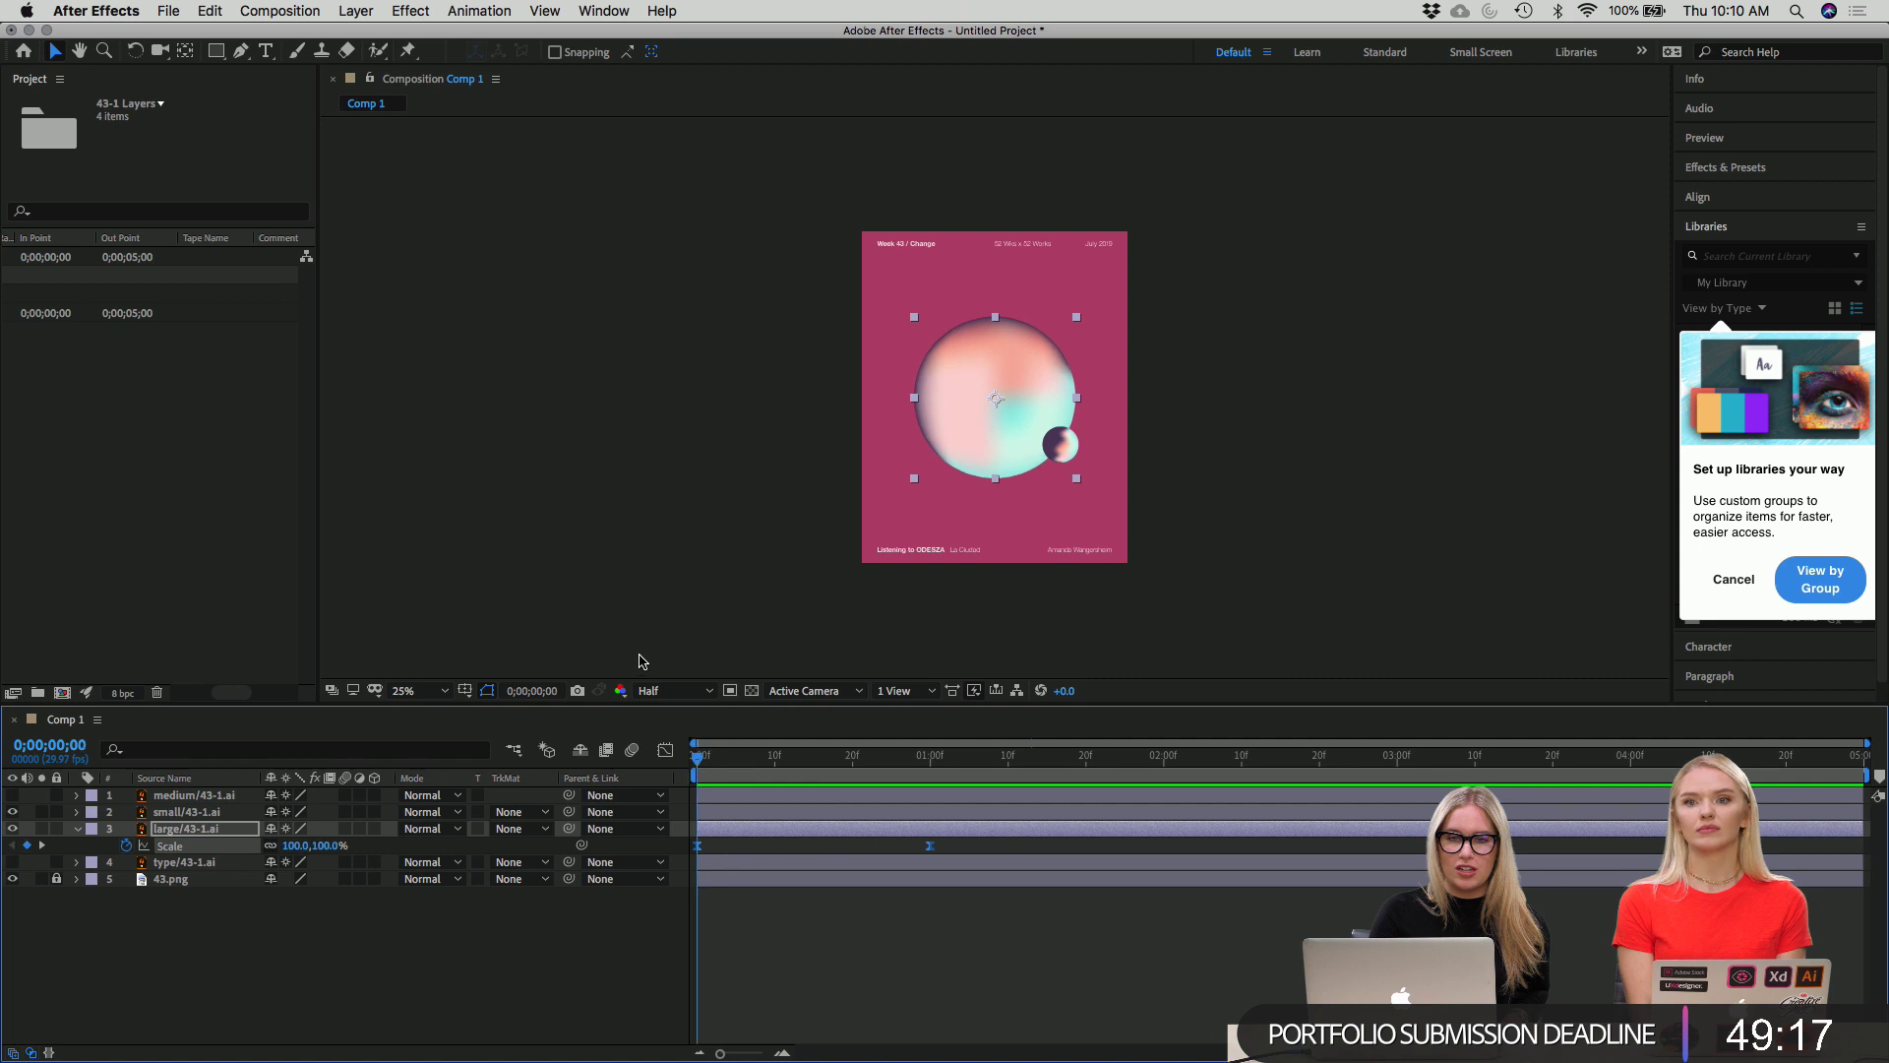
key("space")
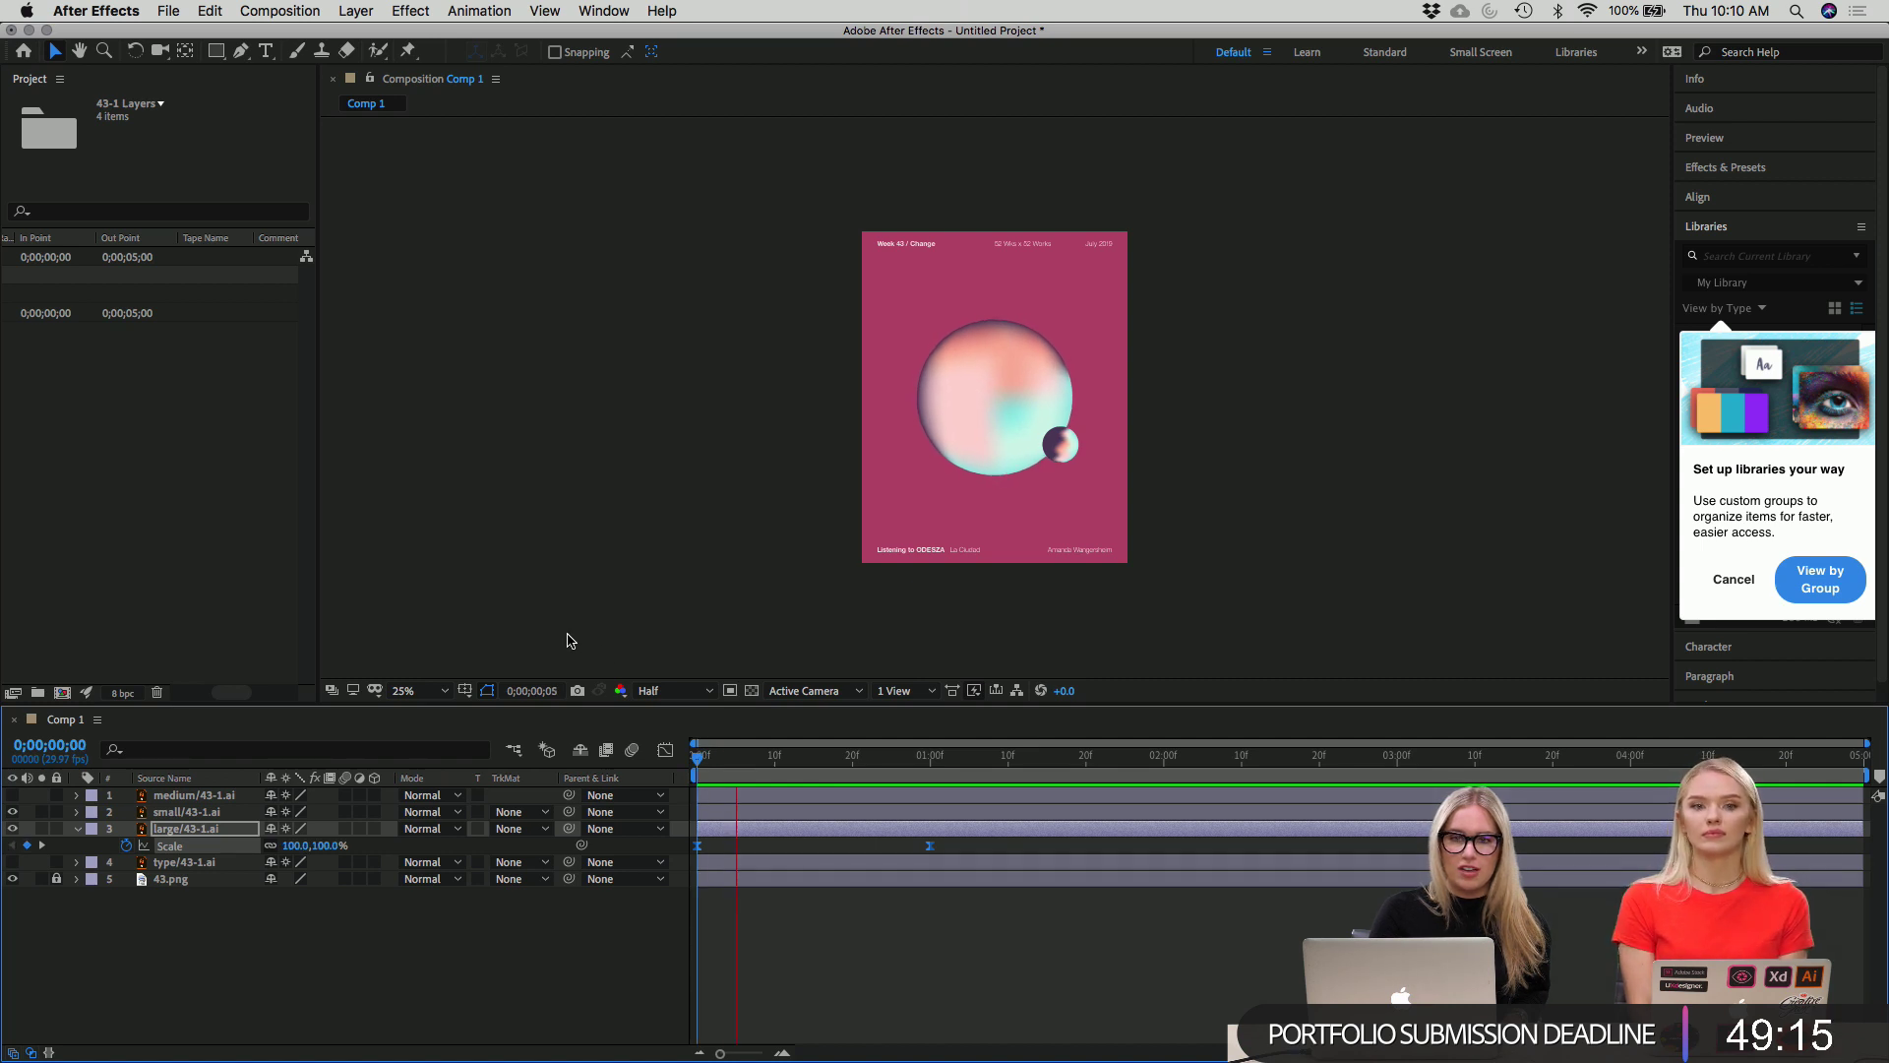
key("space")
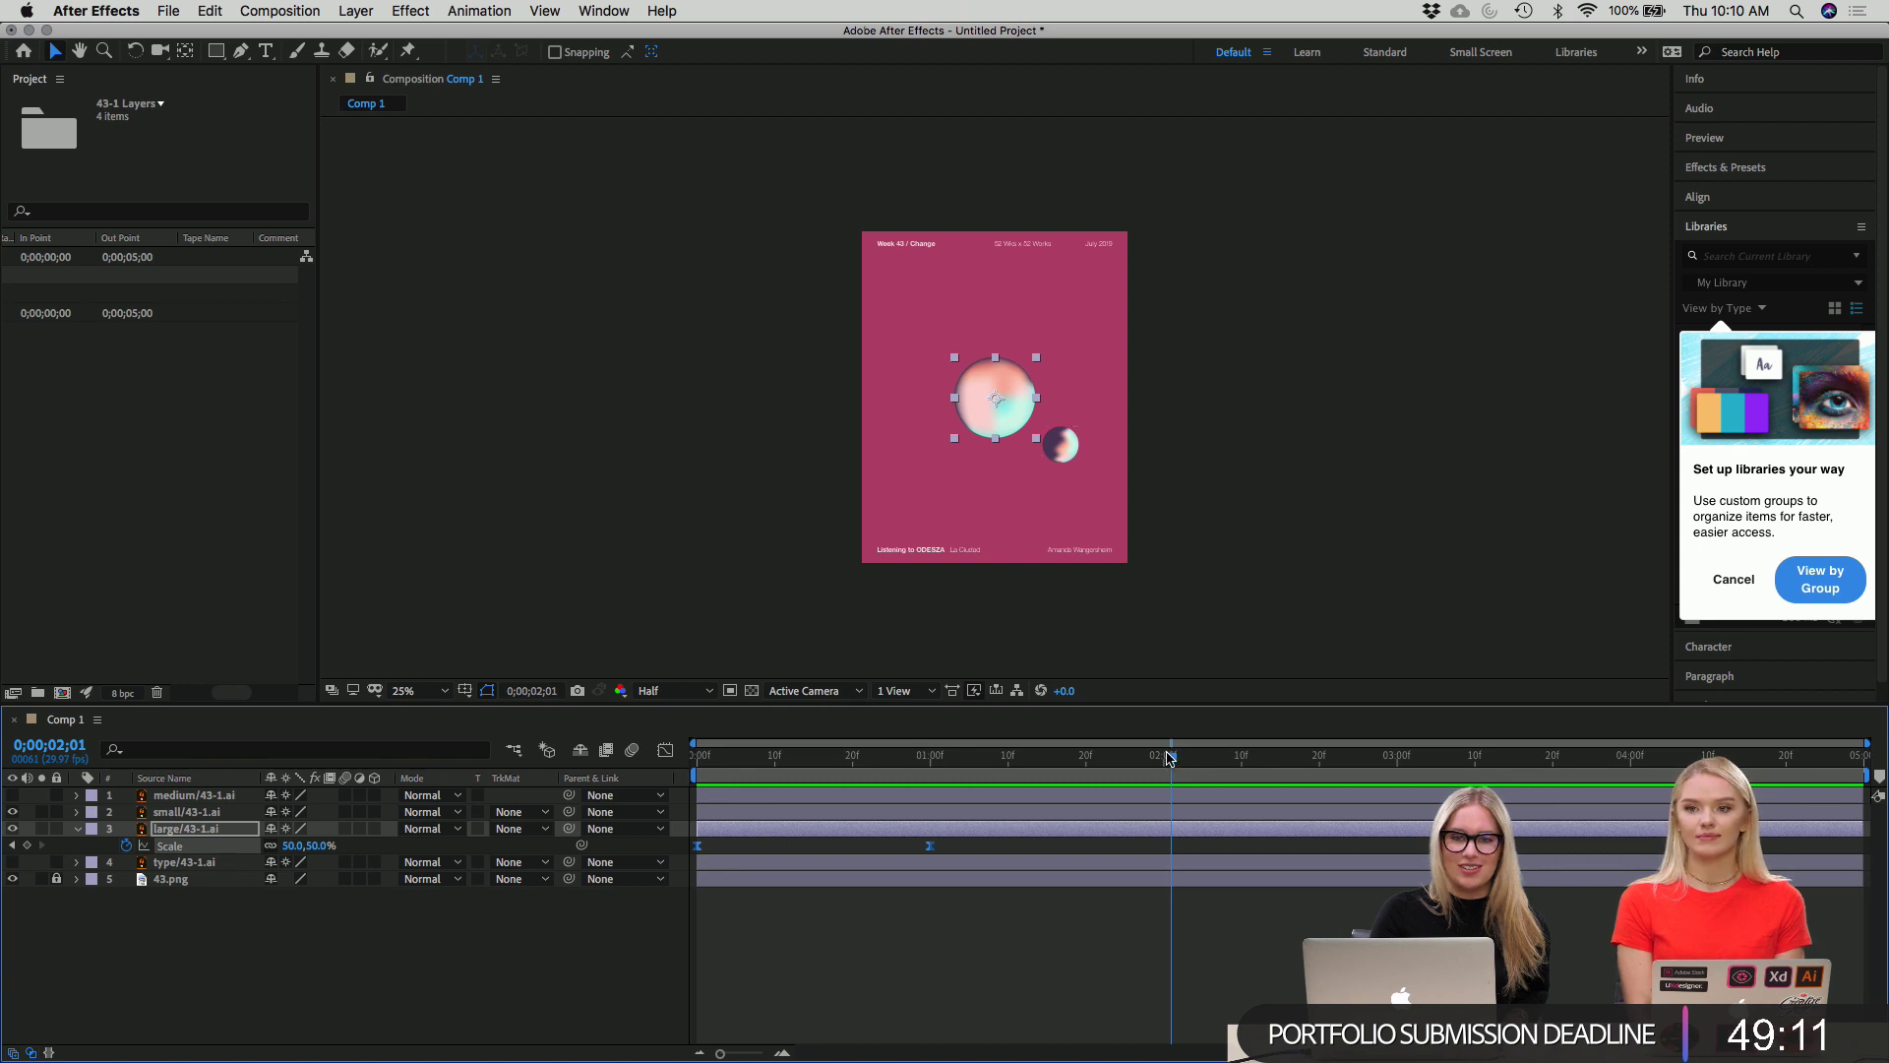
left_click_drag(1169, 760, 656, 513)
key("space")
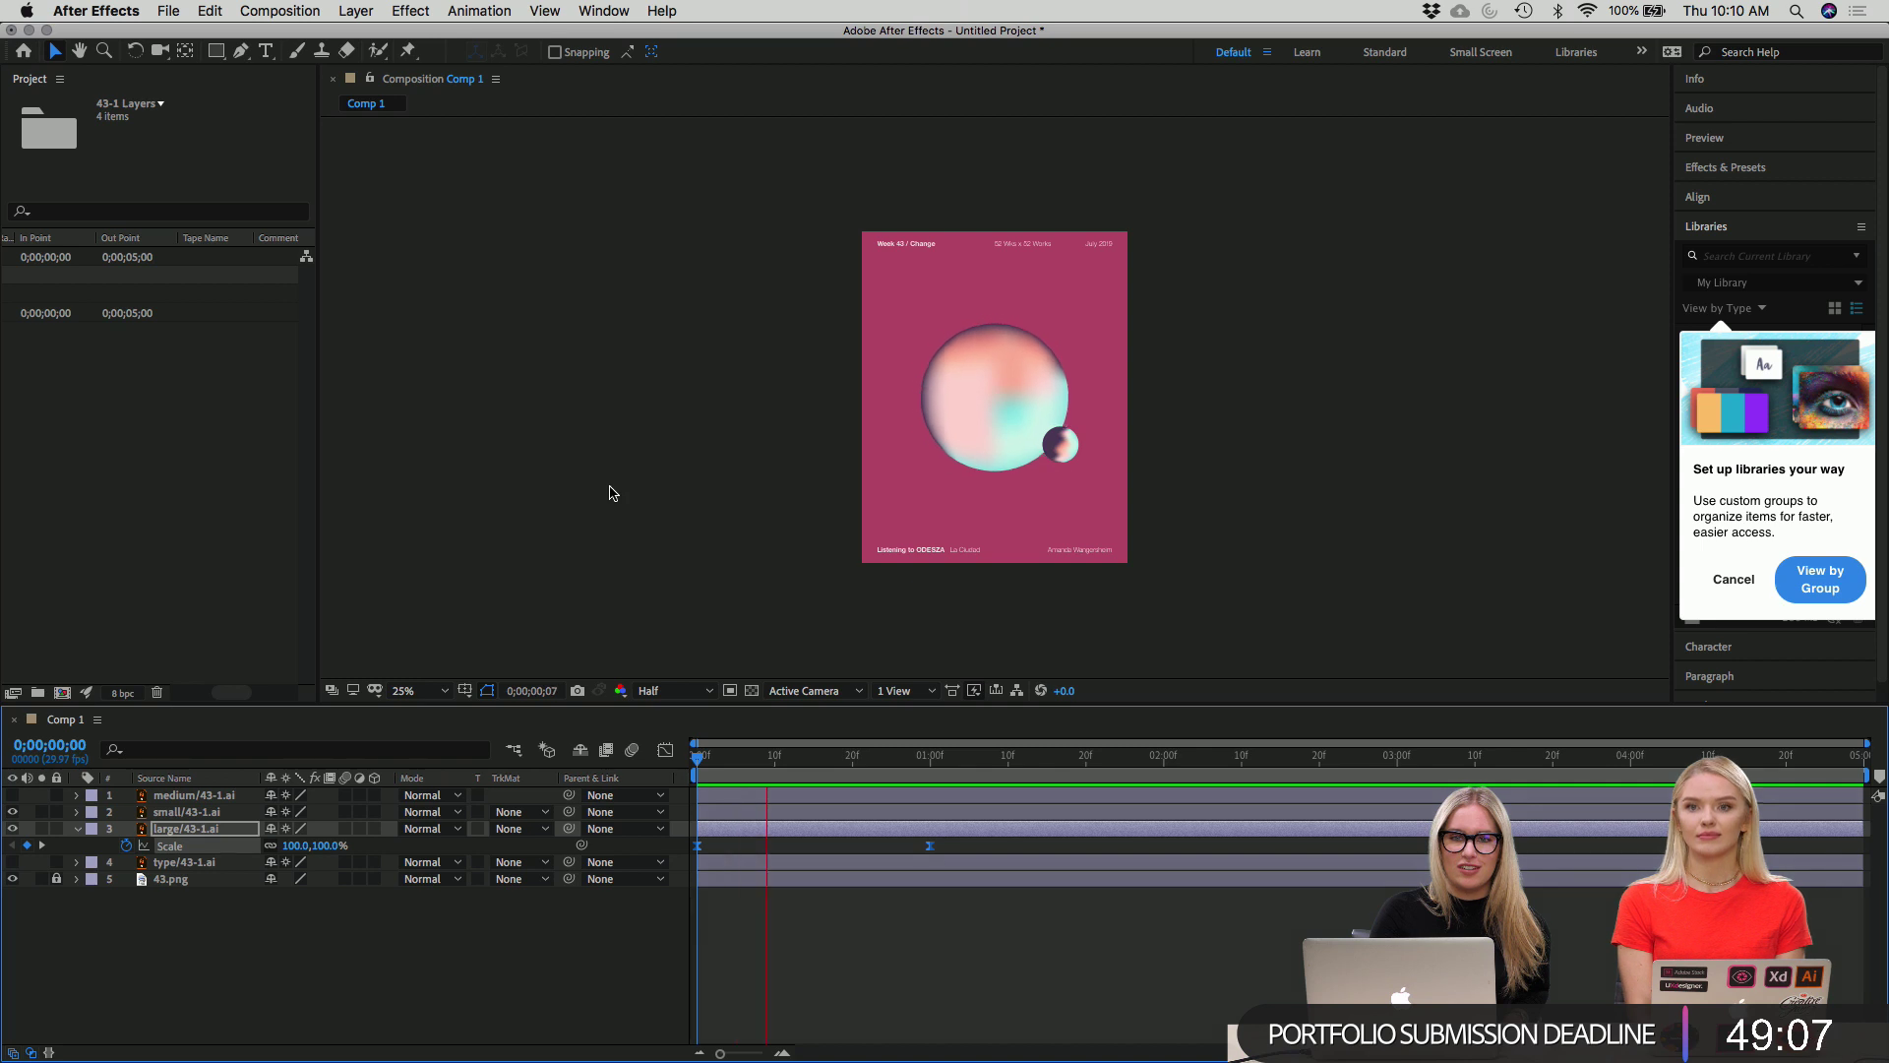
key("space")
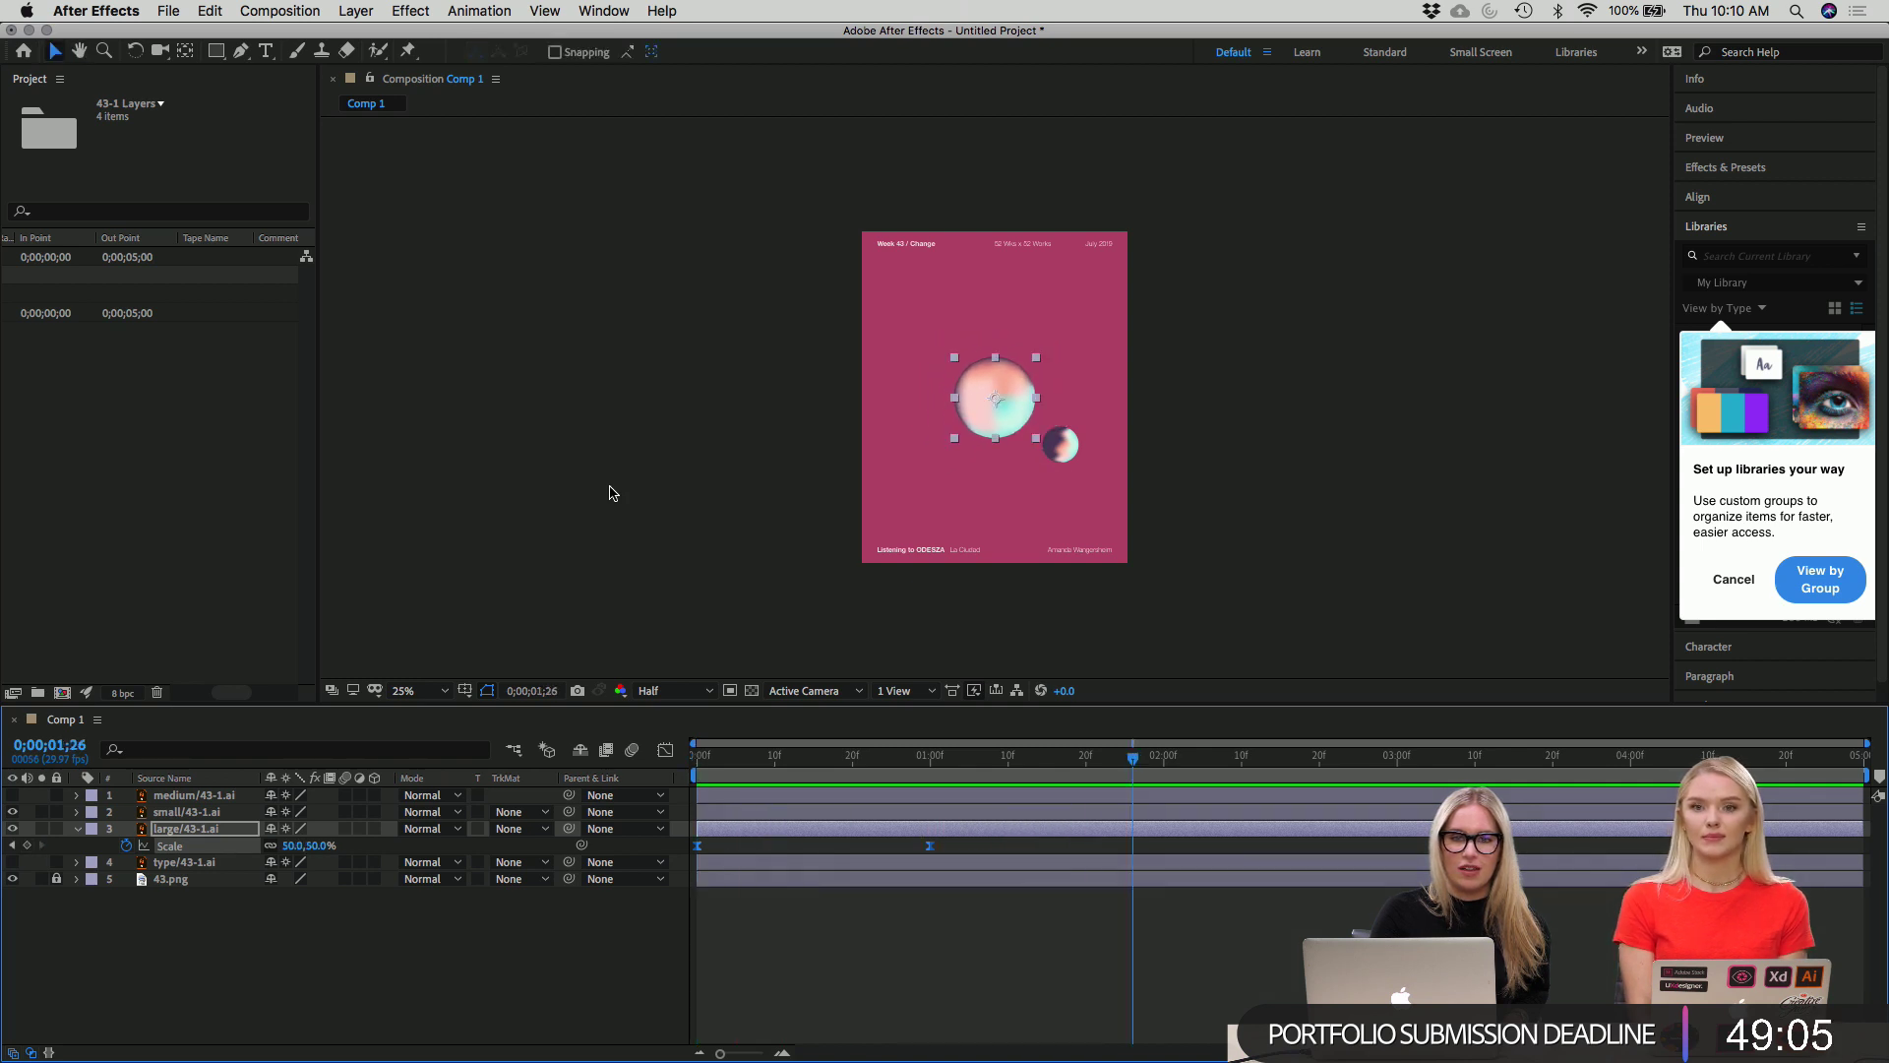
Move the medium/43-1.ai layer directly below small/43-1.ai in the layer stack and make it visible.
left_click(198, 813)
left_click_drag(200, 820, 198, 820)
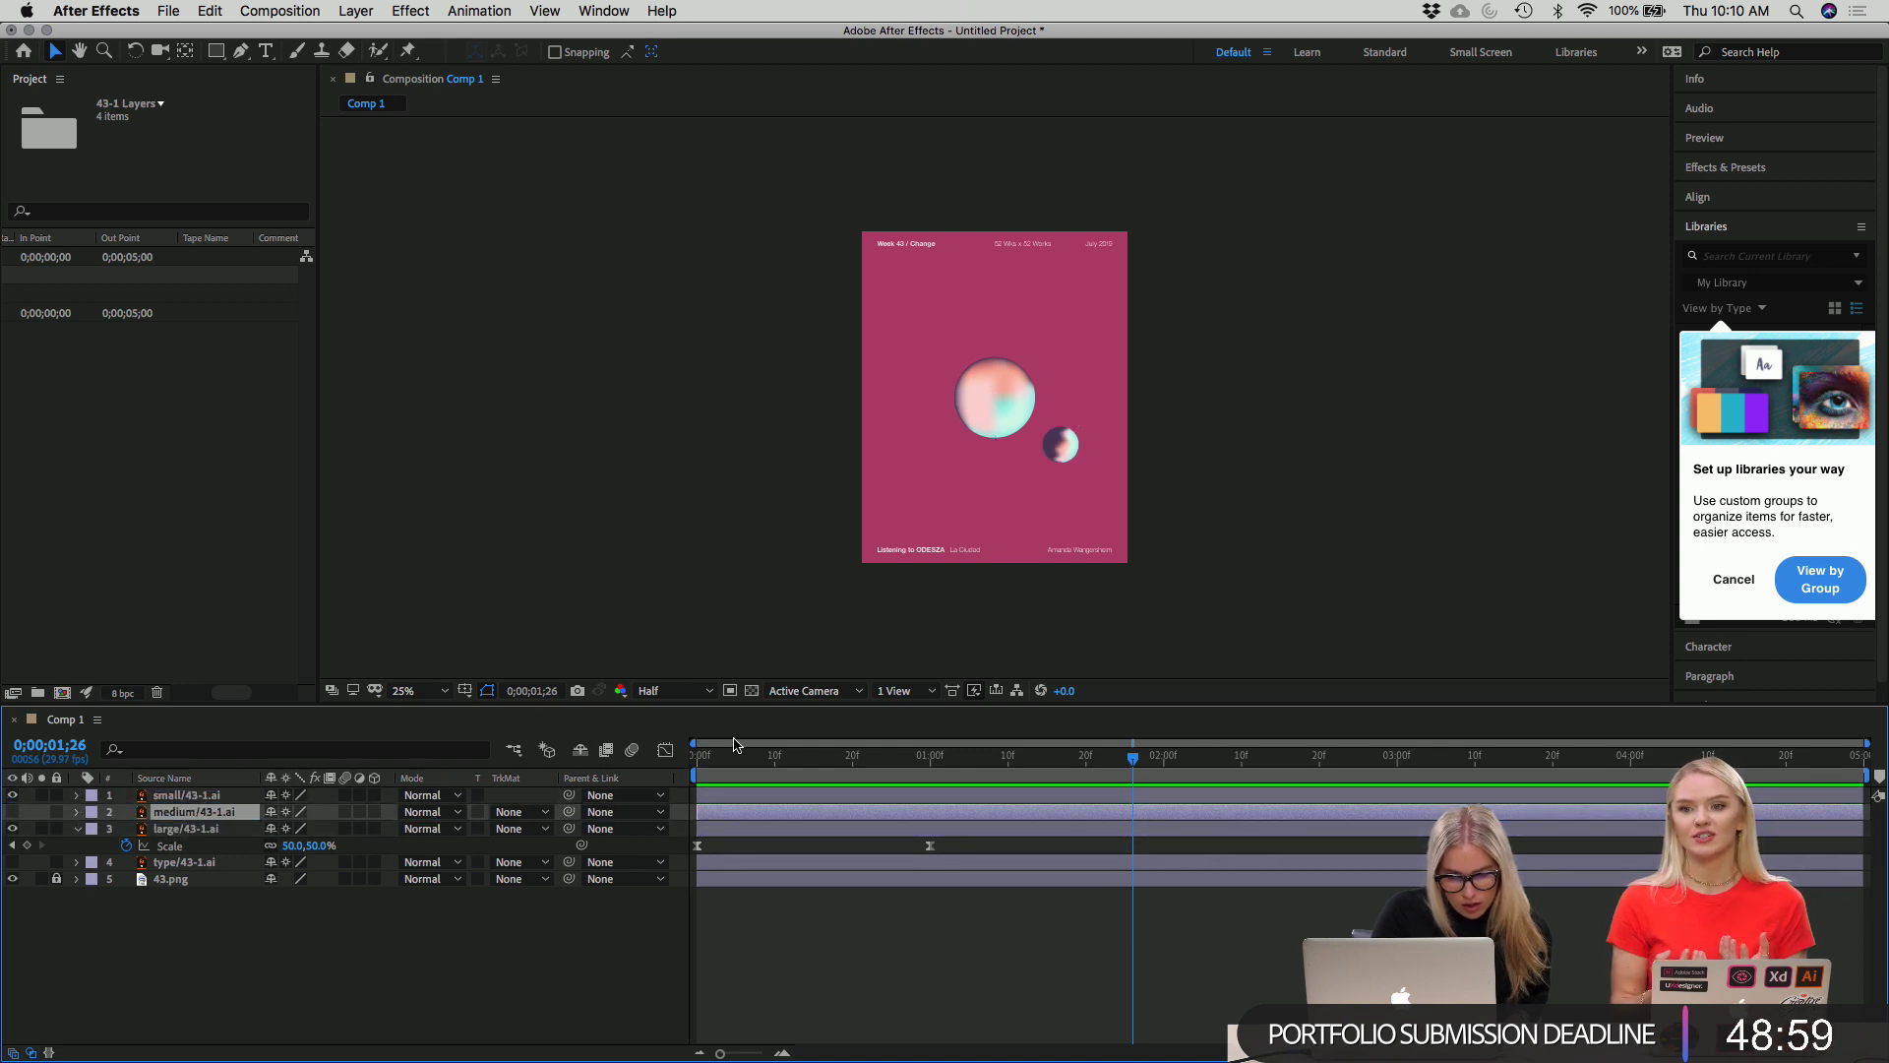
left_click(16, 813)
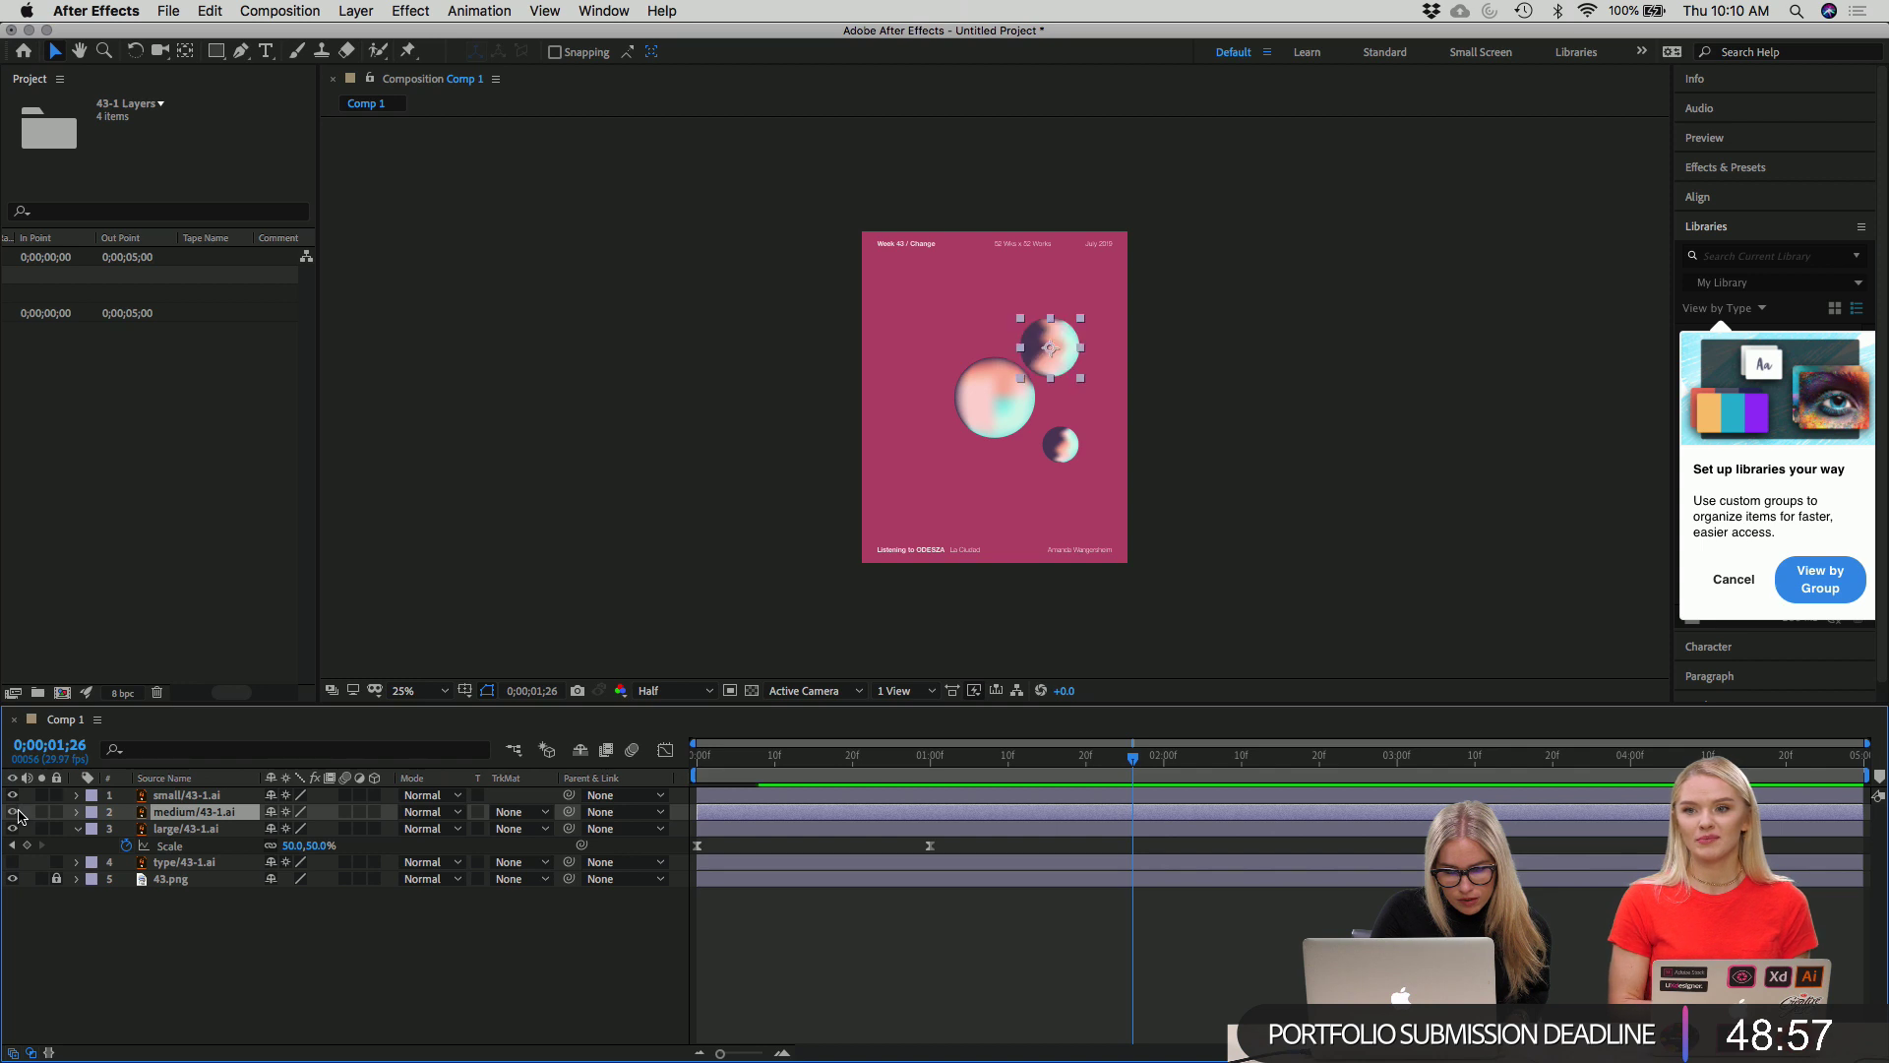
left_click(19, 813)
left_click(20, 815)
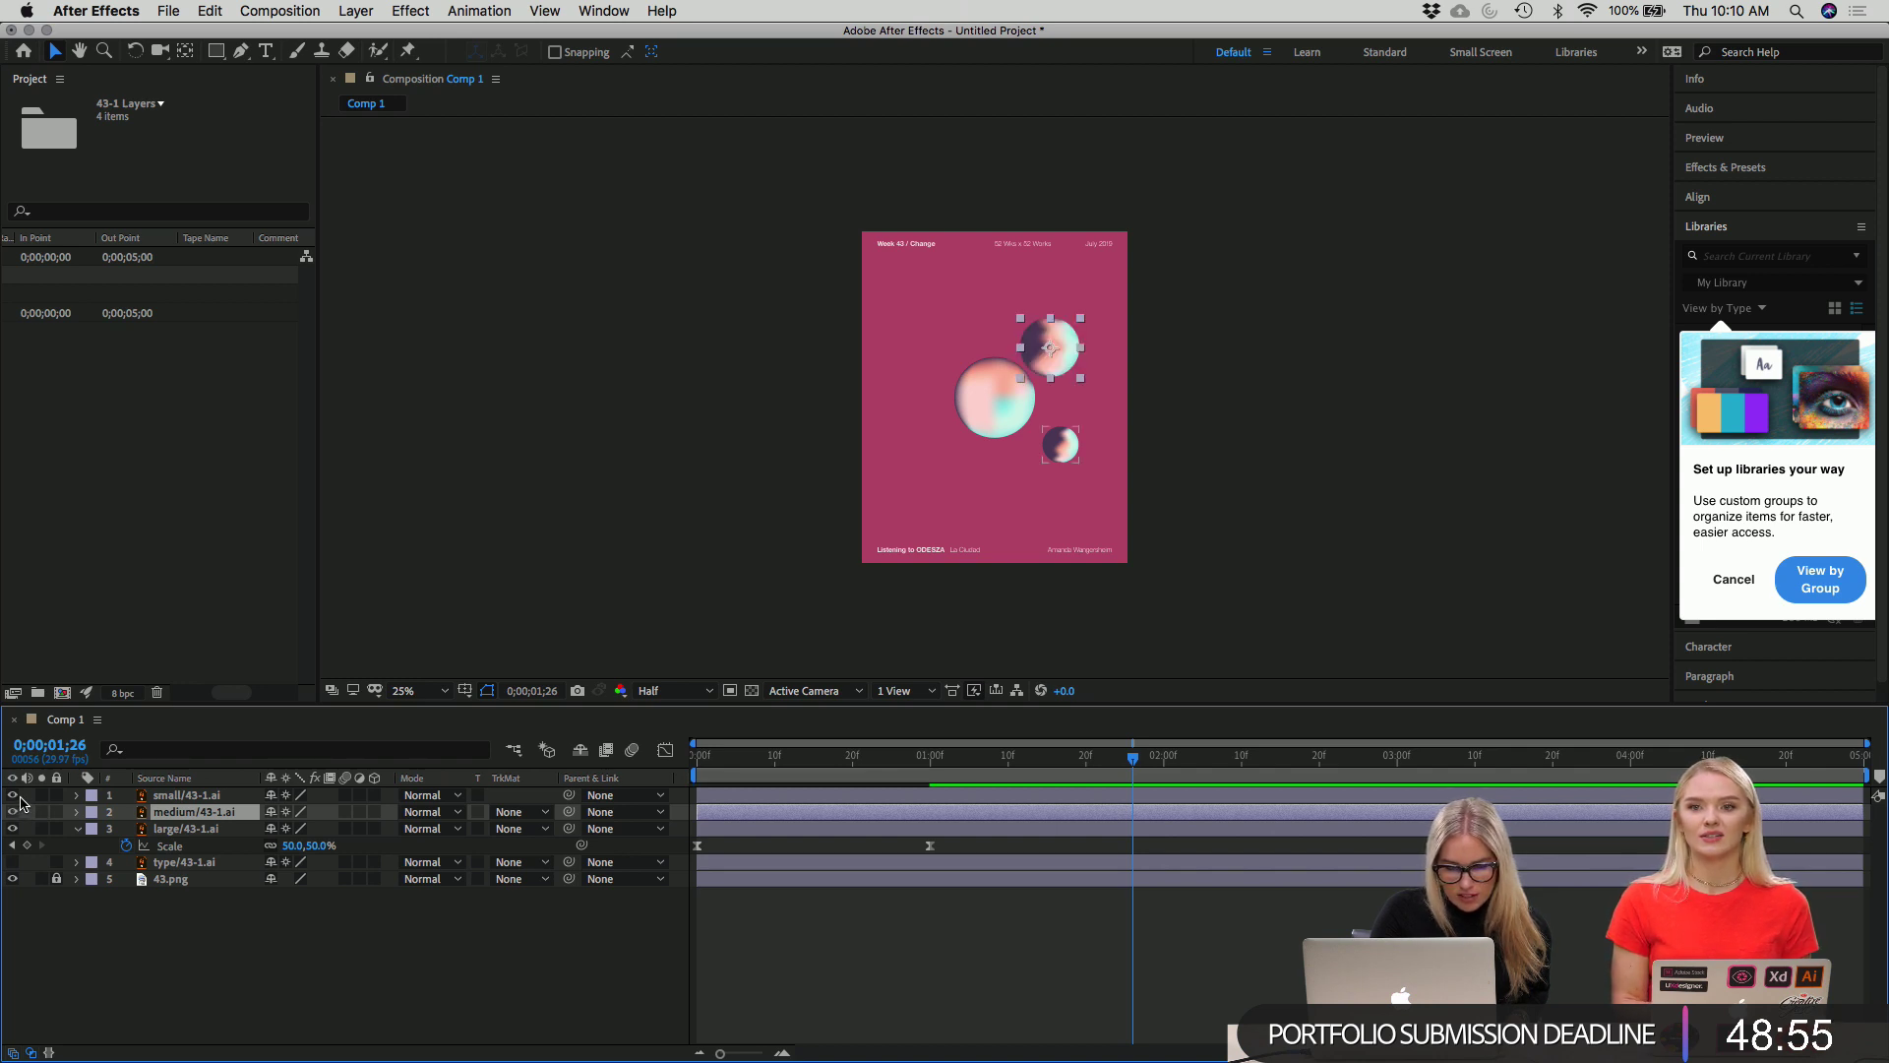
Hide the small/43-1.ai layer.
left_click(15, 796)
left_click(15, 795)
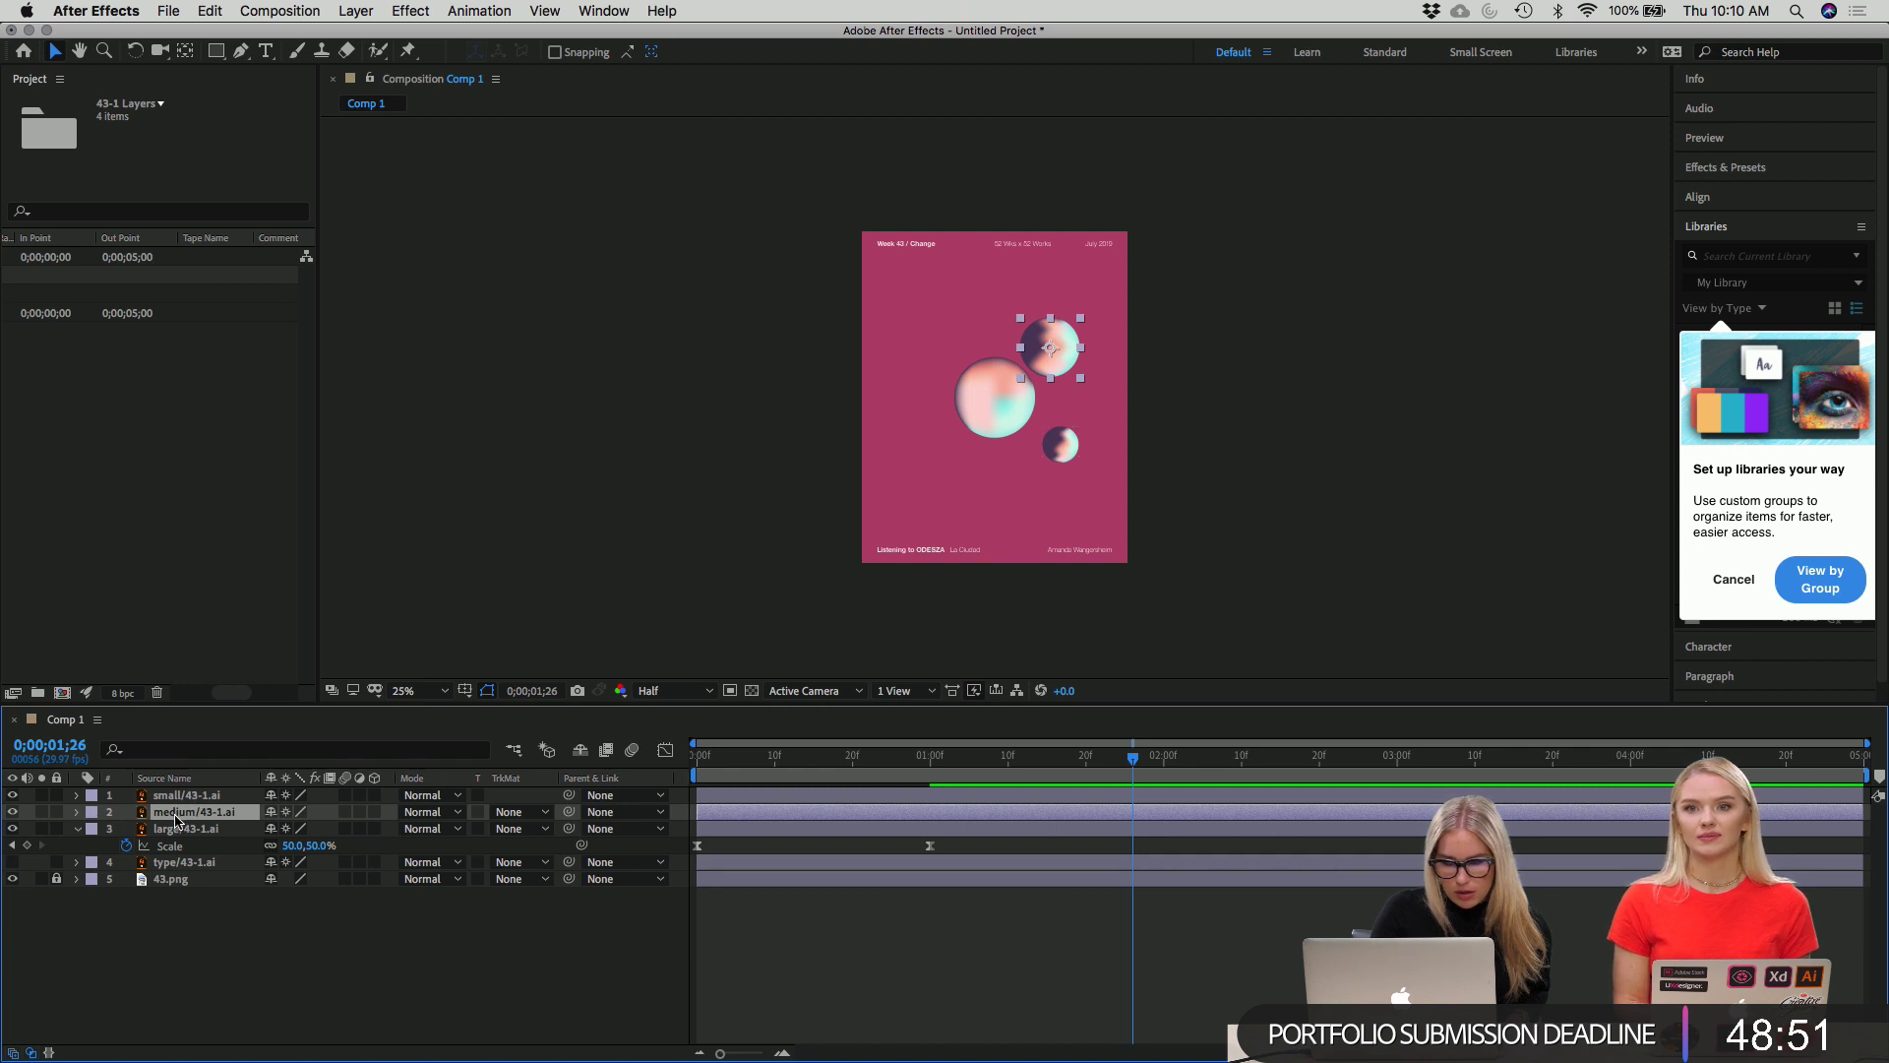
left_click(12, 797)
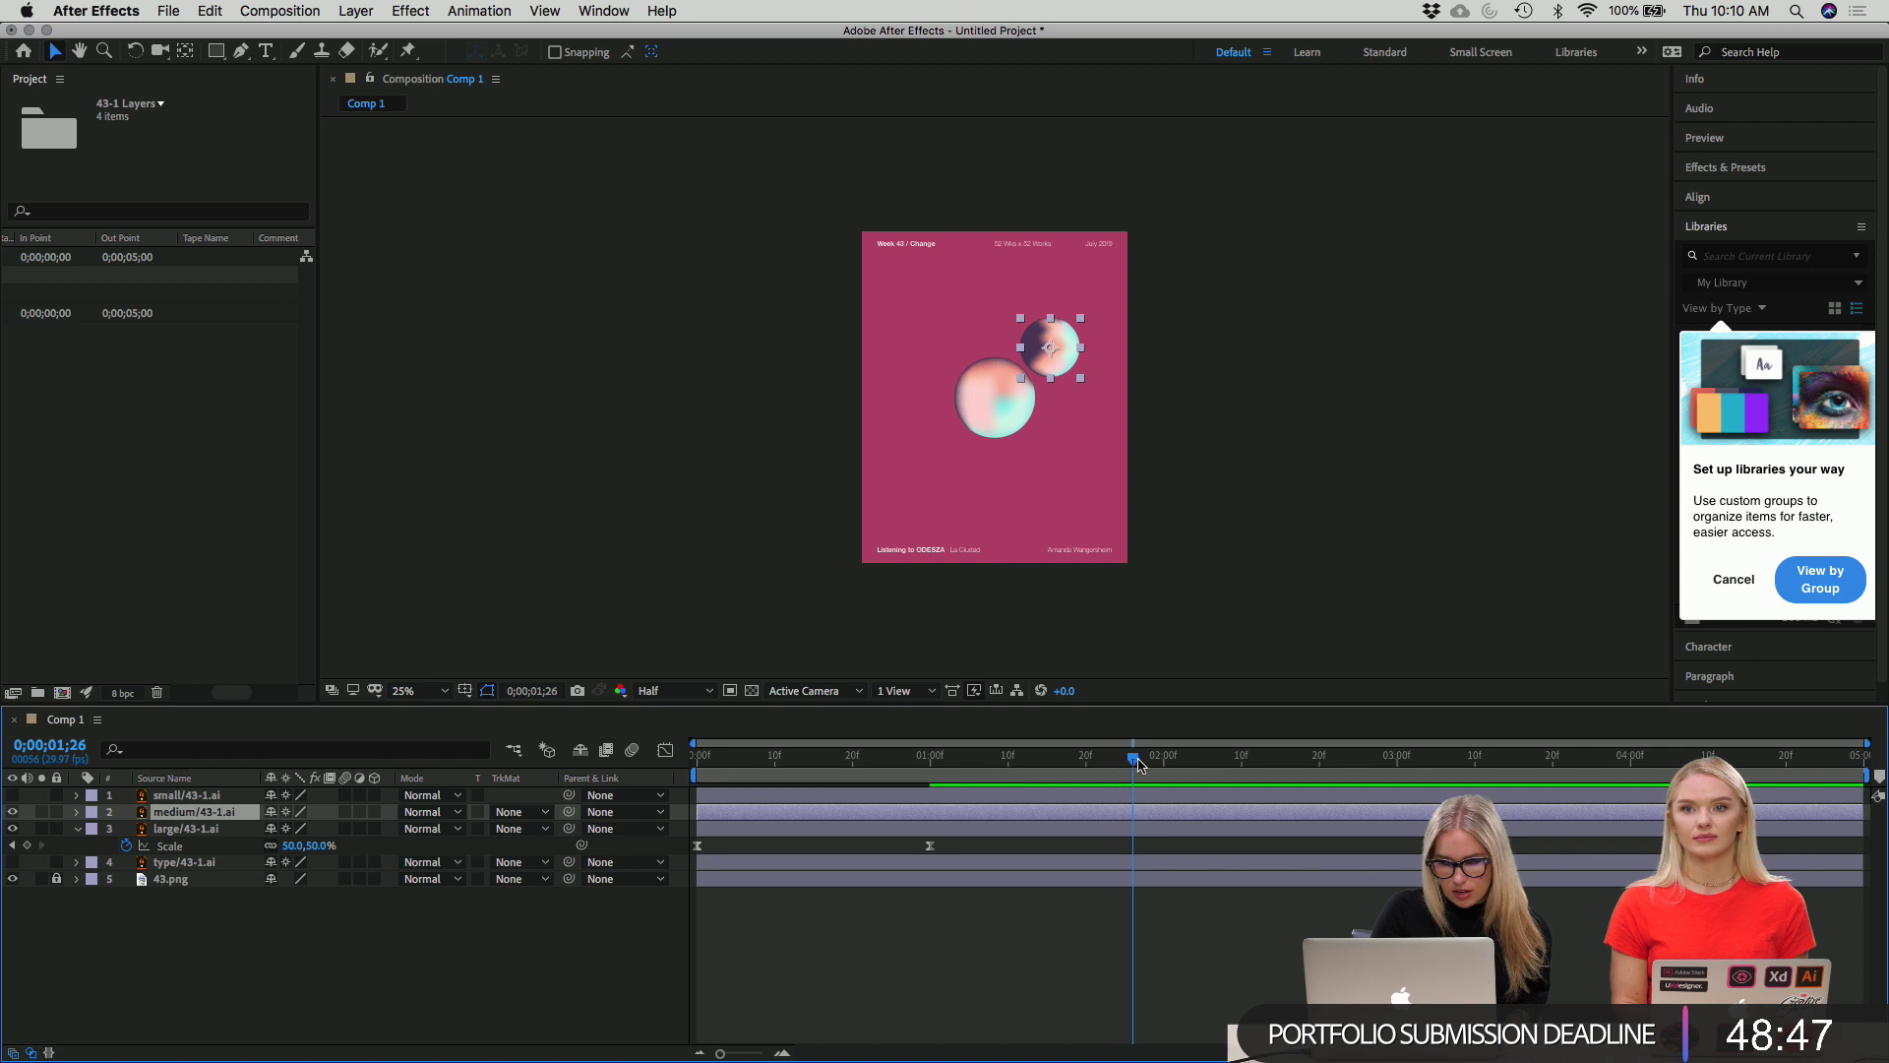
Add a first Scale keyframe to the medium/43-1.ai layer at 0;00;00;00.
left_click_drag(1133, 757, 798, 757)
key("Home")
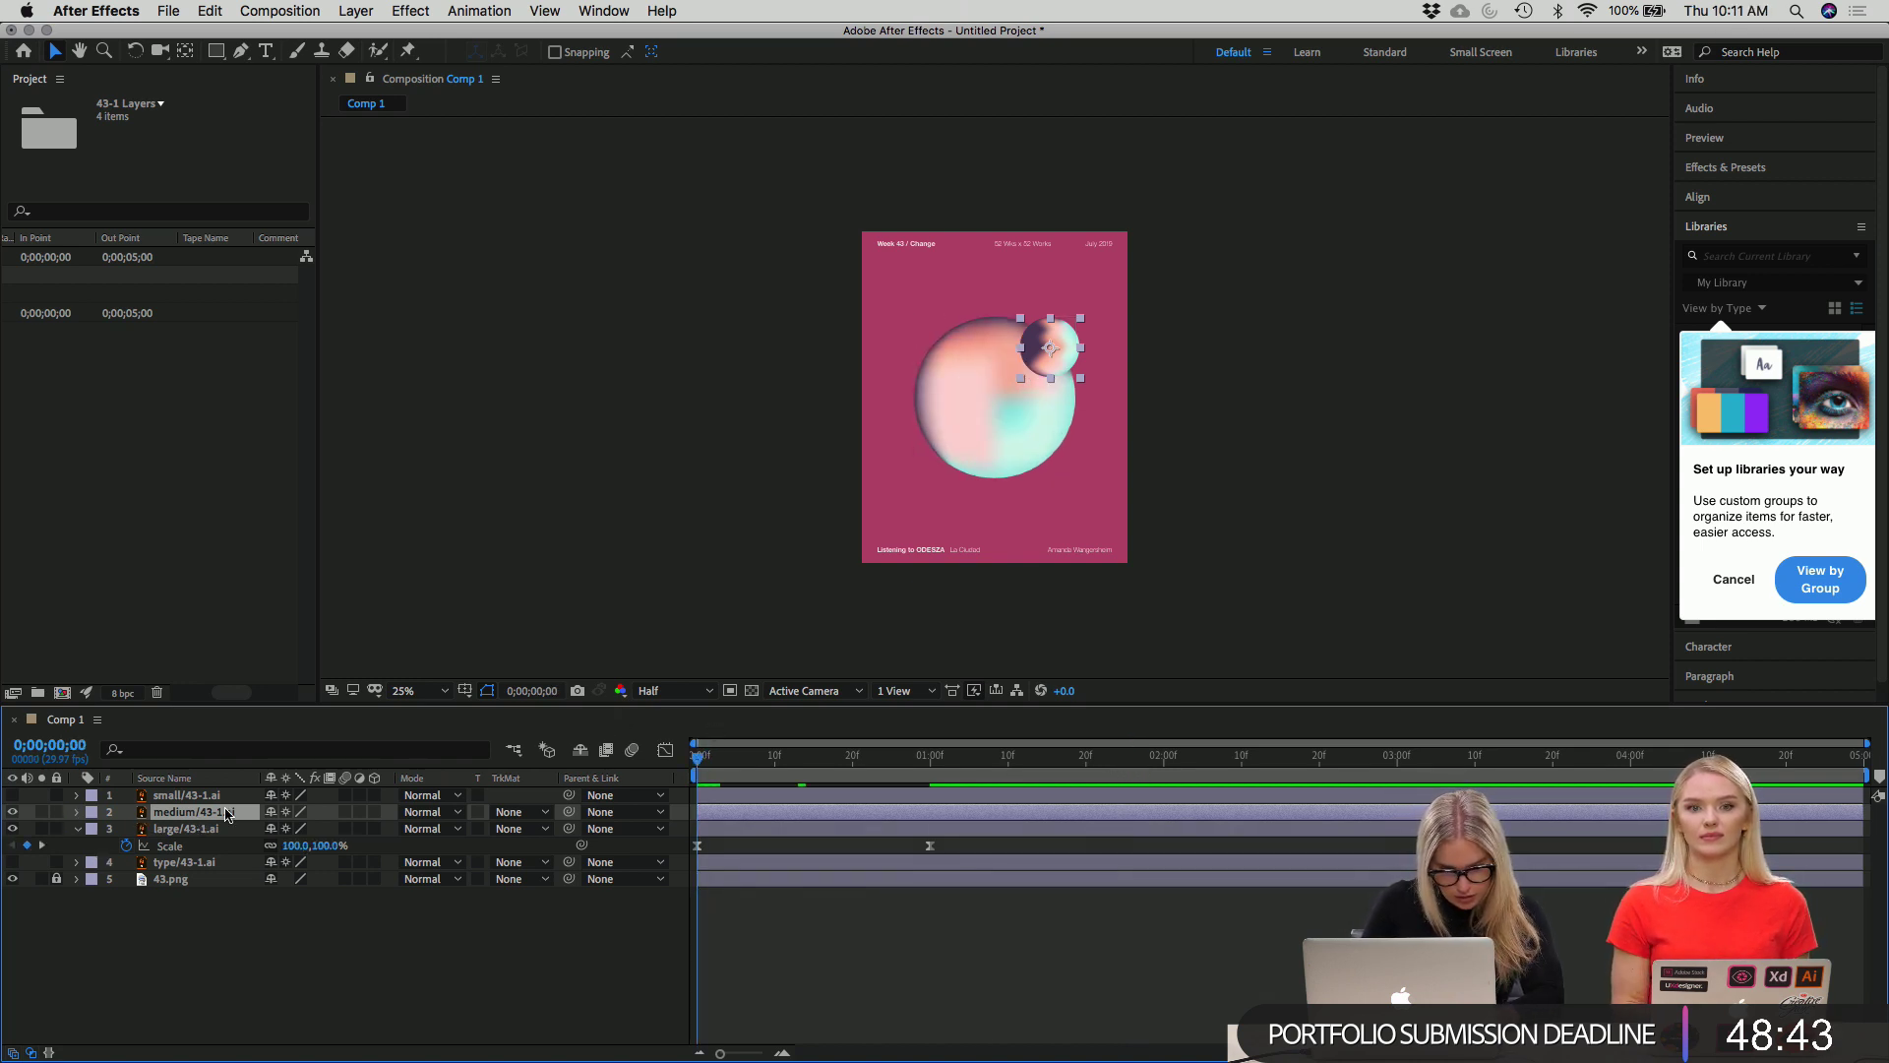
key("s")
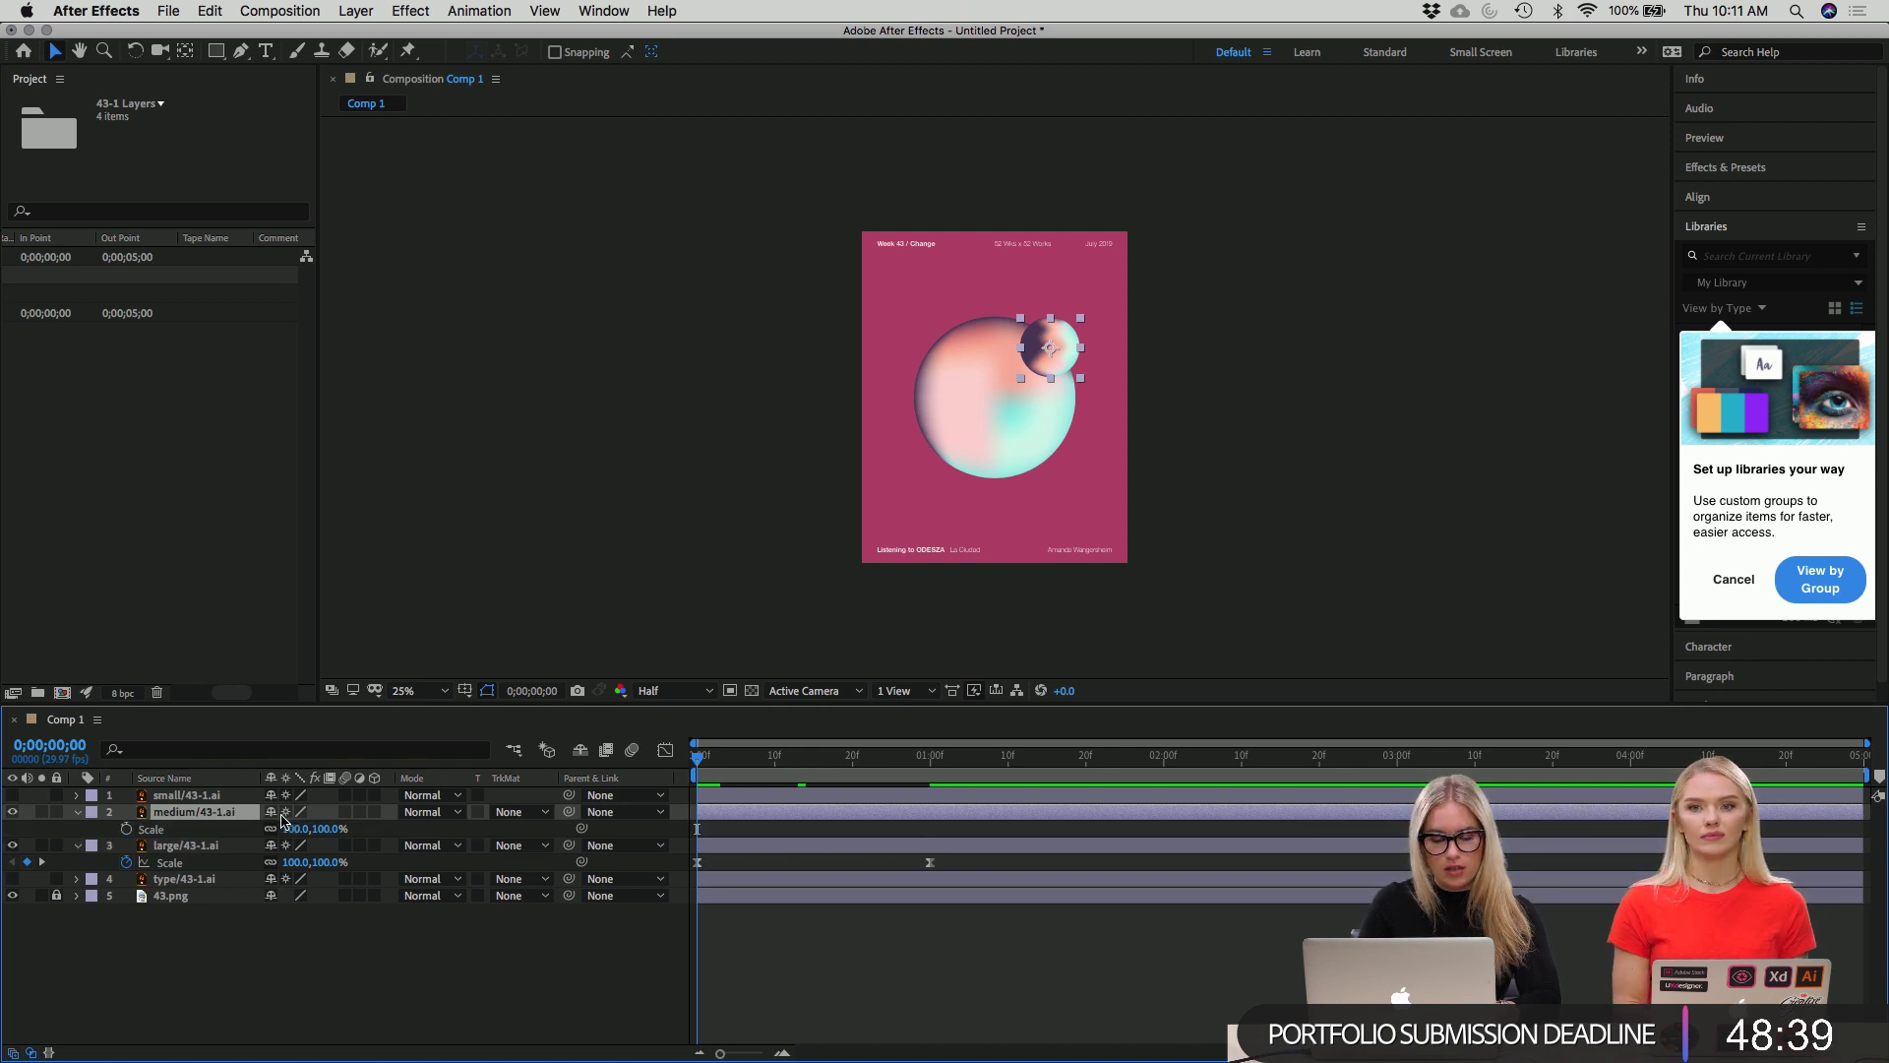
left_click(126, 830)
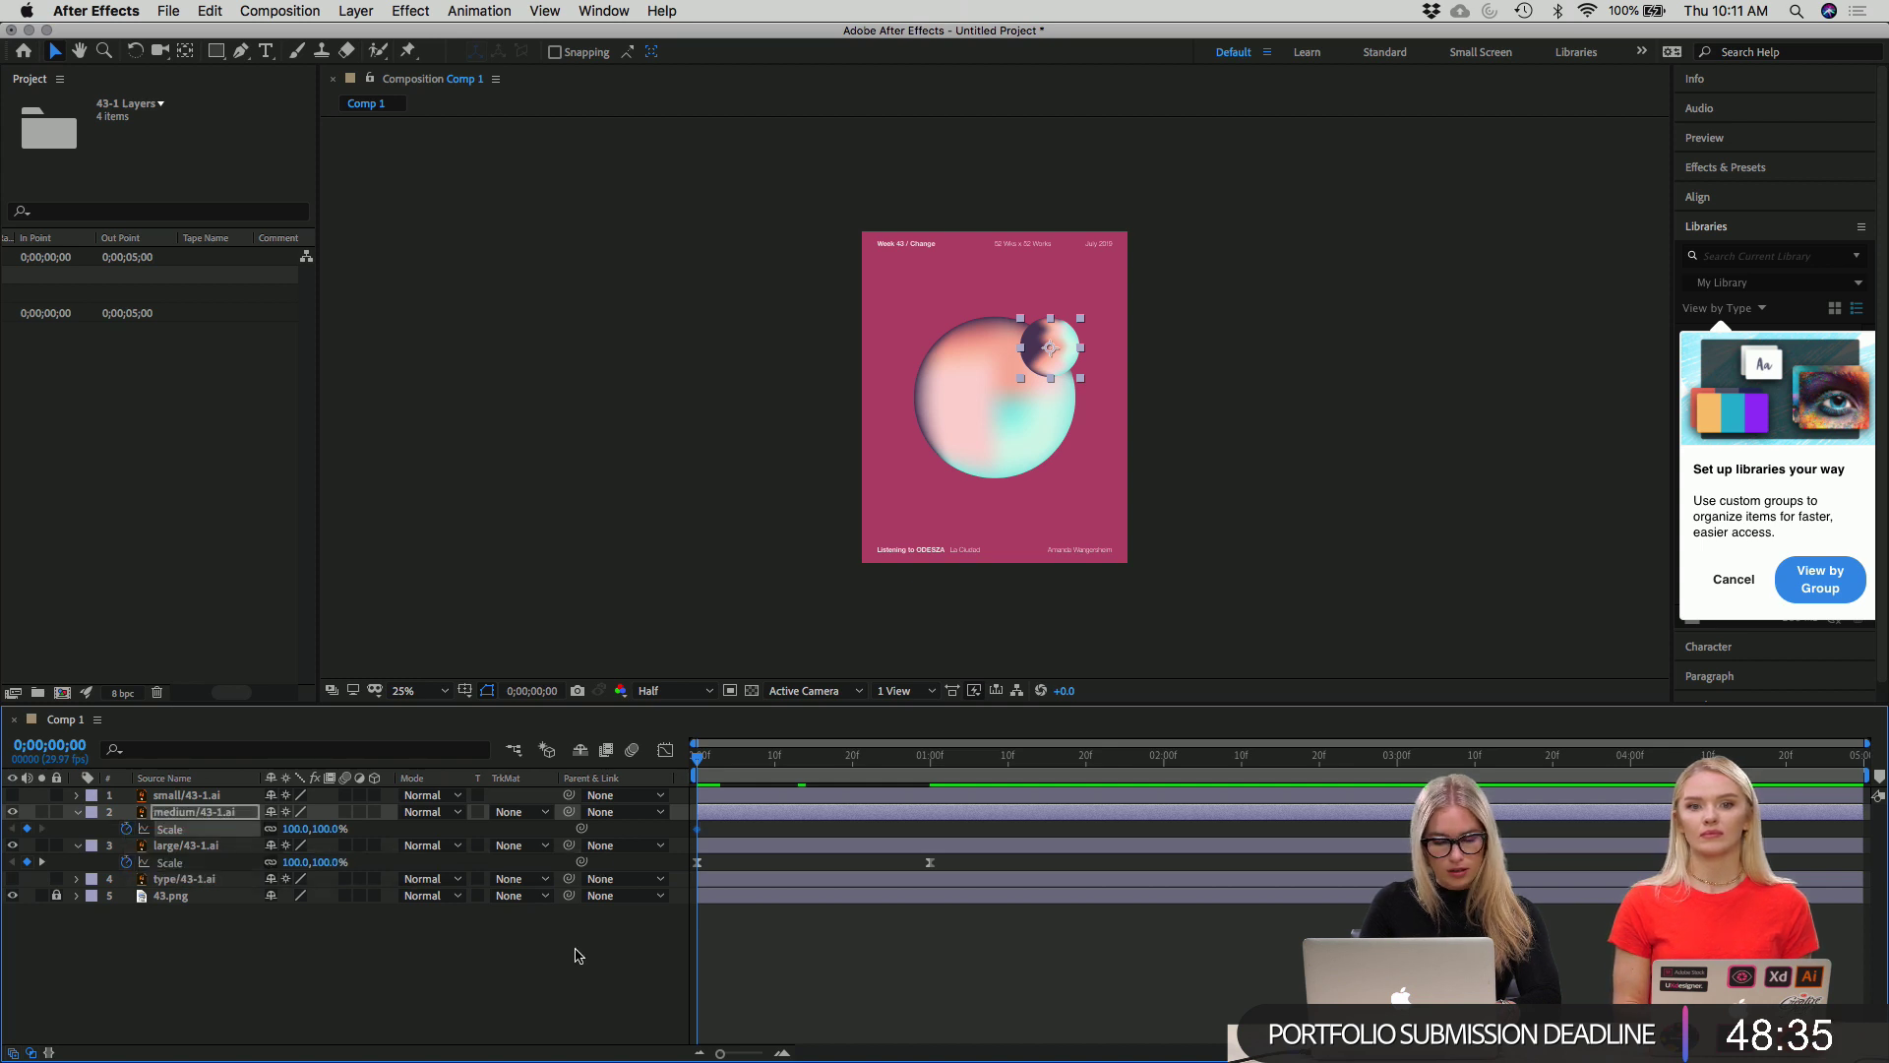
Add a Scale keyframe of 50% to the medium/43-1.ai layer at 0;00;01;00.
left_click_drag(699, 758, 929, 713)
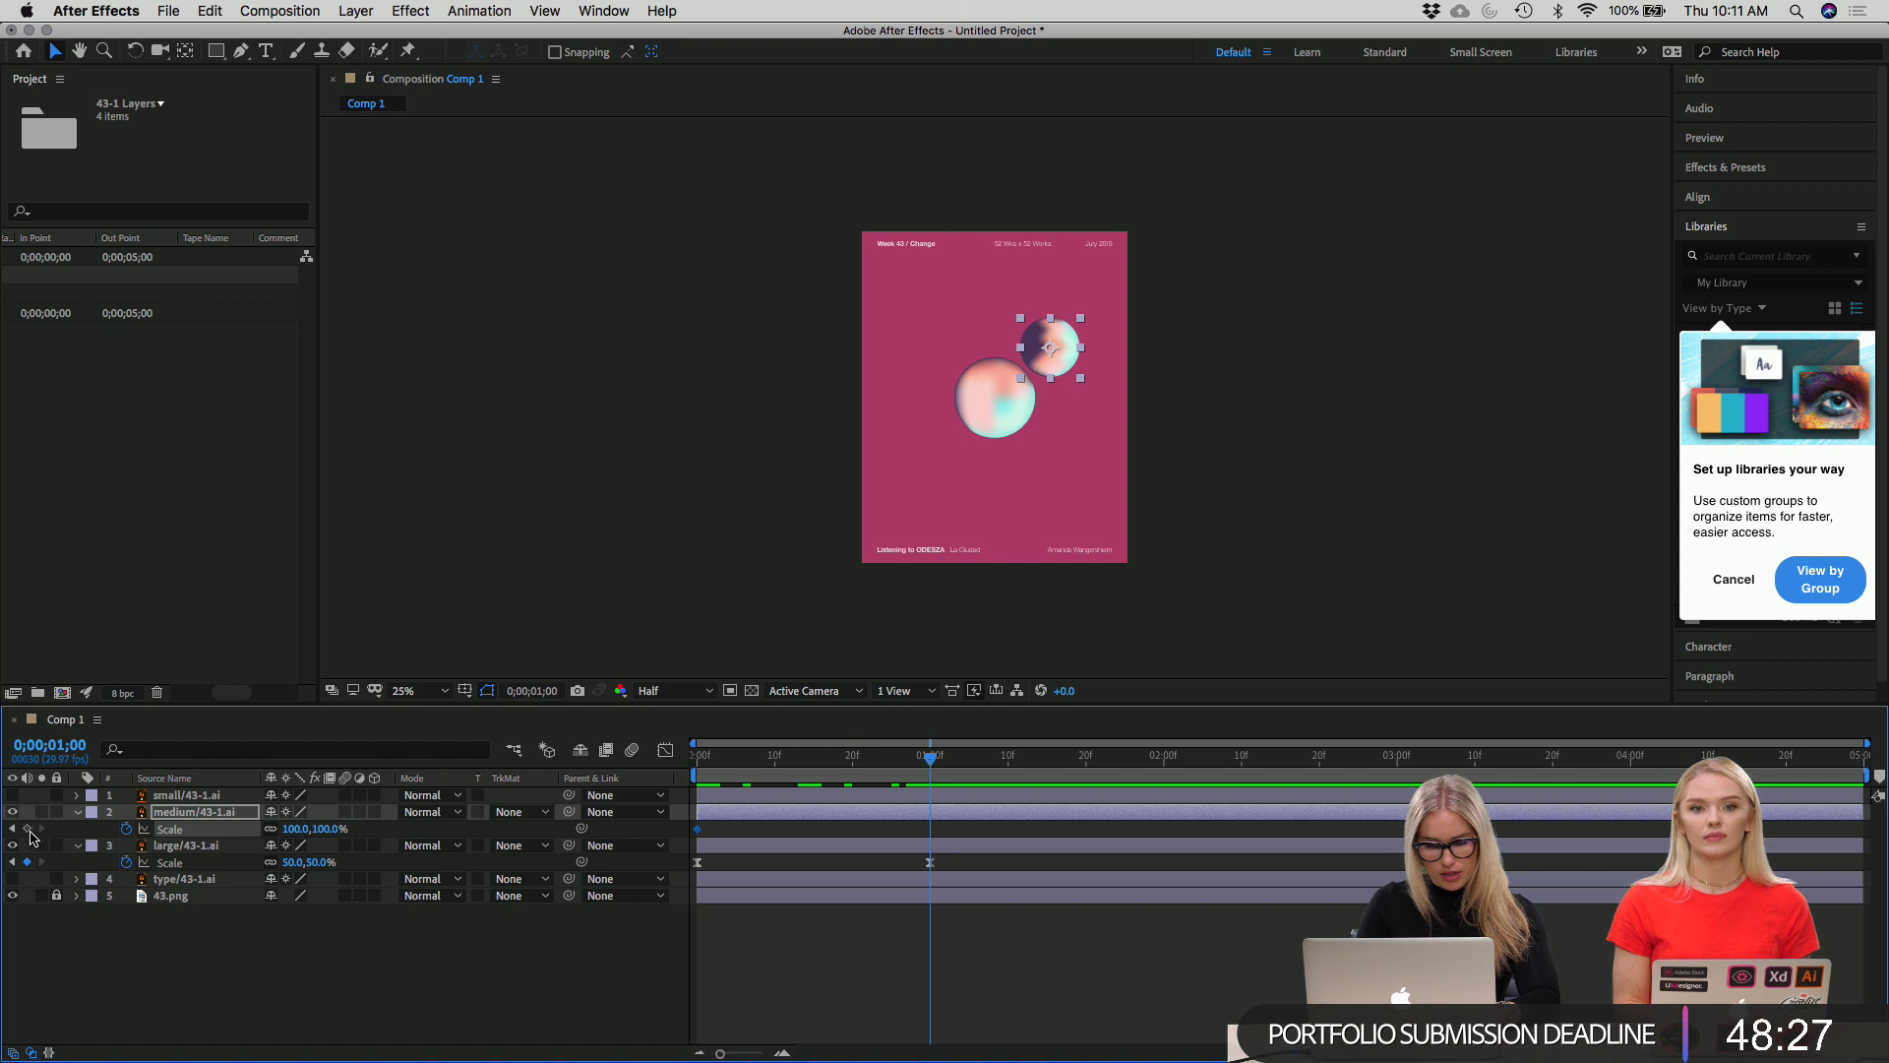
left_click(27, 830)
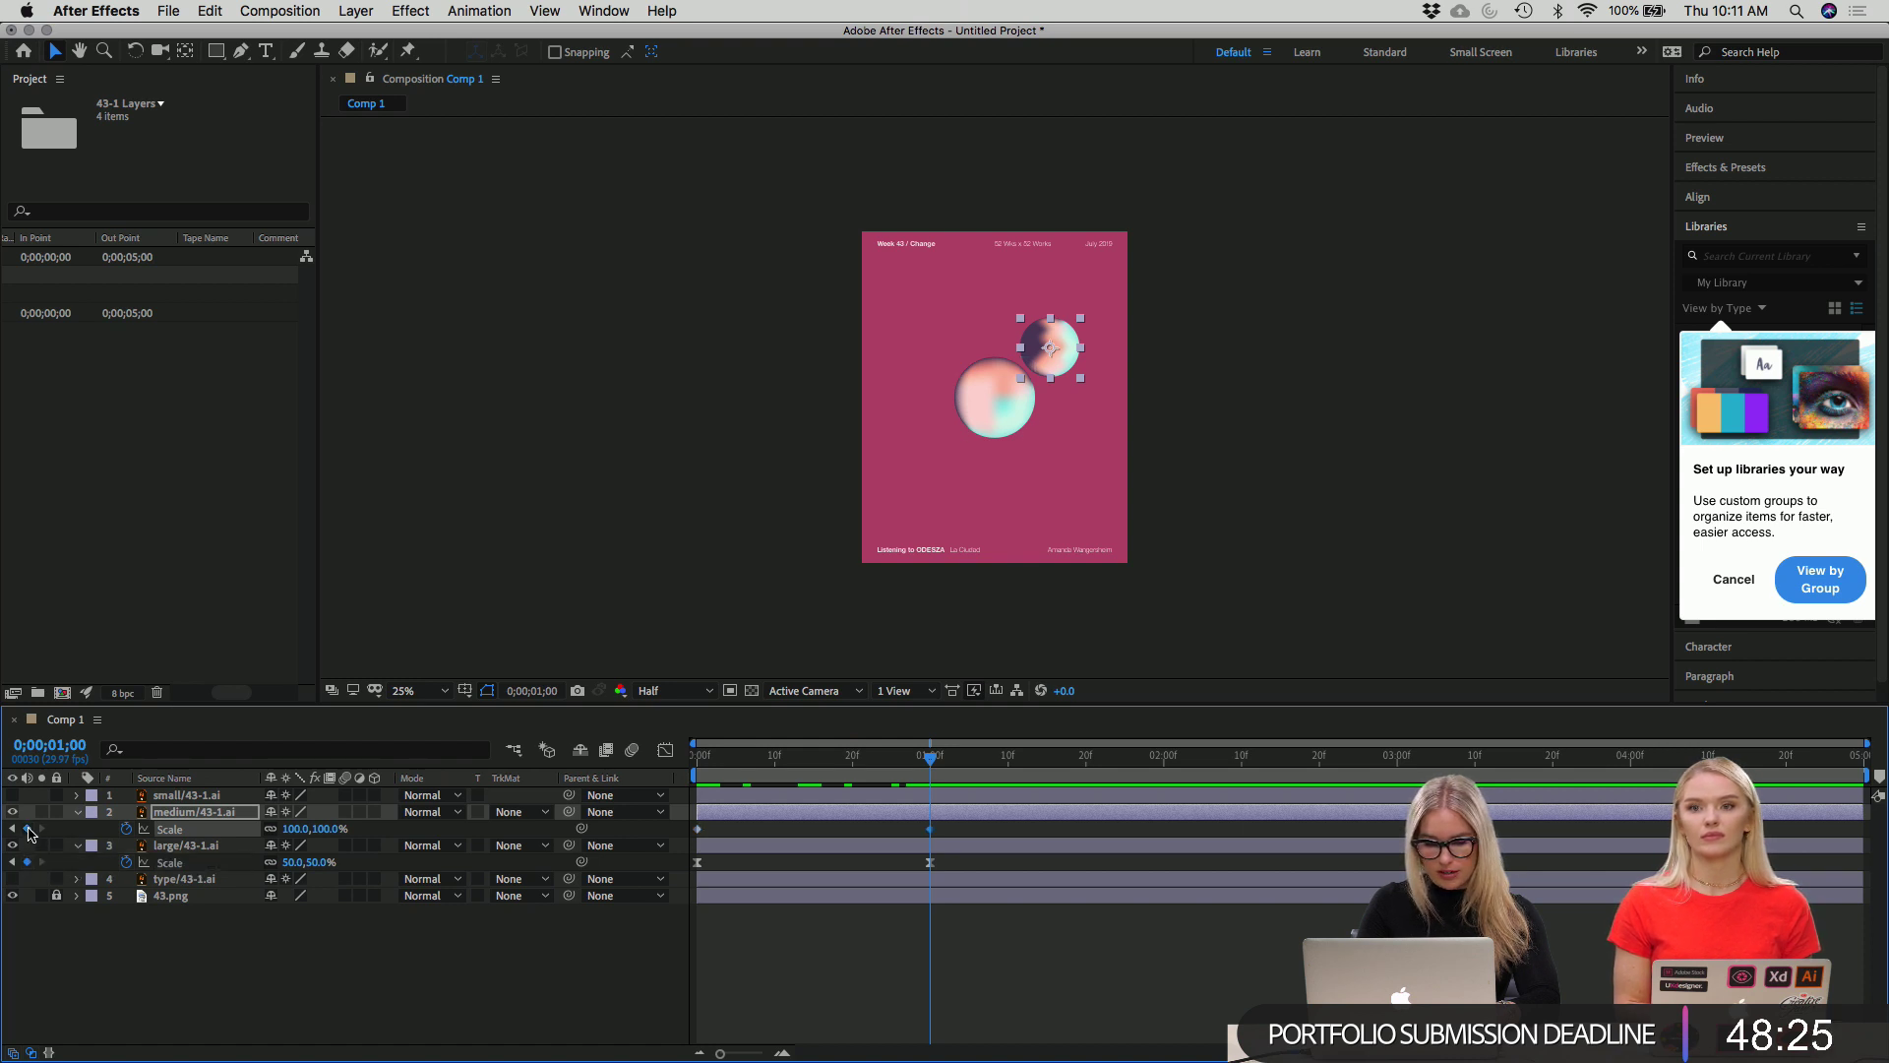
left_click(325, 828)
type("50")
key("Return")
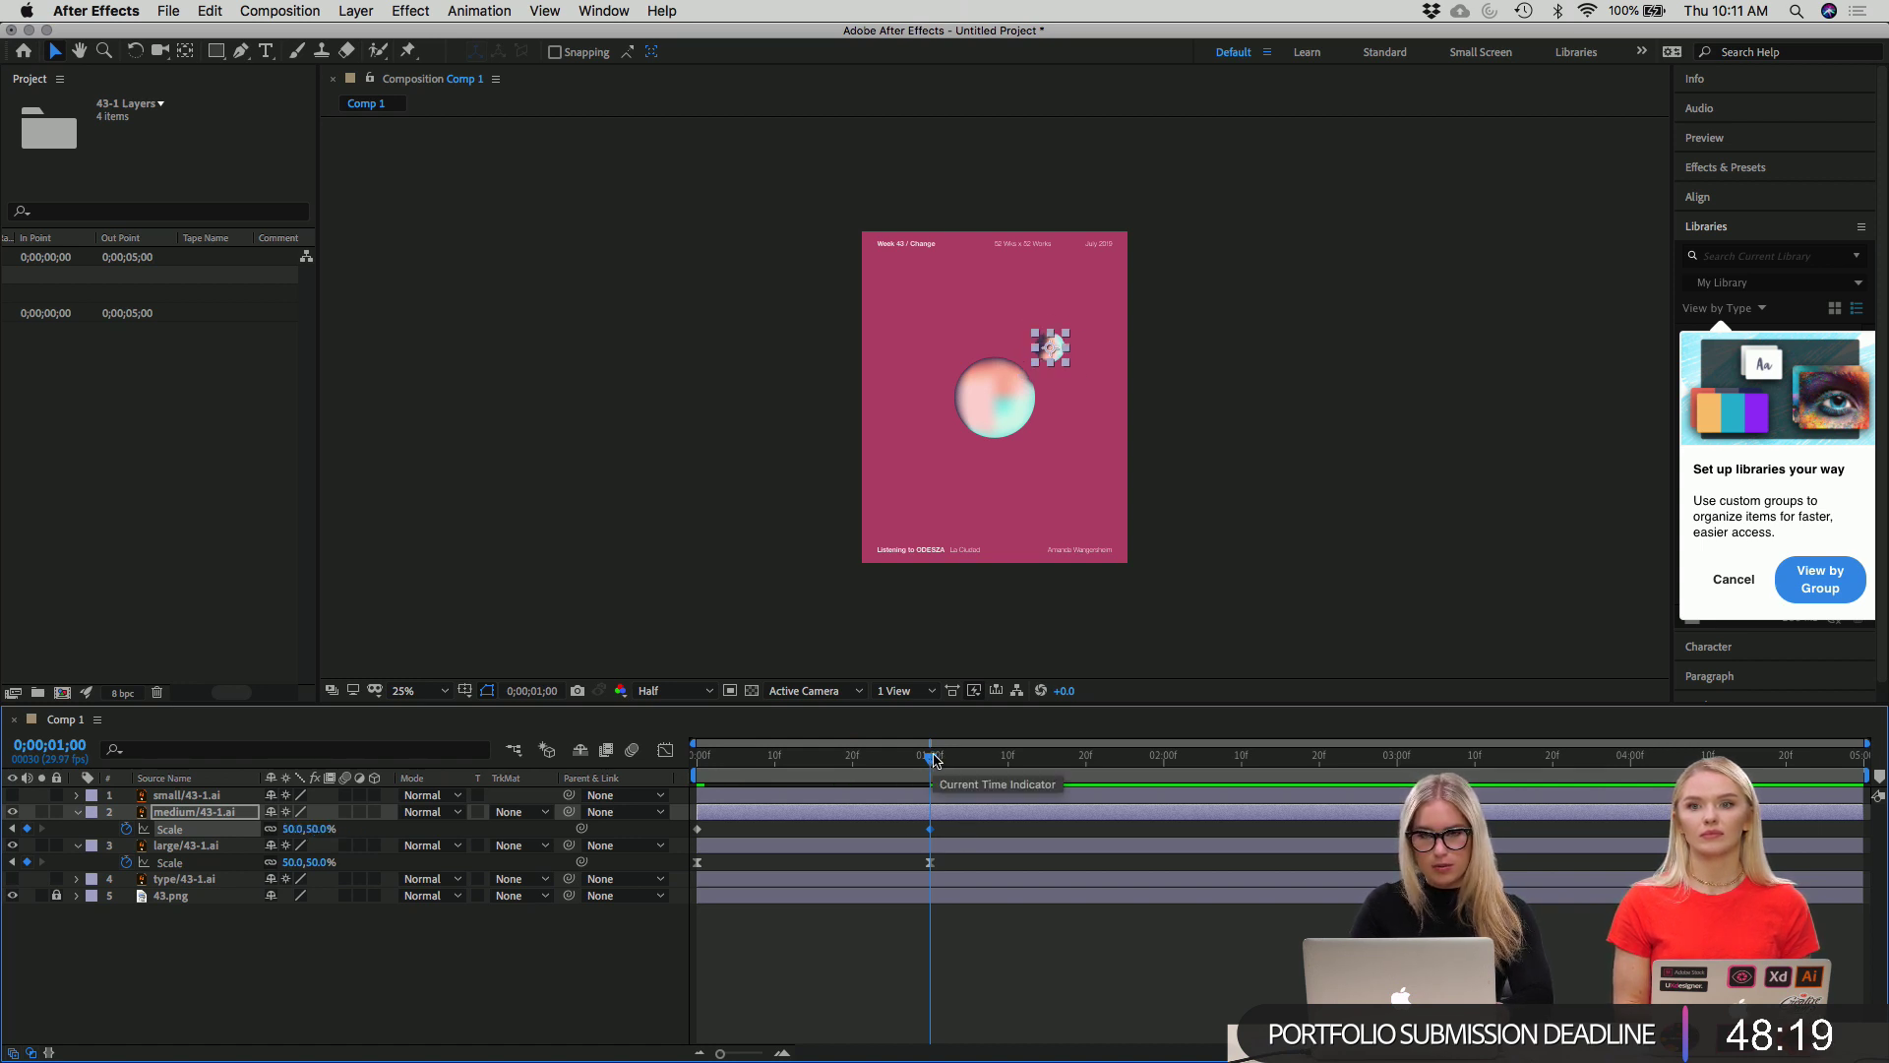
Apply Easy Ease to both Scale keyframes of the medium/43-1.ai layer.
left_click_drag(953, 826, 677, 832)
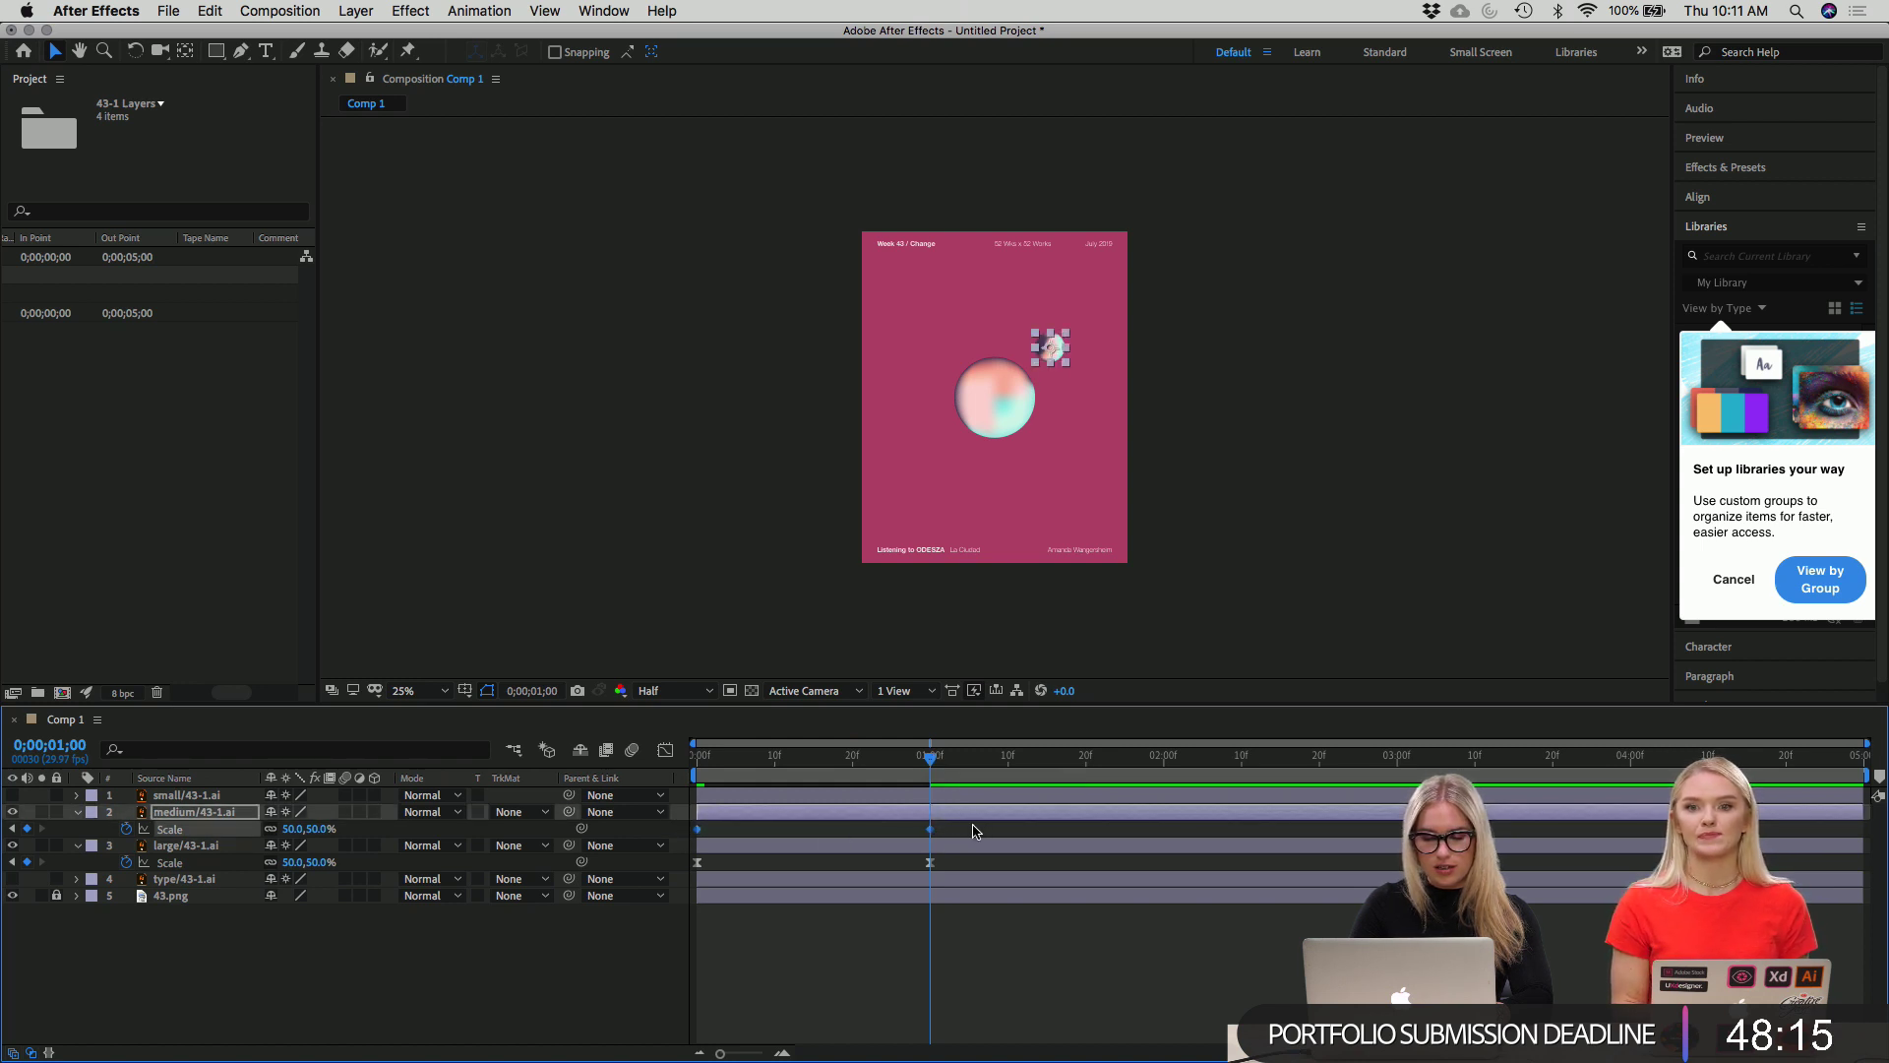
right_click(931, 828)
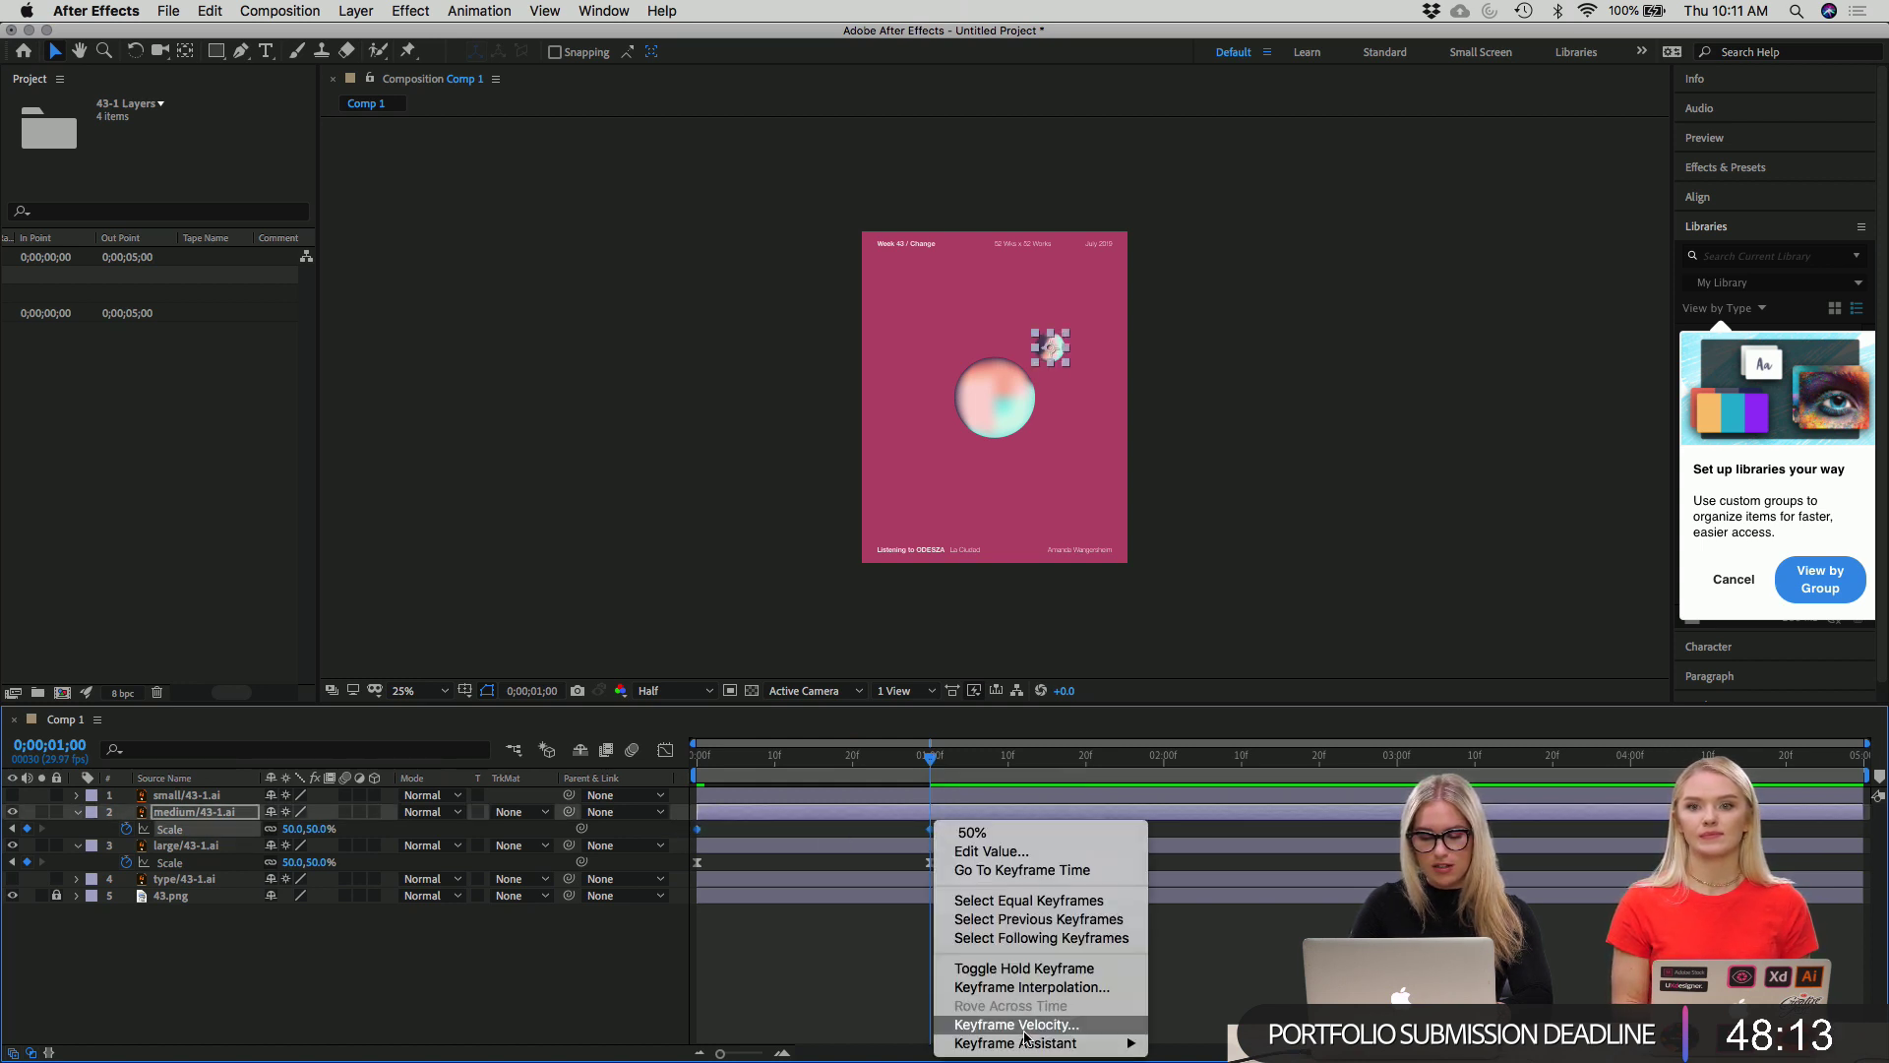
mouse_move(1021, 1045)
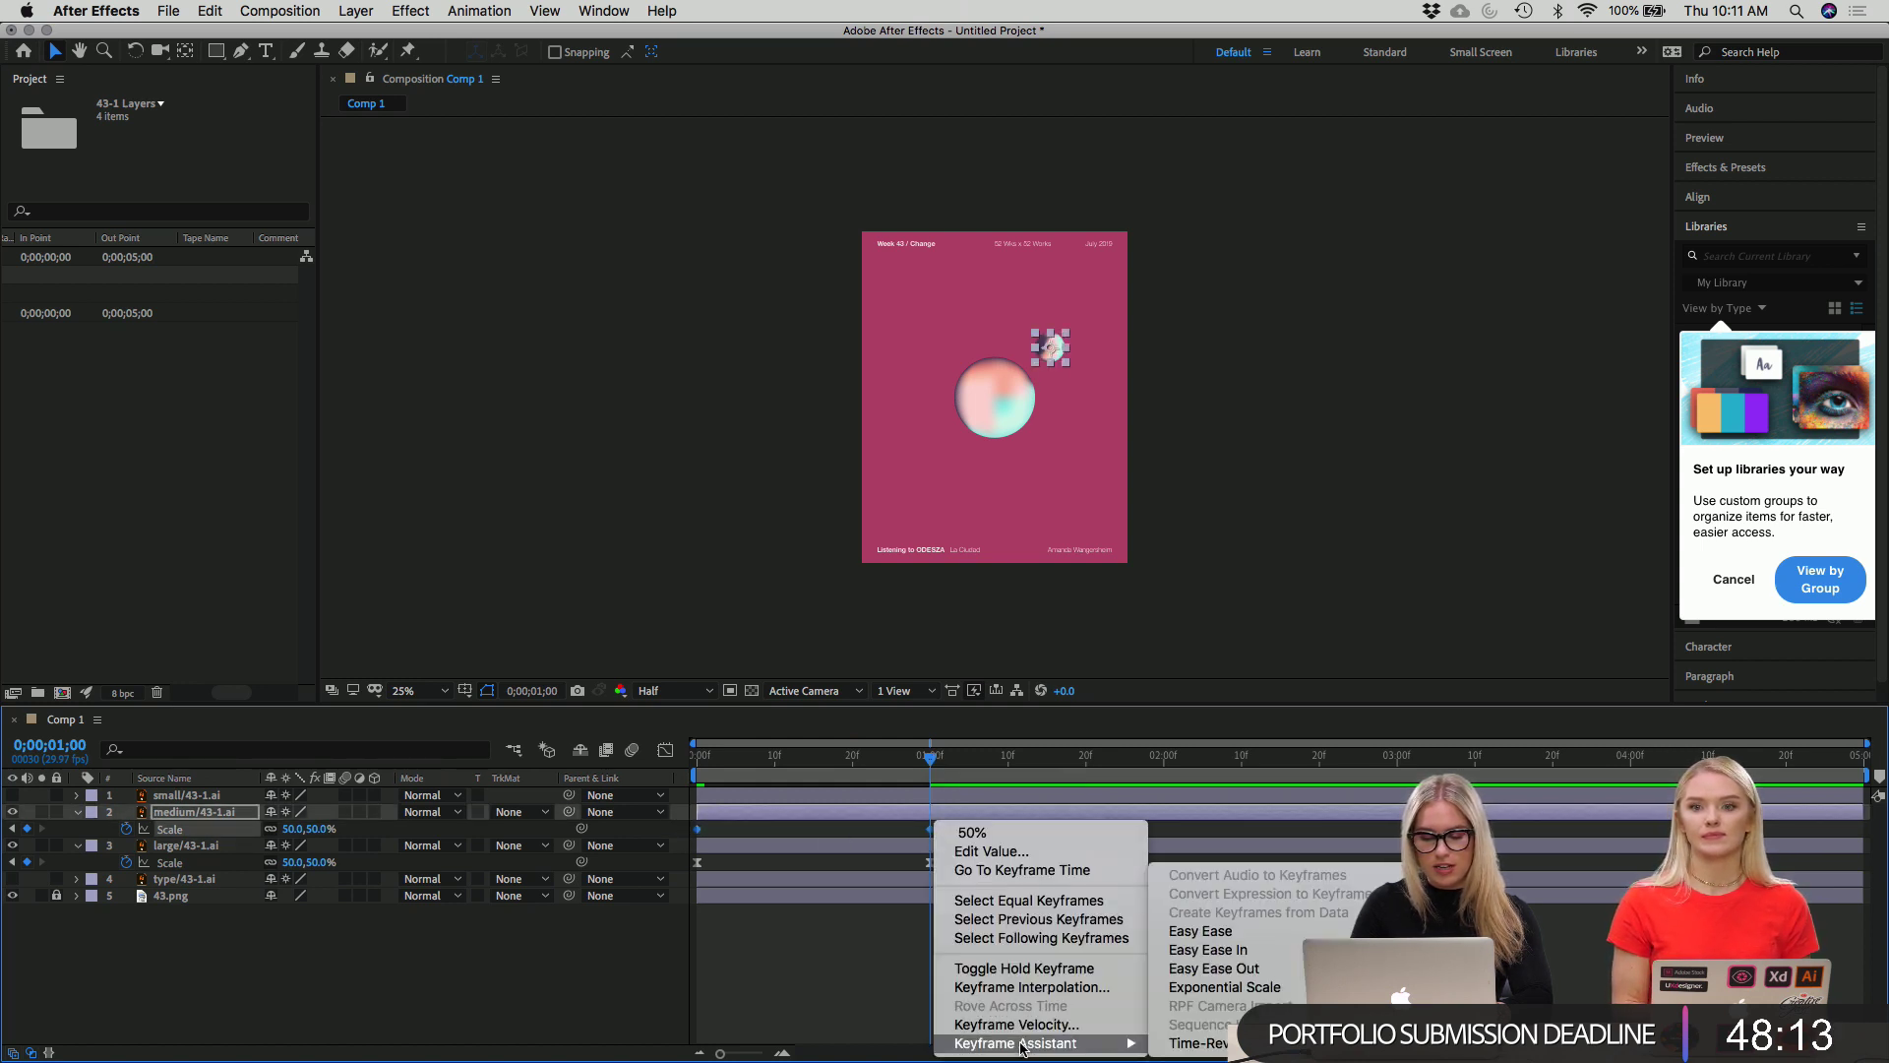
left_click(1266, 940)
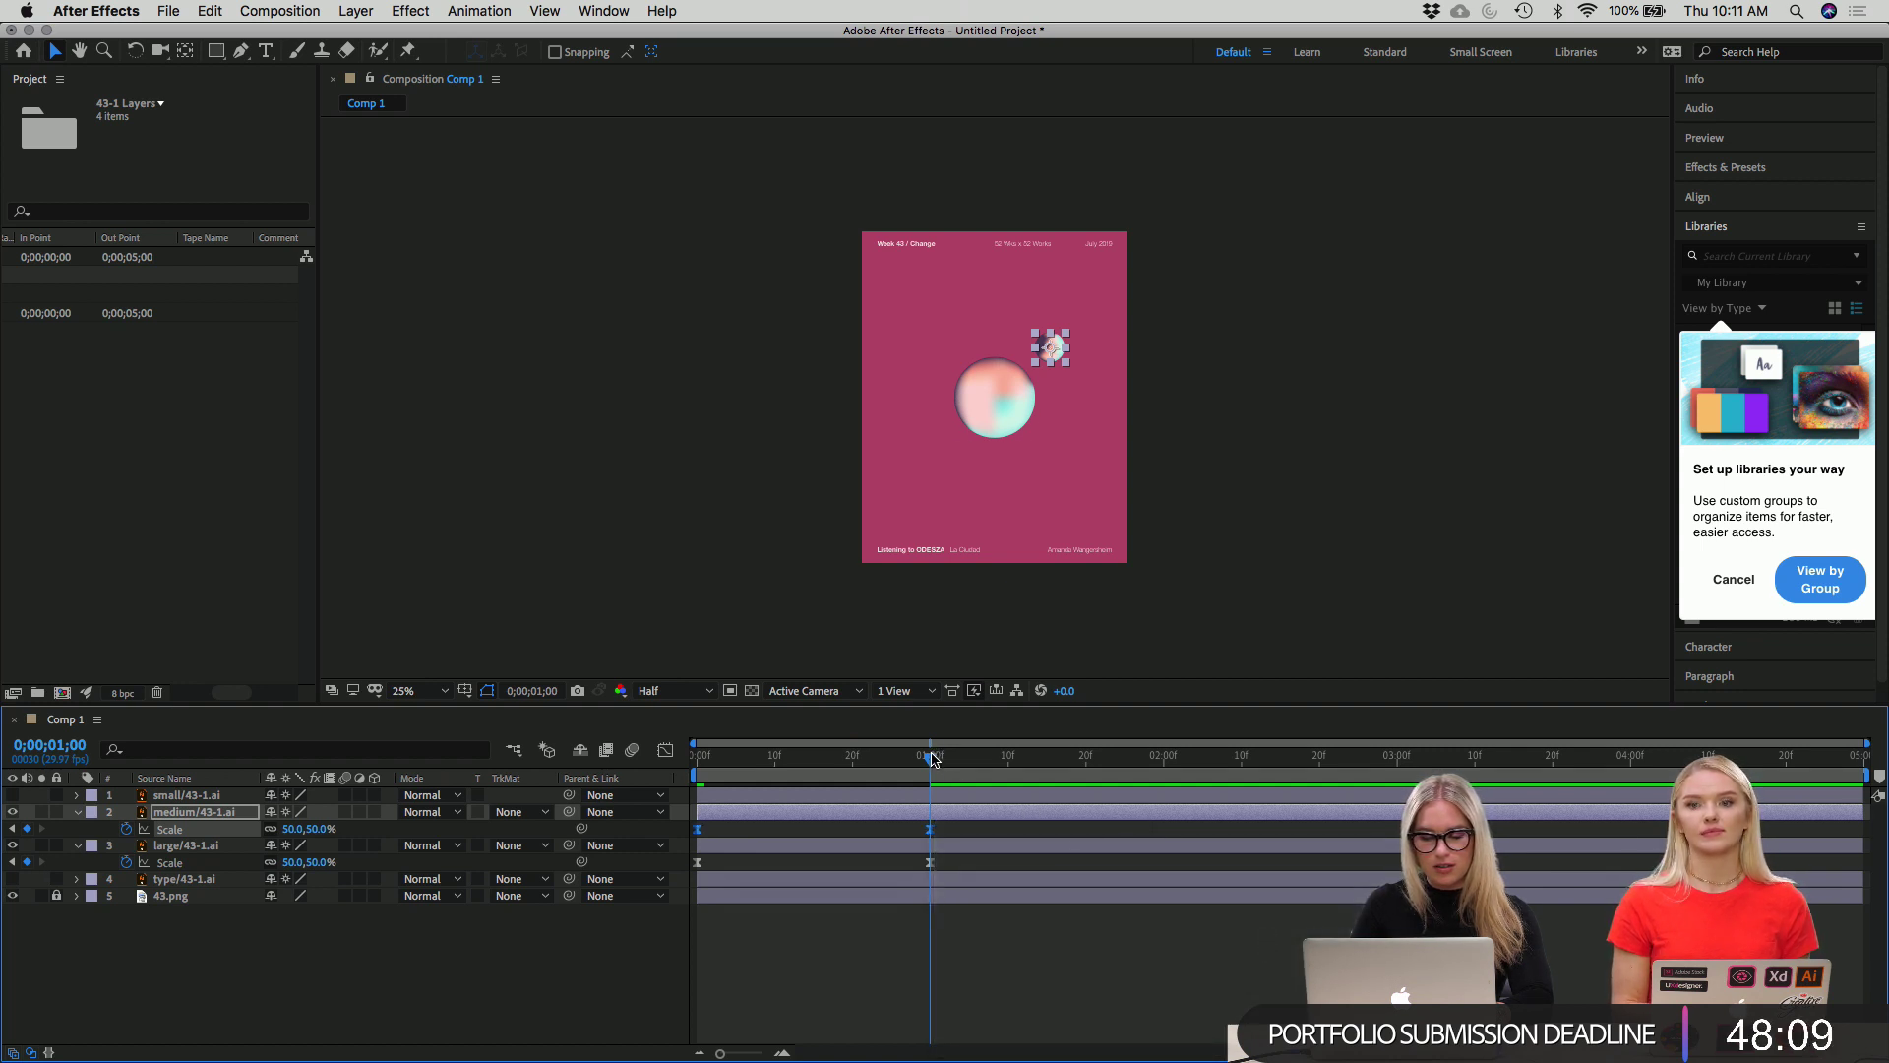
Replay the composition from the start several times to examine the scaling of the large and medium circles.
left_click_drag(936, 749, 700, 753)
key("space")
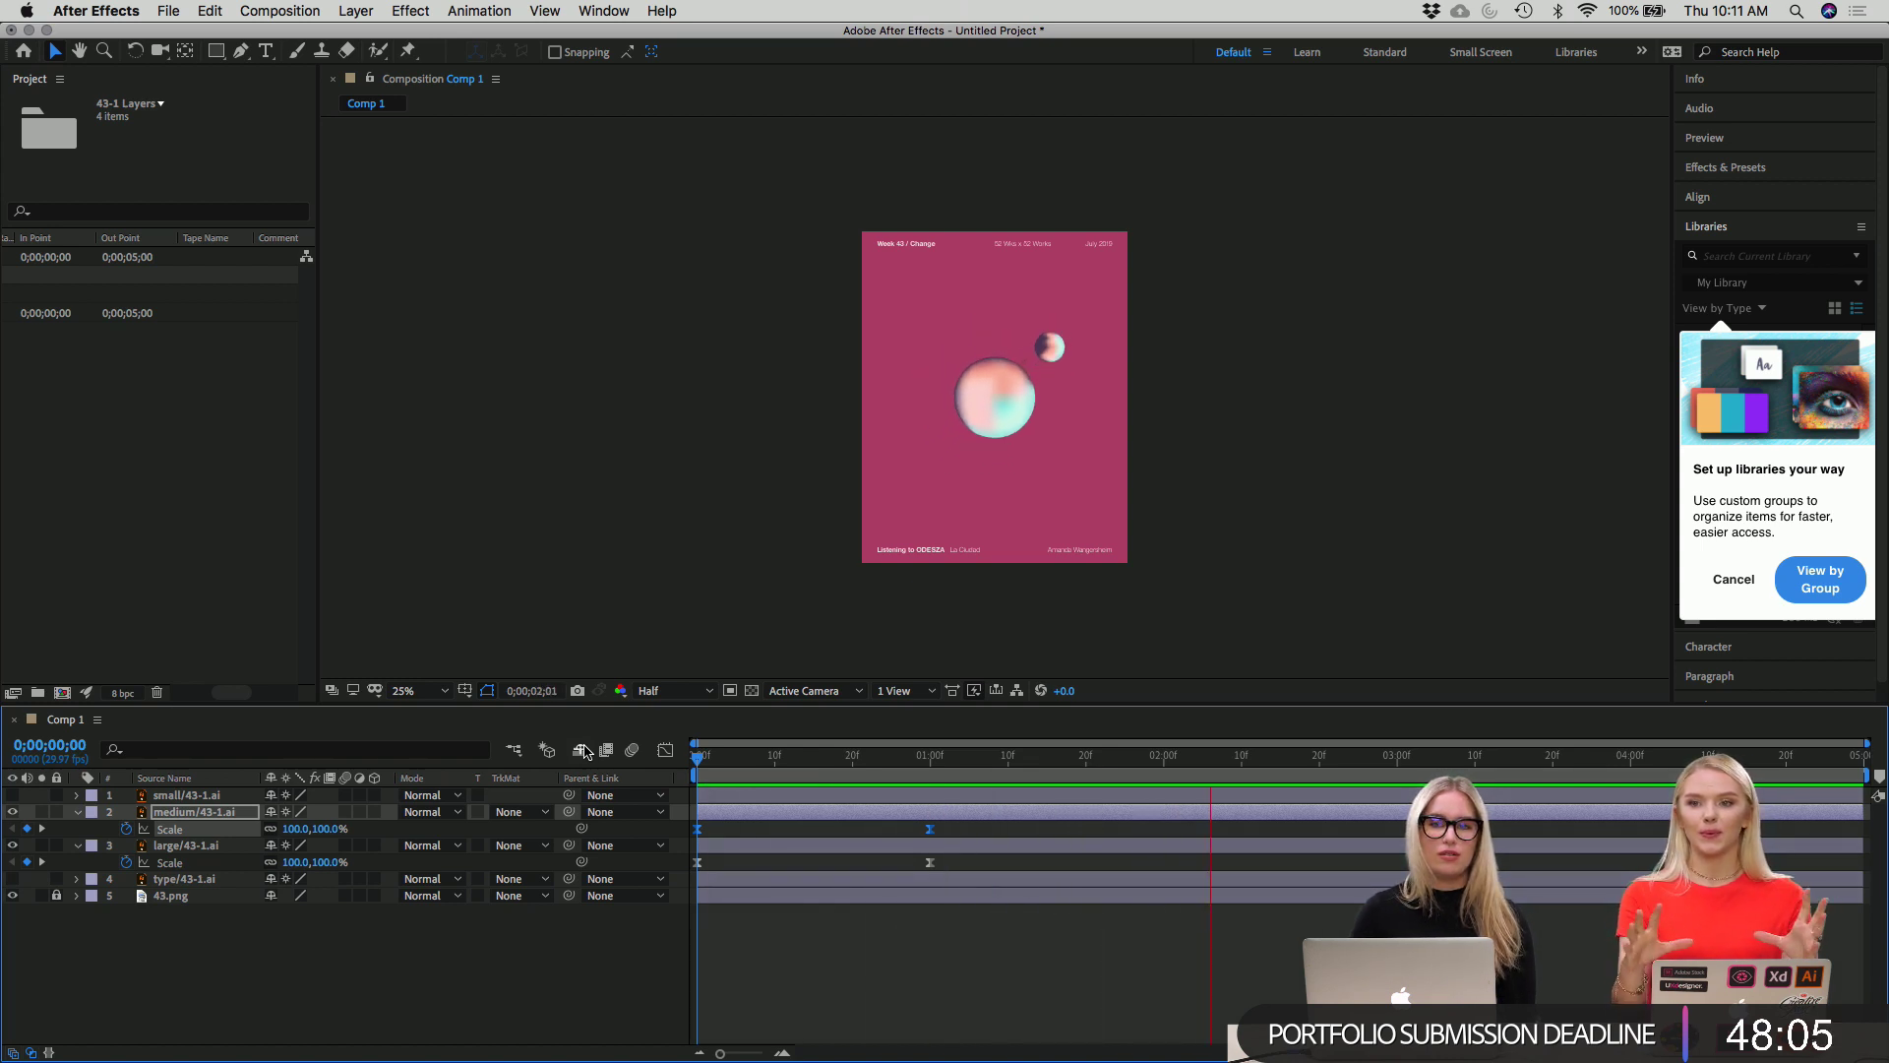
key("space")
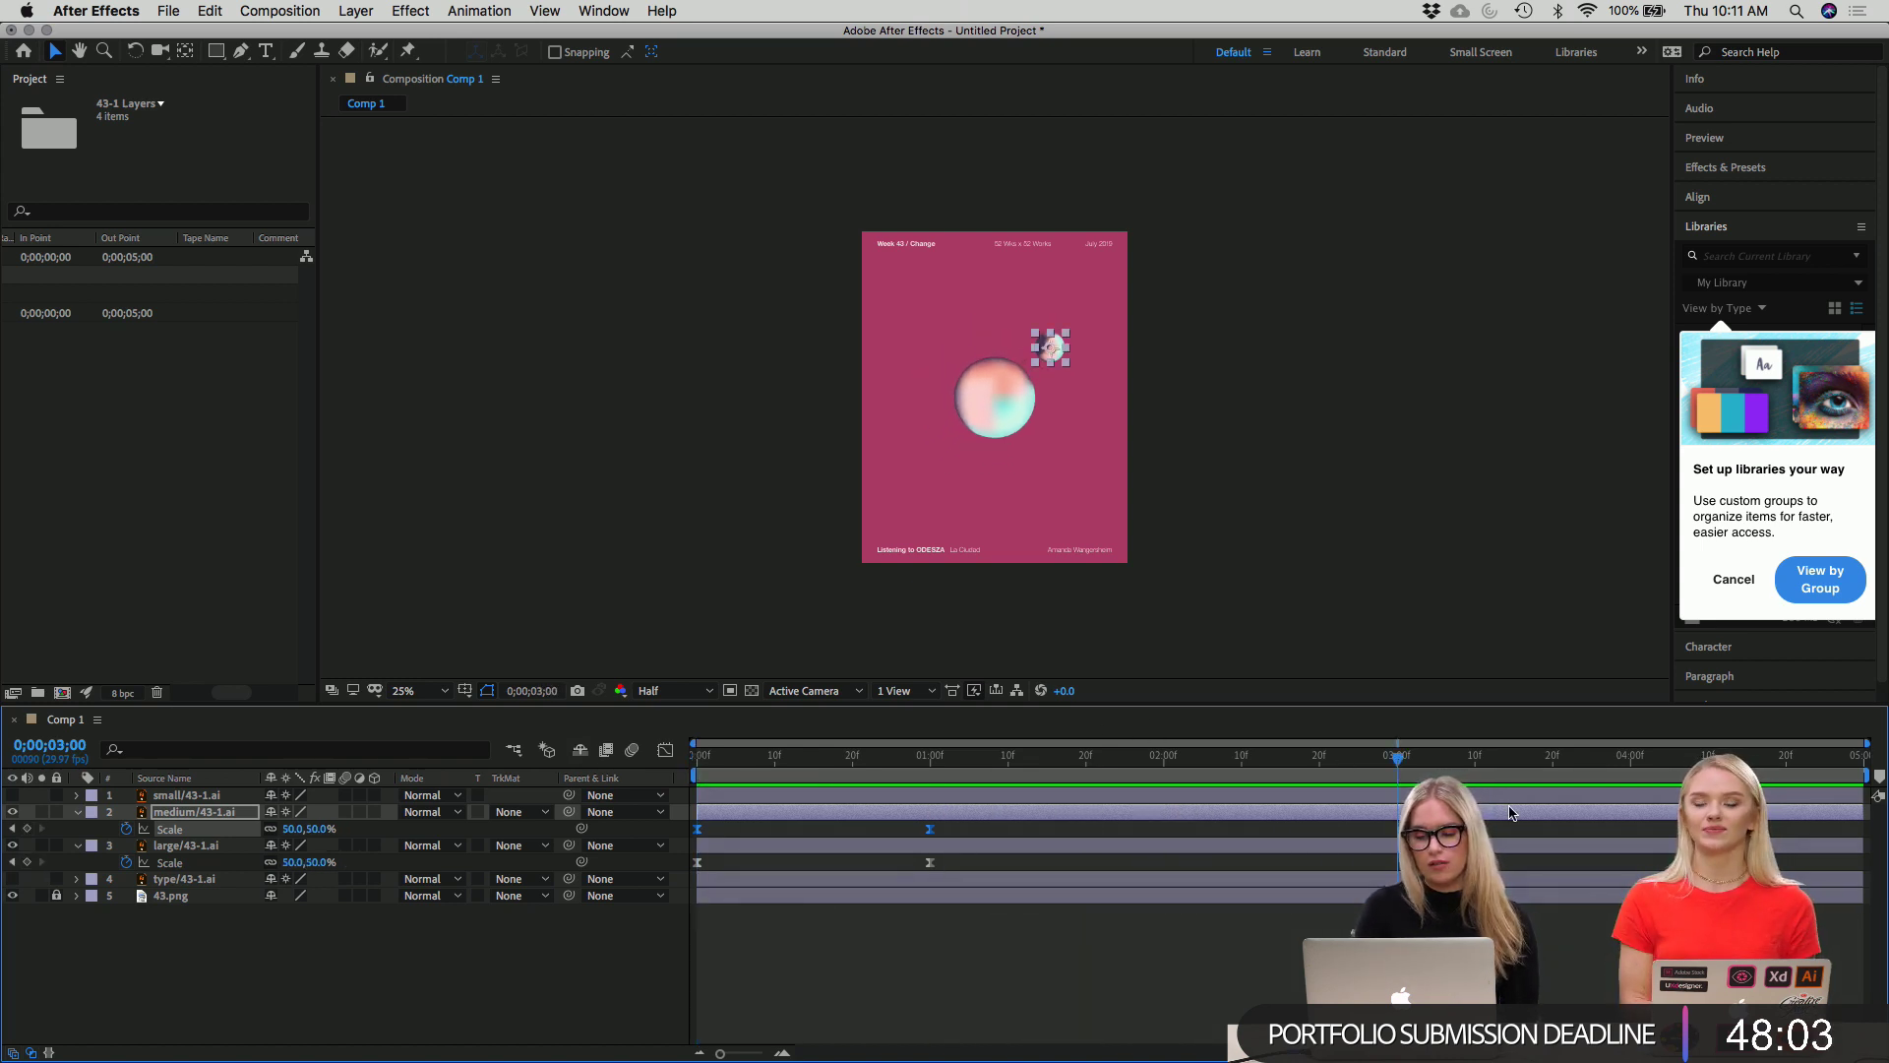
key("Home")
key("space")
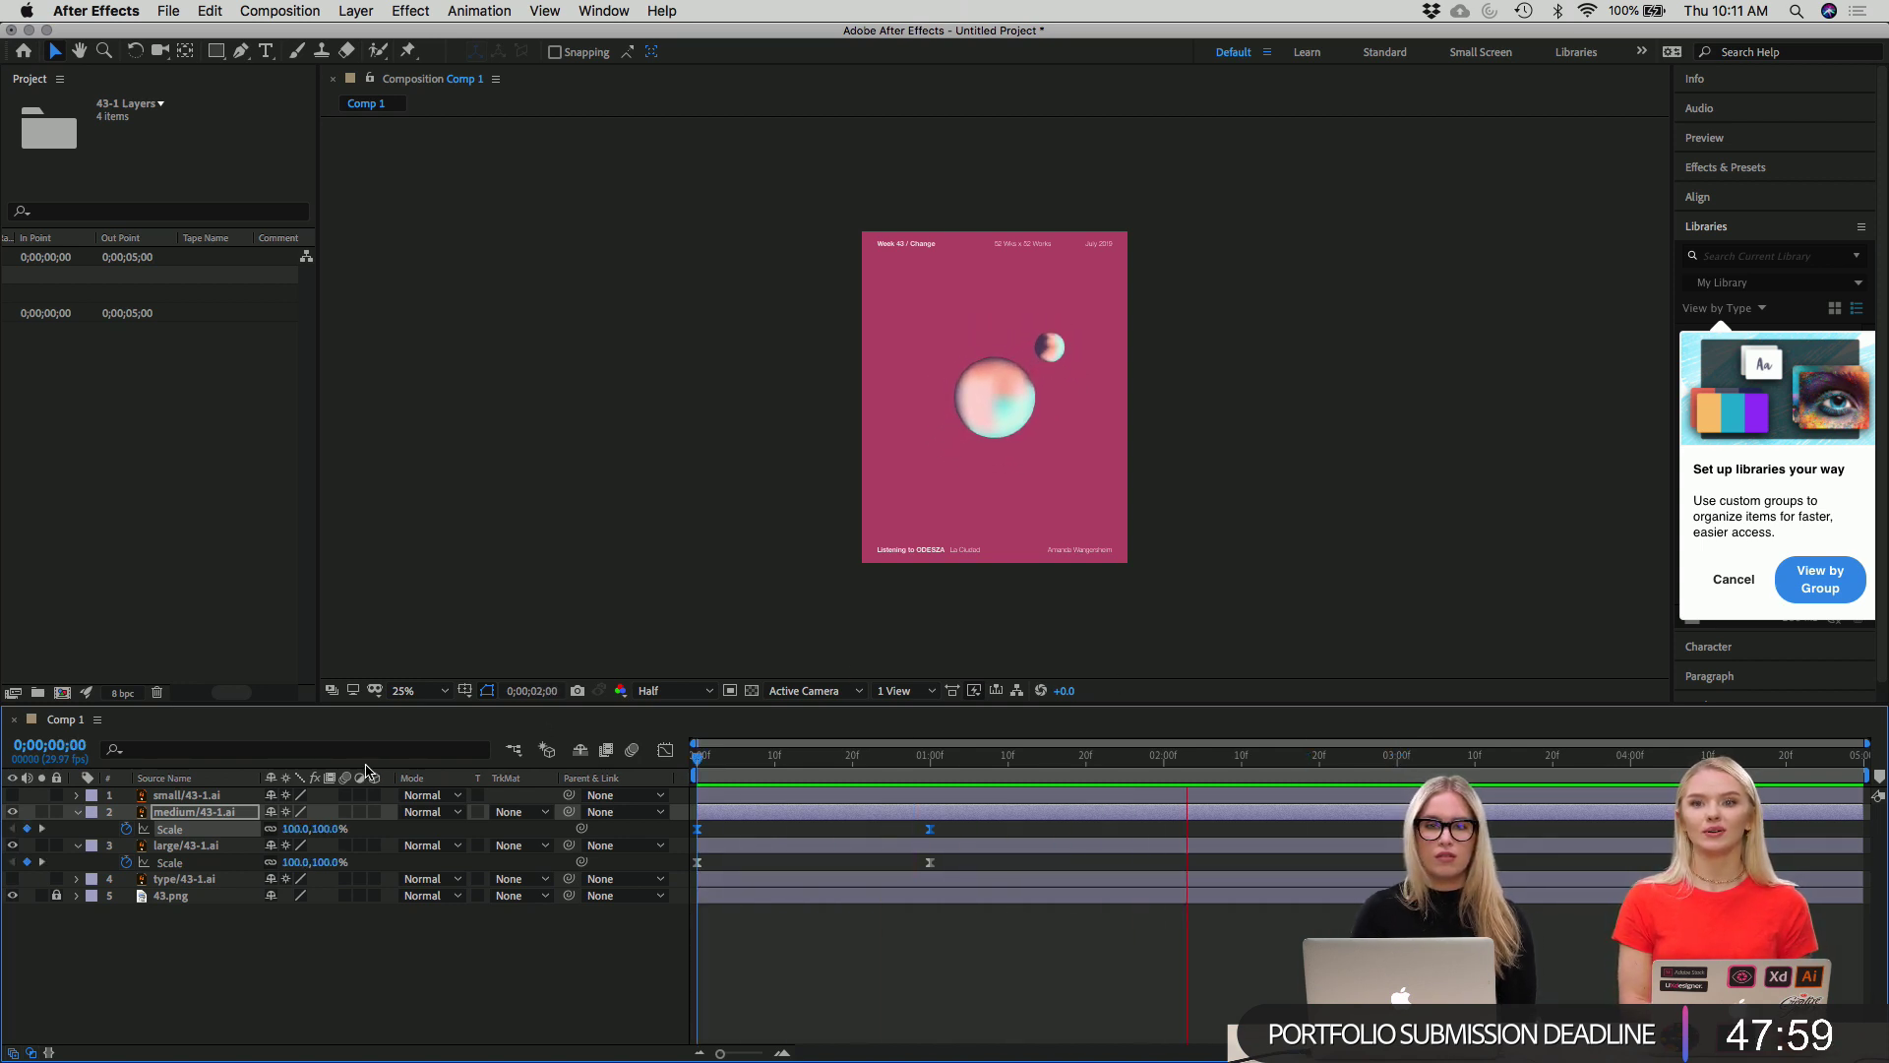
key("space")
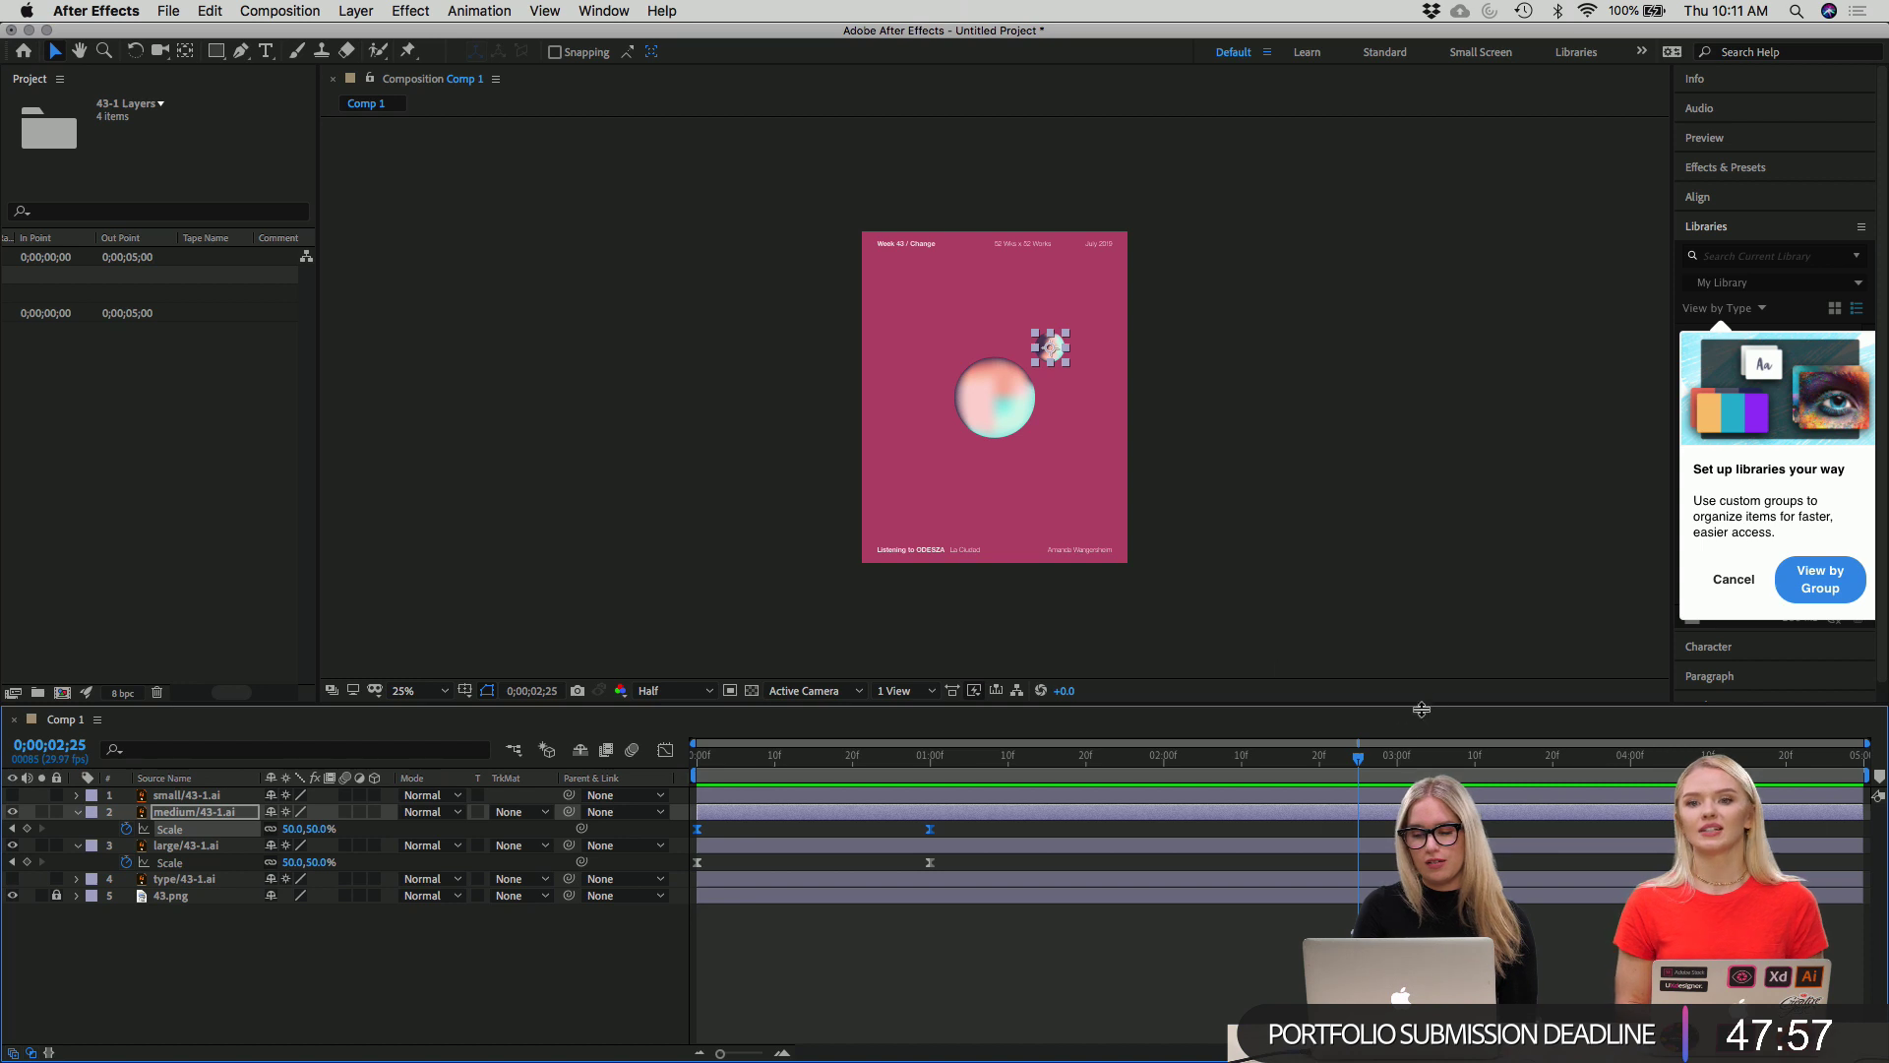
key("Home")
key("space")
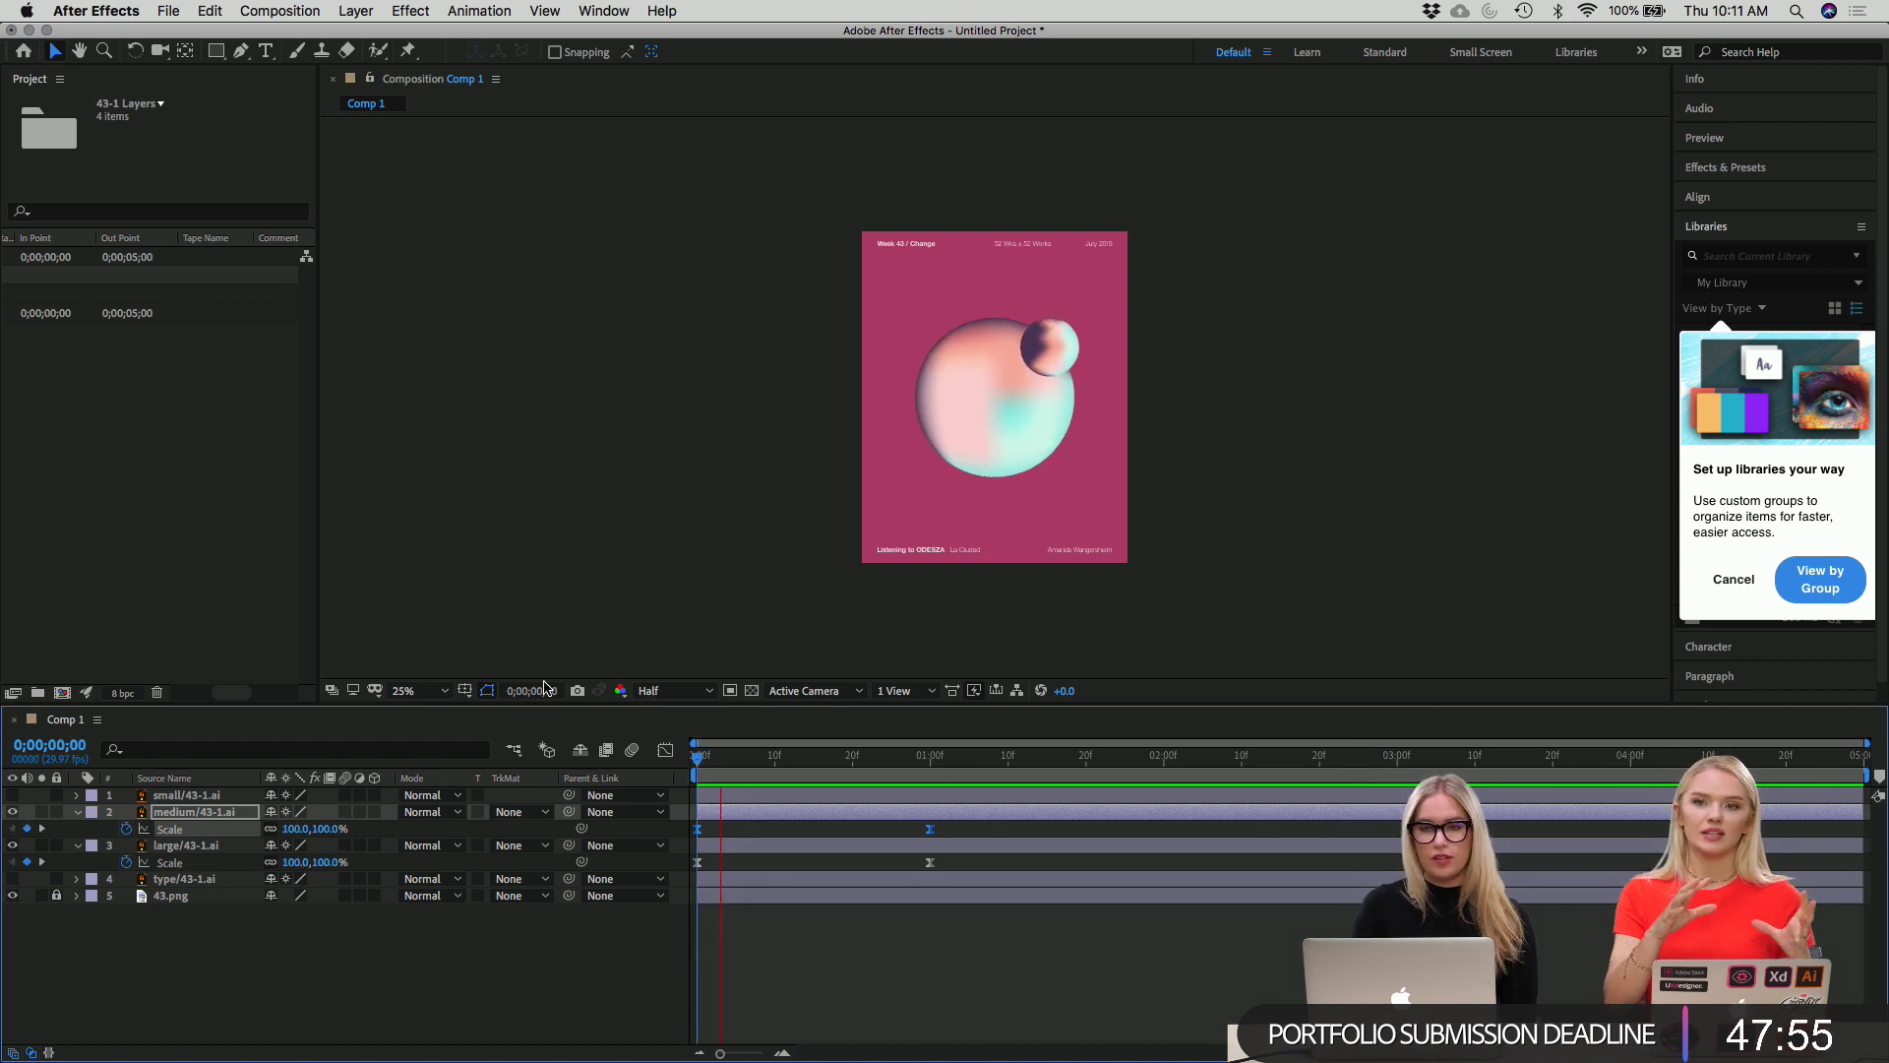
key("space")
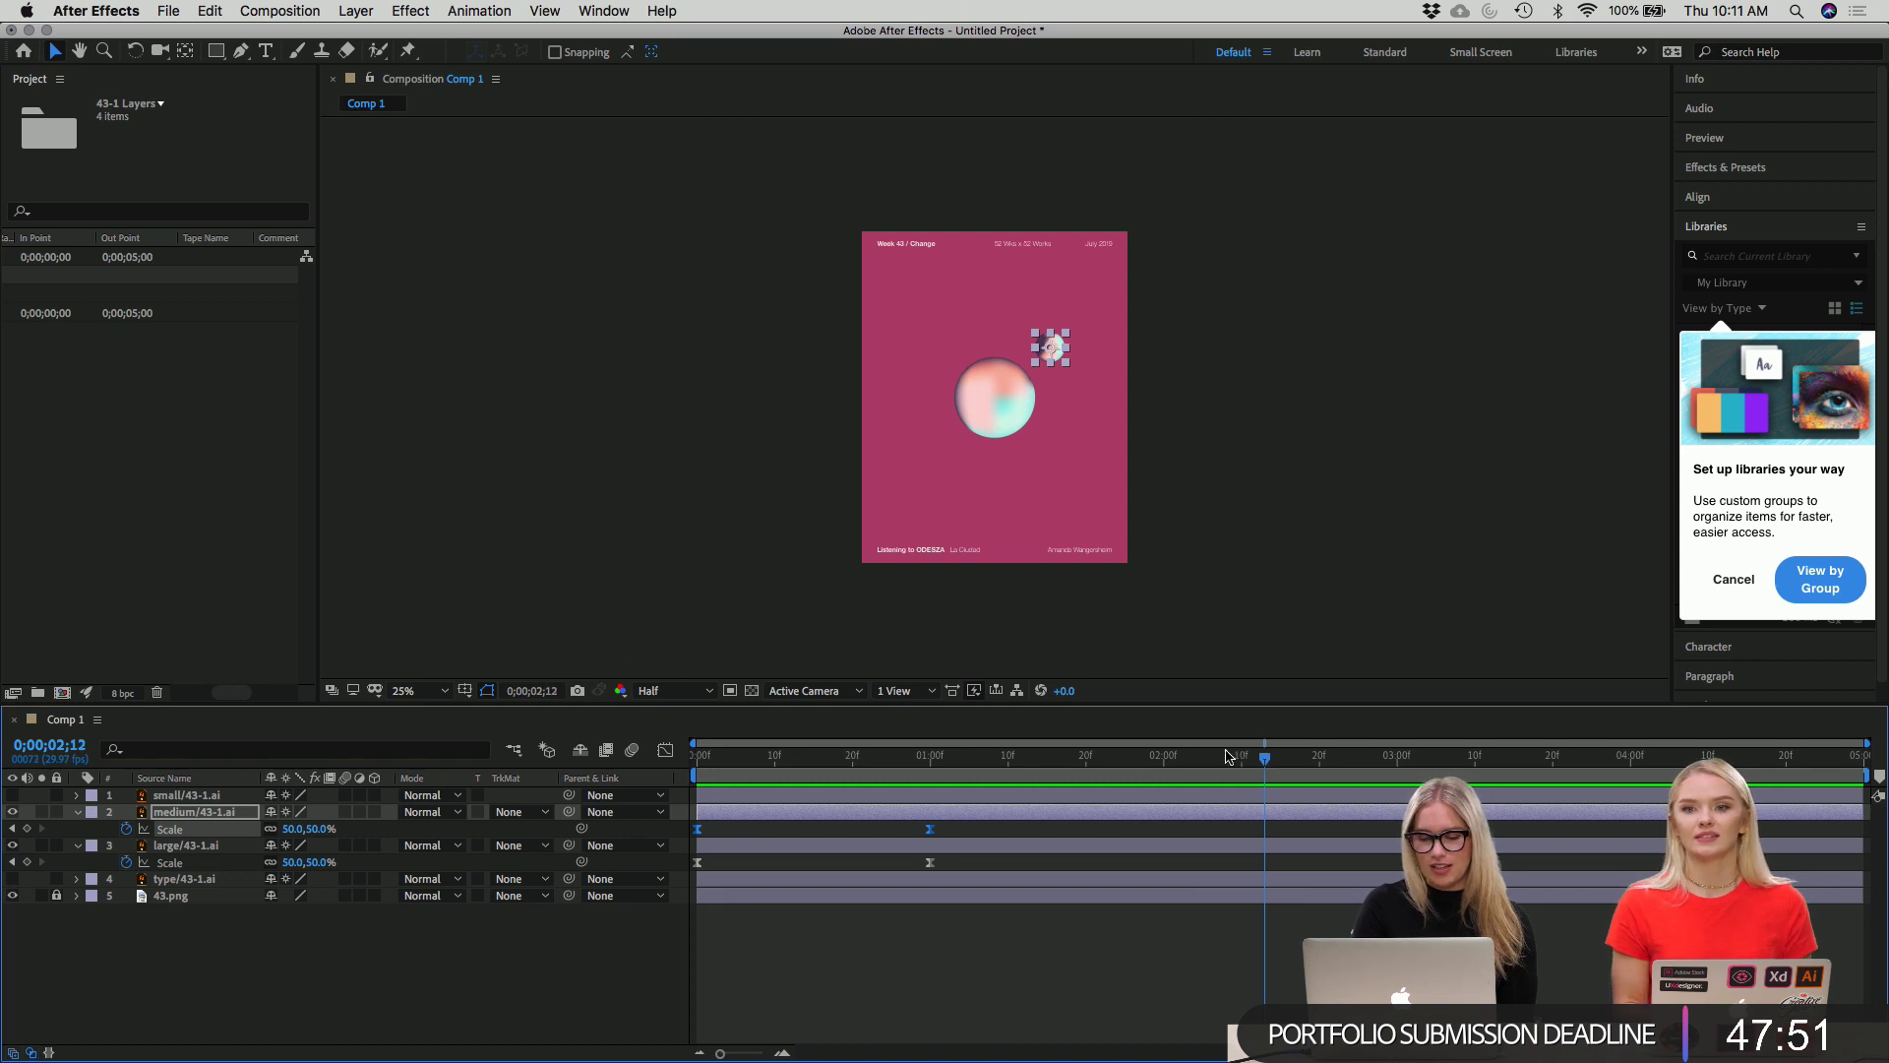
Add a first Scale keyframe to the small/43-1.ai layer at 0;00;00;00.
key("Home")
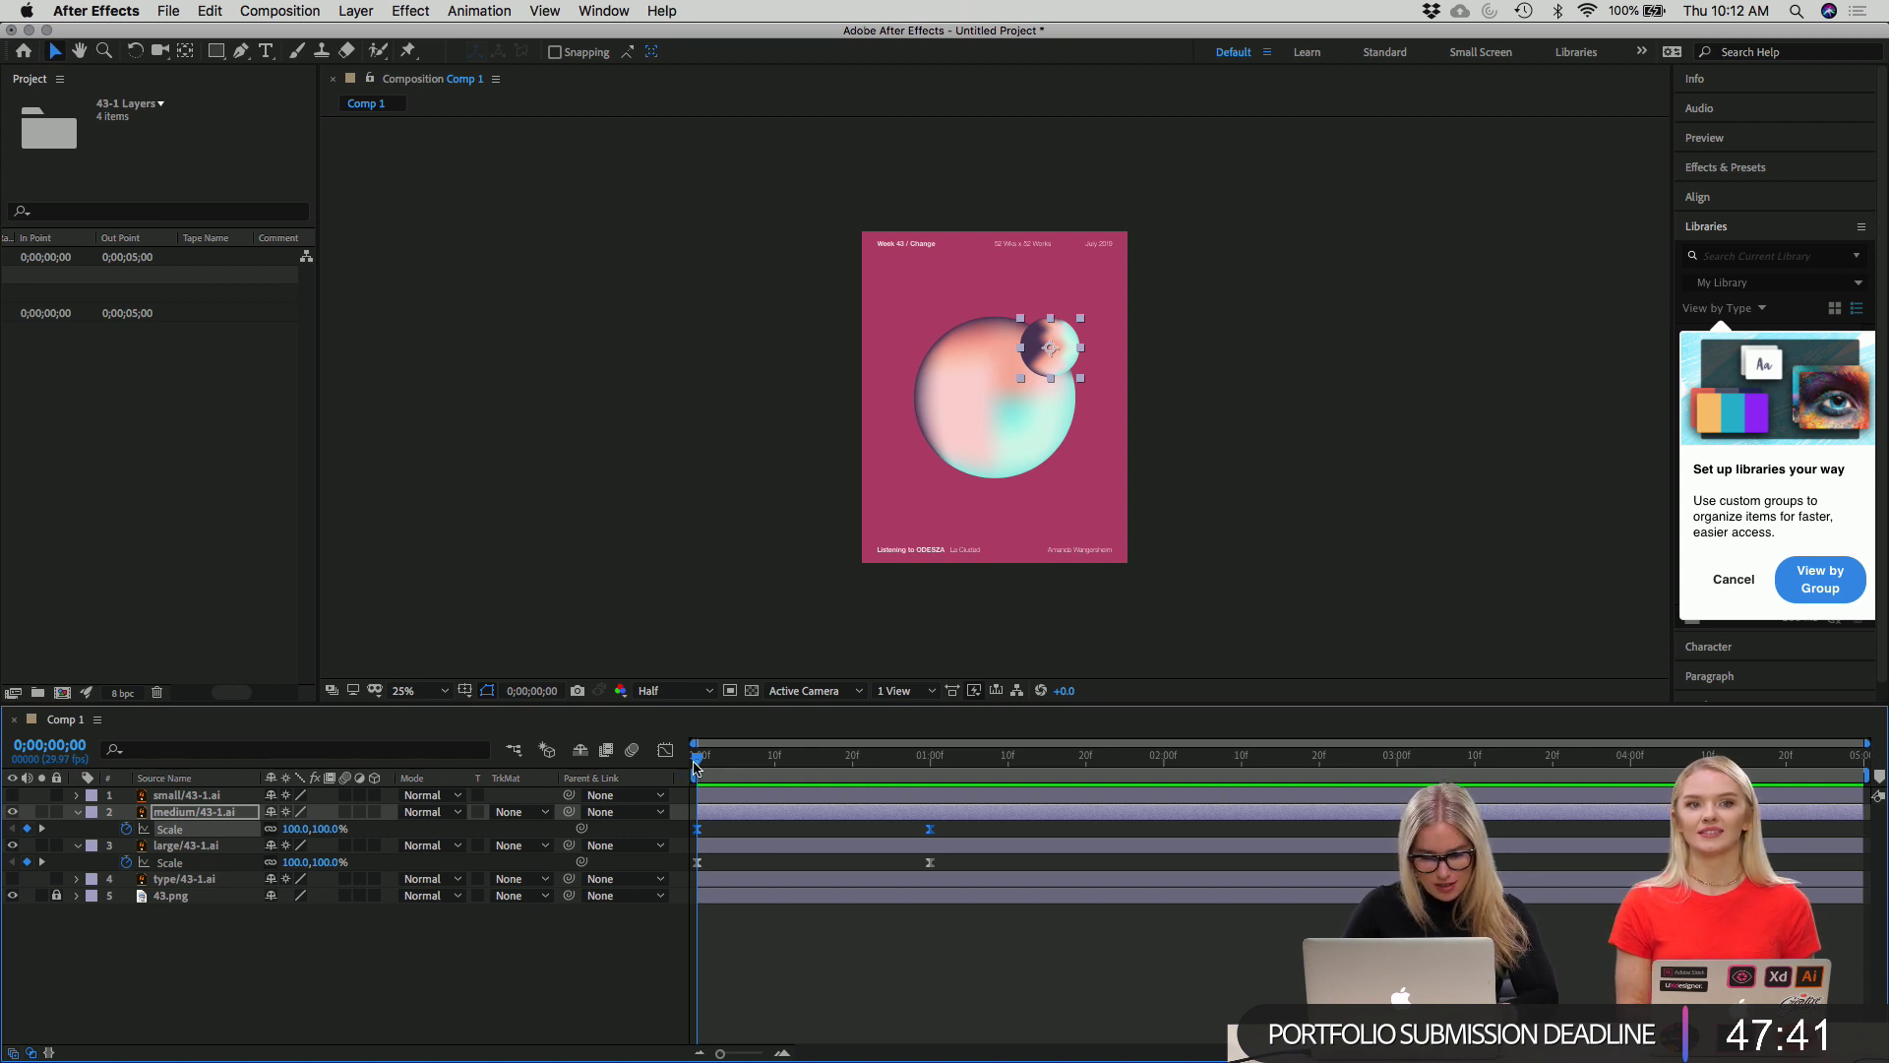
left_click(200, 797)
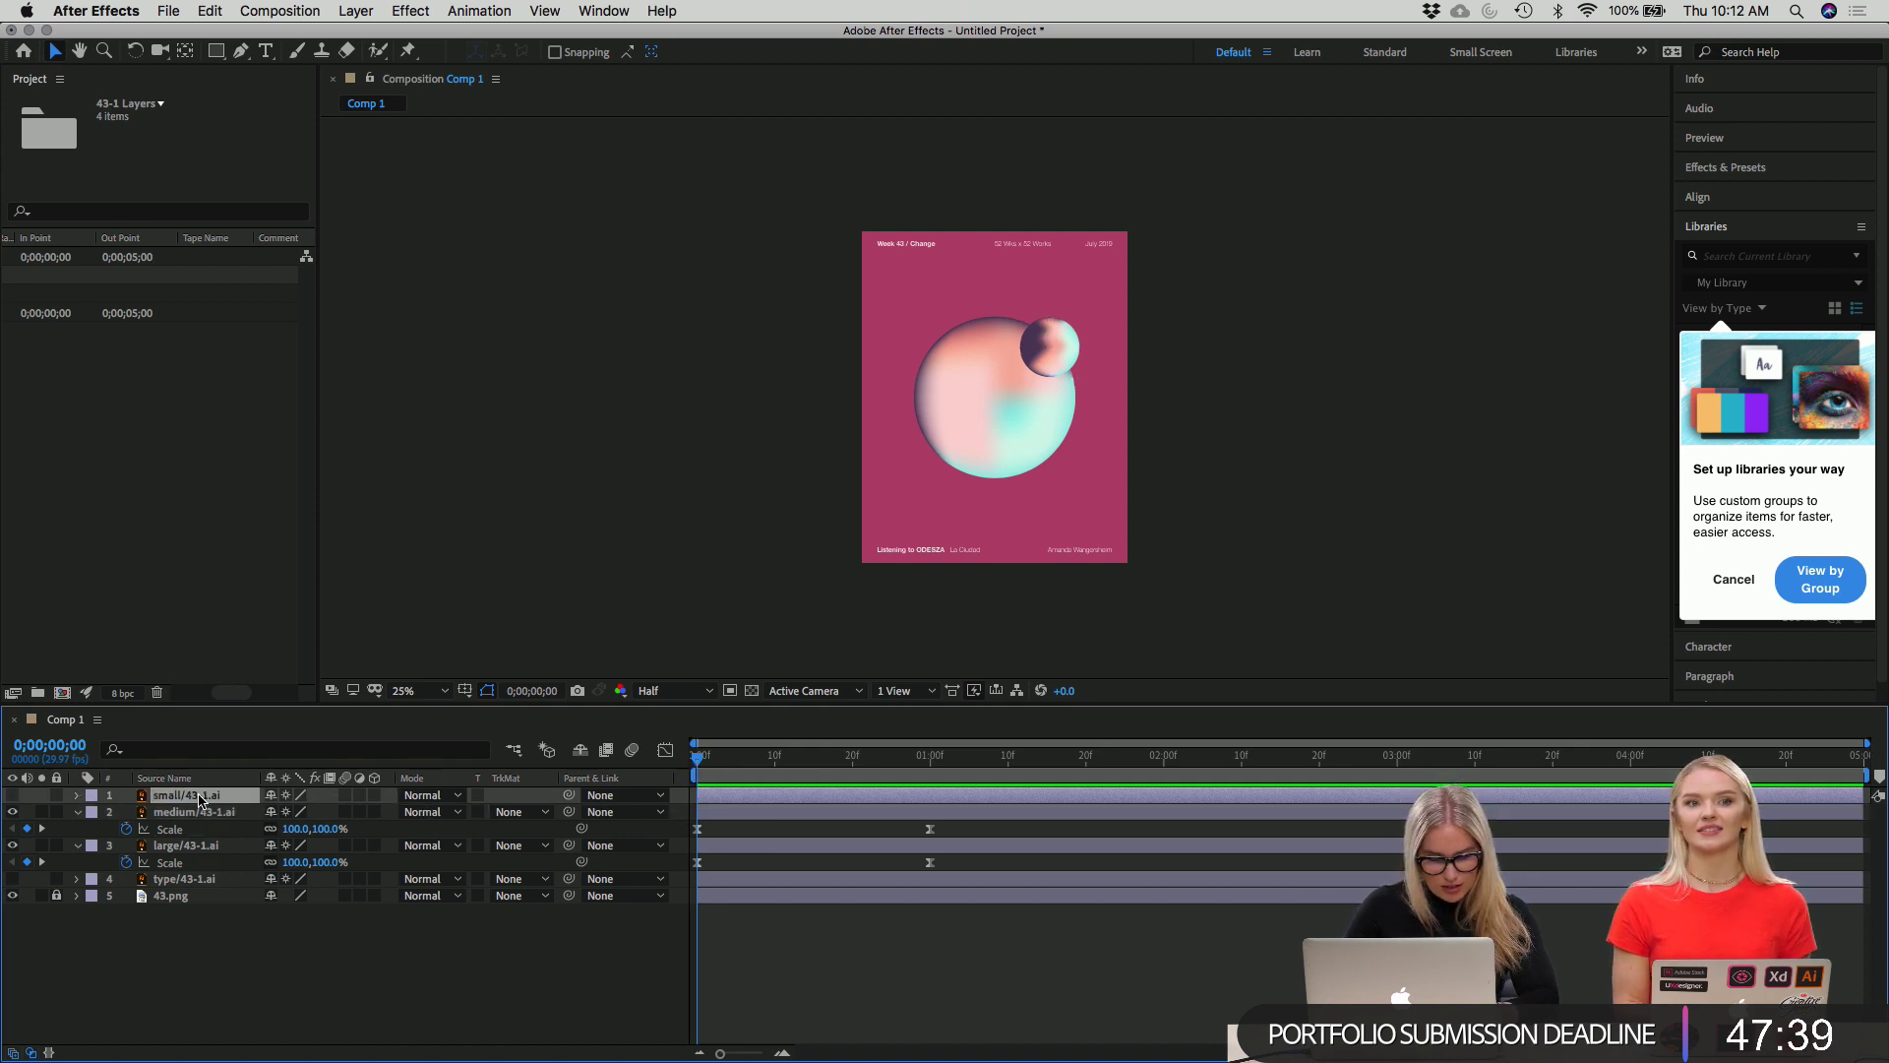
left_click(103, 810)
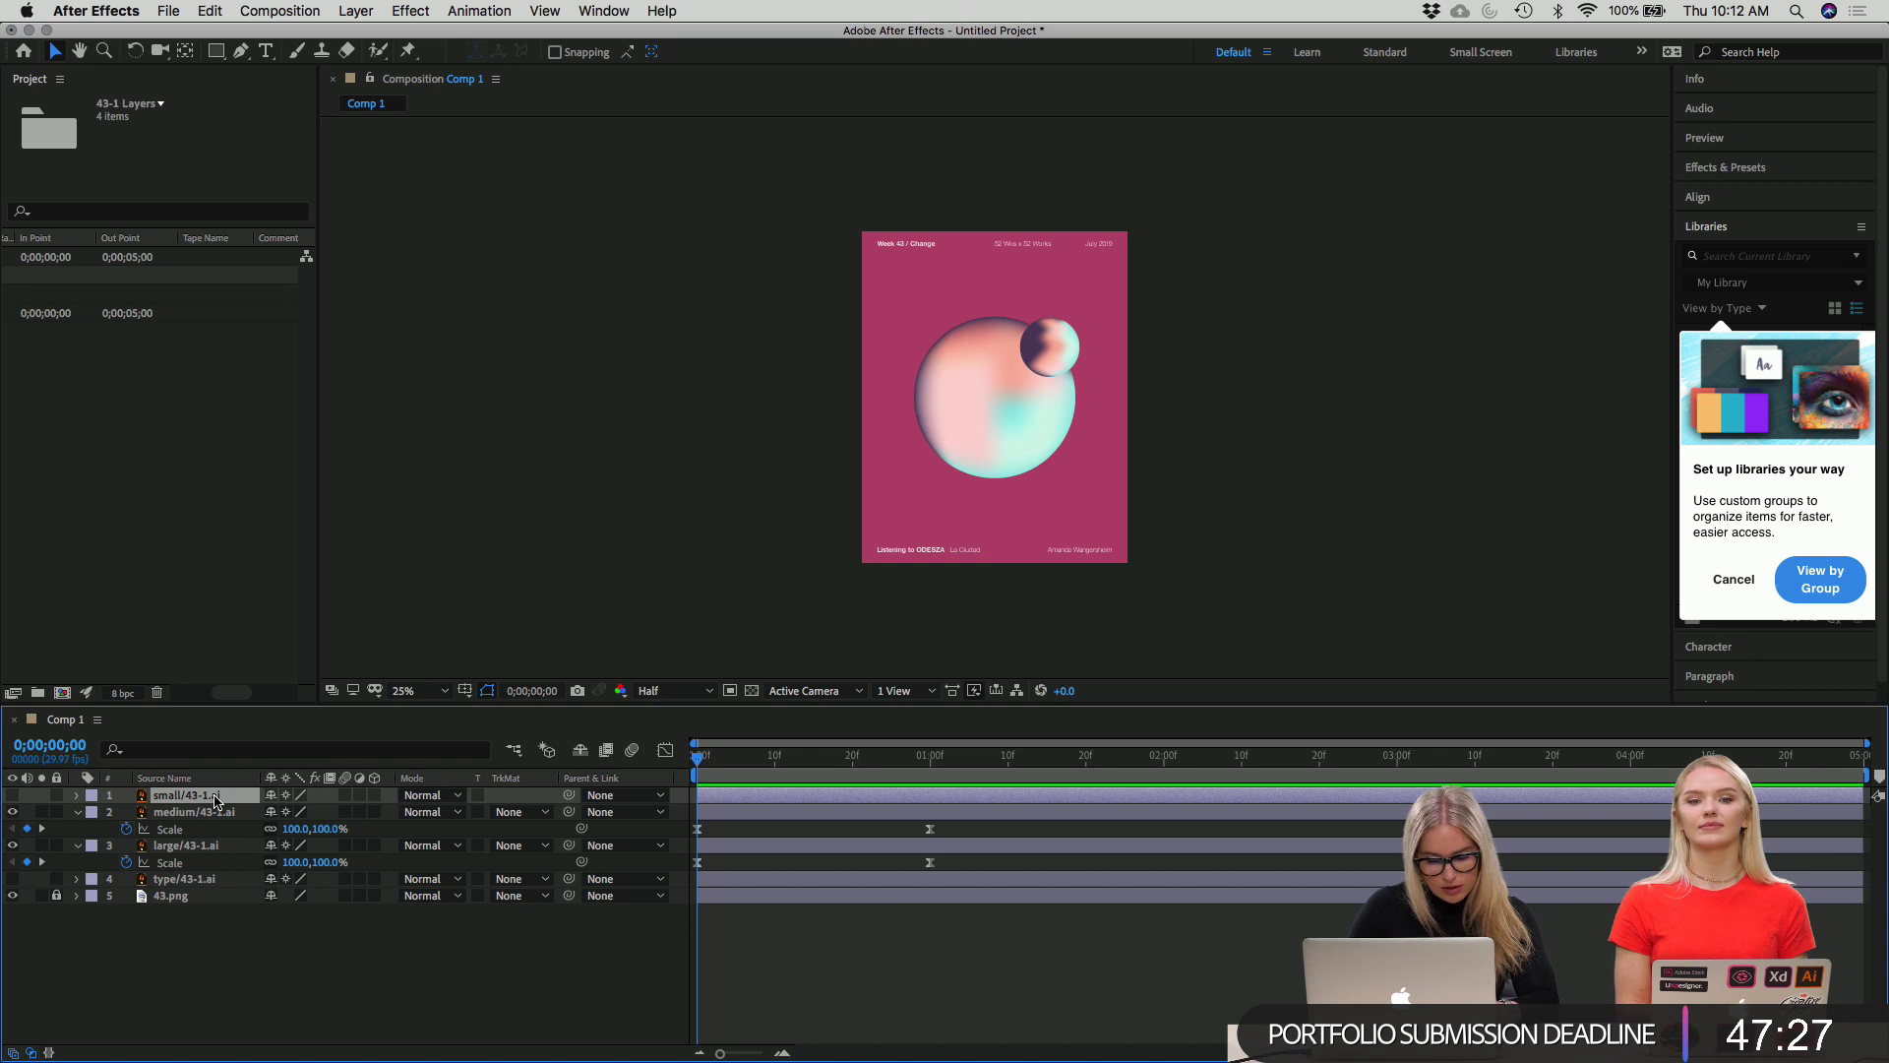
key("s")
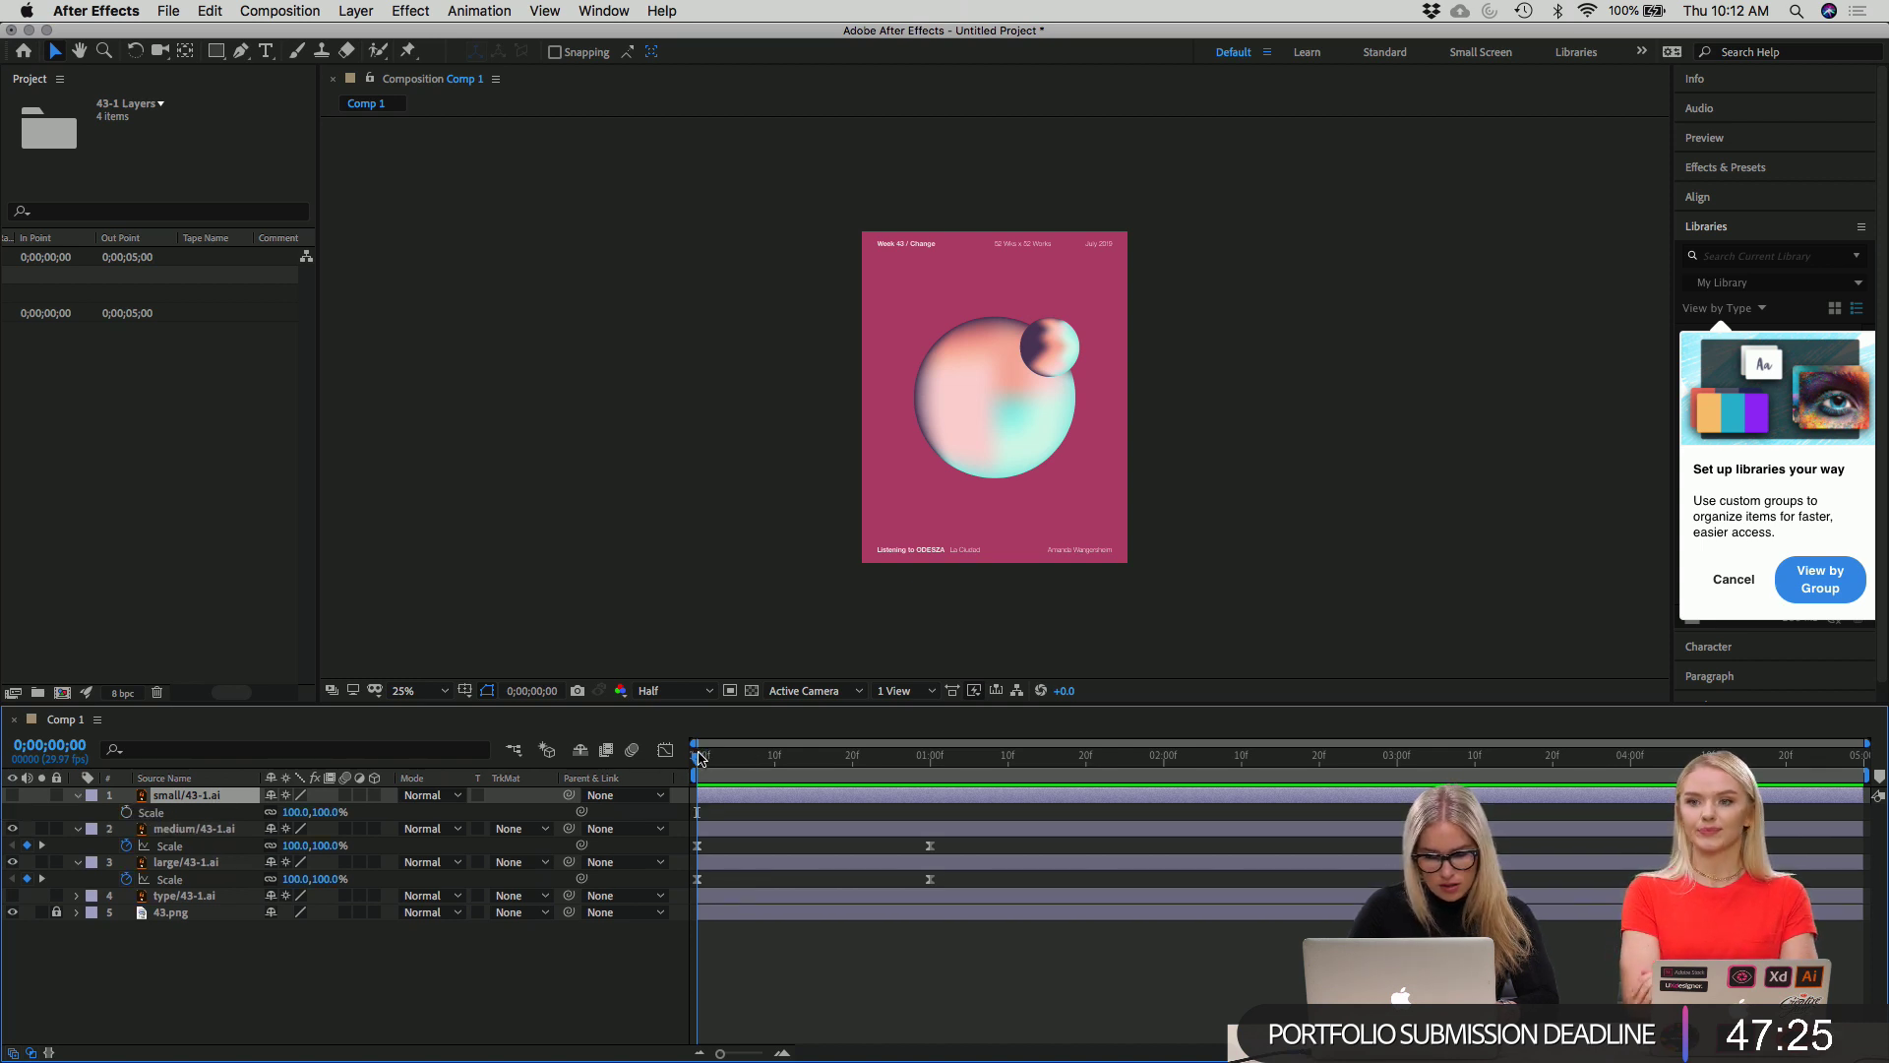
key("alt+shift+s")
Add a Scale keyframe of 50% to the small/43-1.ai layer at 0;00;01;00.
left_click_drag(702, 769, 930, 760)
left_click(936, 757)
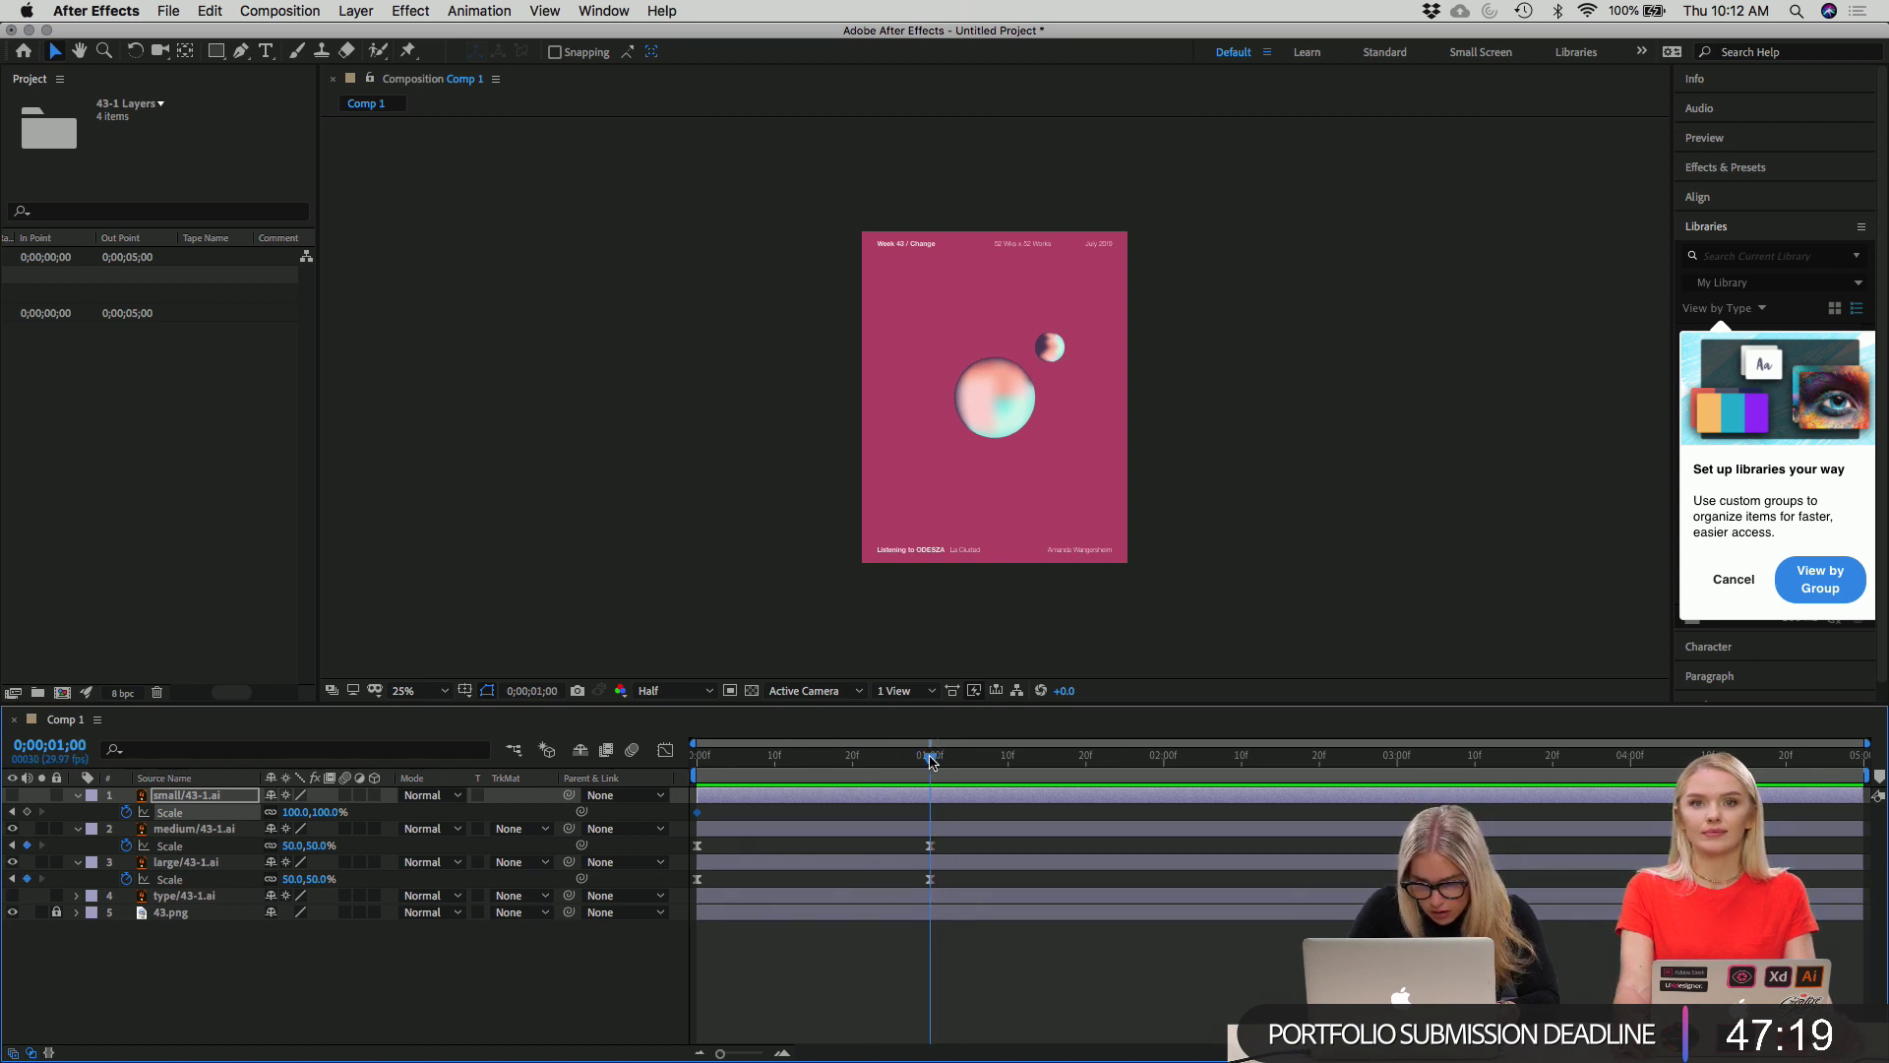
left_click(295, 812)
type("50")
key("Return")
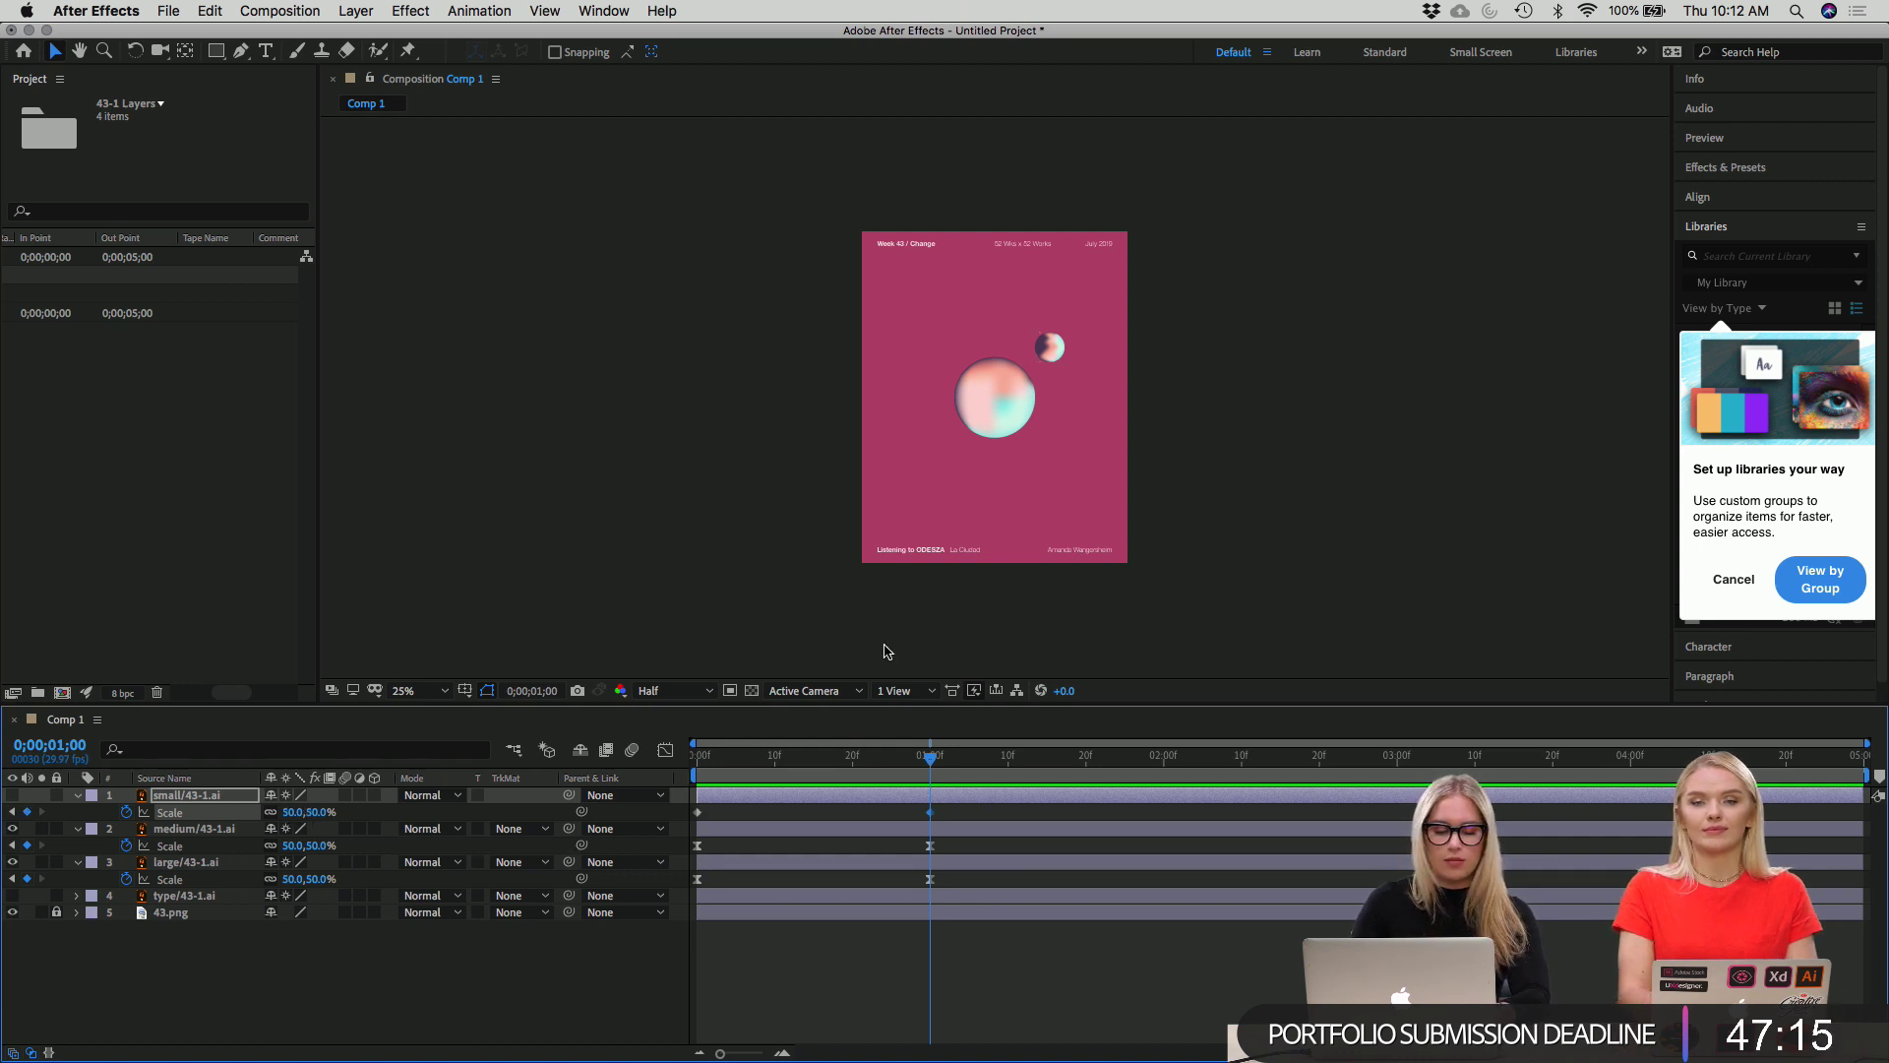
Apply Easy Ease to both Scale keyframes of the small/43-1.ai layer.
left_click(921, 893)
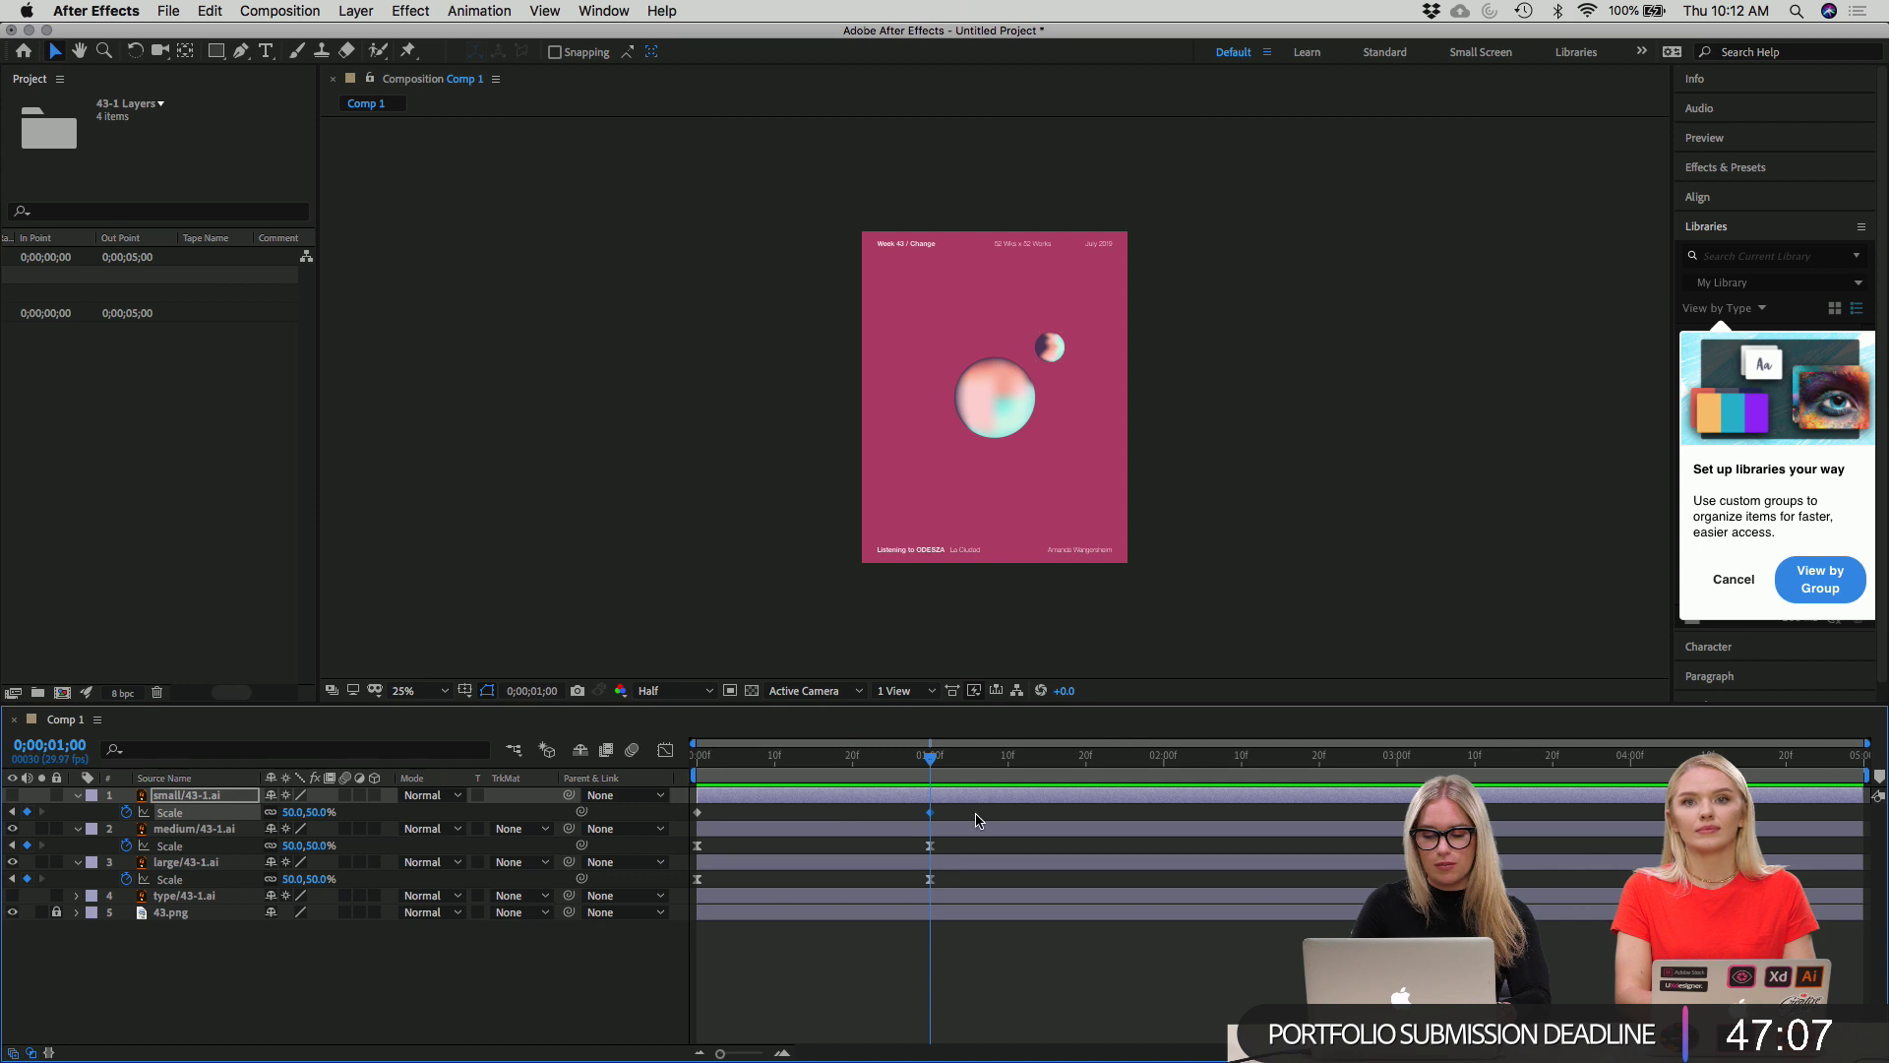
right_click(703, 820)
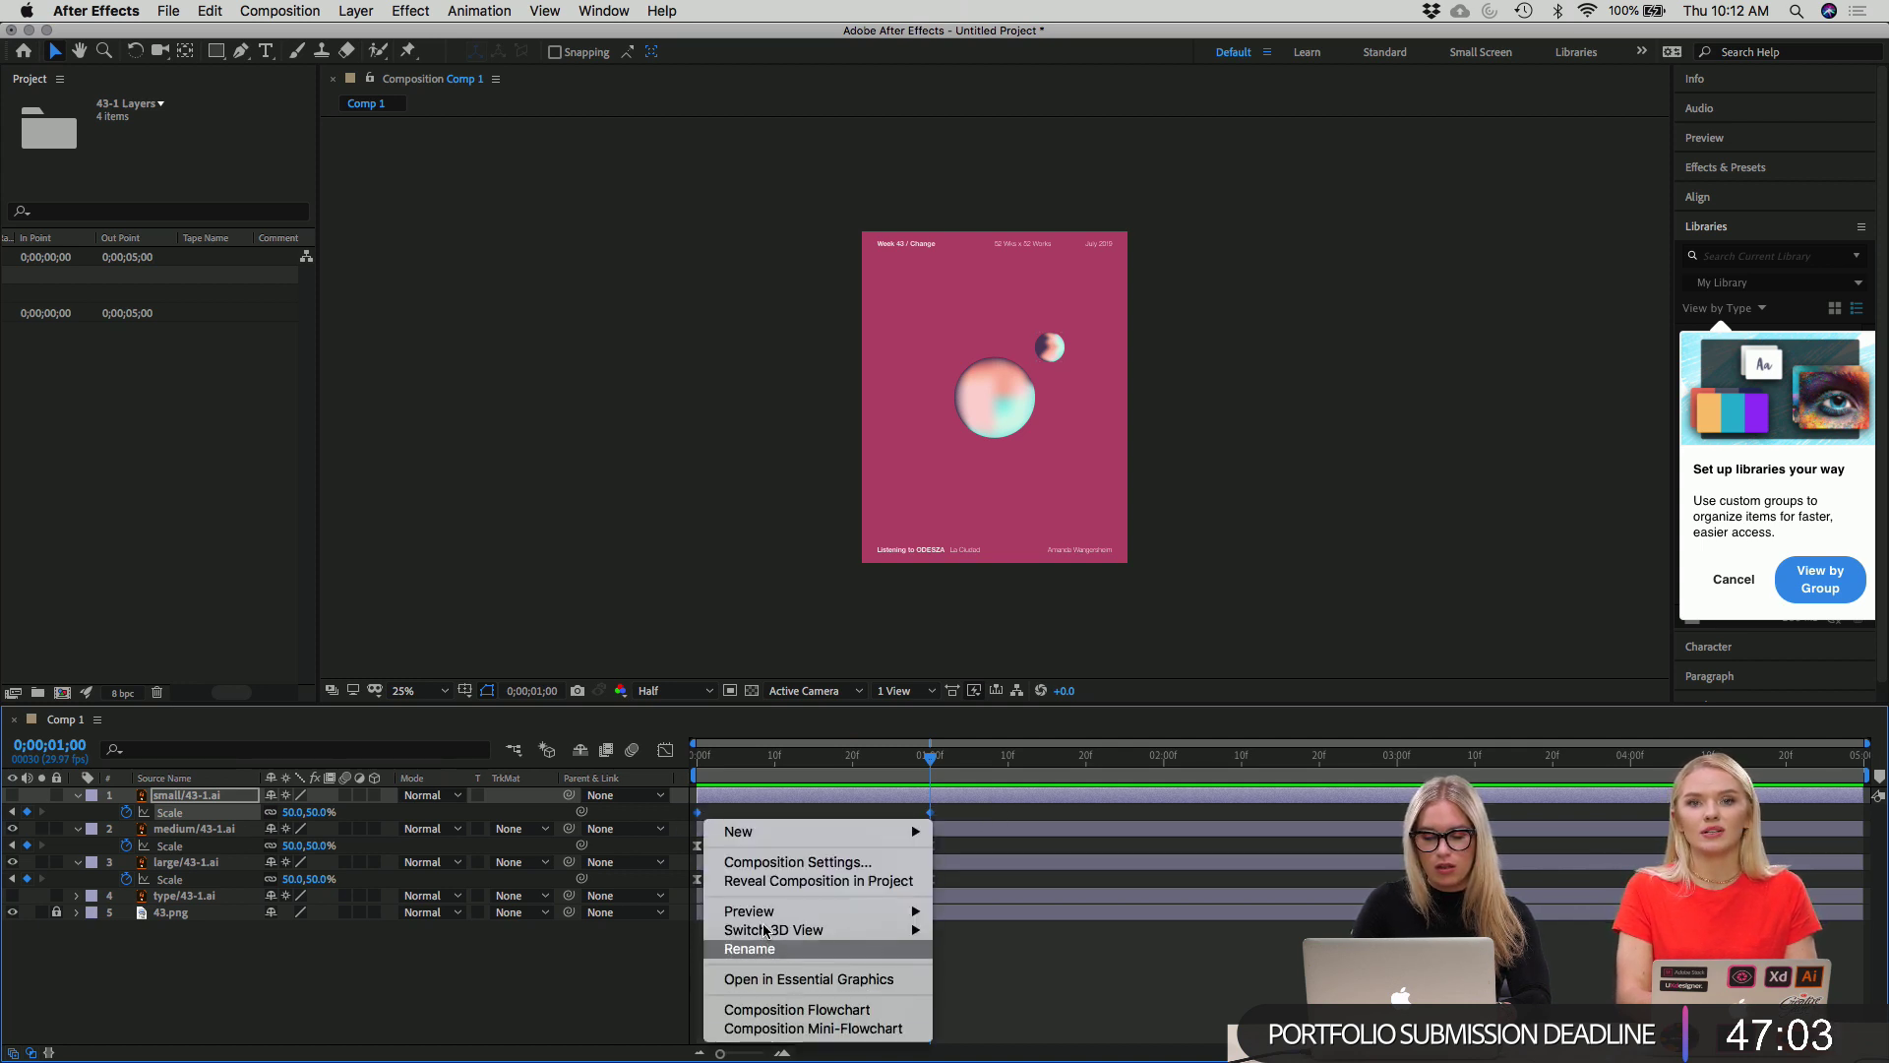
key("Escape")
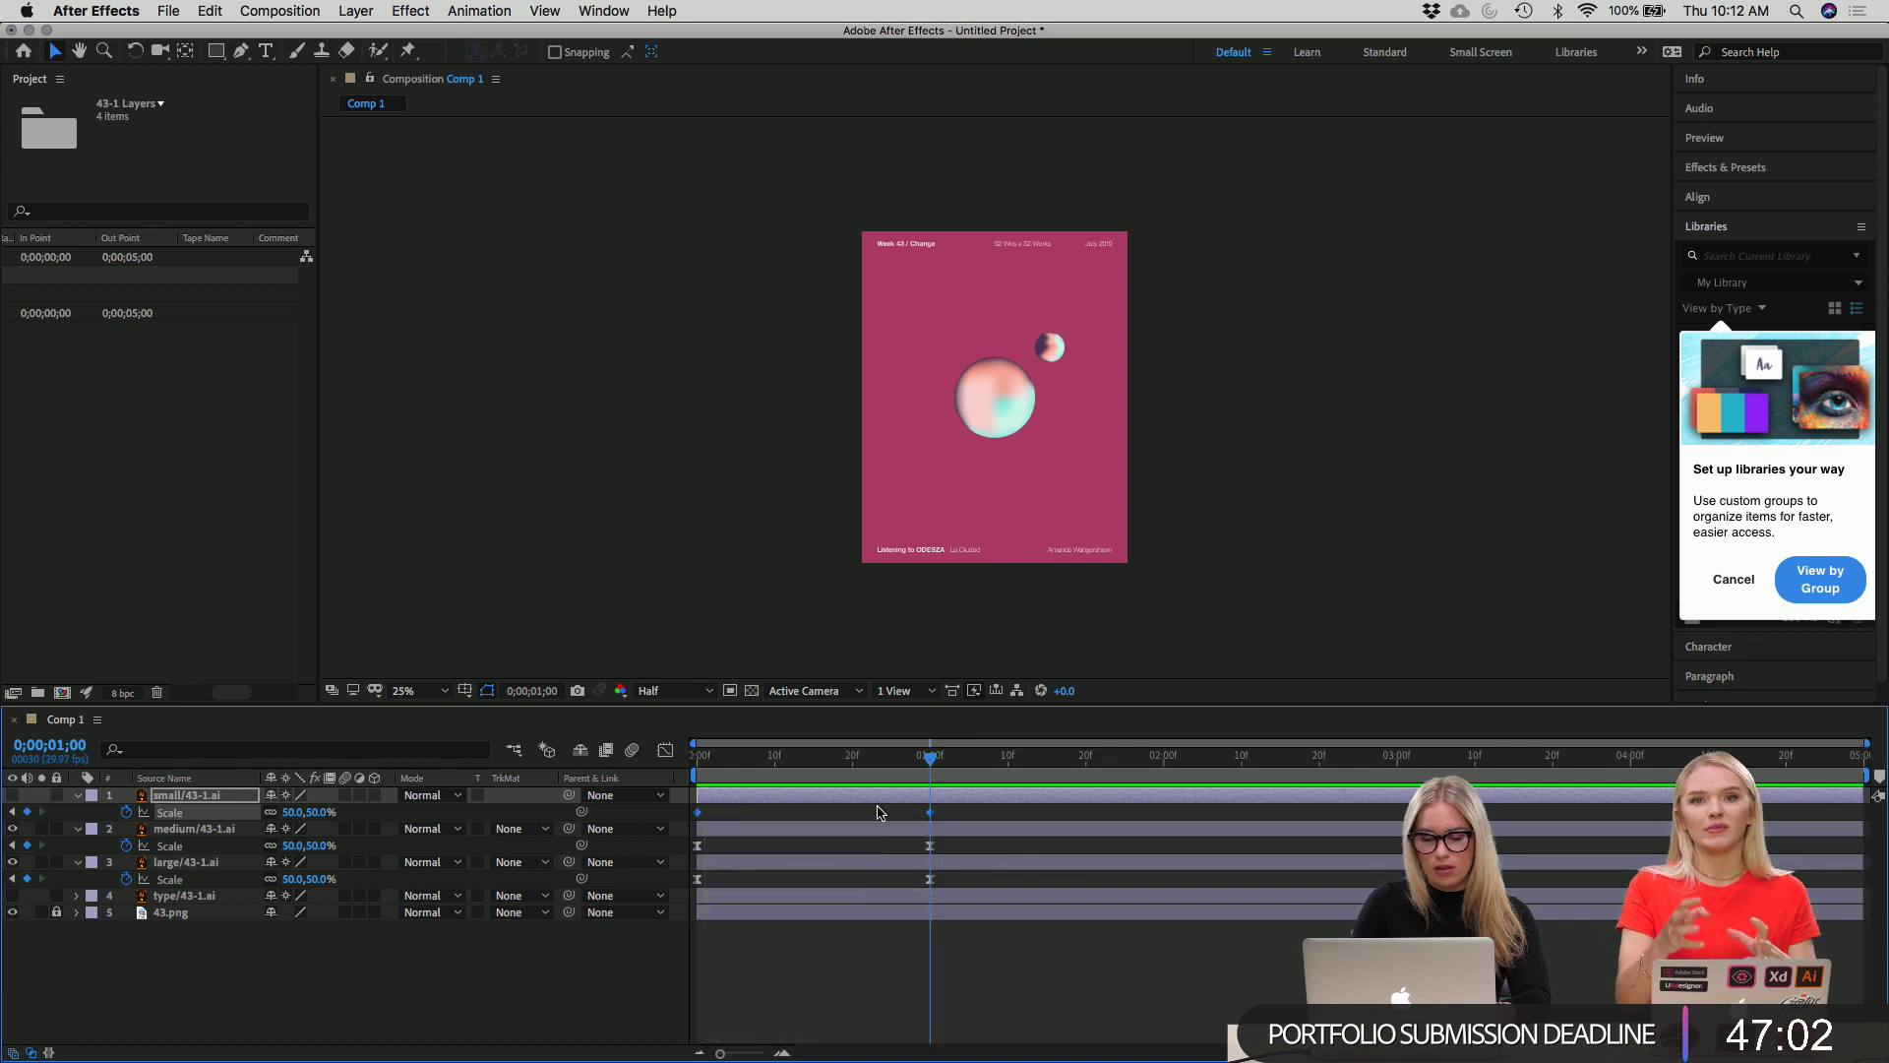
right_click(931, 816)
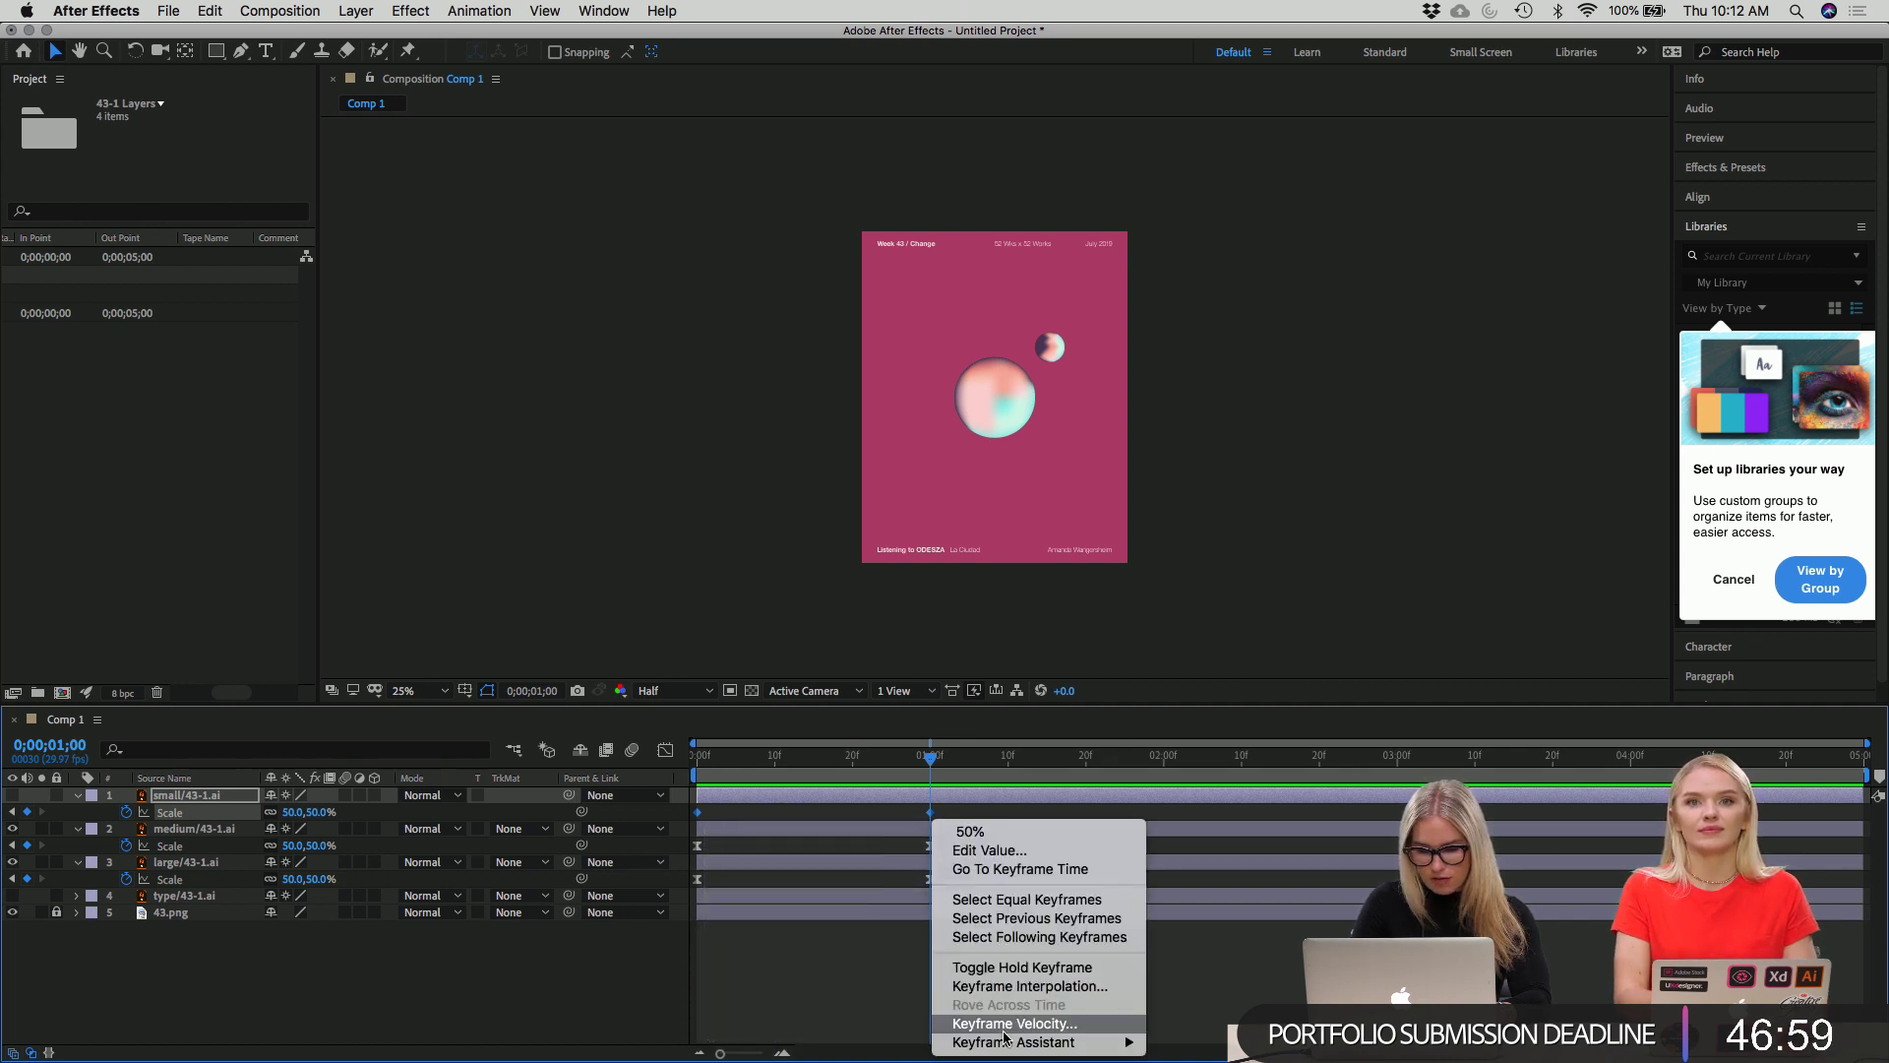
mouse_move(1005, 1043)
left_click(1198, 931)
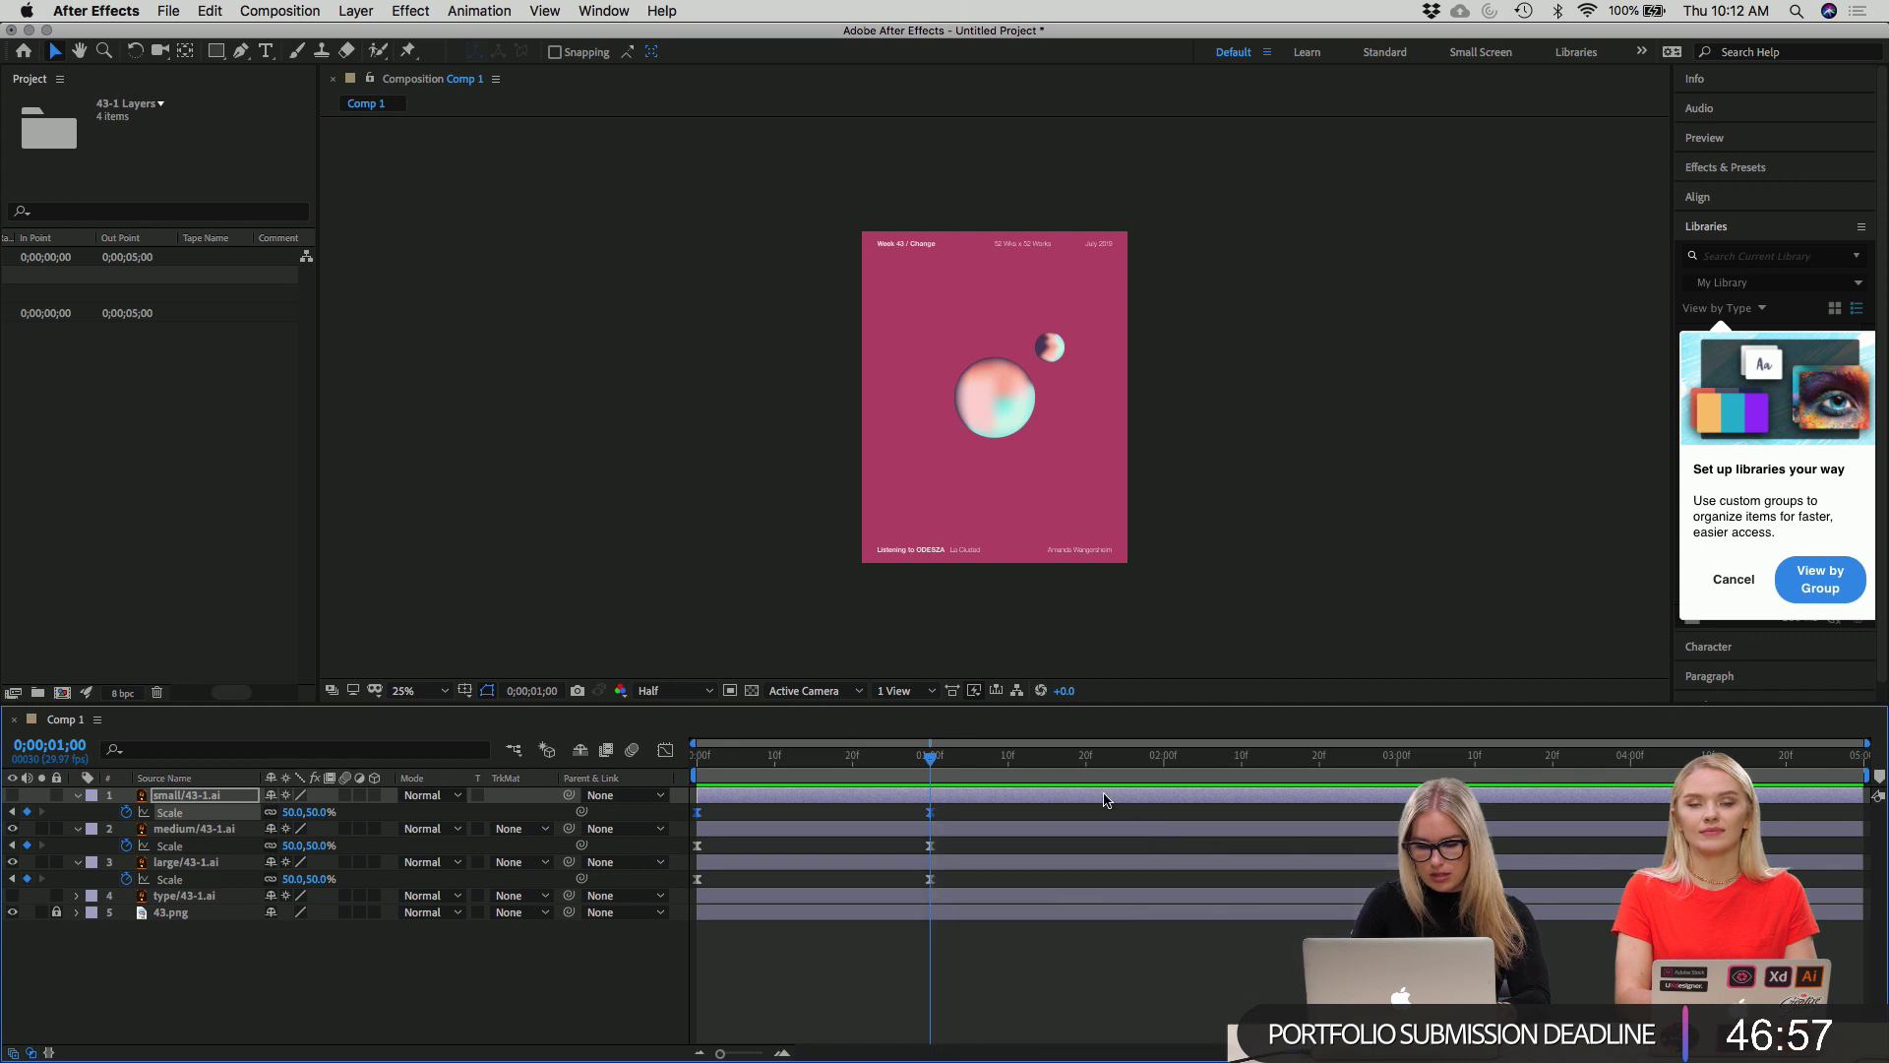
Make the small/43-1.ai layer visible and return to the start of the composition.
key("Home")
key("space")
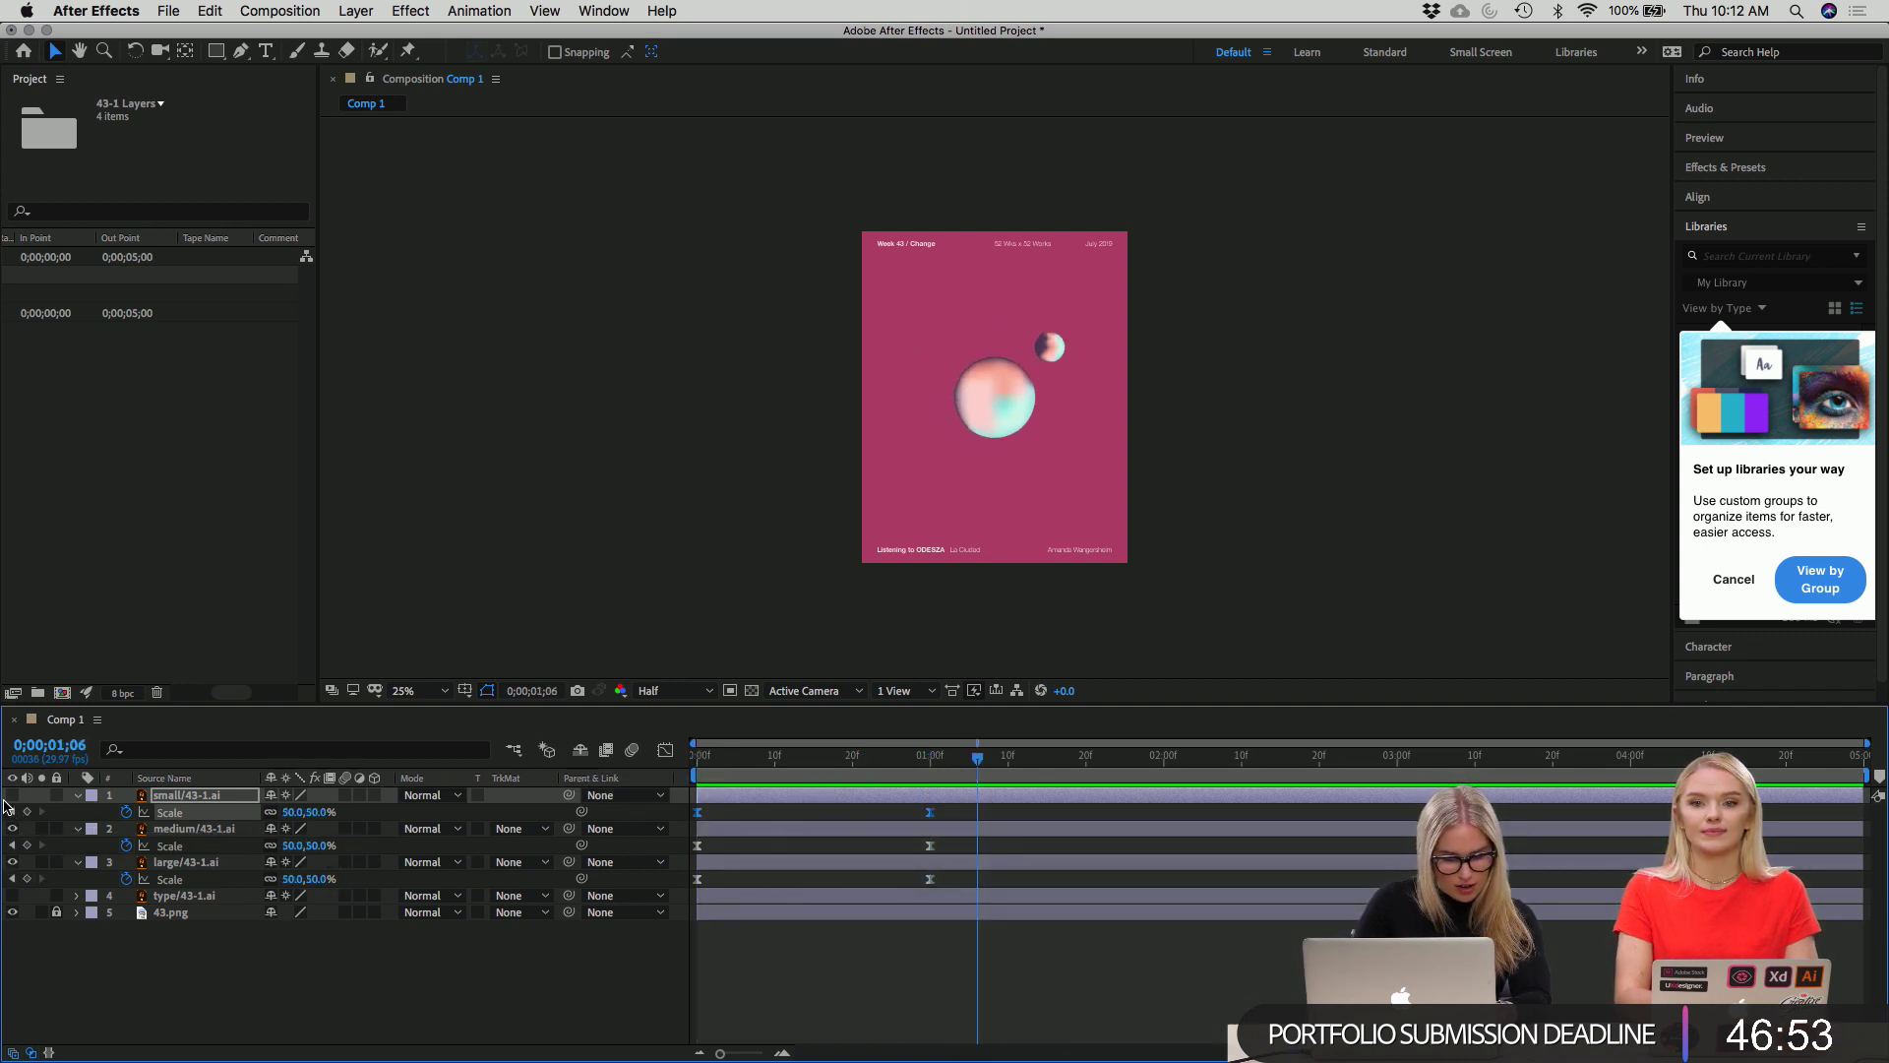
key("Home")
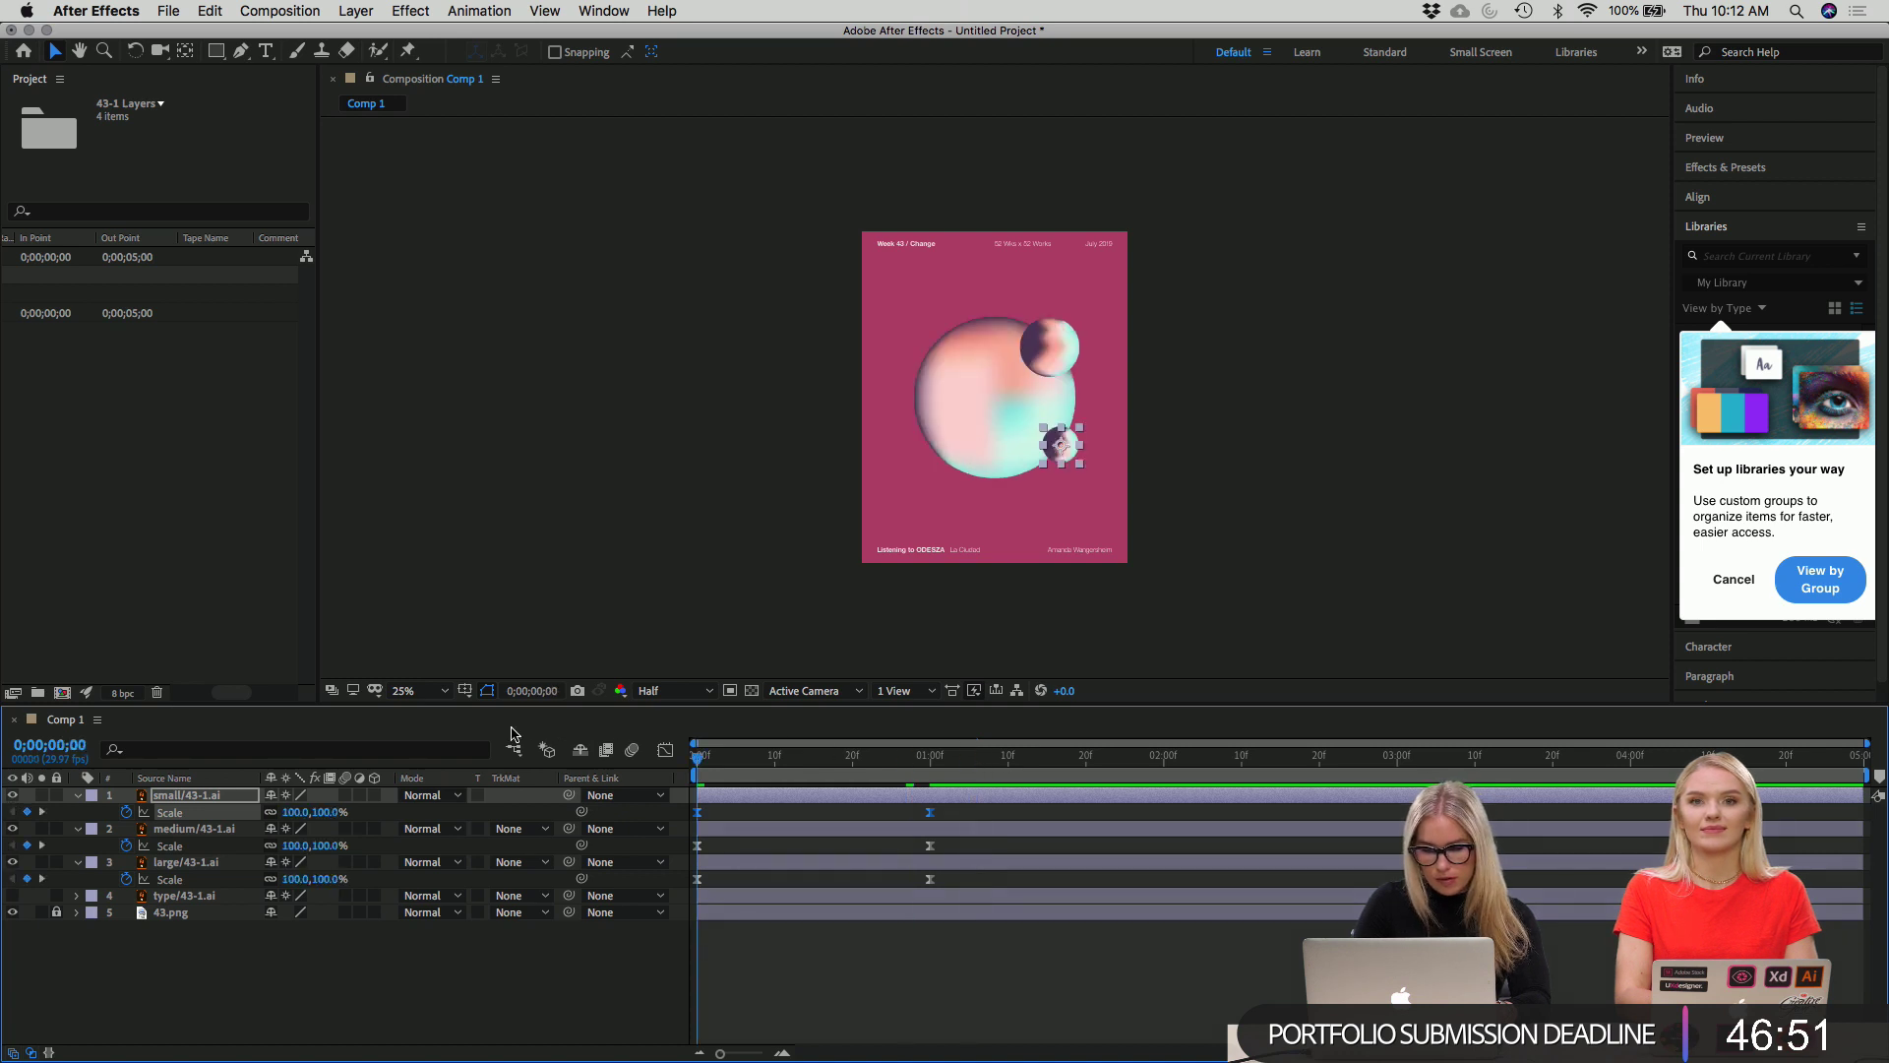
Replay the composition from the start several times to examine the scaling of all three circles together.
key("space")
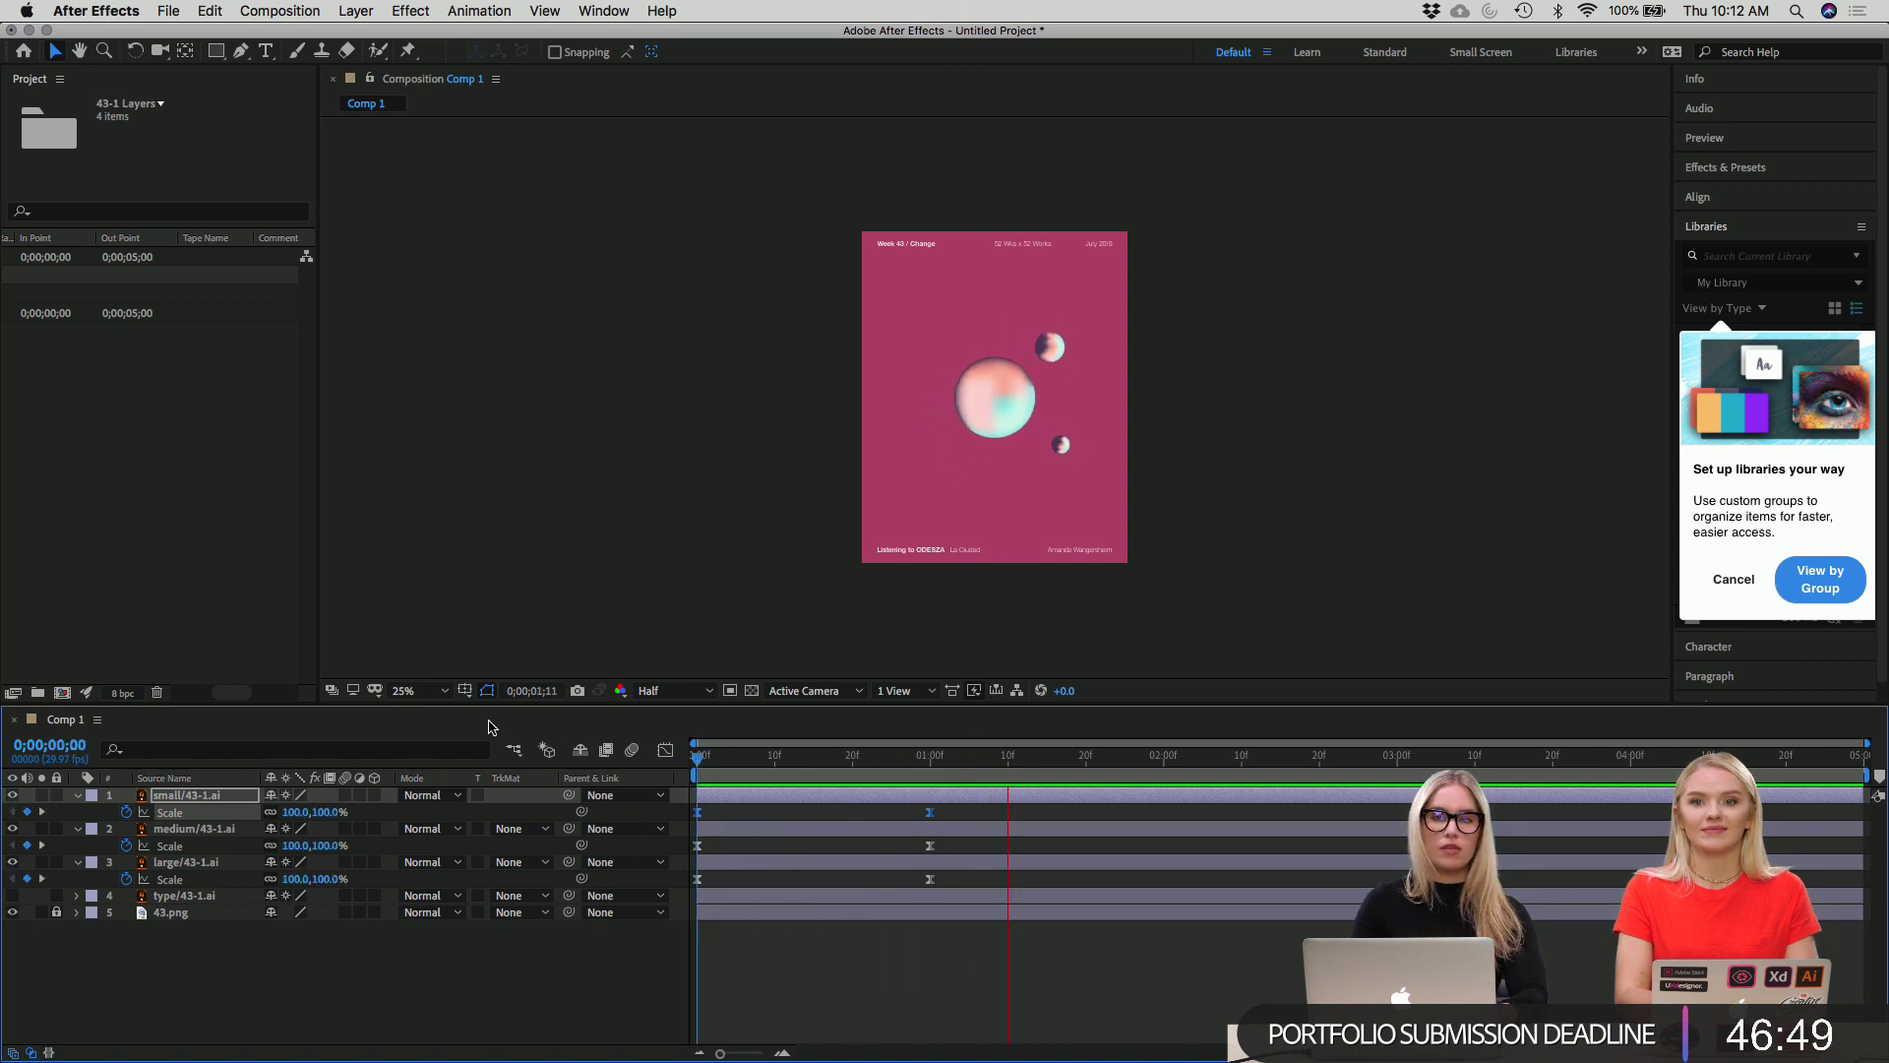
left_click(1202, 756)
key("Home")
key("space")
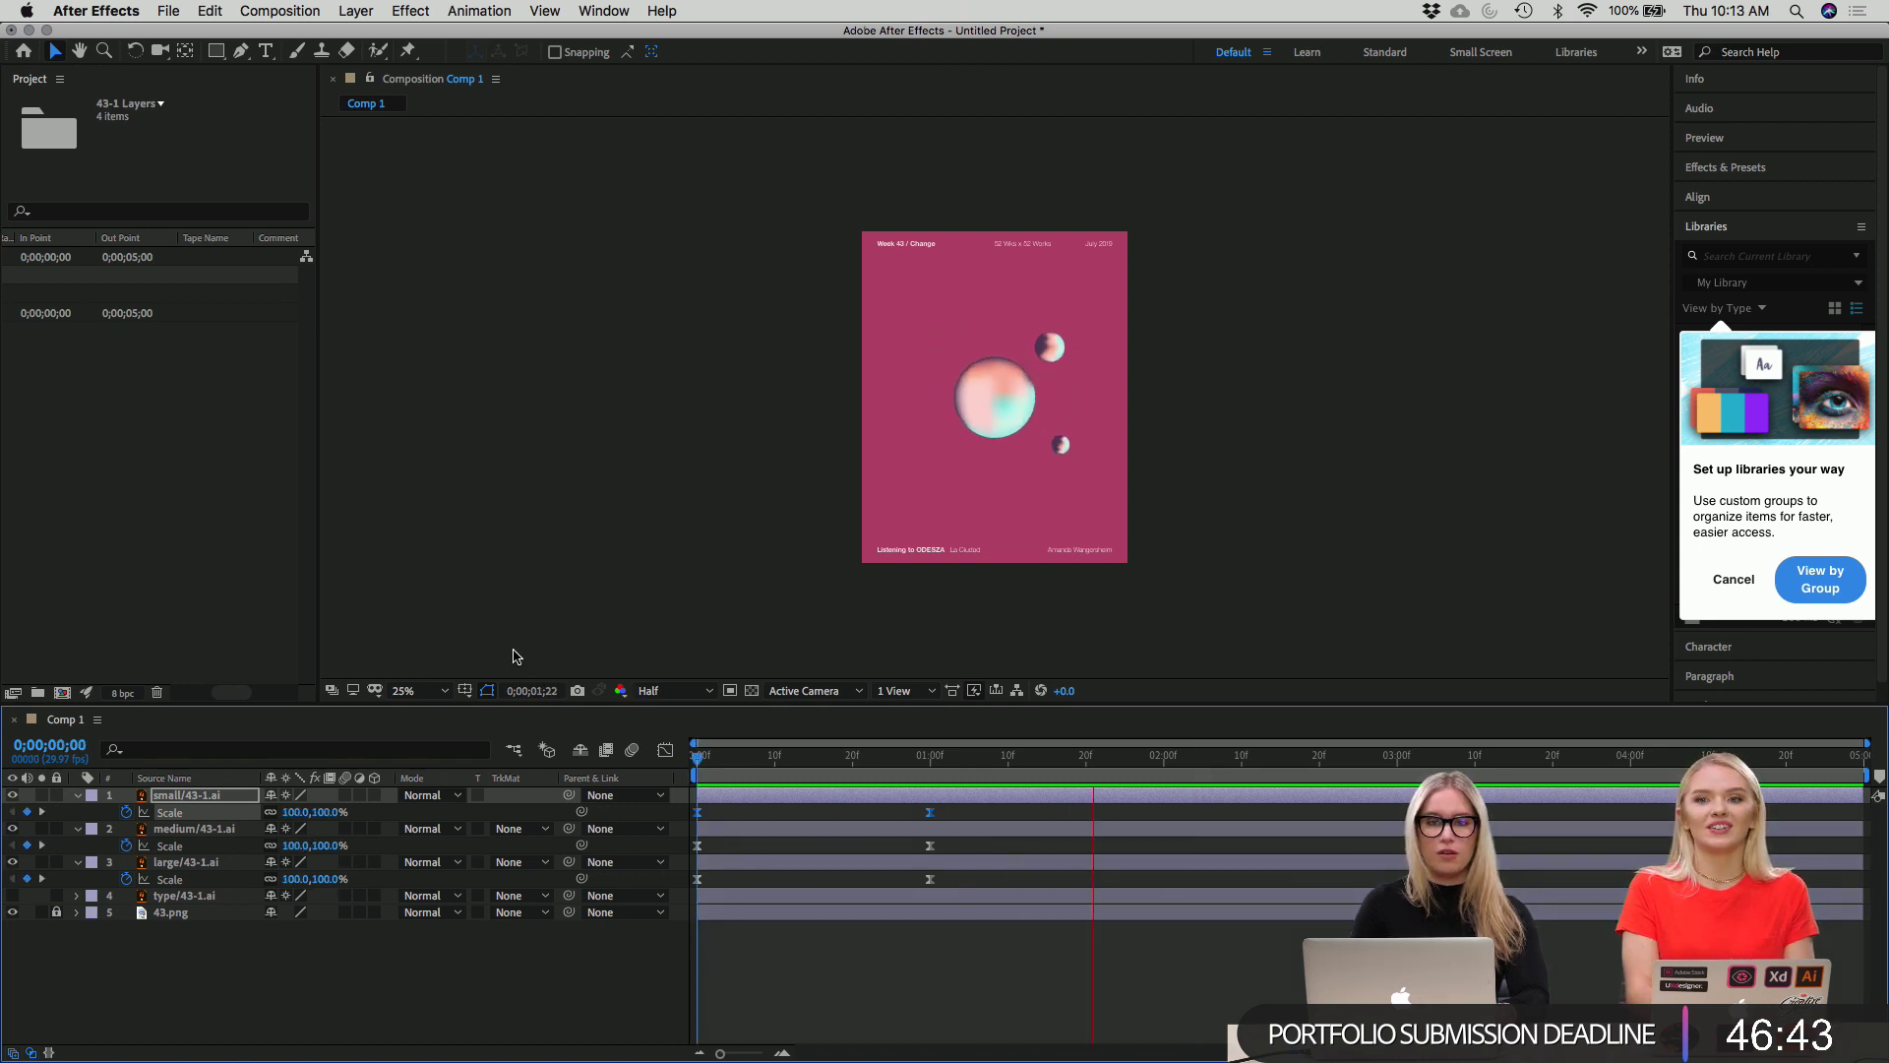
key("space")
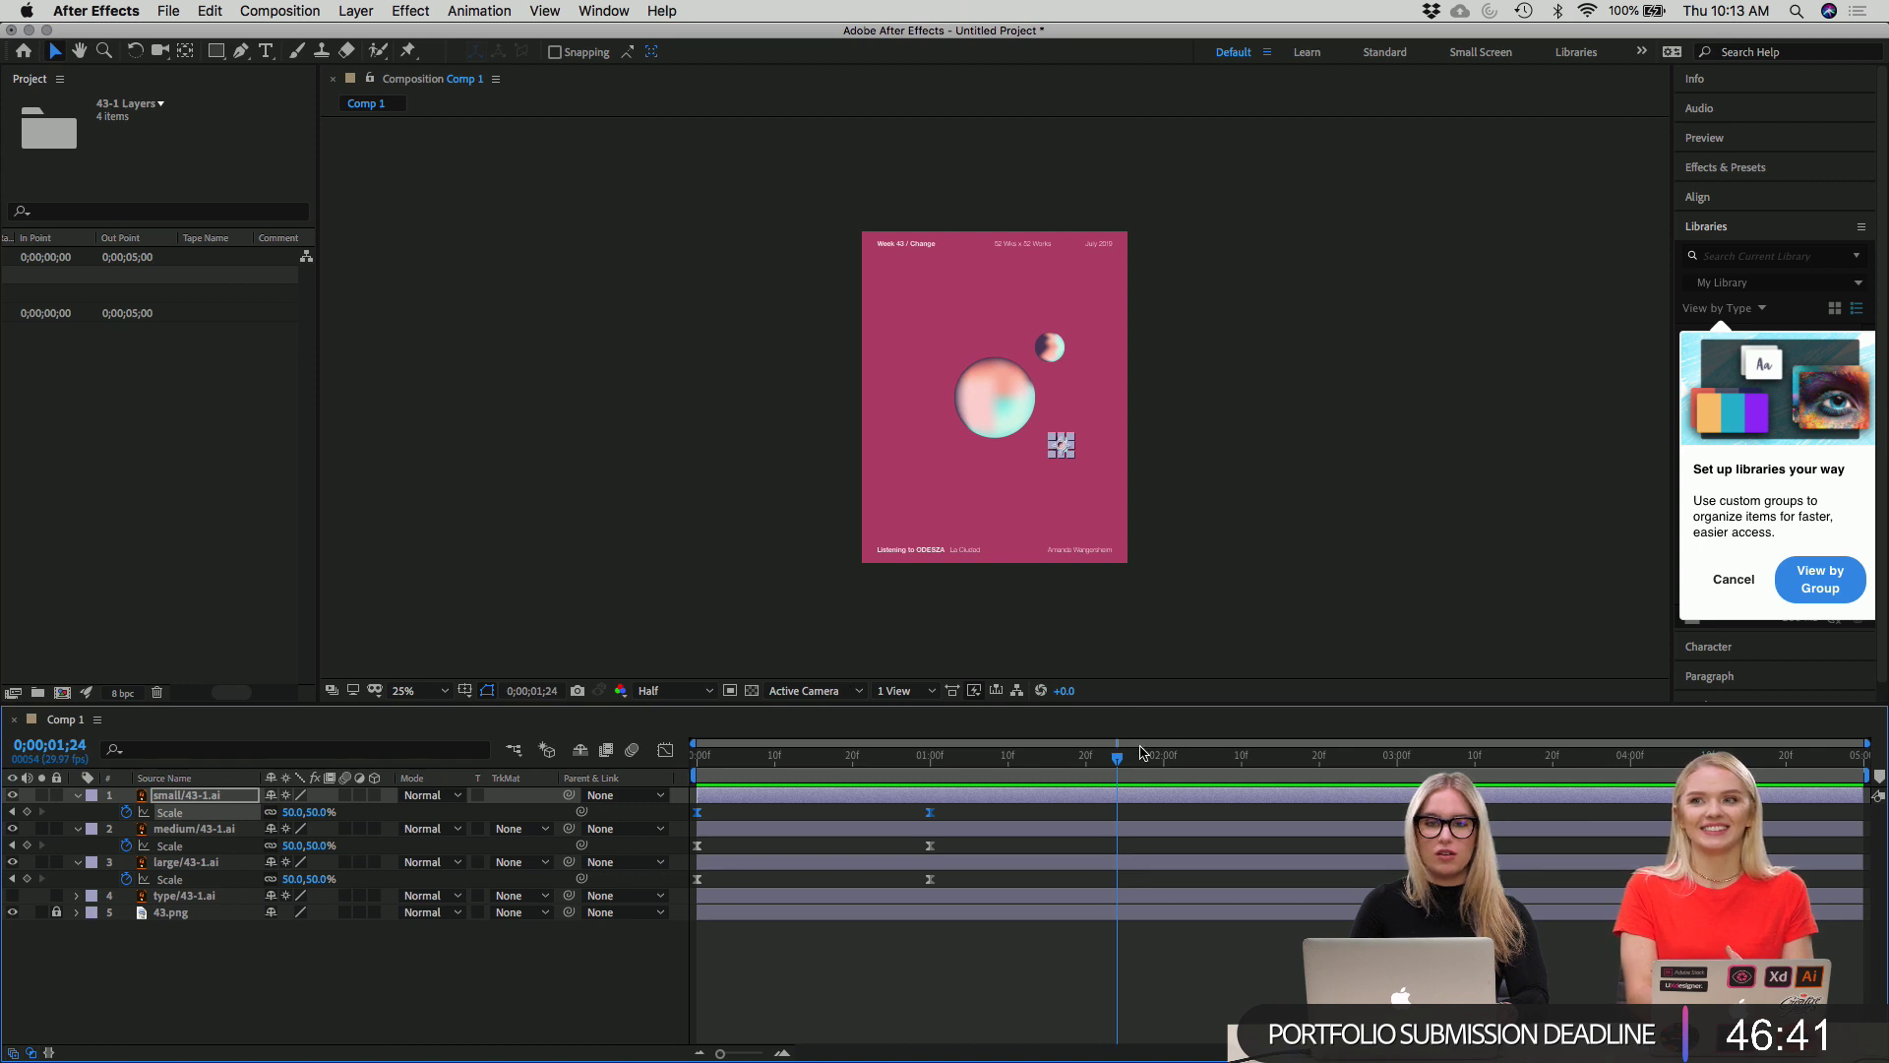
left_click_drag(1120, 766, 661, 633)
key("space")
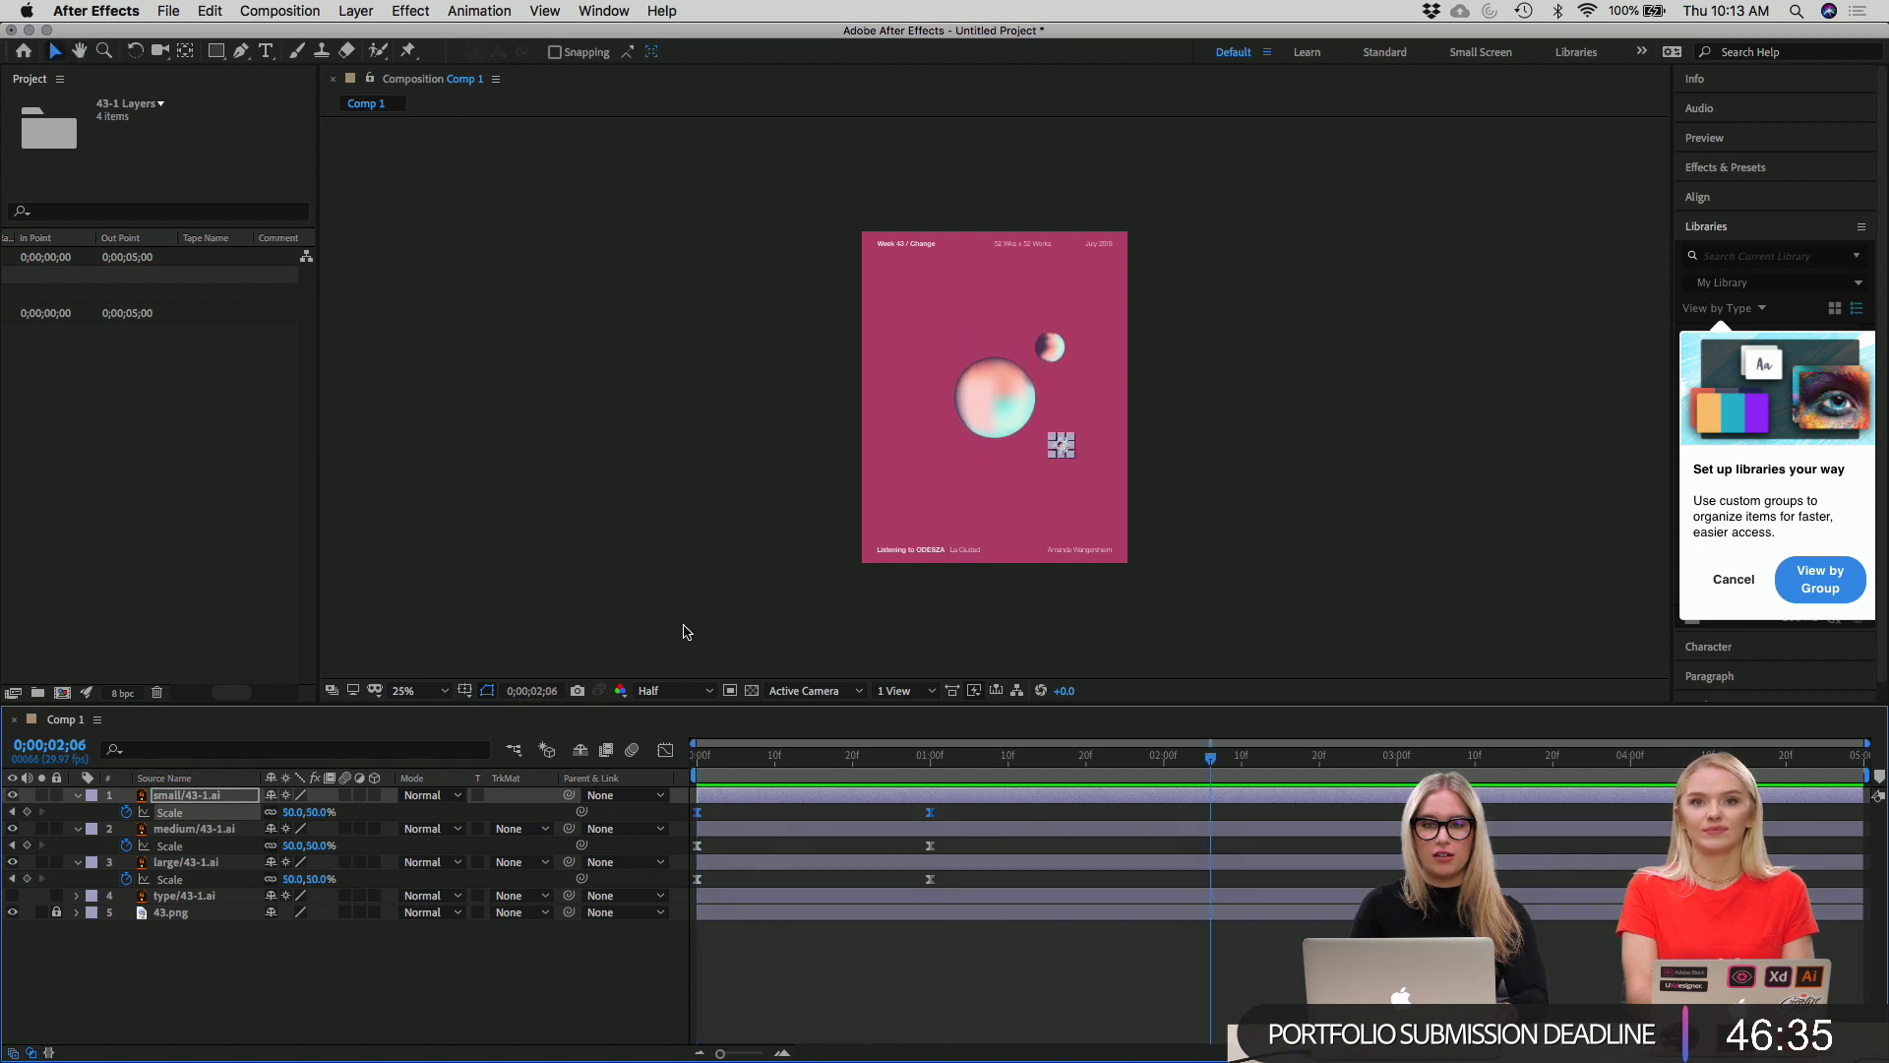
left_click(1212, 765)
mouse_move(1212, 762)
left_mouse_down()
mouse_move(910, 763)
mouse_move(689, 689)
left_mouse_up()
key("space")
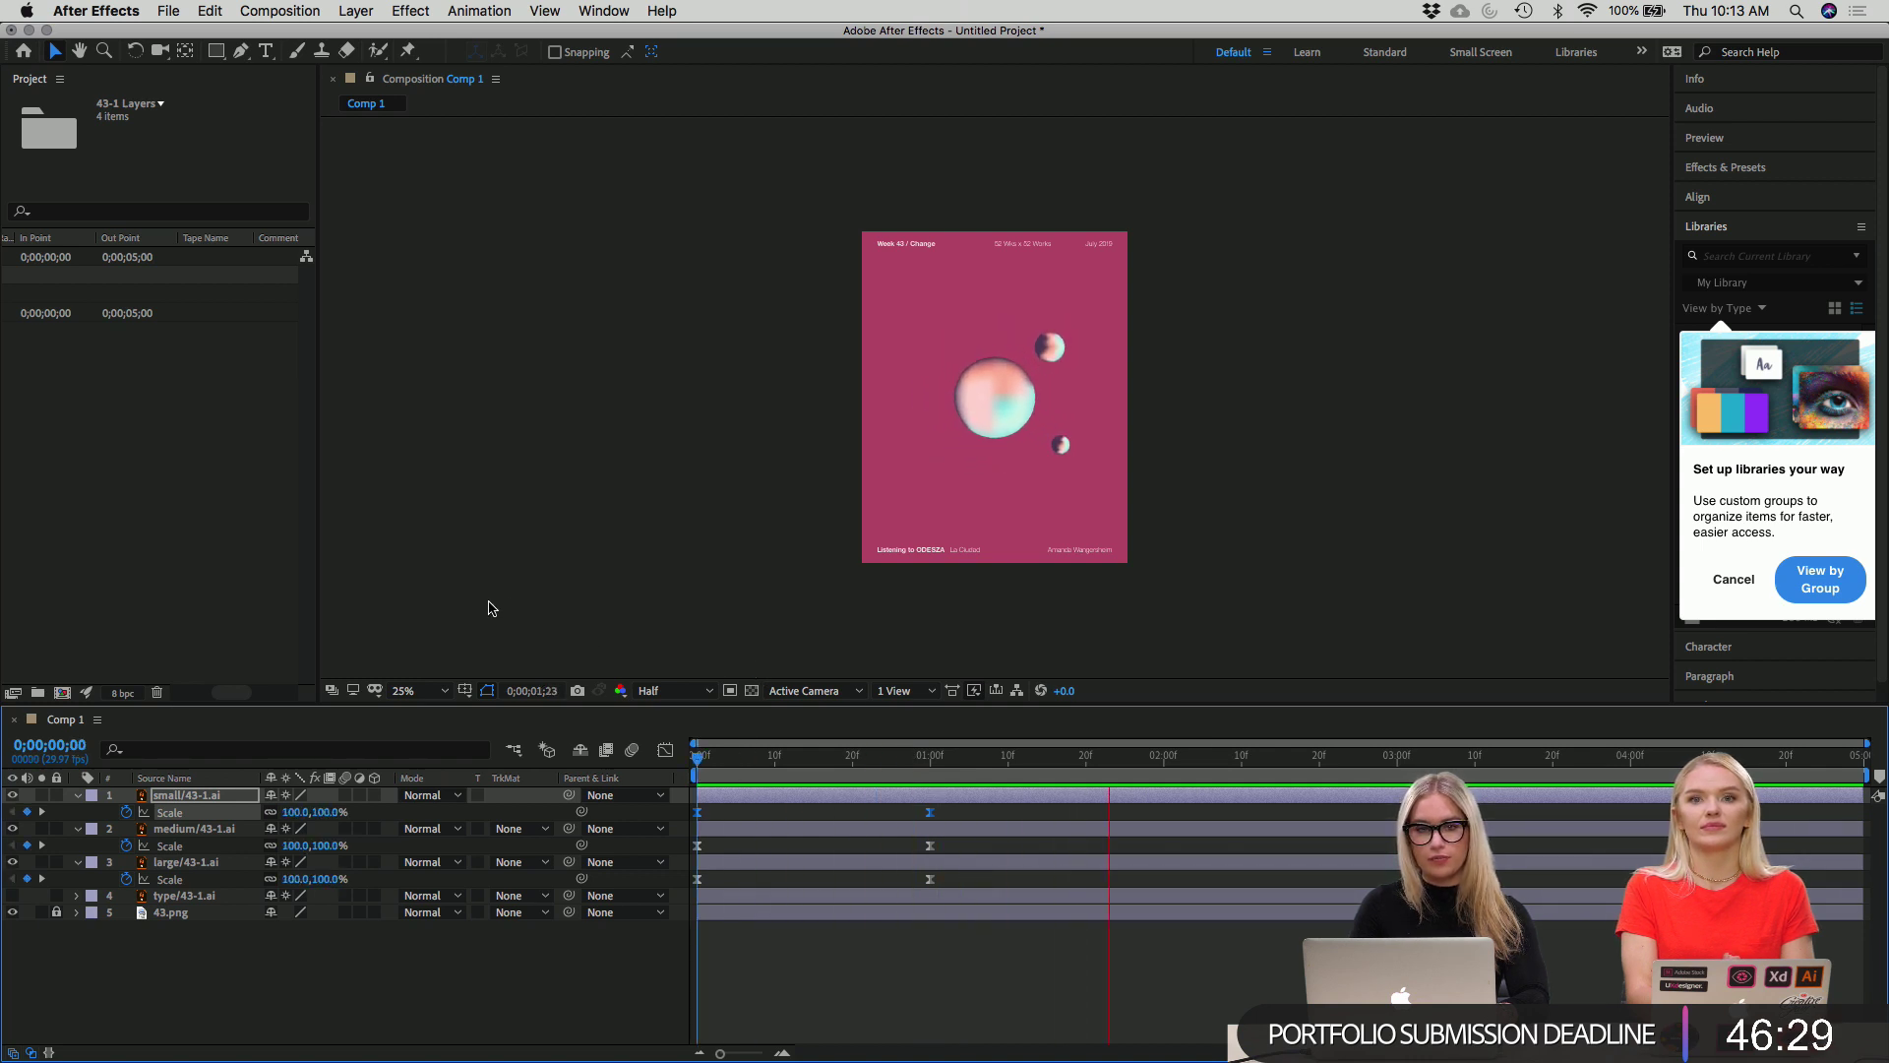
left_click(1303, 745)
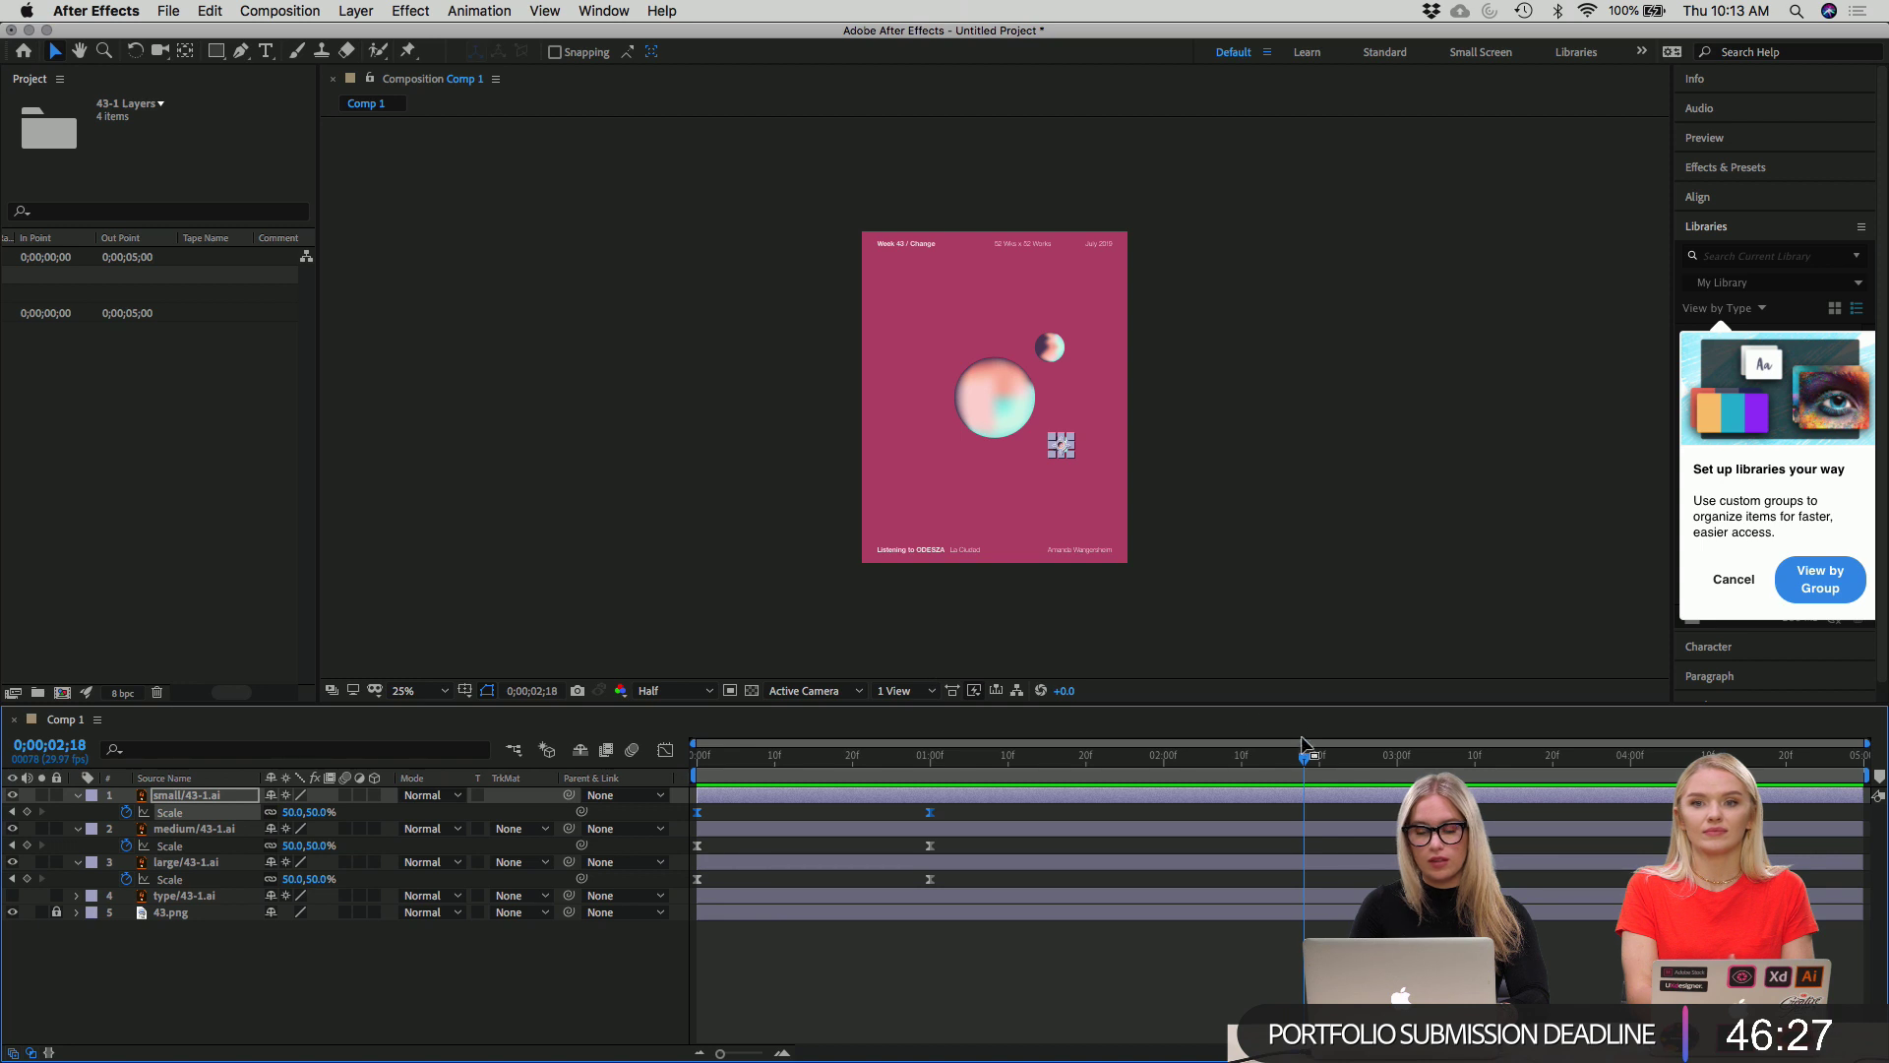
key("Home")
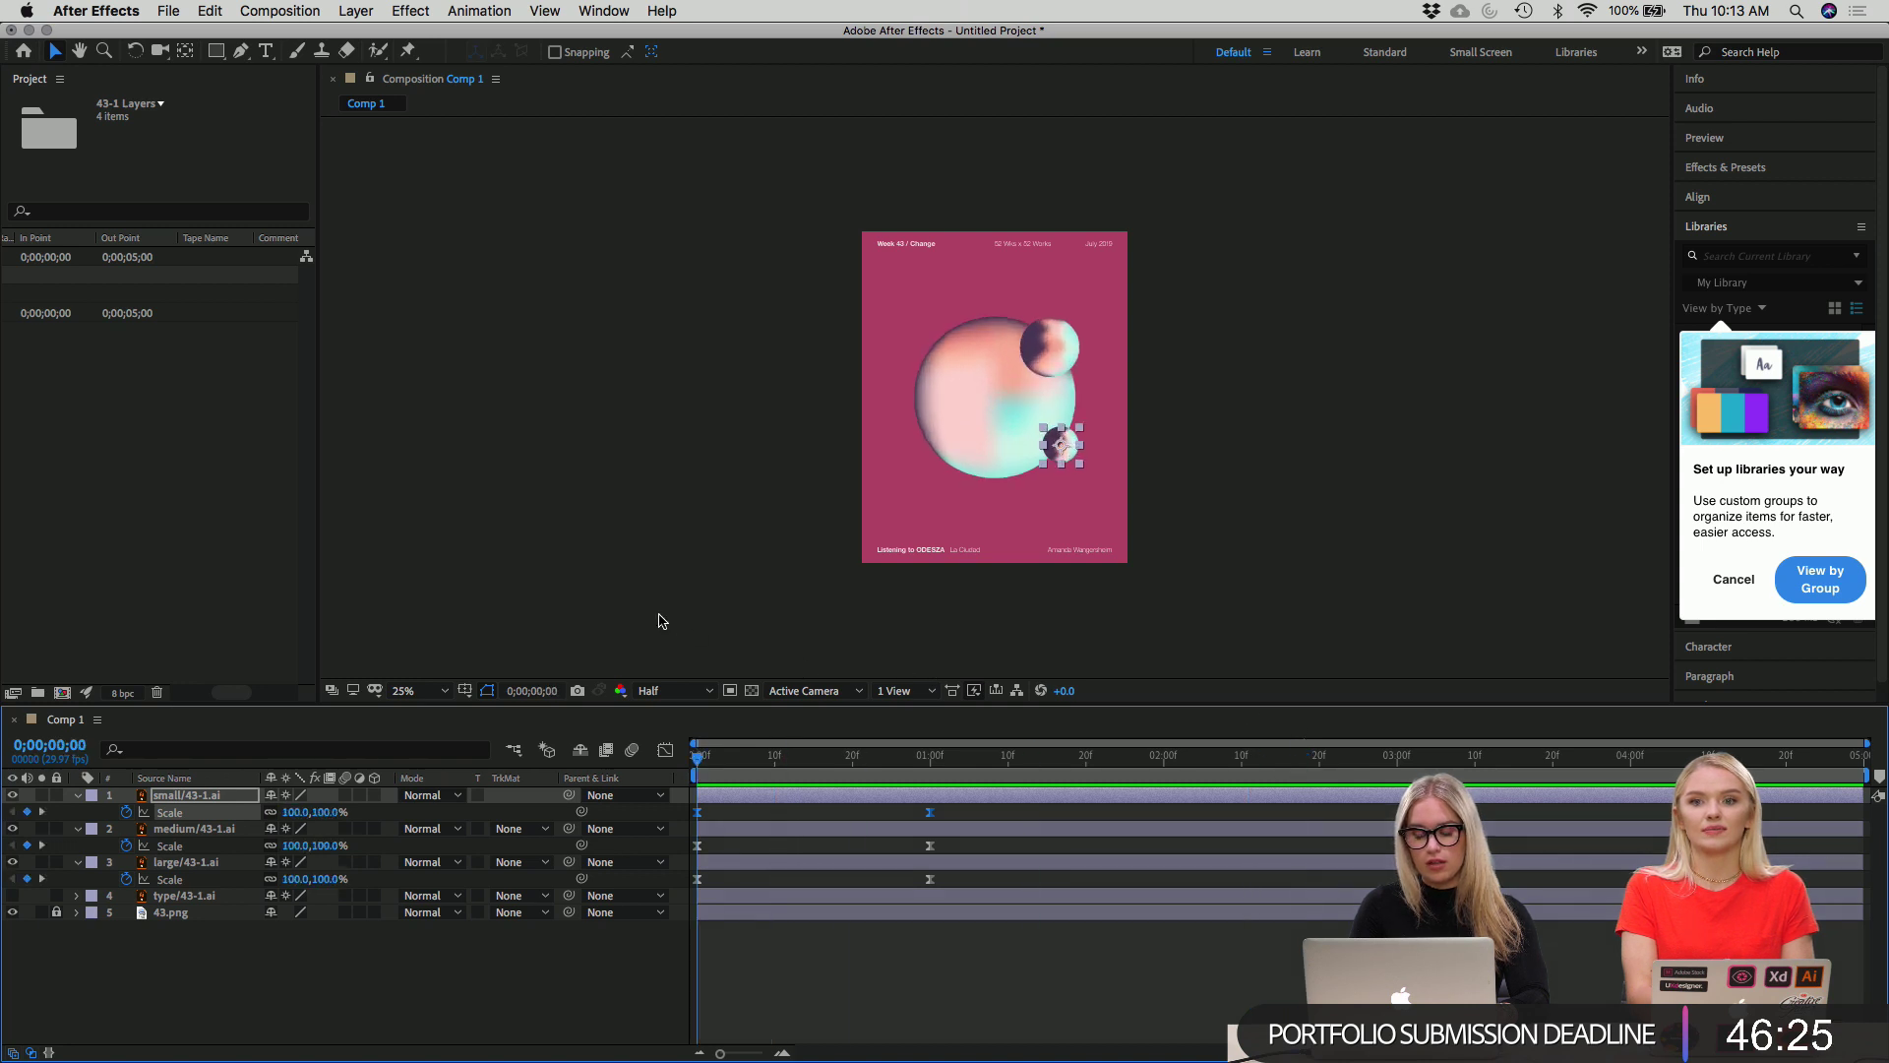
key("space")
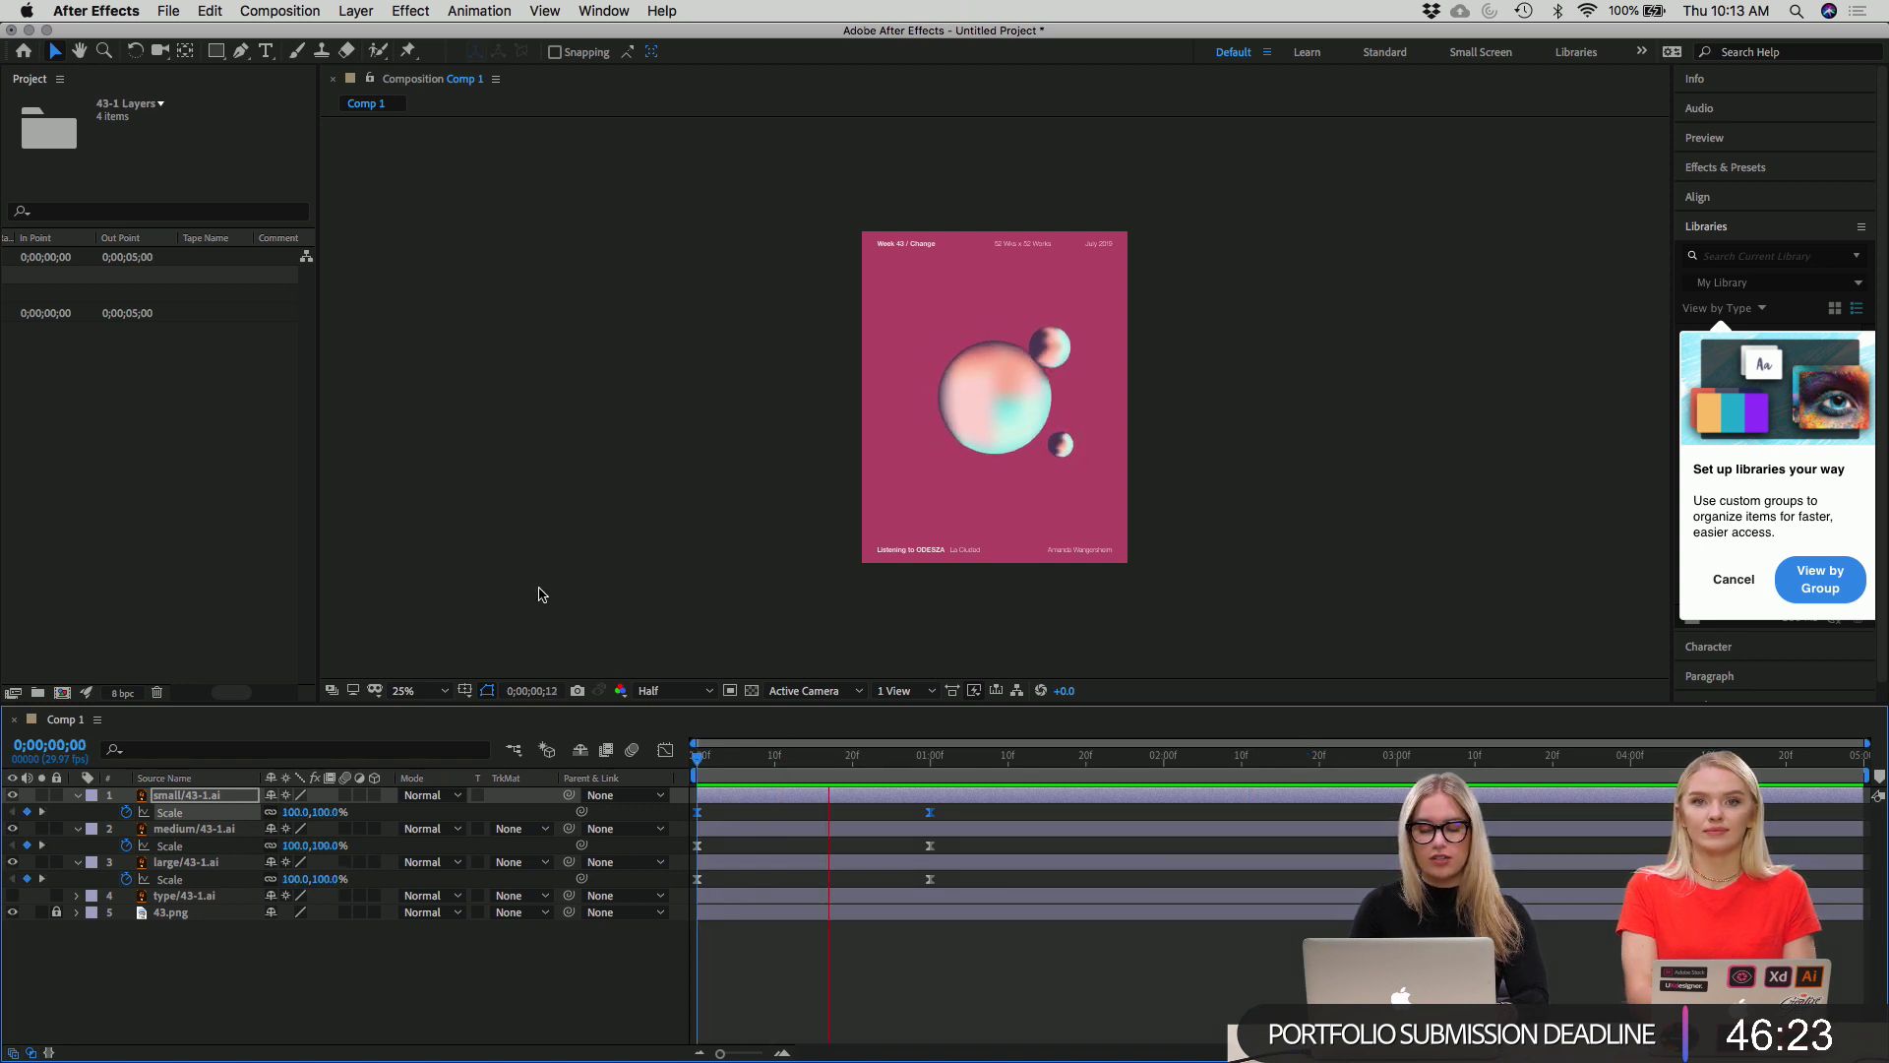
key("space")
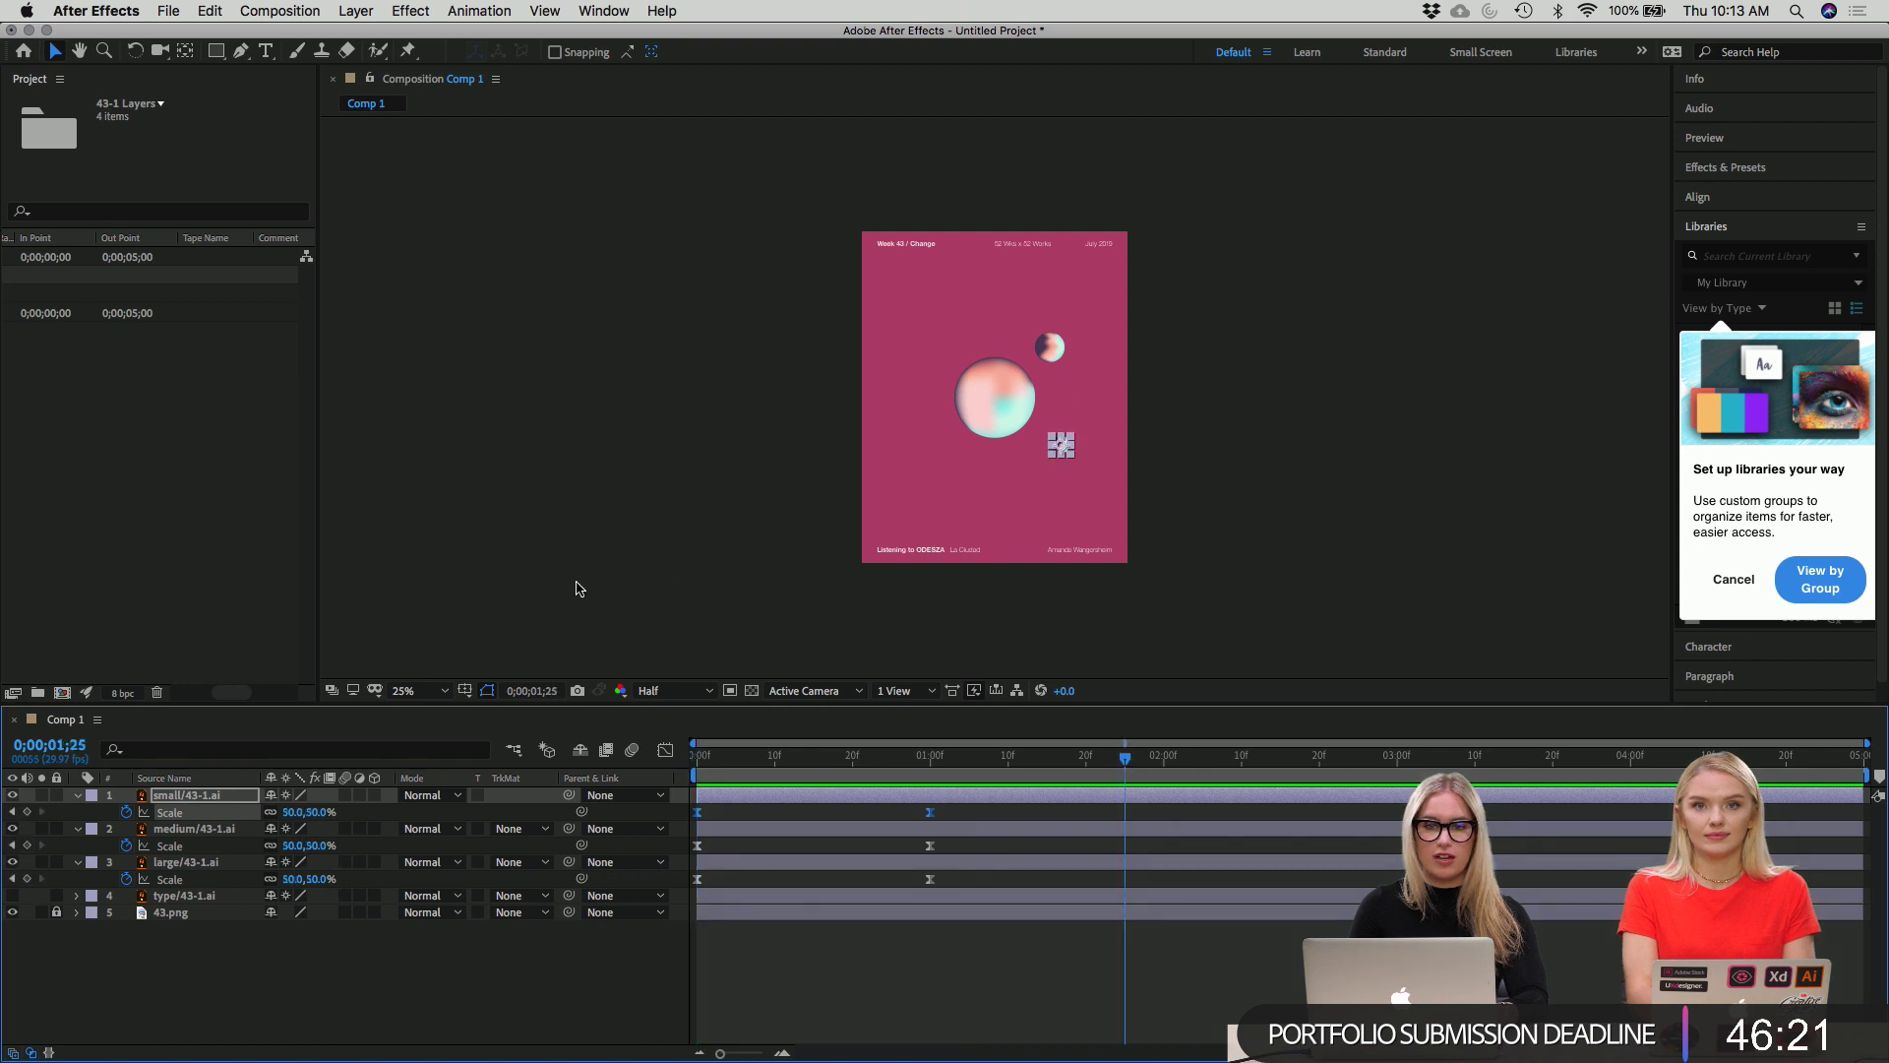
Add Scale keyframes at 0;00;02;00 to the small, medium and large 43-1.ai layers.
left_click_drag(1128, 763, 577, 515)
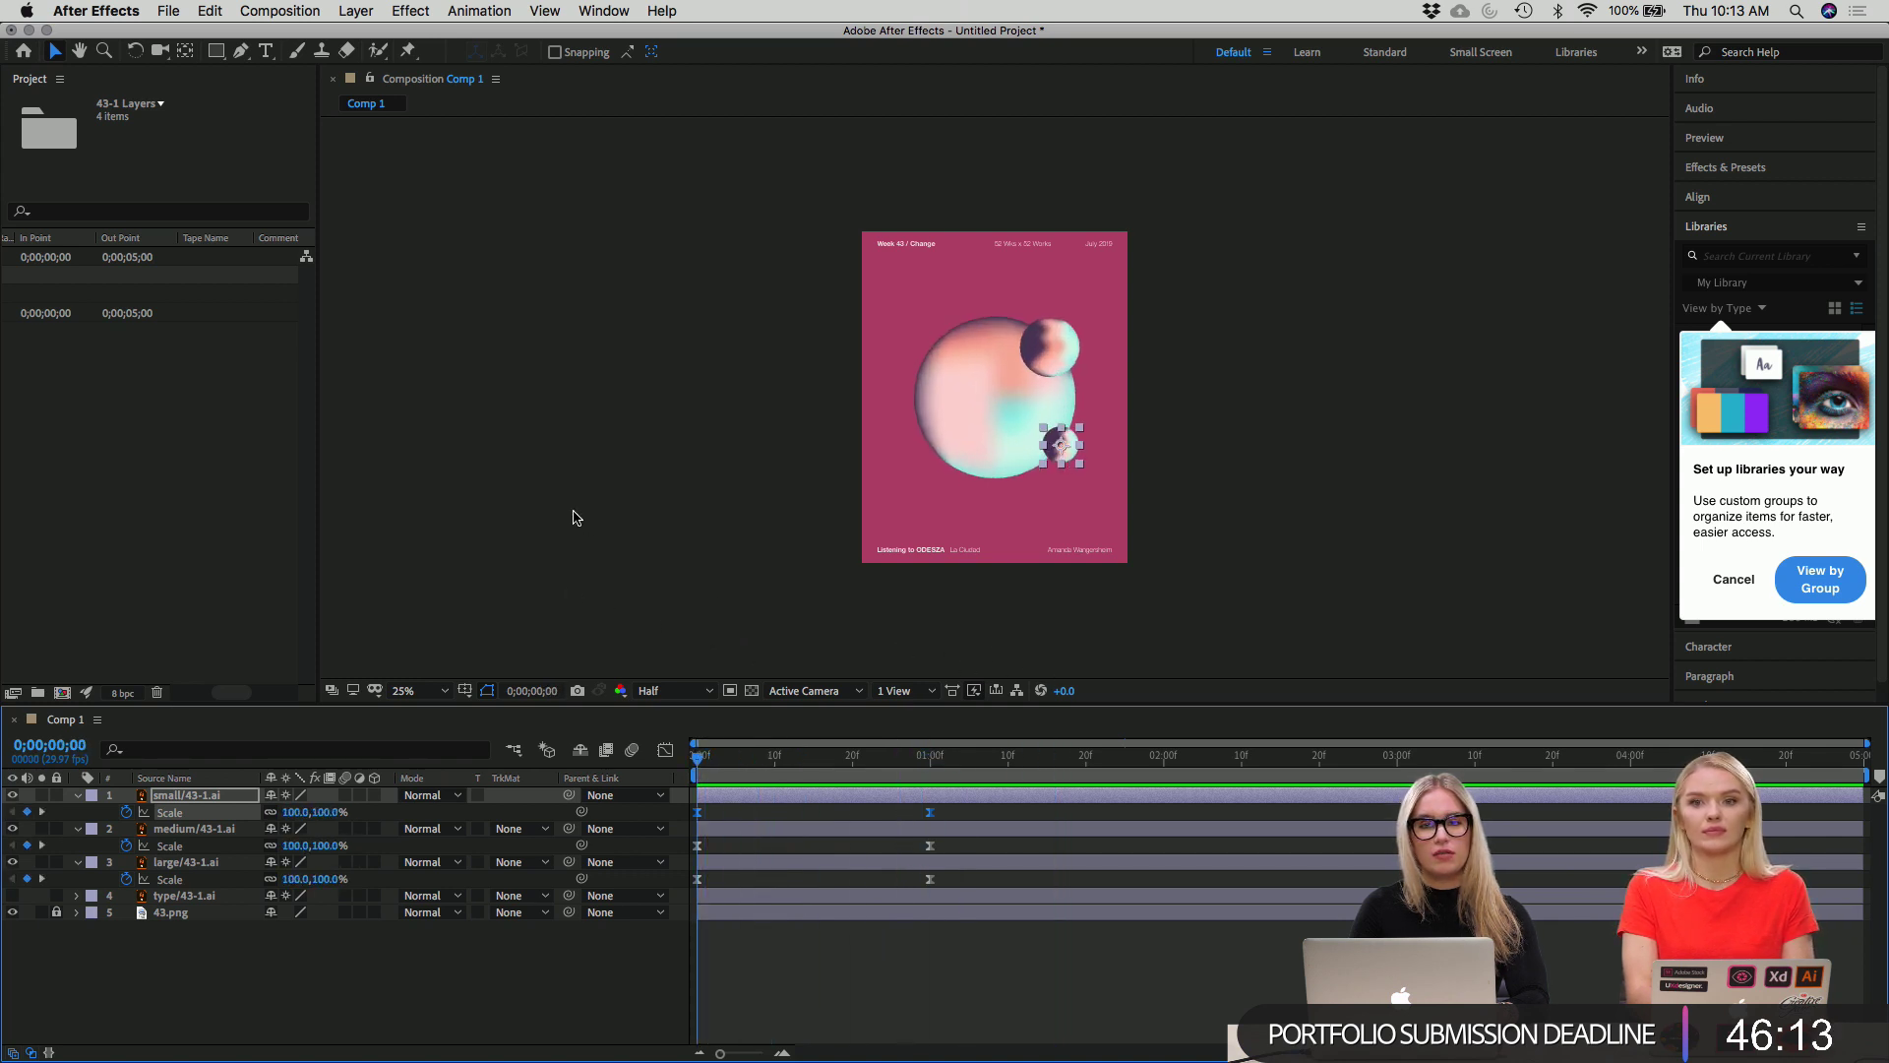
key("space")
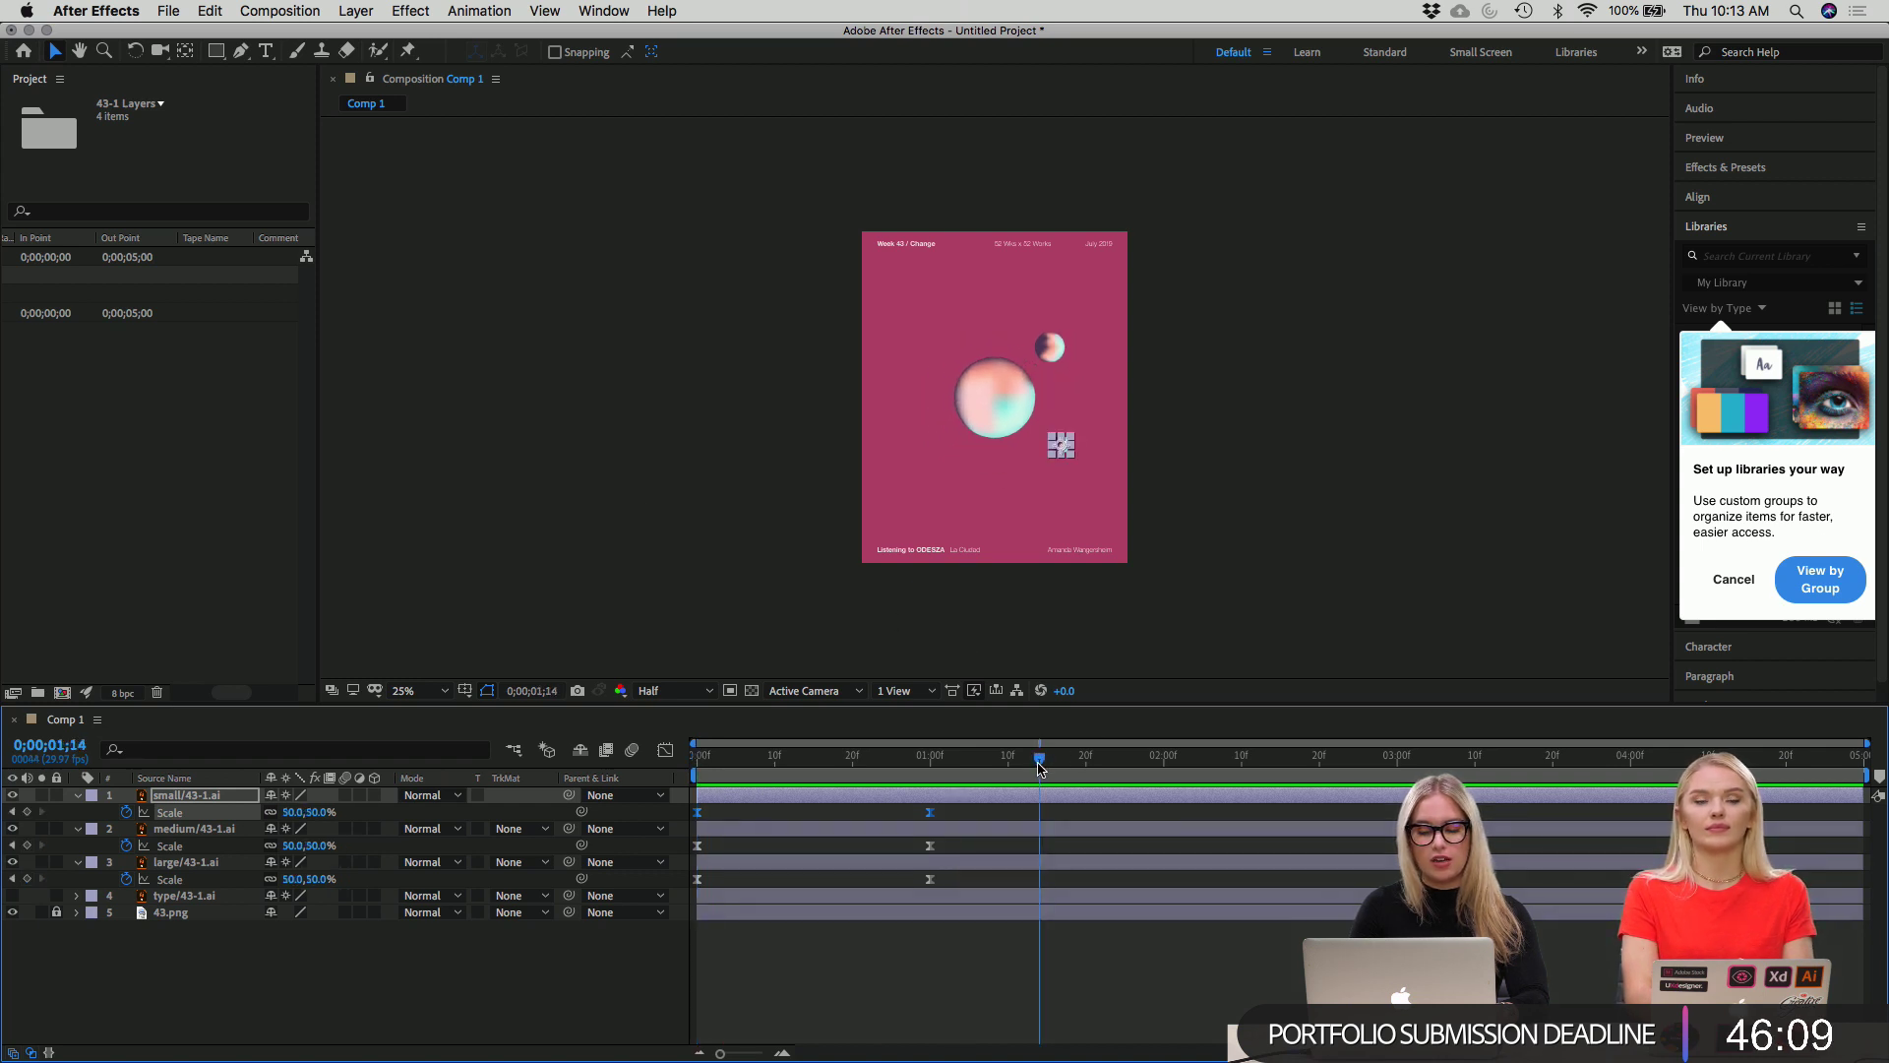
left_click_drag(1149, 747, 1165, 753)
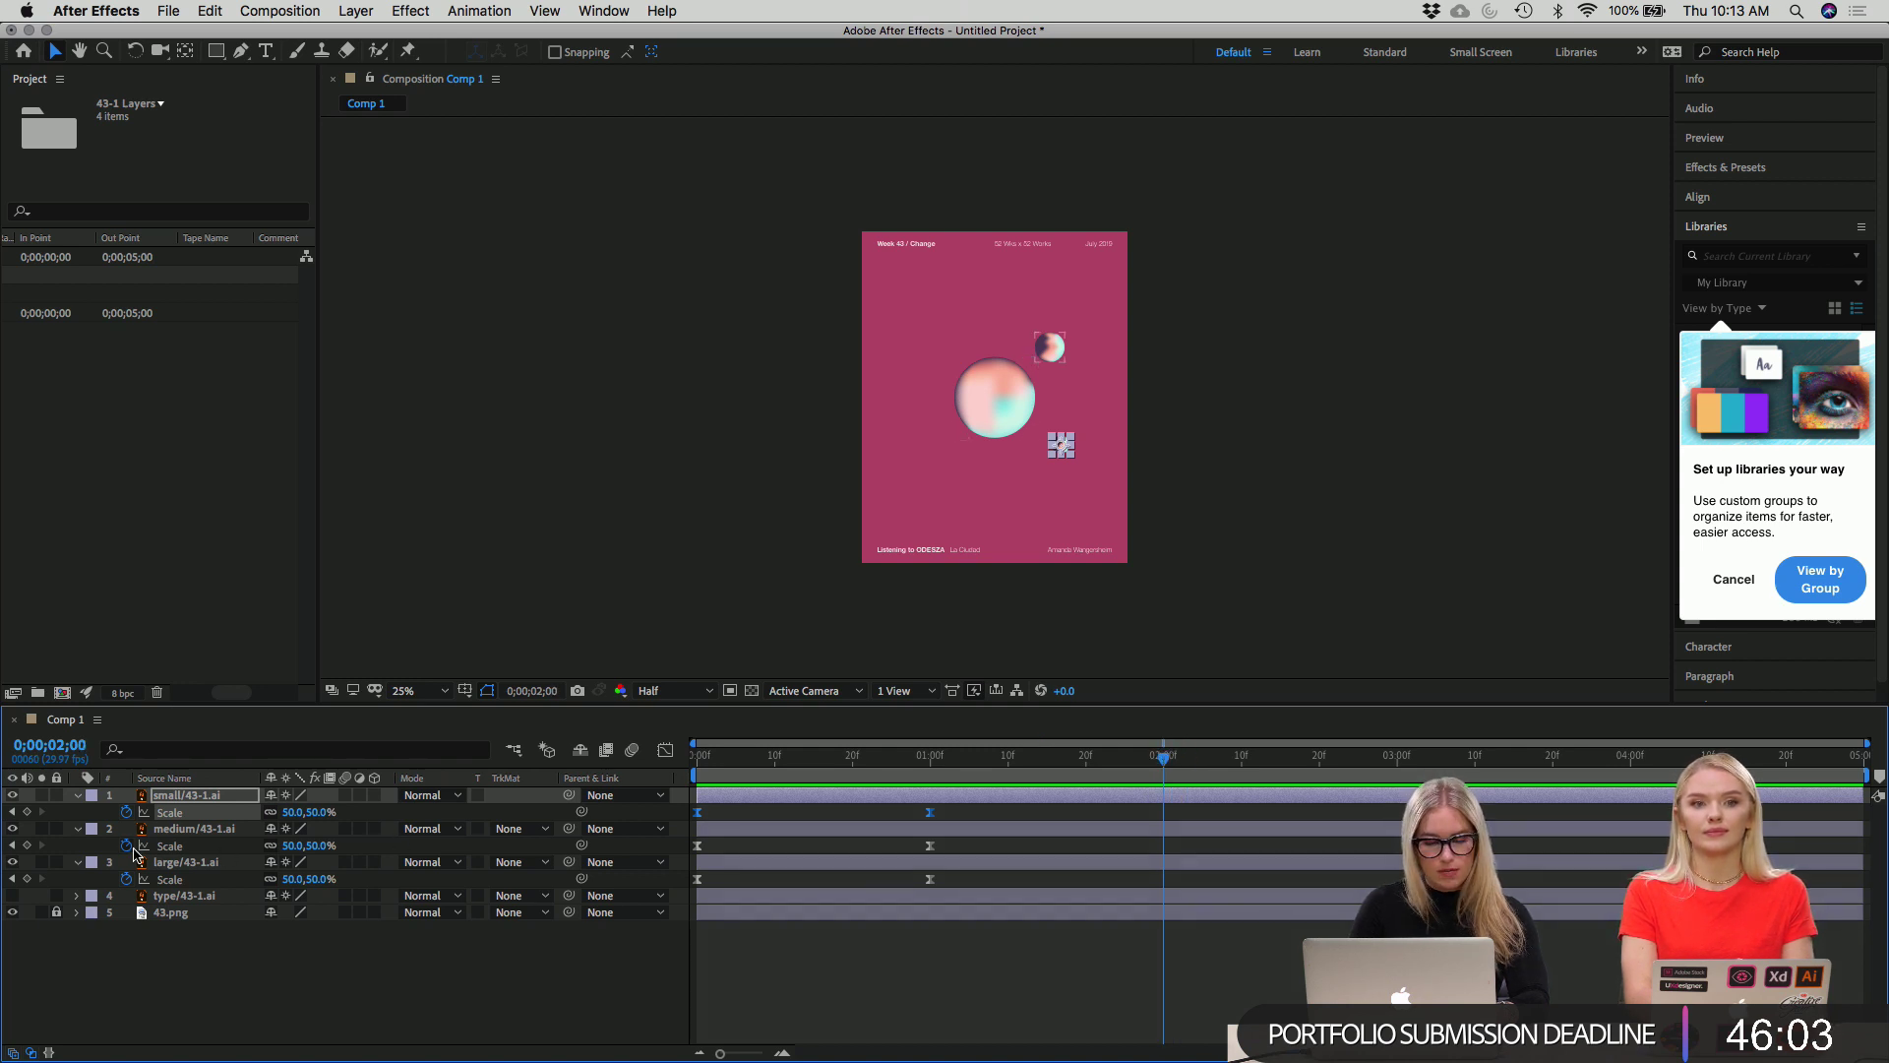
left_click(27, 812)
left_click(27, 845)
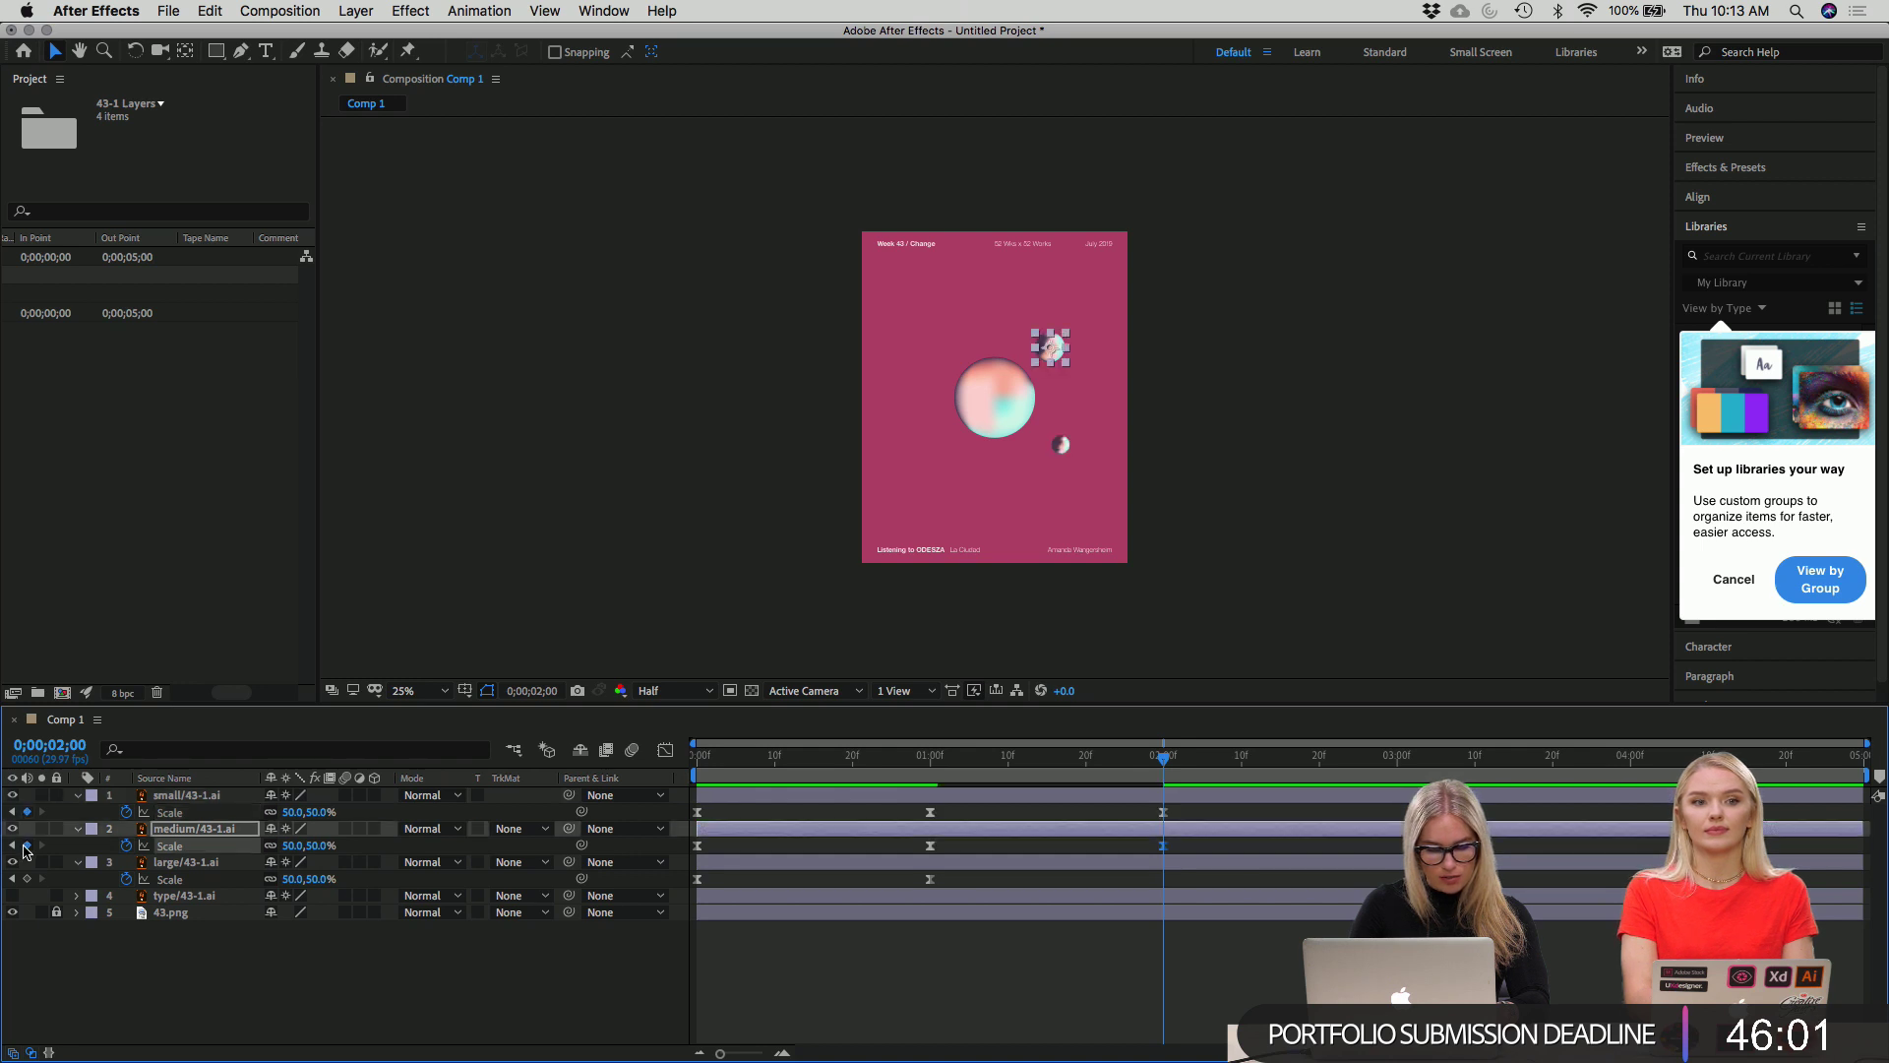
left_click(27, 878)
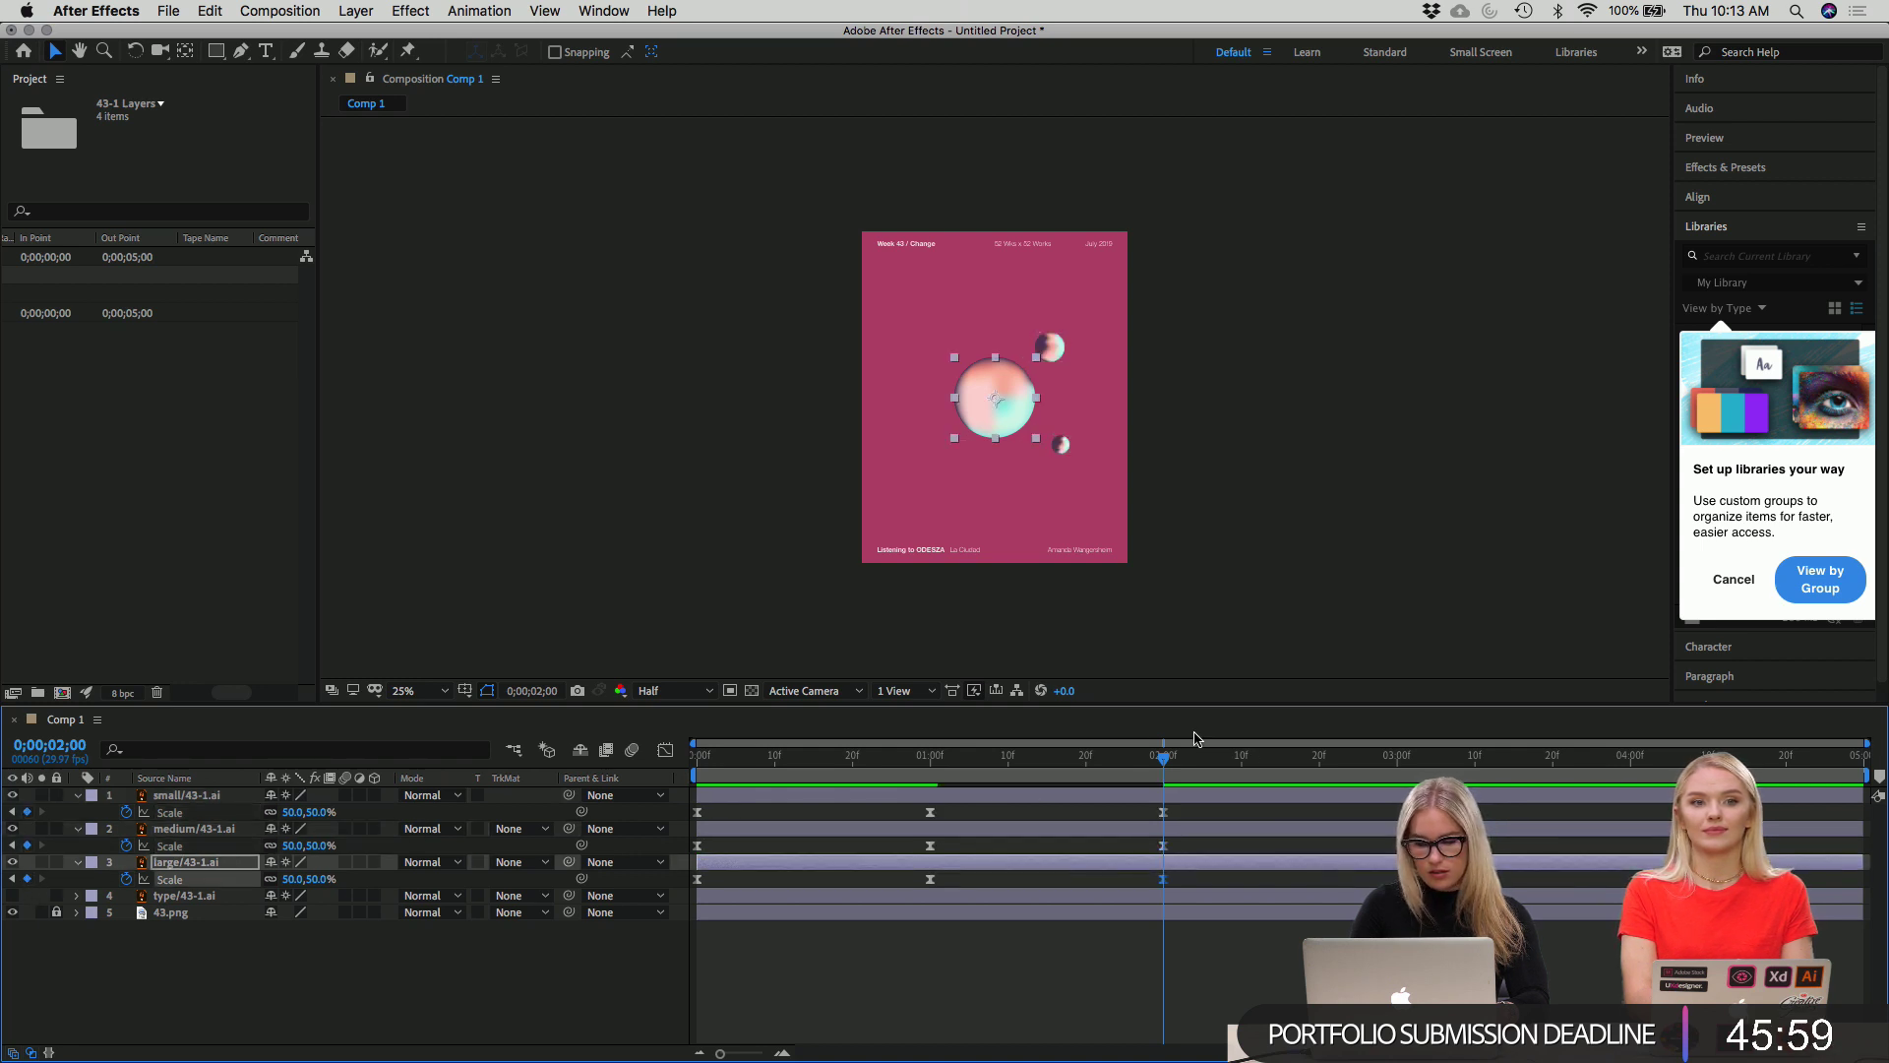
Set the Scale keyframes at 0;00;02;00 of the small, medium and large circle layers to 100%.
left_click_drag(1155, 767, 925, 747)
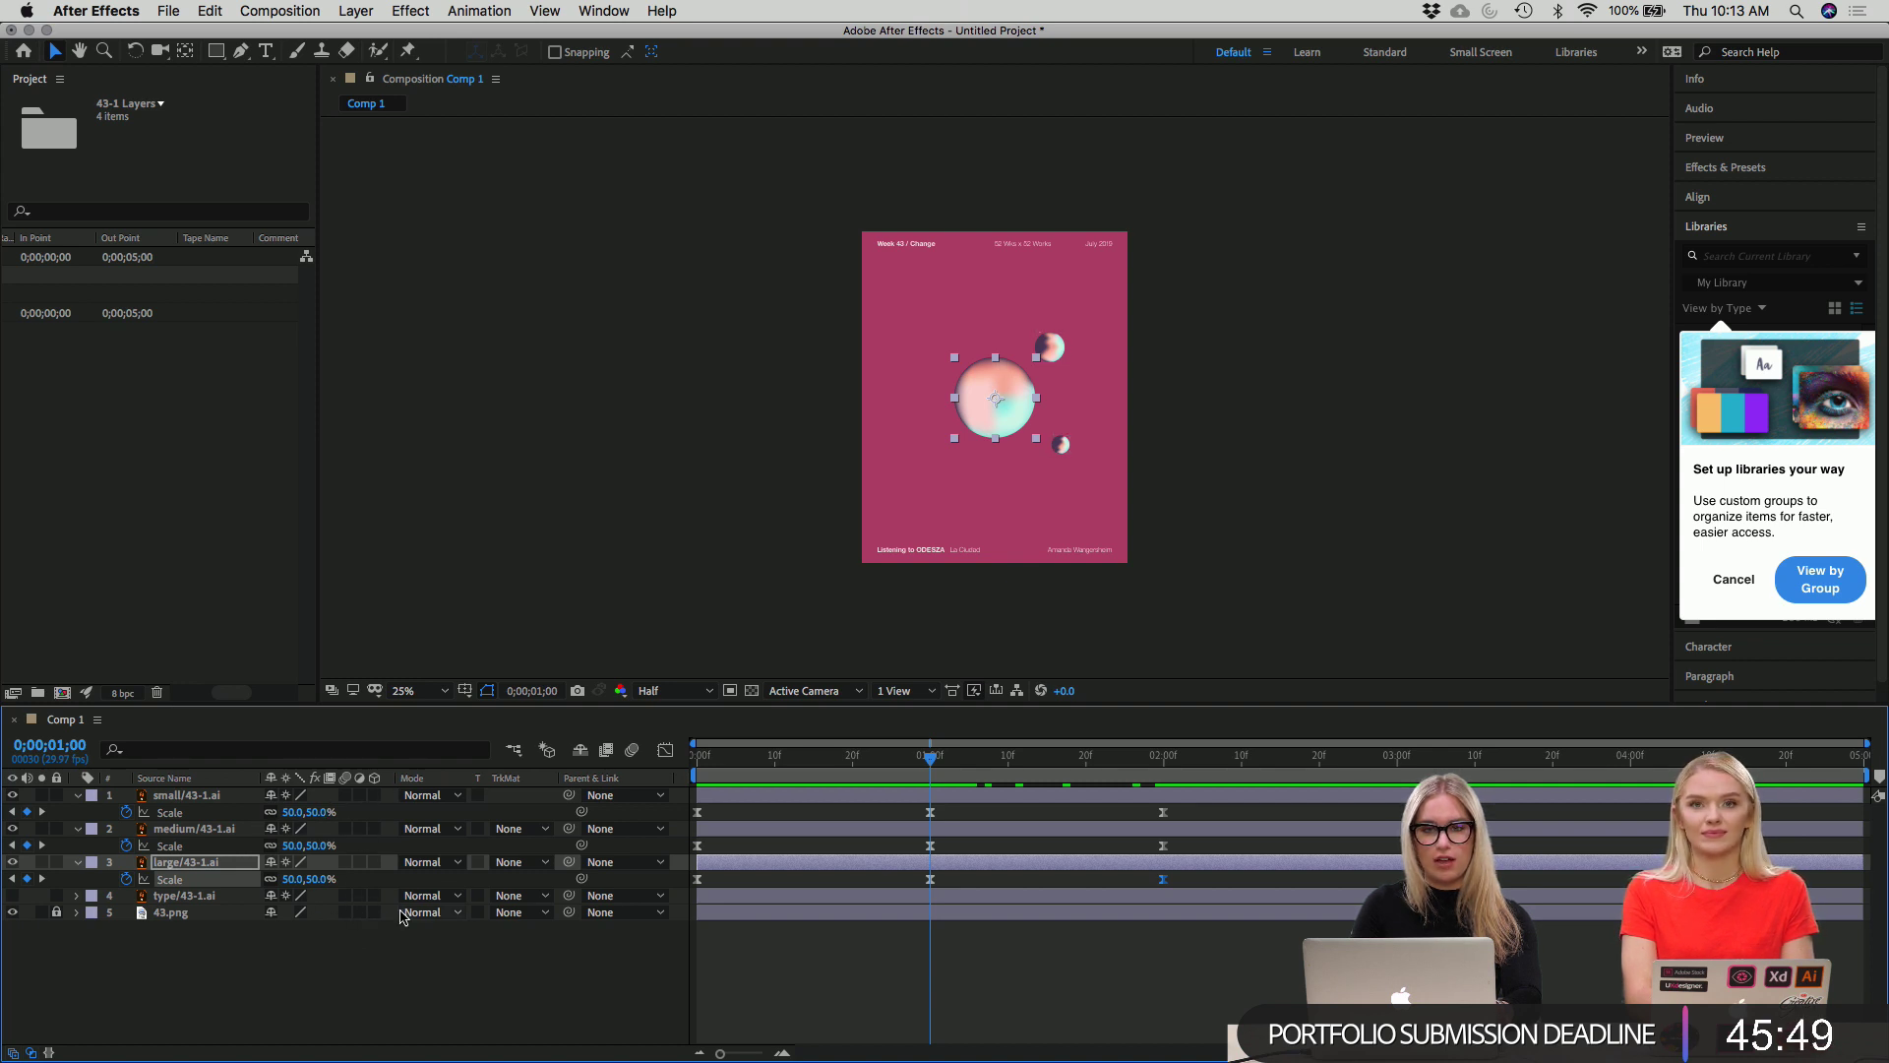
left_click_drag(934, 763, 1169, 745)
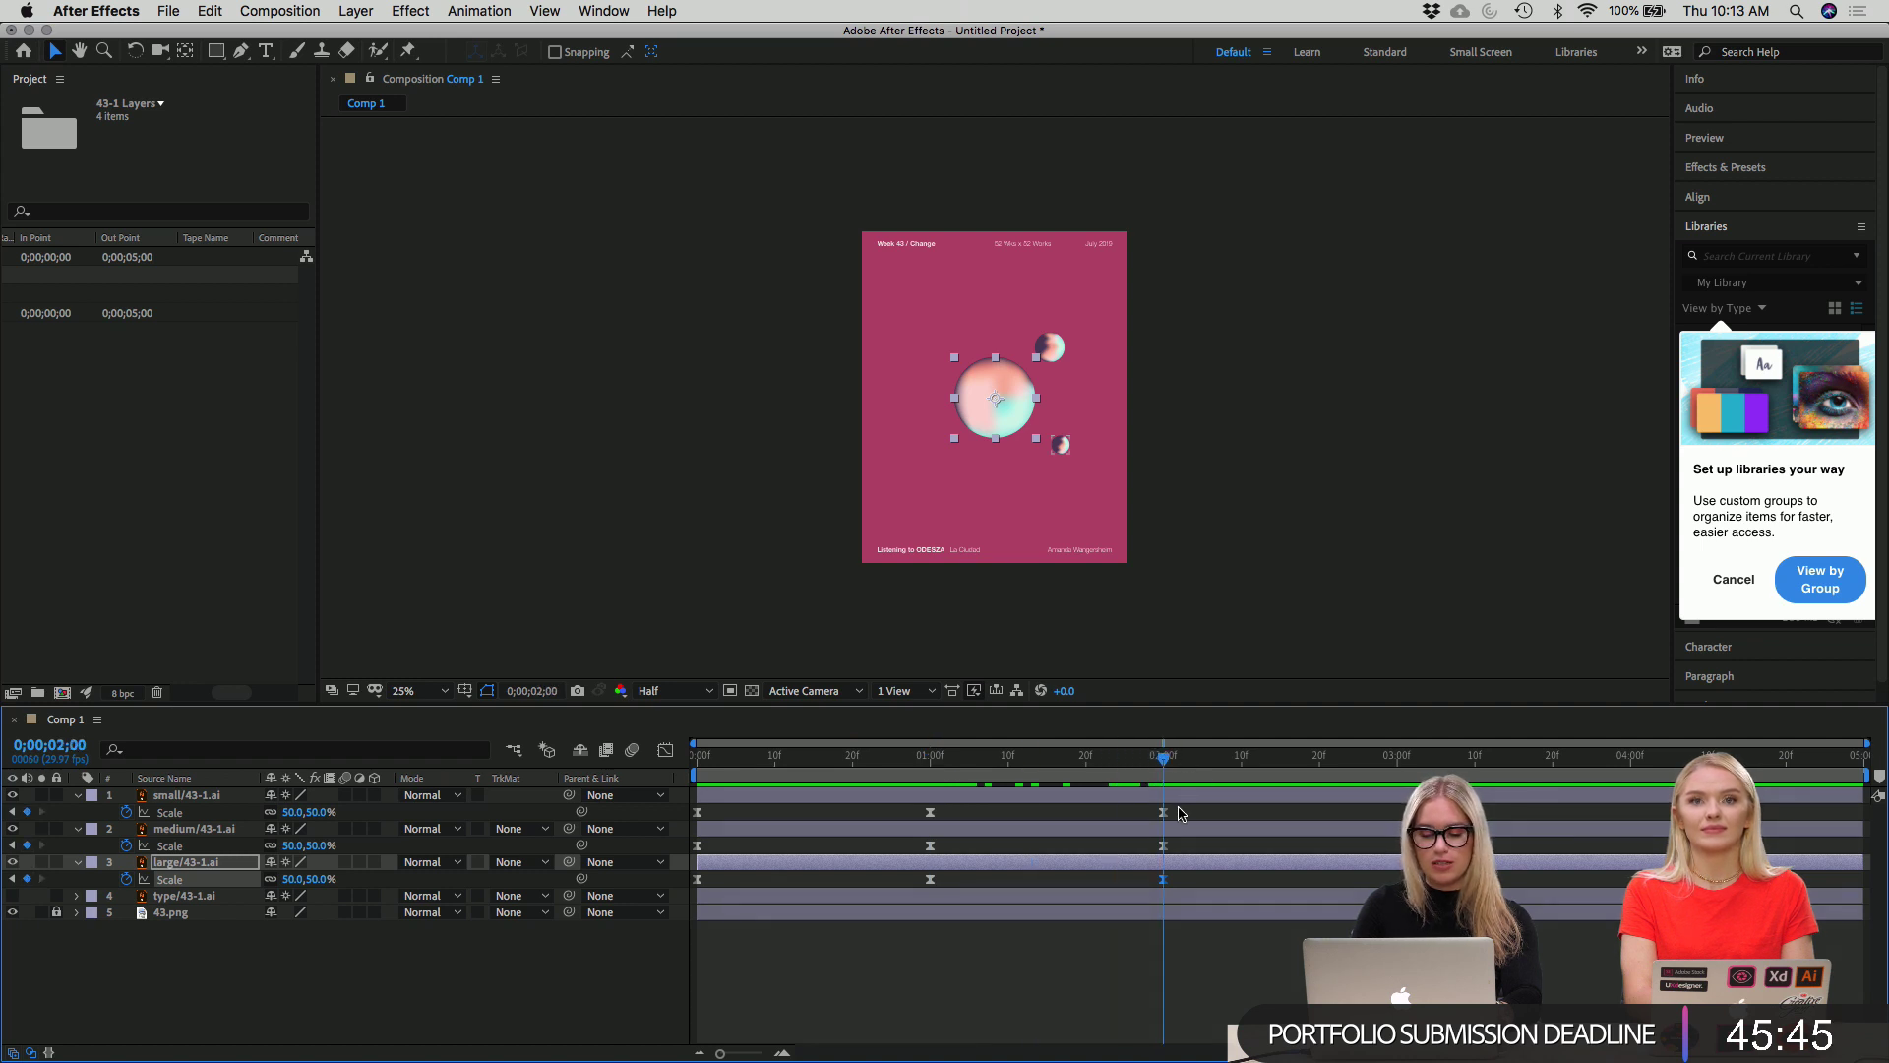
left_click(1180, 815)
left_click_drag(1177, 809, 1153, 883)
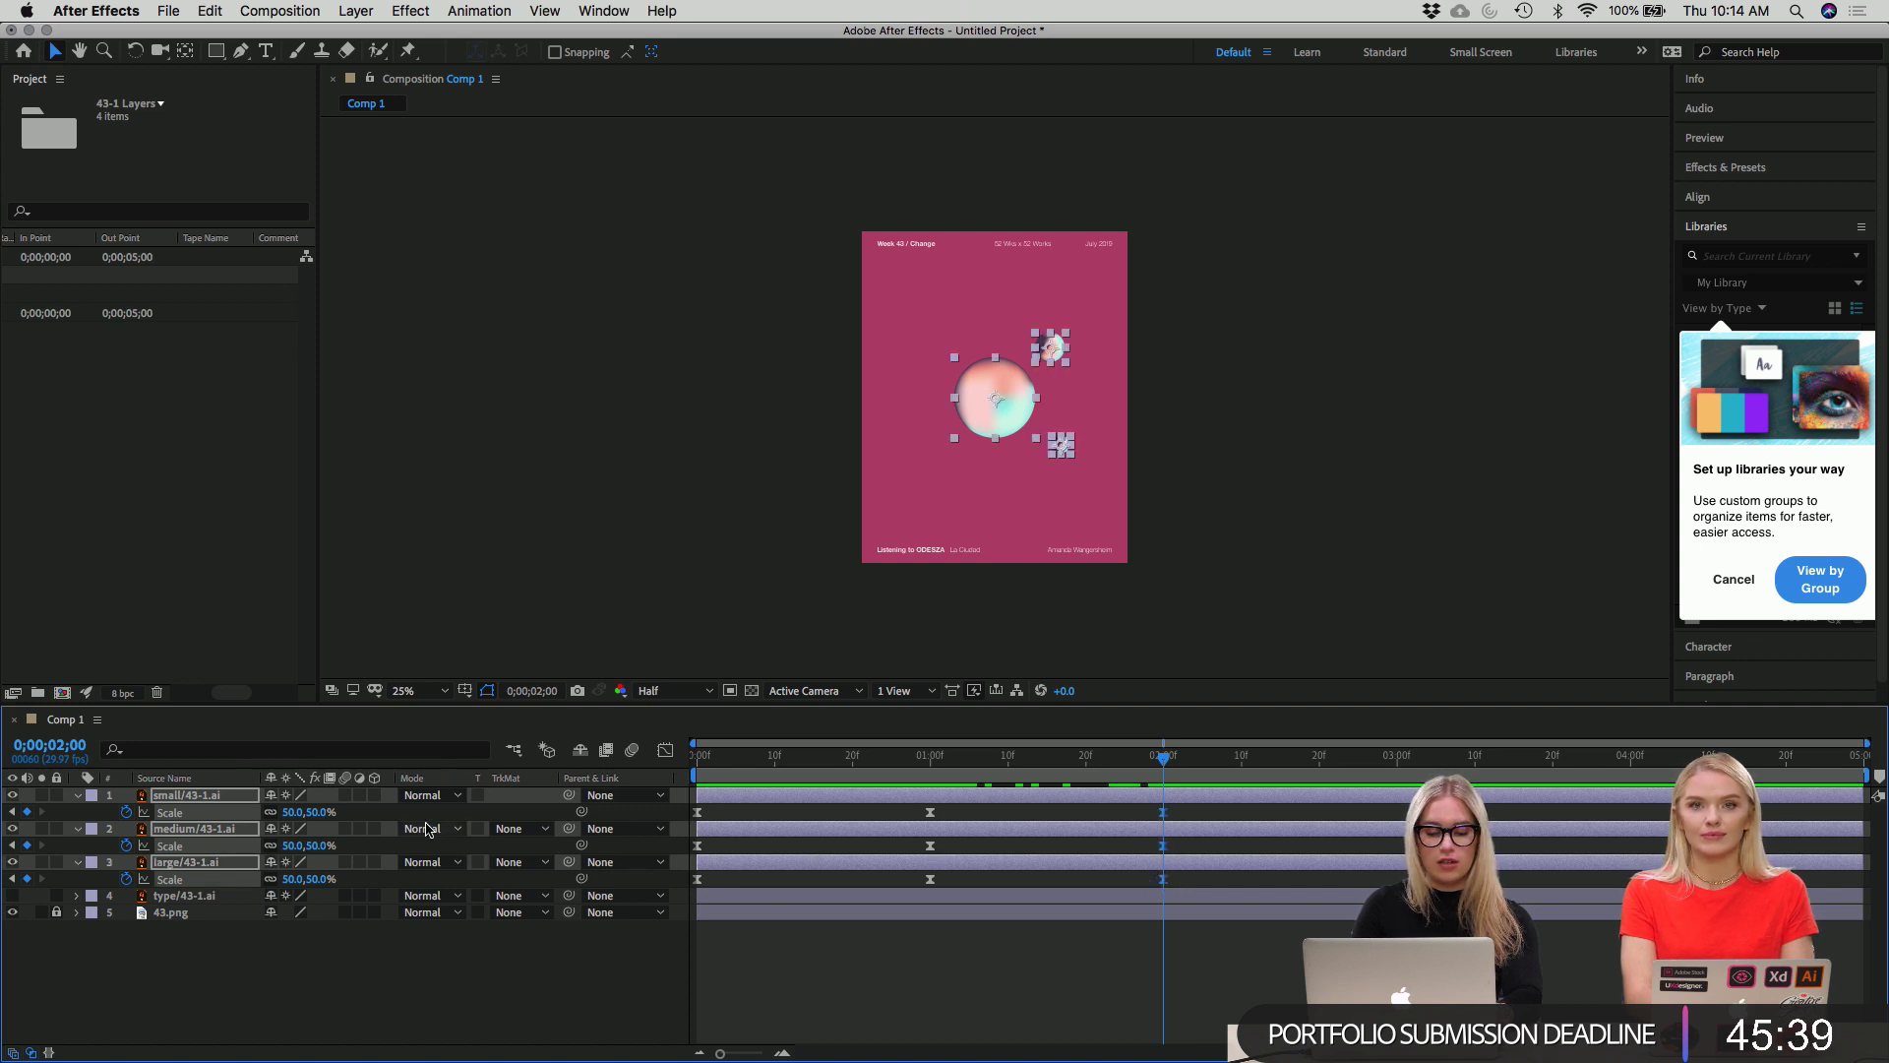
left_click(292, 811)
type("100")
key("Return")
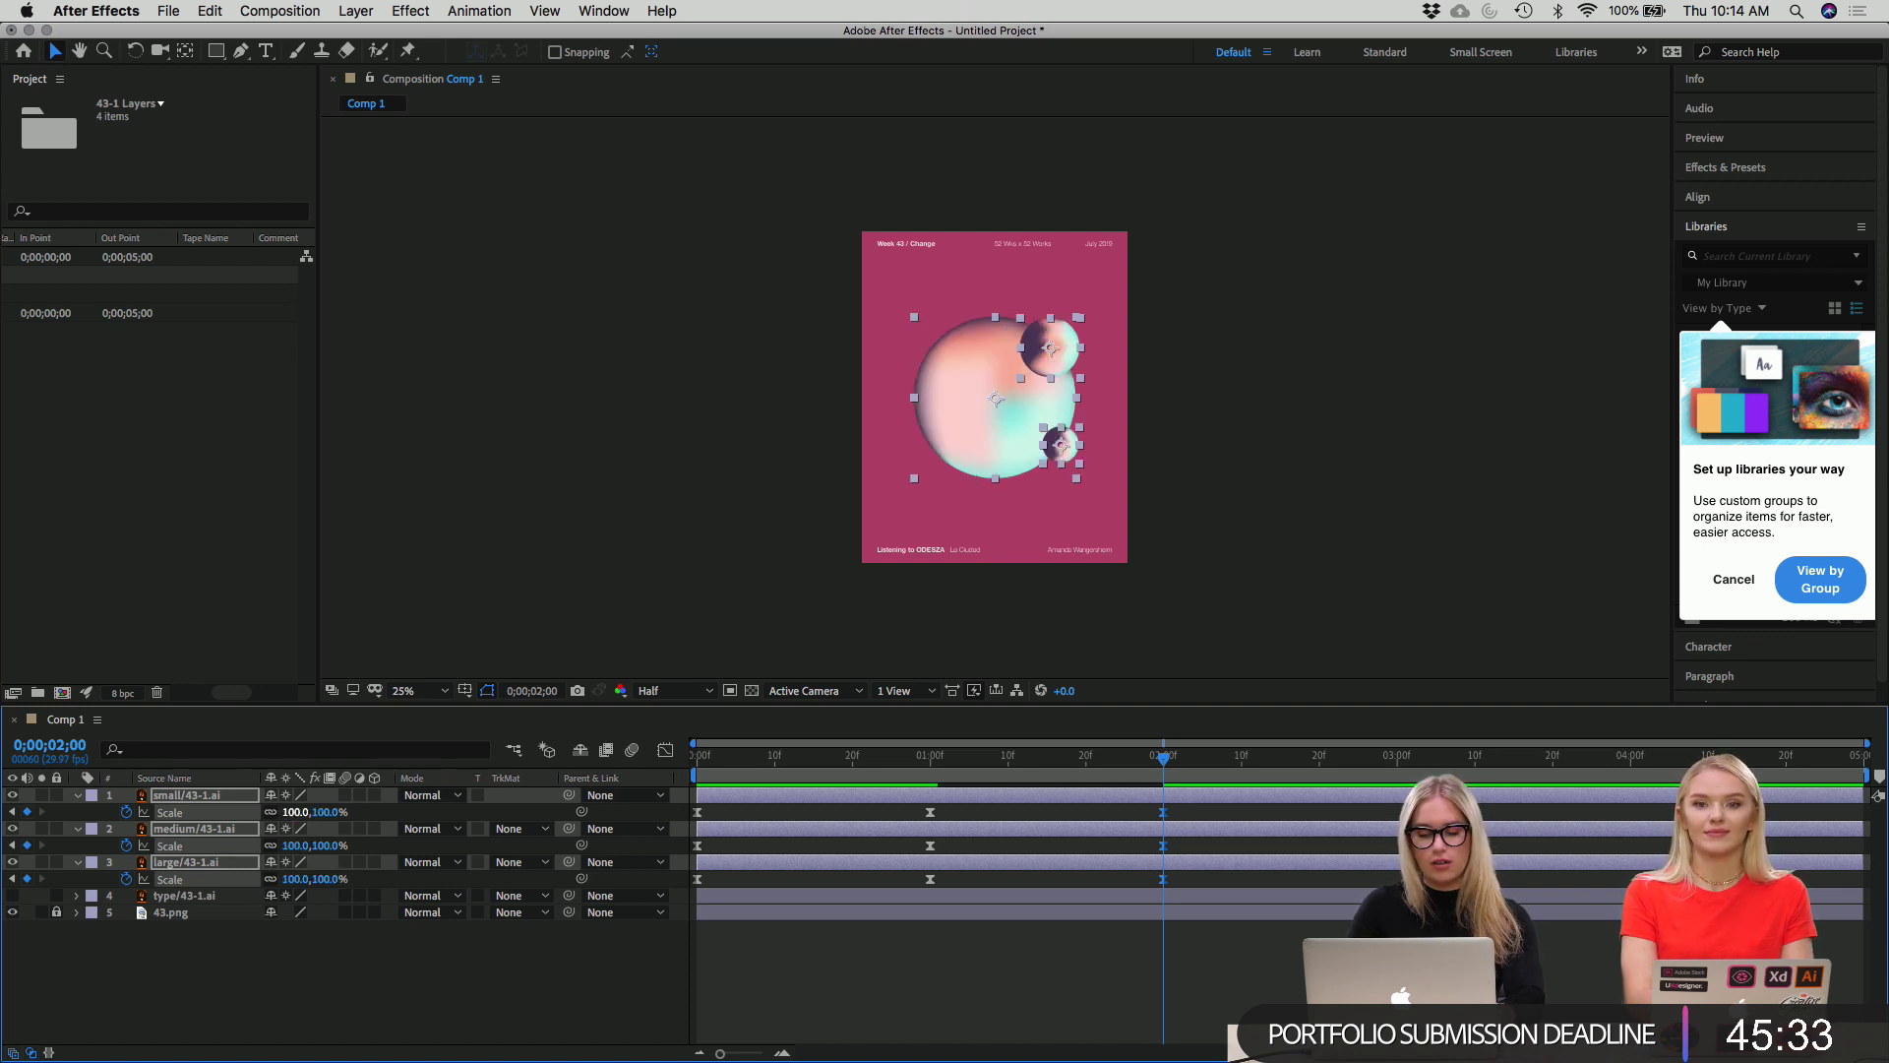
Replay the composition from the start several times to examine the three circles shrinking and growing back to full size.
mouse_move(1165, 758)
left_mouse_down()
mouse_move(922, 757)
mouse_move(1164, 759)
mouse_move(1162, 782)
left_mouse_up()
key("Home")
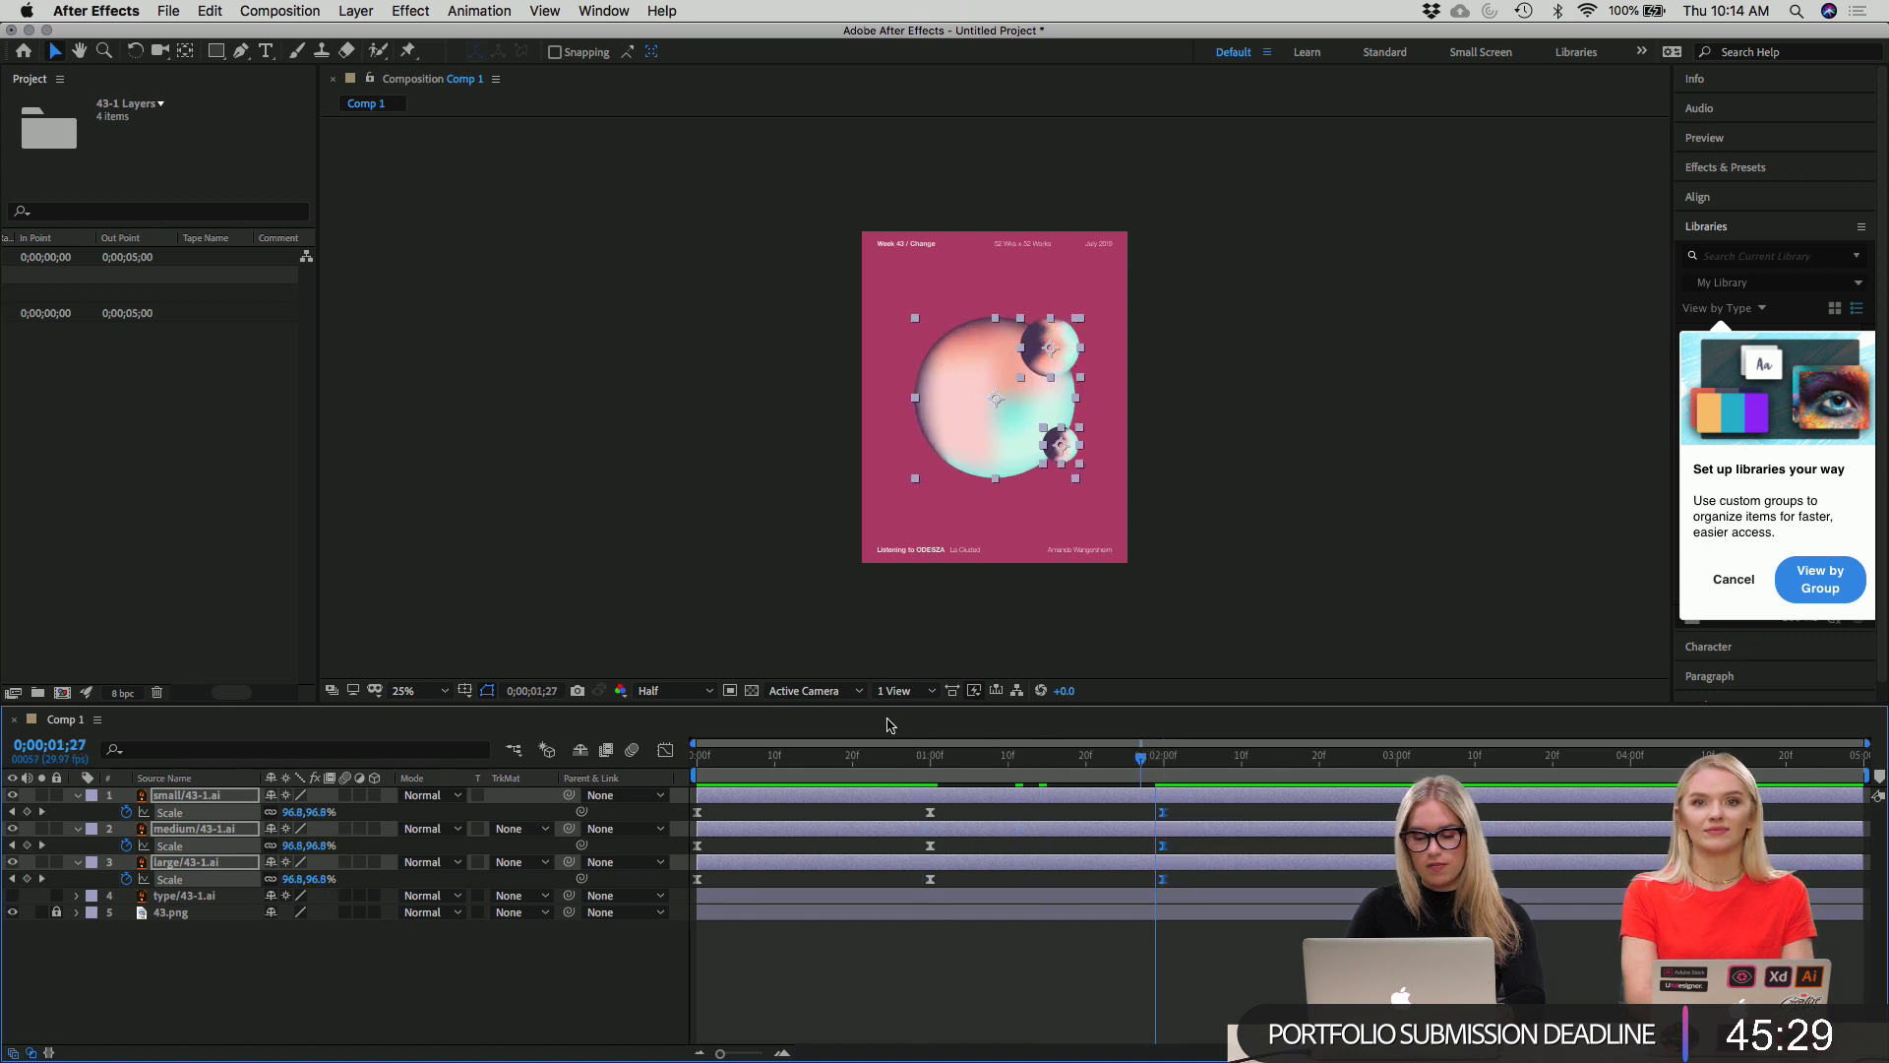
key("space")
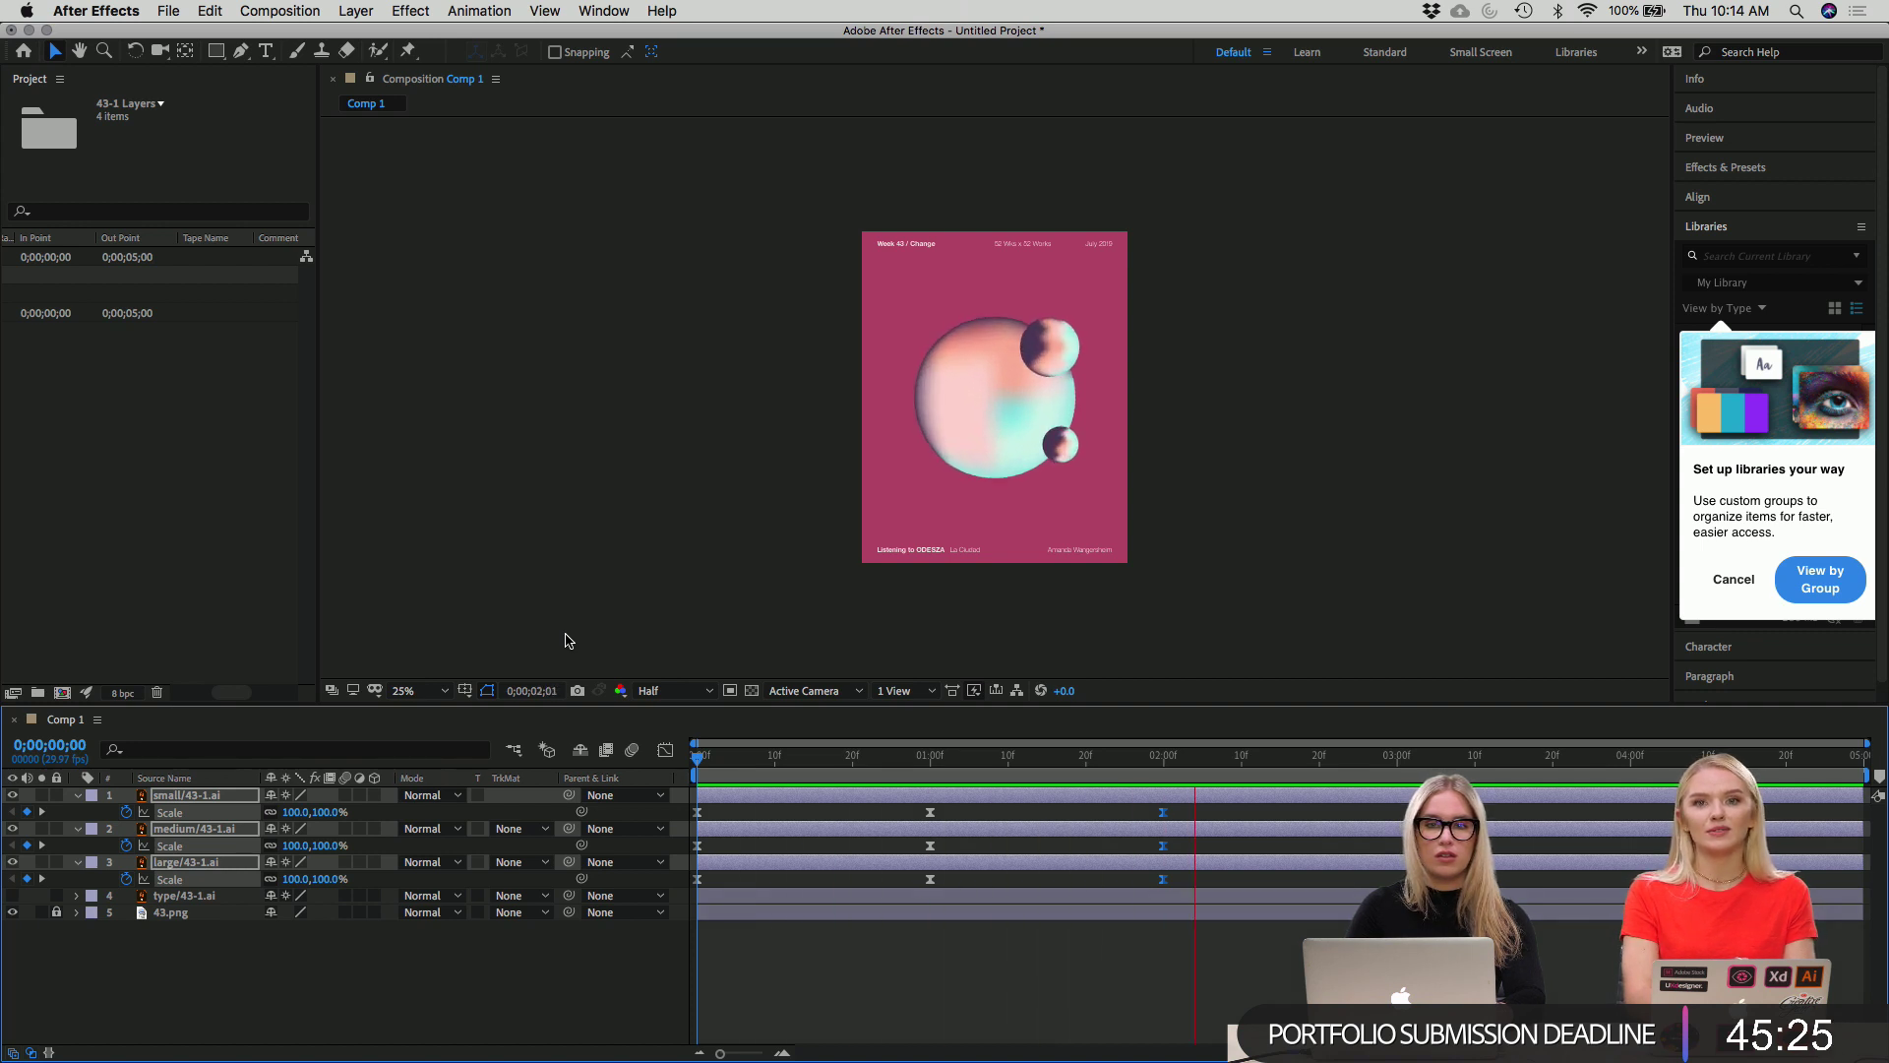
key("space")
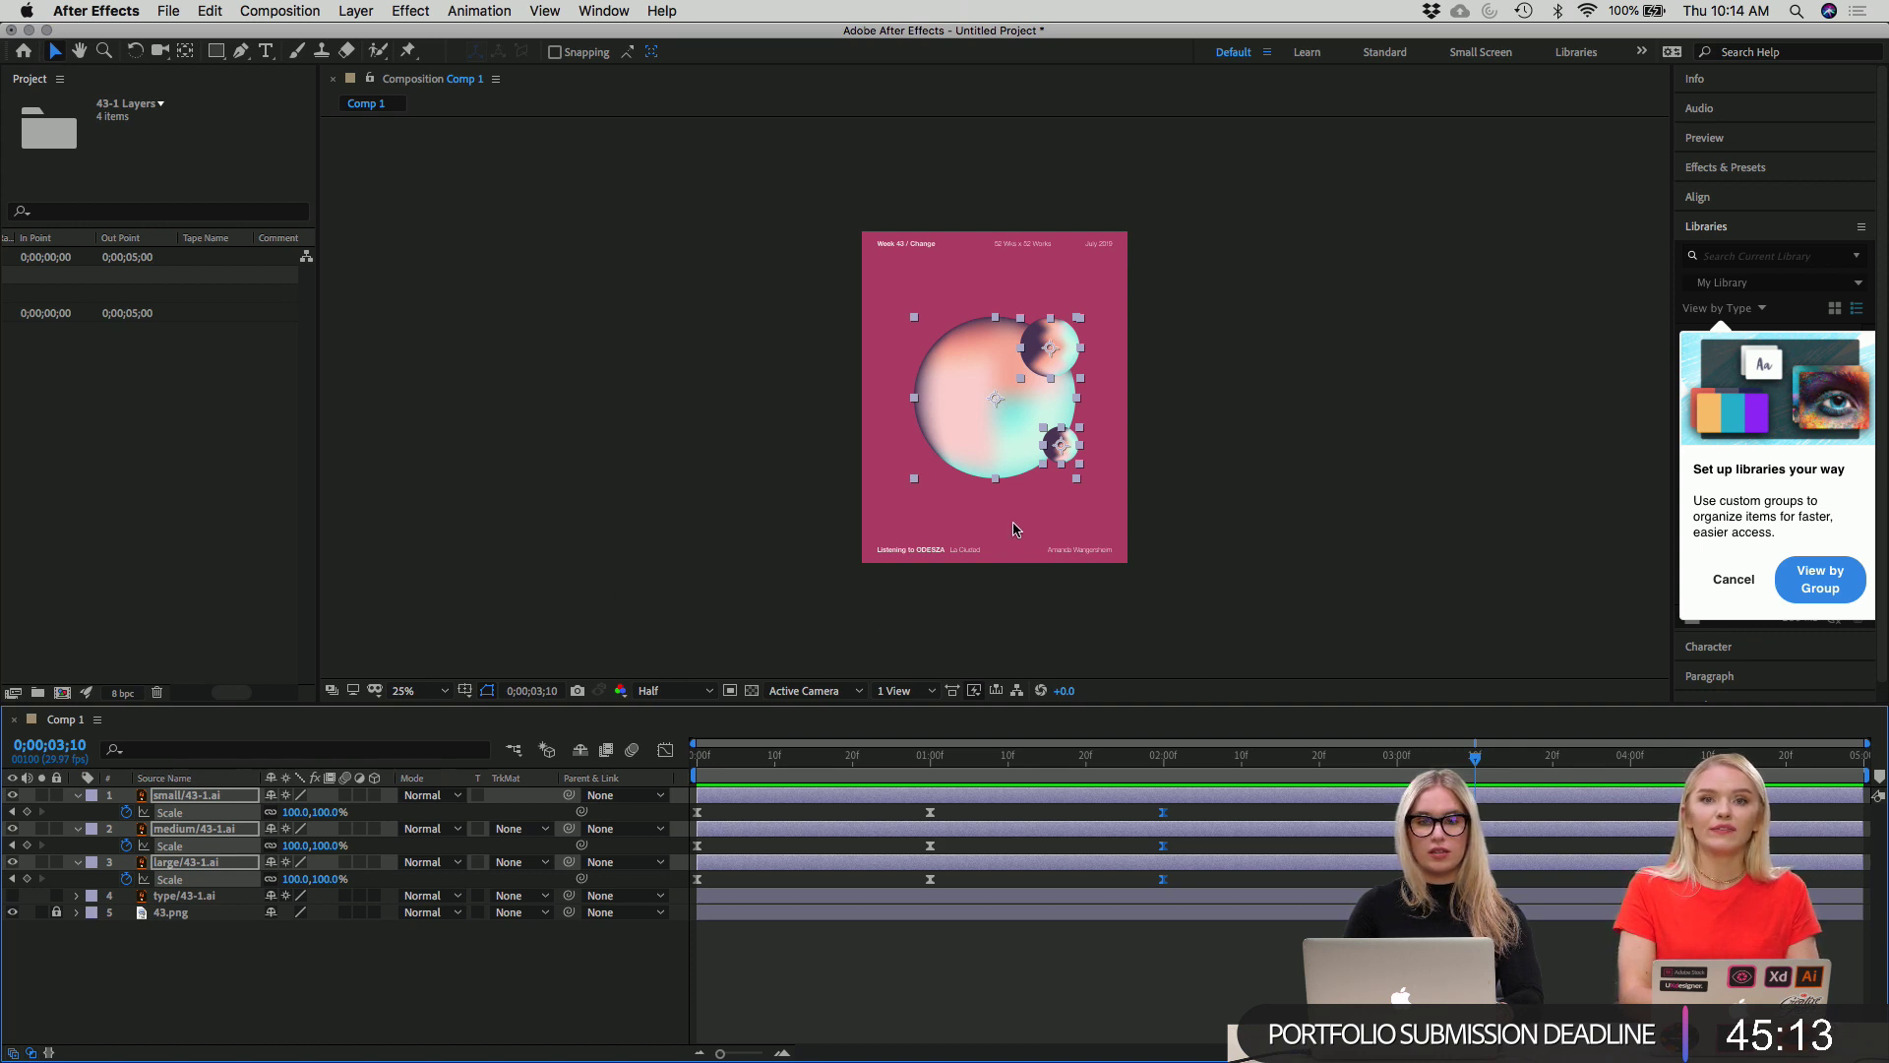
left_click_drag(1474, 764, 578, 599)
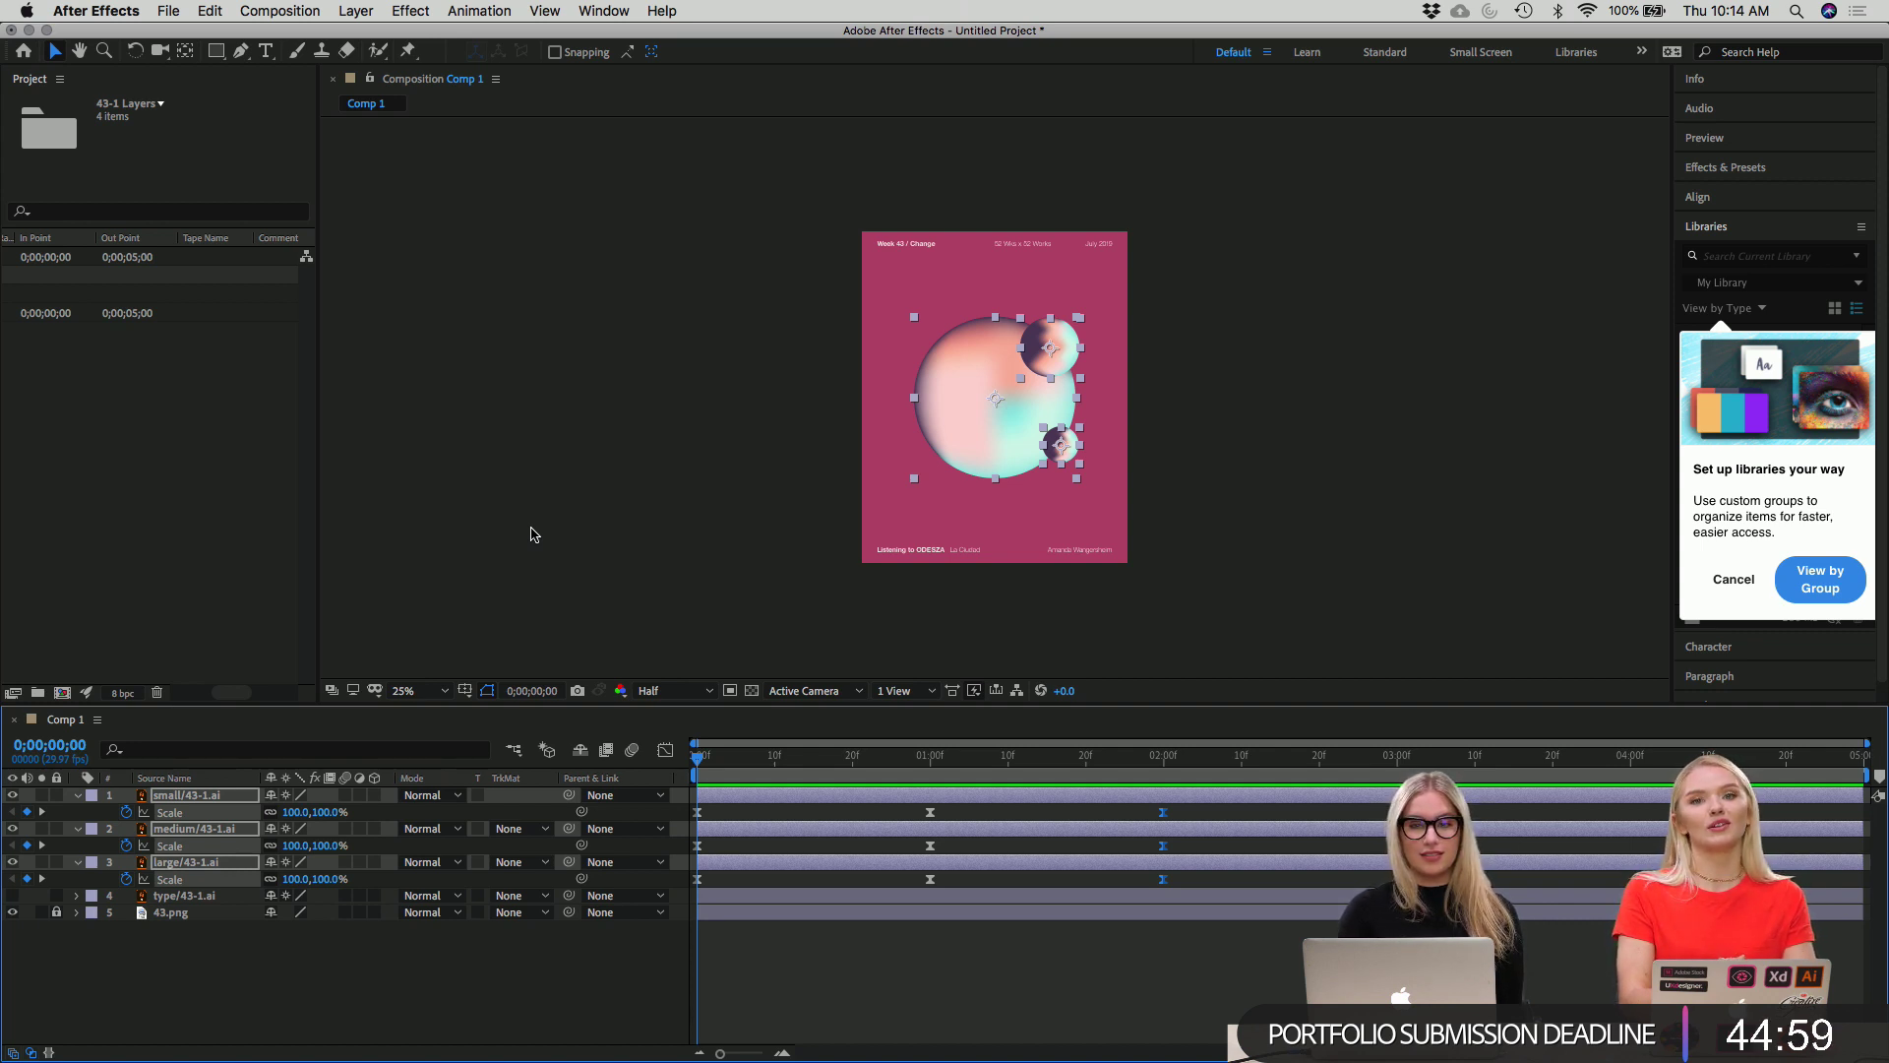
key("space")
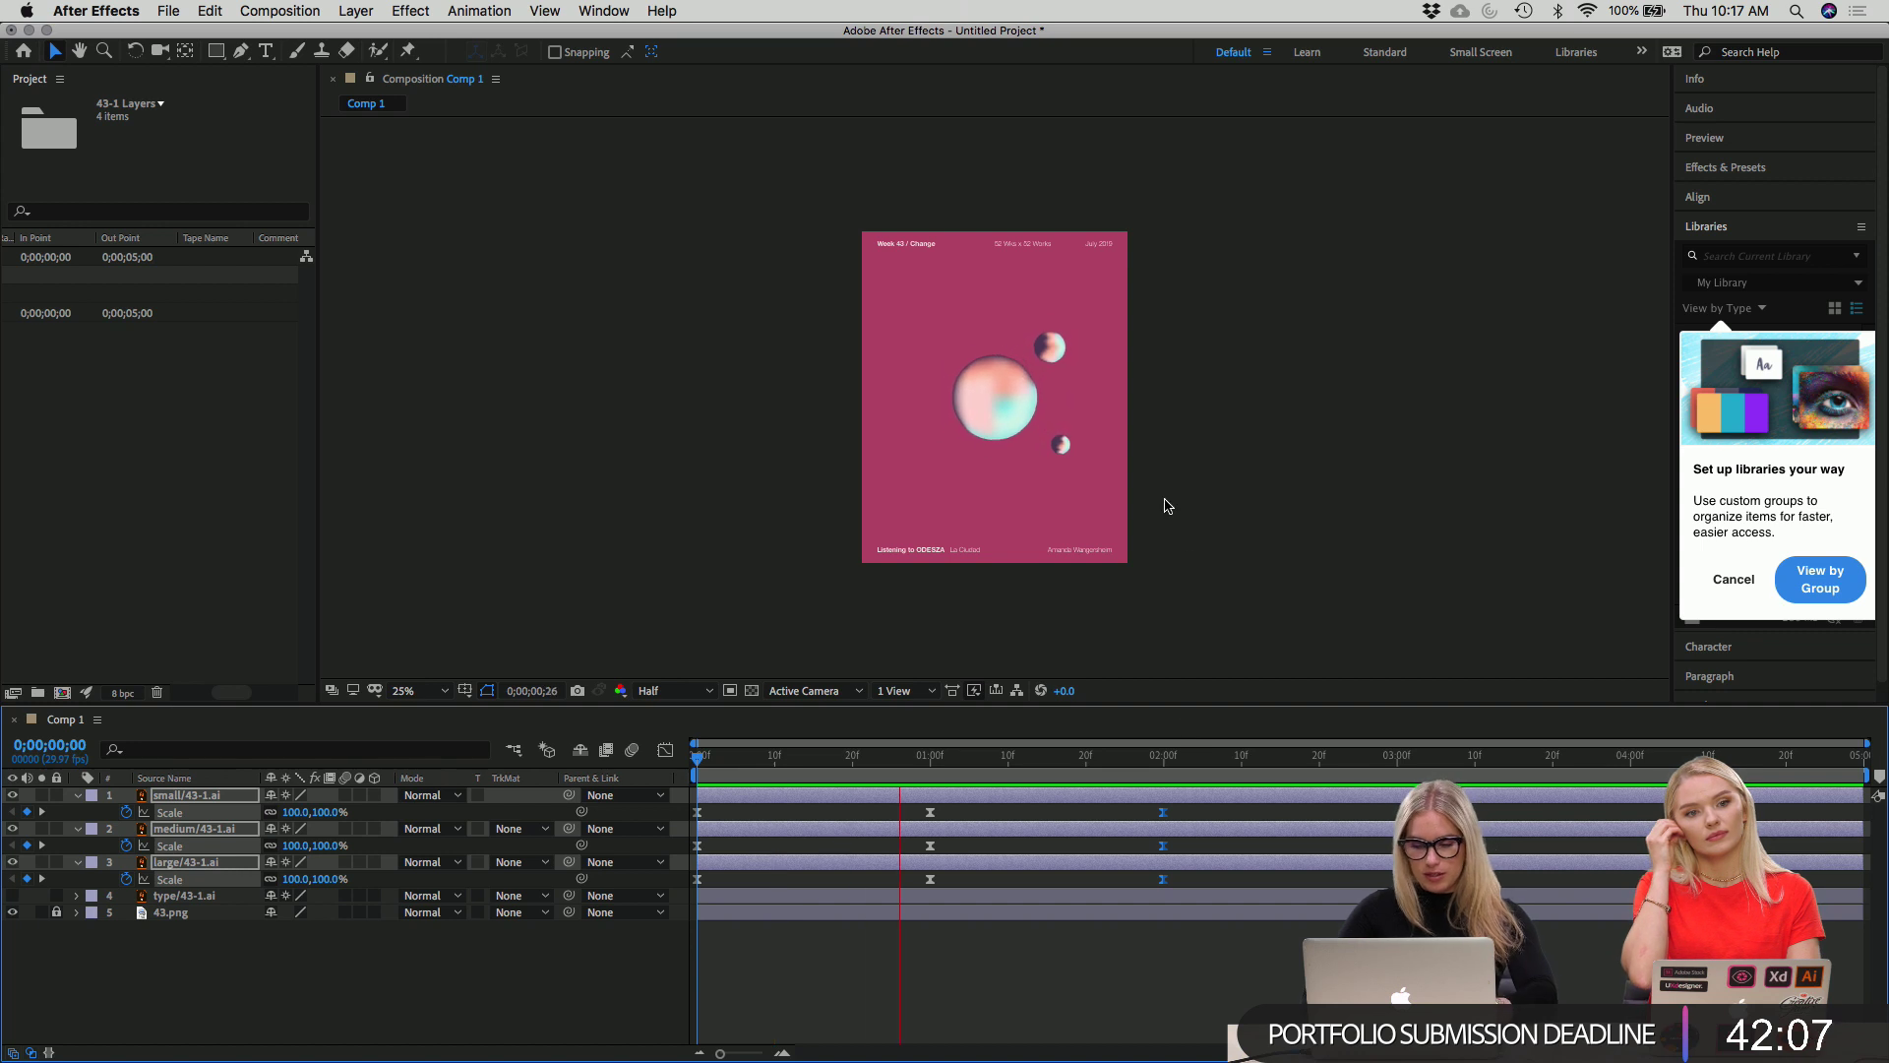
key("space")
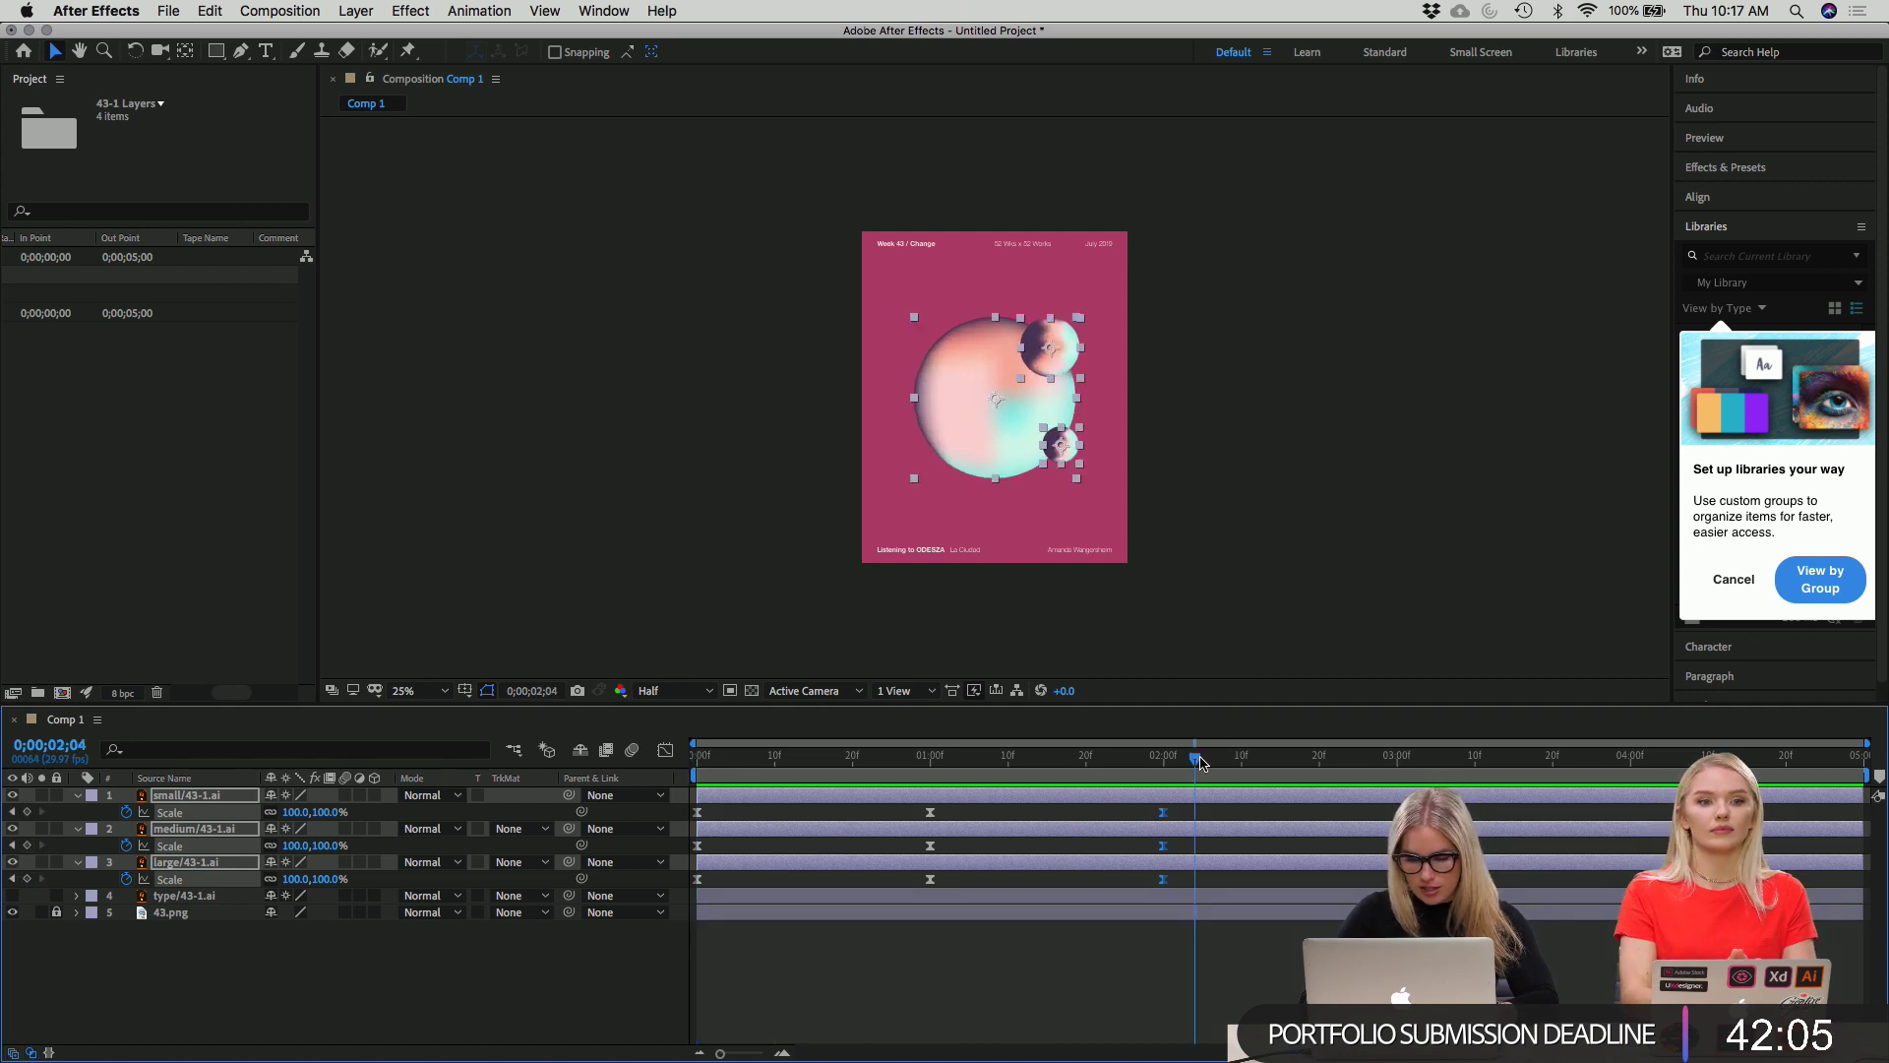
left_click_drag(1198, 764, 591, 536)
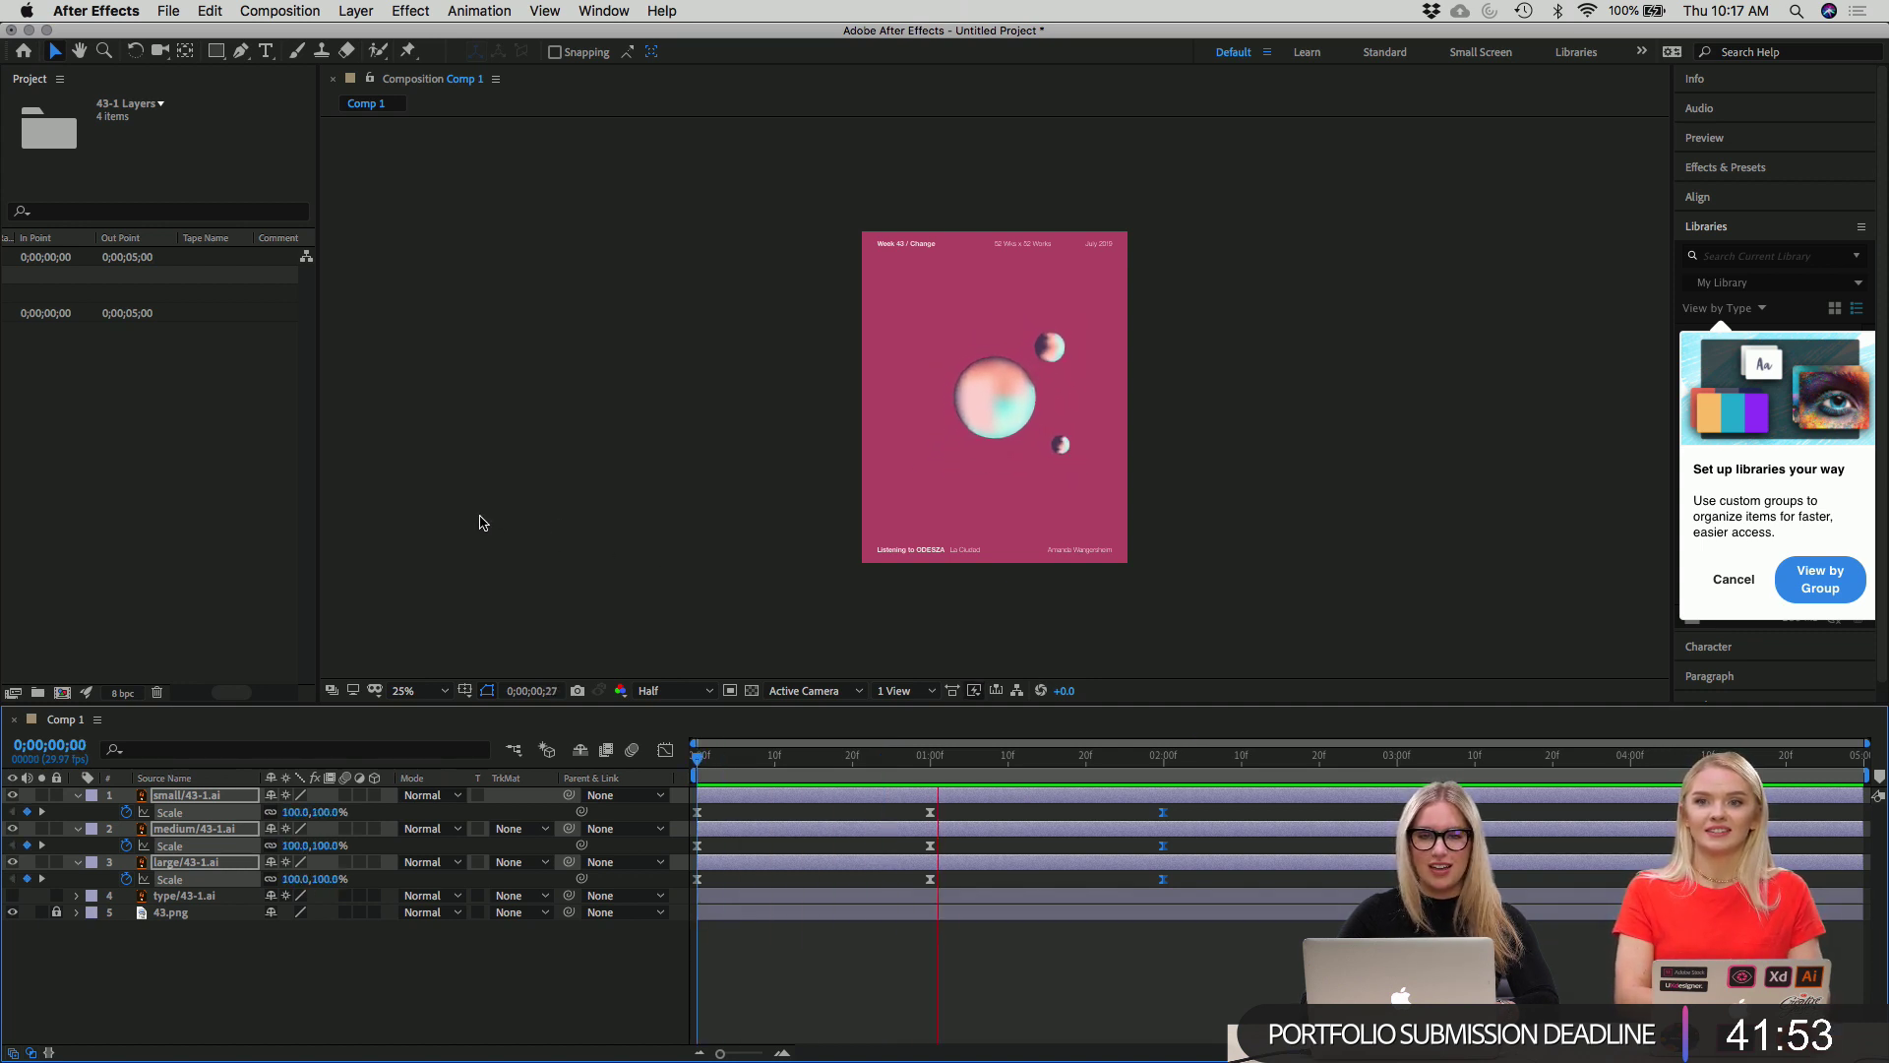
key("space")
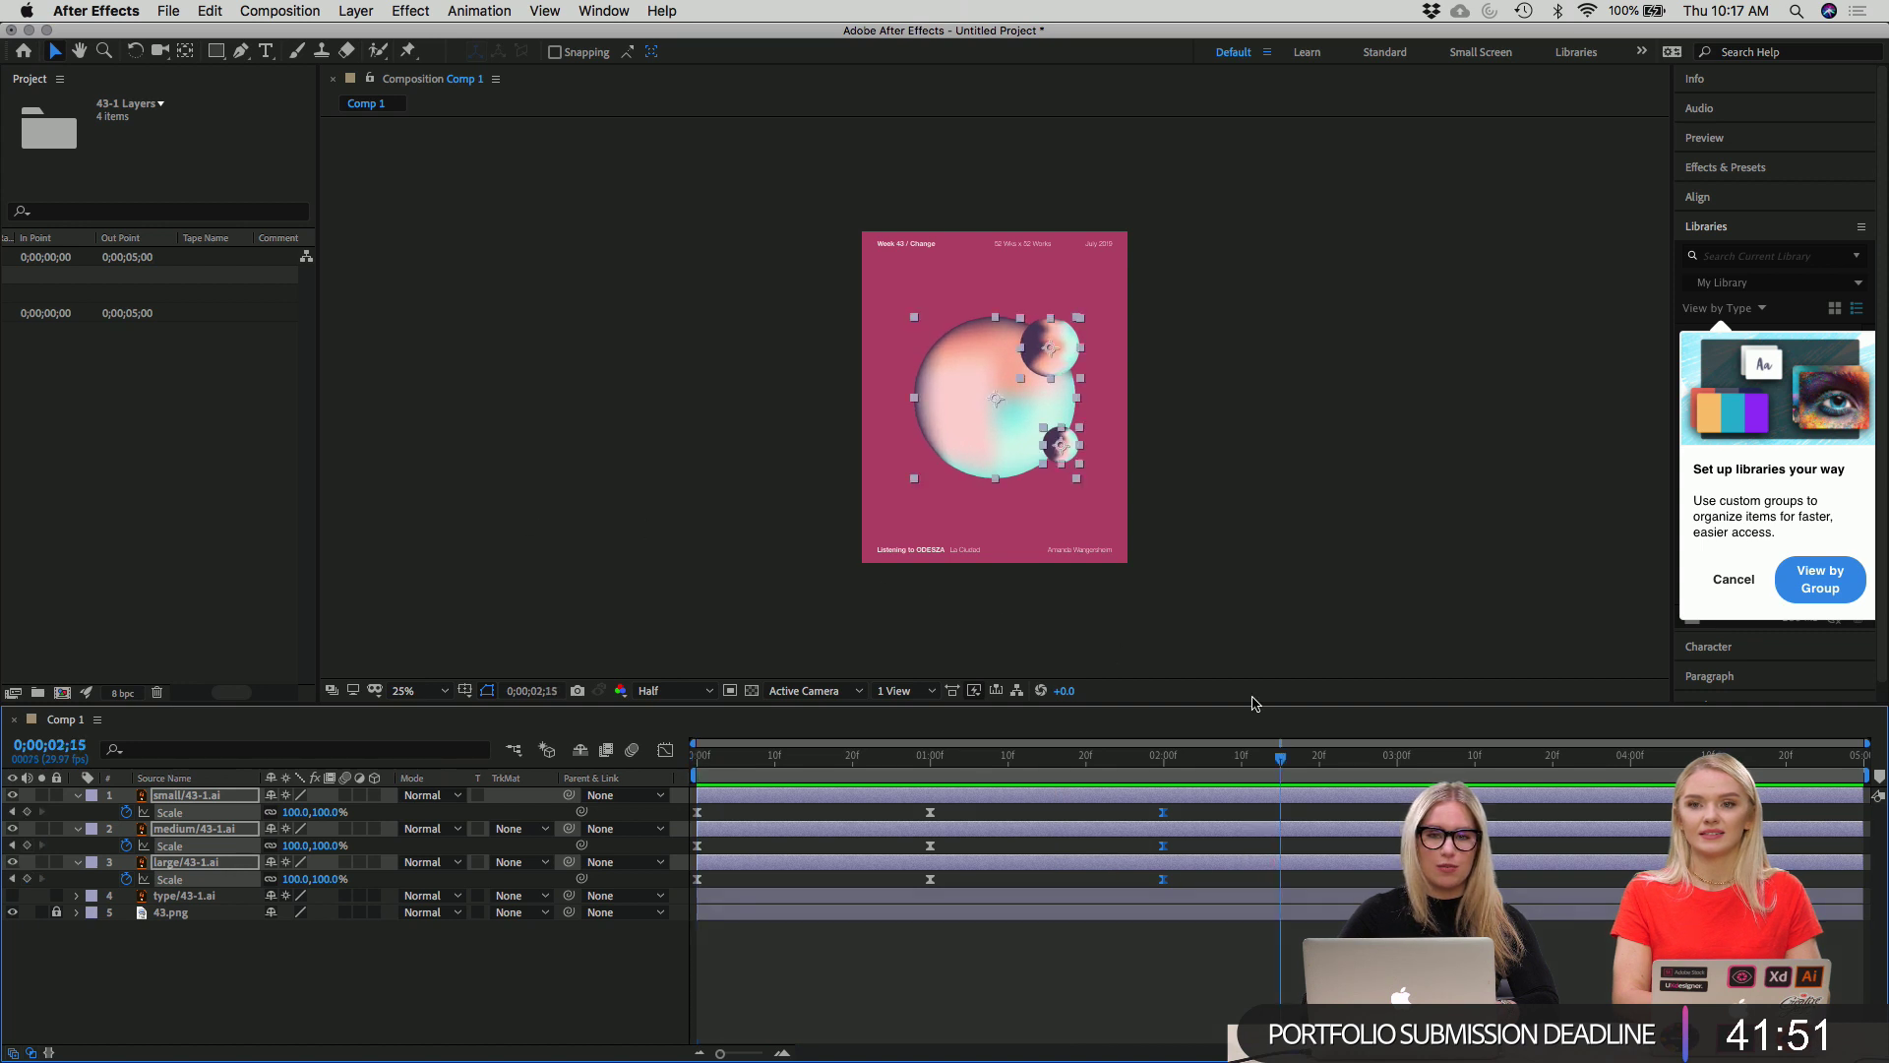
left_click_drag(1289, 765, 617, 763)
key("space")
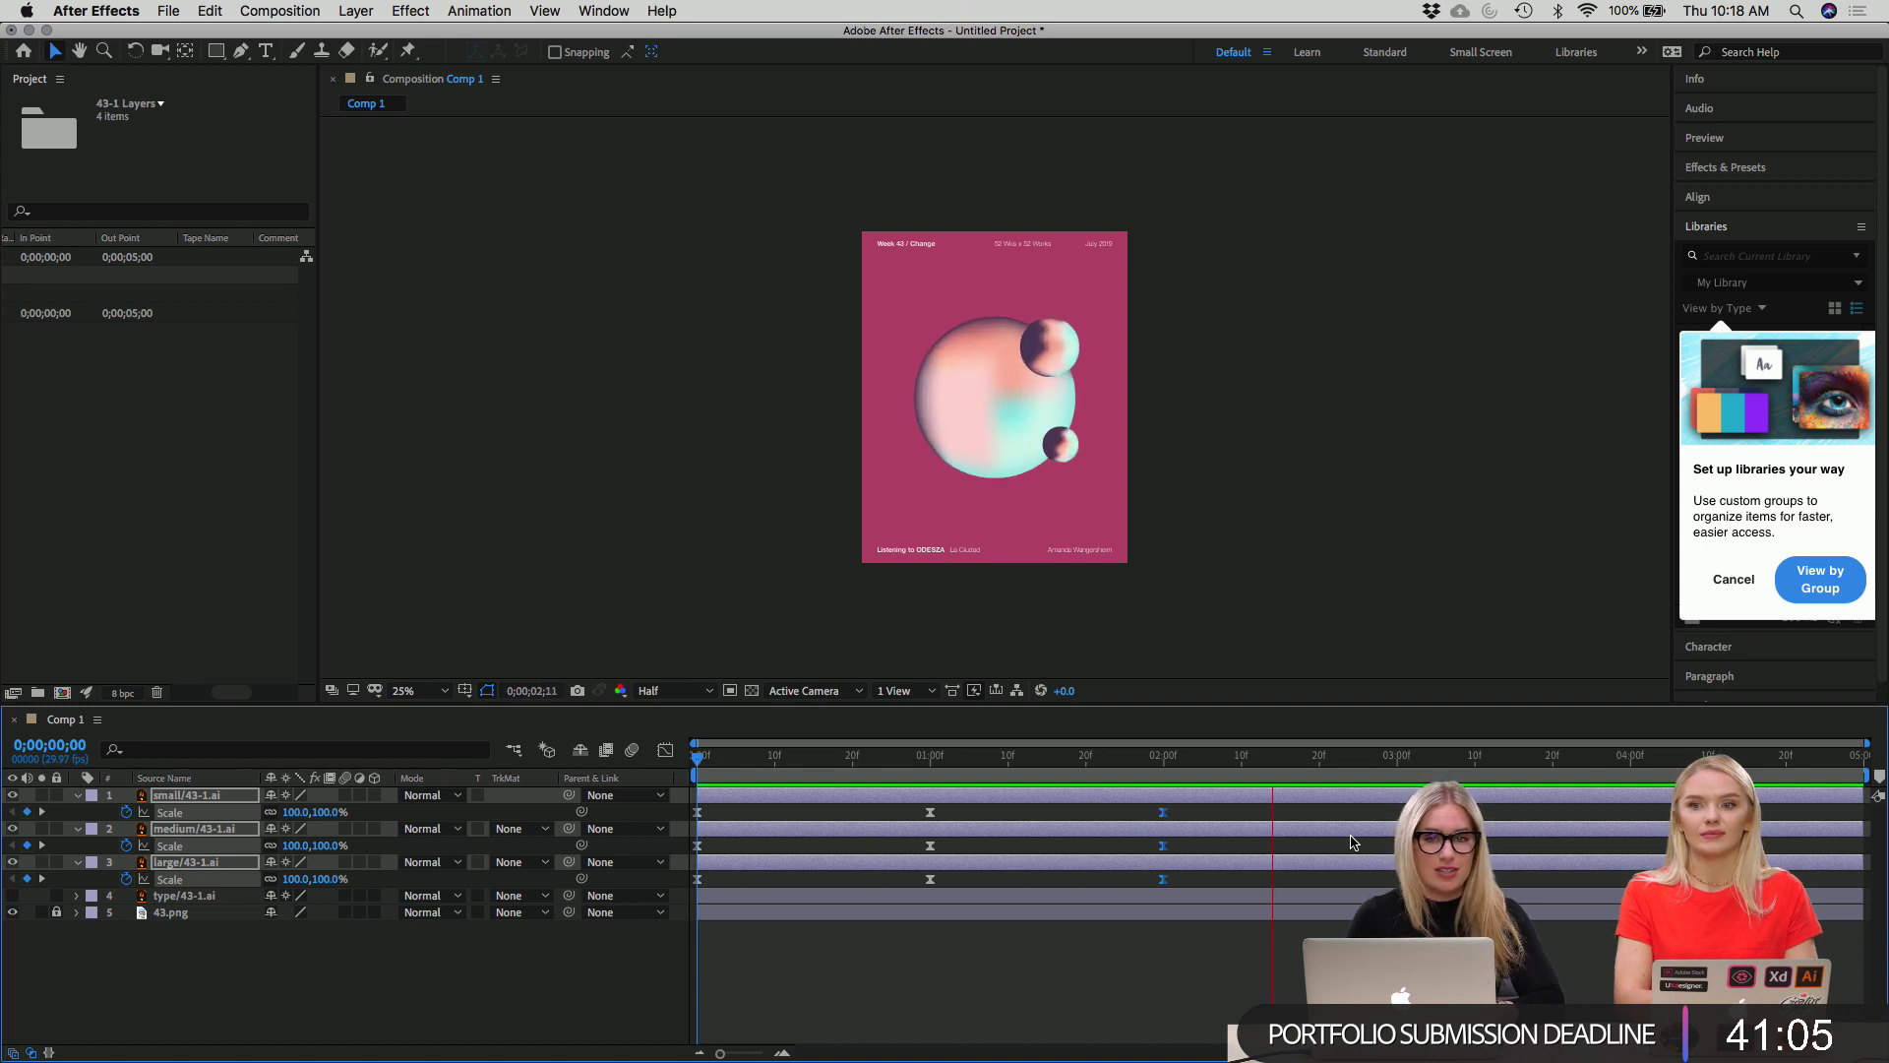
left_click(1311, 753)
left_click_drag(1311, 754, 591, 564)
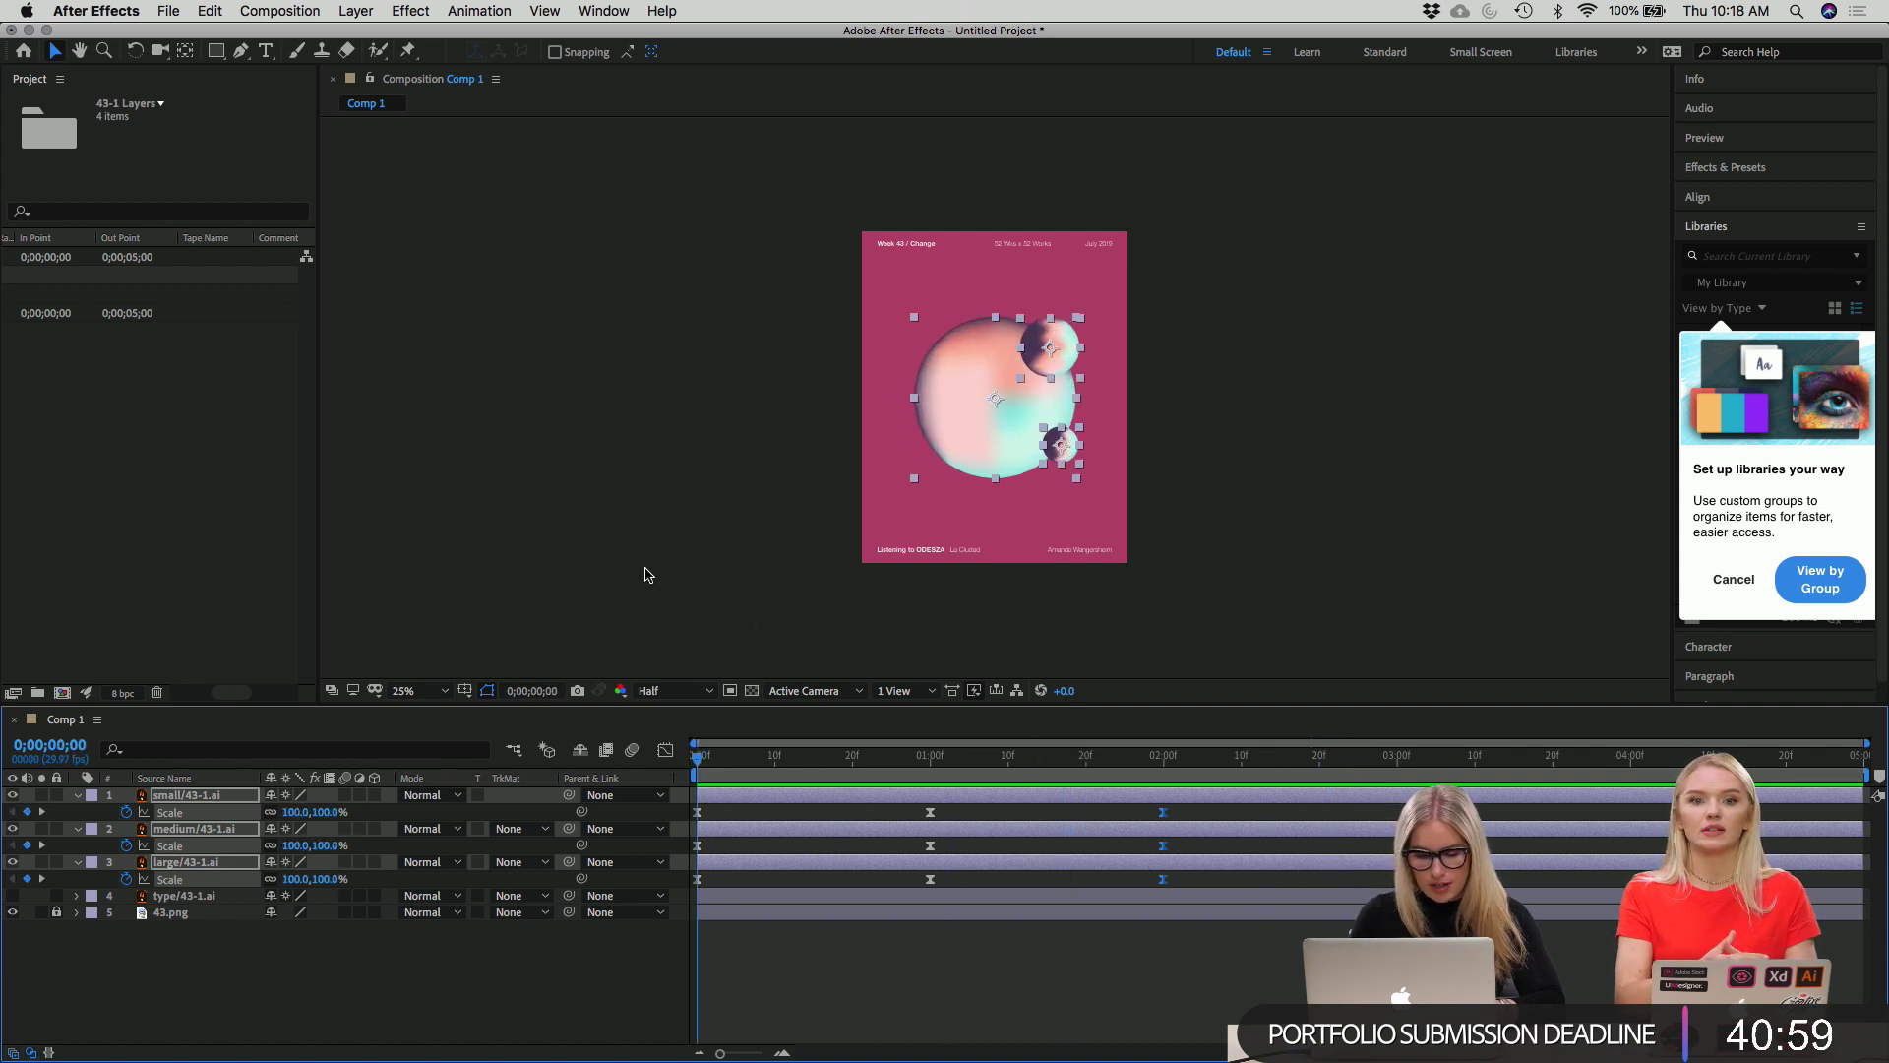
key("space")
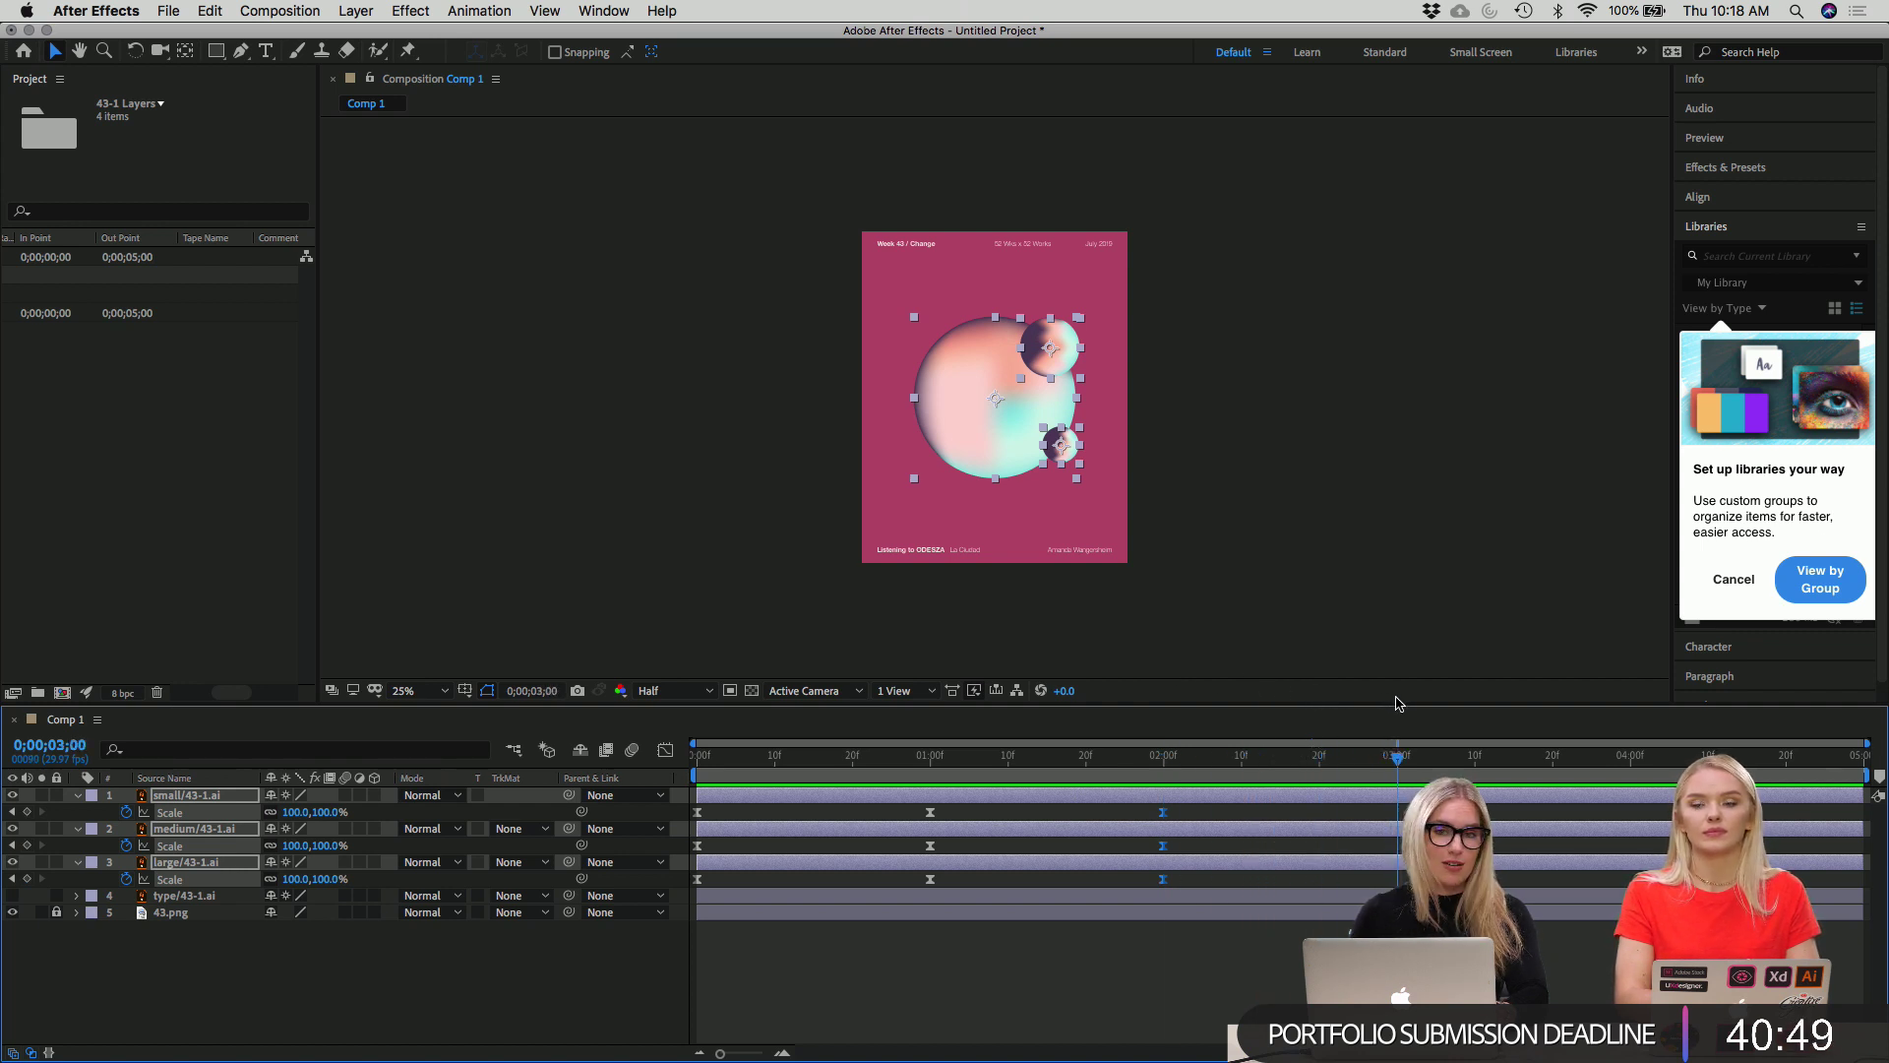
key("space")
Add Scale keyframes of 25% to all three circle layers at 0;00;02;16.
key("Page_Up")
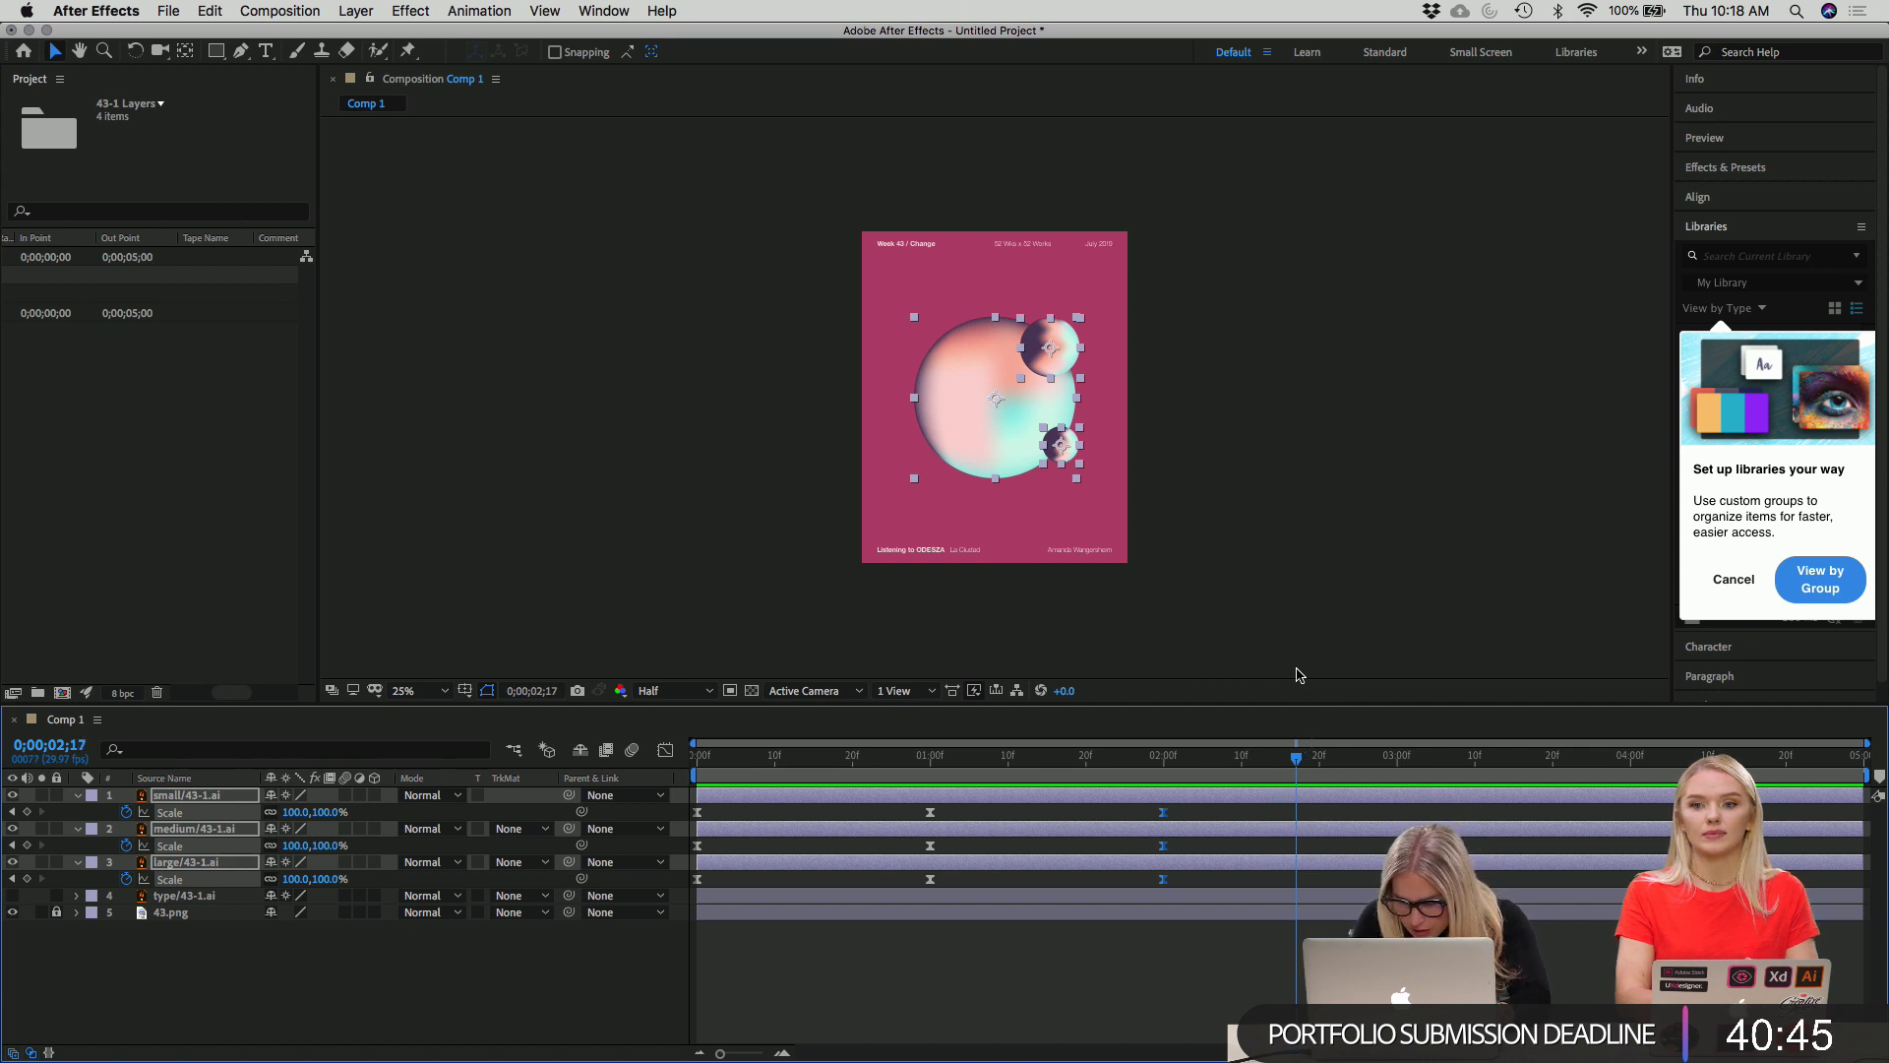
key("Page_Down")
key("Page_Down")
key("Page_Down")
key("Page_Down")
key("Page_Down")
key("Page_Down")
key("Page_Down")
key("Page_Down")
key("Page_Down")
key("Page_Down")
key("Page_Down")
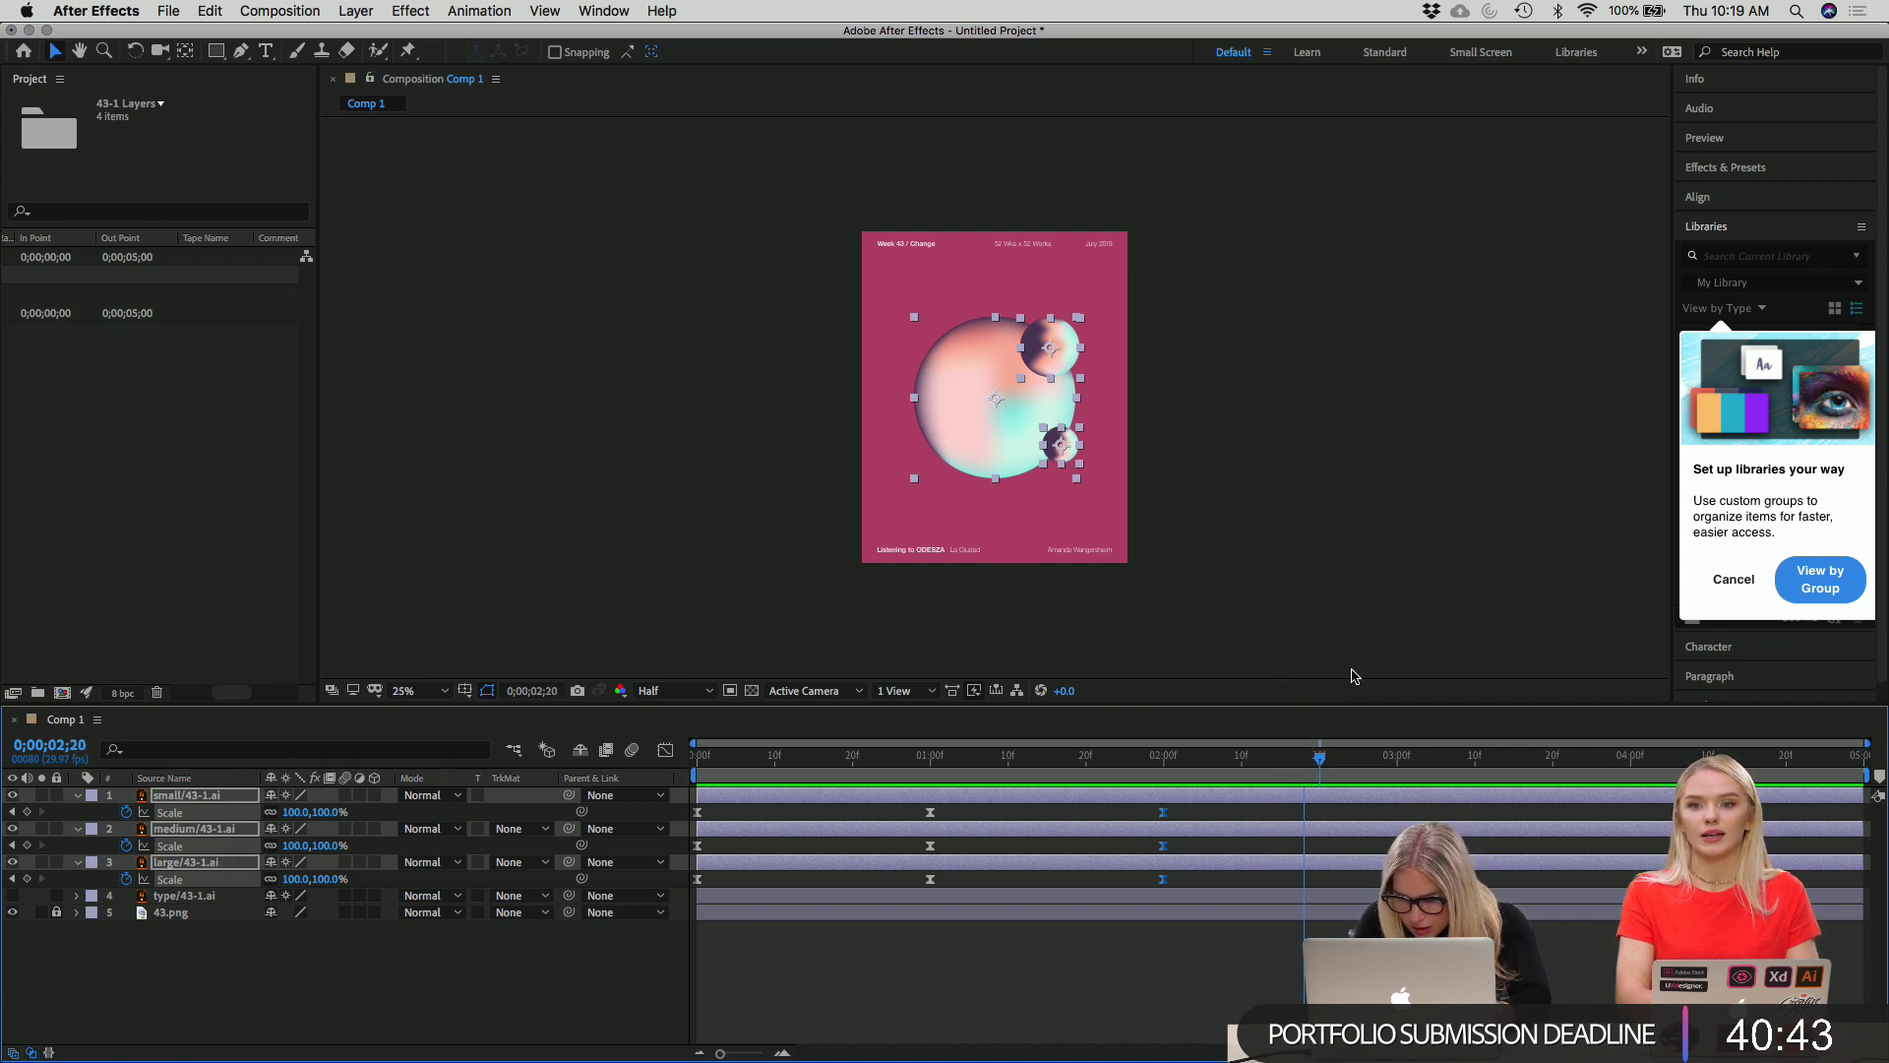
key("Page_Up")
key("Page_Up")
key("Page_Up")
key("Page_Up")
key("Page_Up")
key("Page_Up")
key("Page_Up")
key("Page_Up")
key("Page_Up")
key("Page_Up")
key("Page_Up")
key("Page_Up")
key("Page_Up")
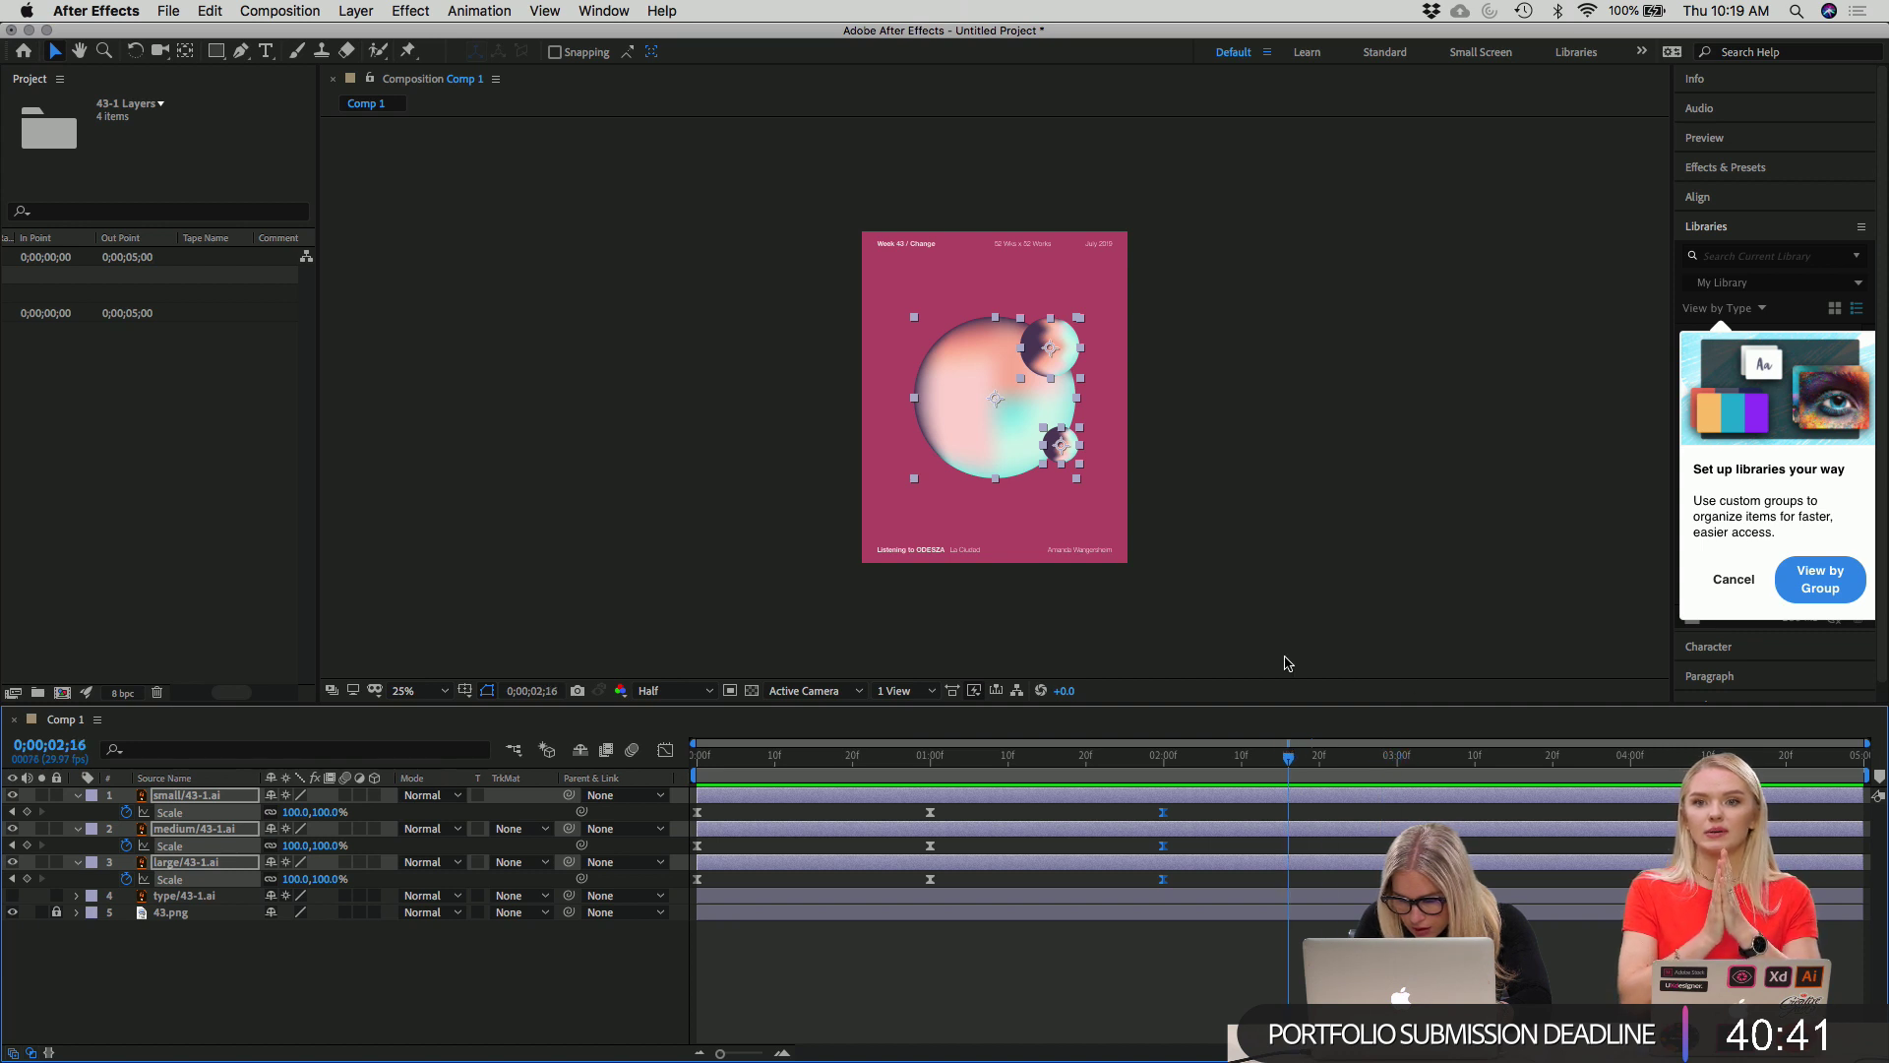
key("Page_Down")
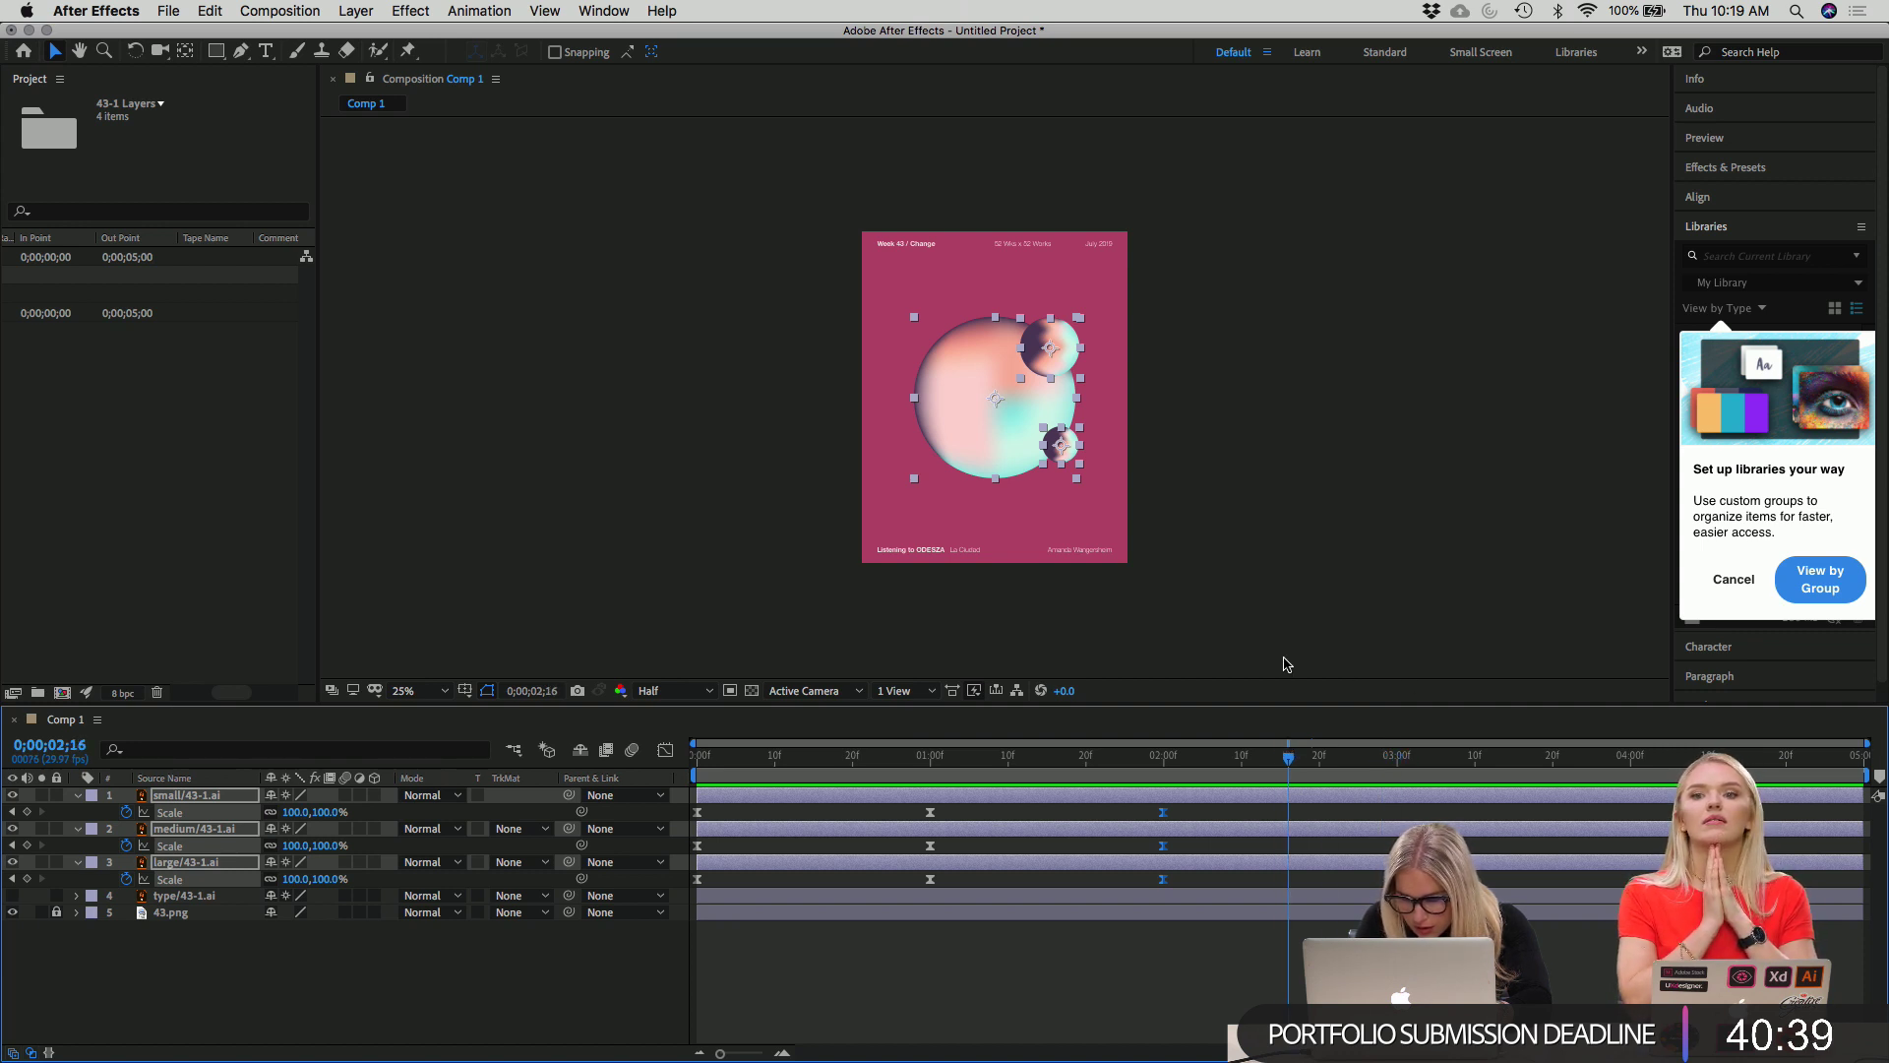
left_click(295, 812)
type("25")
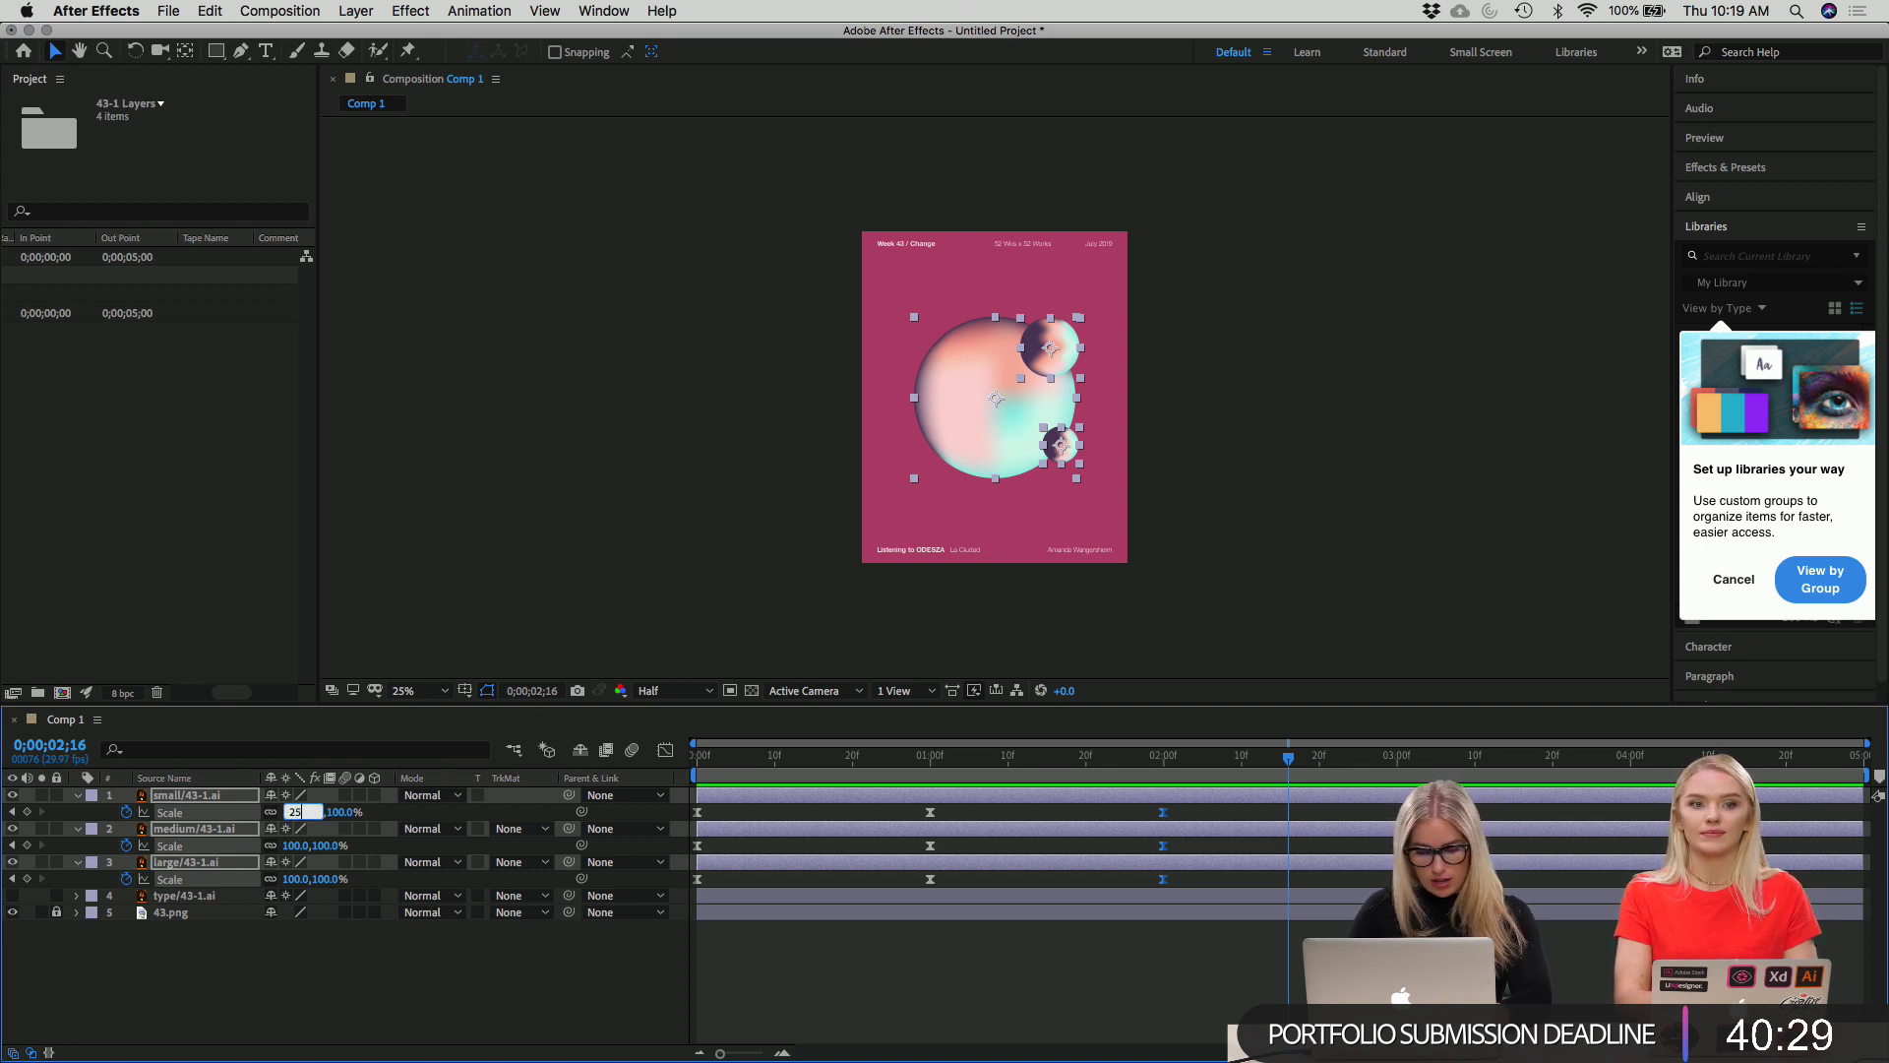
key("Return")
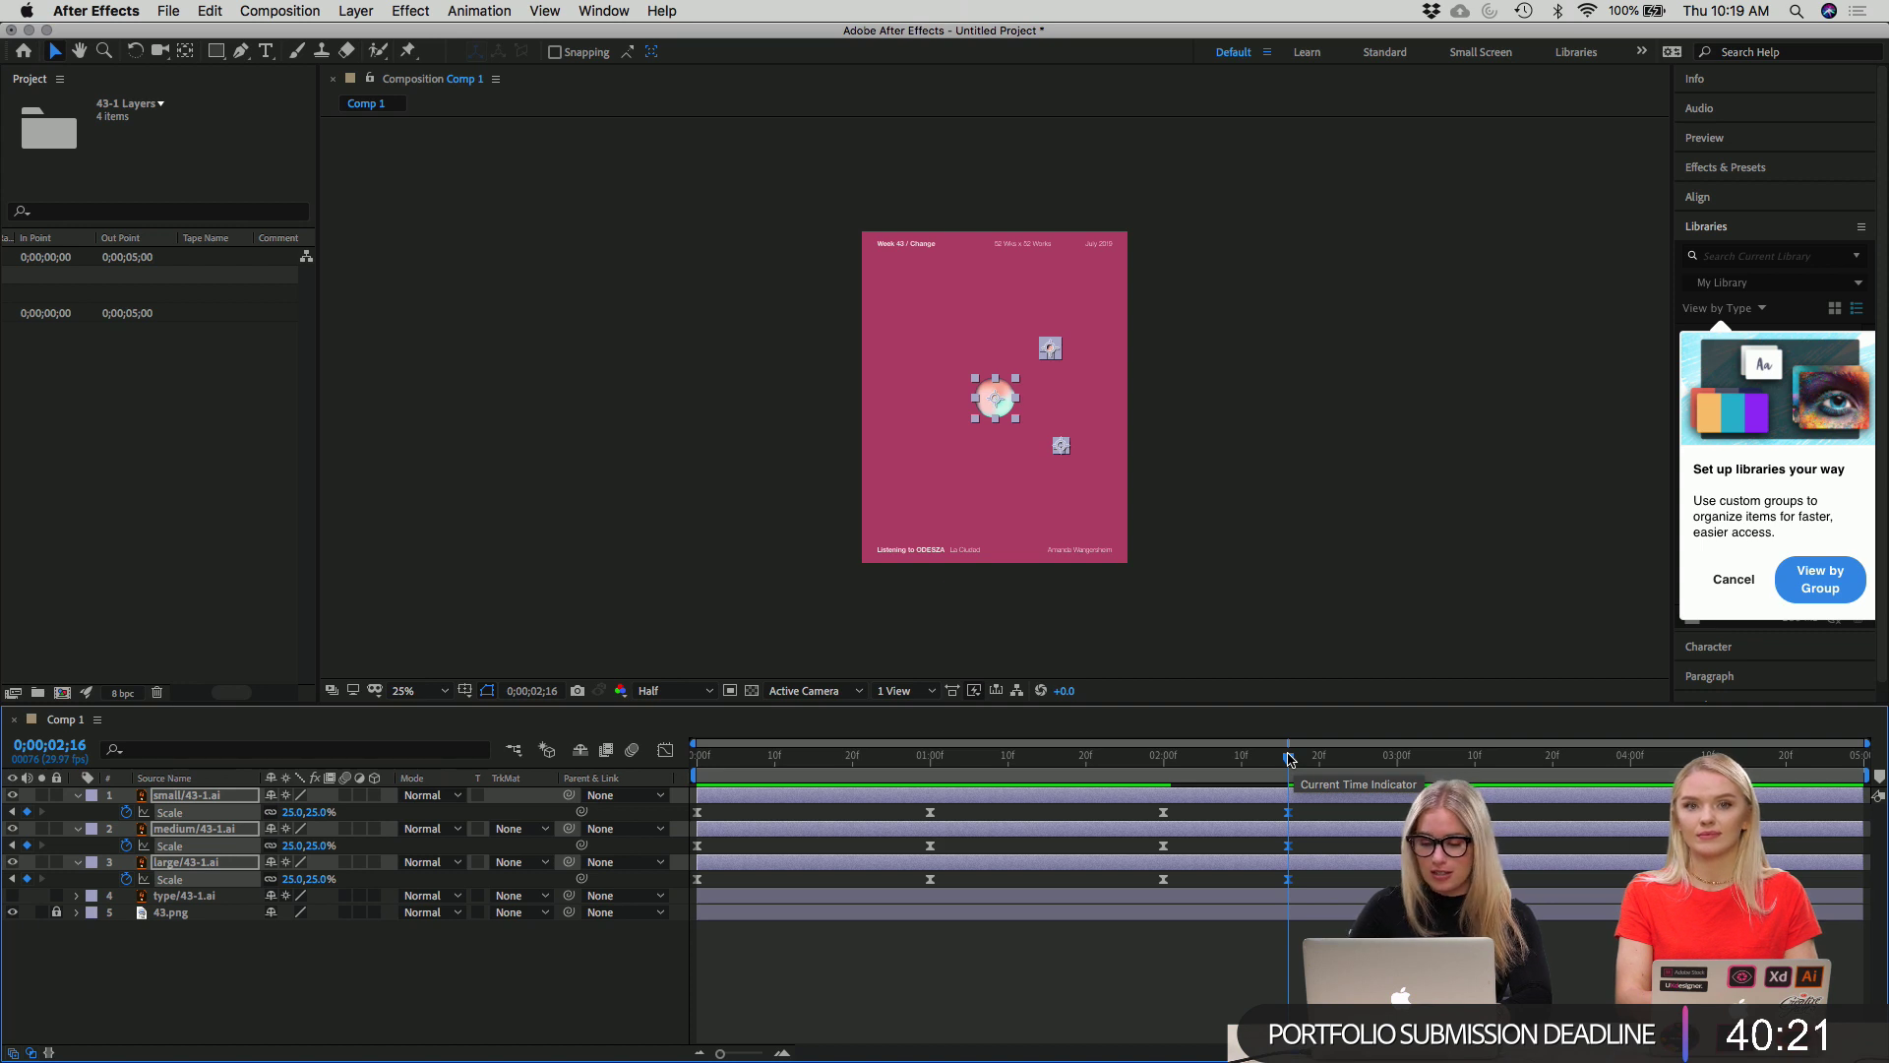
Add Scale keyframes of 50% to all three circle layers at 0;00;03;00.
left_click_drag(1290, 758, 1396, 747)
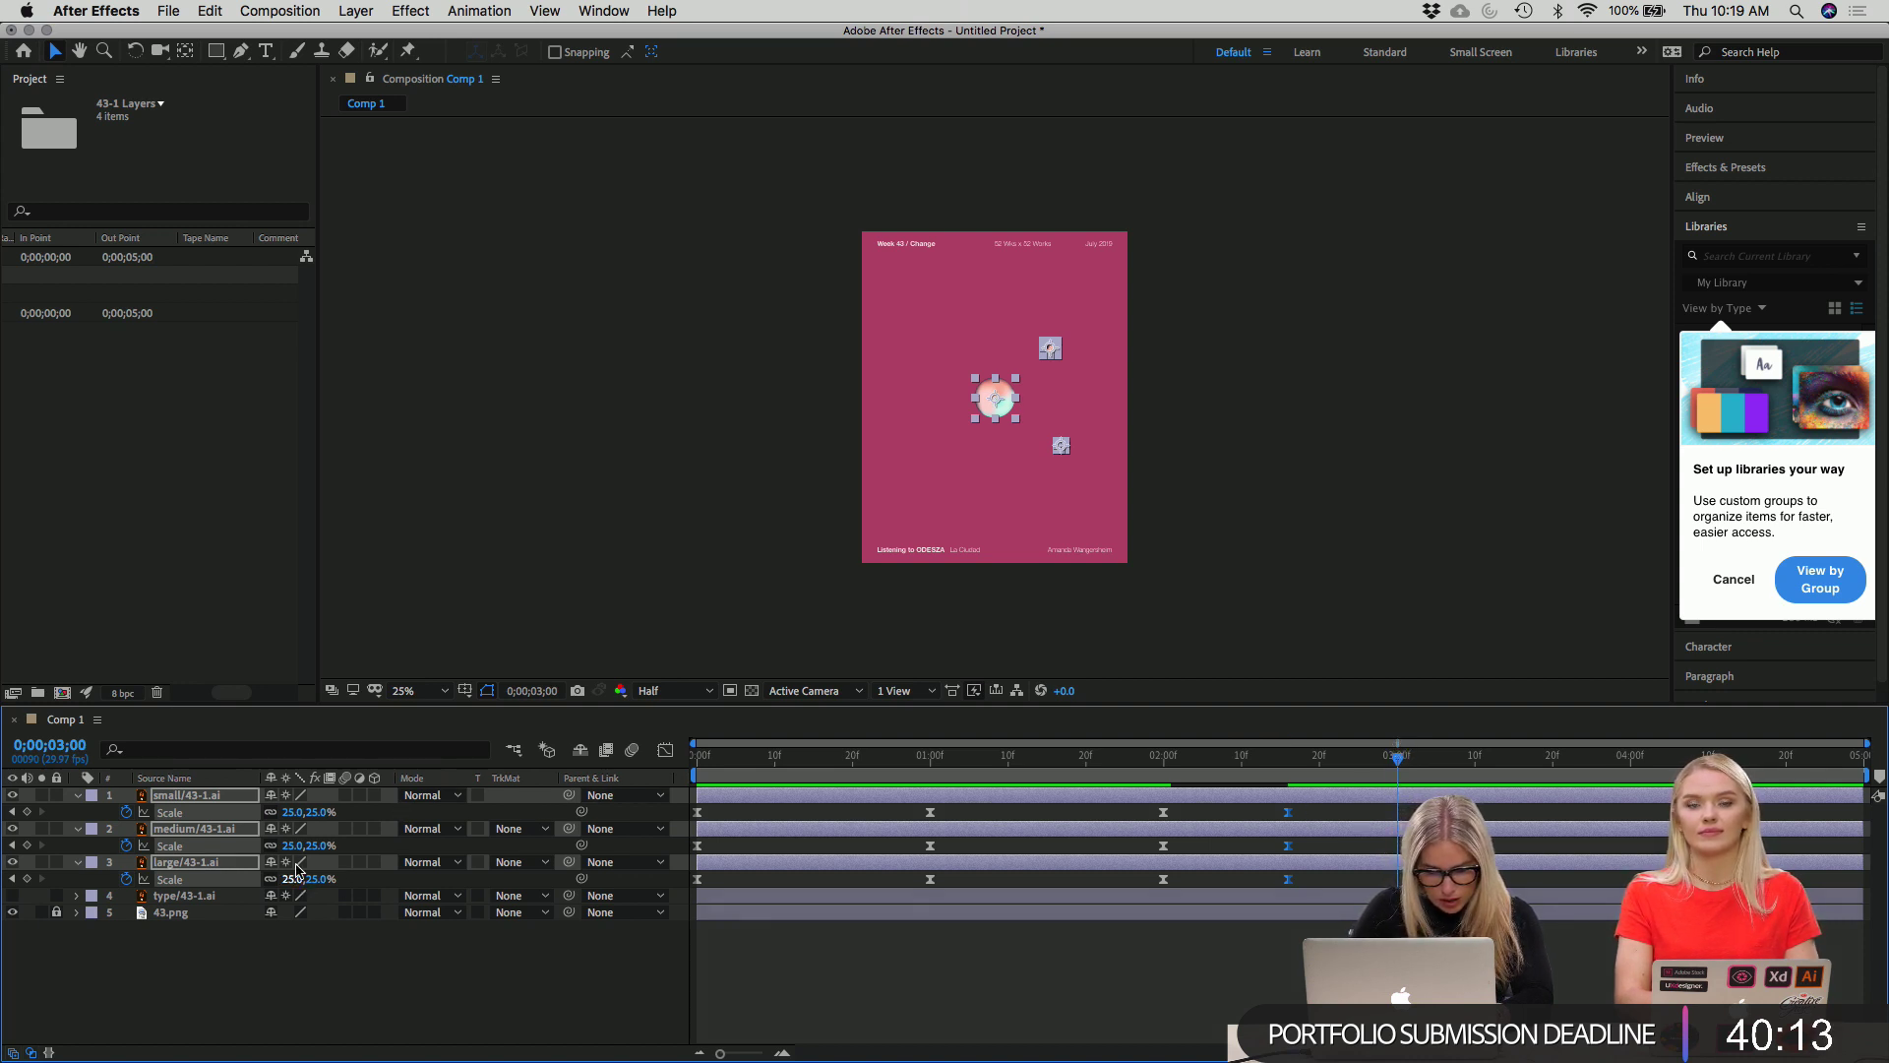
left_click(289, 813)
type("100")
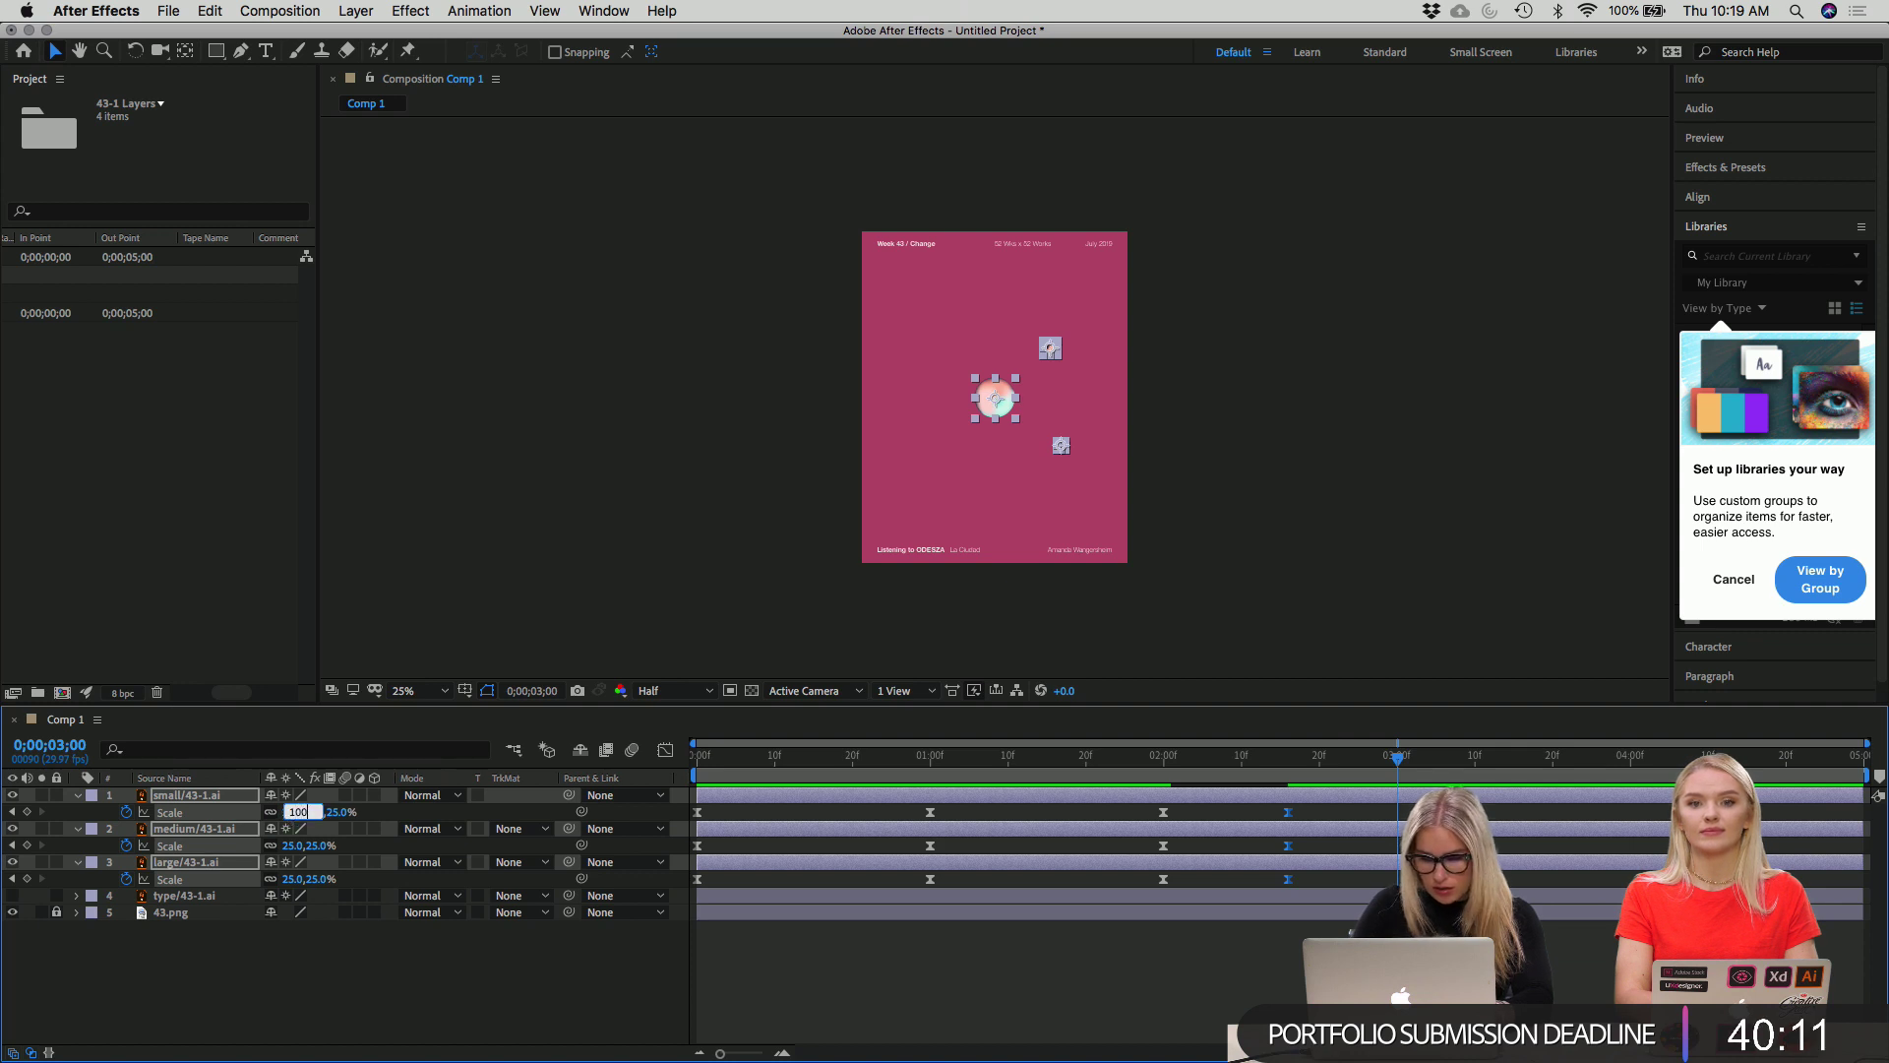
key("Return")
left_click(293, 812)
type("50")
key("Return")
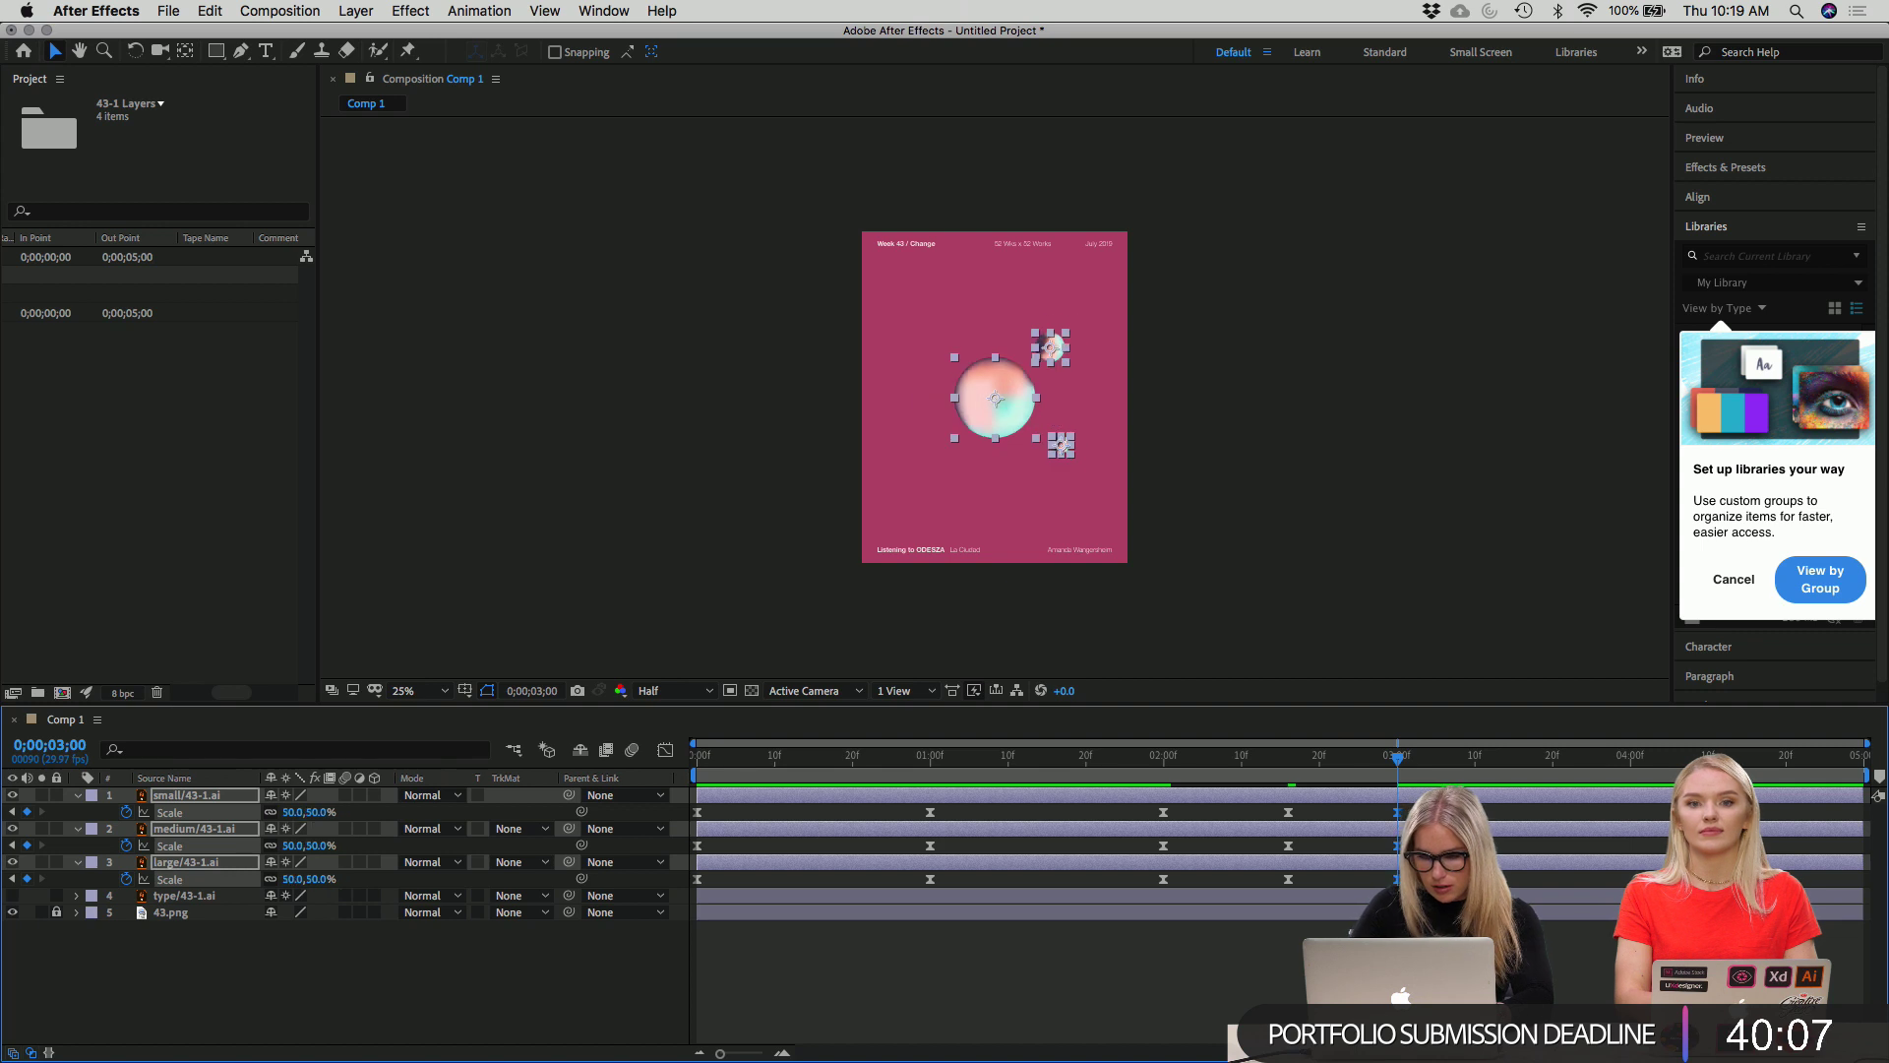
Add Scale keyframes of 25% to all three circle layers at 0;00;03;15.
left_click_drag(1399, 757, 1520, 748)
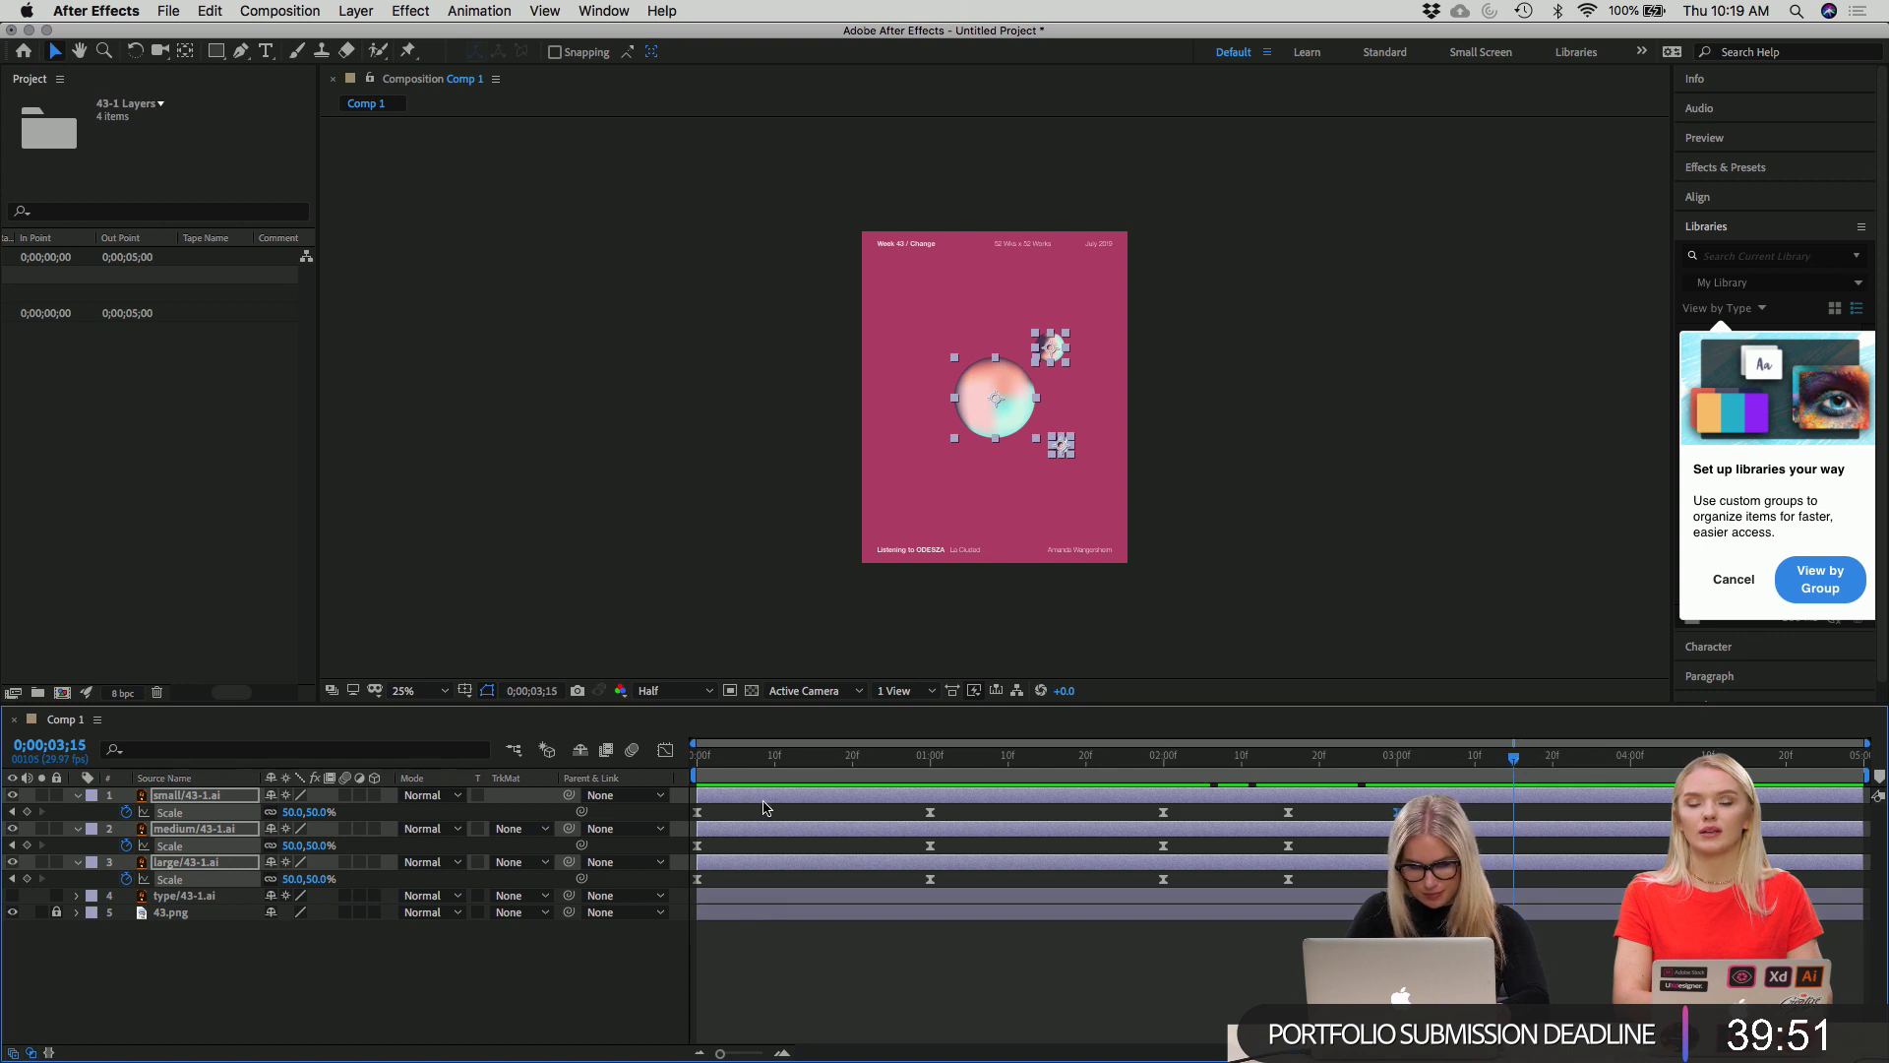
left_click(293, 813)
type("25")
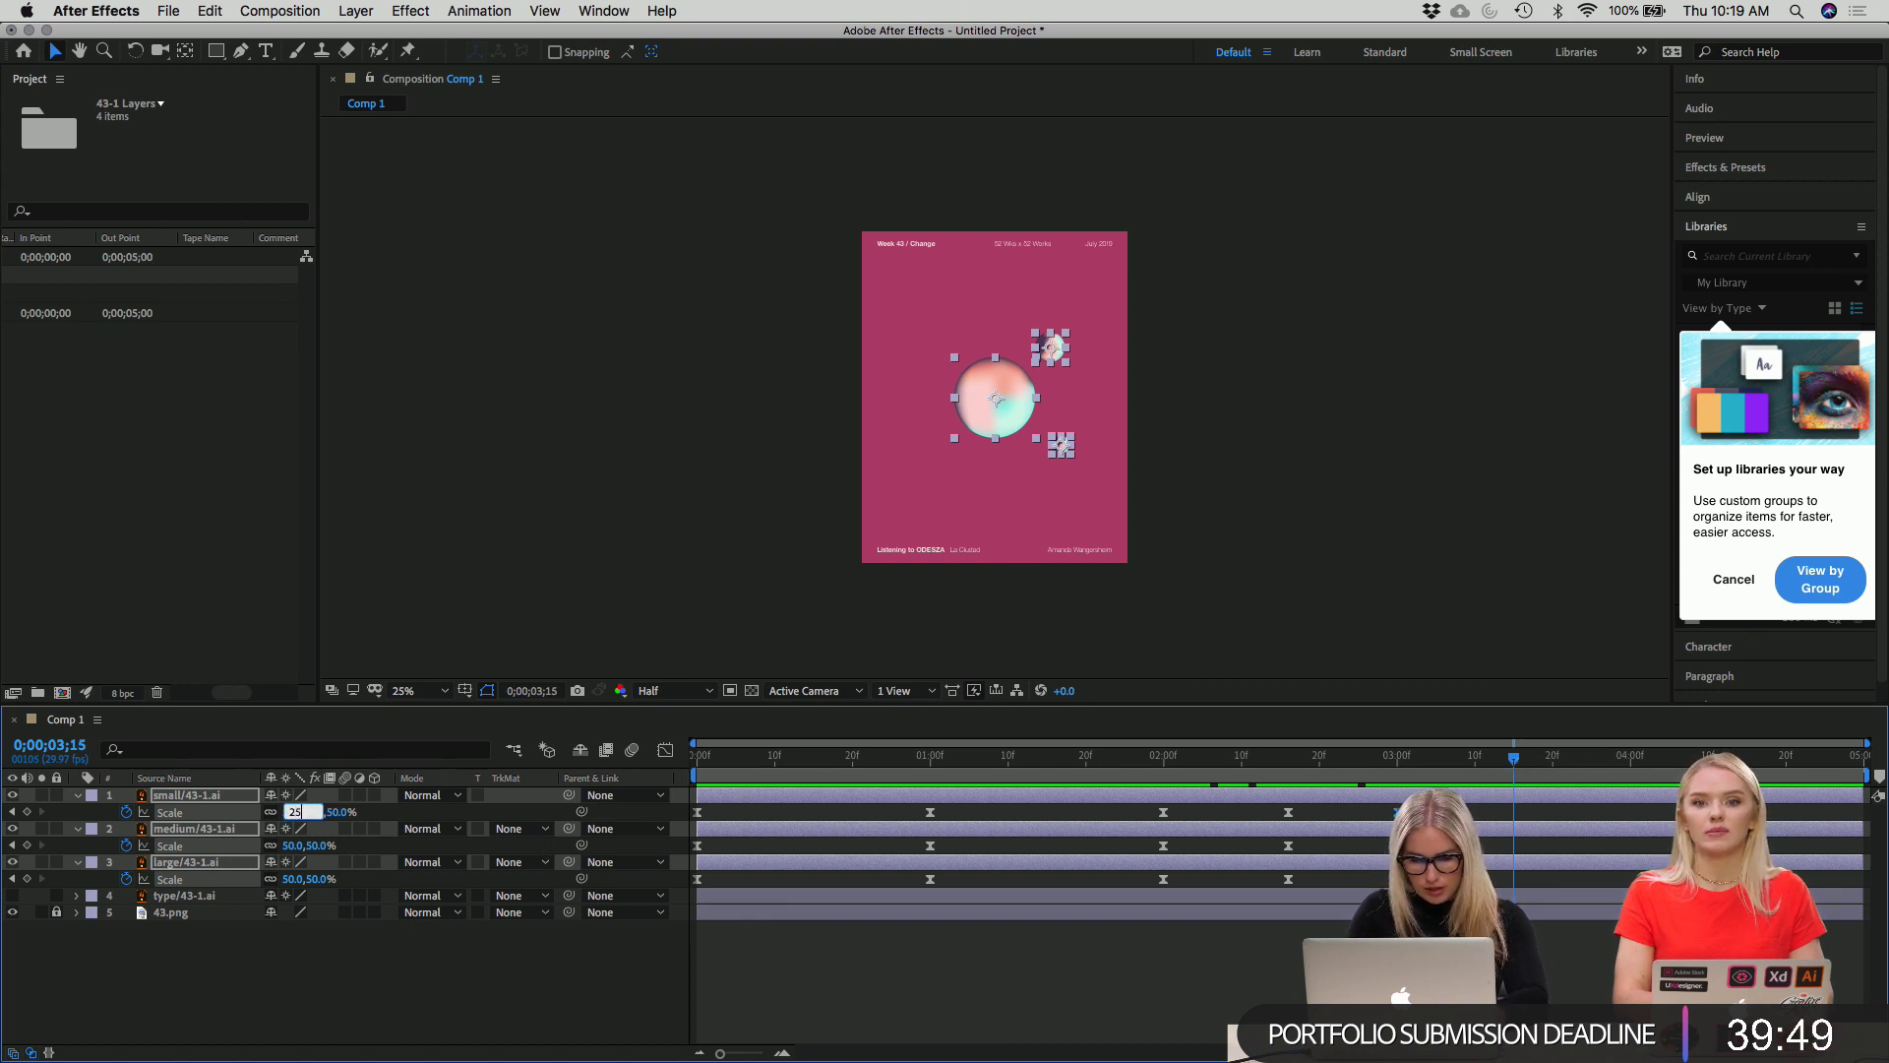
key("Return")
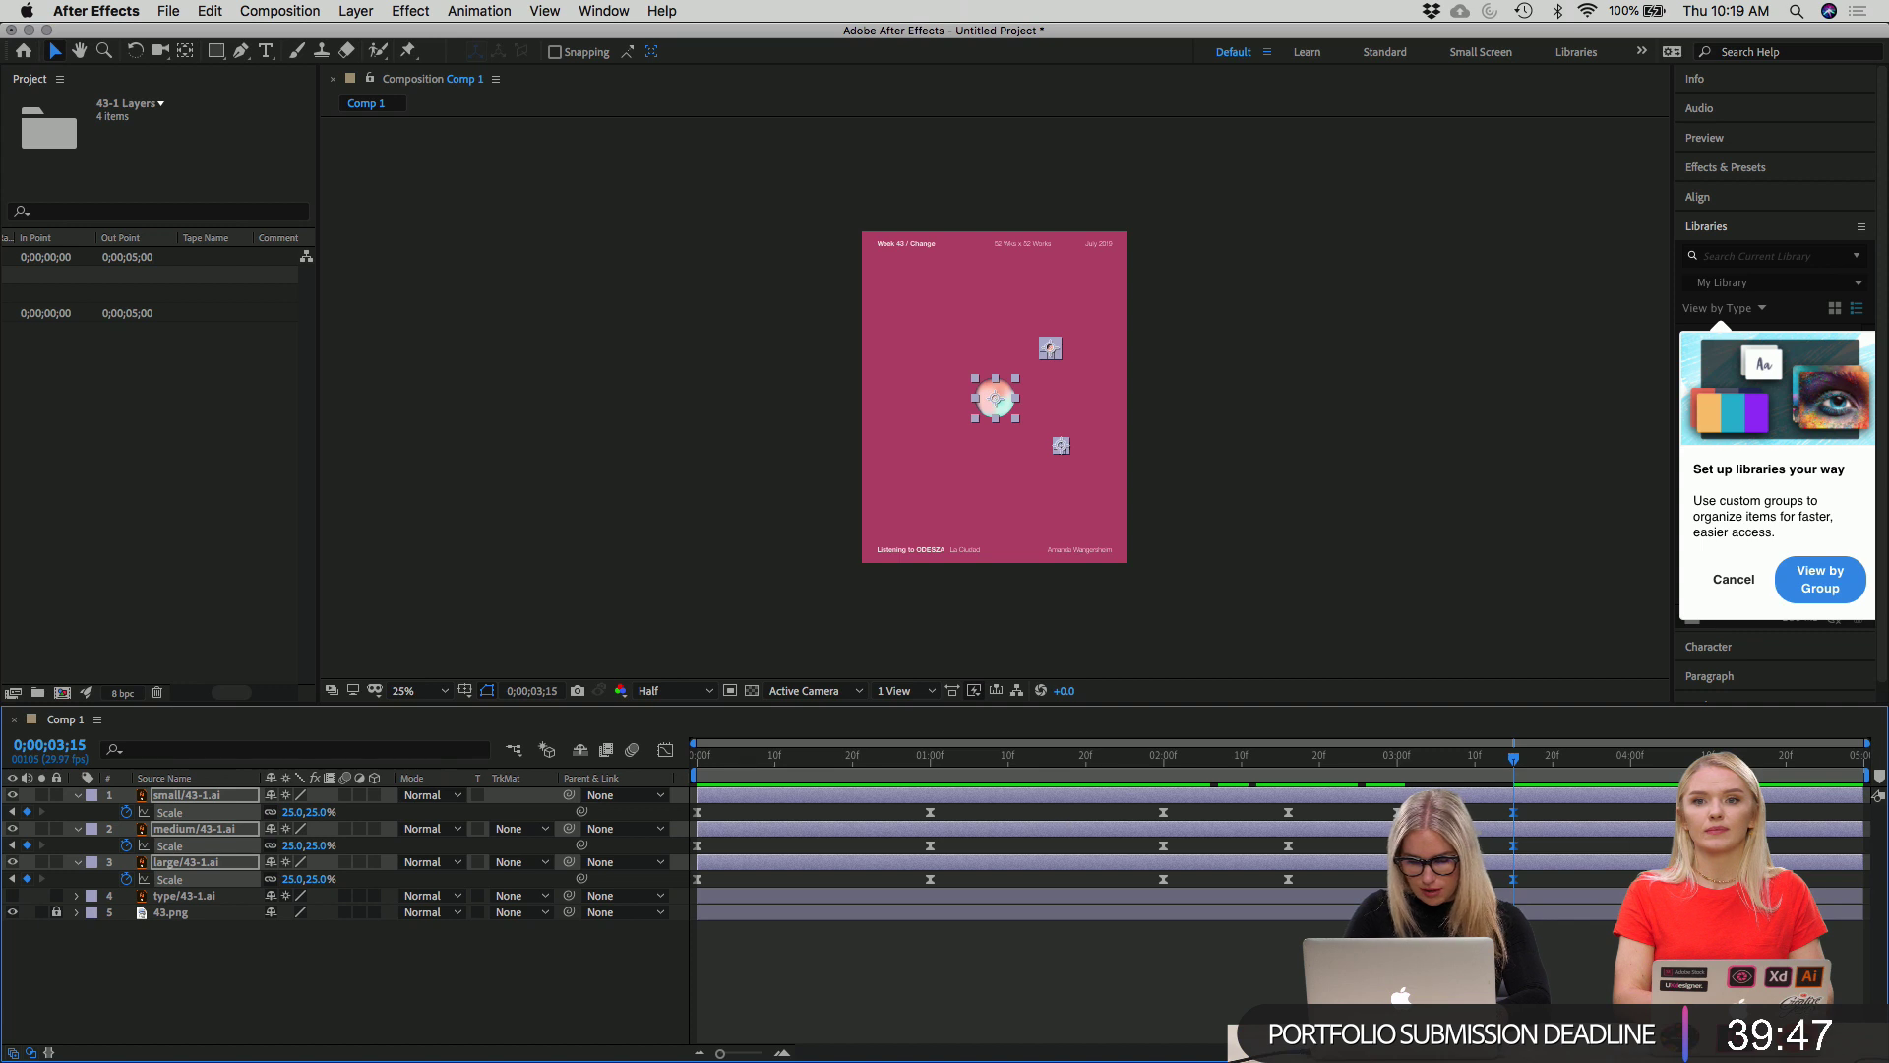
Play the extended animation from the start and scrub around the 0;00;02;16 keyframes to examine the circles' pulsing.
left_click(924, 750)
key("space")
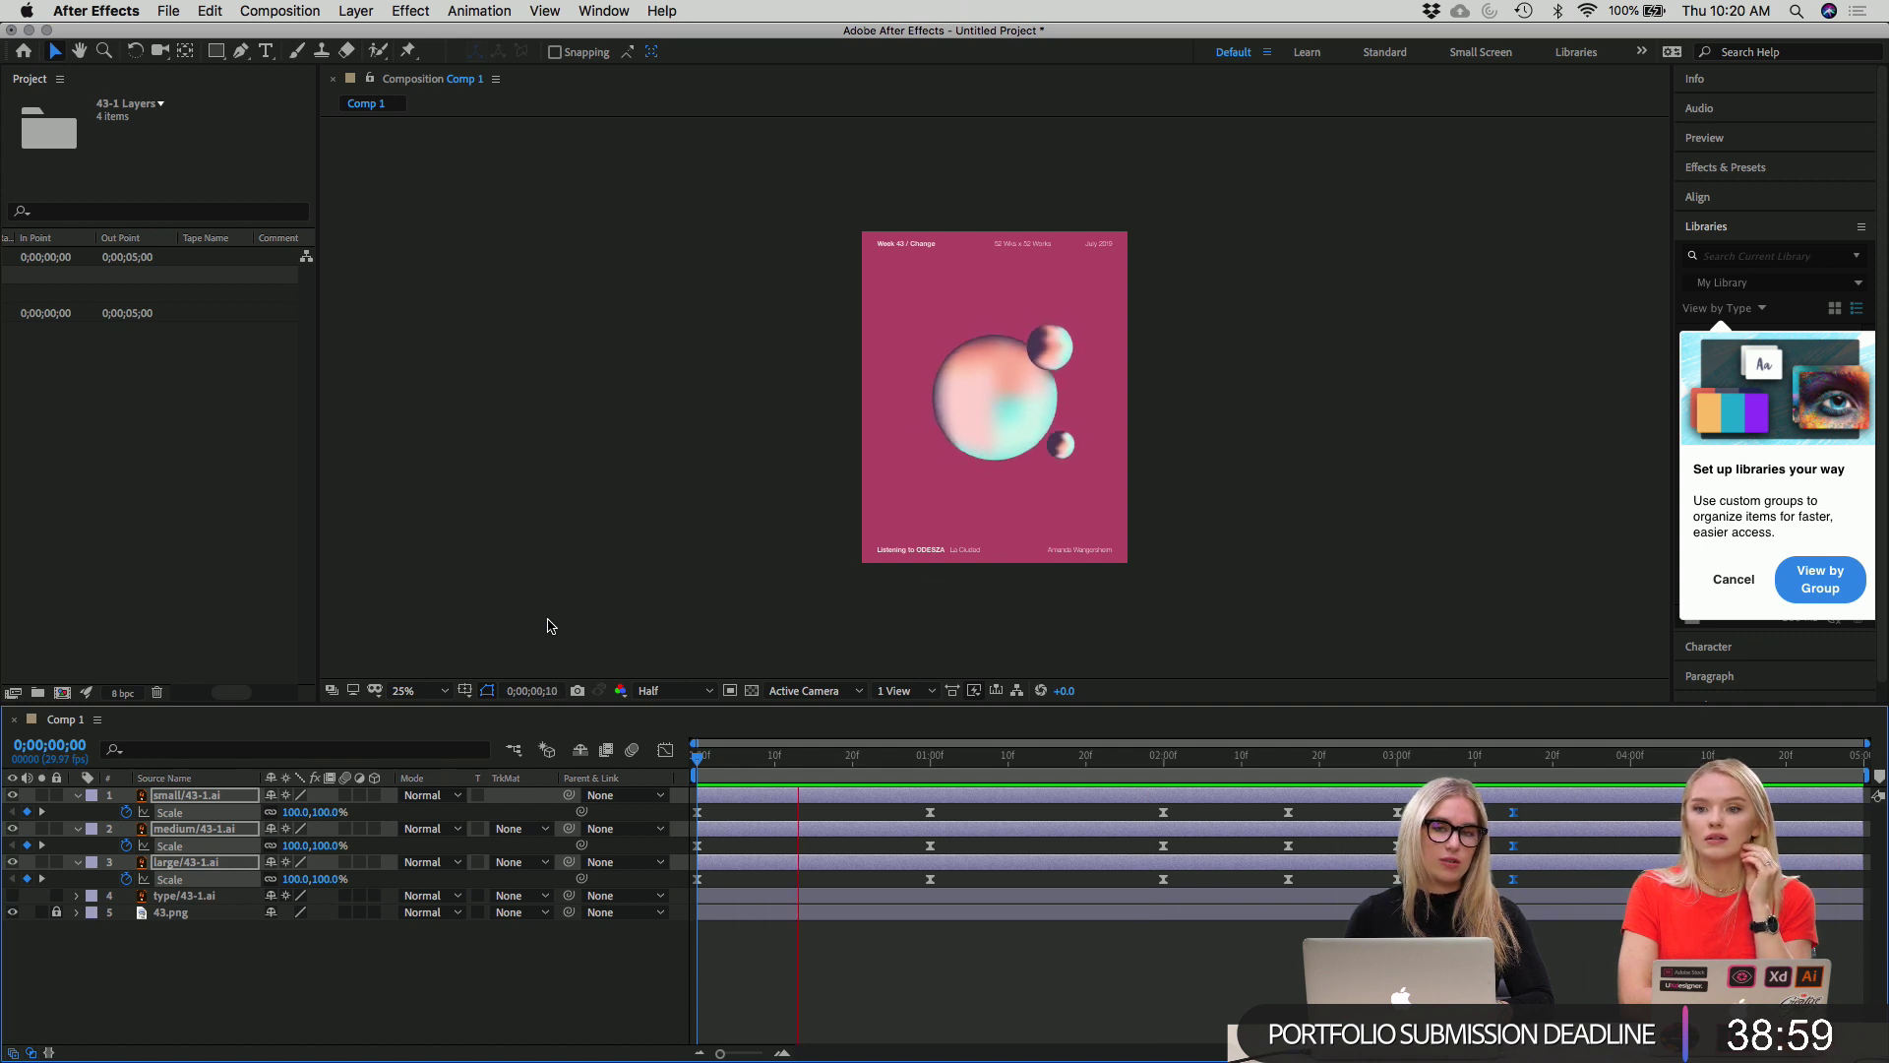
key("space")
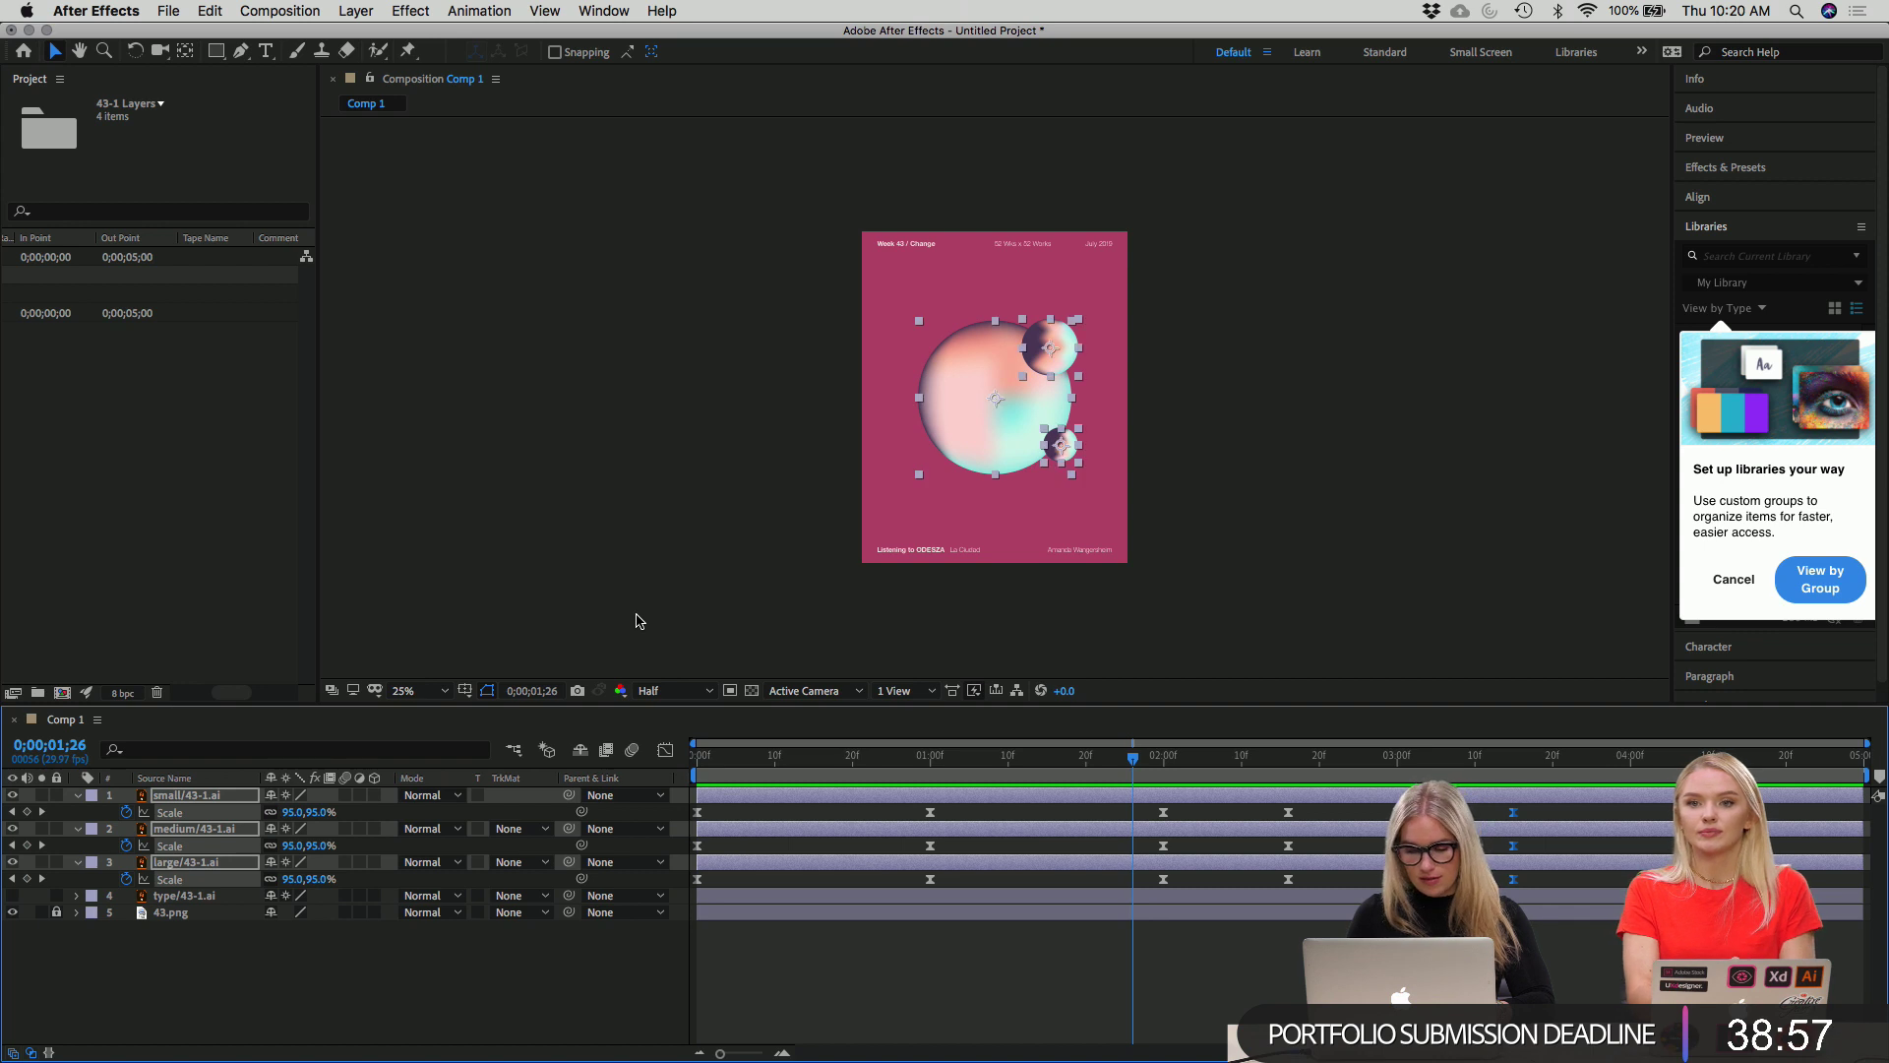
left_click_drag(1178, 756, 1342, 755)
left_click(1287, 755)
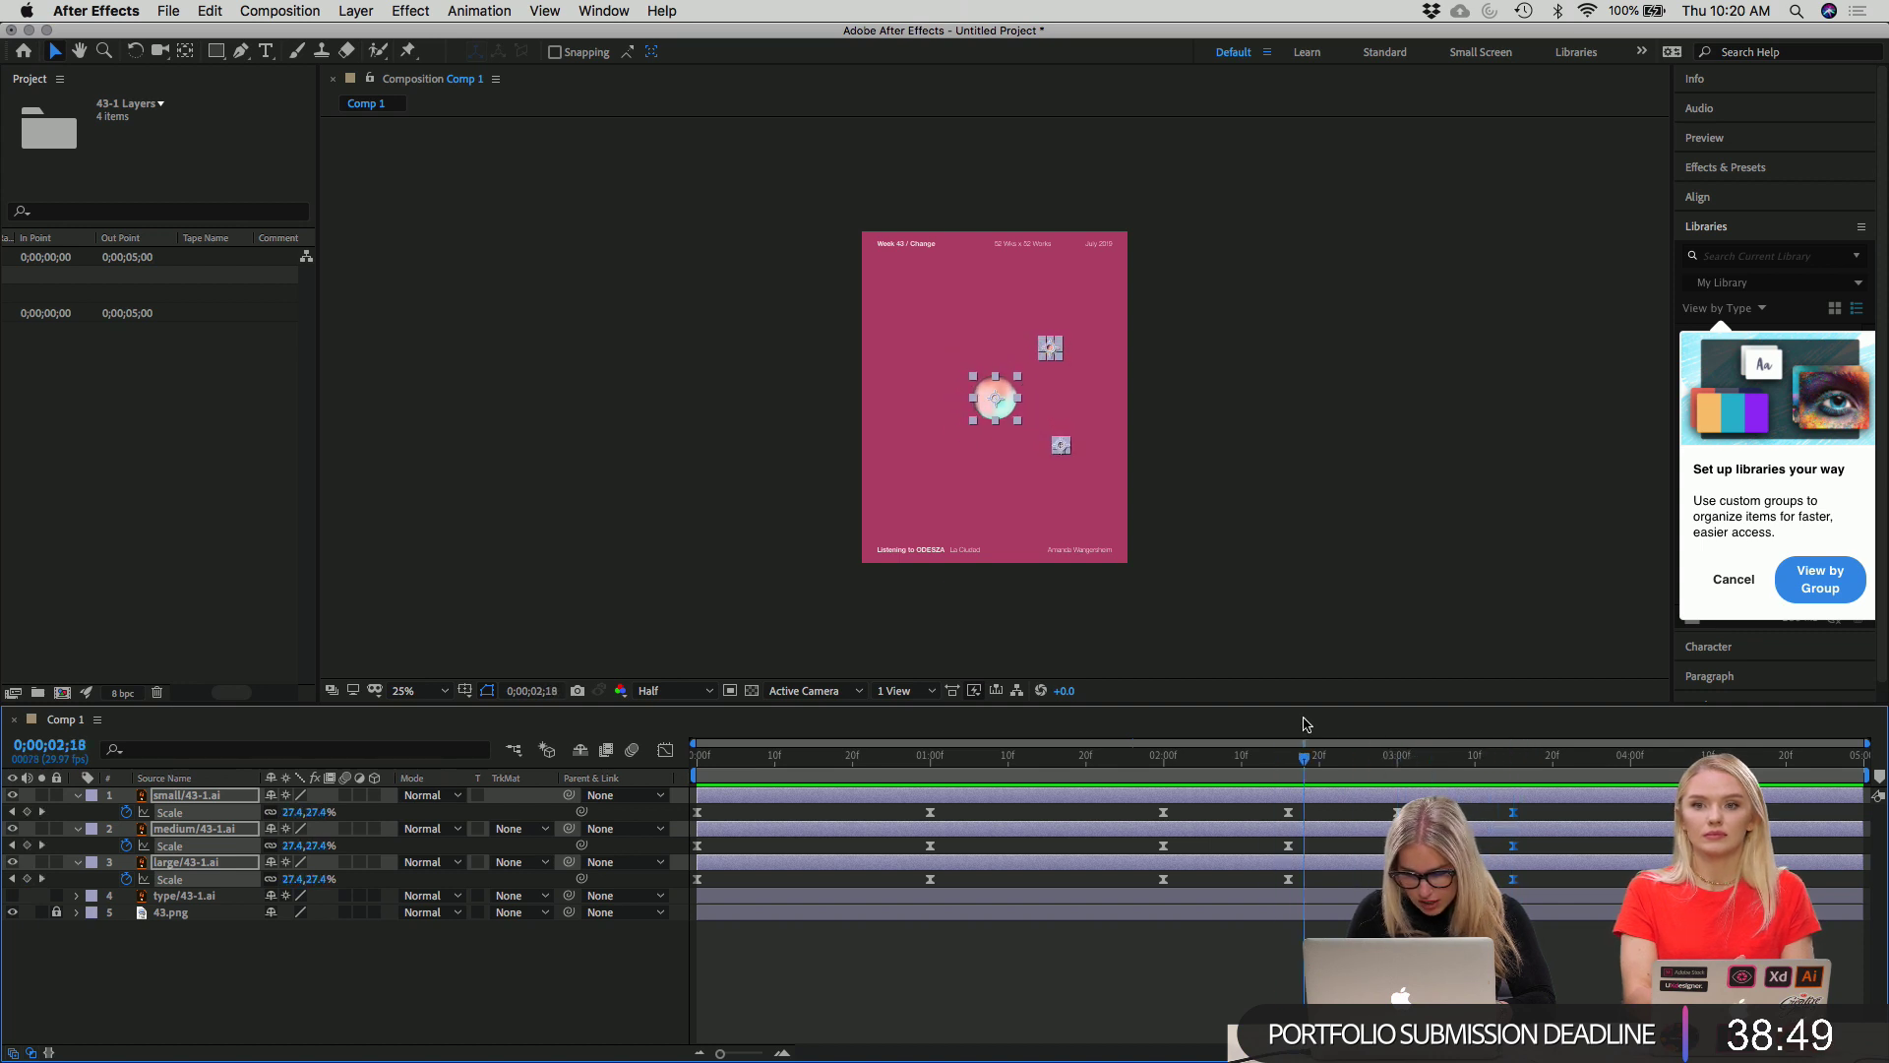
Set the Scale keyframes of all three circle layers at 0;00;02;16 to 75%.
left_click_drag(1313, 801, 1279, 891)
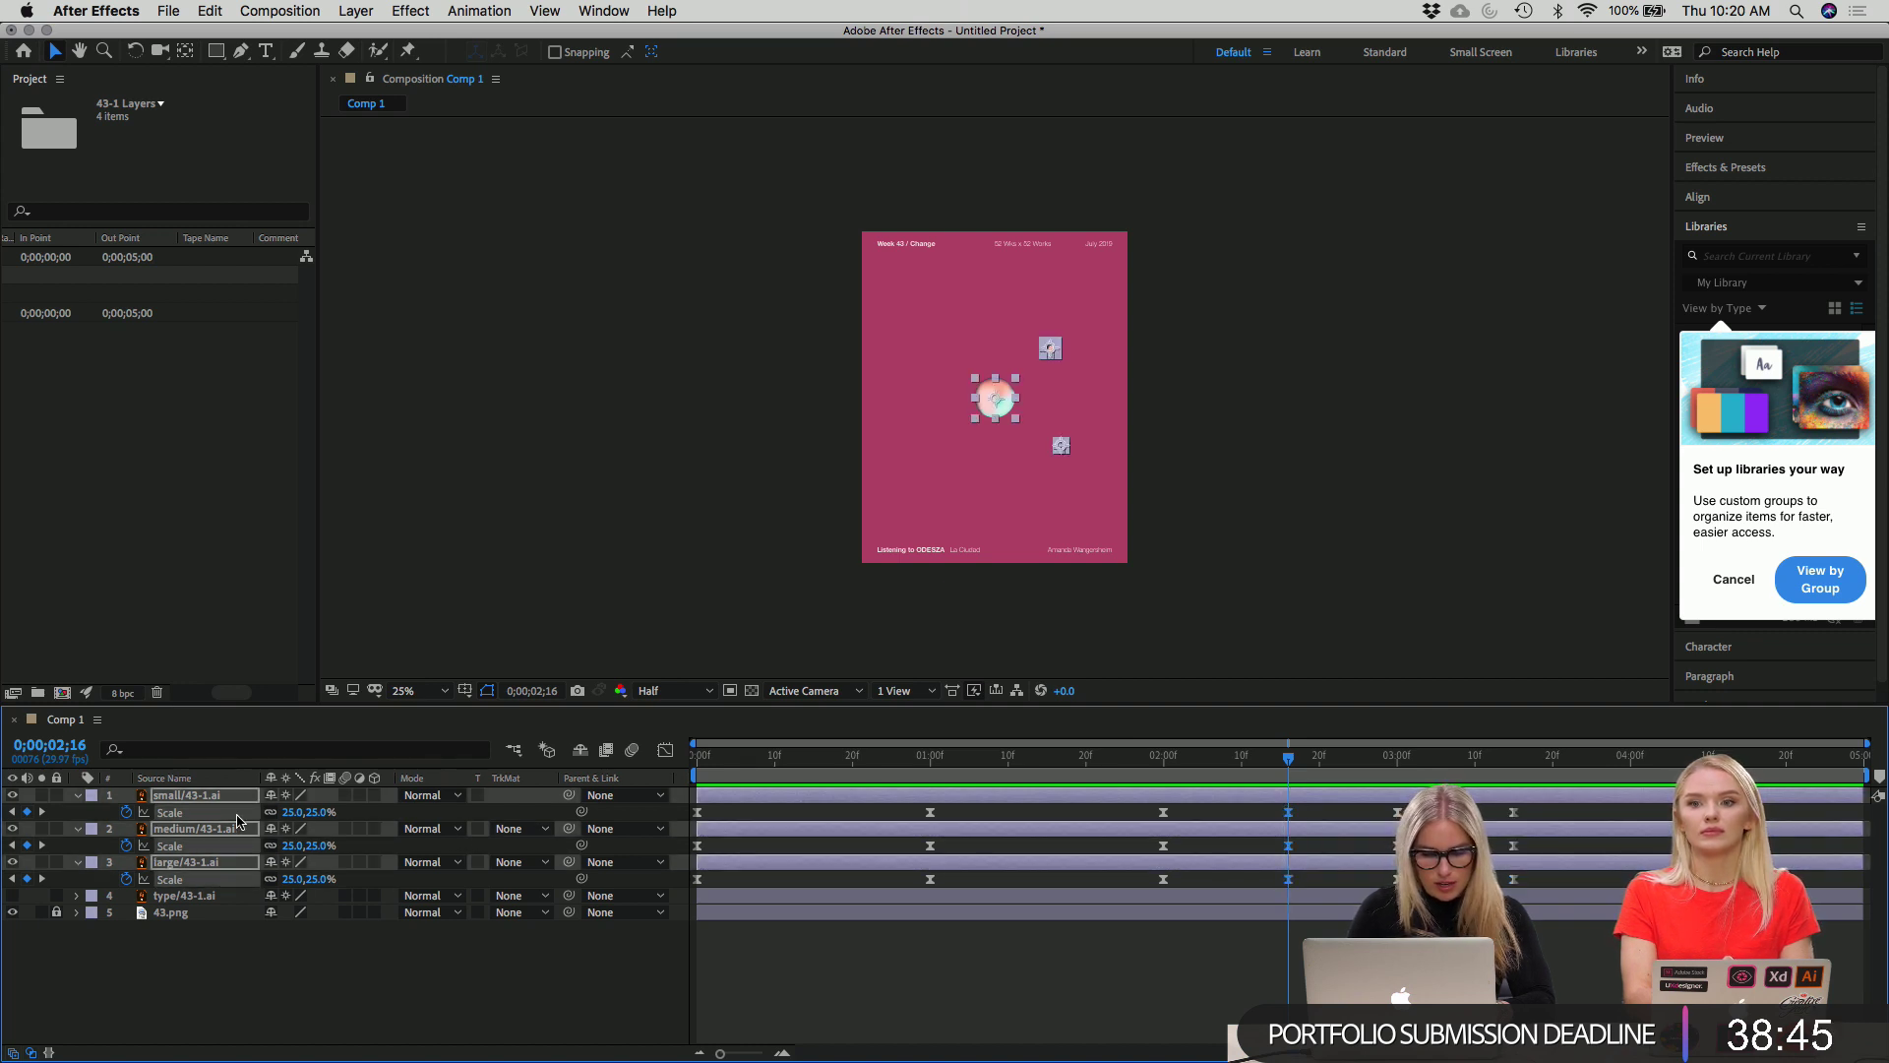
left_click(291, 813)
type("75")
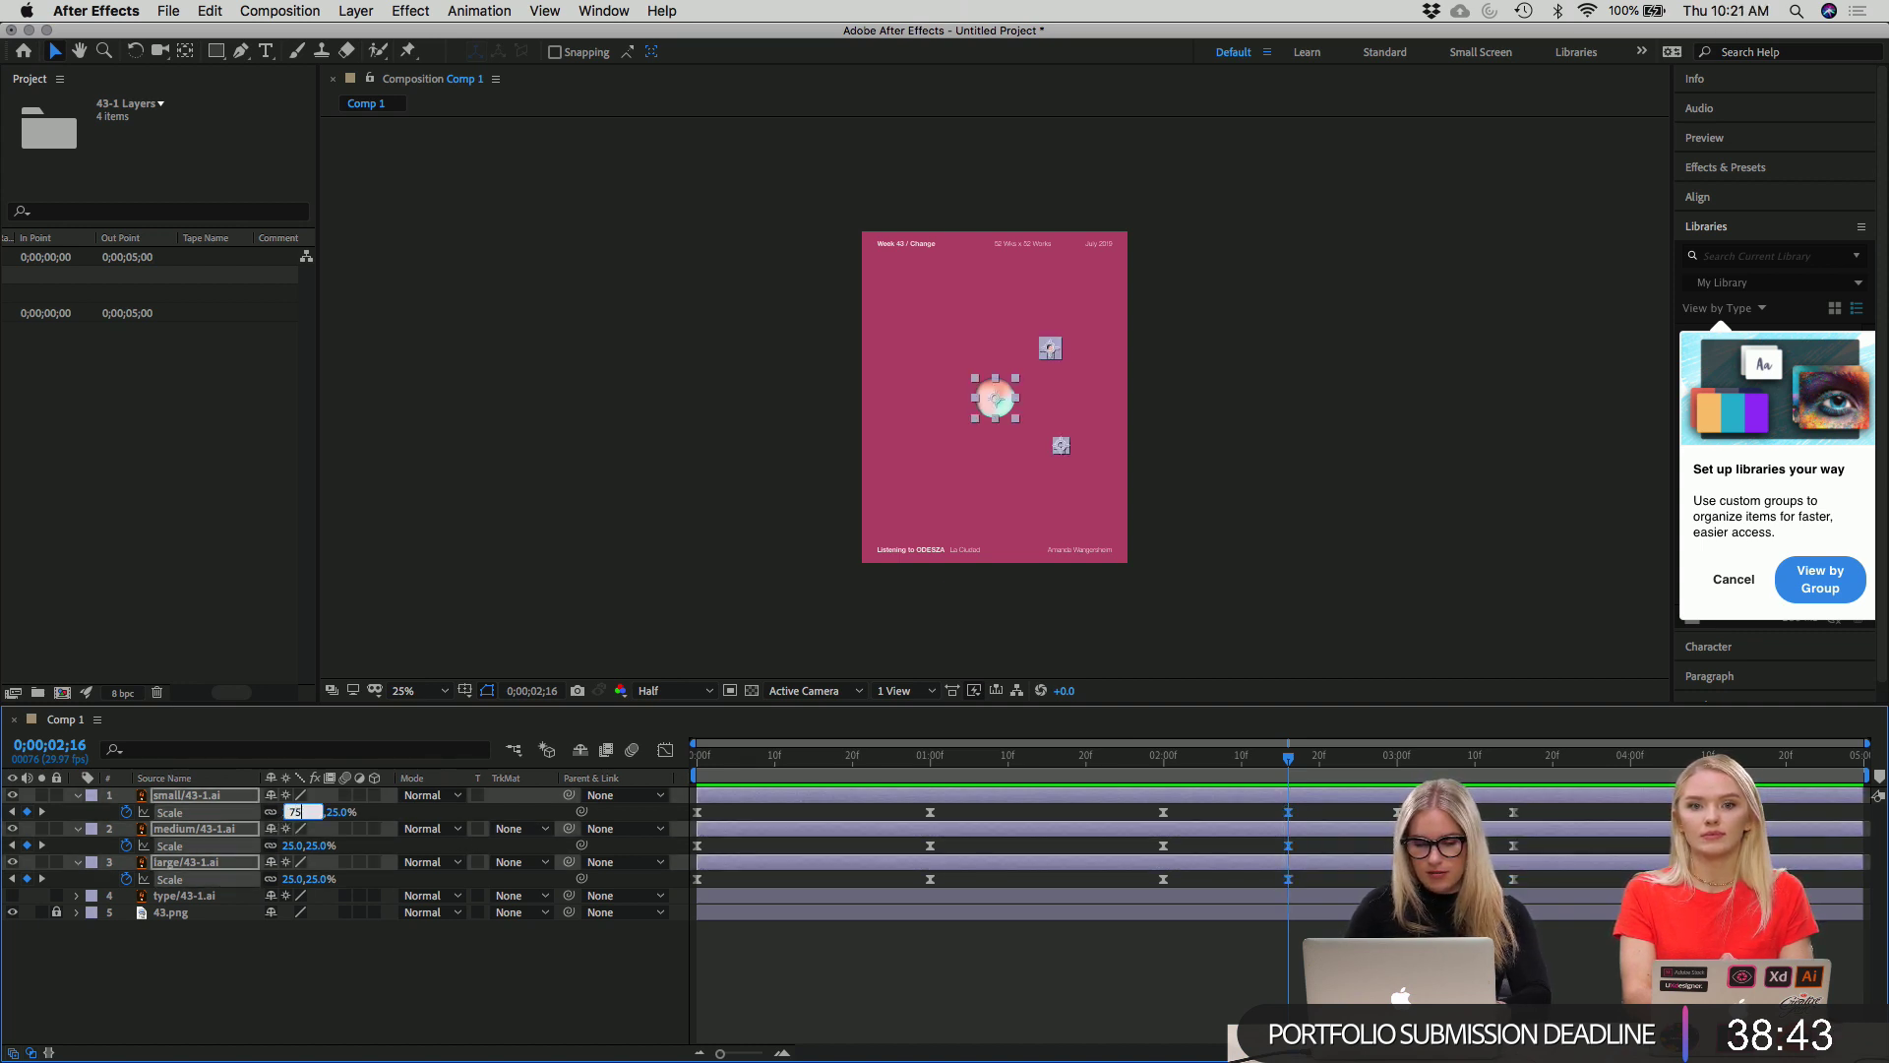
key("Return")
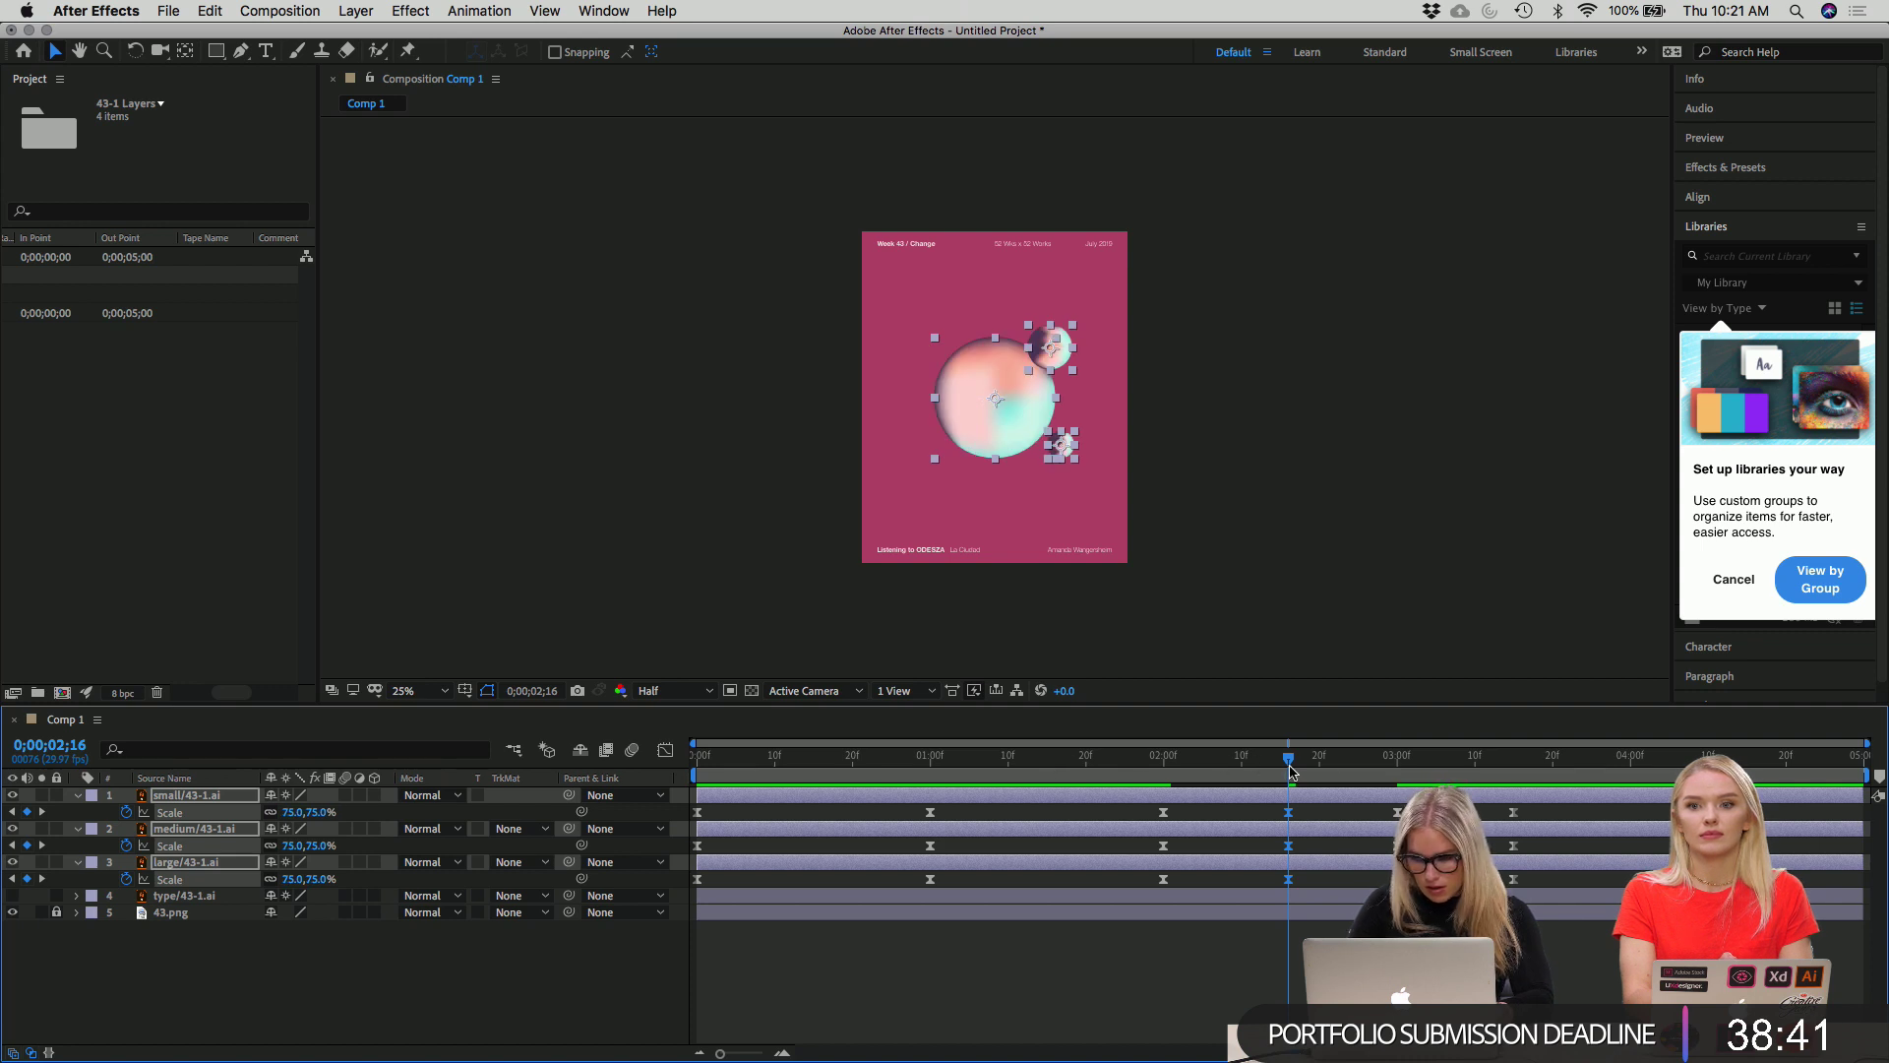
Set the Scale keyframes of all three circle layers at 0;00;03;15 to 75%.
left_click_drag(1289, 757, 1501, 886)
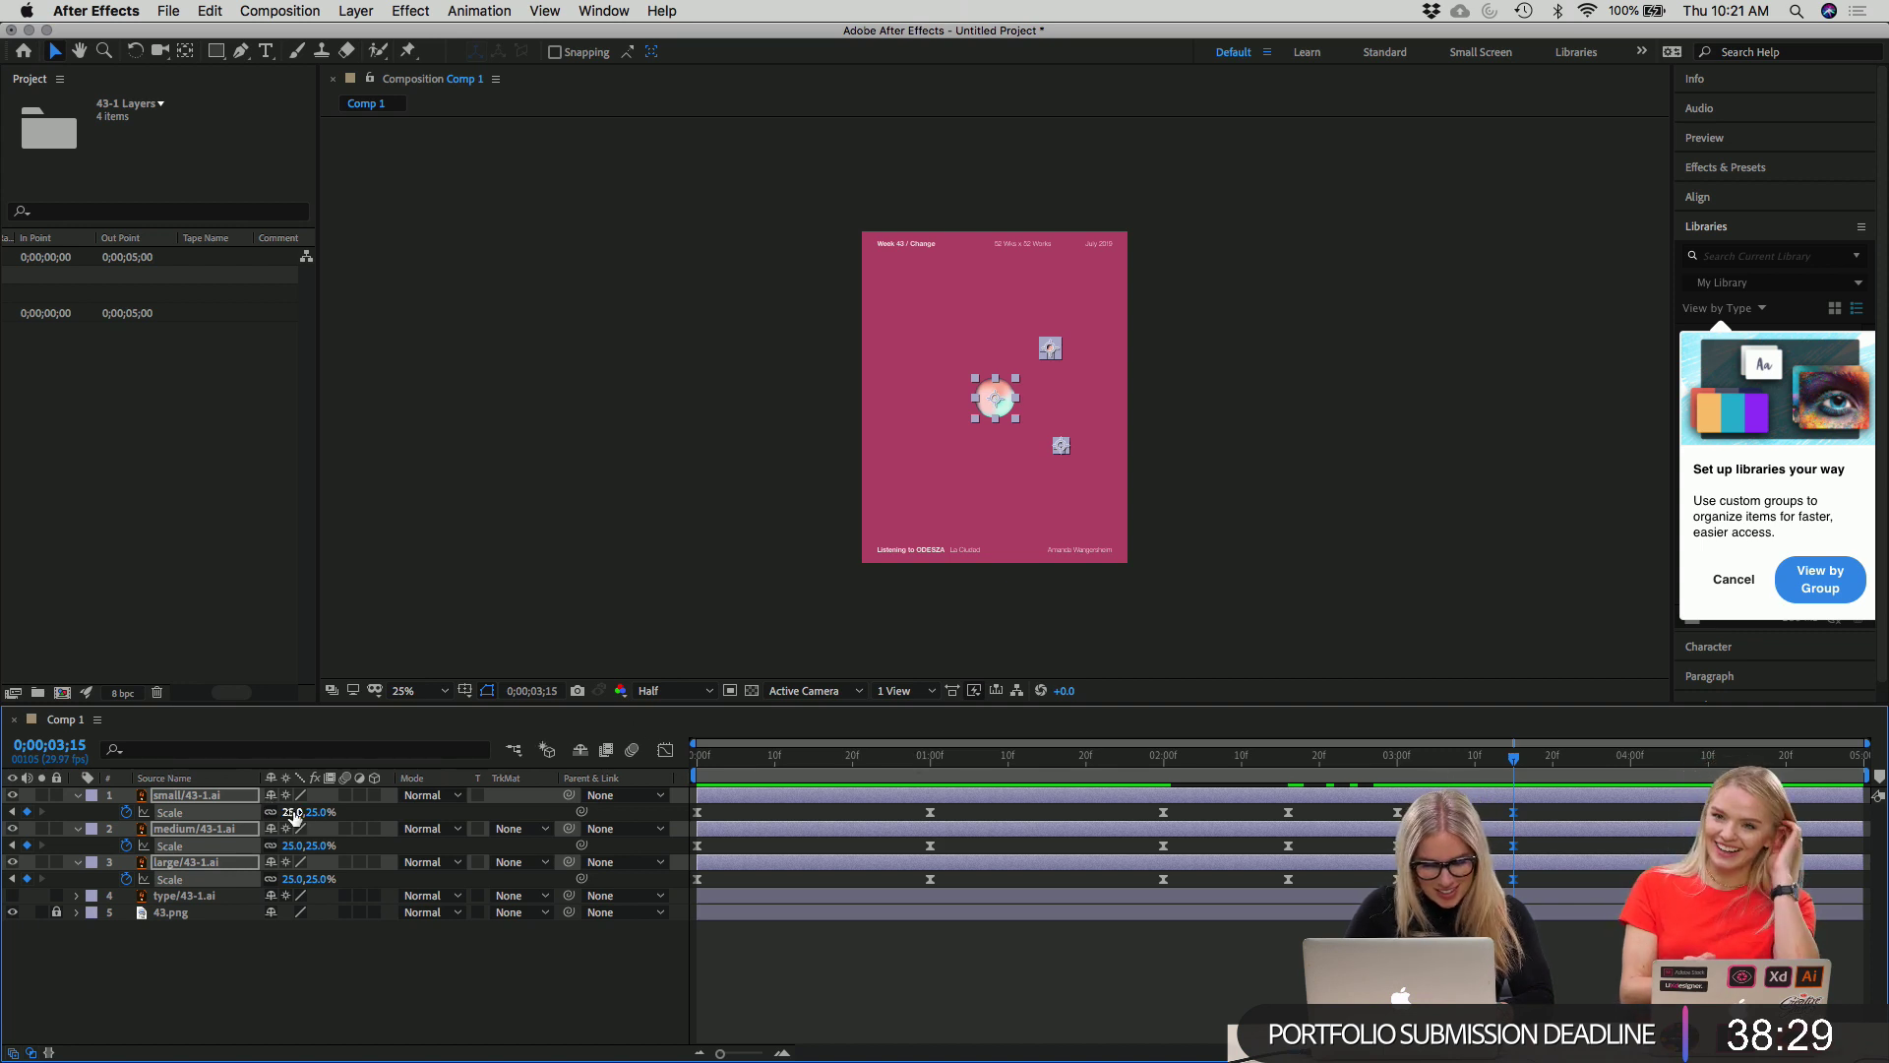
left_click(291, 815)
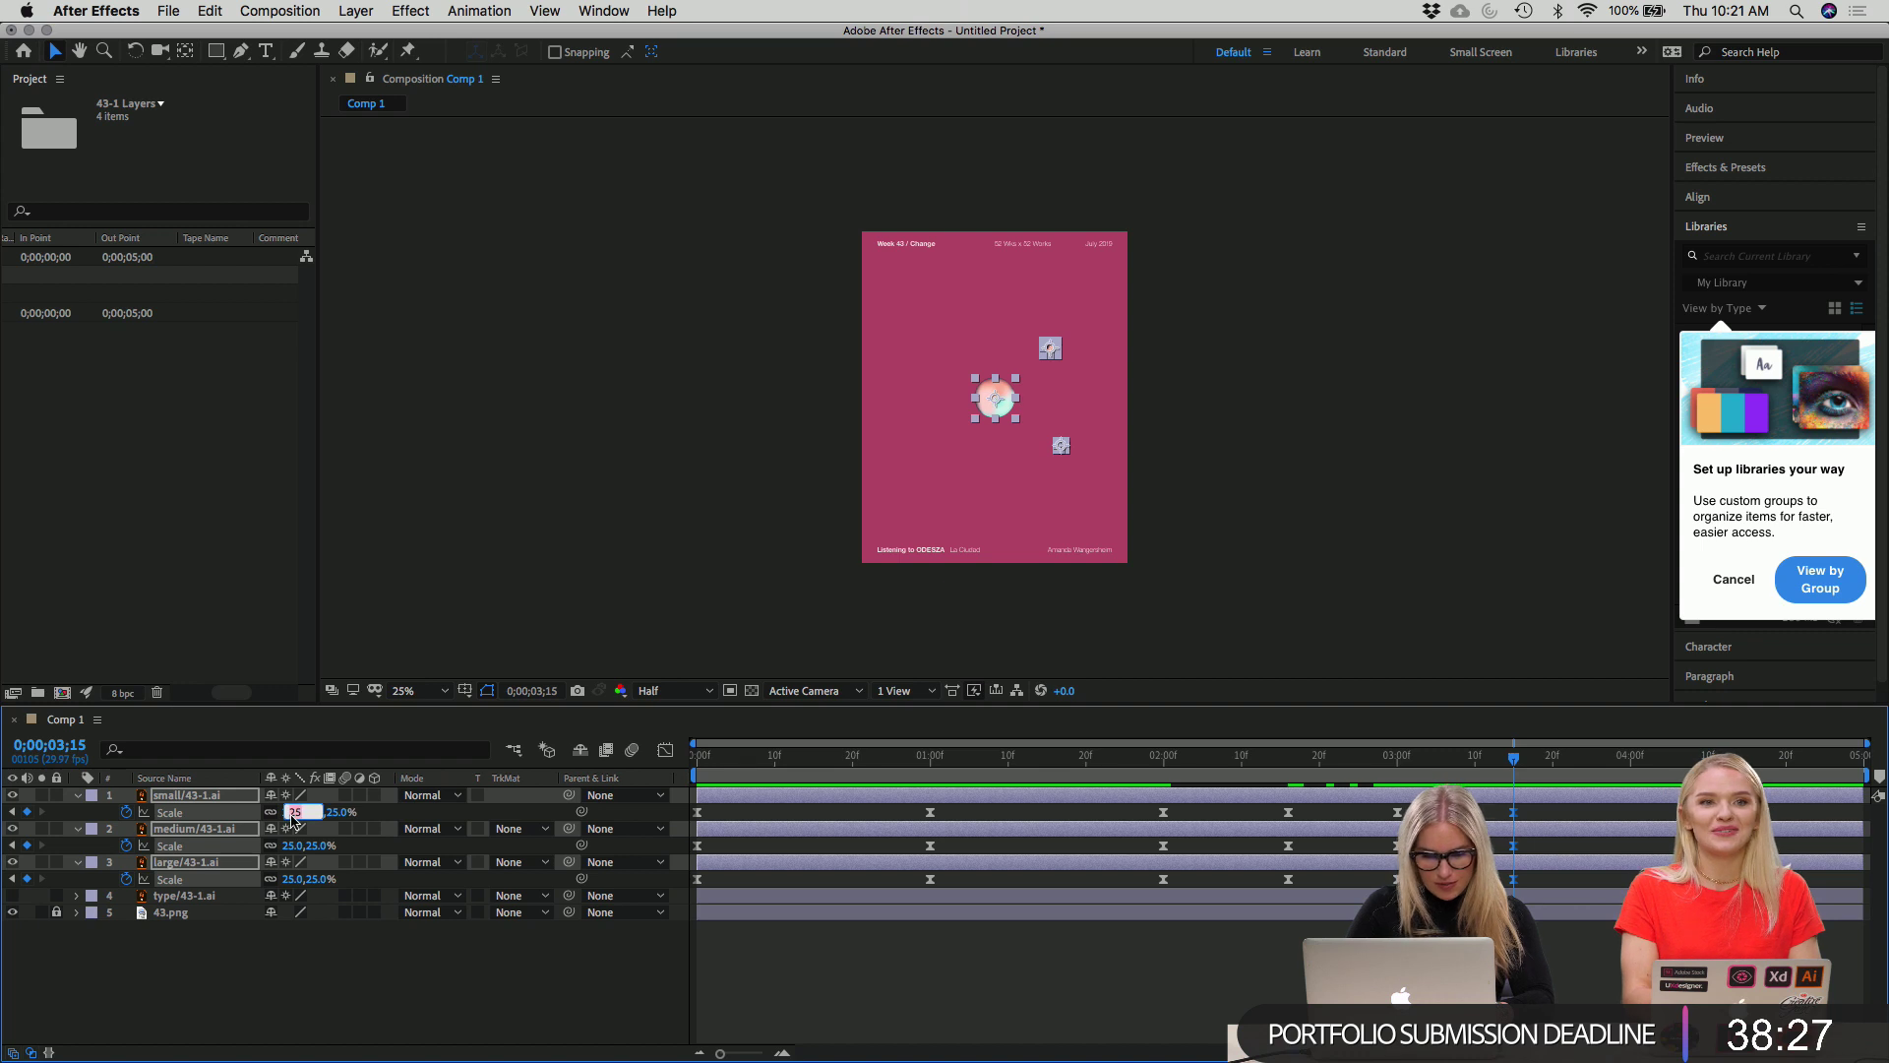
type("75")
key("Return")
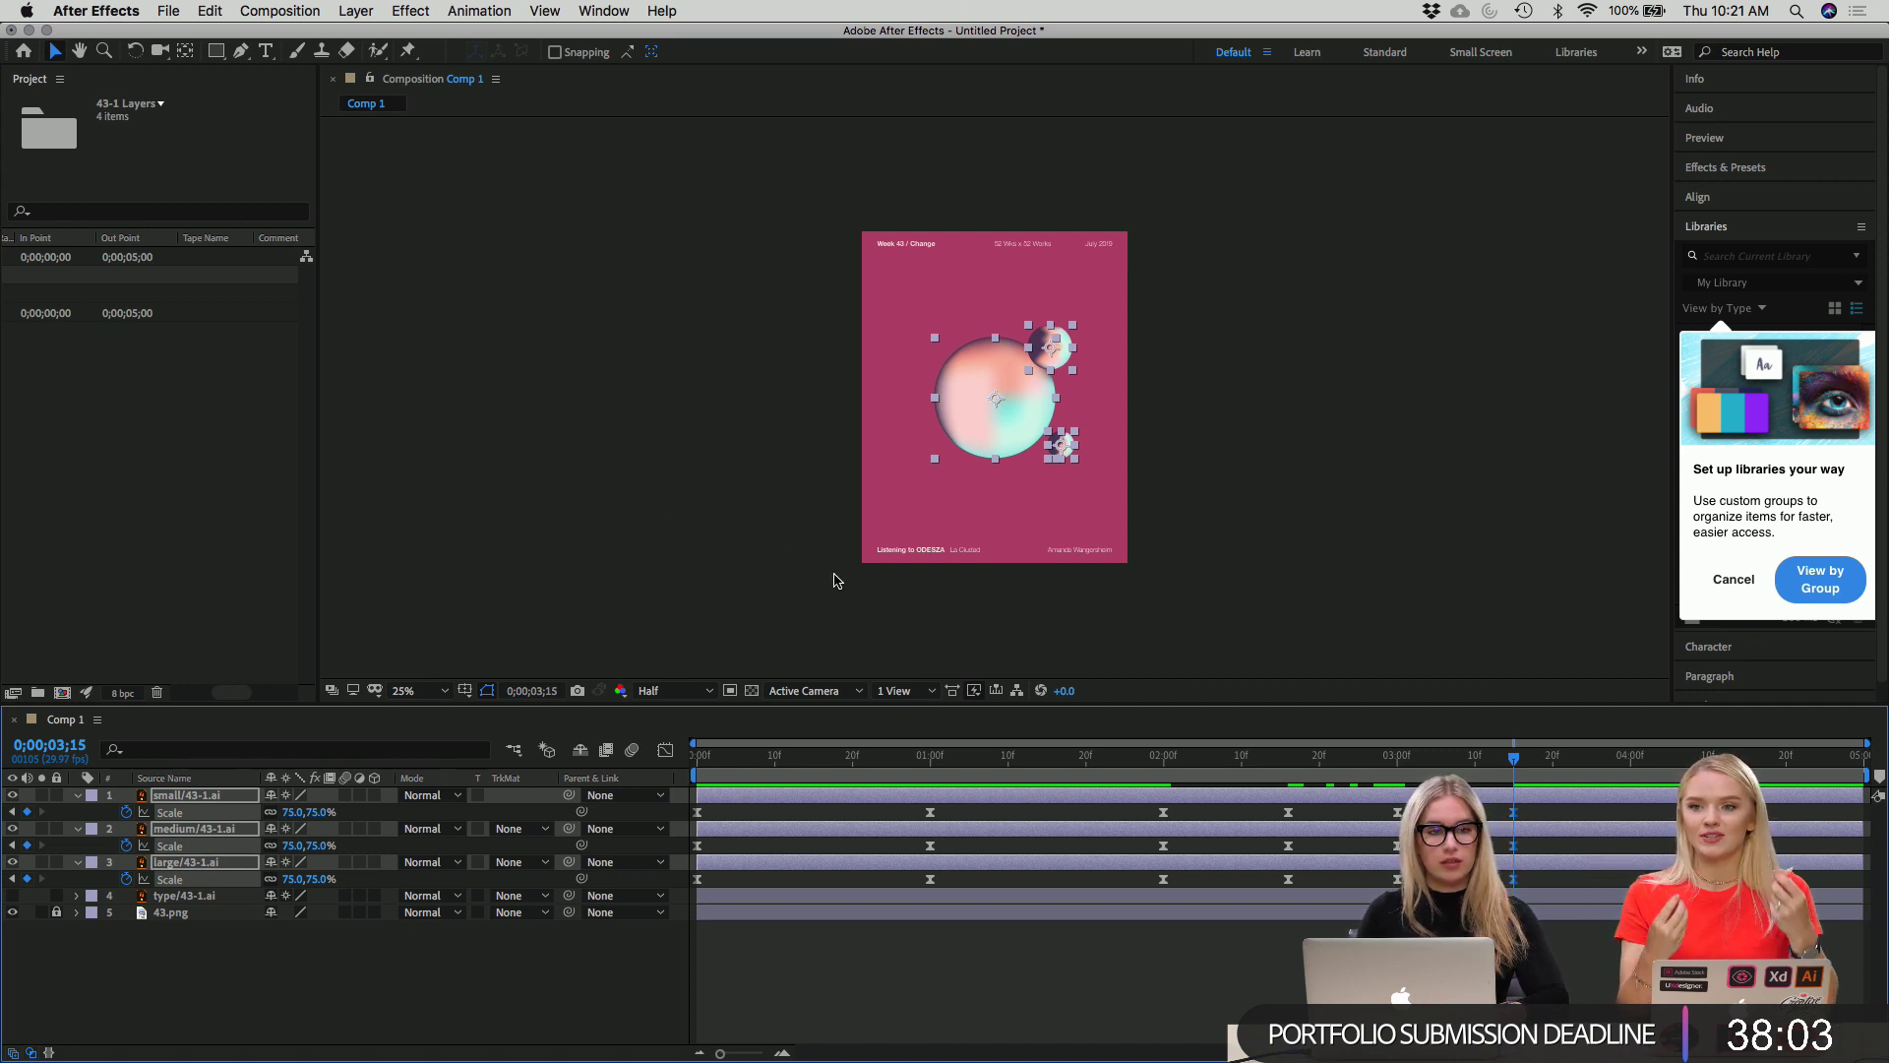
Return to the first frame and save the project to the Desktop as 43.aep.
left_click_drag(1513, 759, 697, 760)
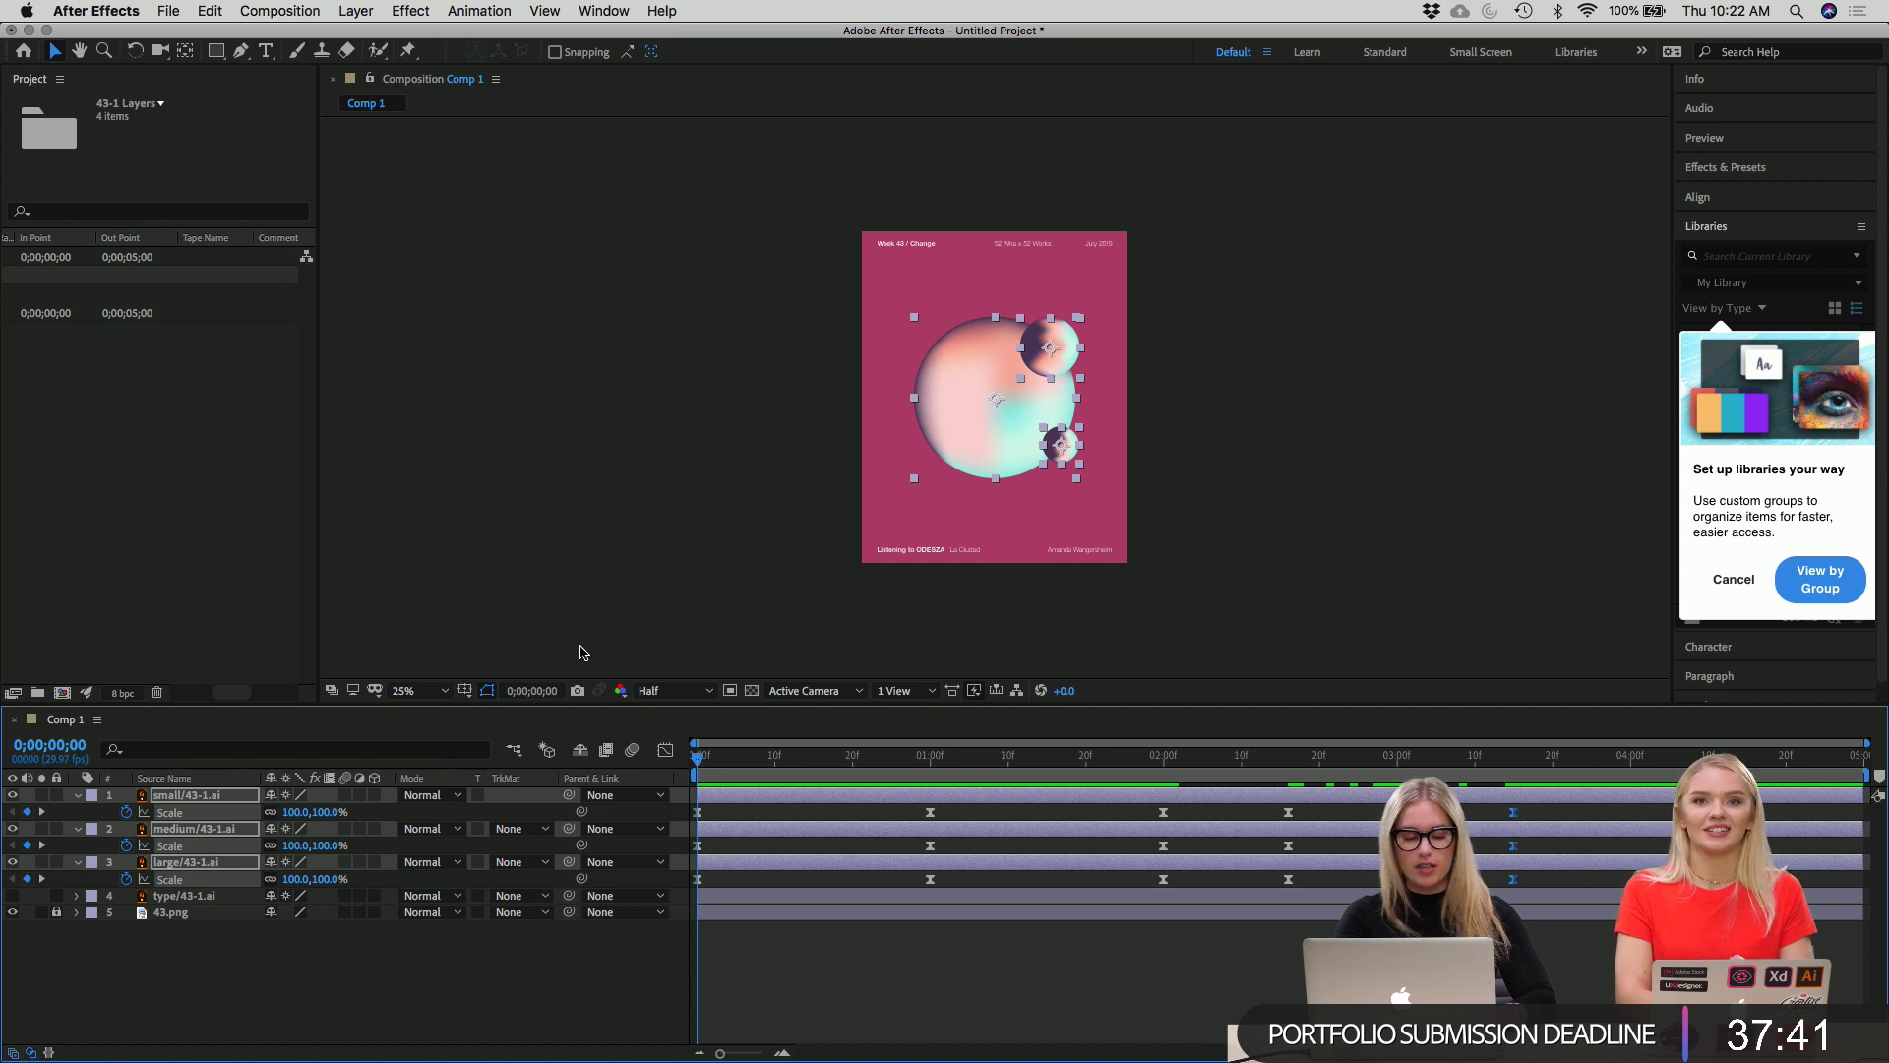
key("super+s")
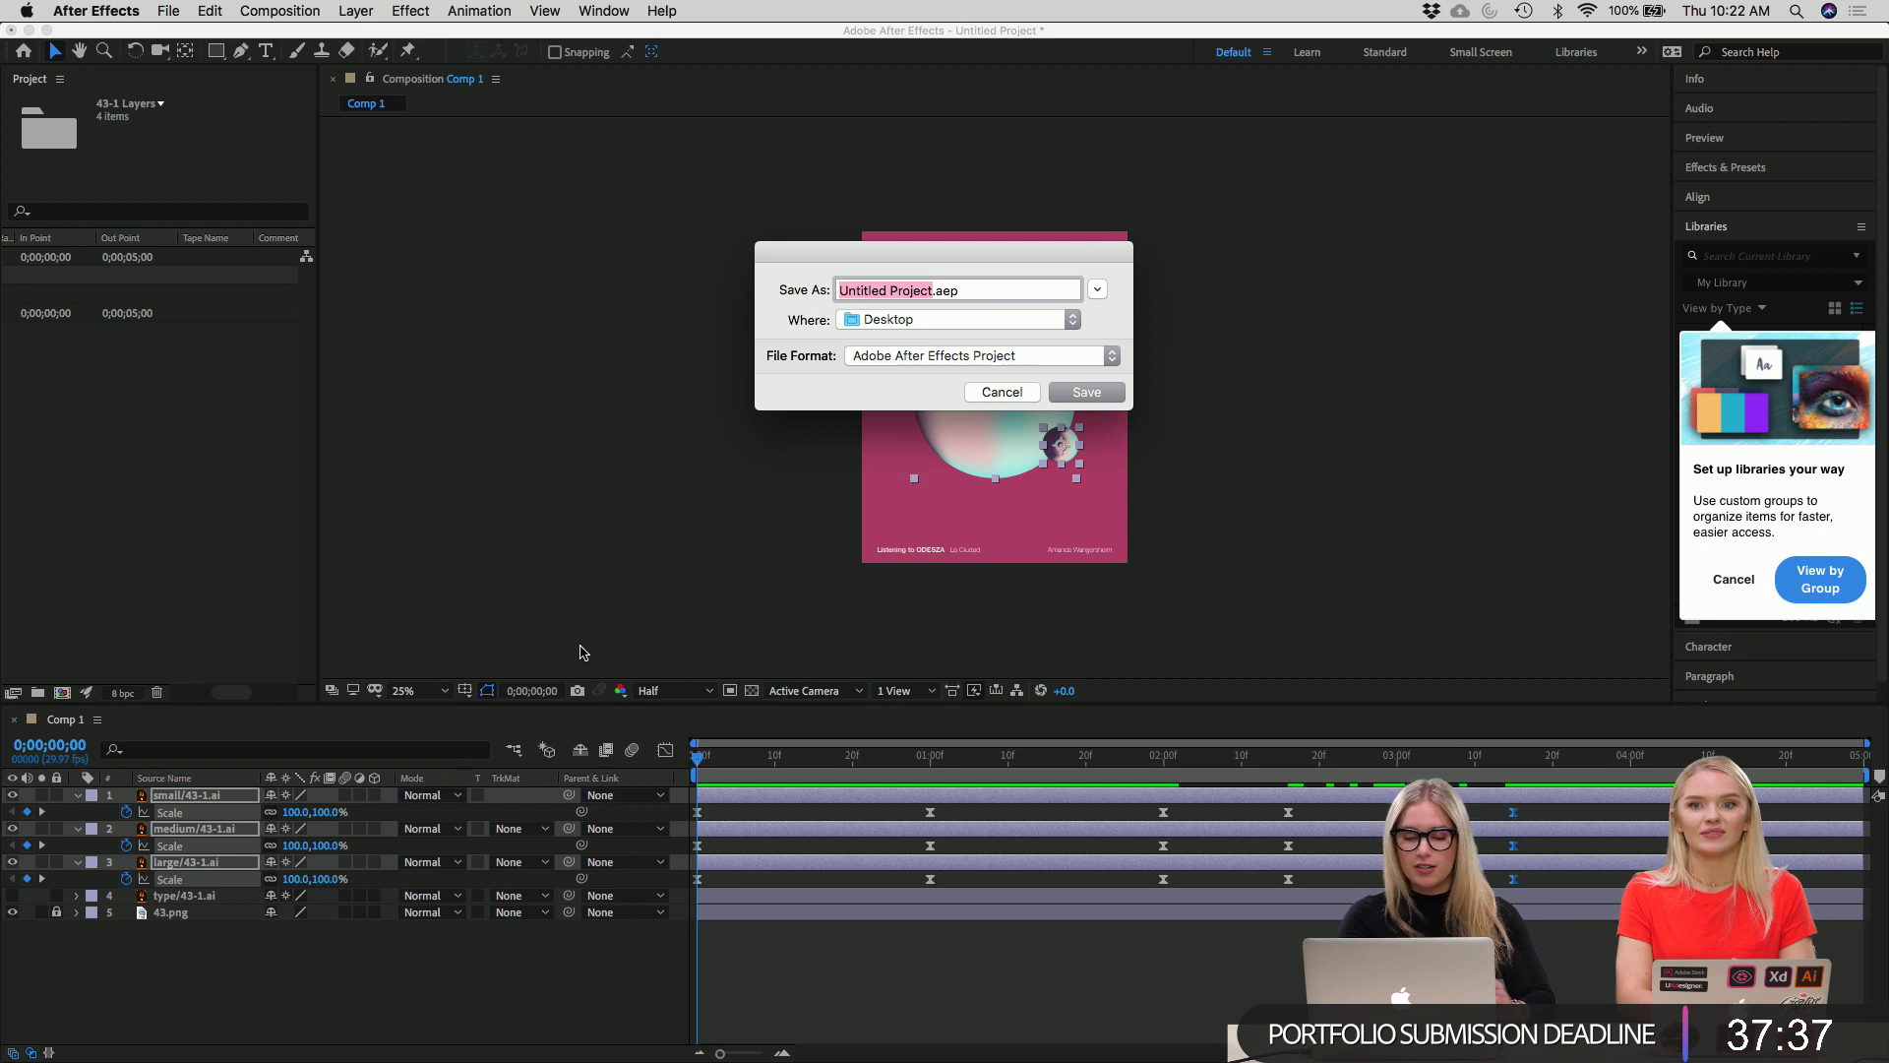
type("43")
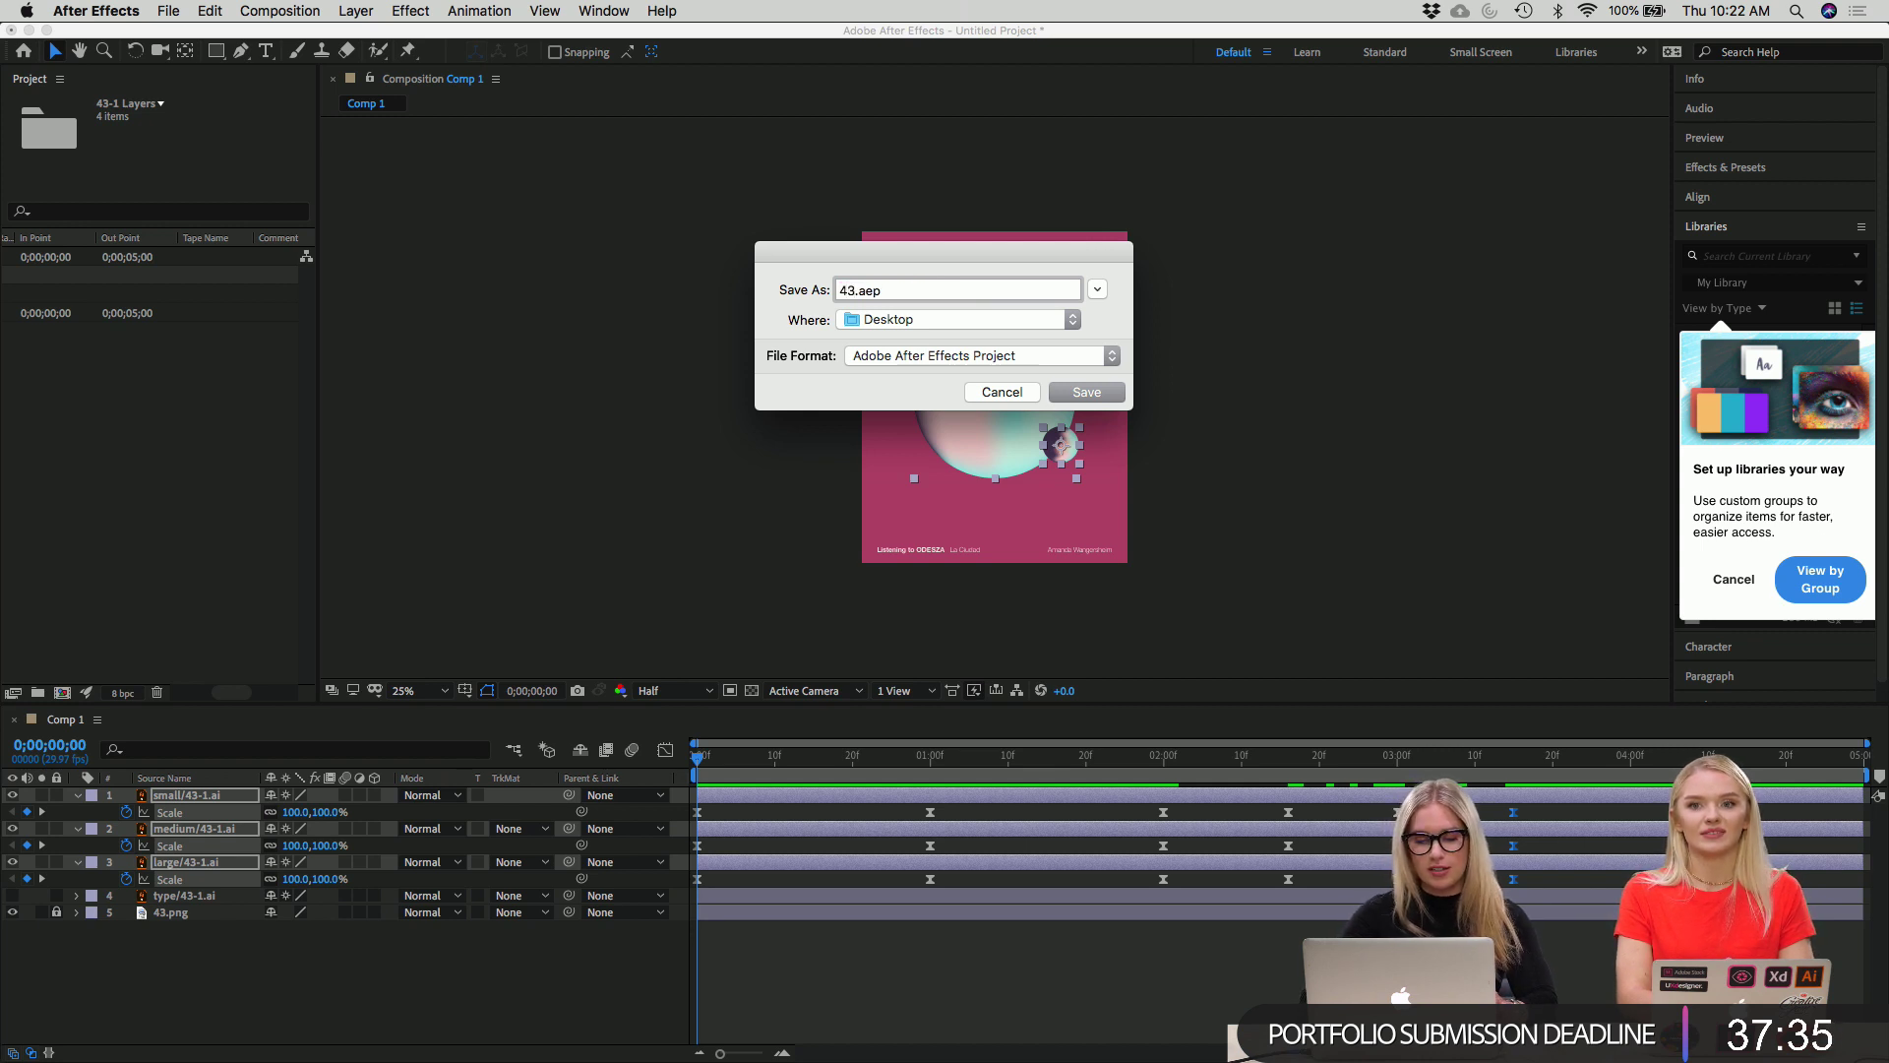
left_click(1086, 392)
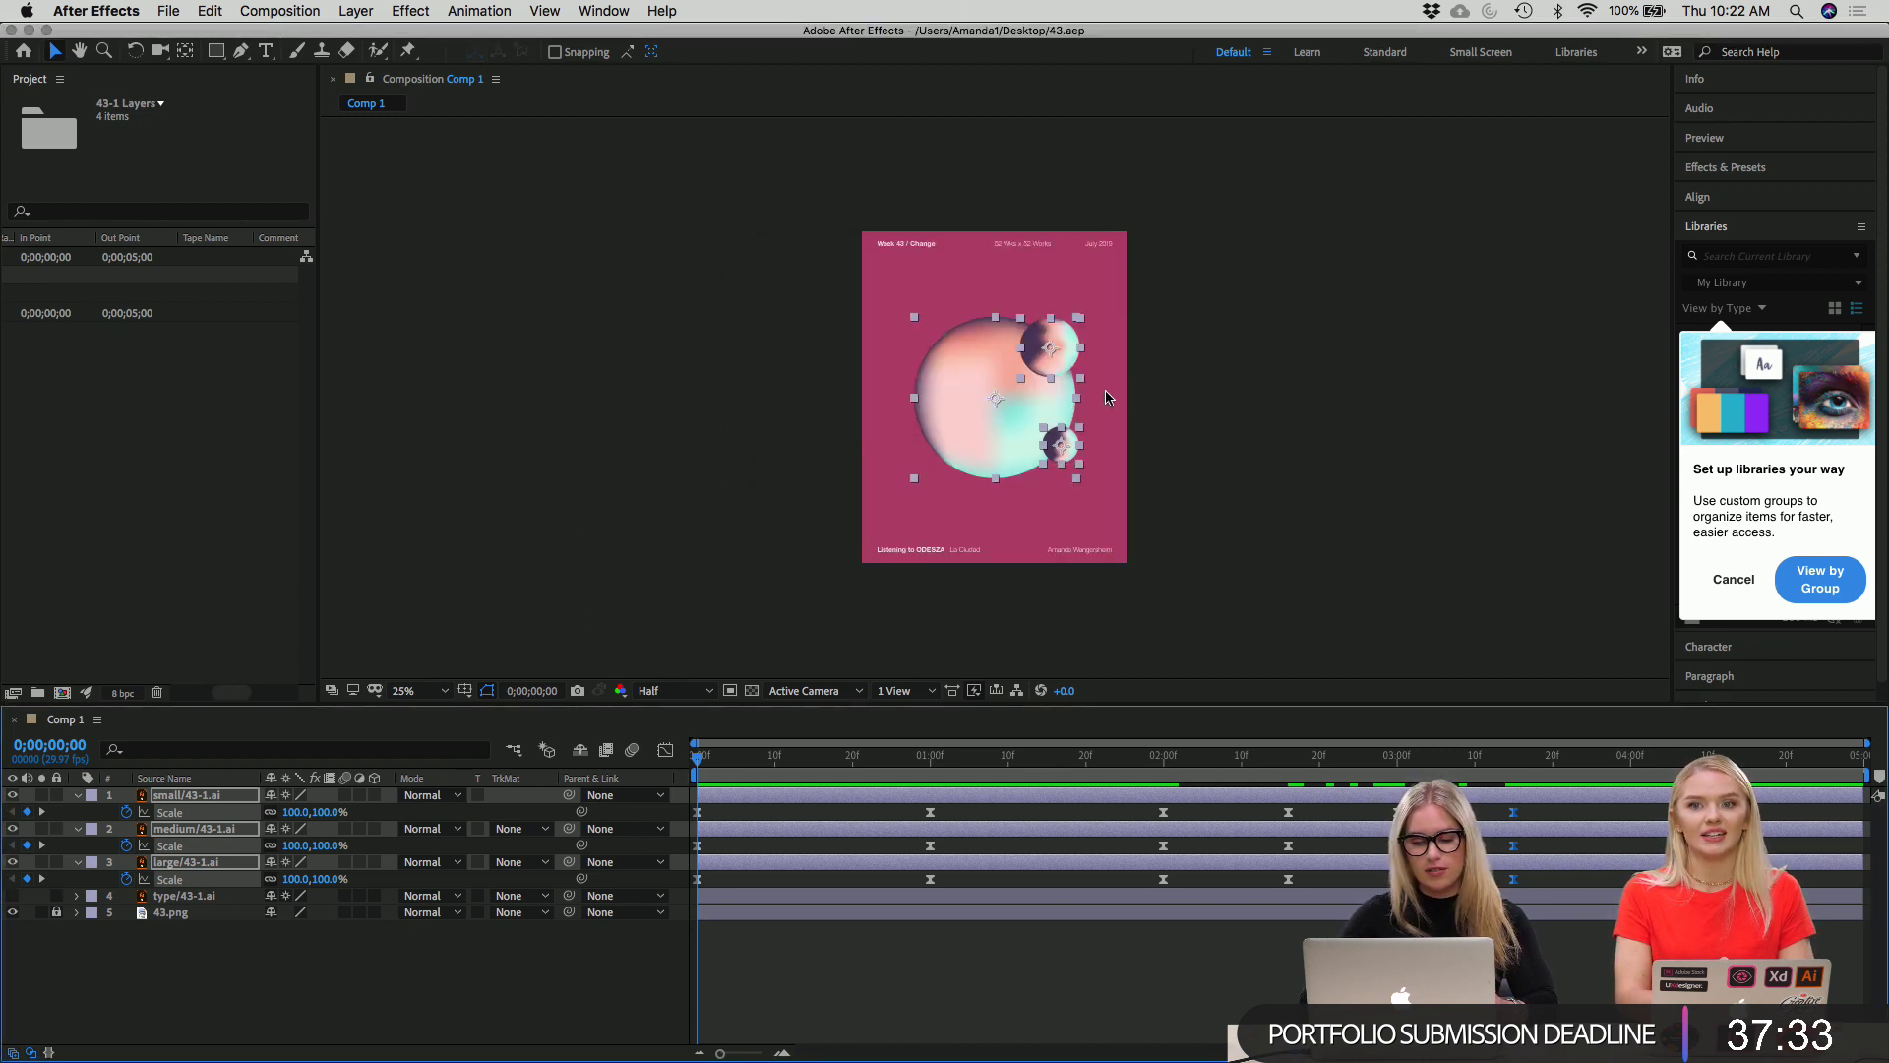
left_click(1106, 398)
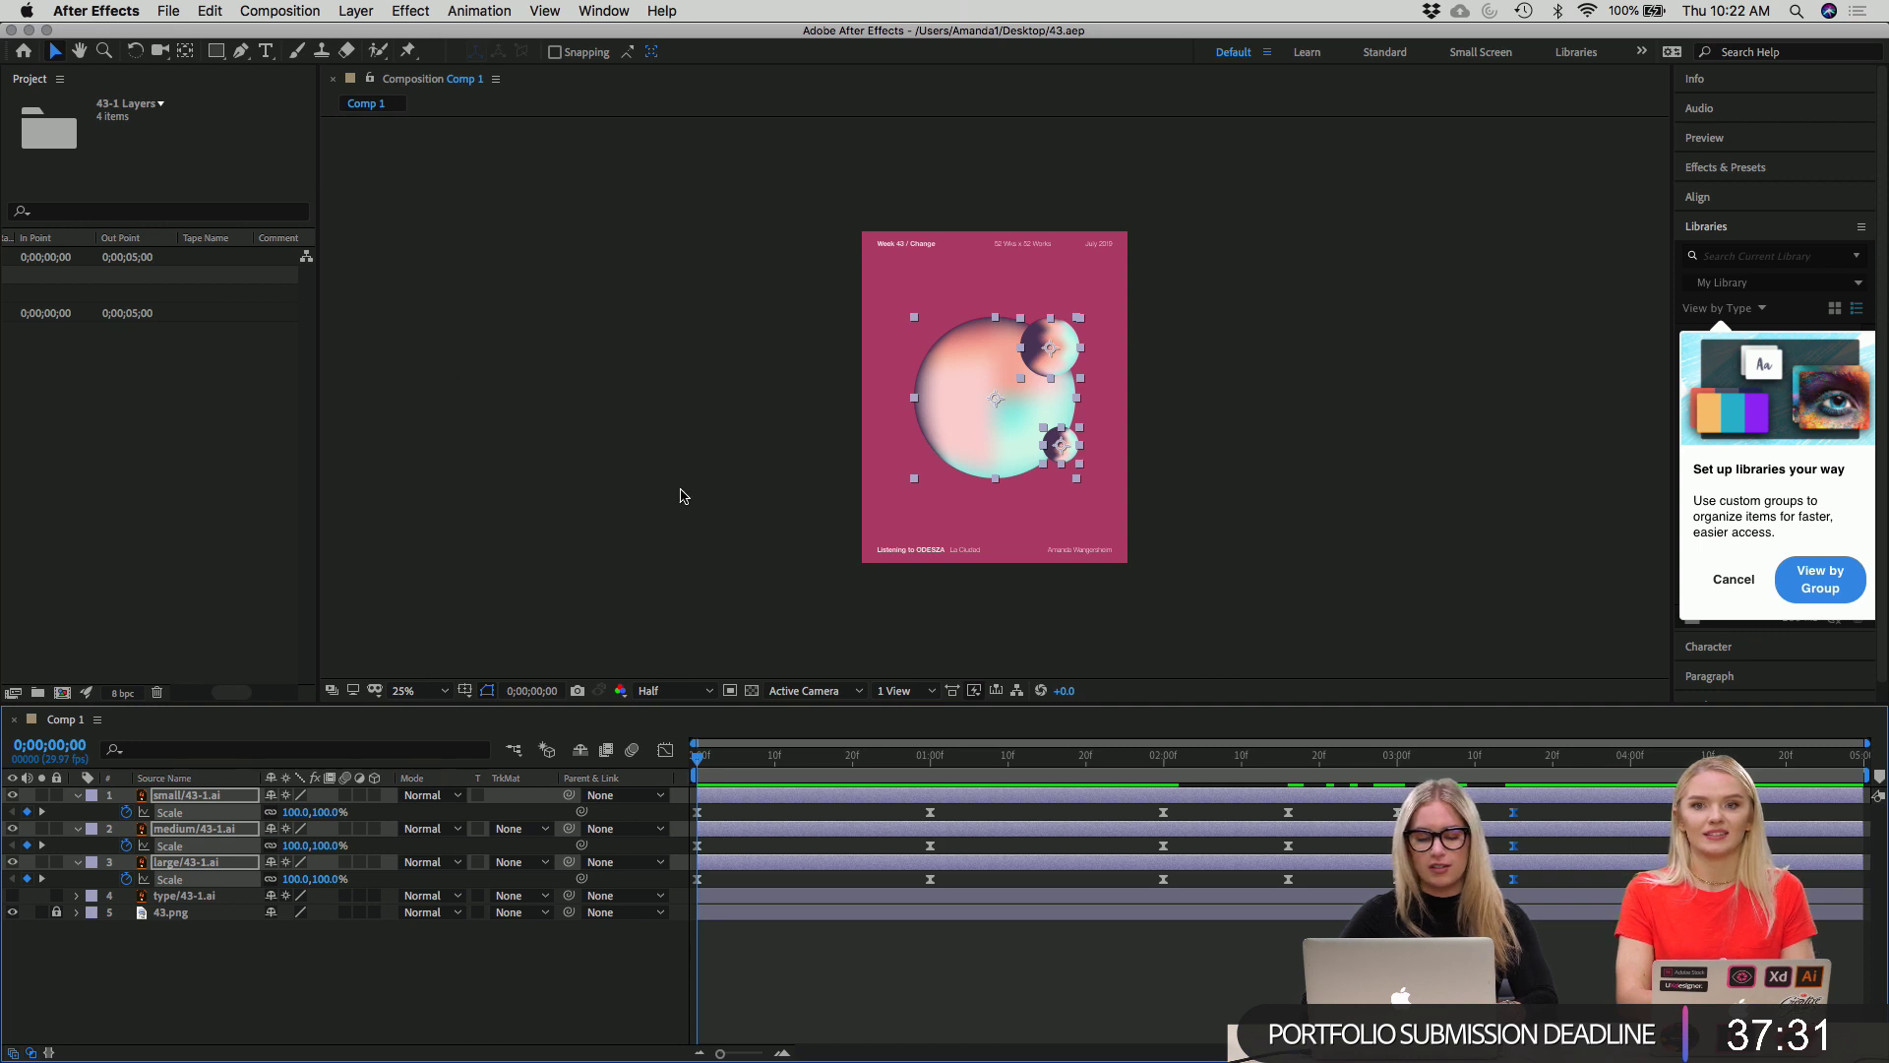
Play the animation from the start and dismiss the Libraries prompt about viewing by group.
key("space")
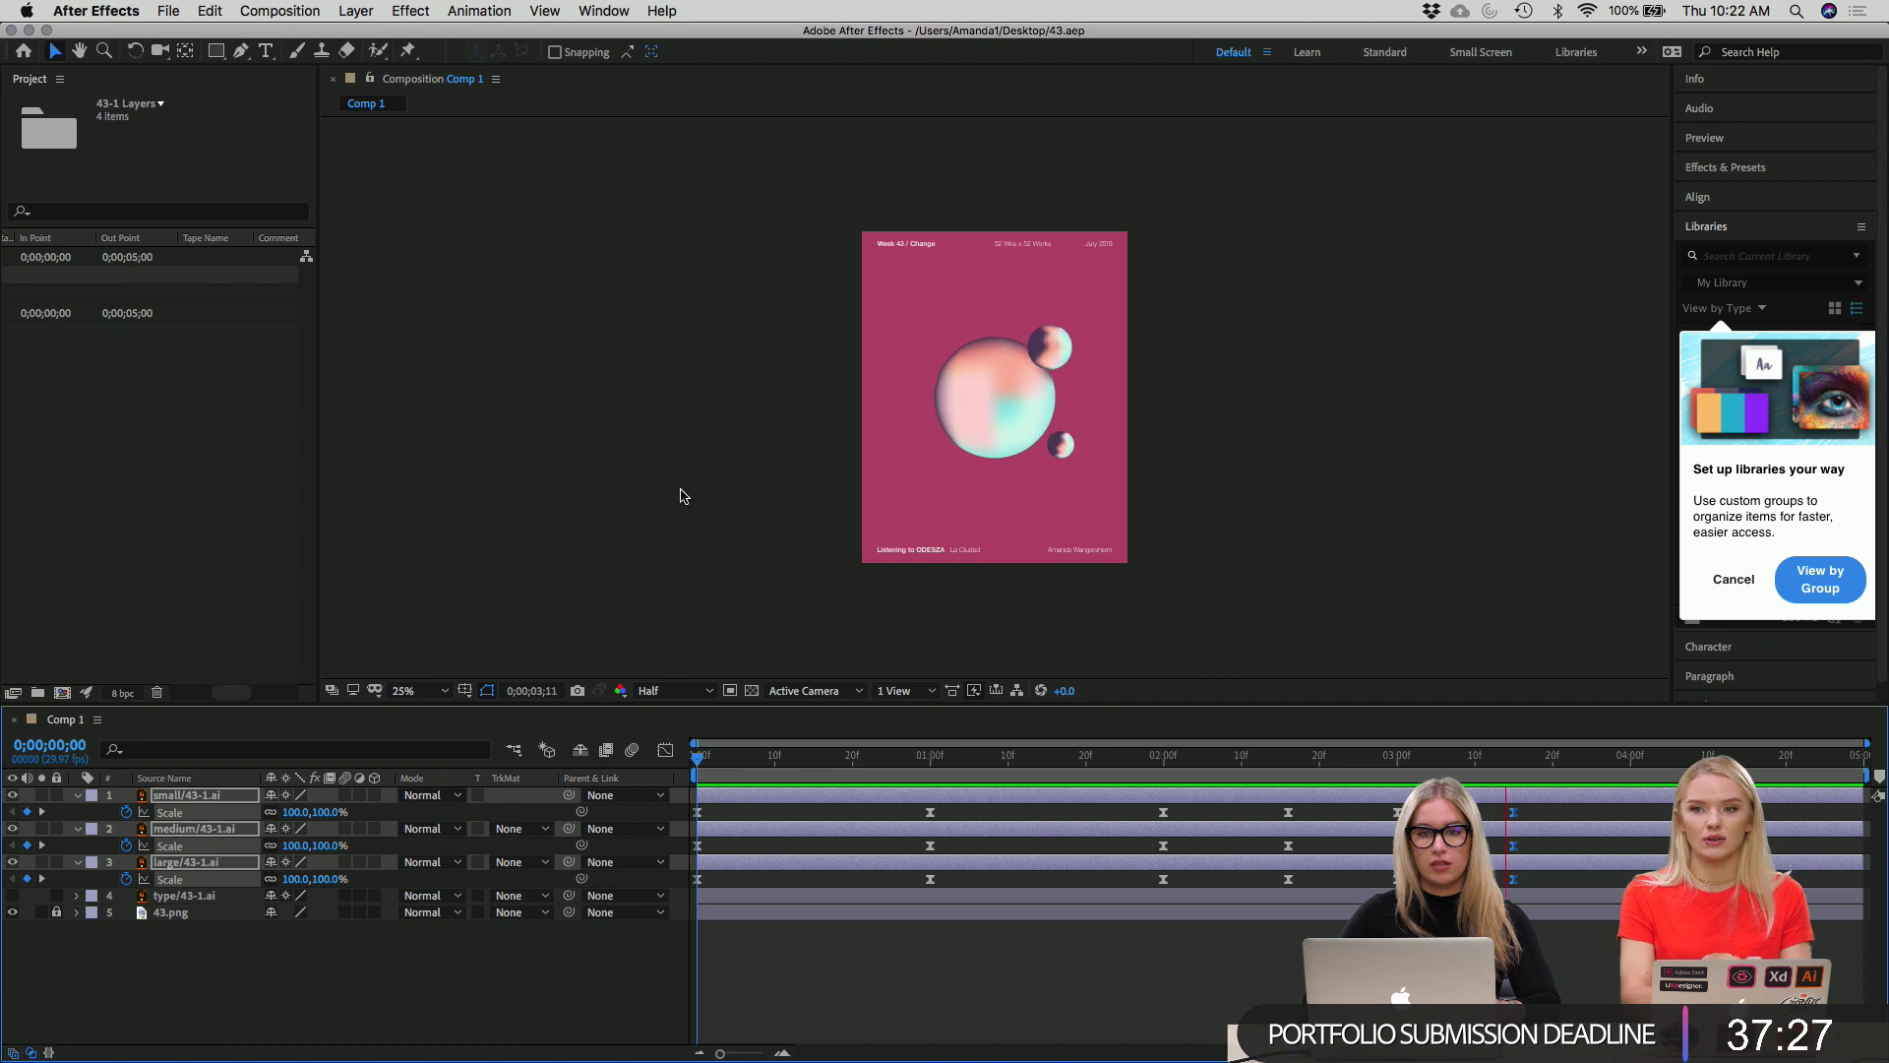
left_click(1737, 584)
left_click(1734, 582)
left_click(1819, 768)
key("Home")
key("space")
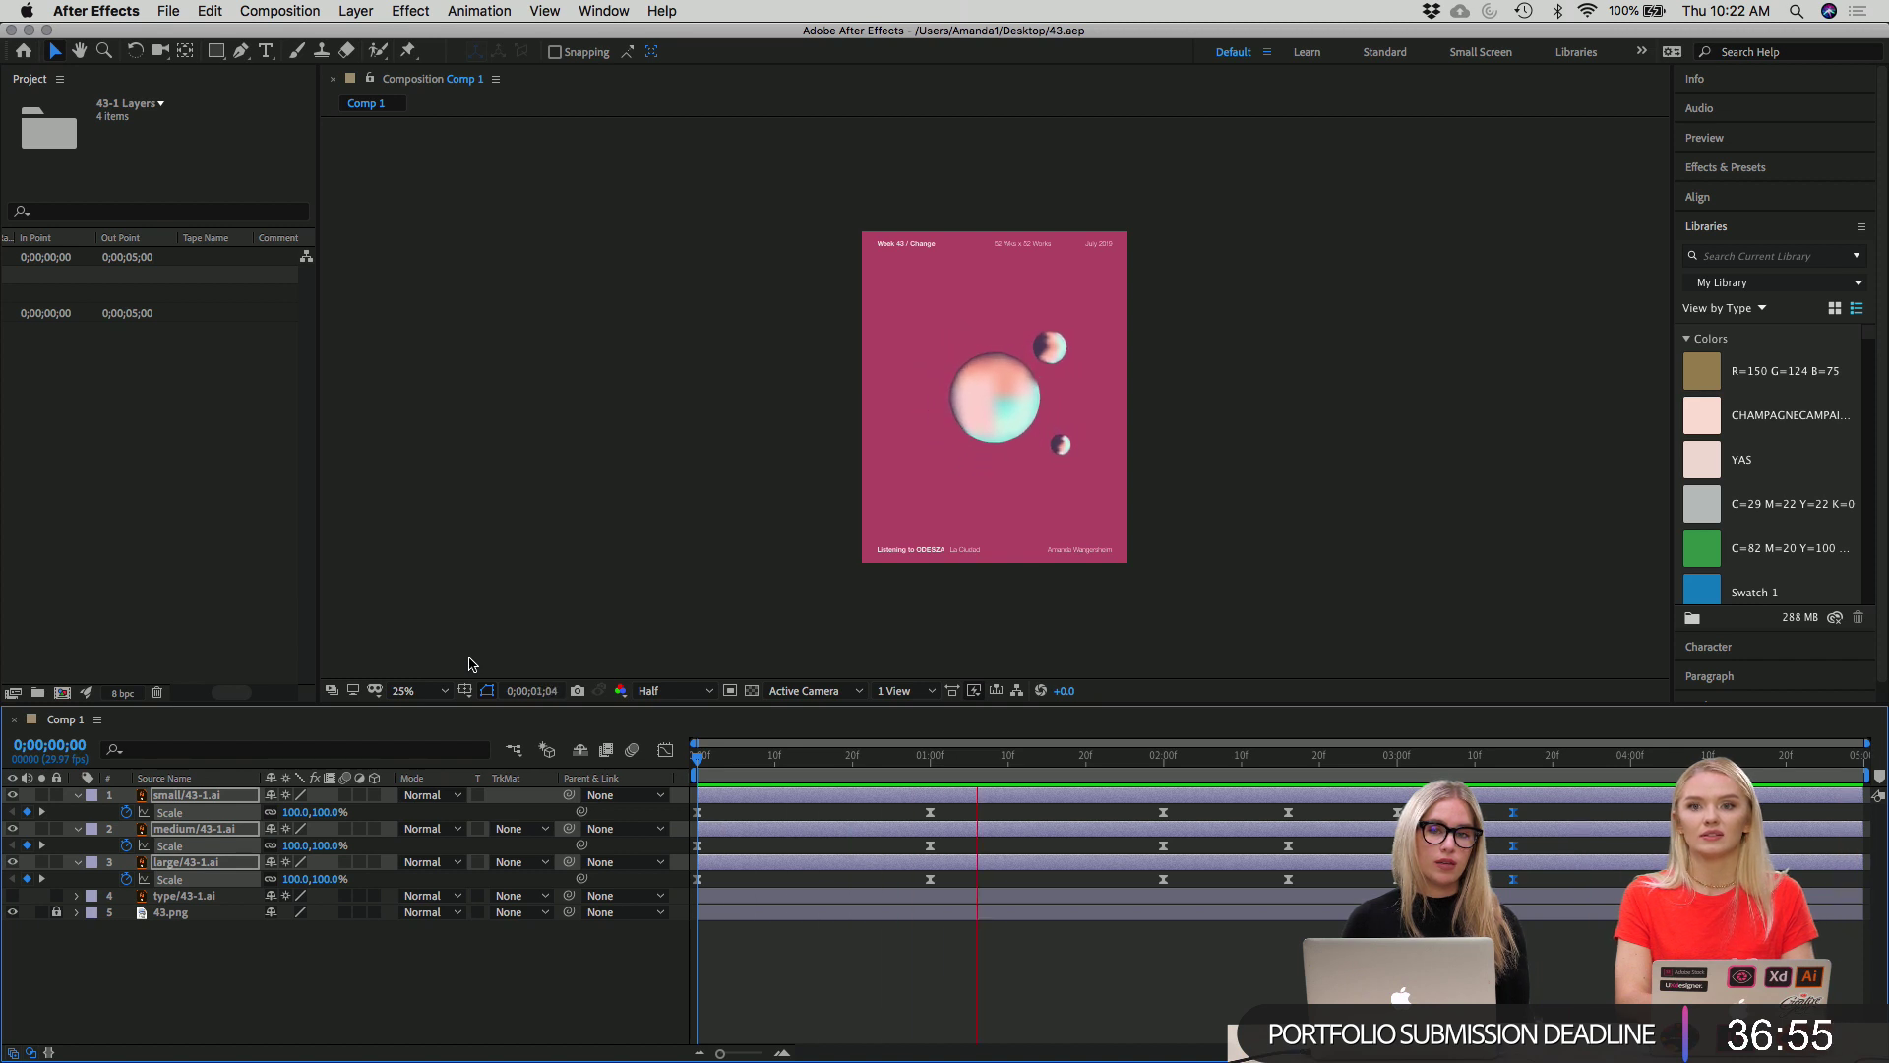
Try a Scale of 100% on all three circles' keyframes at 0;00;03;15.
left_click(1538, 760)
left_click_drag(1538, 760, 1514, 759)
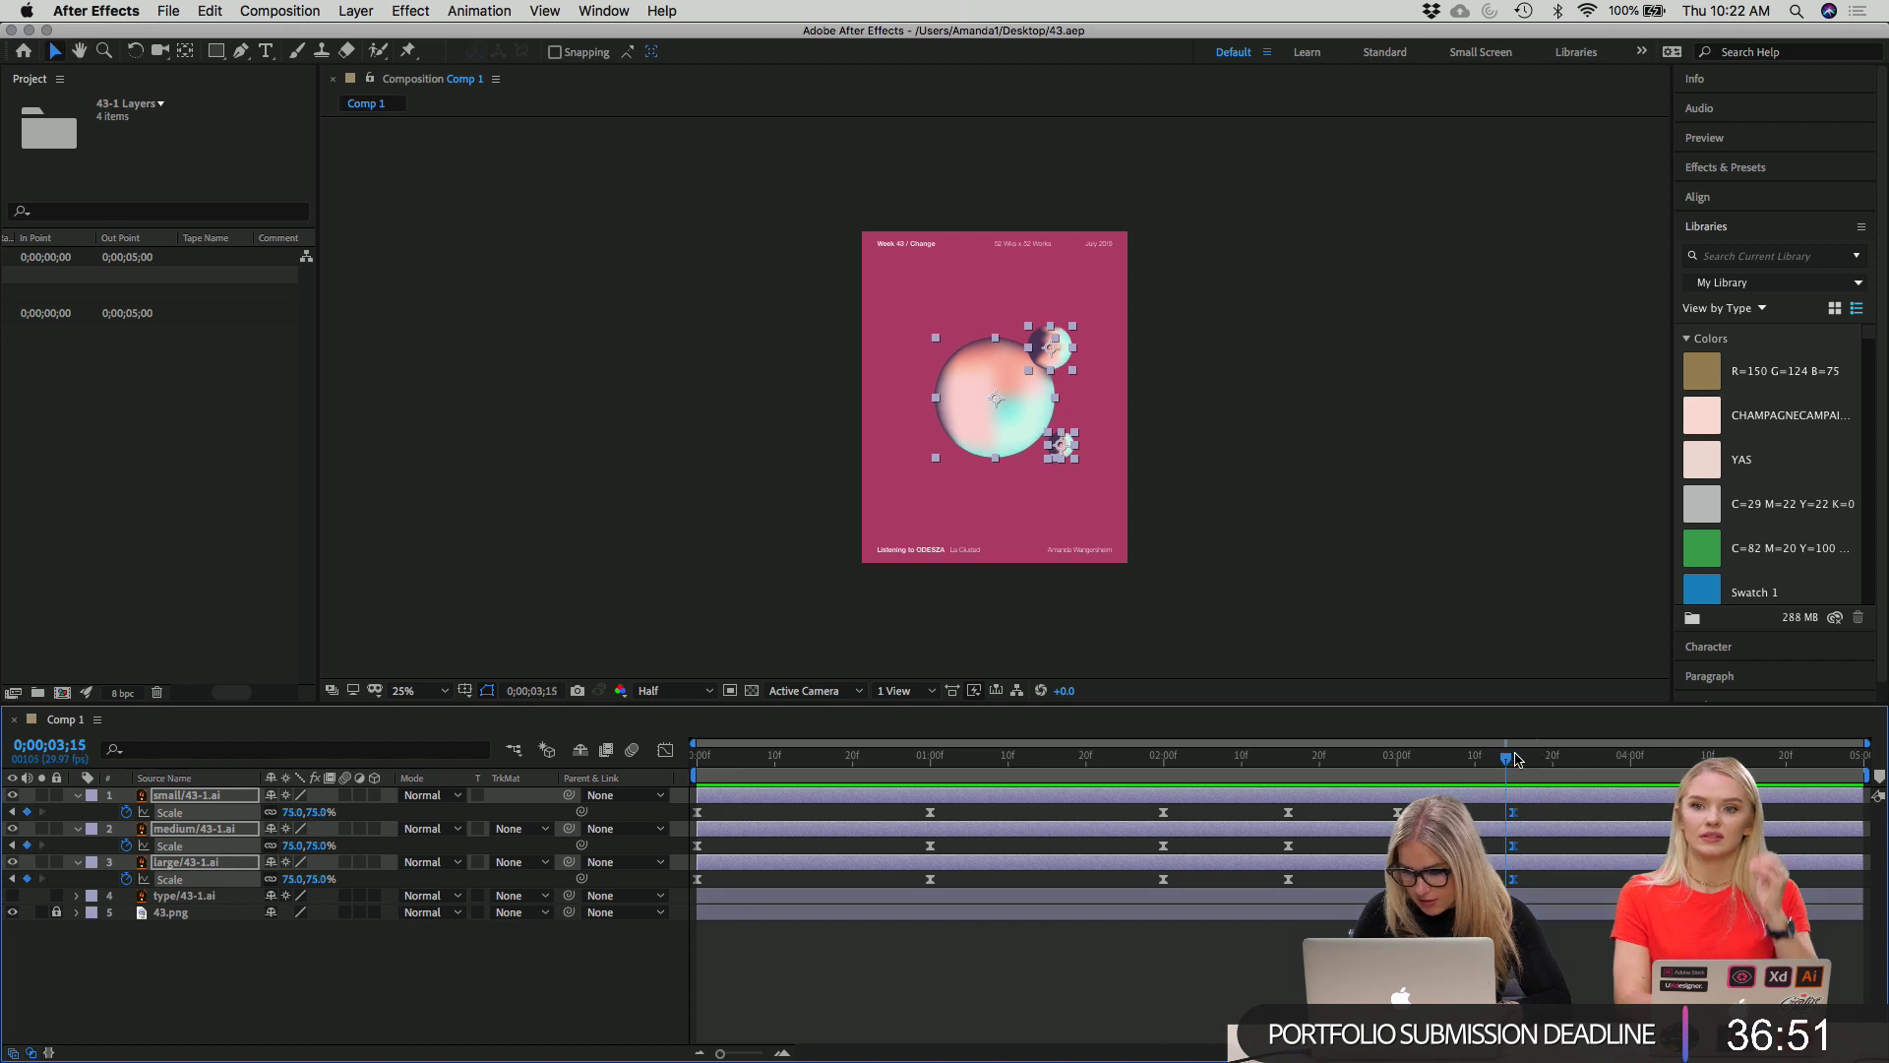
left_click(294, 812)
type("100")
key("Return")
Scrub back toward 0;00;02;16 and replay the animation from the start to examine the circles' changed growth.
left_click_drag(1513, 758, 1289, 755)
key("Home")
left_click(596, 526)
key("space")
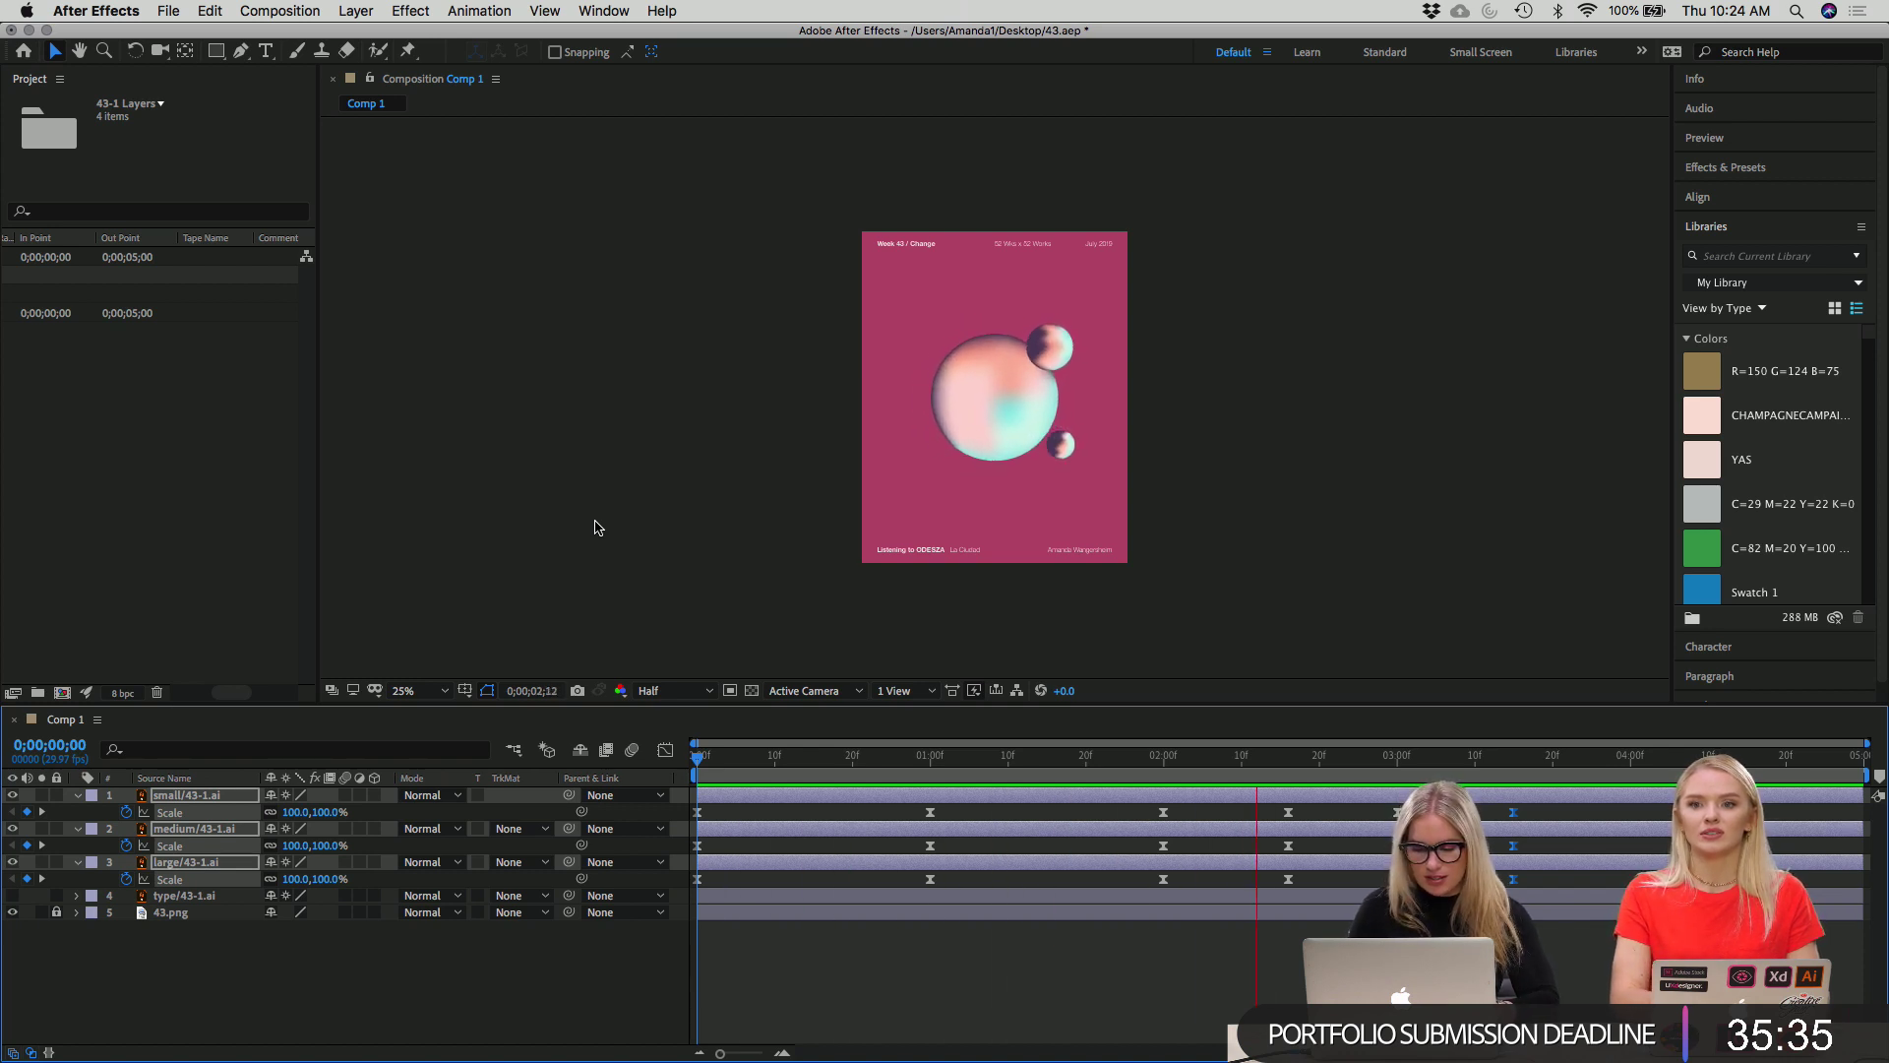
key("space")
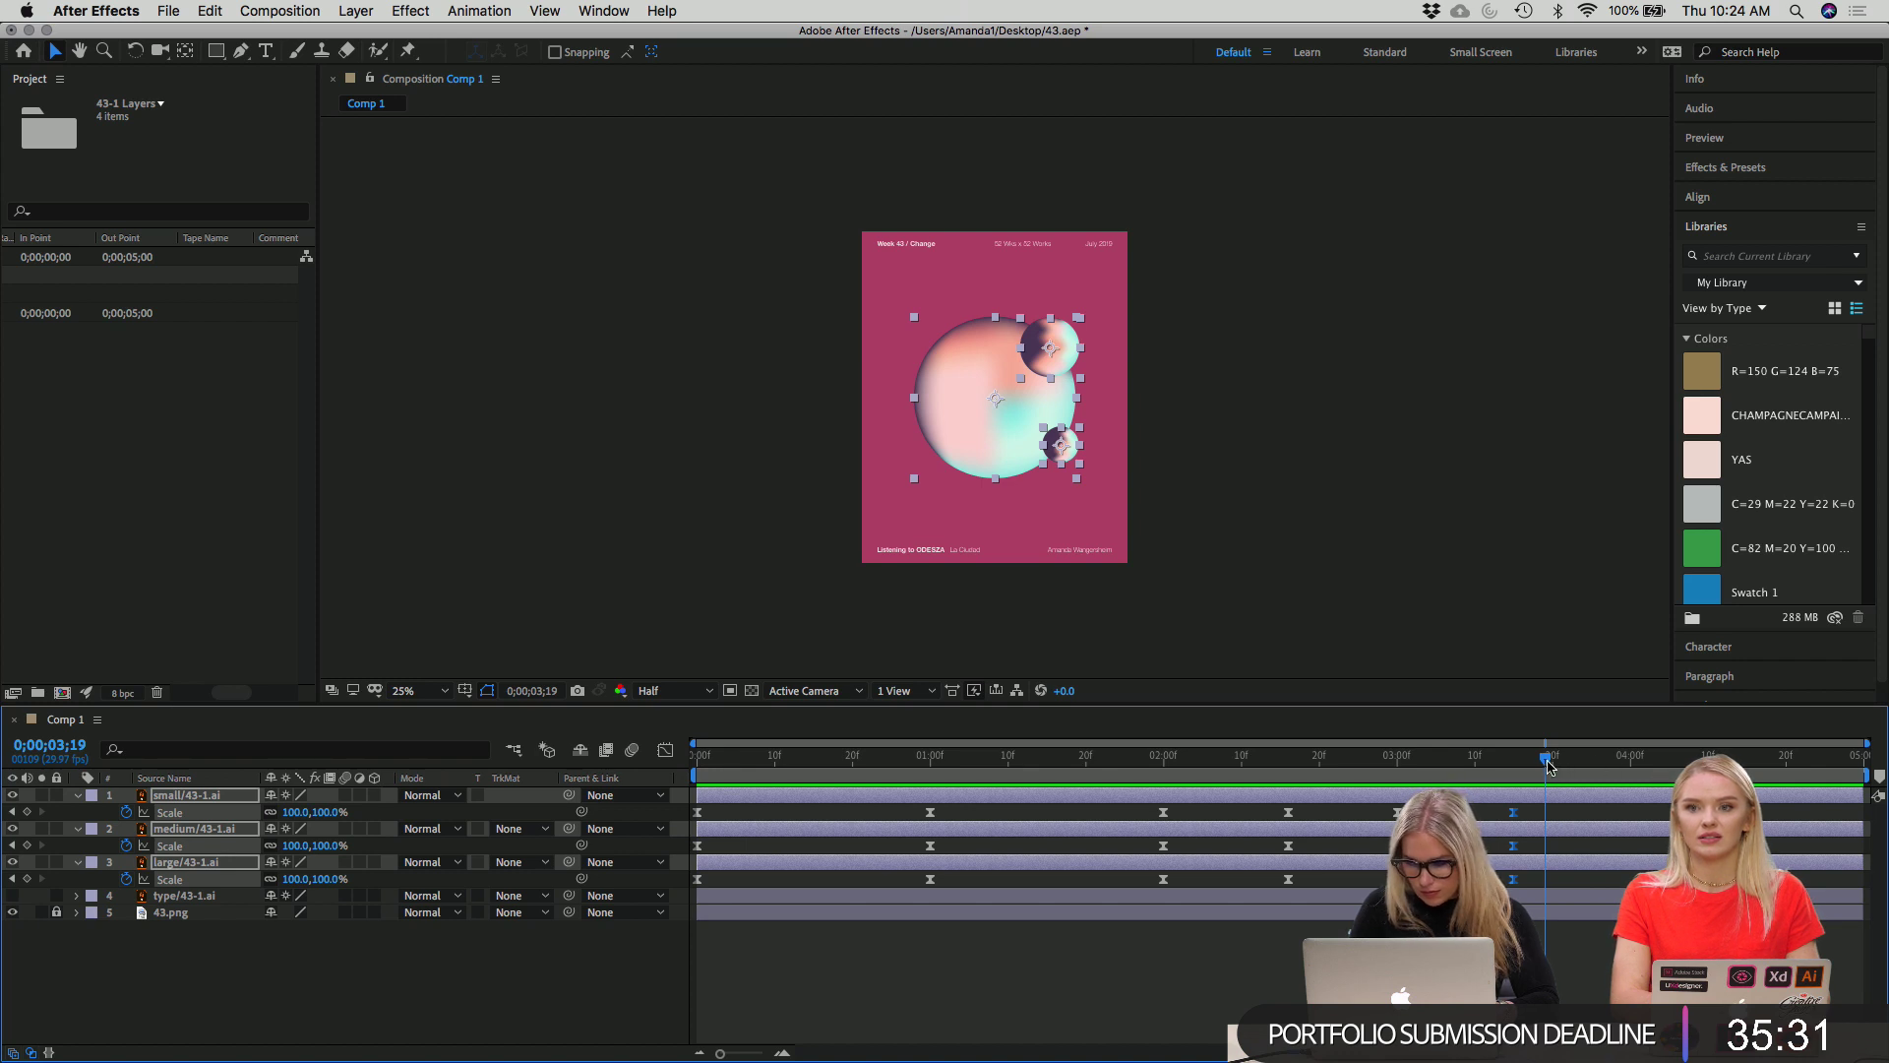
Return the three circles' Scale keyframes at 0;00;03;15 to 75% and preview from the first frame.
left_click(298, 813)
type("75")
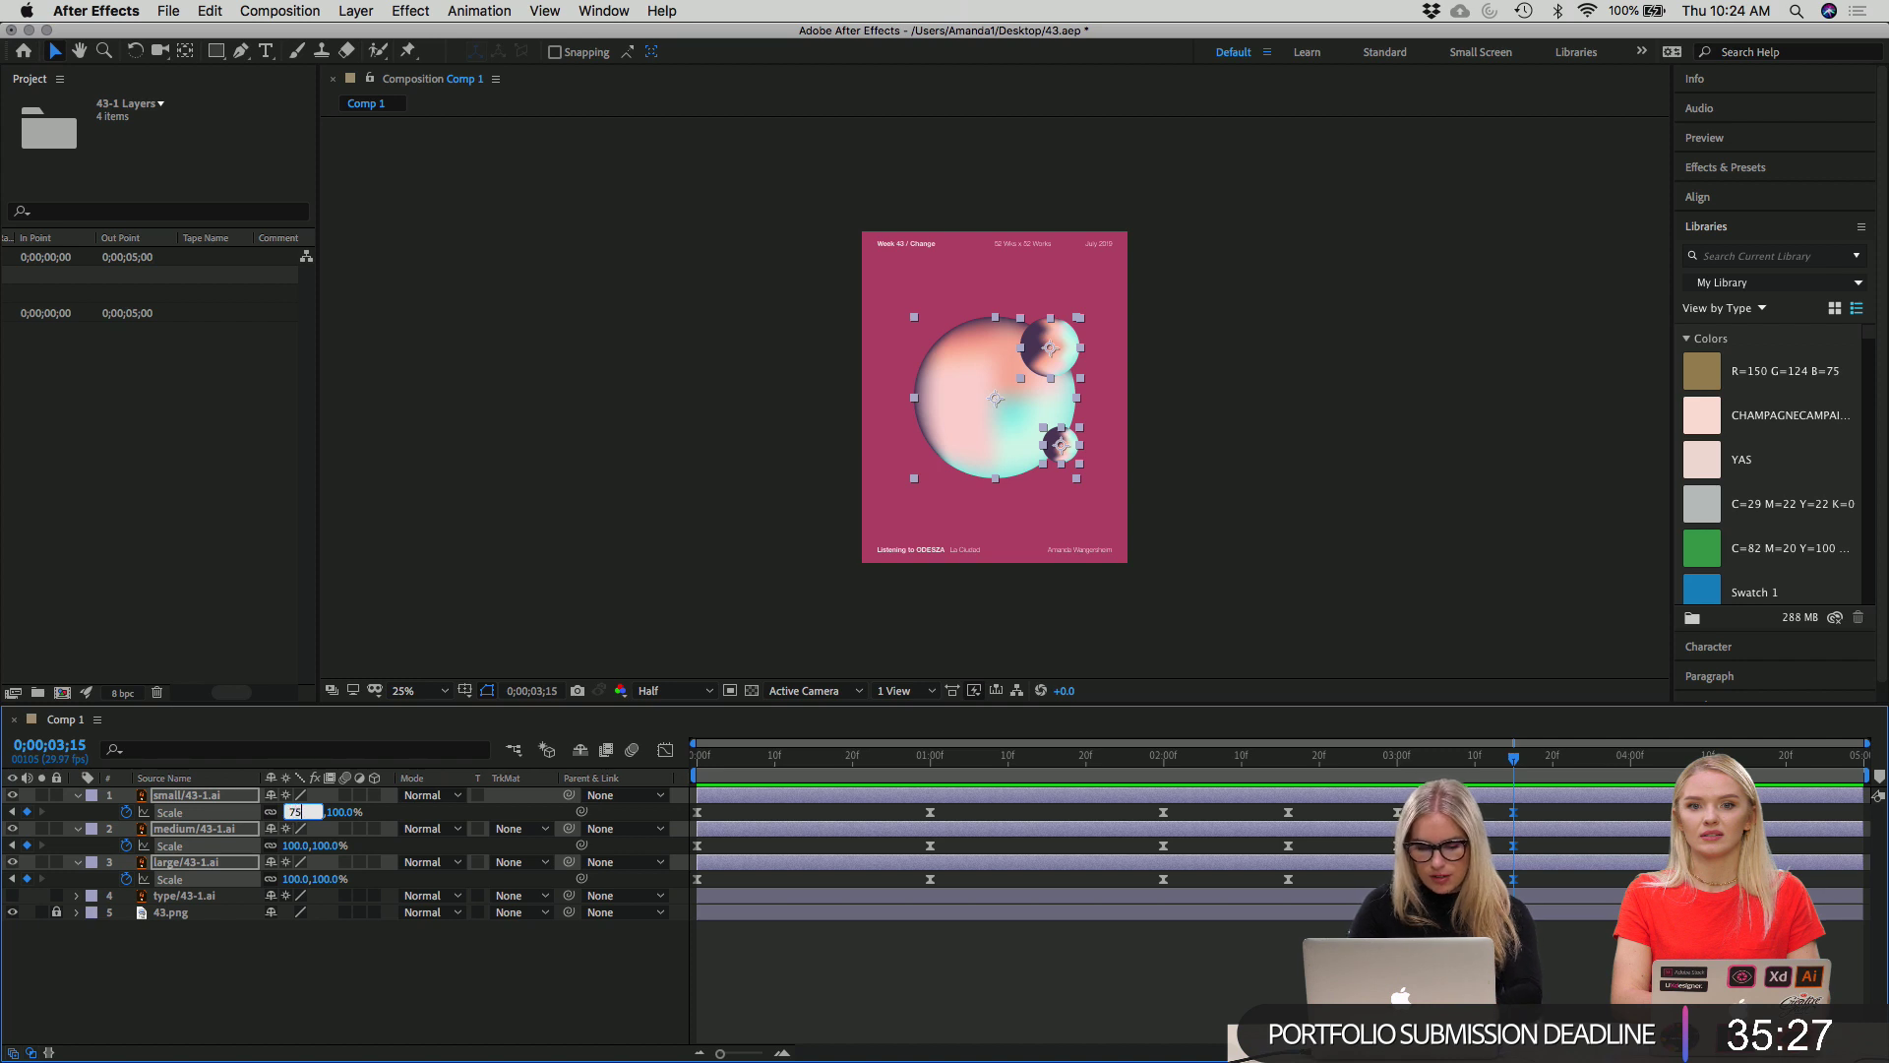
key("Return")
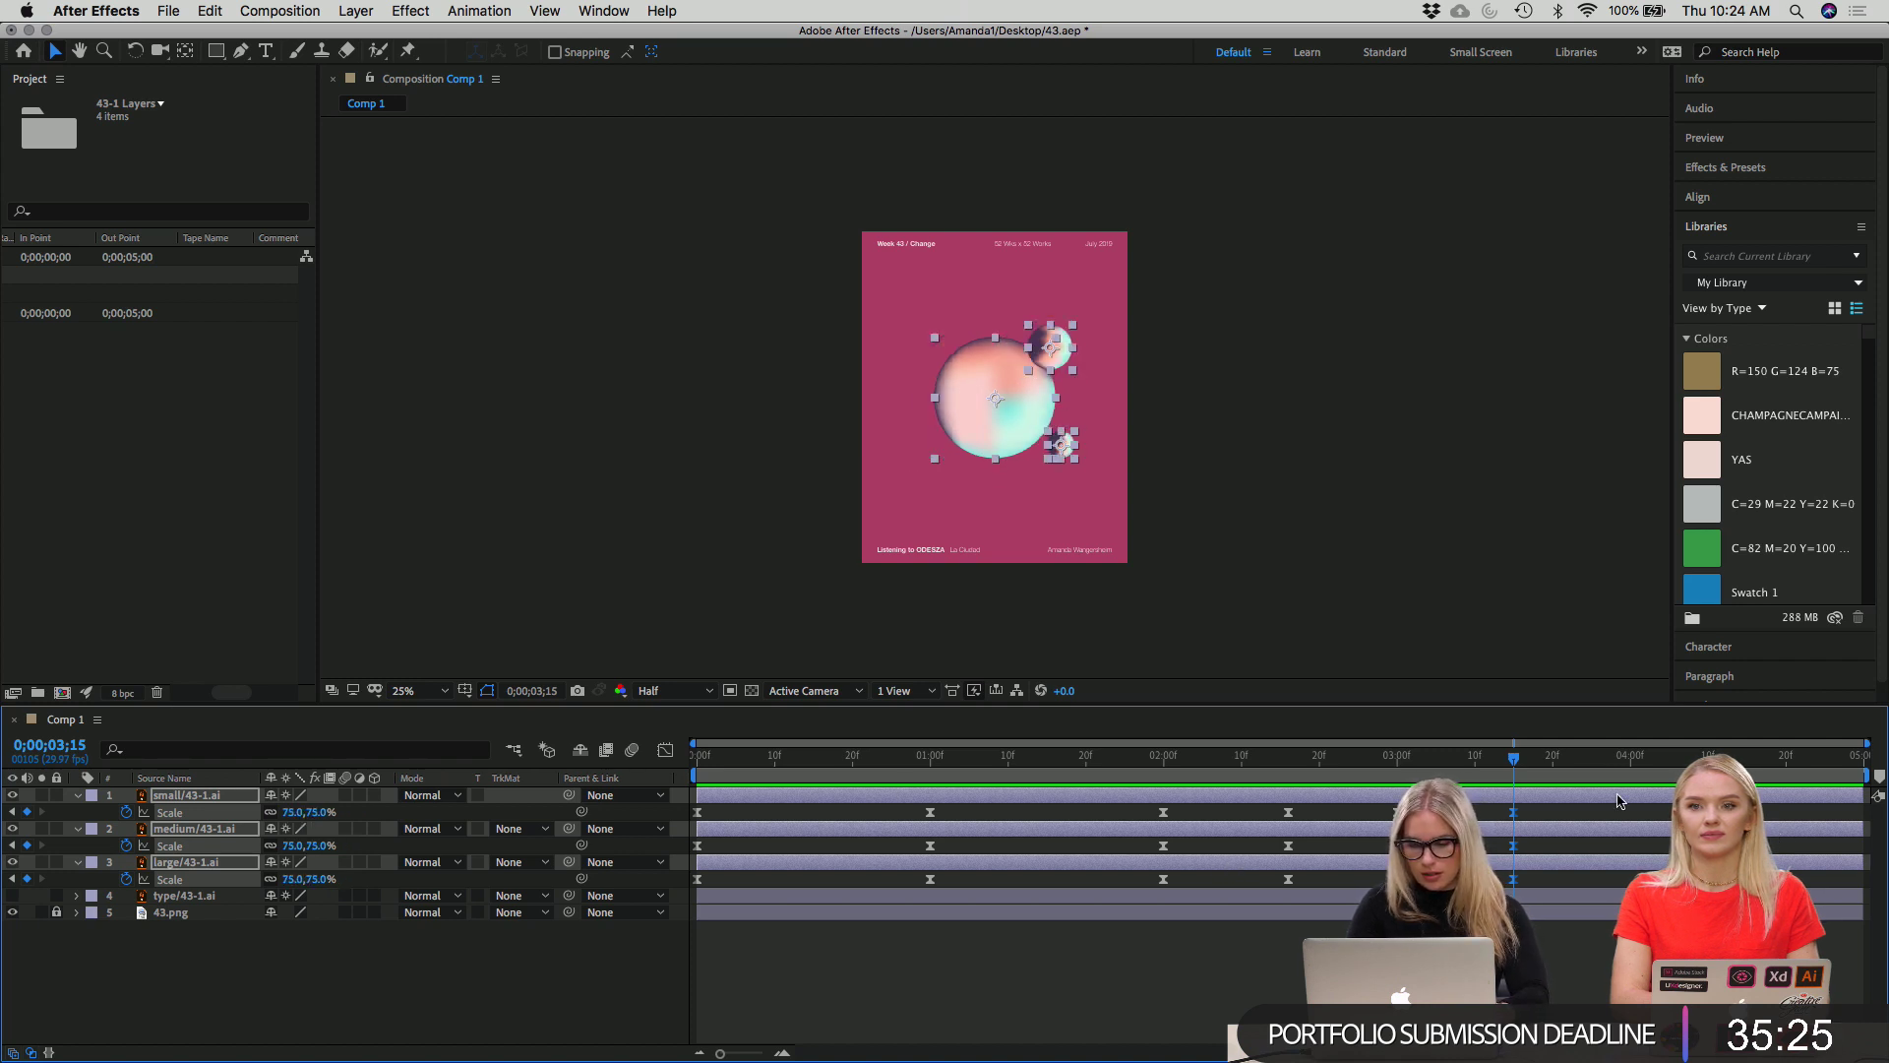
left_click(561, 581)
key("Home")
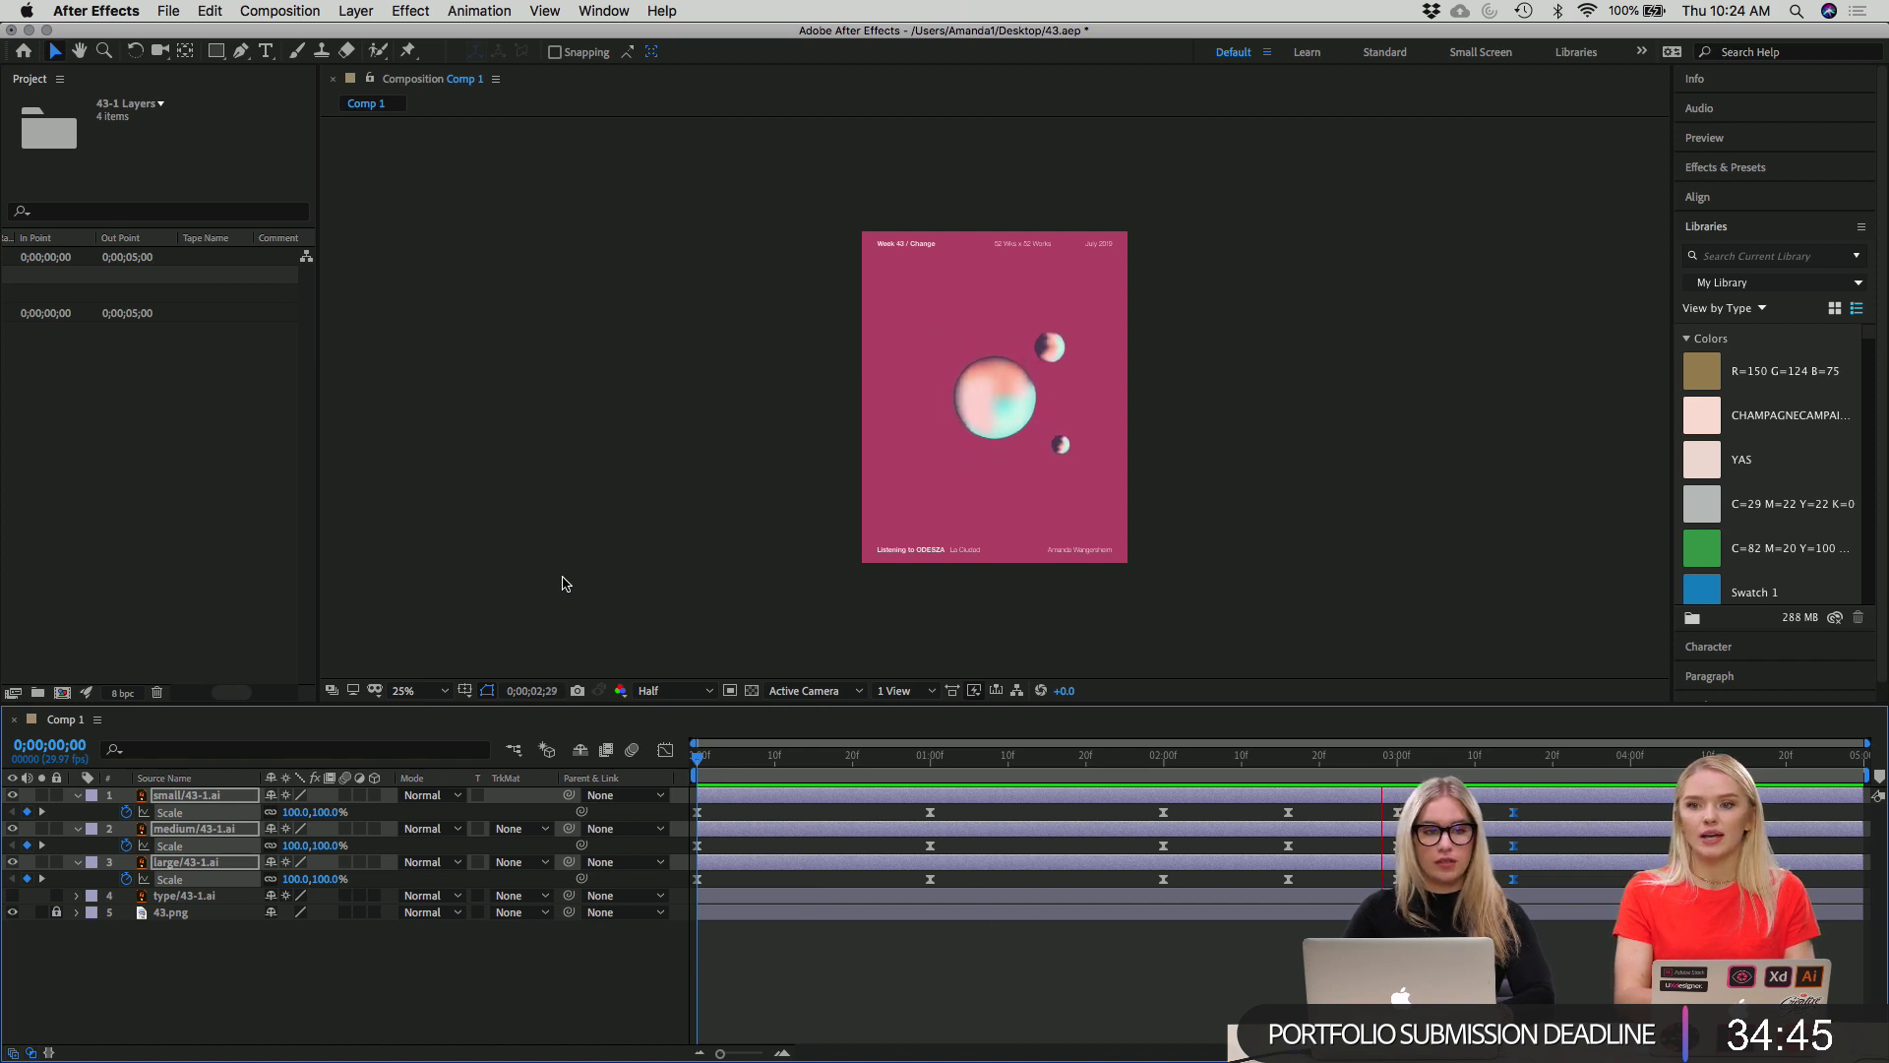
Add Scale keyframes of 100% to all three circle layers at 0;00;04;29.
left_click(1571, 759)
left_click_drag(1571, 759, 1856, 758)
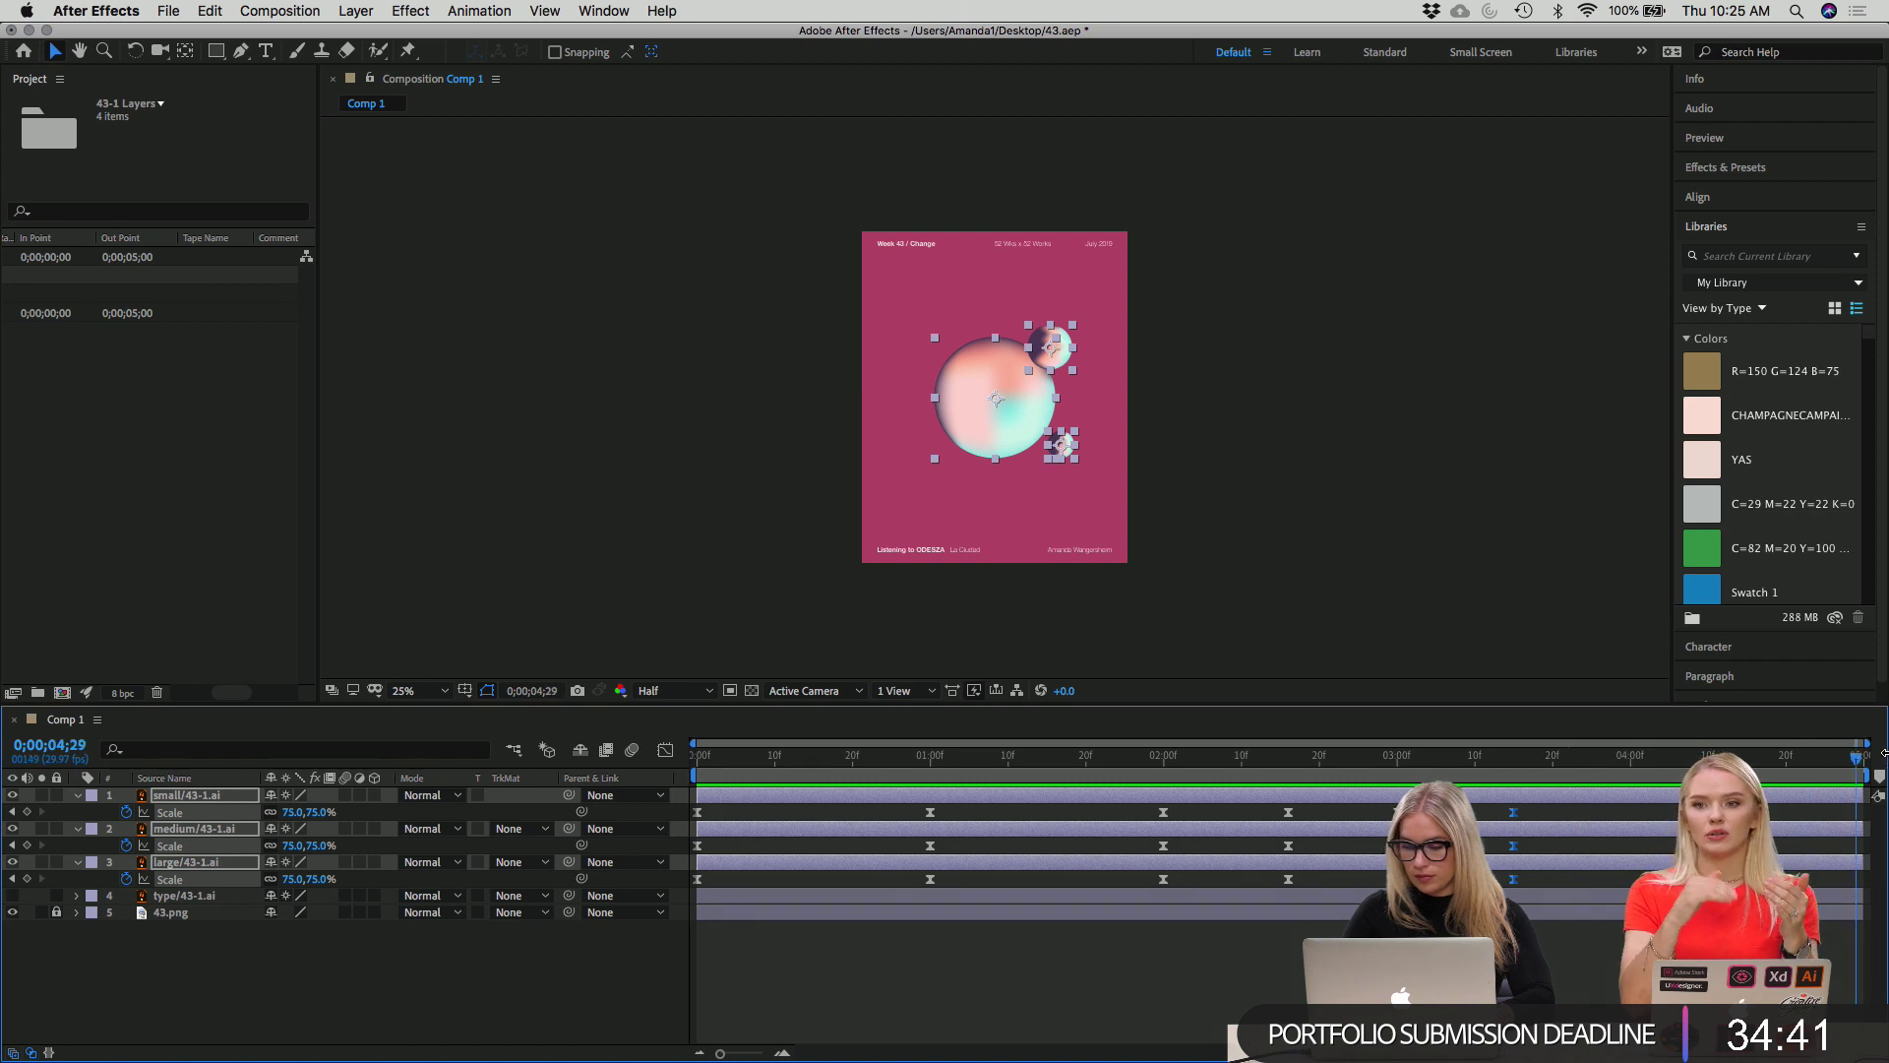
key("super+v")
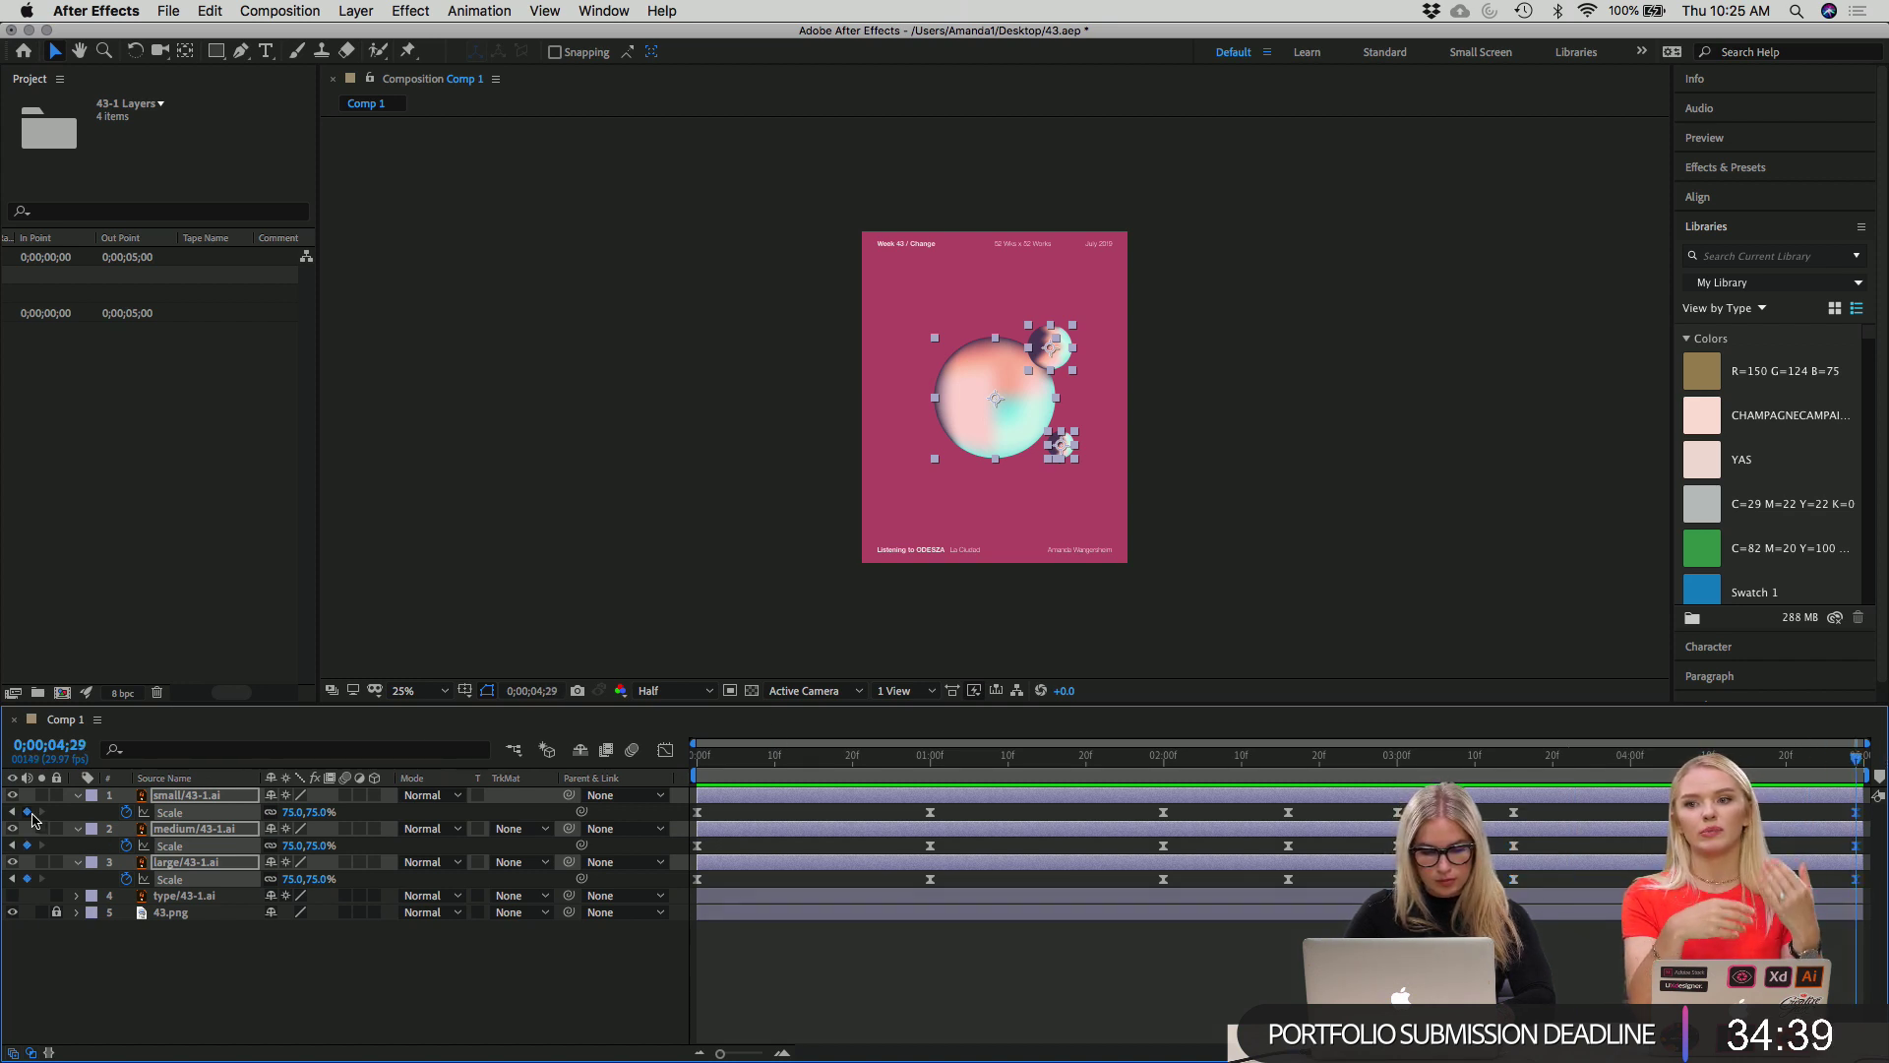
left_click(293, 812)
type("100")
key("Return")
Play the complete animation from the start to check how the circles' pulsing loops.
key("Home")
key("space")
key("space")
key("space")
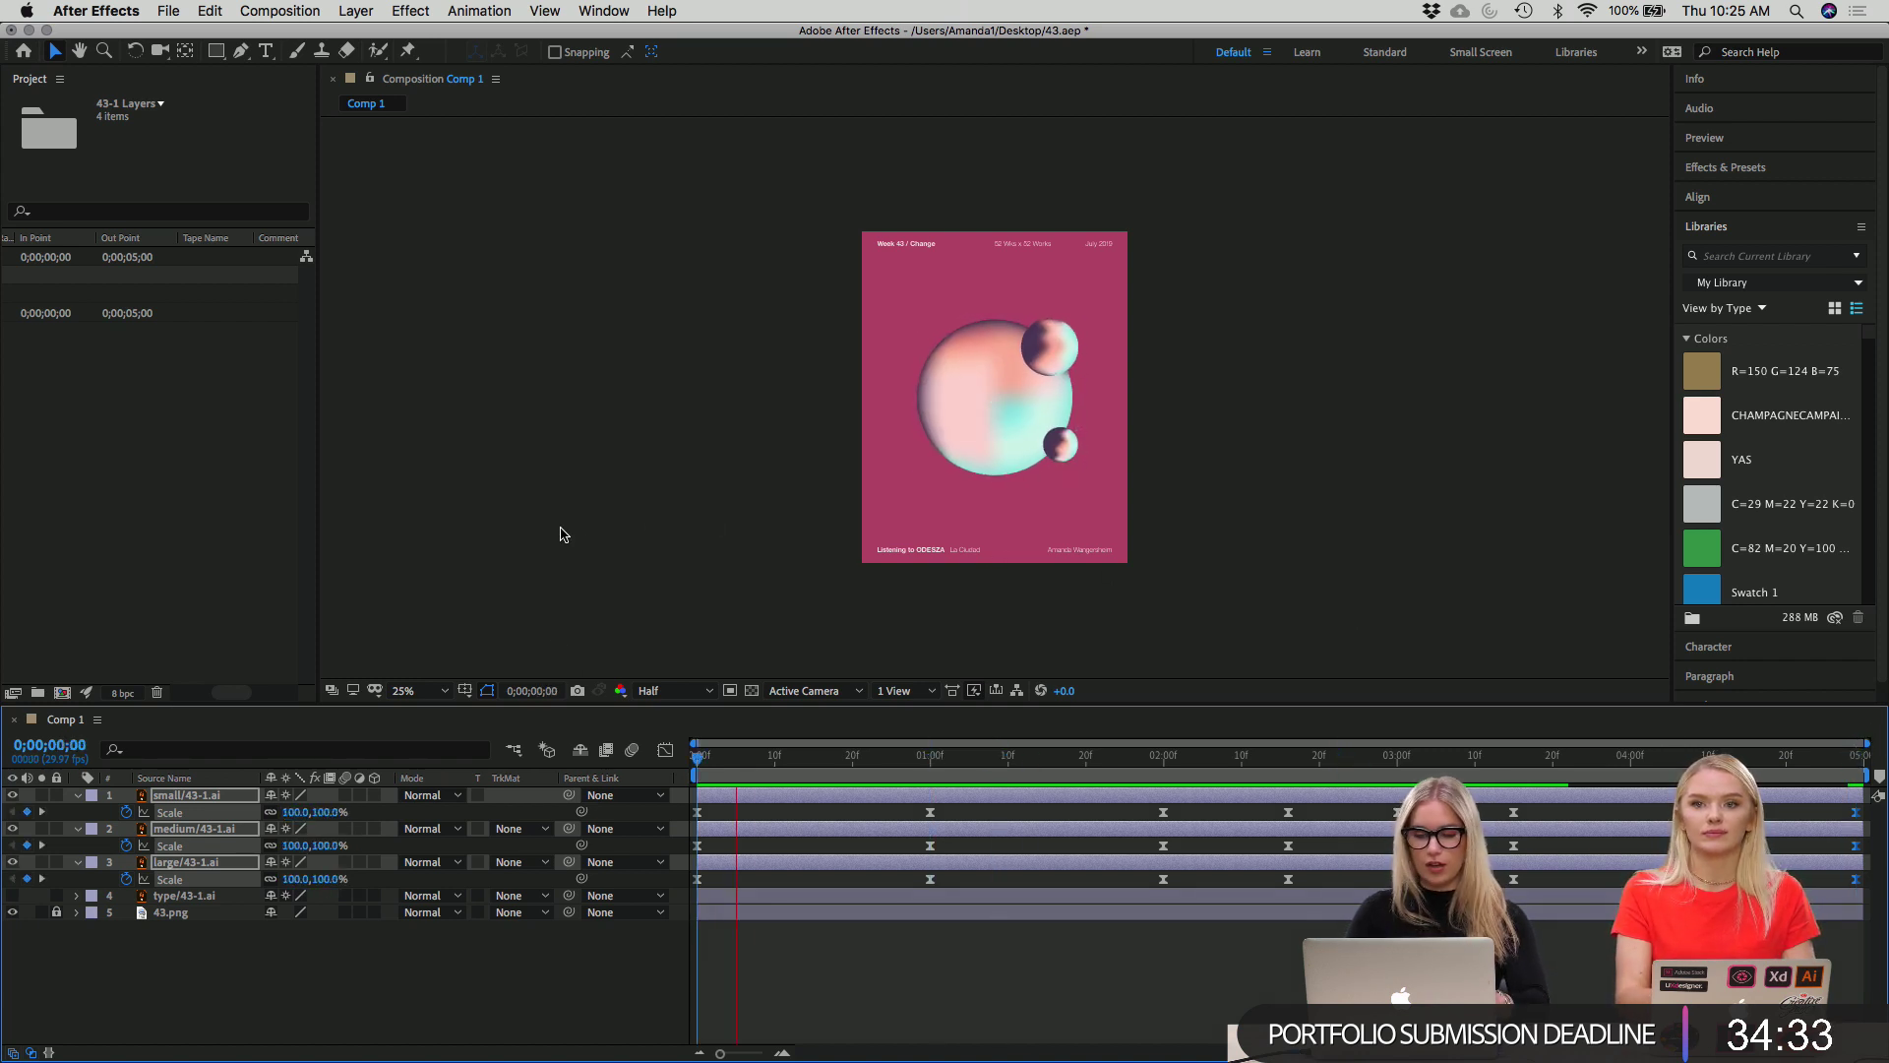
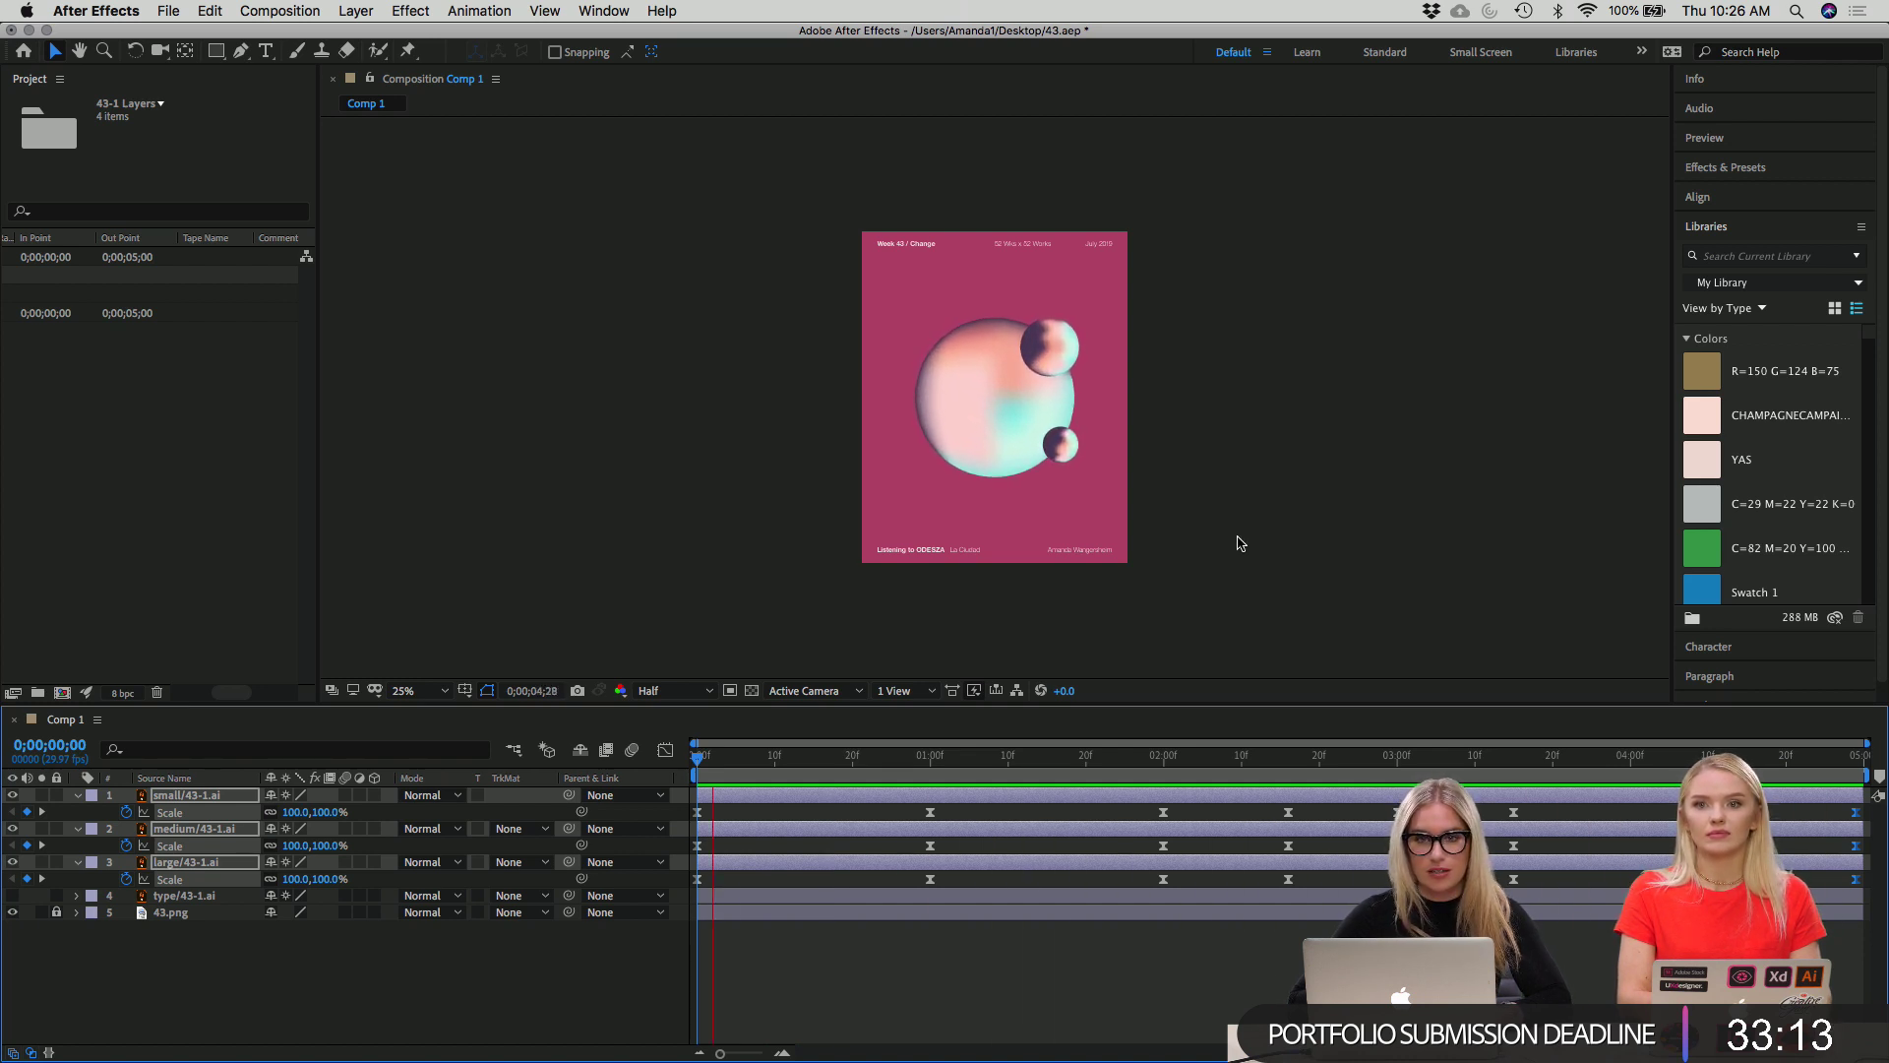
key("space")
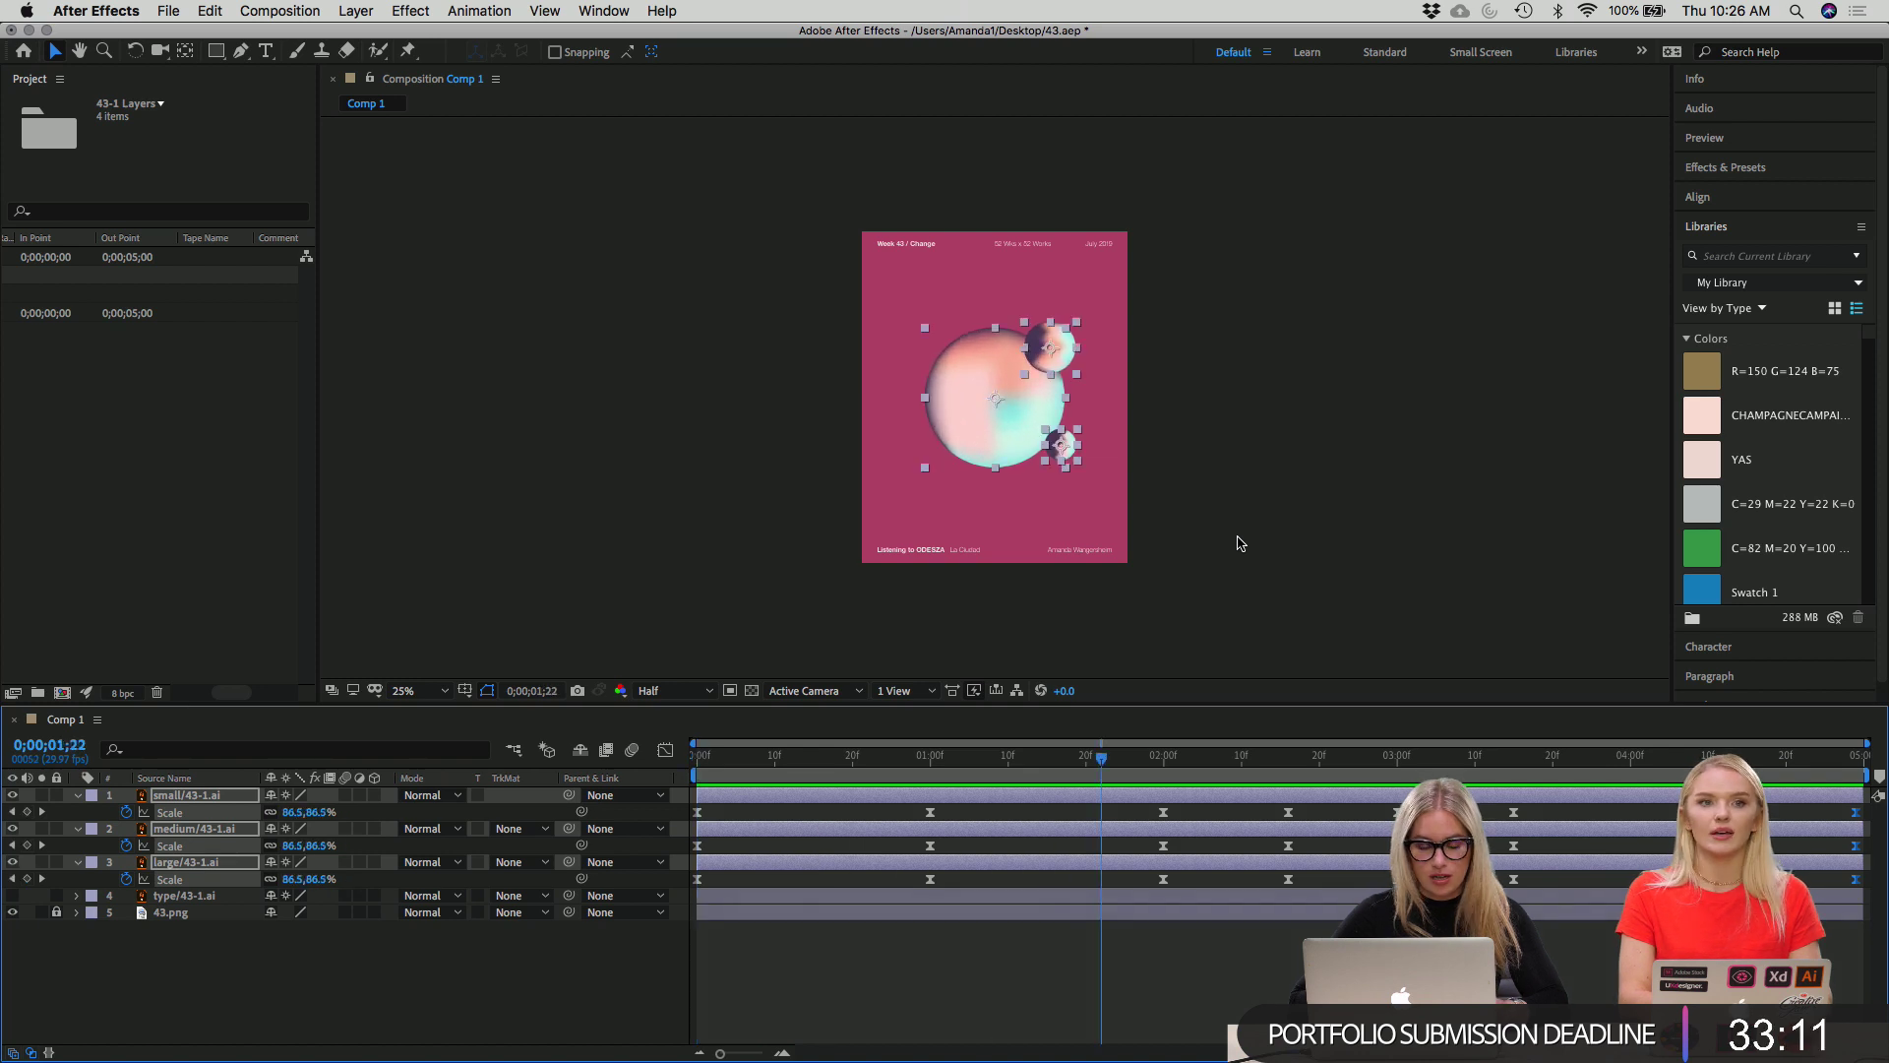
Save the project and return to the first frame with all layers deselected.
key("super+s")
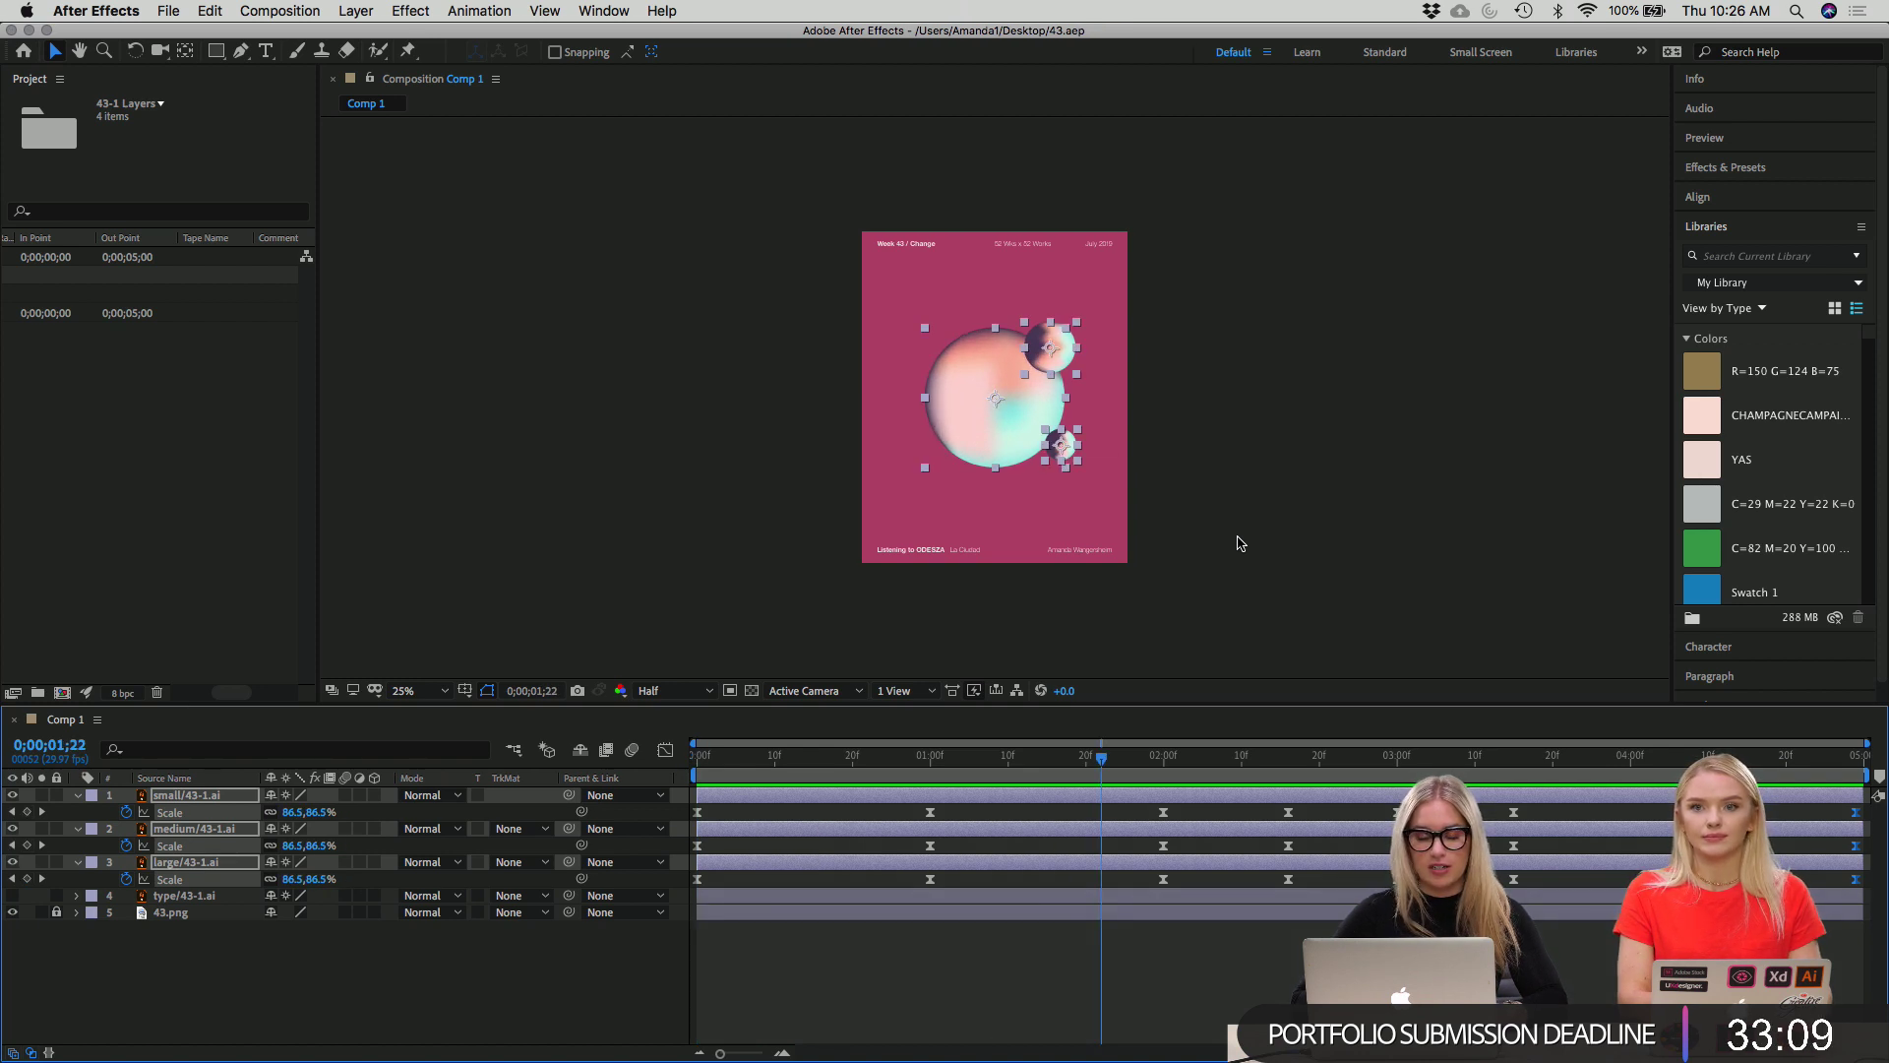
left_click_drag(1101, 757, 697, 753)
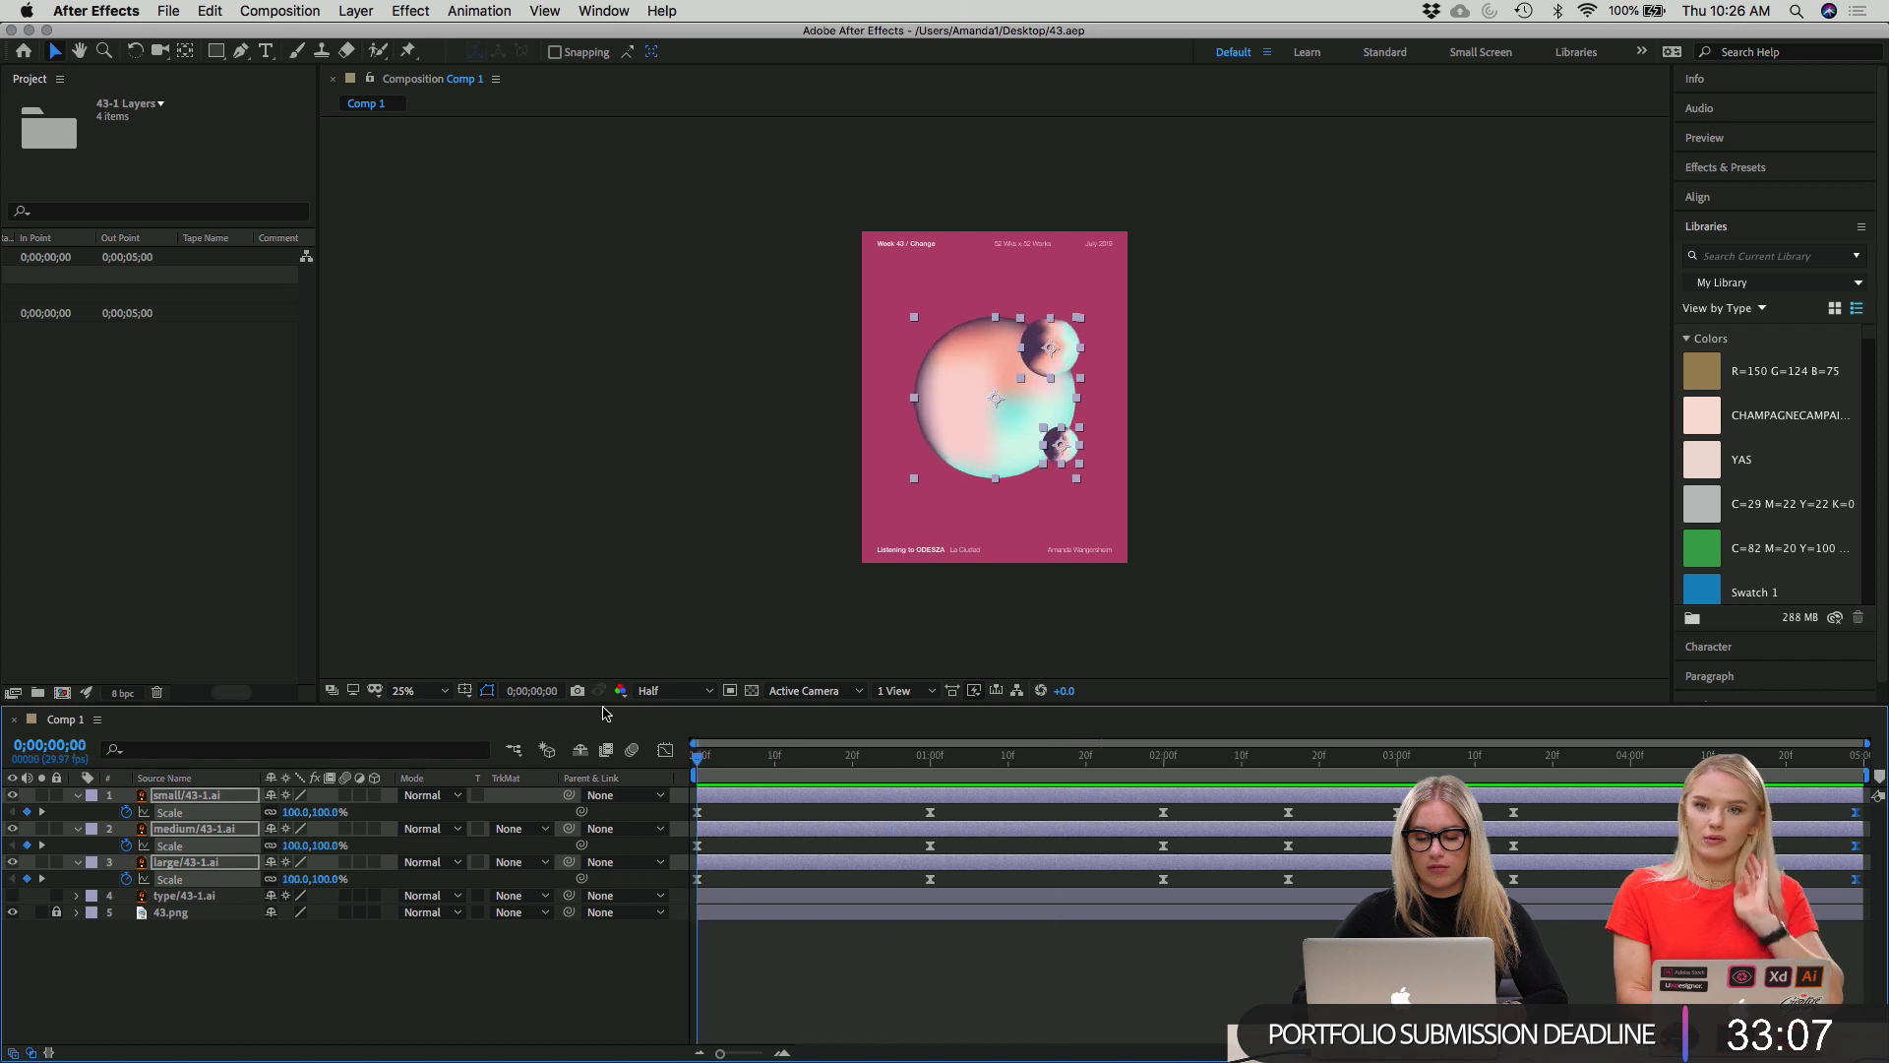
left_click(631, 605)
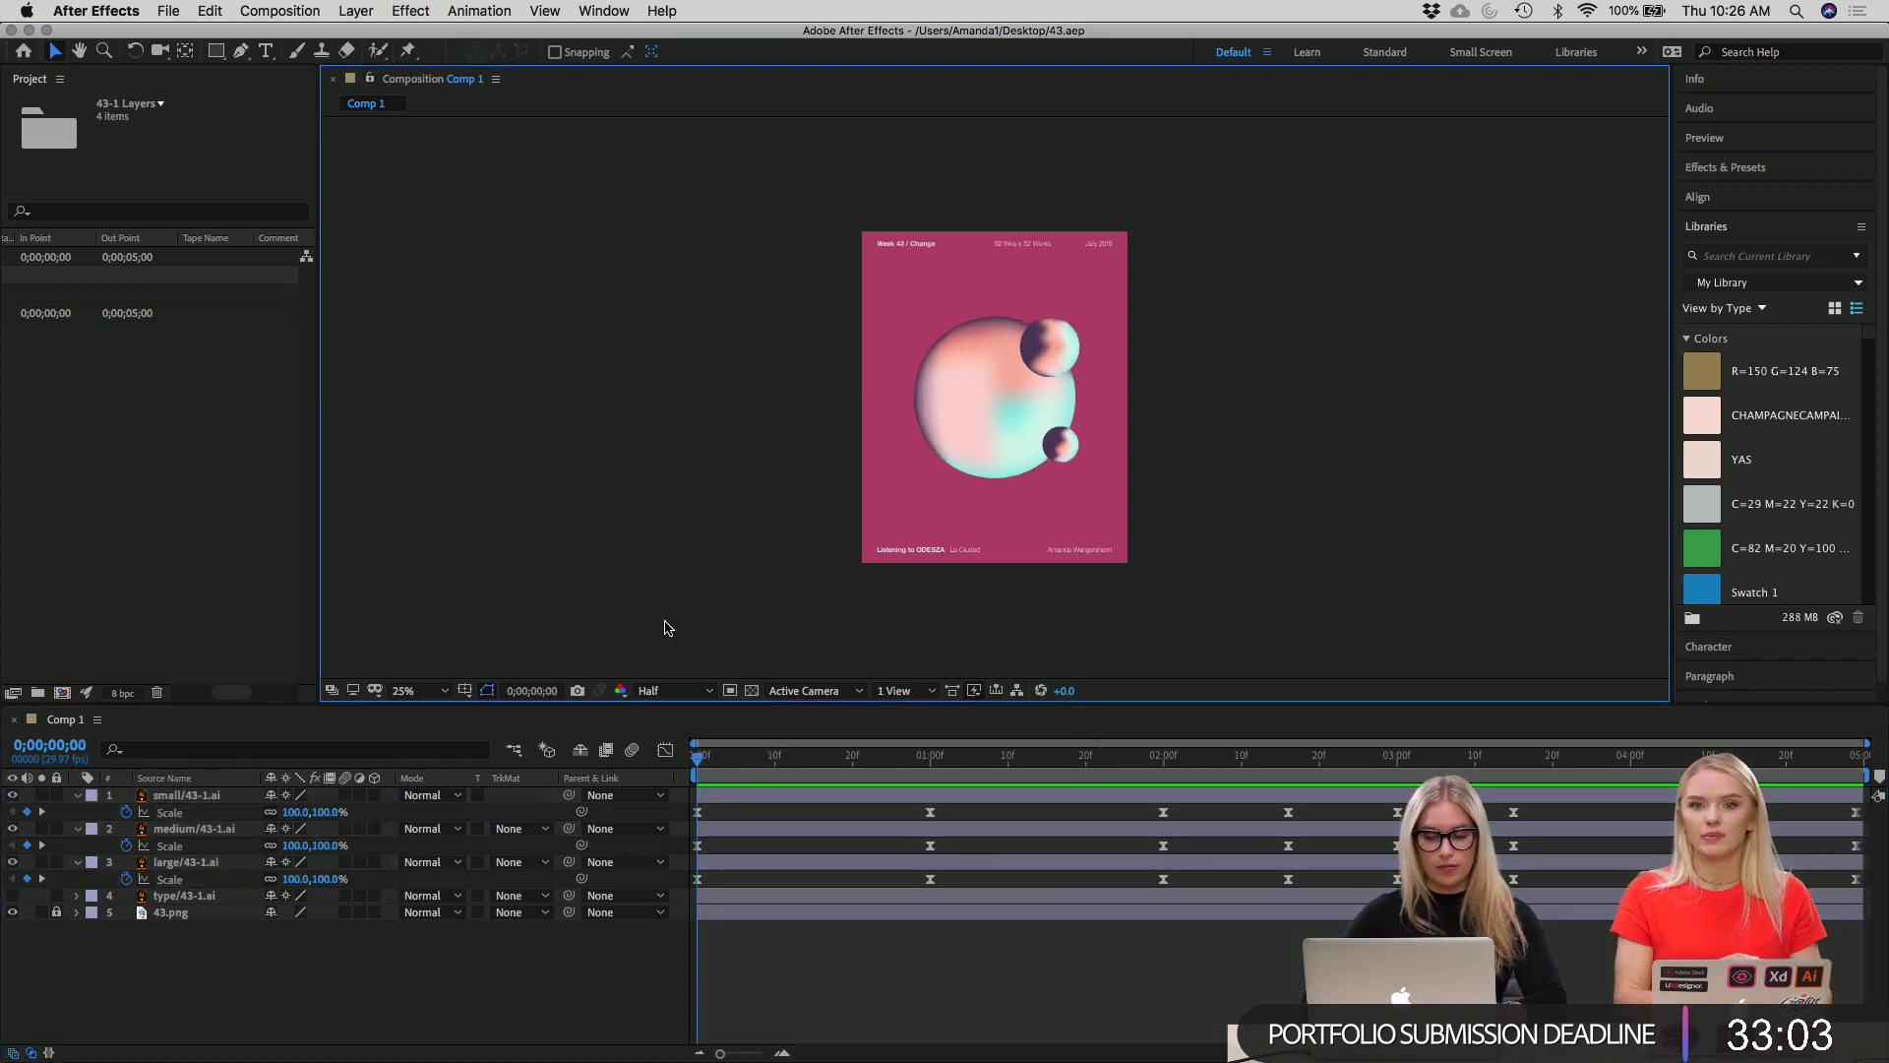
left_click_drag(700, 757, 788, 641)
key("Home")
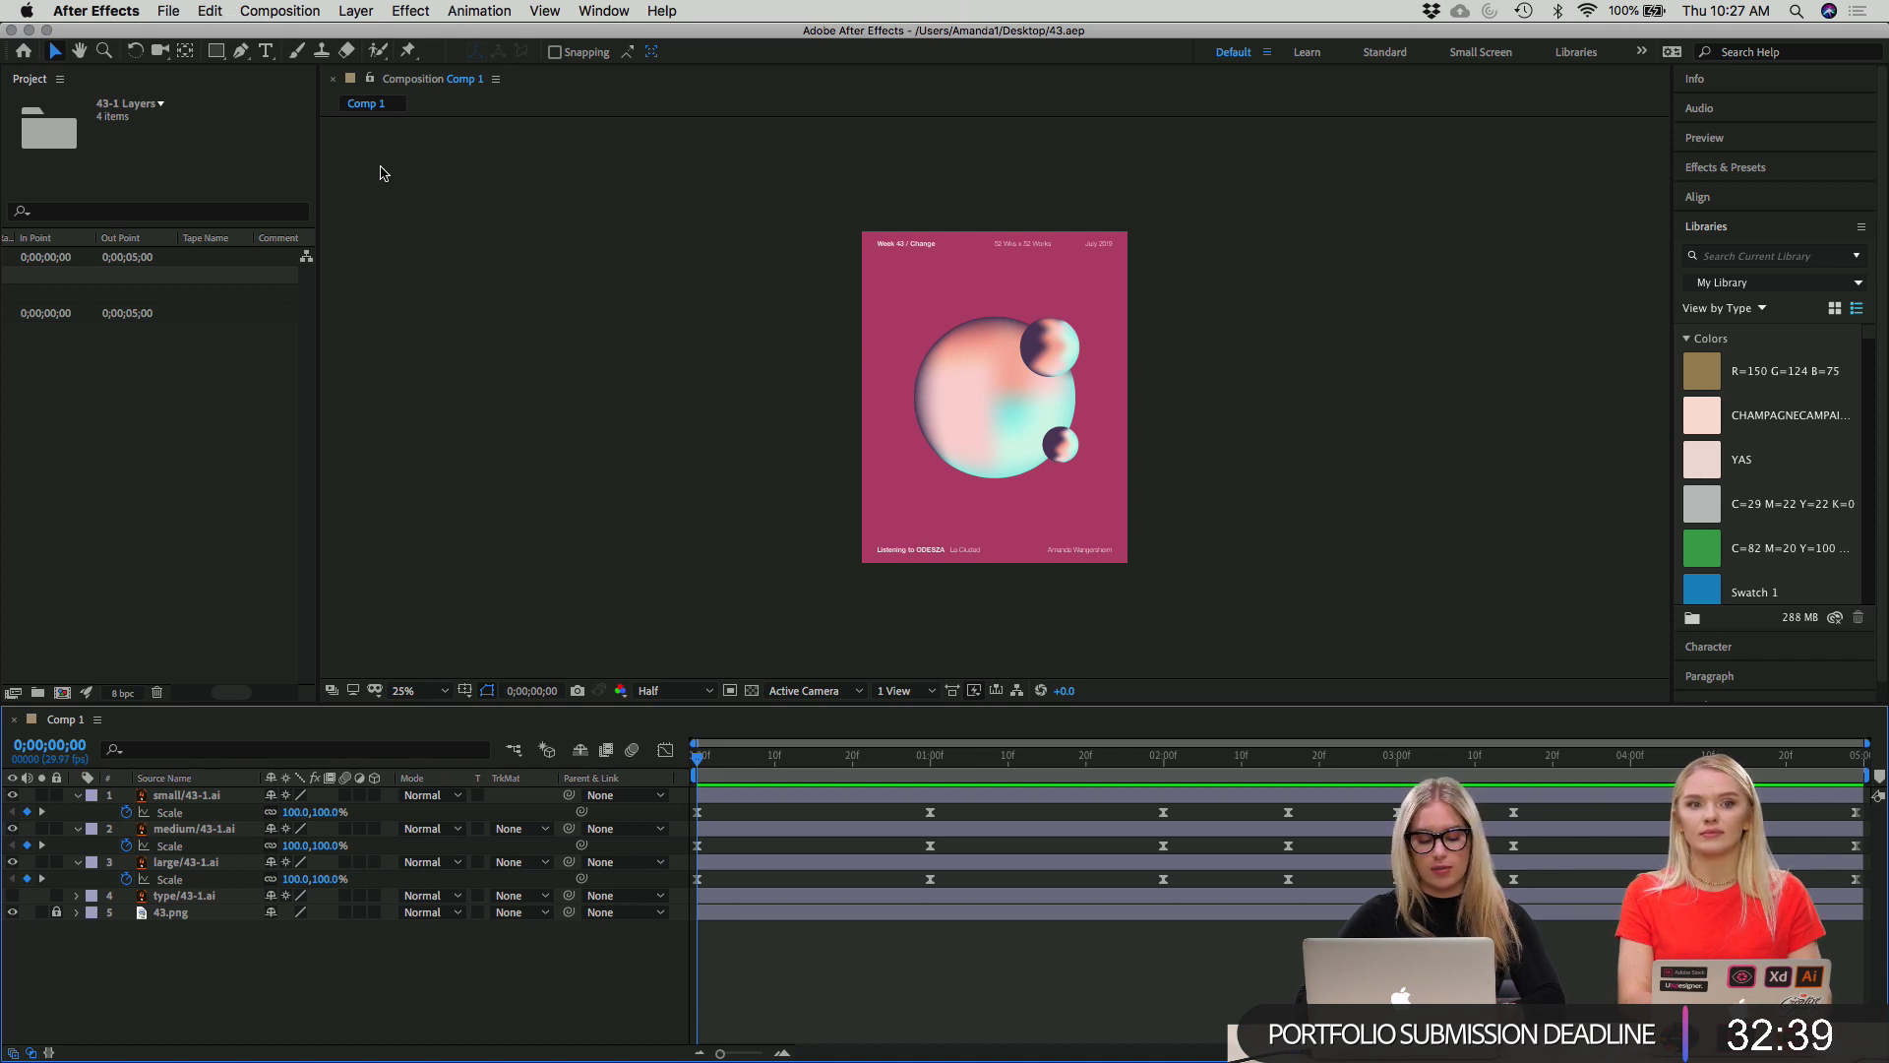
Save a copy of the project to the Desktop as 43.1.aep.
left_click(168, 11)
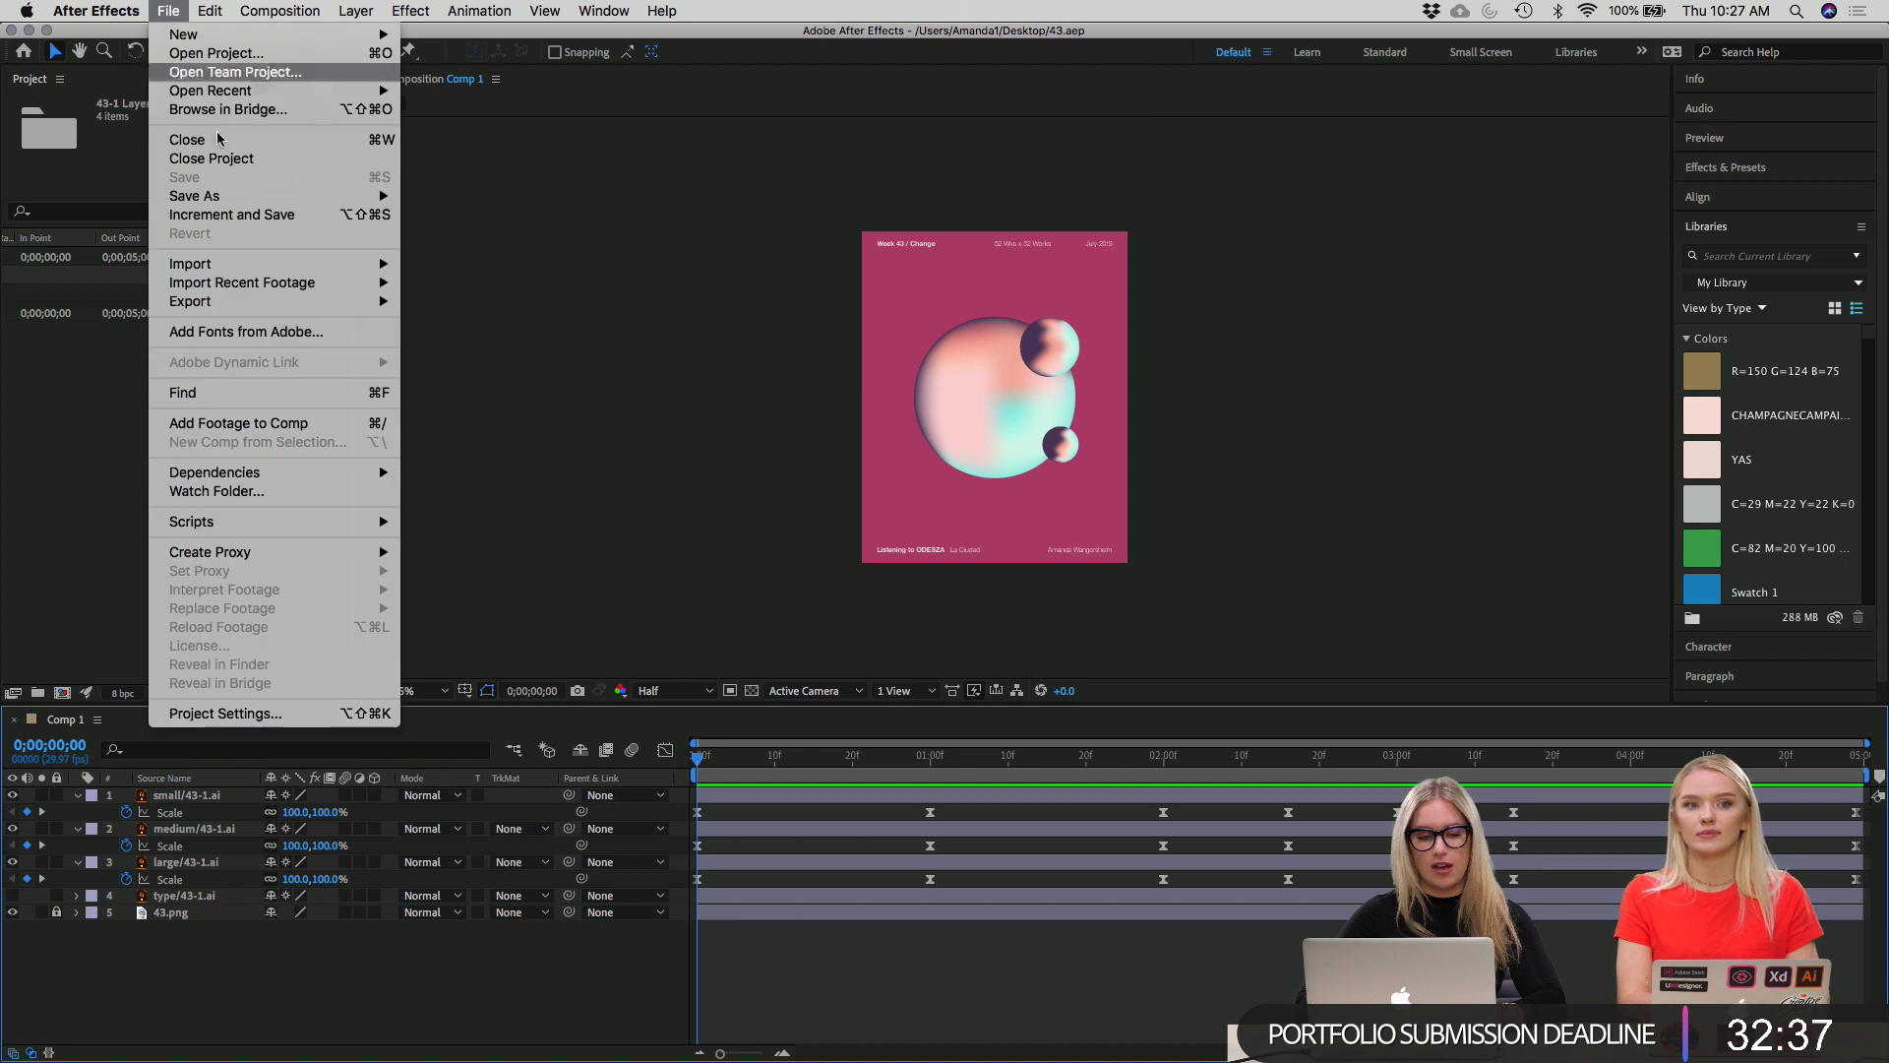
mouse_move(230, 198)
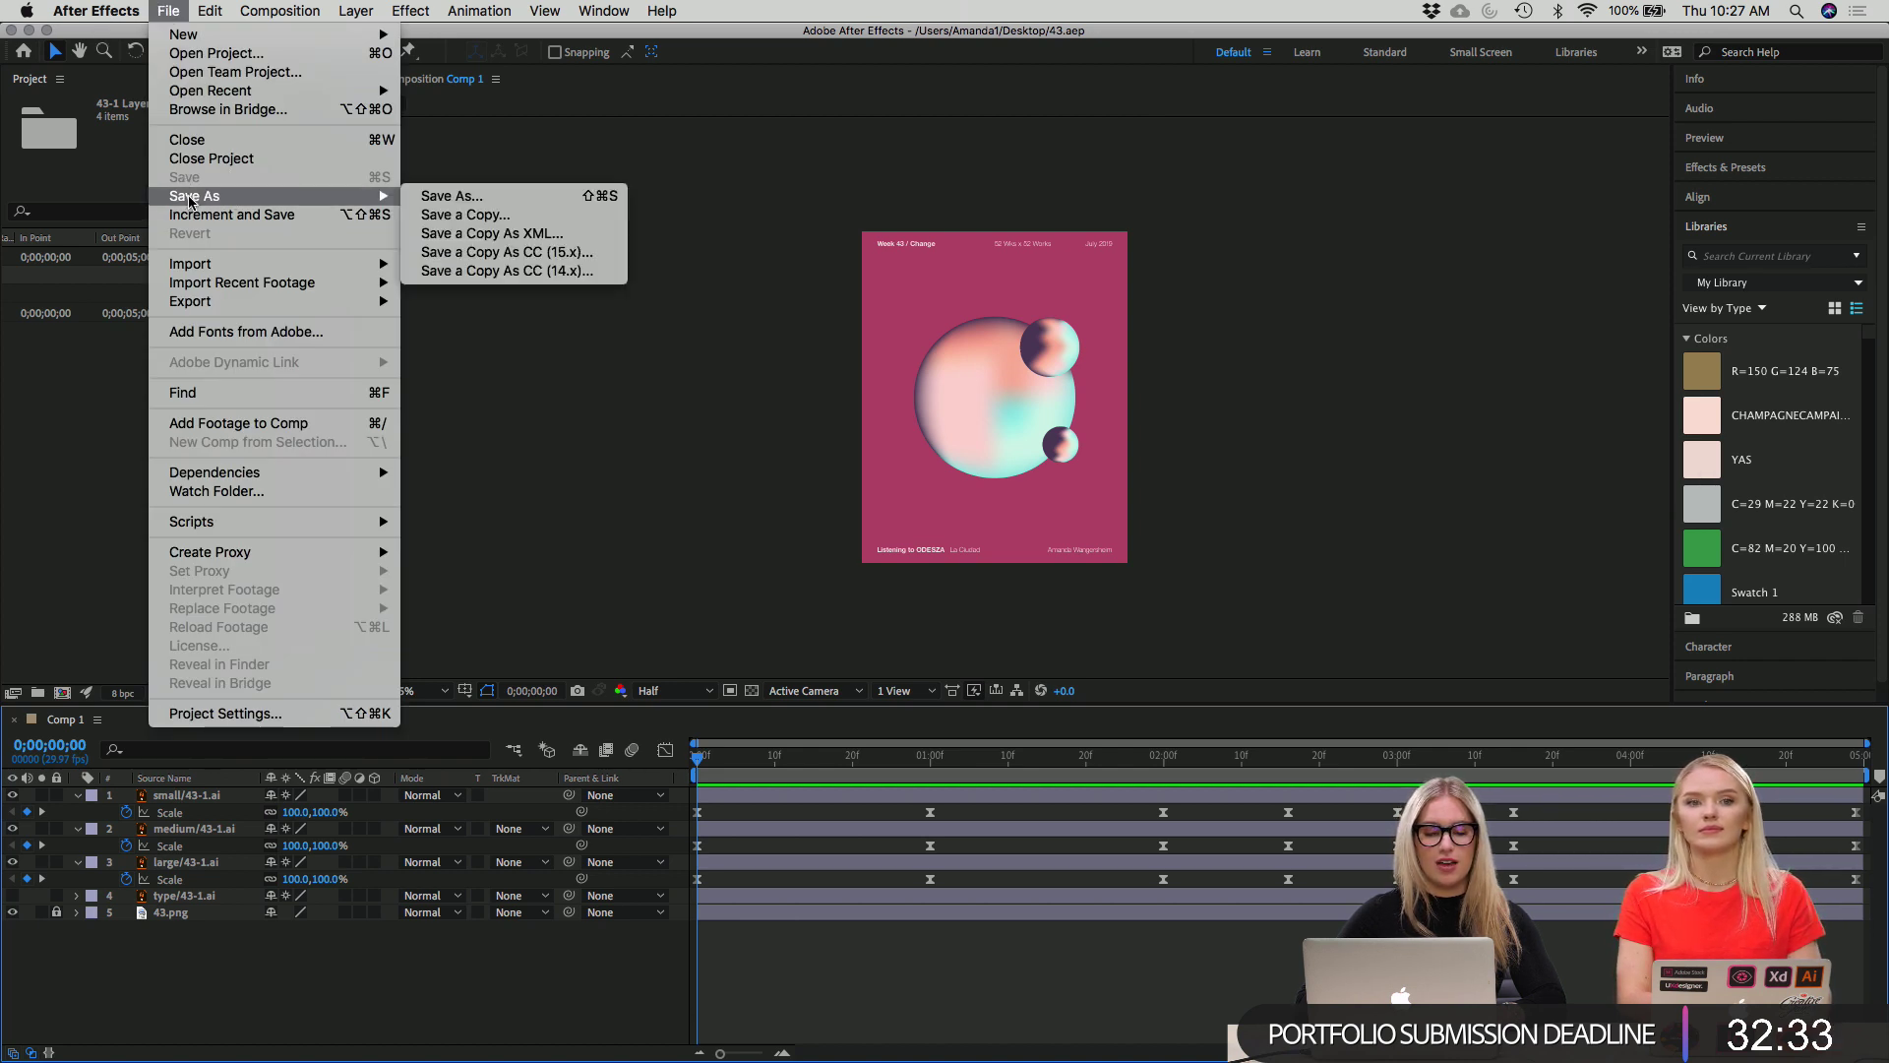
left_click(518, 214)
left_click(886, 290)
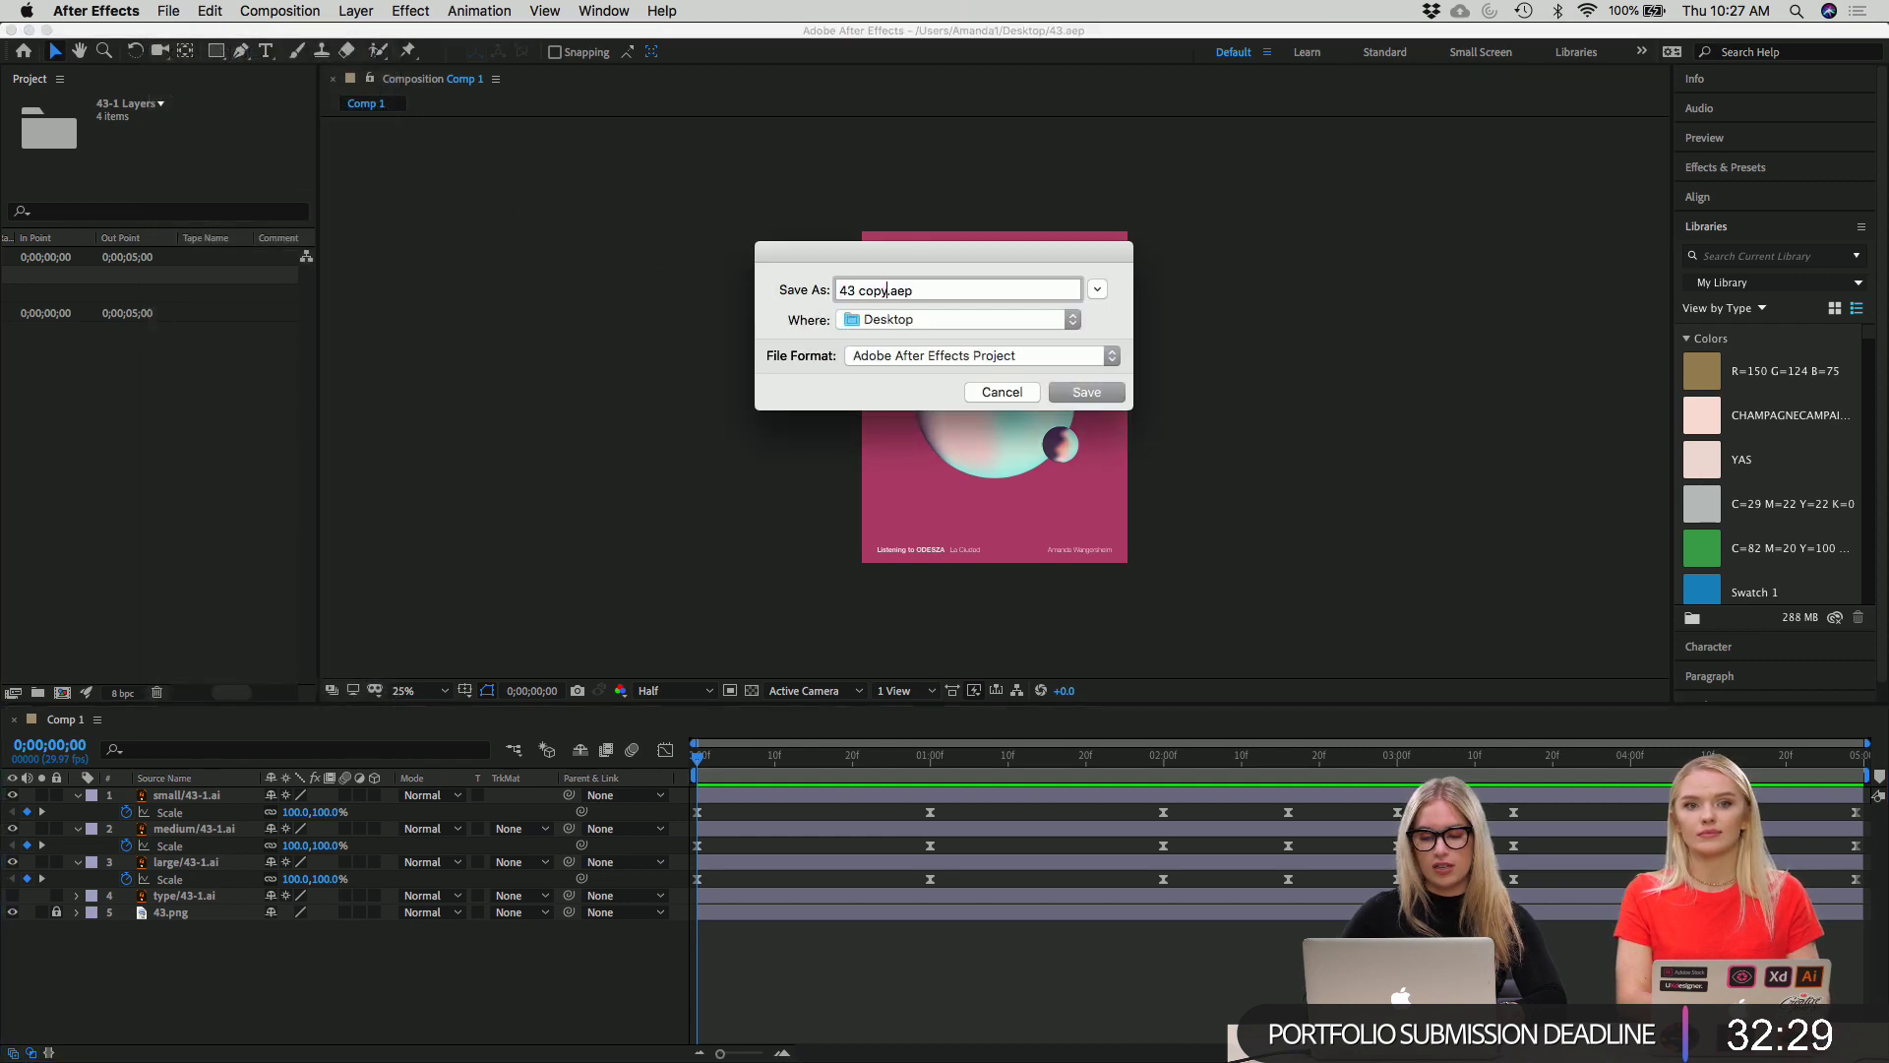
key("BackSpace")
key("BackSpace")
key("BackSpace")
key("BackSpace")
key("BackSpace")
type(".q")
key("BackSpace")
type("1")
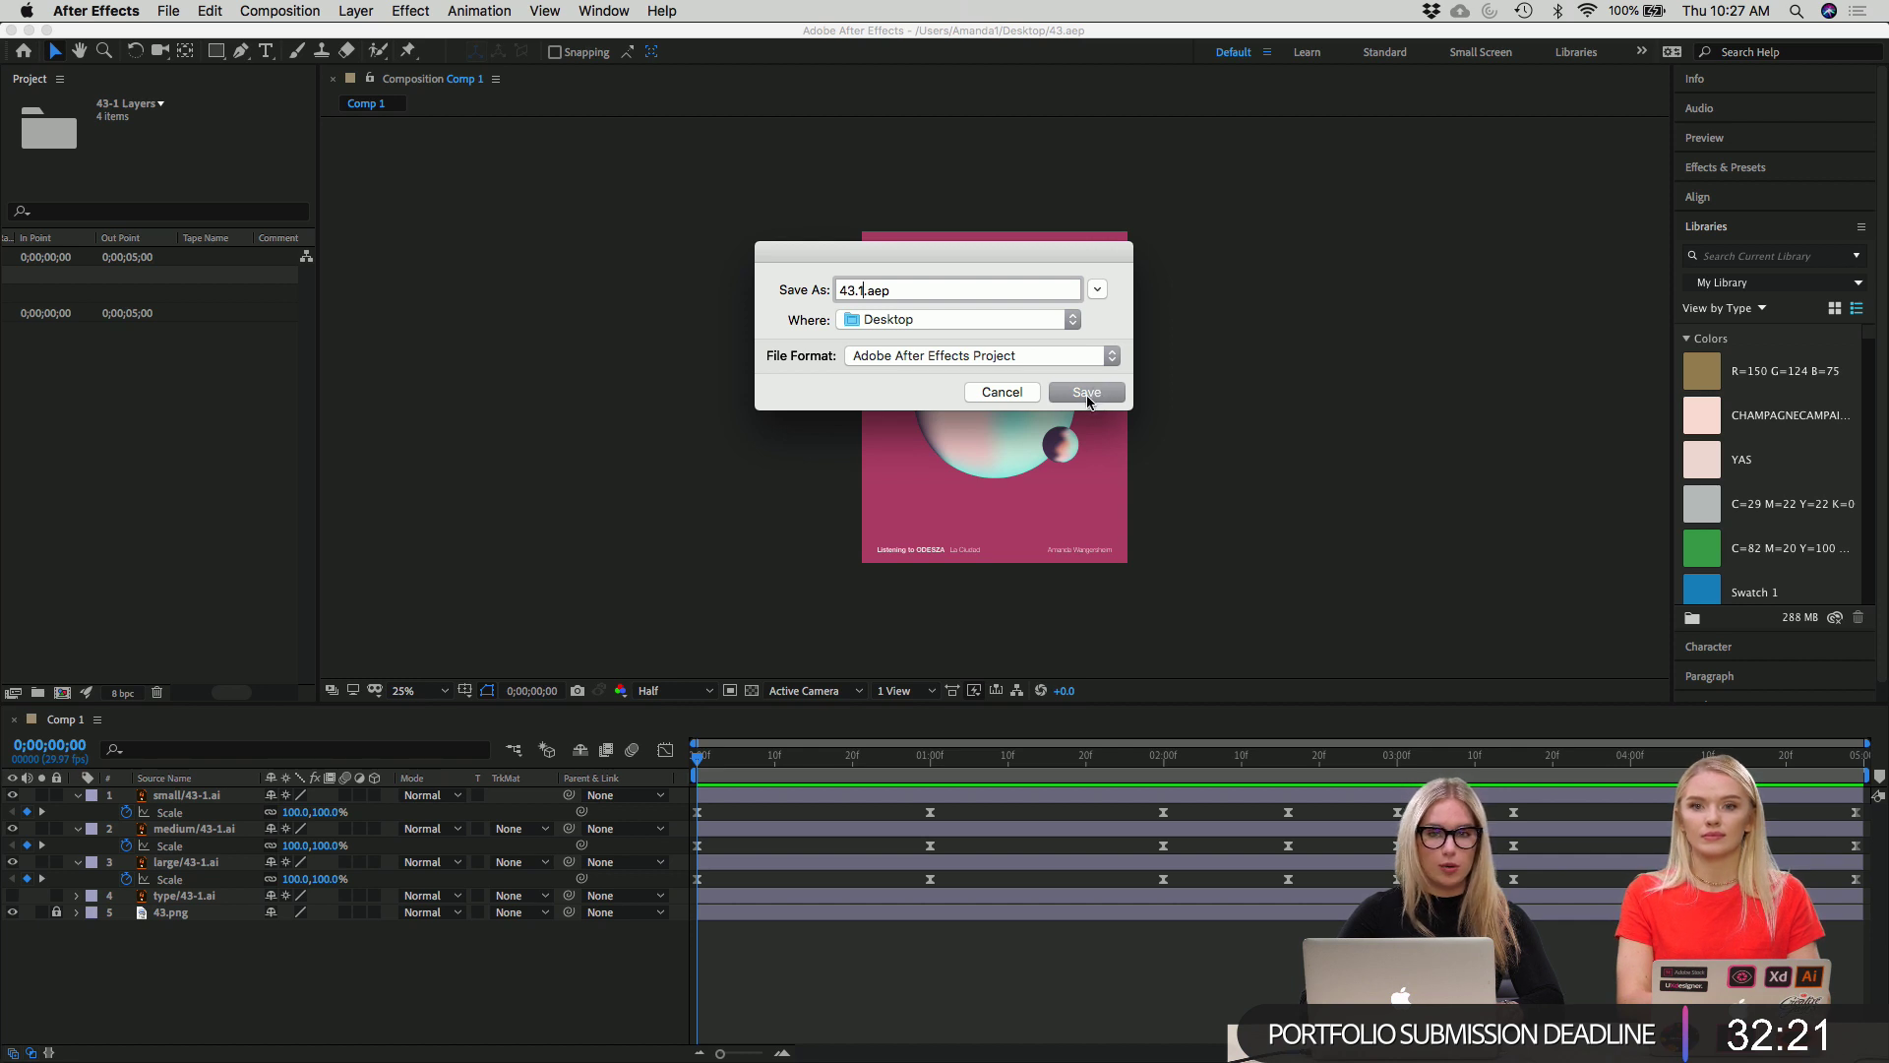
left_click(1112, 393)
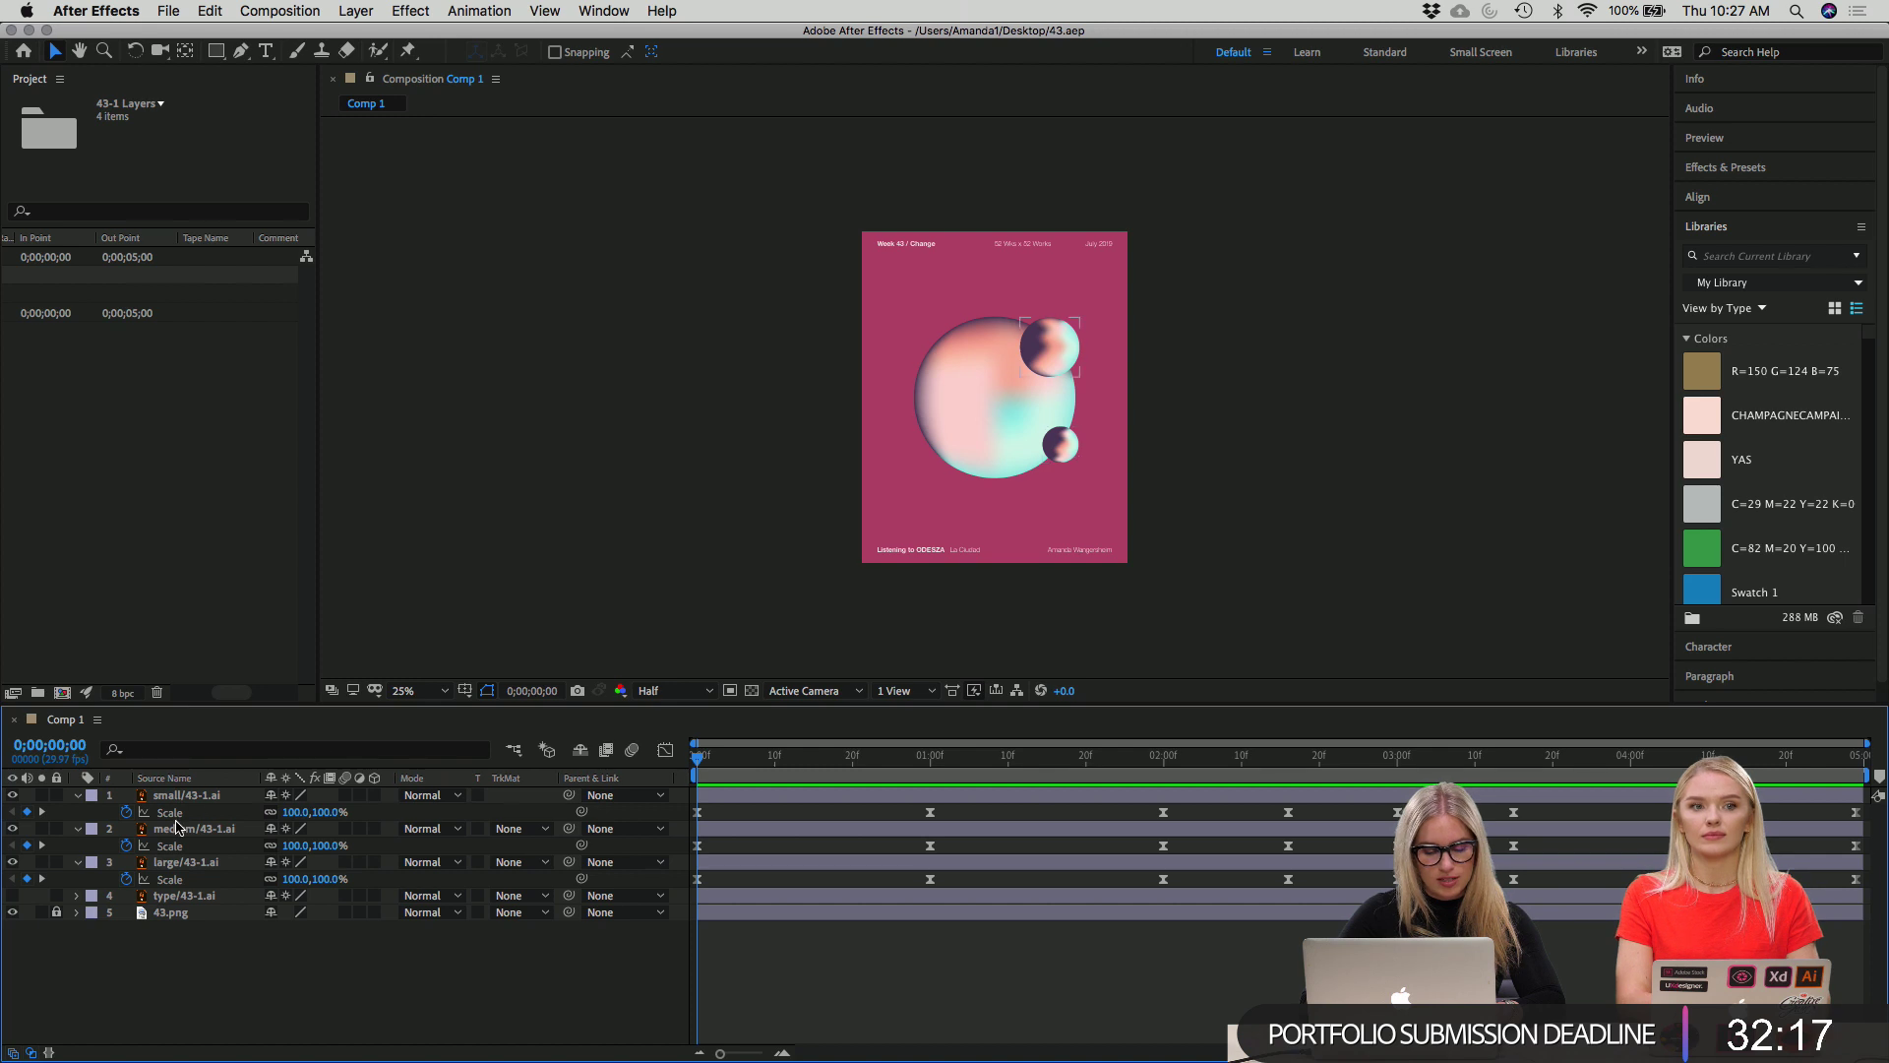
Select the small, medium and large circle layers and compare their Position and Scale properties, ending on Scale.
left_click(202, 799)
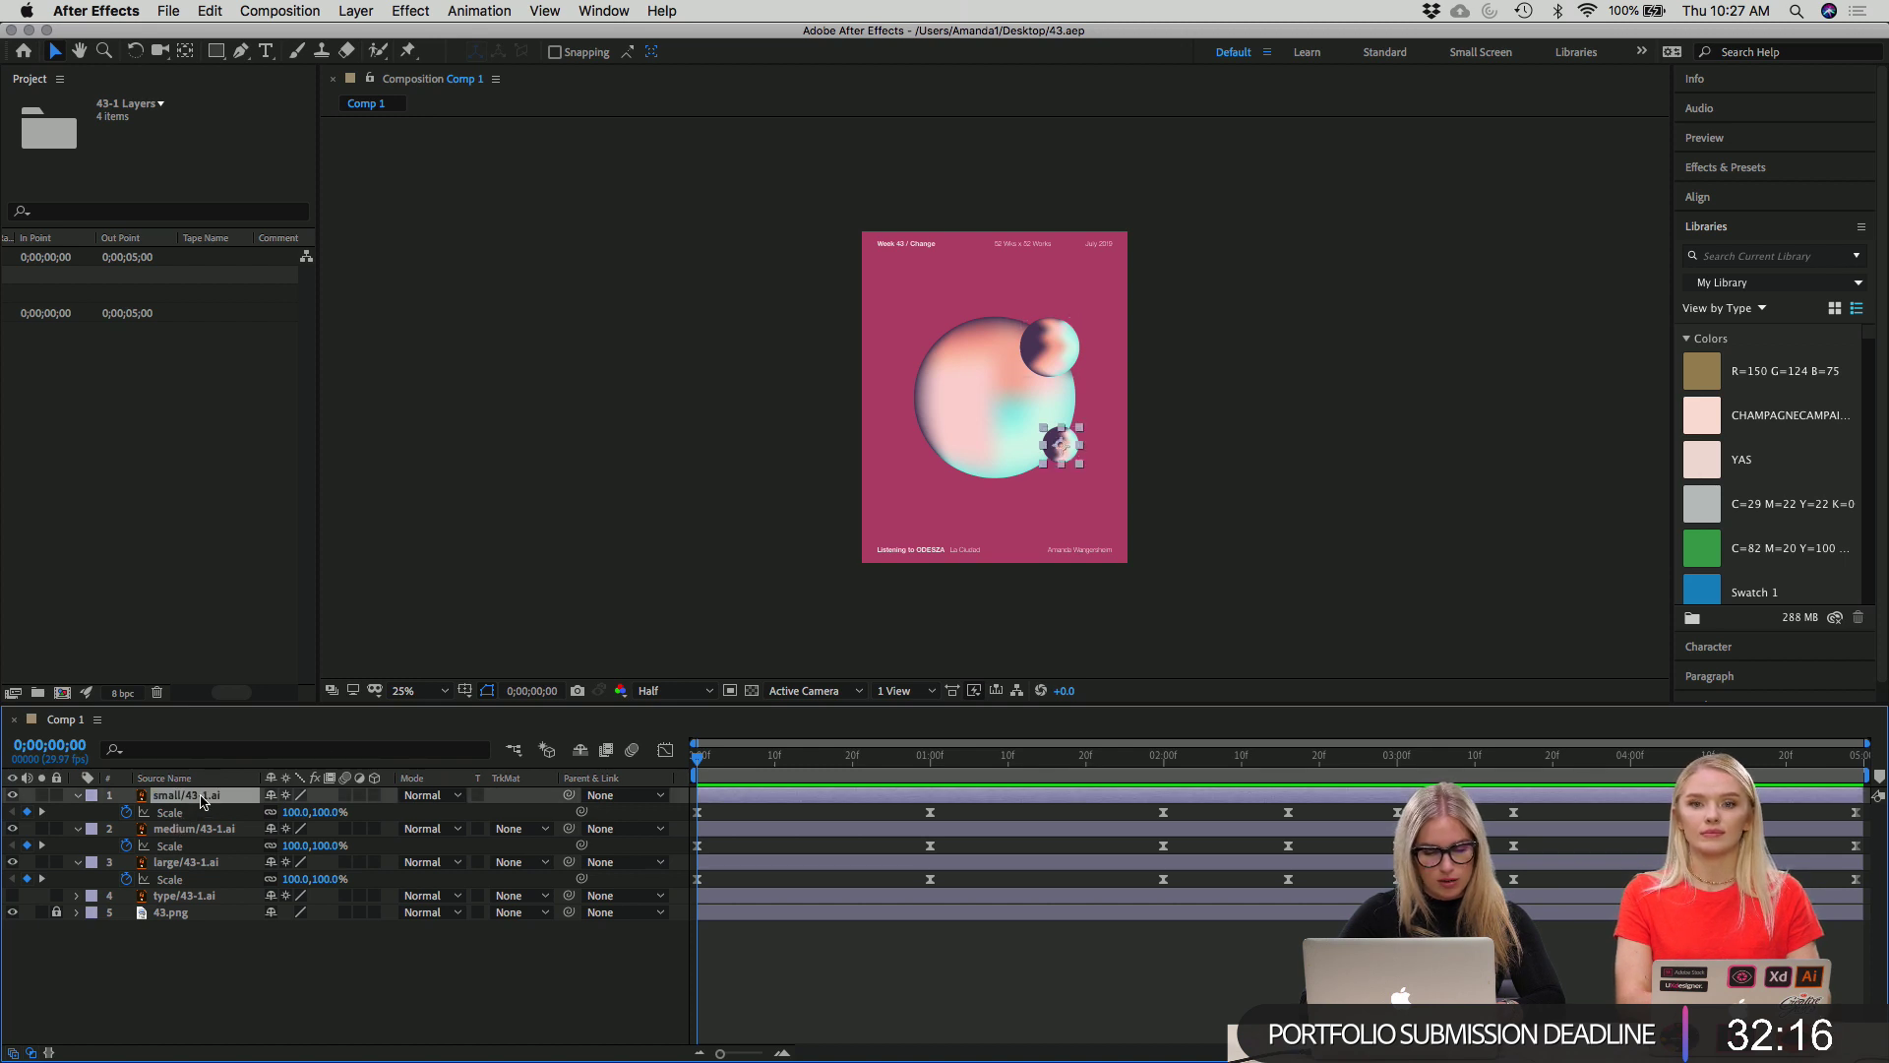
left_click(188, 865, "shift")
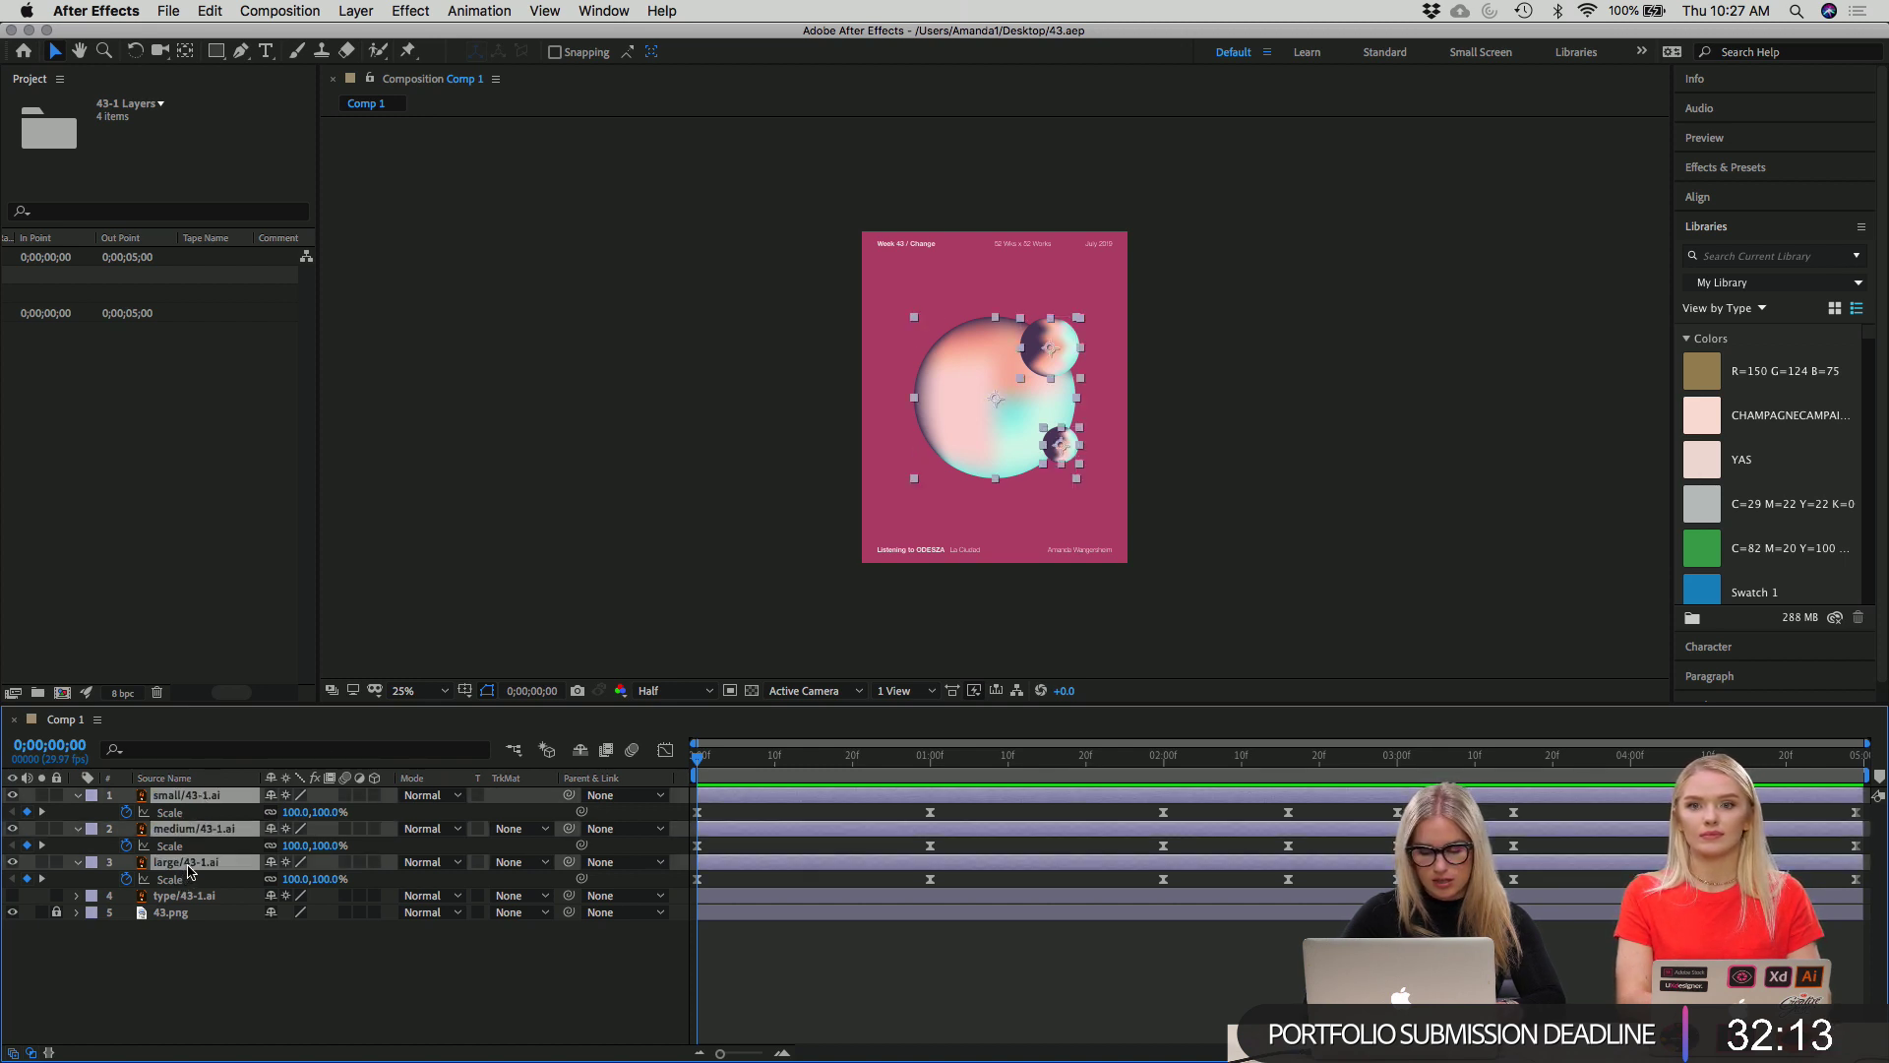
key("p")
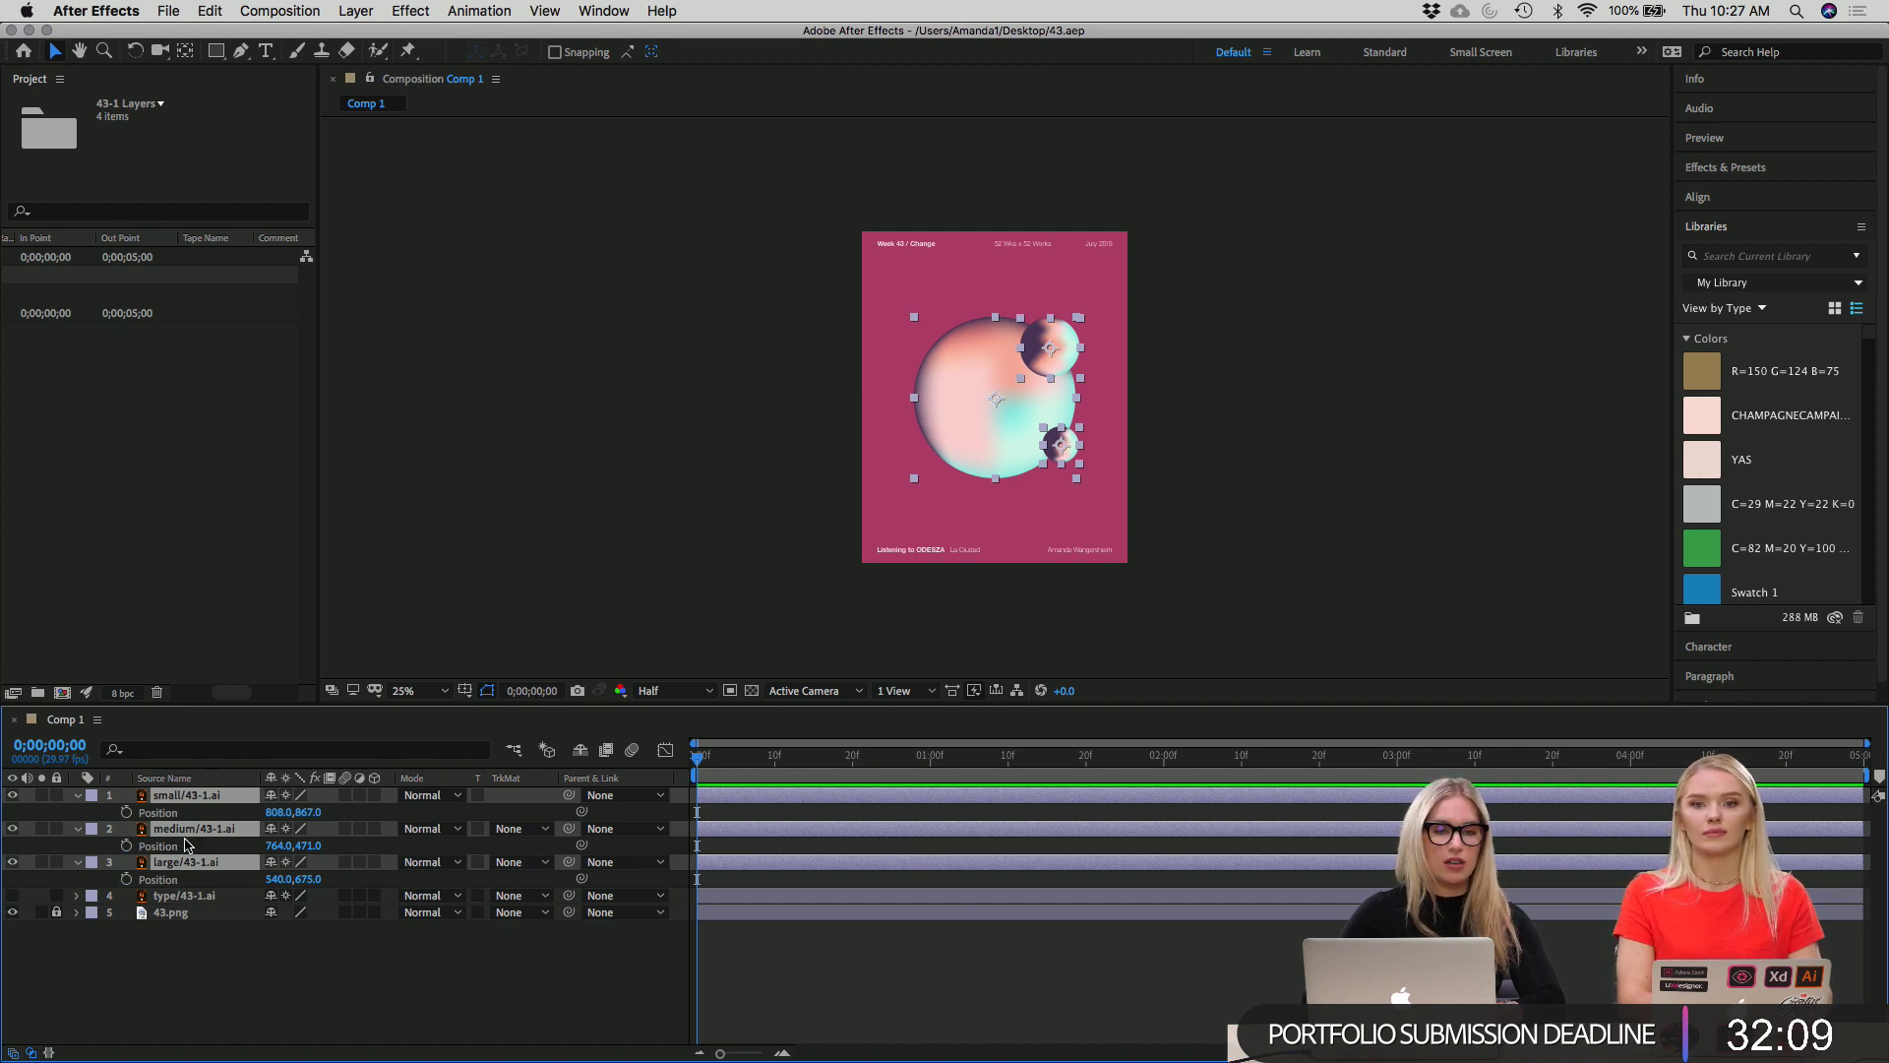
key("s")
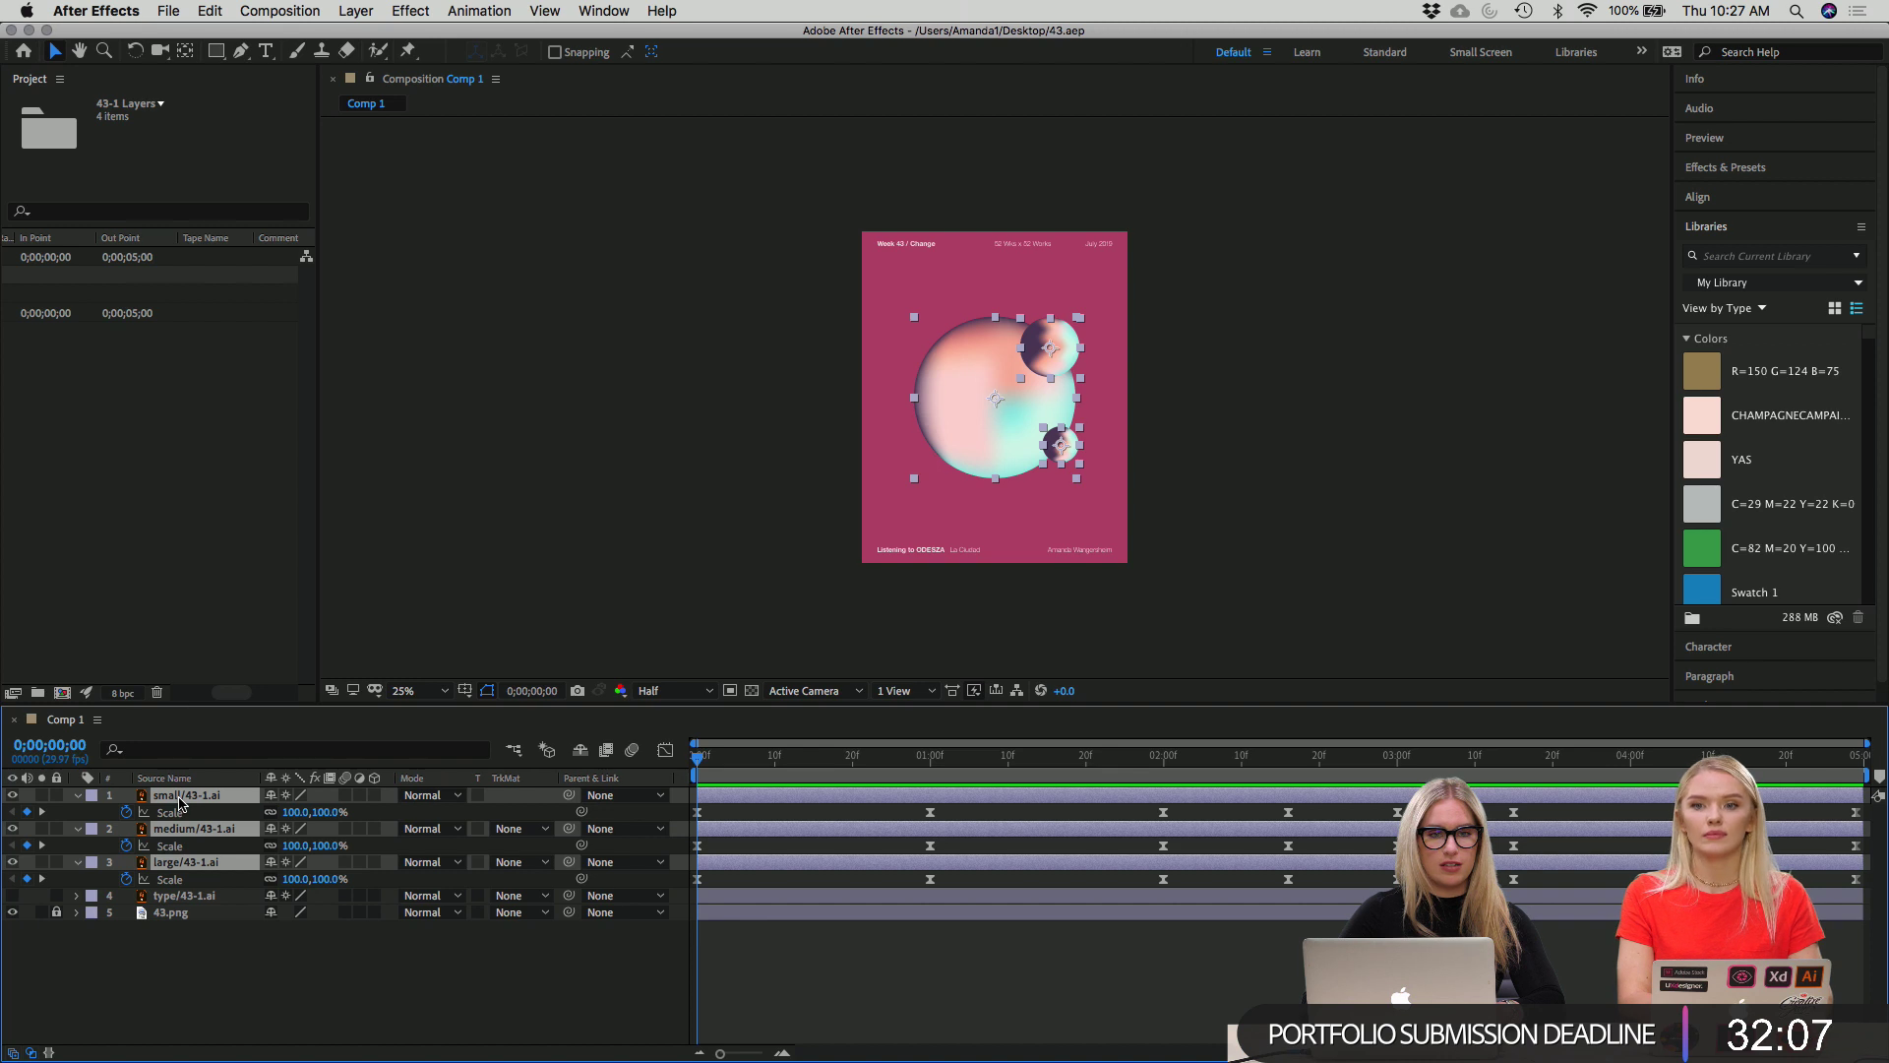
key("p")
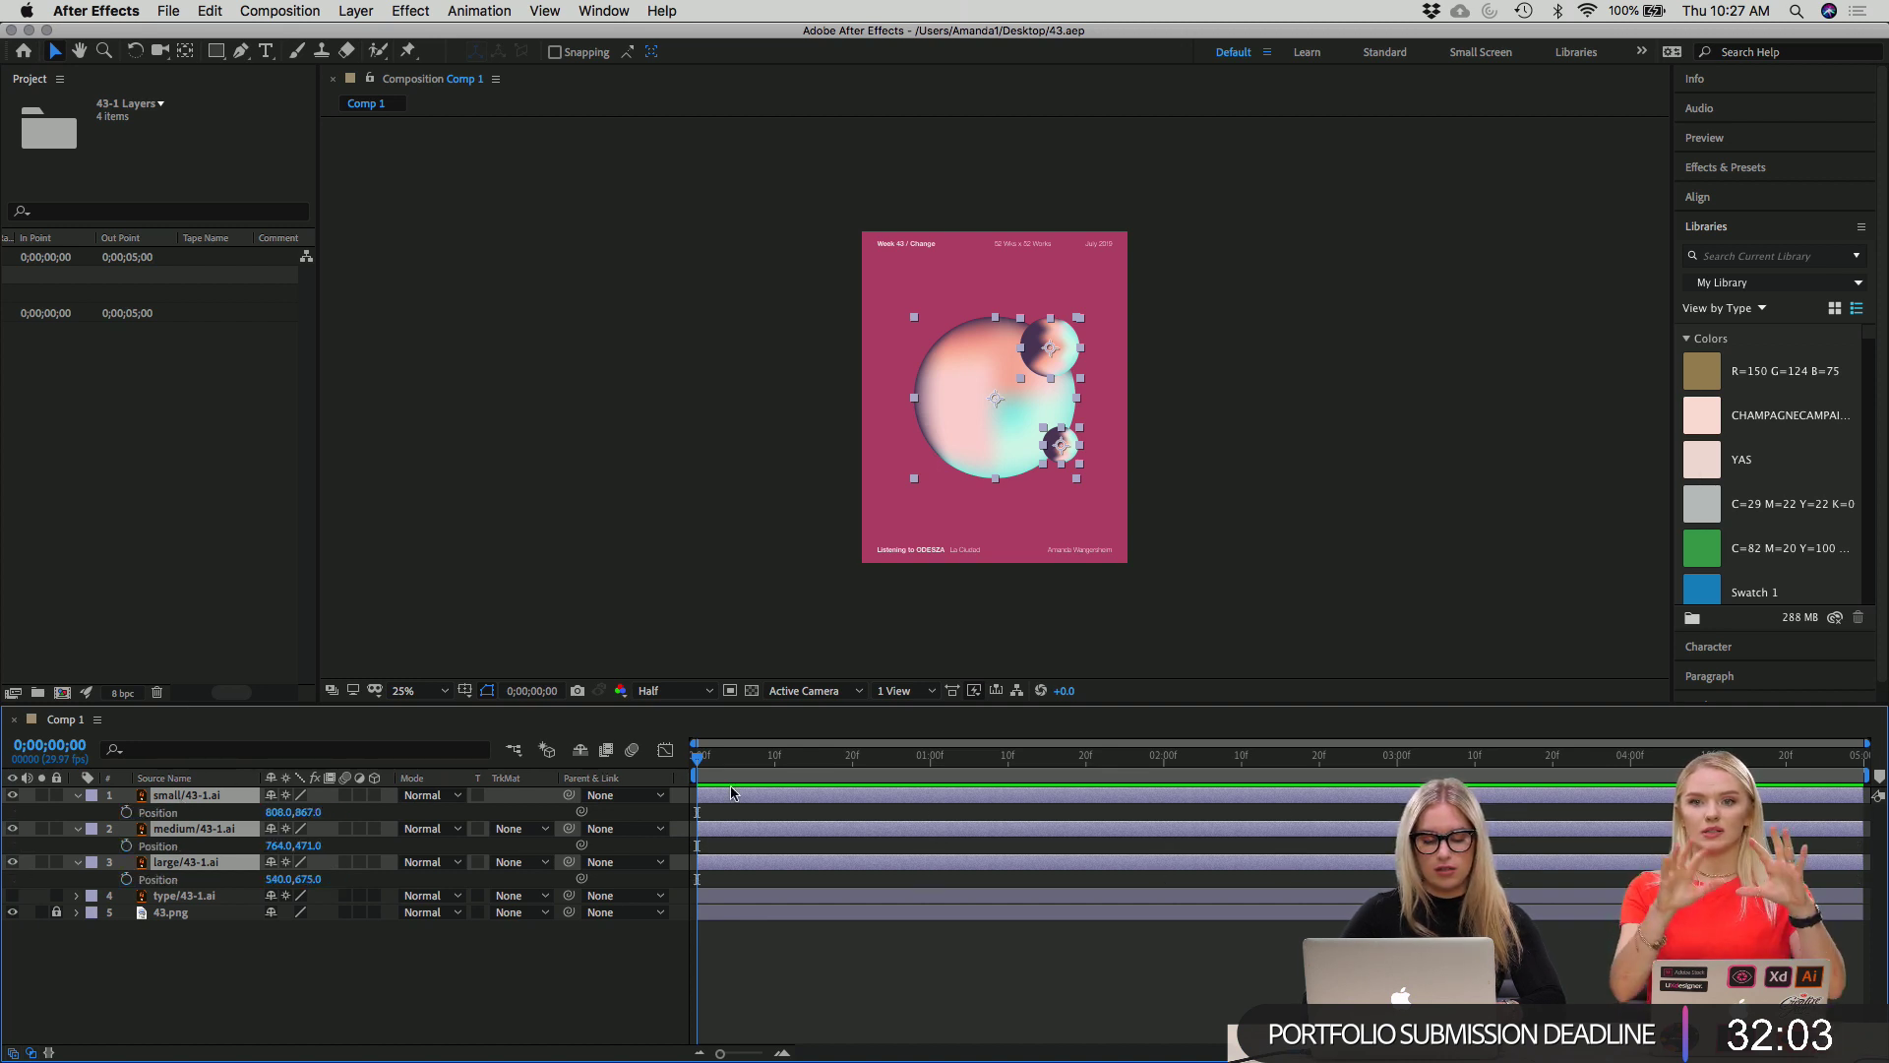
key("s")
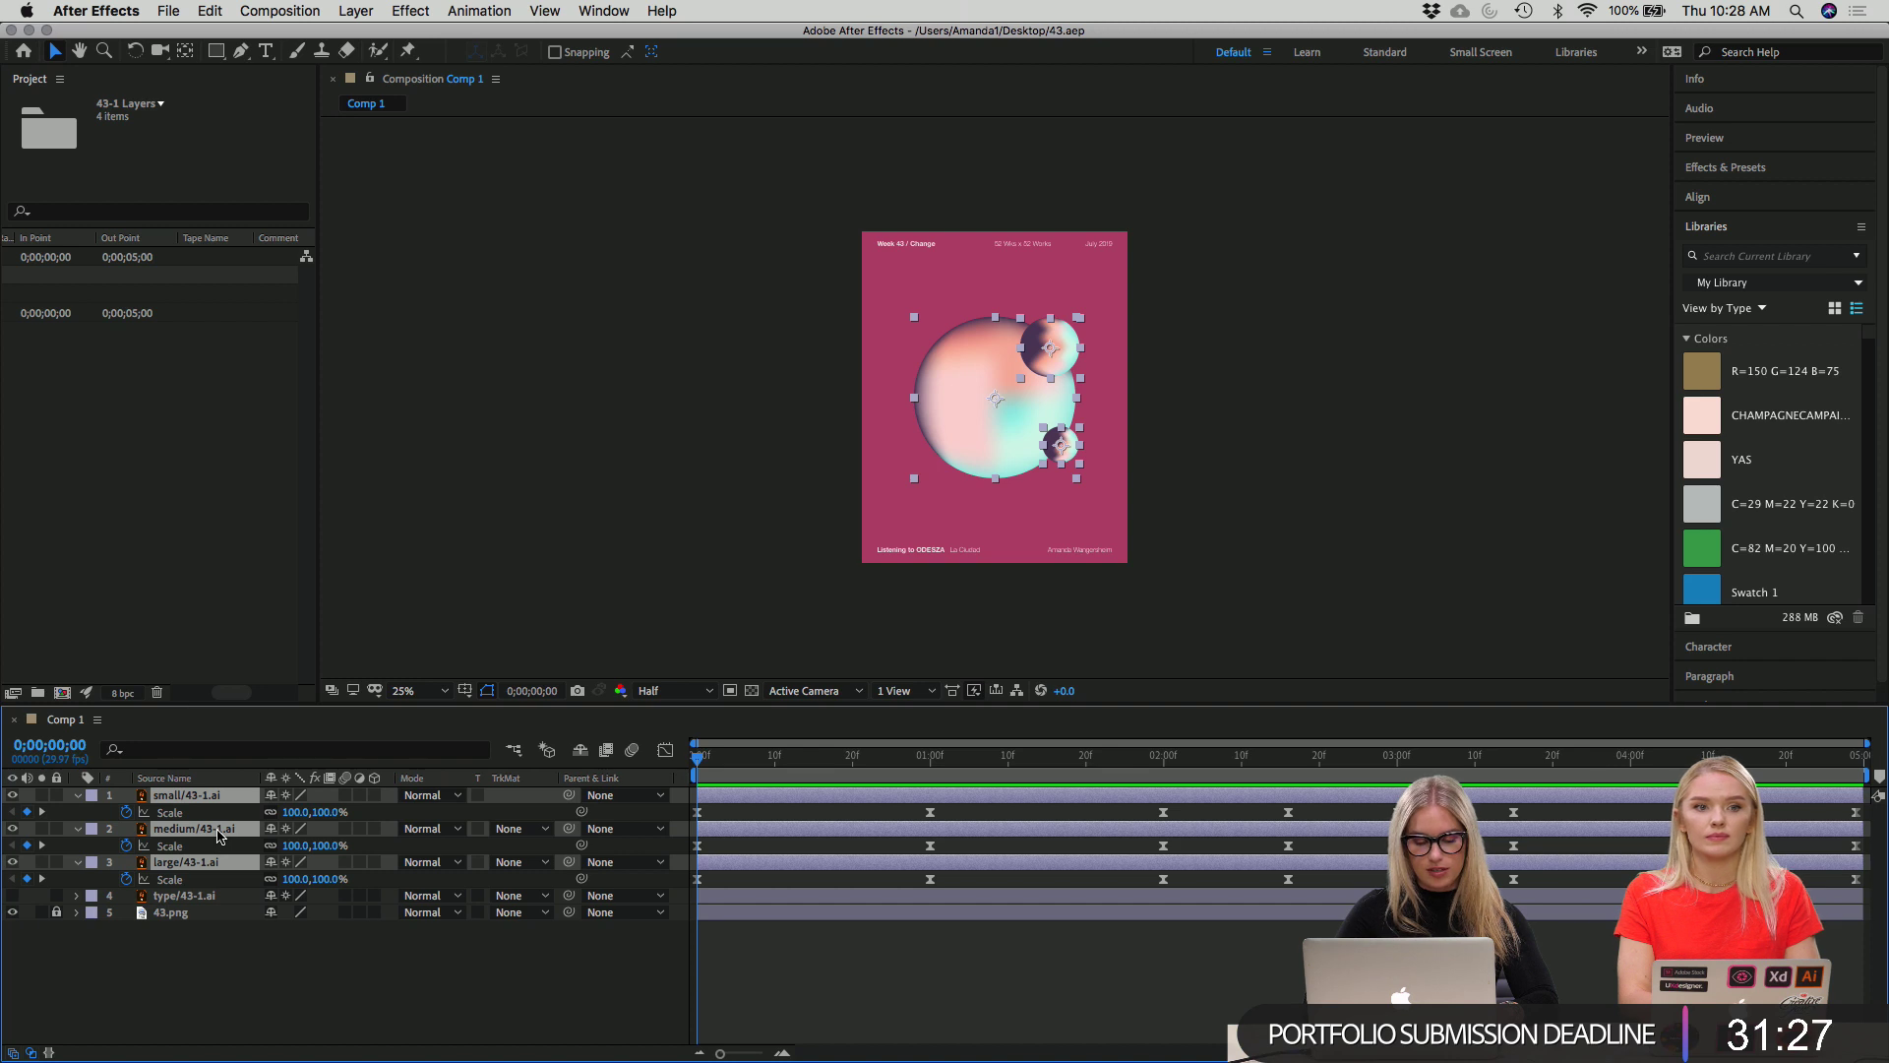
Delete all Scale keyframes except the final ones from the three circle layers, and return to the first frame.
left_click_drag(1528, 879, 685, 810)
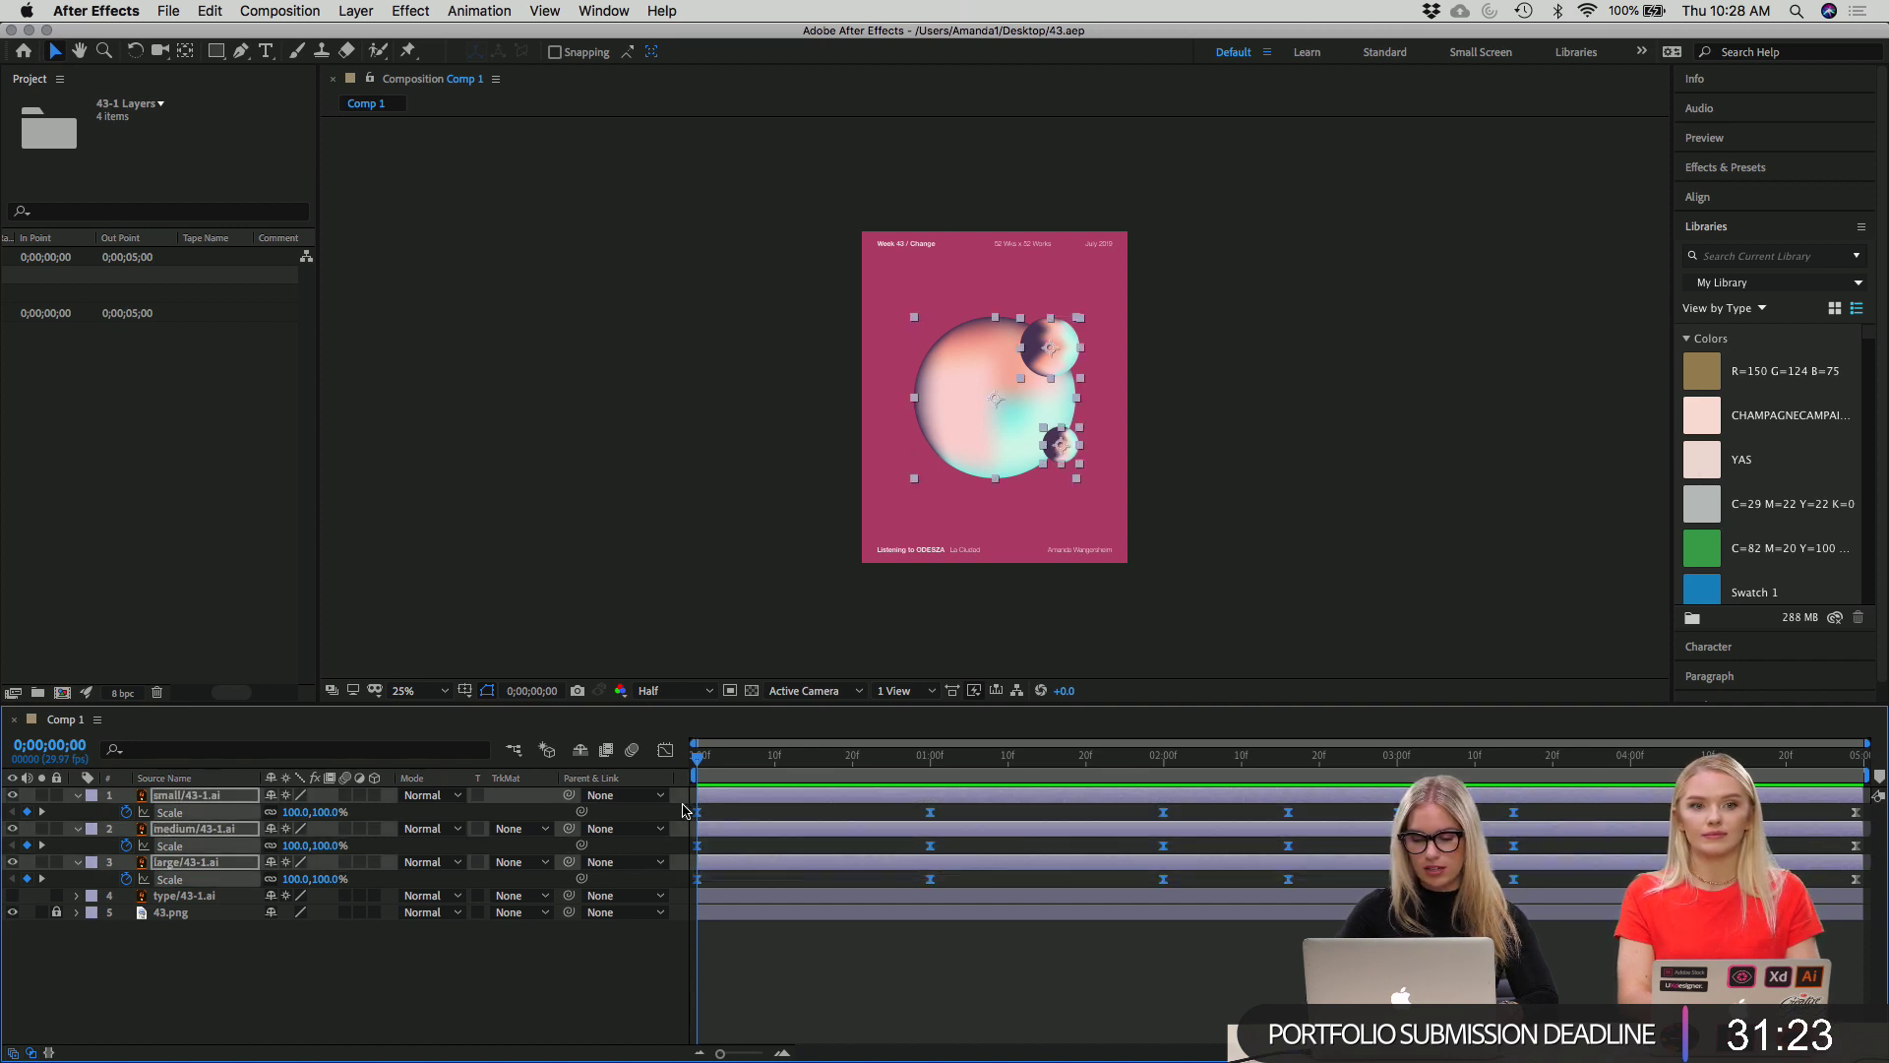
key("Delete")
left_click(970, 808)
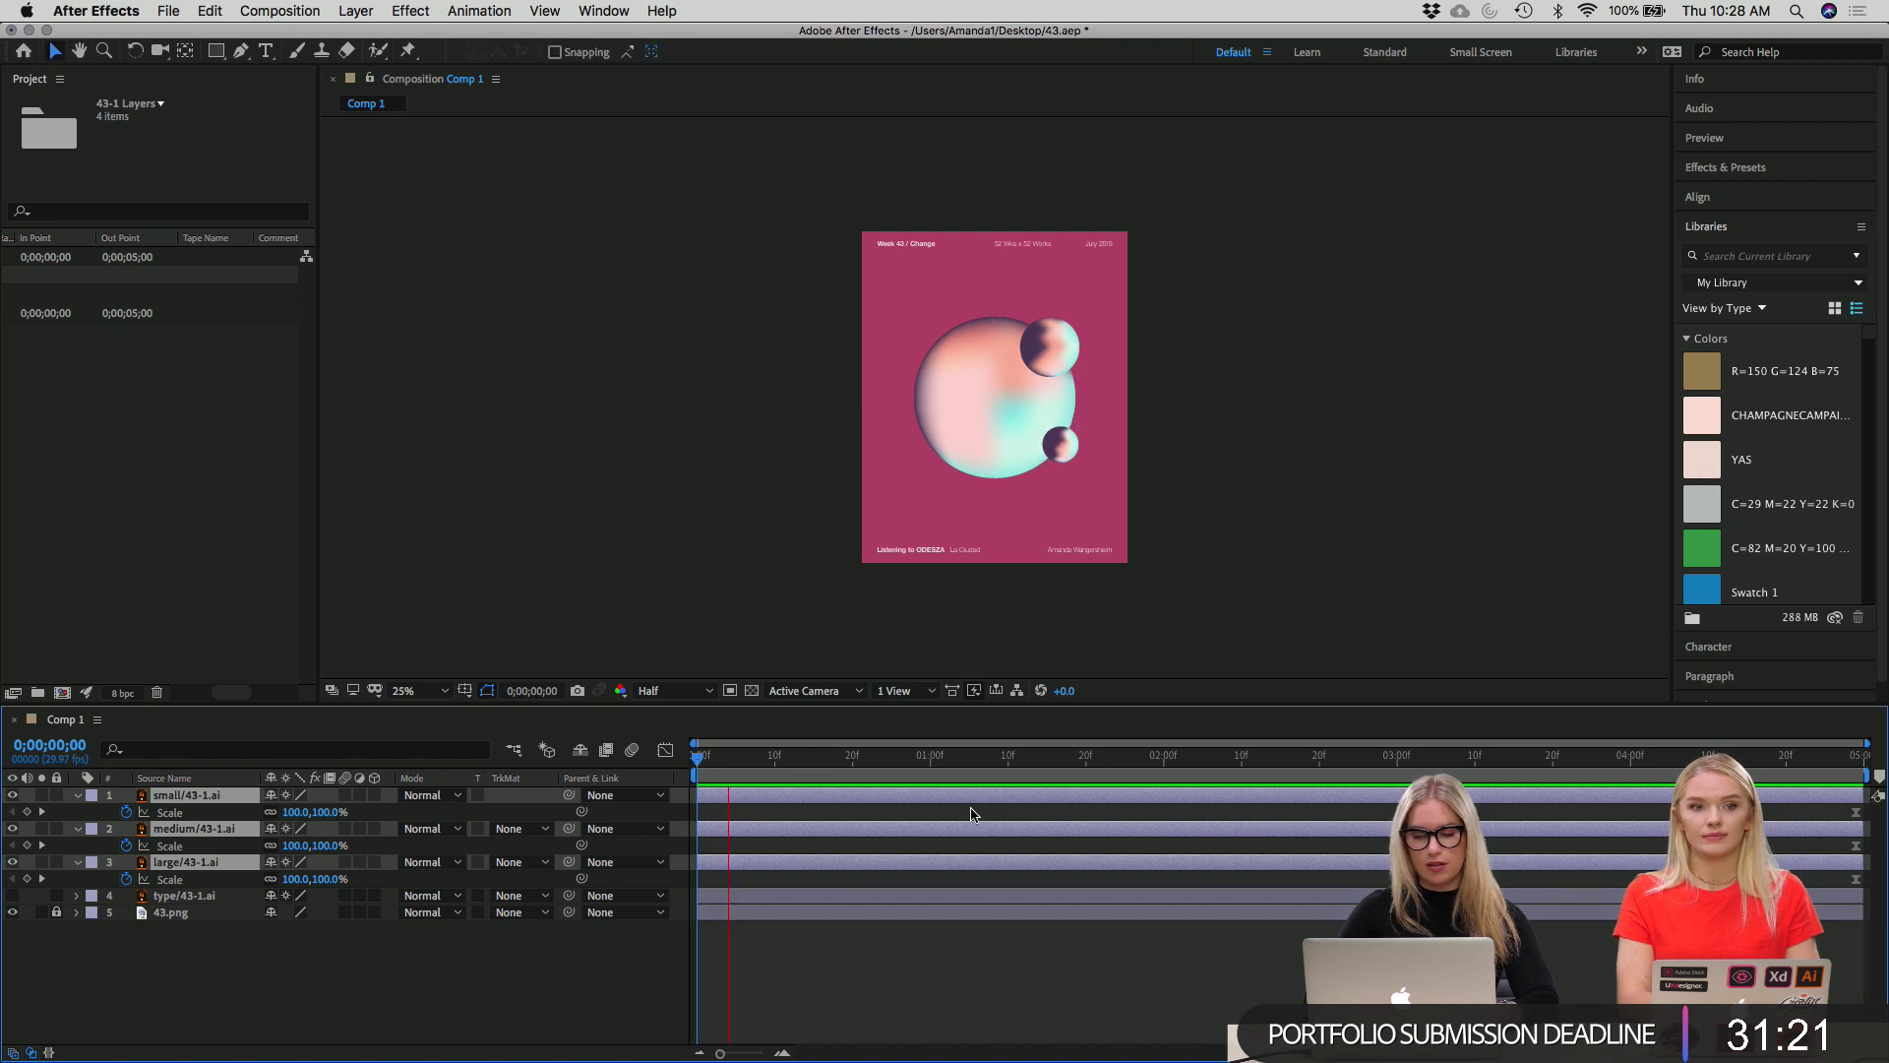
left_click(1168, 766)
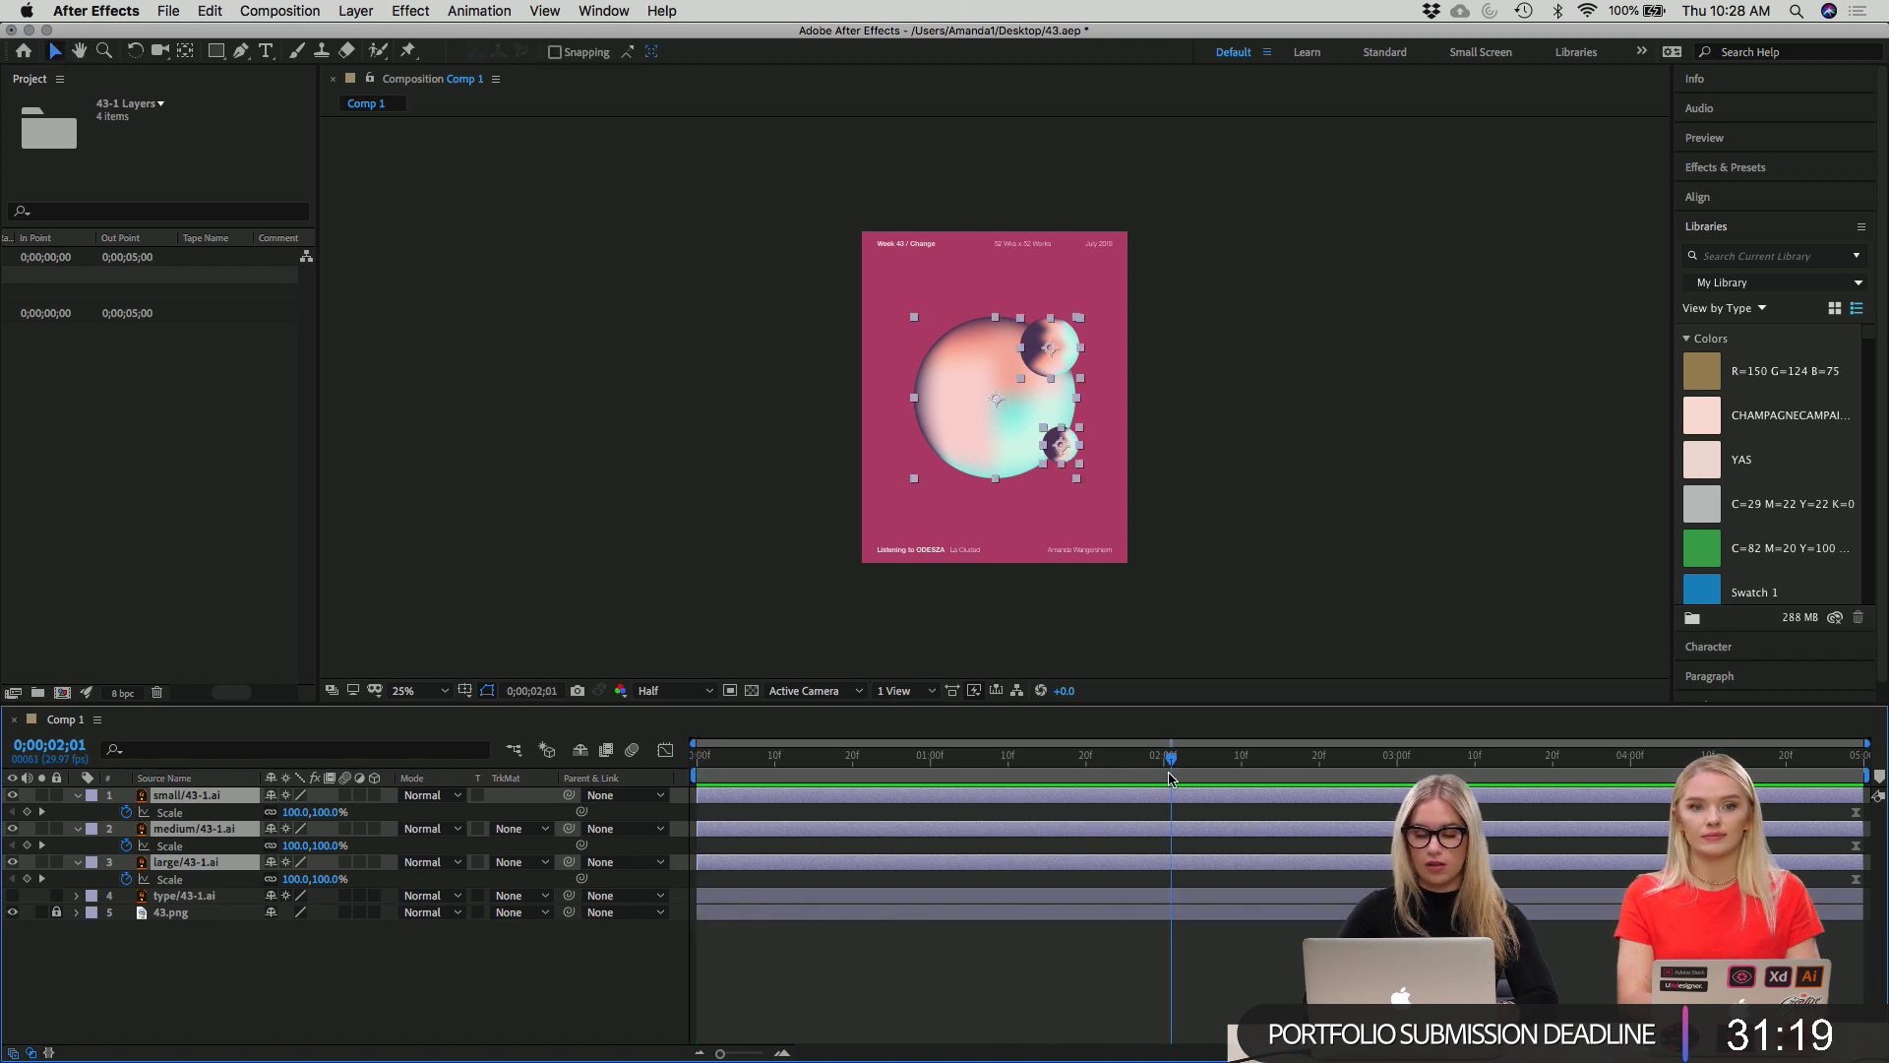
left_click_drag(1169, 762, 697, 758)
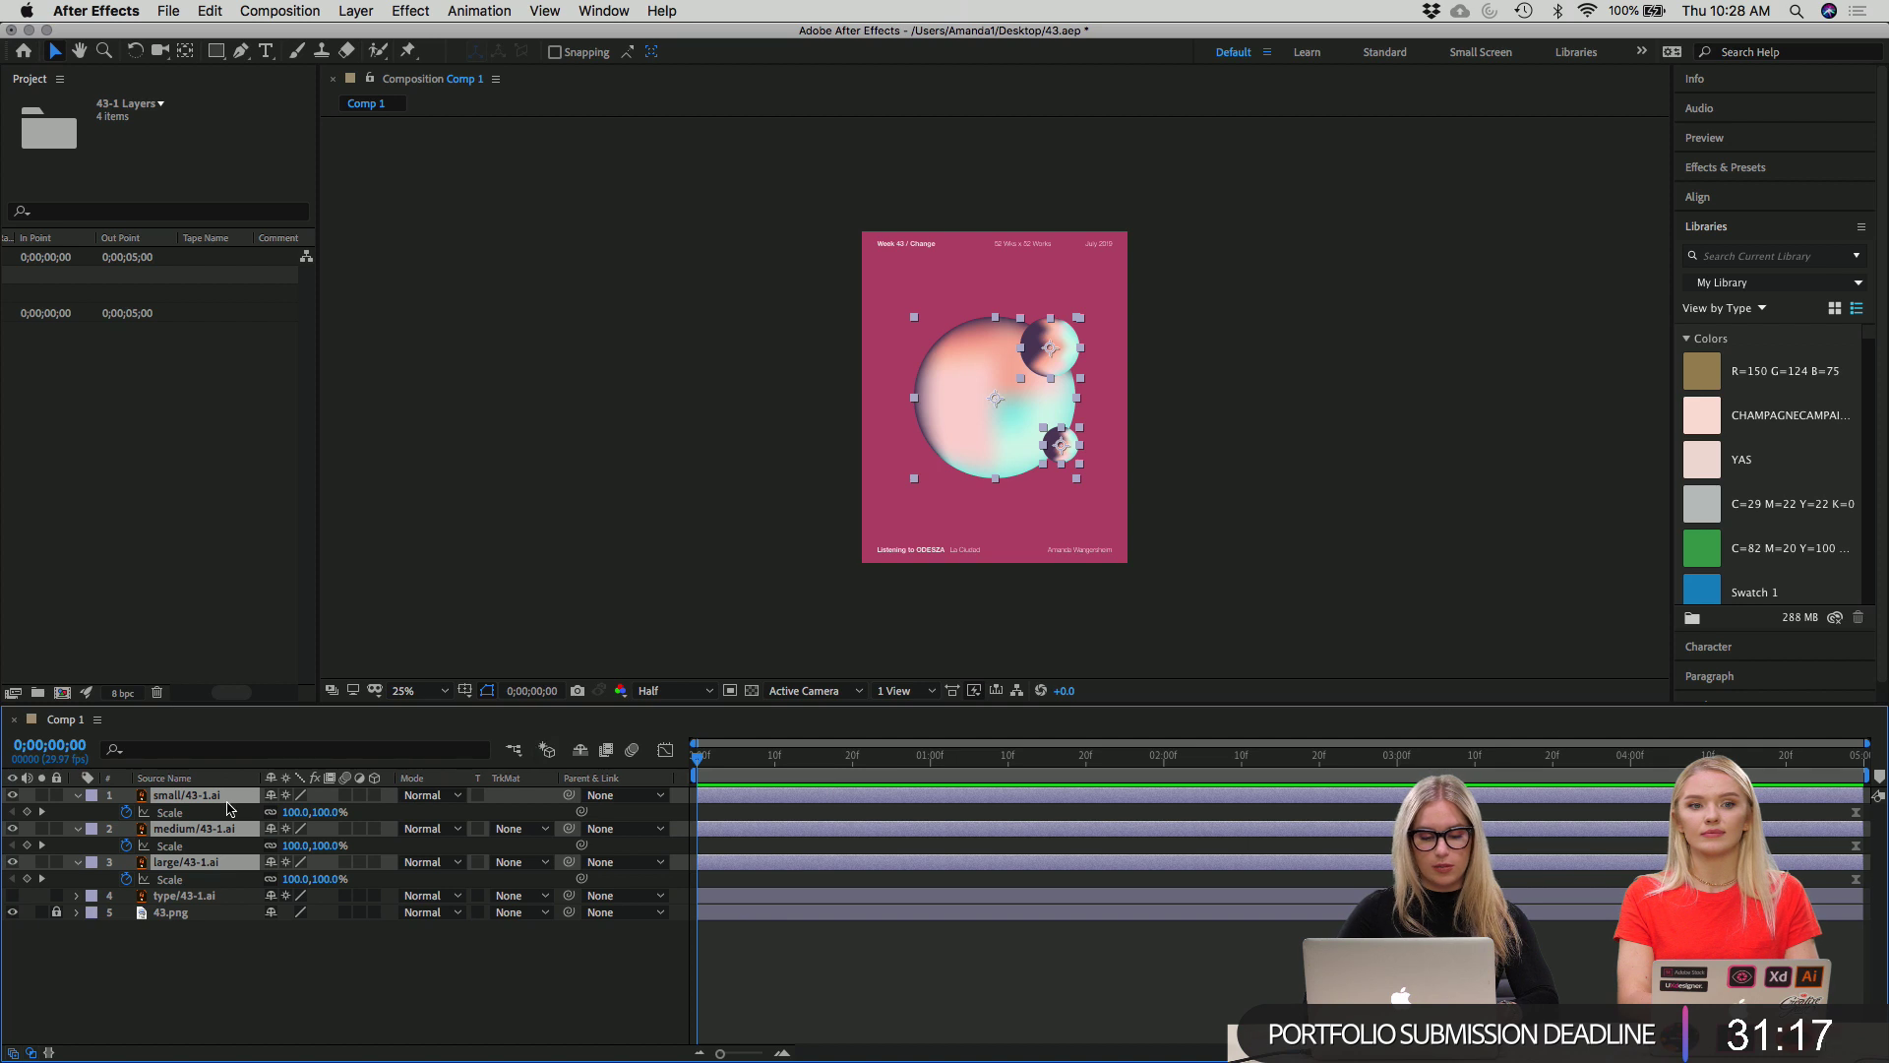
Show Position for the three selected circle layers and turn on its keyframing at 0;00;00;00.
key("p")
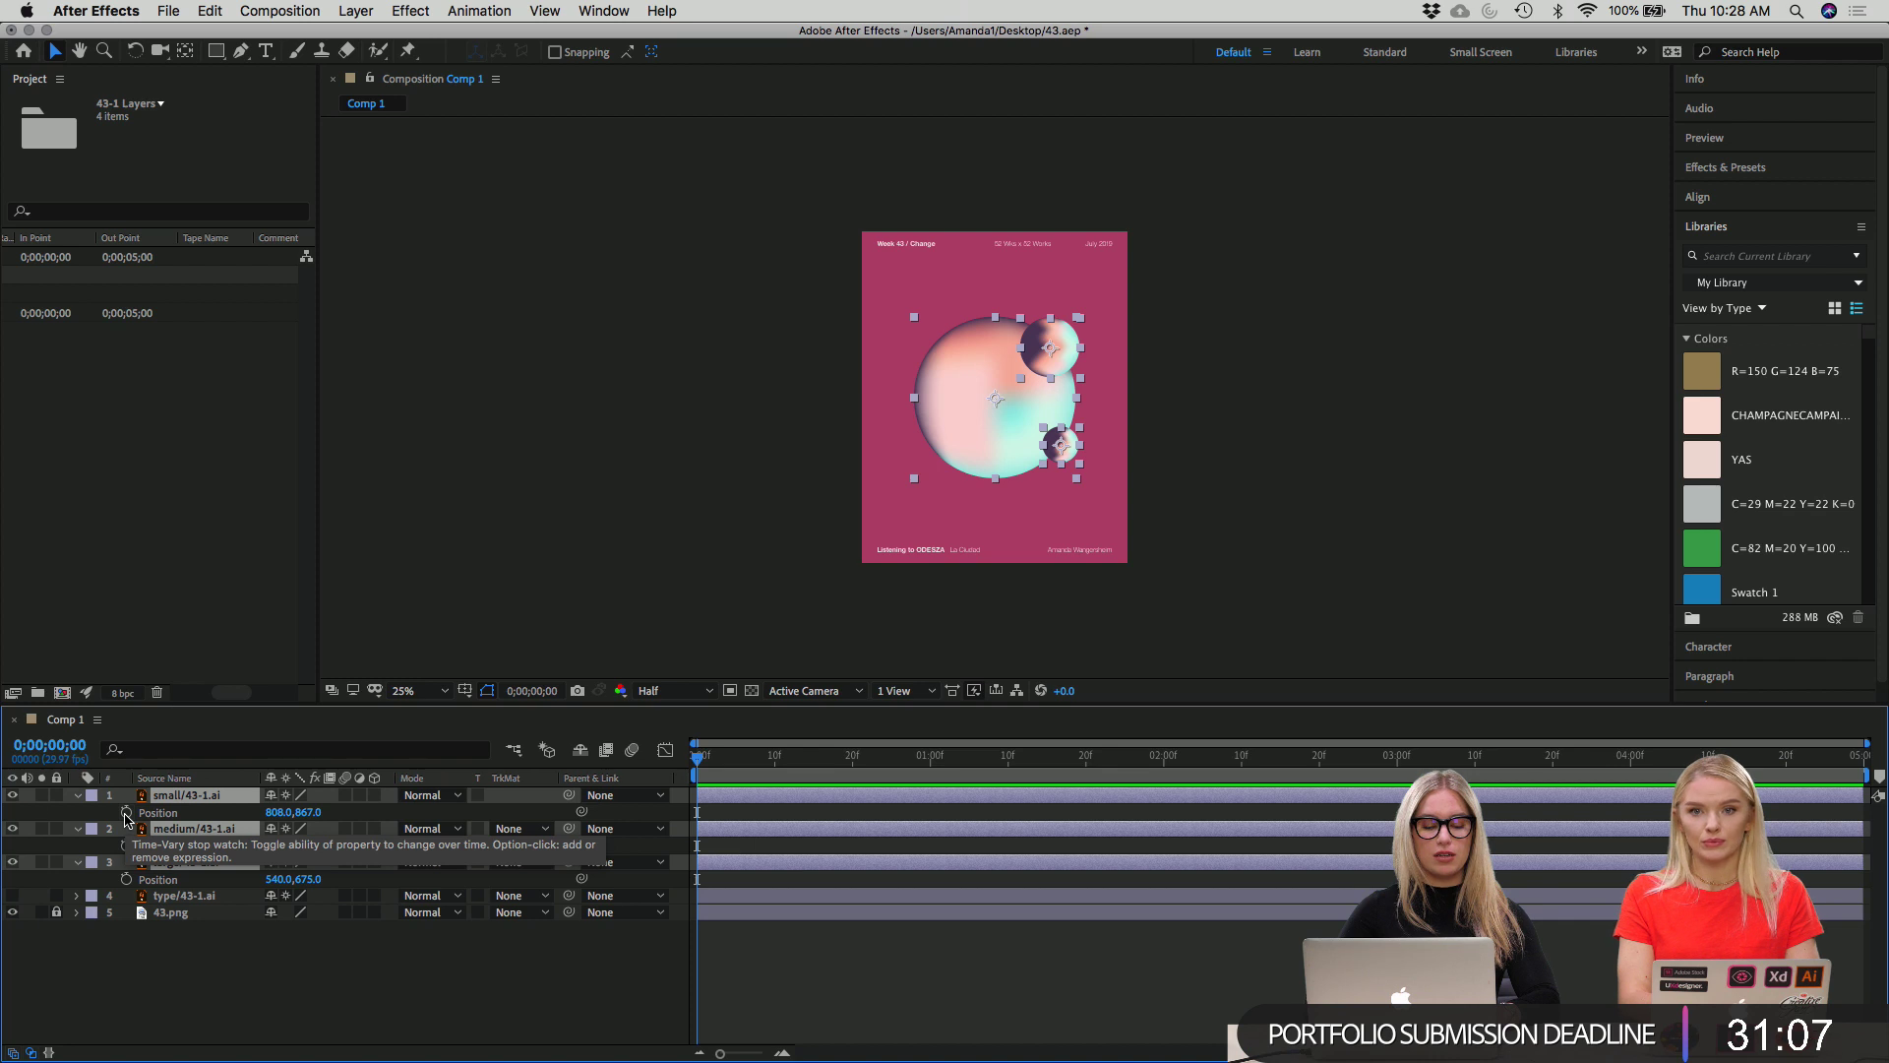
left_click(125, 814)
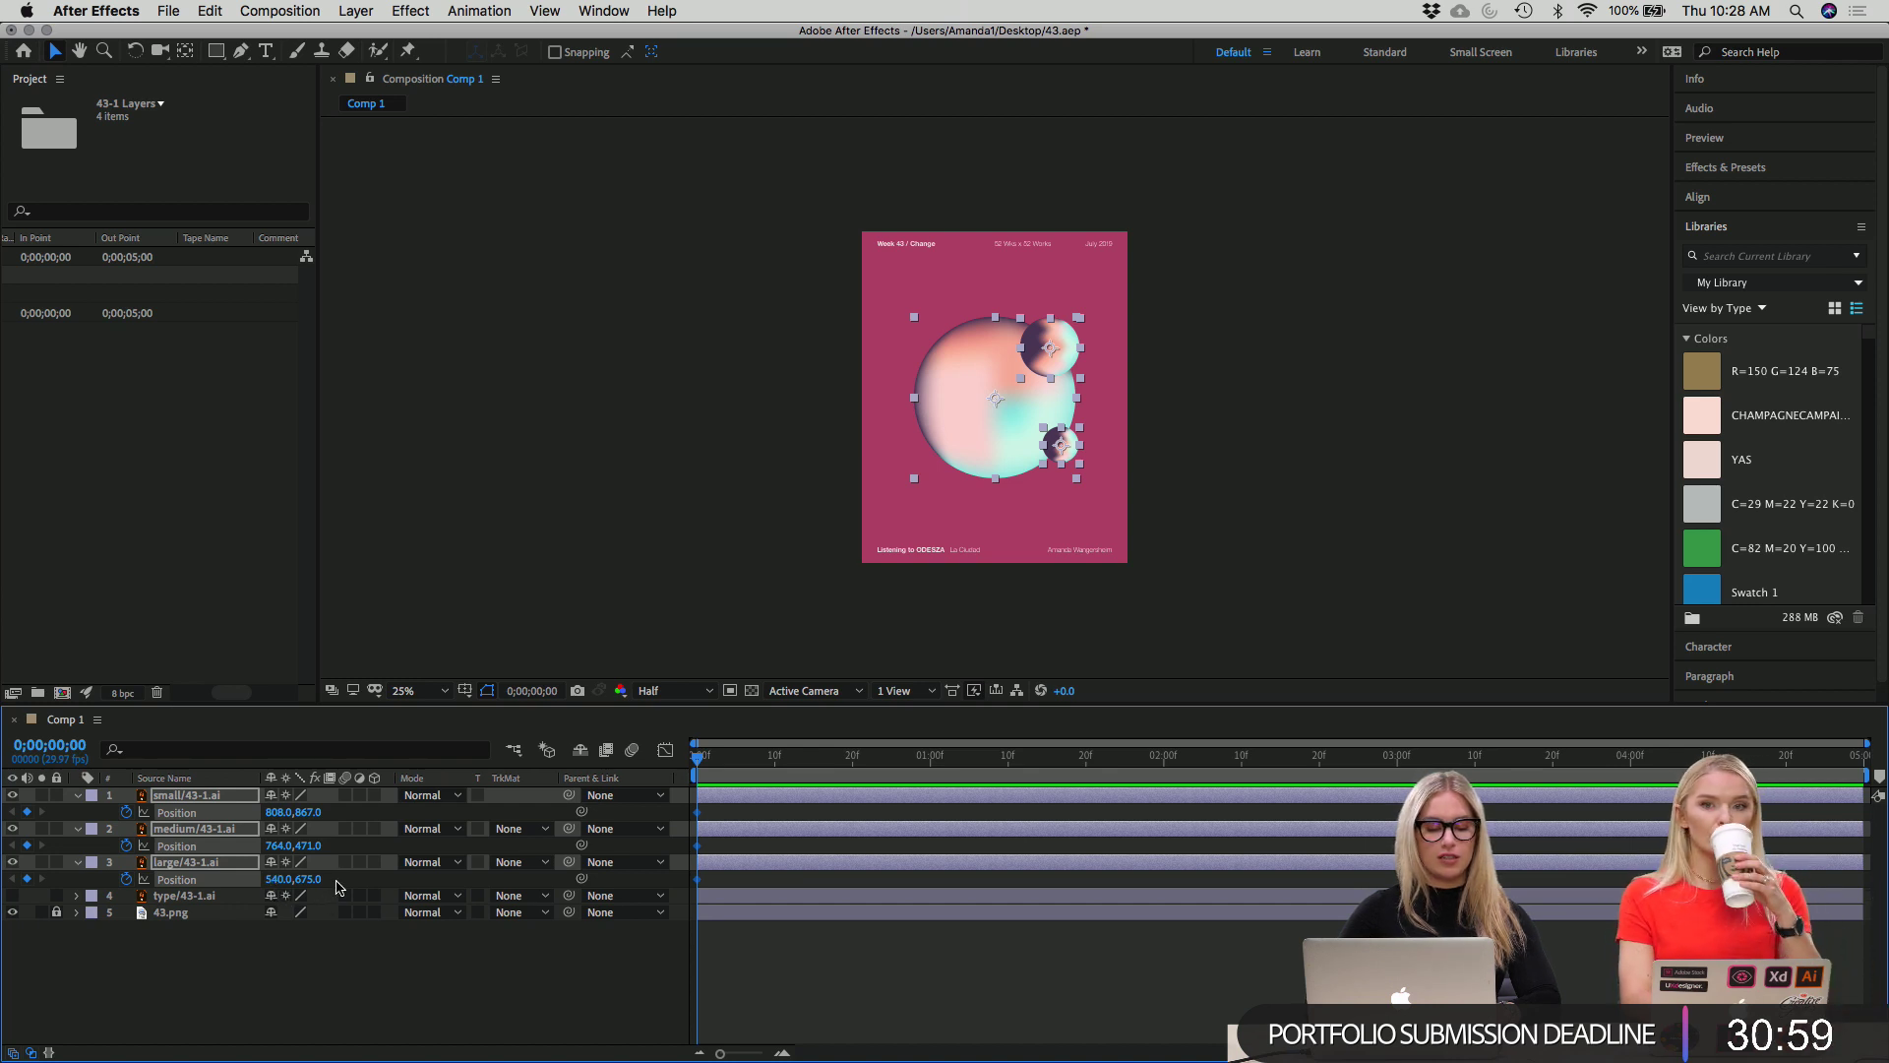
left_click_drag(283, 817, 428, 790)
left_click_drag(311, 813, 503, 803)
key("super+z")
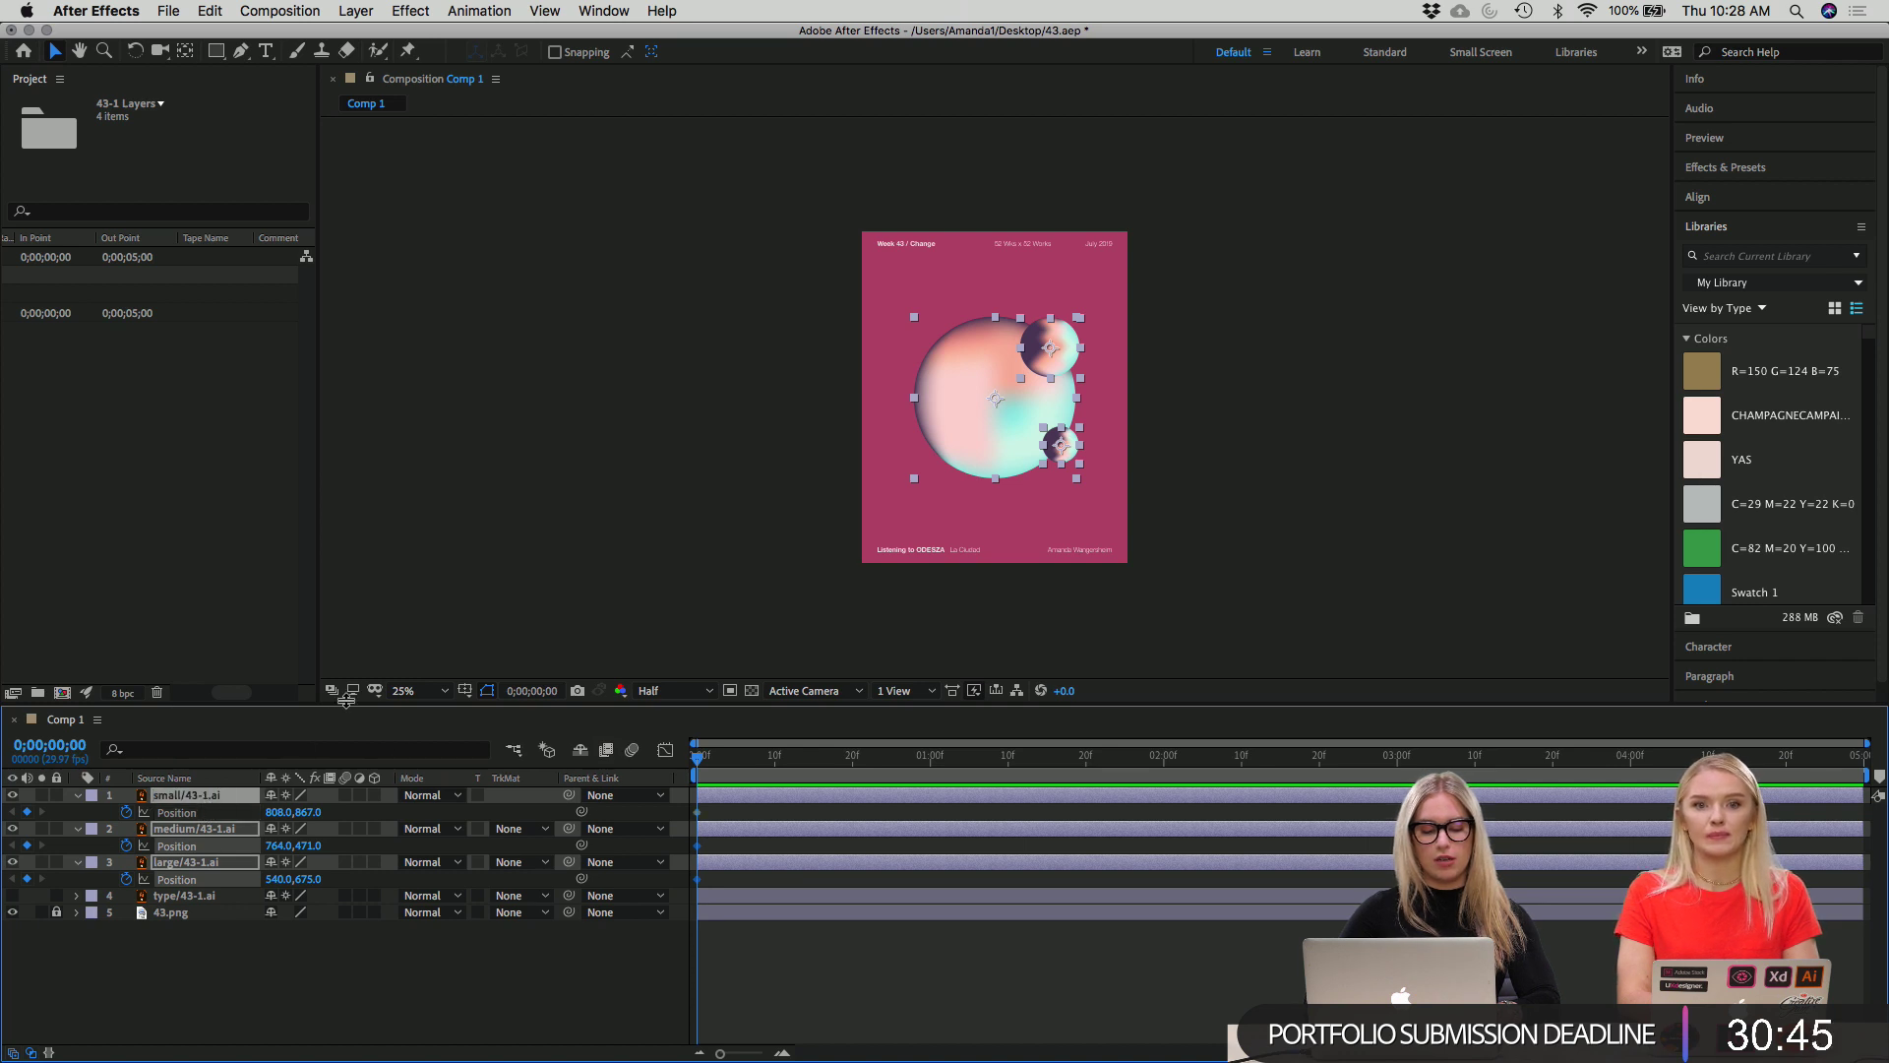
left_click(429, 606)
Hide the small and medium circle layers, keeping only the large circle visible with its Position property selected.
left_click(194, 795)
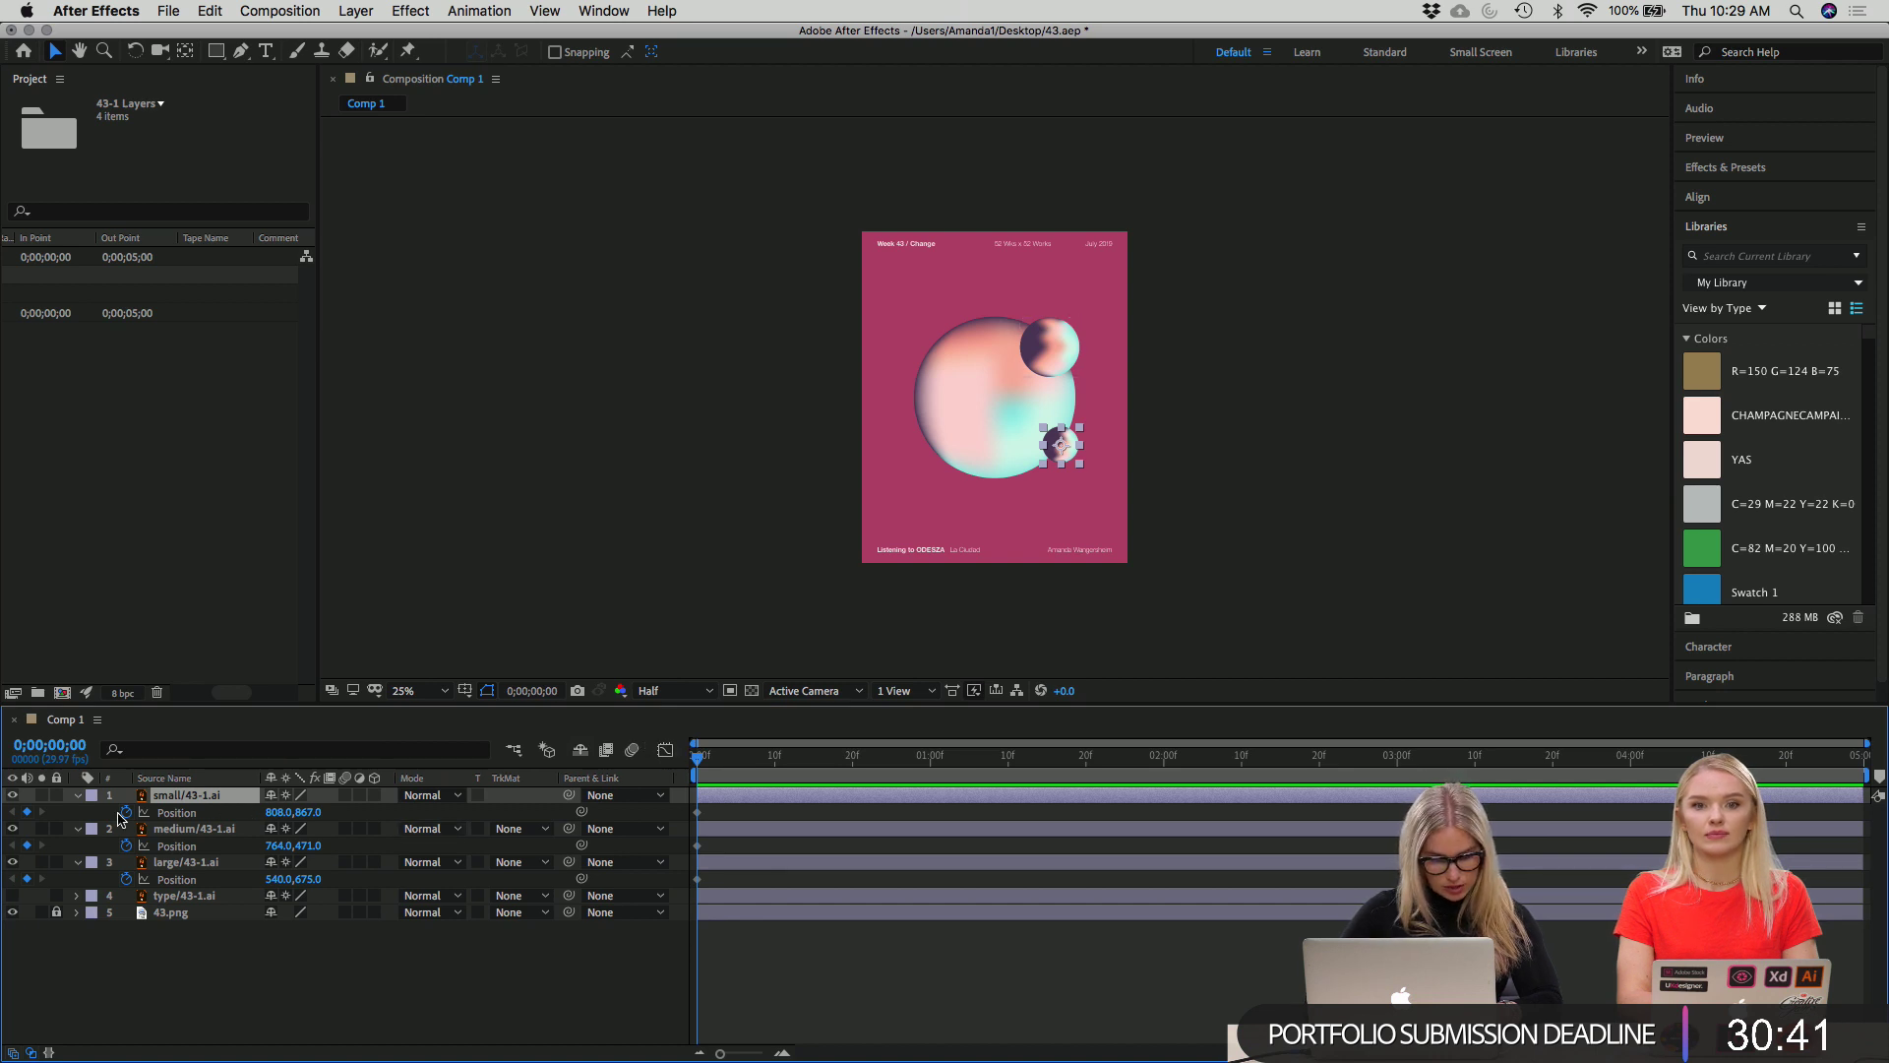
left_click(13, 795)
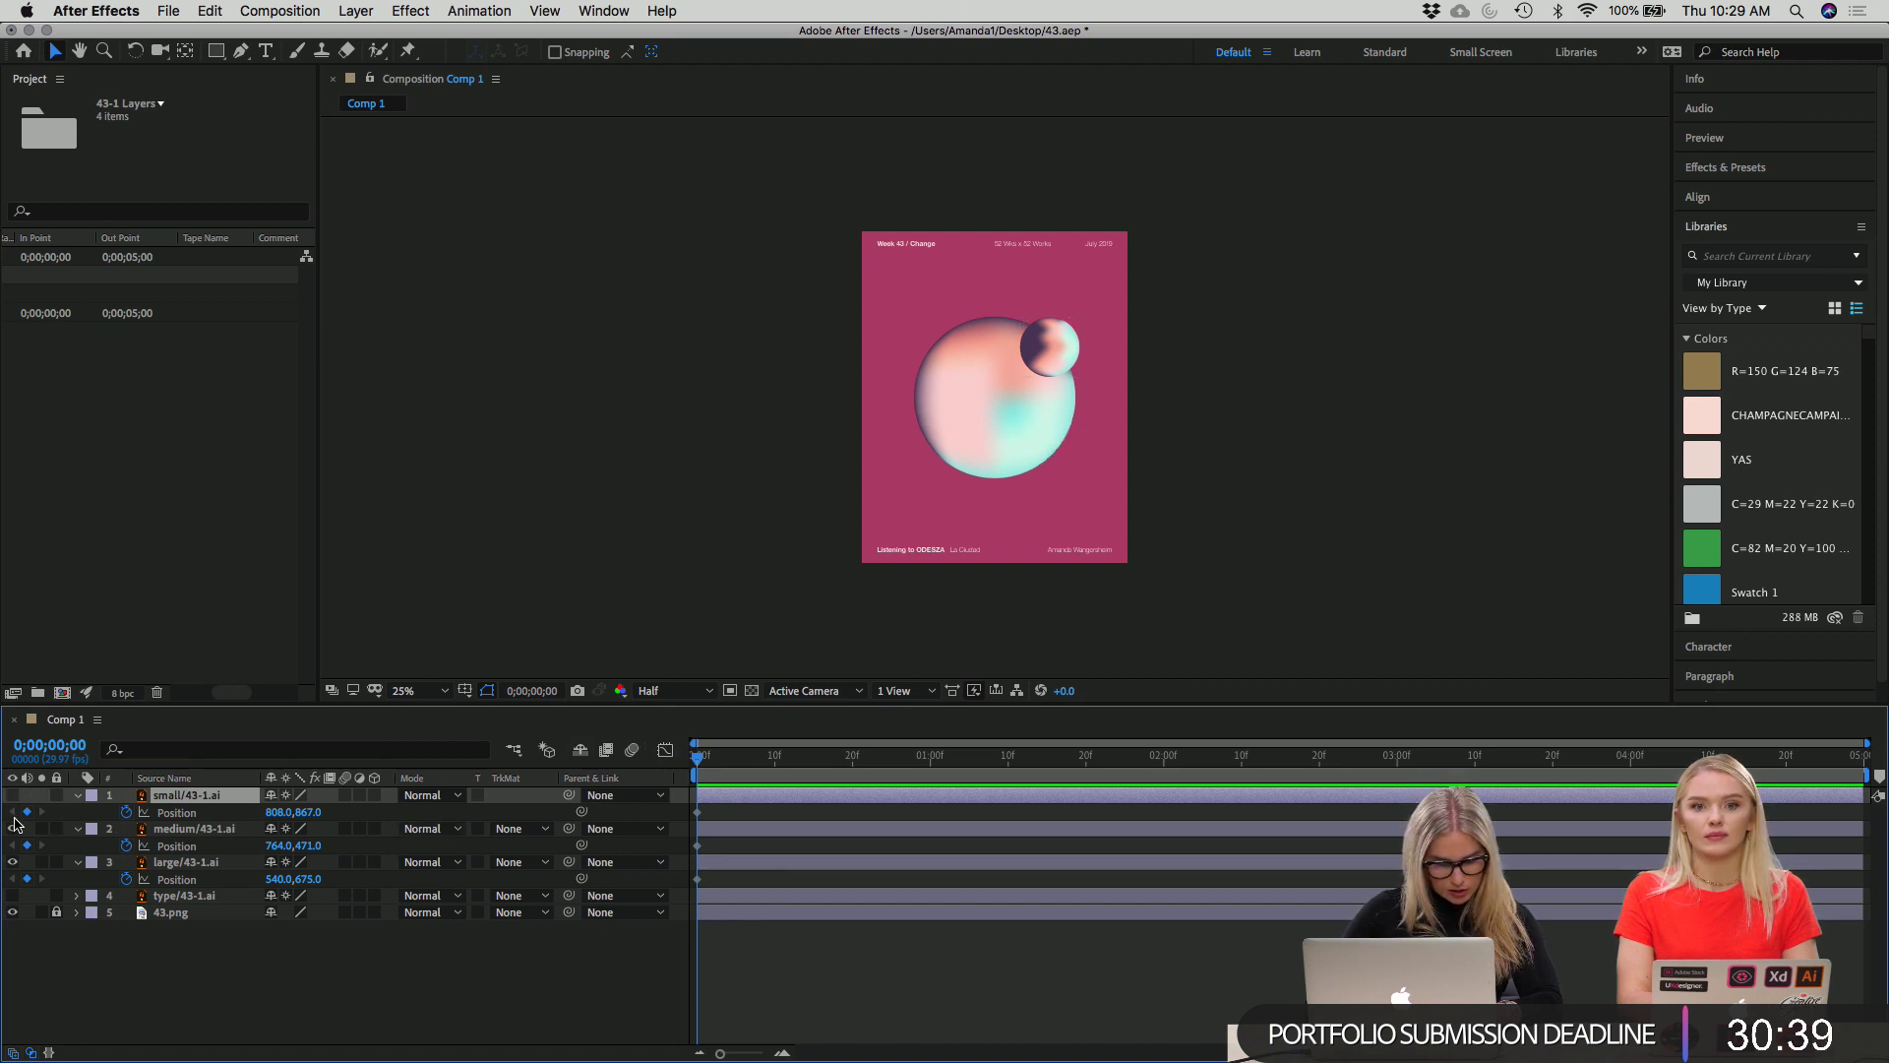
left_click(13, 828)
left_click(202, 876)
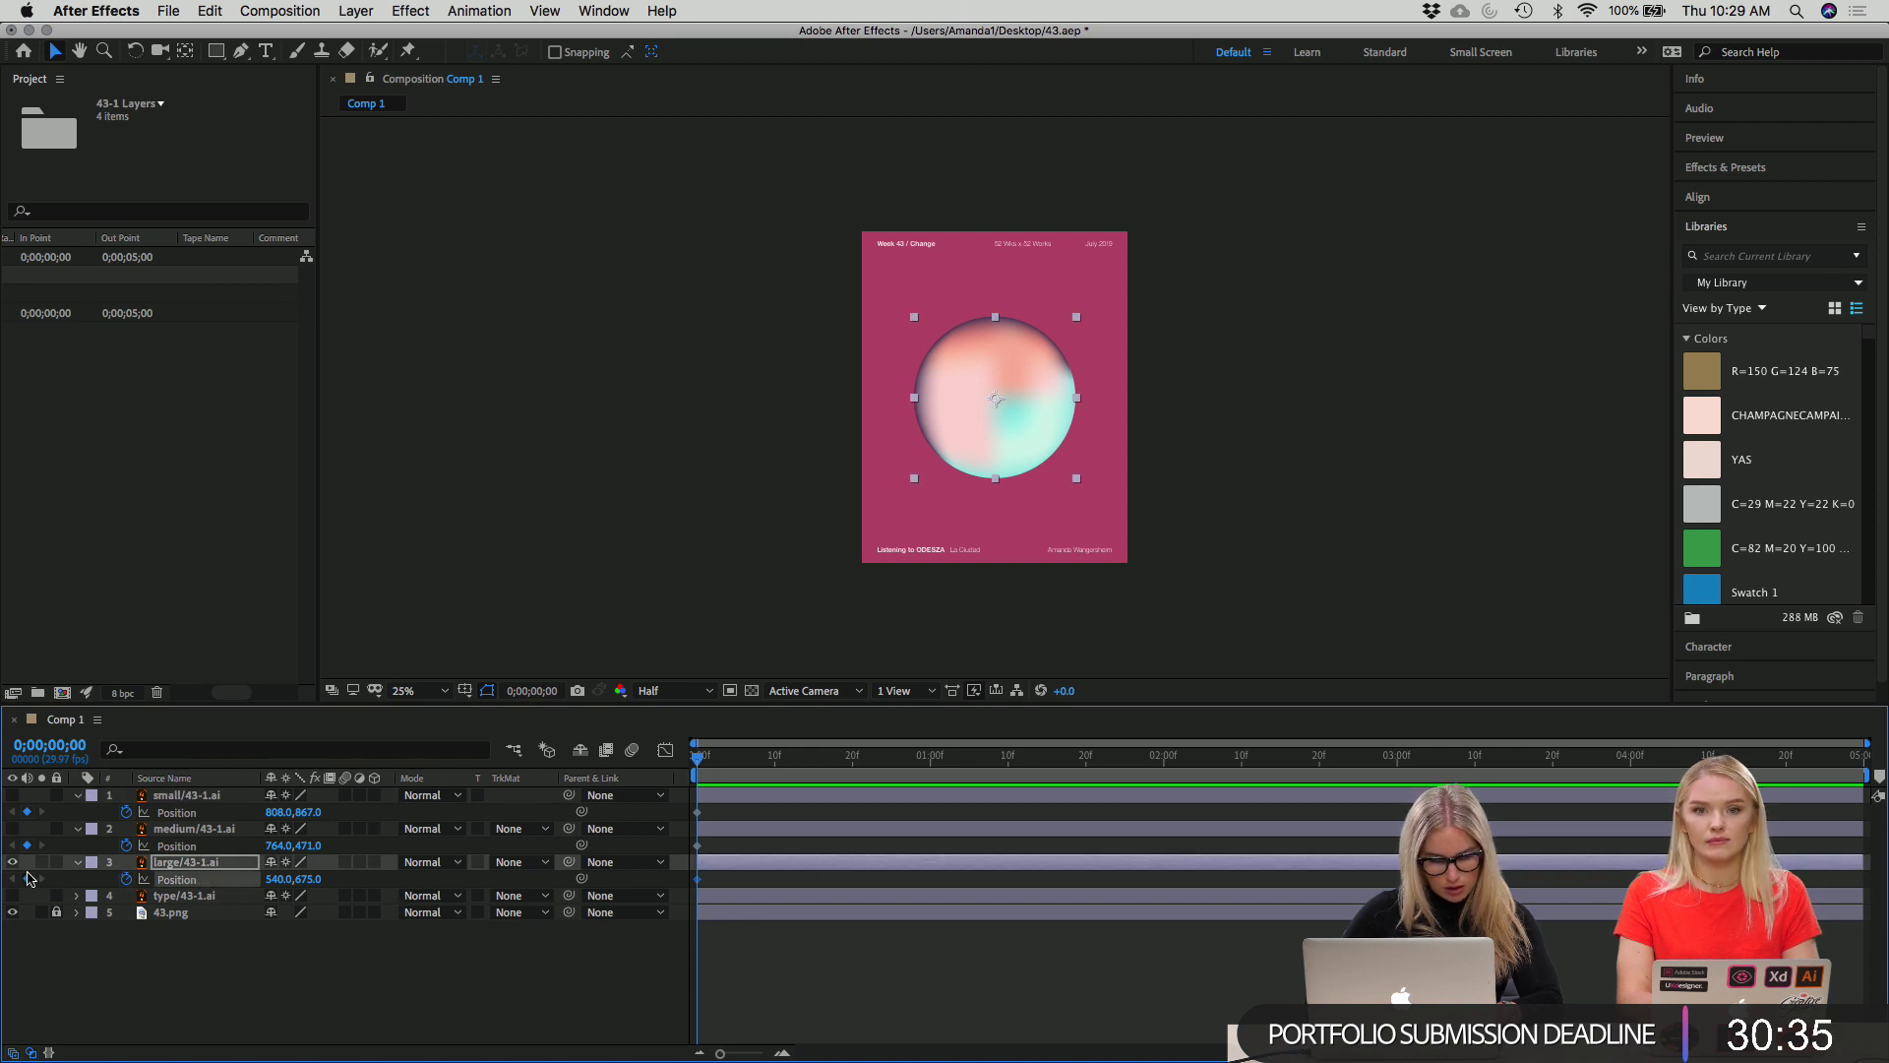
left_click(13, 862)
left_click(13, 862)
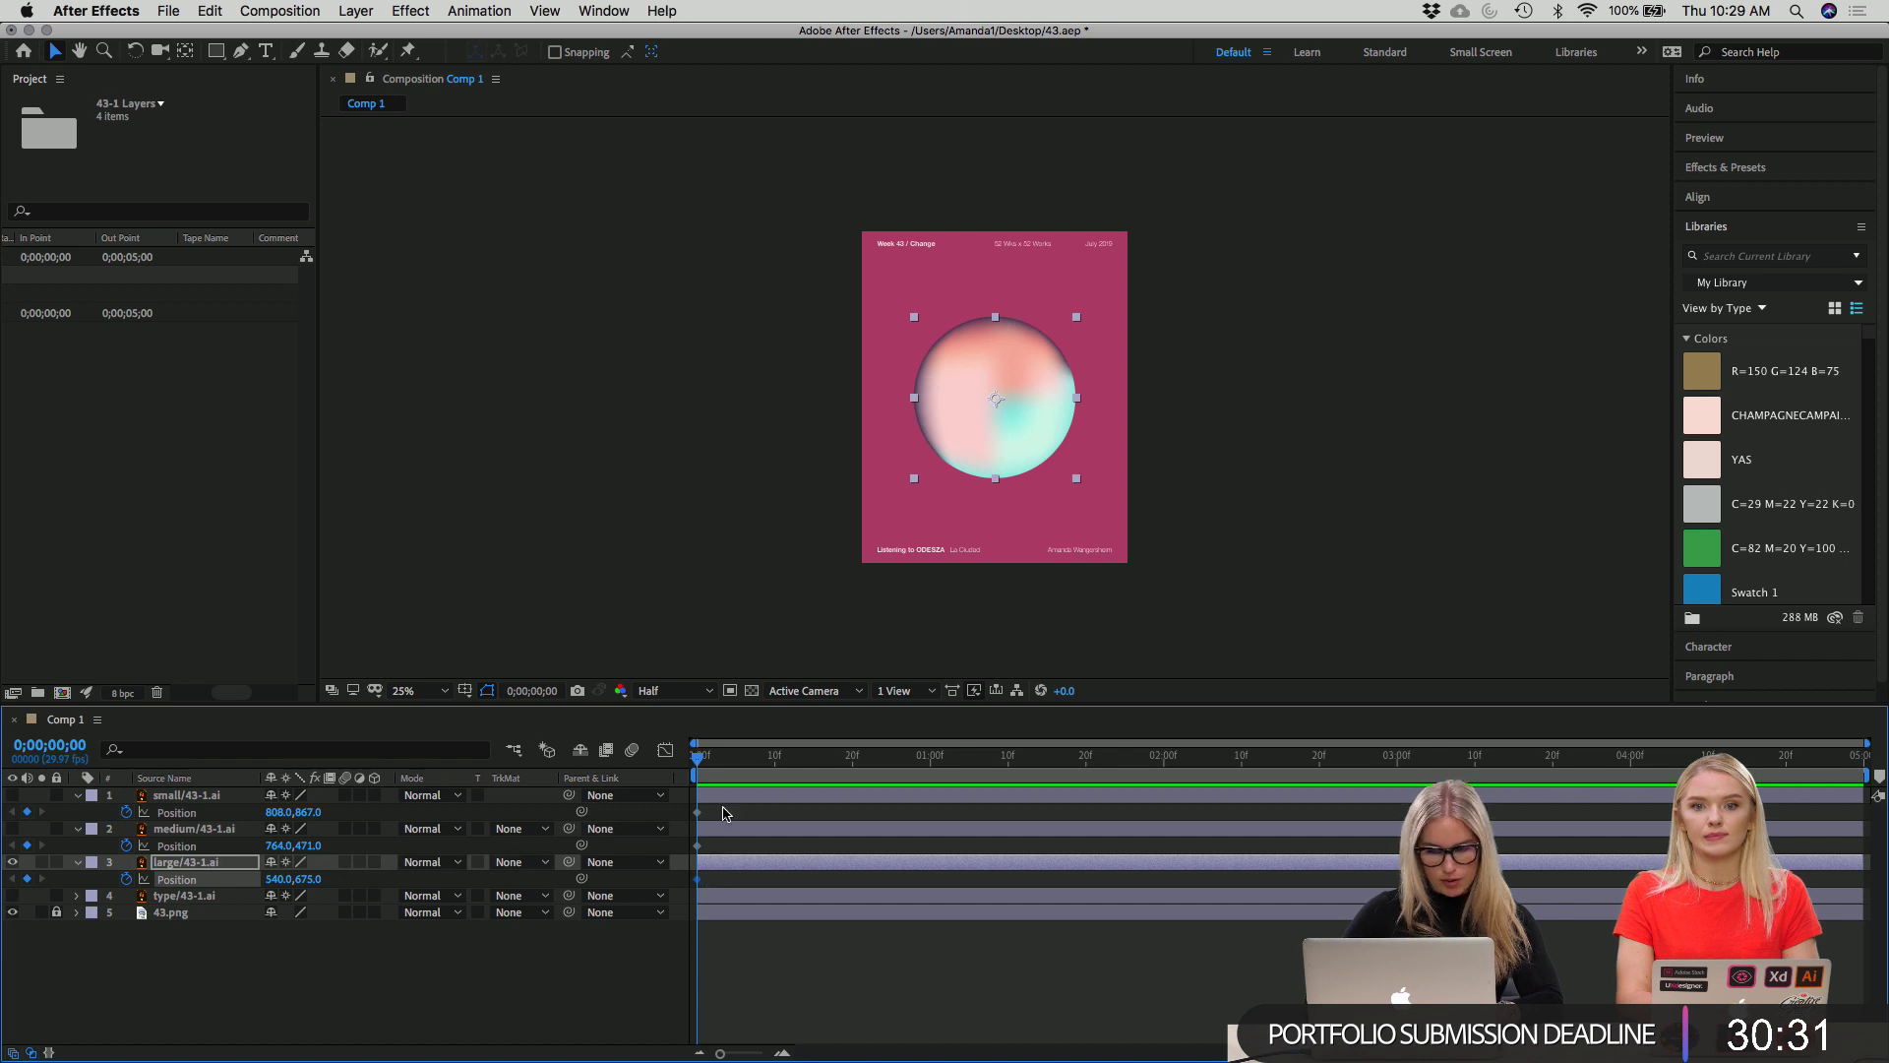
Try moving the large circle beyond the poster's upper-left edge at 0;00;01;00, preview the motion, and undo the move.
left_click_drag(699, 755, 930, 748)
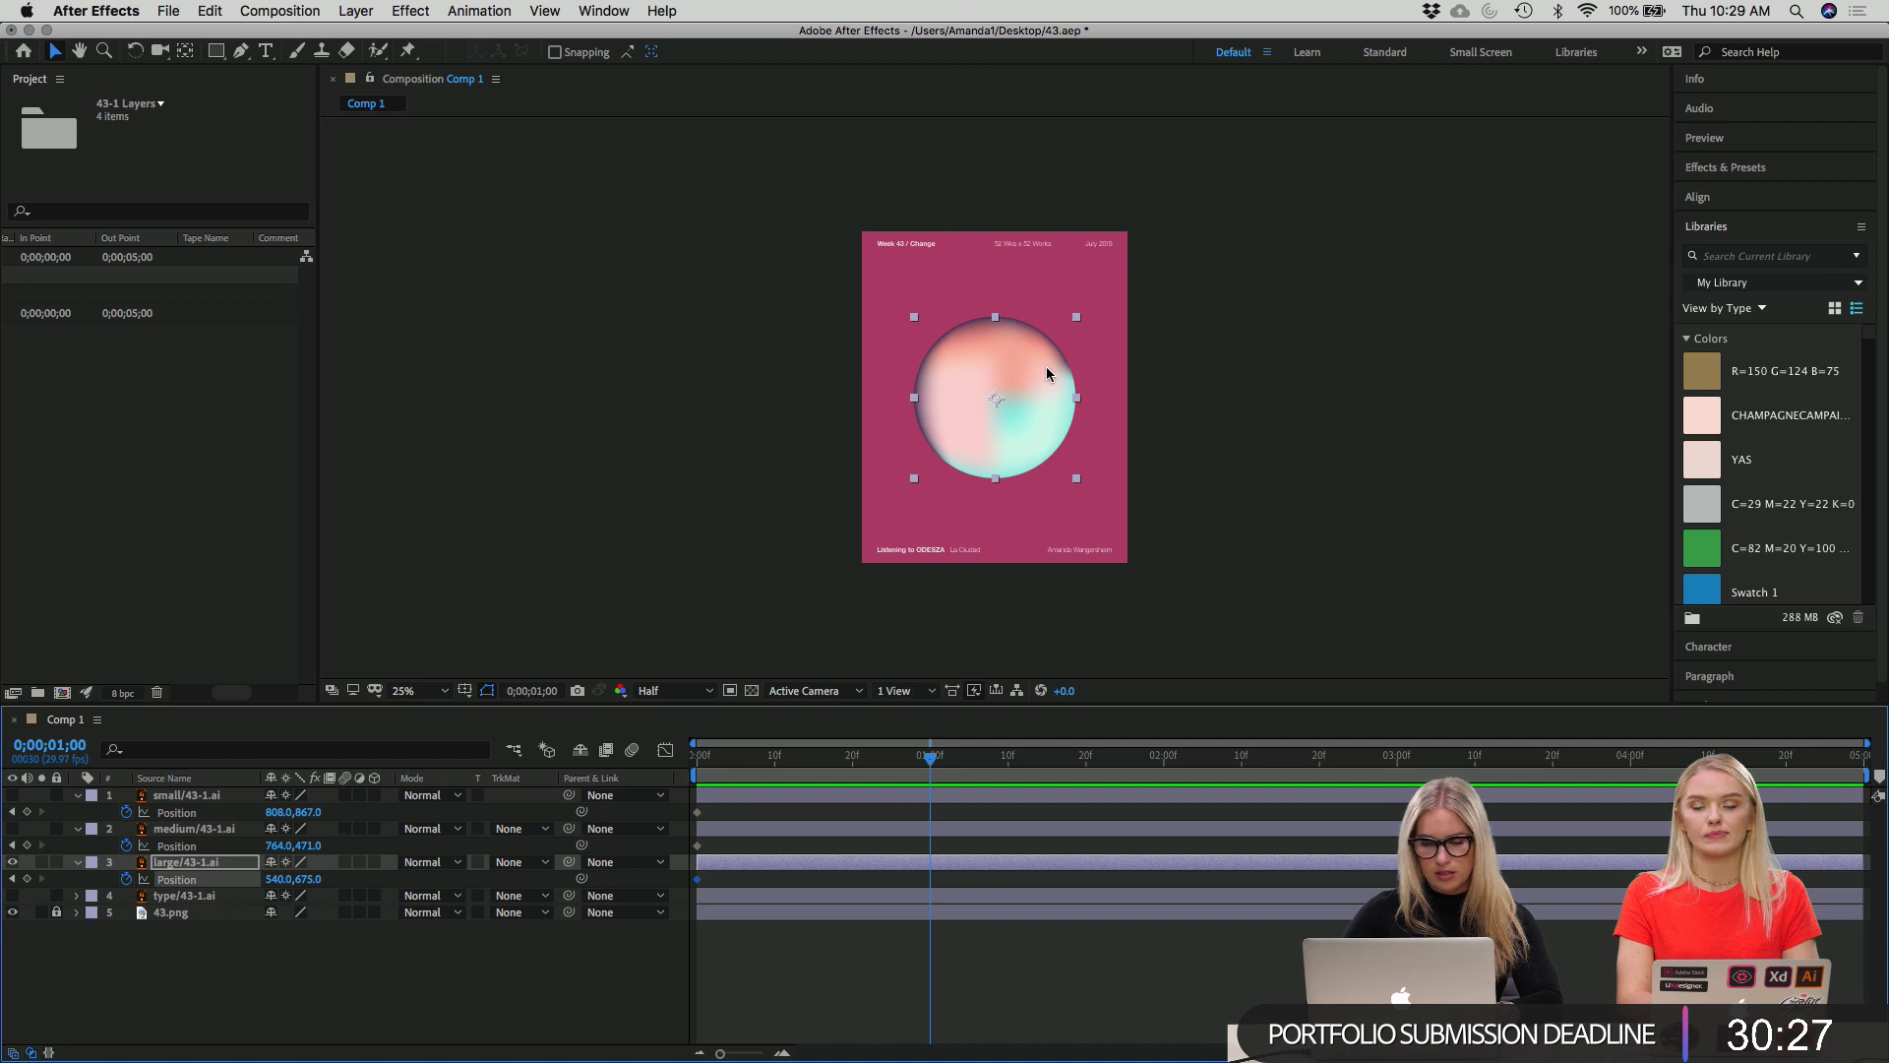
left_click_drag(1035, 406, 803, 293)
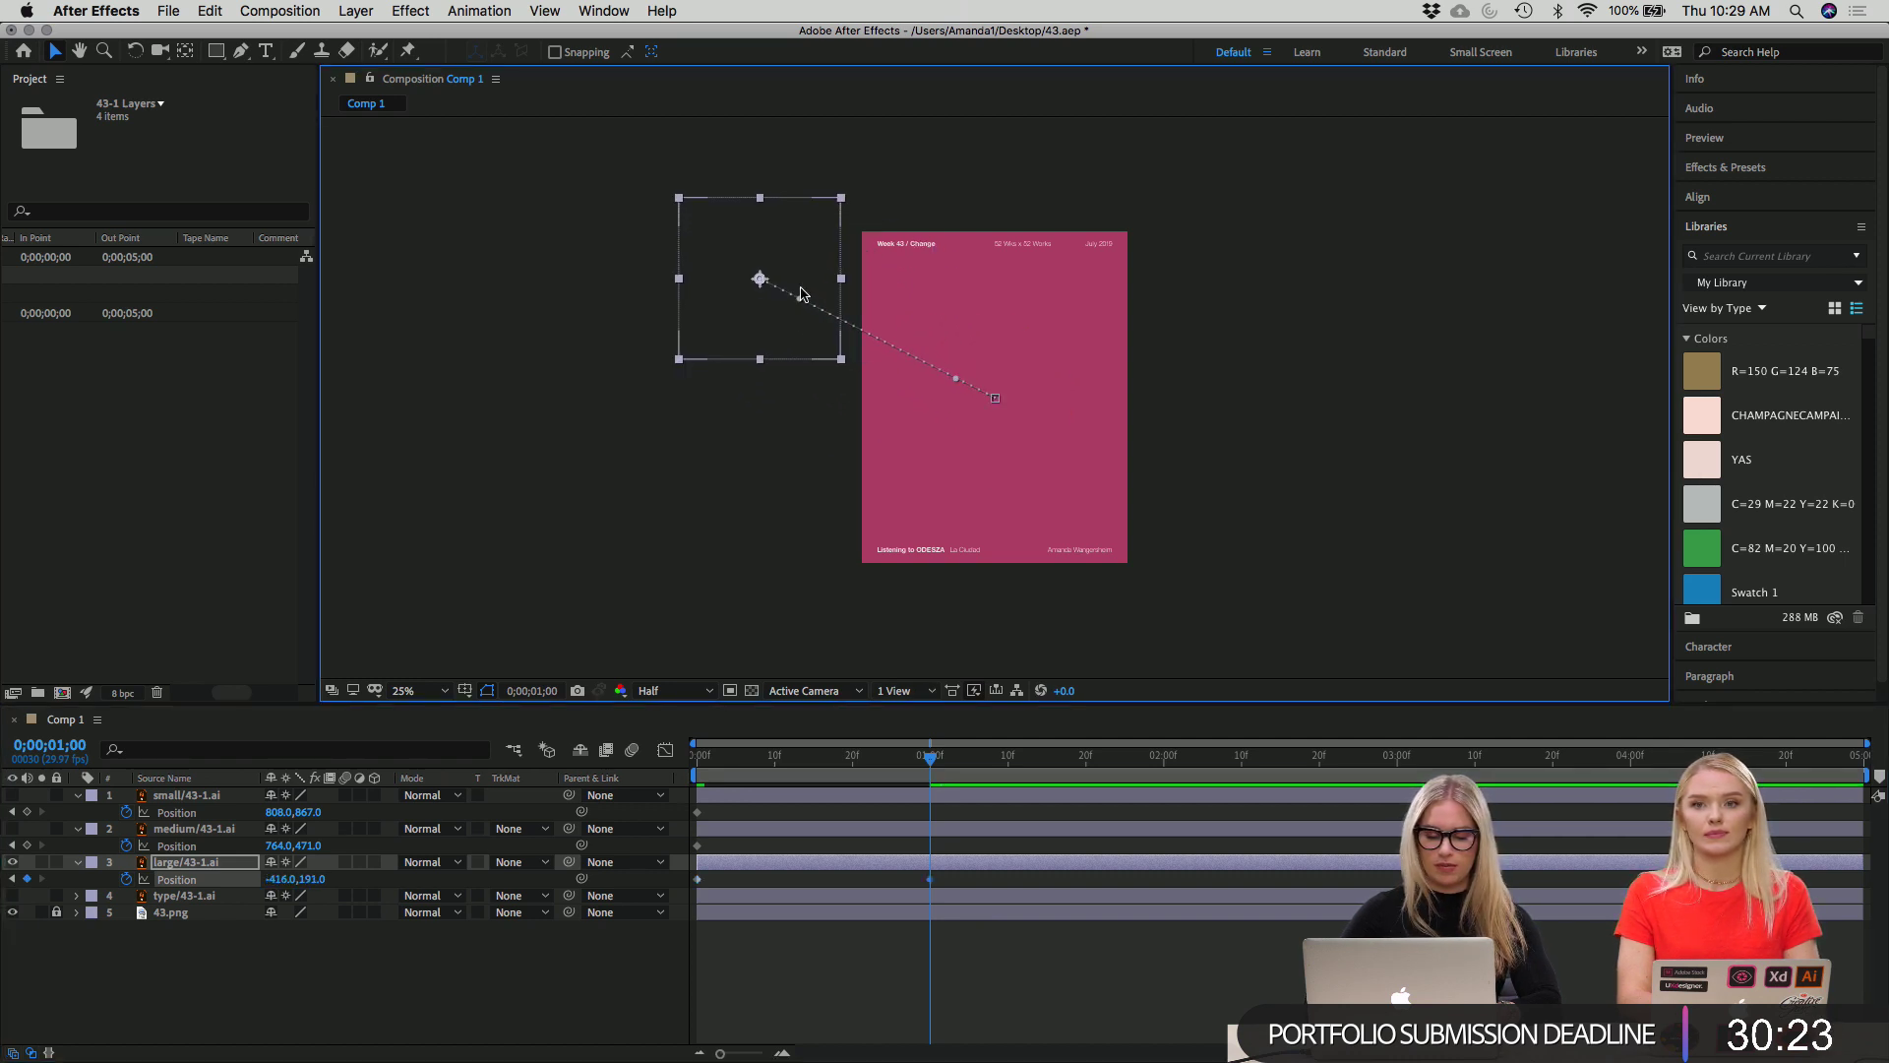
left_click_drag(933, 765, 697, 765)
key("space")
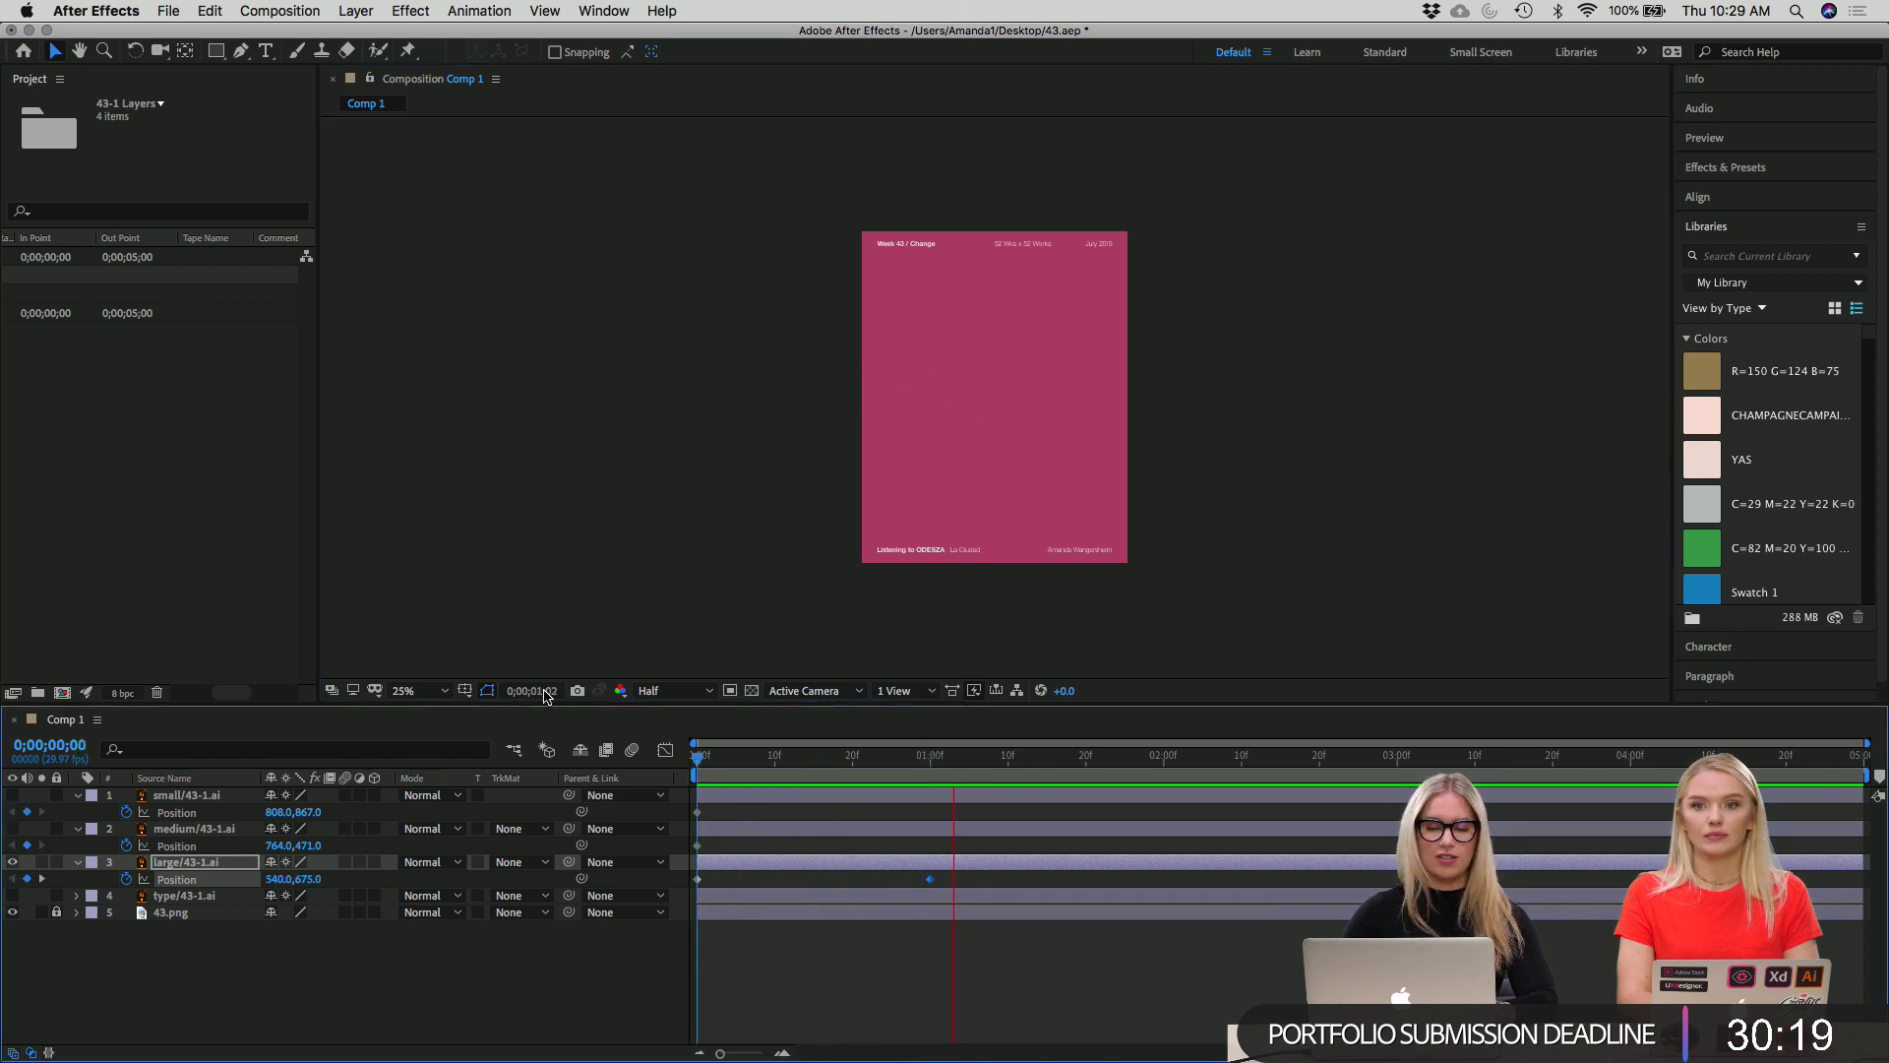
key("space")
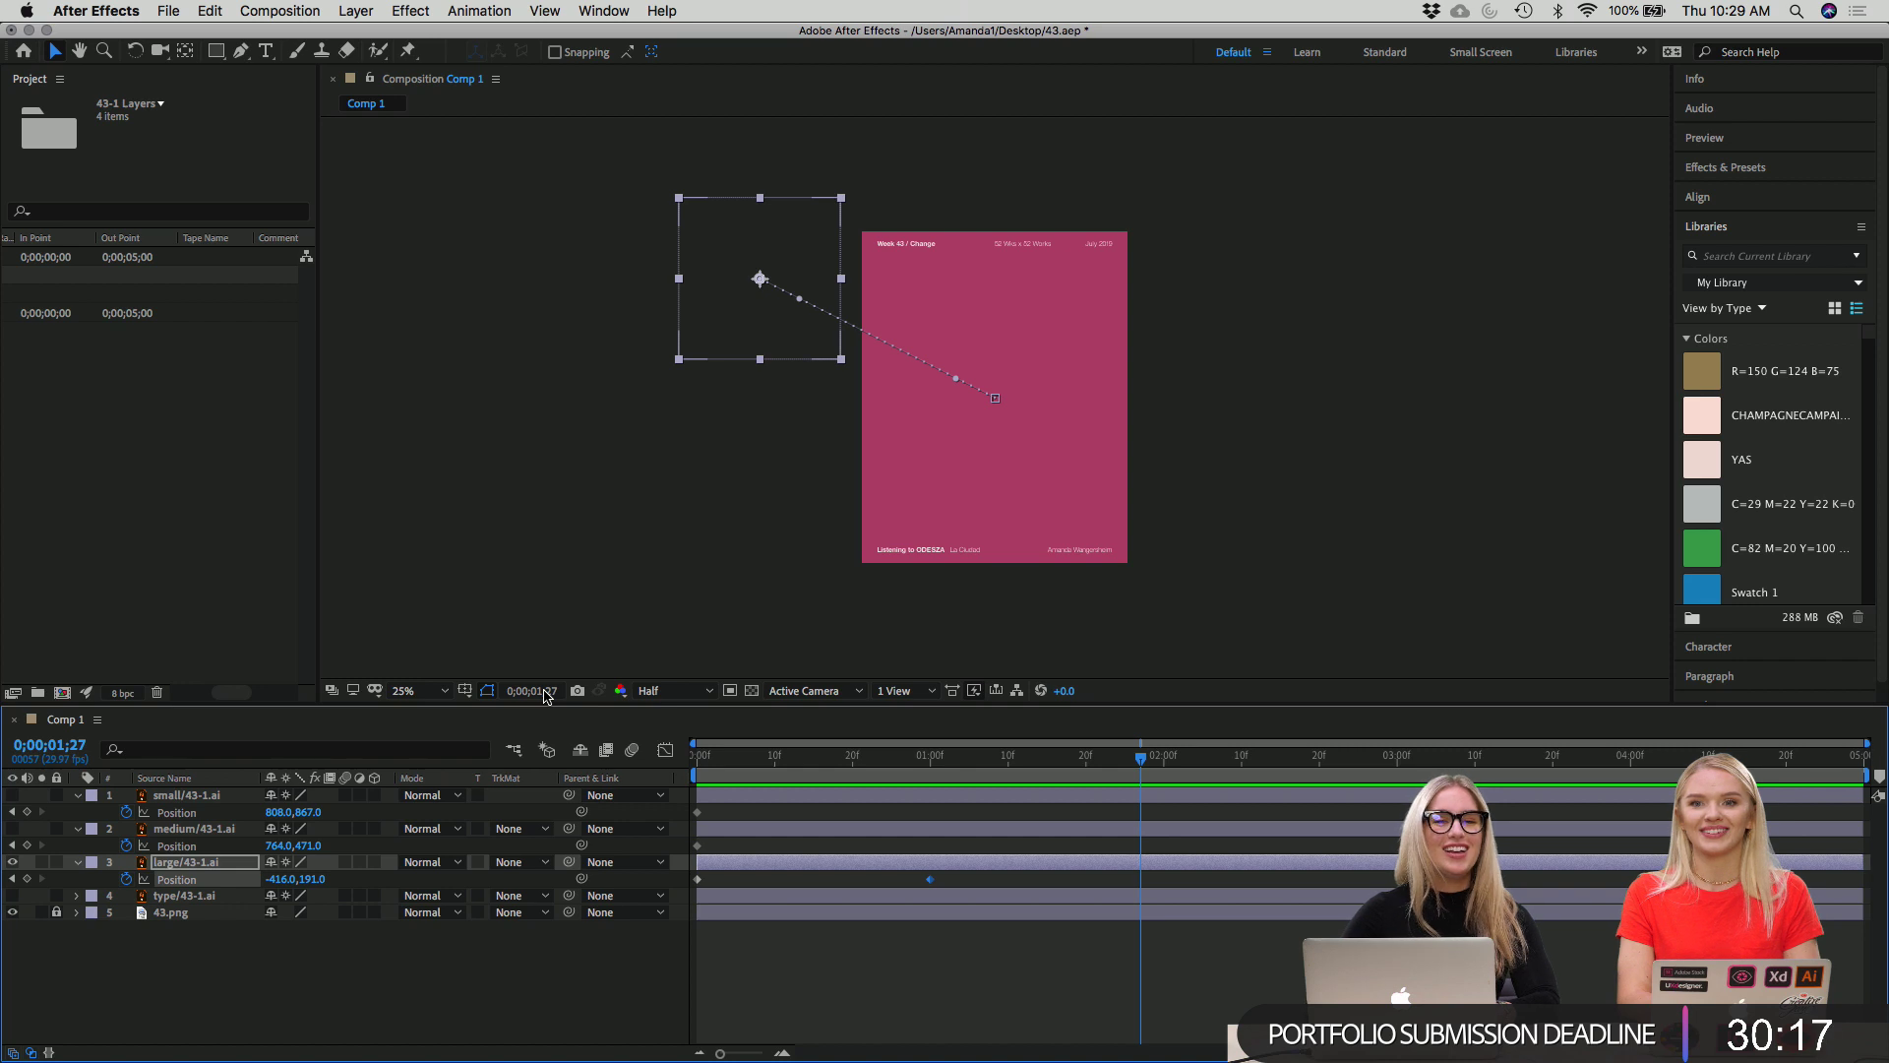
left_click(930, 755)
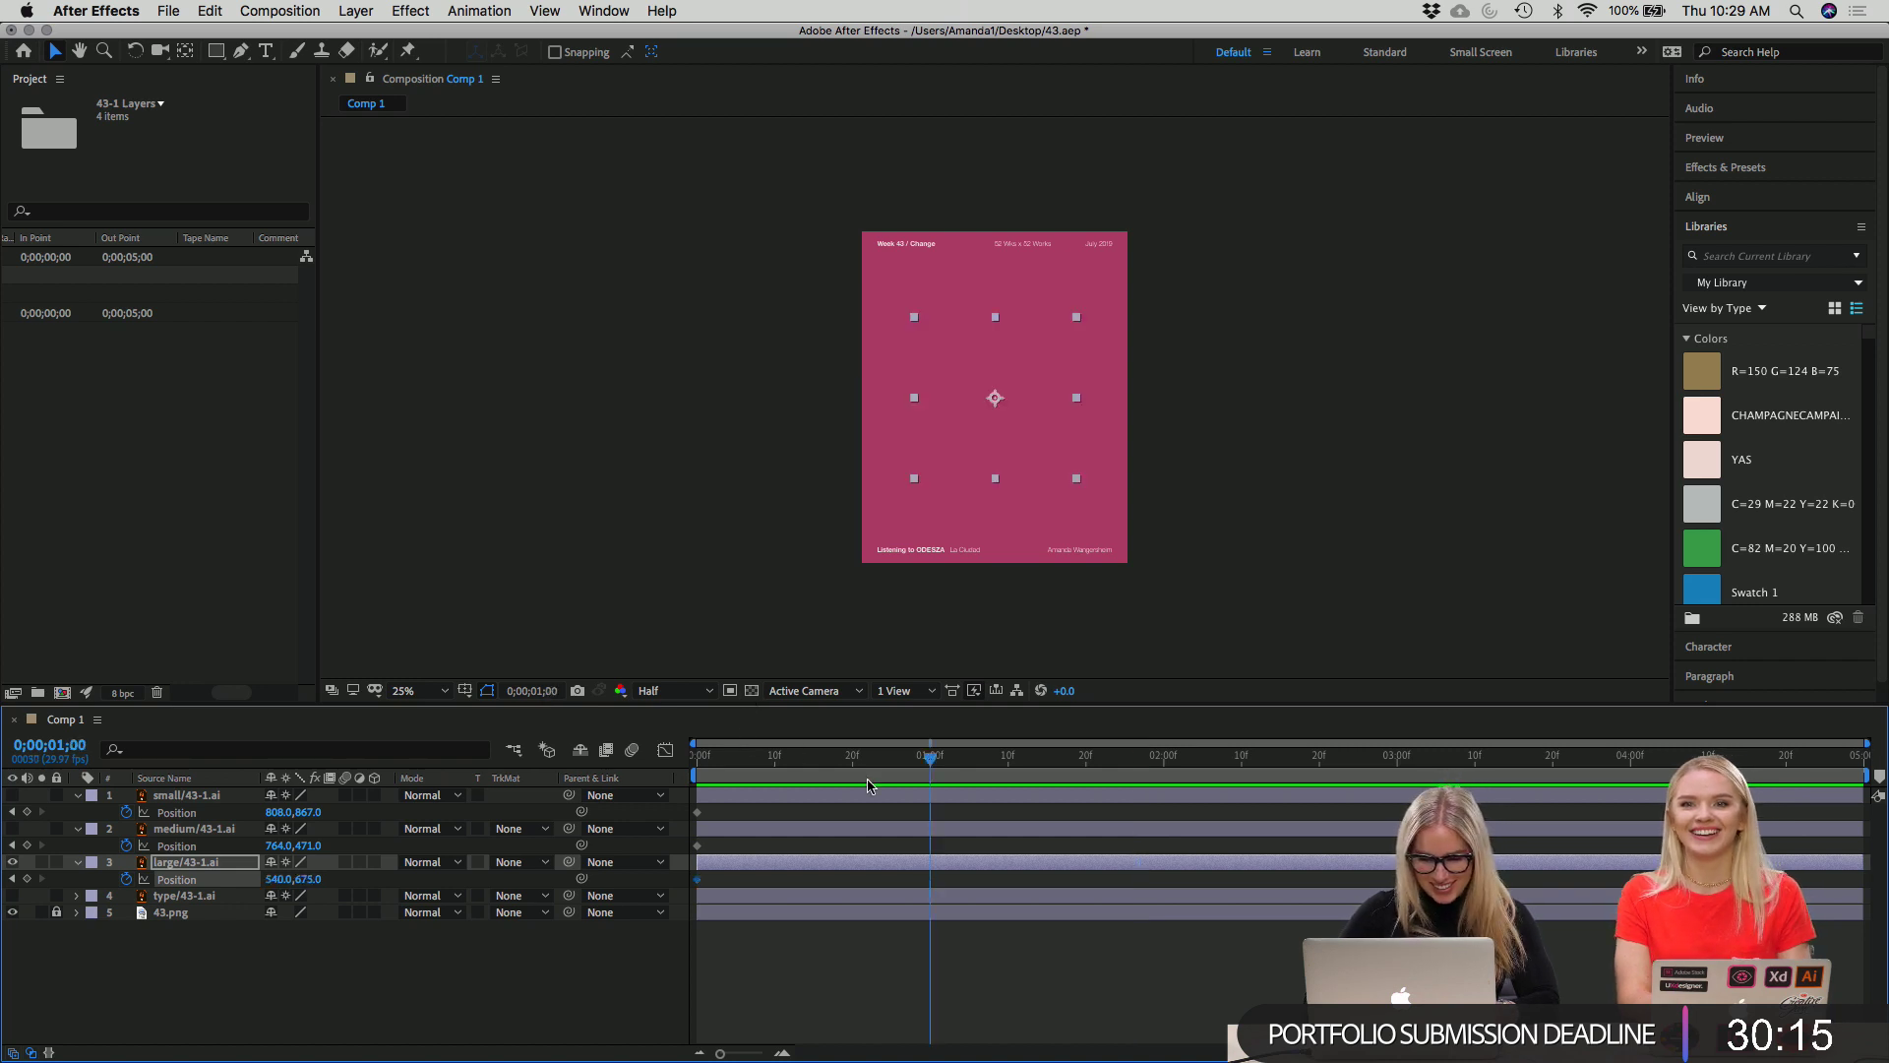
key("Home")
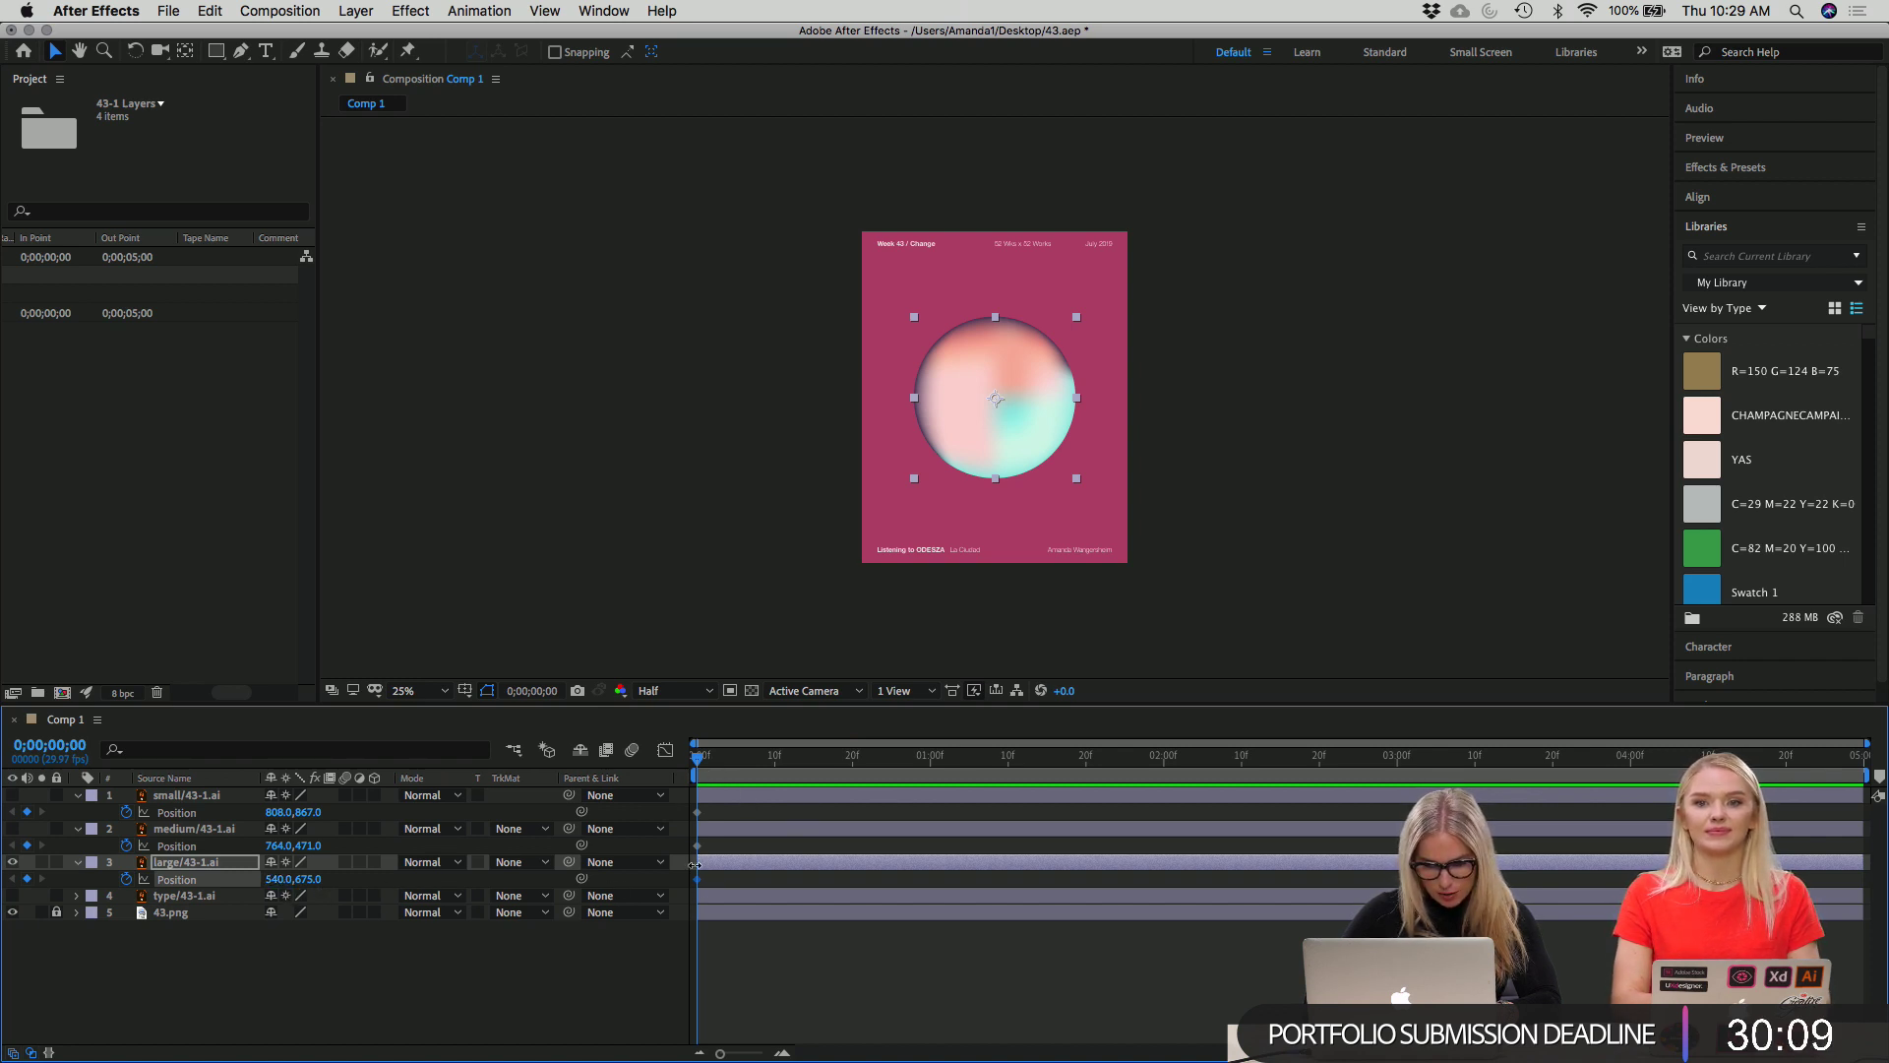
Add a Position keyframe holding 540, 675 to the large circle layer at 0;00;00;20.
left_click(280, 878)
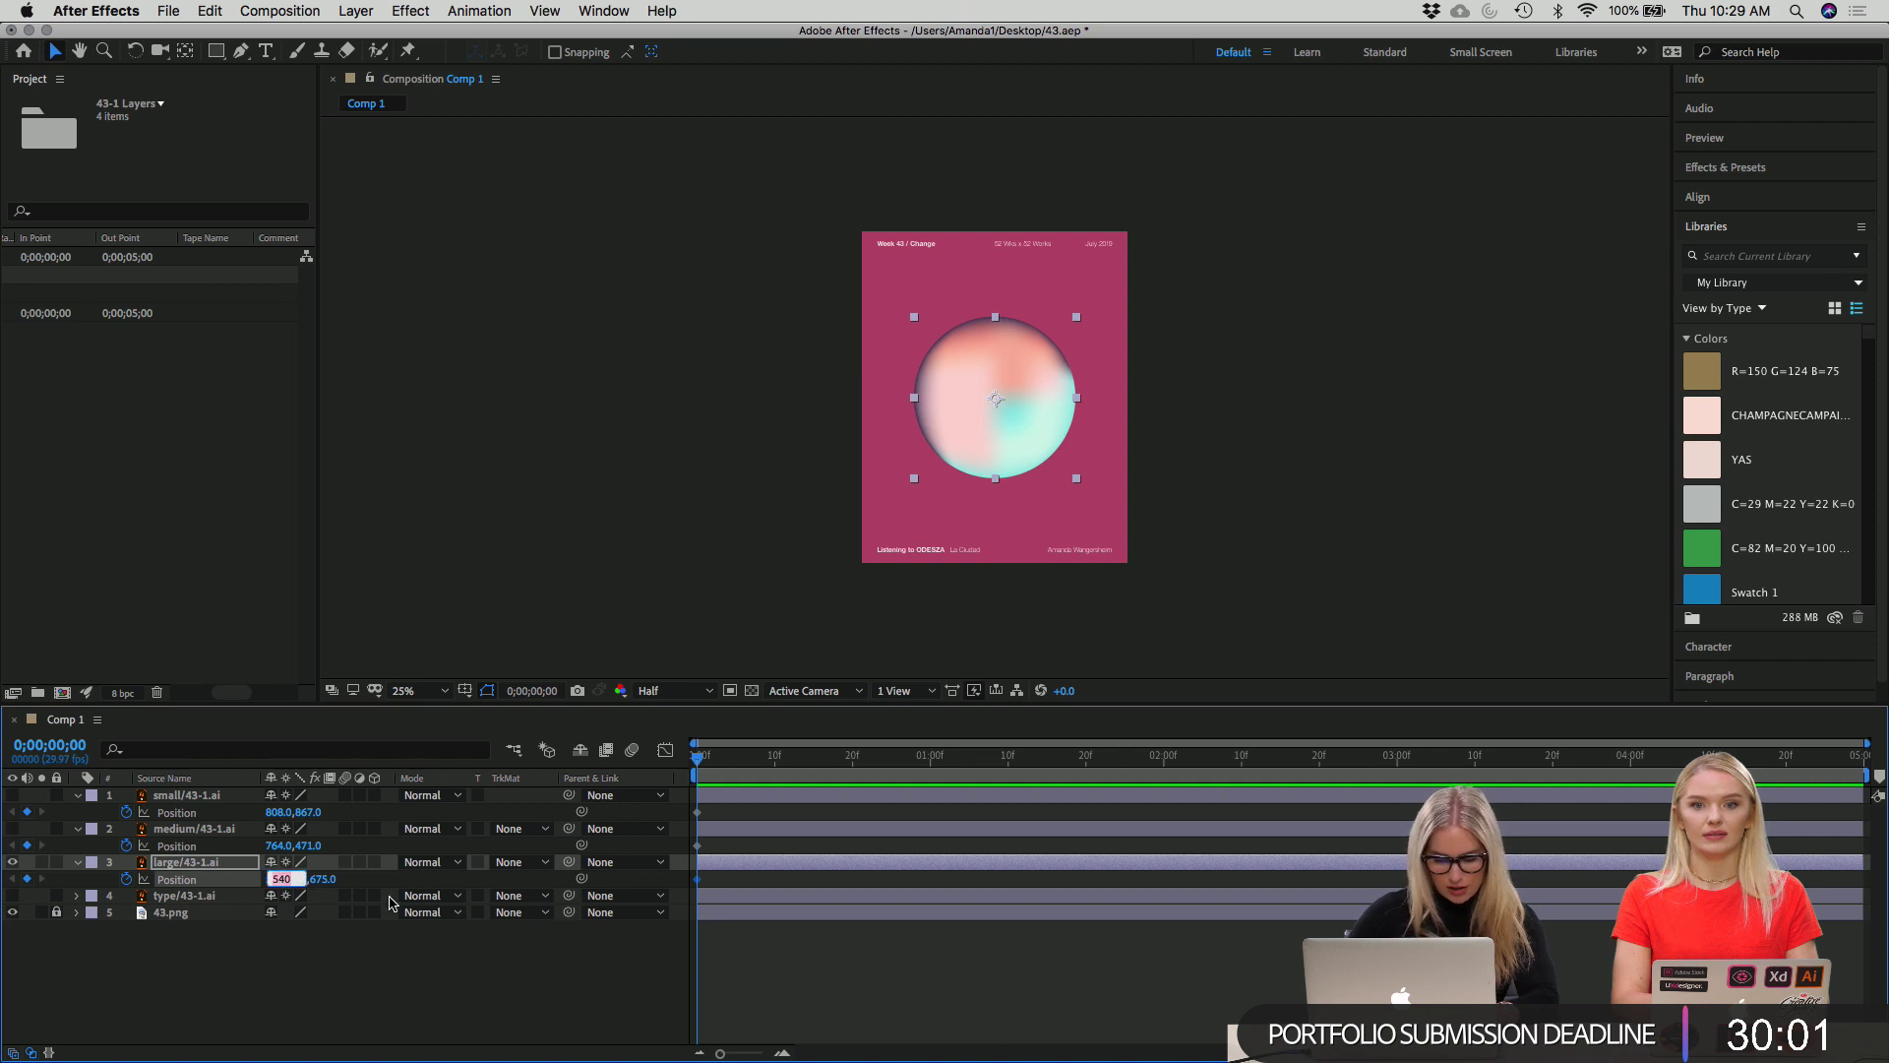
left_click(485, 587)
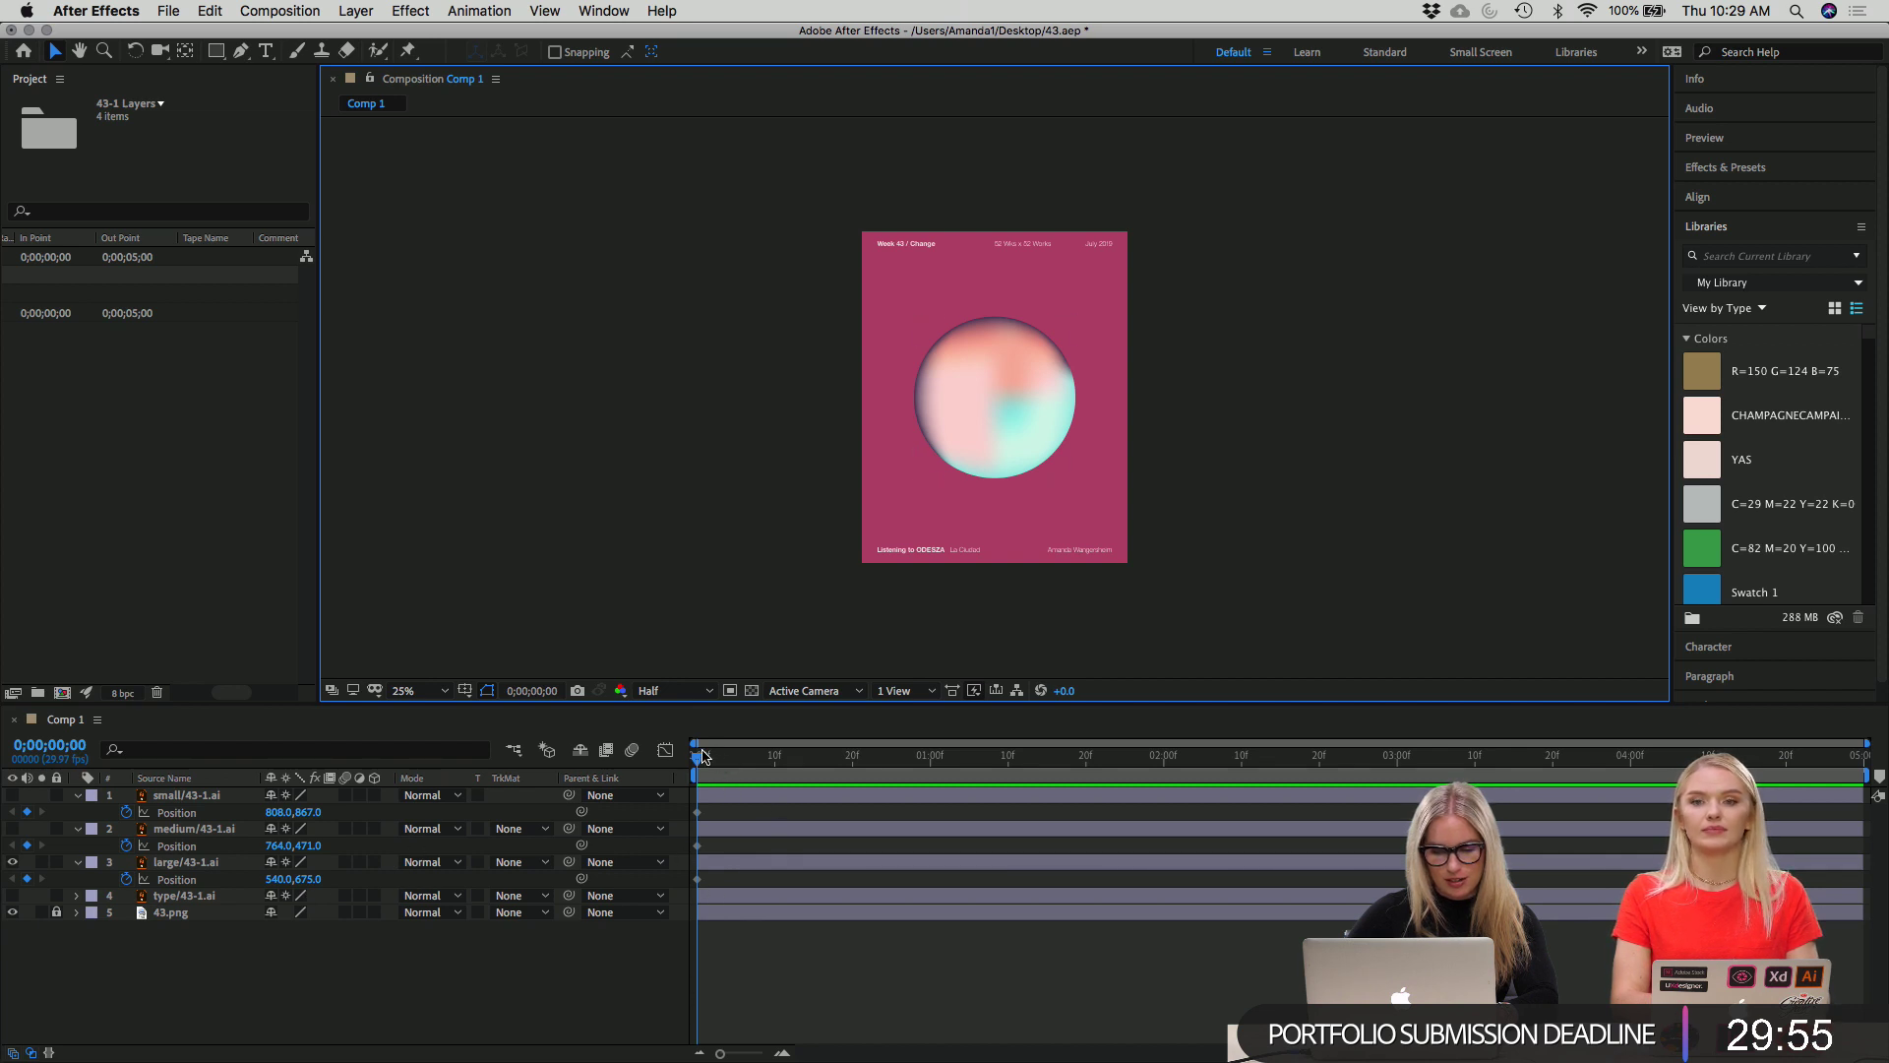
left_click_drag(697, 760, 853, 746)
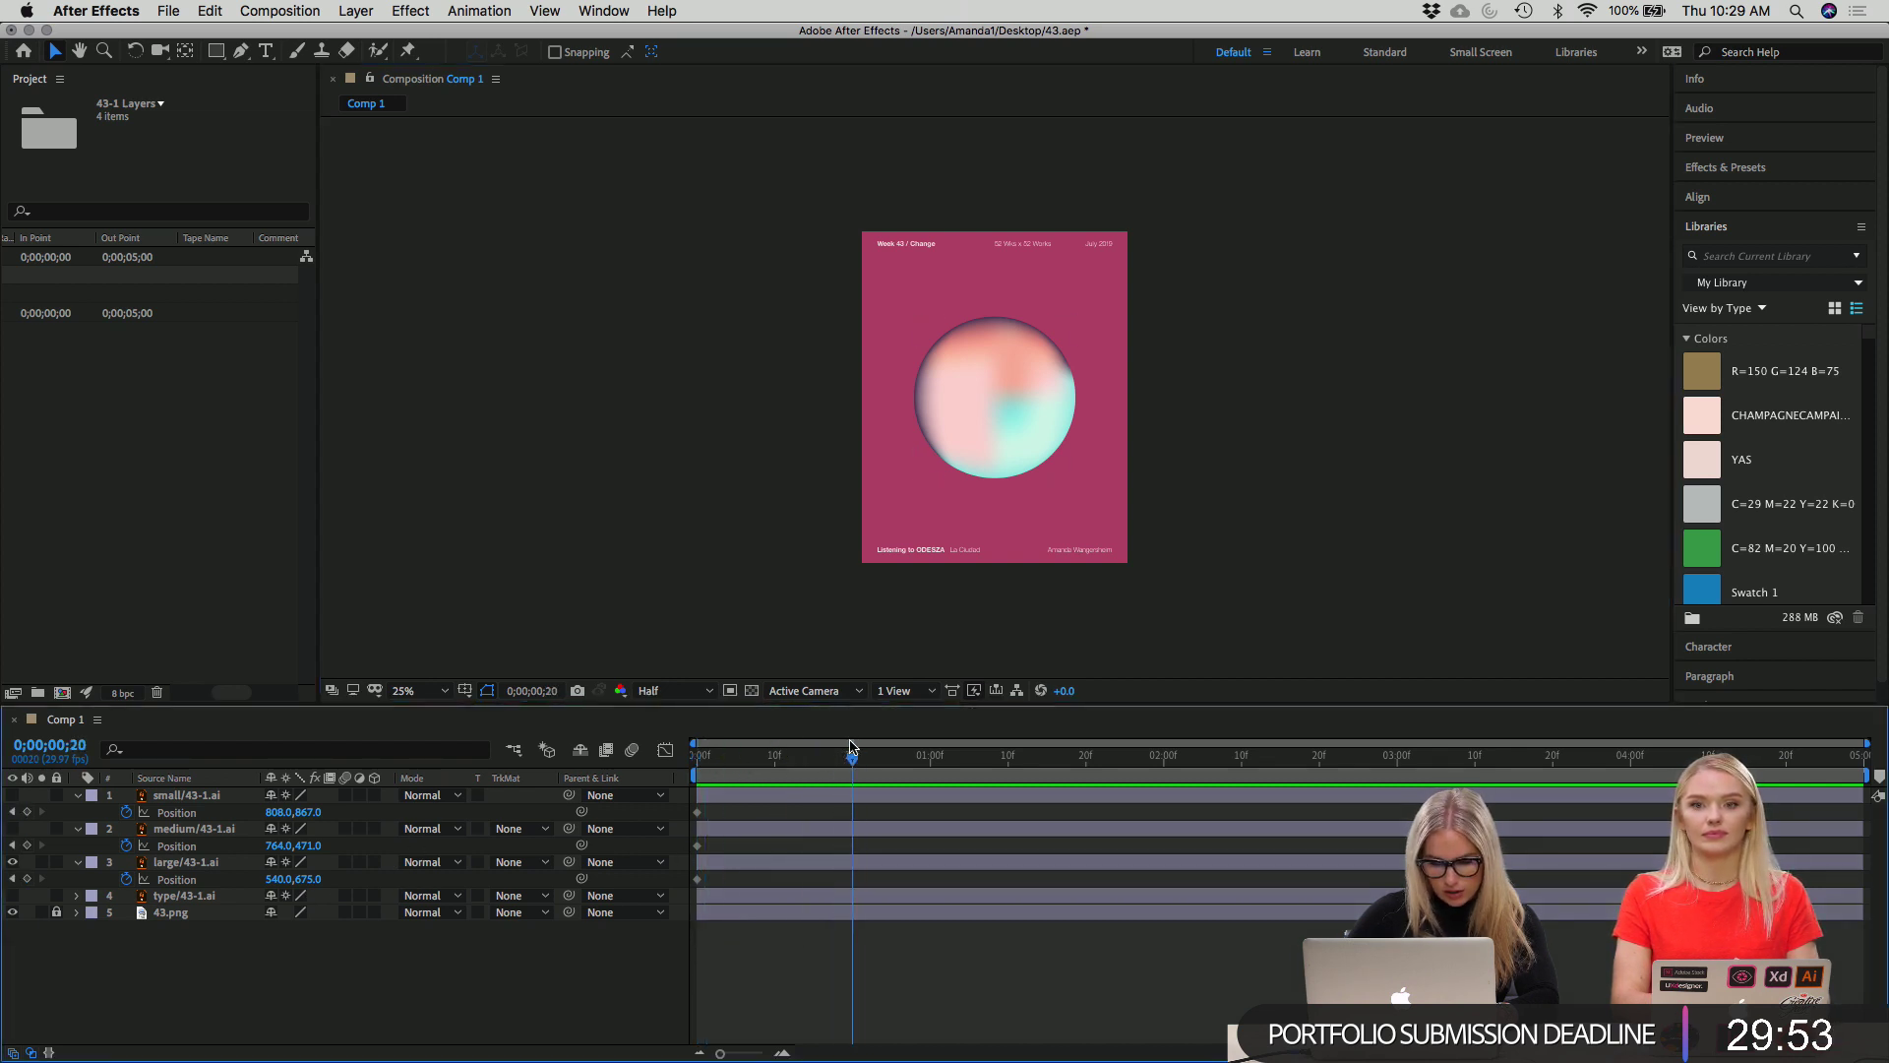
left_click(187, 879)
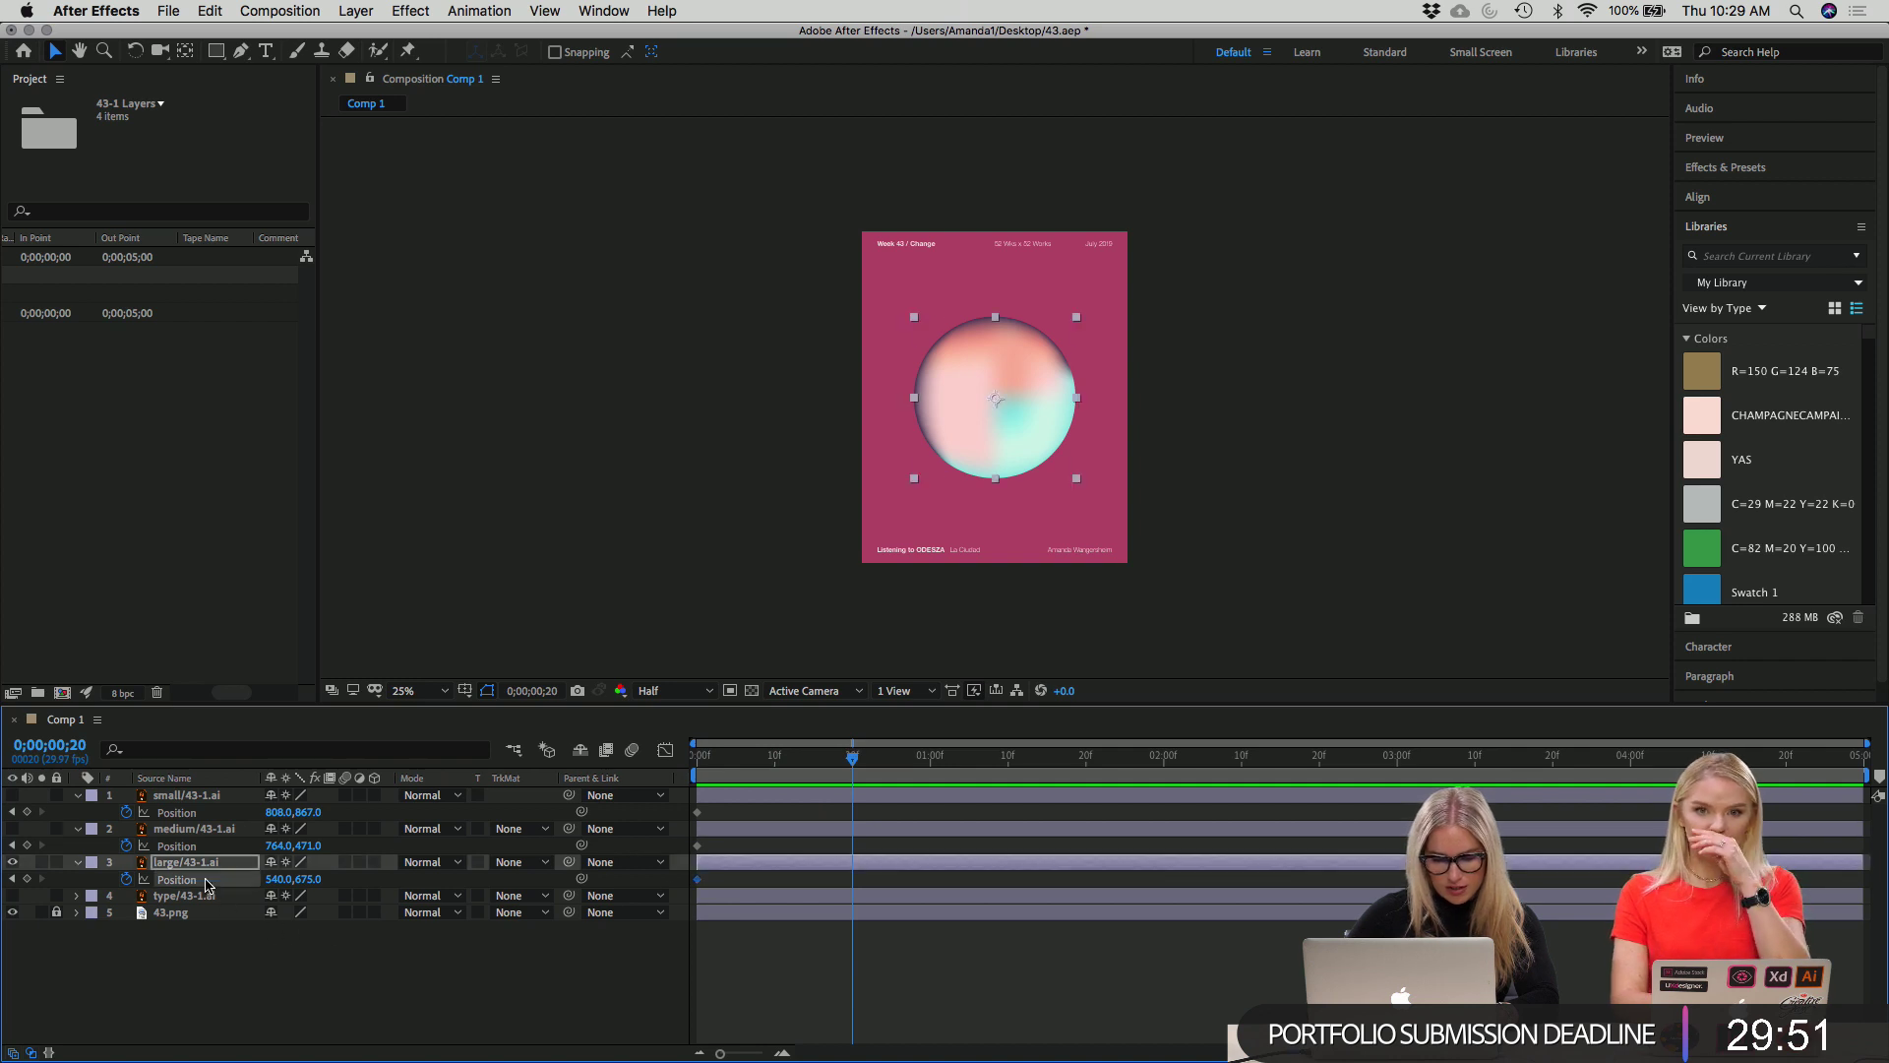
left_click(26, 878)
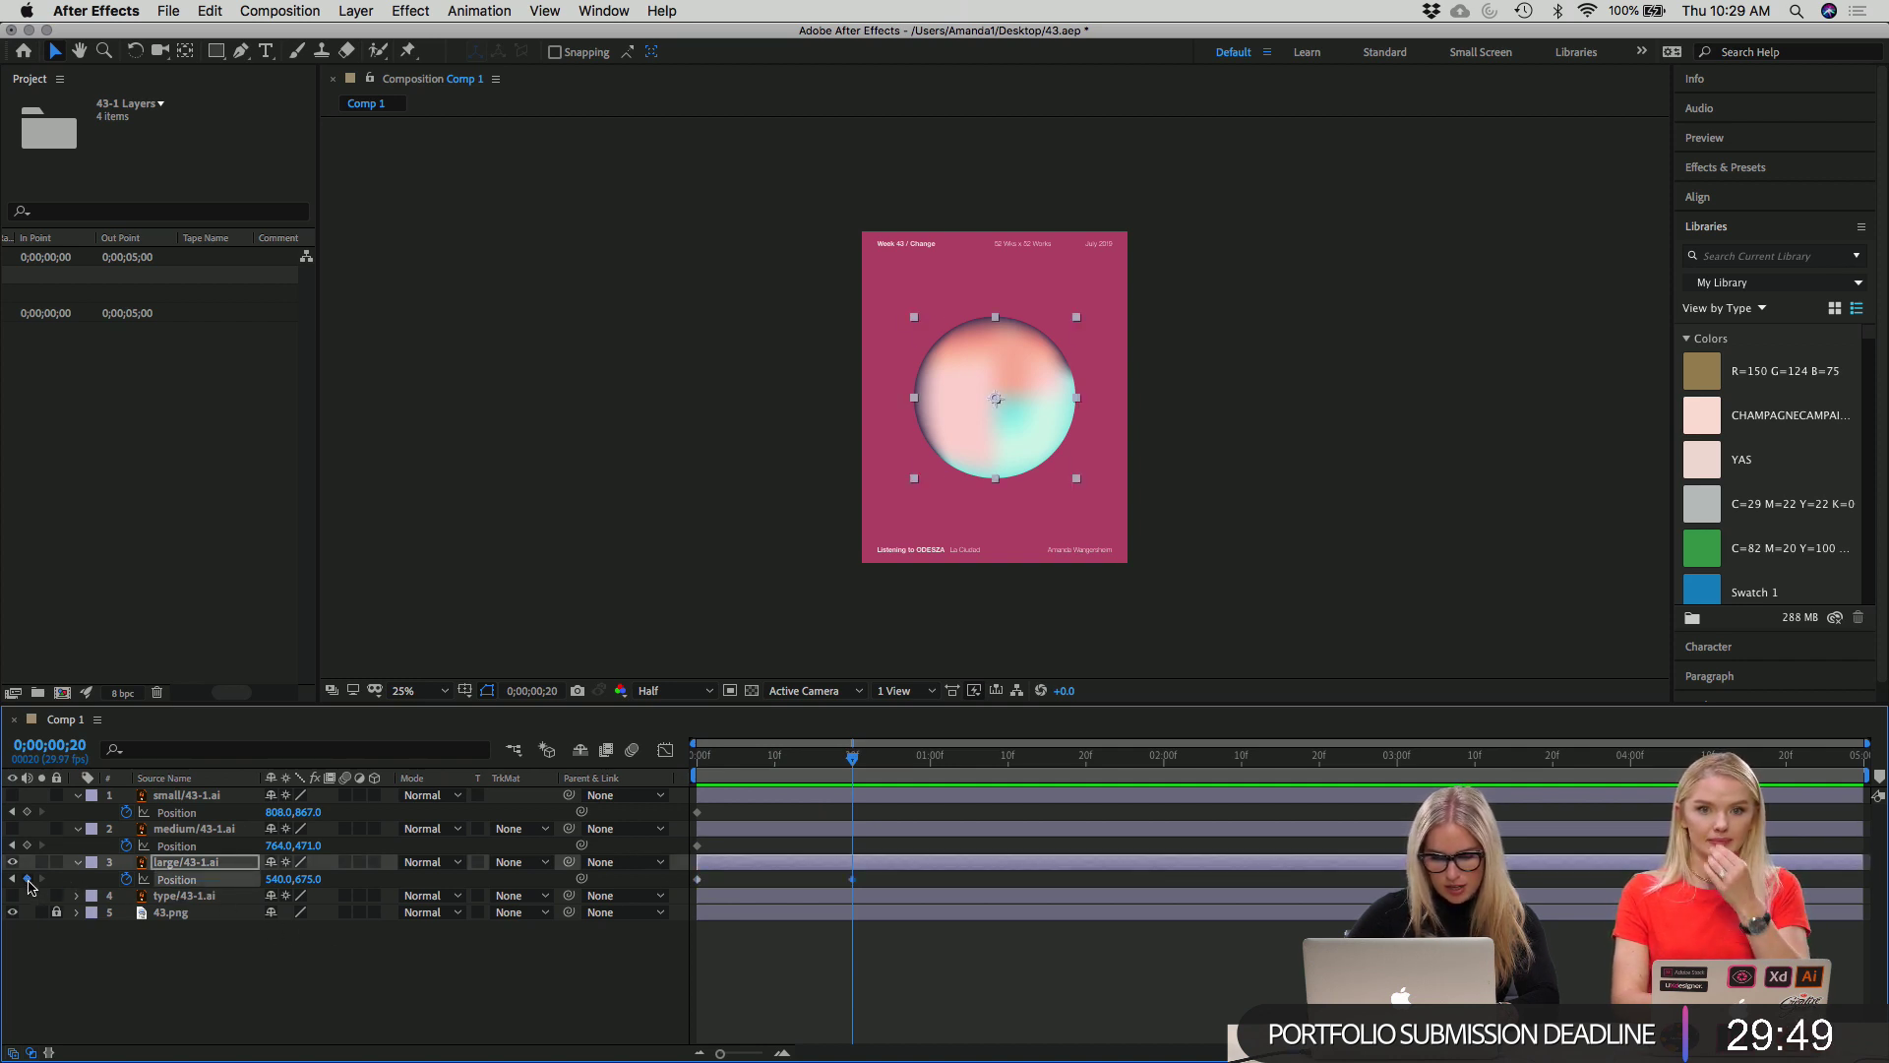
Play from the start and scrub between 0;00;00;00 and 0;00;00;20 to check the large circle's Position keyframes.
key("Home")
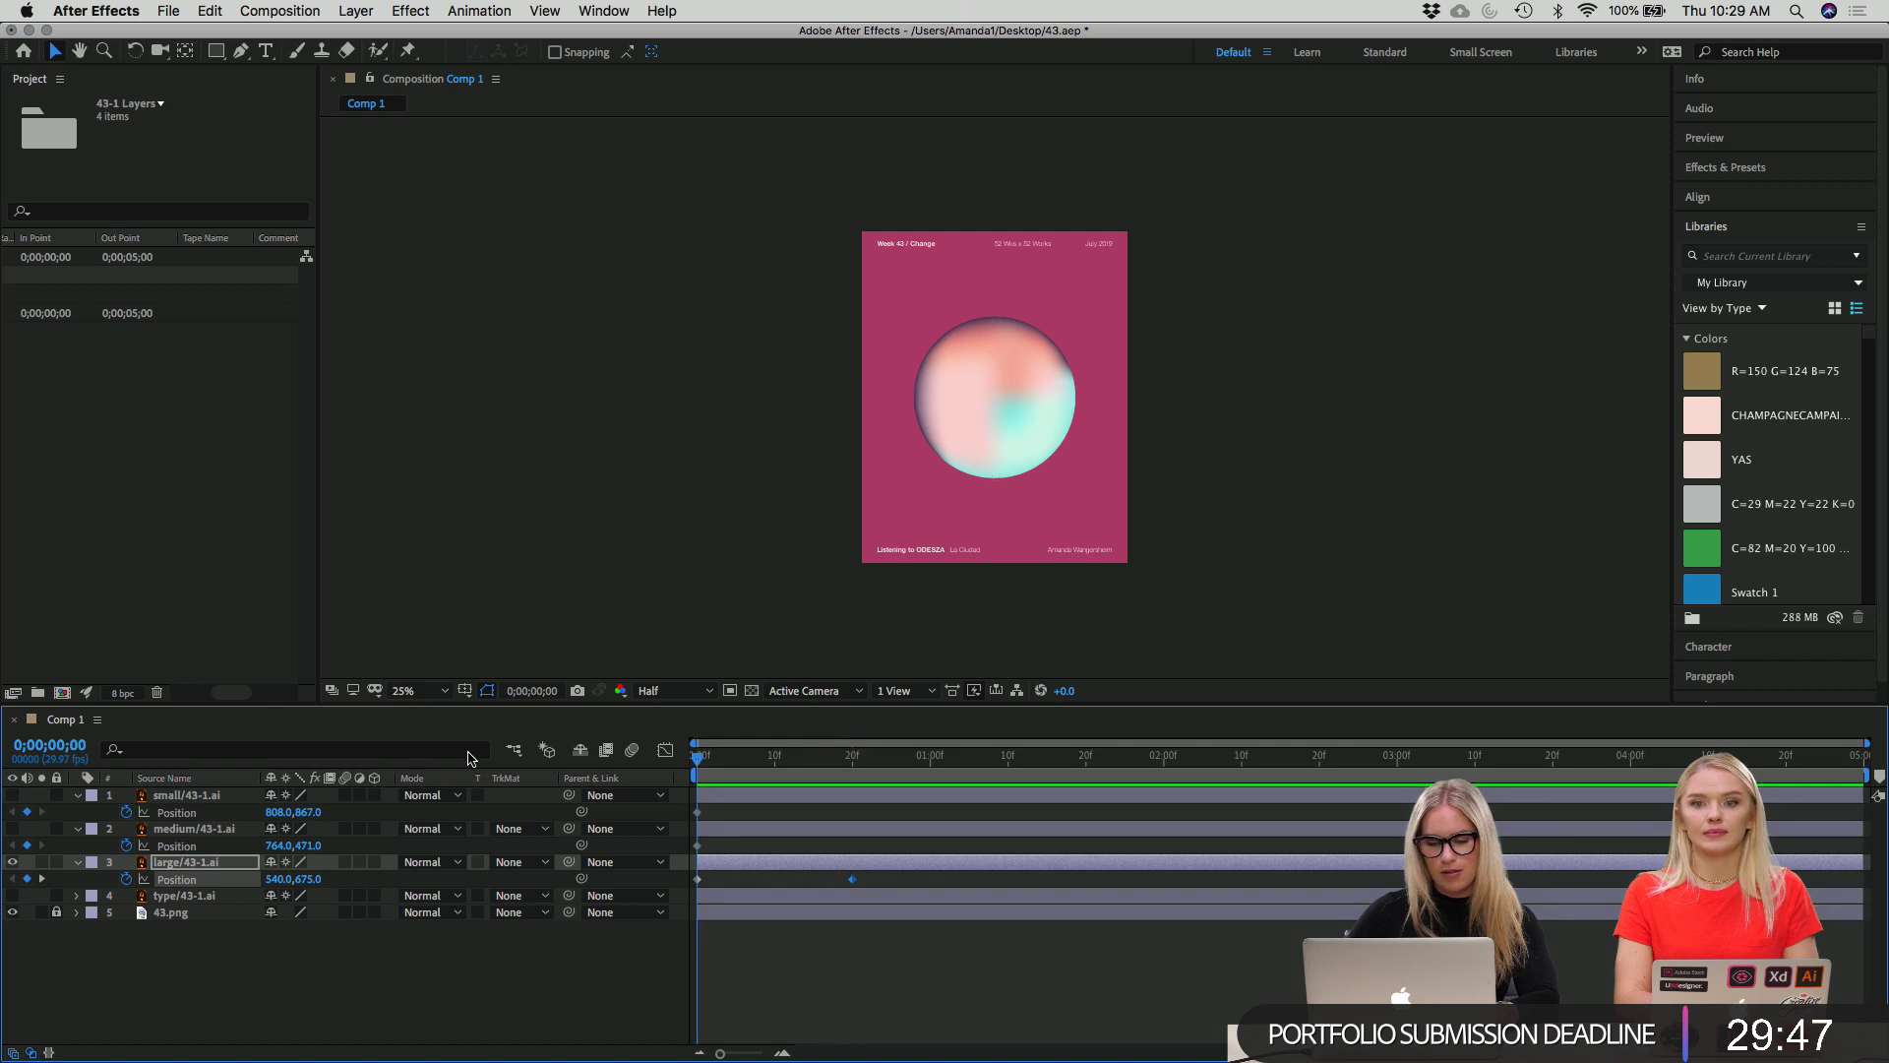
key("space")
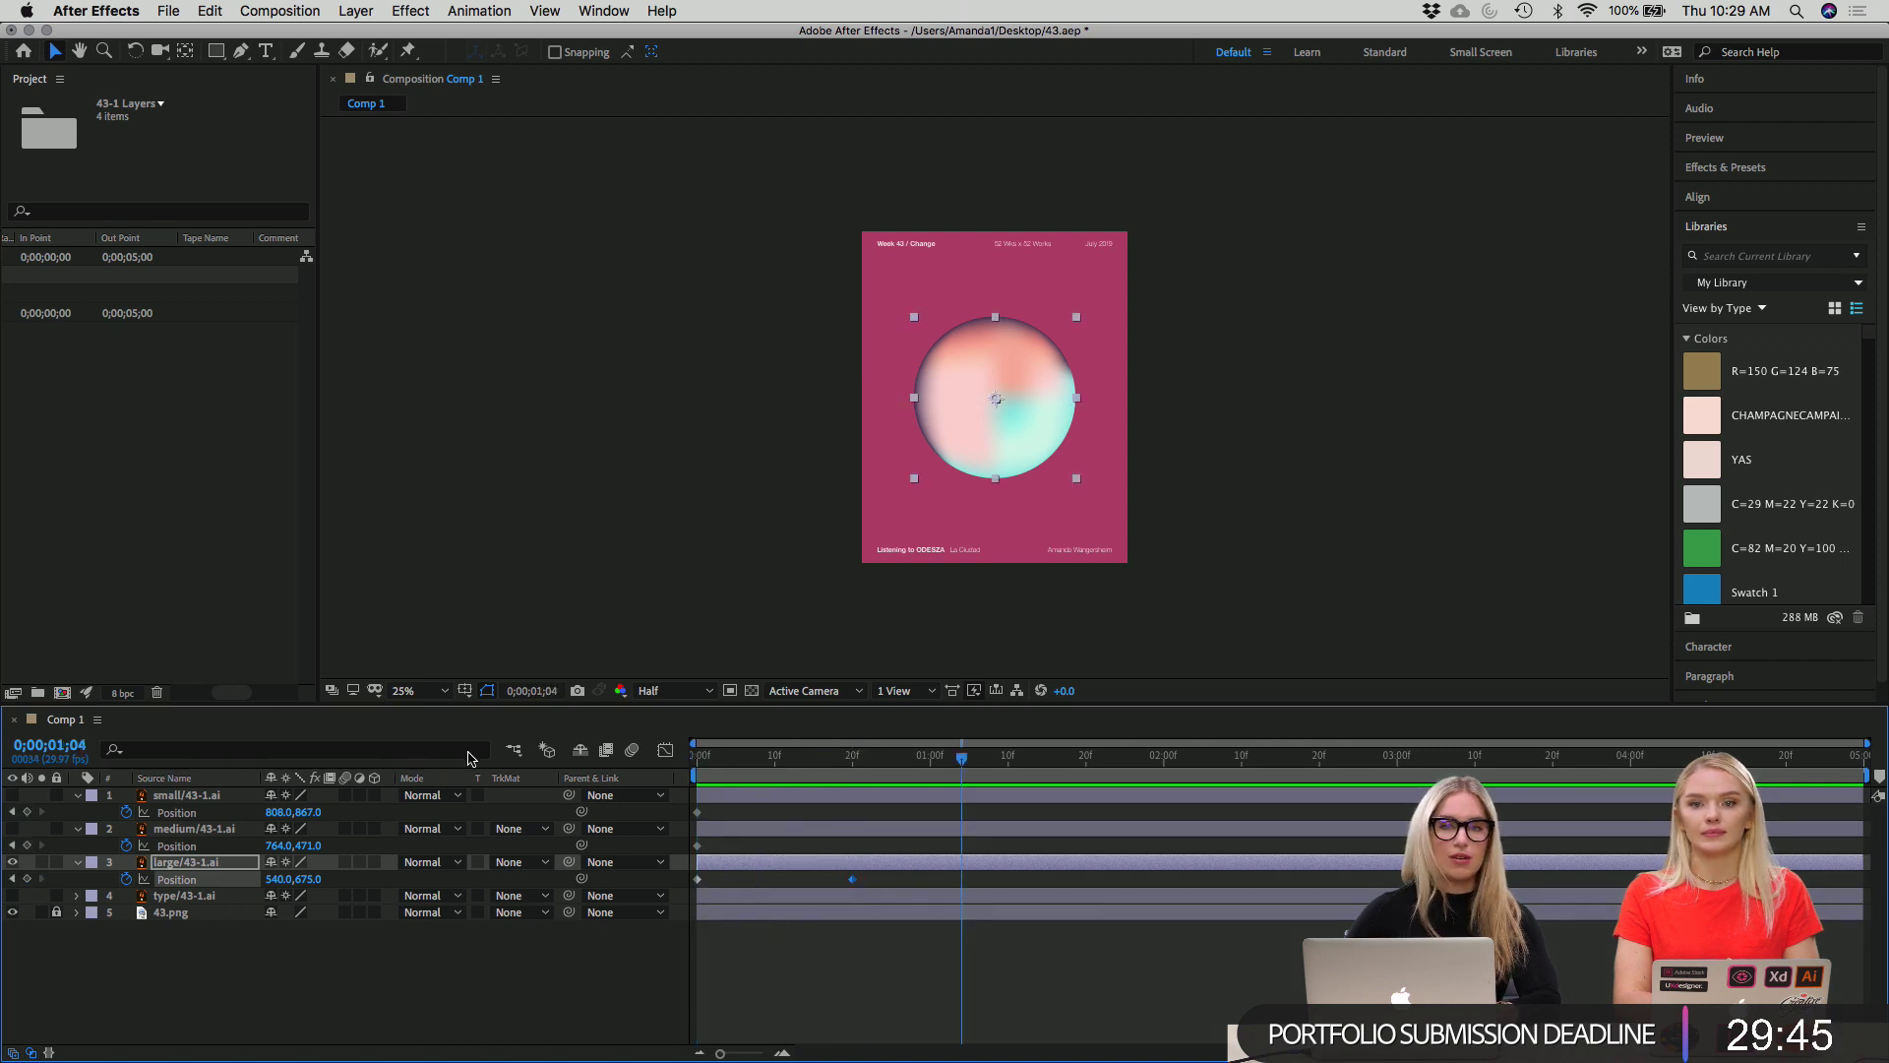
left_click_drag(961, 758, 729, 729)
key("Home")
key("space")
key("space")
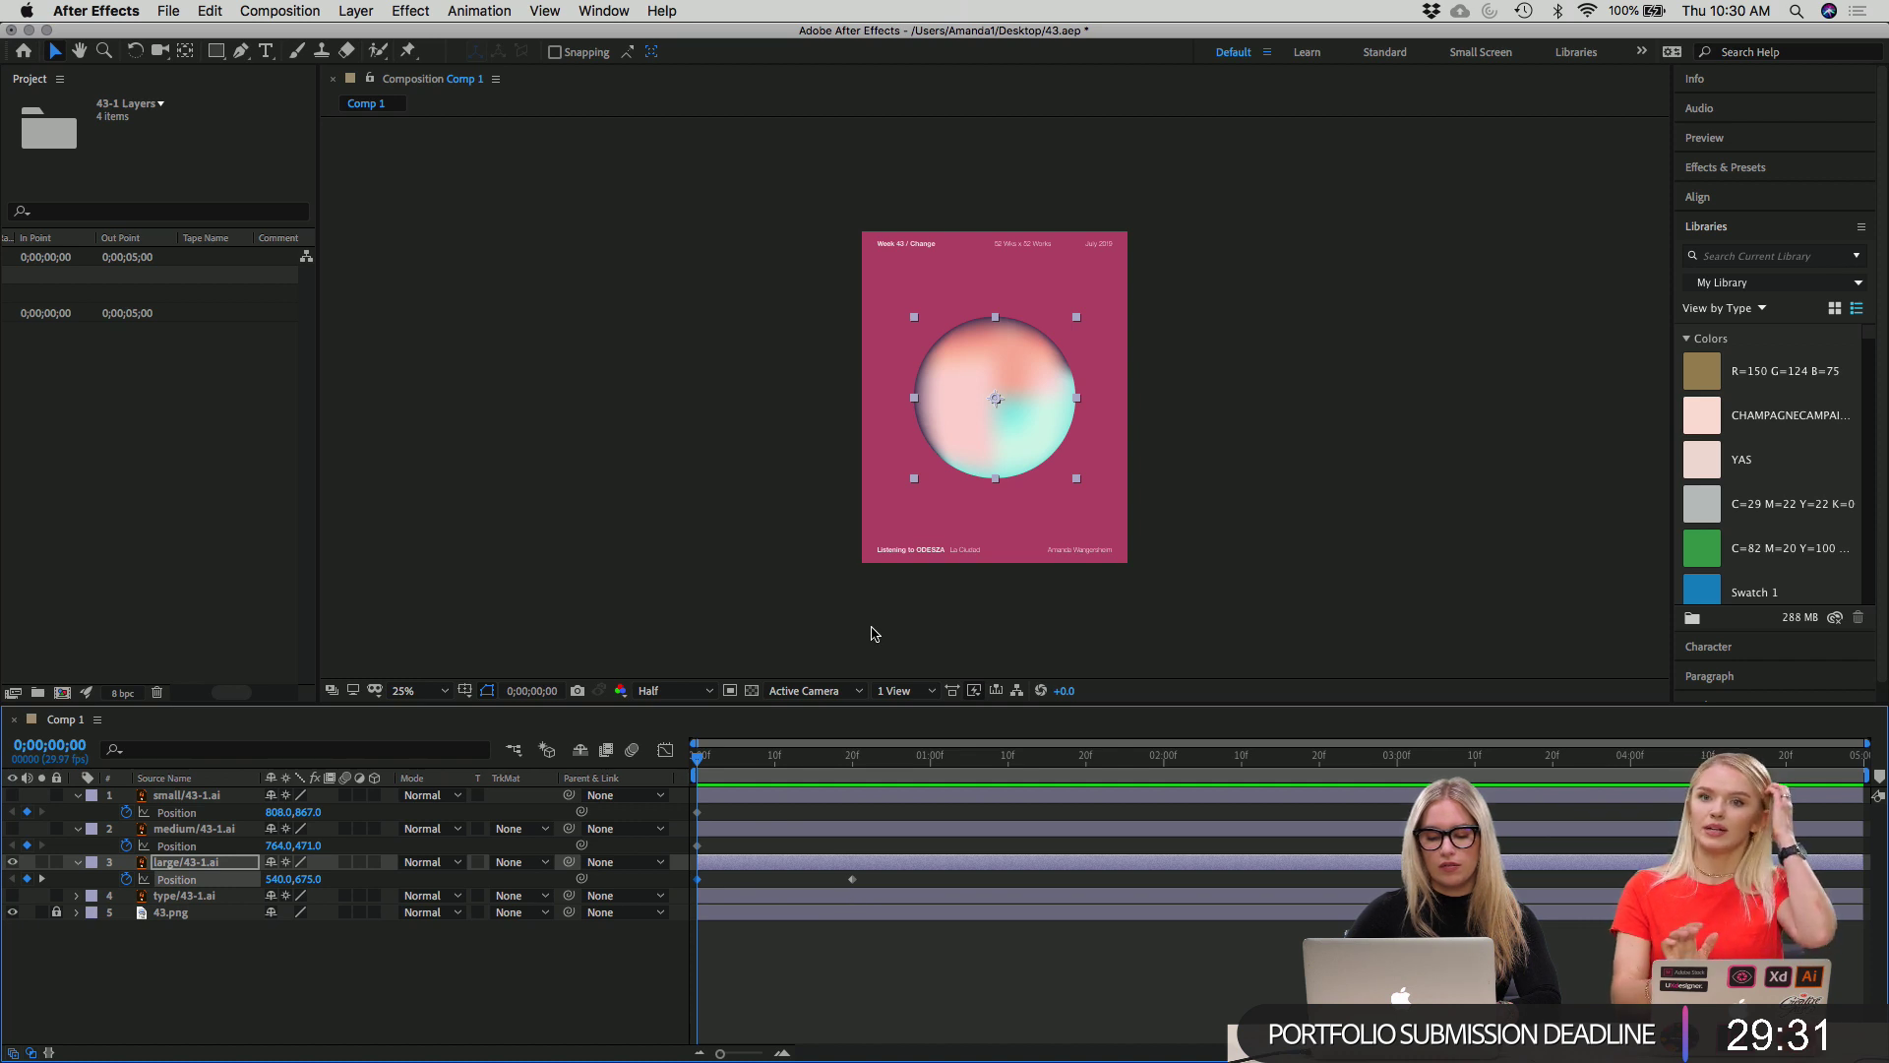
left_click_drag(699, 753, 852, 748)
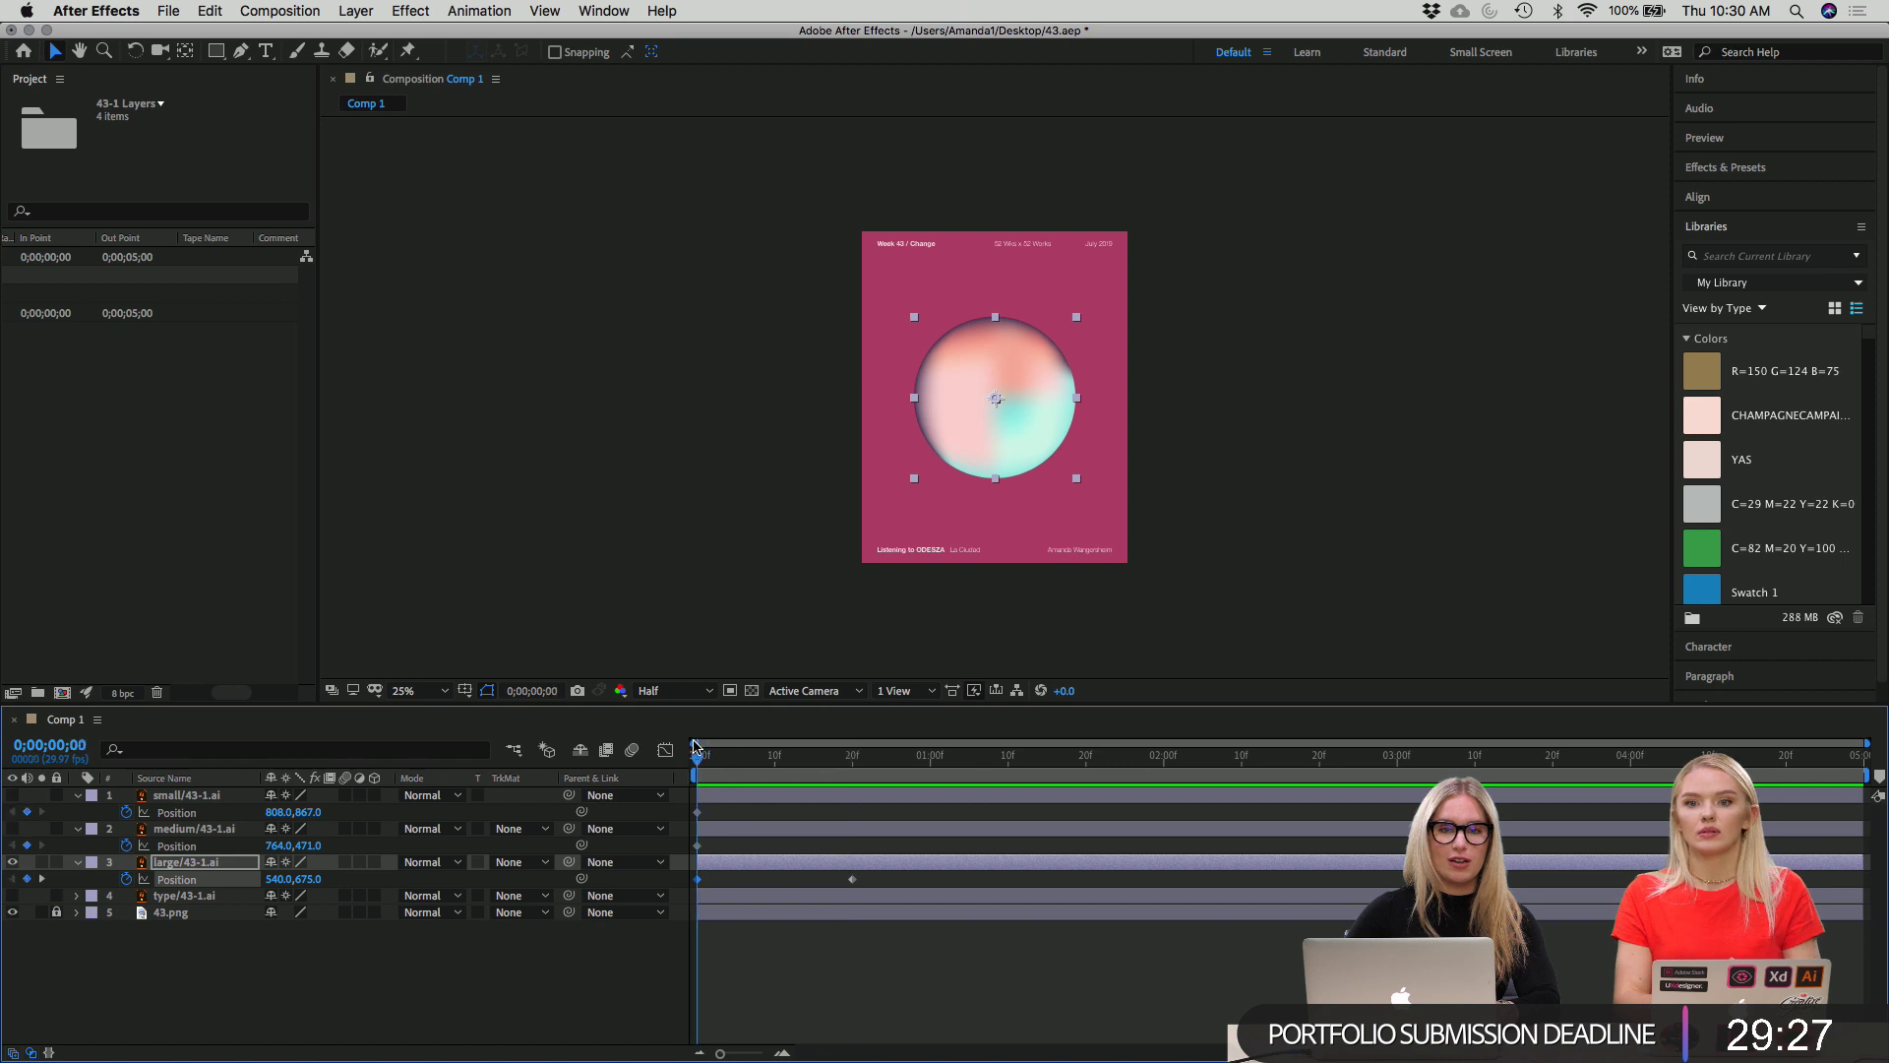
left_click_drag(843, 731, 698, 733)
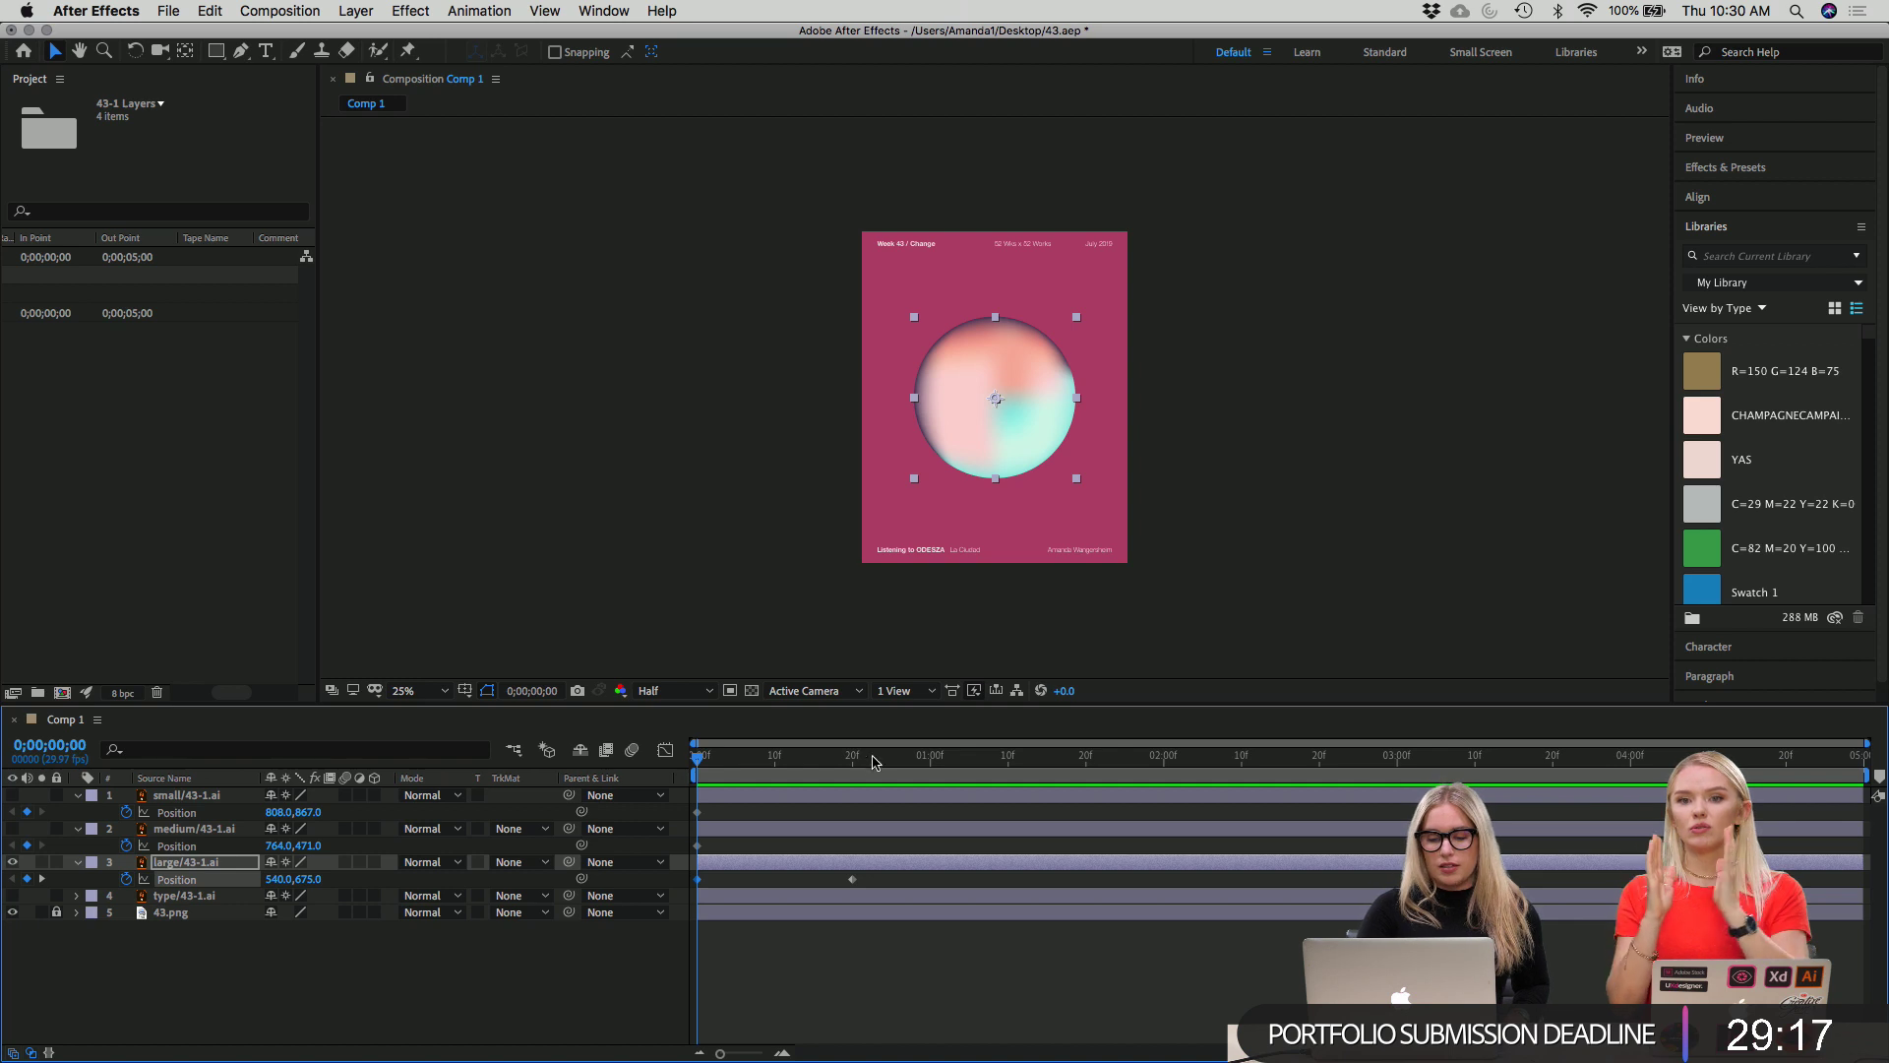
Move the large circle off the poster's upper-left side at the first frame, to Position about -728, 275.
left_click_drag(700, 756, 852, 767)
key("Home")
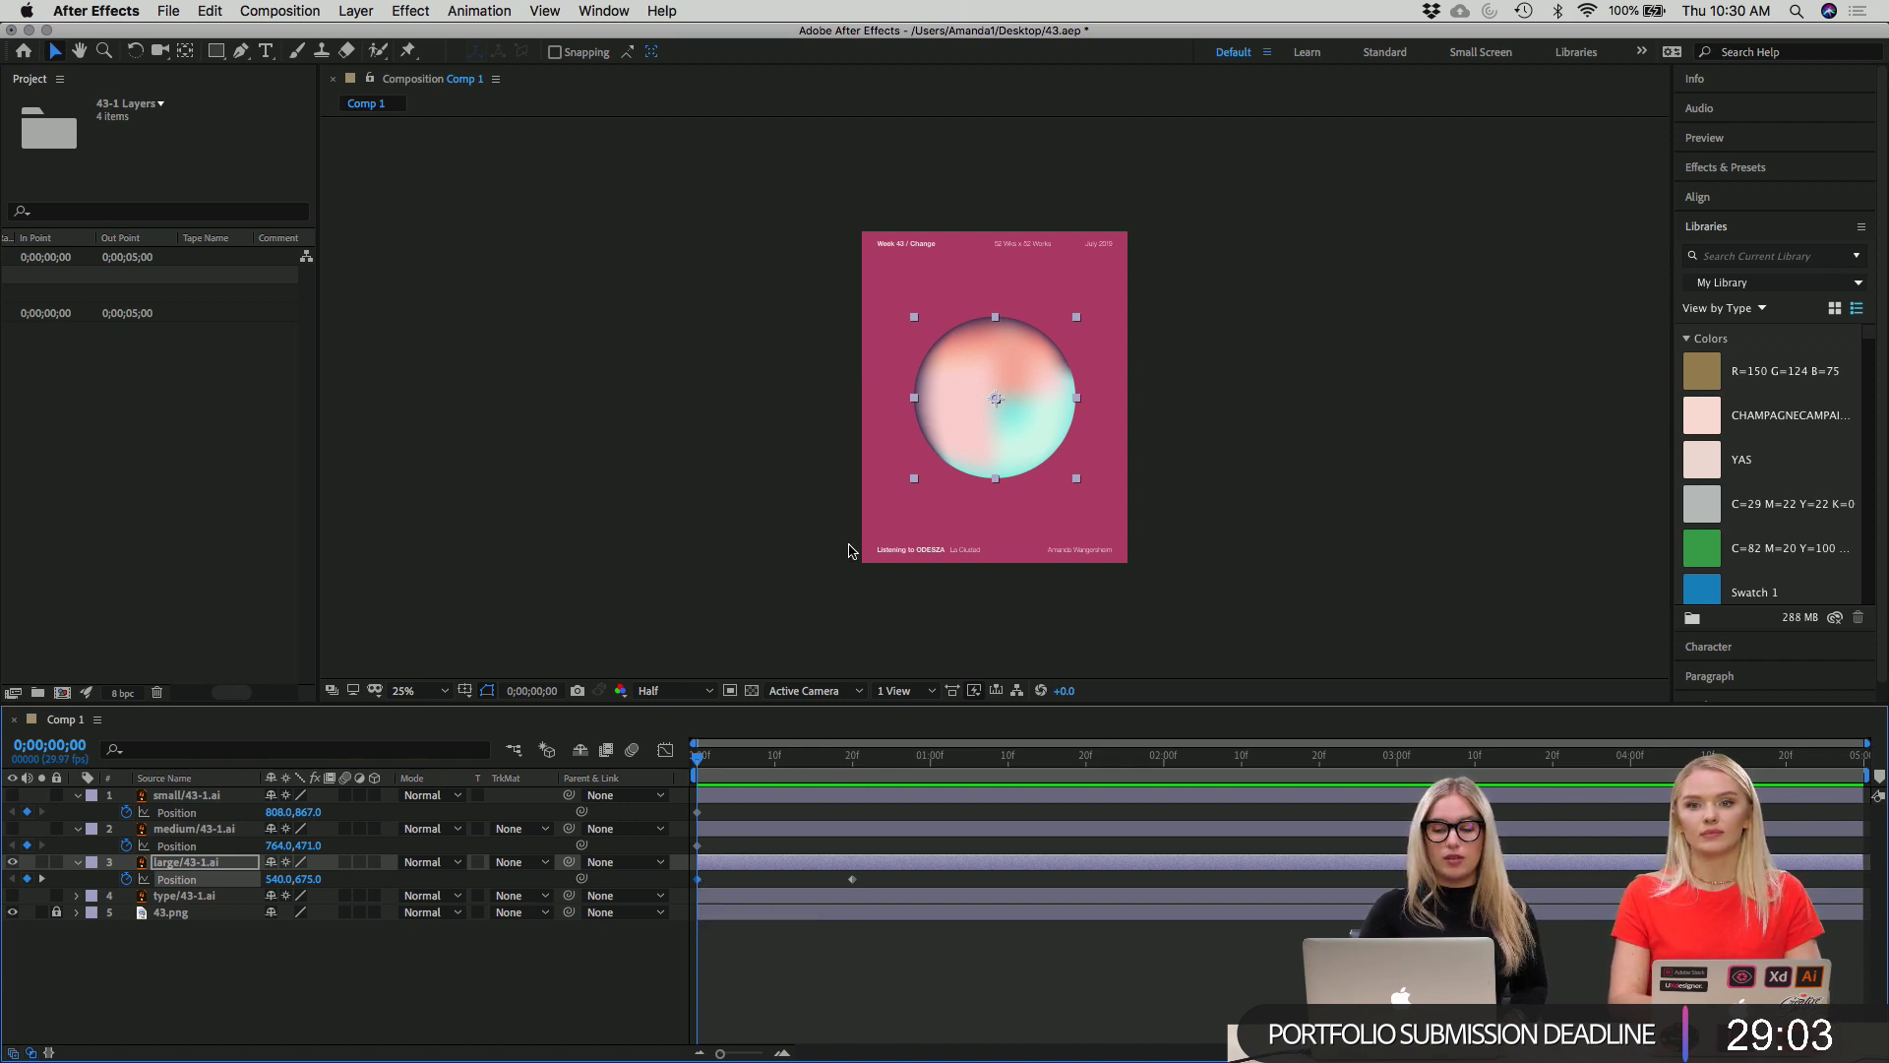
left_click_drag(987, 435, 674, 335)
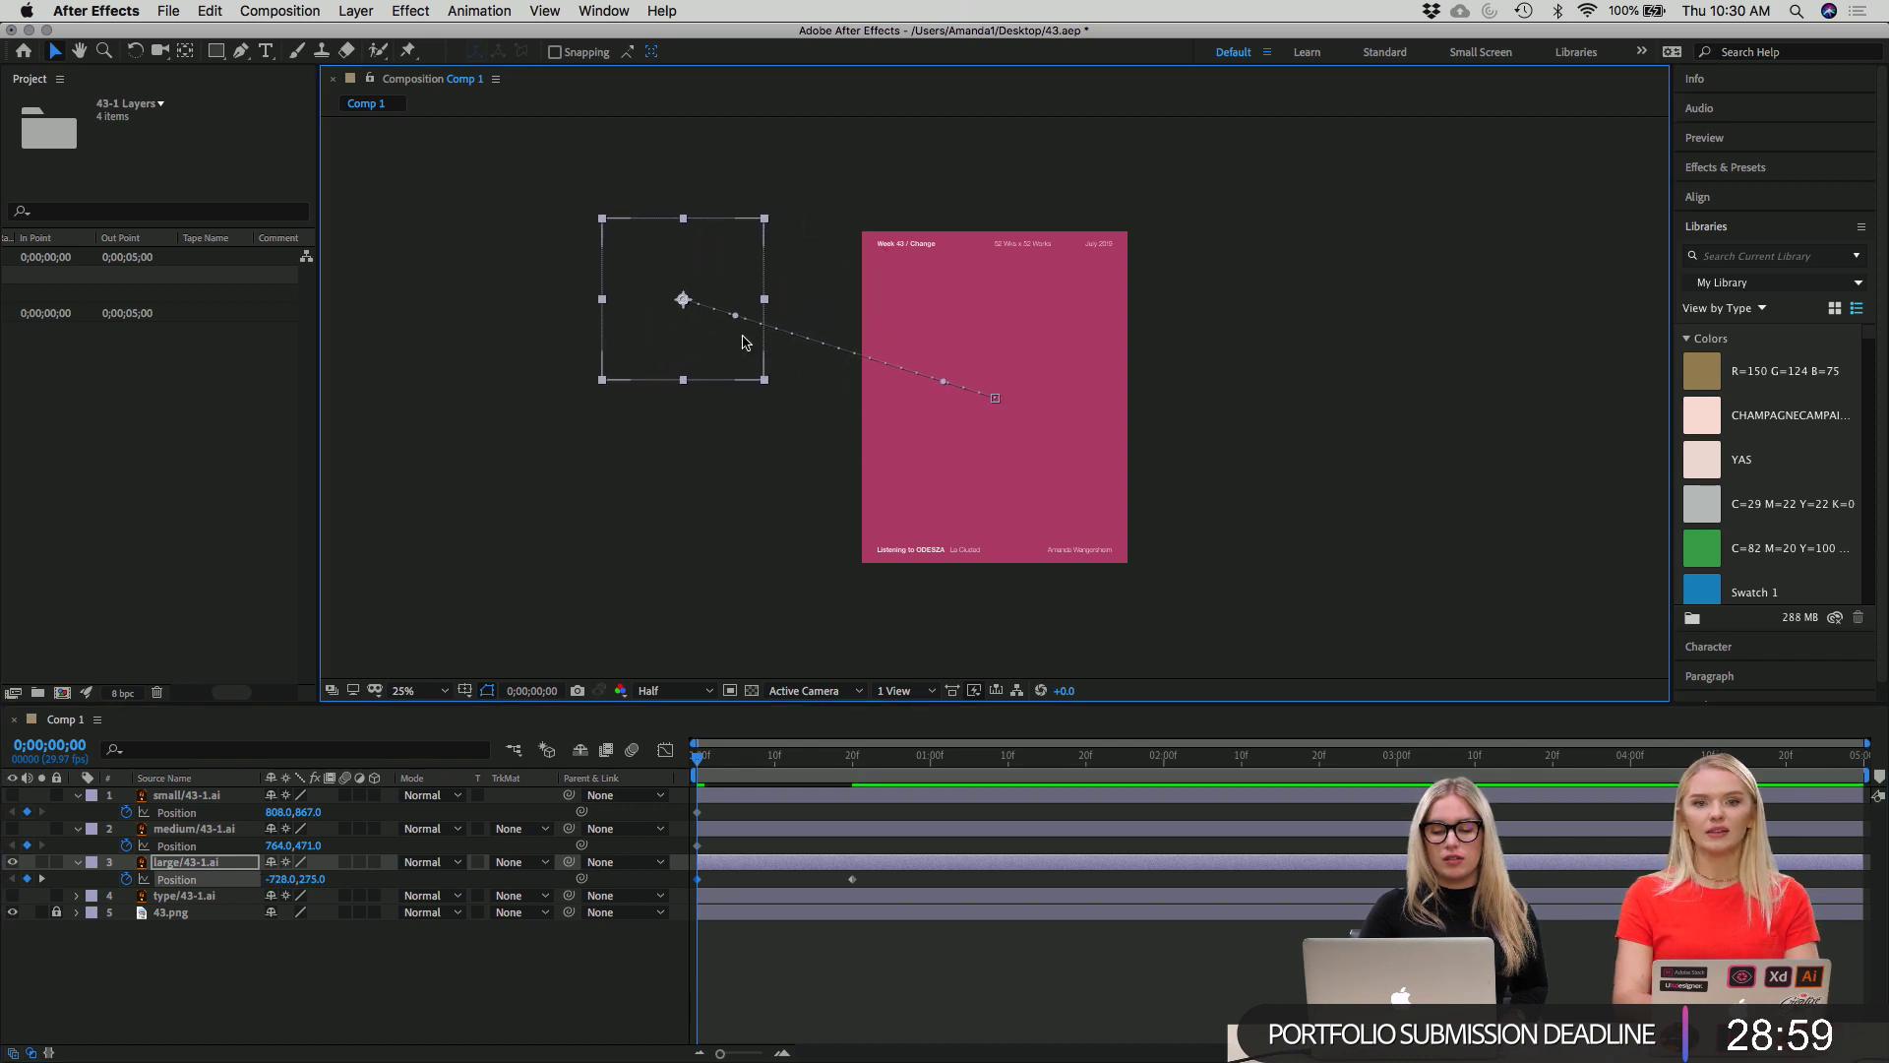
Preview the diagonal entrance, then place the large circle's first-frame Position level with its end point, off the poster's left side at about -456, 675.
key("space")
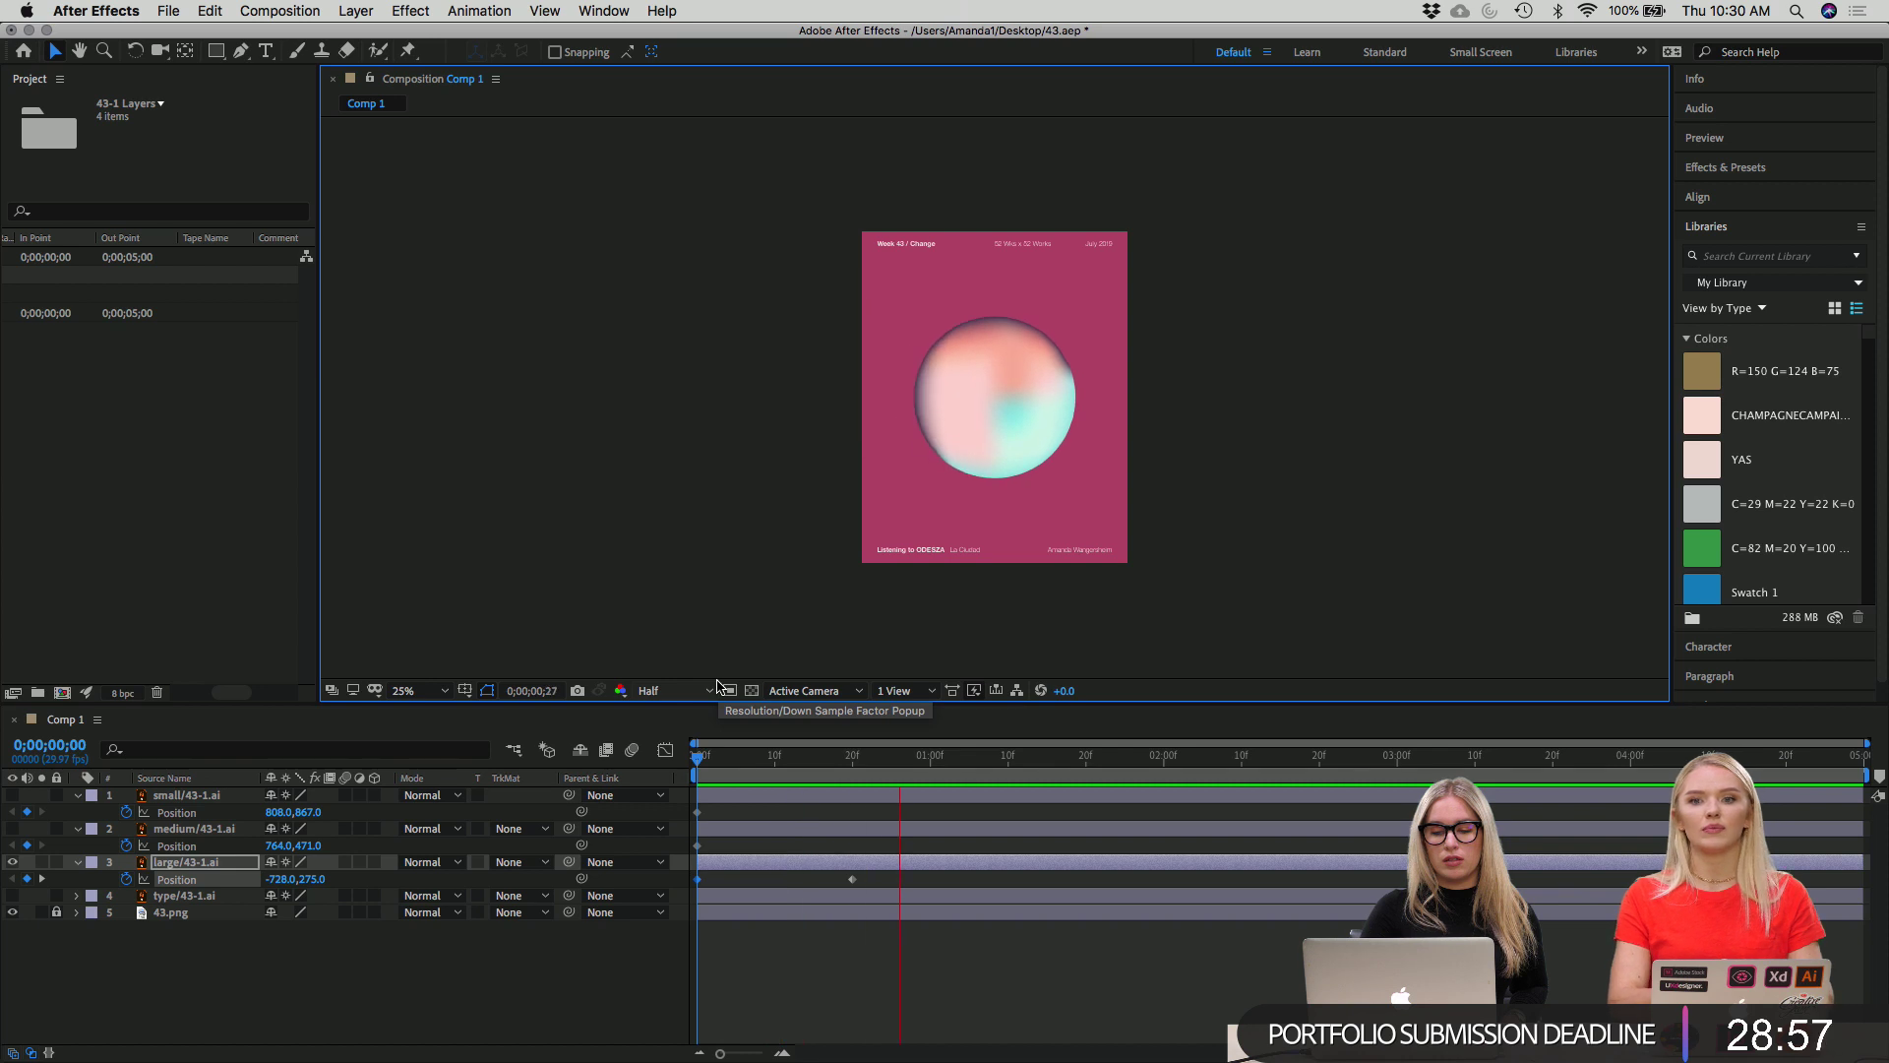
key("space")
key("Home")
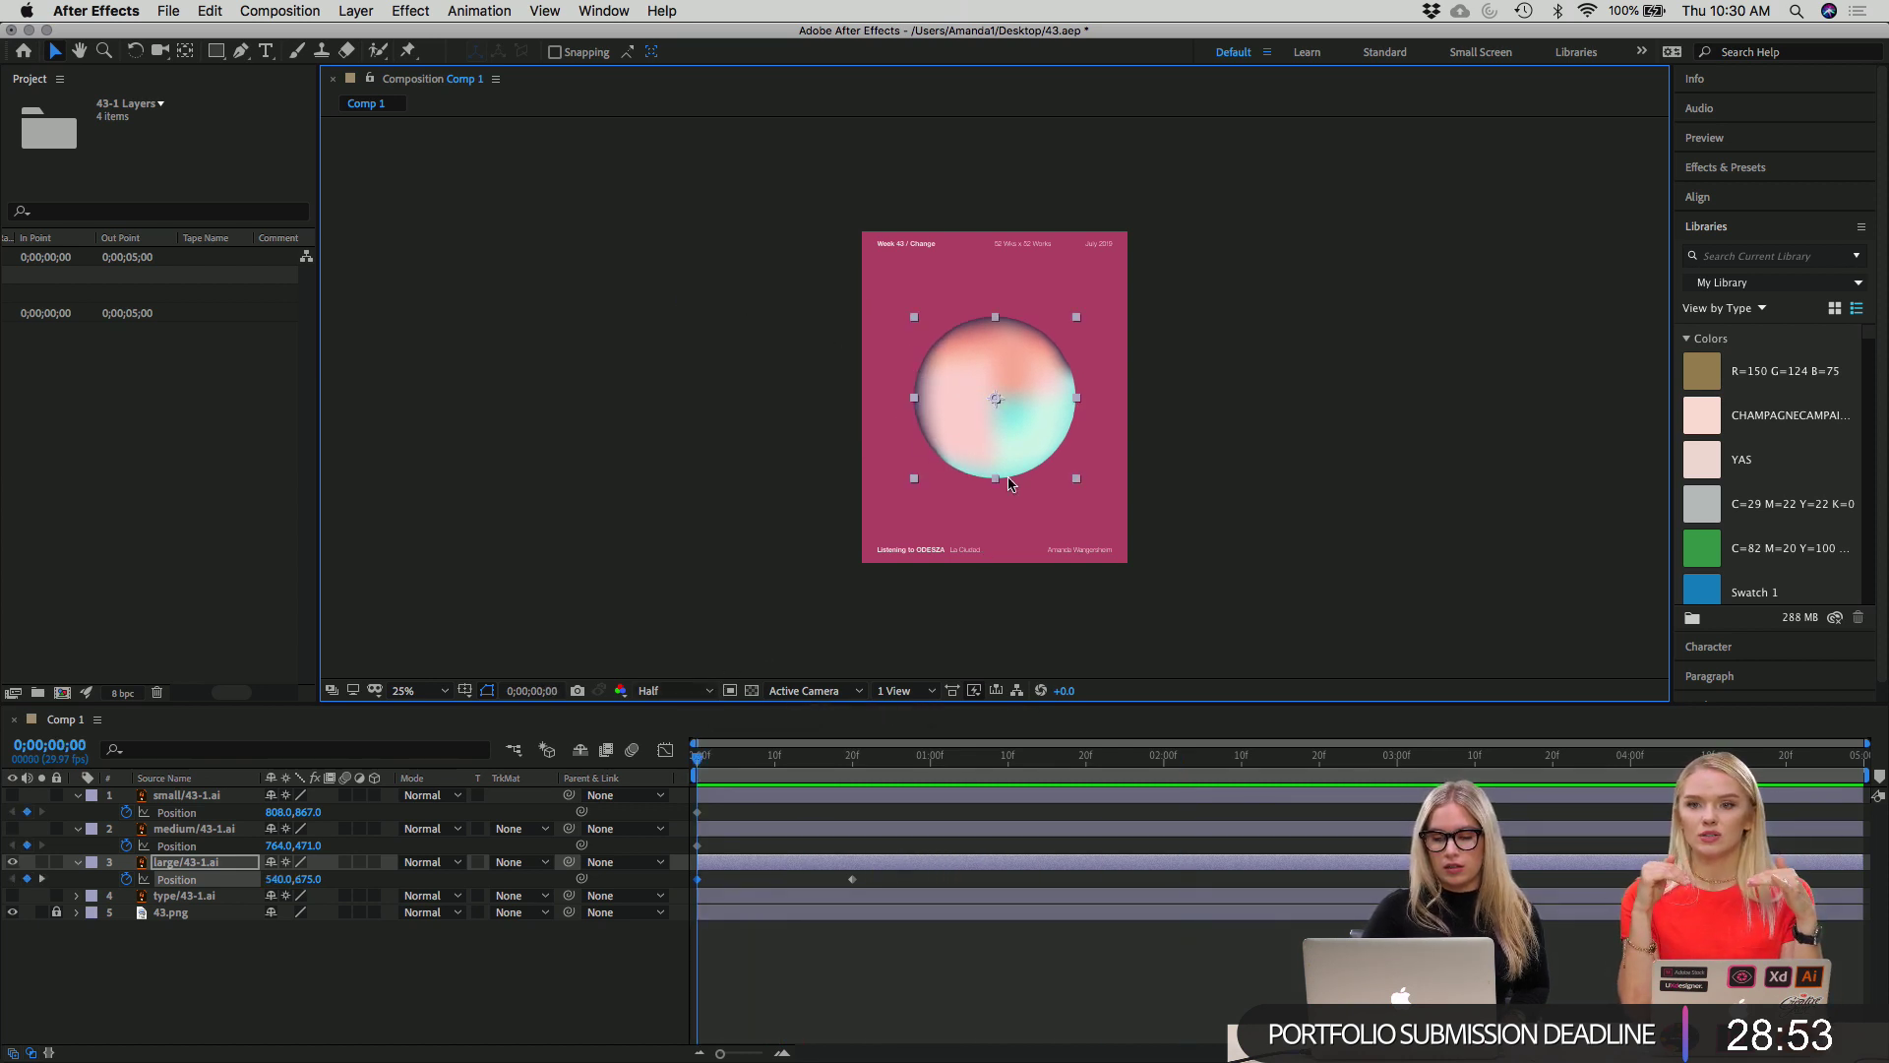
left_click_drag(1024, 440, 774, 383)
key("shift")
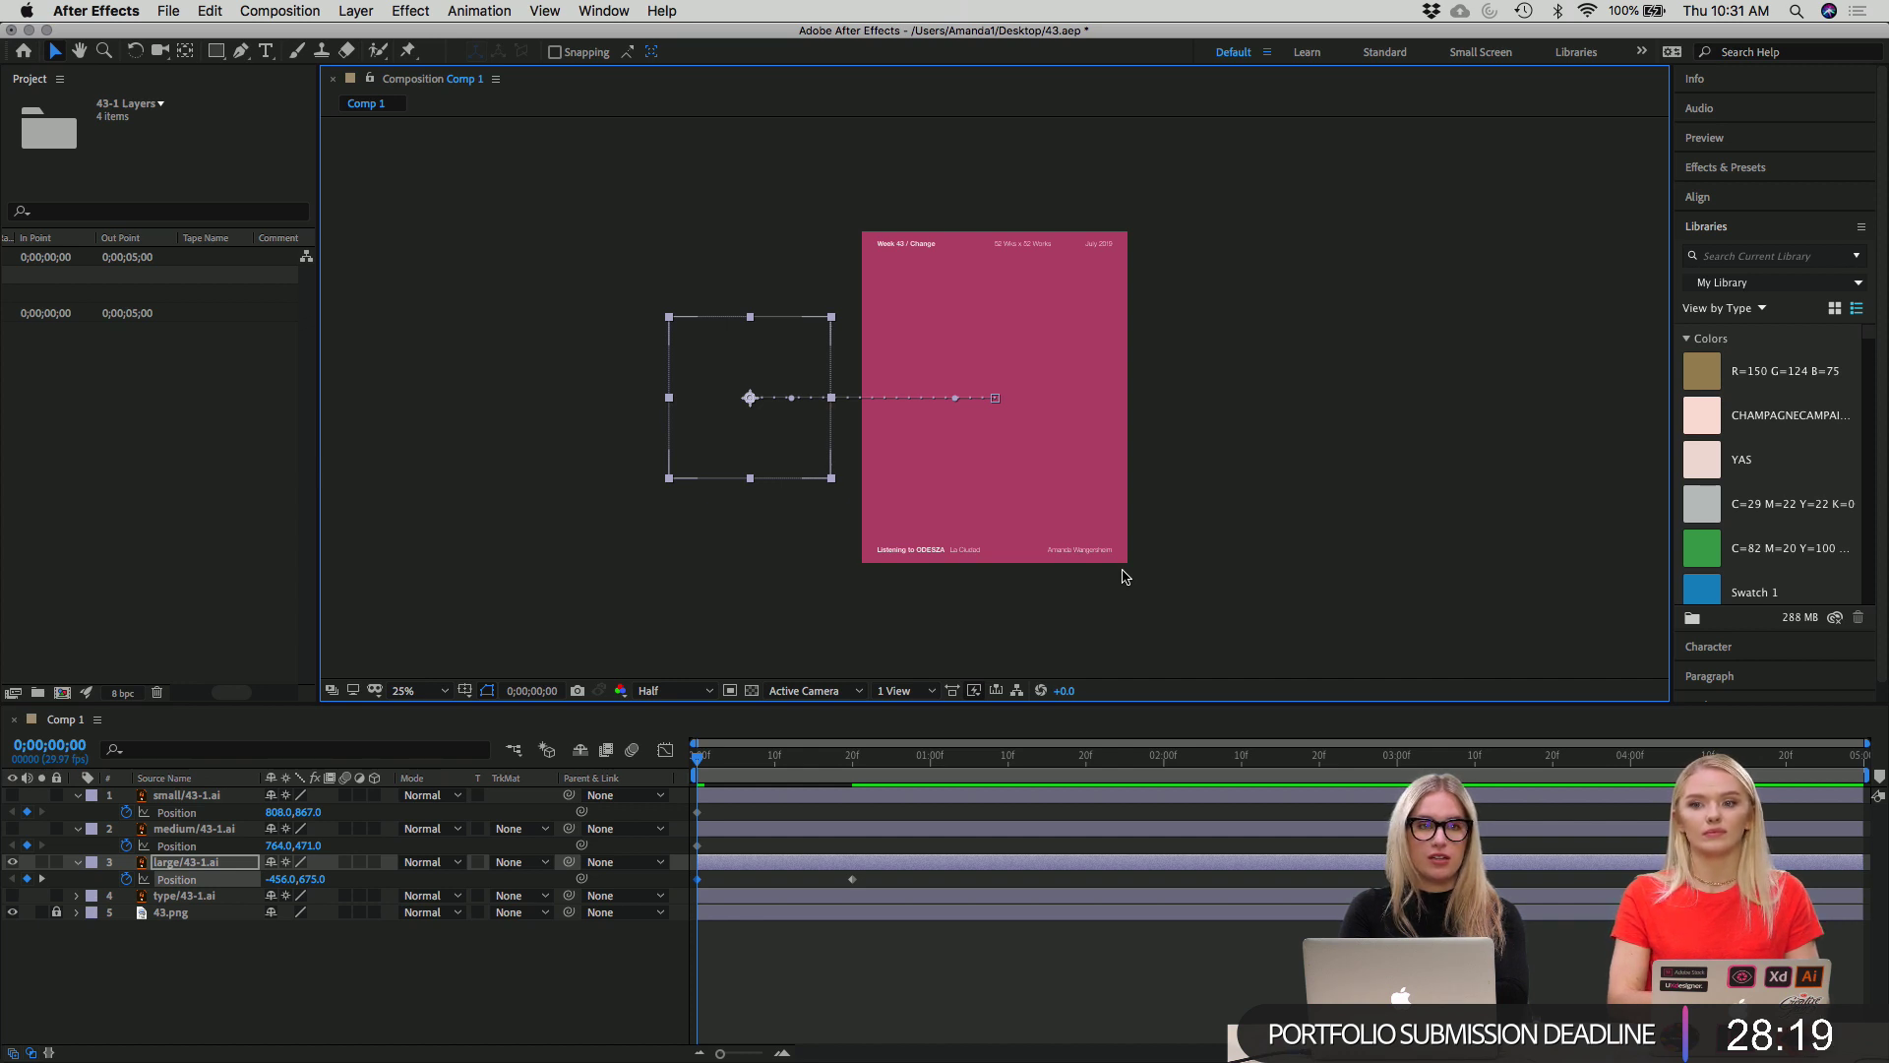
Play the large circle's horizontal entrance from the first frame twice to check its motion.
key("space")
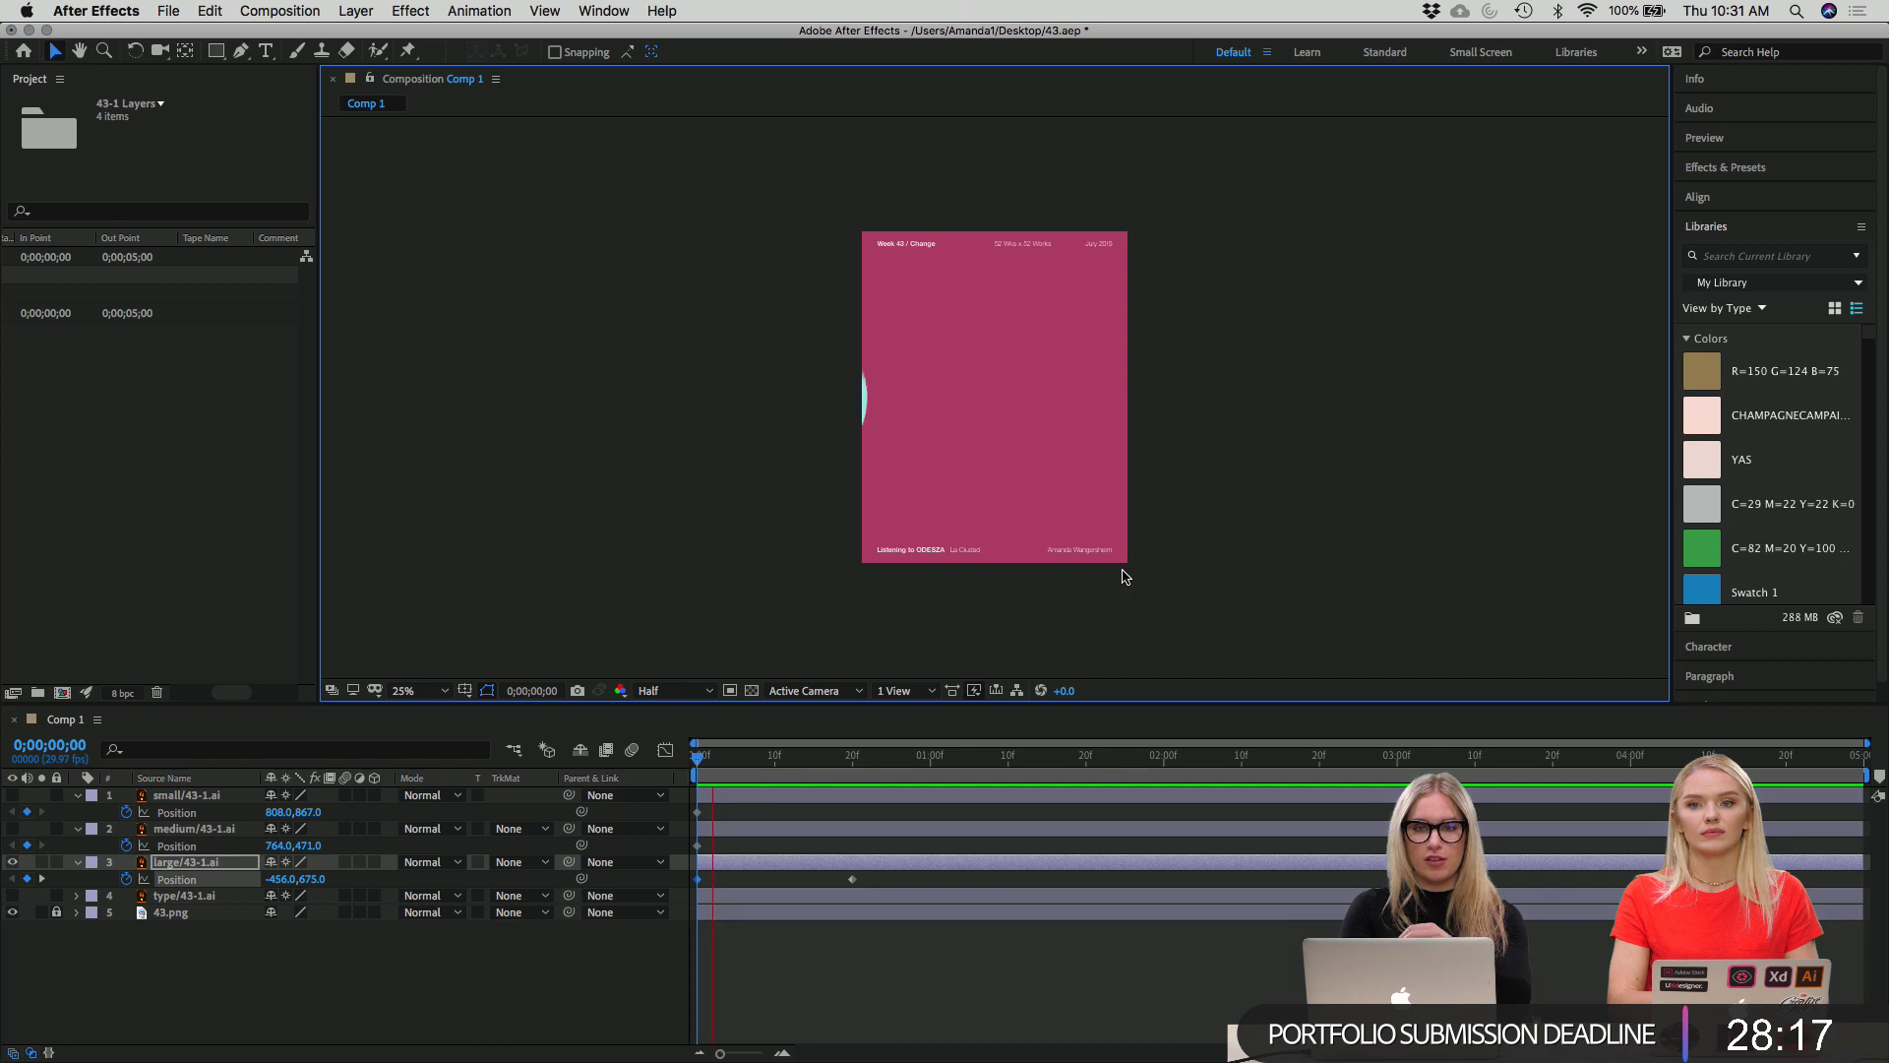
key("space")
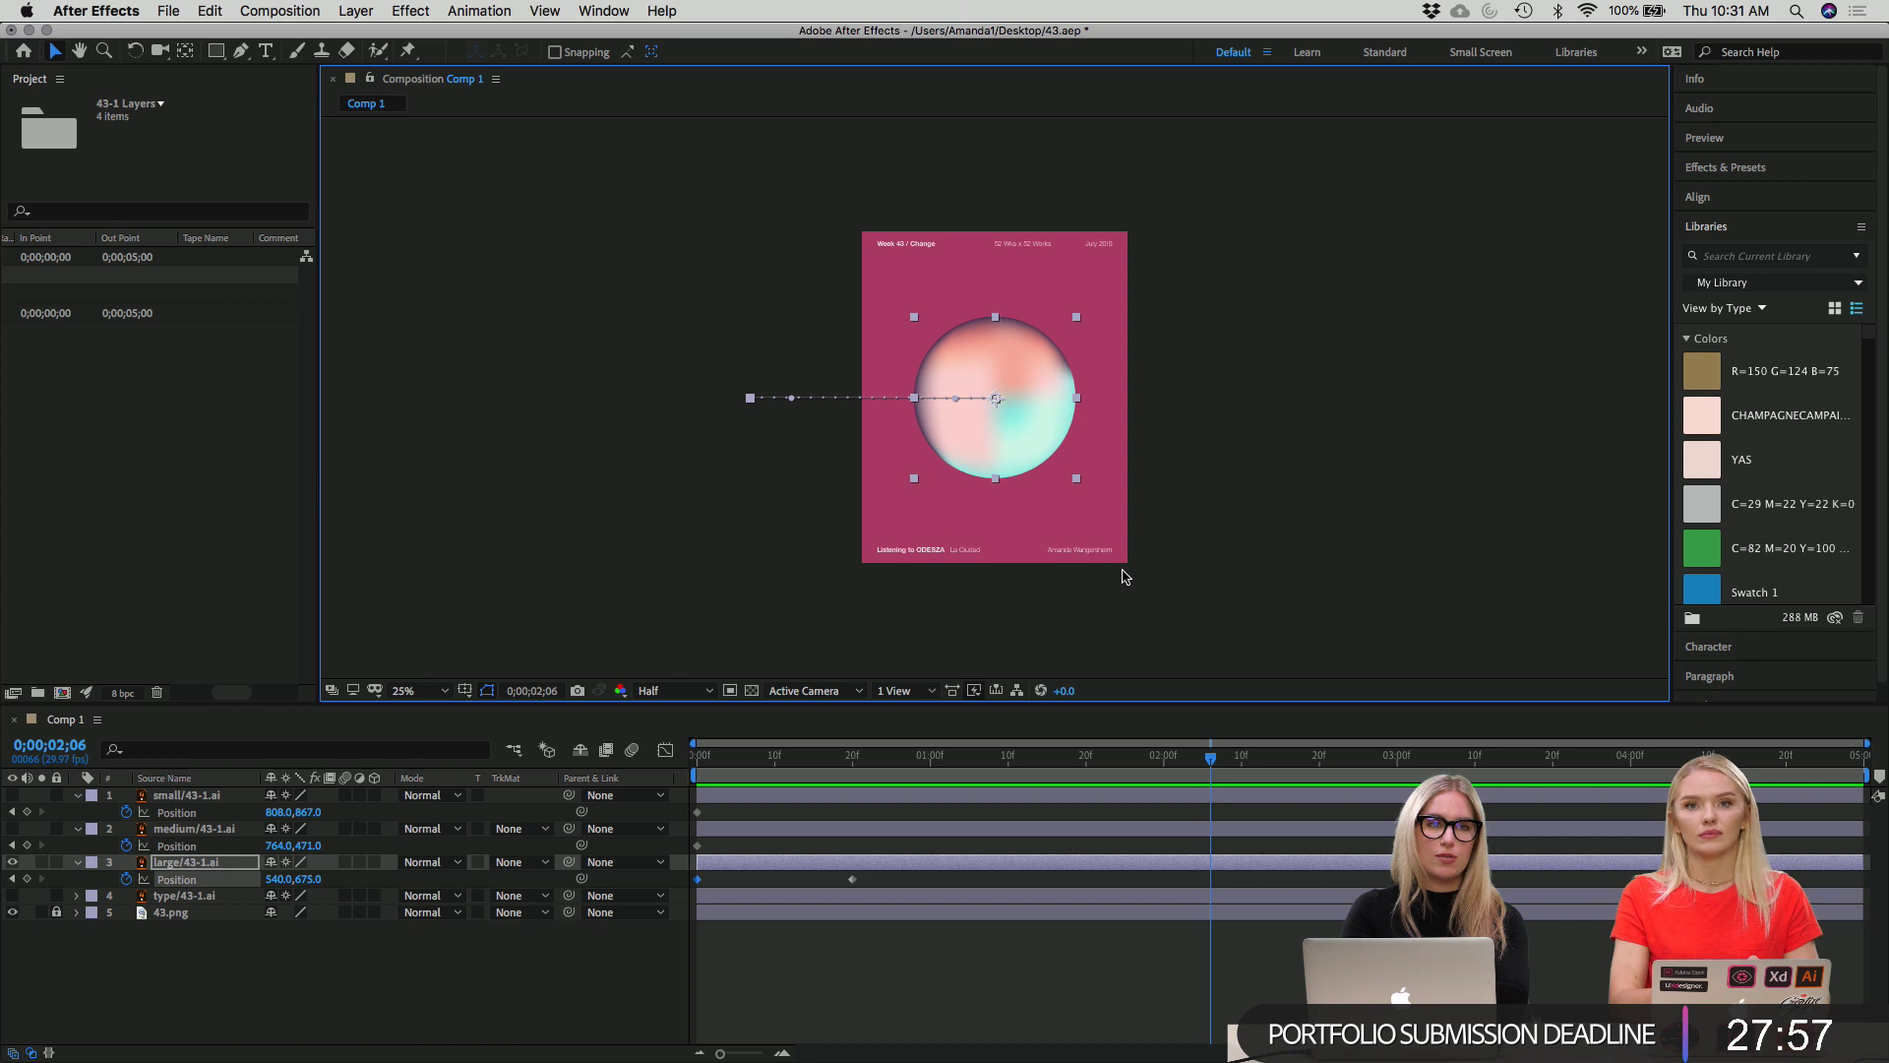
left_click_drag(1212, 758, 697, 756)
key("space")
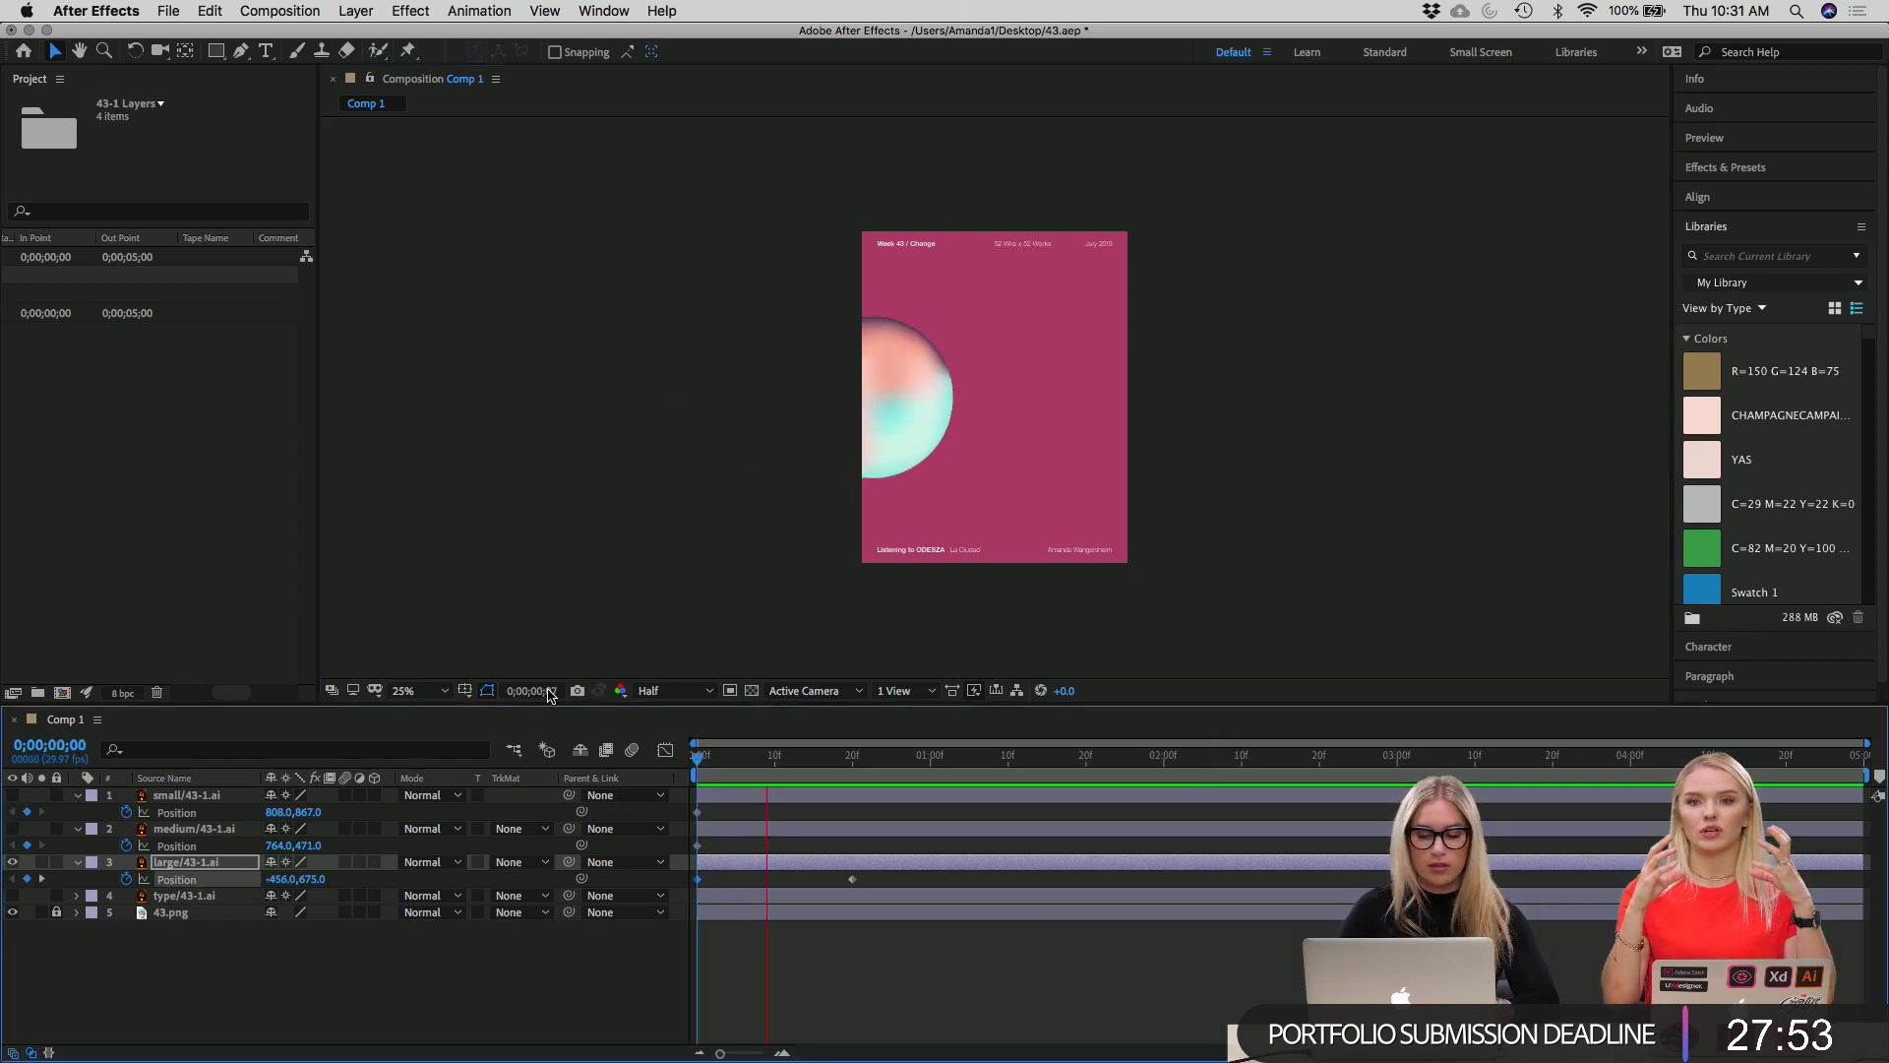
key("space")
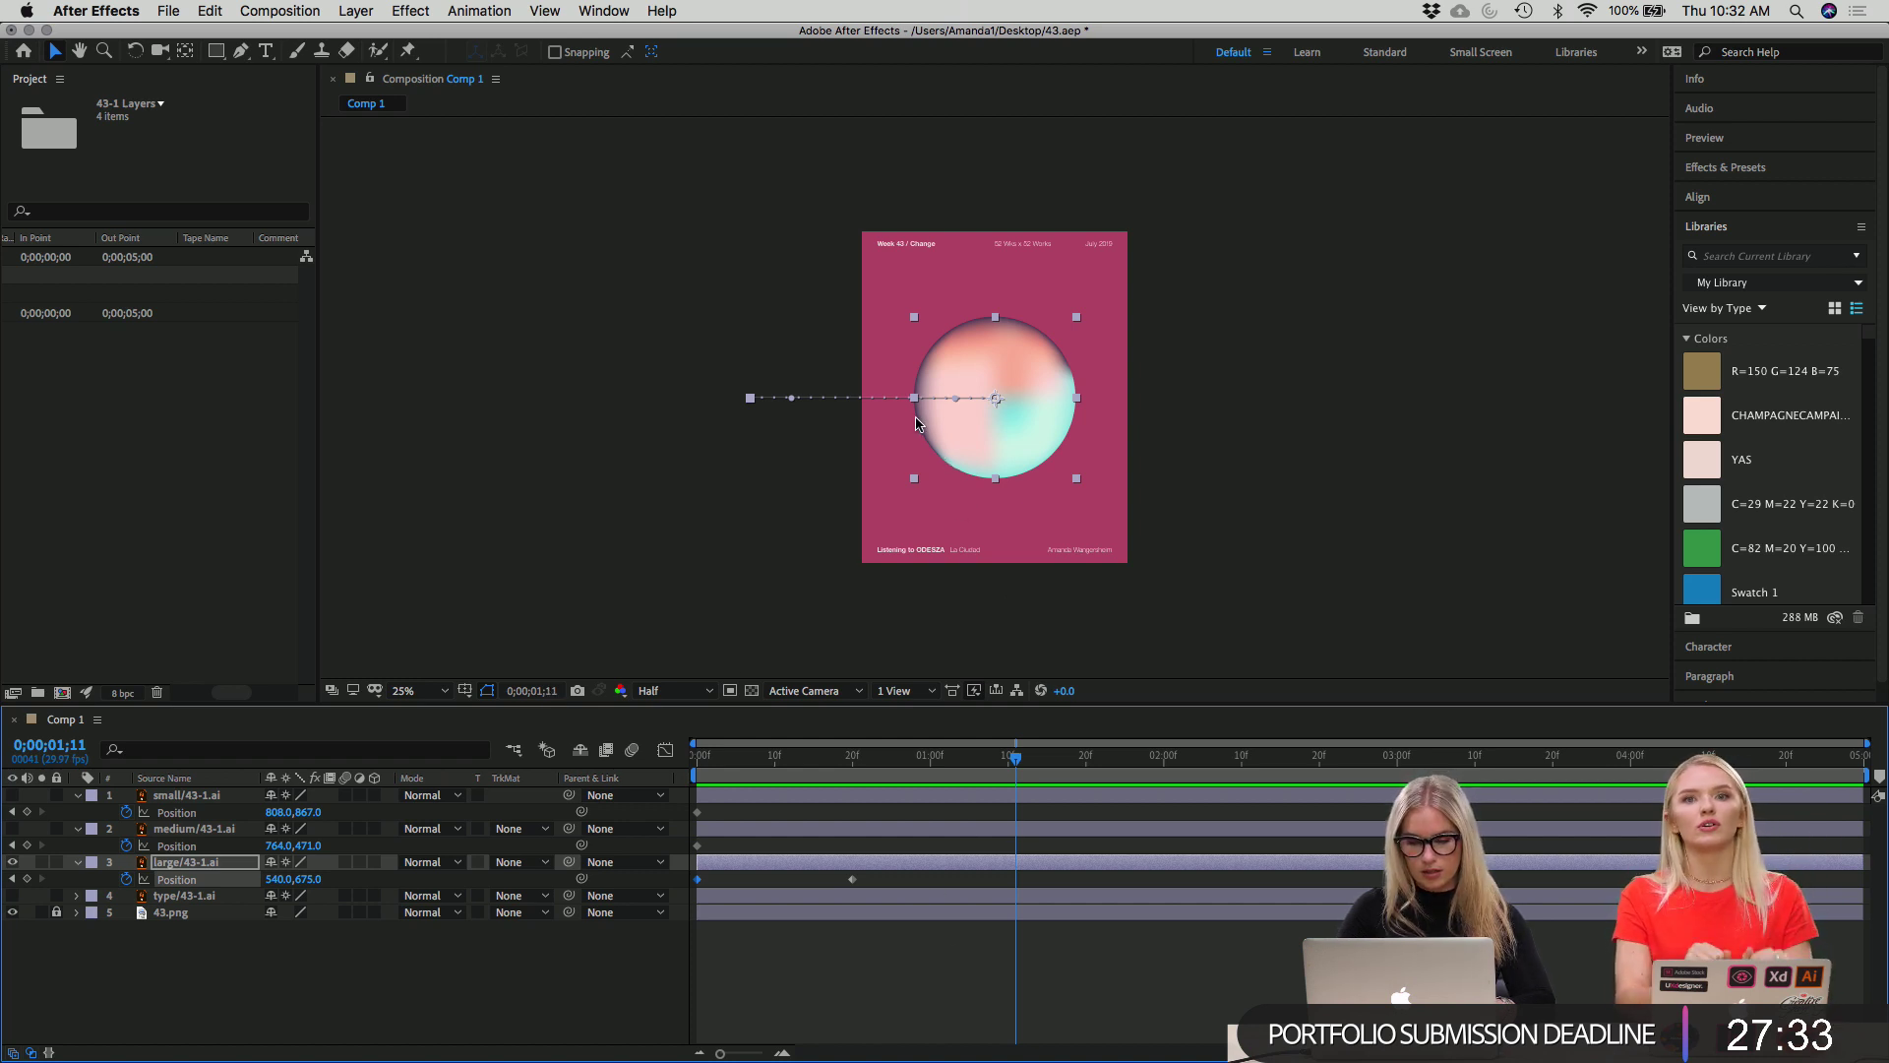
At 0;00;00;20, bend the large circle's motion path into an upward arc by pulling its end keyframe's path handle above the poster's upper-left corner.
left_click_drag(1016, 756, 854, 755)
left_click_drag(914, 398, 740, 240)
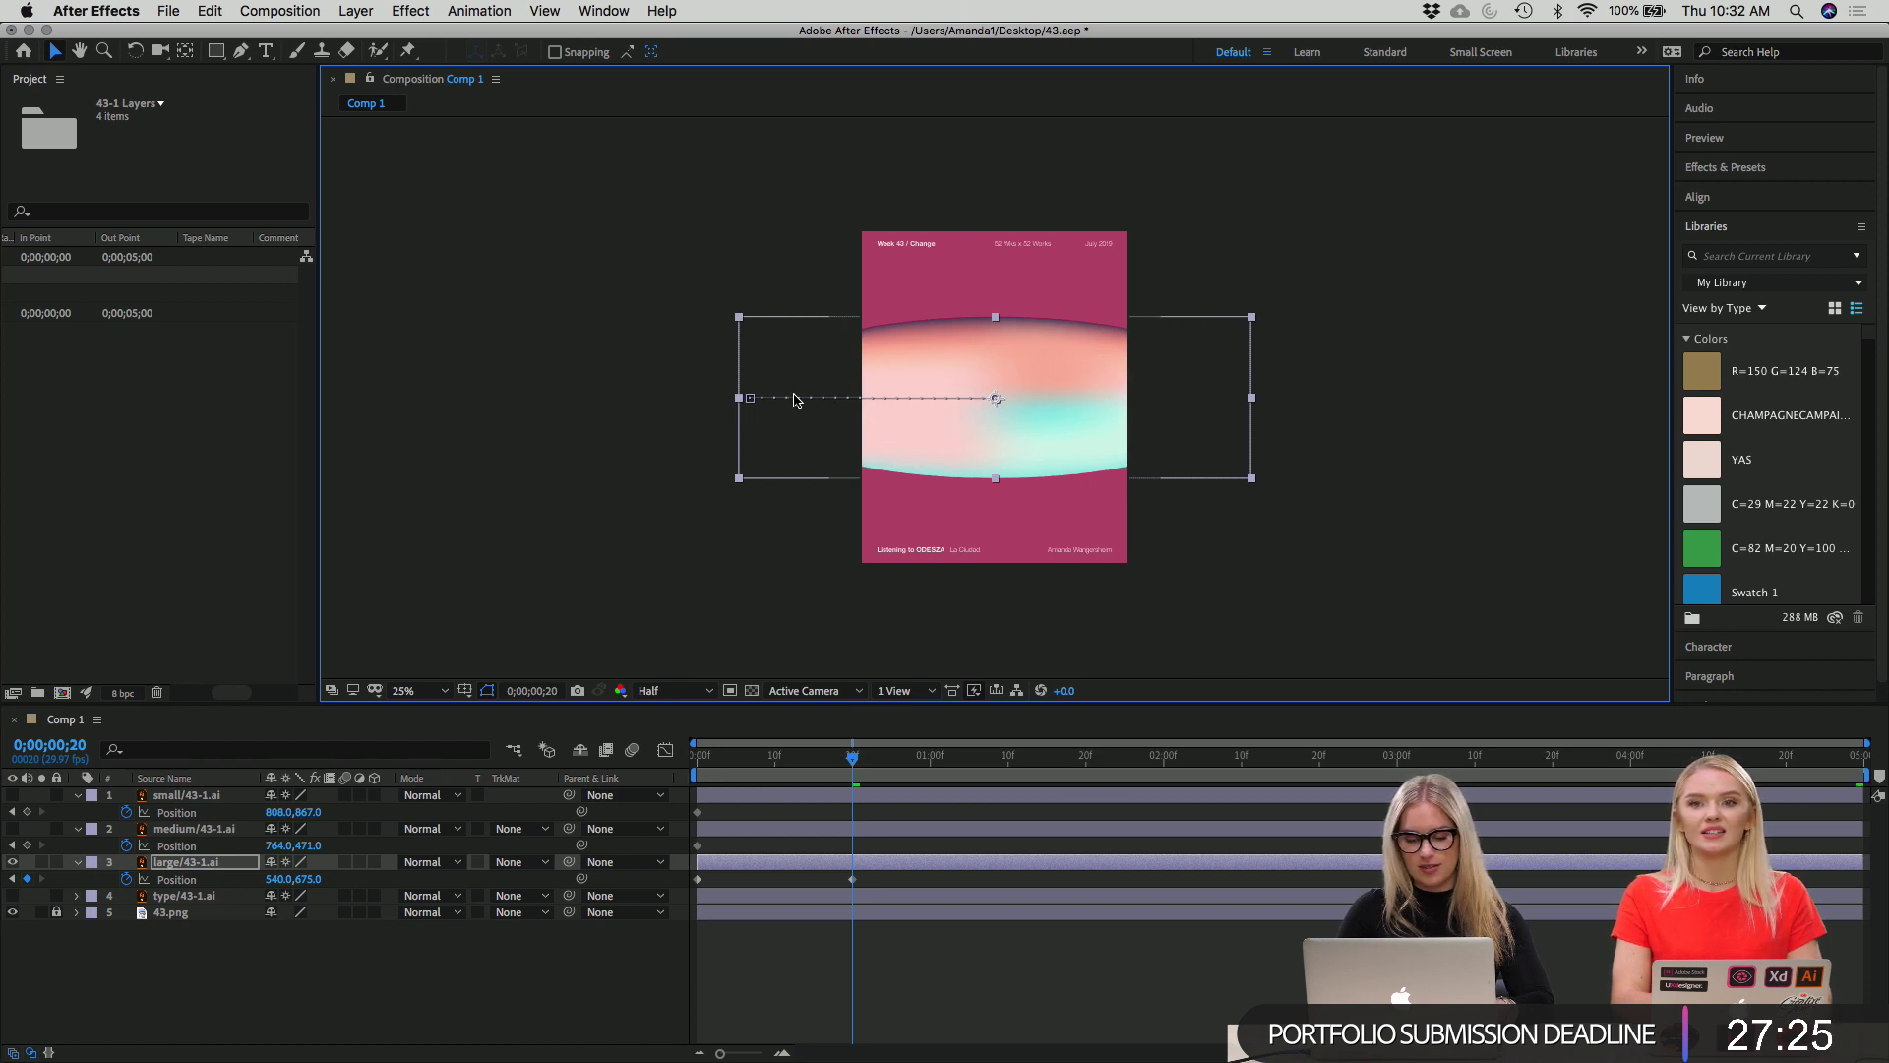
key("super+z")
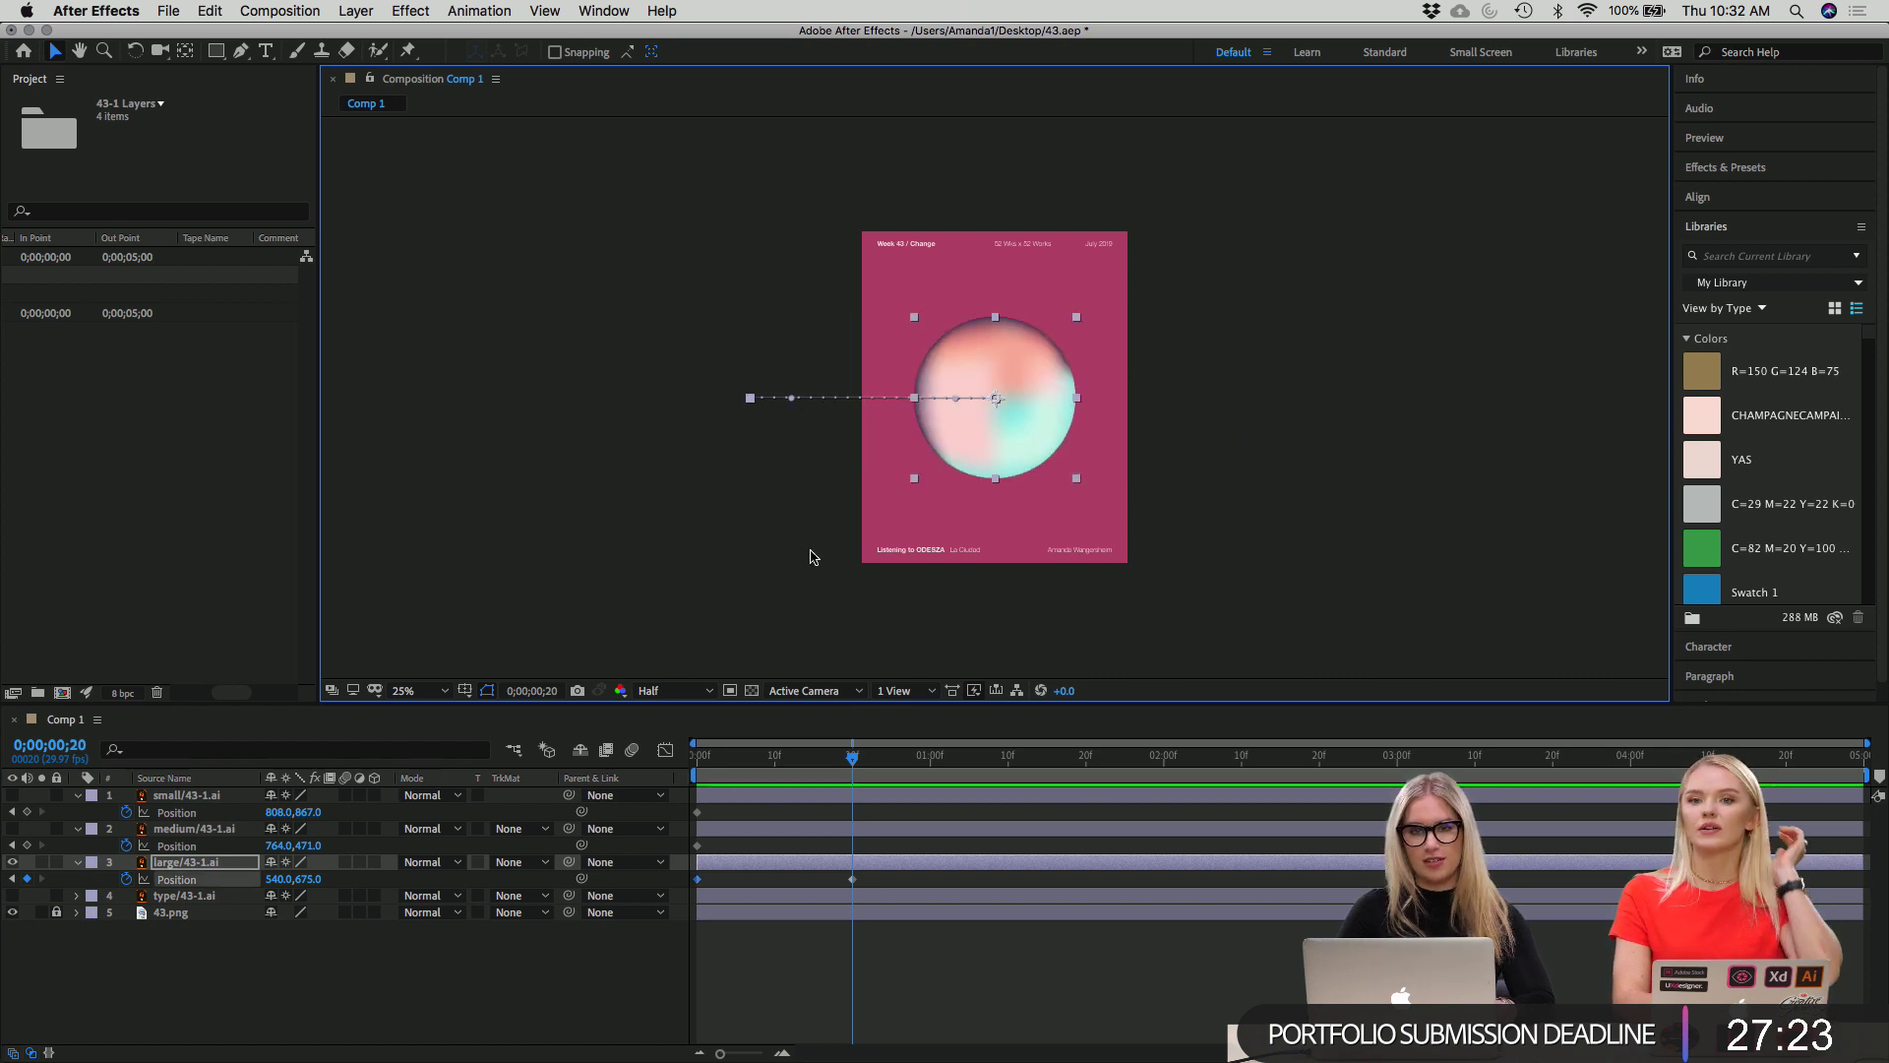
left_click_drag(959, 405, 840, 216)
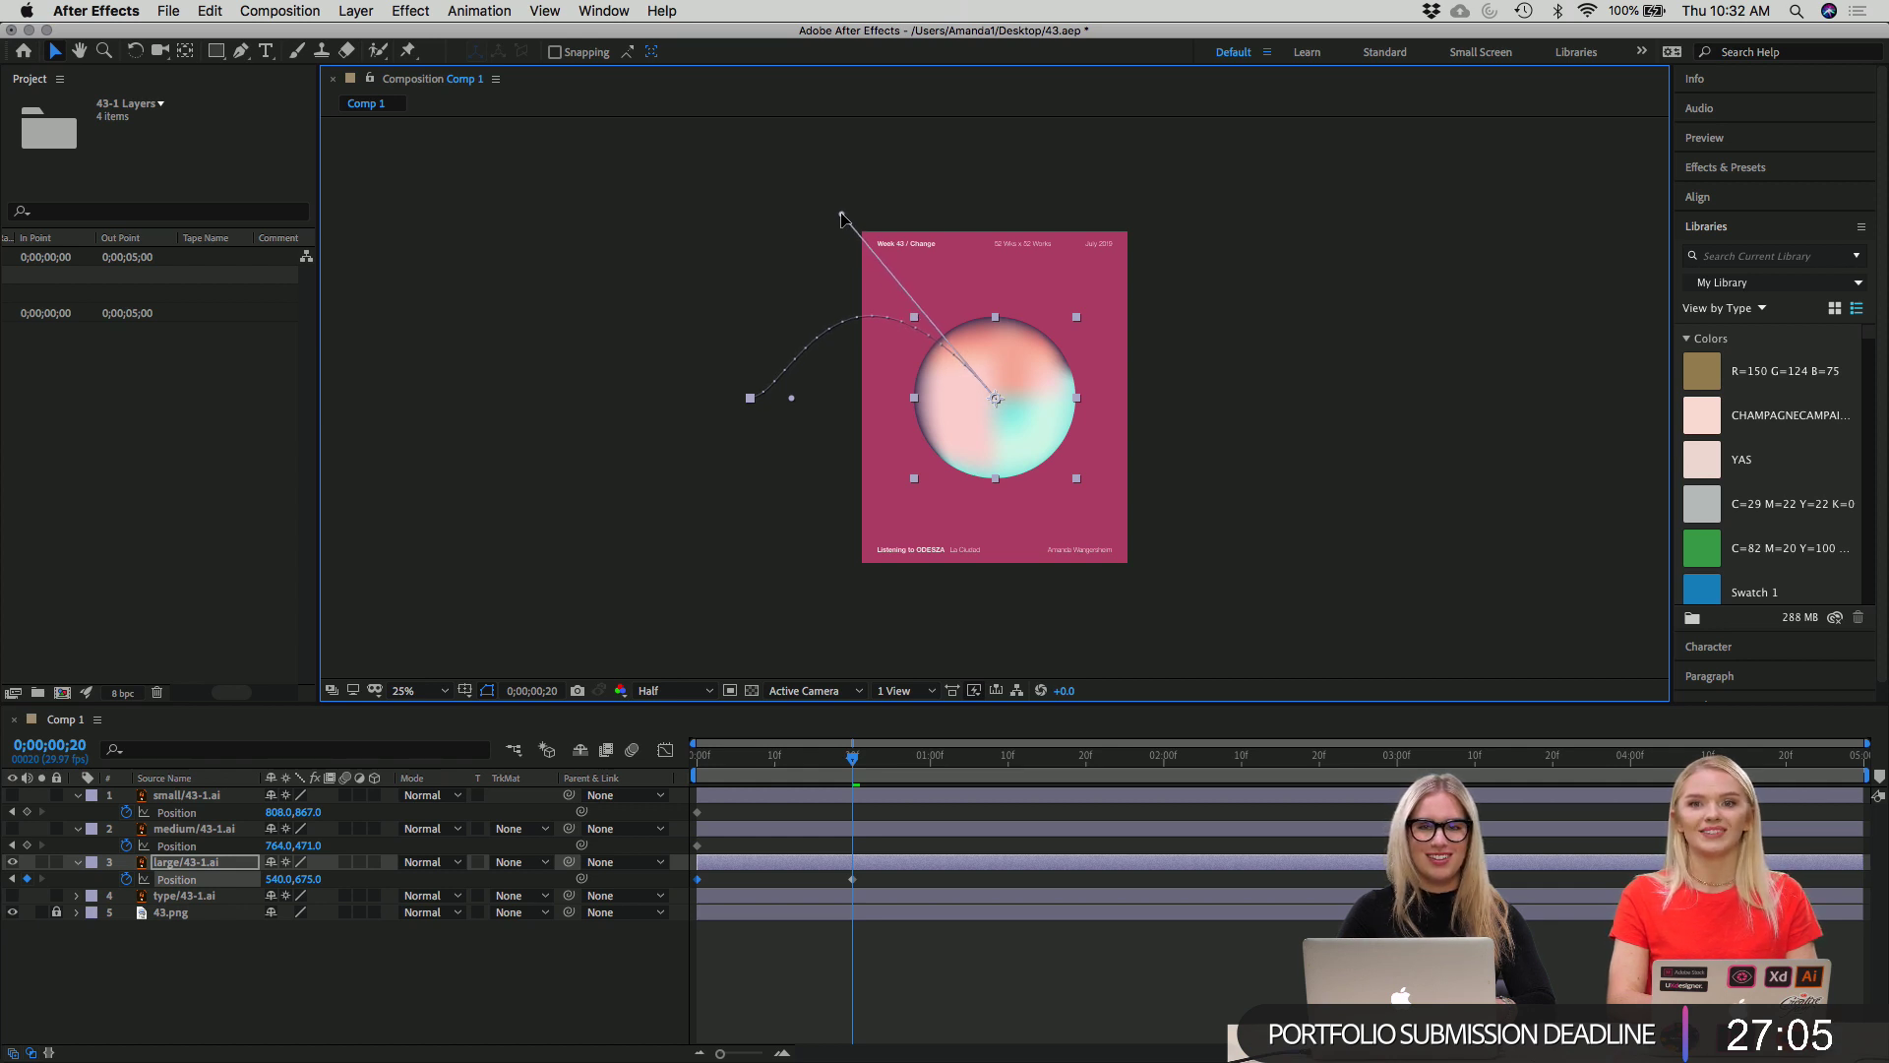
mouse_move(841, 217)
left_mouse_down()
mouse_move(814, 253)
mouse_move(830, 215)
left_mouse_up()
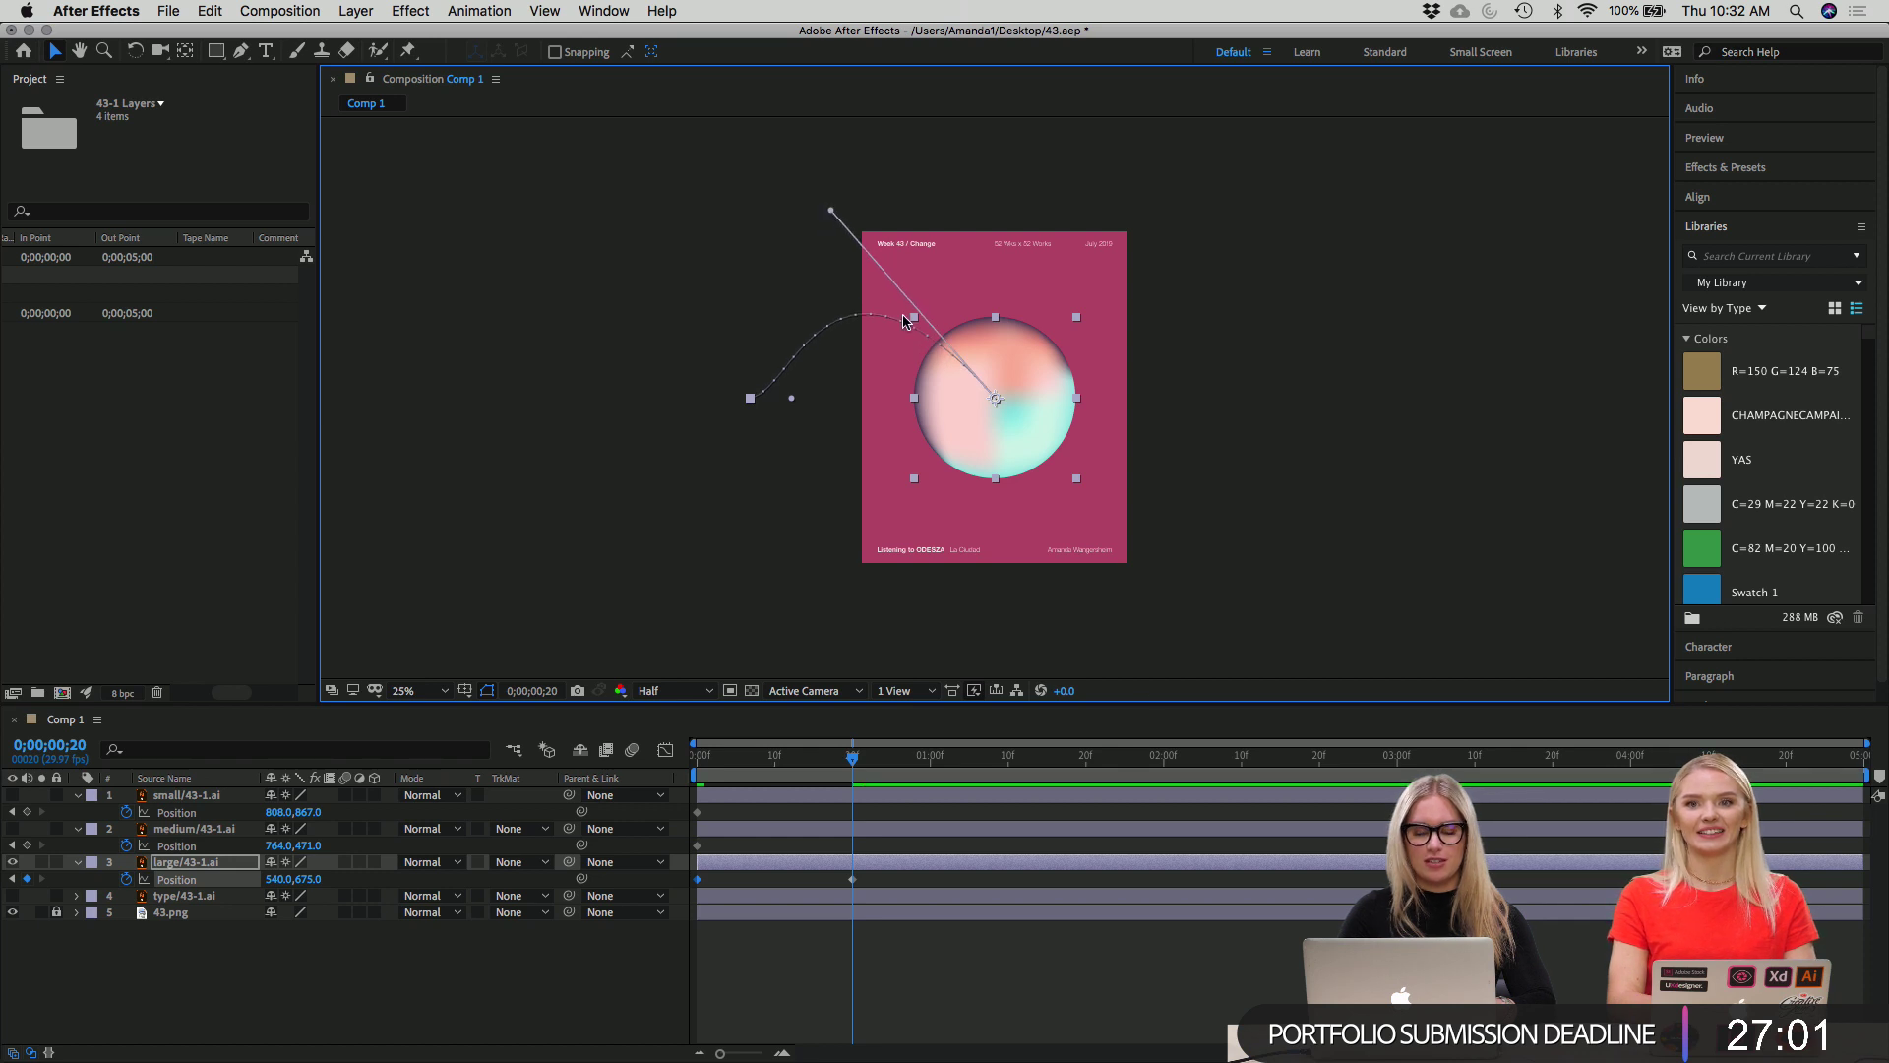
Preview the large circle's curved entrance from the first frame twice.
key("Home")
key("space")
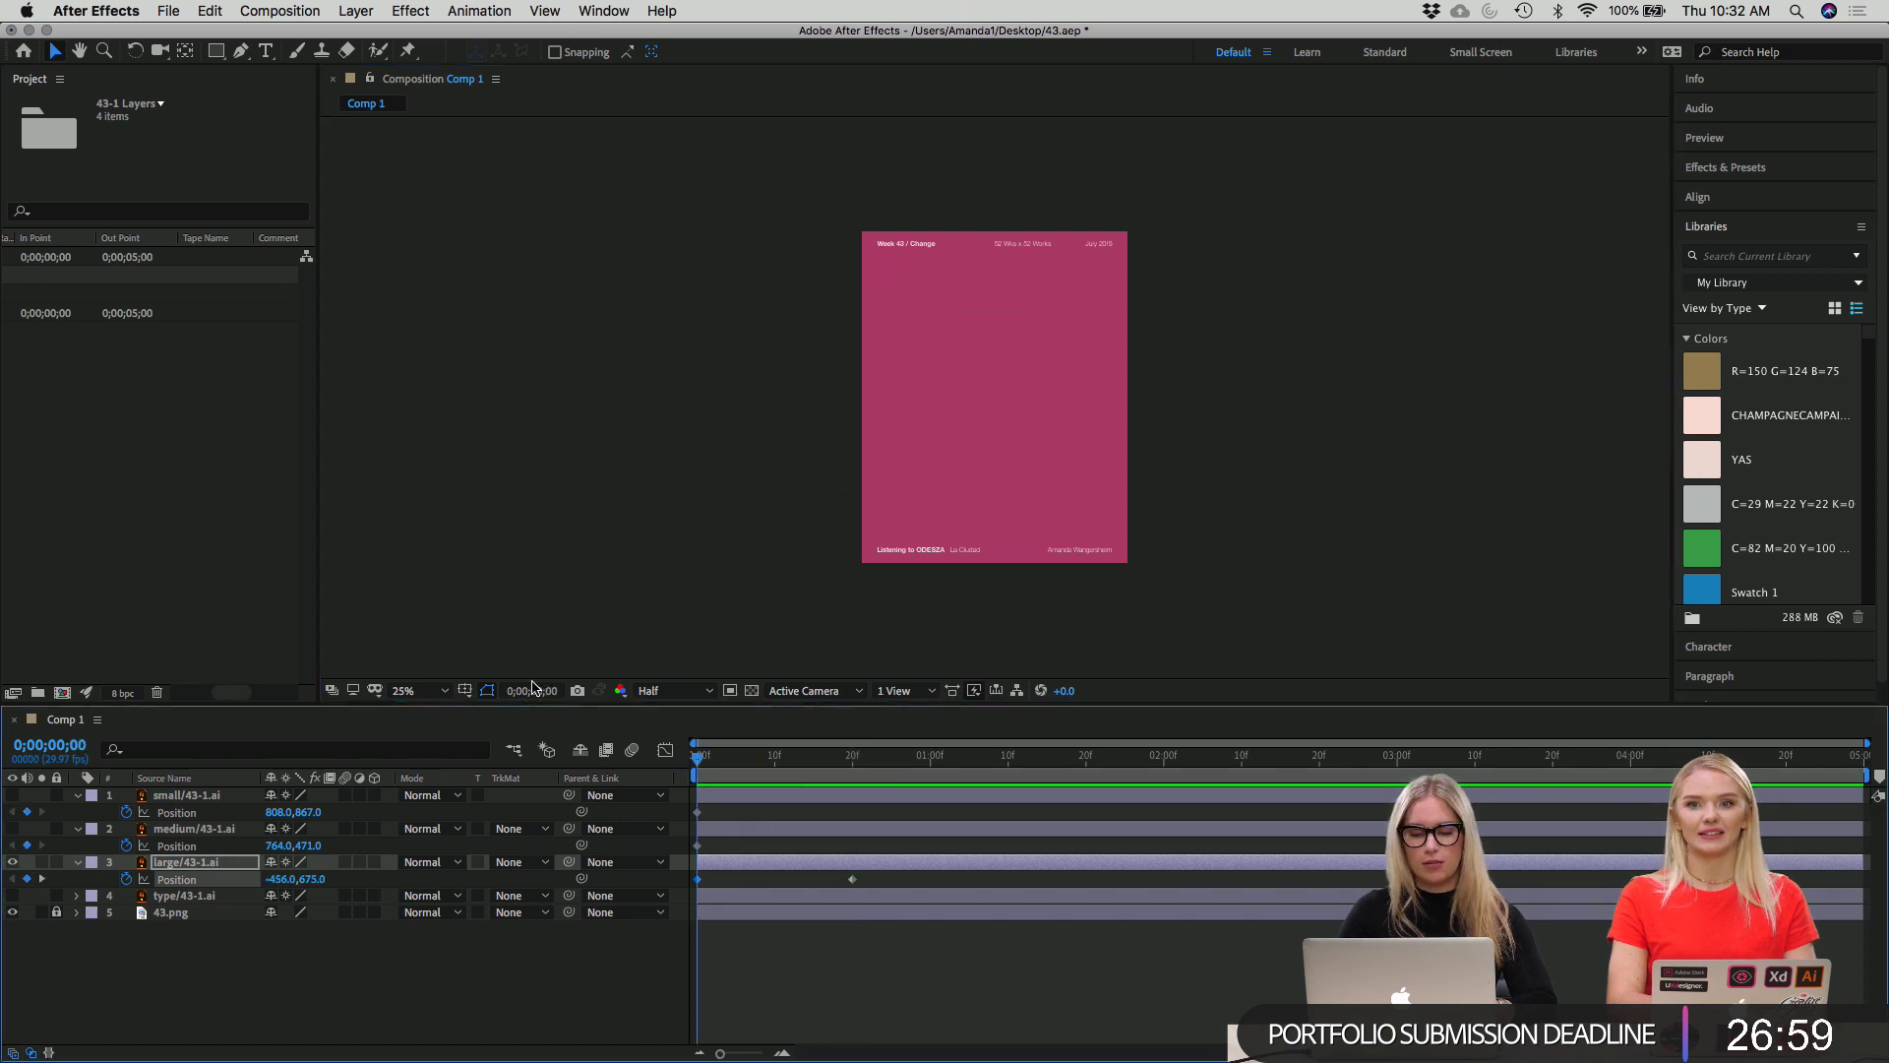
key("space")
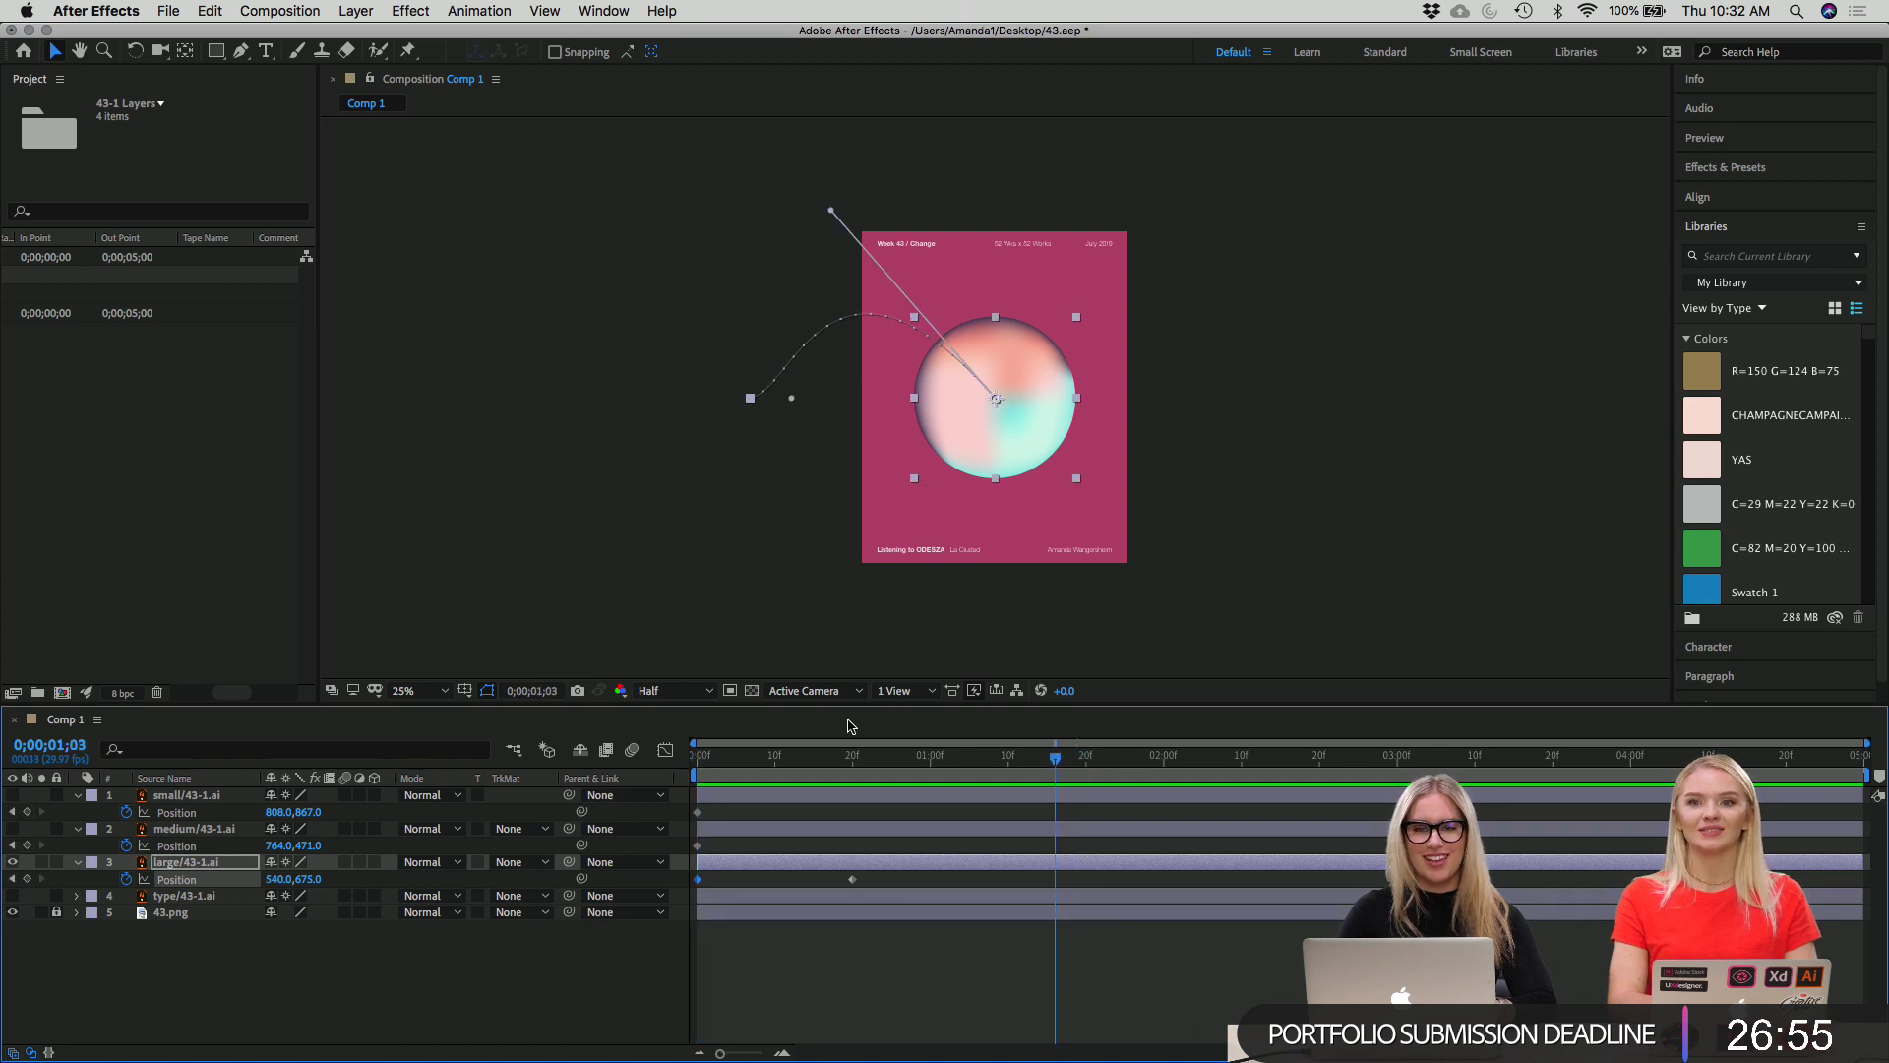
key("Home")
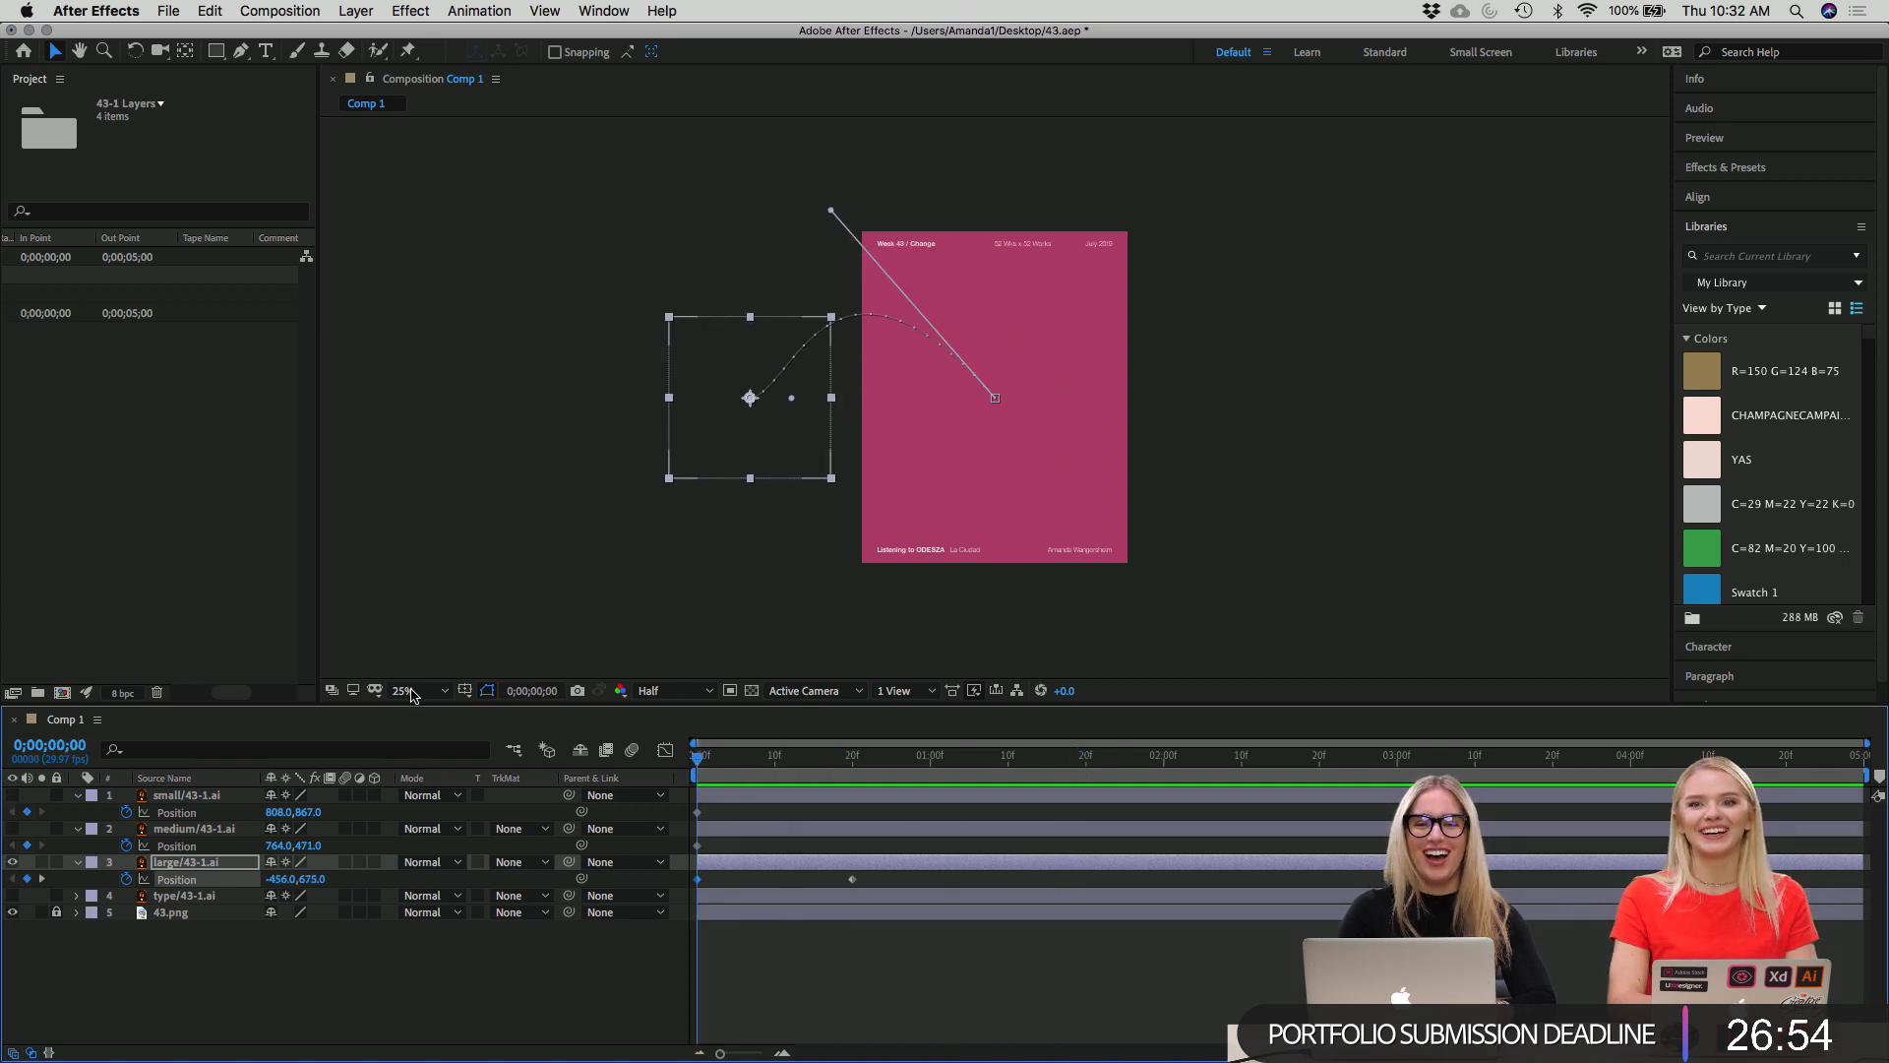
key("space")
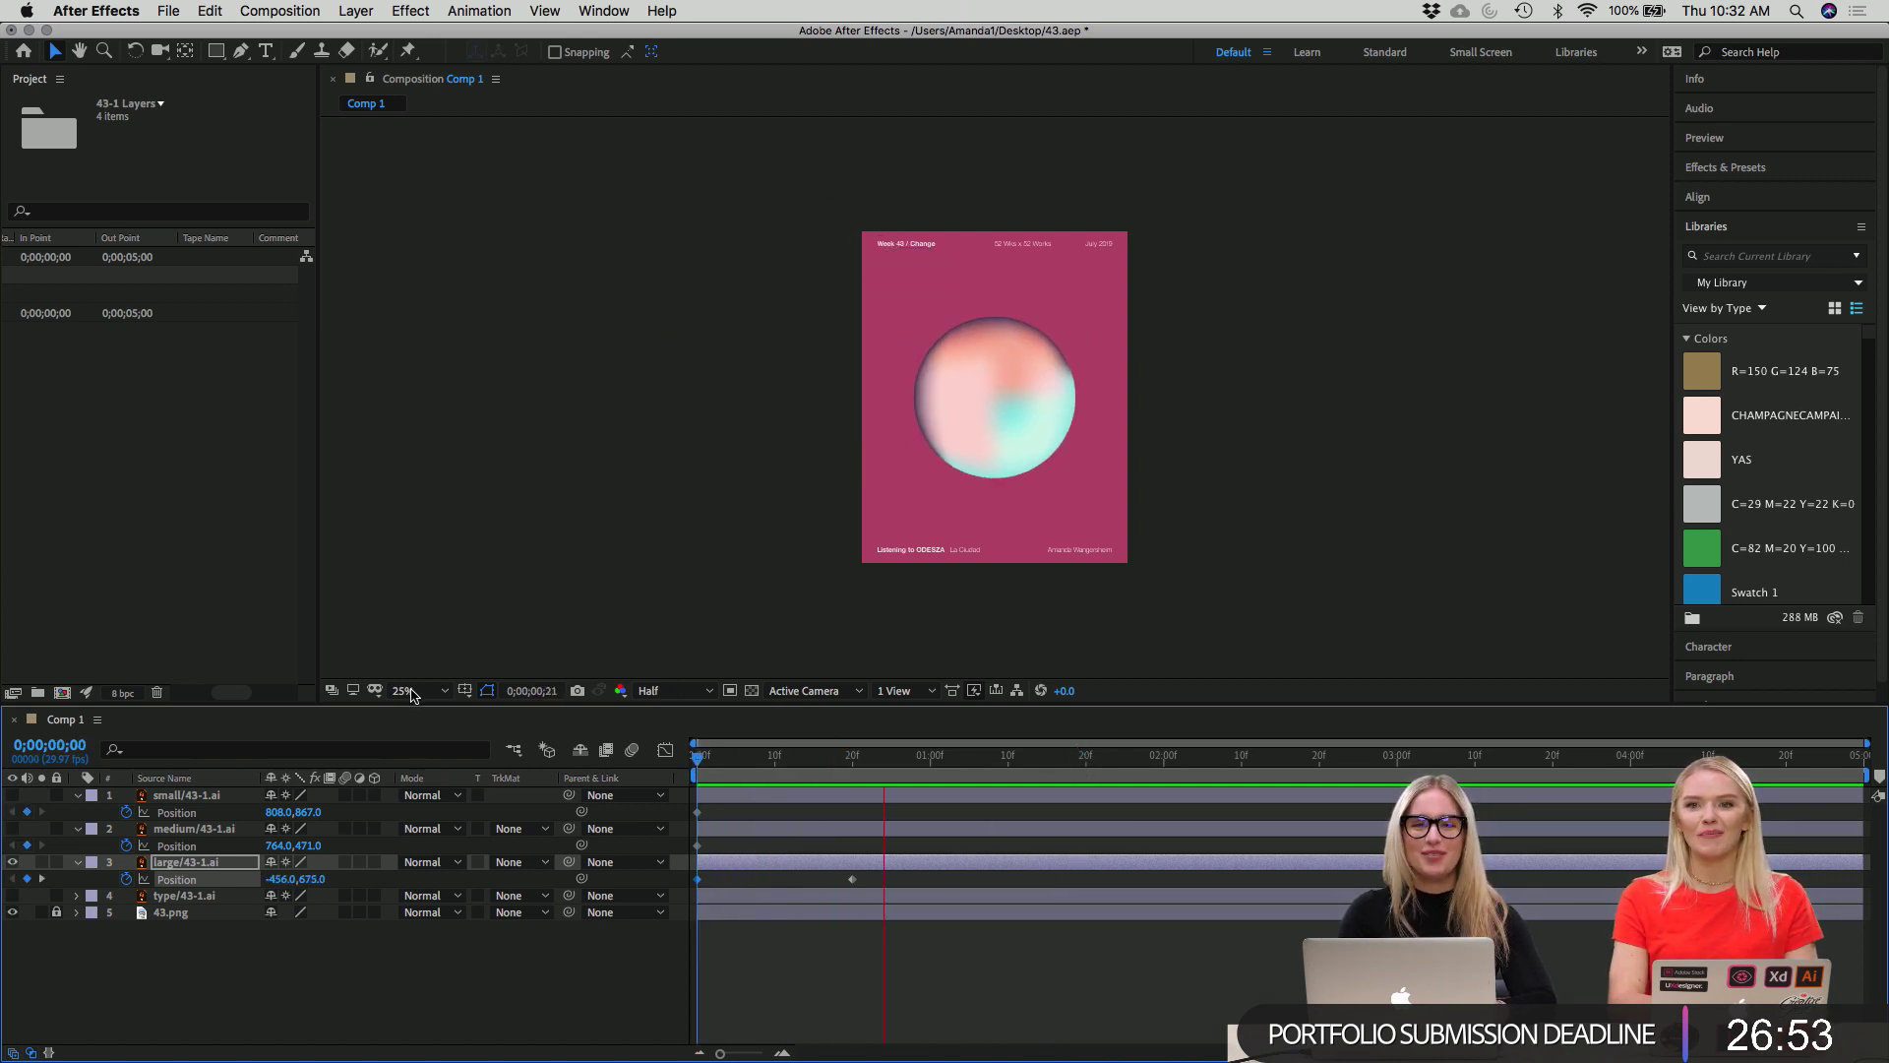
key("space")
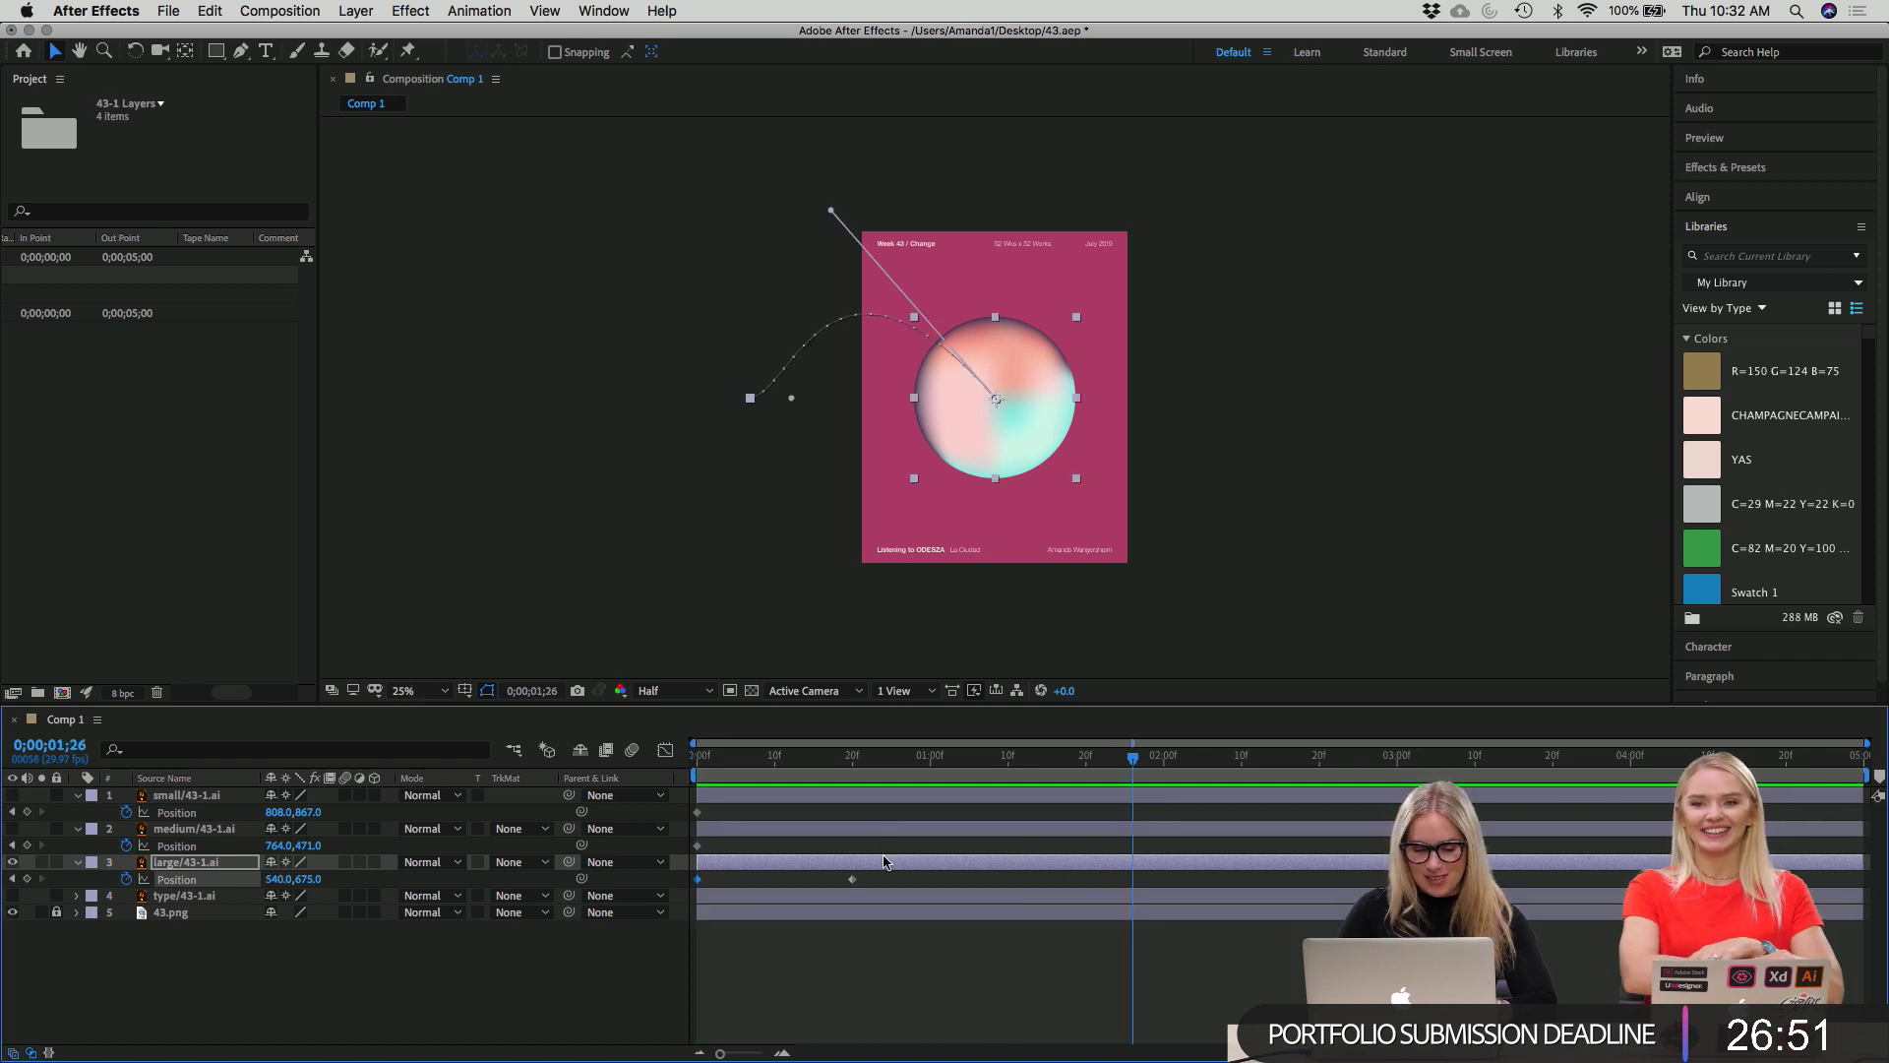
Apply Easy Ease to both Position keyframes of the large circle layer.
left_click_drag(708, 883, 702, 882)
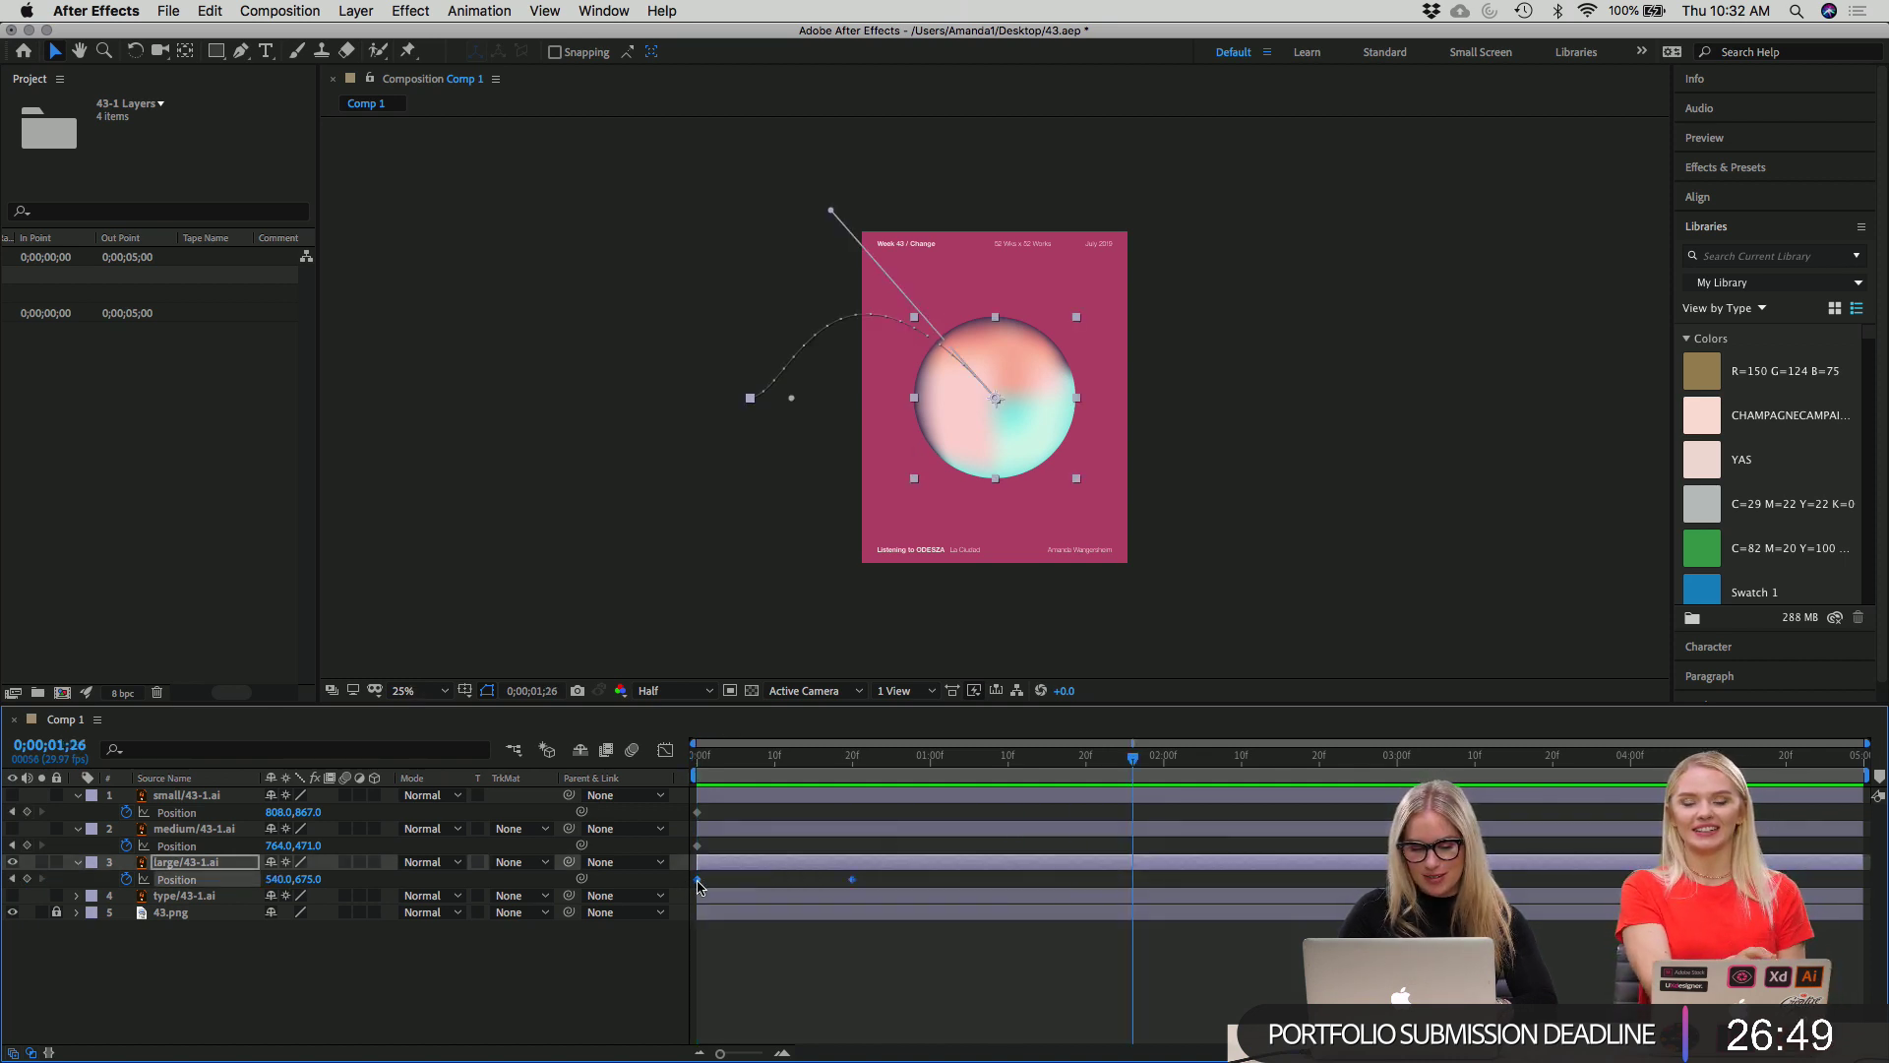
right_click(698, 883)
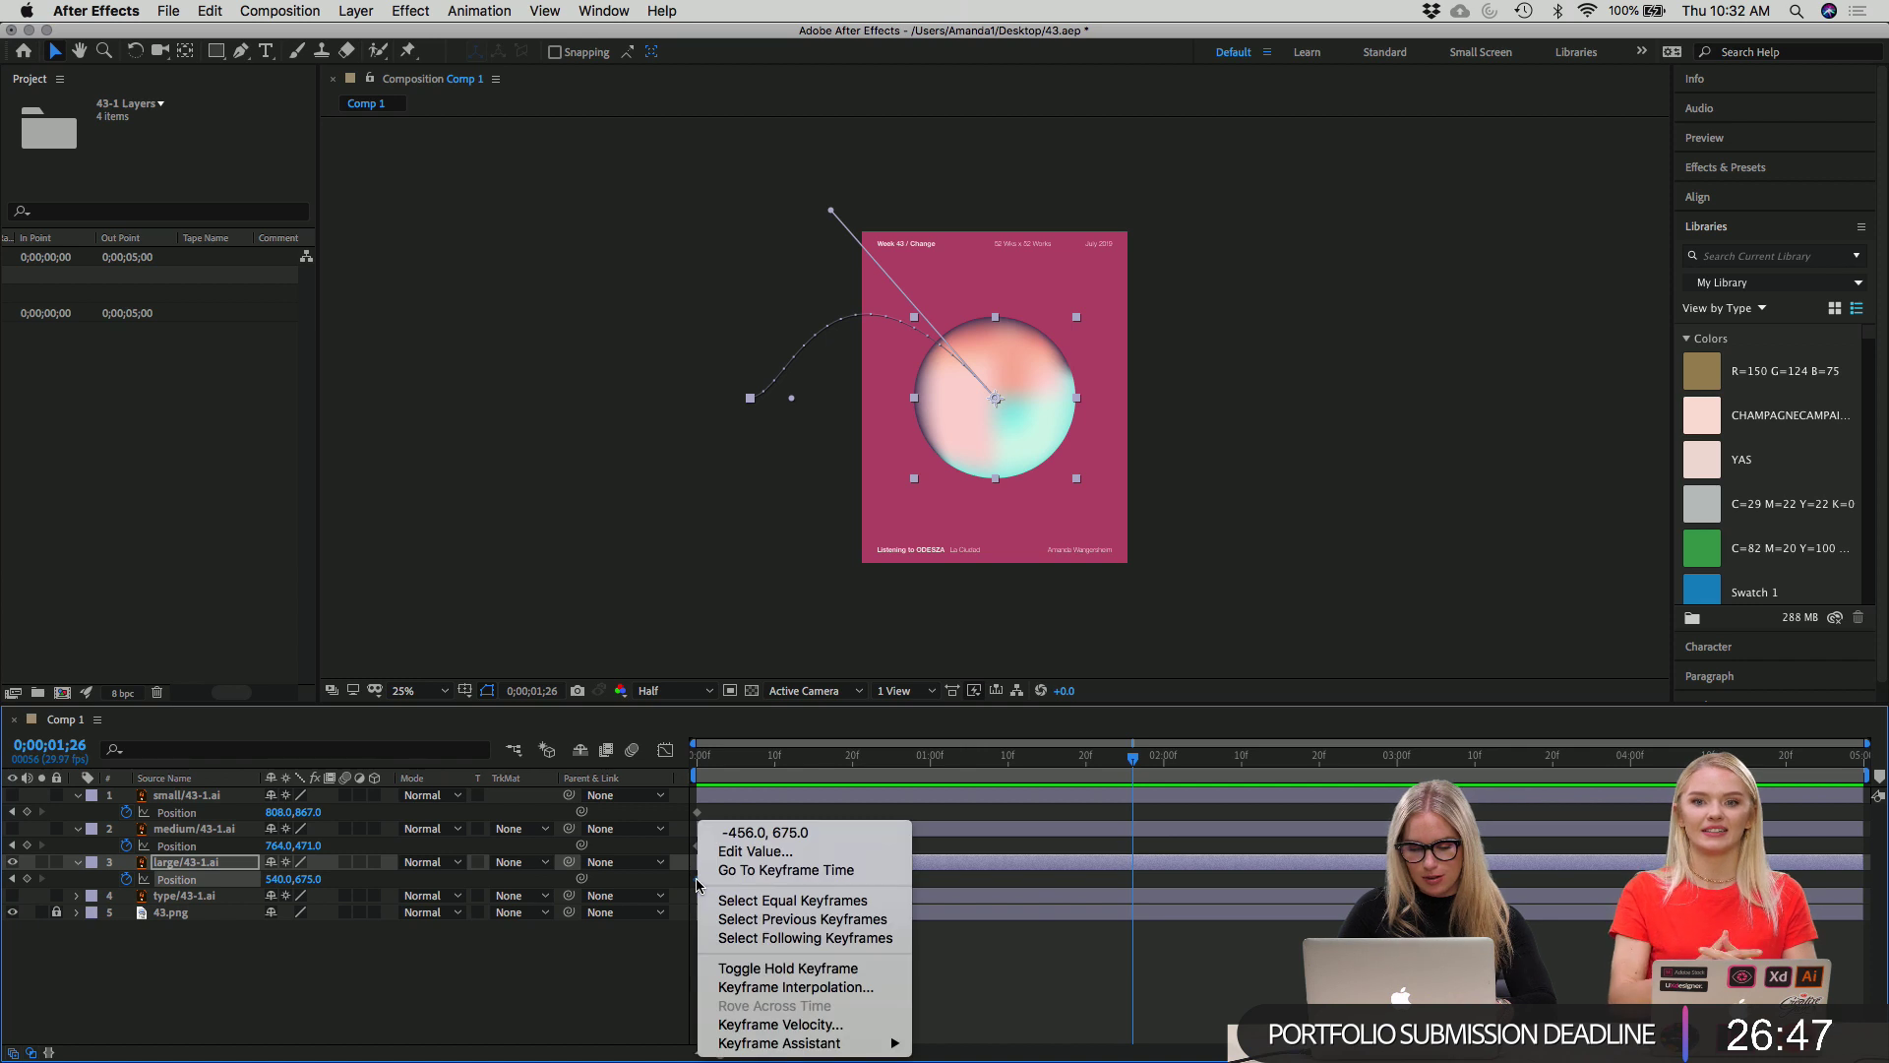
mouse_move(866, 1041)
left_click(980, 949)
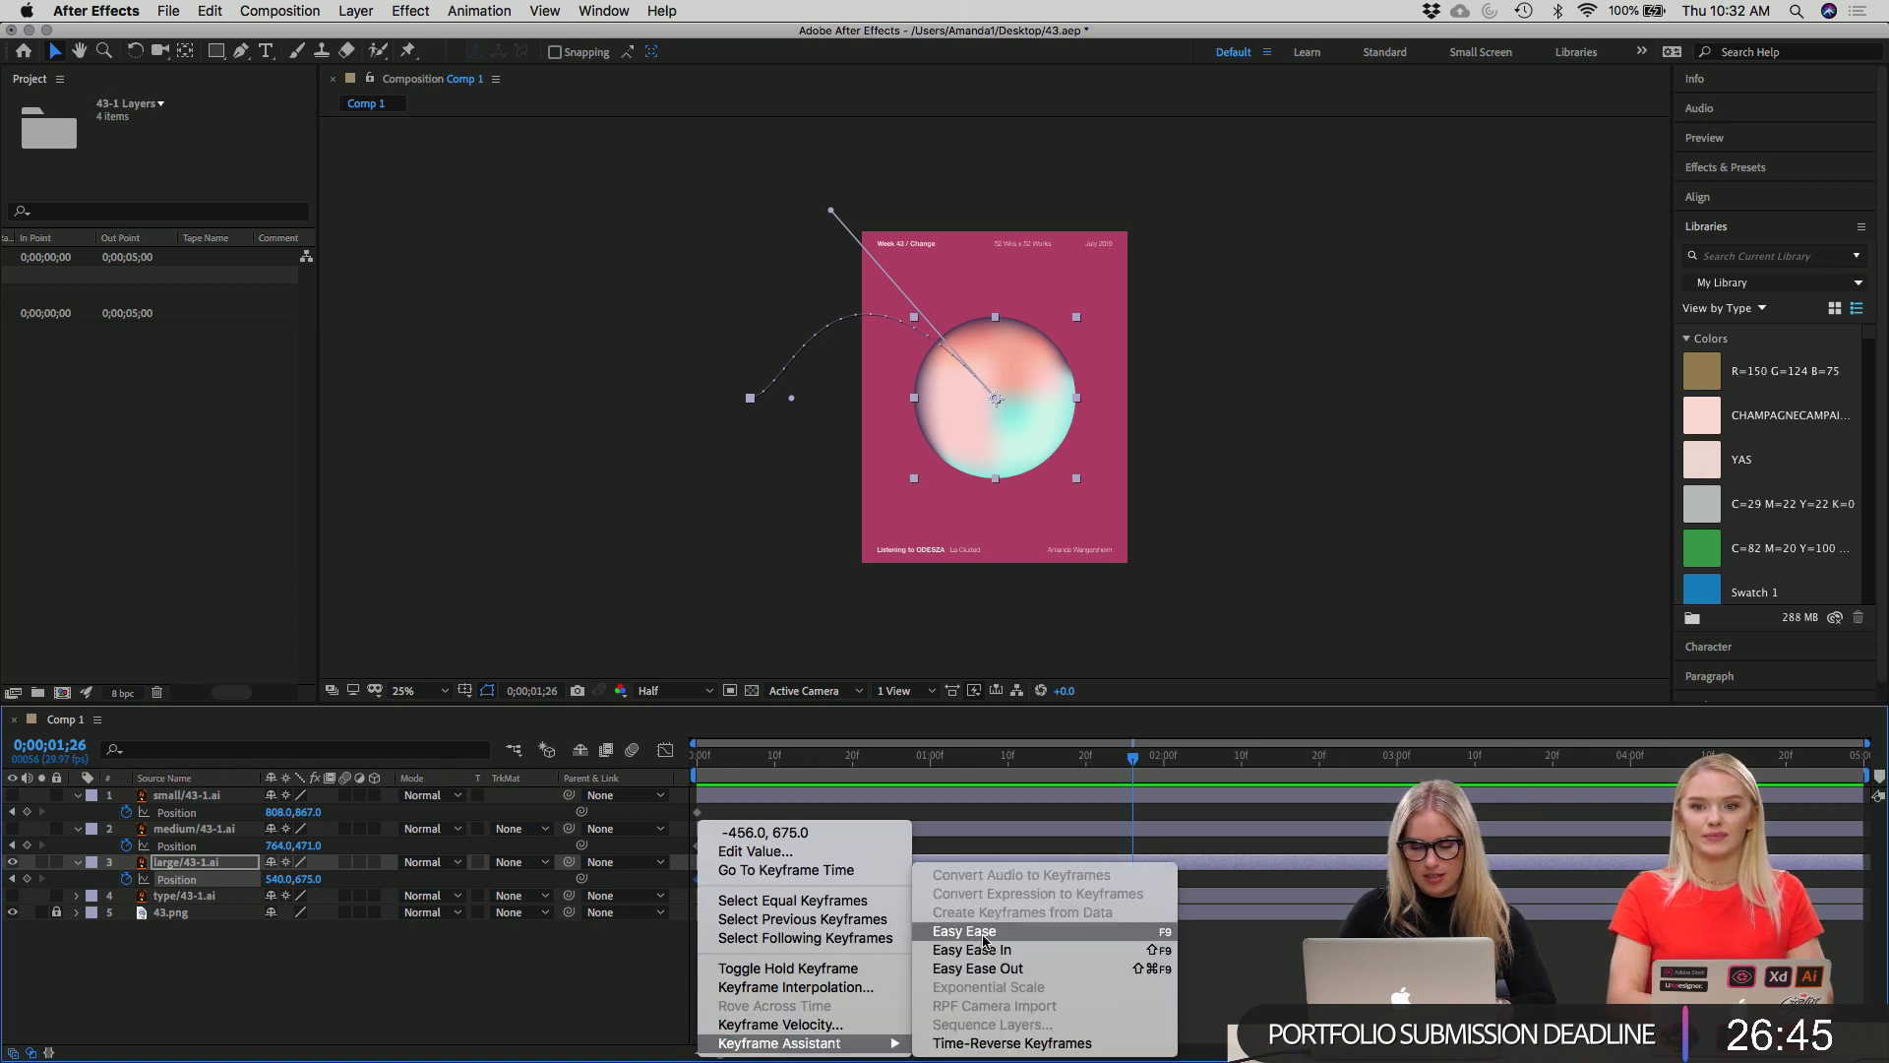
Play the eased entrance of the large circle repeatedly from the first frame to judge its speed and arc.
left_click_drag(1136, 758, 536, 759)
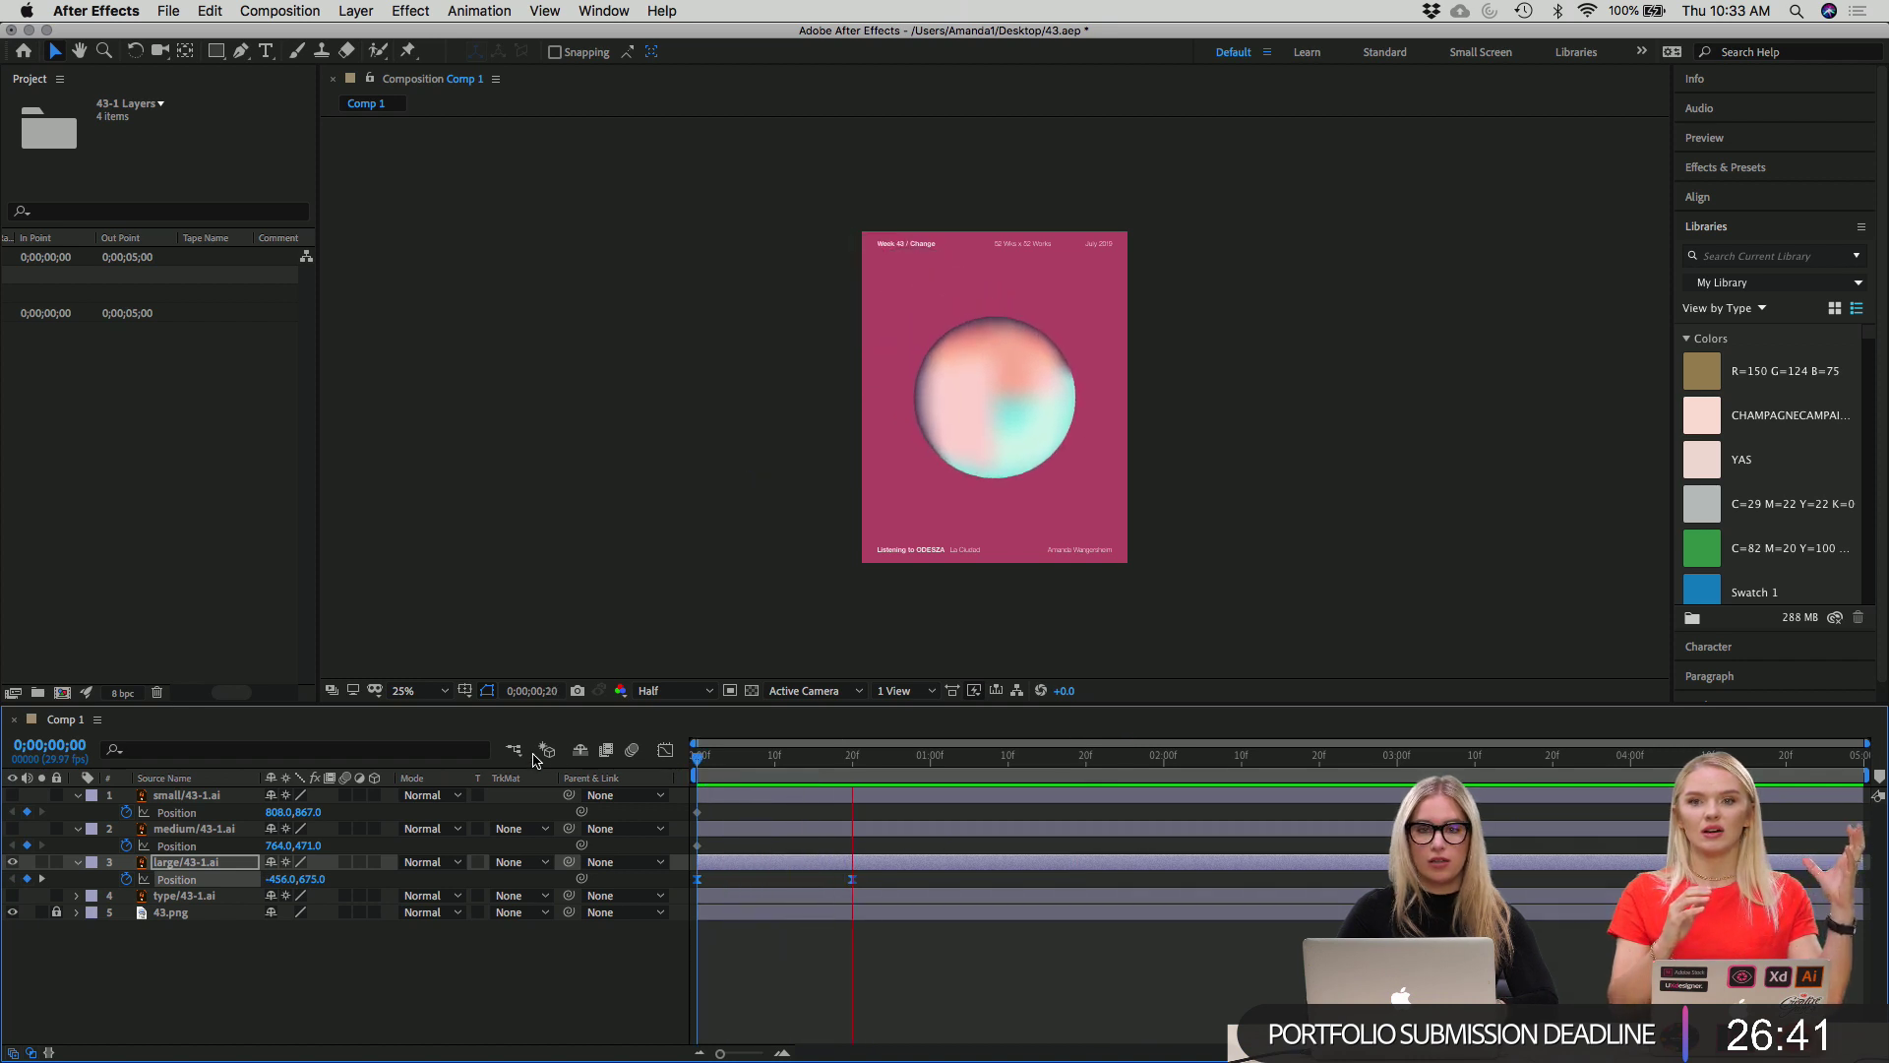
key("space")
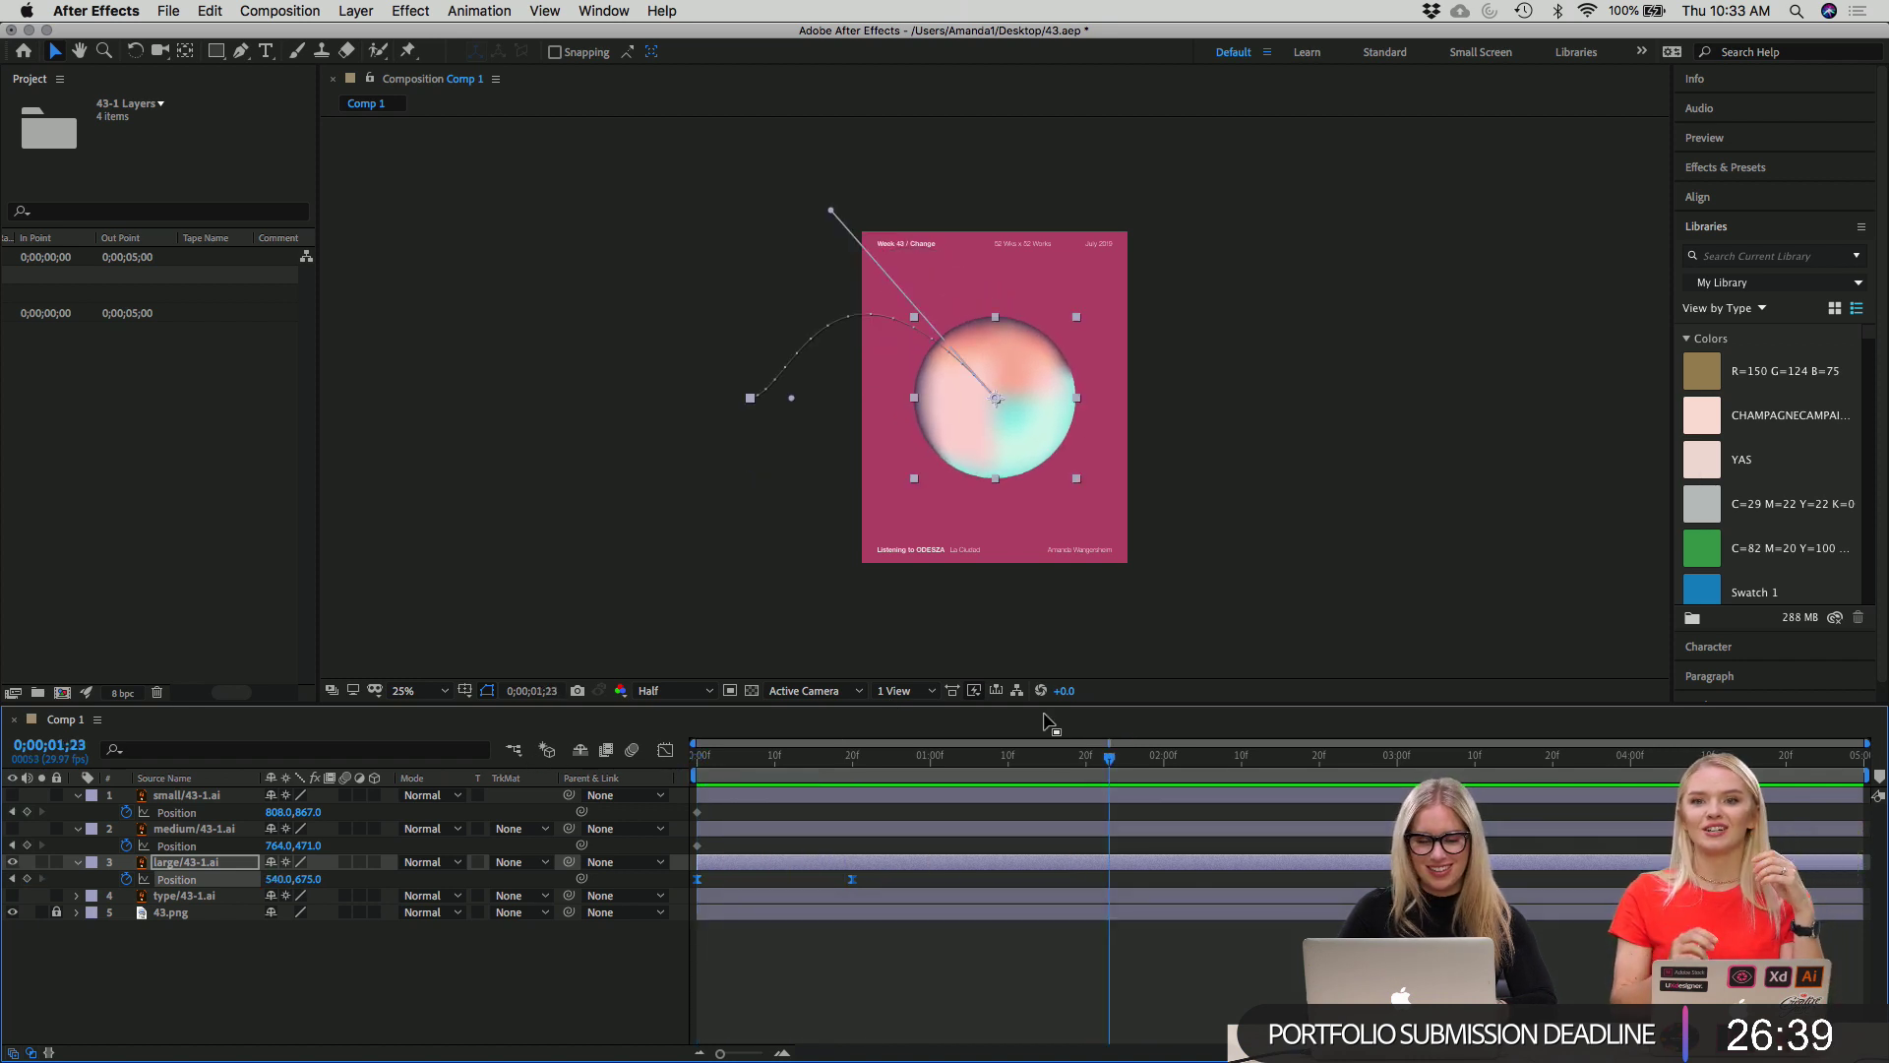
left_click_drag(1112, 767, 590, 792)
key("space")
key("space")
left_click_drag(1174, 763, 582, 756)
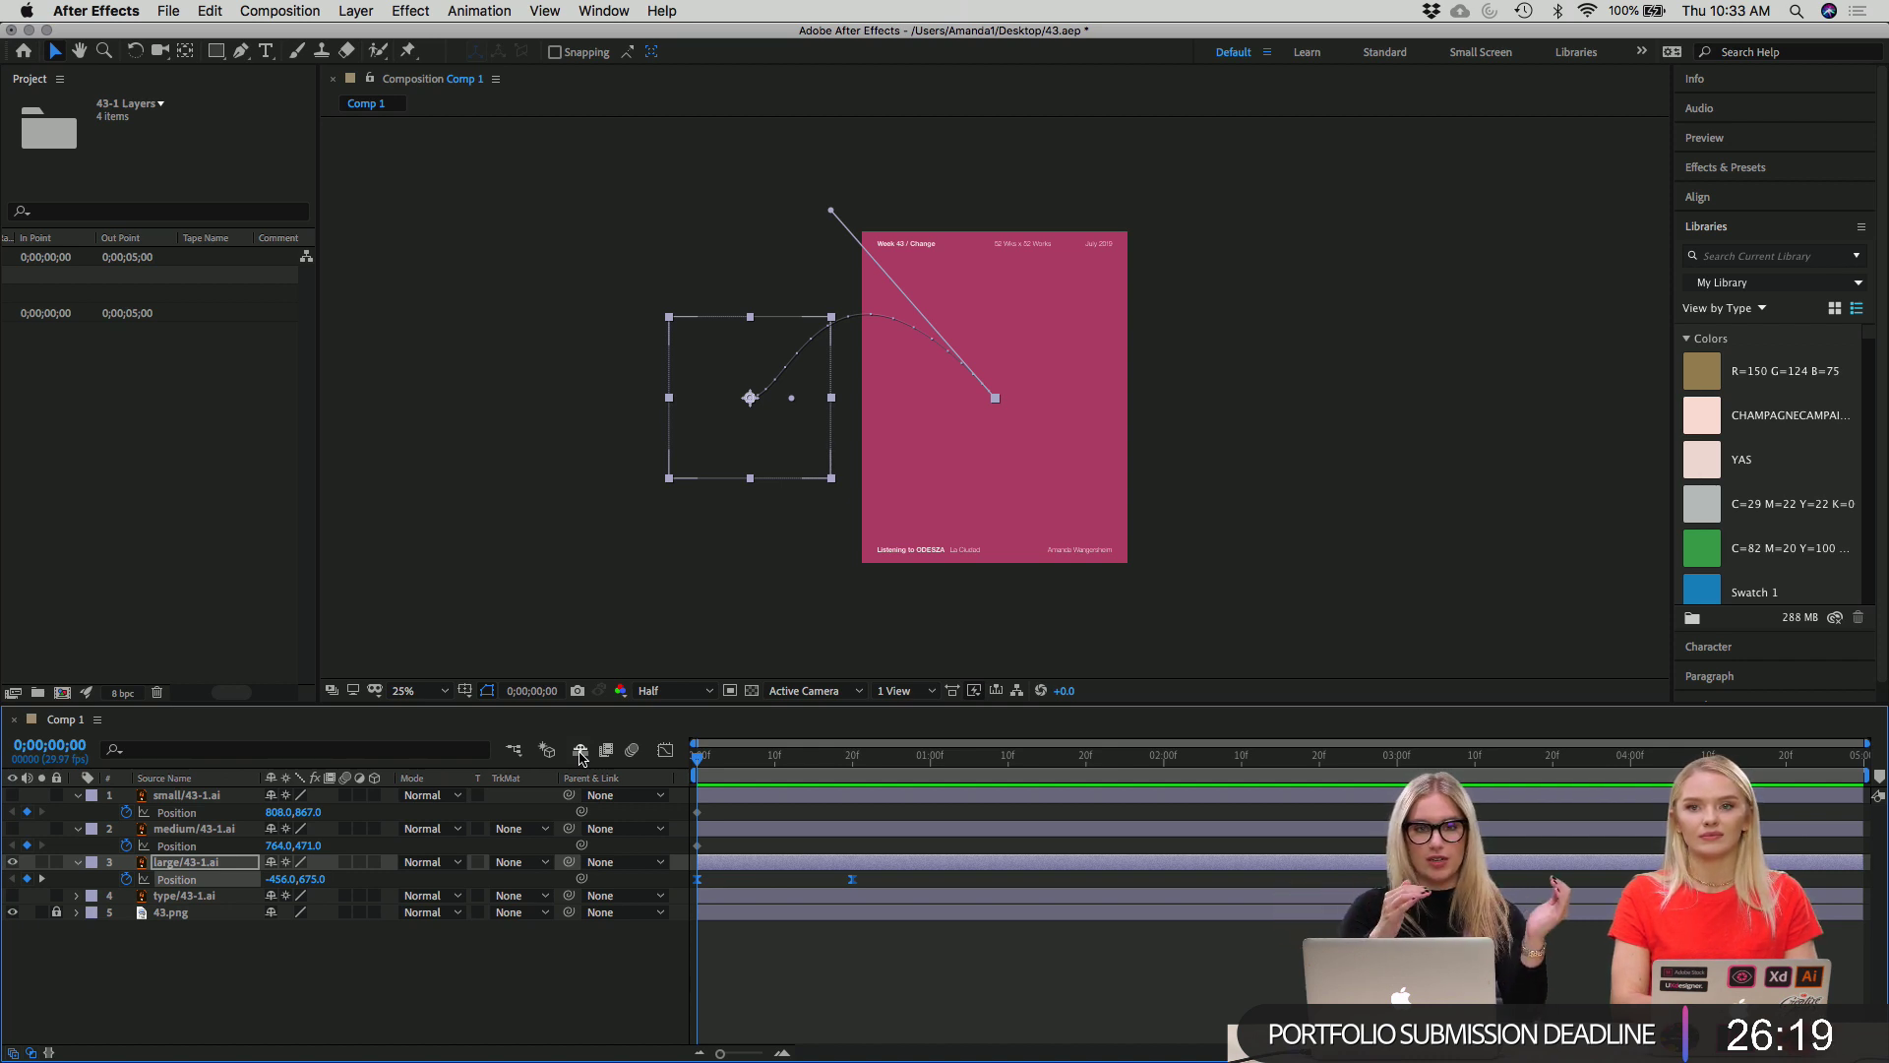
key("space")
key("space")
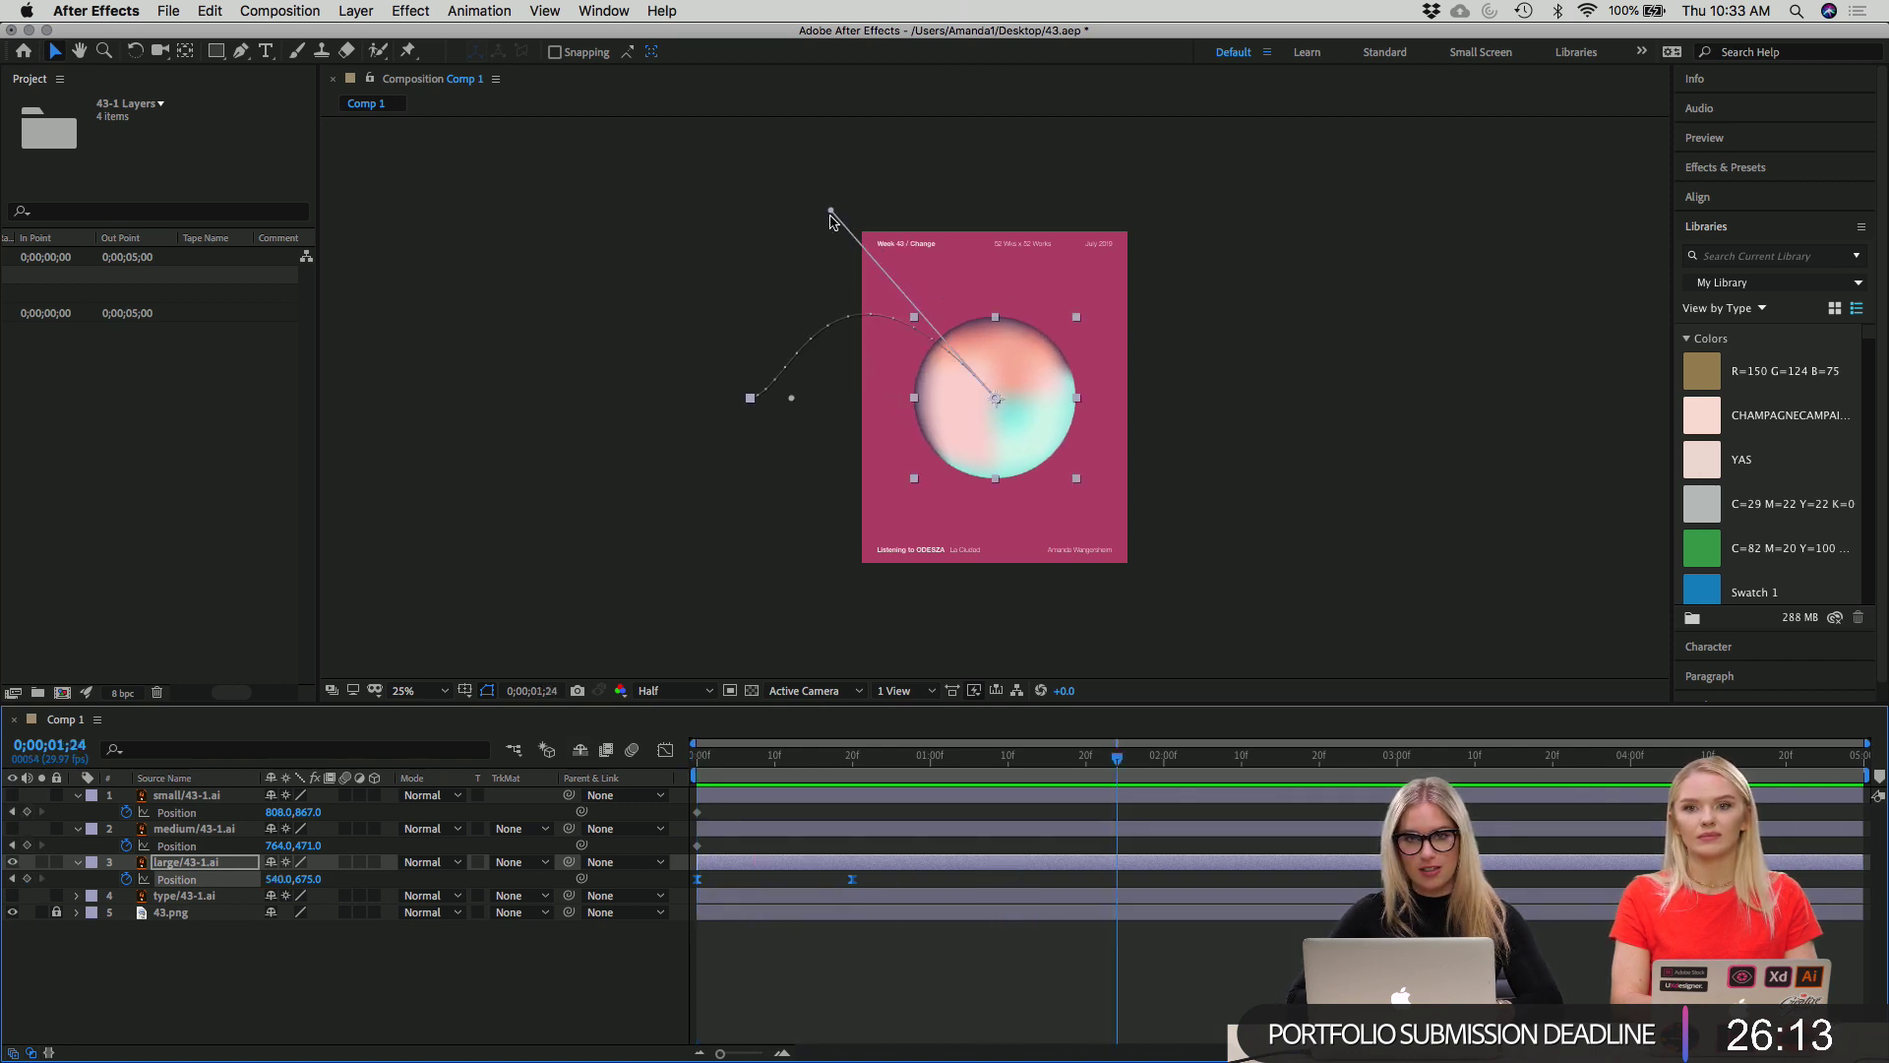
Flatten the large circle's motion path arc by lowering the end keyframe's handle to the poster's left edge, and preview it from the start.
left_click_drag(830, 210, 860, 297)
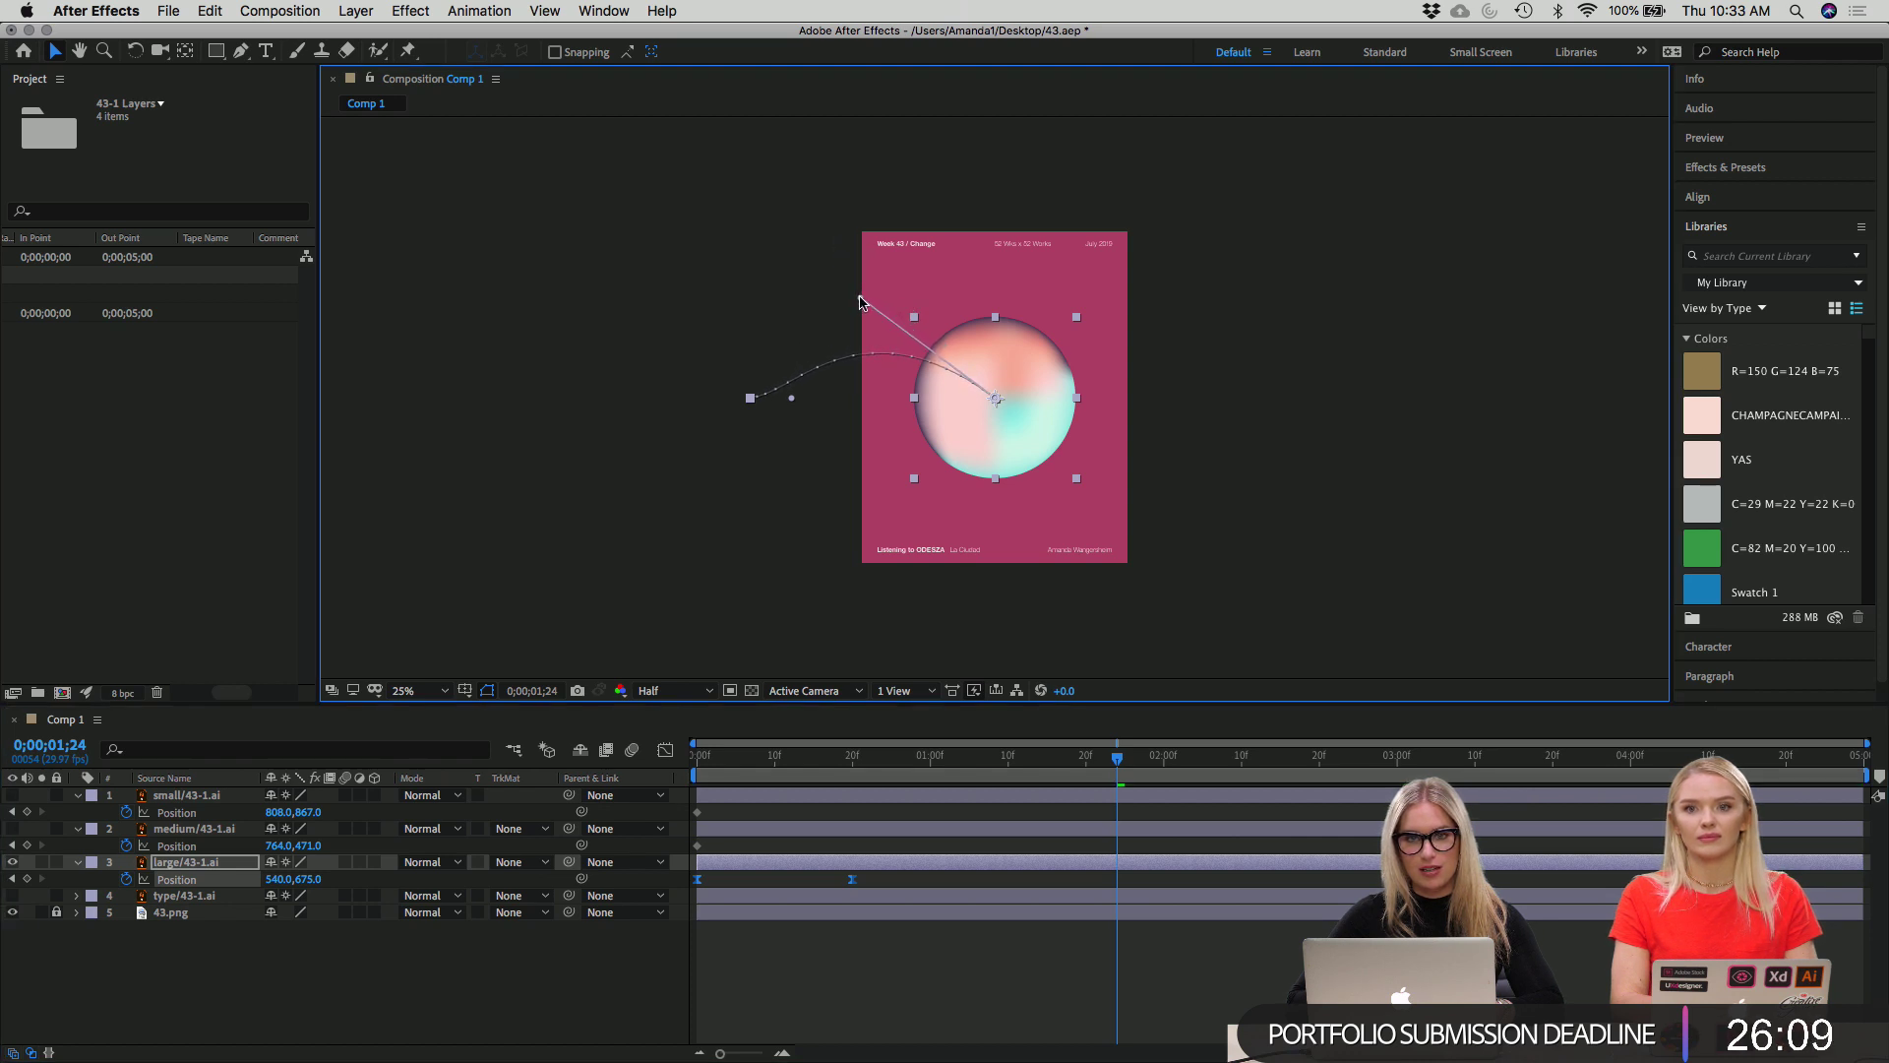
left_click_drag(1117, 757, 549, 696)
key("space")
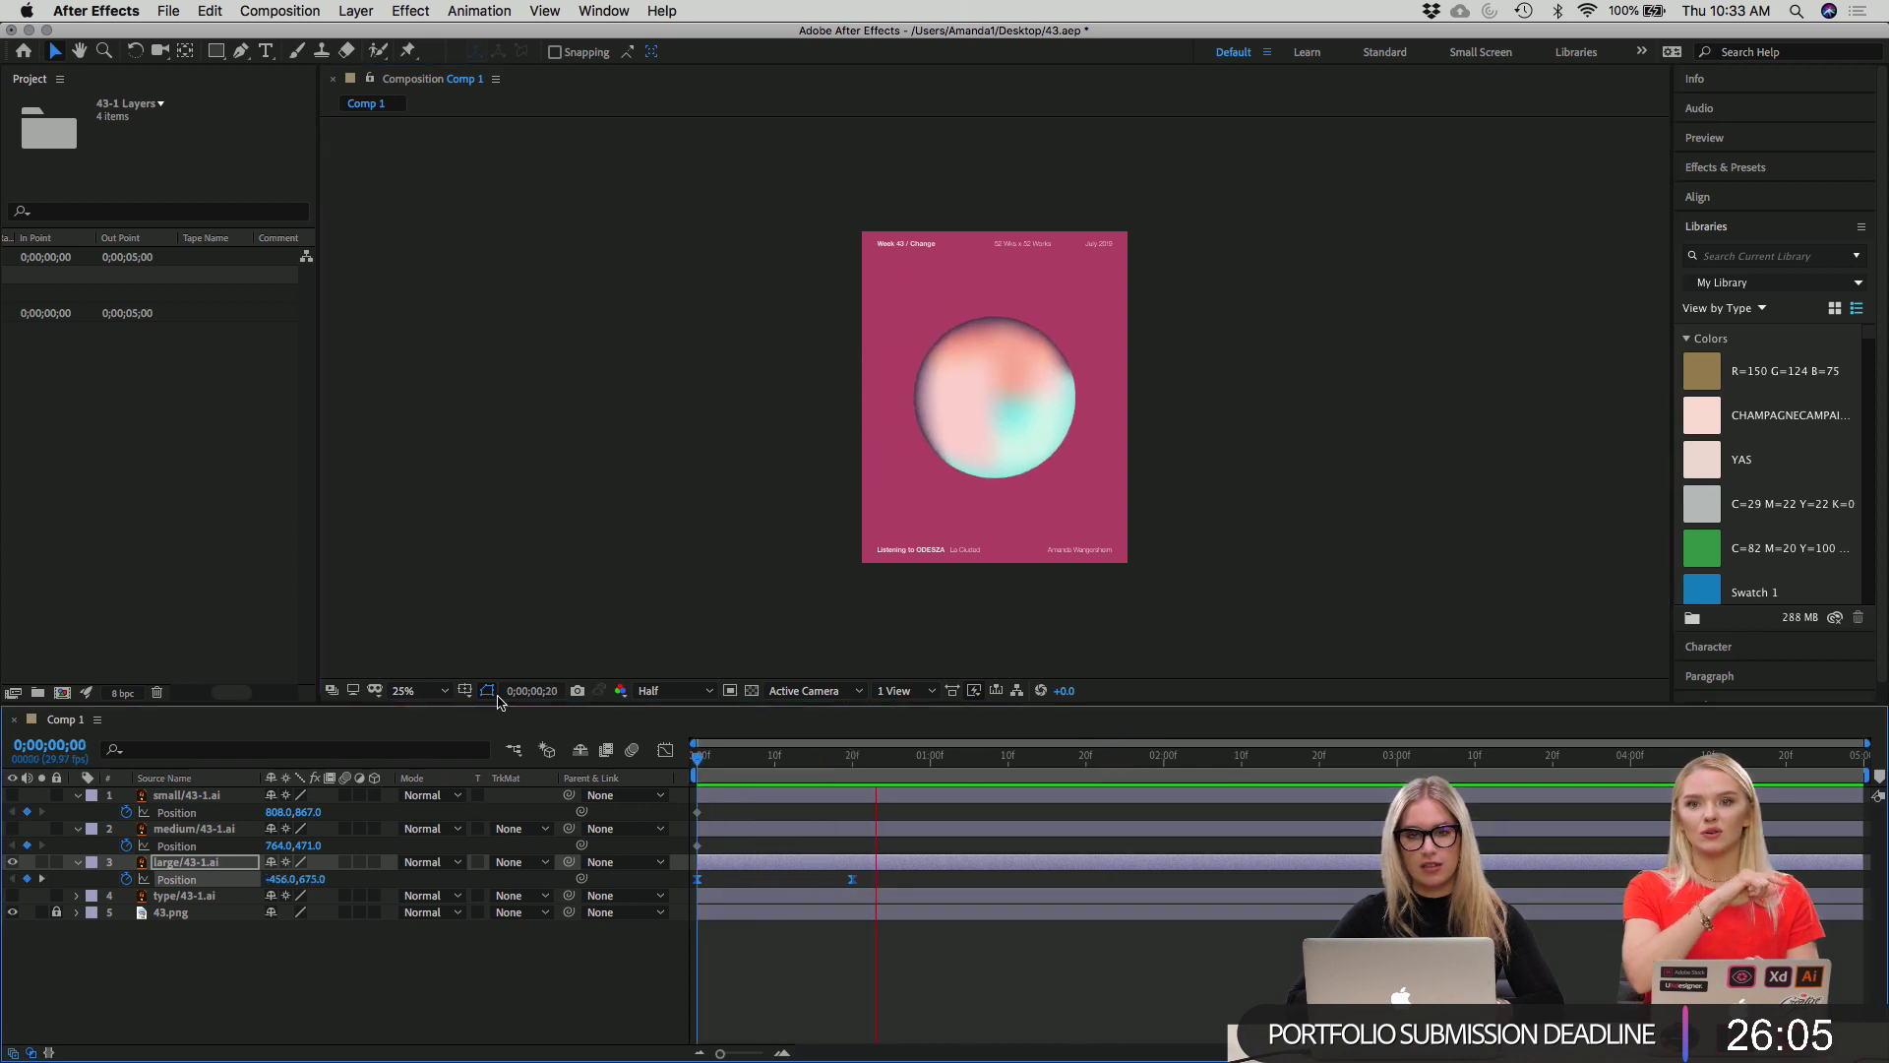
key("space")
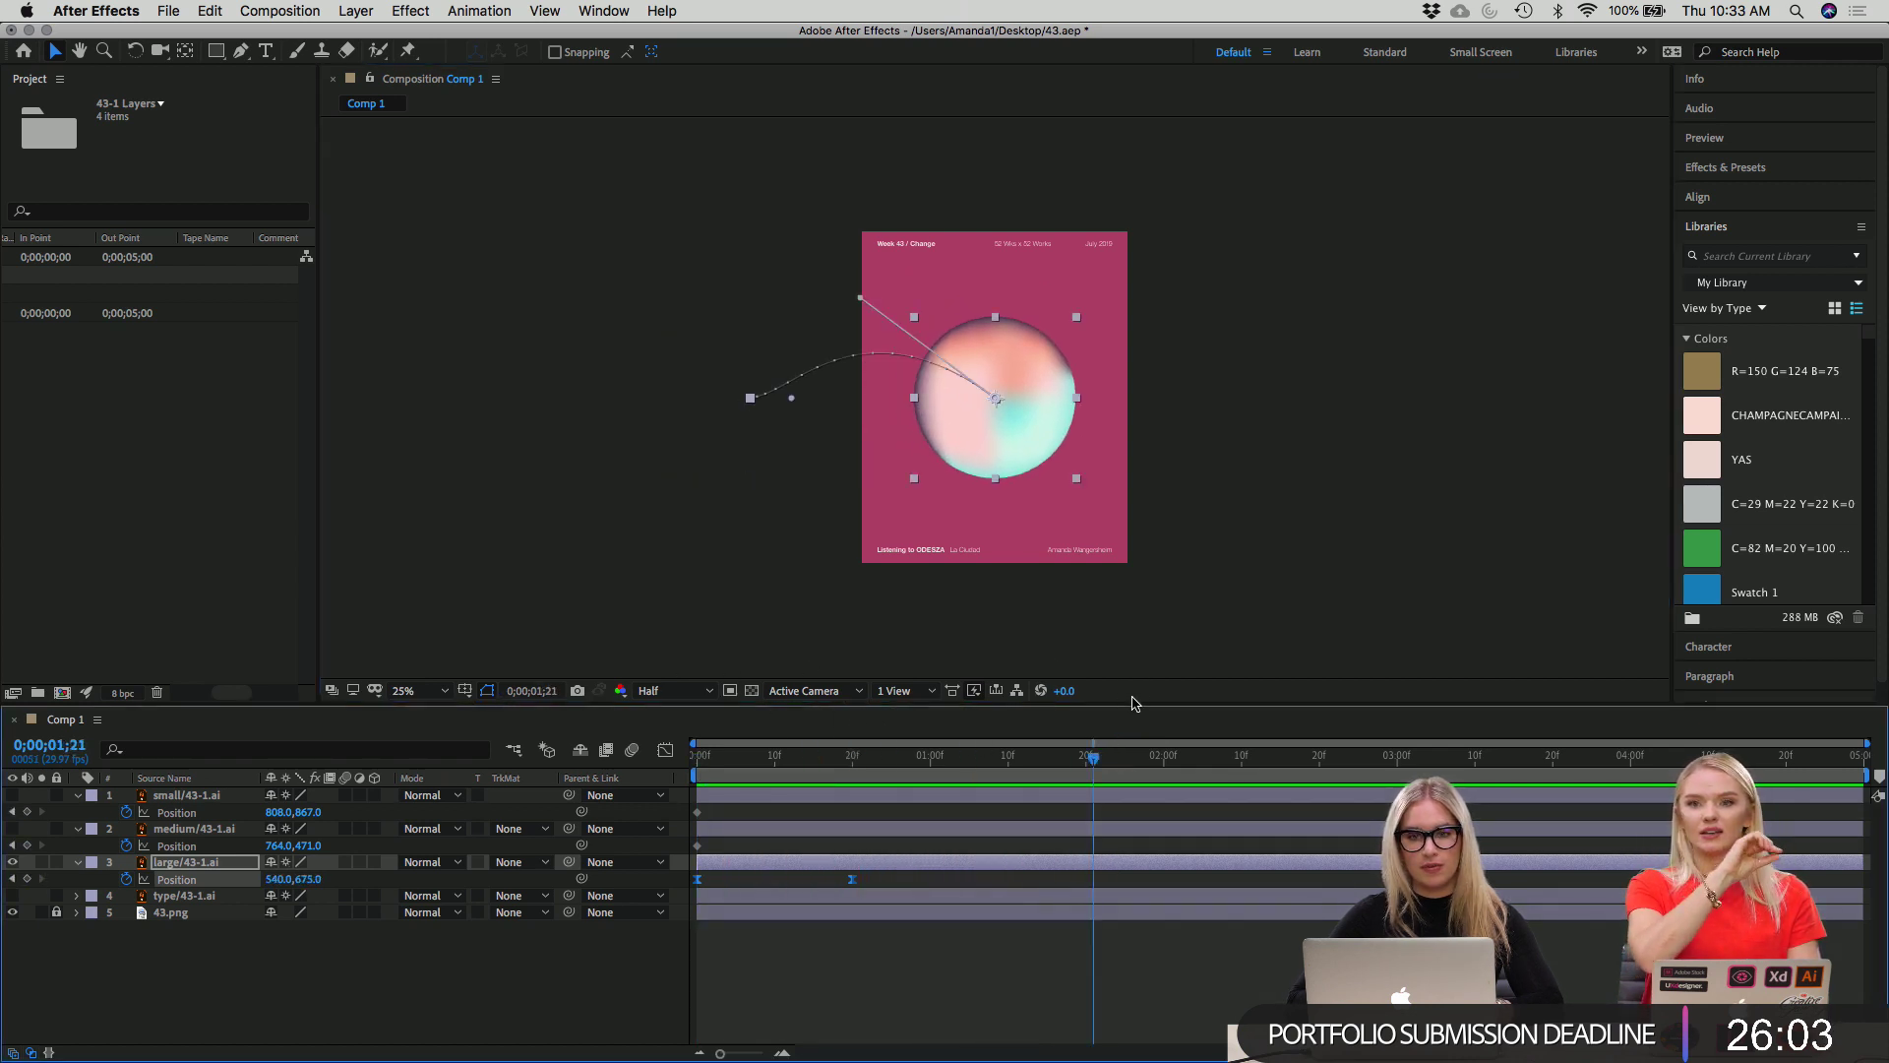
left_click_drag(1083, 771, 483, 726)
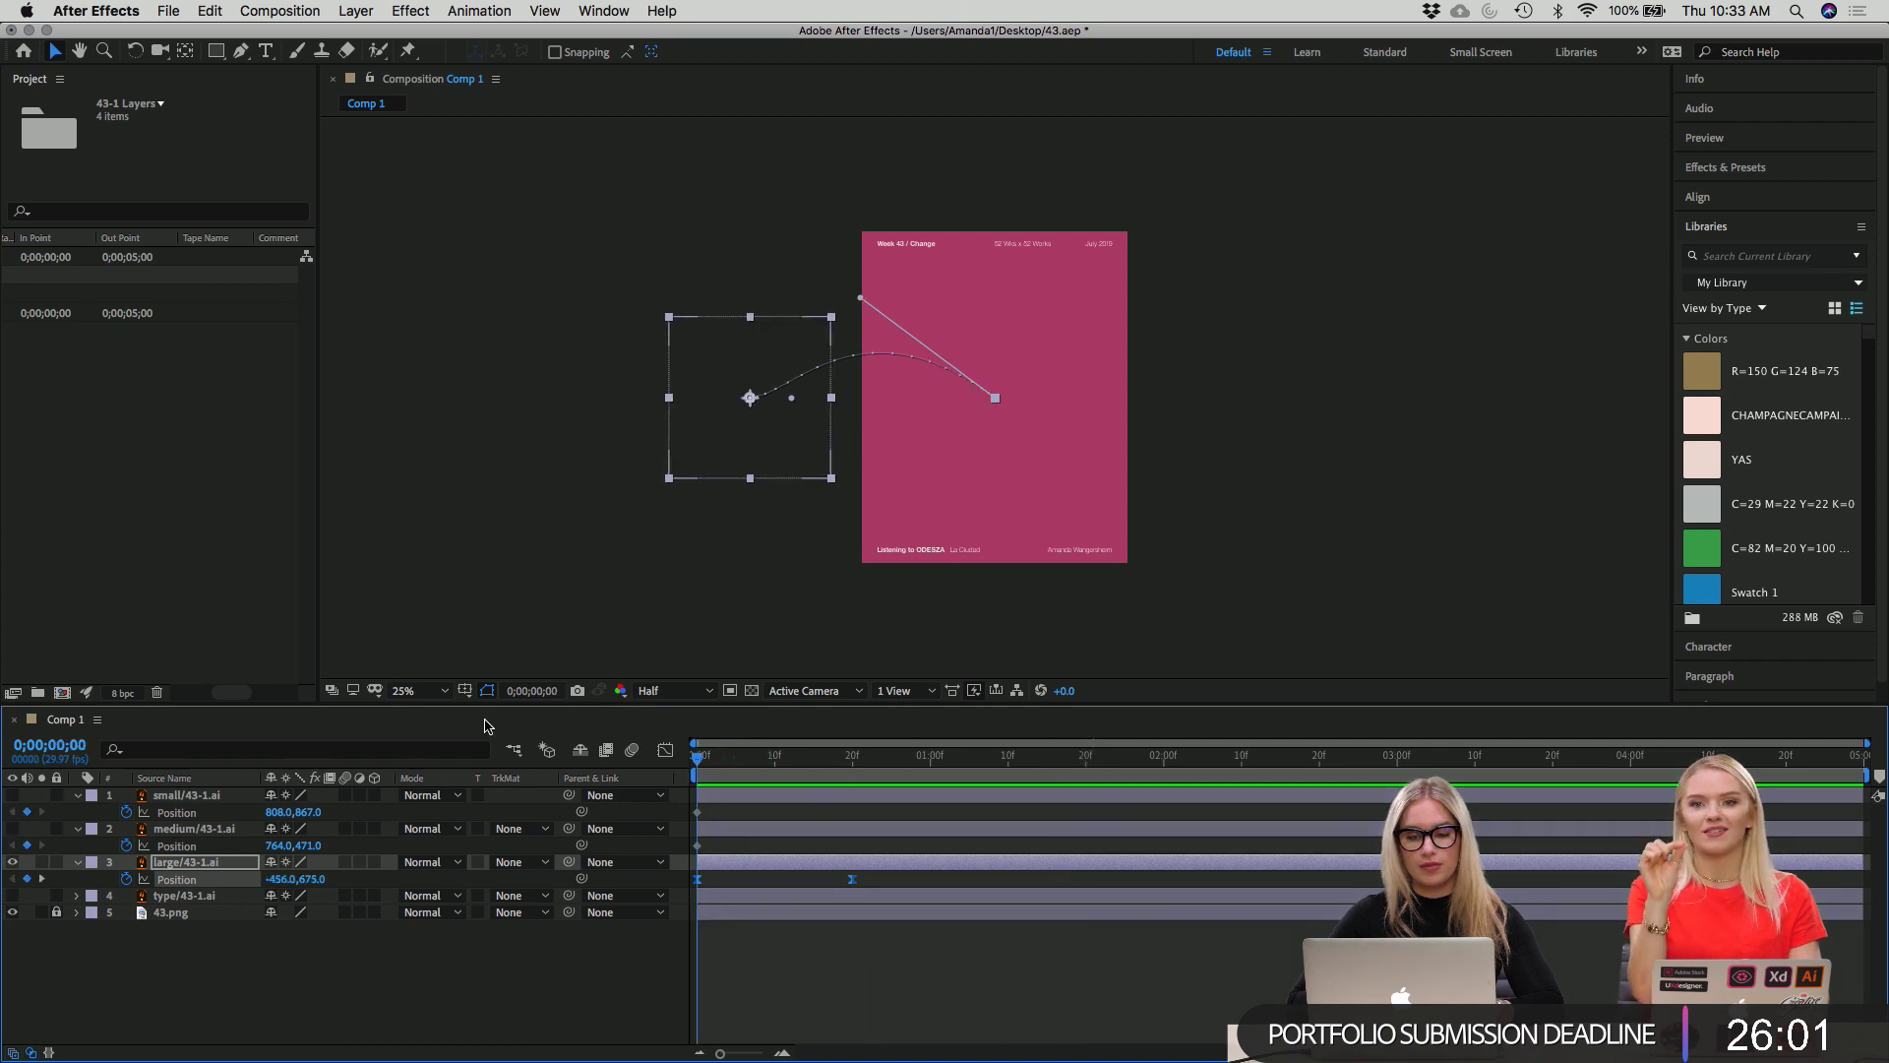
key("space")
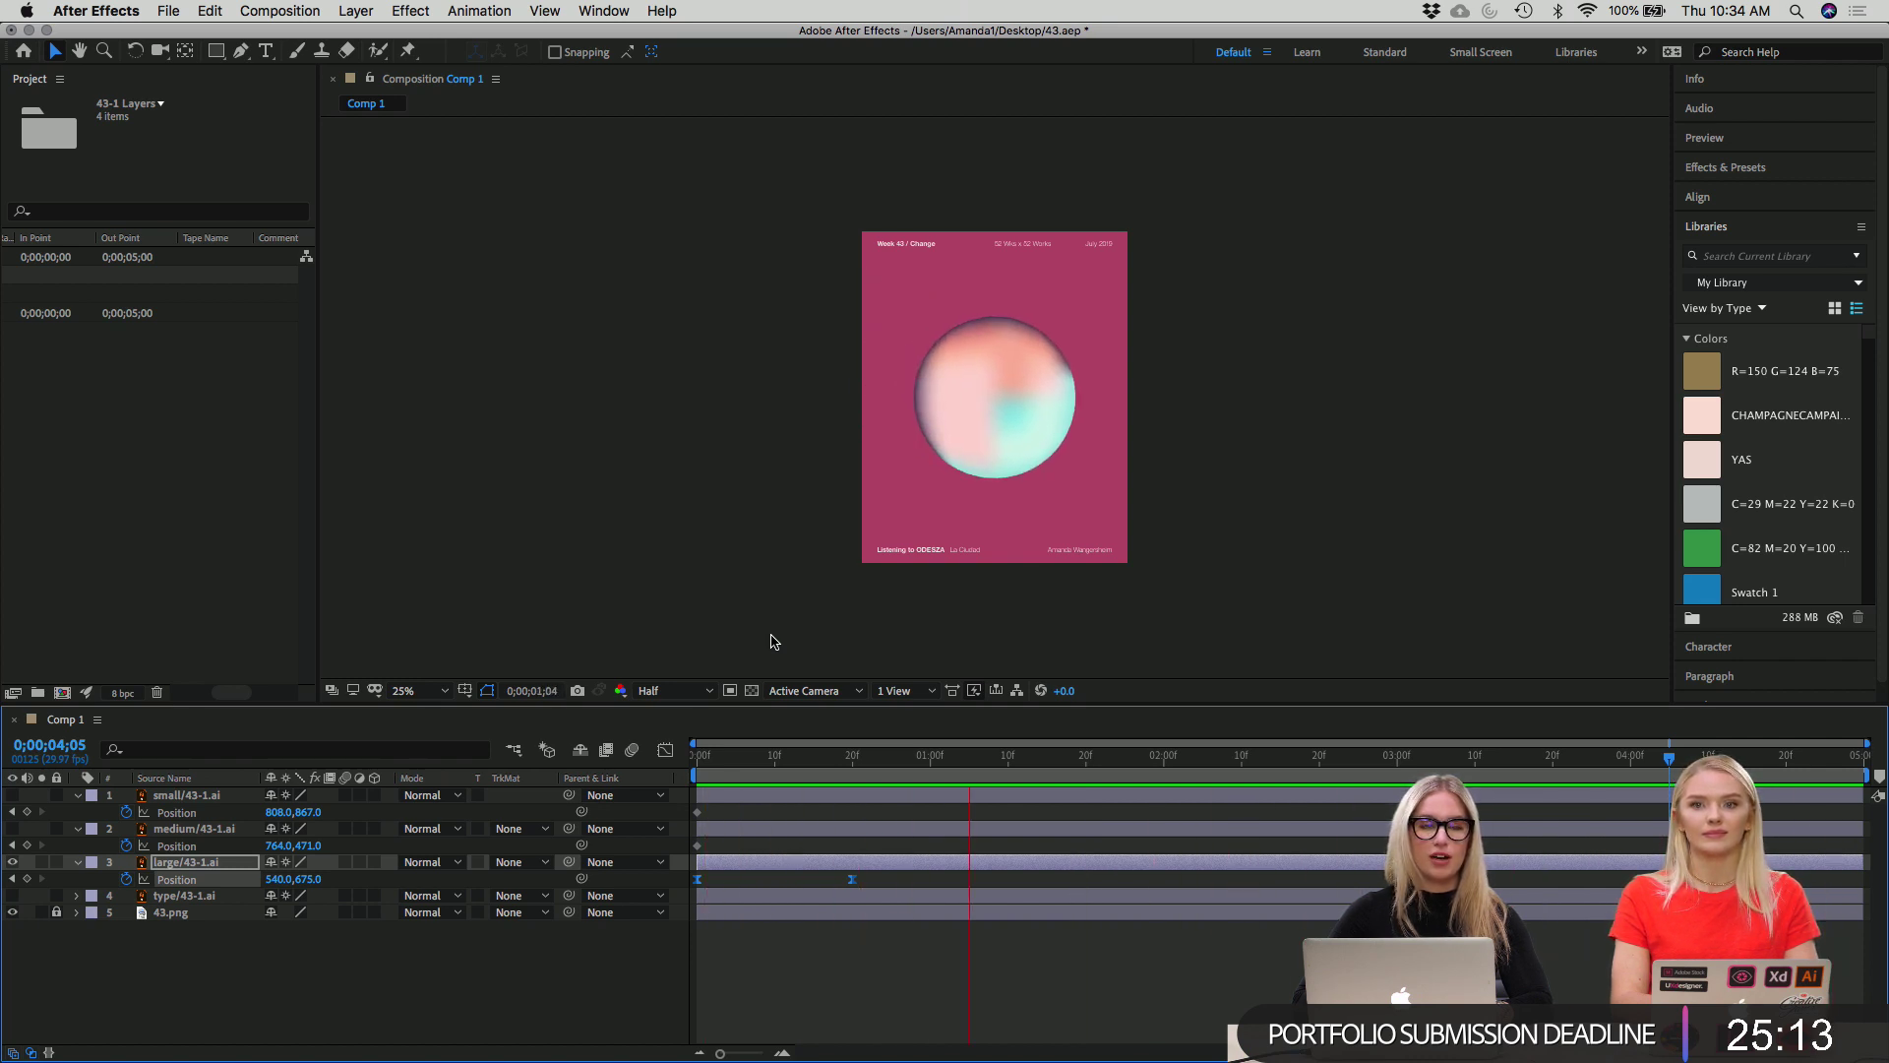
key("space")
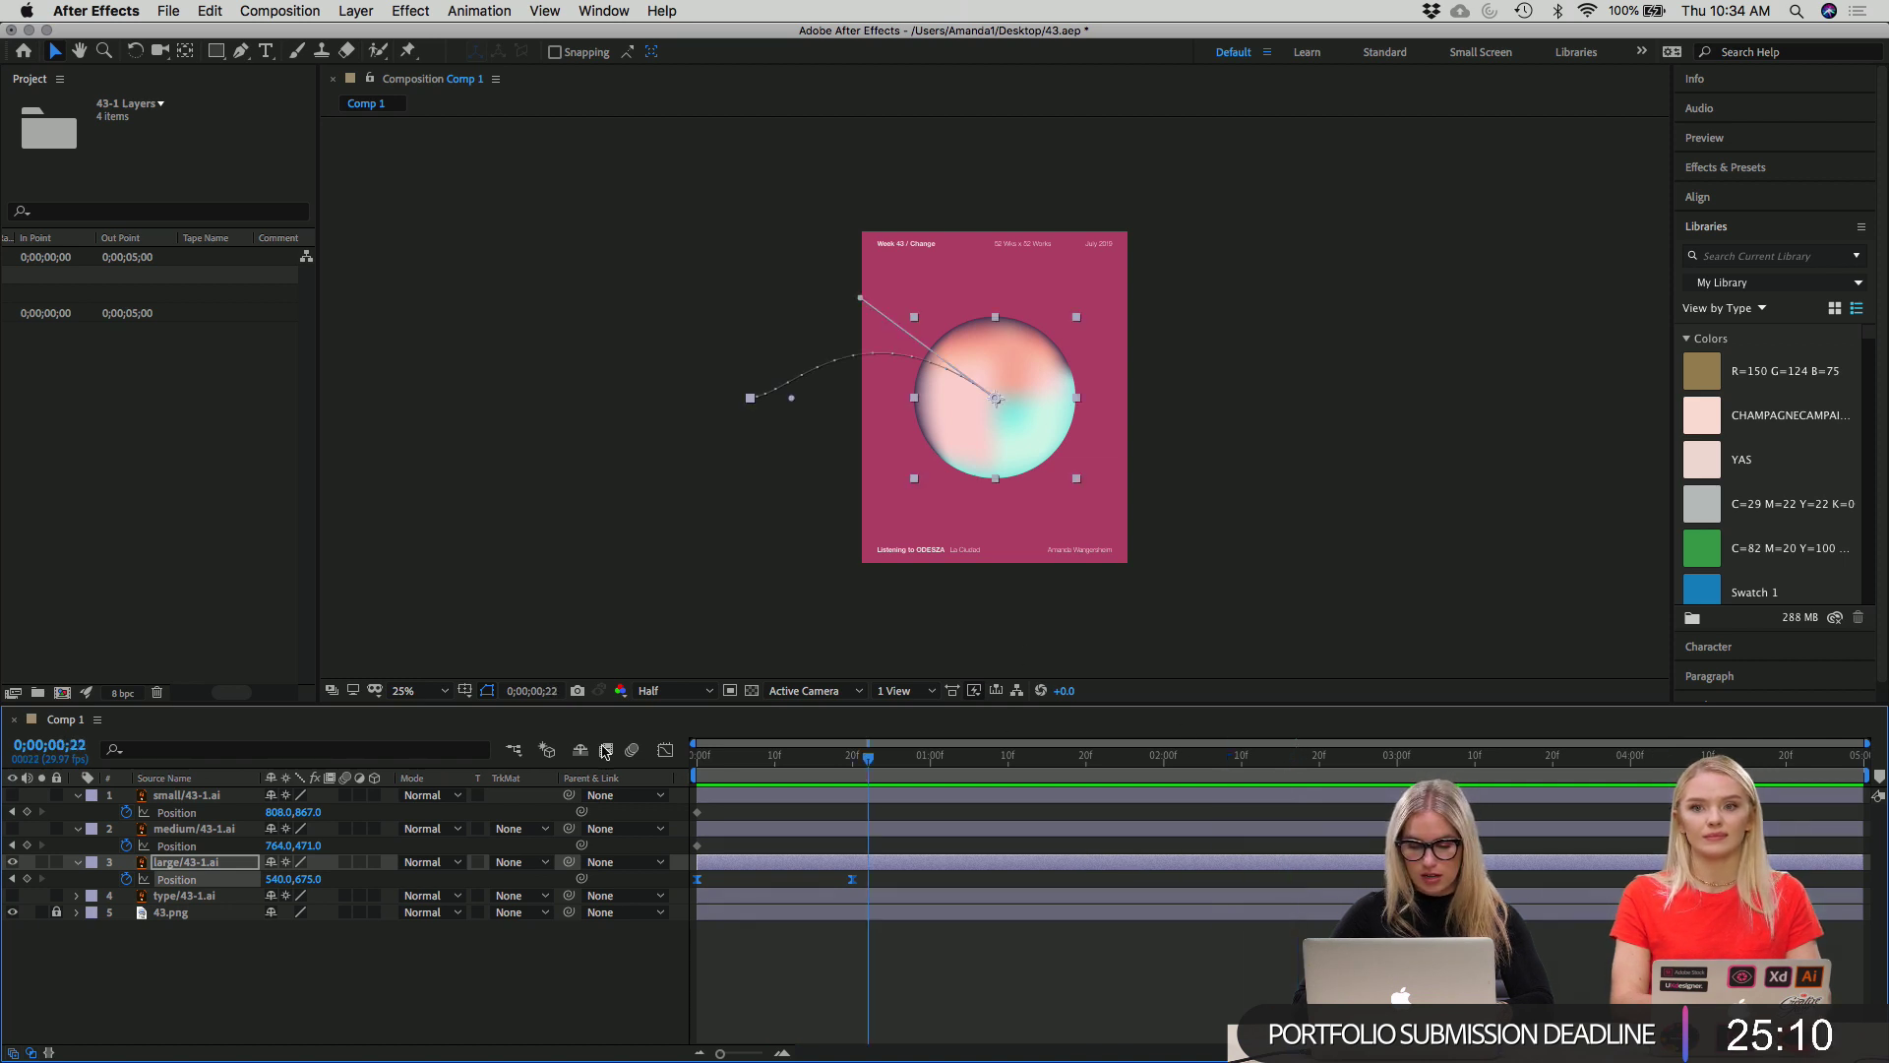
key("Home")
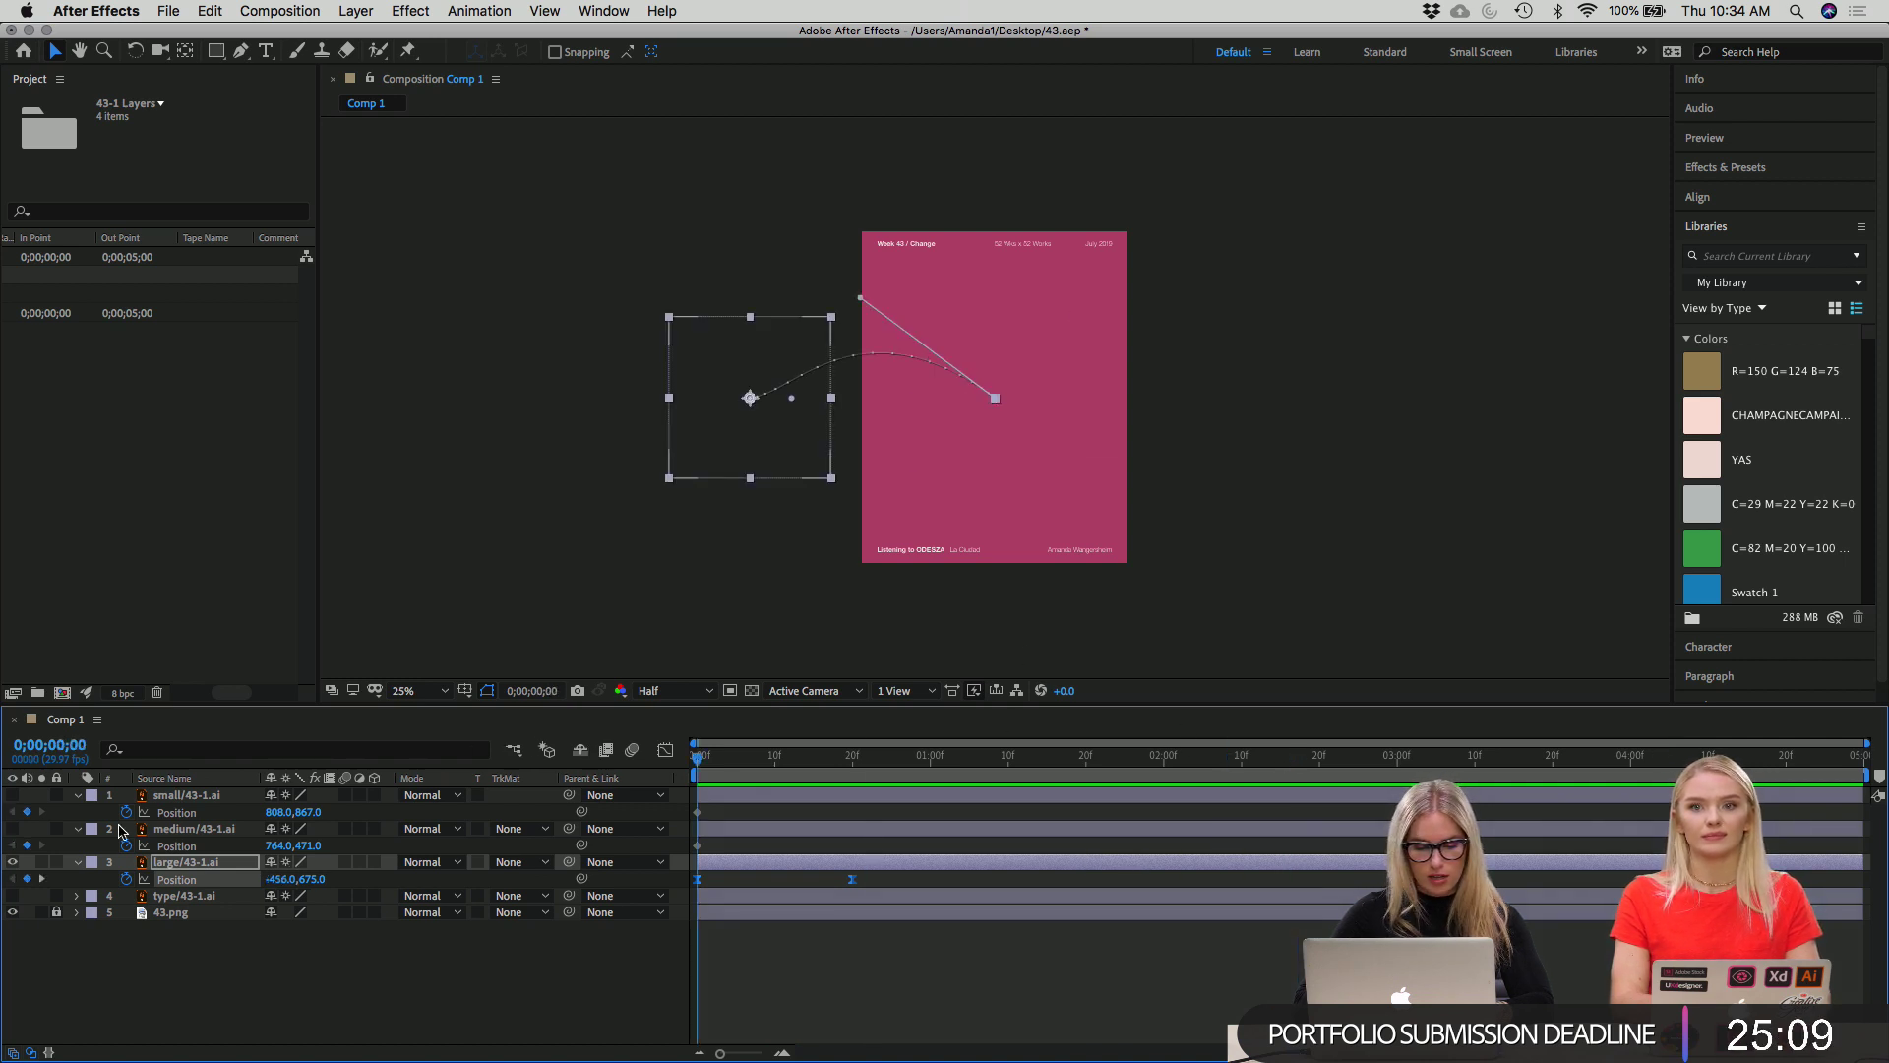
Select the medium circle layer and turn its visibility on.
right_click(193, 828)
left_click(164, 825)
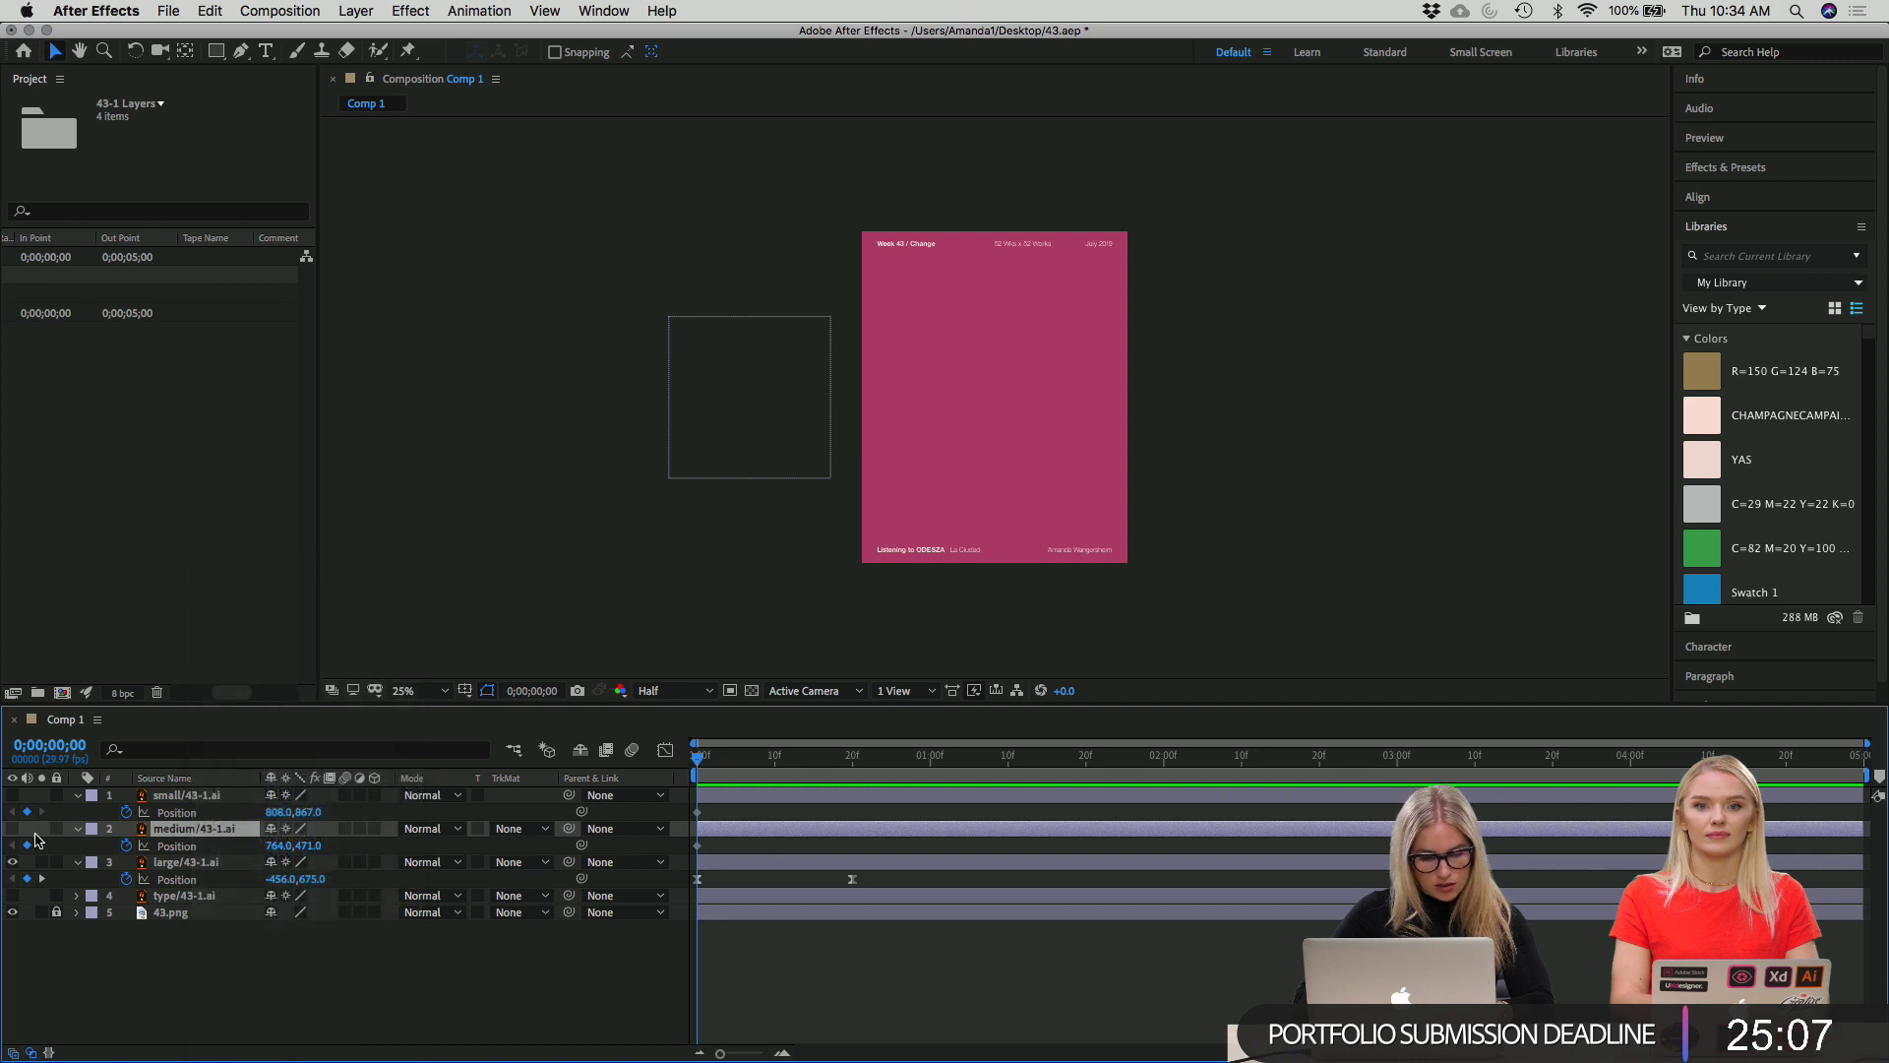
left_click(12, 829)
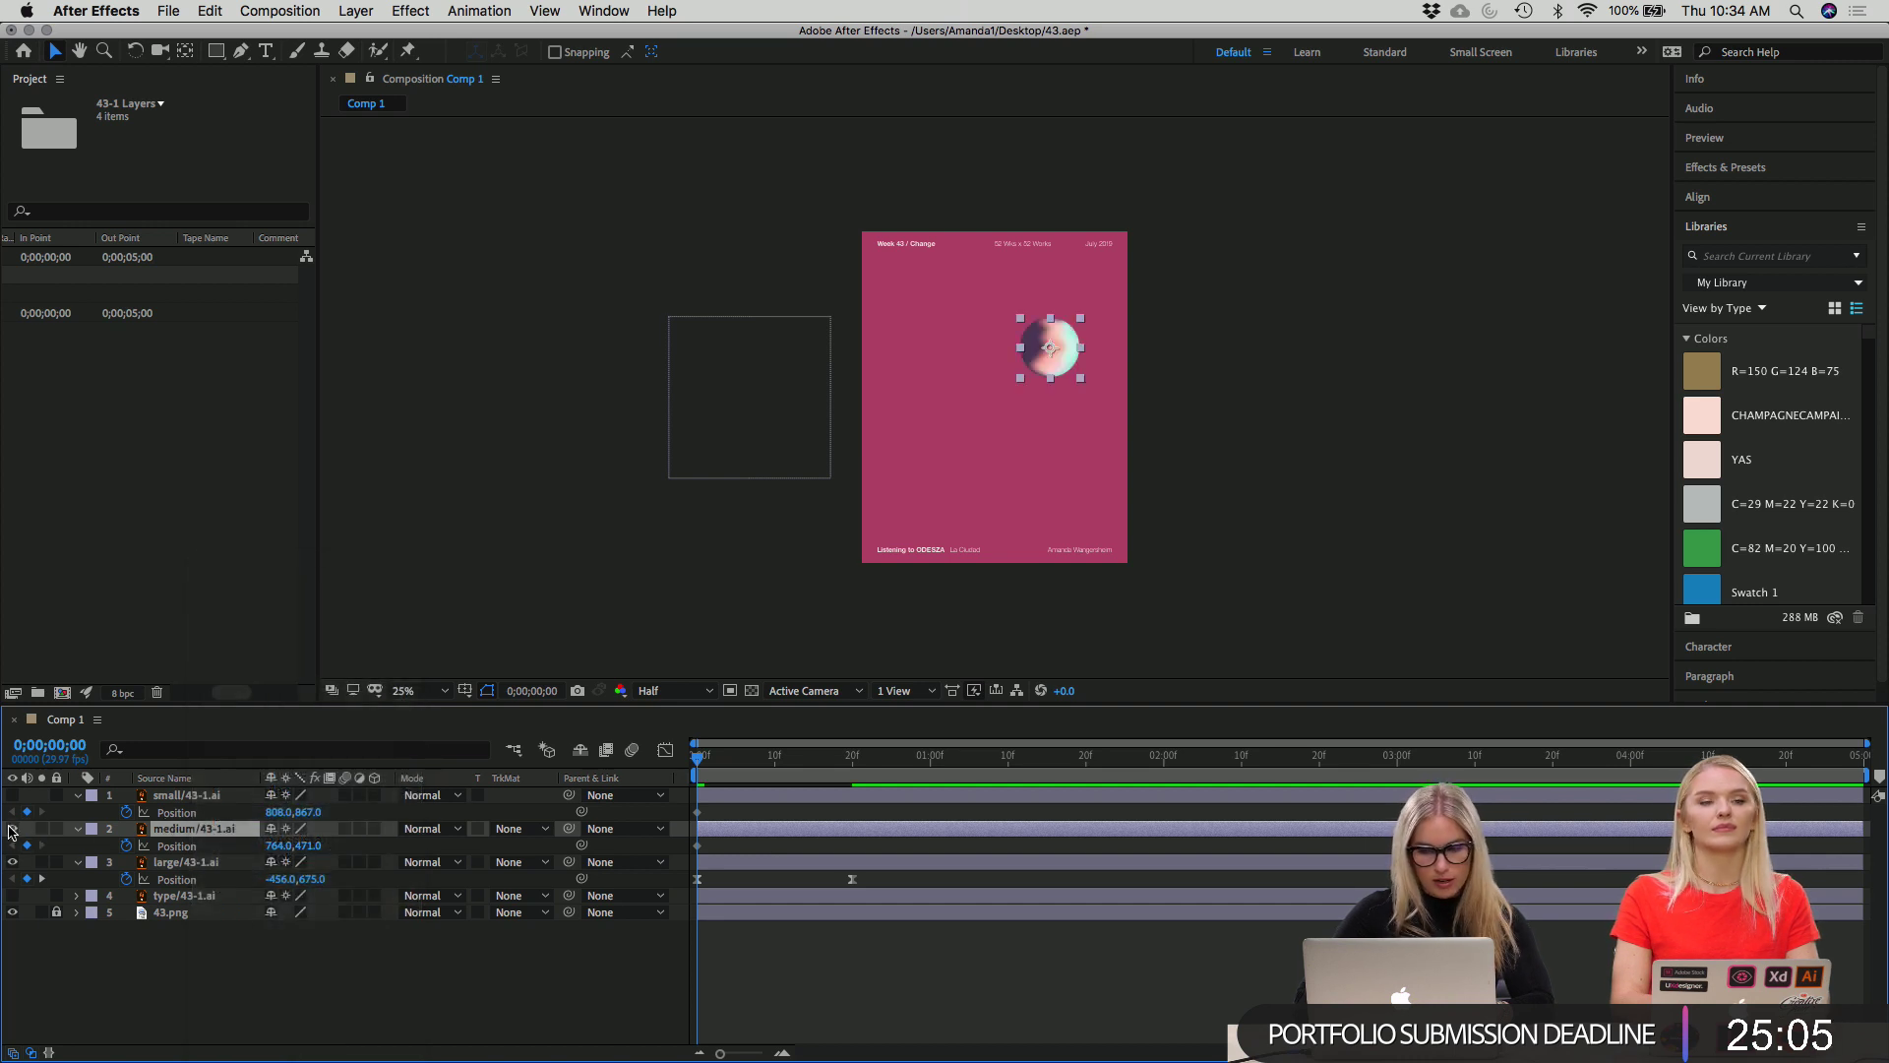
left_click(11, 829)
left_click(11, 829)
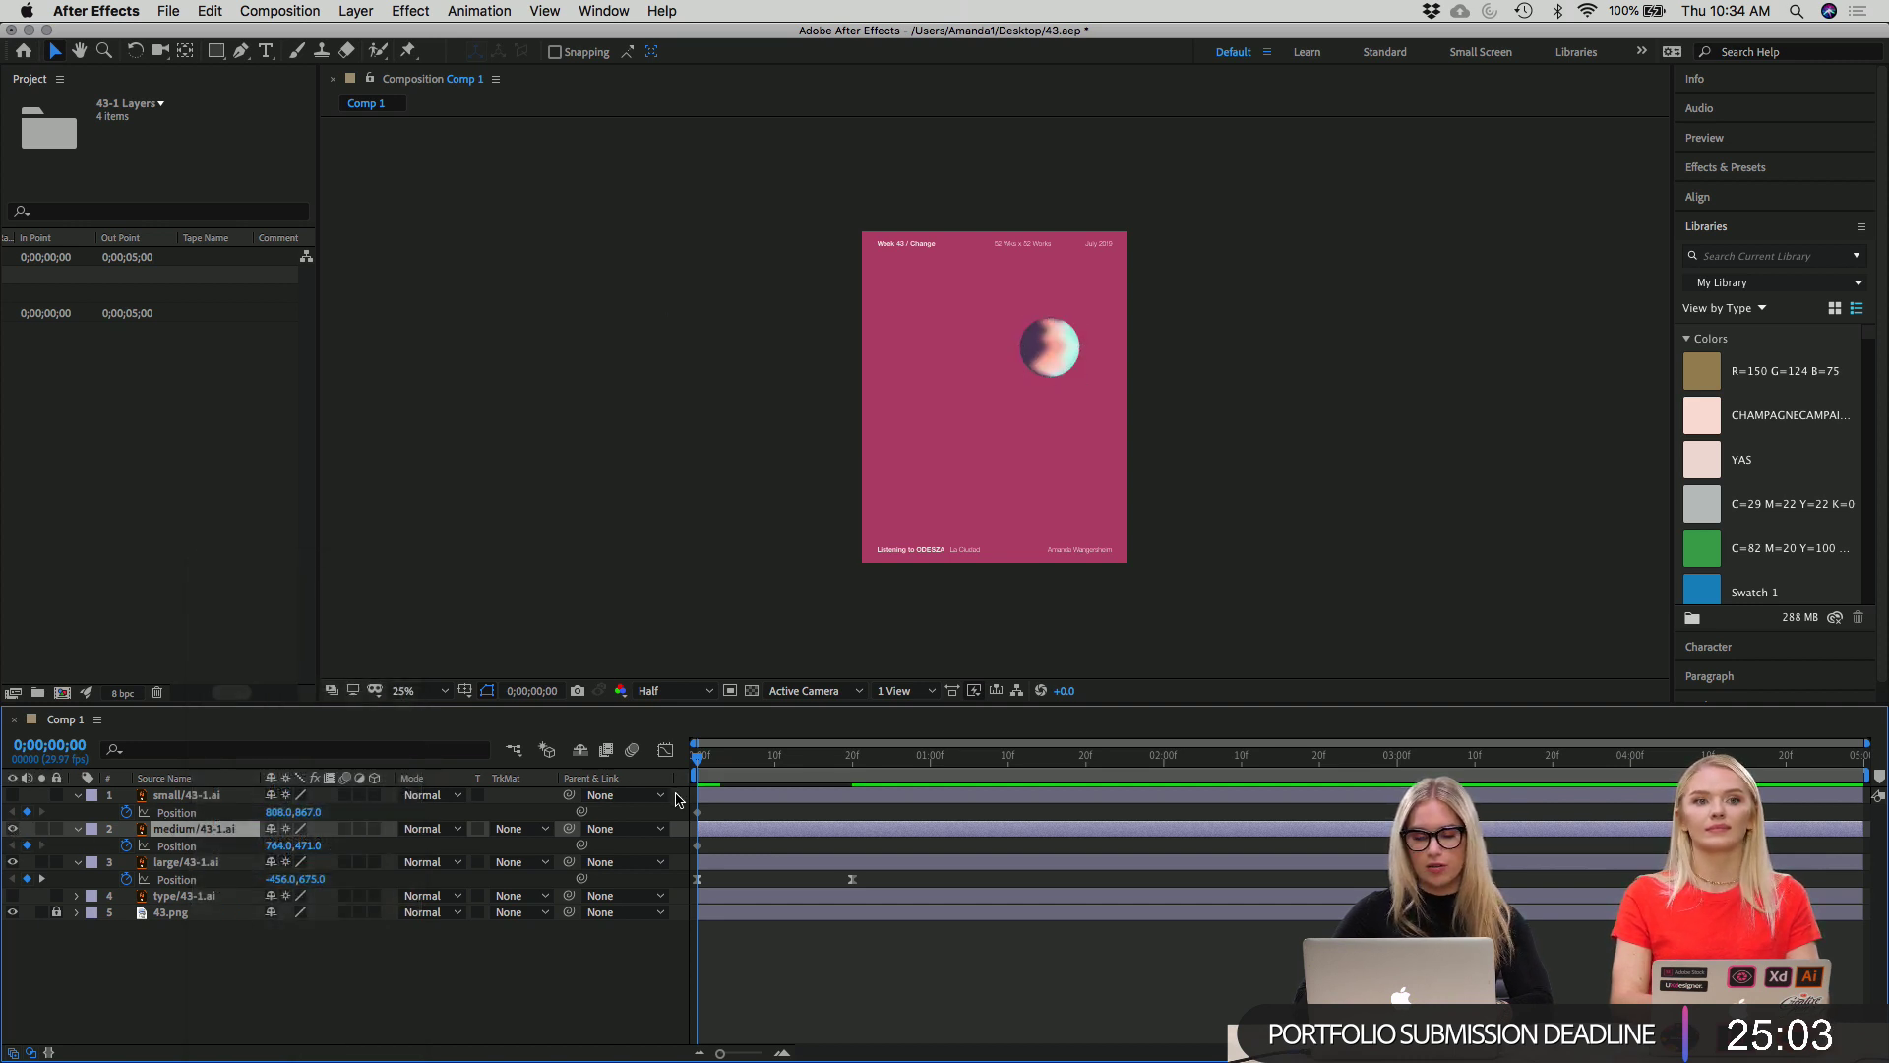
Turn on the small circle layer's visibility and play the animation with all three circles shown.
key("space")
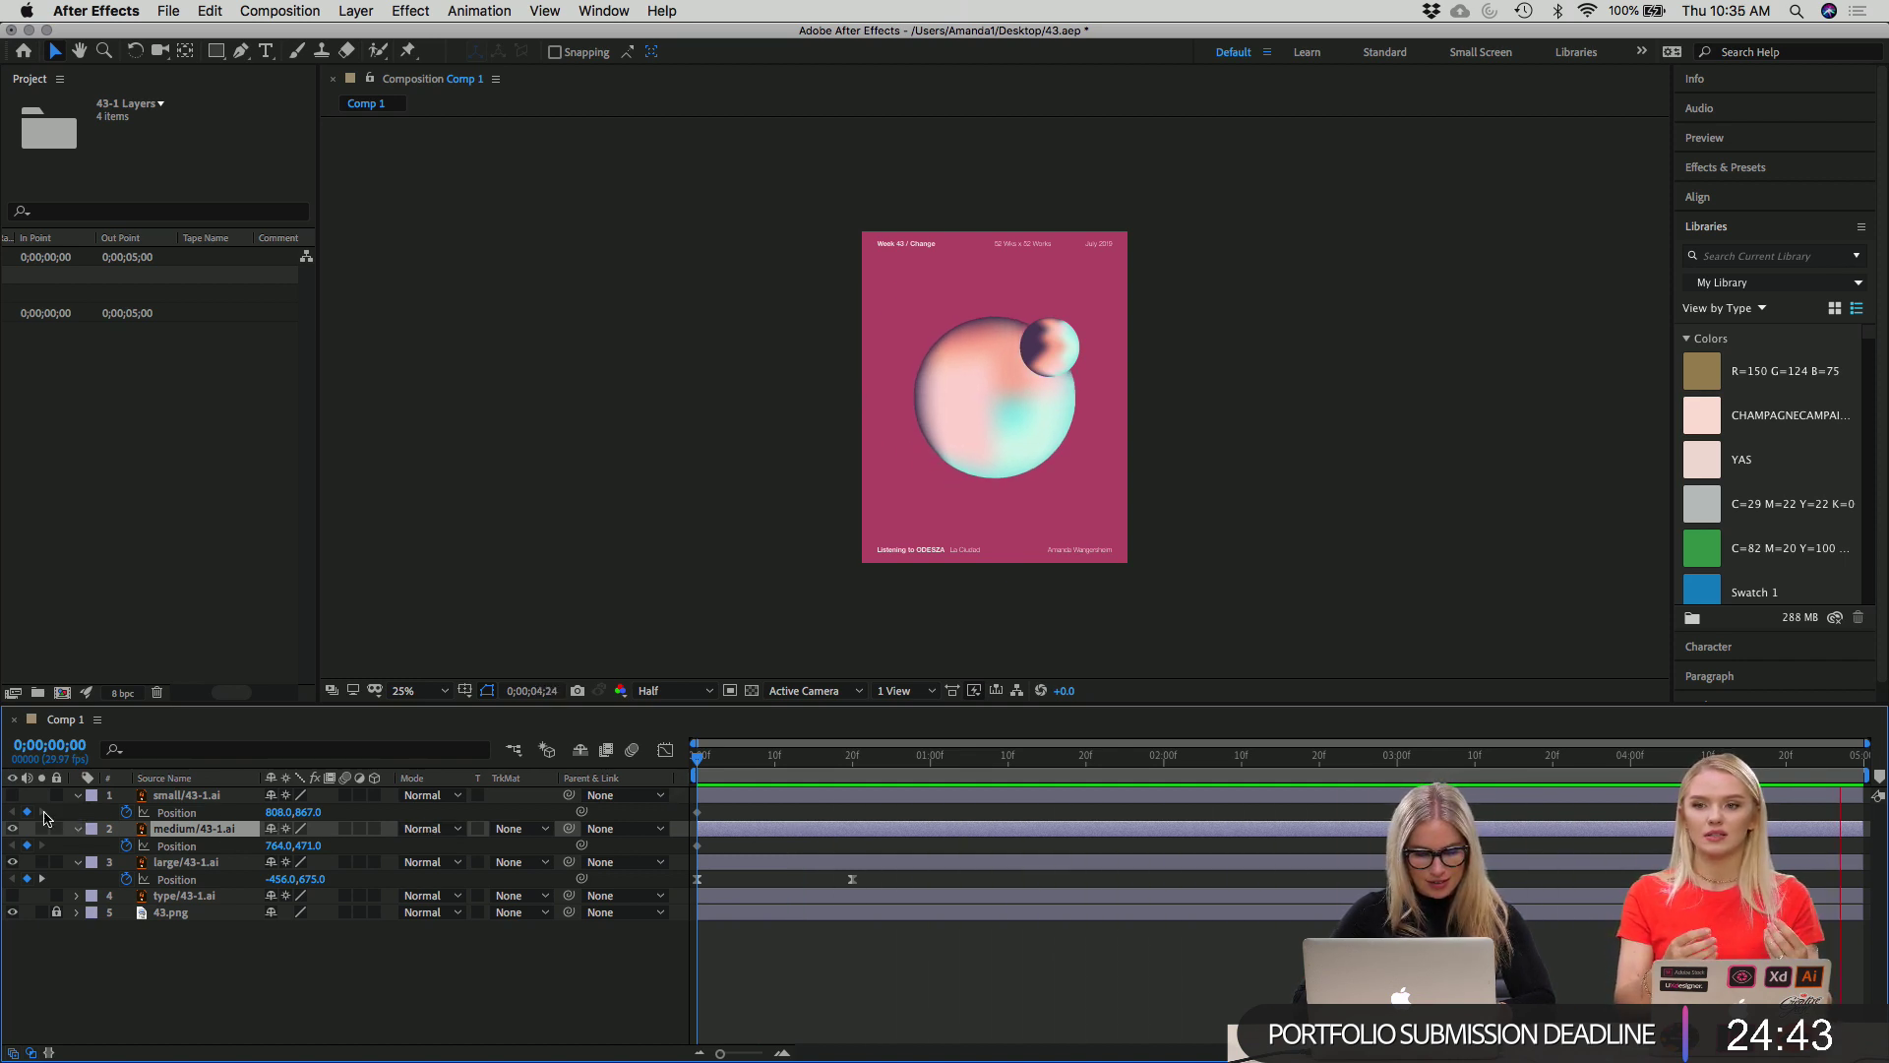
key("space")
key("space")
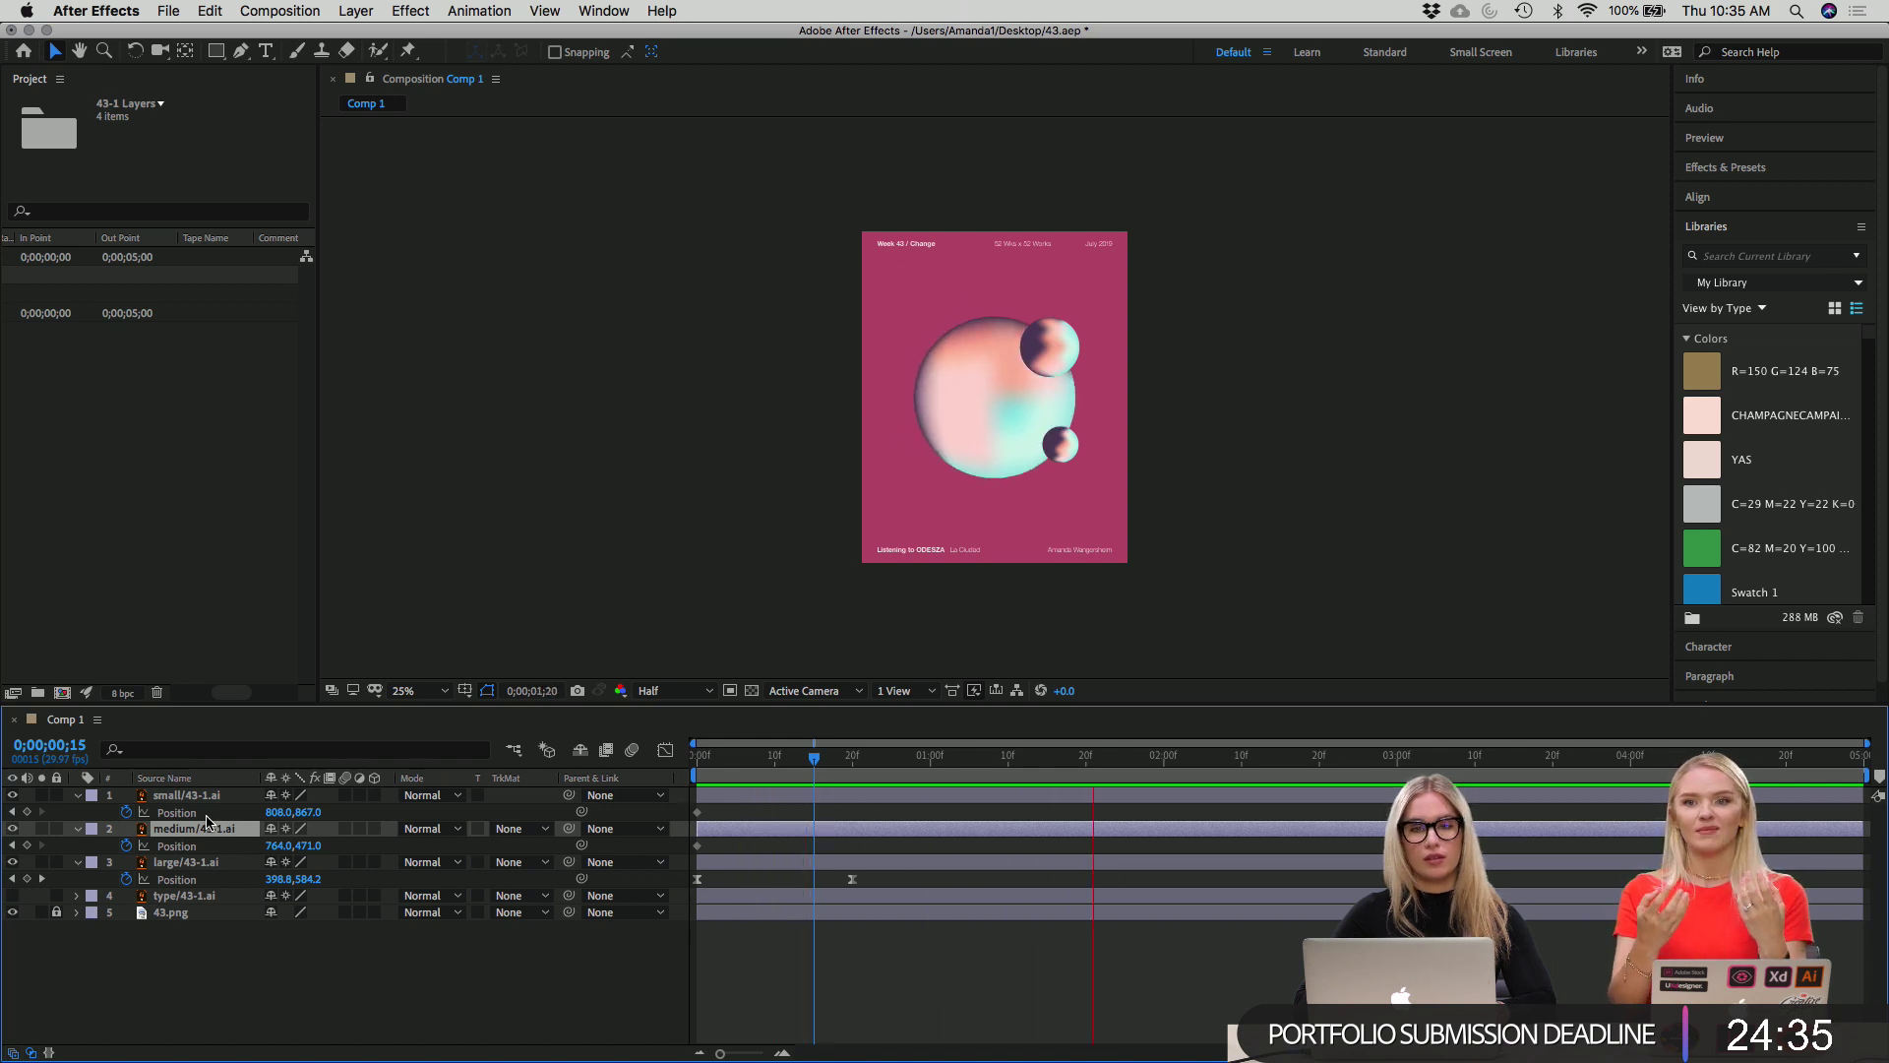
Select the small circle layer and play the three-circle animation again from the first frame.
key("space")
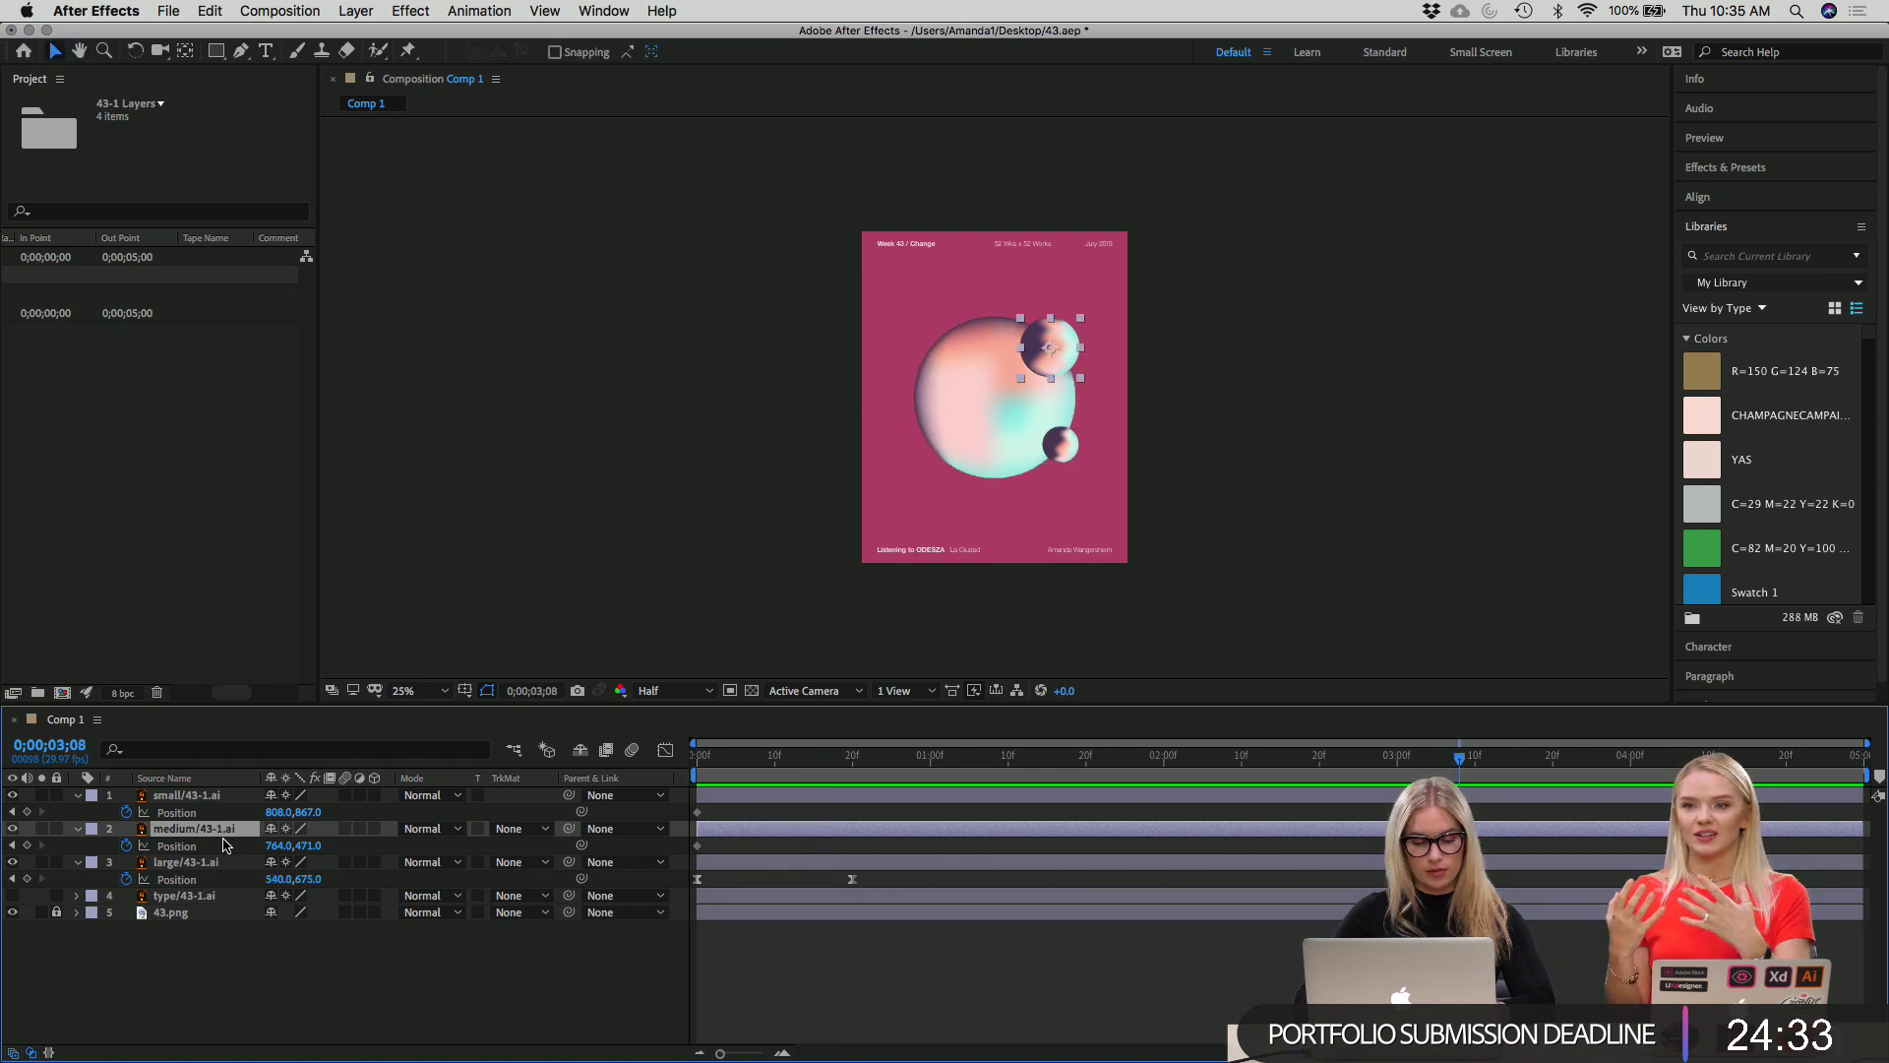
left_click(192, 795)
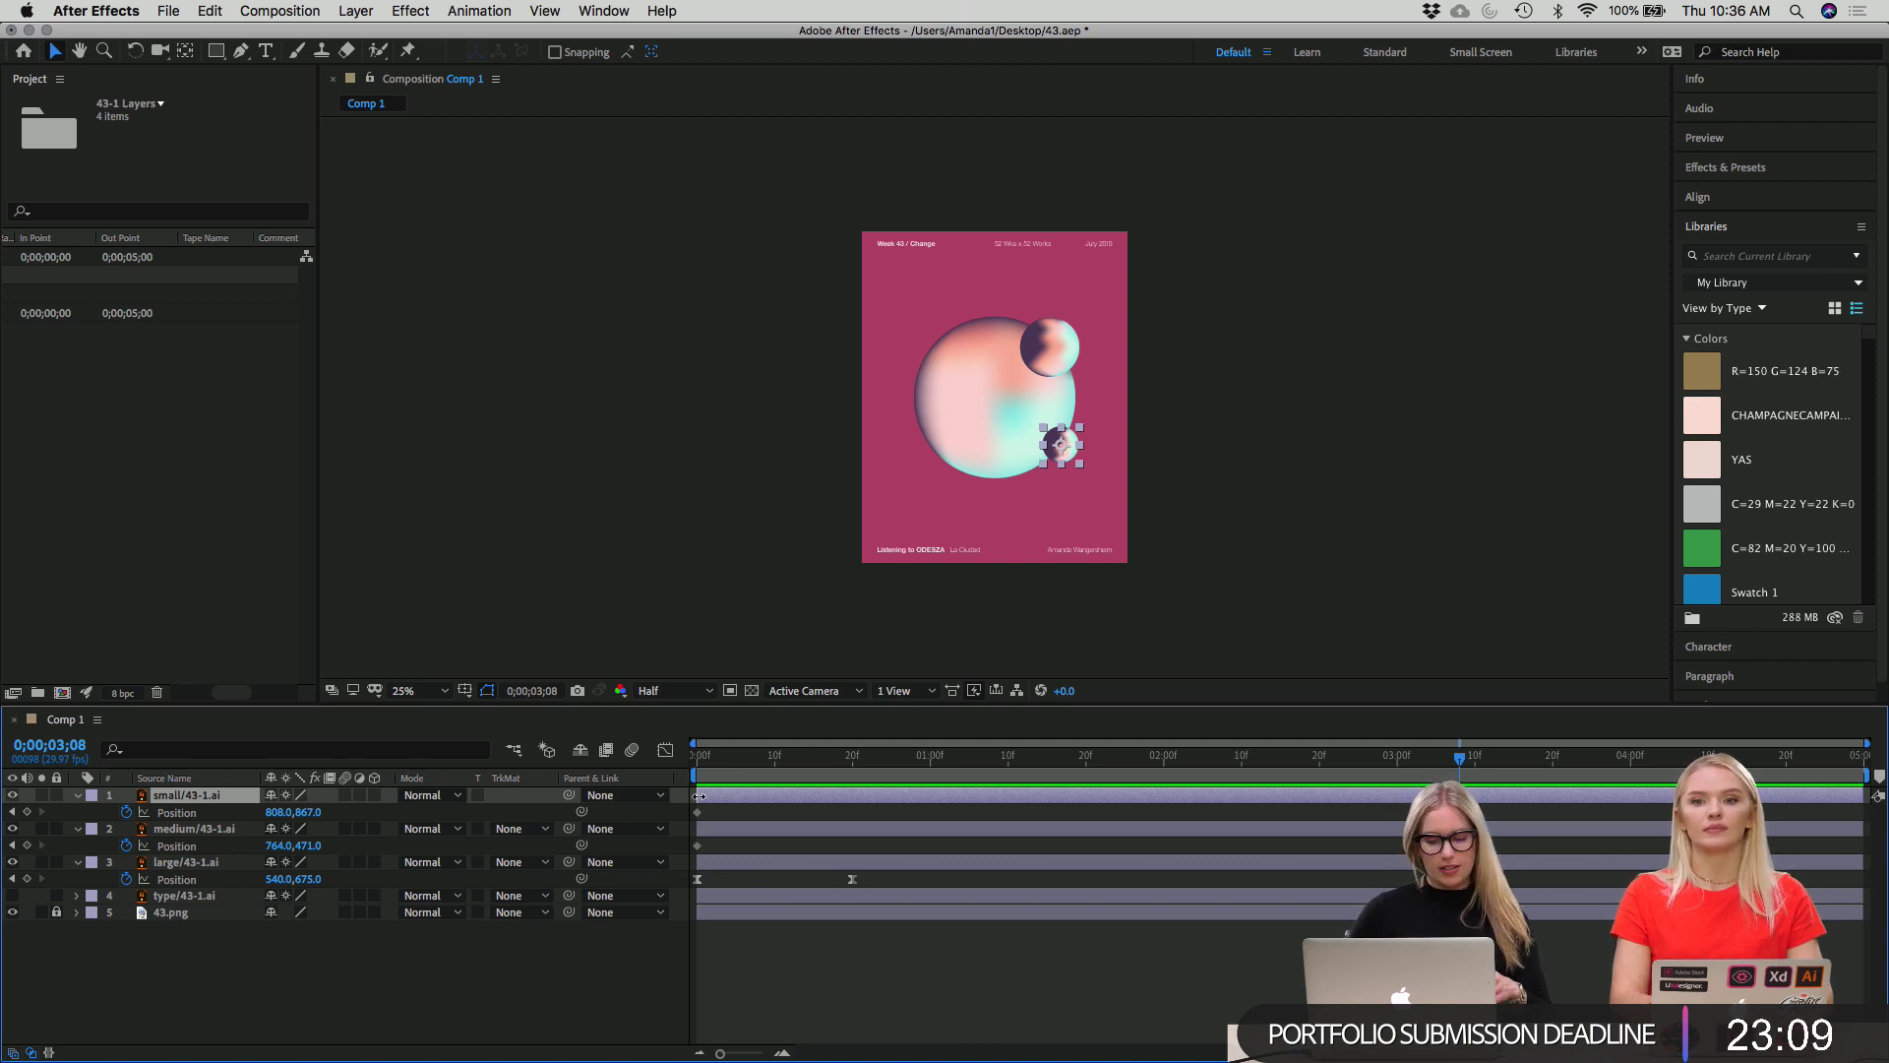
key("space")
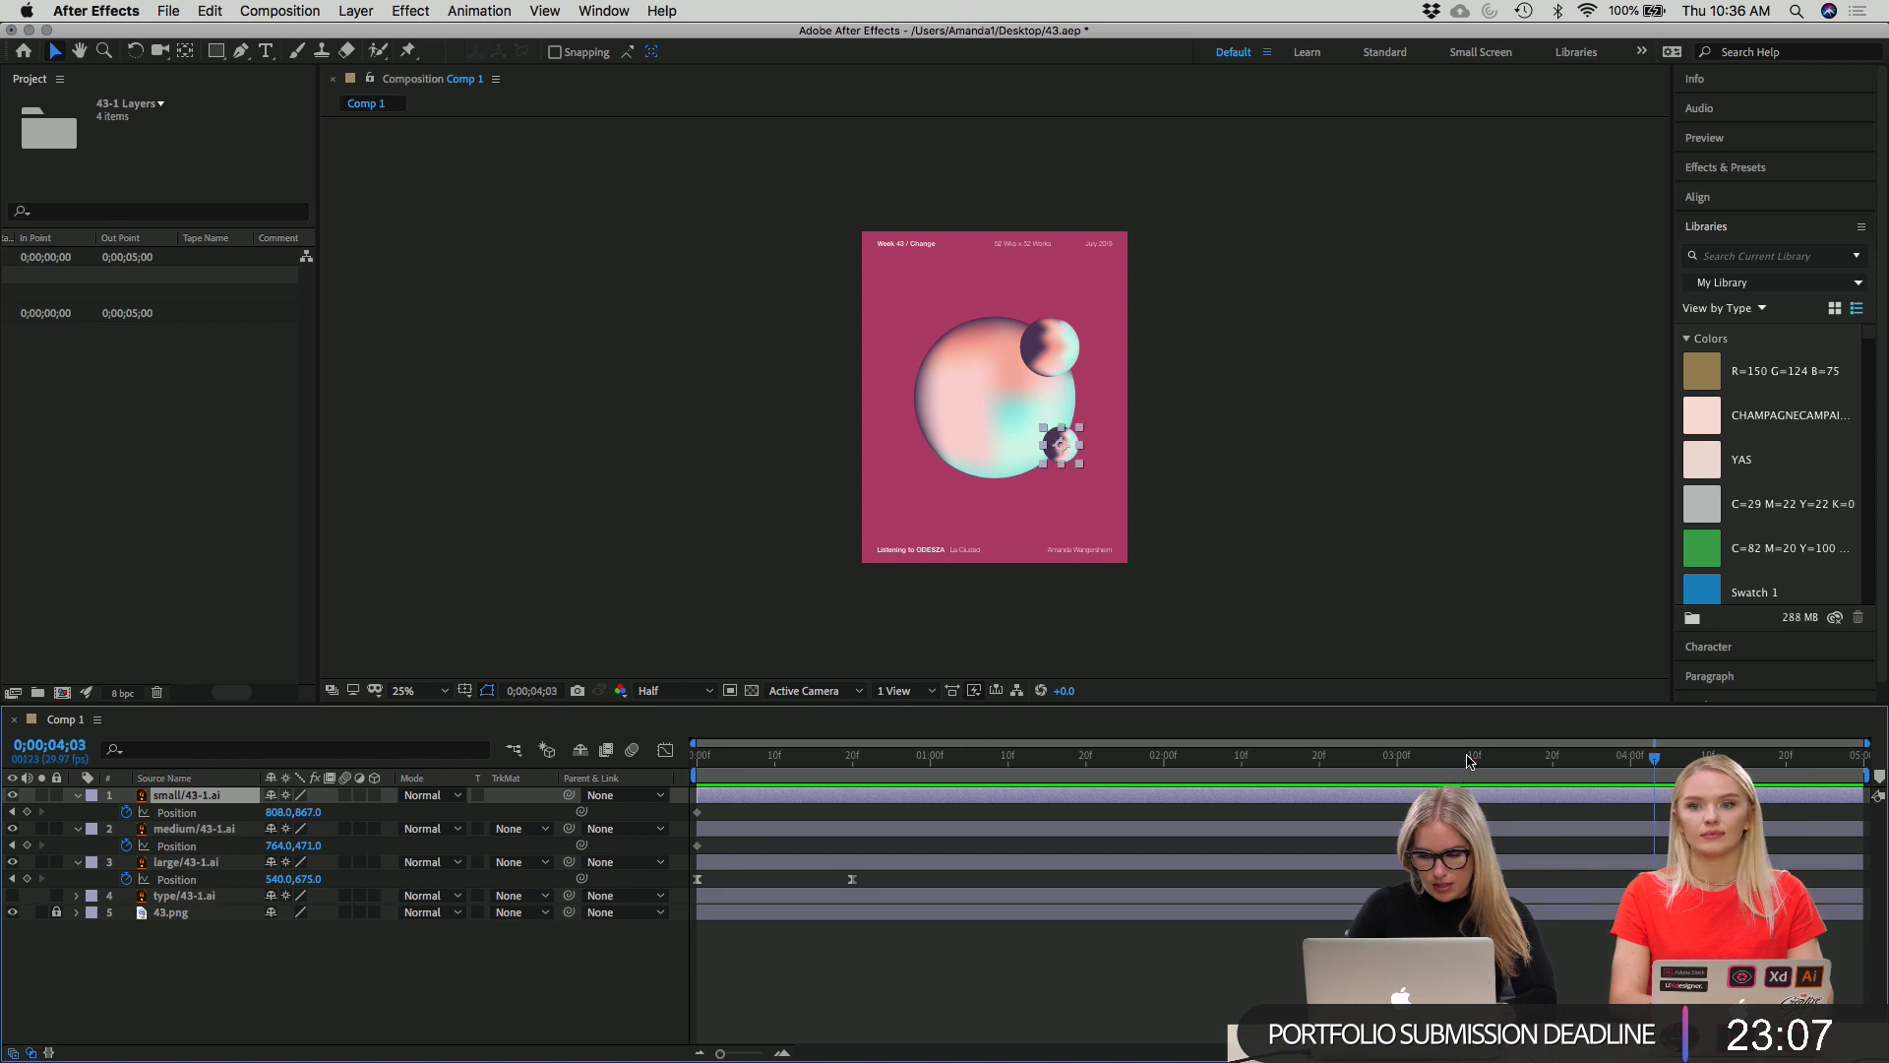
left_click_drag(1651, 758, 689, 718)
key("space")
key("space")
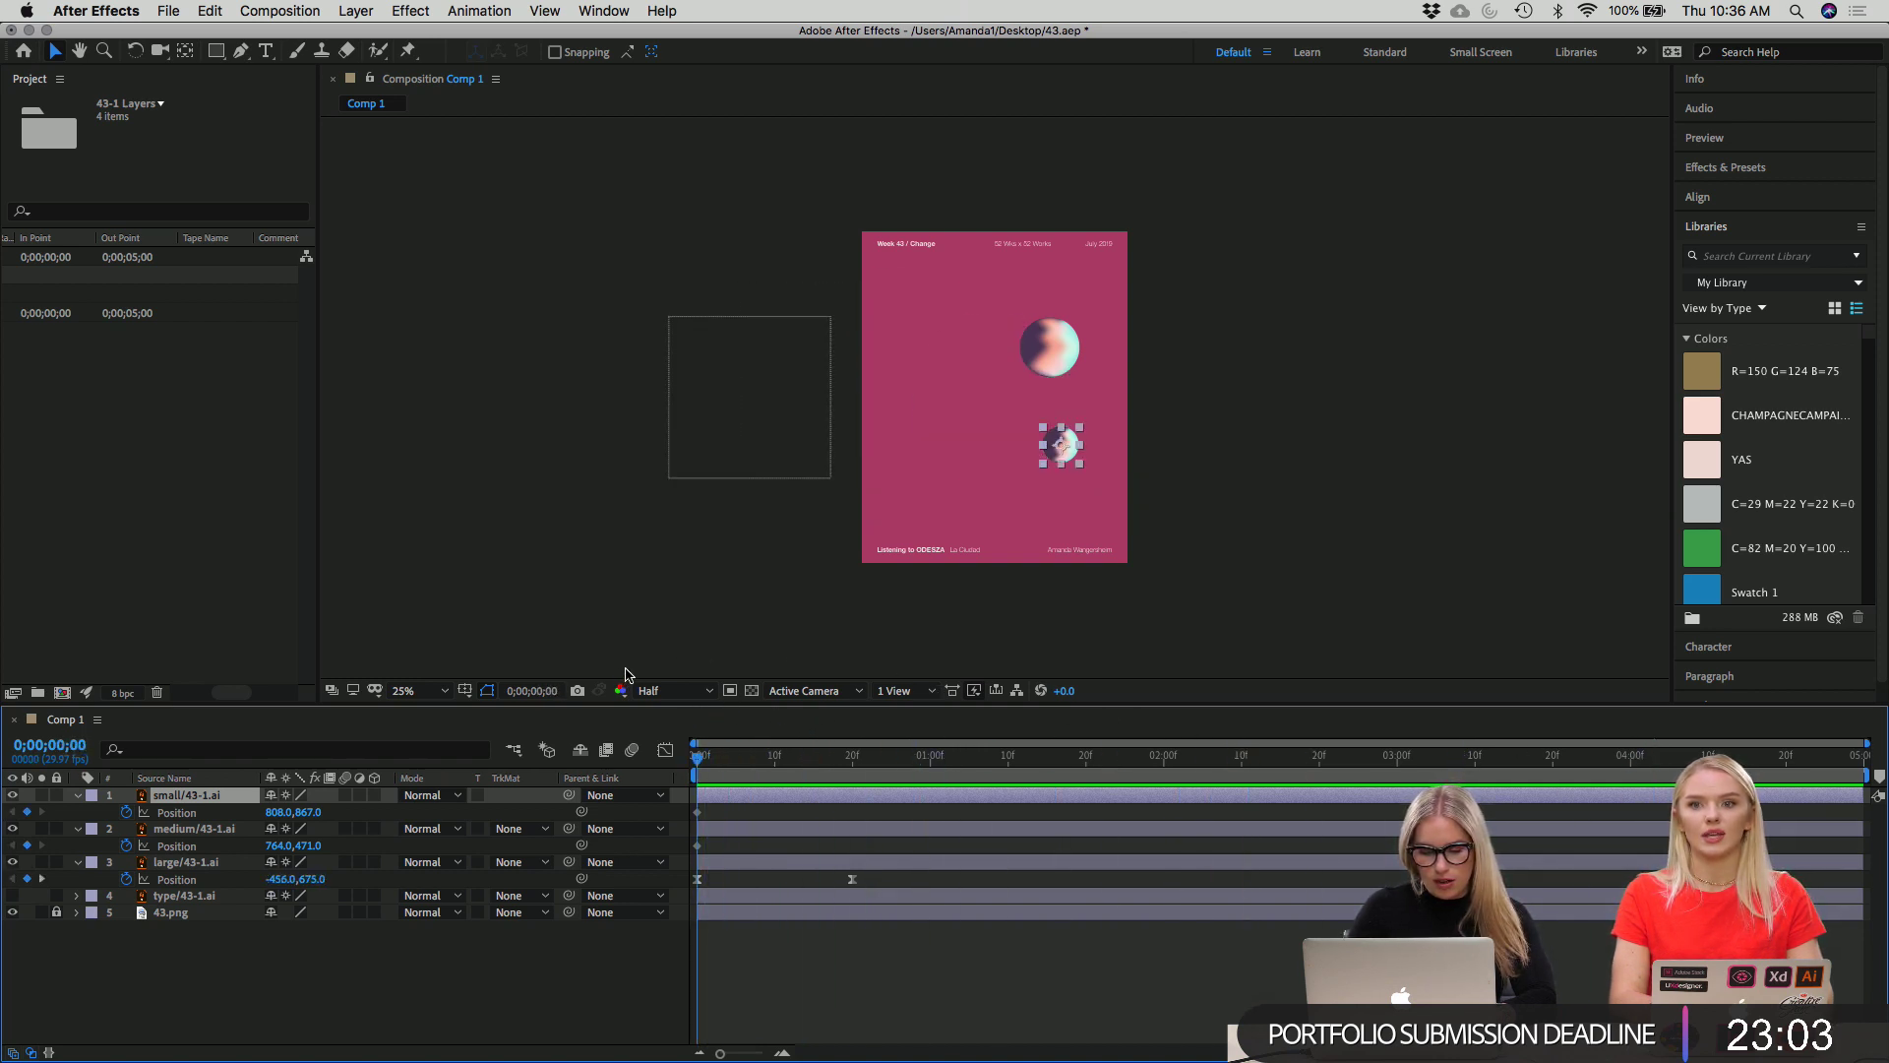
Slow the large circle's entrance by moving its end Position keyframe to about 2:11, and preview the animation.
left_click(852, 878)
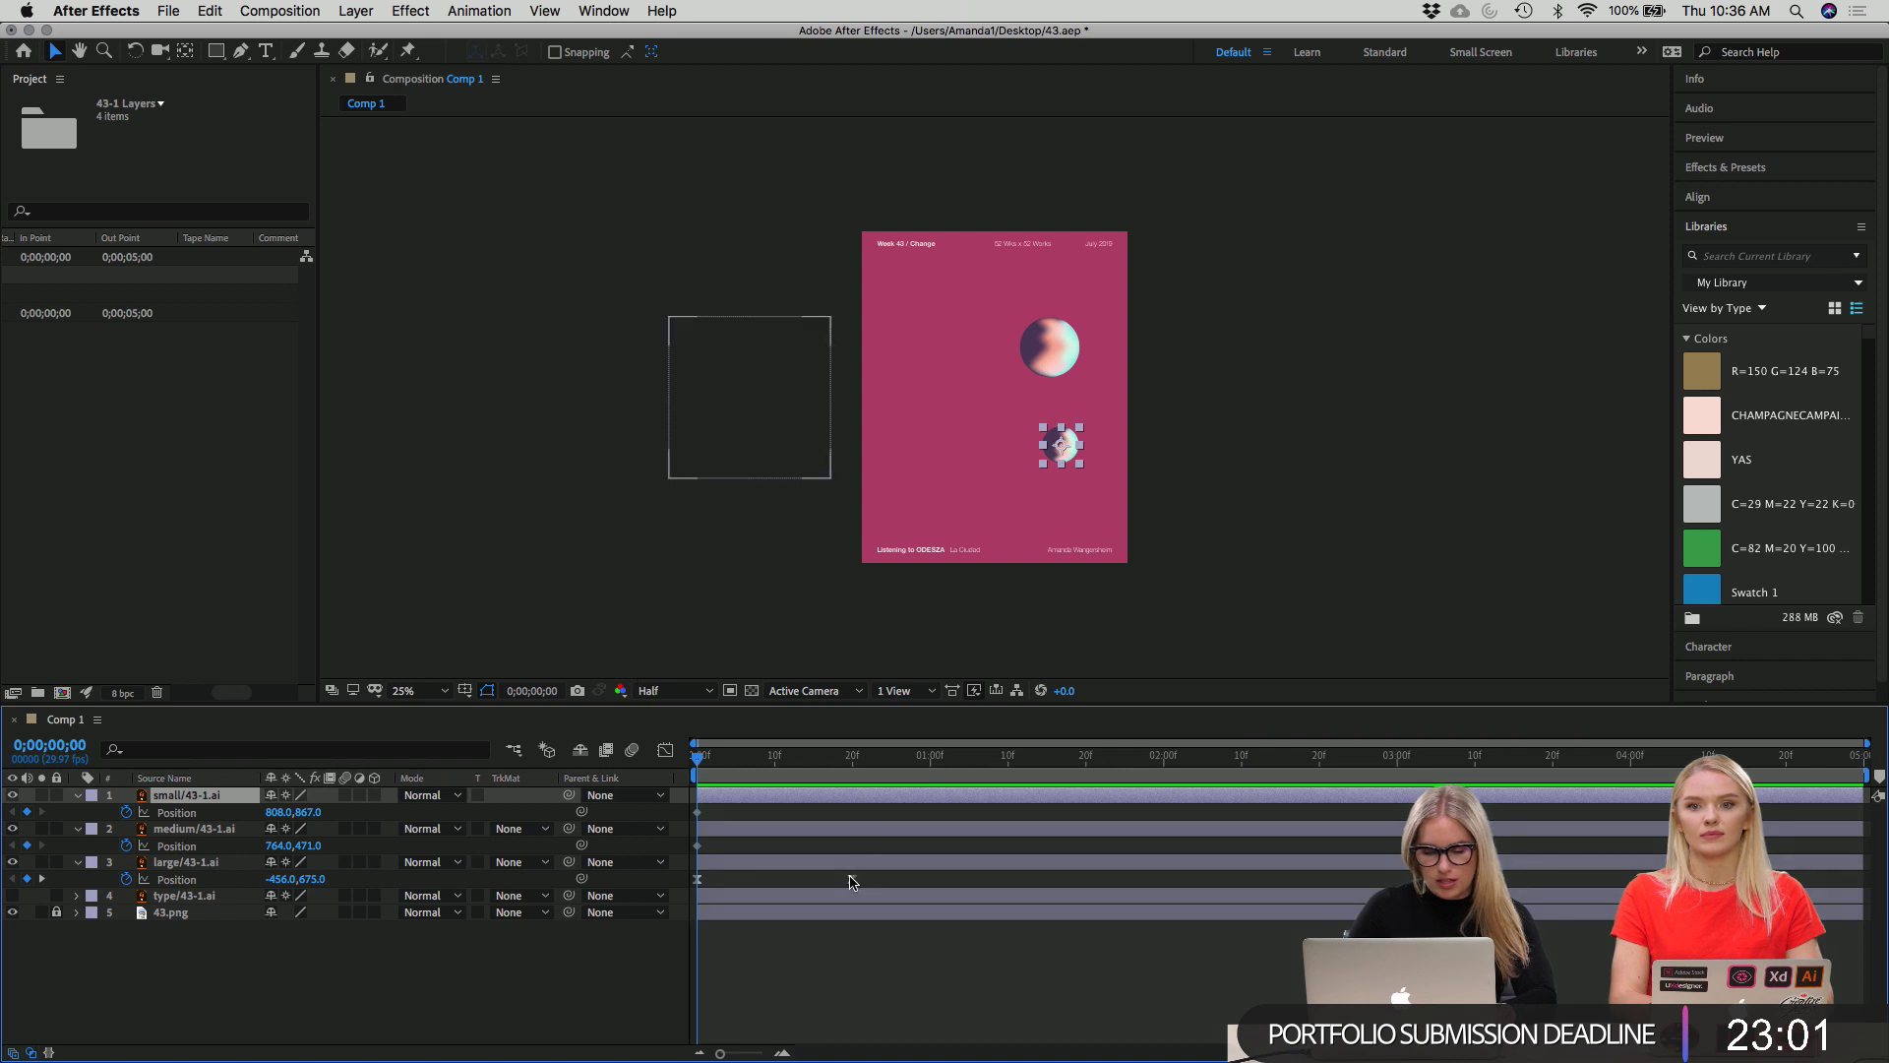
left_click_drag(852, 879, 1249, 872)
key("space")
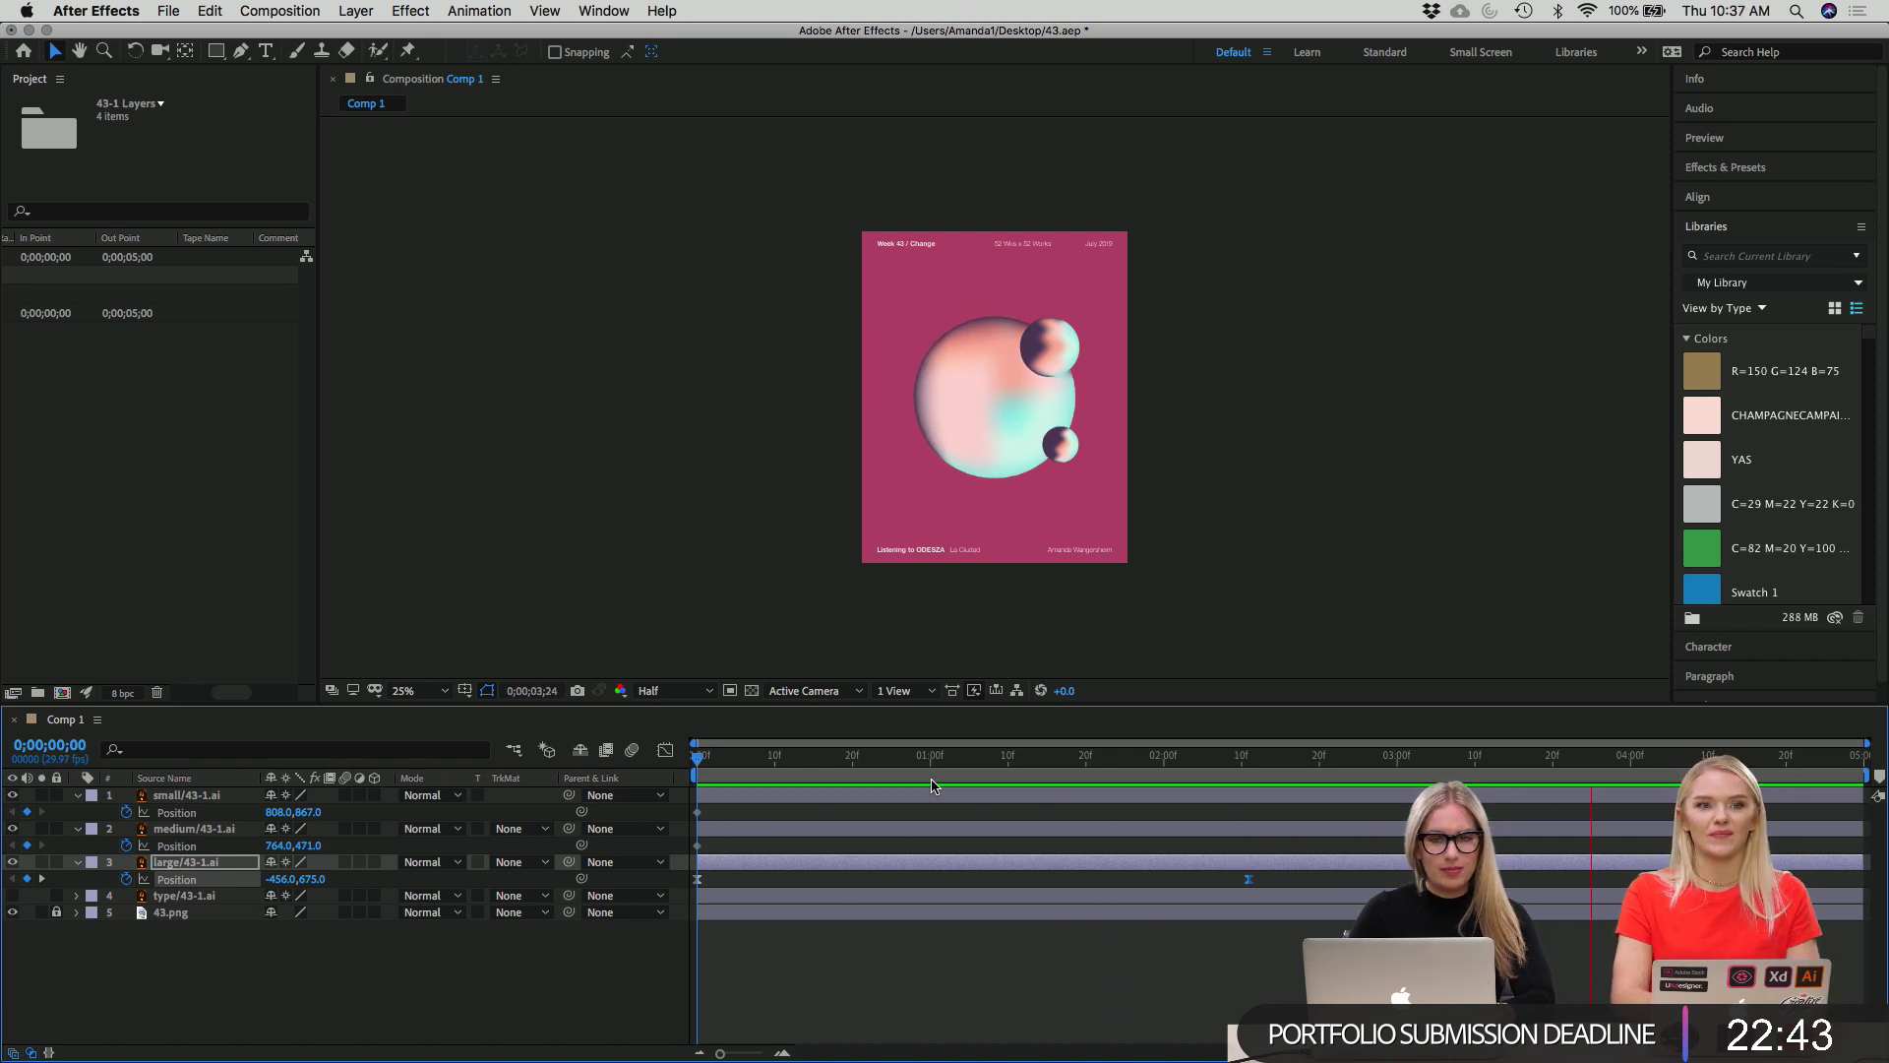
Stop the playback and add a Position keyframe to the medium/43-1.ai layer at 0;00;00;20.
key("space")
left_click(210, 829)
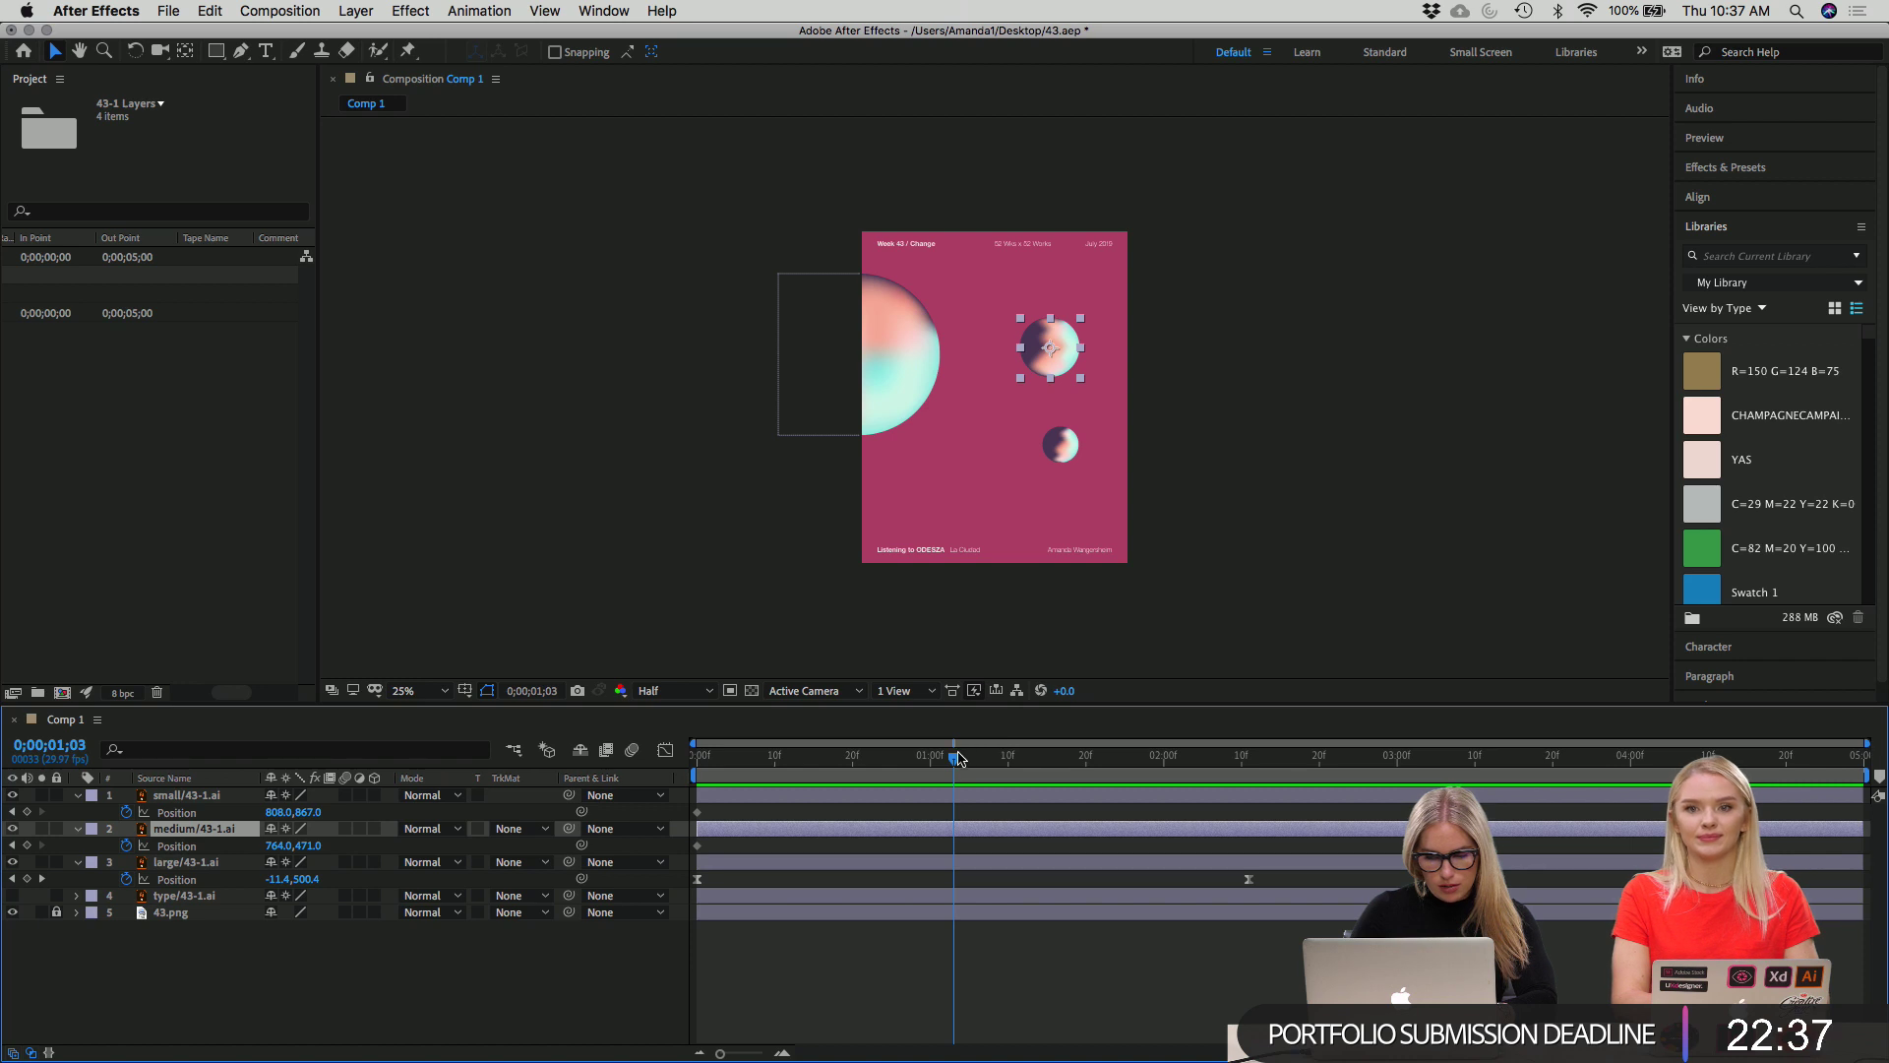
left_click_drag(954, 757, 562, 751)
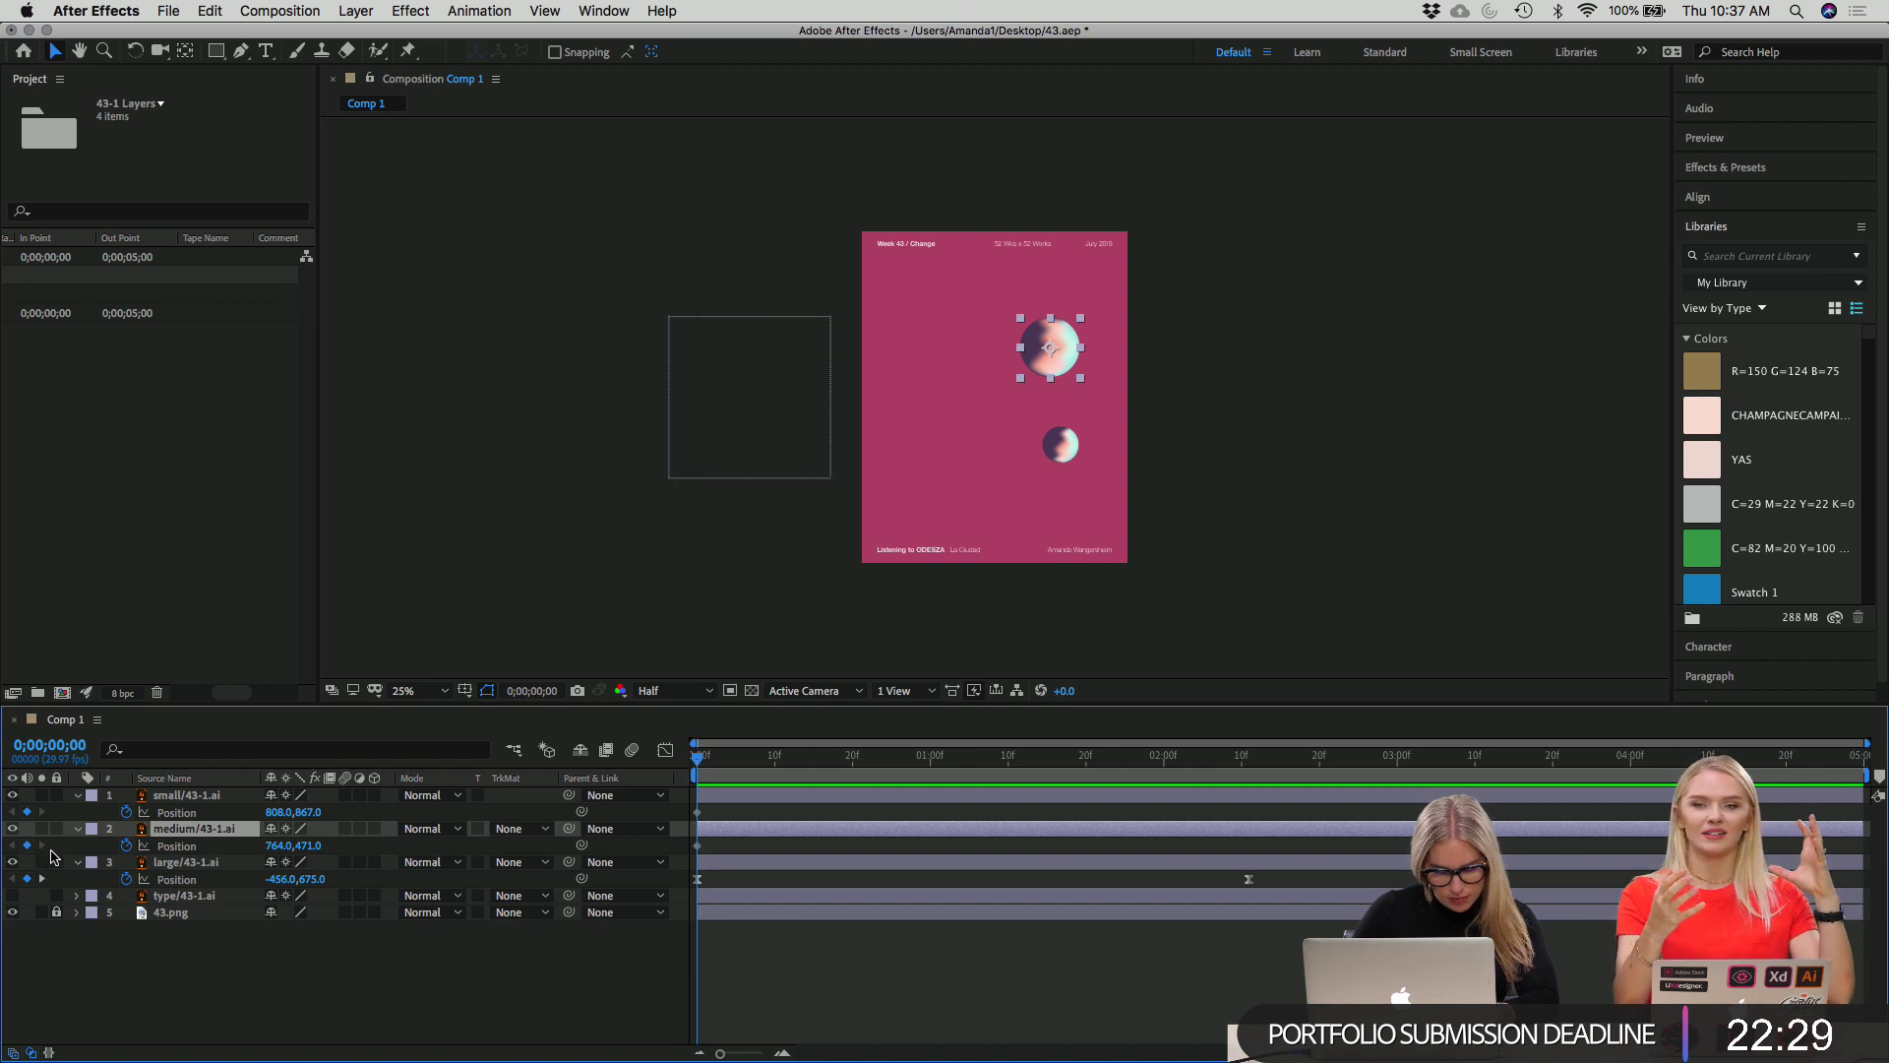
left_click_drag(707, 758, 852, 755)
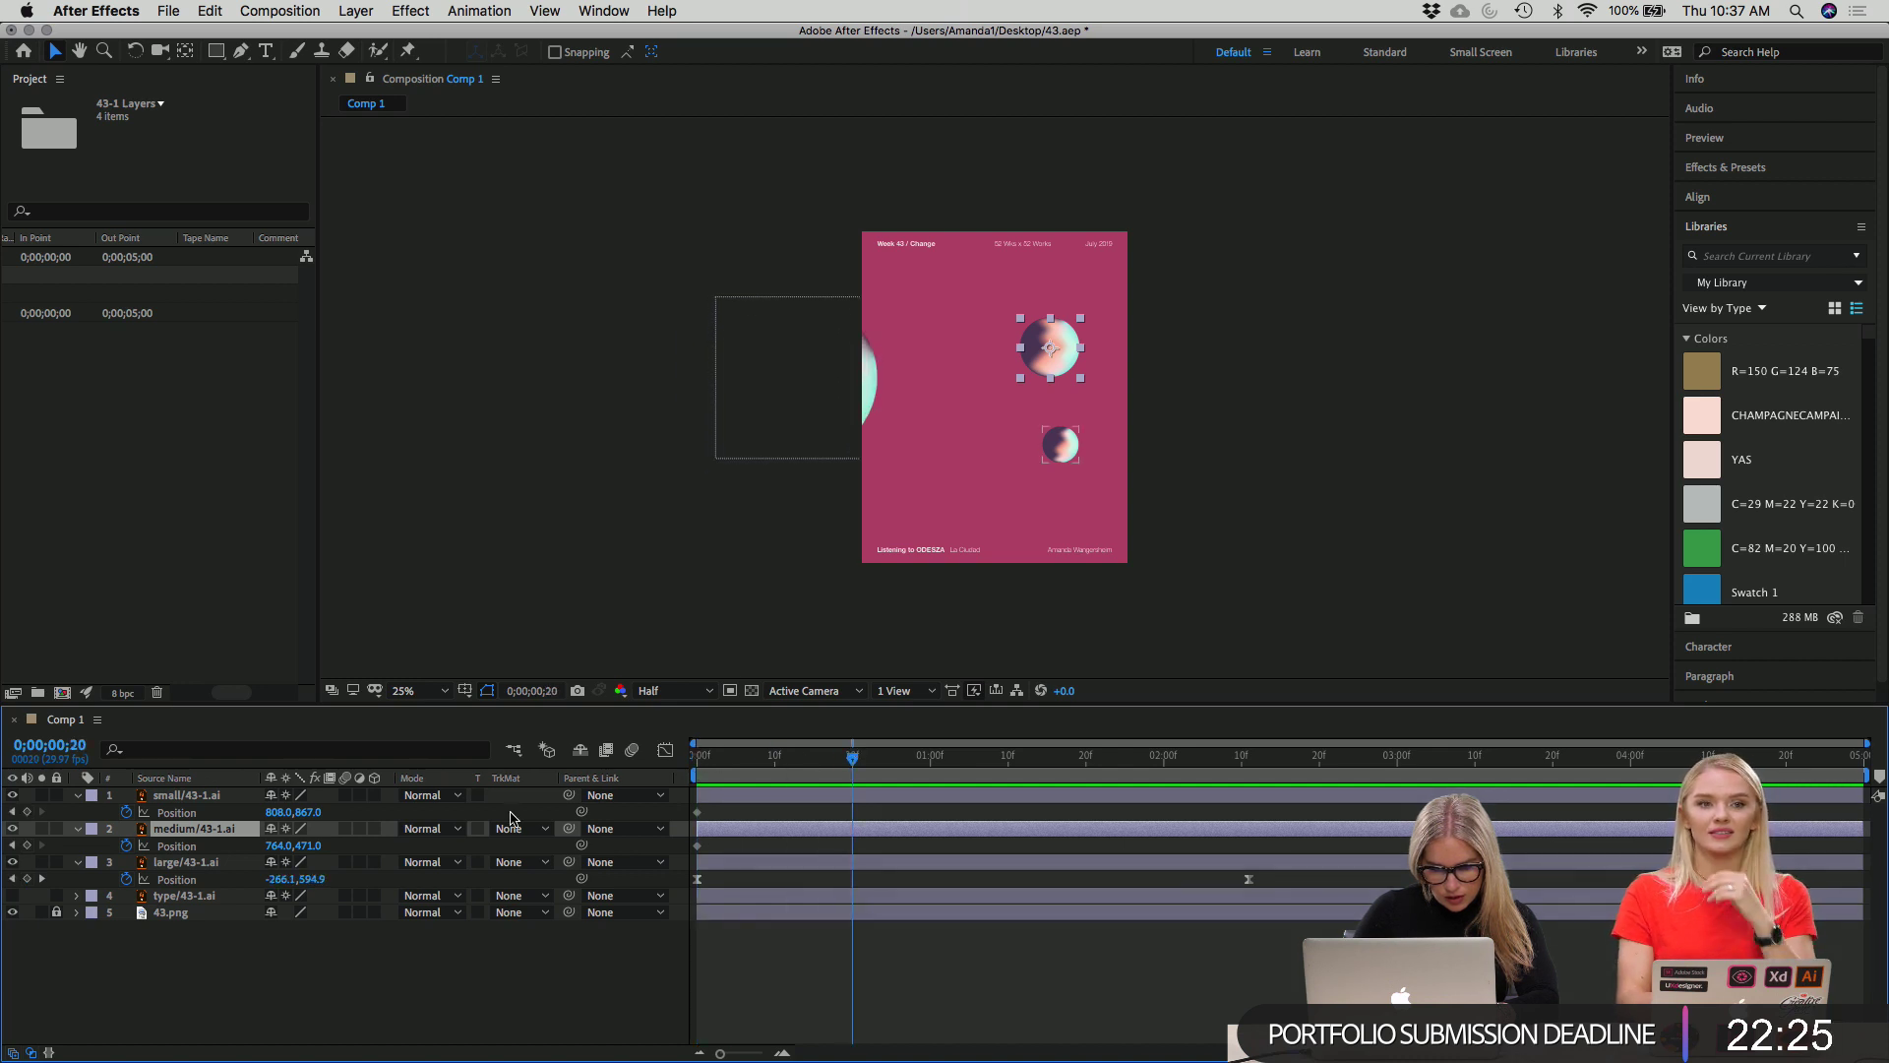
left_click(27, 845)
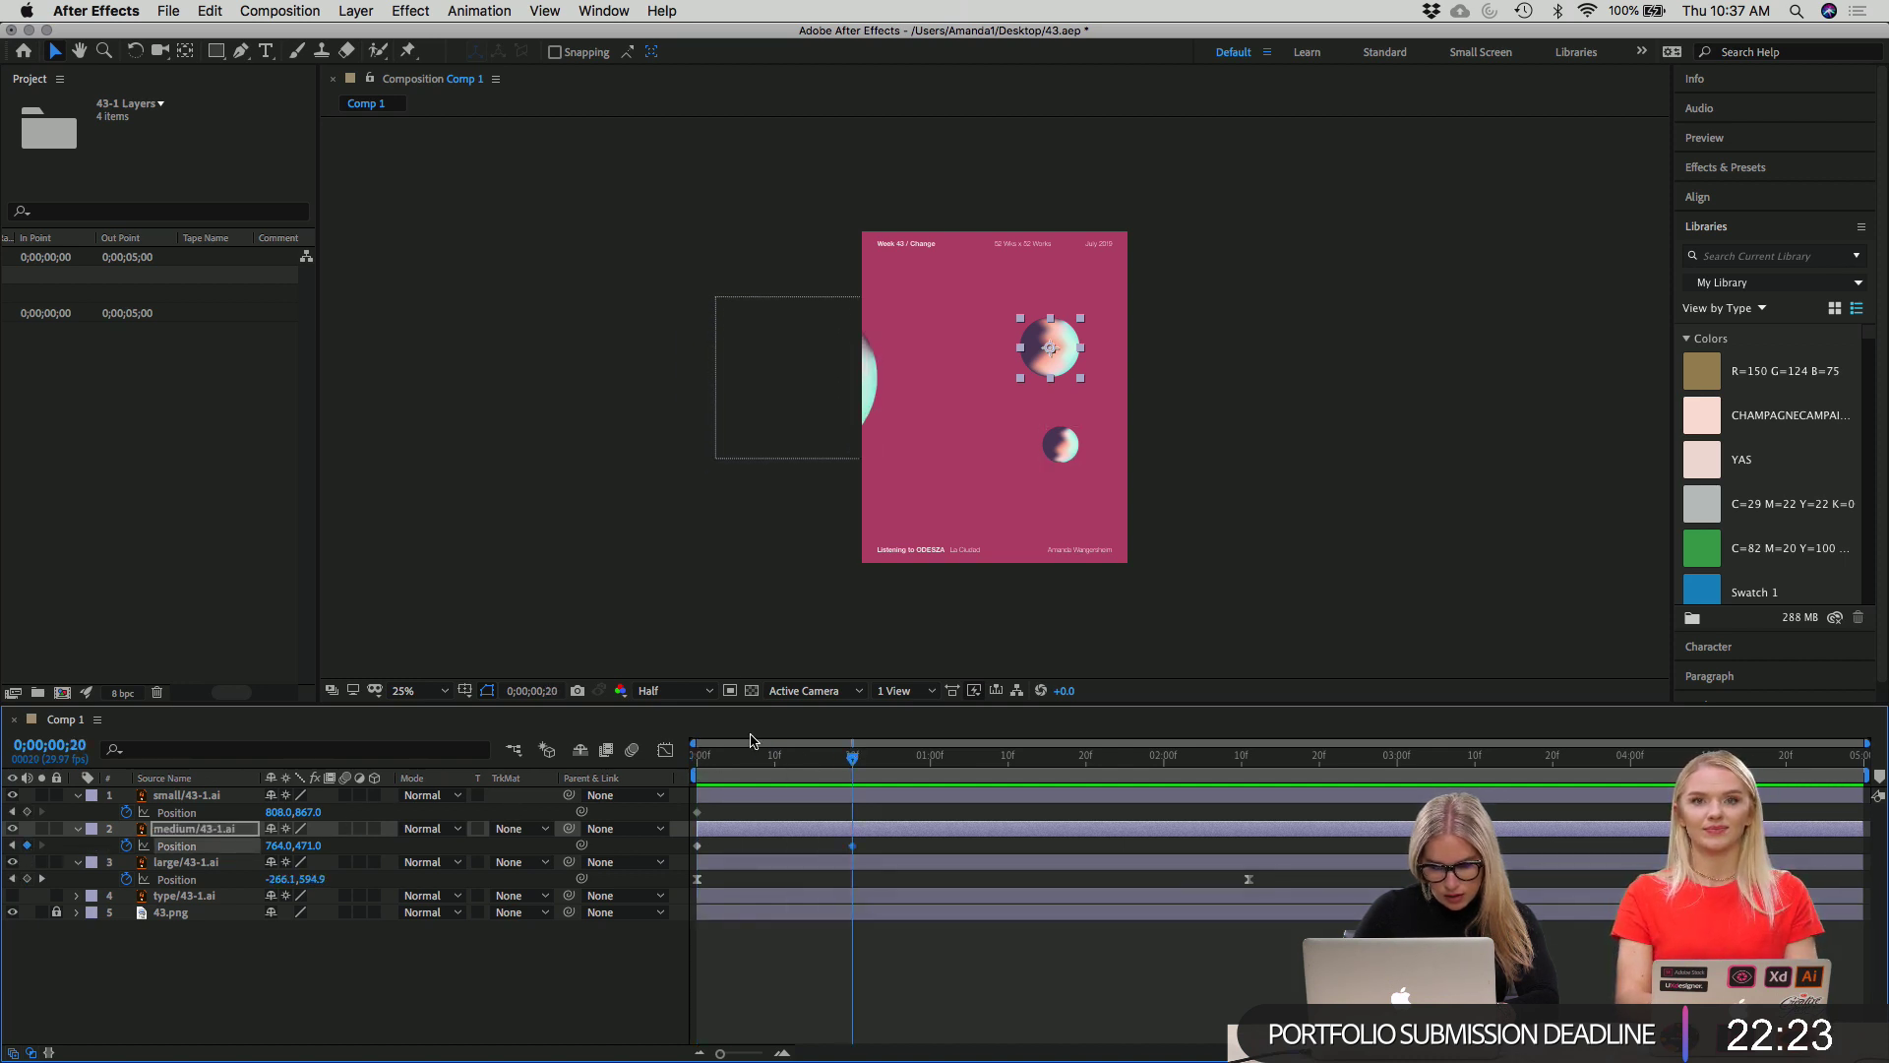
Preview the animation and shift the medium layer's second Position keyframe to 0;00;01;20, with the current time matching it.
key("space")
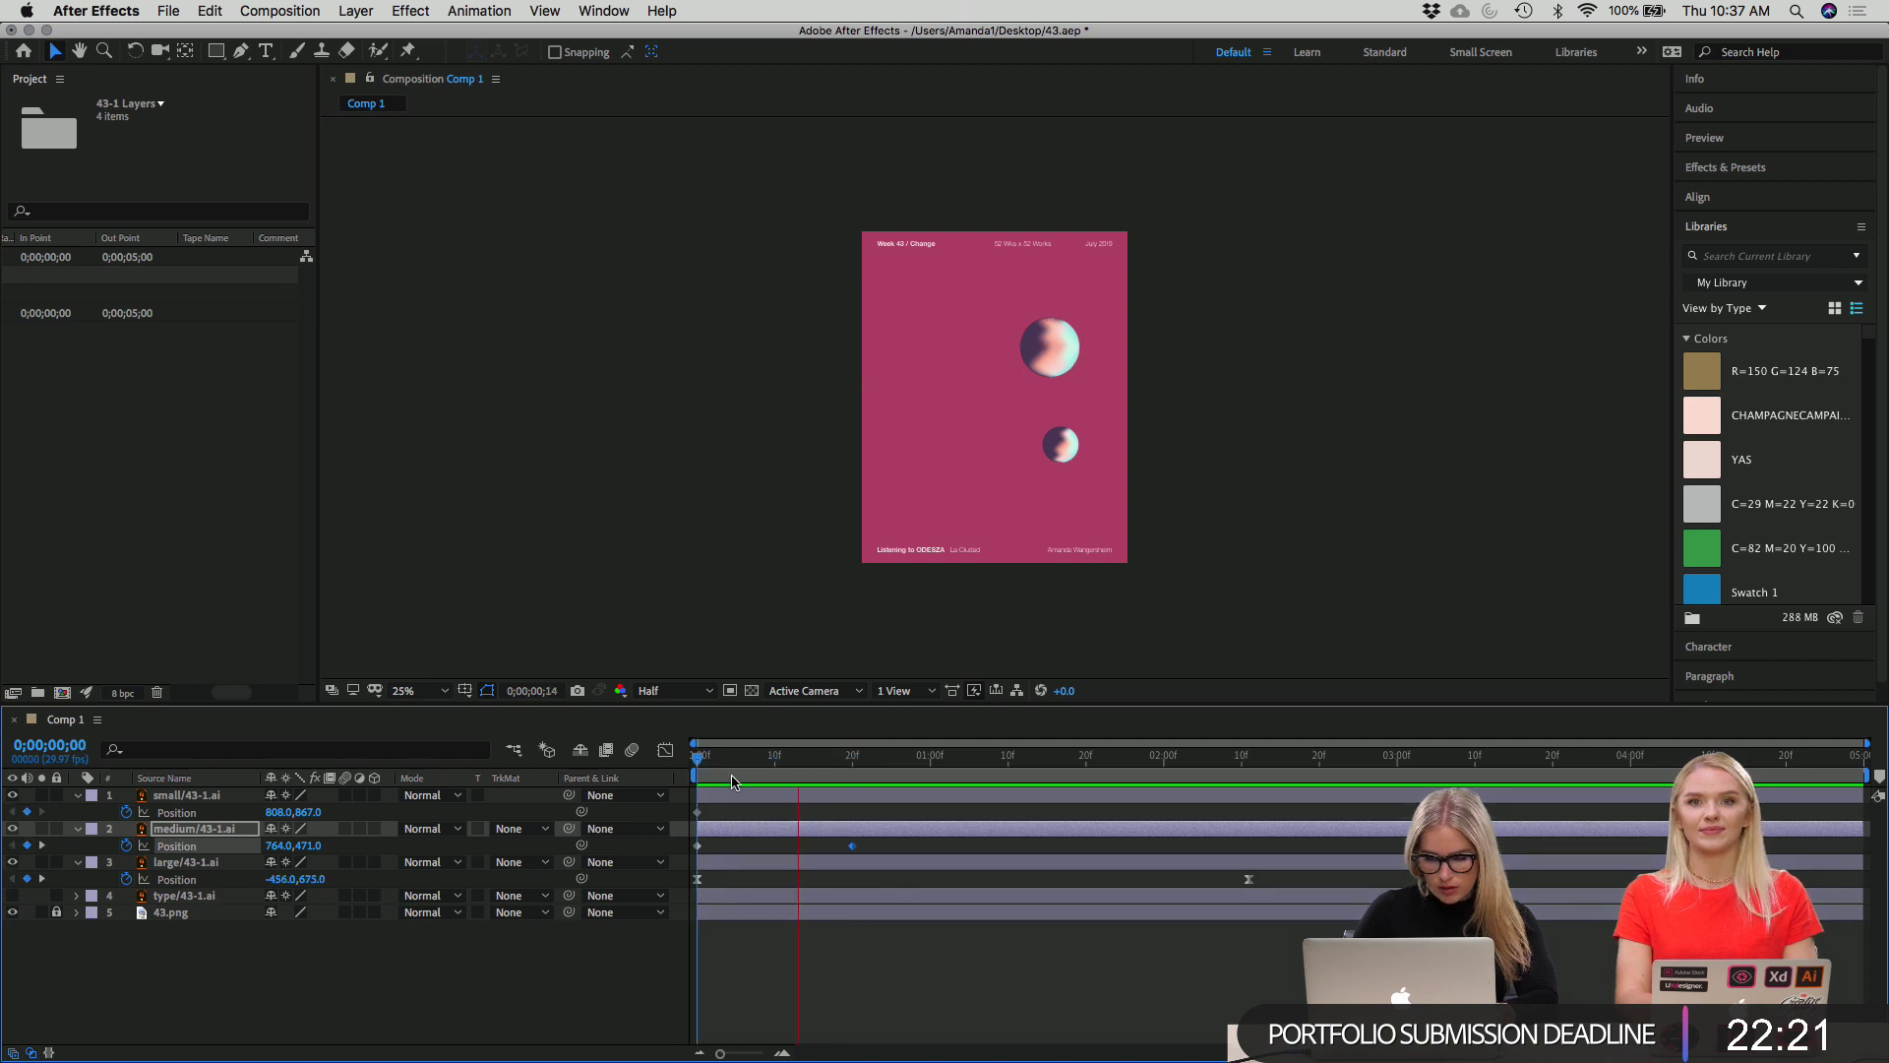
key("space")
left_click_drag(852, 845, 1085, 845)
left_click_drag(946, 758, 1083, 785)
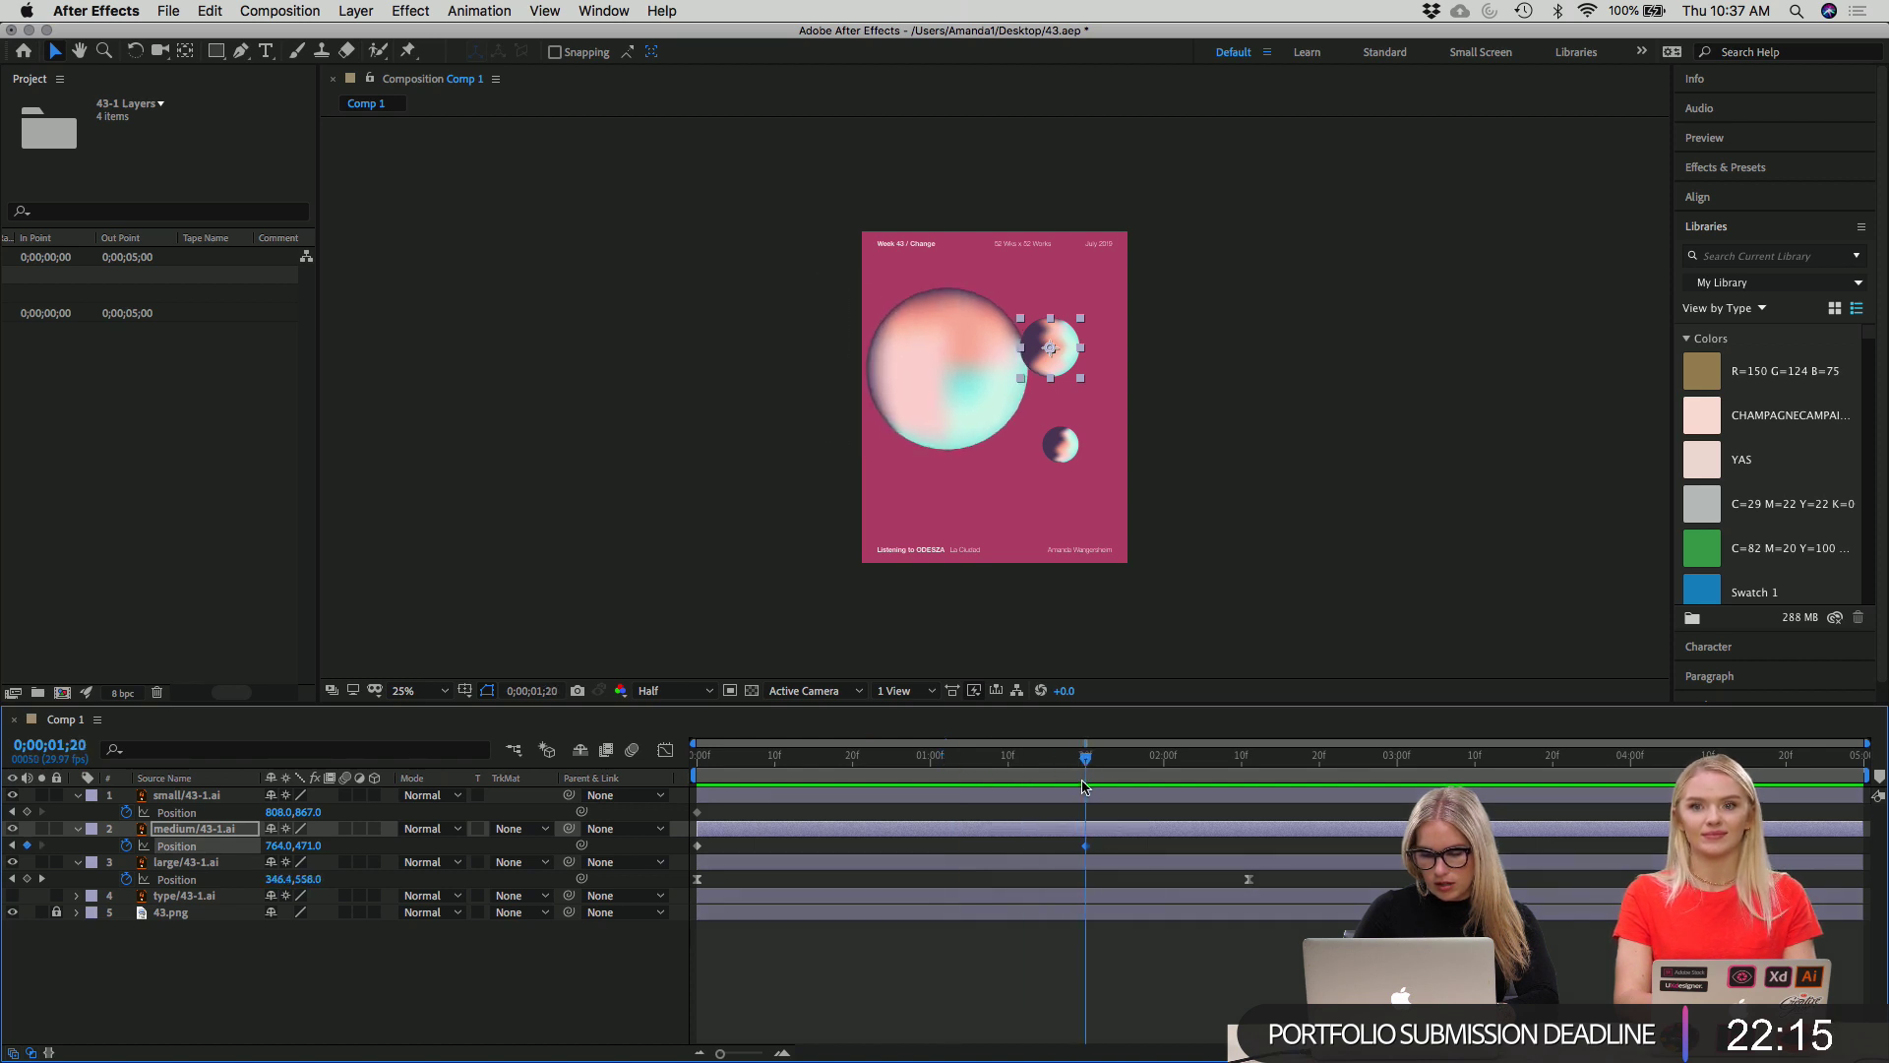
Move the medium circle partly past the poster's right edge to about 1088, 687 and curve its motion path upward.
left_click_drag(1055, 350, 1145, 407)
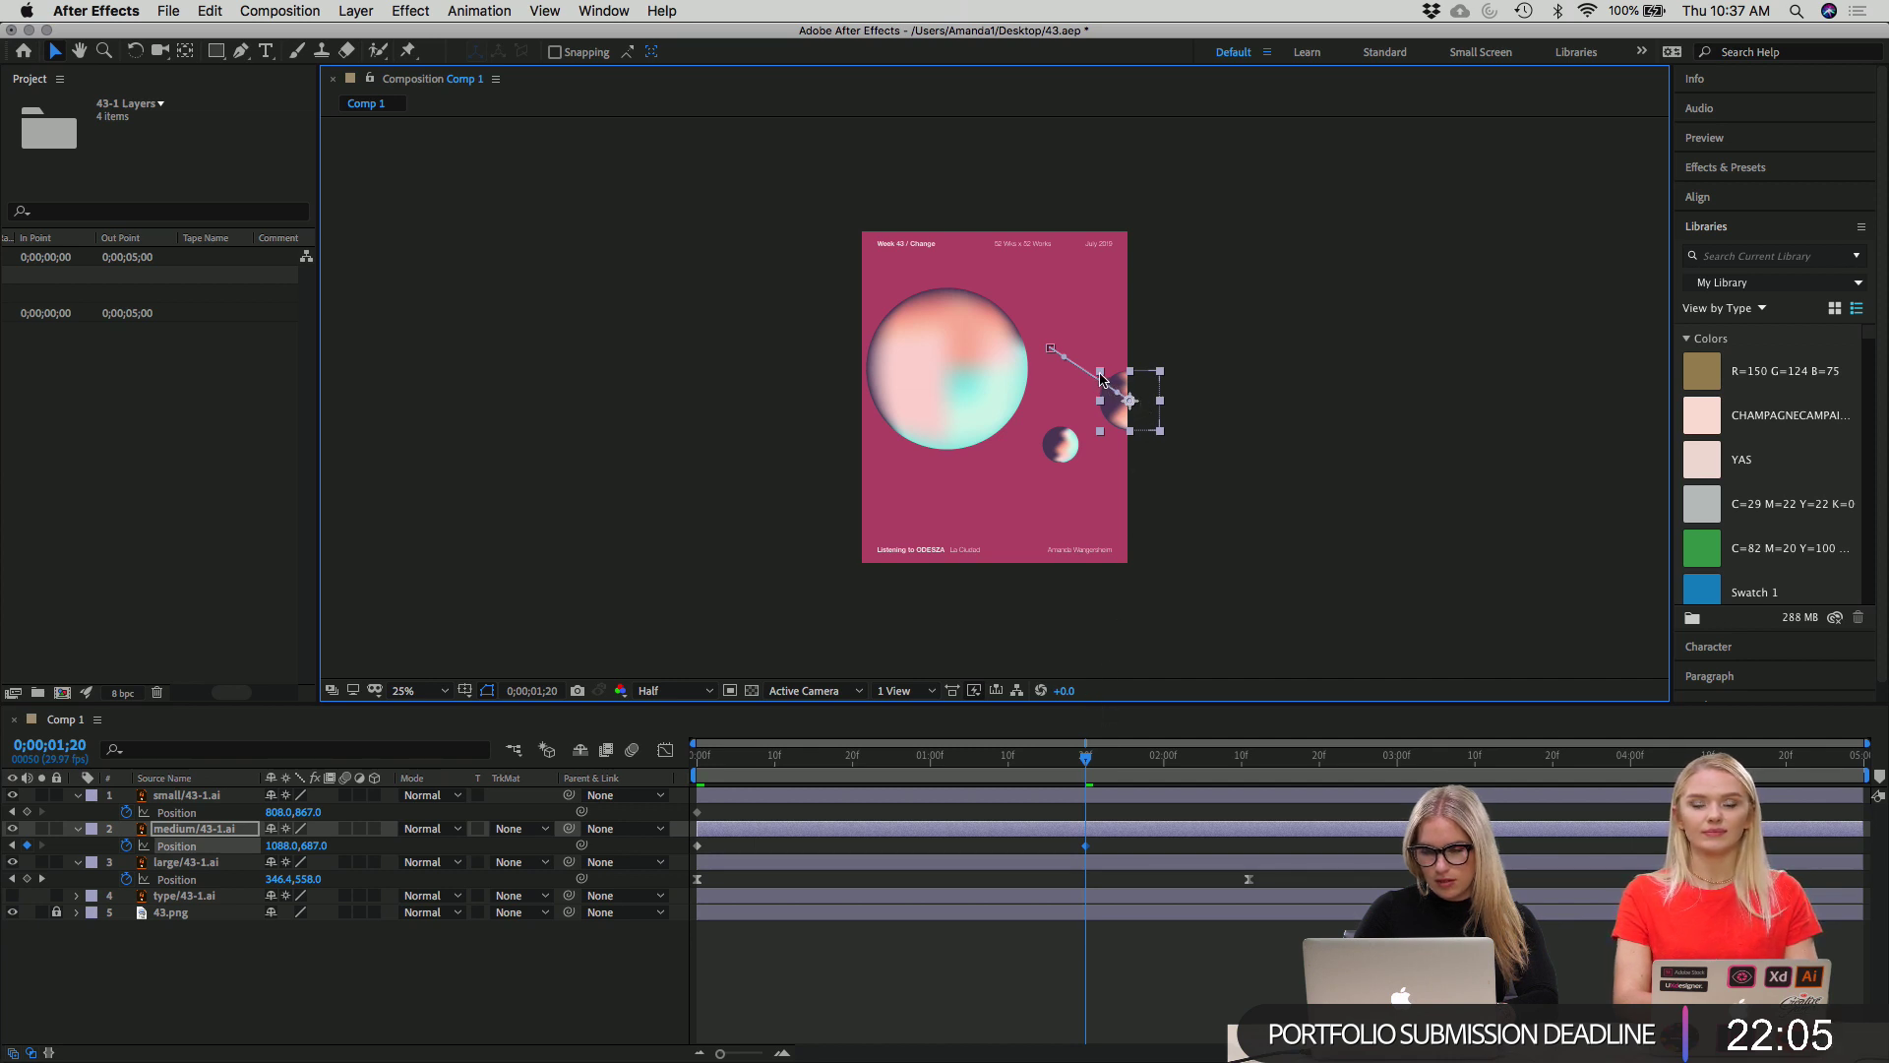
left_click_drag(1112, 387, 1148, 335)
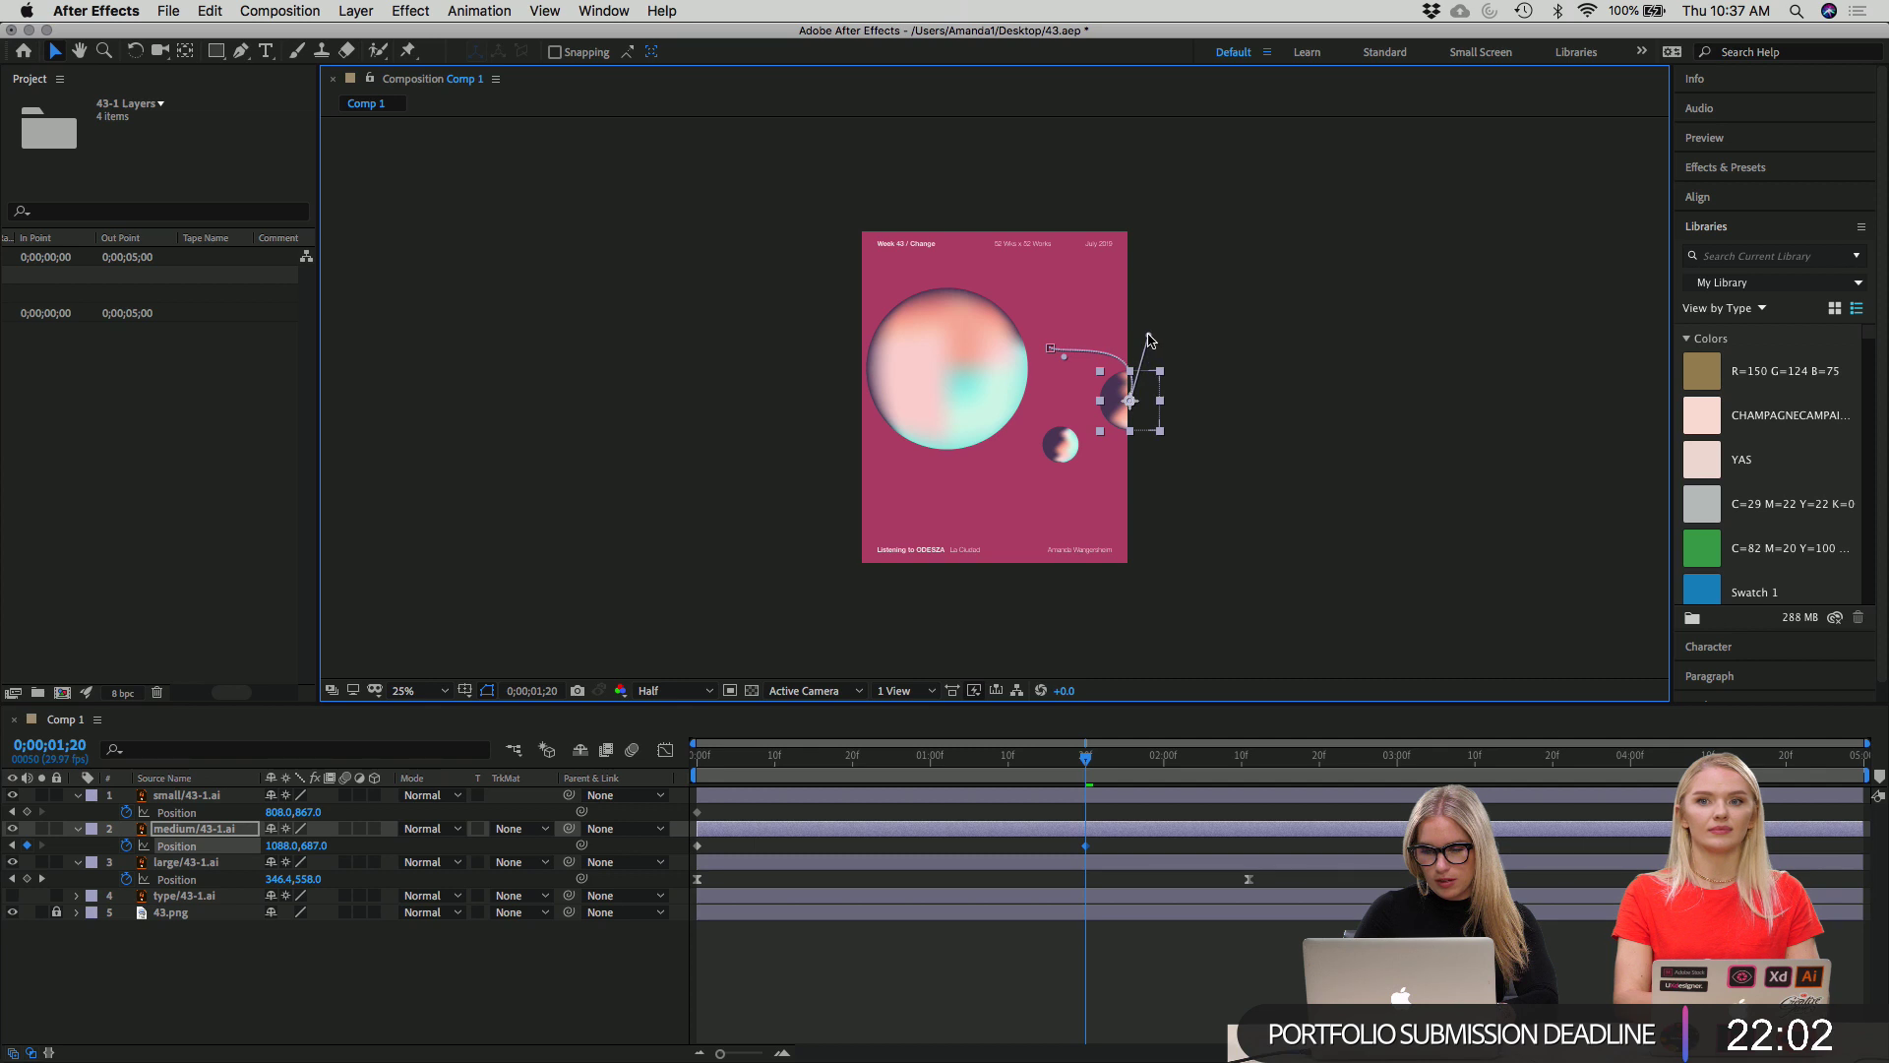
Apply Easy Ease to the medium layer's Position keyframe at 0;00;01;20 and preview the animation from the start.
right_click(1085, 845)
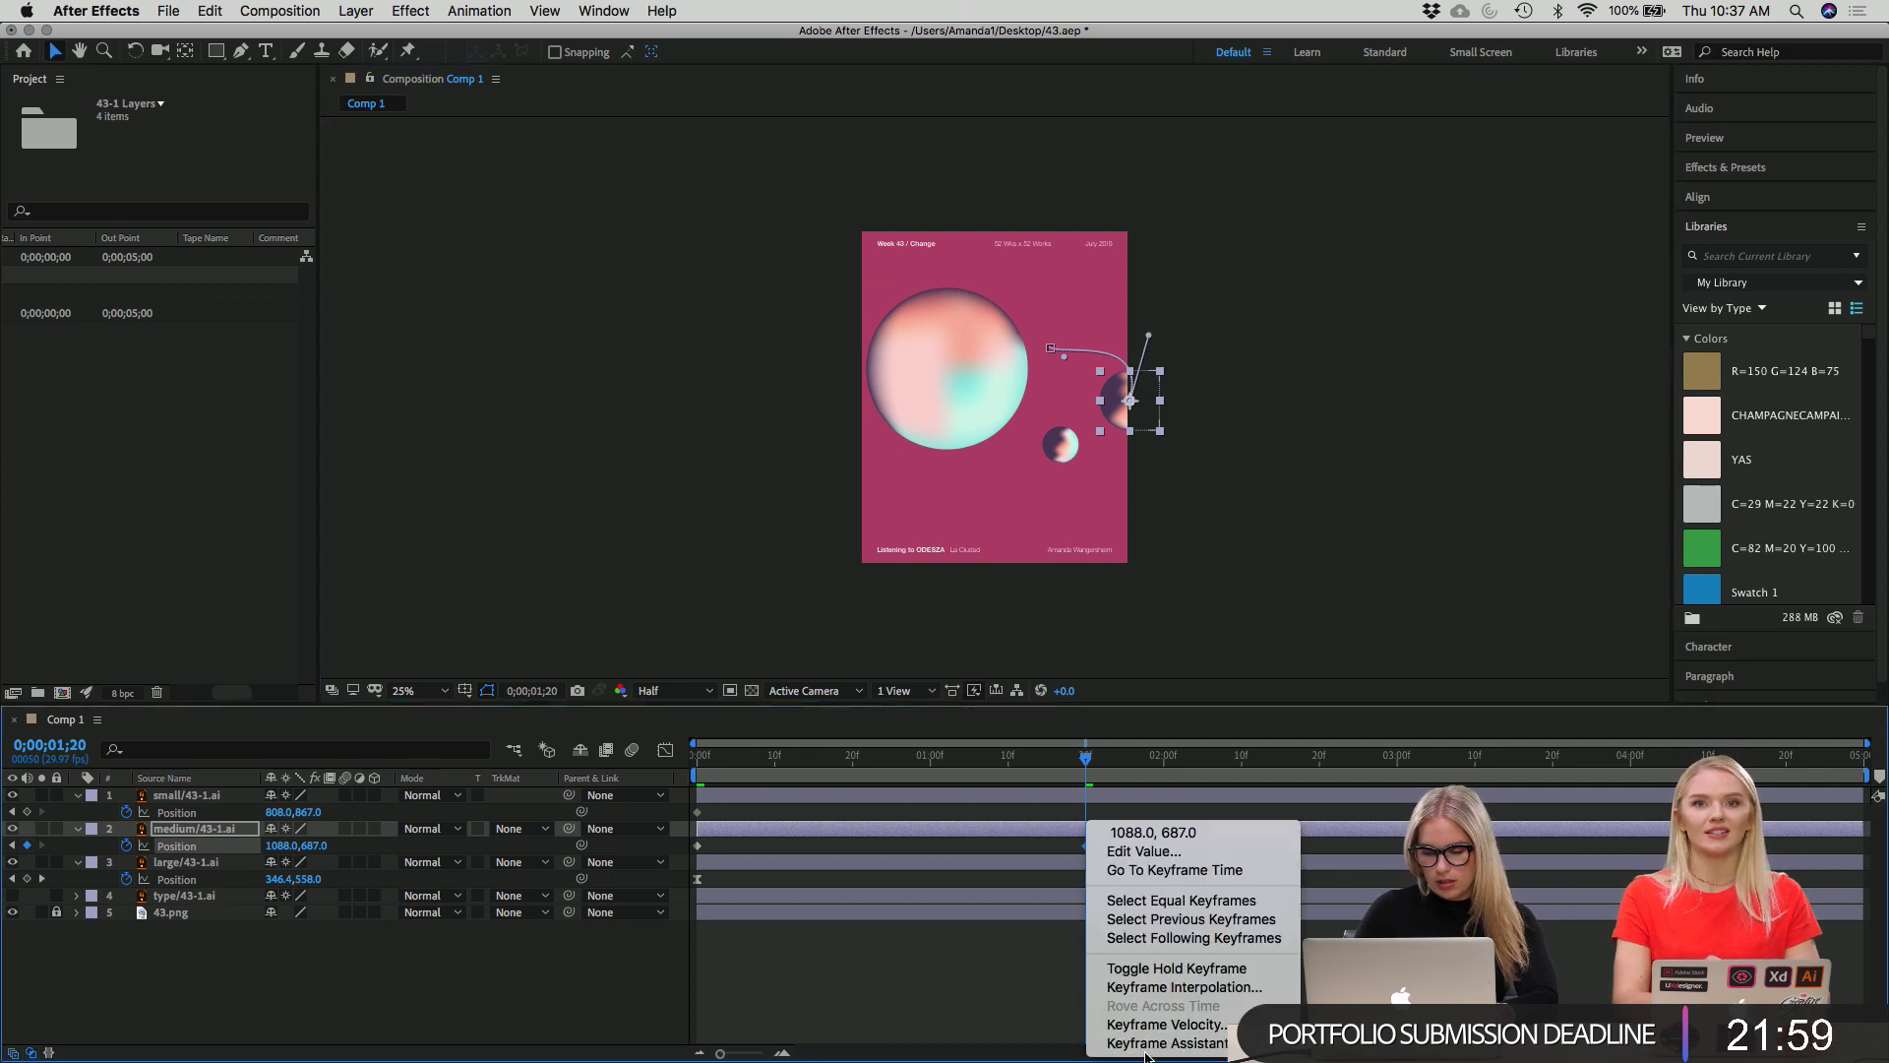
mouse_move(1166, 1042)
left_click(1338, 931)
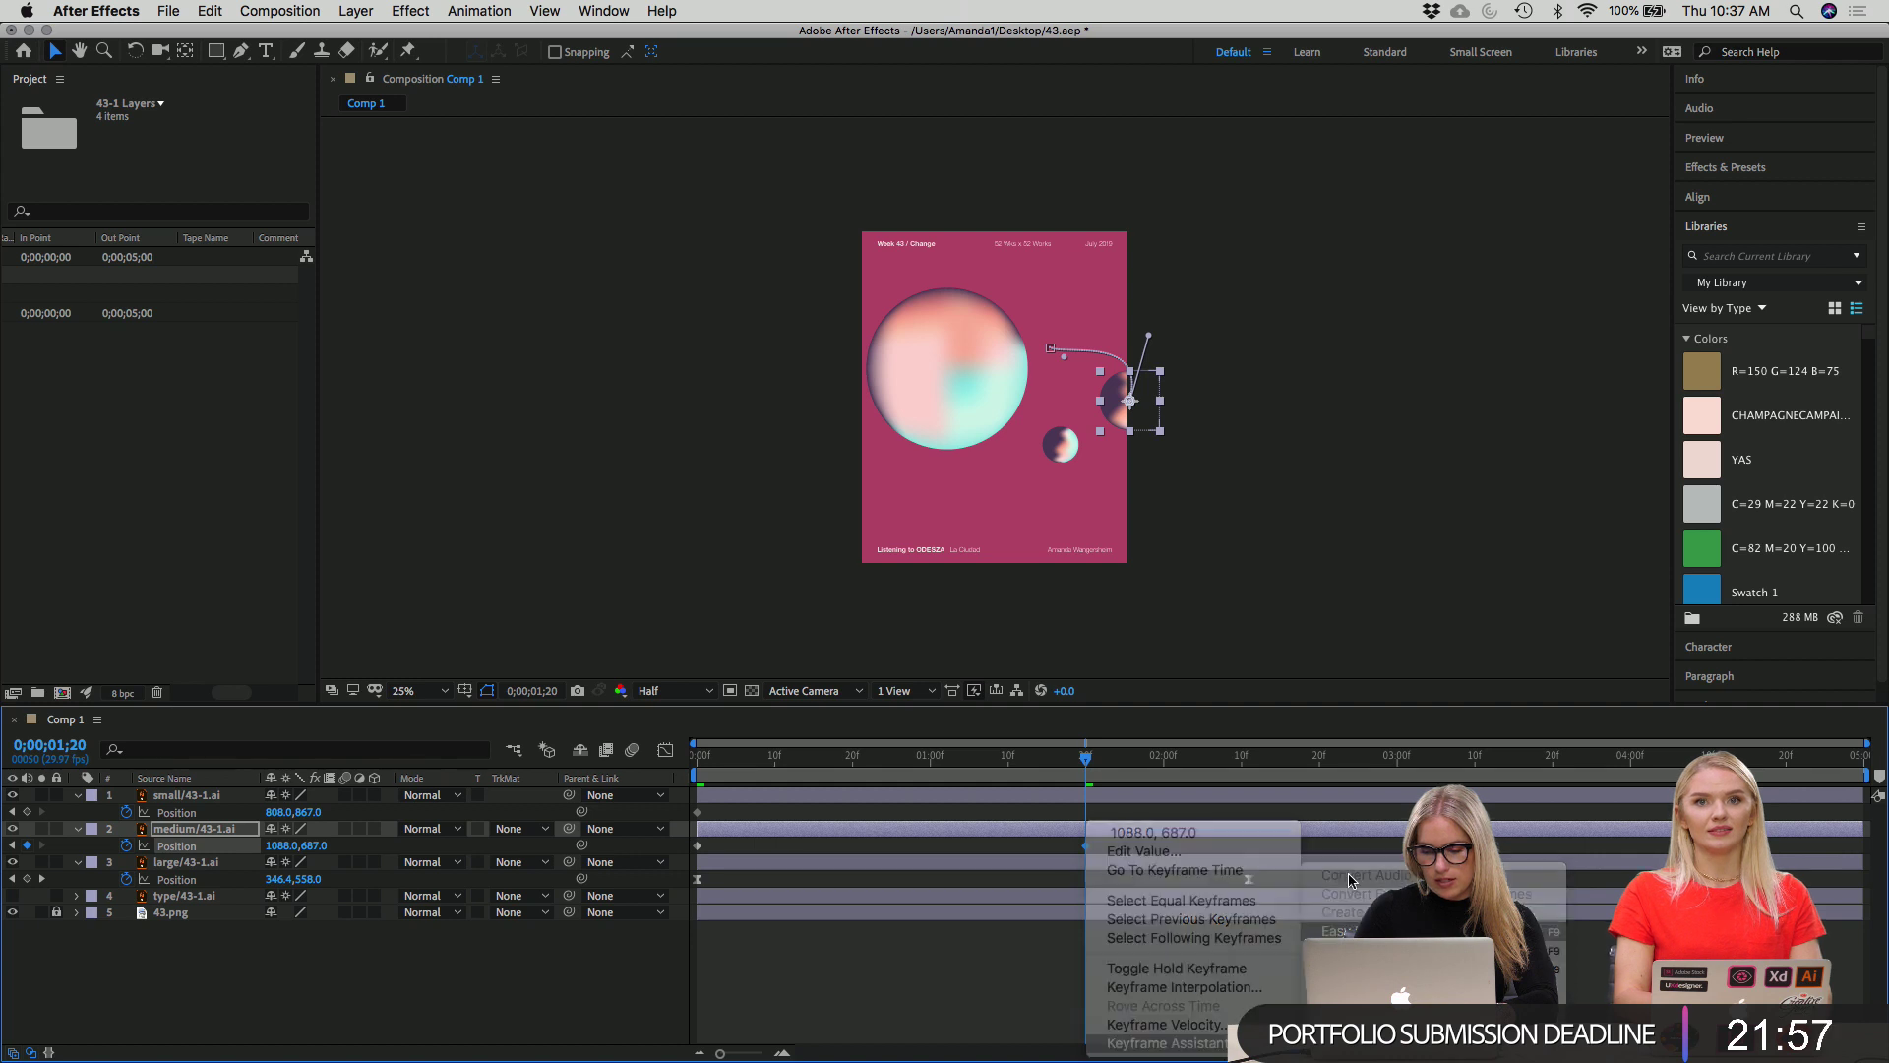
left_click_drag(1086, 757, 454, 757)
key("space")
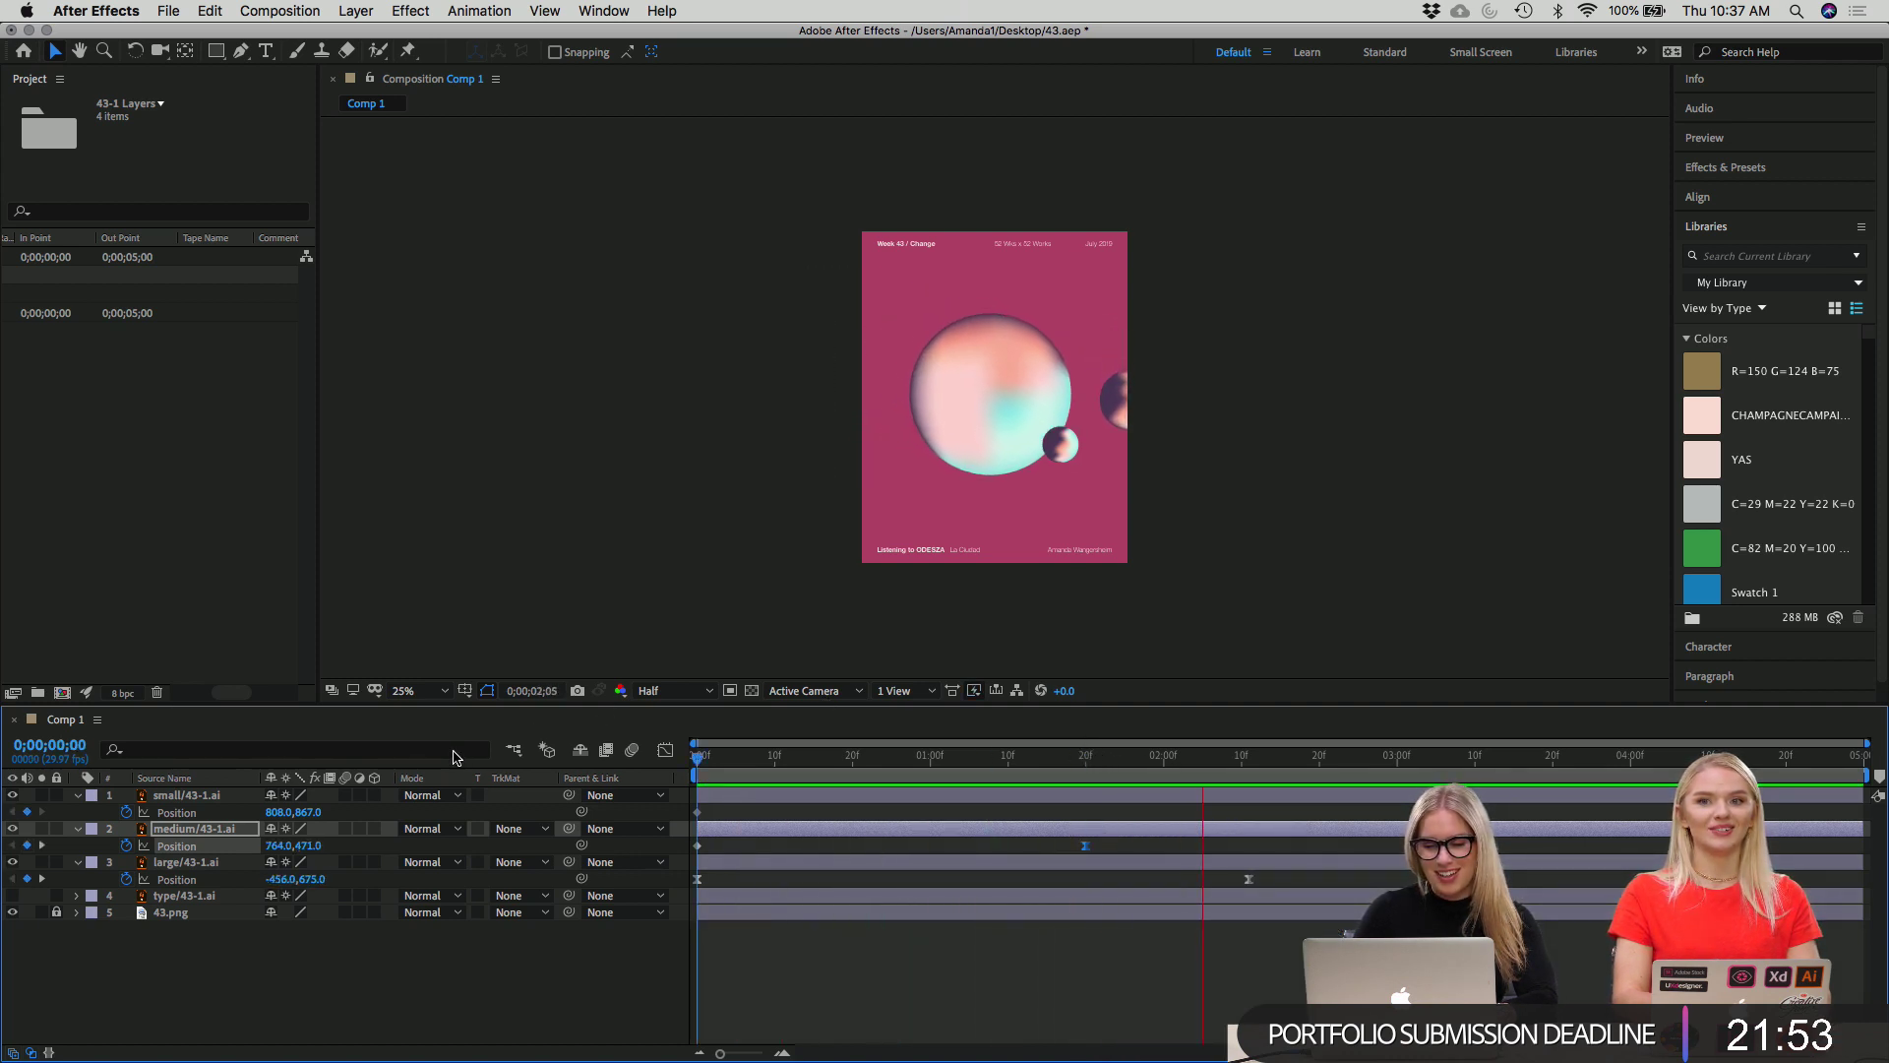
key("space")
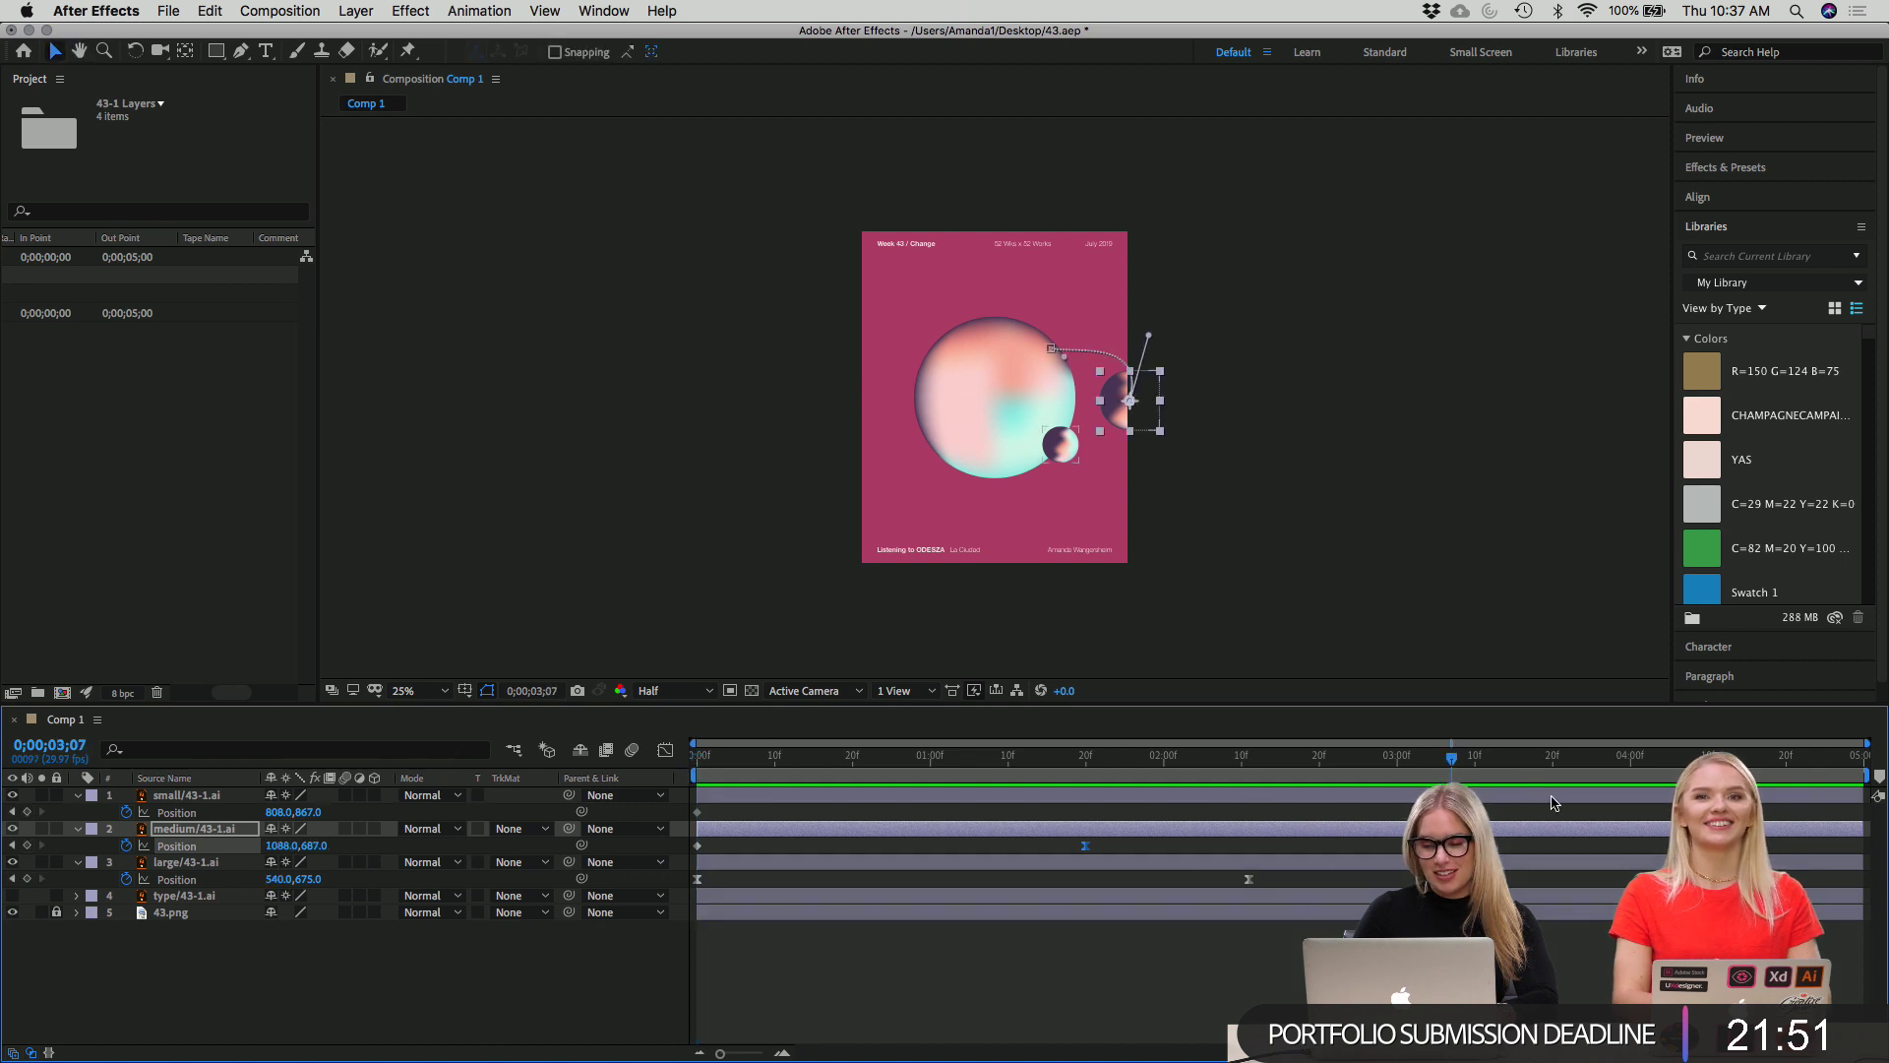
left_click_drag(1447, 767, 633, 611)
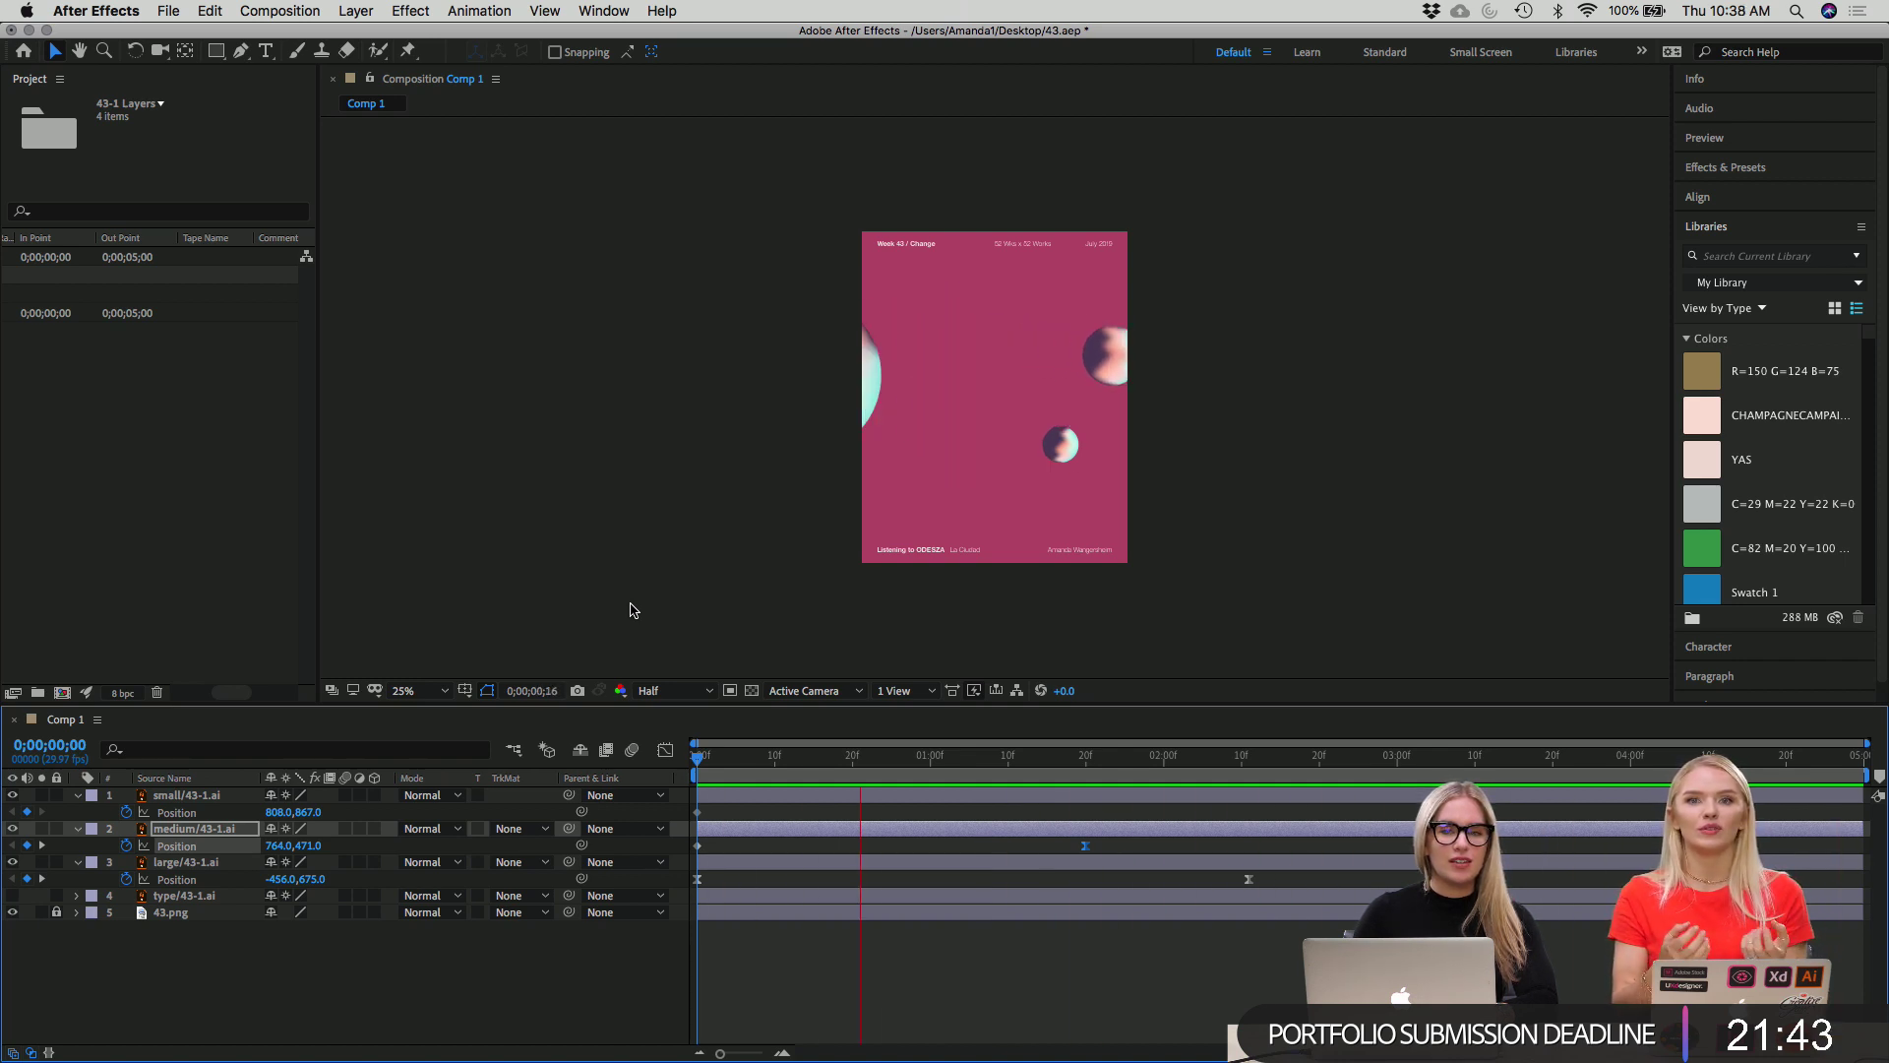
key("space")
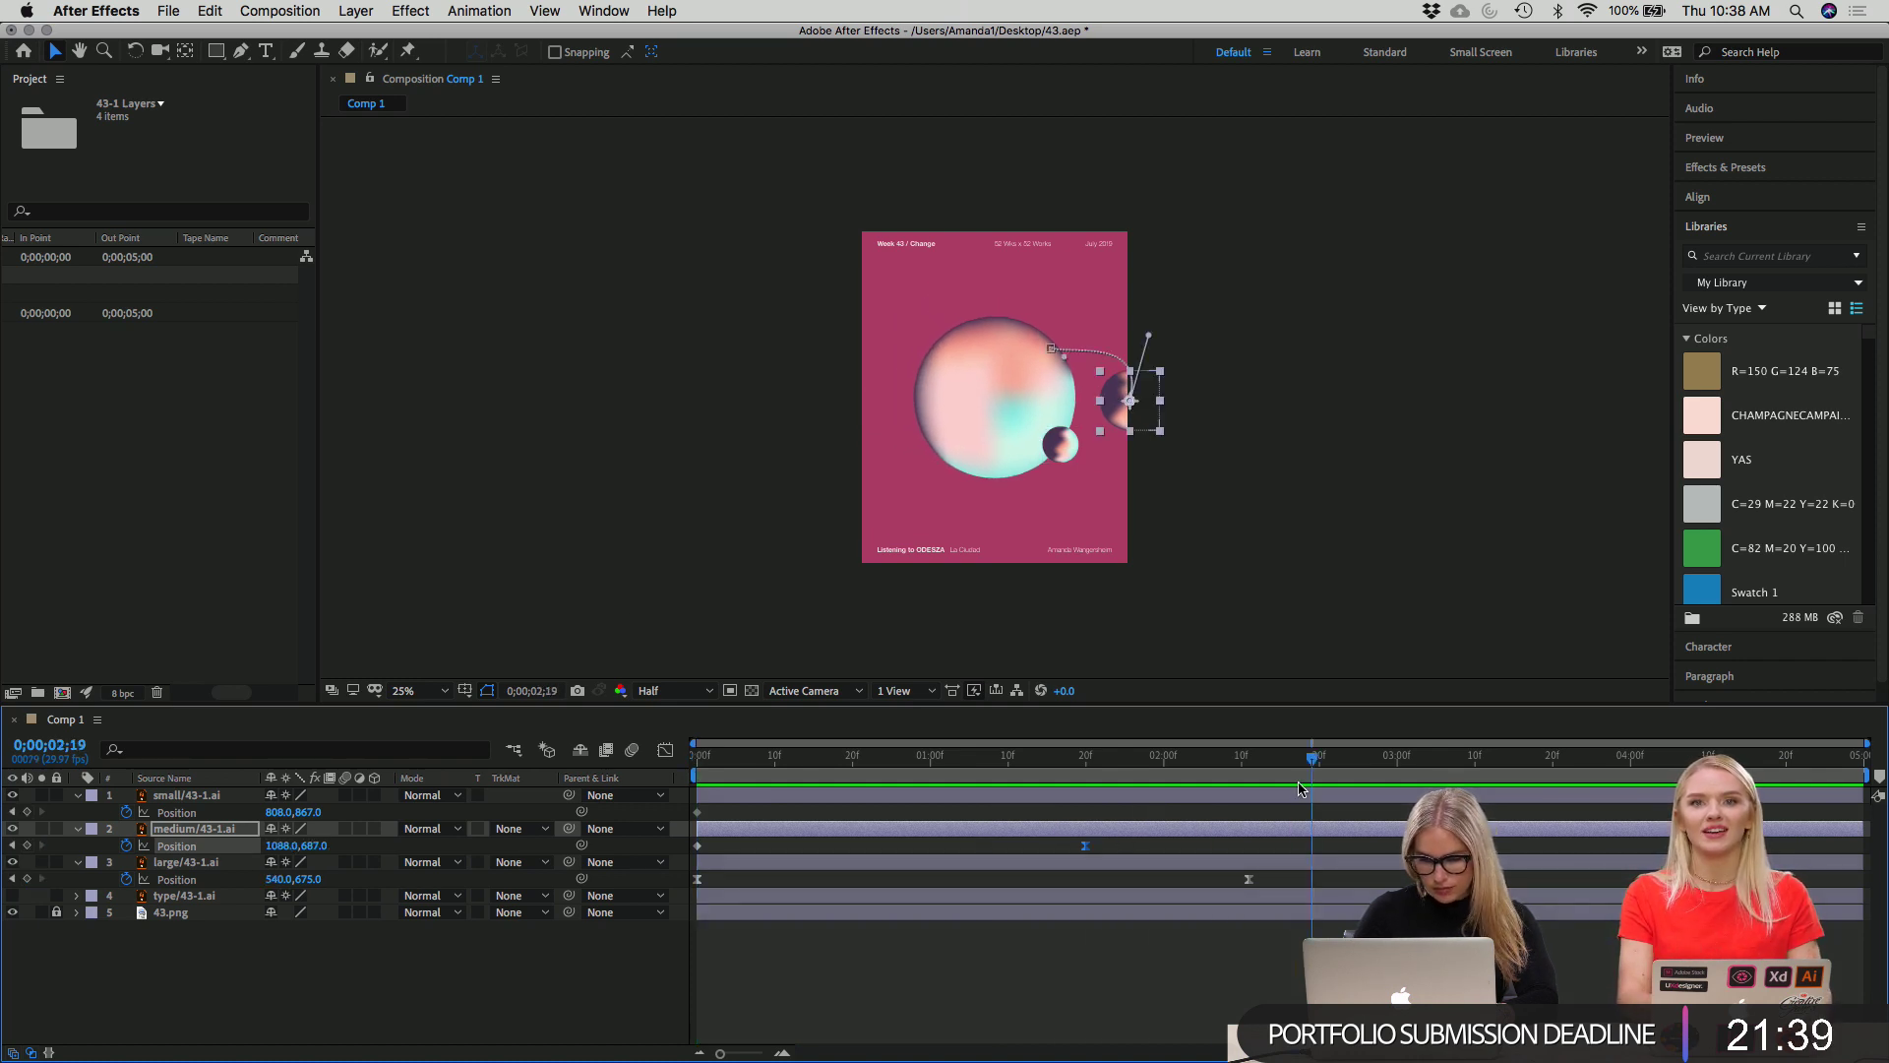
At 0;00;01;20, reposition the medium circle over the large circle at about 252, 519 and preview the new motion.
left_click_drag(1313, 756, 1085, 755)
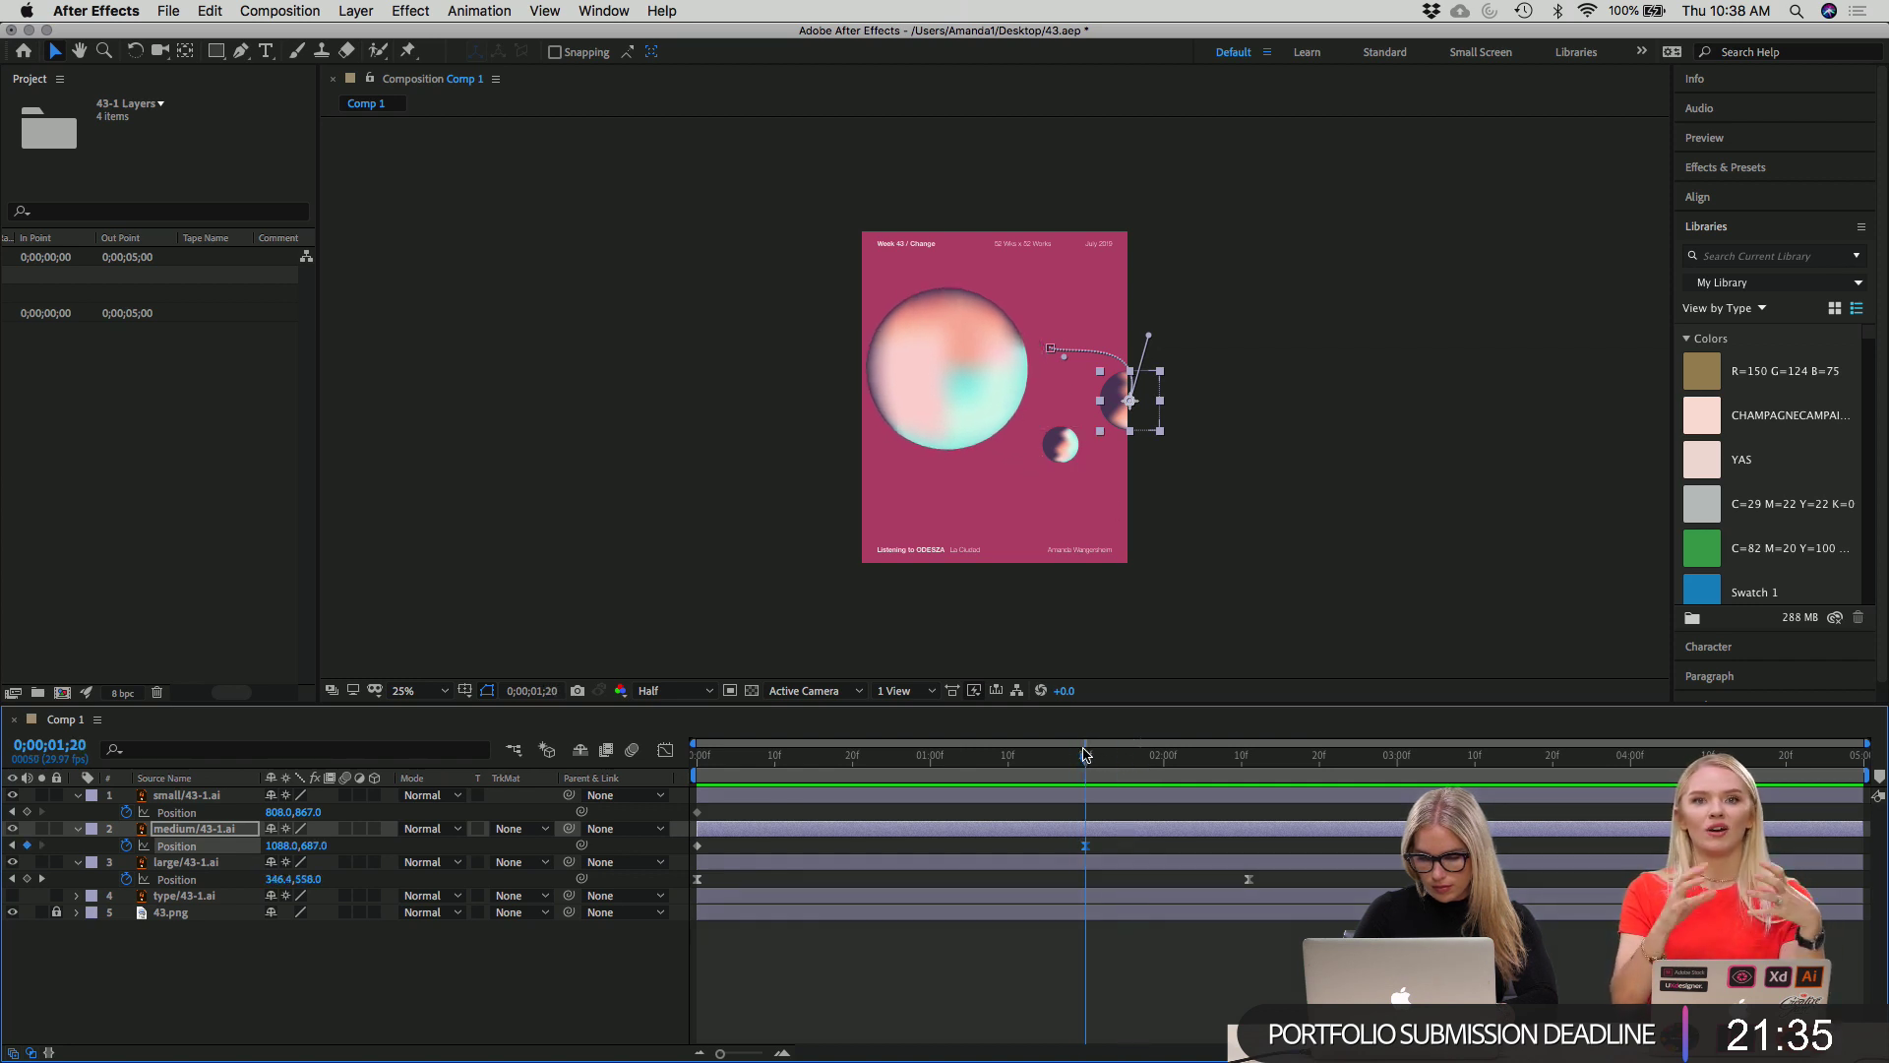
left_click_drag(1106, 405, 909, 372)
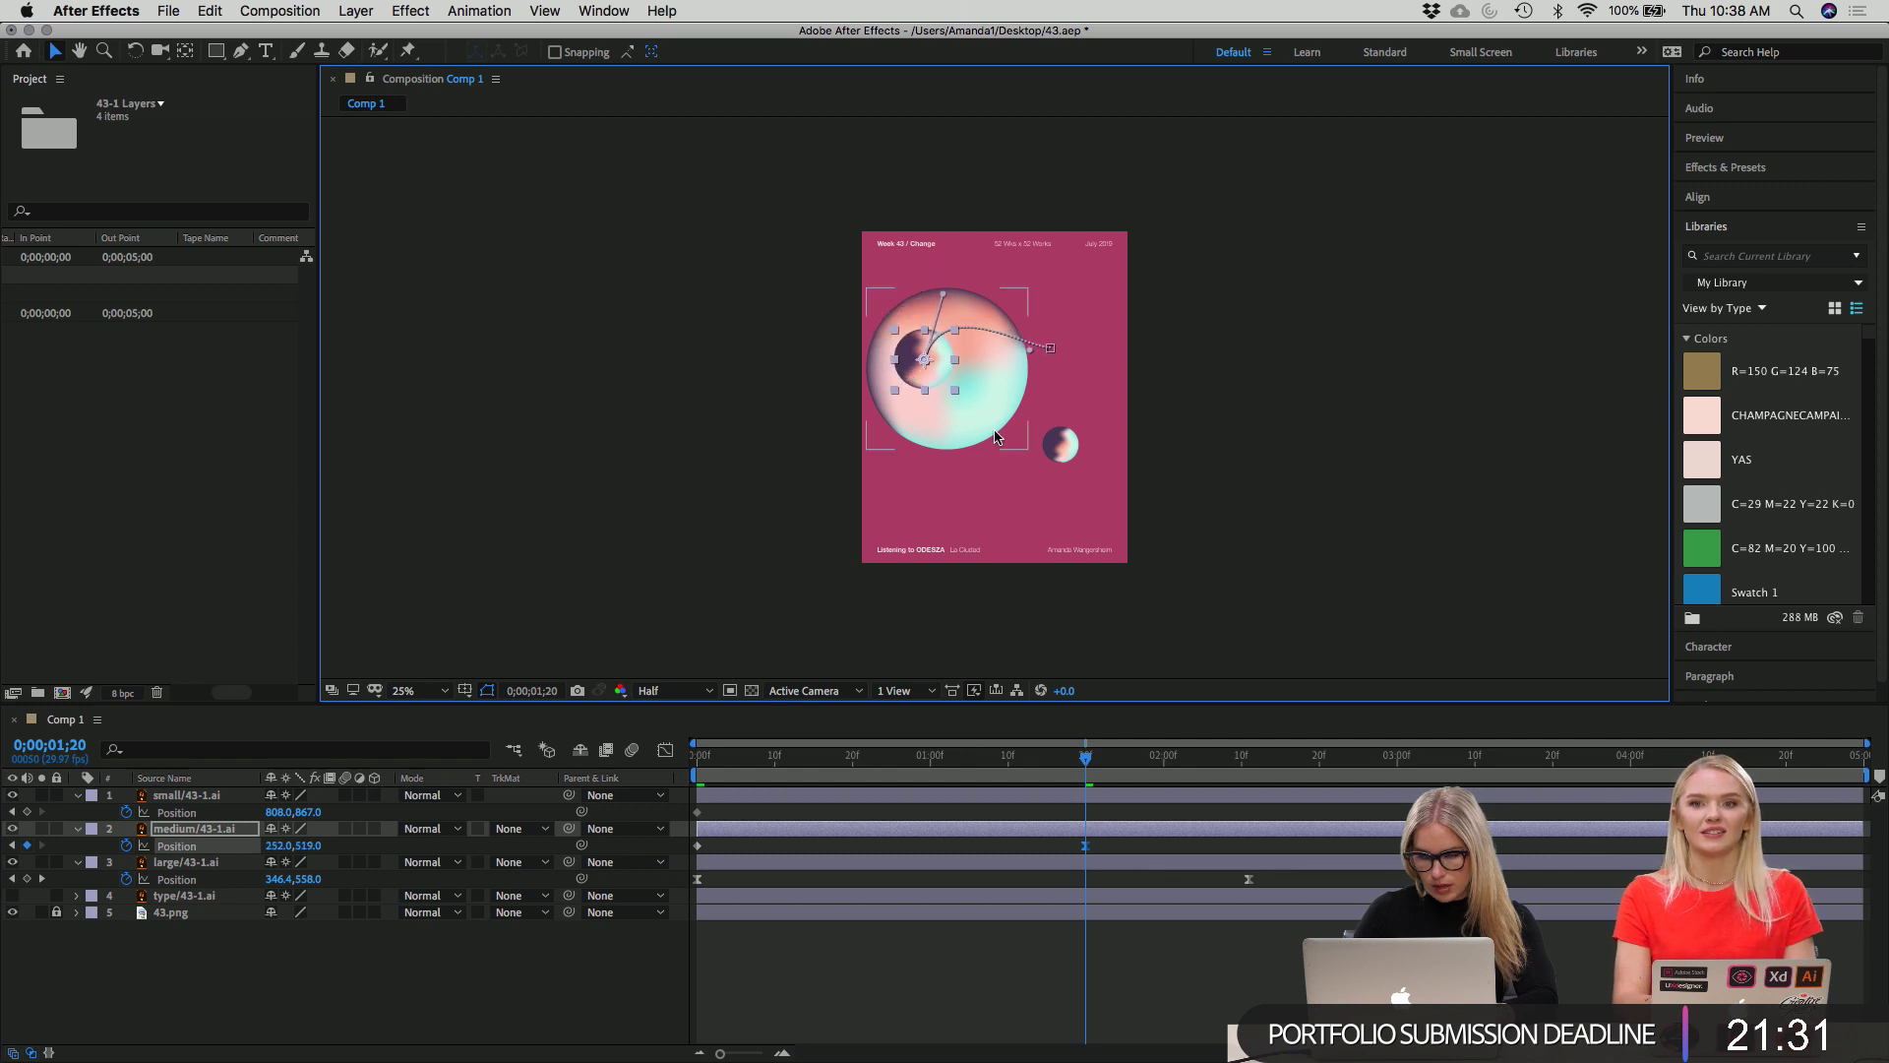
left_click(1088, 758)
key("space")
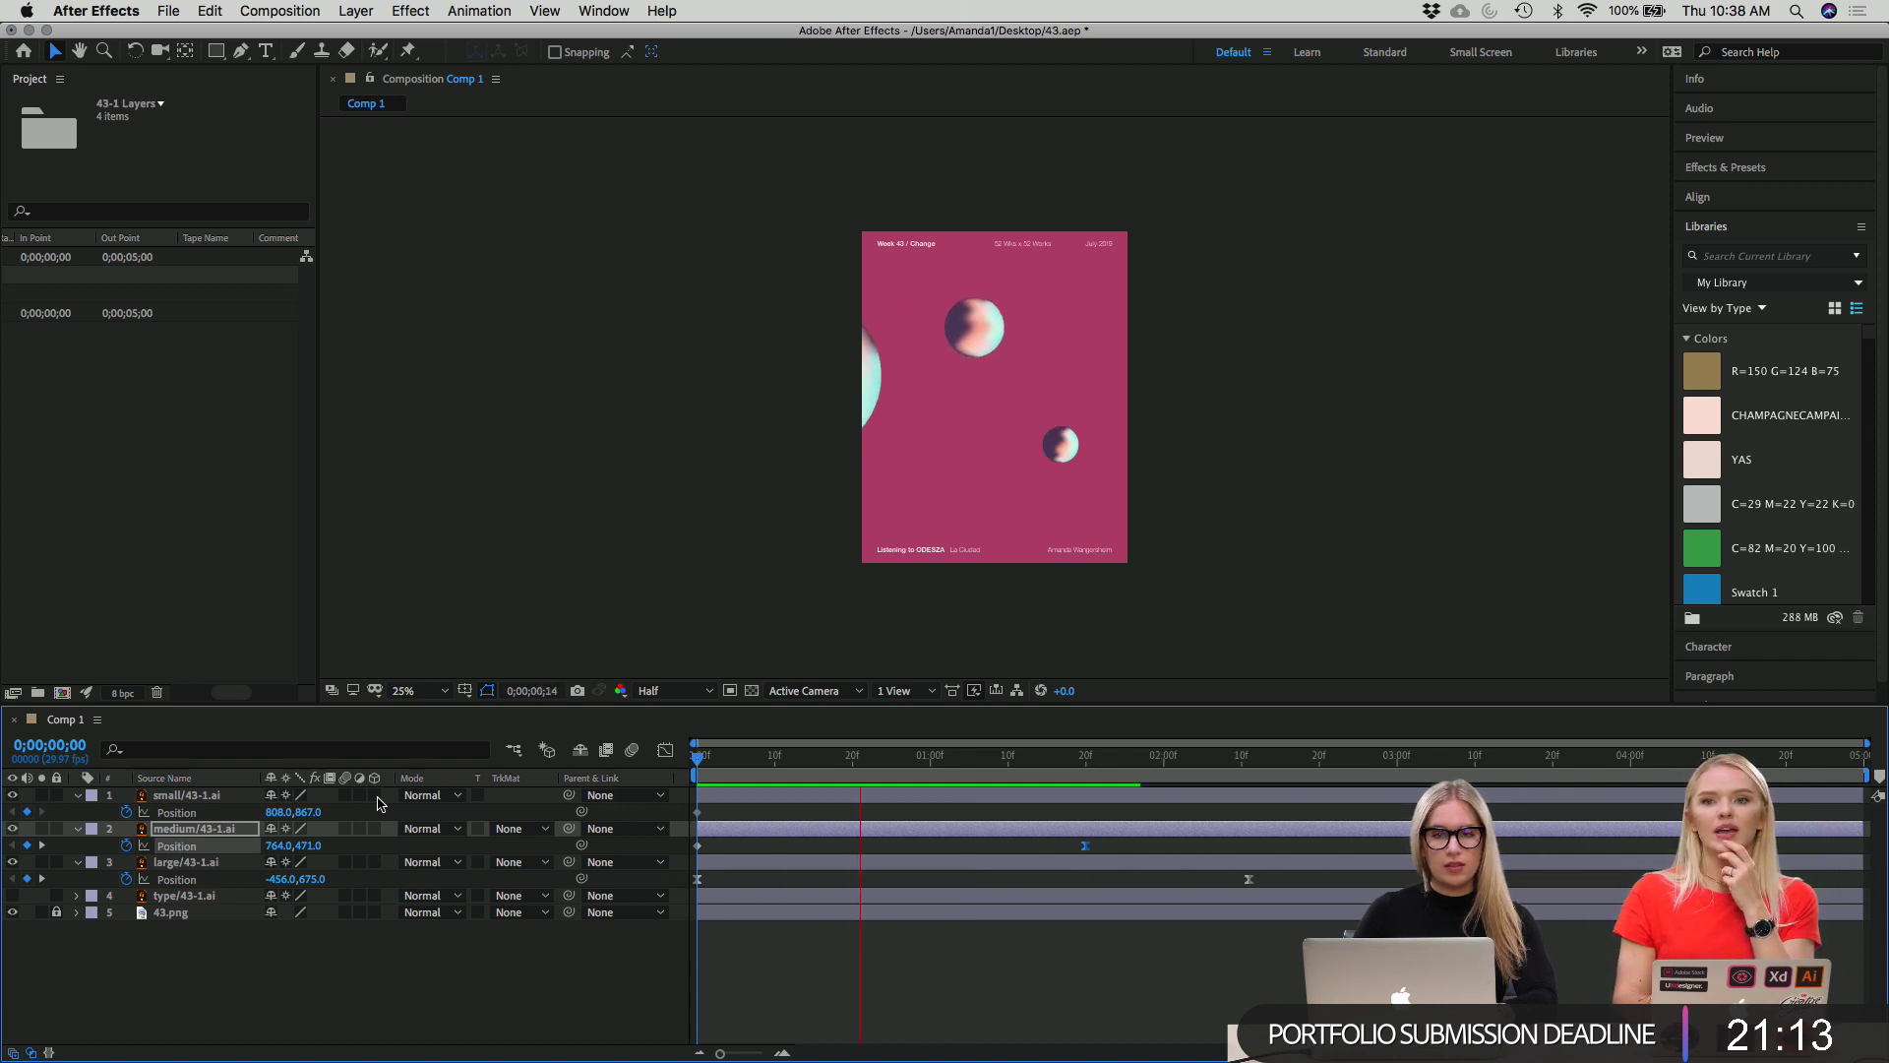
key("space")
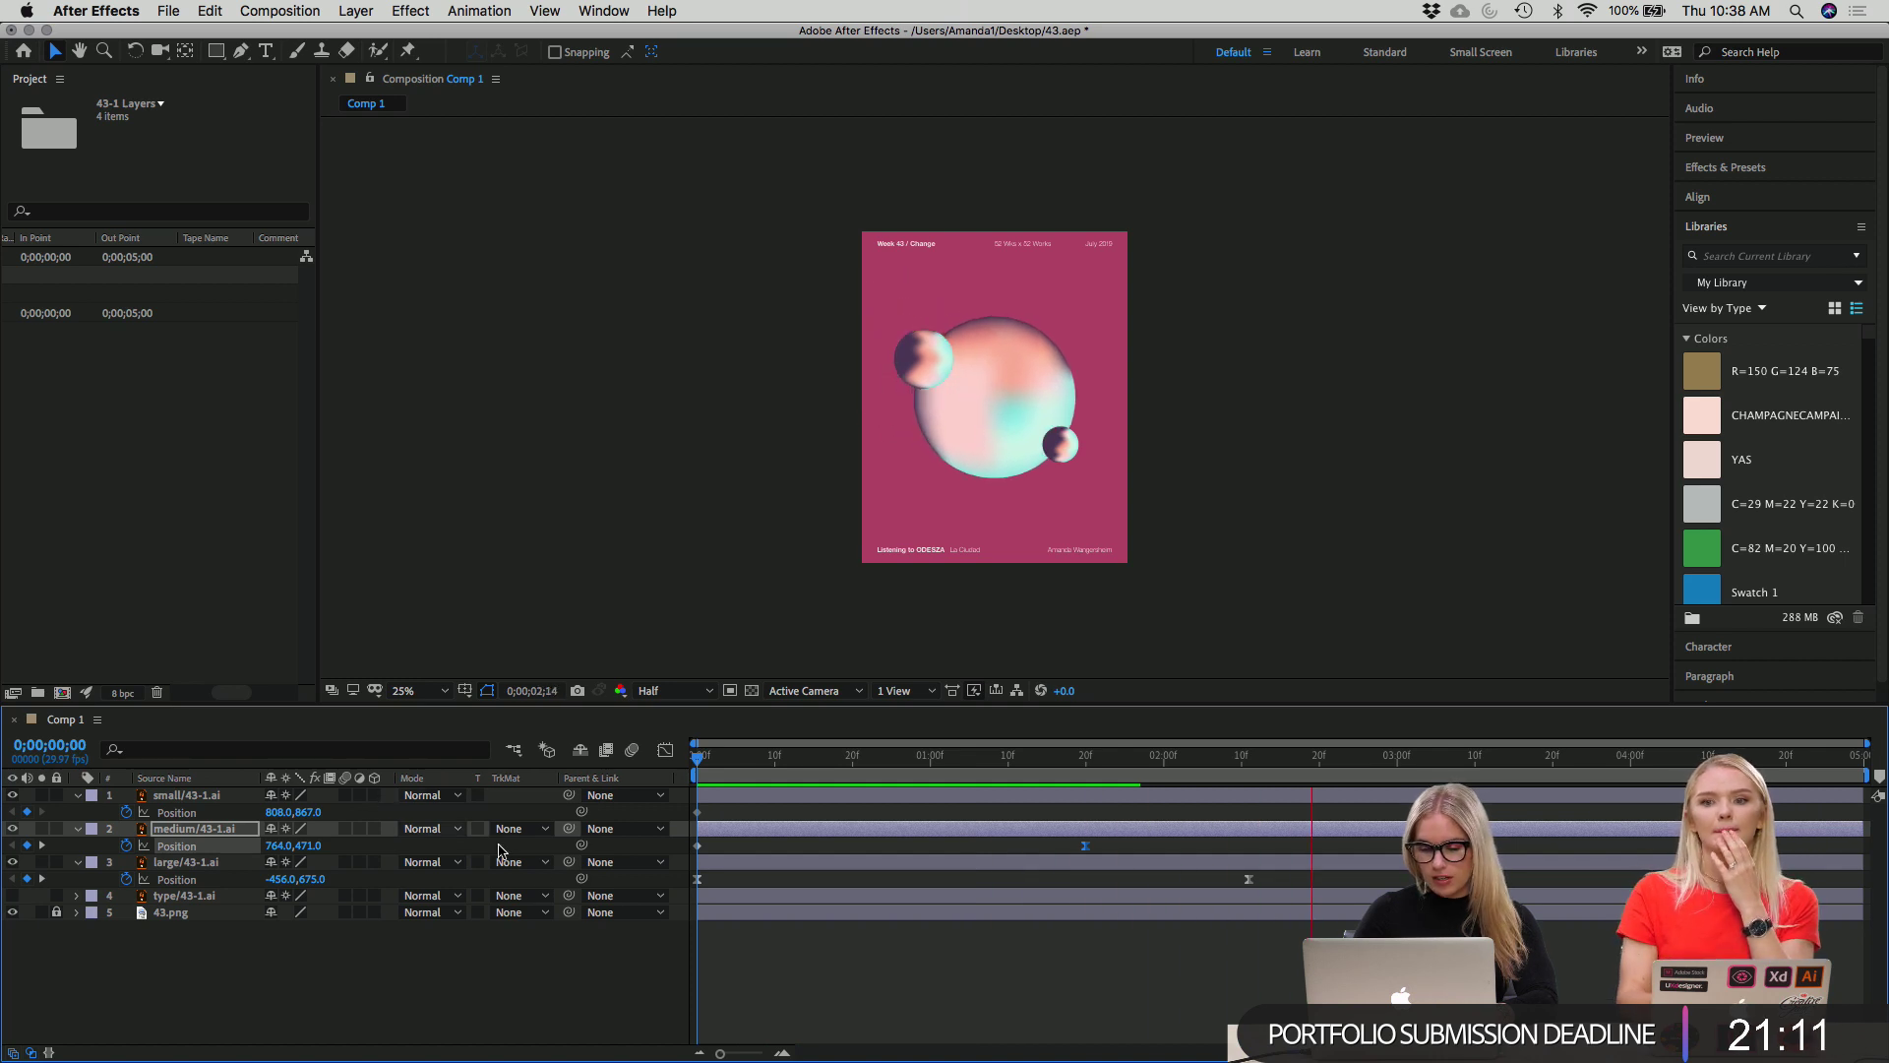
Align the medium layer's second Position keyframe with the large layer's at 0;00;02;11 and preview the timing.
left_click_drag(1211, 757, 1250, 761)
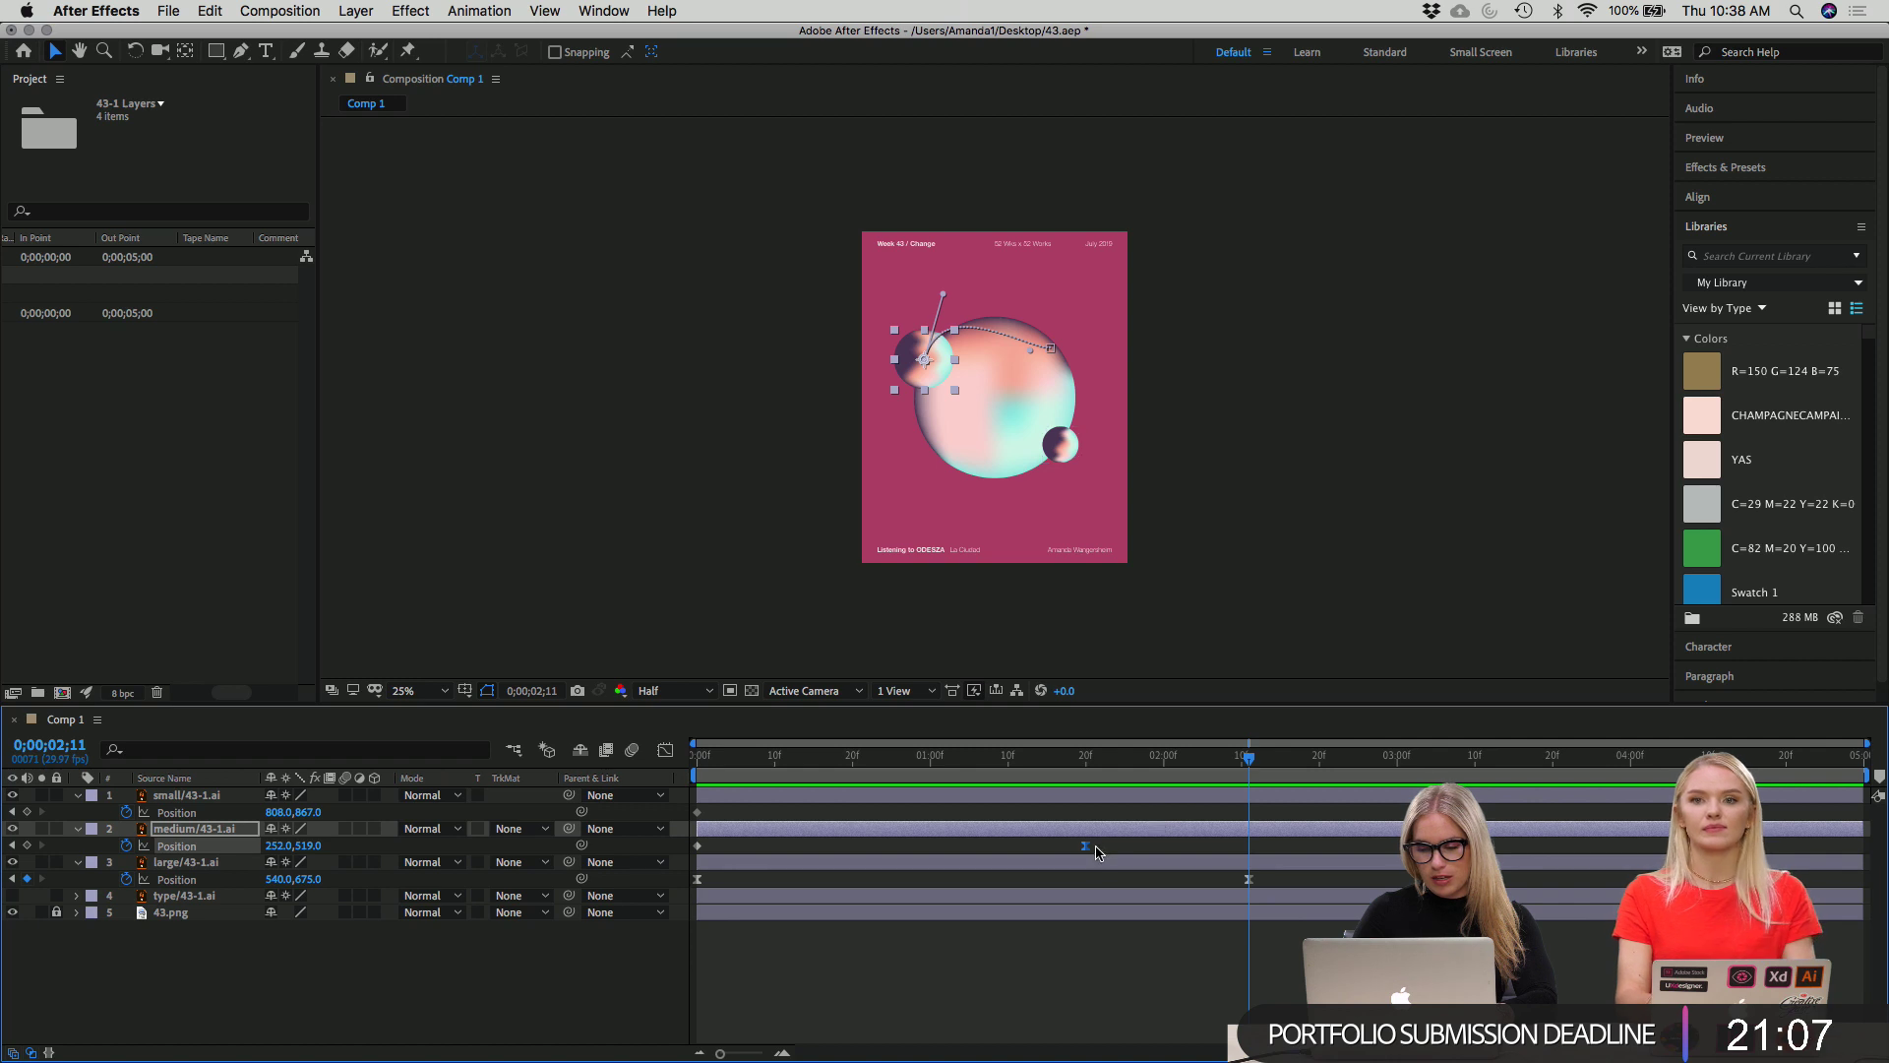
left_click_drag(1085, 845, 1247, 846)
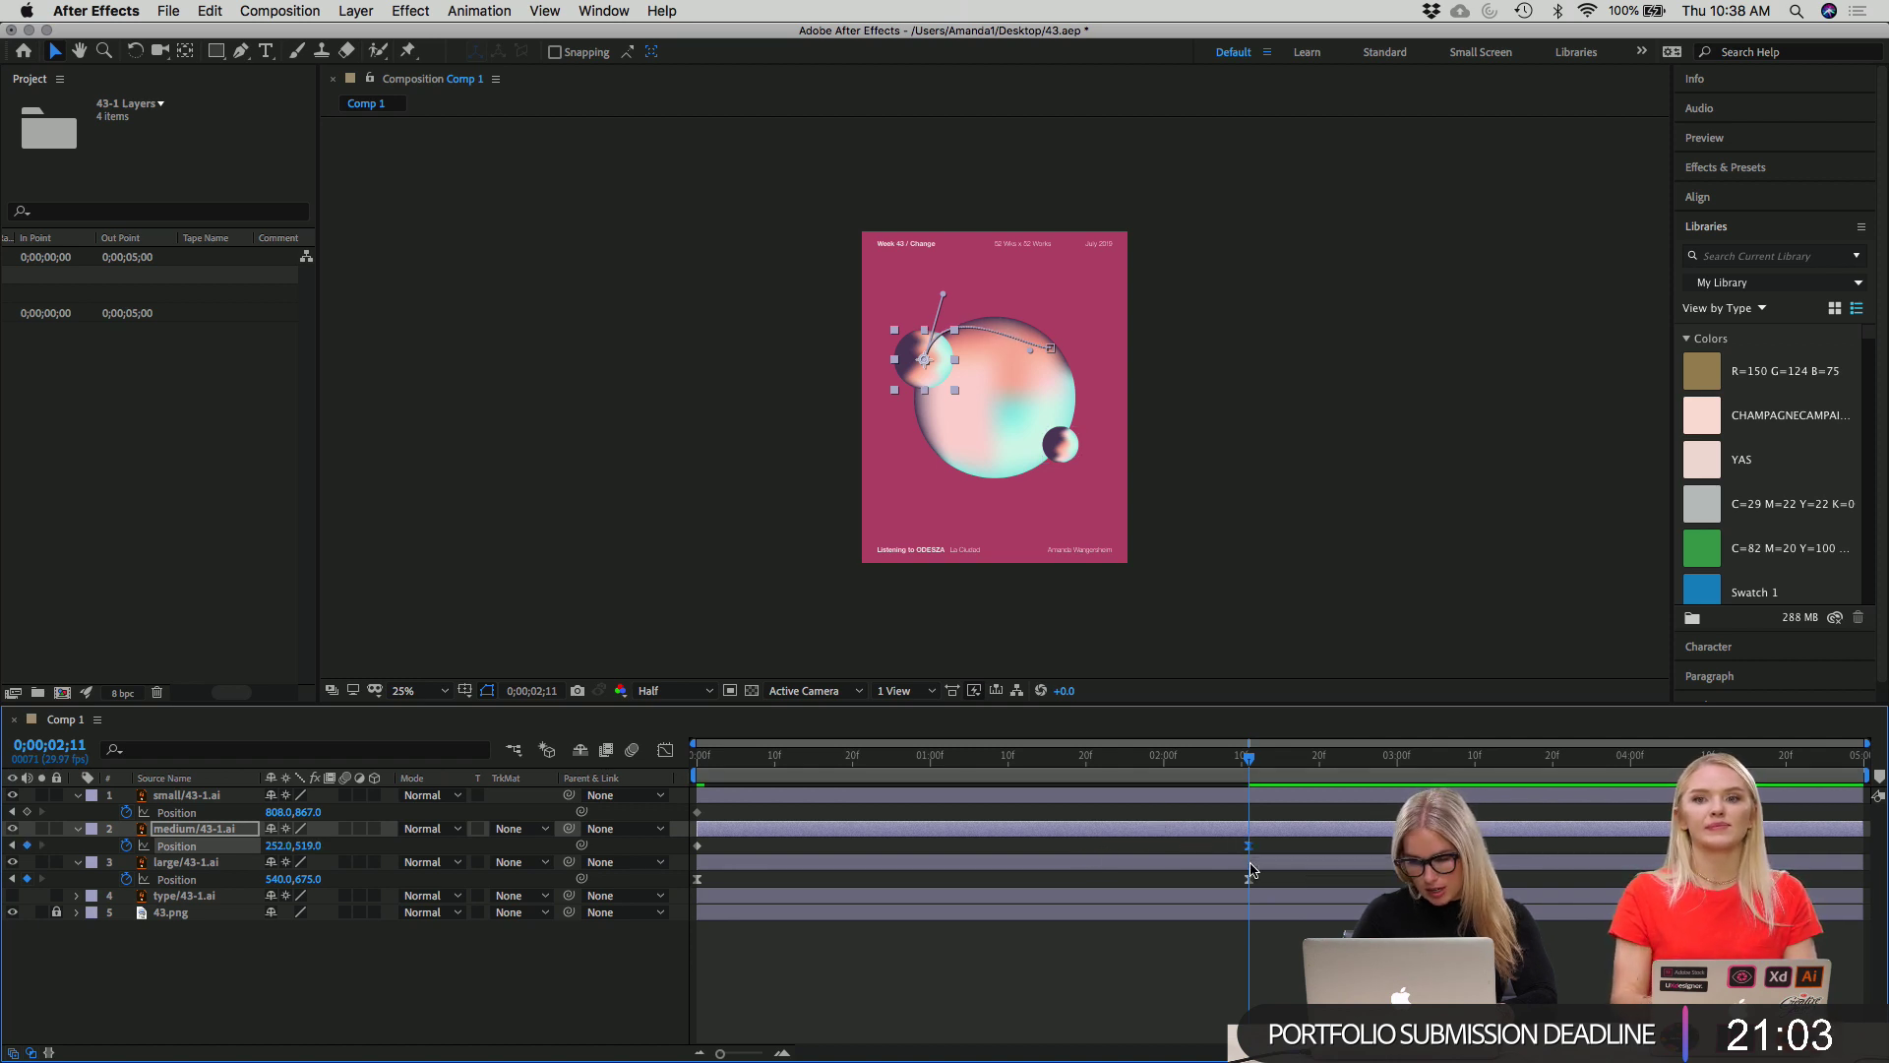
key("Home")
key("space")
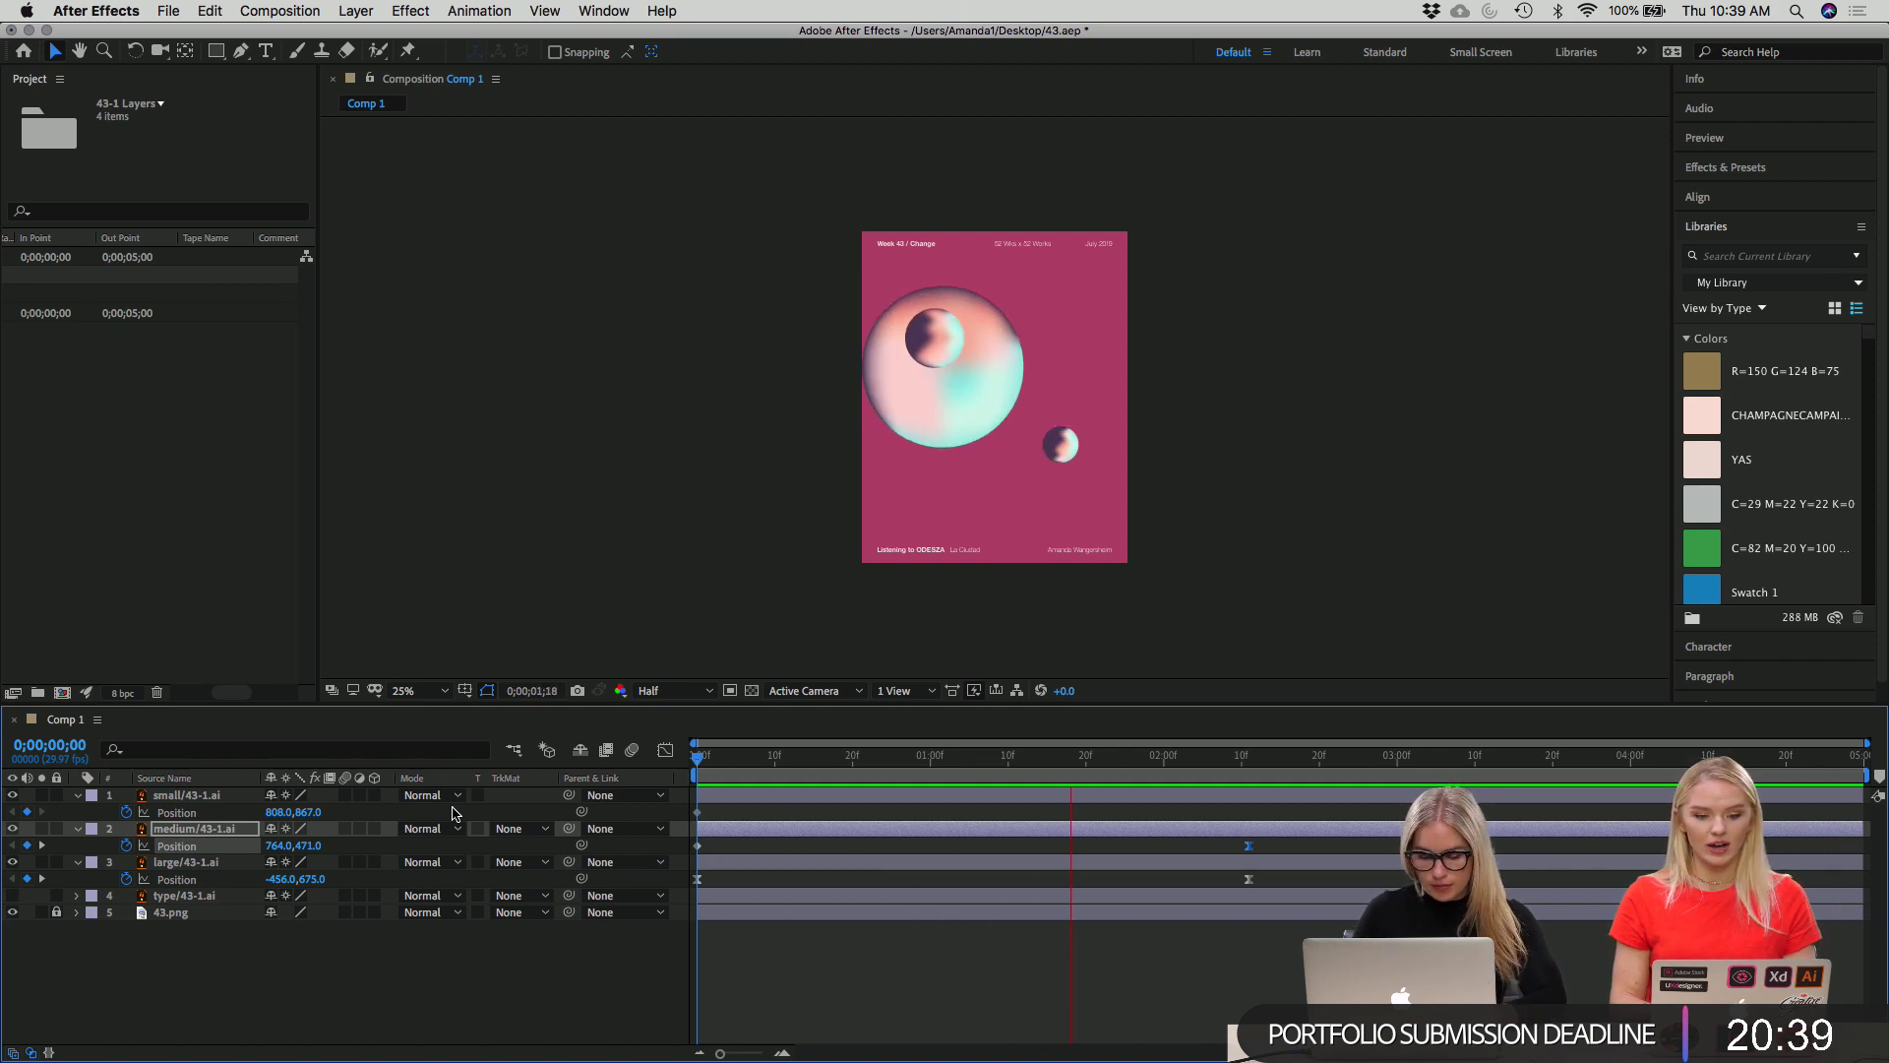
key("space")
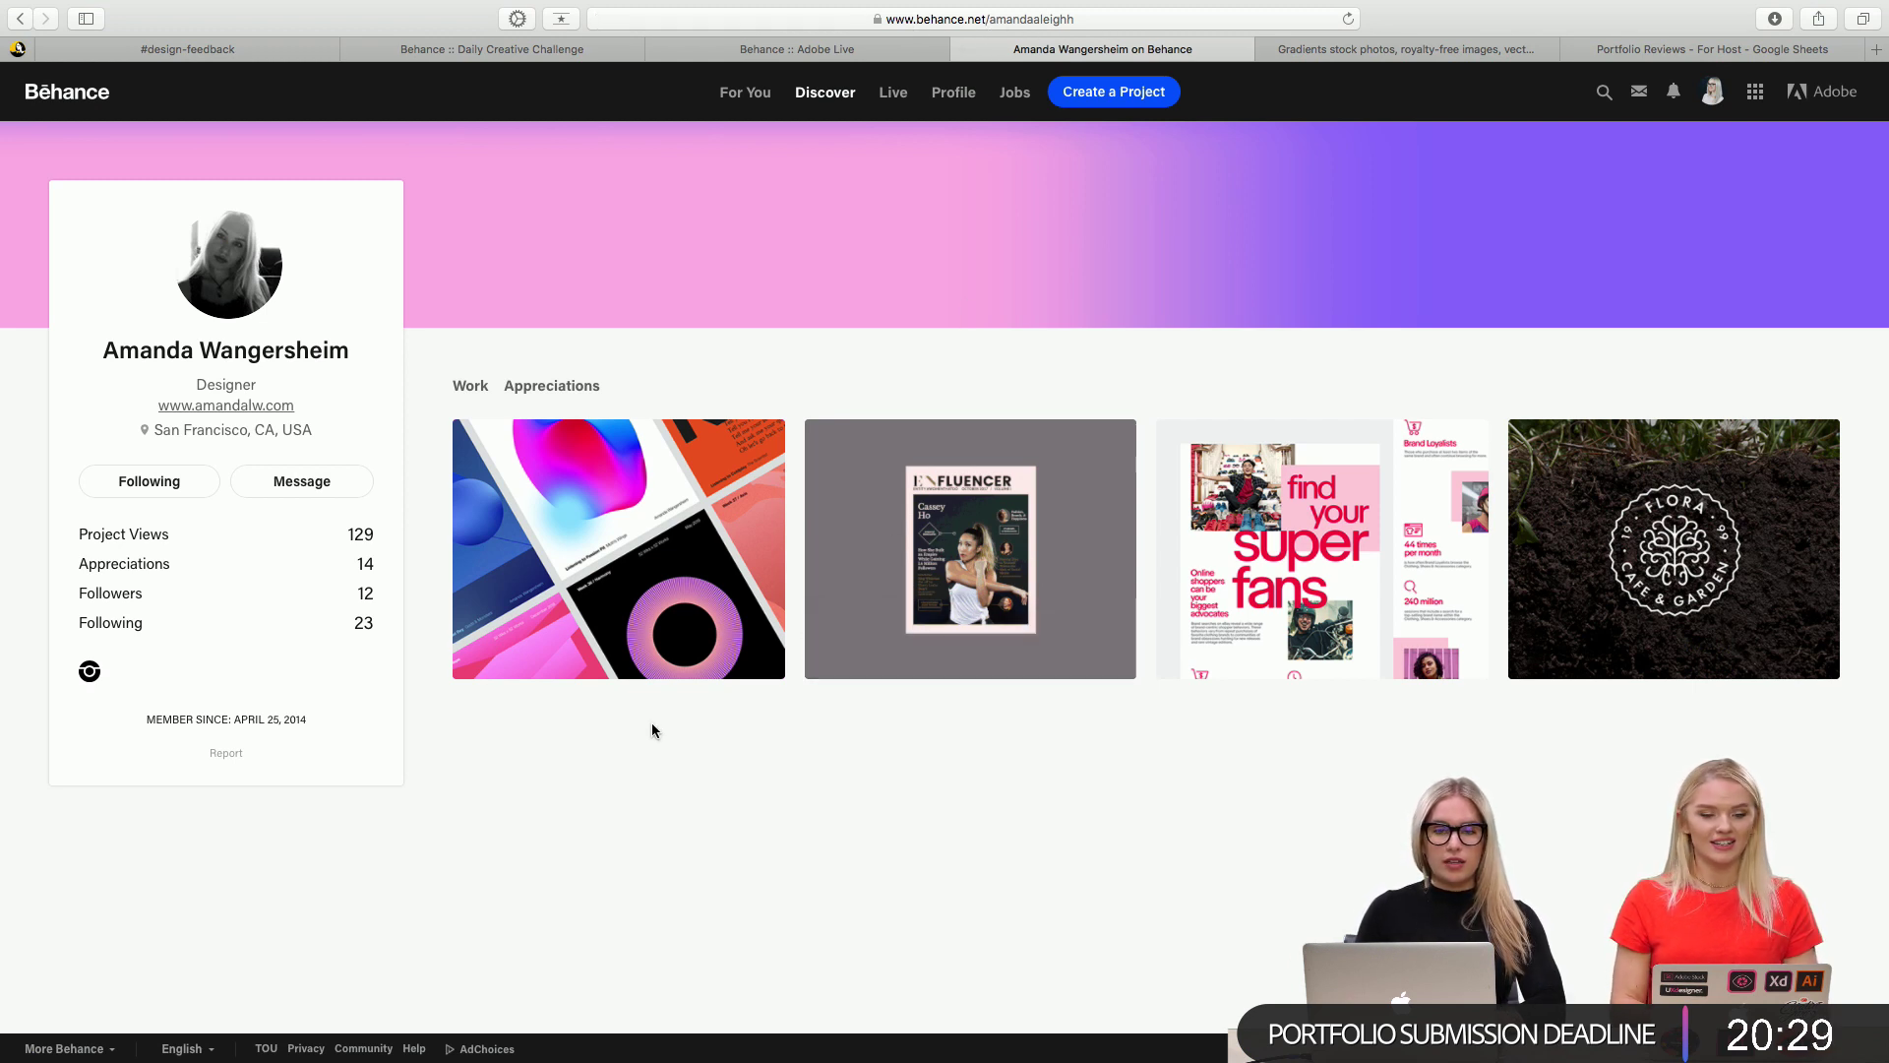
Switch to the Behance profile in the browser, open the 52x52 project and look through its posters.
left_click(705, 506)
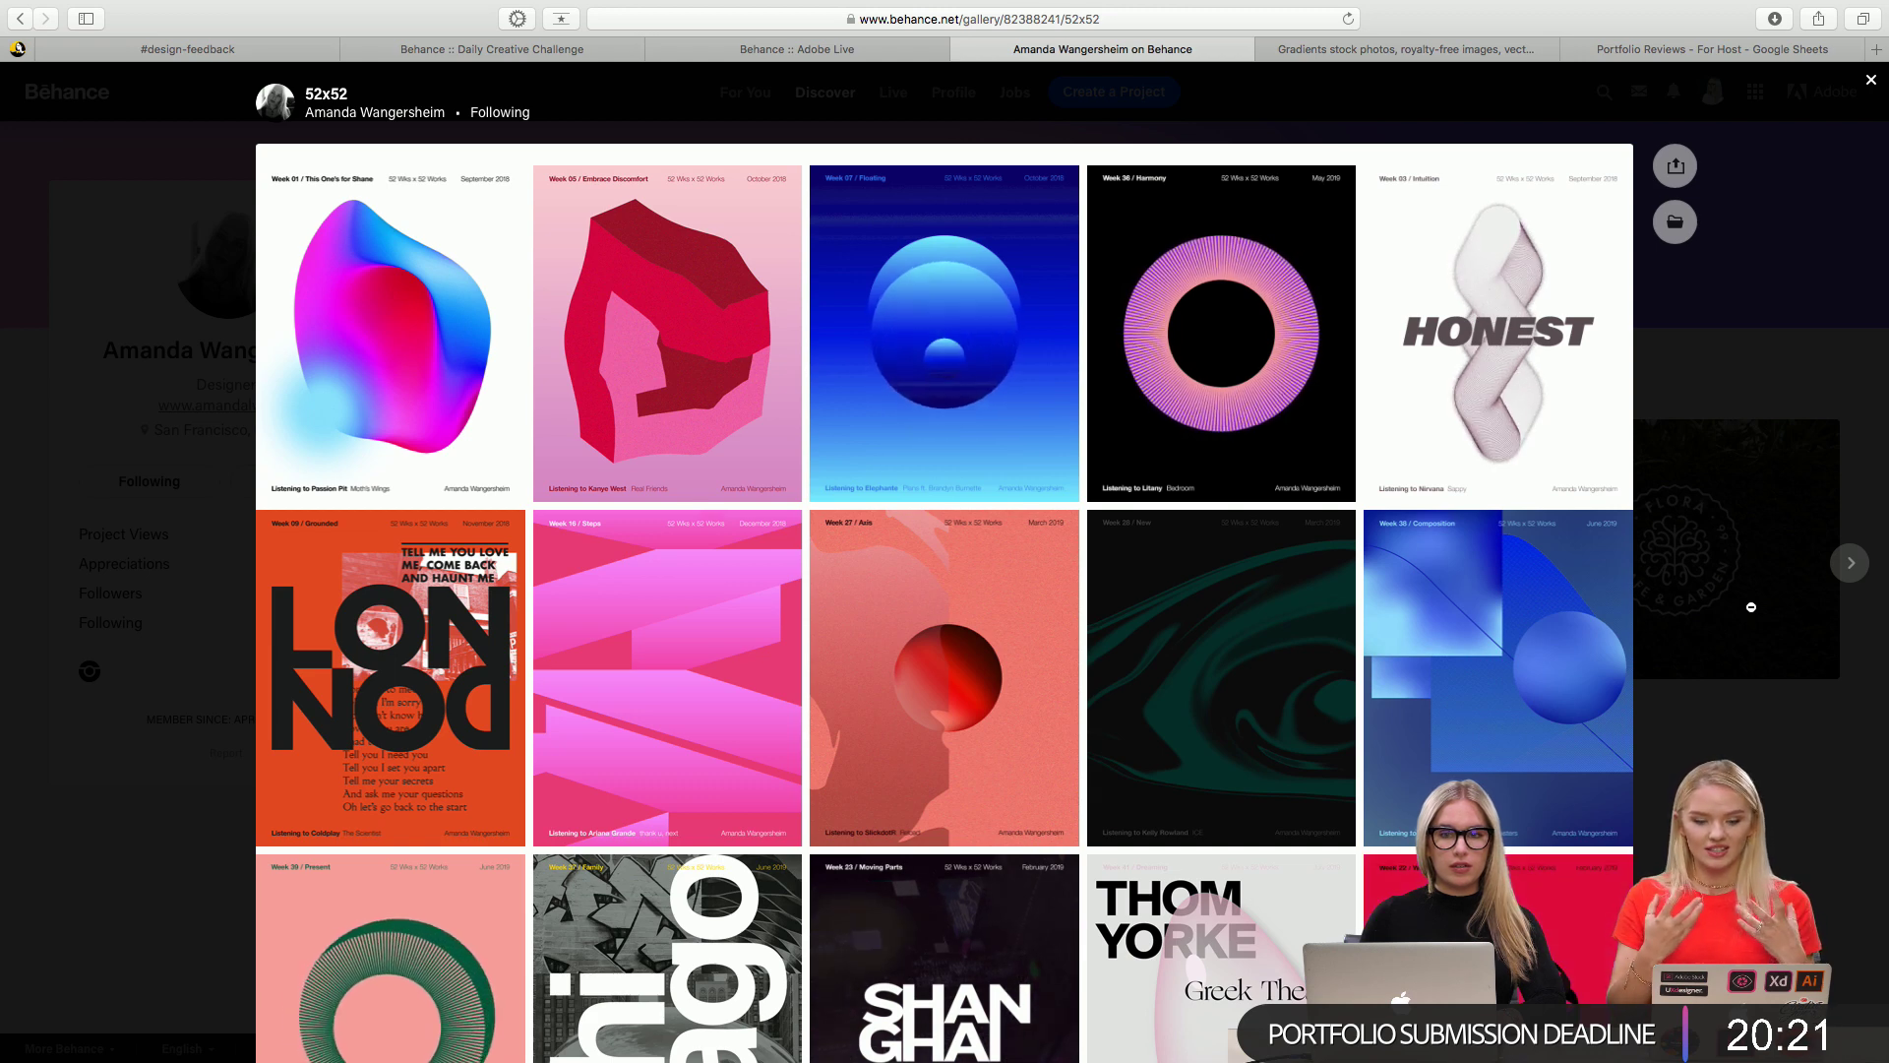
scroll(1752, 607, "down", 3)
scroll(1751, 607, "up", 1)
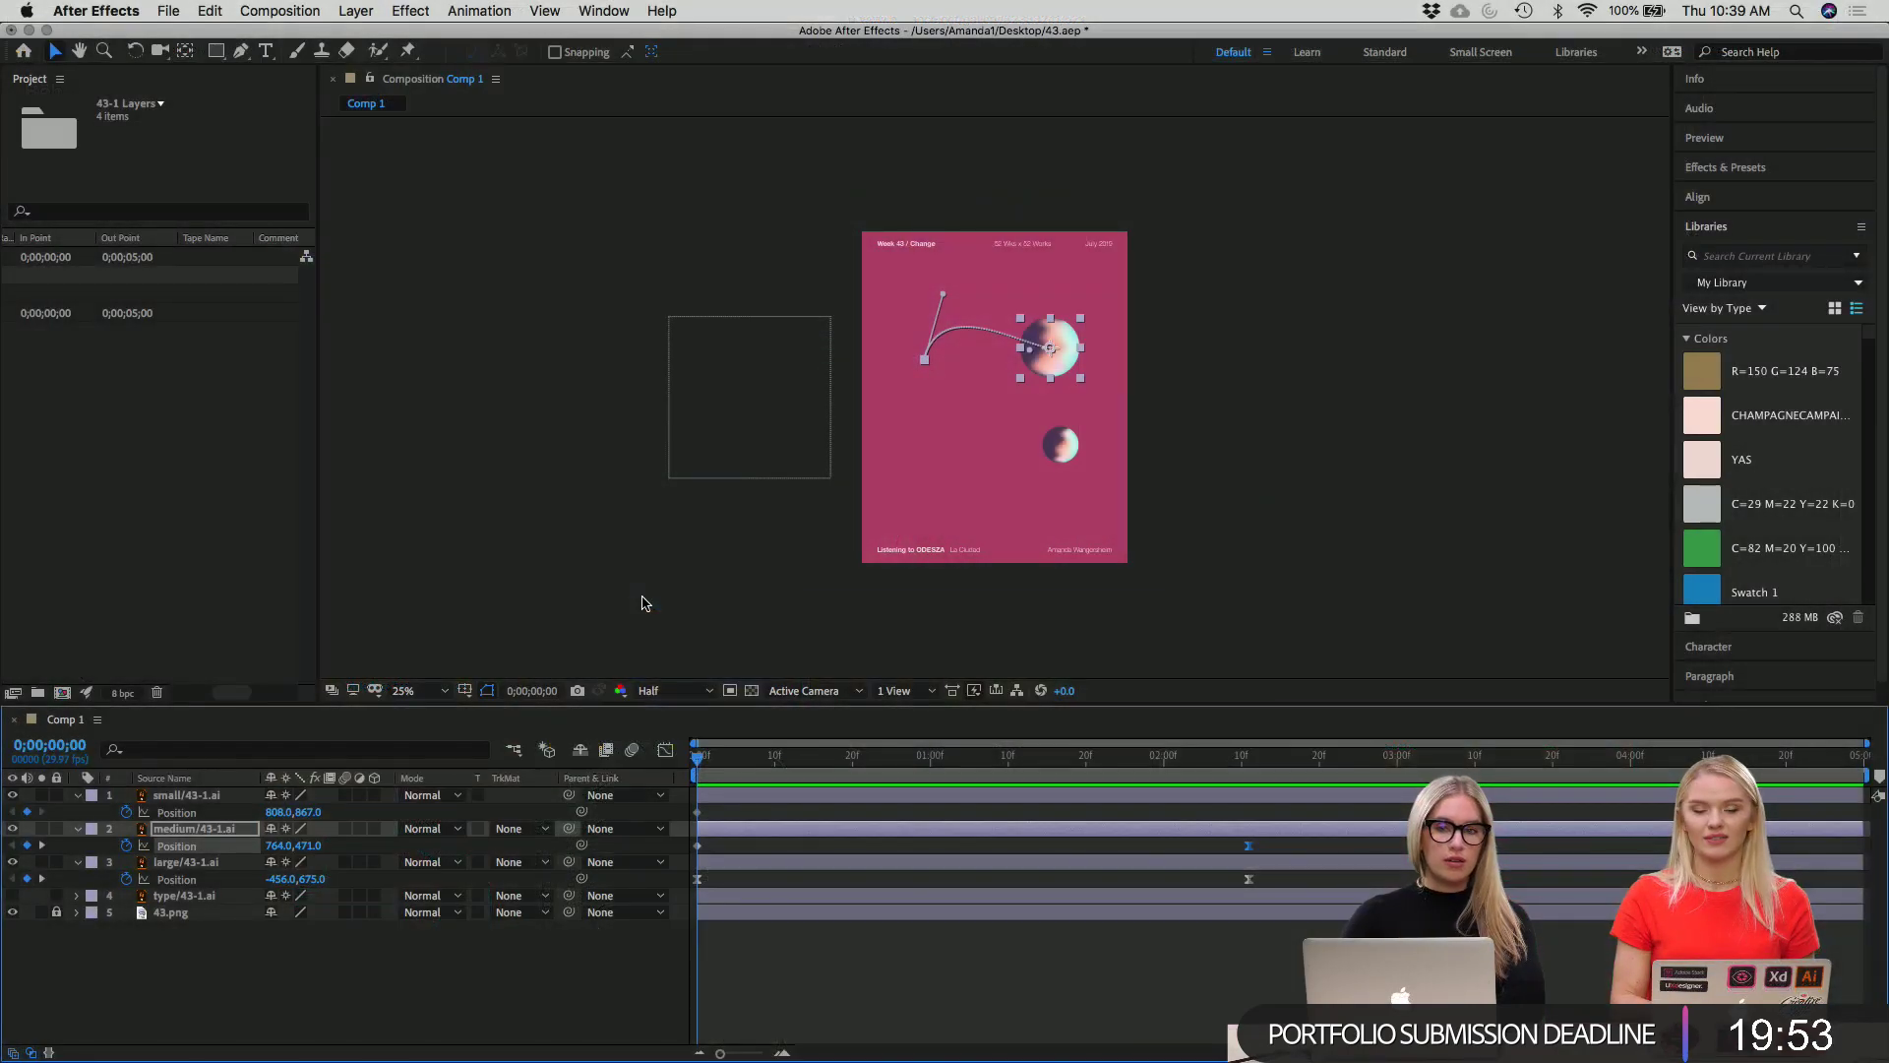
Return to After Effects and play the composition from the start to check the large and medium circles' motion.
key("space")
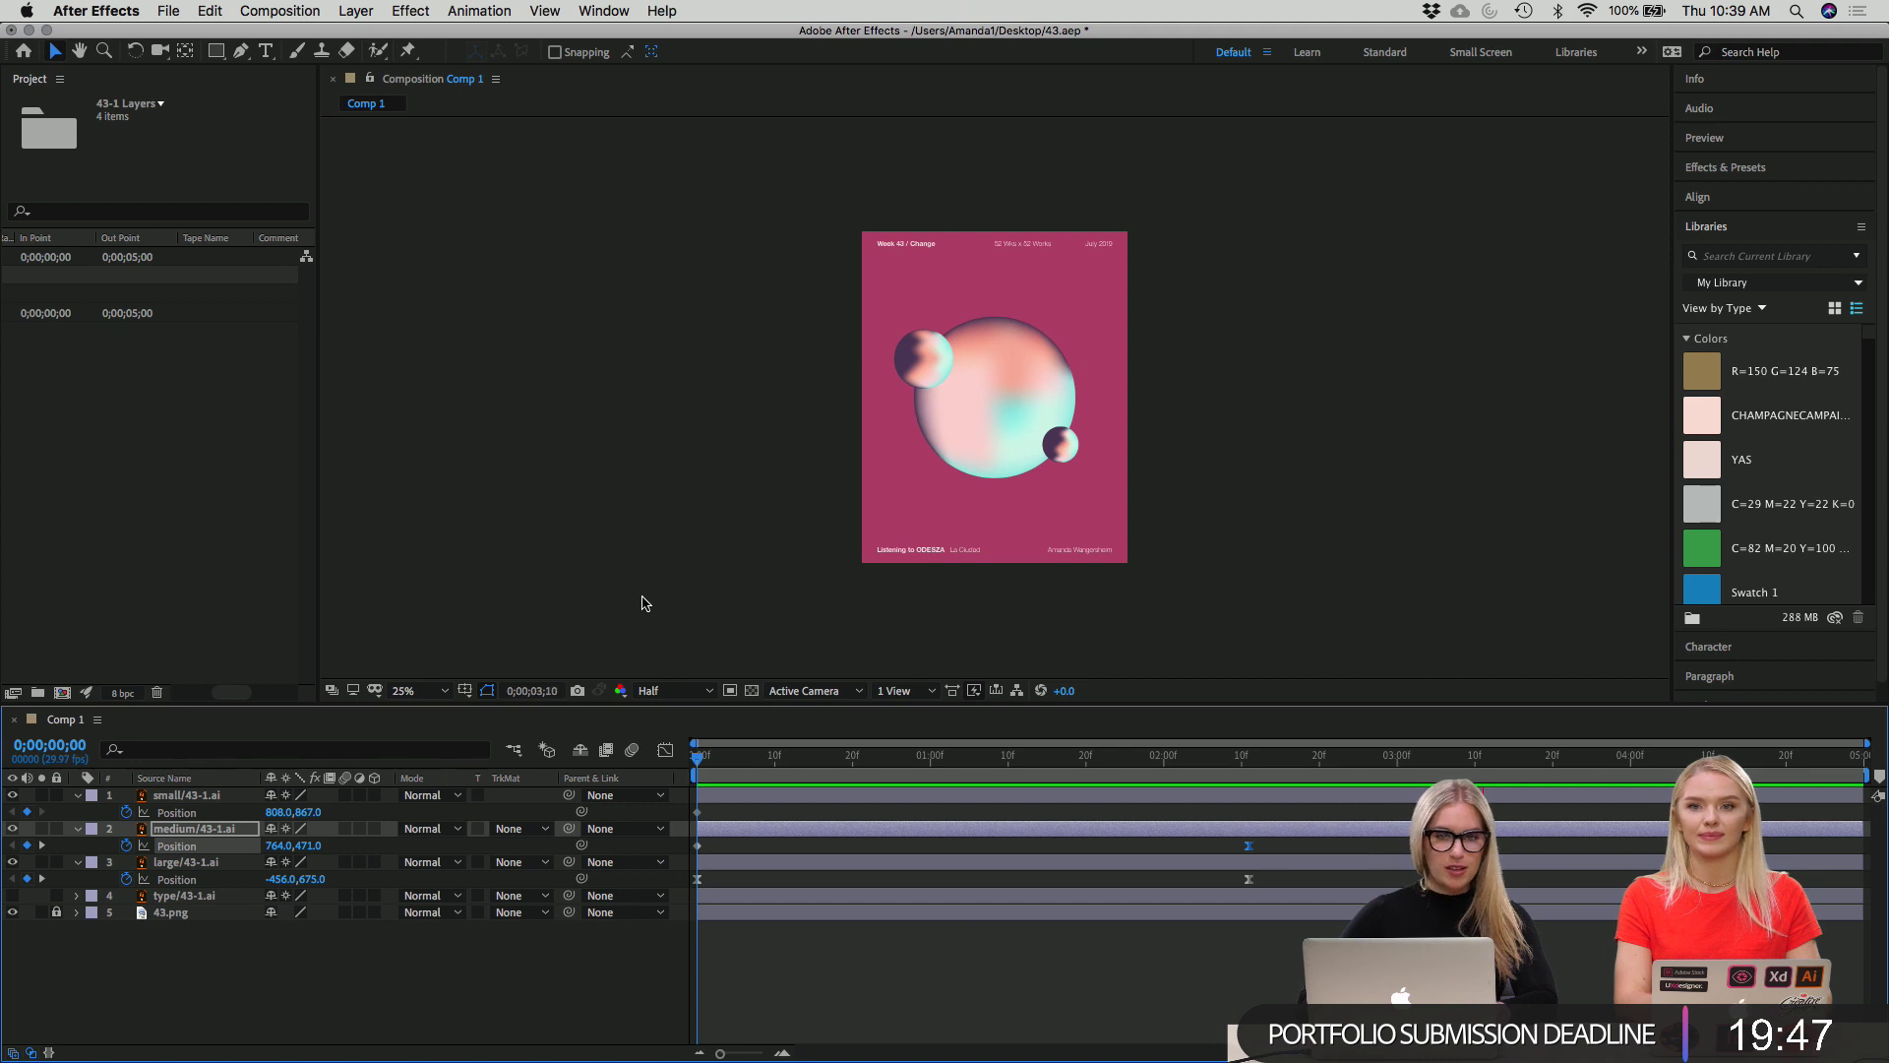
key("space")
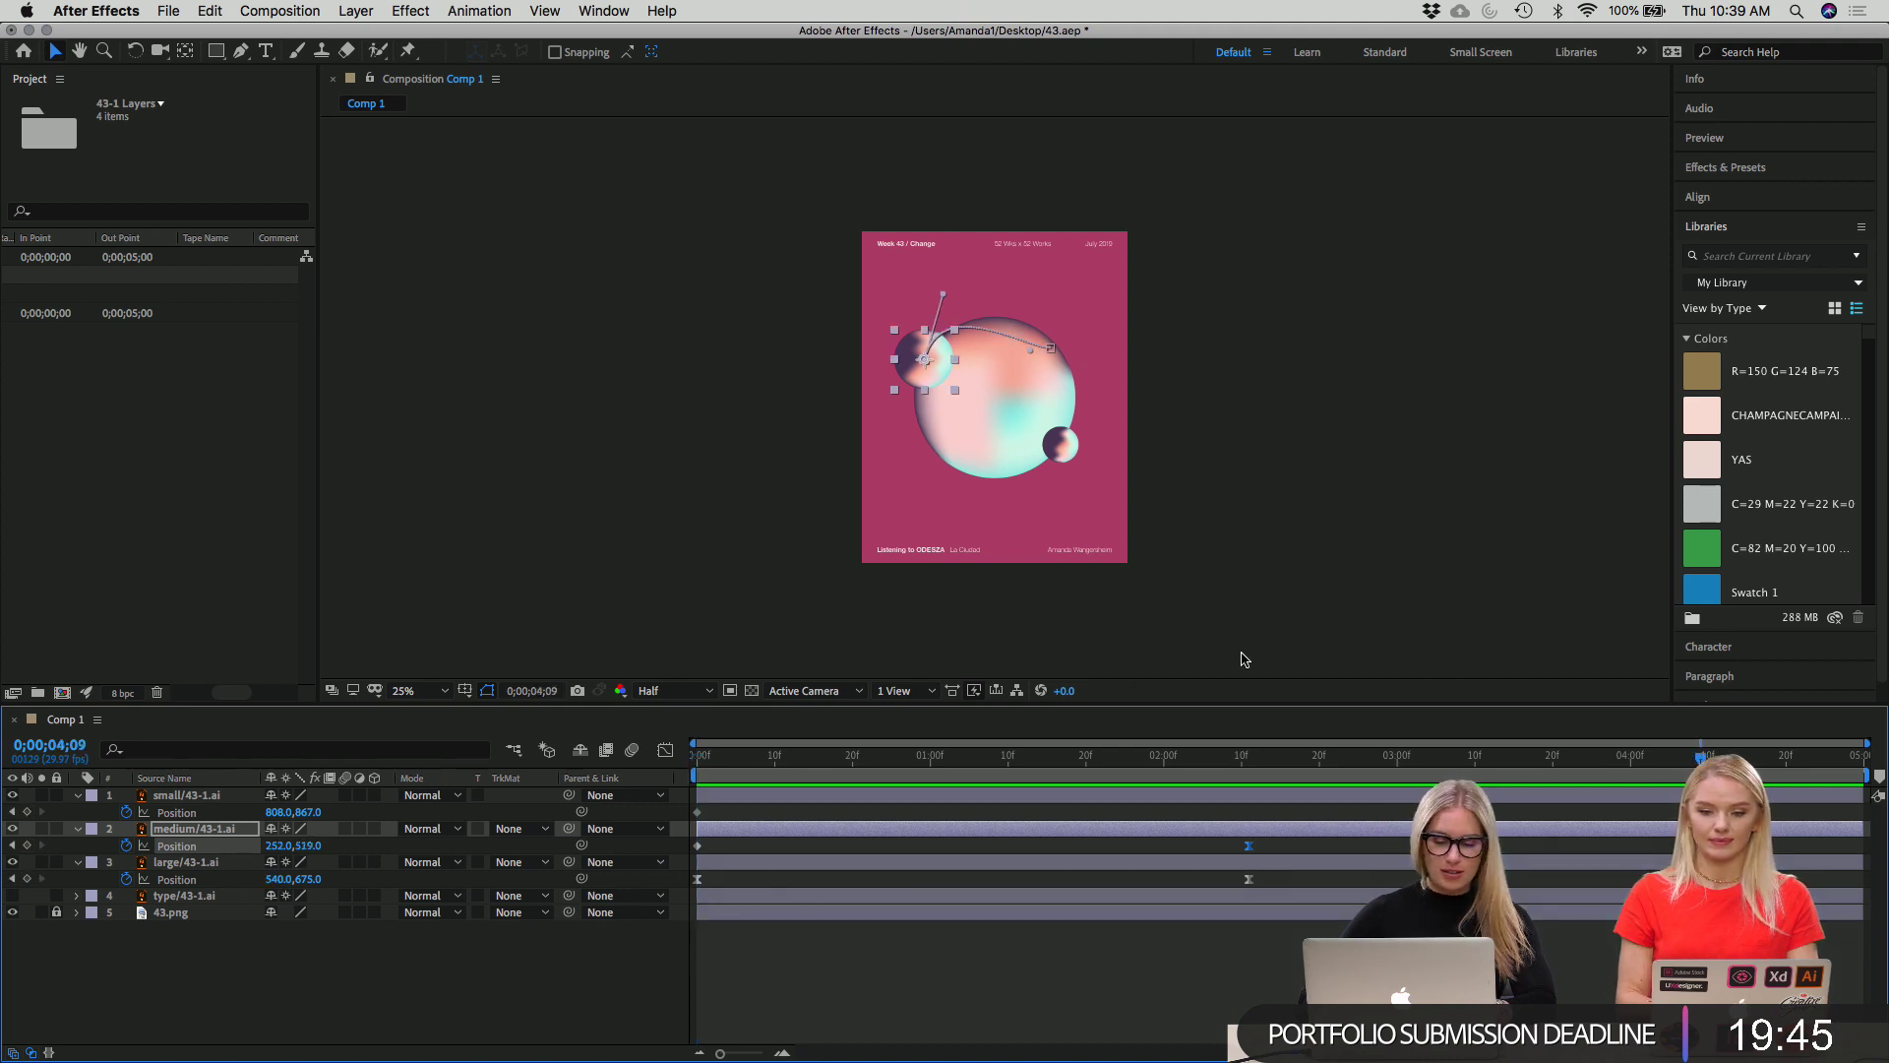
key("Home")
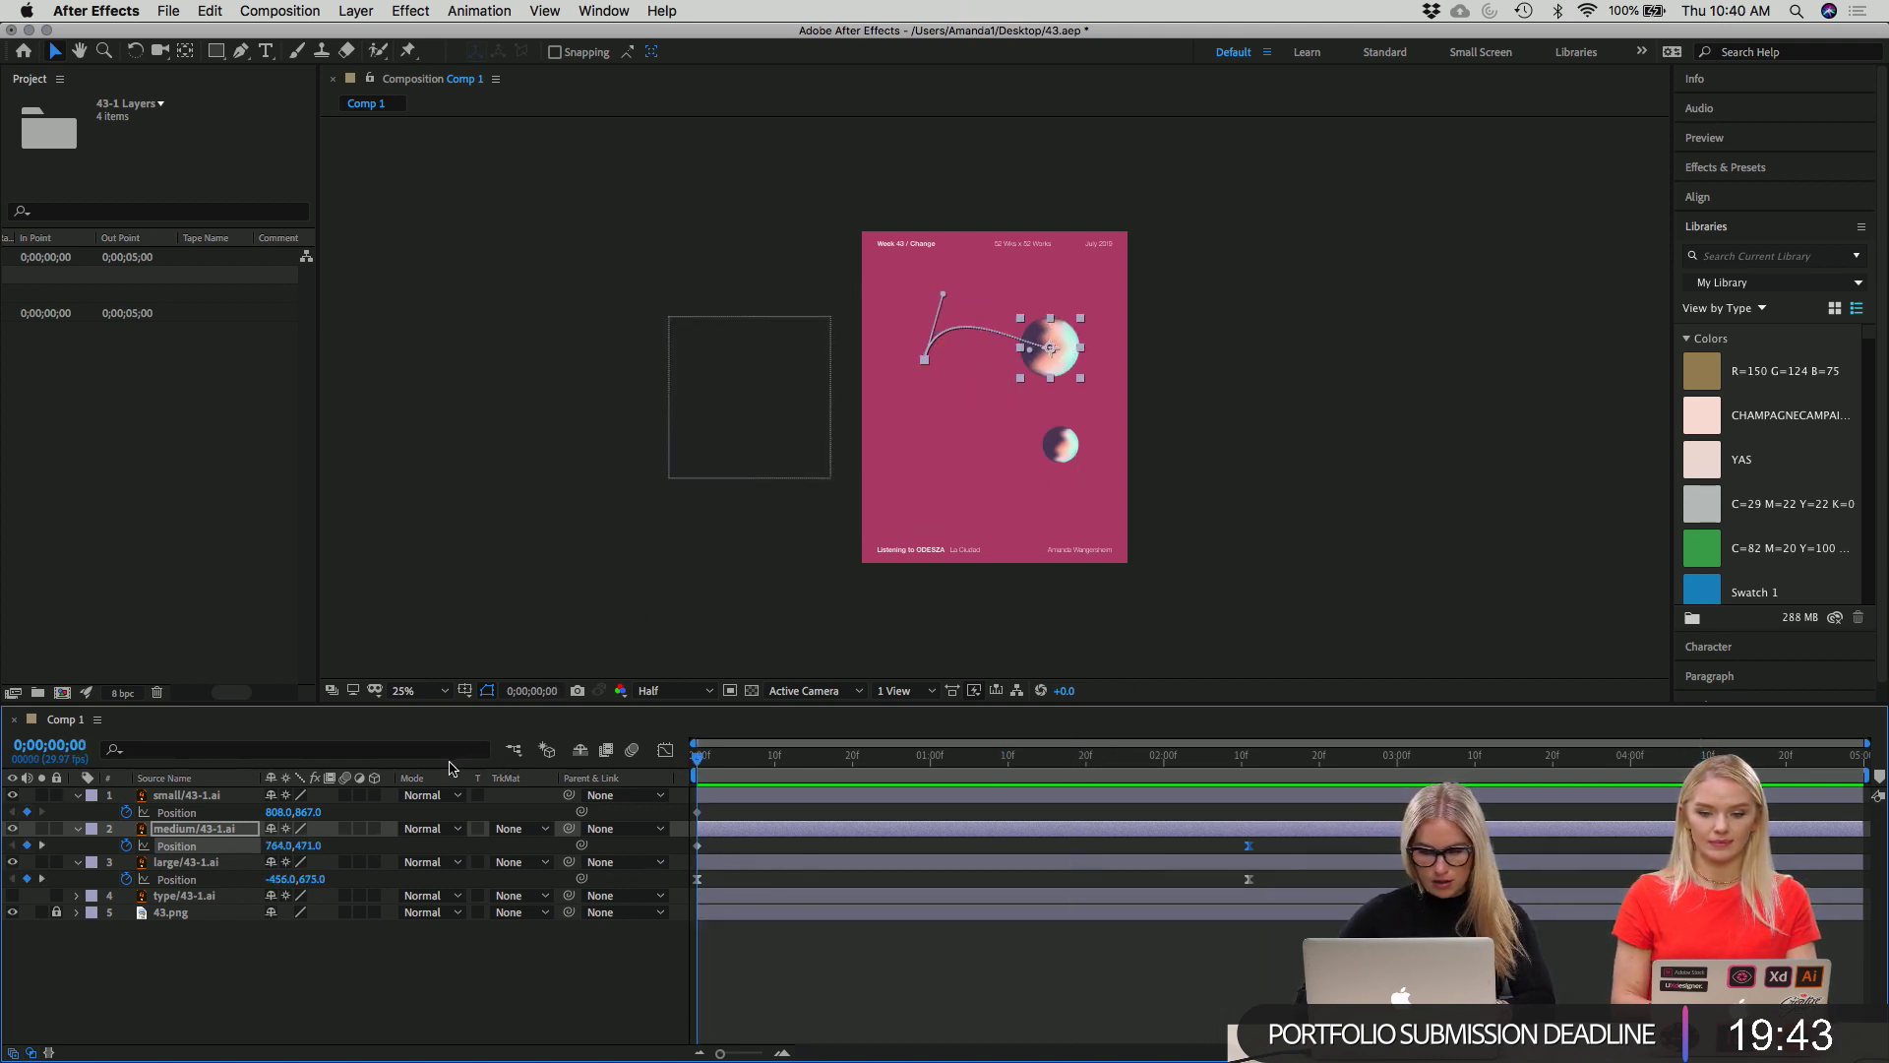
key("space")
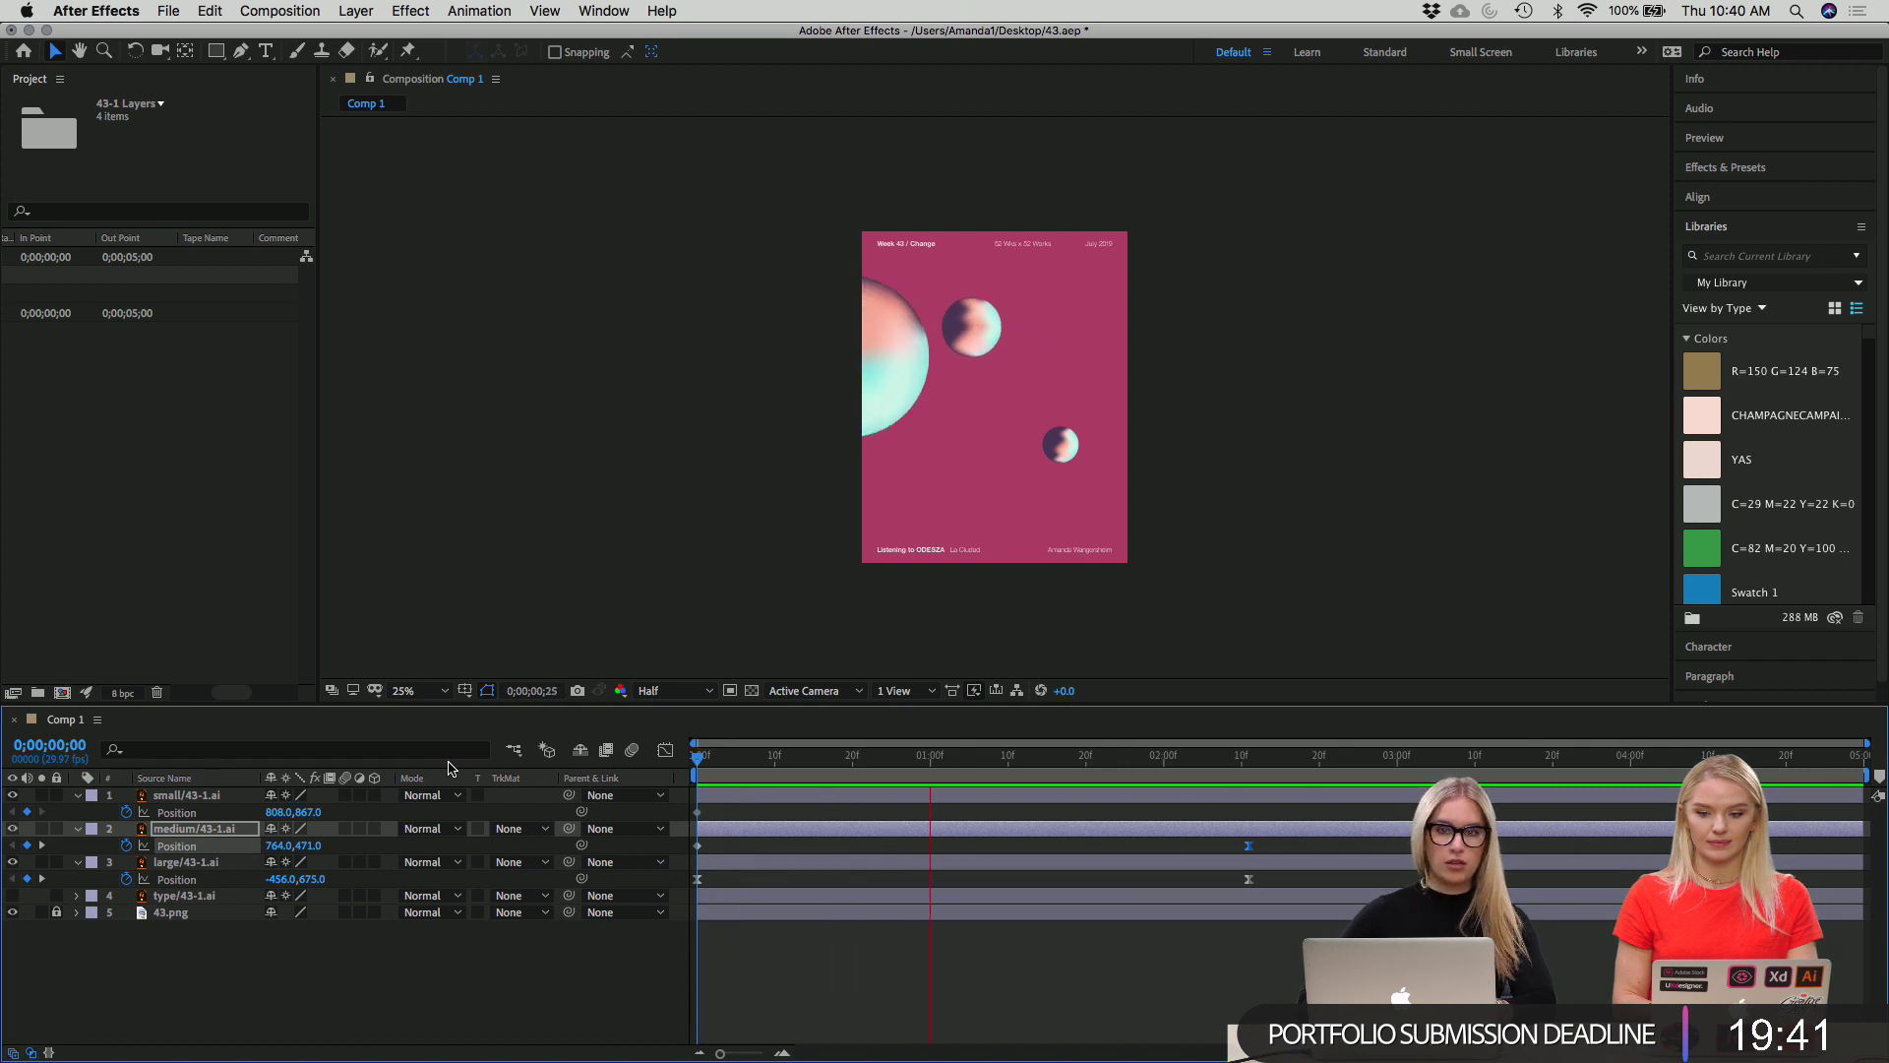
key("space")
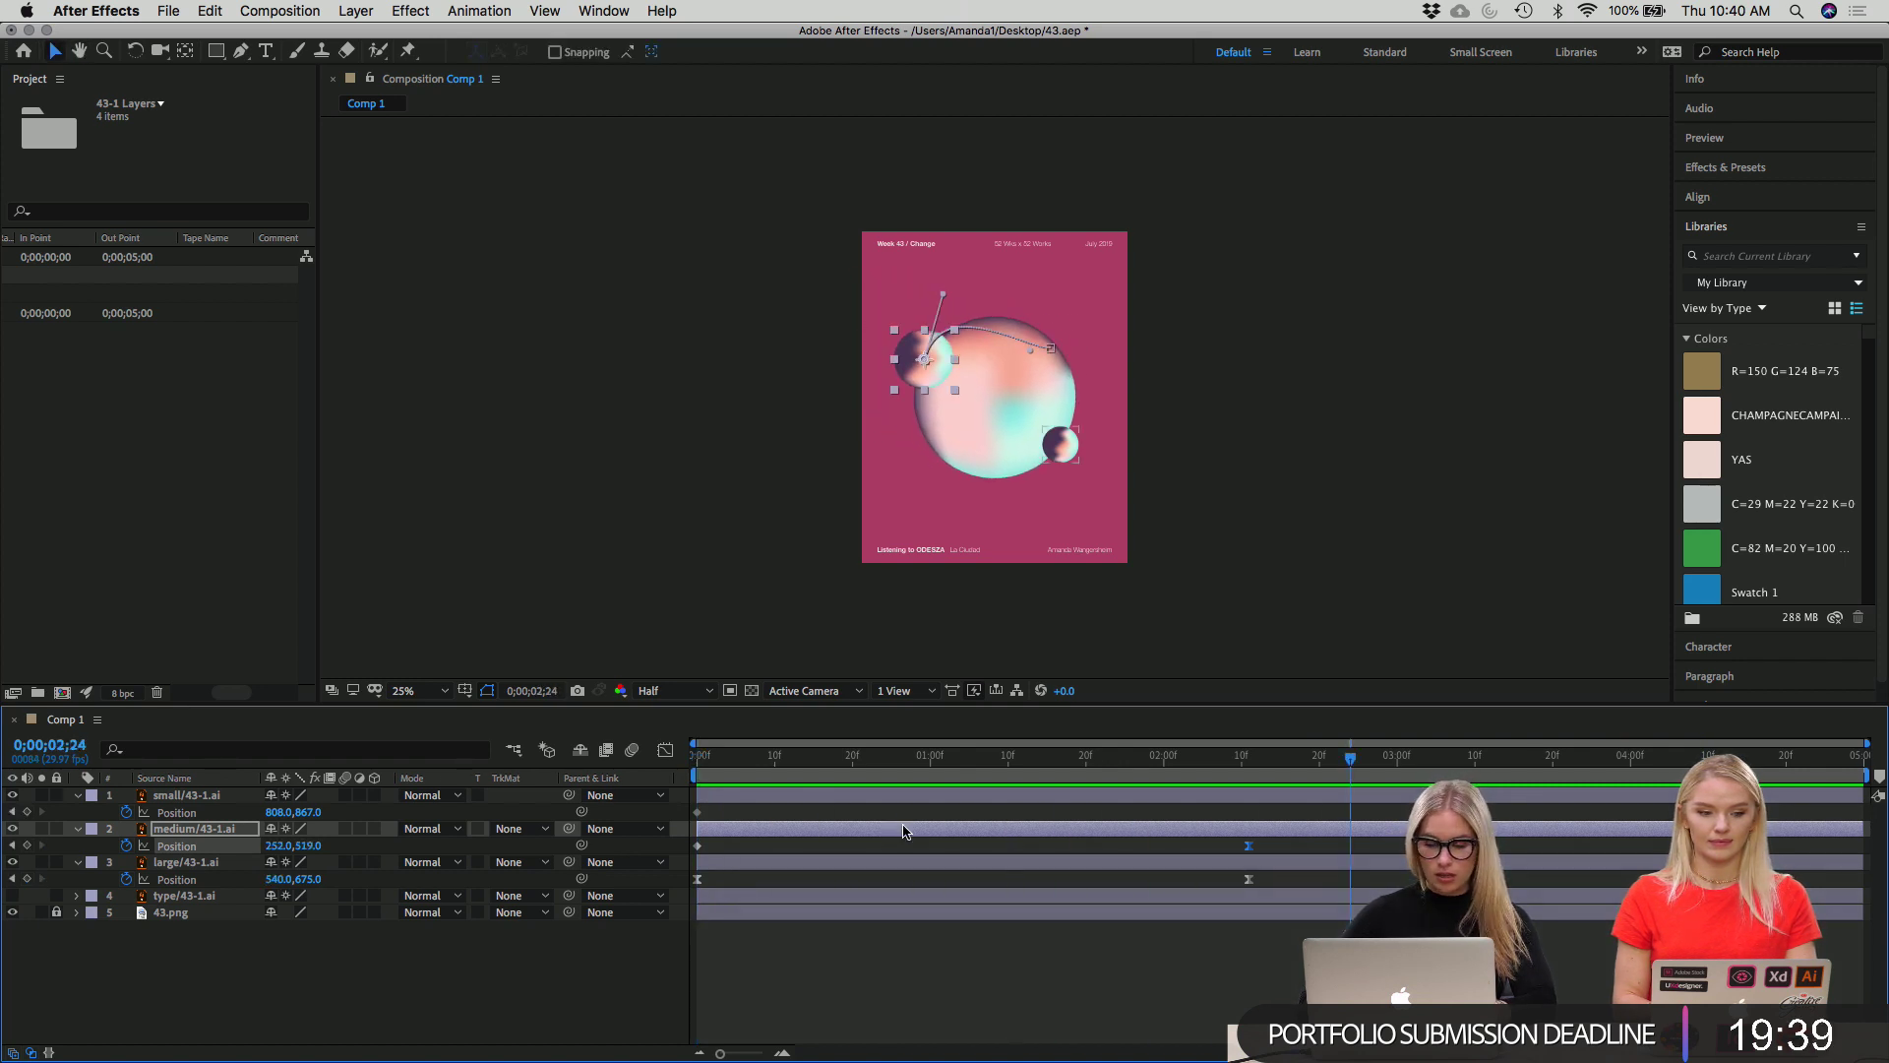
Add a Position keyframe to the small/43-1.ai layer at 0;00;02;11, in line with the other layers' end keyframes.
left_click(221, 799)
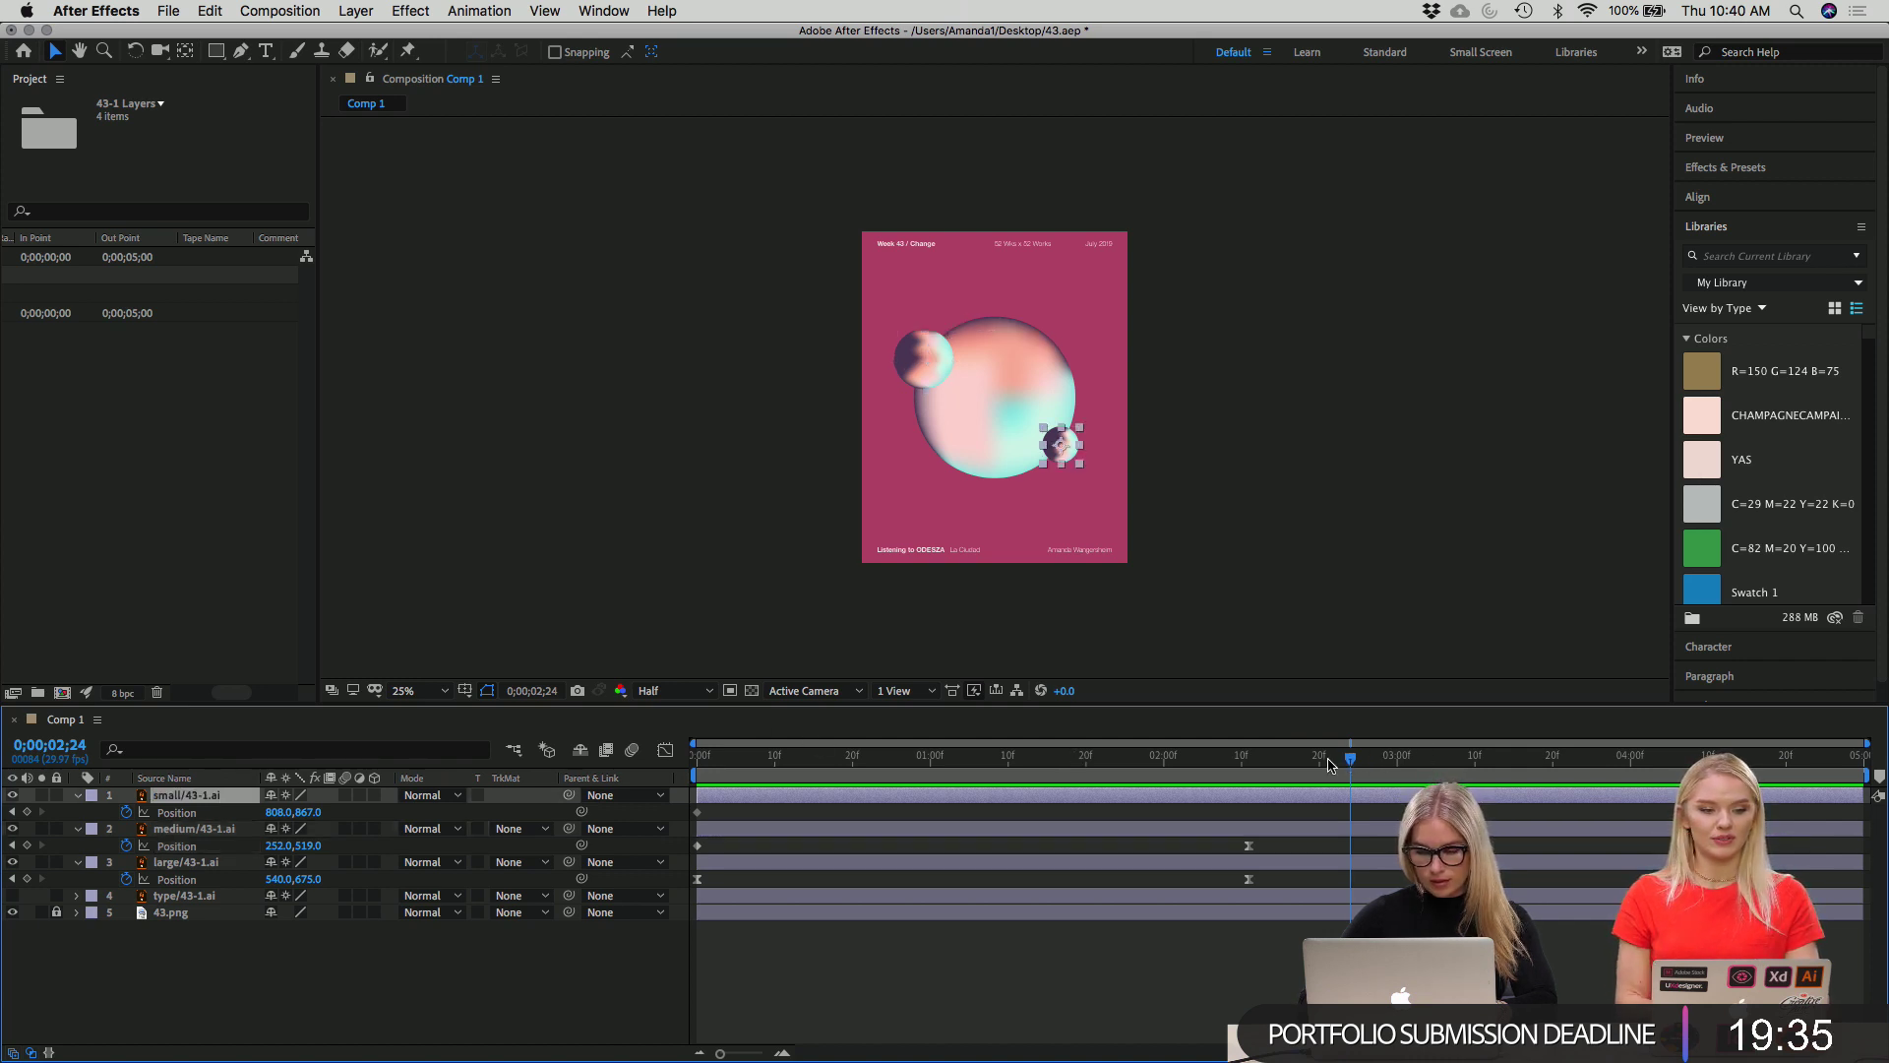
key("Home")
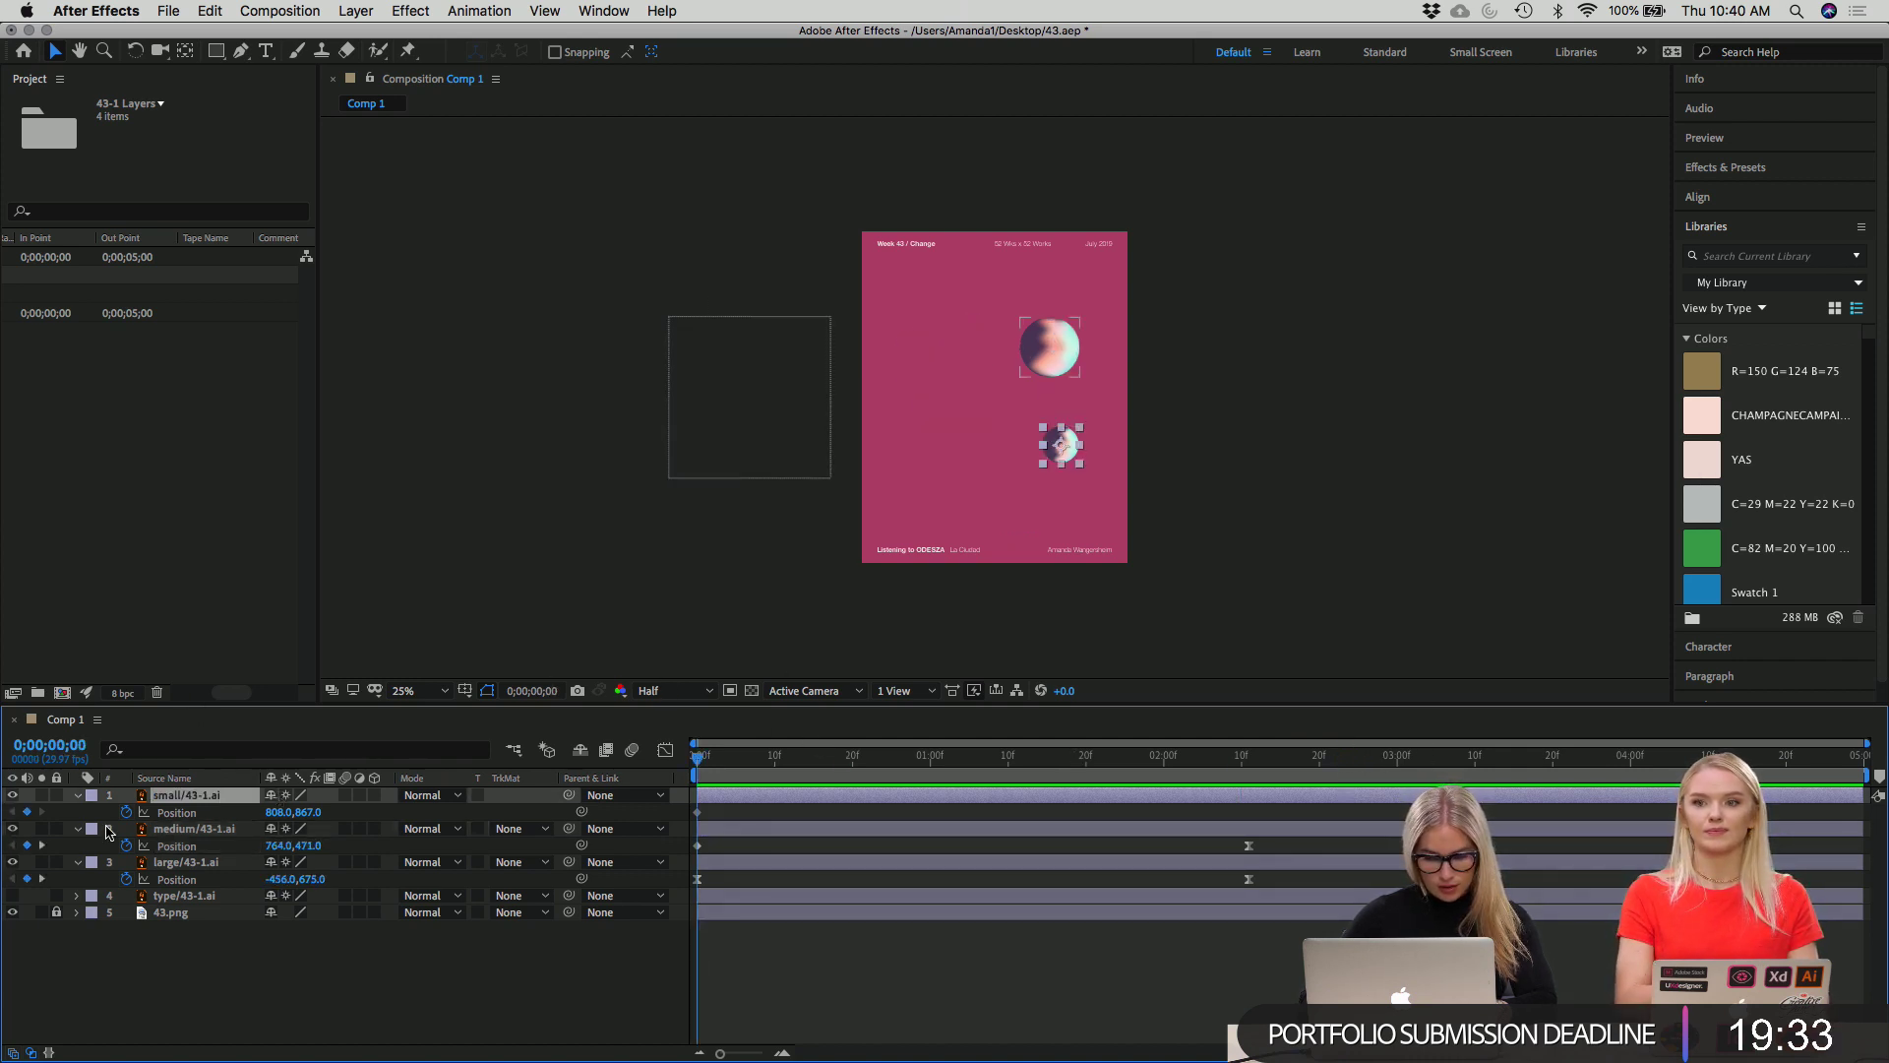
left_click_drag(699, 766, 1252, 813)
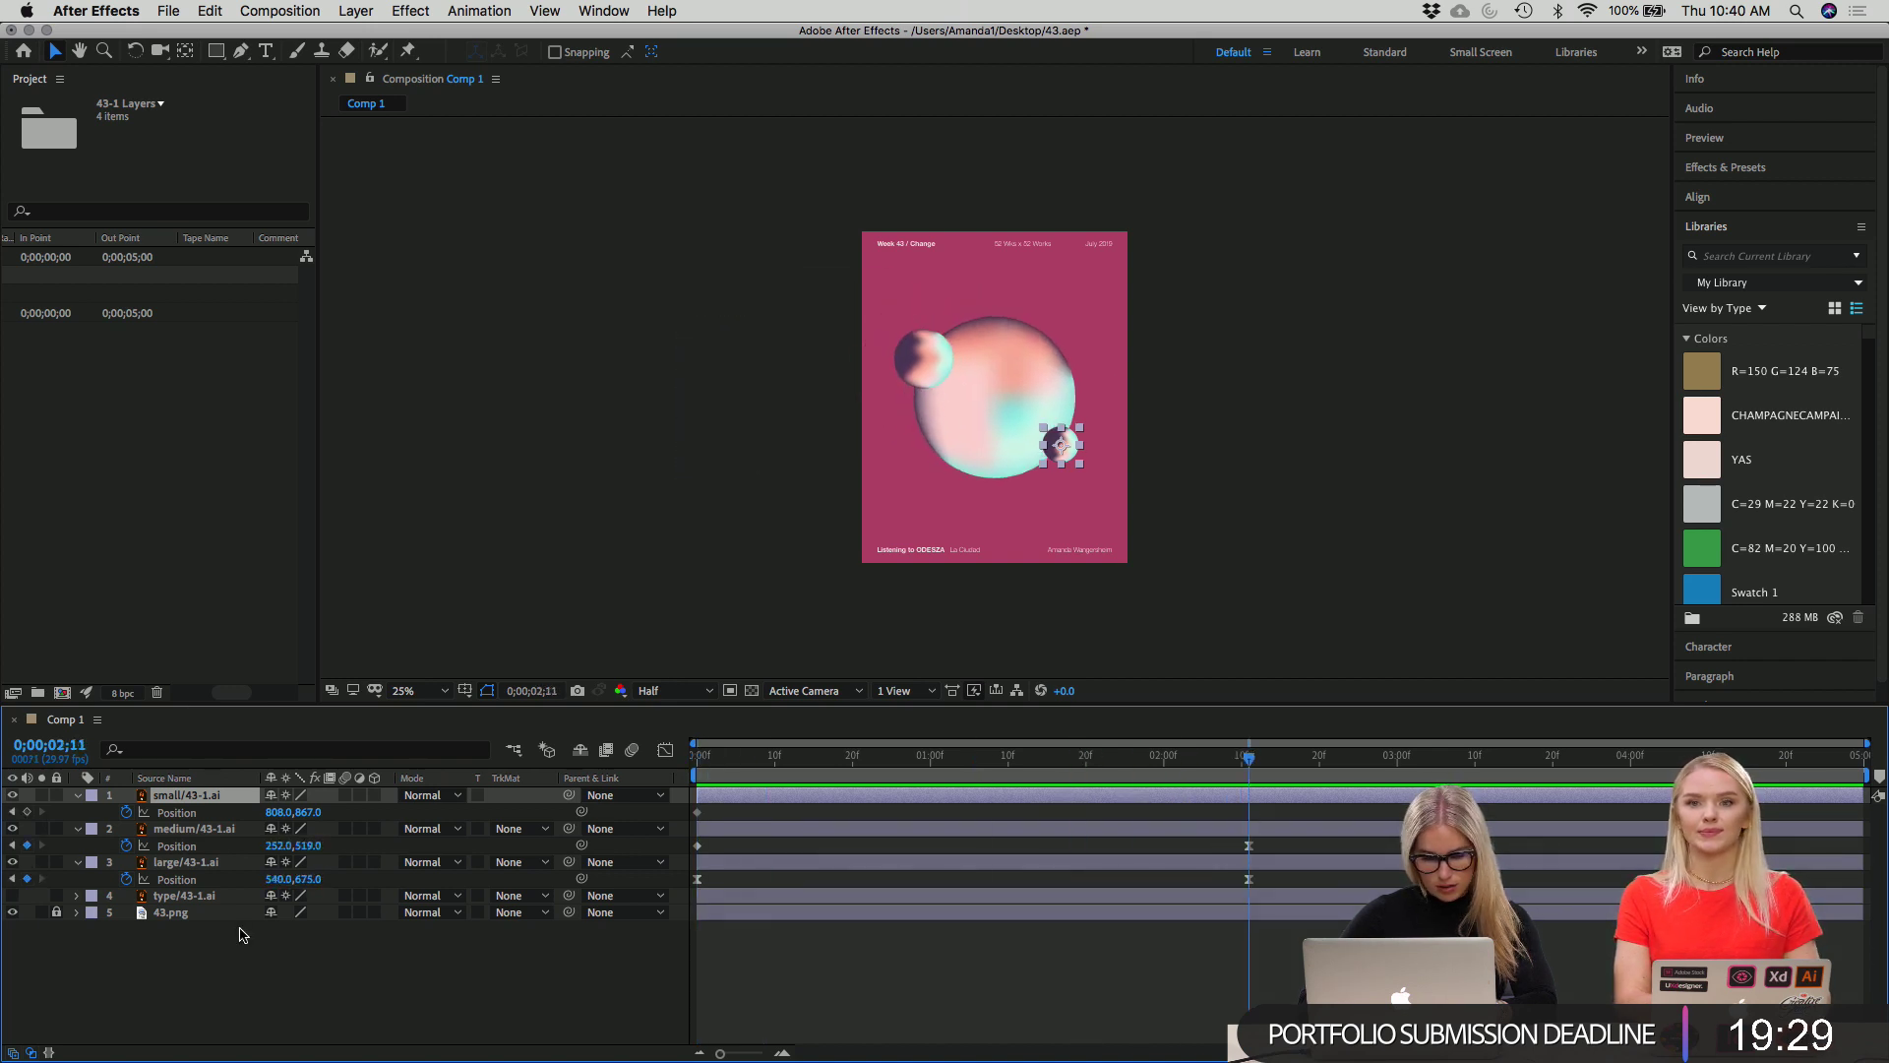
left_click(27, 812)
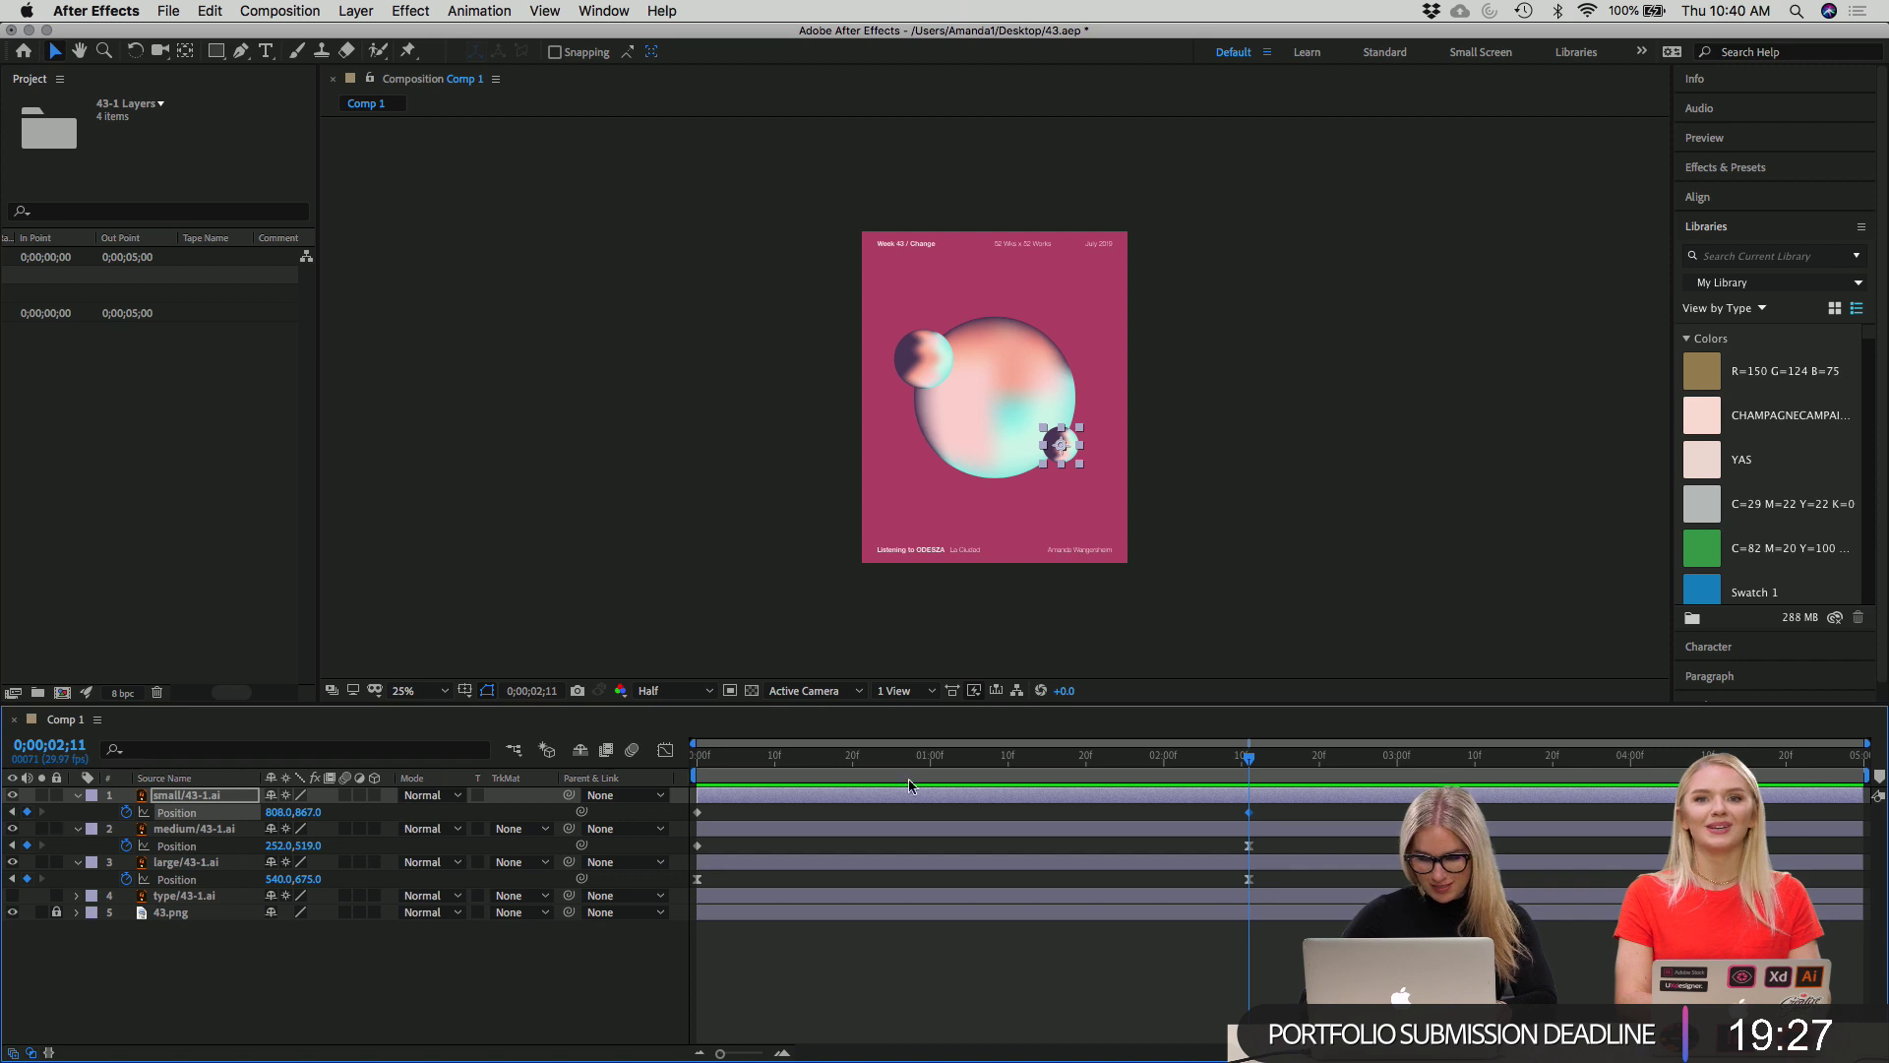
Move the small circle to the poster's lower left at about 240, 1043 and curve its motion path upward.
left_click_drag(1068, 451, 929, 495)
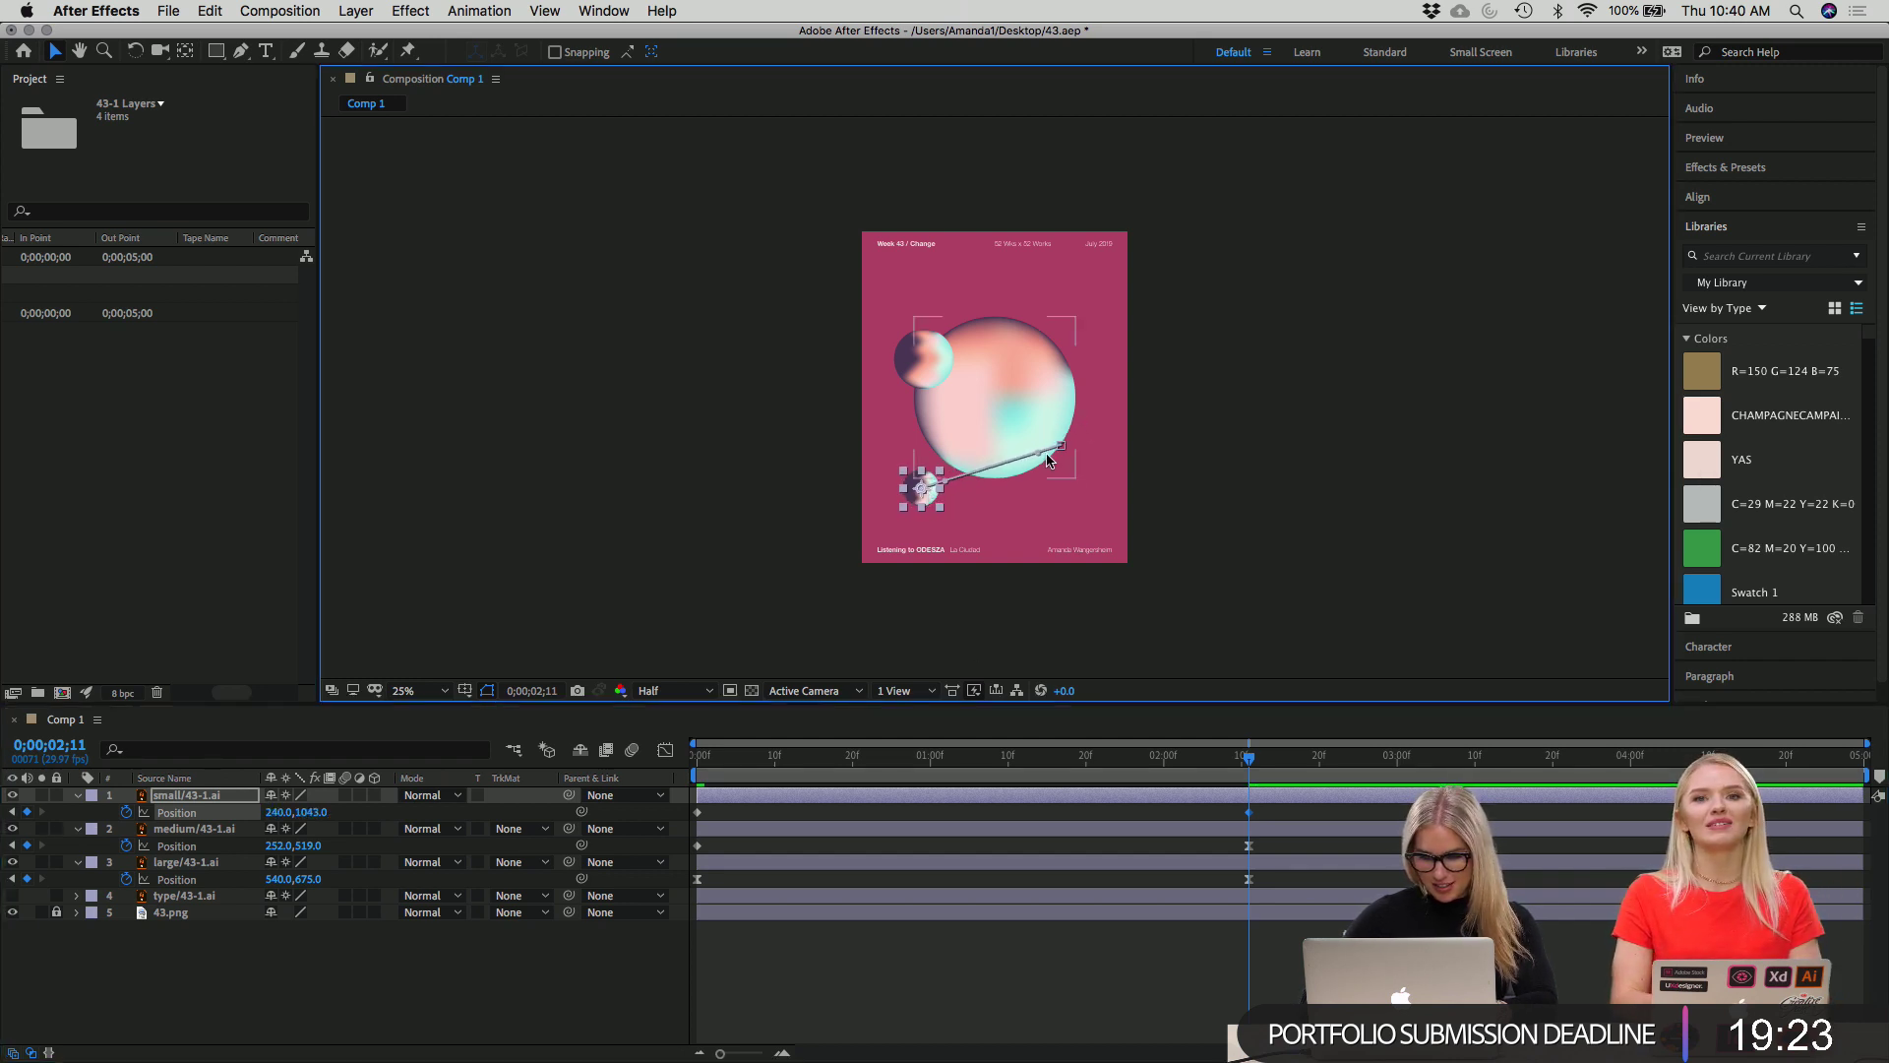
left_click_drag(1041, 458, 968, 412)
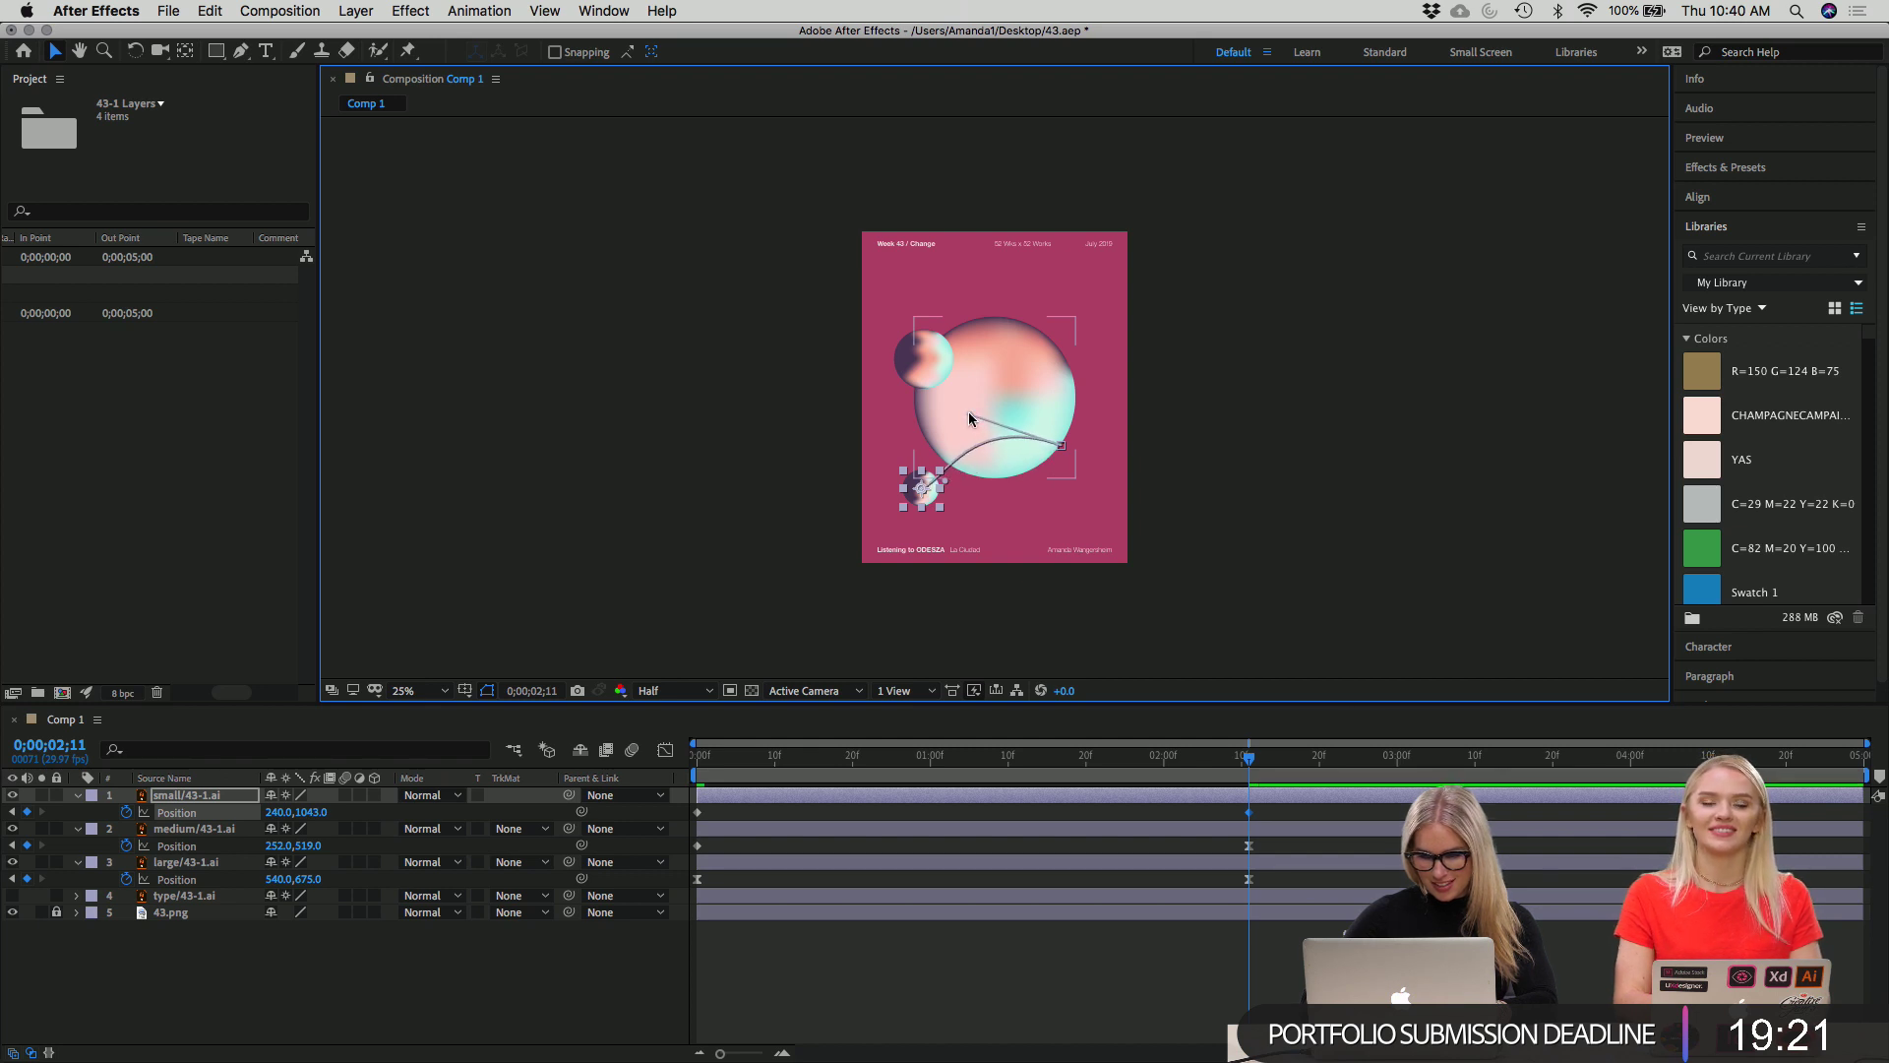
Apply Easy Ease to the small circle's end Position keyframe and play the composition from the start.
right_click(1250, 814)
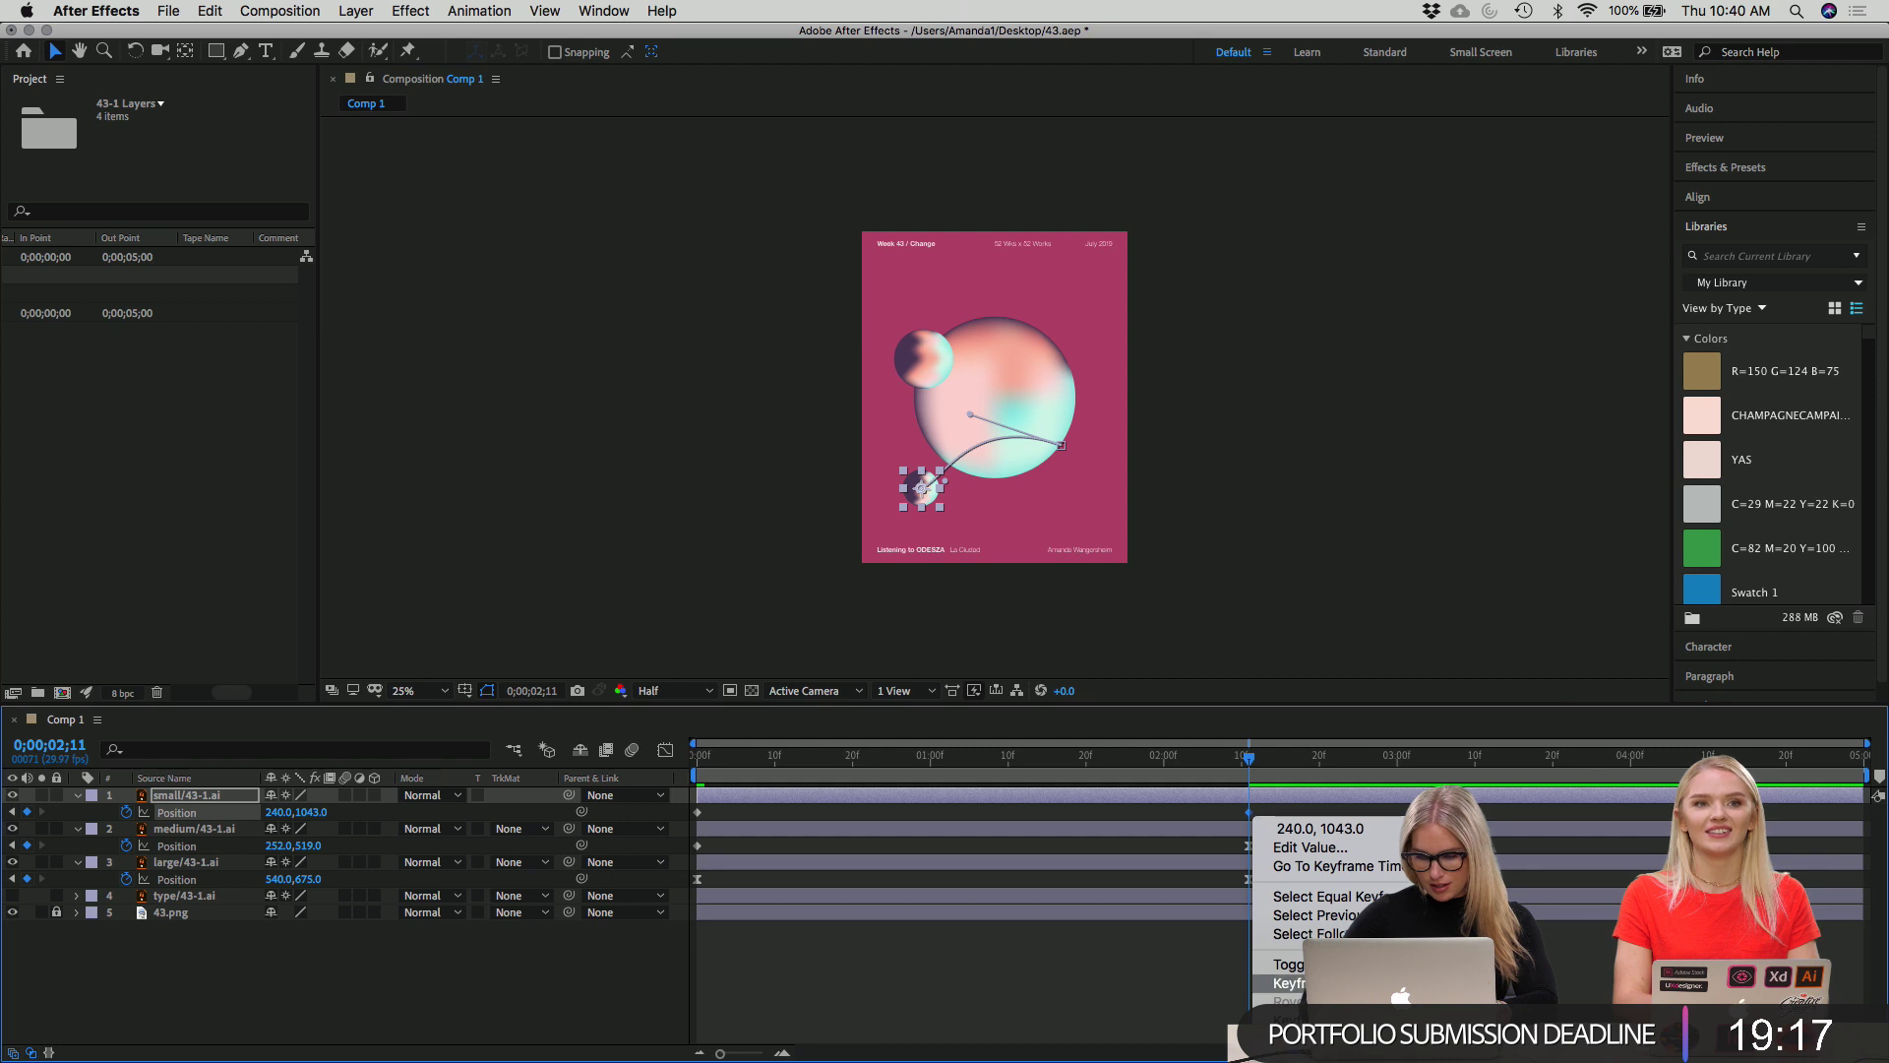
left_click(1565, 935)
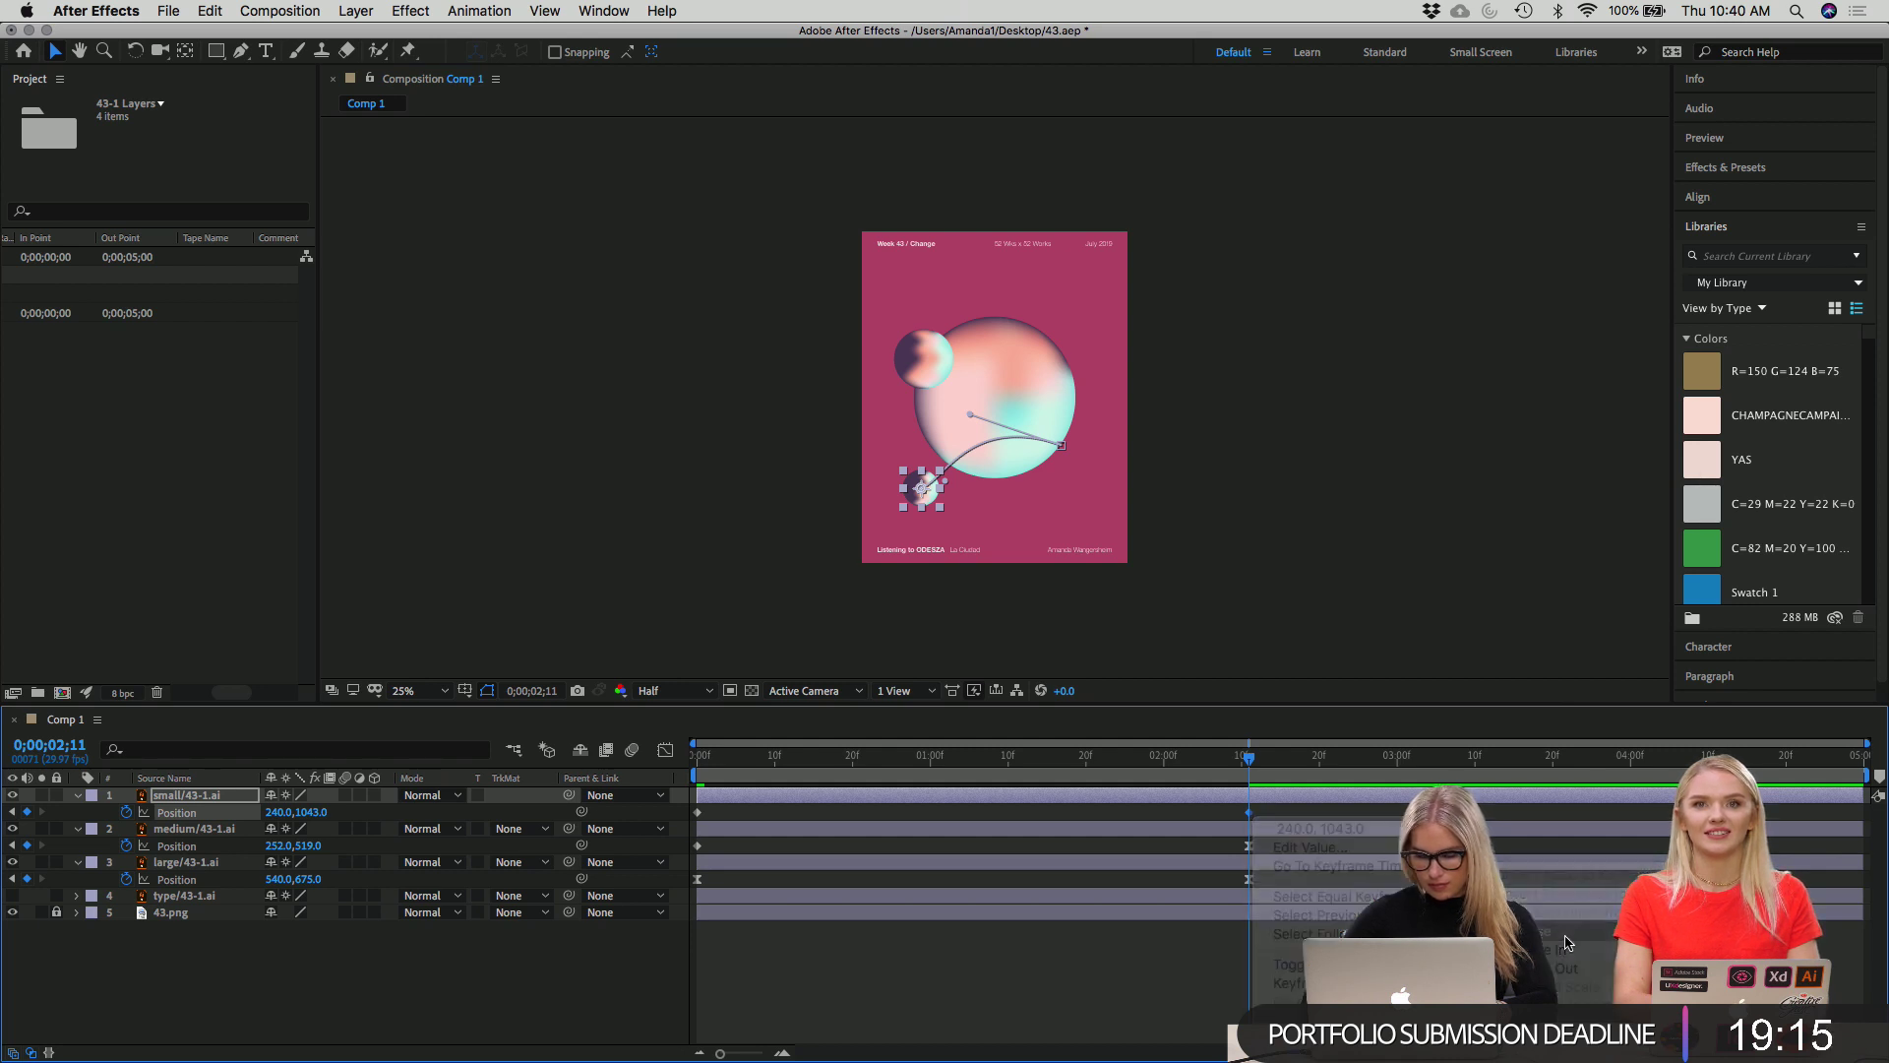
key("Home")
key("space")
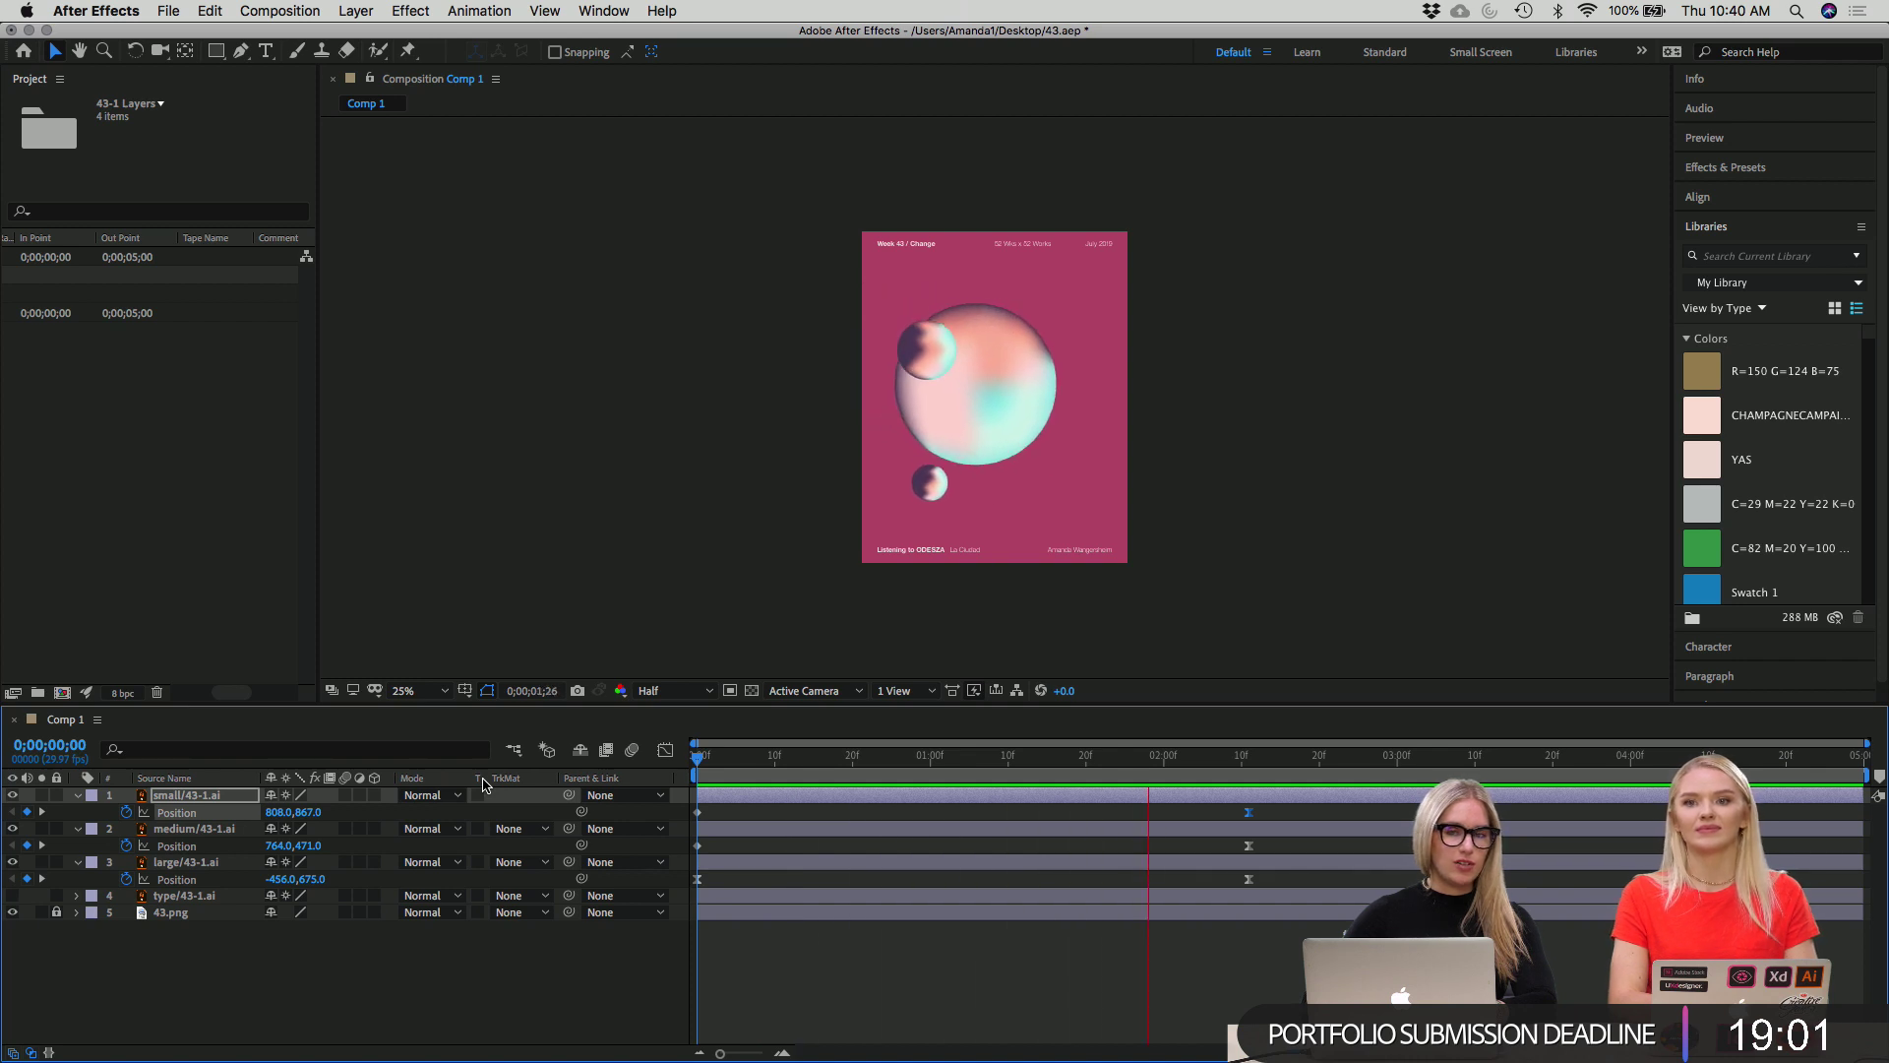
key("space")
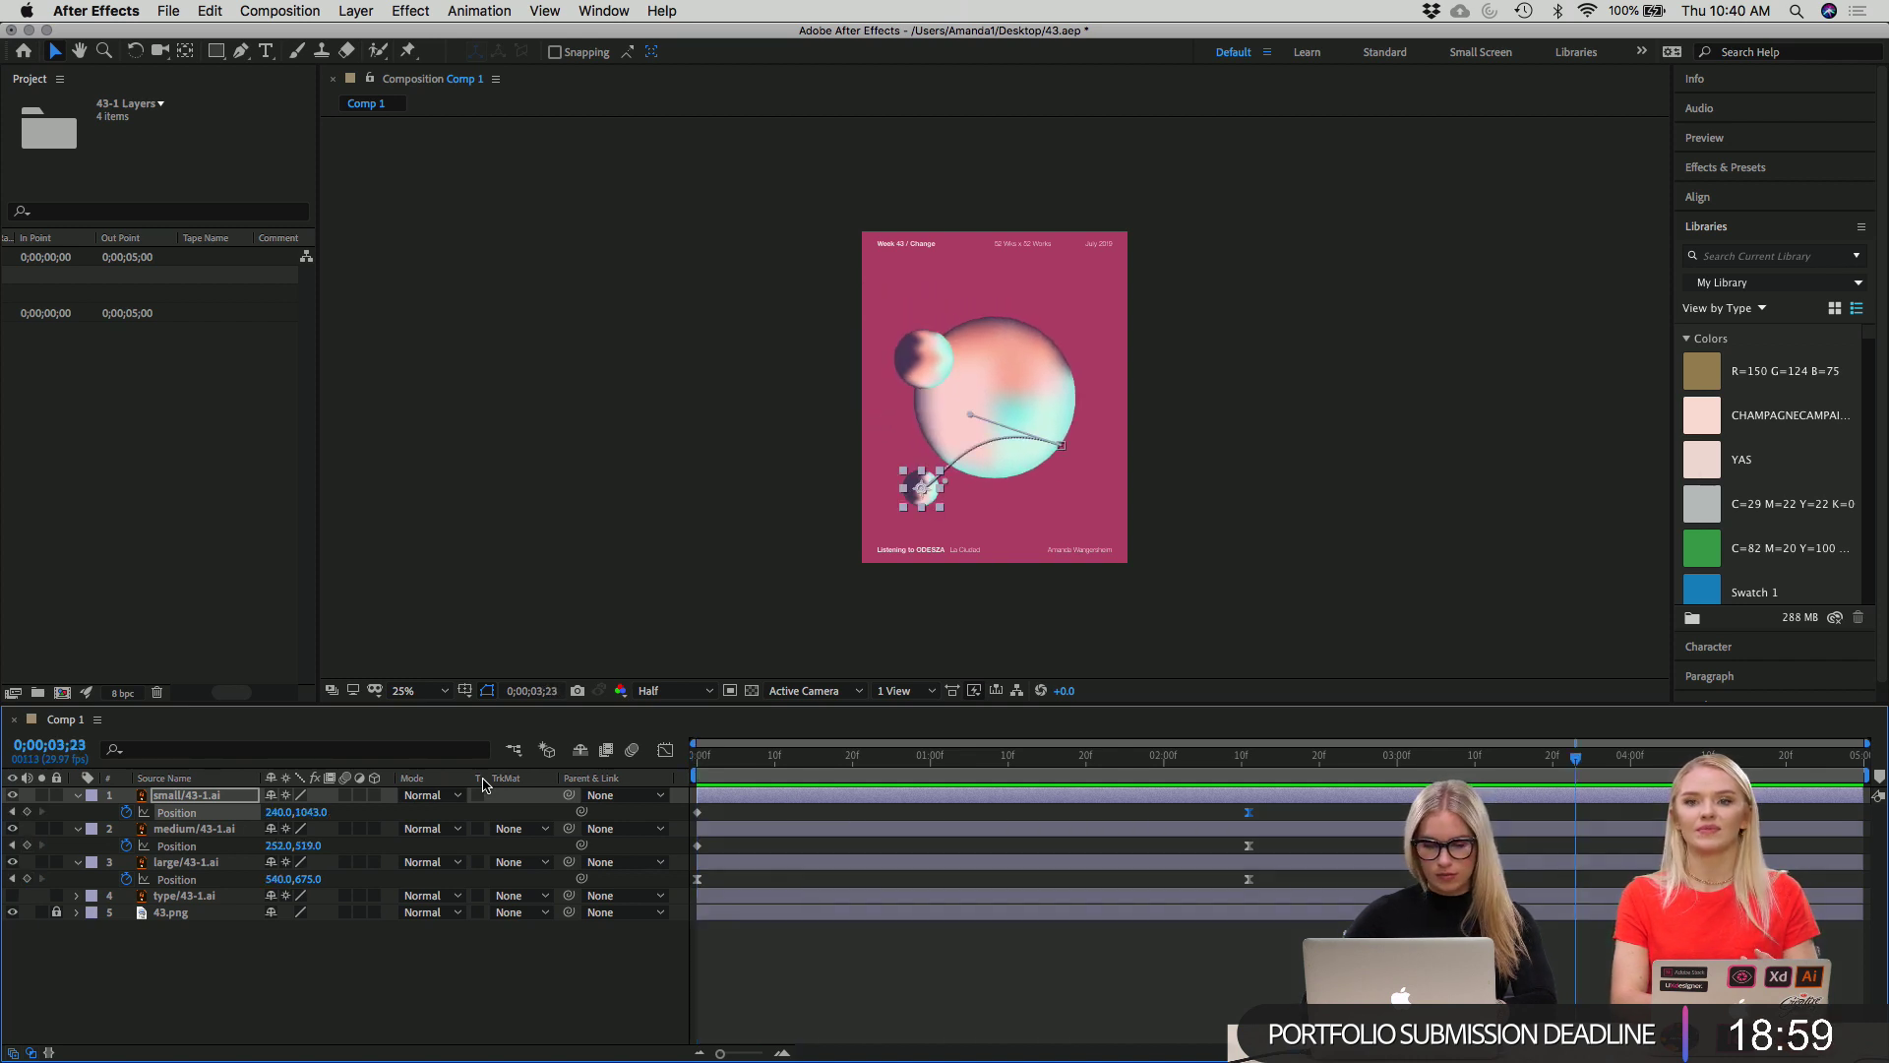
At 0;00;02;11, move the small circle's end position to about 352, 963 and play the composition from the start.
left_click_drag(1550, 748, 1251, 718)
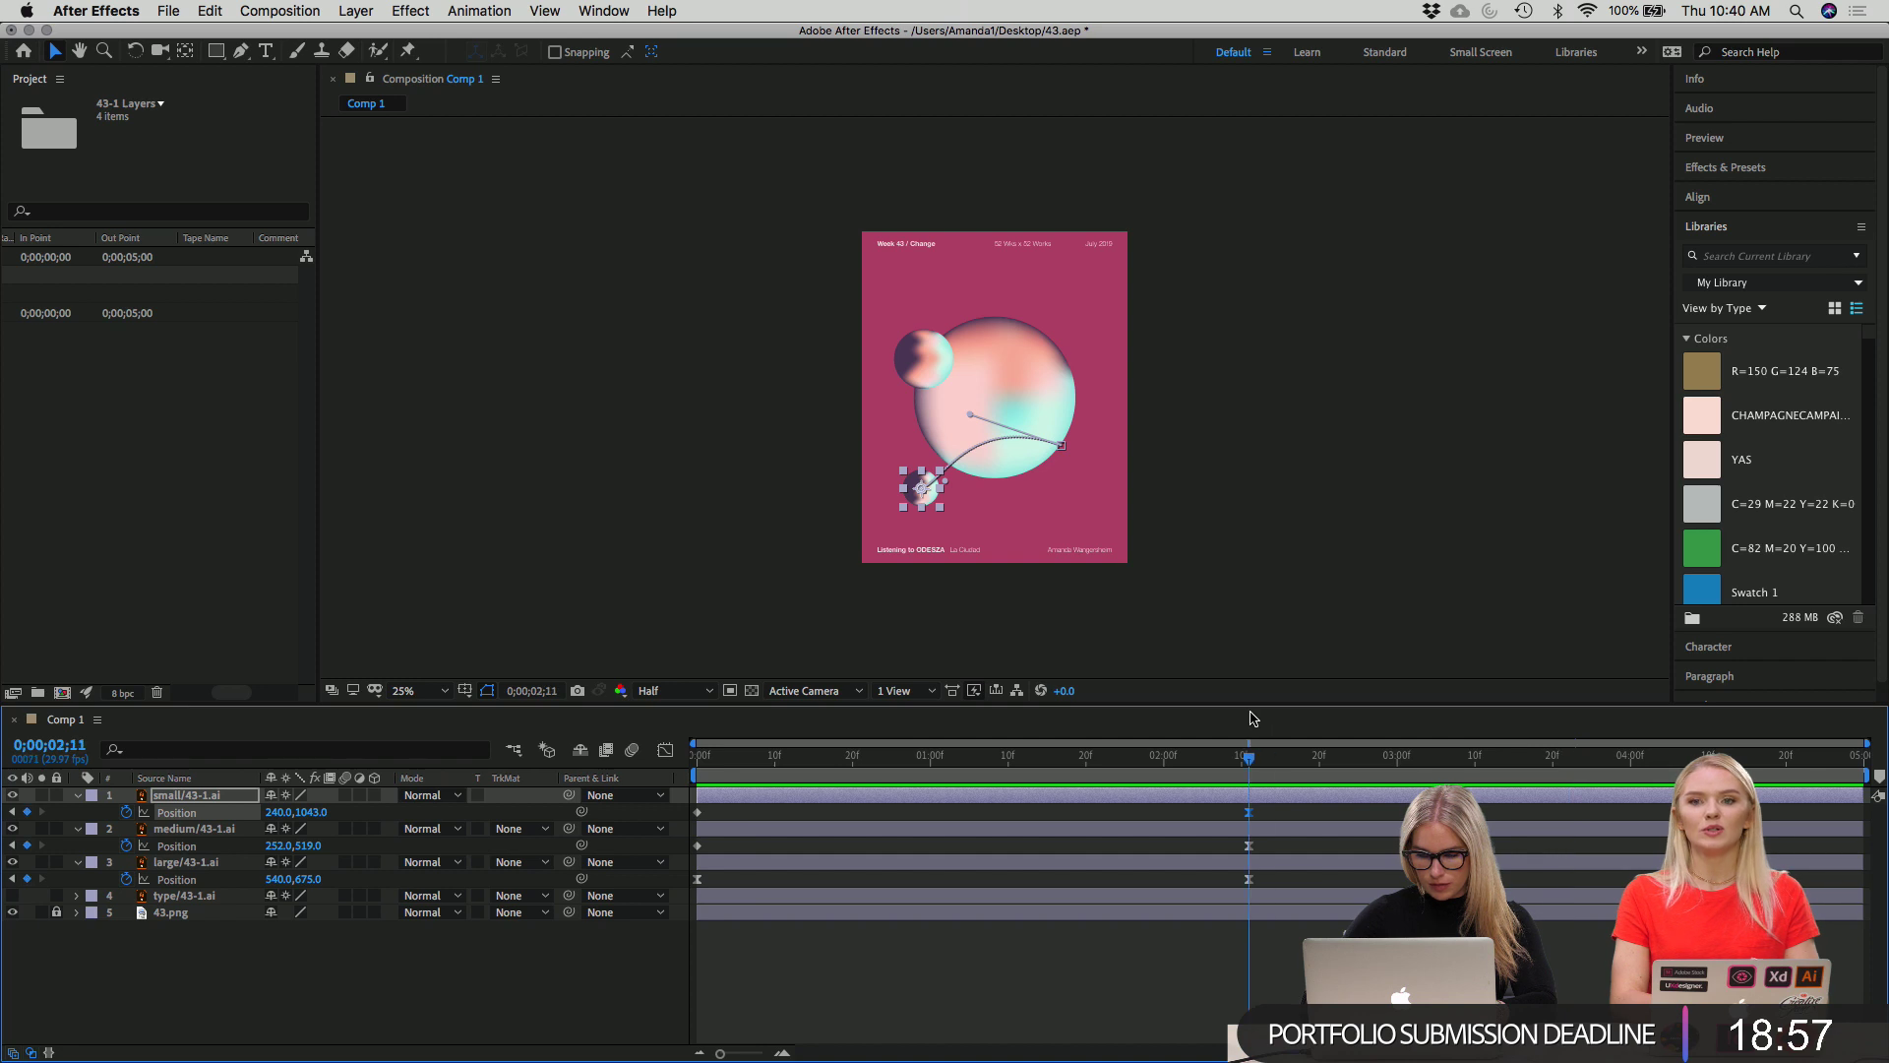
mouse_move(919, 486)
left_mouse_down()
mouse_move(929, 451)
mouse_move(950, 473)
left_mouse_up()
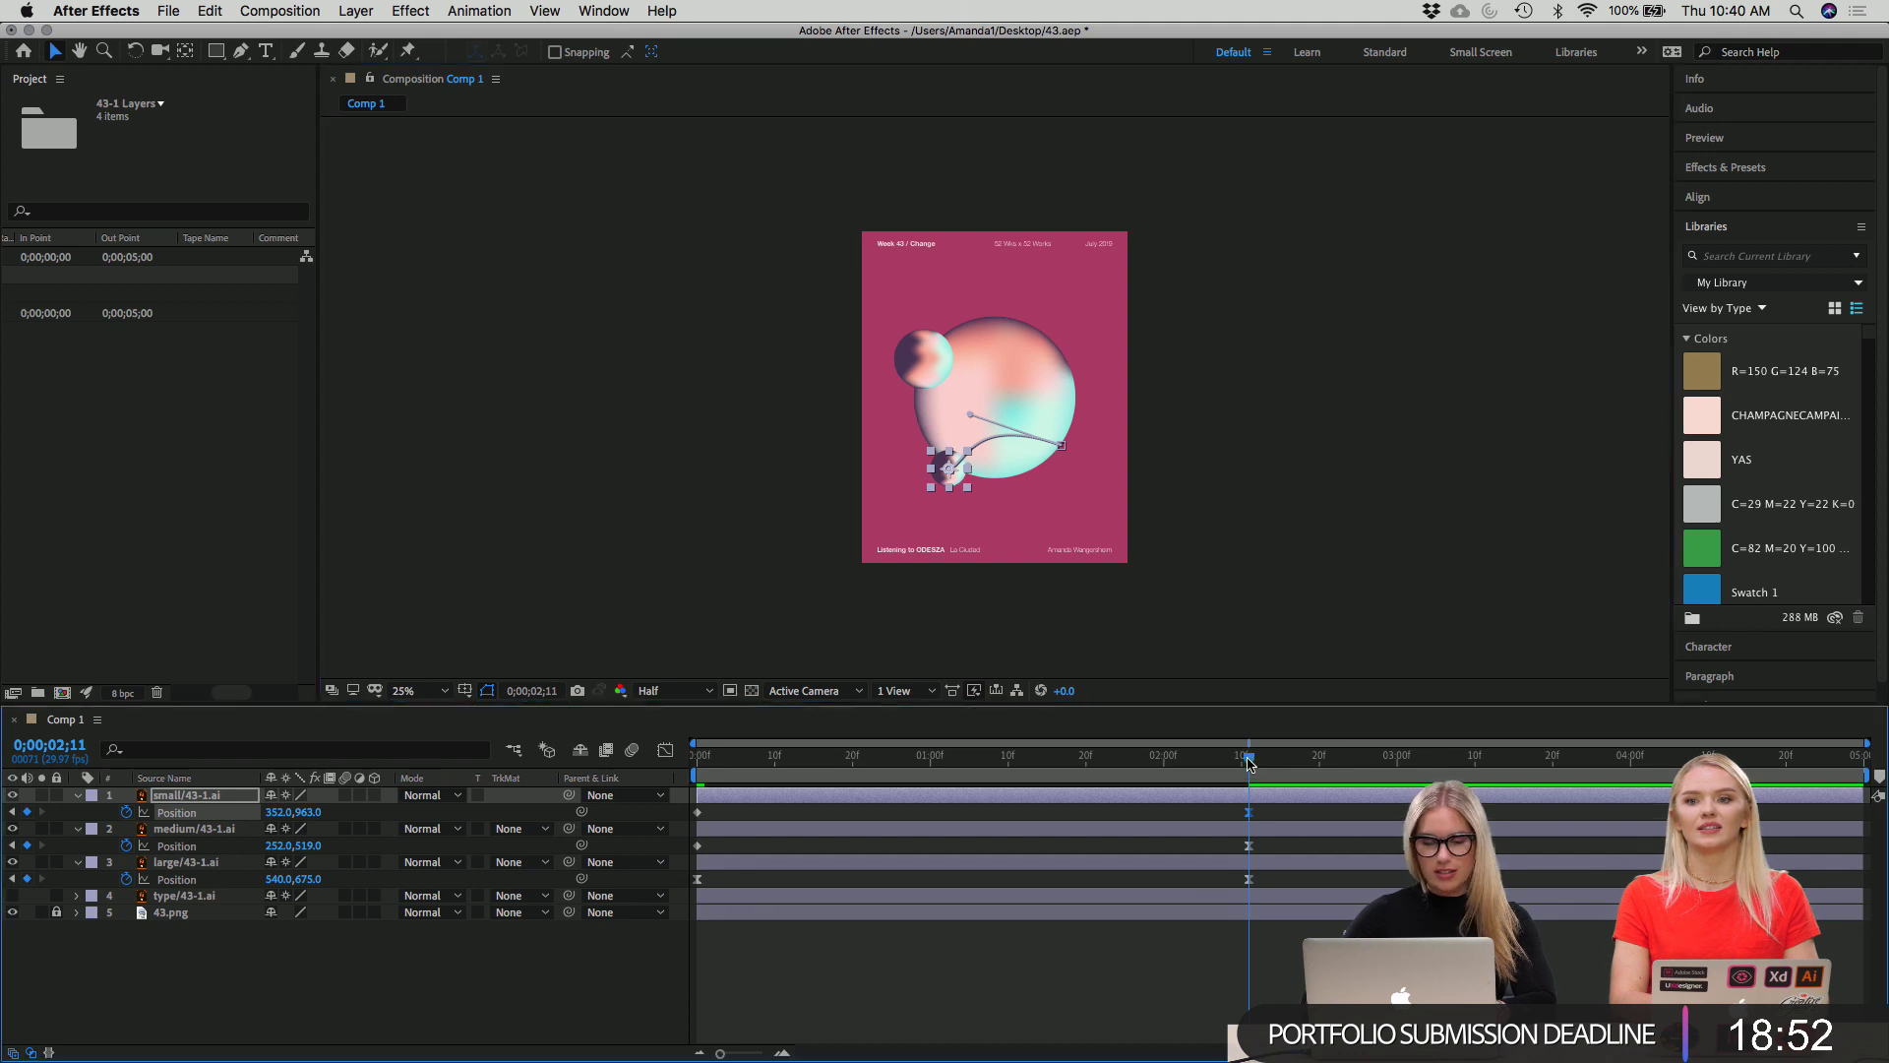
key("Home")
left_click(469, 538)
key("space")
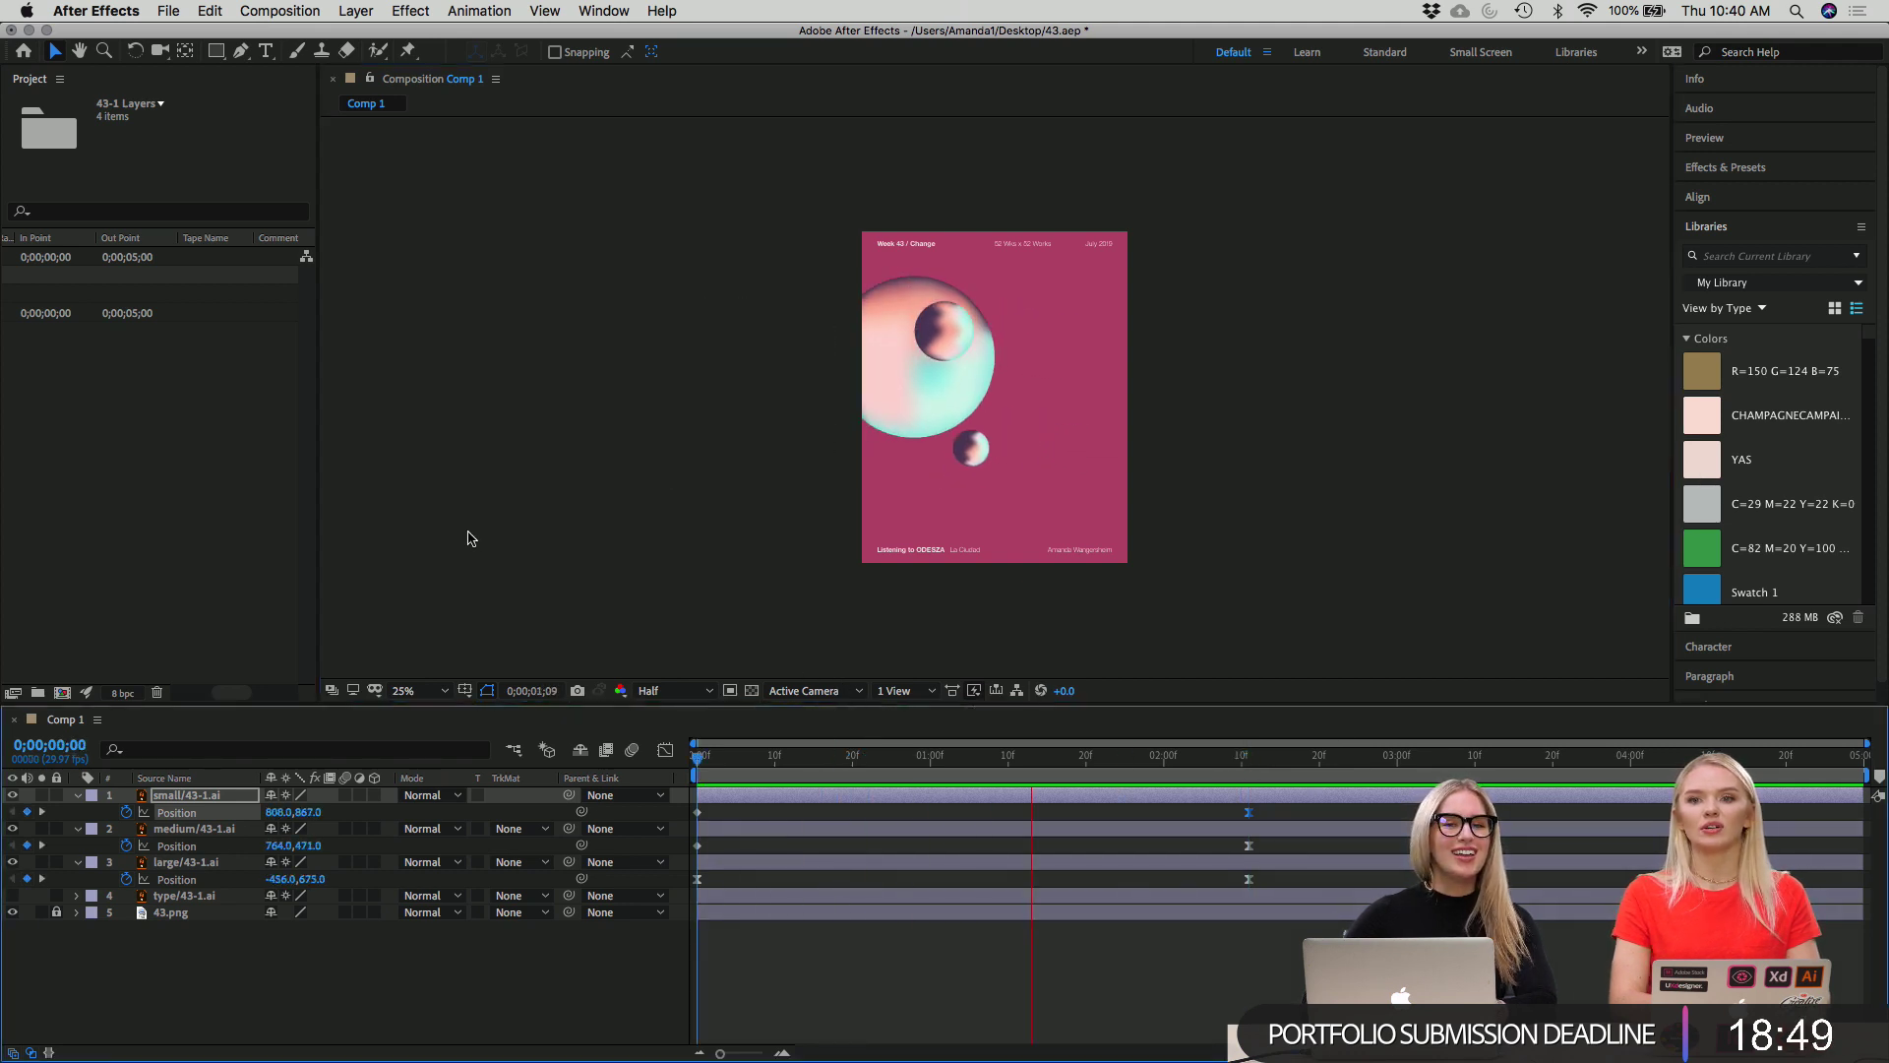
key("space")
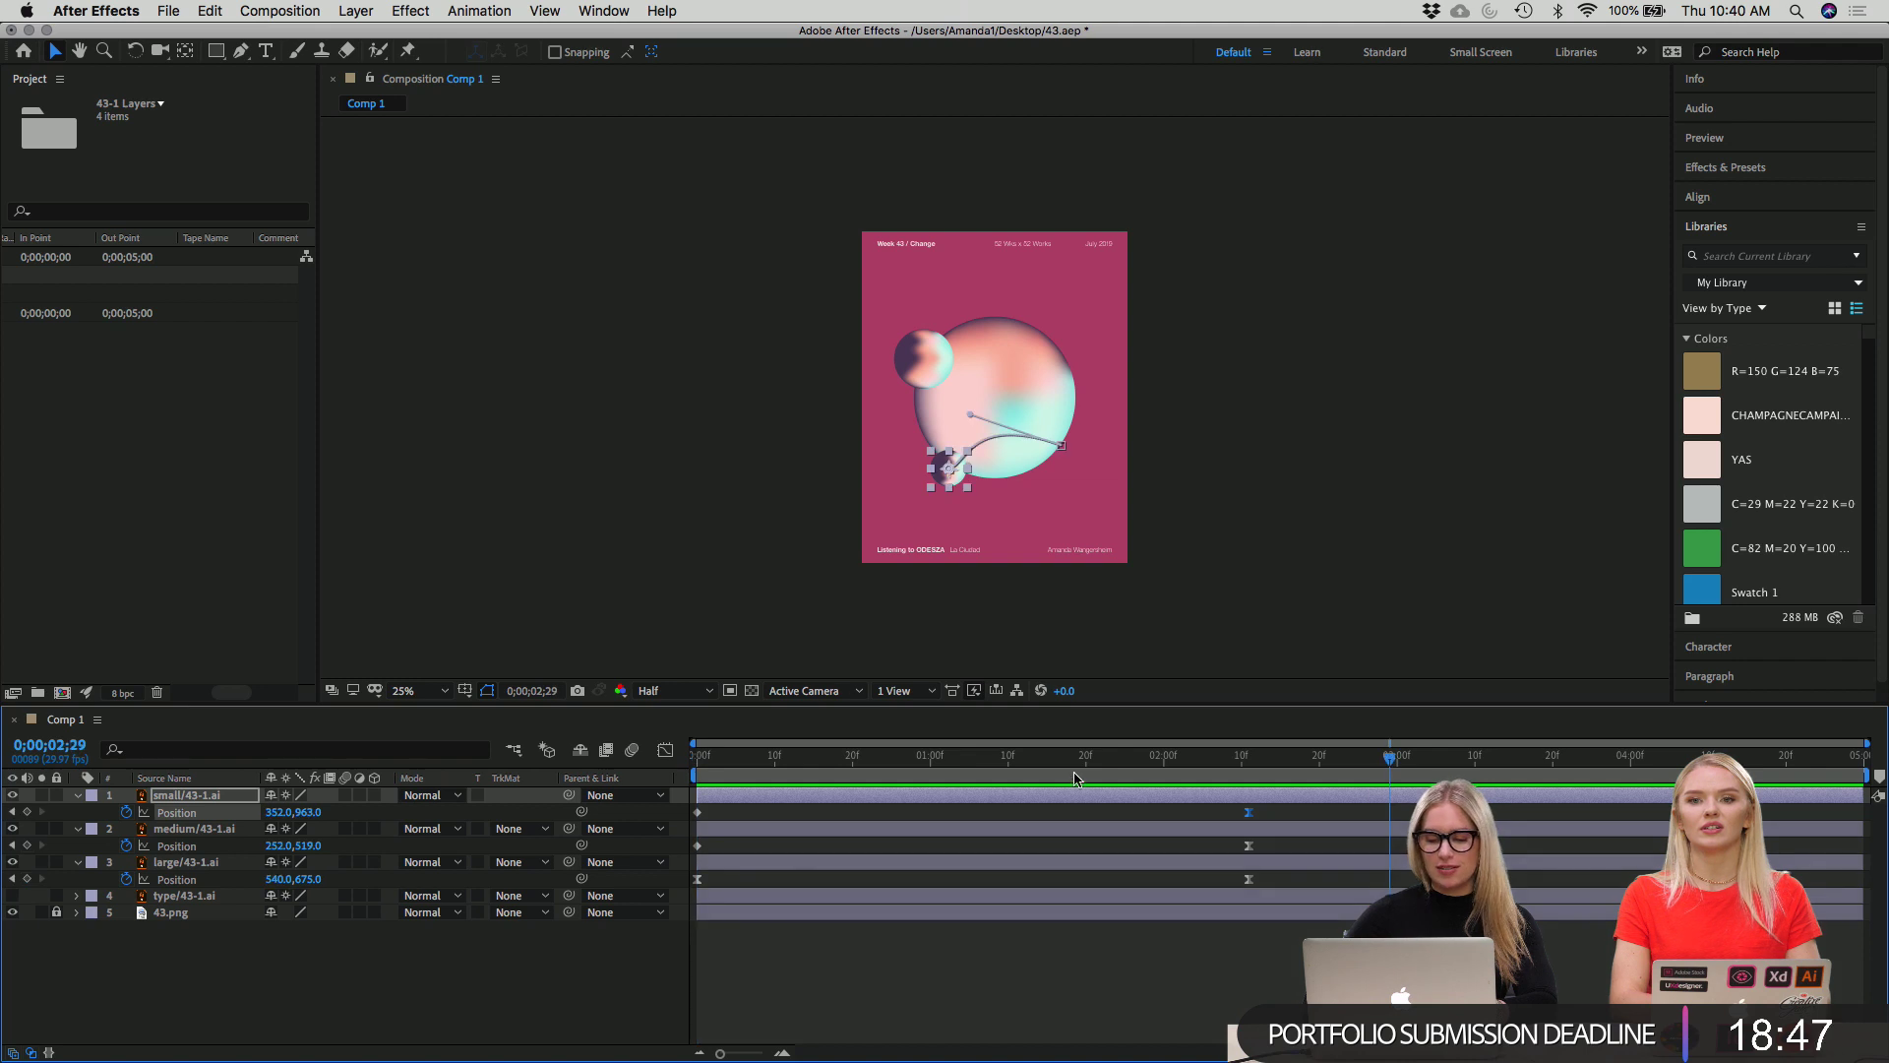
Move the end Position keyframes of all three circle layers to about 0;00;03;20 and preview the slower animation.
right_click(1267, 815)
key("Escape")
left_click_drag(1263, 802, 1552, 846)
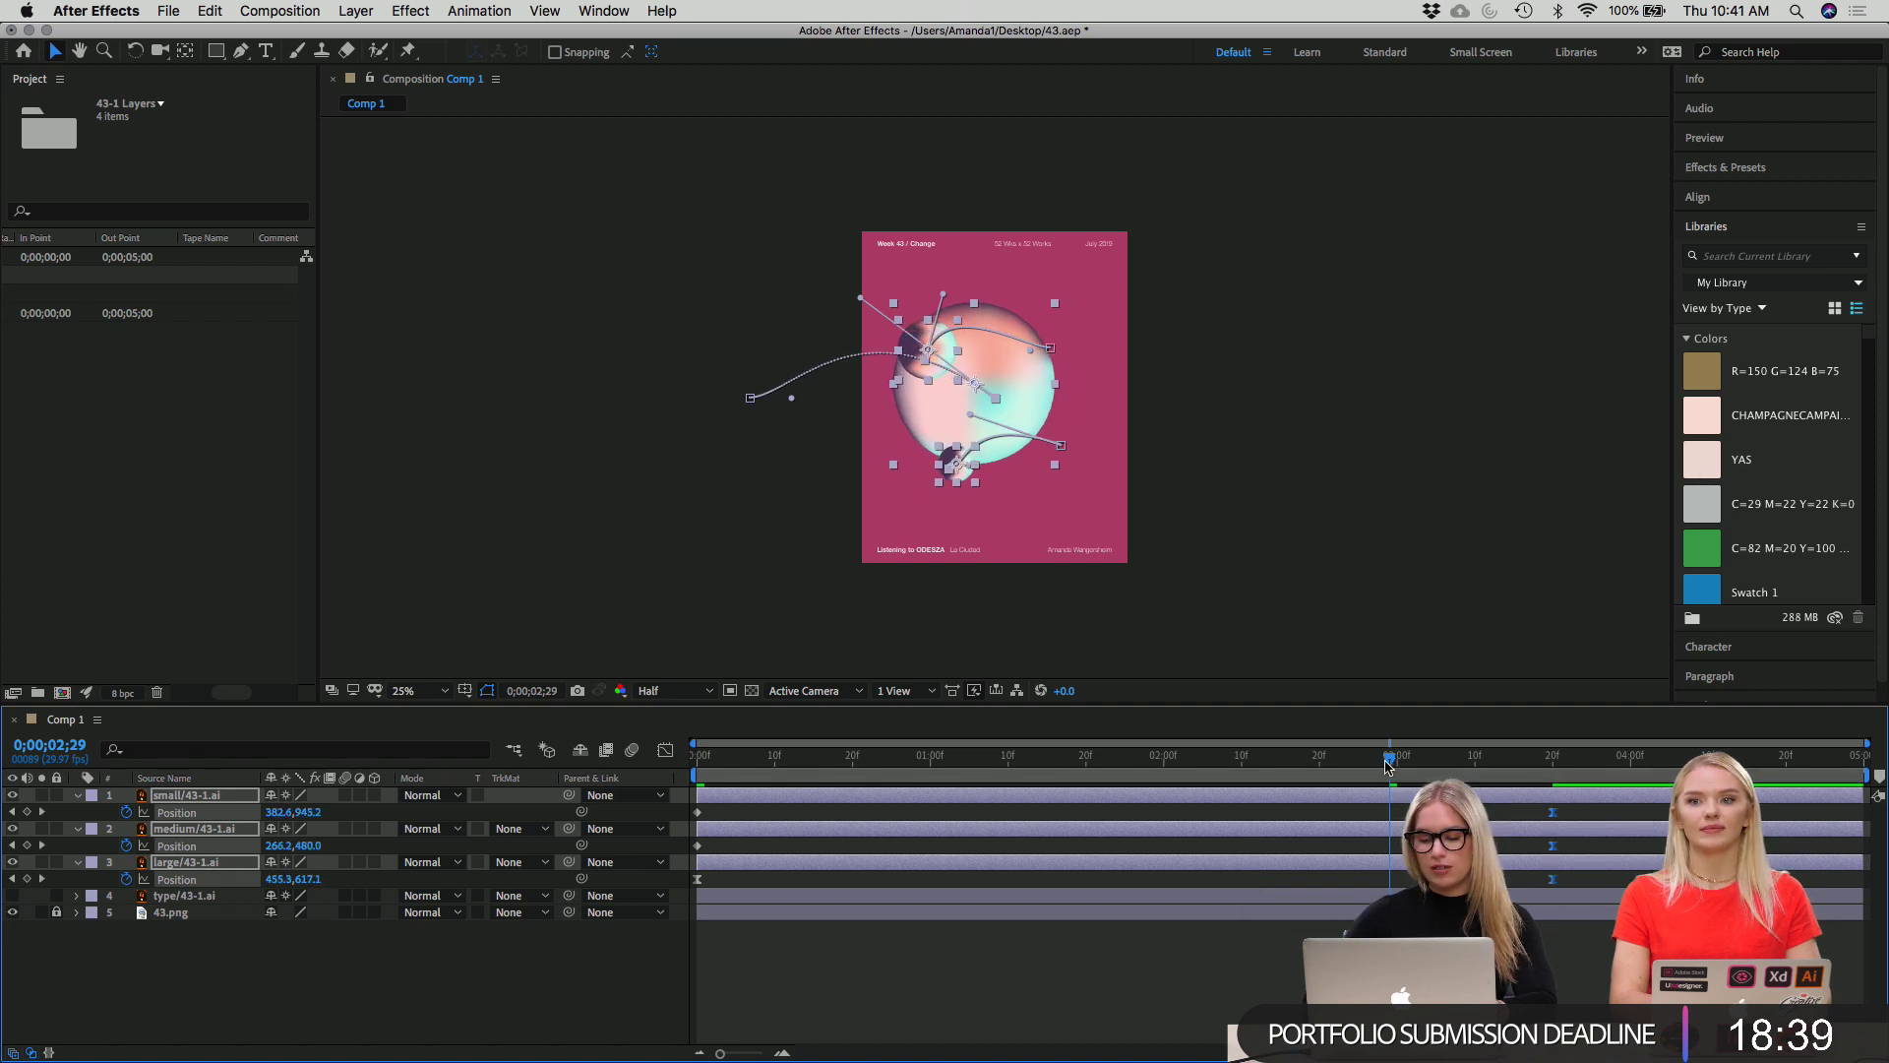
left_click_drag(1393, 768, 699, 756)
key("space")
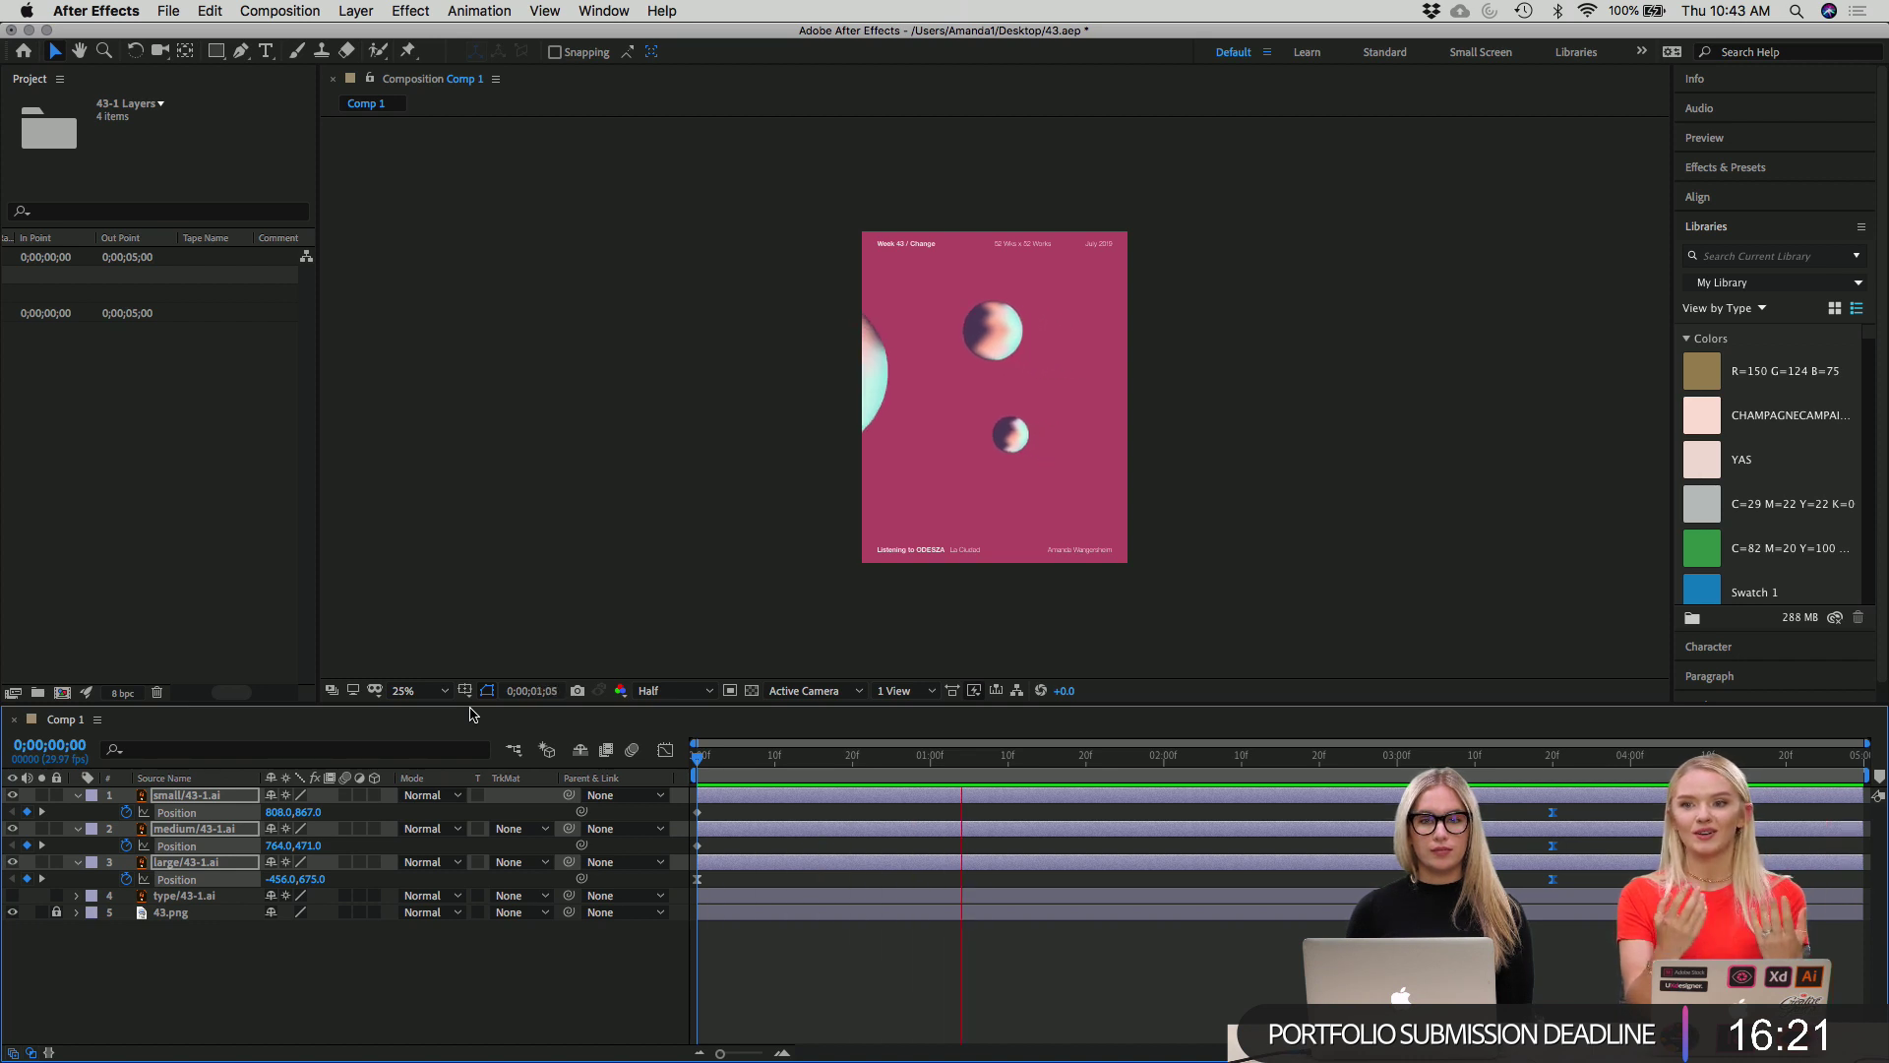
key("space")
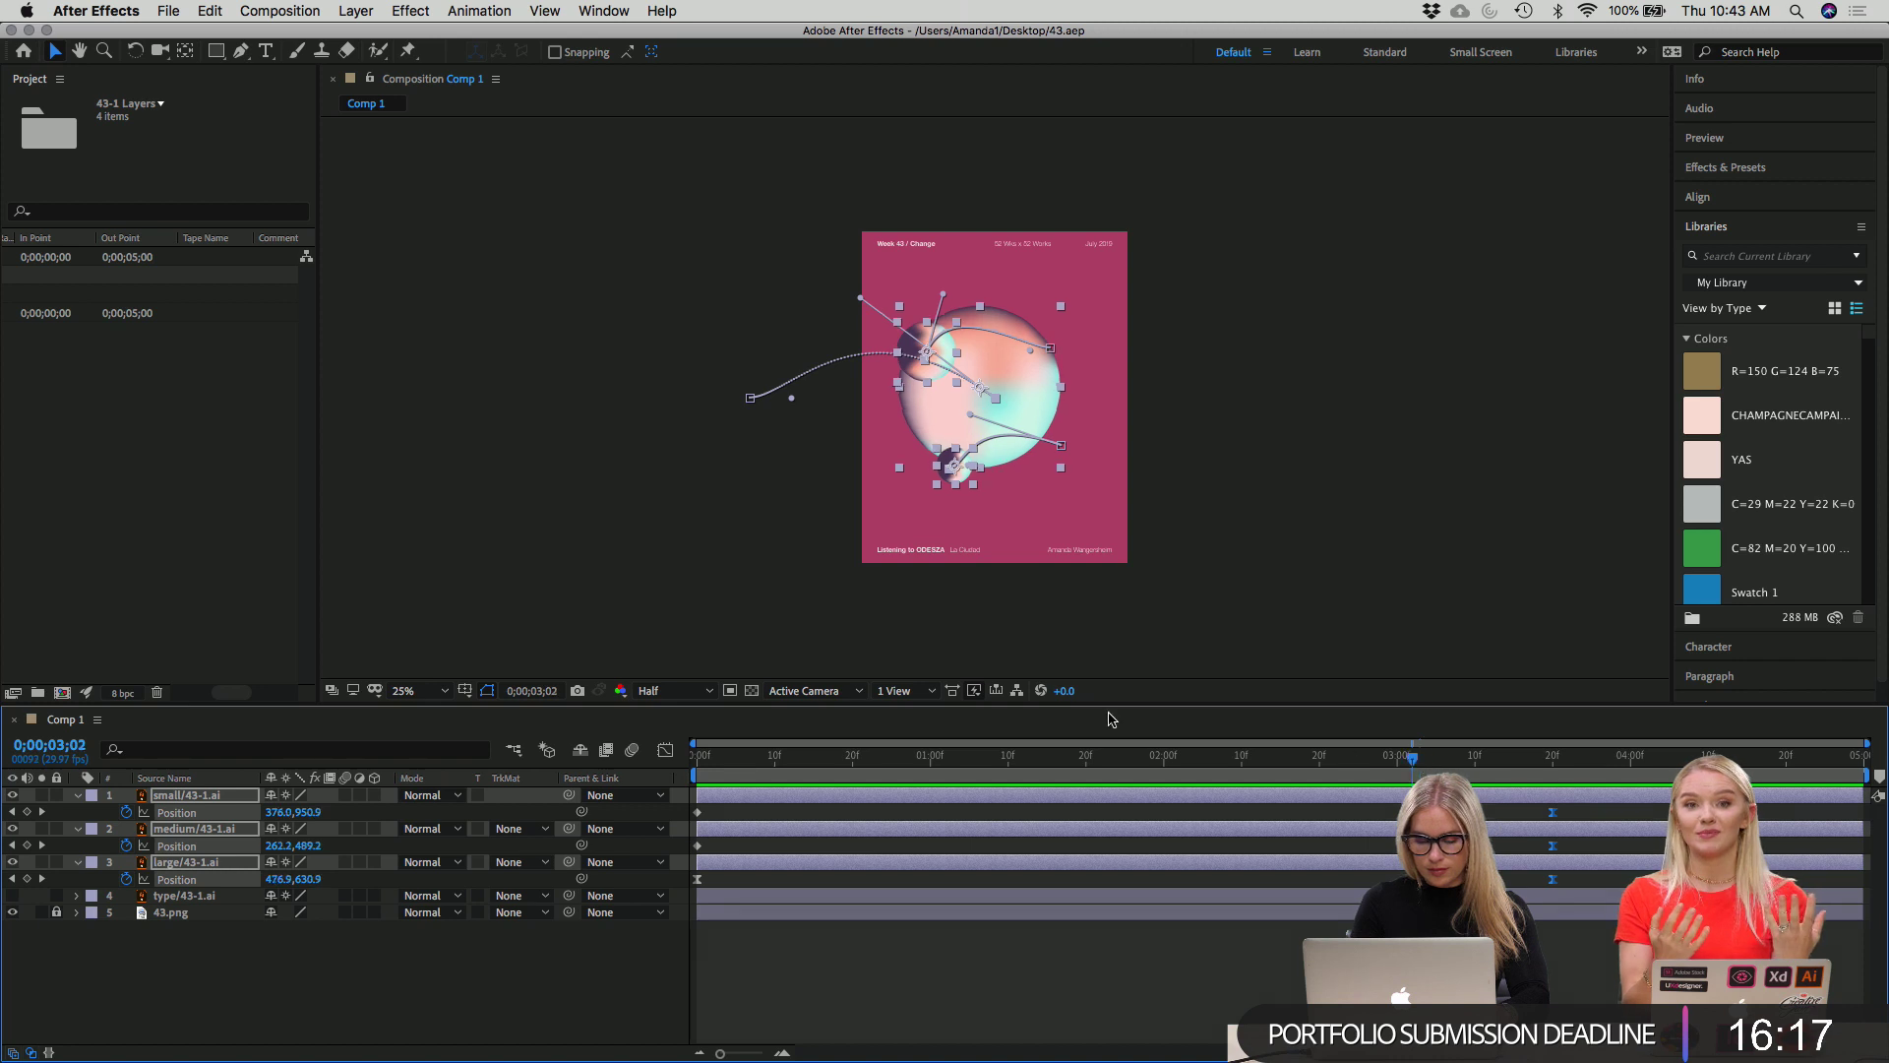
Return to the first frame, start a new solid layer with no layer selected and open its colour picker.
key("Home")
left_click(190, 918)
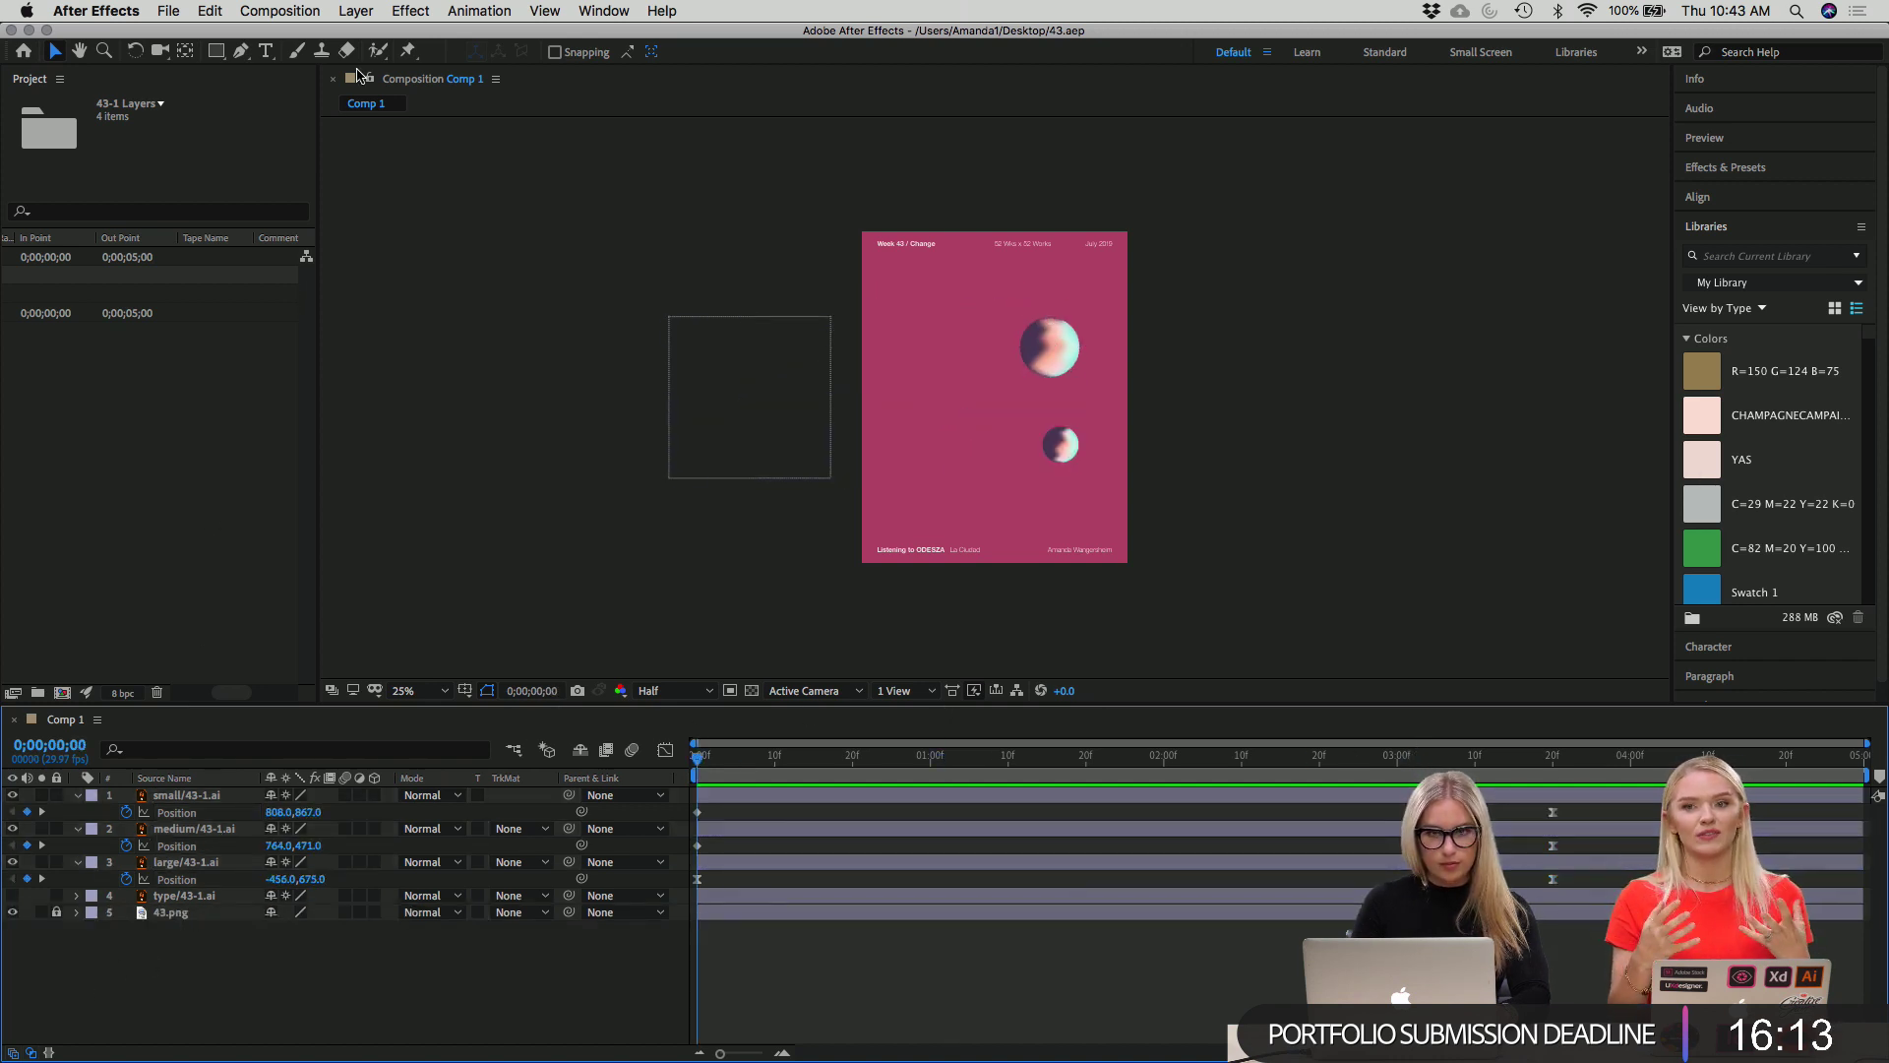
left_click(356, 11)
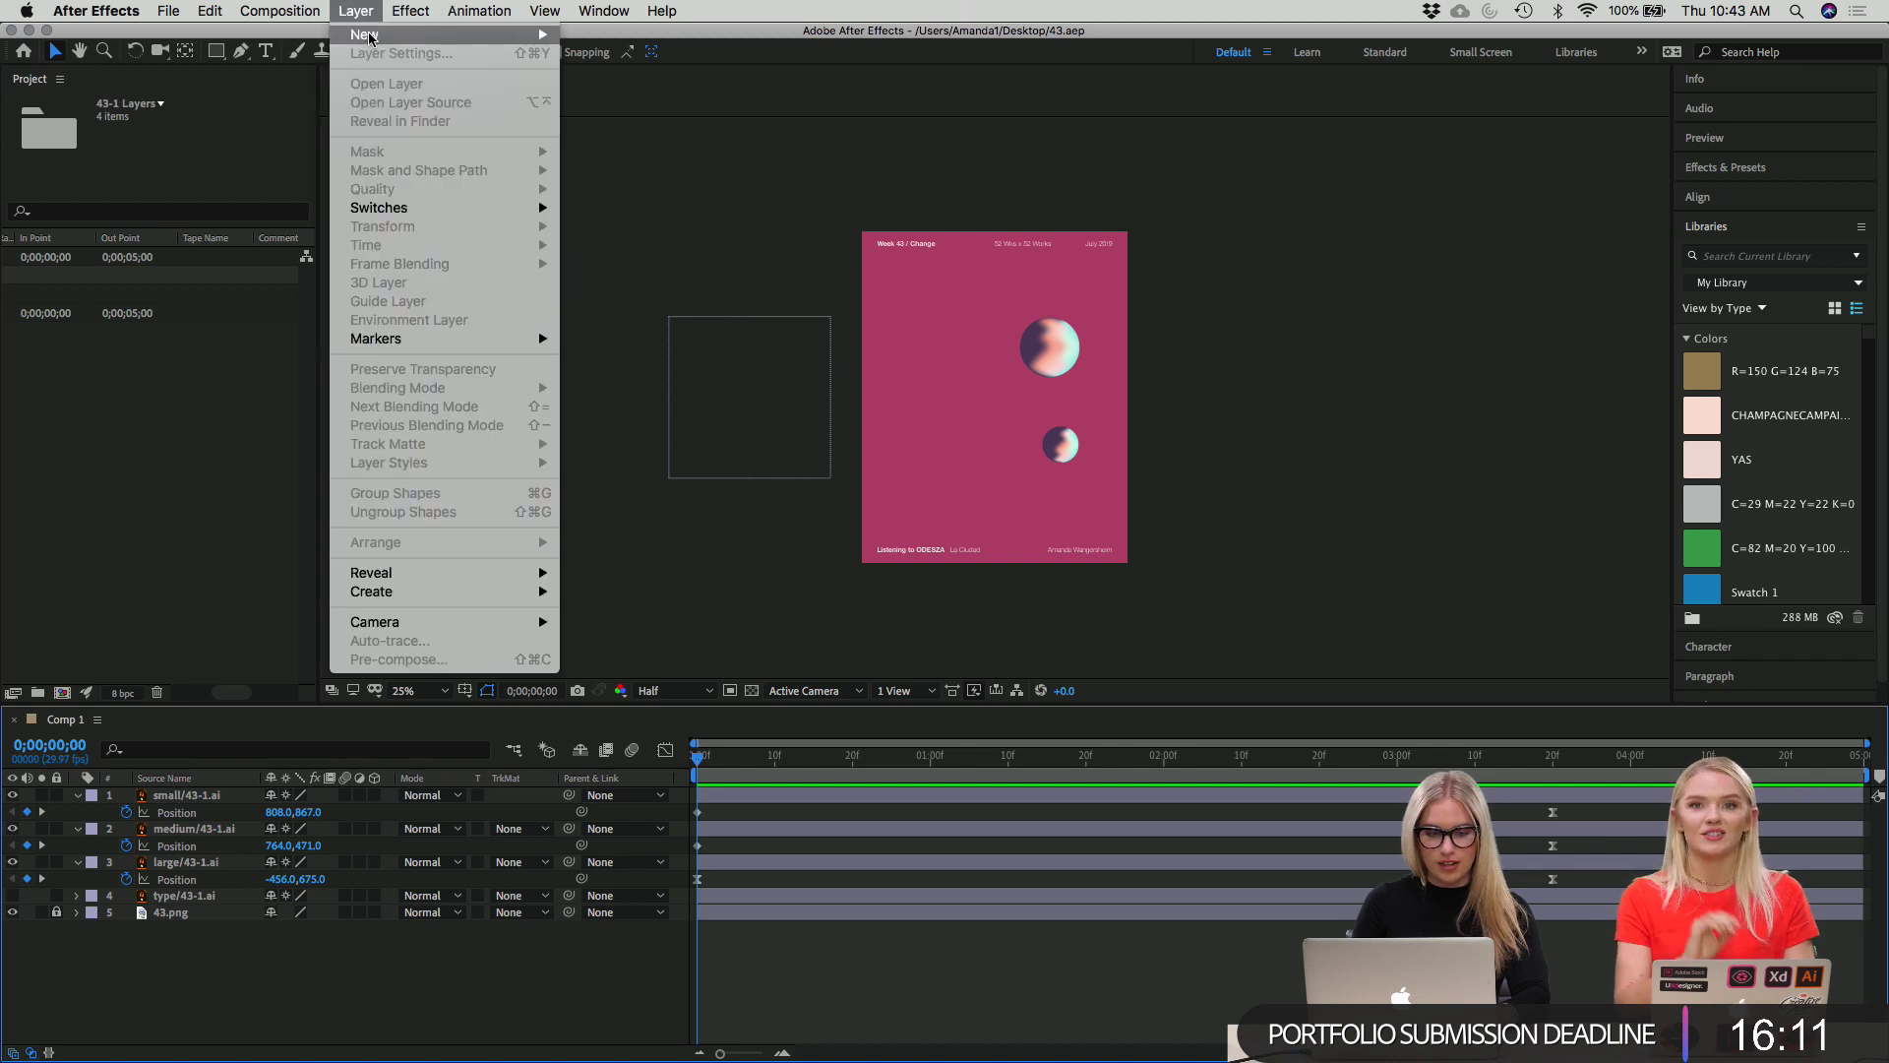
mouse_move(522, 34)
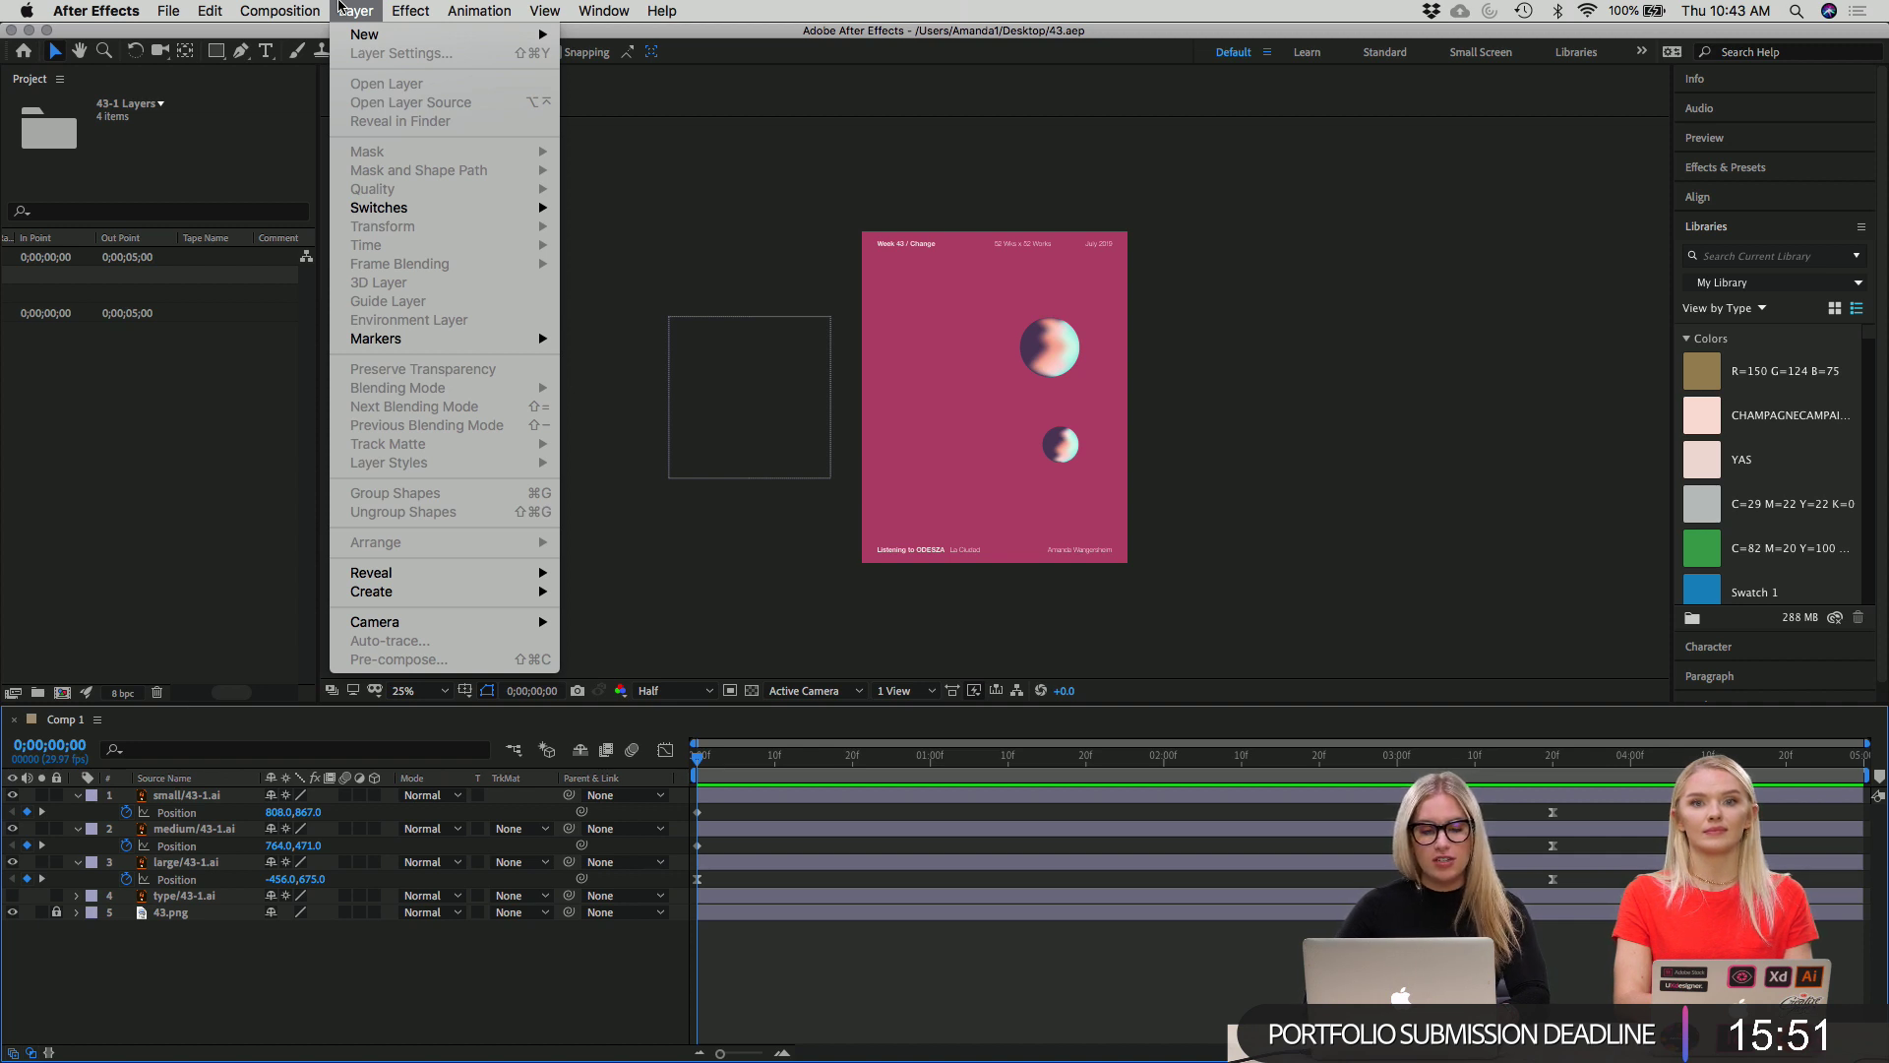
mouse_move(360, 37)
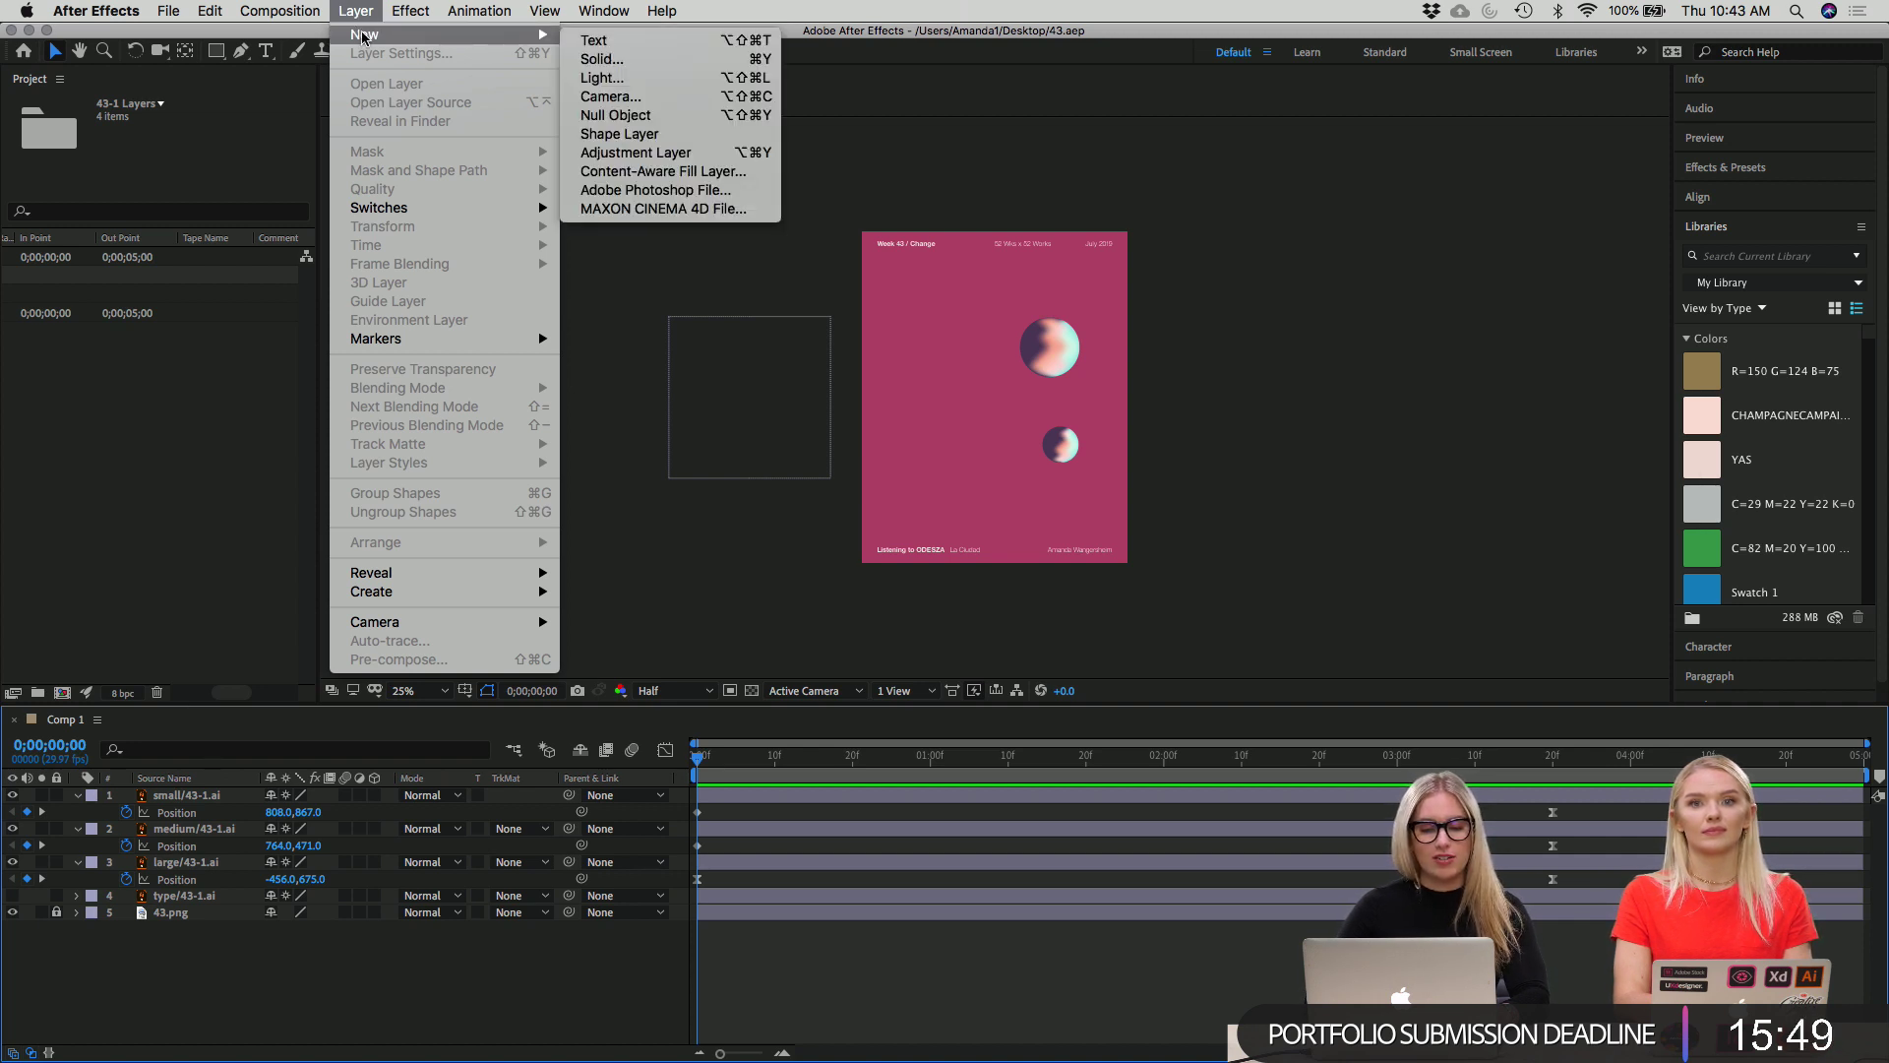
left_click(347, 11)
left_click(347, 11)
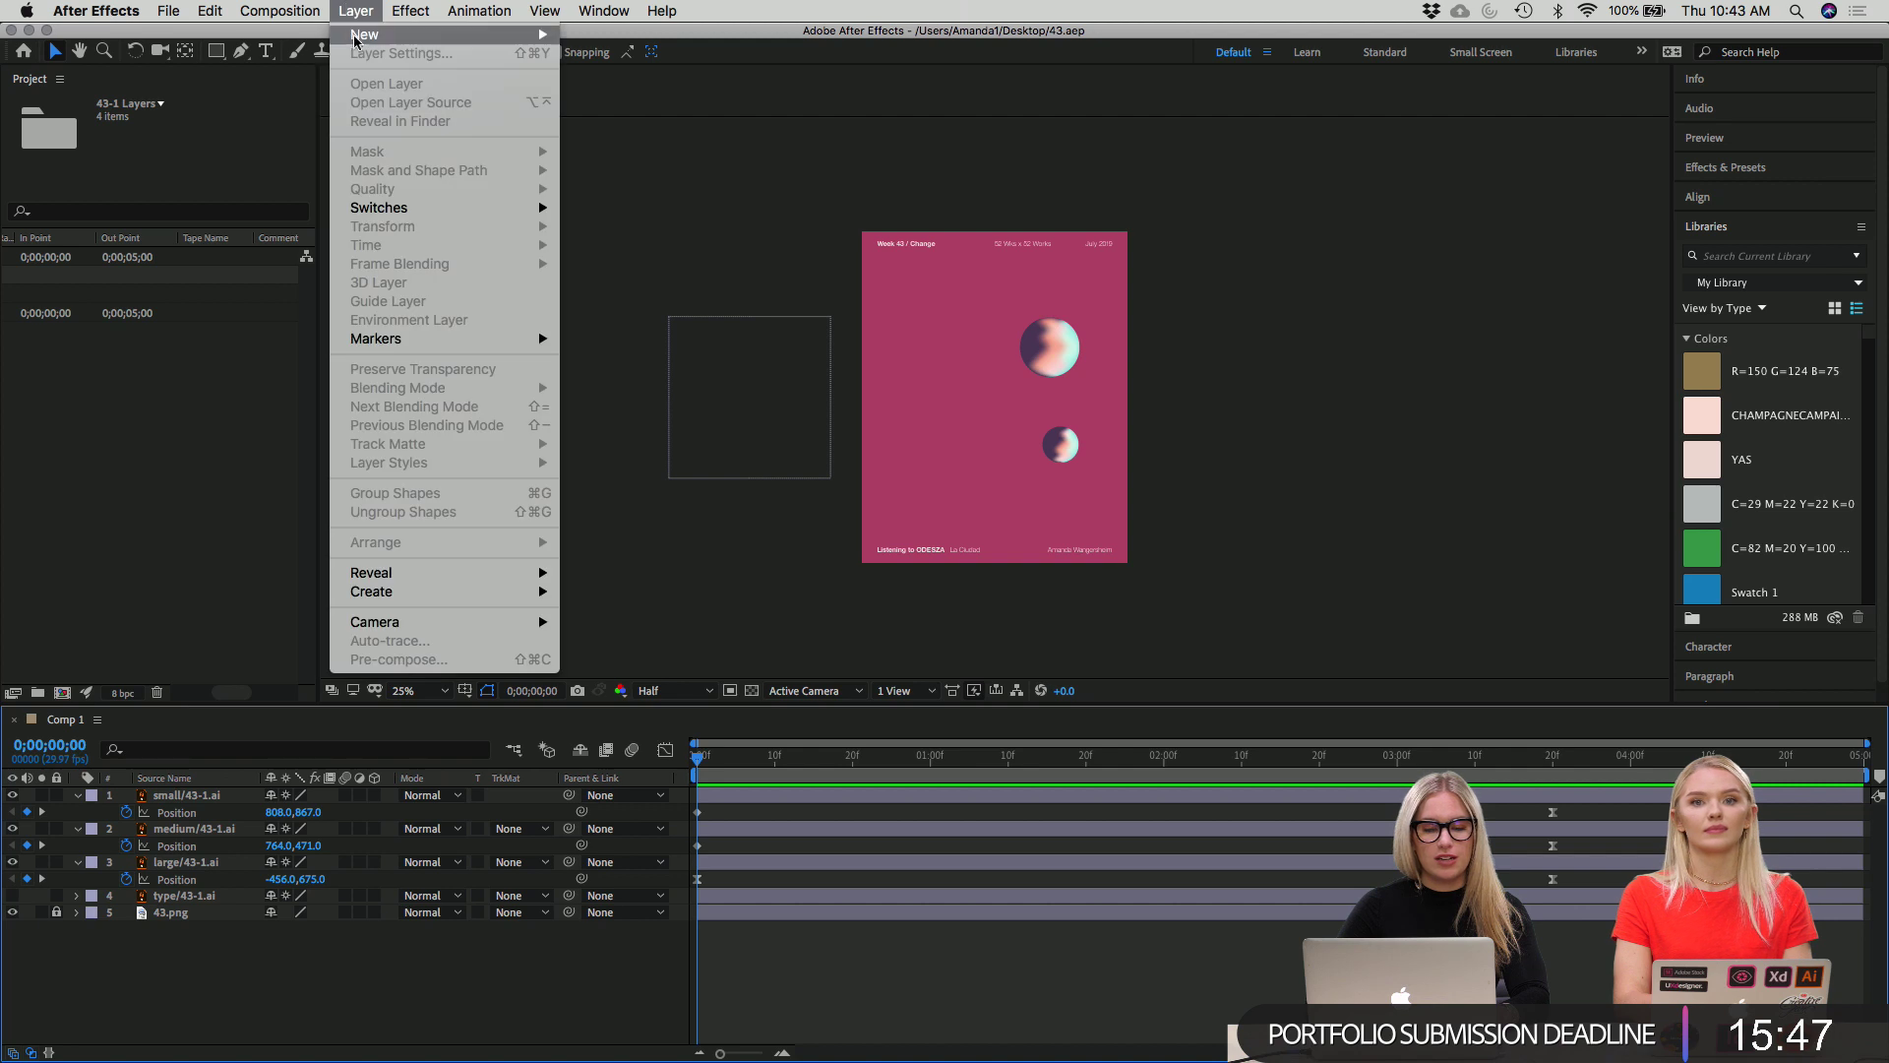
mouse_move(364, 34)
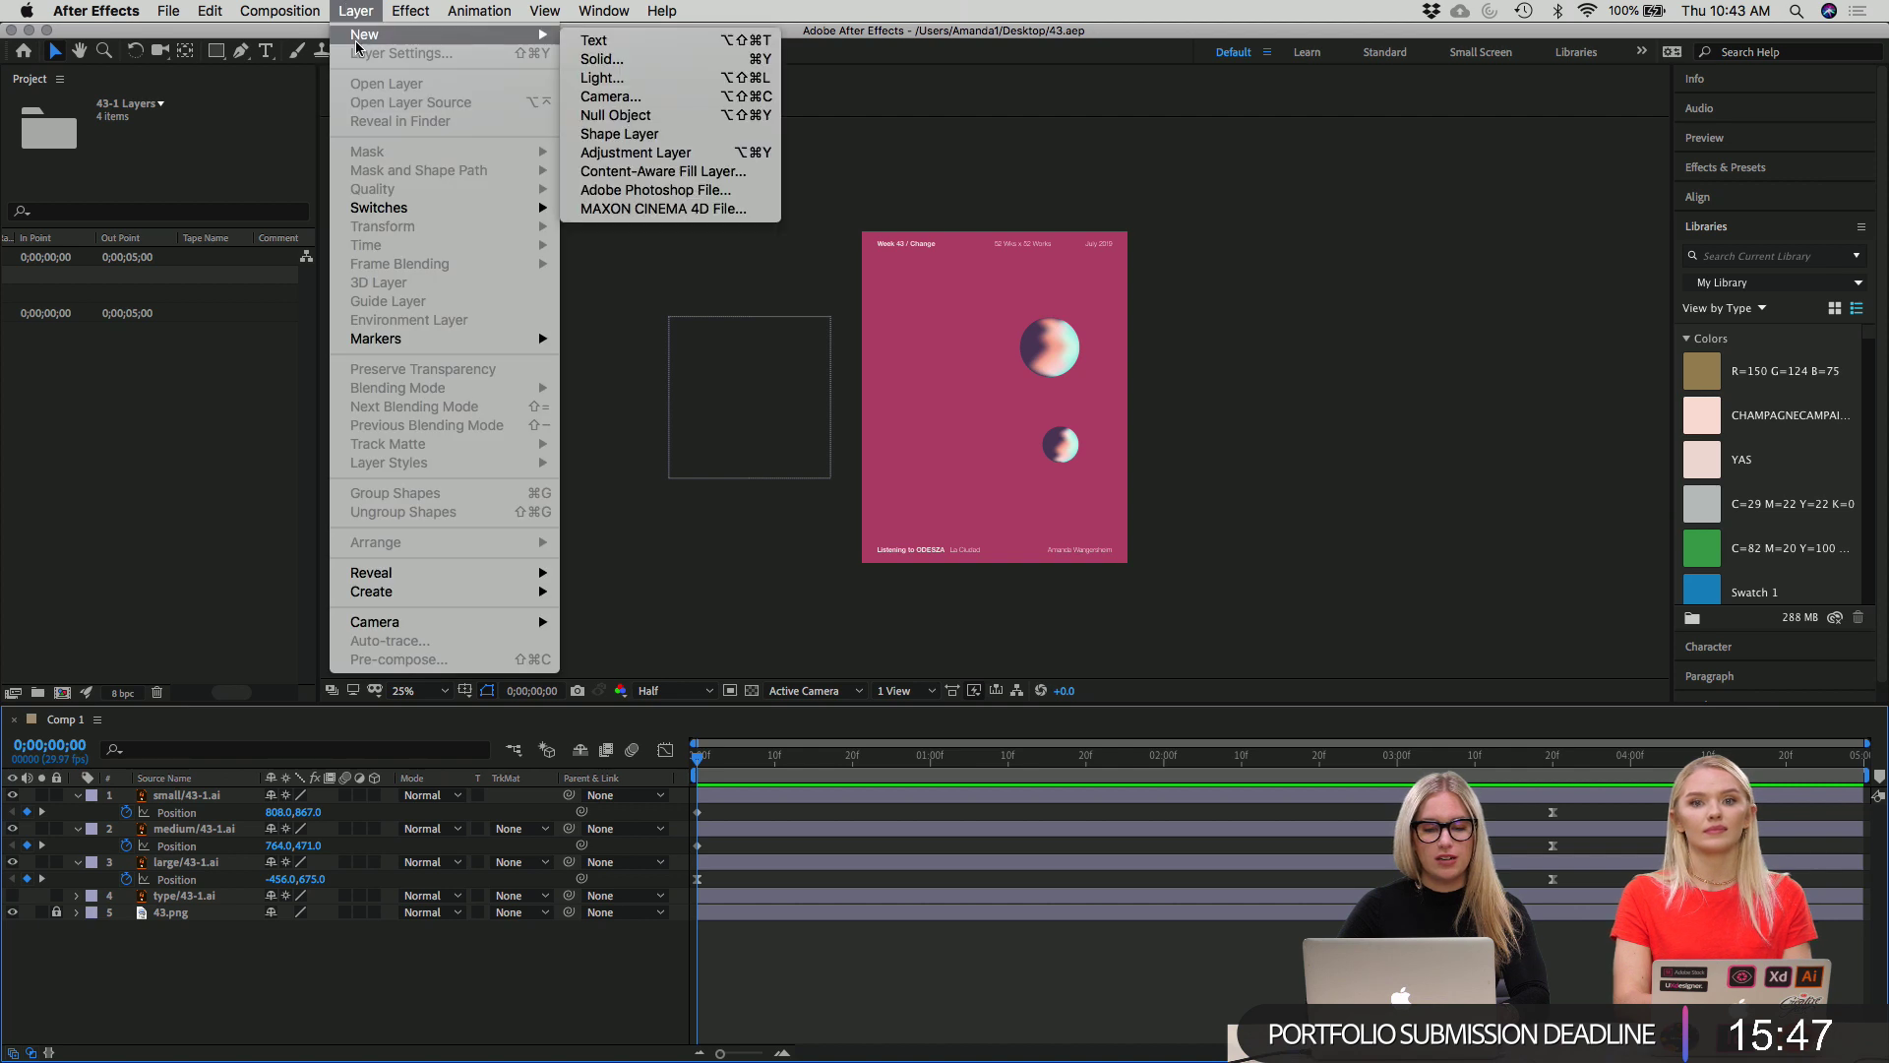
left_click(648, 61)
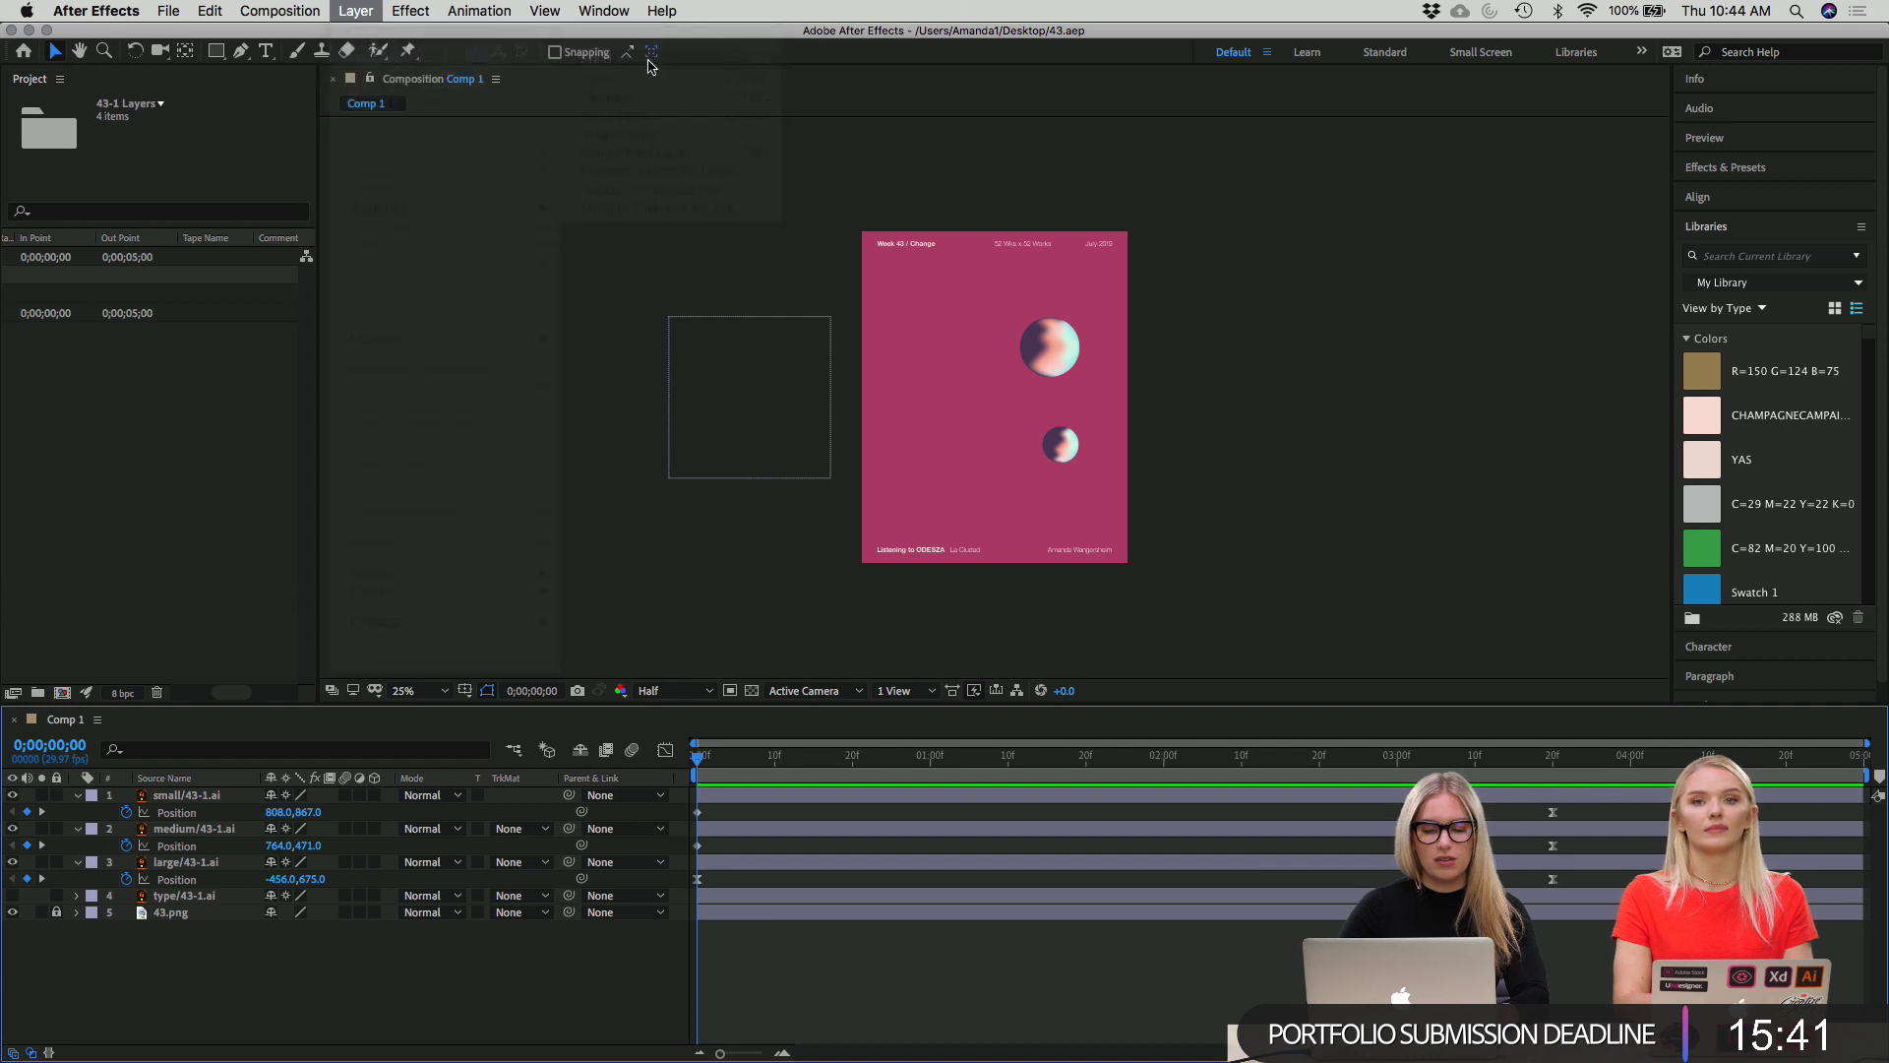
left_click(678, 547)
Try magenta-red shades for the solid, including B2144F, DB2066 and B92D62.
left_click(699, 415)
left_click(752, 431)
left_click(746, 391)
left_click_drag(747, 385, 637, 324)
left_click_drag(740, 223, 556, 180)
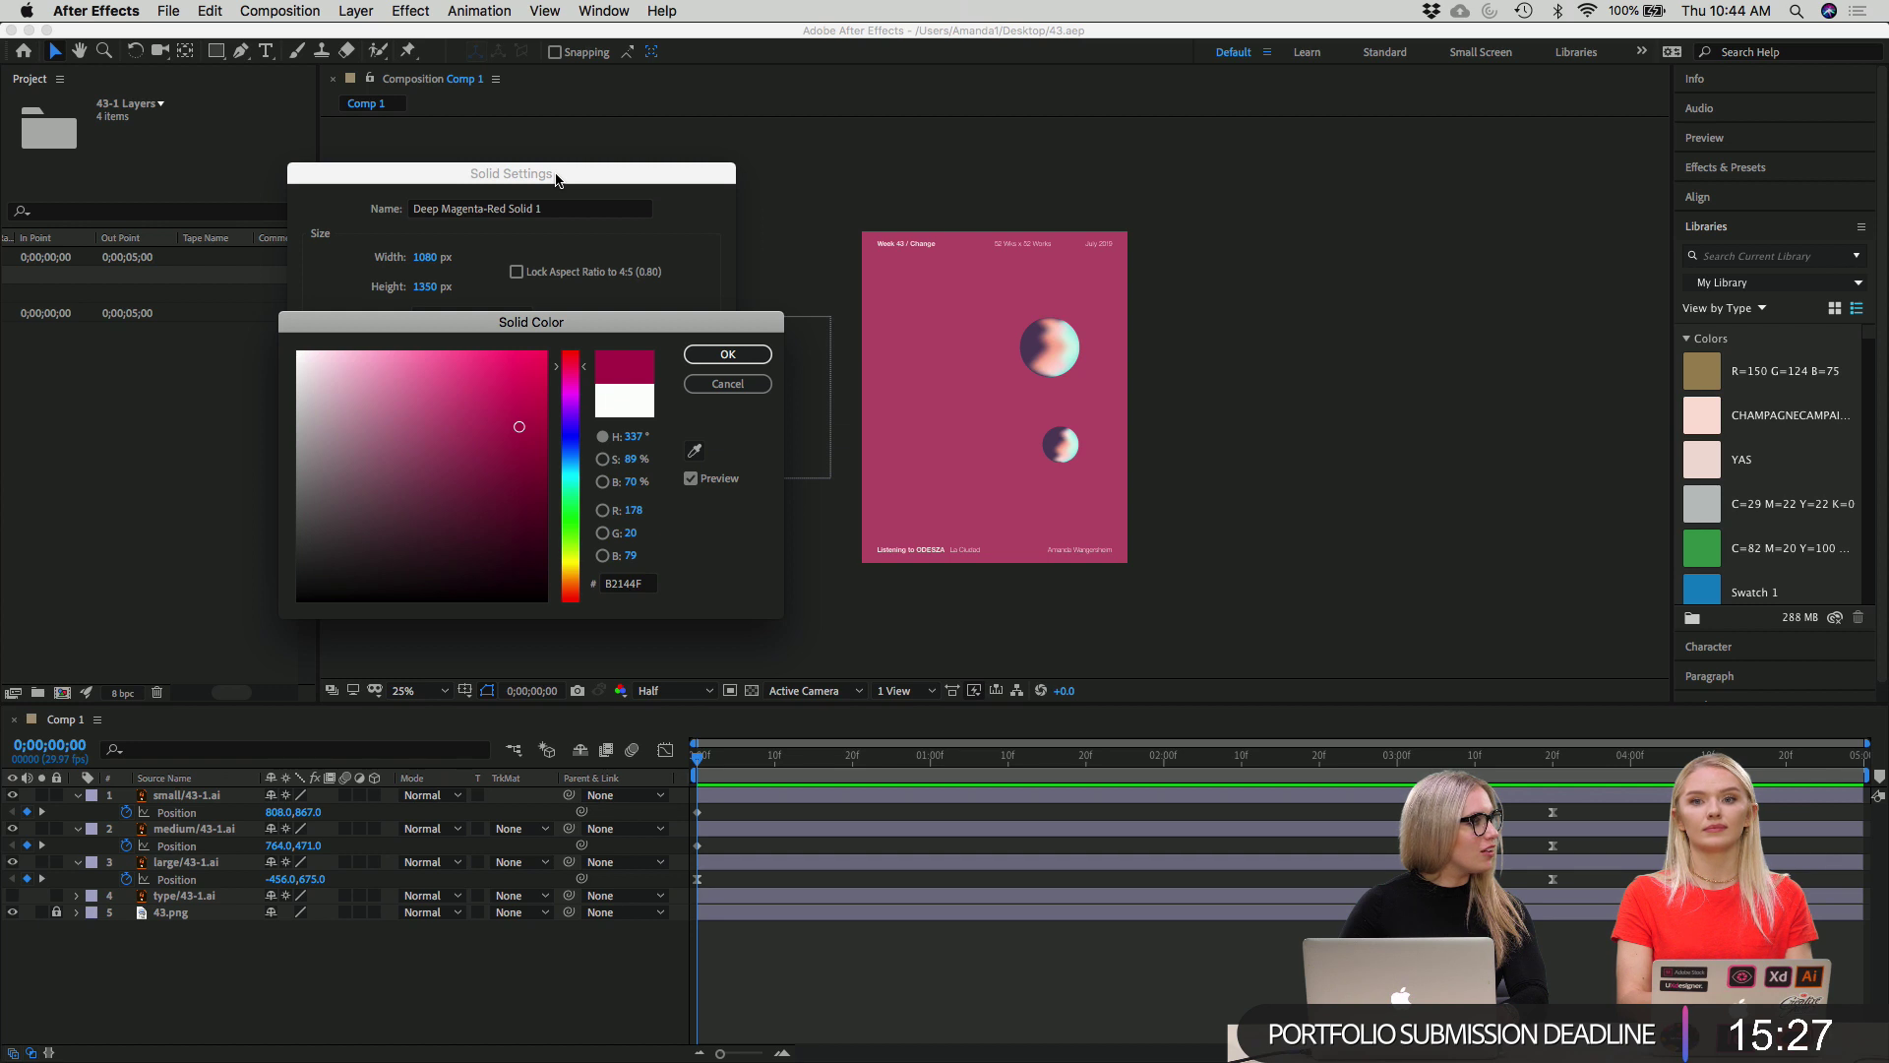
left_click(510, 386)
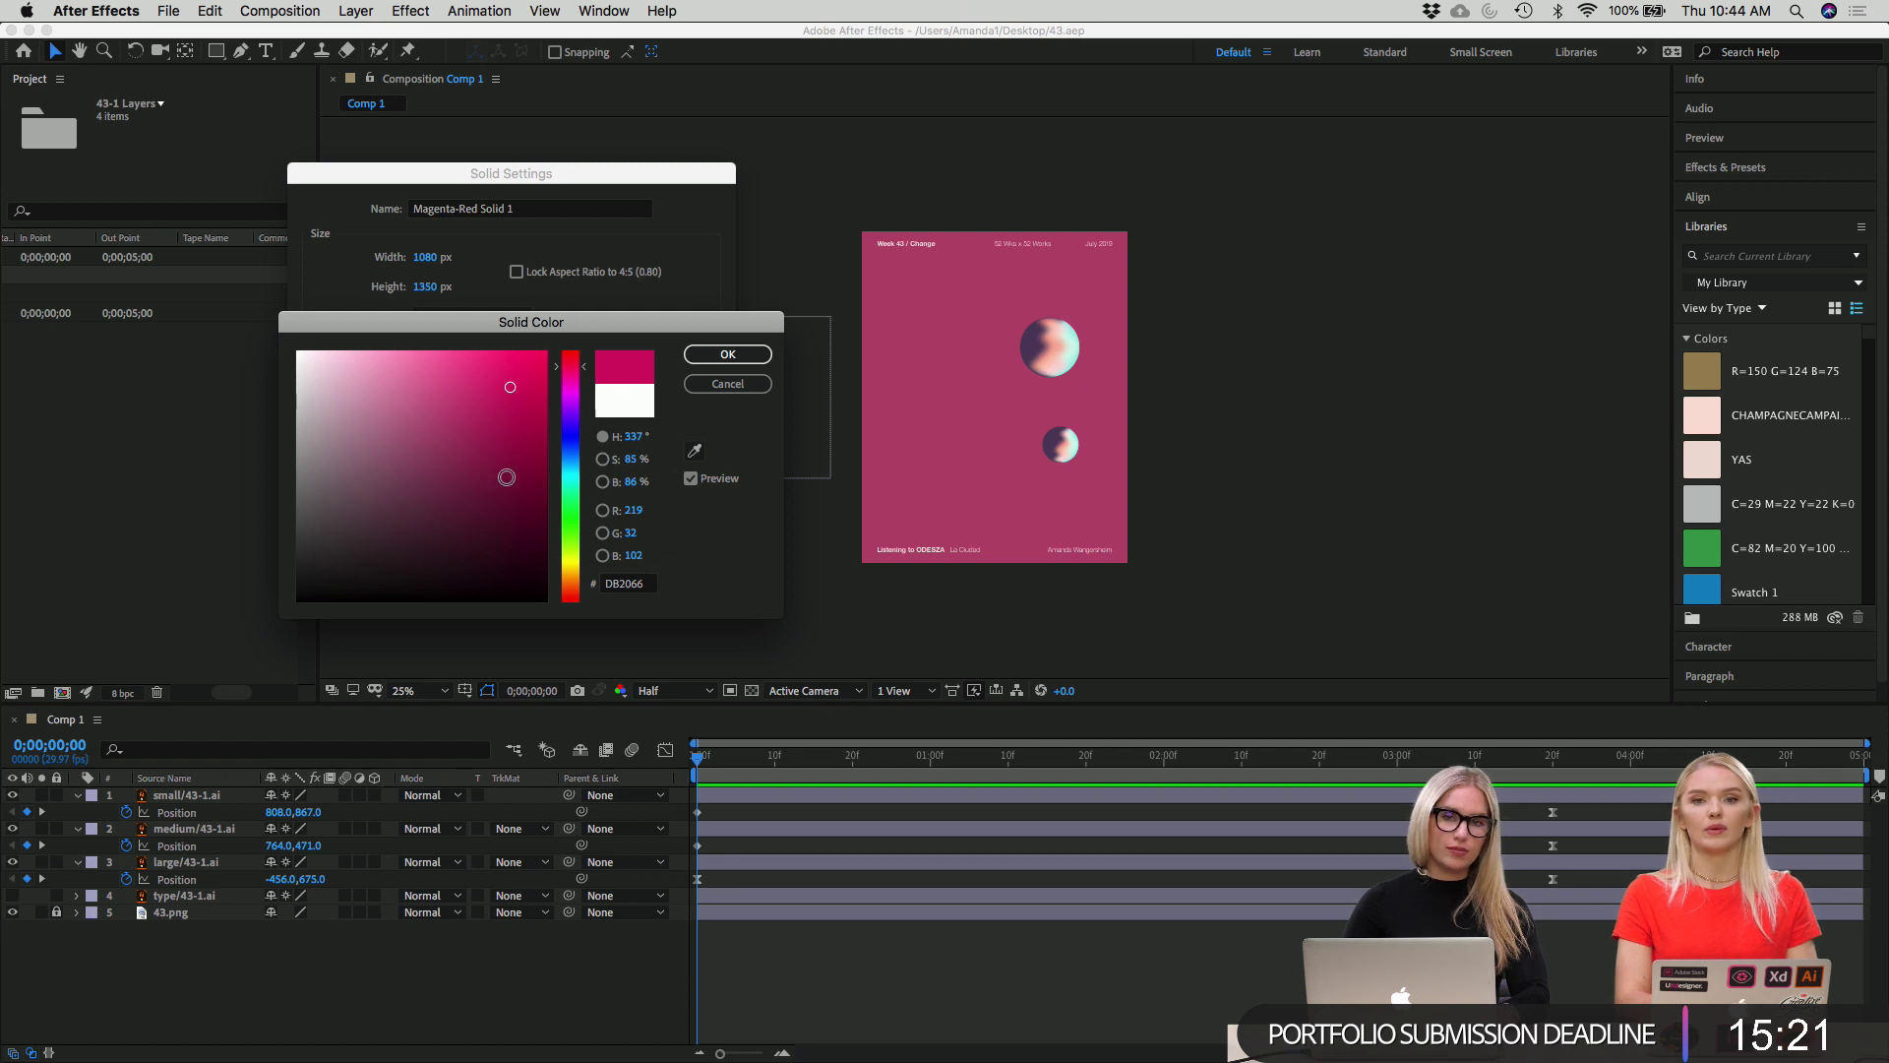
left_click(426, 370)
left_click(427, 358)
left_click(441, 388)
left_click(410, 394)
left_click(486, 418)
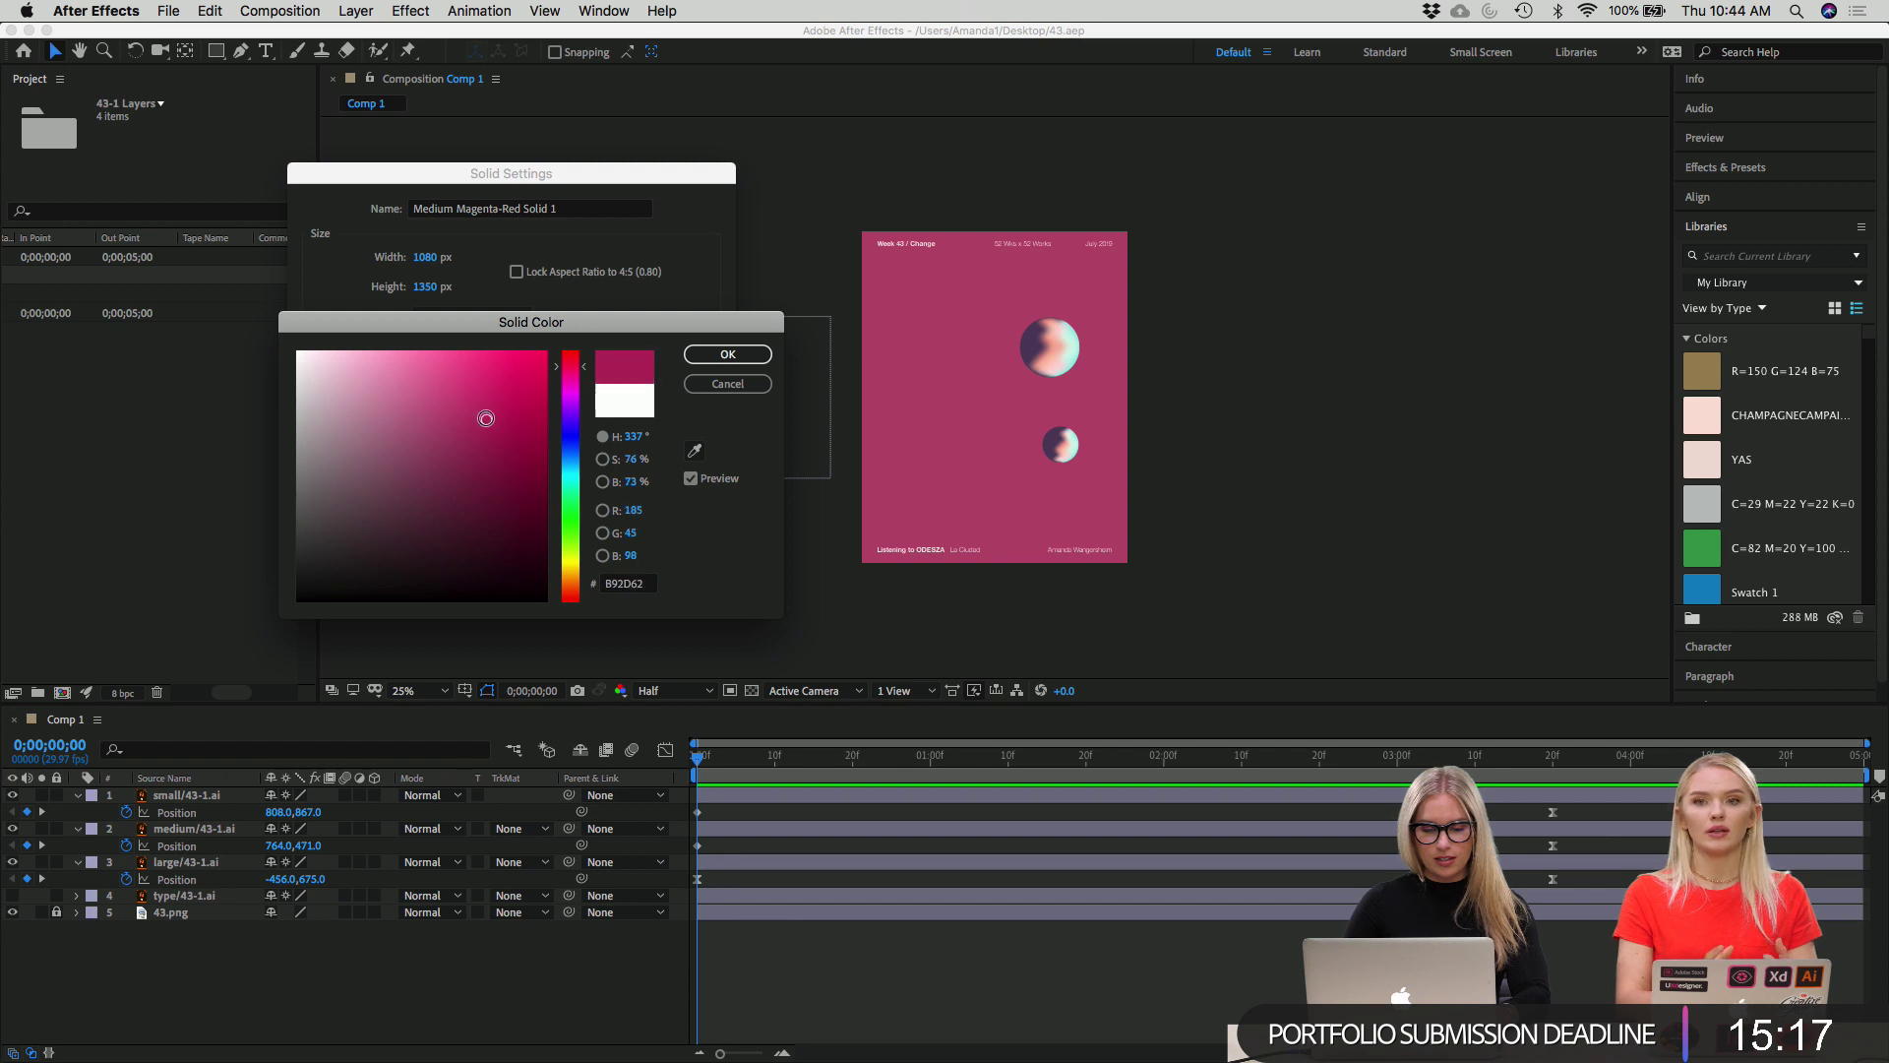
Try red, royal blue and cyan colours for the solid, including CF2037, 2068CF and 20CFB7.
left_click(570, 356)
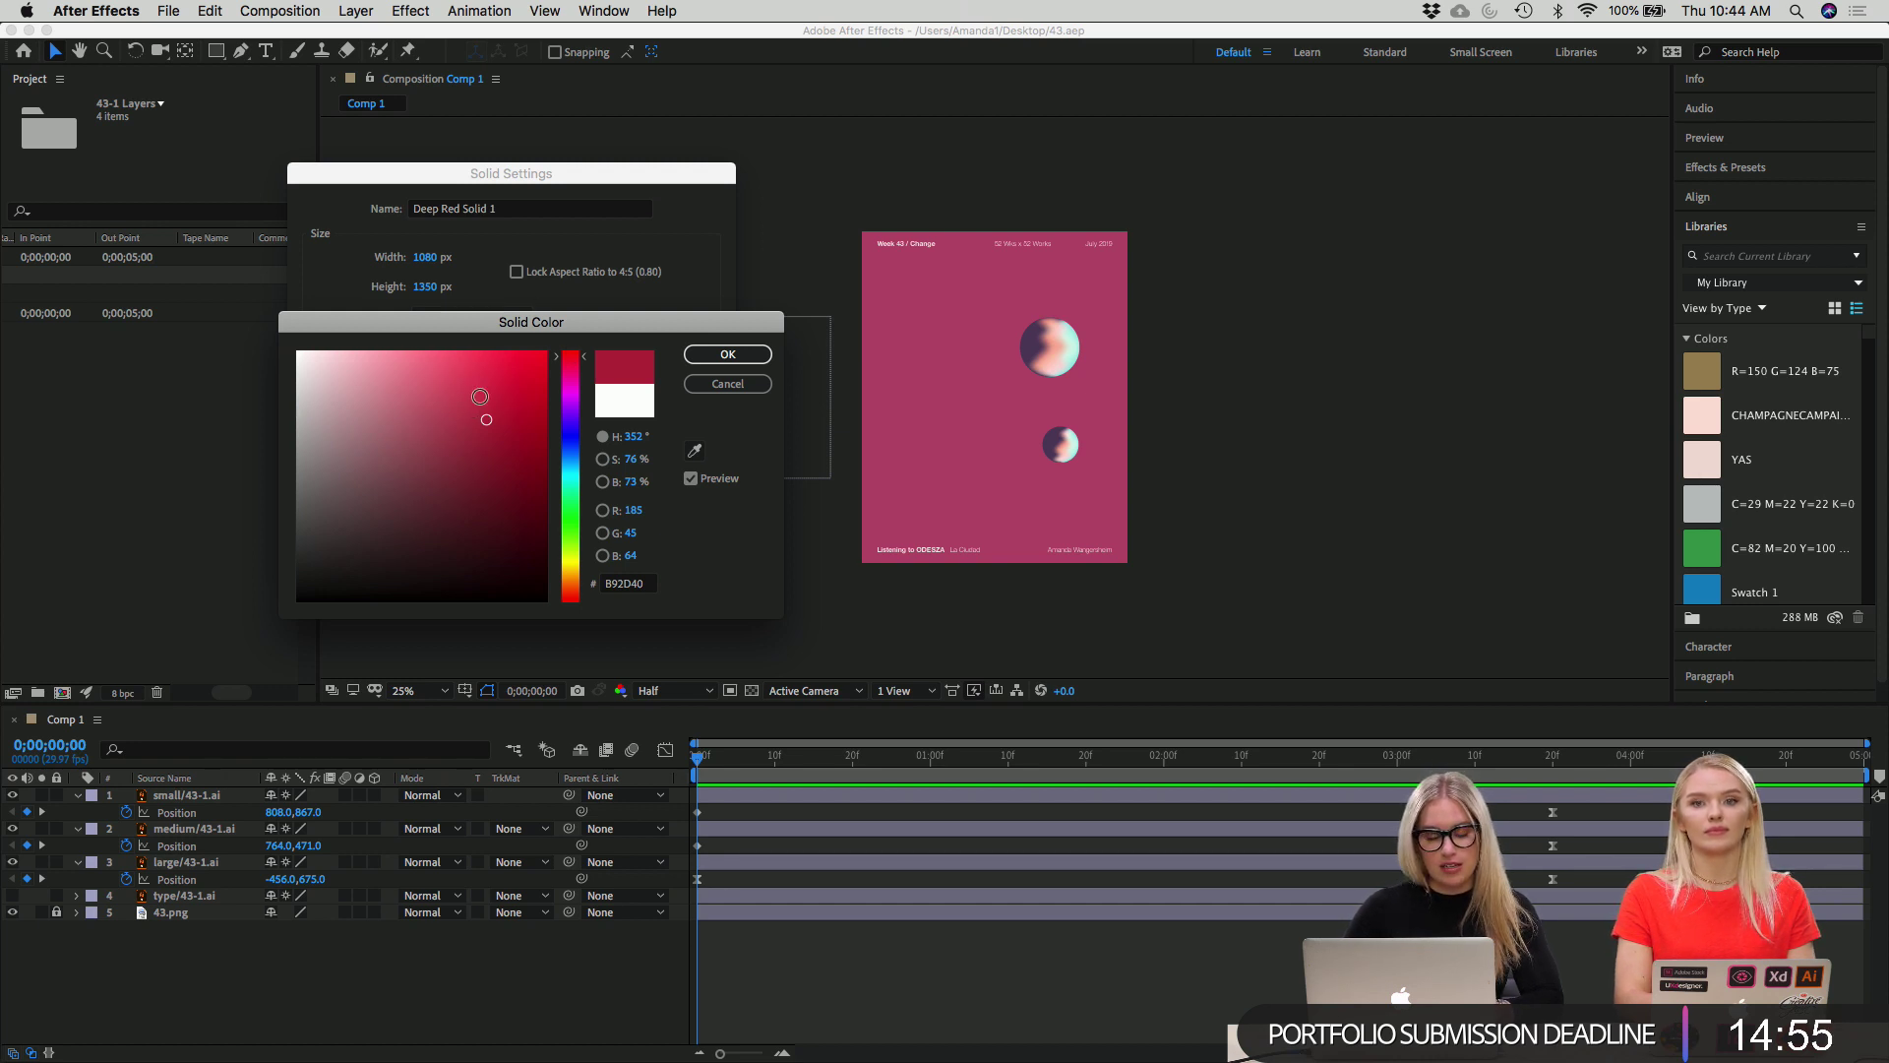
left_click(507, 397)
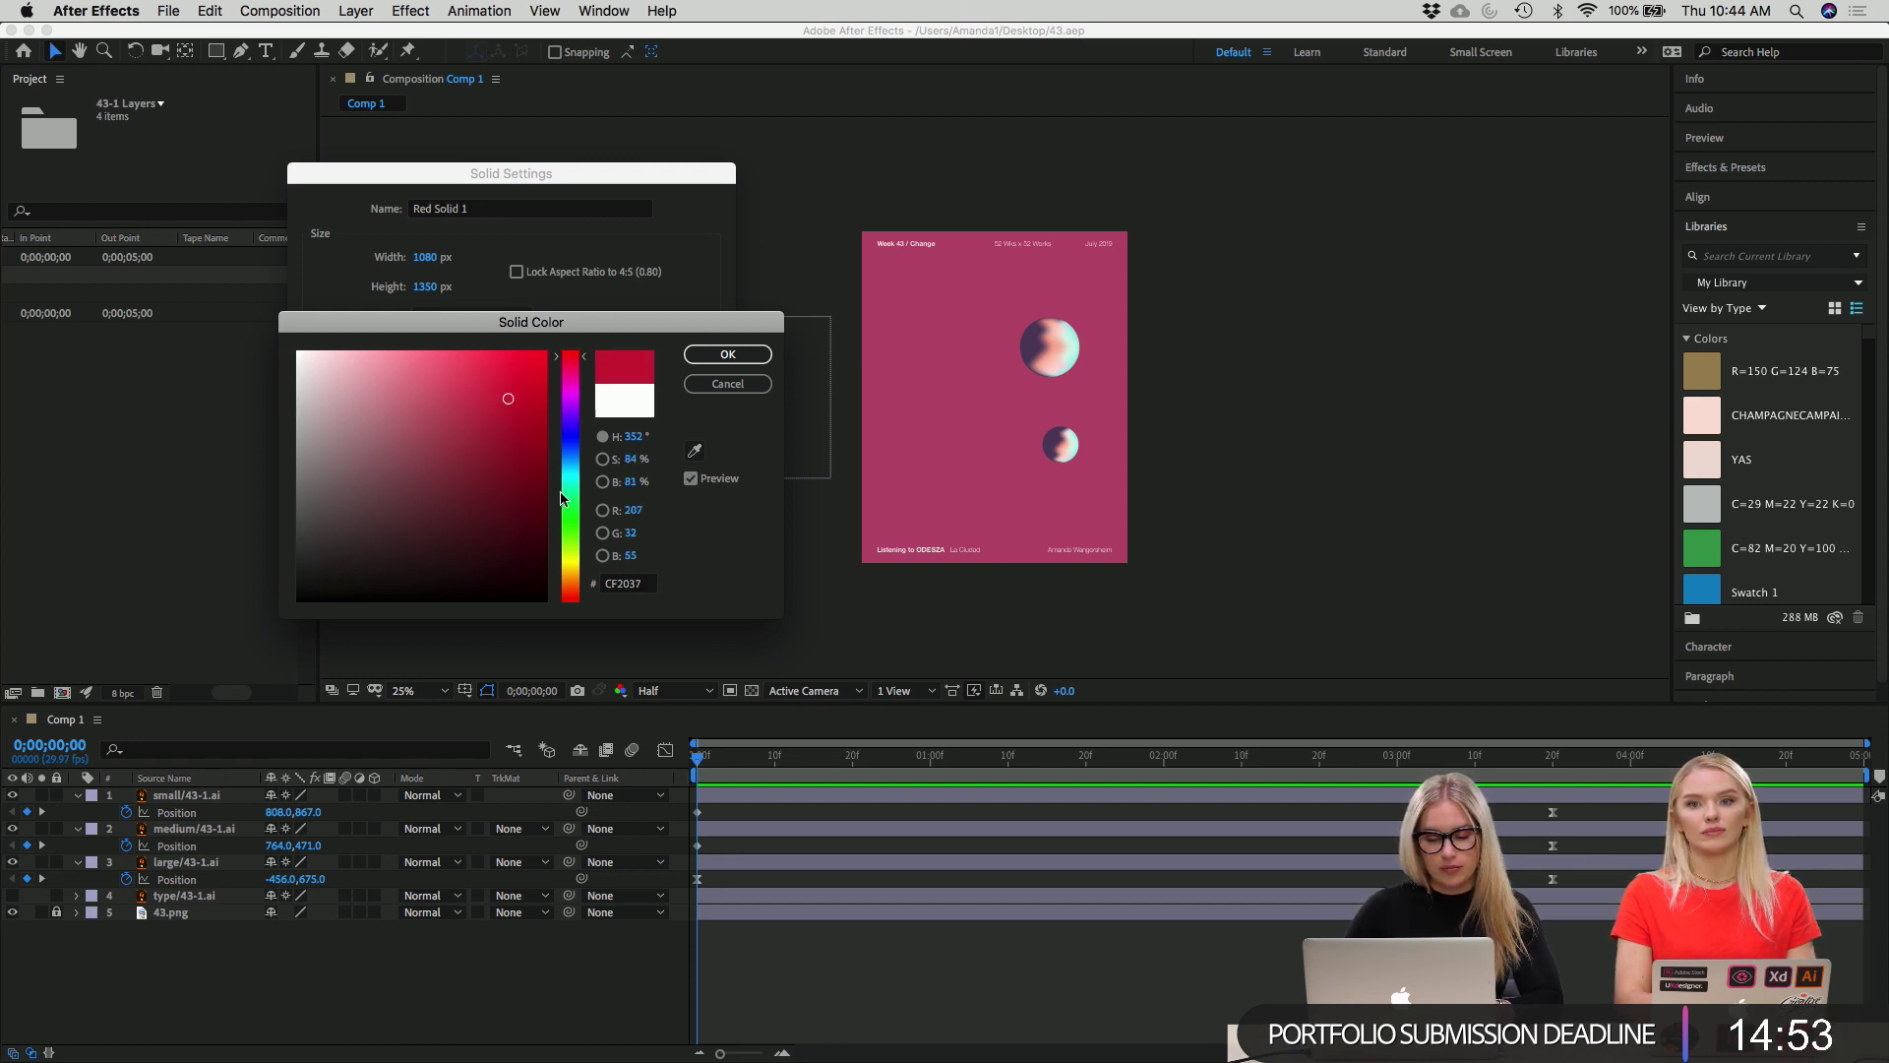
left_click(568, 453)
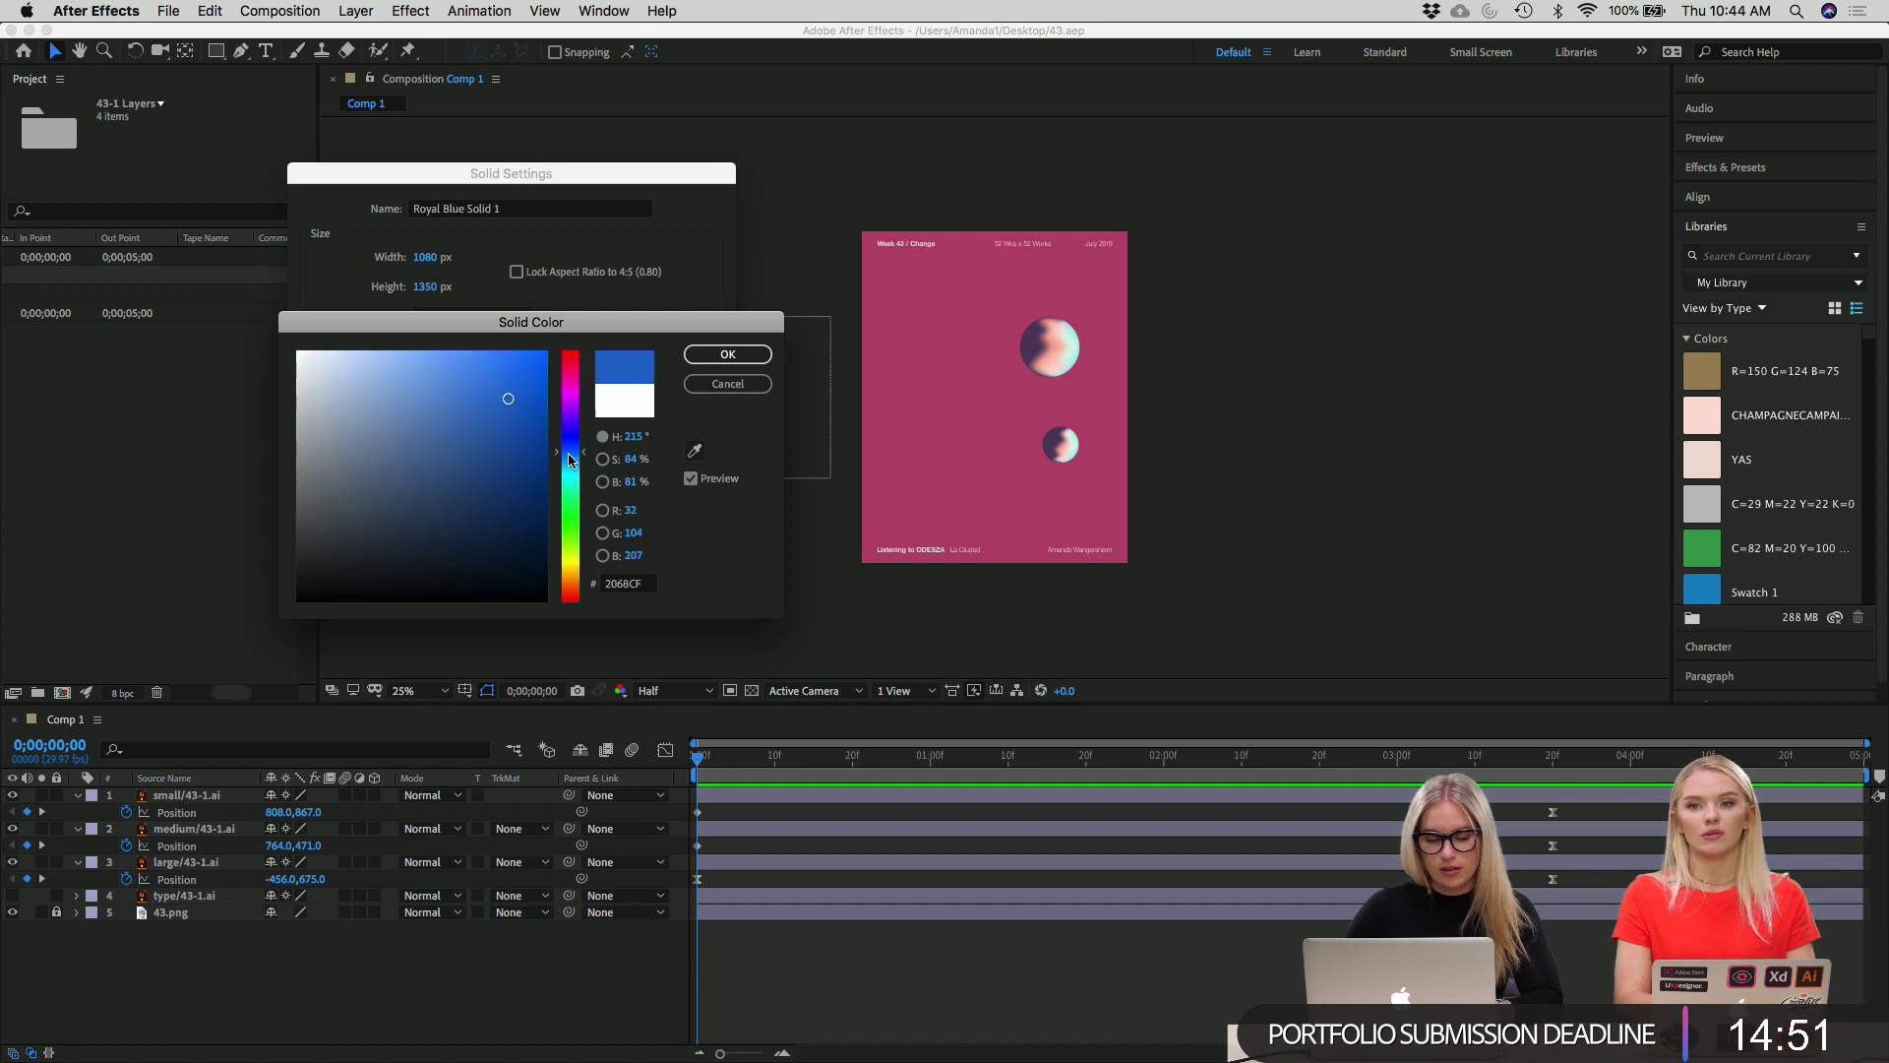
left_click(564, 482)
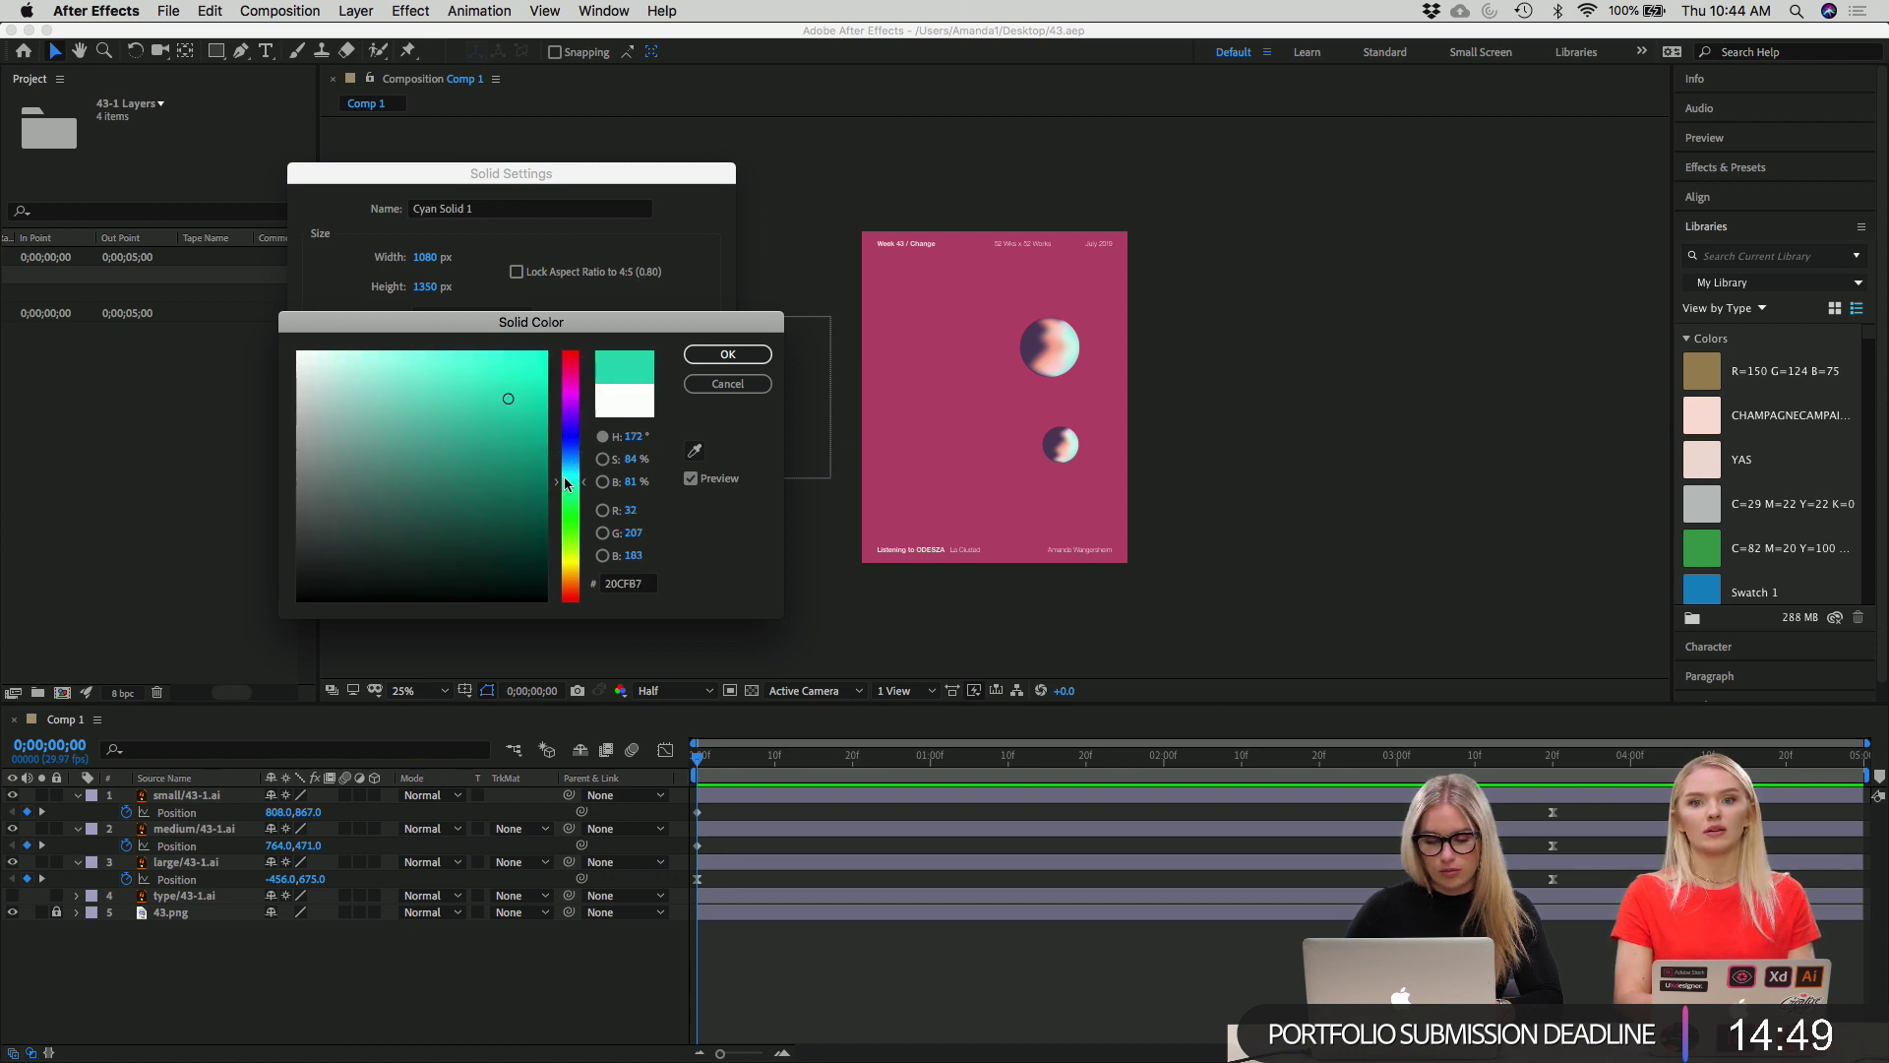
Try muted dark and gray tones for the solid, including 2D3332, 525555 and 5F5A5C.
mouse_move(512, 580)
left_mouse_down()
mouse_move(452, 540)
mouse_move(328, 550)
left_mouse_up()
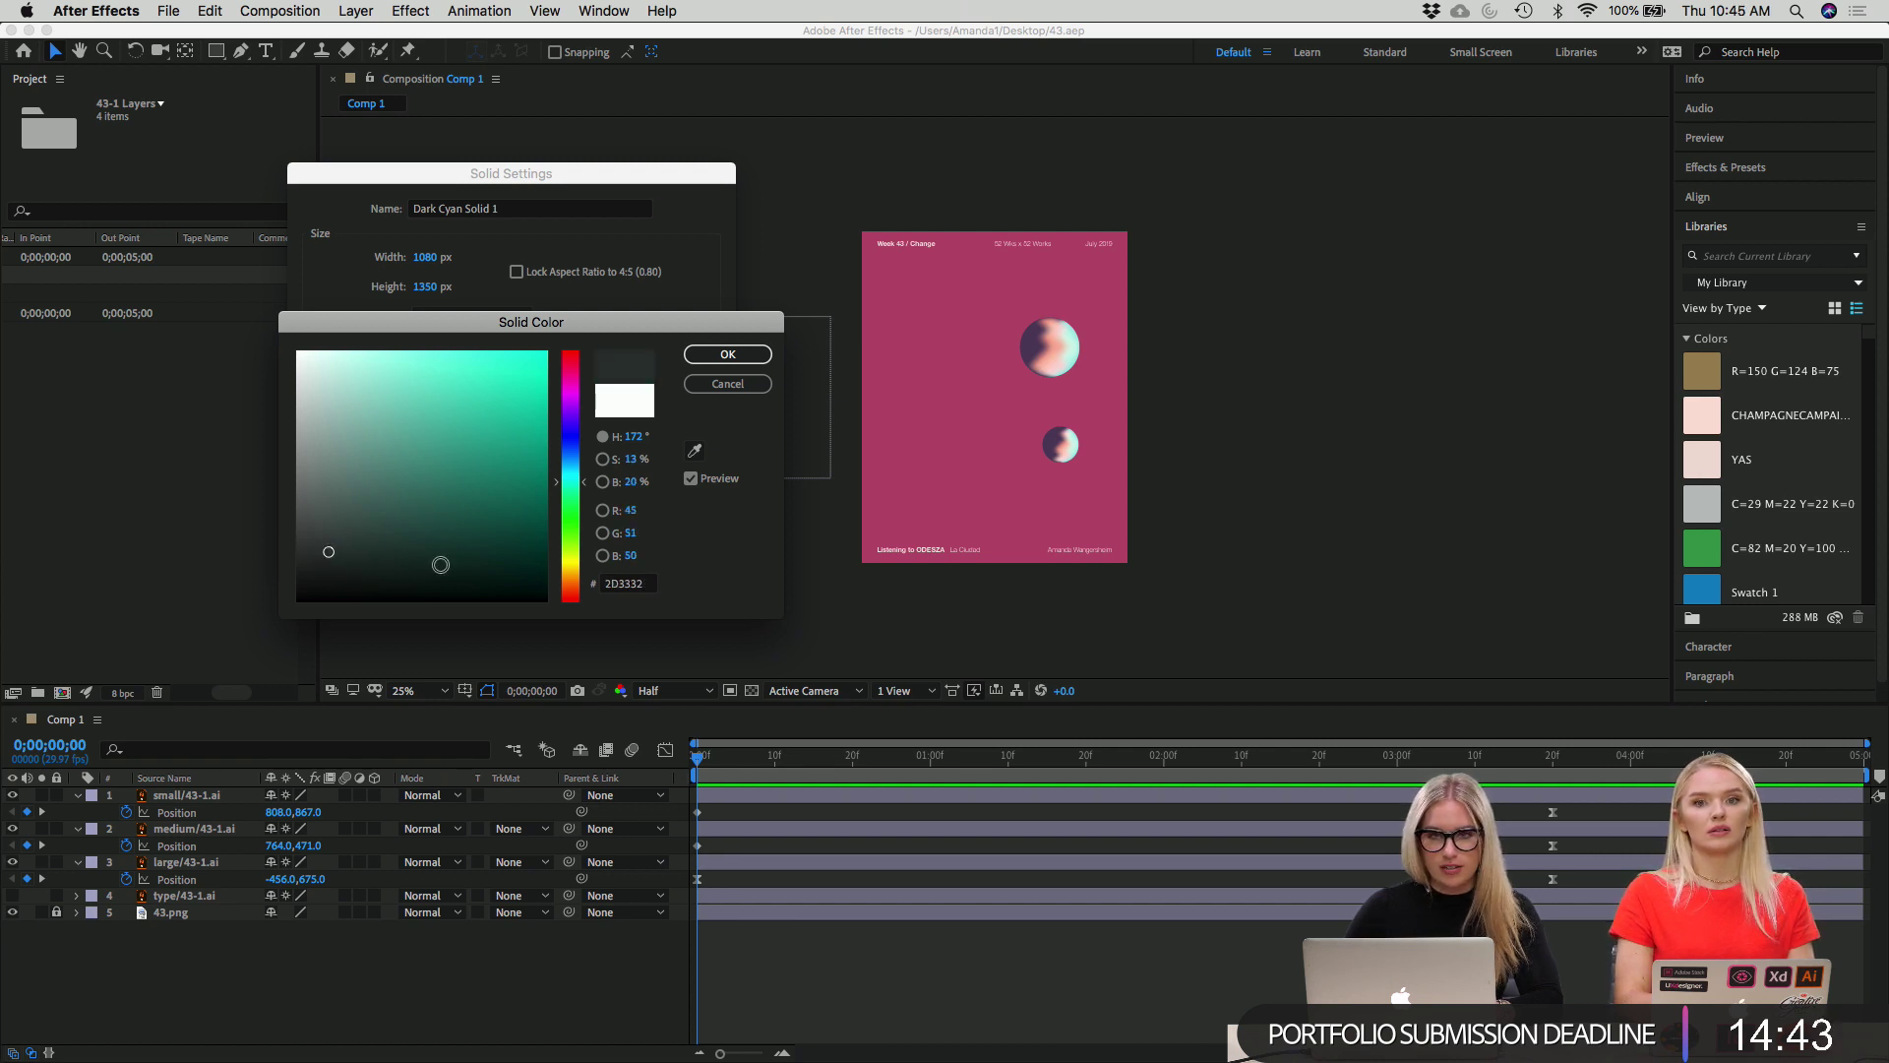
left_click_drag(330, 525, 306, 518)
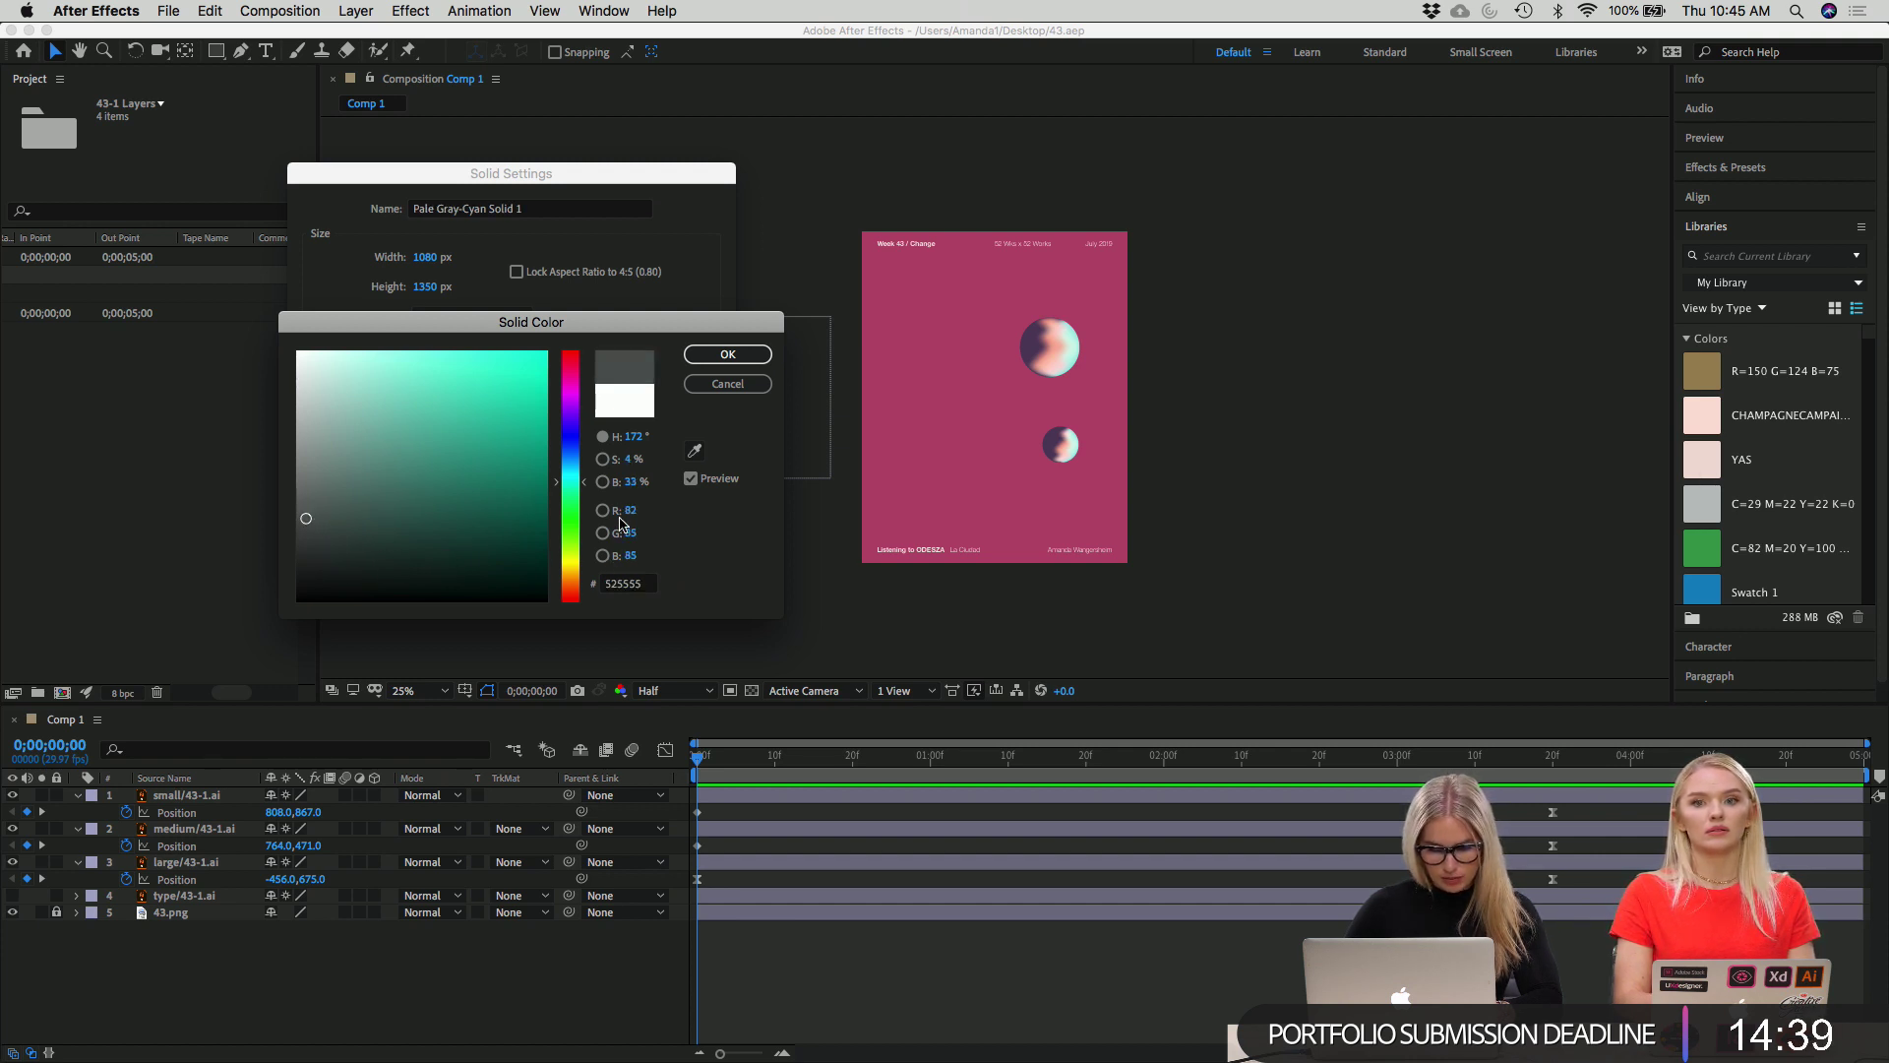
left_click(310, 507)
left_click(581, 372)
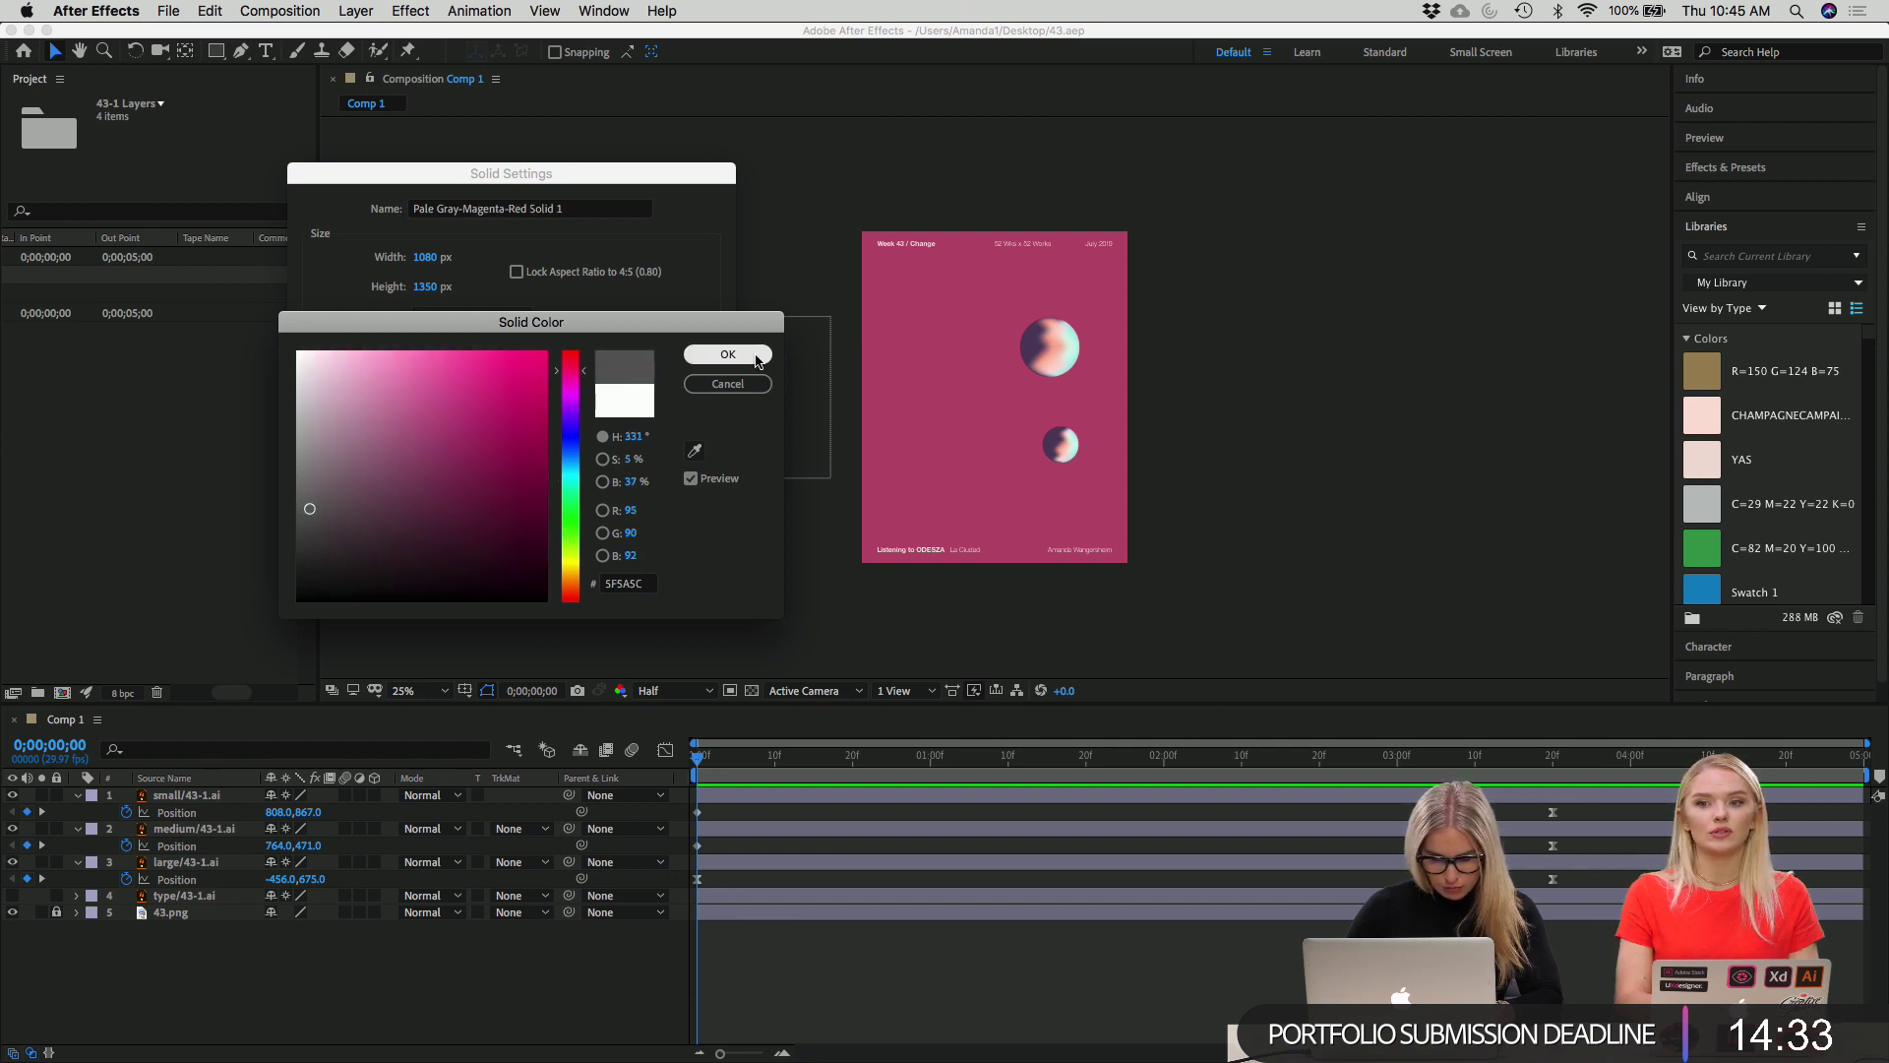
Set the solid's colour to dark gray 383838 and create the 1080 x 1350 px layer.
left_click(298, 550)
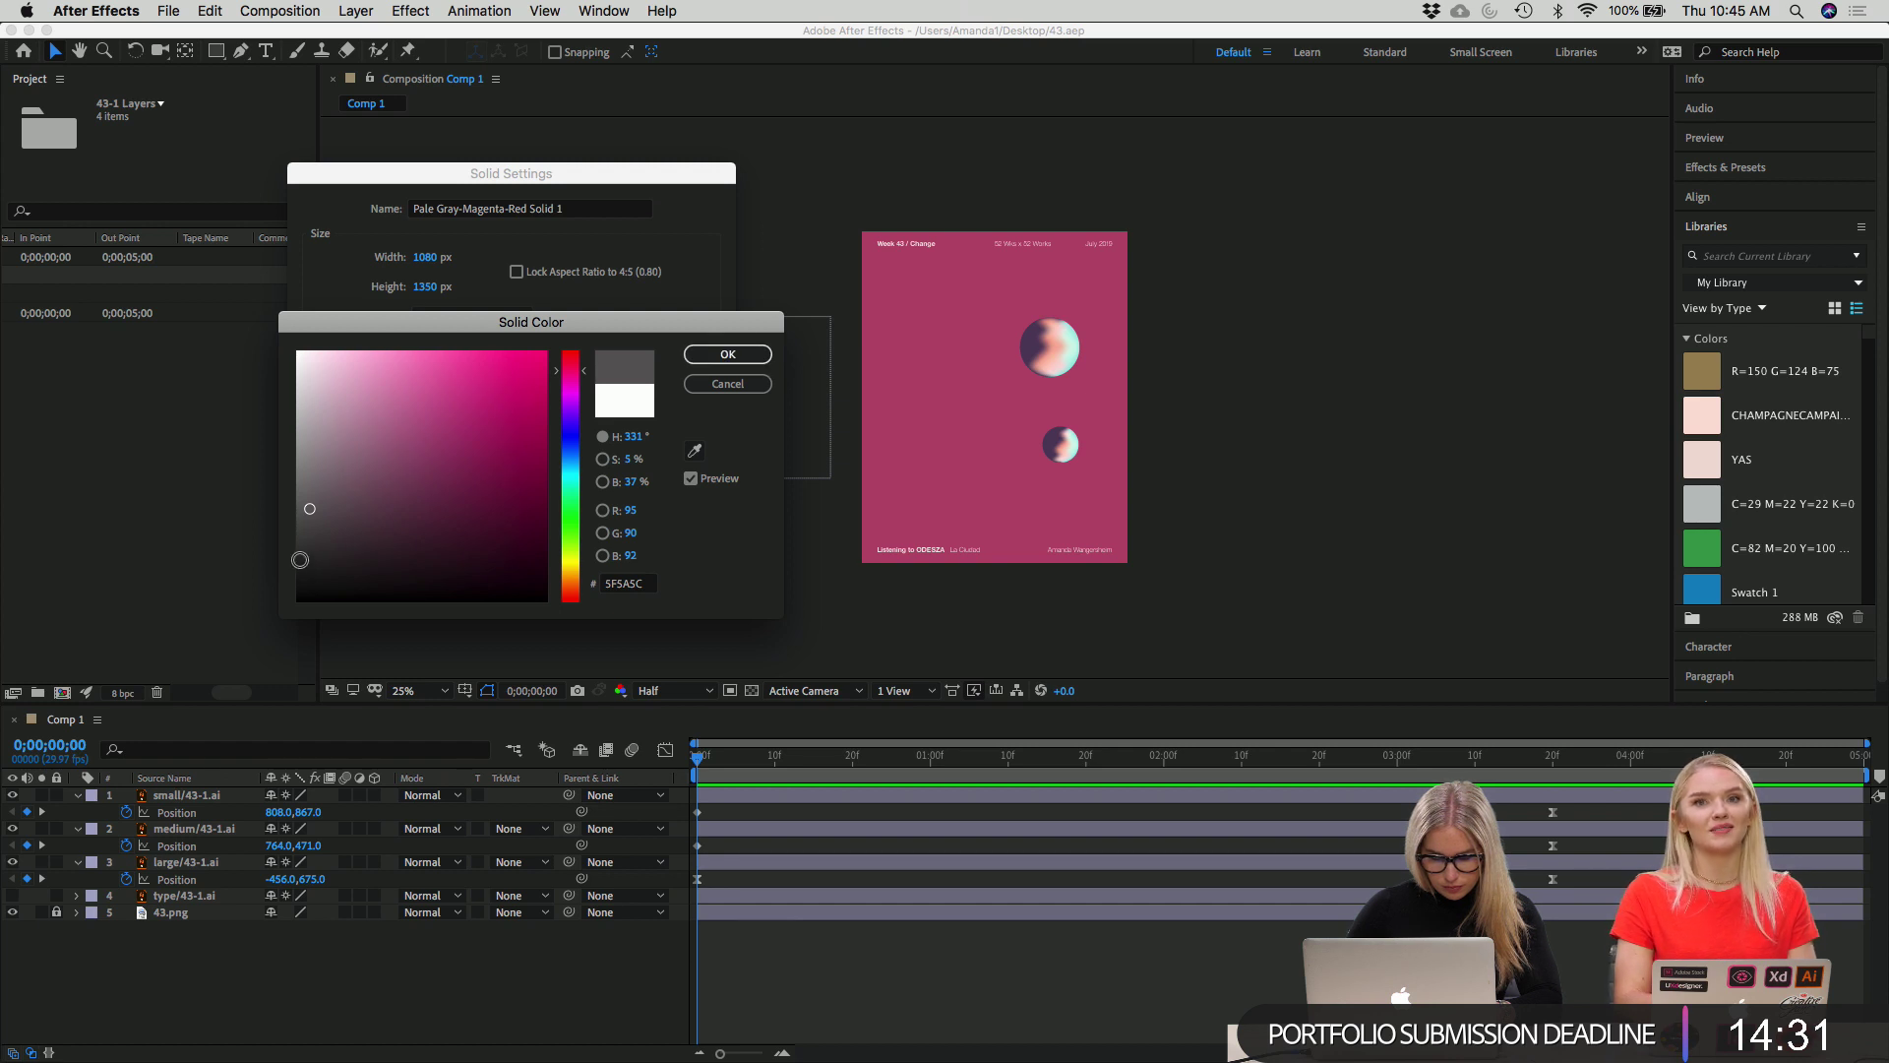
left_click_drag(299, 550, 297, 545)
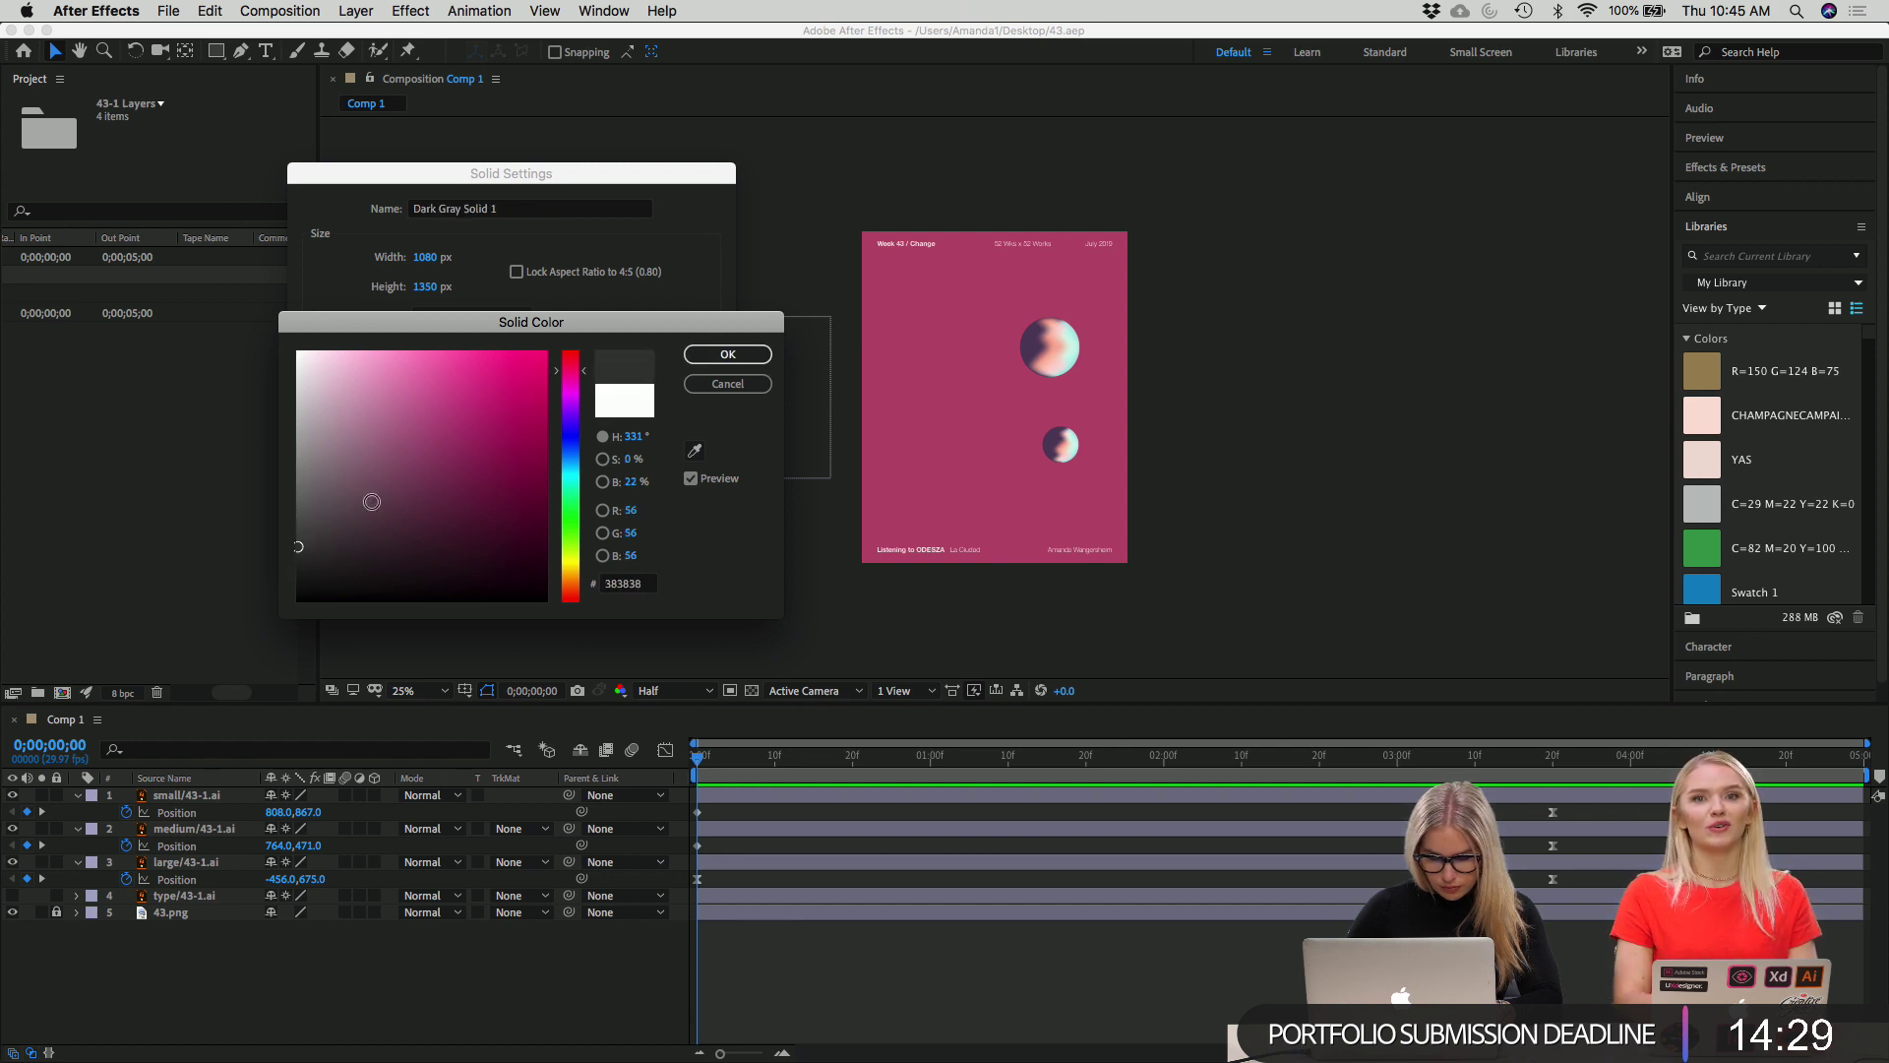
left_click(746, 356)
left_click(677, 553)
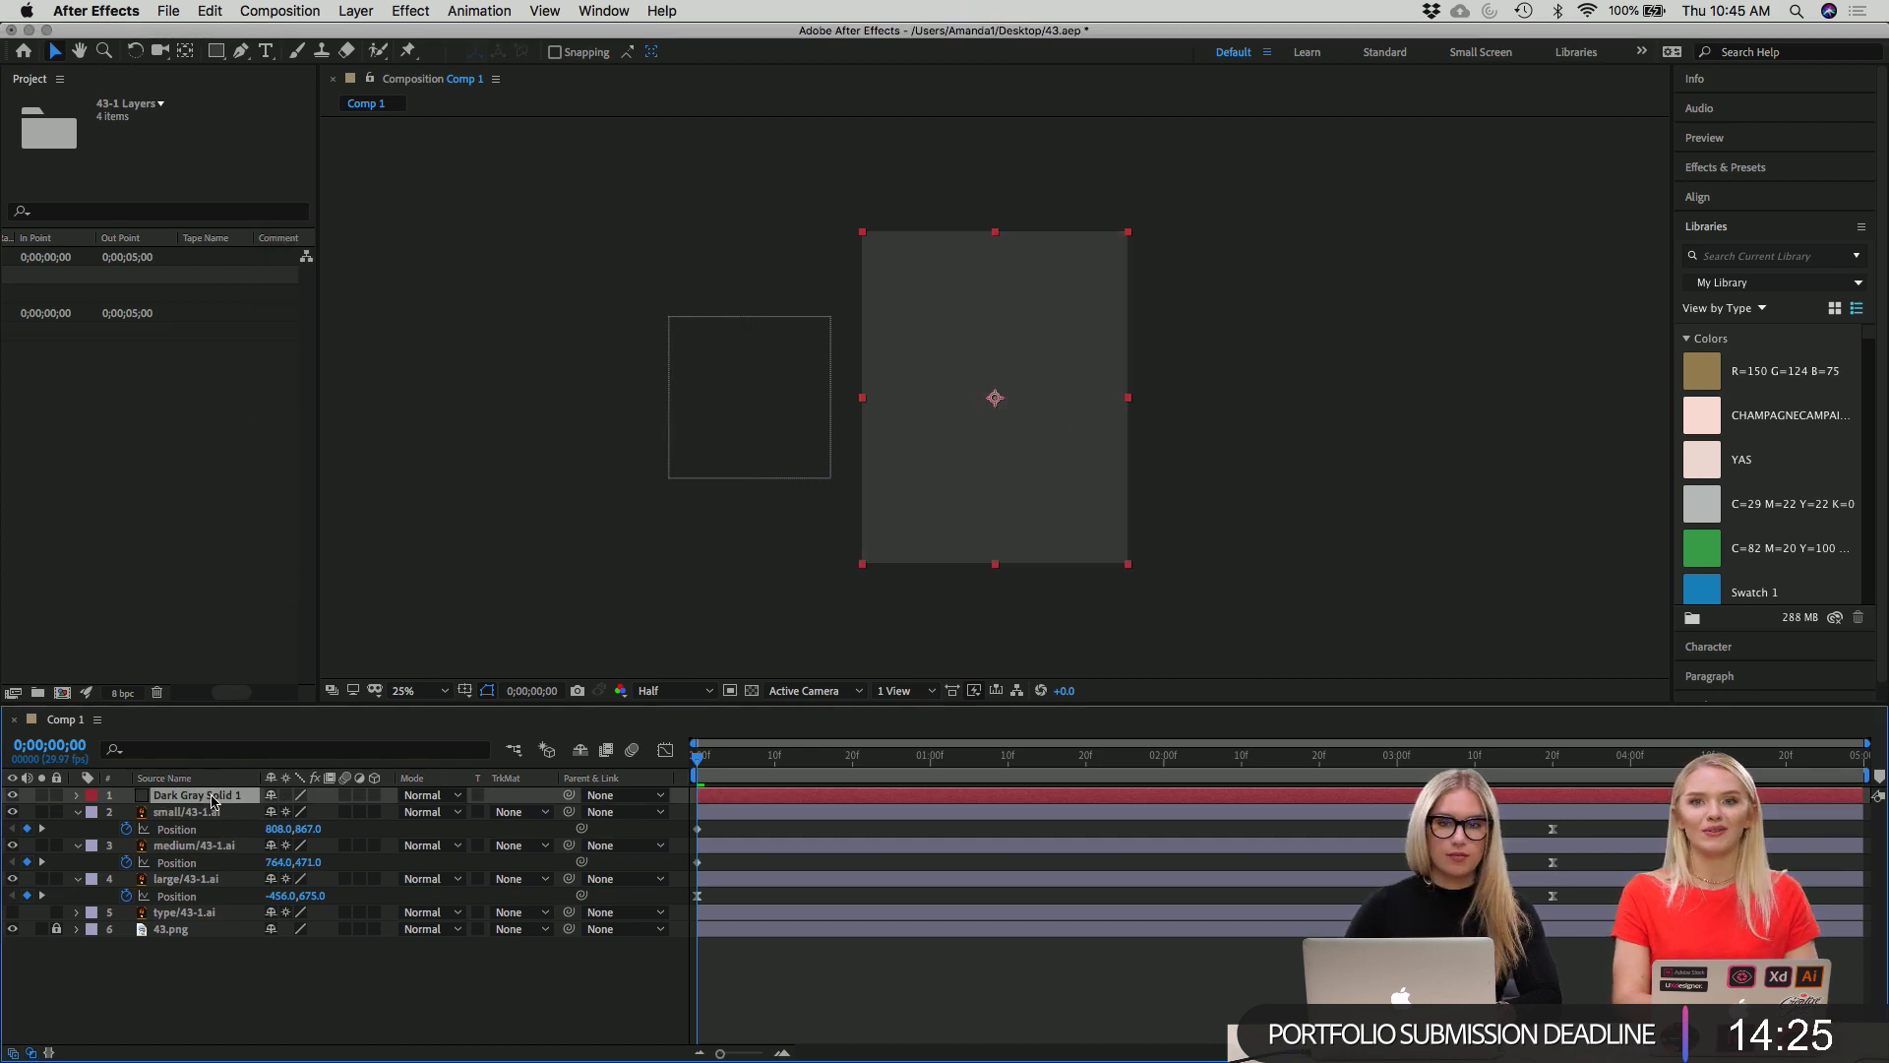
Place the dark gray solid between the type/43-1.ai and 43.png layers and play the composition.
left_click_drag(211, 800, 196, 918)
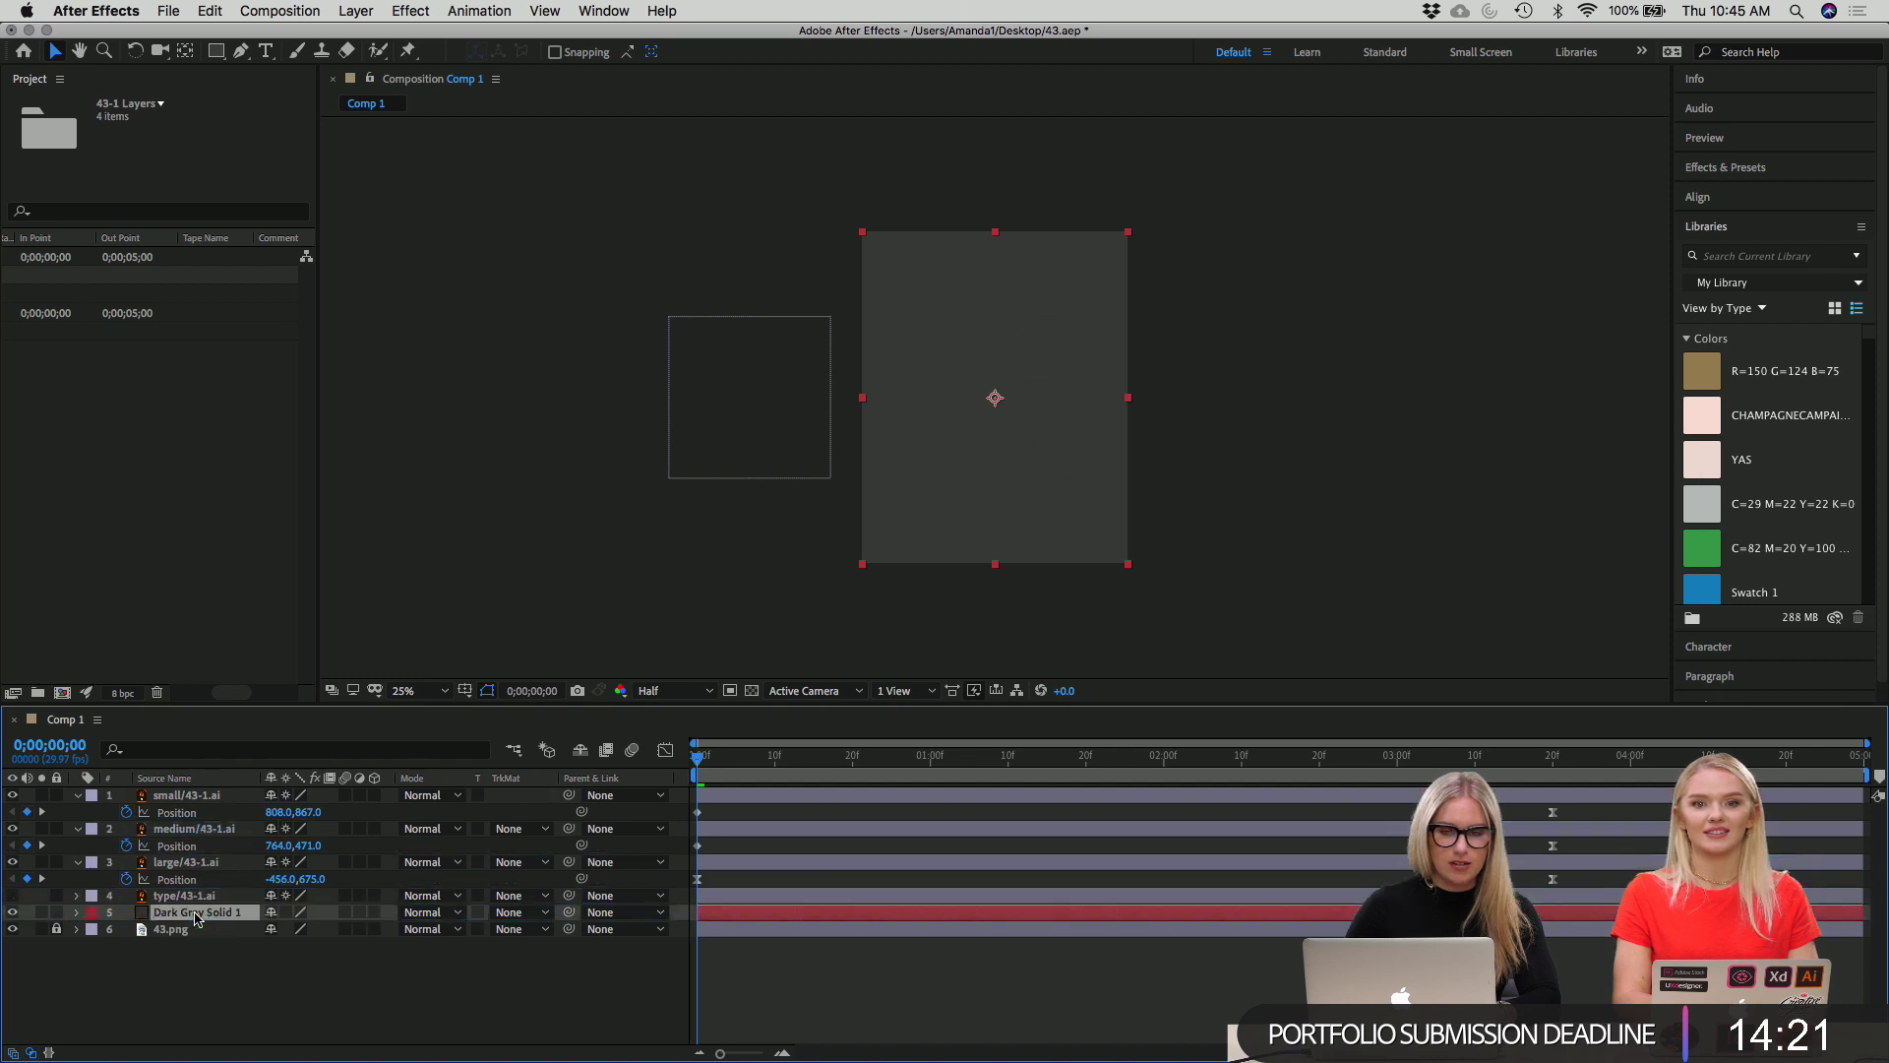
key("space")
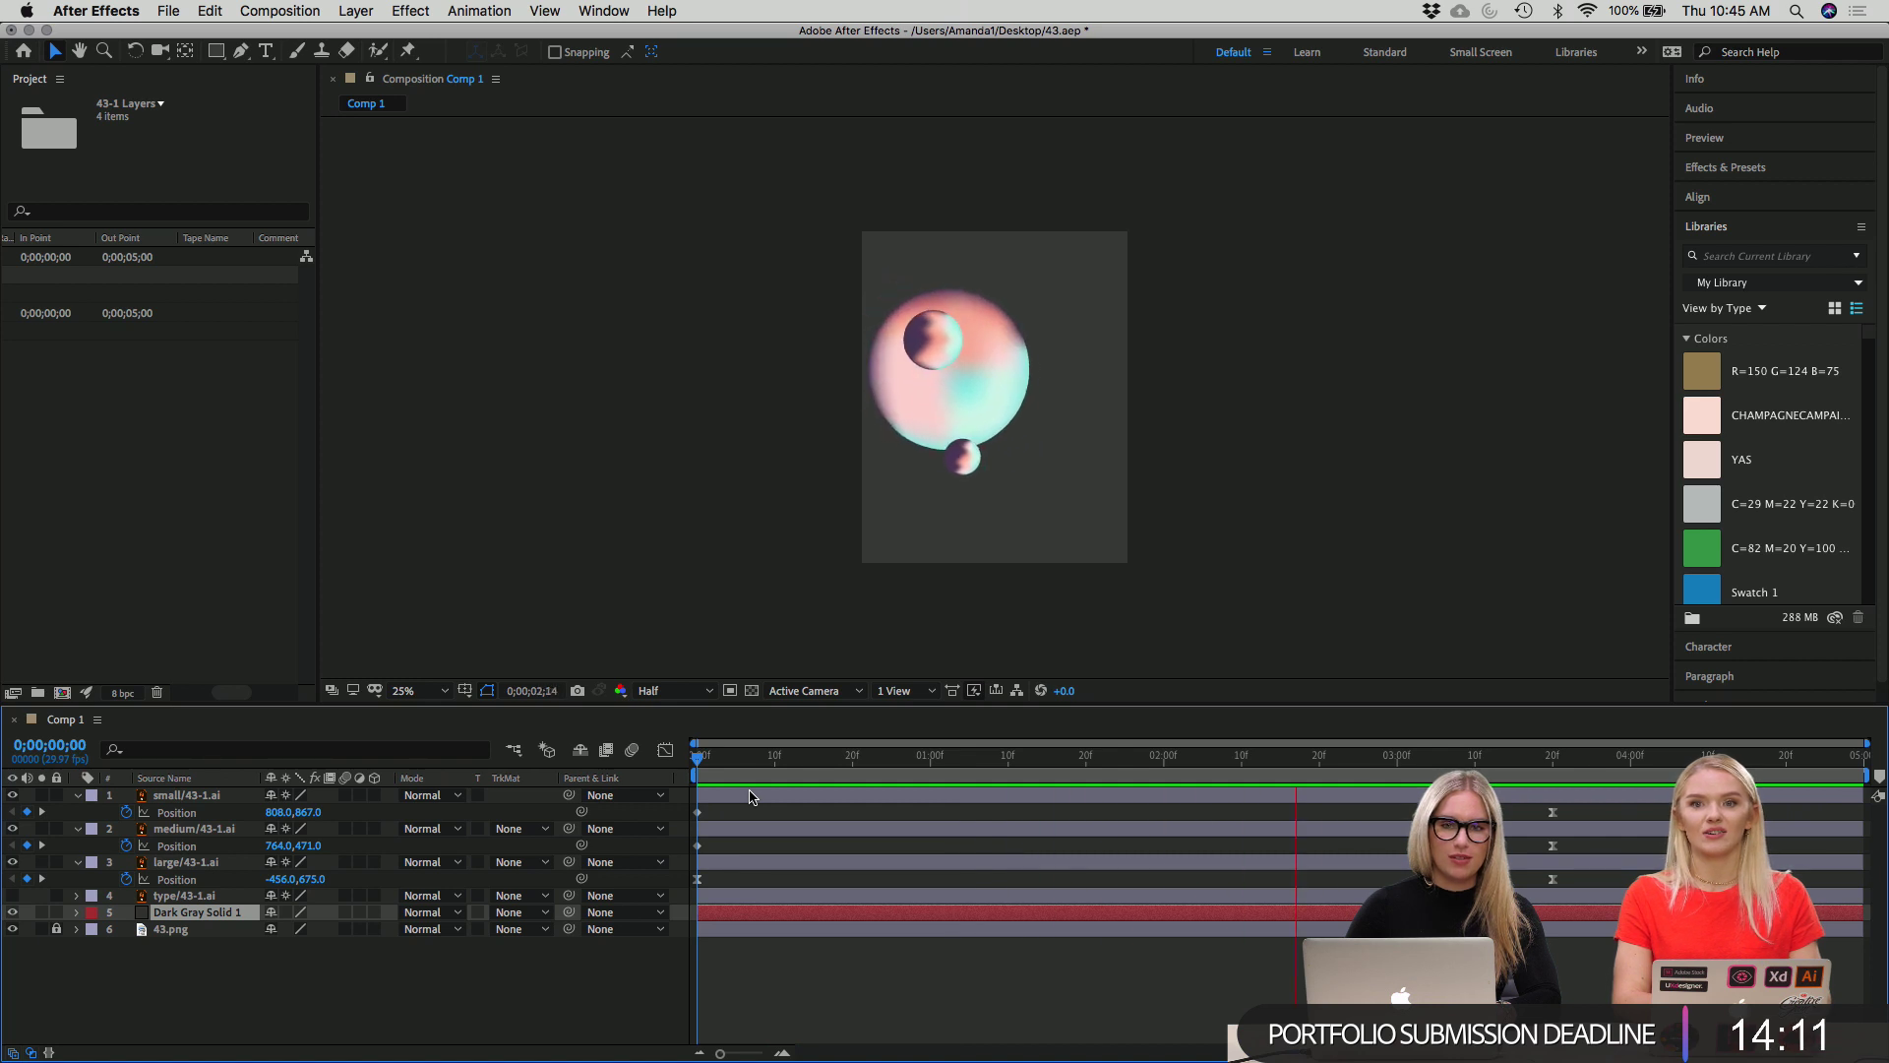
key("space")
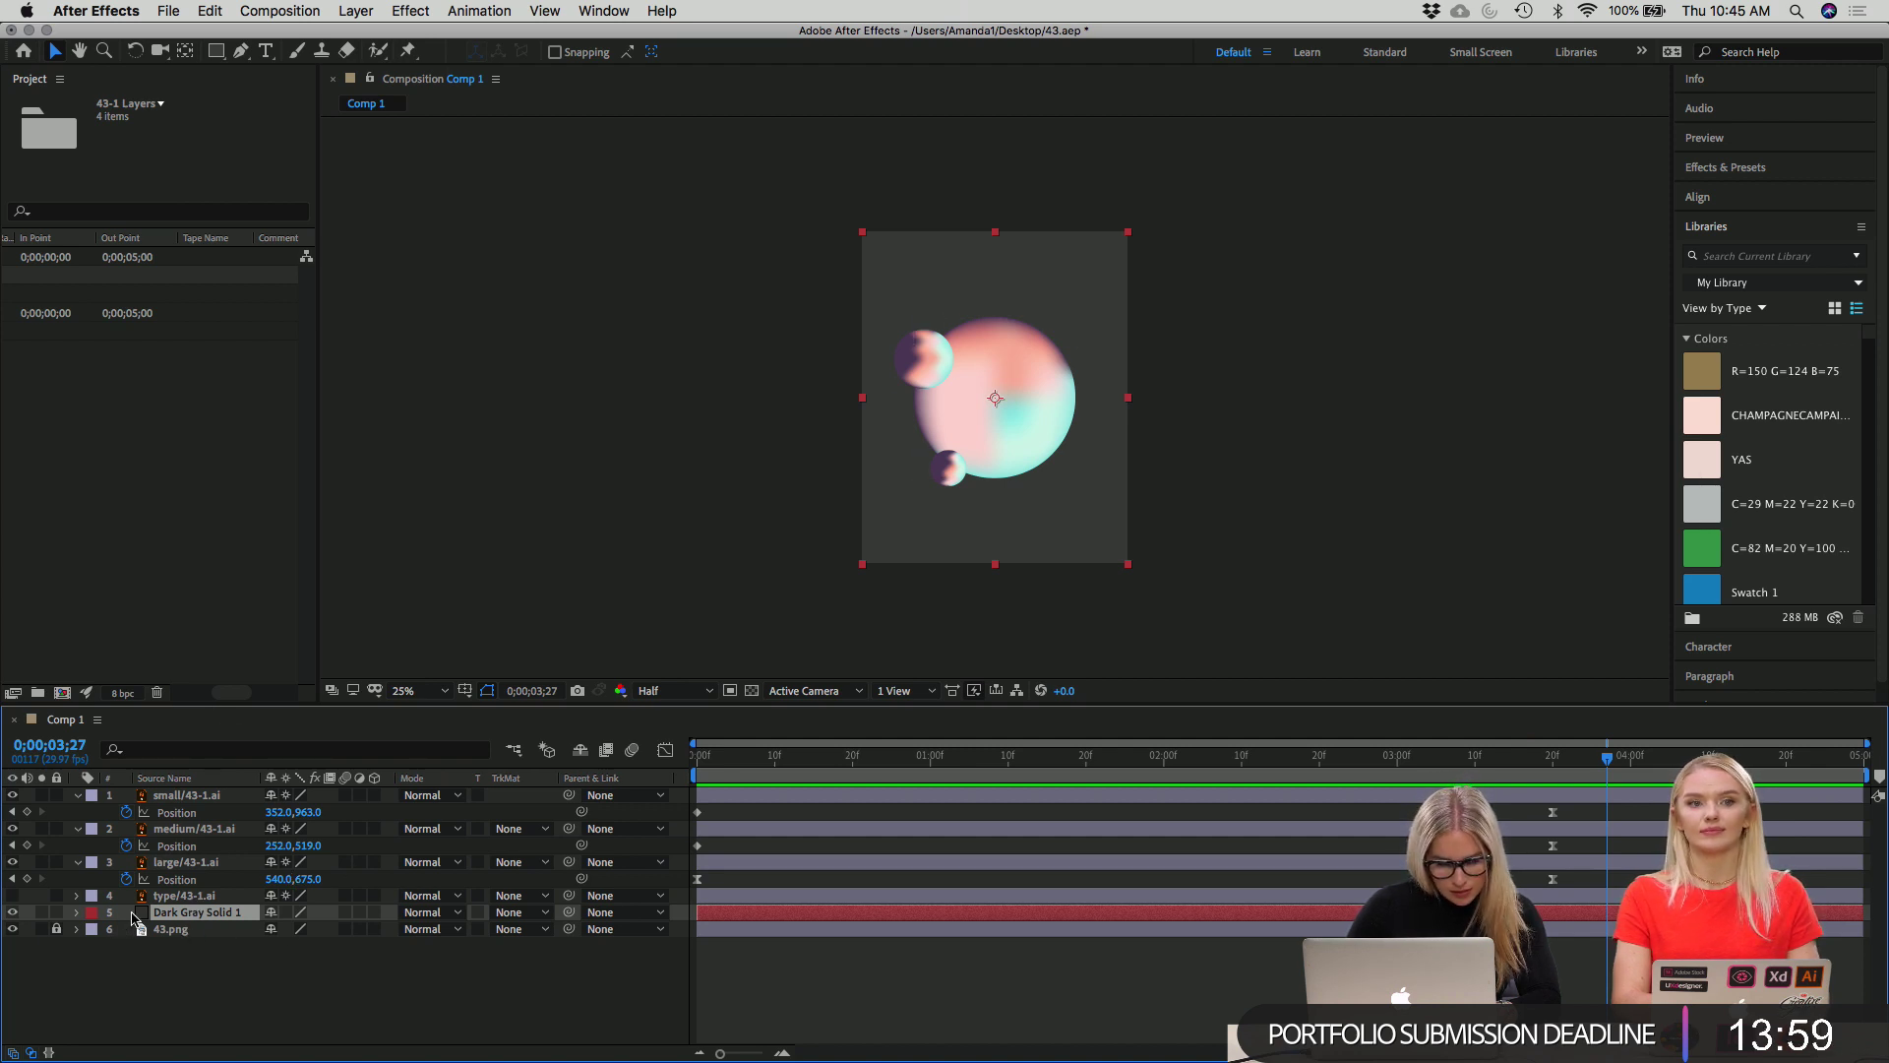
left_click(77, 912)
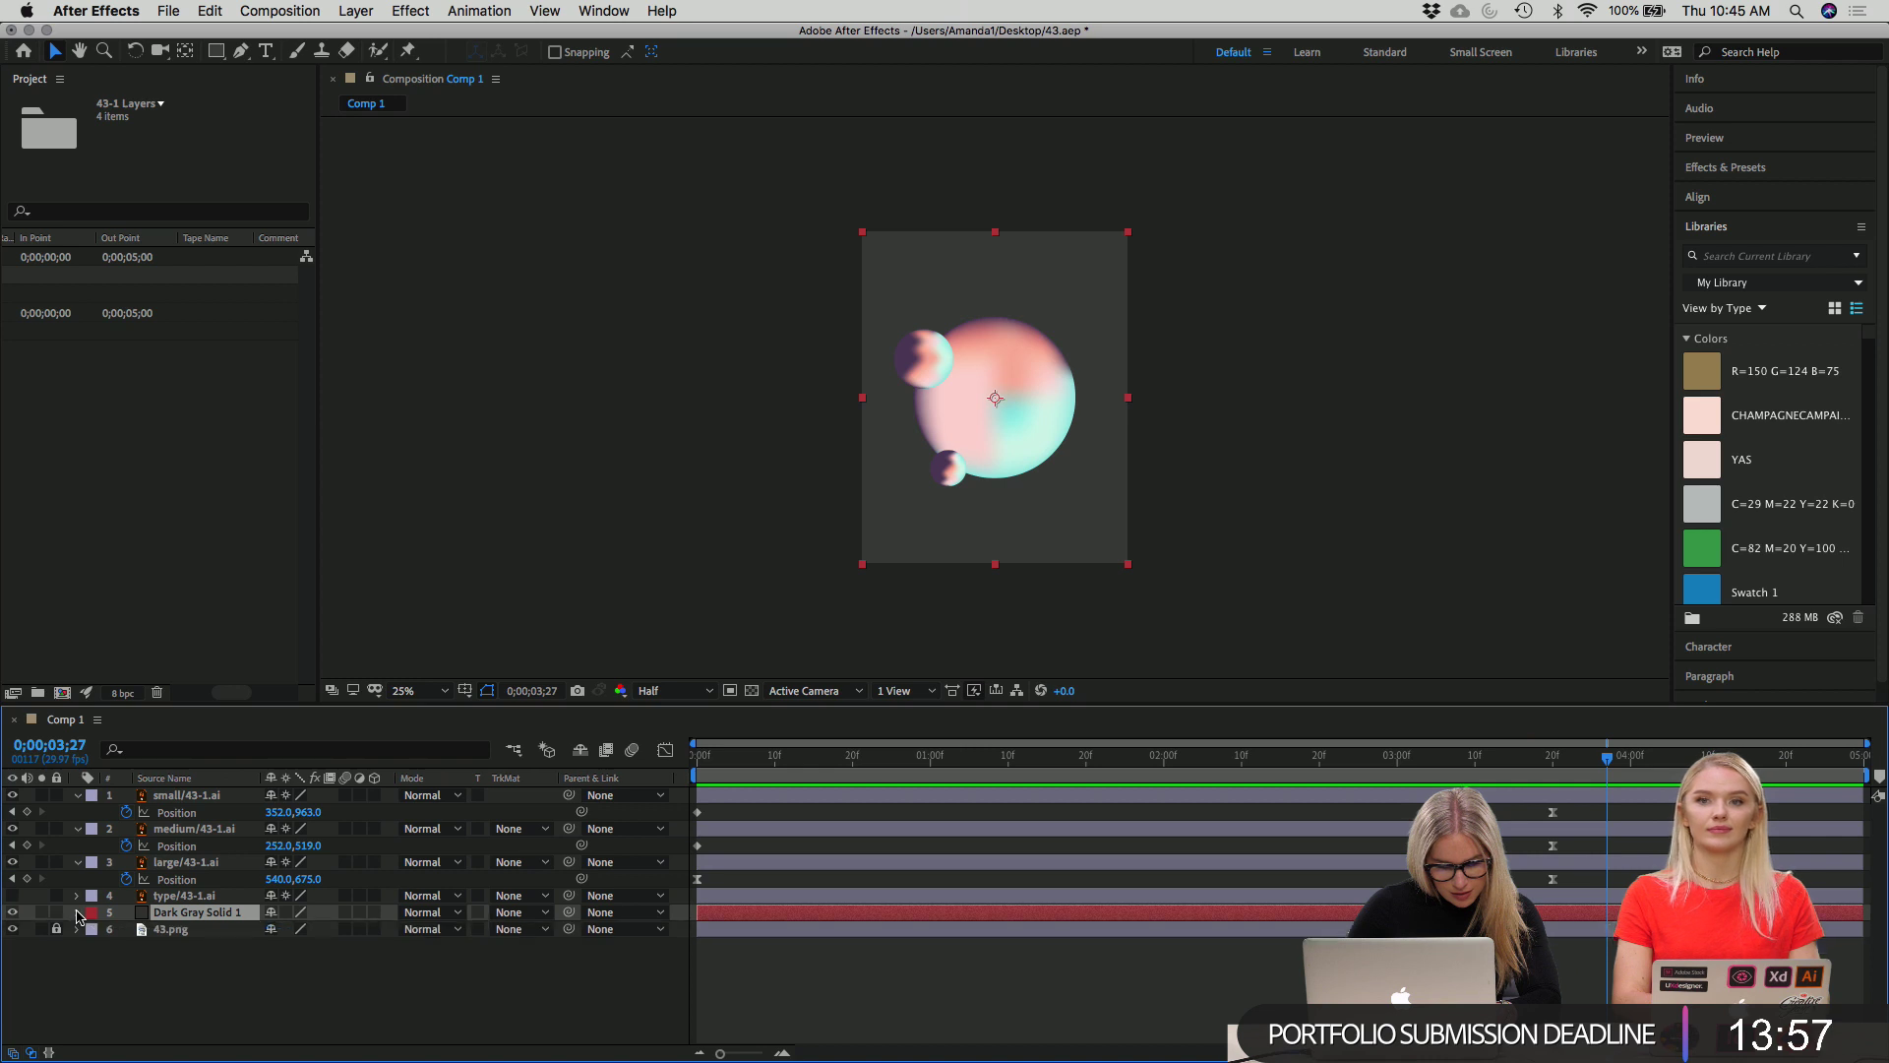
left_click(93, 930)
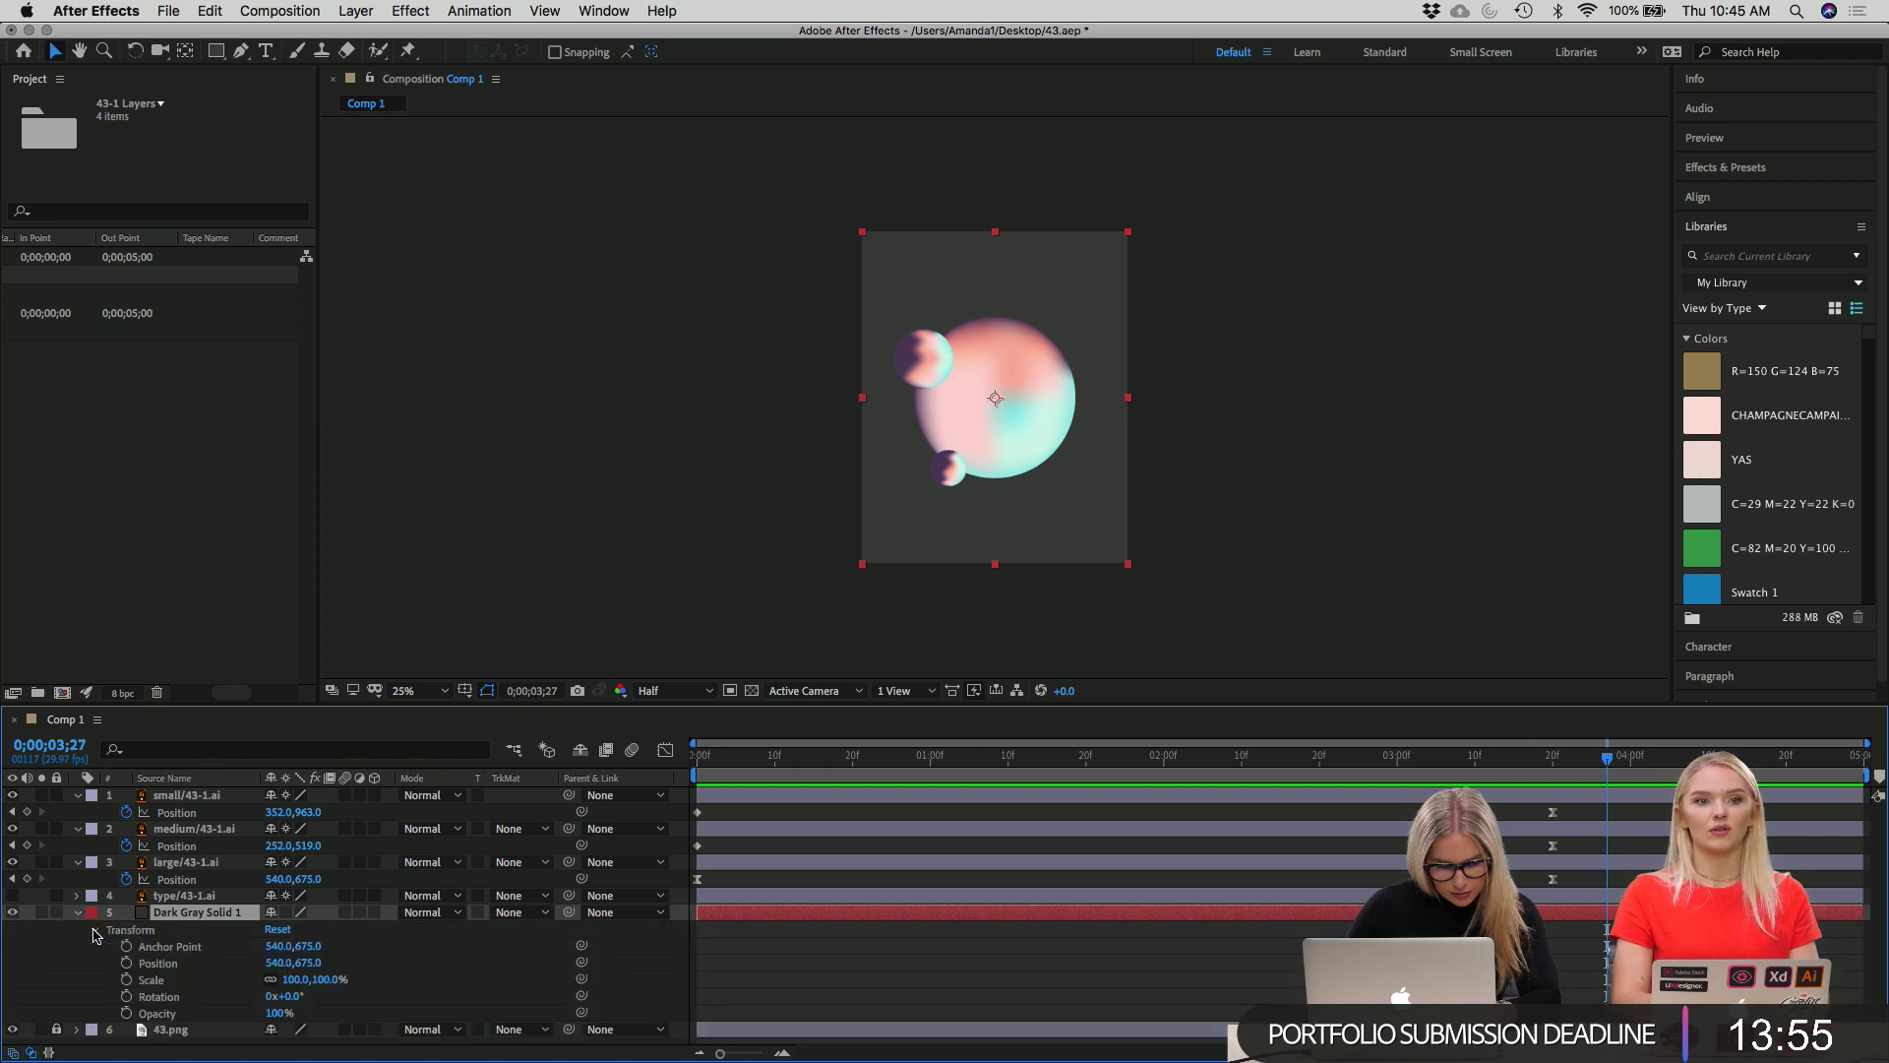
left_click(95, 930)
left_click(78, 913)
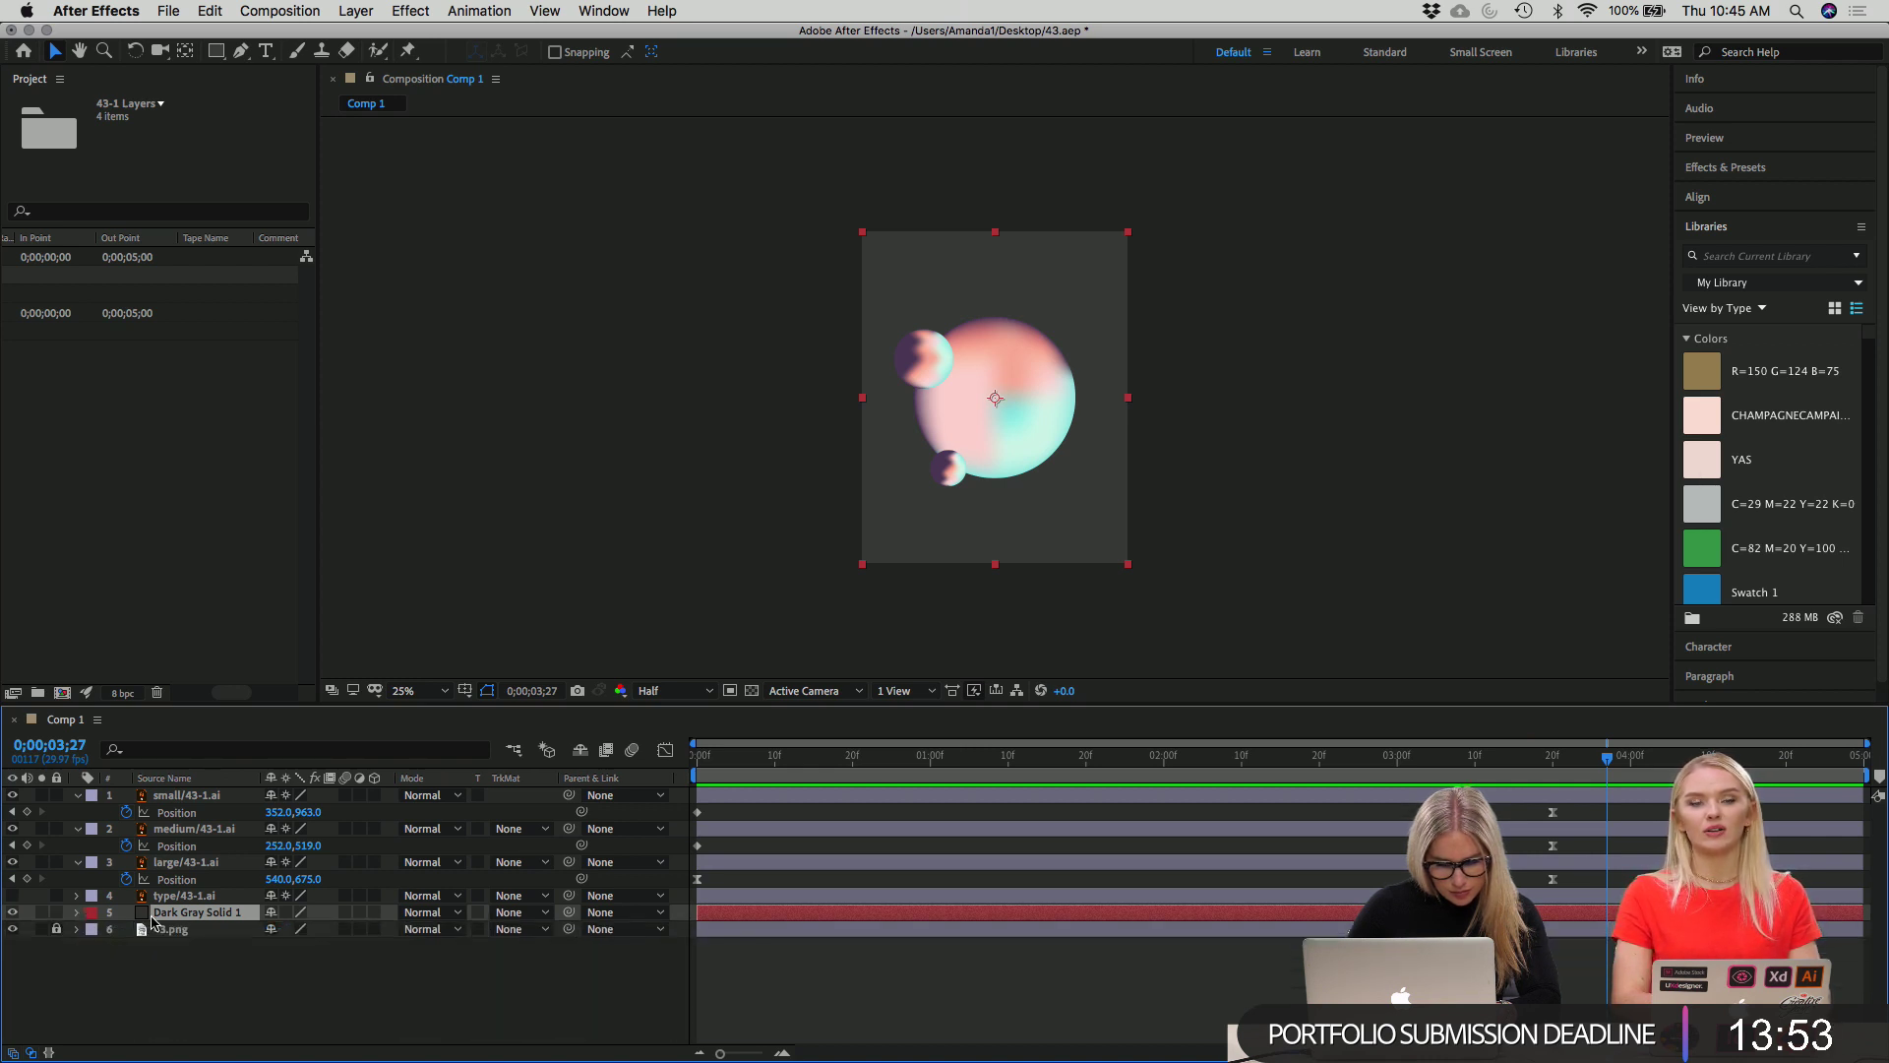
mouse_move(8, 914)
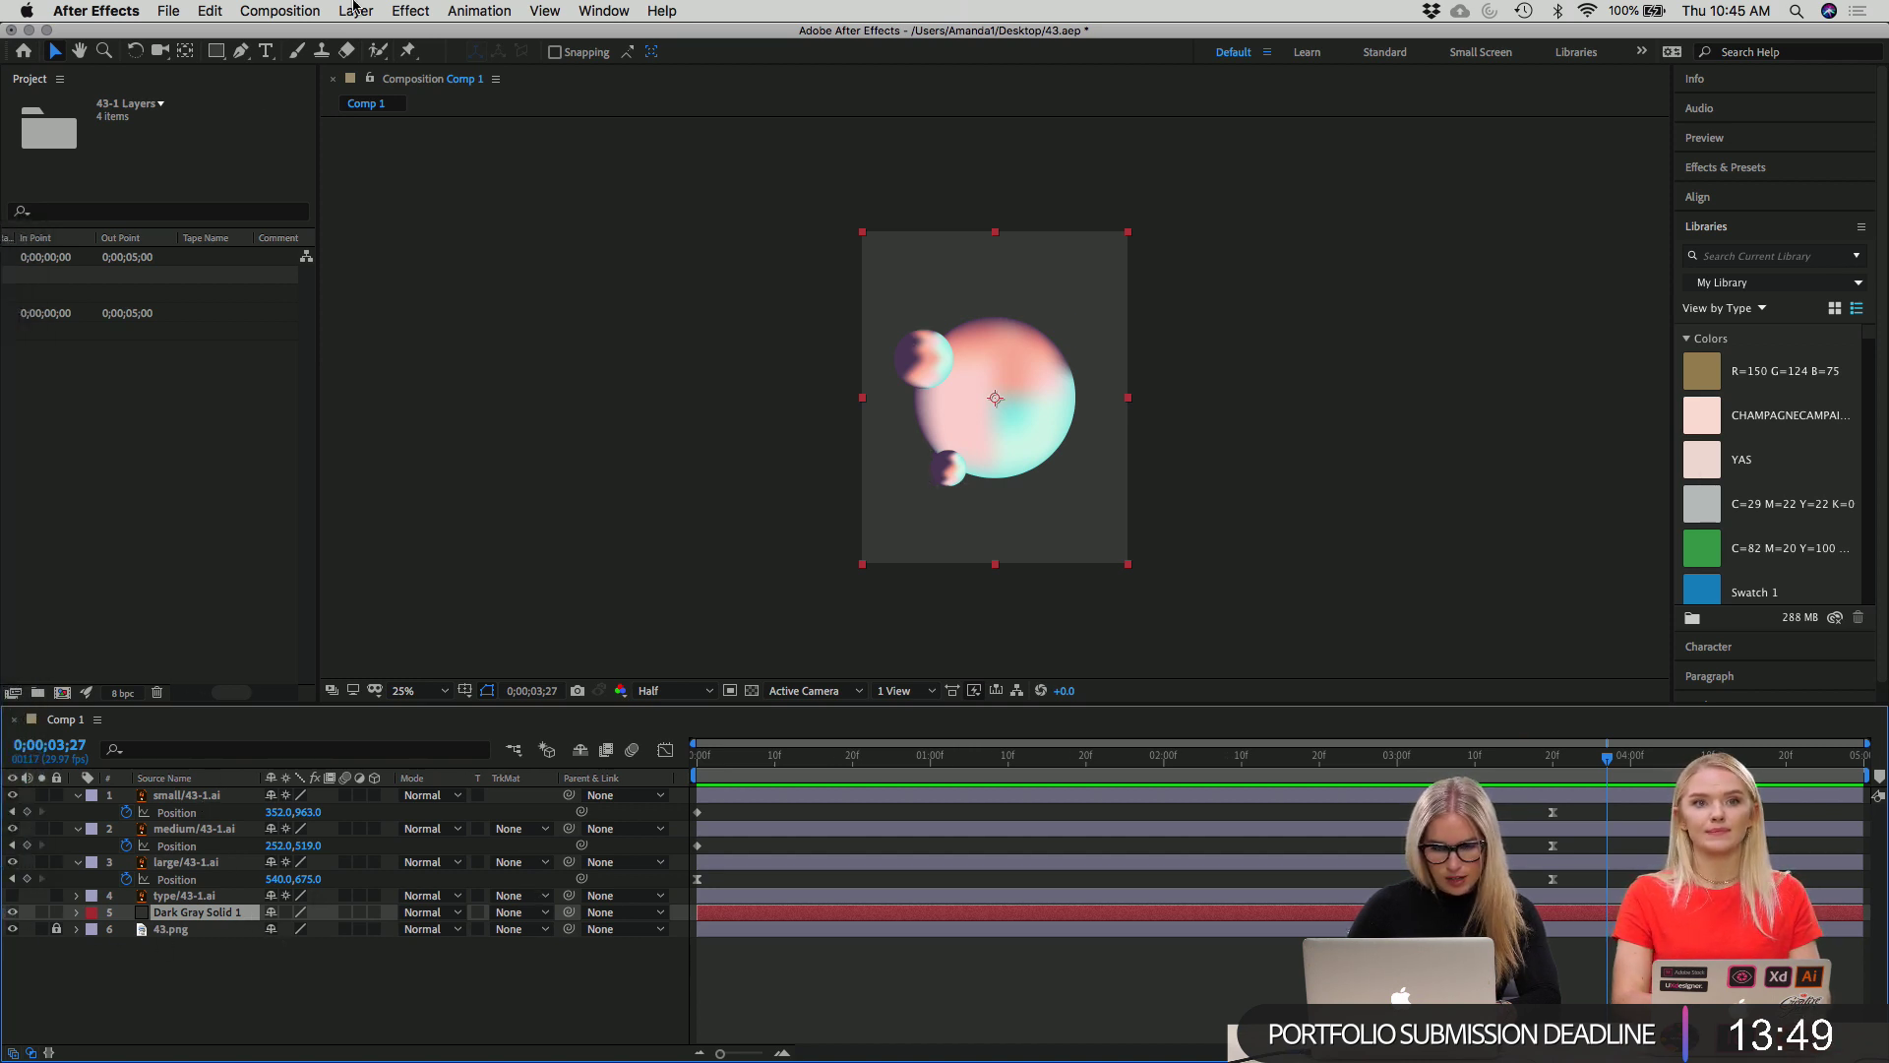
Recolour the dark gray solid to a muted magenta-purple through its solid settings.
left_click(335, 11)
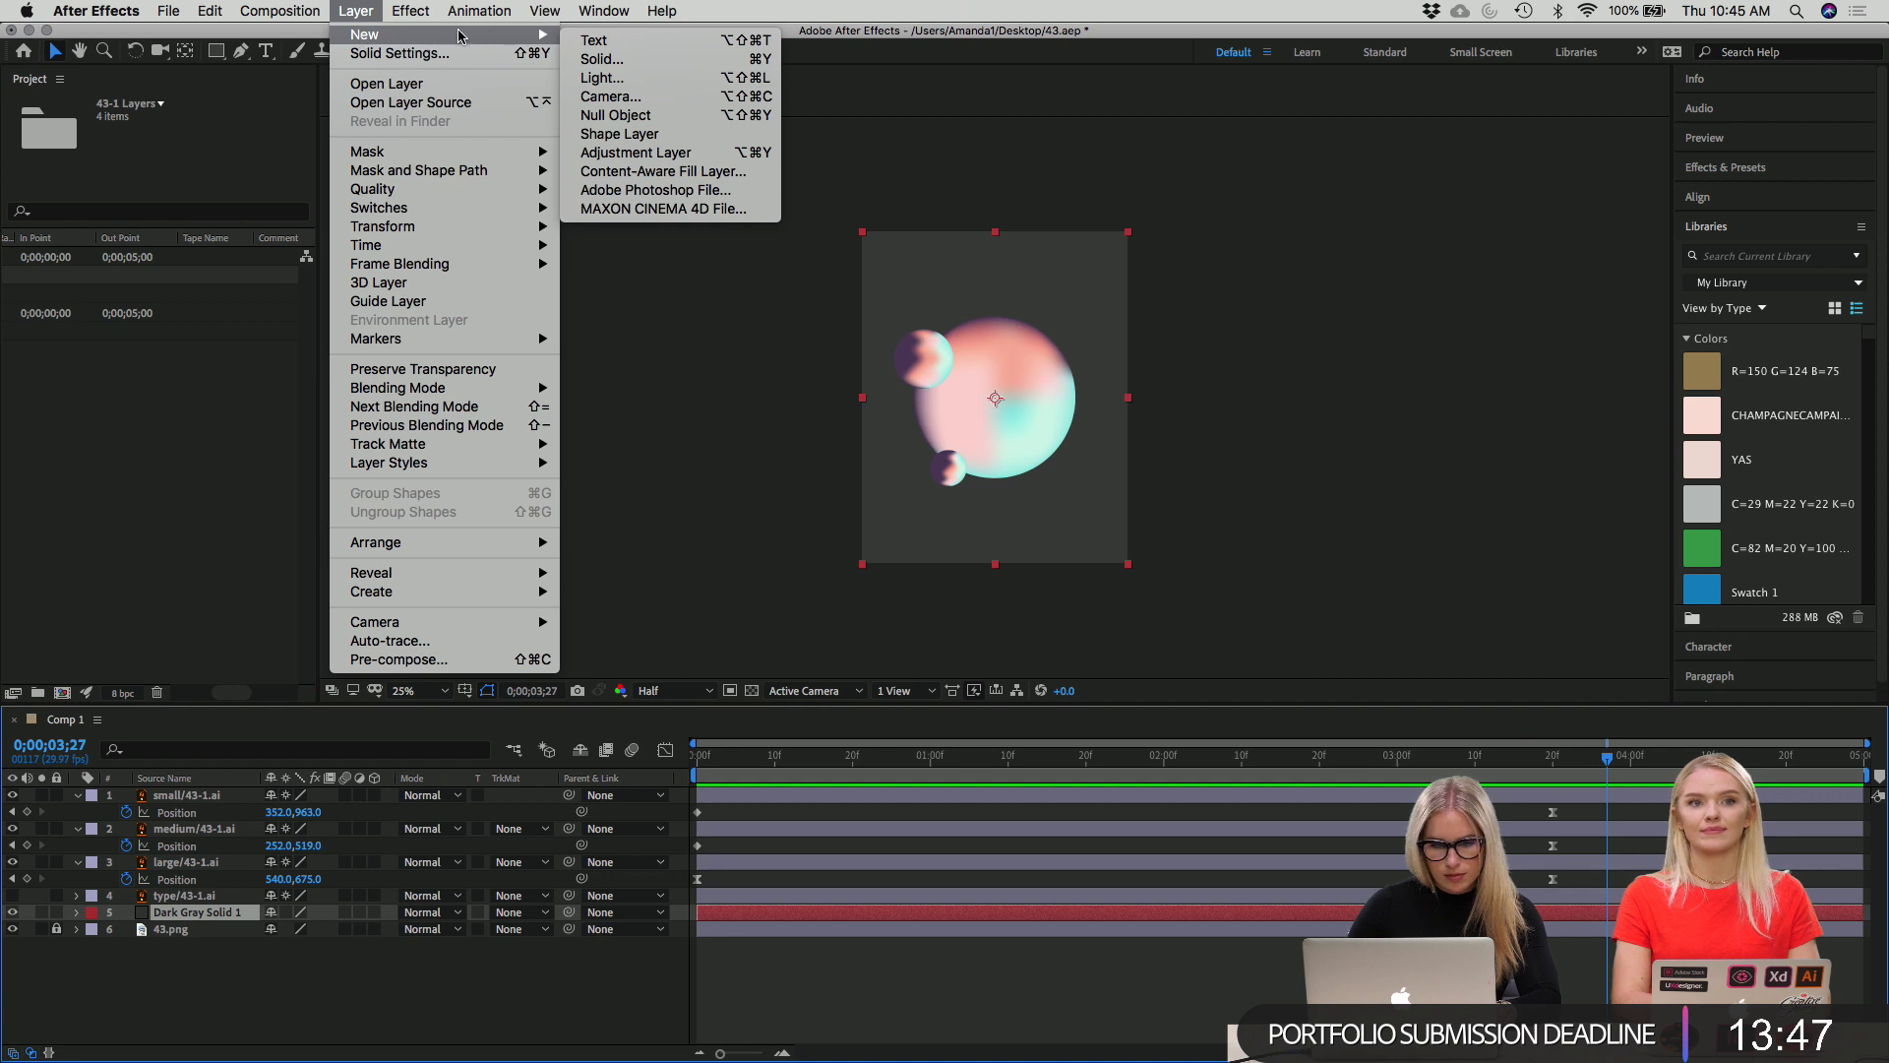
left_click(440, 55)
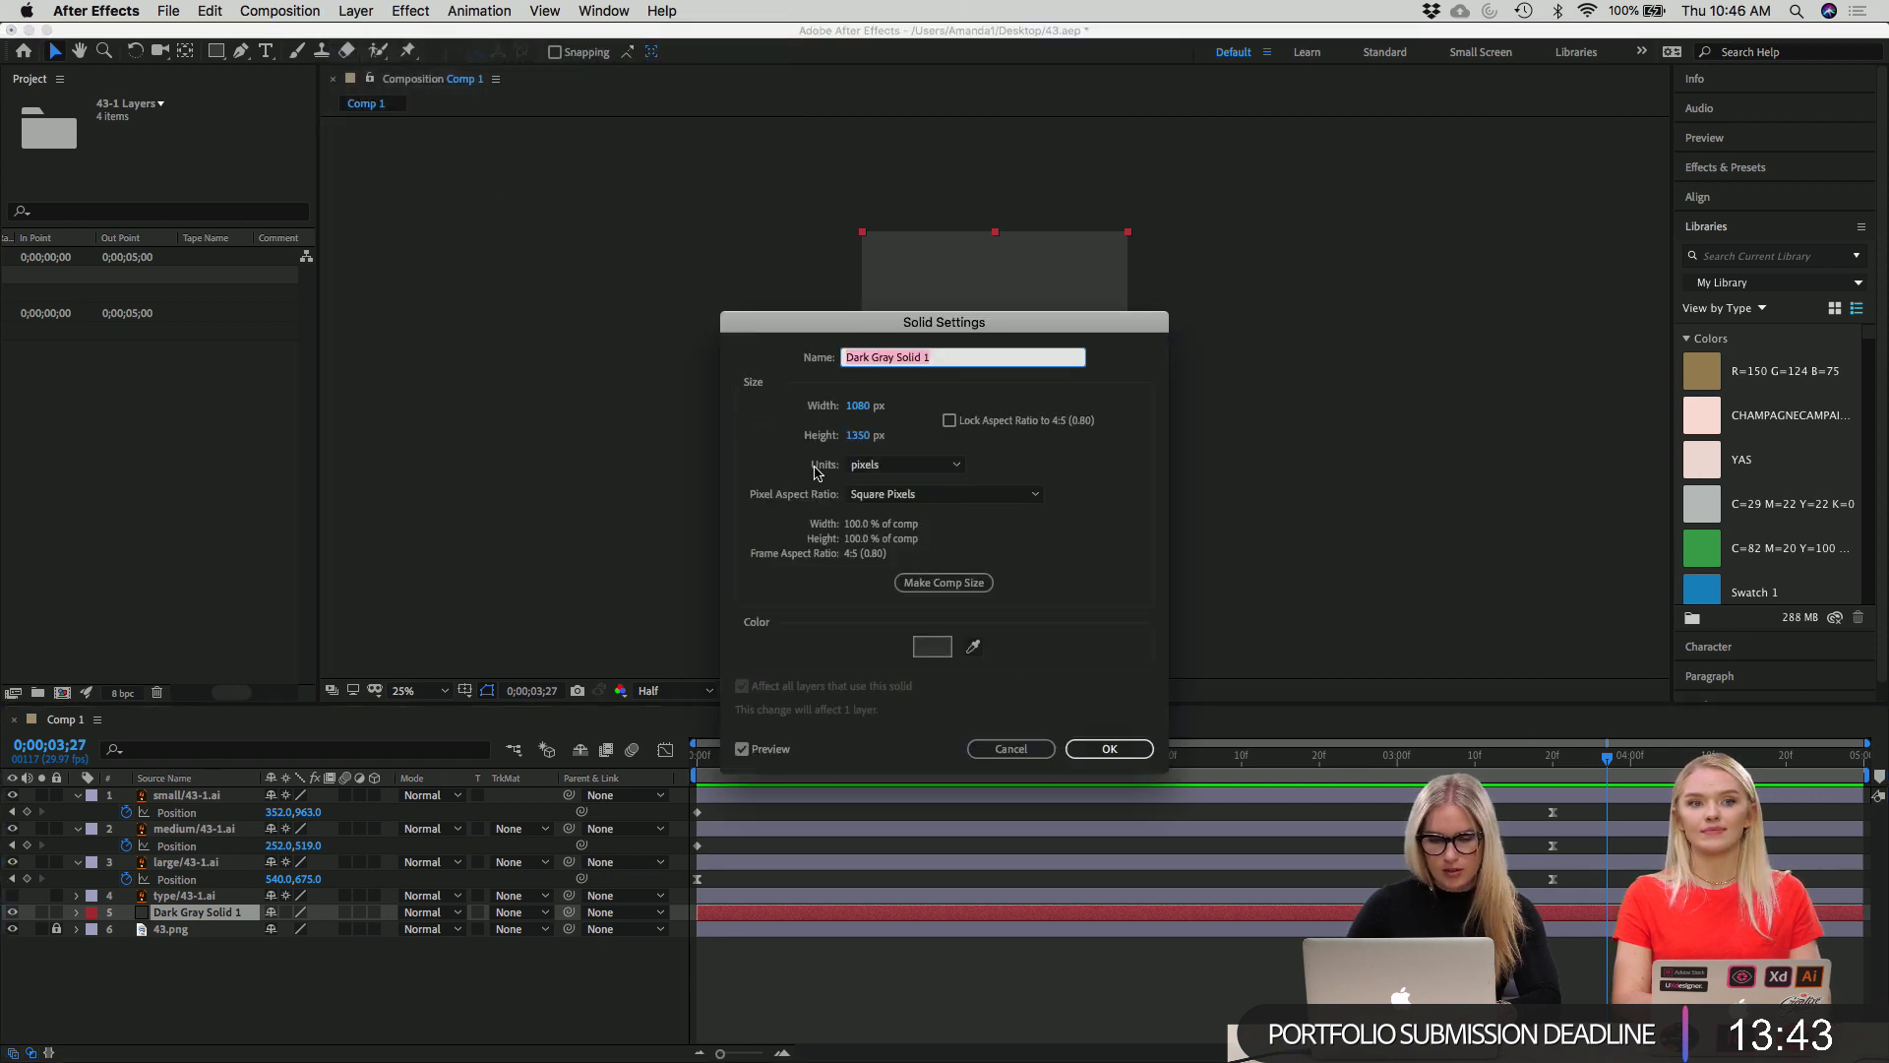
left_click(932, 647)
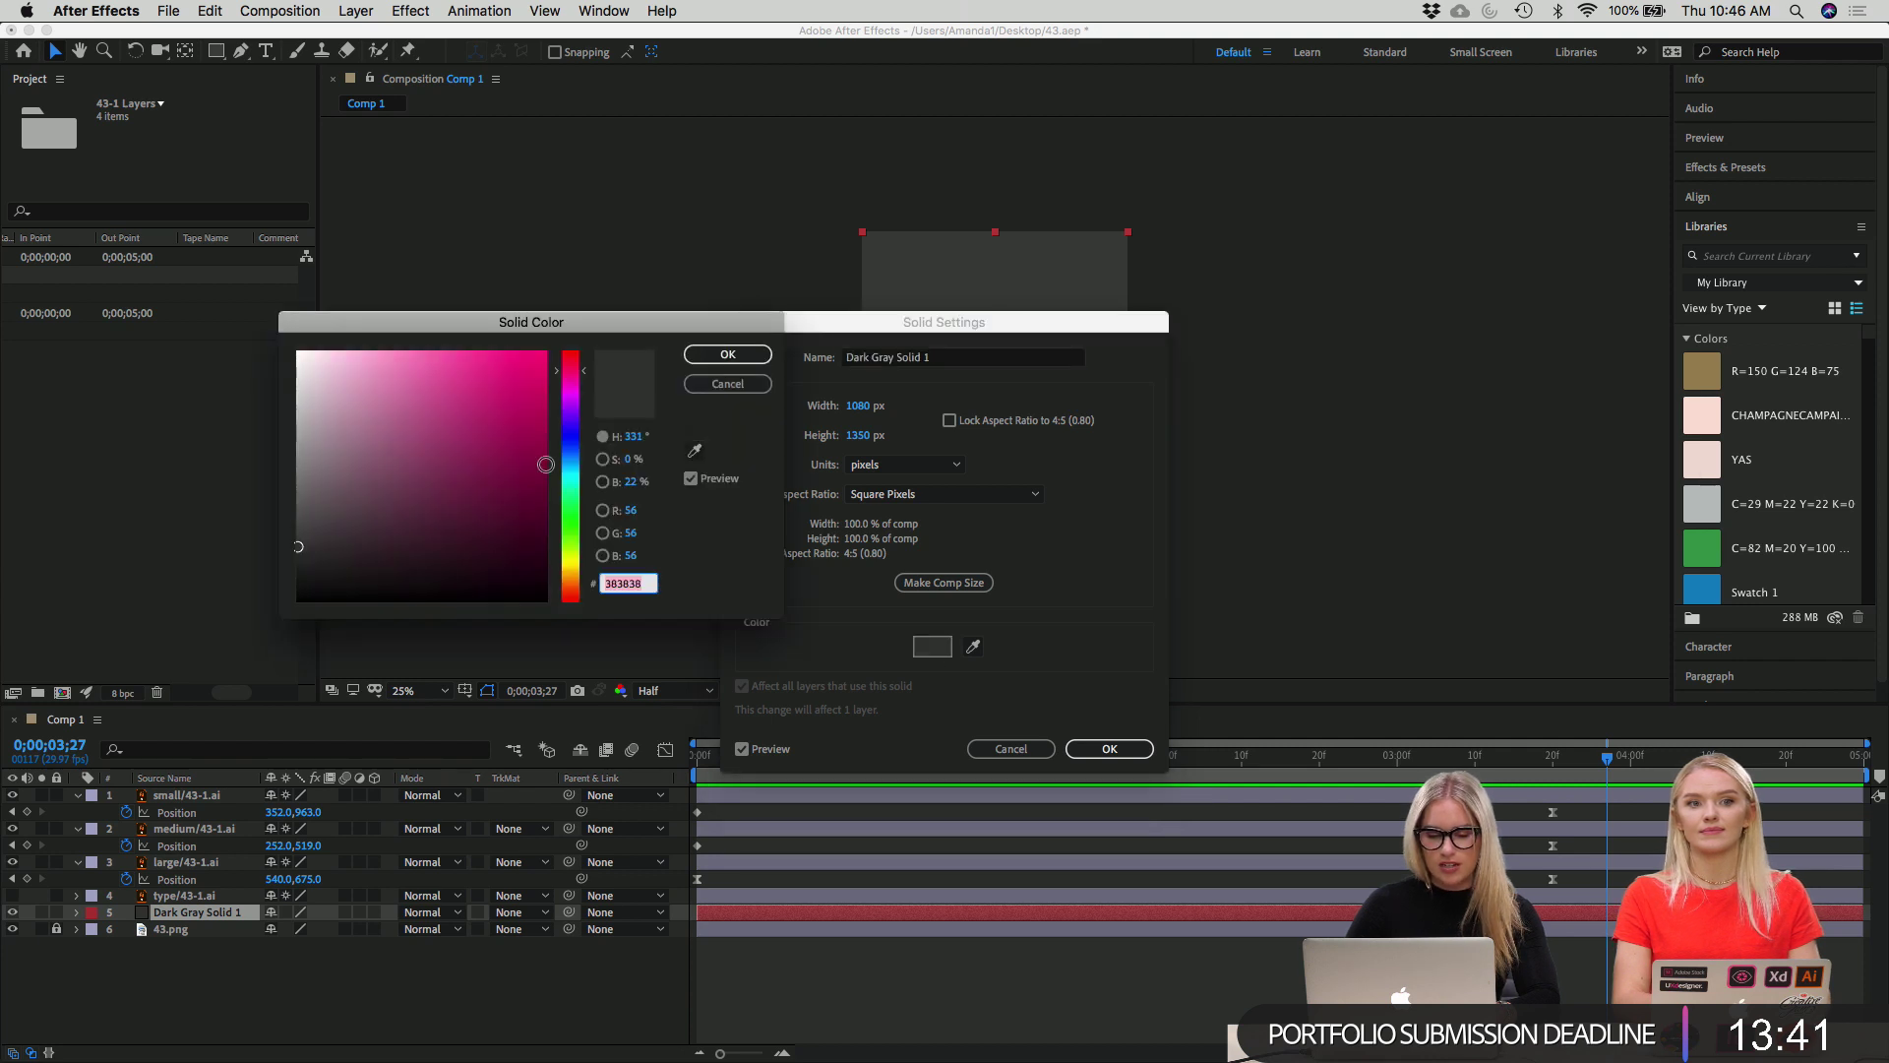
left_click(470, 425)
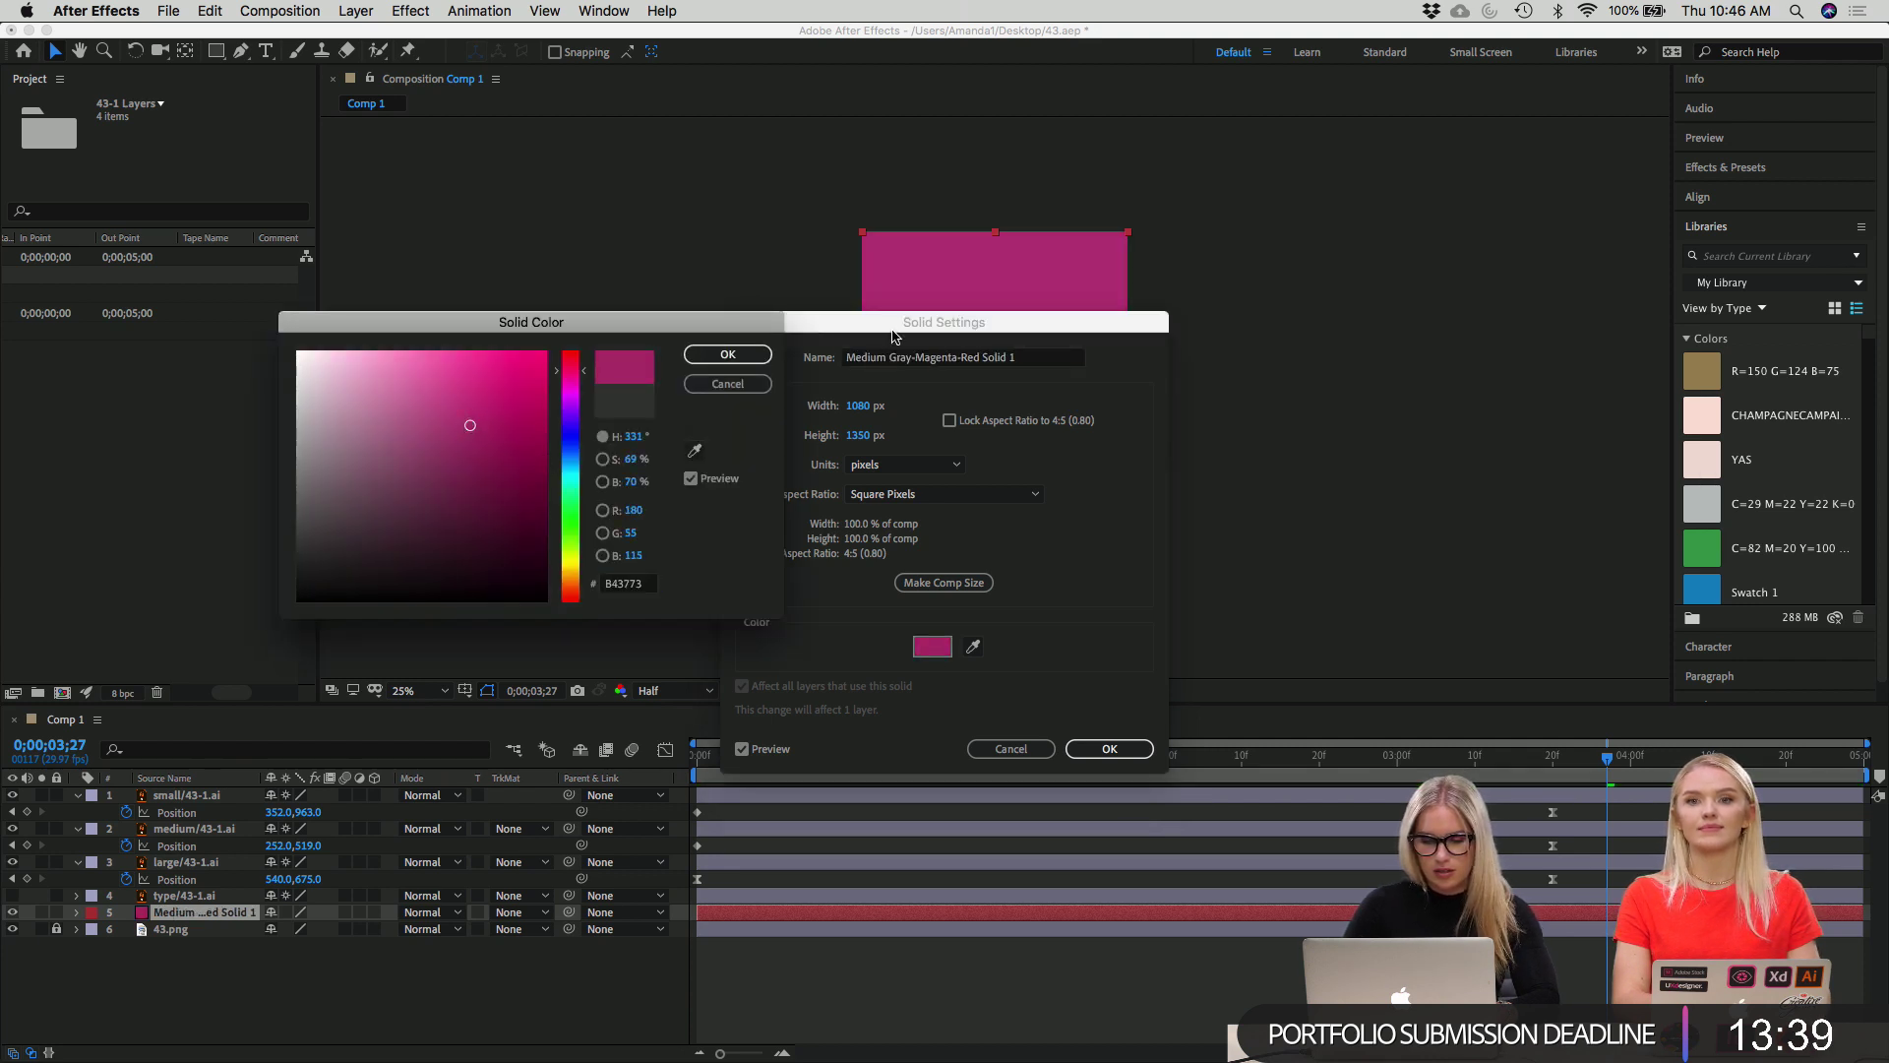
mouse_move(513, 489)
left_mouse_down()
mouse_move(466, 447)
mouse_move(449, 469)
mouse_move(429, 455)
mouse_move(423, 480)
left_mouse_up()
left_click(728, 356)
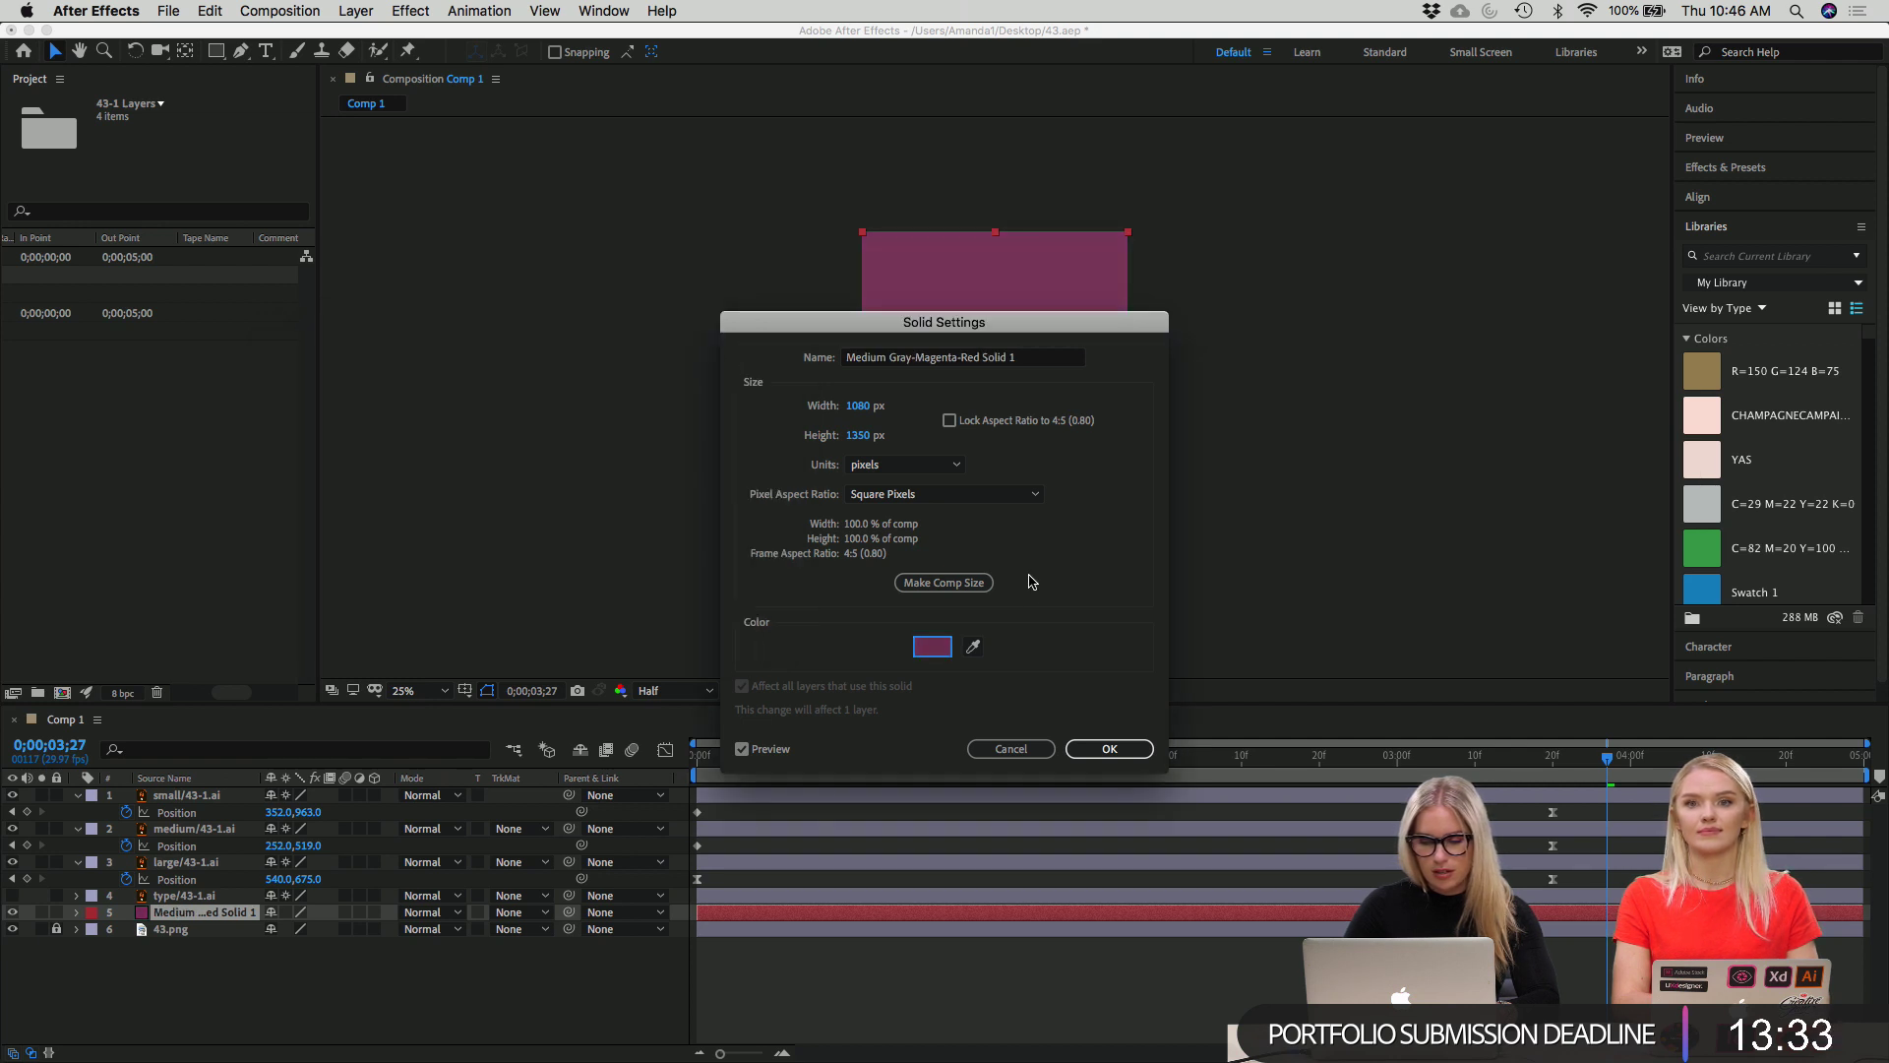
left_click(1108, 751)
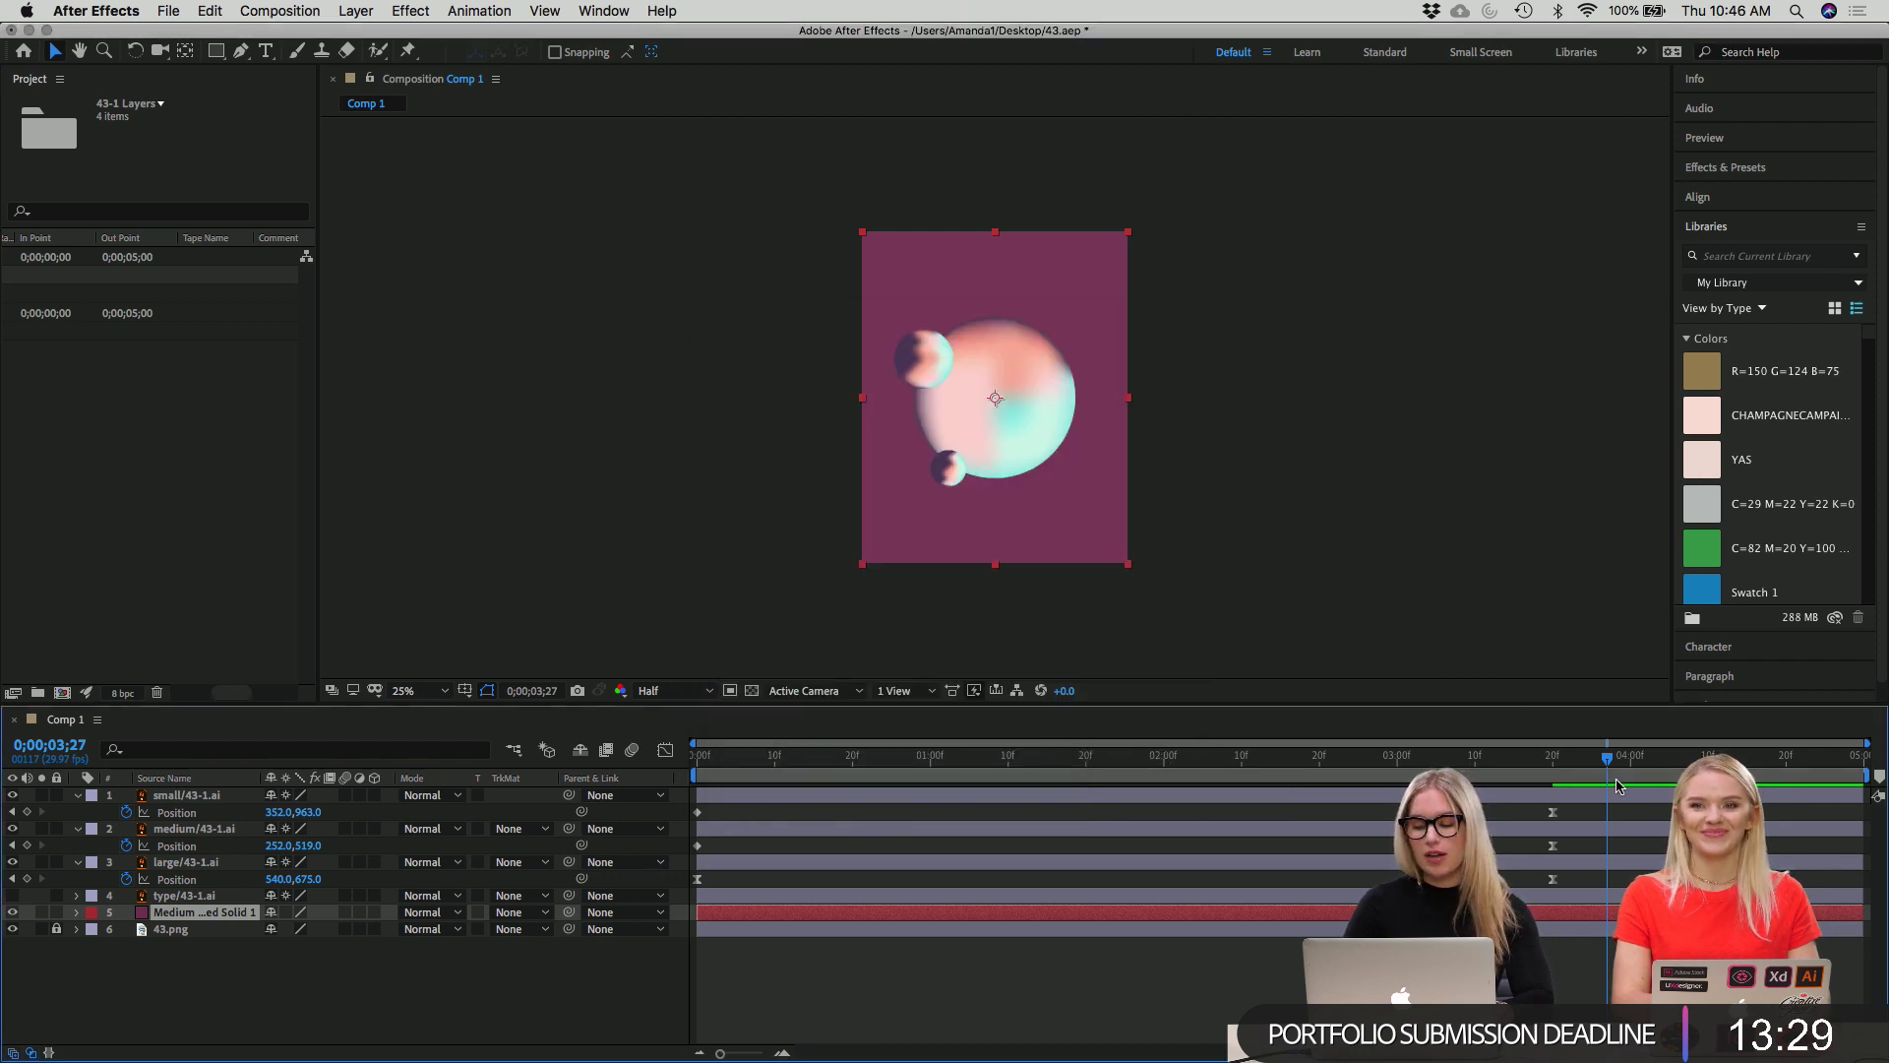
Scrub back to the start and play the circle animation over the muted magenta background.
left_click_drag(1612, 758, 1187, 757)
key("Page_Up")
key("Page_Up")
key("Page_Up")
key("Page_Up")
key("Page_Up")
key("Page_Up")
key("Page_Up")
key("Page_Up")
key("Page_Up")
key("Page_Up")
key("Page_Up")
key("Page_Up")
key("Page_Up")
key("Page_Up")
key("Page_Up")
key("Page_Up")
key("Page_Up")
key("Page_Up")
key("Page_Up")
key("Page_Up")
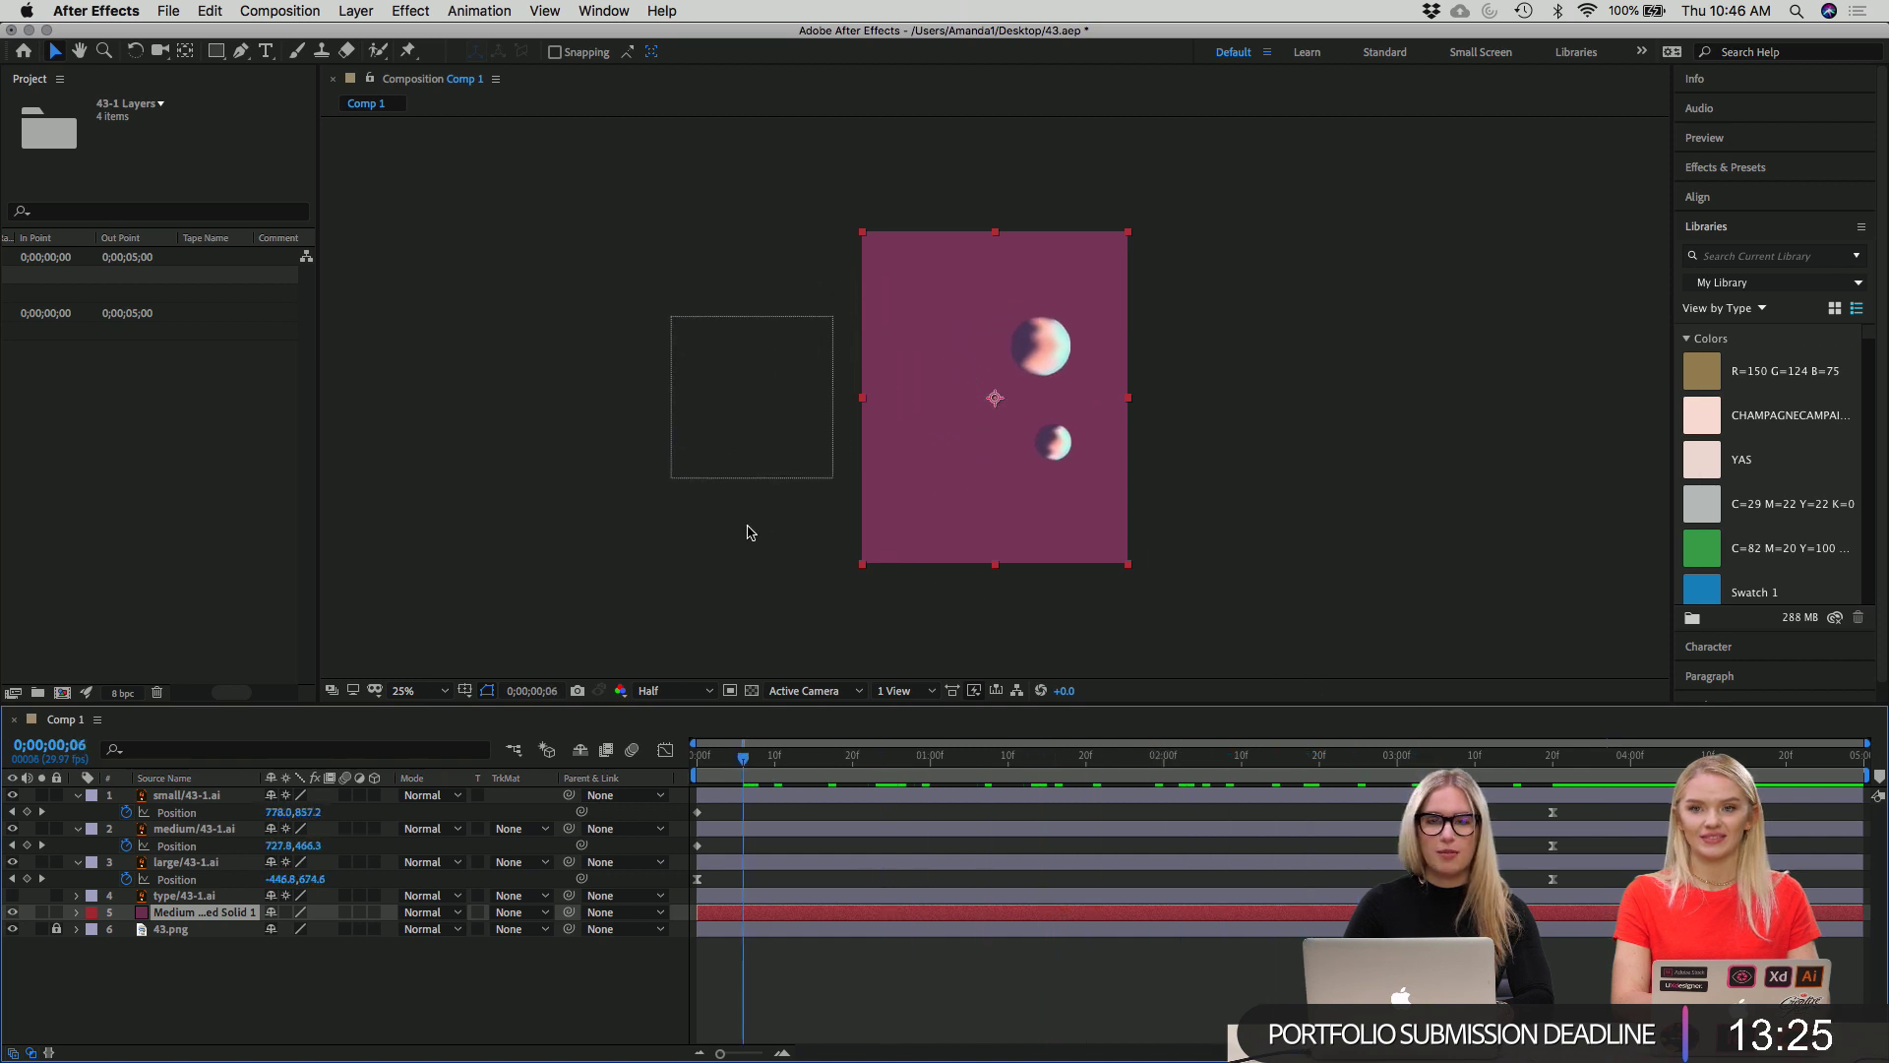
key("space")
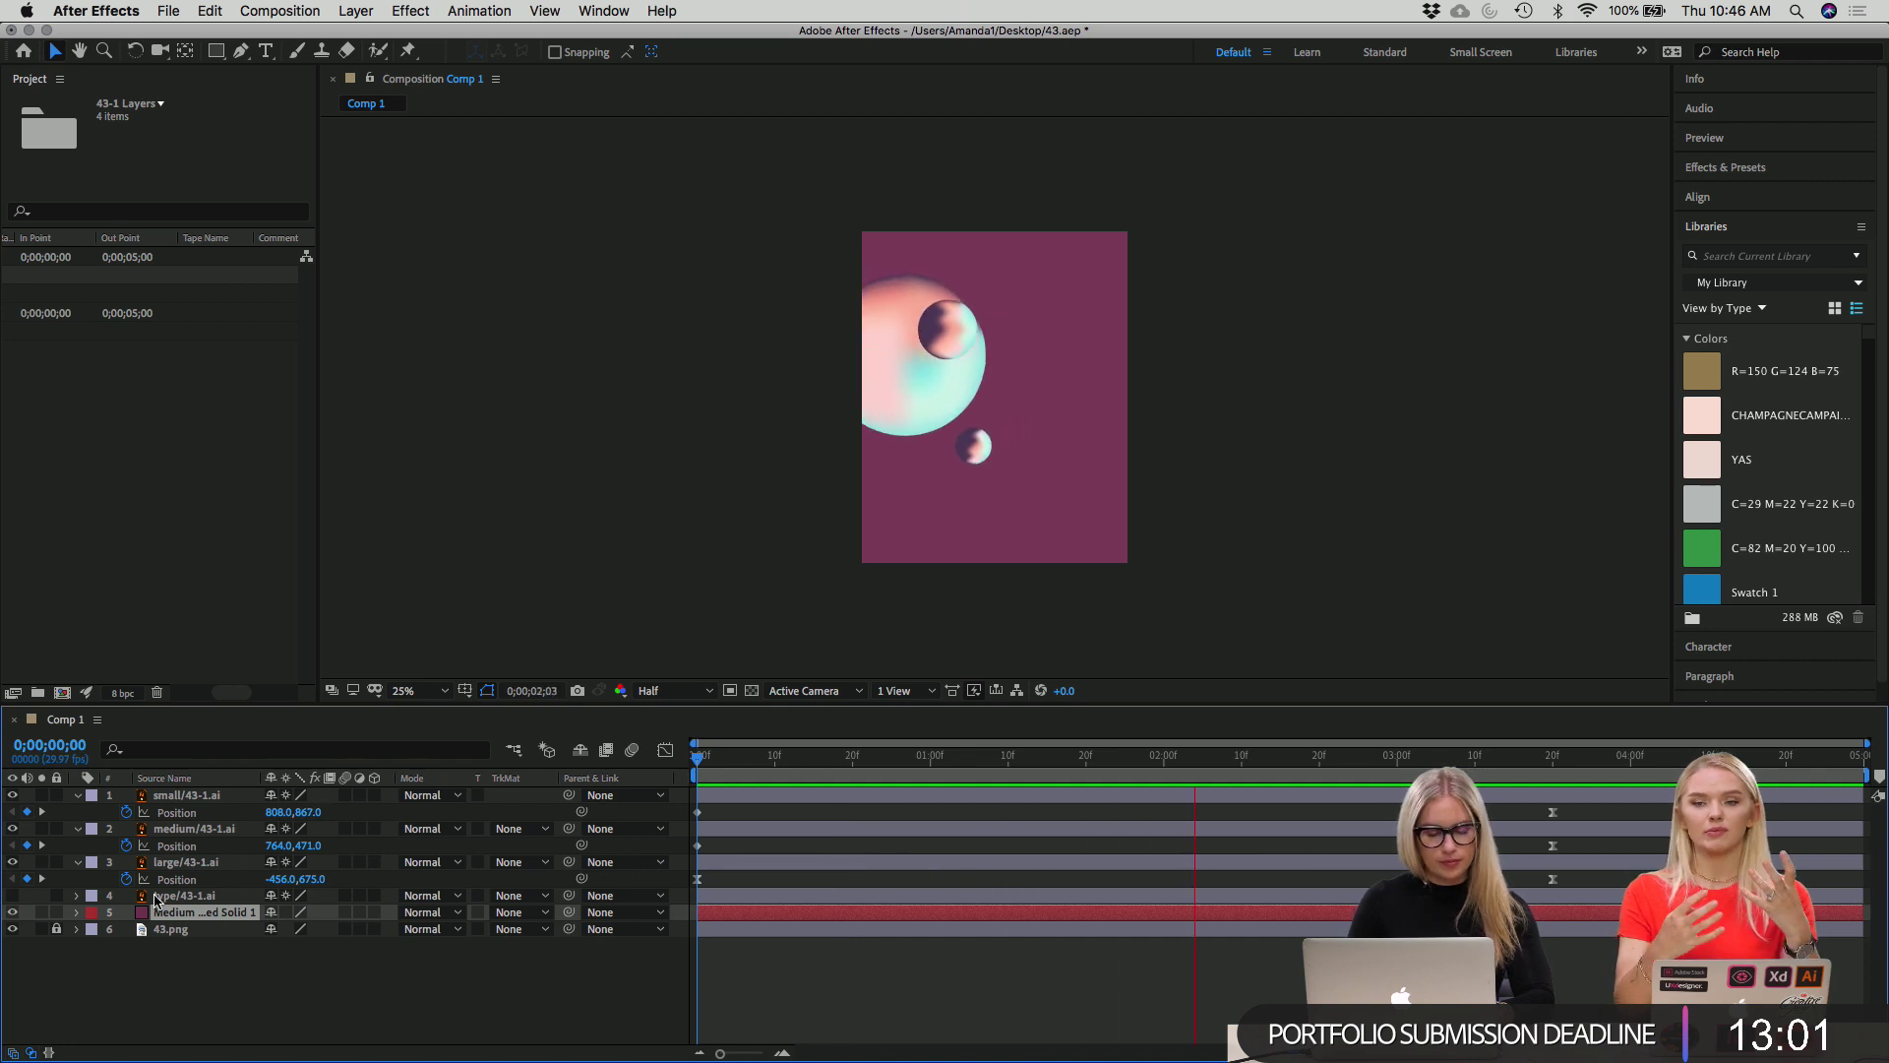
key("space")
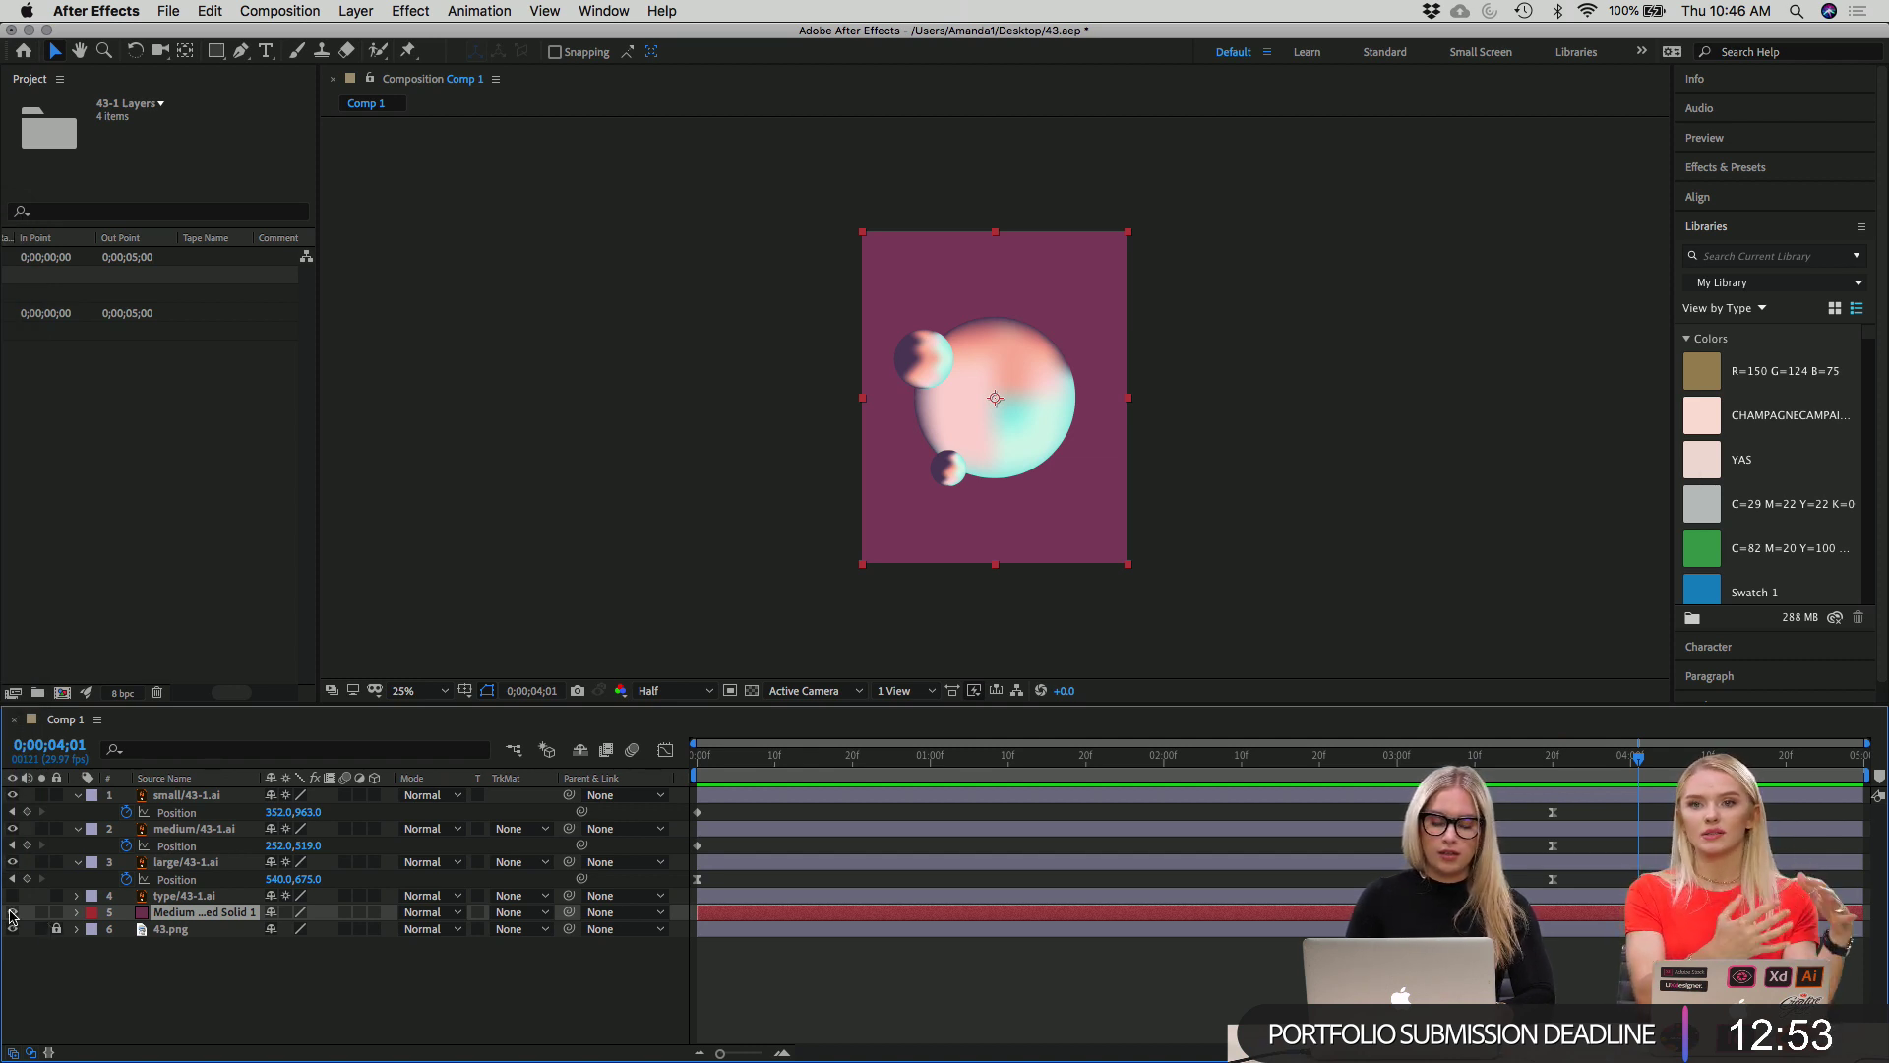
Delete the magenta solid layer from the composition and save the project.
left_click(11, 912)
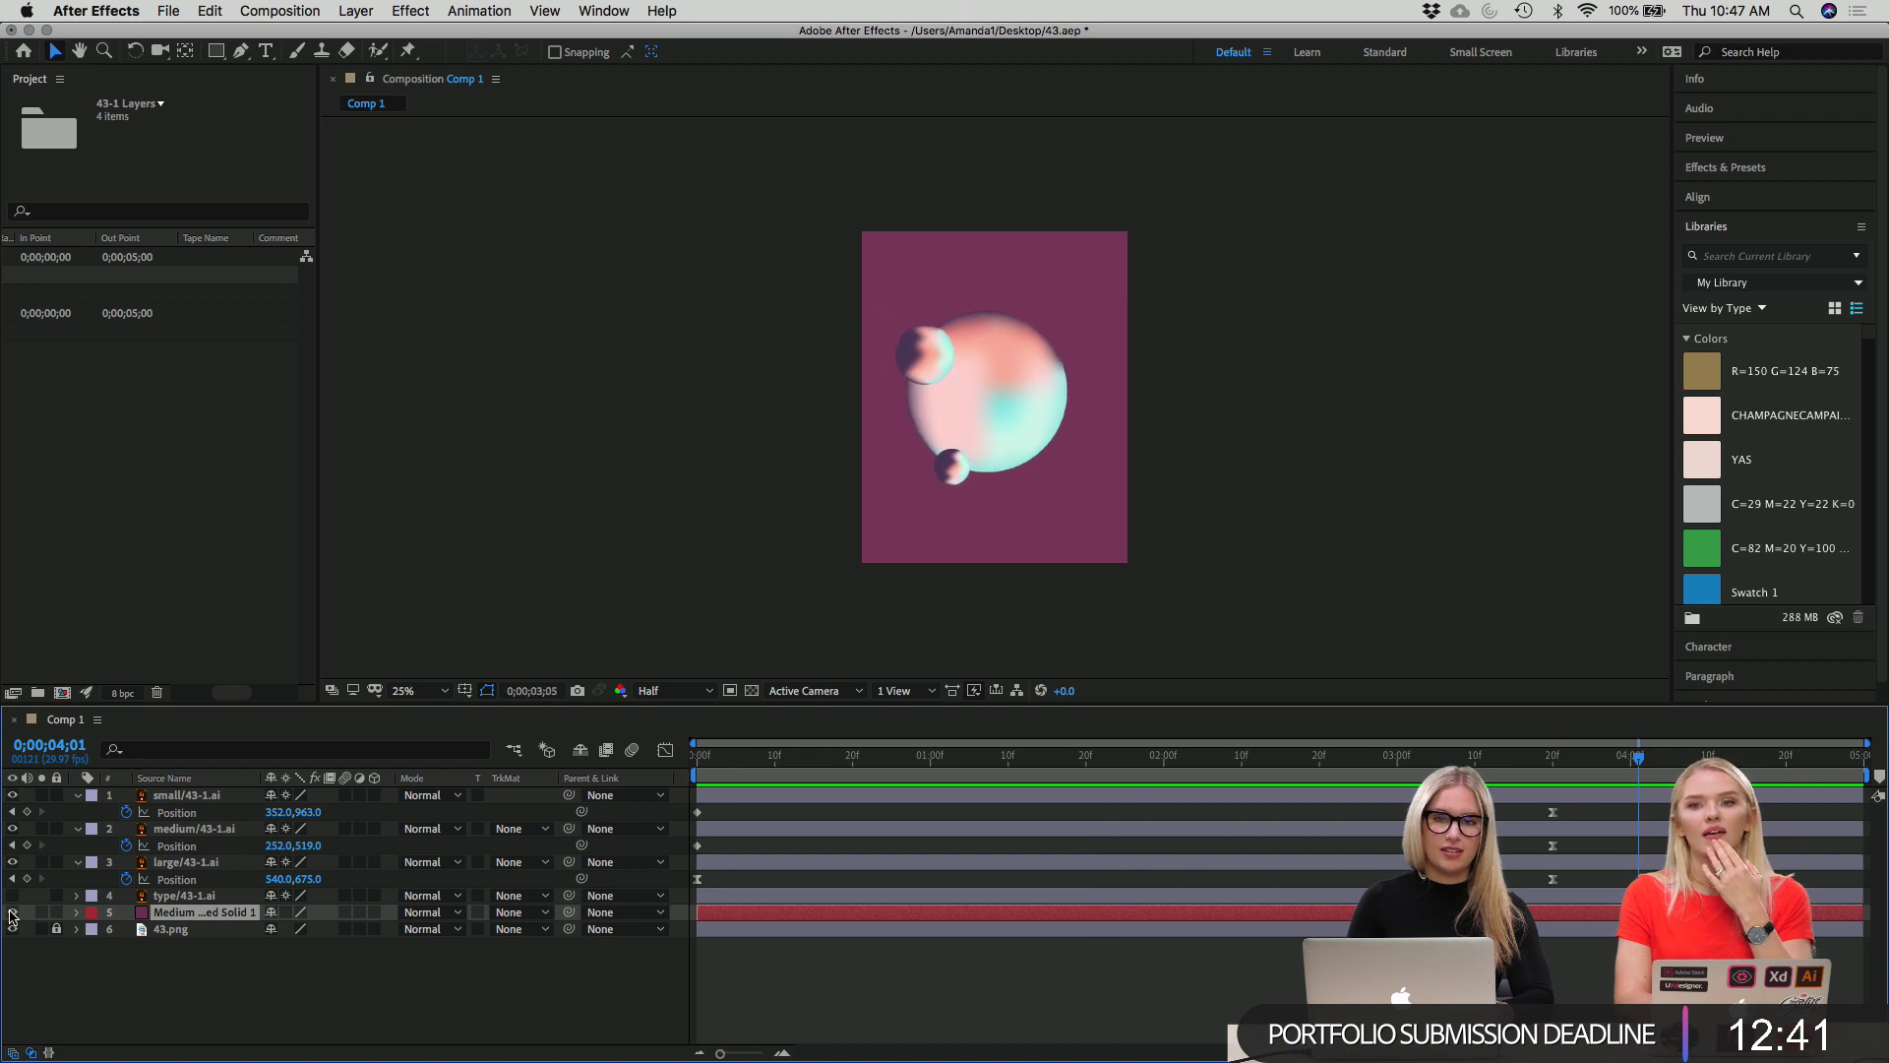
left_click(12, 913)
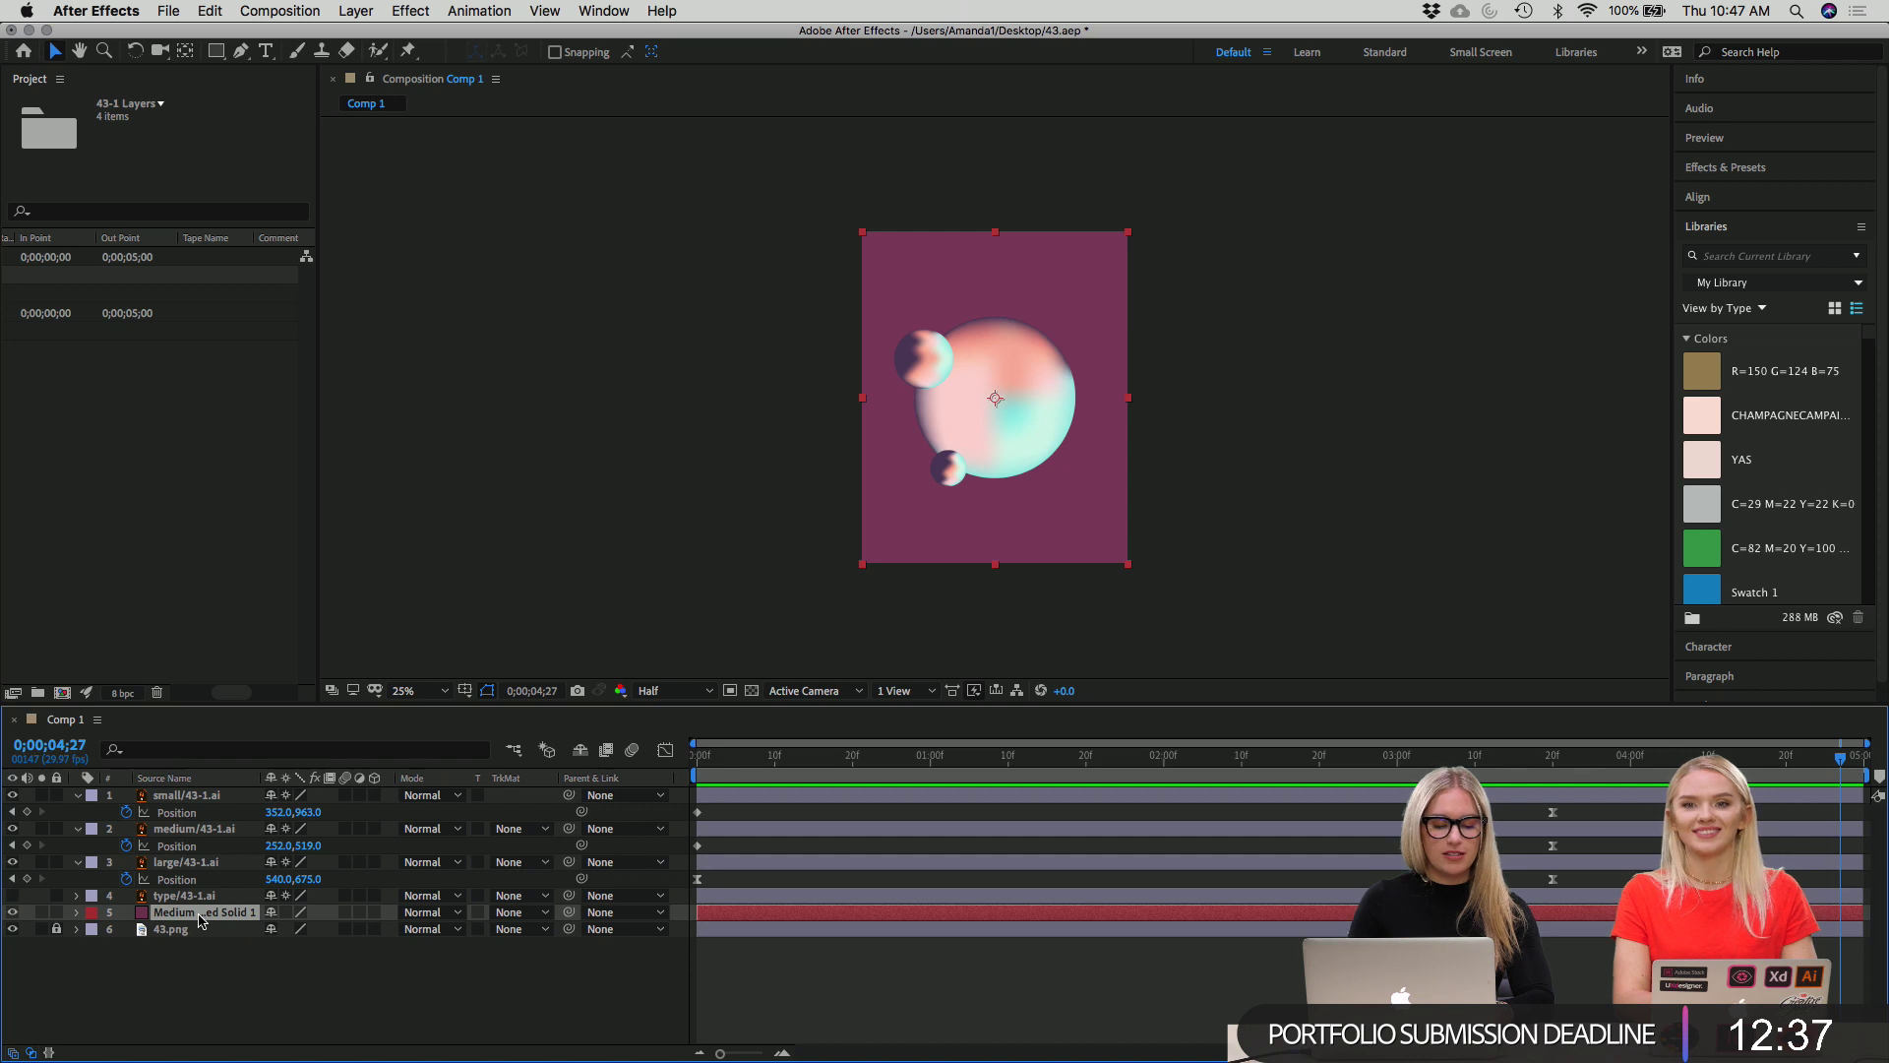
key("Delete")
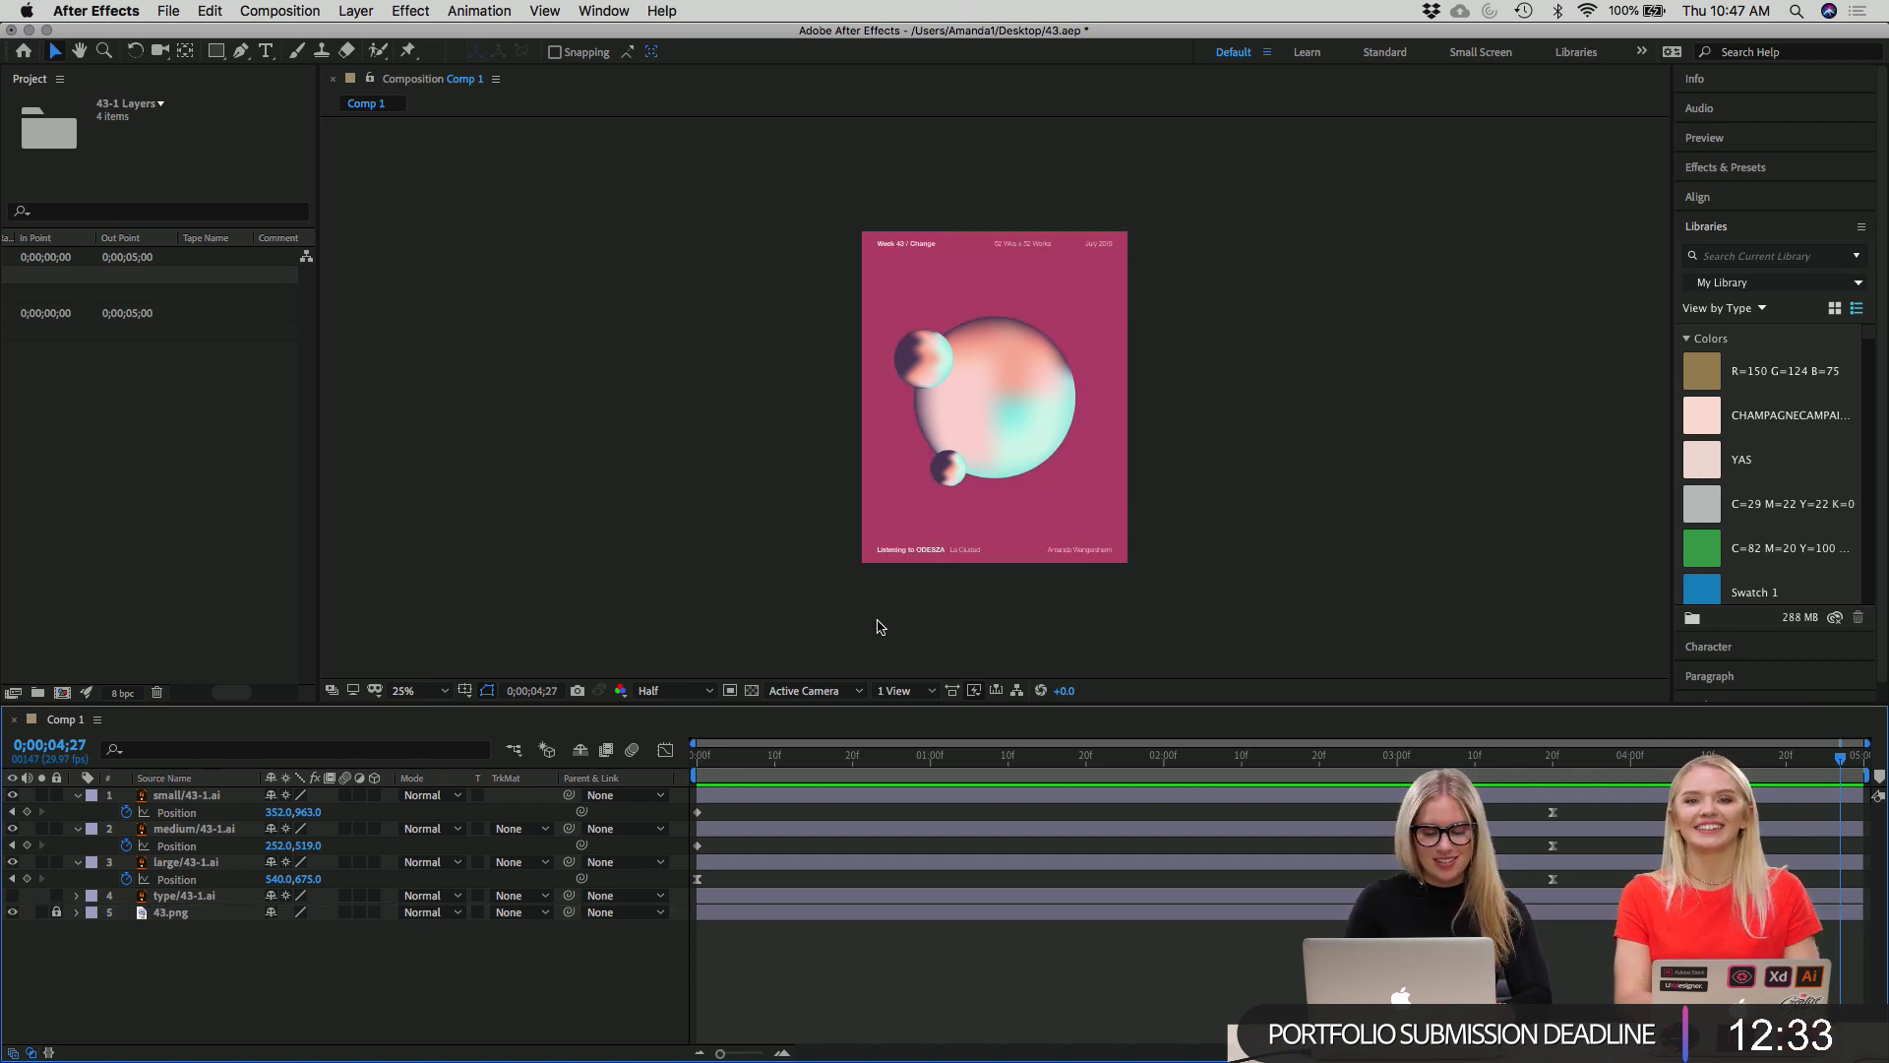
key("space")
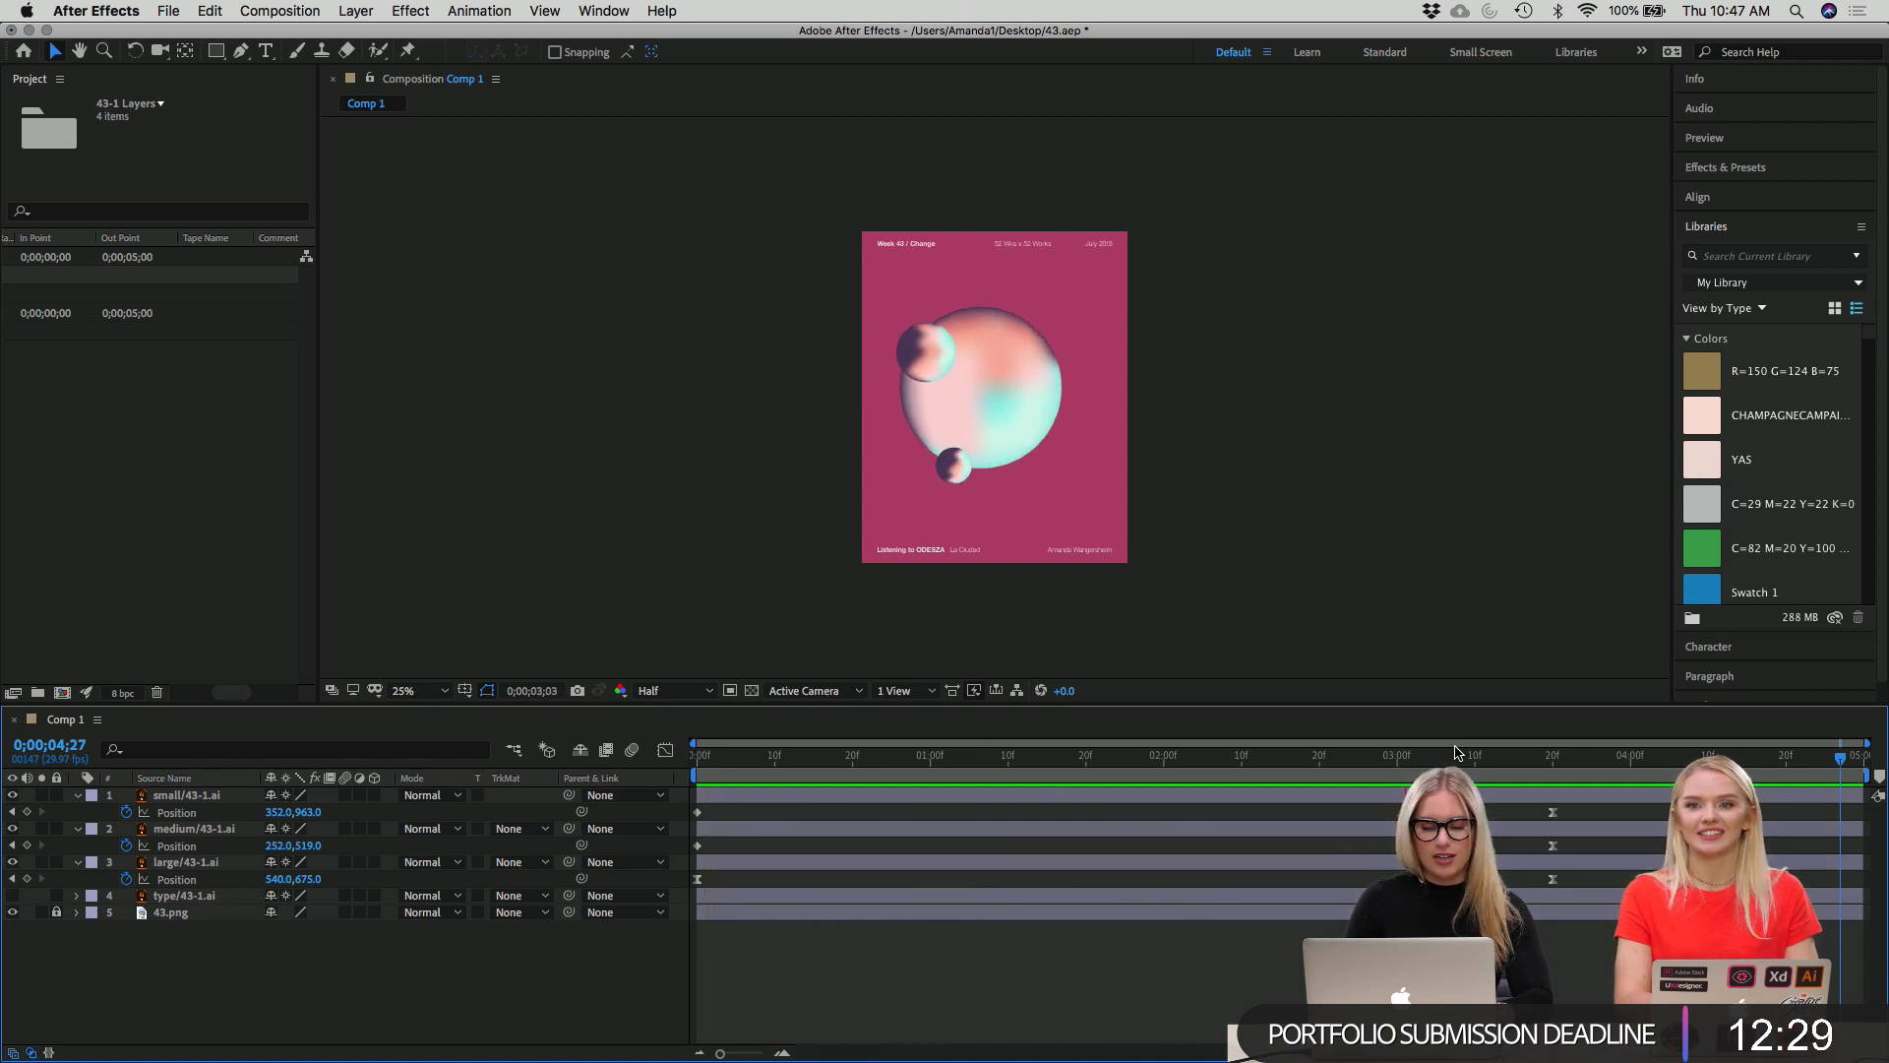
key("super+s")
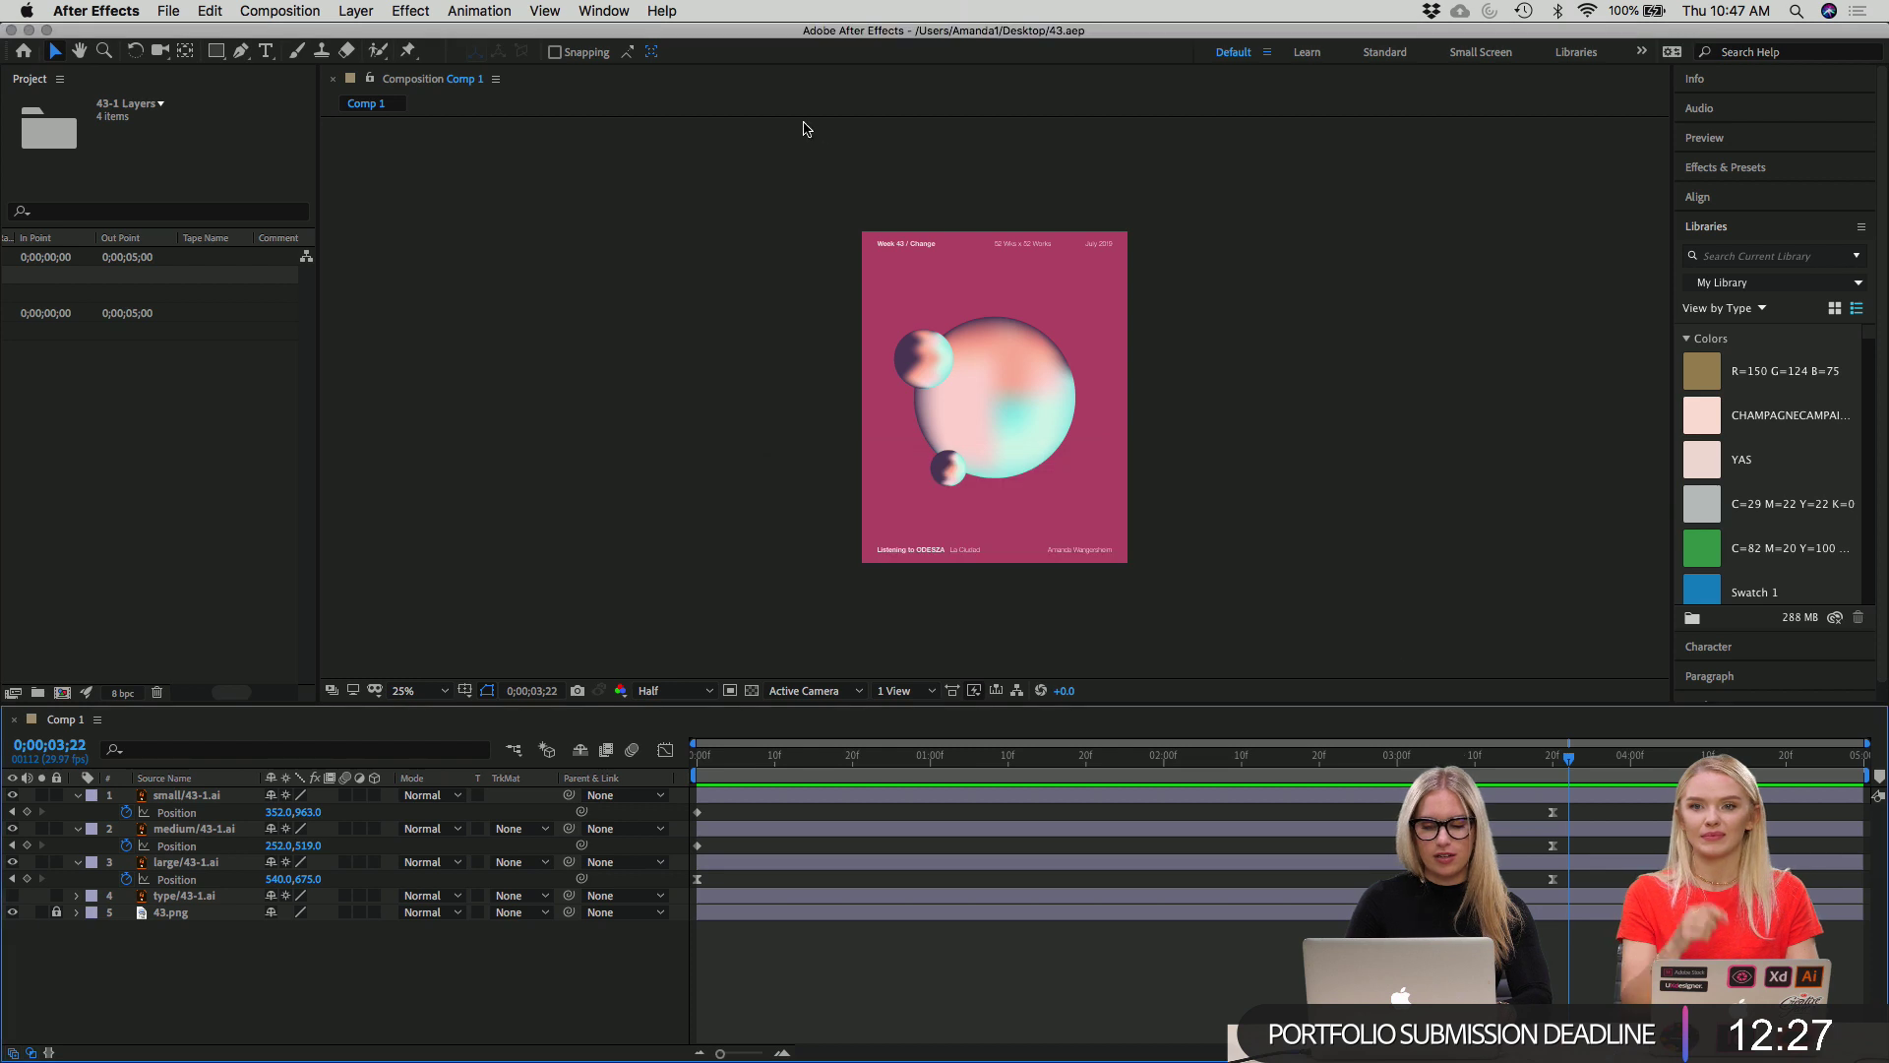
Reopen the recent project 43.aep and play the circles' Position animation from the start.
left_click(155, 11)
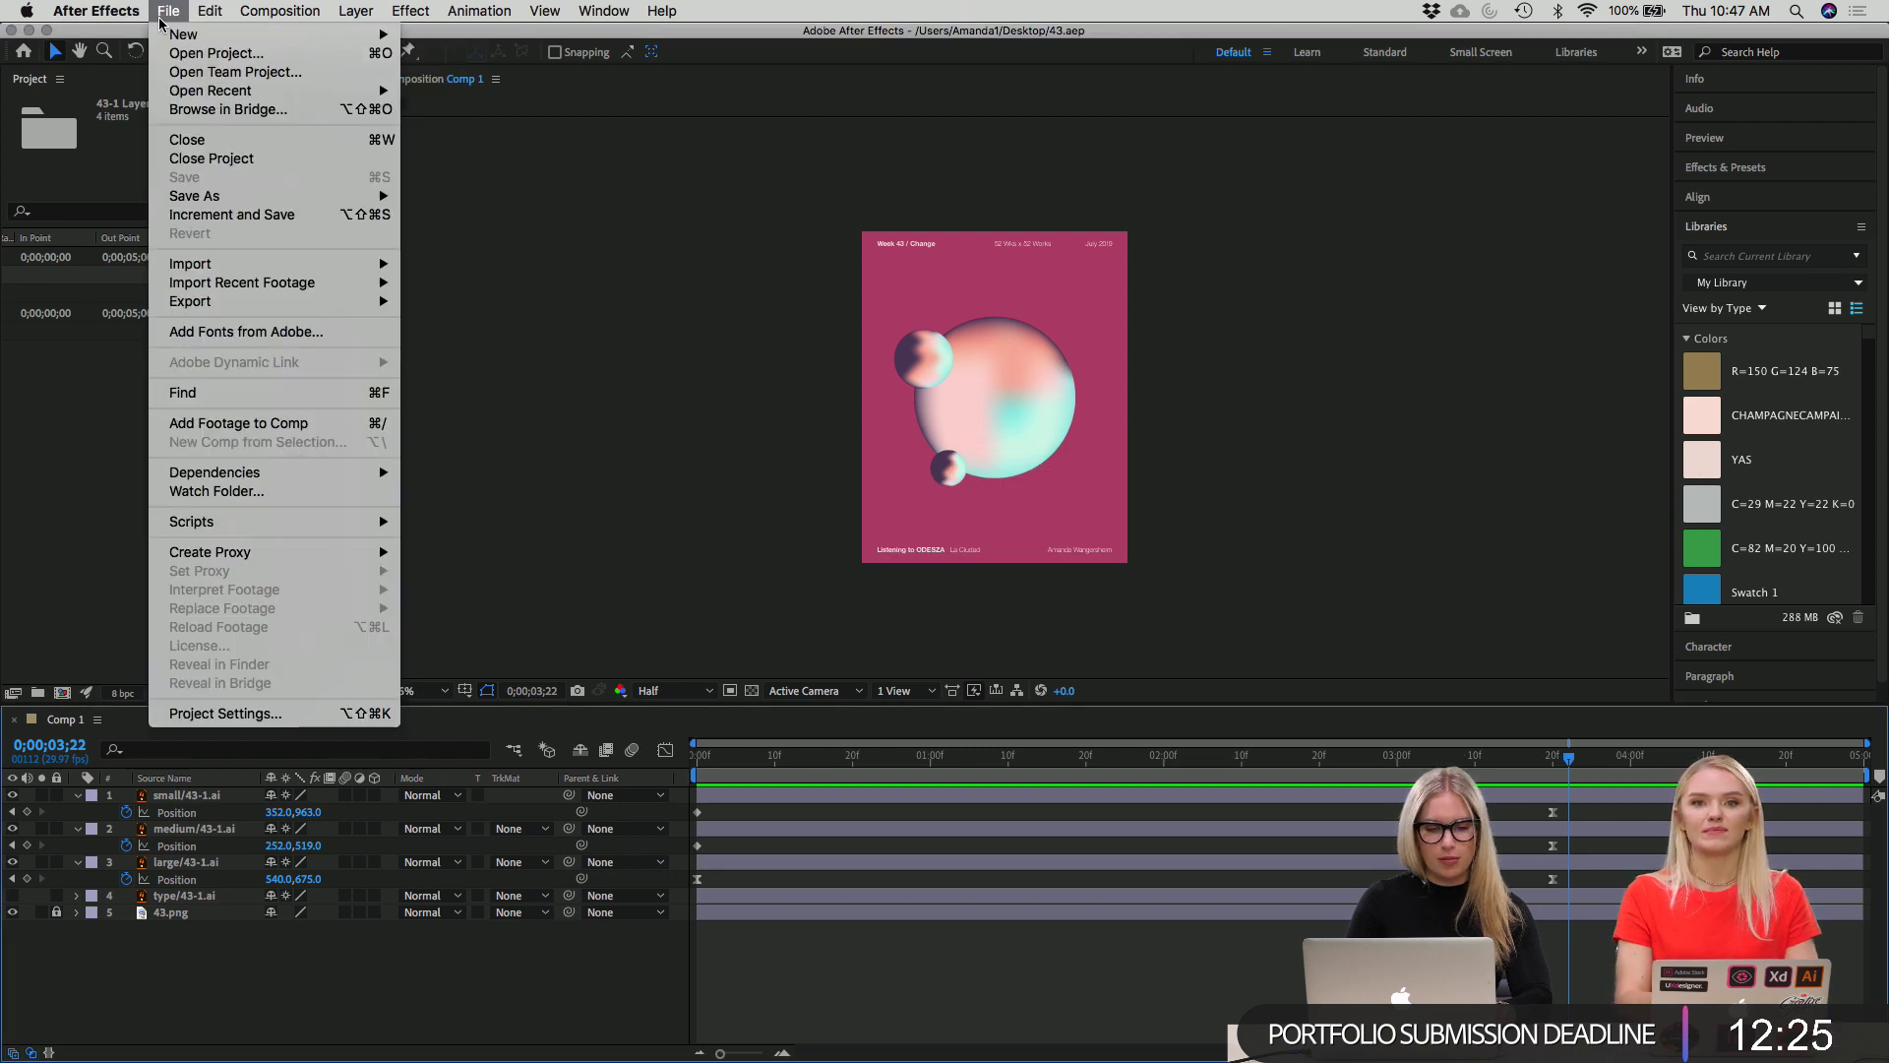
mouse_move(207, 90)
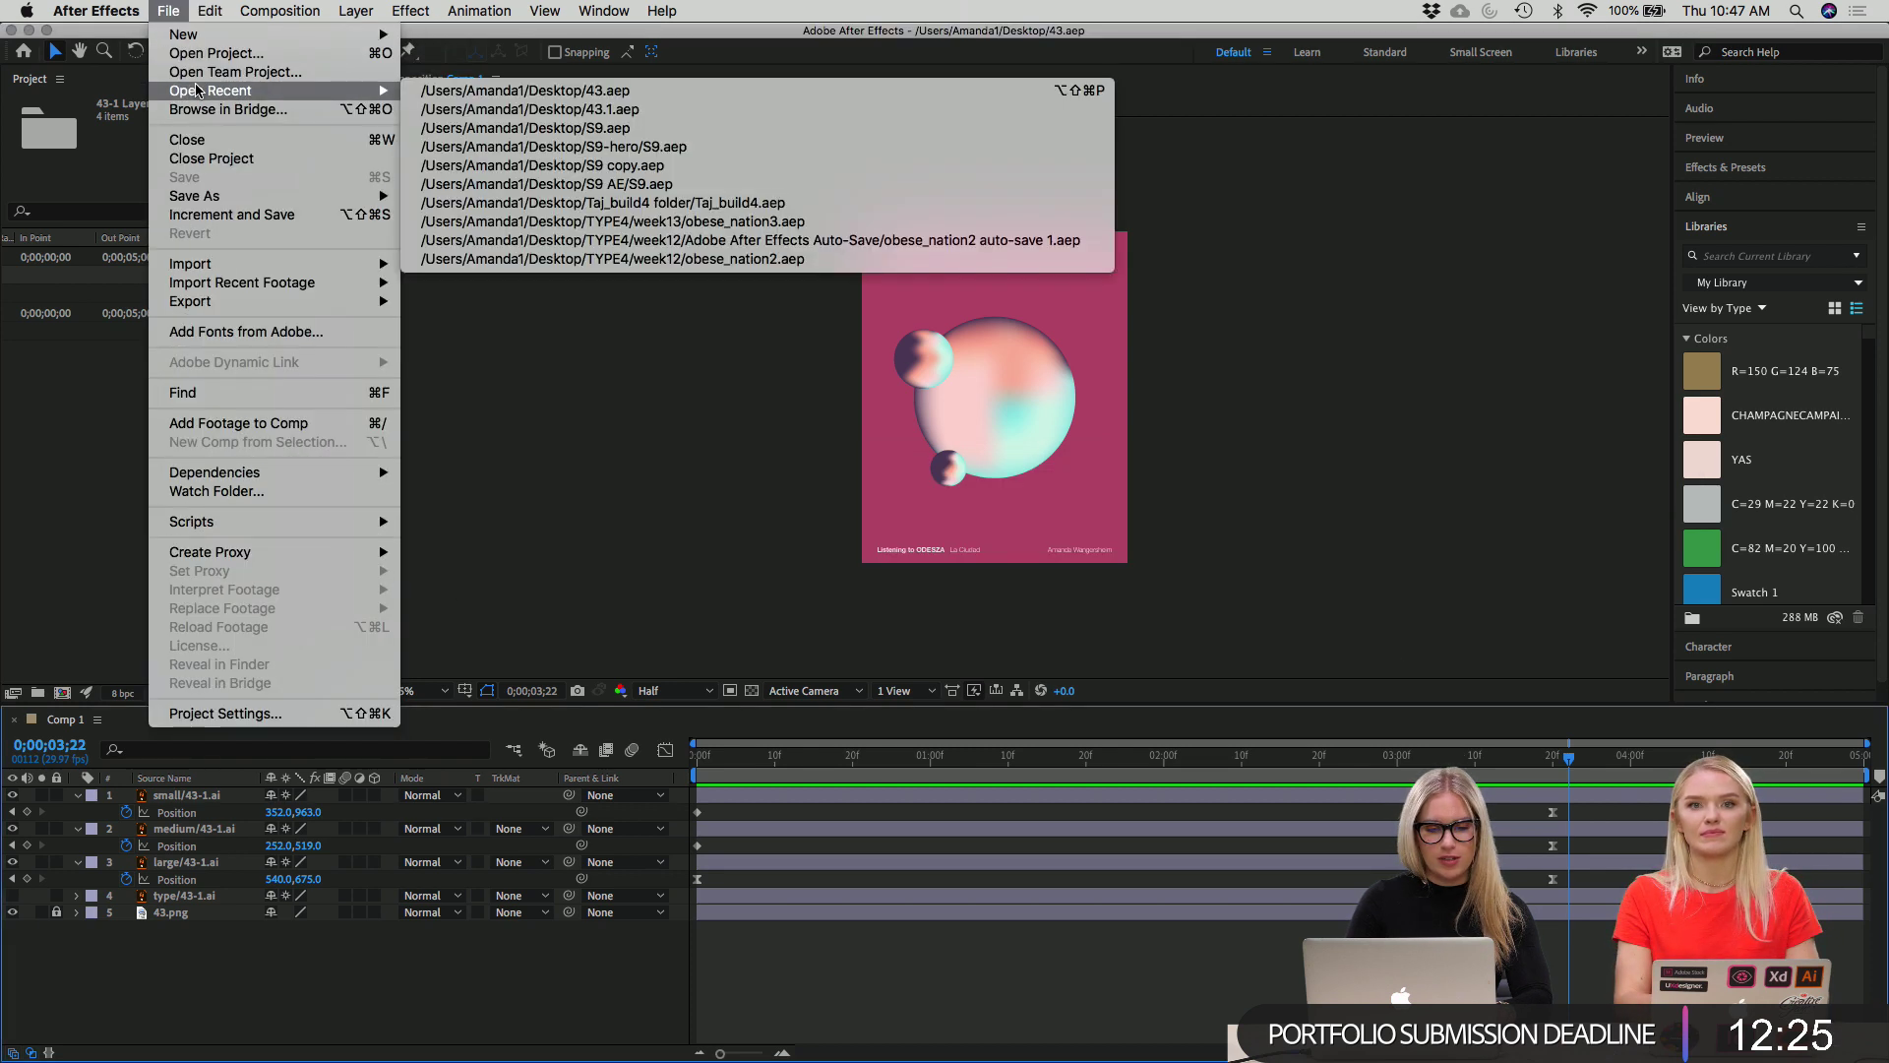
left_click(679, 92)
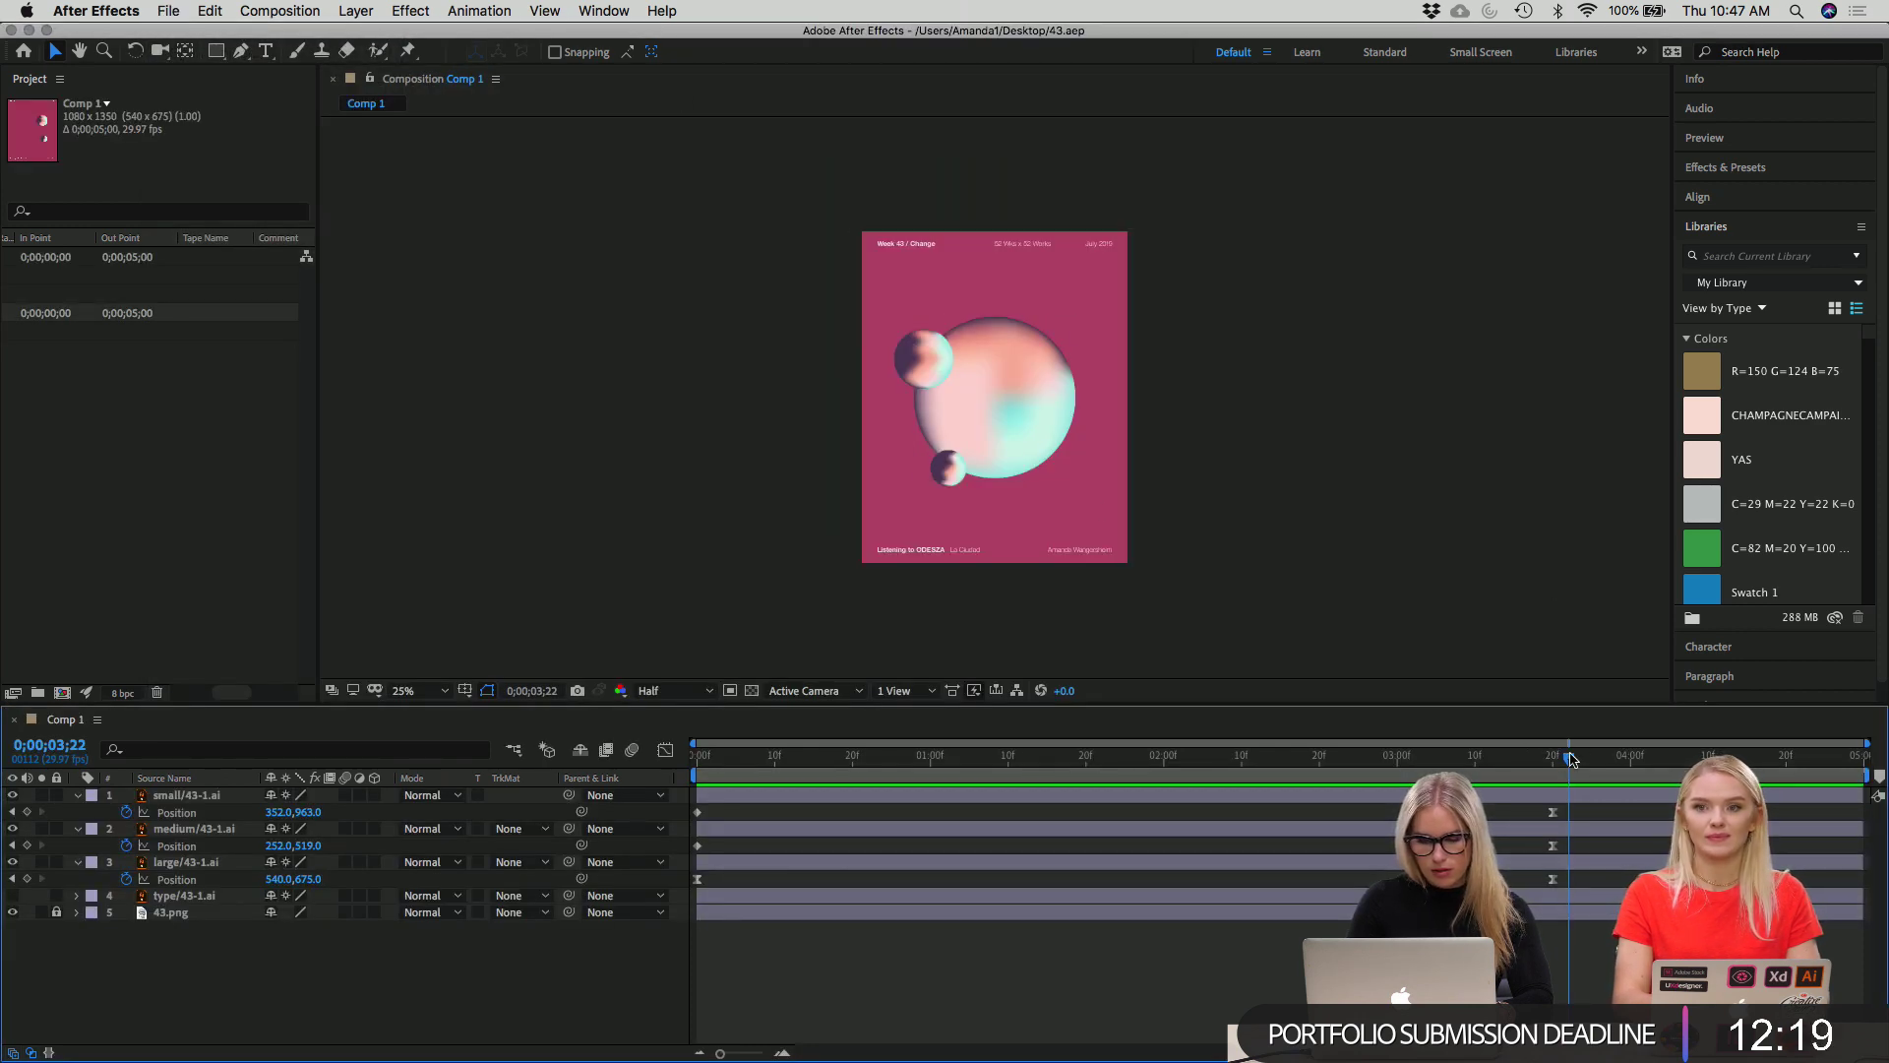
left_click_drag(1571, 760, 698, 758)
key("space")
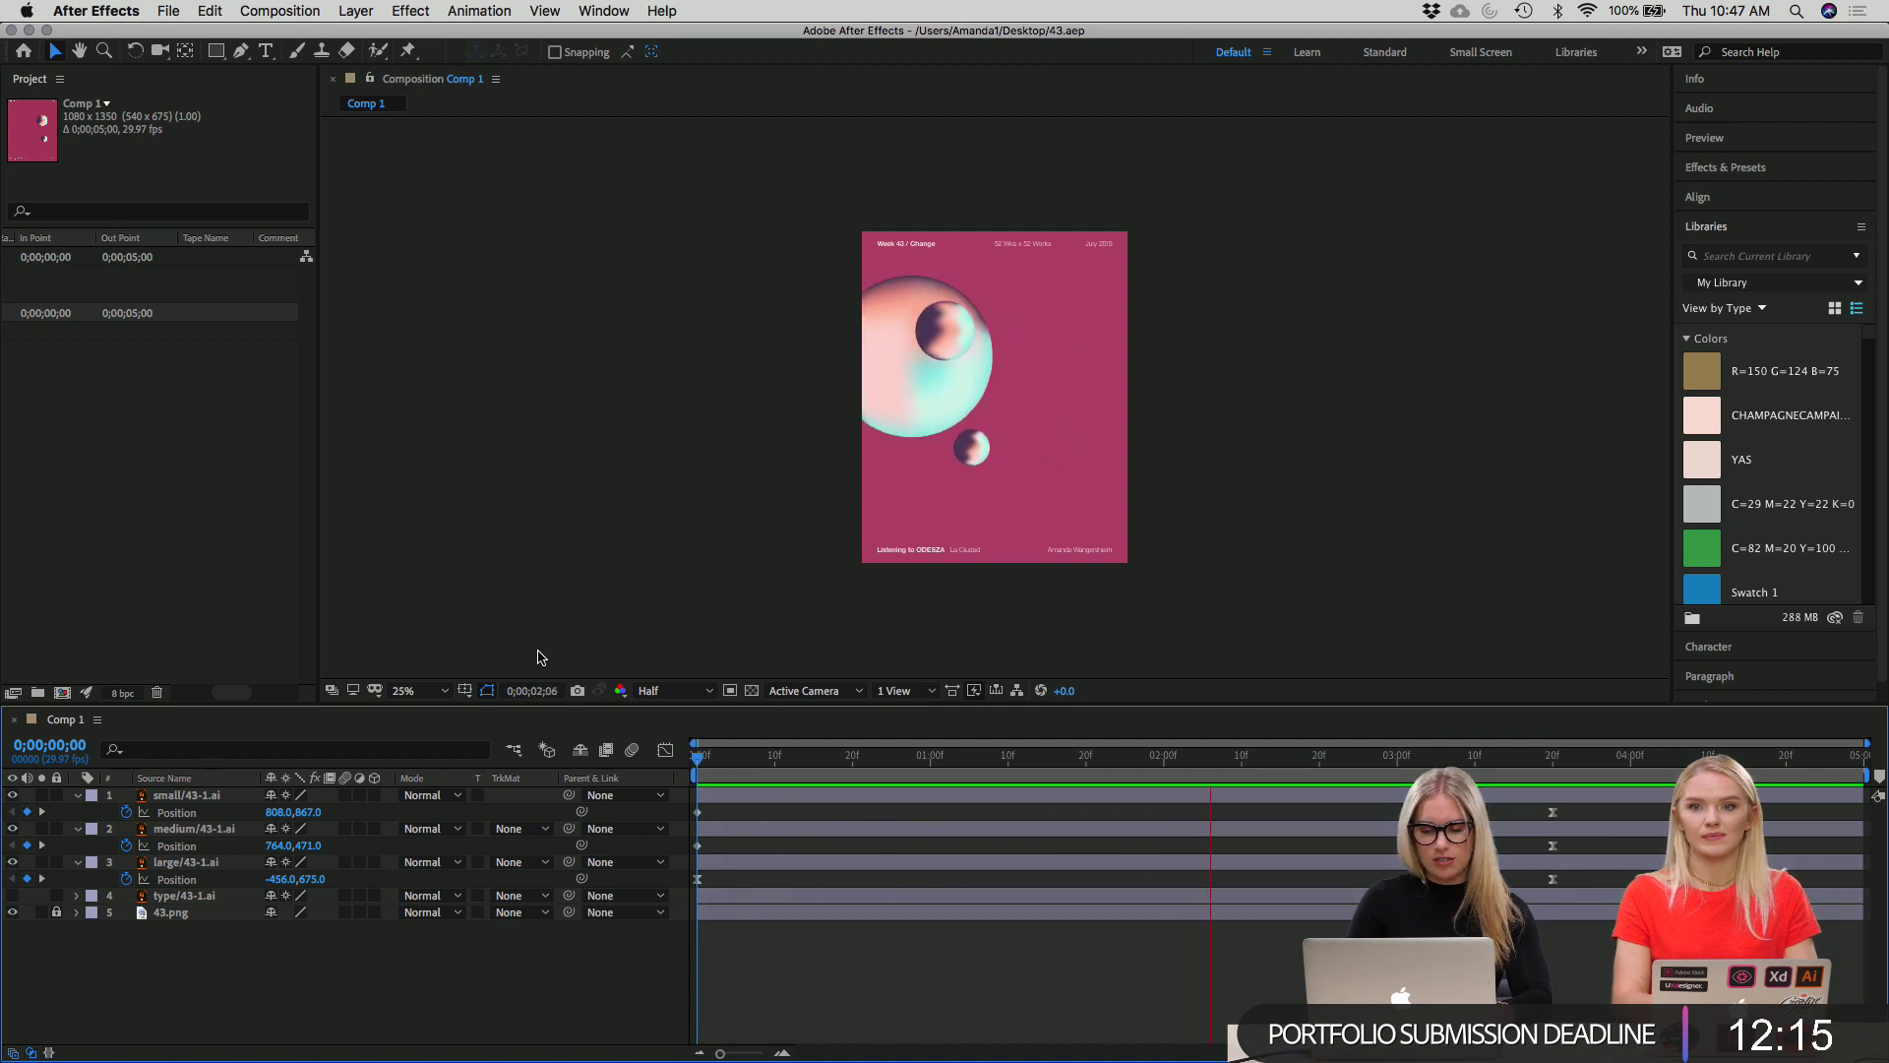
Open the recent project 43.1.aep.
left_click(169, 10)
mouse_move(207, 91)
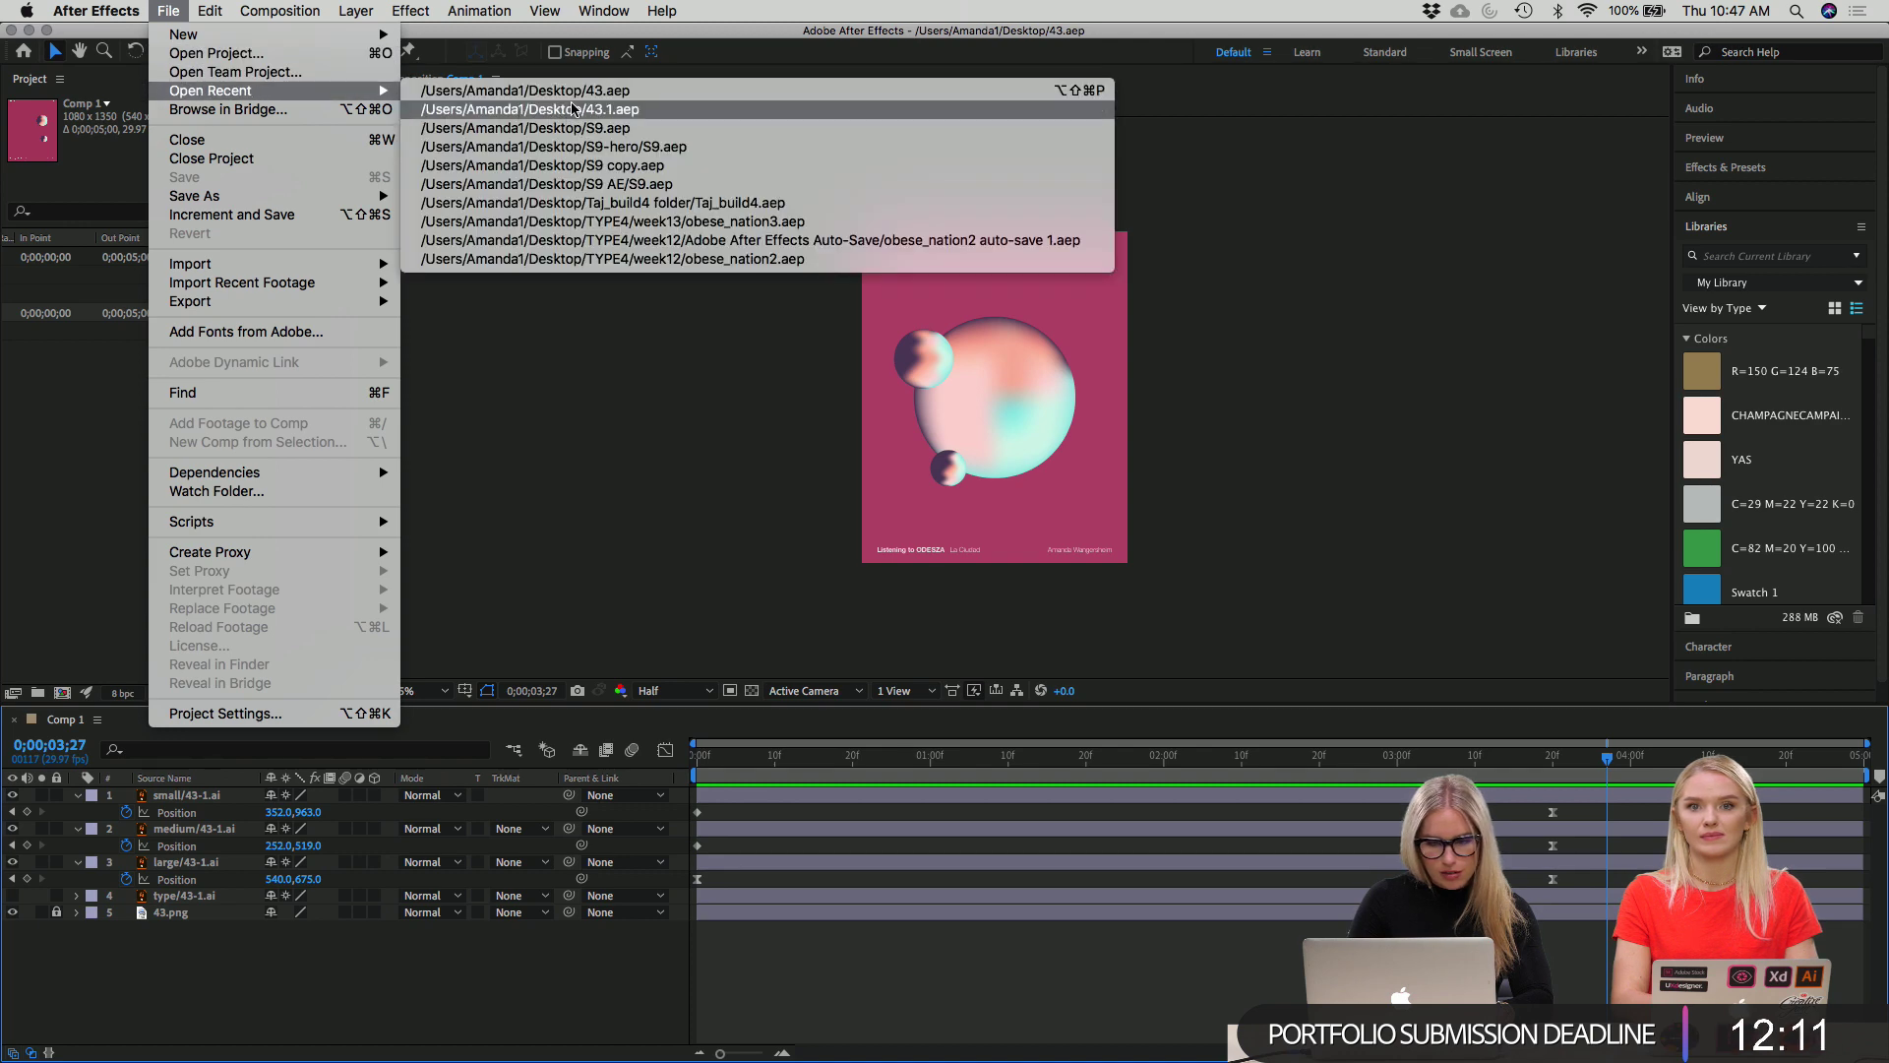
left_click(574, 110)
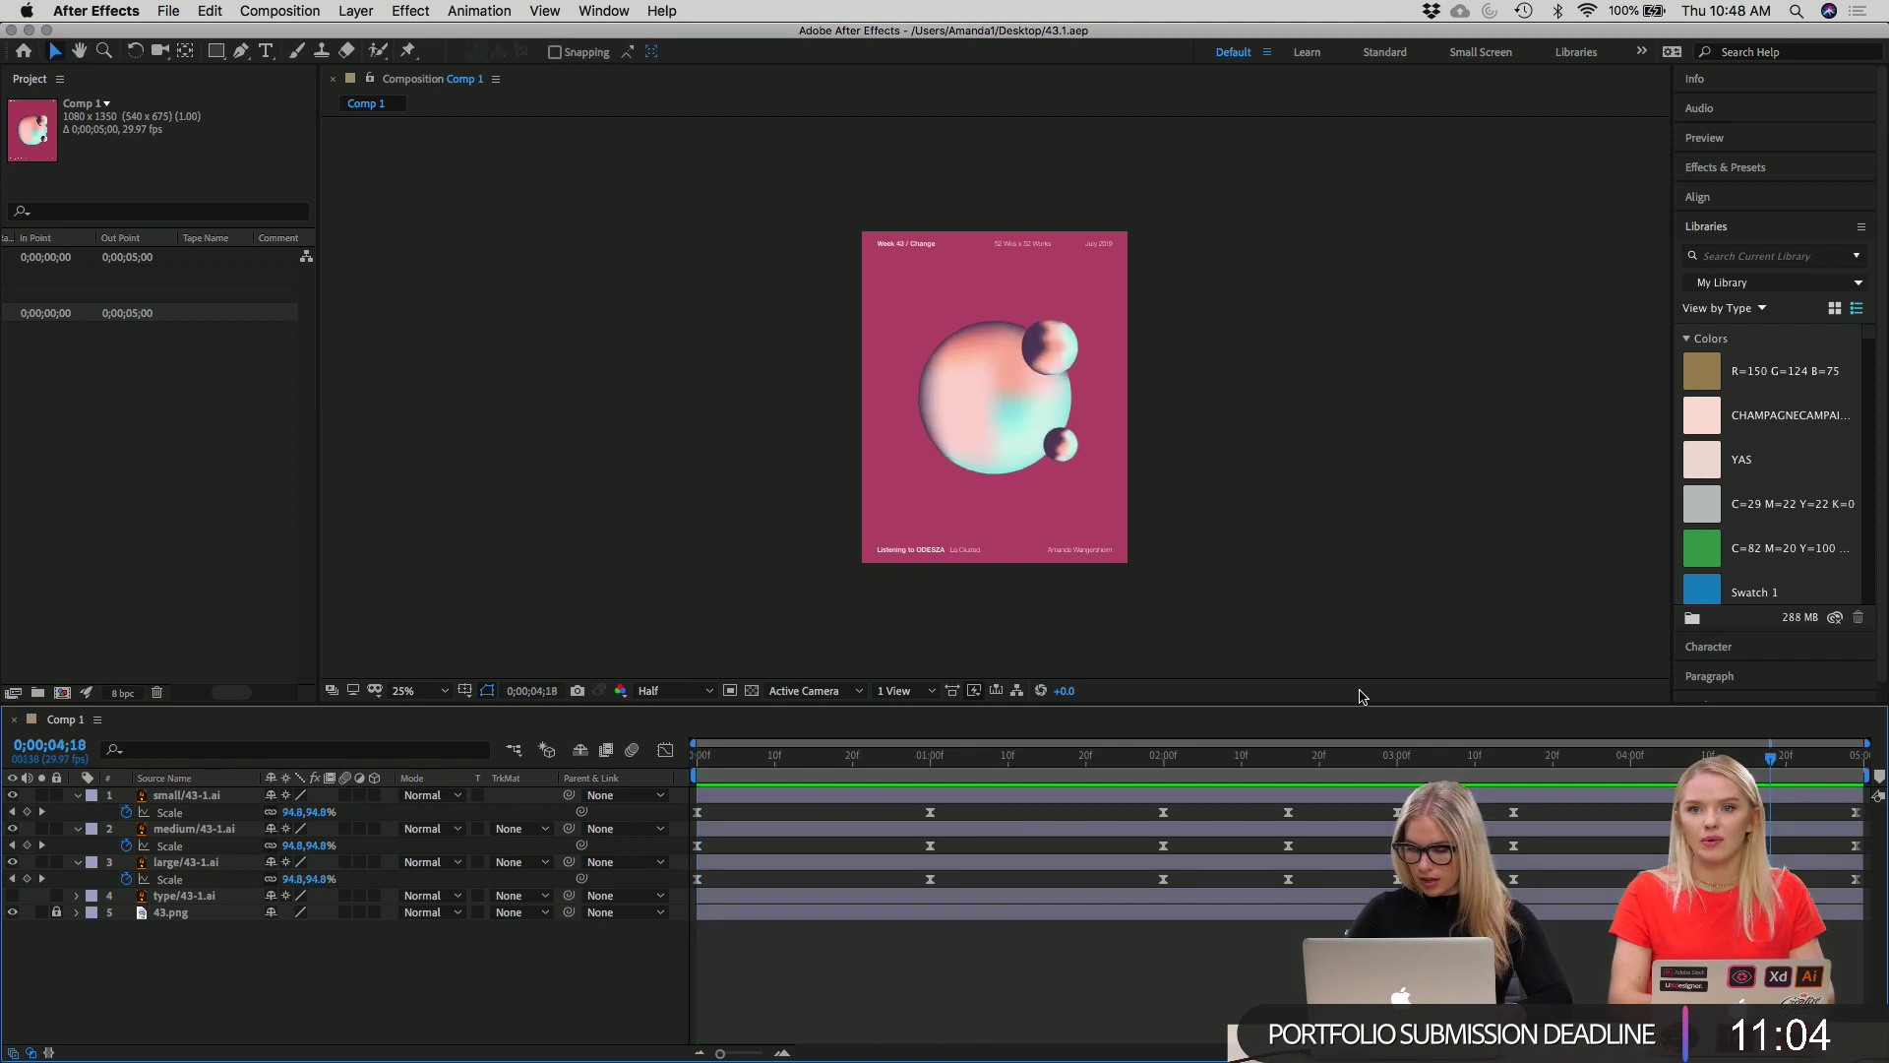
Scrub through and play the Scale animation of the three circles from the start of the composition.
left_click(1770, 756)
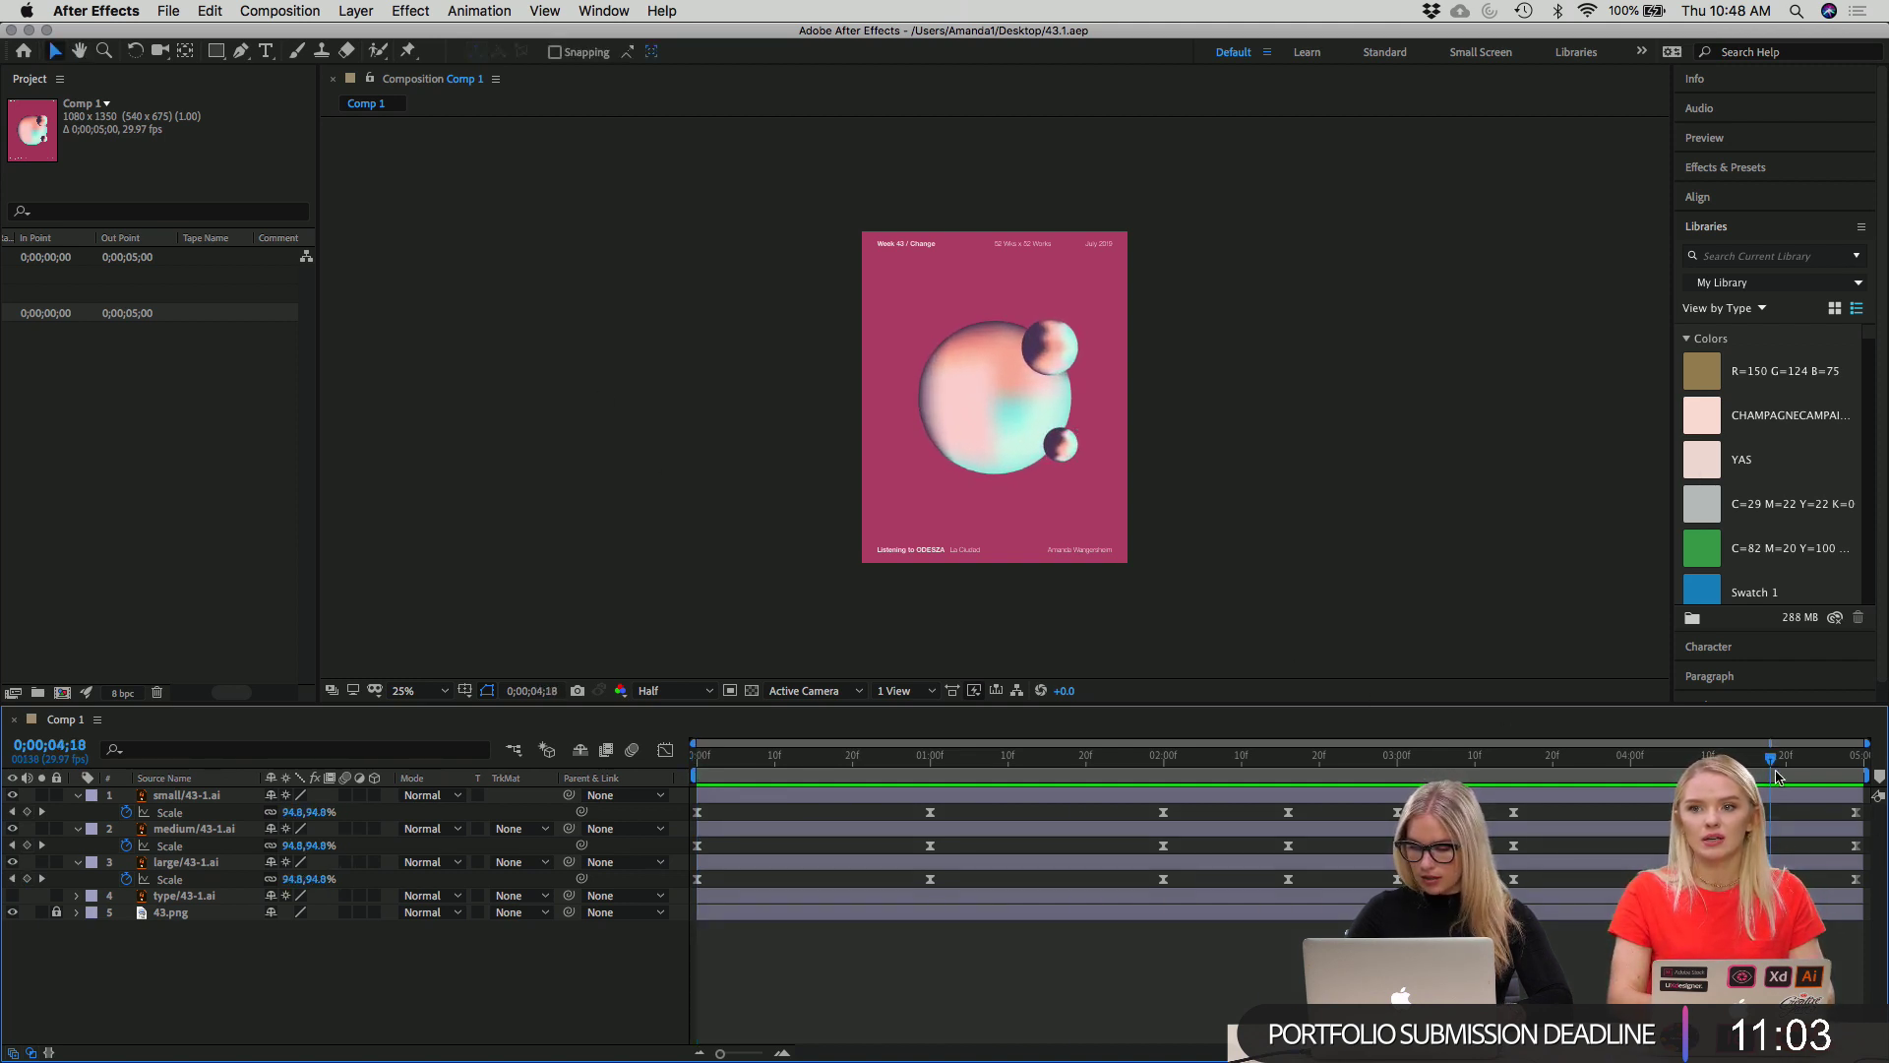
left_click_drag(1614, 756, 1063, 758)
left_click_drag(1220, 792, 571, 600)
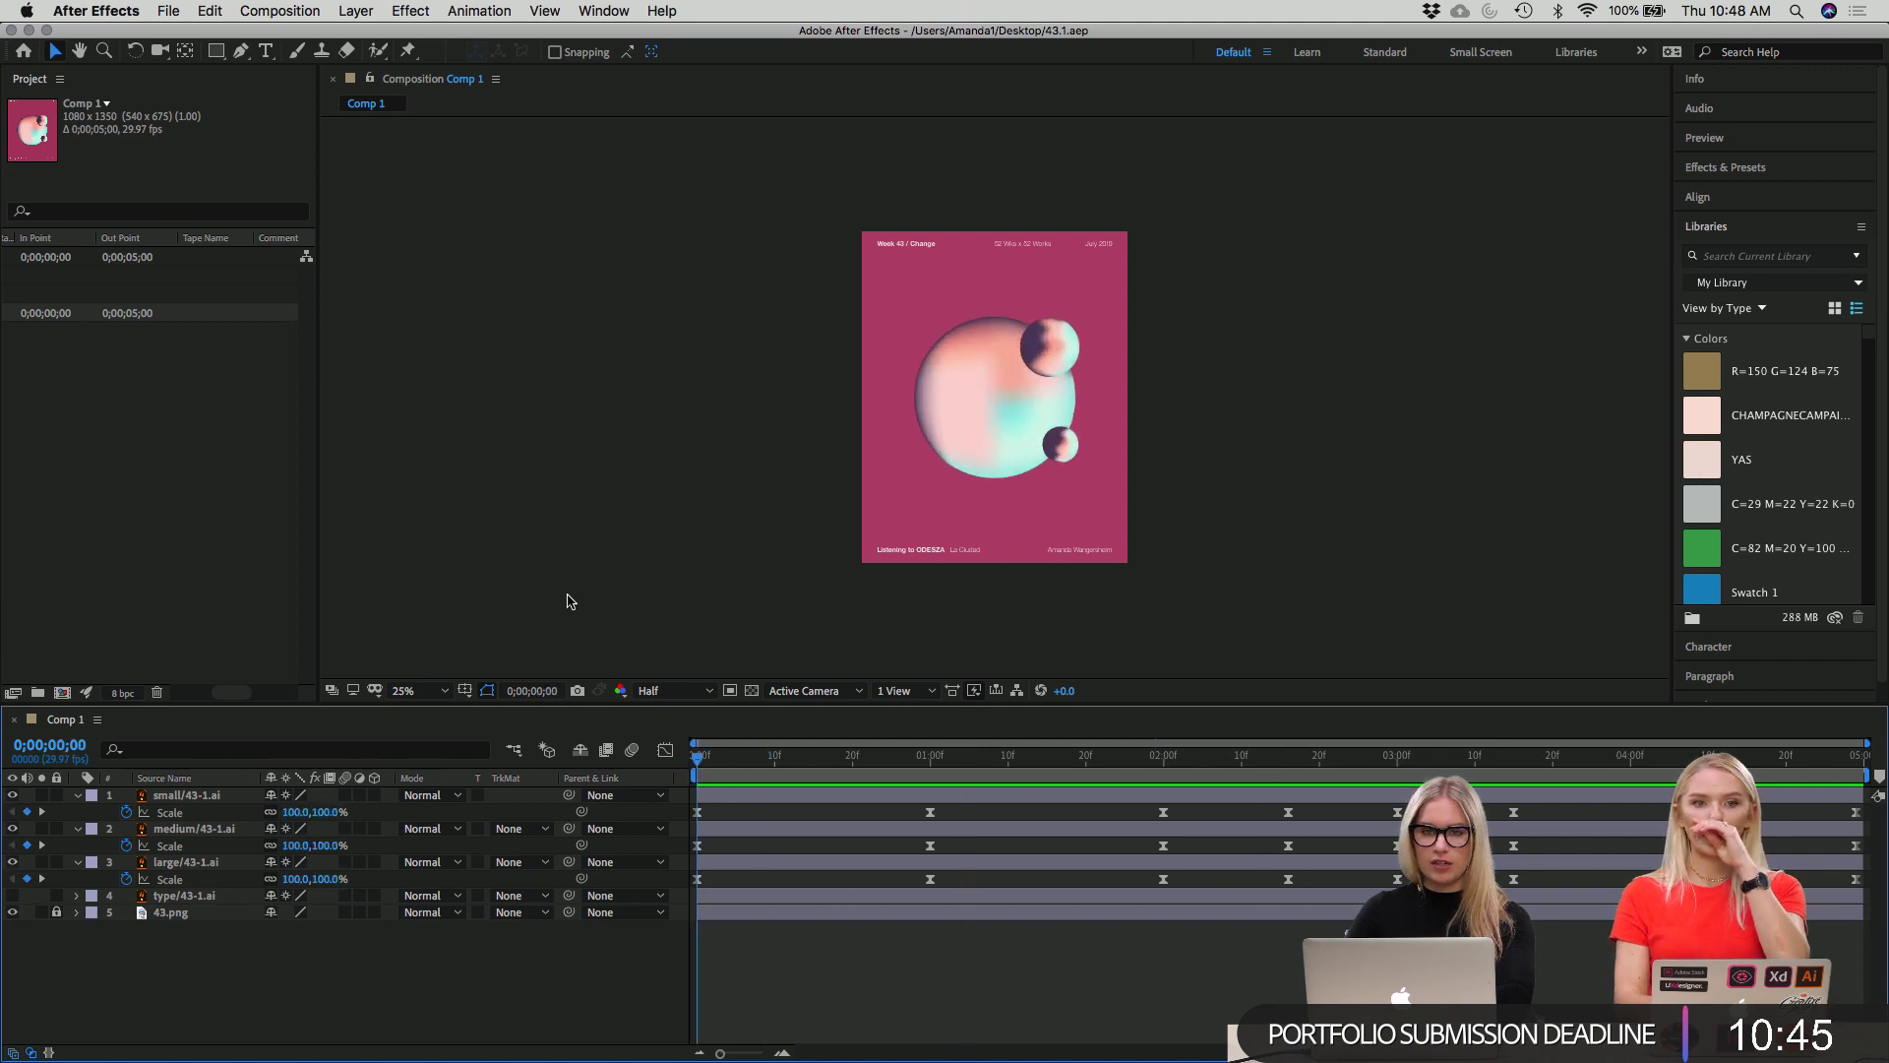
key("space")
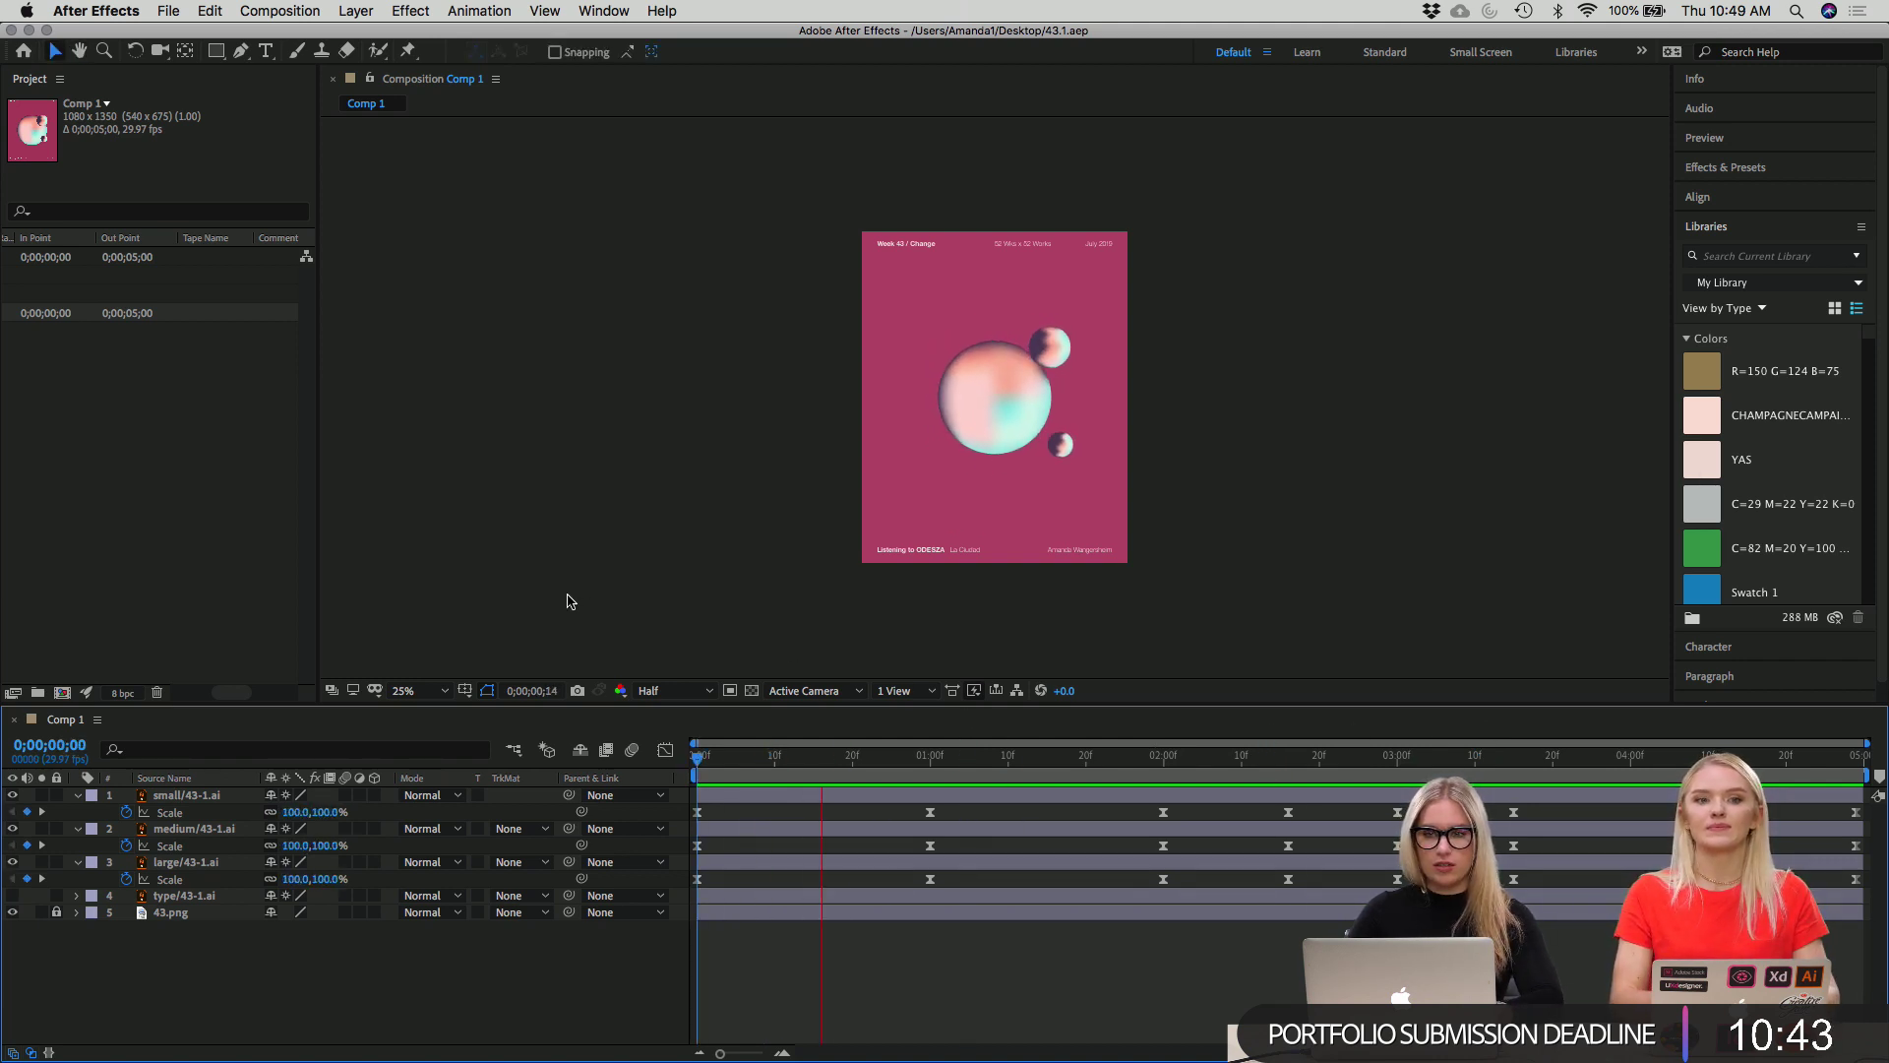
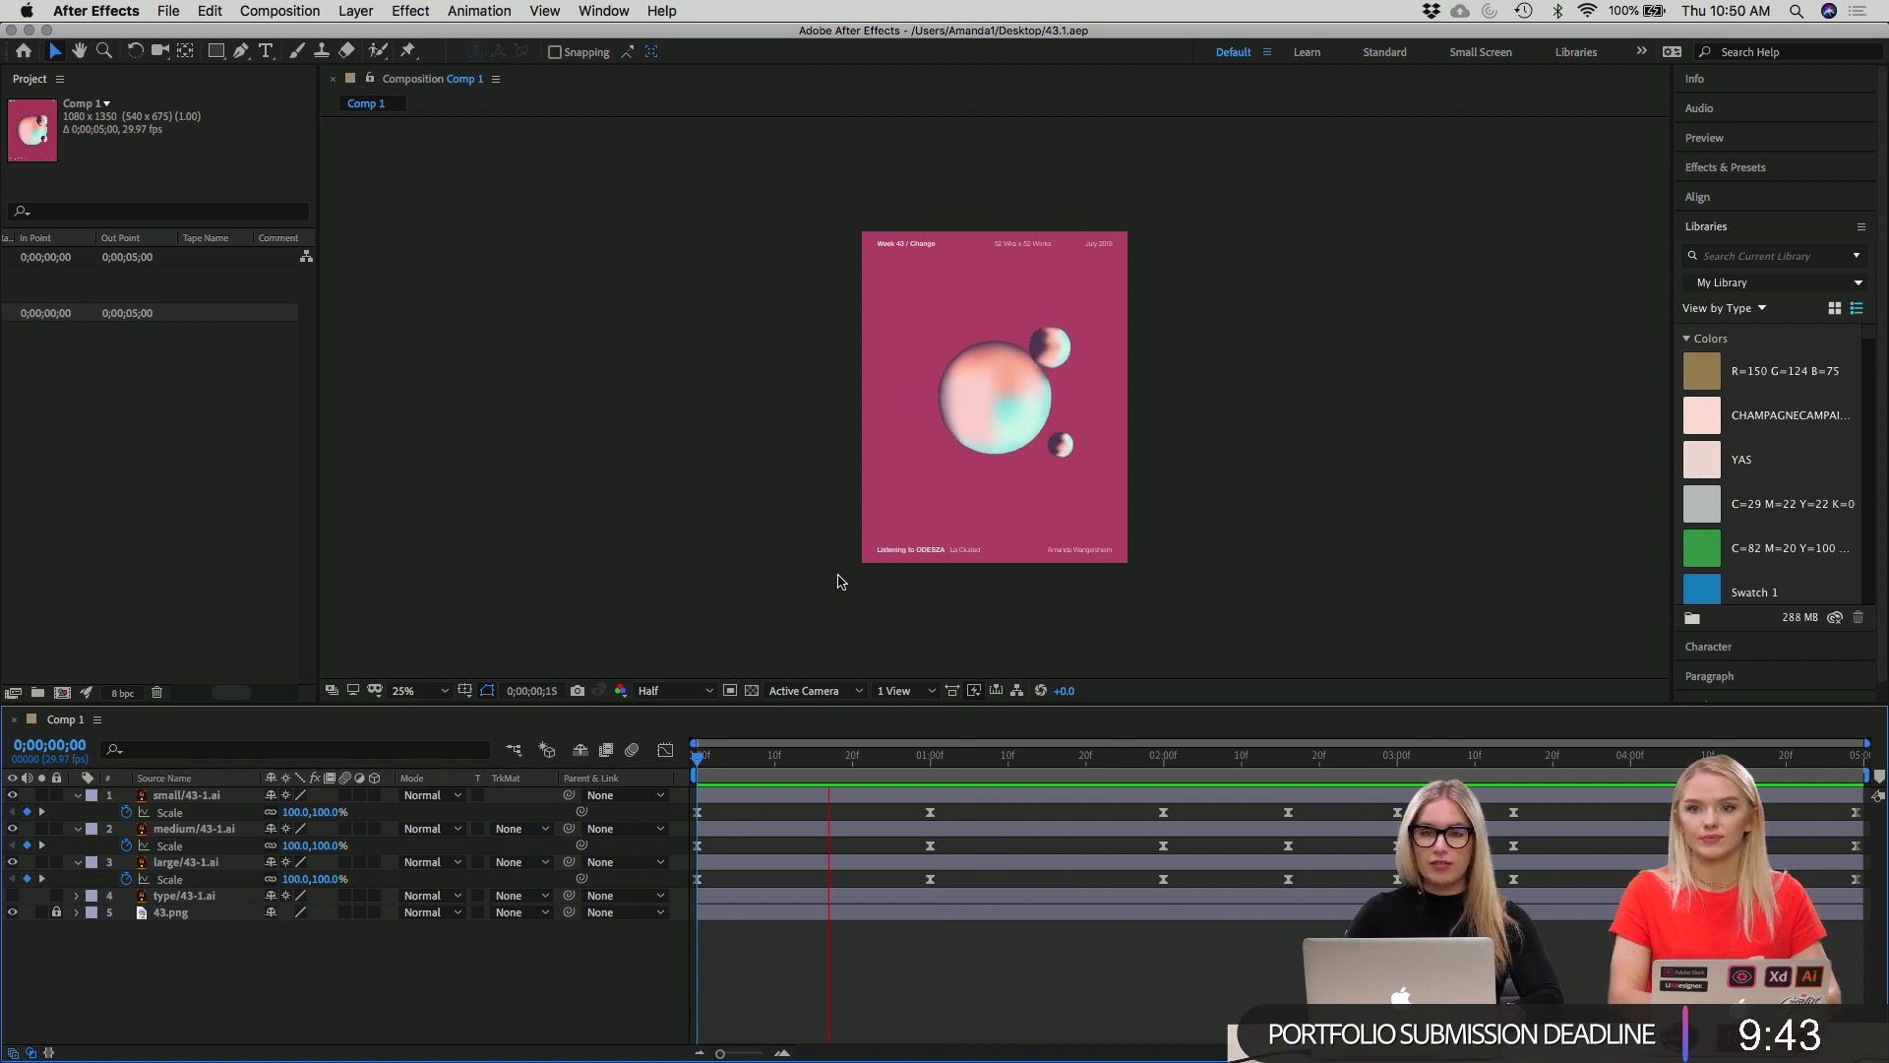
left_click_drag(1128, 756, 1738, 881)
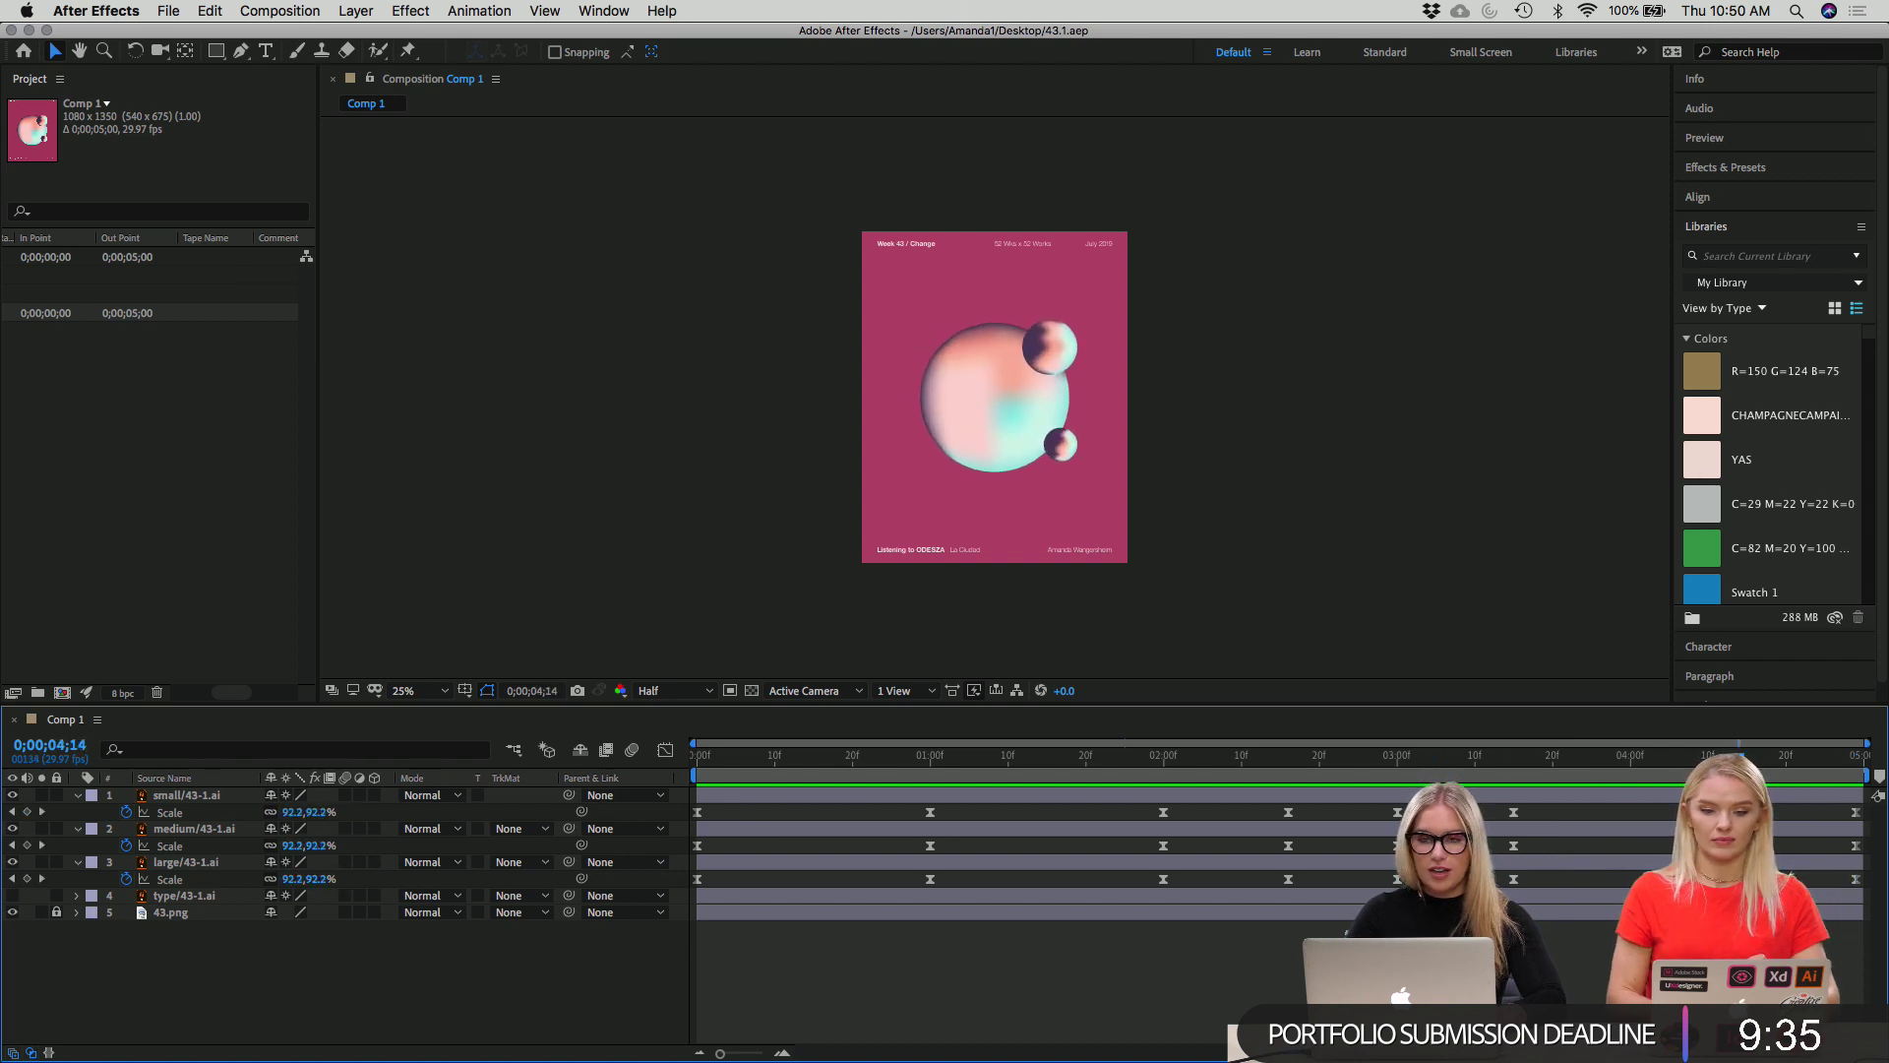
left_click_drag(1618, 844, 790, 836)
key("Home")
key("space")
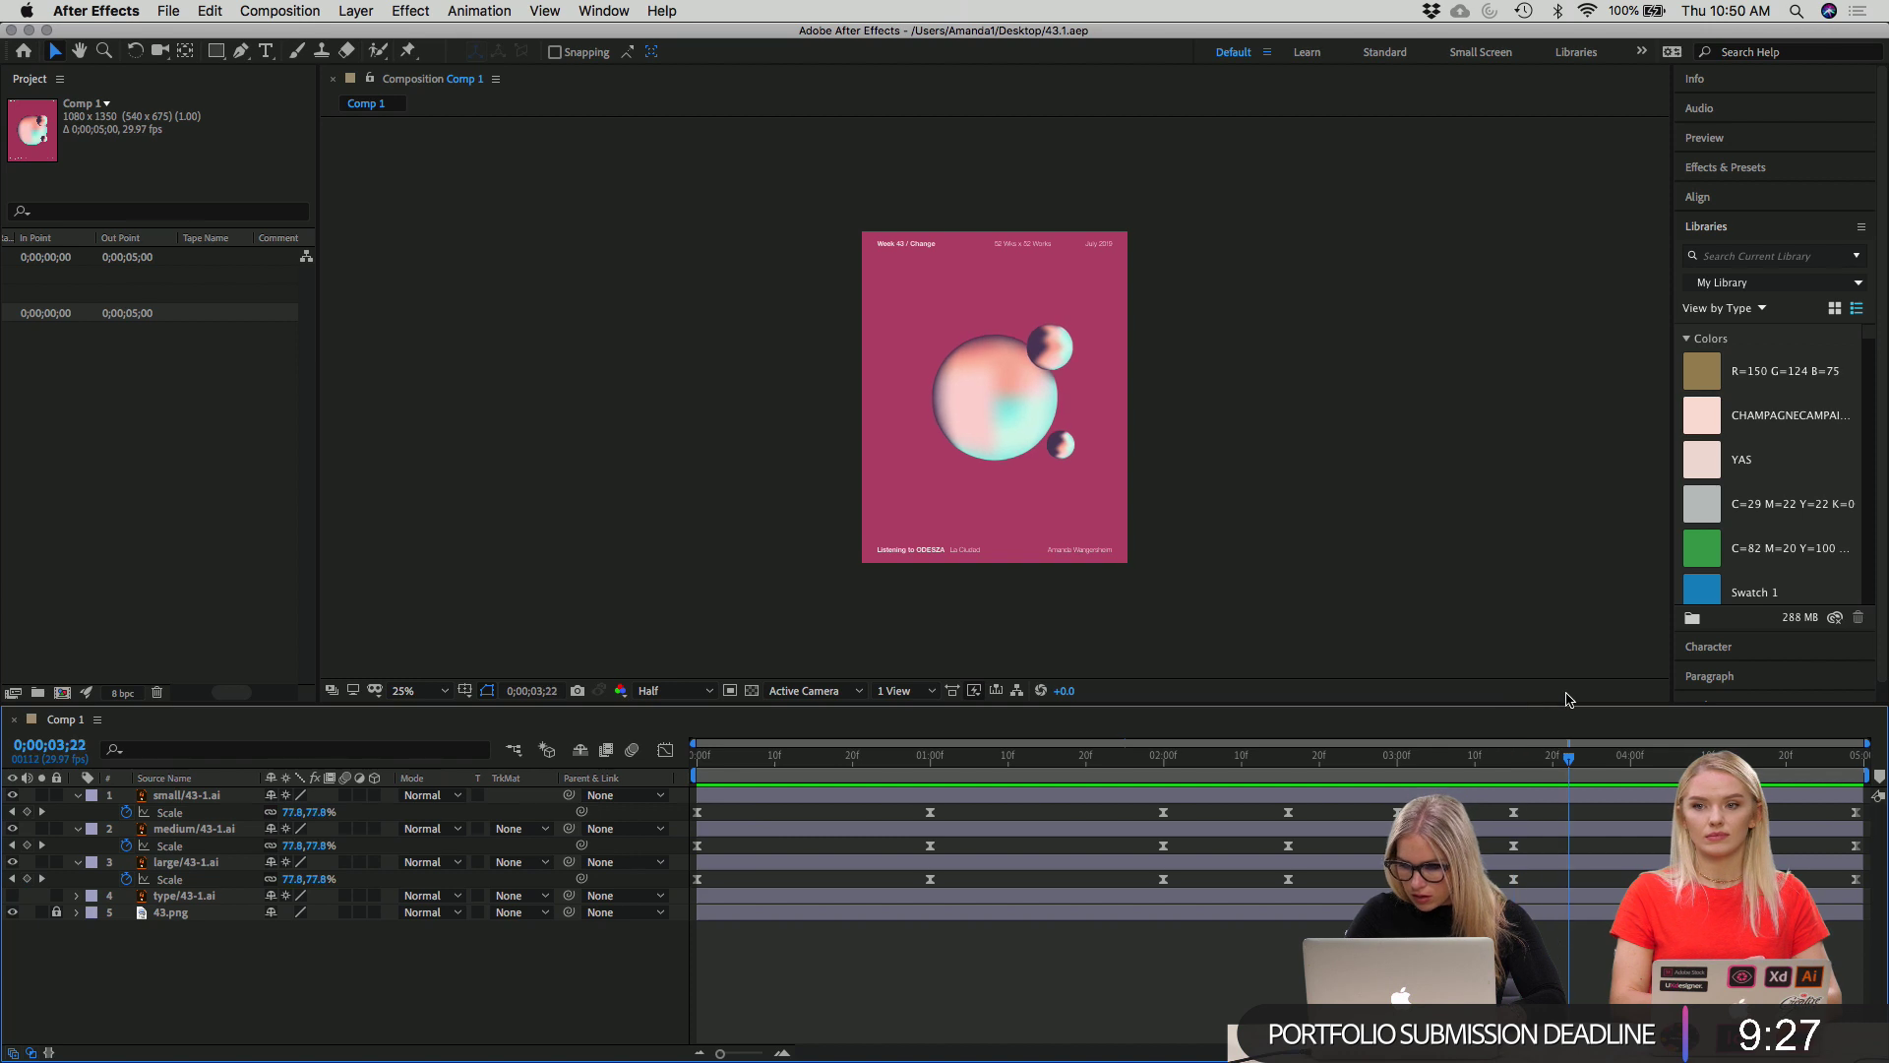
Move the last Scale keyframes of the small, medium and large circle layers earlier to 0;00;04;12 and replay the animation.
left_click_drag(1564, 701, 1721, 701)
left_click(1826, 805)
left_click_drag(1826, 806, 1865, 891)
key("ctrl+c")
key("ctrl+v")
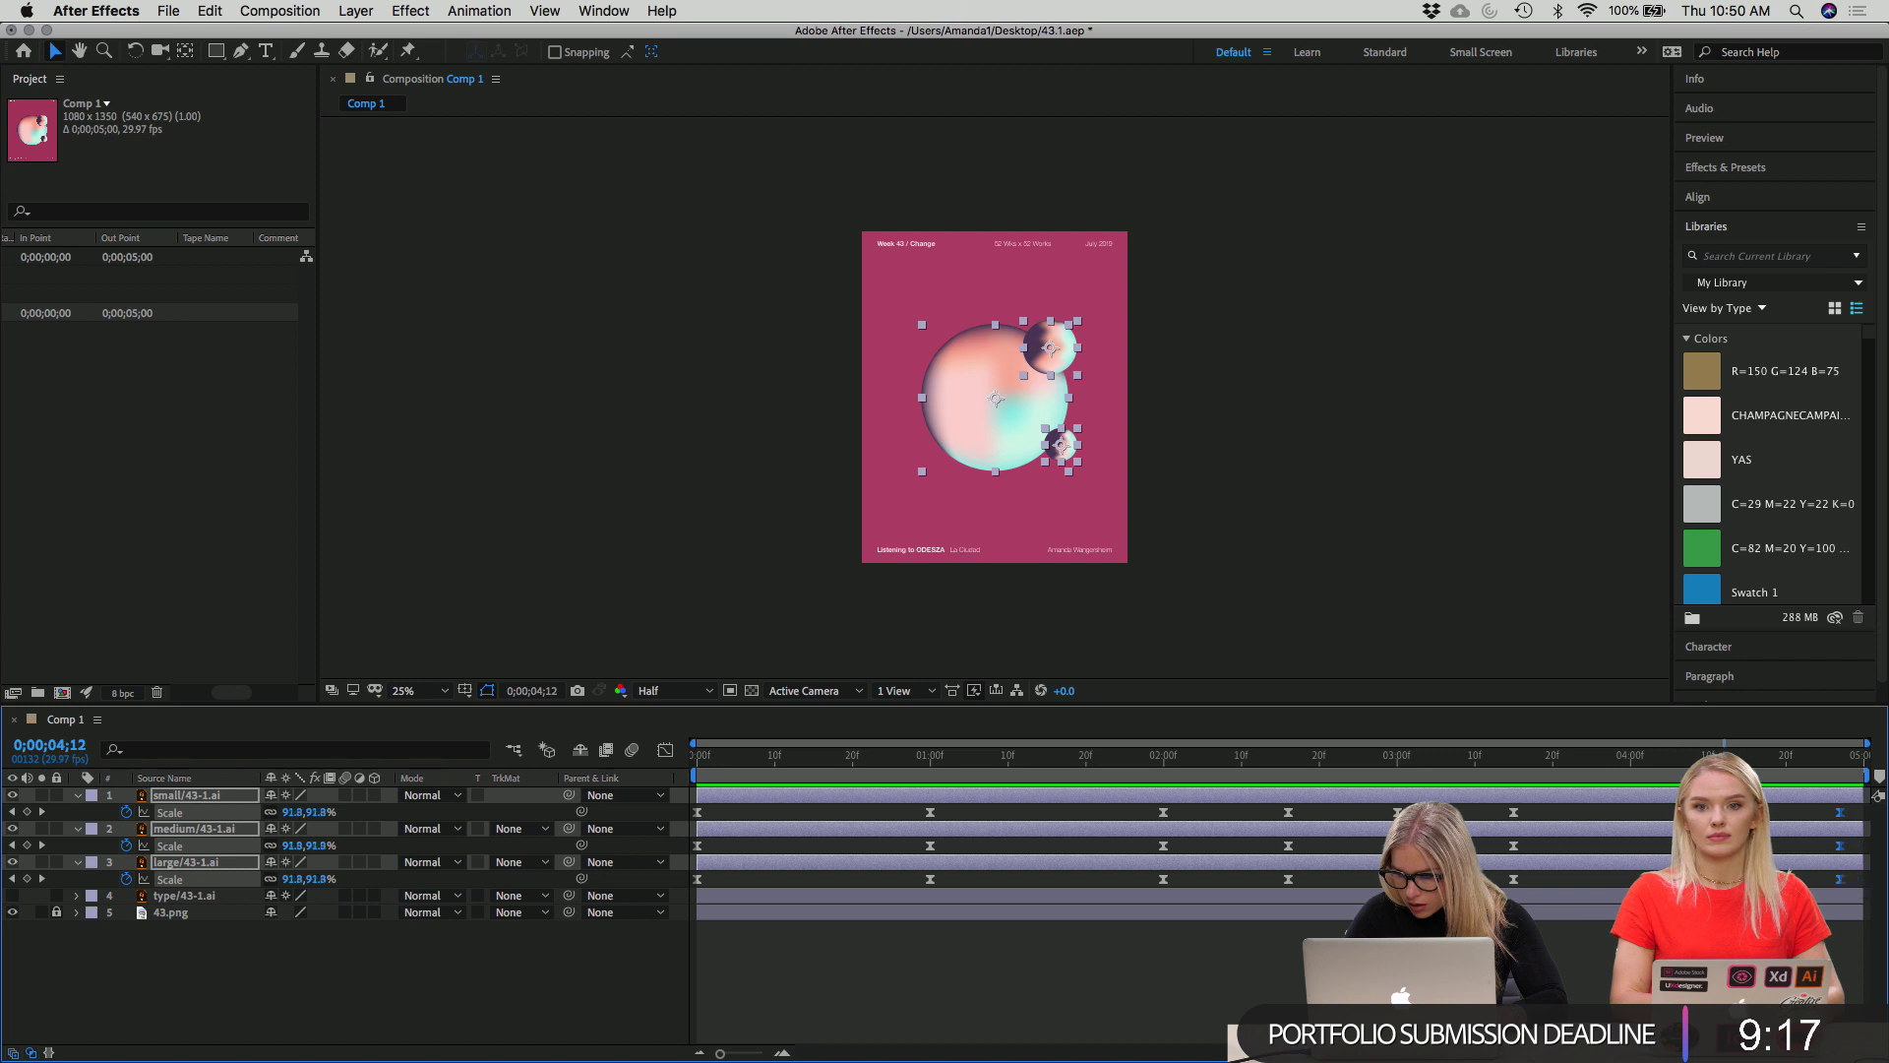
key("ctrl+z")
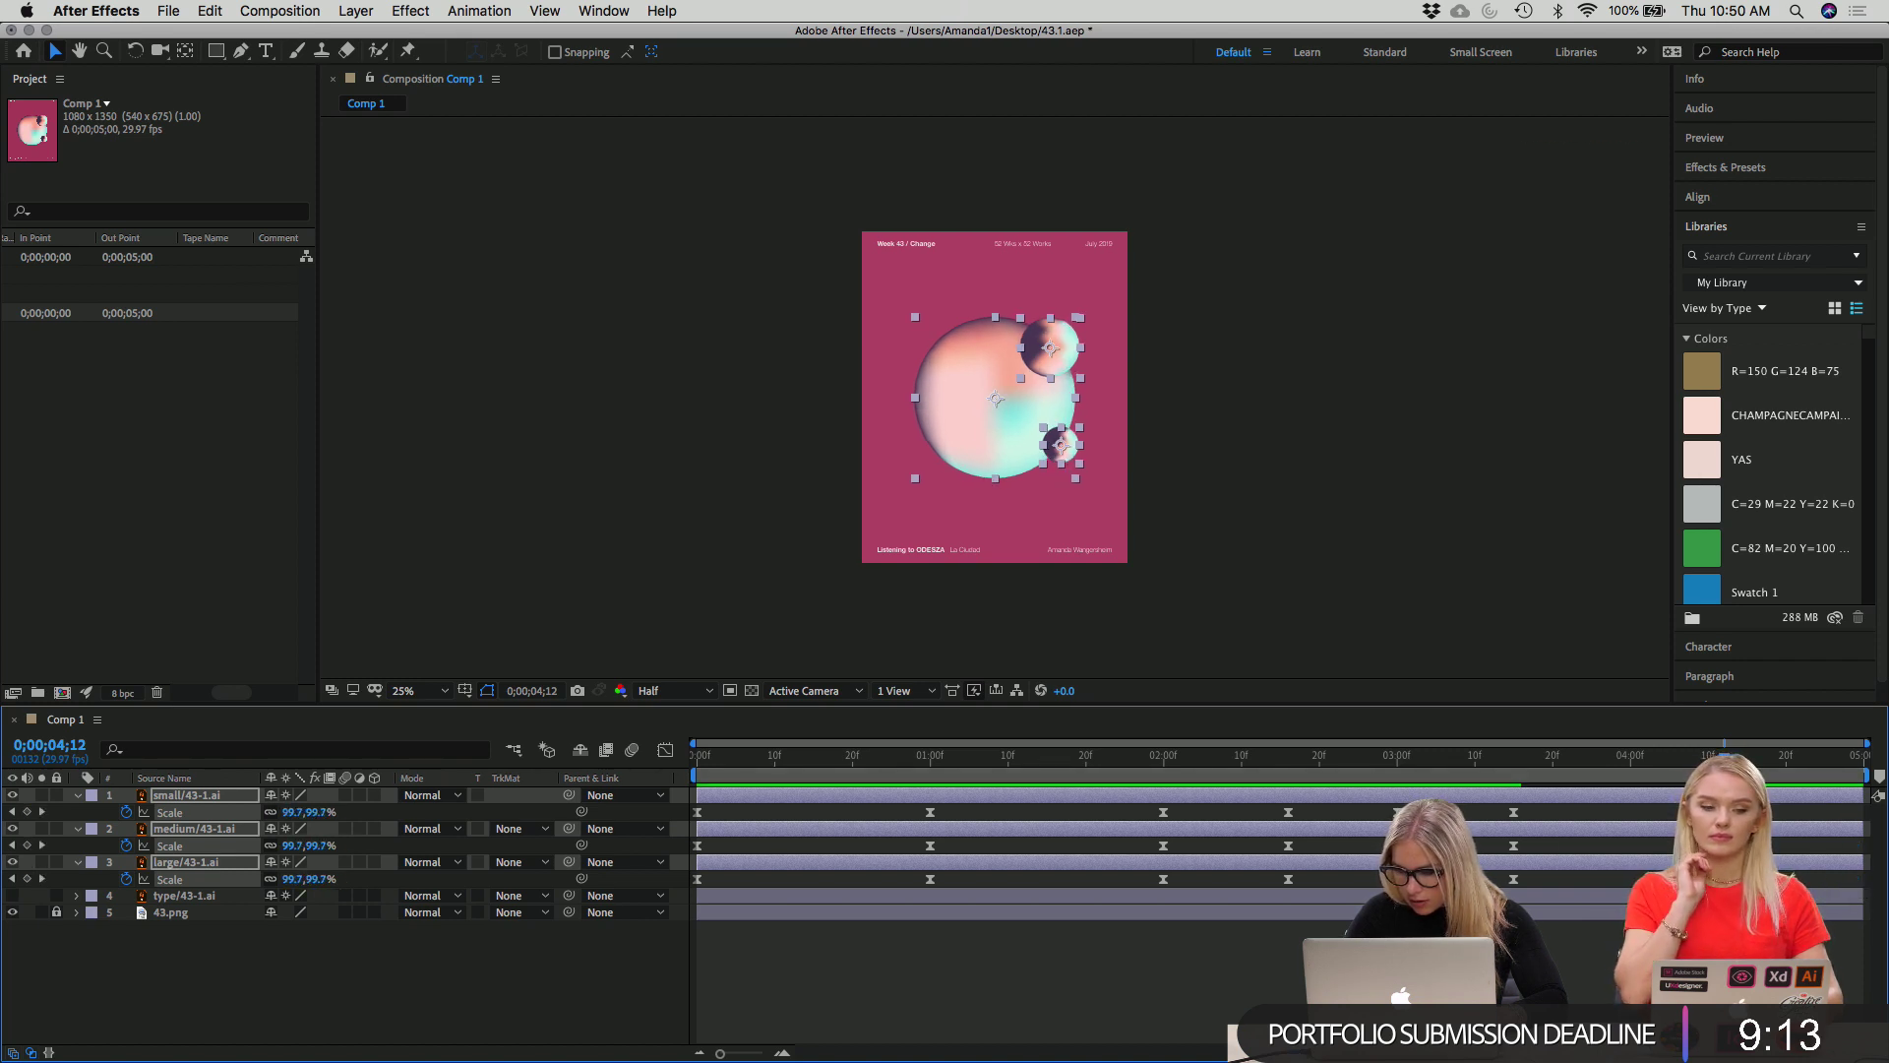
key("ctrl+shift+z")
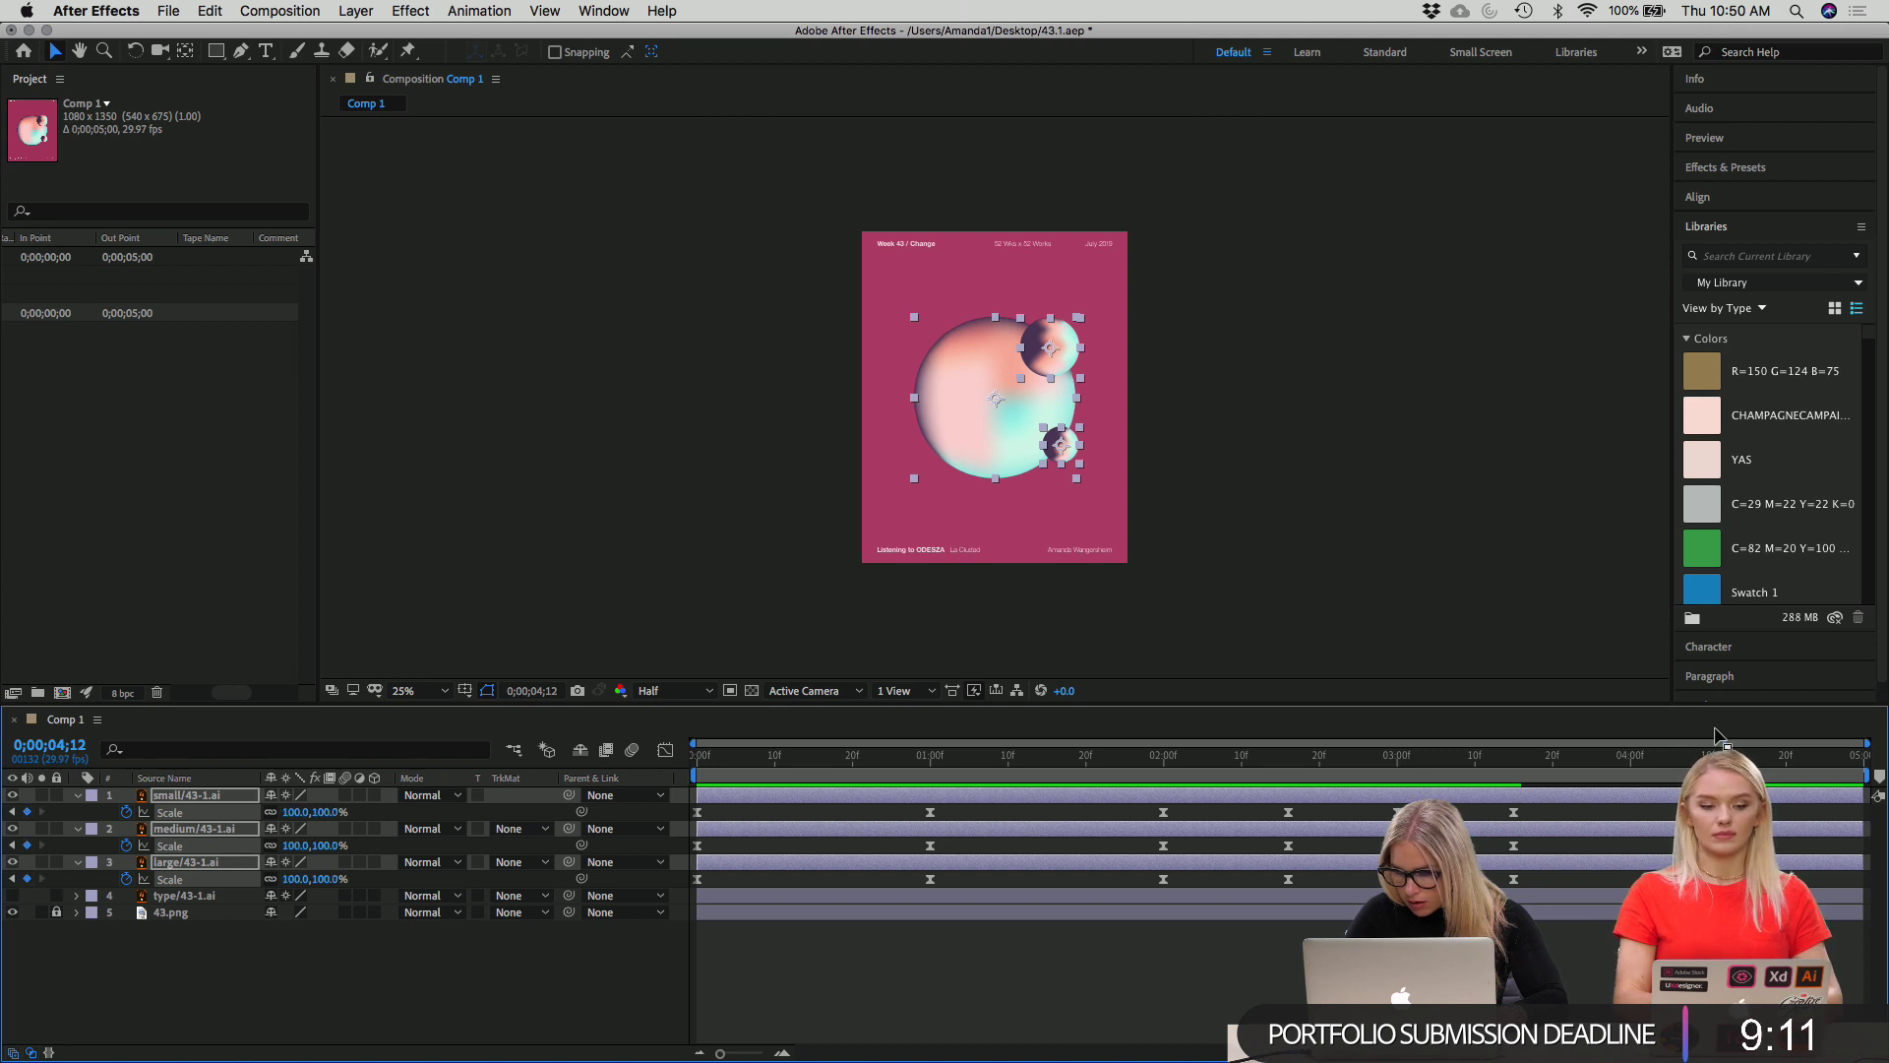
mouse_move(1722, 754)
left_mouse_down()
mouse_move(1540, 754)
mouse_move(1725, 733)
left_mouse_up()
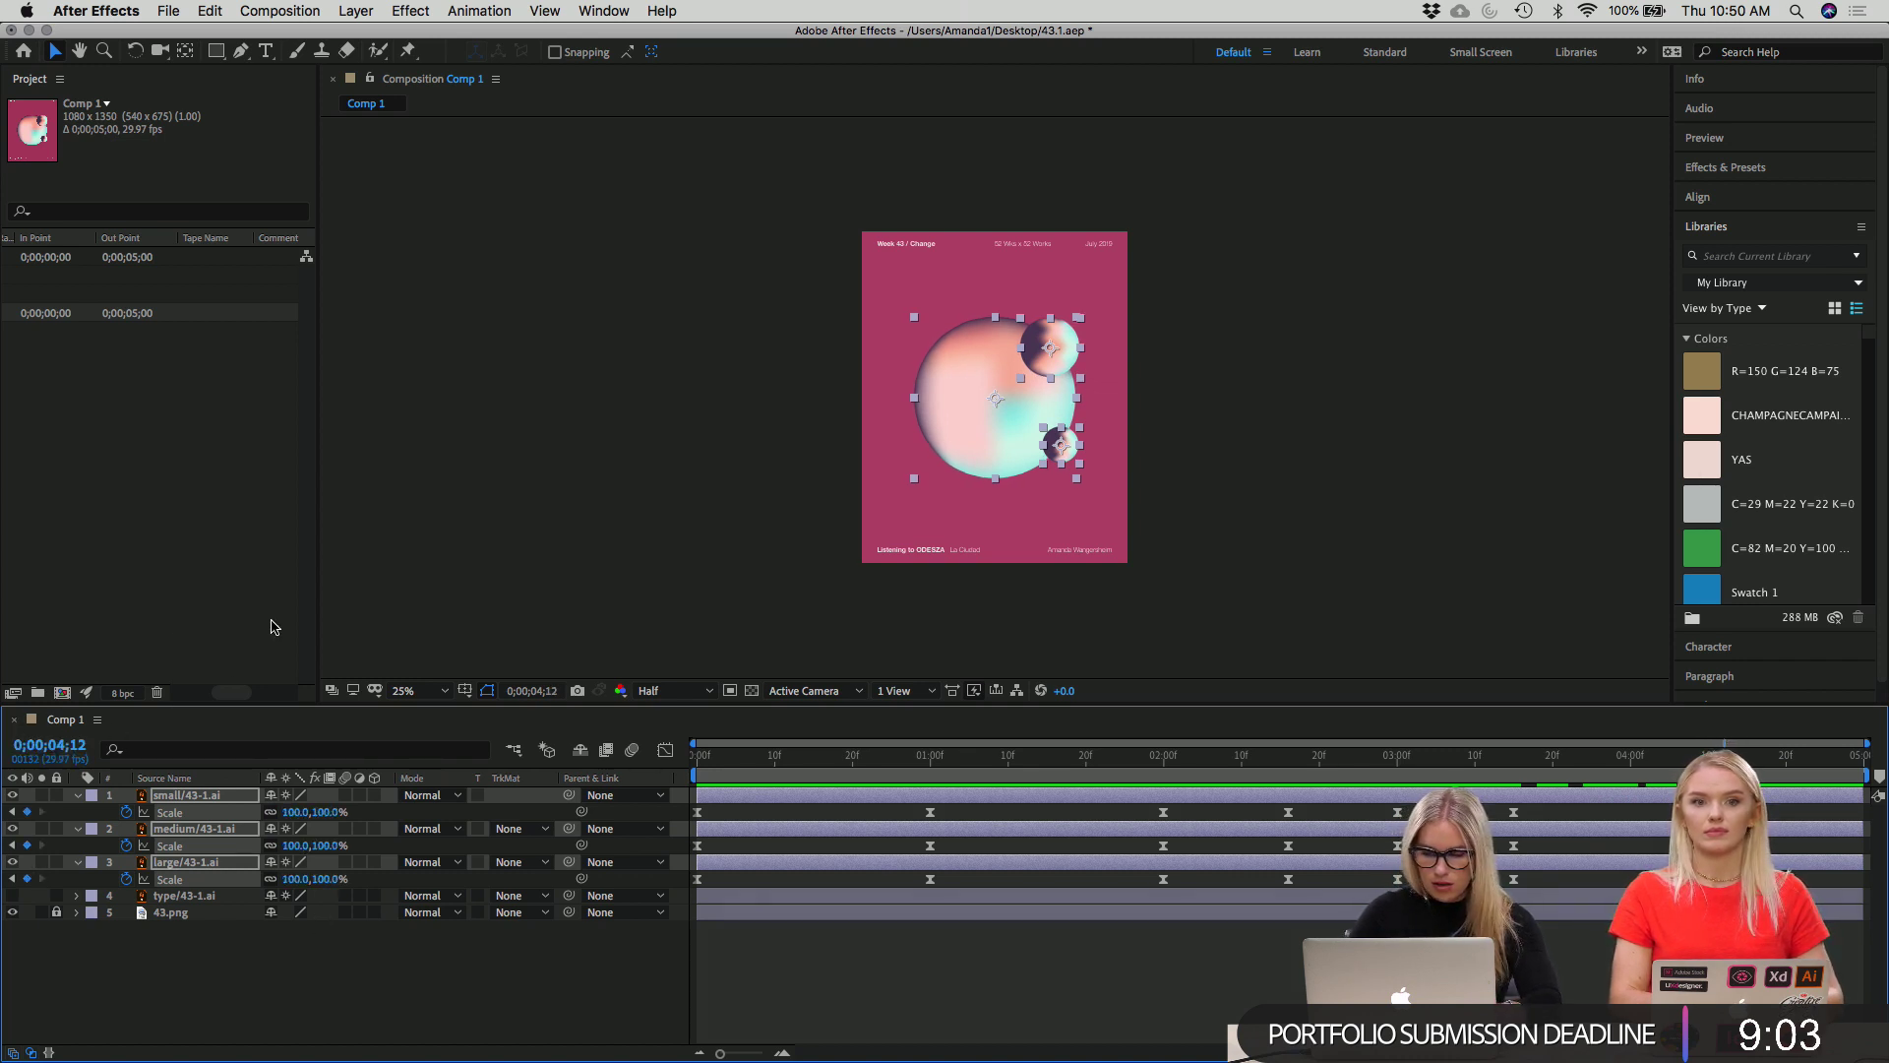
key("space")
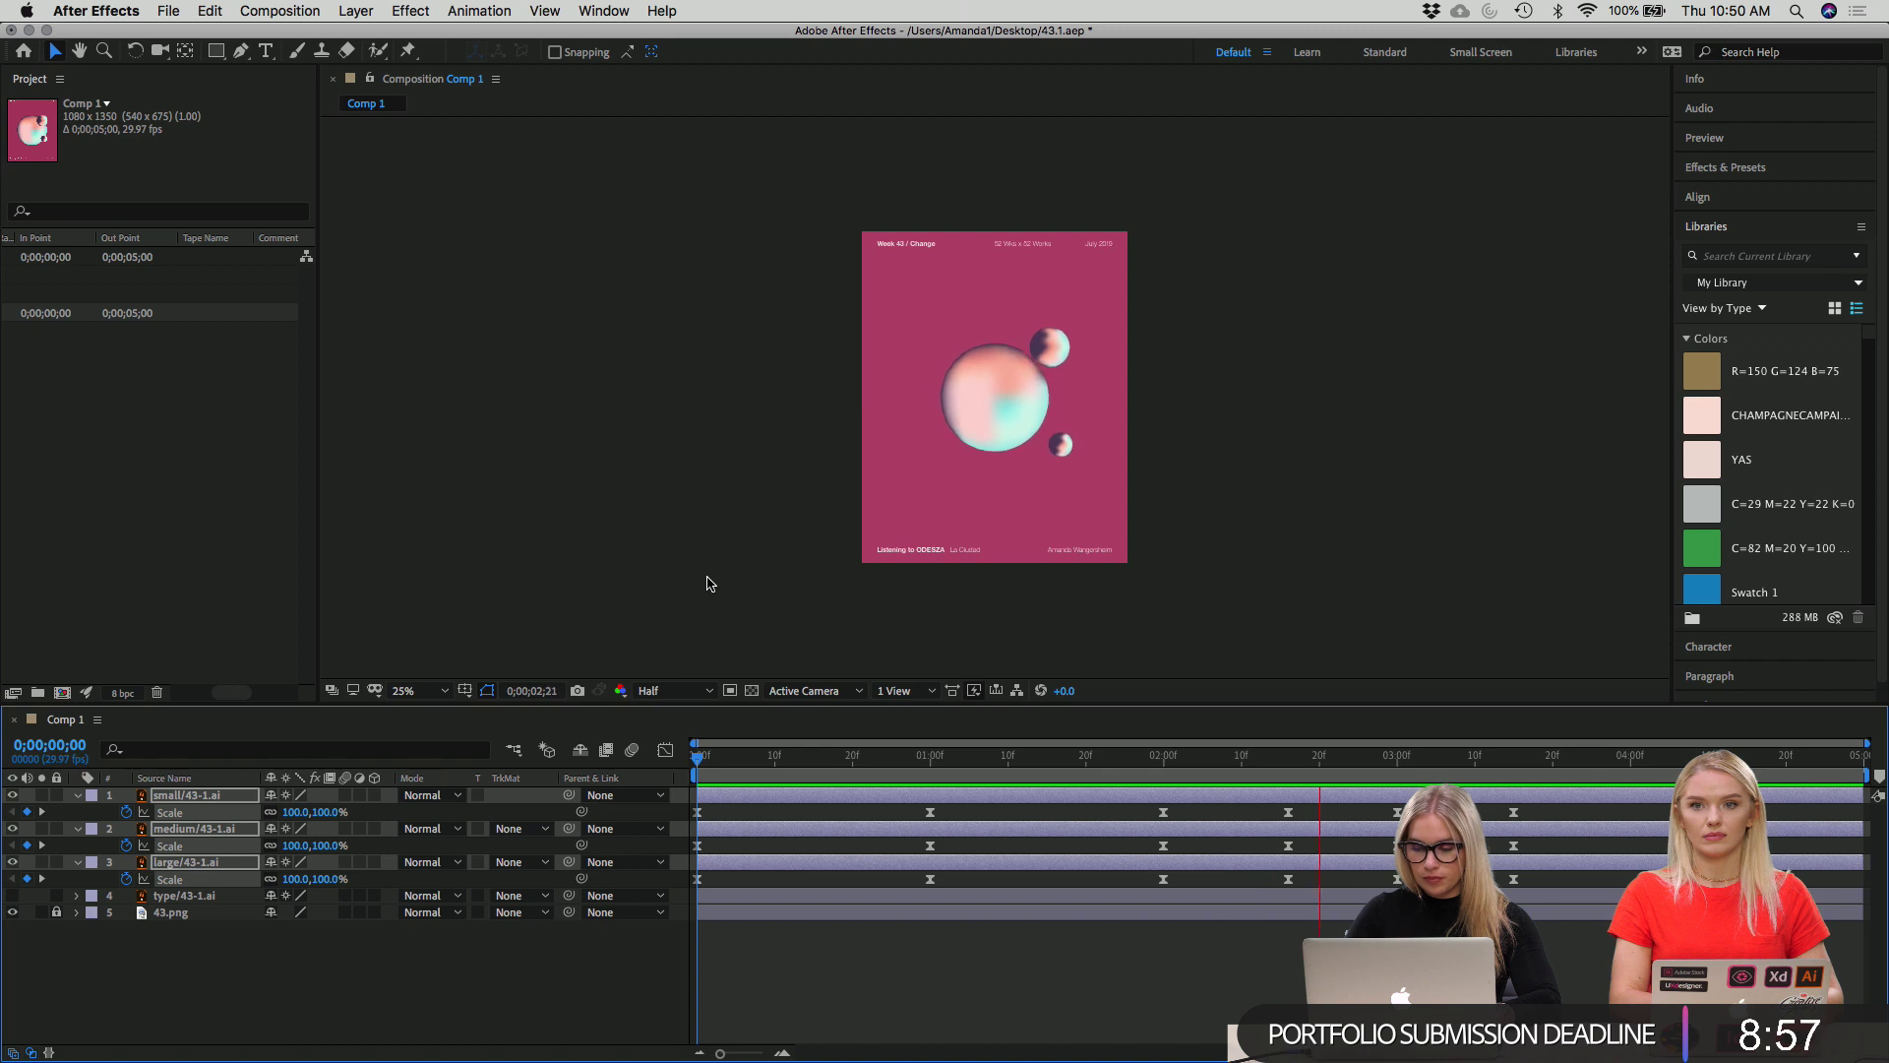
Replay the circles' Scale animation and move the playhead to the last keyframes at 0;00;04;12.
key("space")
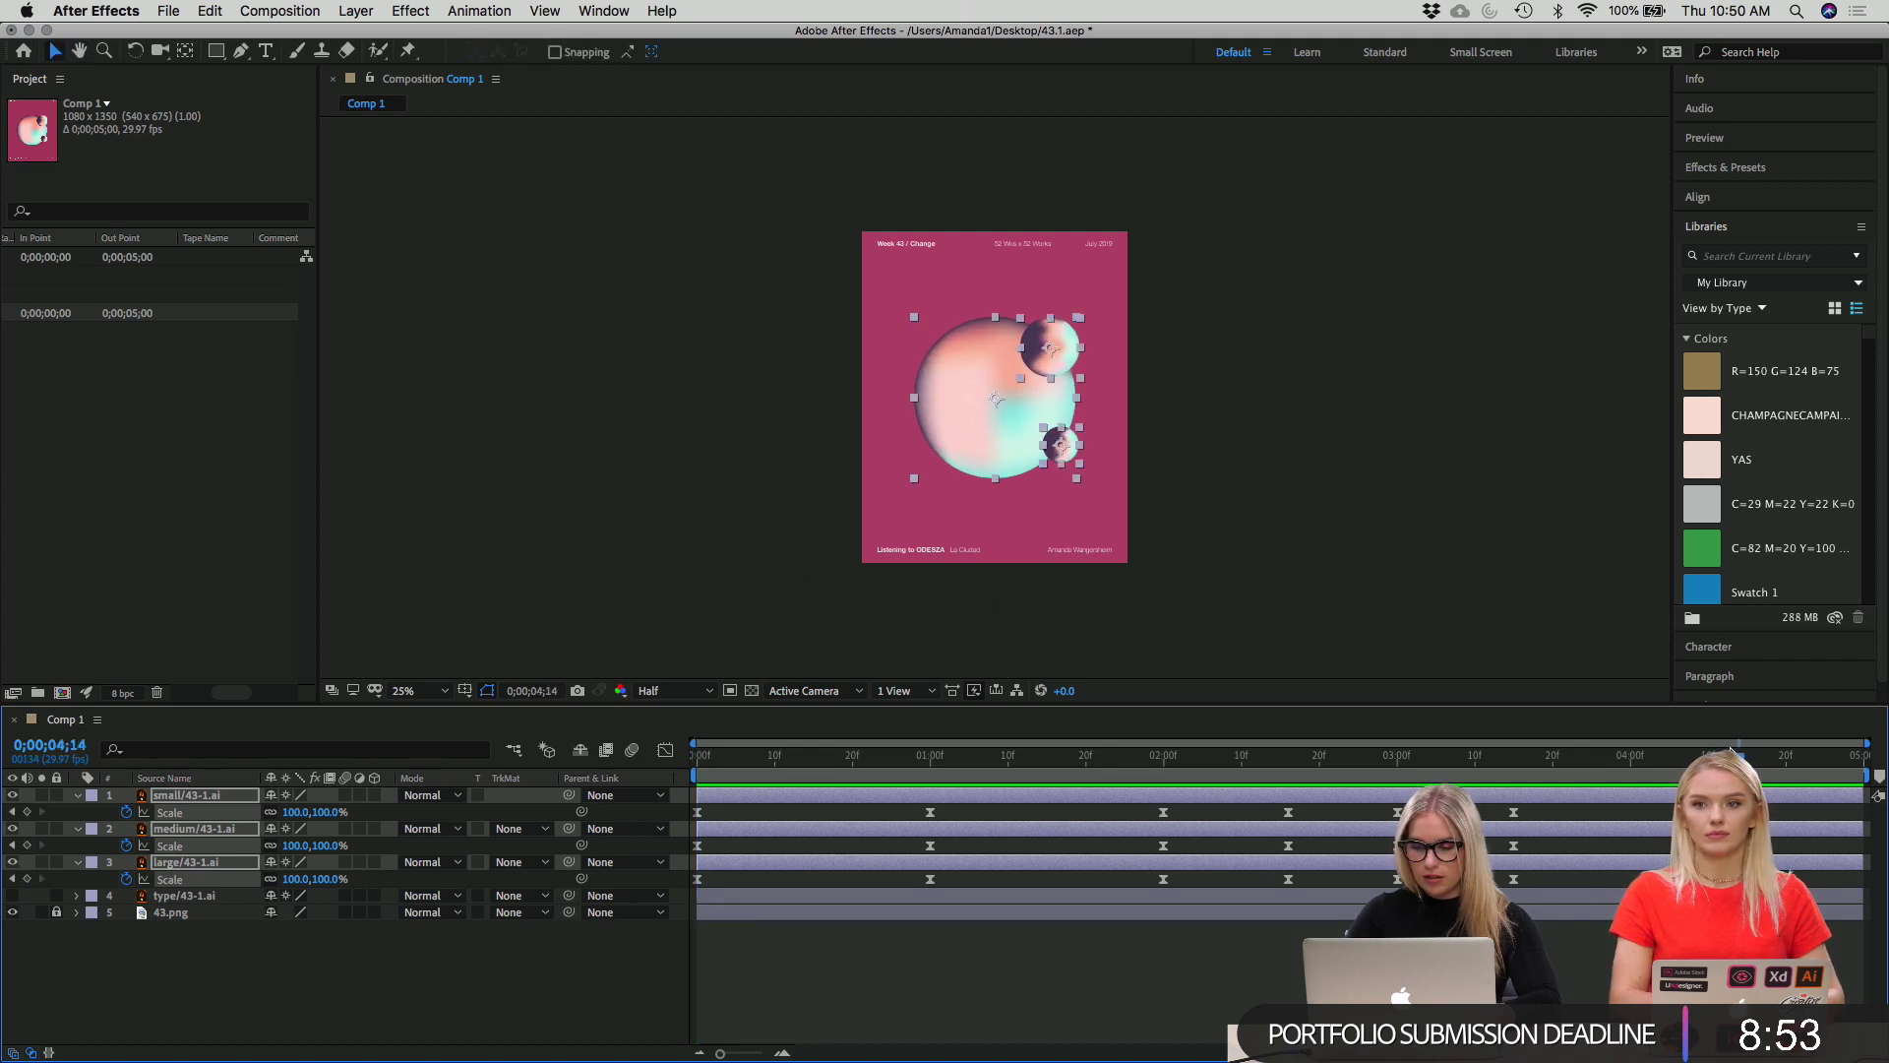
key("space")
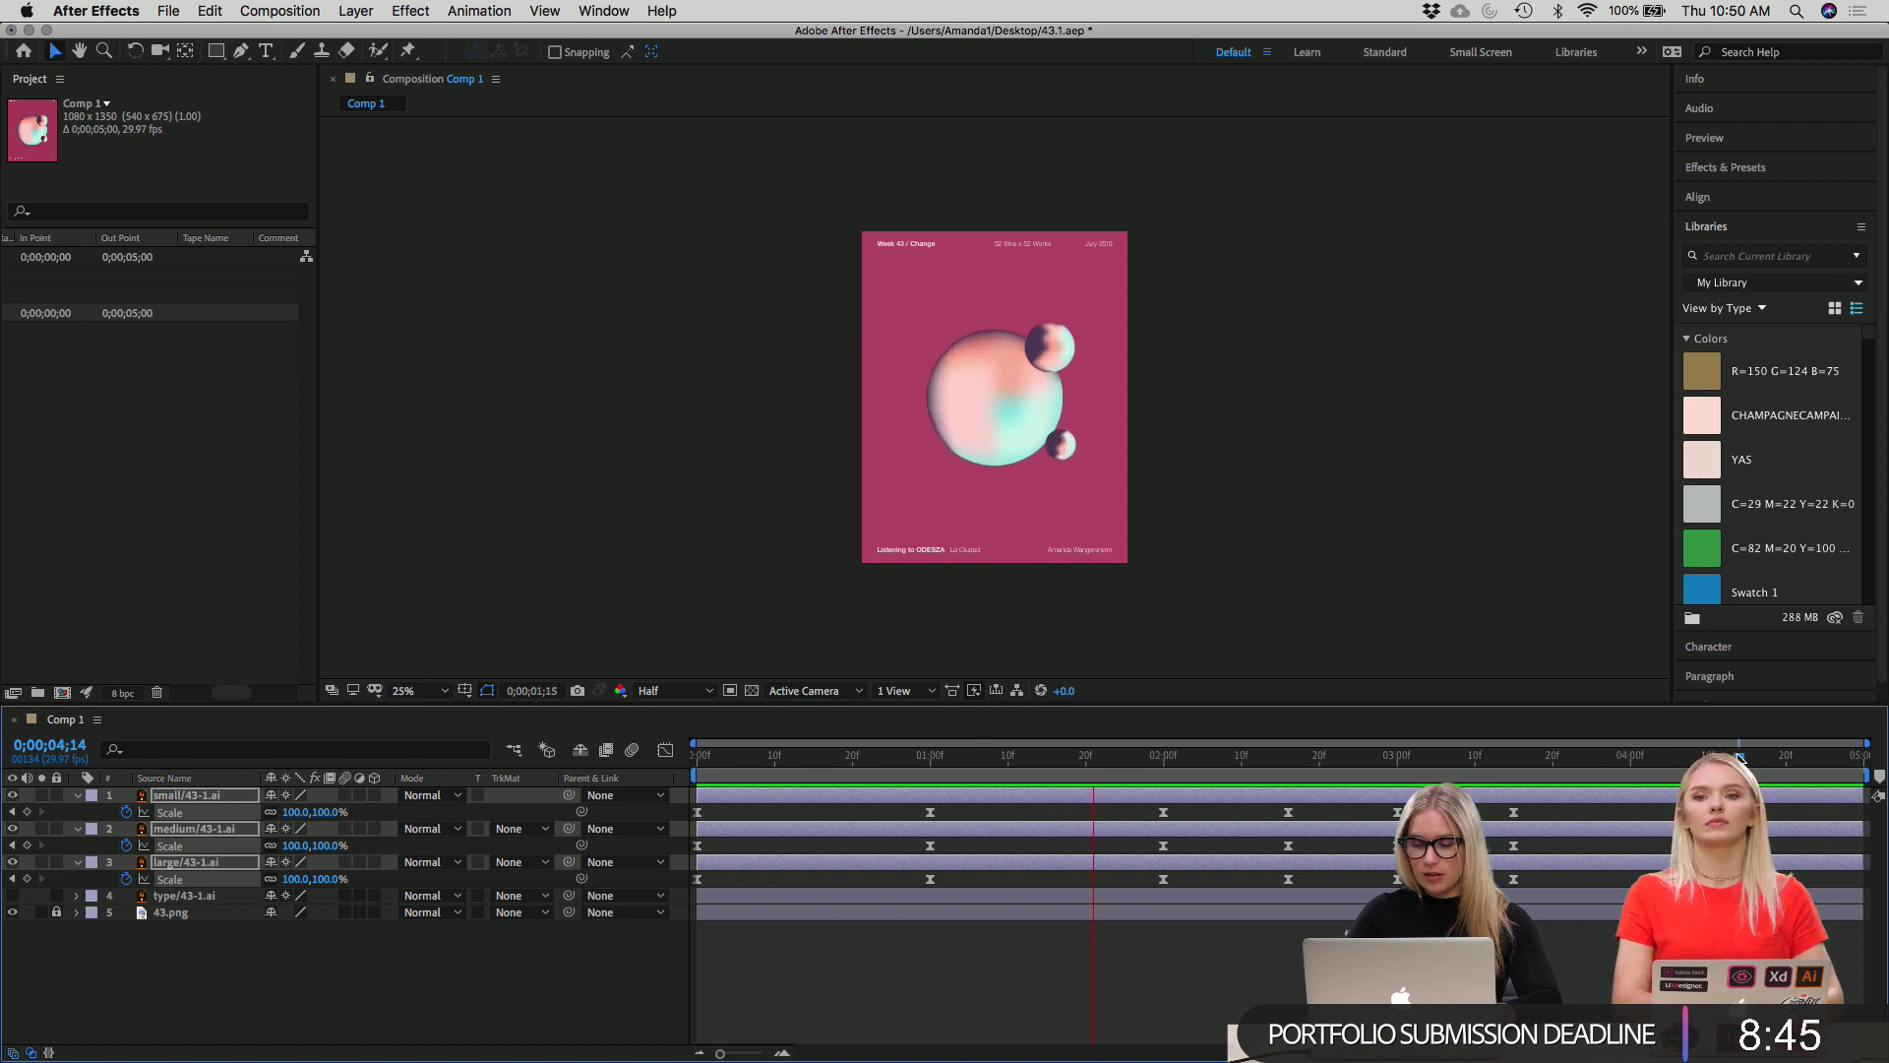
left_click_drag(1740, 756, 1722, 756)
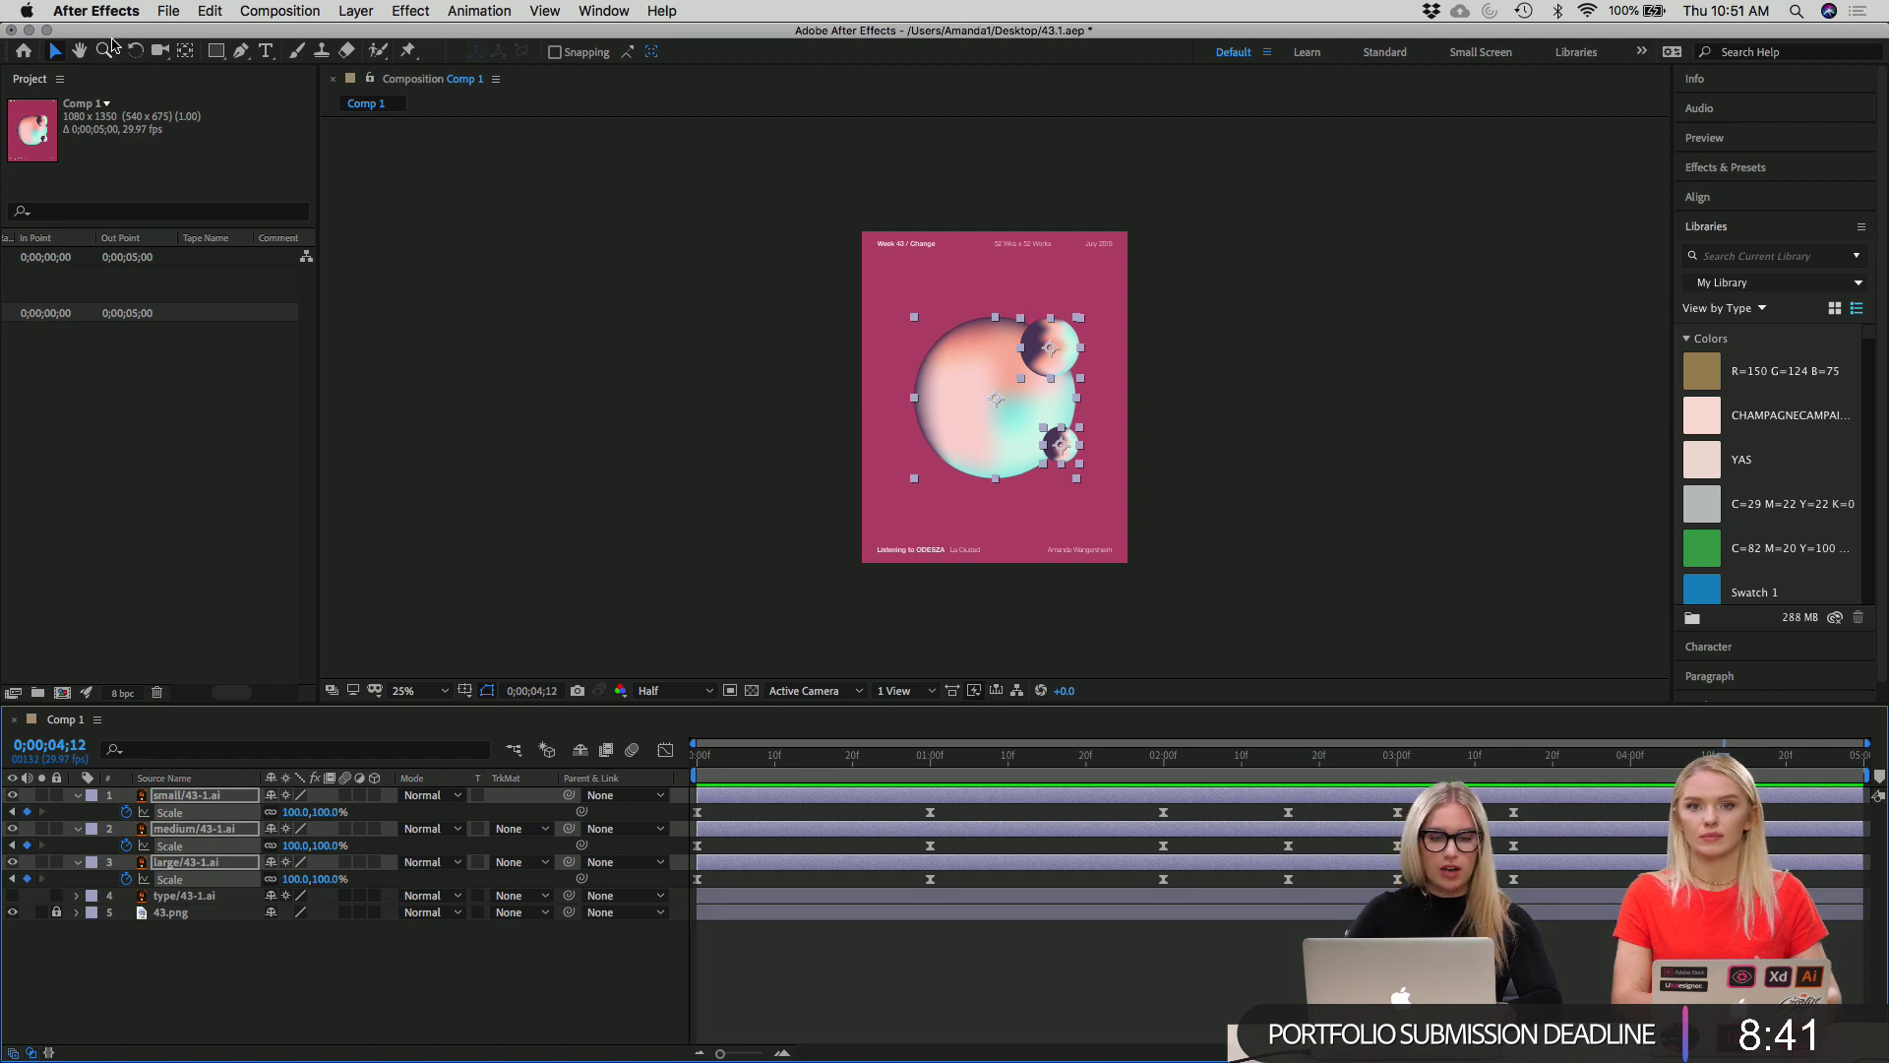
Set the duration of Comp 1 to 0;00;04;12 and replay the shortened animation.
left_click(96, 11)
mouse_move(272, 14)
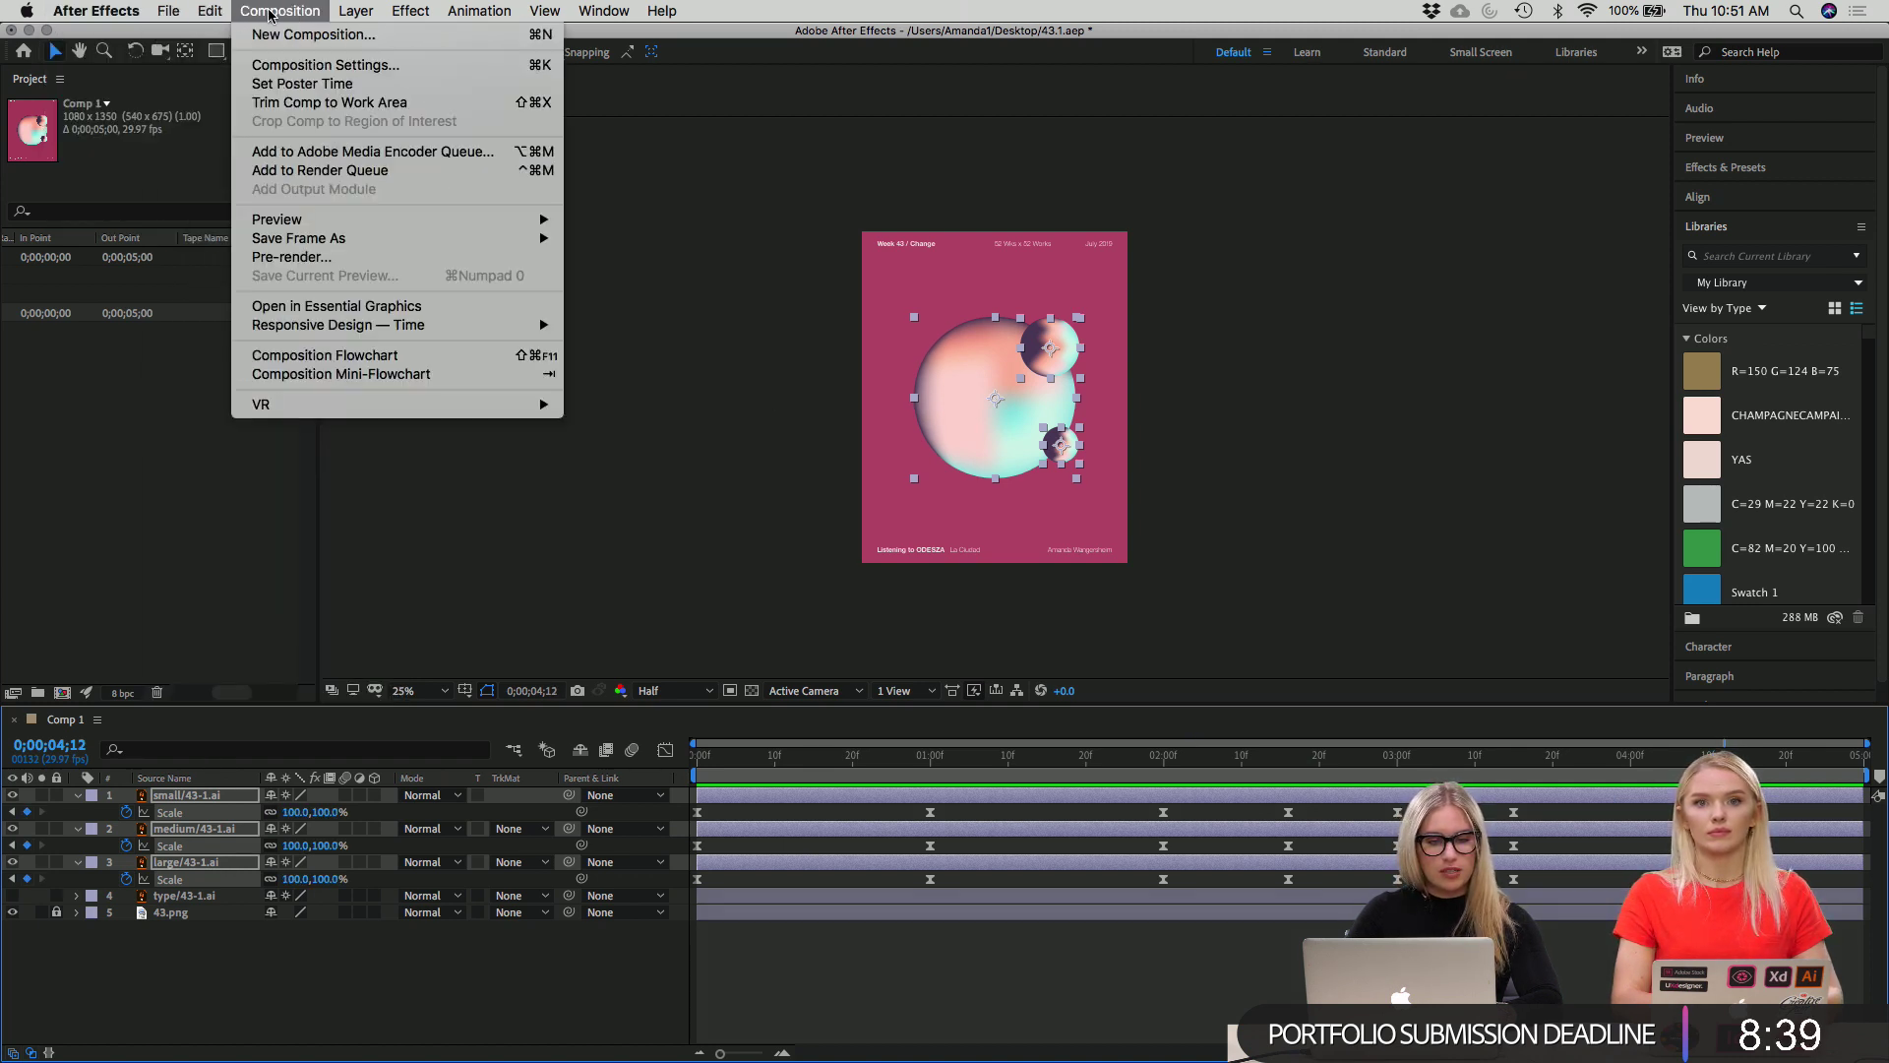
left_click(274, 71)
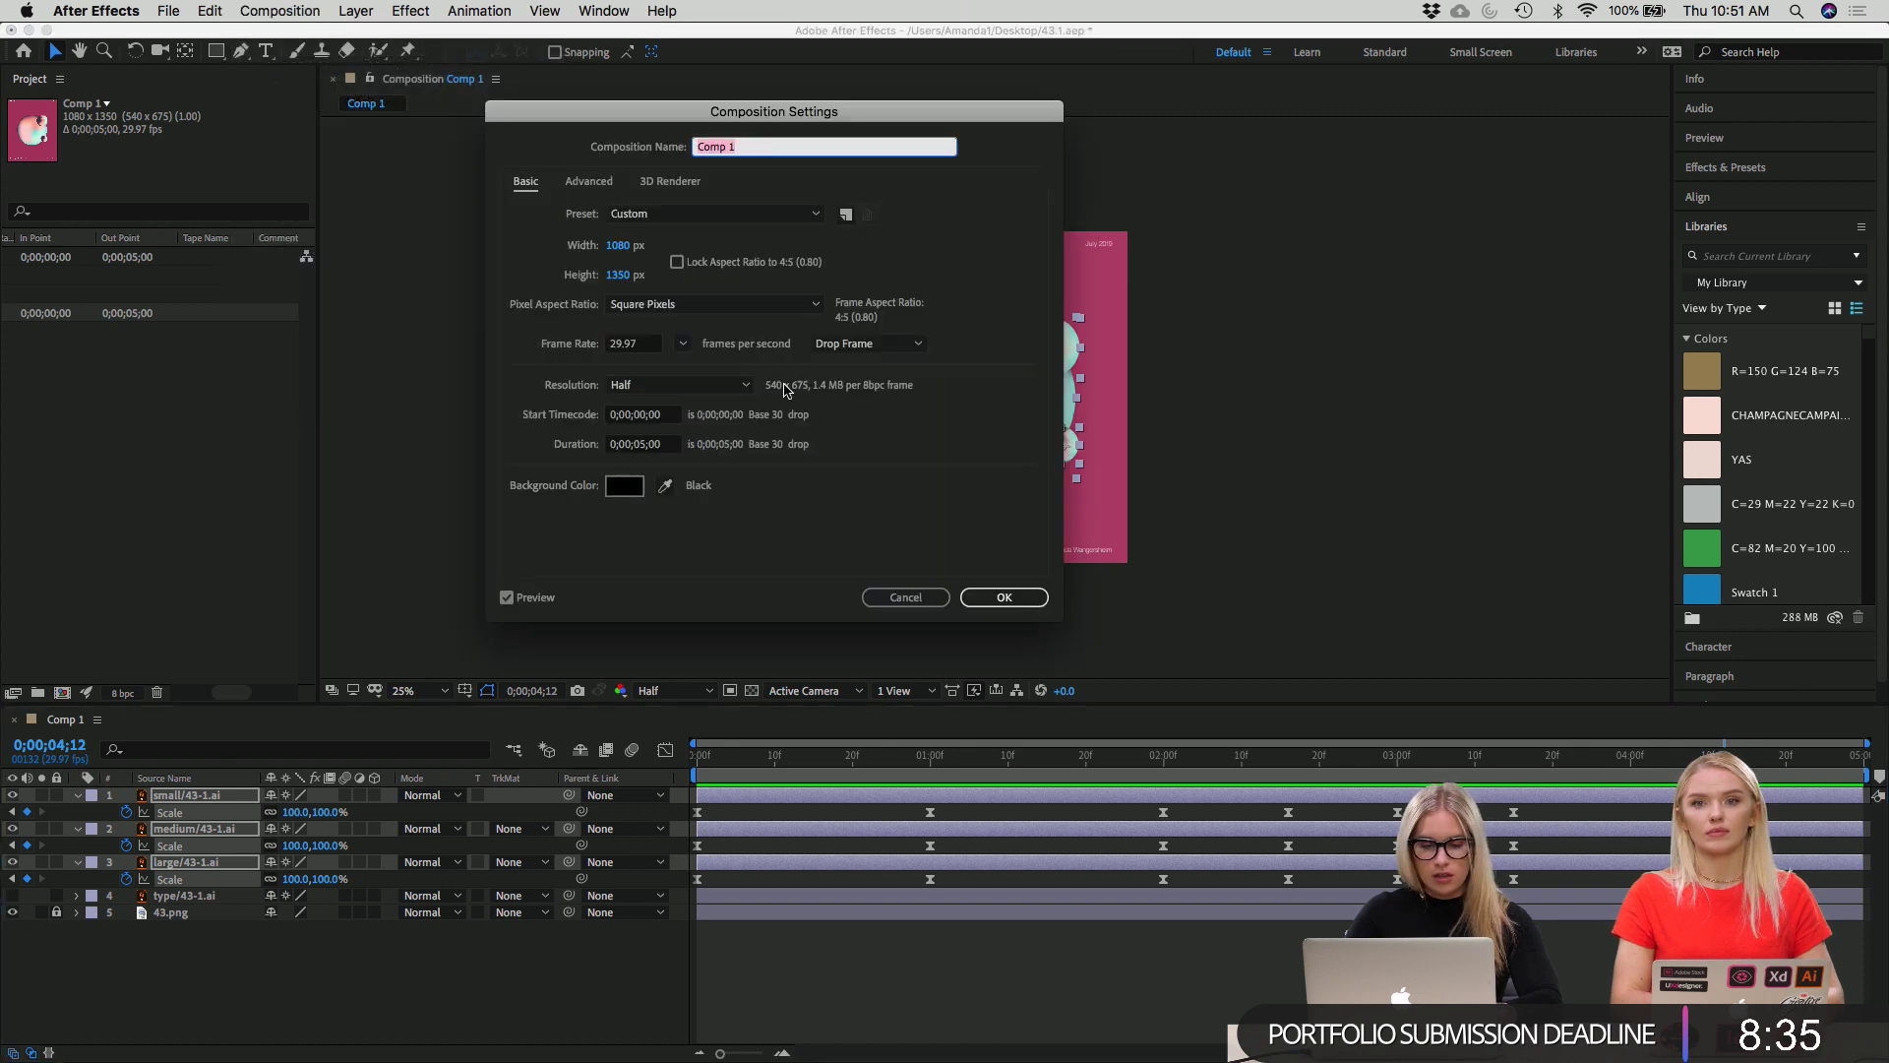
left_click(641, 444)
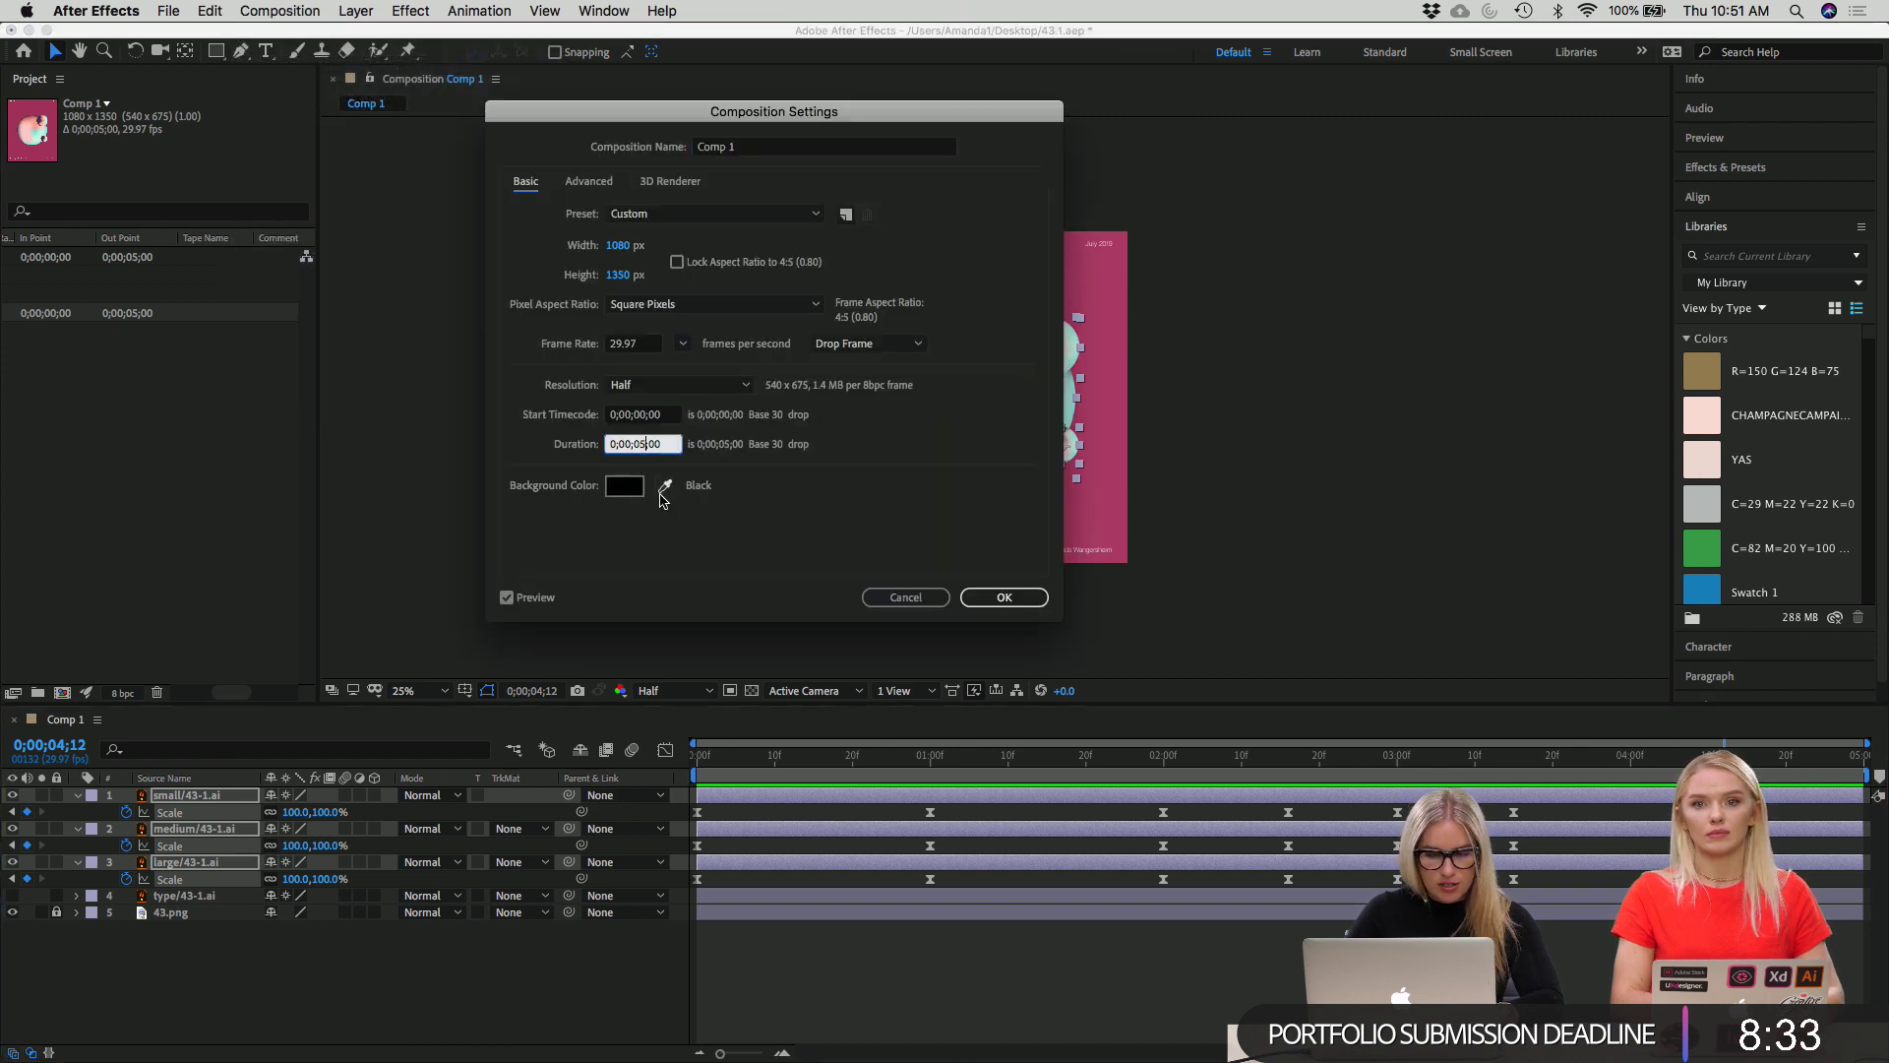
type("4")
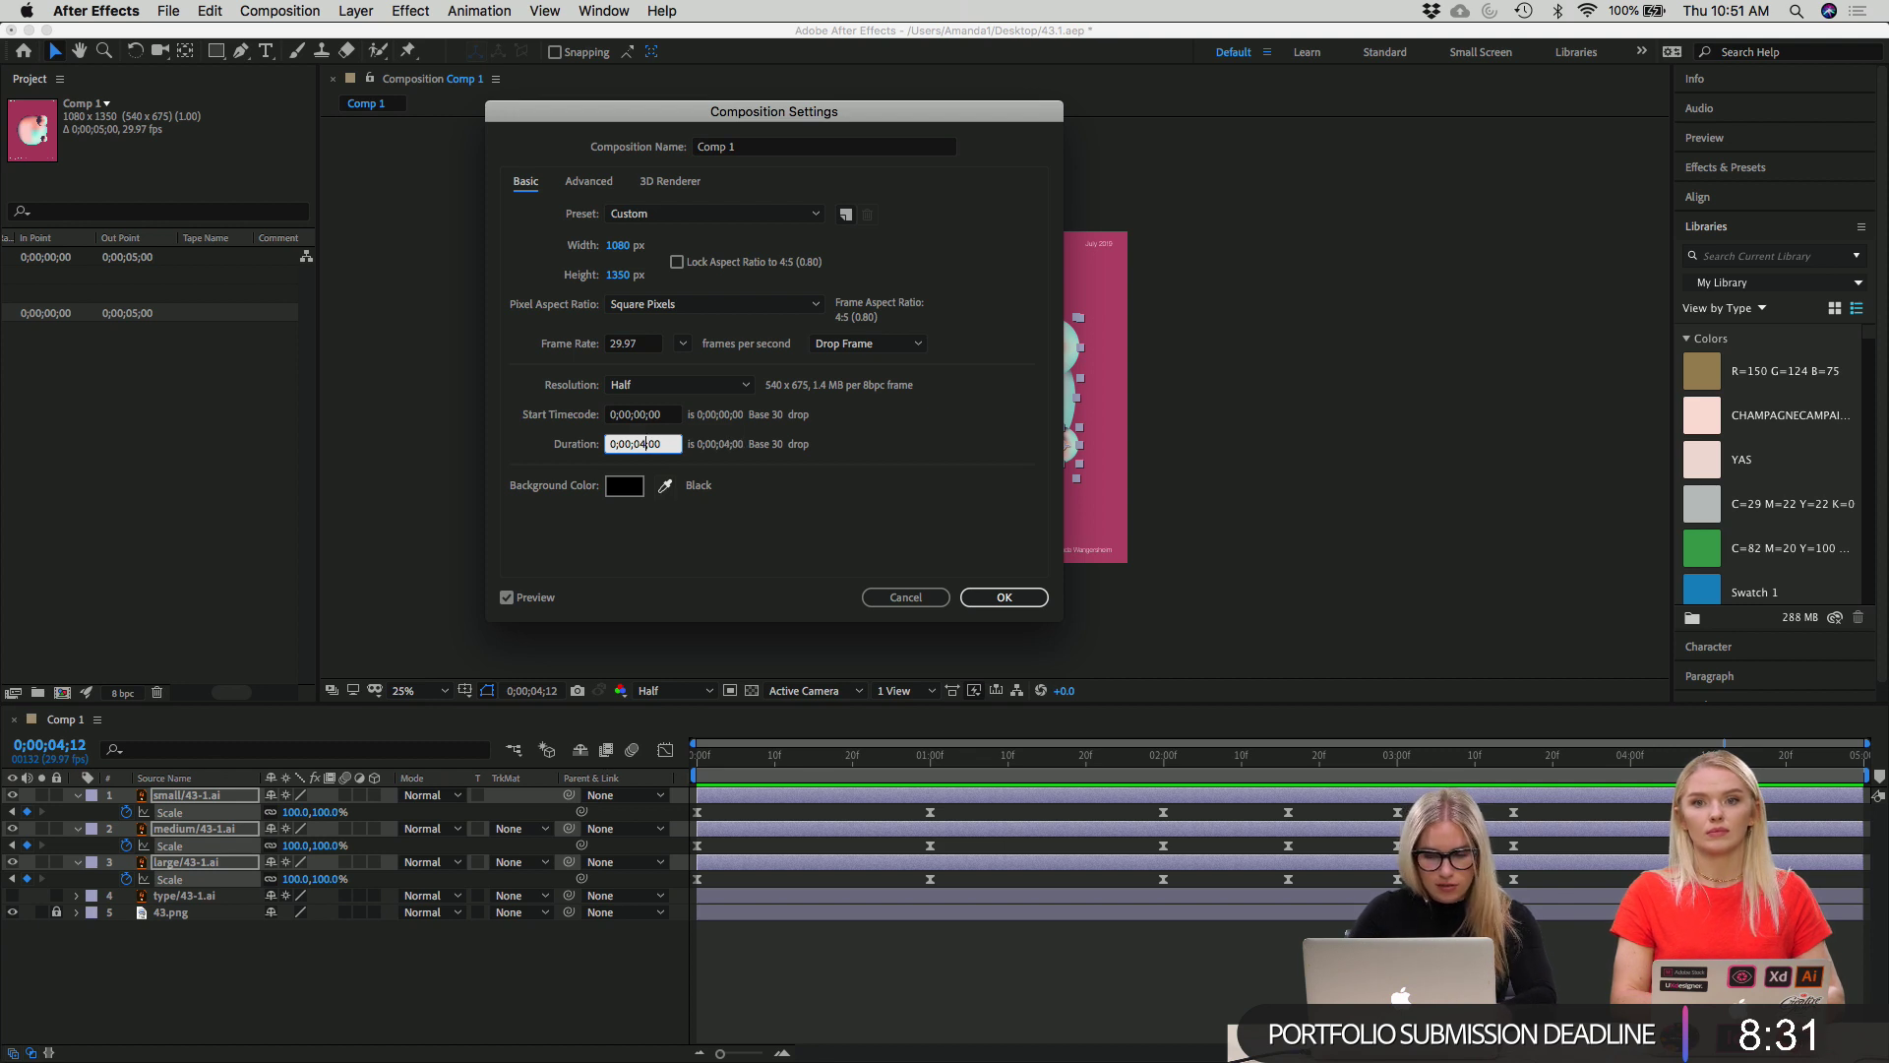
type(";12")
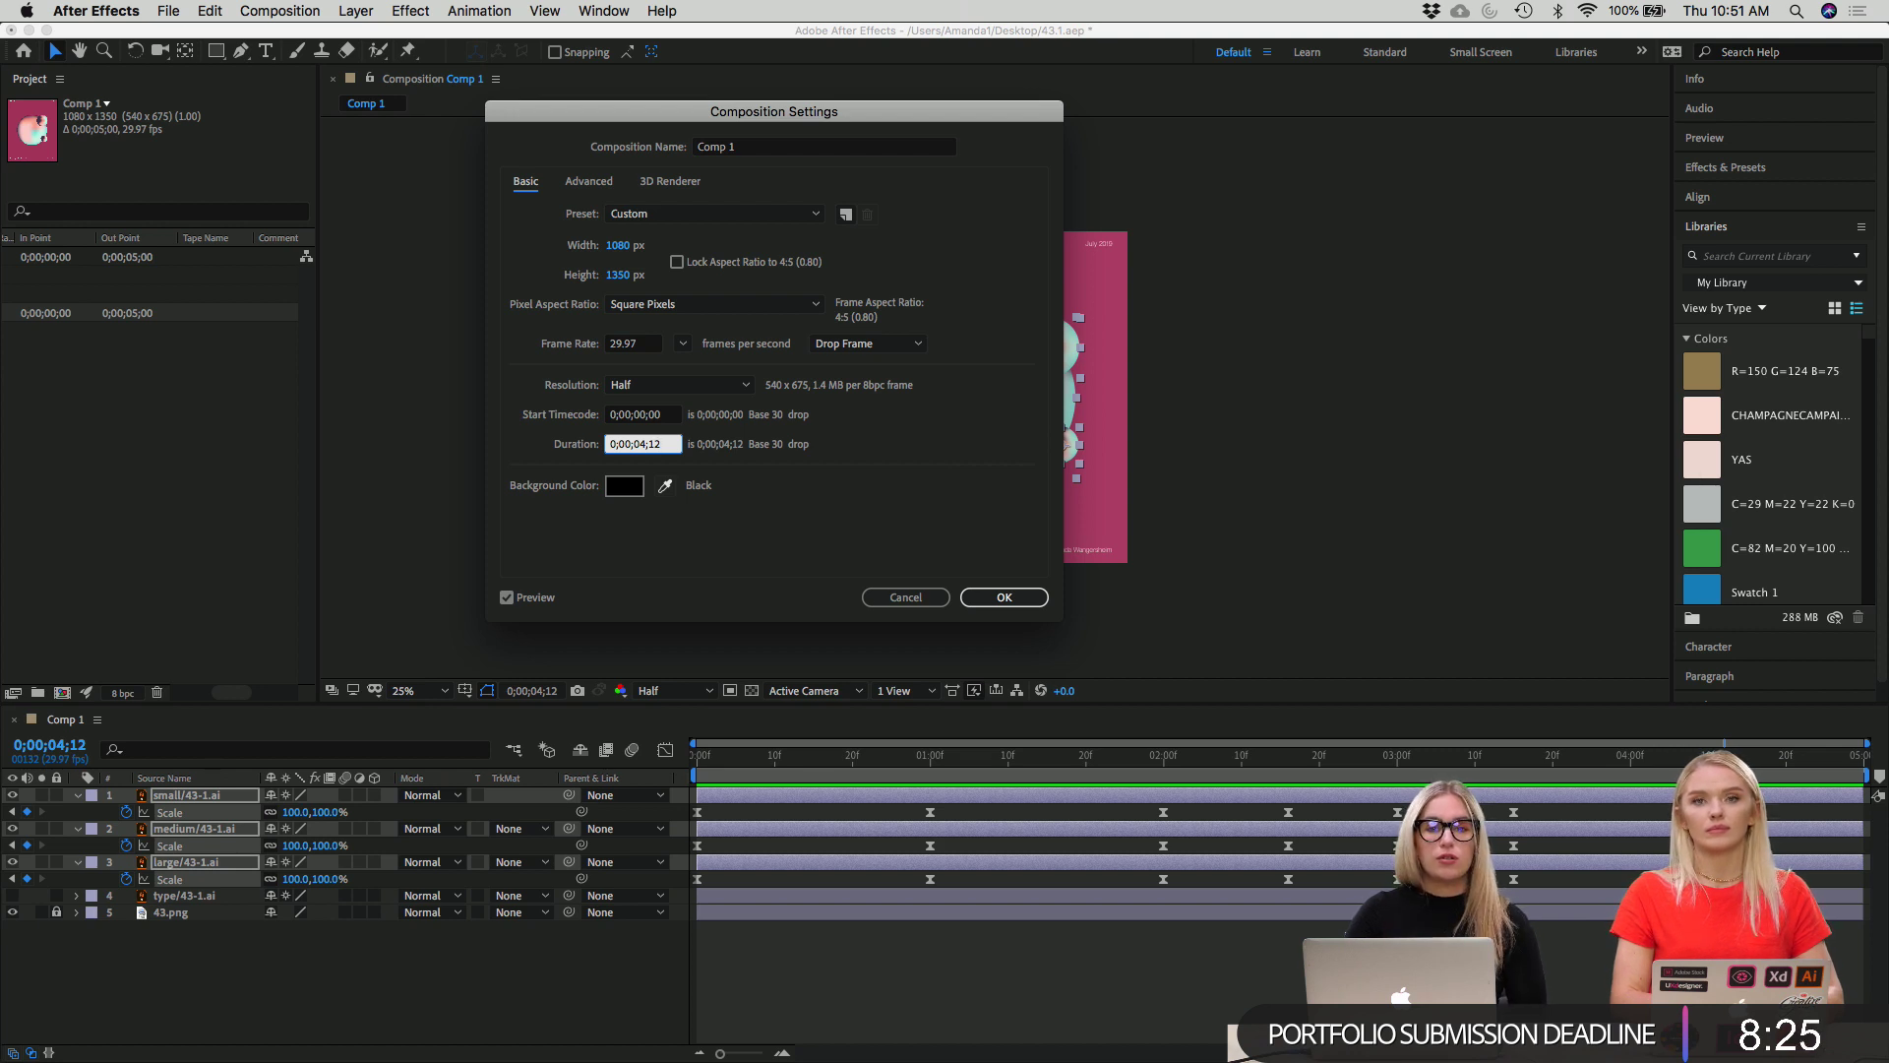
left_click(1023, 598)
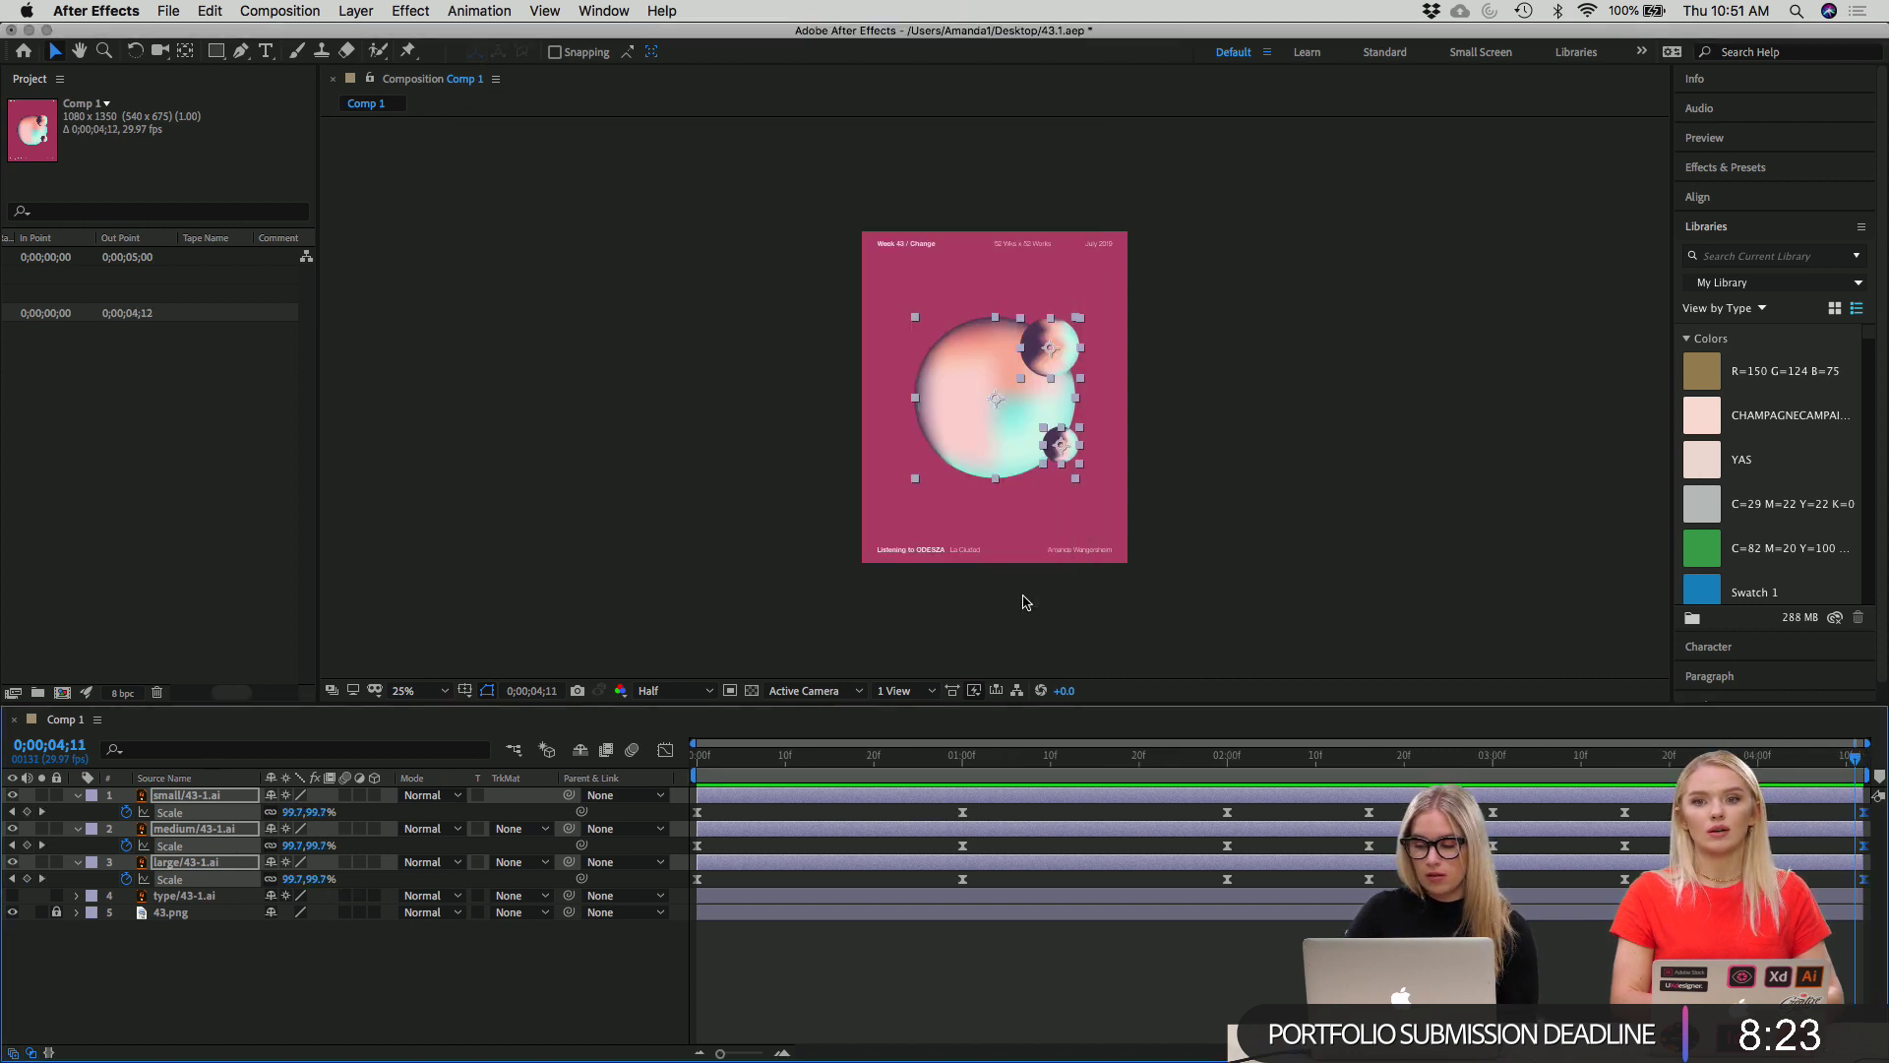
key("space")
key("space")
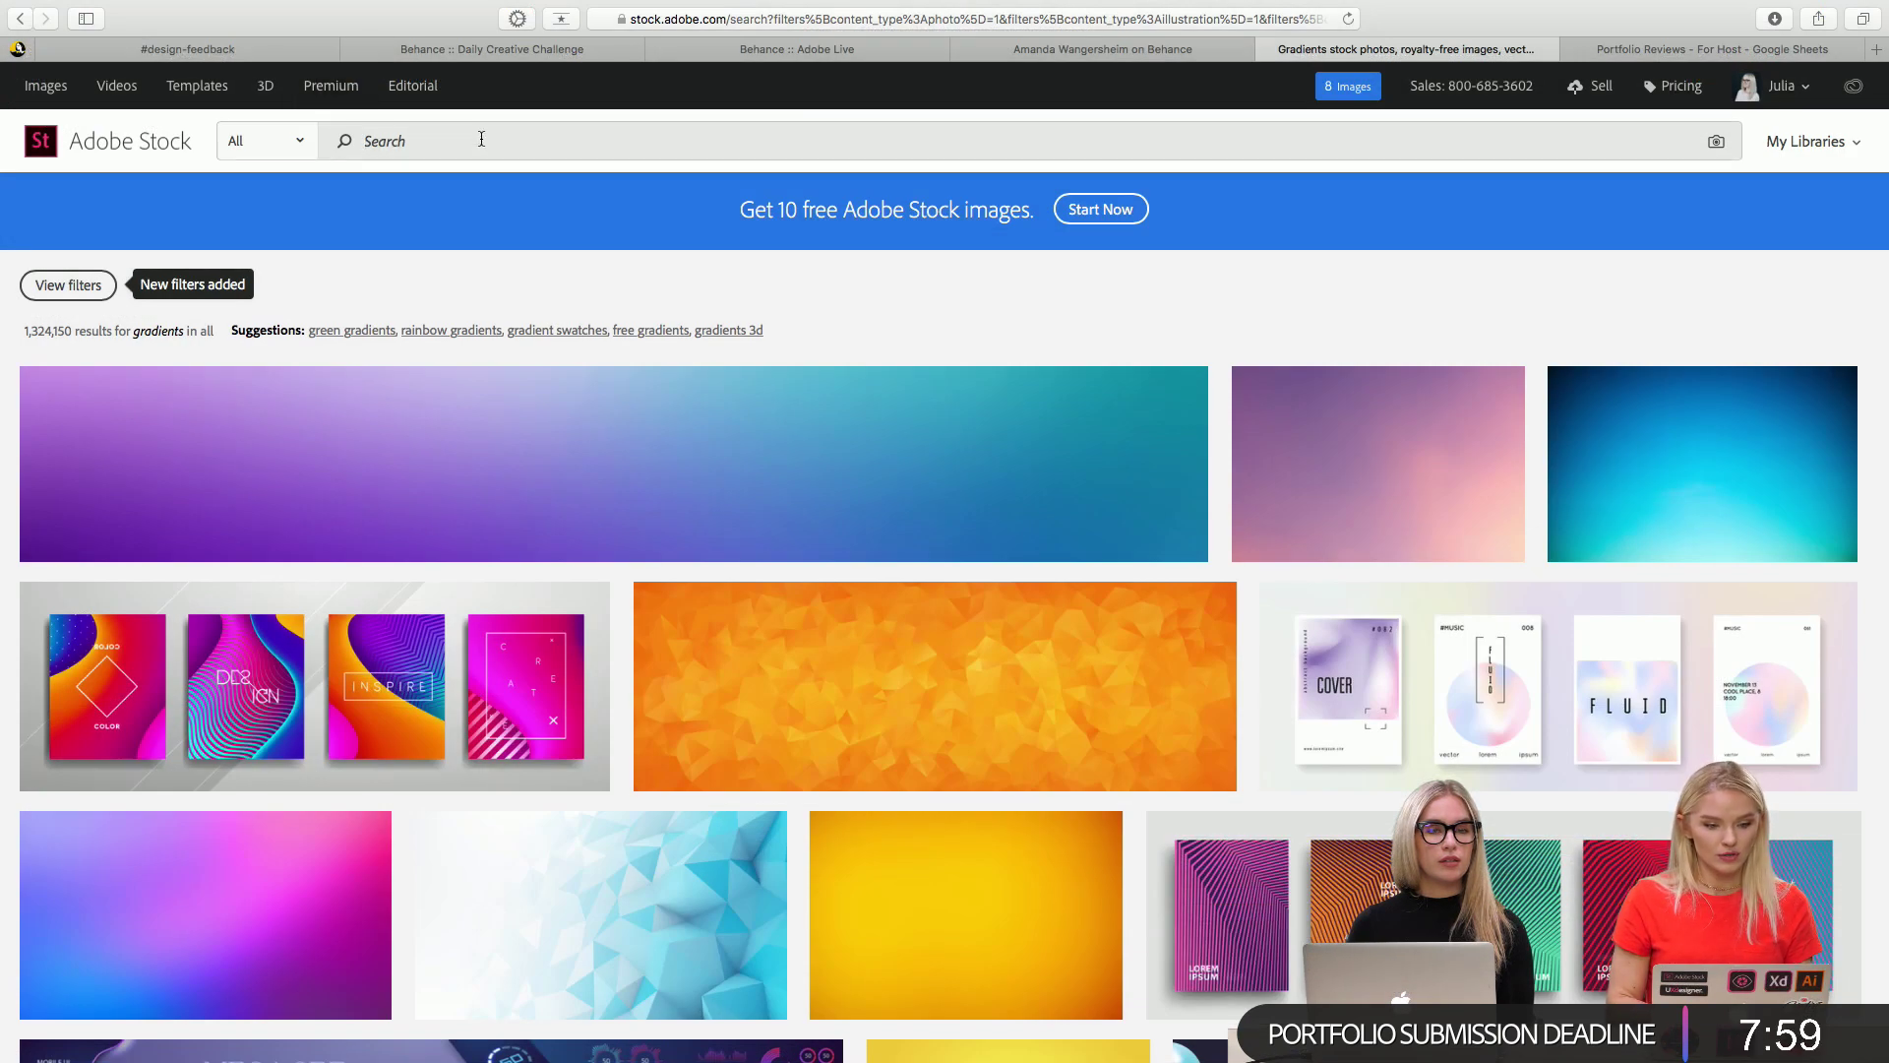
Search Adobe Stock in the browser for "gradients" and look through the resulting images.
type("gradien")
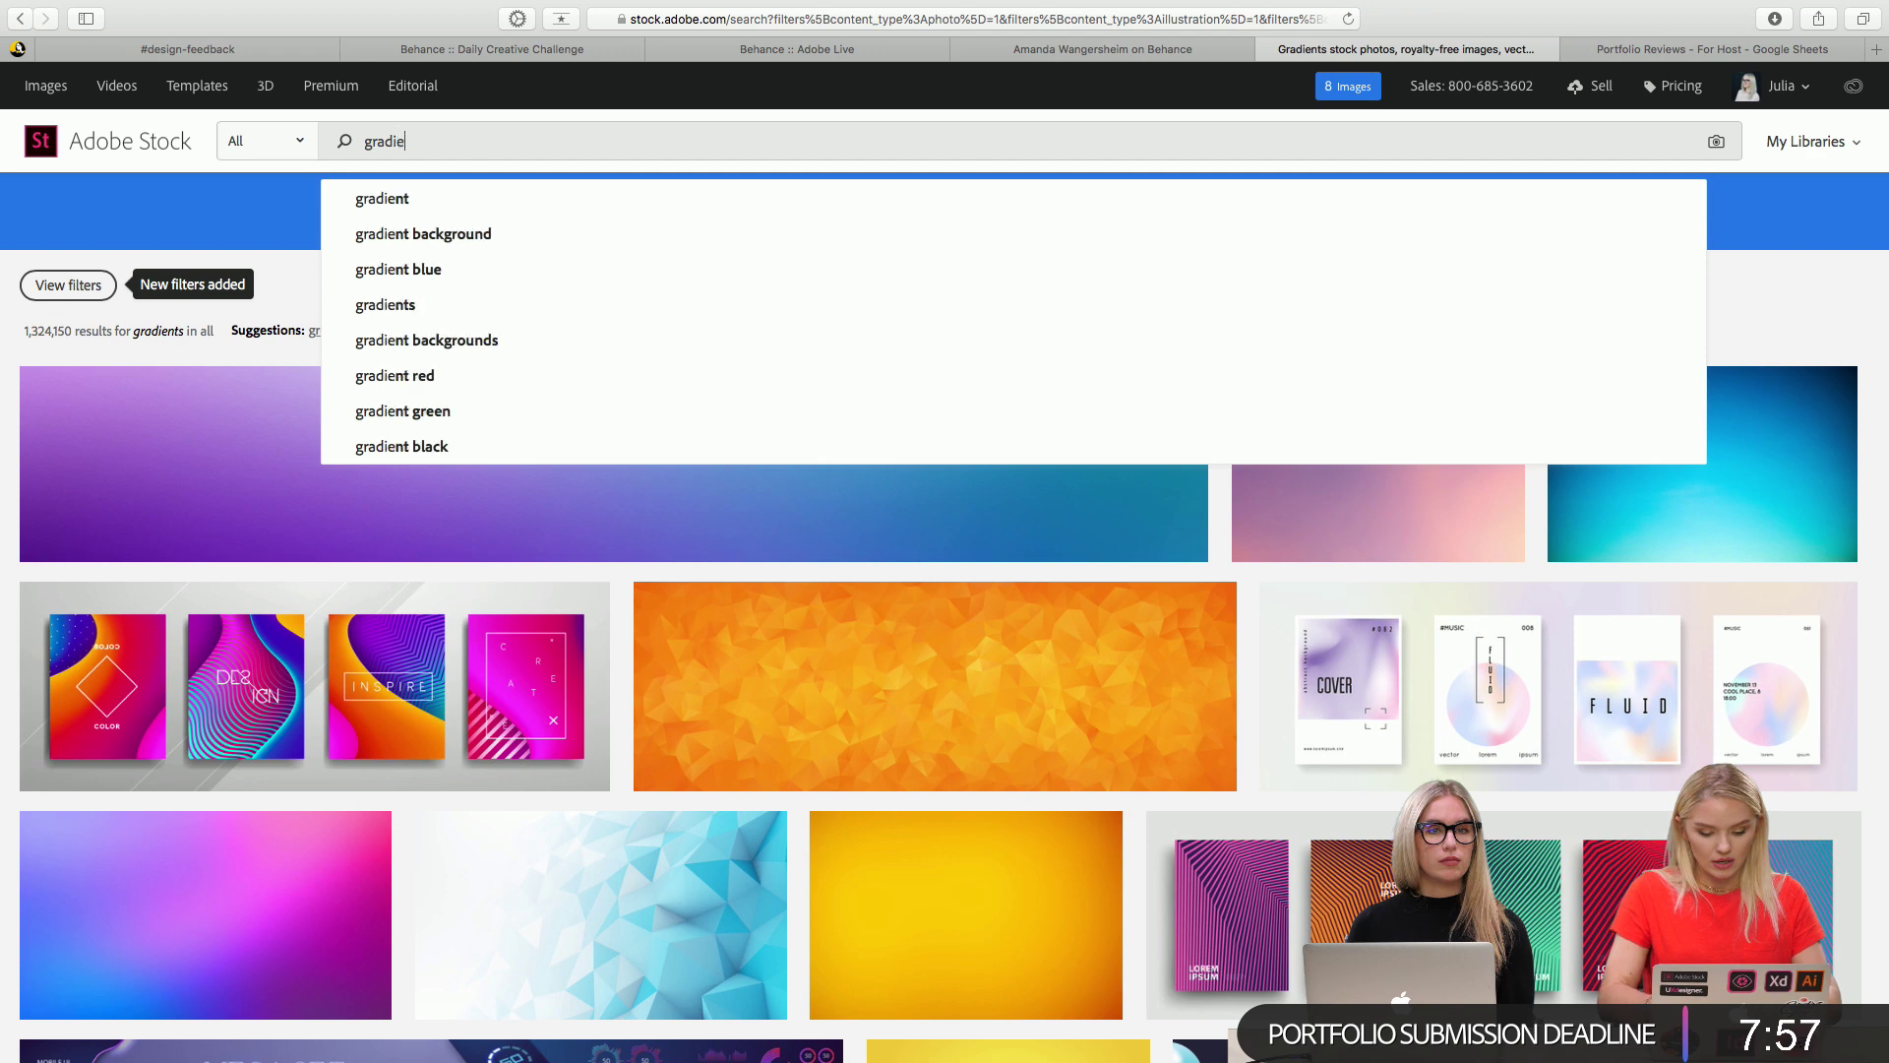
type("ts")
key("Return")
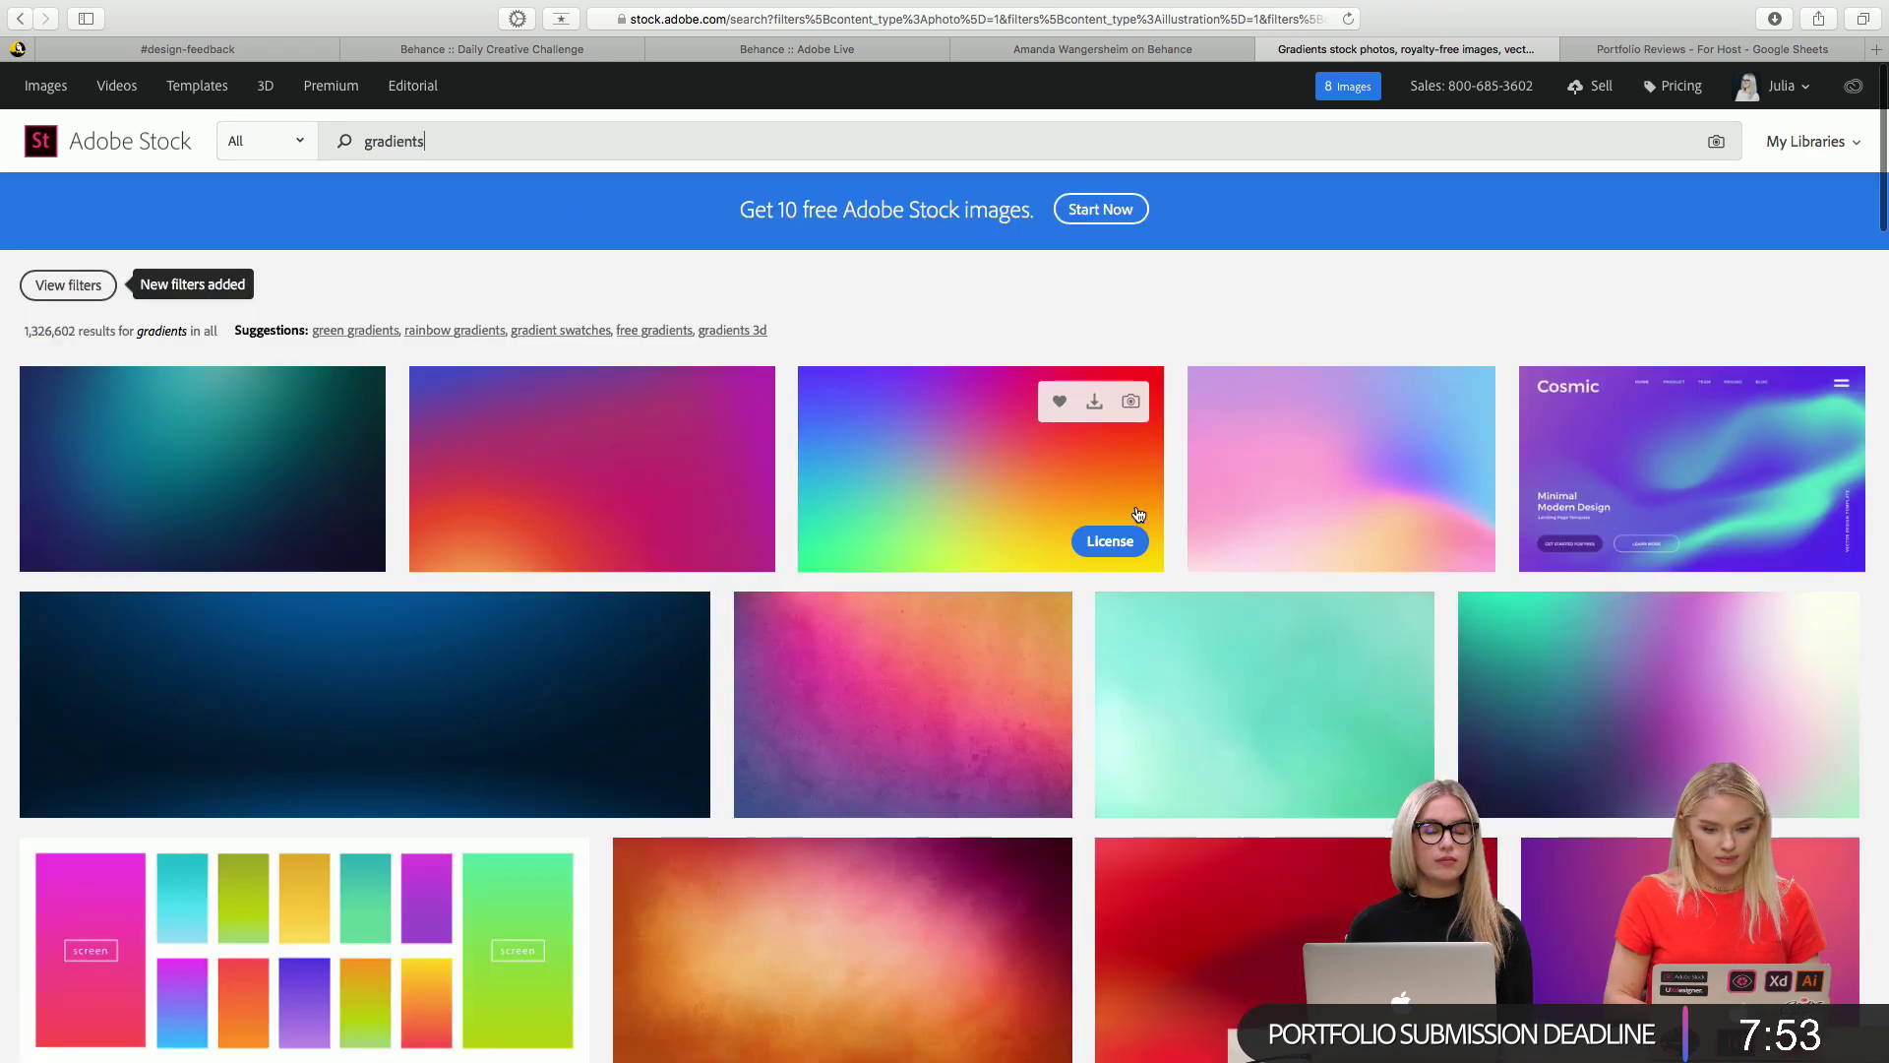
scroll(1138, 514, "down", 10)
scroll(1139, 515, "down", 10)
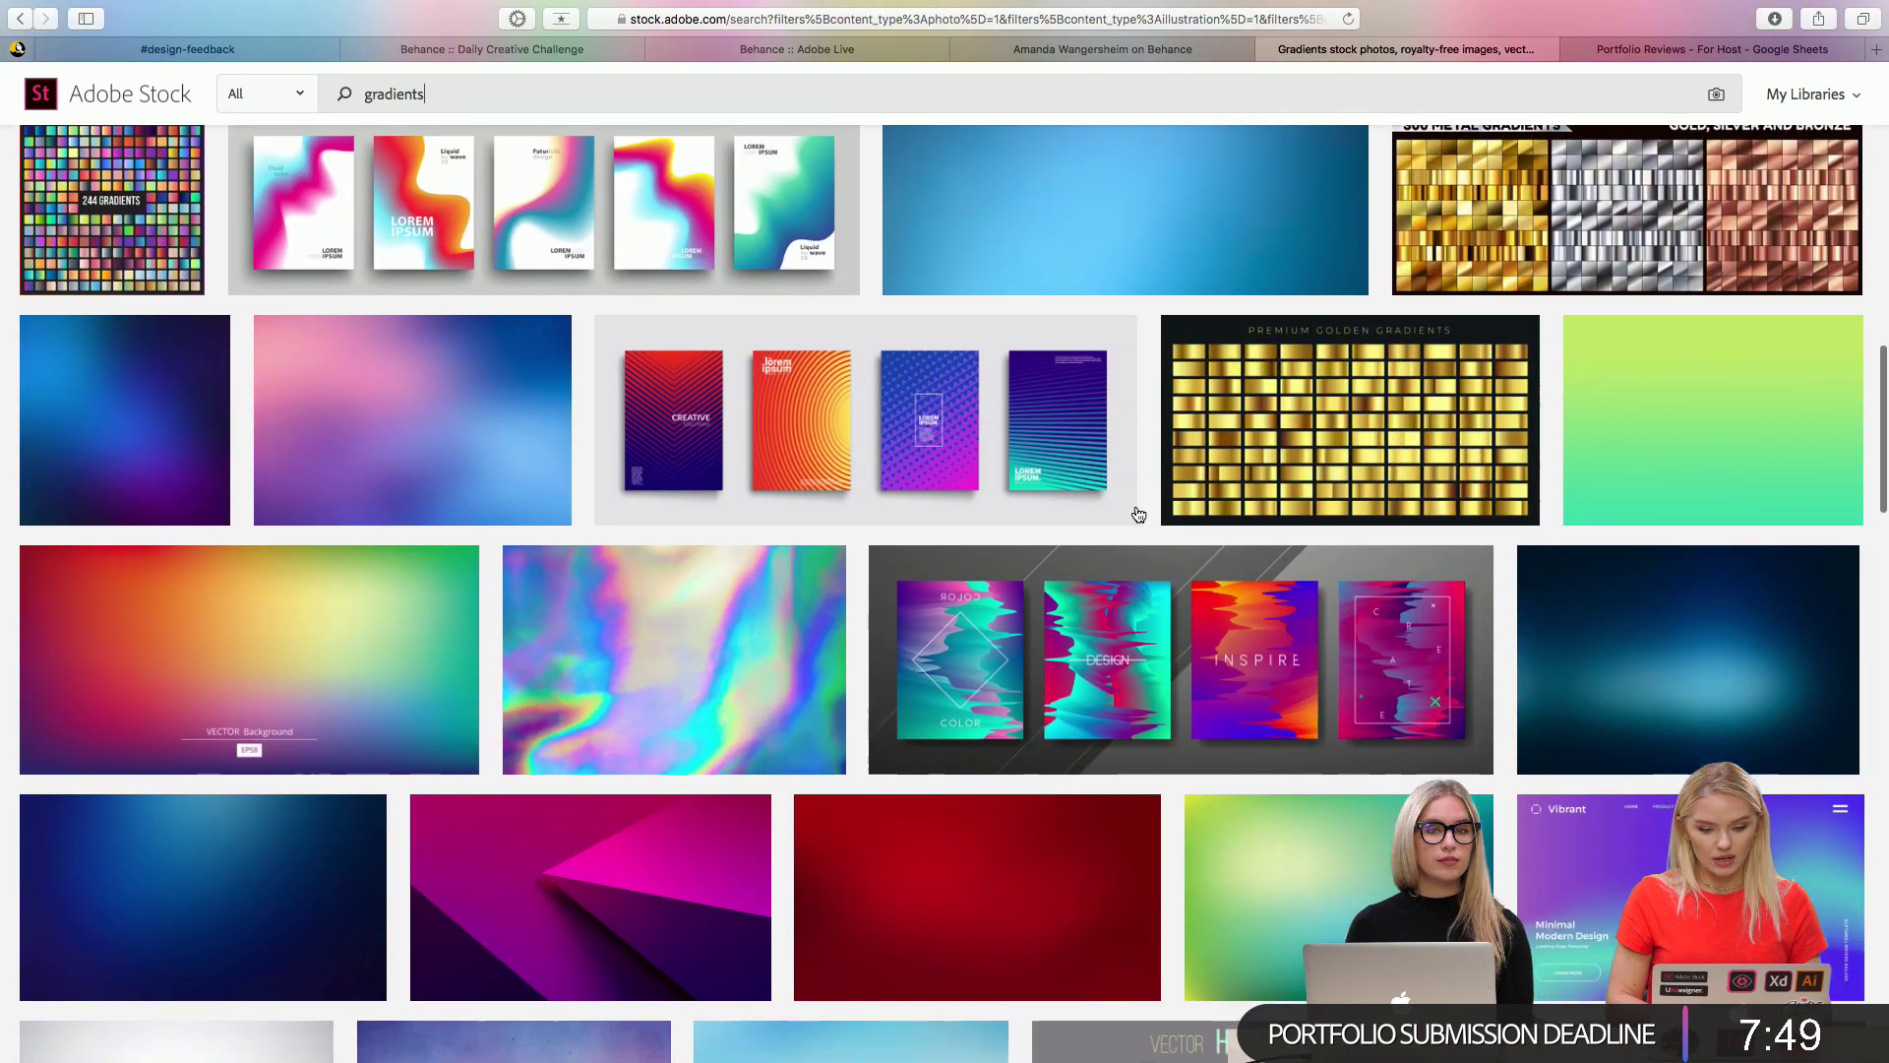
scroll(1138, 514, "down", 9)
scroll(1138, 514, "down", 10)
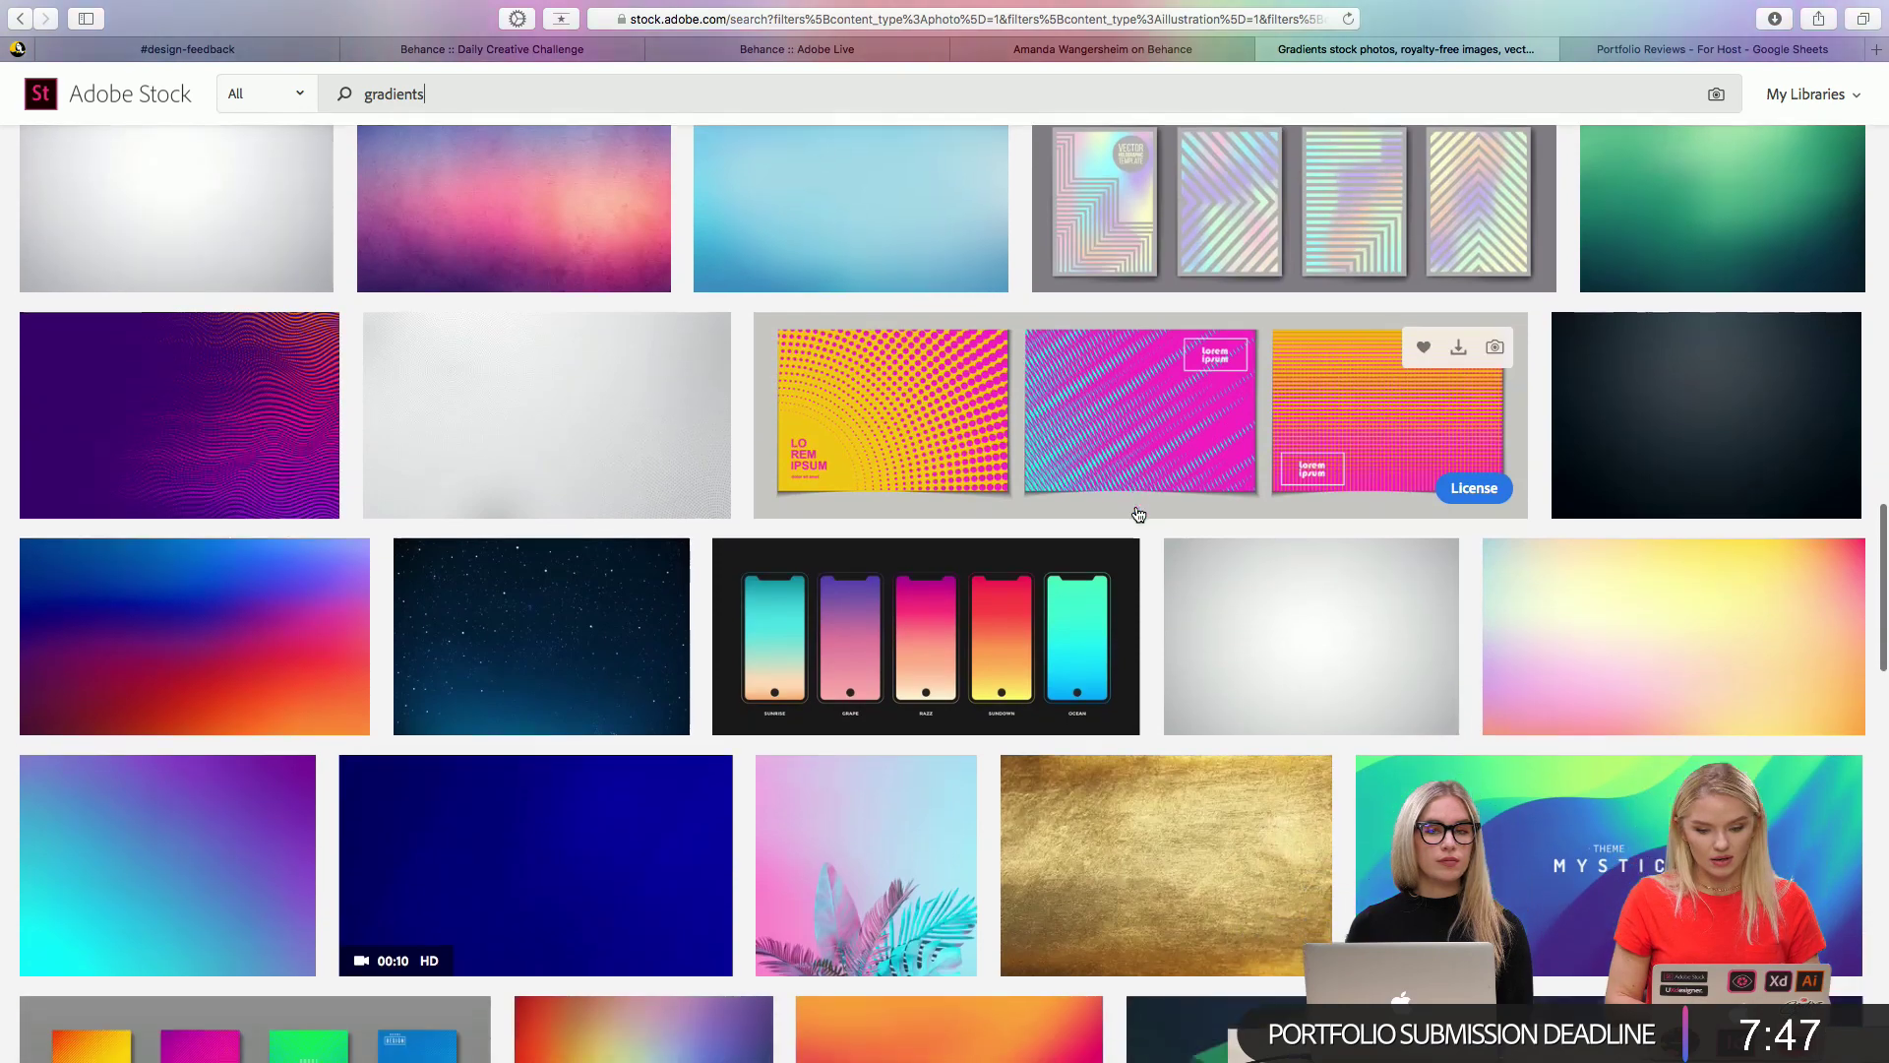
scroll(1138, 513, "down", 3)
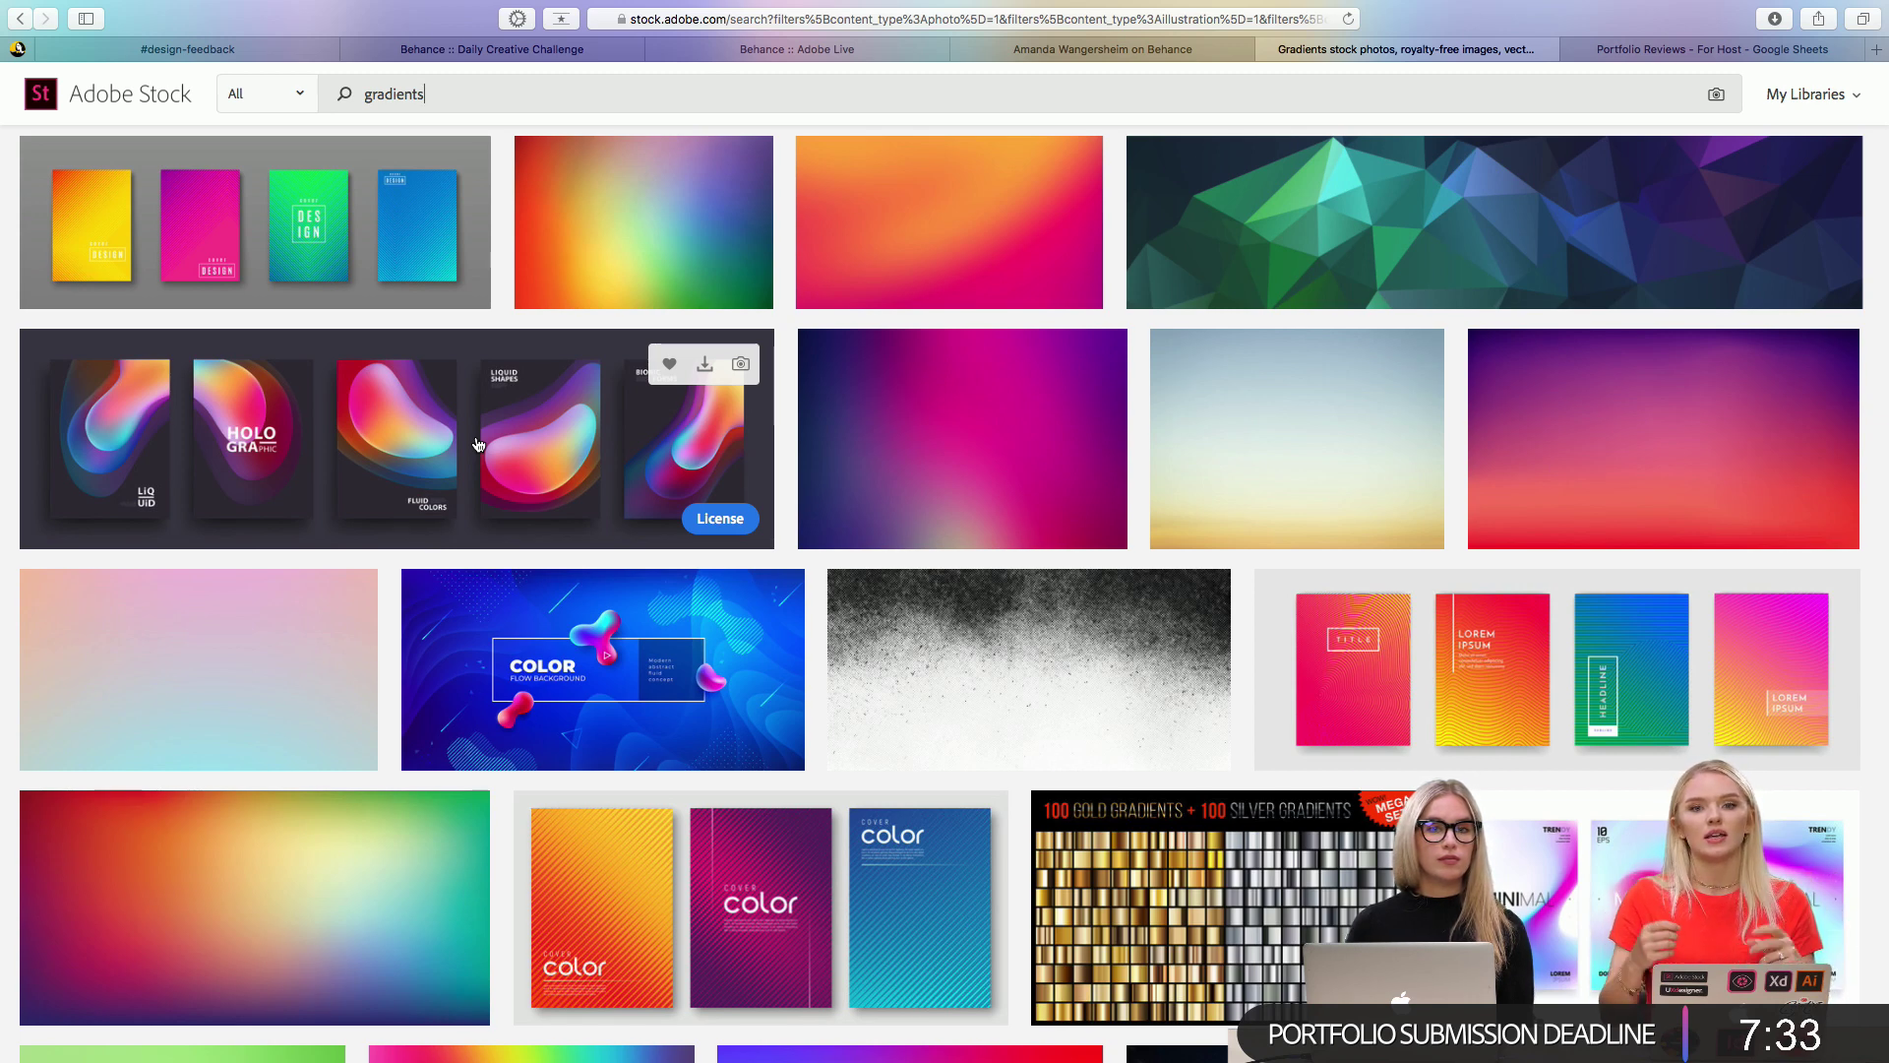
scroll(479, 445, "down", 7)
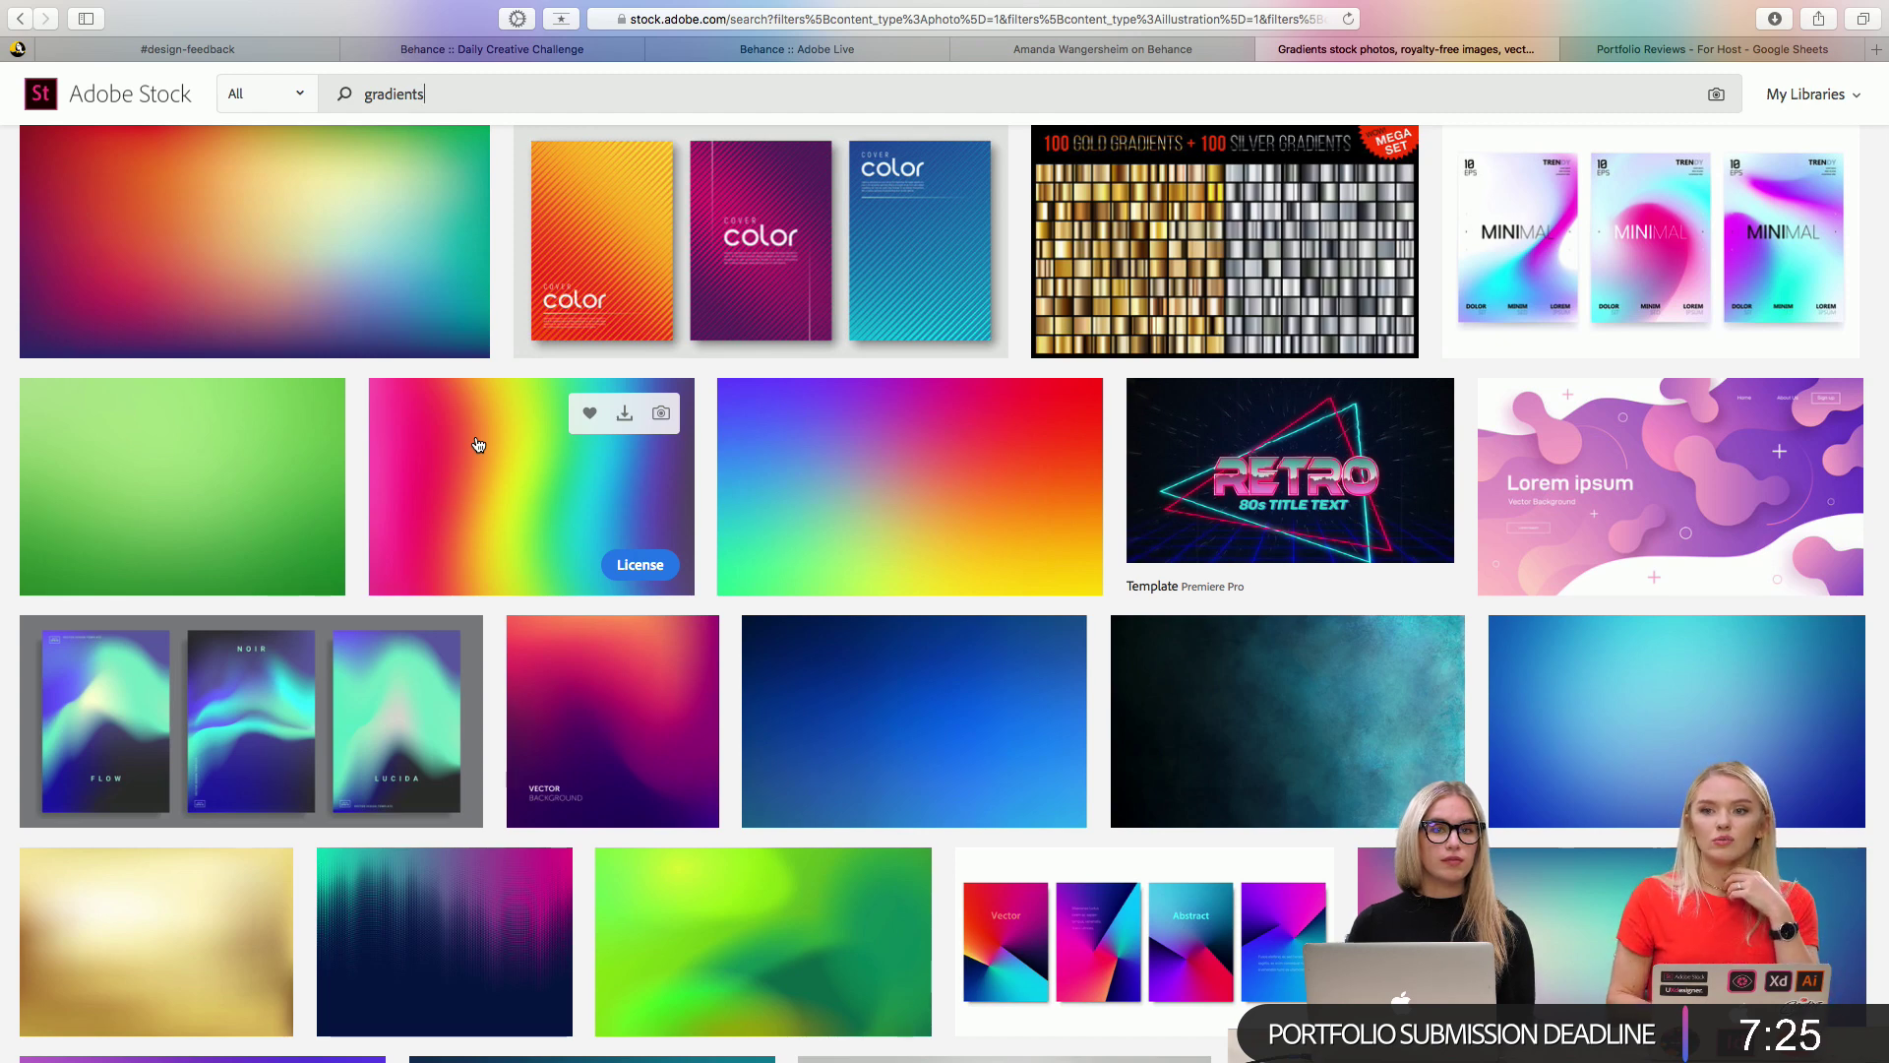
scroll(478, 445, "down", 1)
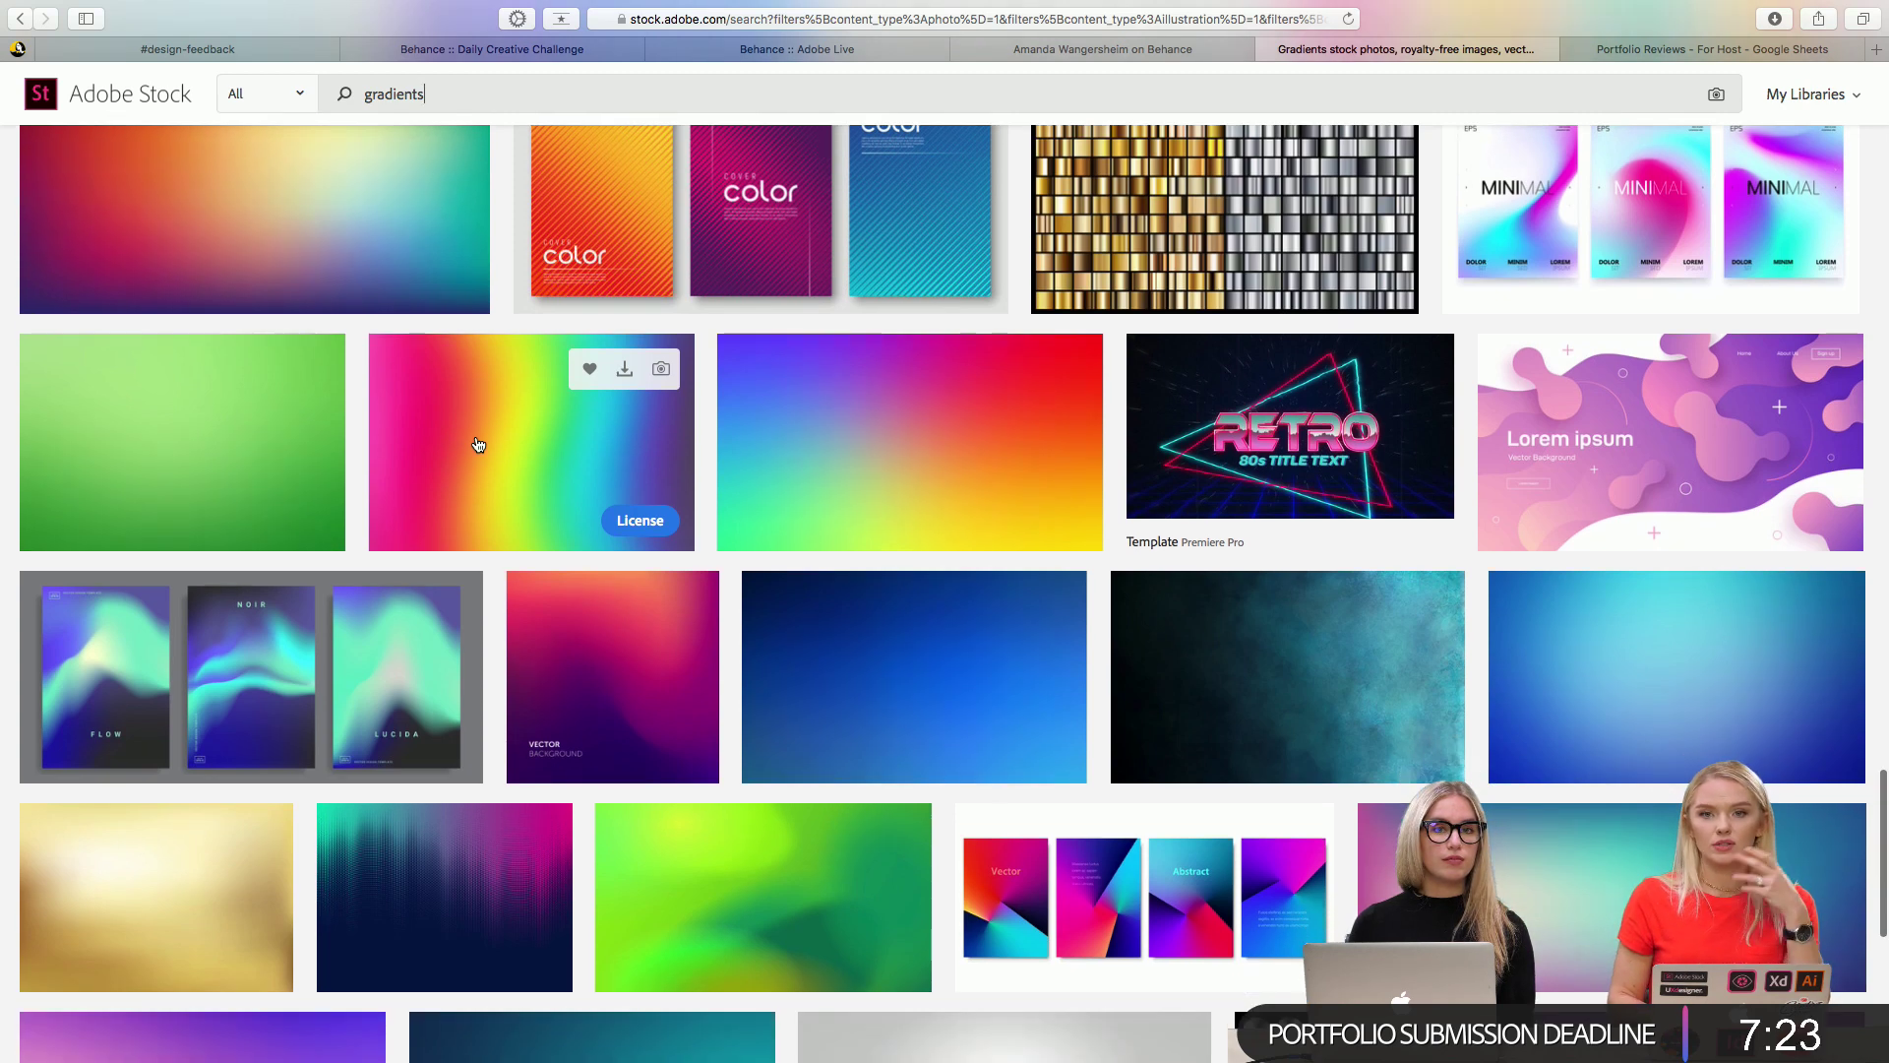
Switch back to After Effects, stop the animation preview and save the project.
key("super+Tab")
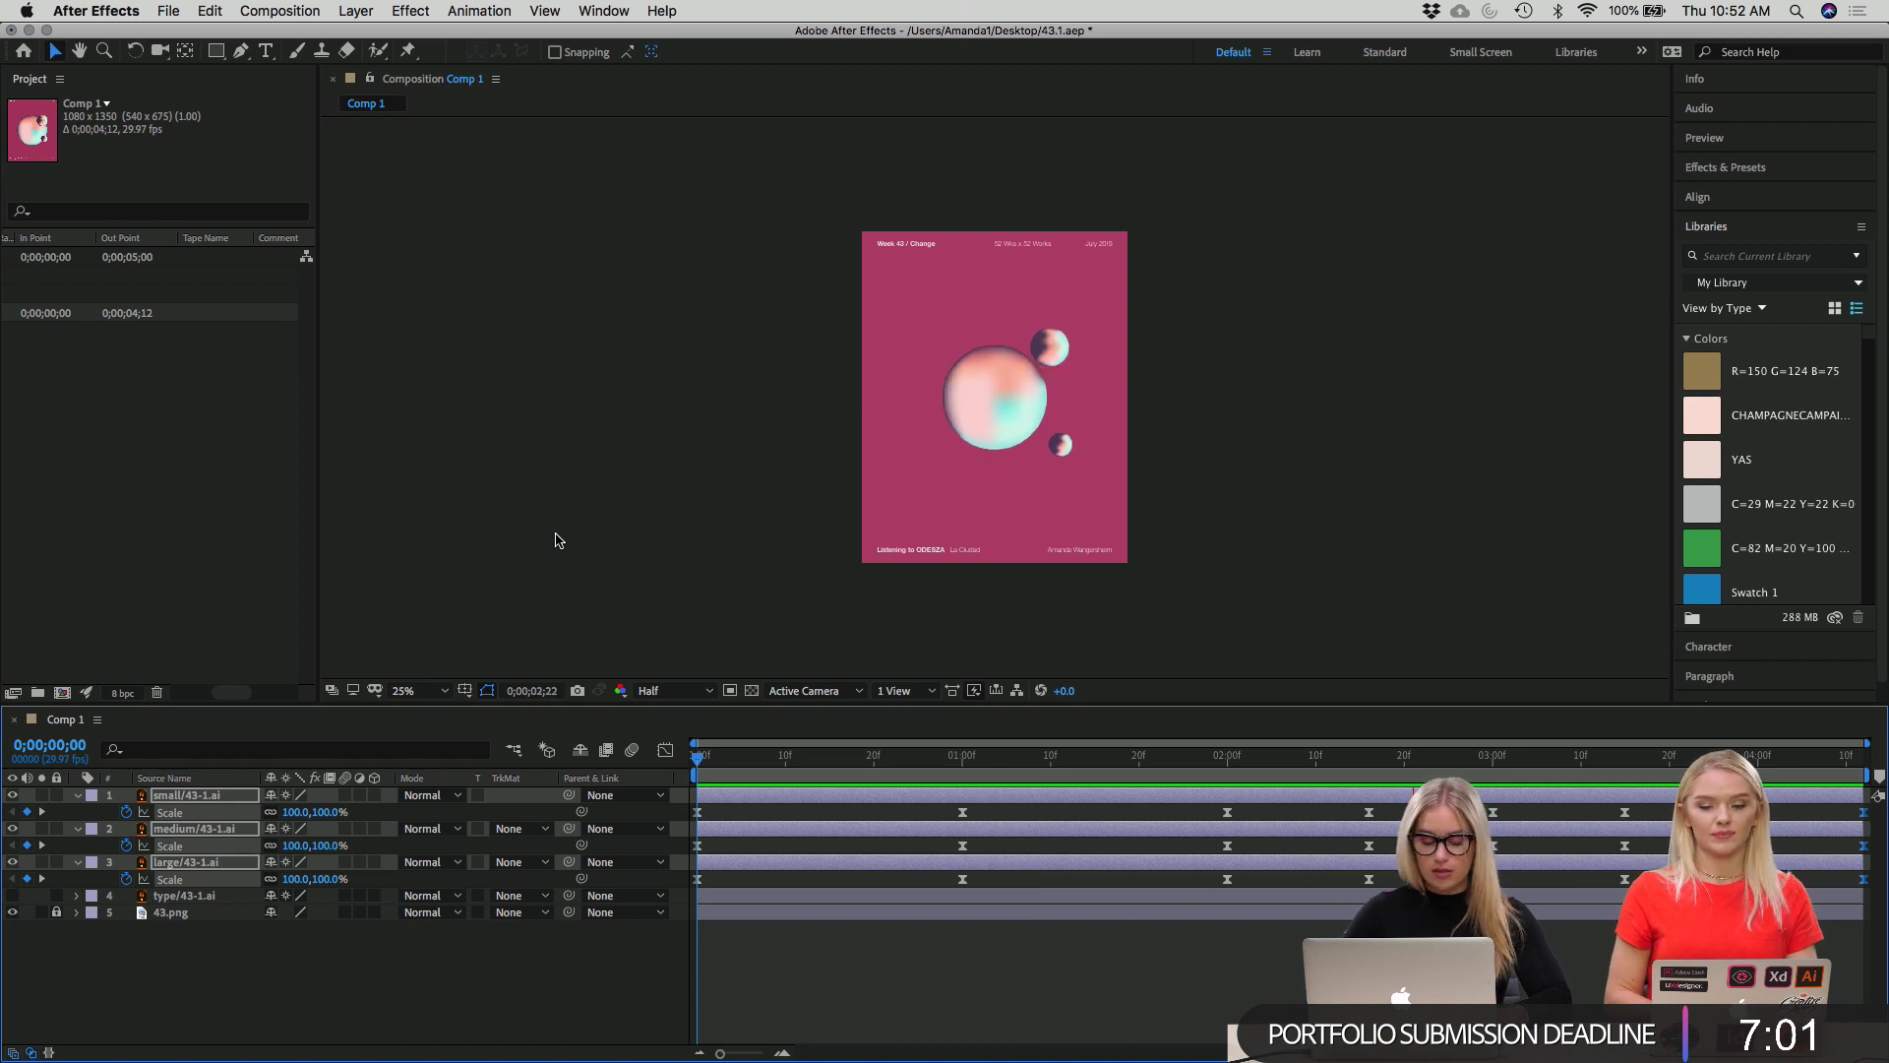
key("space")
key("super+s")
Find the export command by searching the program's commands for "render" and add Comp 1 to the Render Queue.
left_click(279, 12)
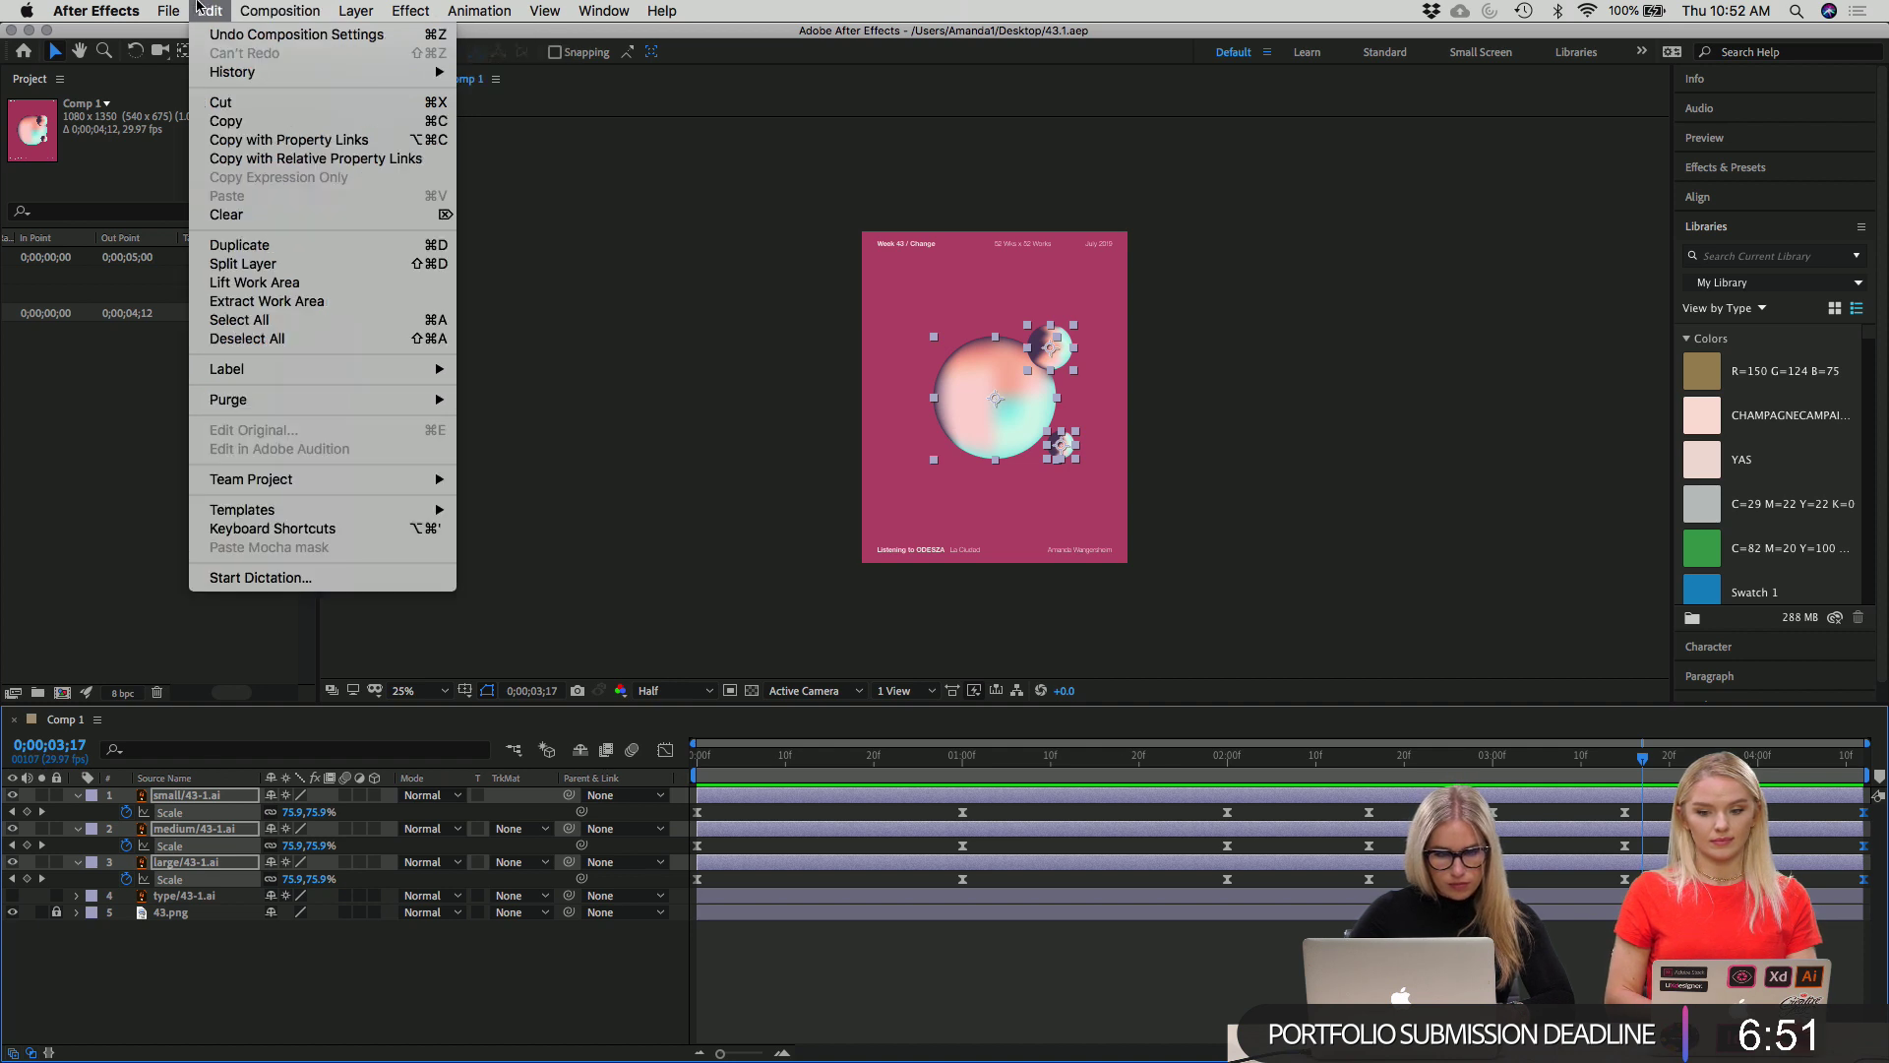
mouse_move(167, 8)
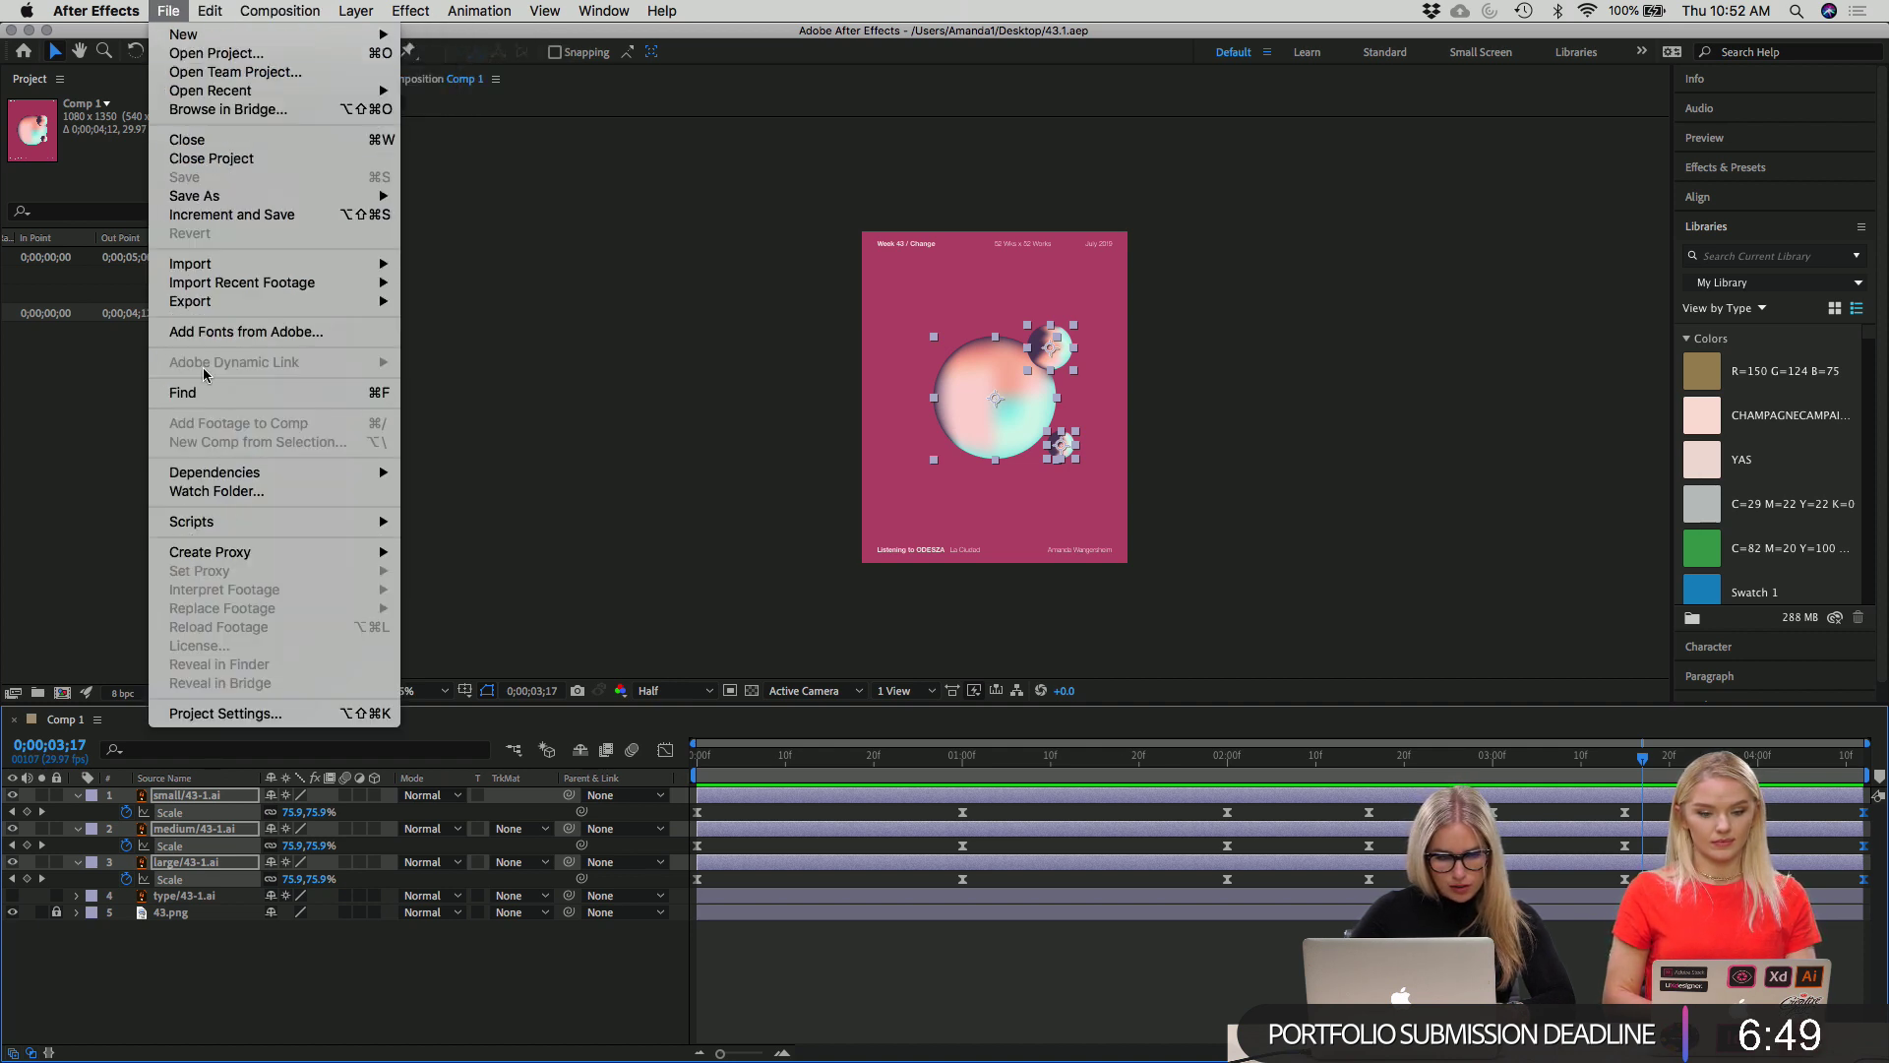
mouse_move(214, 475)
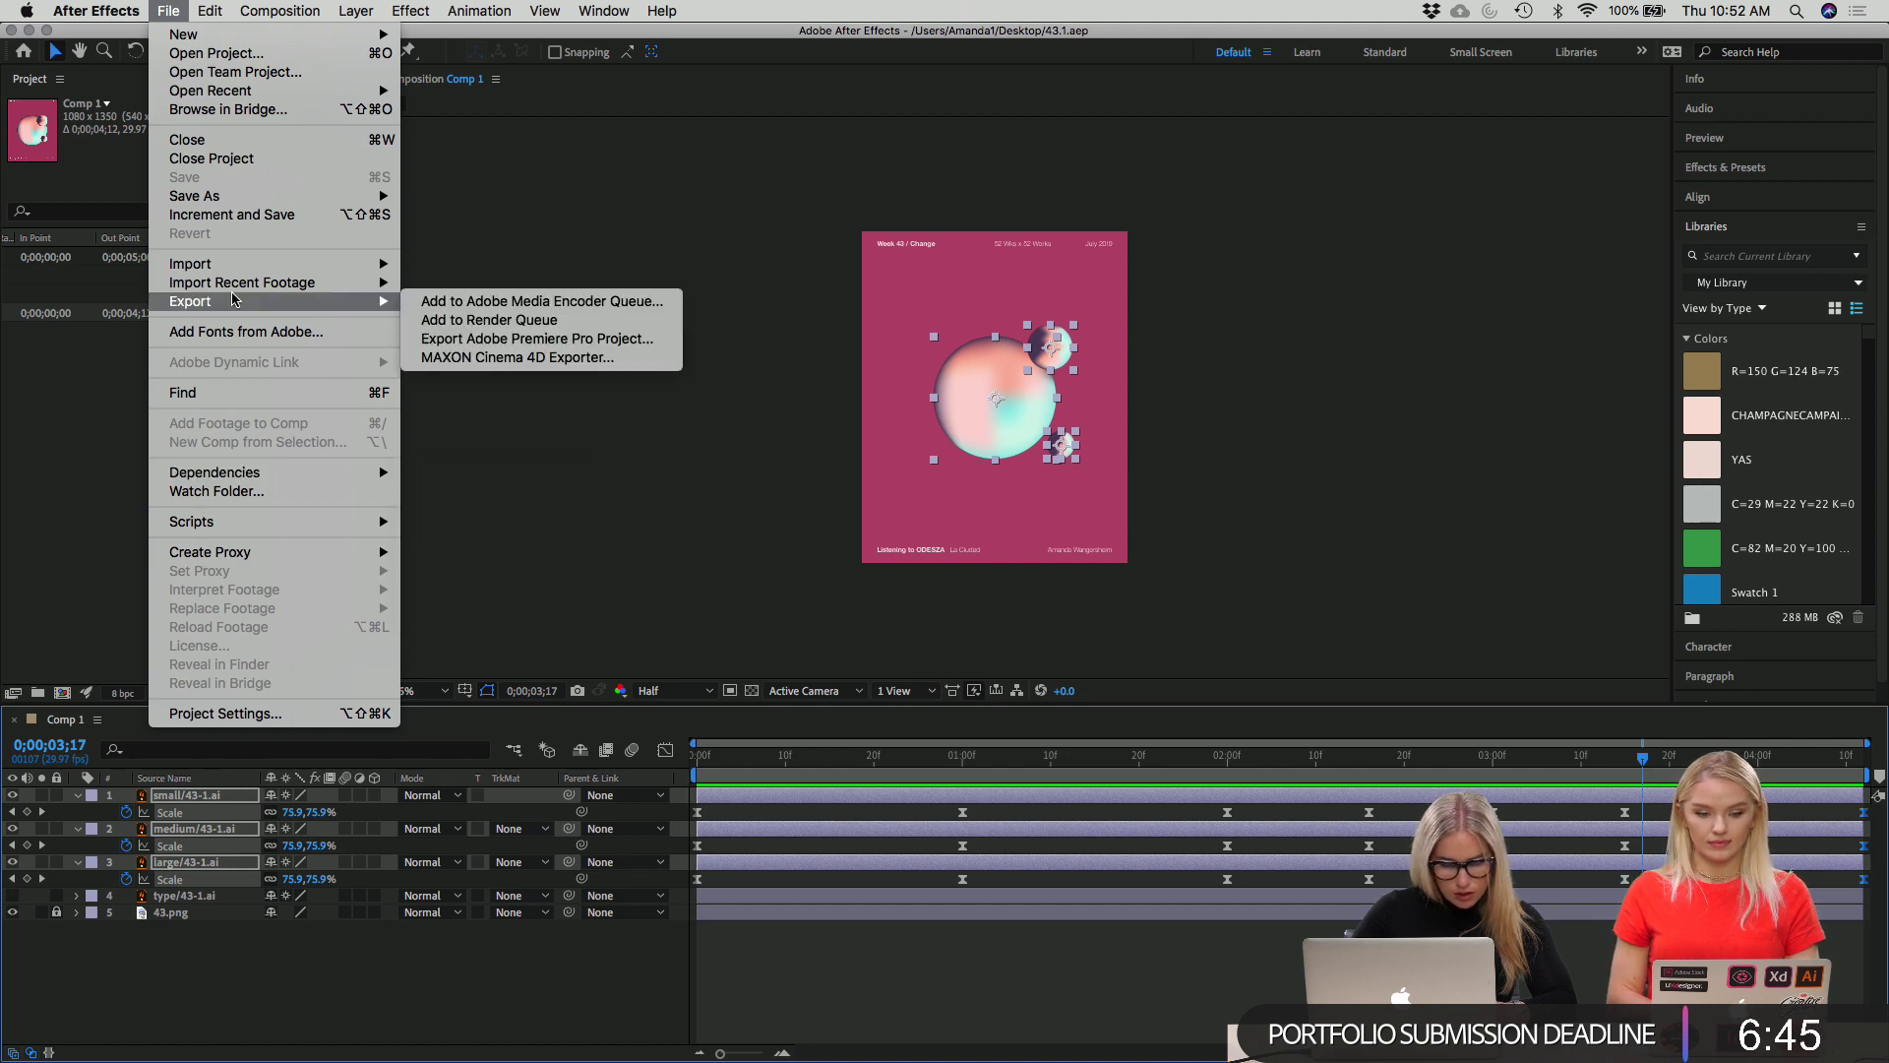
mouse_move(264, 9)
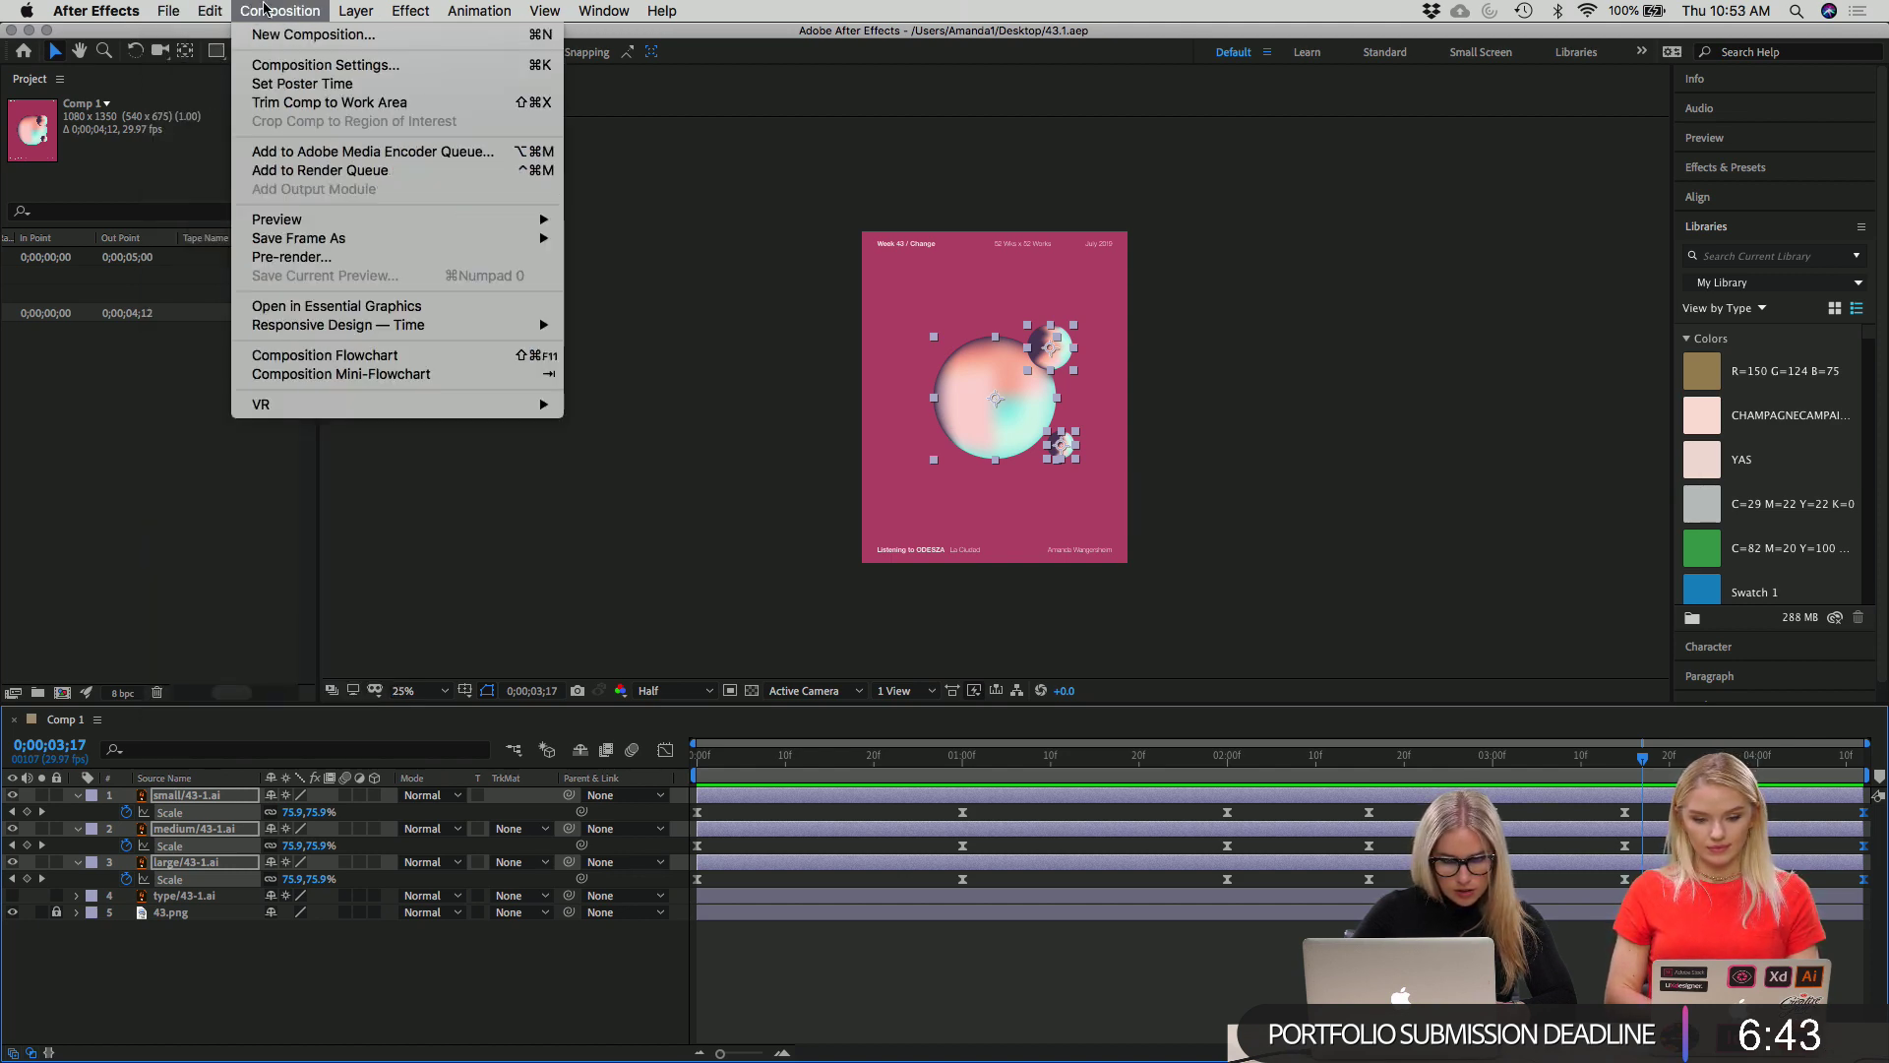
mouse_move(366, 11)
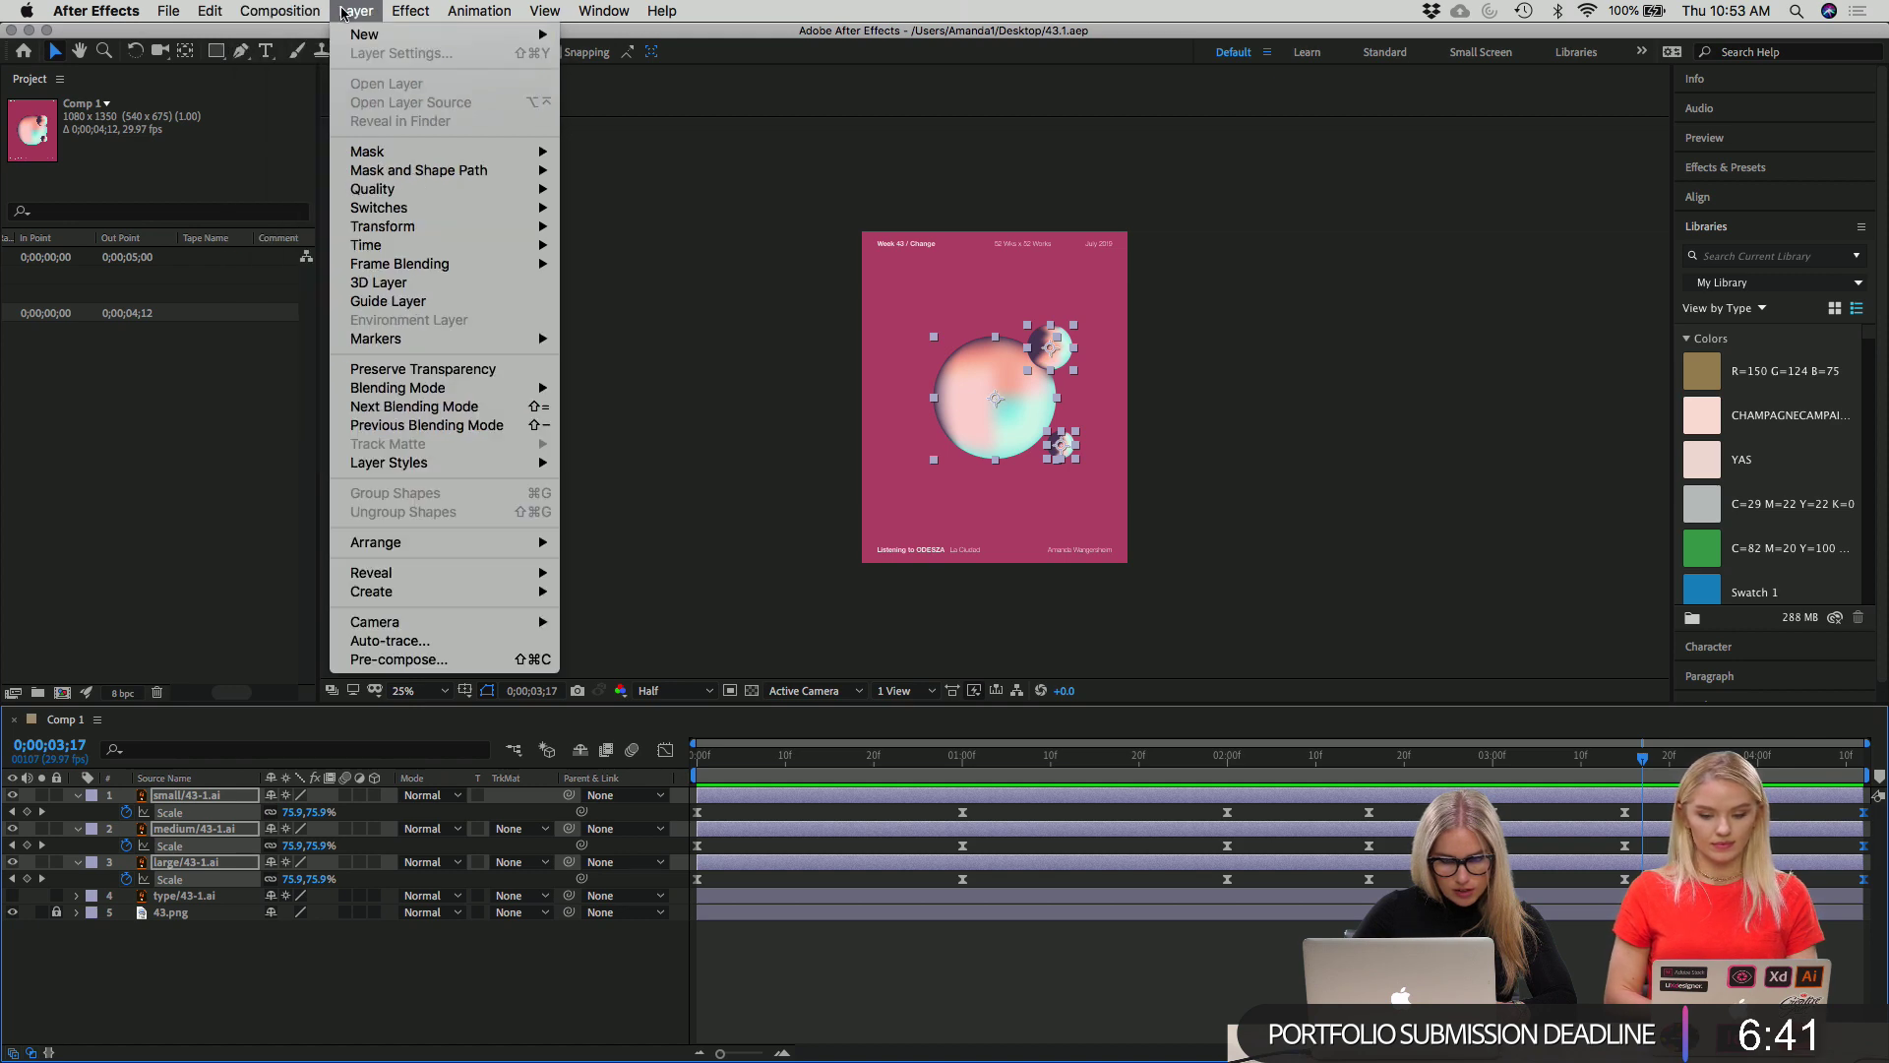
mouse_move(661, 11)
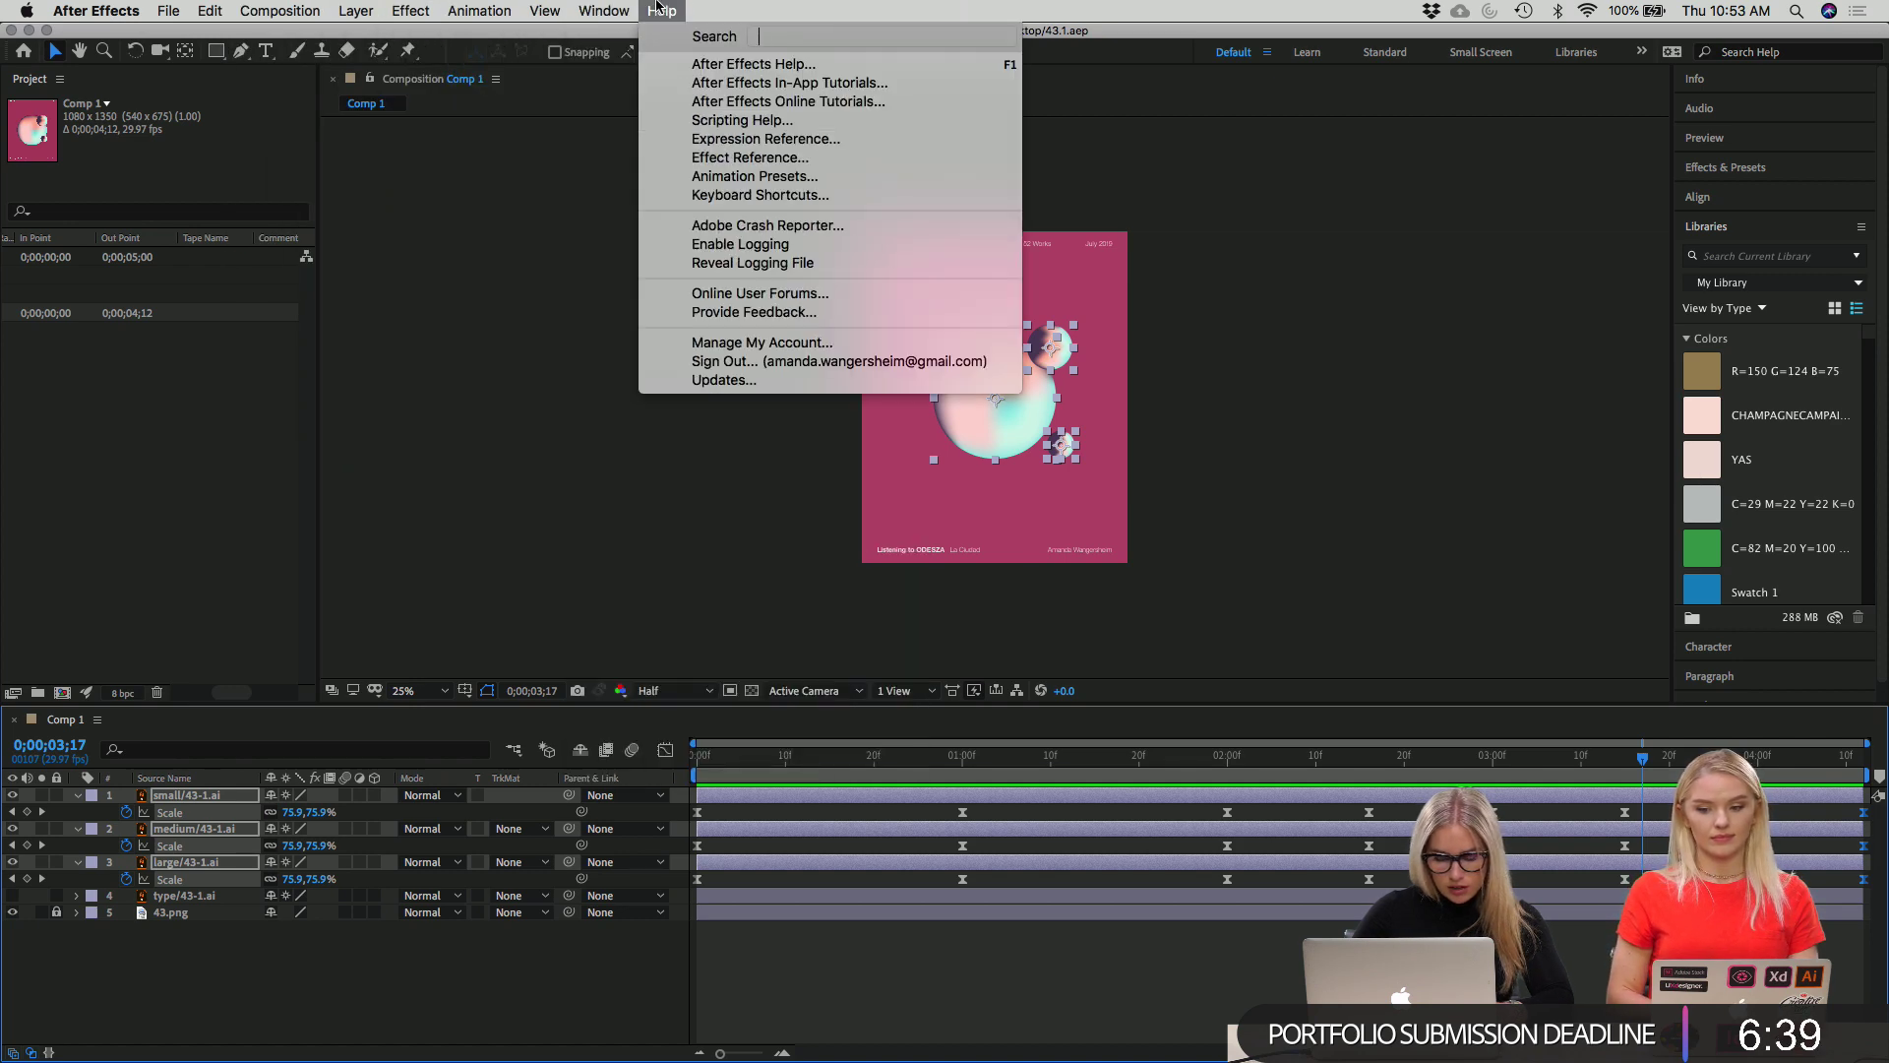
type("render")
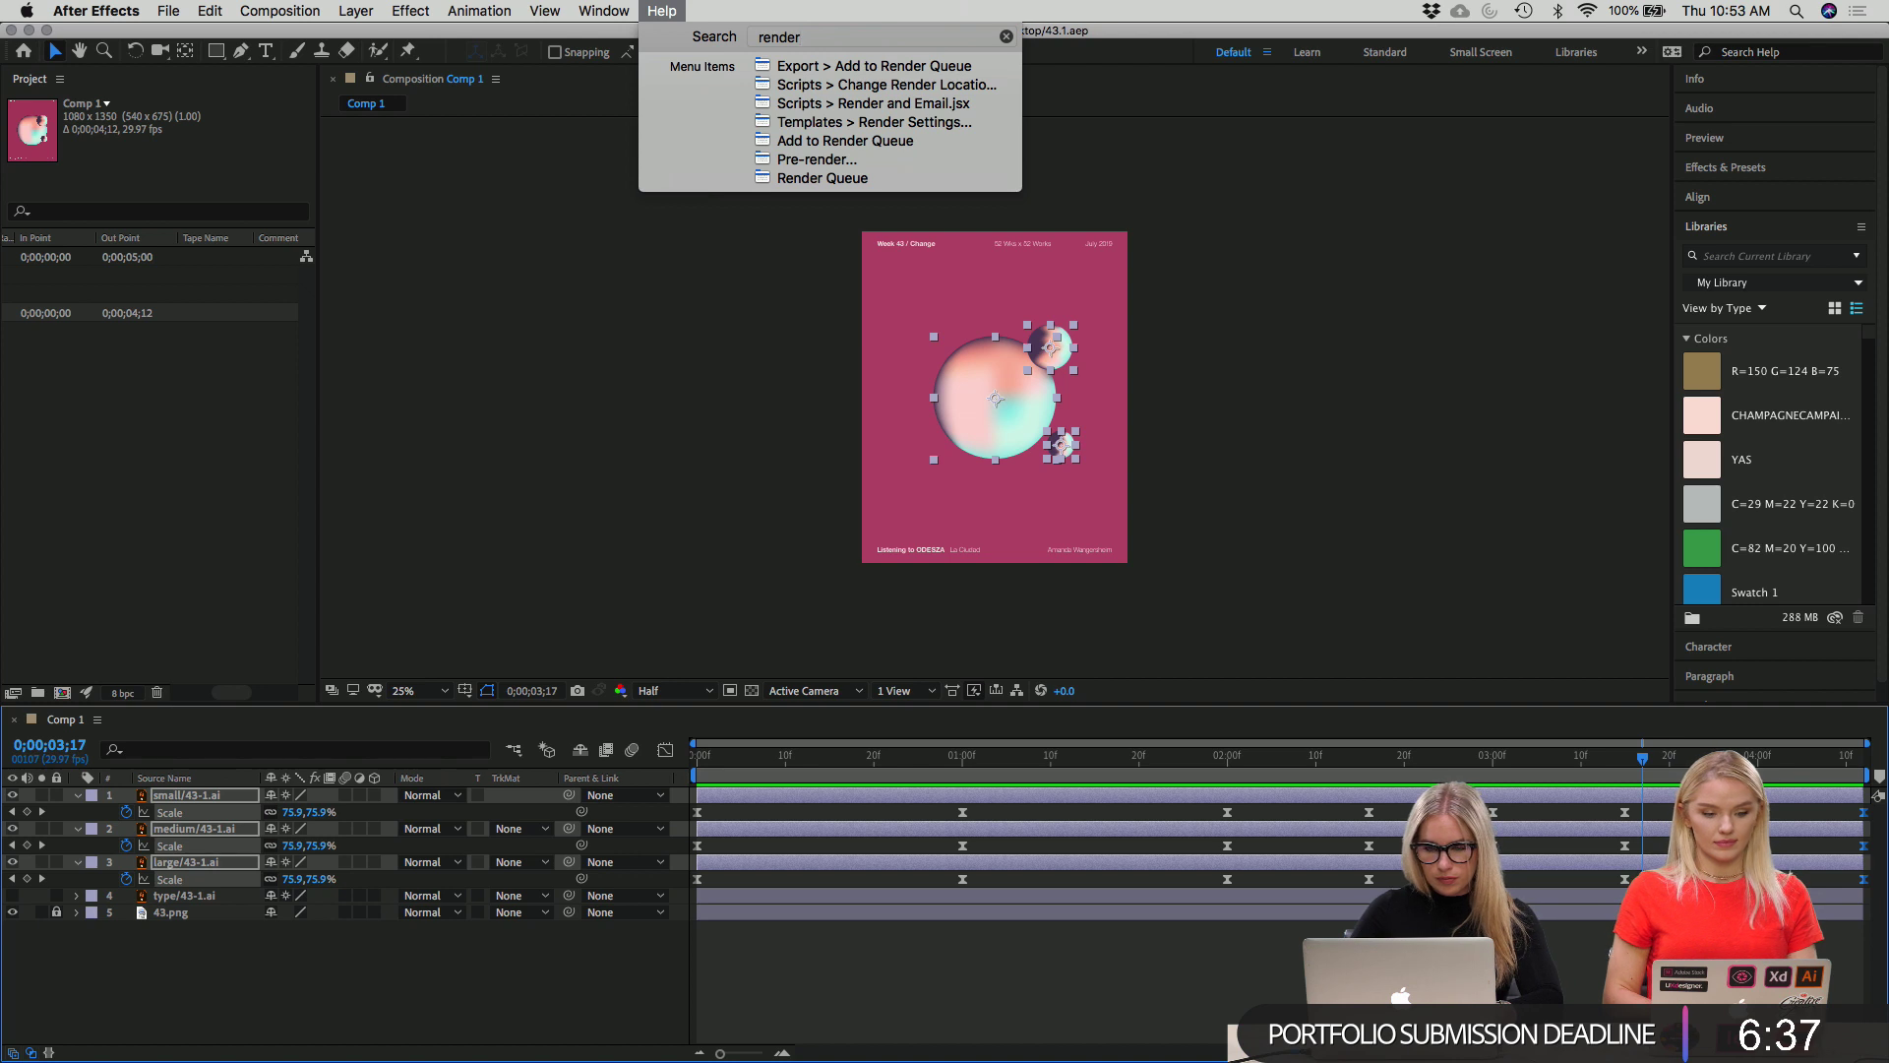
left_click(666, 9)
left_click(666, 9)
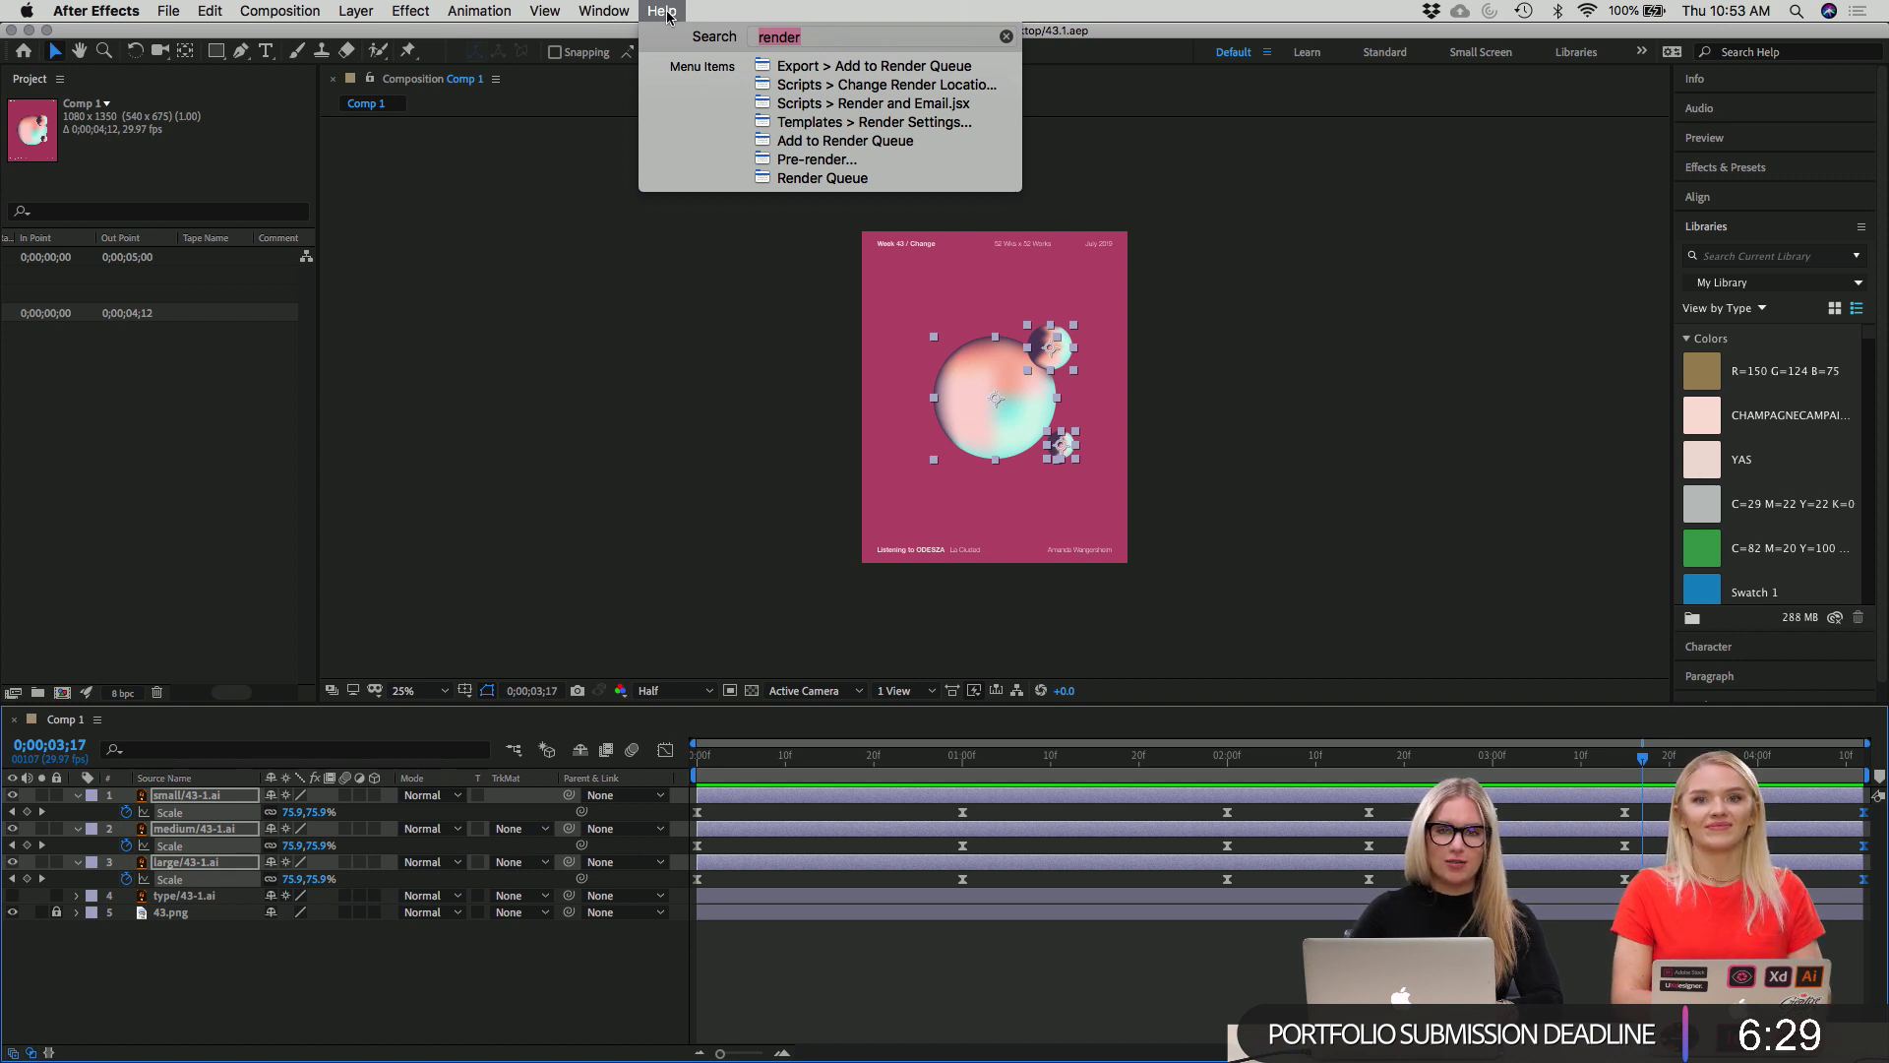
left_click(662, 11)
left_click(662, 11)
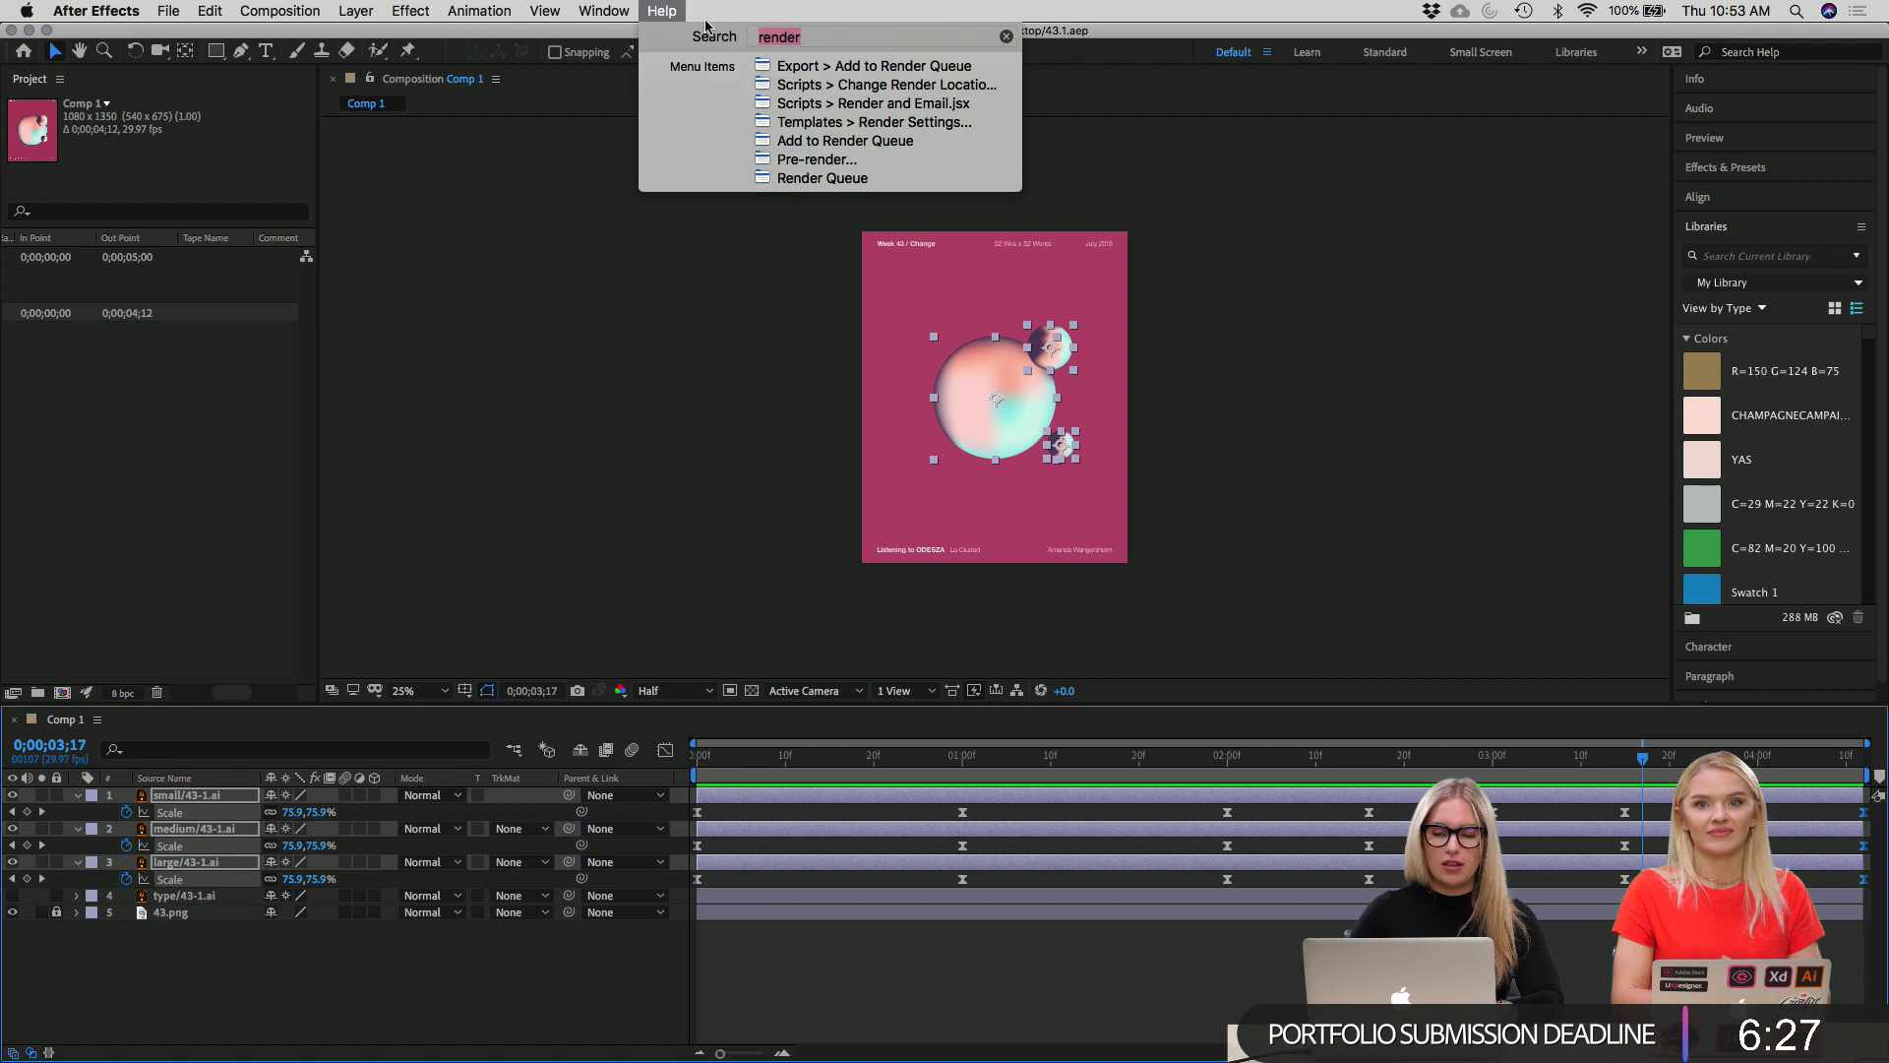
mouse_move(799, 69)
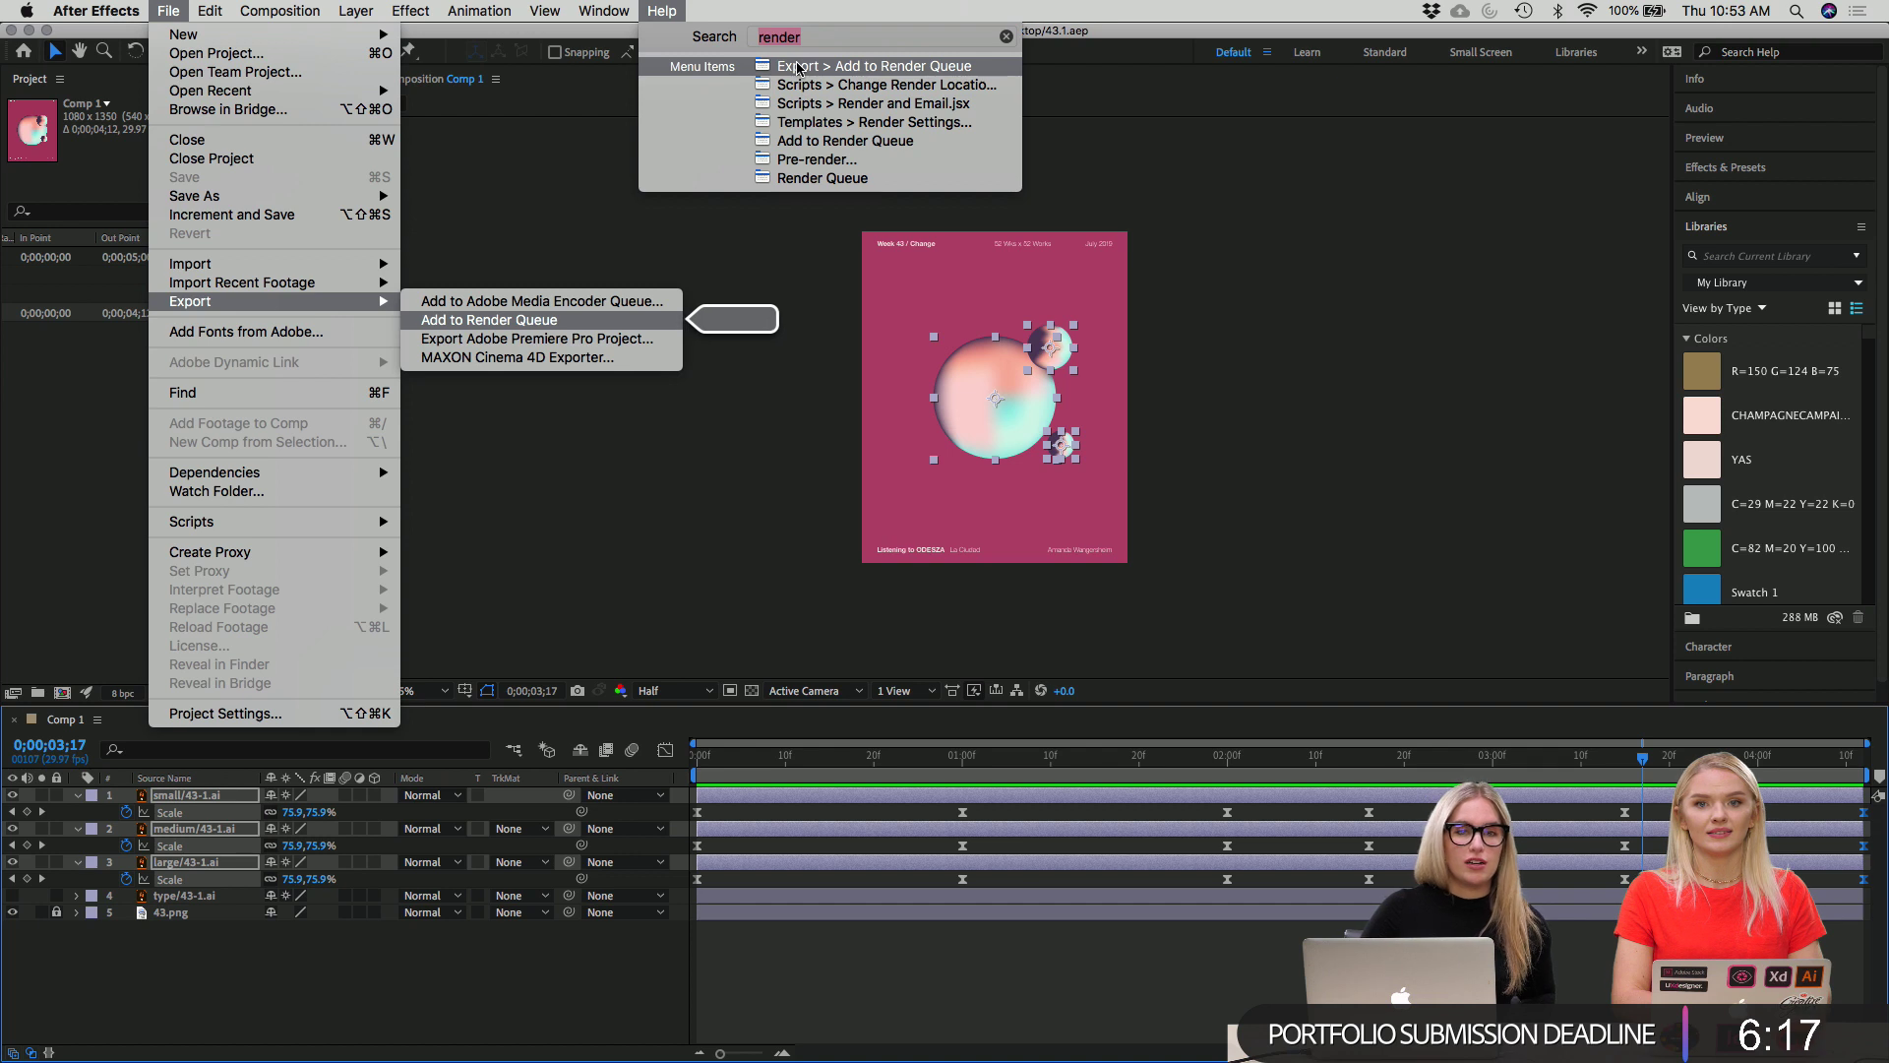
left_click(456, 322)
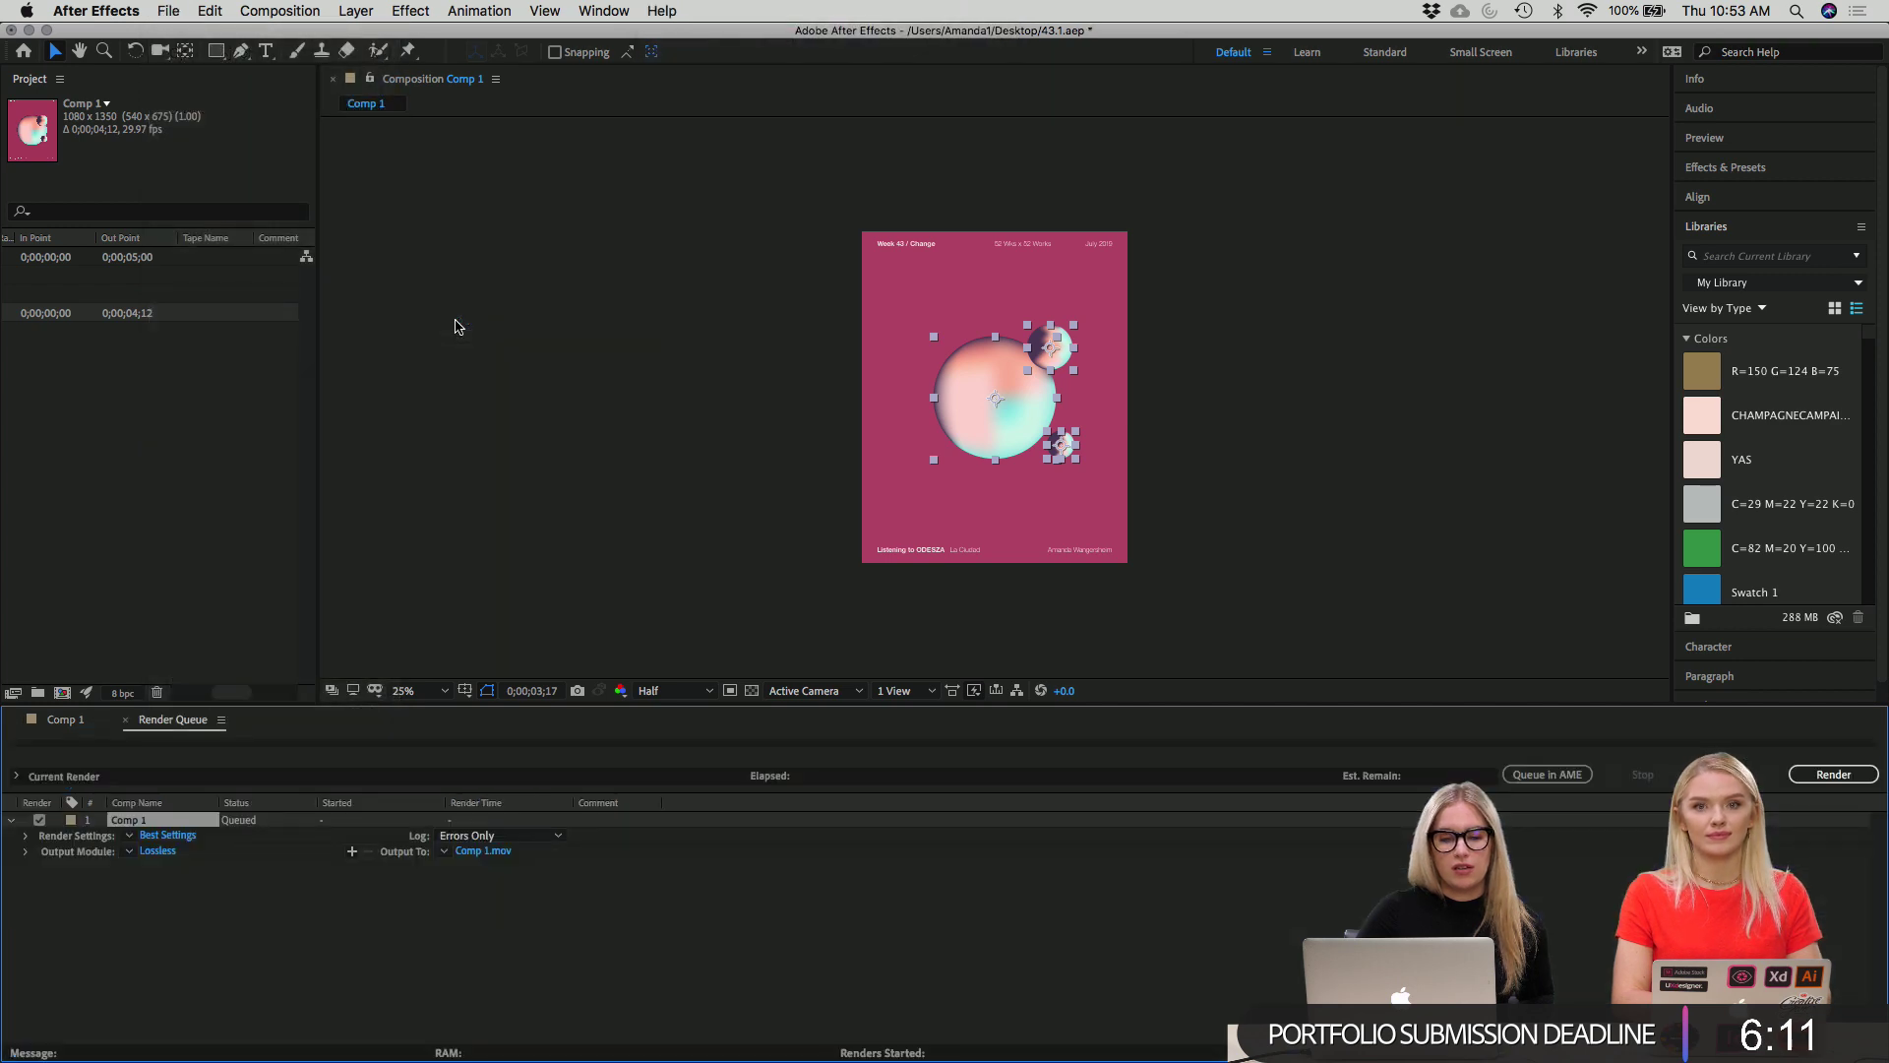
Review the render settings of Comp 1 and accept them with Best quality and Full resolution.
left_click(410, 11)
left_click(411, 11)
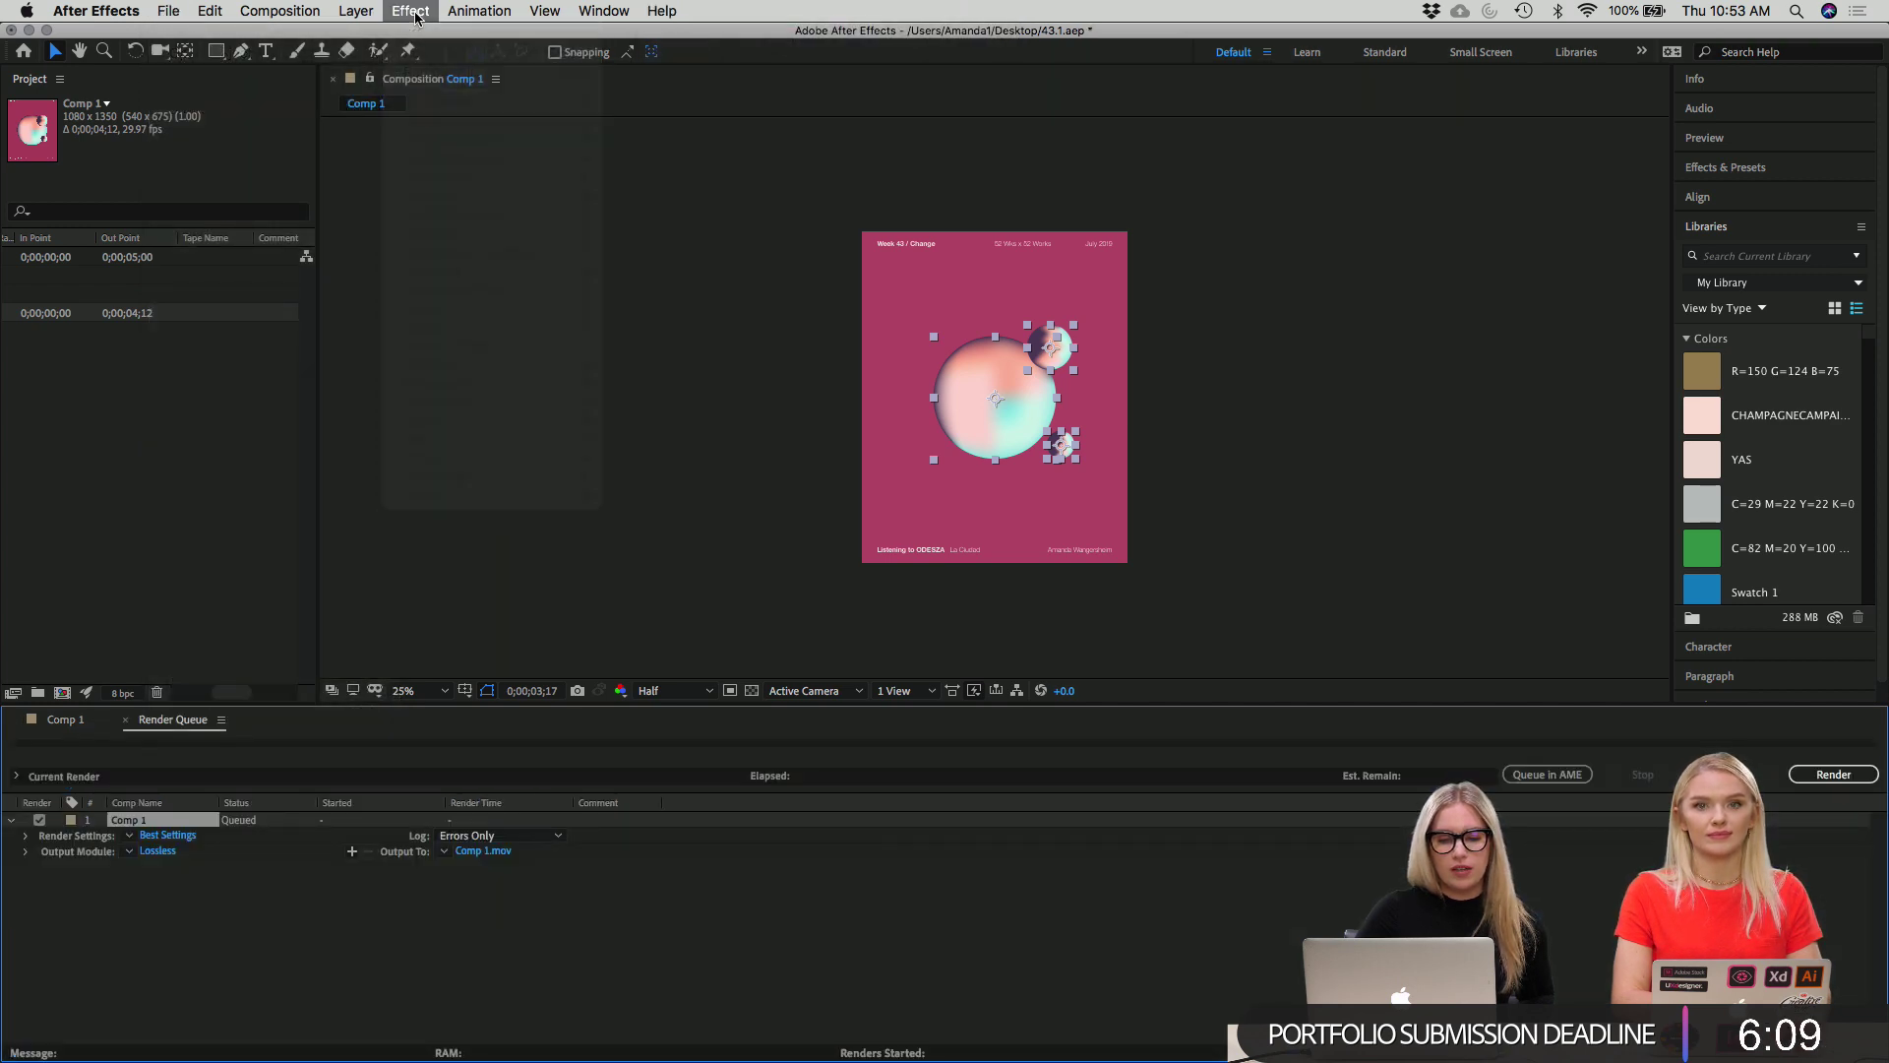
left_click(169, 835)
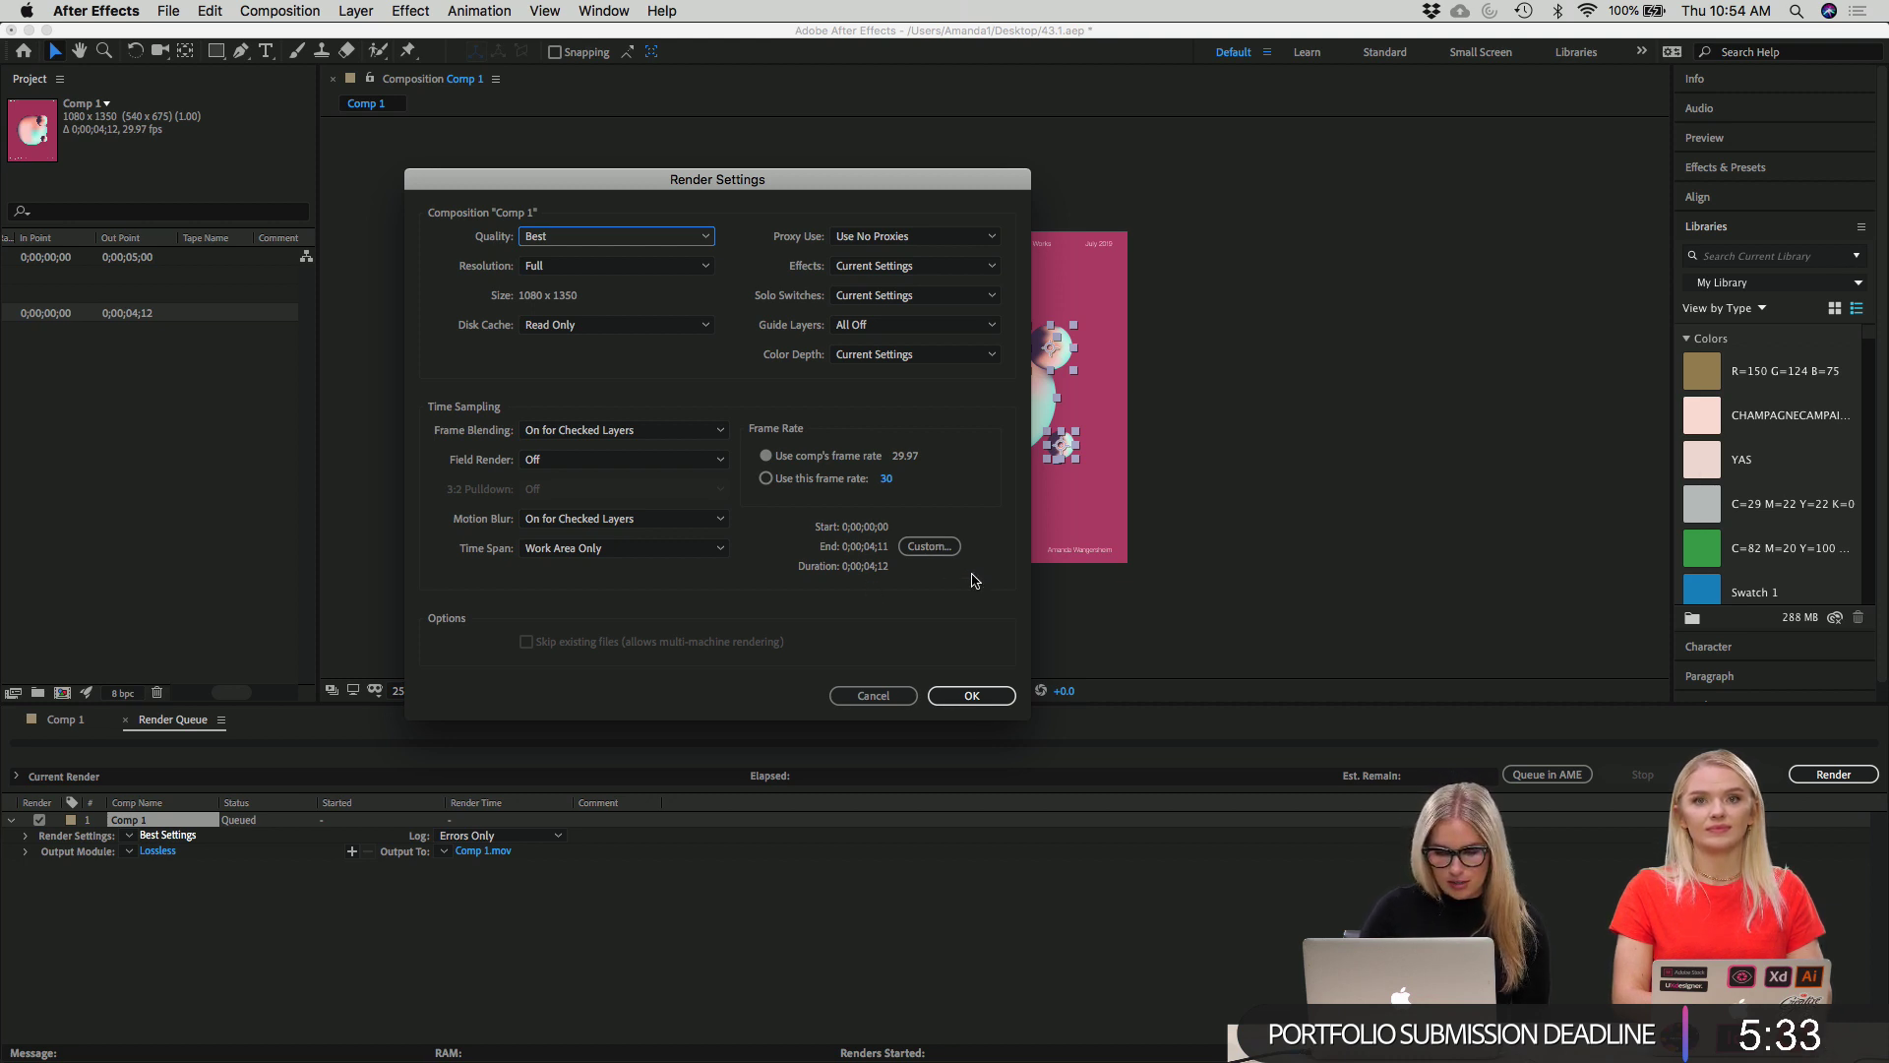
left_click(971, 695)
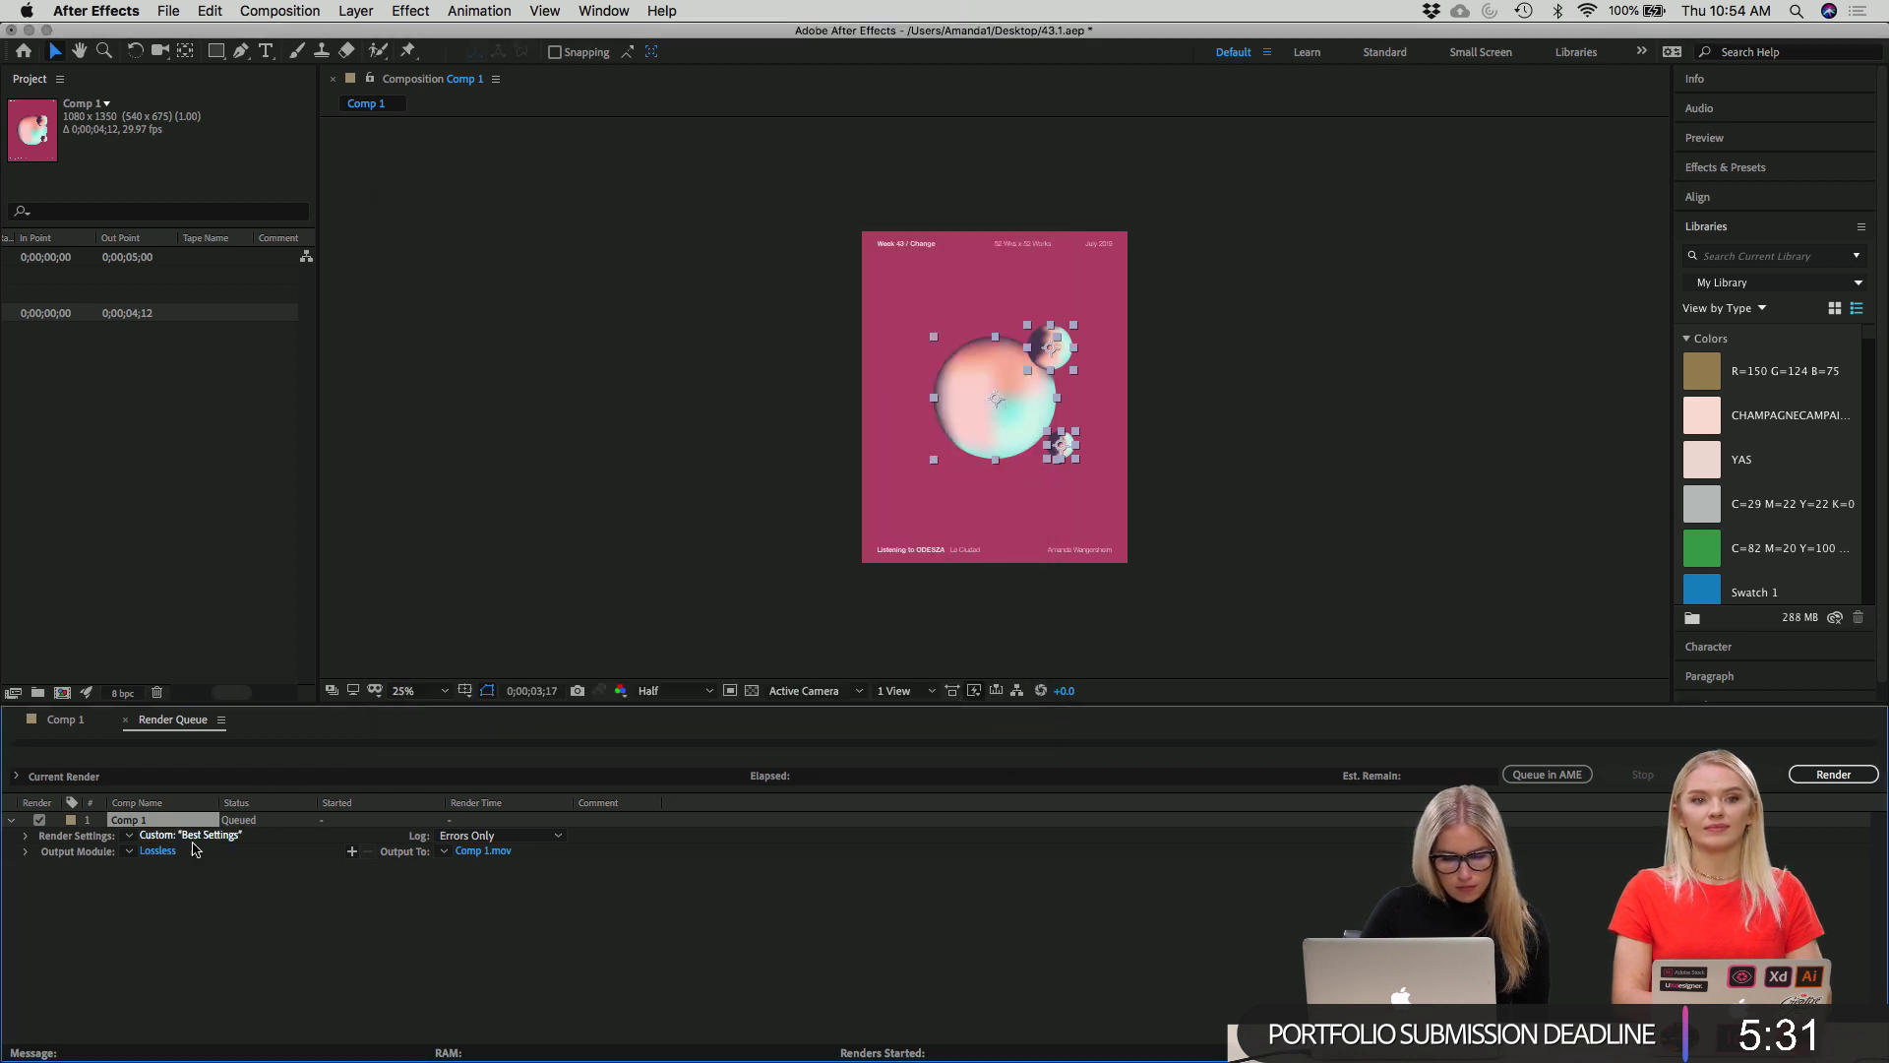
Review Comp 1's output module and accept the QuickTime format with the Animation video codec.
left_click(159, 852)
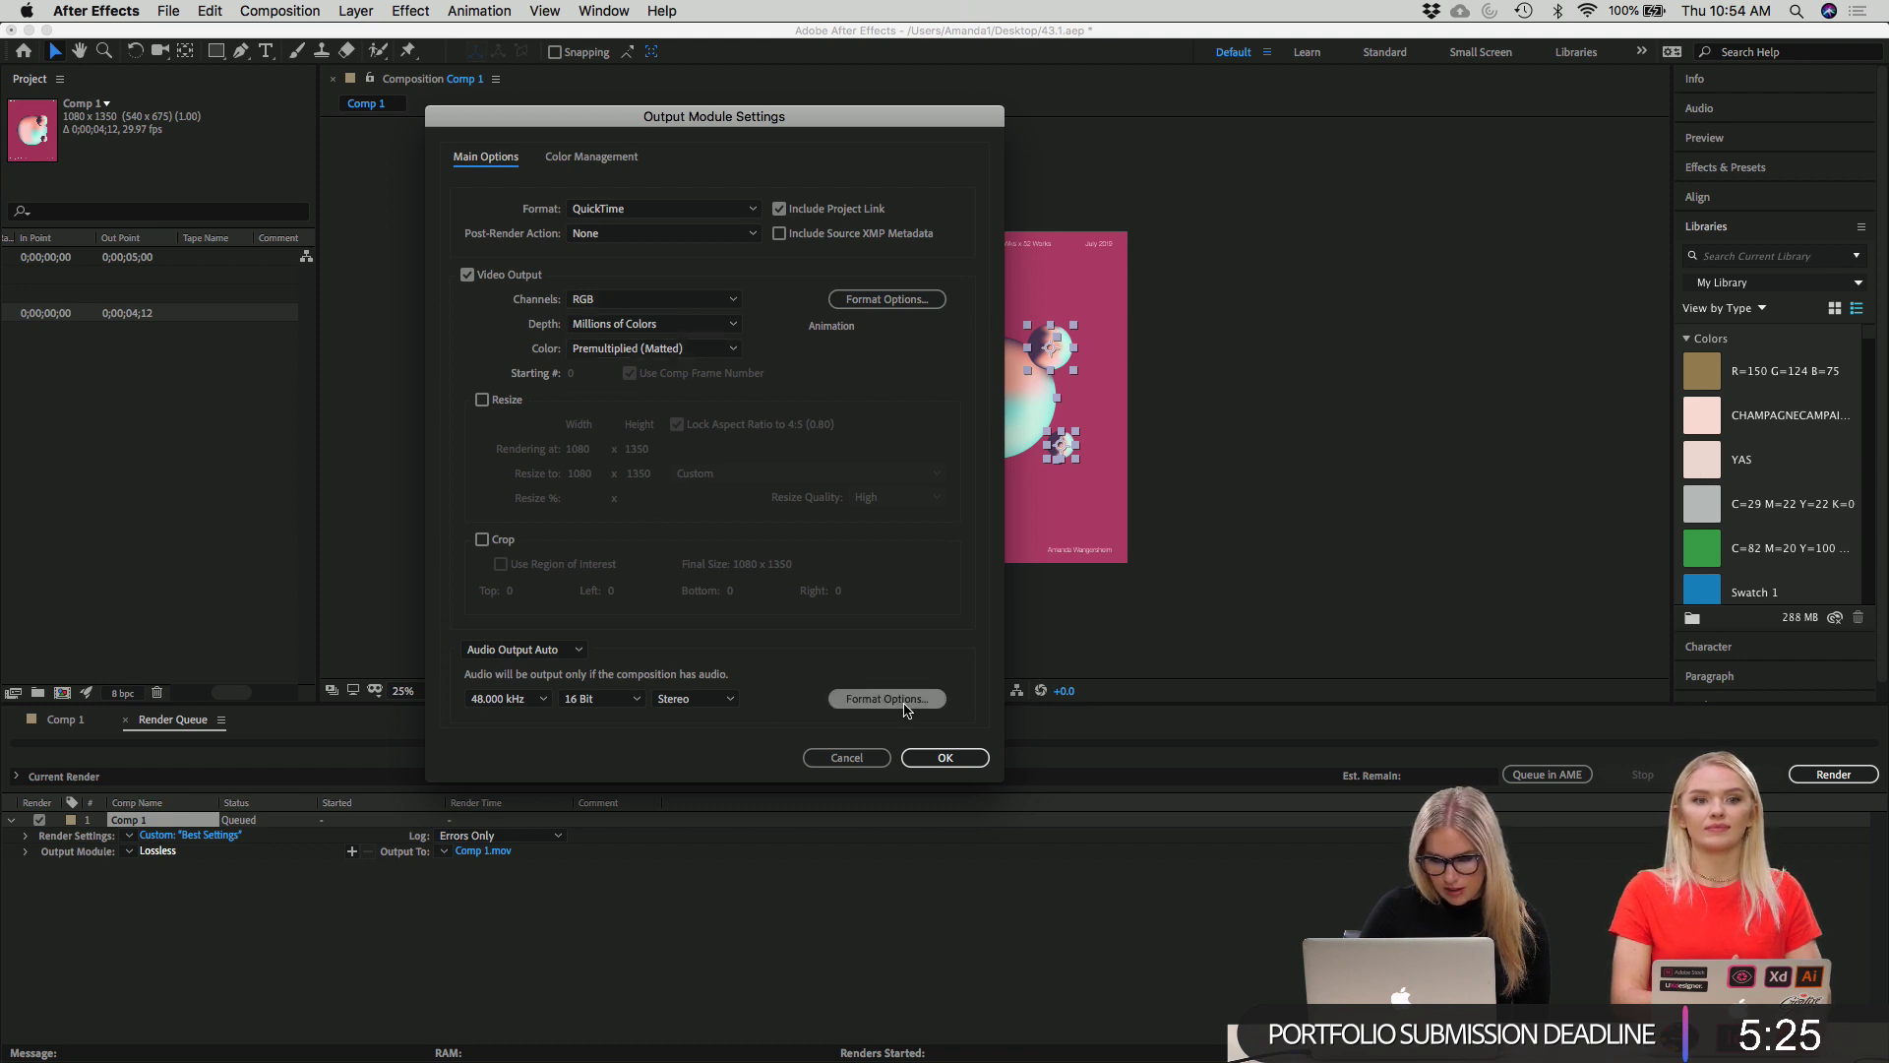
left_click(872, 700)
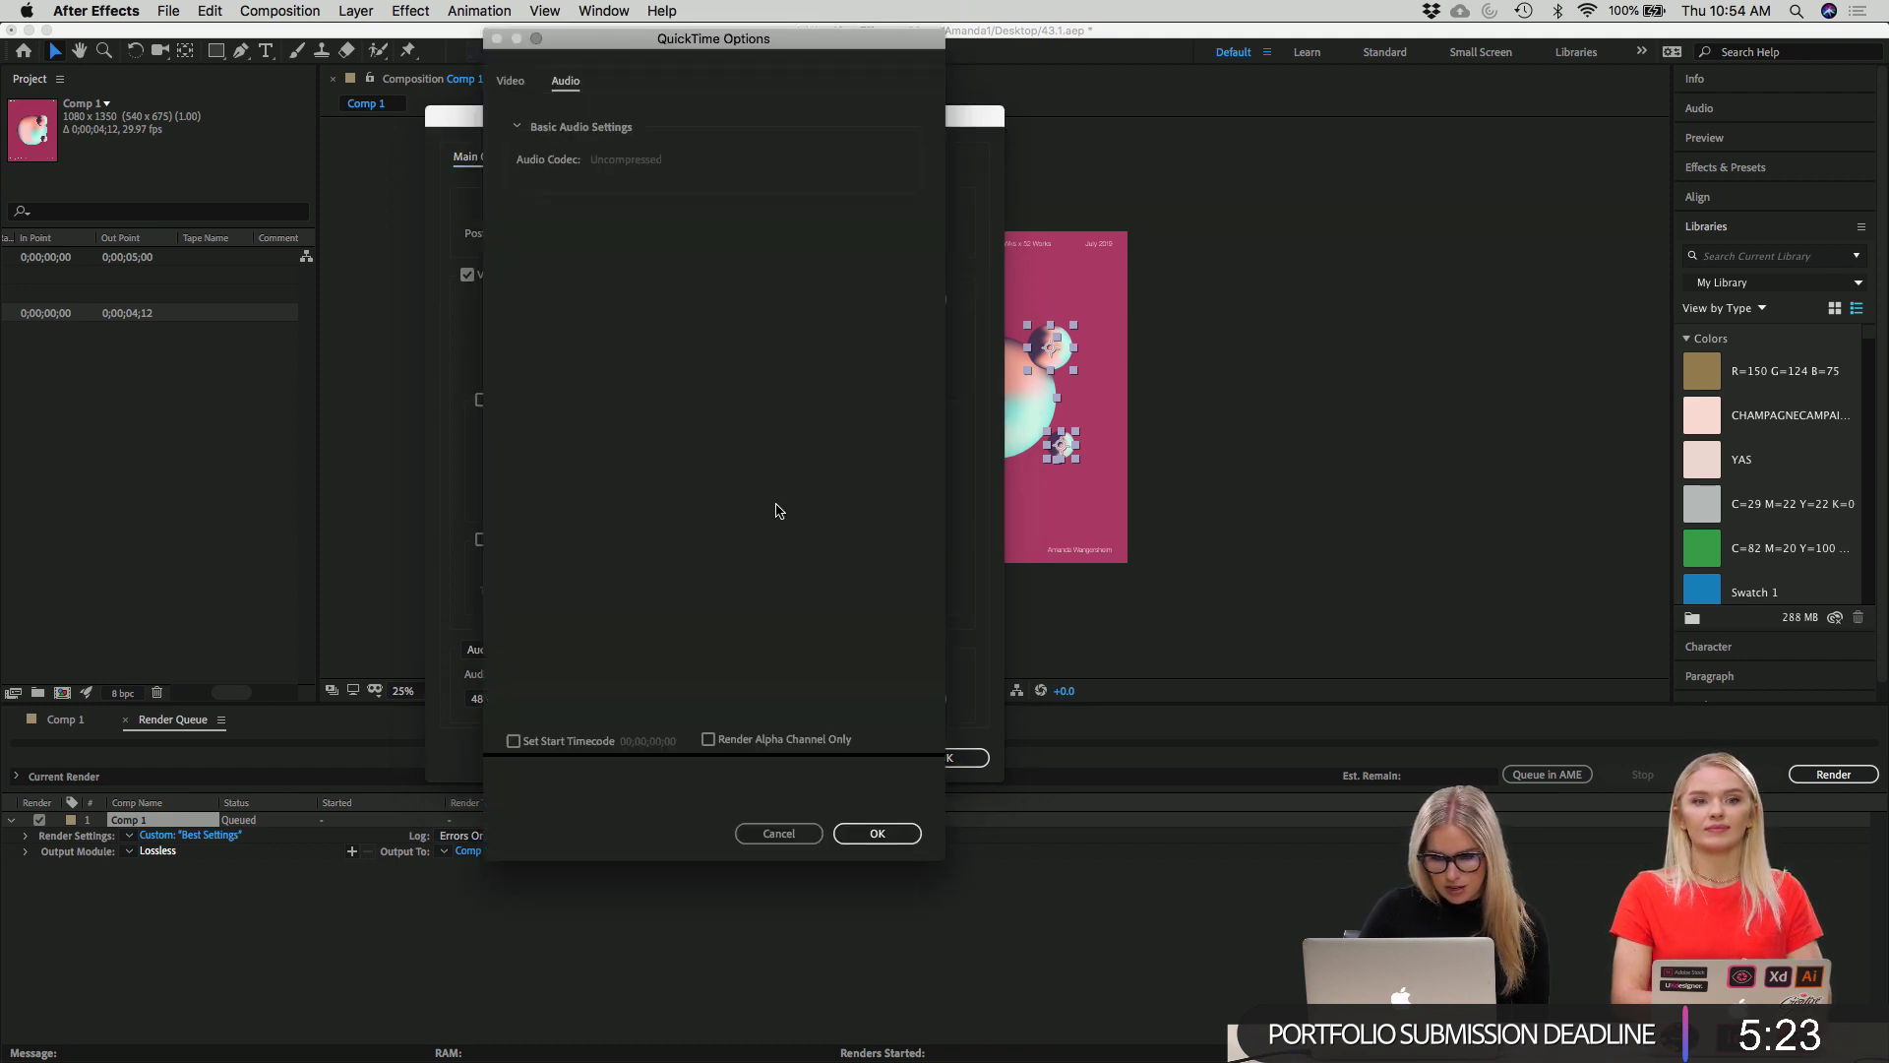
left_click(510, 81)
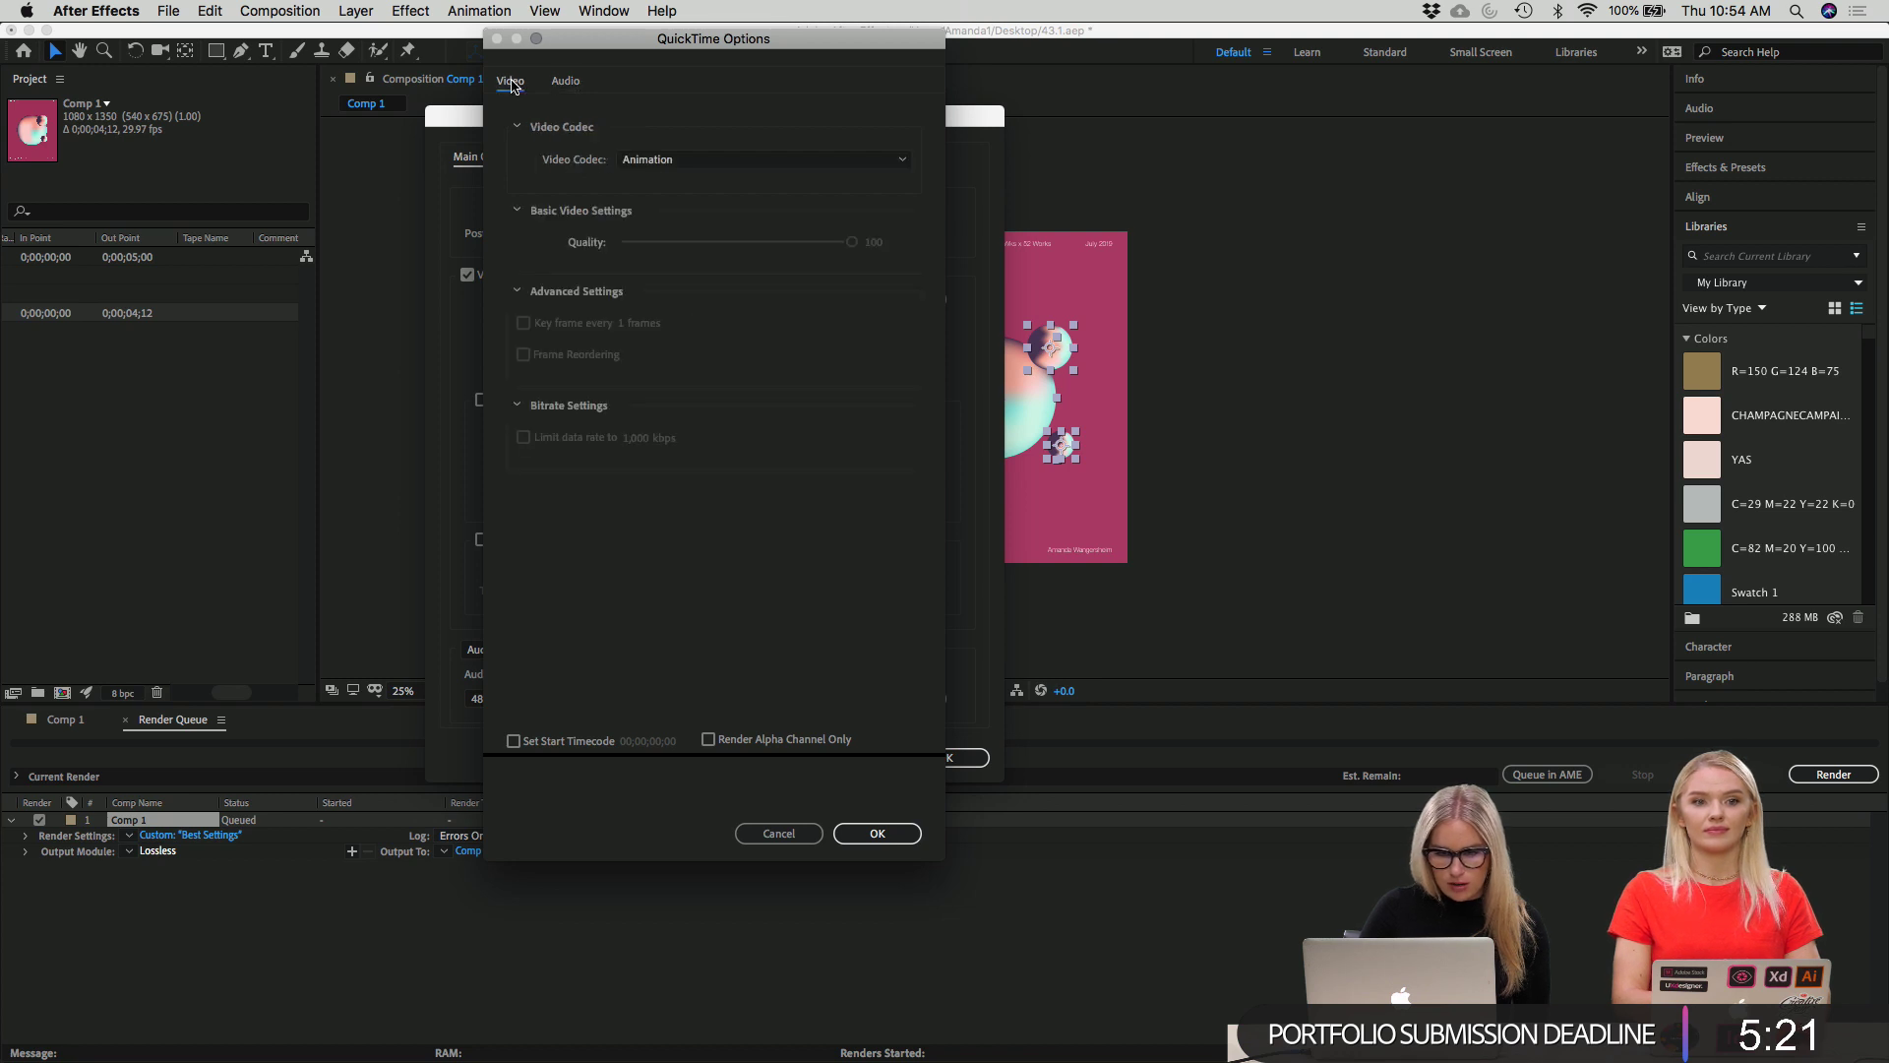
left_click(659, 160)
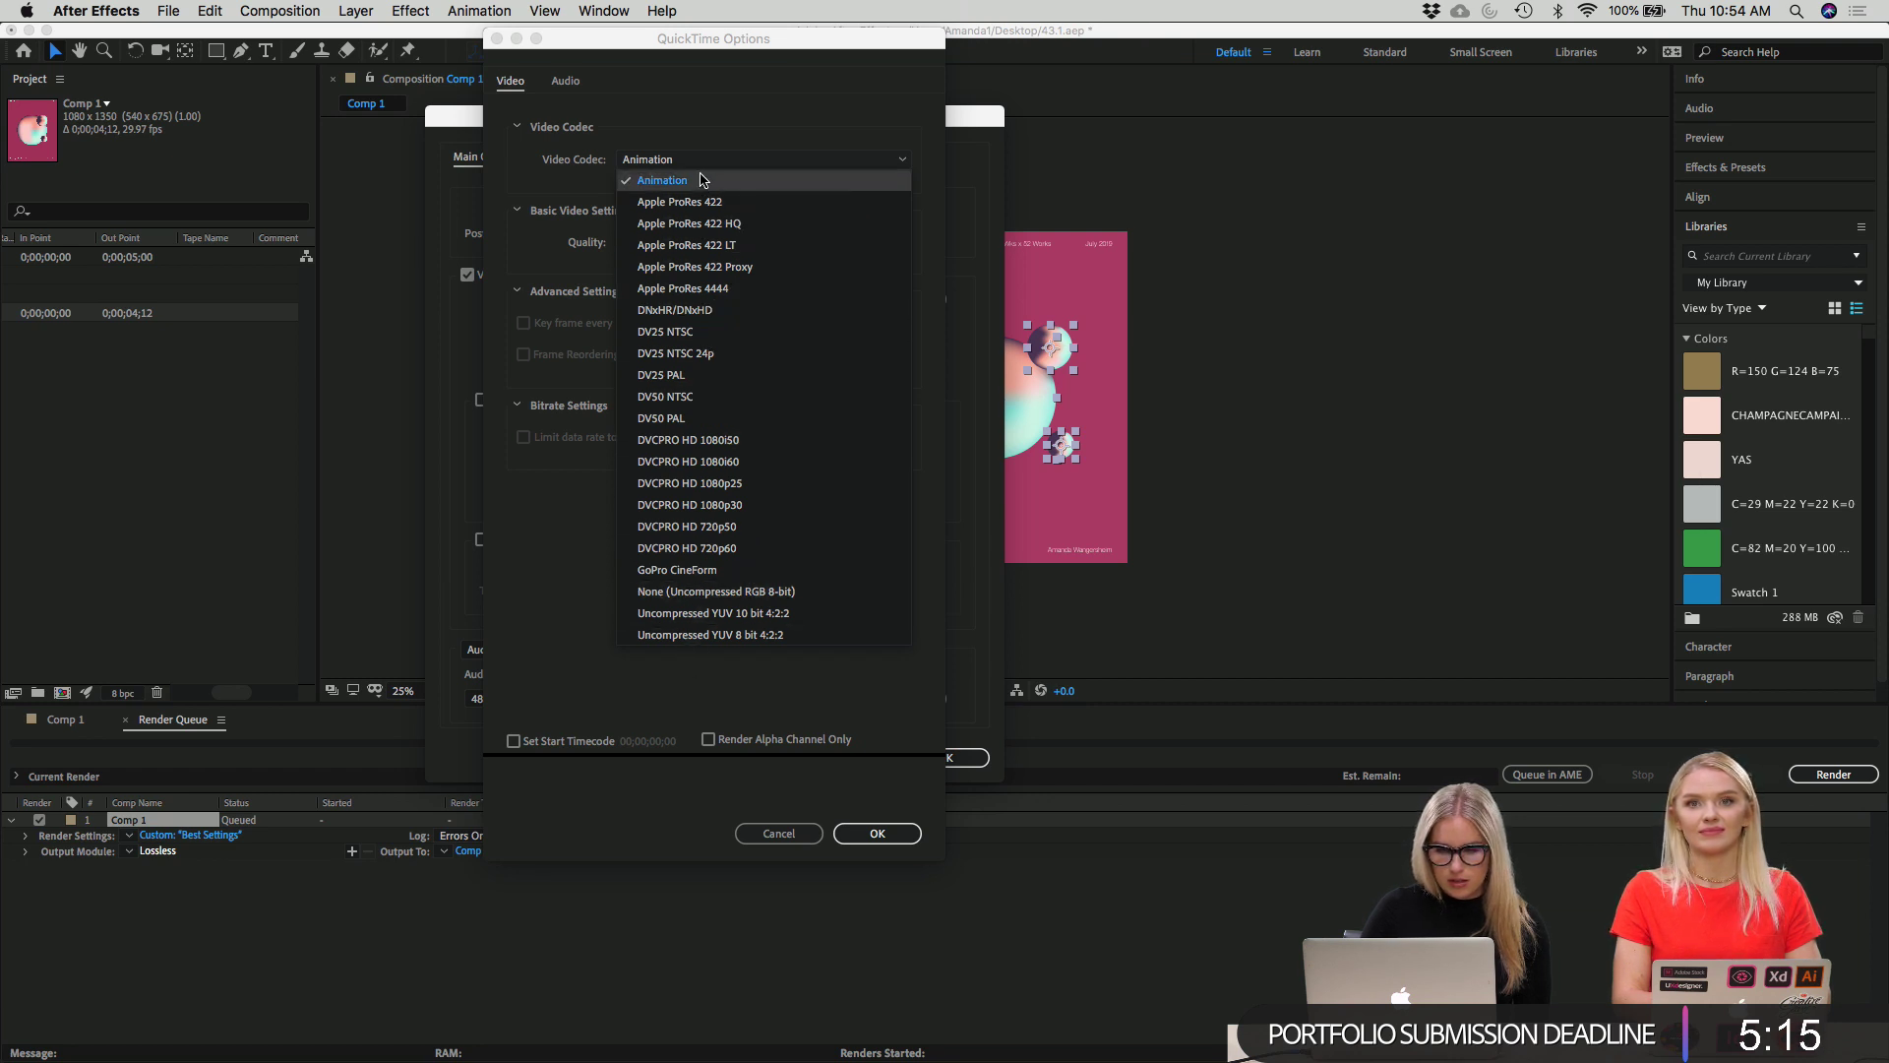
left_click(745, 115)
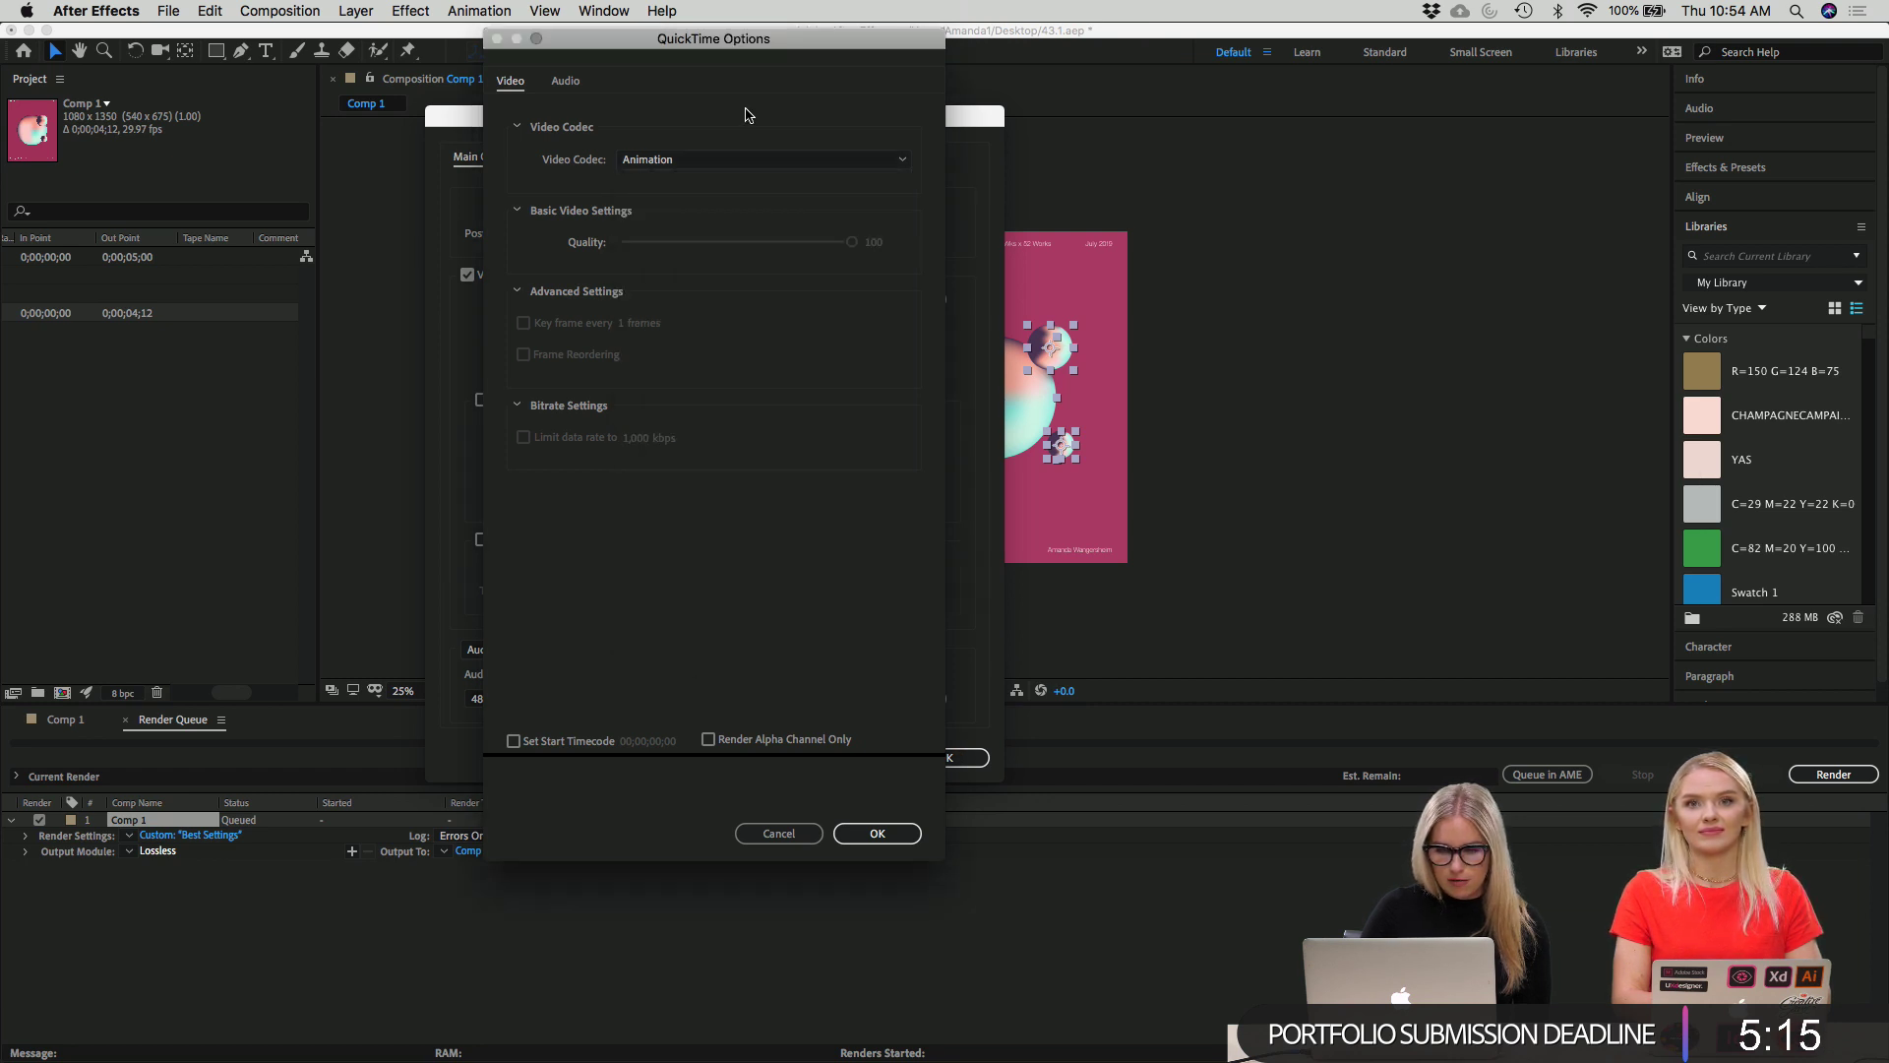
left_click(877, 833)
left_click(946, 759)
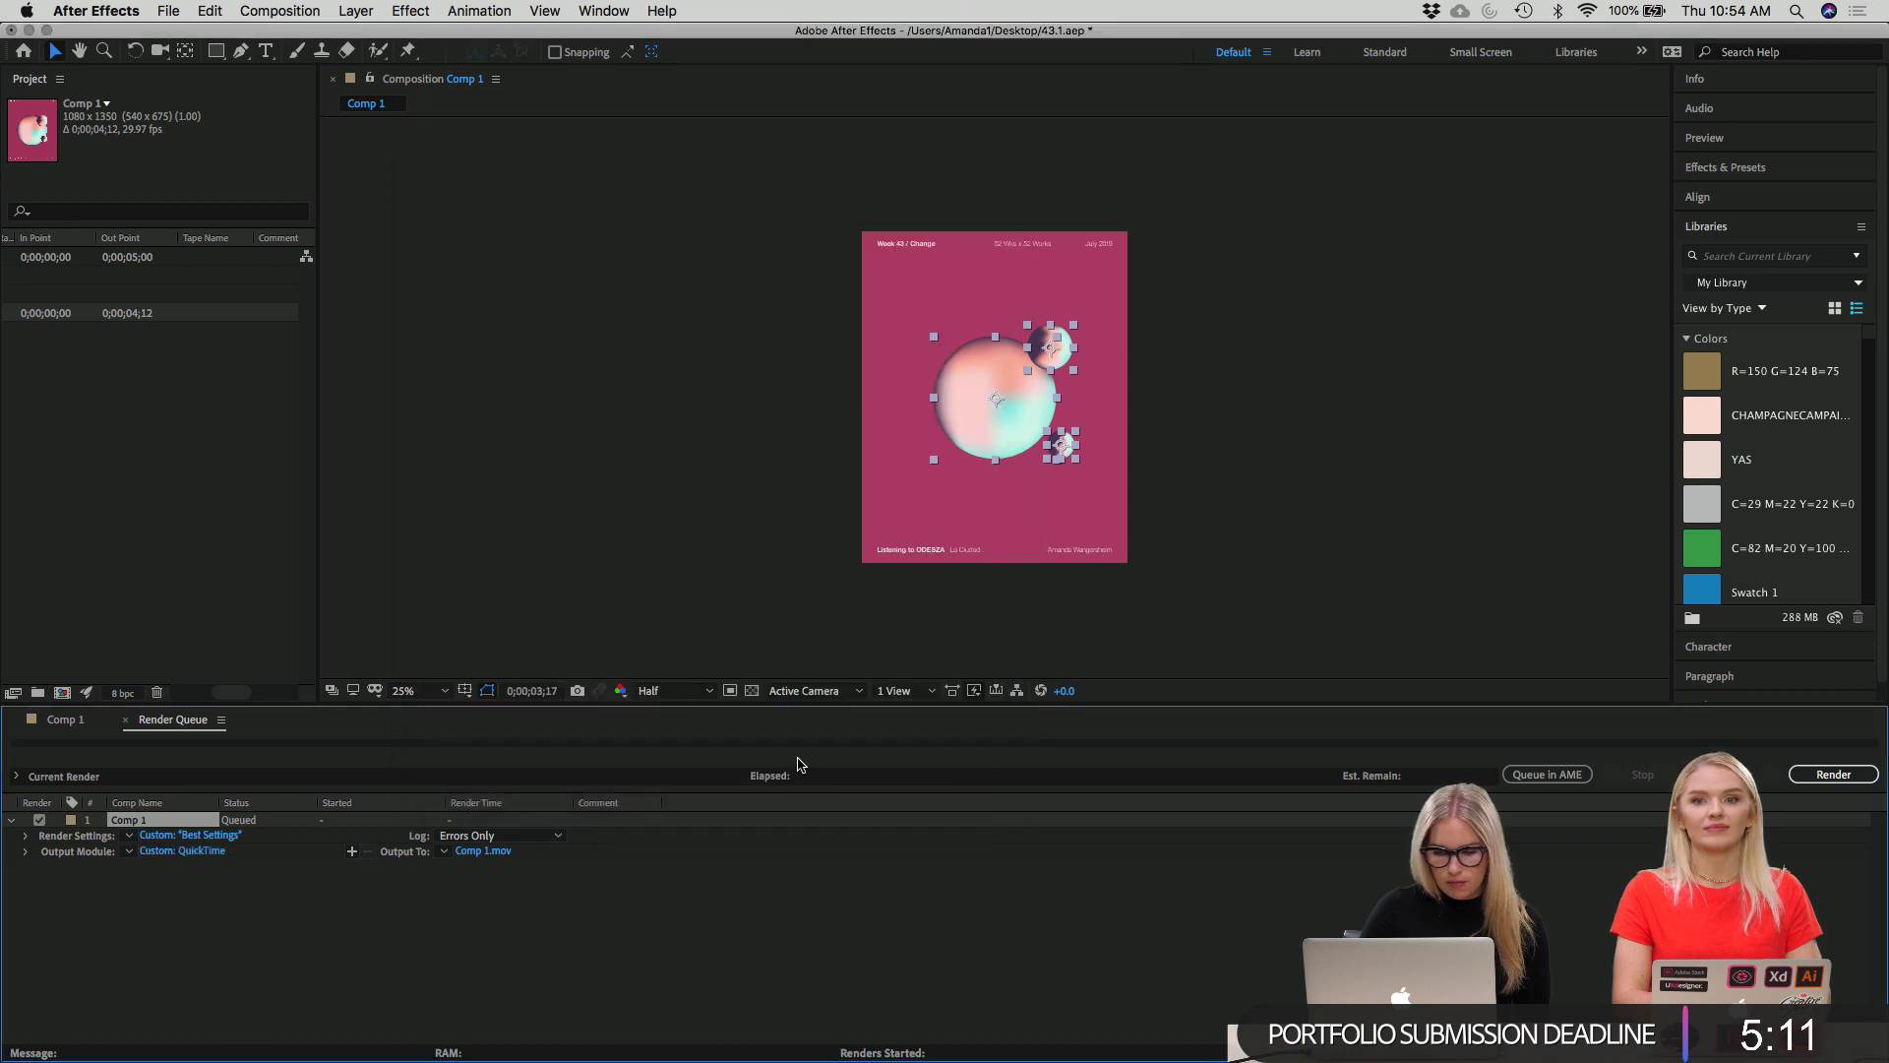
Set the output file to 43.mov on the Desktop and render Comp 1.
left_click(497, 852)
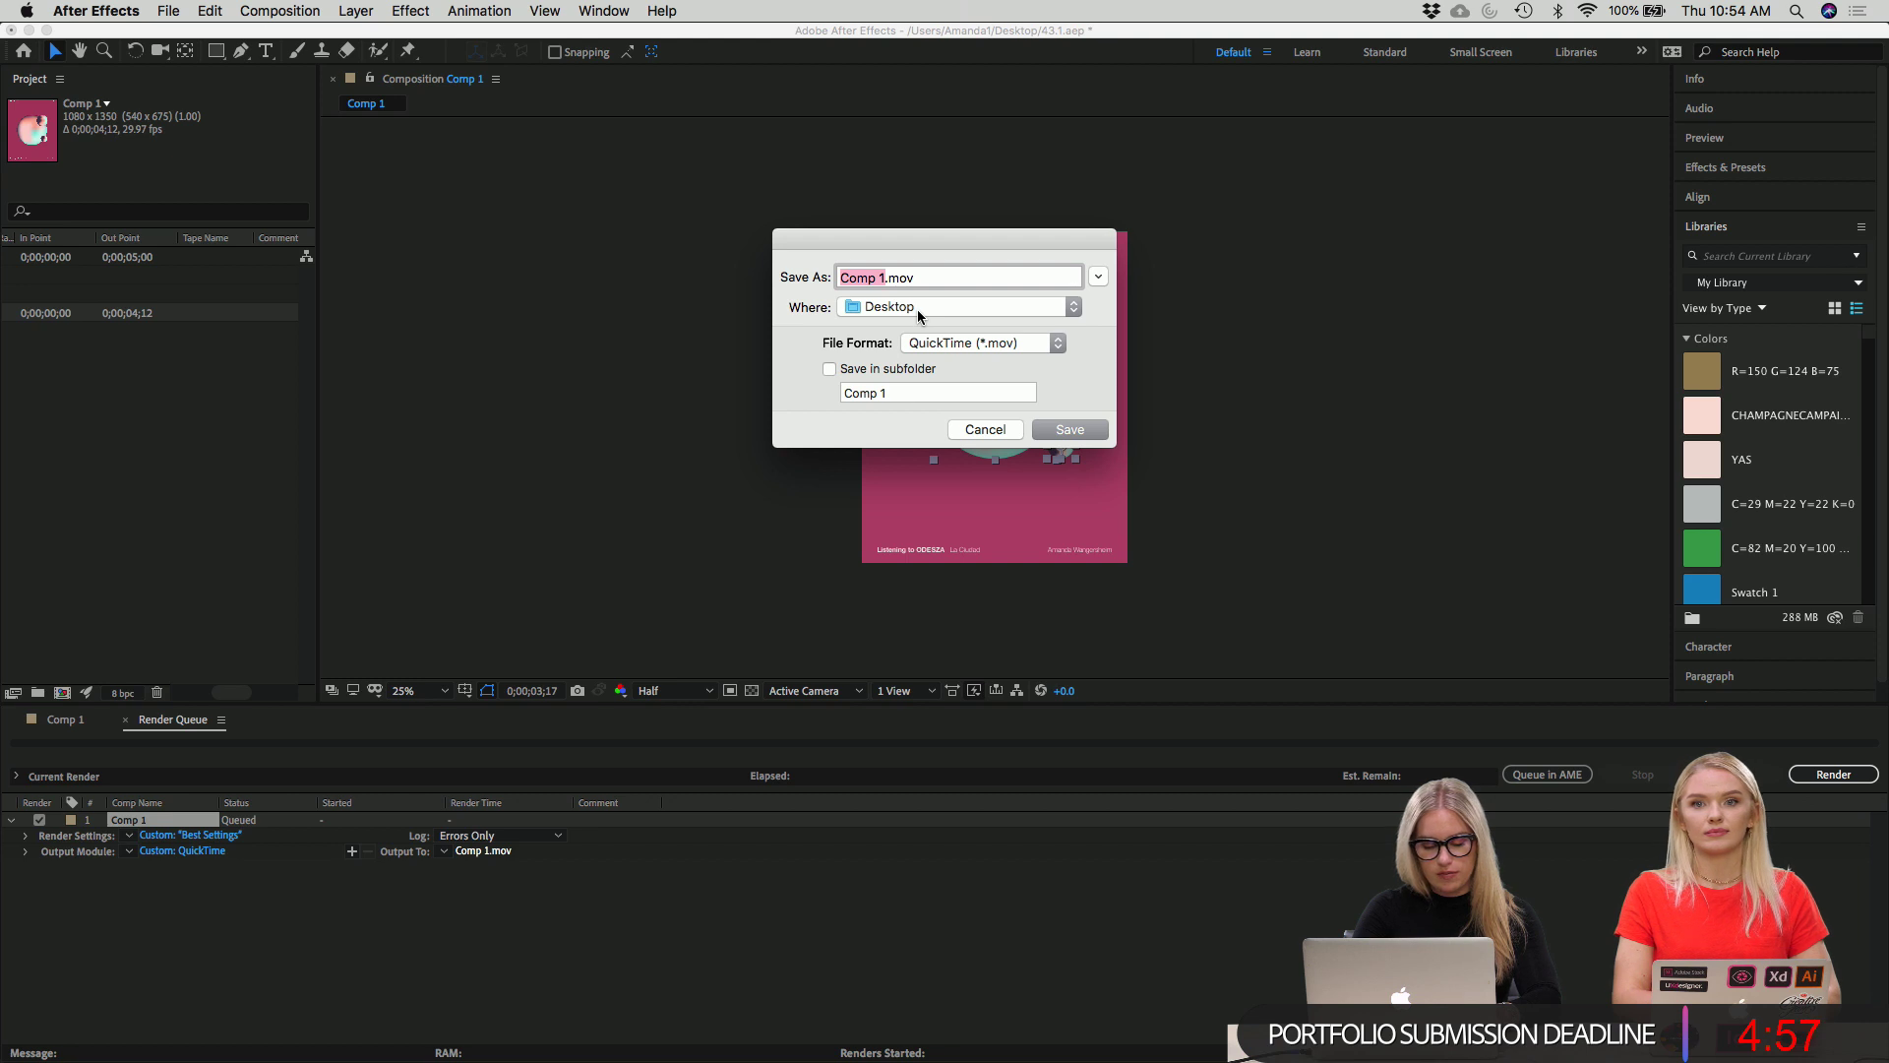
type("43")
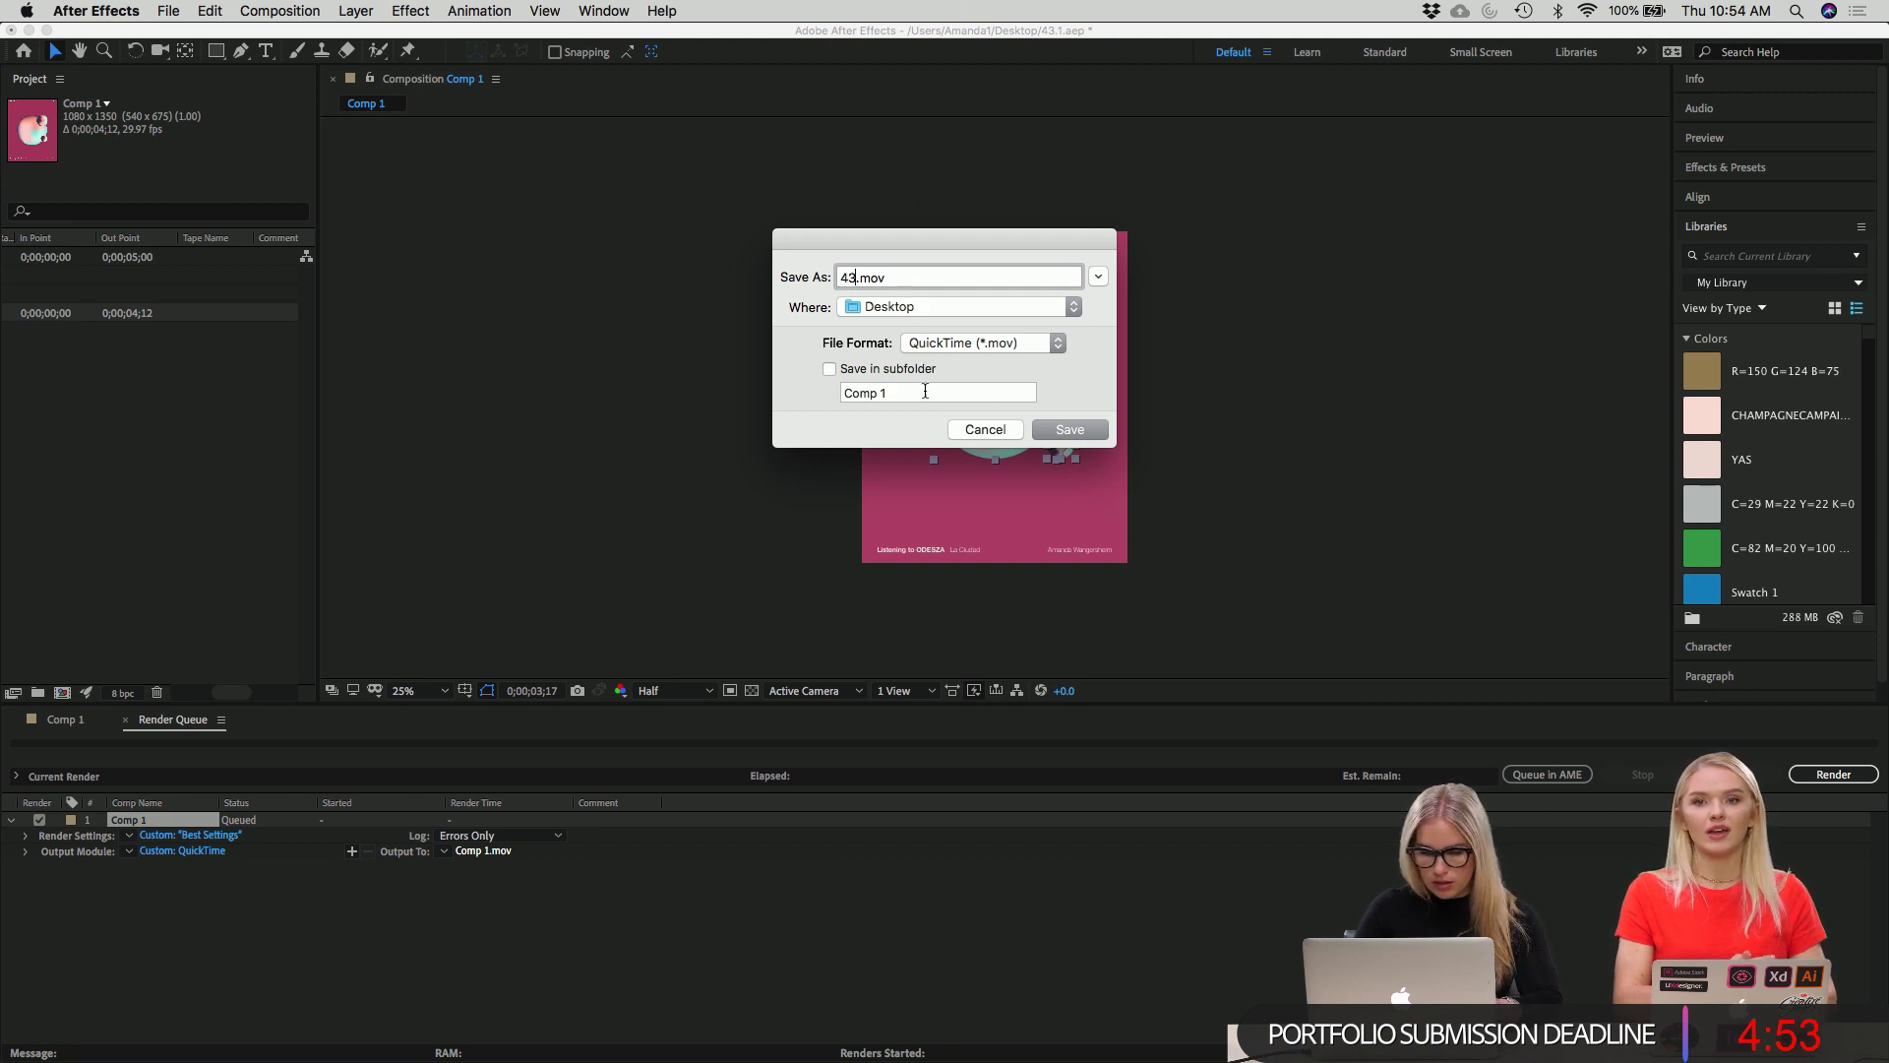
left_click(1087, 437)
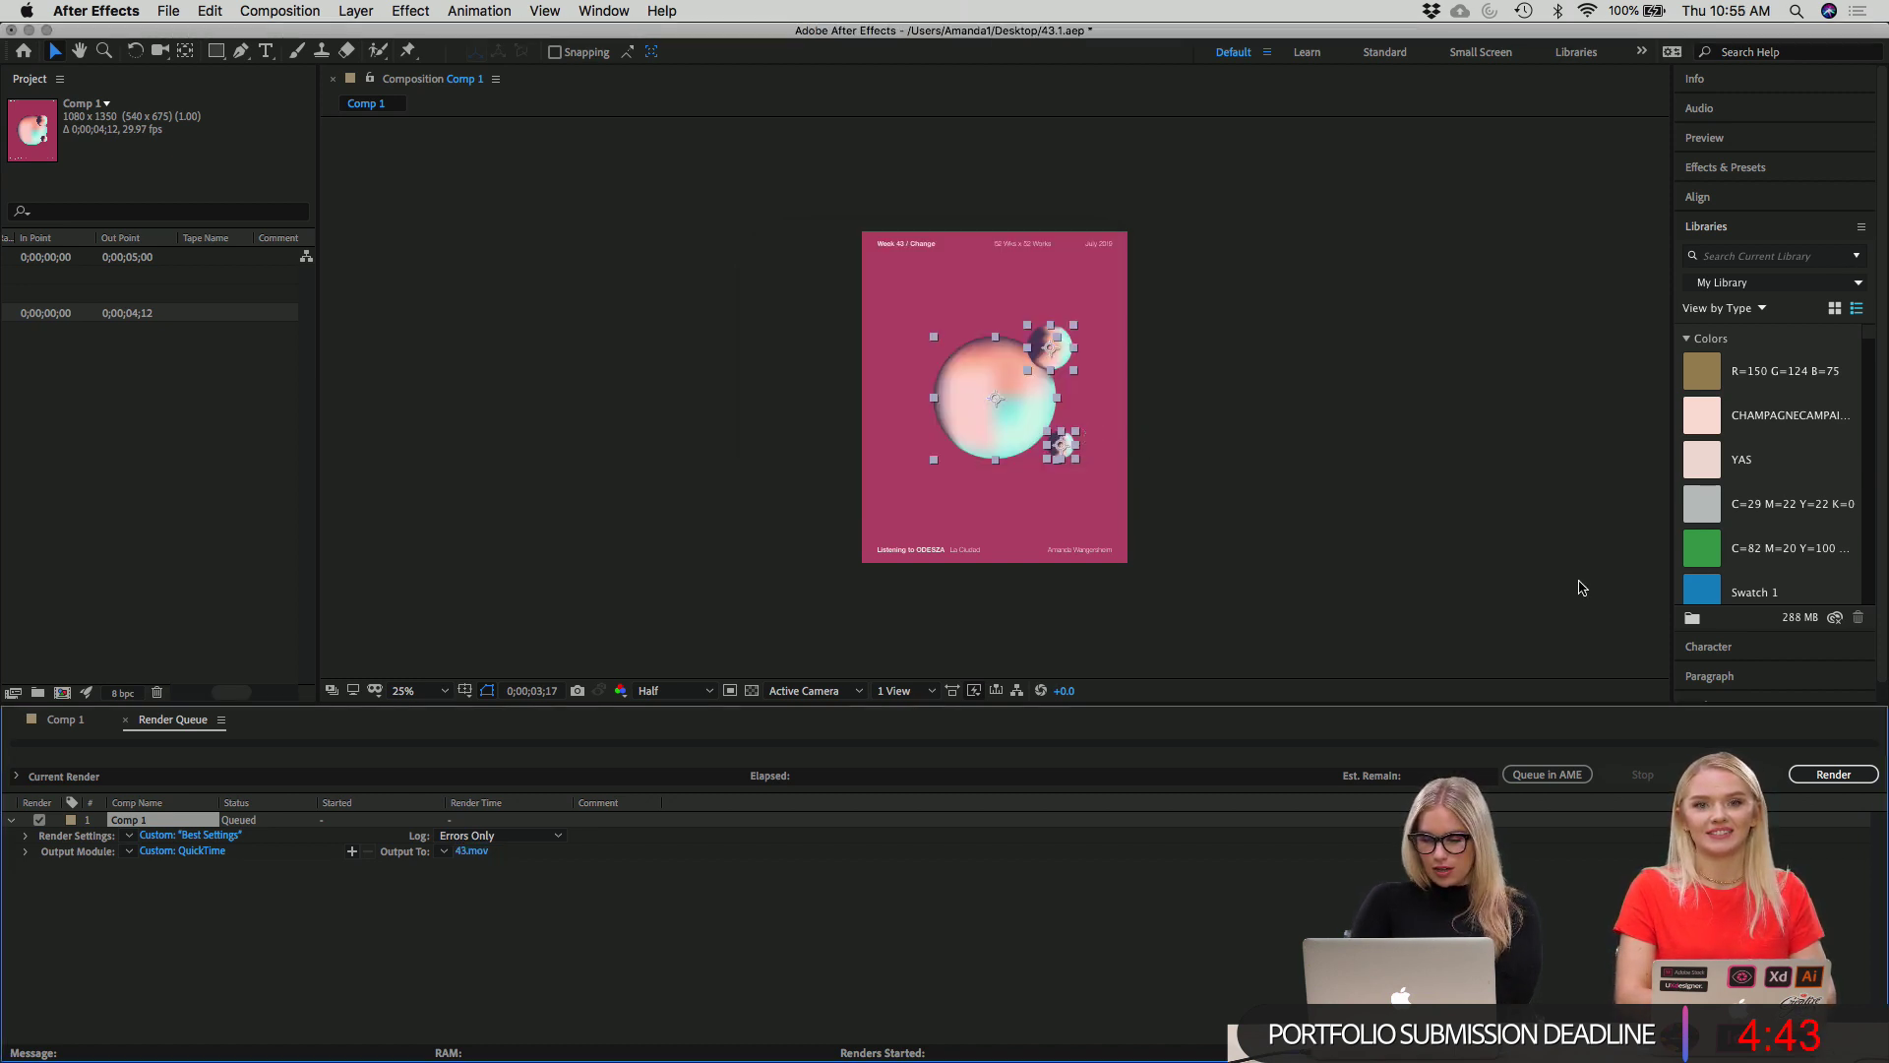
left_click(1866, 777)
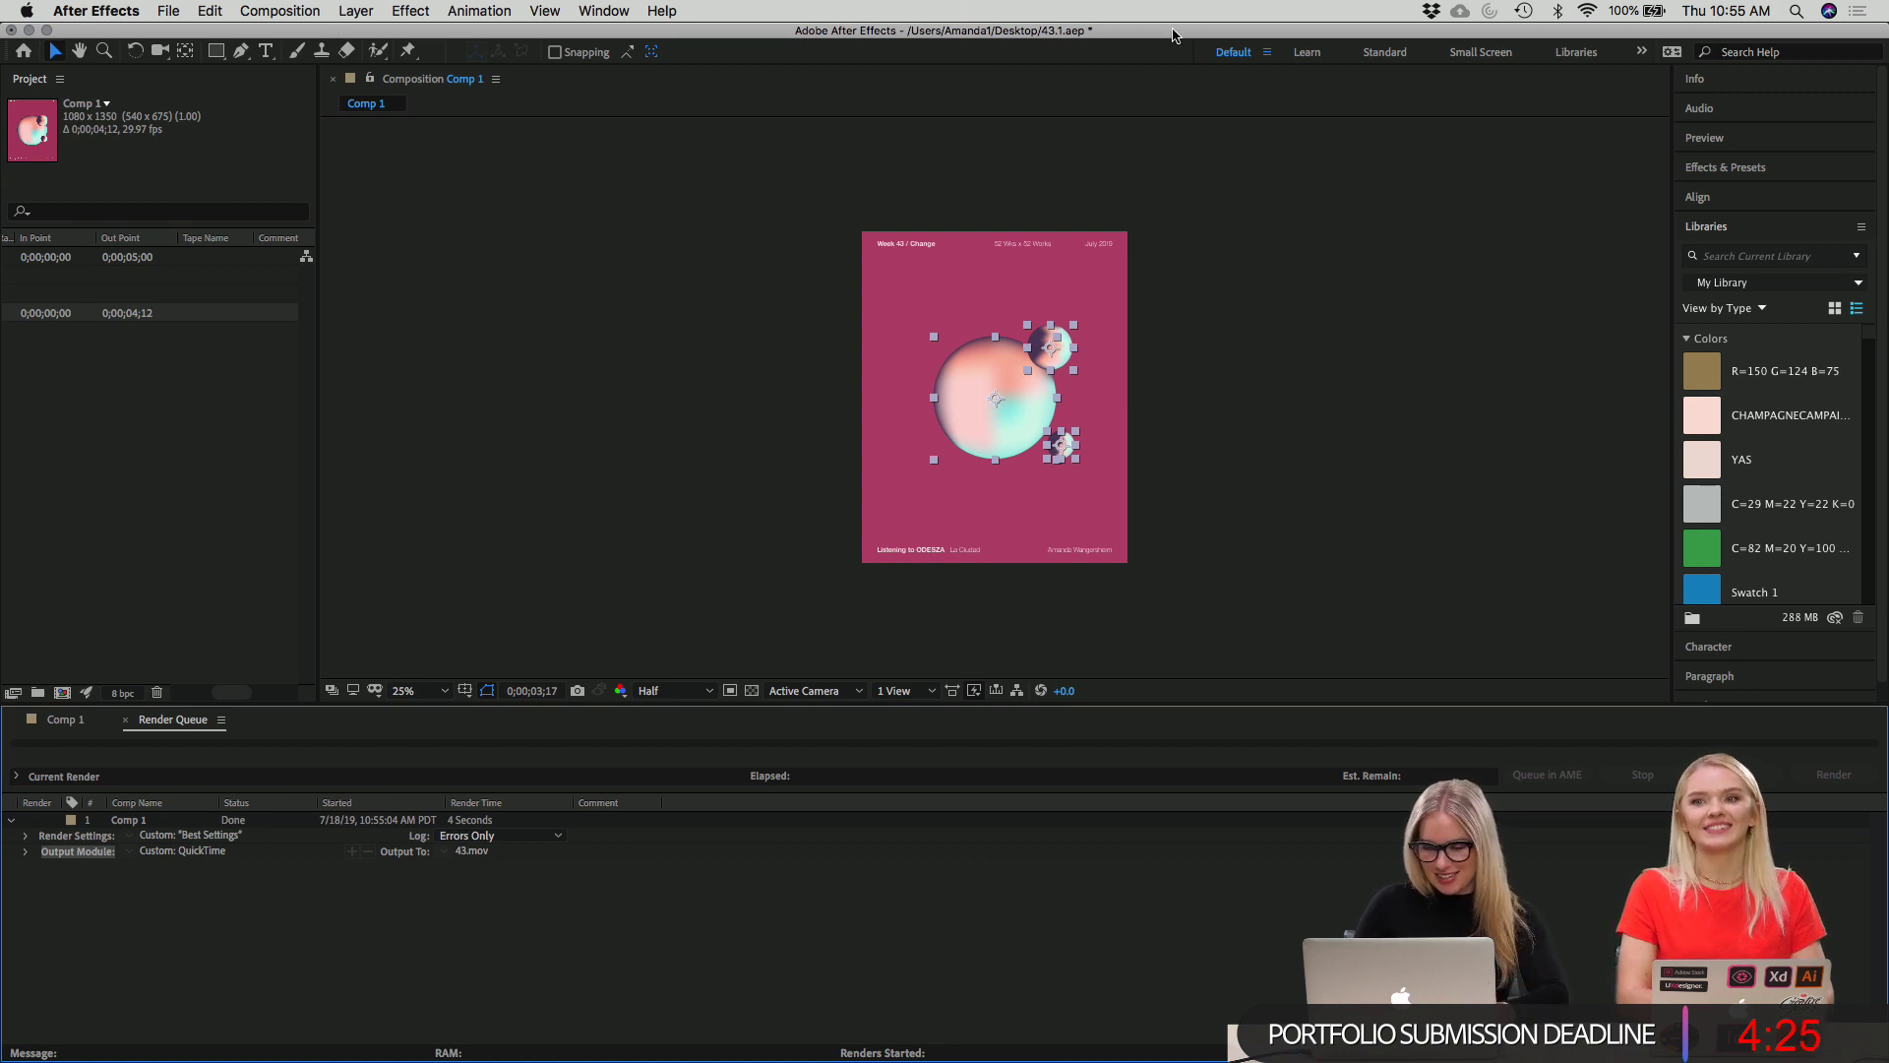
Hide After Effects, open the rendered 43.mov from the desktop in QuickTime Player and play it.
key("super+h")
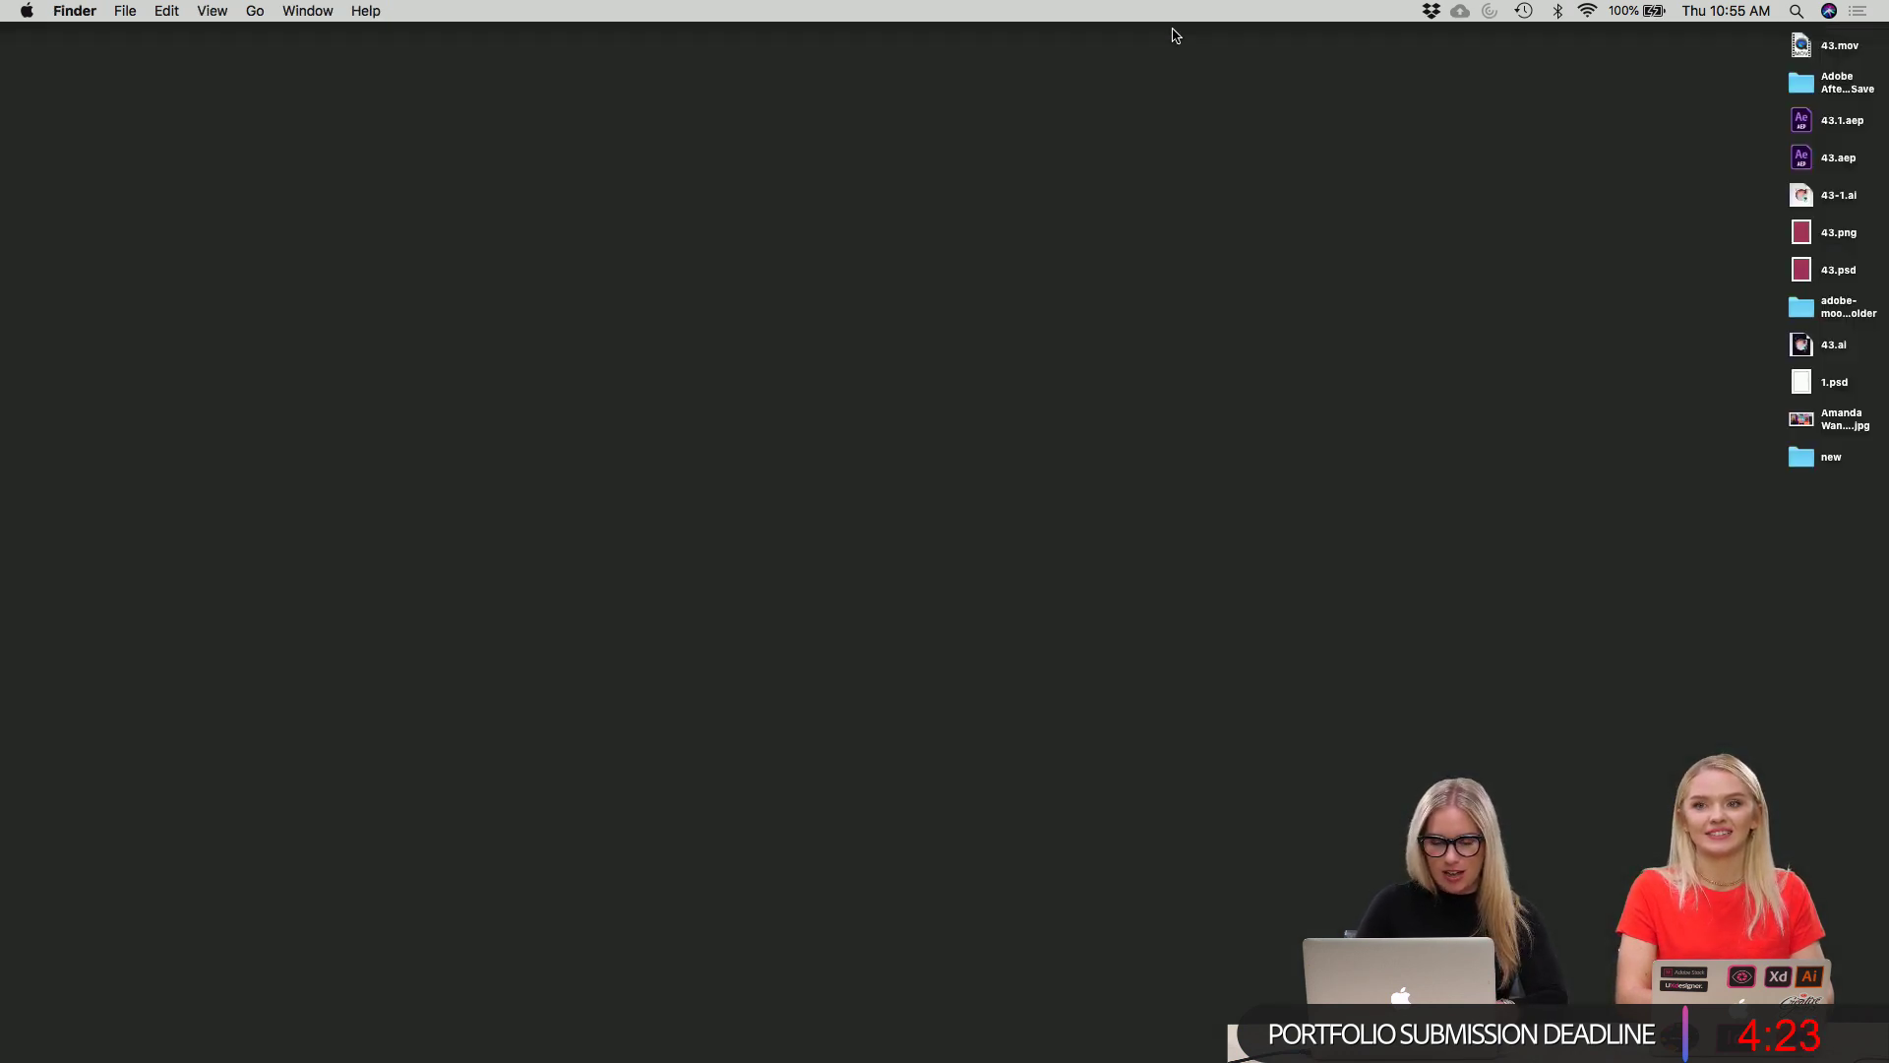
left_click(1839, 47)
double_click(1838, 47)
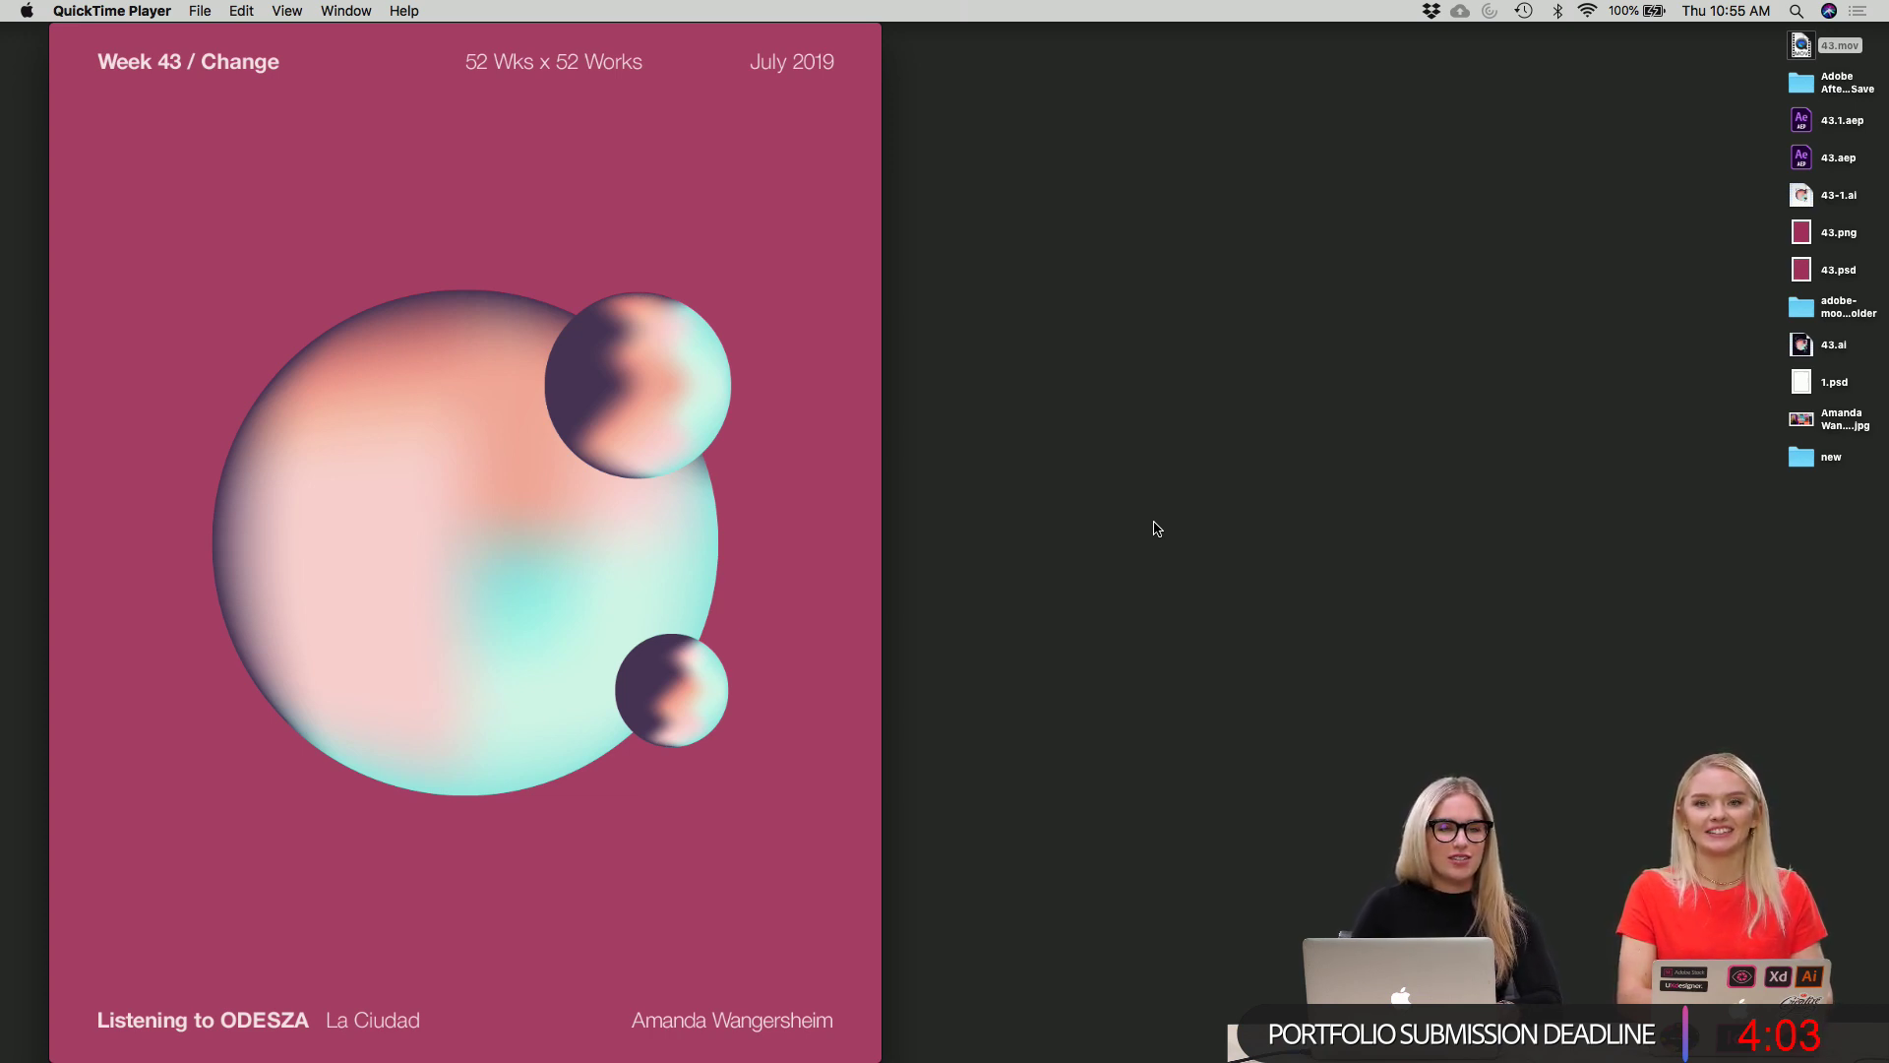
mouse_move(327, 149)
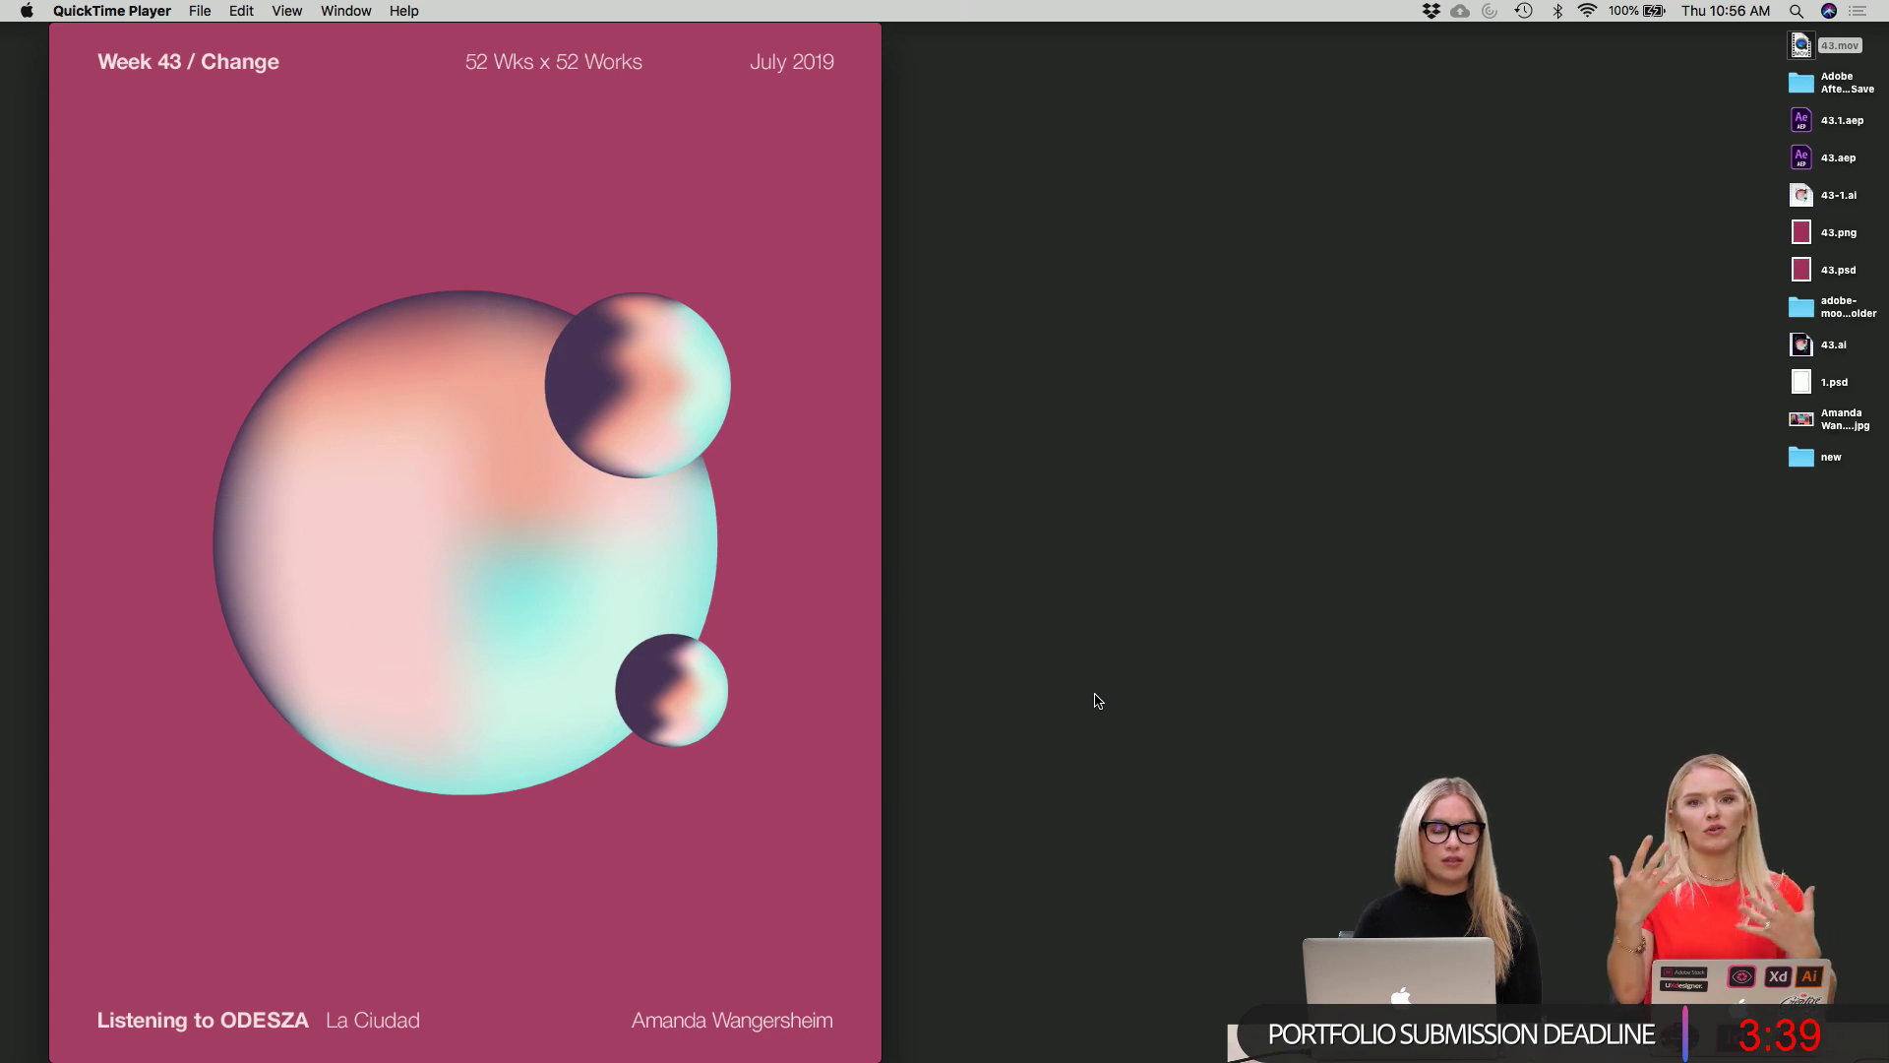
mouse_move(512, 562)
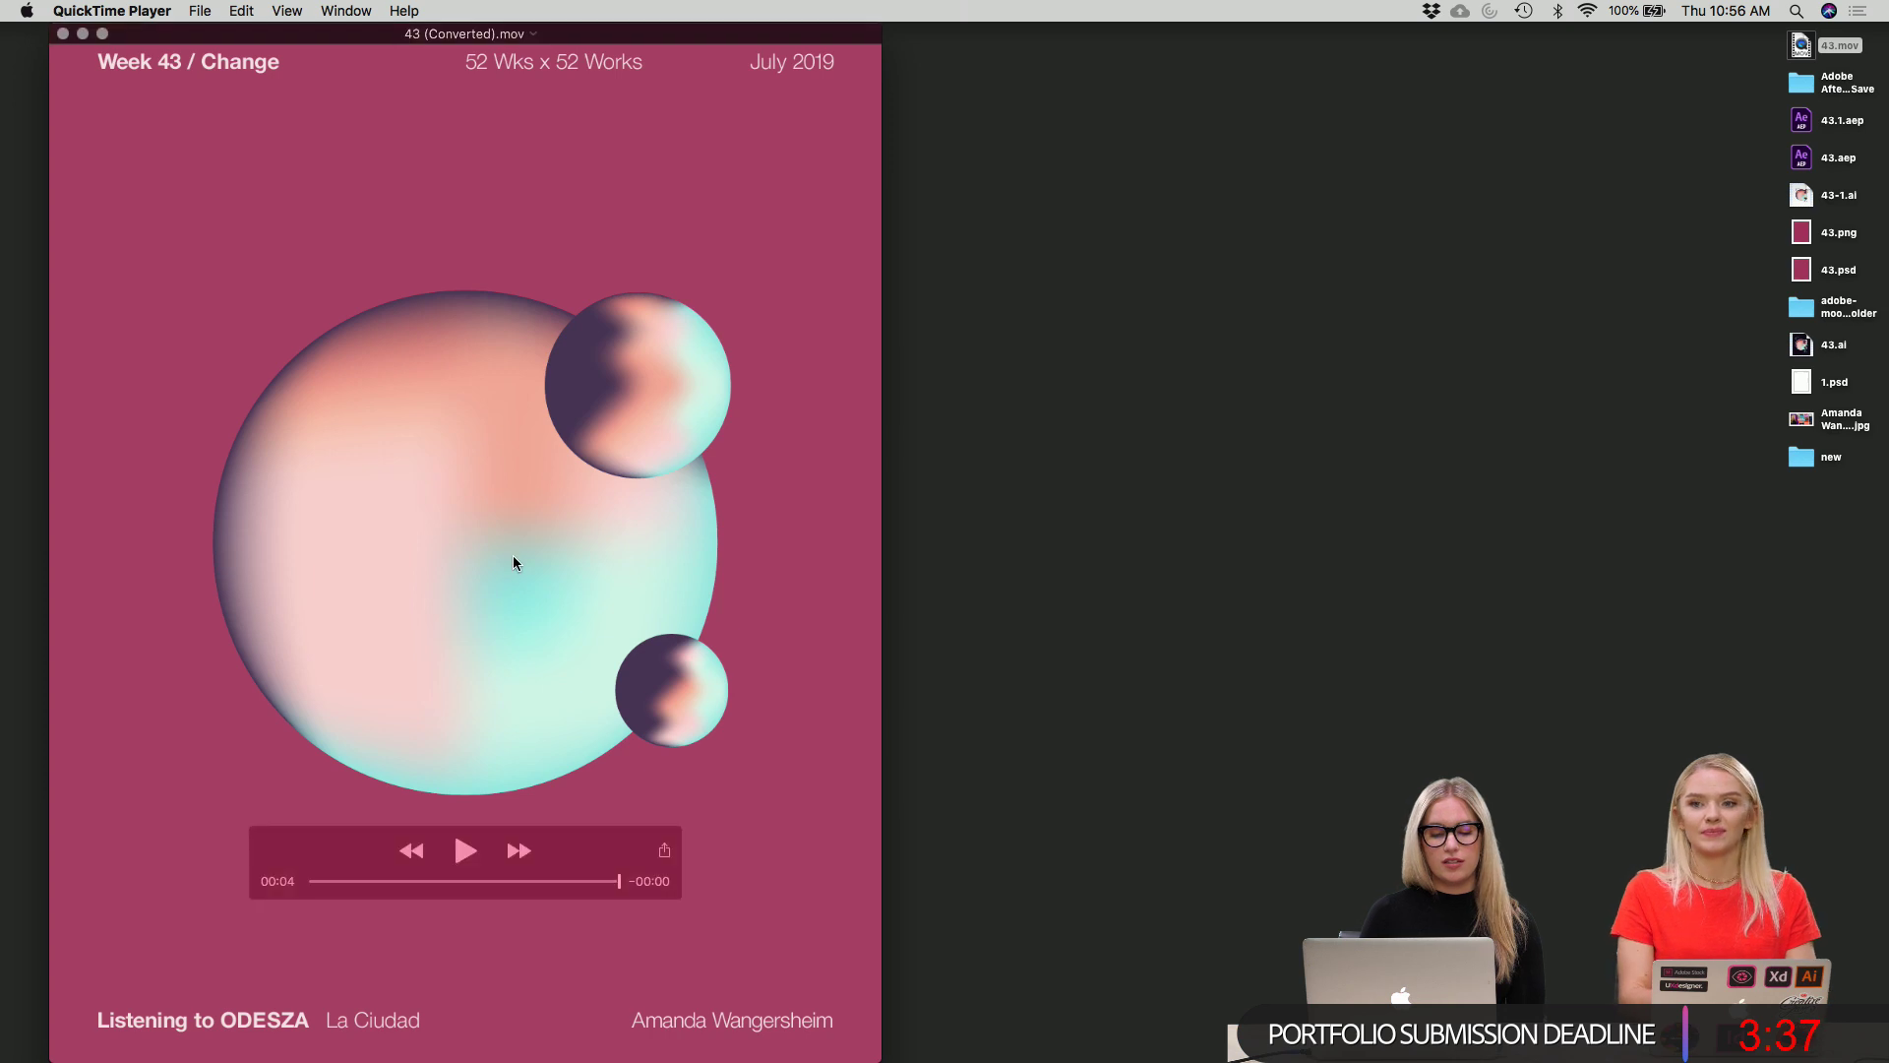
key("space")
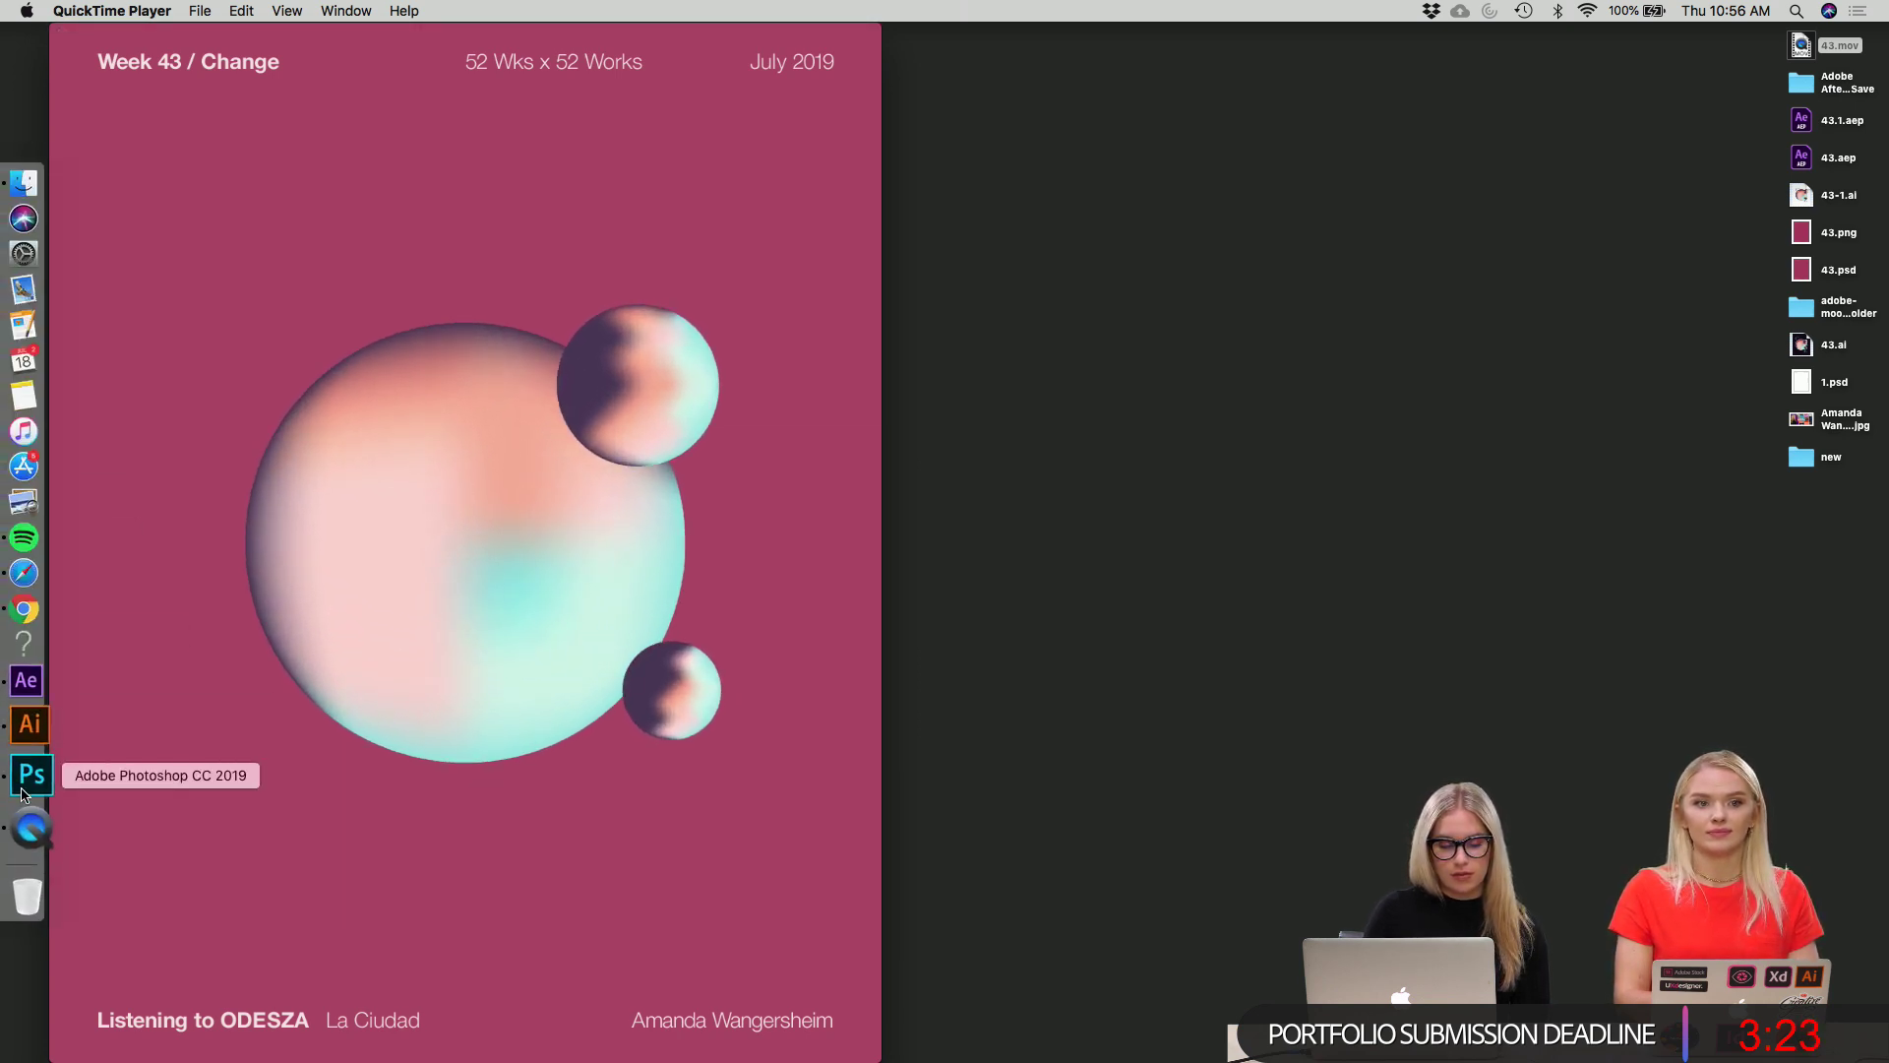
Switch back to After Effects, save the current project and open the recent project 43.aep.
left_click(28, 712)
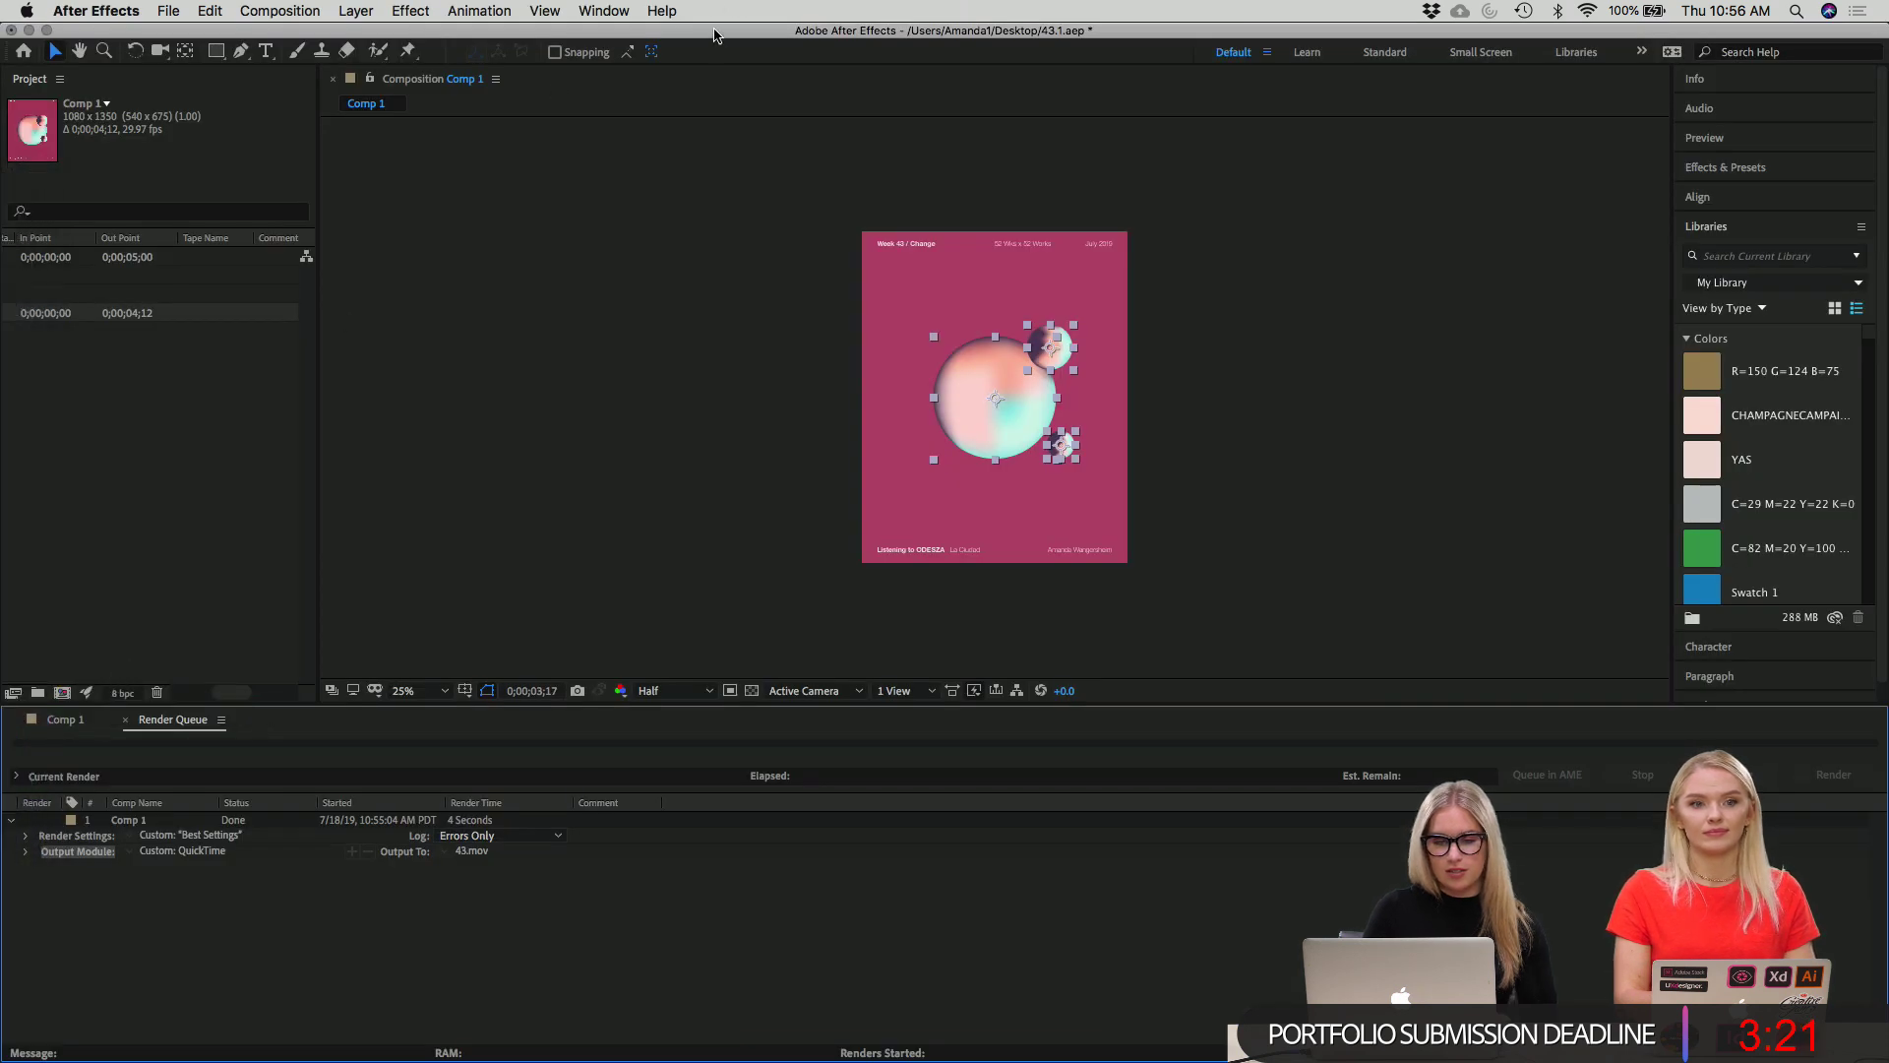
key("super+s")
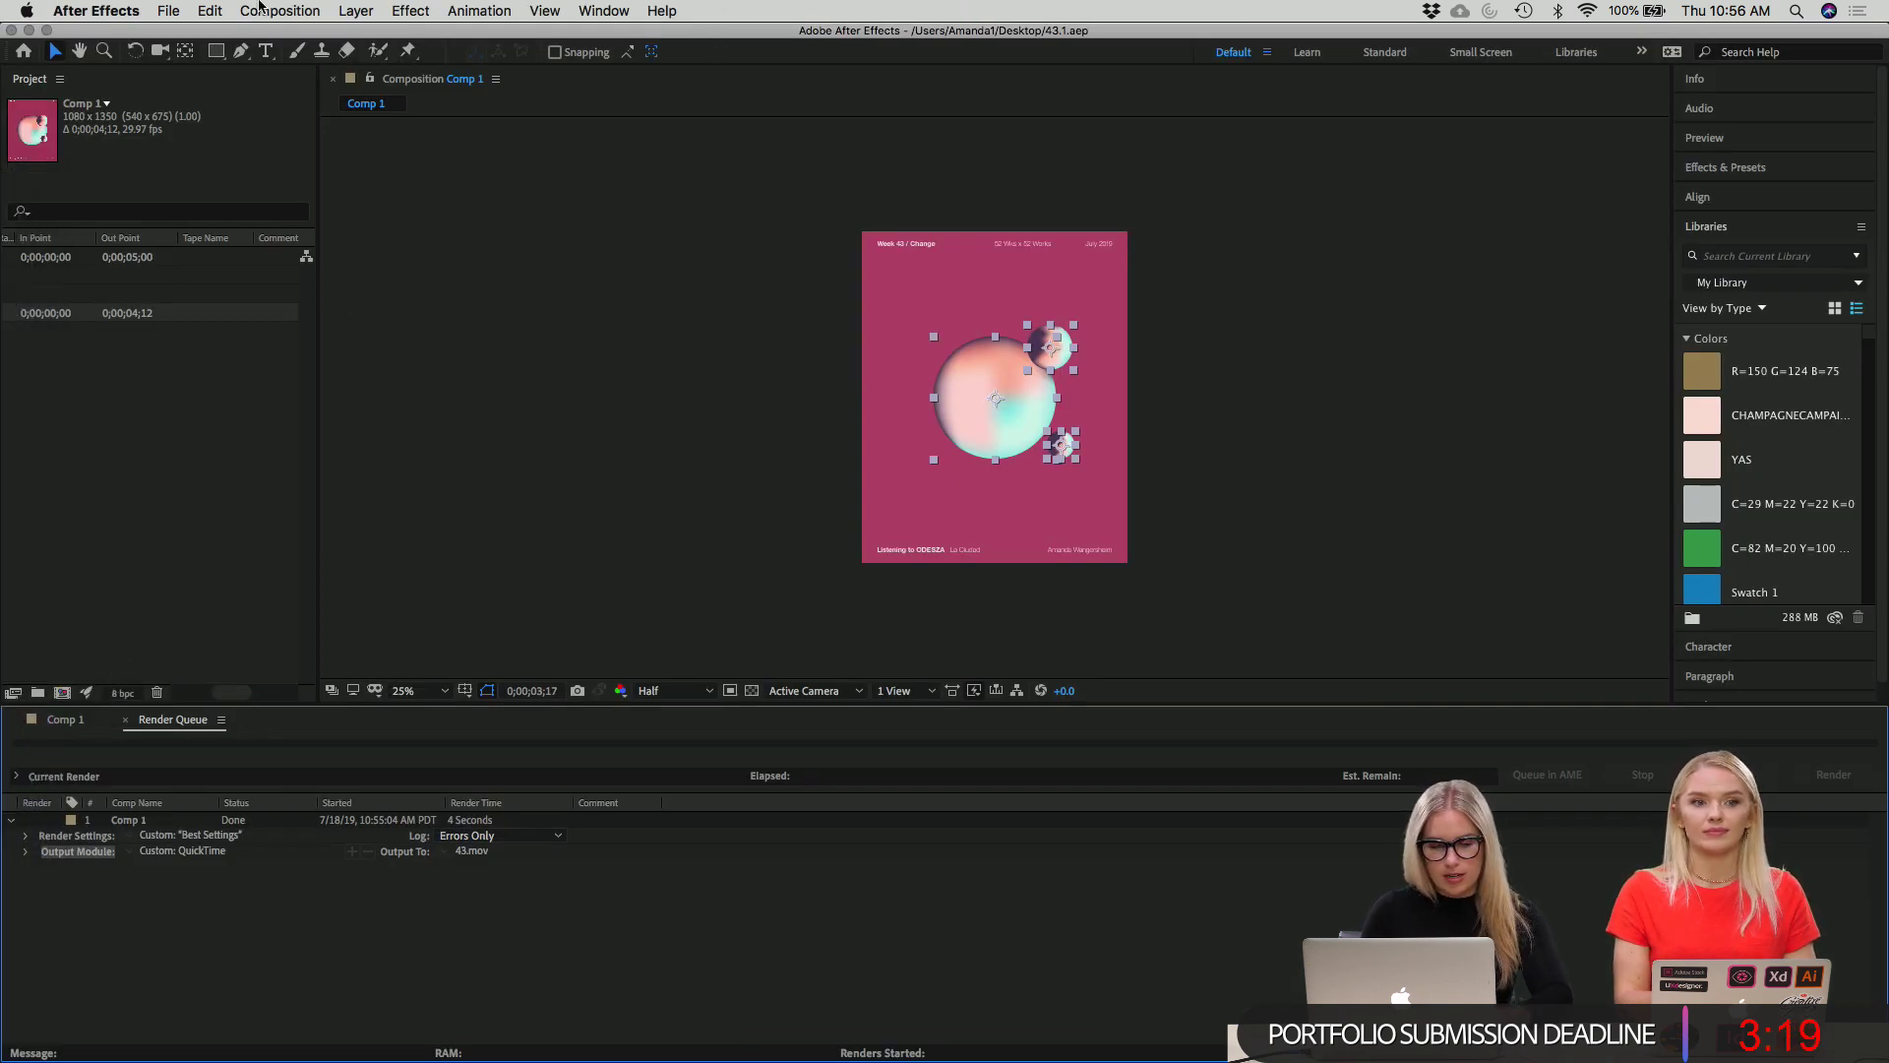
left_click(168, 13)
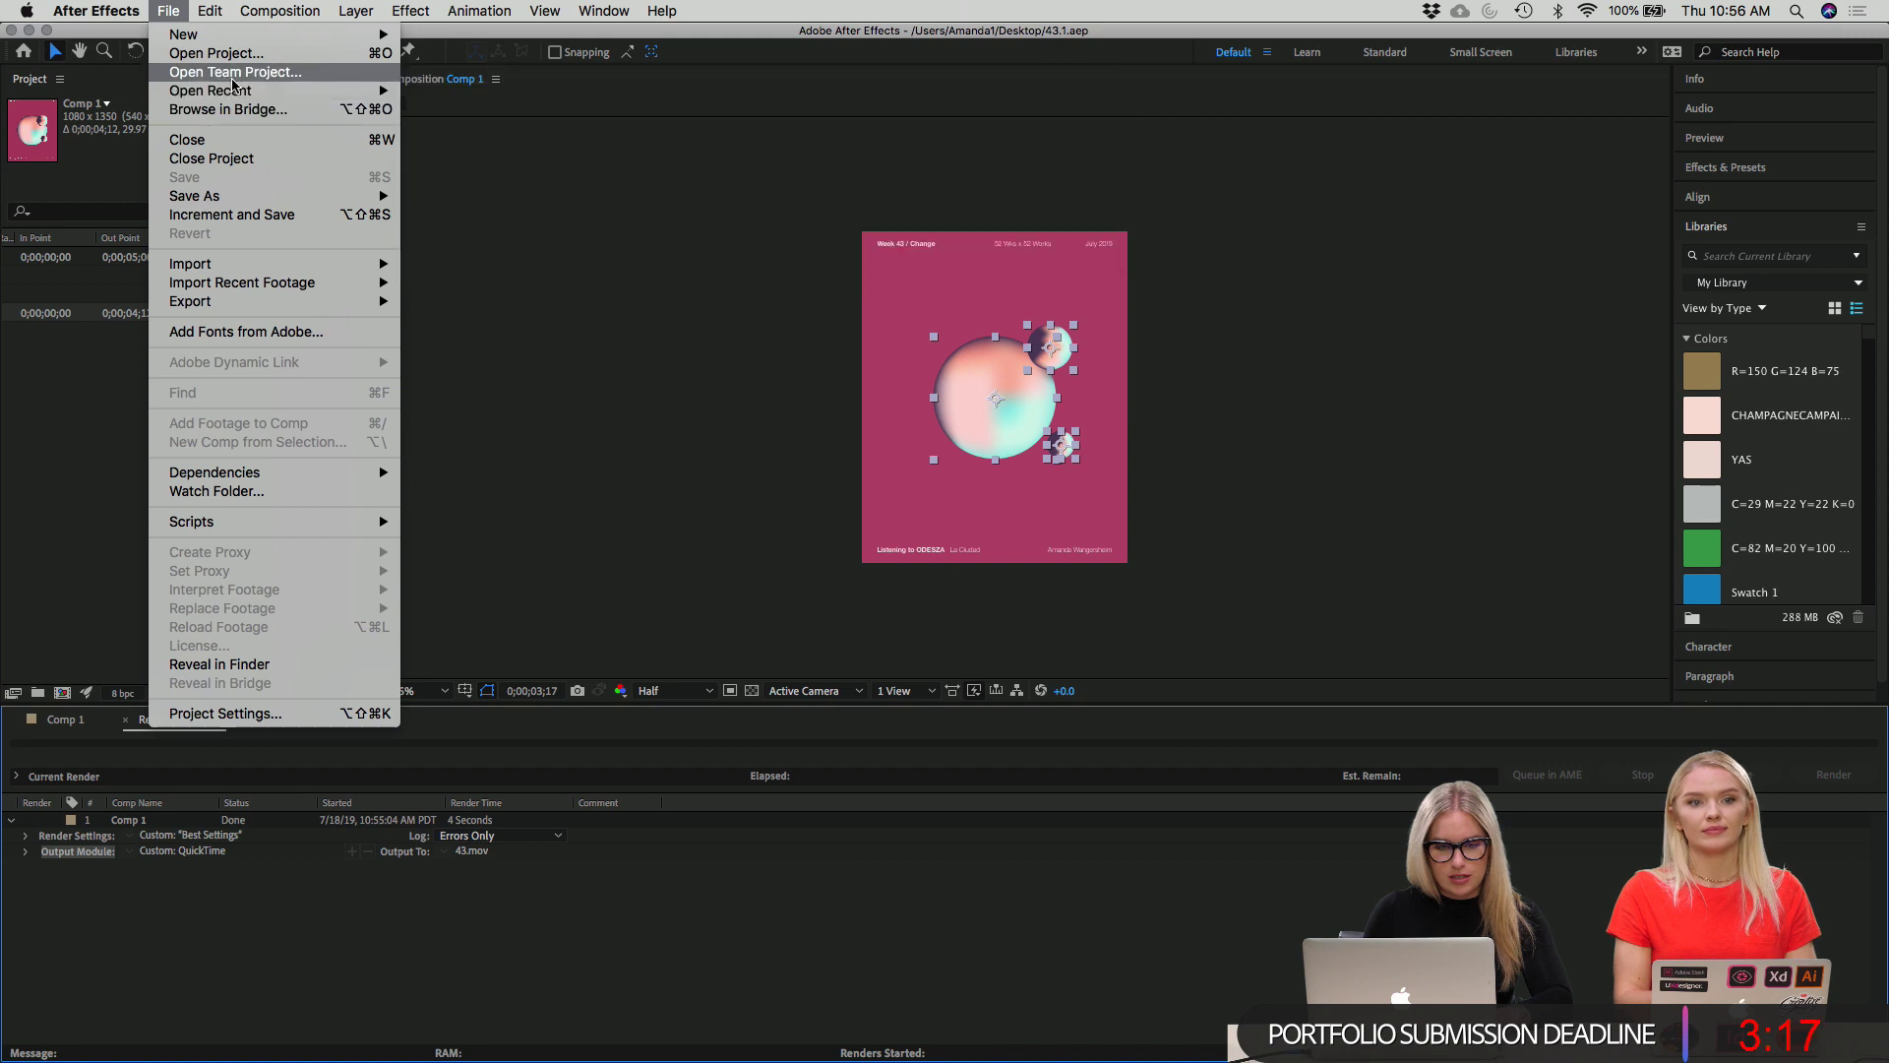
mouse_move(243, 97)
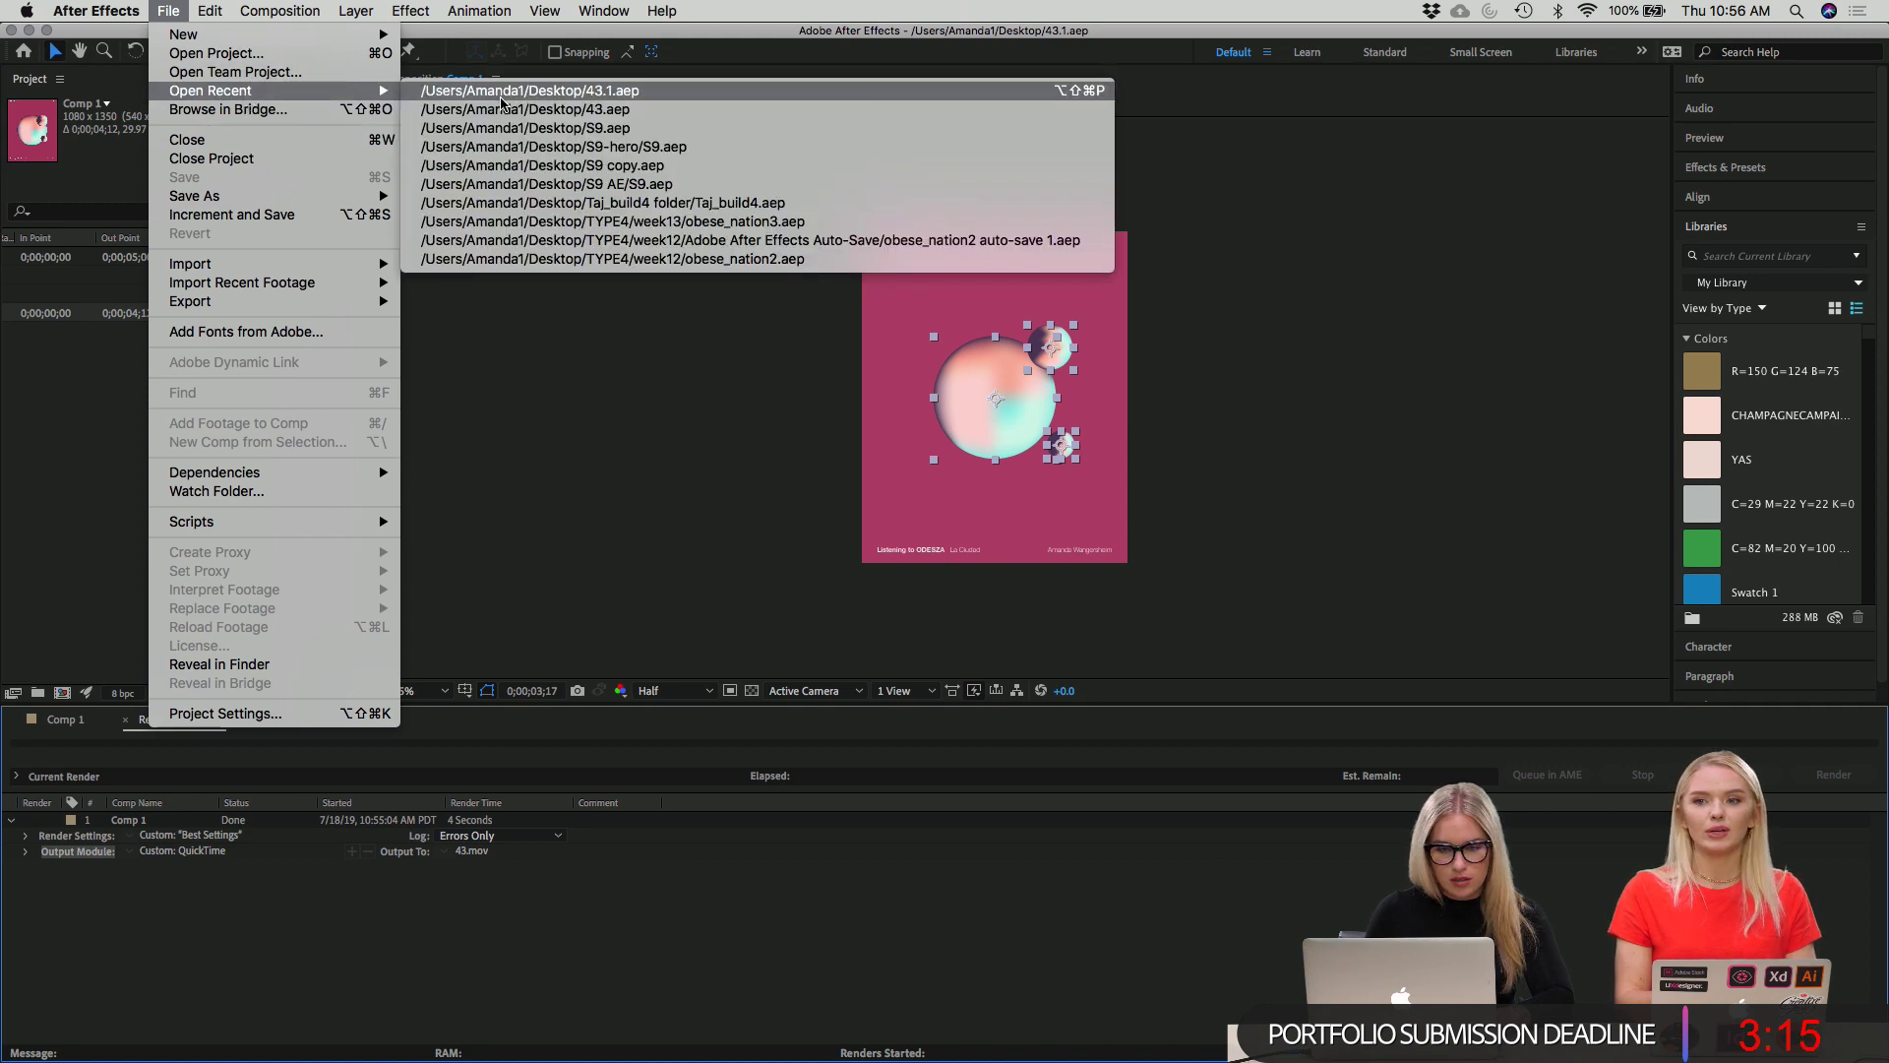
left_click(506, 109)
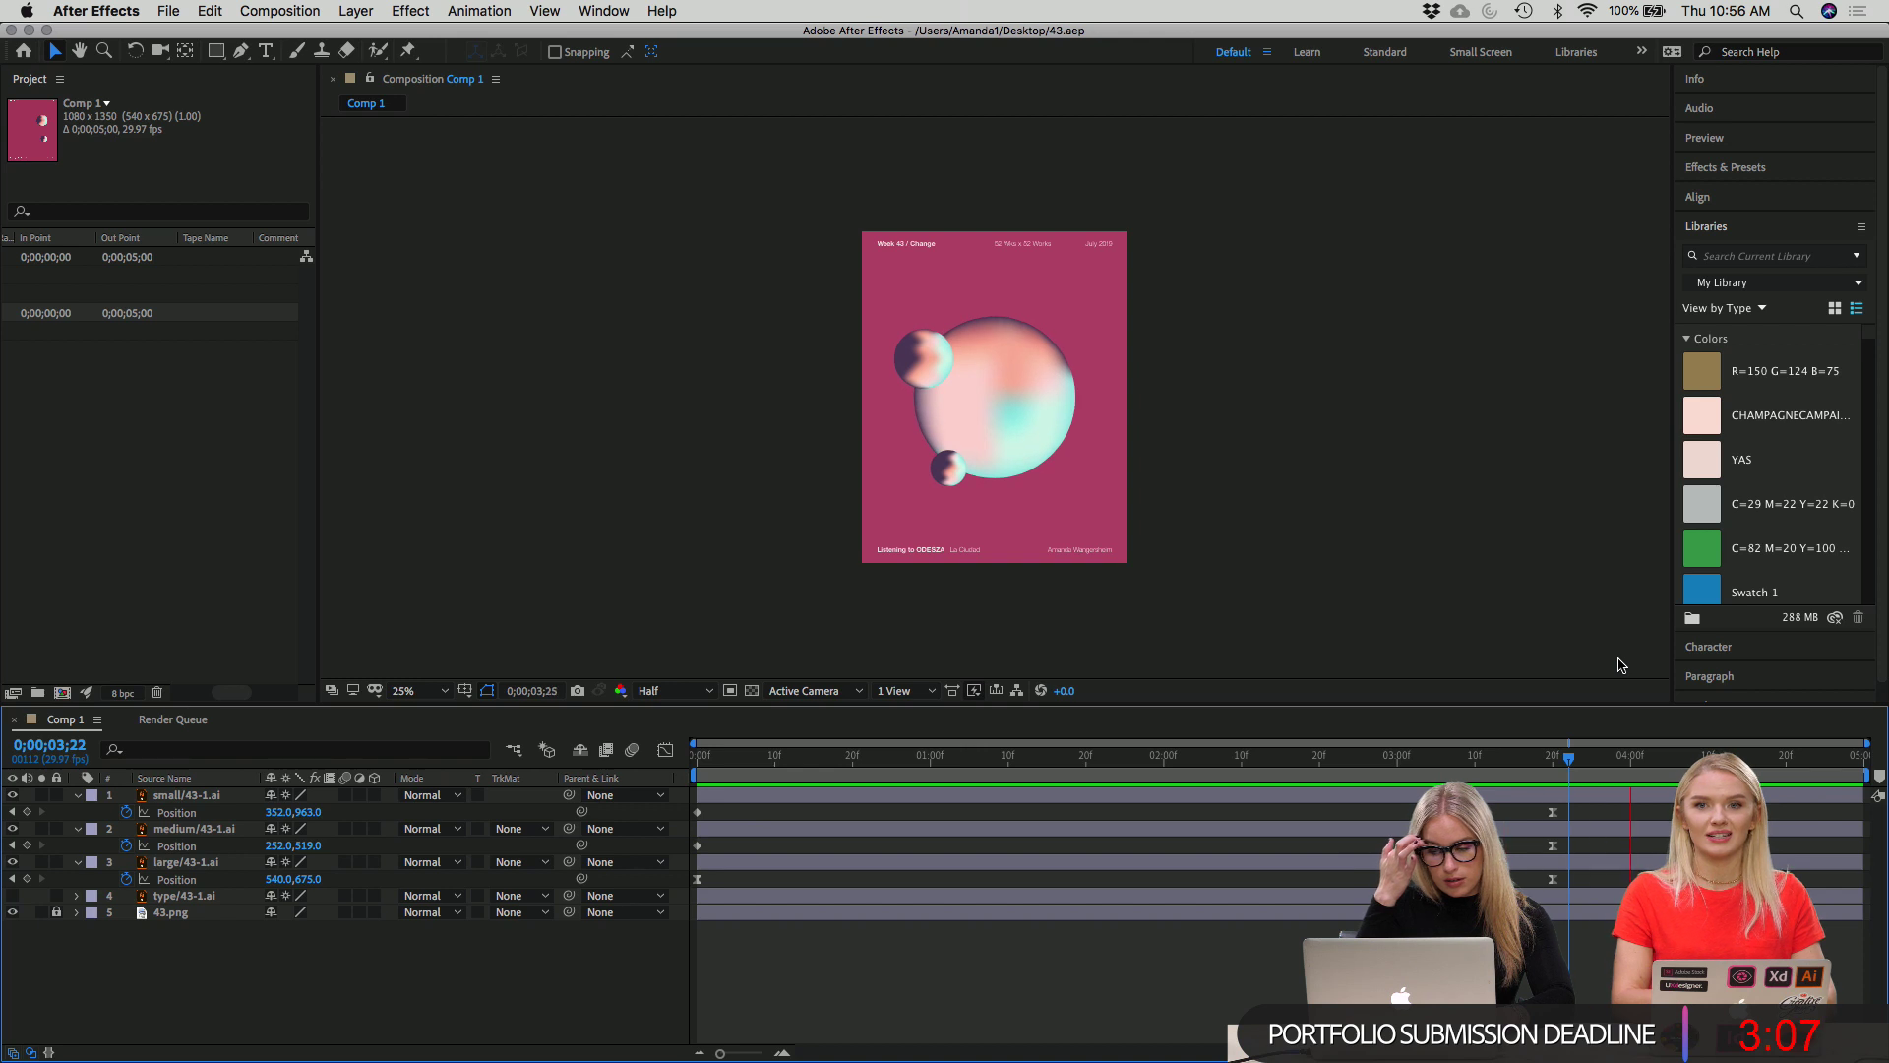
Stop the preview, find the export command by searching for "render" and add 43.aep's Comp 1 to the Render Queue.
key("space")
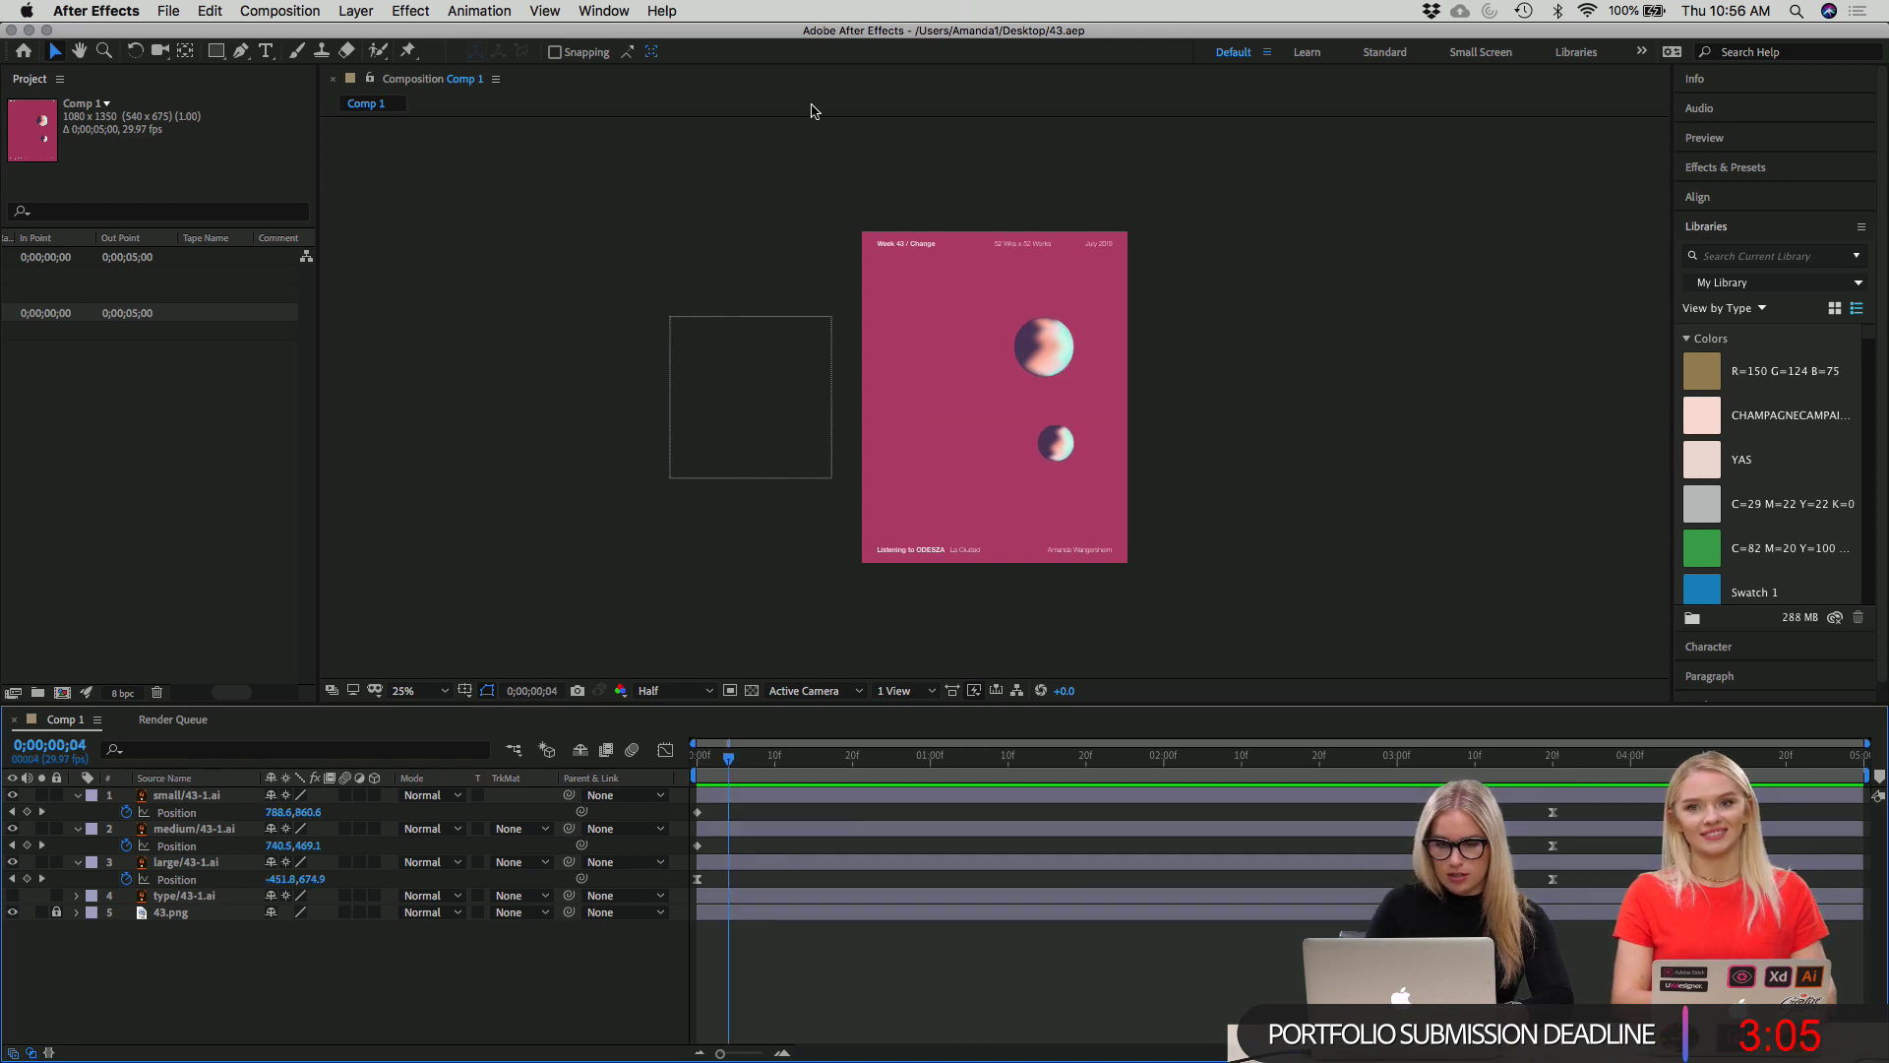
left_click(662, 11)
type("render")
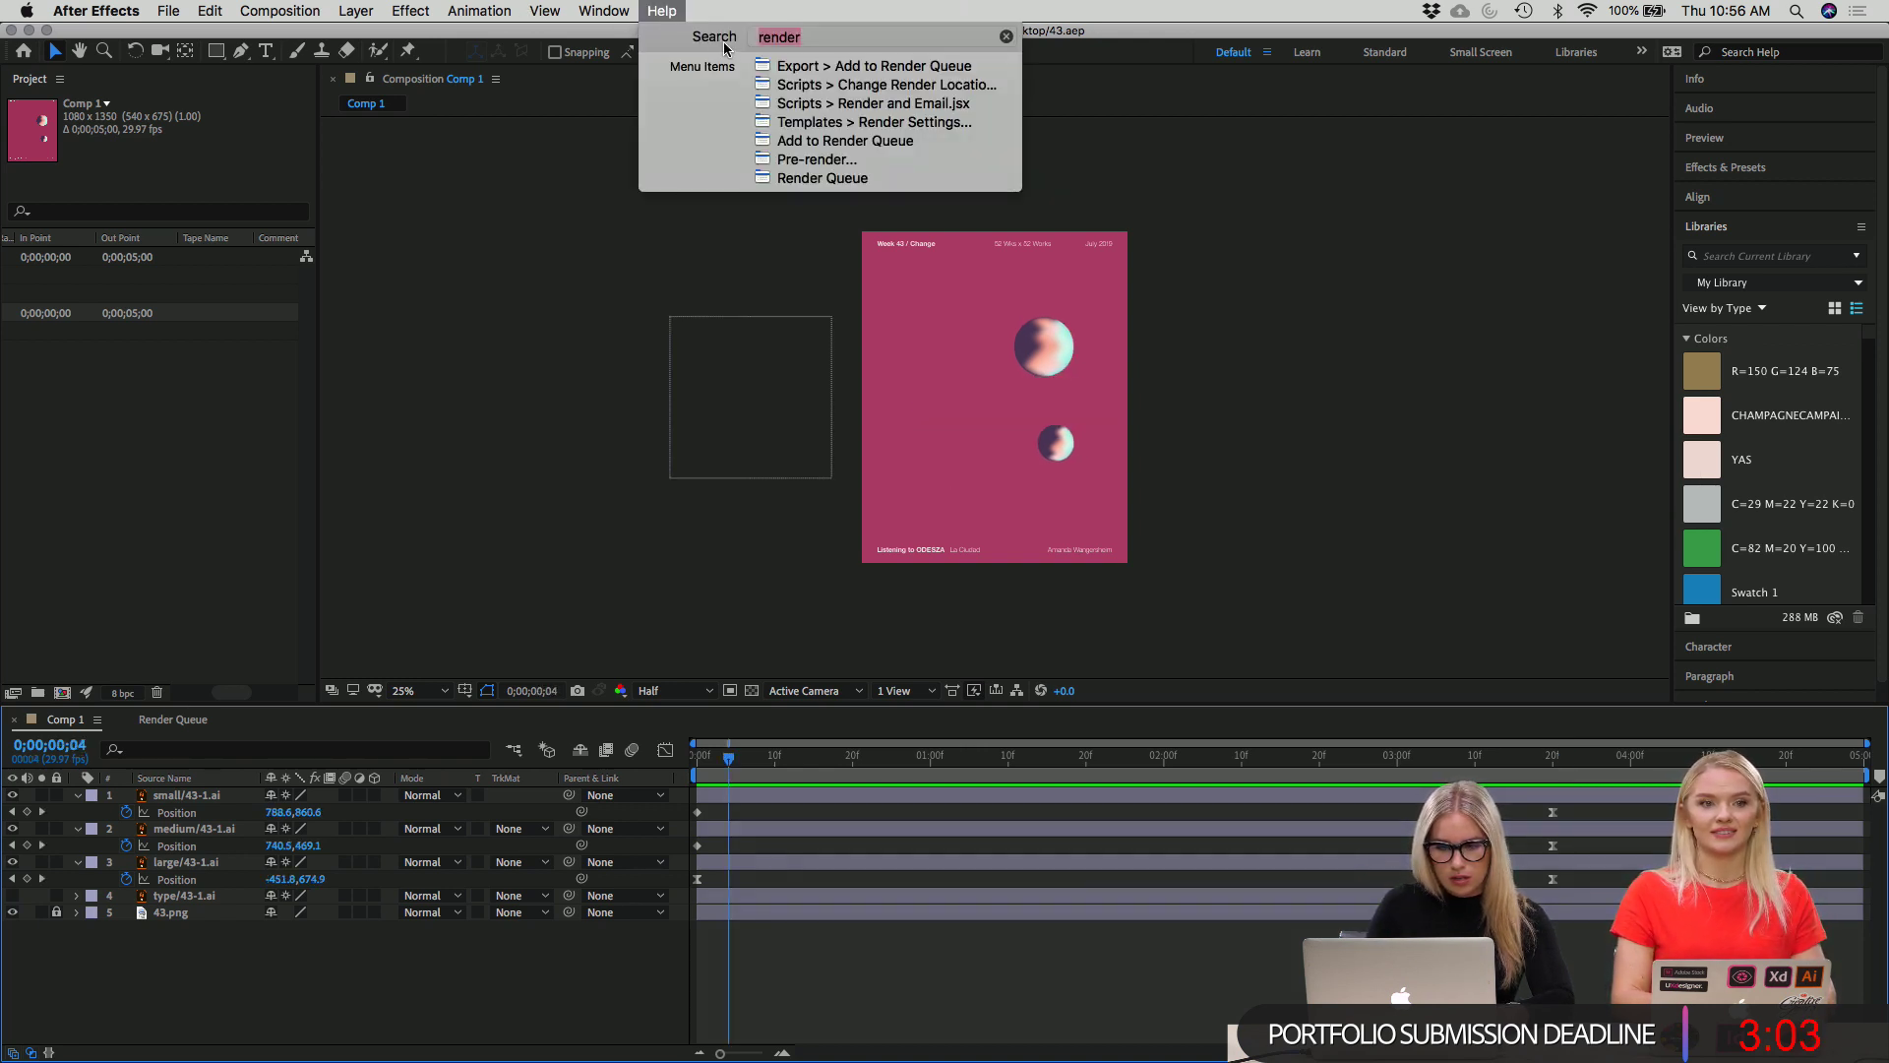
mouse_move(775, 68)
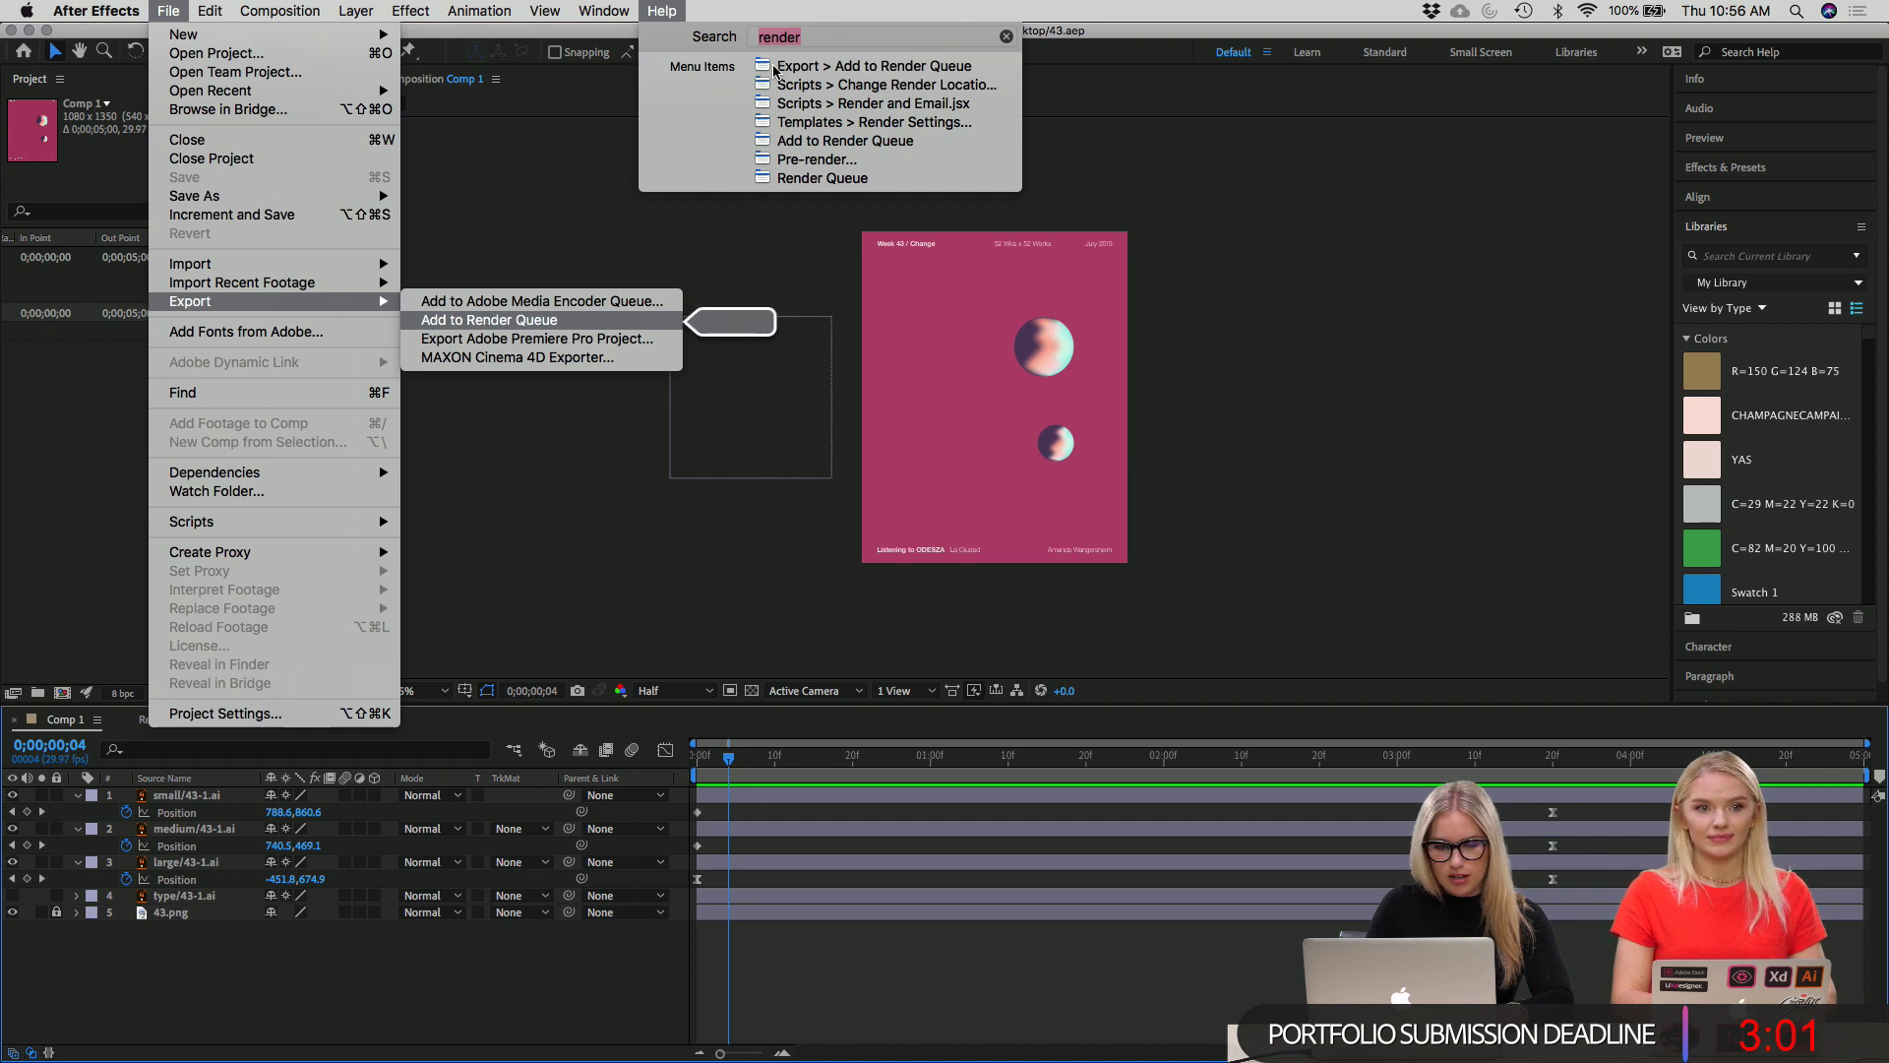
left_click(776, 67)
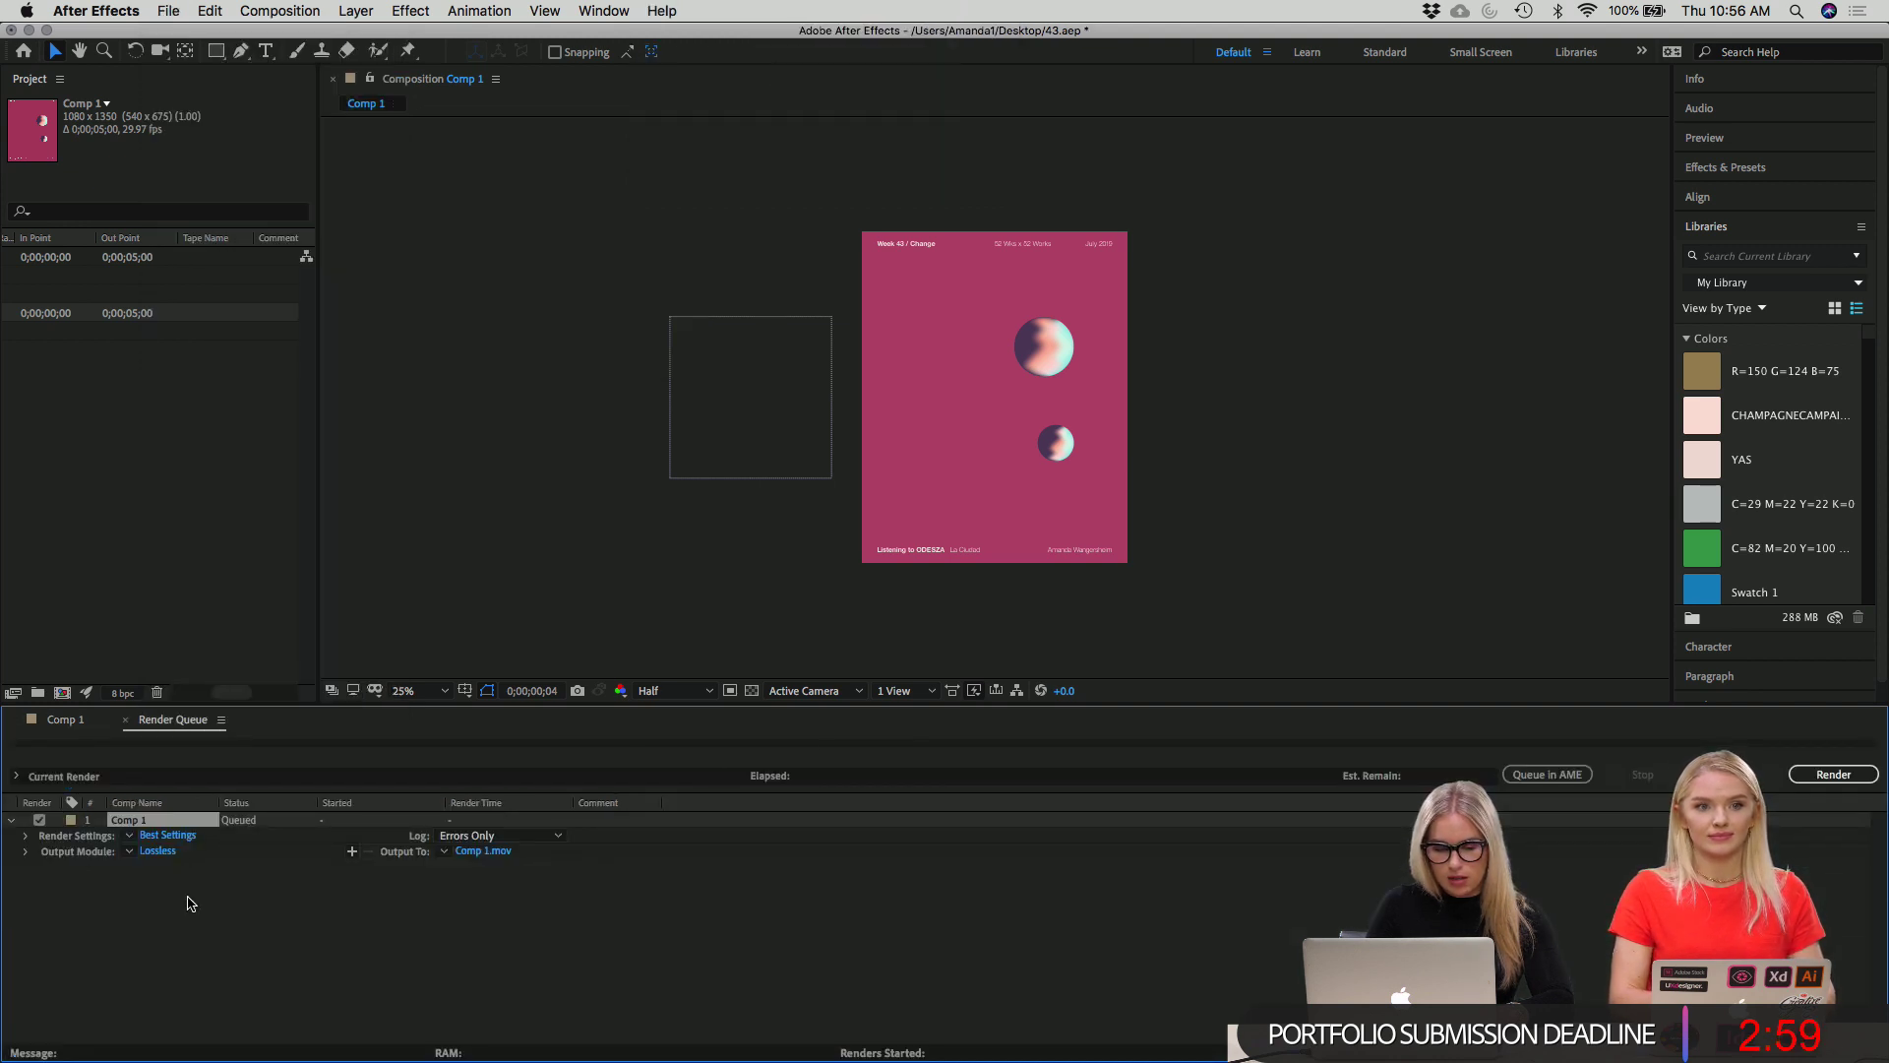
Name the output file 43.1.mov on the Desktop and render the queued composition.
left_click(497, 851)
type("43")
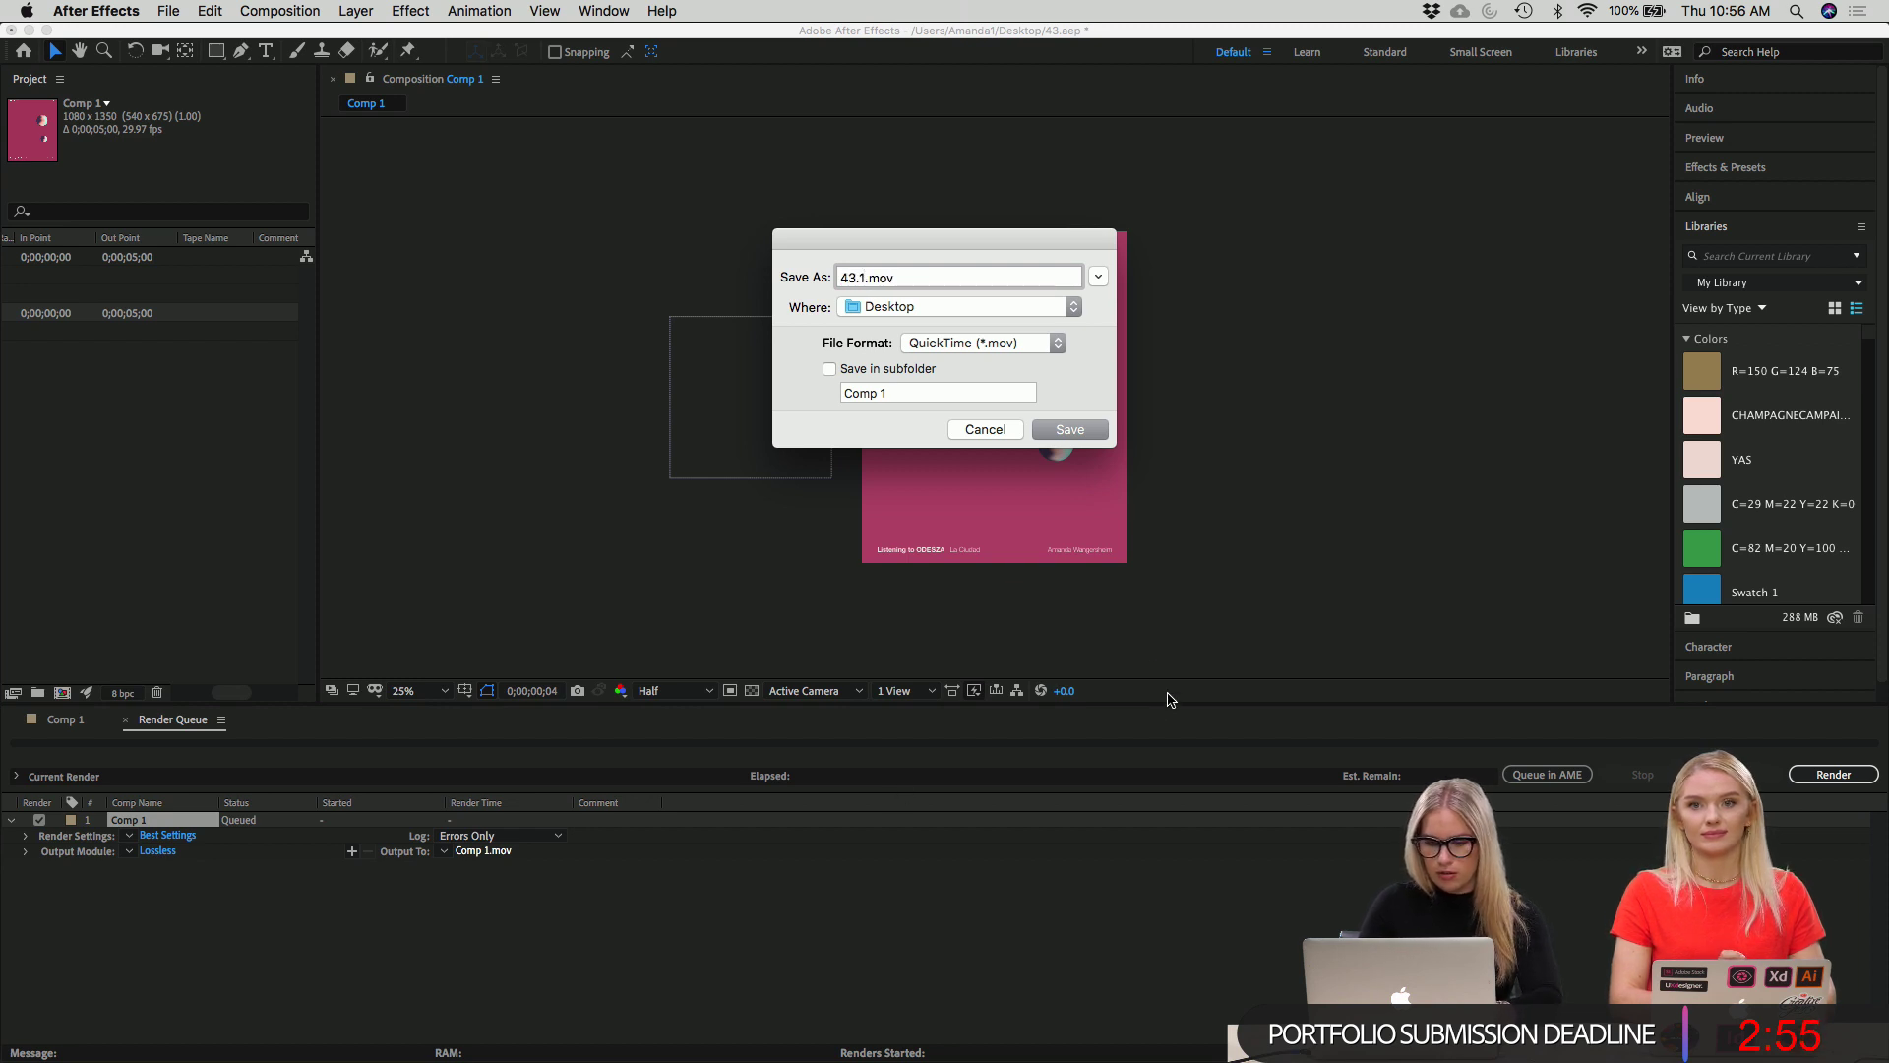
type(".1")
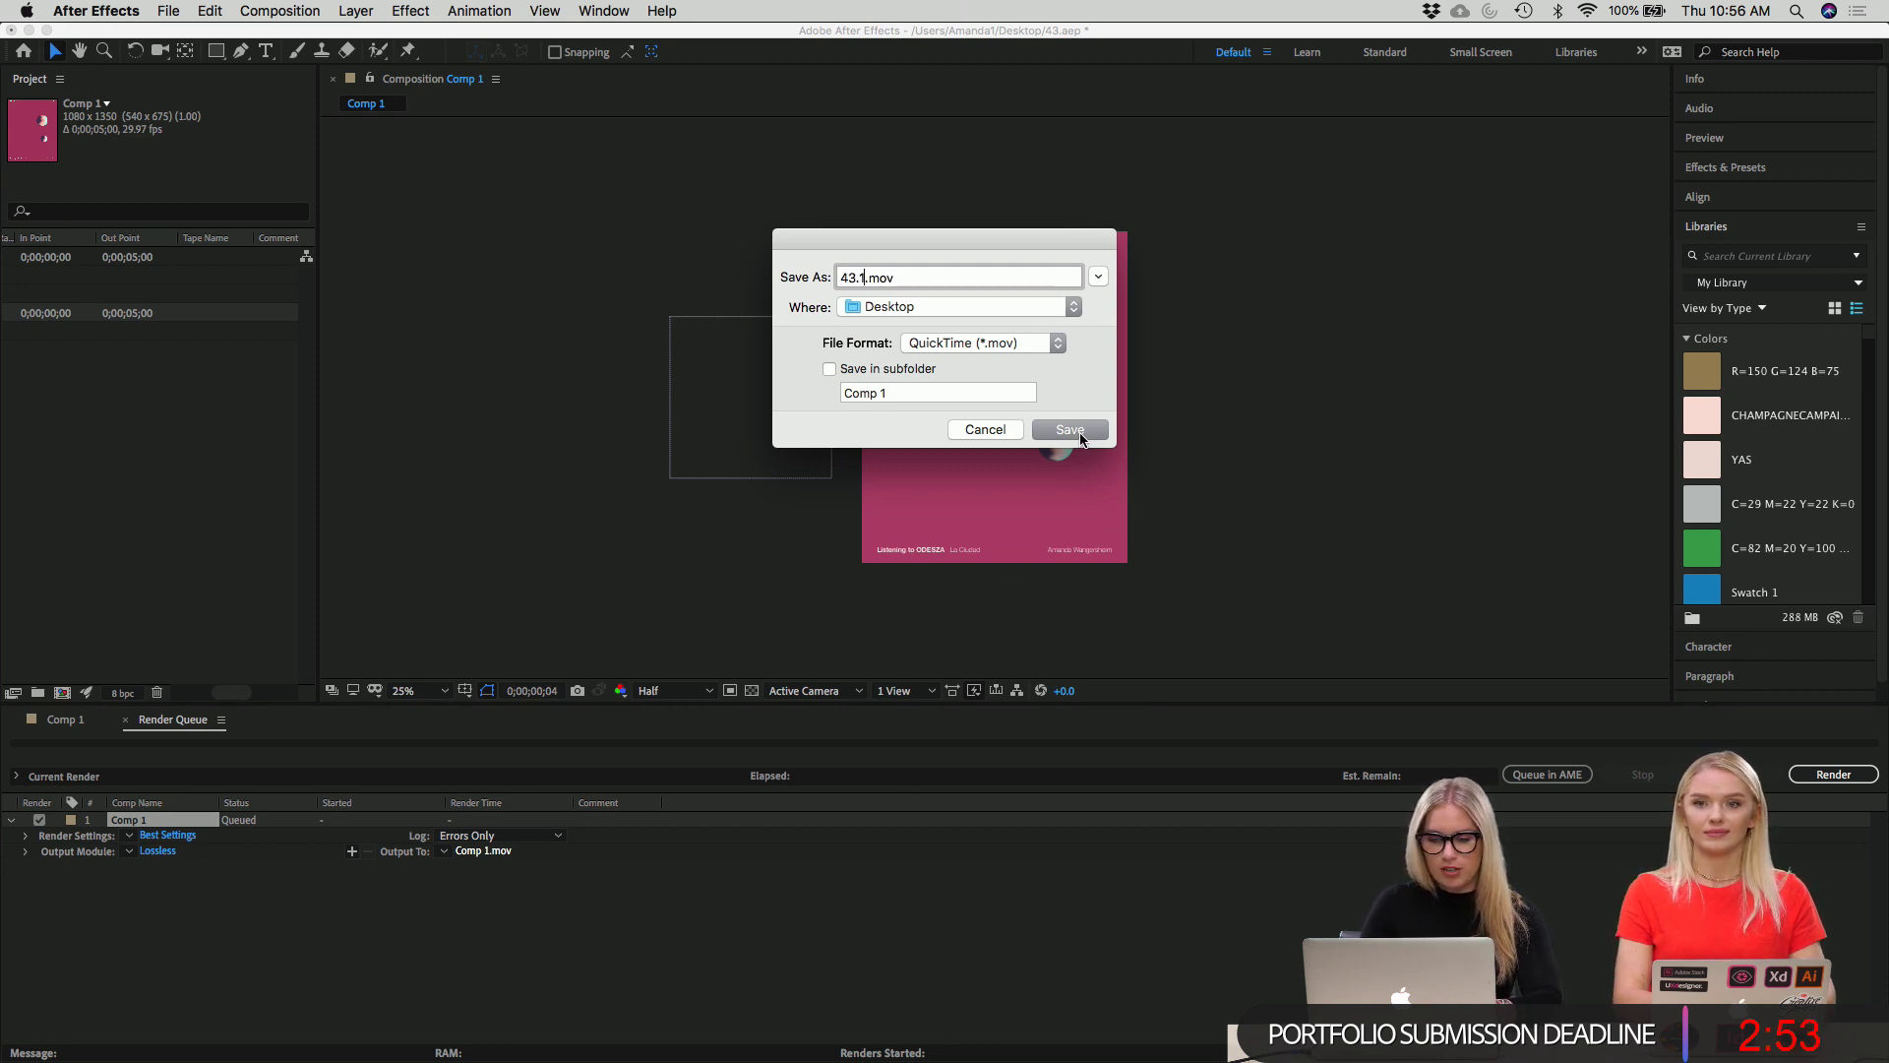
left_click(1079, 431)
left_click(1833, 774)
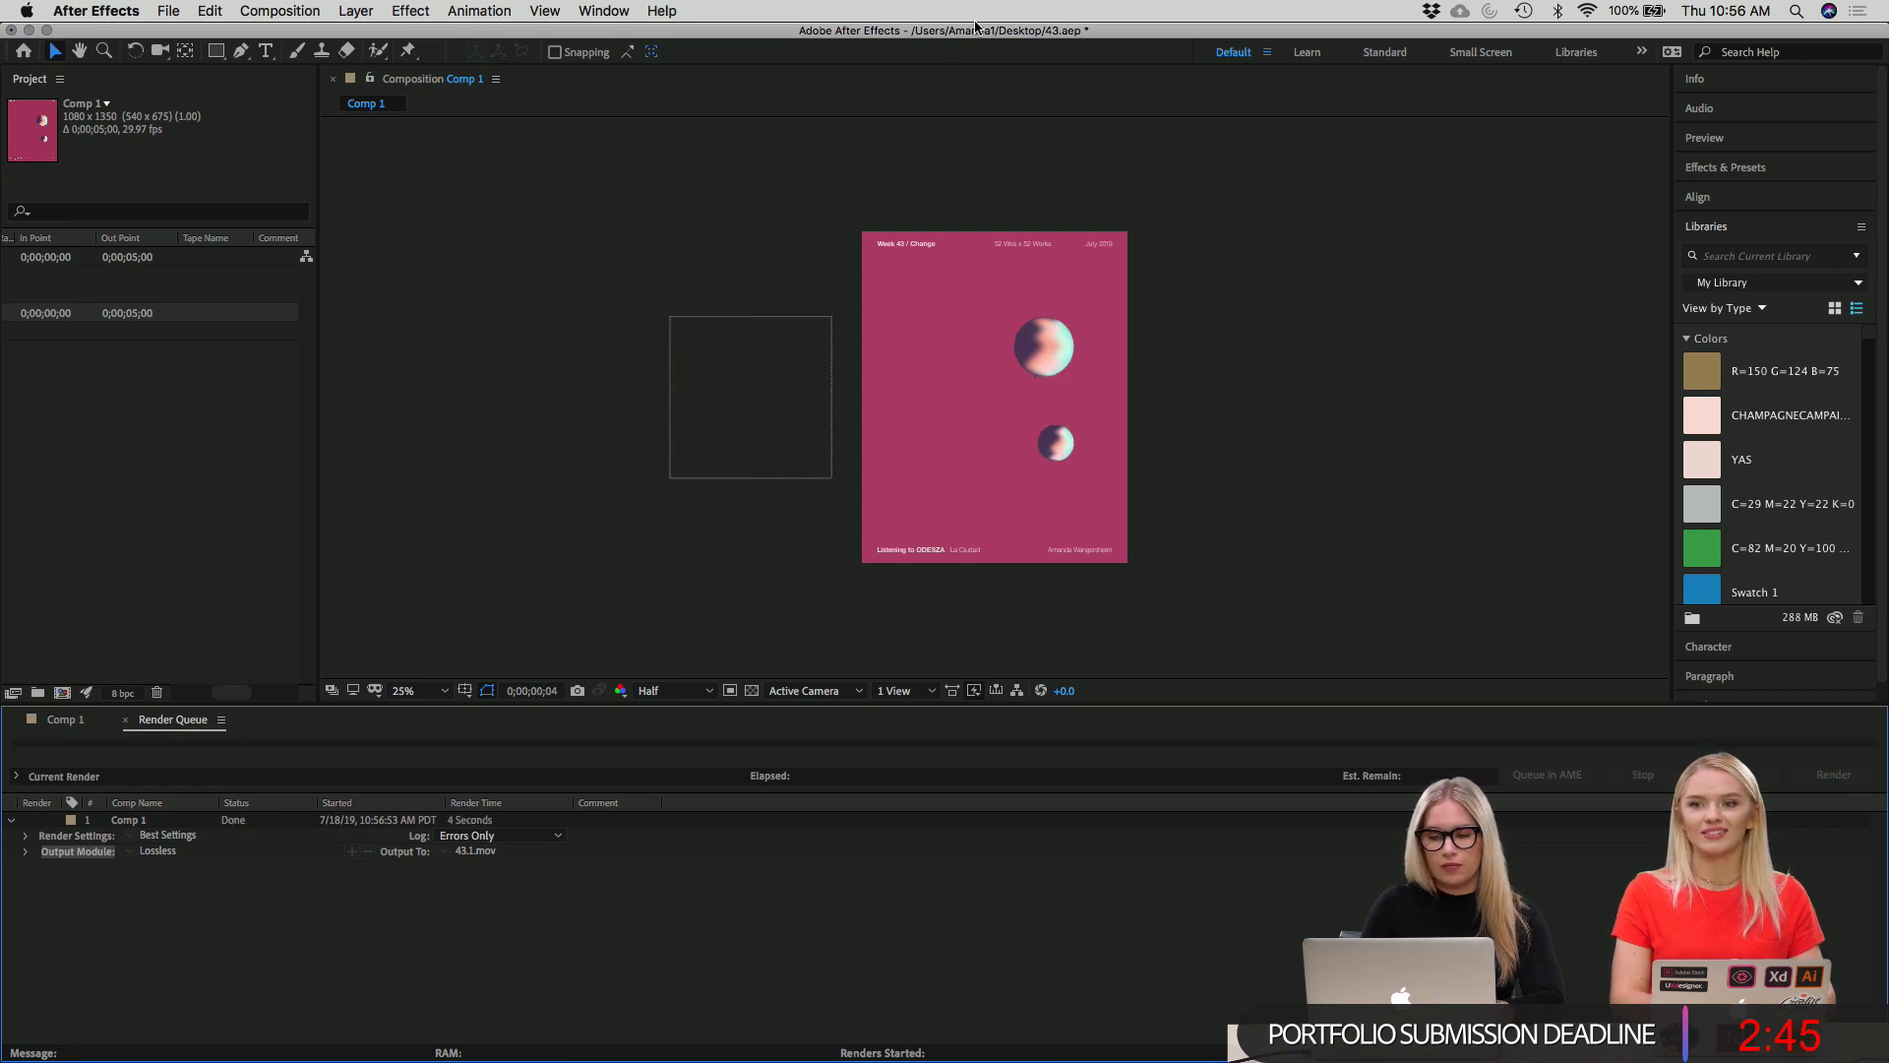
Hide After Effects, open 43.1.mov in QuickTime Player and place its window beside the 43.mov window.
key("super+h")
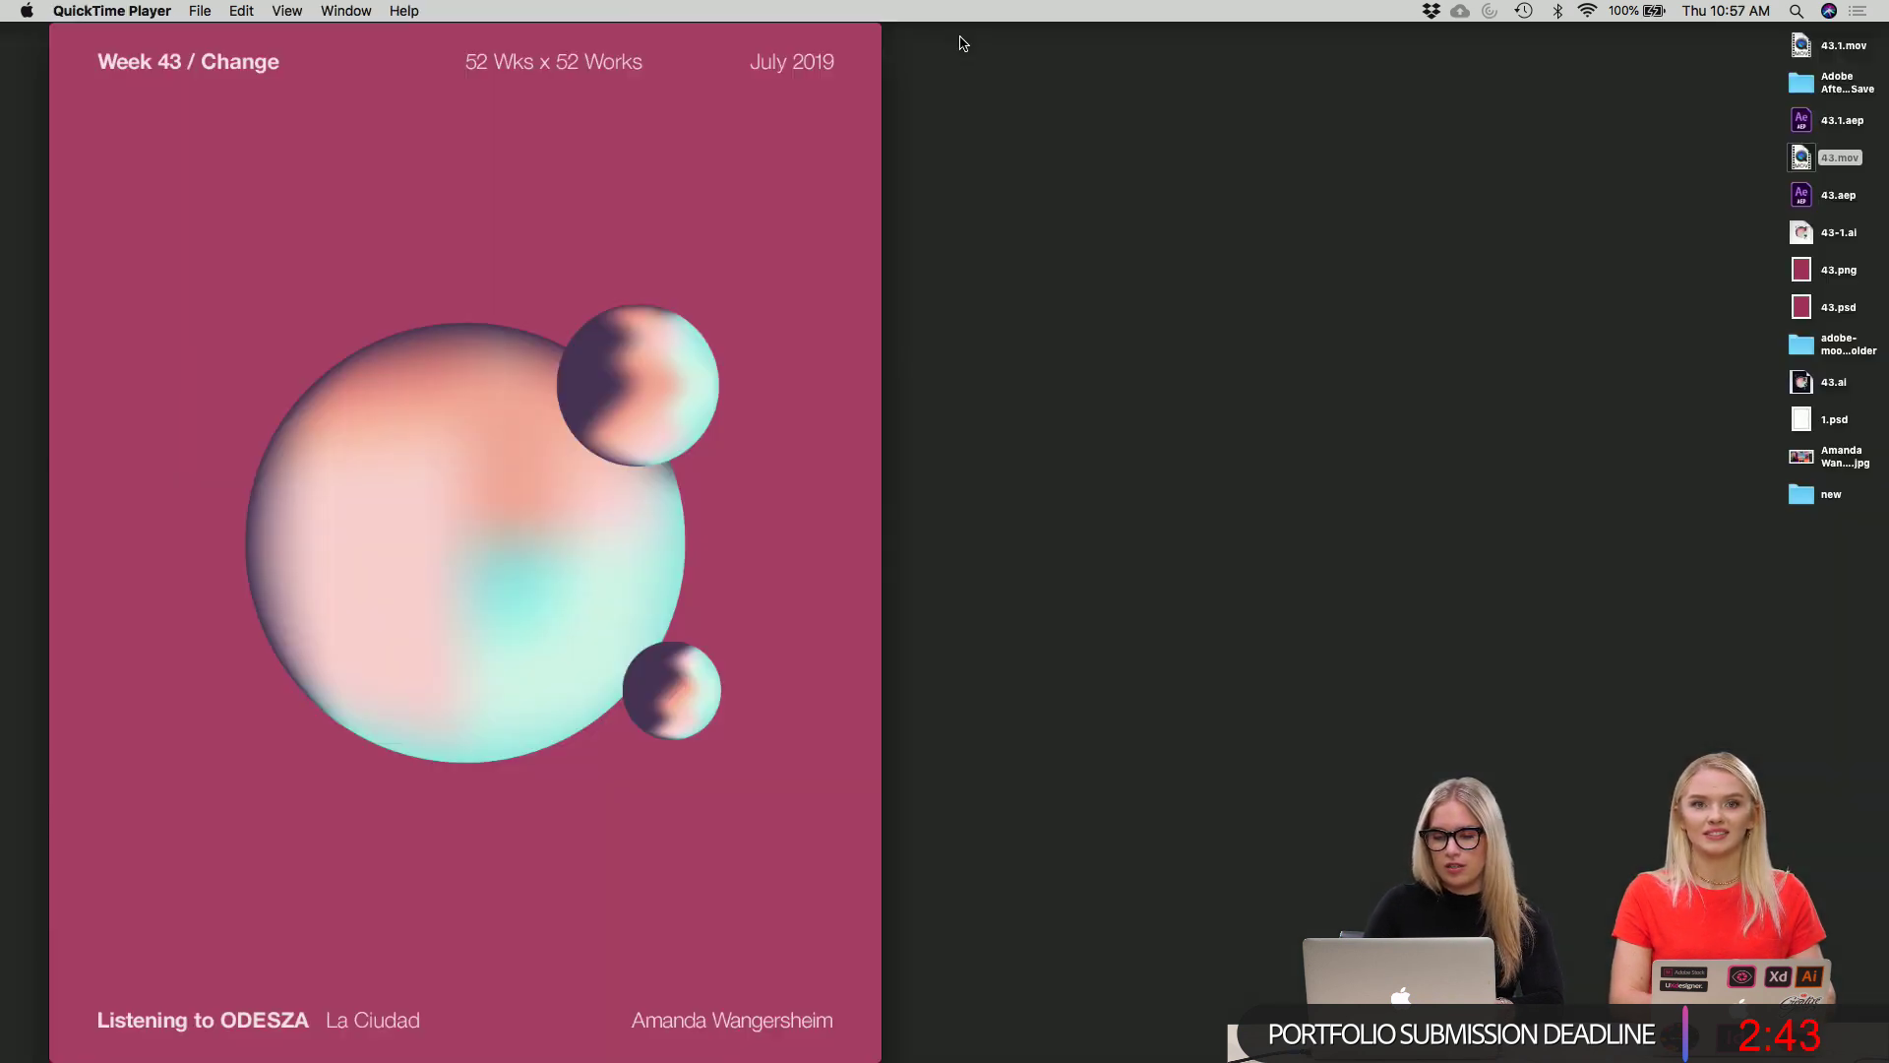
double_click(1801, 45)
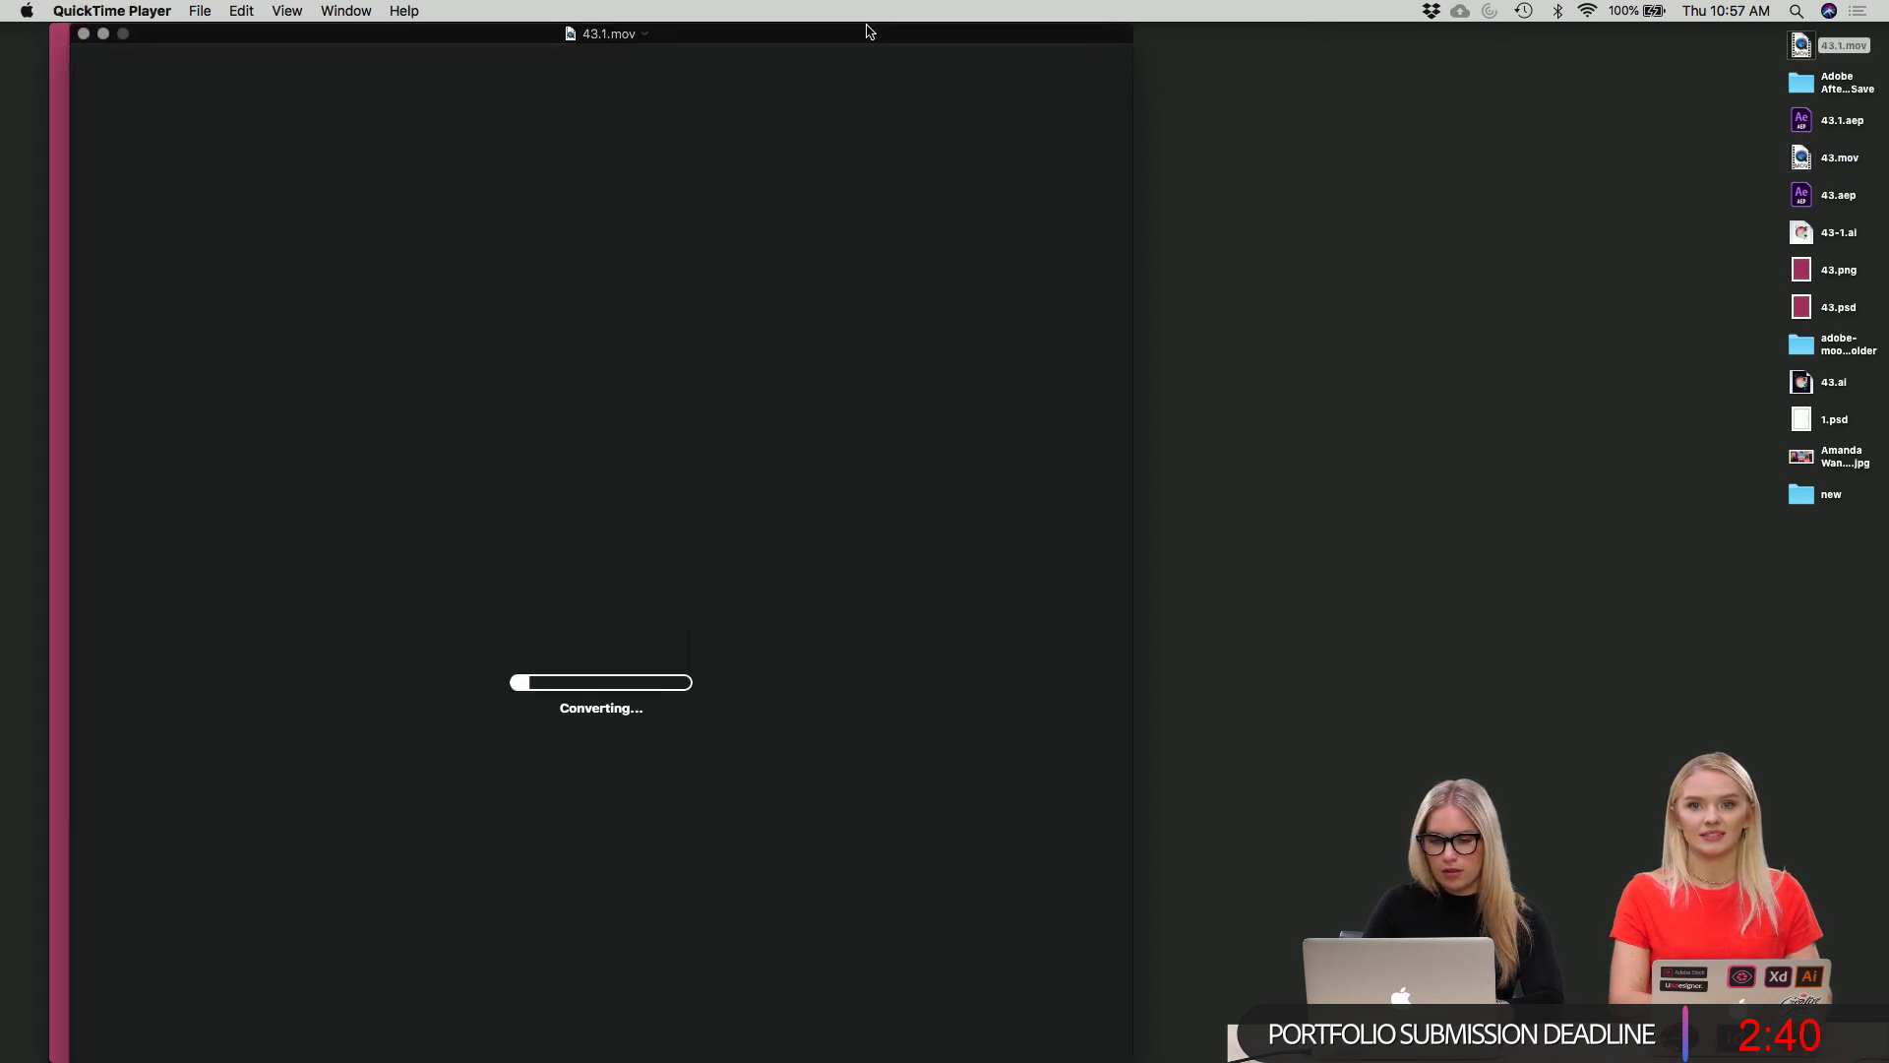
left_click_drag(857, 34, 1682, 5)
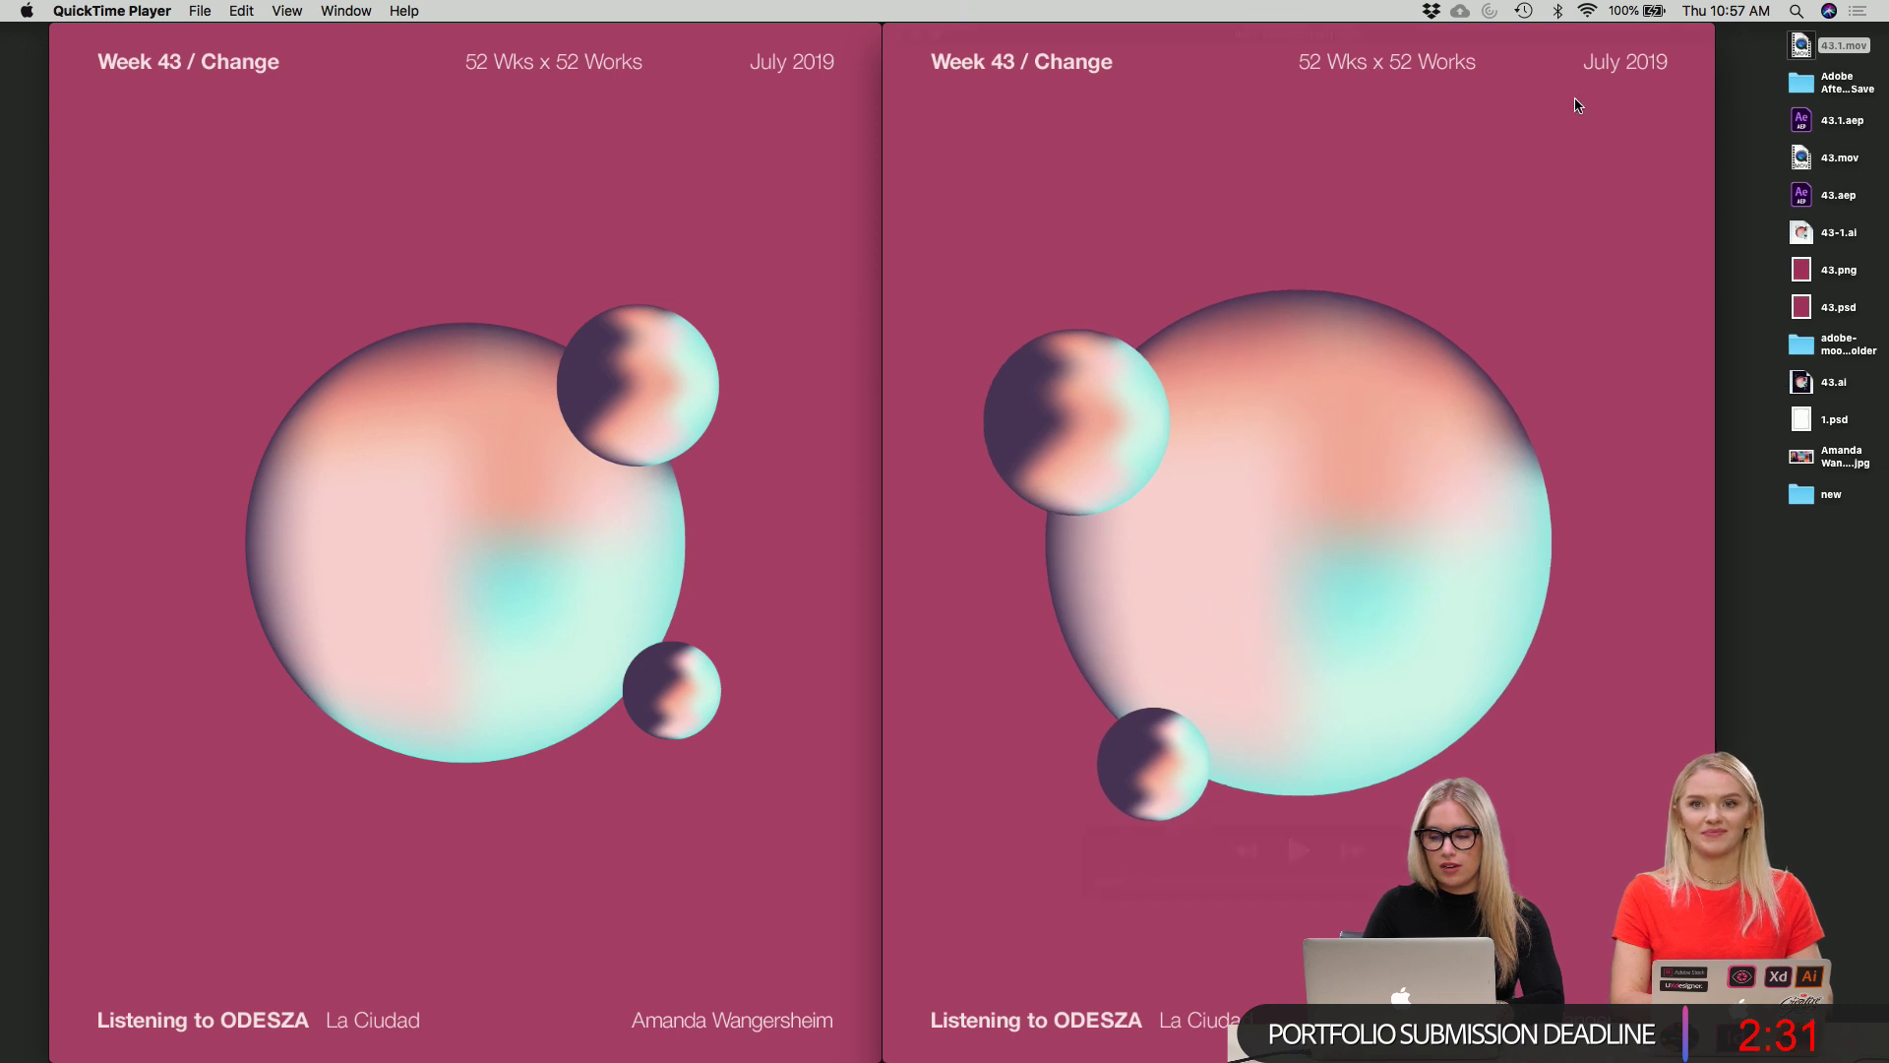
left_click_drag(1309, 34, 1482, 11)
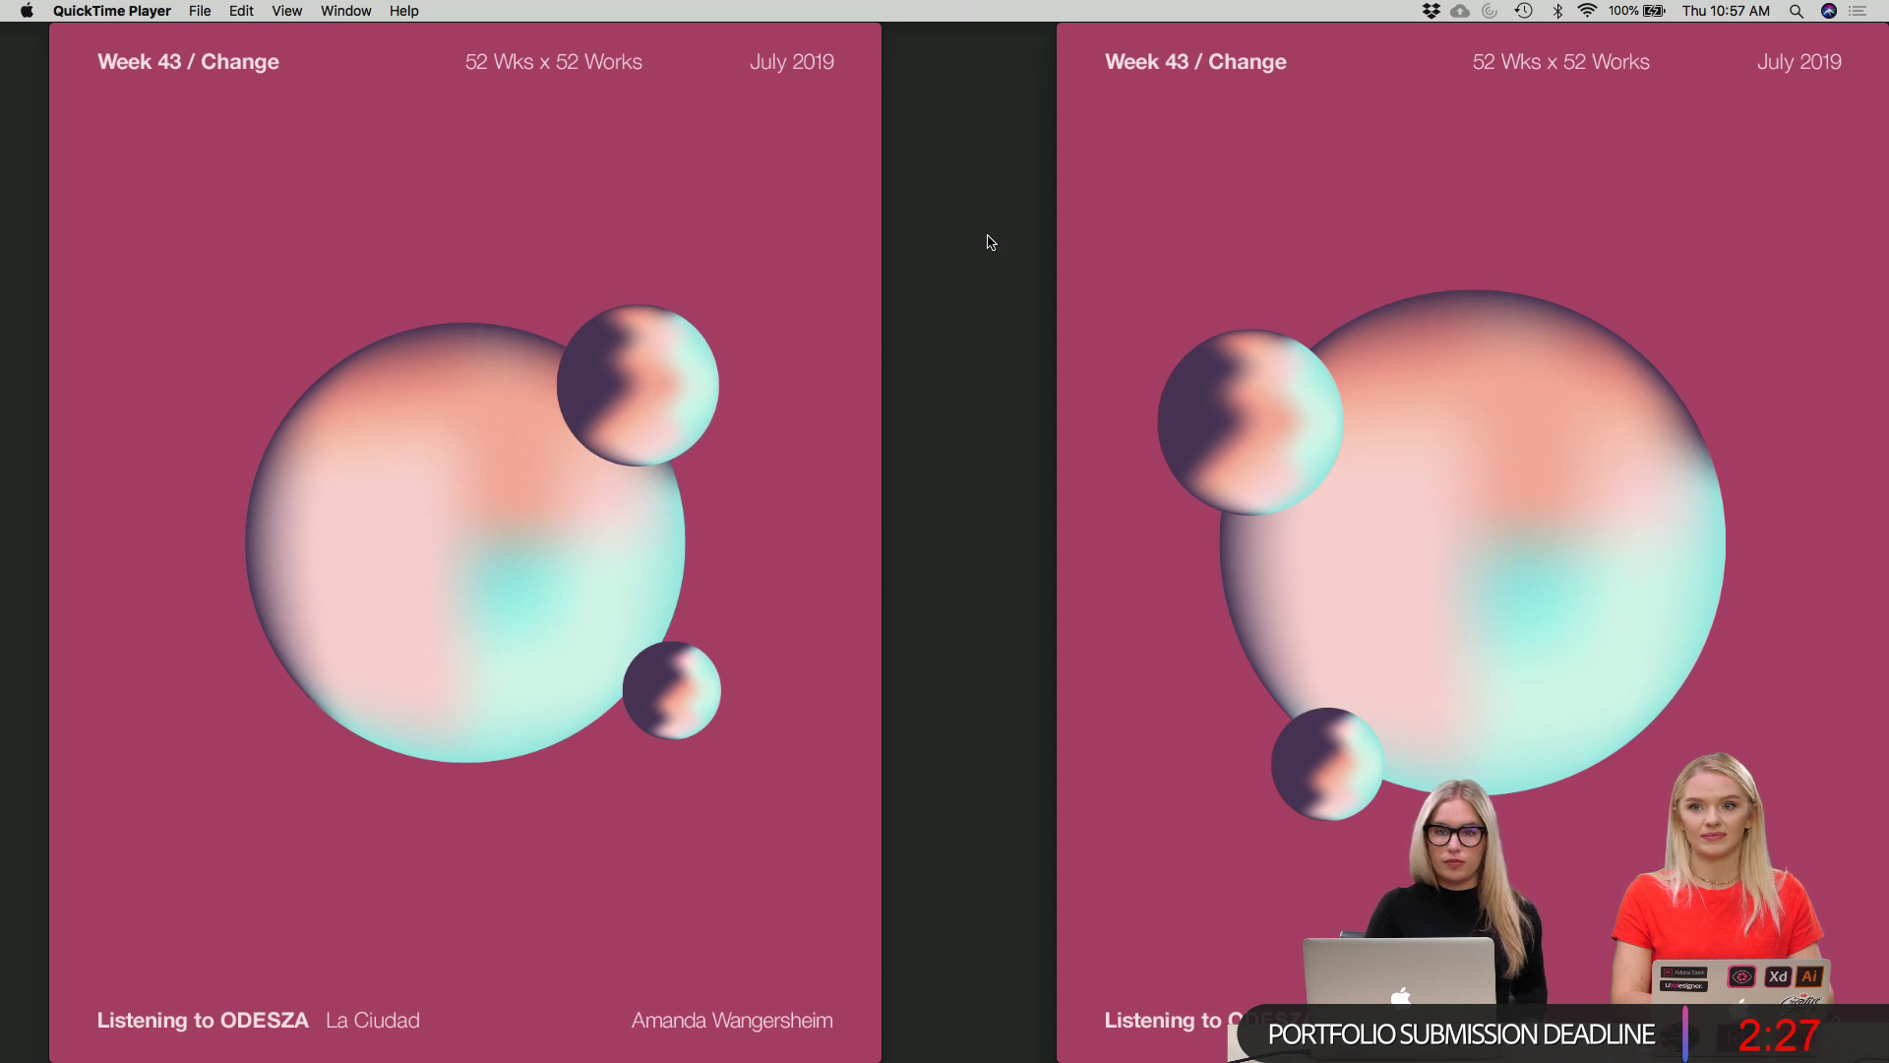
Play 43.mov again beside 43.1.mov to compare the two rendered animations.
mouse_move(1500, 279)
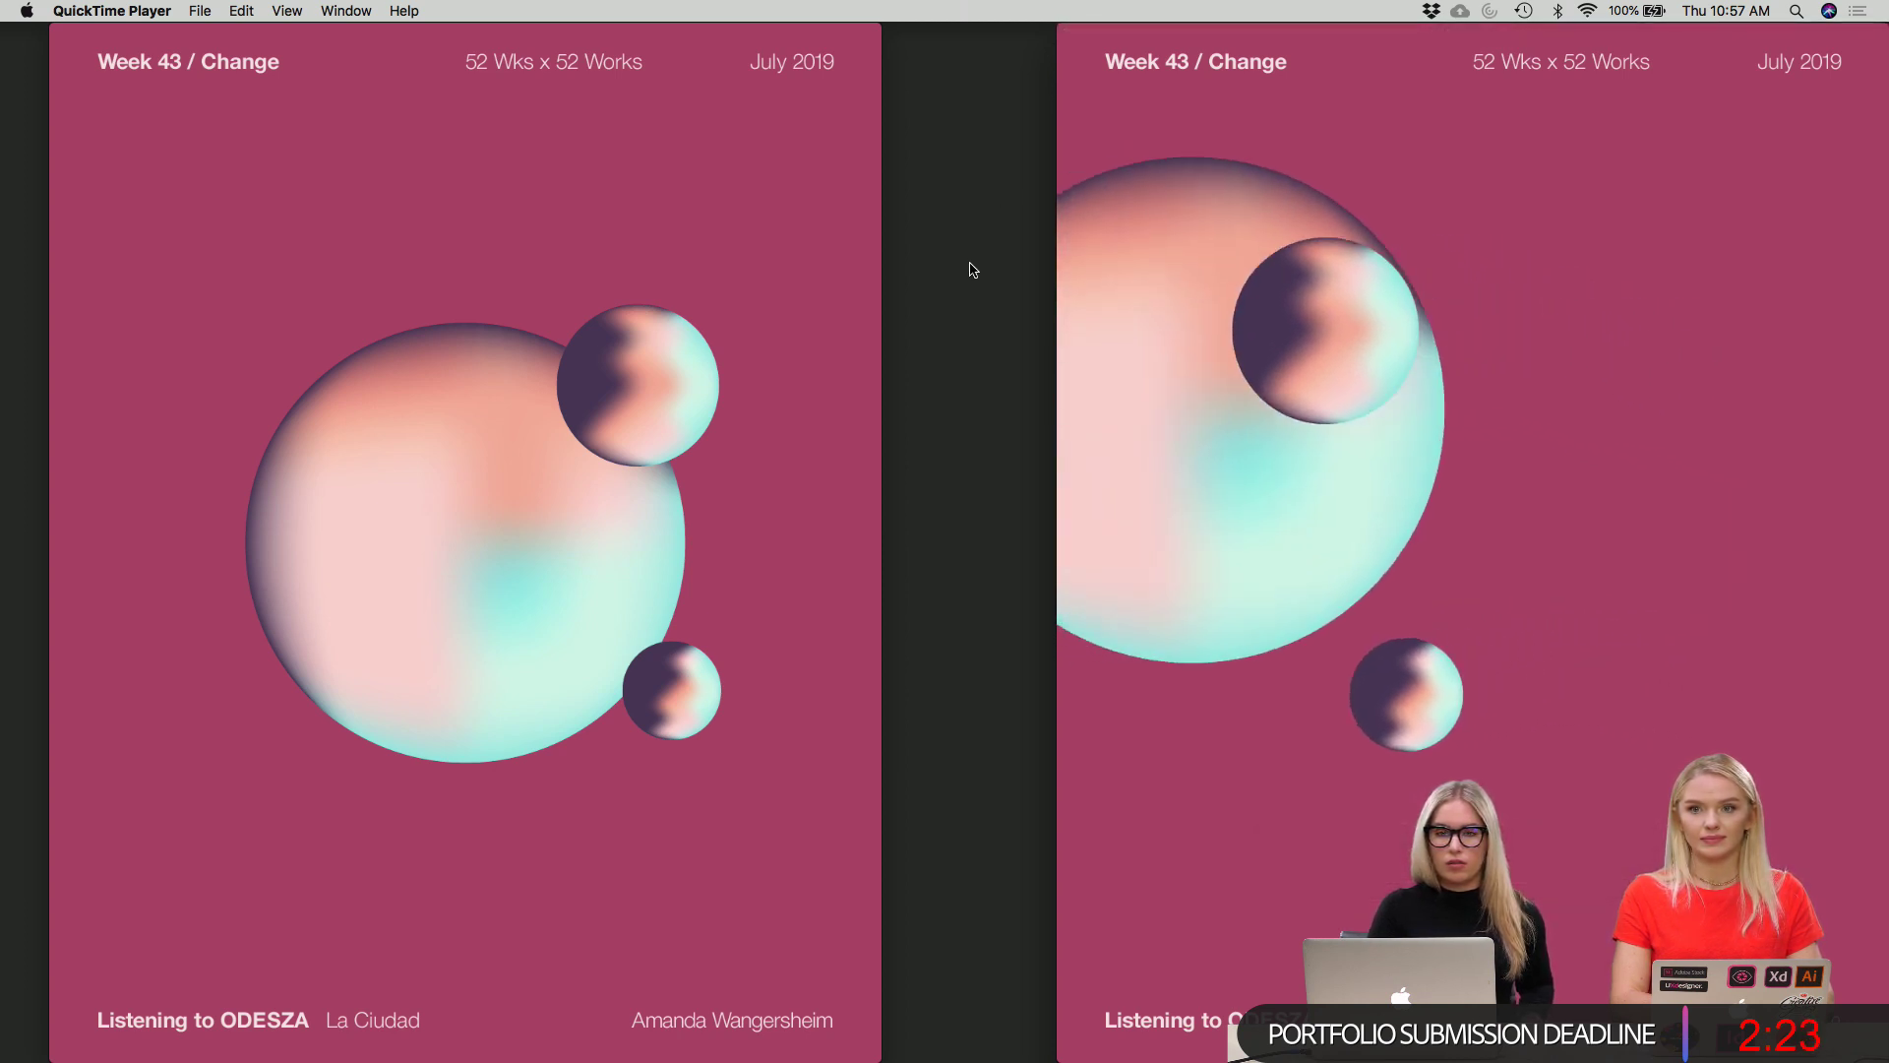
mouse_move(569, 406)
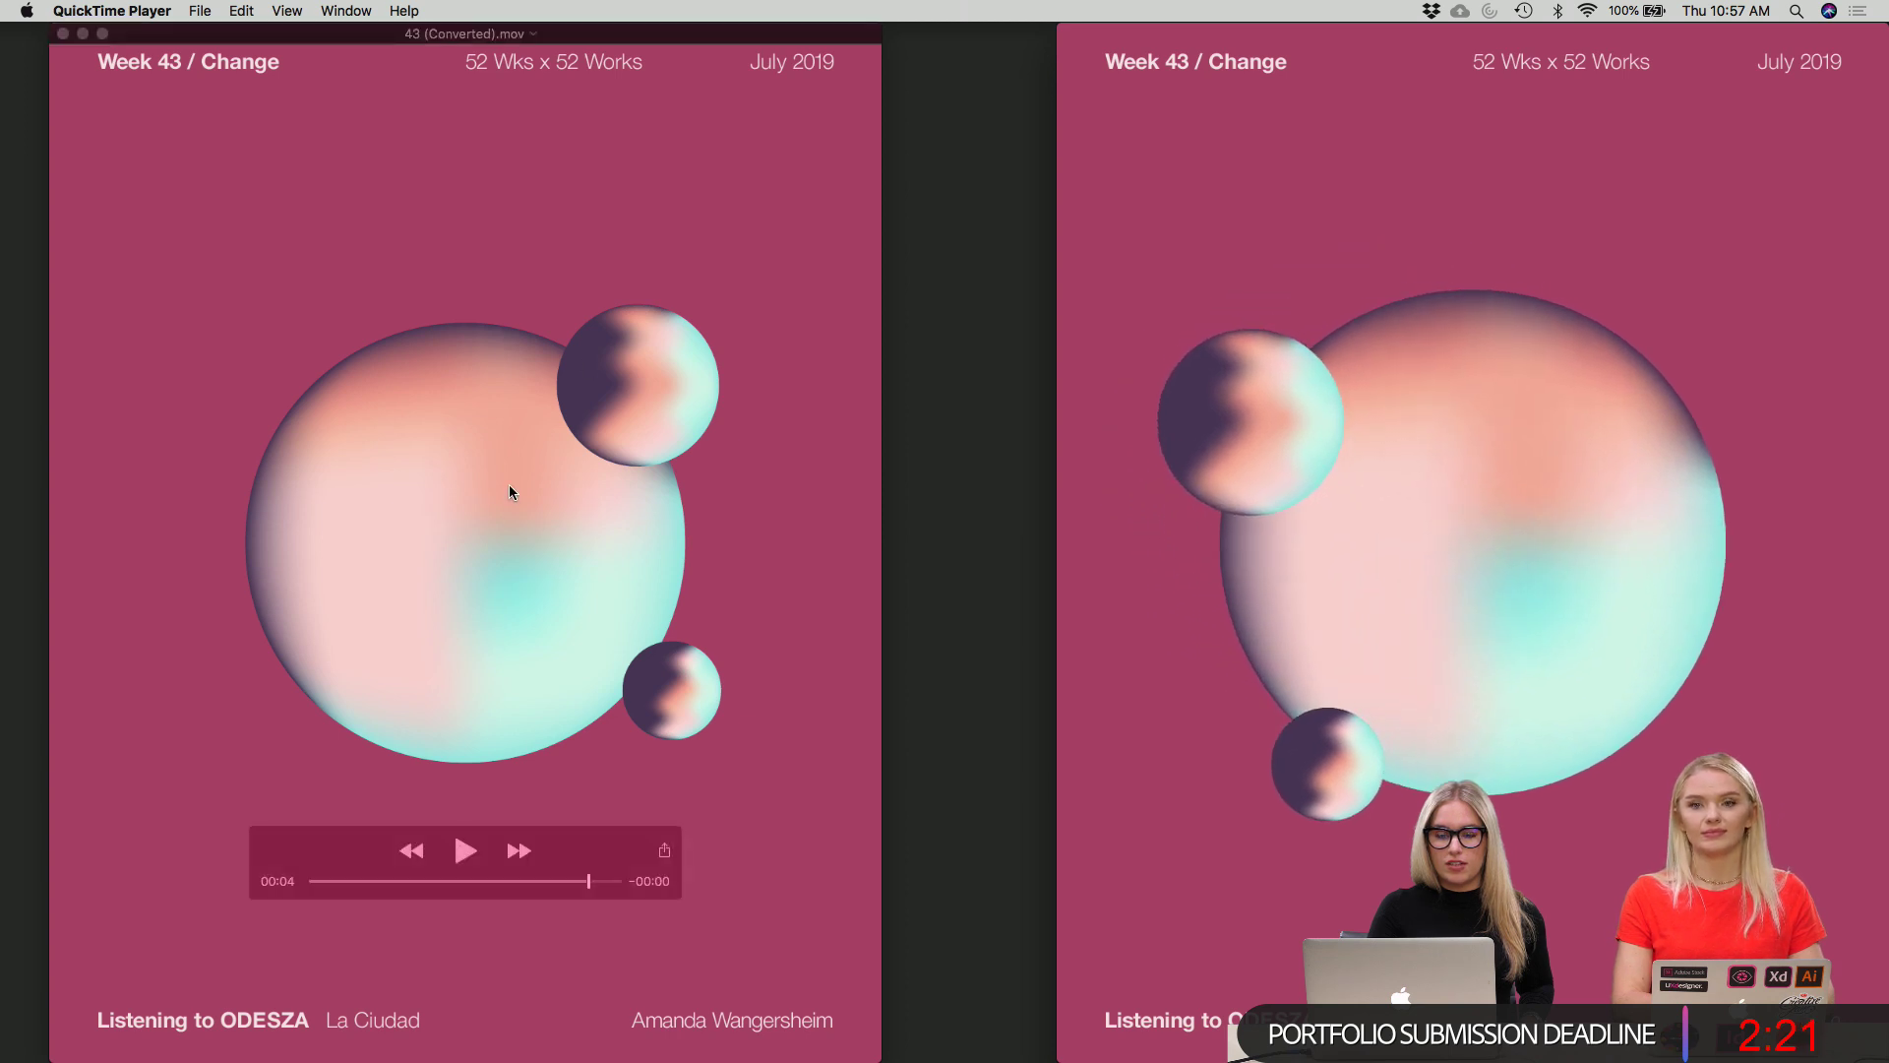
left_click(465, 850)
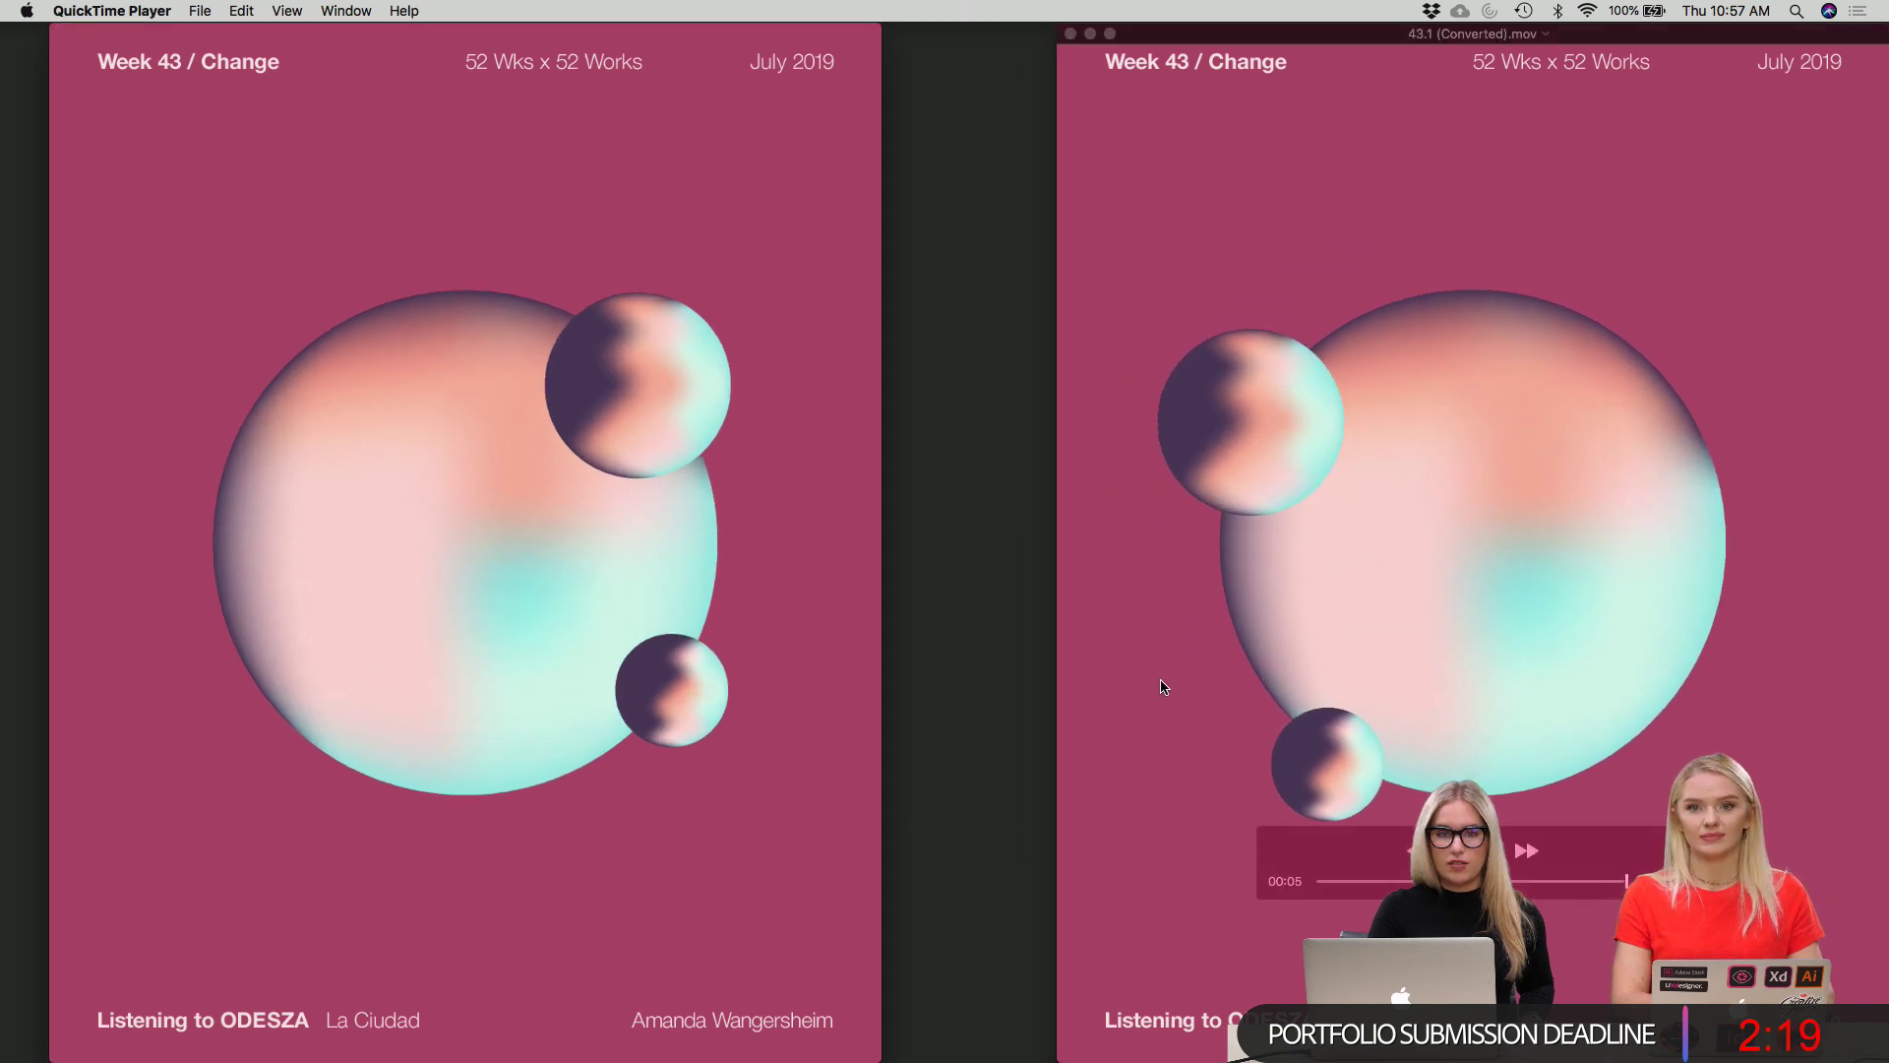
left_click(463, 848)
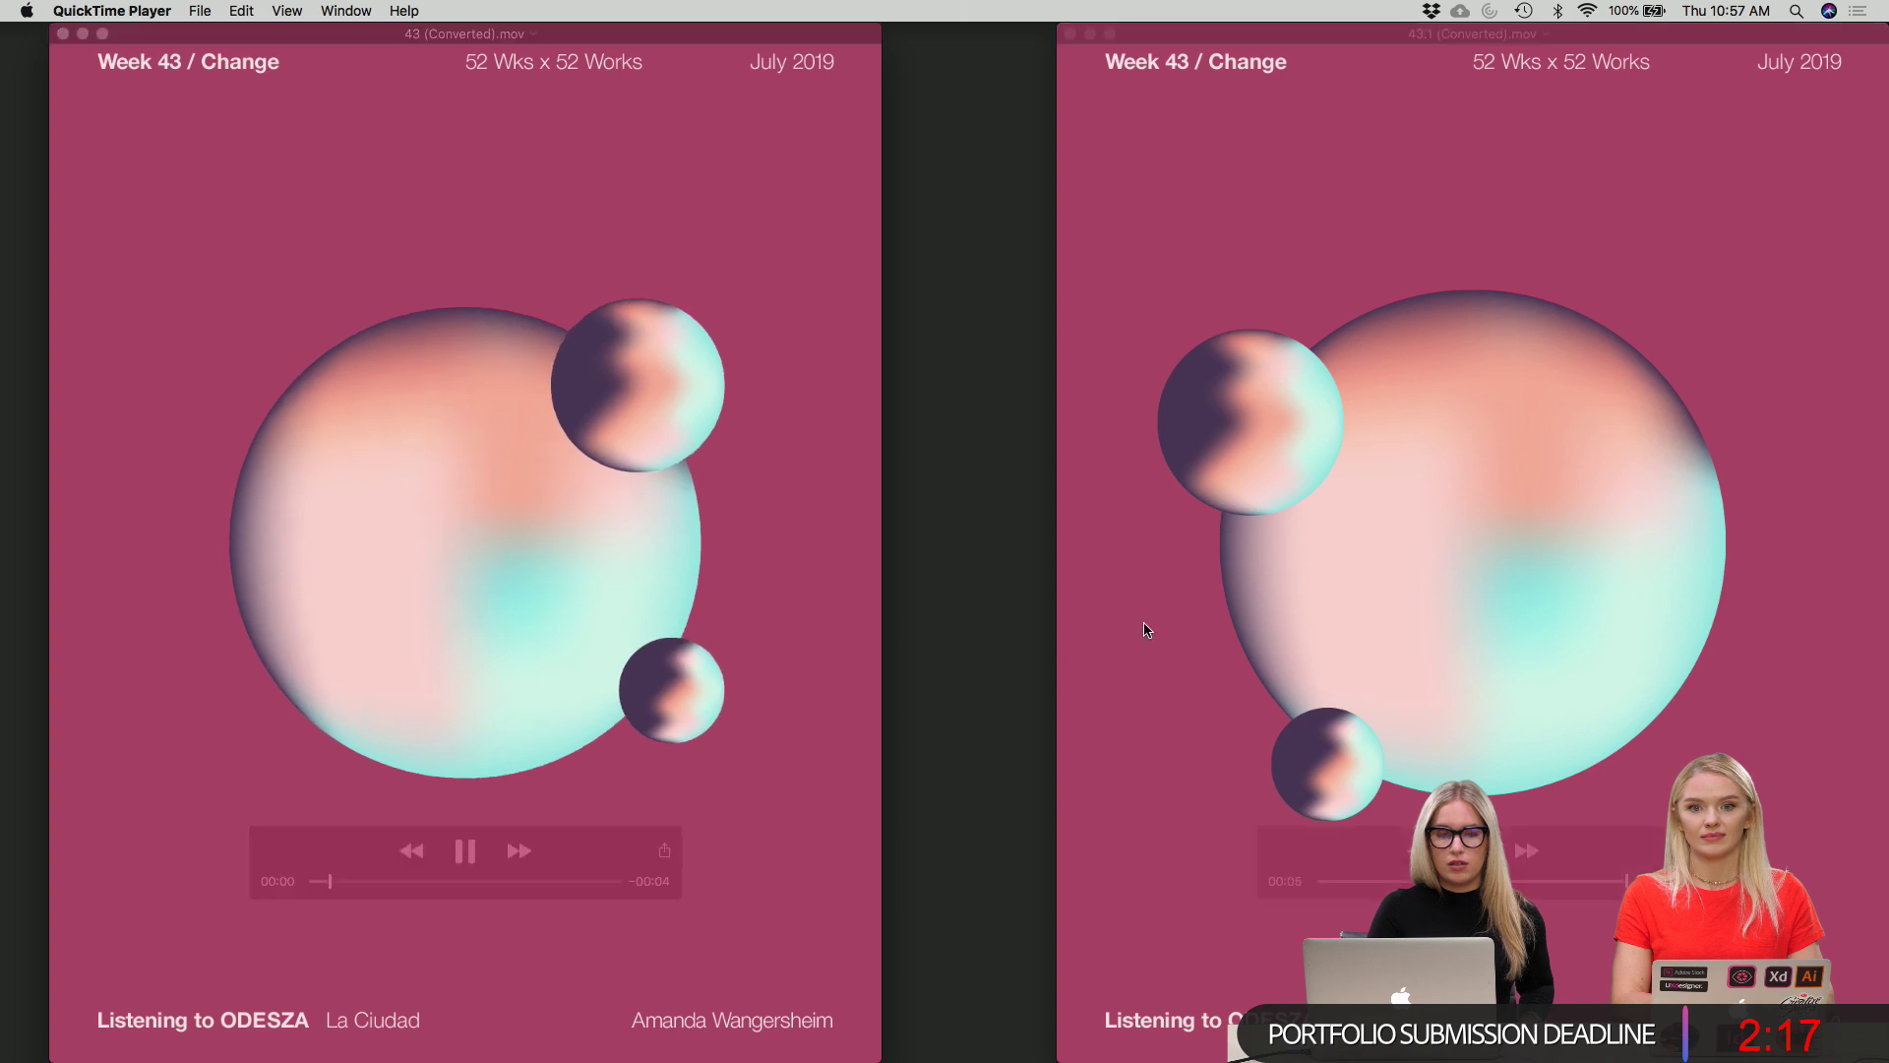
Watch the 43.mov playback through and replay it once more beside the 43.1.mov window.
mouse_move(1144, 630)
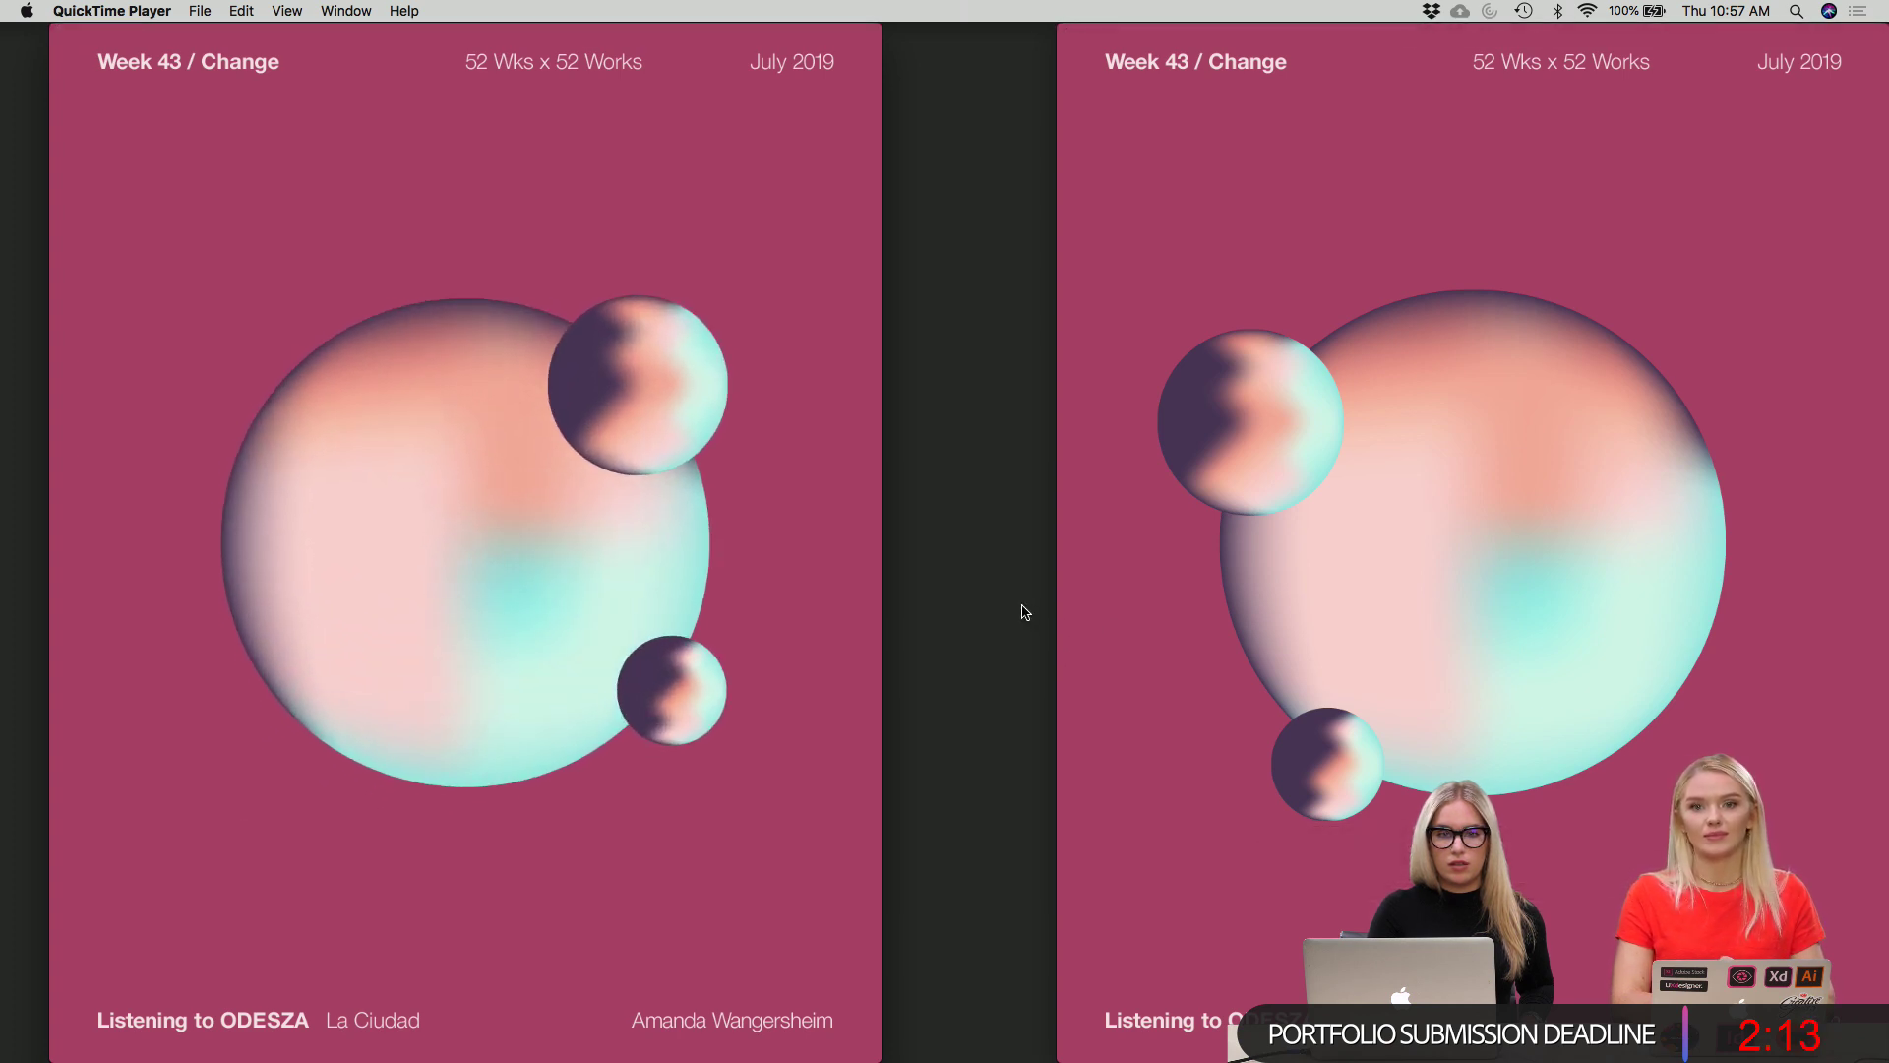
mouse_move(795, 400)
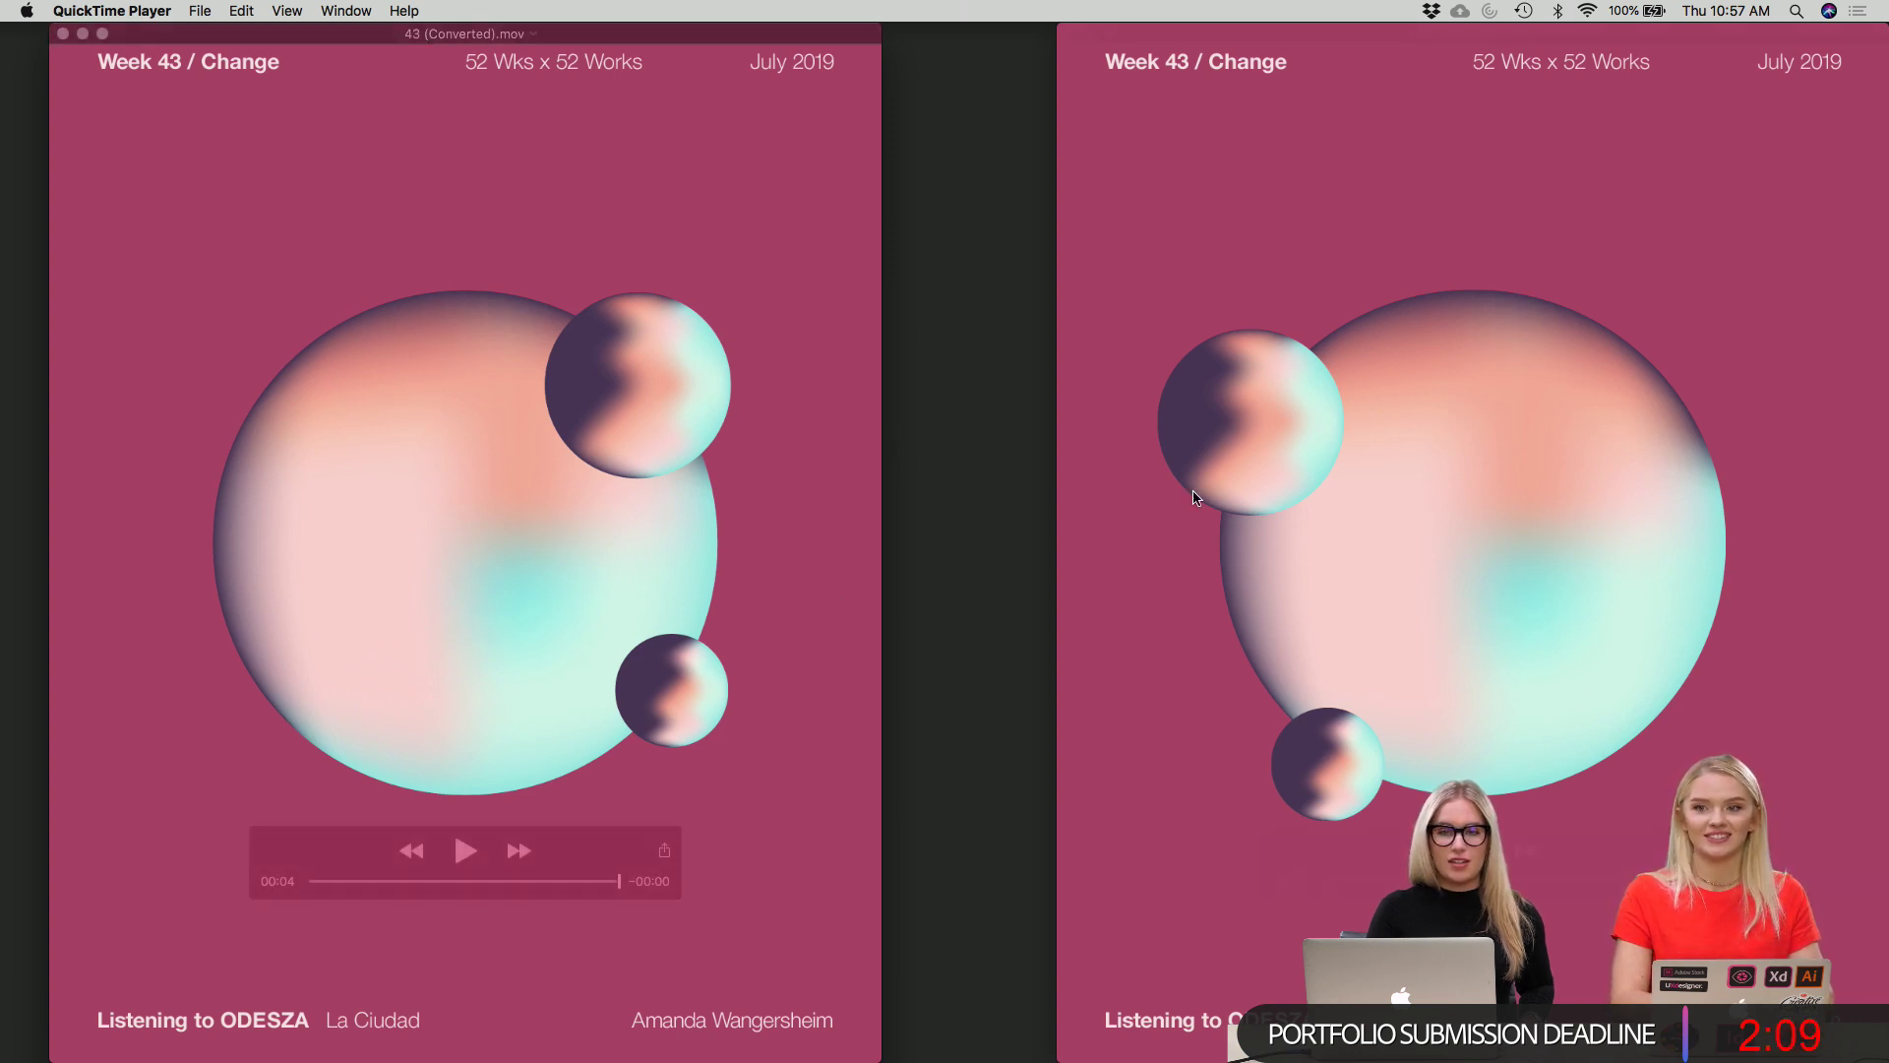
left_click(466, 852)
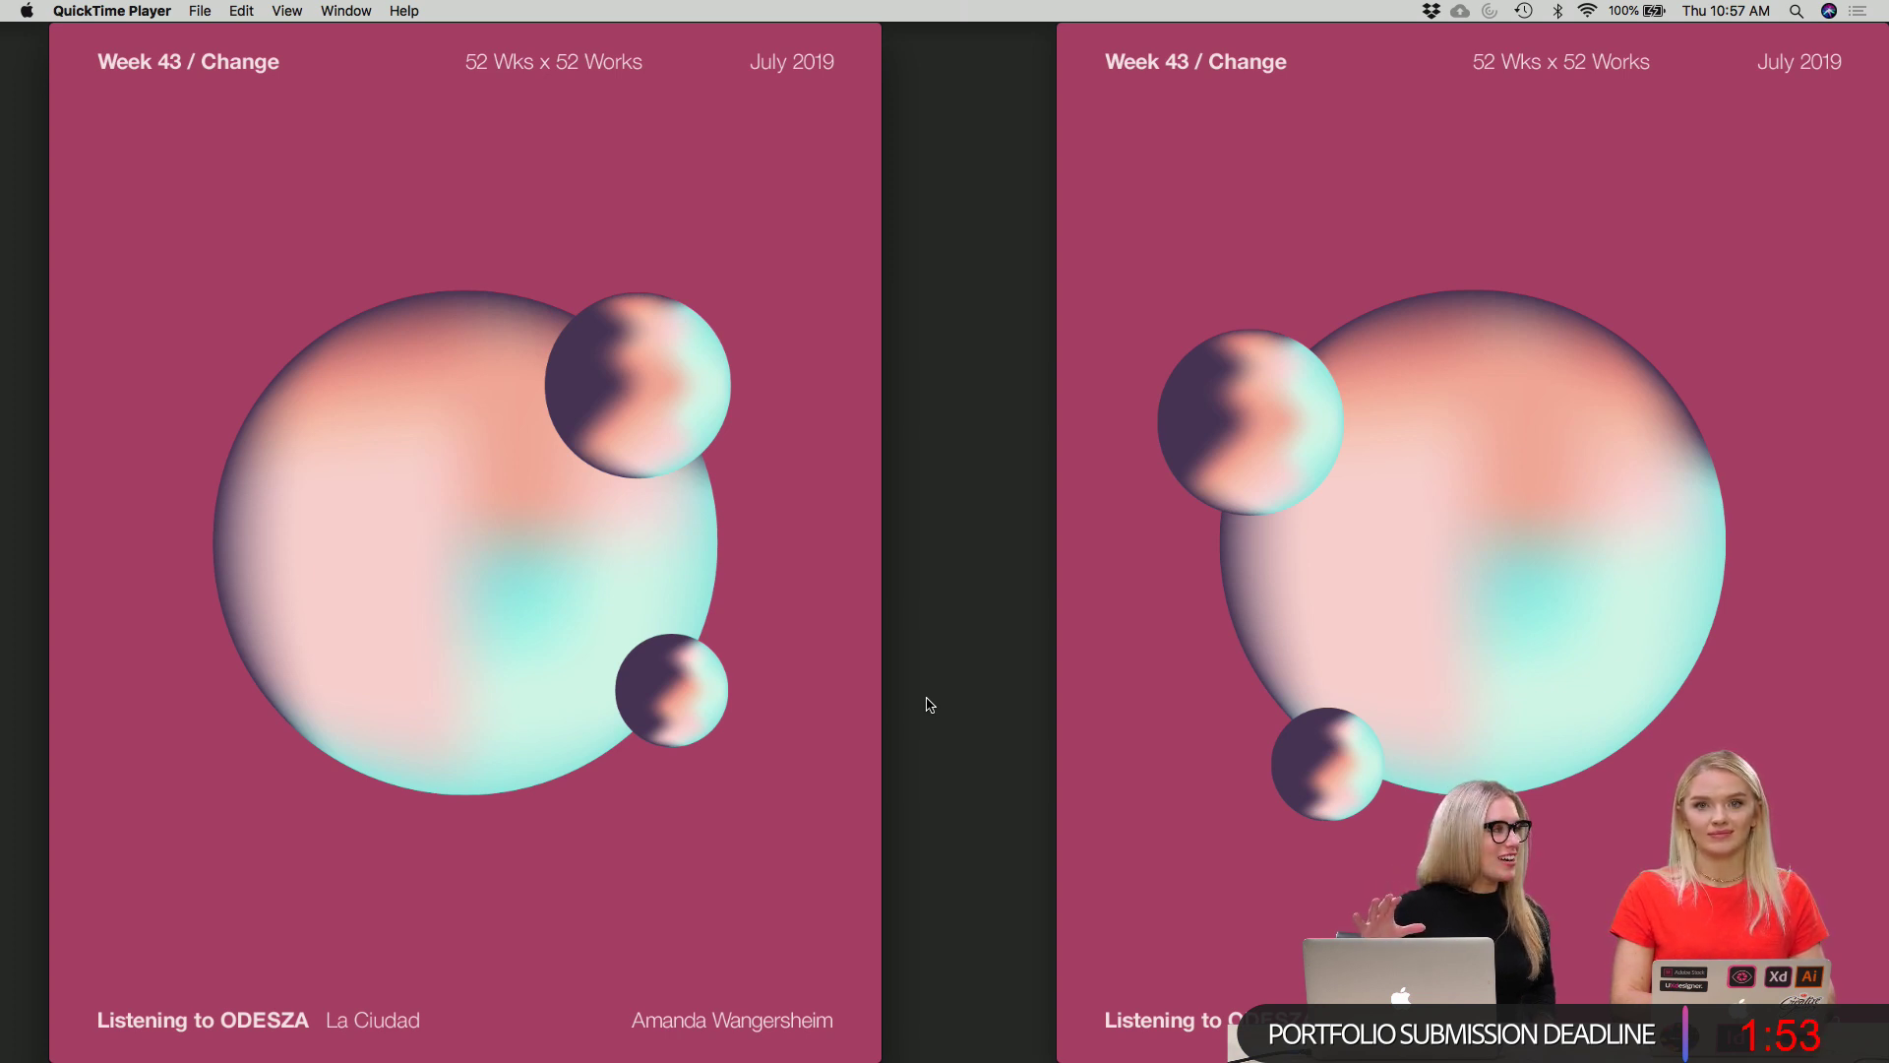
Minimize the 43.1 video window and close the 43 video, deleting its unsaved converted copy.
mouse_move(1099, 62)
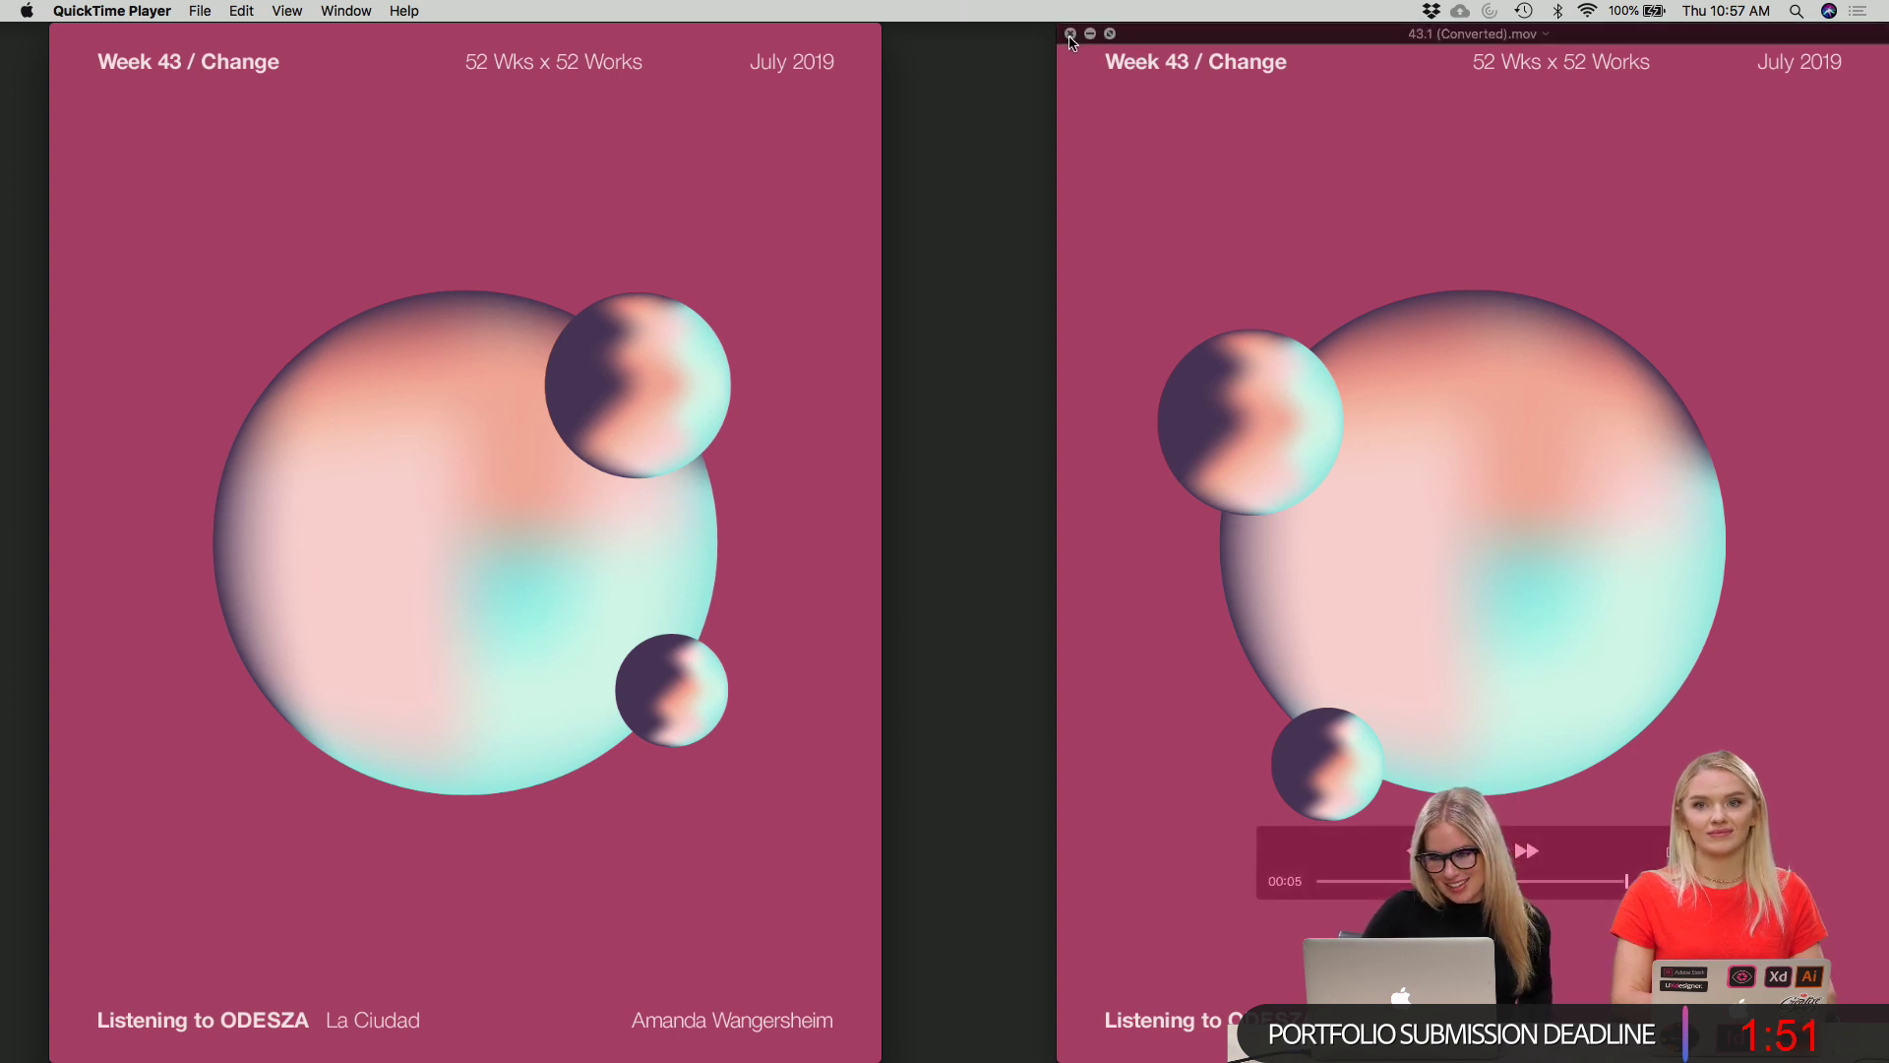
left_click(1070, 35)
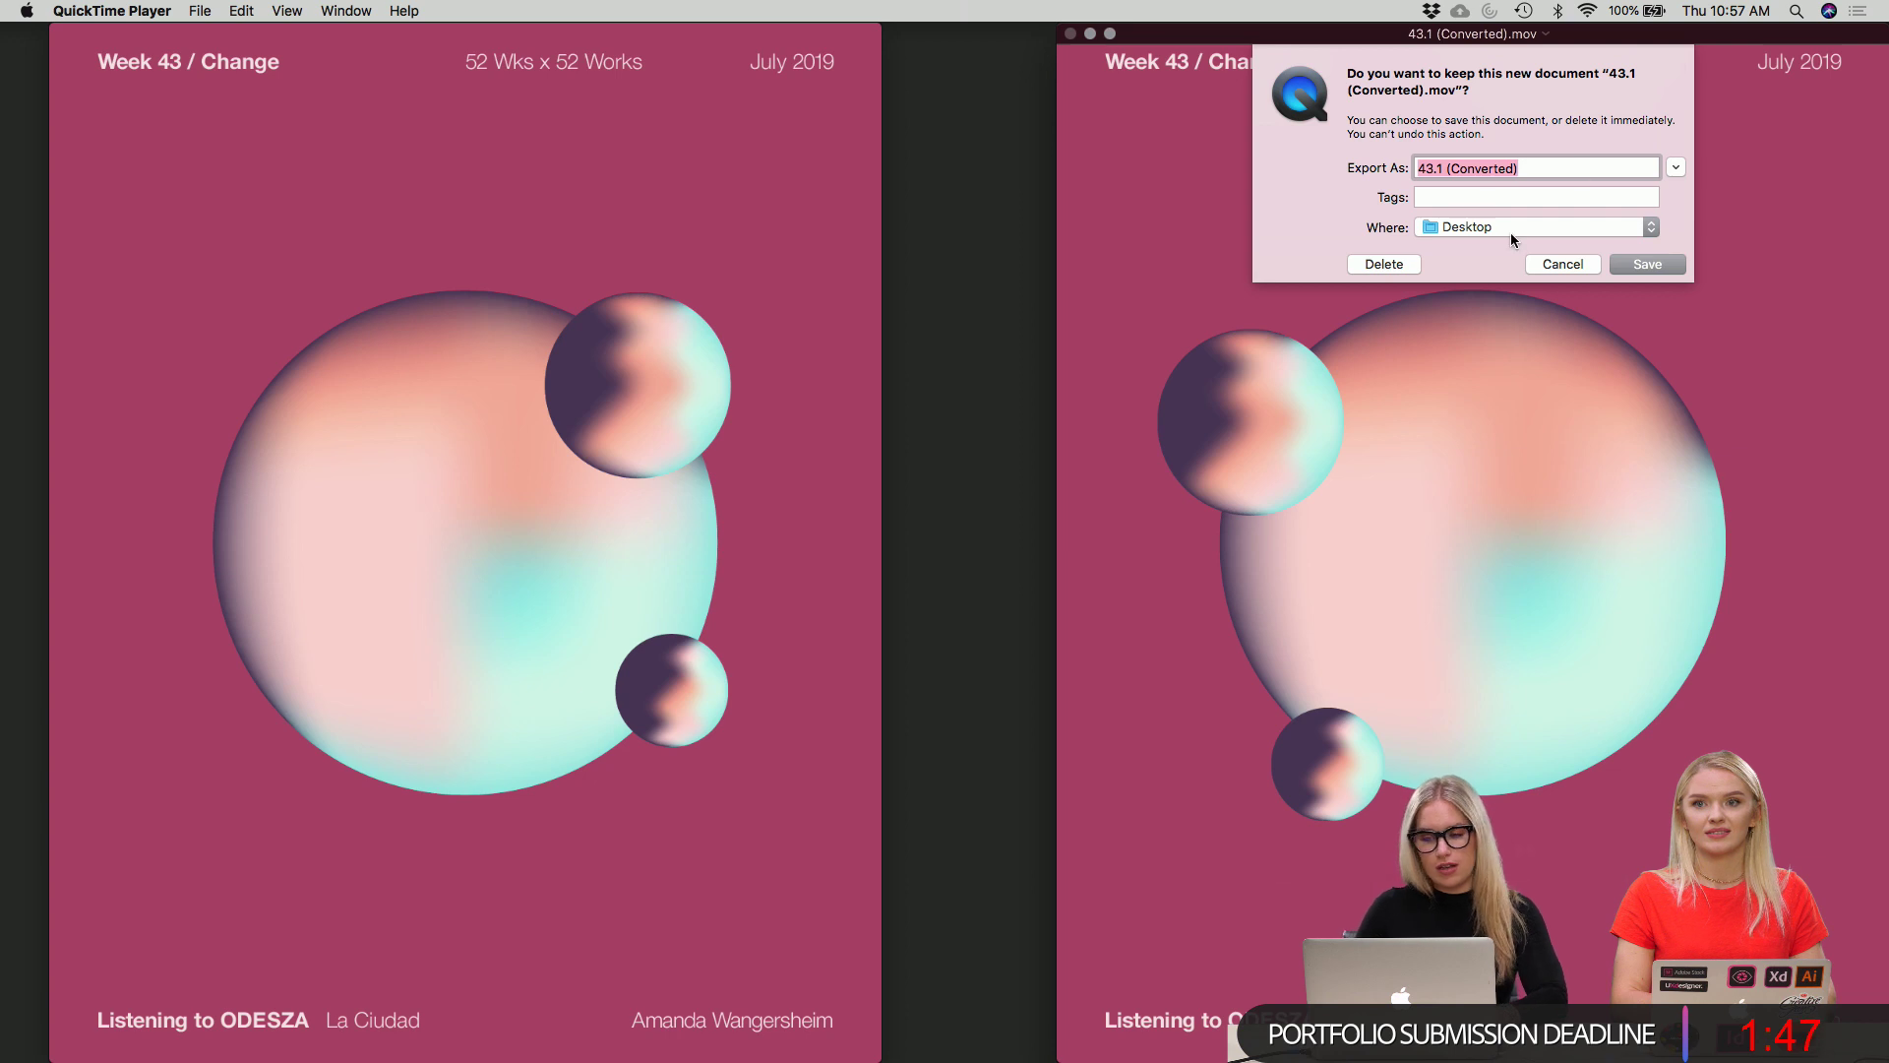
left_click(1563, 264)
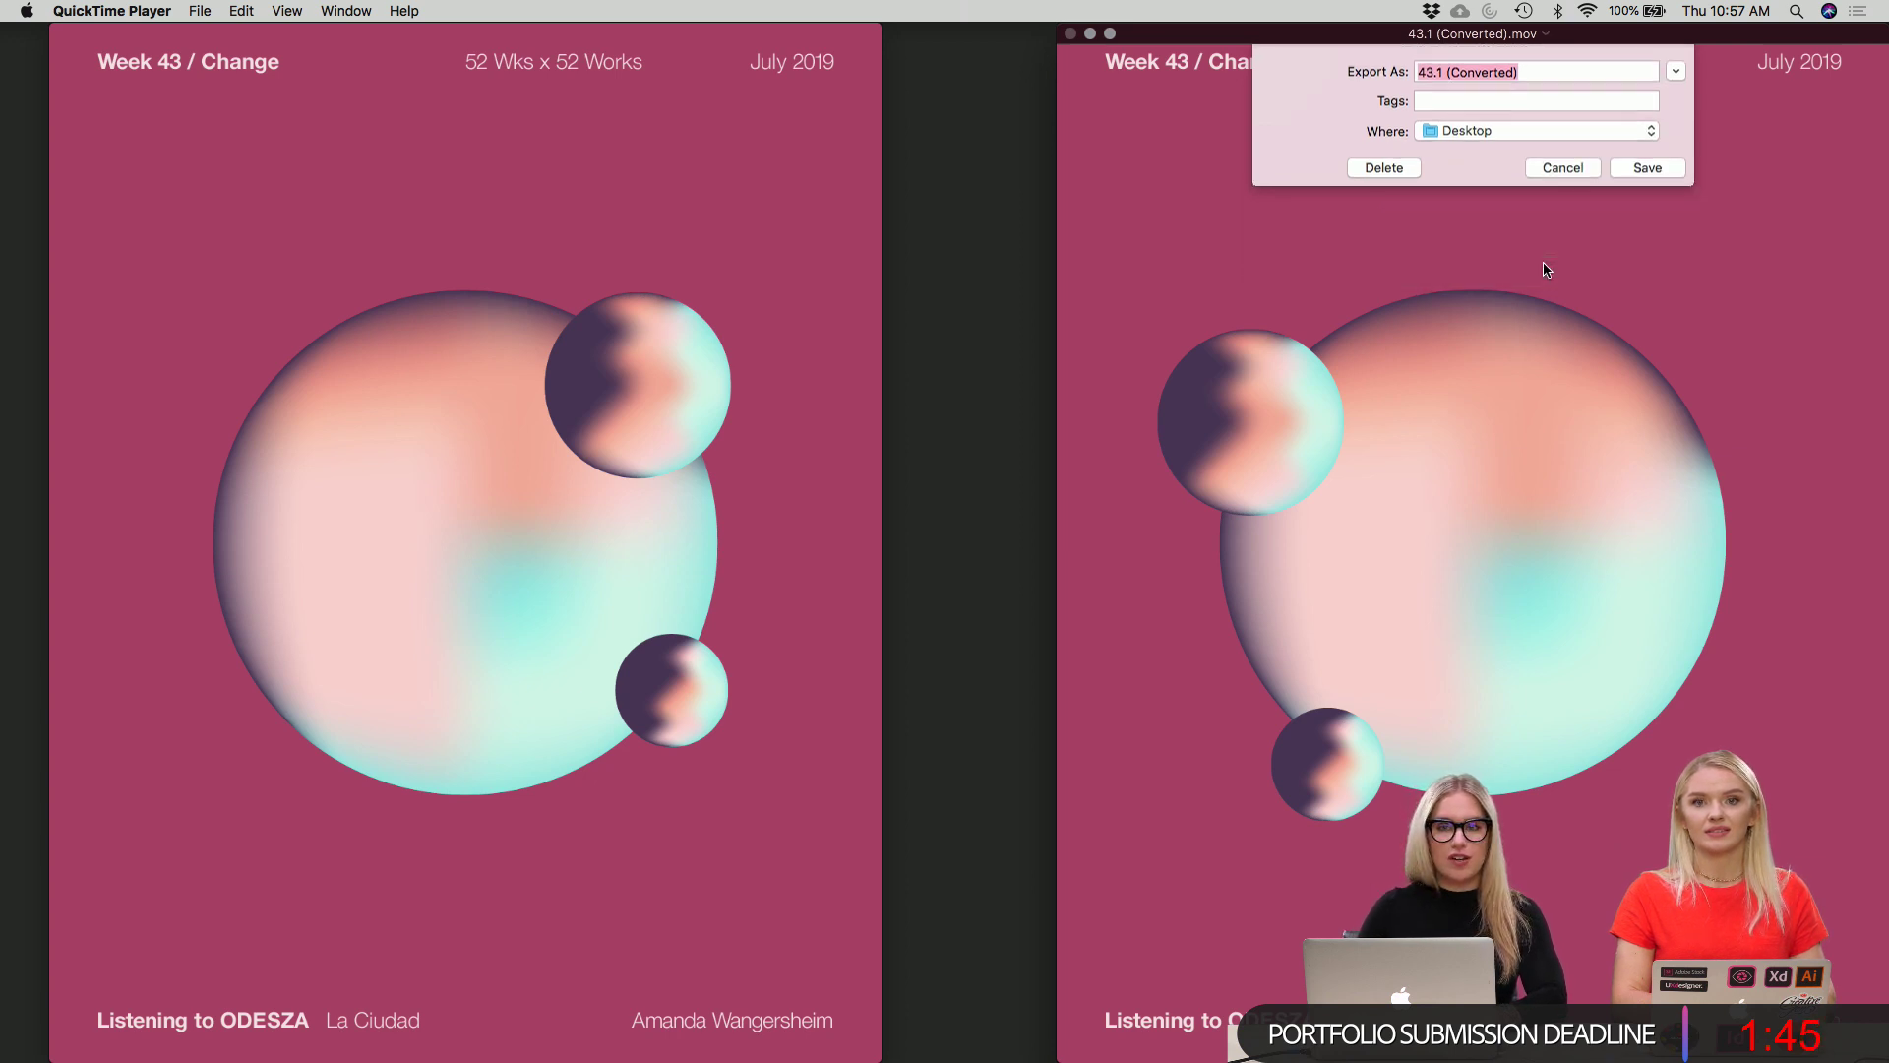
left_click(1091, 34)
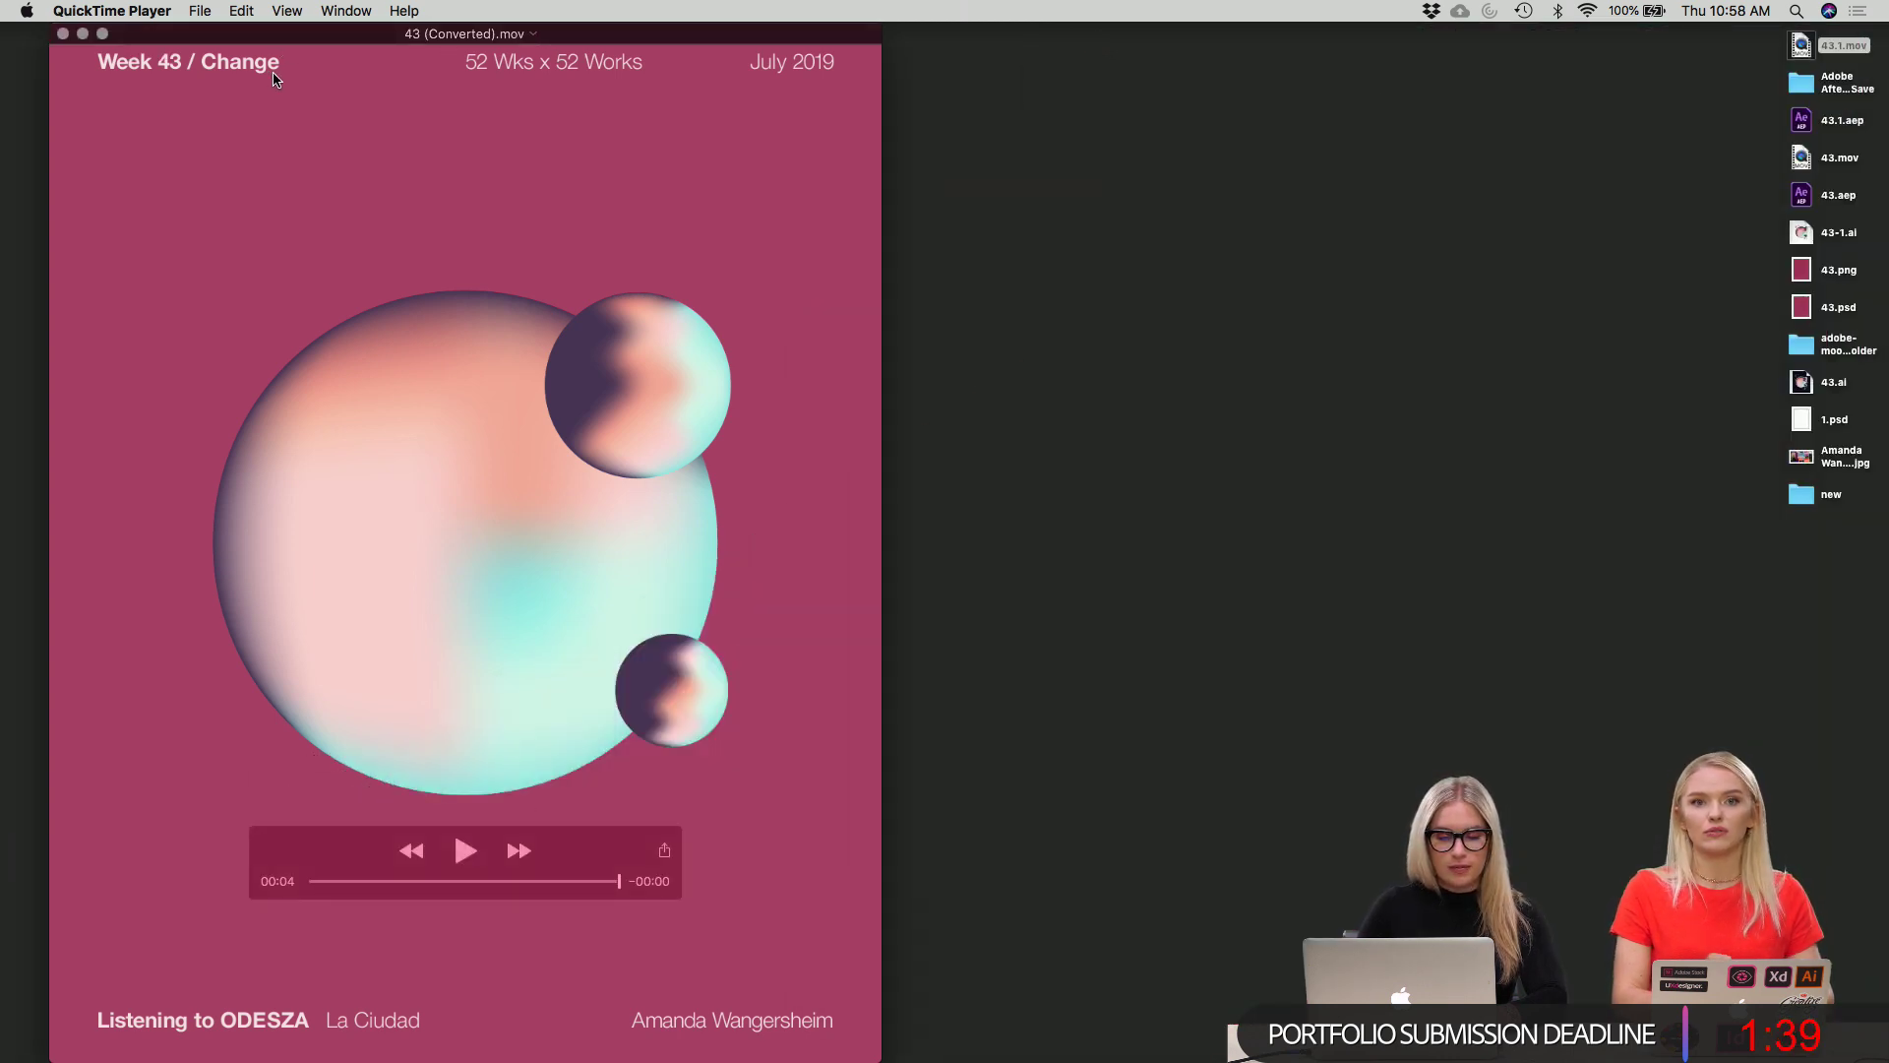
key("super+w")
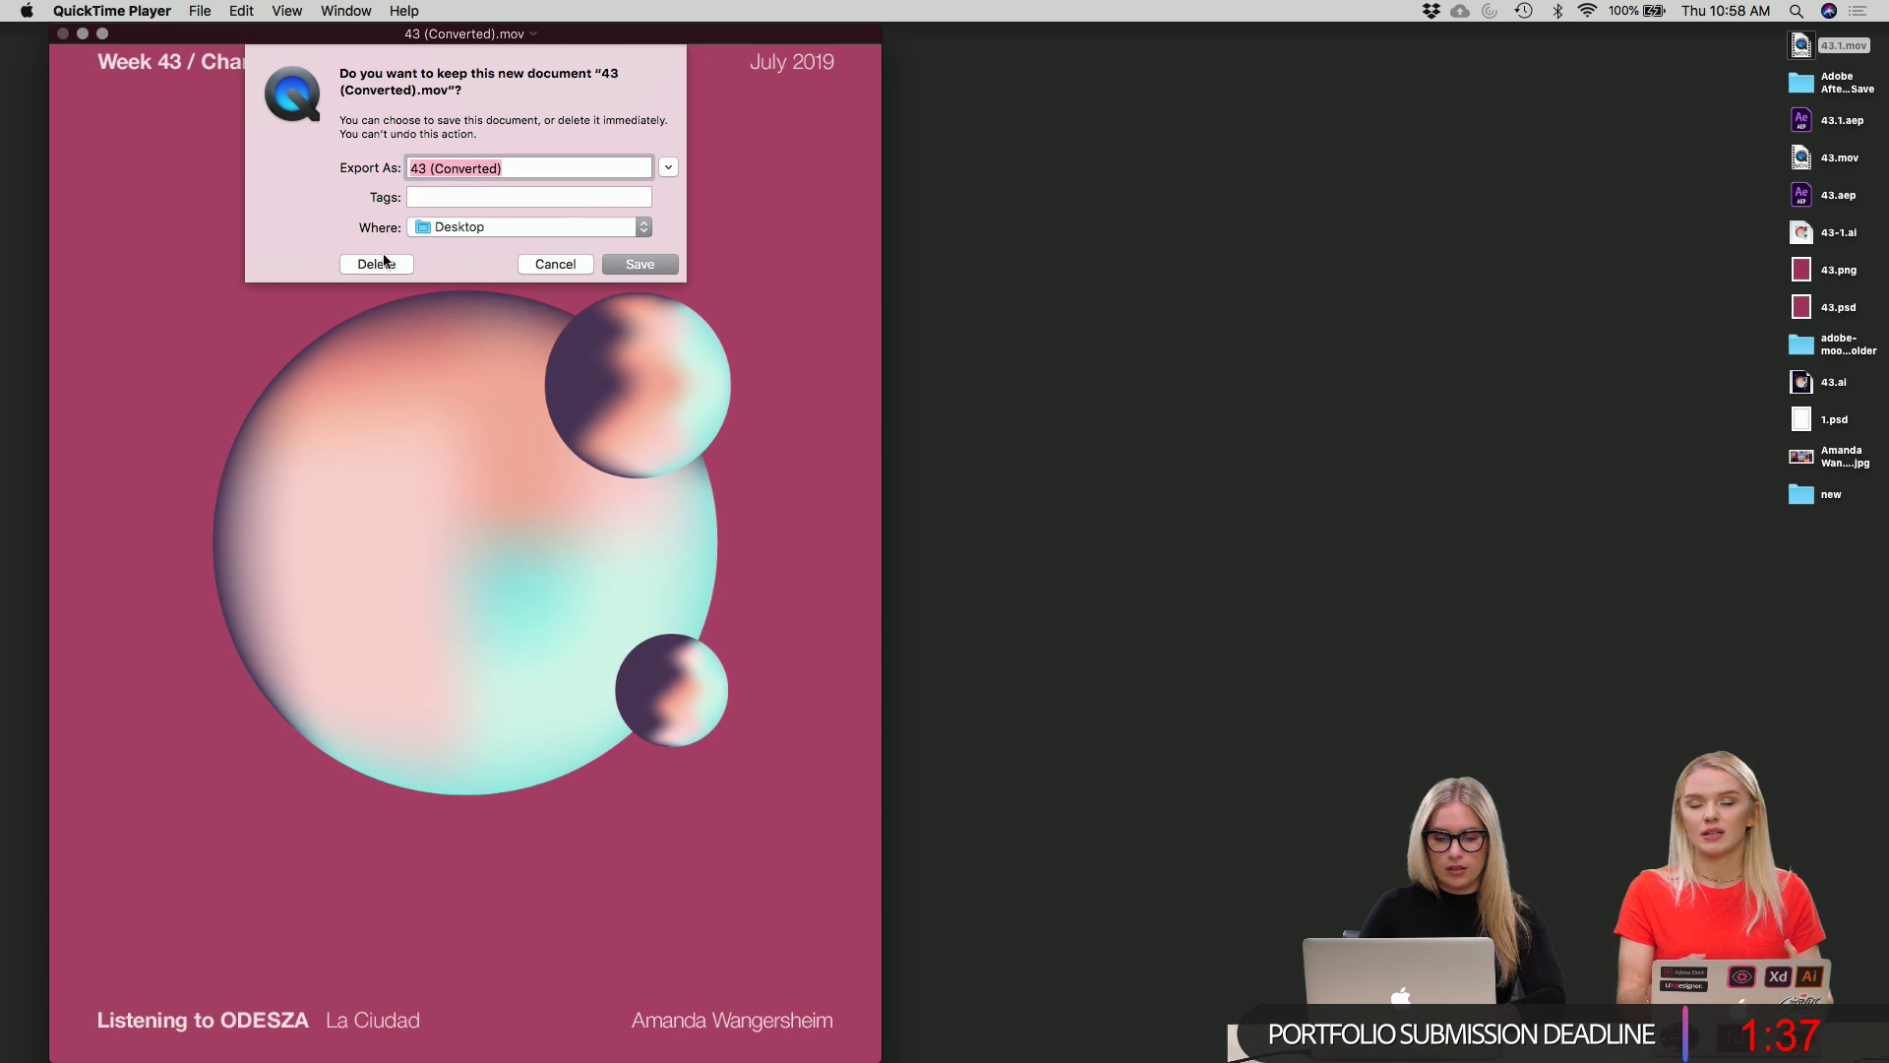
left_click(374, 265)
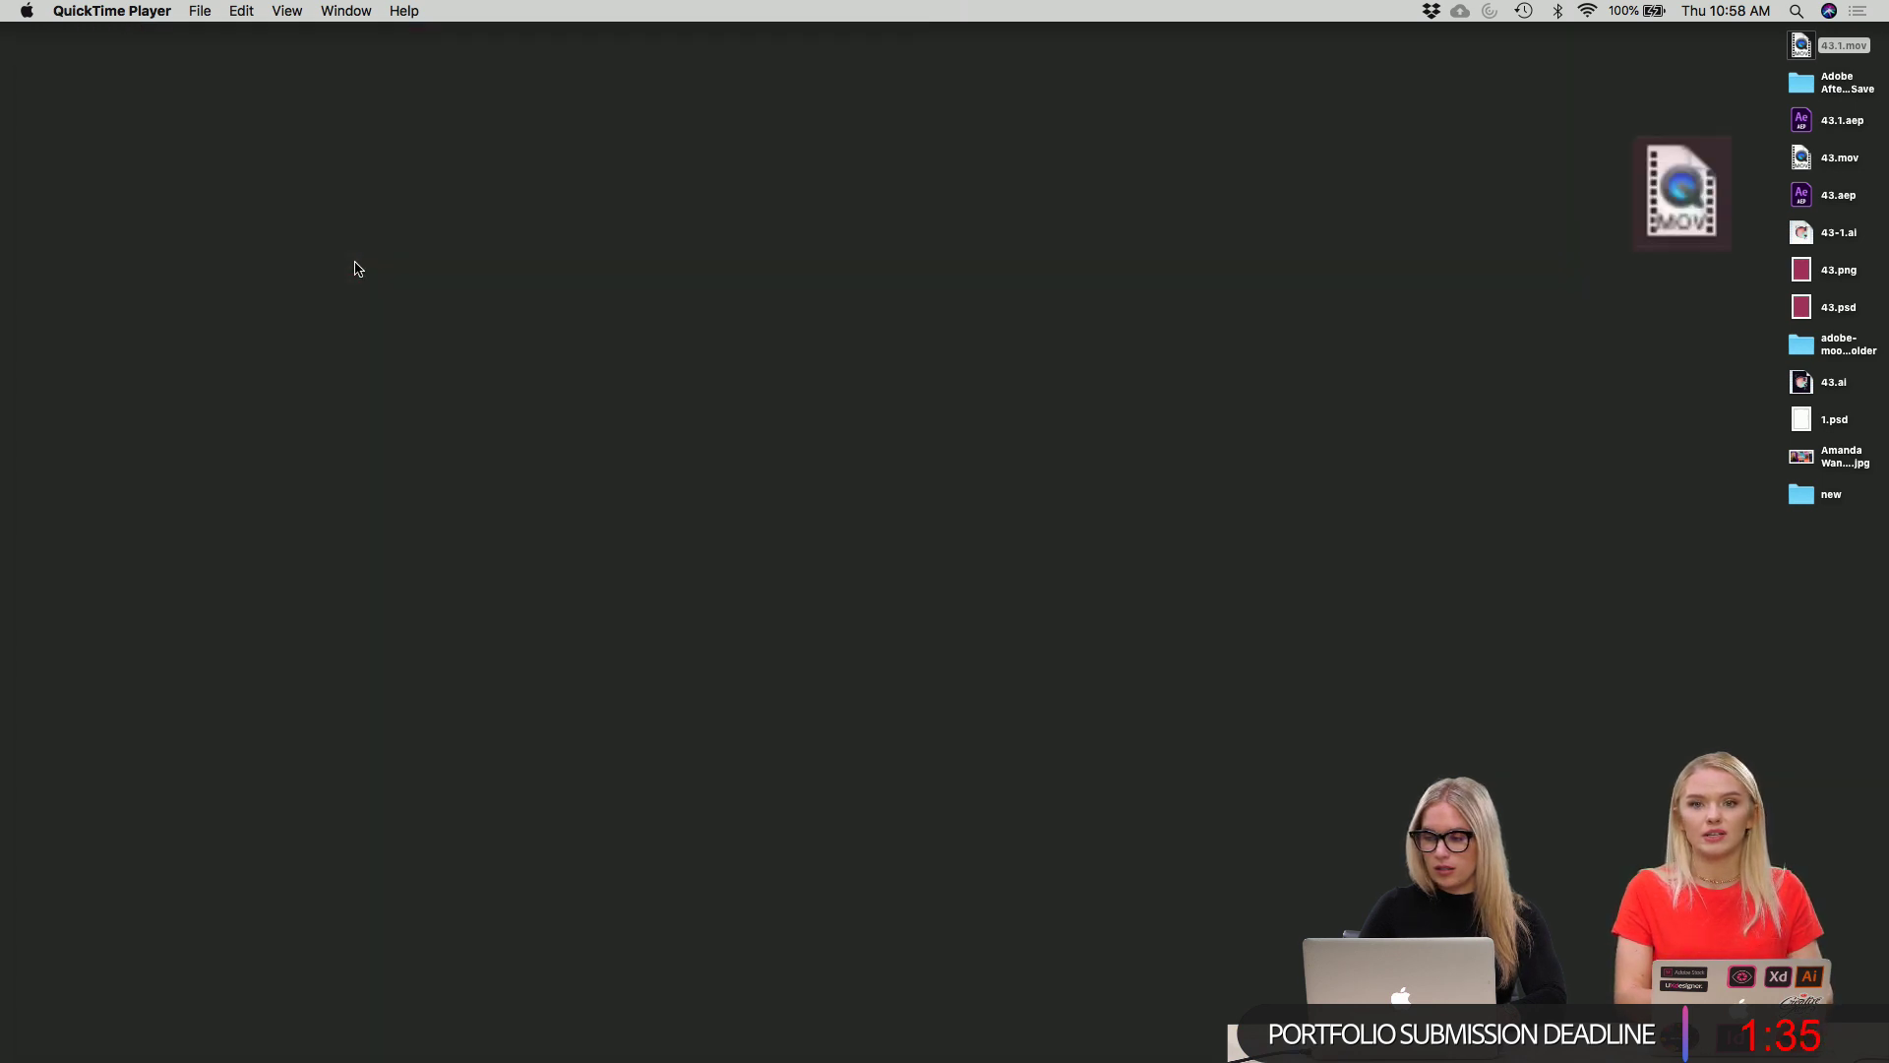
Switch to Photoshop, close the 43.psd document and return to the desktop.
mouse_move(2, 251)
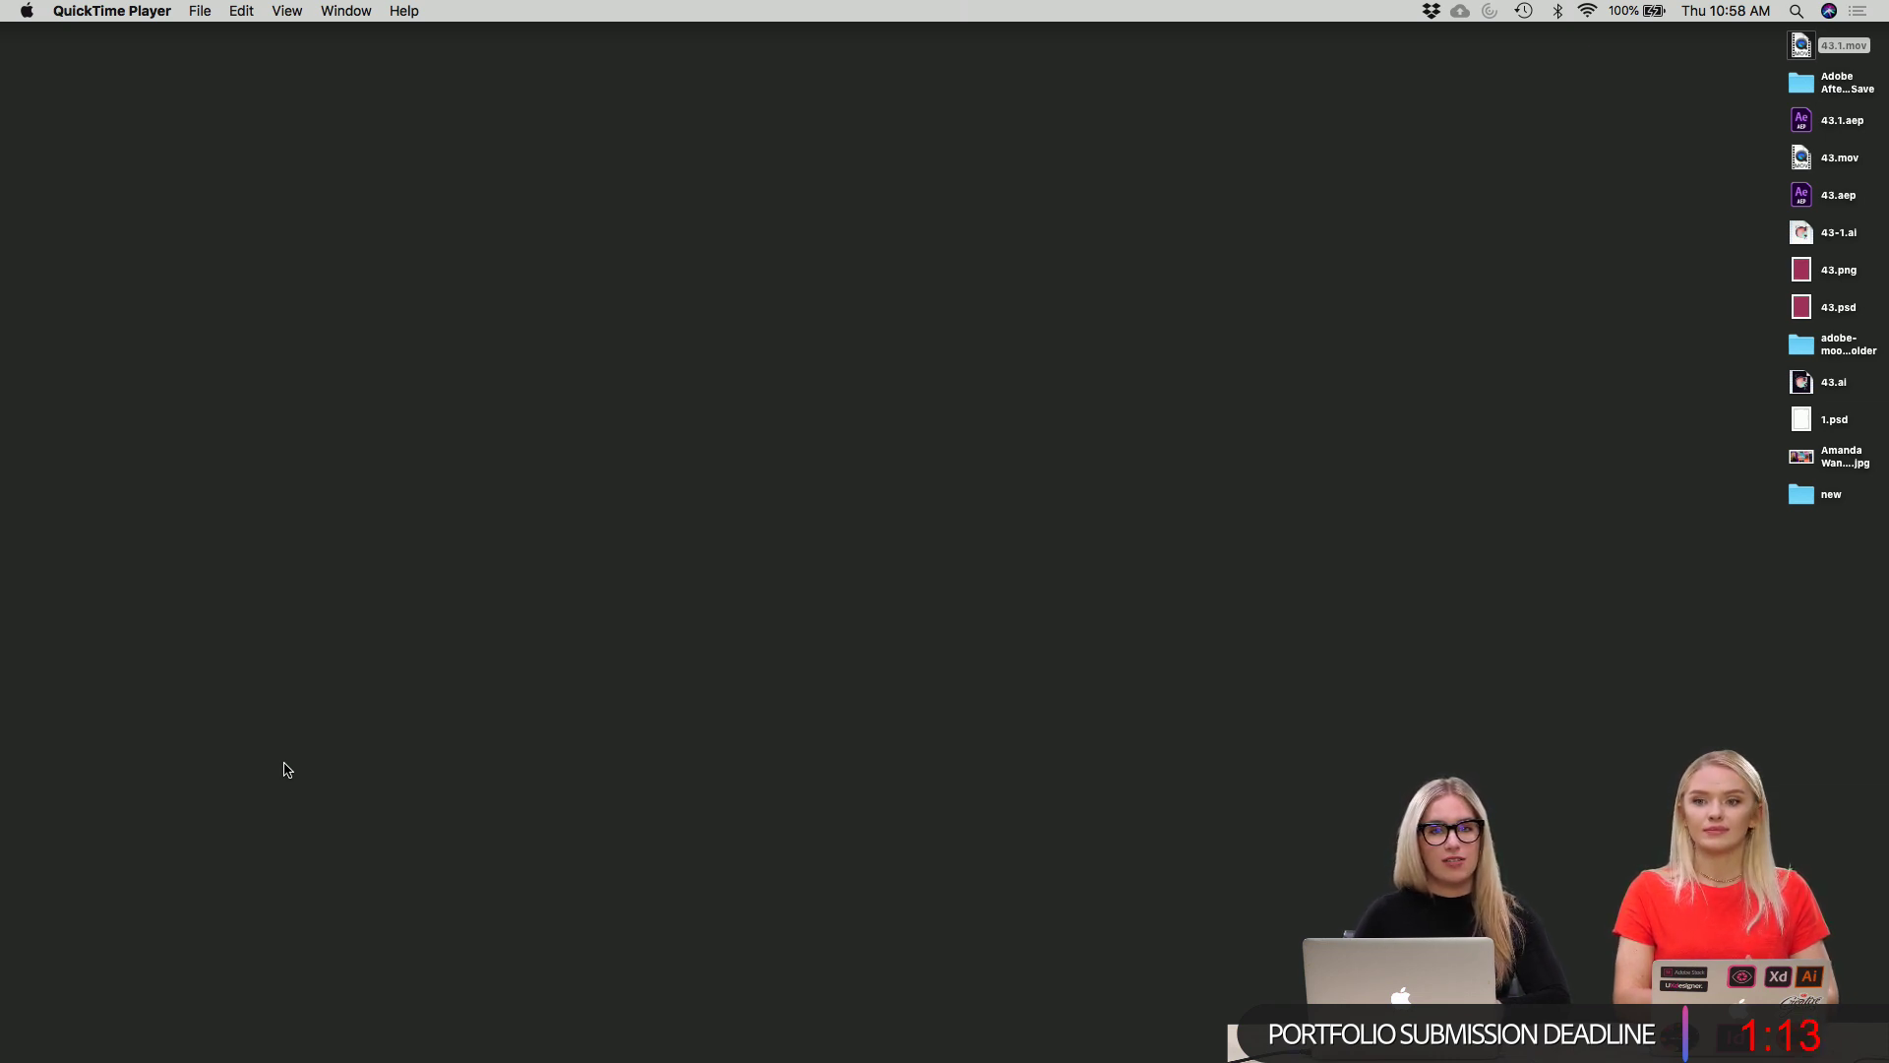
mouse_move(1, 821)
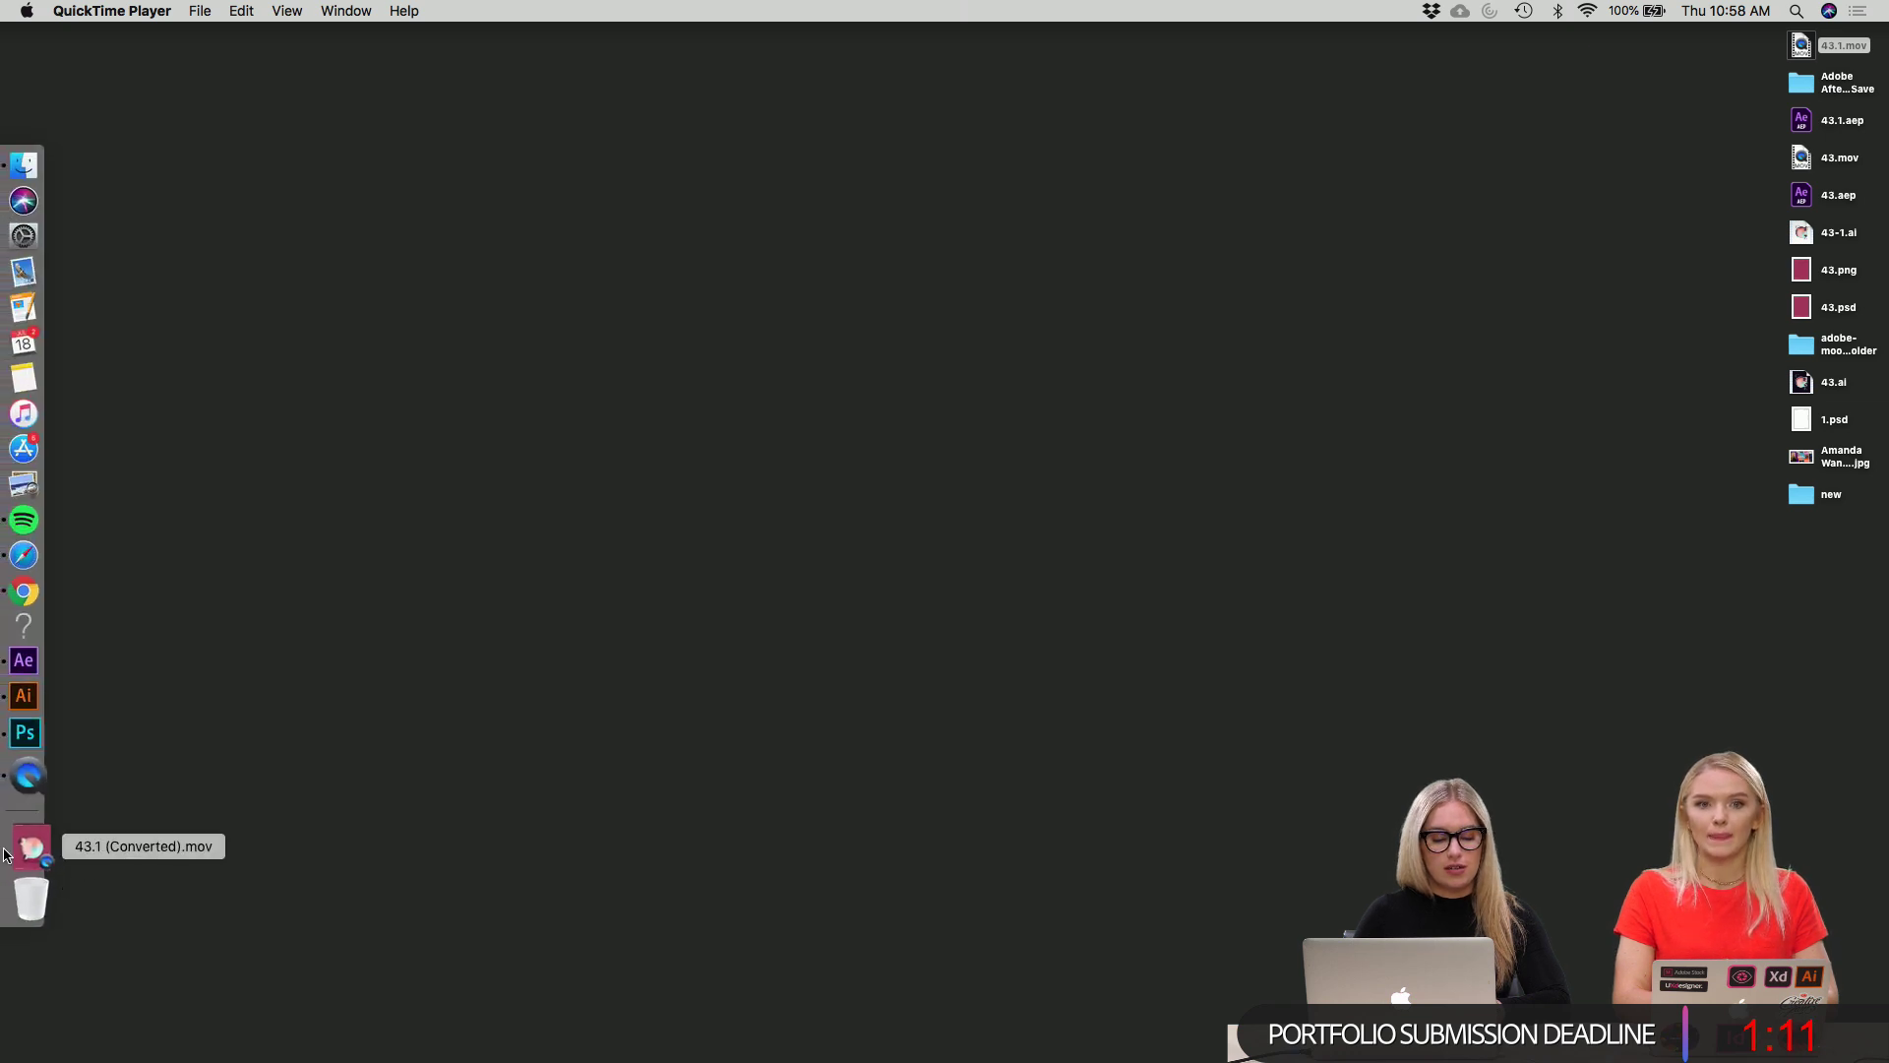
left_click(31, 772)
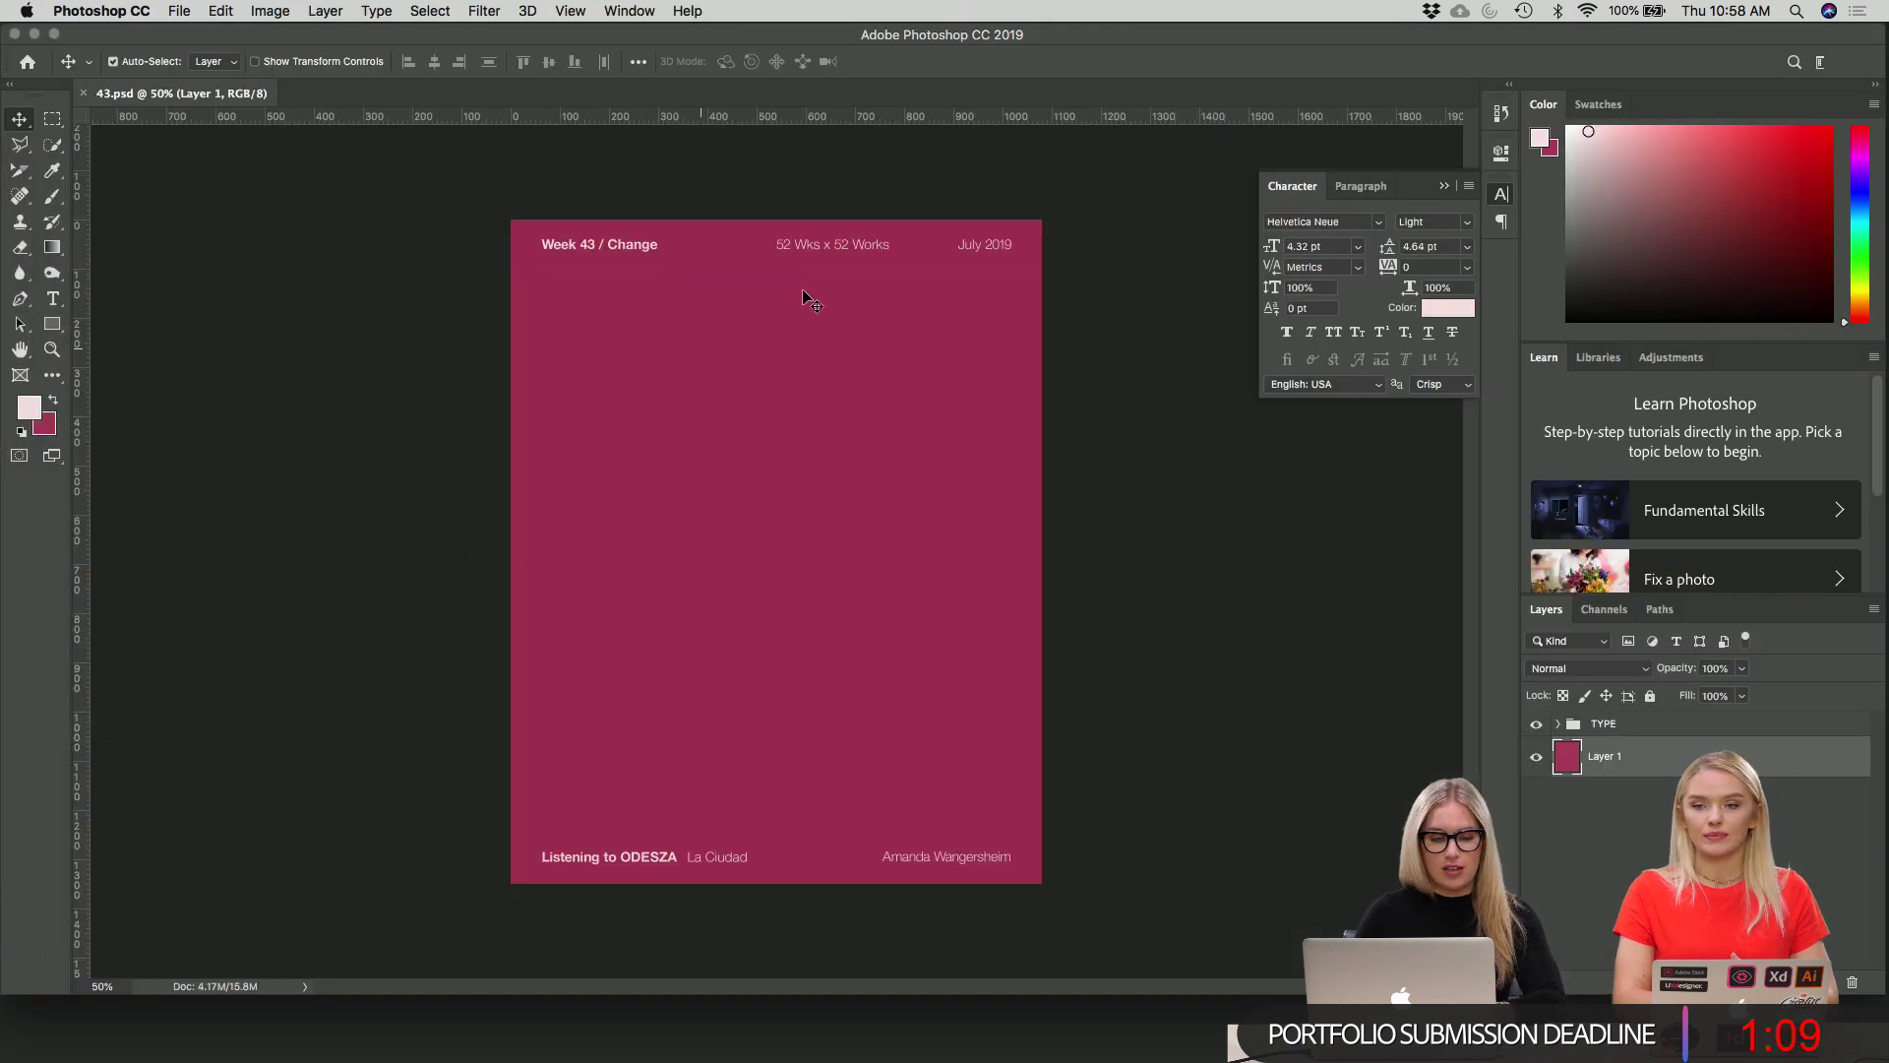
key("super")
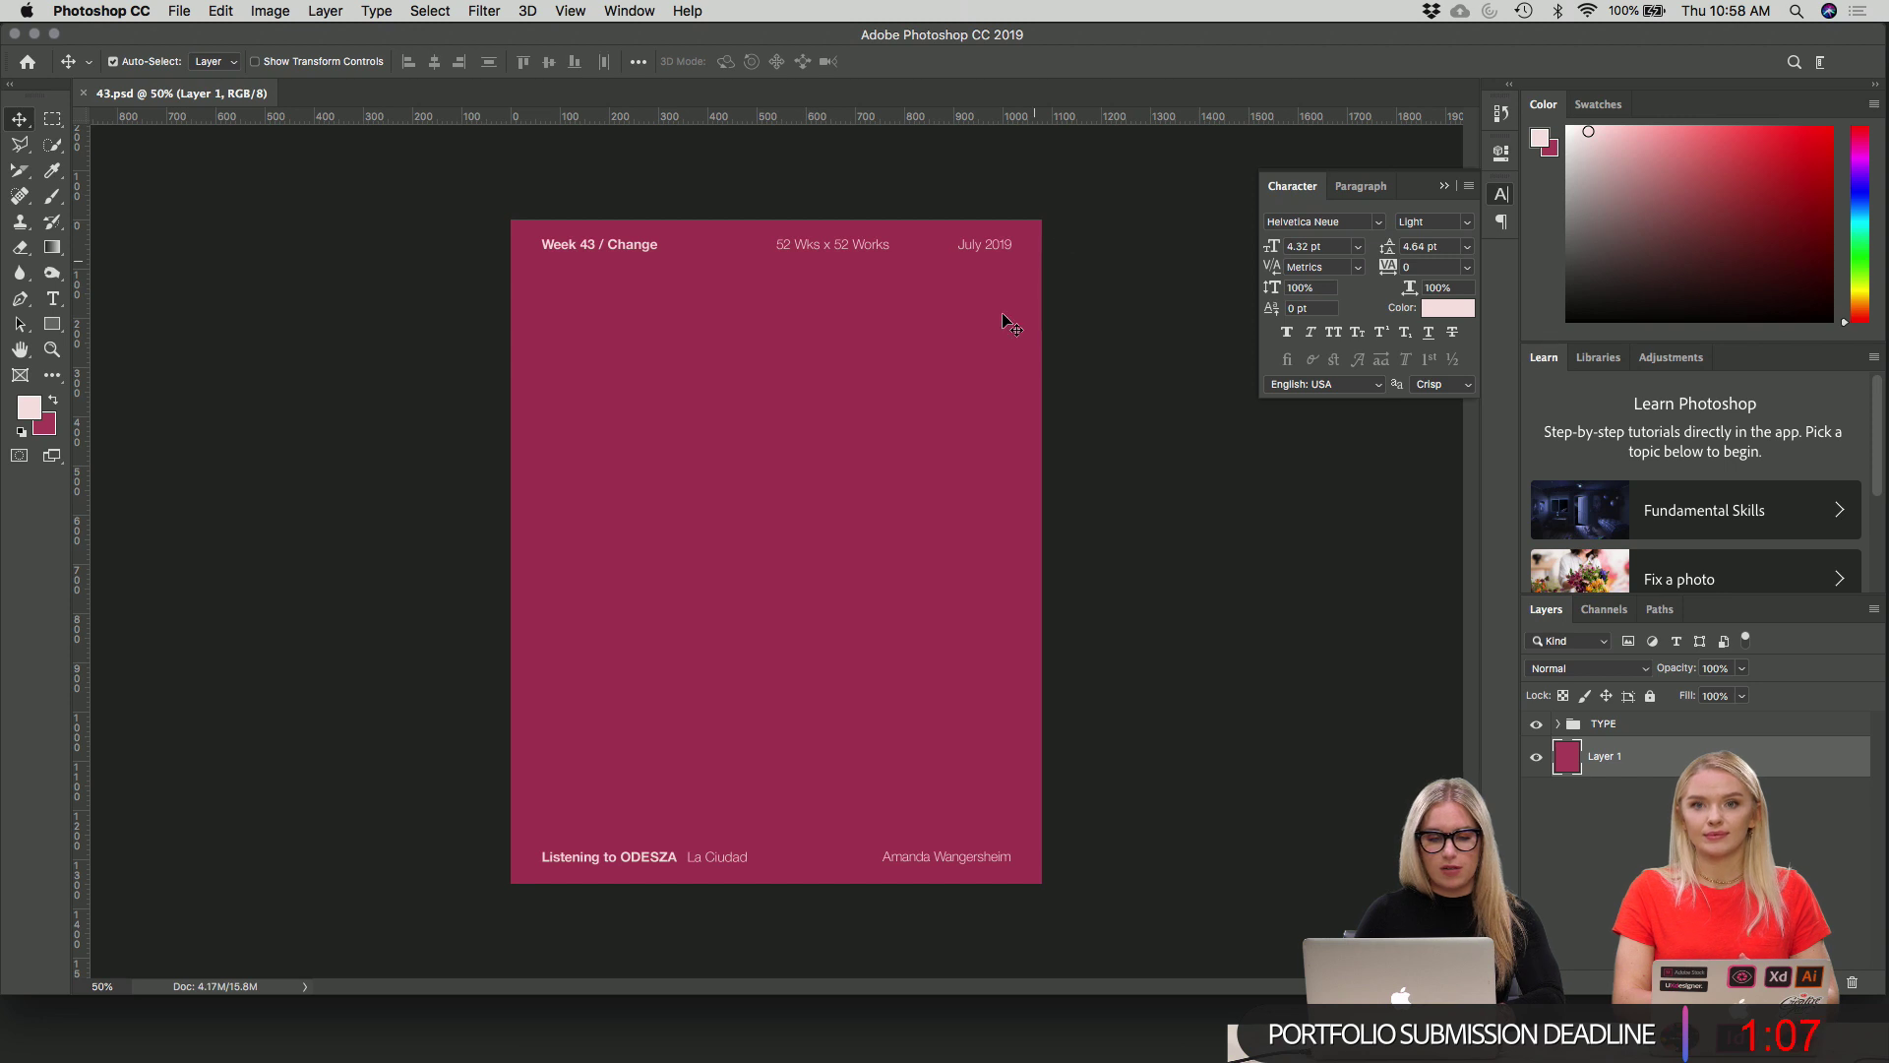
key("super+w")
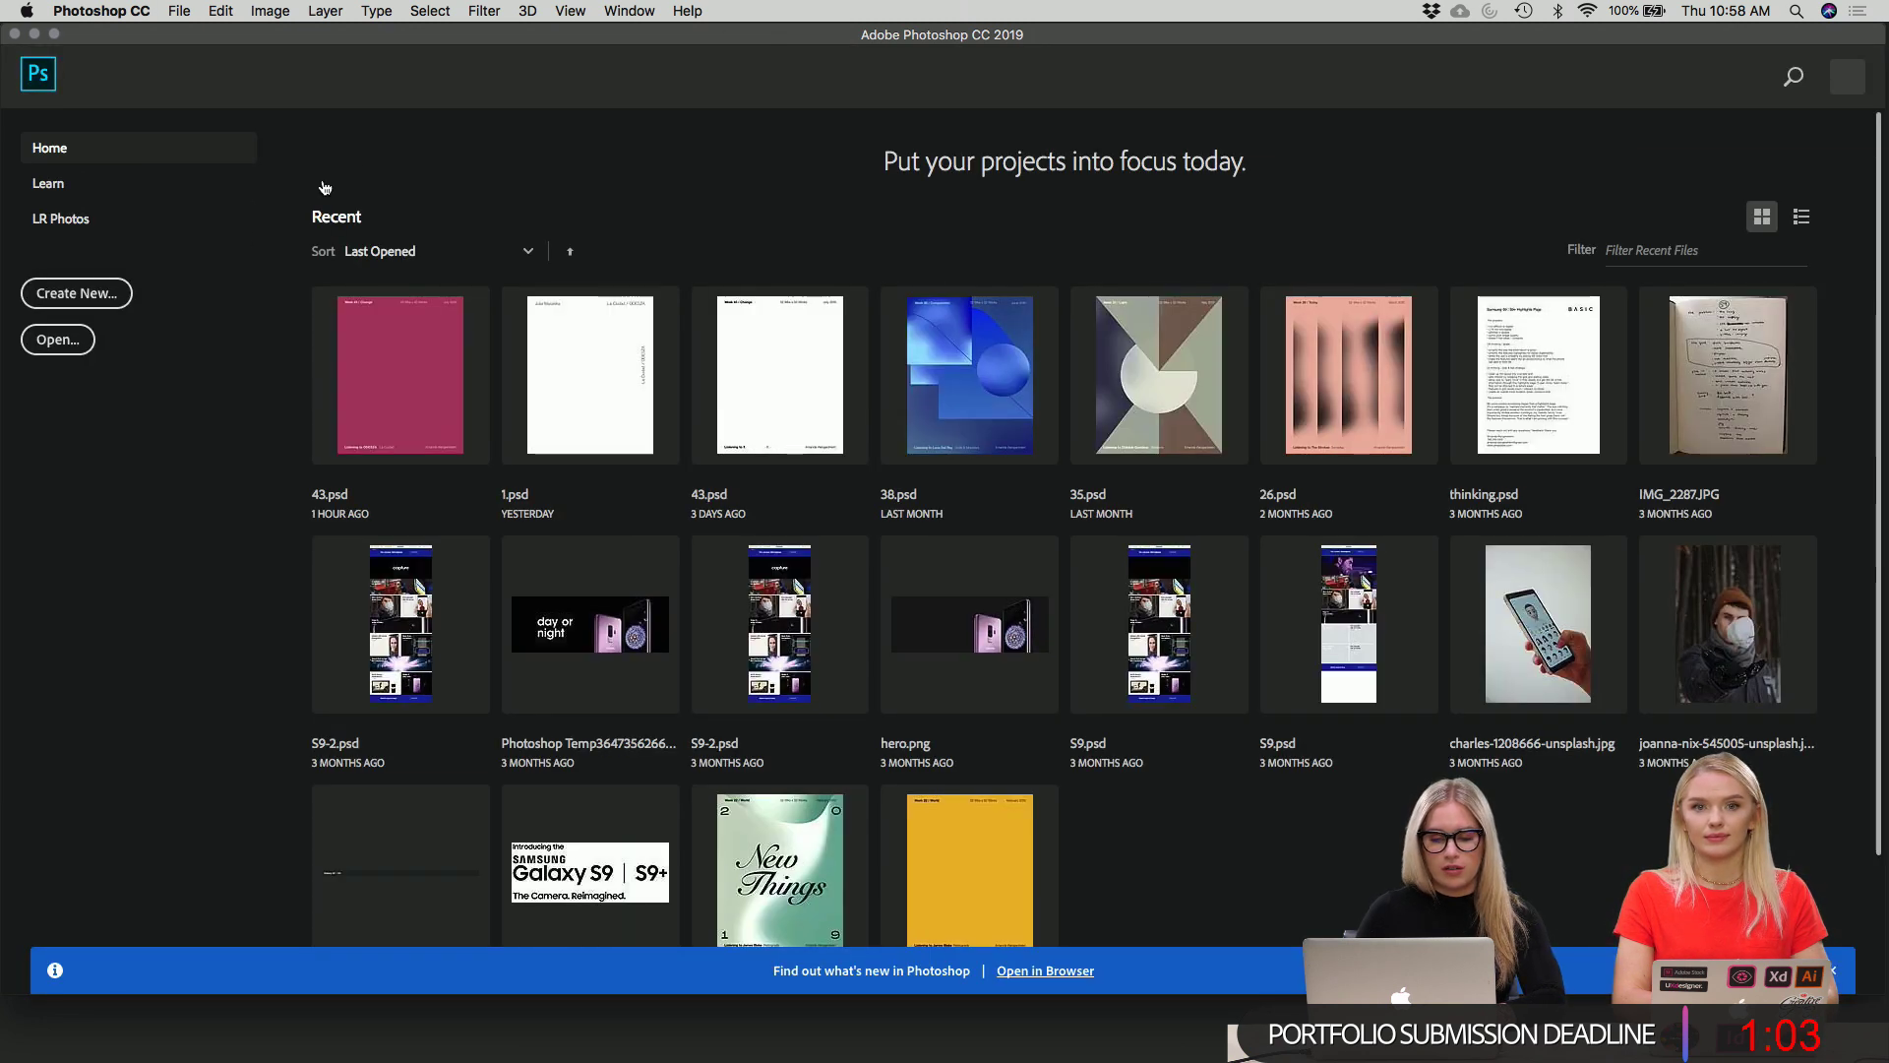
key("super+q")
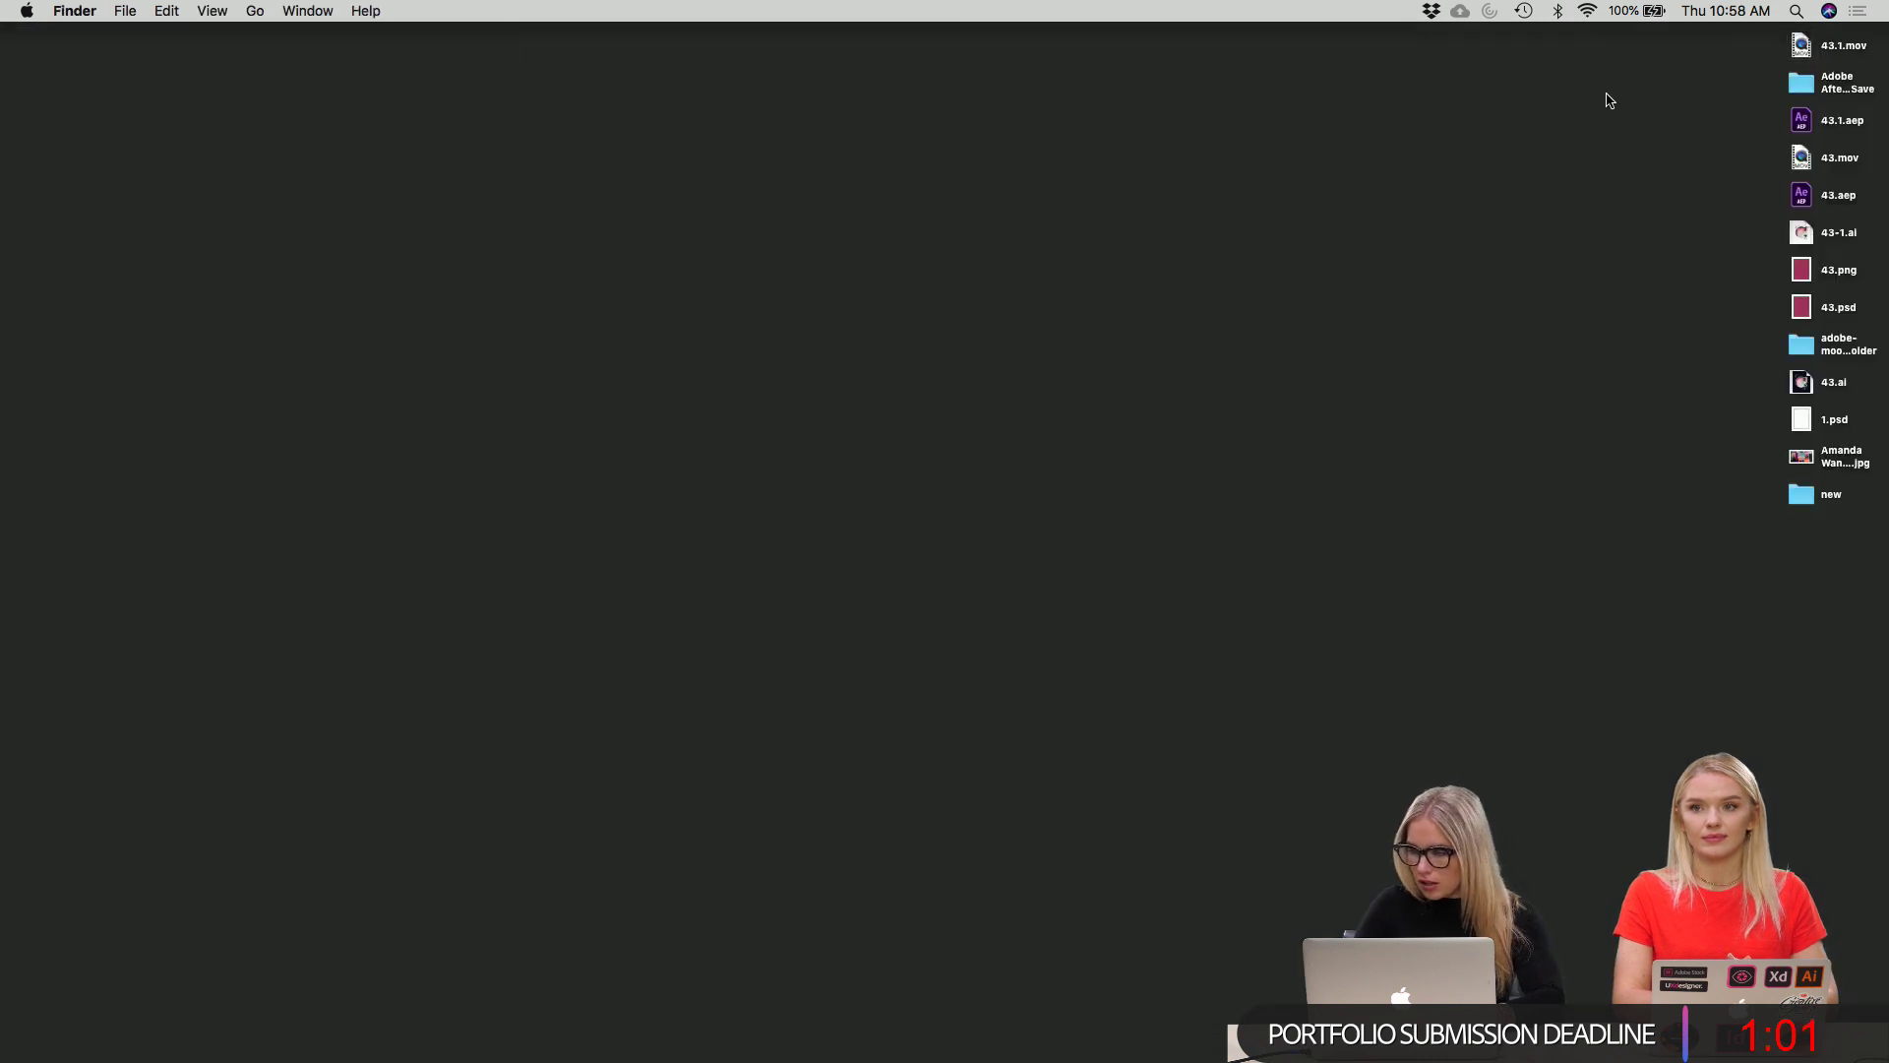
Open 43.1.mov from the desktop in QuickTime Player, play it briefly and close it, deleting the converted copy.
left_click(1801, 47)
key("space")
key("space")
right_click(1801, 47)
key("Escape")
double_click(1802, 48)
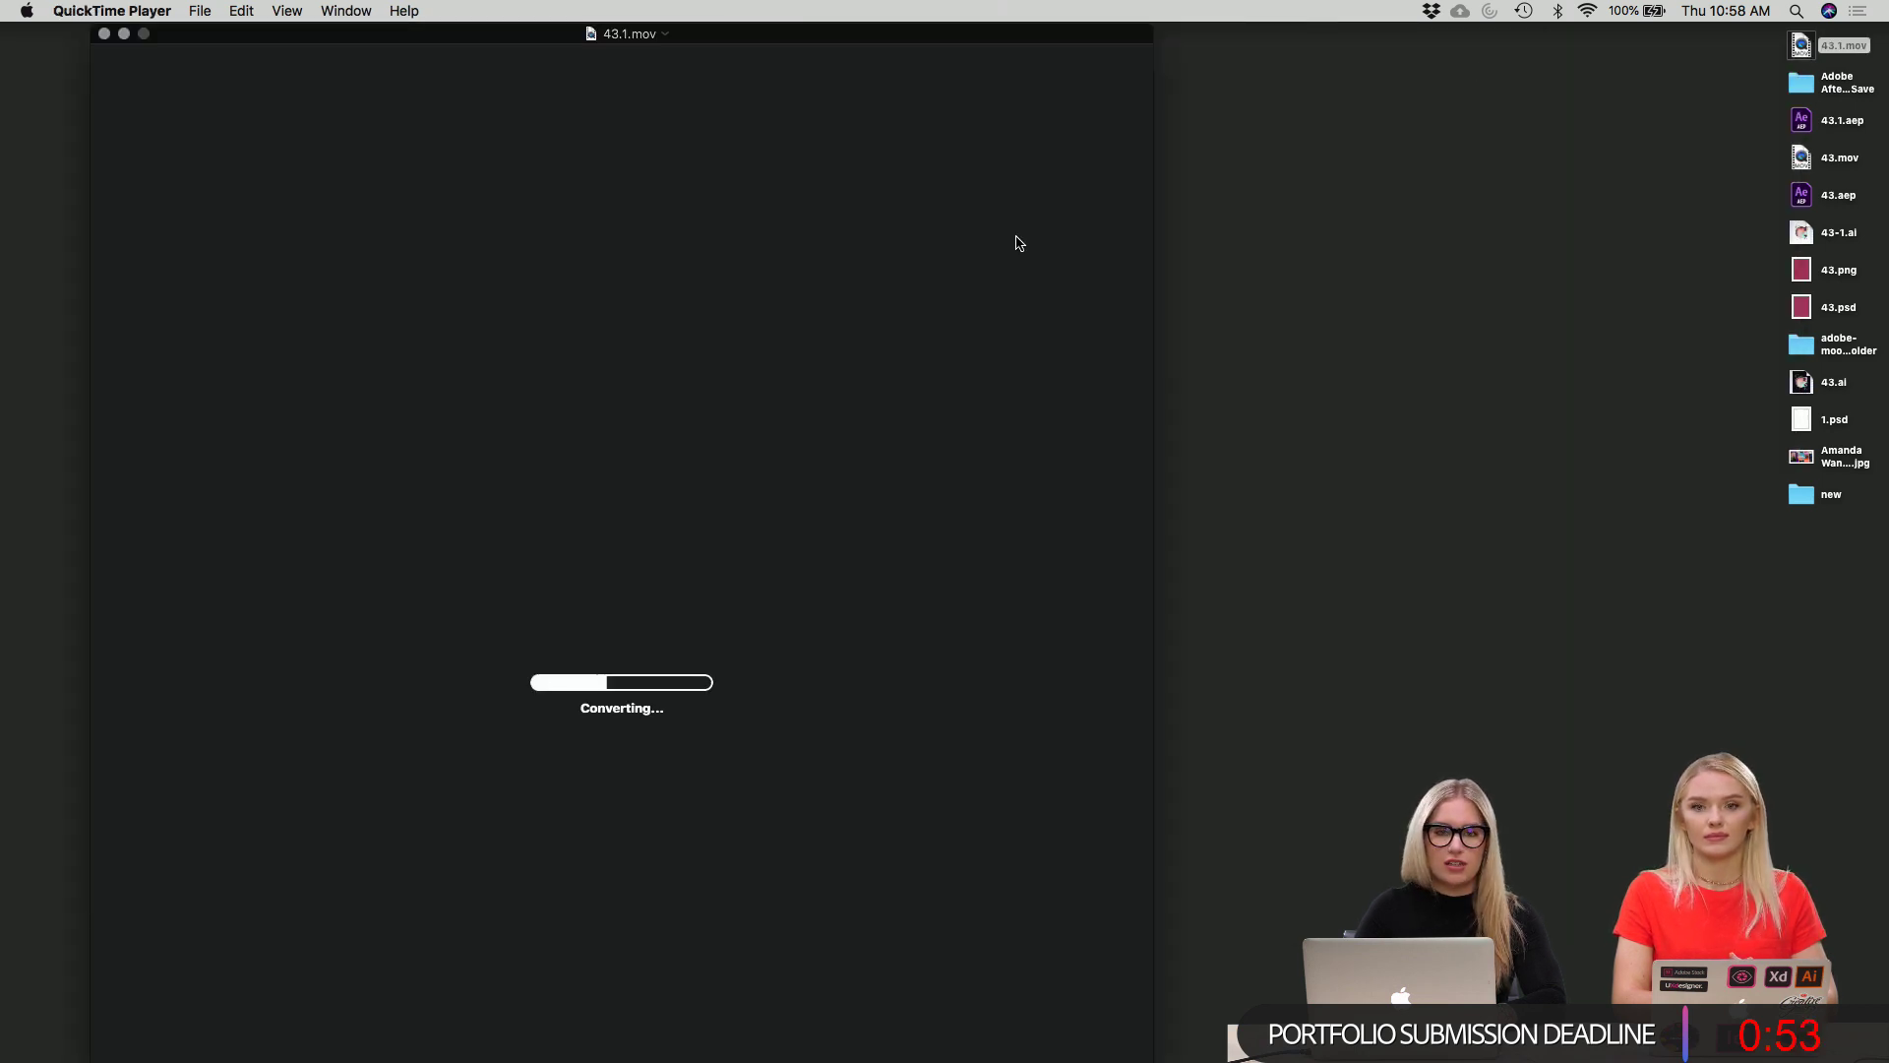
key("space")
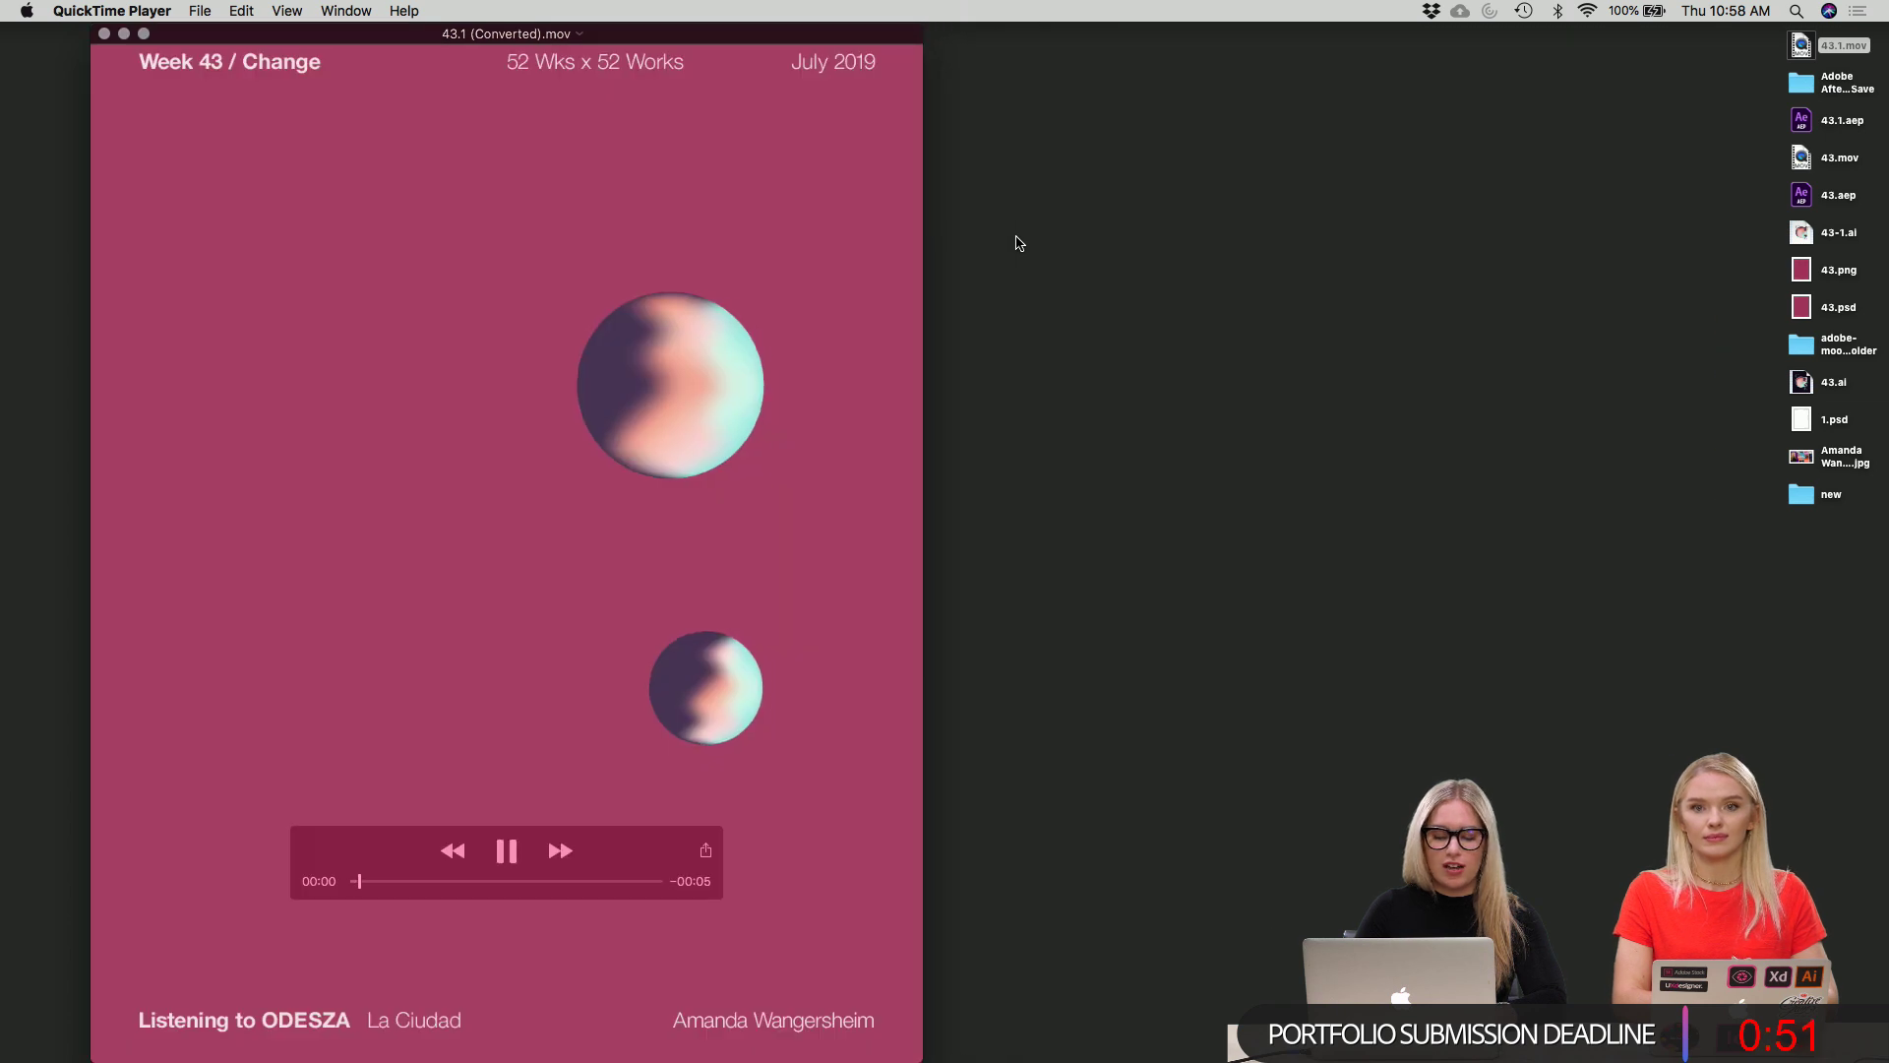
key("space")
key("super+w")
left_click(423, 263)
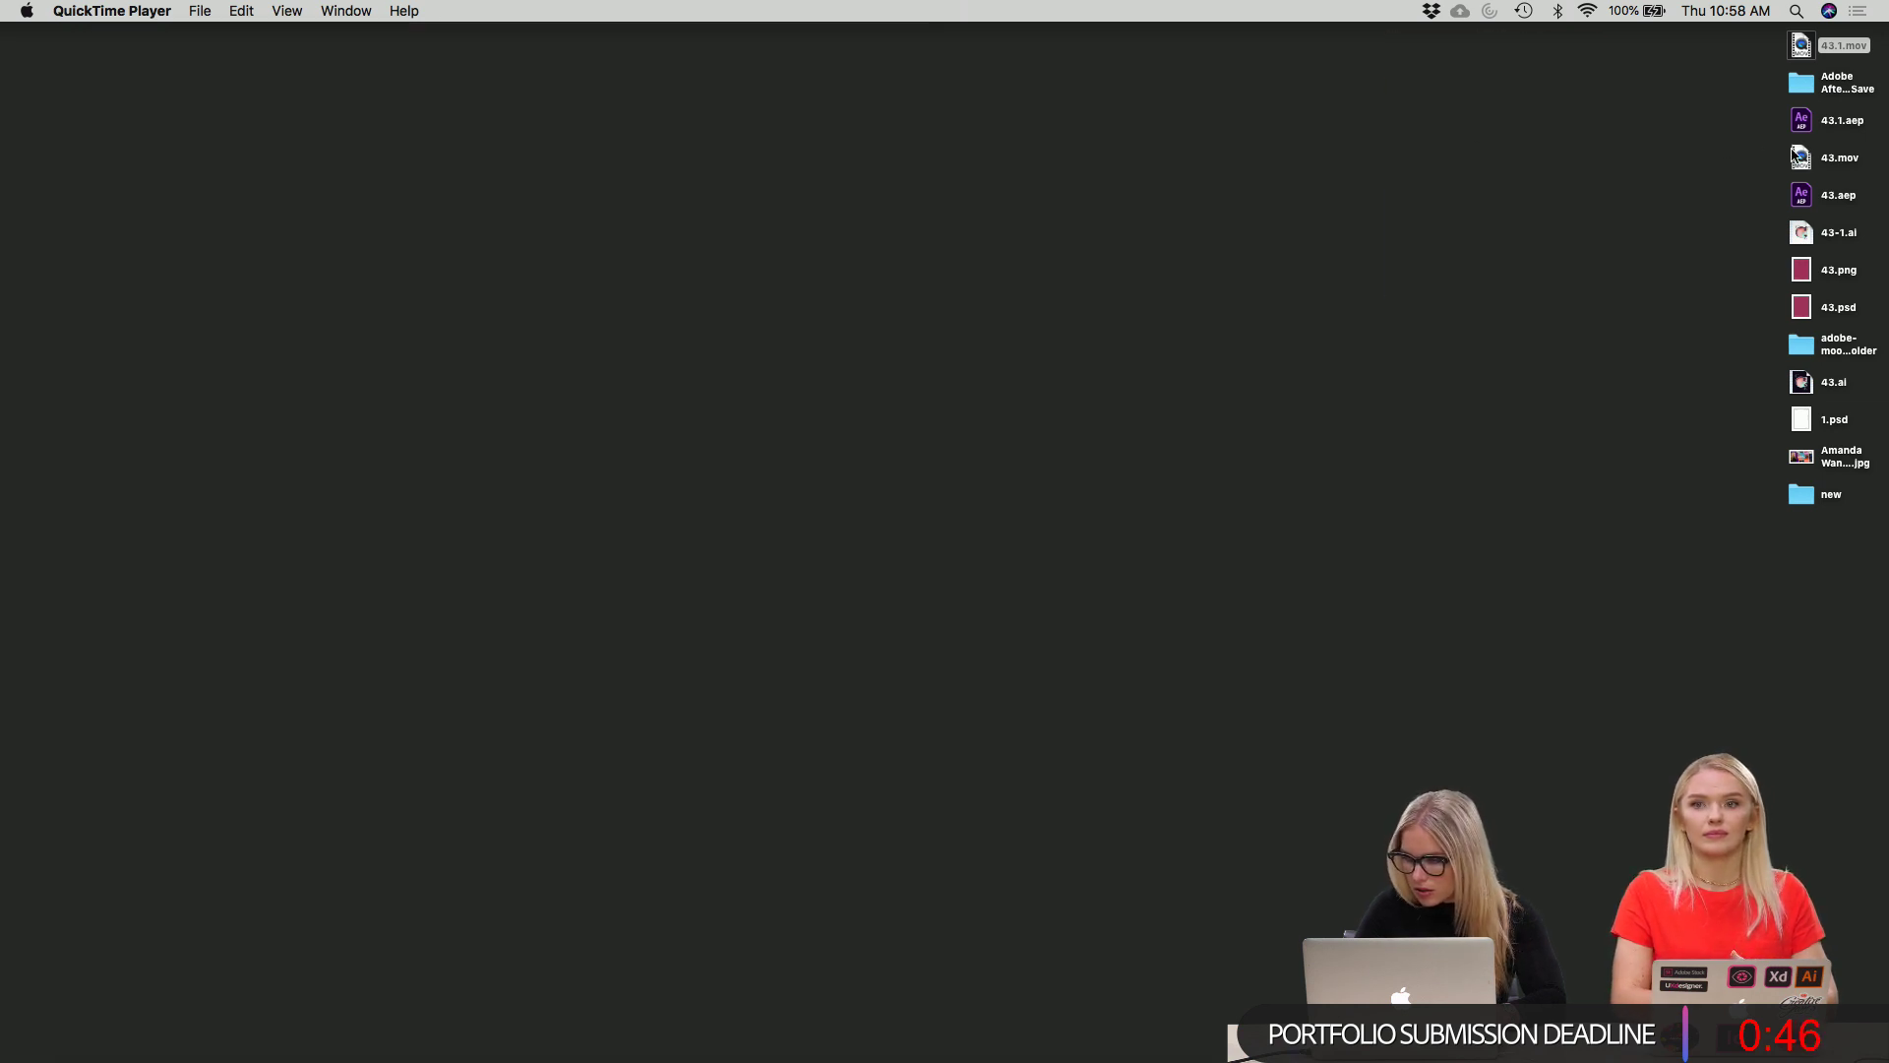
Open 43.mov from the desktop in Photoshop as a video document.
left_click(1804, 160)
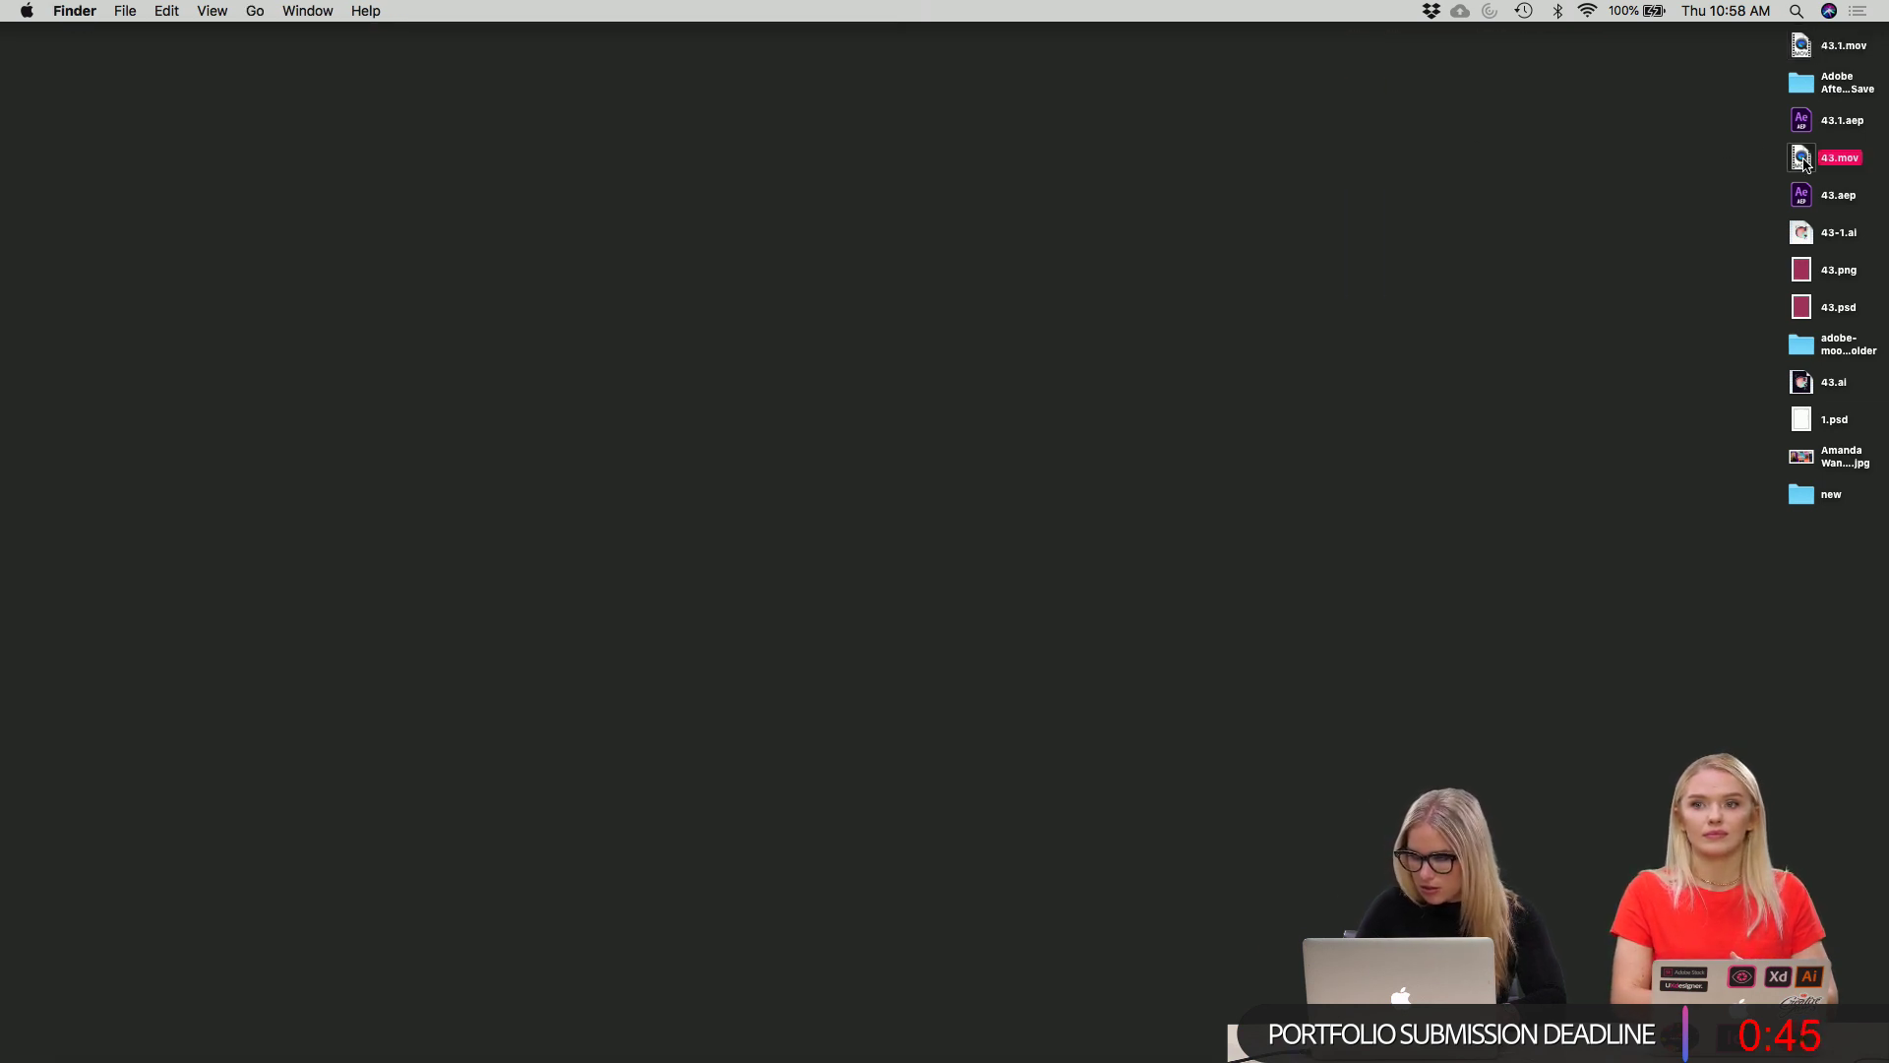
left_click_drag(1799, 165, 22, 762)
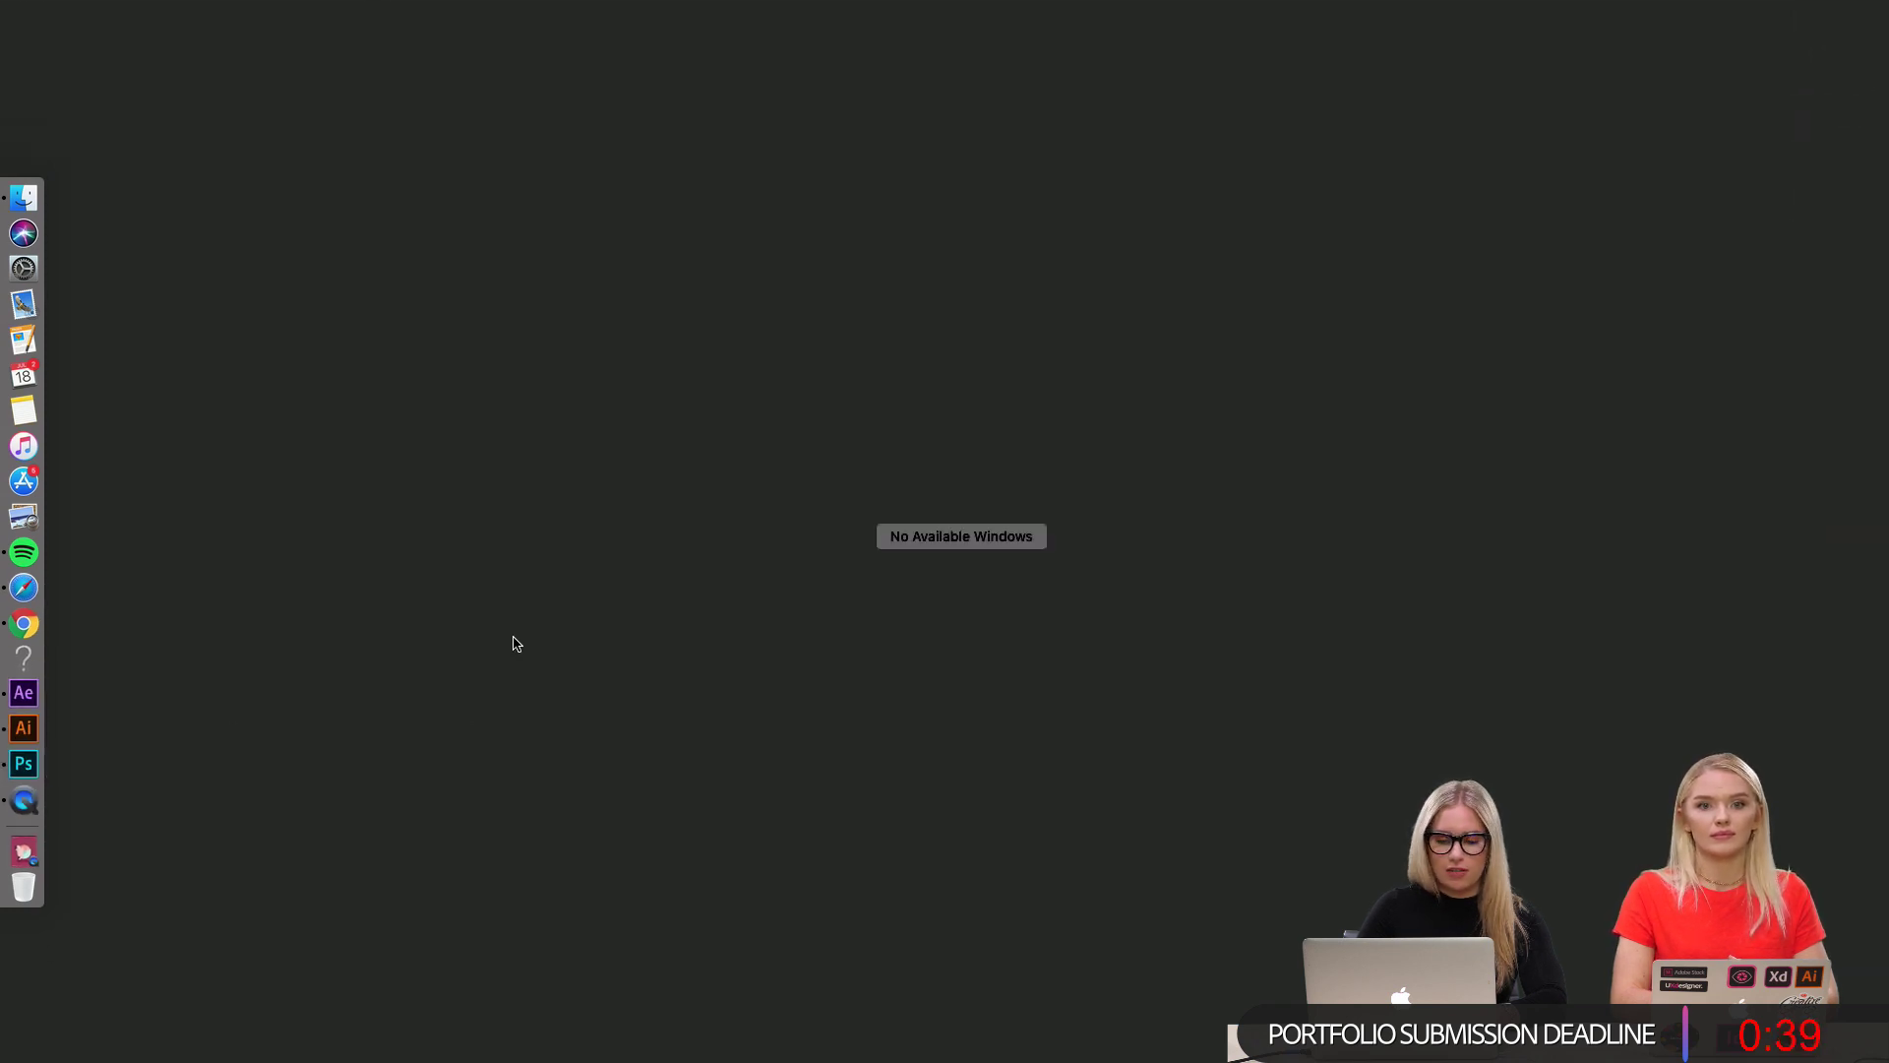
left_click(291, 354)
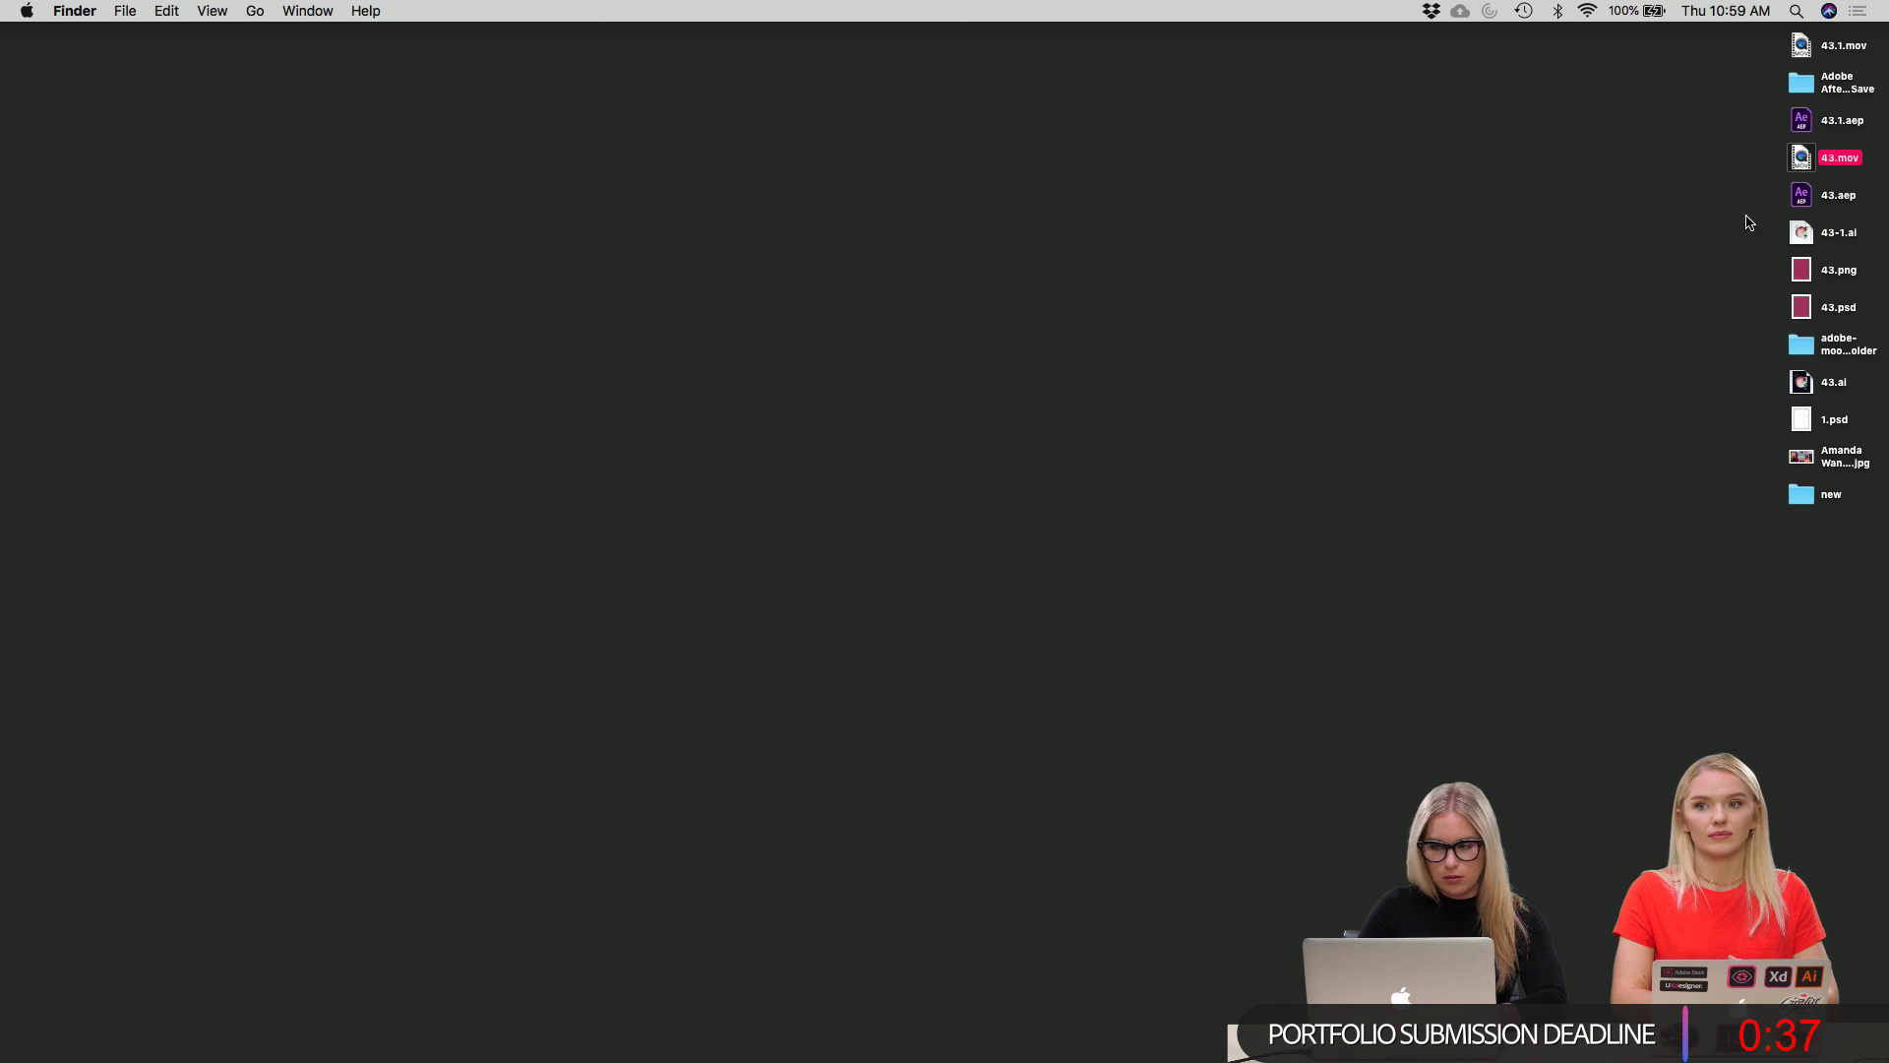
left_click_drag(1802, 158, 14, 779)
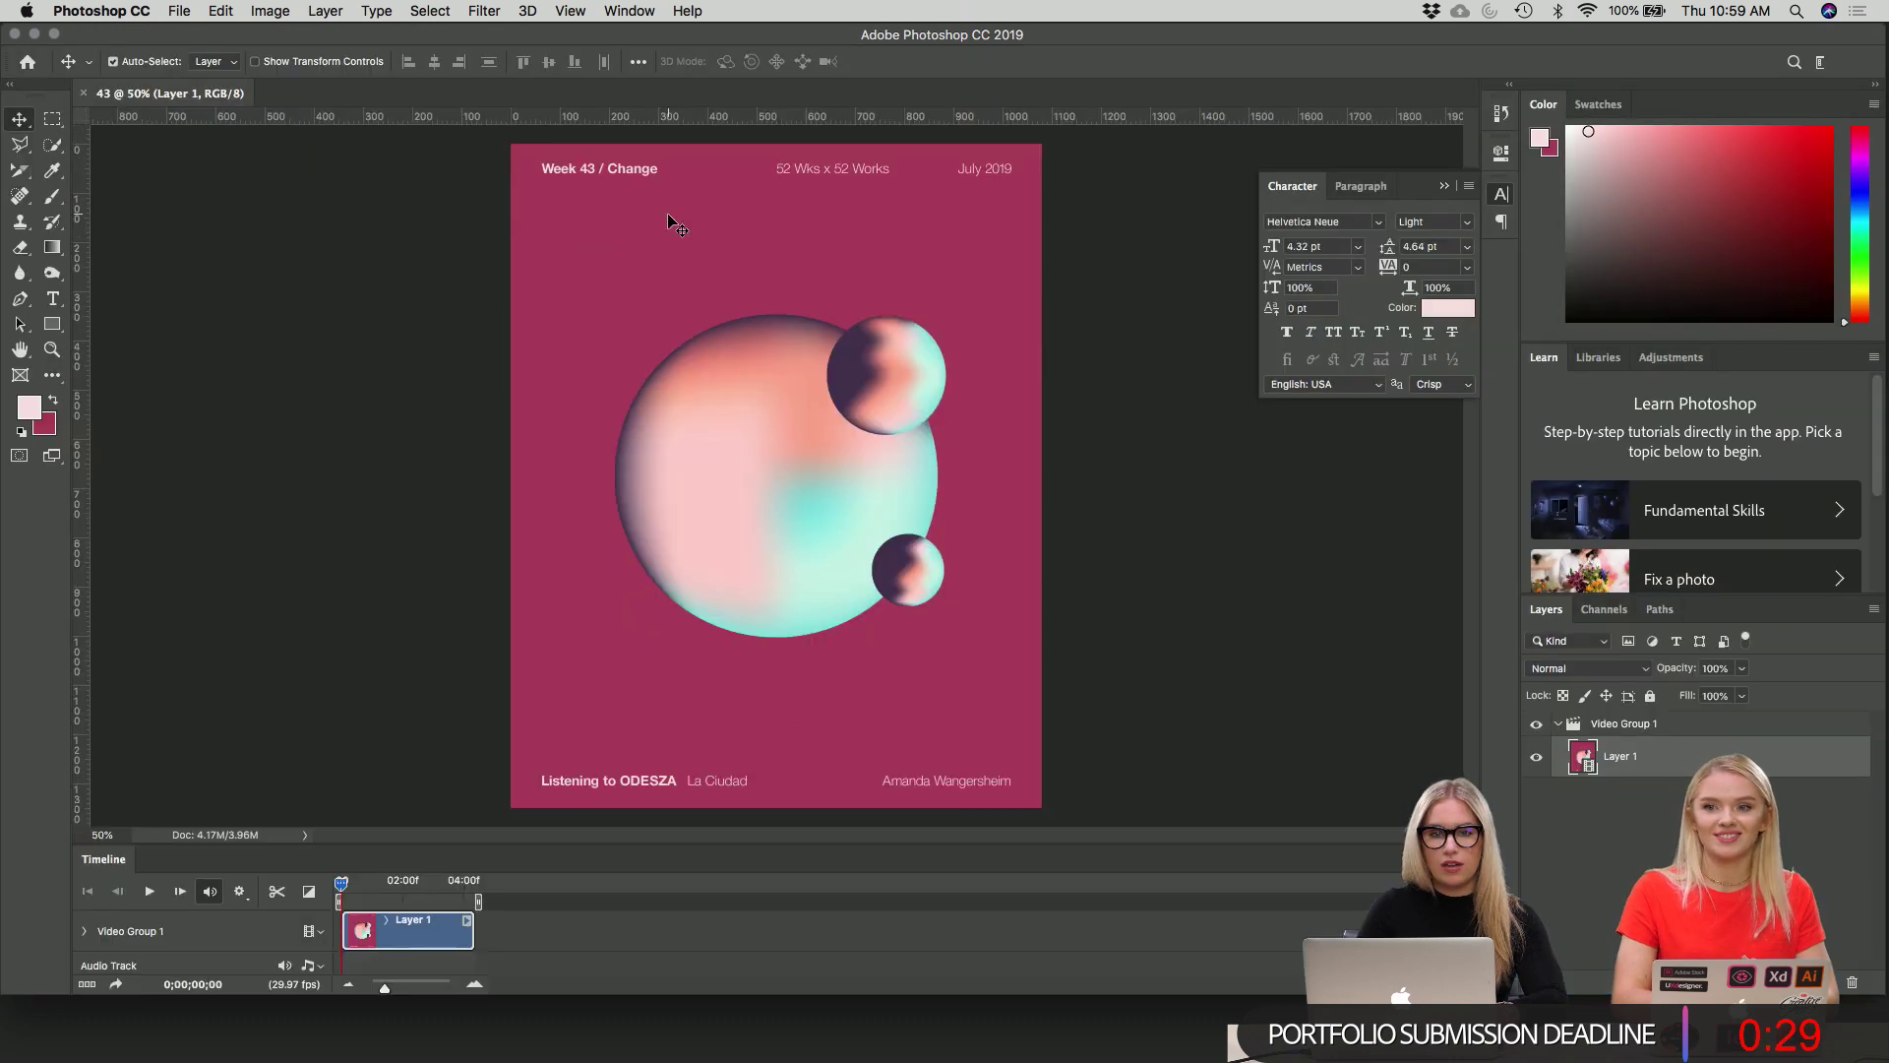
Expand the Photoshop window, reduce the poster video's view to 33.3% and play its timeline.
key("super+0")
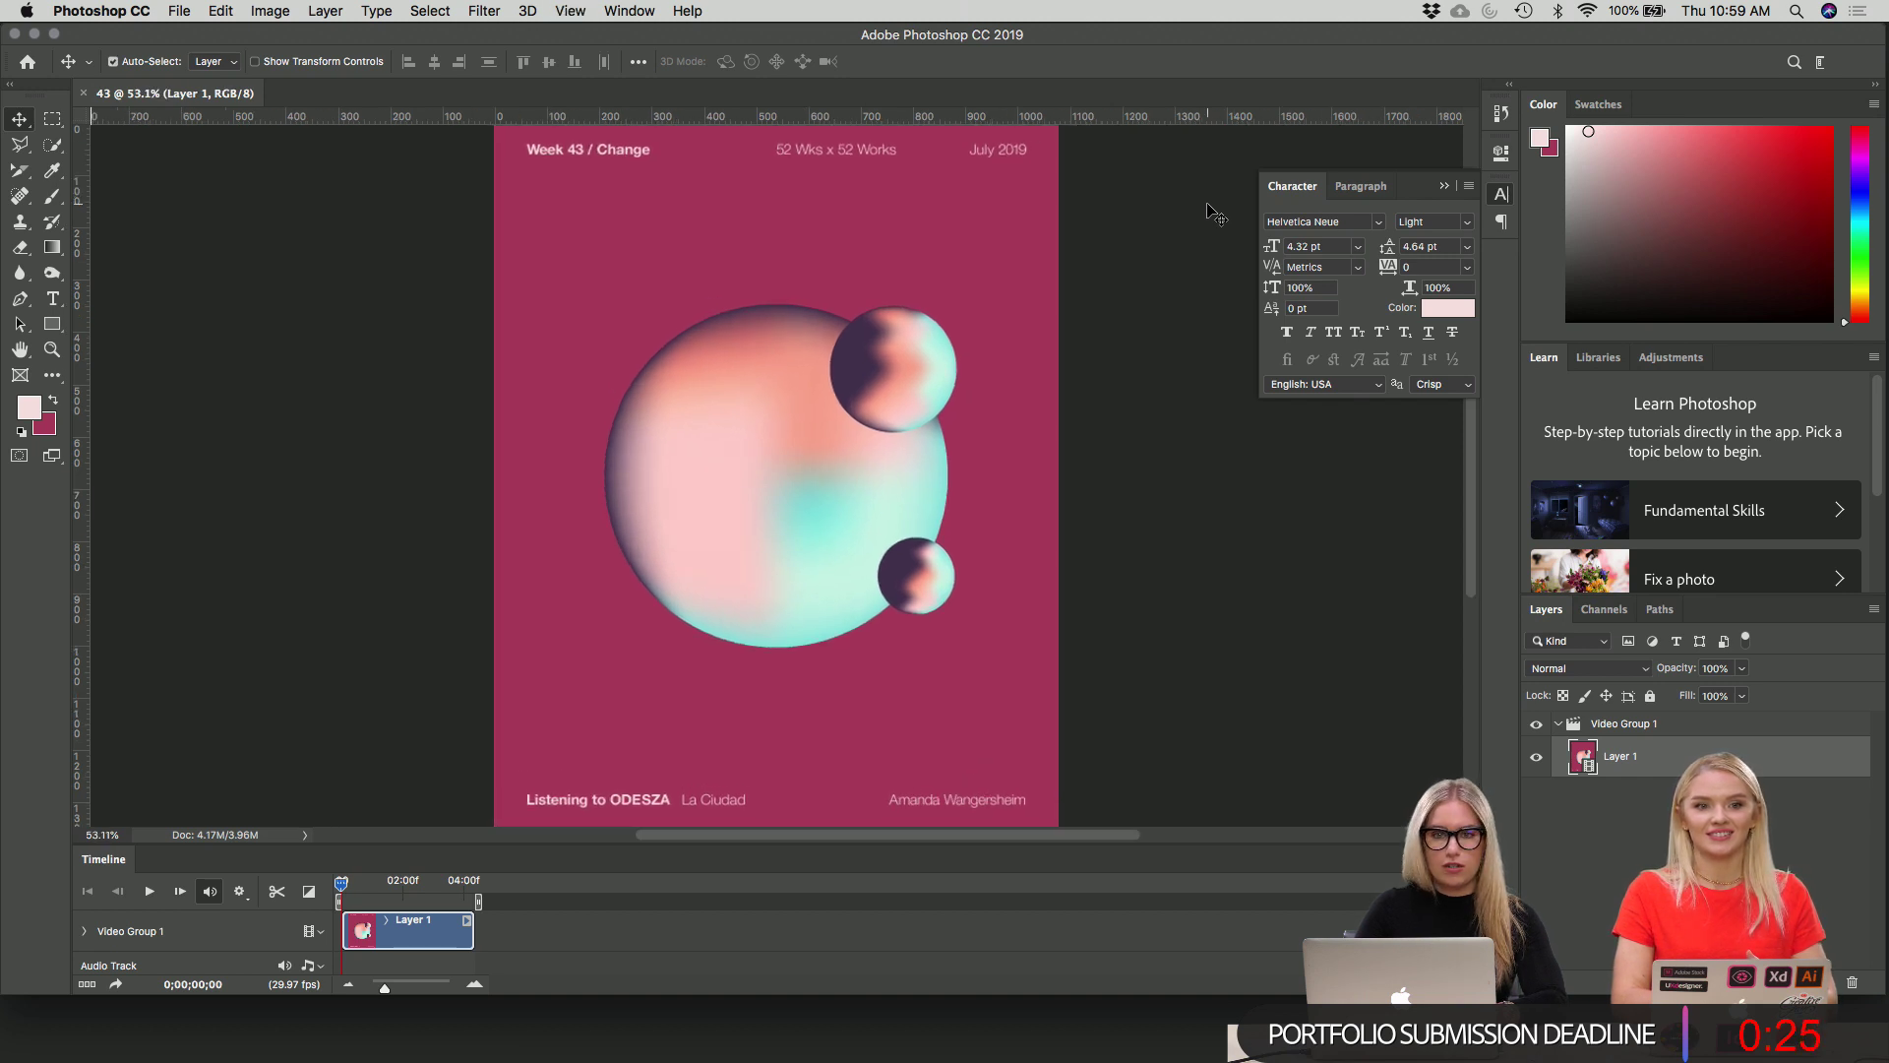
left_click(54, 34)
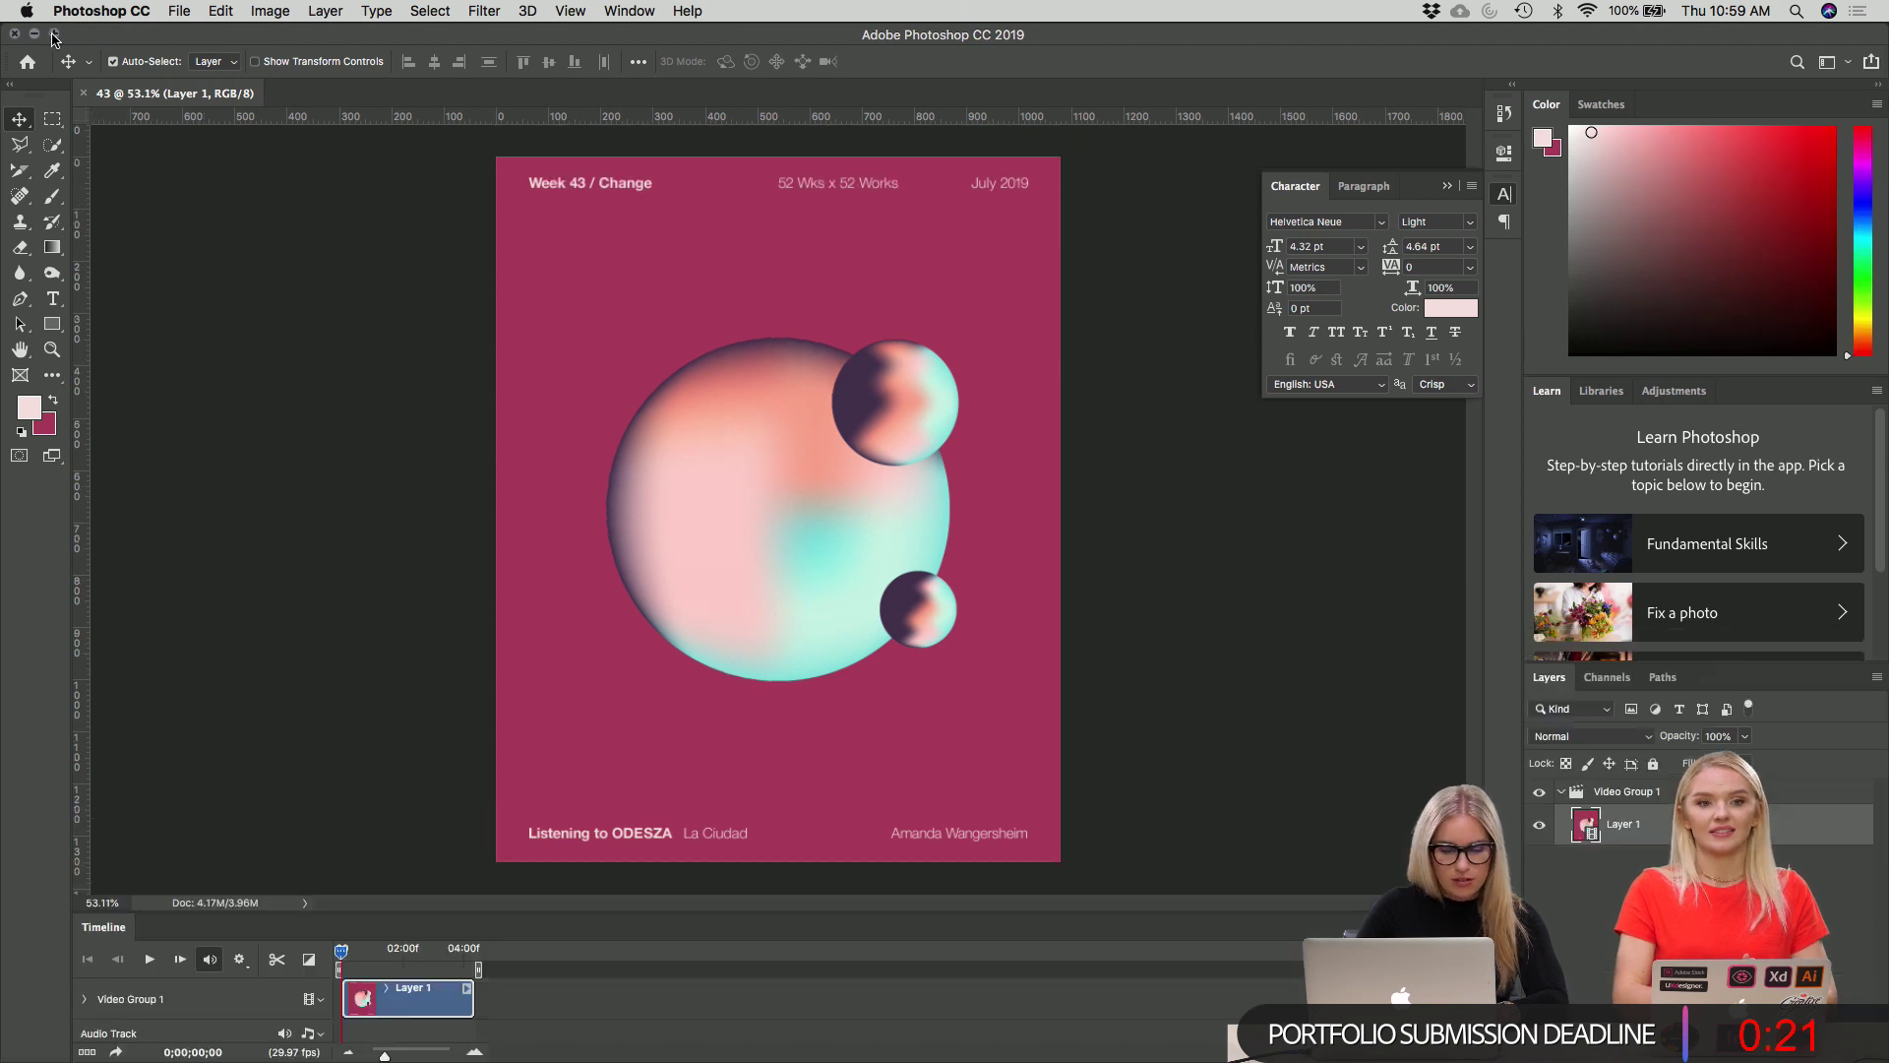
key("super+minus")
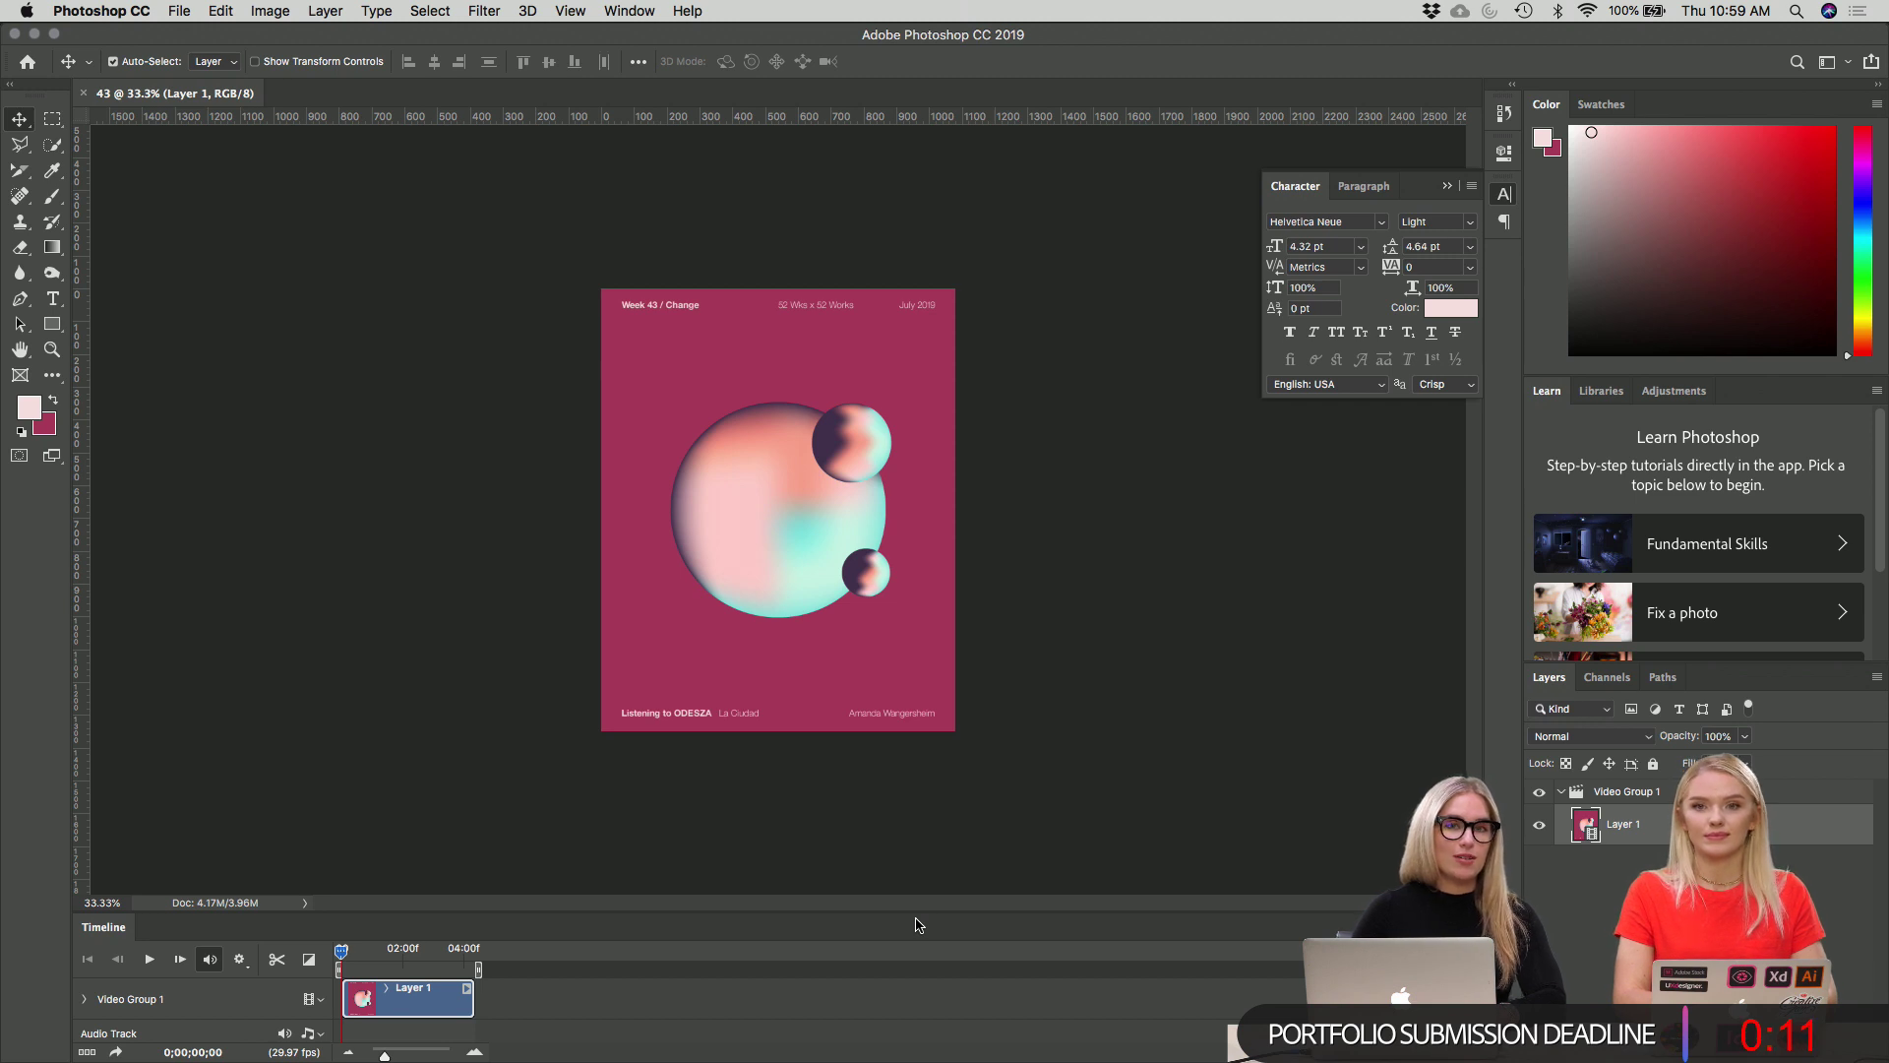
key("space")
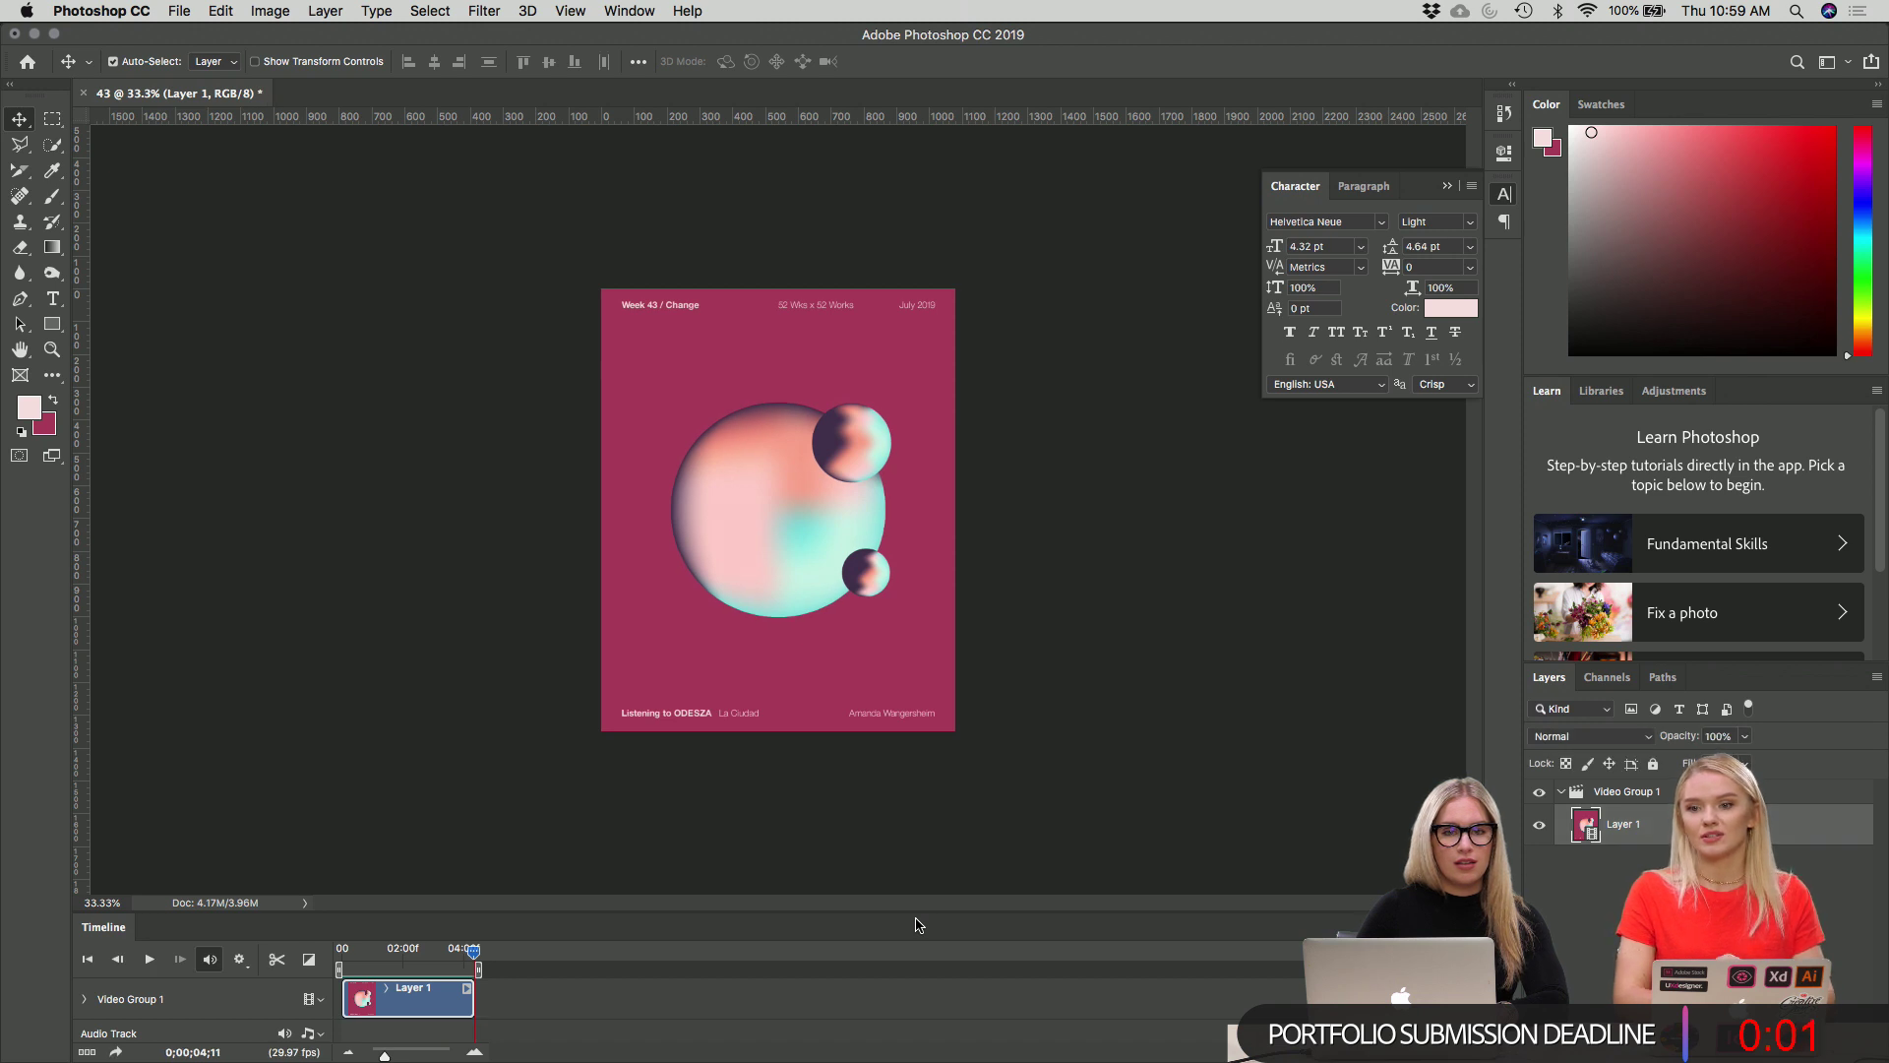
key("space")
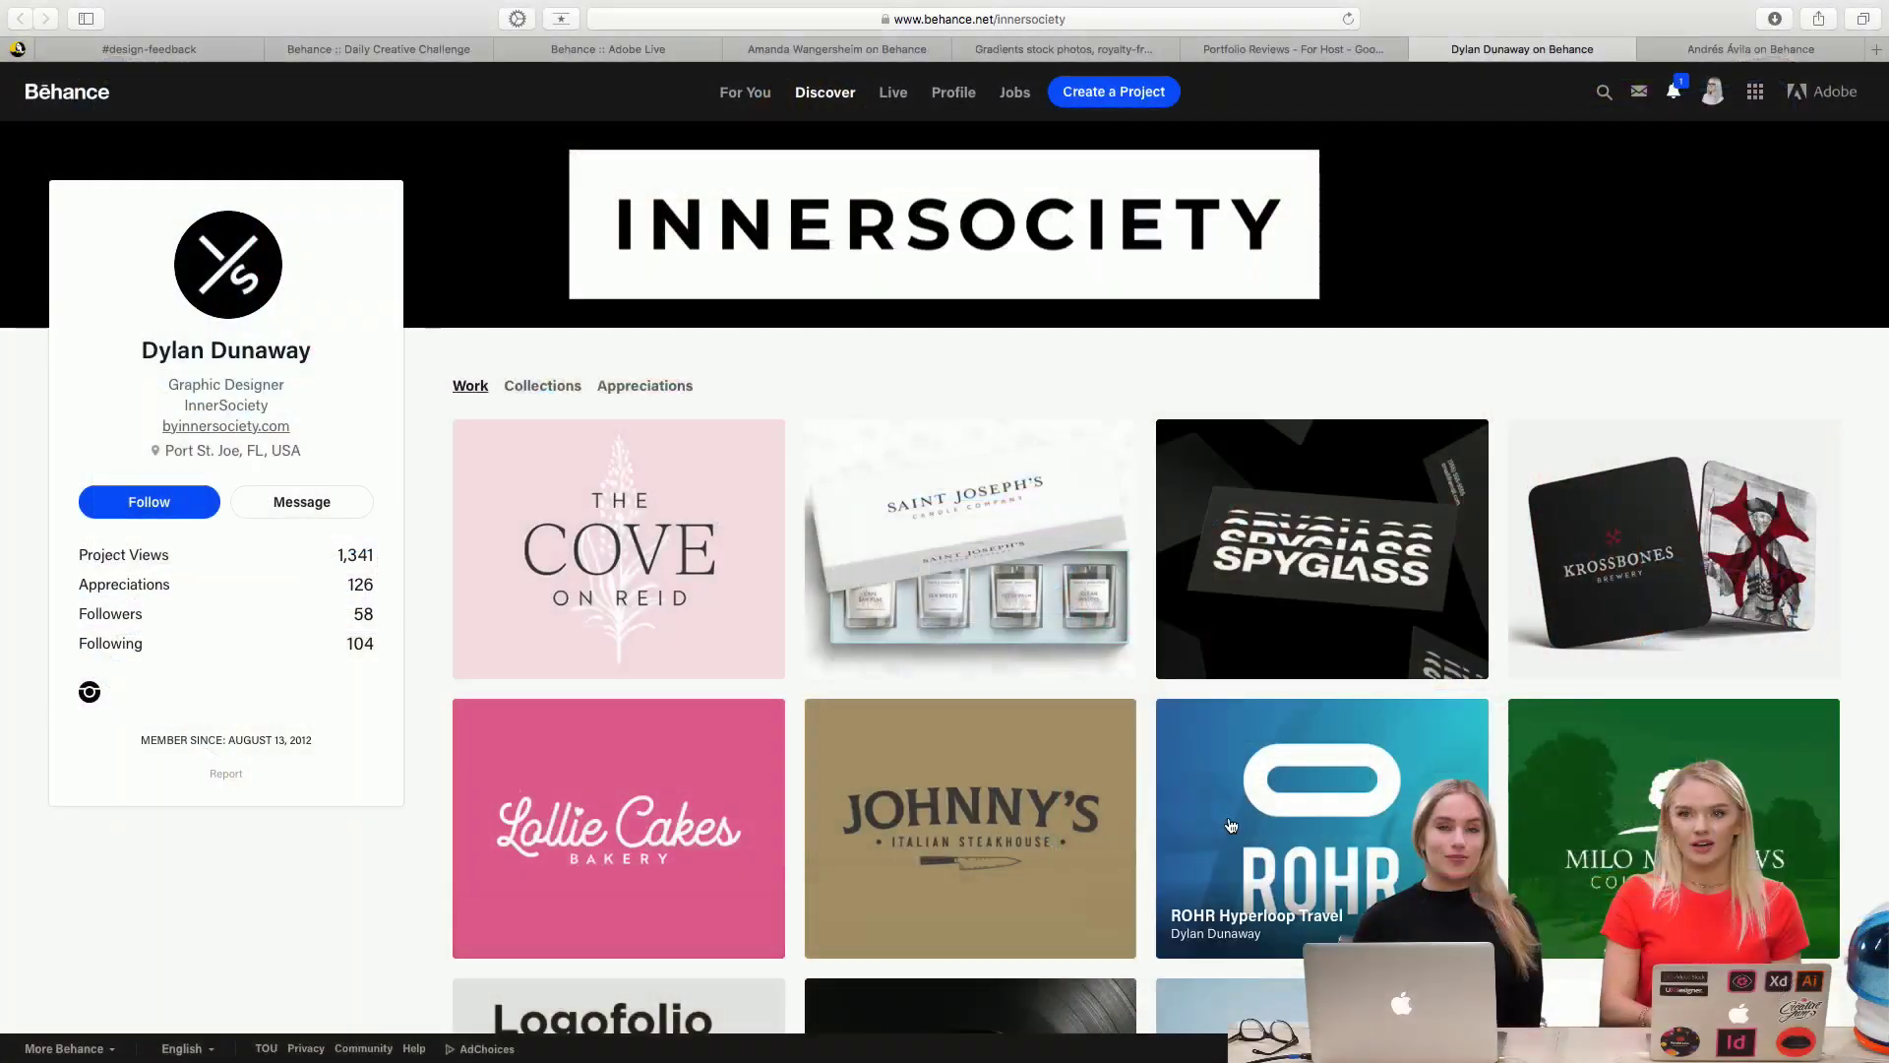
Examine the project thumbnails across the InnerSociety portfolio page on Behance.
scroll(1230, 825, "down", 3)
scroll(1230, 825, "up", 3)
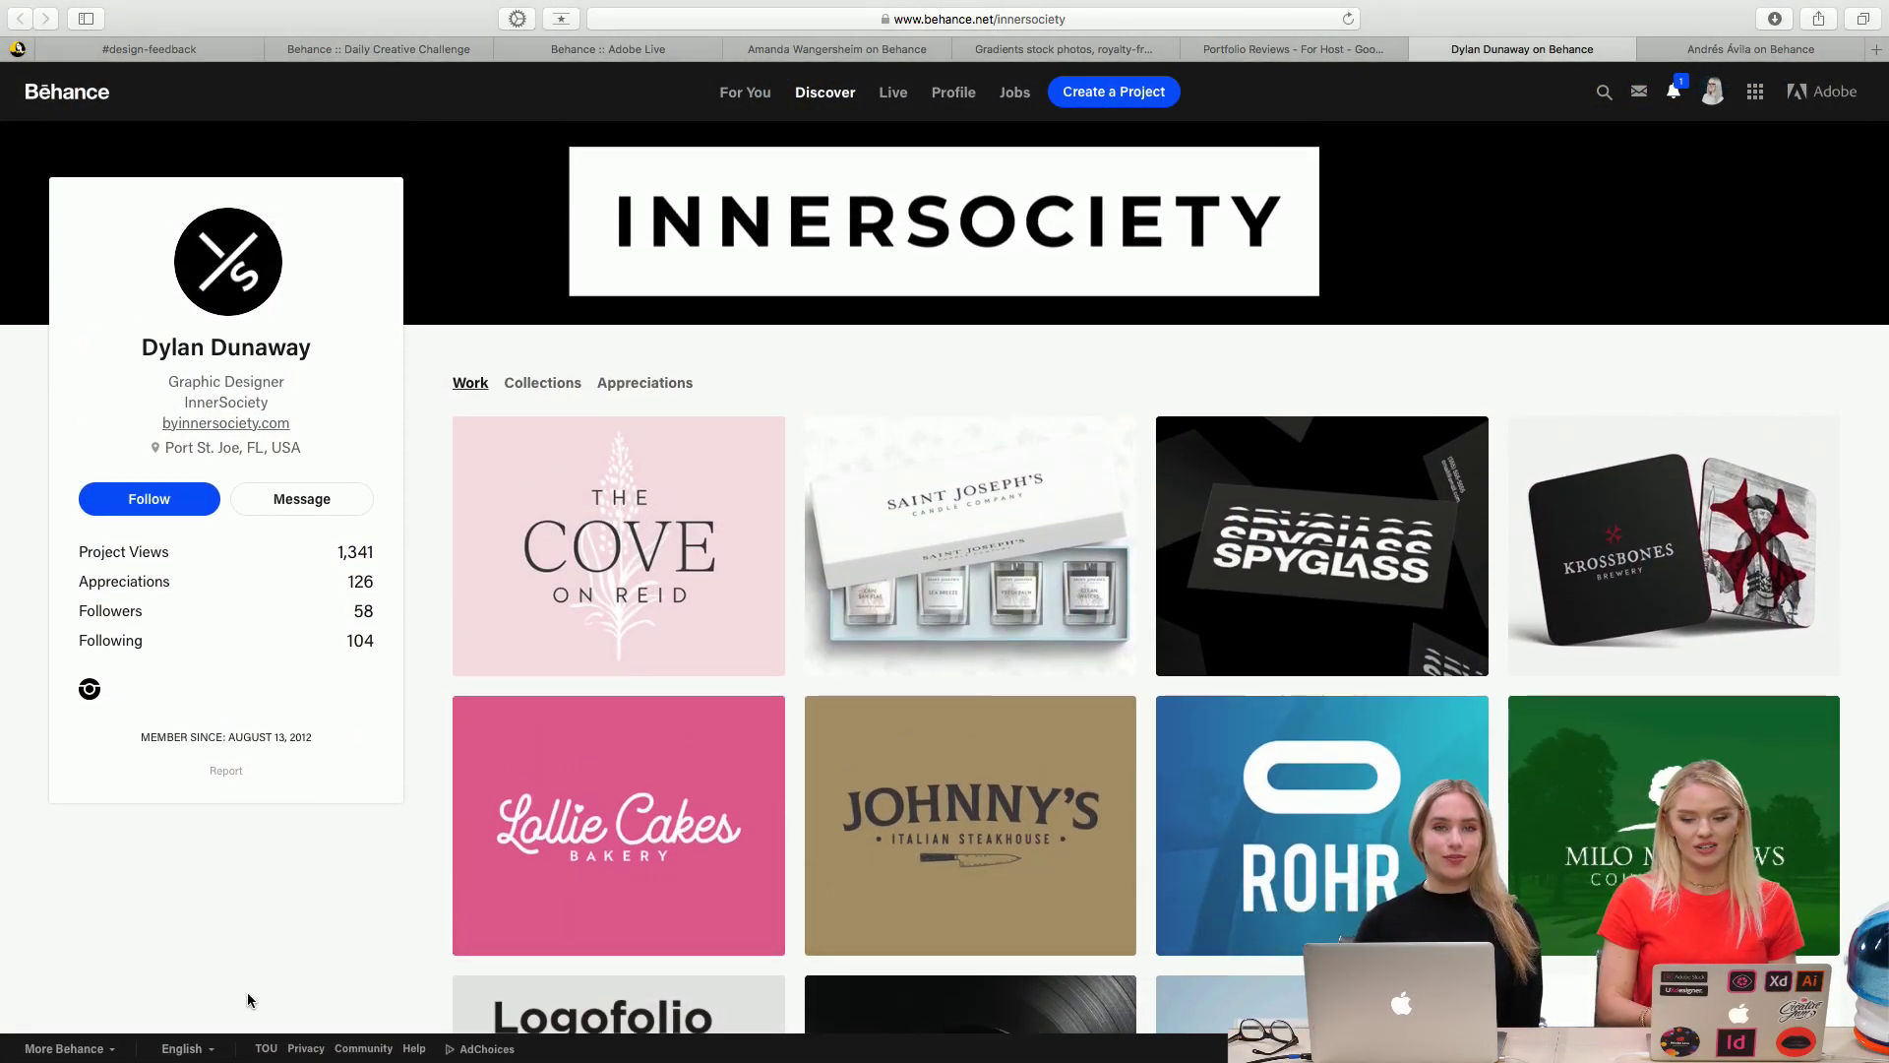
scroll(247, 996, "down", 1)
scroll(247, 993, "down", 3)
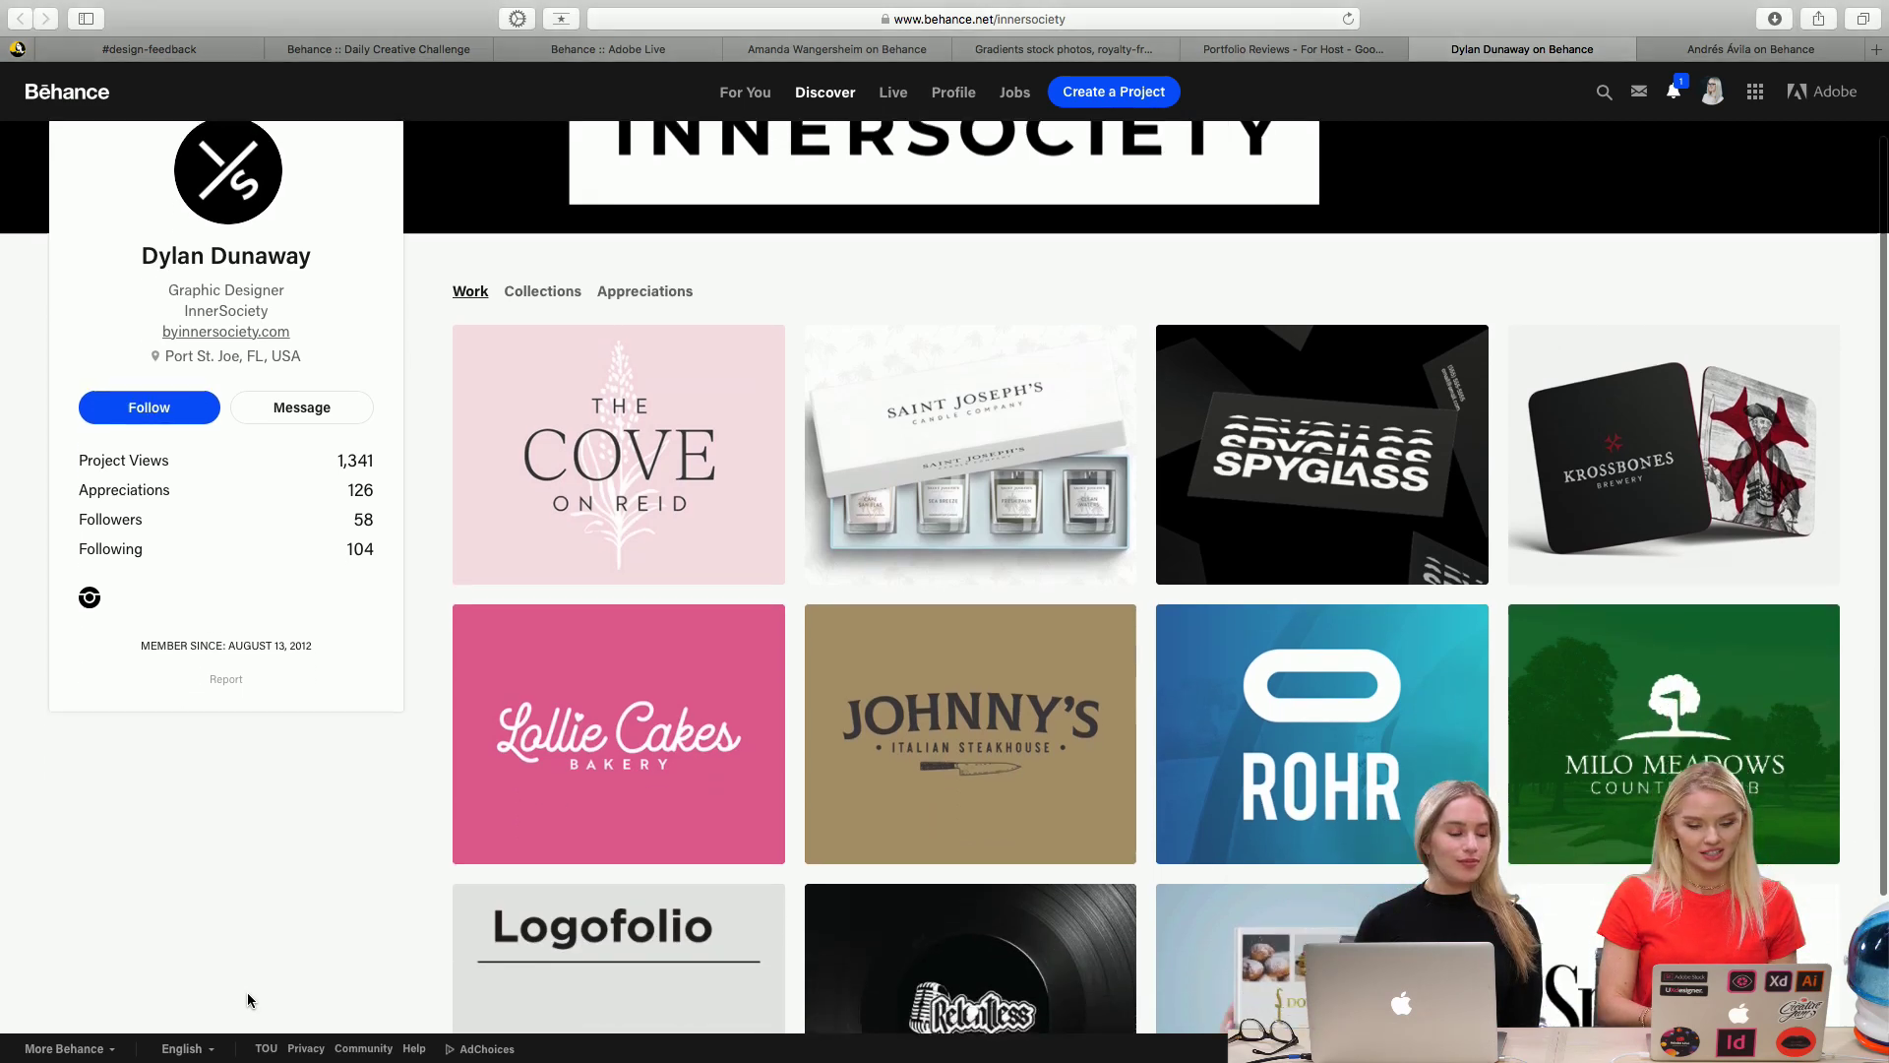
scroll(247, 993, "up", 4)
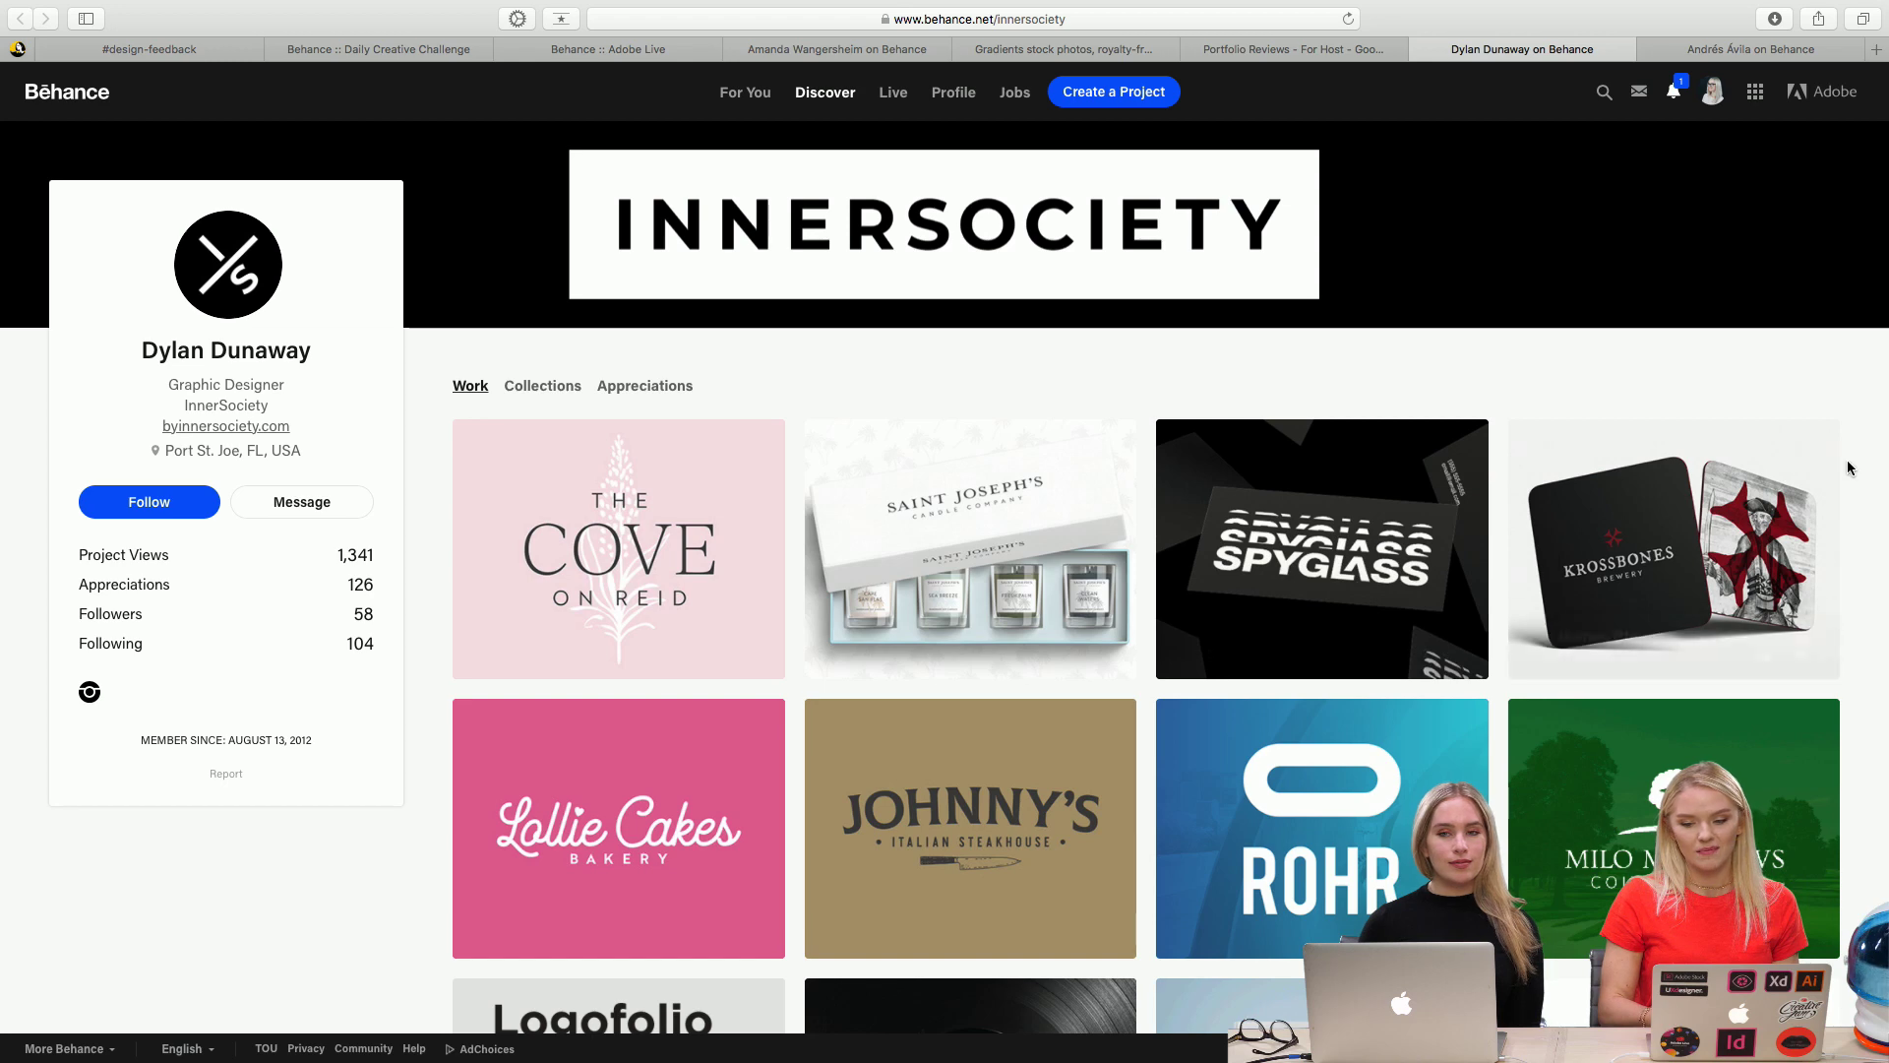
scroll(1869, 512, "down", 3)
scroll(1871, 518, "down", 2)
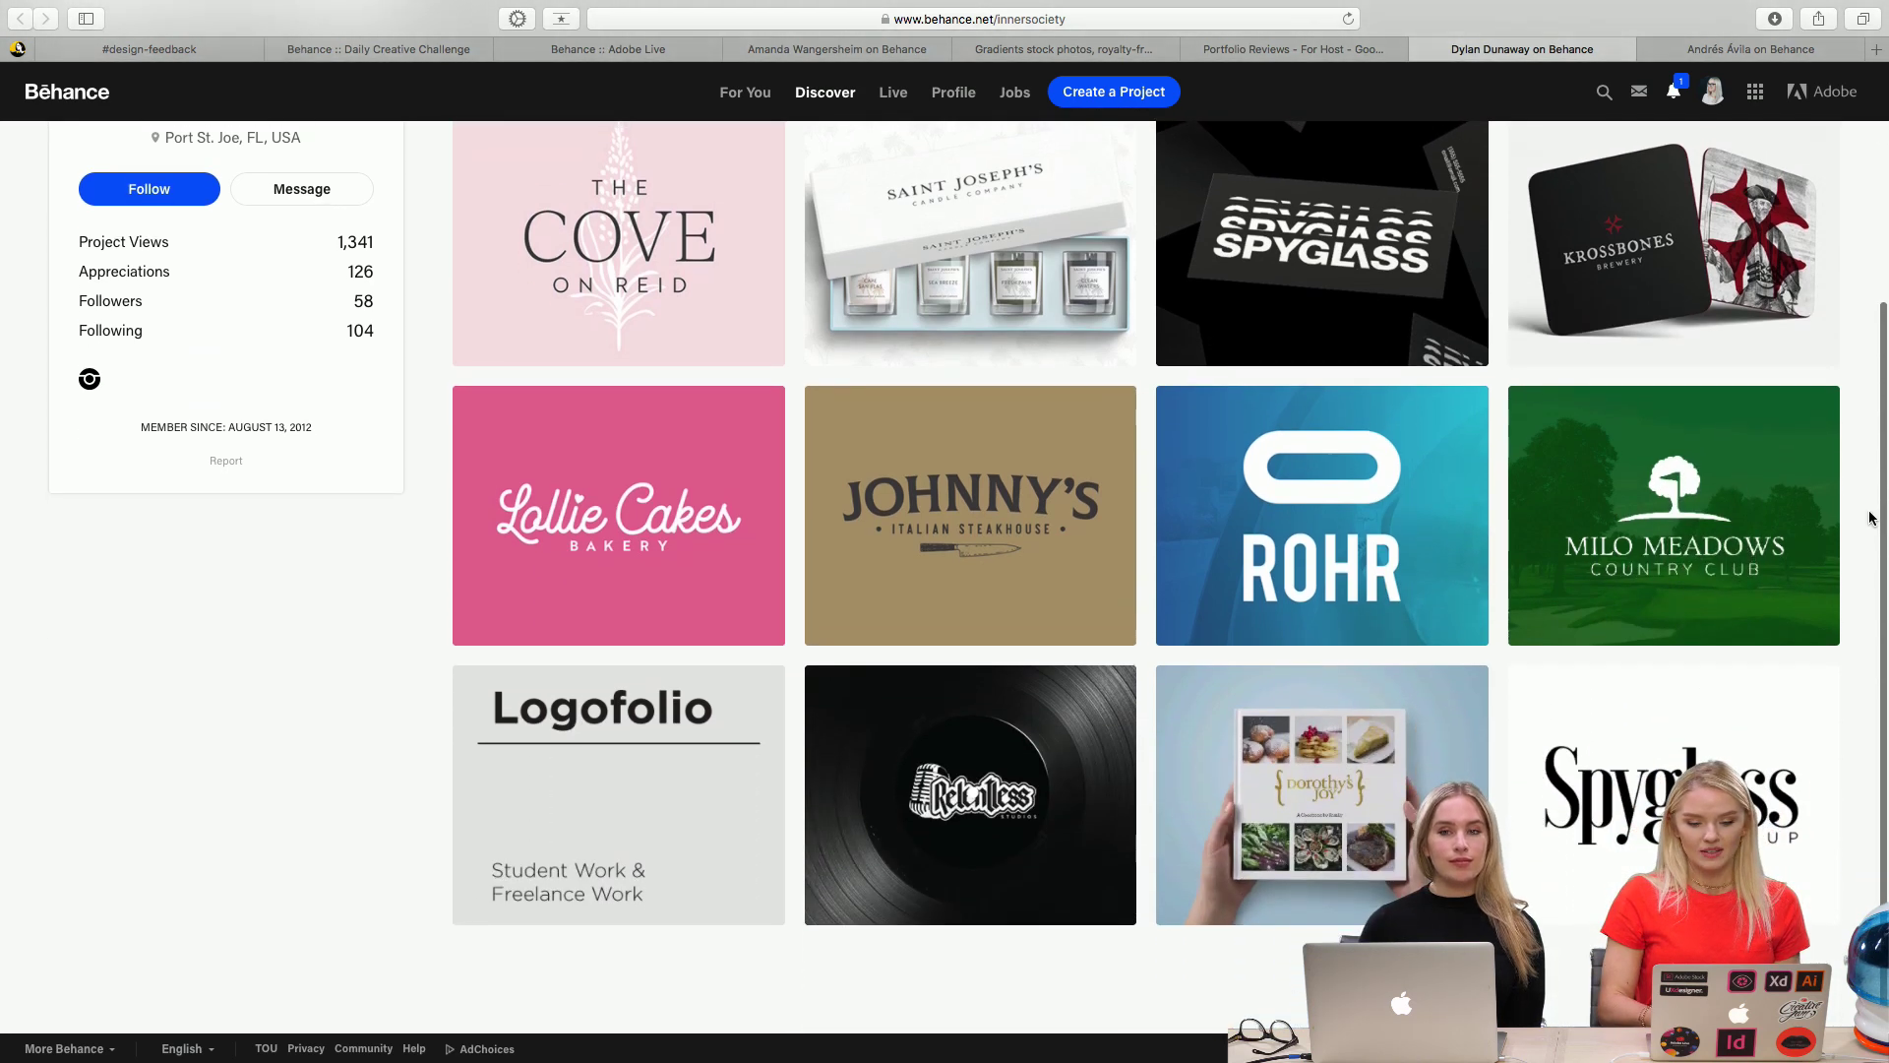
scroll(1872, 518, "up", 1)
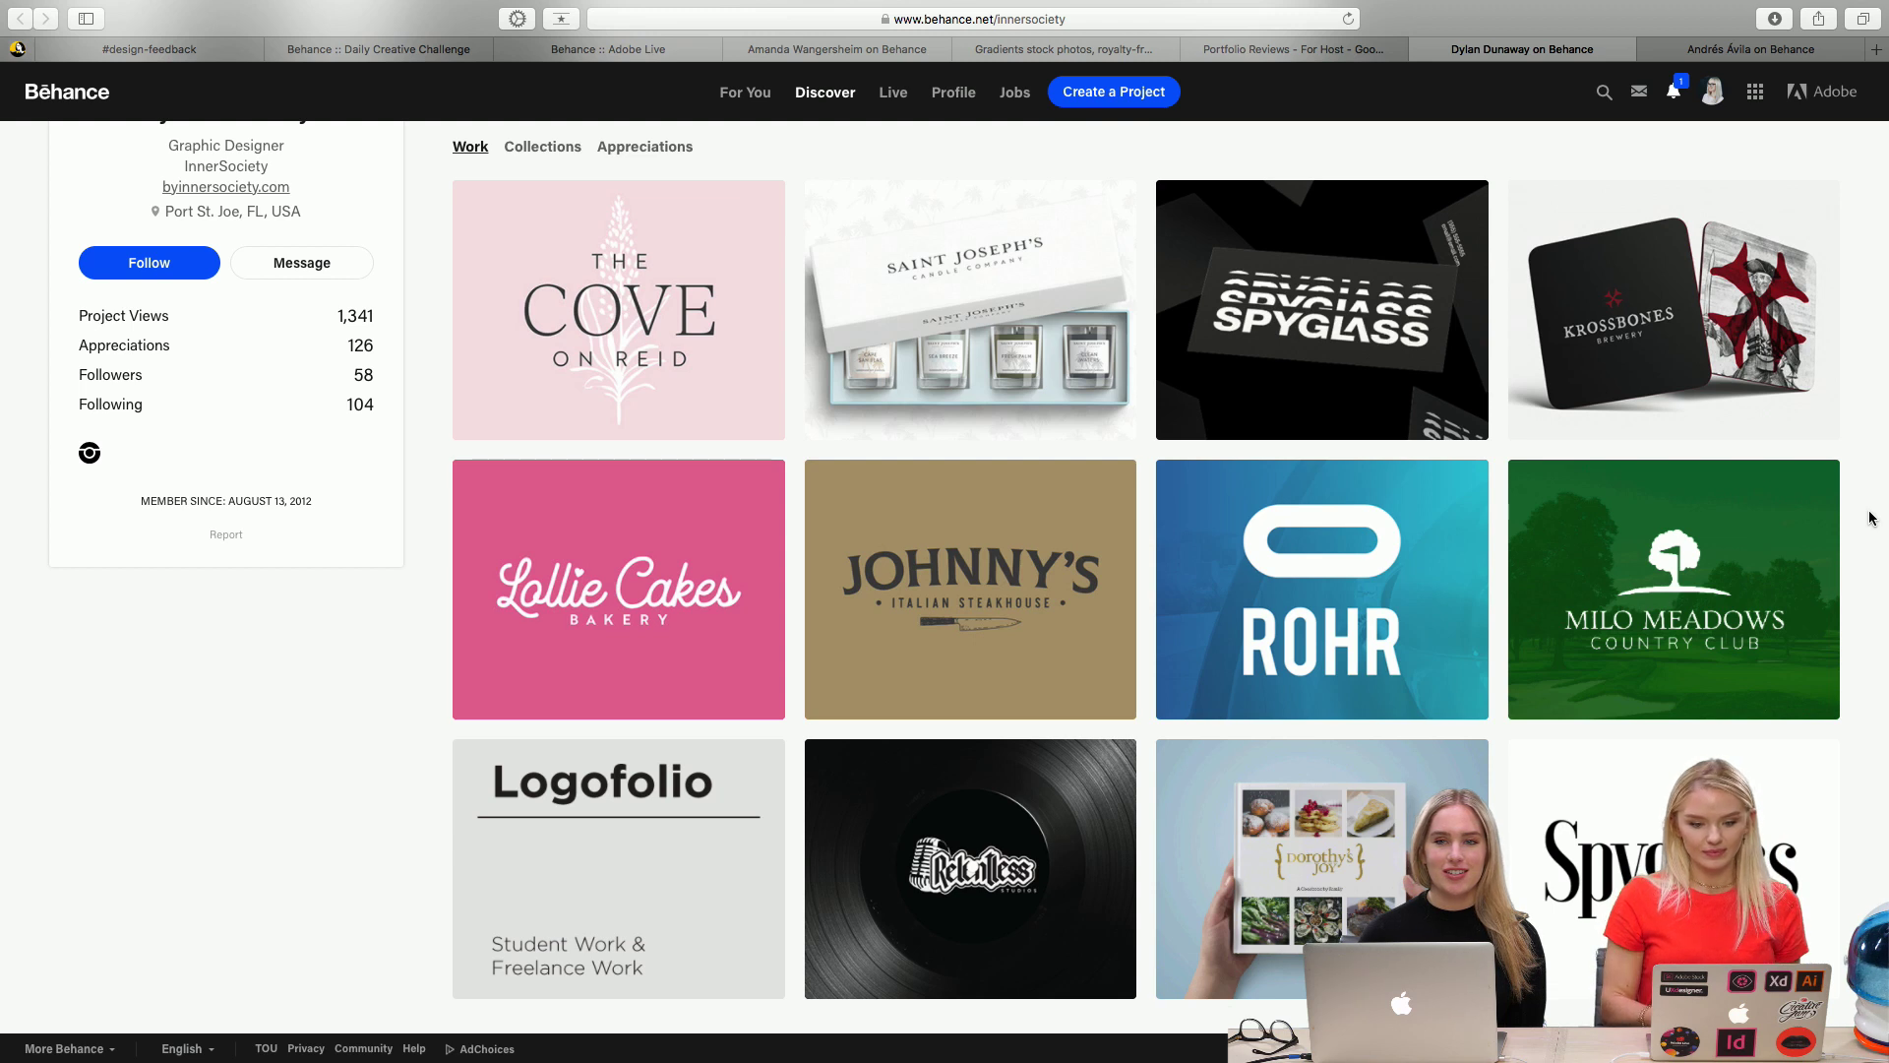
scroll(1100, 331, "up", 2)
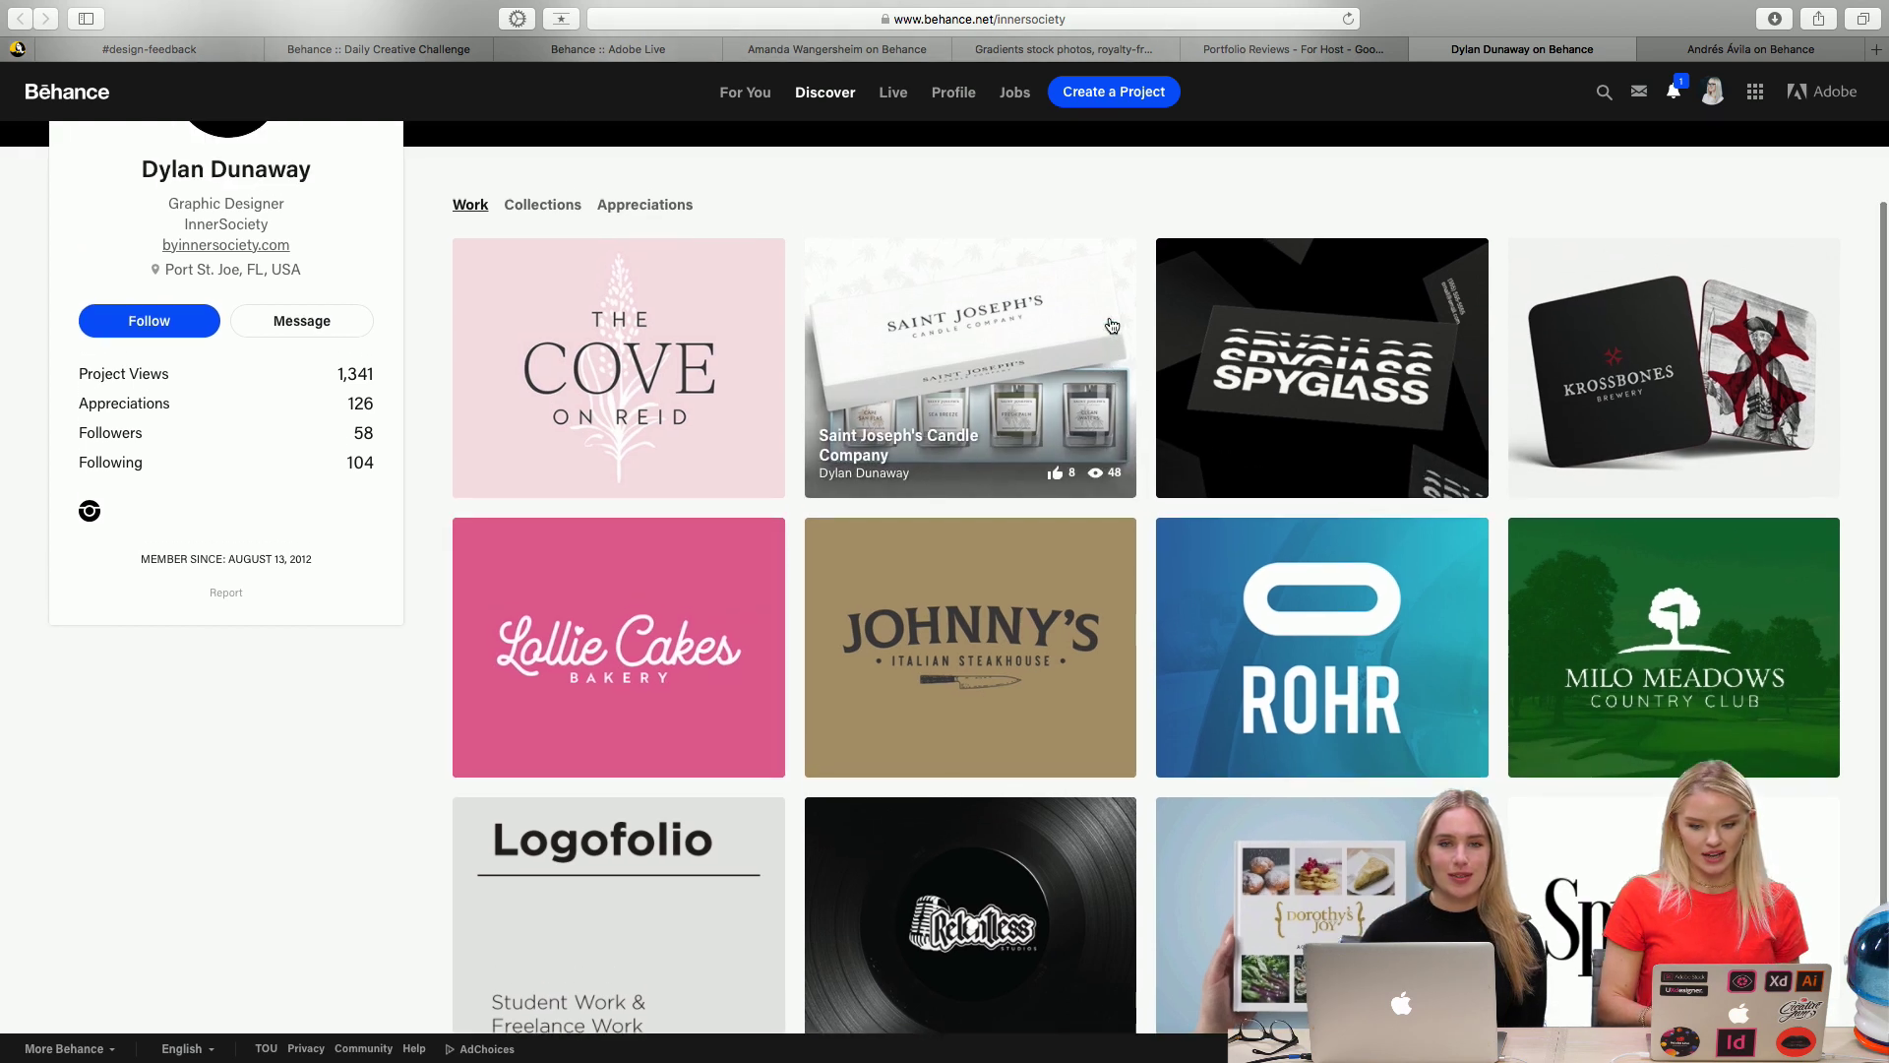
Open the Saint Joseph's Candle Company project and examine its opening logo and the boxed candle set mockup.
left_click(951, 404)
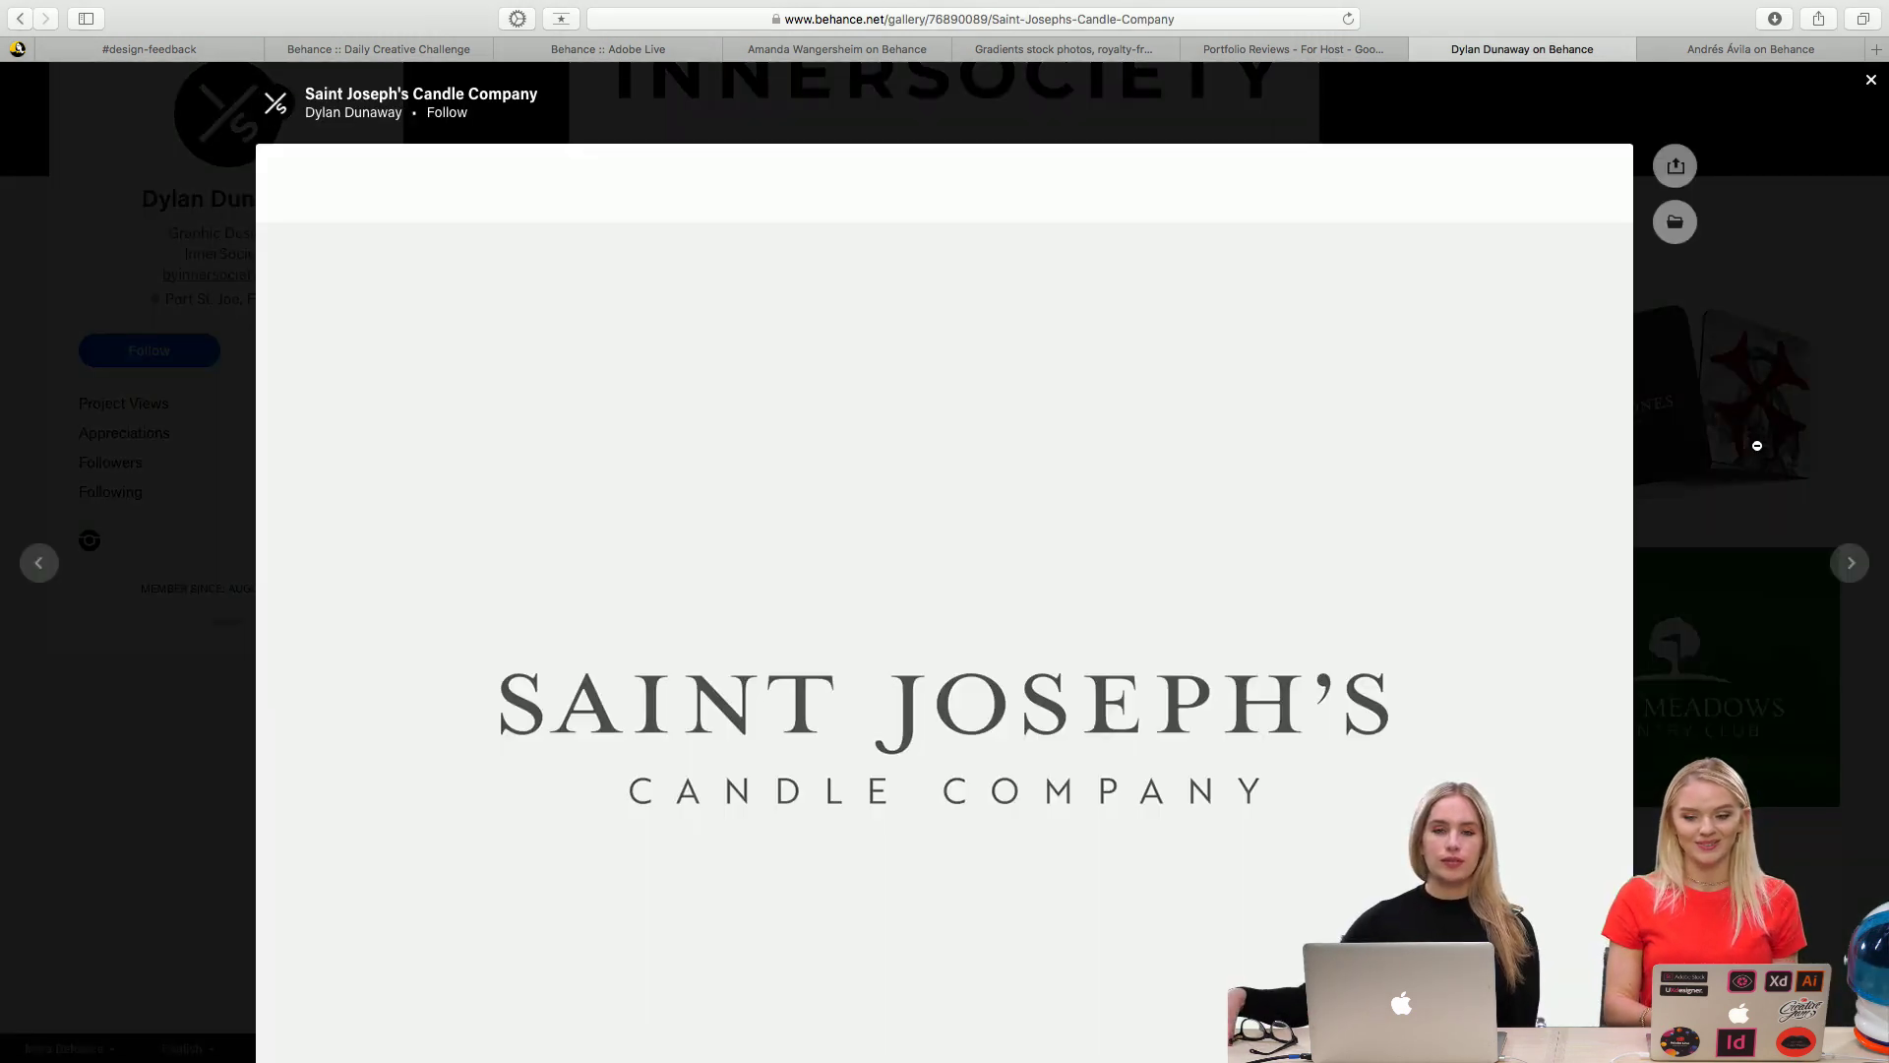
scroll(1704, 516, "down", 2)
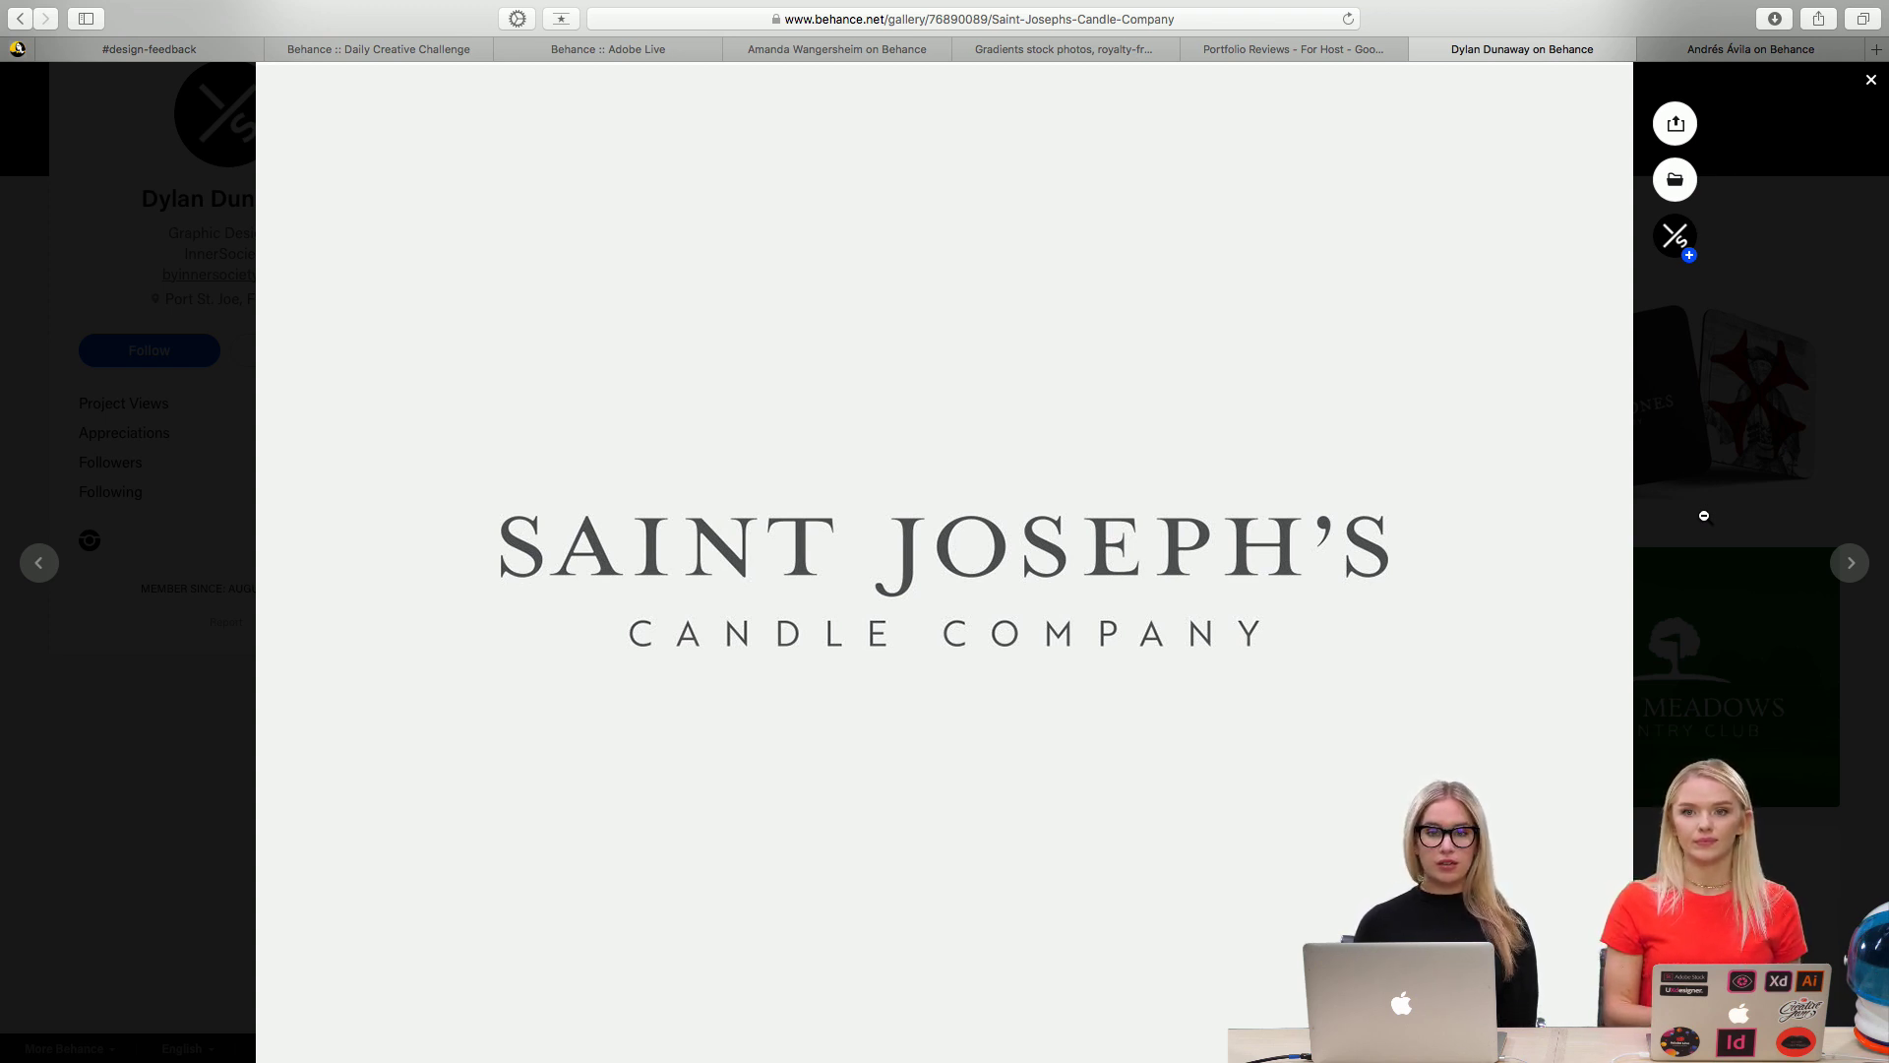
scroll(1704, 515, "down", 2)
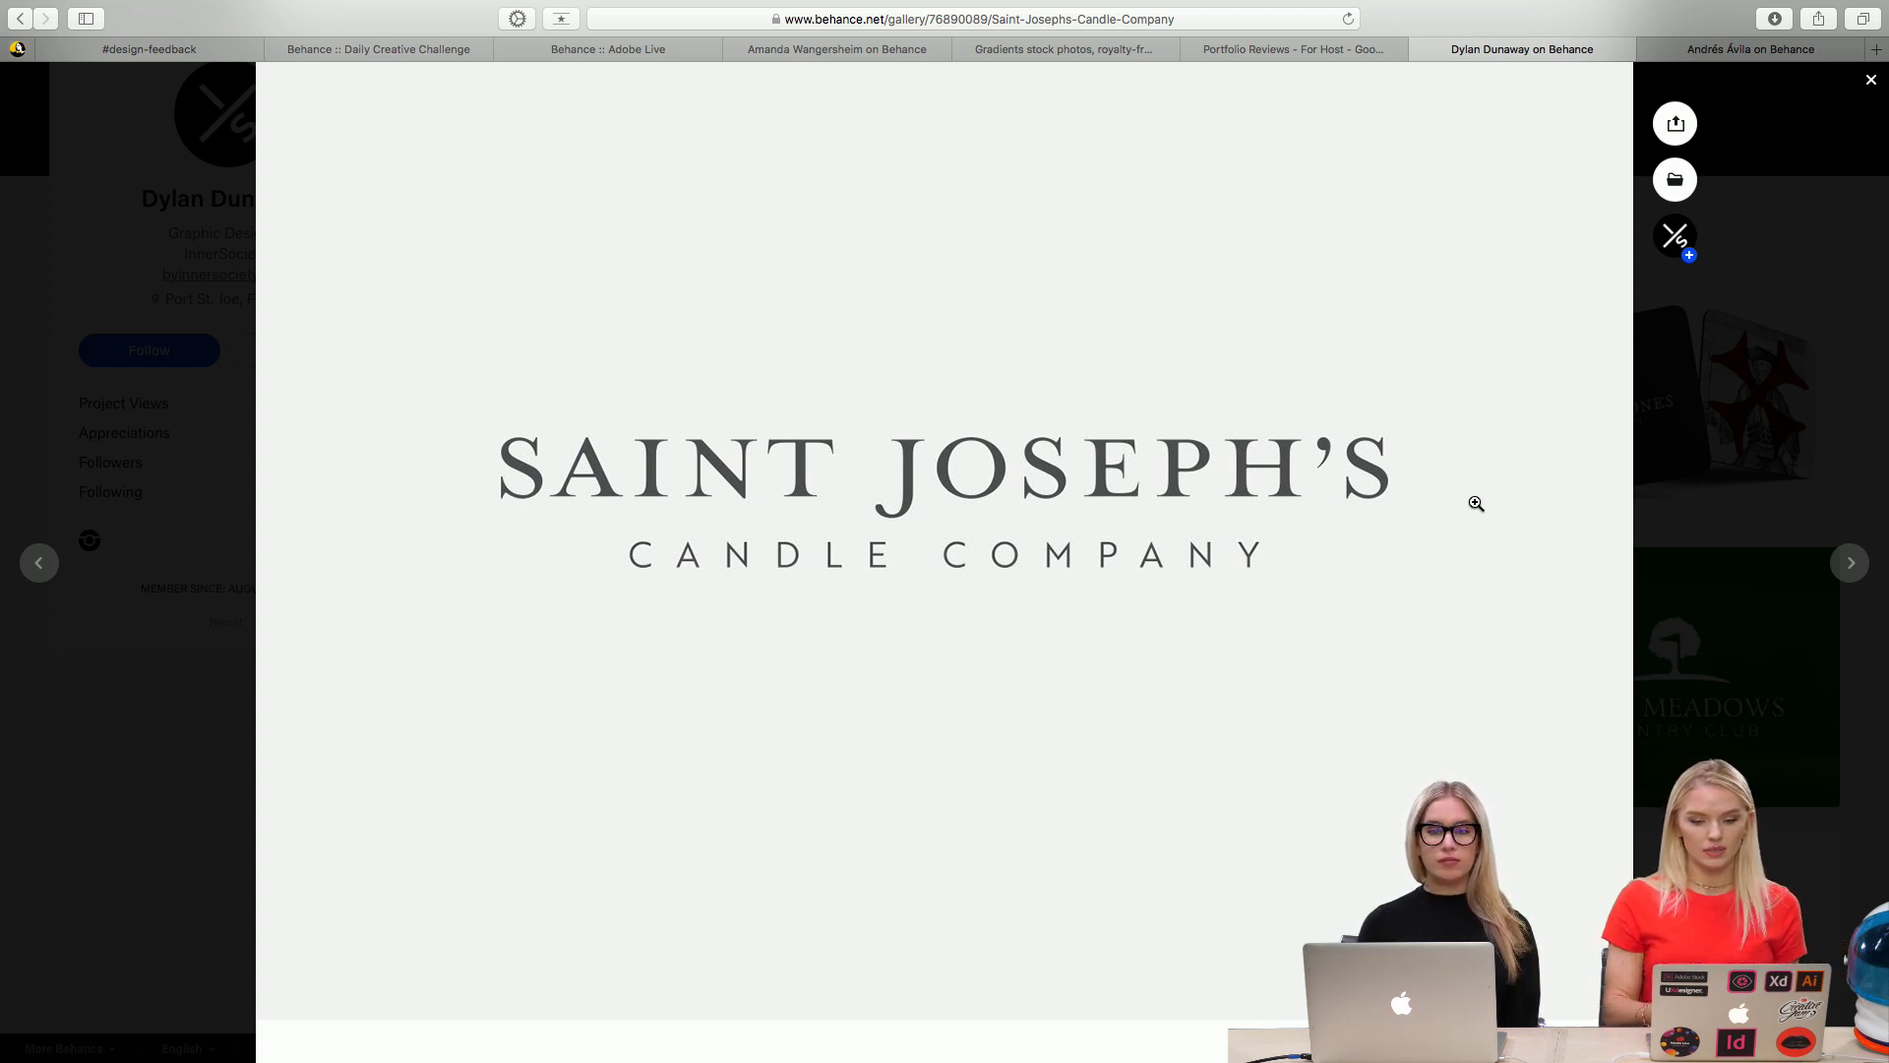
scroll(1476, 503, "down", 10)
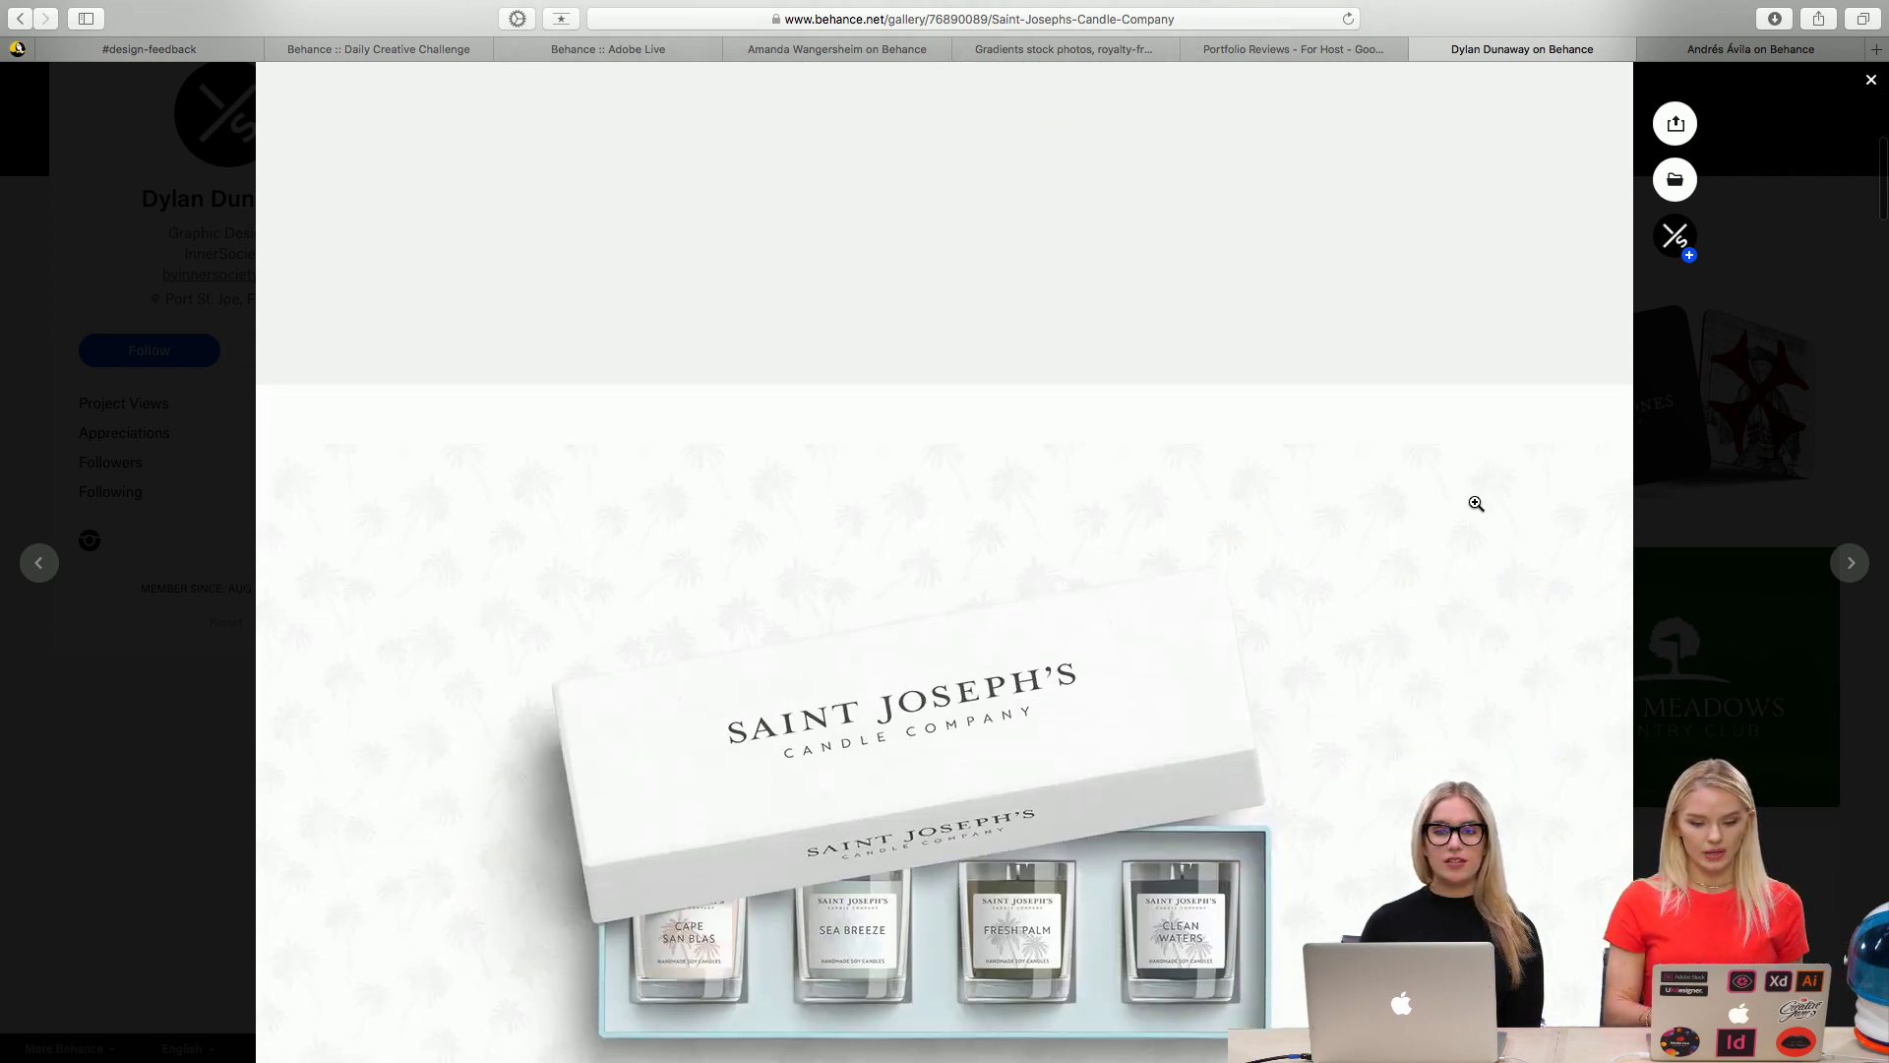
scroll(1476, 503, "down", 6)
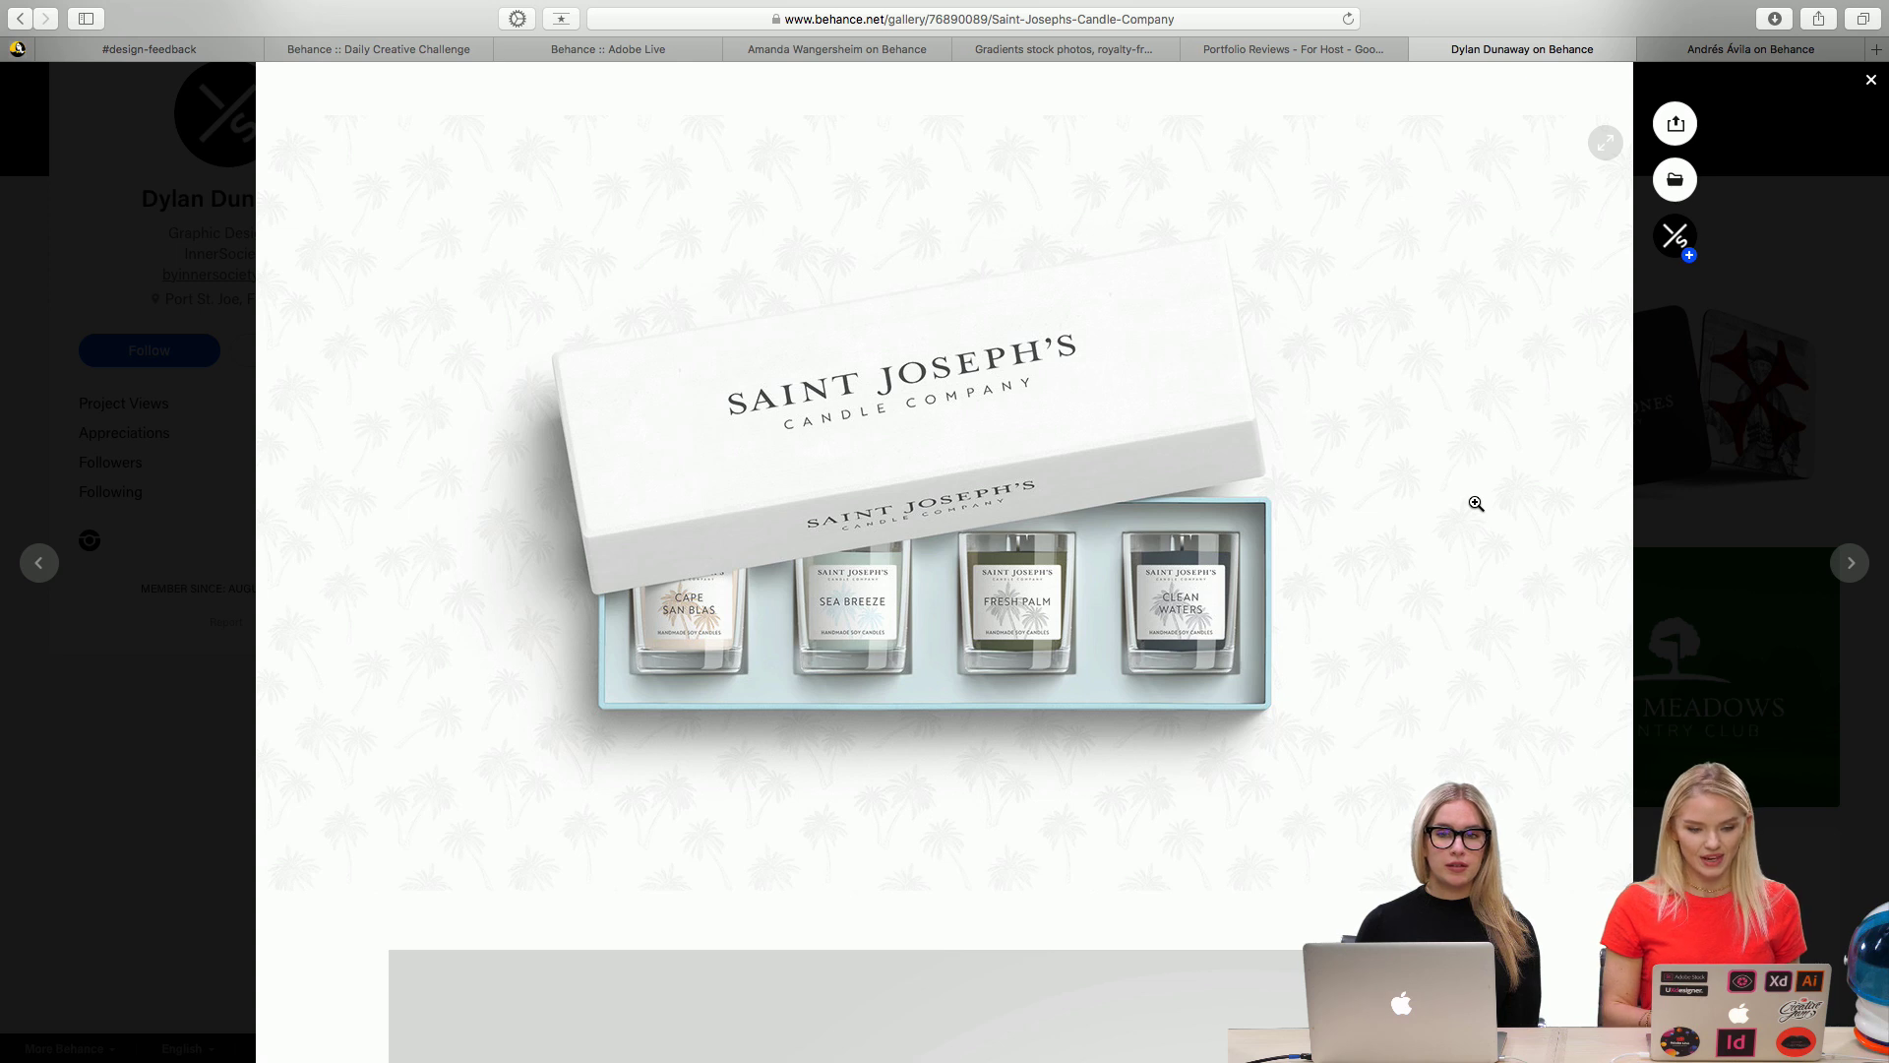
scroll(1476, 503, "up", 1)
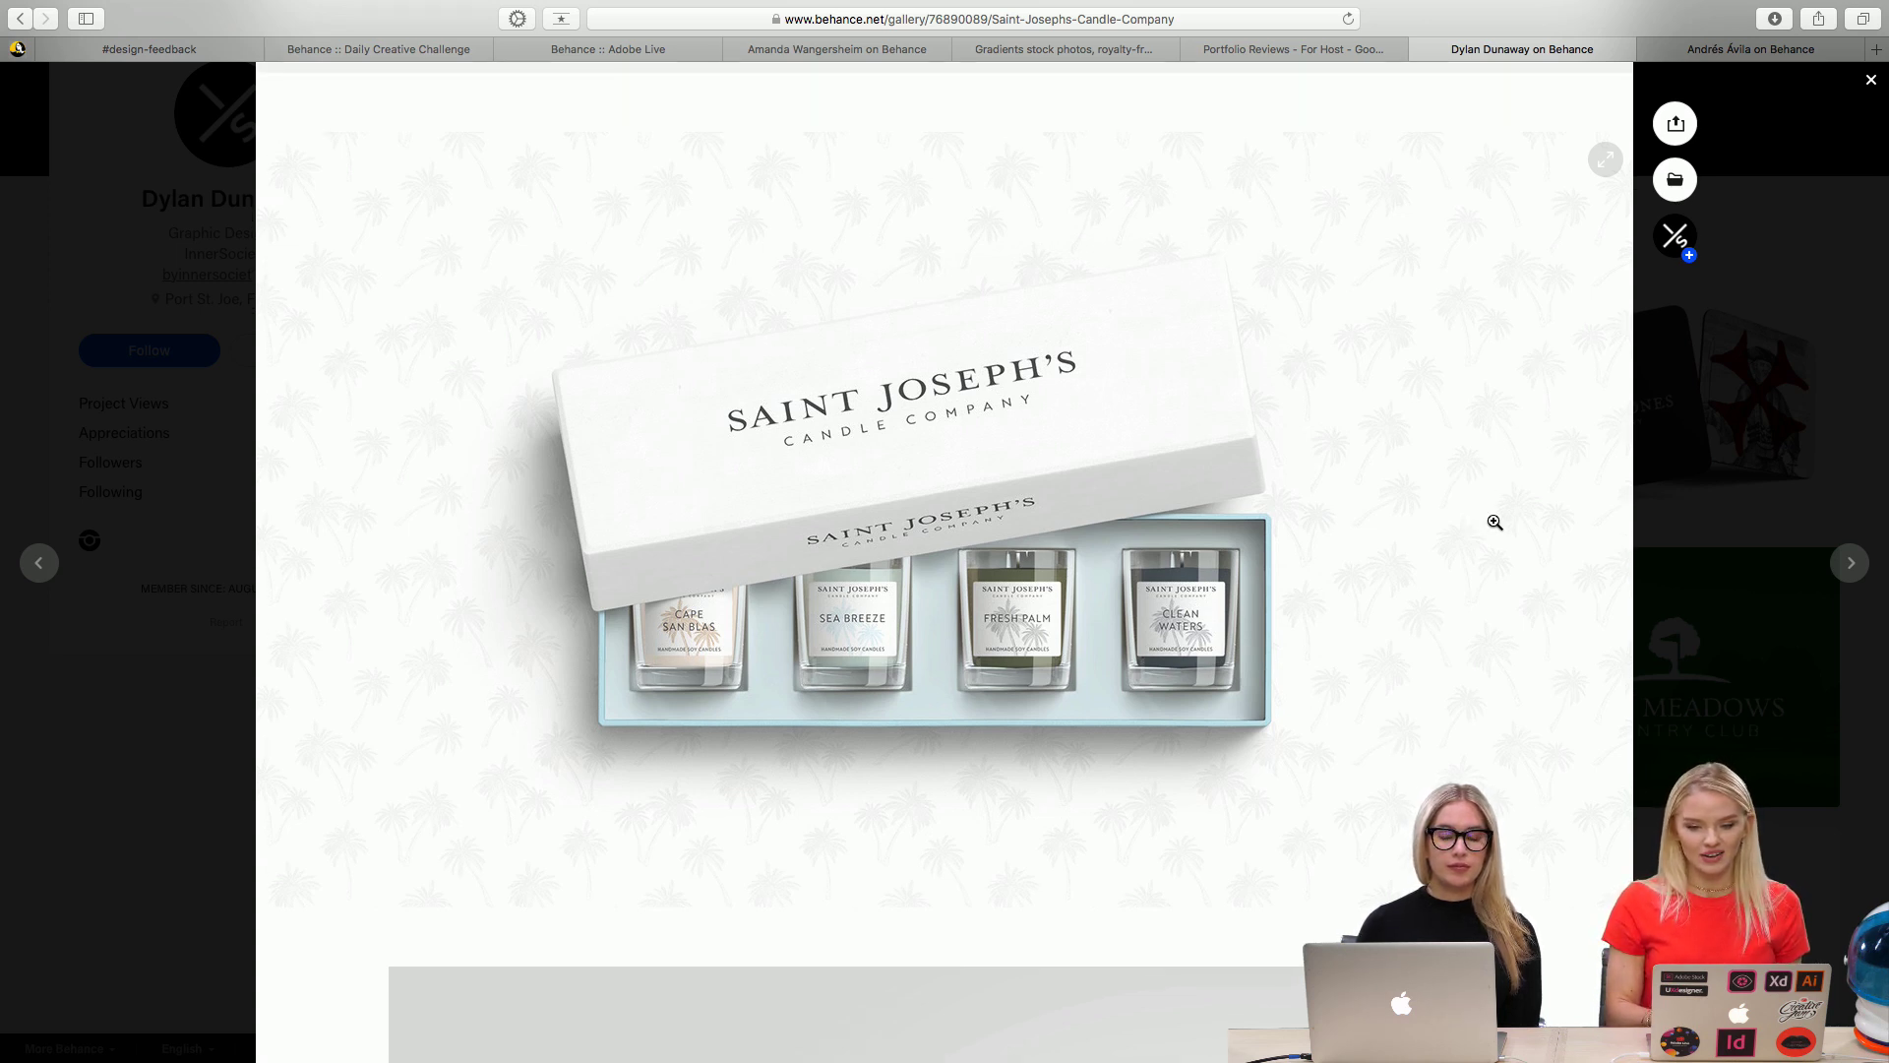
scroll(1495, 522, "down", 1)
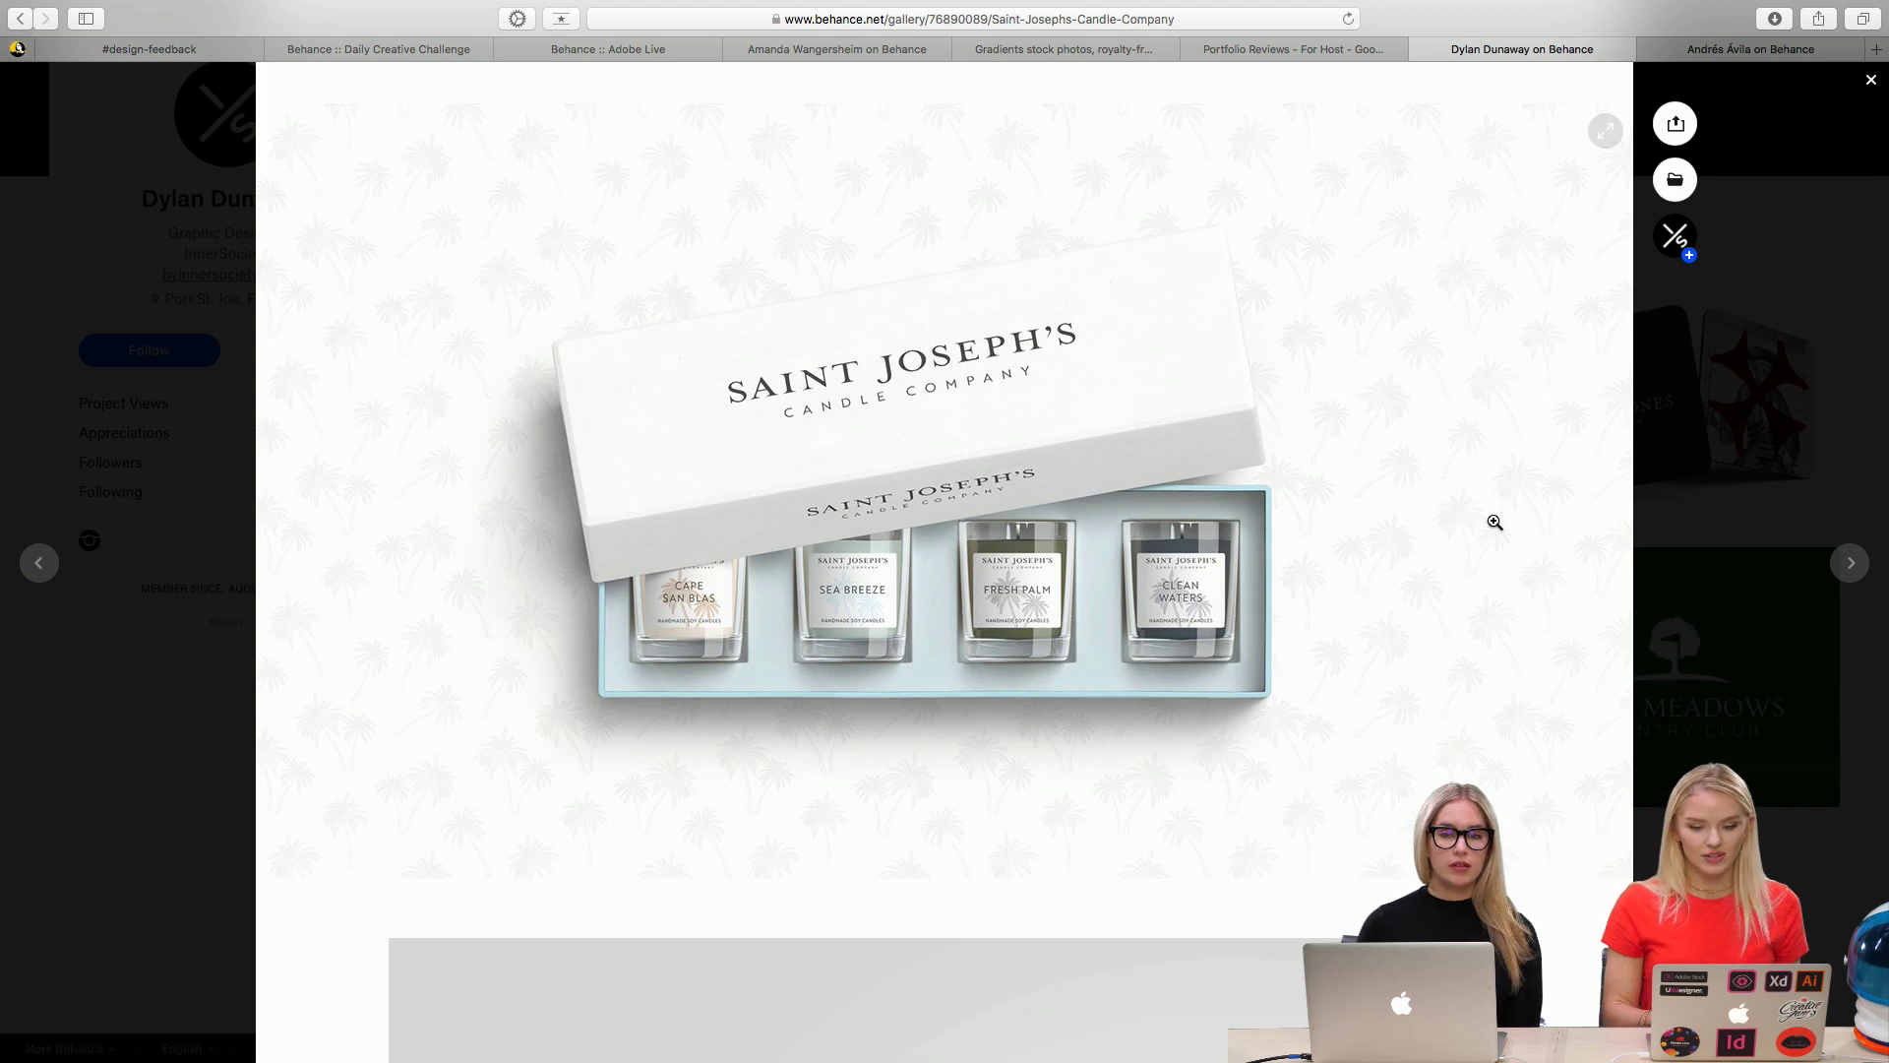
scroll(1494, 523, "down", 10)
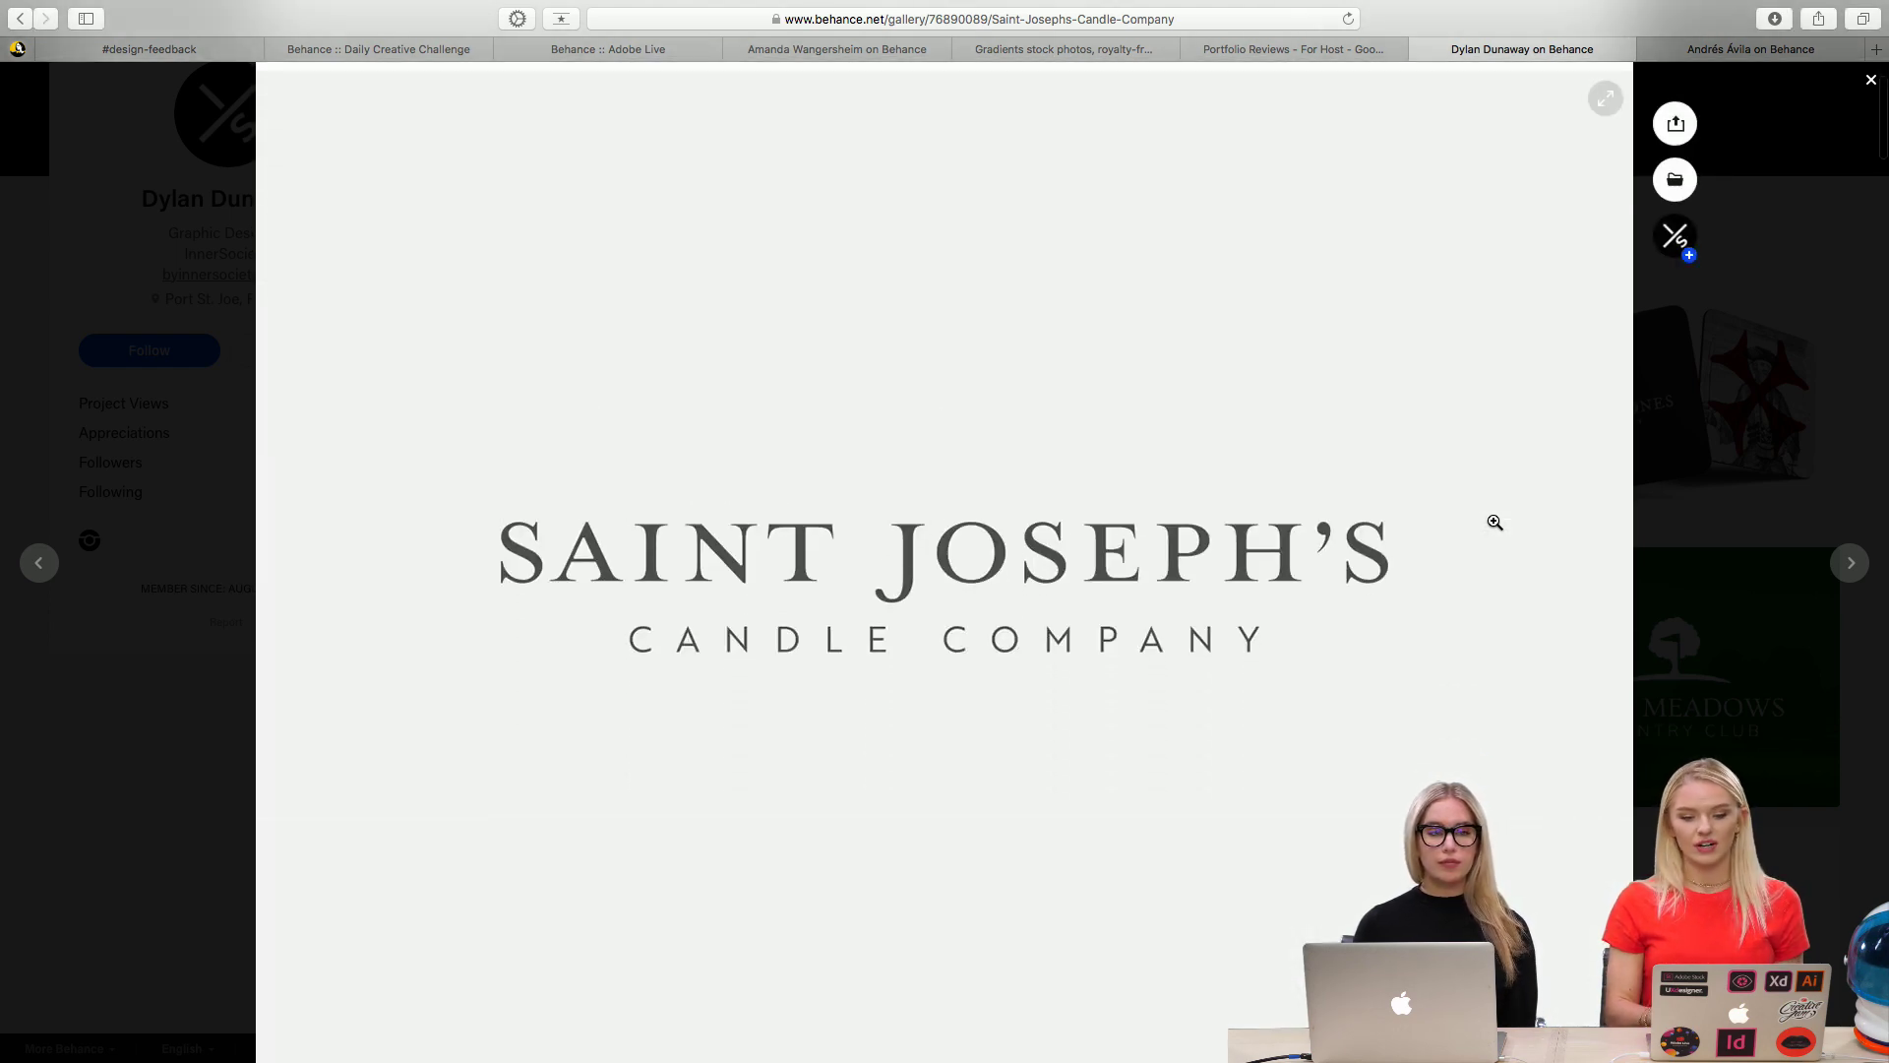
scroll(1494, 521, "down", 10)
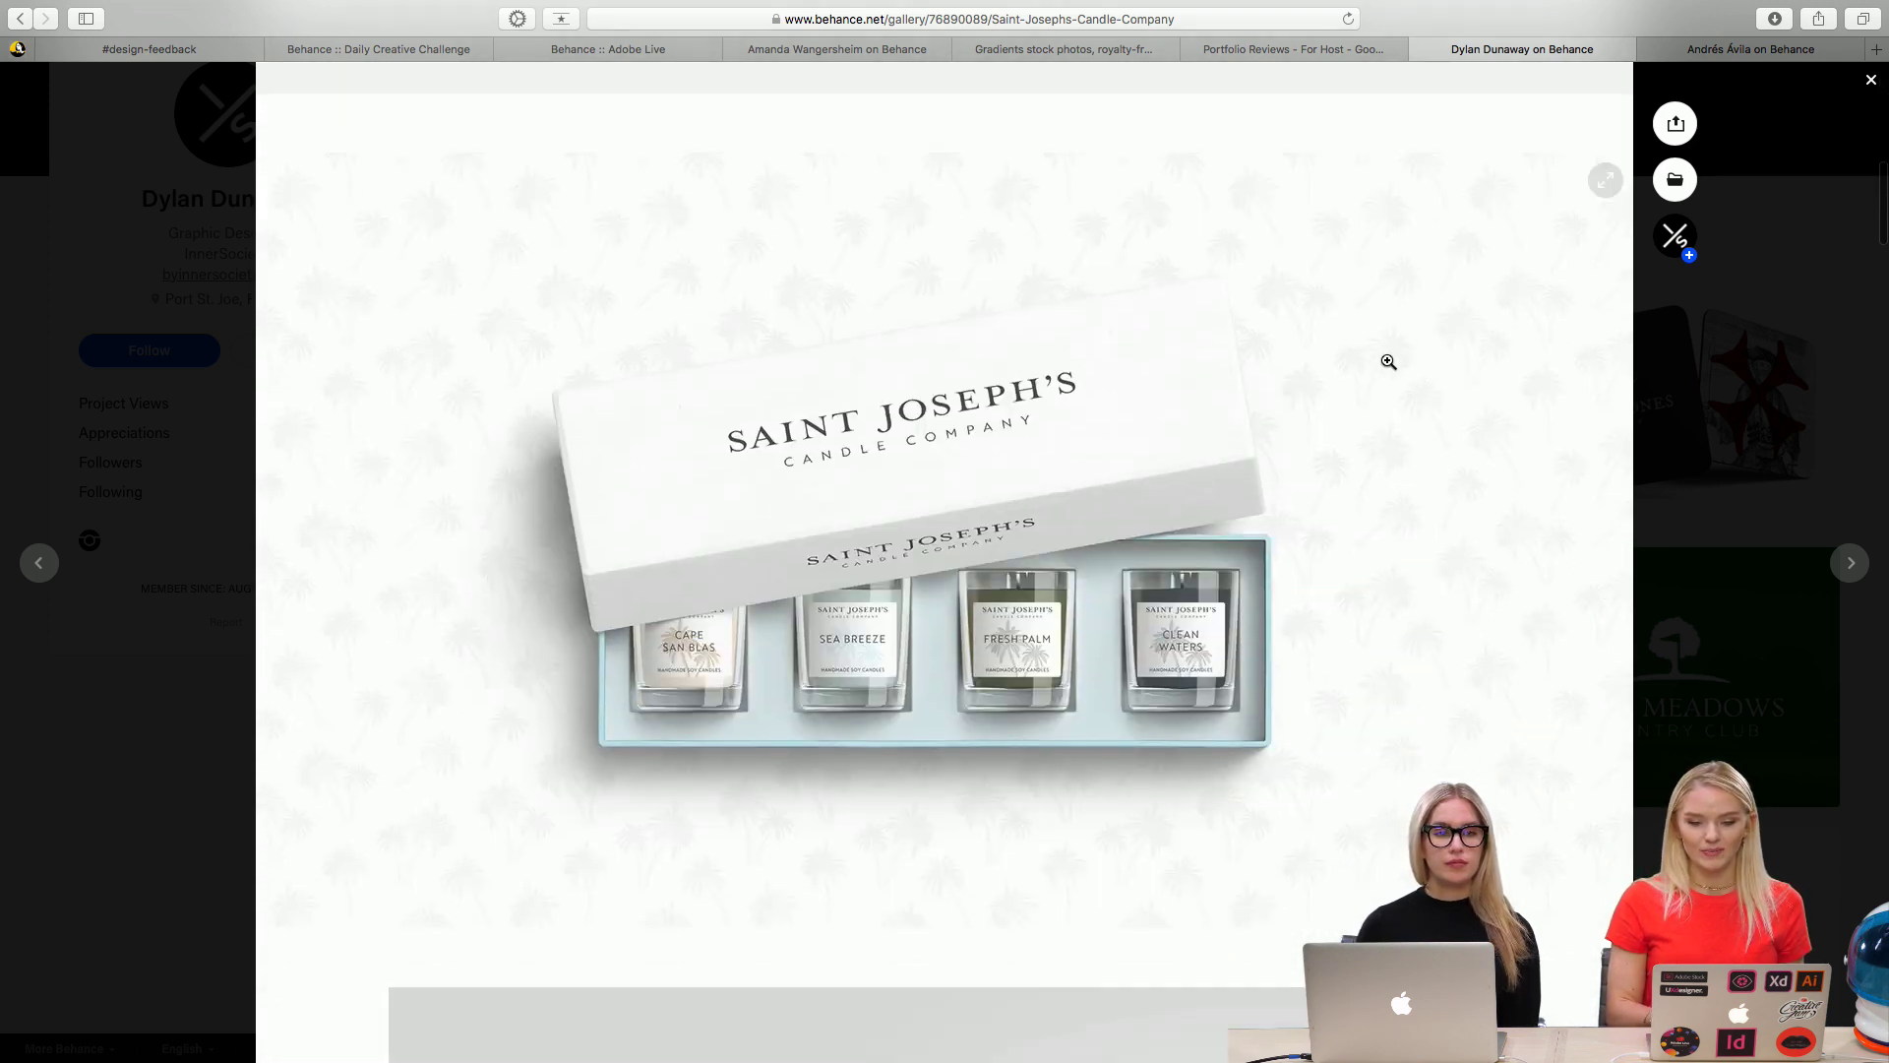
scroll(1444, 380, "down", 2)
scroll(1444, 380, "up", 2)
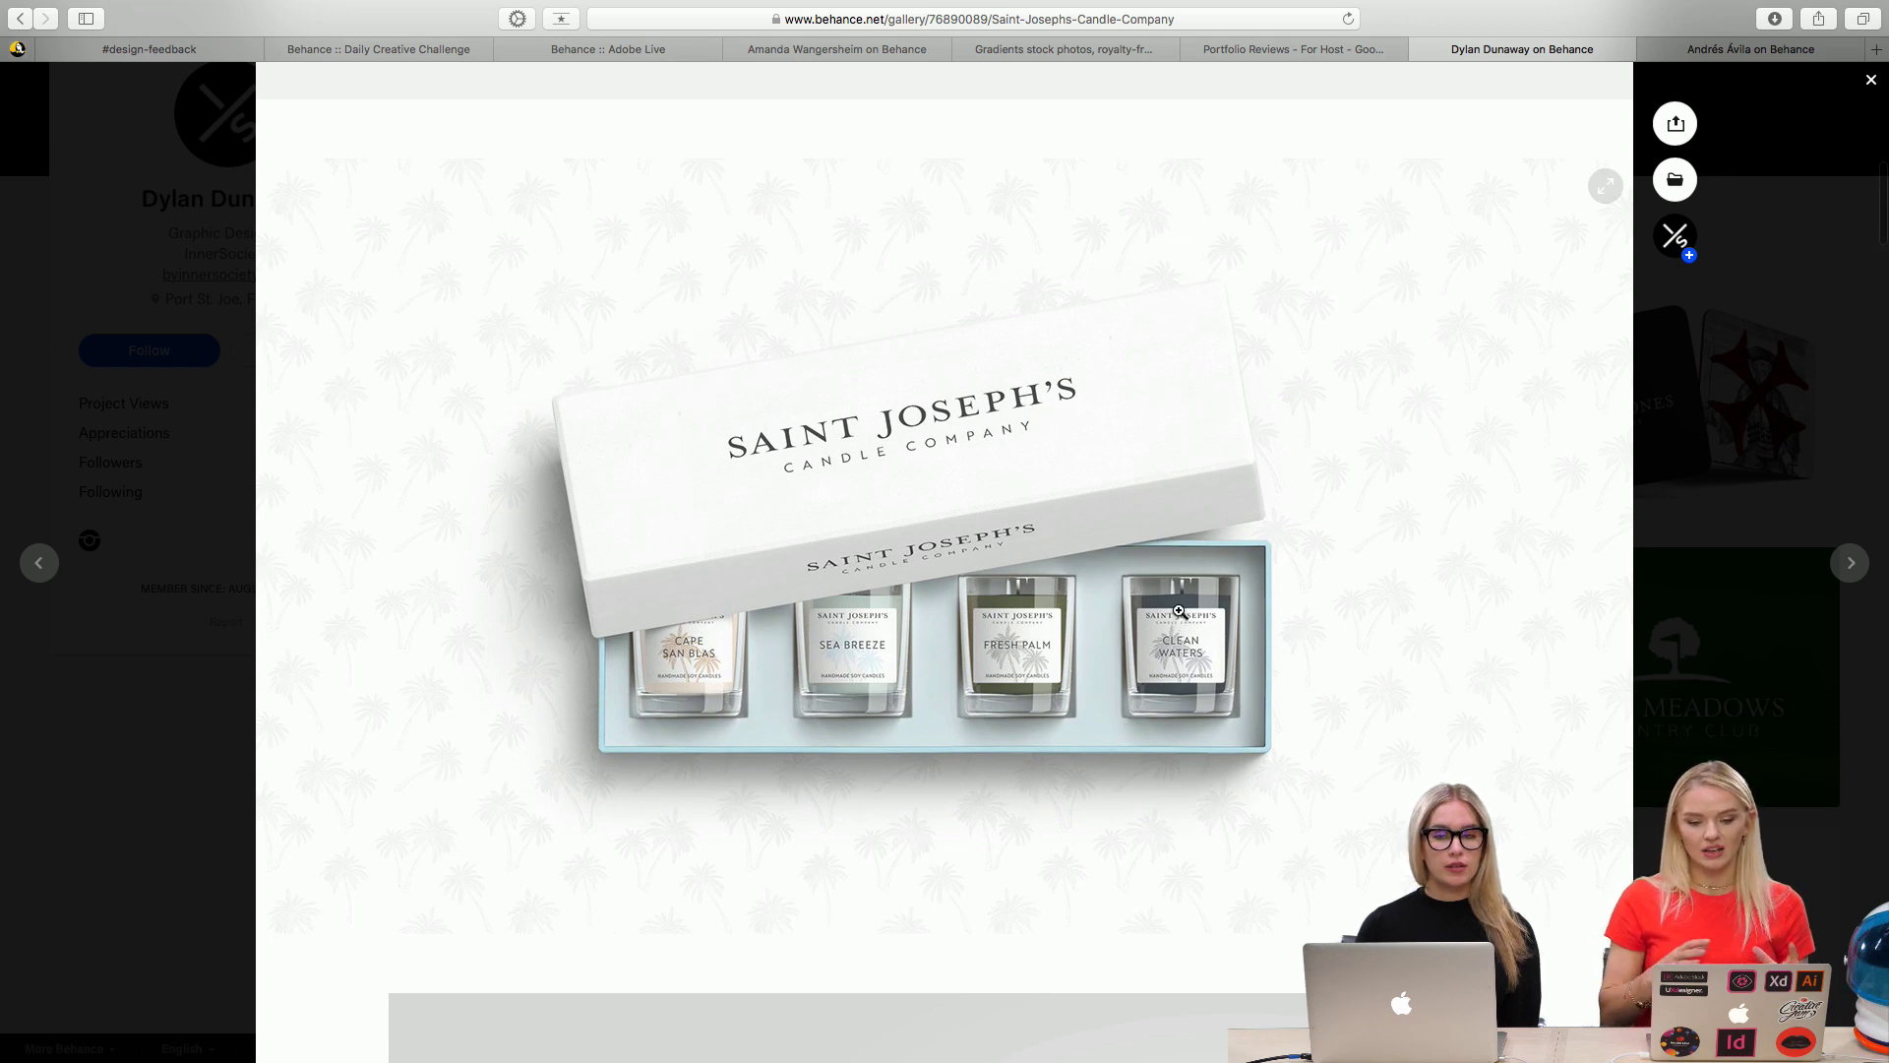
scroll(1178, 611, "down", 3)
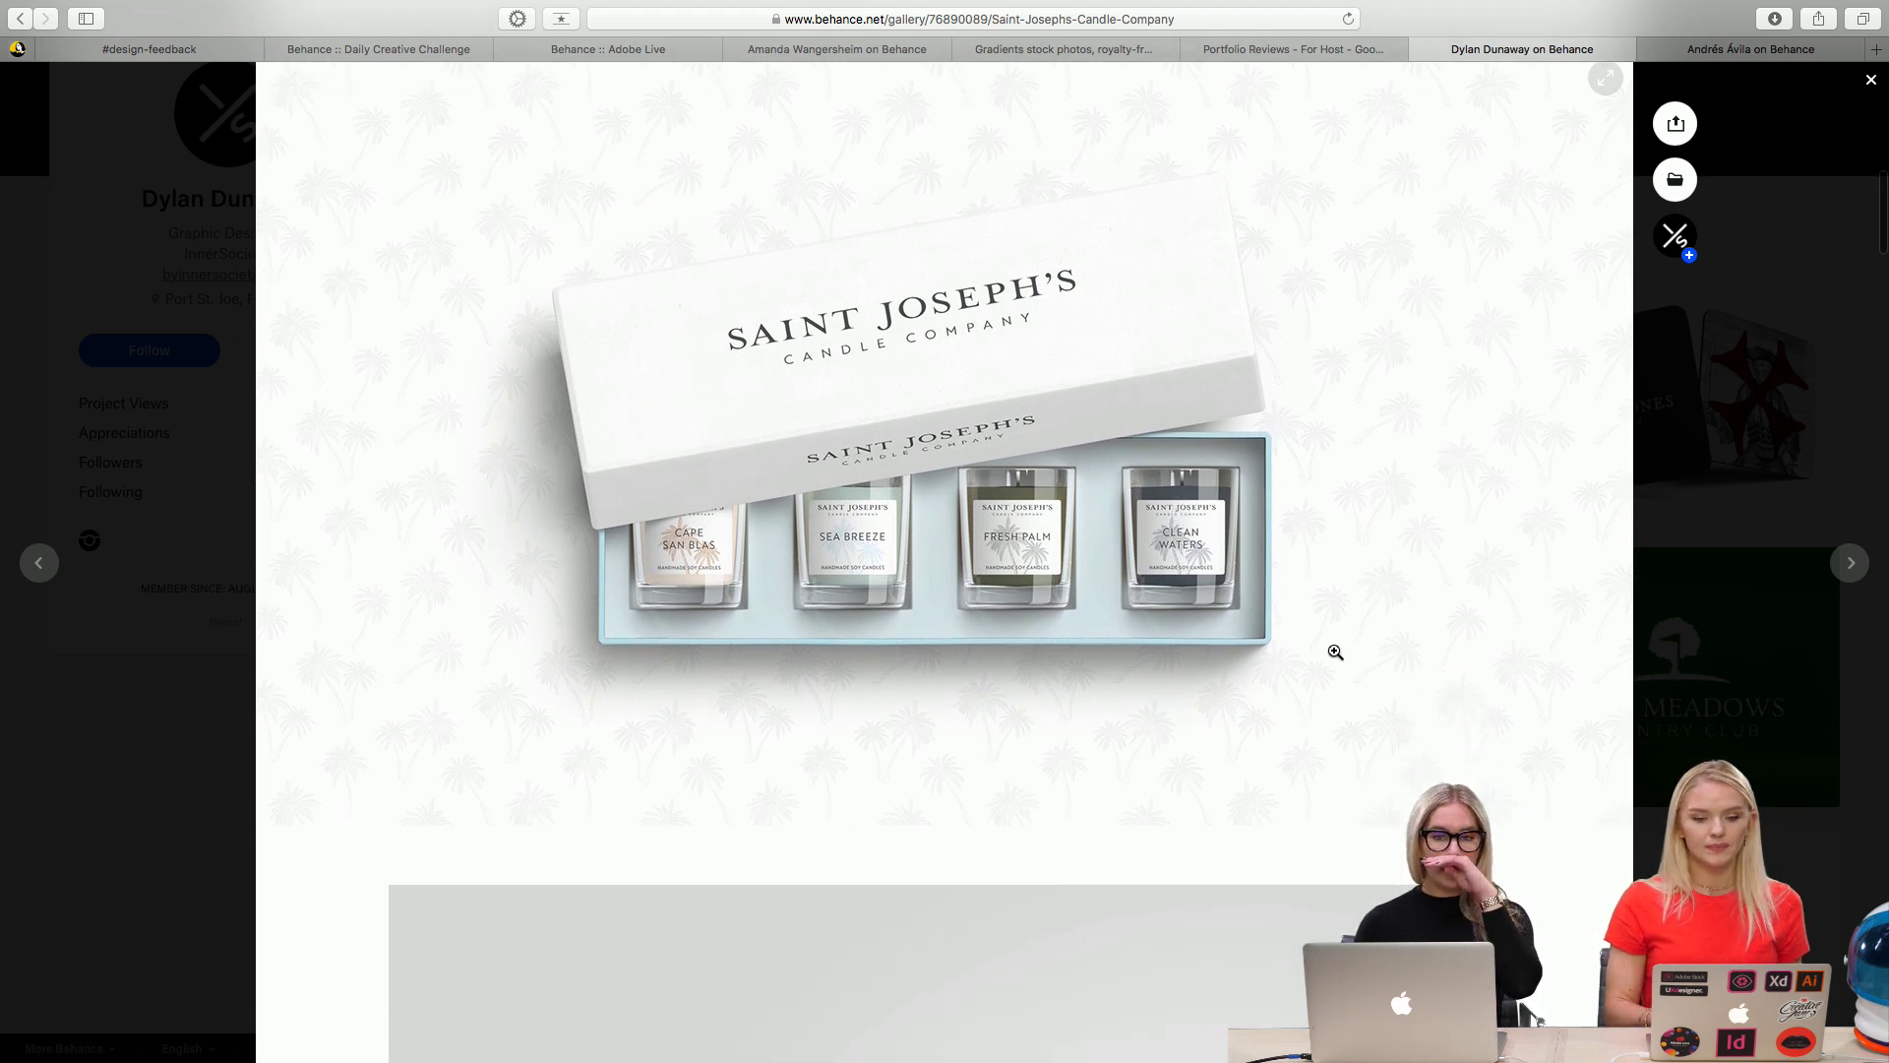
Compare the palm-patterned wrapping paper mockup with the boxed candle set image above it.
scroll(1335, 652, "down", 10)
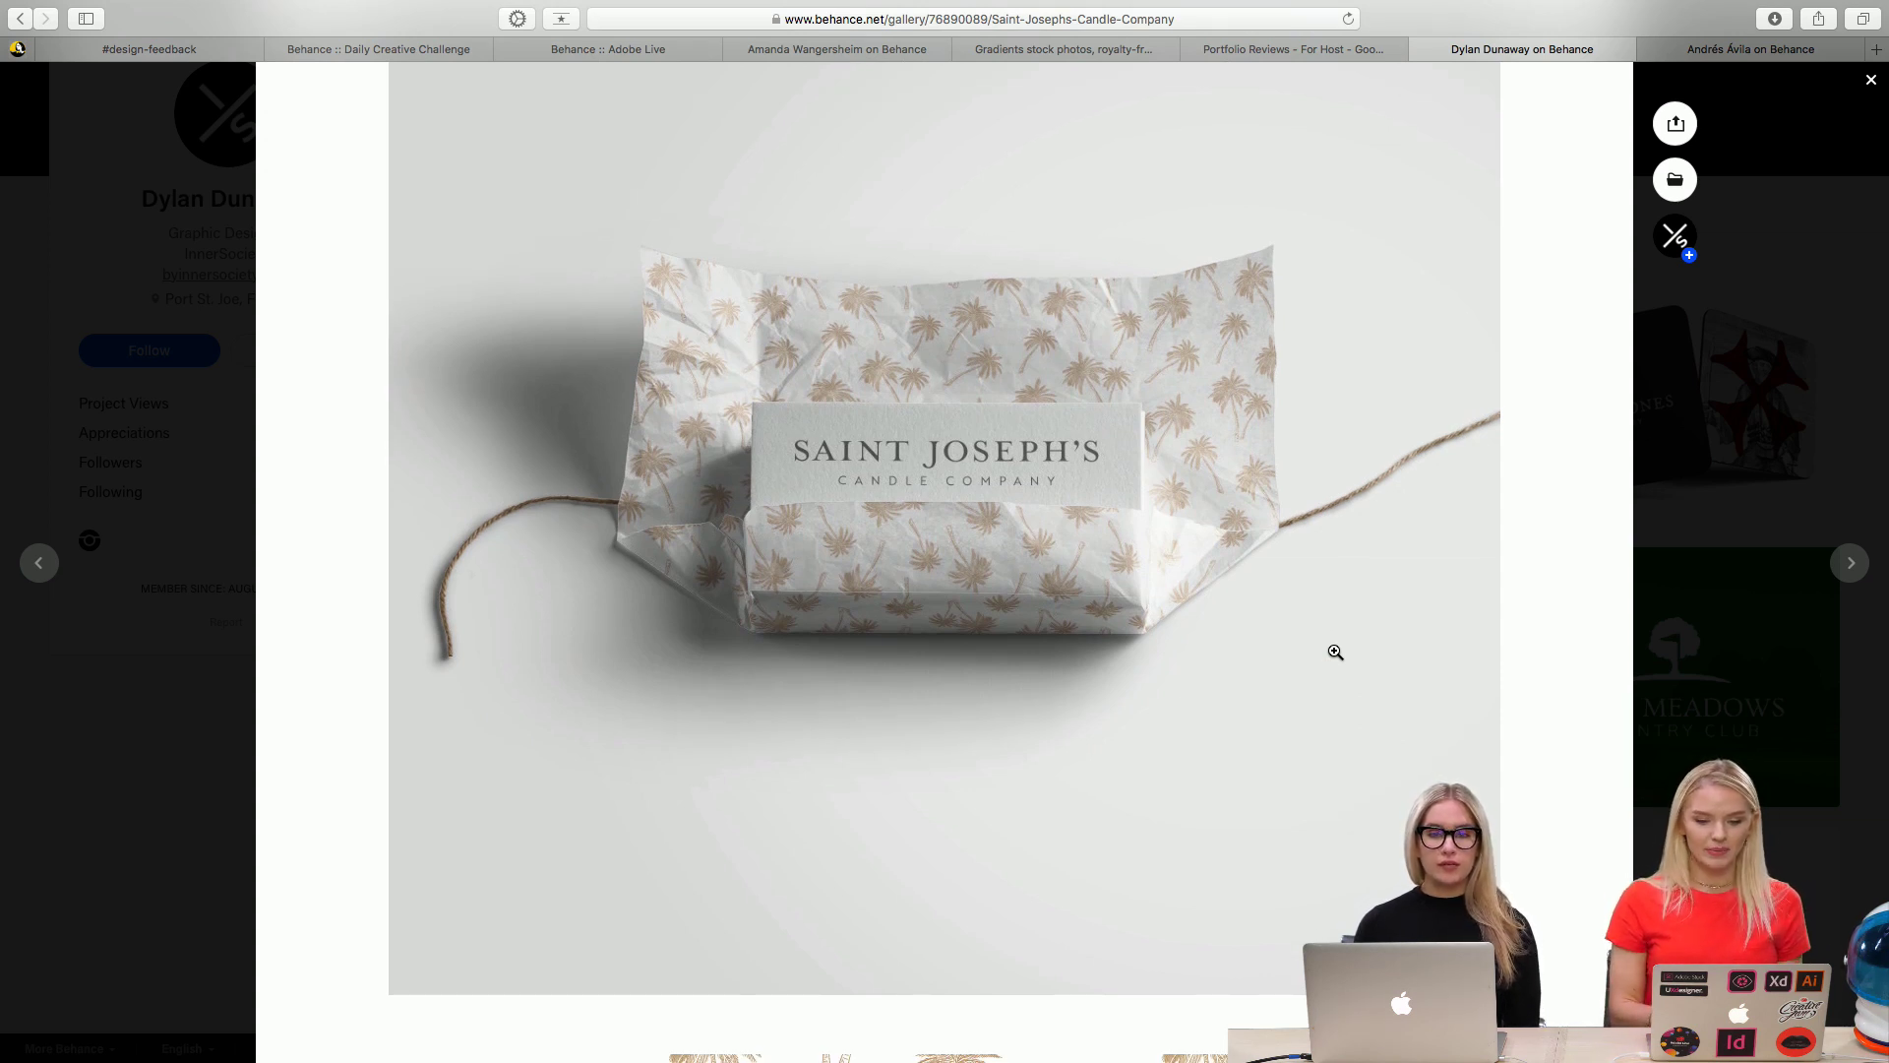
scroll(1335, 652, "up", 1)
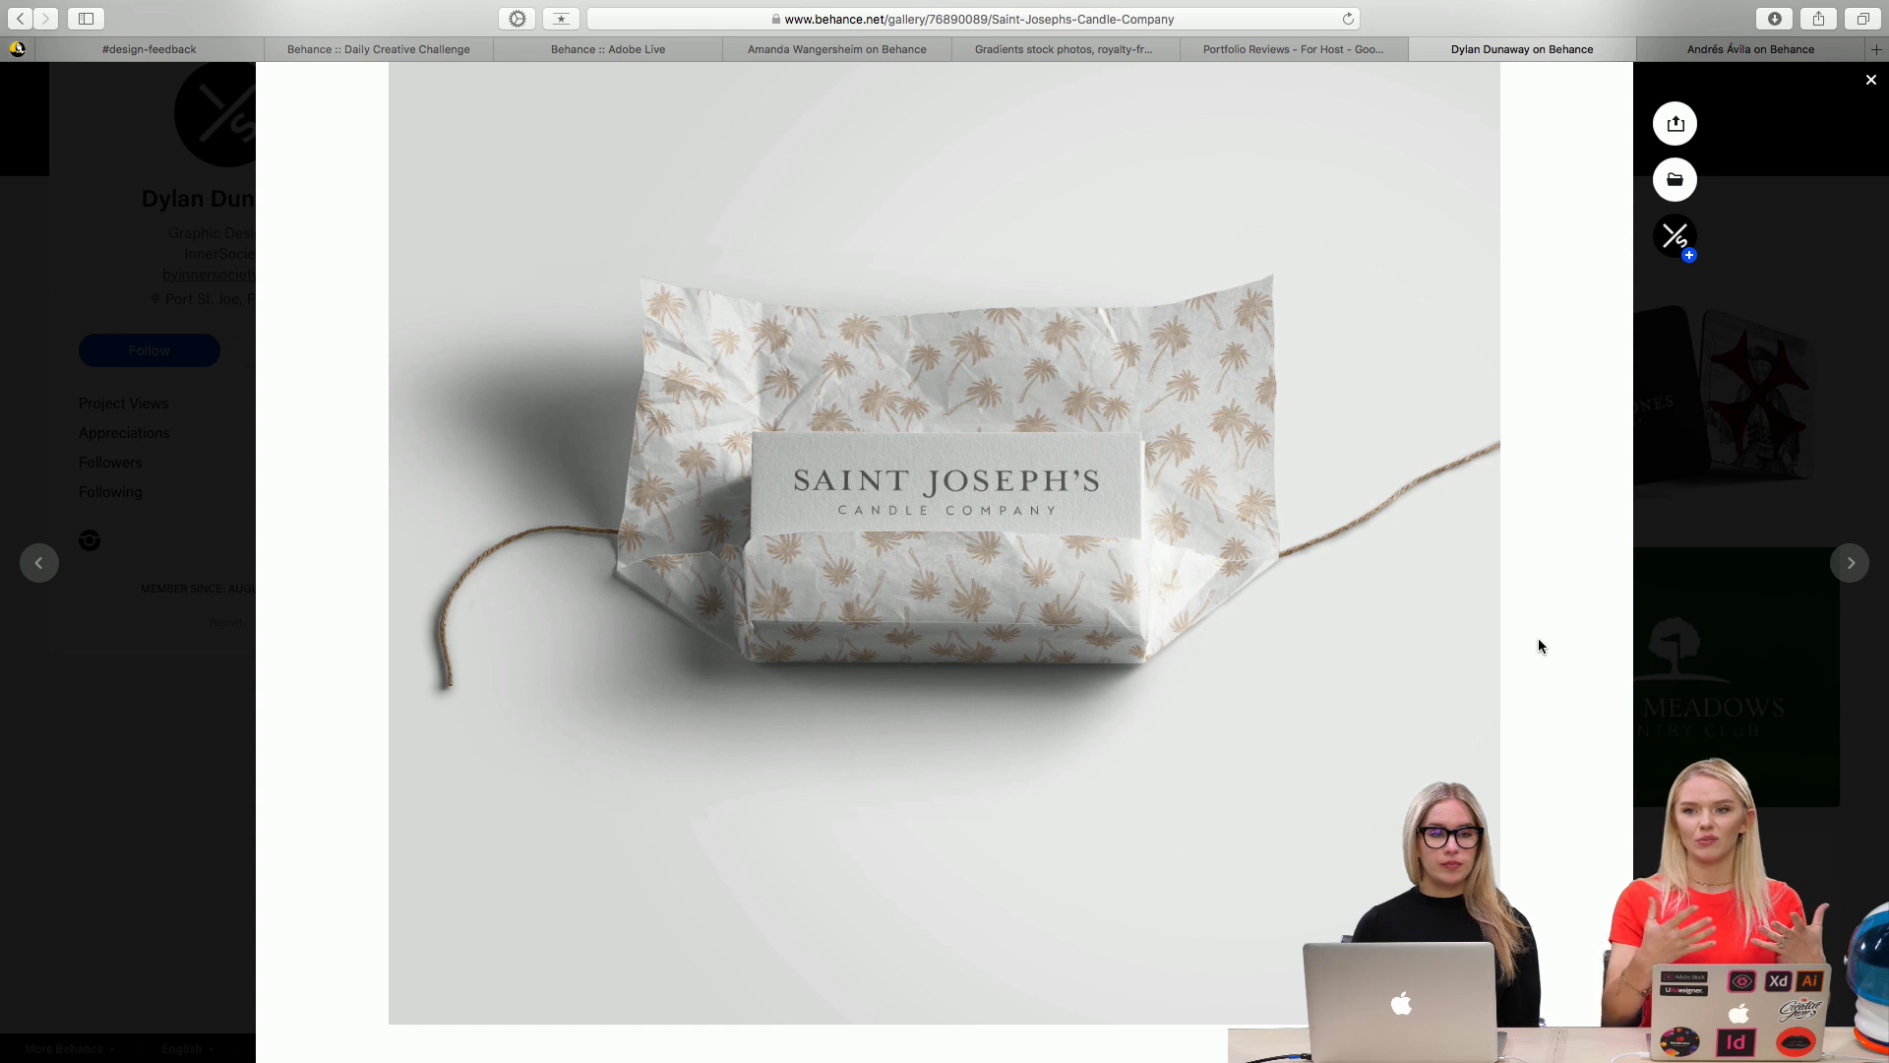
scroll(1540, 645, "down", 5)
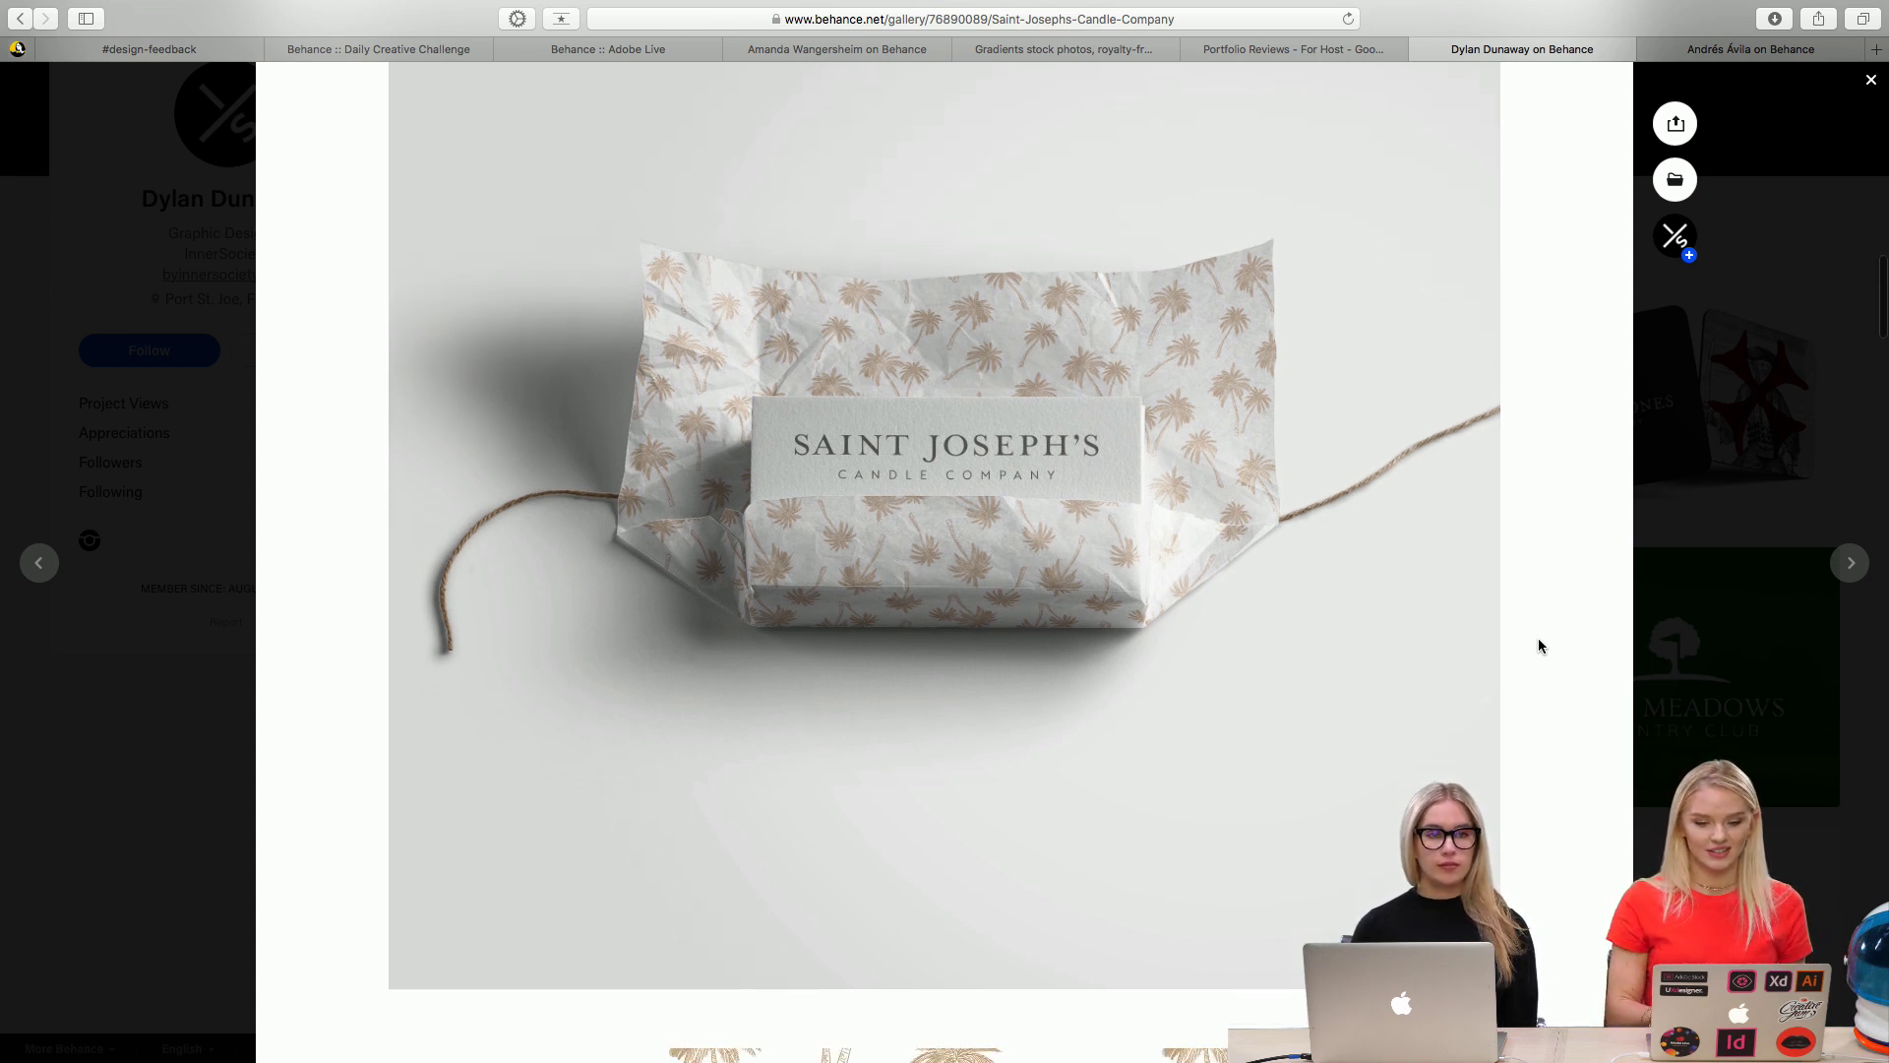
scroll(1540, 646, "up", 12)
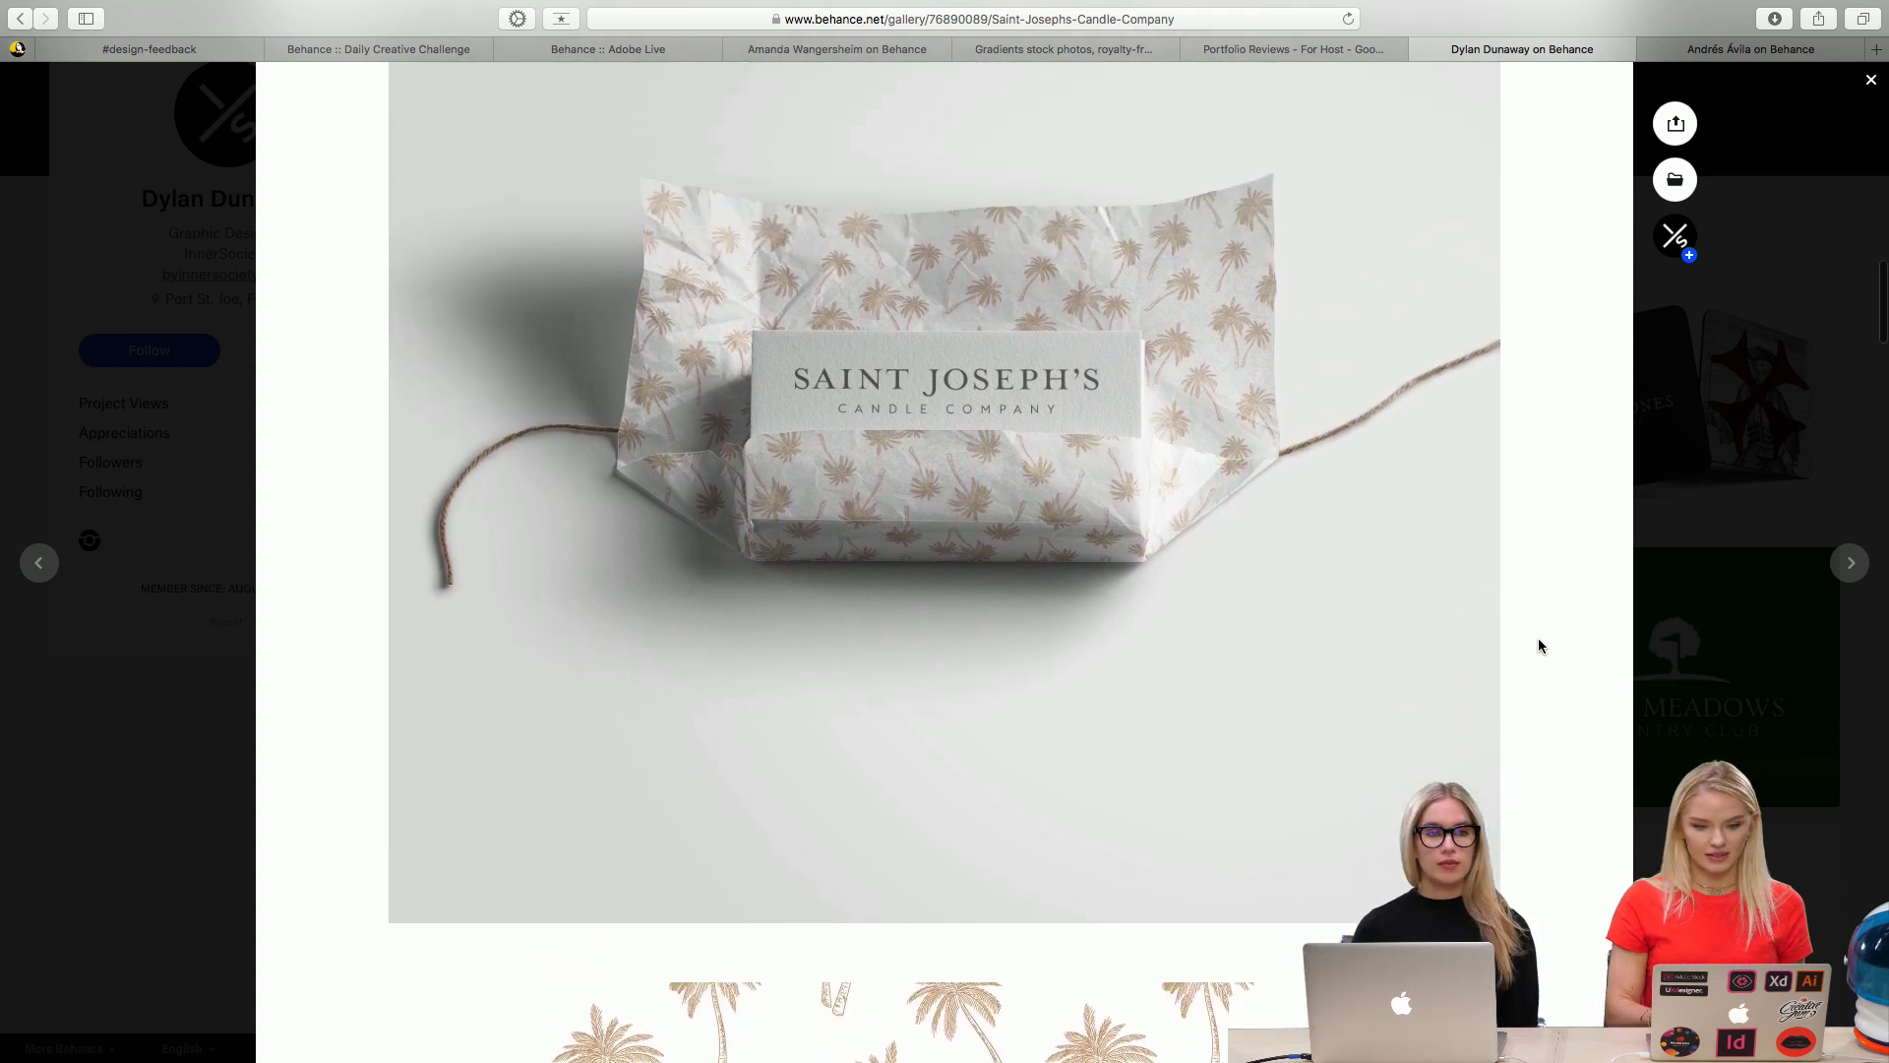
scroll(1540, 646, "up", 5)
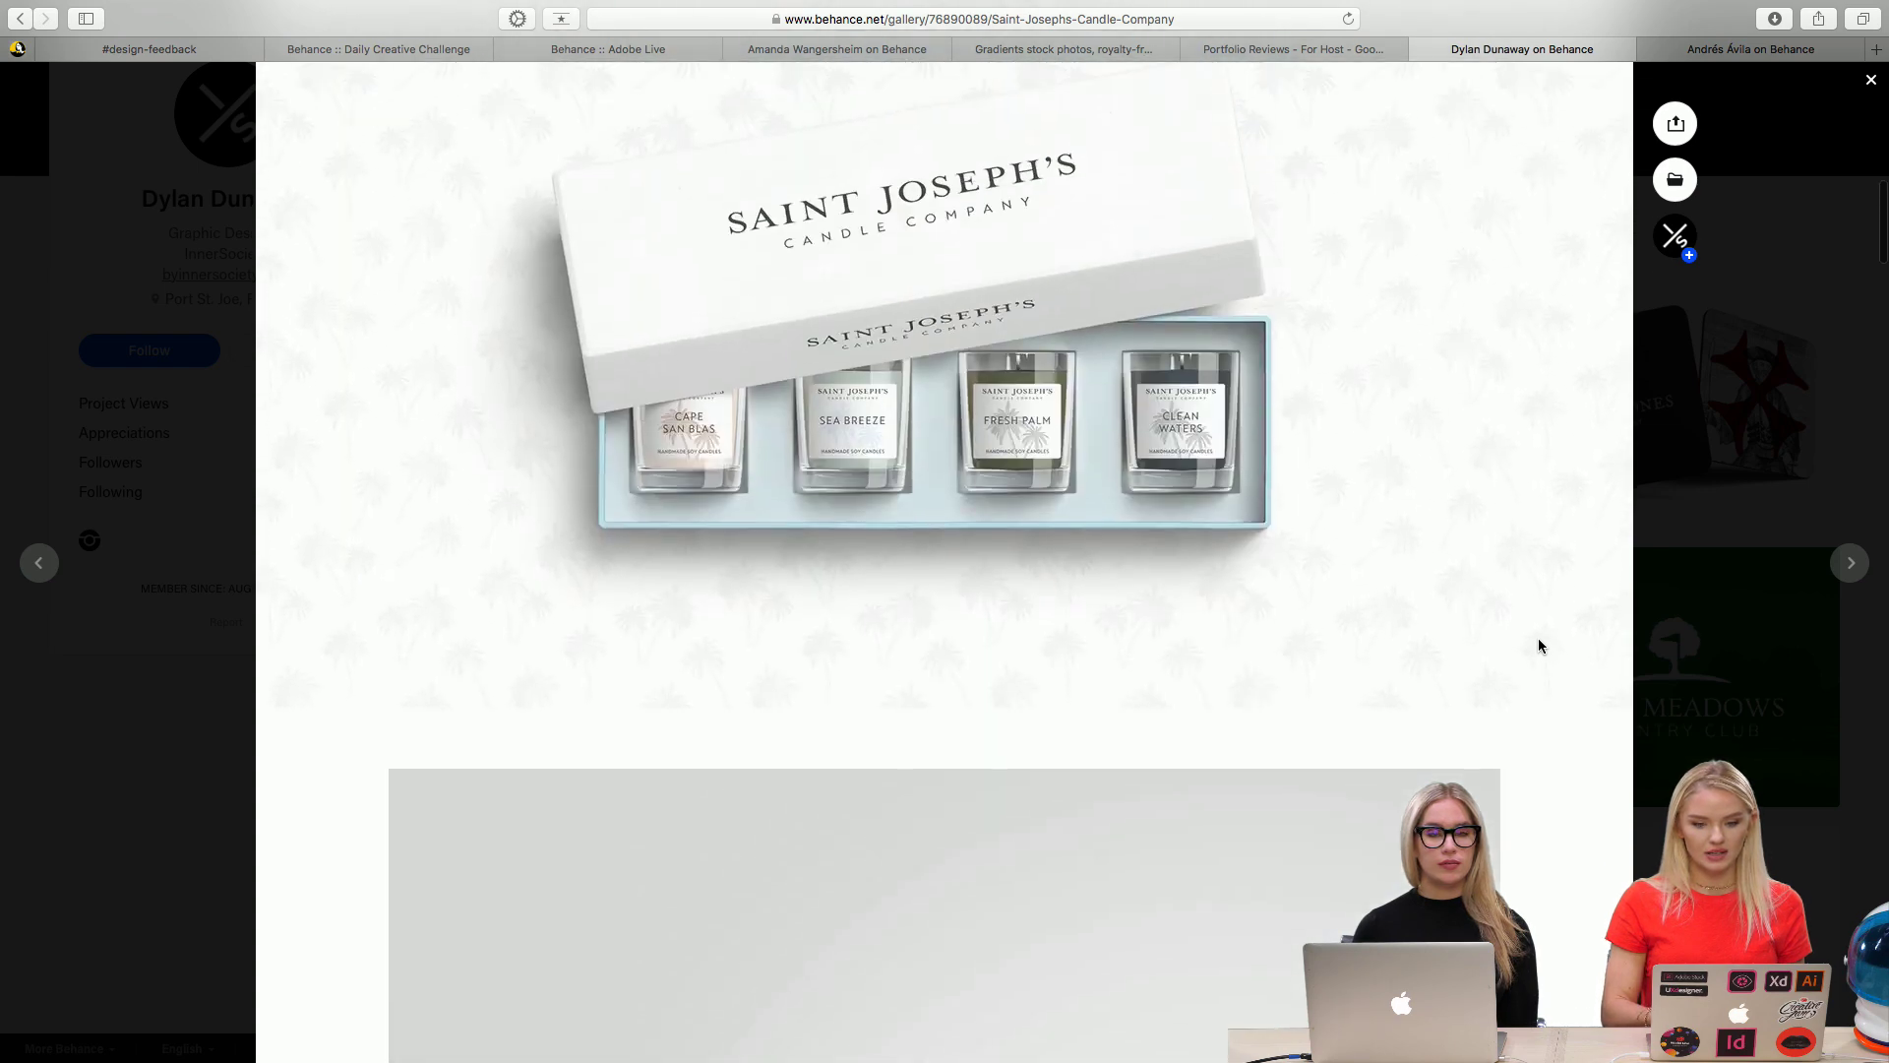
scroll(1540, 645, "down", 10)
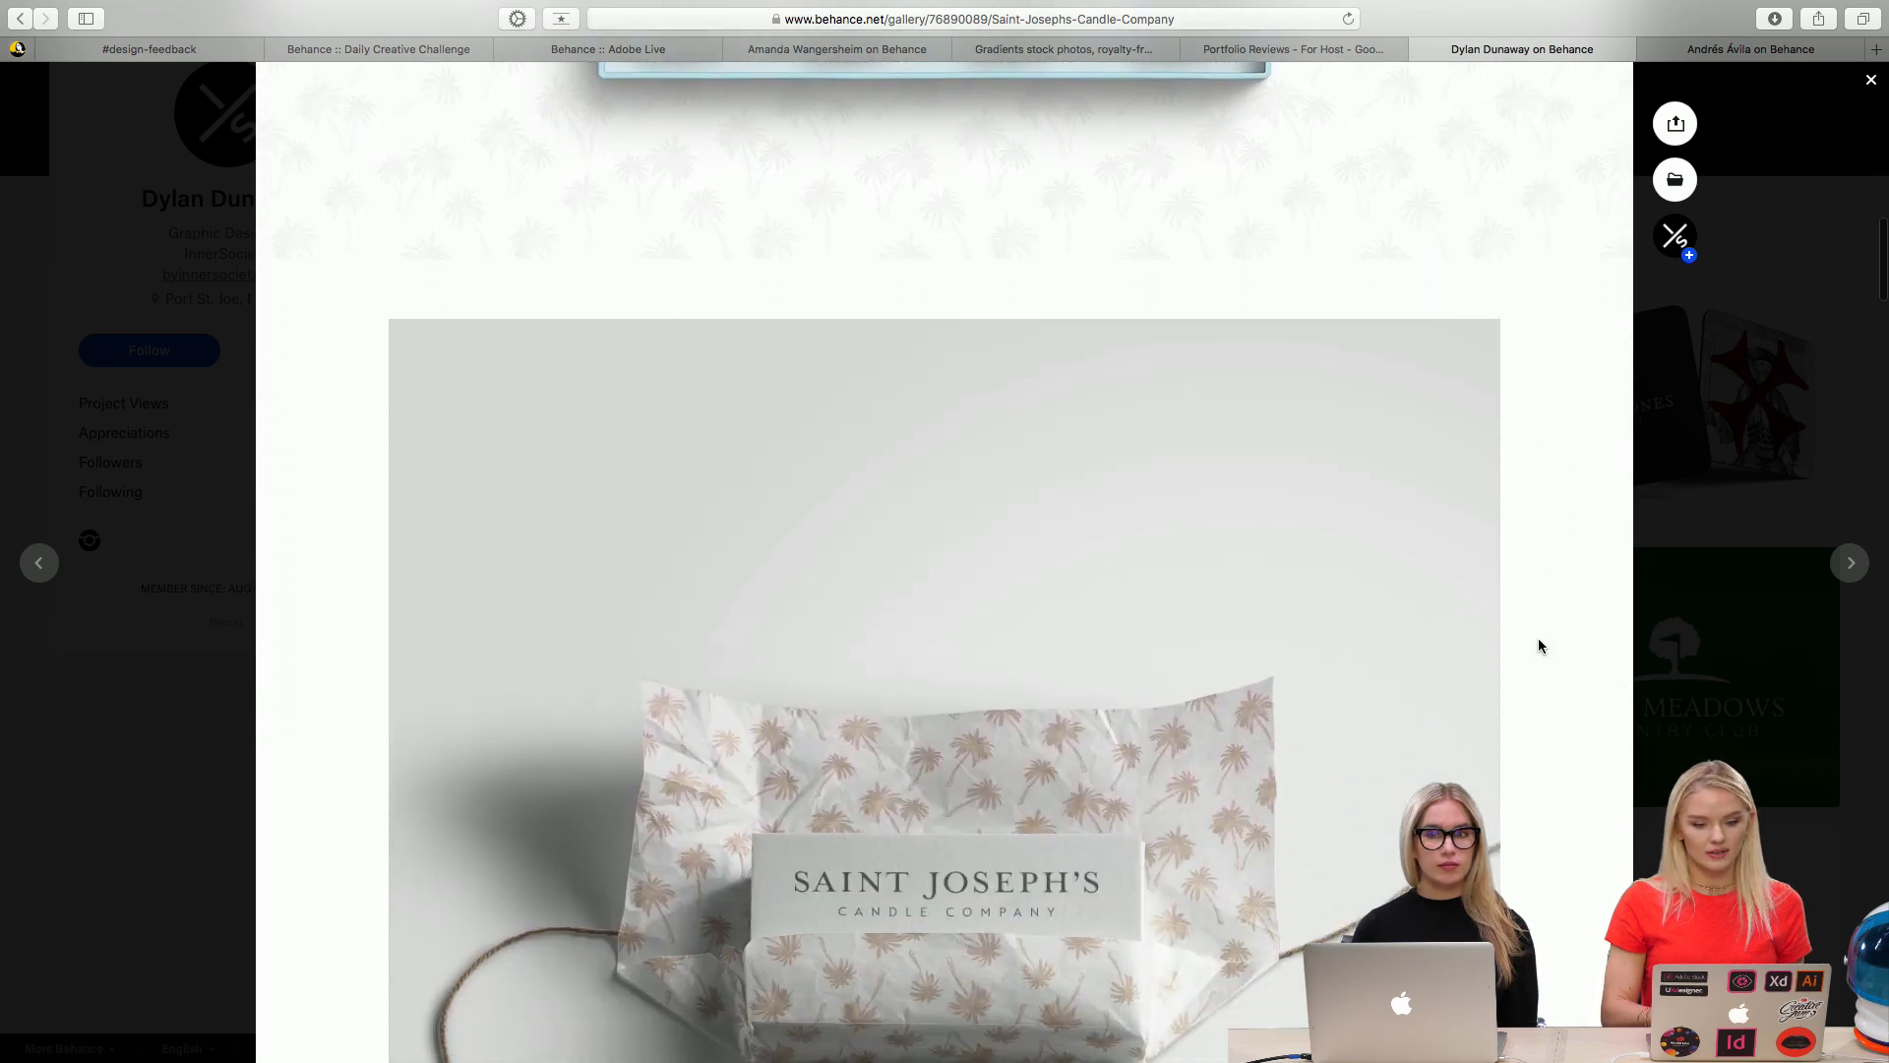
scroll(1540, 645, "up", 10)
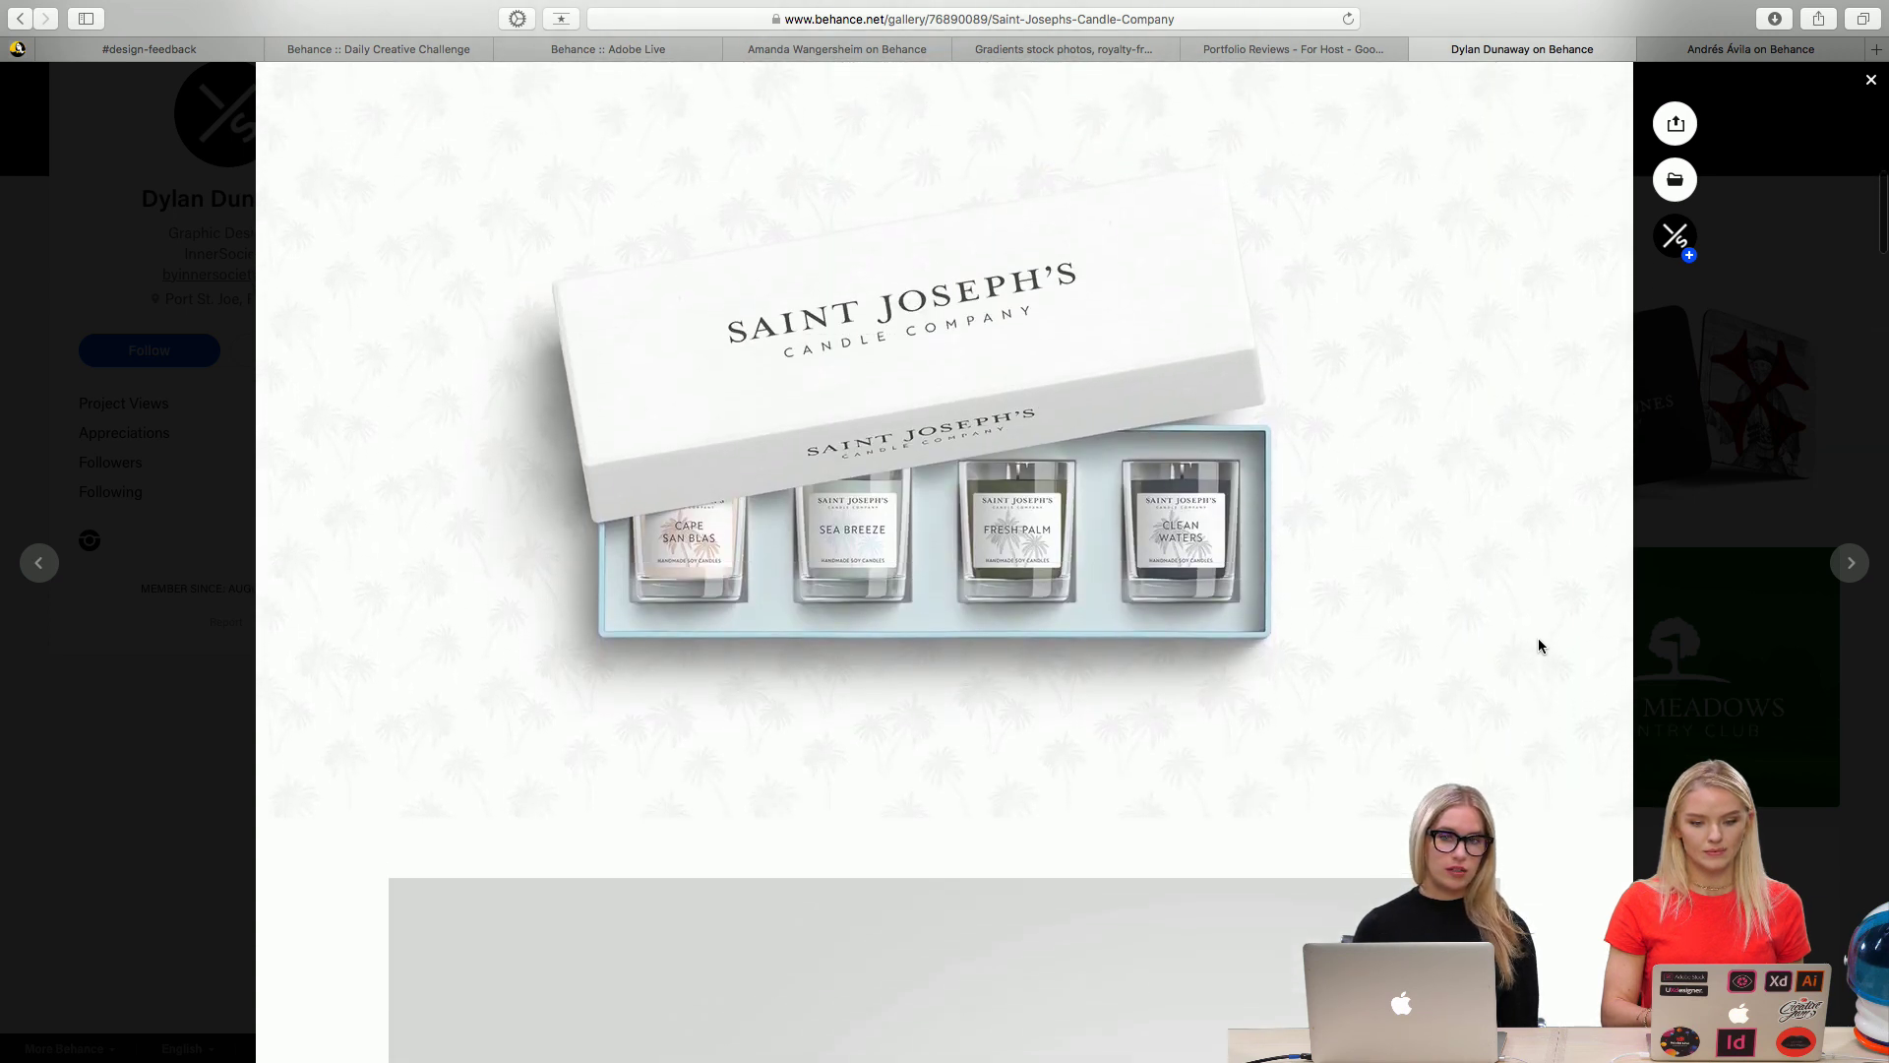
scroll(1539, 640, "down", 7)
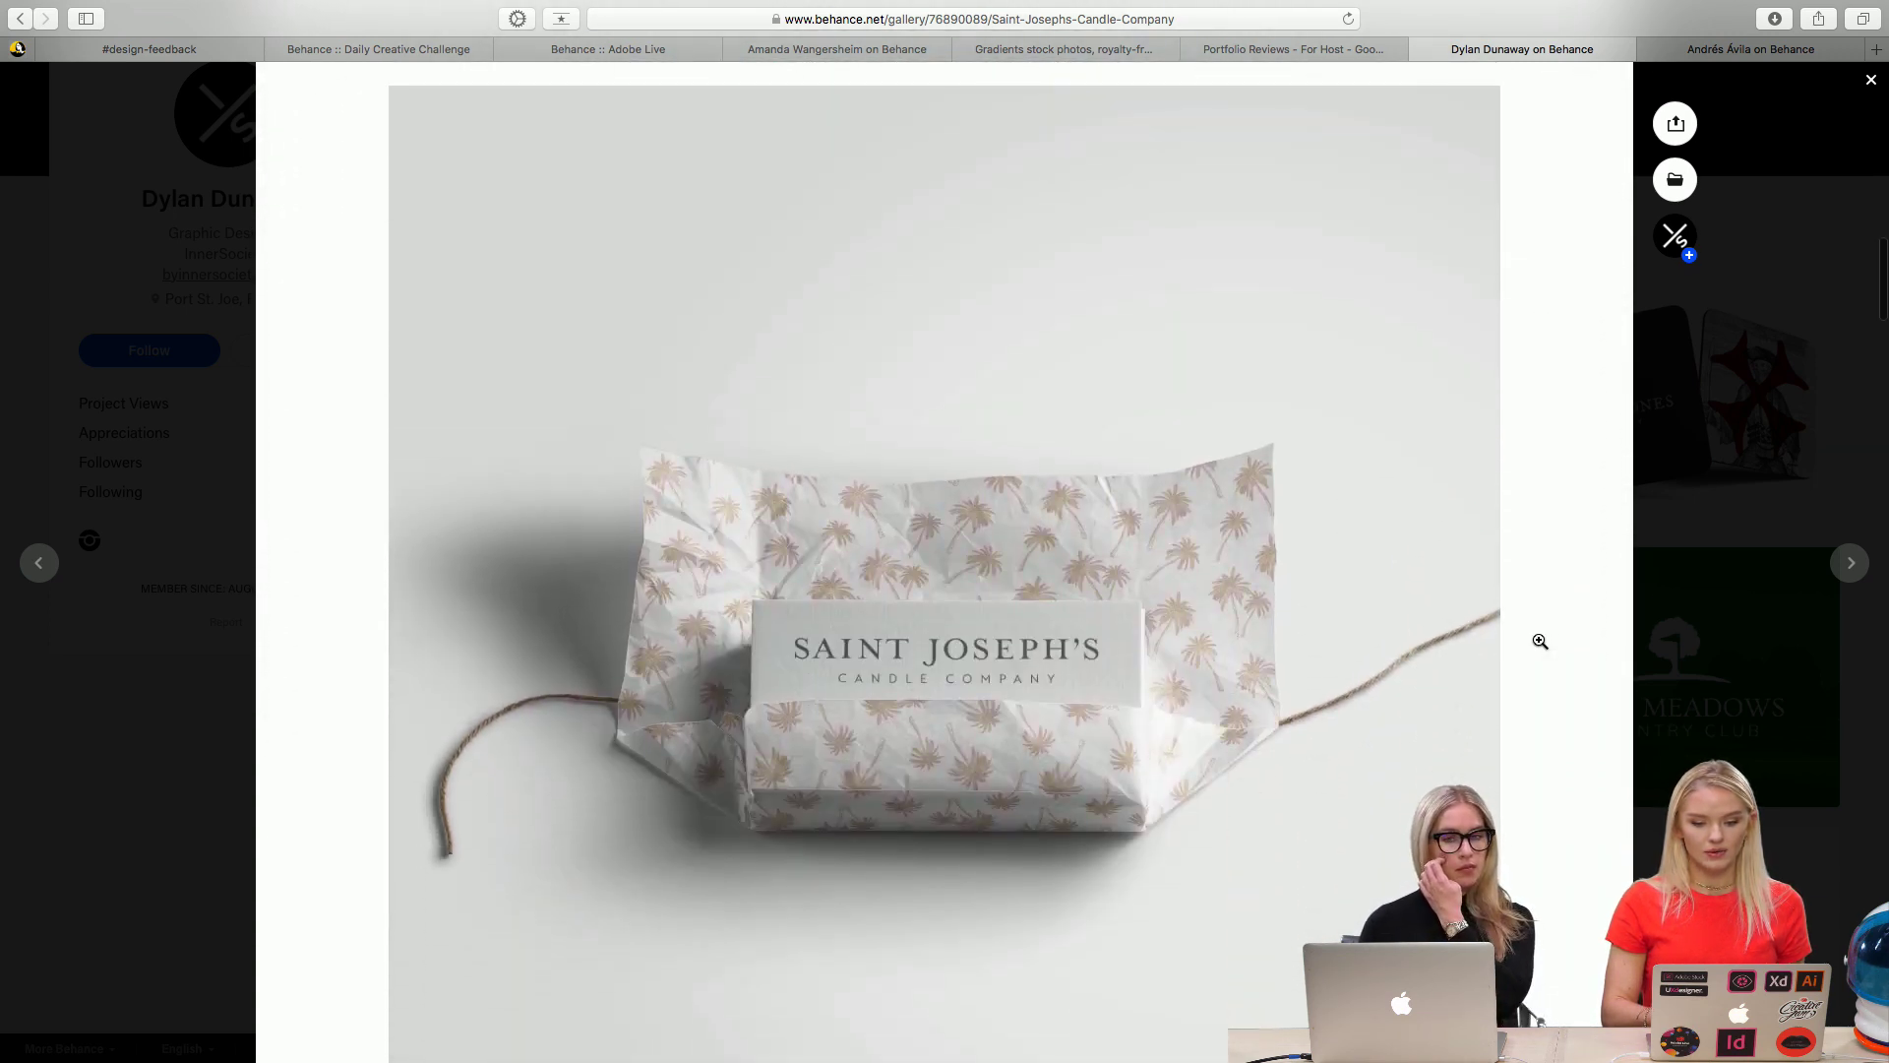
scroll(1540, 641, "up", 9)
scroll(1540, 646, "down", 2)
scroll(1540, 646, "down", 8)
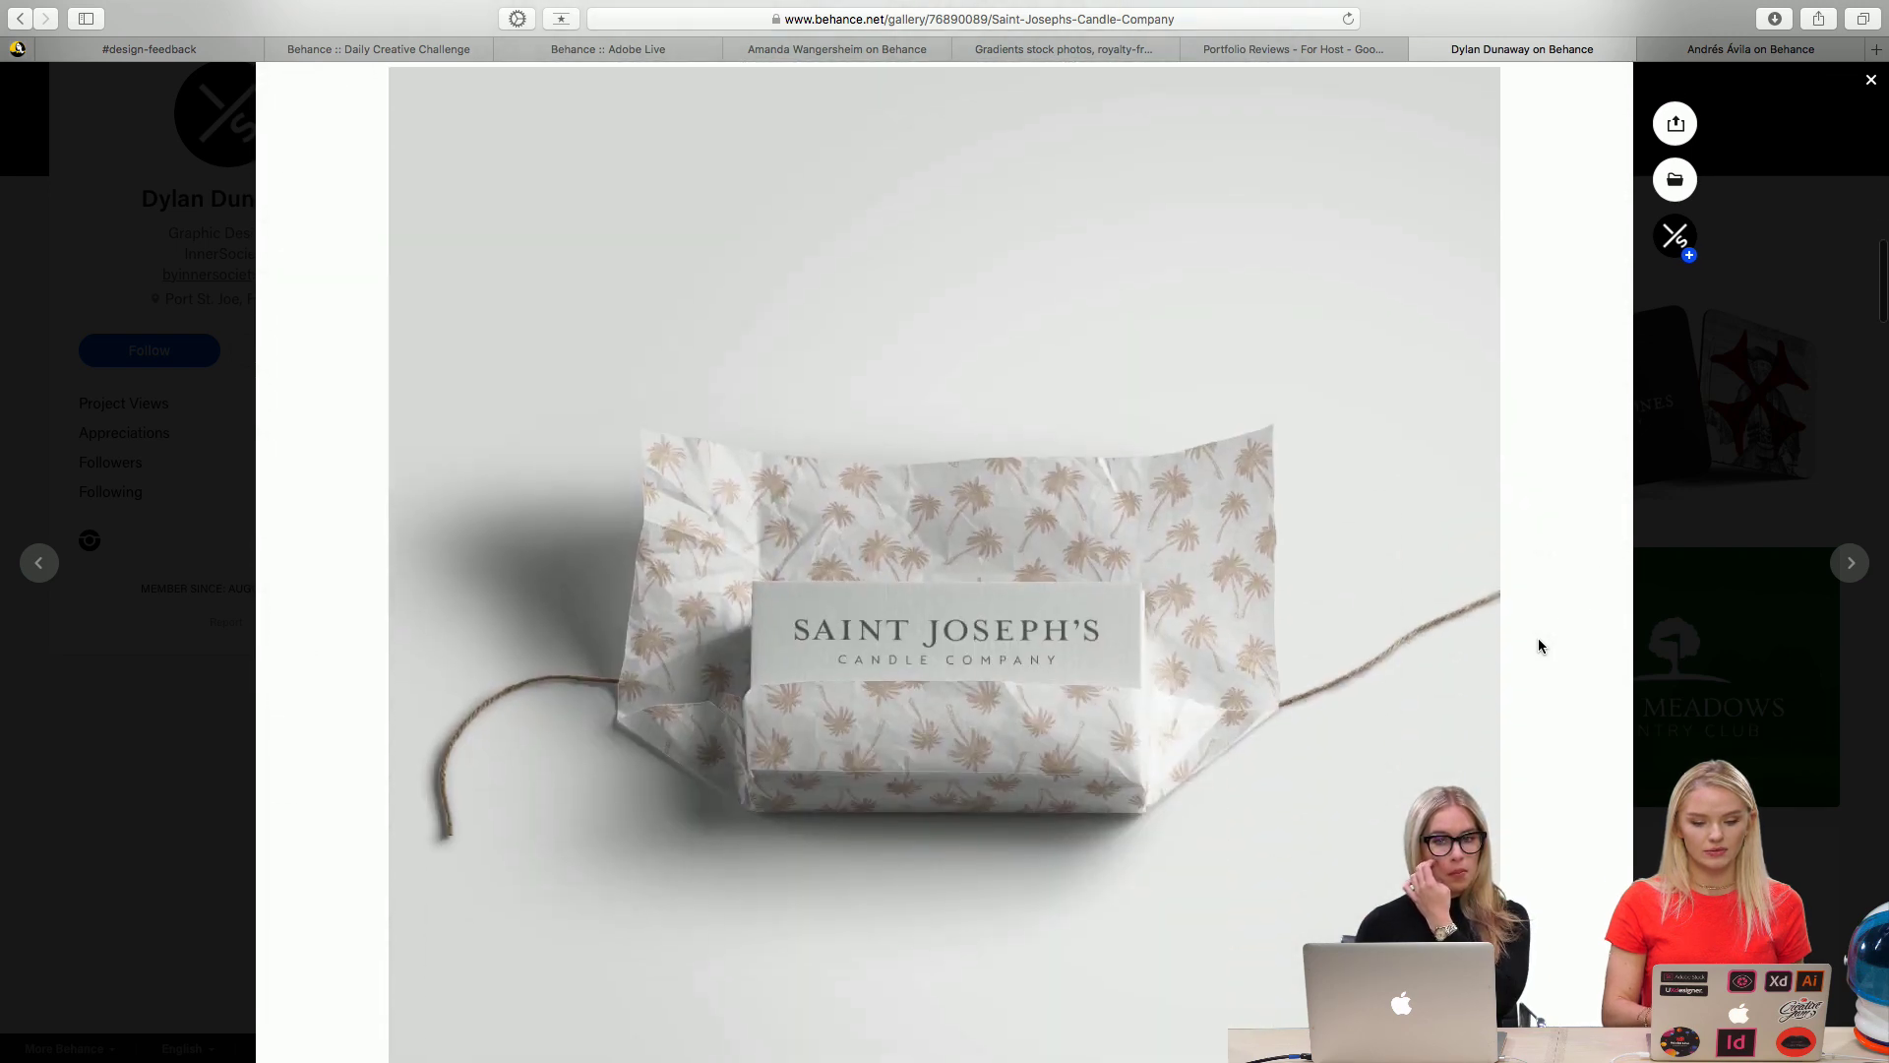
scroll(1540, 645, "up", 6)
scroll(1538, 638, "up", 4)
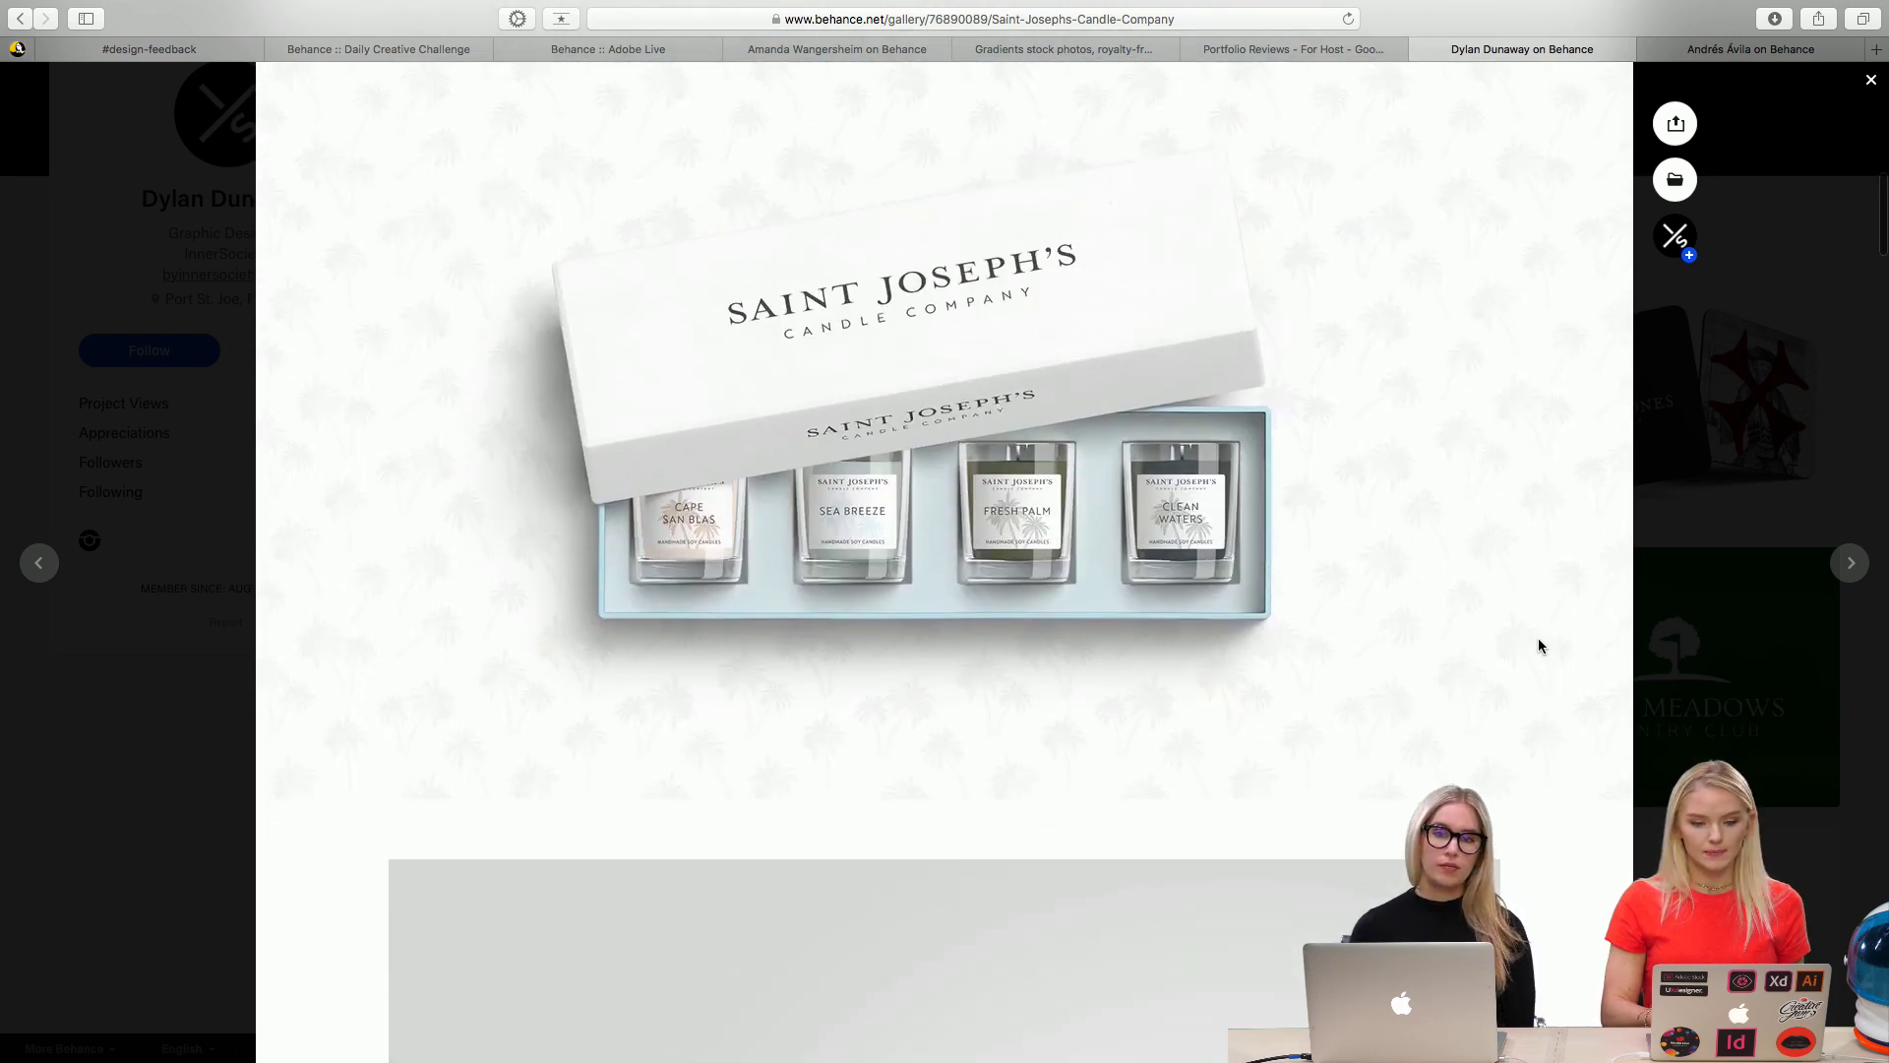
scroll(1540, 640, "down", 8)
scroll(1540, 640, "down", 2)
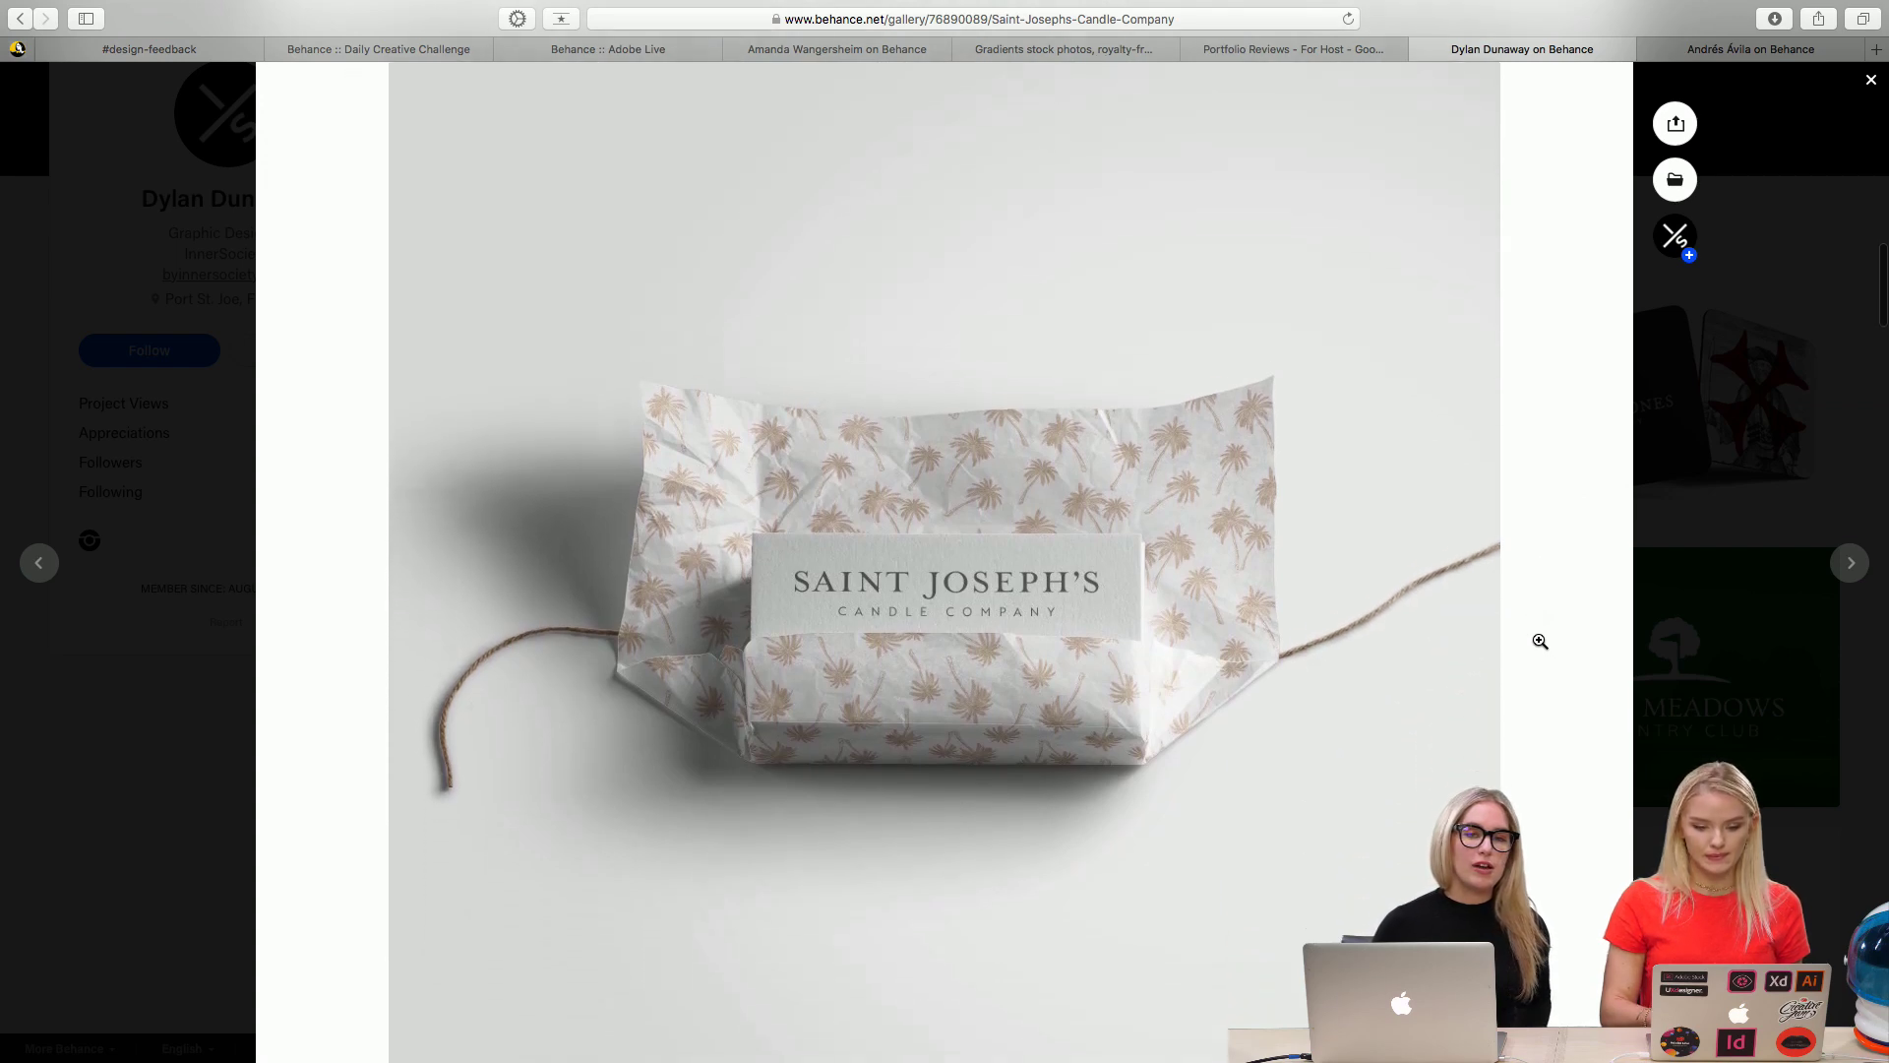
scroll(1540, 645, "down", 6)
scroll(1540, 646, "up", 5)
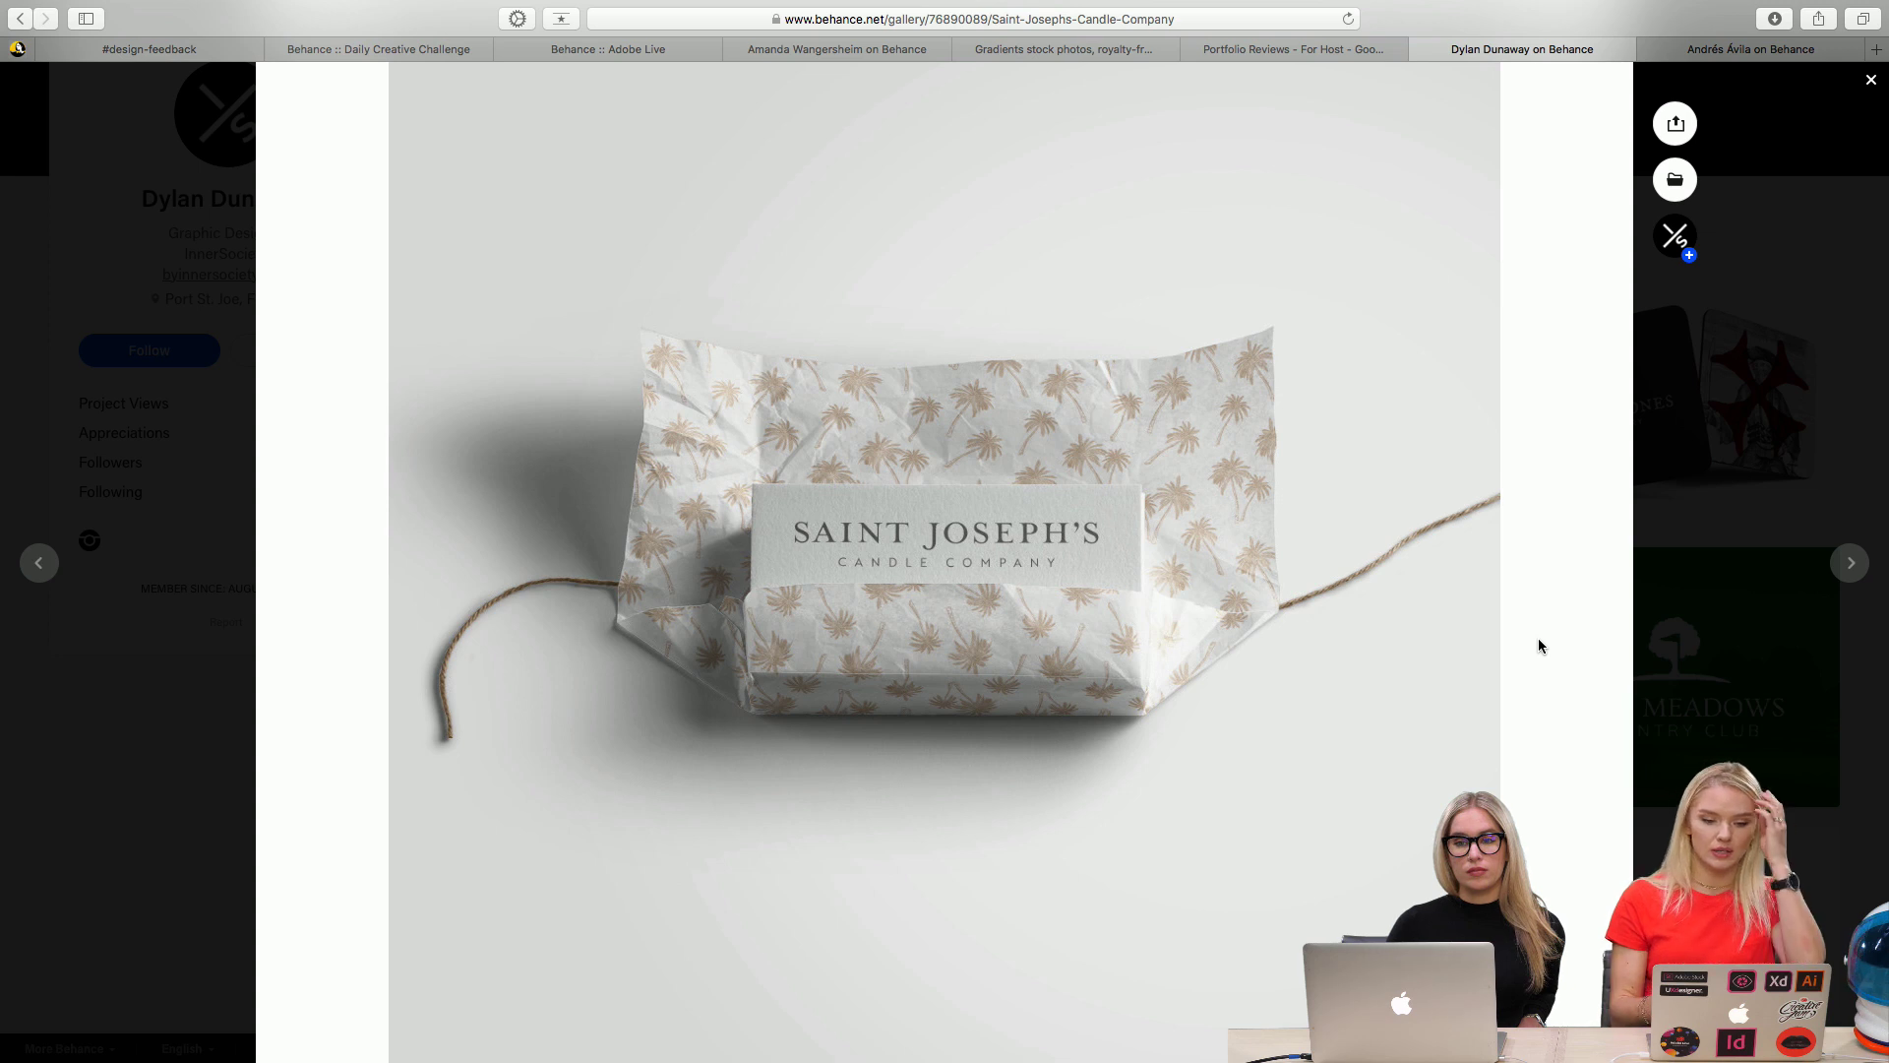
scroll(1539, 645, "down", 1)
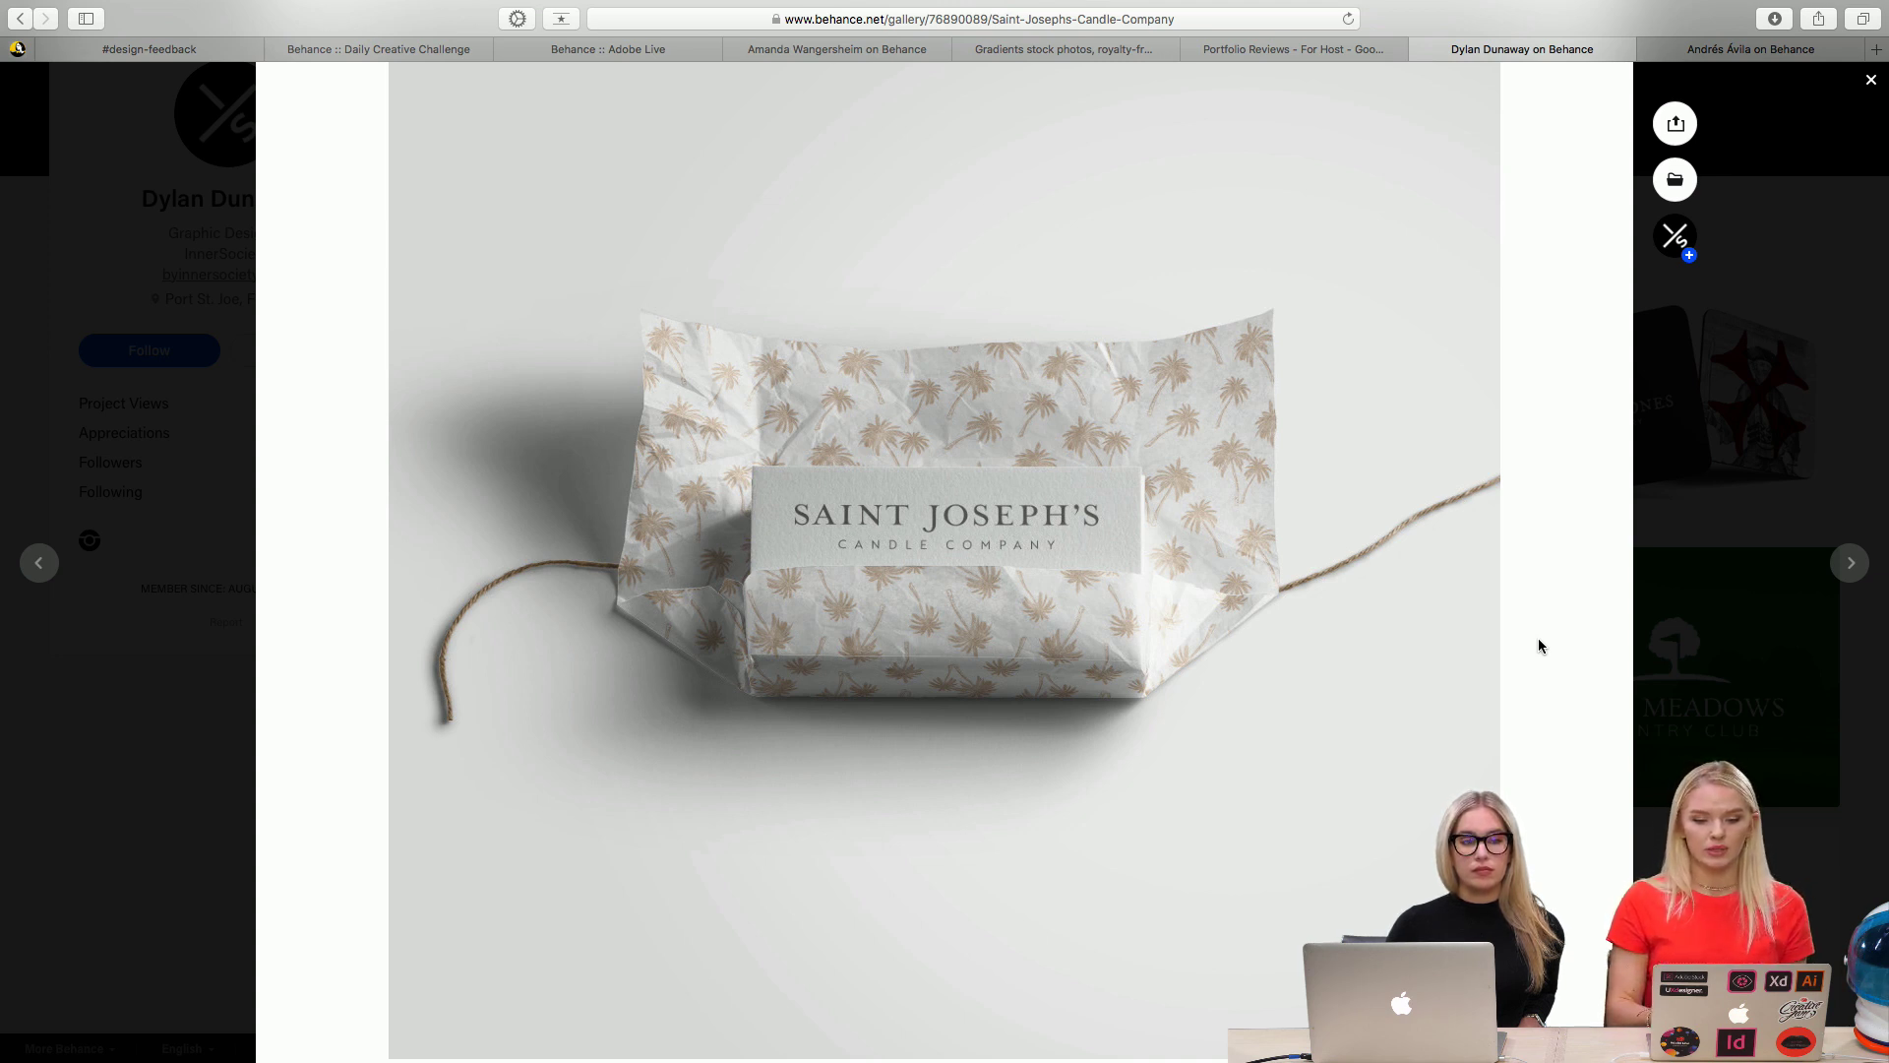
Examine the full palm tree pattern and the white logo on the dark grey background.
scroll(1539, 641, "down", 6)
scroll(1539, 641, "down", 5)
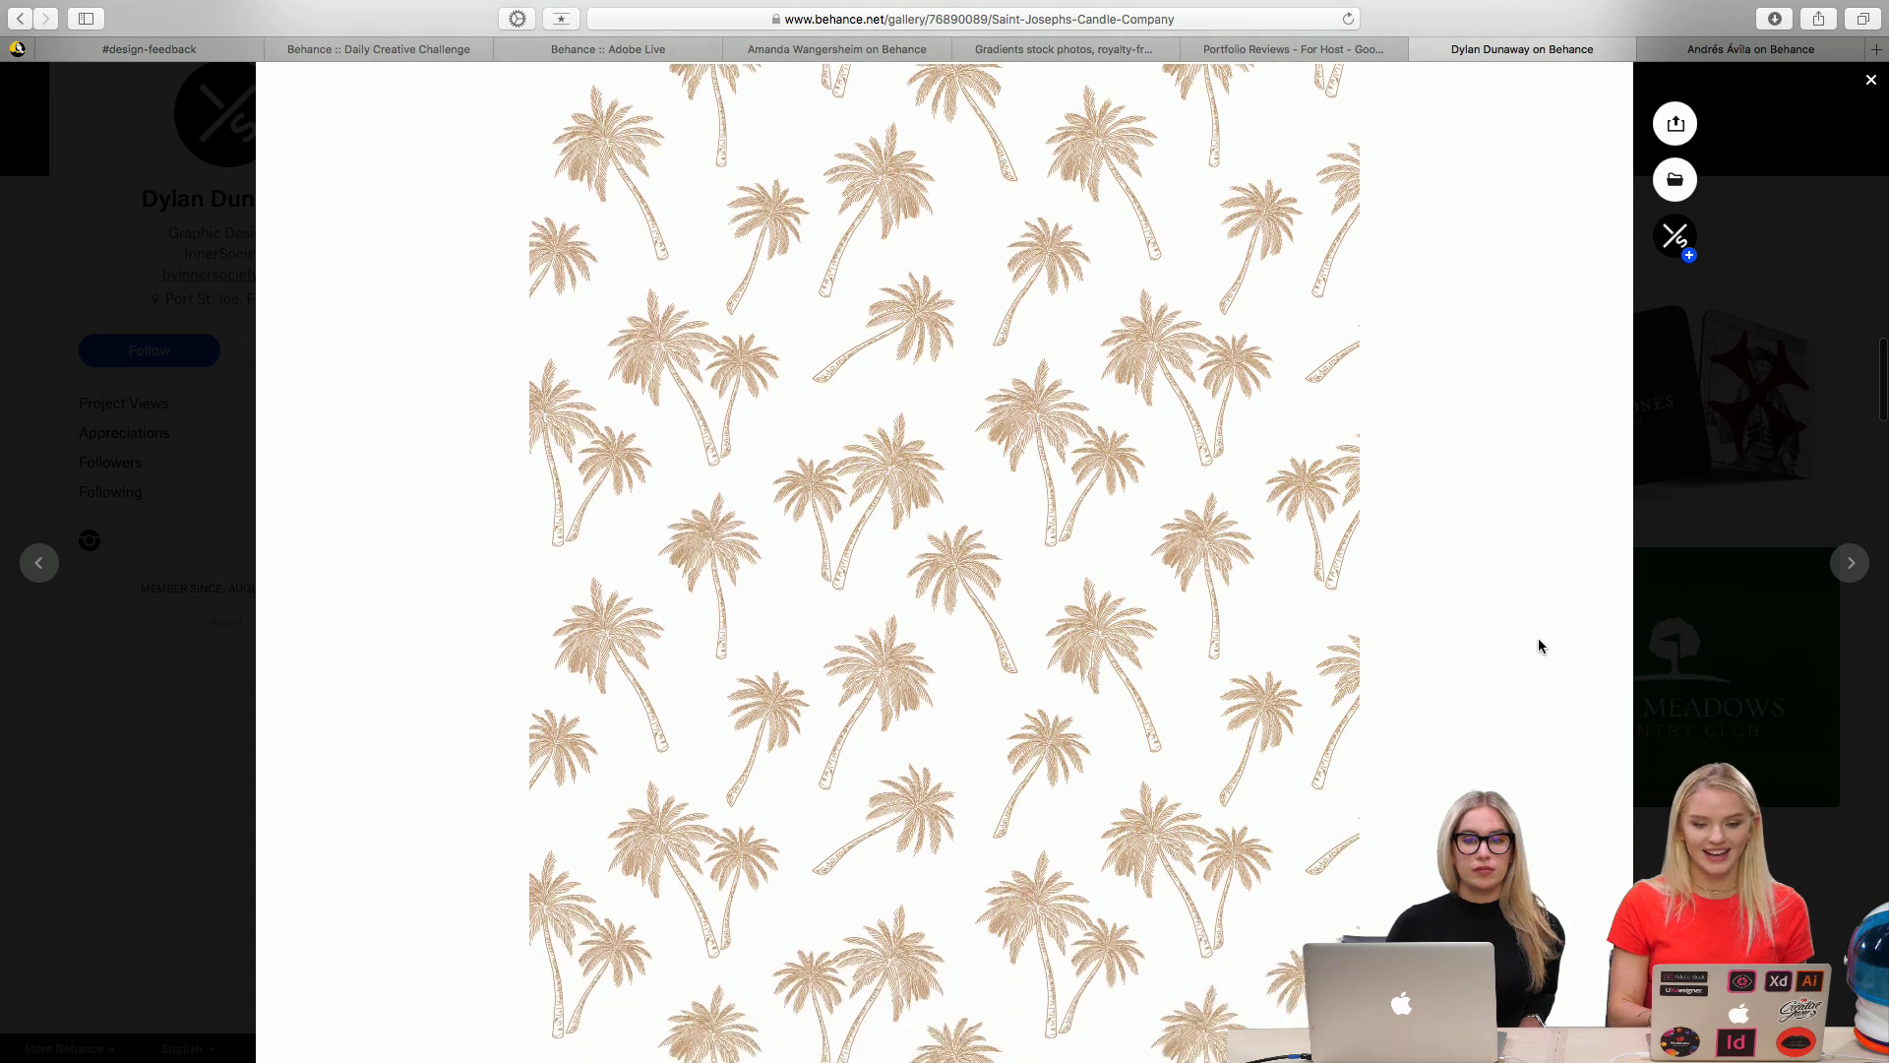
scroll(1539, 646, "up", 1)
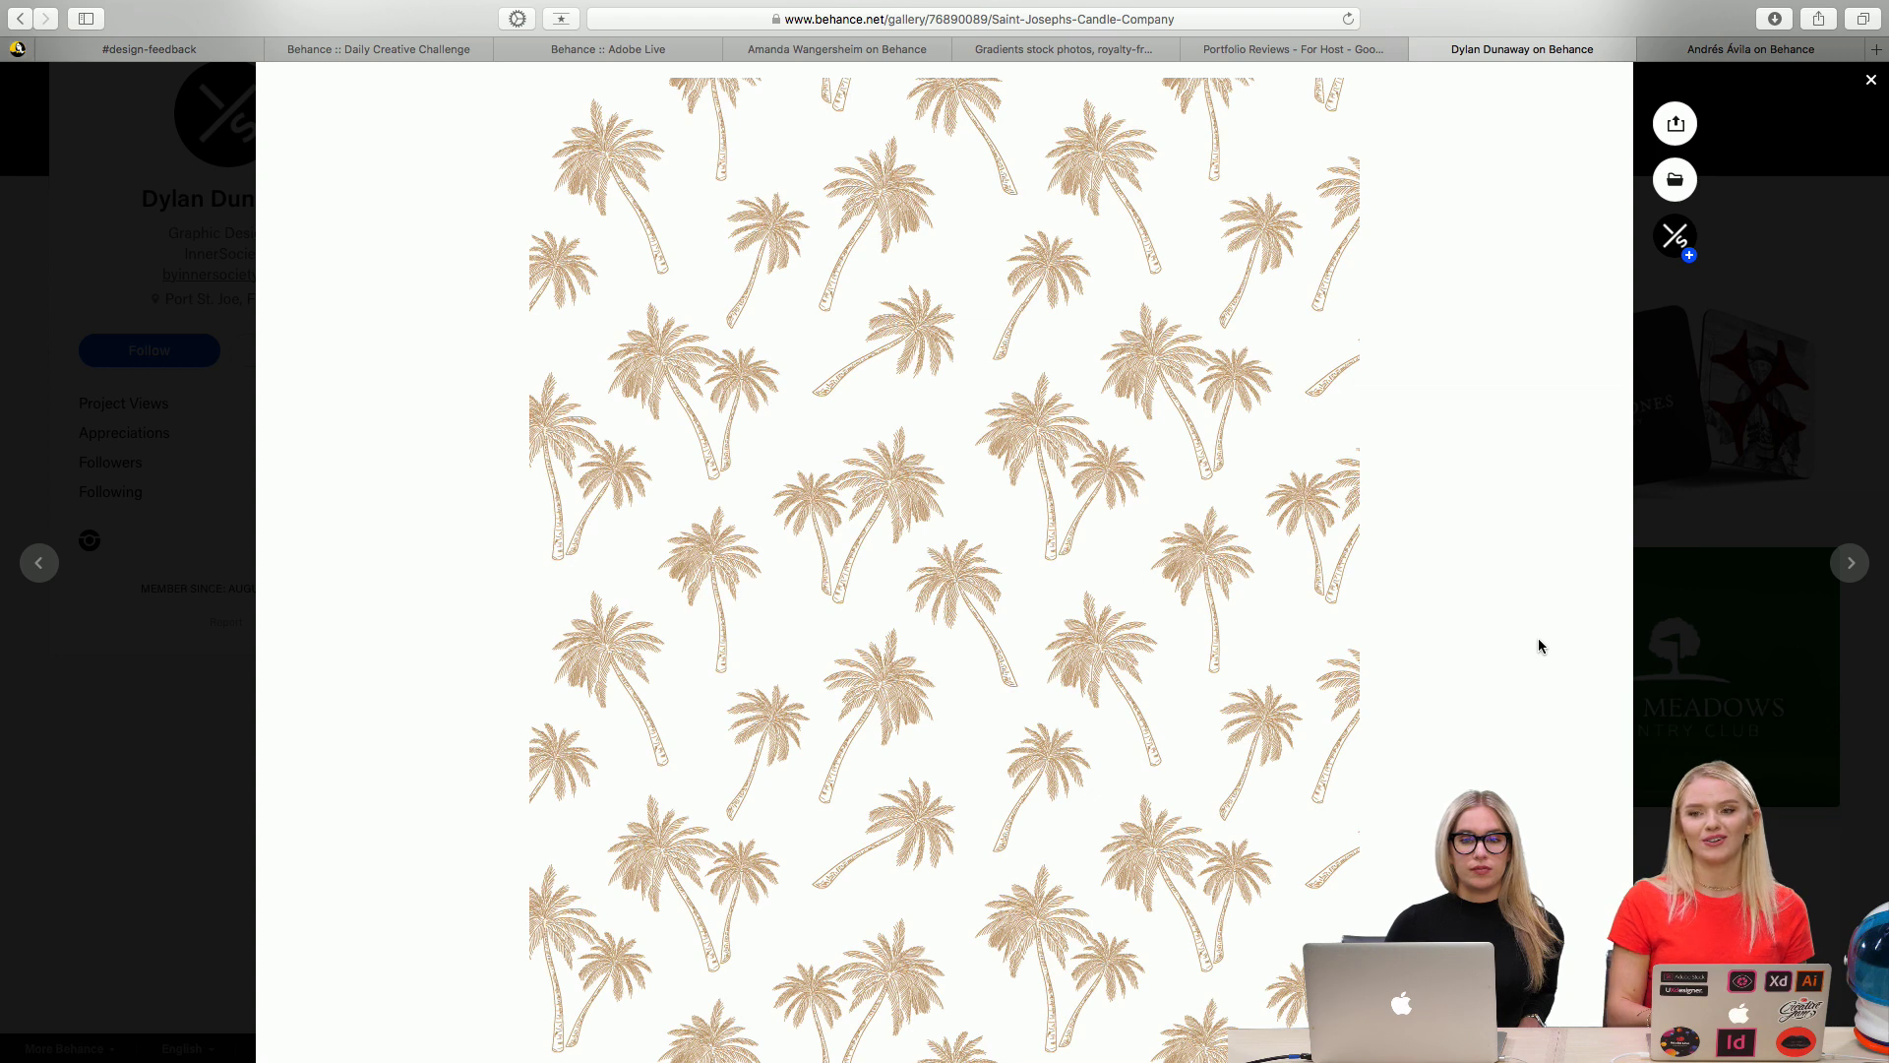
scroll(1540, 645, "down", 1)
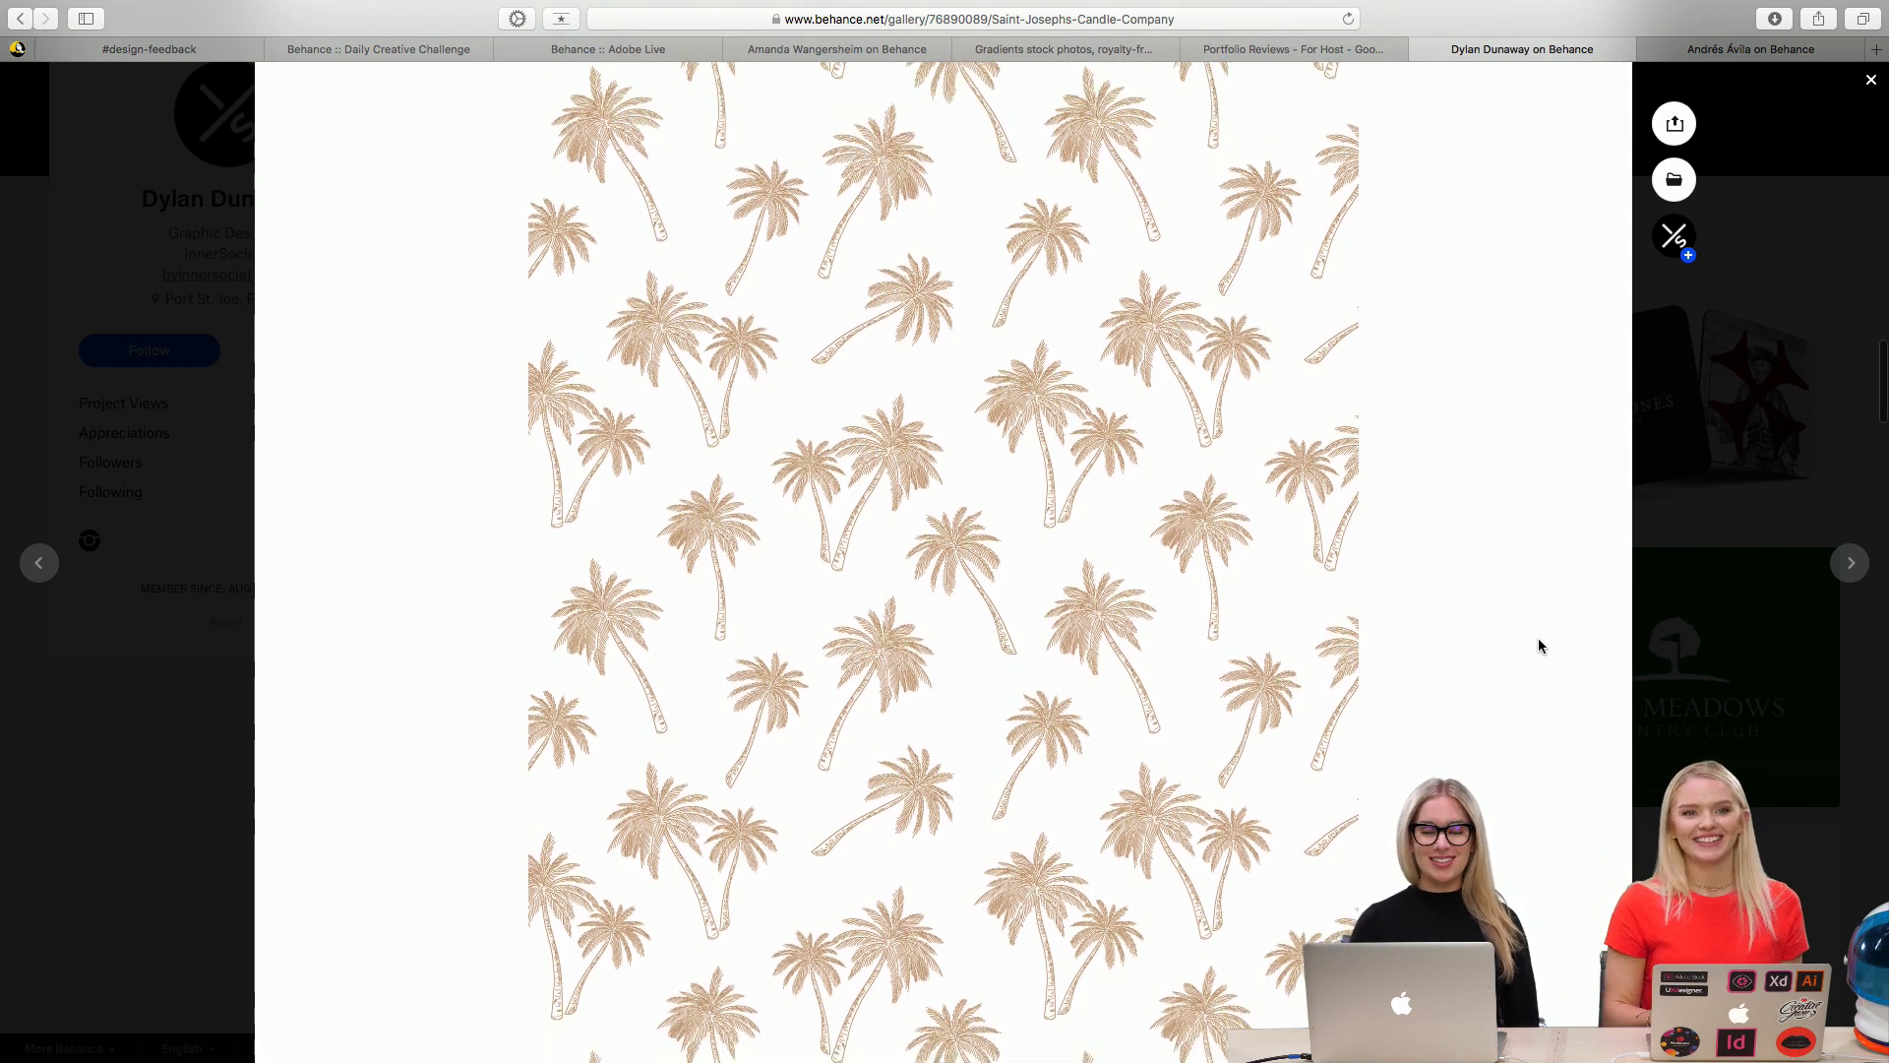
scroll(1539, 645, "down", 5)
scroll(1540, 646, "down", 5)
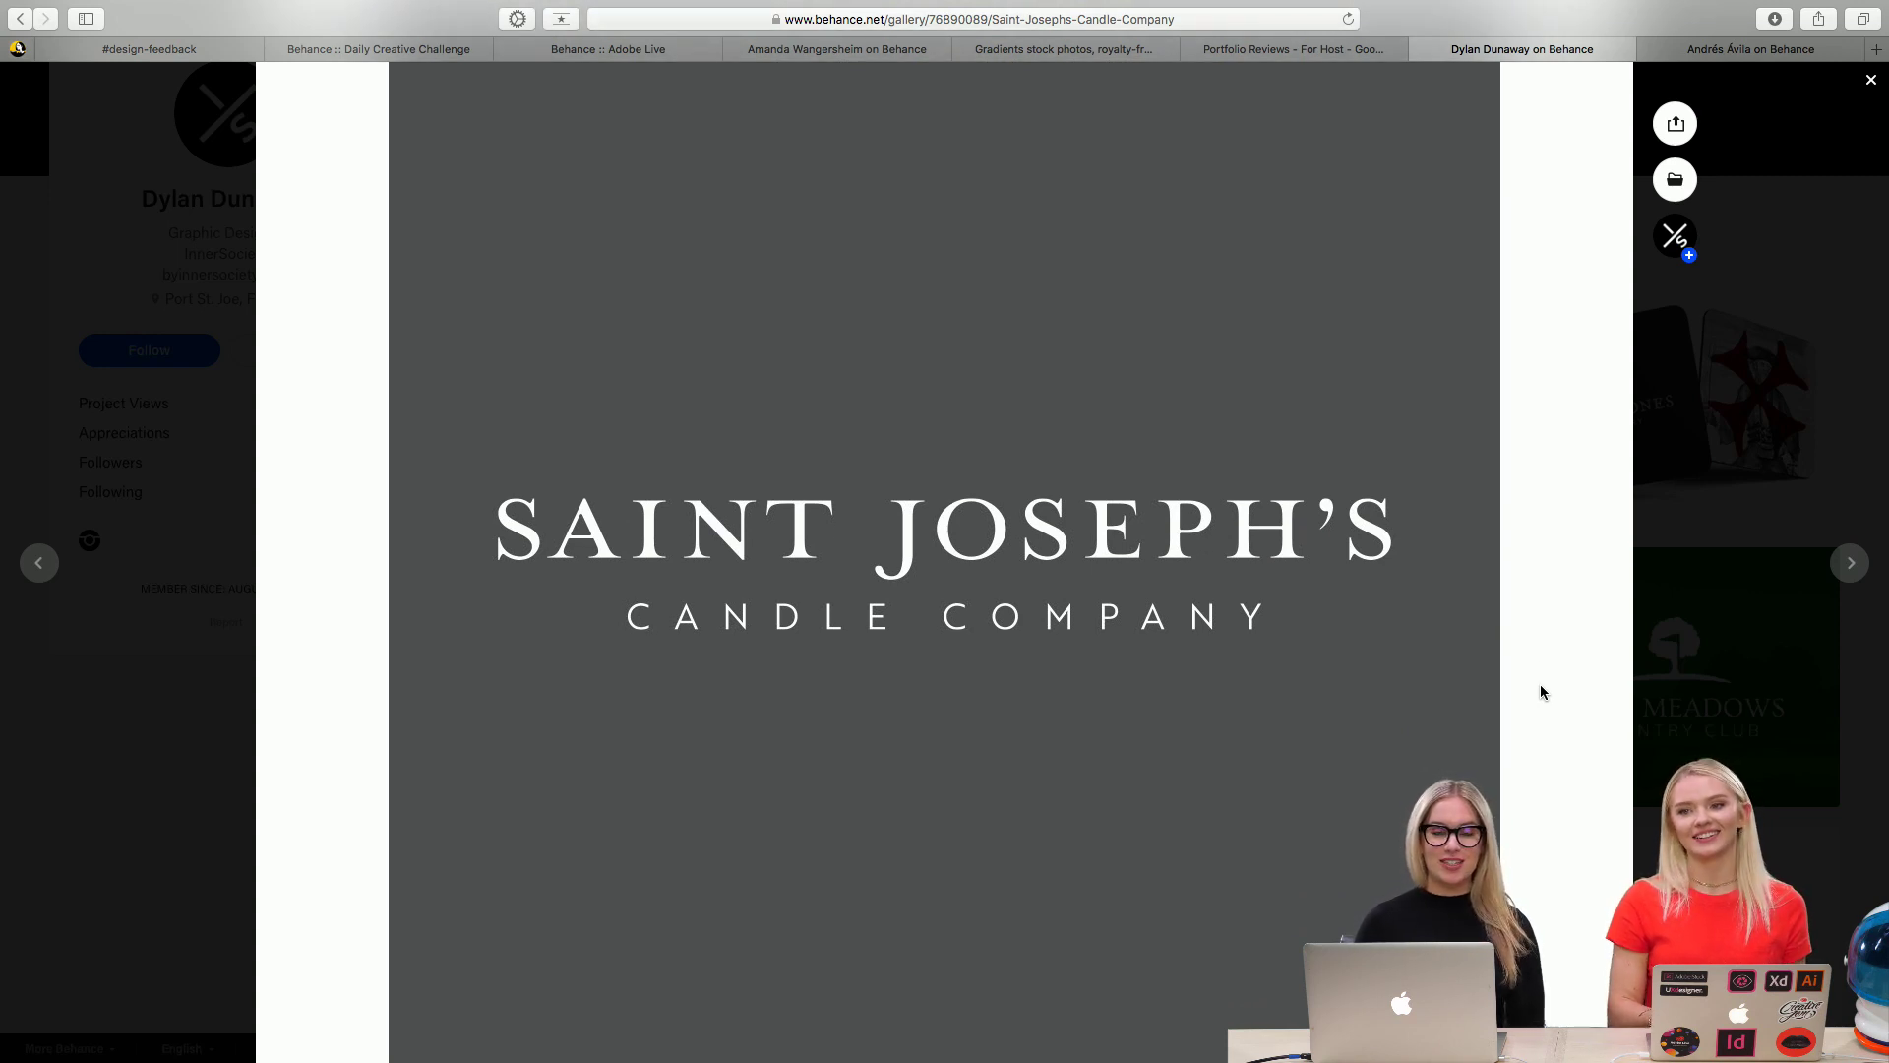
scroll(1541, 688, "down", 1)
scroll(1540, 692, "up", 1)
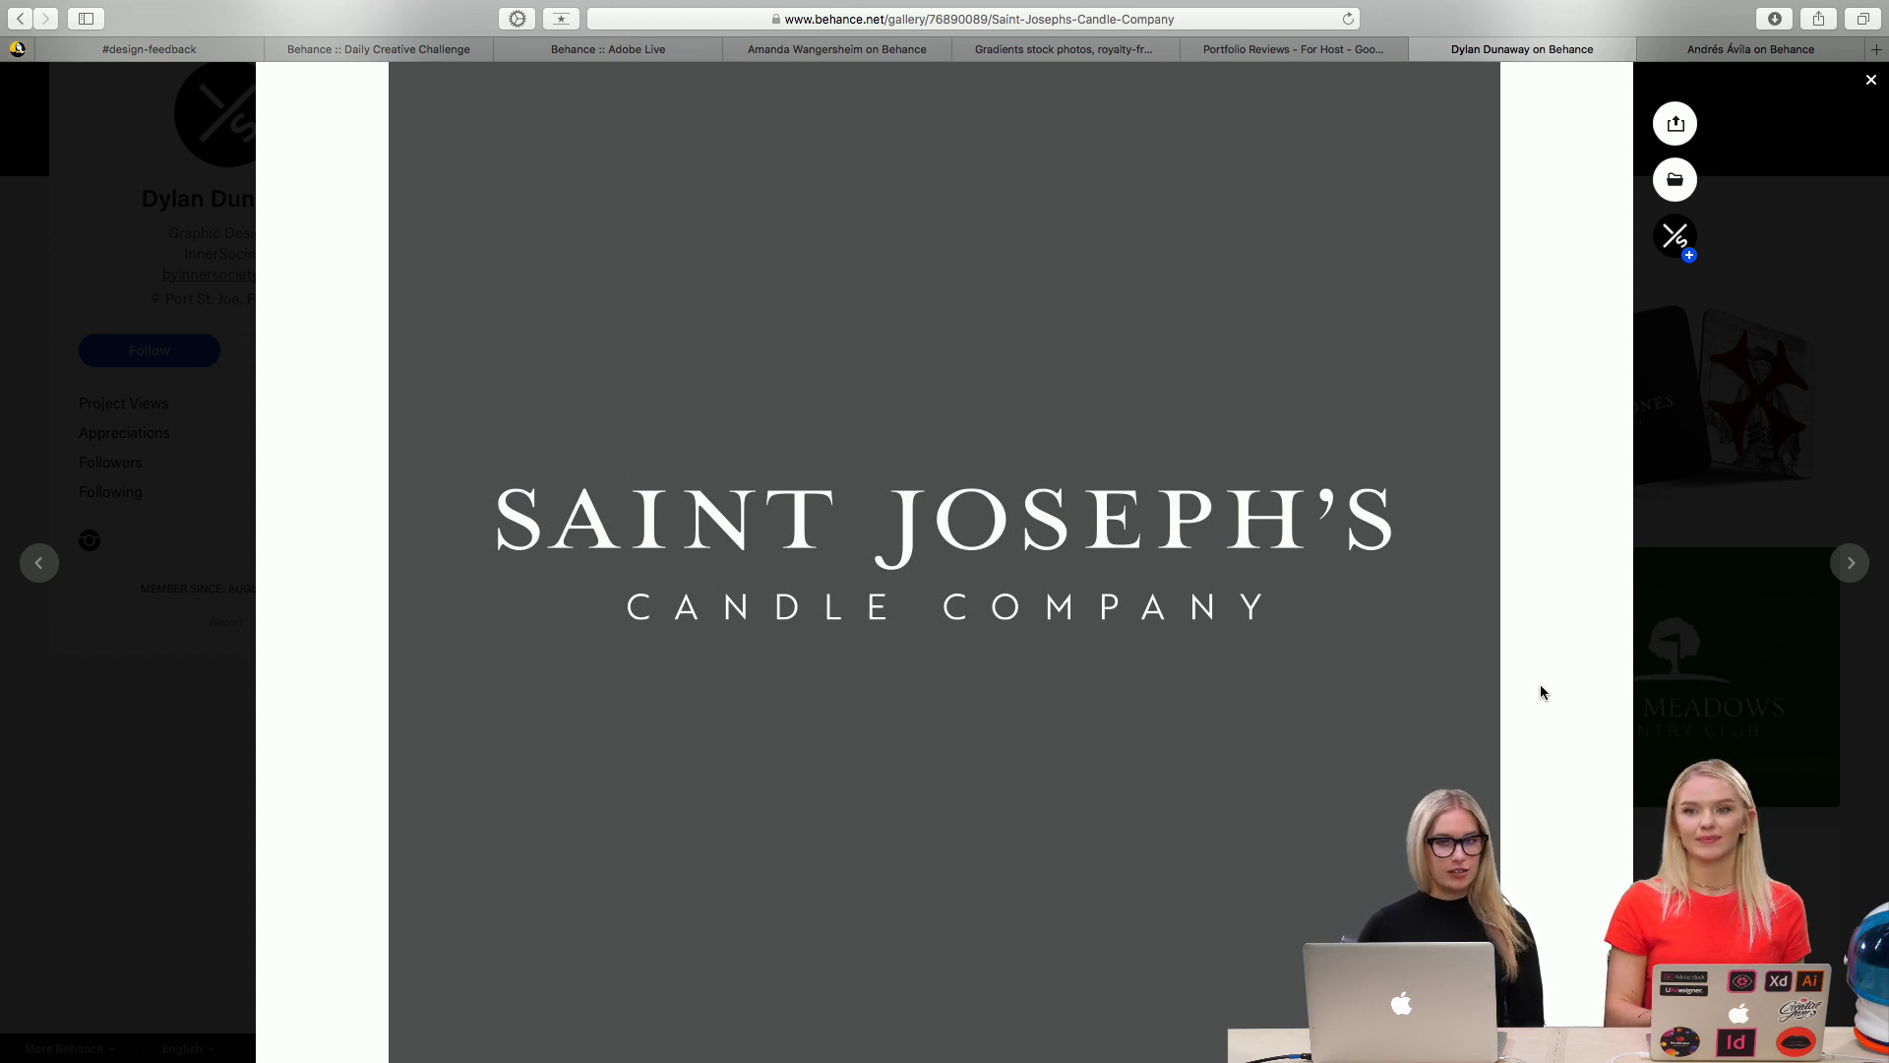
scroll(1541, 692, "down", 1)
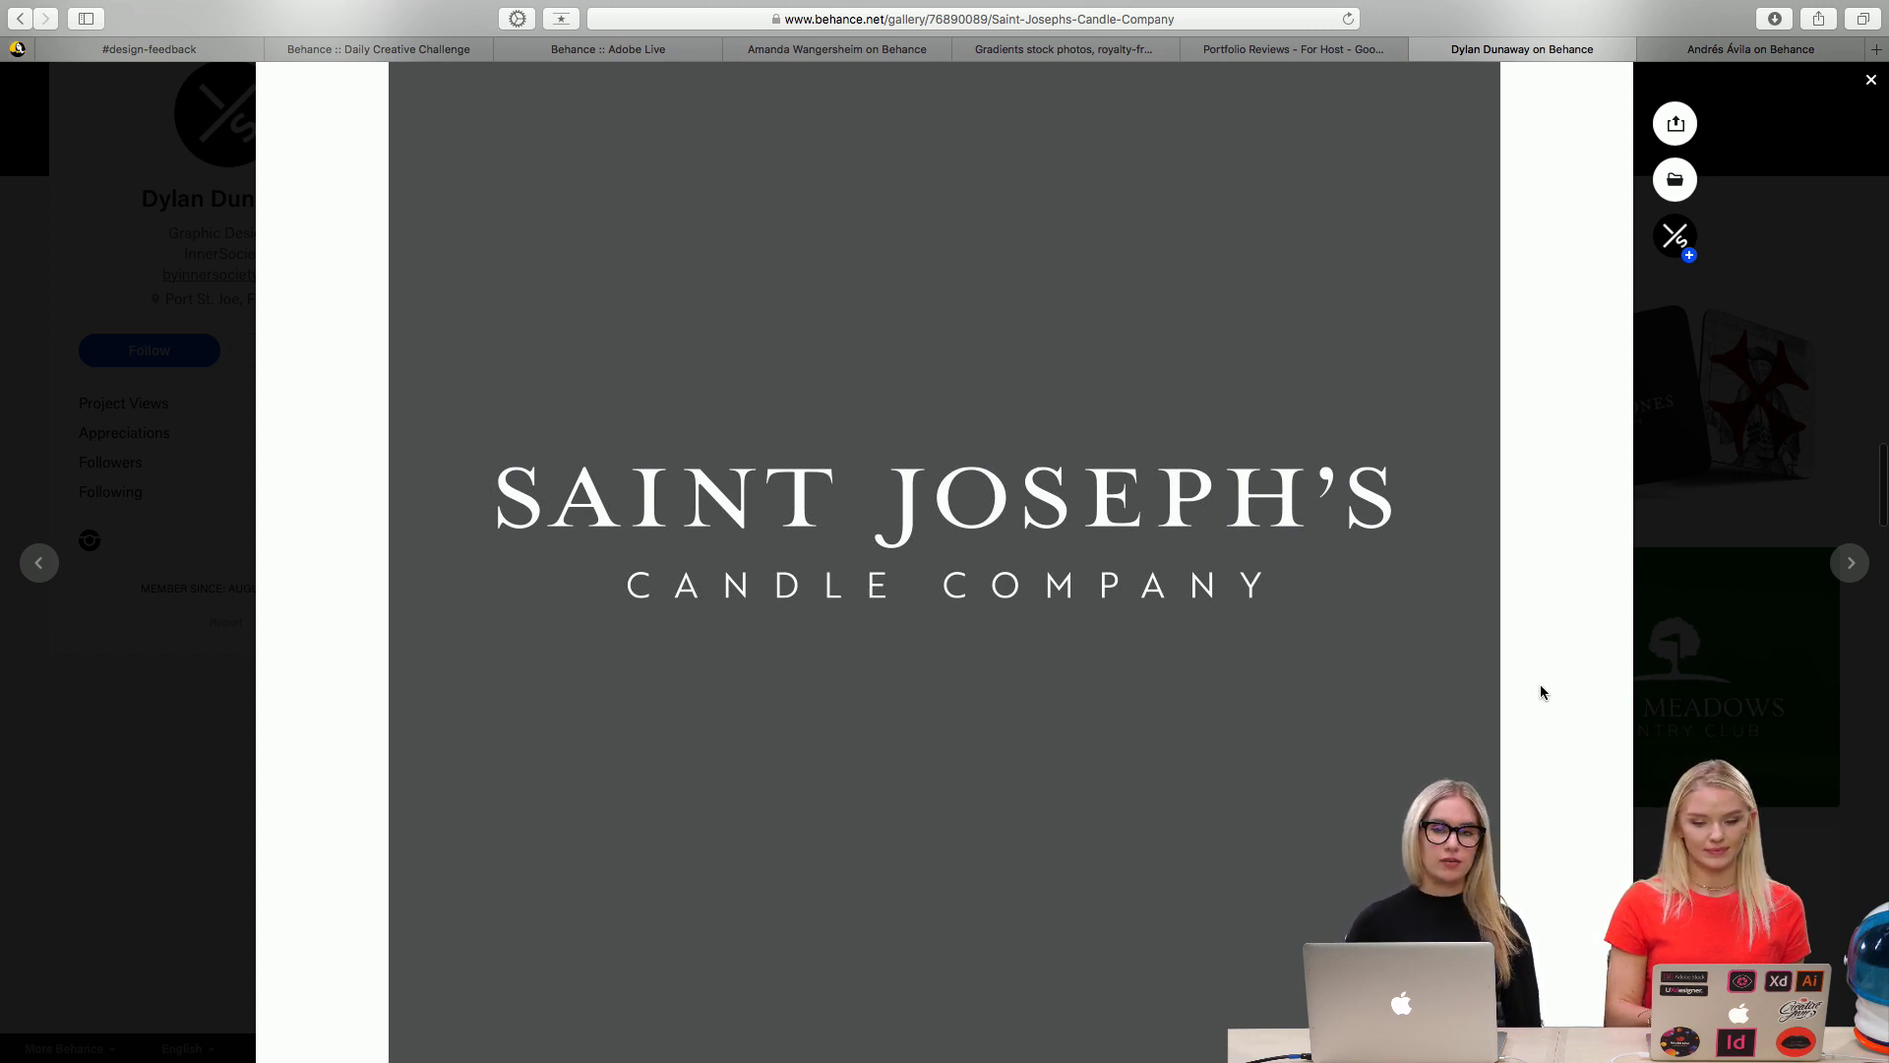
Review the candle project again from its opening logo through the palm pattern to the dark grey logo version.
scroll(1541, 692, "up", 10)
scroll(1541, 691, "up", 10)
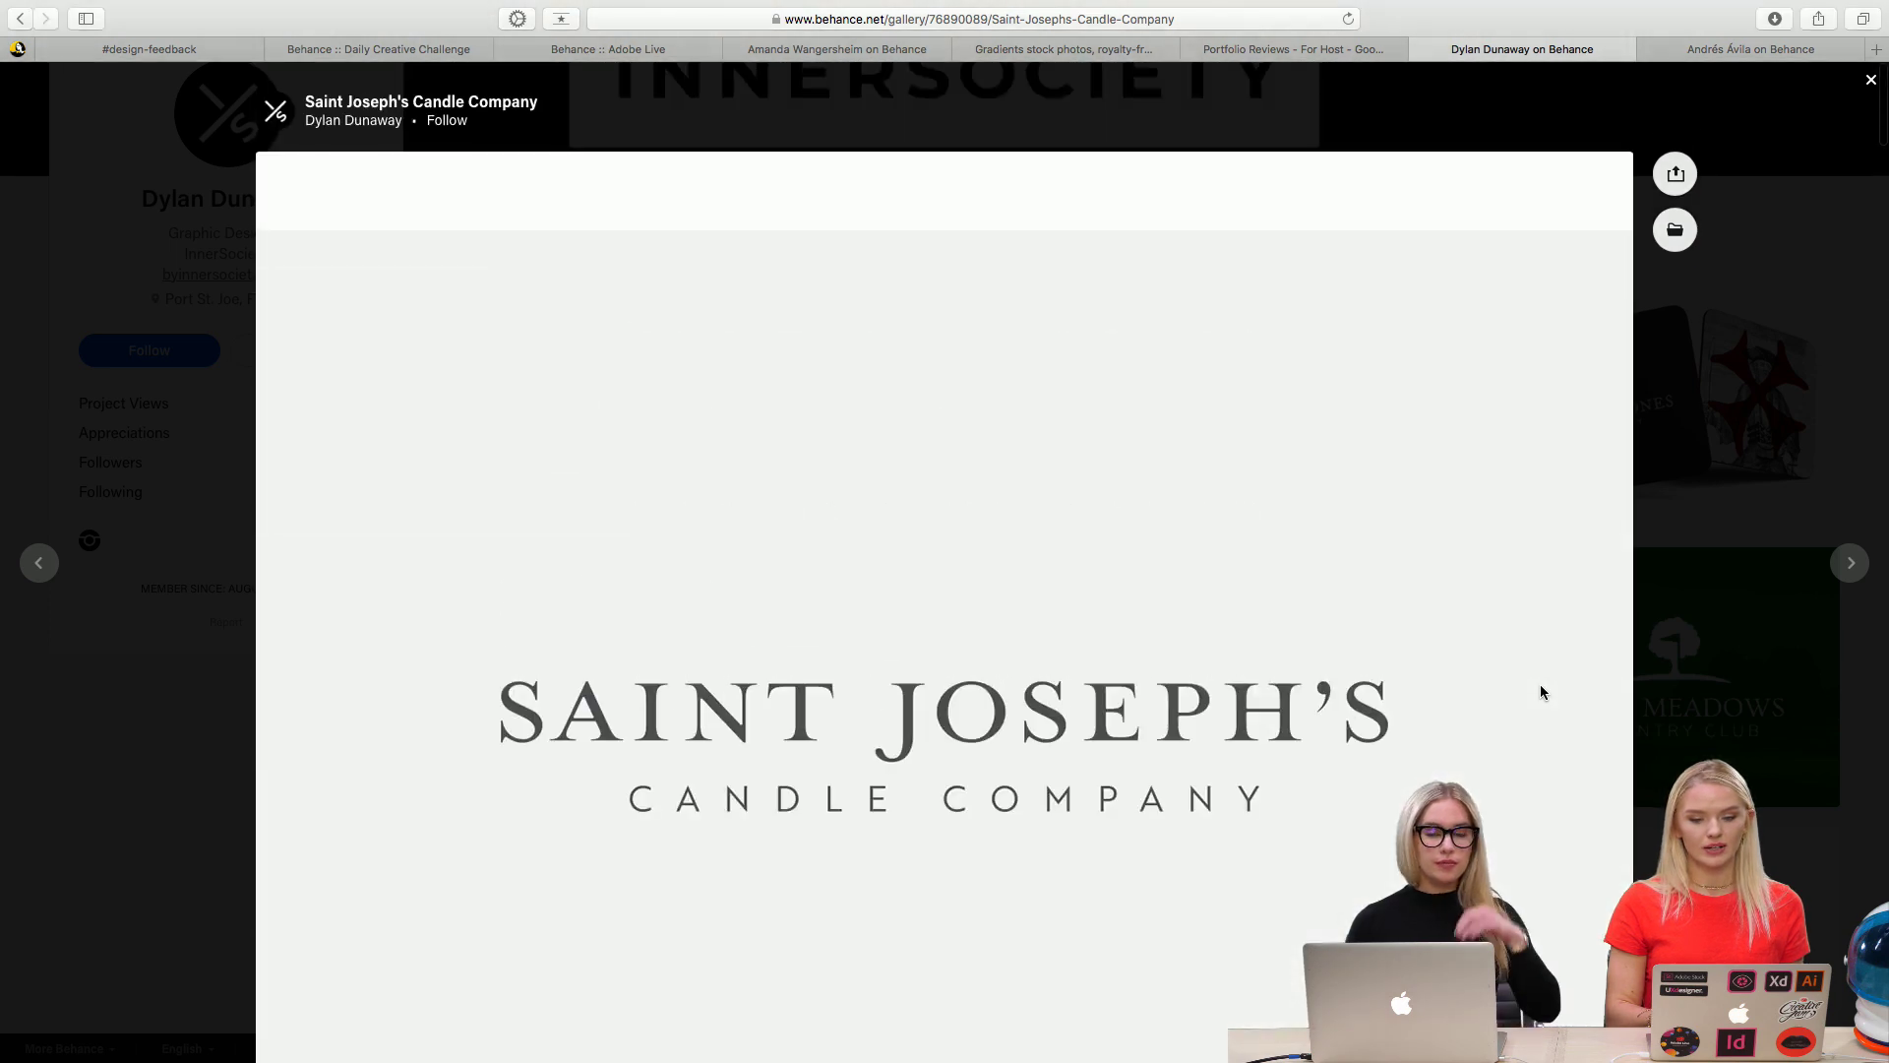
scroll(1539, 696, "down", 2)
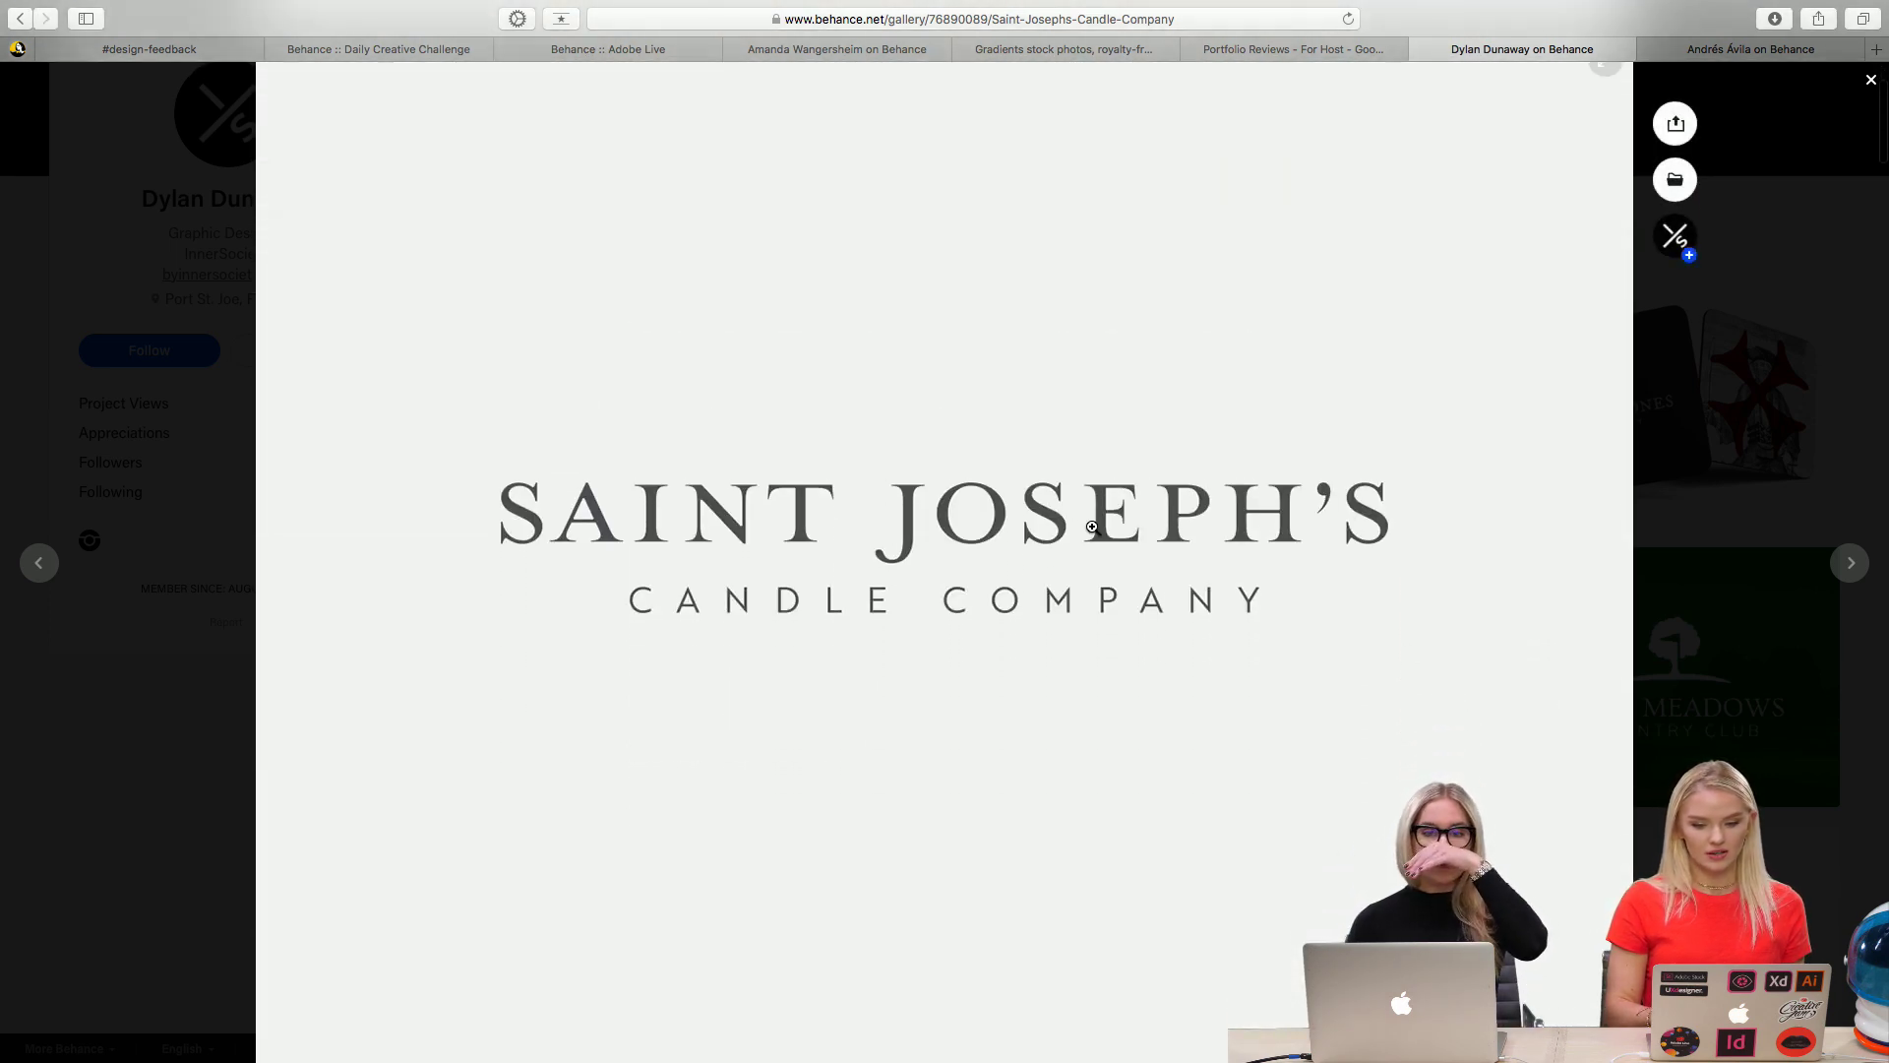
scroll(1366, 725, "down", 5)
scroll(1368, 725, "down", 10)
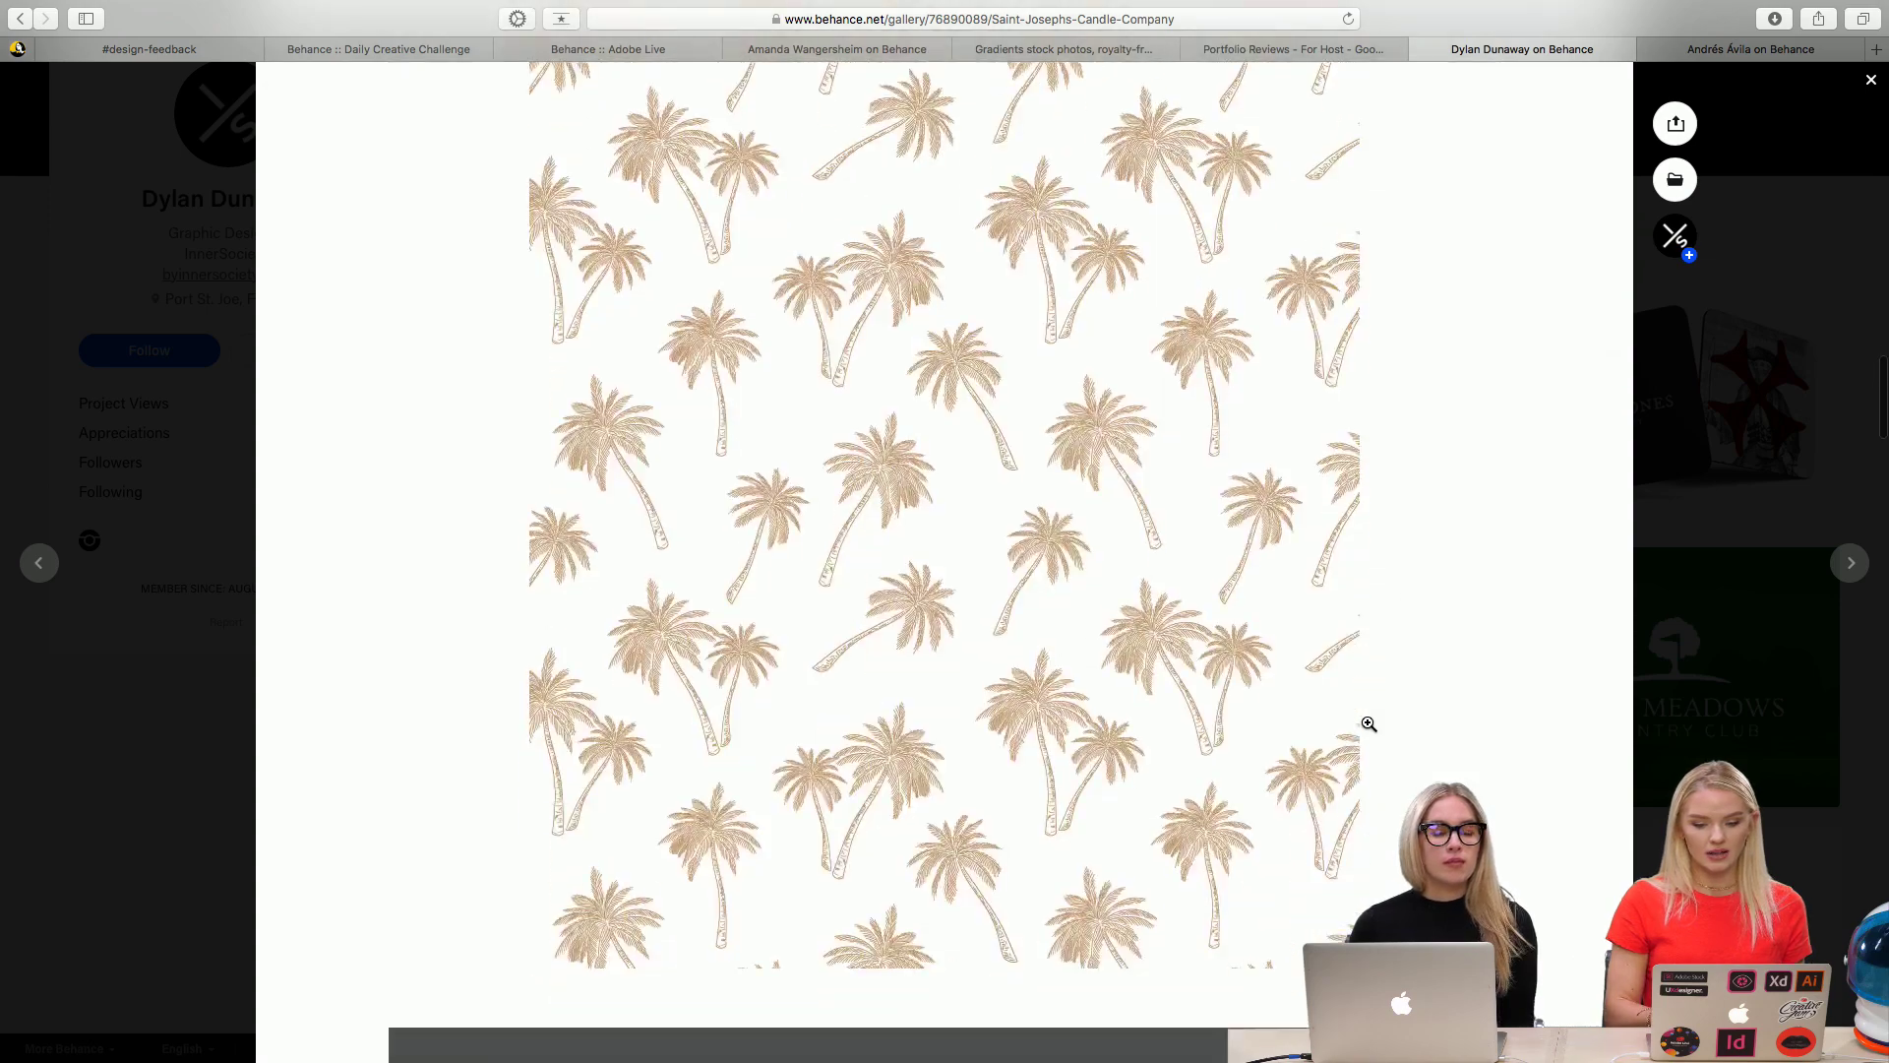
scroll(1368, 723, "up", 15)
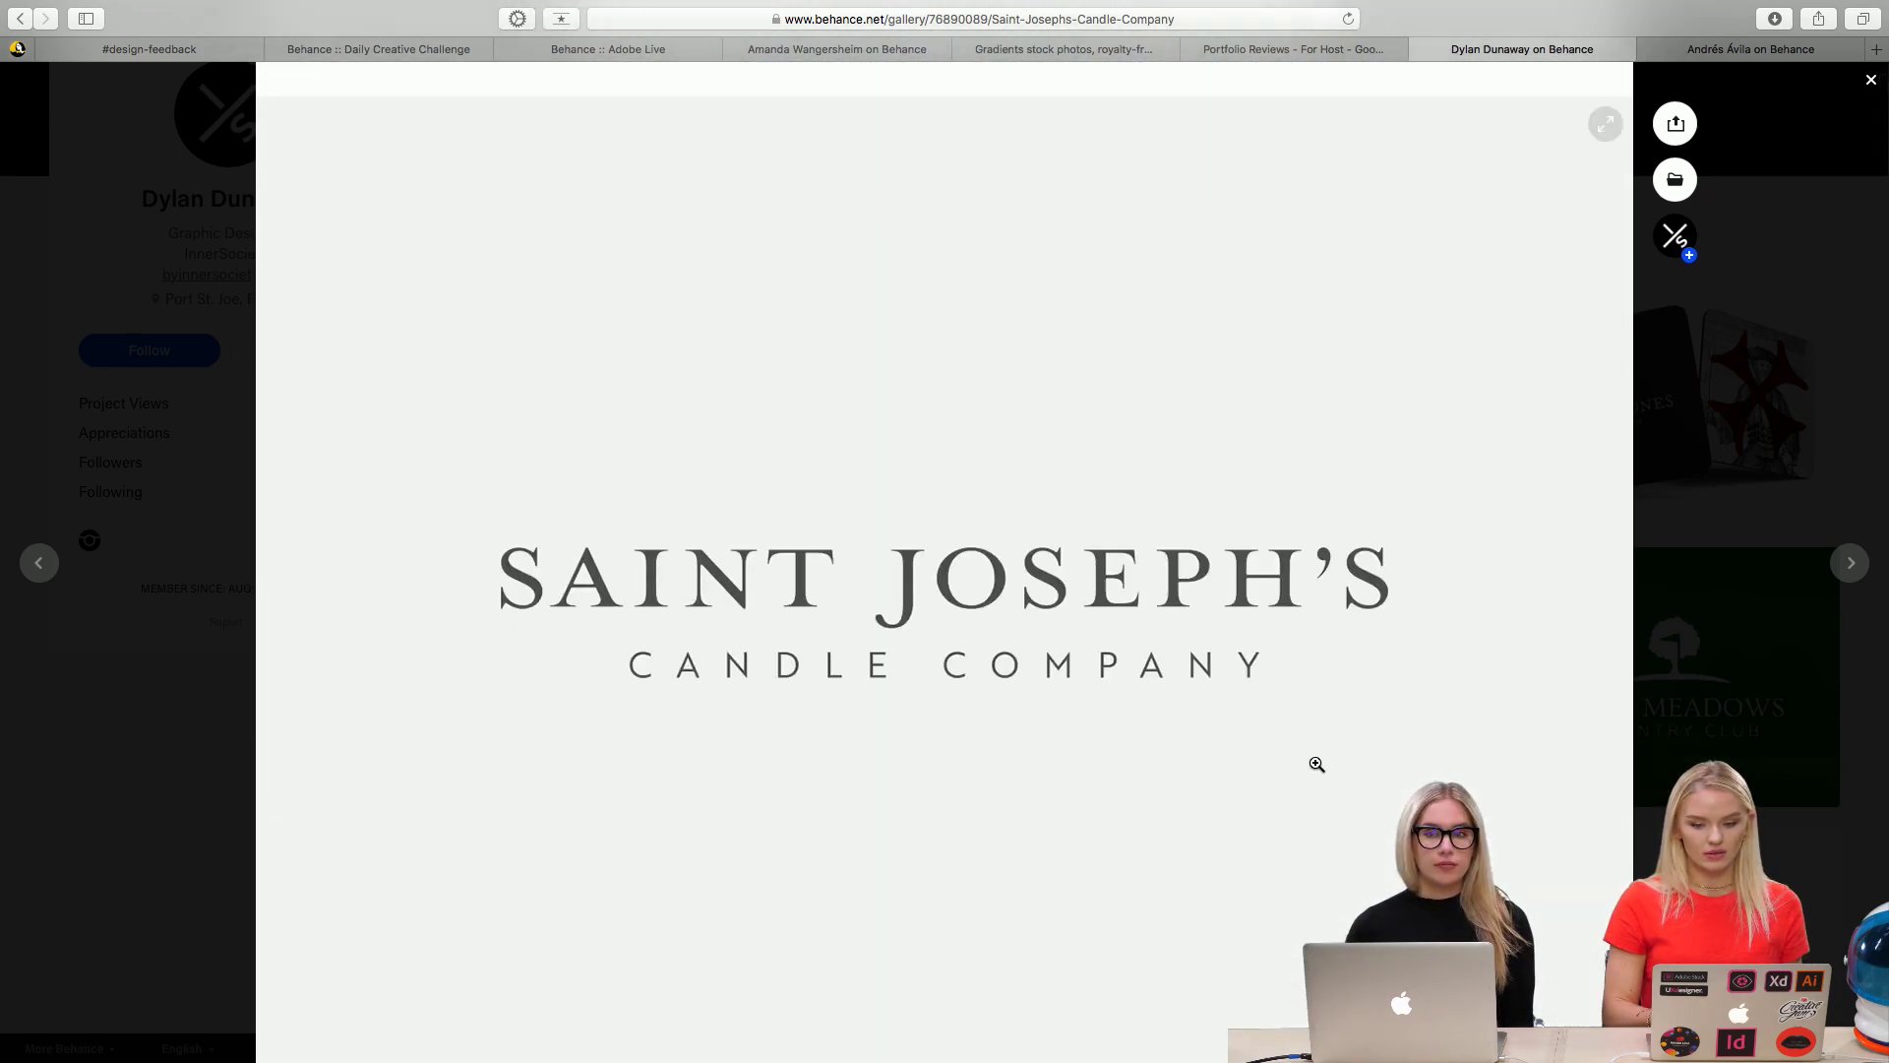
scroll(1317, 764, "down", 5)
scroll(1316, 765, "down", 8)
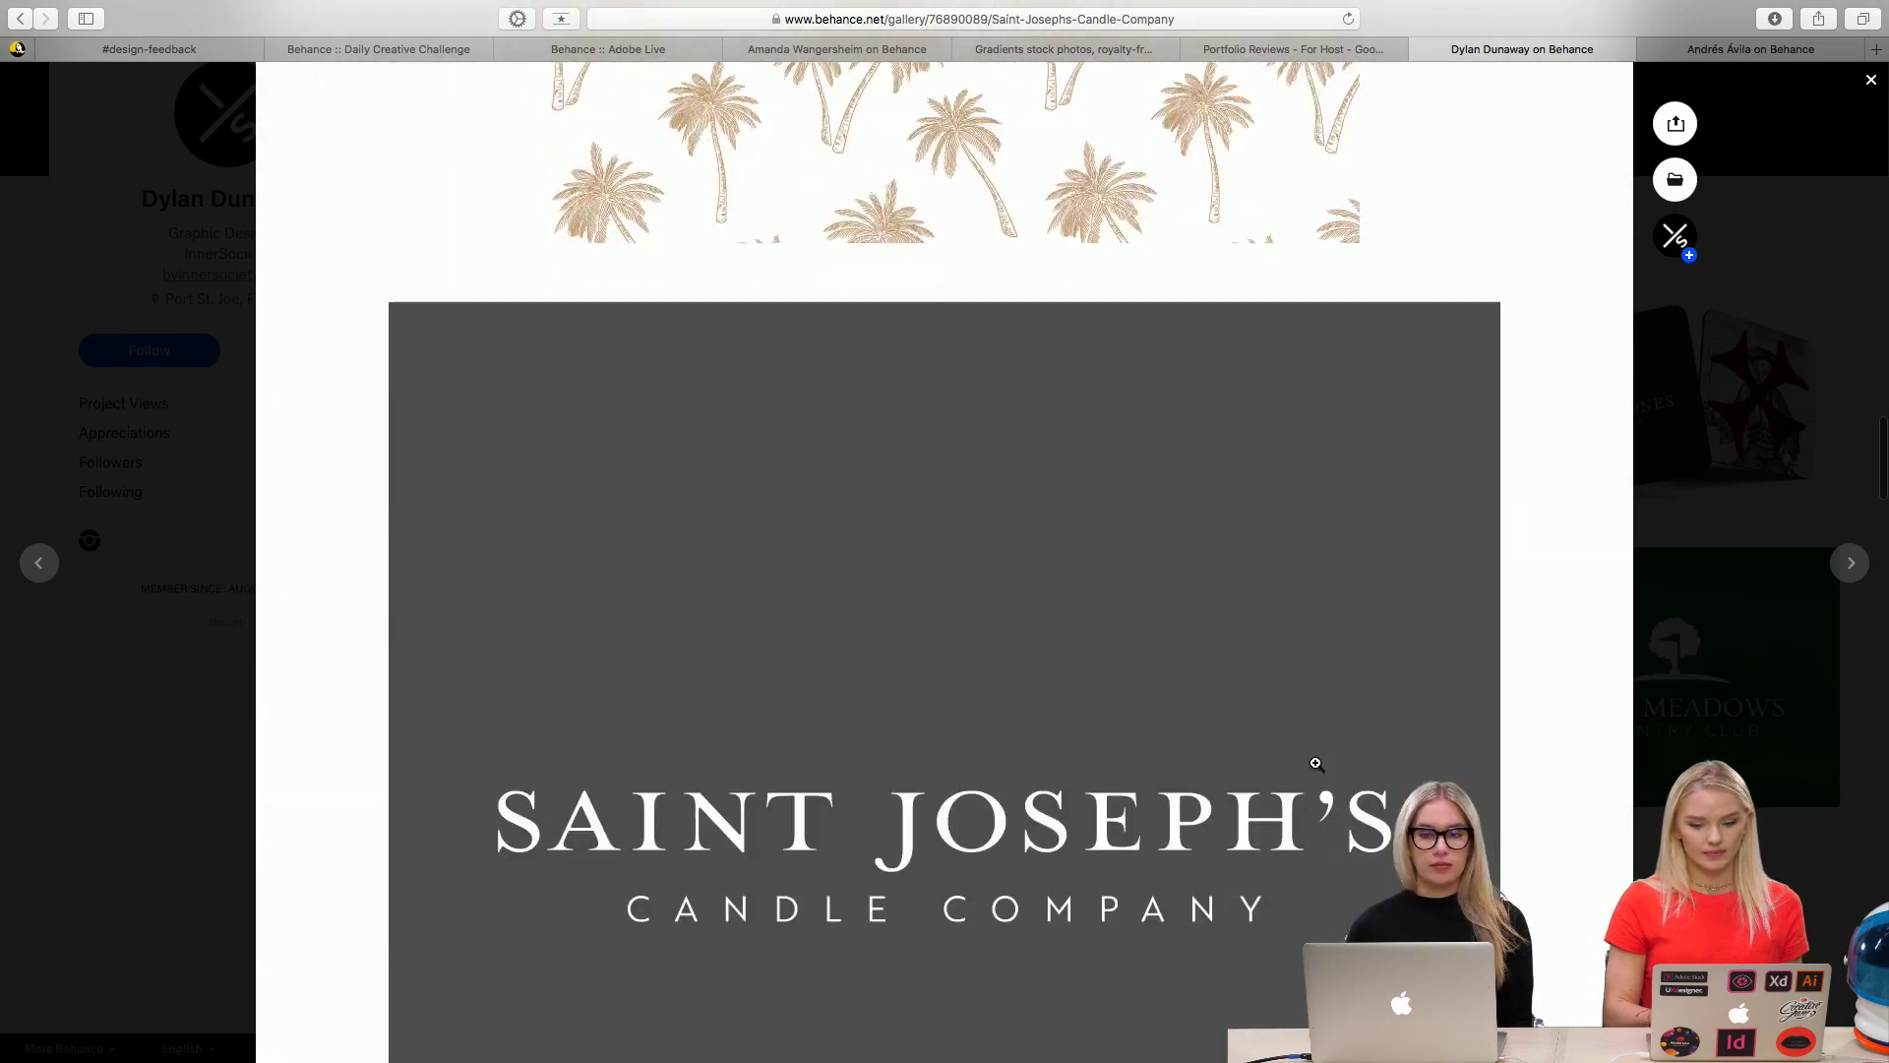
Examine the white logo on dark grey and the Cape San Blas box and candle packaging mockup below it.
scroll(1317, 764, "up", 2)
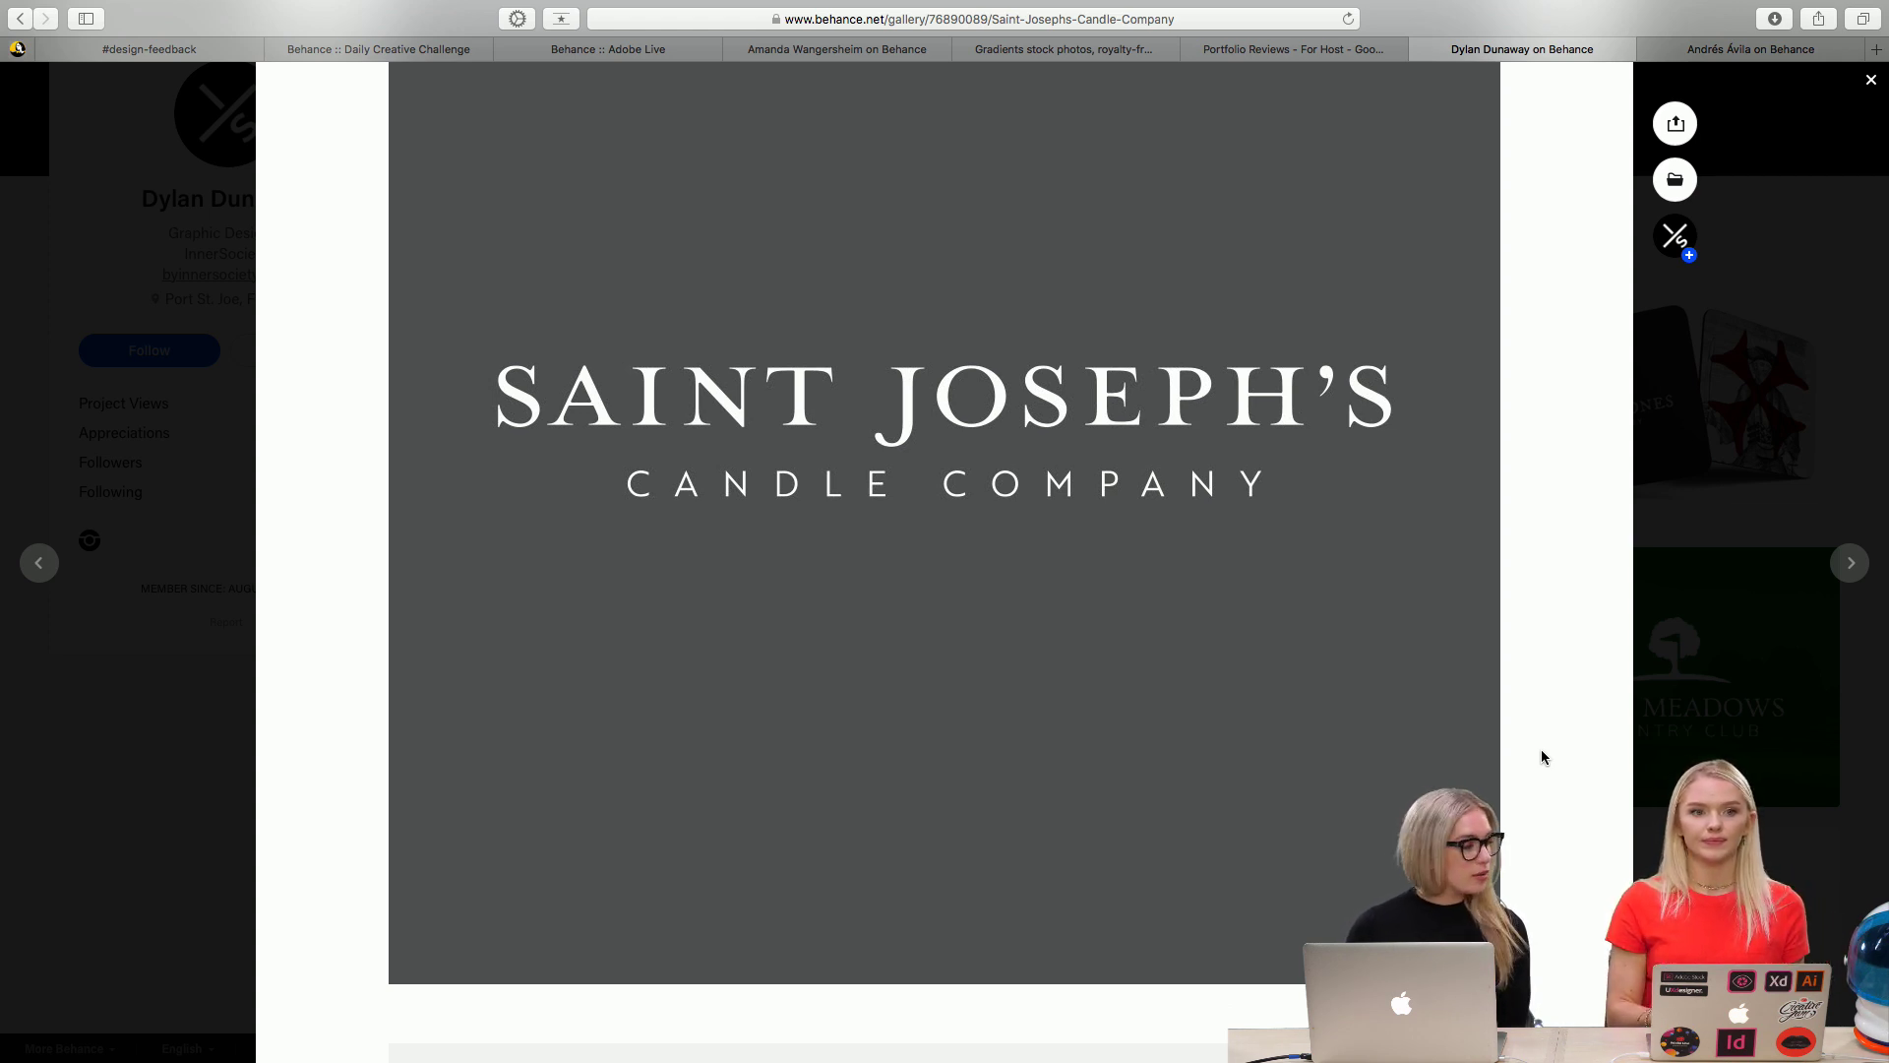
scroll(1541, 750, "down", 1)
scroll(1540, 752, "down", 10)
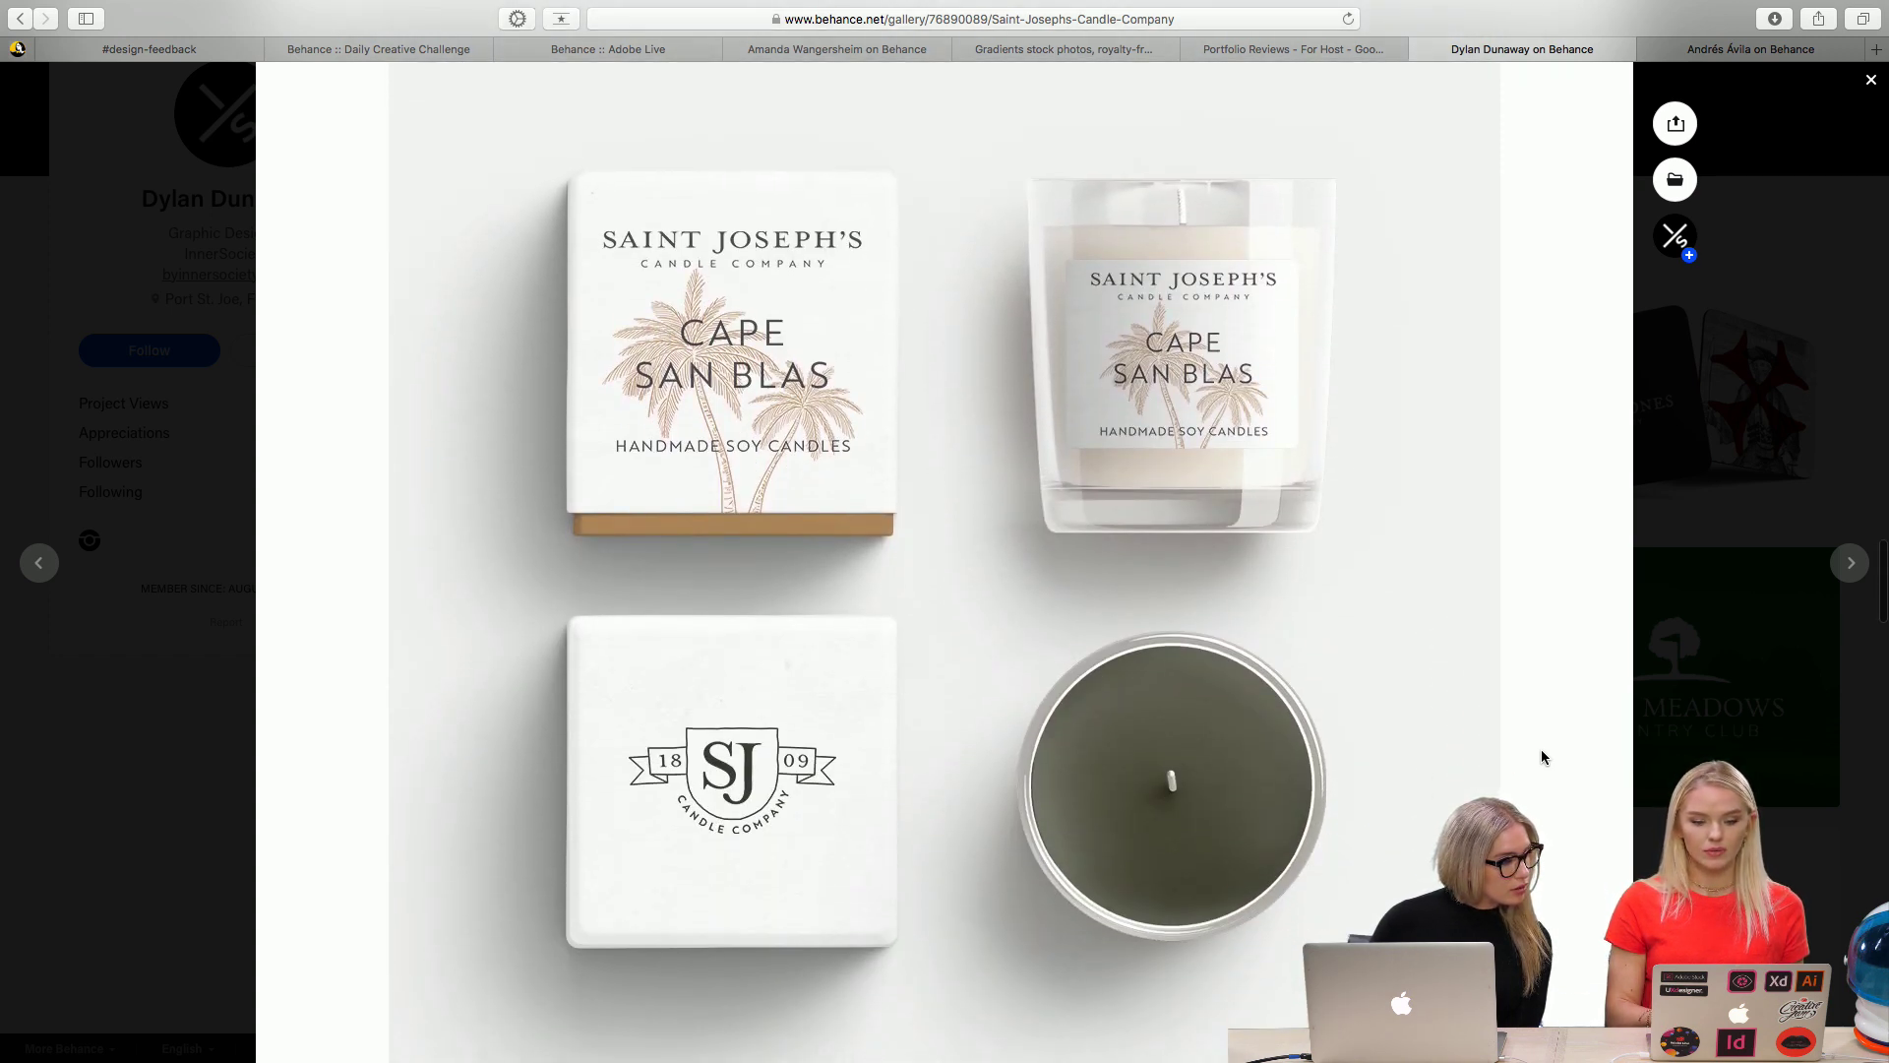
scroll(1541, 755, "down", 1)
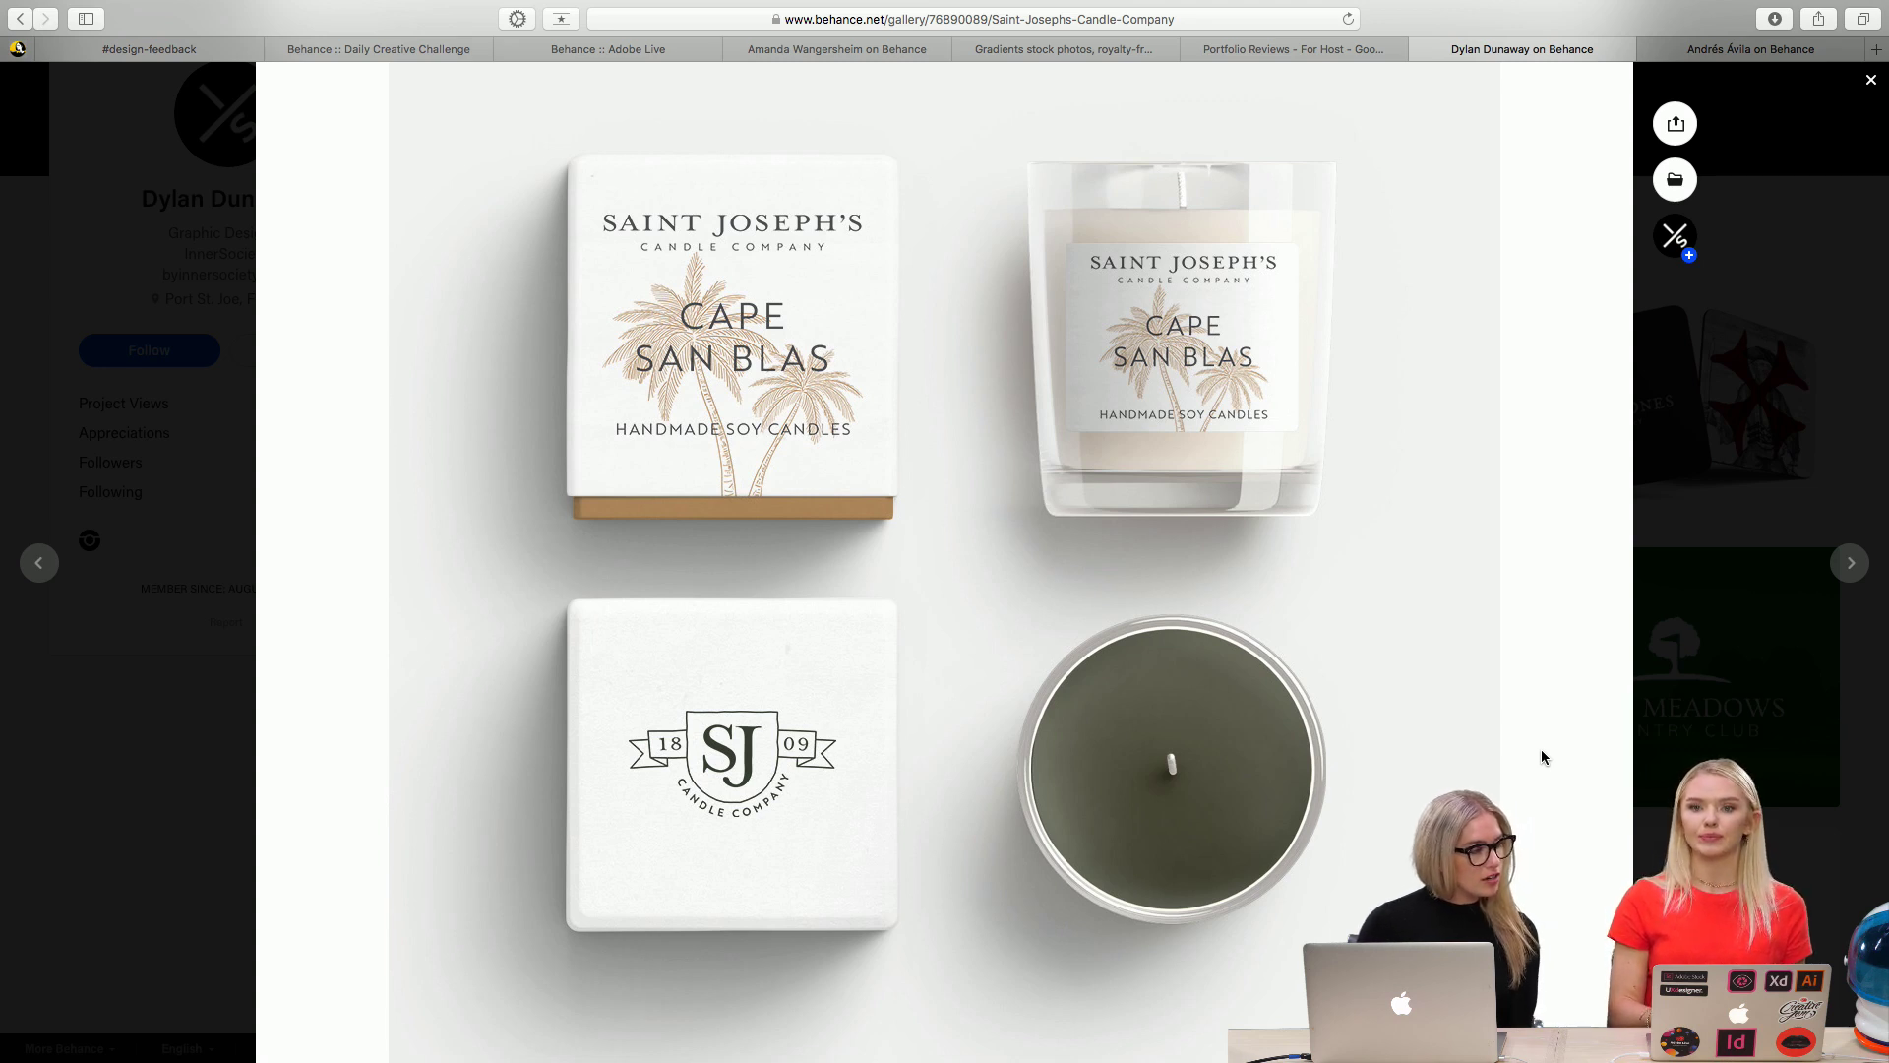
scroll(1540, 756, "down", 1)
scroll(1541, 751, "up", 1)
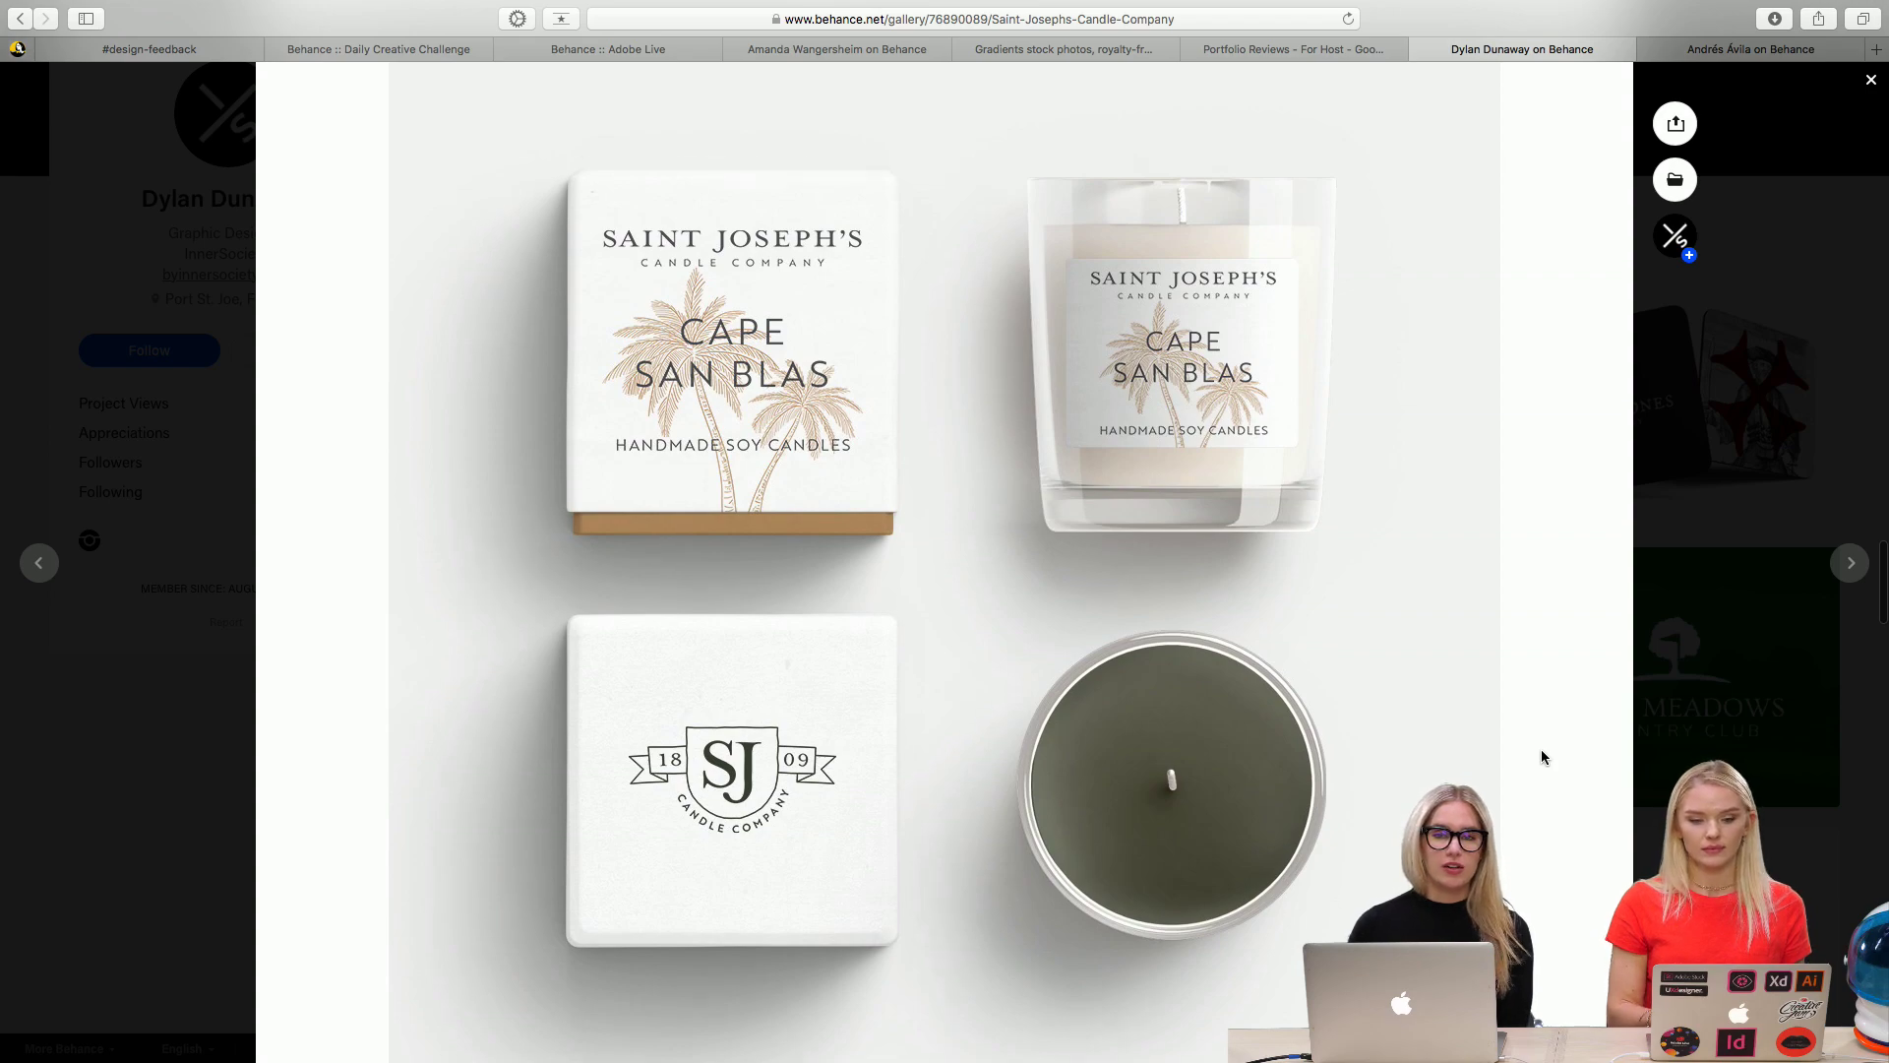
Revisit the palm pattern, the dark grey logo version and the boxed candle set, ending at the project's opening logo.
scroll(1542, 756, "down", 15)
scroll(1541, 756, "up", 5)
scroll(1541, 756, "down", 15)
scroll(1541, 752, "down", 10)
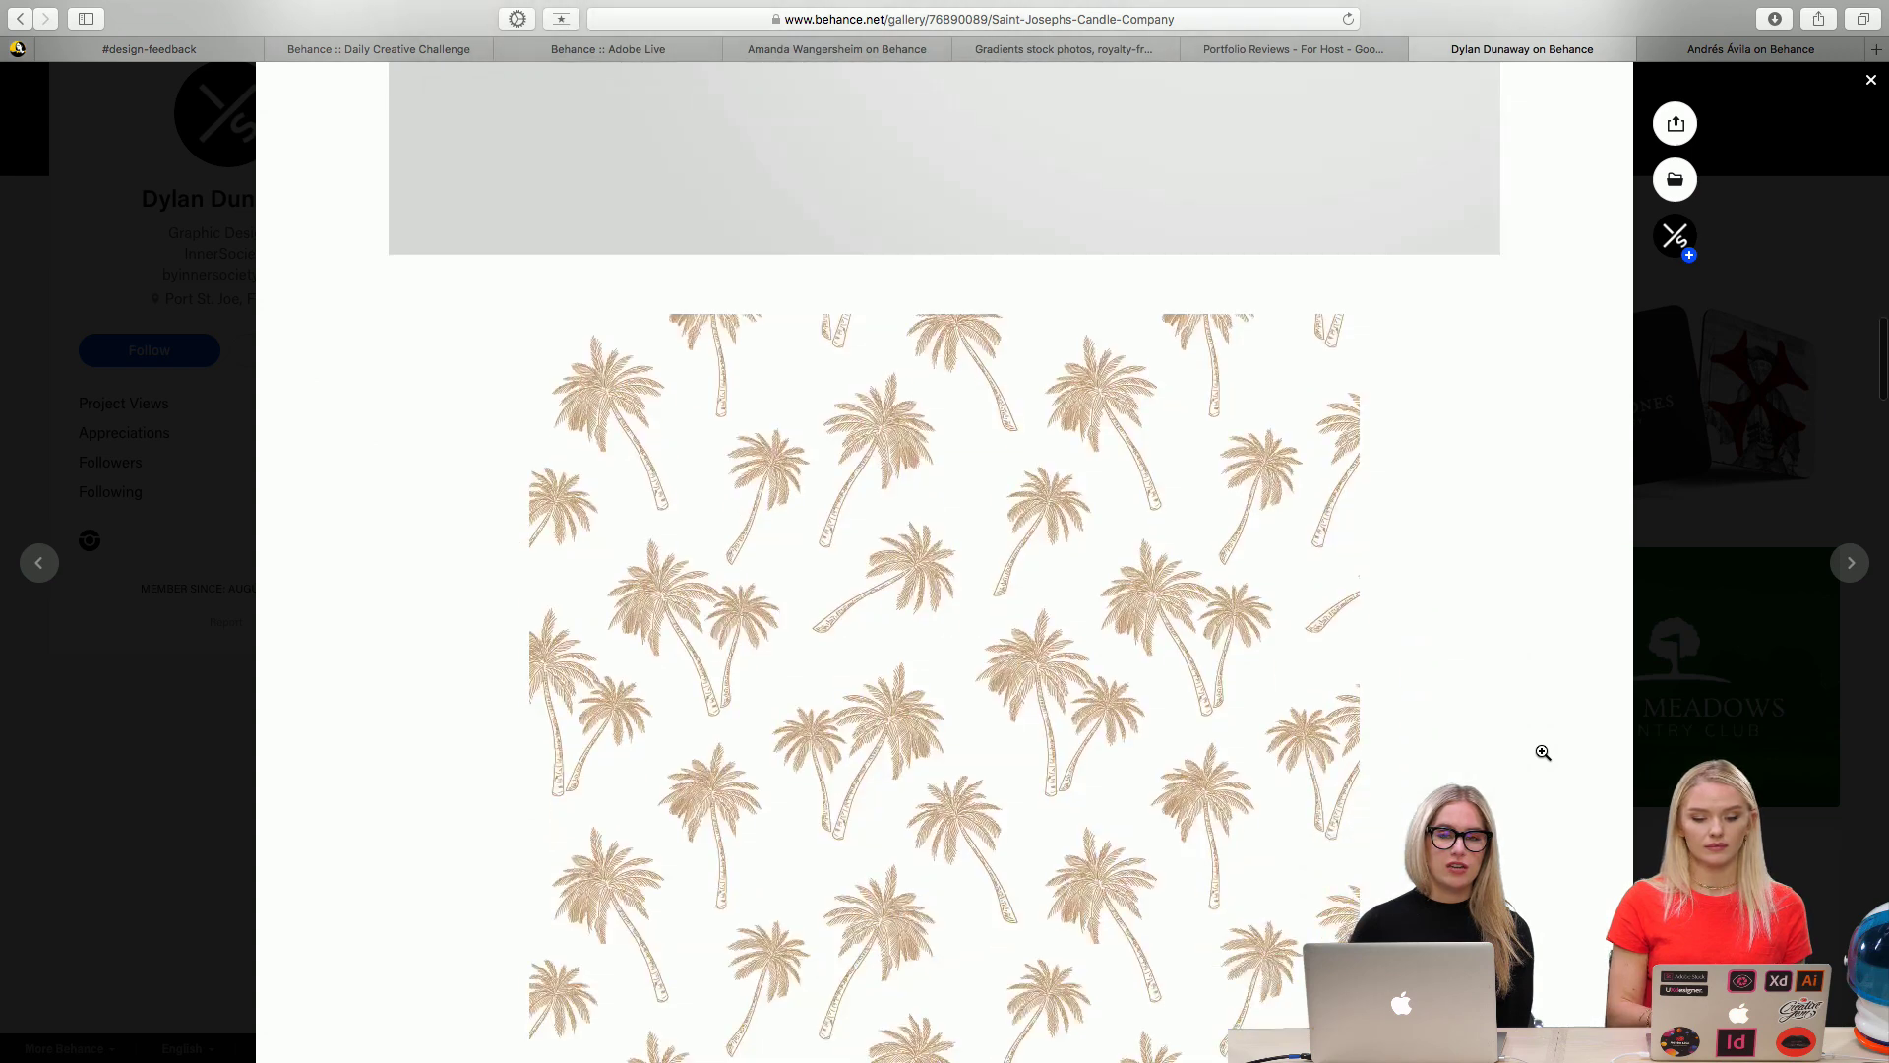
scroll(1542, 752, "down", 2)
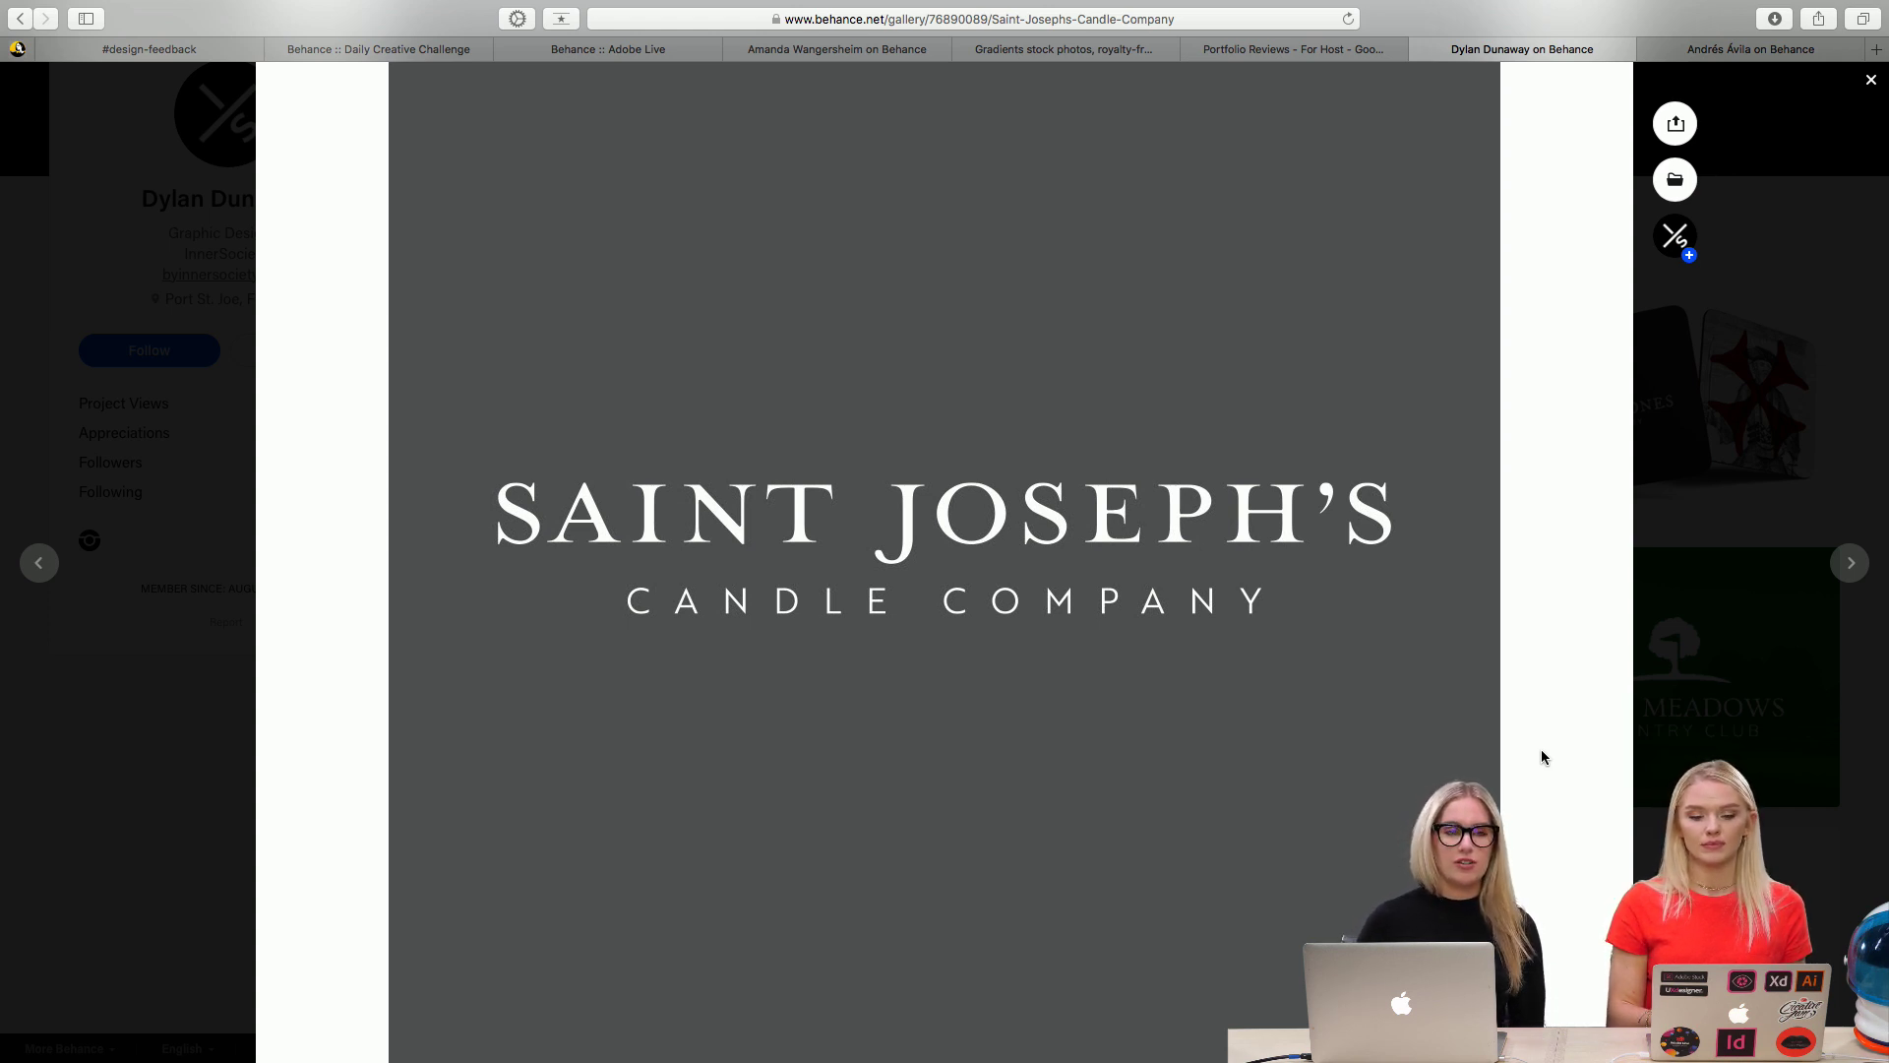
scroll(1543, 757, "down", 15)
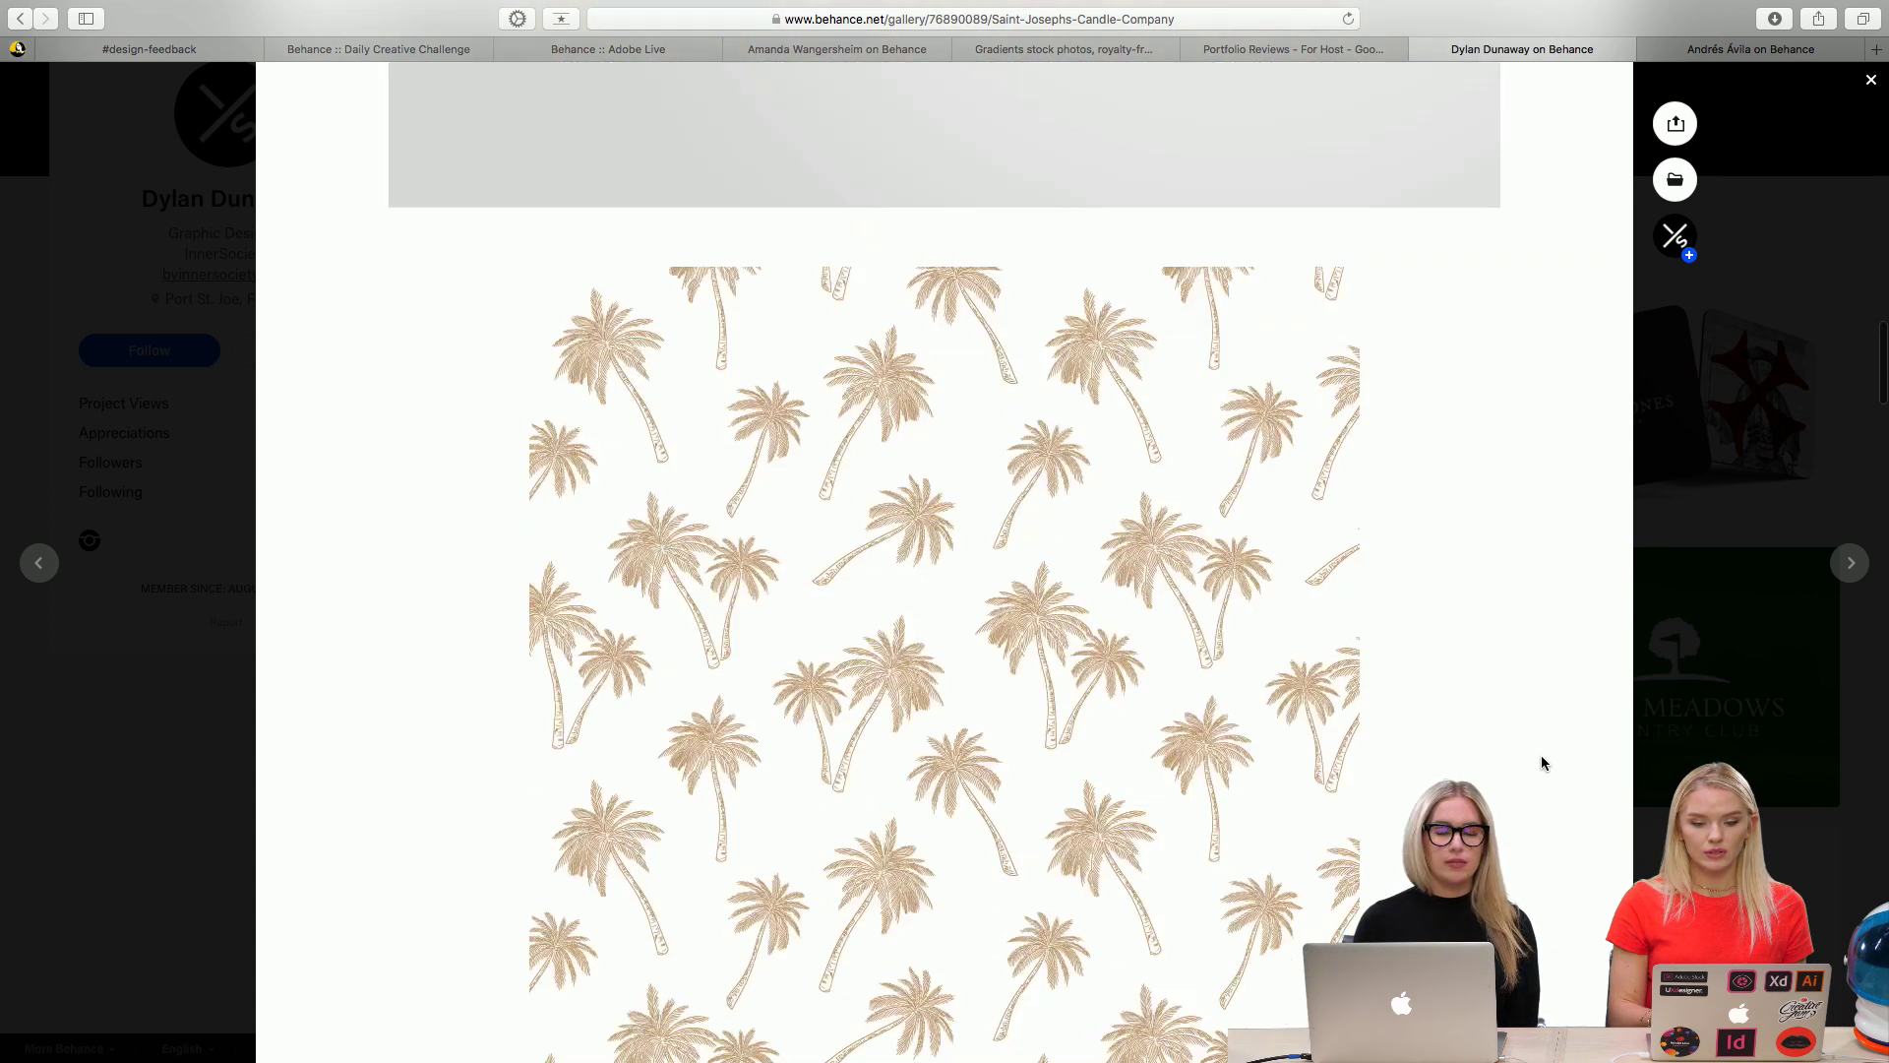
scroll(1540, 753, "up", 10)
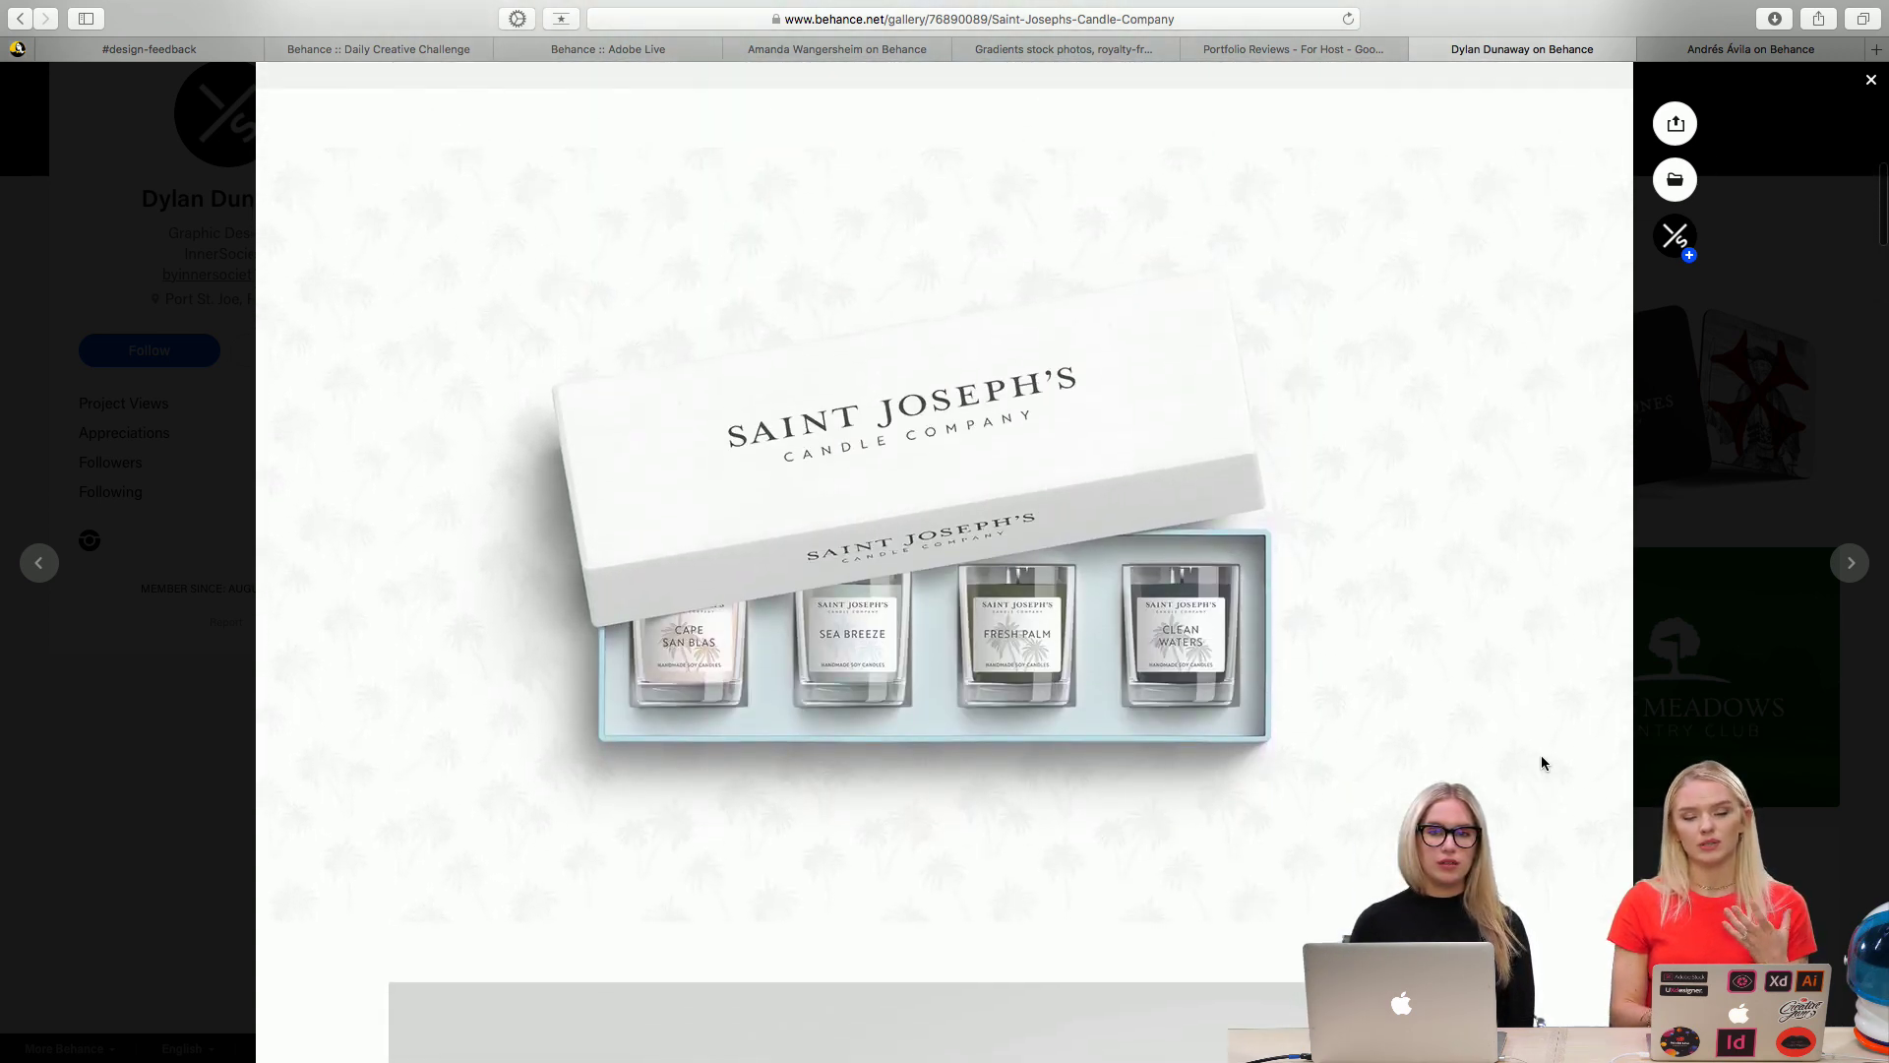
scroll(1543, 758, "up", 8)
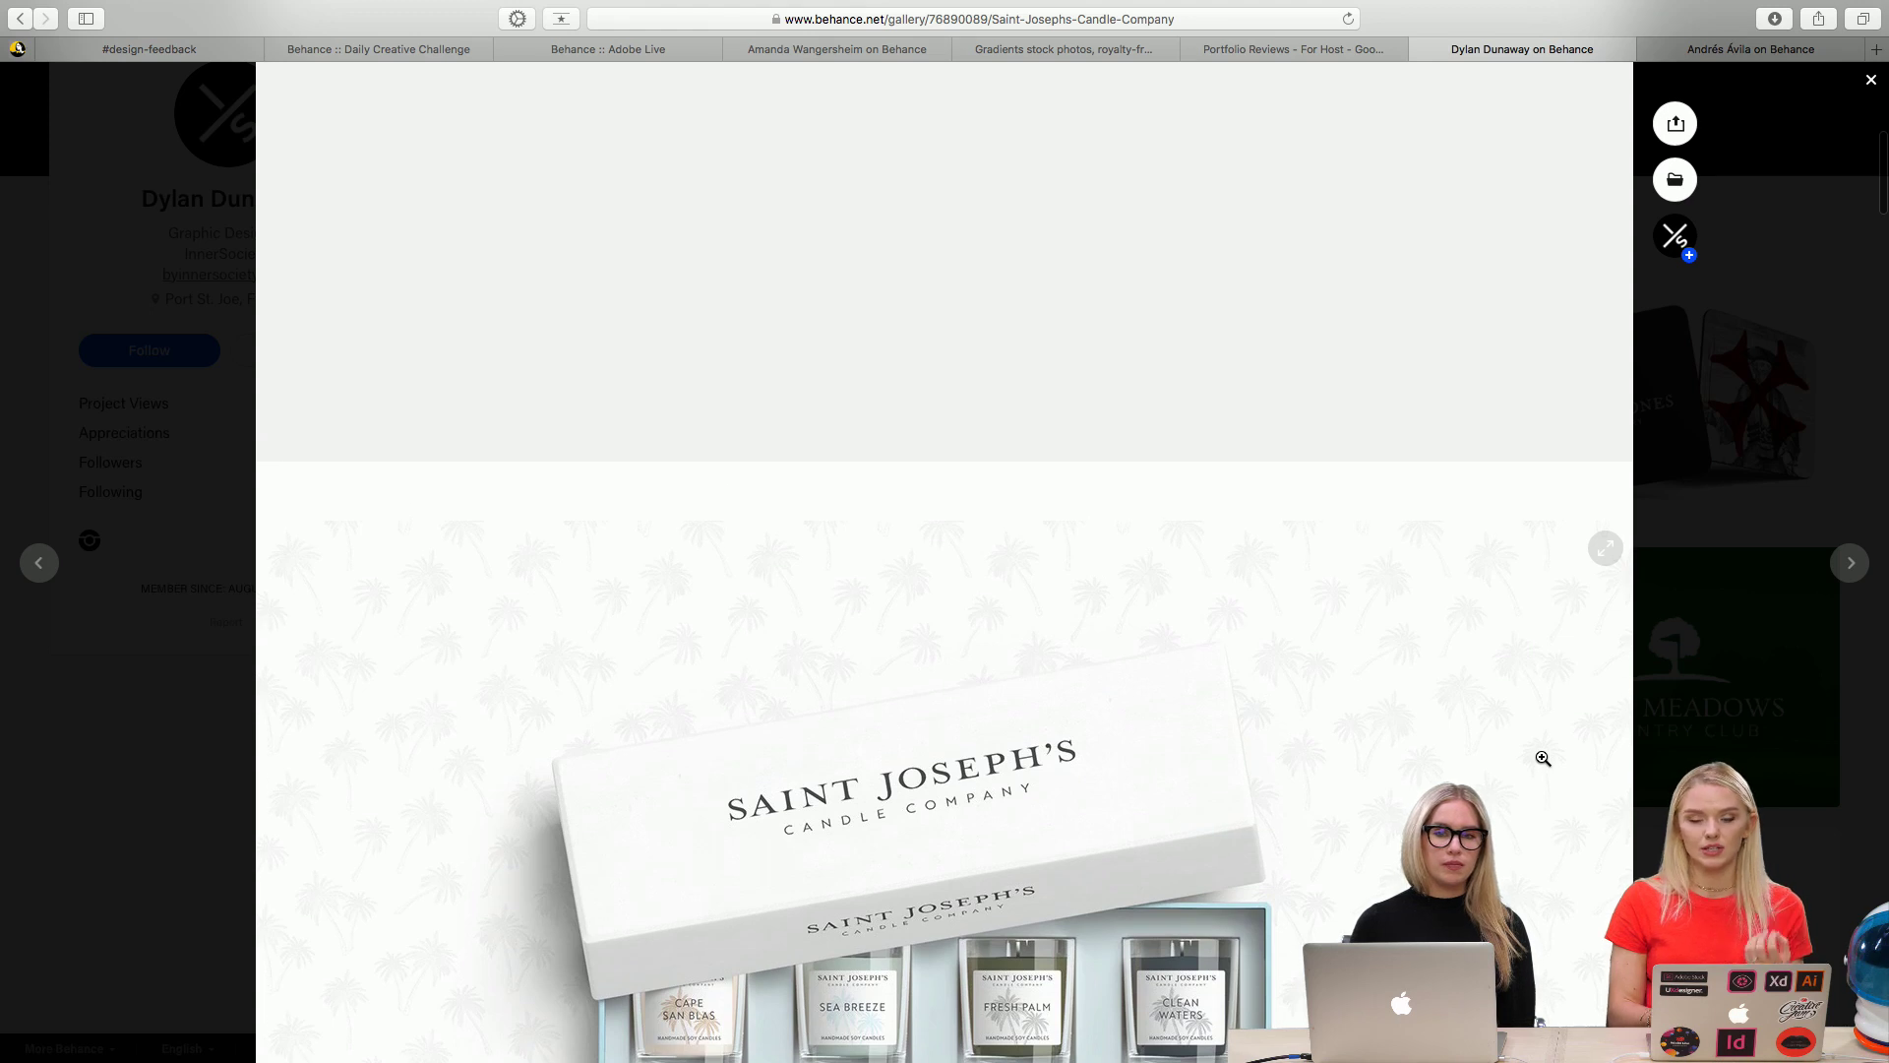
scroll(1542, 758, "up", 1)
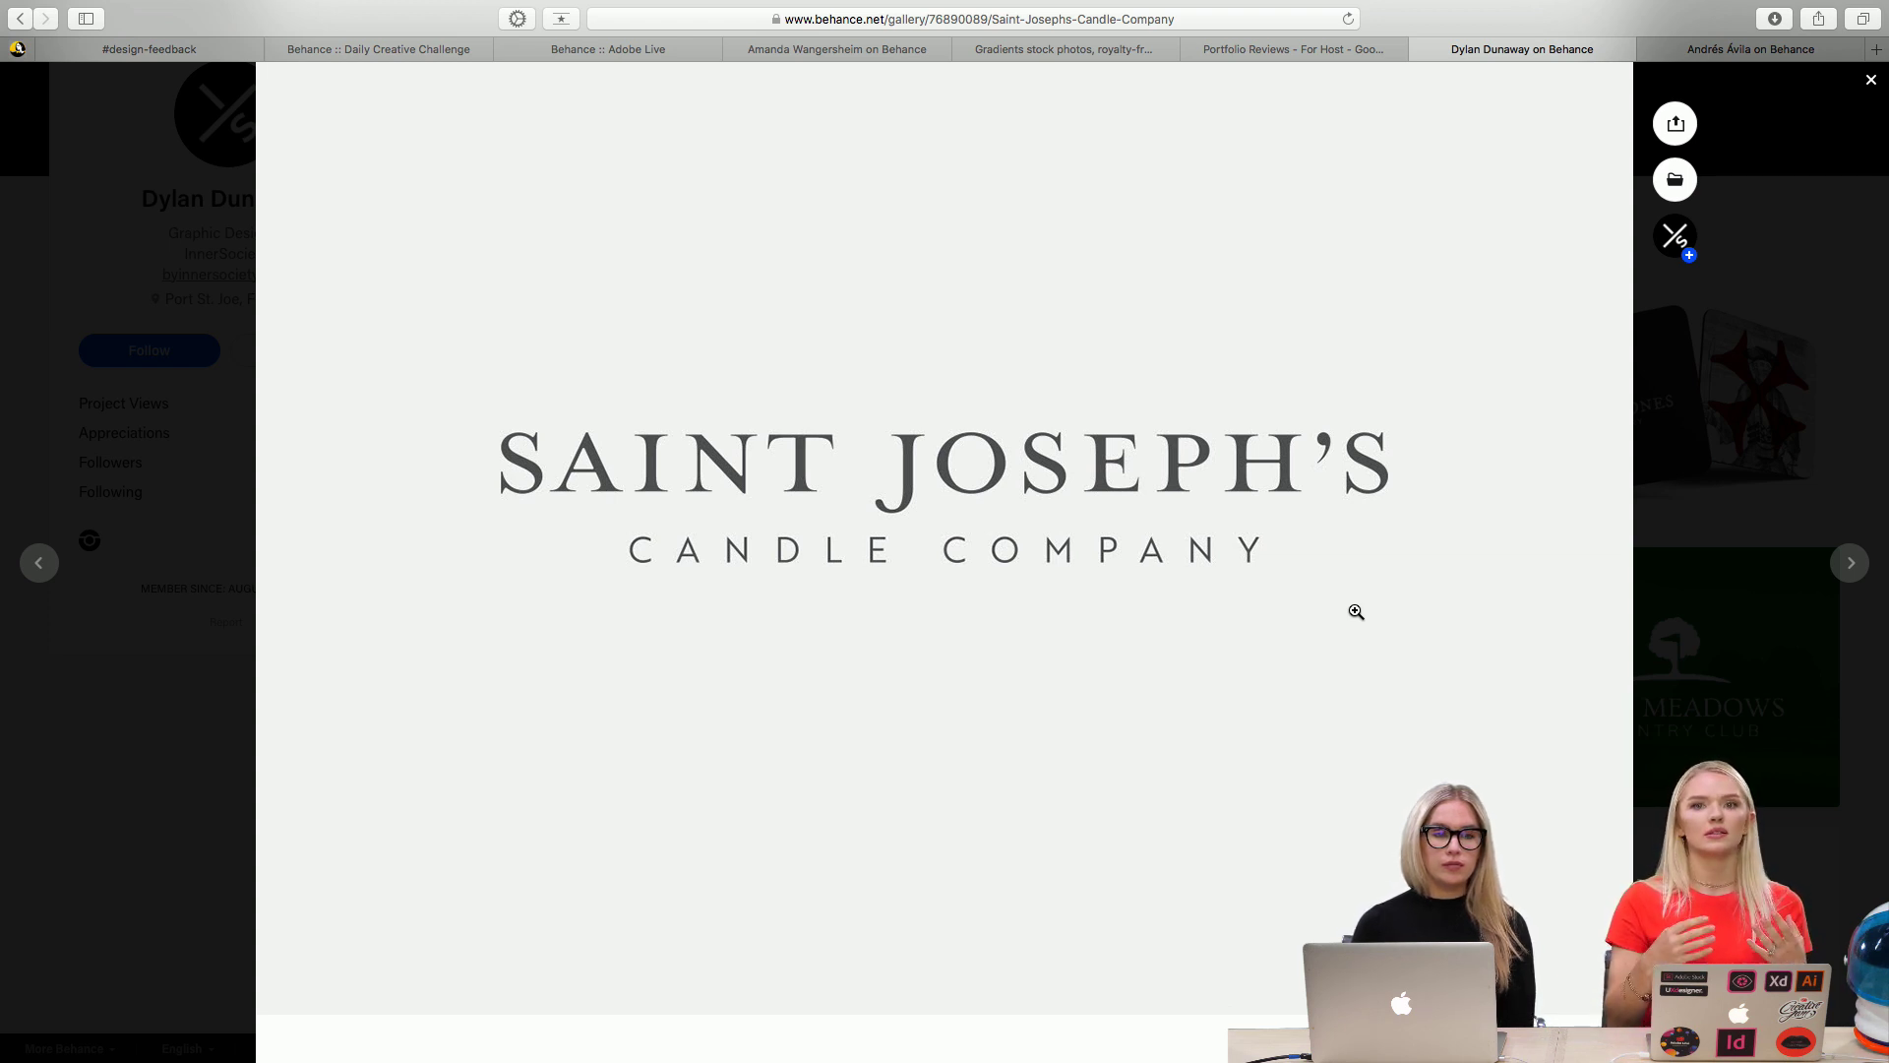
scroll(1356, 612, "down", 1)
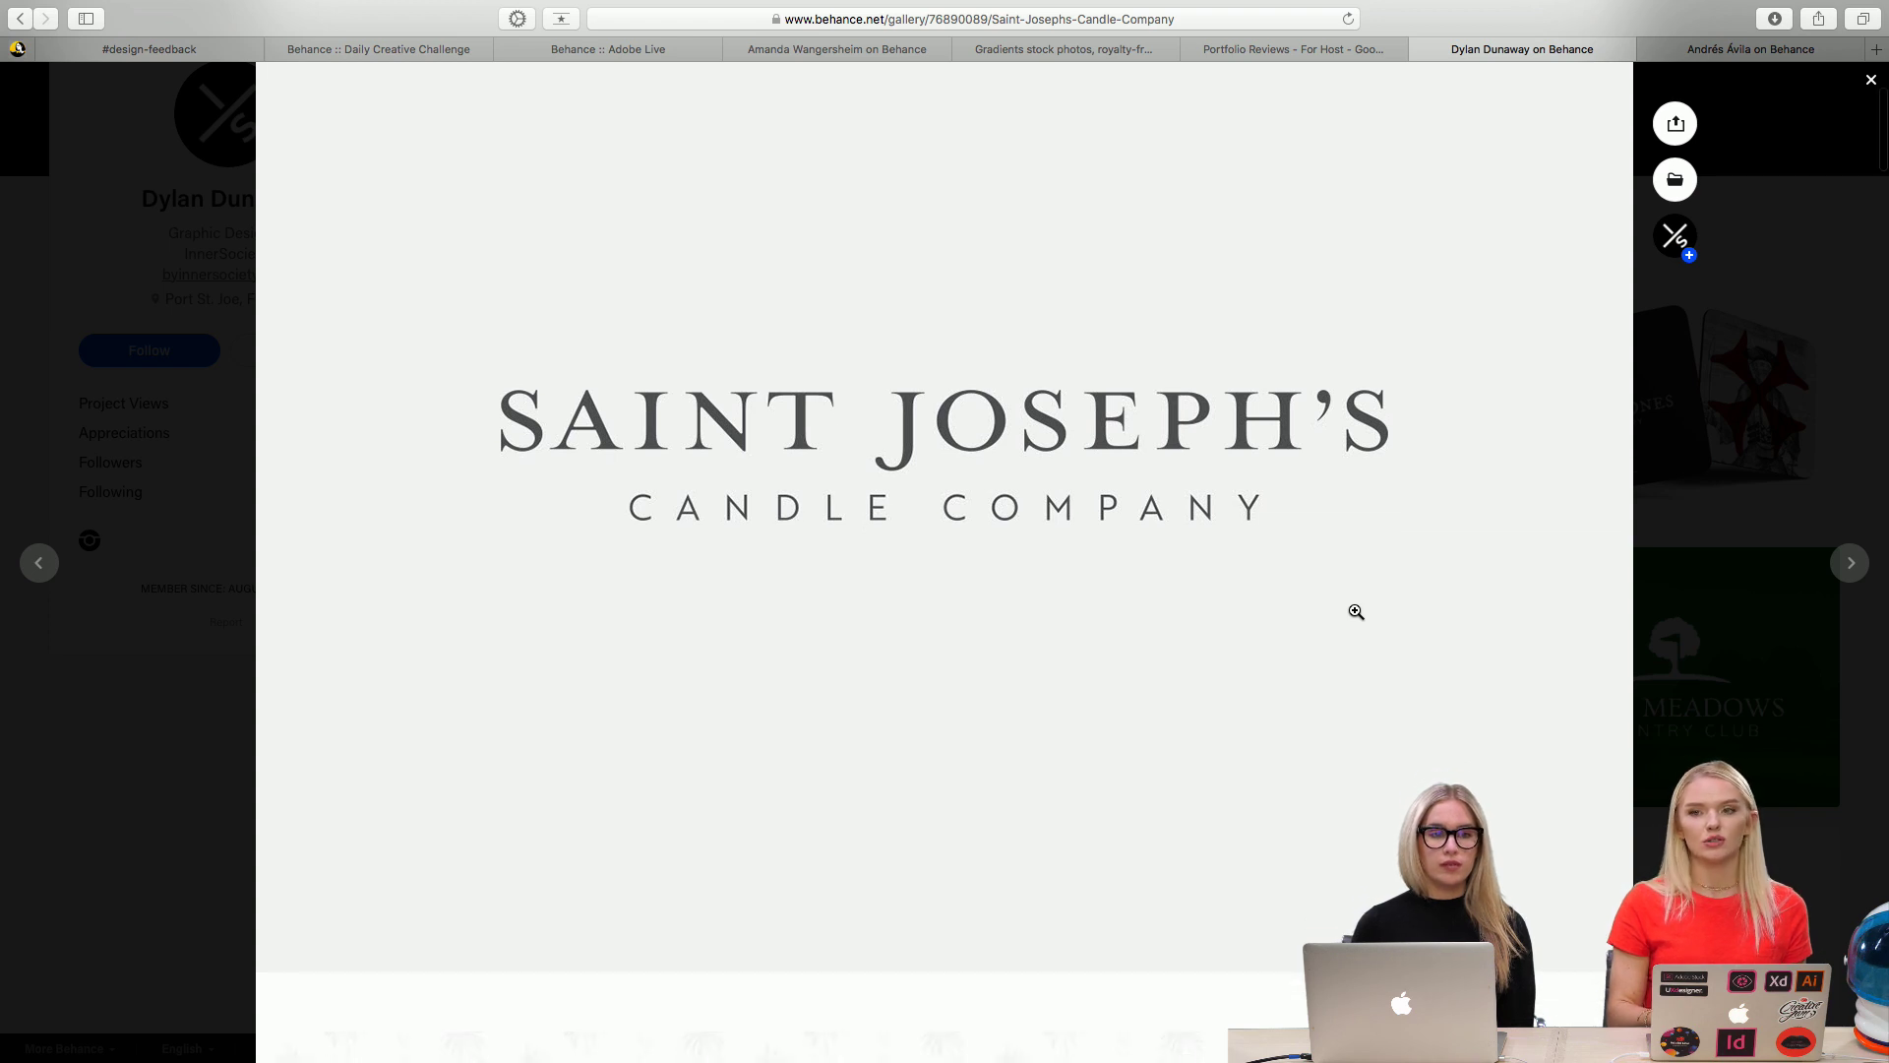
scroll(1356, 612, "up", 1)
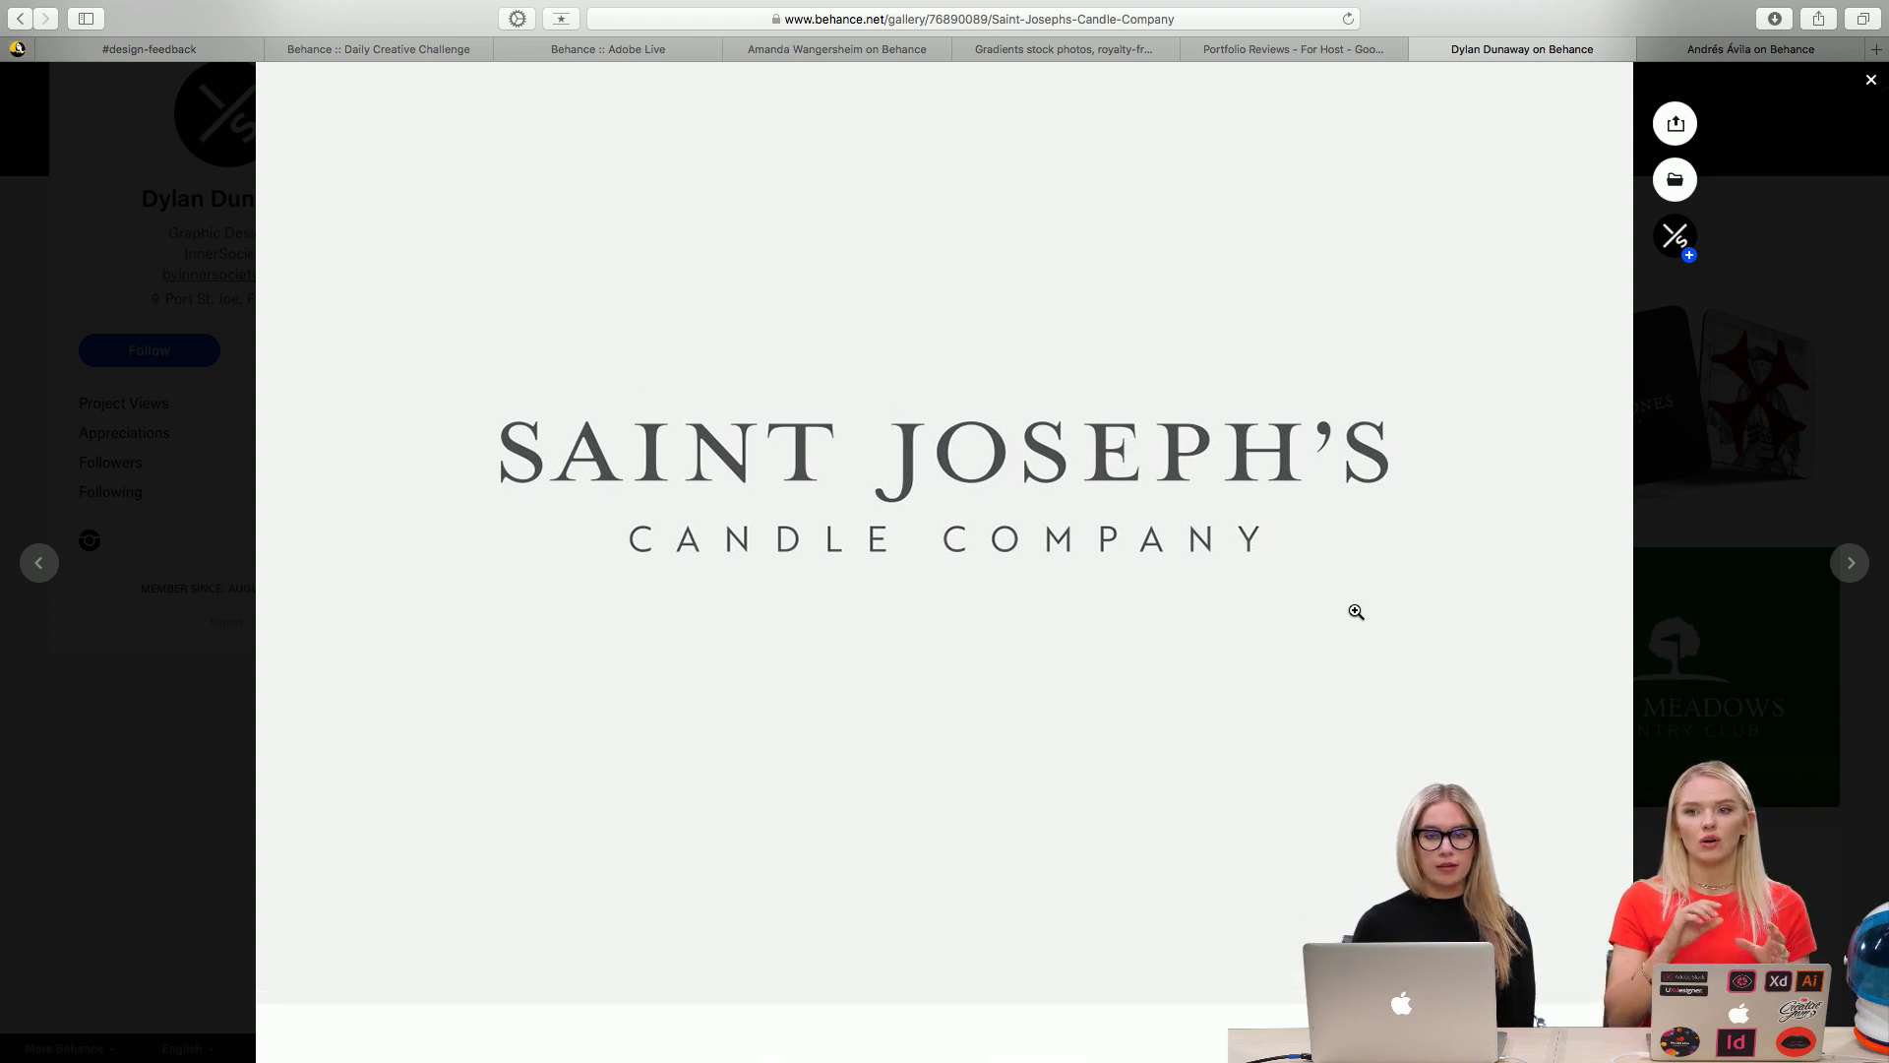
Compare the wrapping paper and boxed candle set mockups with the Cape San Blas packaging mockup.
scroll(1355, 612, "down", 15)
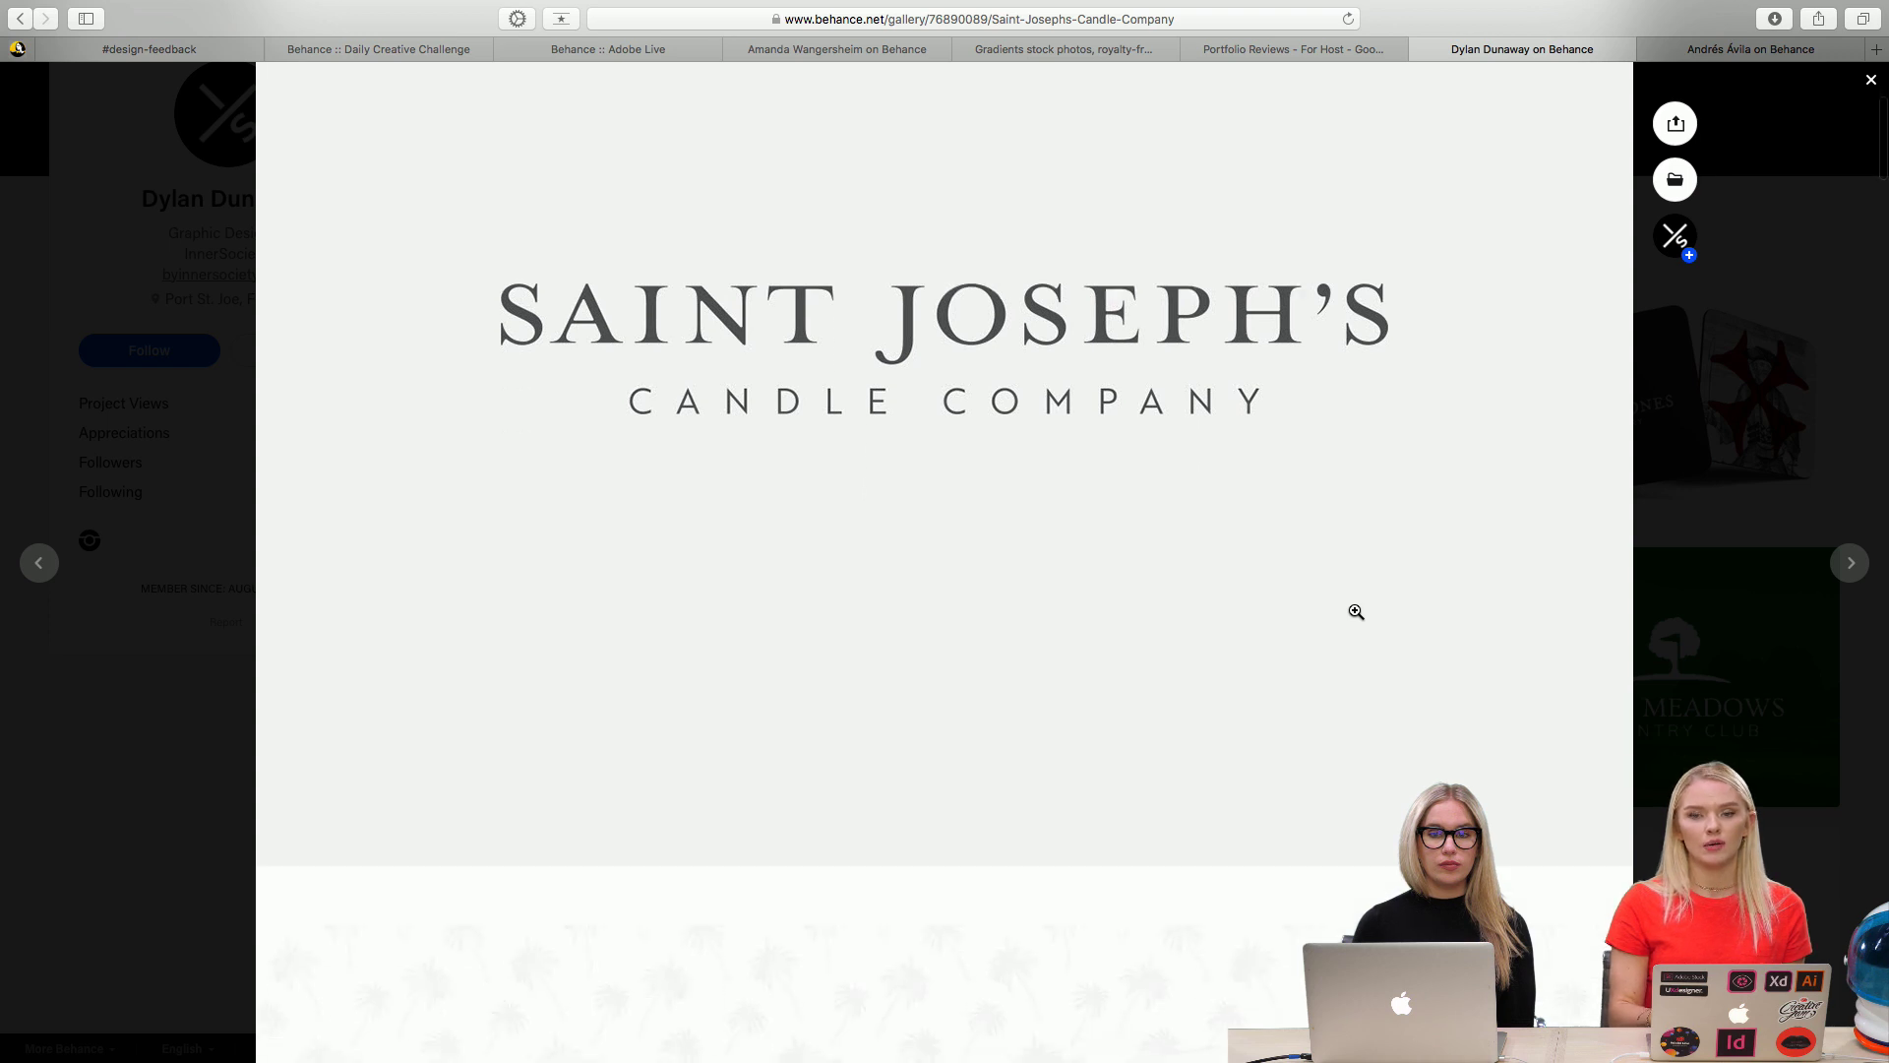
scroll(1356, 612, "down", 6)
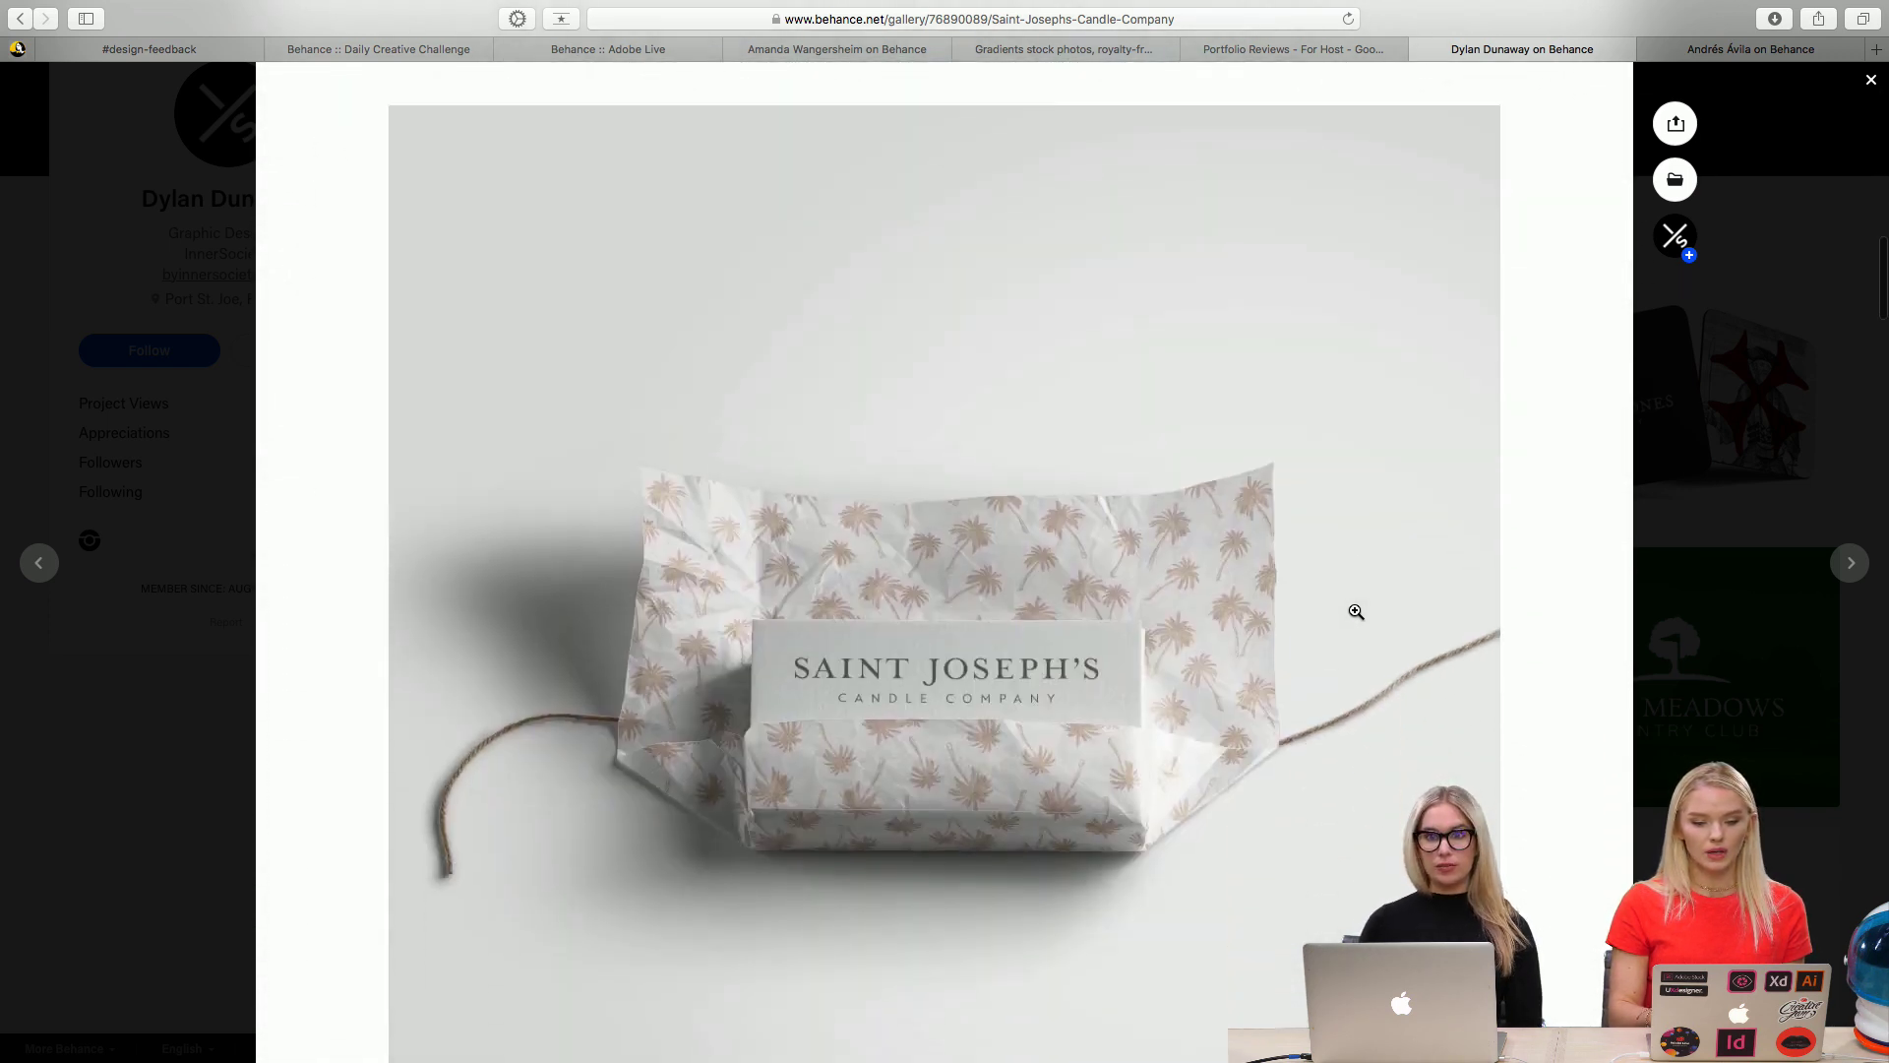
scroll(1356, 612, "up", 9)
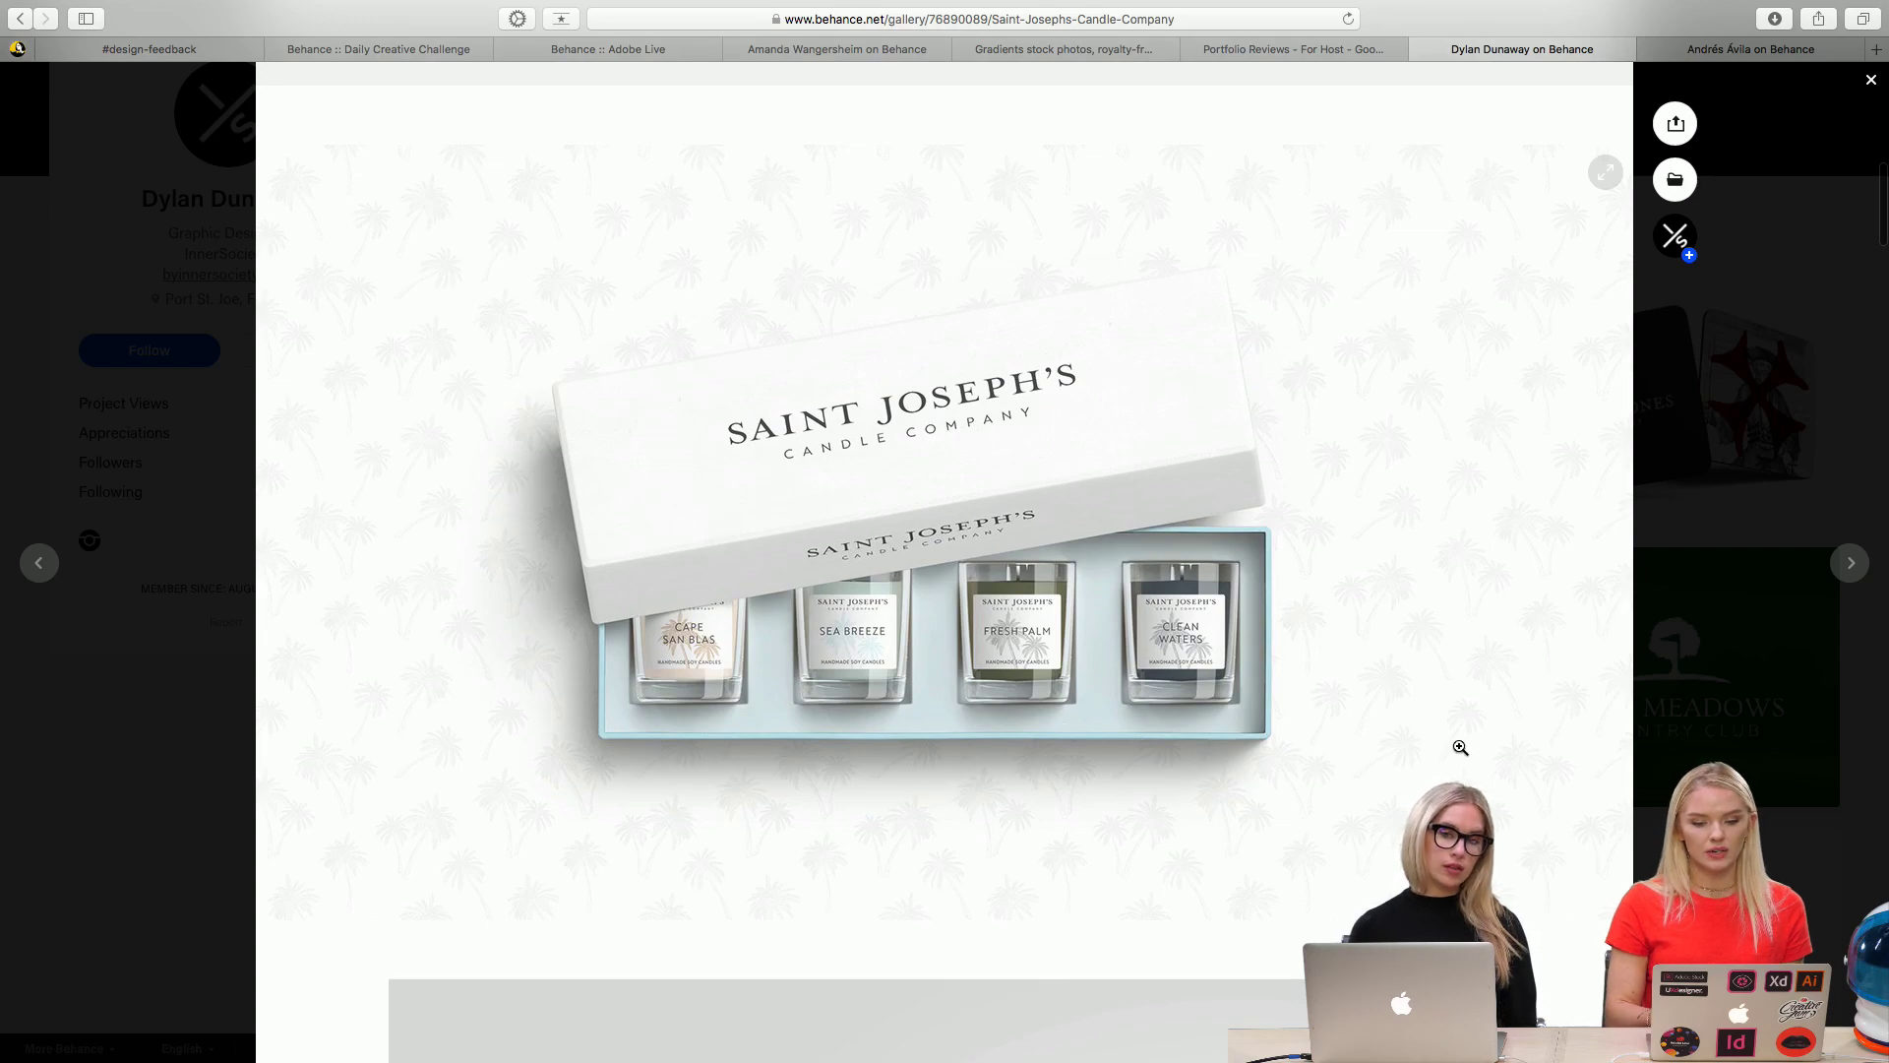
scroll(1459, 747, "down", 10)
scroll(1459, 747, "down", 15)
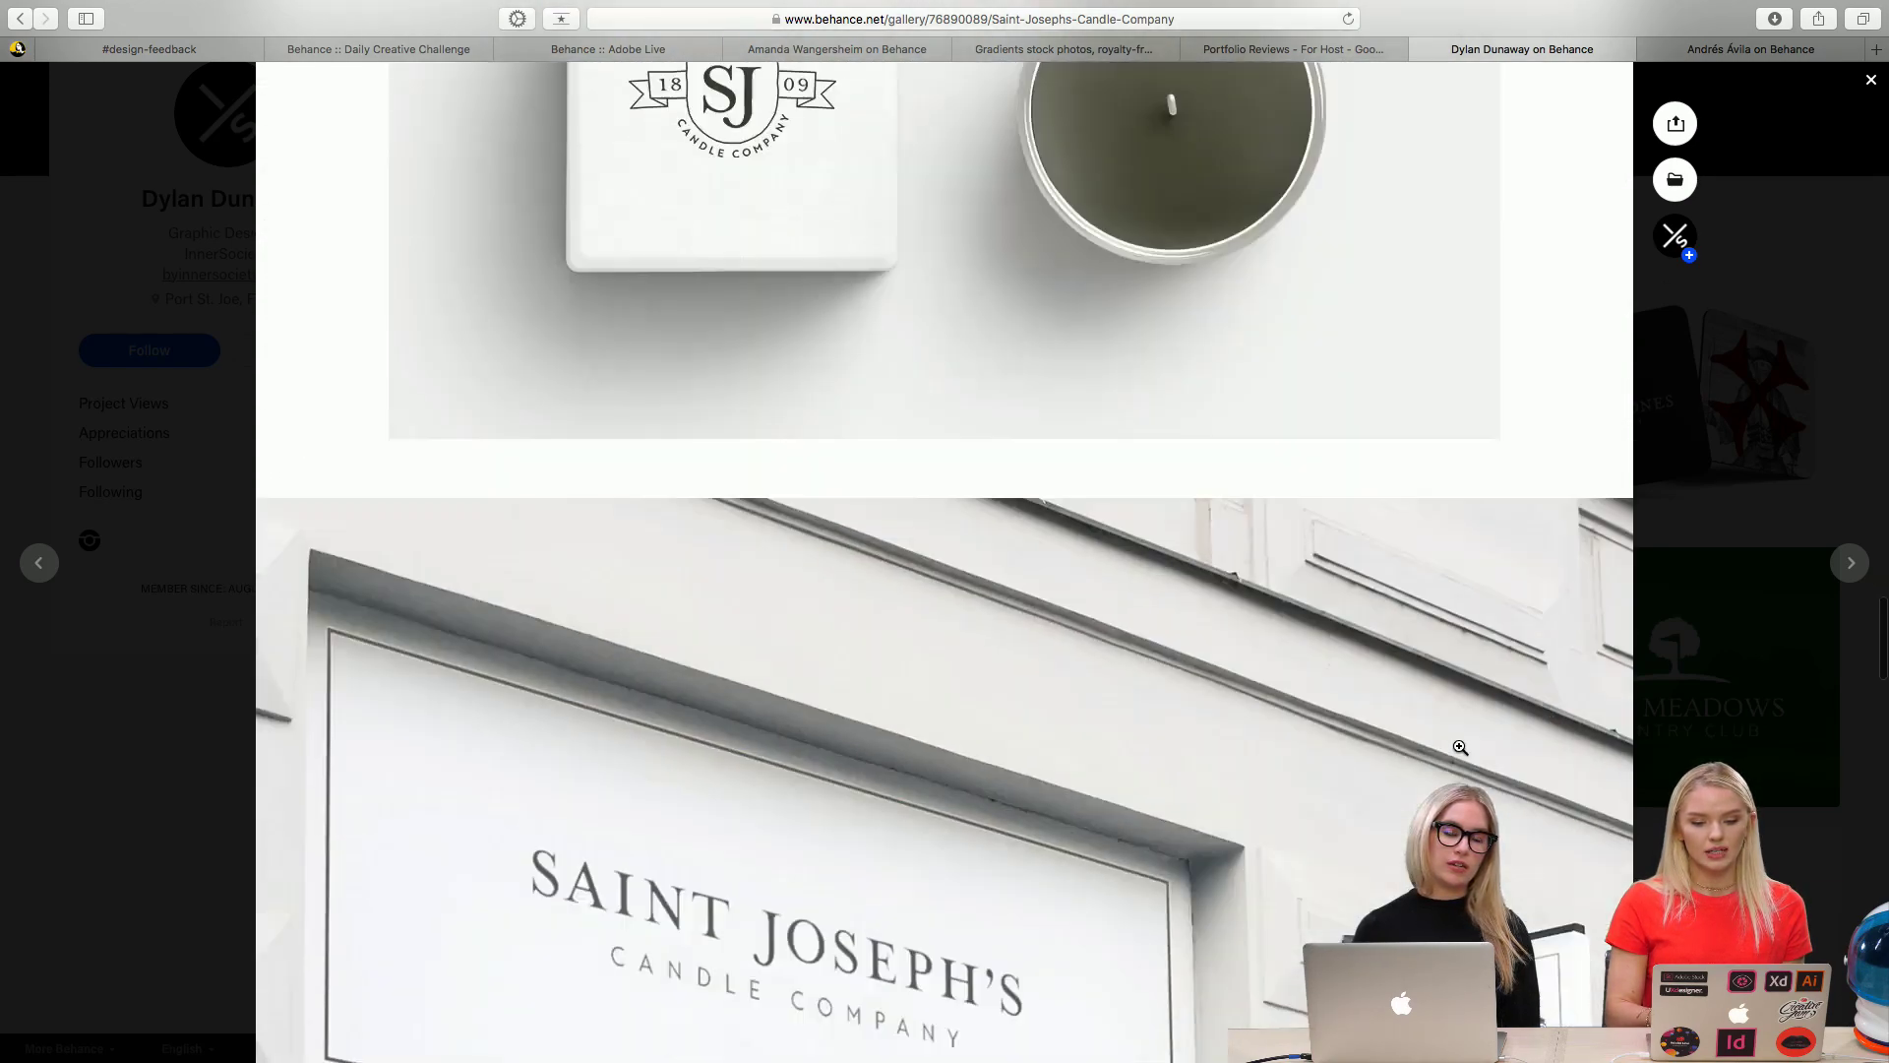
scroll(1459, 747, "up", 1)
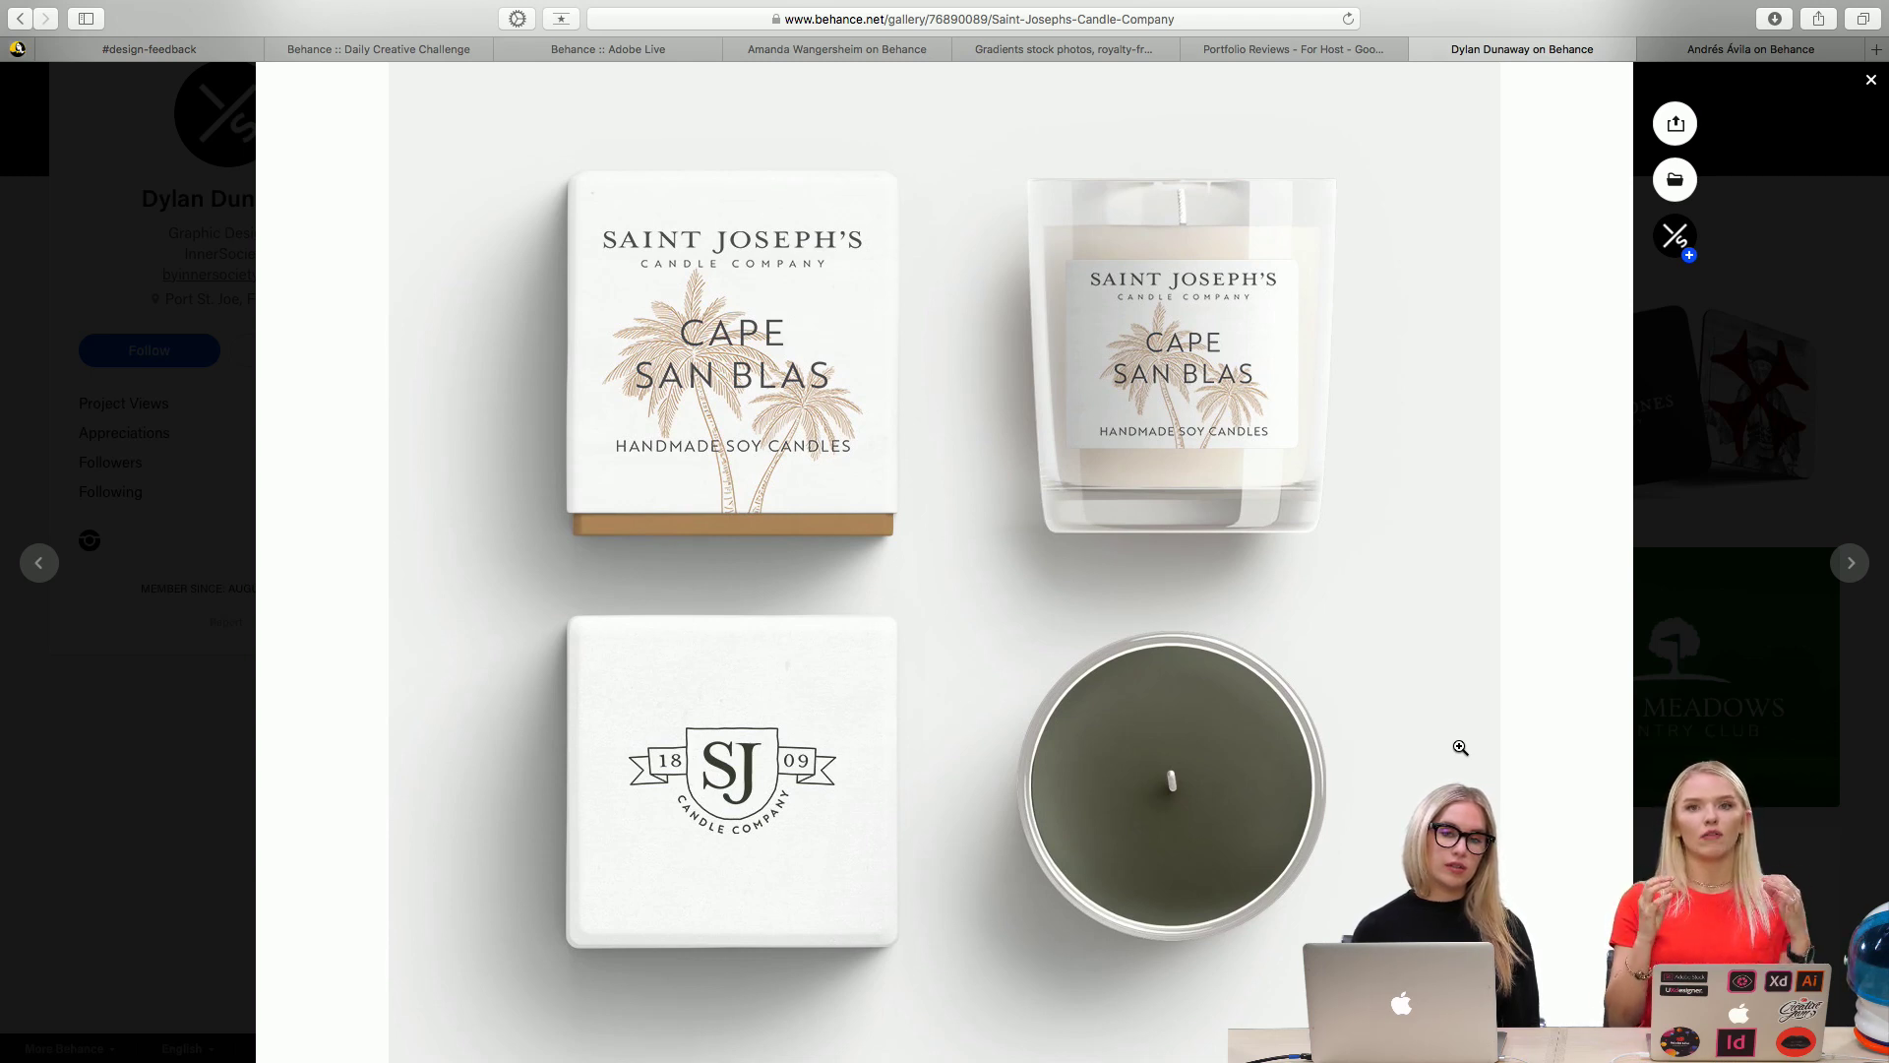
scroll(1460, 747, "down", 1)
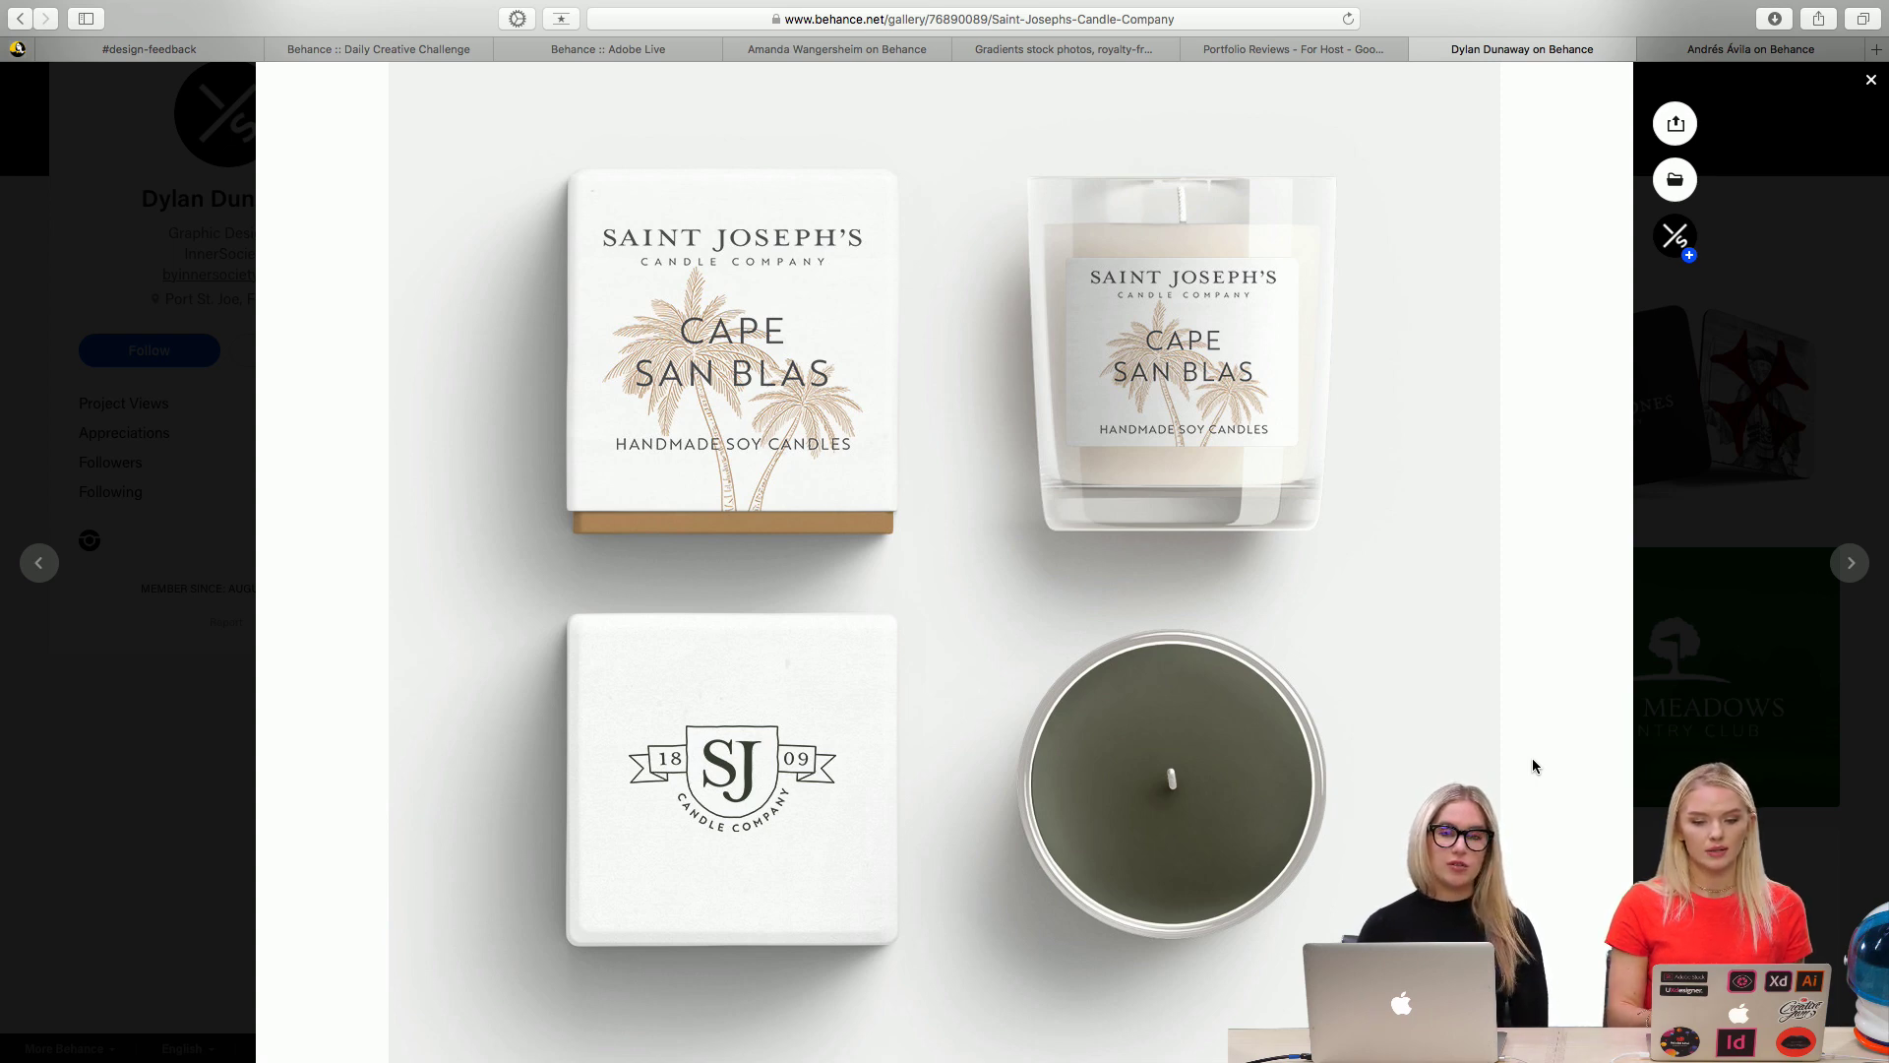
Compare the storefront signage mockup with the SJ crest on the Cape San Blas box.
scroll(1533, 765, "down", 6)
scroll(1533, 764, "down", 6)
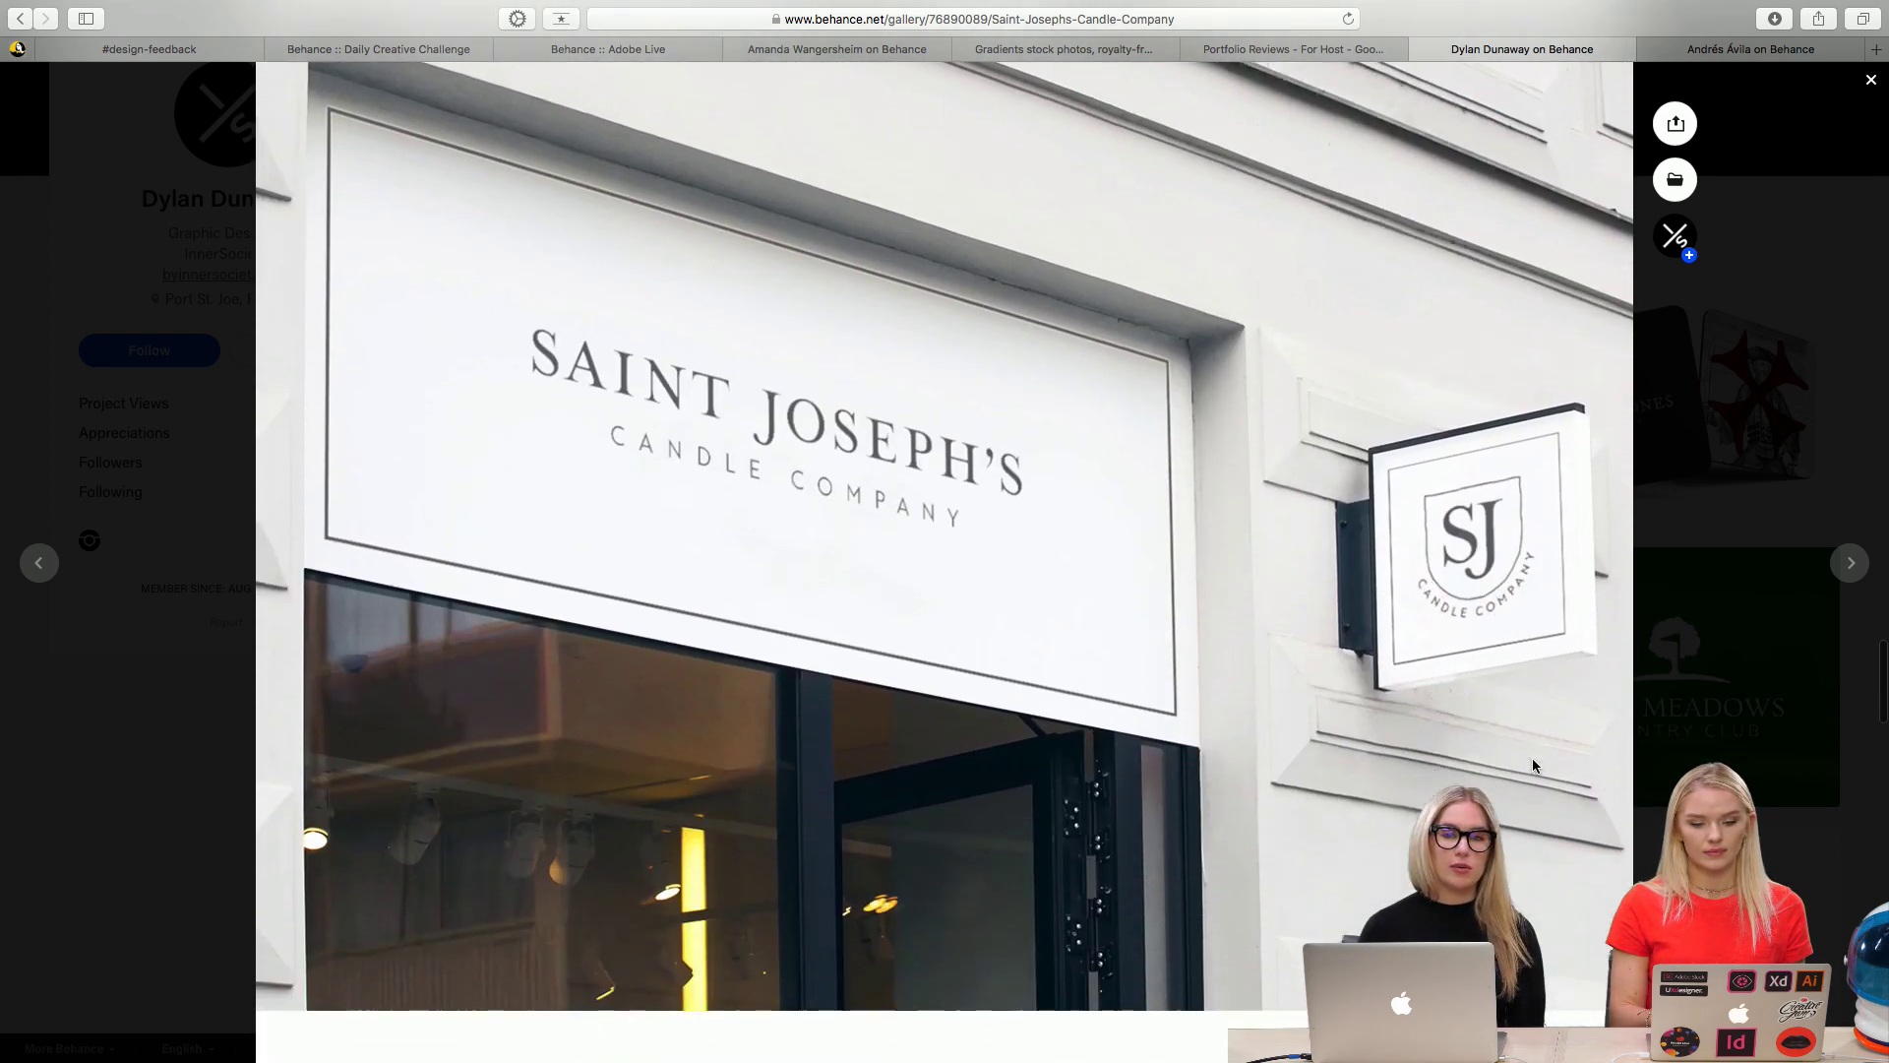
scroll(1533, 764, "up", 7)
scroll(1533, 764, "up", 5)
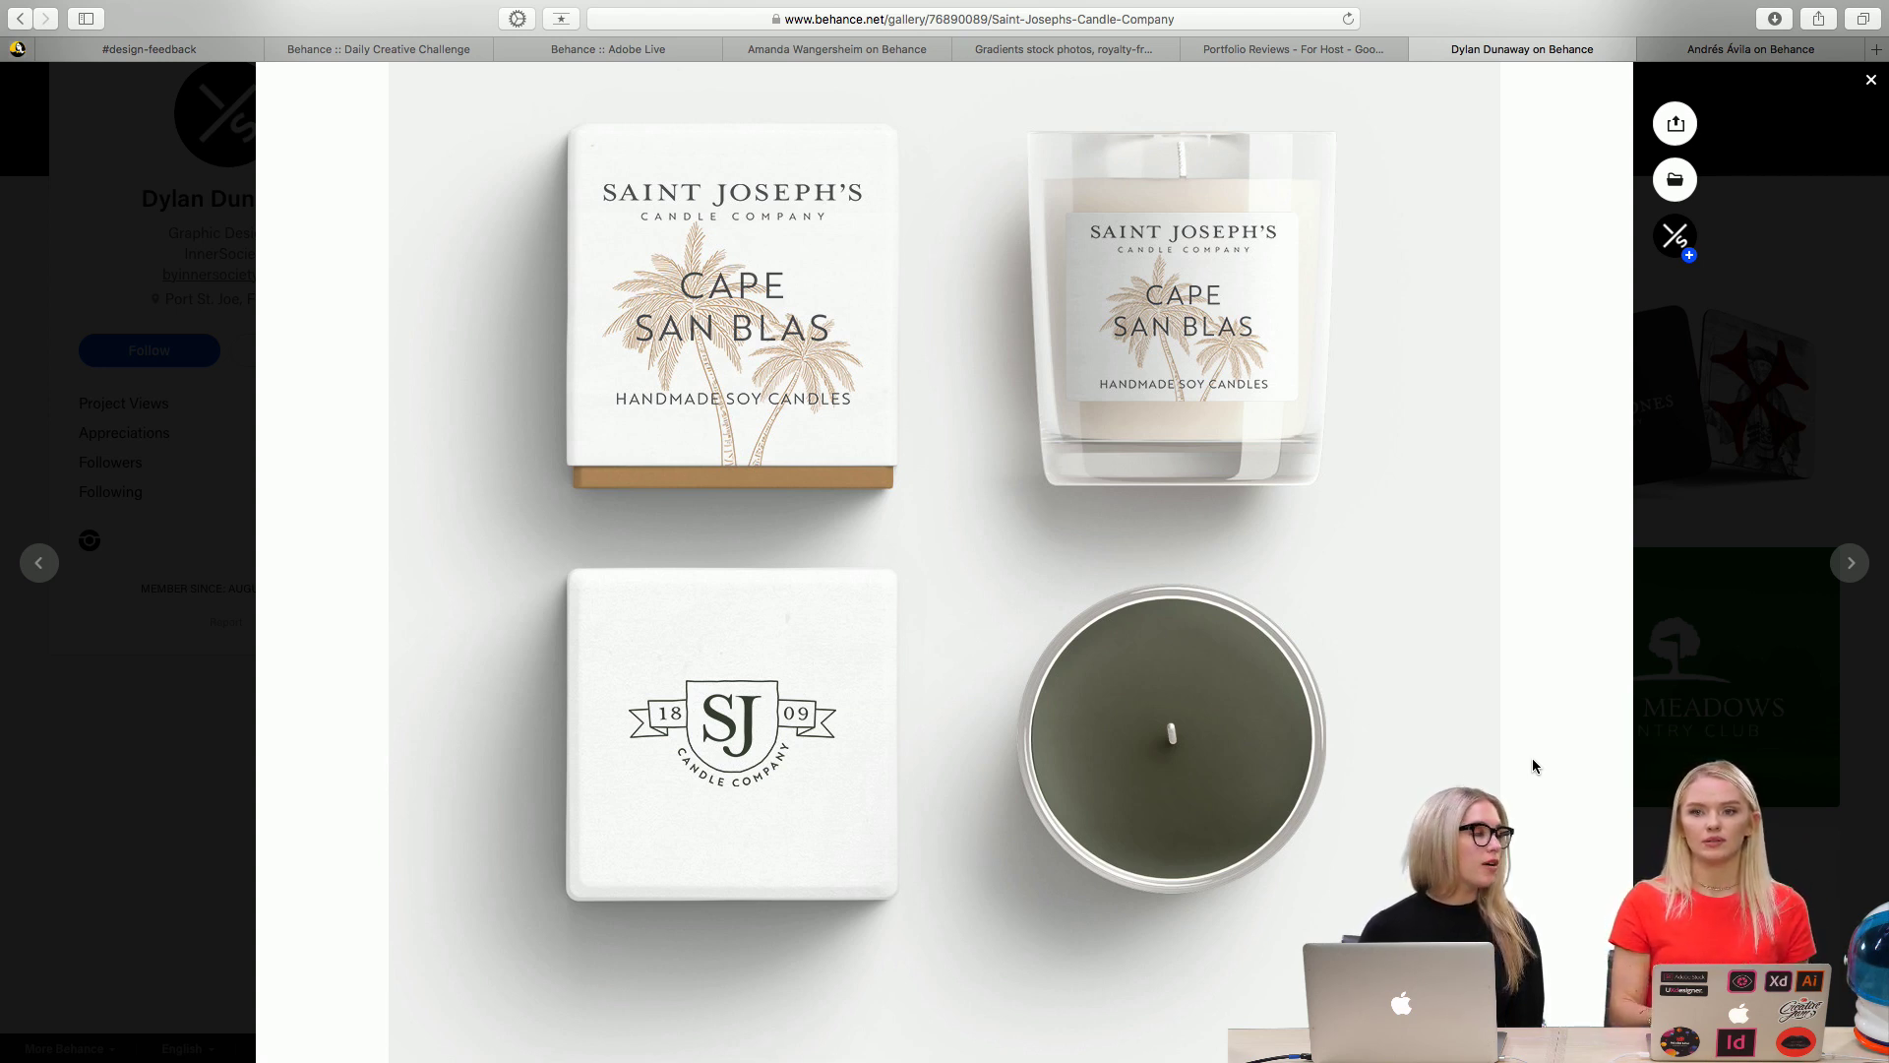
scroll(1532, 764, "down", 5)
scroll(1532, 757, "down", 8)
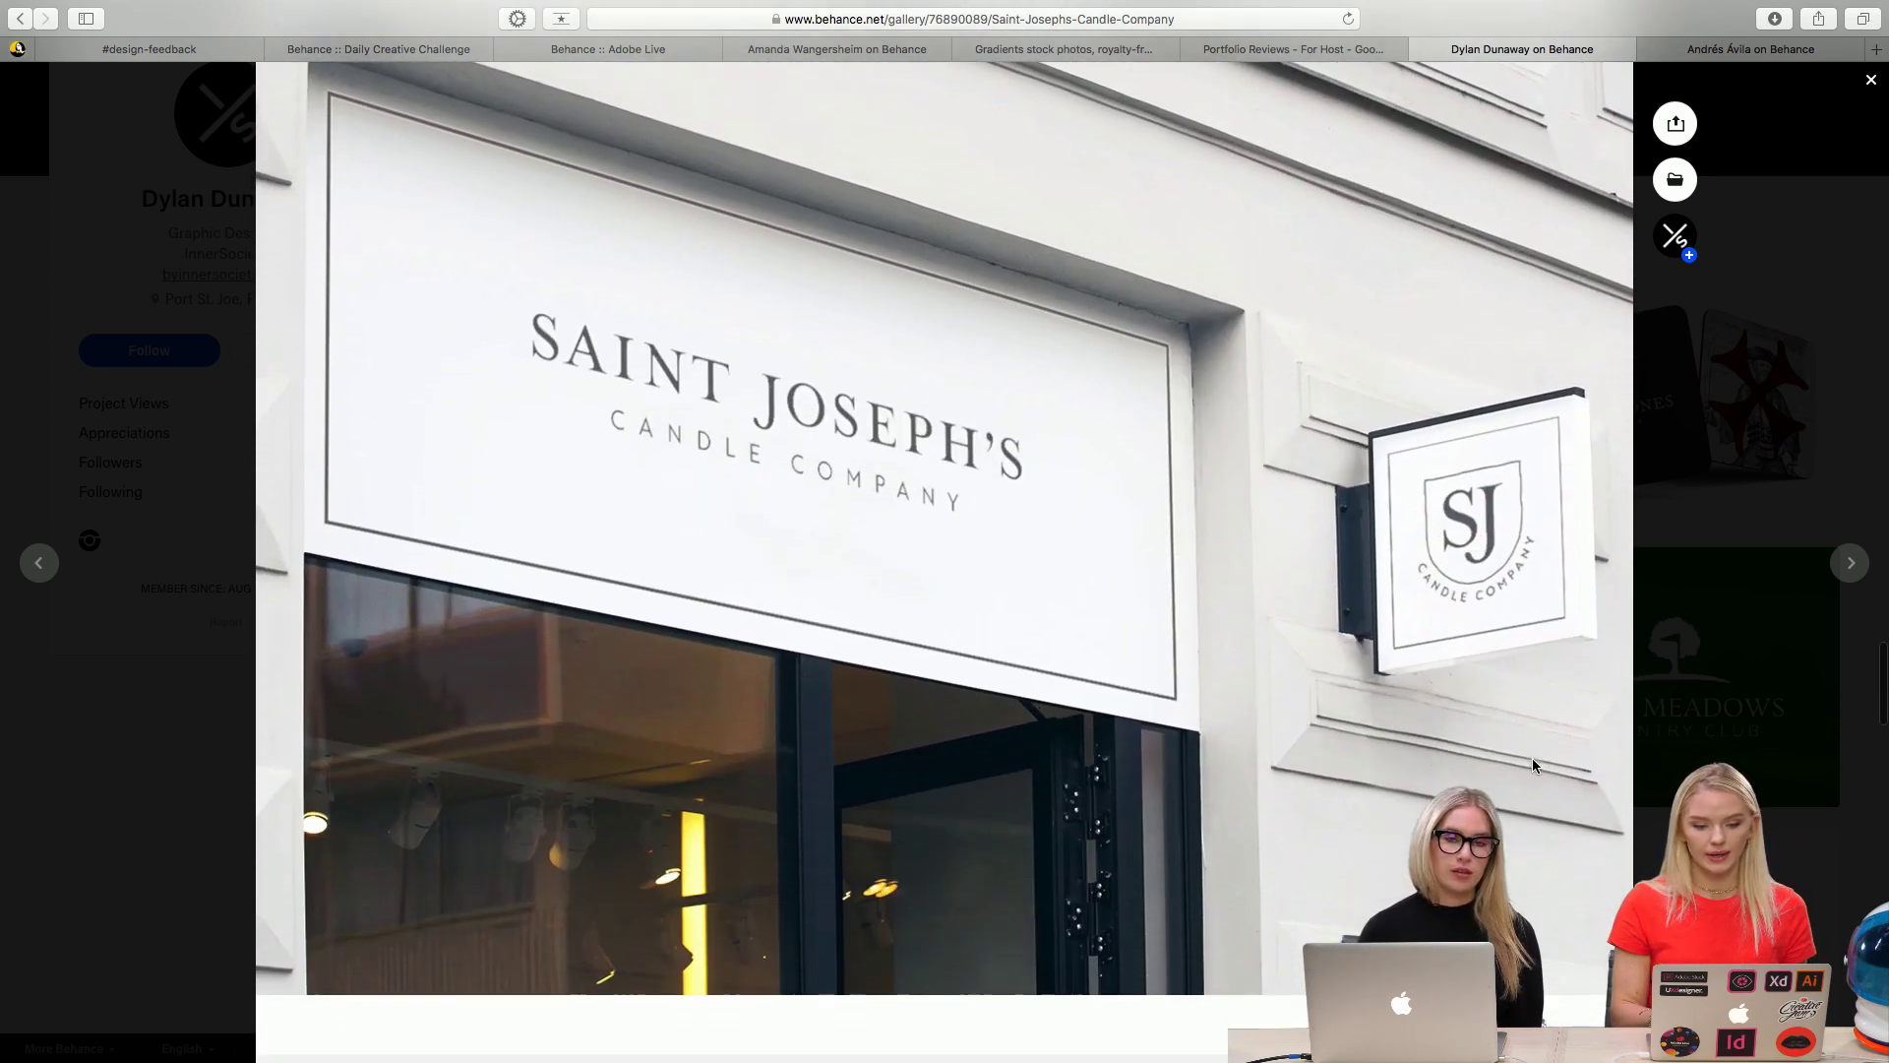
scroll(1534, 760, "up", 1)
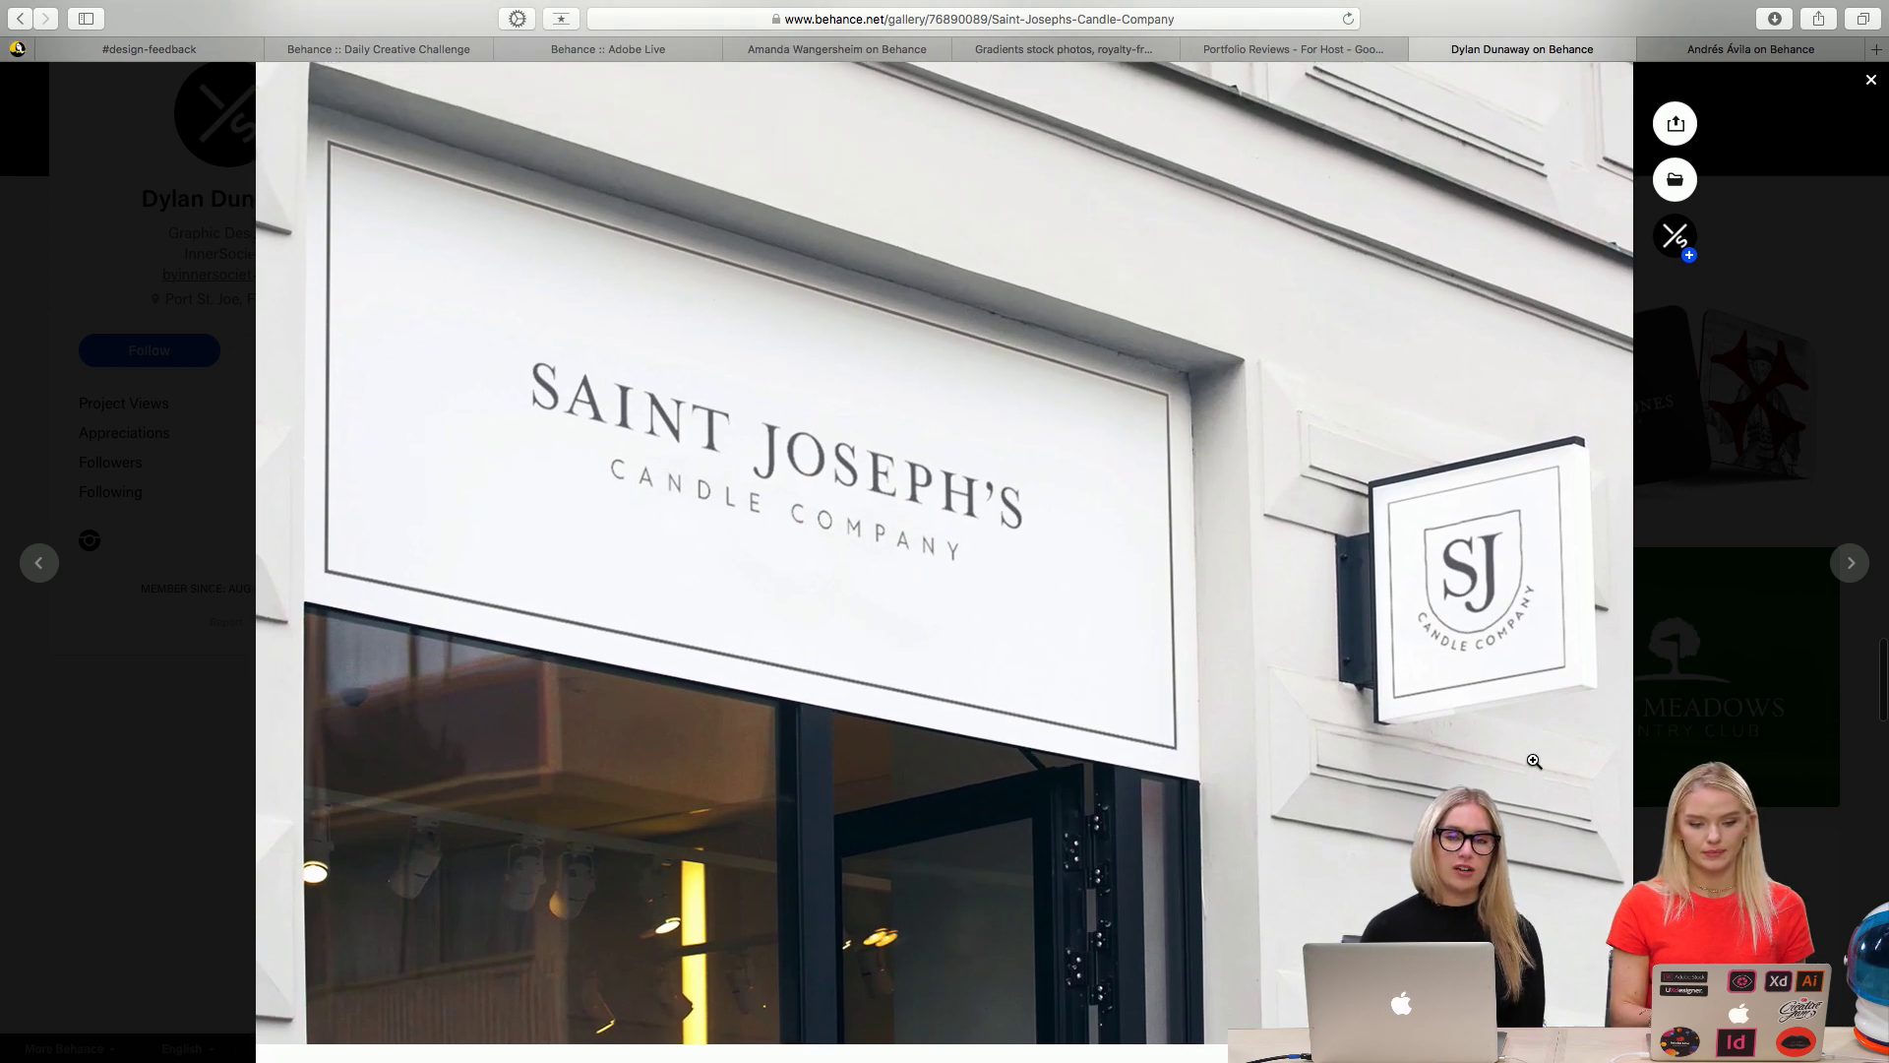
Examine the Sea Breeze packaging mockup and the white SJ crest on the tan background.
scroll(1534, 761, "down", 12)
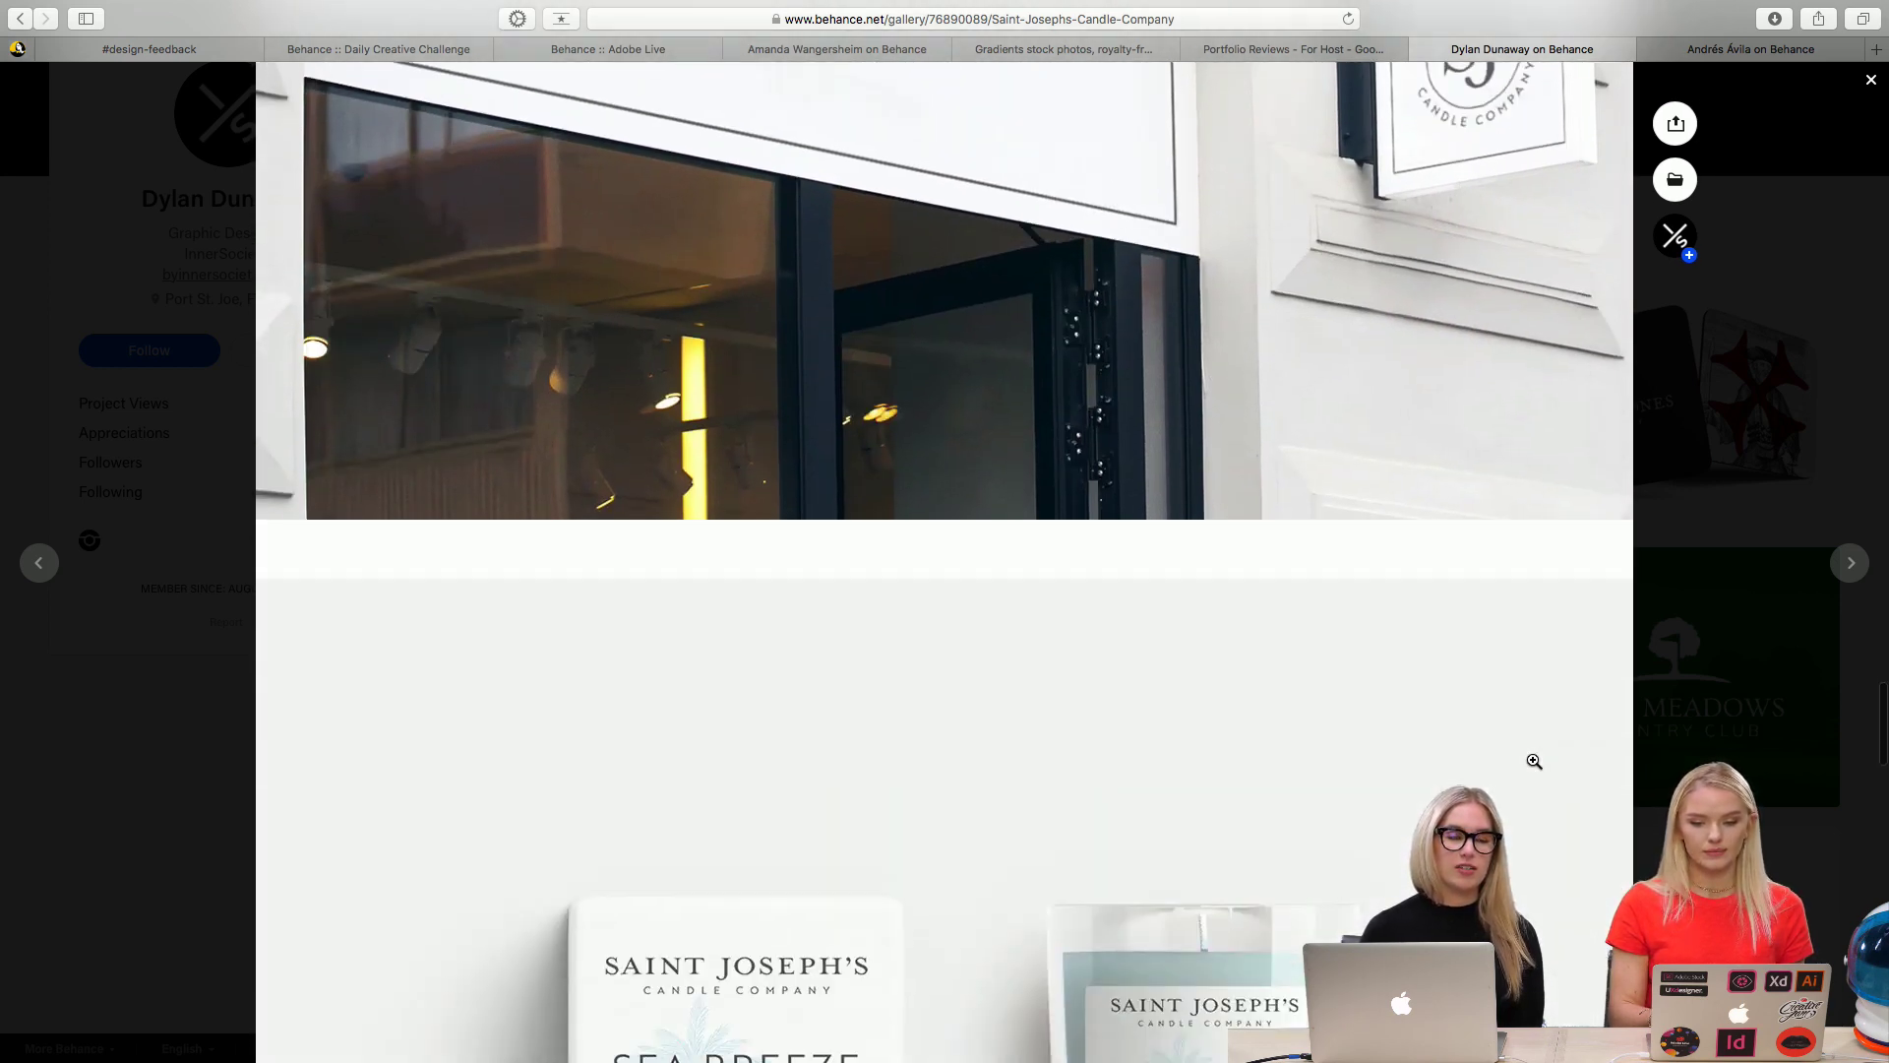
scroll(1534, 761, "down", 2)
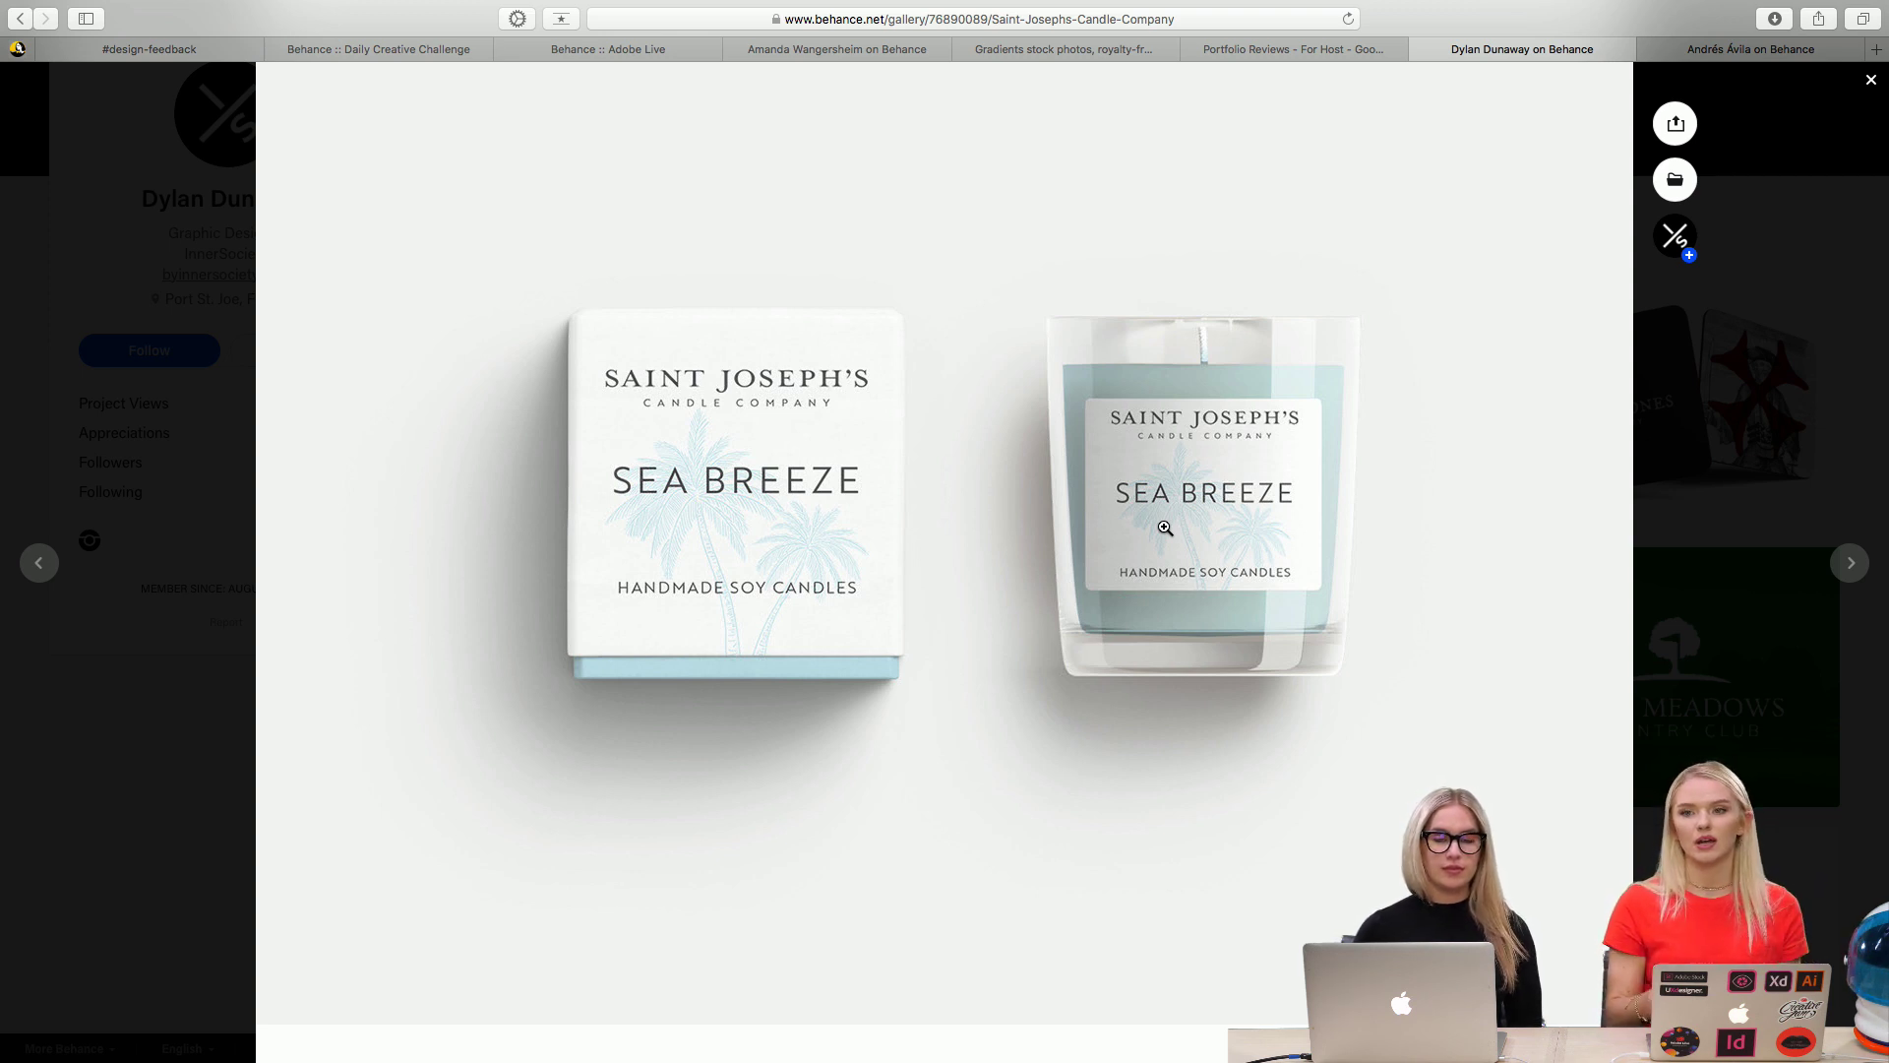
scroll(1165, 529, "down", 1)
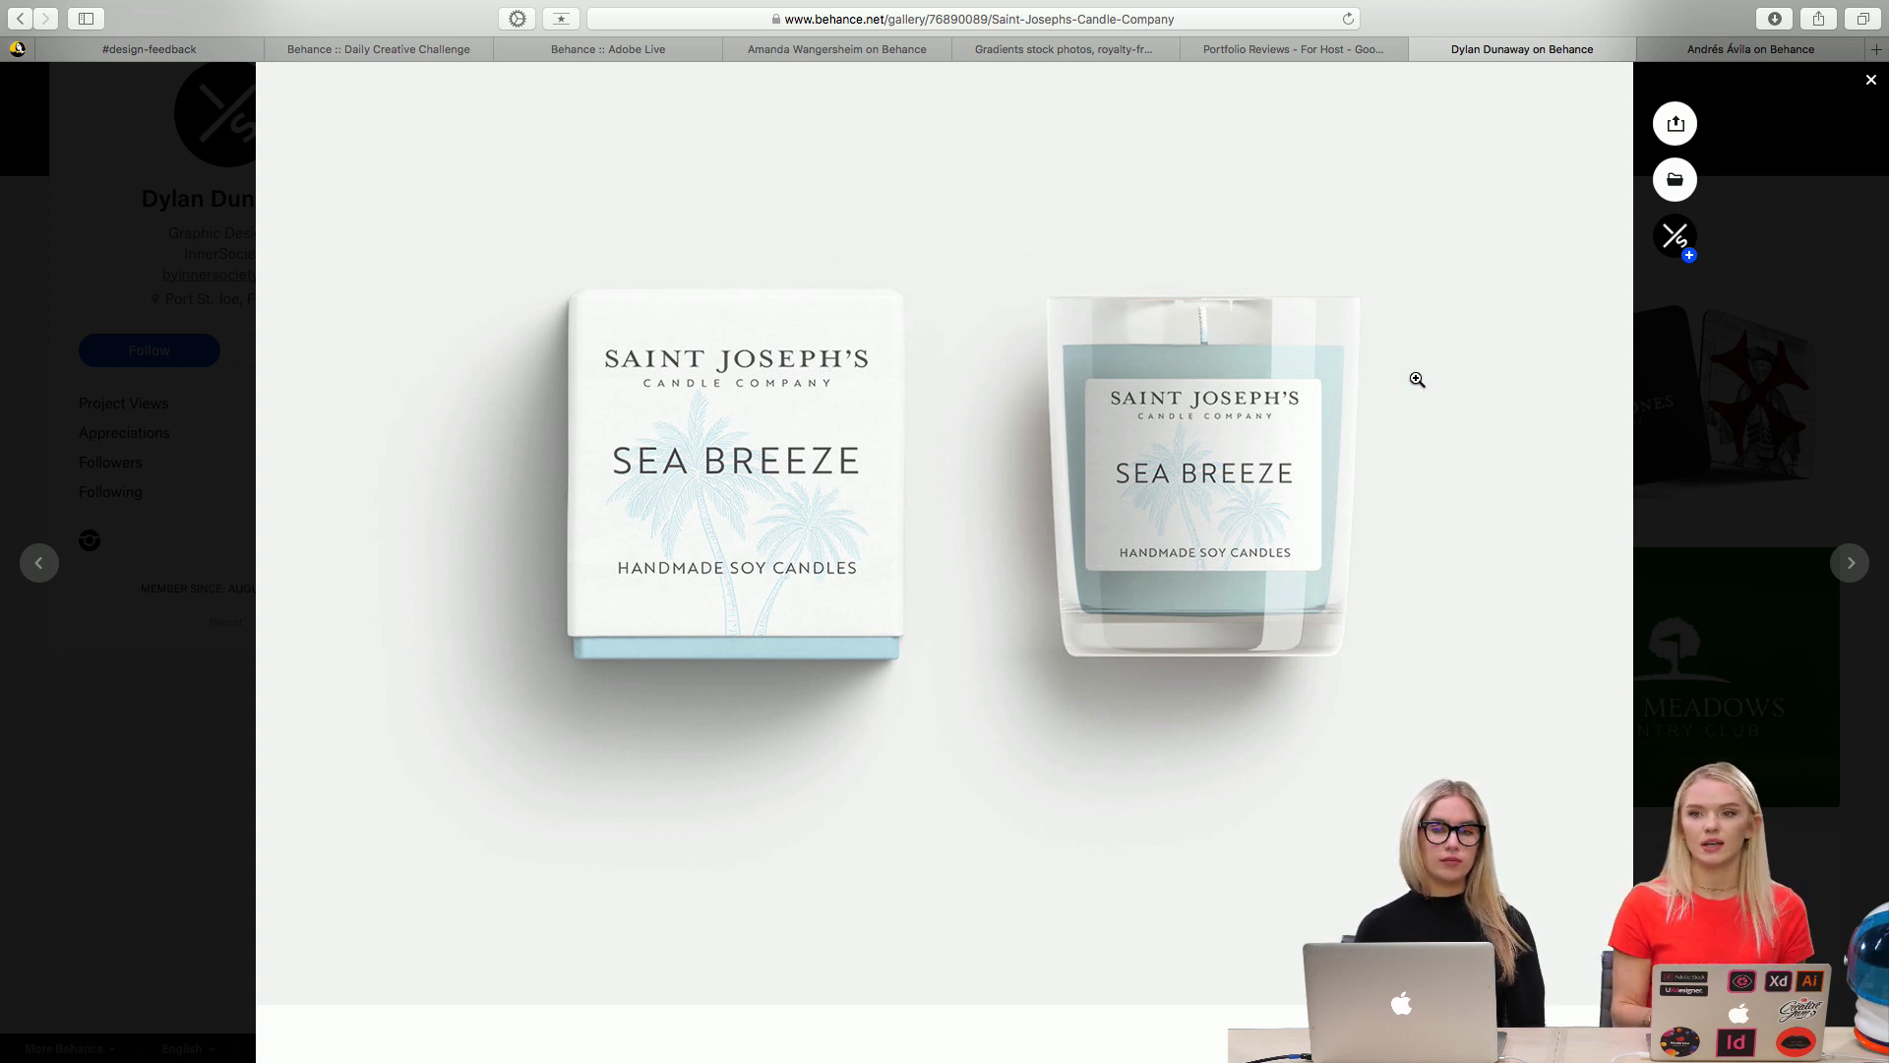
scroll(1417, 378, "down", 10)
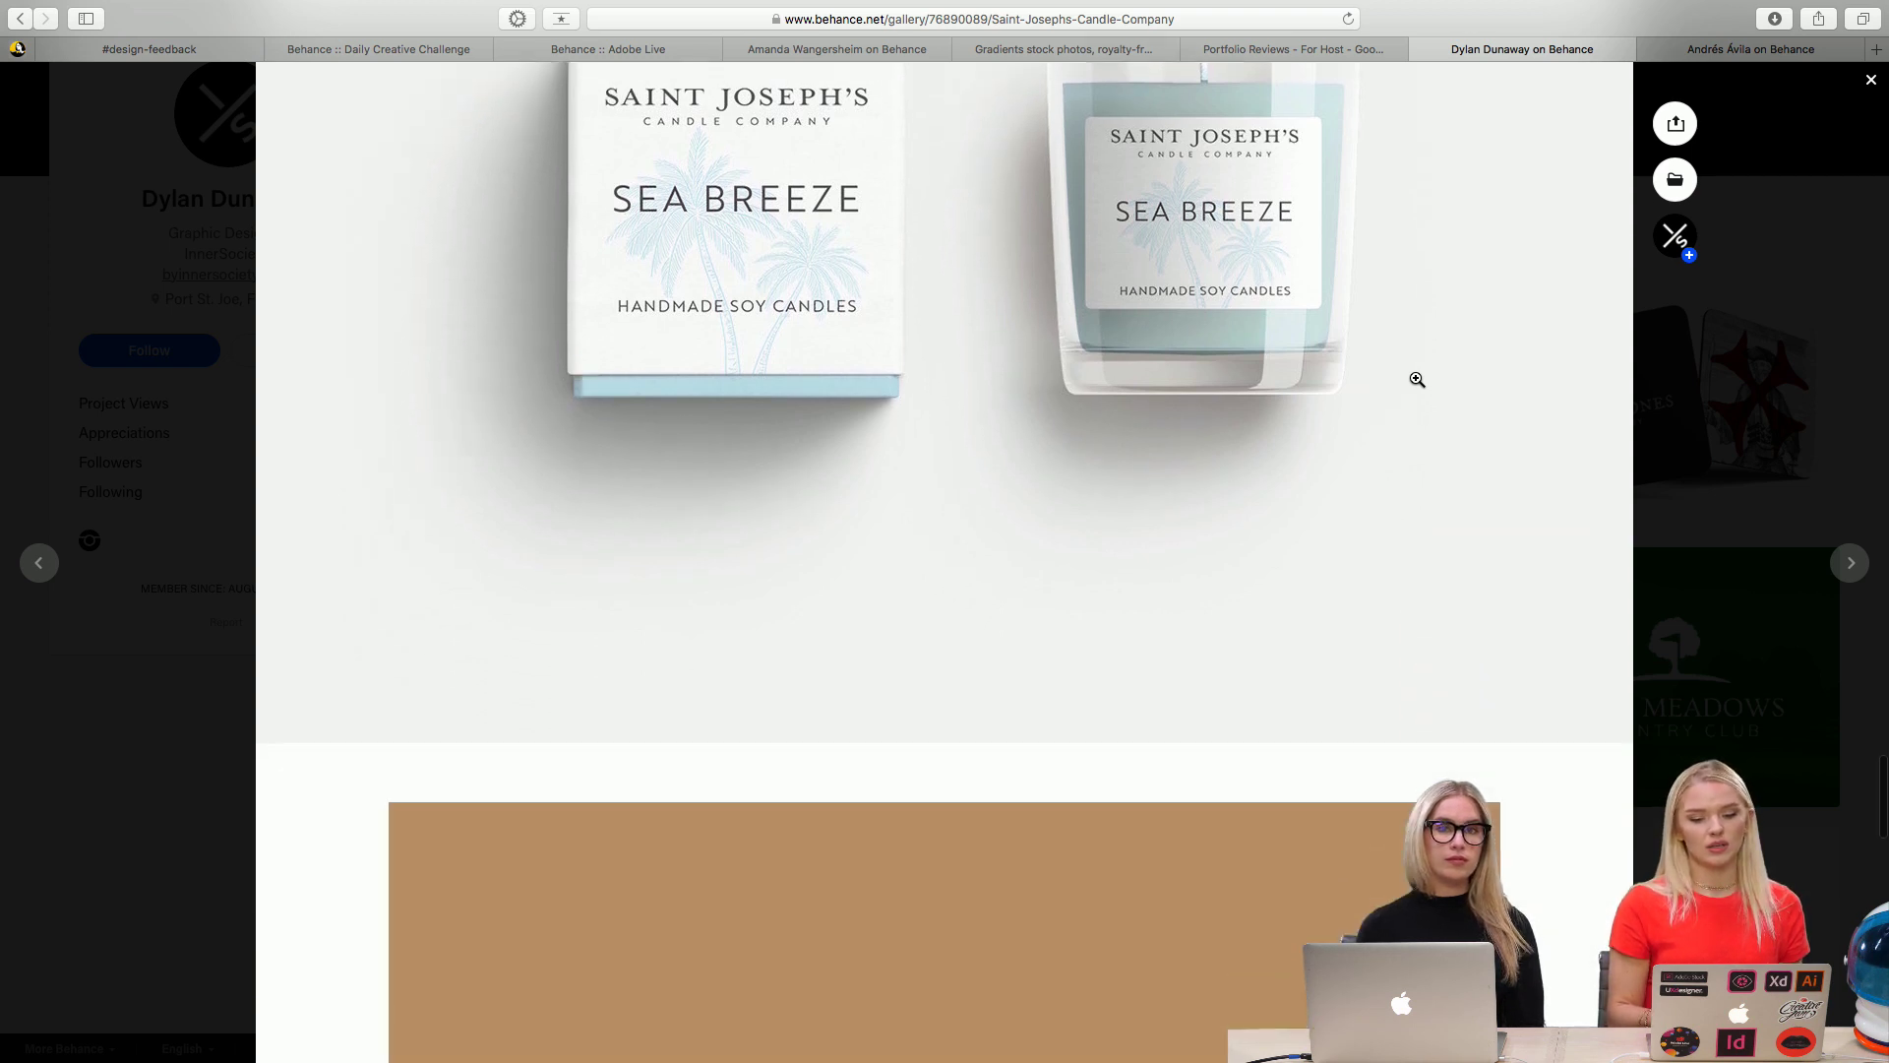
scroll(1417, 379, "down", 2)
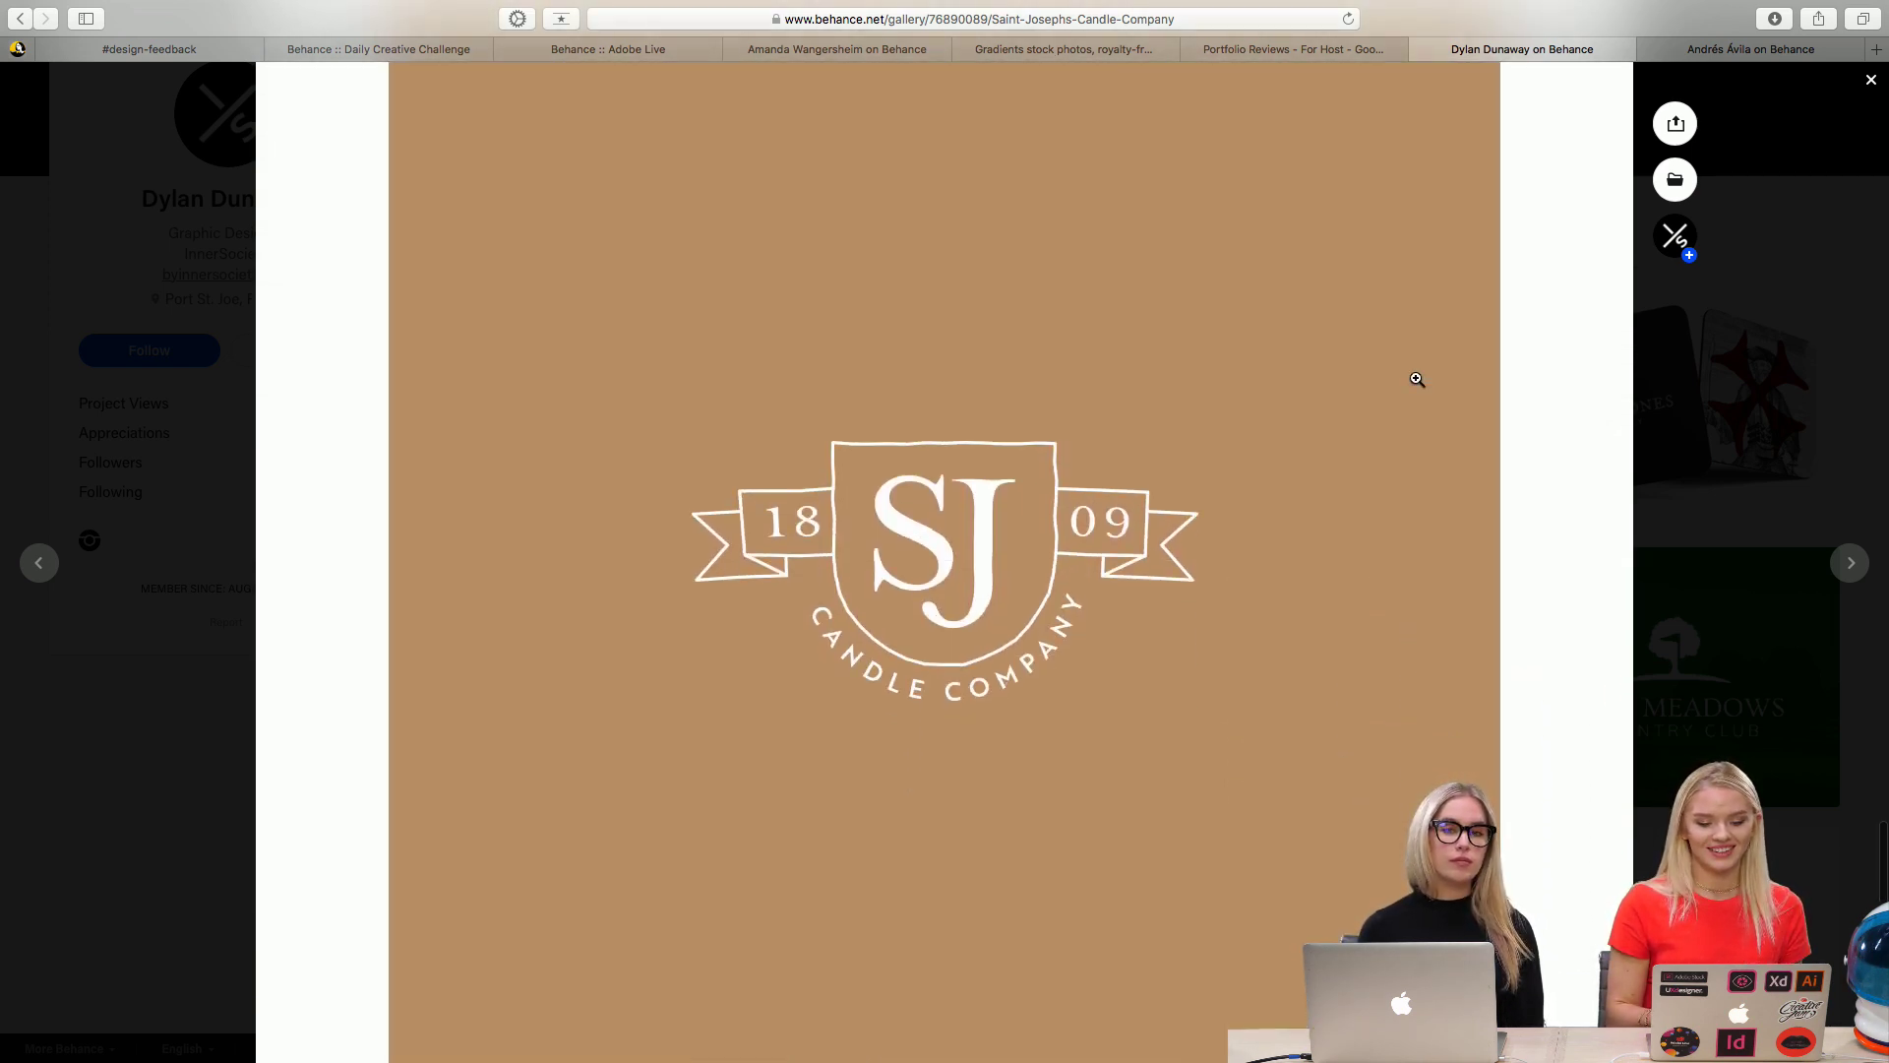
Appreciate the Saint Joseph's Candle Company project at its end and close it to return to the portfolio.
scroll(1417, 378, "down", 3)
scroll(1417, 379, "down", 4)
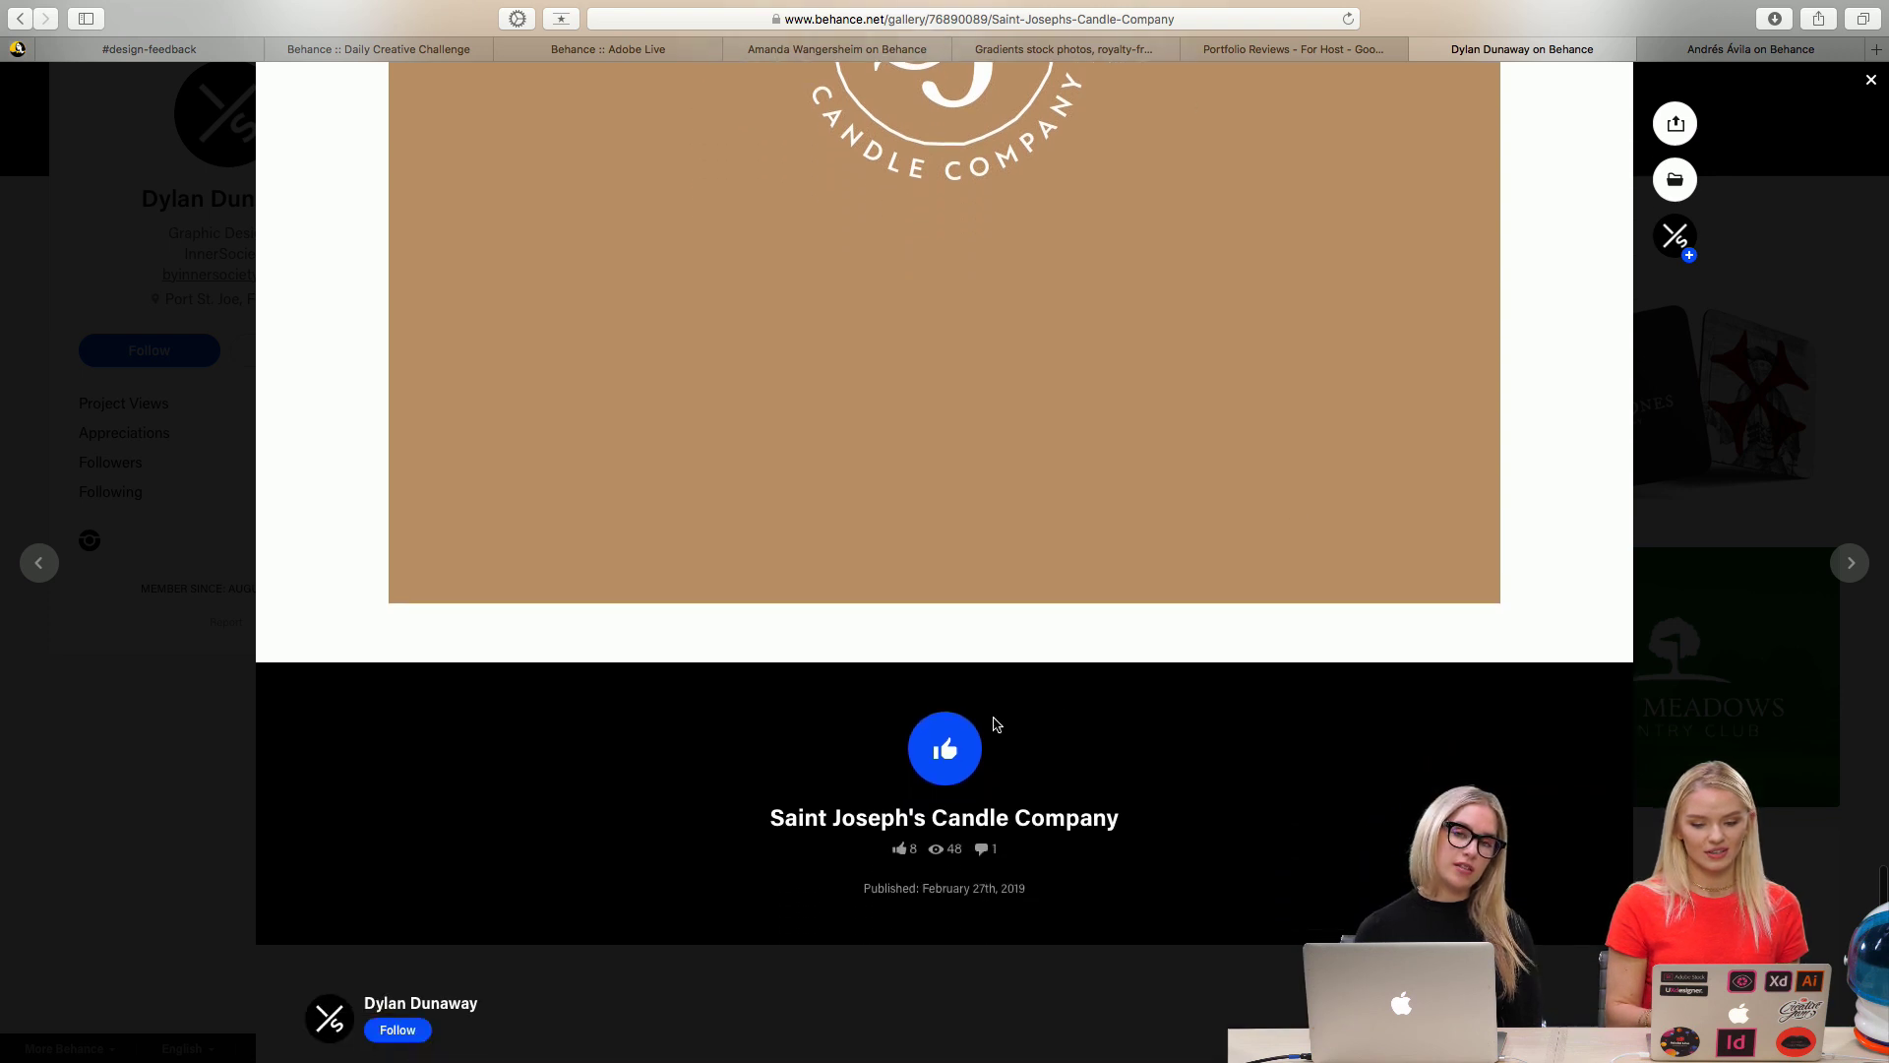
left_click(947, 746)
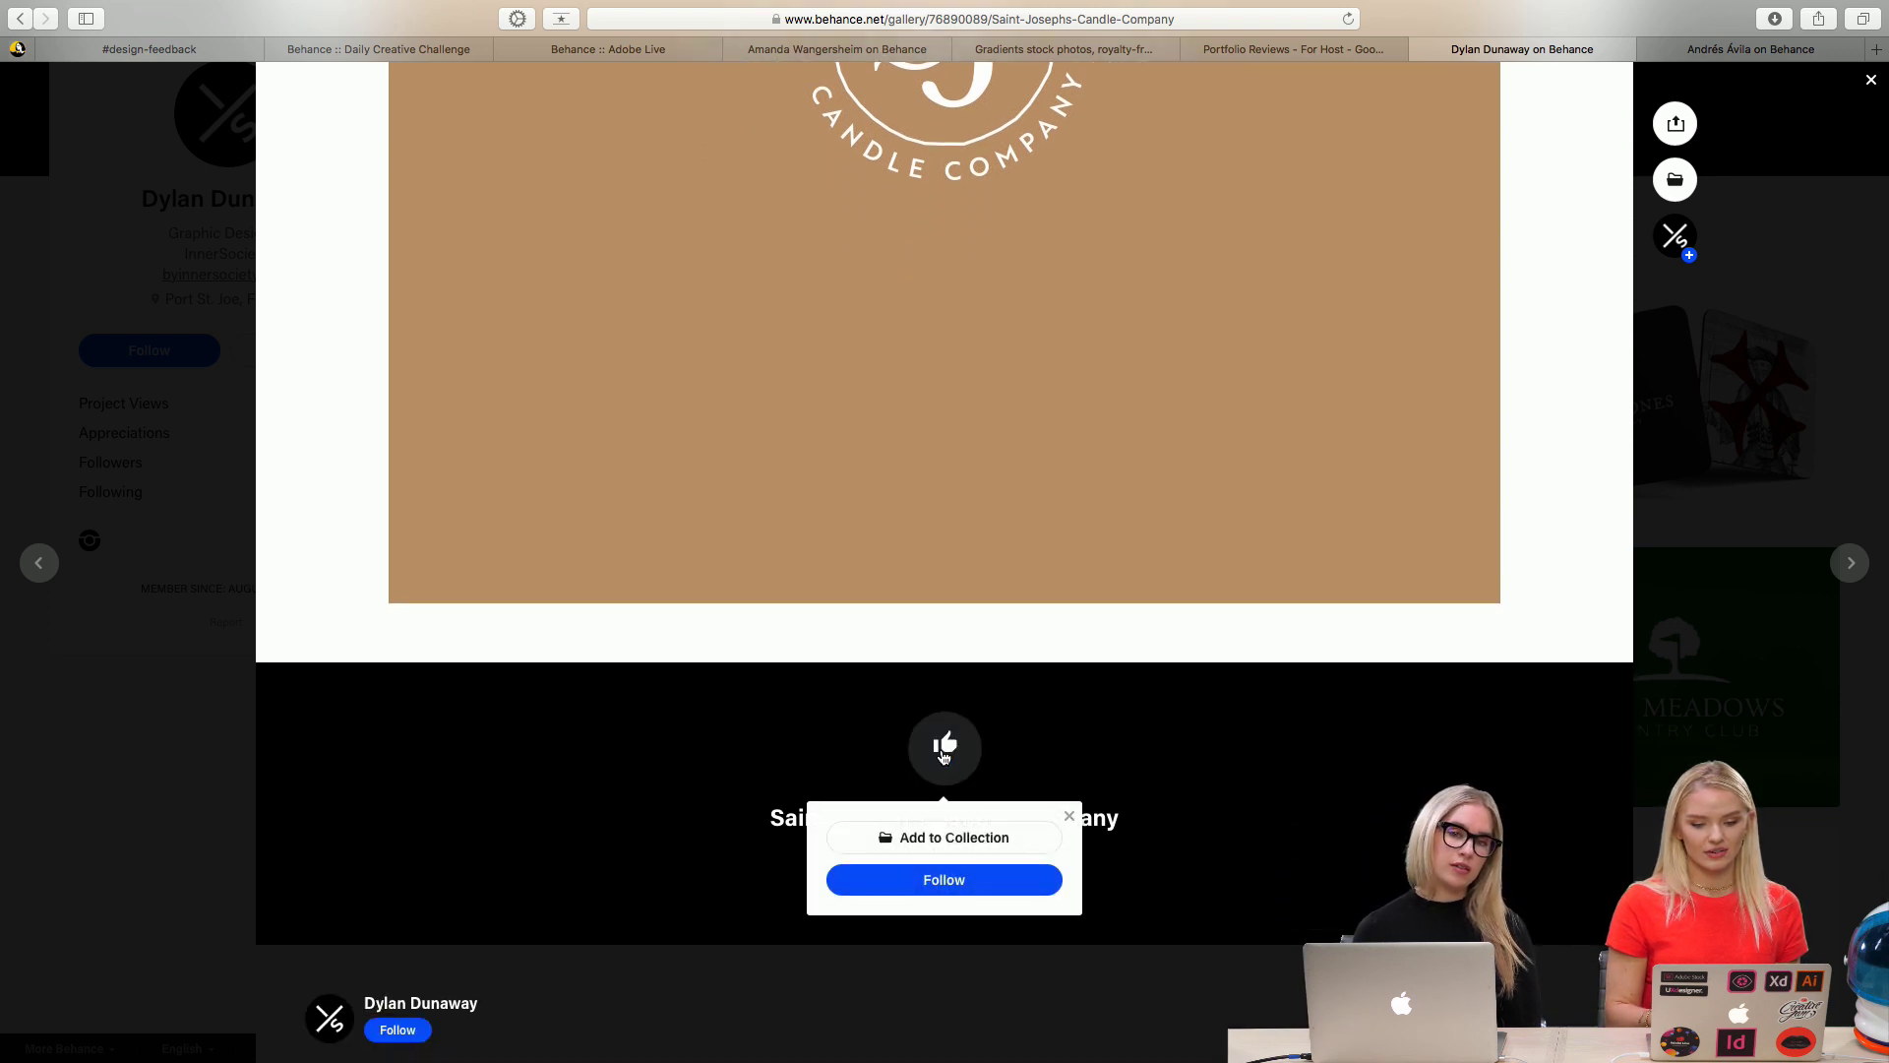
left_click(1871, 83)
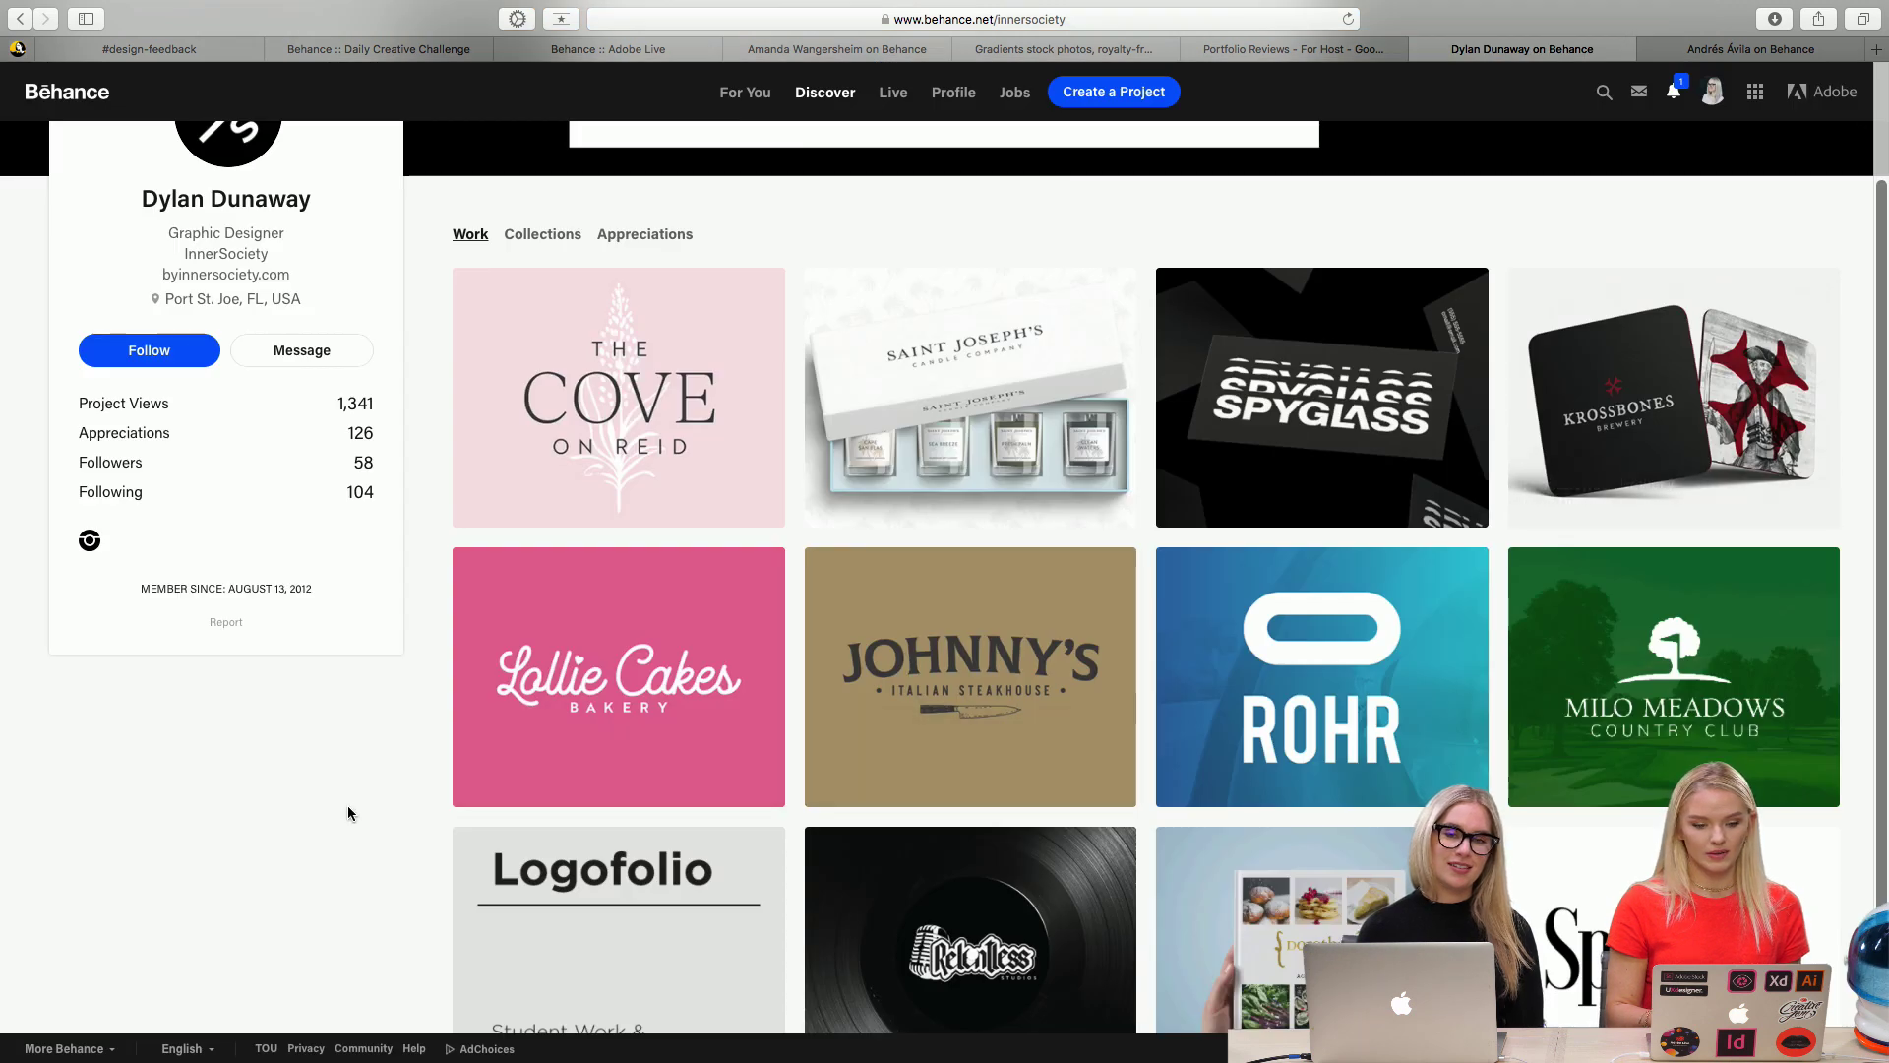
Open the ROHR Hyperloop Travel project from the portfolio and examine its brief, logo variations and mobile check-in advert.
scroll(394, 836, "down", 3)
scroll(394, 835, "up", 2)
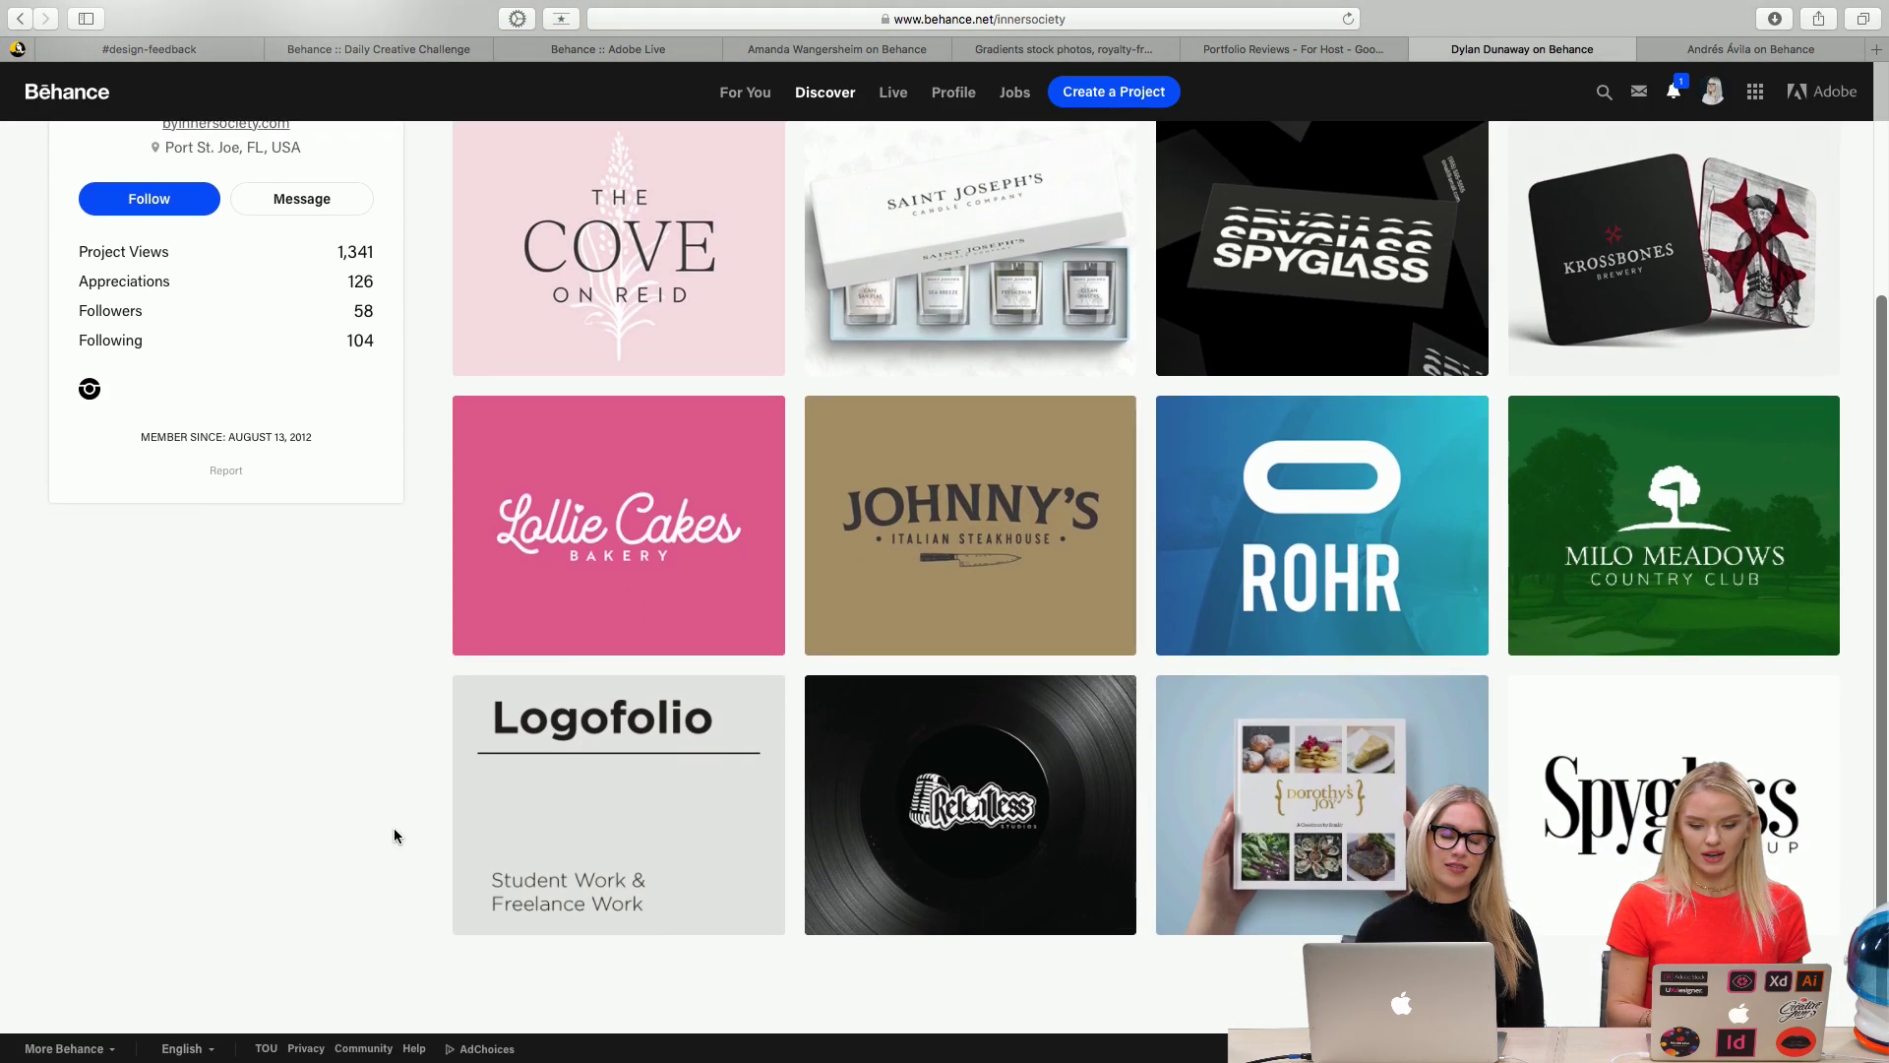
scroll(393, 831, "down", 1)
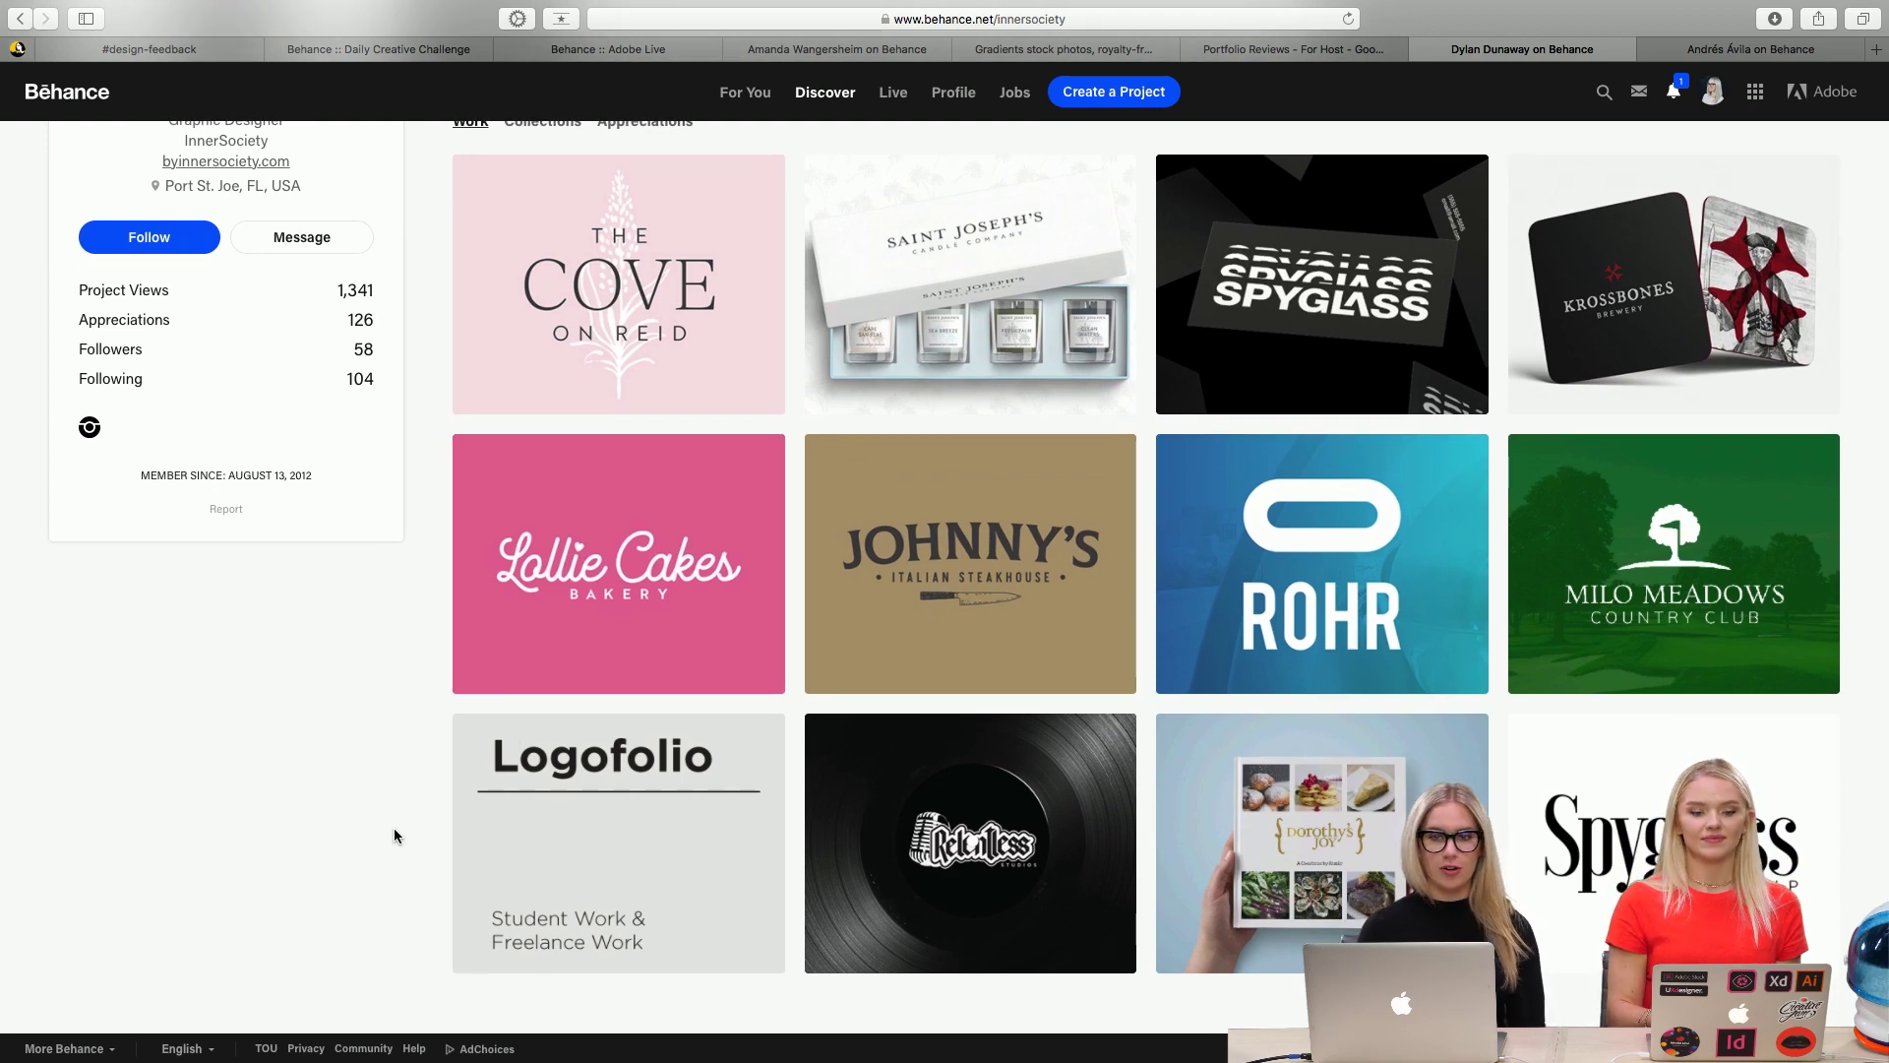
left_click(1242, 606)
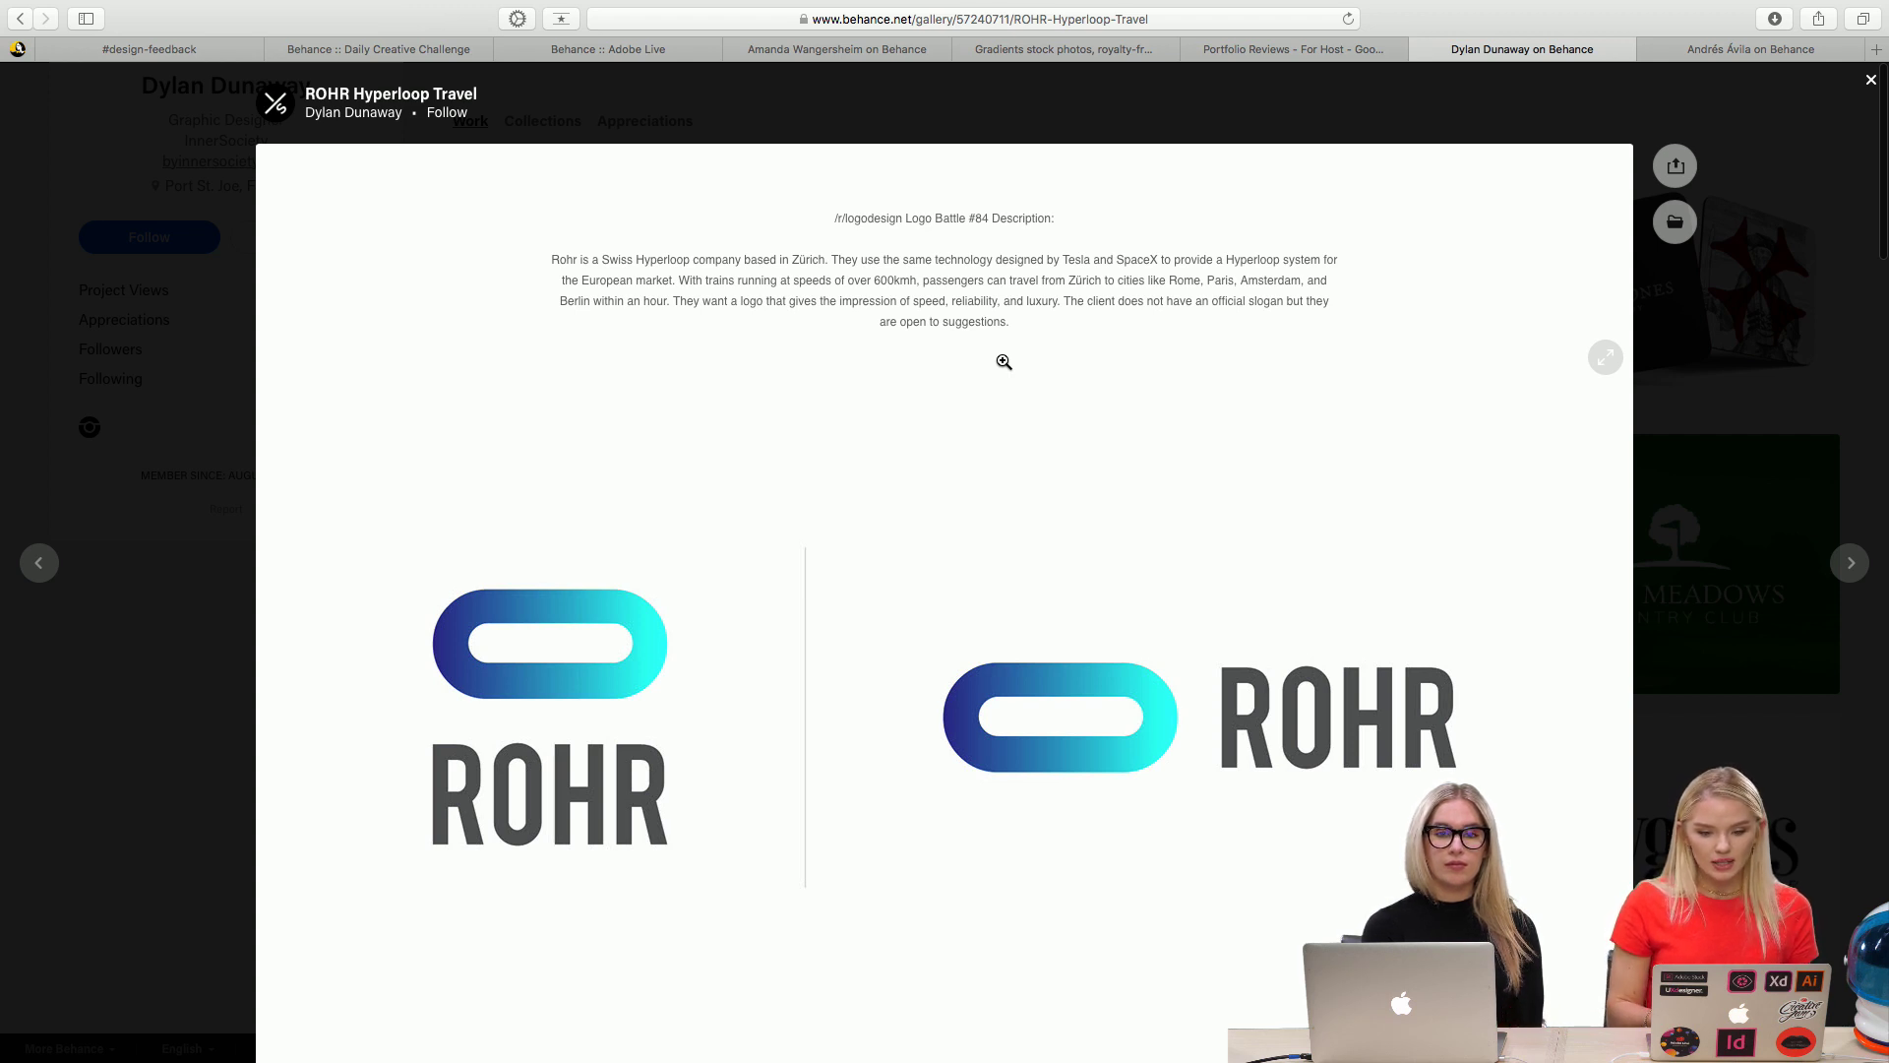
scroll(1004, 362, "down", 1)
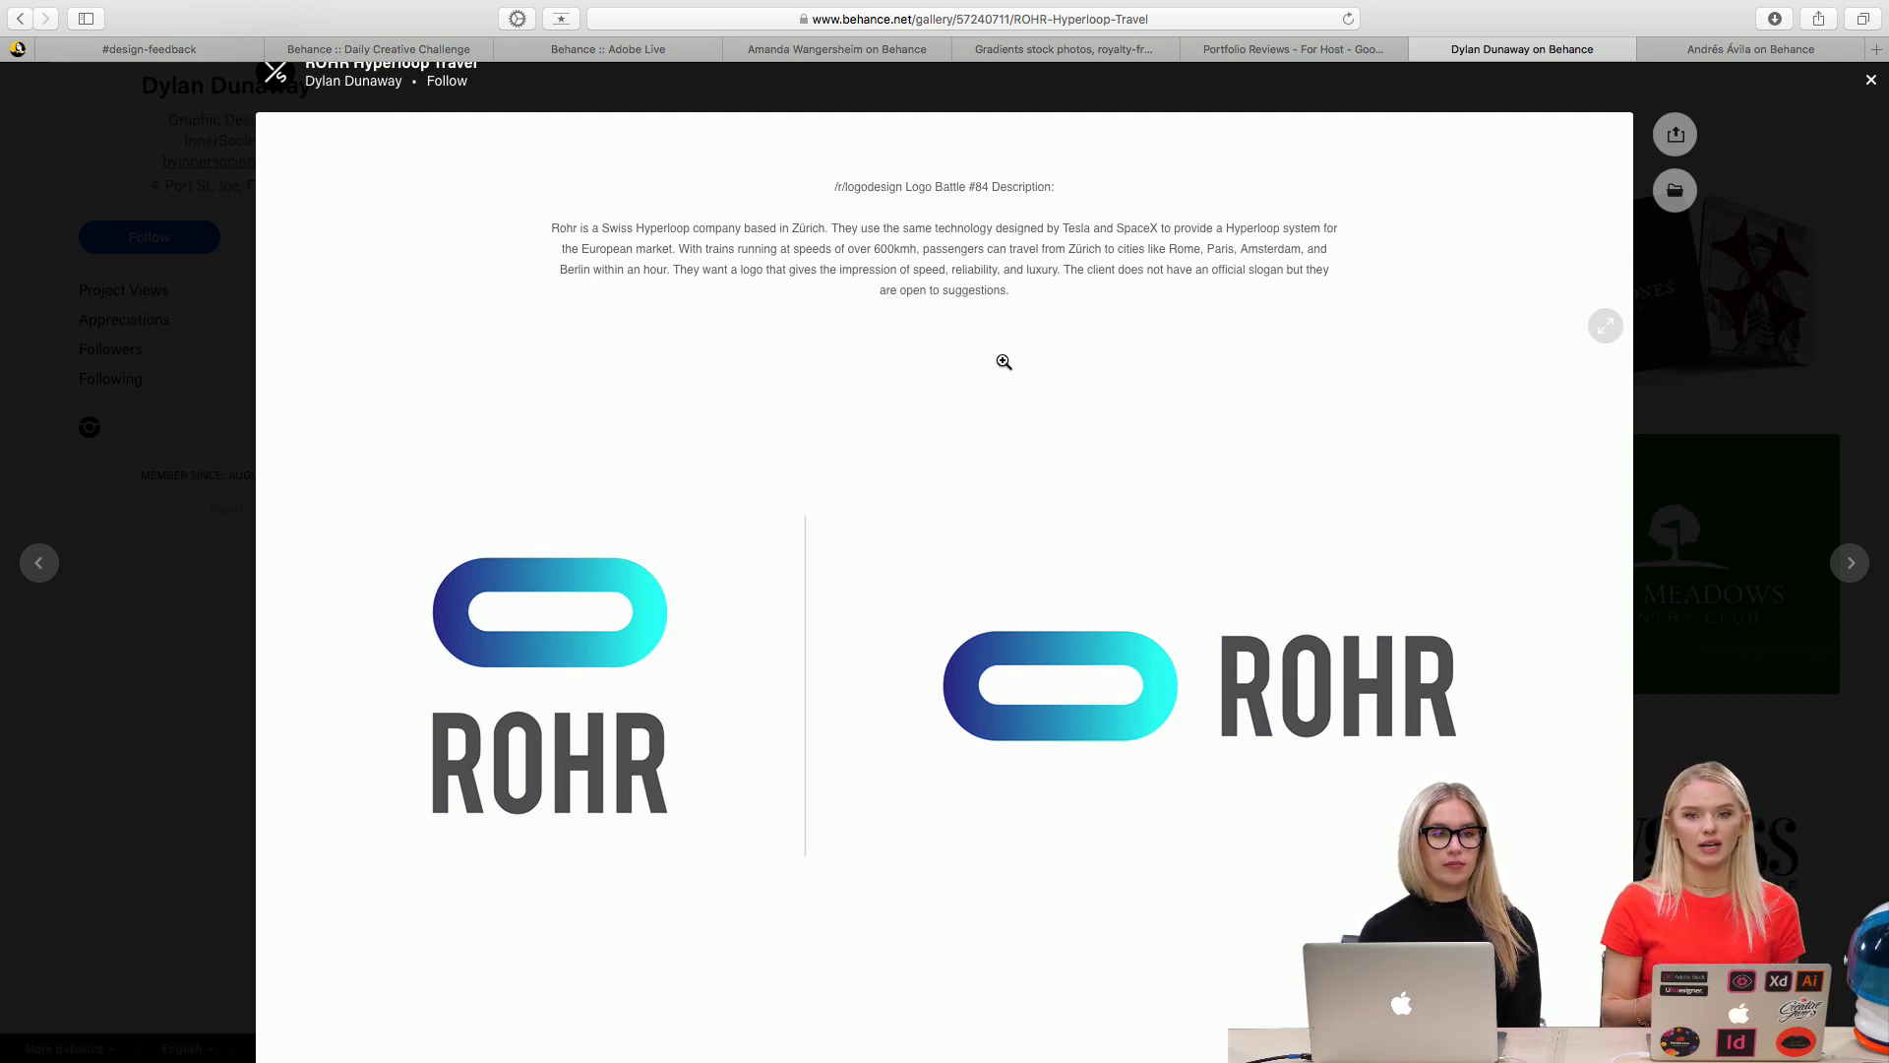
scroll(1003, 362, "down", 3)
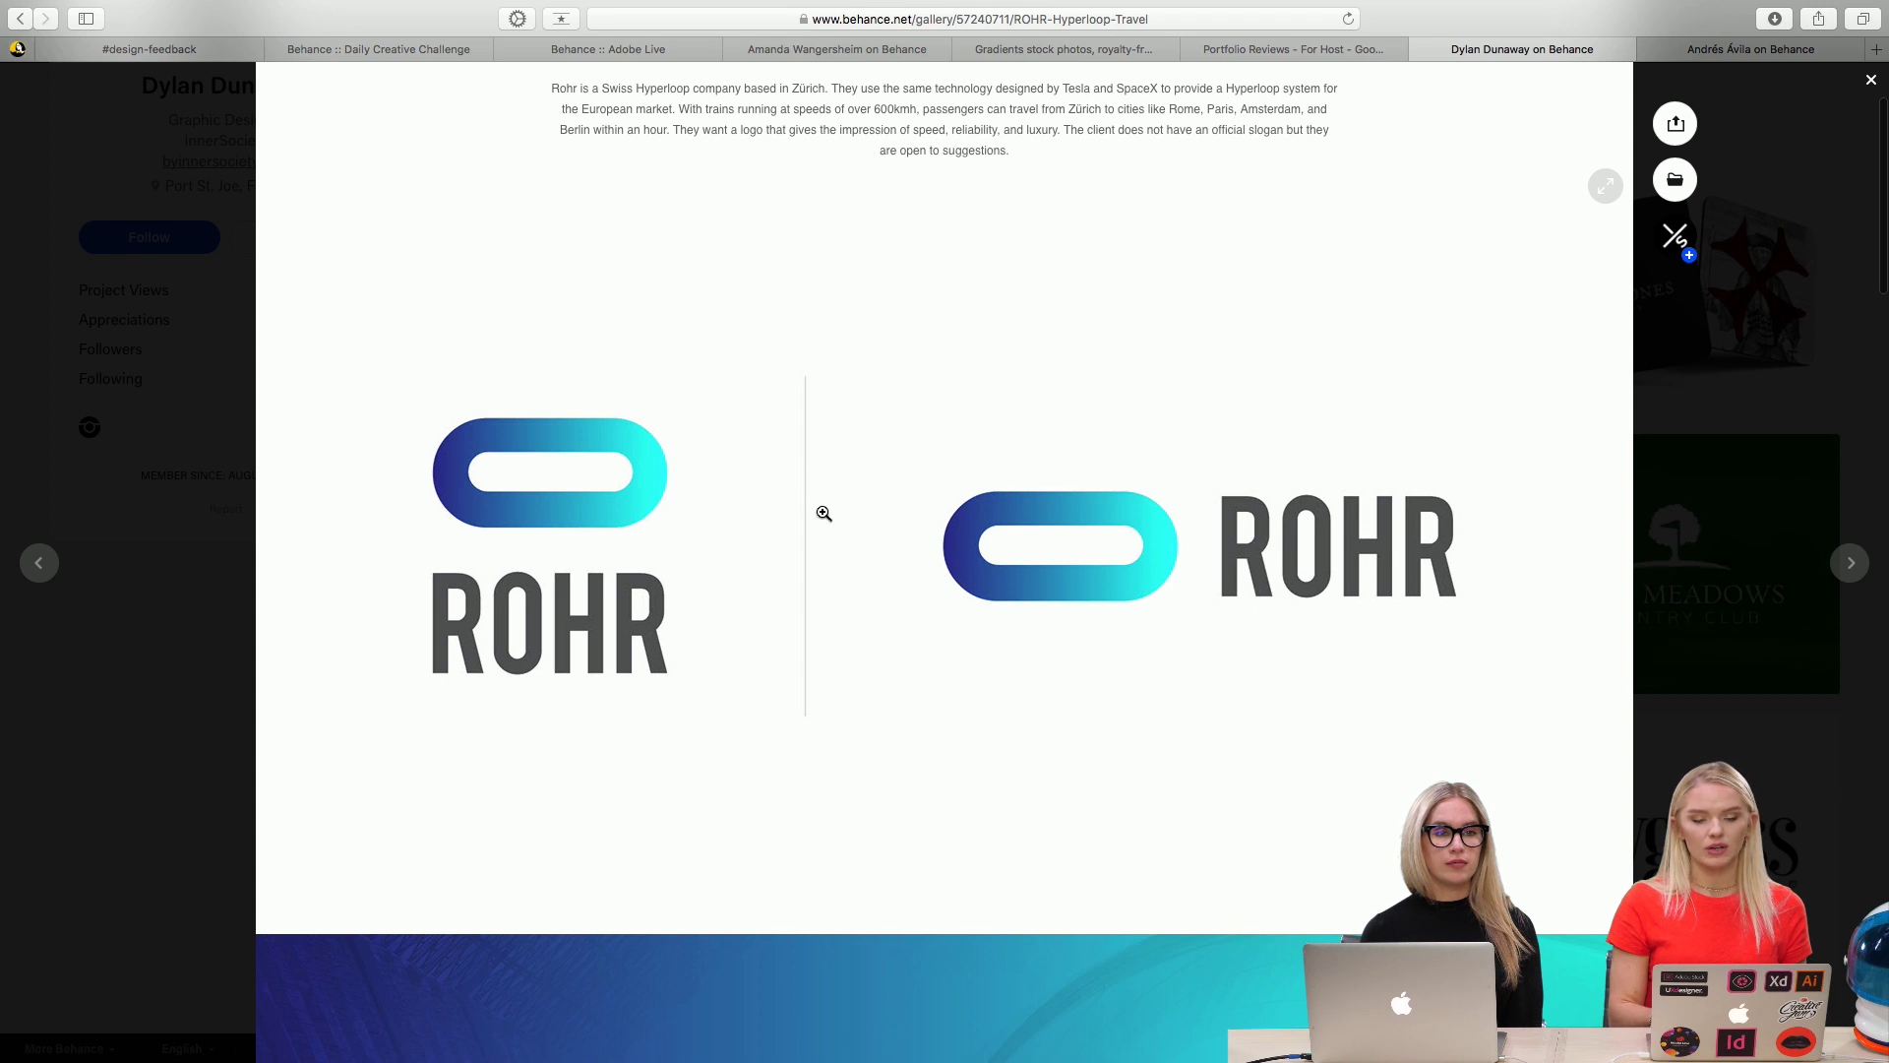
scroll(843, 553, "down", 10)
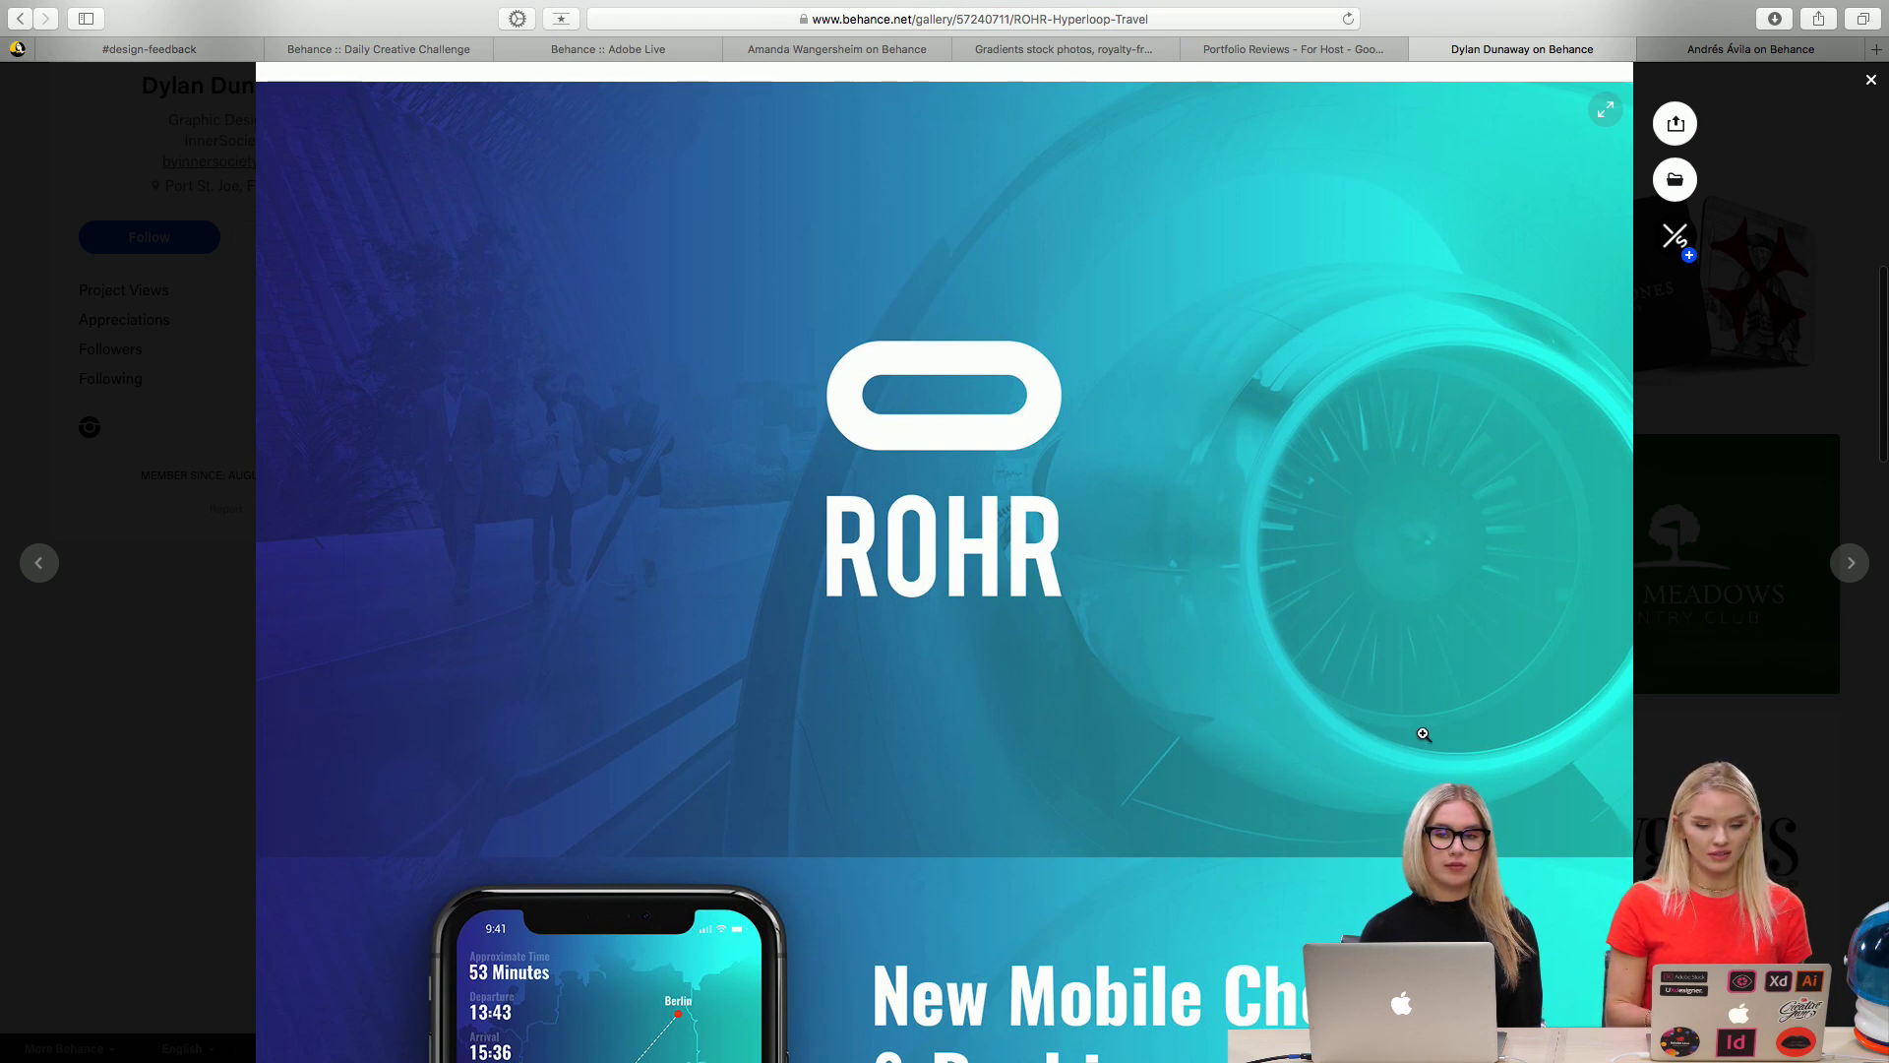
scroll(1423, 734, "down", 8)
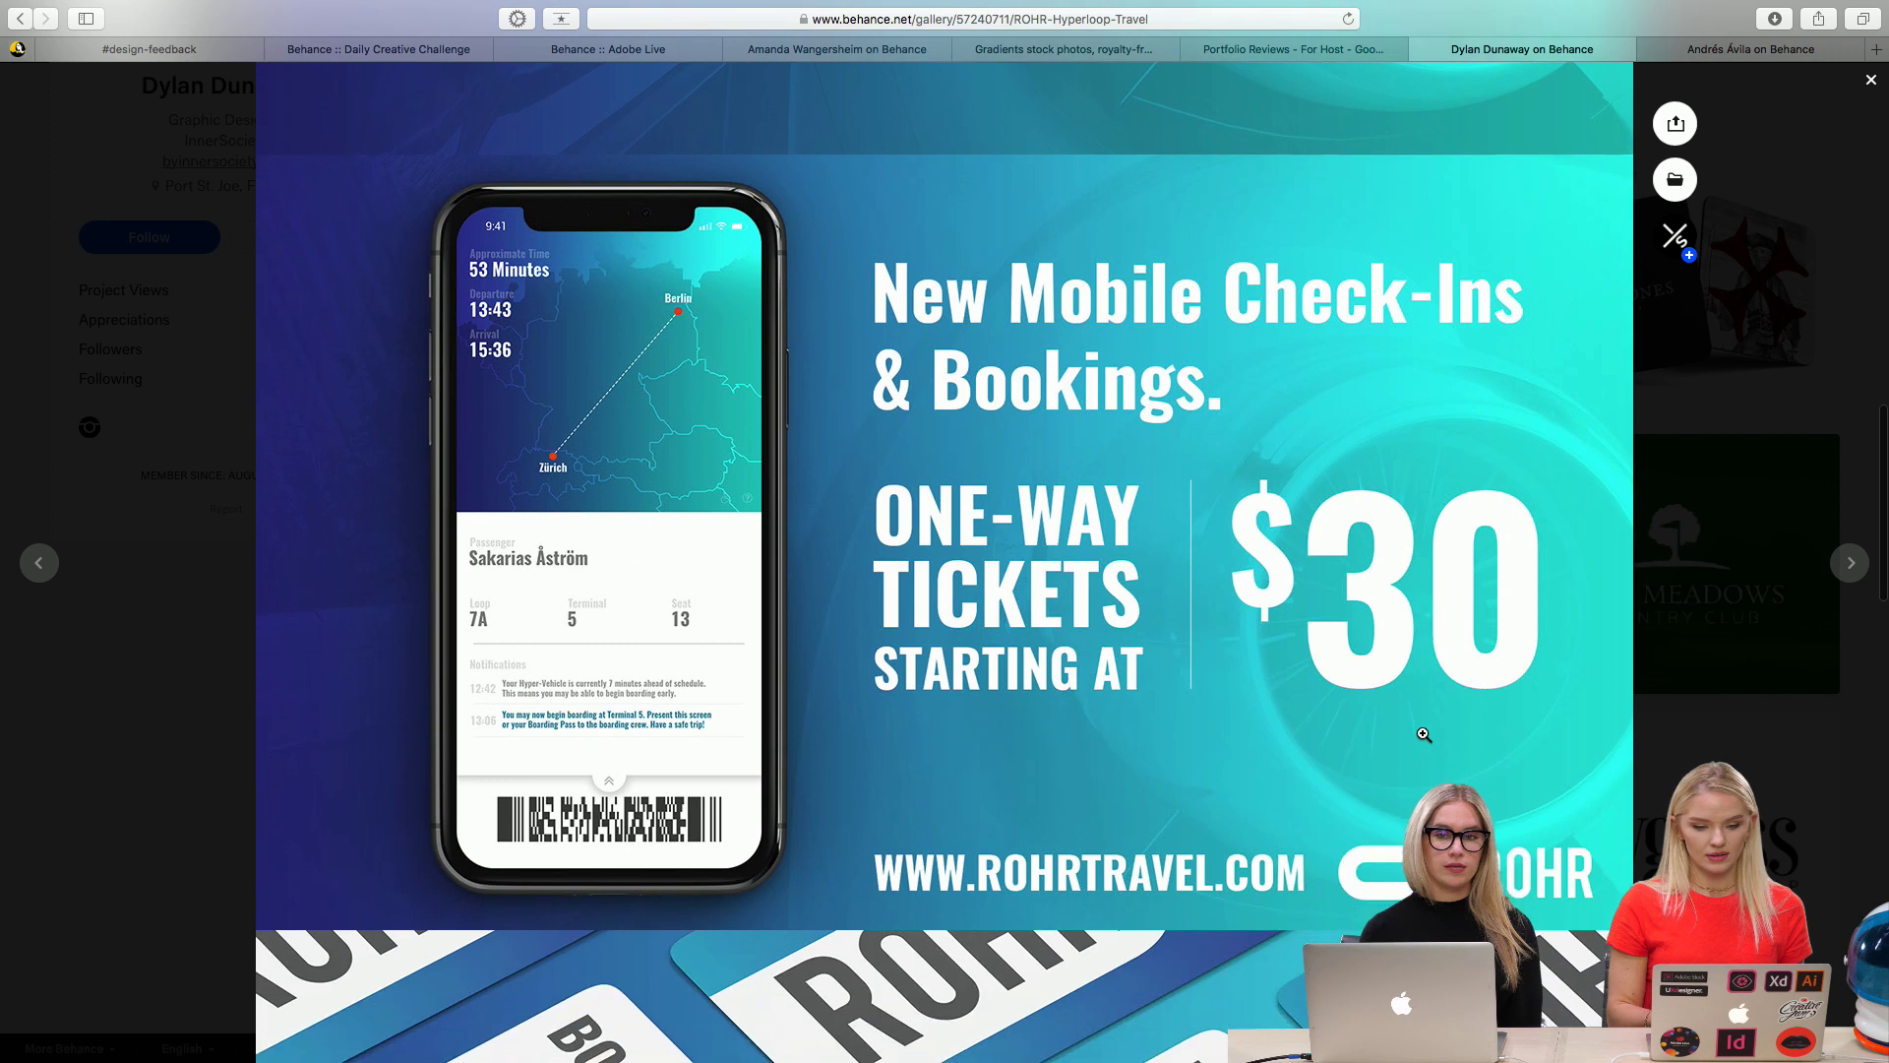